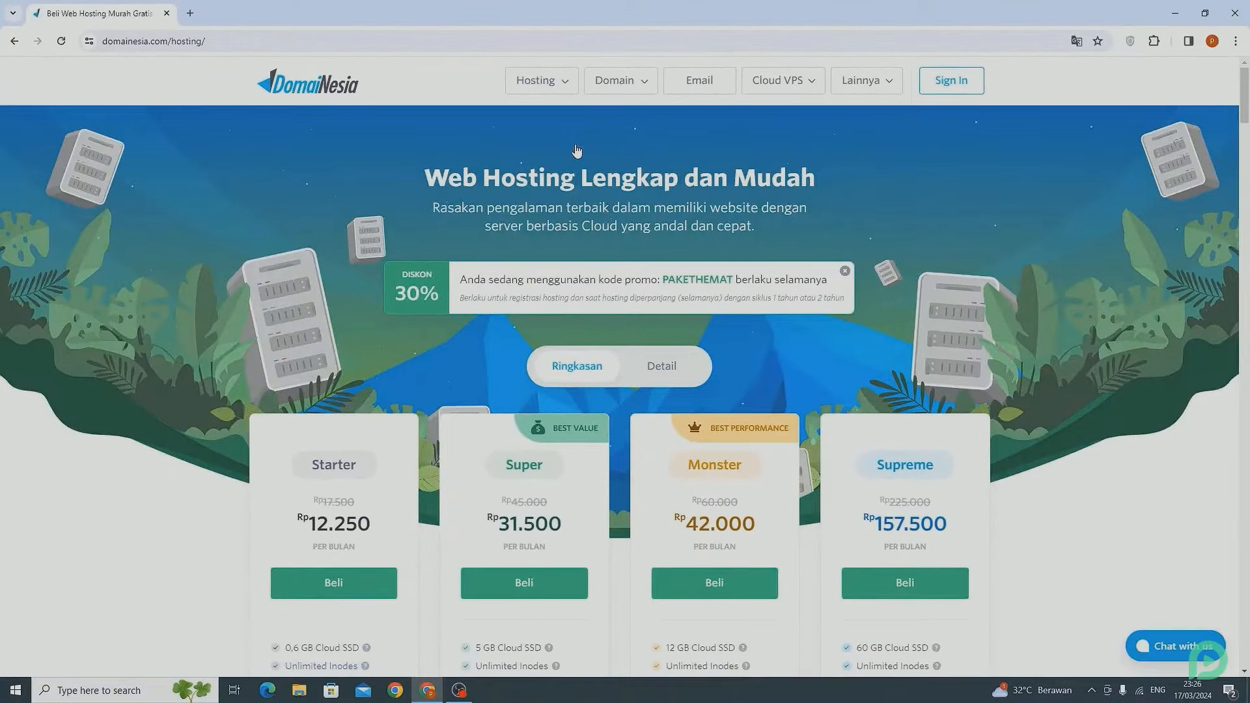
- Order the Super (5 GB SSD) plan on a 1 Tahun billing cycle for Rp 441.000
{"action": "scroll", "coordinate": [576, 151], "scroll_direction": "down", "scroll_amount": 4}
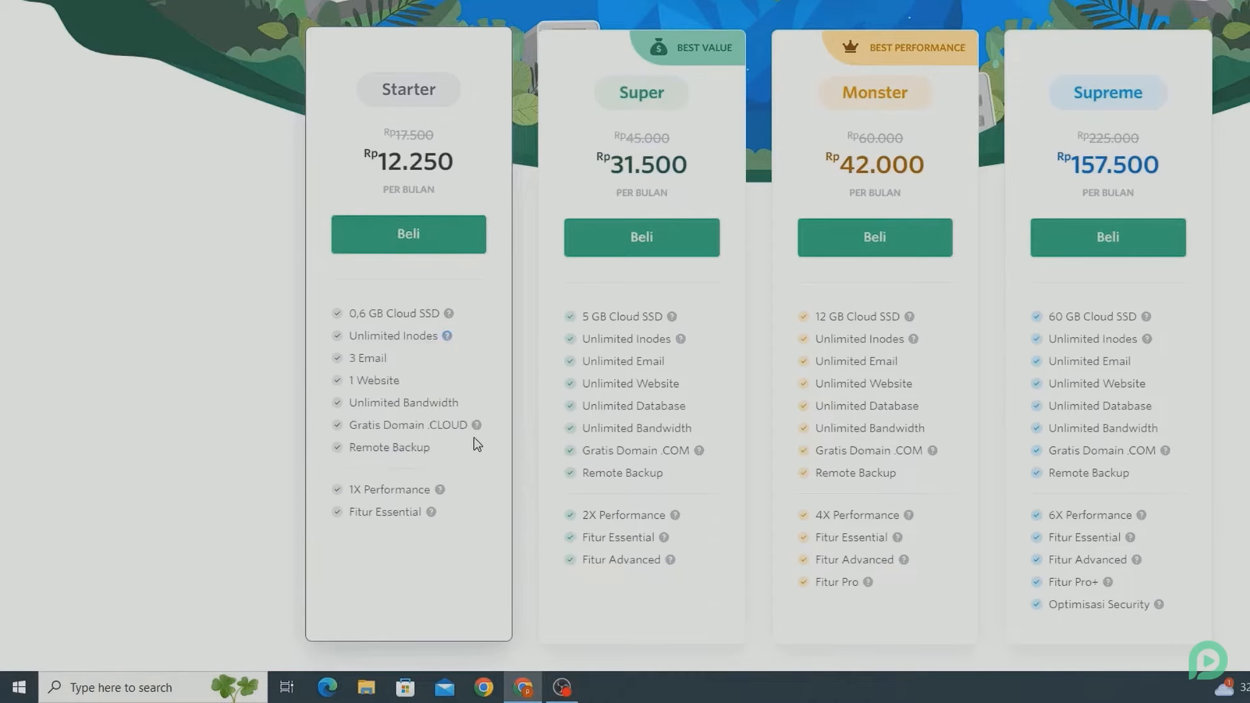
{"action": "mouse_move", "coordinate": [482, 426]}
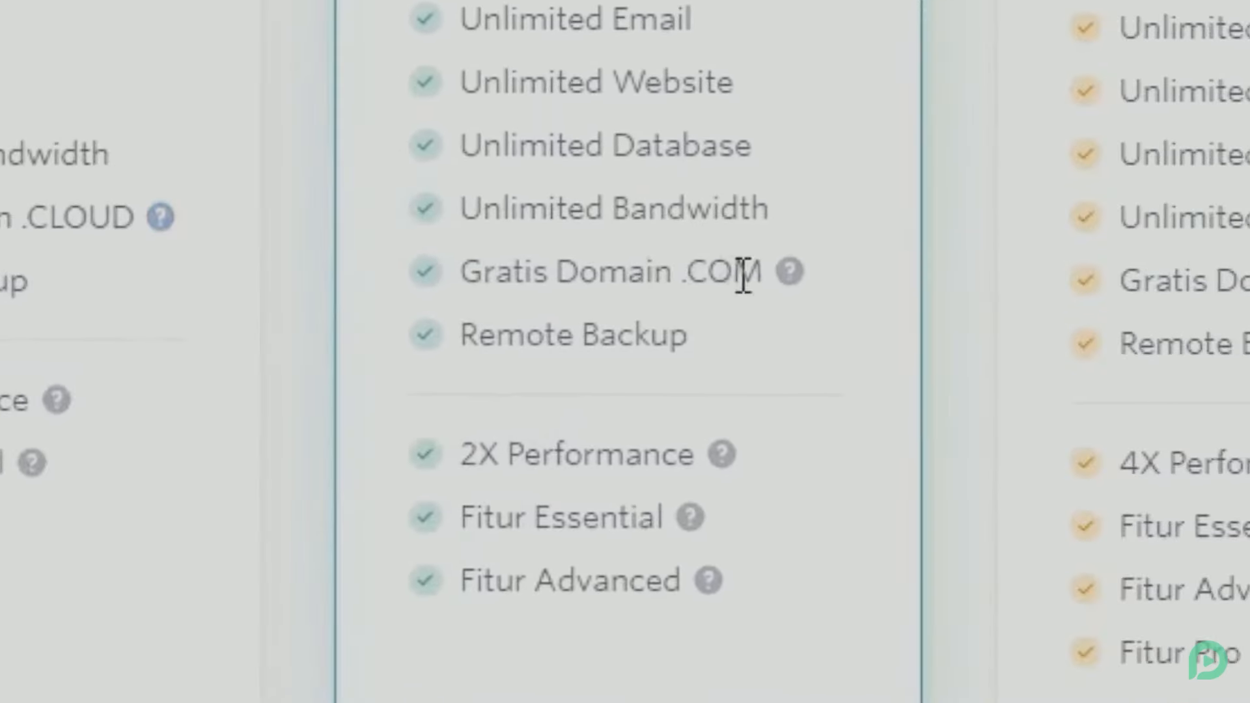
{"action": "mouse_move", "coordinate": [792, 279]}
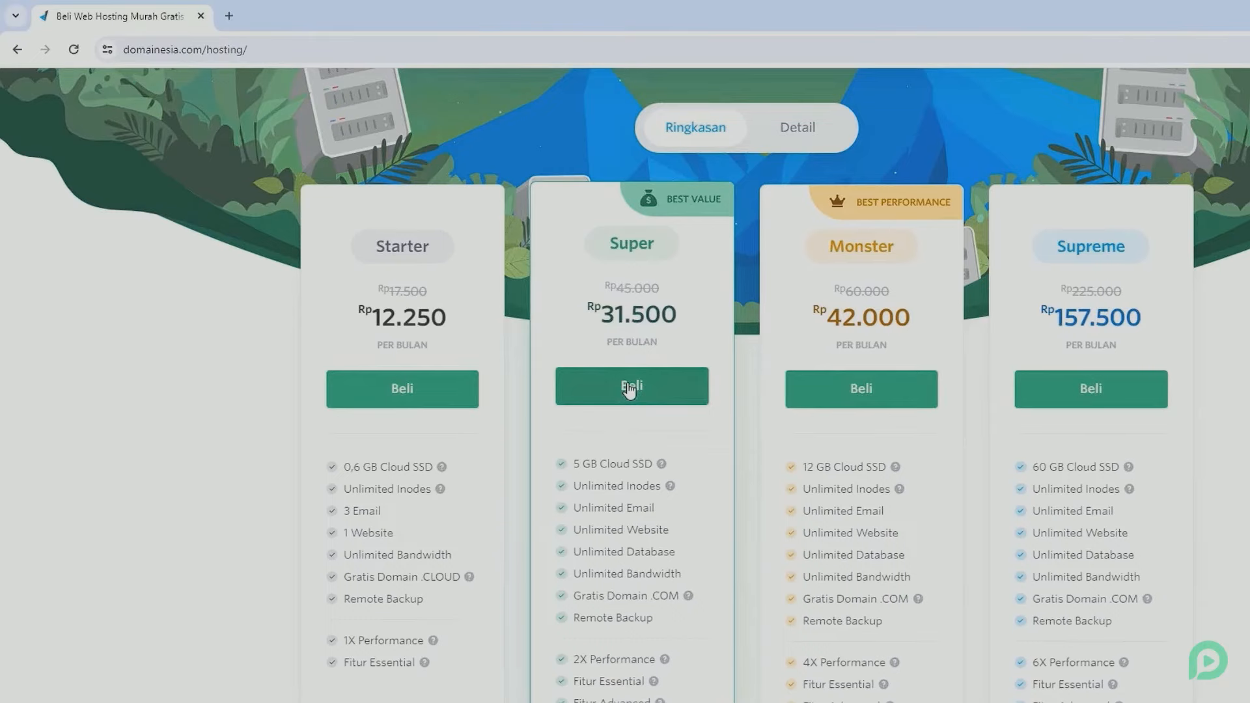
{"action": "left_click", "coordinate": [629, 389]}
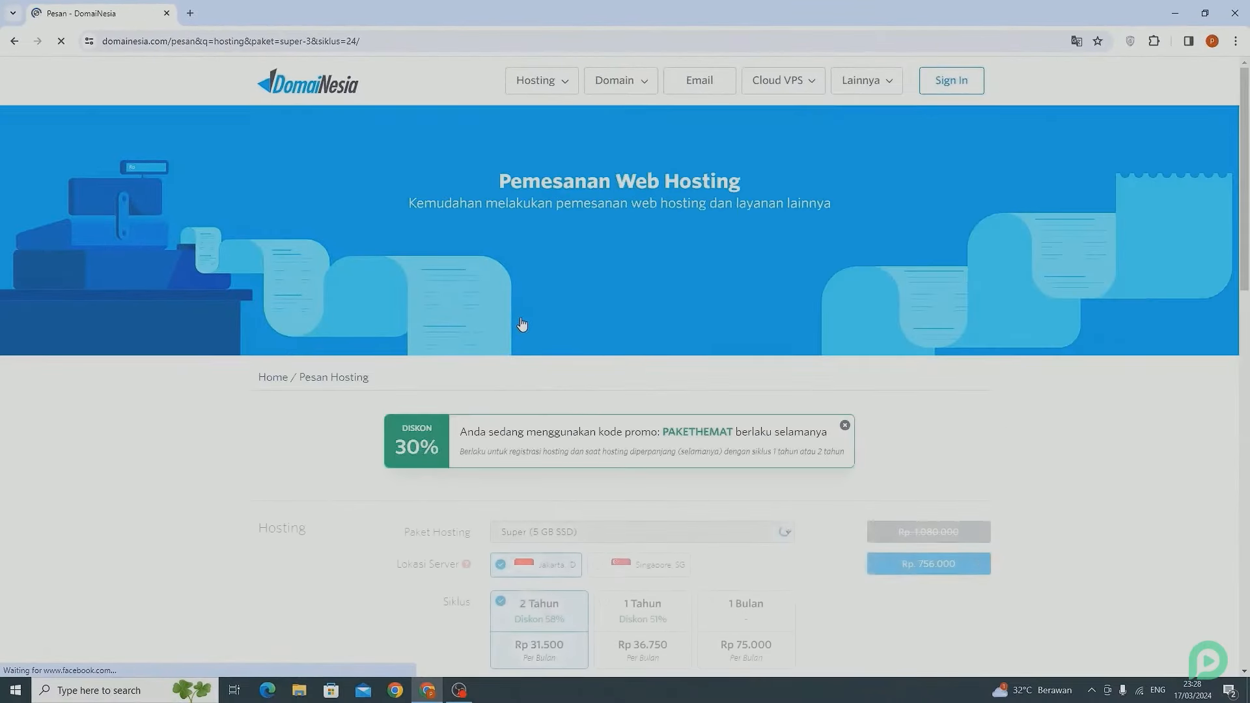
{"action": "scroll", "coordinate": [521, 323], "scroll_direction": "down", "scroll_amount": 5}
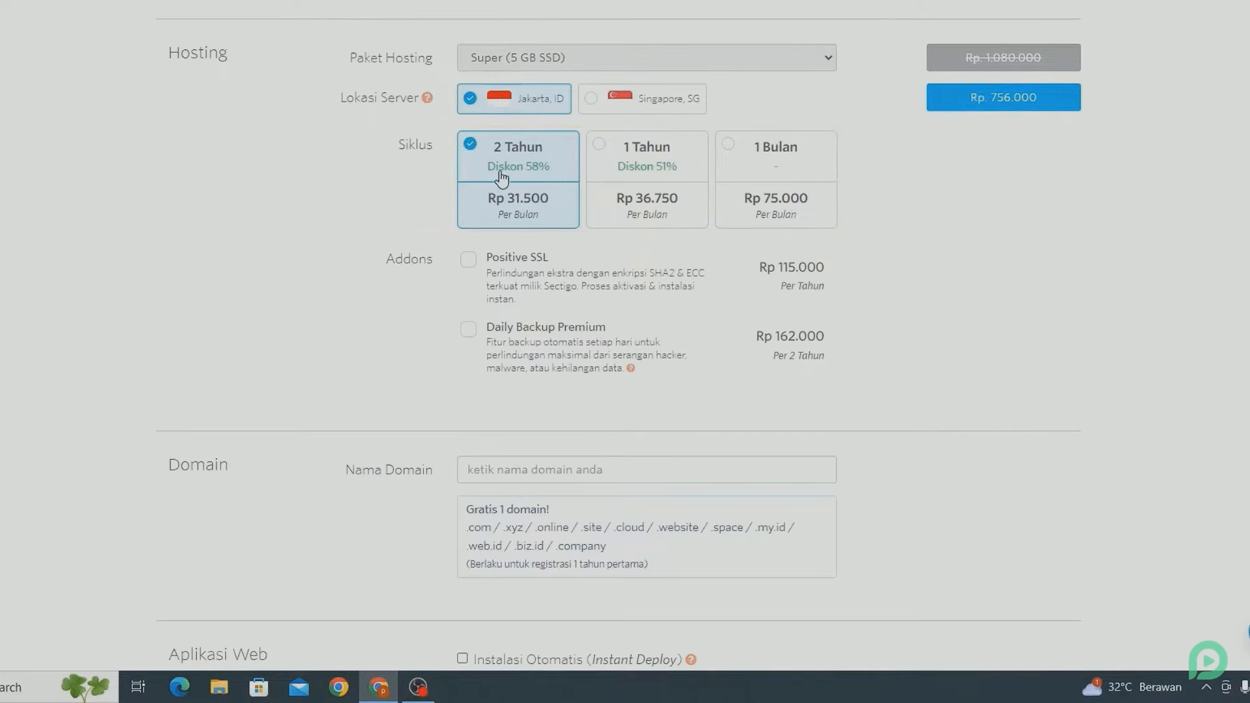
{"action": "left_click", "coordinate": [621, 176]}
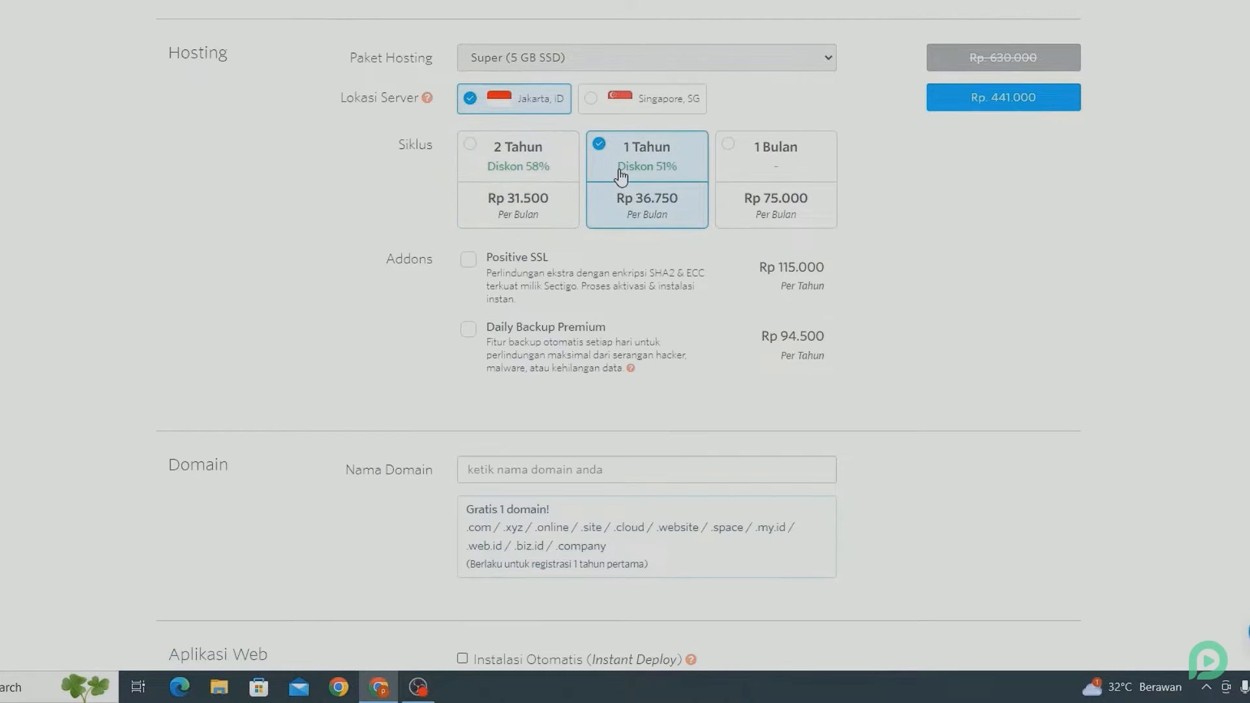
{"action": "scroll", "coordinate": [620, 176], "scroll_direction": "down", "scroll_amount": 4}
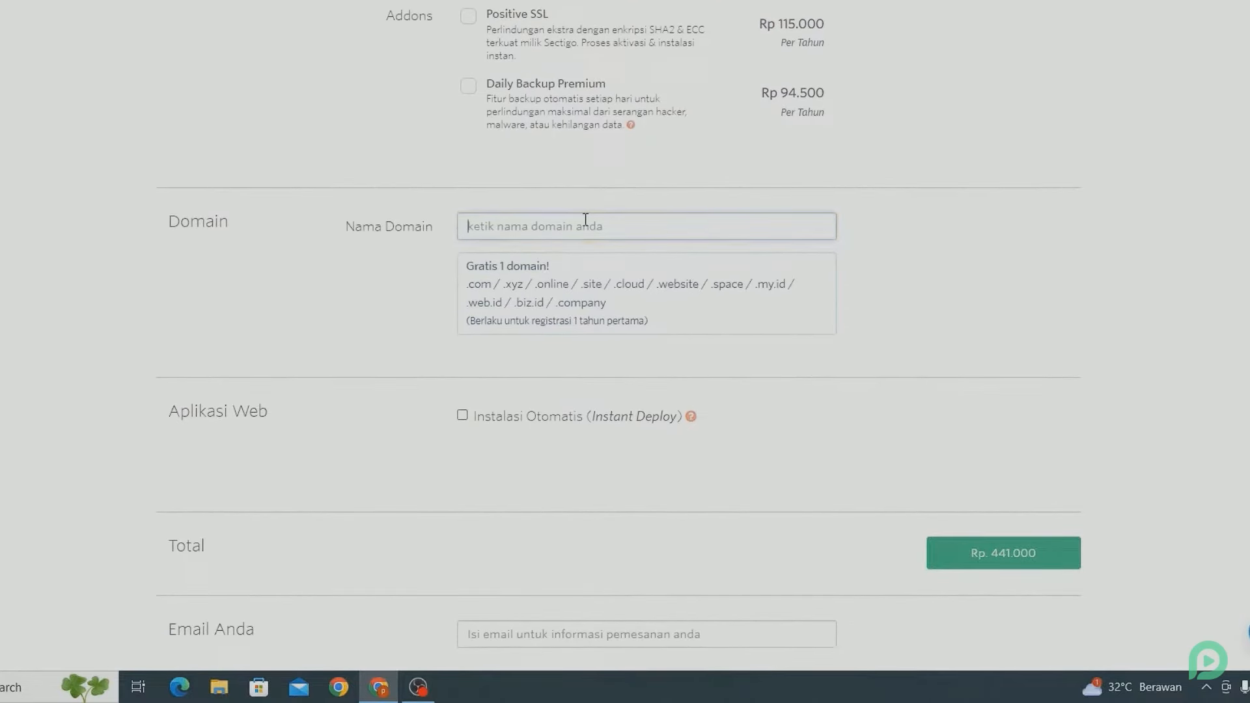
- Enter tutorpemoola.com as the free domain name
{"action": "left_click", "coordinate": [585, 219]}
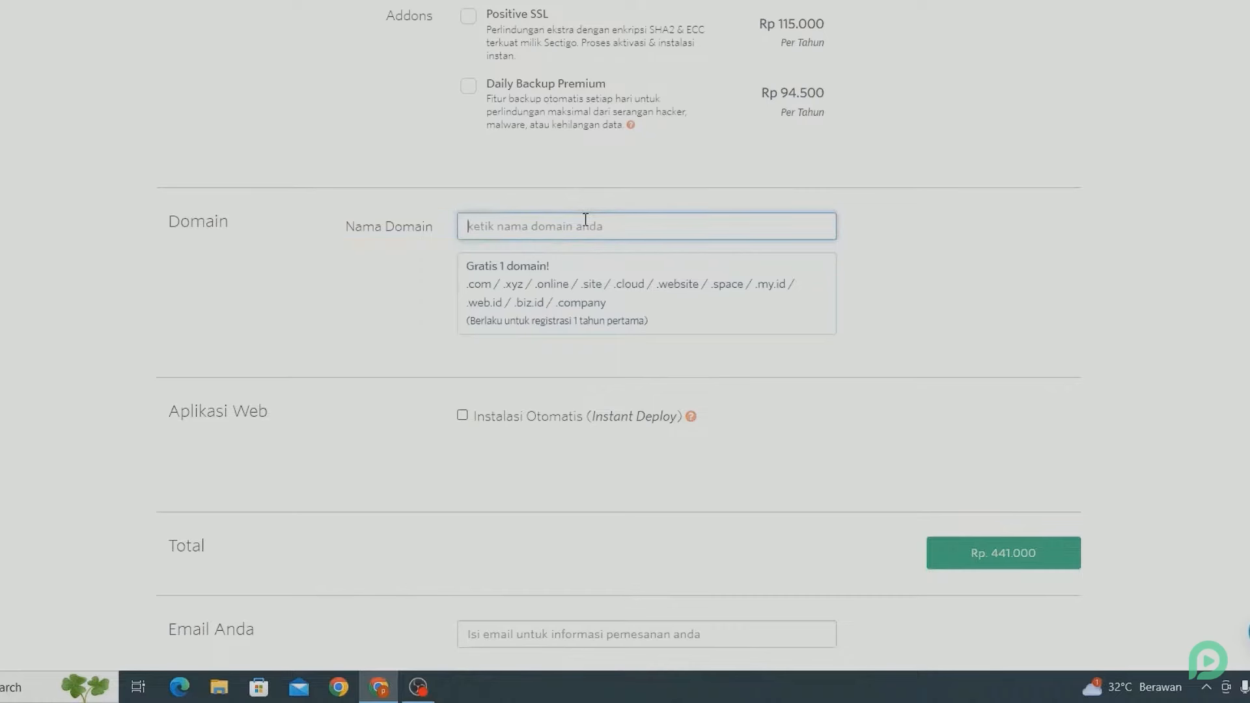
{"action": "type", "text": "tutorpemoola"}
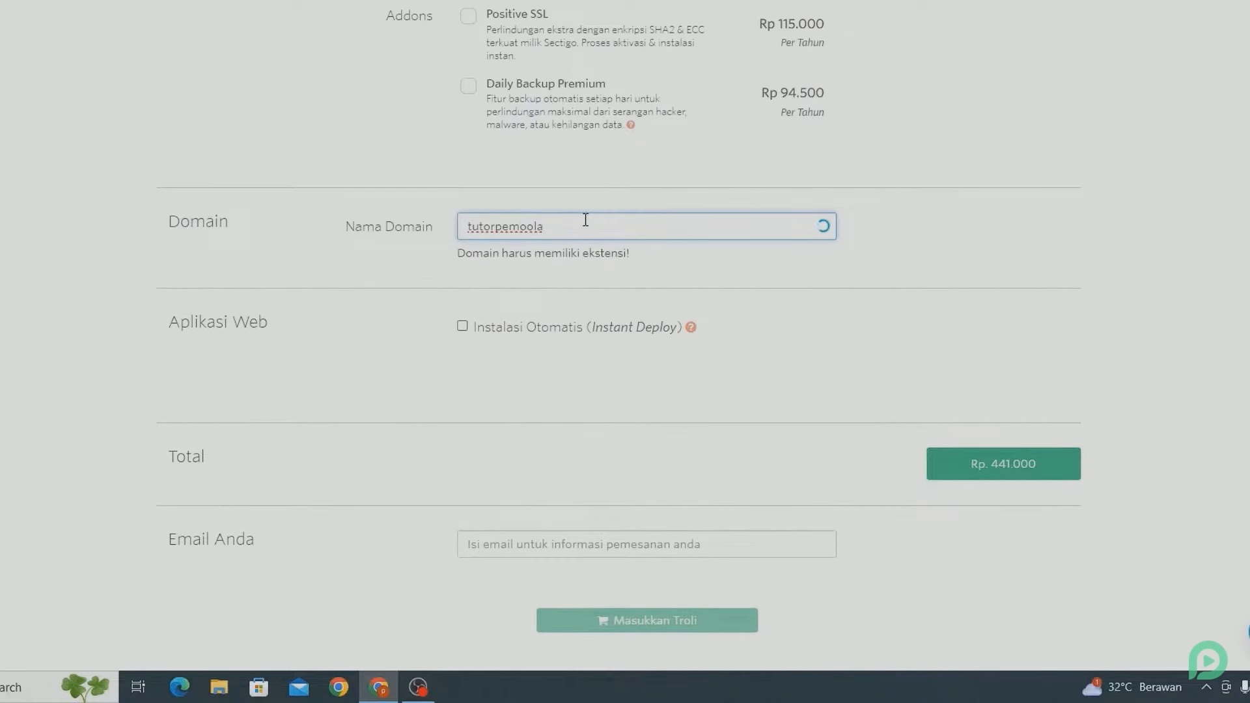
{"action": "type", "text": ".com"}
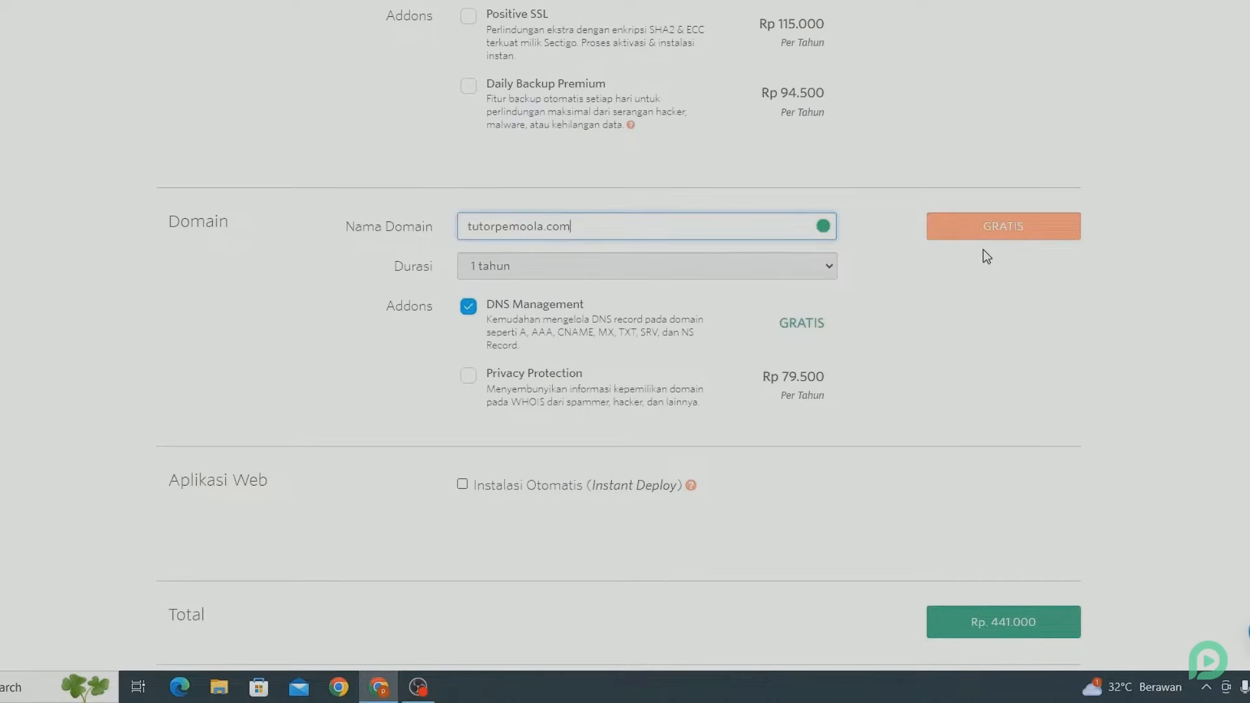
- Fill in the contact e-mail address in the Email Anda field
{"action": "scroll", "coordinate": [984, 251], "scroll_direction": "down", "scroll_amount": 9}
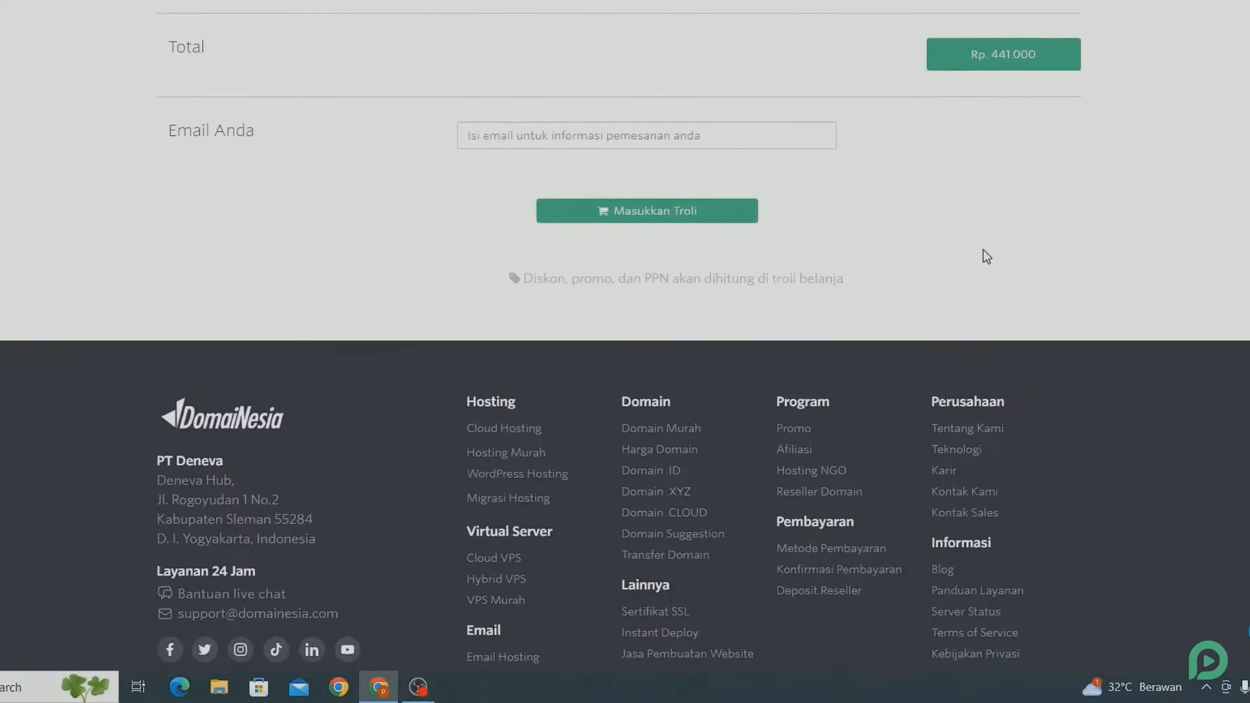
{"action": "scroll", "coordinate": [986, 256], "scroll_direction": "up", "scroll_amount": 1}
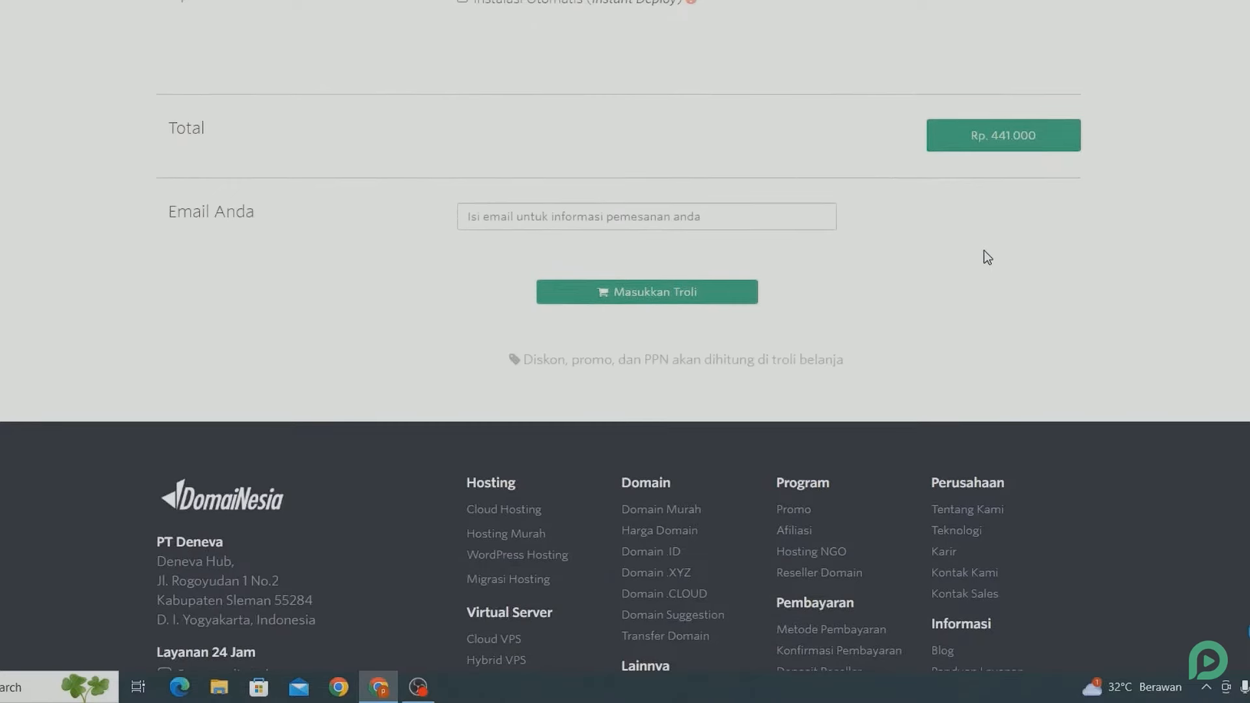
{"action": "left_click", "coordinate": [741, 222]}
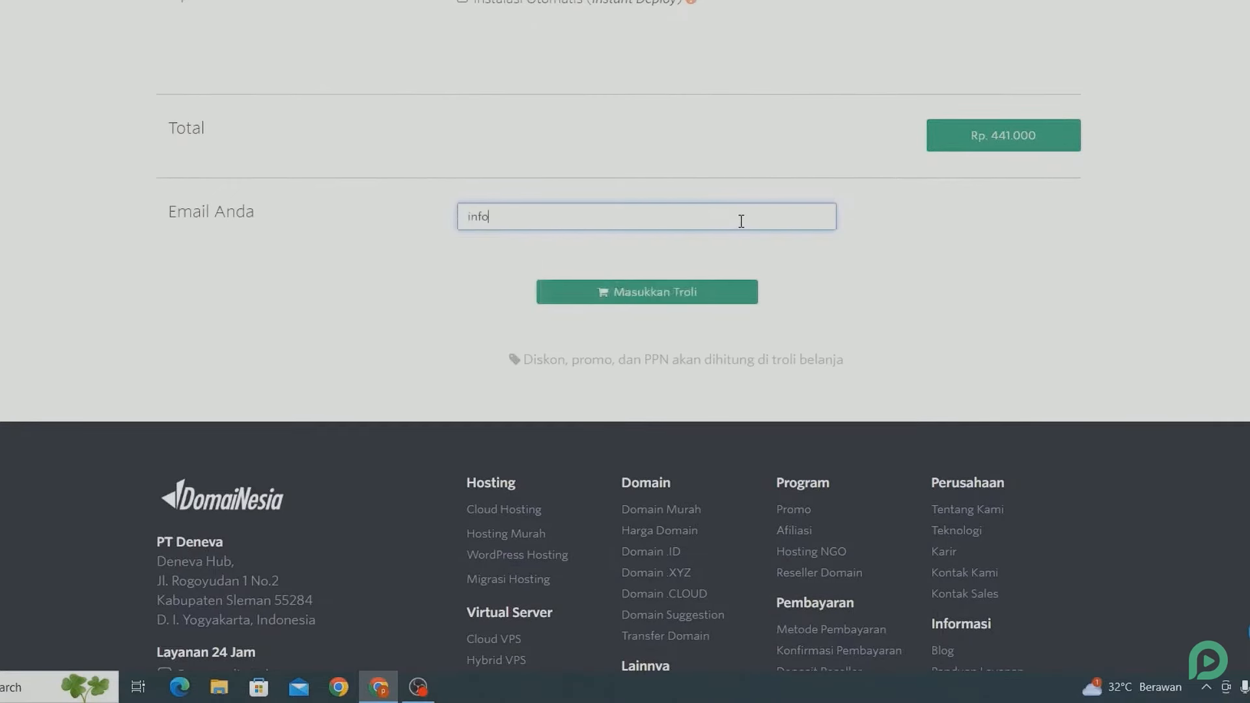
- Add the order to the cart and replace promo code PAKETHEMAT with pemoola
{"action": "left_click", "coordinate": [671, 297]}
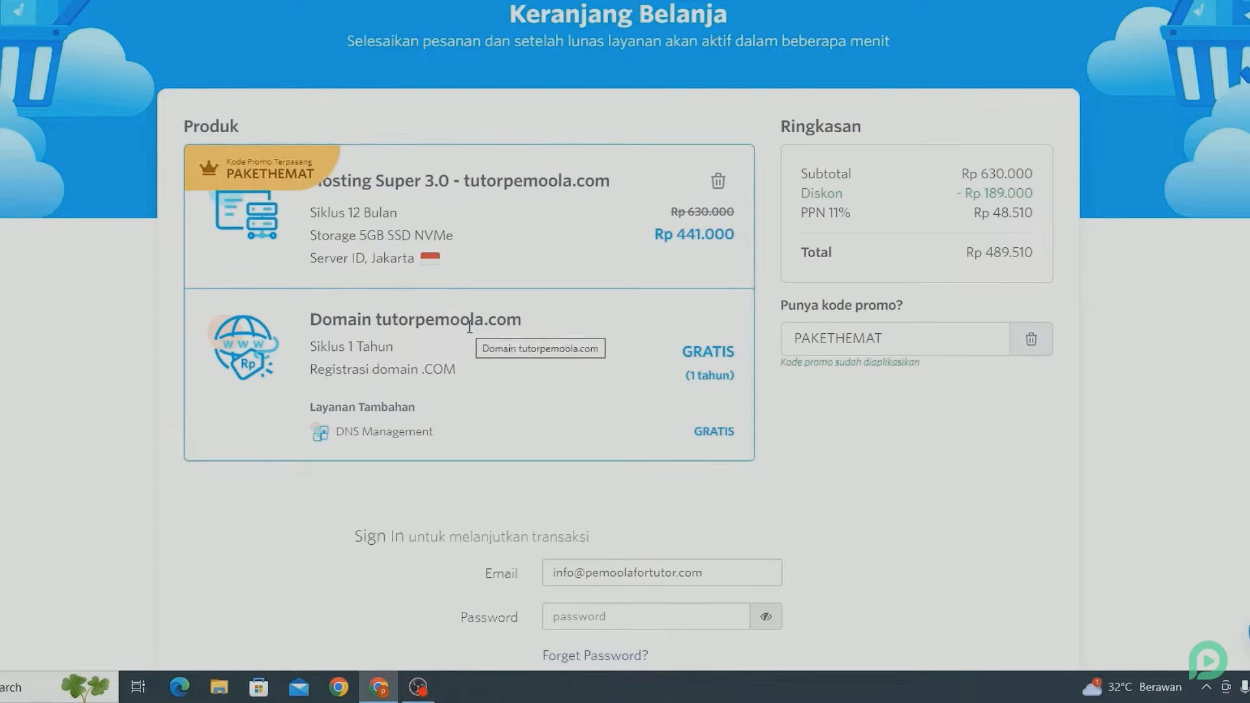
{"action": "left_click", "coordinate": [907, 337]}
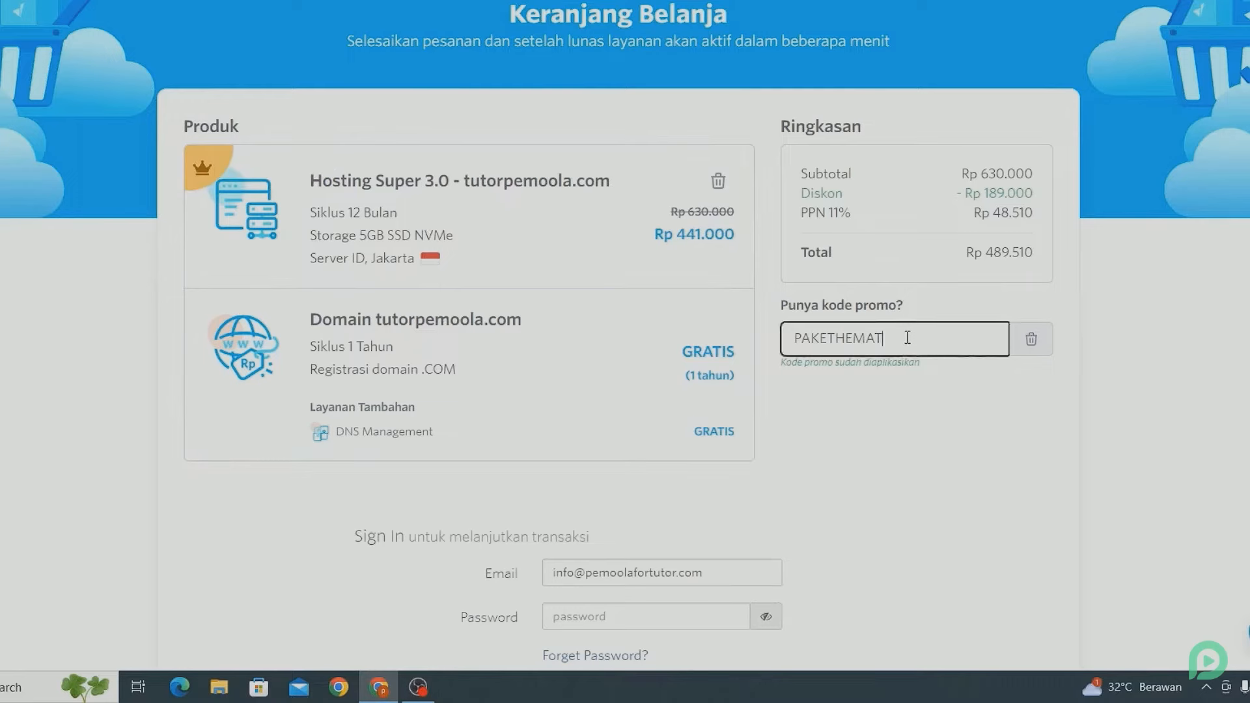
{"action": "key", "text": "ctrl+a"}
{"action": "key", "text": "BackSpace"}
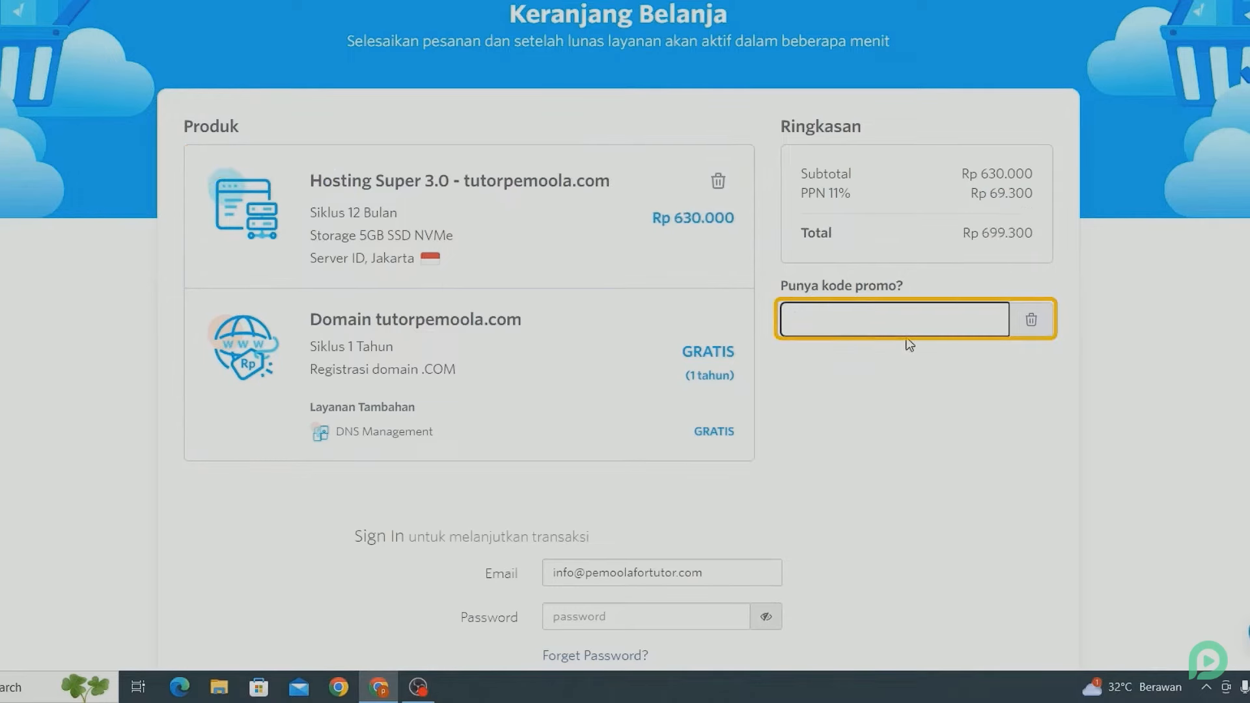
{"action": "type", "text": "pemoola"}
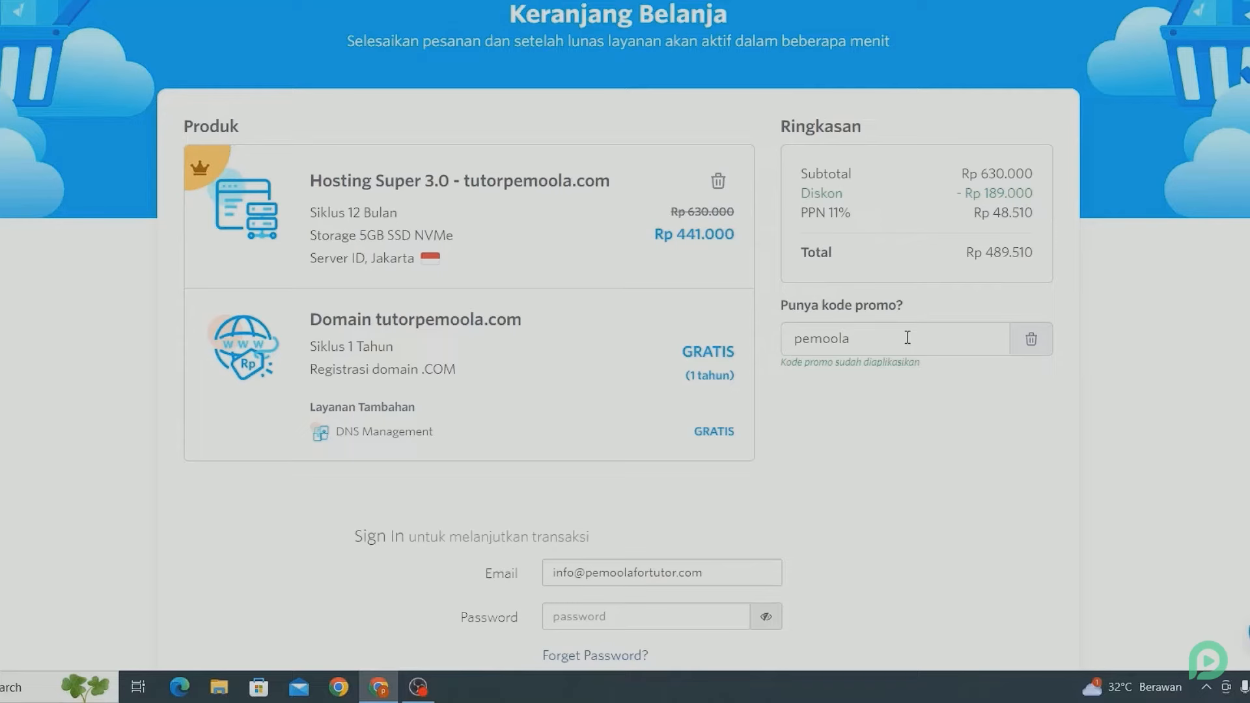
{"action": "scroll", "coordinate": [907, 337], "scroll_direction": "down", "scroll_amount": 4}
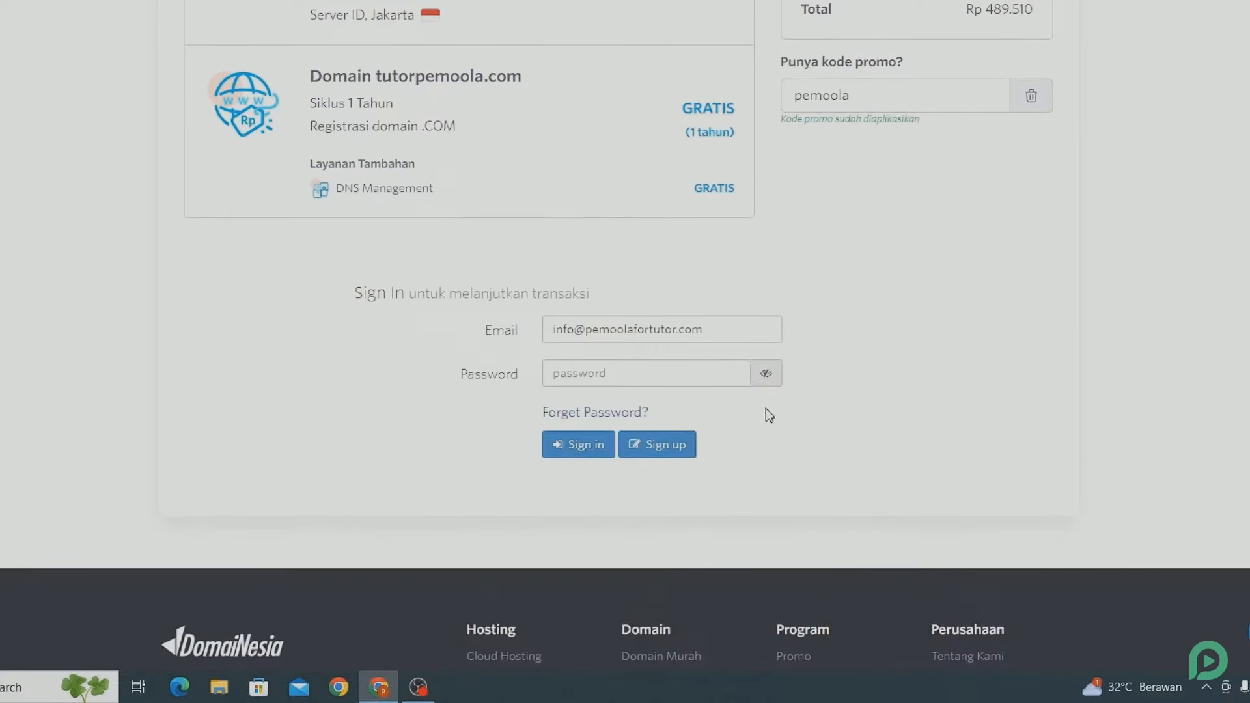
- Start a new account and enter the account holder's first and last name
{"action": "left_click", "coordinate": [675, 446]}
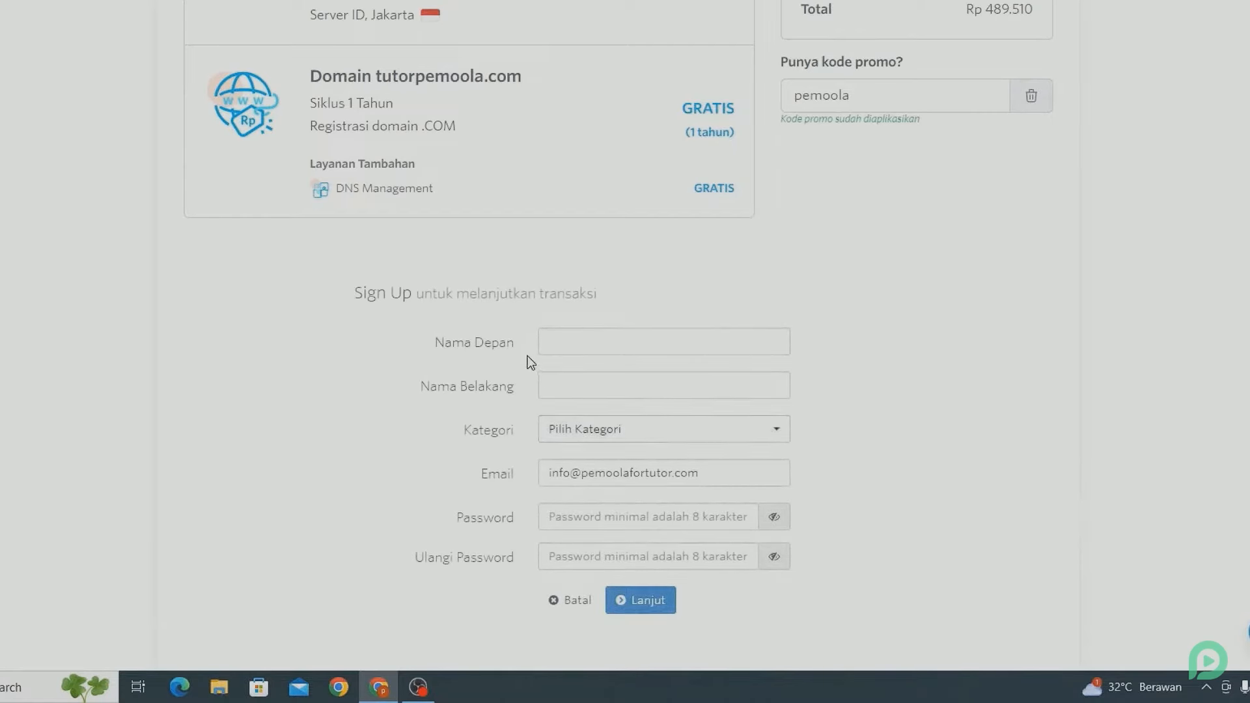
{"action": "left_click", "coordinate": [555, 347]}
{"action": "type", "text": "pemoola"}
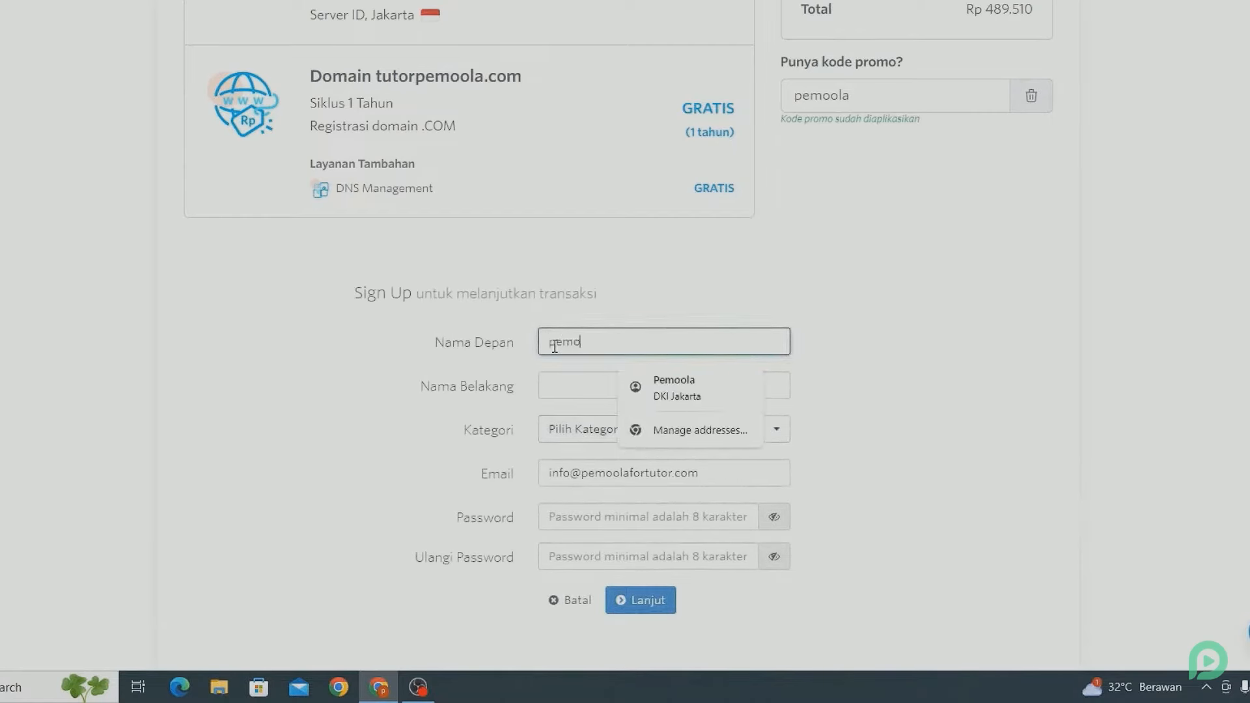
{"action": "left_click", "coordinate": [564, 390]}
{"action": "type", "text": "tutor"}
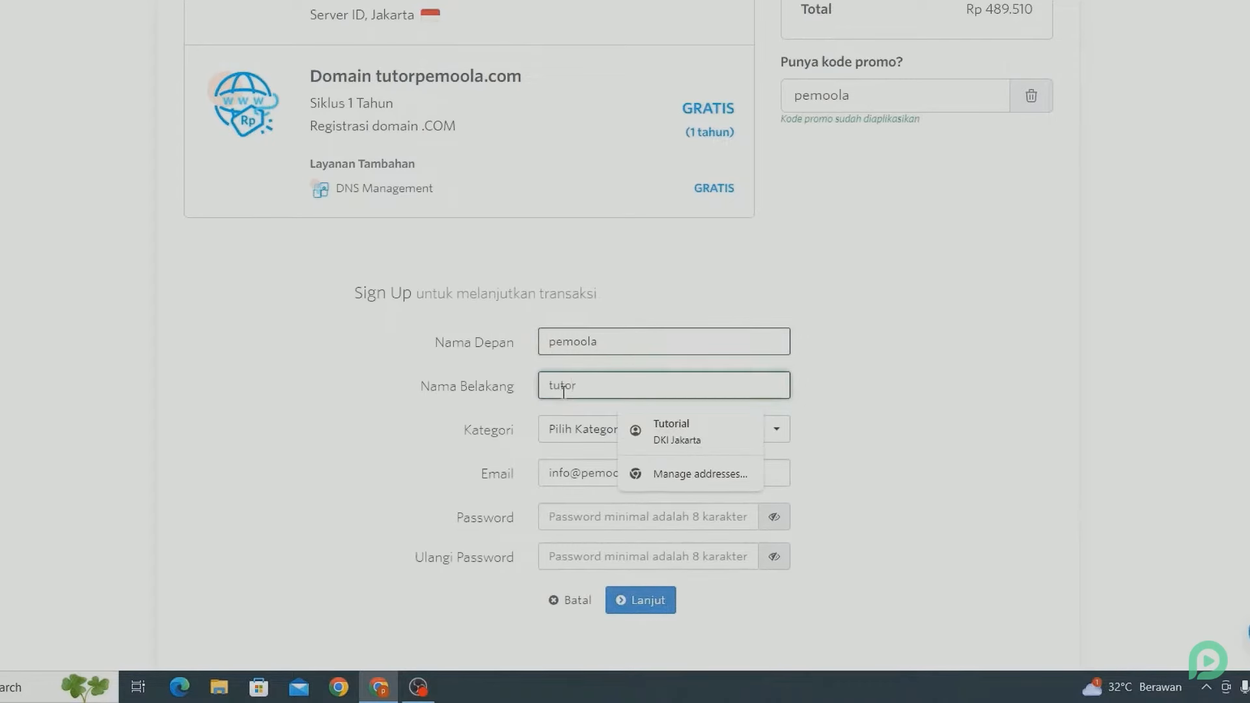
{"action": "left_click", "coordinate": [362, 447]}
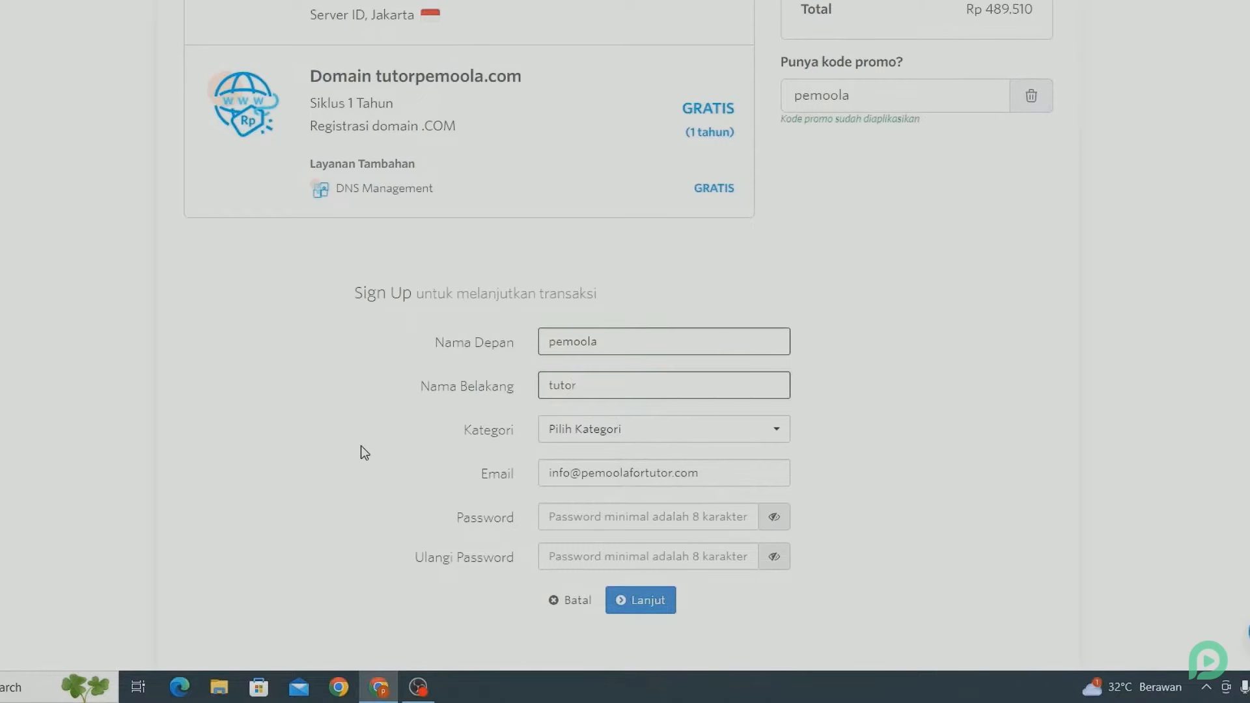
- Choose the Personal / Pribadi / Perseorangan account category
{"action": "left_click", "coordinate": [558, 431]}
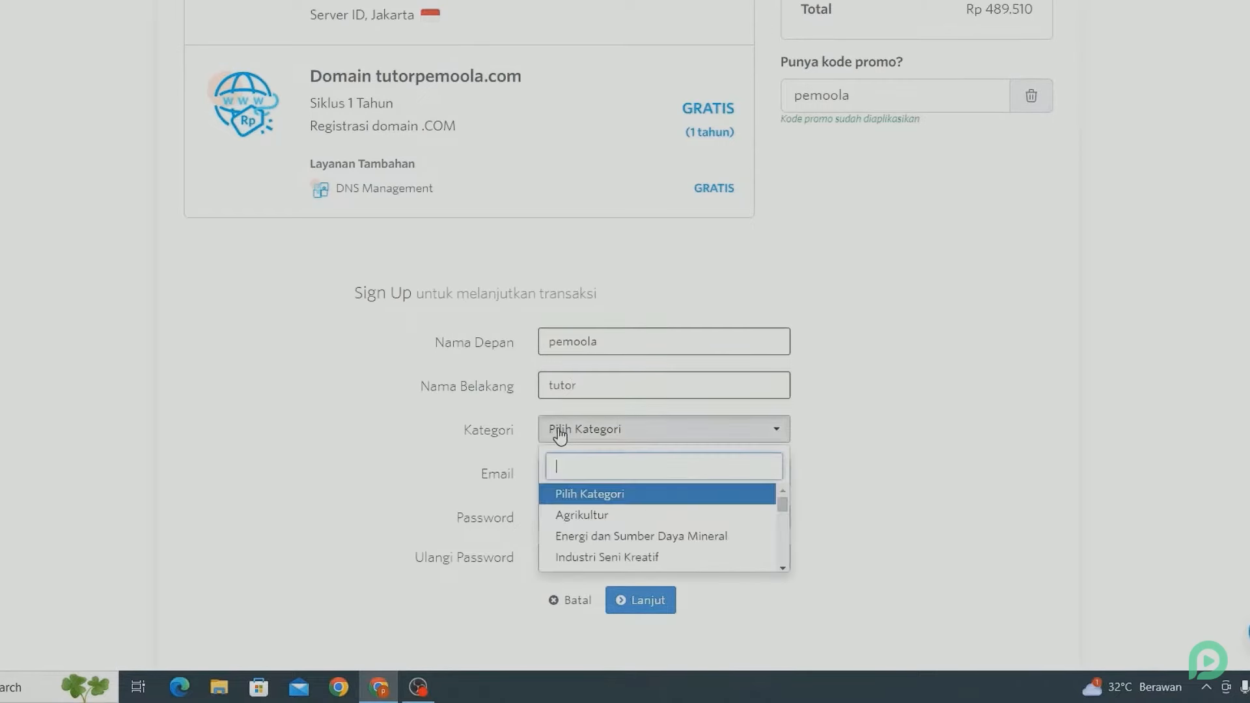
{"action": "scroll", "coordinate": [592, 550], "scroll_direction": "down", "scroll_amount": 2}
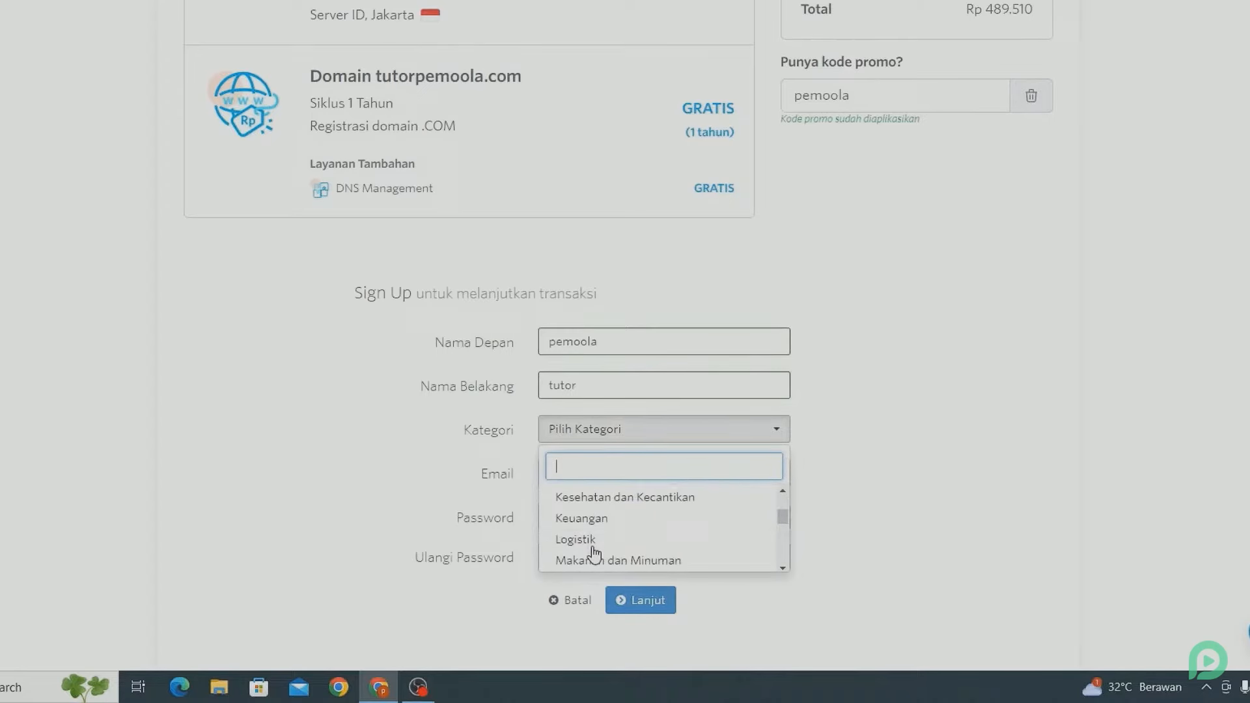
{"action": "scroll", "coordinate": [594, 553], "scroll_direction": "down", "scroll_amount": 2}
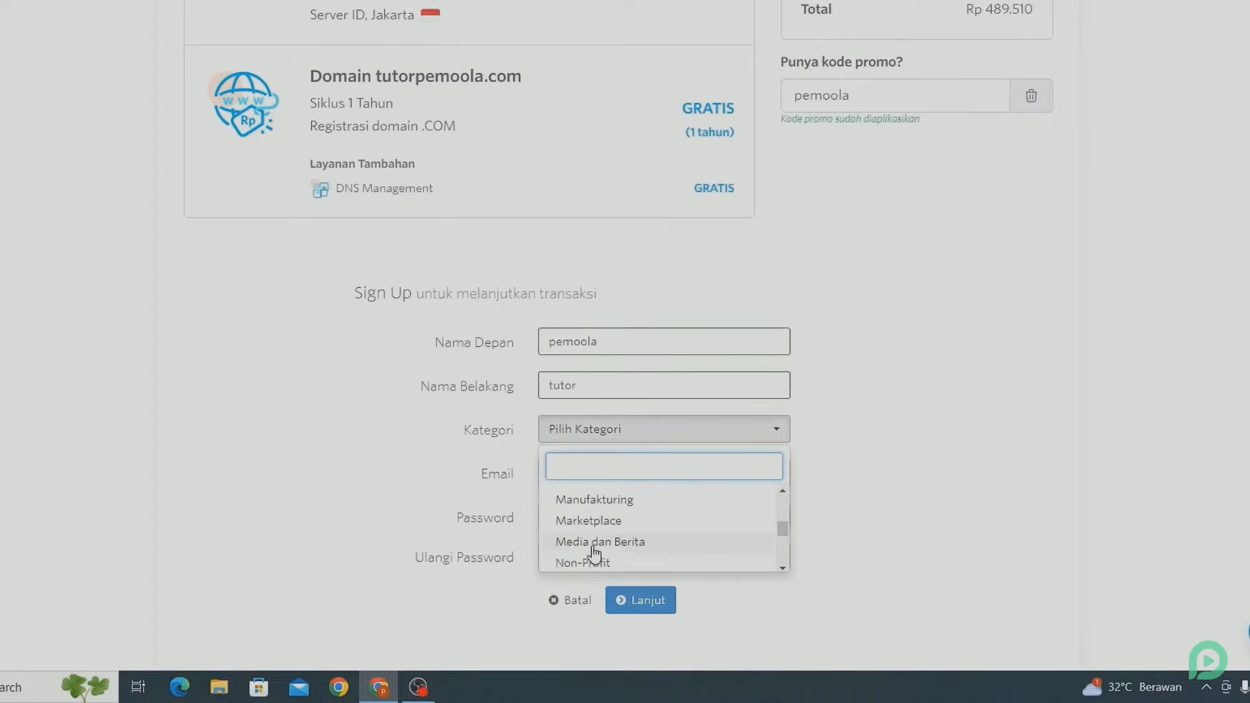
{"action": "scroll", "coordinate": [593, 552], "scroll_direction": "down", "scroll_amount": 2}
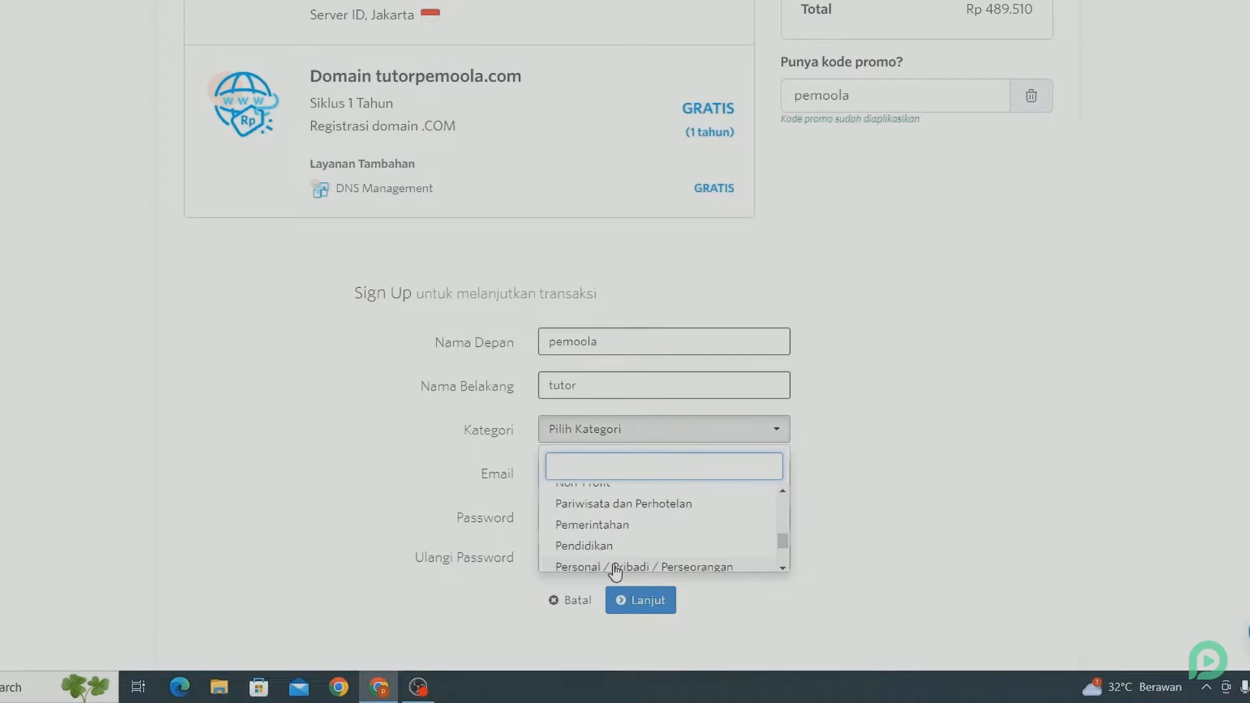
{"action": "left_click", "coordinate": [615, 568]}
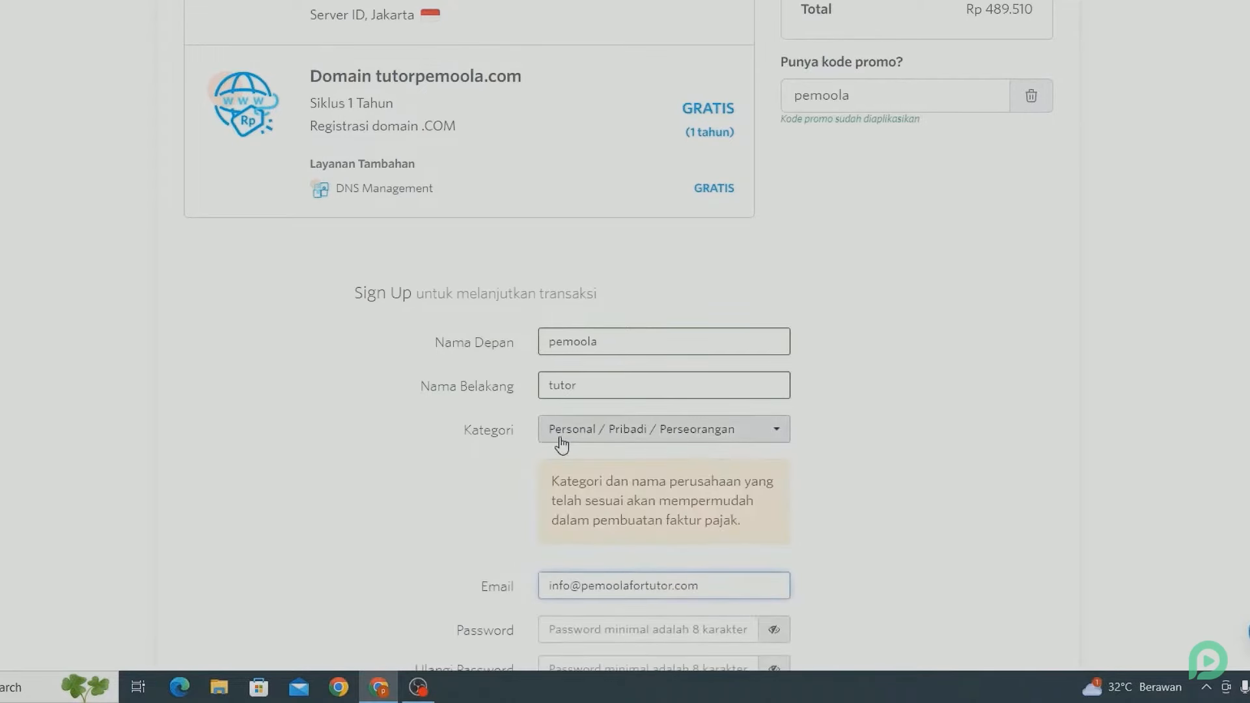
{"action": "scroll", "coordinate": [505, 462], "scroll_direction": "down", "scroll_amount": 4}
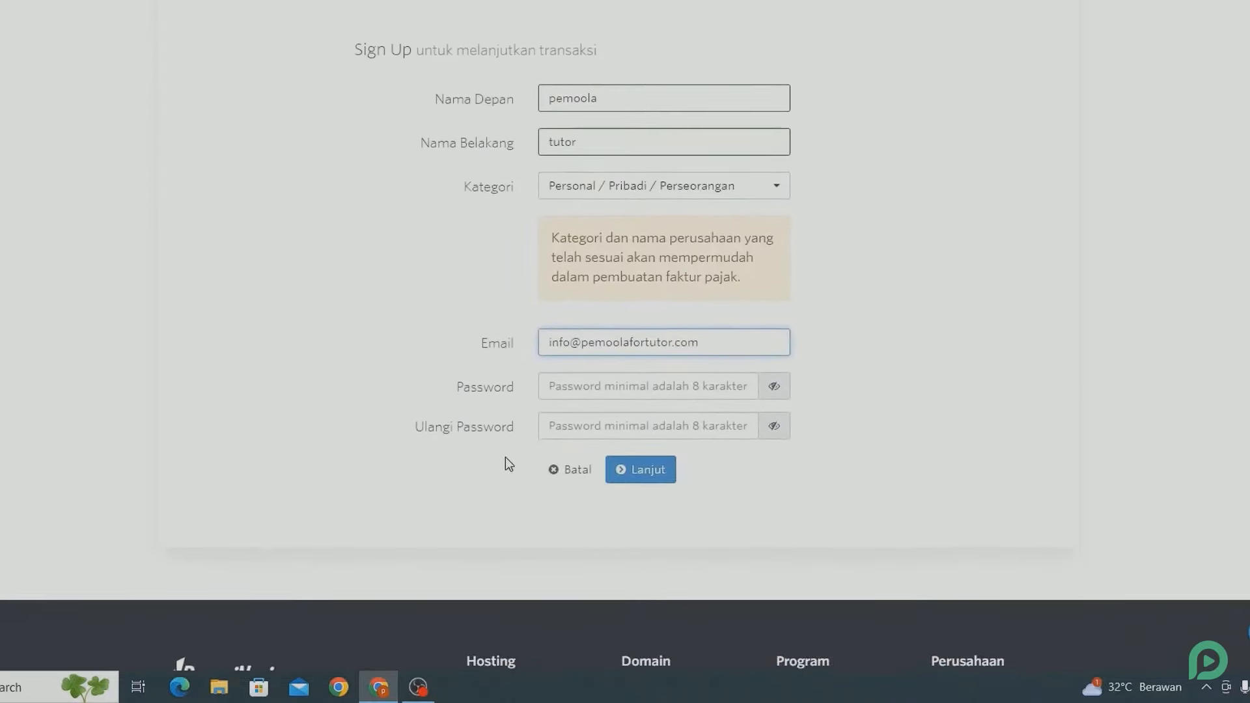
- Enter the account password and its confirmation, then continue
{"action": "left_click", "coordinate": [560, 393]}
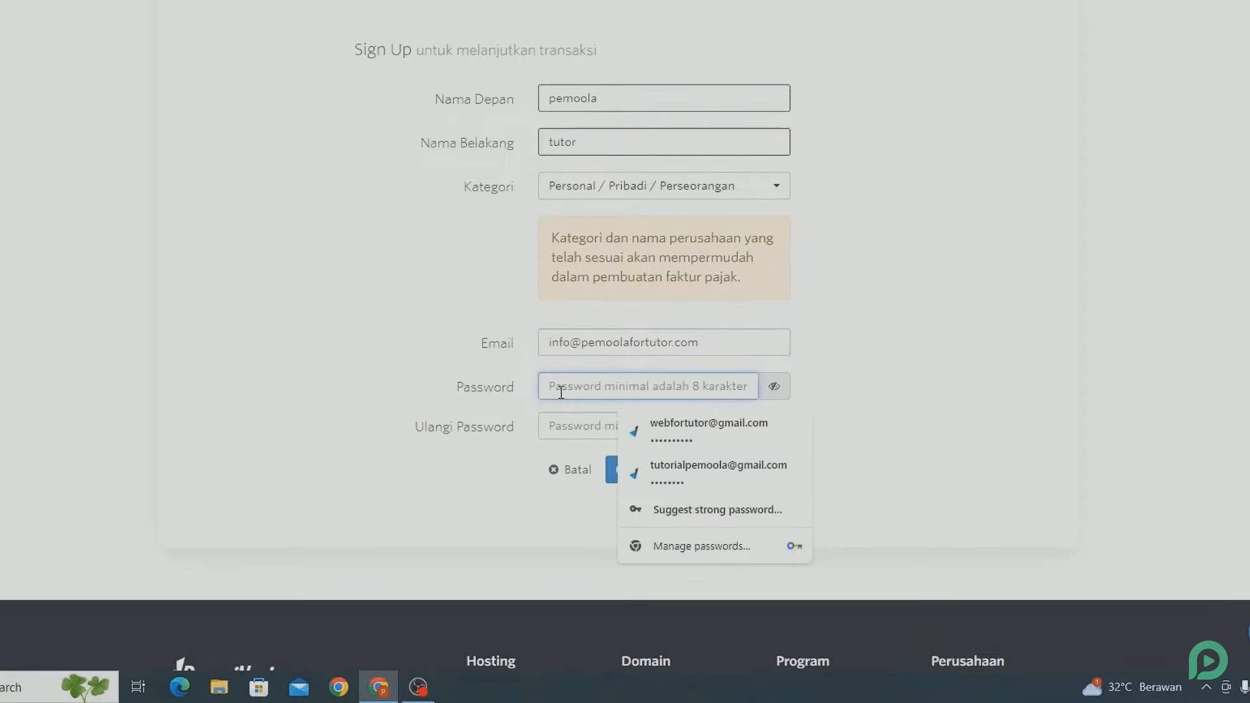
{"action": "type", "text": "••••••••••"}
{"action": "left_click", "coordinate": [421, 394]}
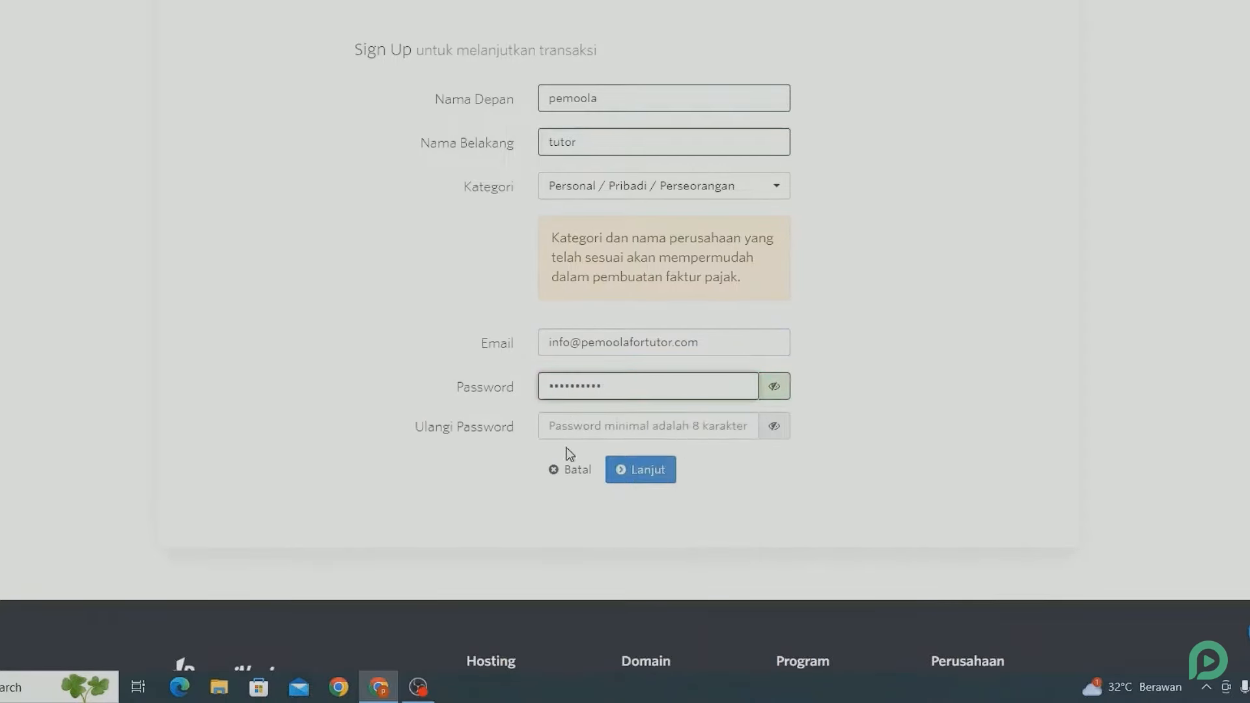
{"action": "left_click", "coordinate": [779, 392]}
{"action": "left_click", "coordinate": [725, 423]}
{"action": "type", "text": "••••••••••"}
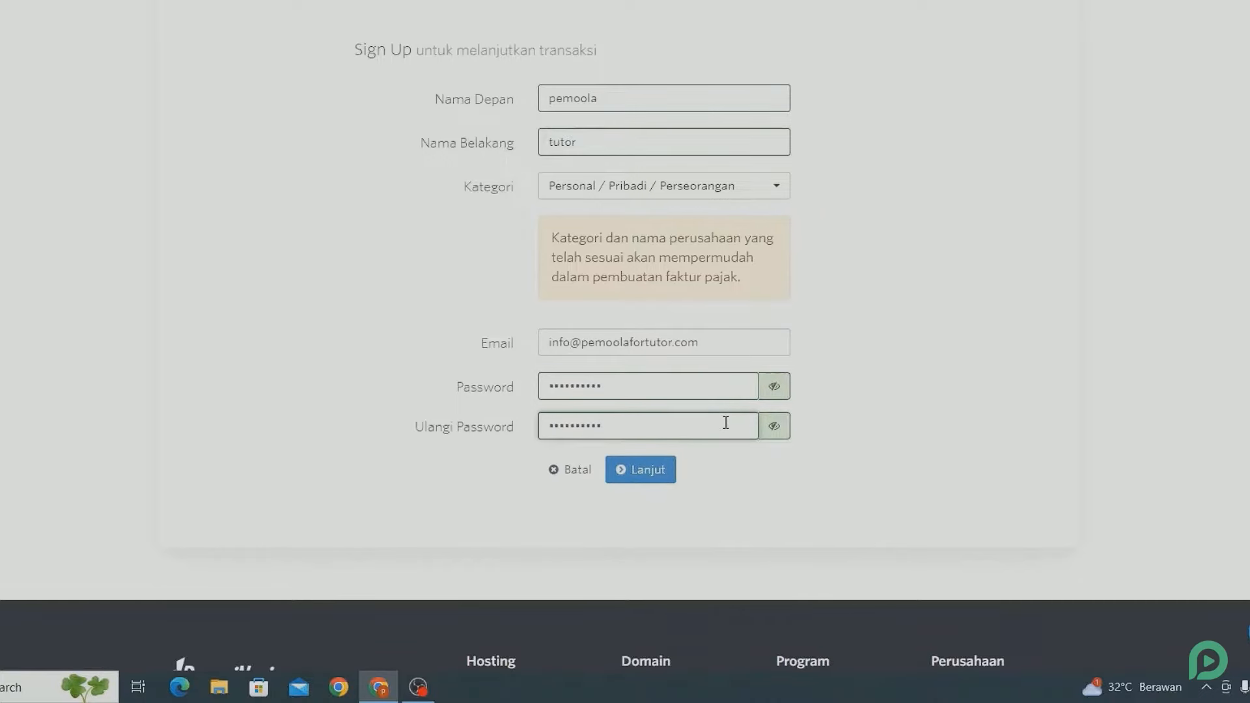
{"action": "left_click", "coordinate": [667, 475]}
- Fill in the street address, province, postal code and phone number
{"action": "scroll", "coordinate": [666, 470], "scroll_direction": "down", "scroll_amount": 2}
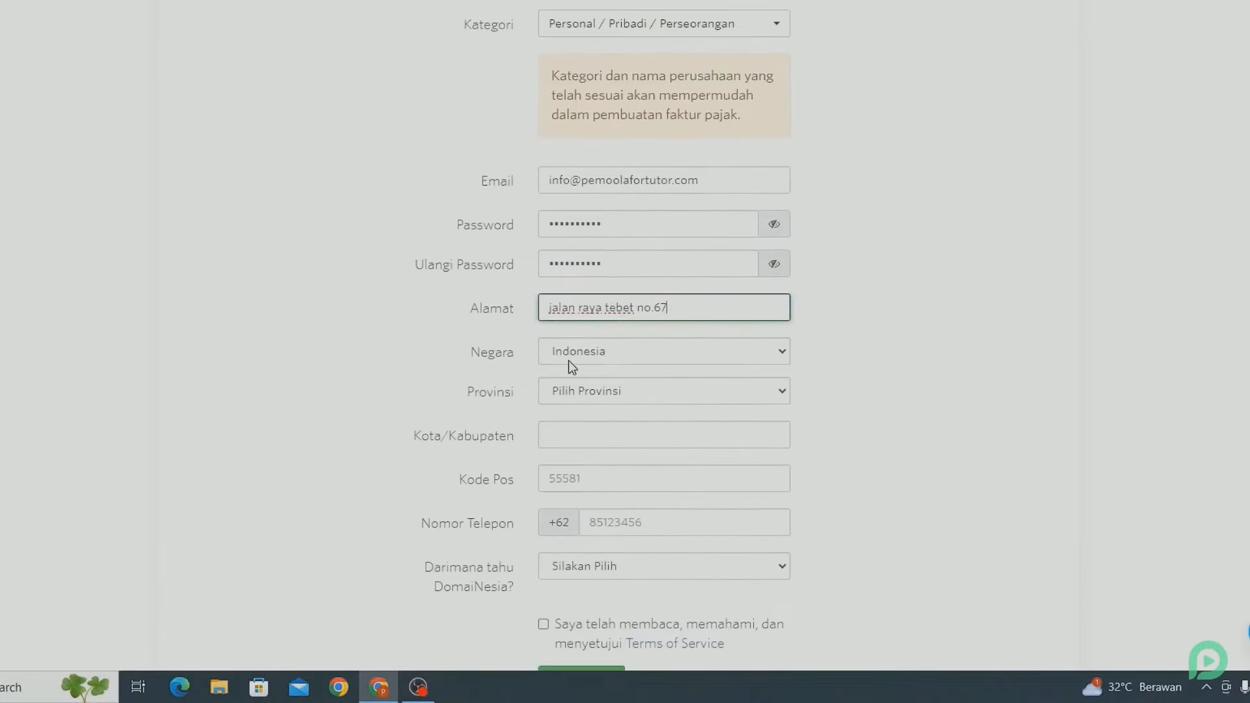
{"action": "left_click", "coordinate": [579, 392]}
{"action": "scroll", "coordinate": [587, 262], "scroll_direction": "down", "scroll_amount": 1}
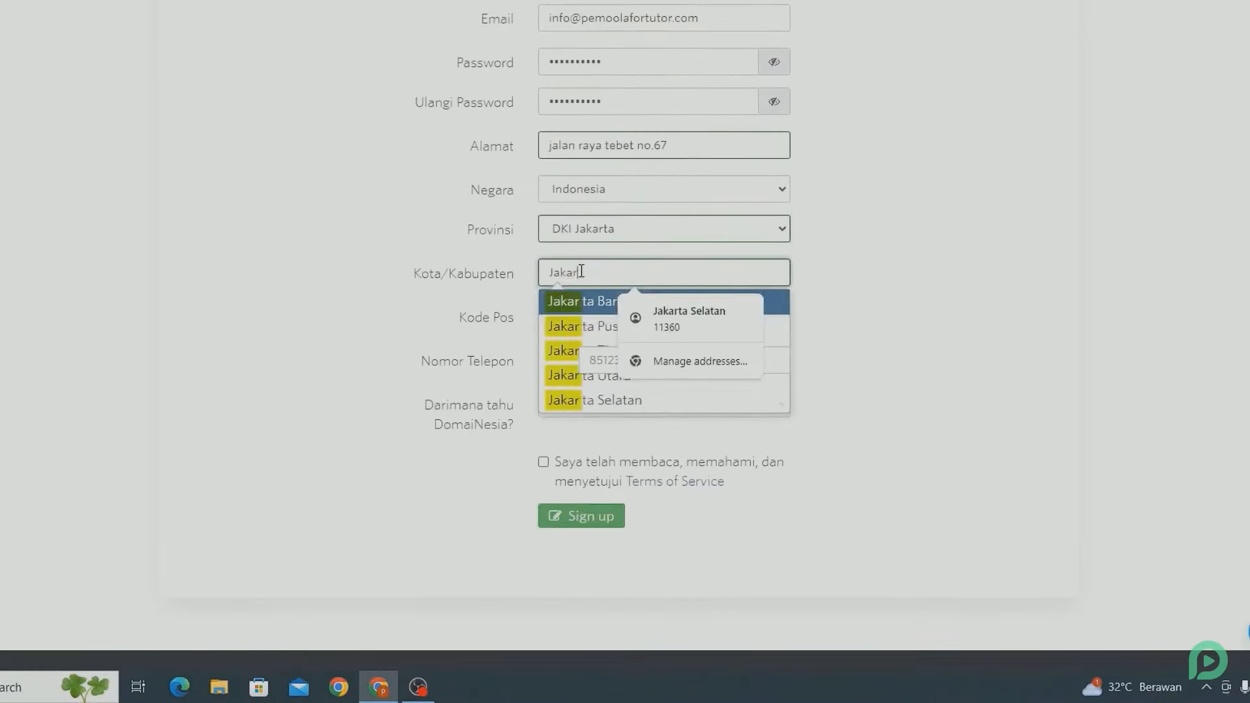
{"action": "type", "text": "a Selatan"}
{"action": "left_click", "coordinate": [581, 298]}
{"action": "left_click", "coordinate": [581, 316]}
{"action": "type", "text": "11360"}
{"action": "left_click", "coordinate": [576, 362]}
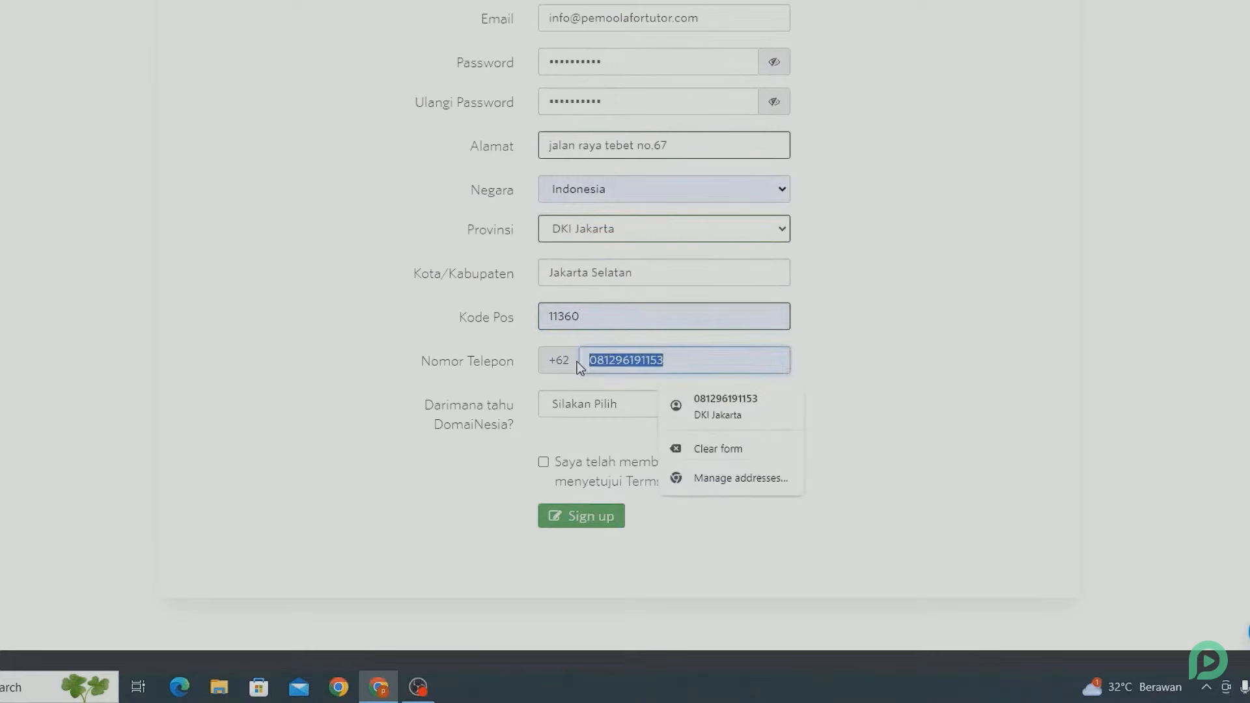
- Choose Social Media as the referral source, accept the terms, and submit sign-up
{"action": "left_click", "coordinate": [561, 437]}
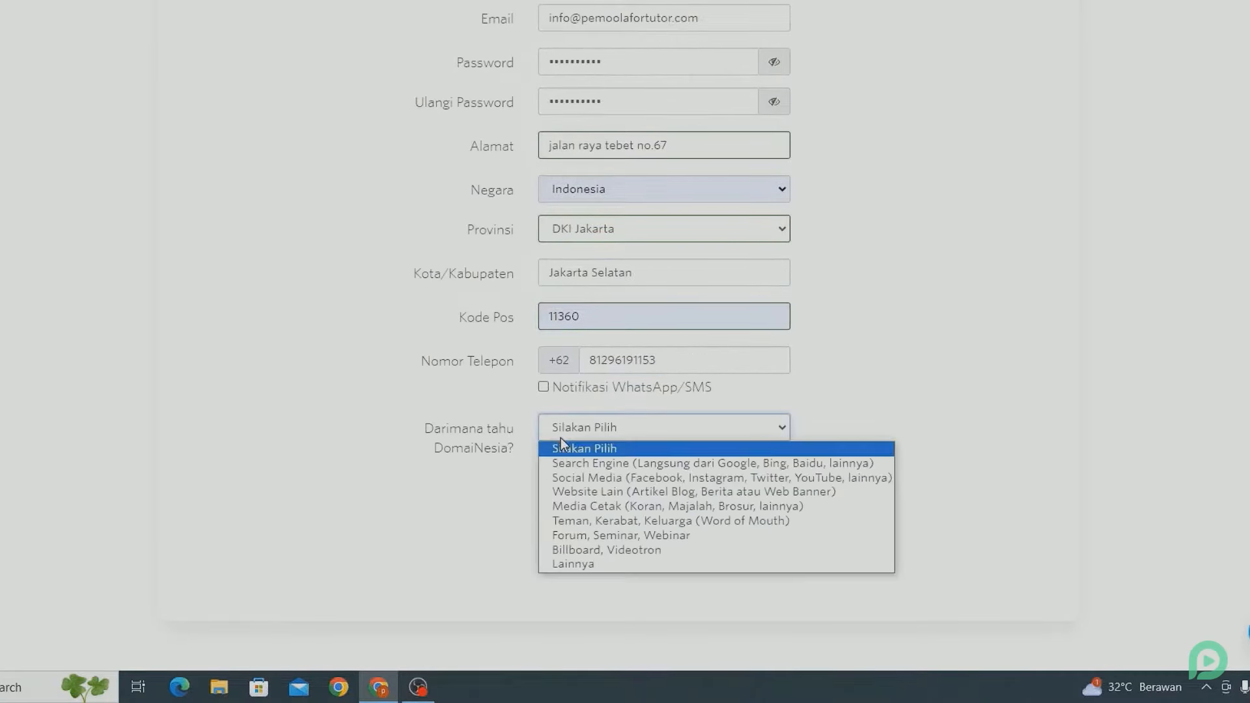
{"action": "left_click", "coordinate": [576, 477]}
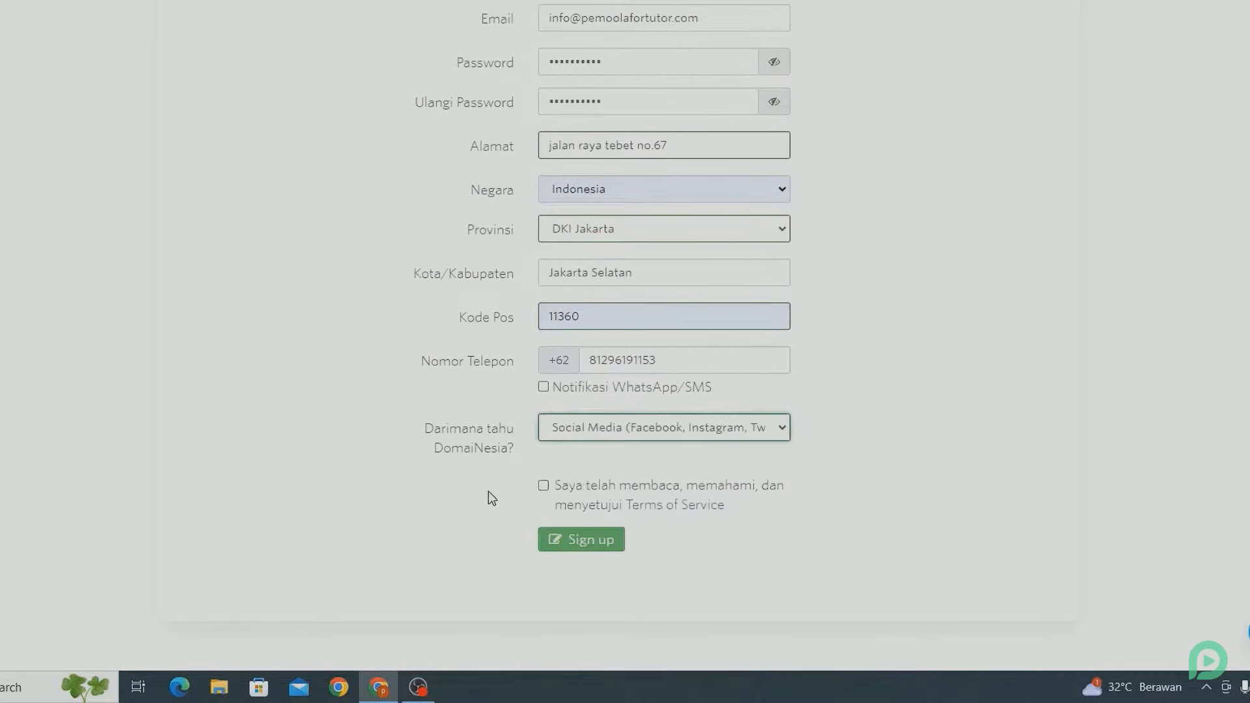
{"action": "left_click", "coordinate": [545, 489]}
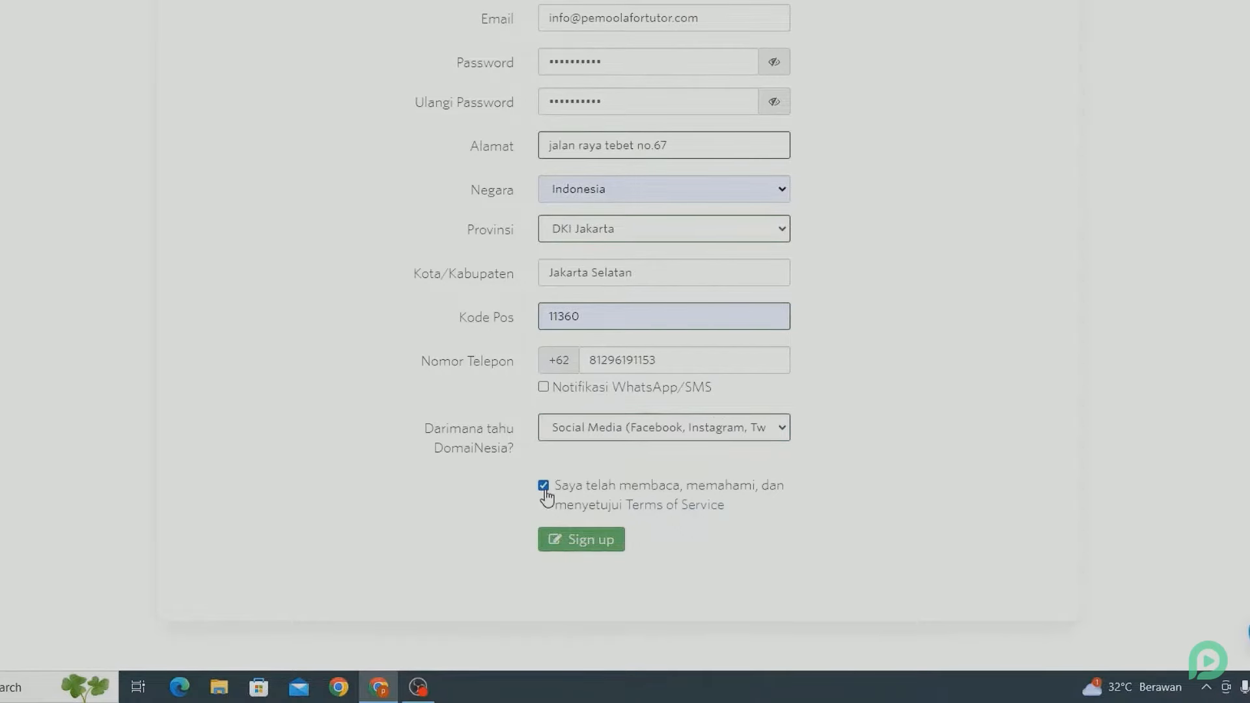
{"action": "left_click", "coordinate": [564, 539]}
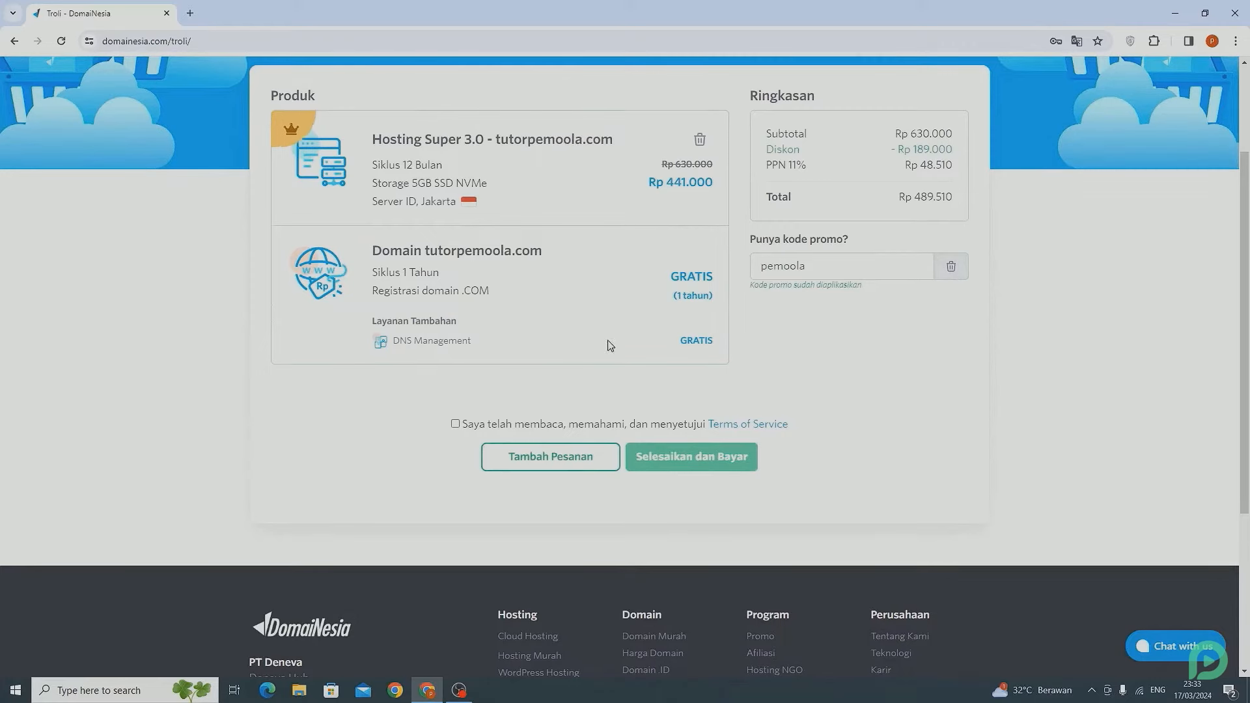
- Accept the Terms of Service and place the order with Selesaikan dan Bayar
{"action": "left_click", "coordinate": [456, 427]}
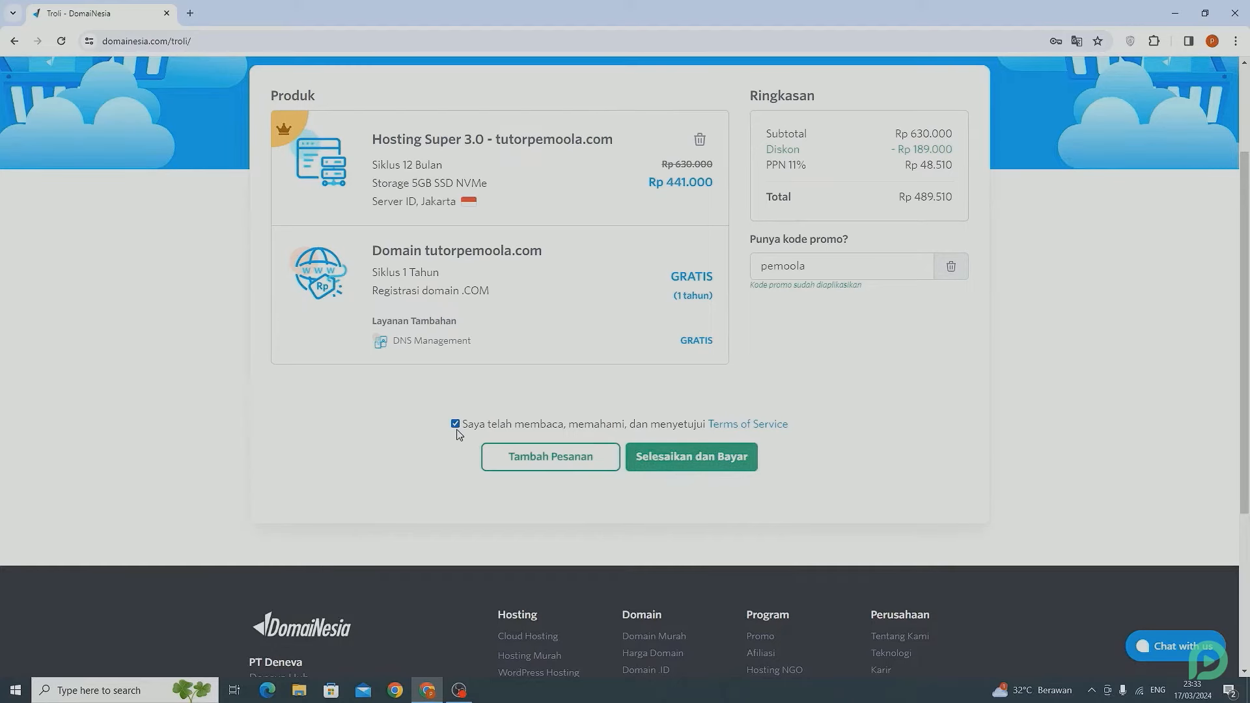
{"action": "left_click", "coordinate": [725, 459]}
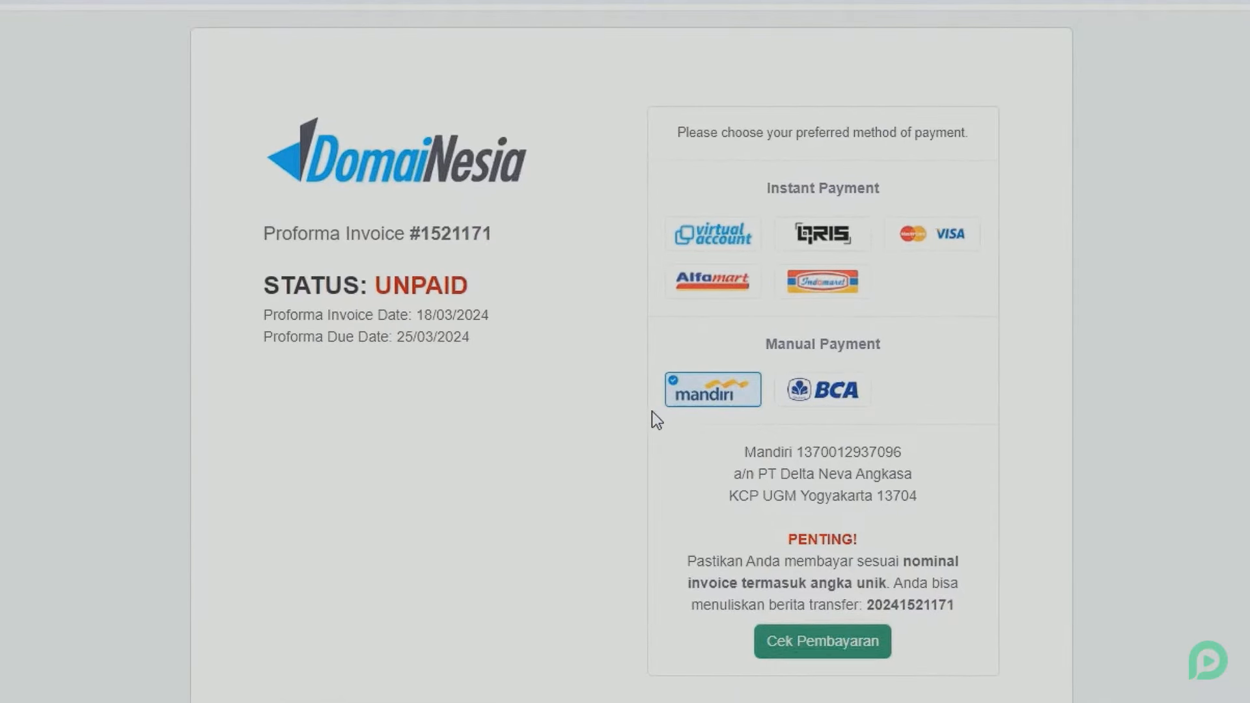
- Switch the invoice payment method to BCA manual bank transfer
{"action": "left_click", "coordinate": [727, 242]}
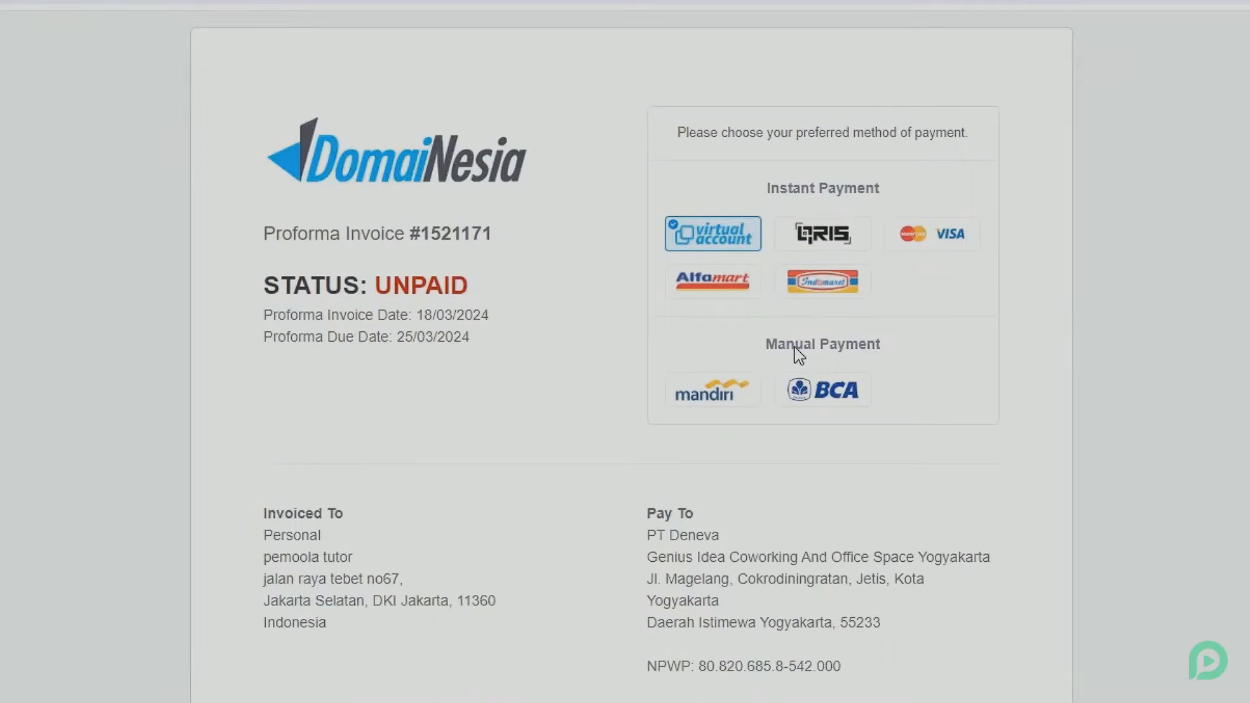
{"action": "left_click", "coordinate": [838, 385]}
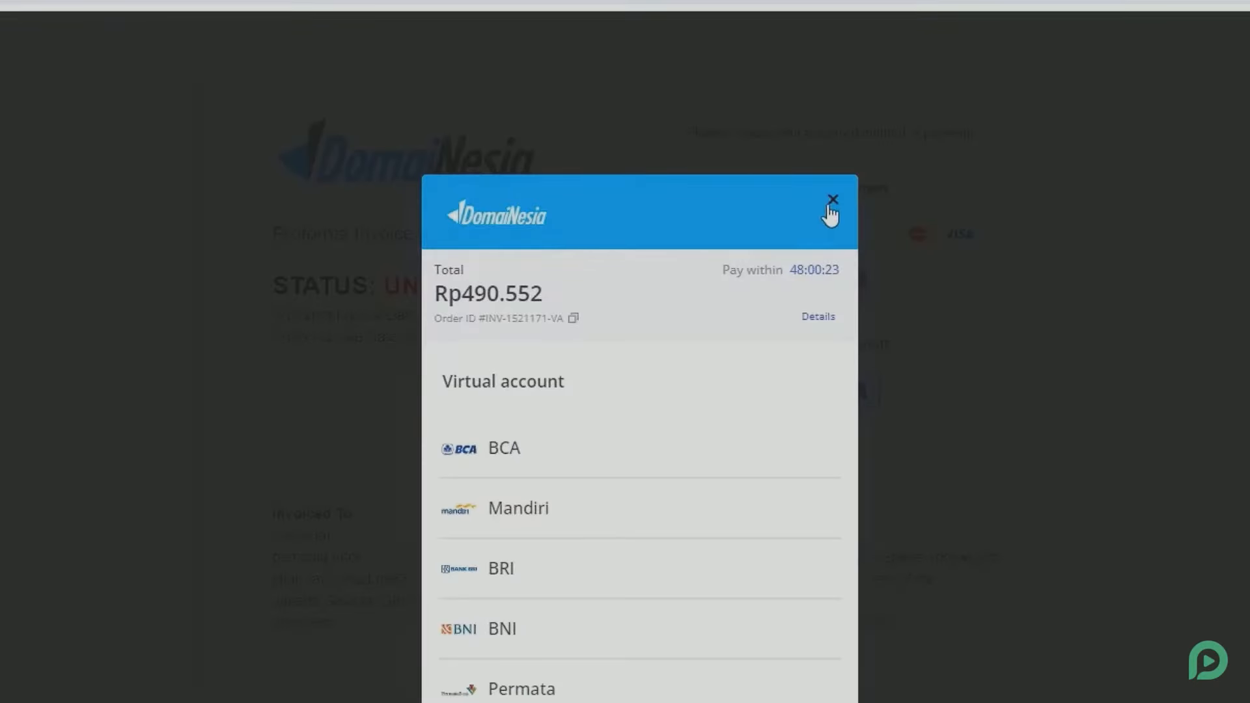
{"action": "left_click", "coordinate": [831, 202]}
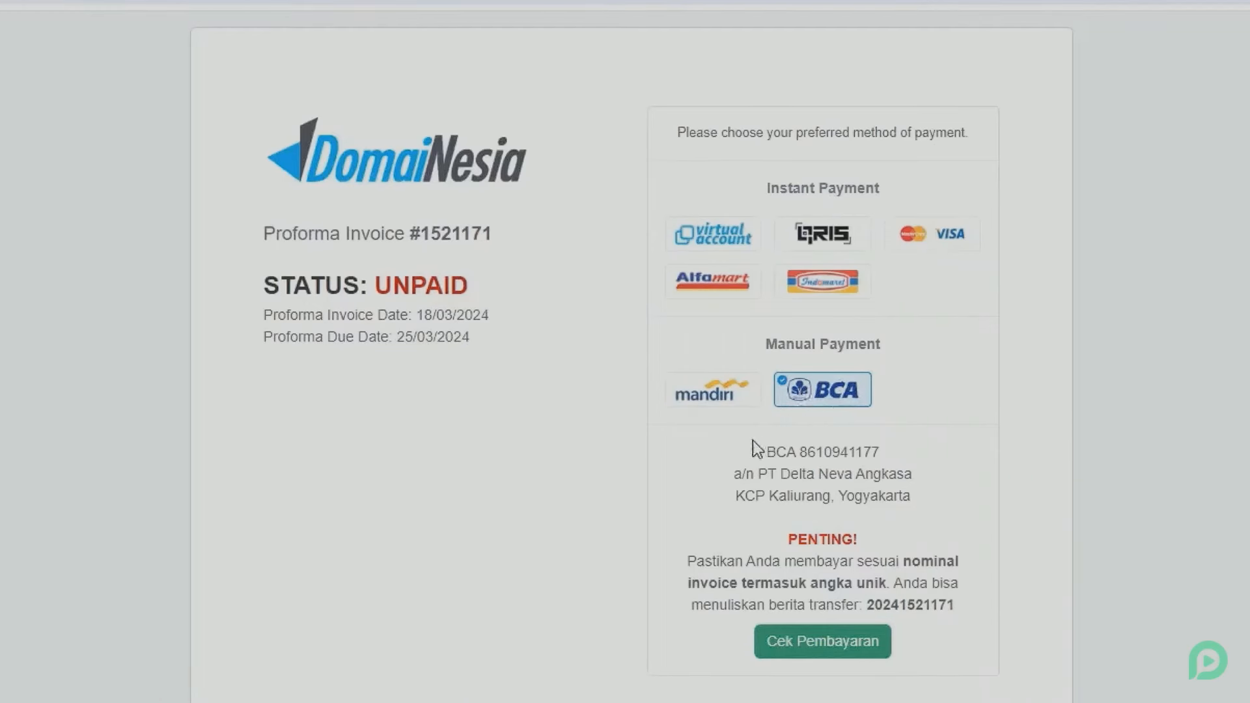
{"action": "left_click_drag", "start_coordinate": [765, 452], "coordinate": [896, 496]}
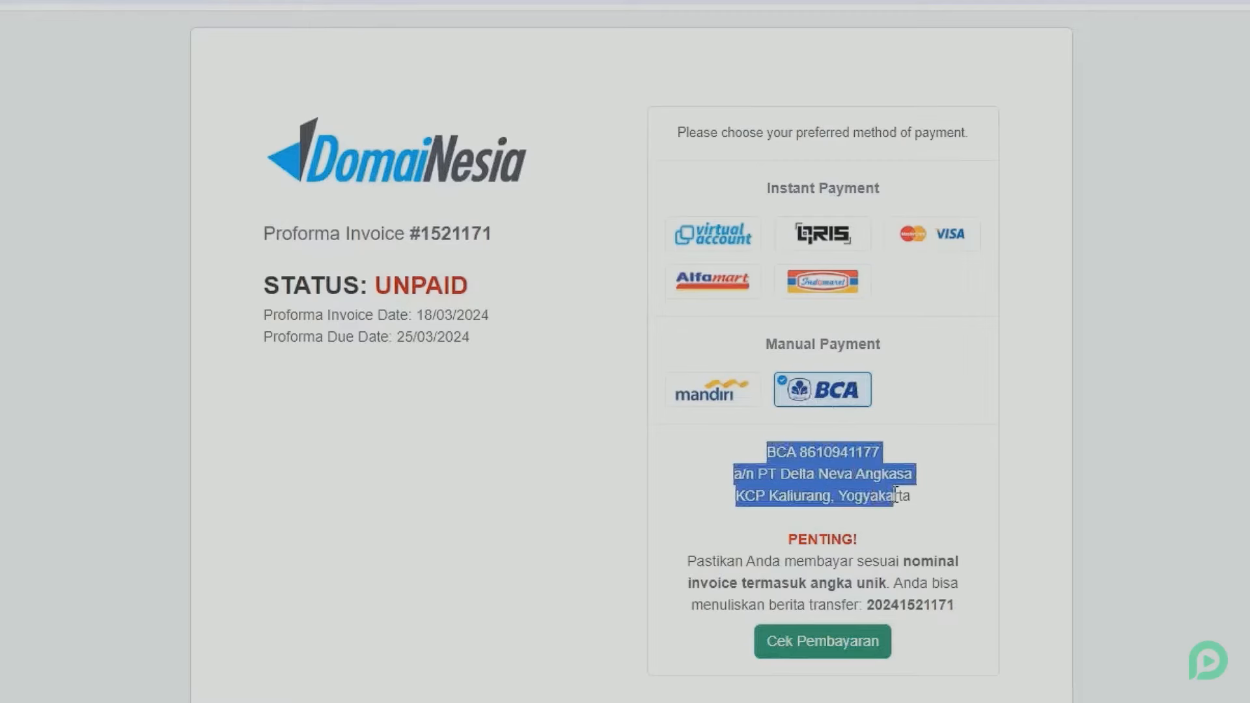
{"action": "left_click", "coordinate": [825, 480]}
- Check the Rp 490.552,00 invoice total and balance under Invoice Items
{"action": "scroll", "coordinate": [846, 489], "scroll_direction": "down", "scroll_amount": 2}
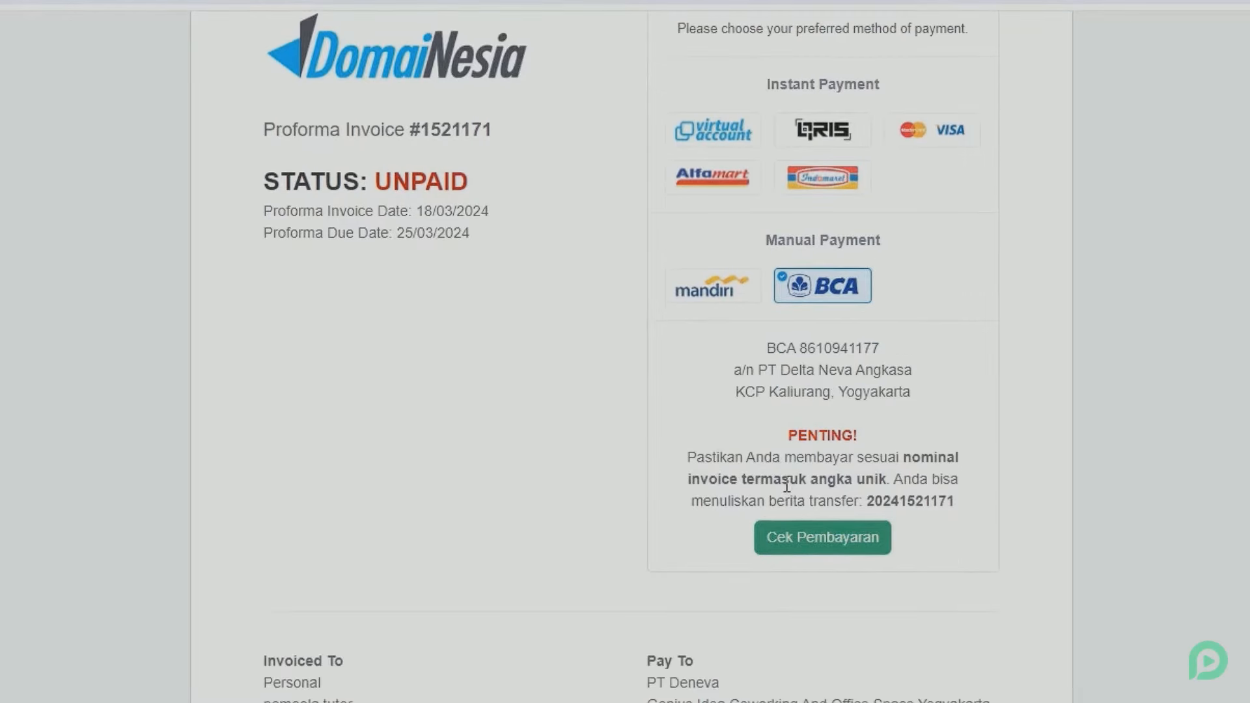
{"action": "scroll", "coordinate": [787, 485], "scroll_direction": "down", "scroll_amount": 10}
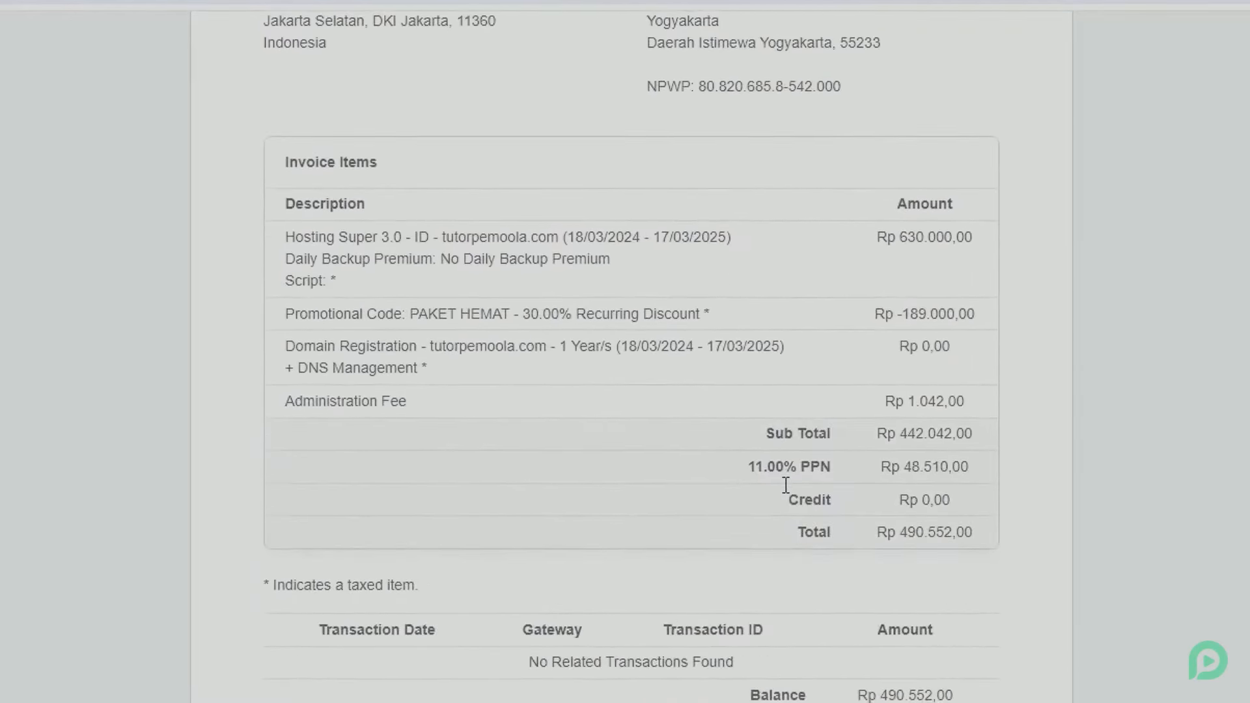
{"action": "left_click_drag", "start_coordinate": [856, 695], "coordinate": [975, 701]}
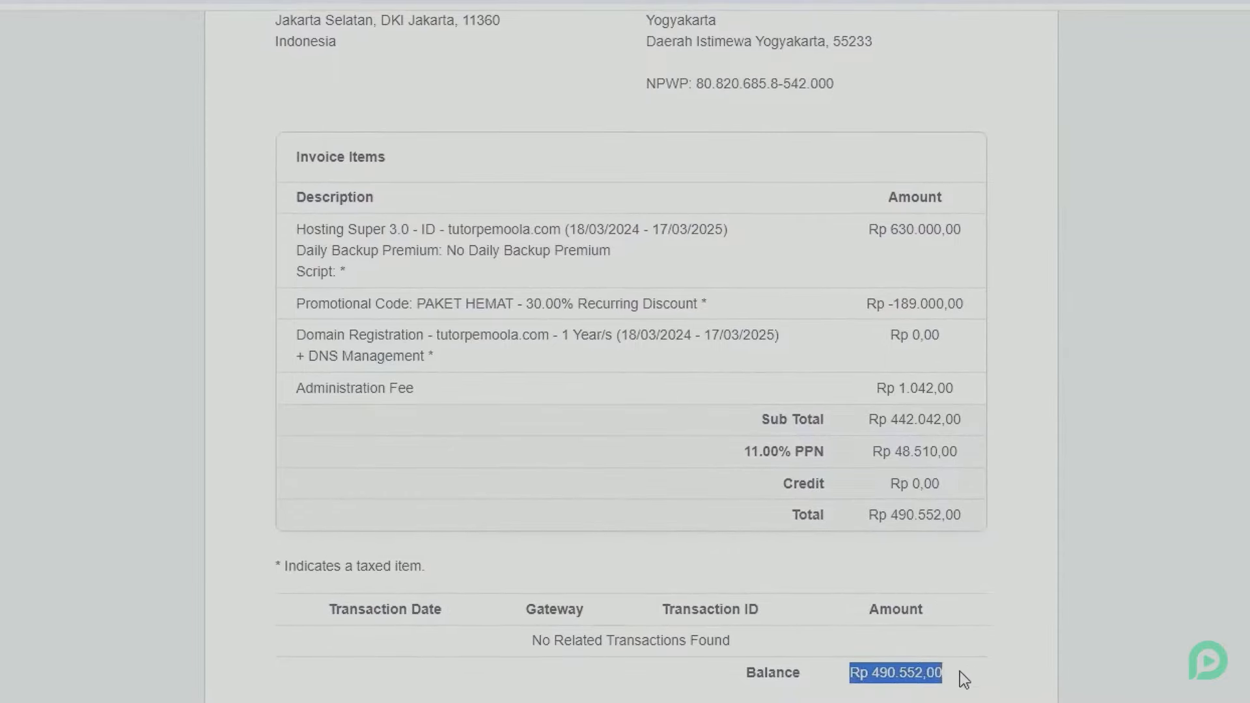
{"action": "left_click_drag", "start_coordinate": [852, 520], "coordinate": [952, 522]}
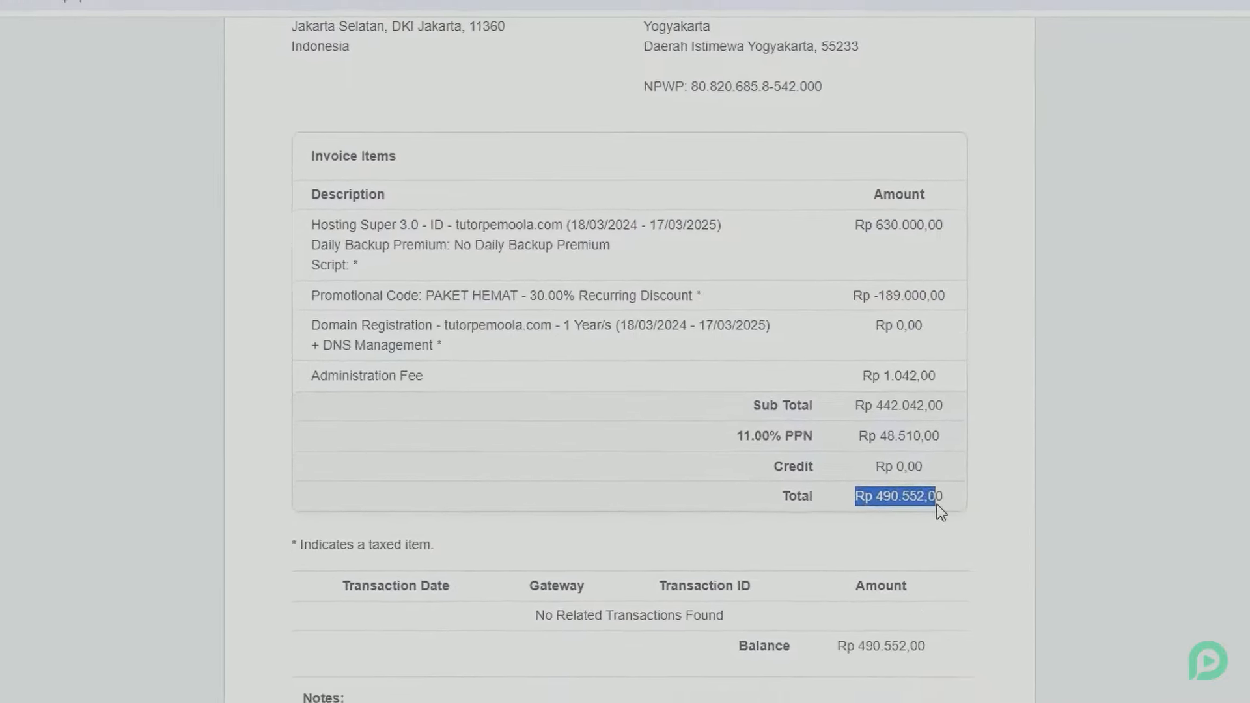
{"action": "left_click", "coordinate": [913, 501]}
{"action": "scroll", "coordinate": [908, 499], "scroll_direction": "up", "scroll_amount": 3}
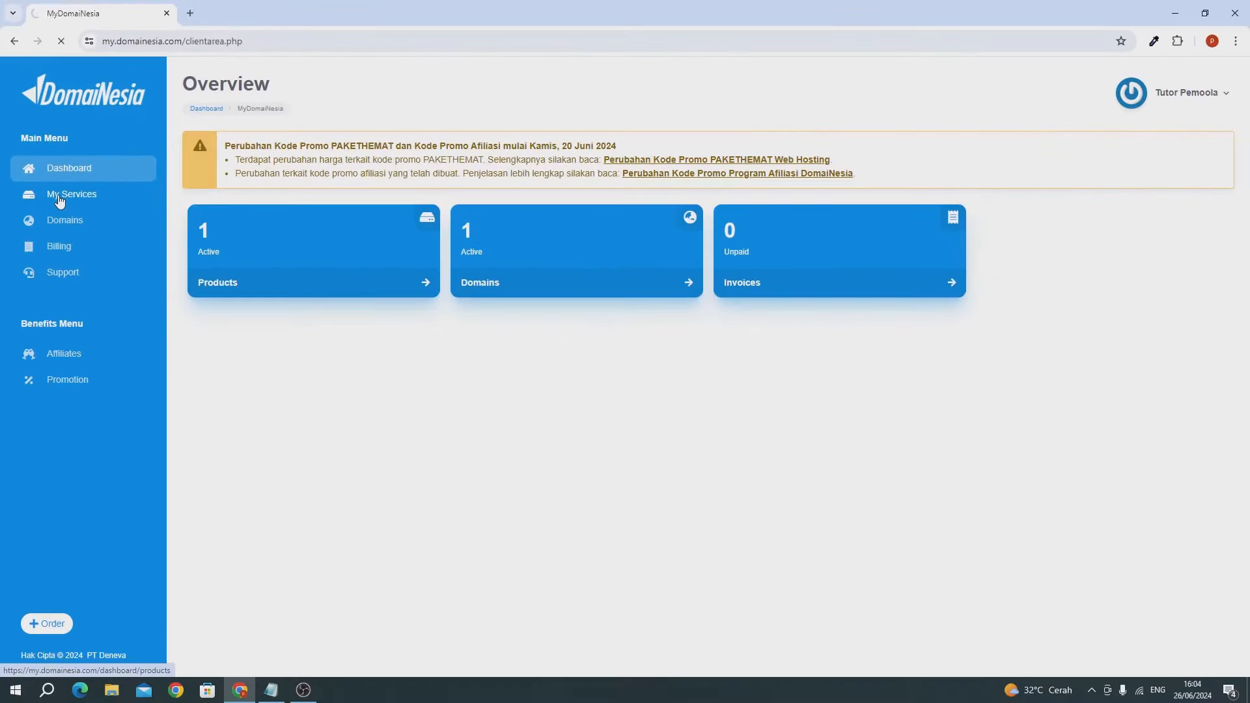
- From My Services, open the Hosting product and launch Login to cPanel
{"action": "left_click", "coordinate": [133, 337]}
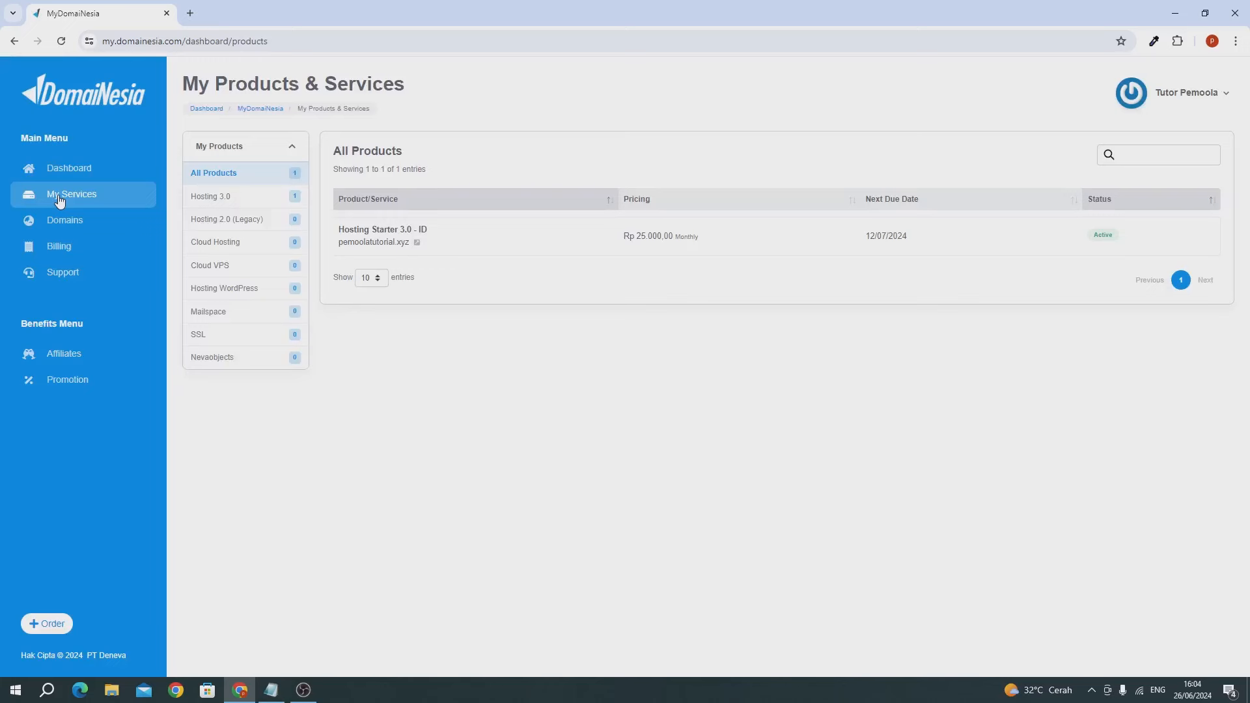
{"action": "left_click", "coordinate": [675, 248]}
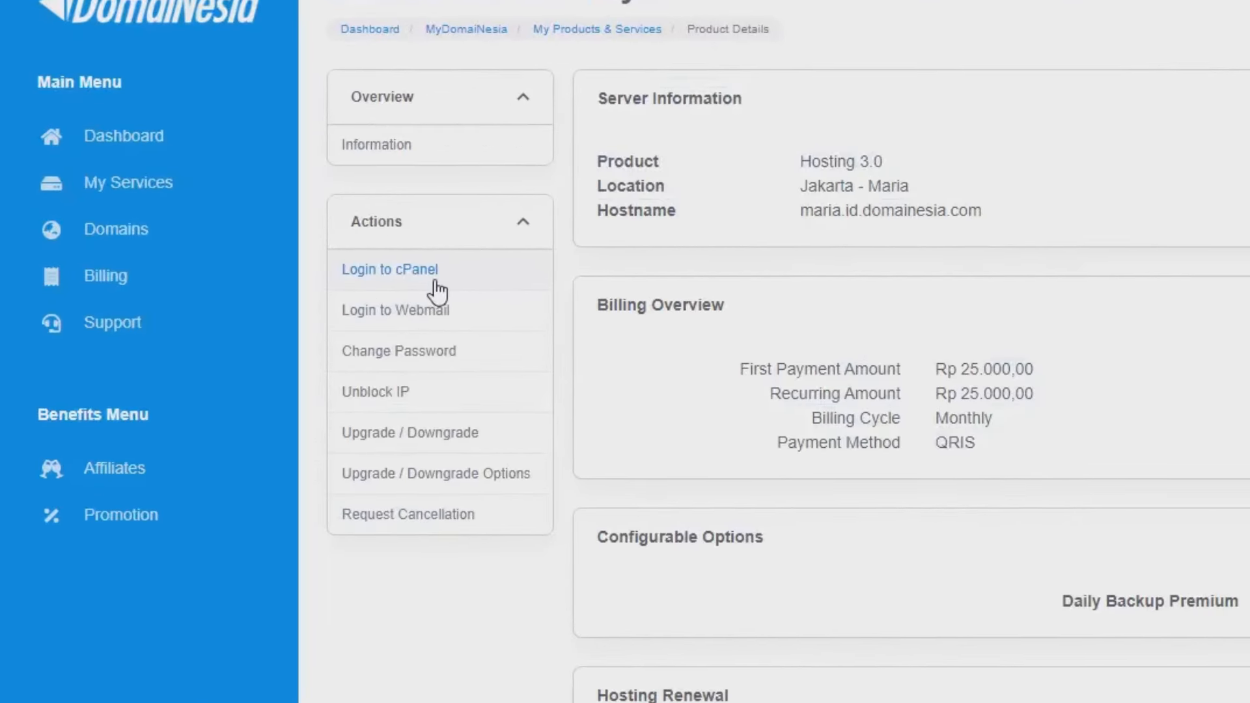
{"action": "left_click", "coordinate": [435, 284]}
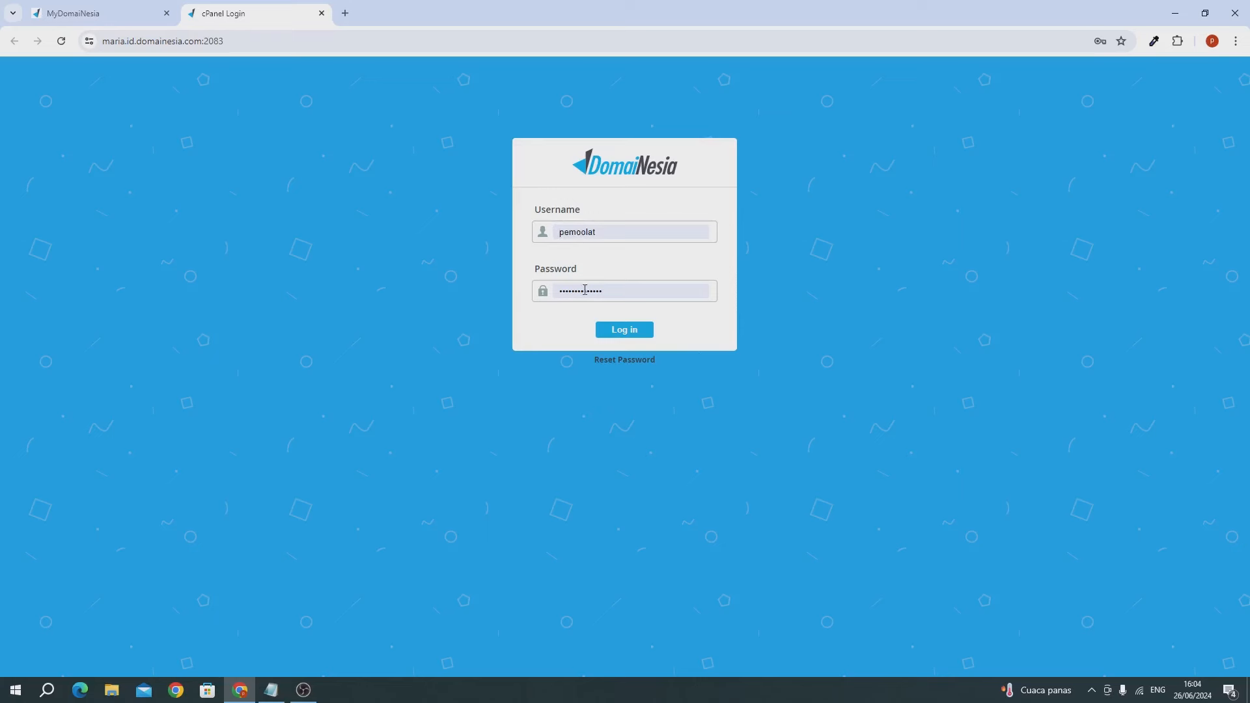
- Log into cPanel, open SSL/TLS Status, and run AutoSSL on all four domains
{"action": "left_click", "coordinate": [604, 330]}
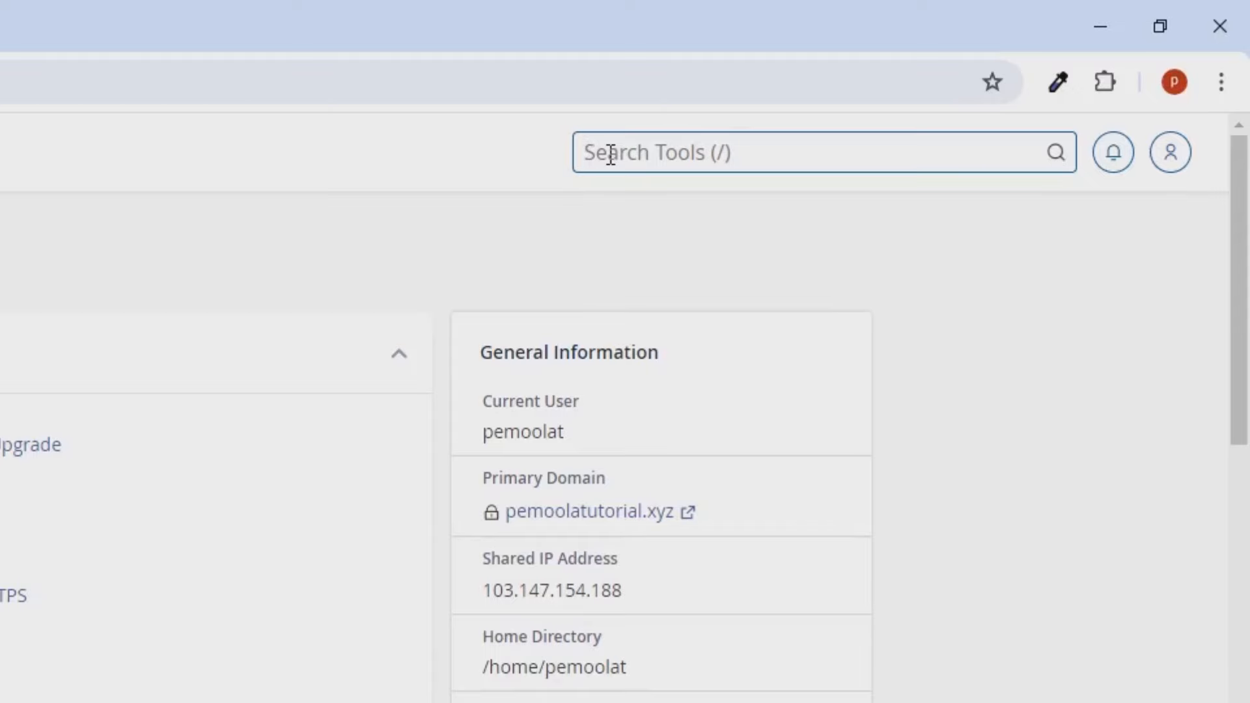
{"action": "type", "text": "ssl"}
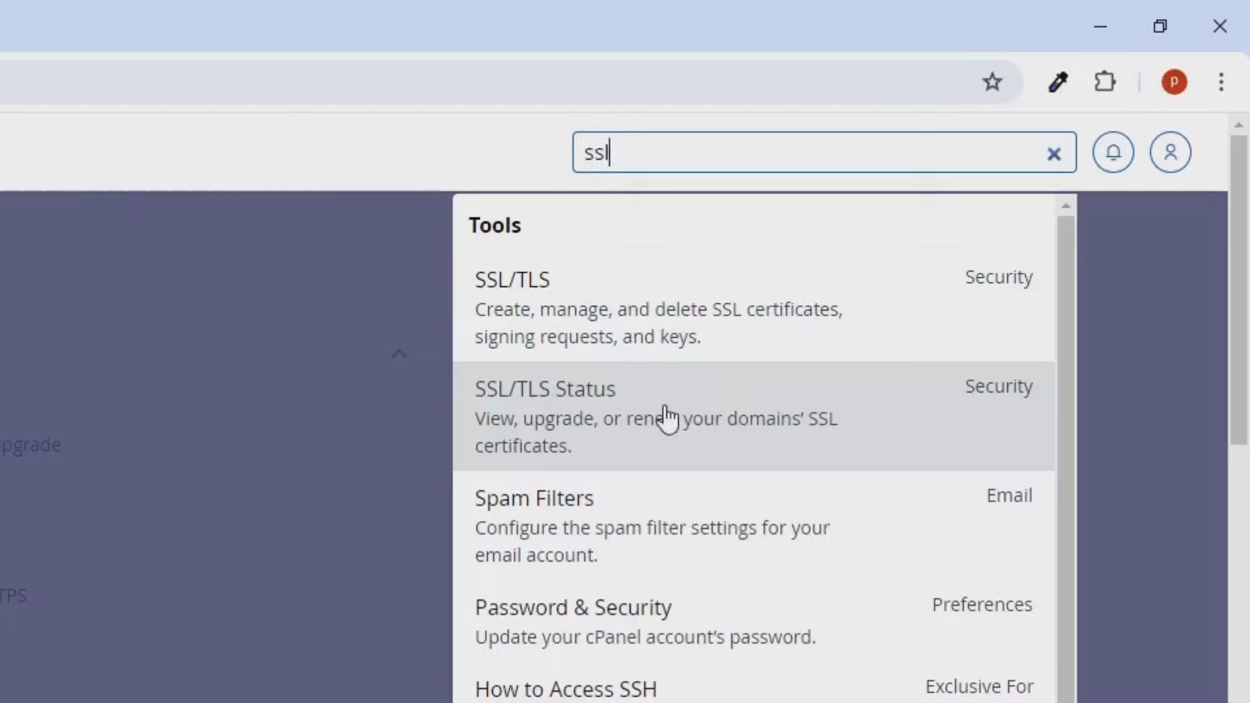
{"action": "left_click", "coordinate": [700, 394]}
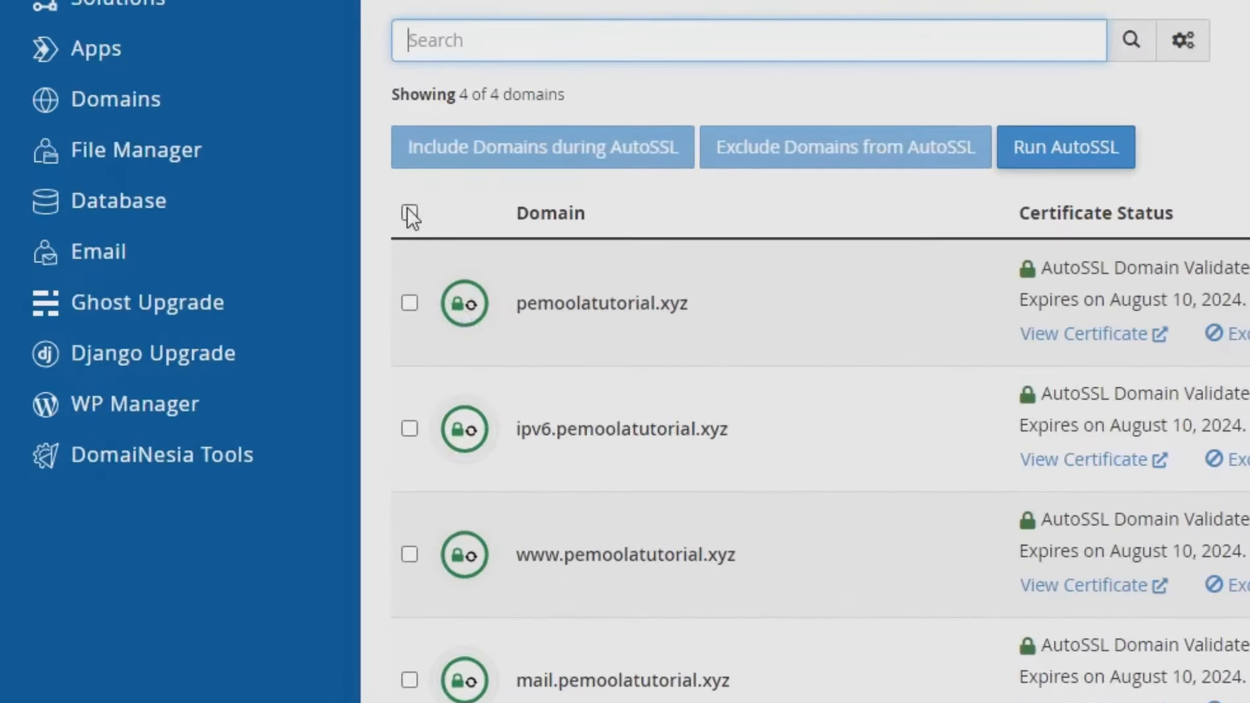
{"action": "left_click", "coordinate": [409, 213]}
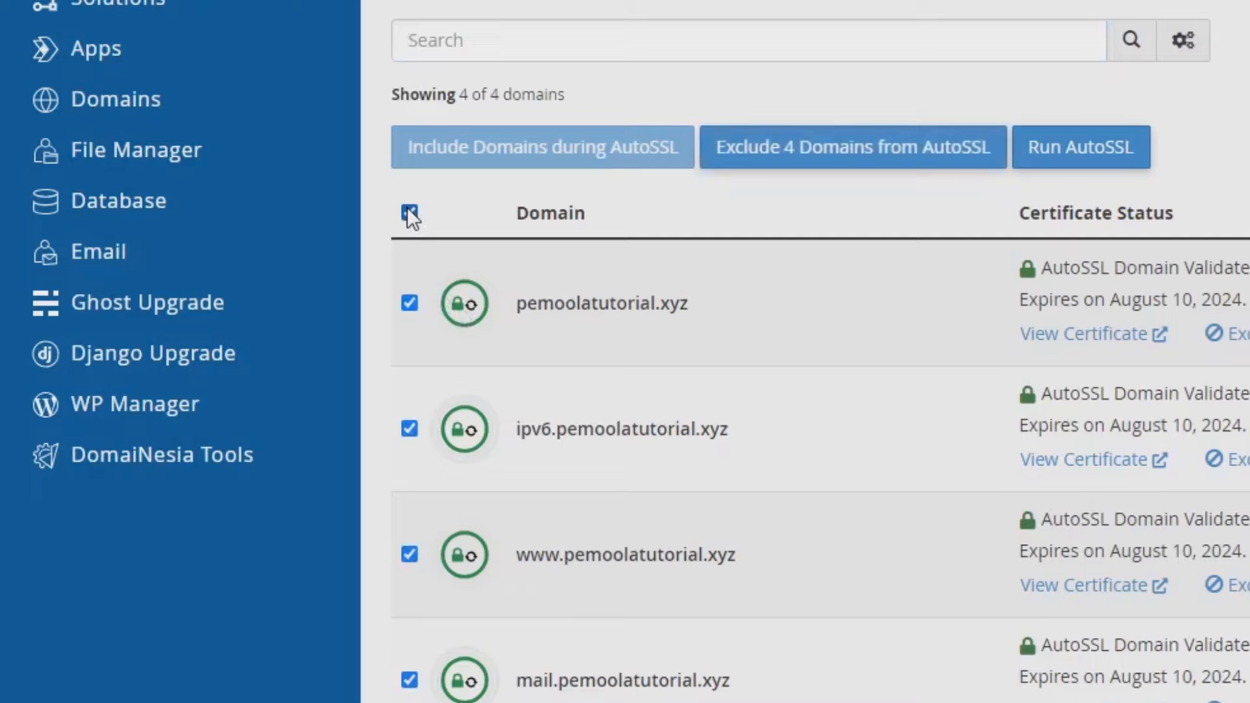
{"action": "left_click", "coordinate": [1064, 146]}
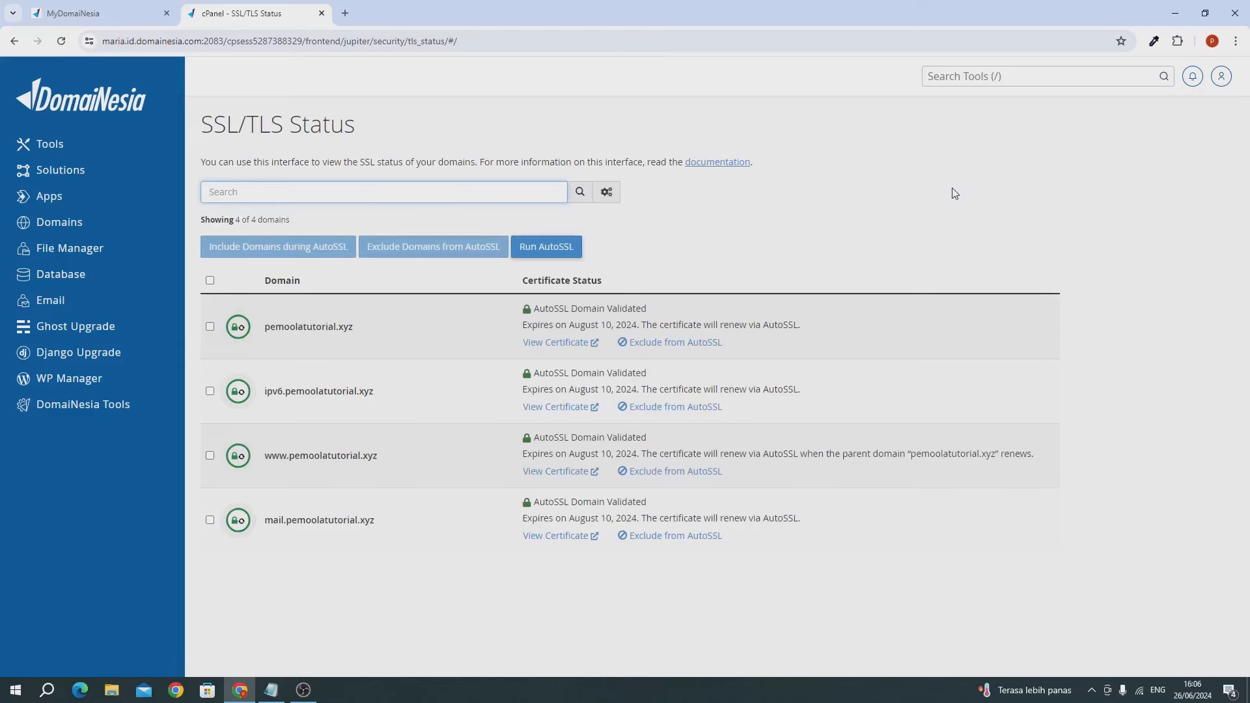
- Open the Softaculous Apps Installer and start a WordPress install
{"action": "left_click", "coordinate": [947, 83]}
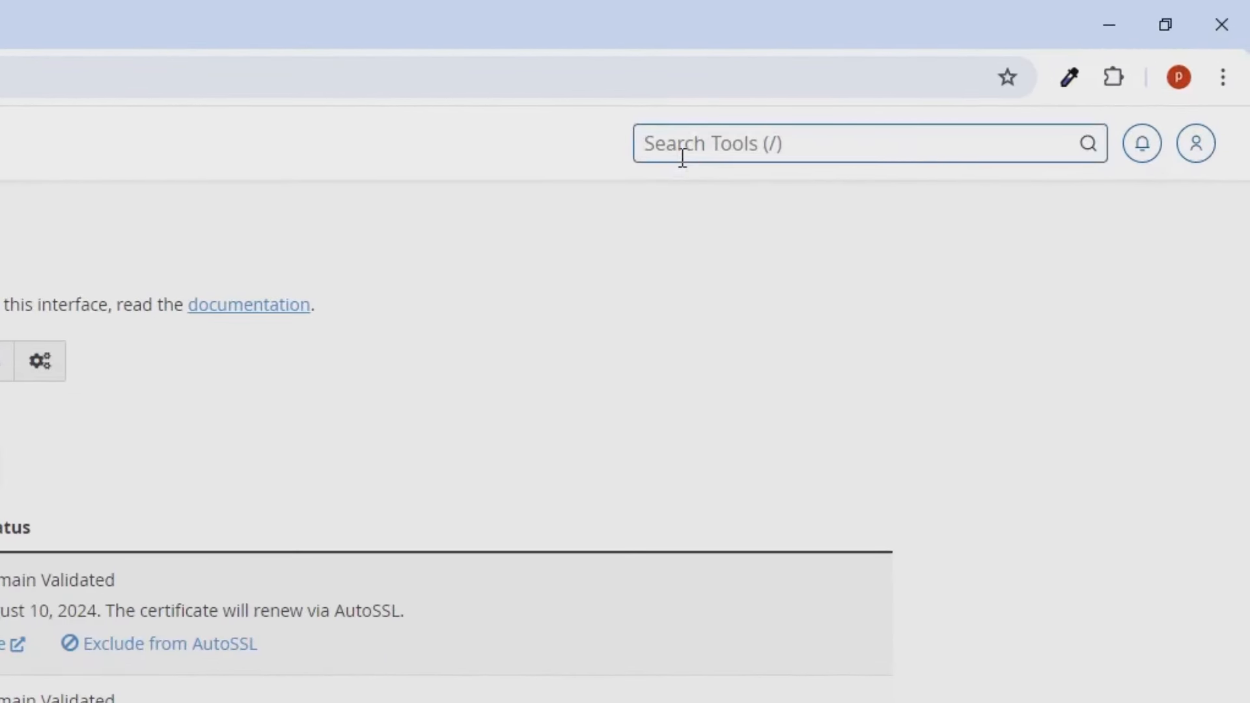
{"action": "type", "text": "sof"}
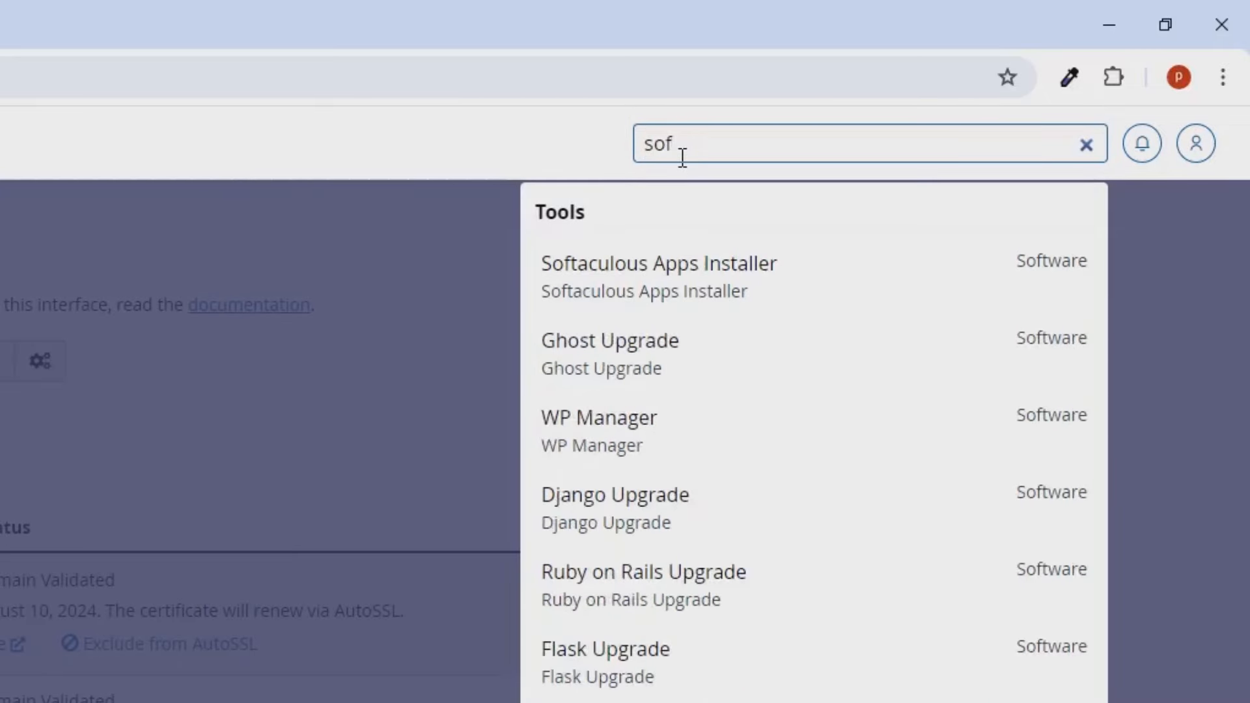
{"action": "left_click", "coordinate": [748, 294]}
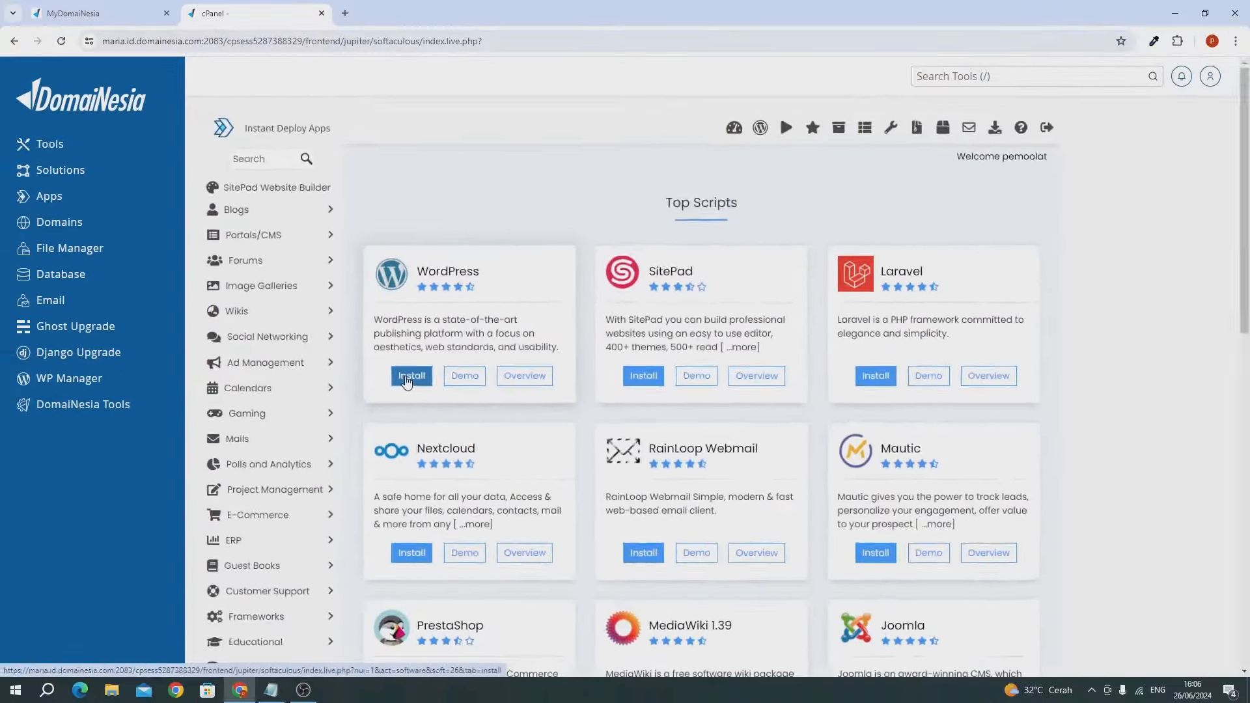
{"action": "left_click", "coordinate": [467, 430]}
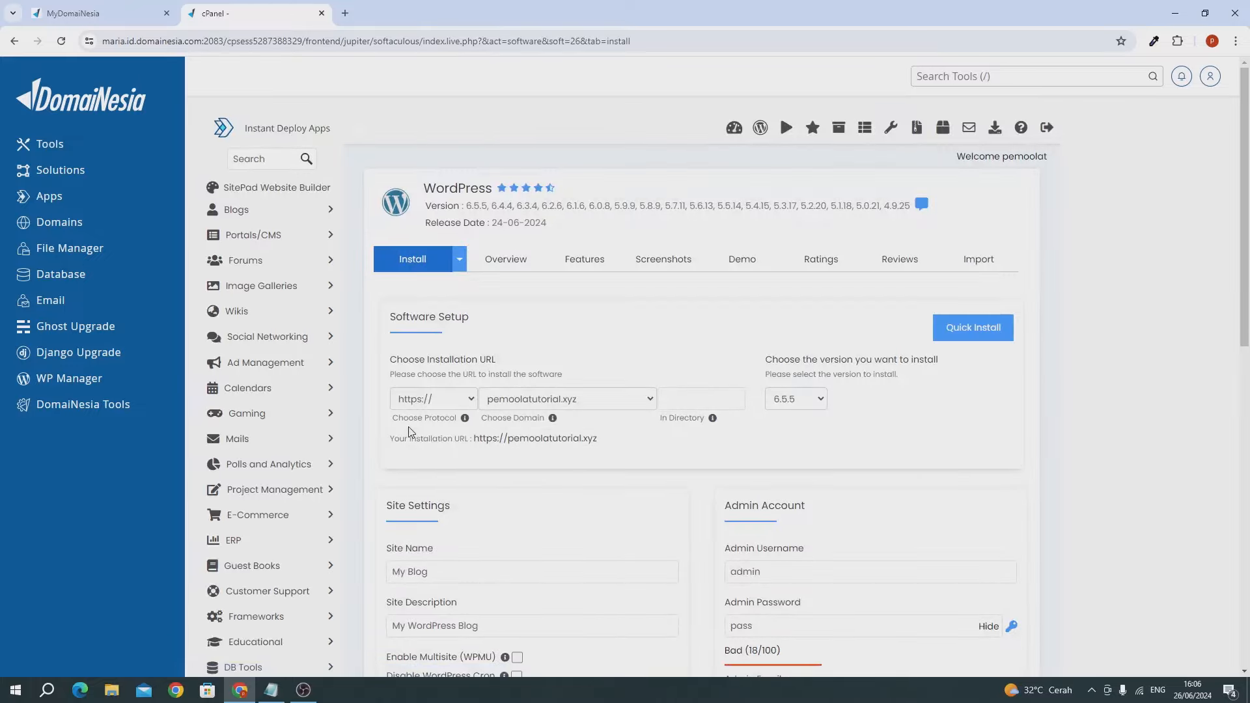
{"action": "scroll", "coordinate": [463, 410], "scroll_direction": "down", "scroll_amount": 3}
{"action": "left_click", "coordinate": [414, 279]}
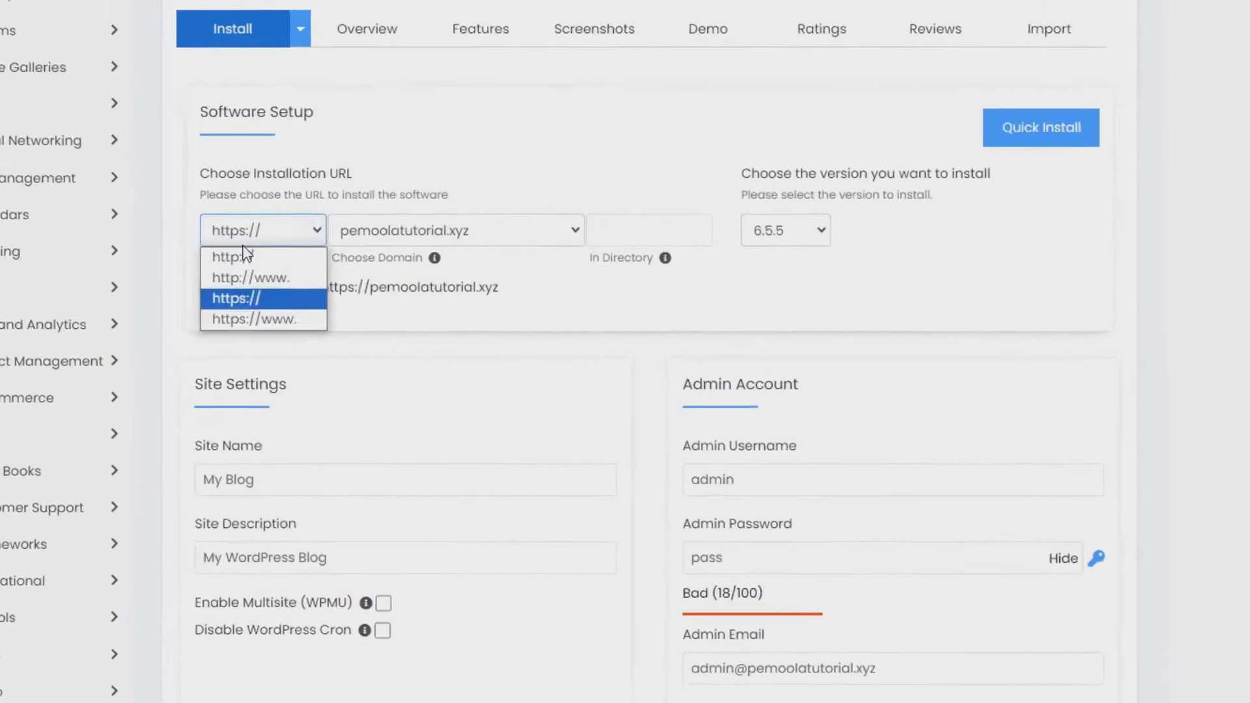
{"action": "left_click", "coordinate": [241, 299]}
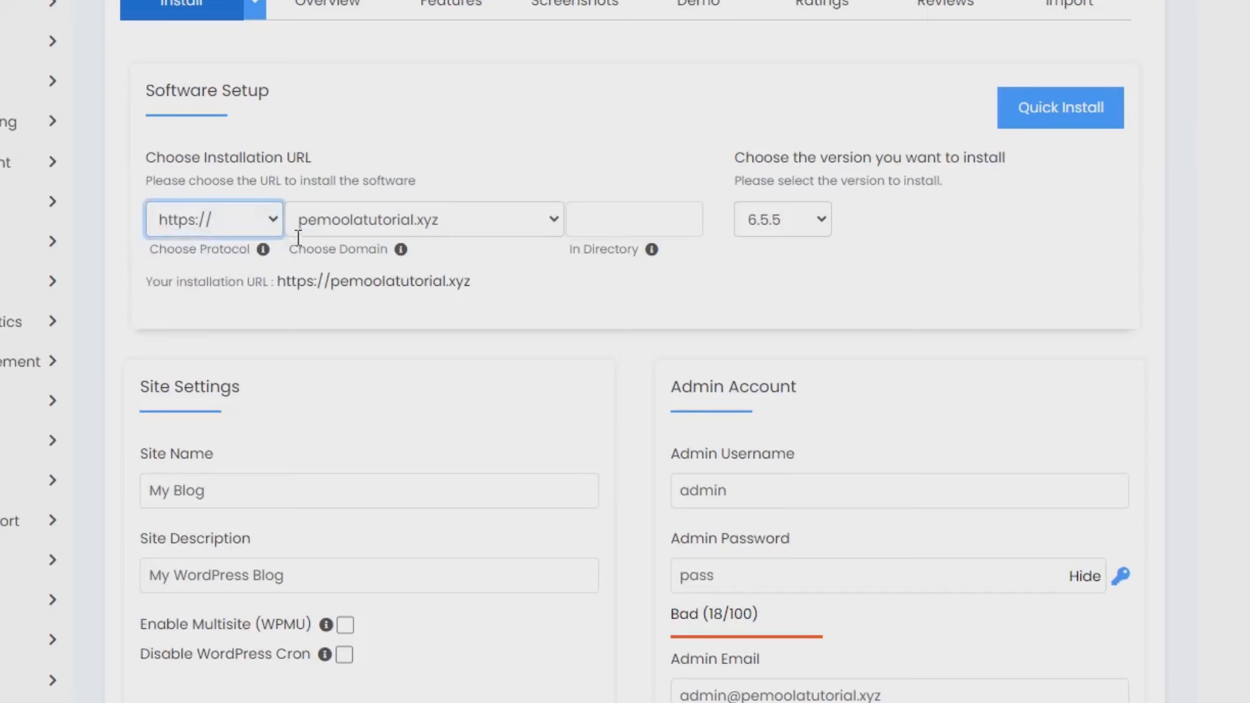
{"action": "left_click", "coordinate": [325, 222]}
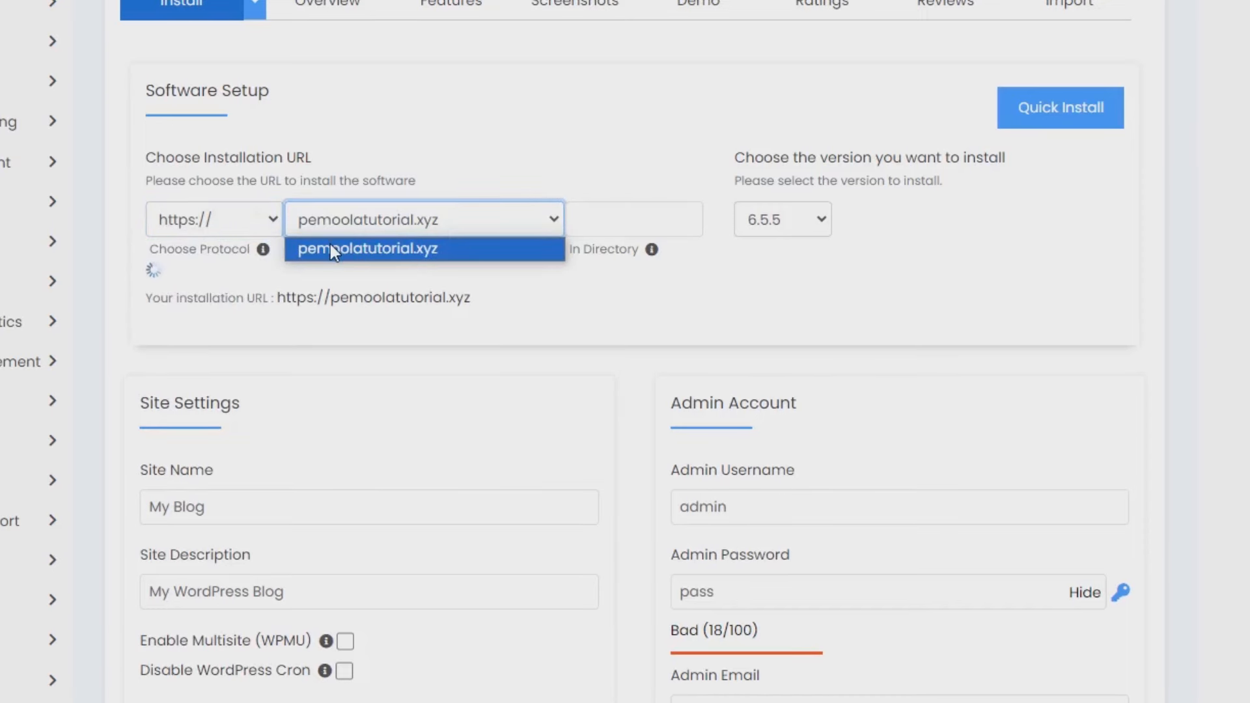
{"action": "left_click", "coordinate": [330, 244]}
{"action": "left_click", "coordinate": [595, 219]}
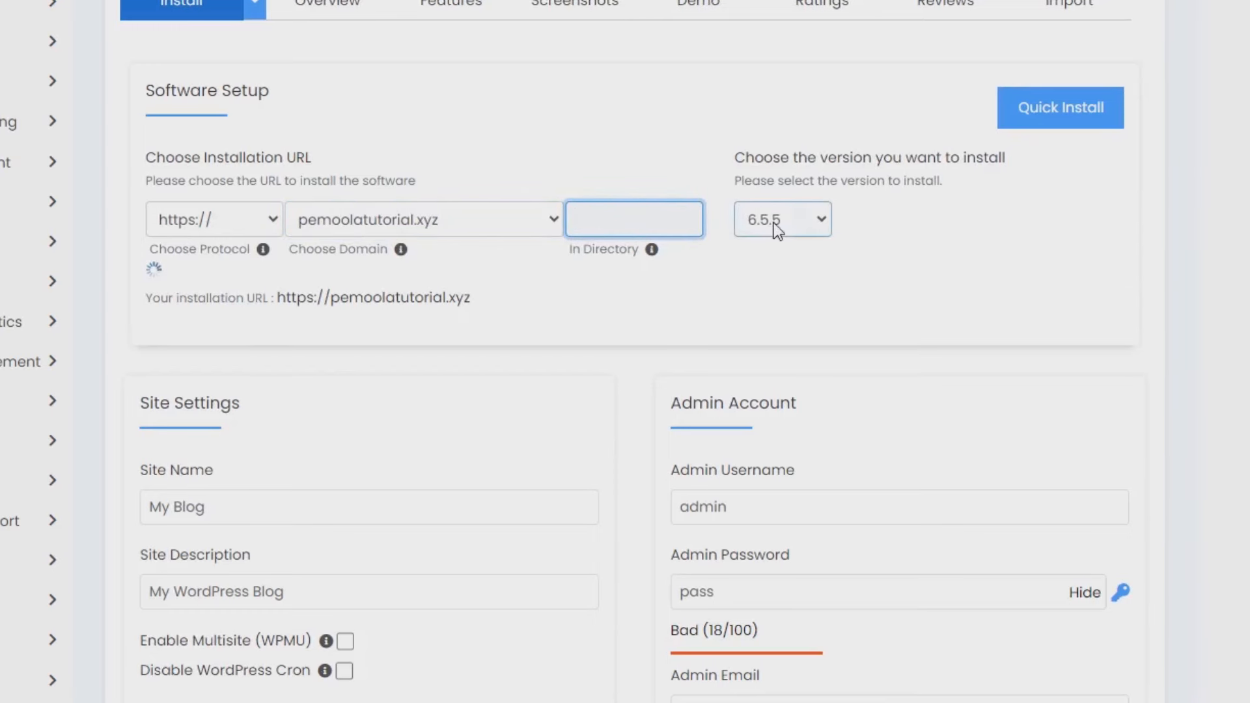
{"action": "left_click", "coordinate": [773, 223]}
{"action": "left_click", "coordinate": [771, 255]}
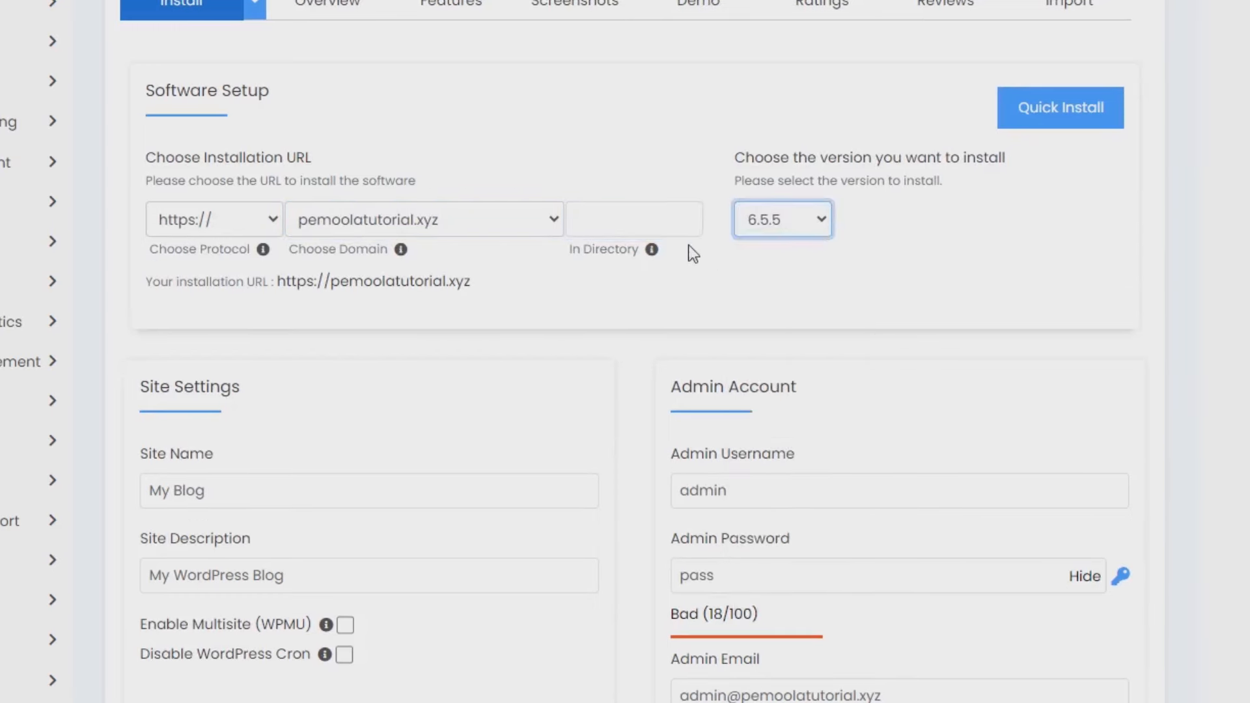
{"action": "scroll", "coordinate": [338, 298], "scroll_direction": "down", "scroll_amount": 3}
{"action": "left_click", "coordinate": [254, 290]}
- Name the site Pemoola Property and replace the default description with an Indonesian one
{"action": "triple_click", "coordinate": [255, 290]}
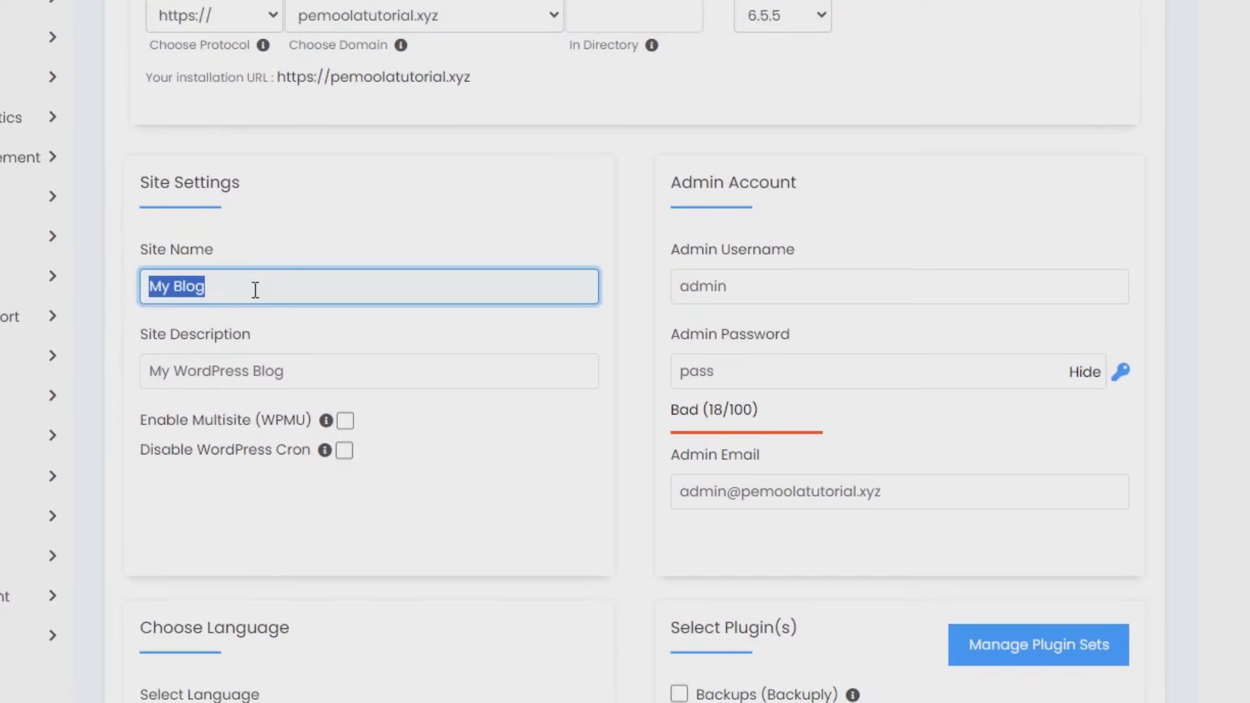
{"action": "type", "text": "pem"}
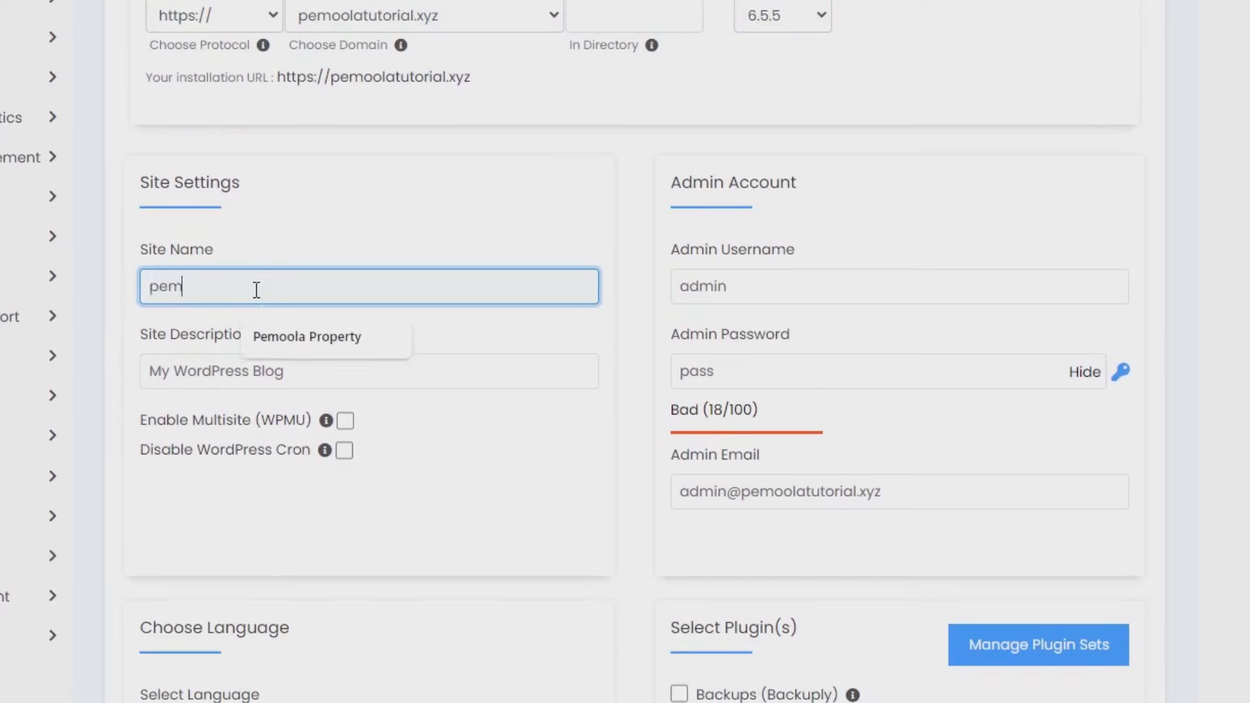
{"action": "left_click", "coordinate": [276, 336]}
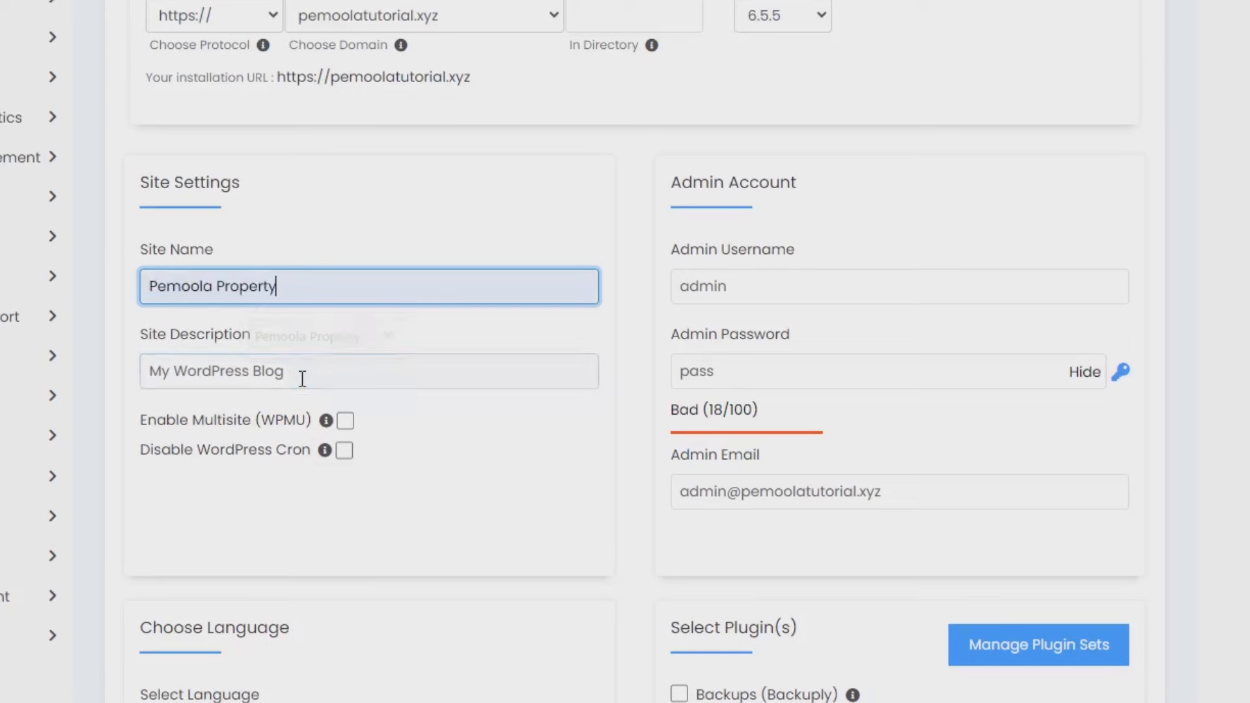
{"action": "left_click", "coordinate": [305, 381]}
{"action": "triple_click", "coordinate": [305, 381]}
{"action": "key", "text": "BackSpace"}
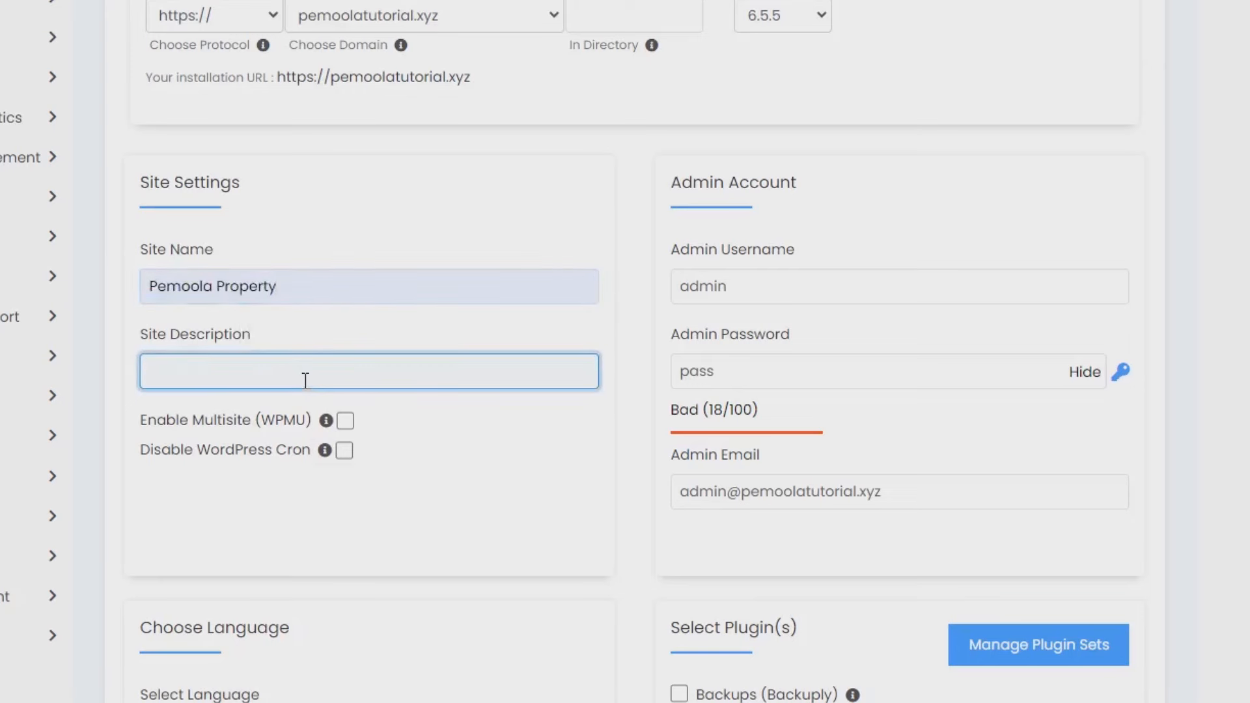
{"action": "type", "text": "Me"}
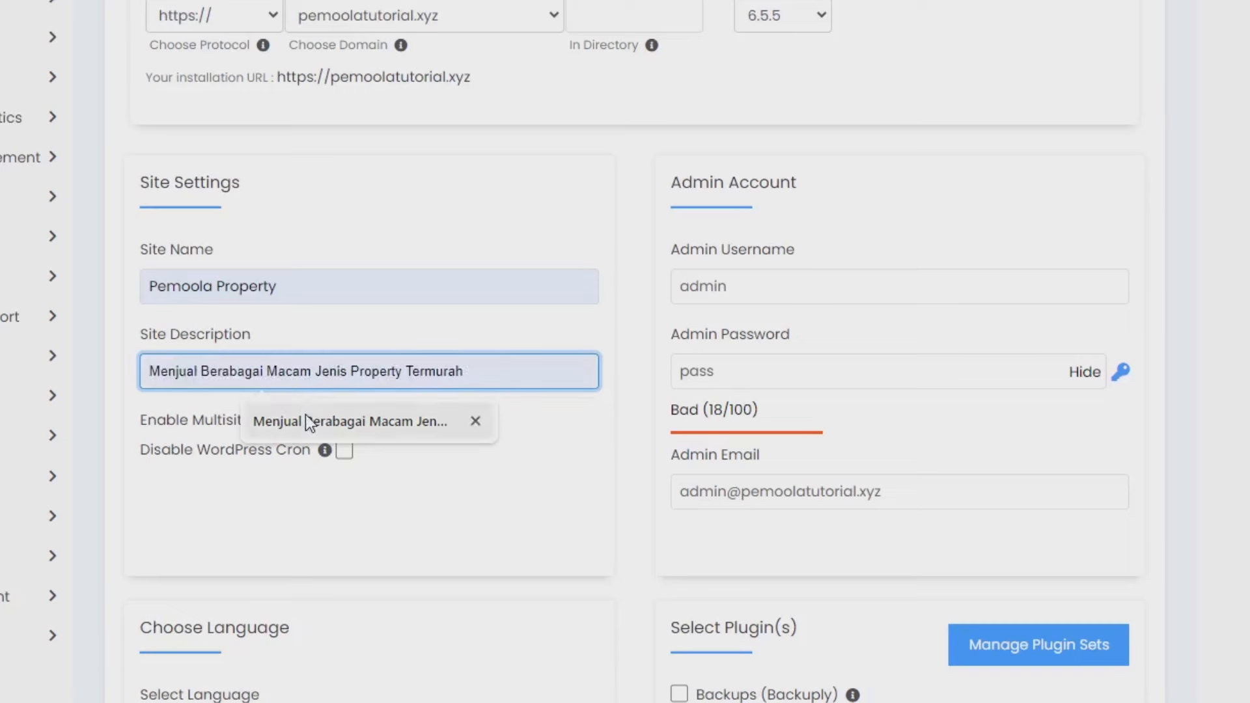
{"action": "left_click", "coordinate": [306, 417]}
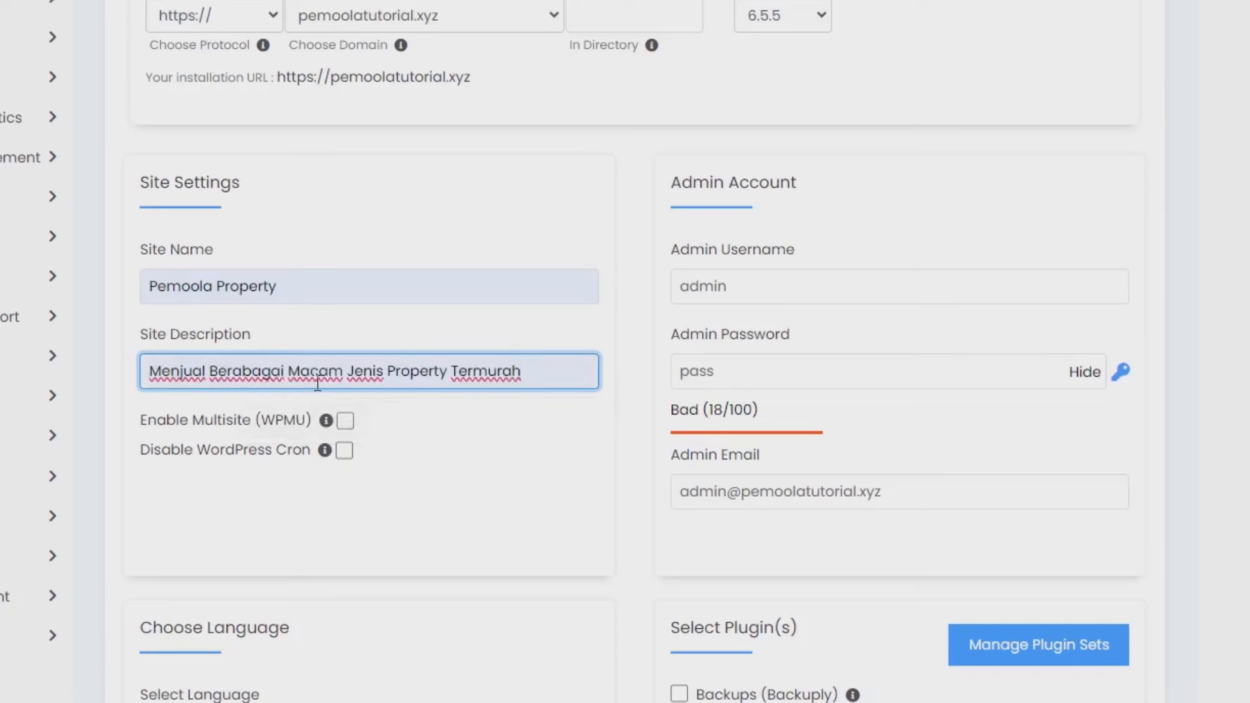
{"action": "left_click_drag", "start_coordinate": [467, 373], "coordinate": [667, 353]}
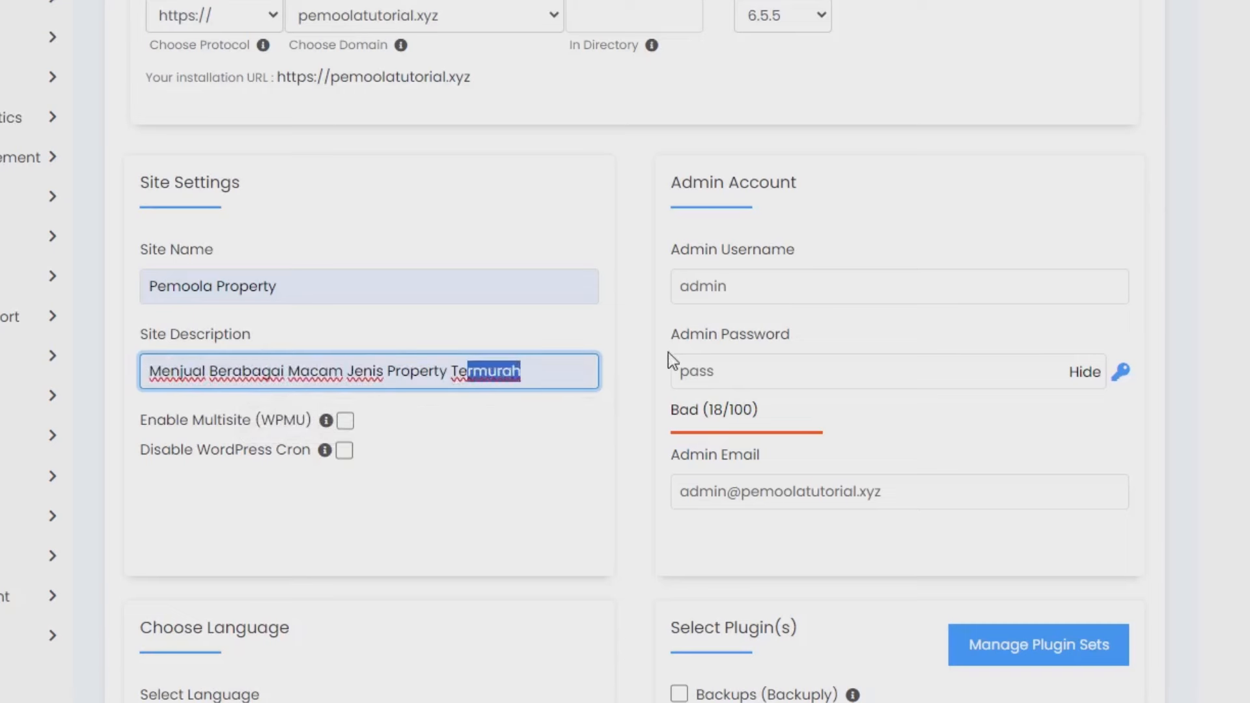
{"action": "key", "text": "BackSpace"}
{"action": "key", "text": "BackSpace"}
{"action": "key", "text": "BackSpace"}
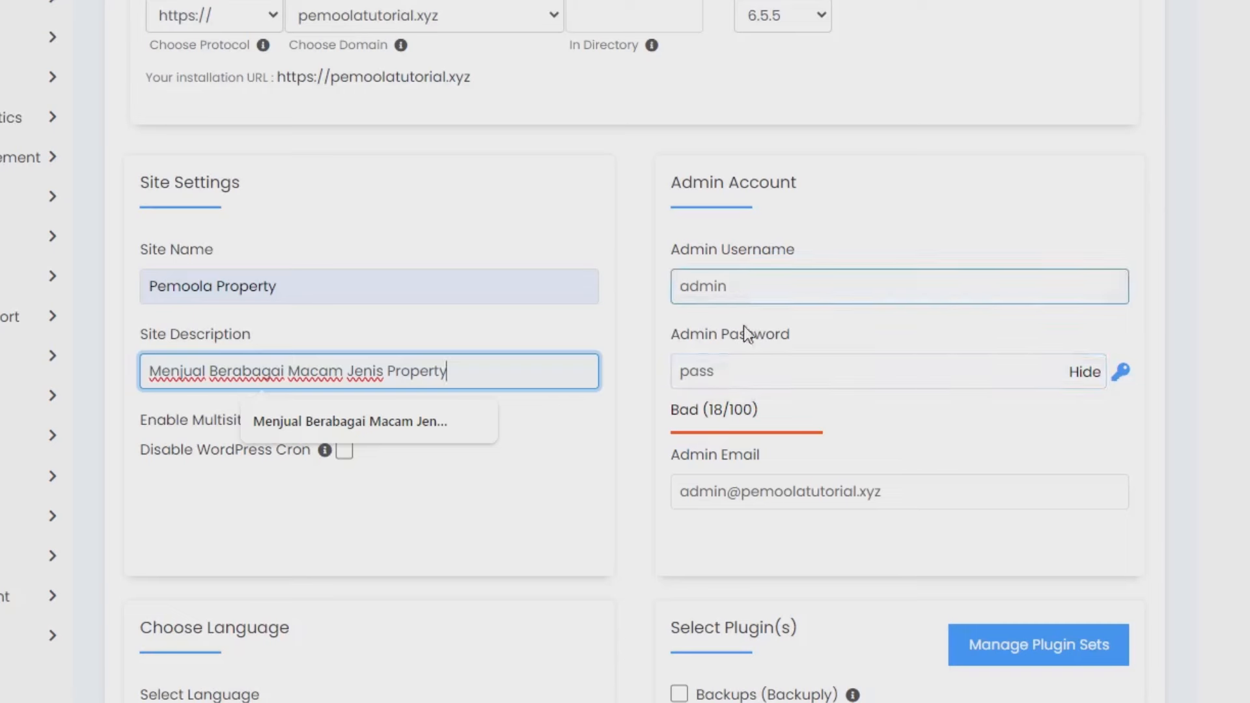
- Set admin username miminweb with a generated strong password
{"action": "double_click", "coordinate": [742, 283]}
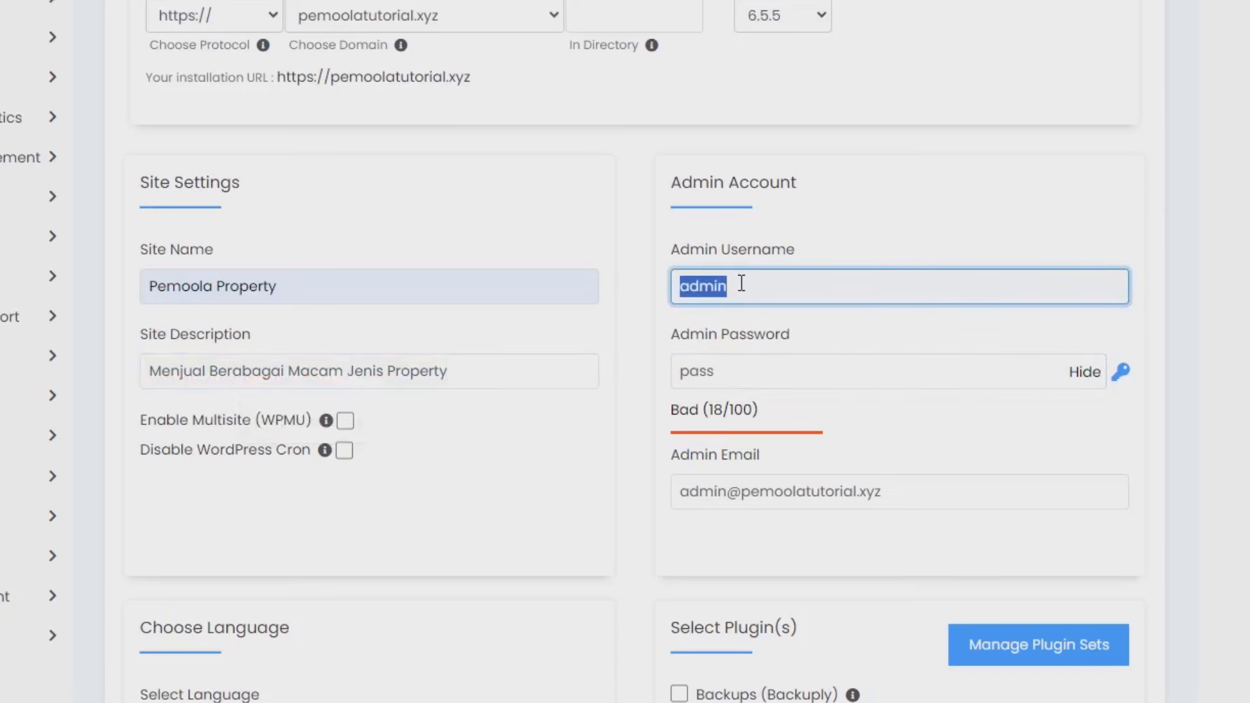
{"action": "type", "text": "miminweb"}
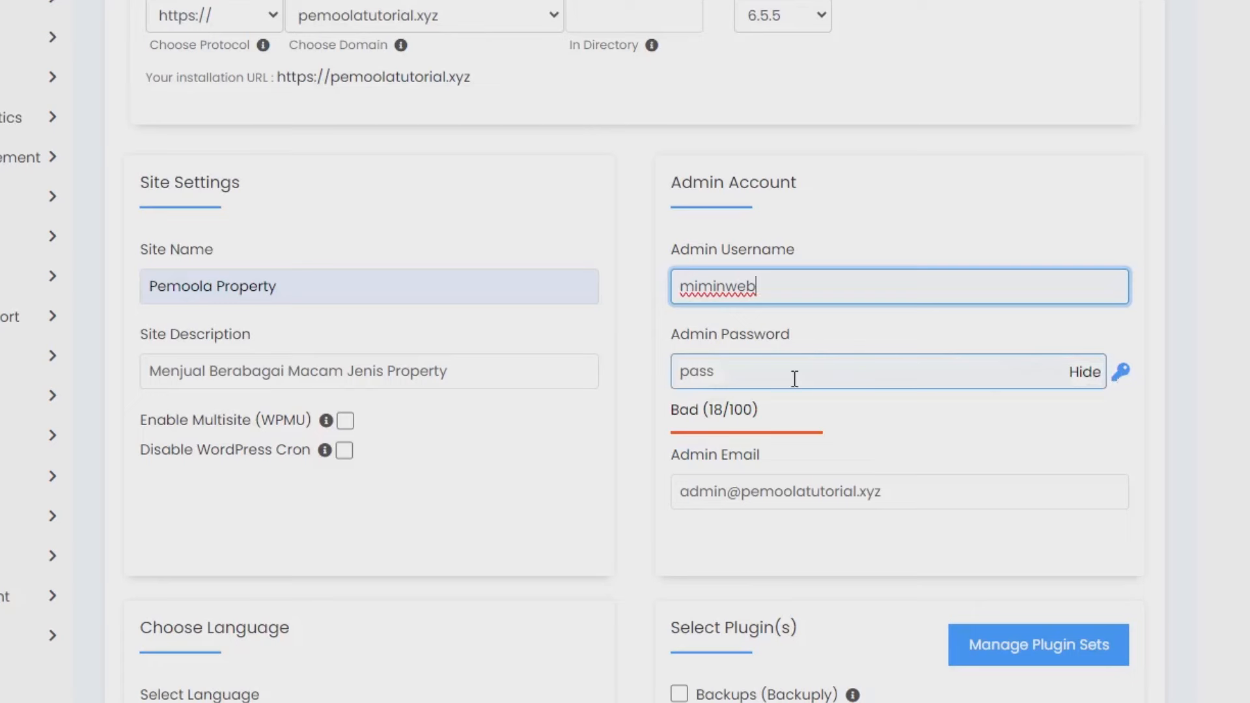
{"action": "left_click", "coordinate": [1121, 371]}
{"action": "left_click_drag", "start_coordinate": [926, 368], "coordinate": [643, 390]}
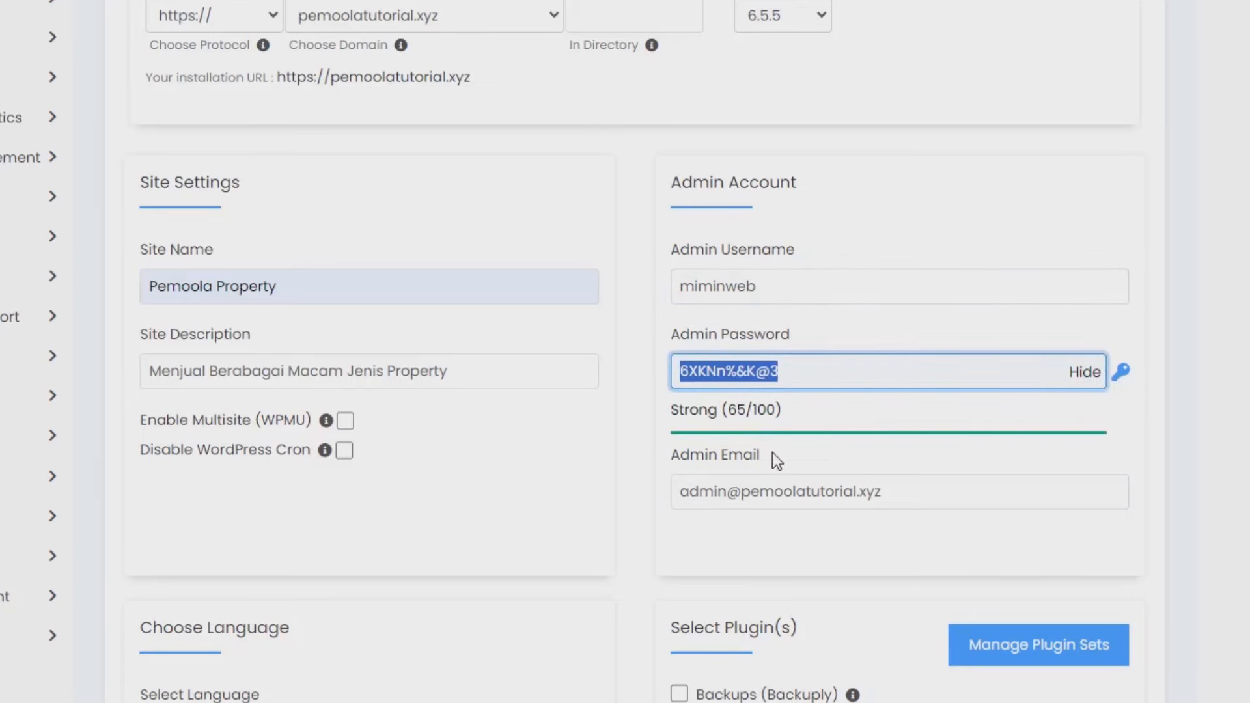
{"action": "scroll", "coordinate": [772, 452], "scroll_direction": "down", "scroll_amount": 3}
{"action": "left_click", "coordinate": [736, 297]}
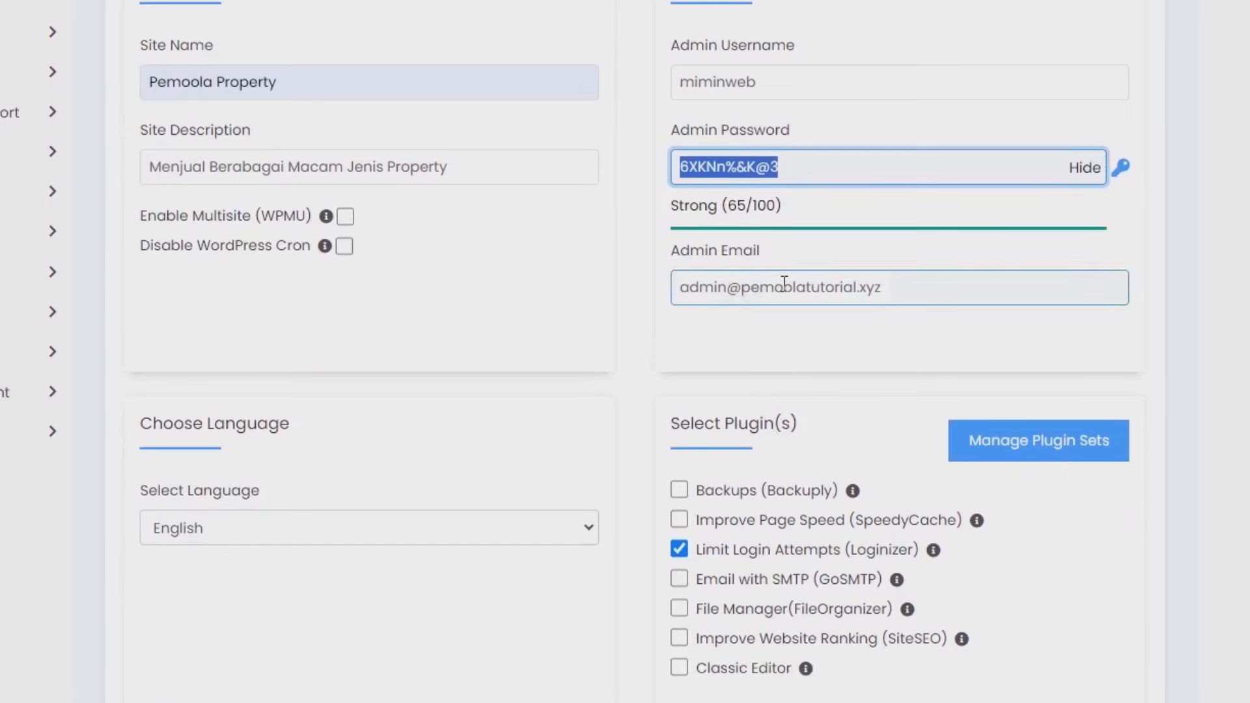
- Choose Indonesian as the site language and install WordPress
{"action": "left_click", "coordinate": [195, 502]}
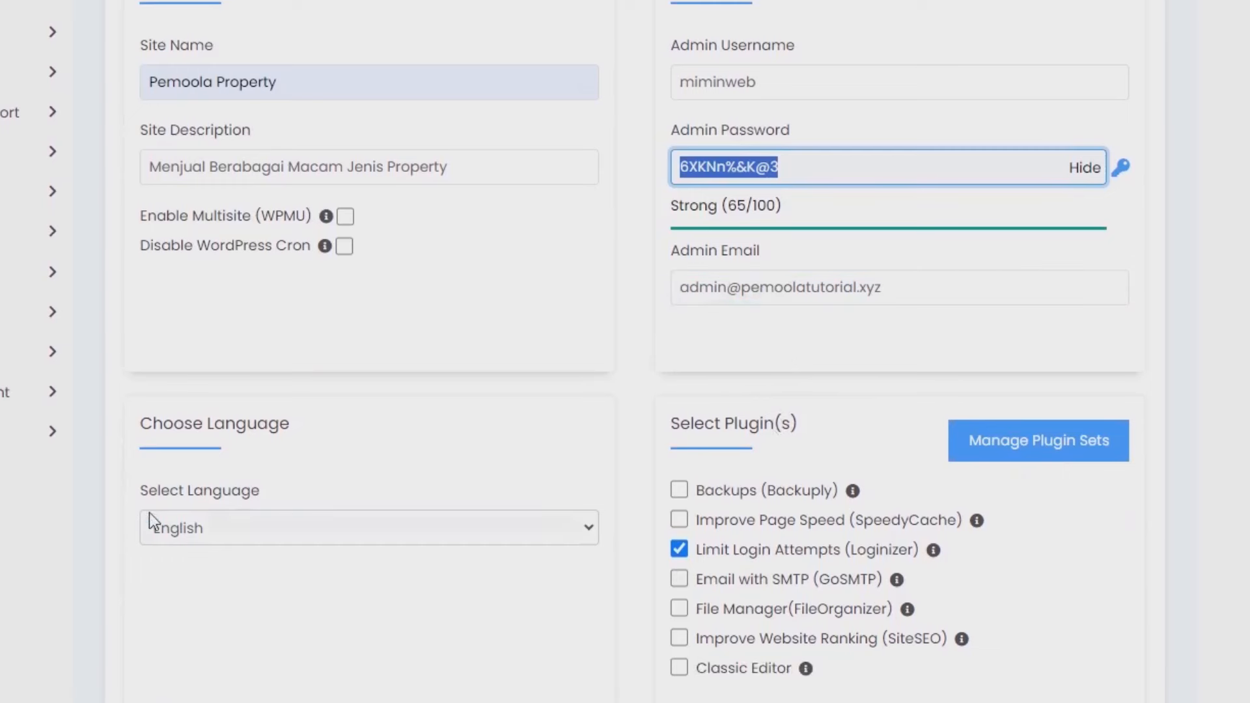
{"action": "left_click", "coordinate": [193, 535]}
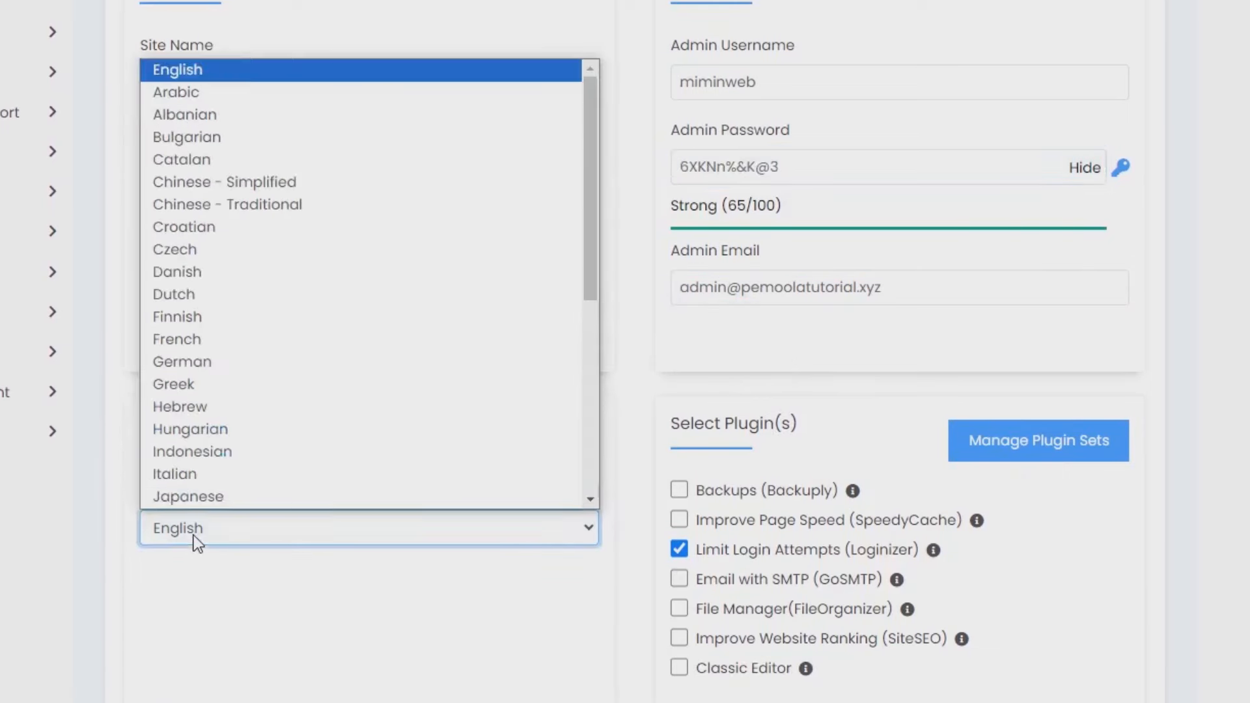
{"action": "left_click", "coordinate": [189, 457]}
{"action": "scroll", "coordinate": [324, 469], "scroll_direction": "down", "scroll_amount": 8}
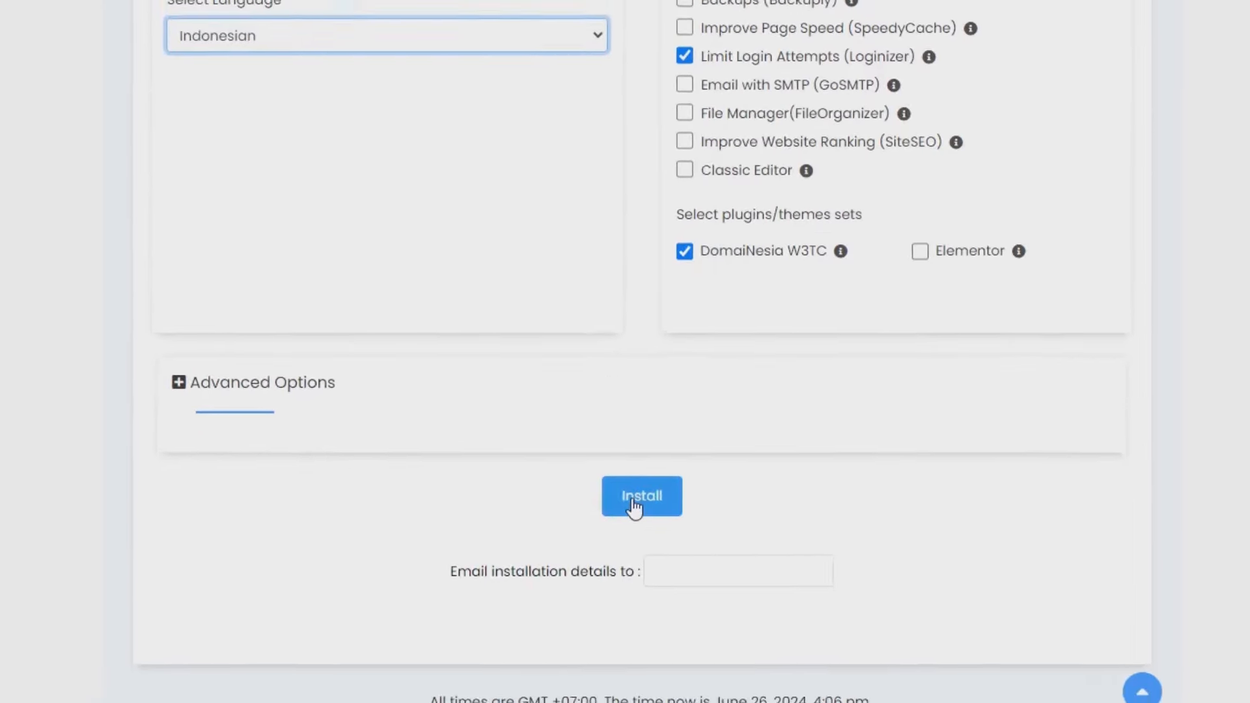
{"action": "left_click", "coordinate": [626, 515]}
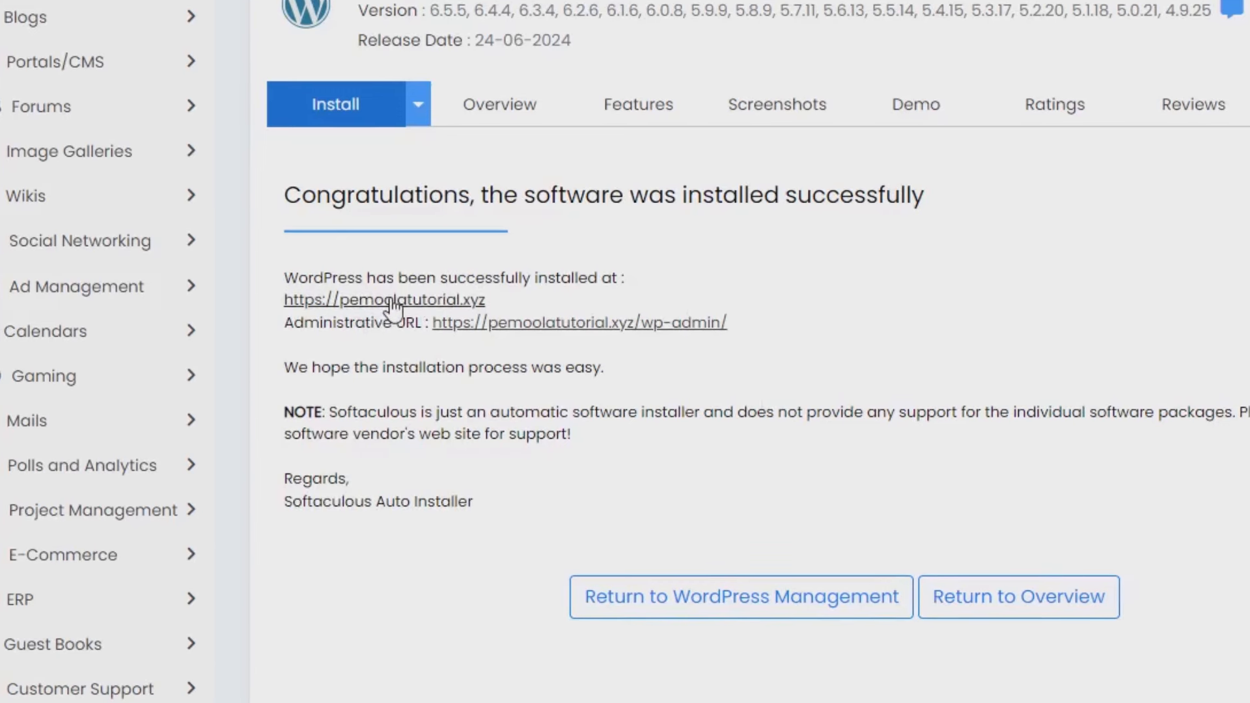
{"action": "left_click", "coordinate": [392, 302]}
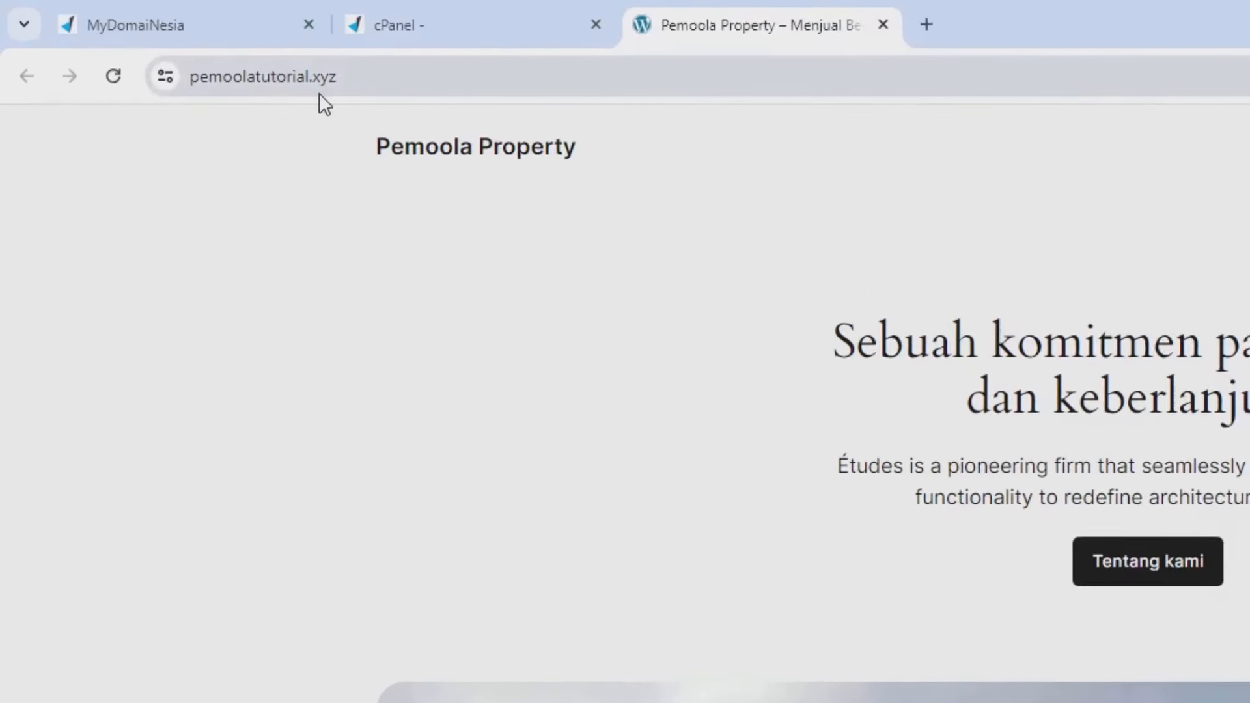
- Go to the pemoolatutorial.xyz/wp-admin login page
{"action": "left_click", "coordinate": [376, 87]}
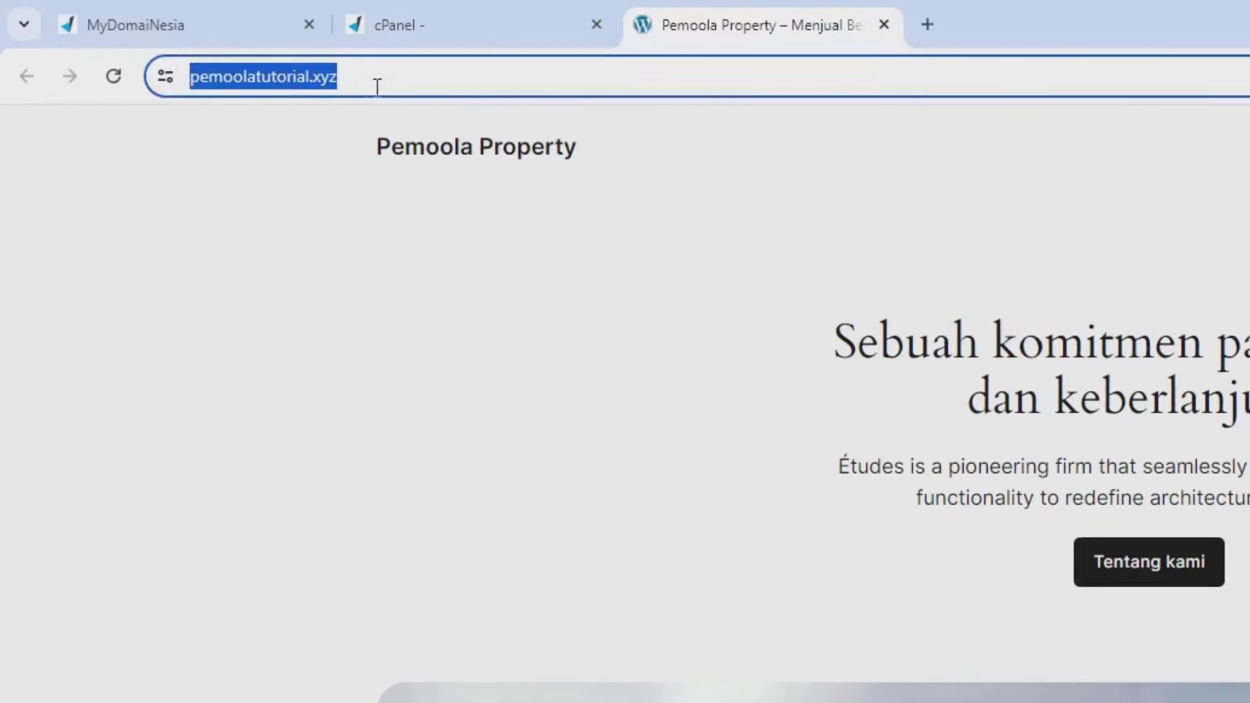
{"action": "left_click", "coordinate": [412, 88]}
{"action": "type", "text": "/wp-"}
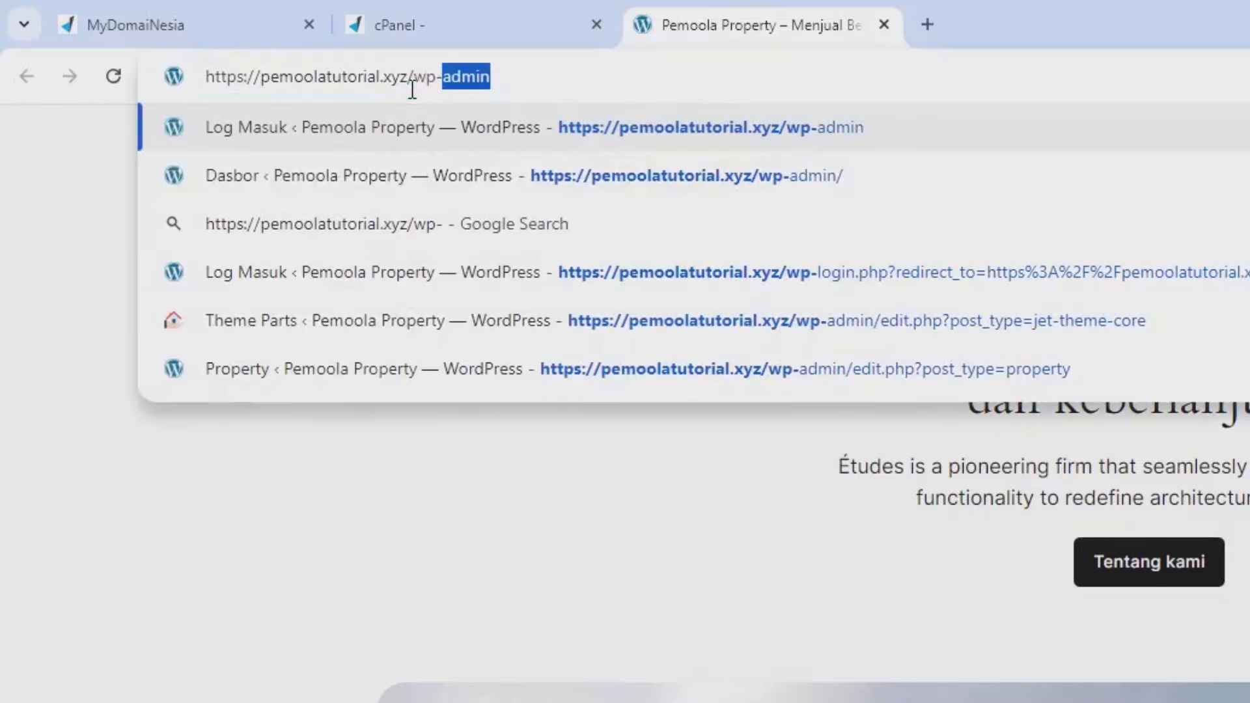
{"action": "key", "text": "Return"}
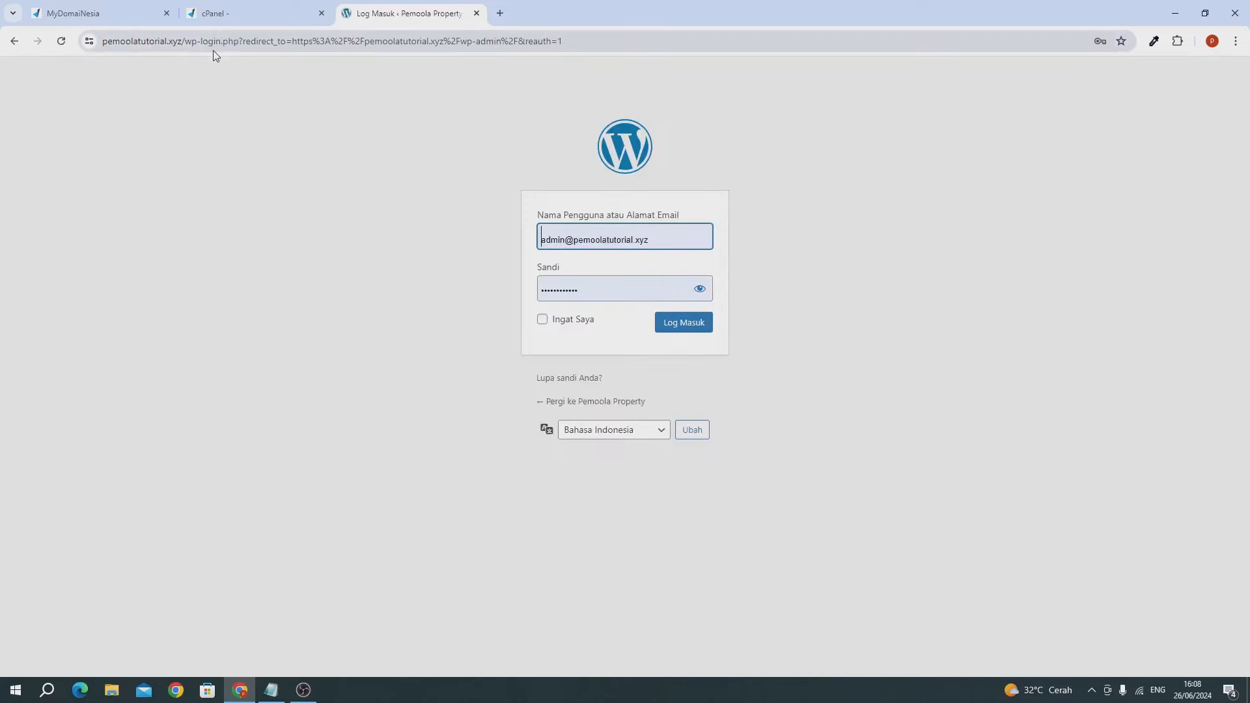
- Replace the autofilled credentials with the new admin username and pasted password, and log in
{"action": "left_click", "coordinate": [571, 238]}
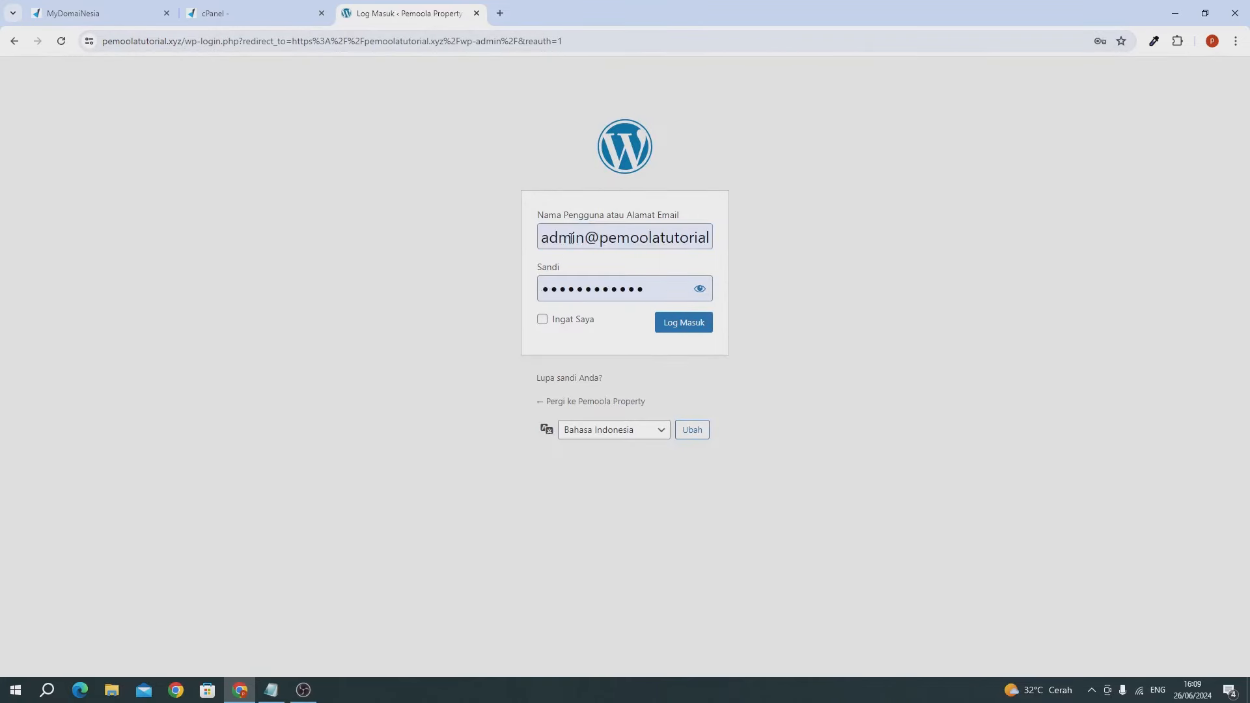
{"action": "key", "text": "ctrl+a"}
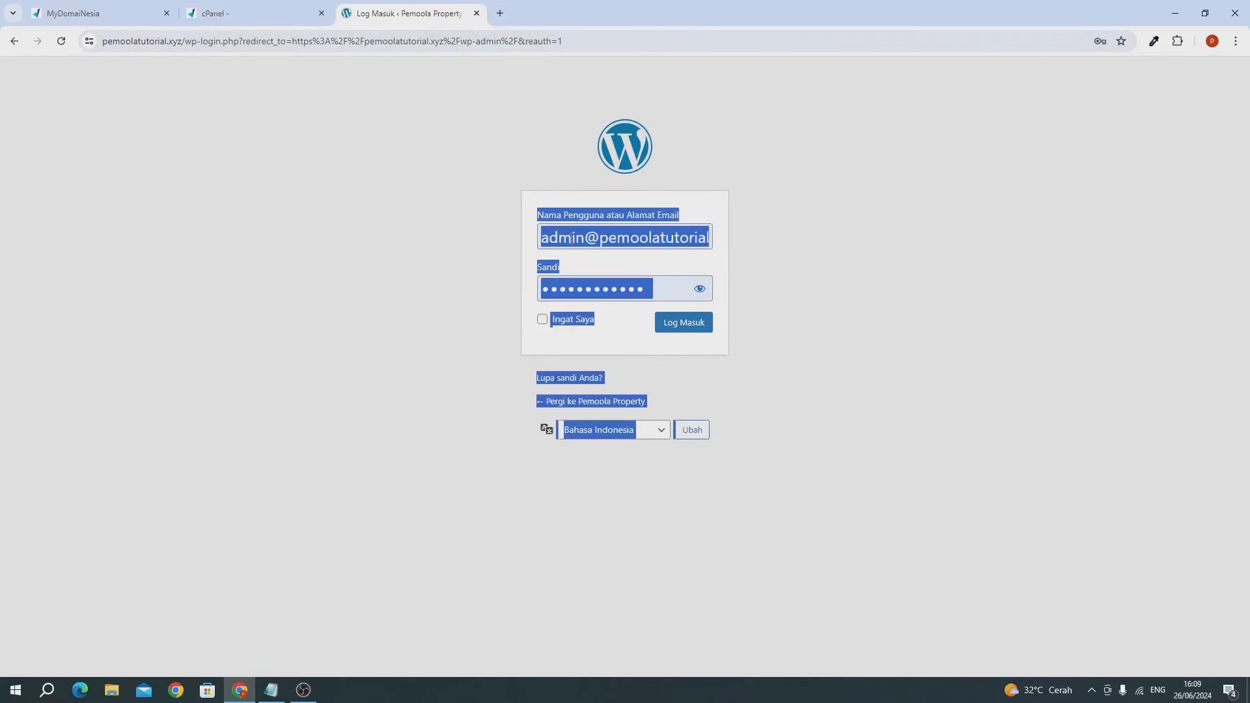
{"action": "left_click", "coordinate": [570, 238]}
{"action": "key", "text": "ctrl+a"}
{"action": "type", "text": "mimi"}
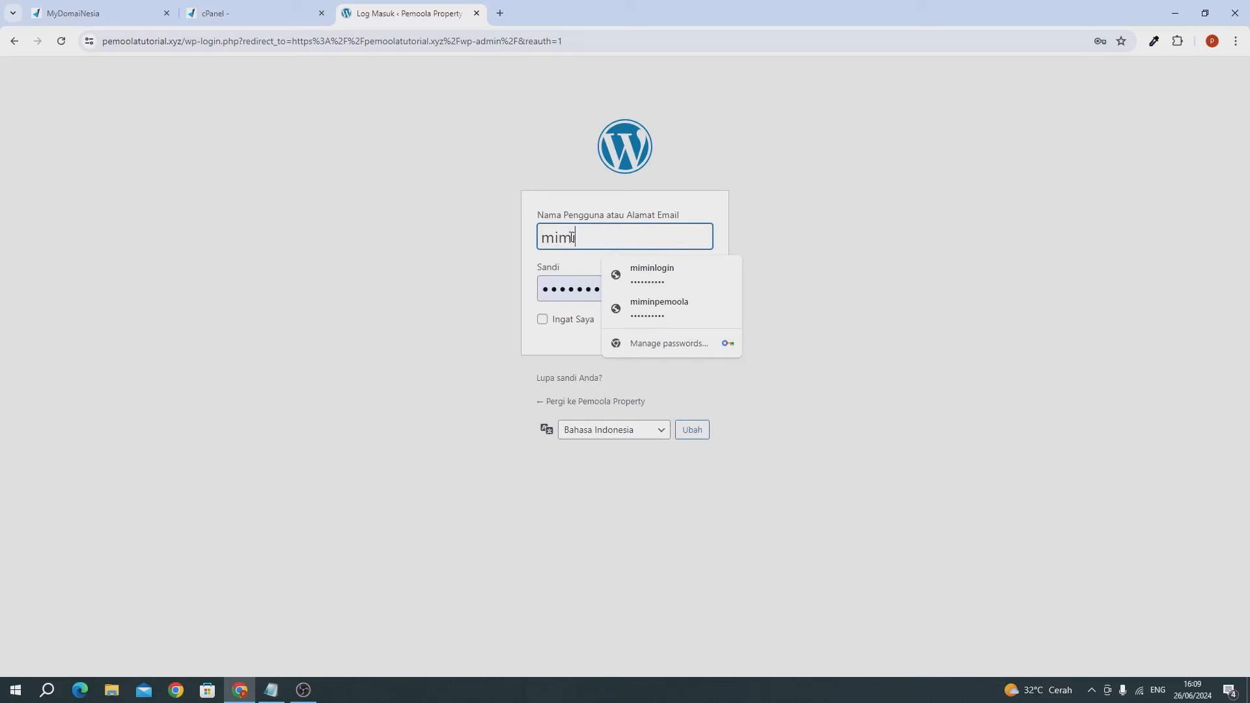
{"action": "type", "text": "nweb"}
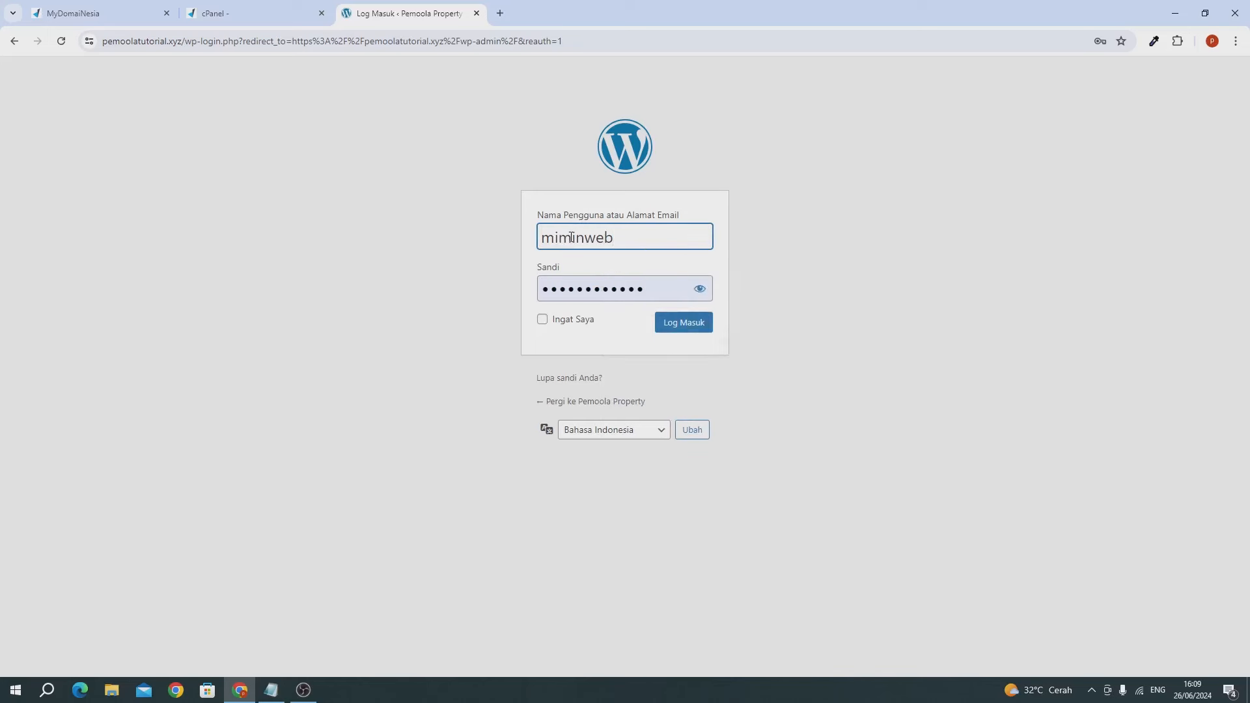
{"action": "left_click", "coordinate": [583, 283]}
{"action": "key", "text": "ctrl+a"}
{"action": "key", "text": "ctrl+v"}
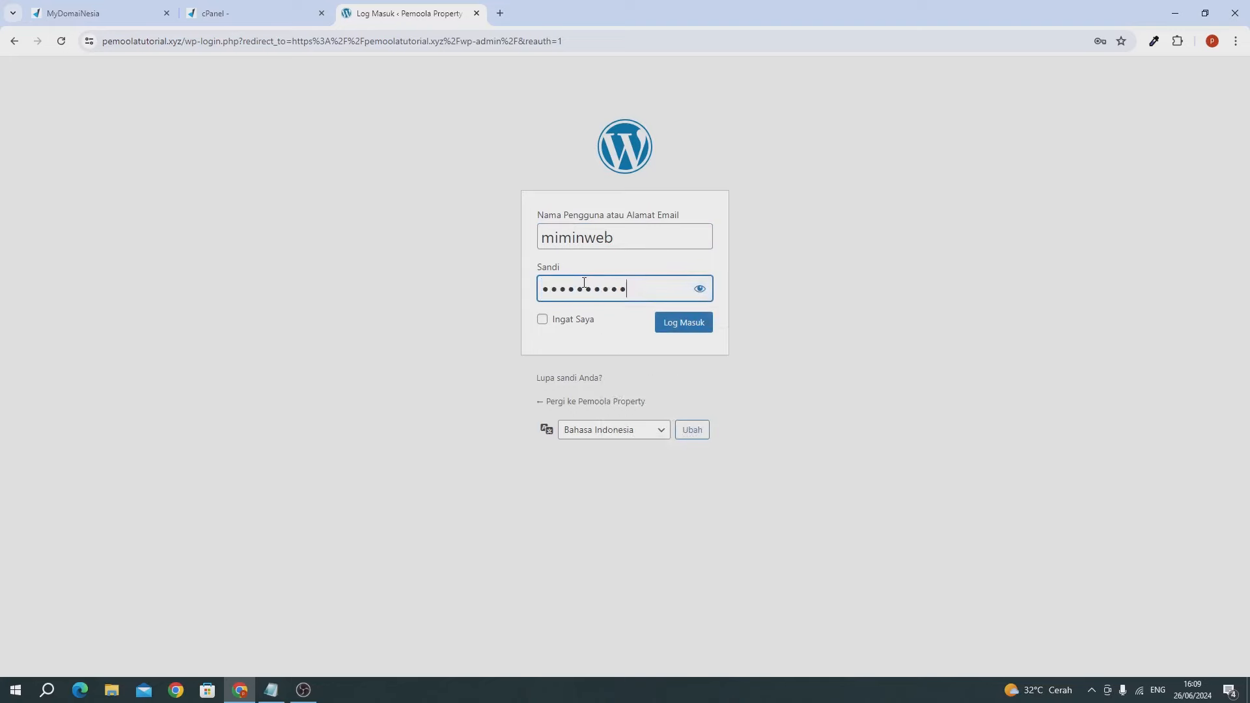
{"action": "left_click", "coordinate": [662, 323]}
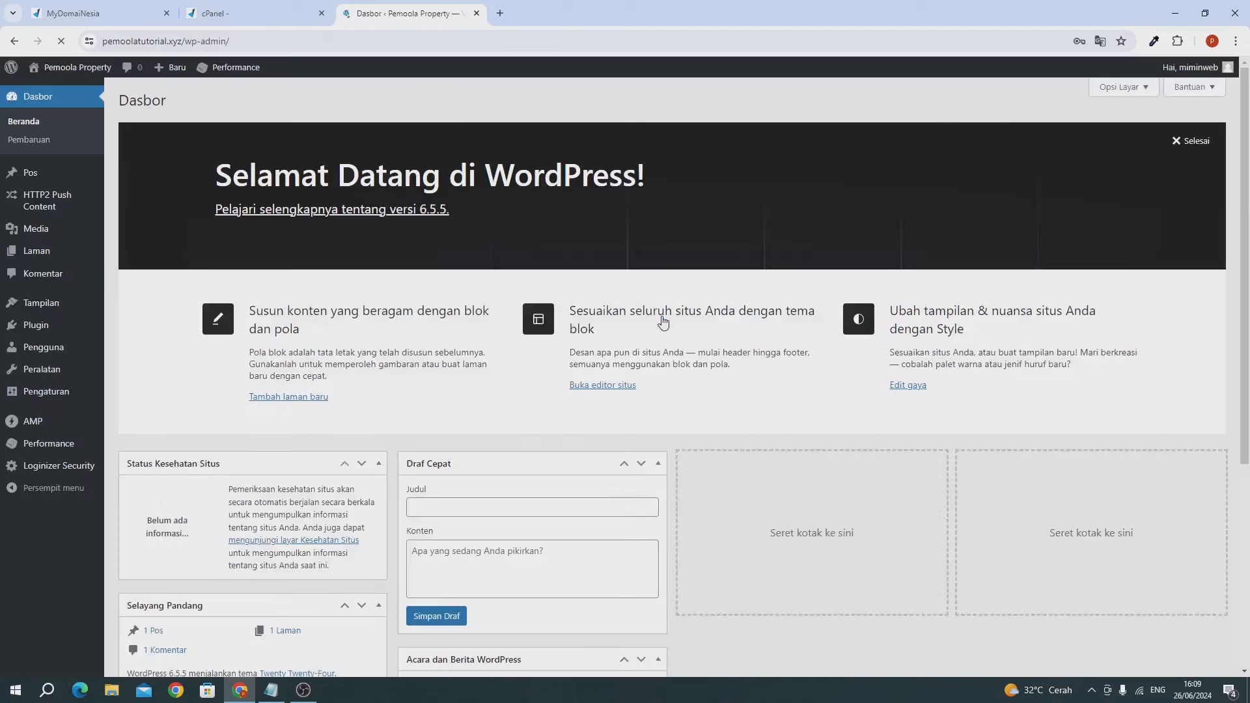
- Save the admin password in Chrome and close the MyDomaiNesia and cPanel tabs
{"action": "left_click", "coordinate": [1050, 239]}
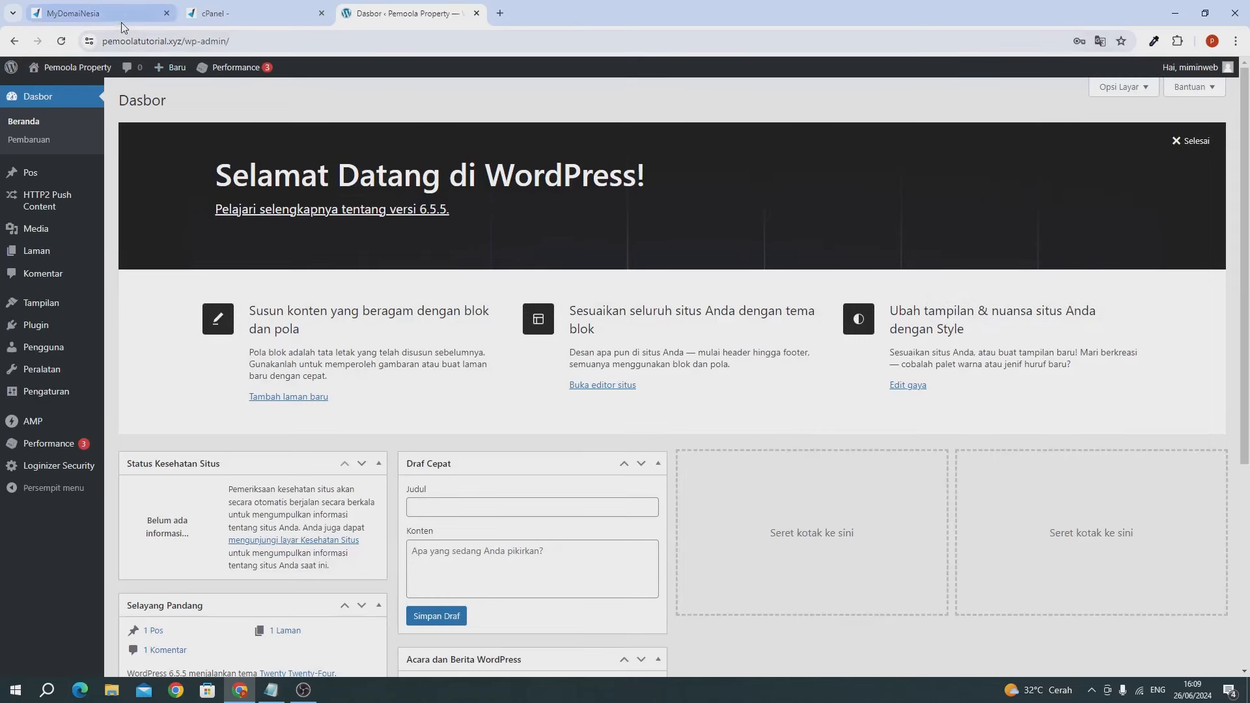
{"action": "left_click", "coordinate": [167, 14]}
{"action": "left_click", "coordinate": [167, 13]}
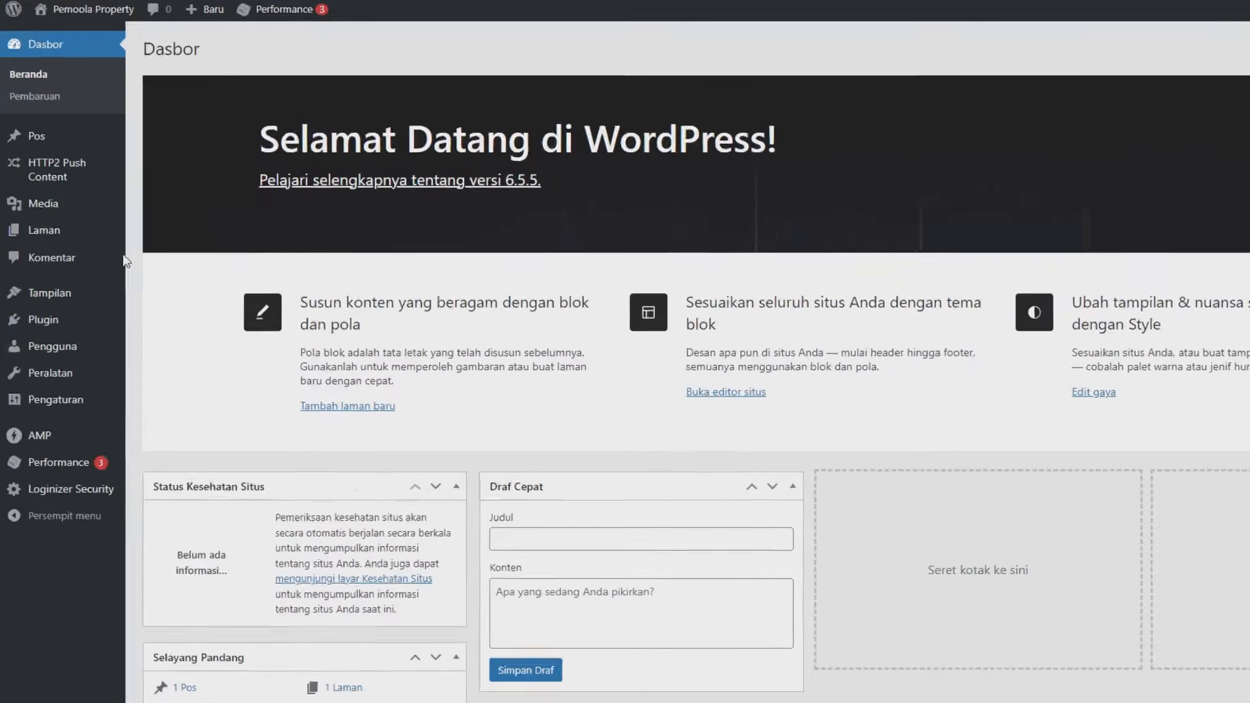
{"action": "mouse_move", "coordinate": [33, 305]}
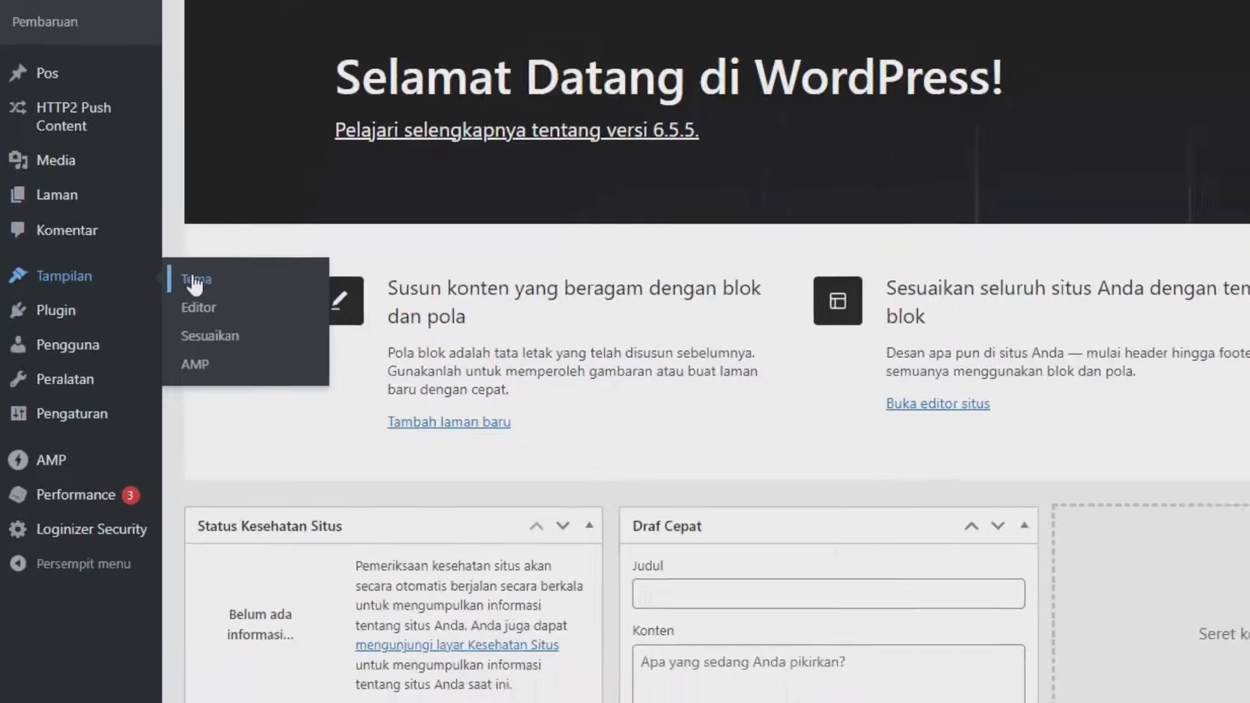
- From Tampilan > Tema, add the Astra theme, install it, and activate it
{"action": "left_click", "coordinate": [221, 273]}
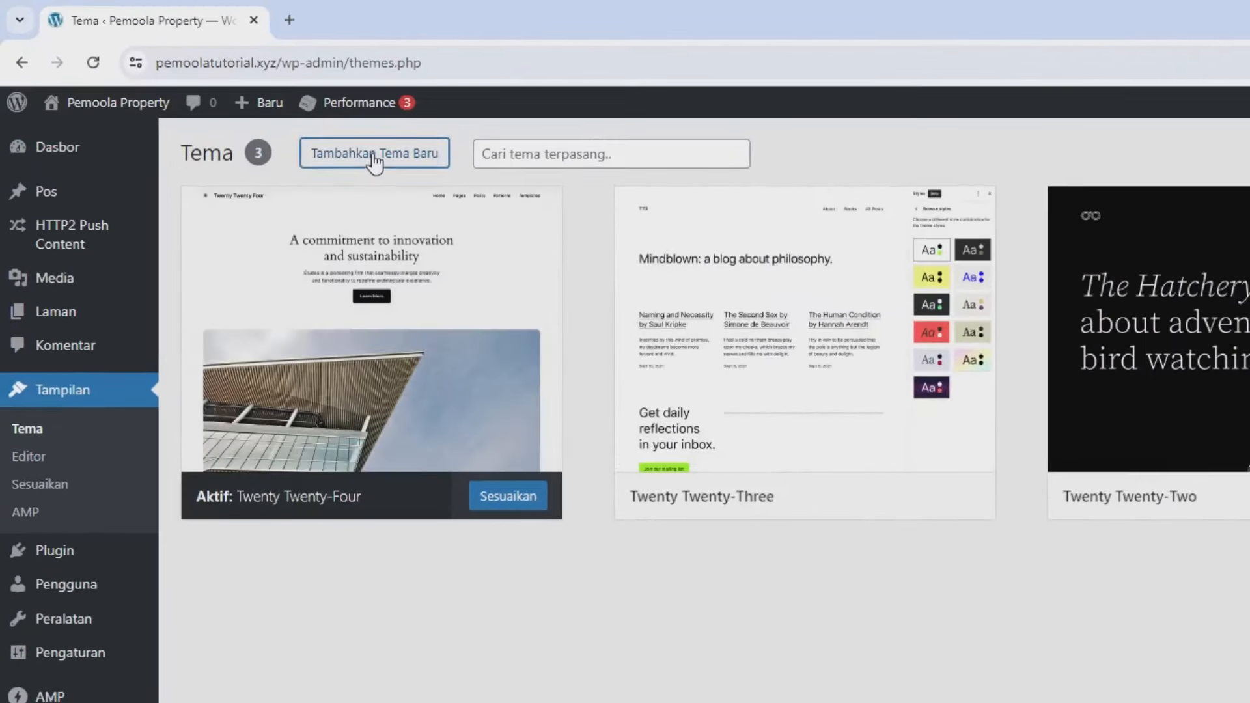
{"action": "left_click", "coordinate": [374, 156]}
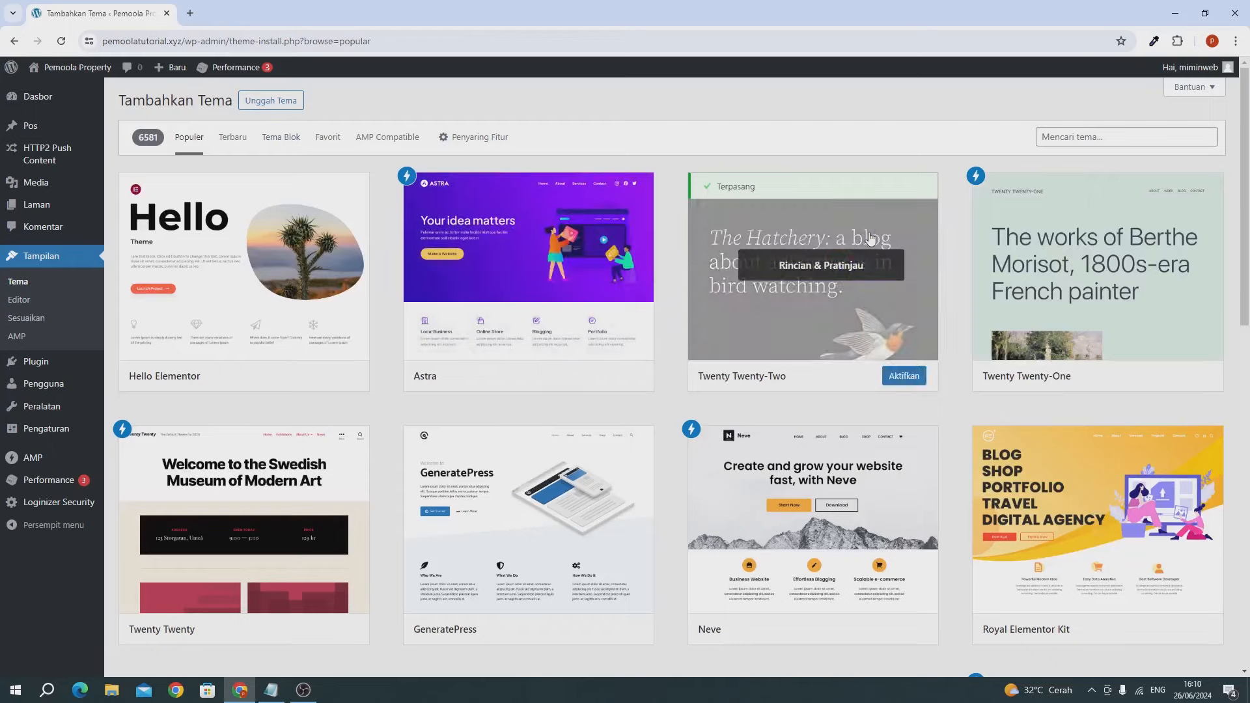
{"action": "mouse_move", "coordinate": [608, 329]}
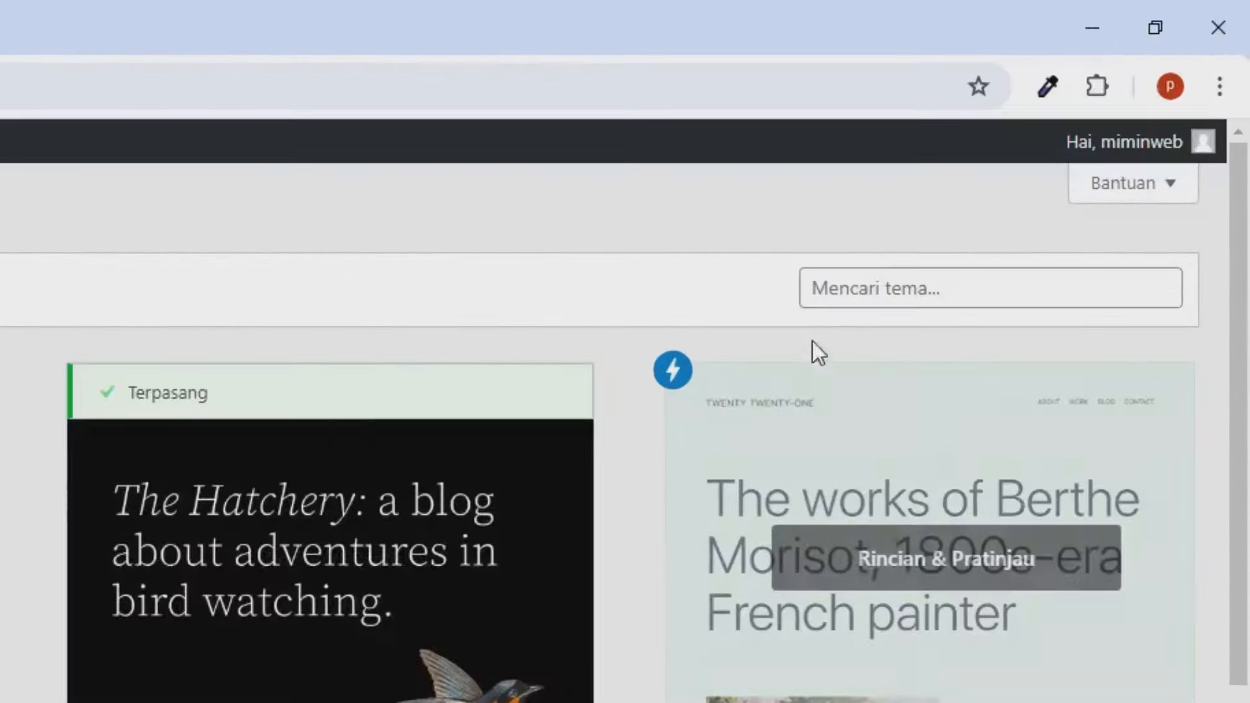
{"action": "left_click", "coordinate": [1068, 145]}
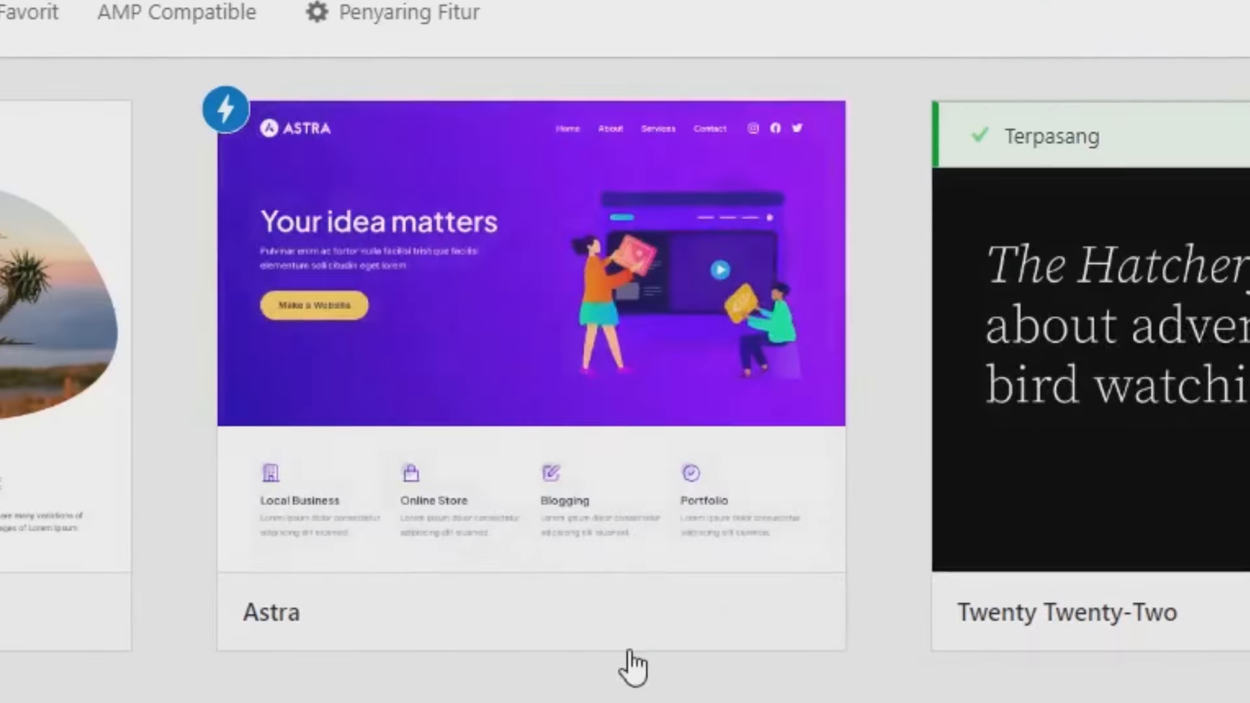
{"action": "mouse_move", "coordinate": [596, 612]}
{"action": "left_click", "coordinate": [654, 618]}
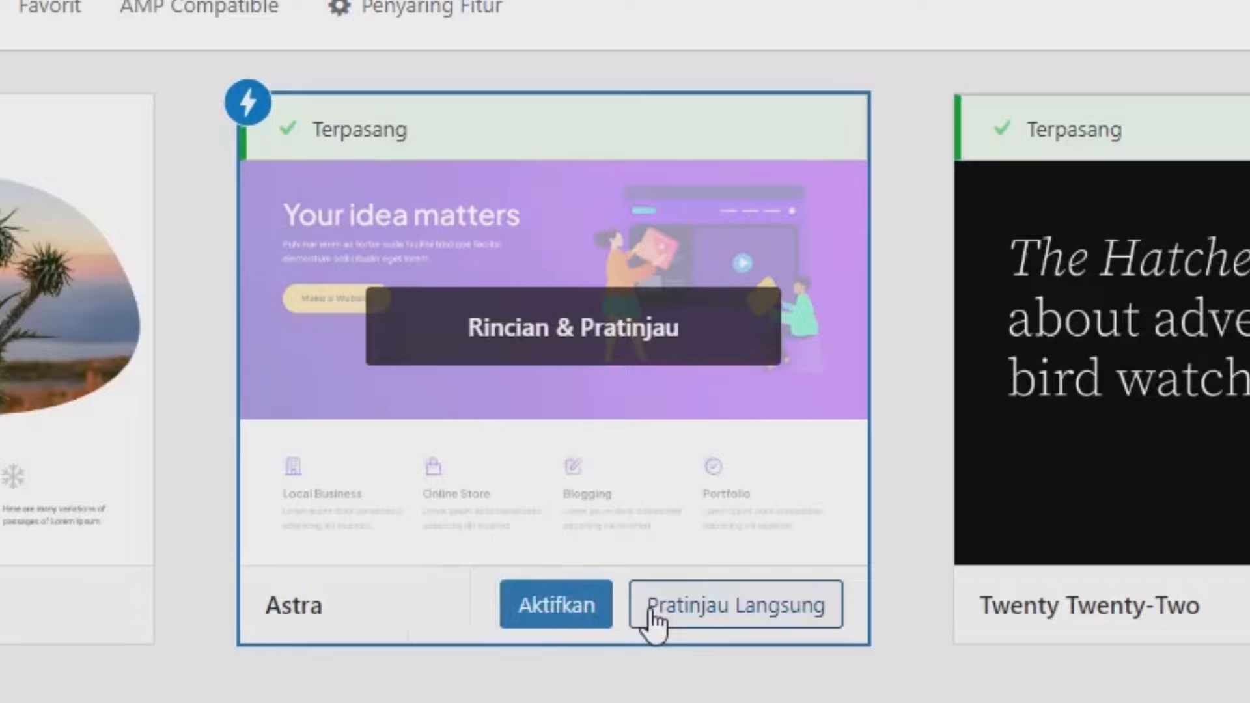
{"action": "left_click", "coordinate": [575, 602]}
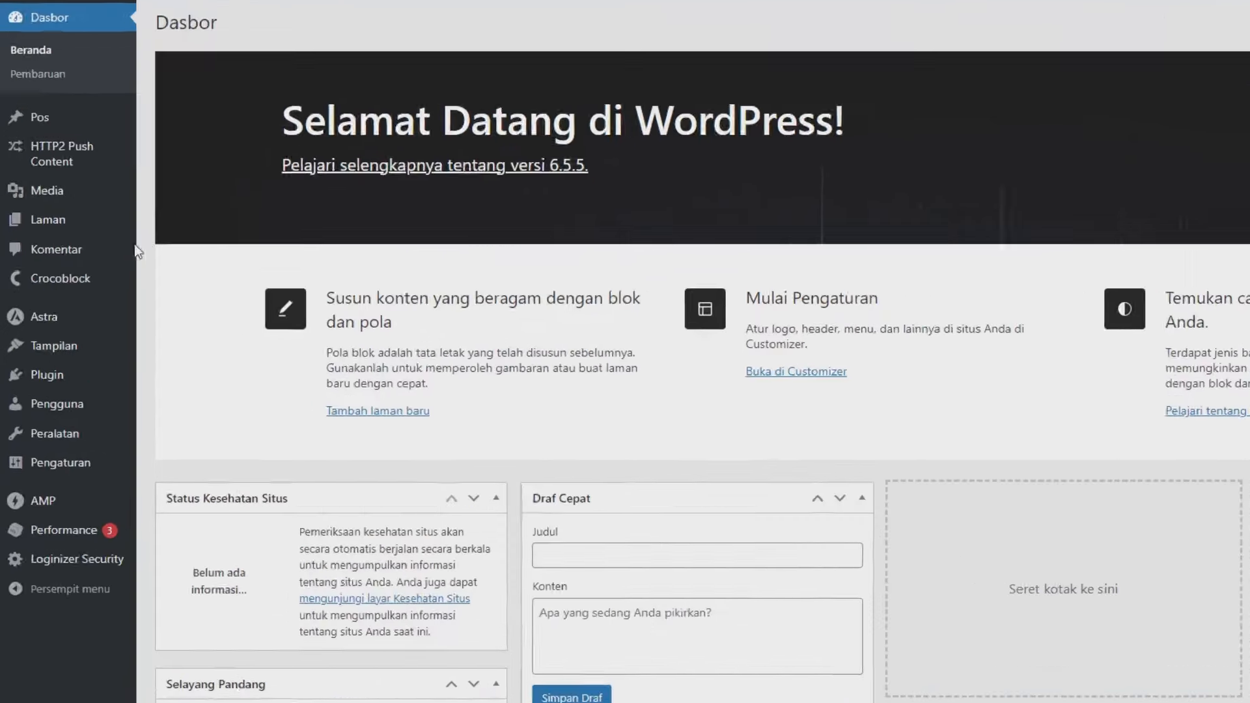
- Install JetEngine from Crocoblock's Update & Installation page and activate the plugin
{"action": "mouse_move", "coordinate": [74, 295]}
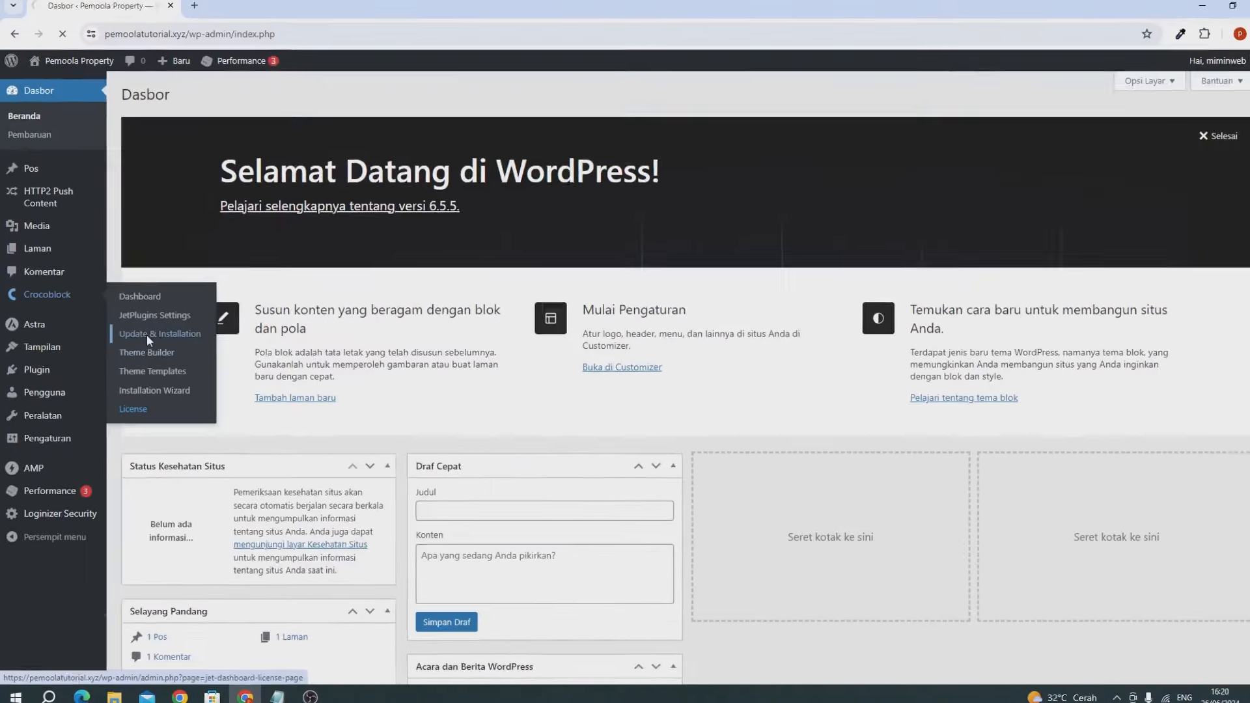
{"action": "left_click", "coordinate": [311, 316]}
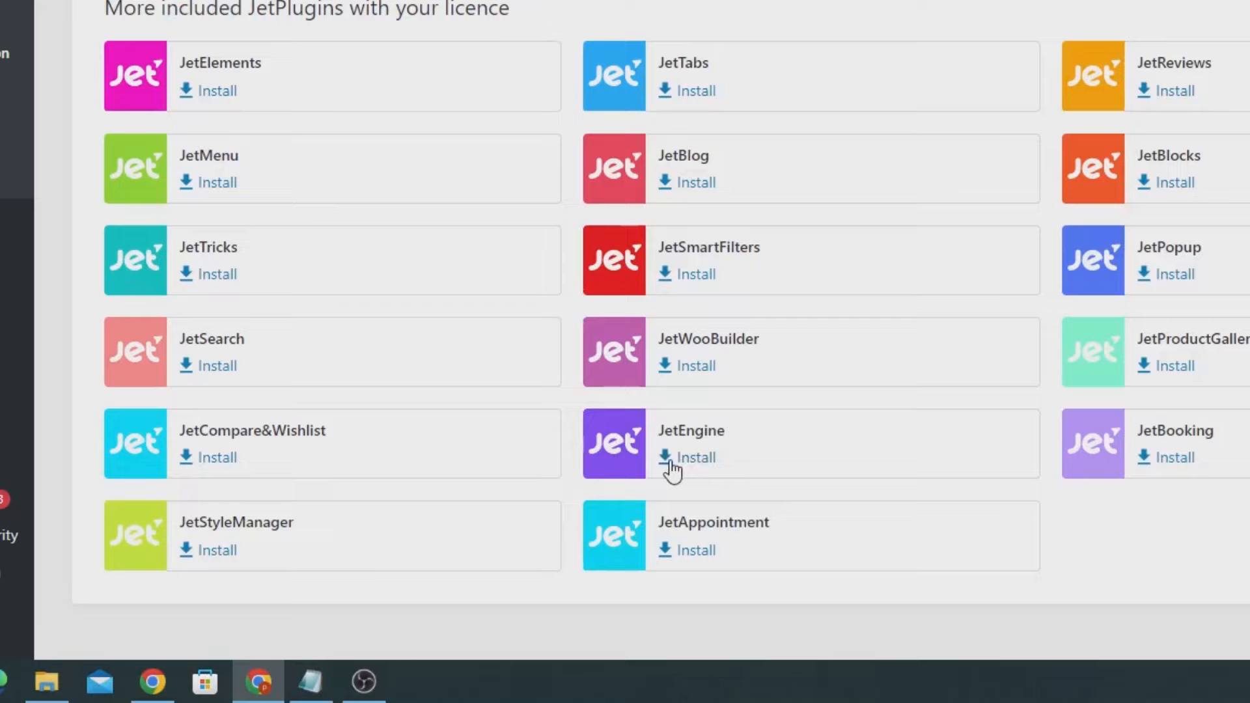
{"action": "left_click", "coordinate": [492, 559]}
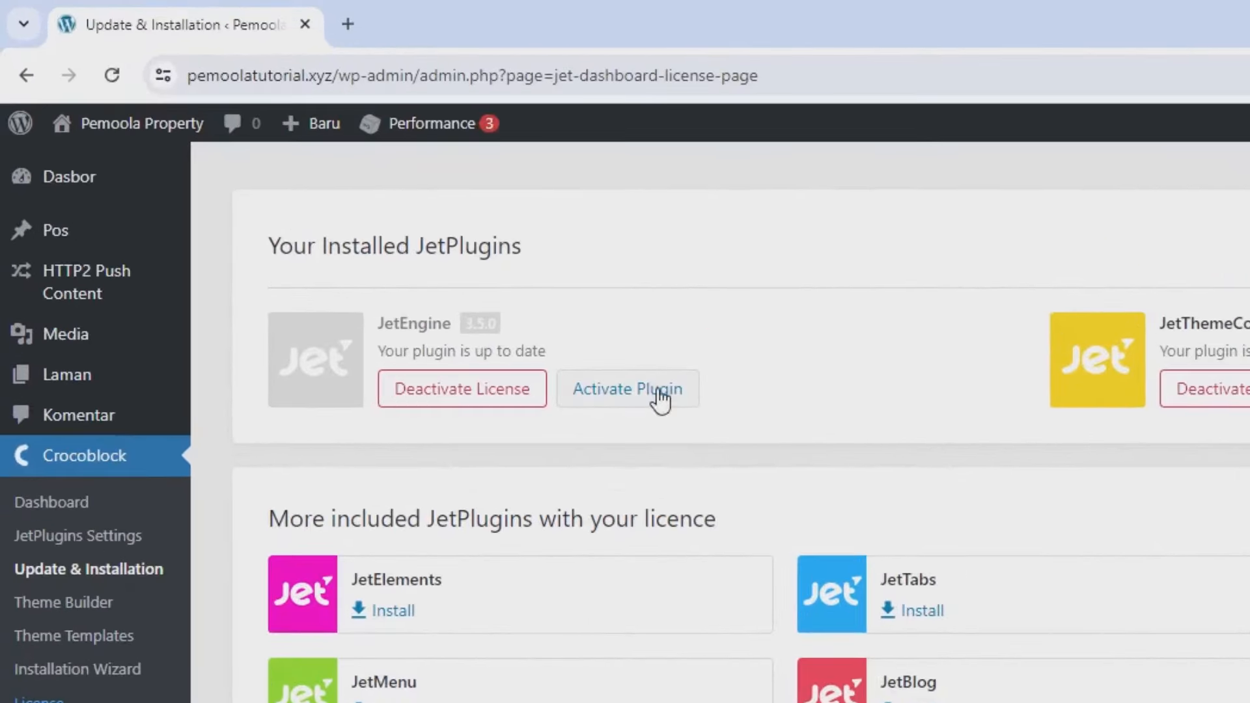
{"action": "left_click", "coordinate": [659, 390]}
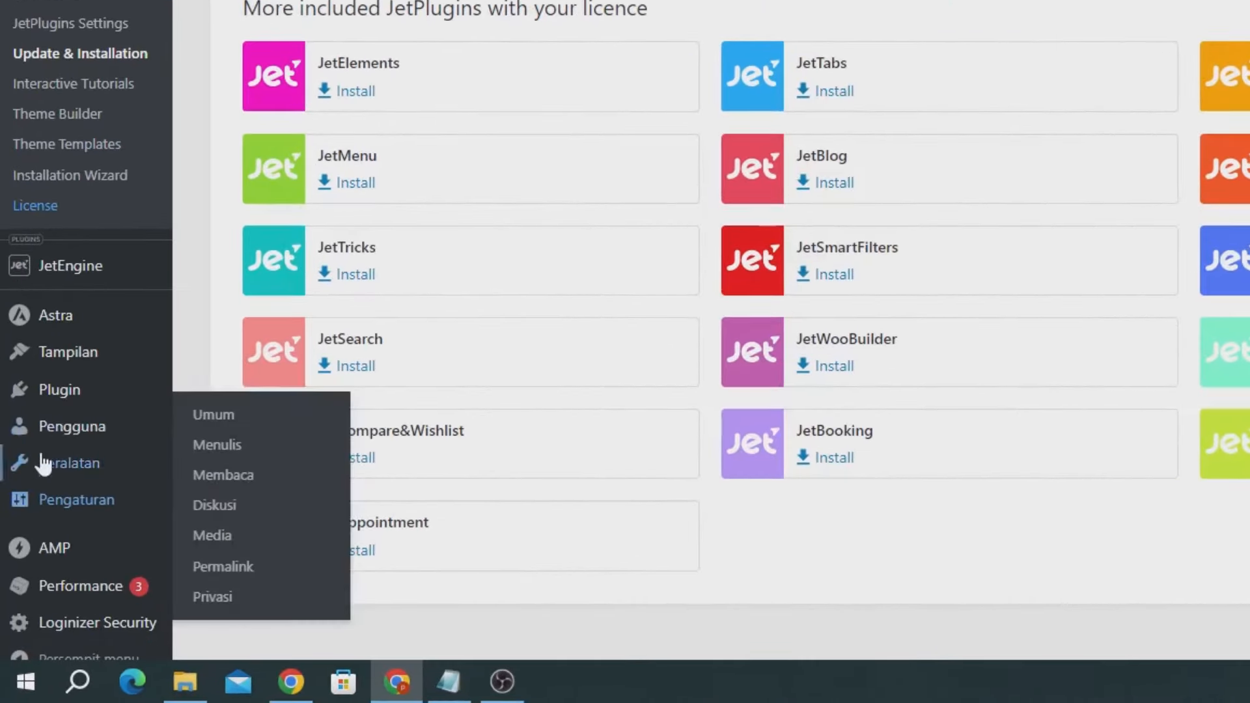
{"action": "mouse_move", "coordinate": [35, 521]}
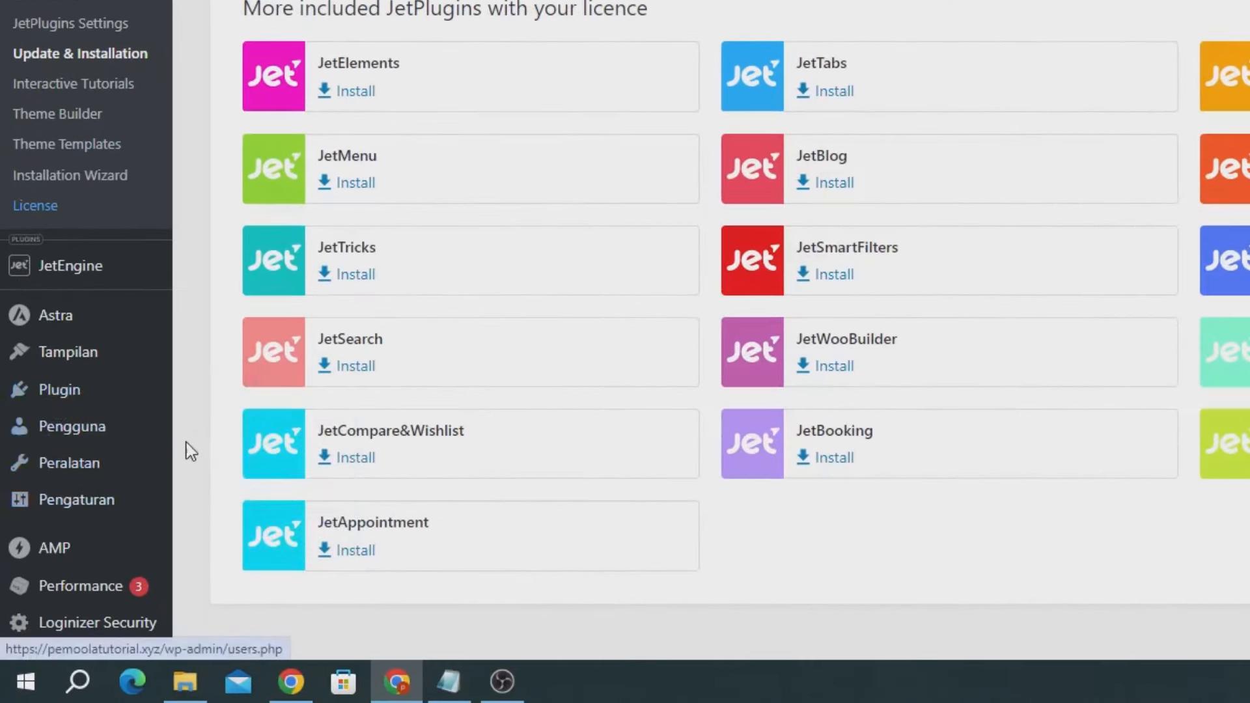
- Search new plugins for 'elementor', install Elementor, and activate it
{"action": "left_click", "coordinate": [197, 435]}
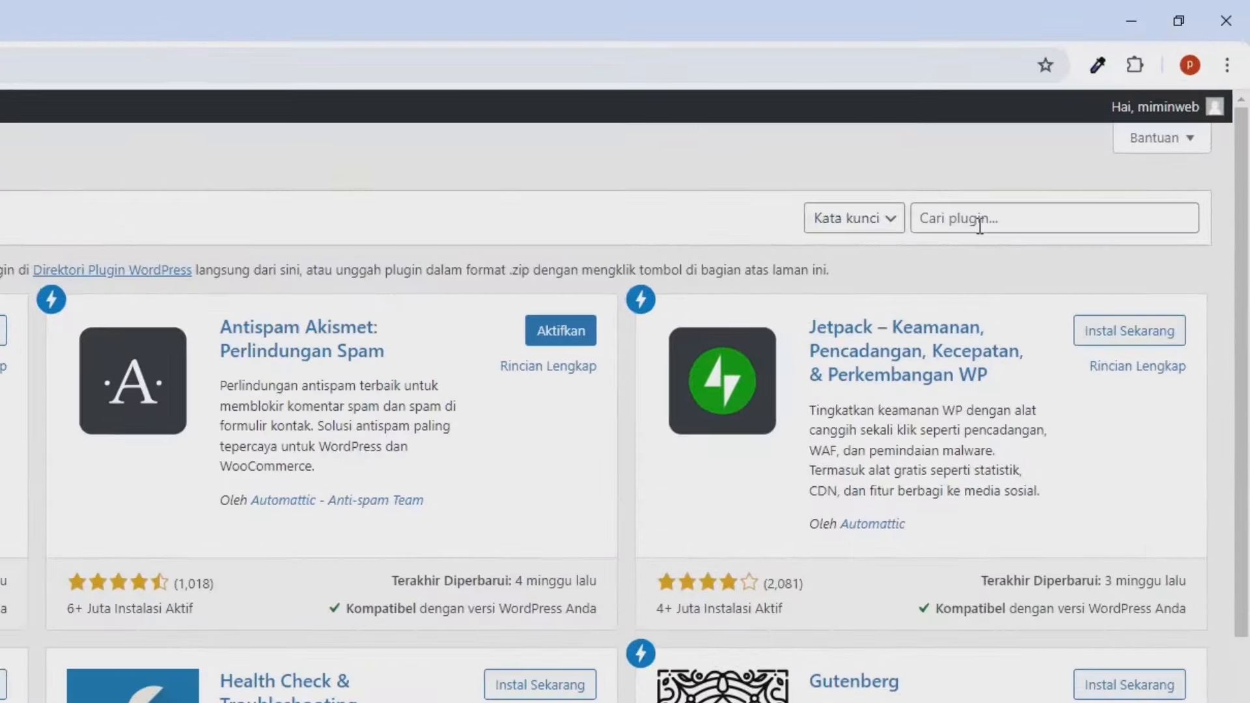
{"action": "left_click", "coordinate": [1066, 149]}
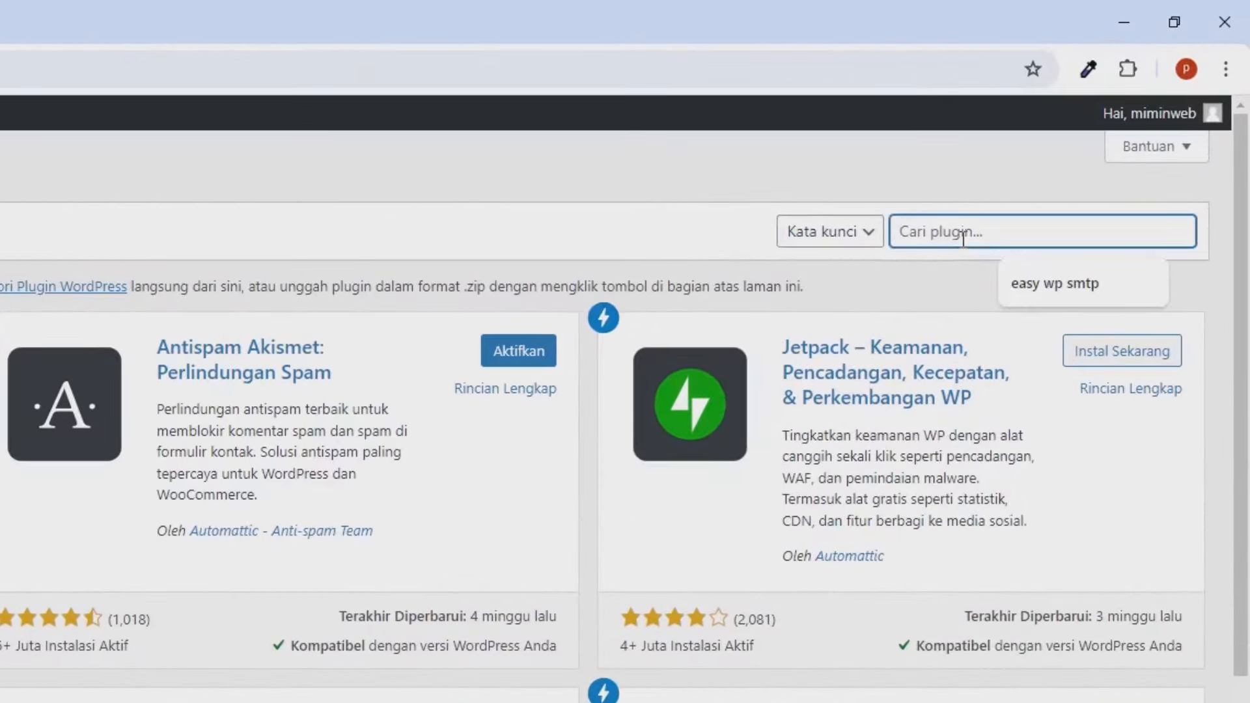
{"action": "type", "text": "elementor"}
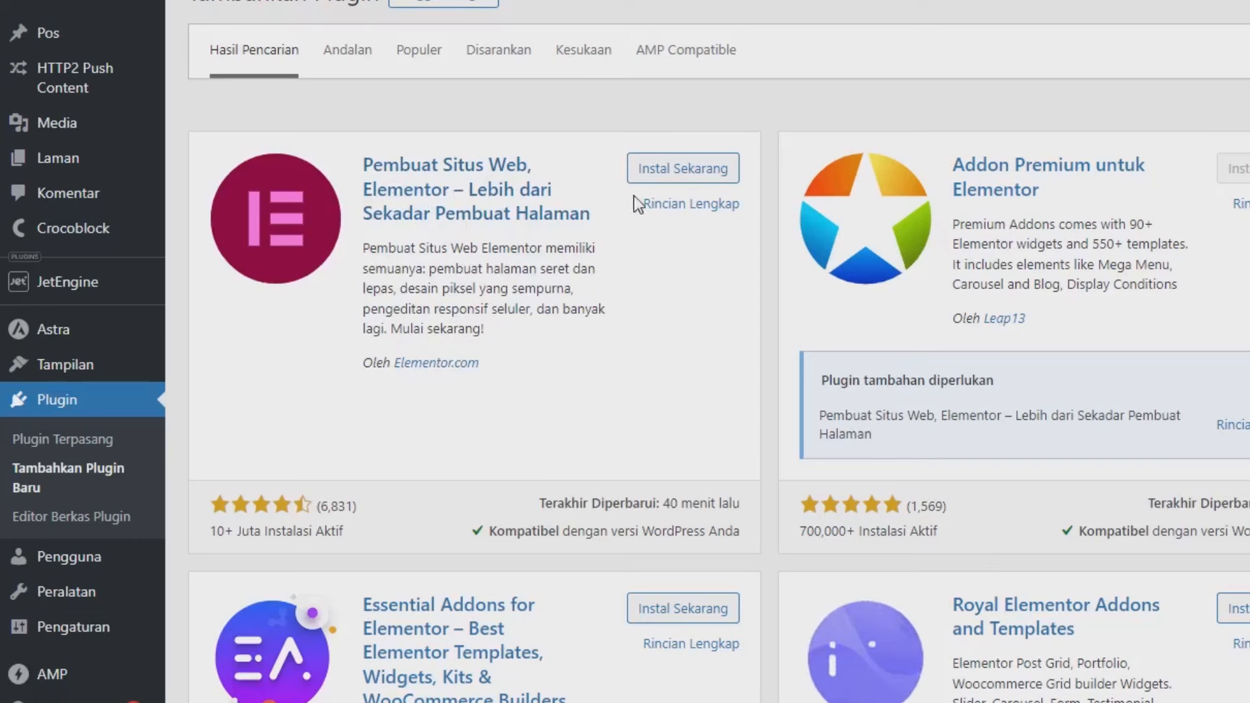
{"action": "left_click", "coordinate": [668, 187]}
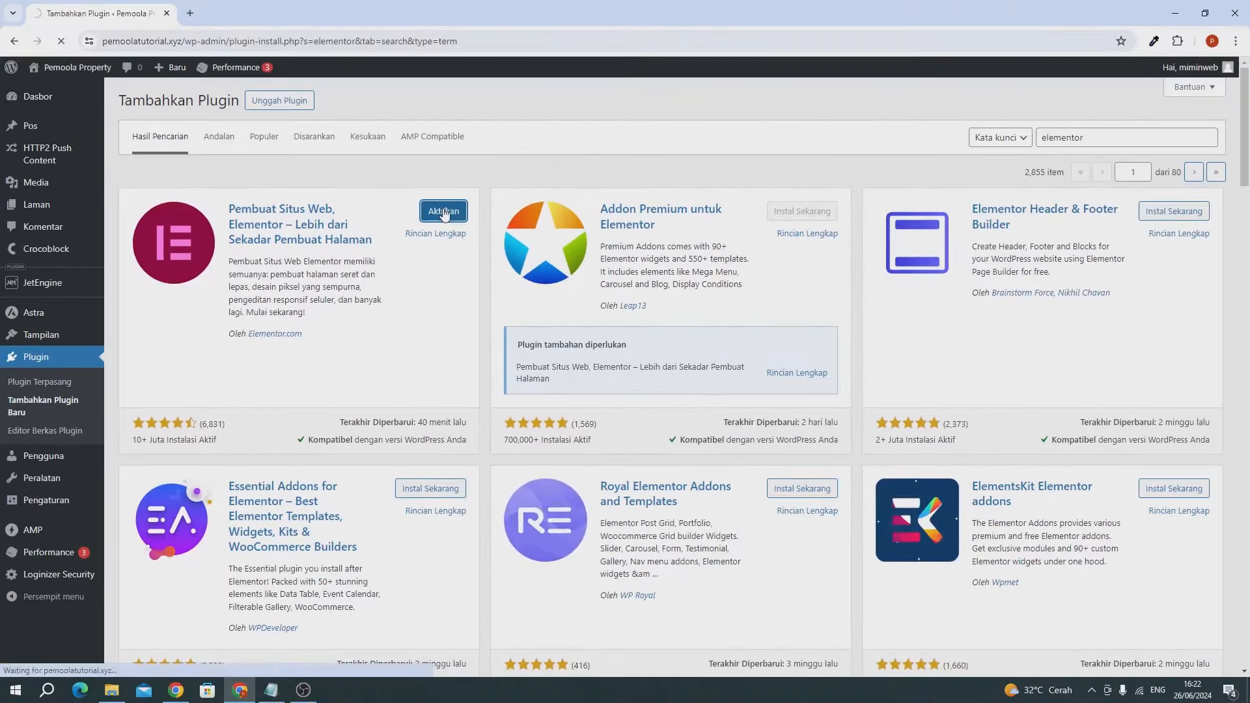
{"action": "left_click", "coordinate": [703, 170]}
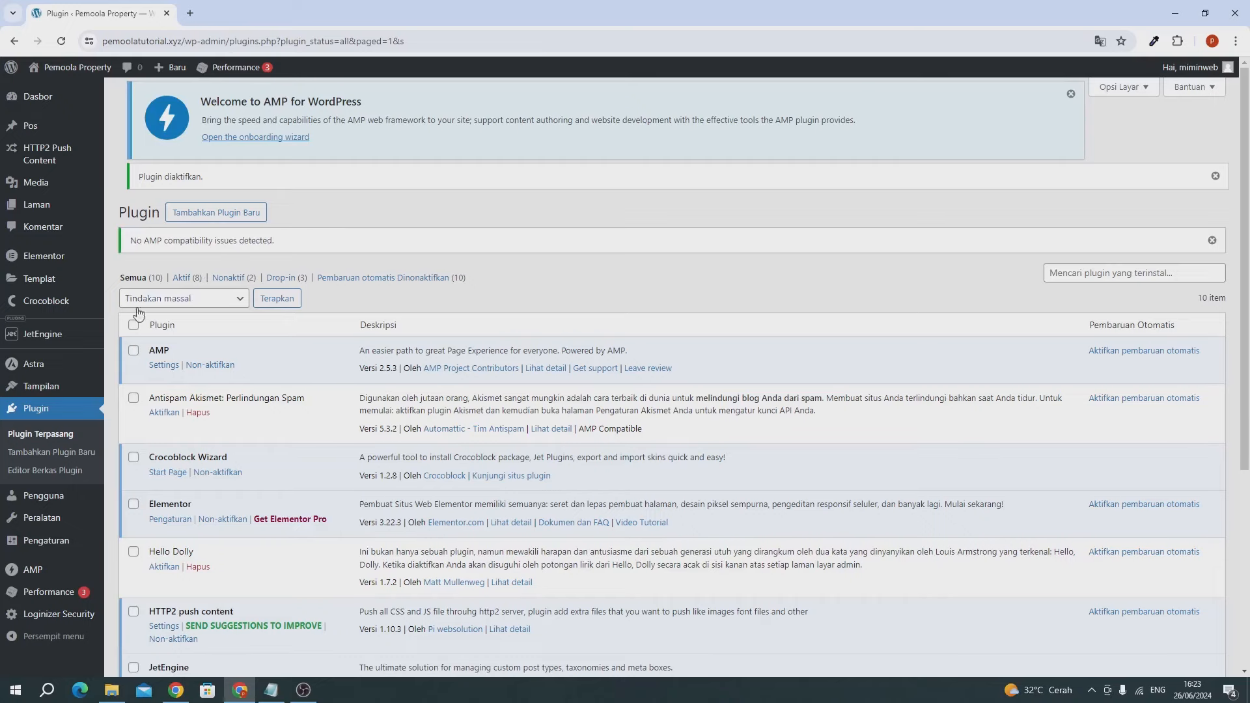
{"action": "mouse_move", "coordinate": [58, 334]}
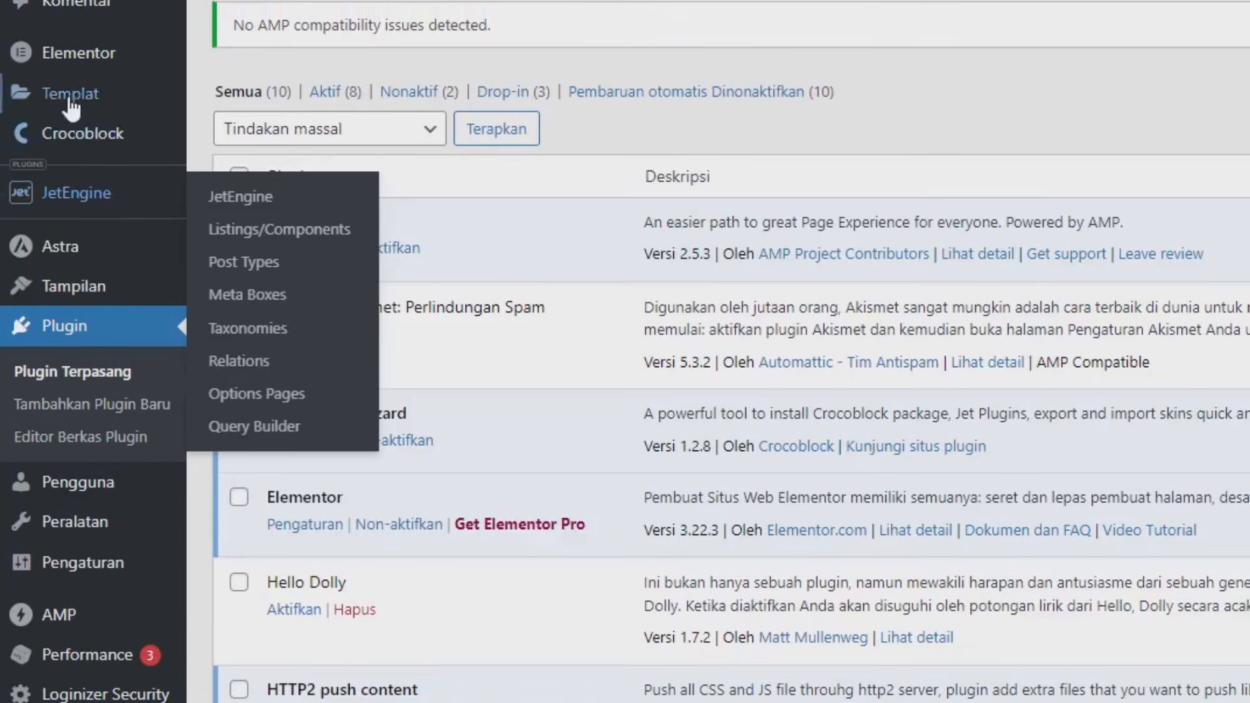
{"action": "mouse_move", "coordinate": [62, 51]}
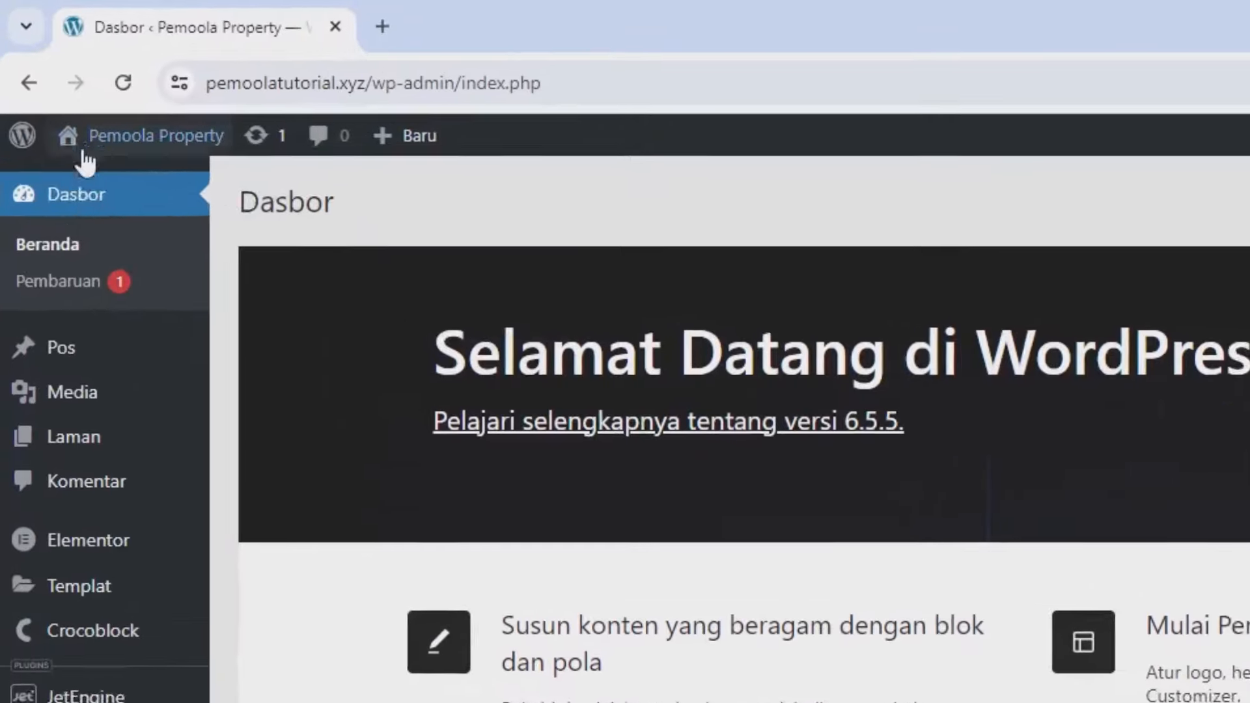
- Open the live site (Kunjungi Situs) in a new tab, then return to the dashboard
{"action": "mouse_move", "coordinate": [83, 151]}
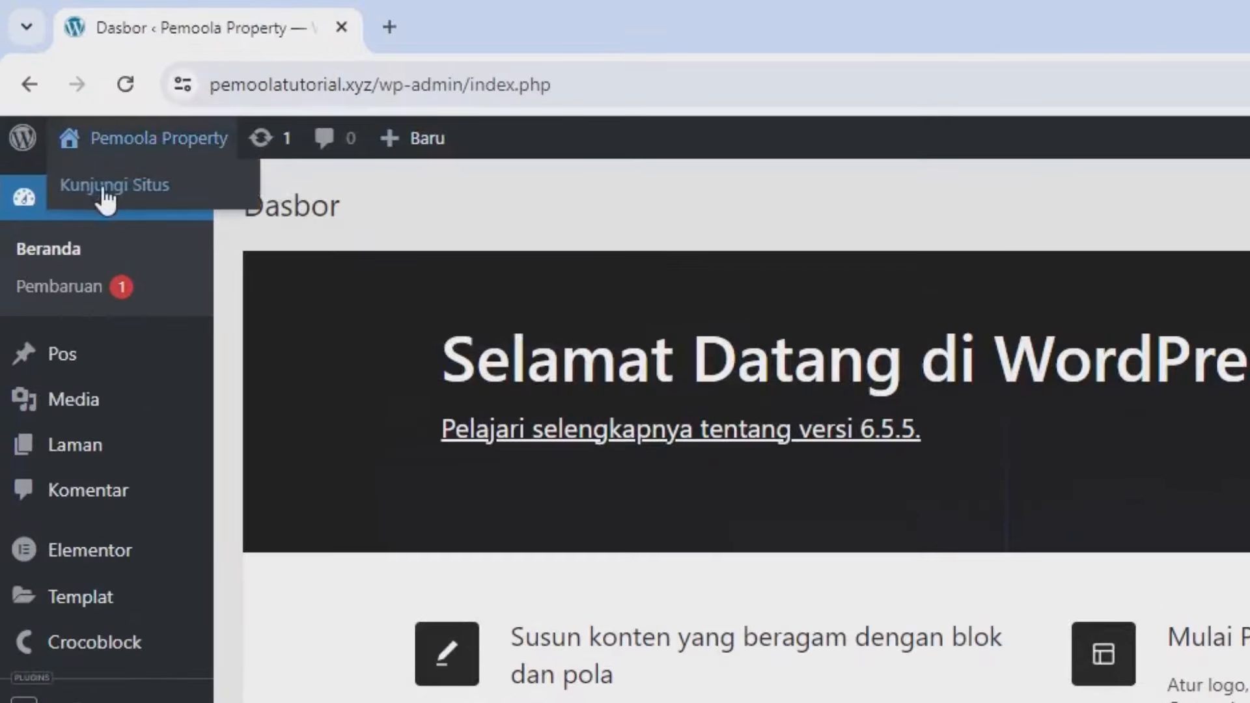
{"action": "right_click", "coordinate": [104, 198]}
{"action": "left_click", "coordinate": [228, 214]}
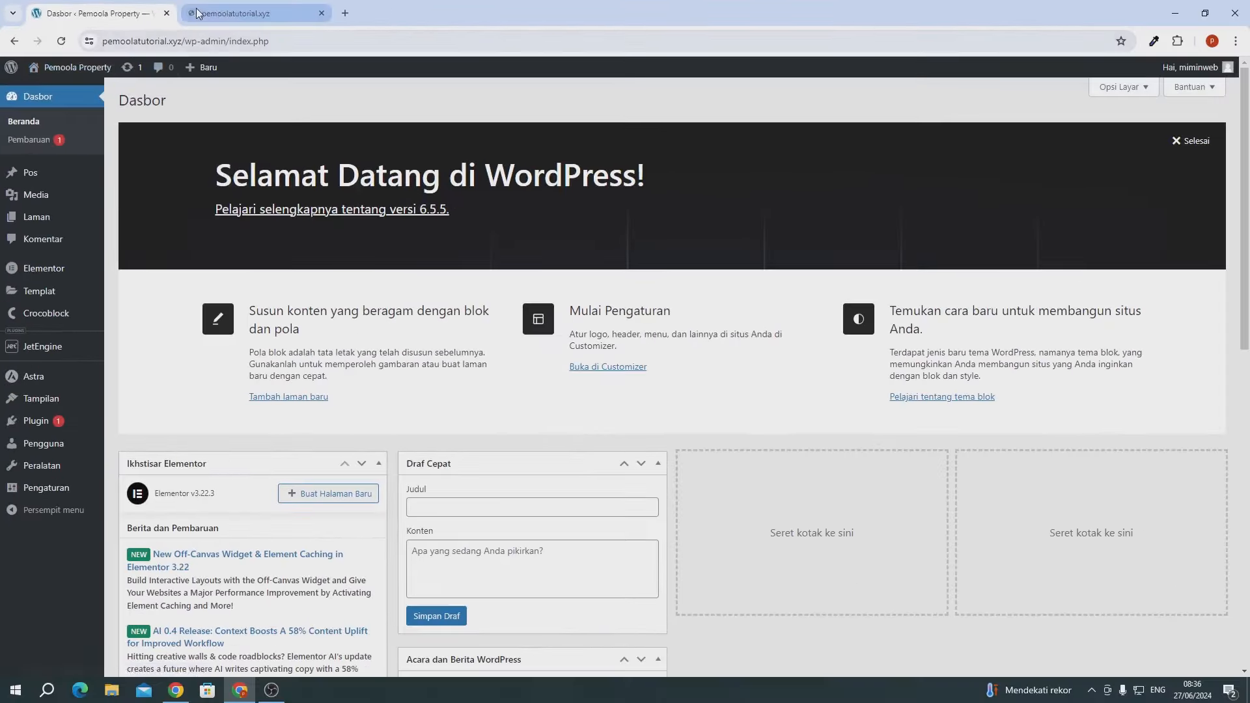
{"action": "left_click", "coordinate": [197, 13]}
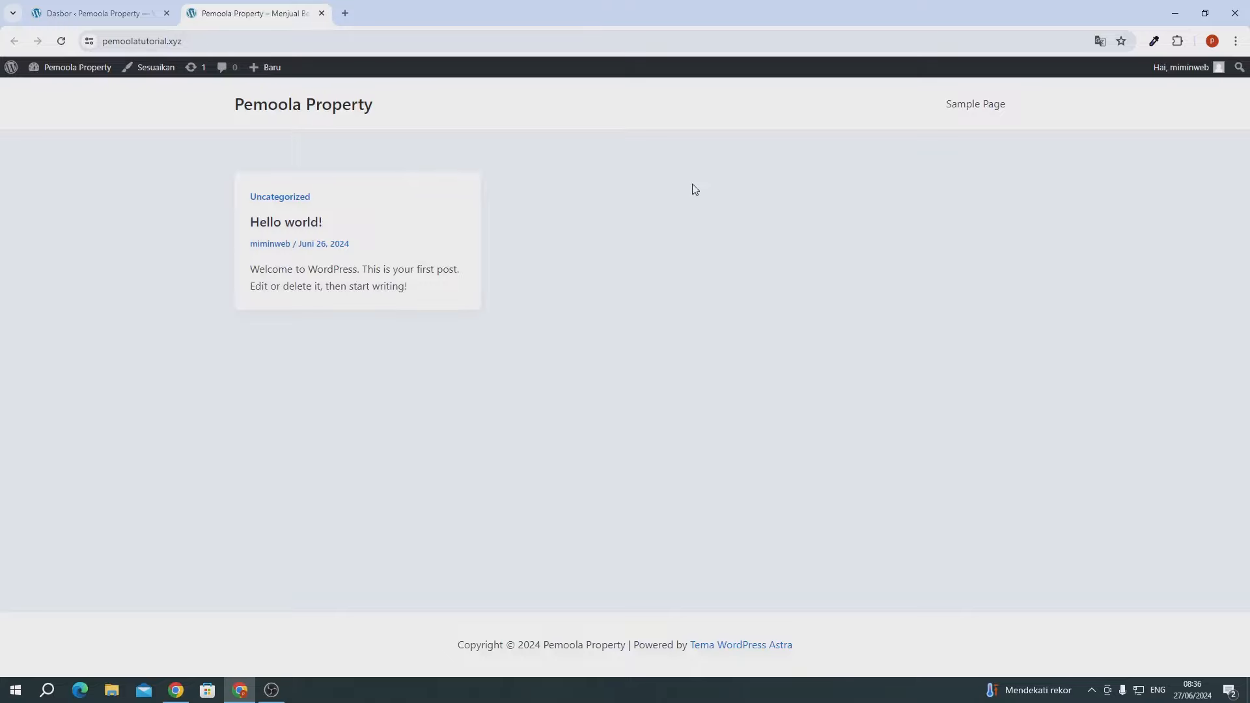
{"action": "left_click", "coordinate": [105, 14]}
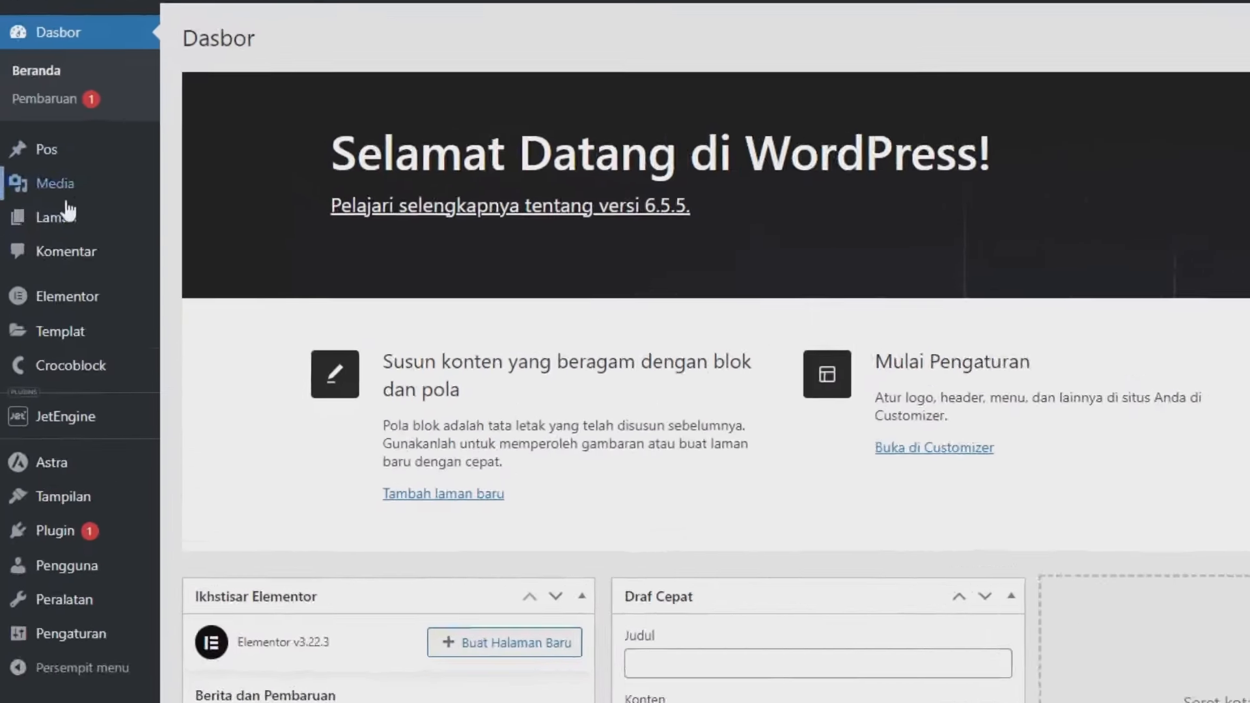
- Create a new page titled 'Home', publish it, and go back to the pages list
{"action": "mouse_move", "coordinate": [38, 216]}
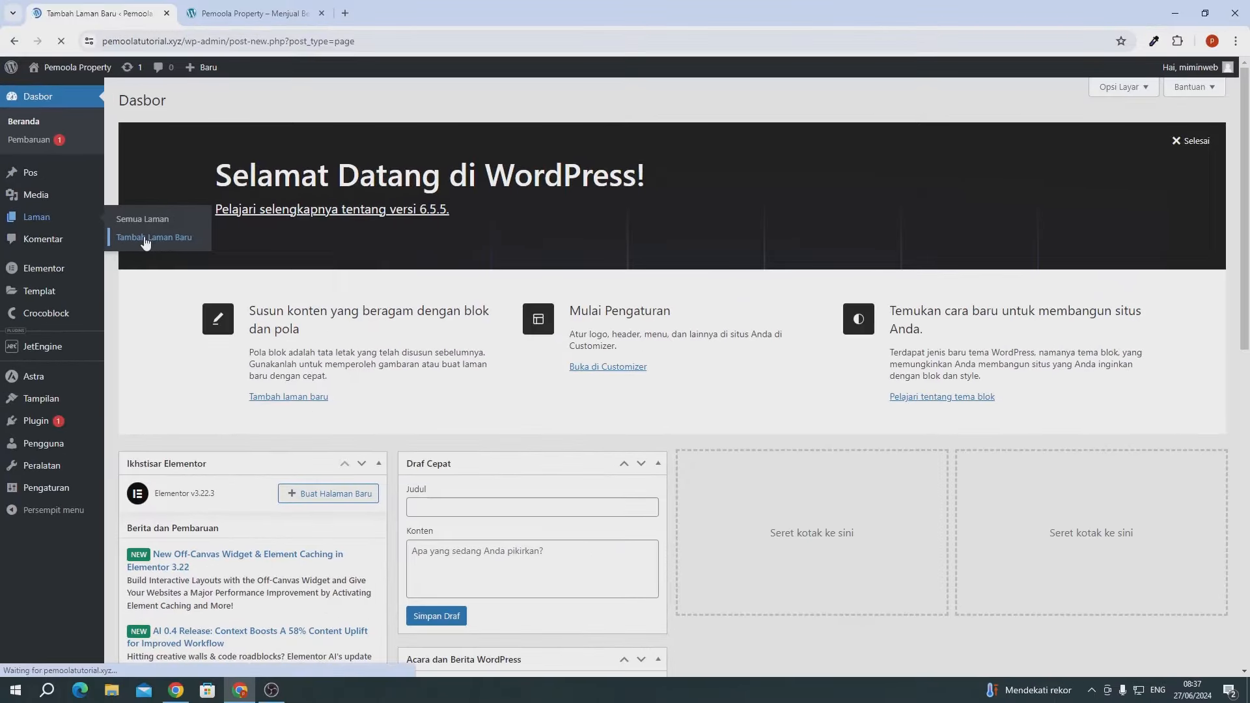
{"action": "left_click", "coordinate": [284, 267]}
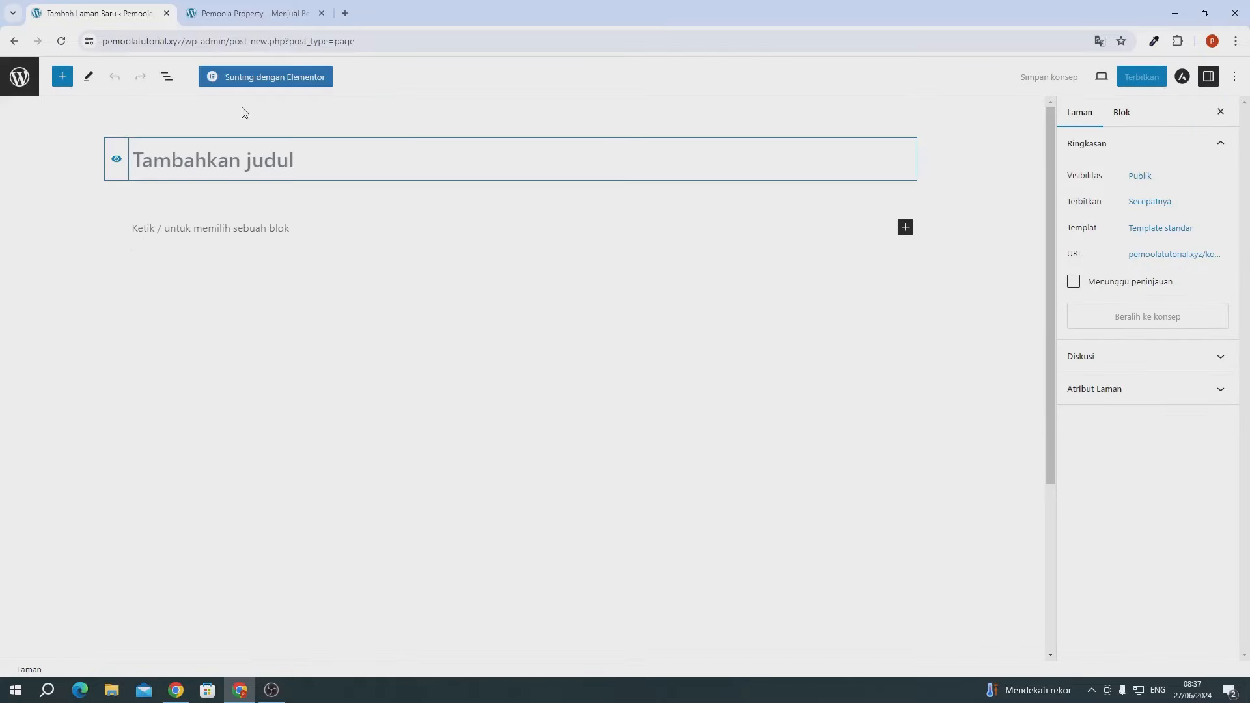
{"action": "type", "text": "Home"}
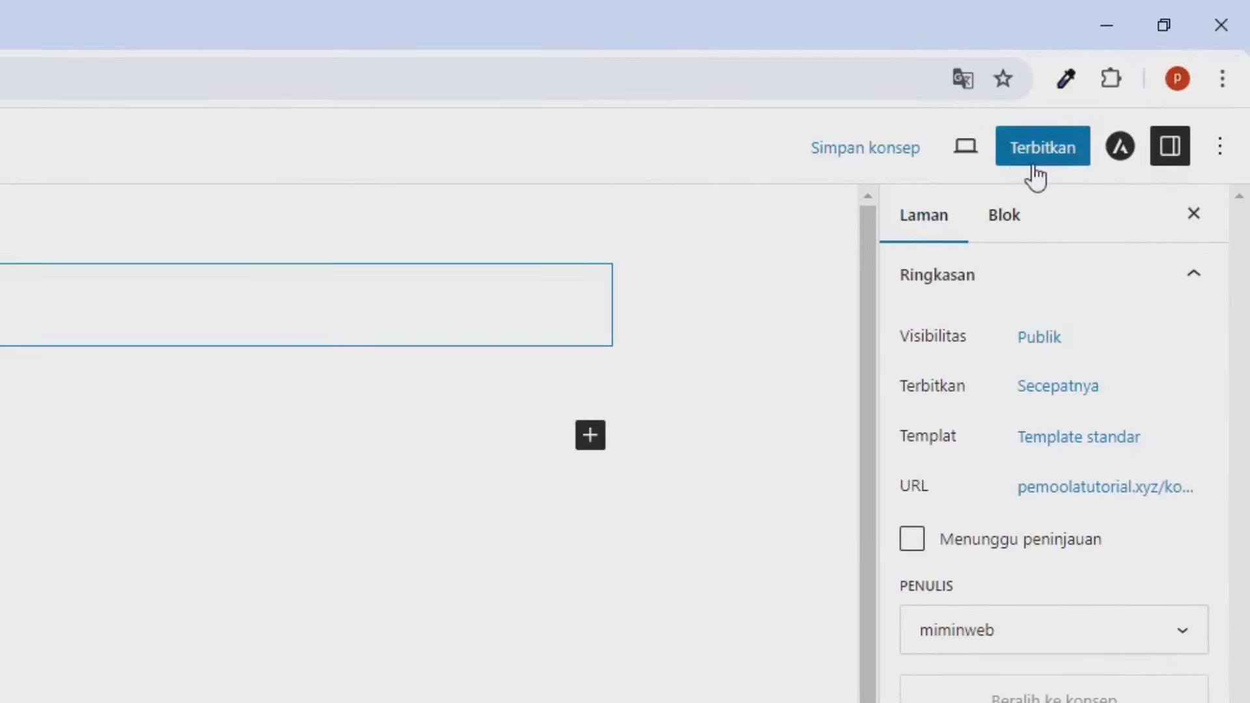
{"action": "left_click", "coordinate": [1033, 167]}
{"action": "left_click", "coordinate": [1034, 163]}
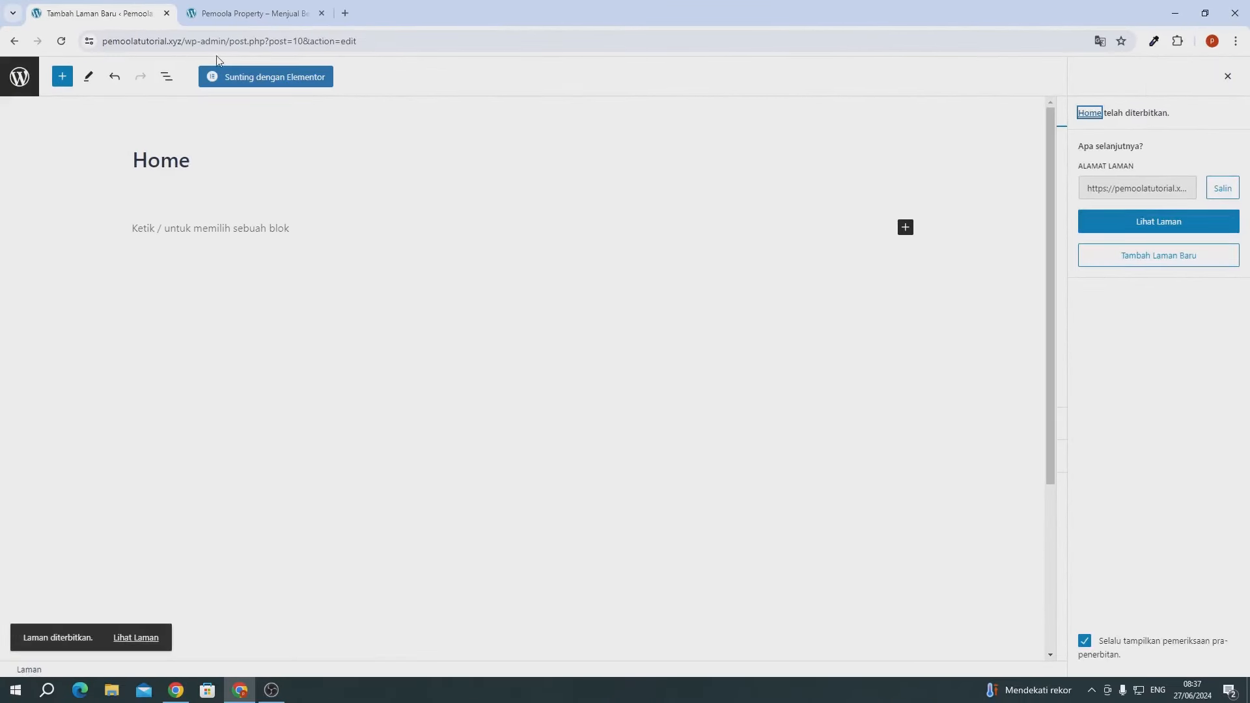
{"action": "left_click", "coordinate": [28, 89]}
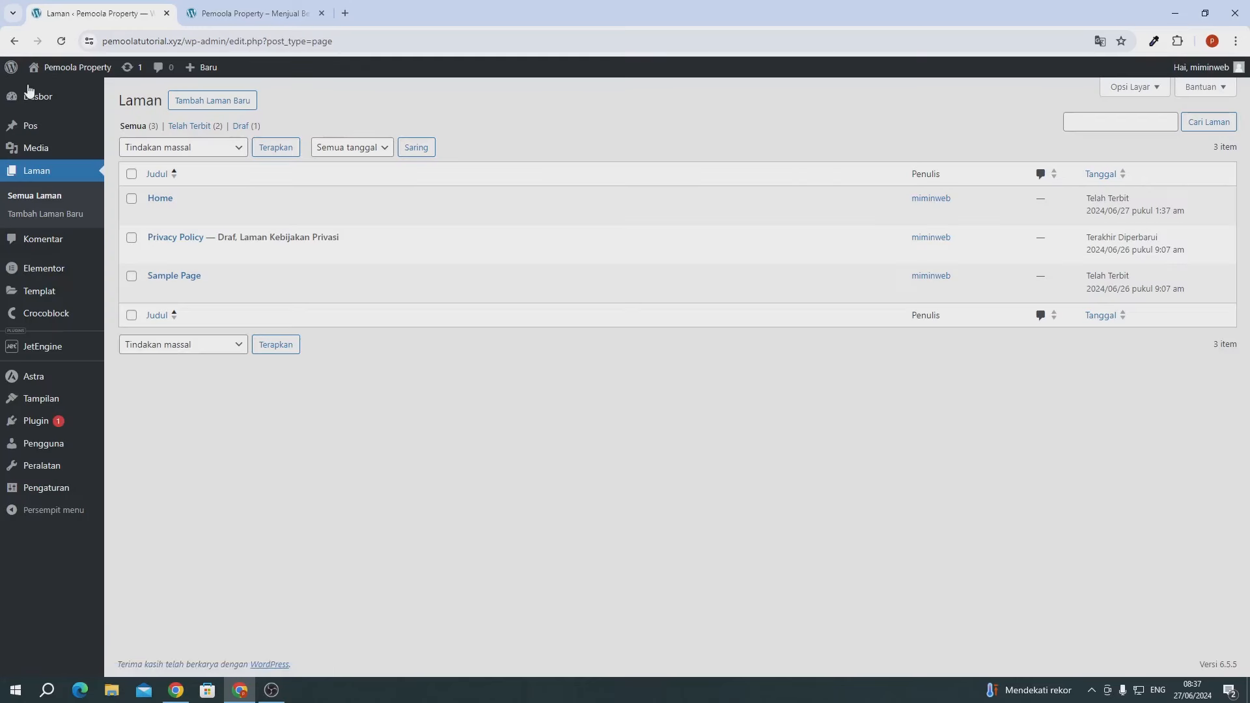
- Create a menu named 'Main Menu' and add the Home page to it
{"action": "mouse_move", "coordinate": [56, 400]}
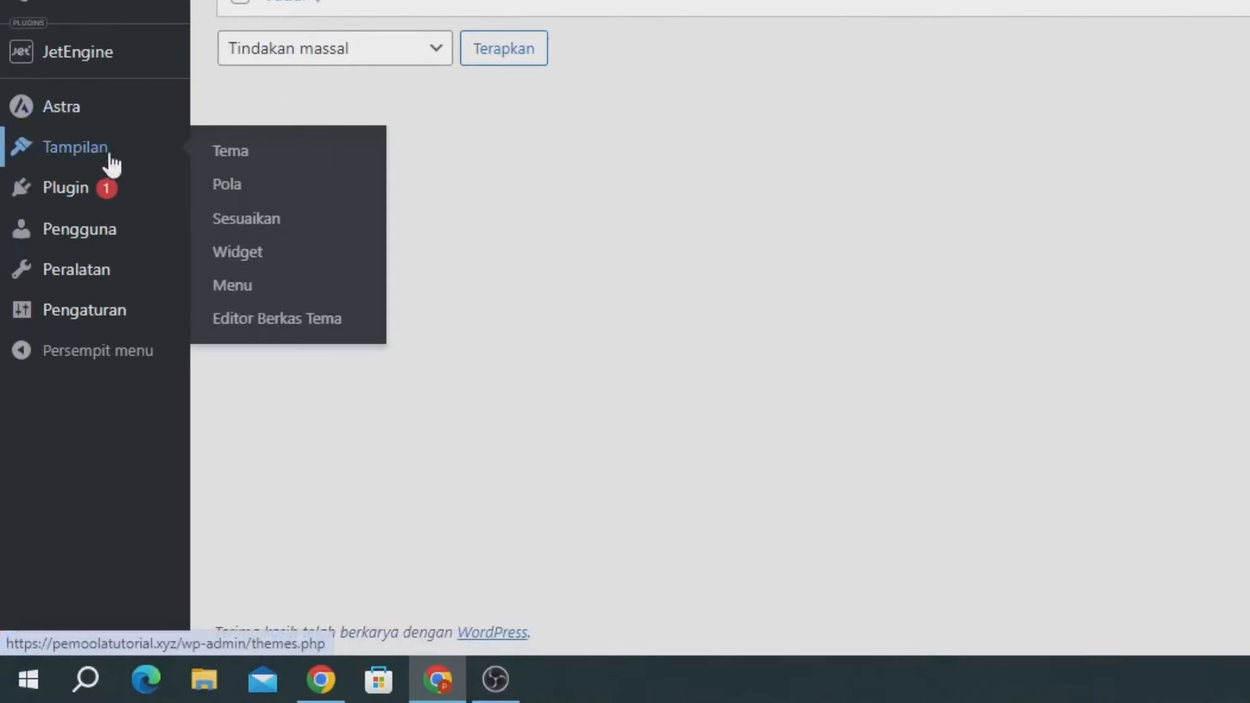
{"action": "left_click", "coordinate": [254, 293]}
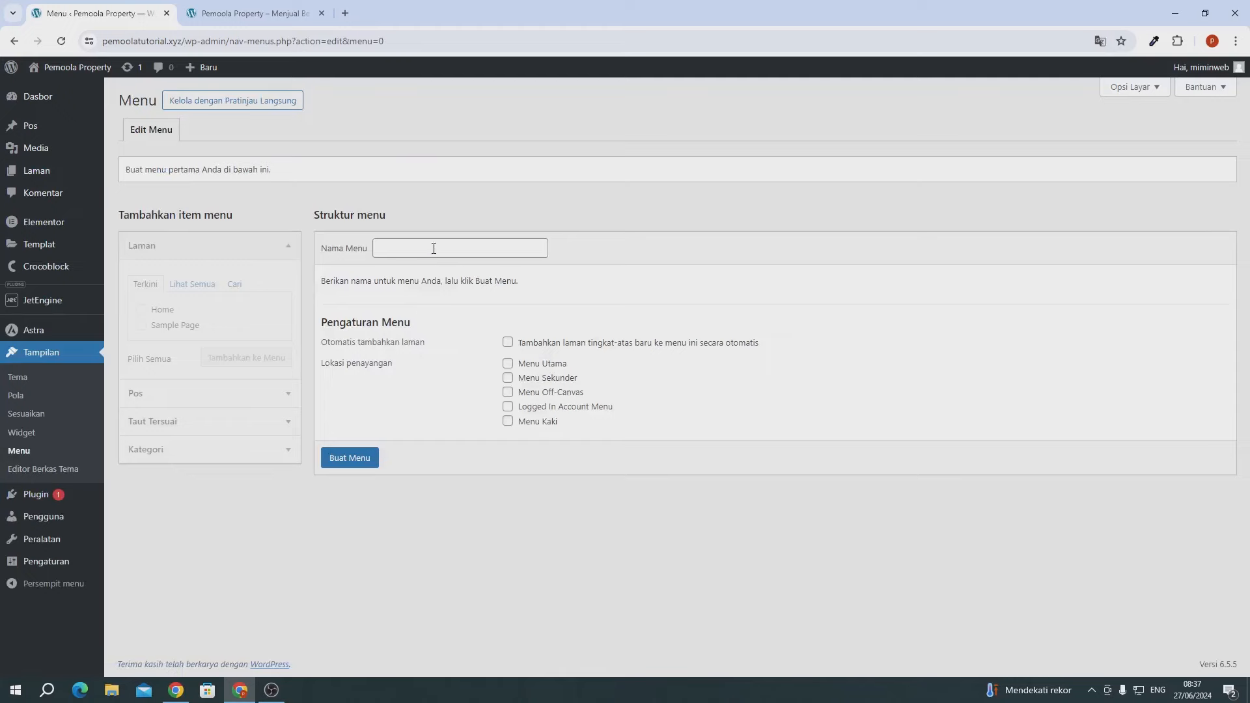
{"action": "left_click", "coordinate": [432, 247]}
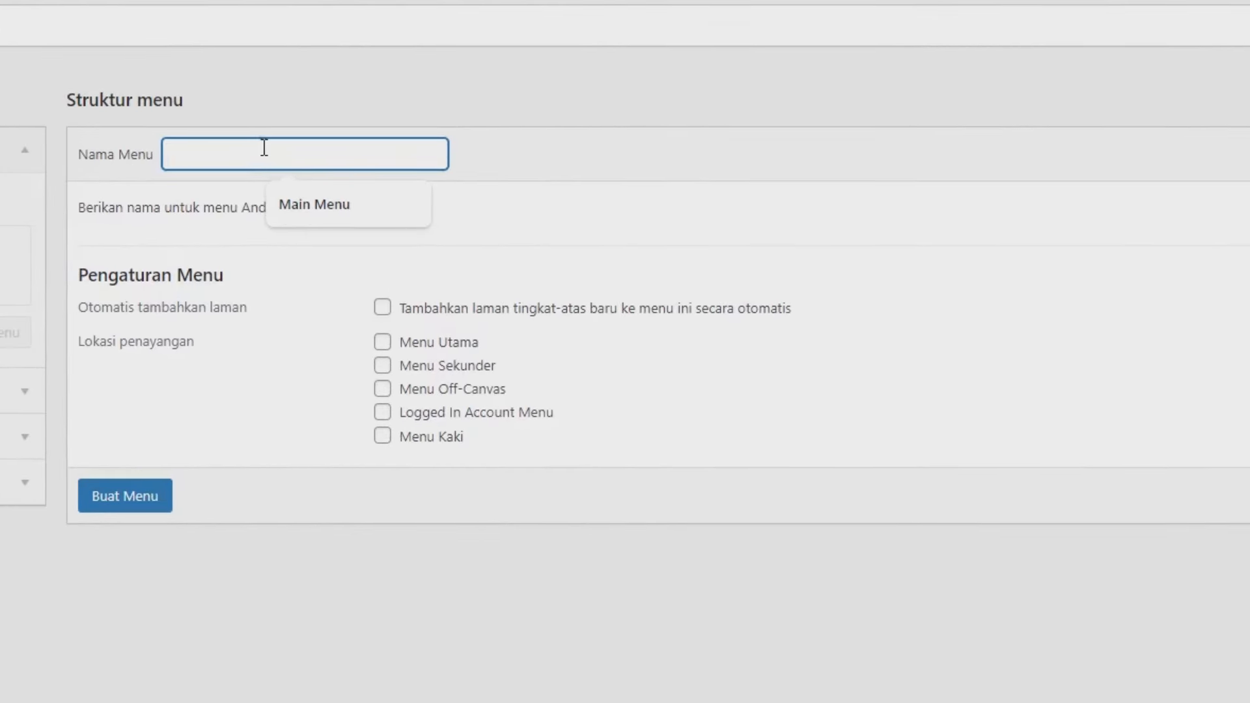
{"action": "left_click", "coordinate": [305, 220]}
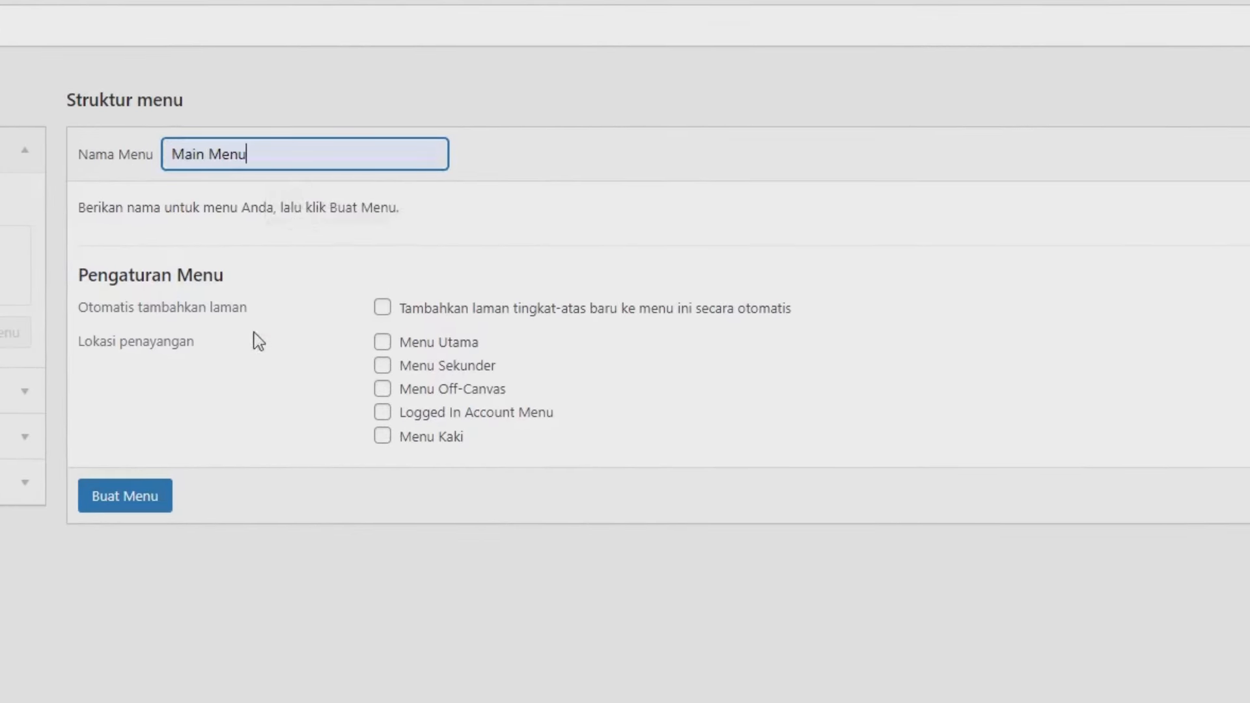
{"action": "left_click", "coordinate": [151, 499]}
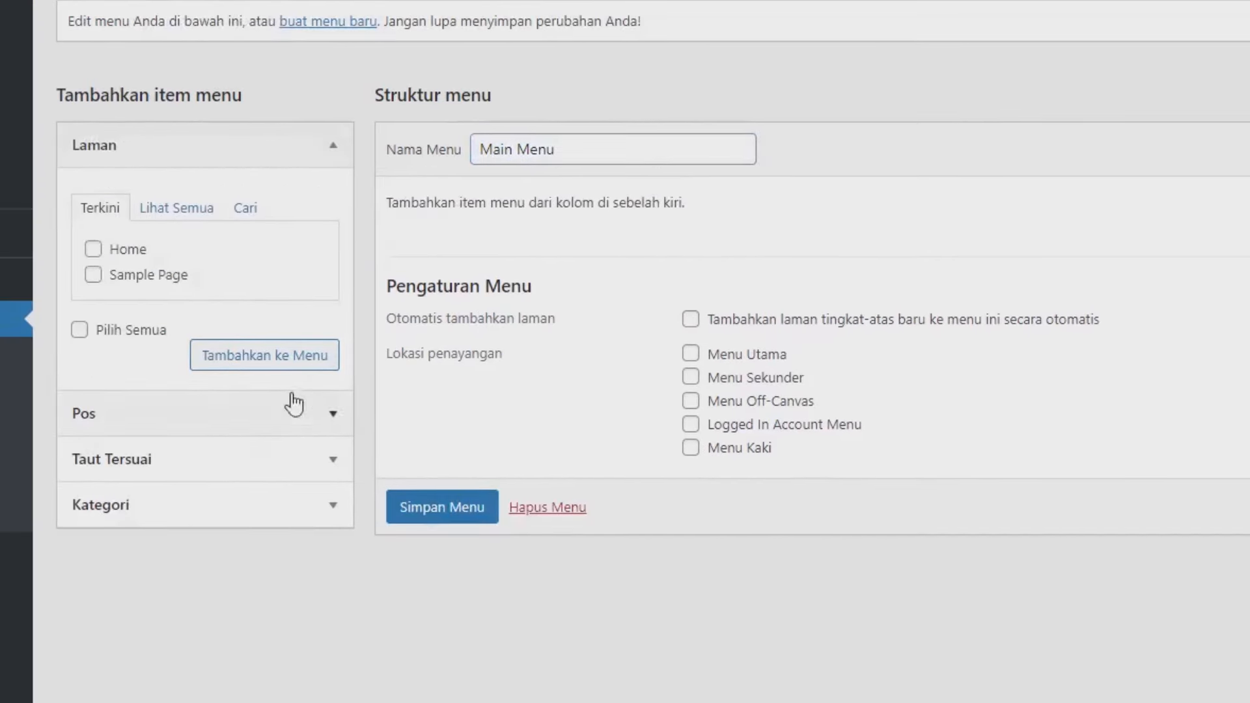
{"action": "left_click", "coordinate": [117, 255]}
{"action": "left_click", "coordinate": [227, 361]}
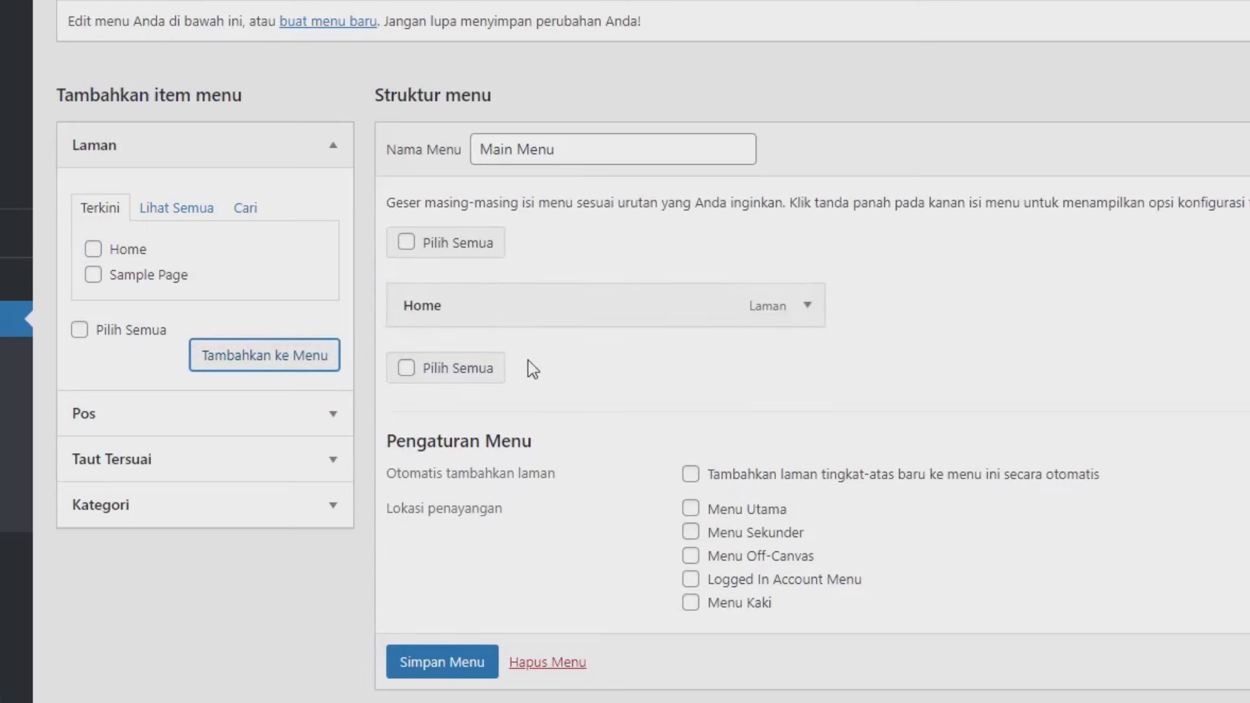
- Assign the menu to Menu Utama and Menu Off-Canvas, save, and verify Home on the live site
{"action": "left_click", "coordinate": [688, 513]}
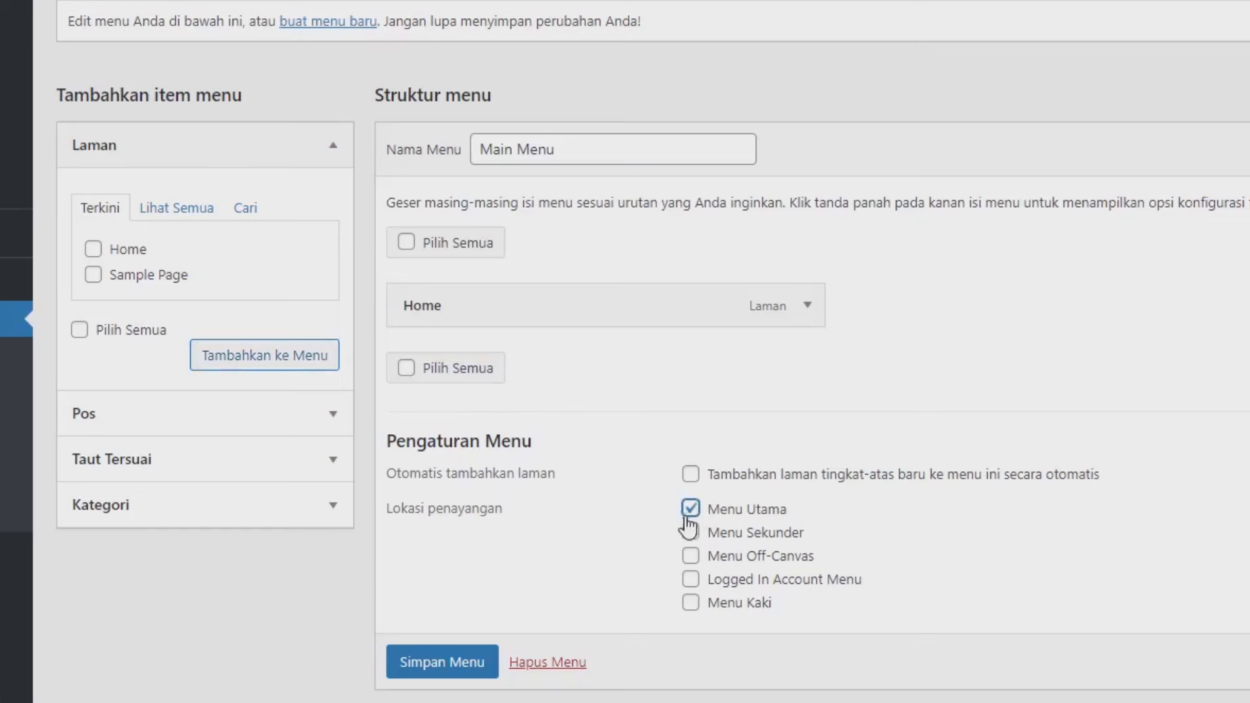
{"action": "left_click", "coordinate": [690, 557]}
{"action": "left_click_drag", "start_coordinate": [435, 508], "coordinate": [387, 509]}
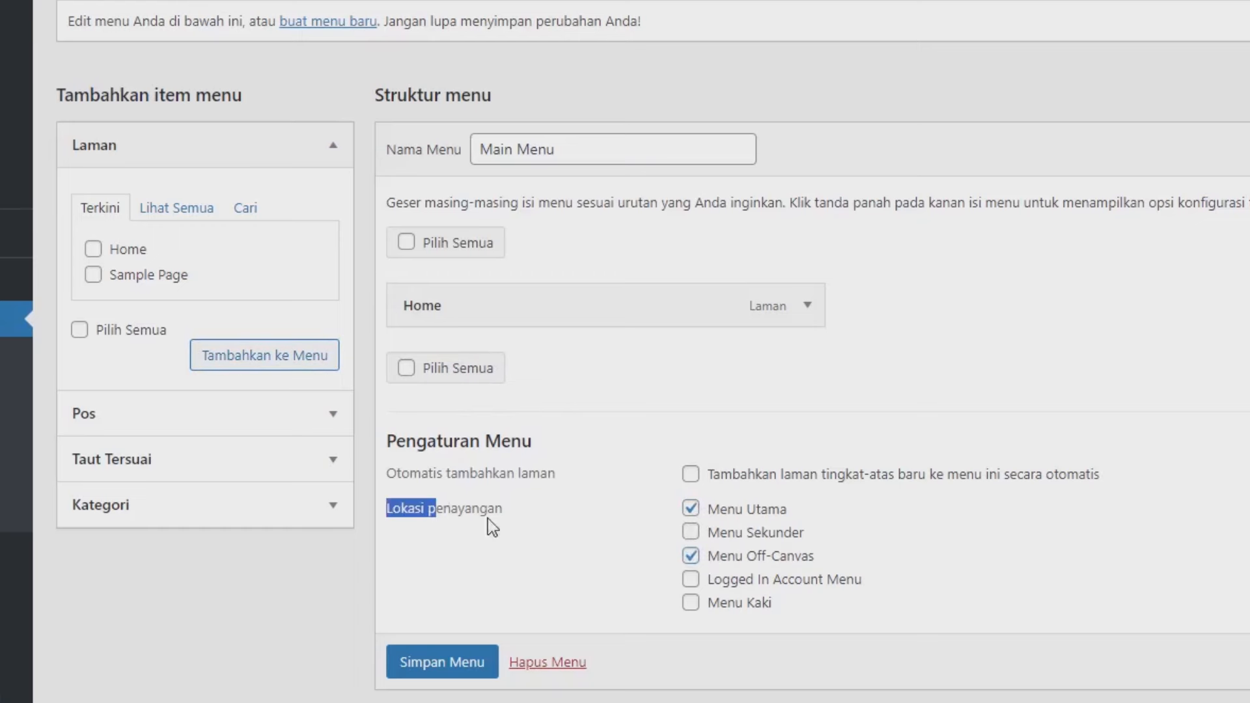
{"action": "left_click", "coordinate": [449, 664]}
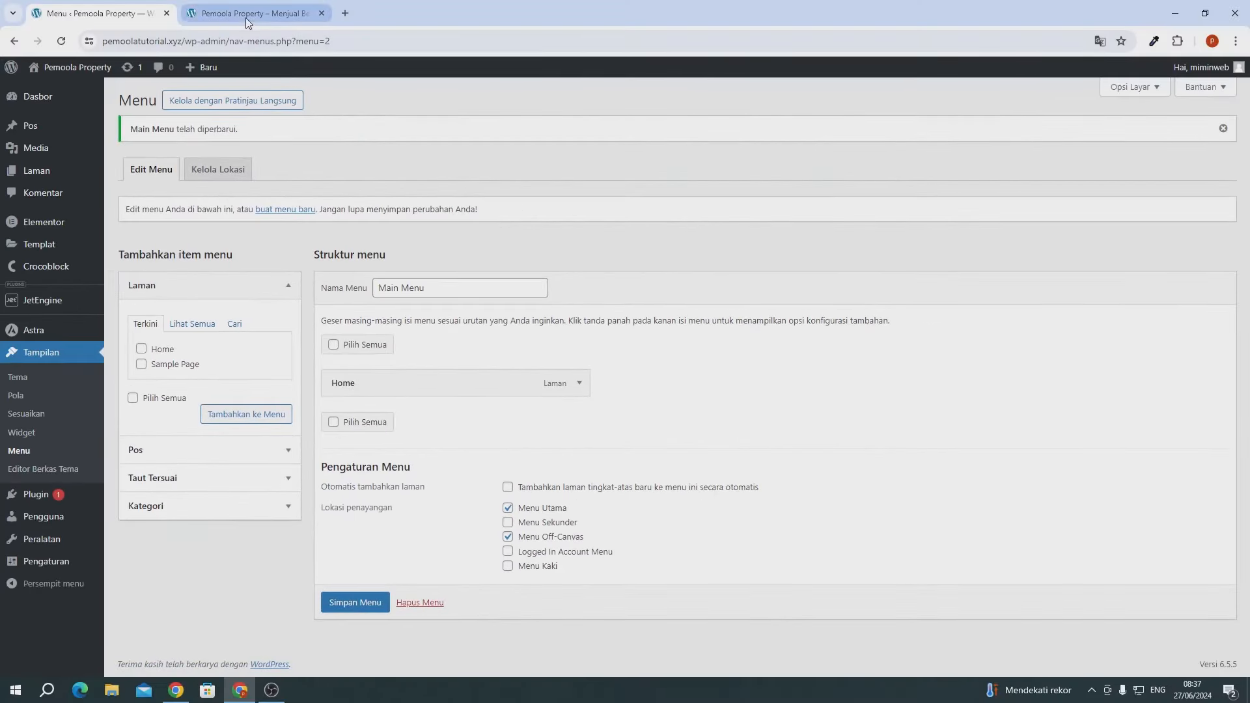
{"action": "left_click", "coordinate": [245, 14]}
{"action": "left_click", "coordinate": [62, 41]}
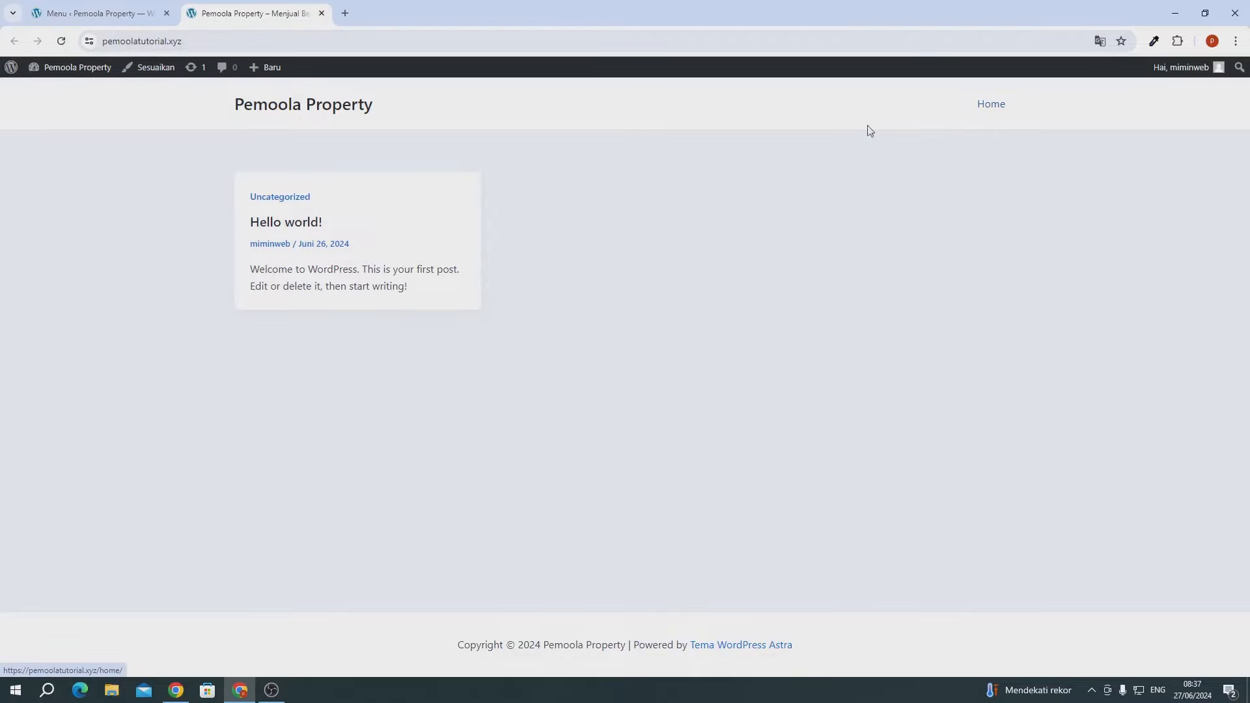
{"action": "left_click", "coordinate": [97, 13]}
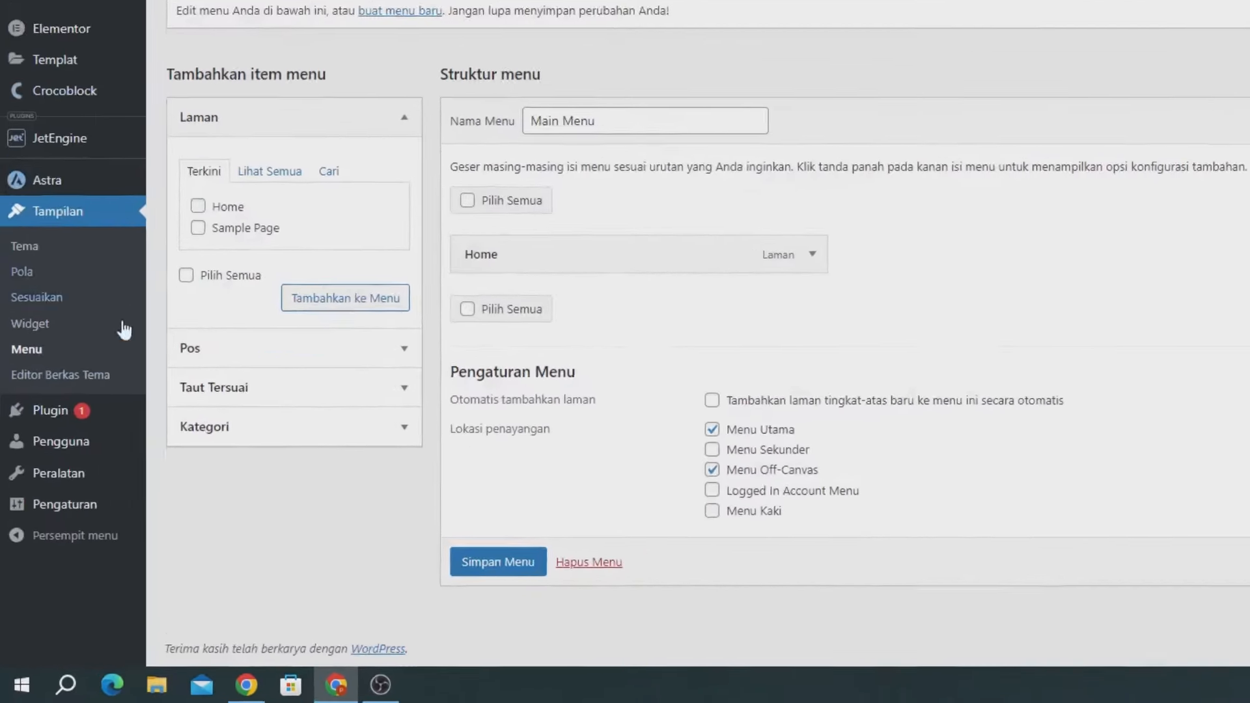
{"action": "mouse_move", "coordinate": [96, 502]}
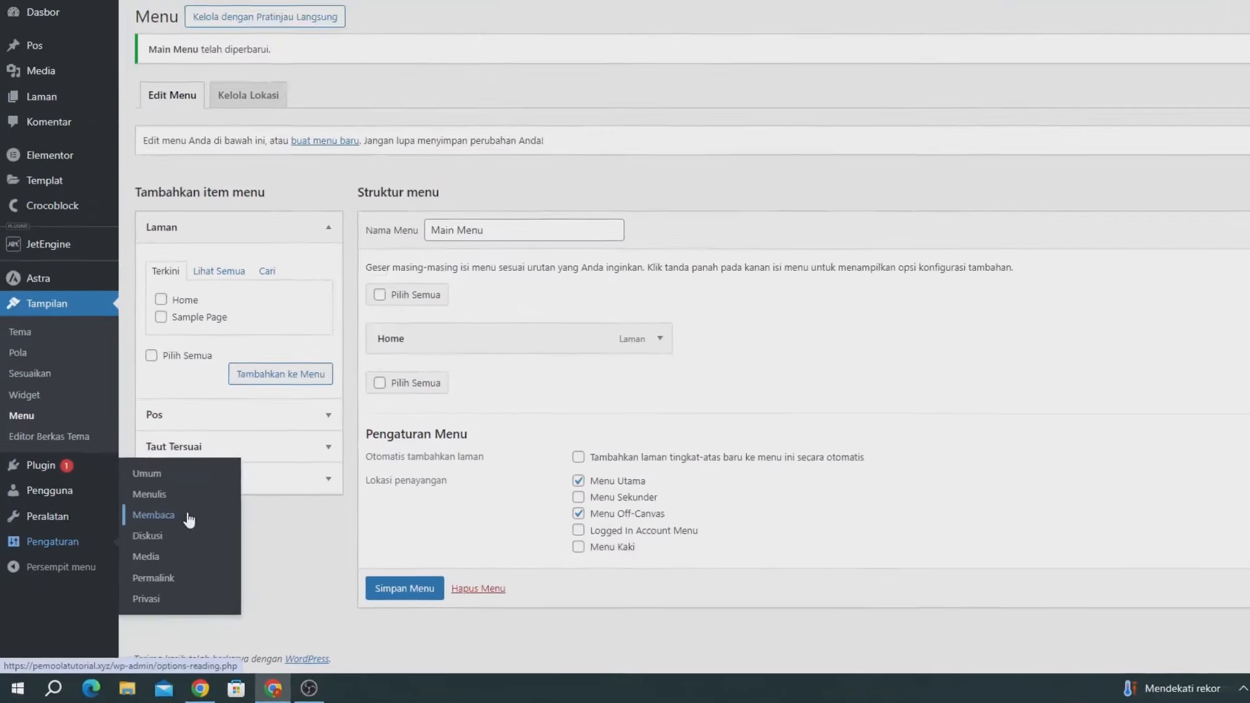
- In Reading settings, use a static front page with Home as Beranda and save
{"action": "left_click", "coordinate": [248, 462]}
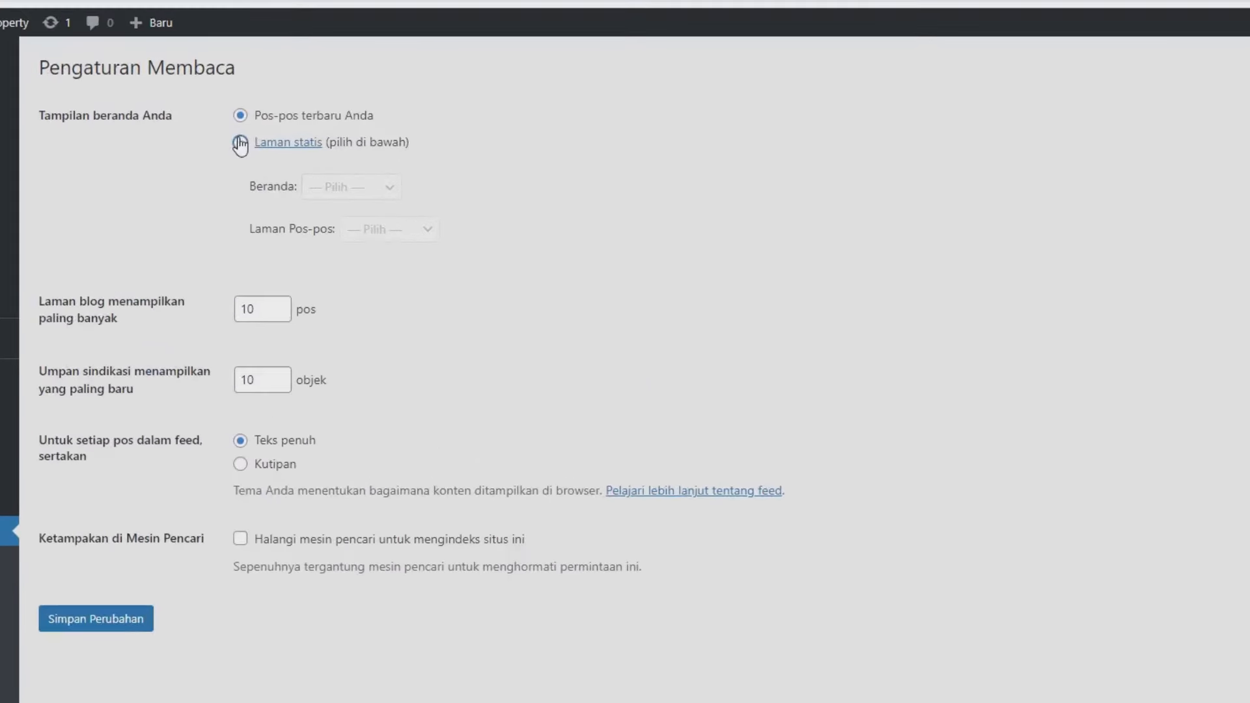
{"action": "left_click", "coordinate": [241, 143]}
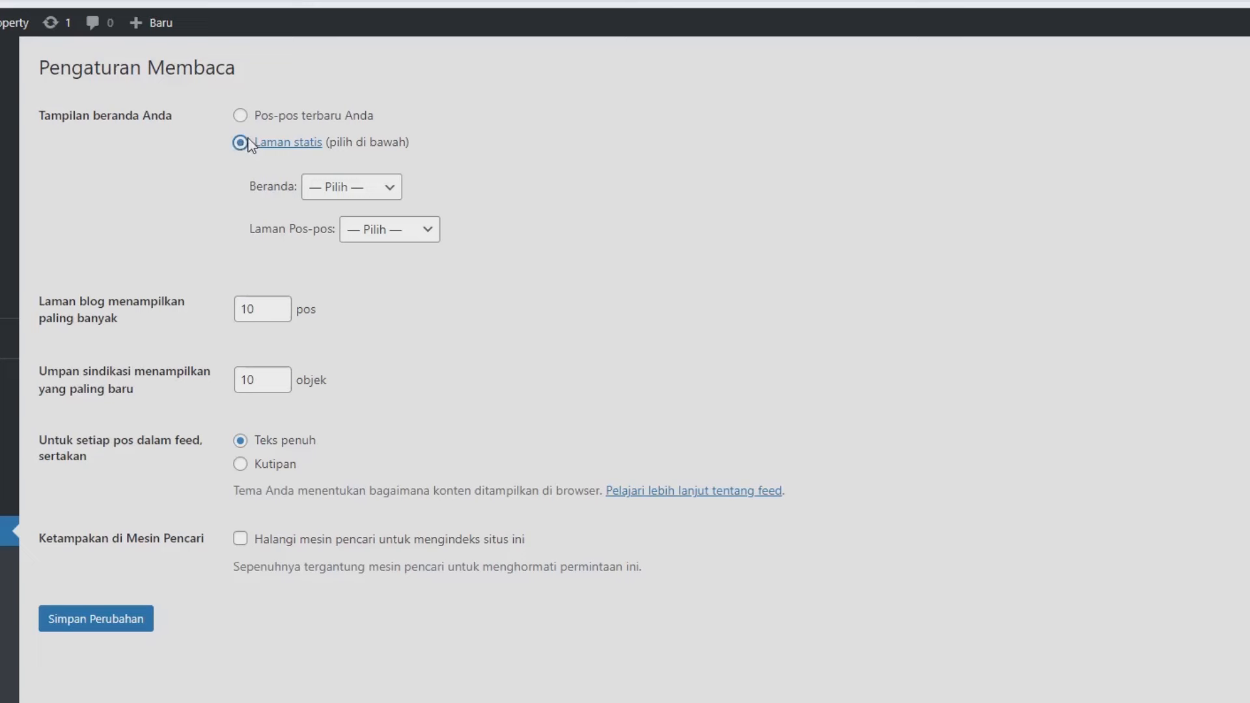
{"action": "left_click", "coordinate": [335, 194]}
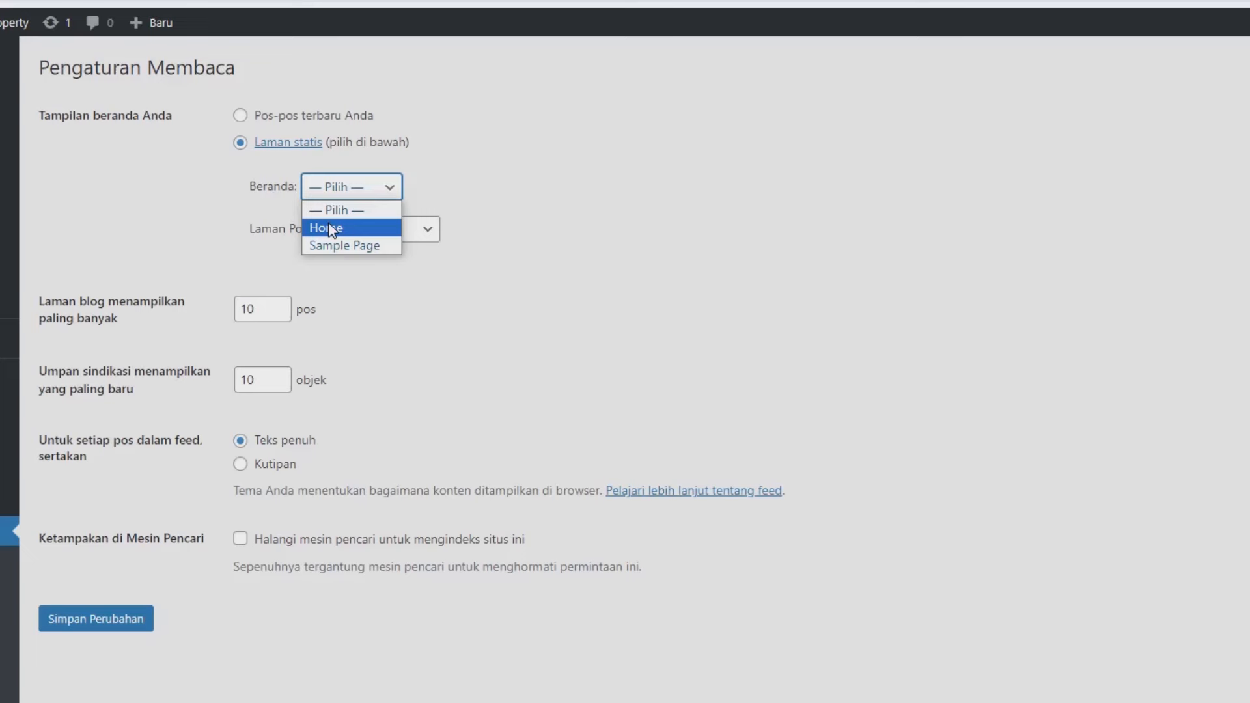
{"action": "left_click", "coordinate": [332, 228]}
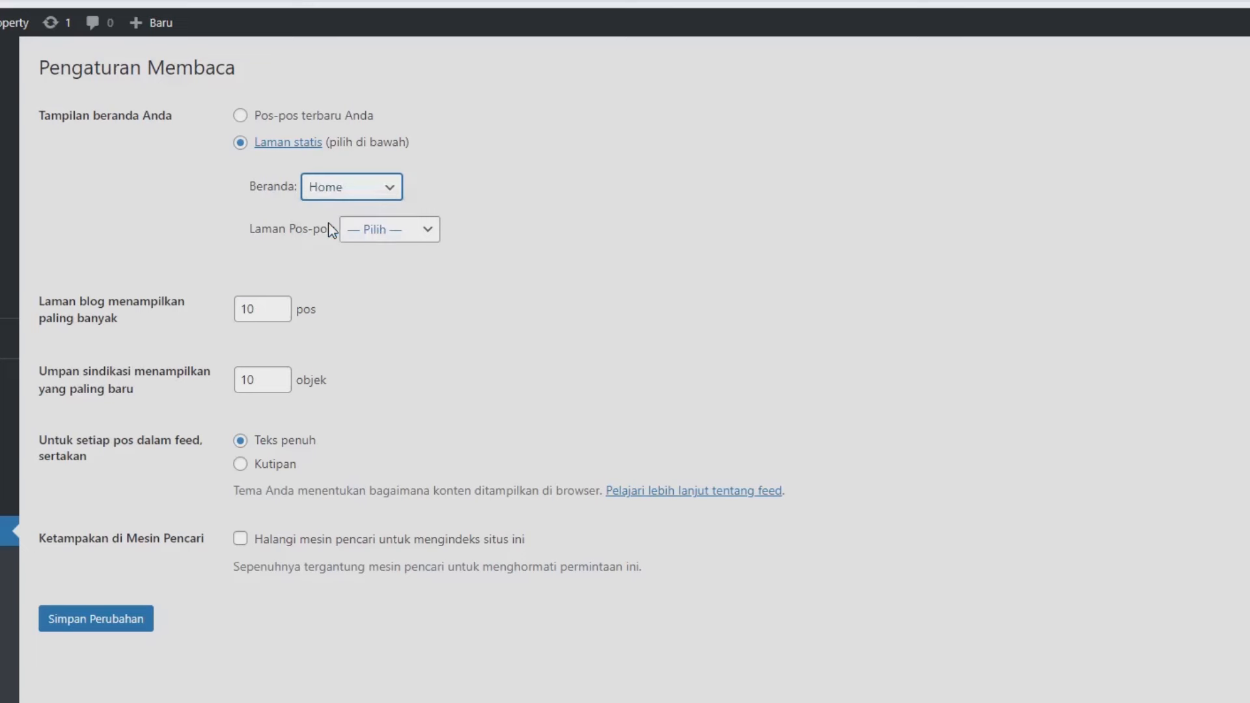
{"action": "left_click", "coordinate": [124, 618]}
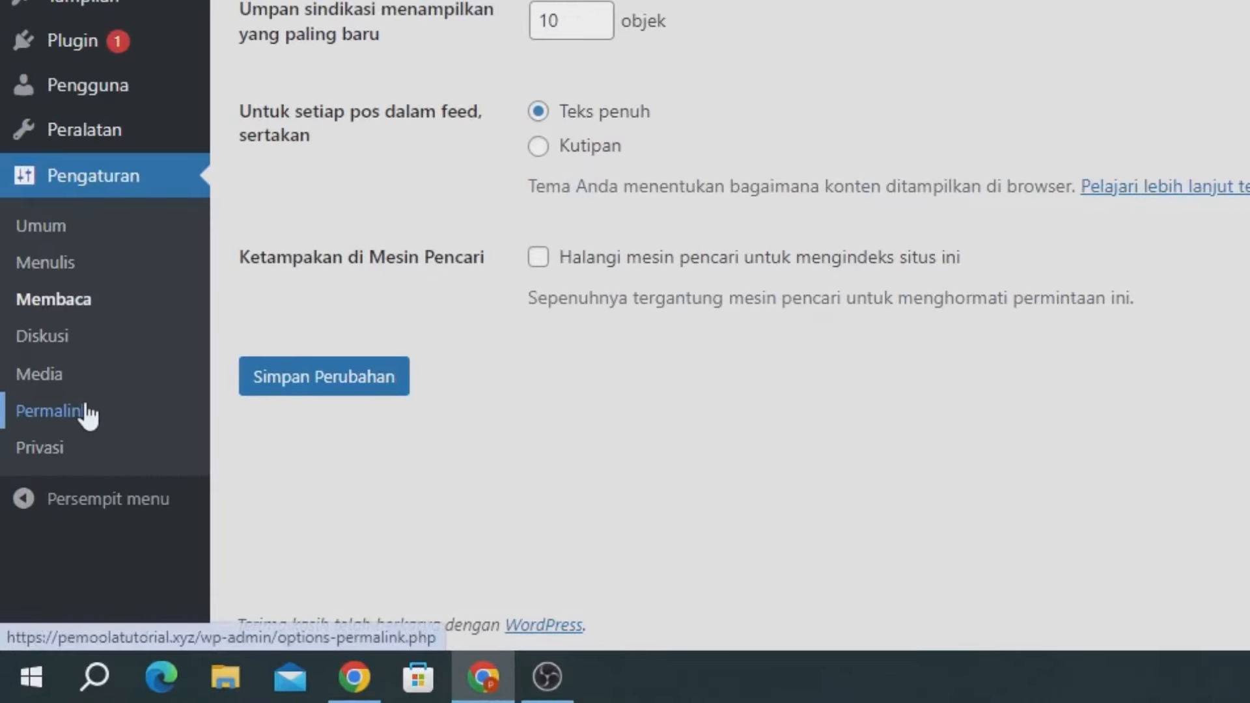
- Set permalinks to the Nama tulisan (post name) structure and save
{"action": "left_click", "coordinate": [84, 412]}
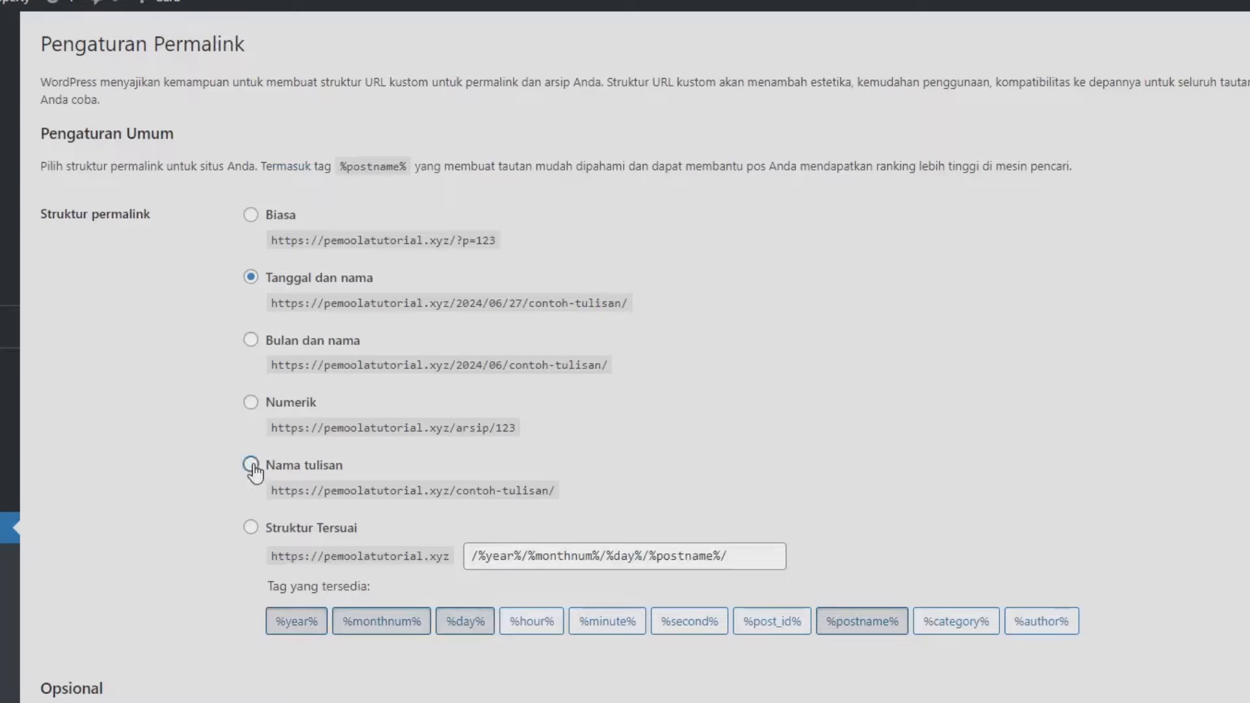
{"action": "left_click", "coordinate": [252, 466]}
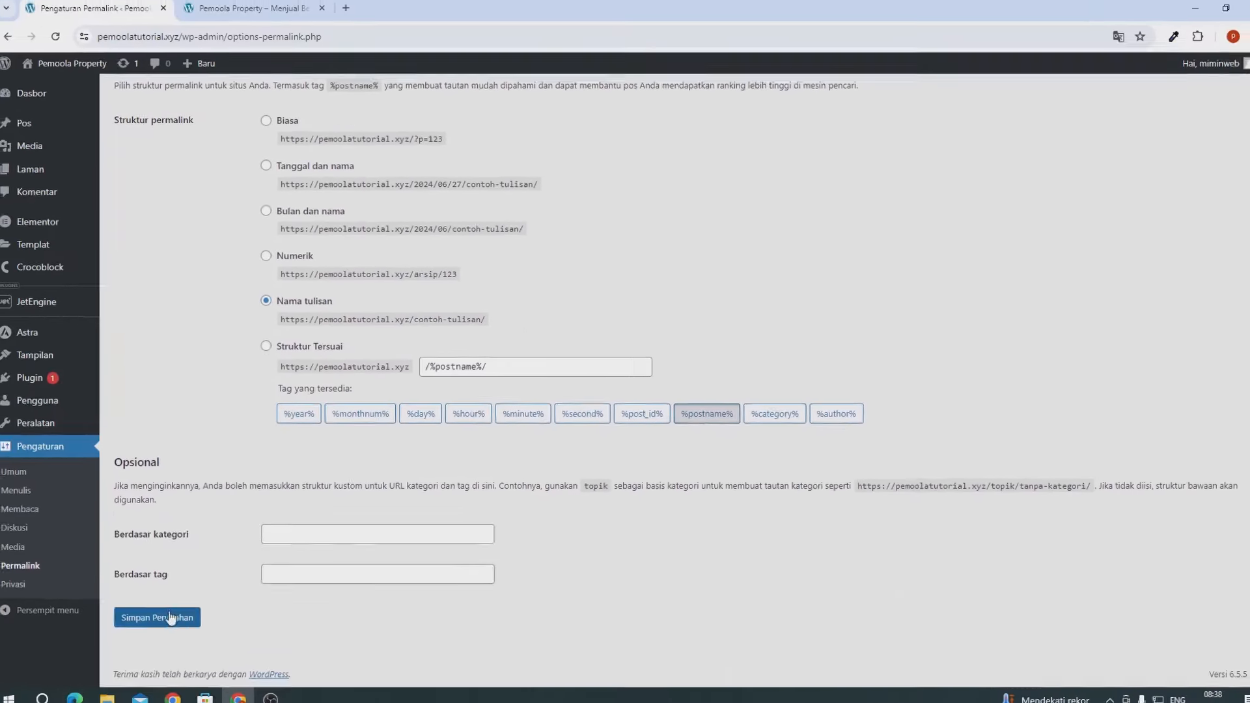
{"action": "left_click", "coordinate": [173, 609]}
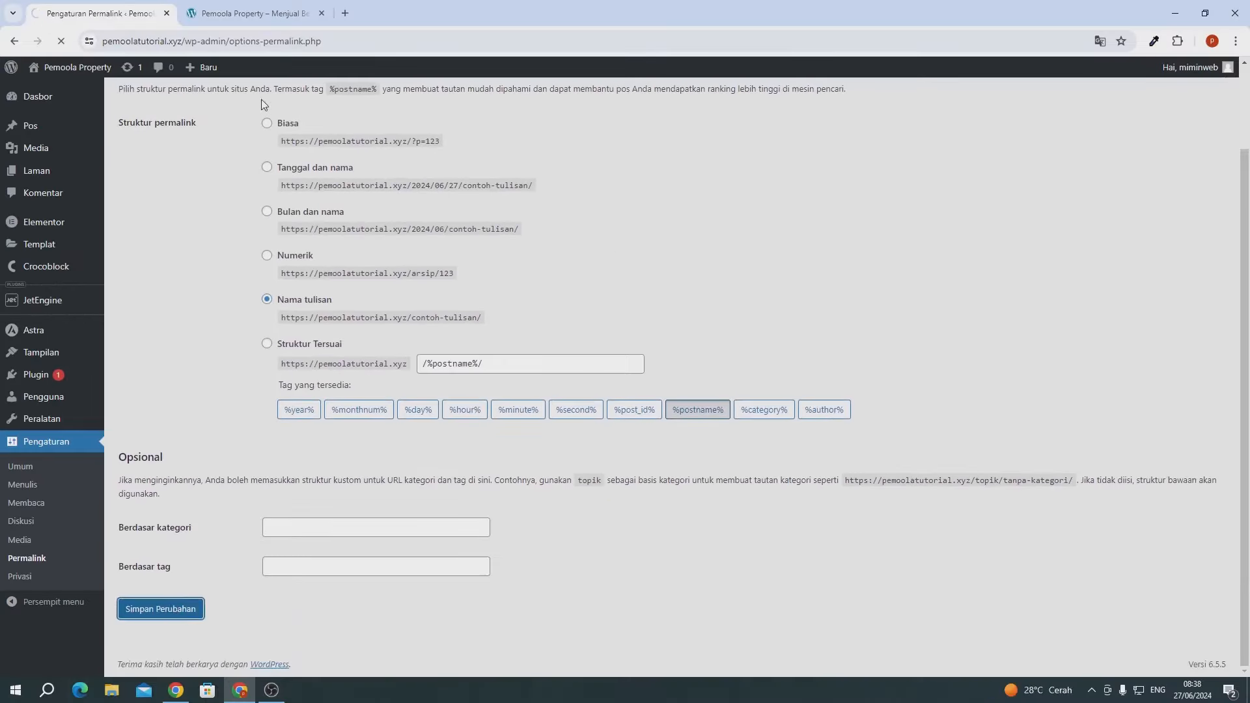
- Reload the front-end tab to confirm it shows the Home page, then return to admin
{"action": "left_click", "coordinate": [254, 13]}
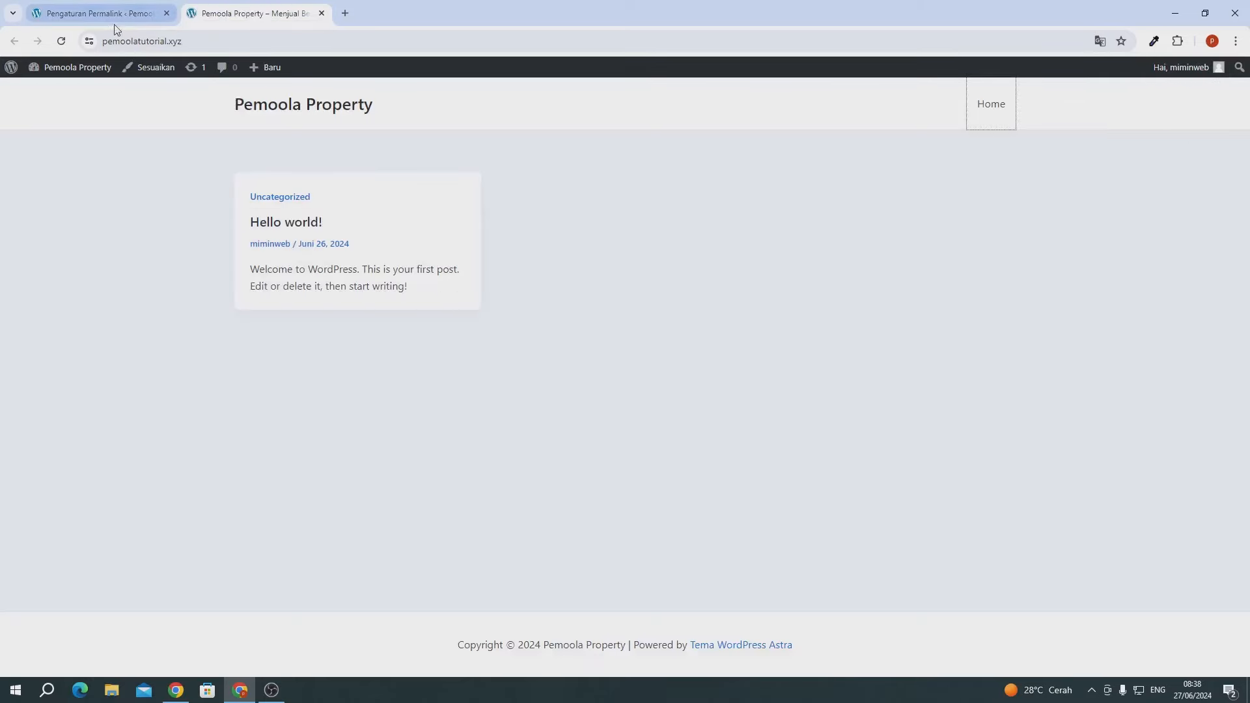
{"action": "left_click", "coordinate": [55, 40]}
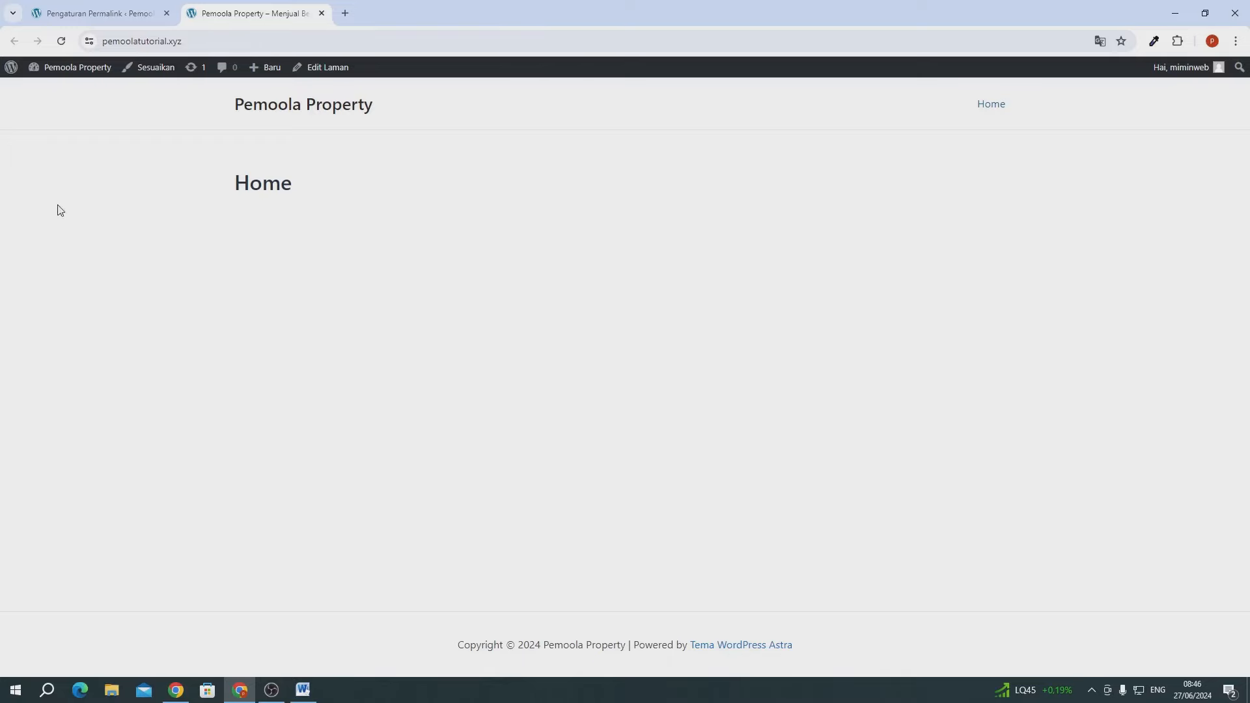
{"action": "left_click", "coordinate": [87, 19]}
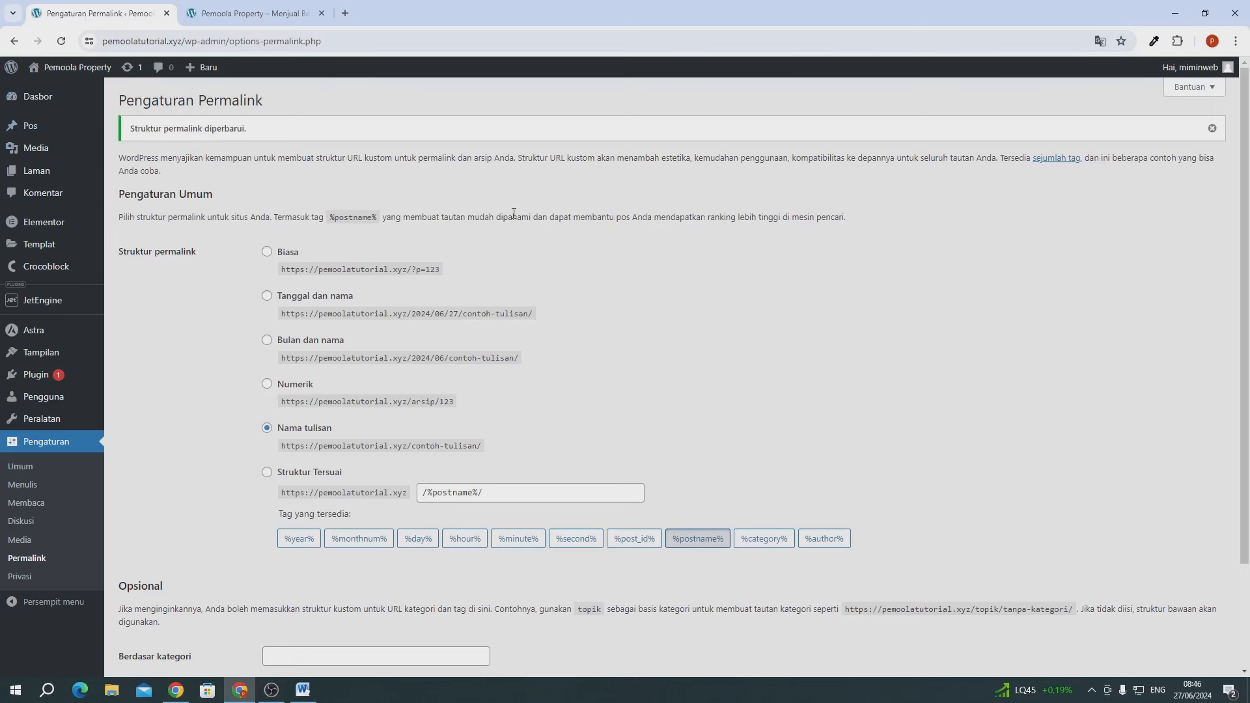
{"action": "mouse_move", "coordinate": [31, 133]}
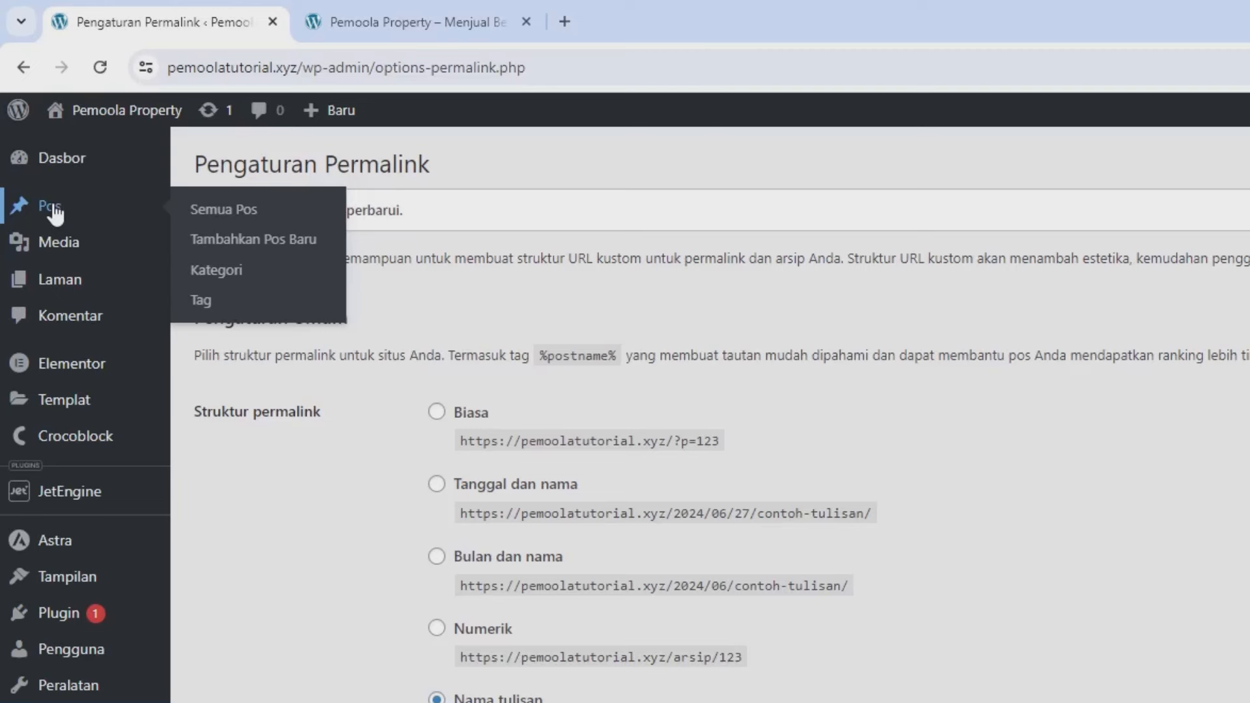
- Enter and exit the new-post editor, check the front page, and return to the Posts list
{"action": "left_click", "coordinate": [252, 242]}
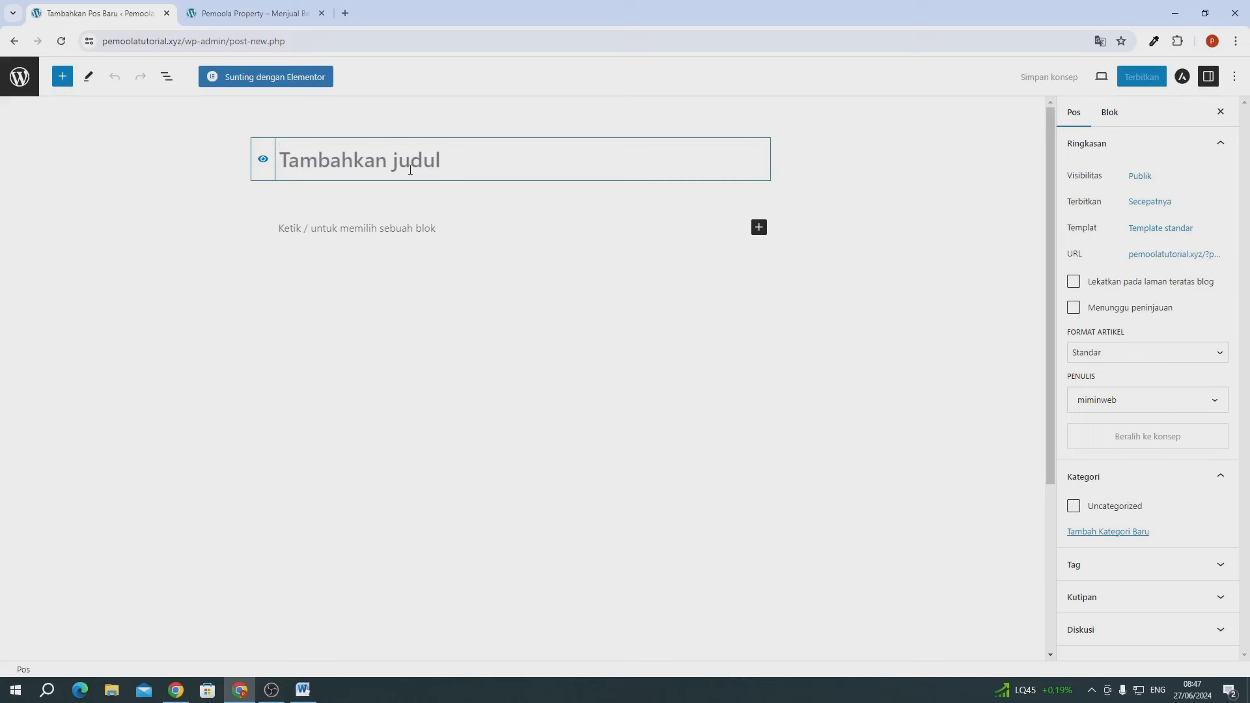
{"action": "left_click", "coordinate": [9, 87]}
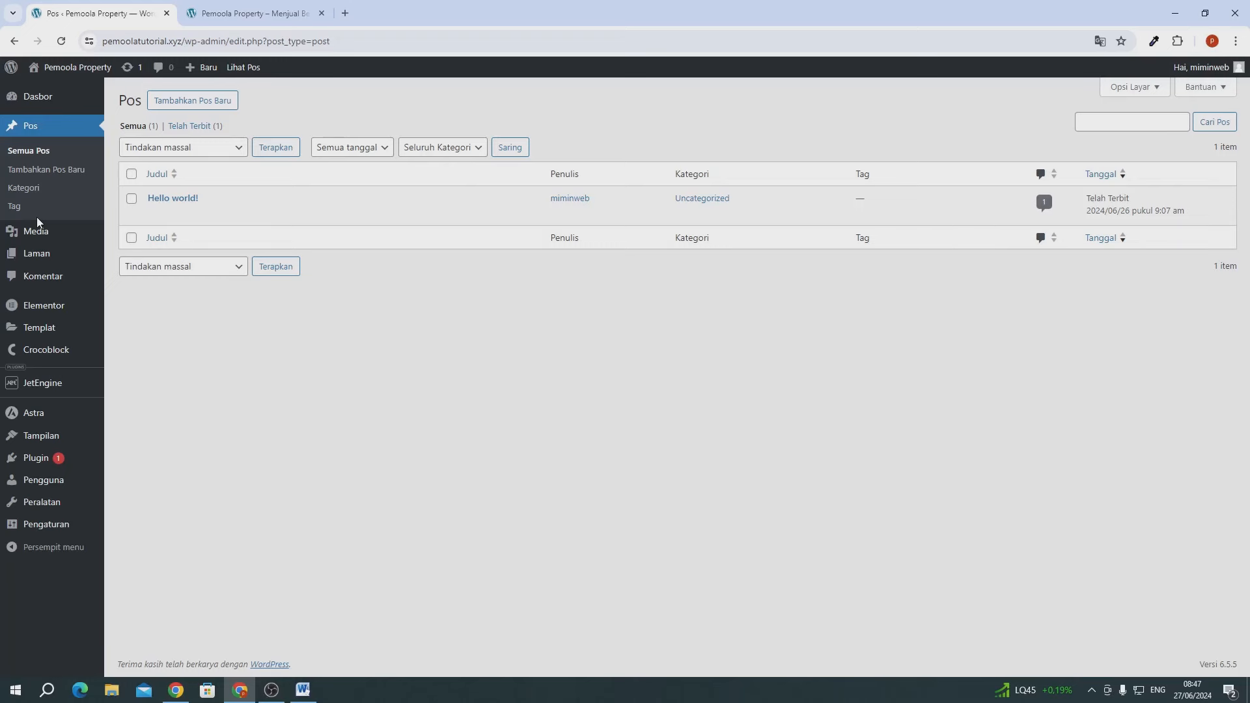
{"action": "left_click", "coordinate": [215, 10]}
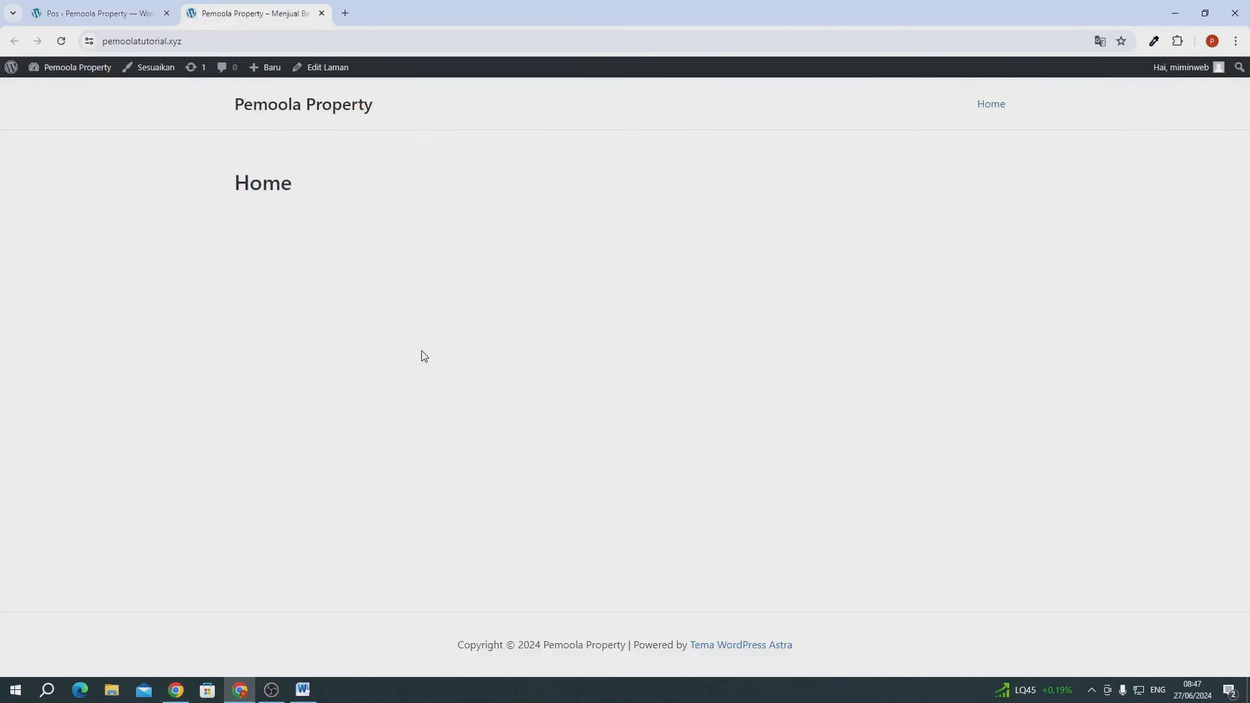
{"action": "left_click", "coordinate": [51, 11]}
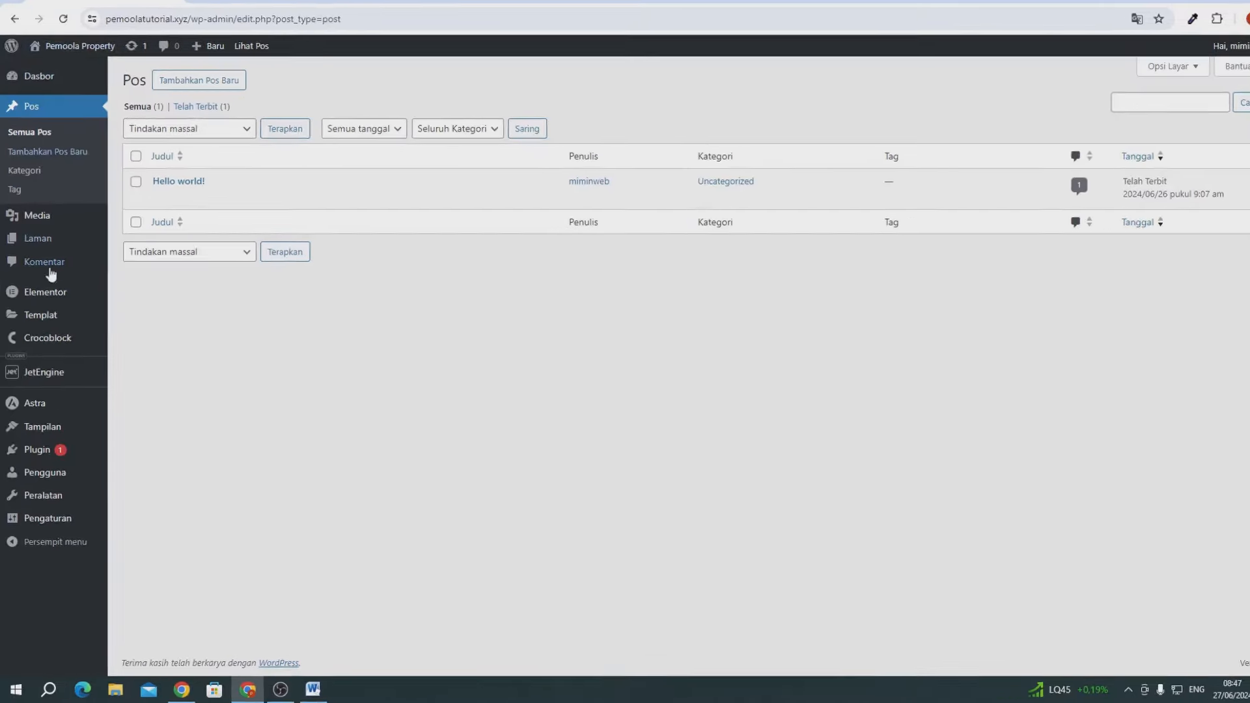
{"action": "mouse_move", "coordinate": [51, 384]}
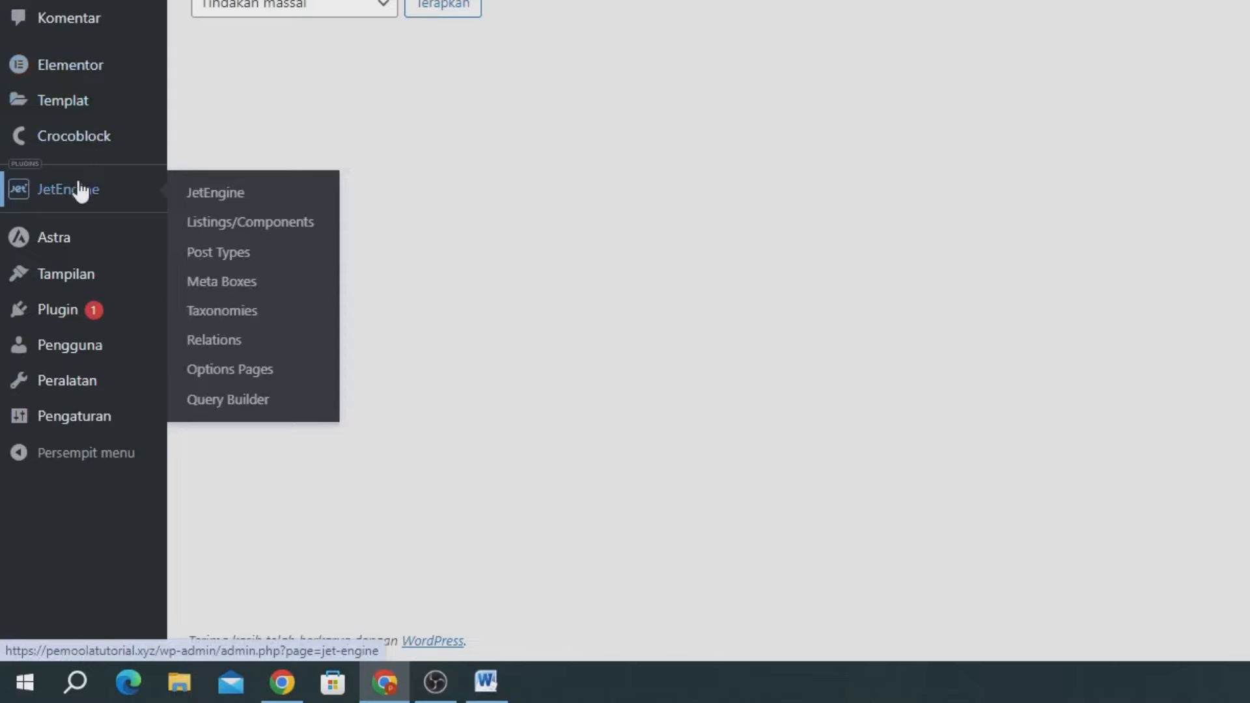
- Start a new JetEngine post type named 'Properti', keeping the auto-filled slug properti
{"action": "left_click", "coordinate": [251, 261]}
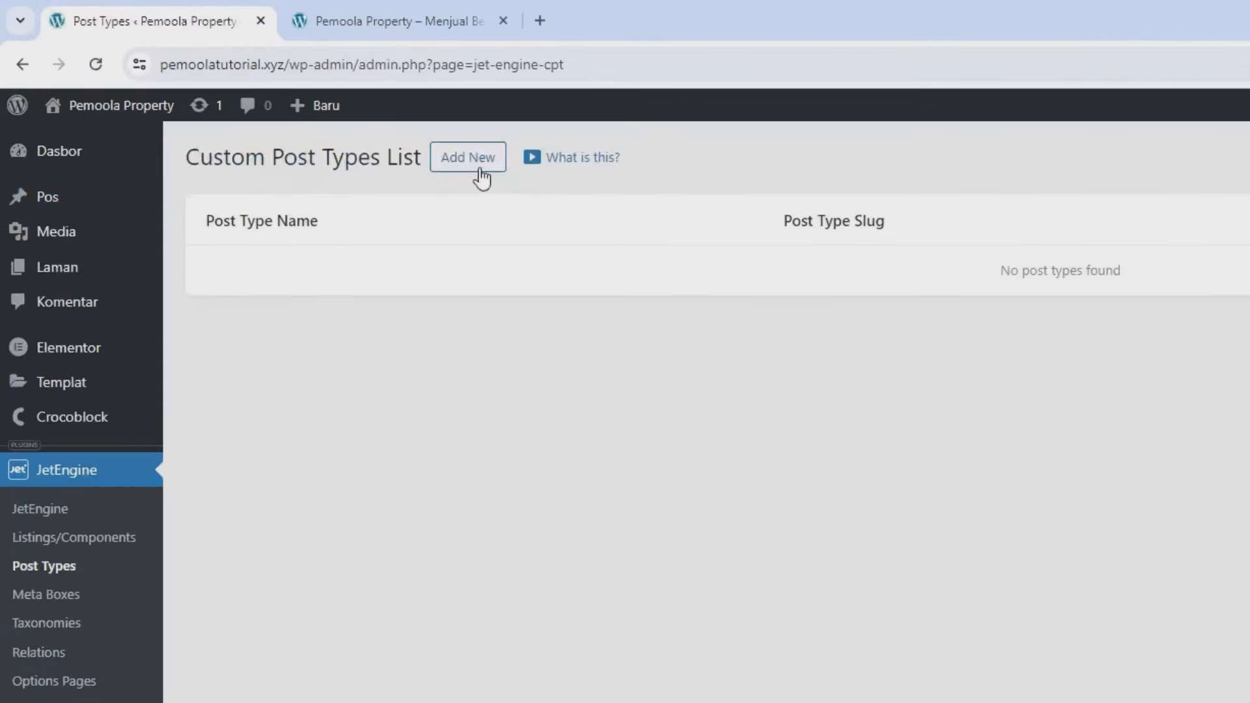
{"action": "left_click", "coordinate": [562, 192]}
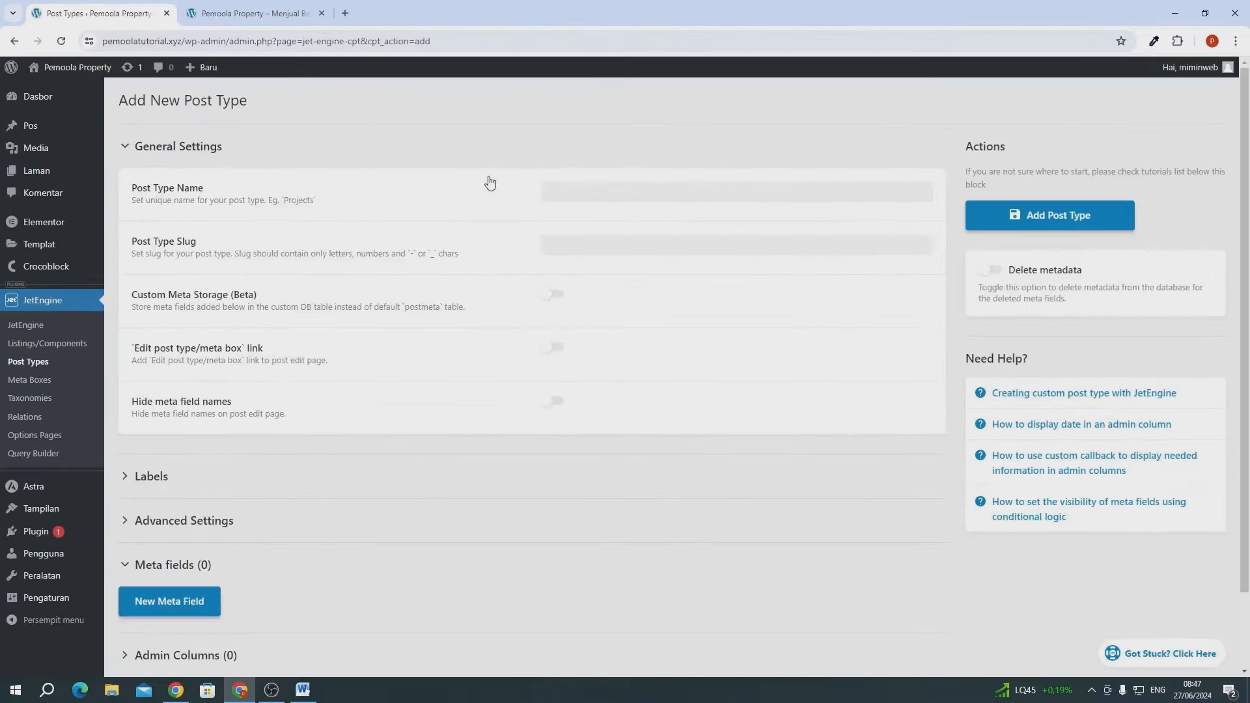
{"action": "left_click", "coordinate": [589, 191]}
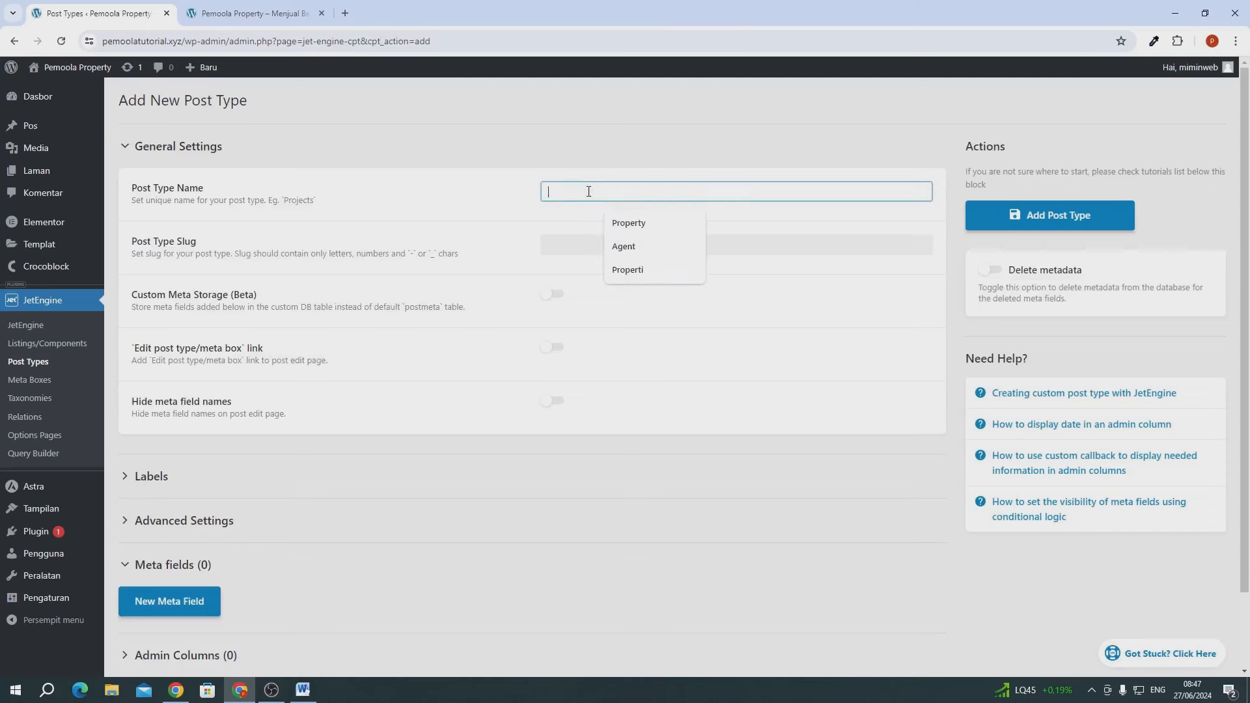
{"action": "type", "text": "Properti"}
{"action": "left_click", "coordinate": [466, 190]}
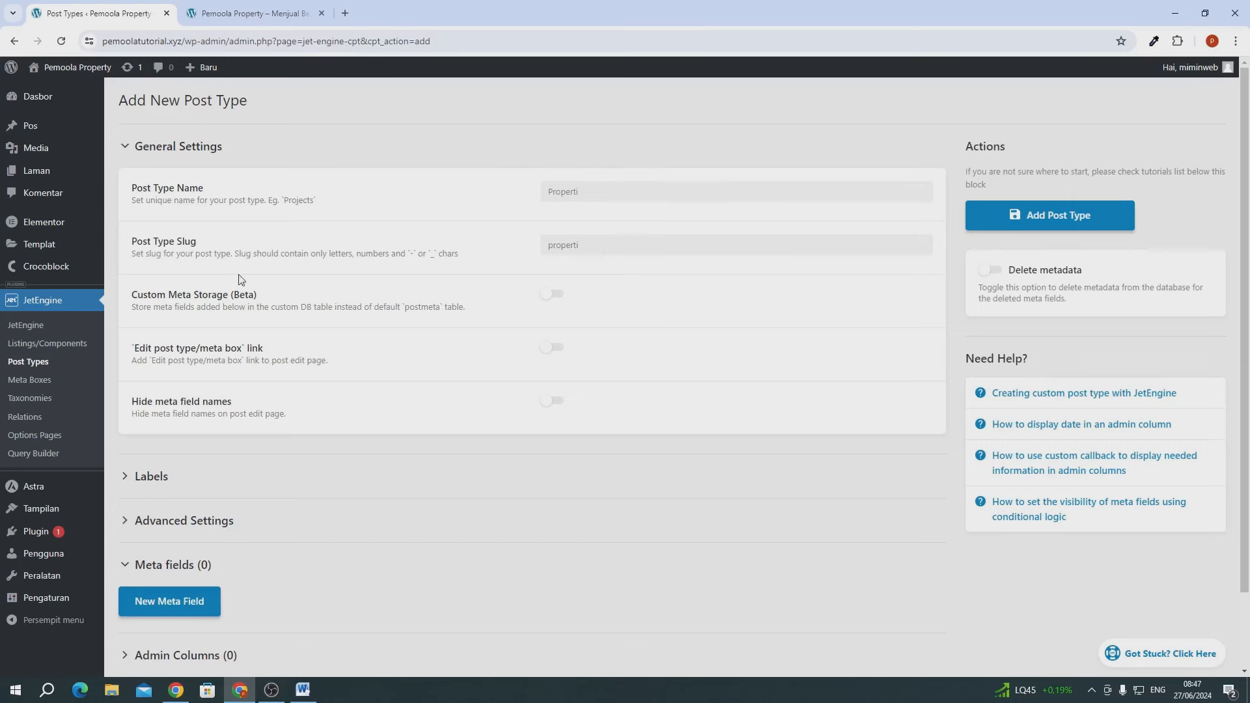
{"action": "left_click", "coordinate": [588, 247]}
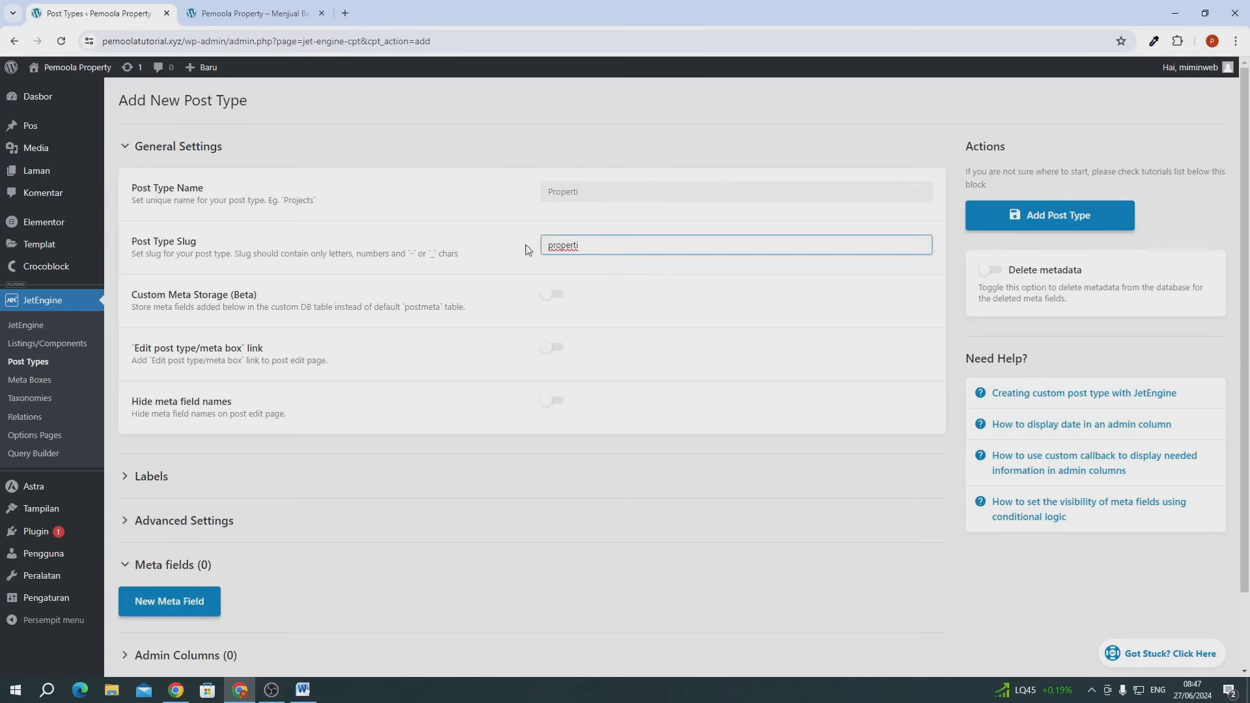
{"action": "left_click", "coordinate": [490, 261]}
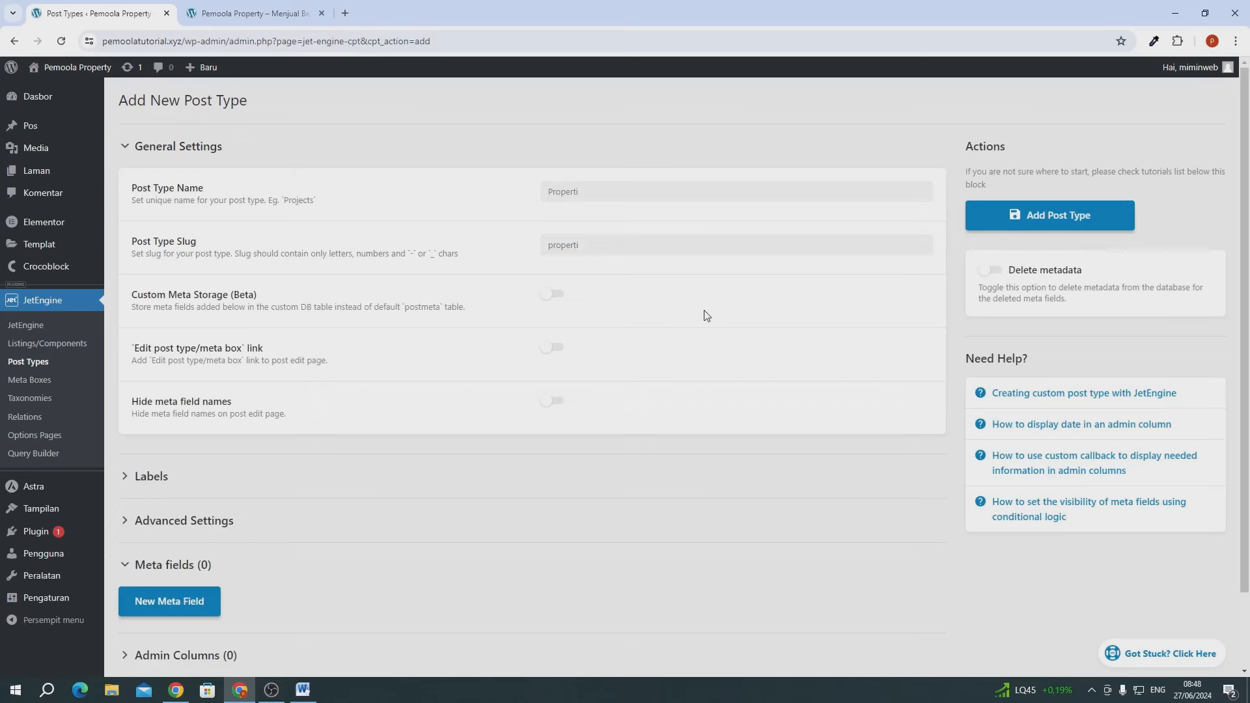
{"action": "scroll", "coordinate": [671, 334], "scroll_direction": "down", "scroll_amount": 1}
- Expand the Labels section and review the Singular name, Add New, New Item and Edit Item labels
{"action": "left_click", "coordinate": [159, 392]}
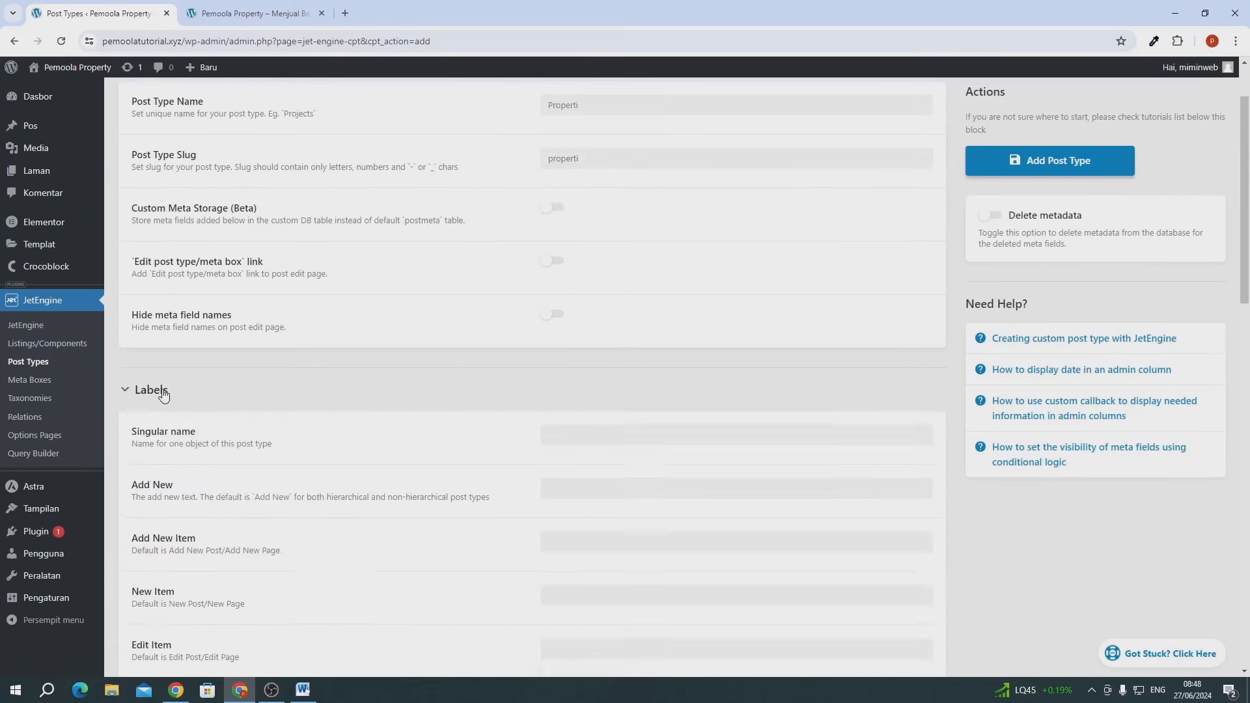
{"action": "scroll", "coordinate": [384, 407], "scroll_direction": "down", "scroll_amount": 1}
{"action": "scroll", "coordinate": [384, 407], "scroll_direction": "down", "scroll_amount": 2}
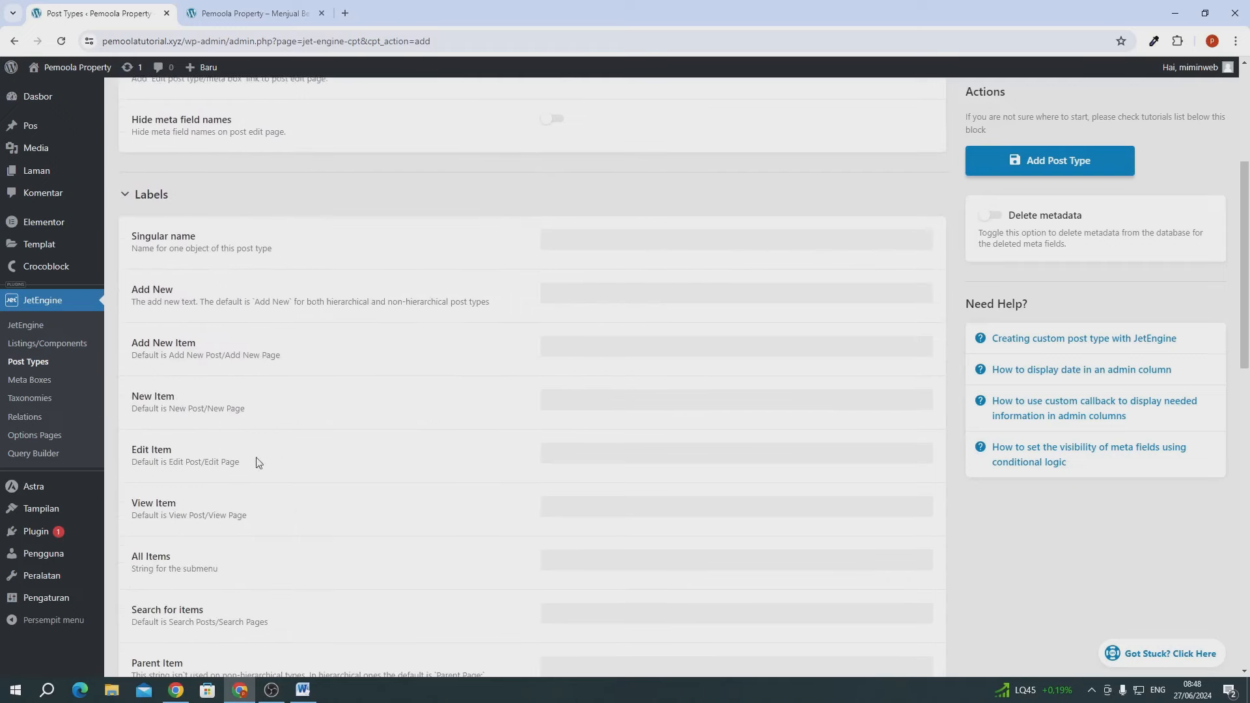
{"action": "left_click", "coordinate": [610, 240]}
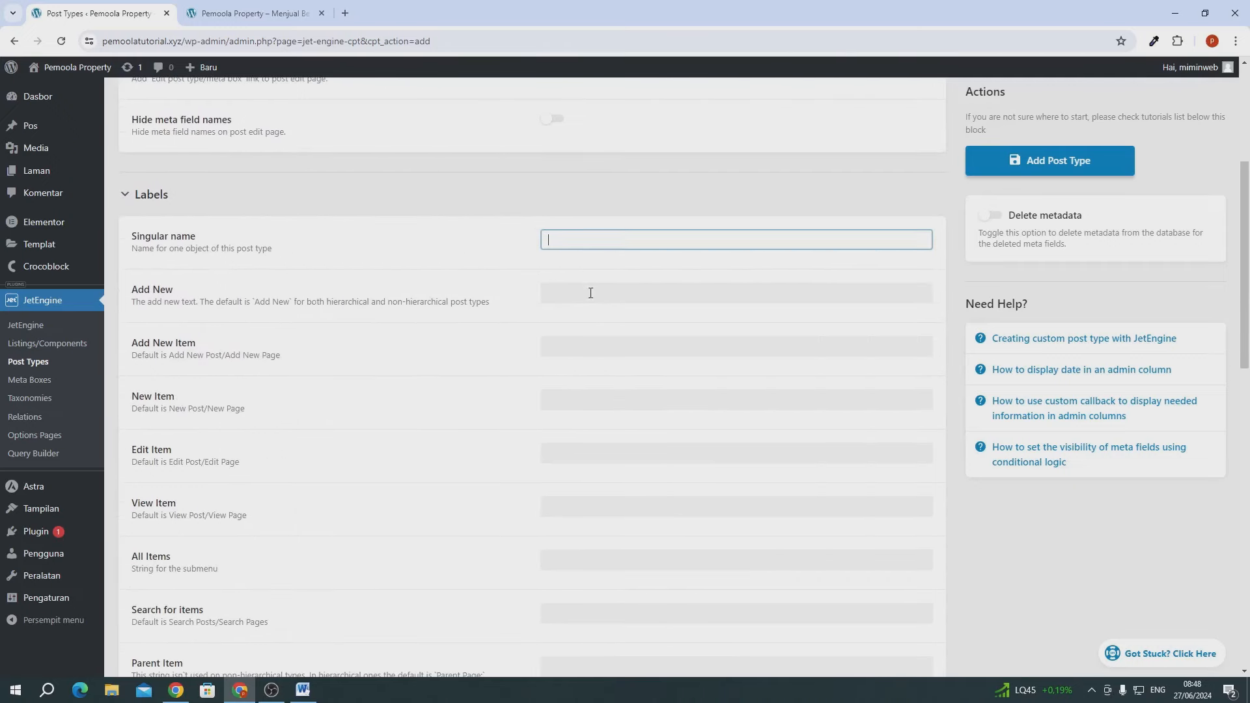
{"action": "left_click", "coordinate": [588, 293]}
{"action": "left_click", "coordinate": [588, 346]}
{"action": "left_click", "coordinate": [595, 399]}
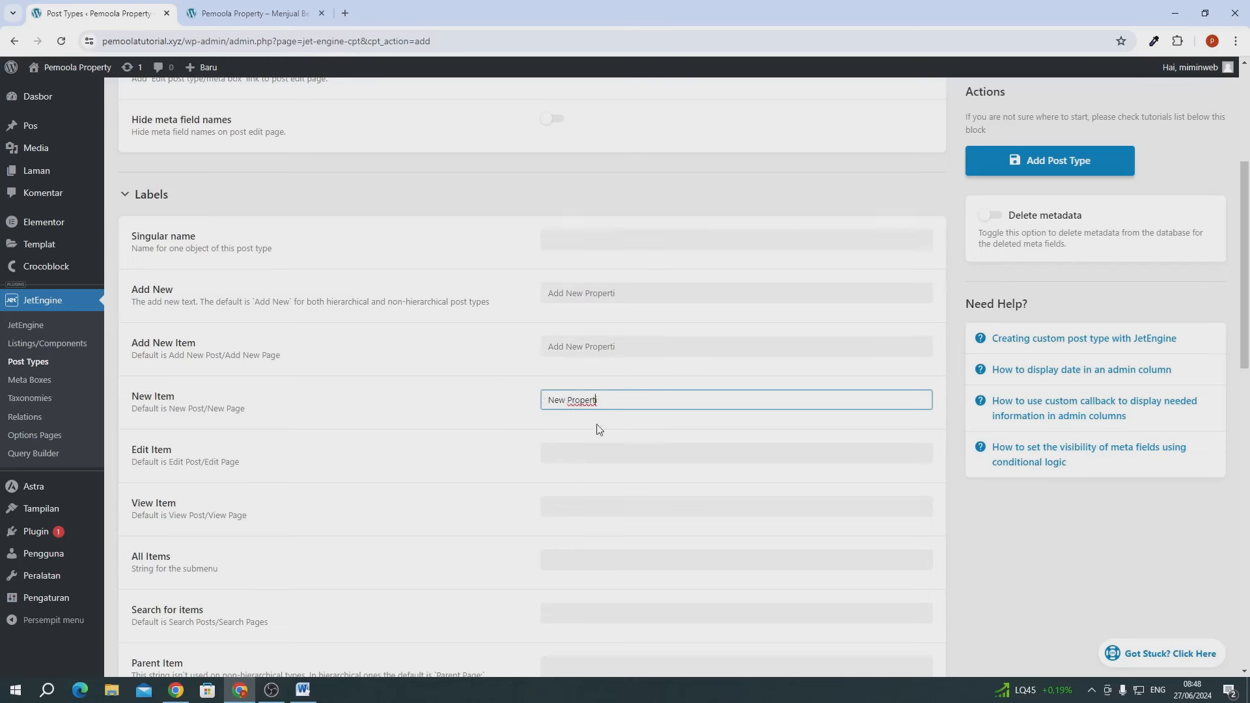
{"action": "left_click", "coordinate": [599, 454]}
- Change the Add New and Add New Item labels to 'Tambah Properti'
{"action": "left_click_drag", "start_coordinate": [578, 293], "coordinate": [537, 301]}
{"action": "key", "text": "BackSpace"}
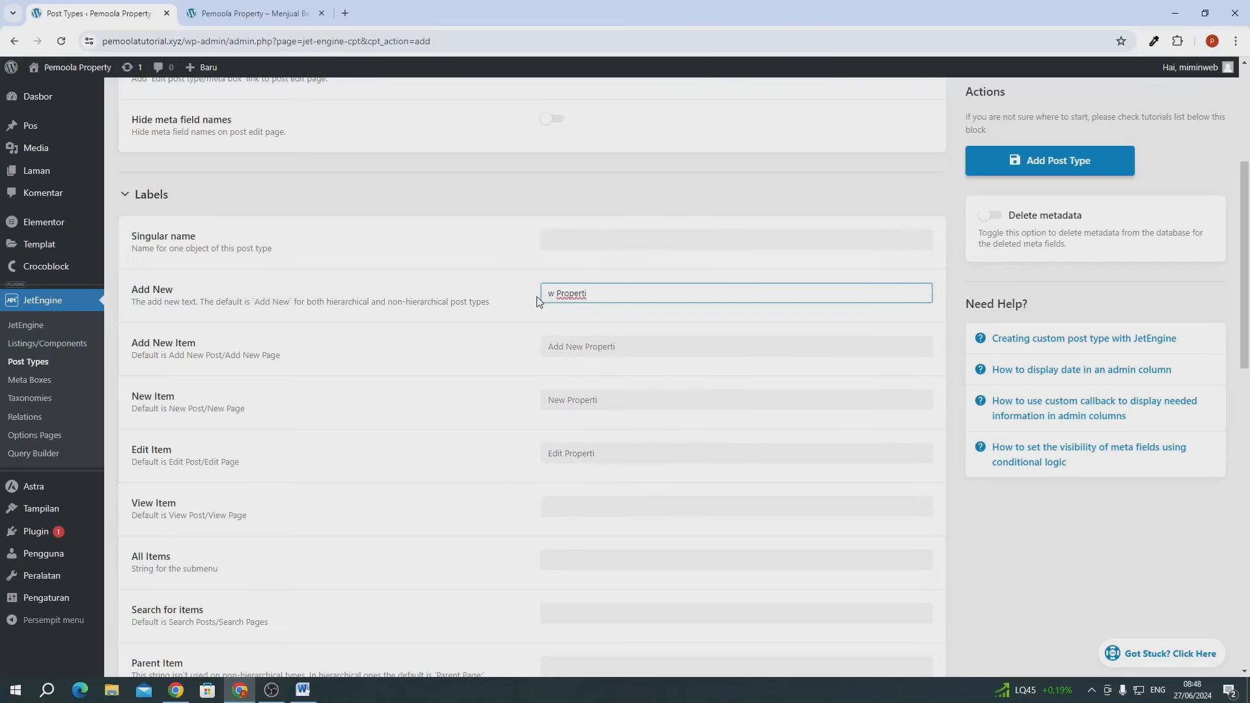
{"action": "key", "text": "BackSpace"}
{"action": "type", "text": "Tambah"}
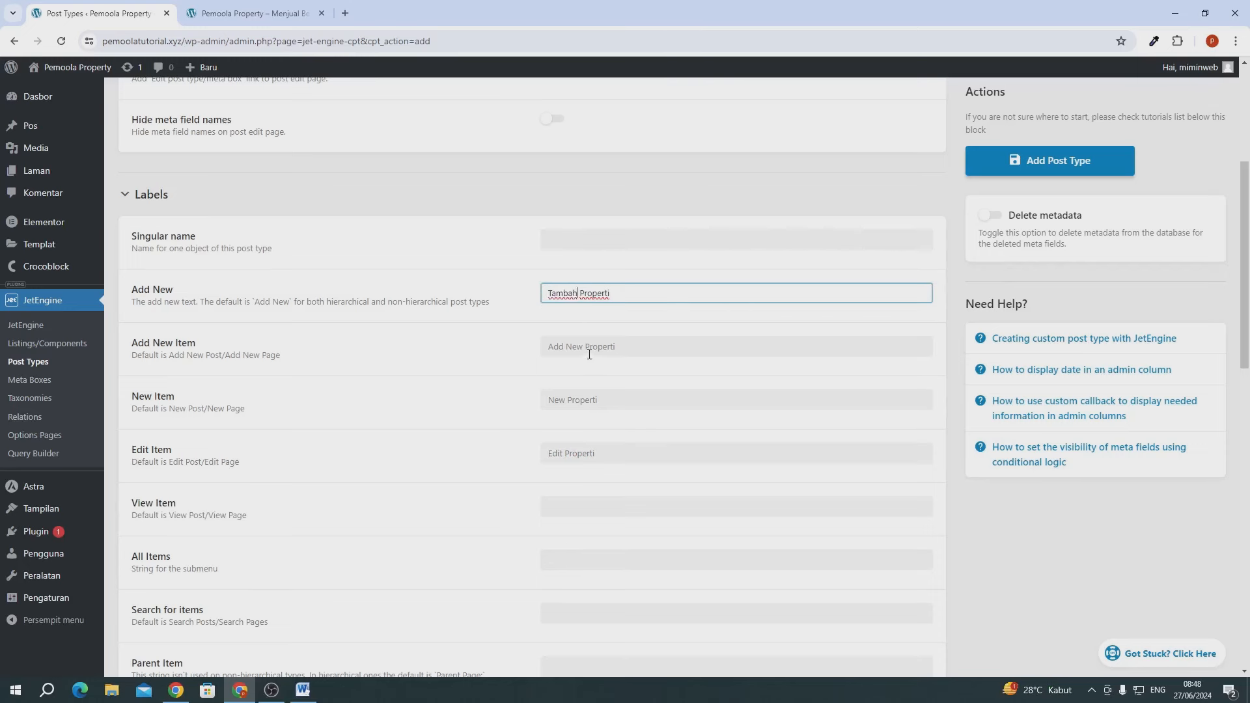
{"action": "left_click_drag", "start_coordinate": [584, 346], "coordinate": [476, 350]}
{"action": "type", "text": "Tam"}
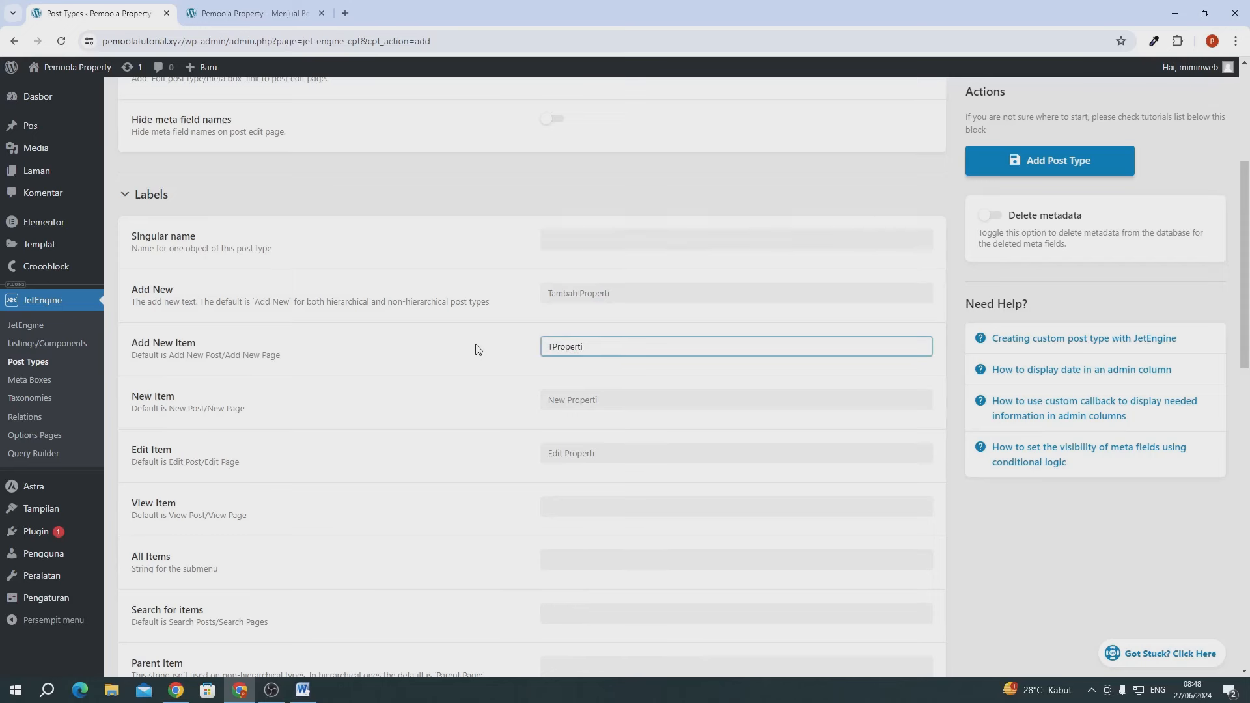
{"action": "type", "text": "bah"}
- Finish the Add New Item label and expand the post type's Advanced Settings
{"action": "left_click", "coordinate": [466, 353]}
{"action": "scroll", "coordinate": [502, 401], "scroll_direction": "down", "scroll_amount": 6}
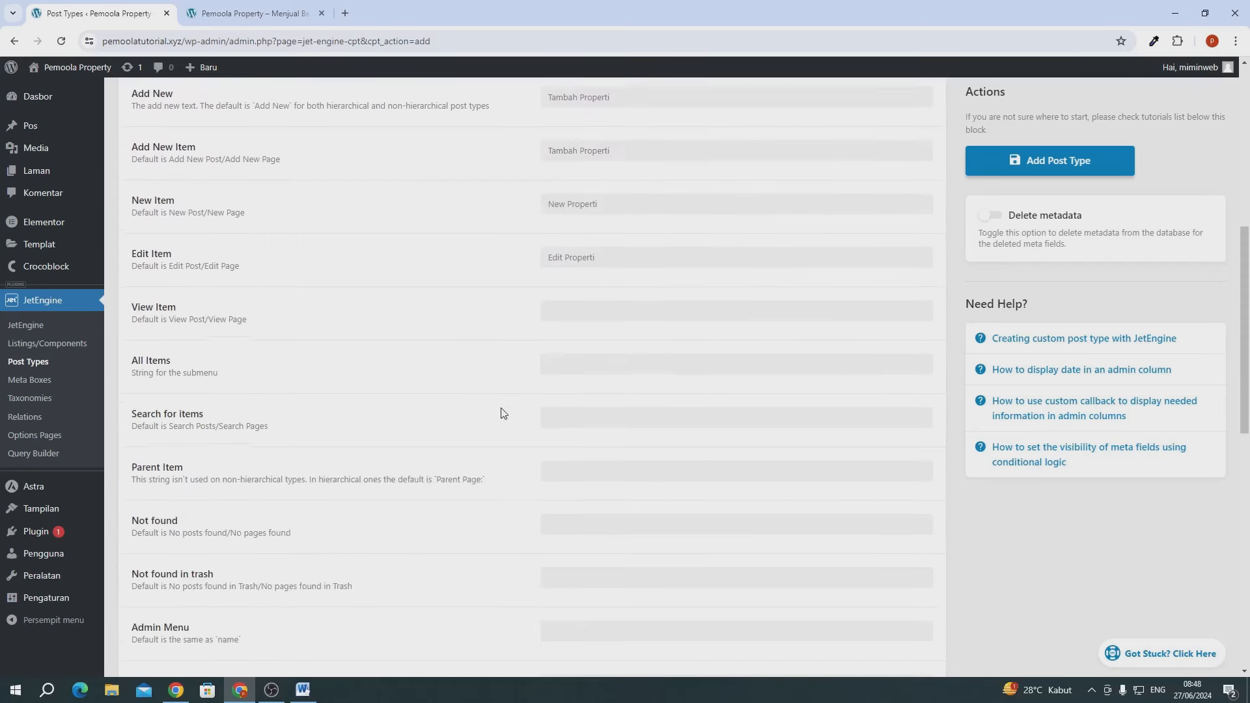
{"action": "scroll", "coordinate": [563, 204], "scroll_direction": "up", "scroll_amount": 1}
{"action": "scroll", "coordinate": [562, 207], "scroll_direction": "down", "scroll_amount": 9}
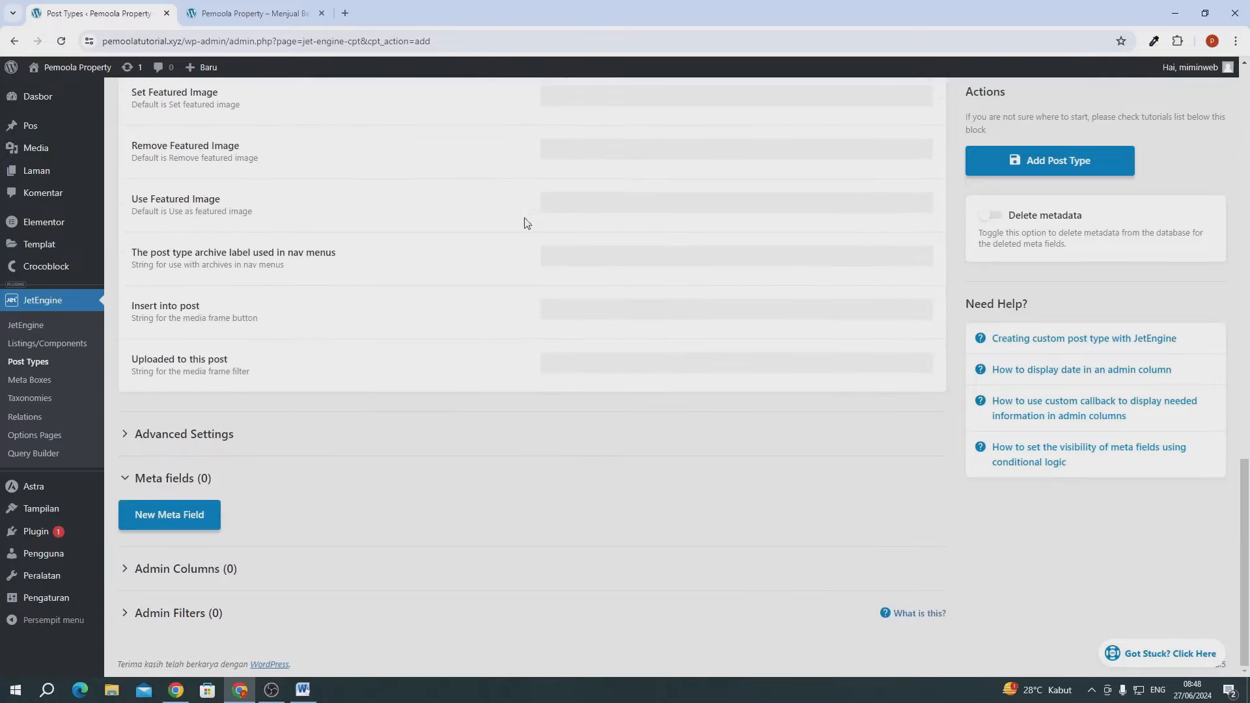
{"action": "left_click", "coordinate": [179, 435]}
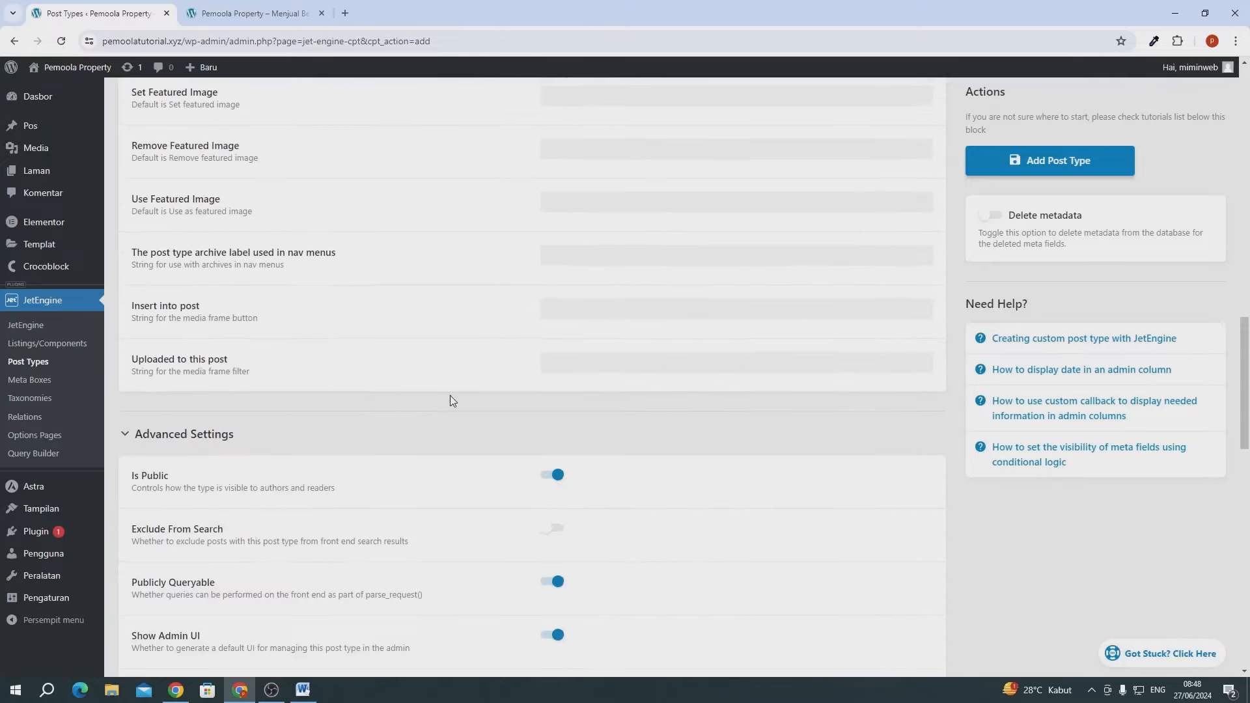
{"action": "scroll", "coordinate": [449, 399], "scroll_direction": "down", "scroll_amount": 6}
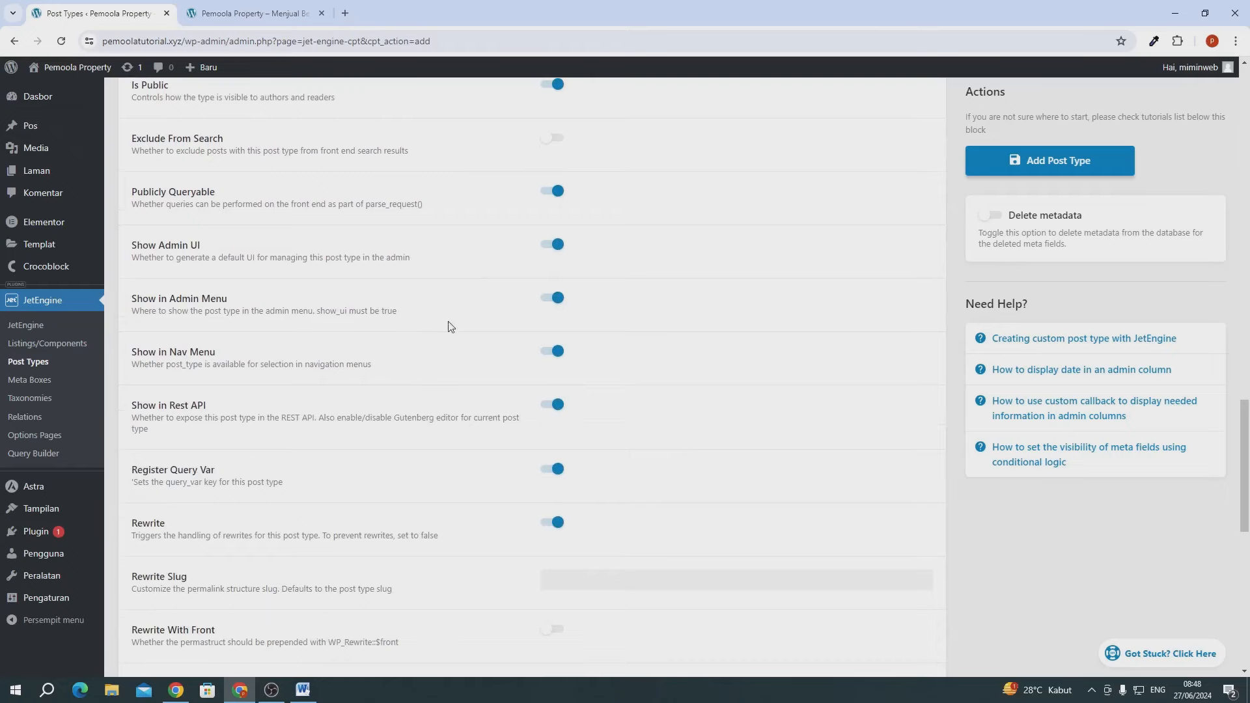
{"action": "scroll", "coordinate": [453, 332], "scroll_direction": "down", "scroll_amount": 5}
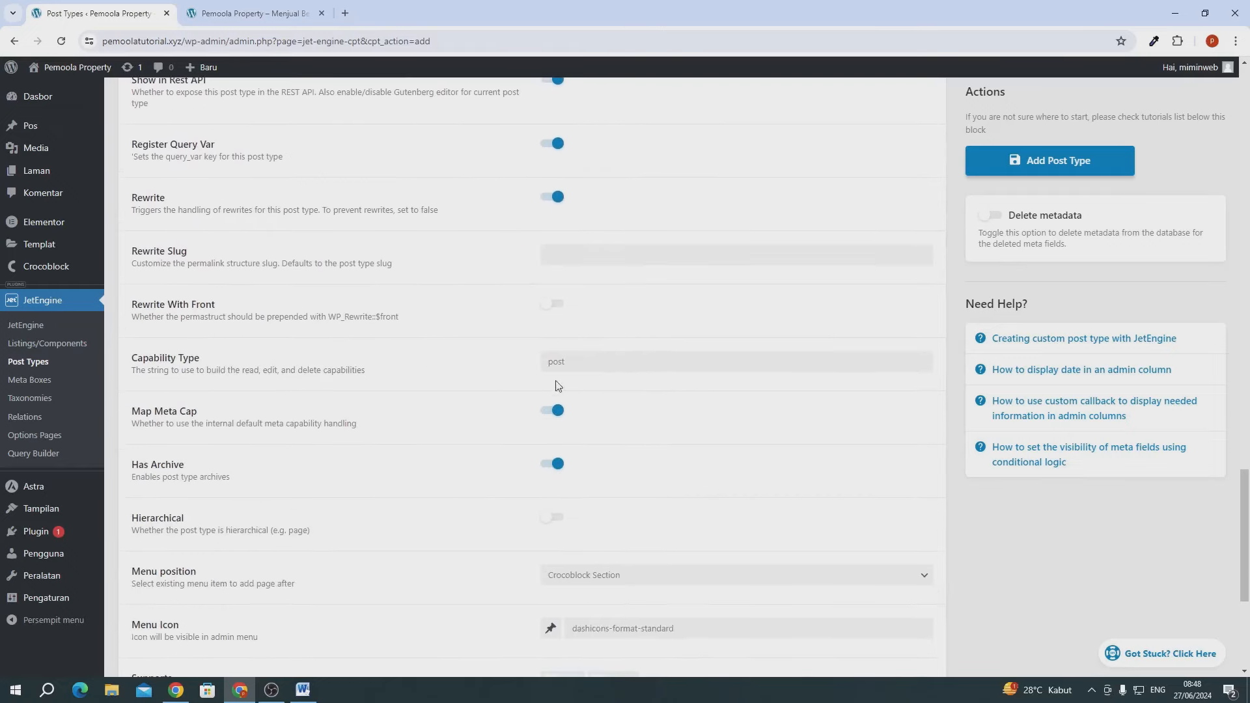
{"action": "scroll", "coordinate": [690, 426], "scroll_direction": "down", "scroll_amount": 3}
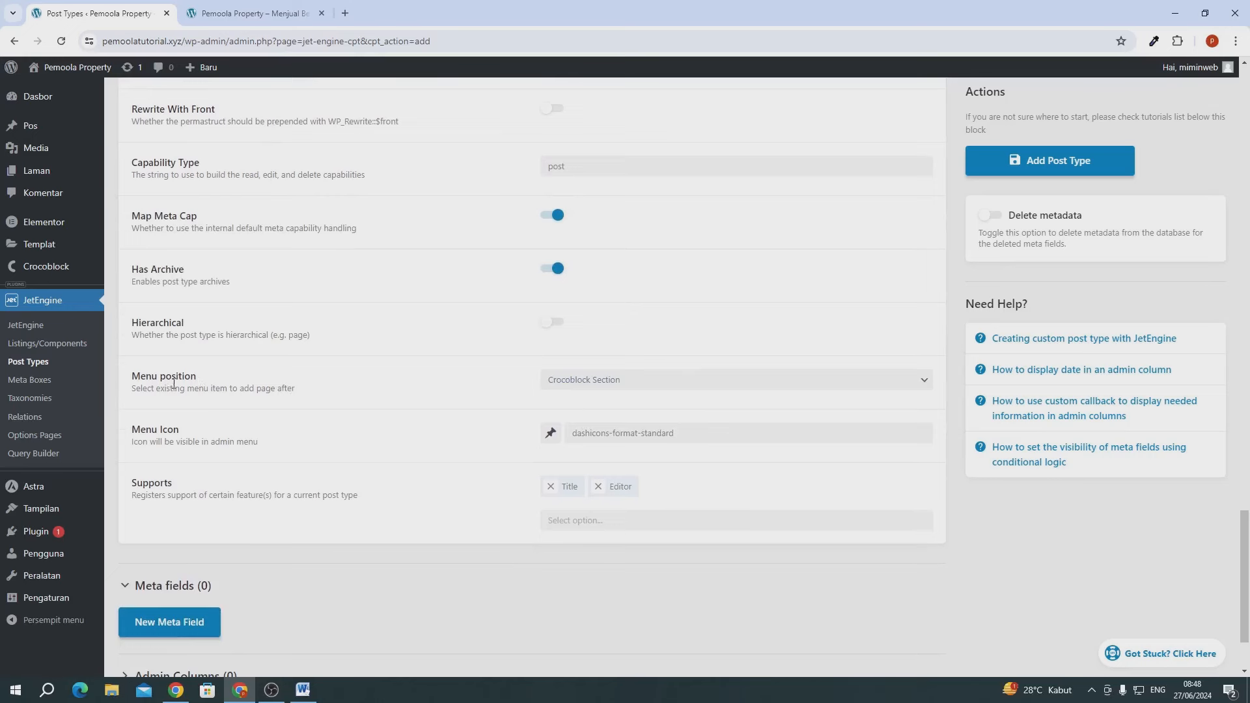
{"action": "mouse_move", "coordinate": [37, 216]}
{"action": "scroll", "coordinate": [38, 216], "scroll_direction": "up", "scroll_amount": 2}
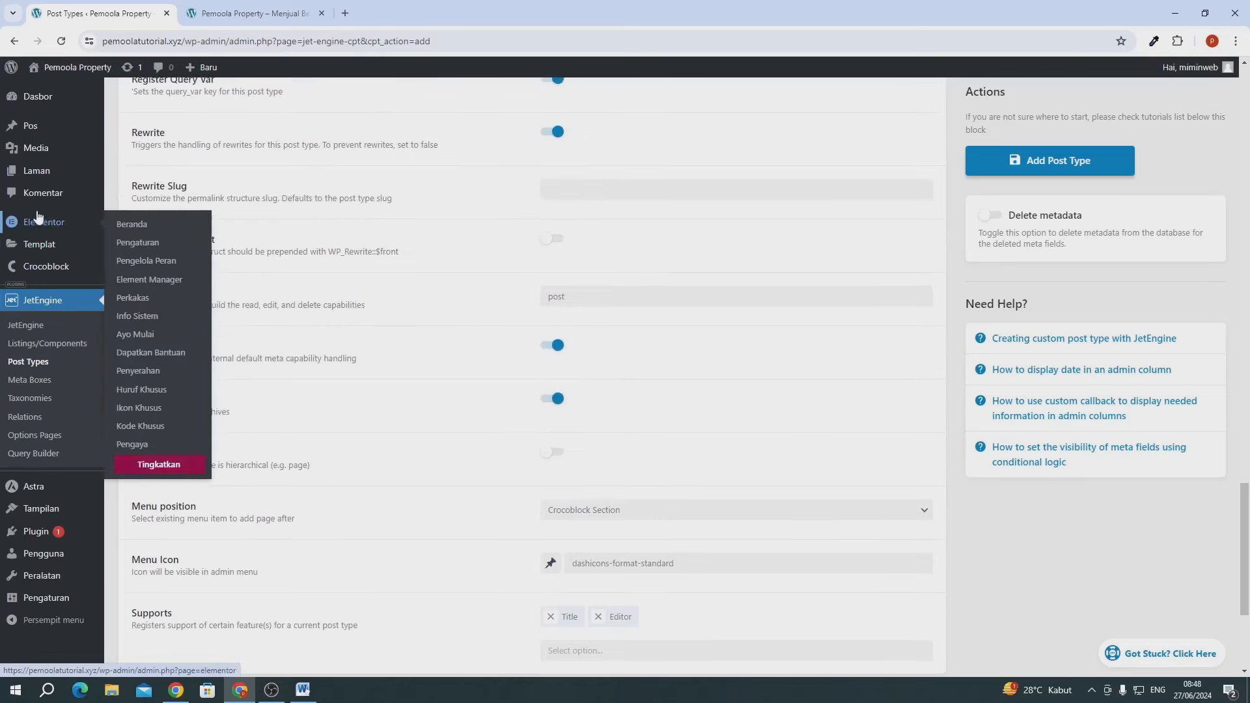
{"action": "scroll", "coordinate": [620, 412], "scroll_direction": "down", "scroll_amount": 3}
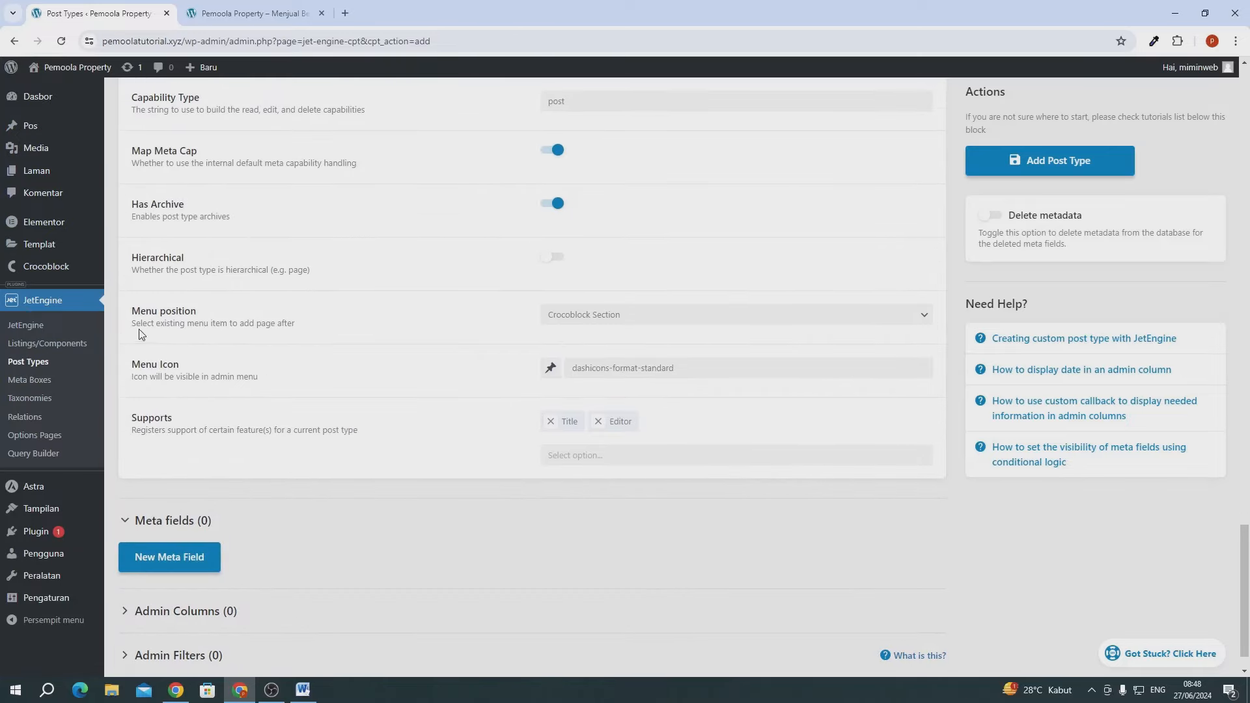
- Set the menu position to after Comments and the menu icon to dashicons-admin-multisite
{"action": "left_click_drag", "start_coordinate": [139, 329], "coordinate": [281, 332]}
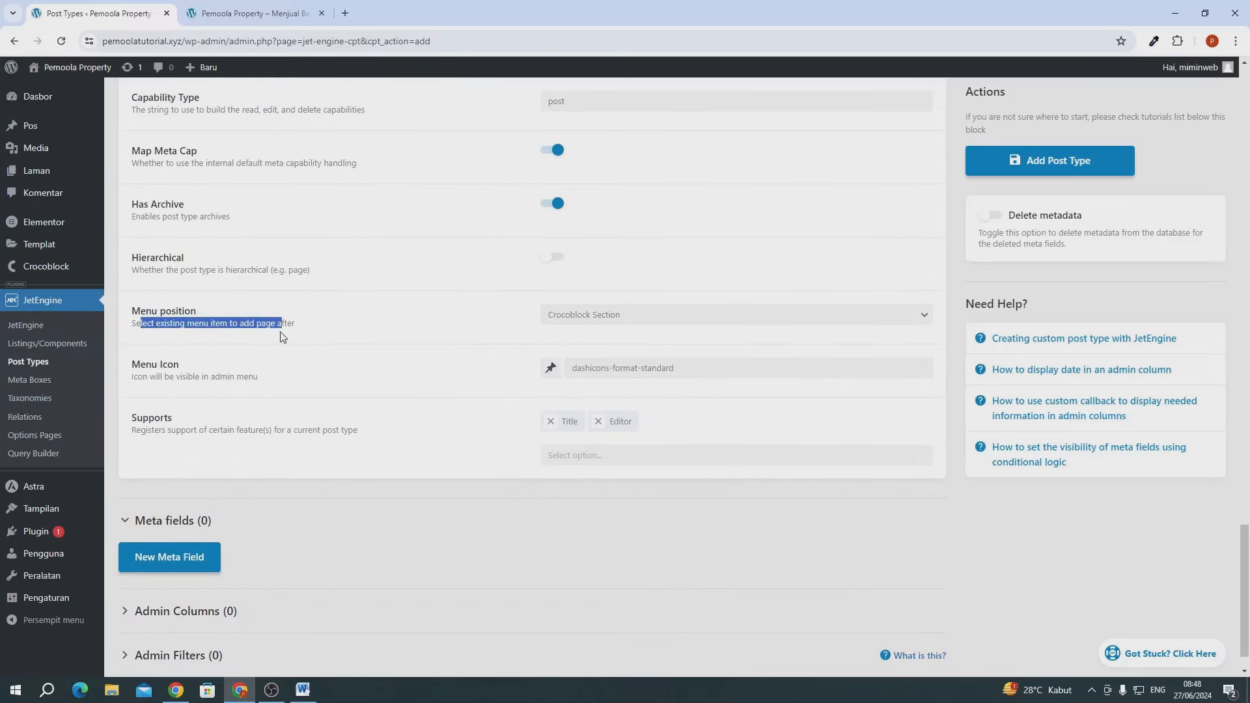
{"action": "left_click", "coordinate": [265, 321]}
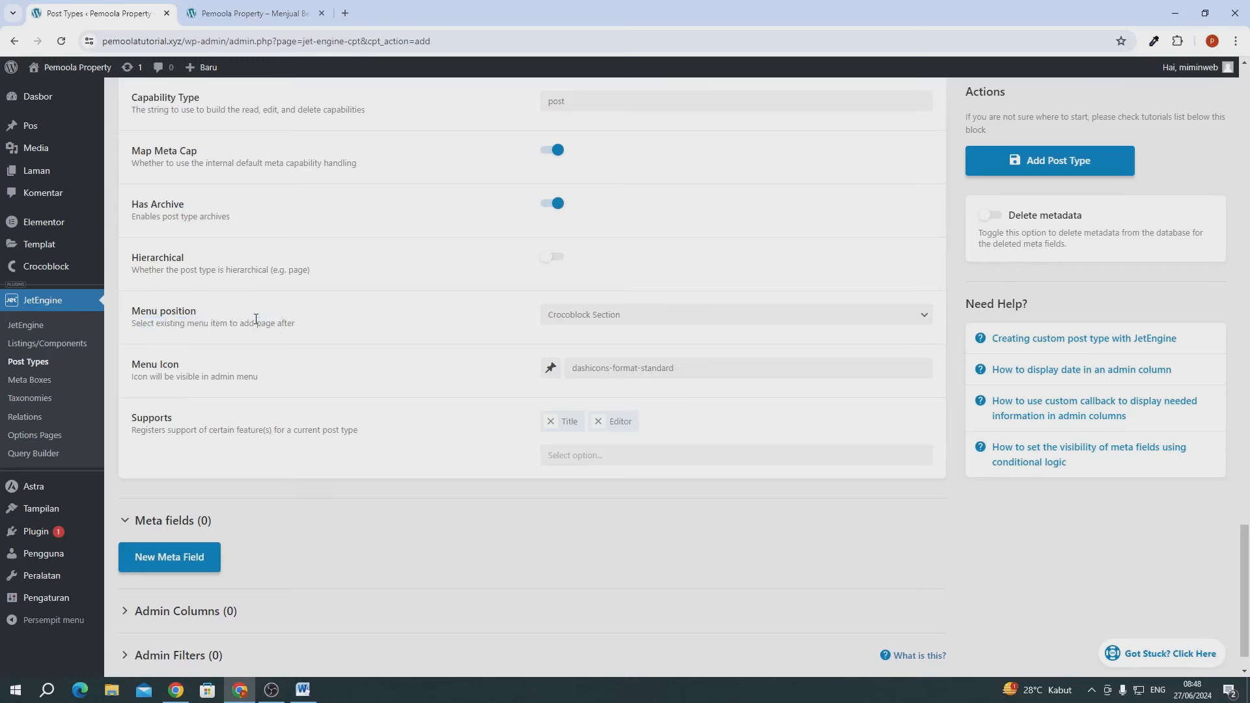
{"action": "left_click", "coordinate": [628, 317]}
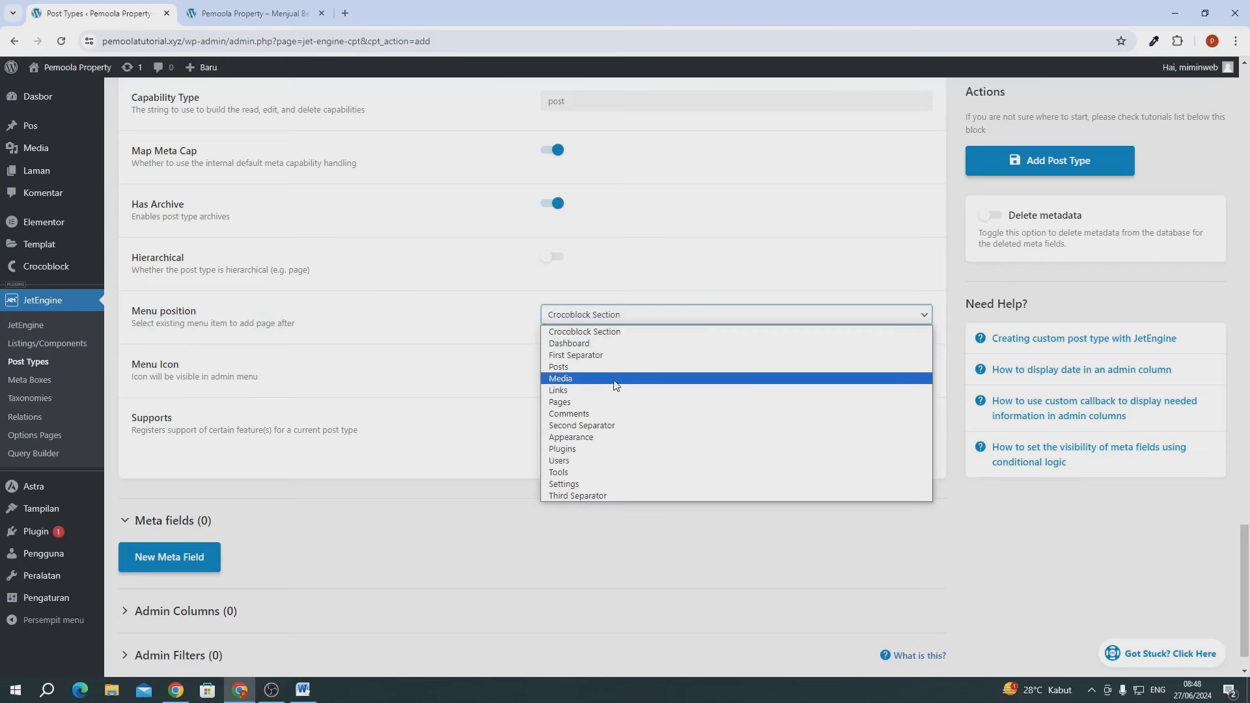
{"action": "left_click", "coordinate": [585, 414]}
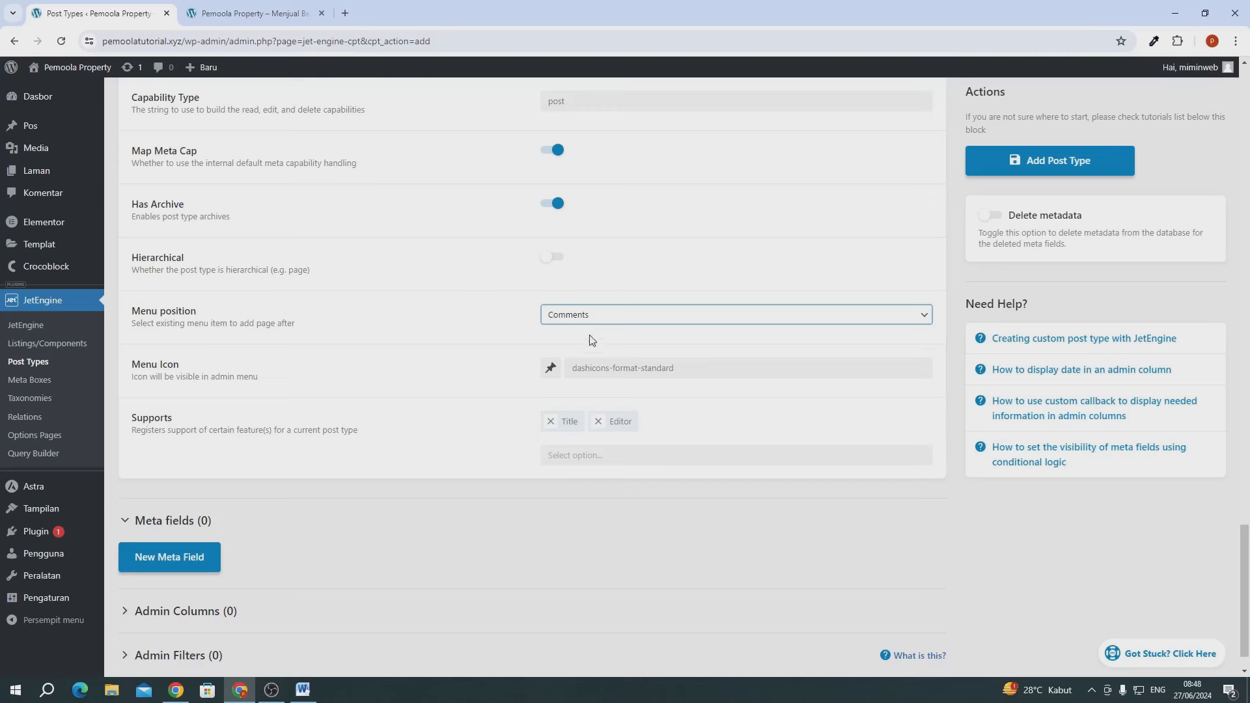
{"action": "left_click", "coordinate": [578, 320]}
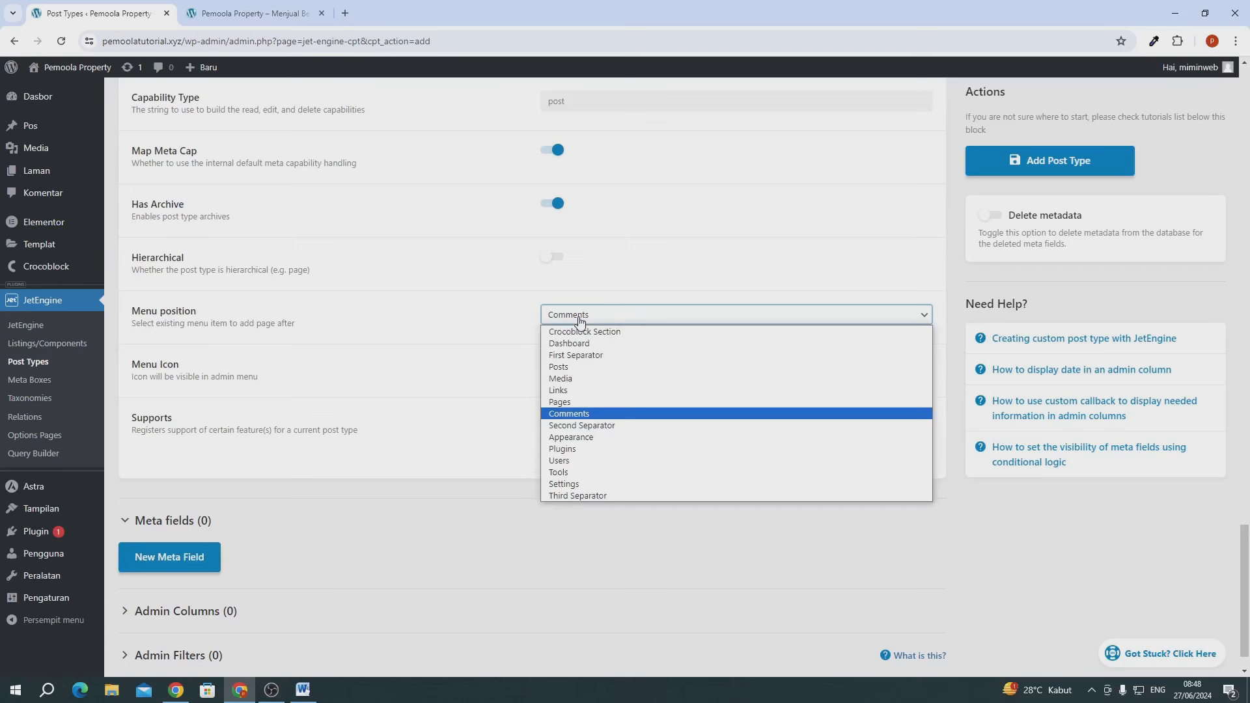
{"action": "left_click", "coordinate": [570, 414]}
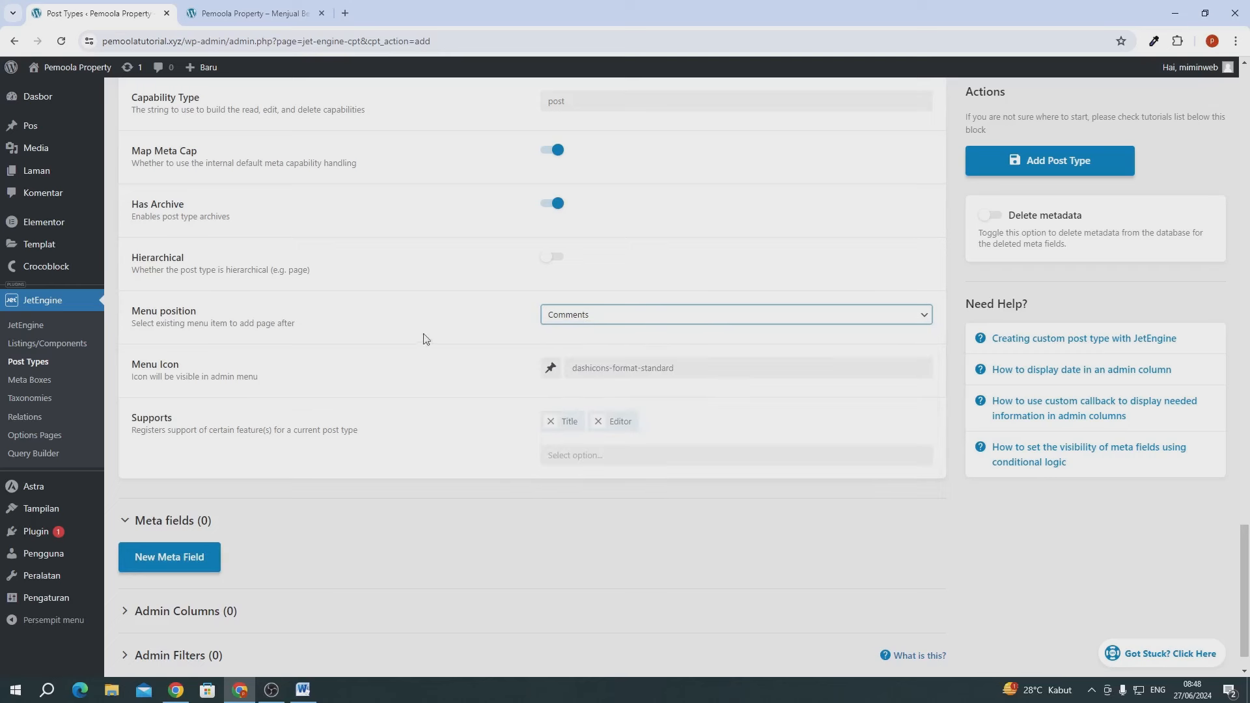
{"action": "left_click", "coordinate": [613, 368]}
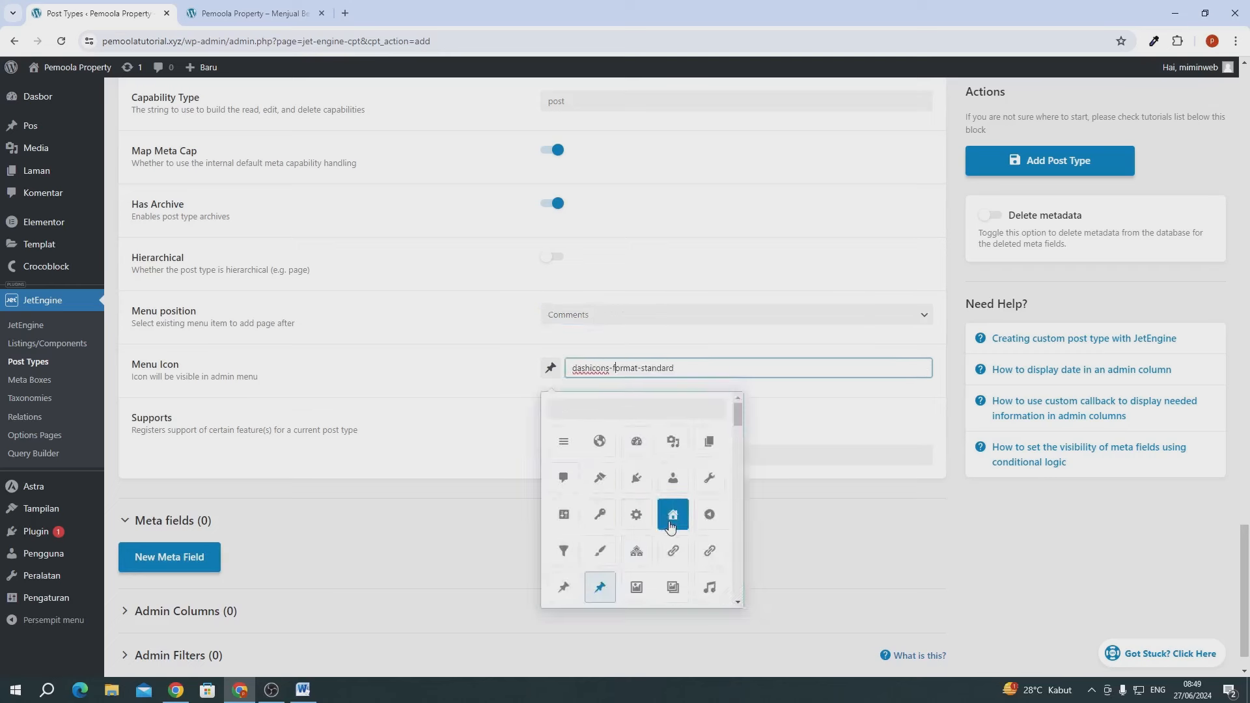
{"action": "left_click", "coordinate": [647, 552]}
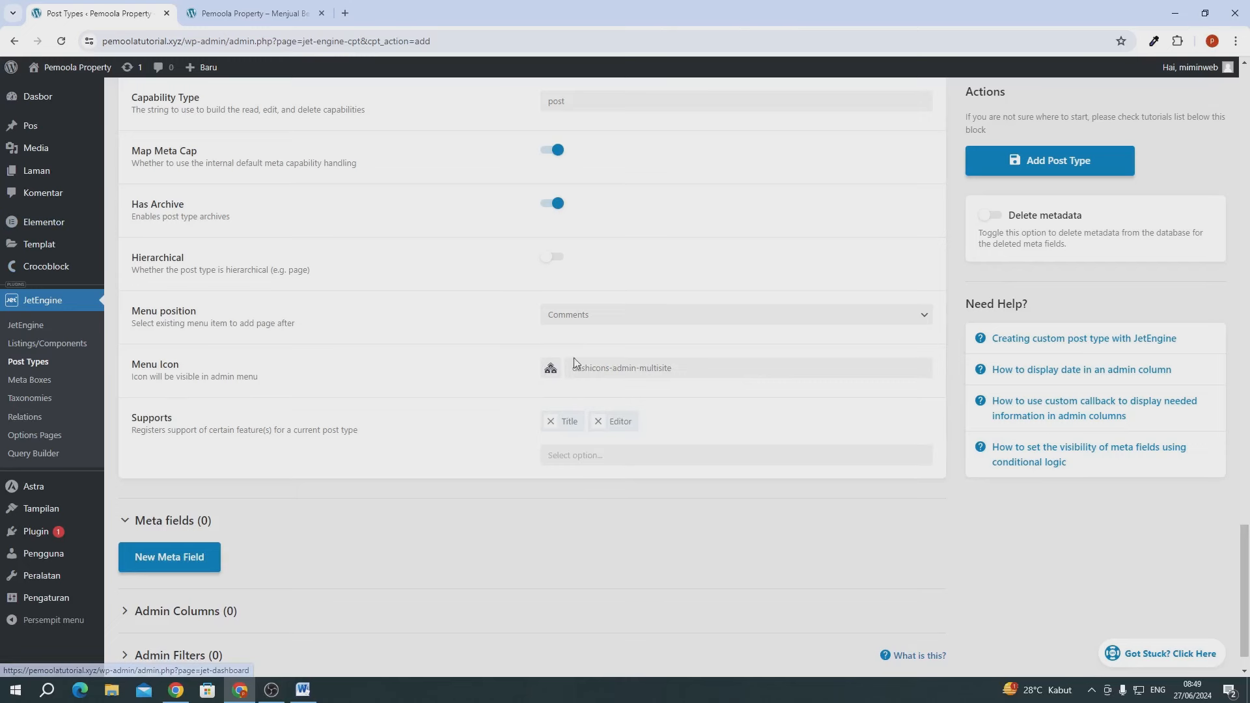
- Replace Editor with Thumbnail (Featured Image) in Supports and add the Properti post type
{"action": "left_click", "coordinate": [598, 422]}
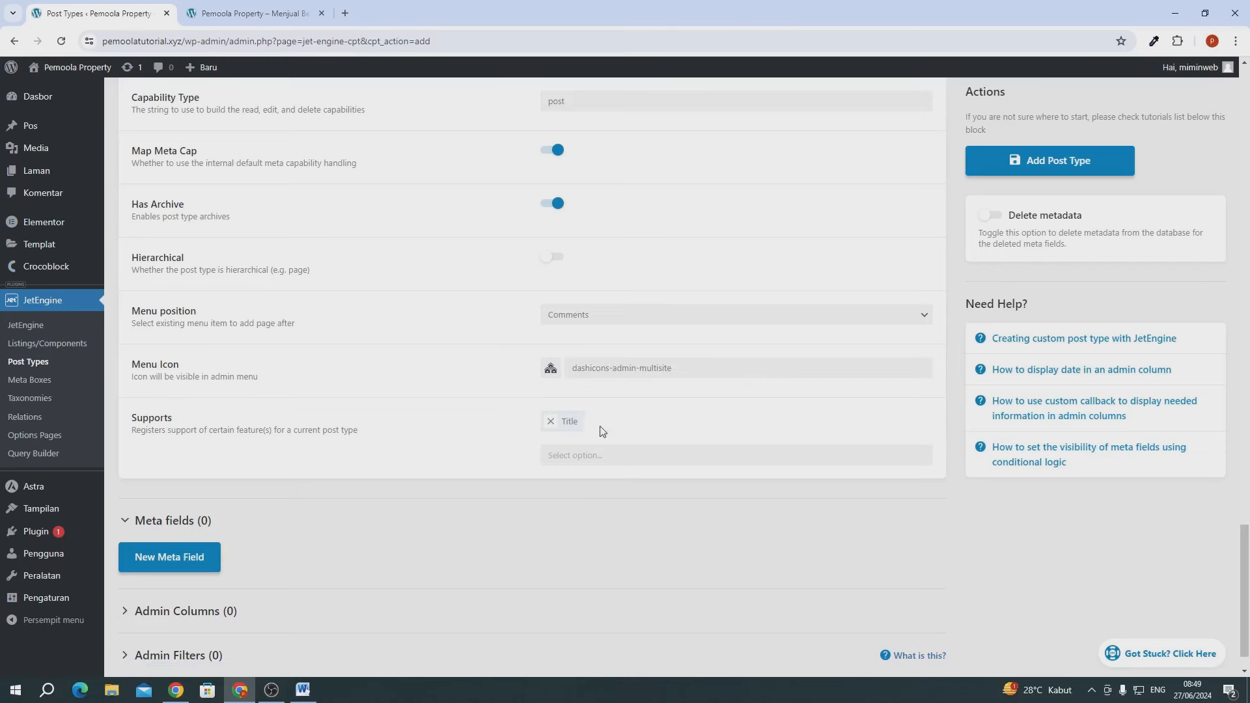
{"action": "left_click", "coordinate": [578, 456]}
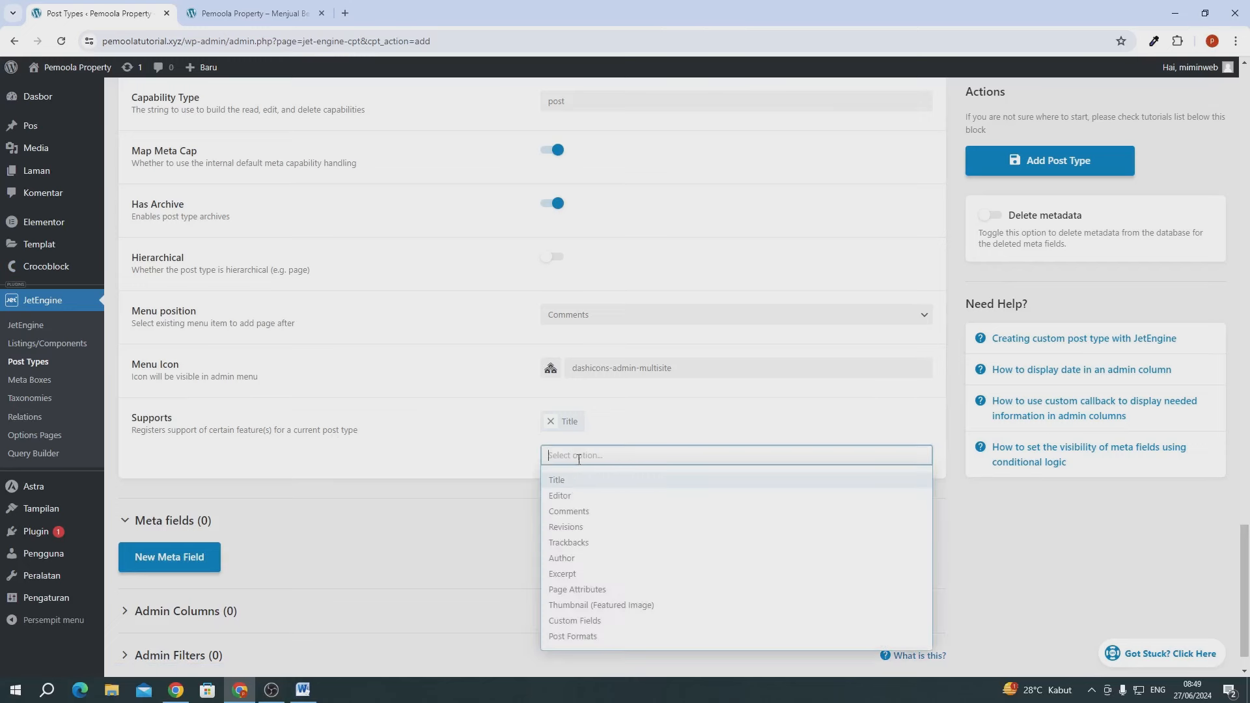
{"action": "left_click", "coordinate": [570, 605]}
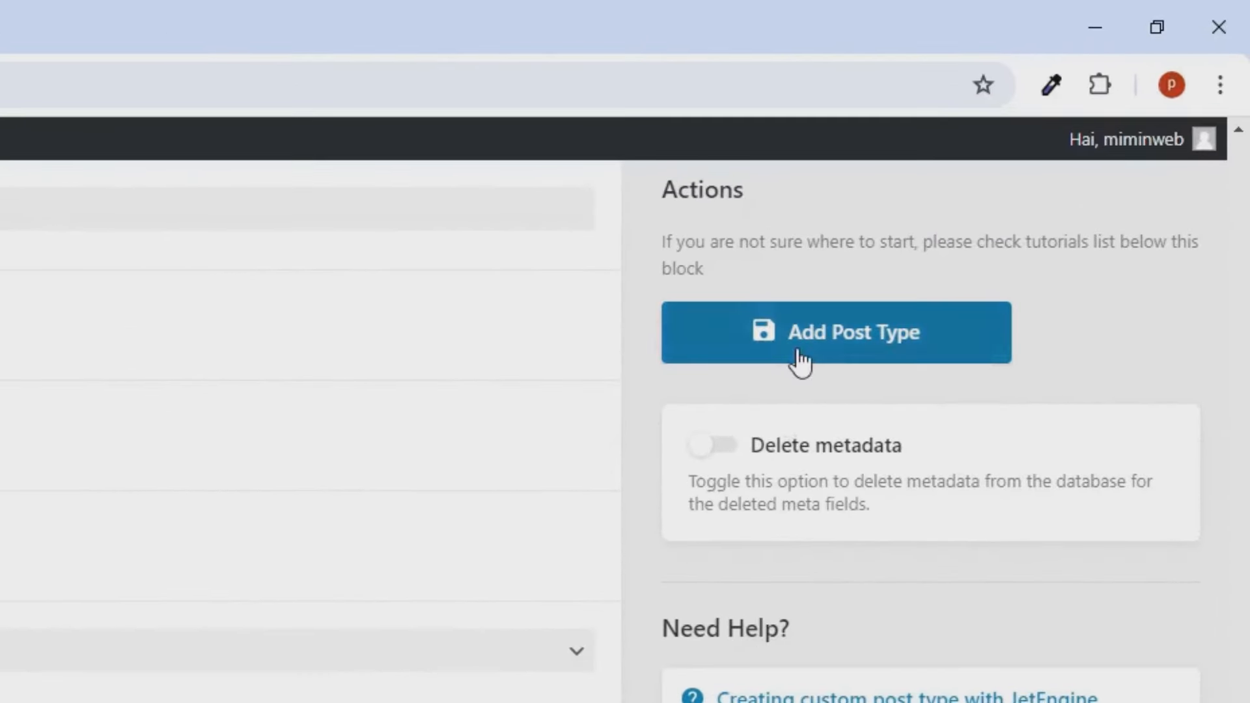
{"action": "left_click", "coordinate": [800, 359]}
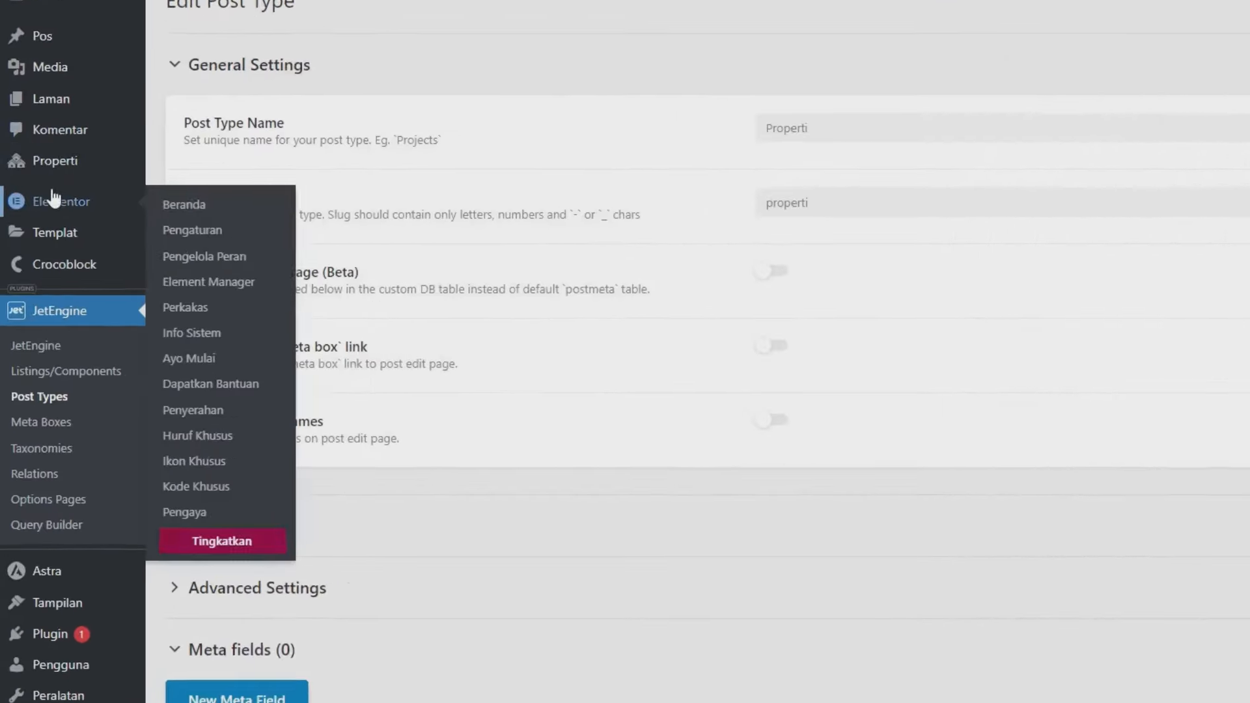
- Open the Tambah Properti editor in a new browser tab
{"action": "mouse_move", "coordinate": [40, 216]}
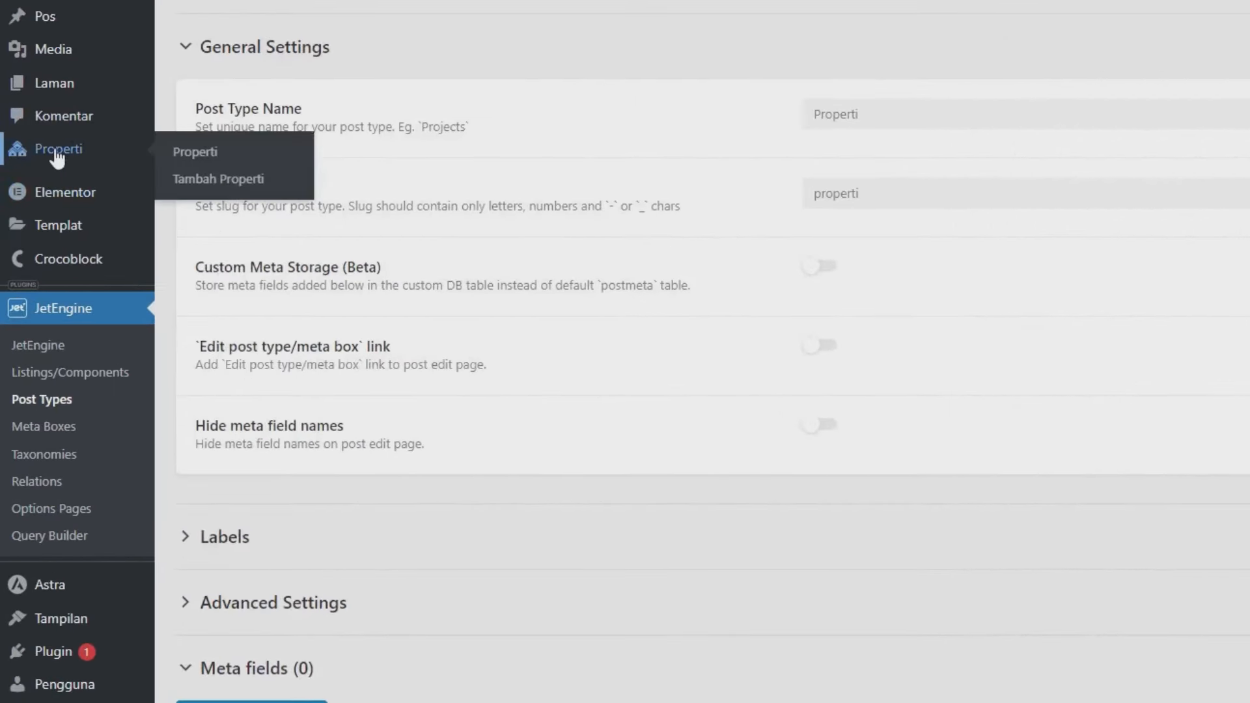
{"action": "right_click", "coordinate": [233, 184]}
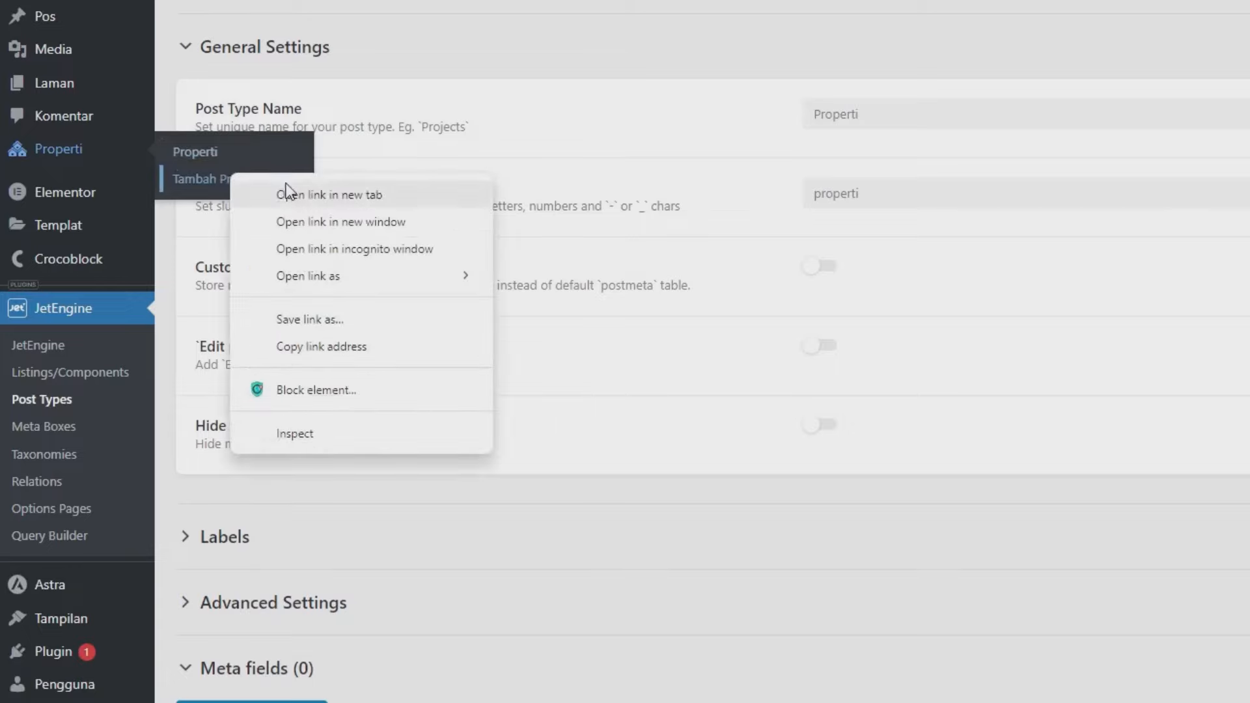
{"action": "left_click", "coordinate": [288, 195]}
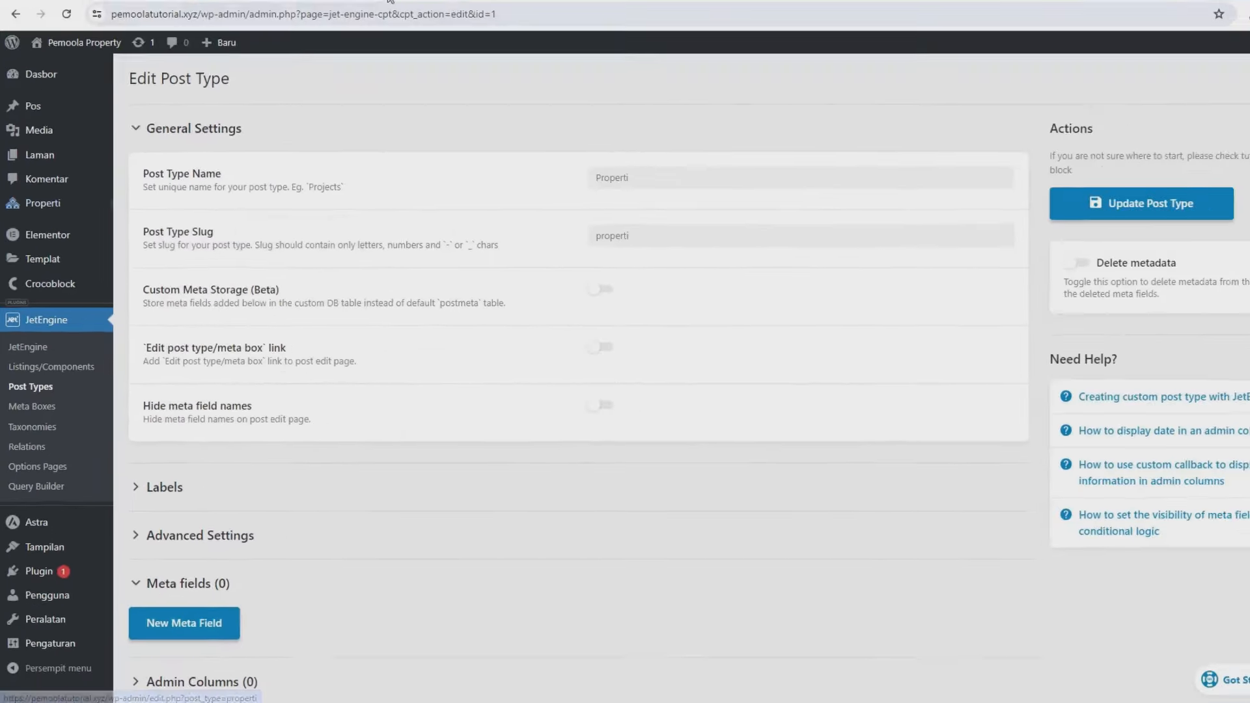
{"action": "left_click", "coordinate": [375, 11]}
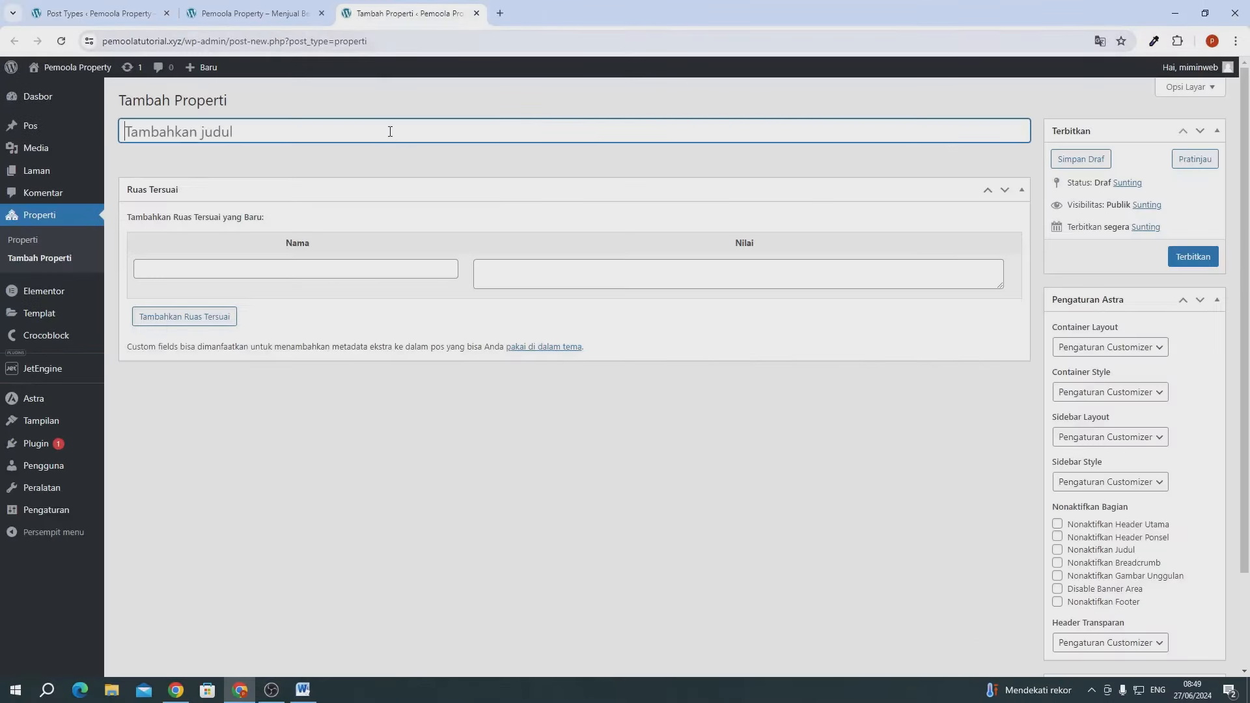
- Review the editor, collapse the Ruas Tersuai box, and return to the post type settings
{"action": "scroll", "coordinate": [646, 455], "scroll_direction": "down", "scroll_amount": 3}
{"action": "scroll", "coordinate": [646, 456], "scroll_direction": "up", "scroll_amount": 3}
{"action": "scroll", "coordinate": [1139, 586], "scroll_direction": "down", "scroll_amount": 2}
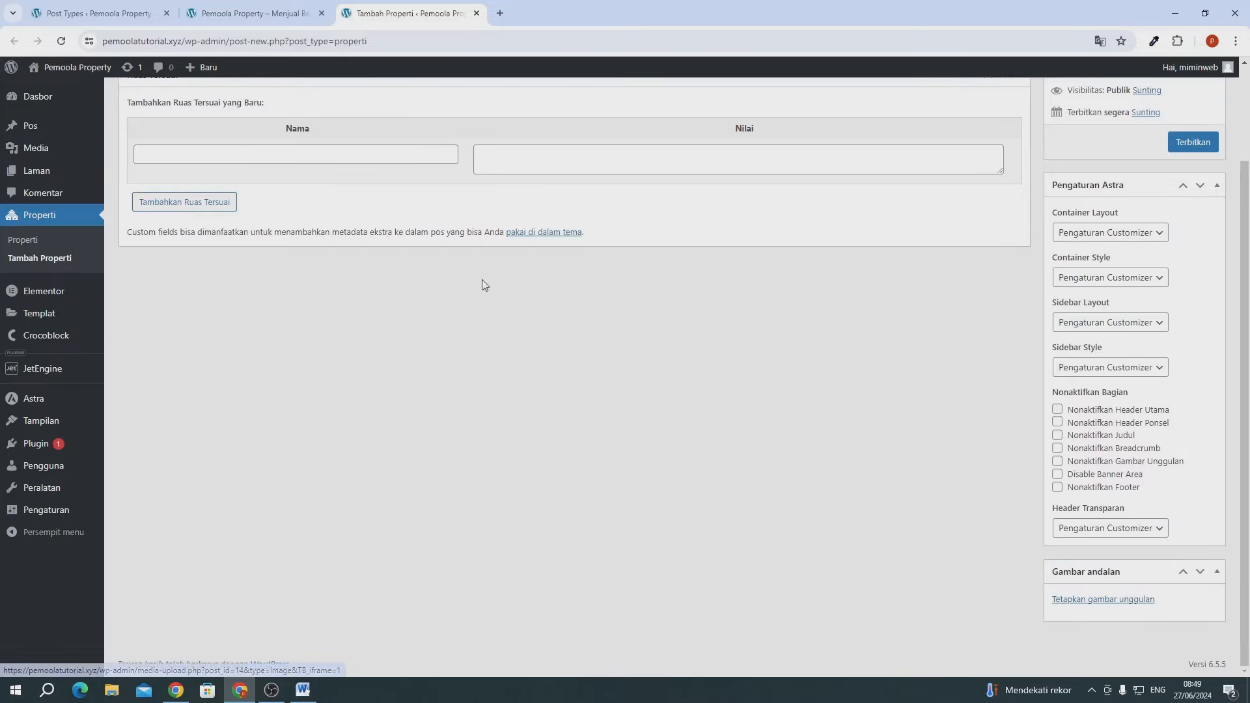
{"action": "scroll", "coordinate": [488, 342], "scroll_direction": "up", "scroll_amount": 1}
{"action": "scroll", "coordinate": [488, 342], "scroll_direction": "up", "scroll_amount": 2}
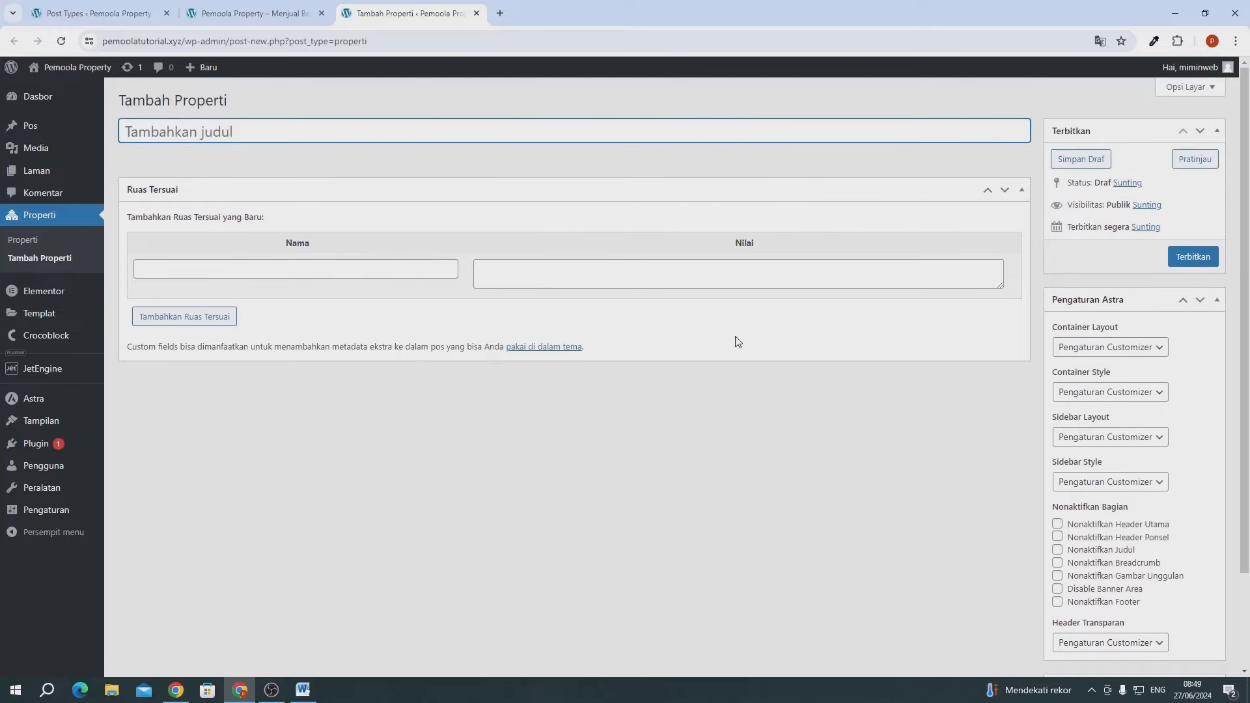
{"action": "left_click", "coordinate": [1021, 189]}
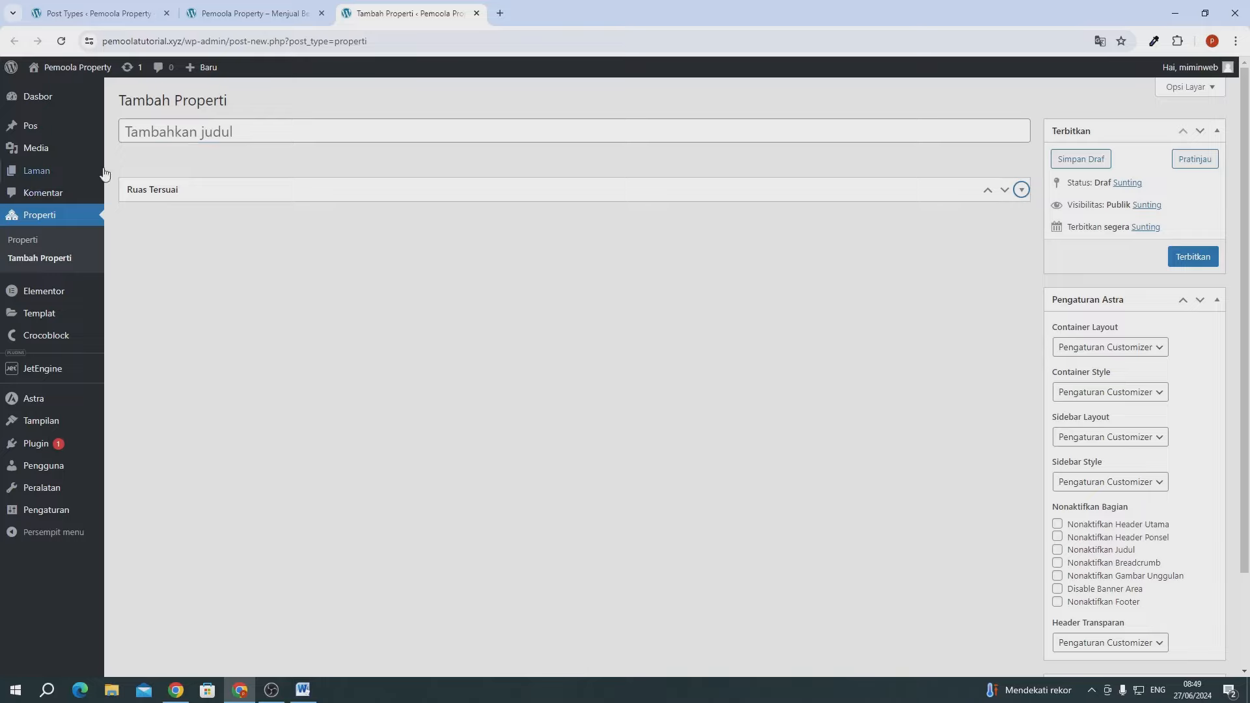
{"action": "left_click", "coordinate": [92, 15]}
- Expand Advanced Settings and add a first blank meta field under Meta fields
{"action": "scroll", "coordinate": [251, 459], "scroll_direction": "down", "scroll_amount": 2}
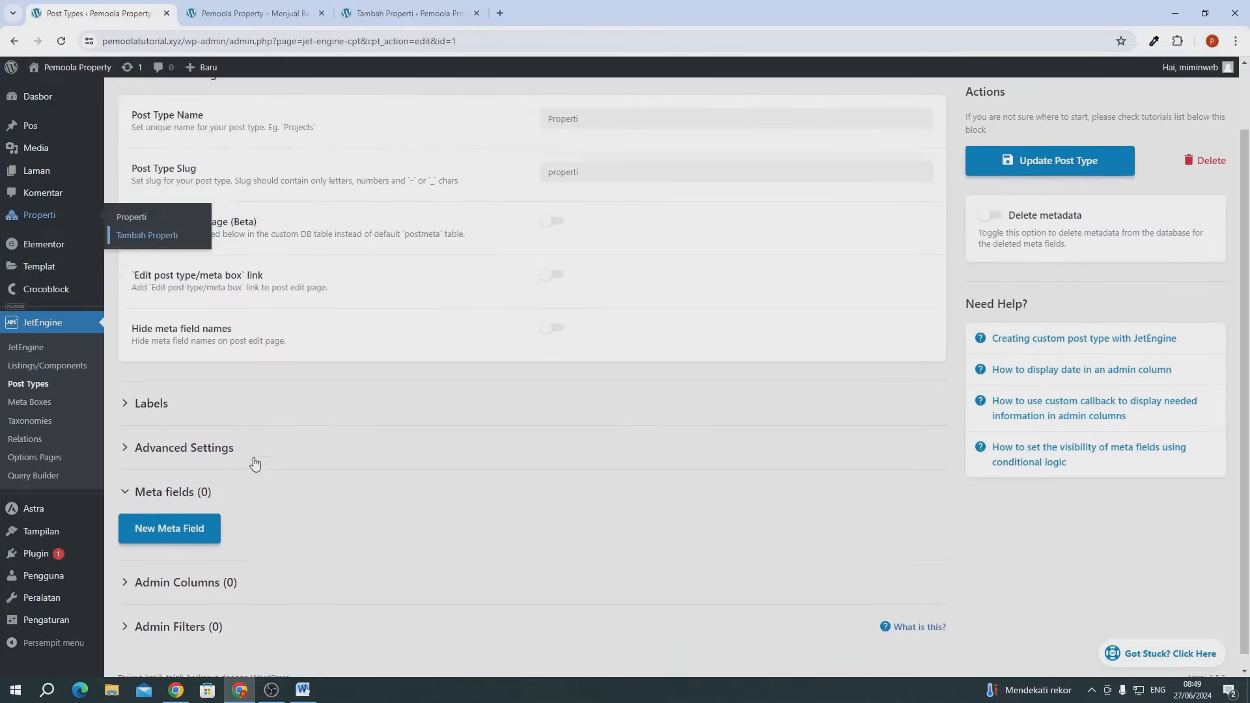
{"action": "scroll", "coordinate": [503, 358], "scroll_direction": "up", "scroll_amount": 2}
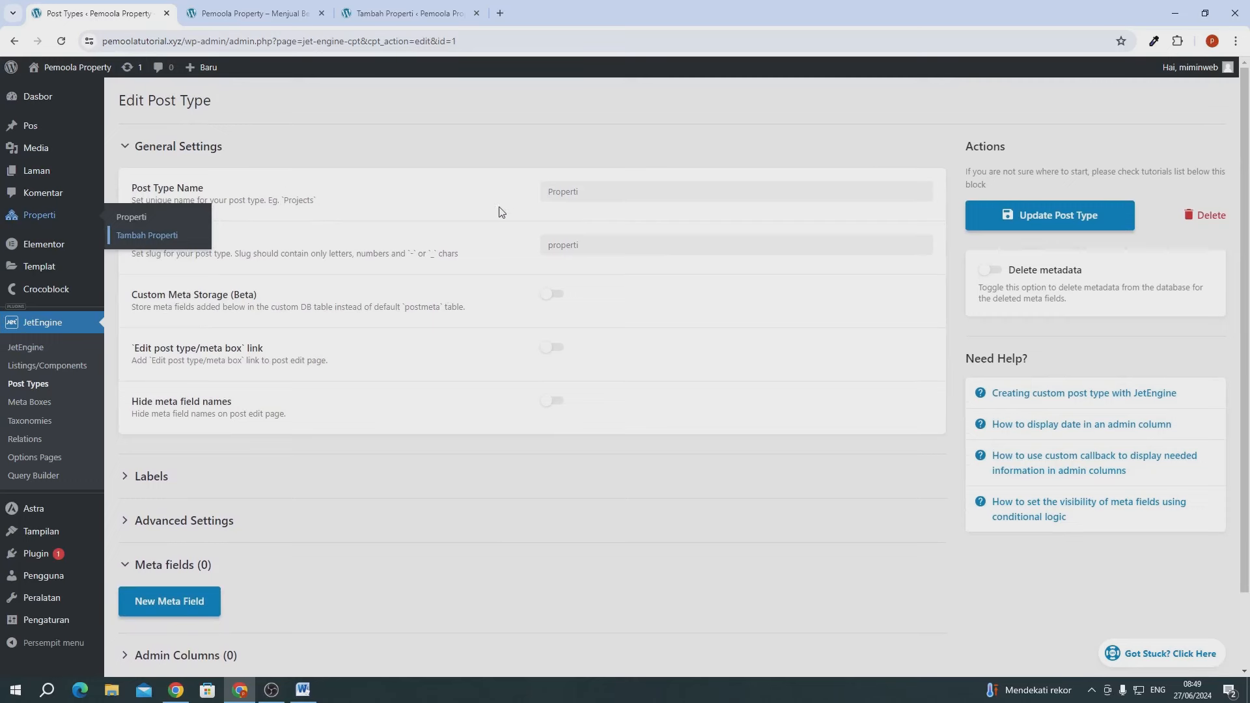
{"action": "scroll", "coordinate": [433, 413], "scroll_direction": "down", "scroll_amount": 2}
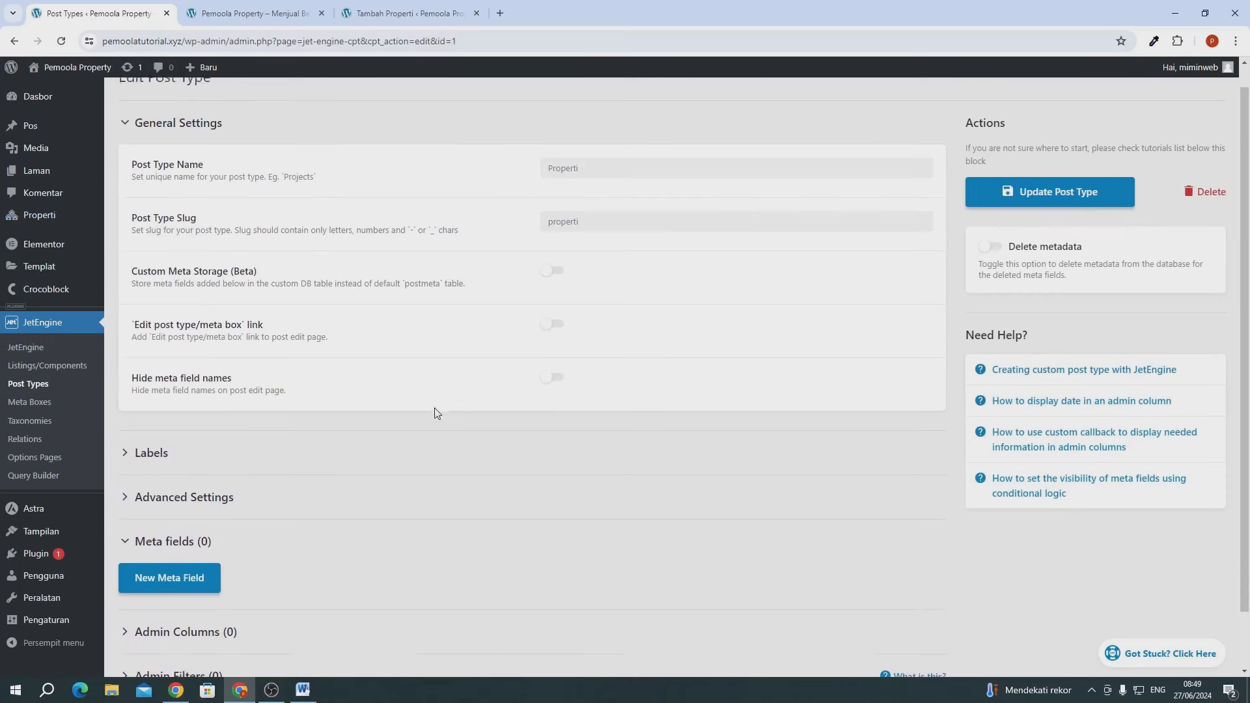
{"action": "left_click", "coordinate": [195, 435]}
{"action": "scroll", "coordinate": [622, 493], "scroll_direction": "down", "scroll_amount": 10}
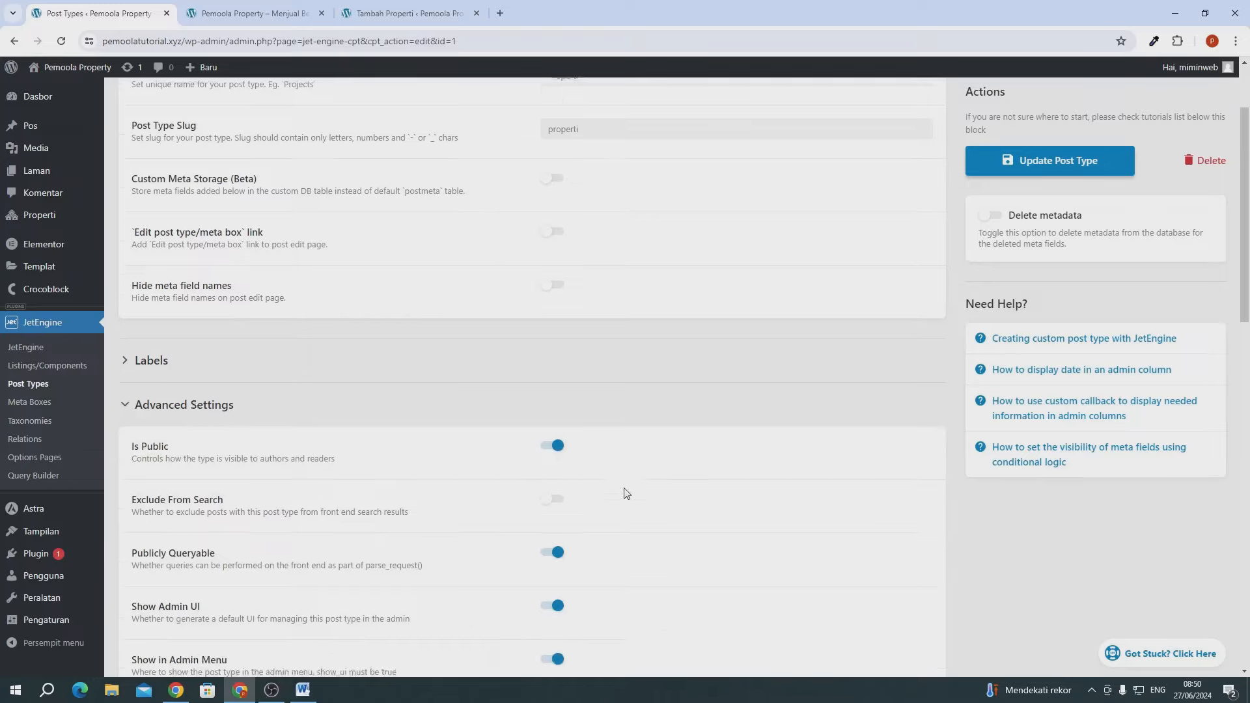
{"action": "scroll", "coordinate": [573, 397], "scroll_direction": "down", "scroll_amount": 5}
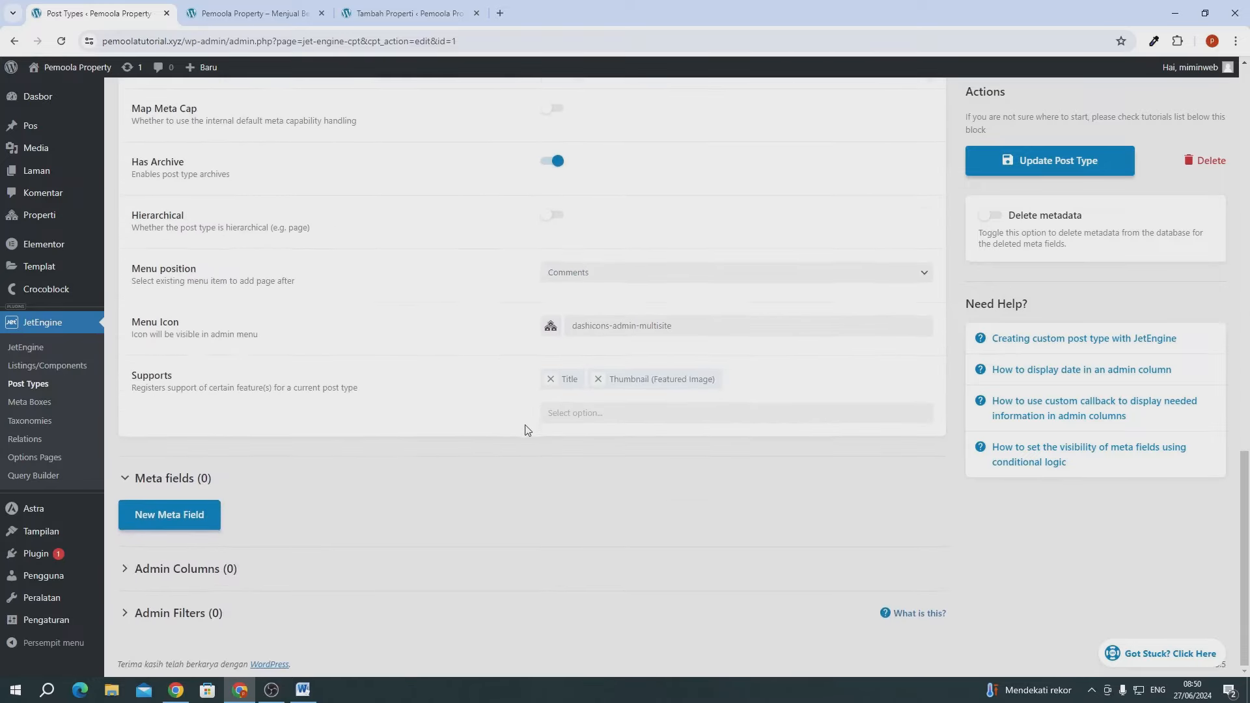
{"action": "left_click", "coordinate": [171, 515]}
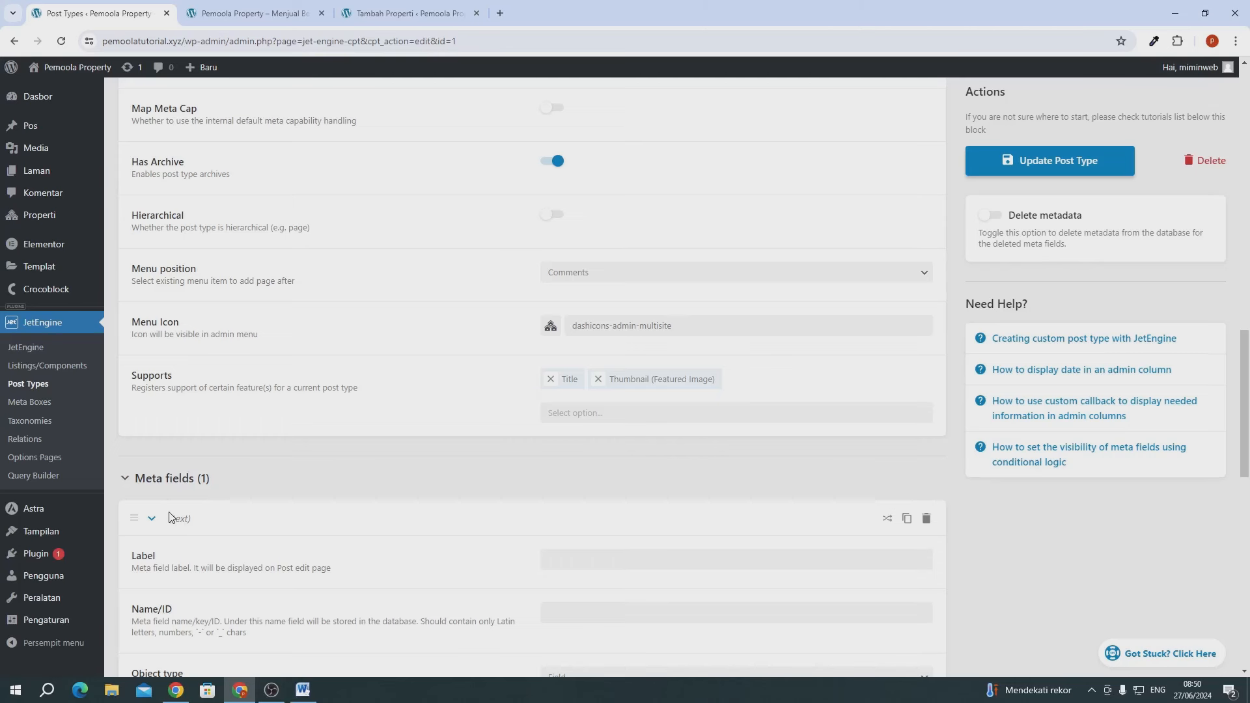
{"action": "scroll", "coordinate": [554, 411], "scroll_direction": "down", "scroll_amount": 3}
- Create a Harga meta field of type Number, collapse it, and add a second empty field
{"action": "left_click", "coordinate": [586, 361]}
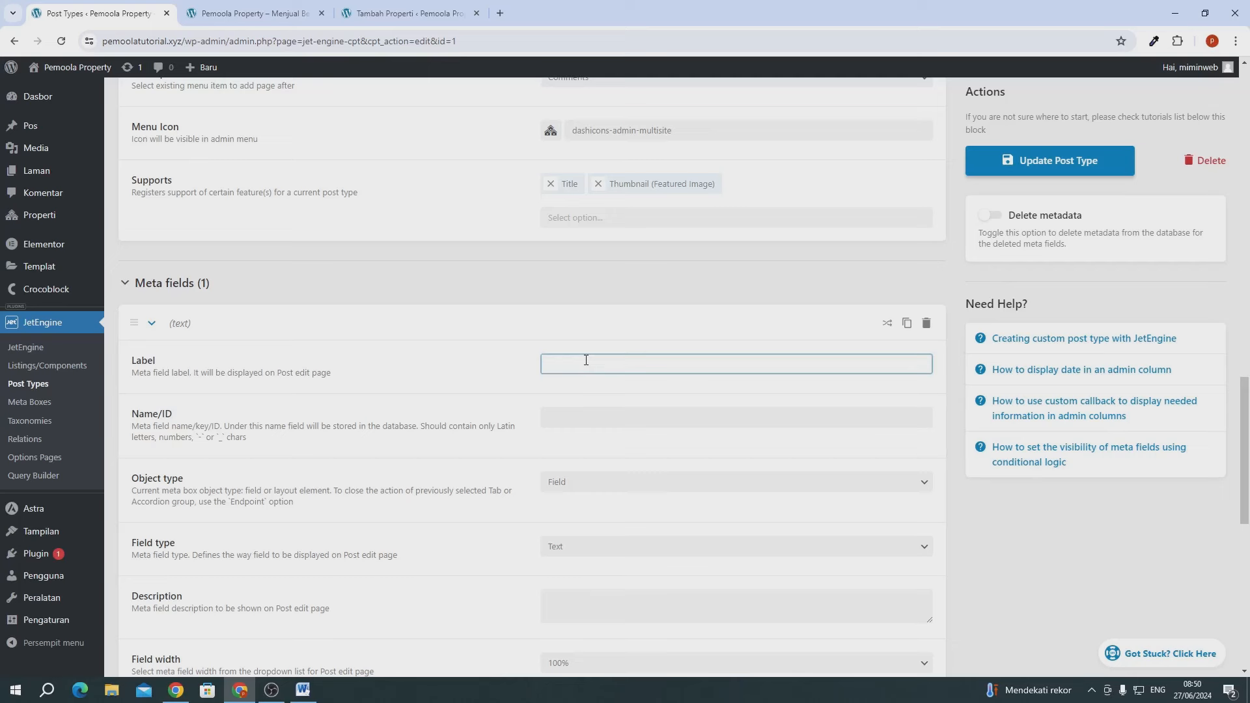
{"action": "type", "text": "Harga"}
{"action": "left_click", "coordinate": [449, 395]}
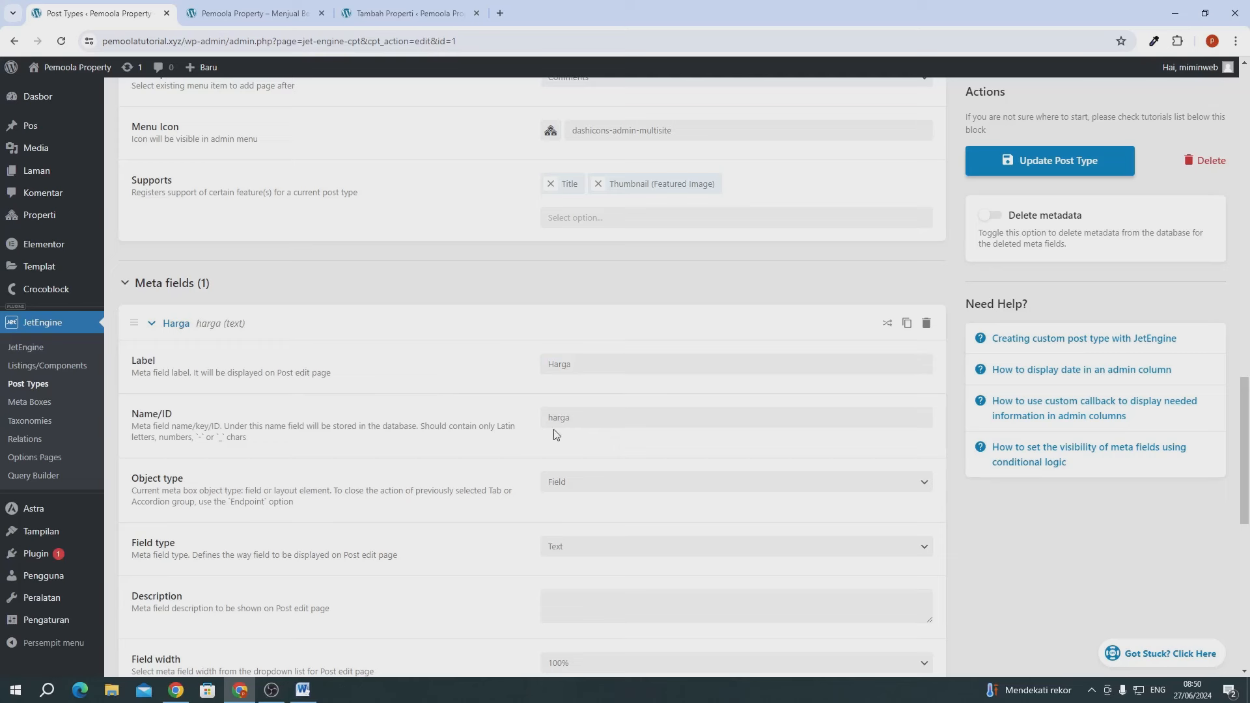
{"action": "scroll", "coordinate": [553, 435], "scroll_direction": "down", "scroll_amount": 2}
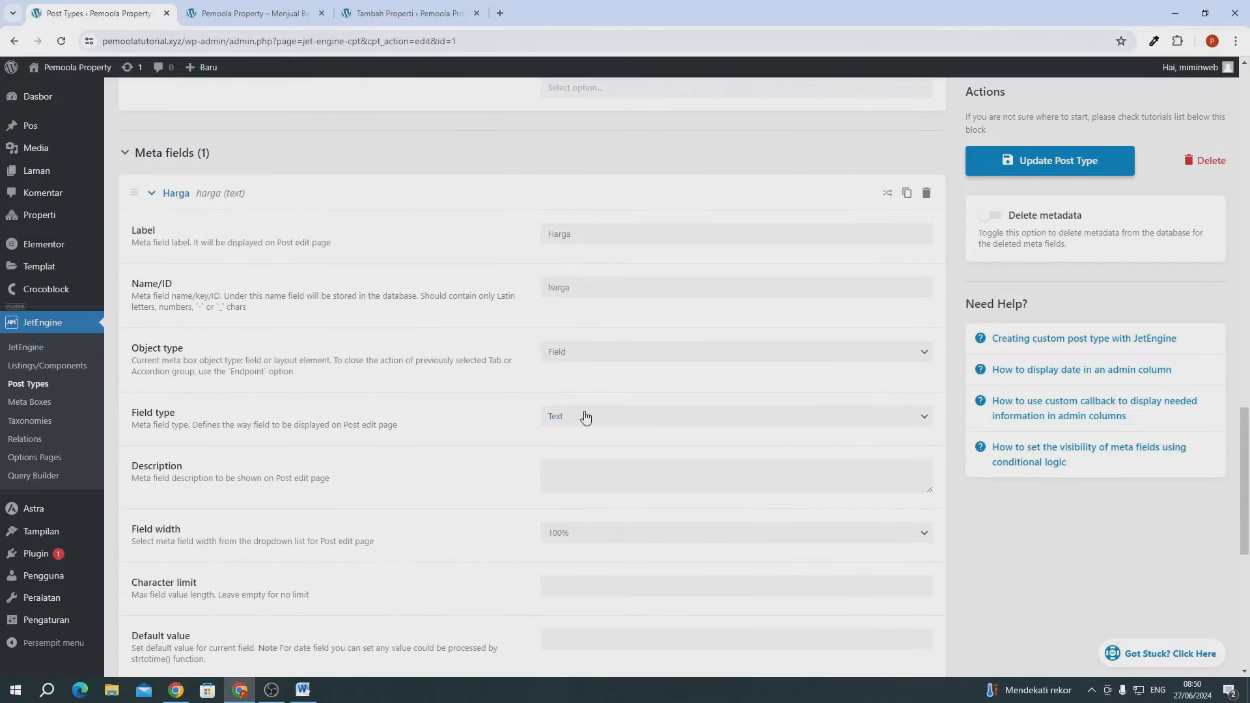
{"action": "left_click", "coordinate": [571, 422]}
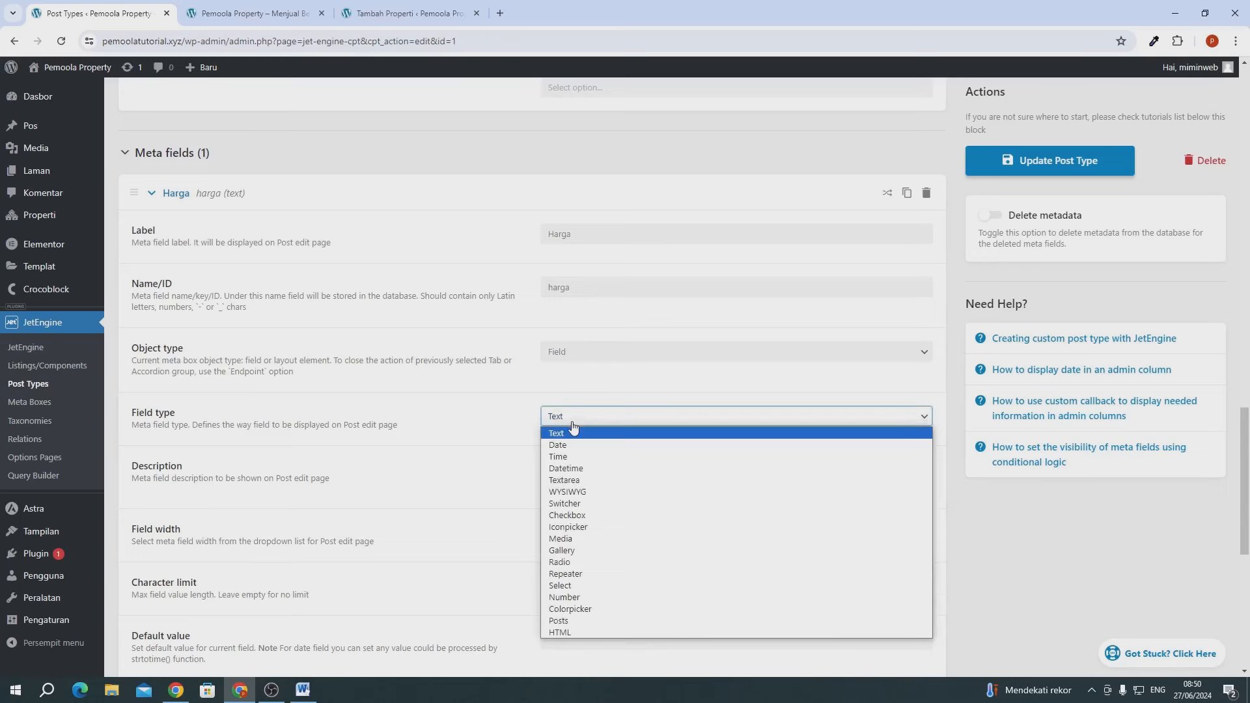
{"action": "left_click", "coordinate": [578, 597]}
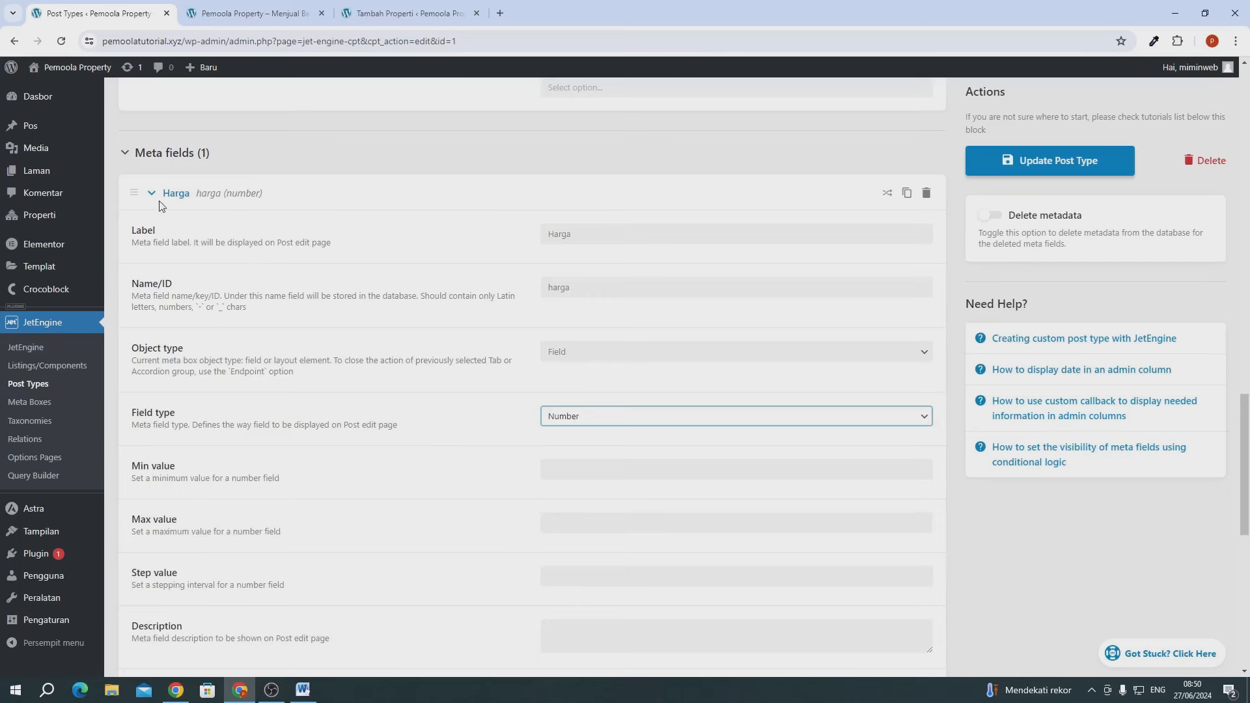
{"action": "left_click", "coordinate": [139, 194]}
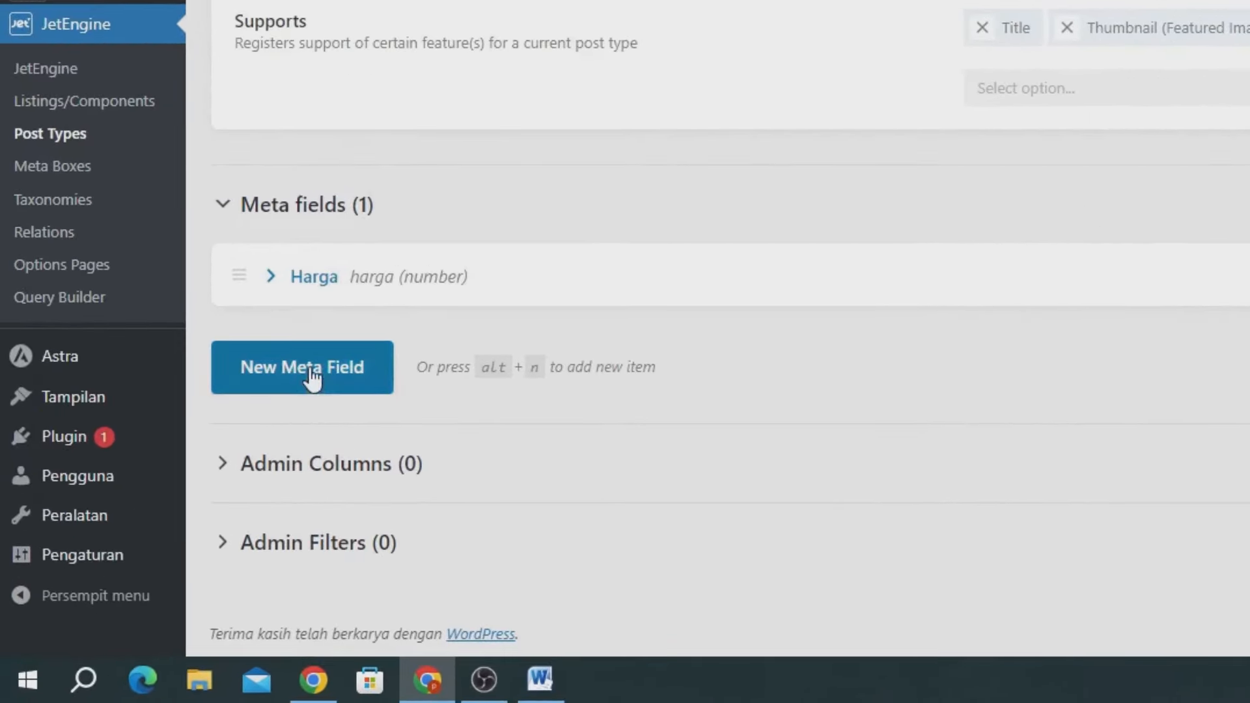
{"action": "left_click", "coordinate": [313, 379]}
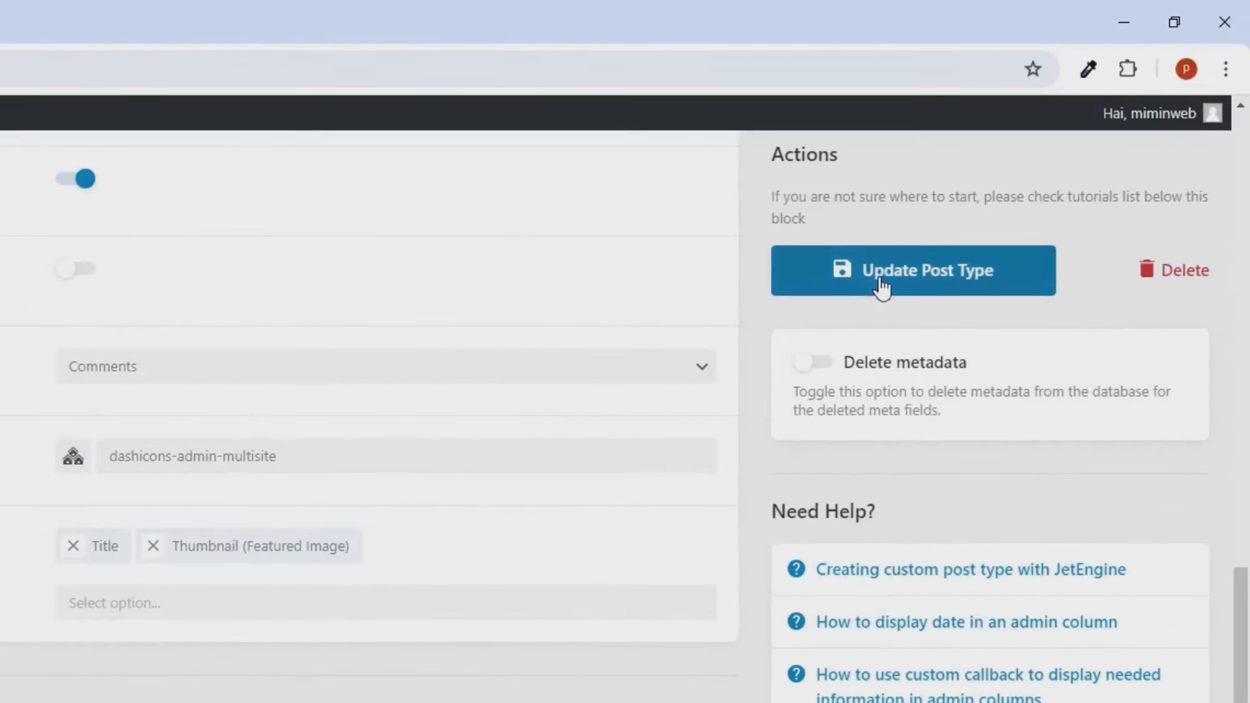
- Update the Properti post type and reload the Tambah Properti tab to check the Harga input
{"action": "left_click", "coordinate": [882, 286]}
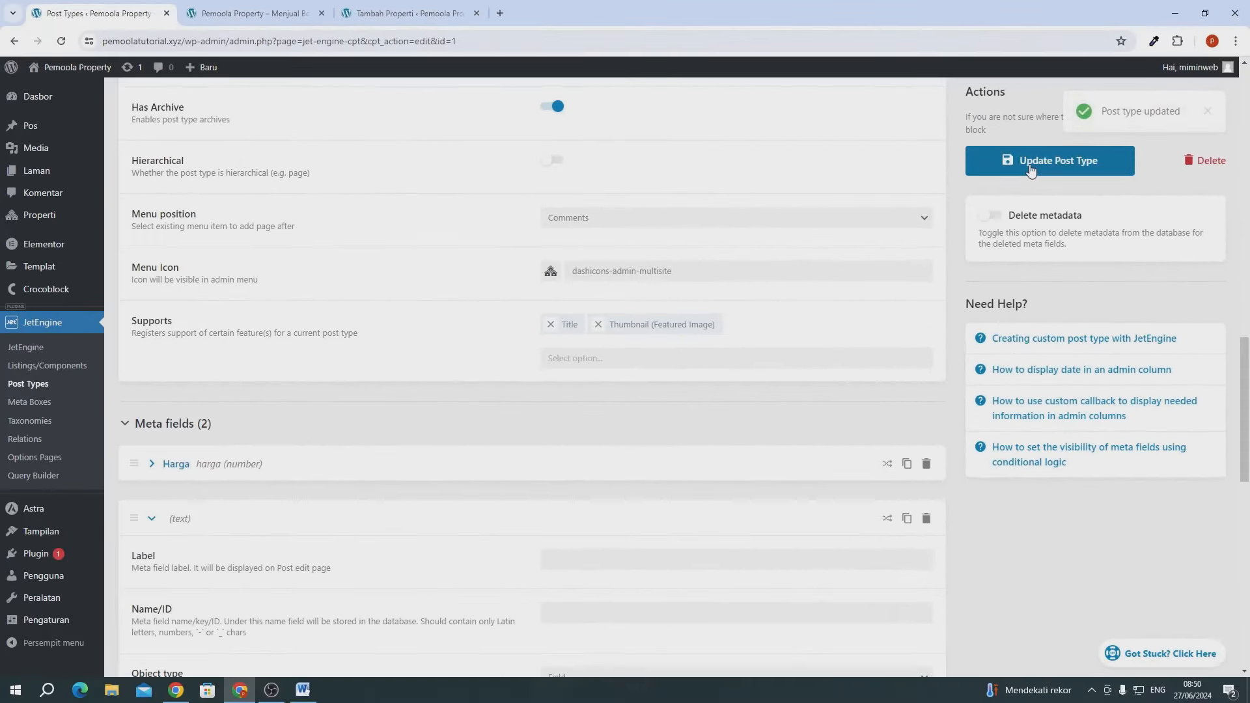
{"action": "left_click", "coordinate": [241, 13]}
{"action": "left_click", "coordinate": [409, 13]}
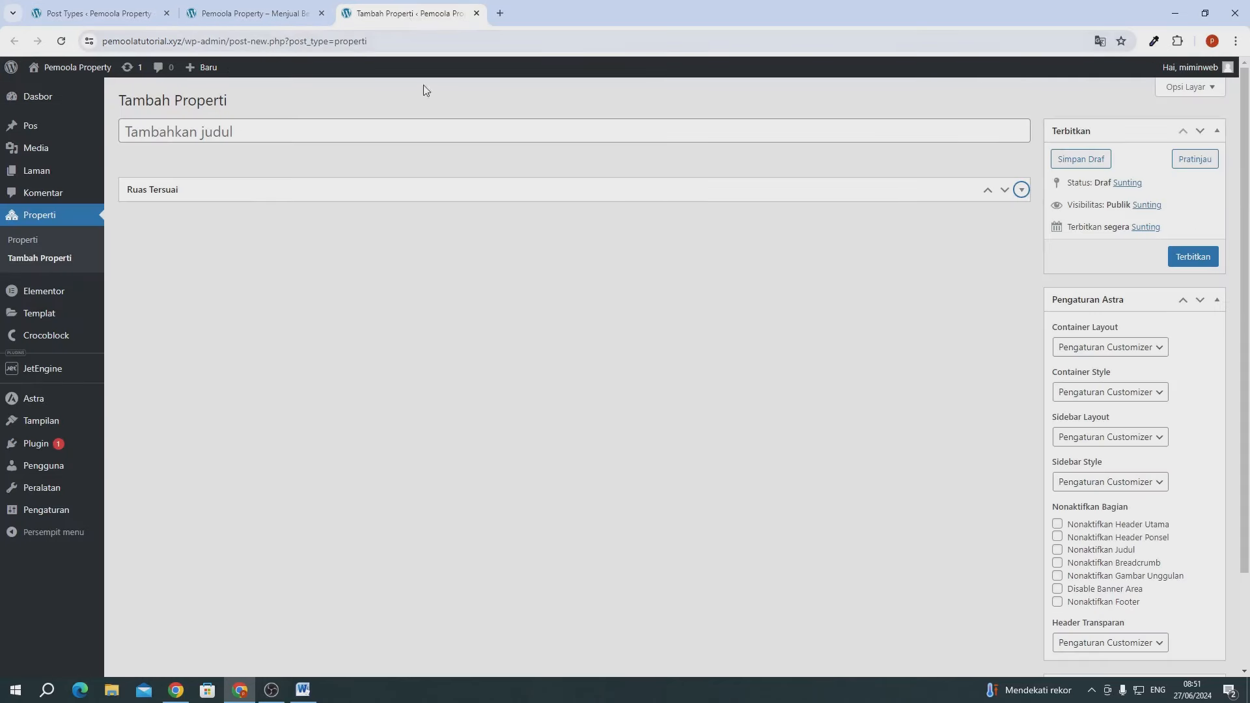
{"action": "left_click", "coordinate": [59, 42]}
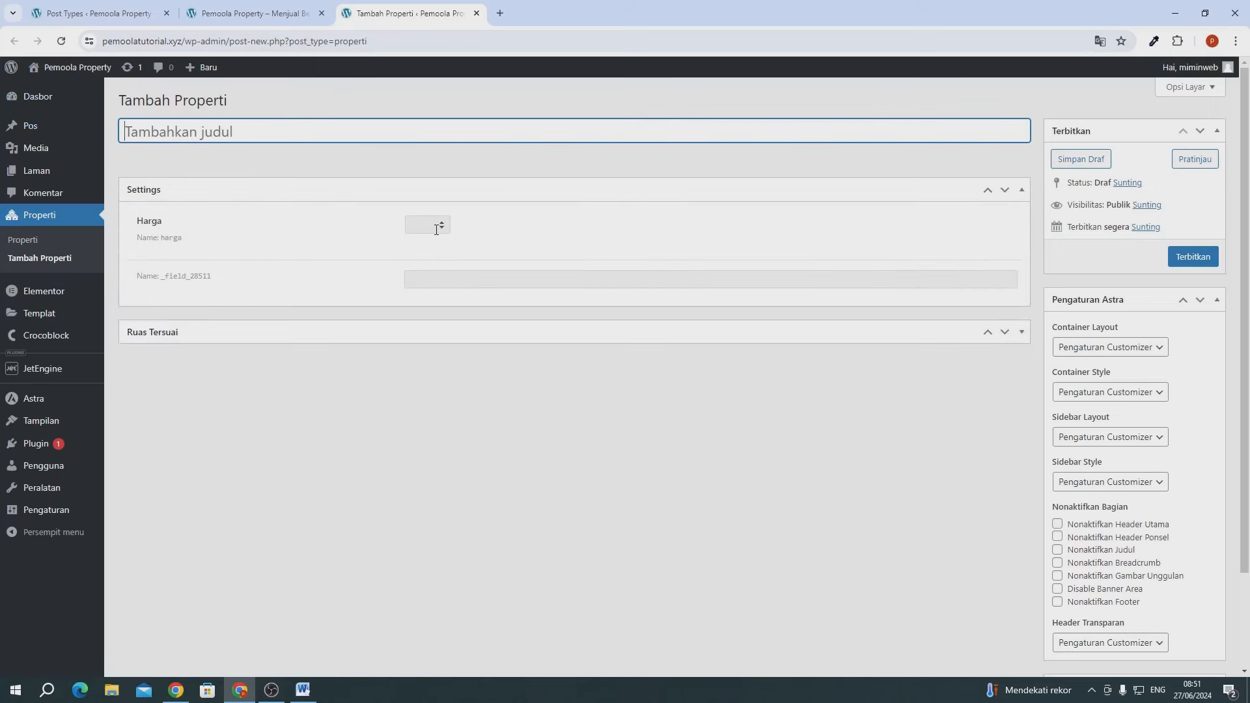
{"action": "left_click", "coordinate": [436, 229]}
{"action": "left_click", "coordinate": [419, 283]}
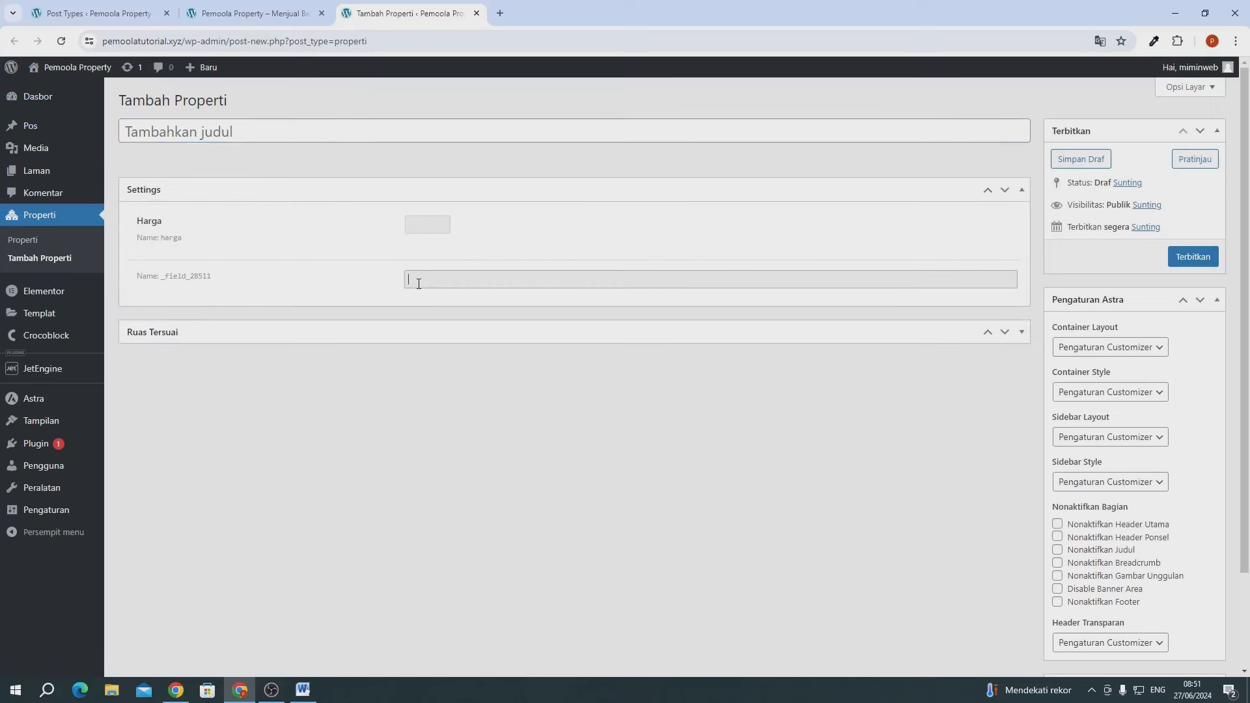
- Label the second meta field 'Luas Bangunan', letting its ID fill in as luas_bangunan
{"action": "left_click", "coordinate": [41, 14]}
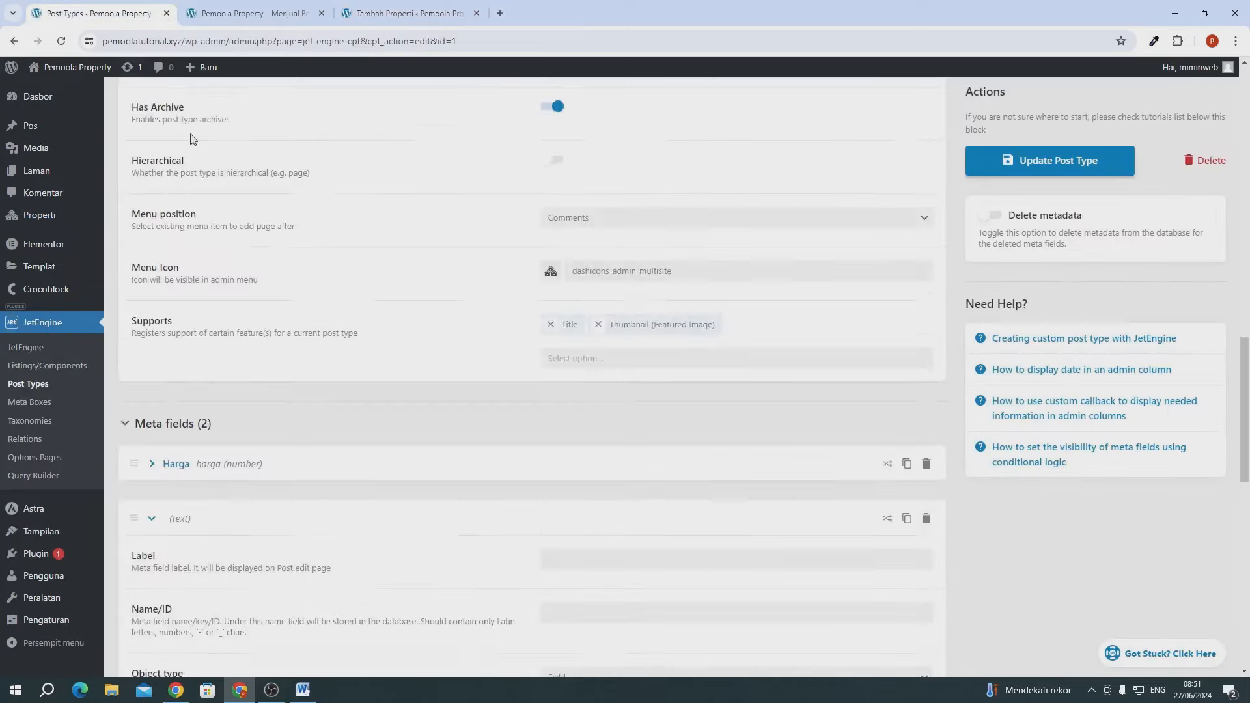
{"action": "scroll", "coordinate": [195, 196], "scroll_direction": "down", "scroll_amount": 4}
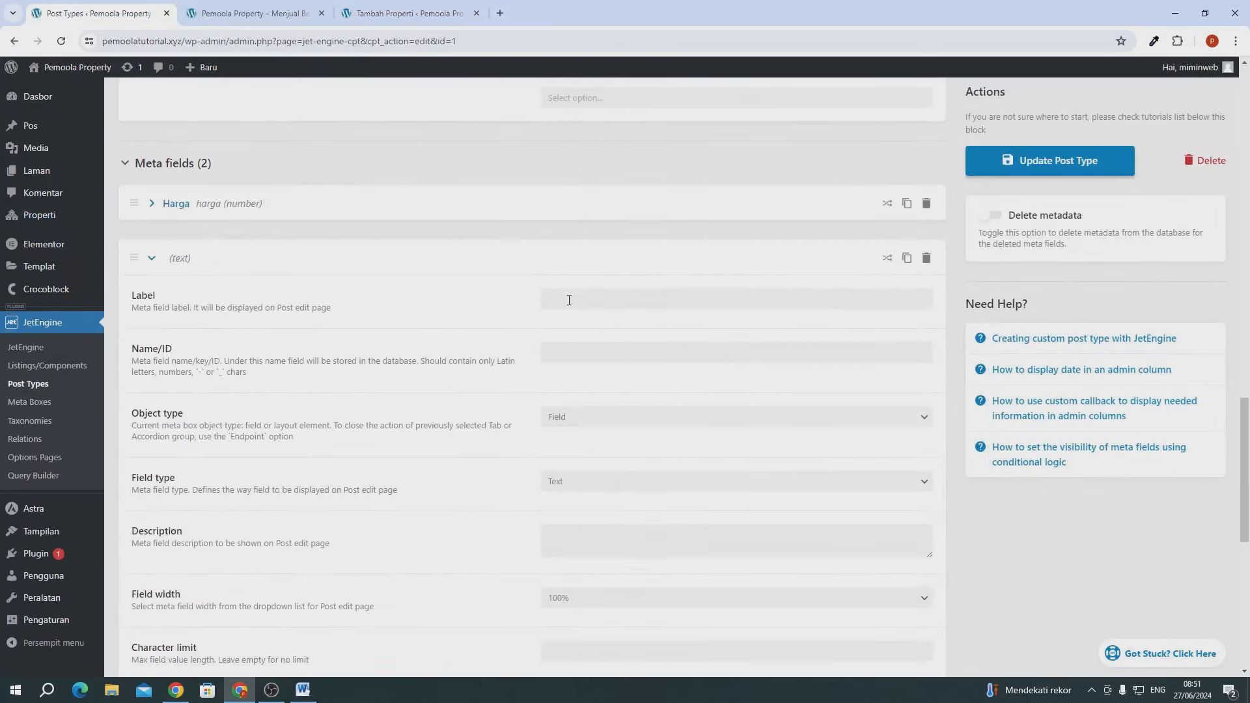
{"action": "scroll", "coordinate": [492, 373], "scroll_direction": "down", "scroll_amount": 8}
{"action": "scroll", "coordinate": [491, 373], "scroll_direction": "up", "scroll_amount": 5}
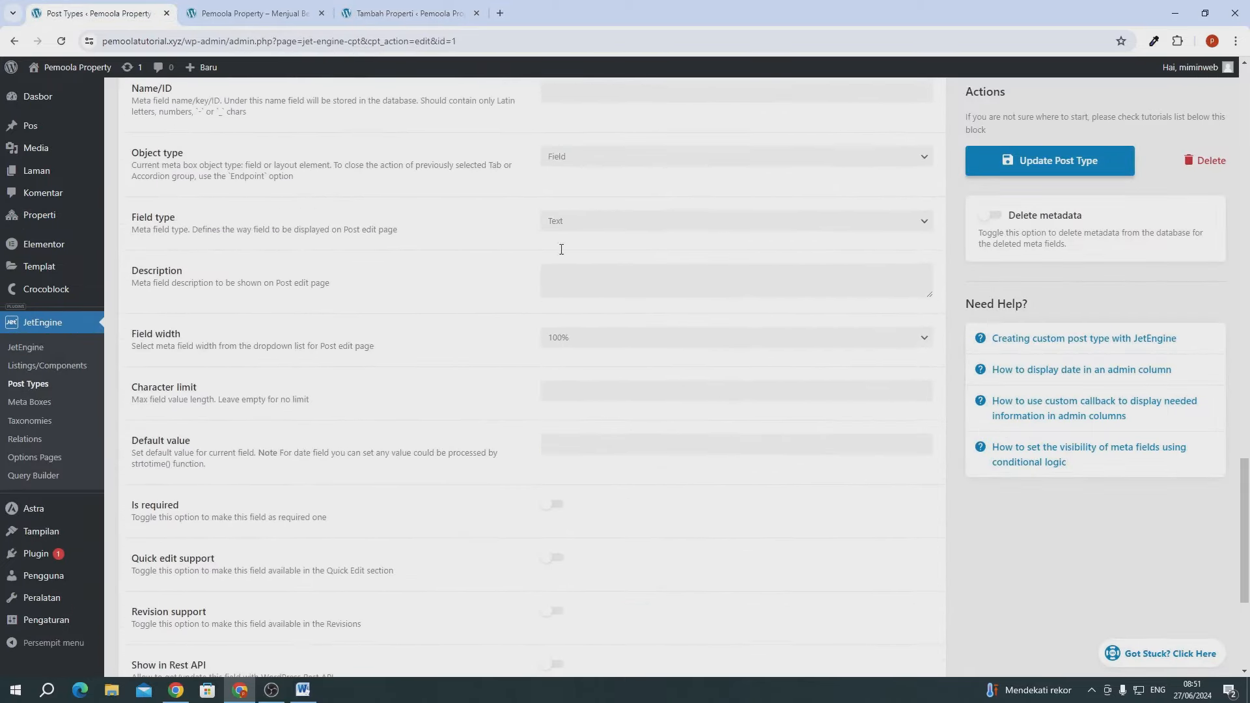
{"action": "scroll", "coordinate": [567, 189], "scroll_direction": "up", "scroll_amount": 3}
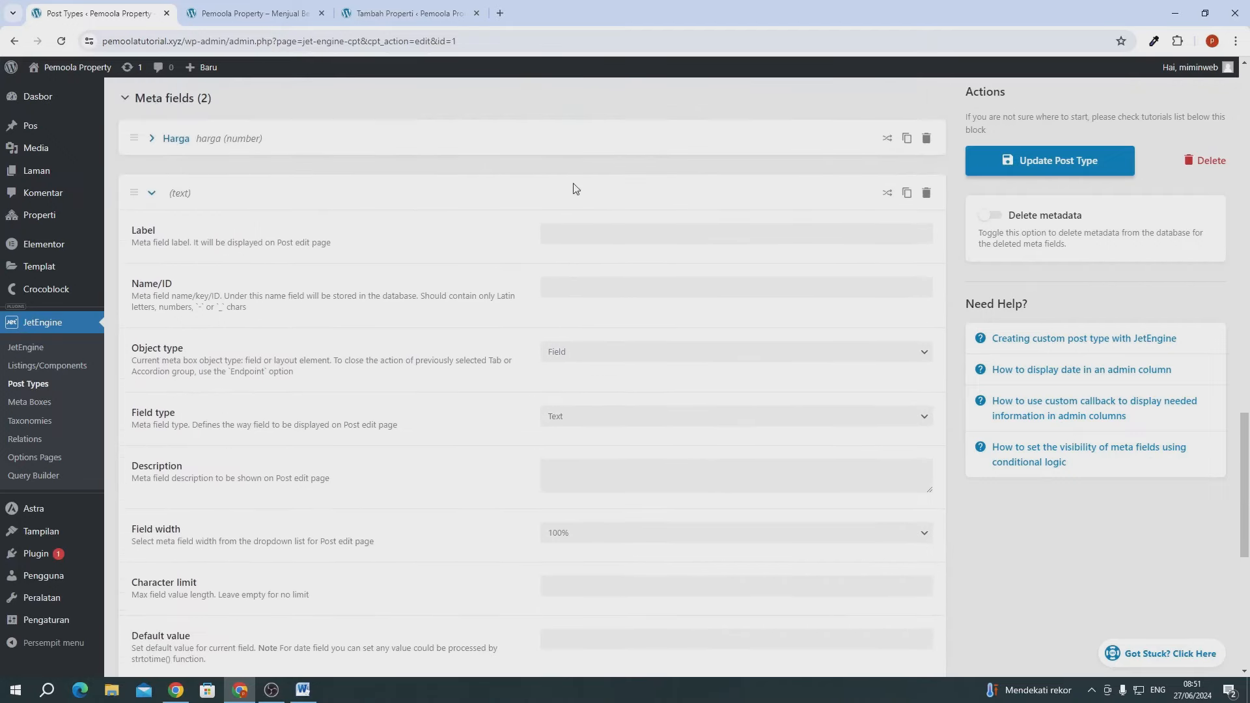
{"action": "left_click", "coordinate": [571, 233]}
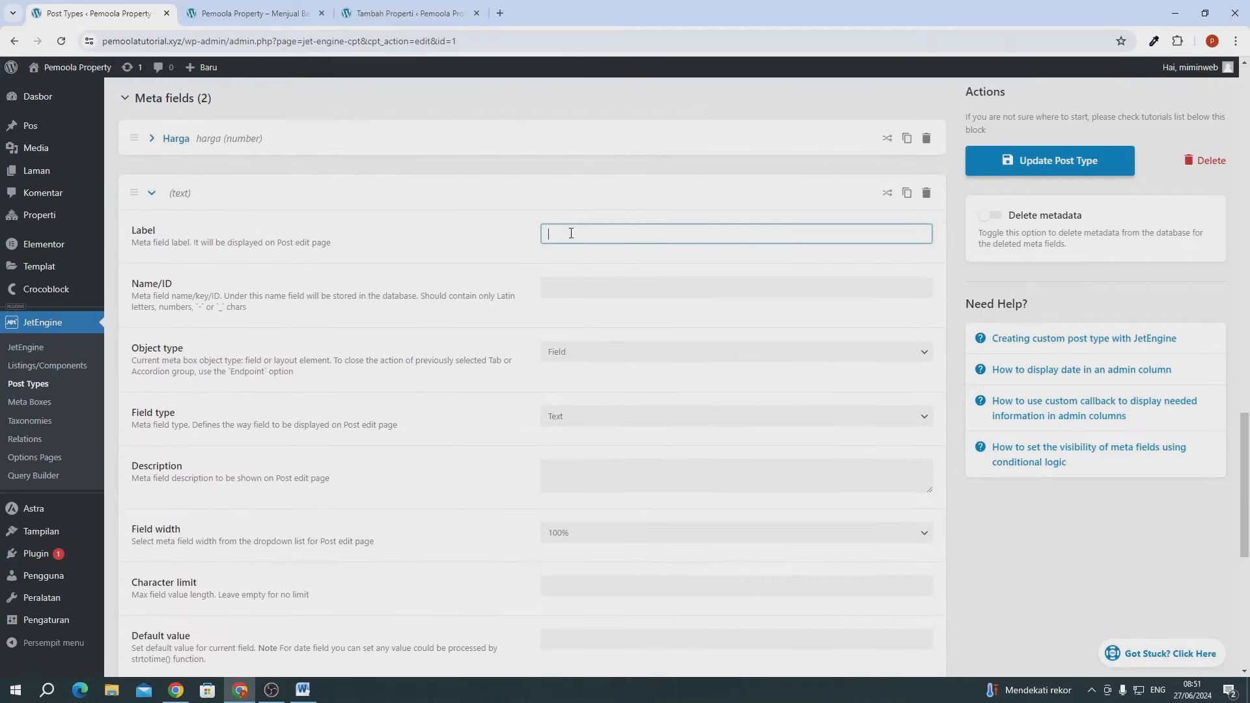
{"action": "type", "text": "Luas Bangu"}
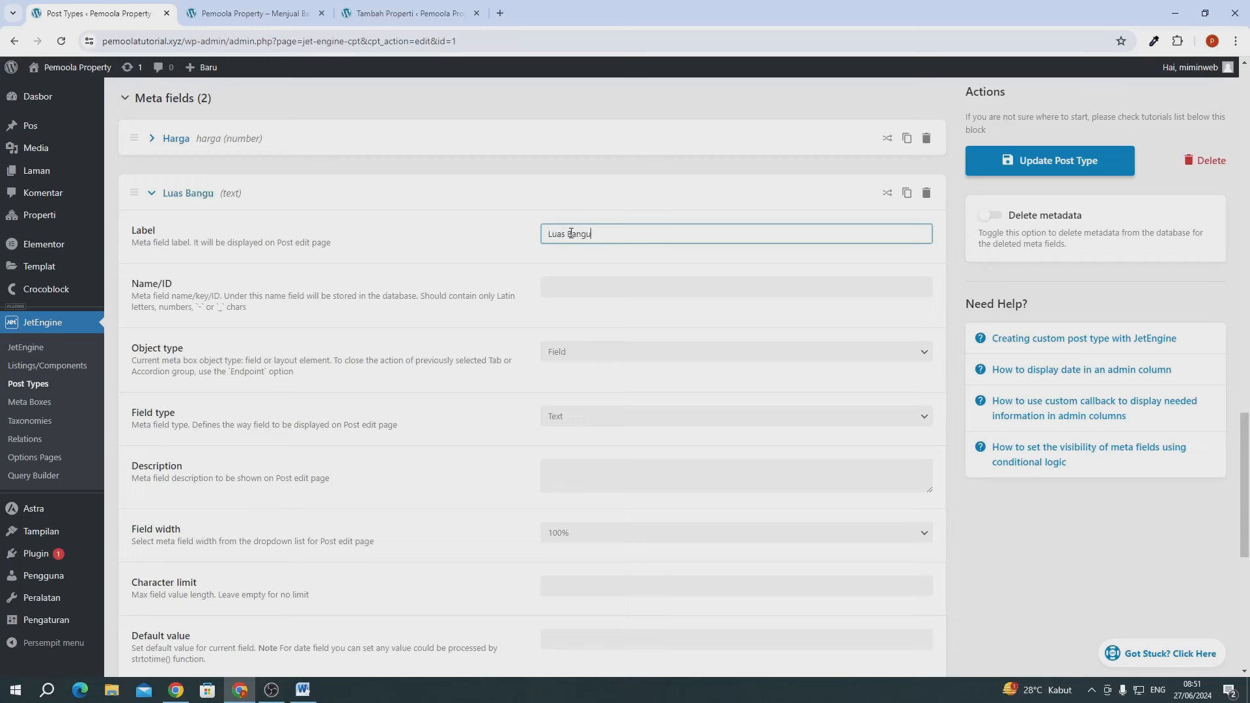
{"action": "type", "text": "nan"}
{"action": "left_click", "coordinate": [435, 265]}
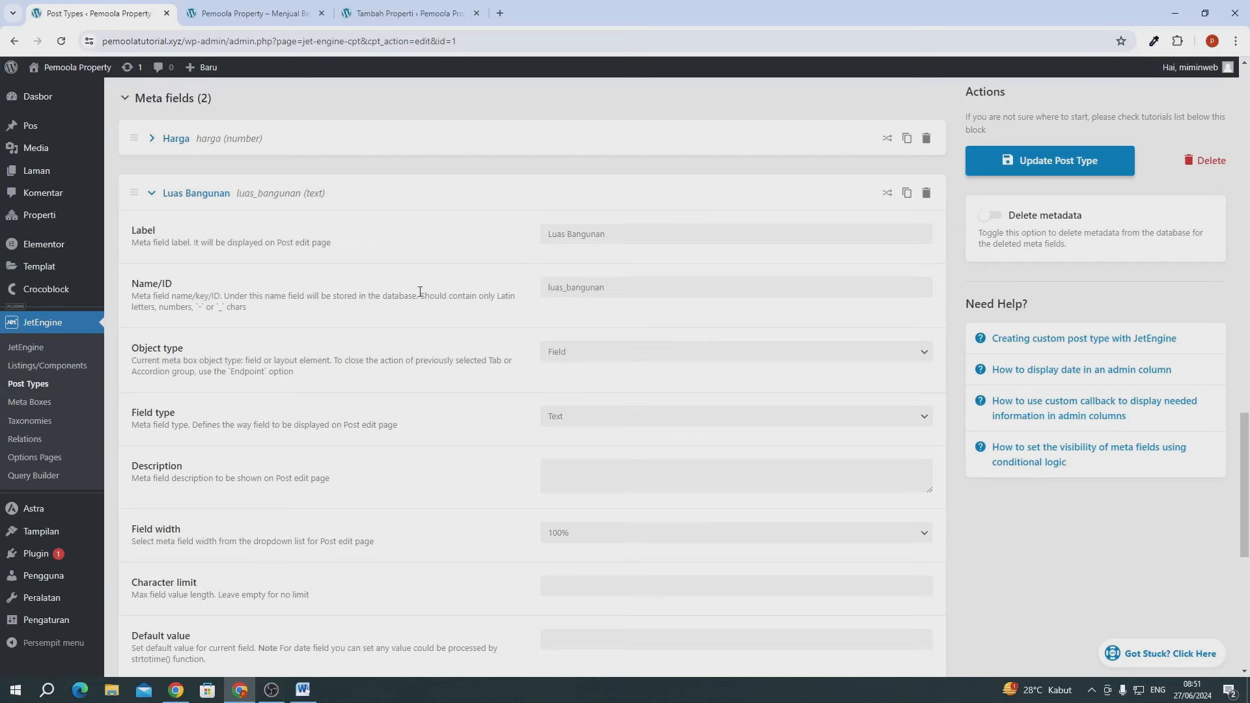
{"action": "left_click", "coordinate": [261, 197]}
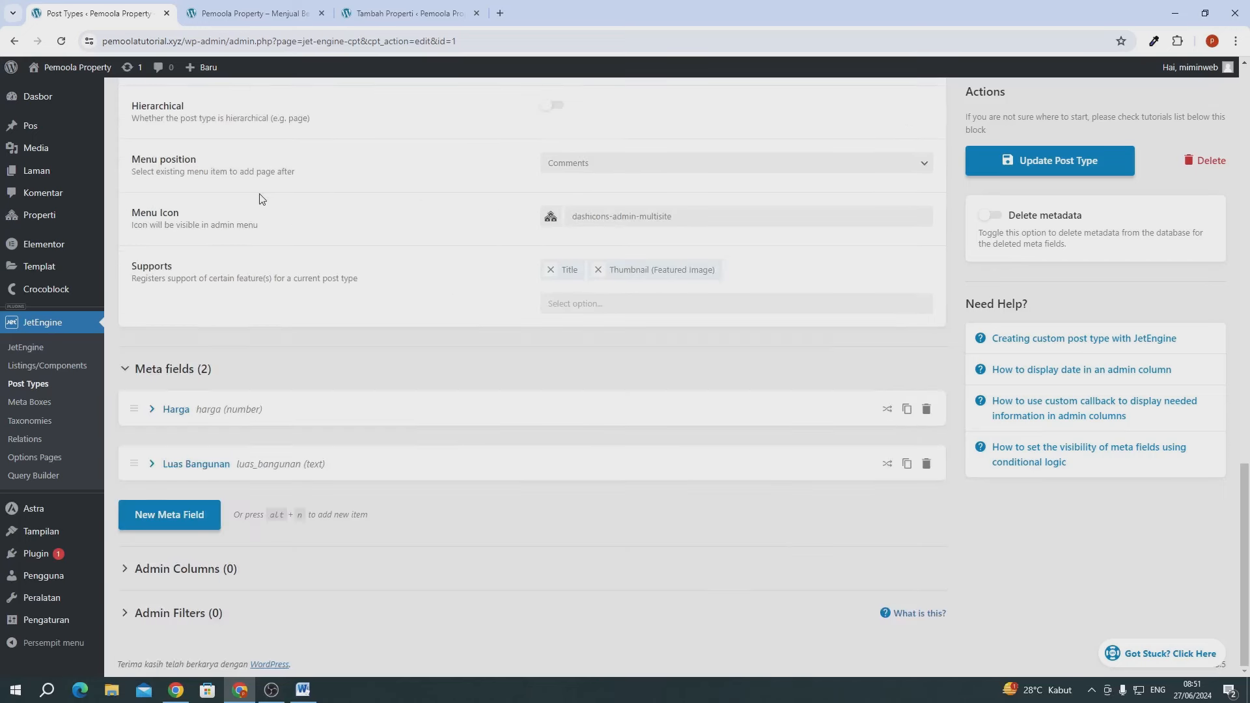
- Add a third meta field labelled 'Luas Tanah' (ID luas_tanah) and update the post type
{"action": "left_click", "coordinate": [188, 518]}
{"action": "scroll", "coordinate": [289, 492], "scroll_direction": "down", "scroll_amount": 3}
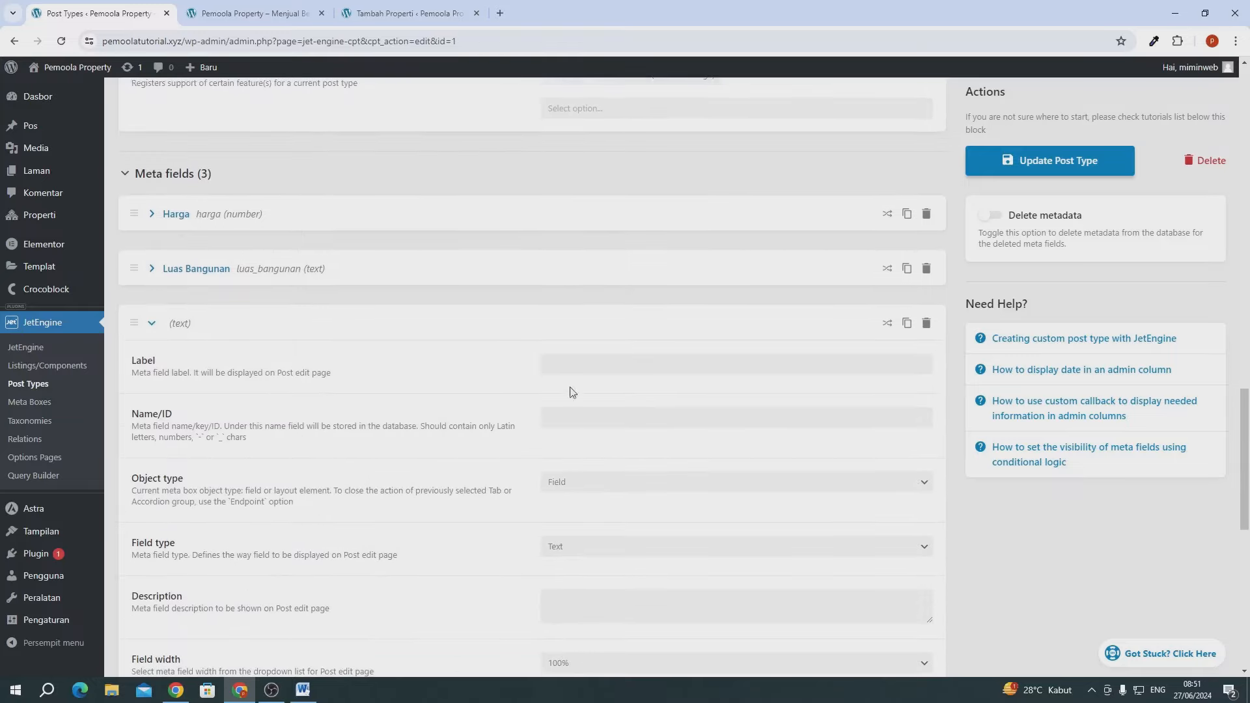
{"action": "left_click", "coordinate": [568, 357]}
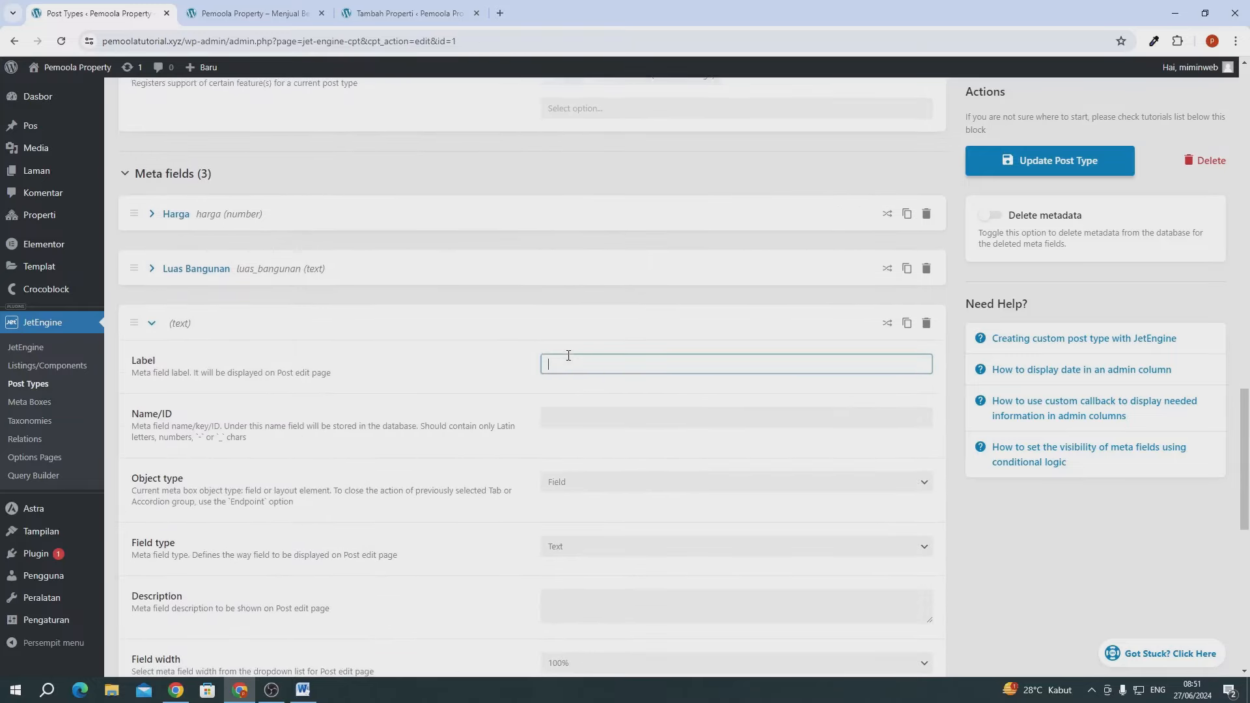
{"action": "type", "text": "Luas Tanah"}
{"action": "left_click", "coordinate": [441, 376]}
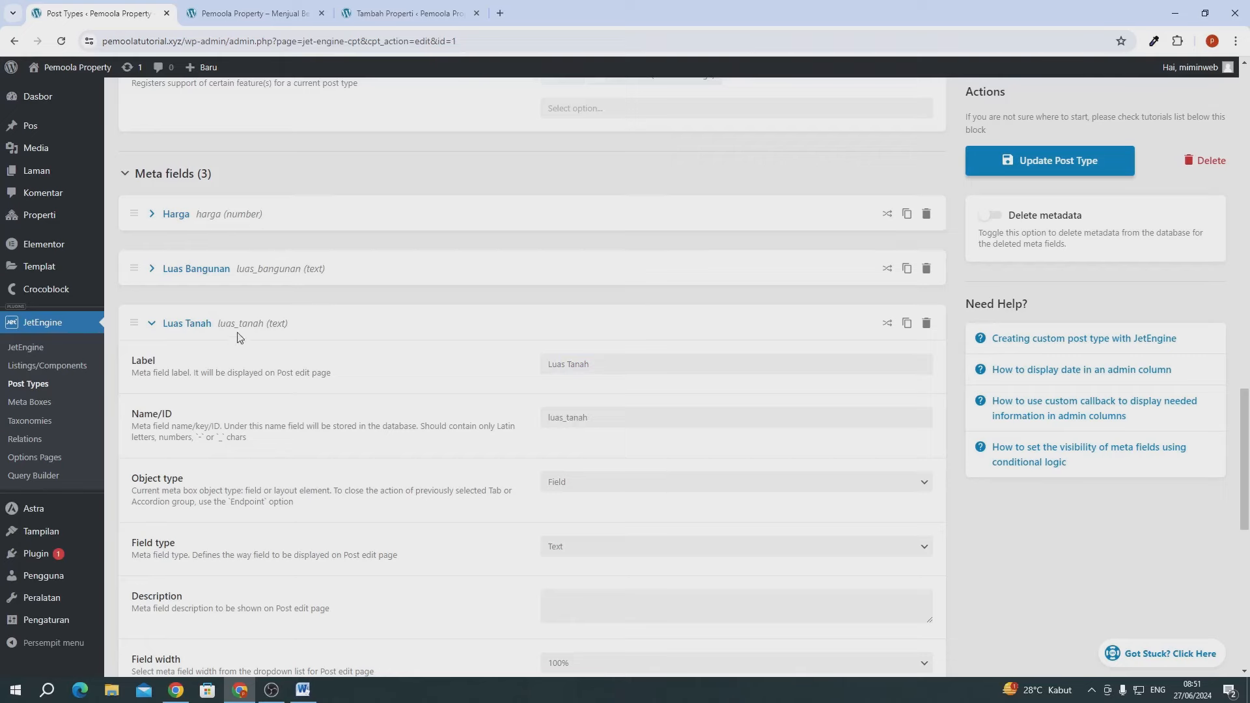
{"action": "left_click", "coordinate": [220, 324]}
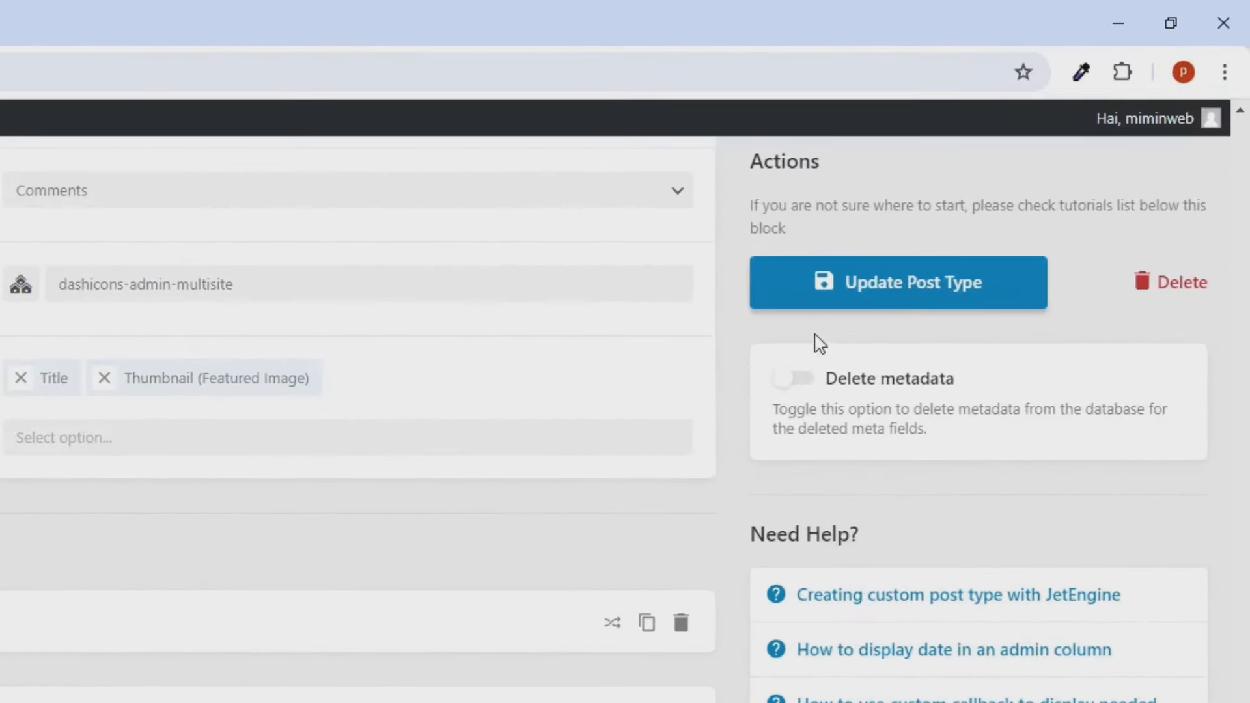
{"action": "left_click", "coordinate": [865, 300]}
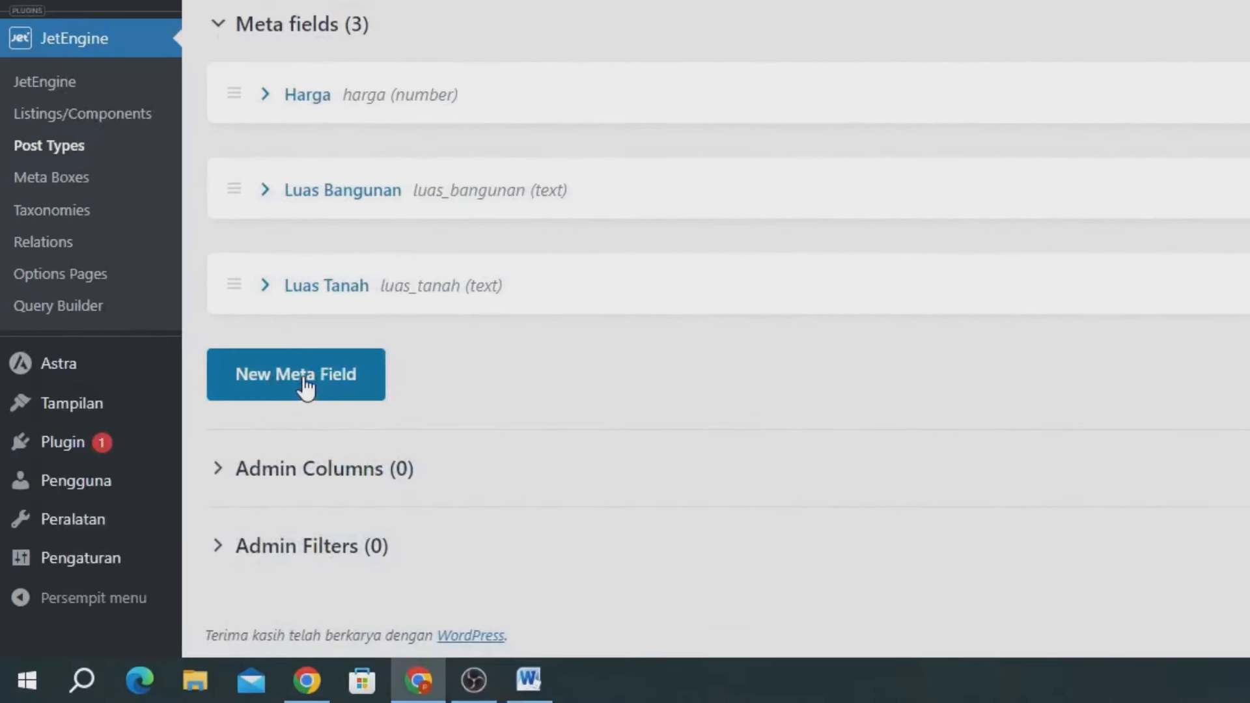
- Add an 'Alamat' text meta field and drag it up to sit right below Harga
{"action": "left_click", "coordinate": [298, 390]}
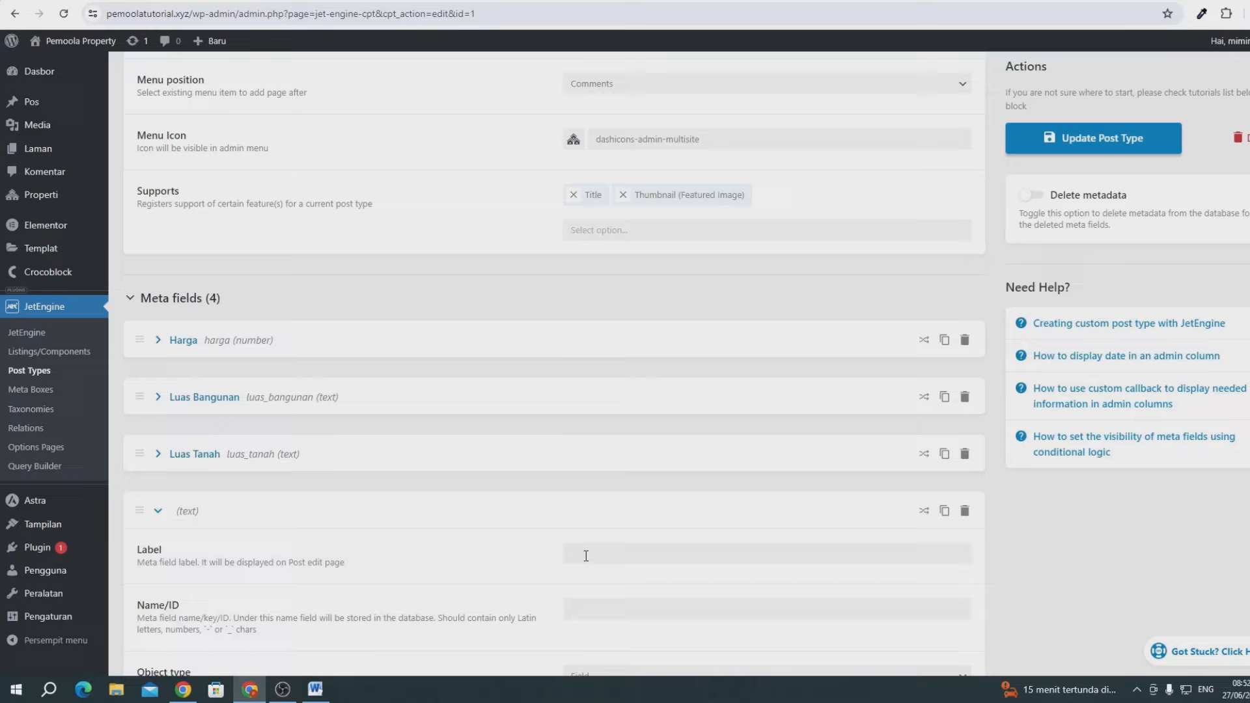
{"action": "left_click", "coordinate": [586, 555]}
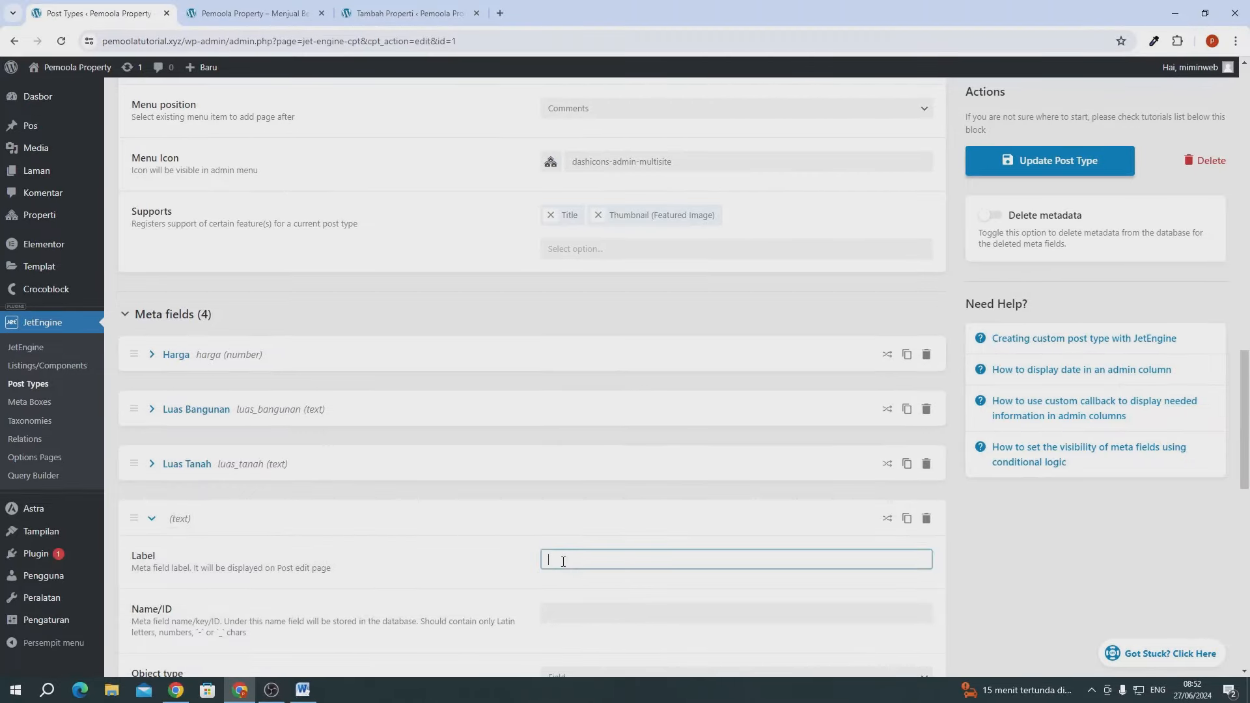
{"action": "type", "text": "Alaamat"}
{"action": "key", "text": "BackSpace"}
{"action": "key", "text": "BackSpace"}
{"action": "key", "text": "BackSpace"}
{"action": "key", "text": "BackSpace"}
{"action": "type", "text": "mat"}
{"action": "scroll", "coordinate": [563, 562], "scroll_direction": "down", "scroll_amount": 3}
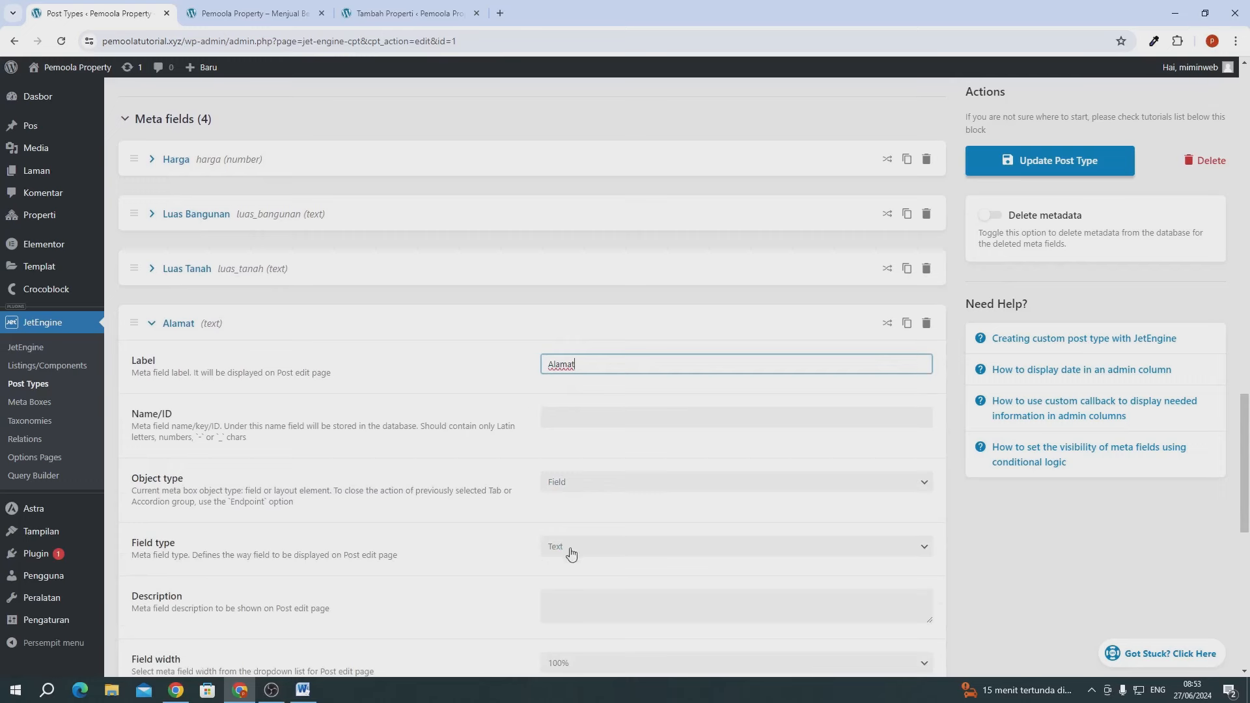
{"action": "left_click", "coordinate": [432, 383]}
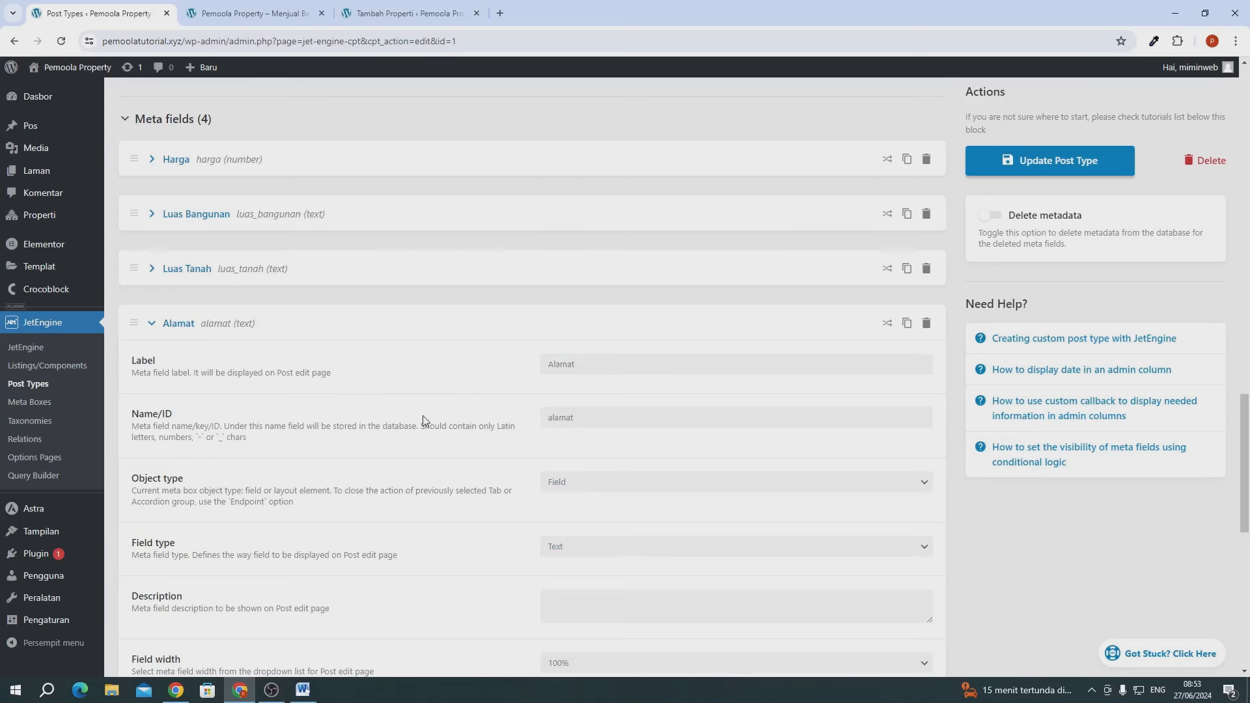
{"action": "scroll", "coordinate": [423, 420], "scroll_direction": "up", "scroll_amount": 1}
{"action": "left_click", "coordinate": [125, 389]}
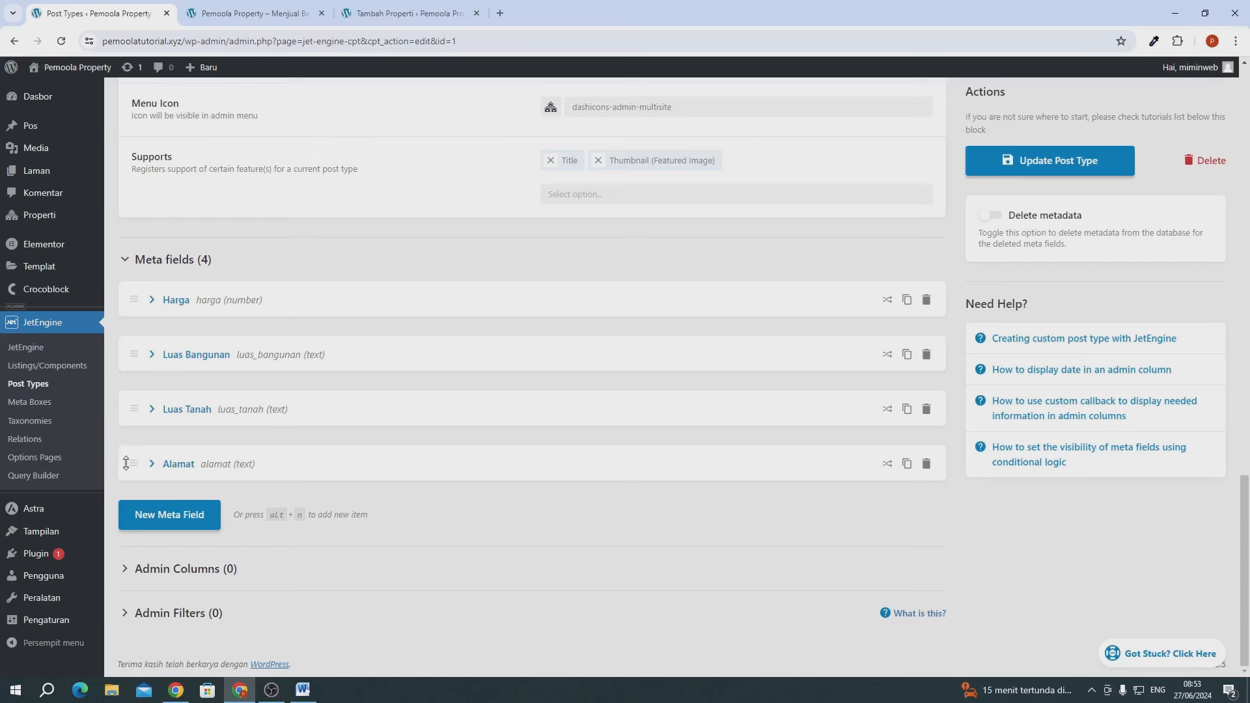
{"action": "left_click_drag", "start_coordinate": [126, 463], "coordinate": [127, 359]}
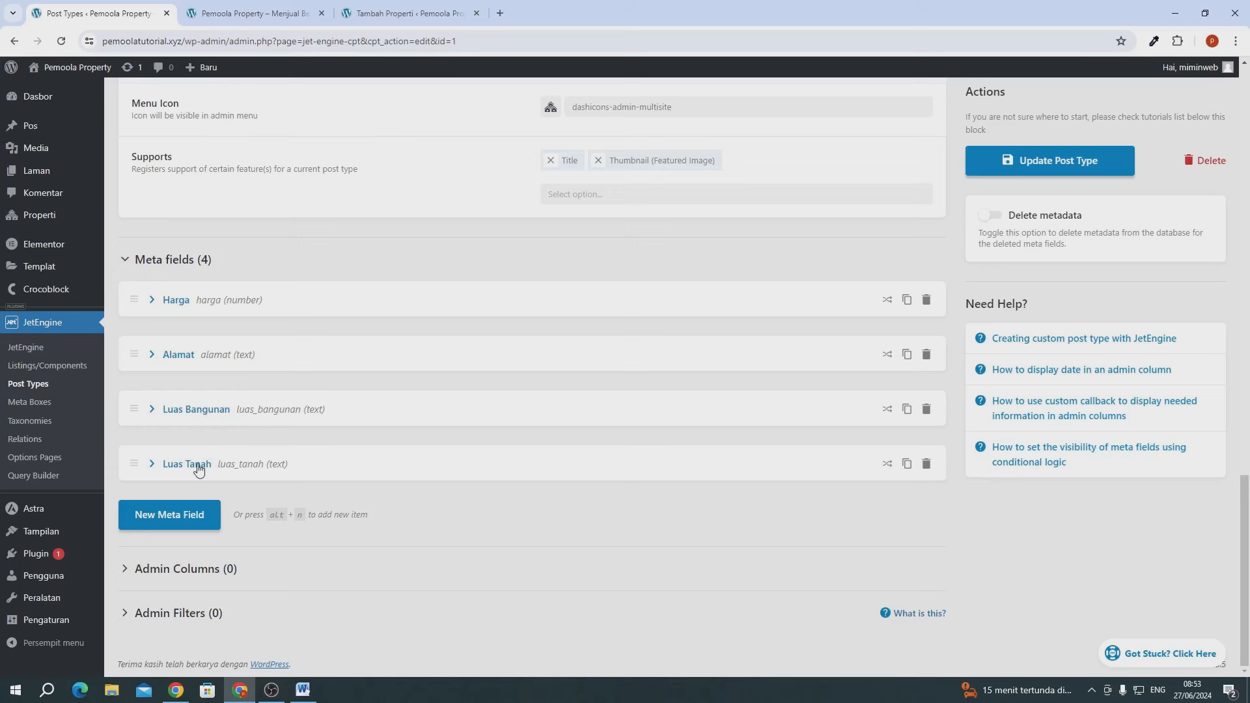
- Add a fifth text meta field labelled 'Listrik' with ID listrik
{"action": "left_click", "coordinate": [198, 521]}
{"action": "left_click", "coordinate": [593, 560]}
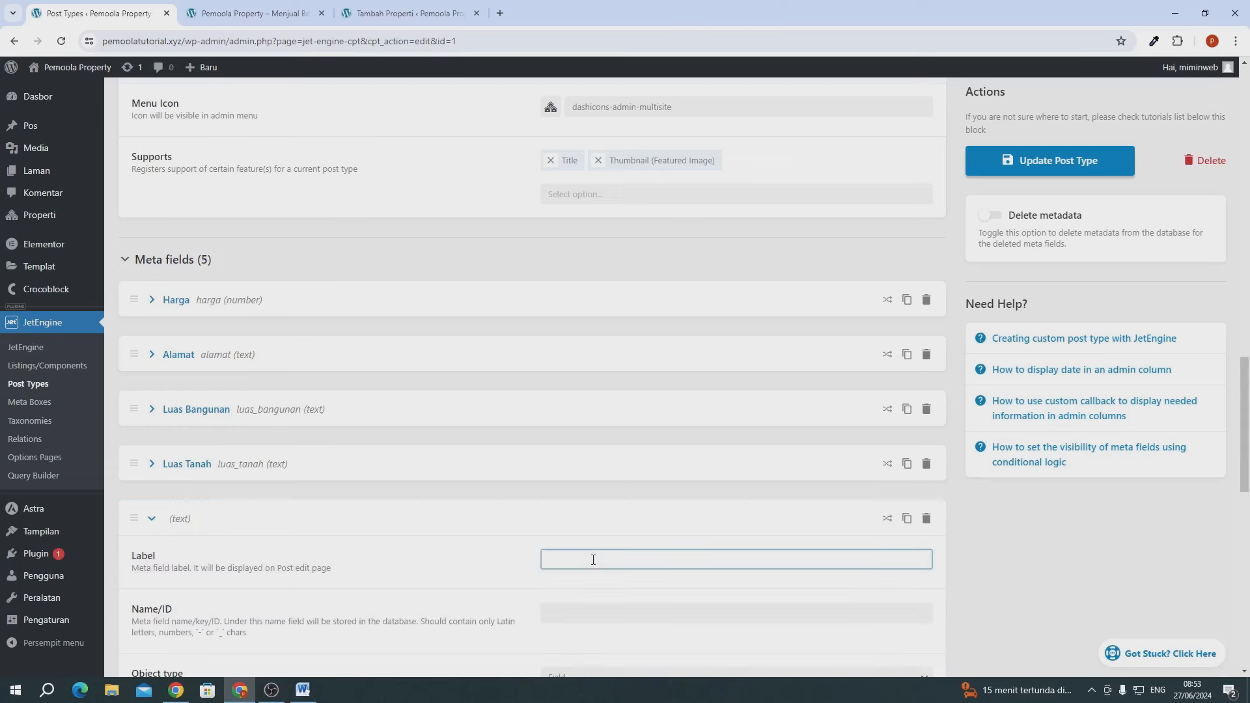
{"action": "type", "text": "Listrik"}
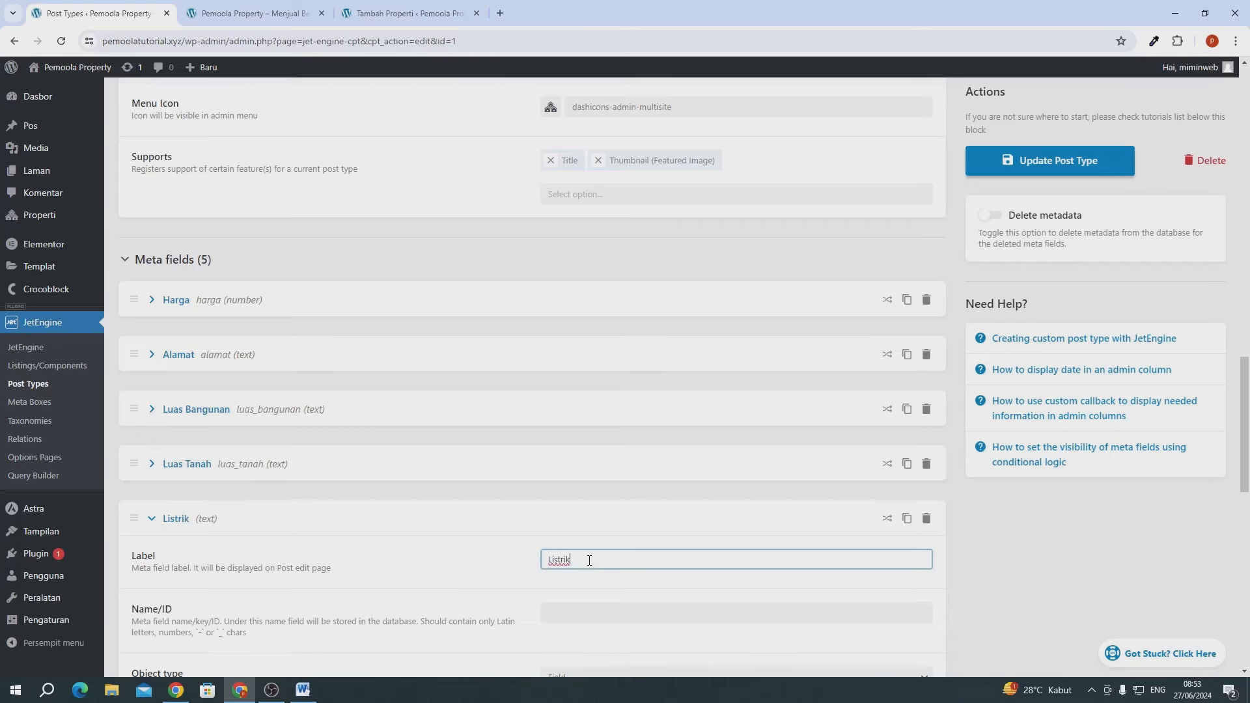
{"action": "scroll", "coordinate": [590, 559], "scroll_direction": "down", "scroll_amount": 2}
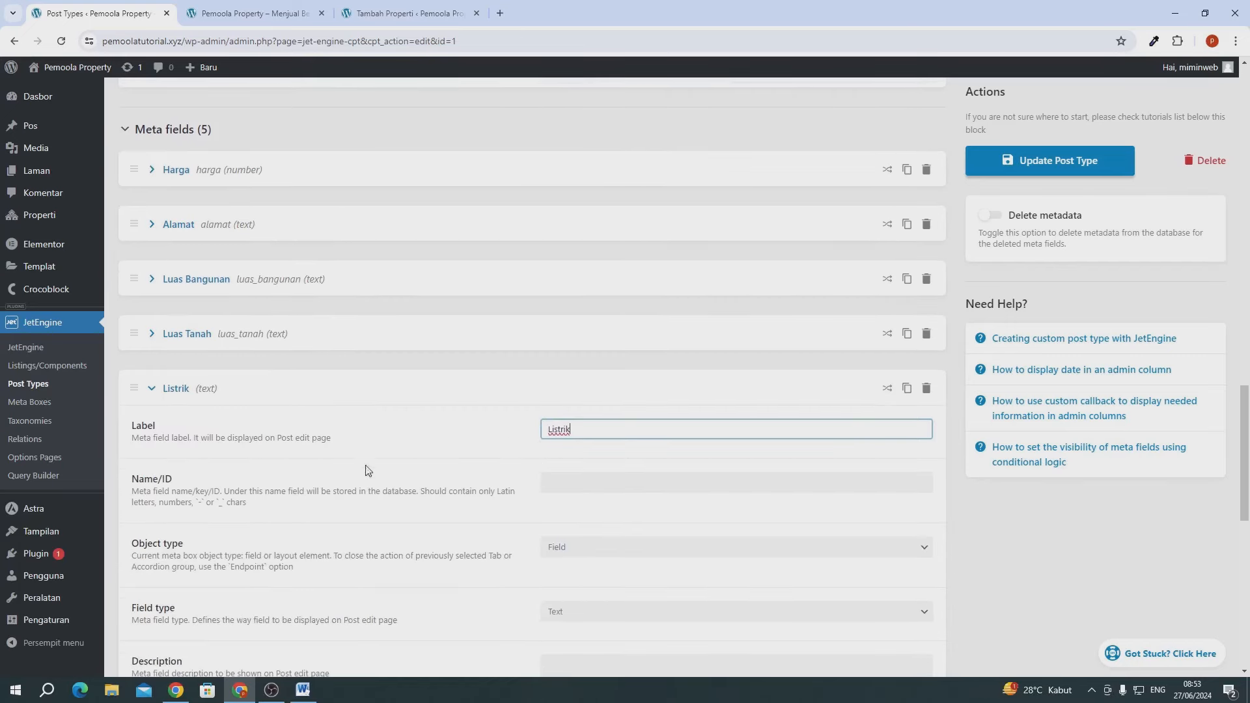
{"action": "left_click", "coordinate": [455, 449]}
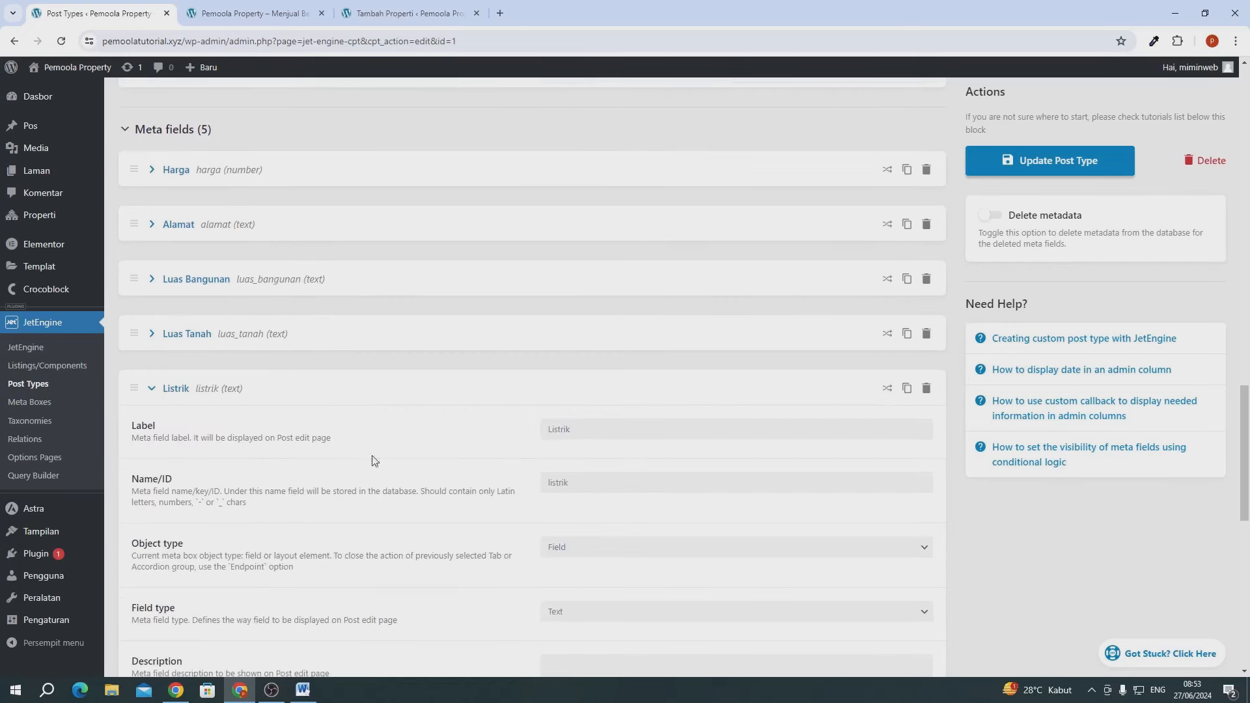
{"action": "left_click", "coordinate": [185, 391]}
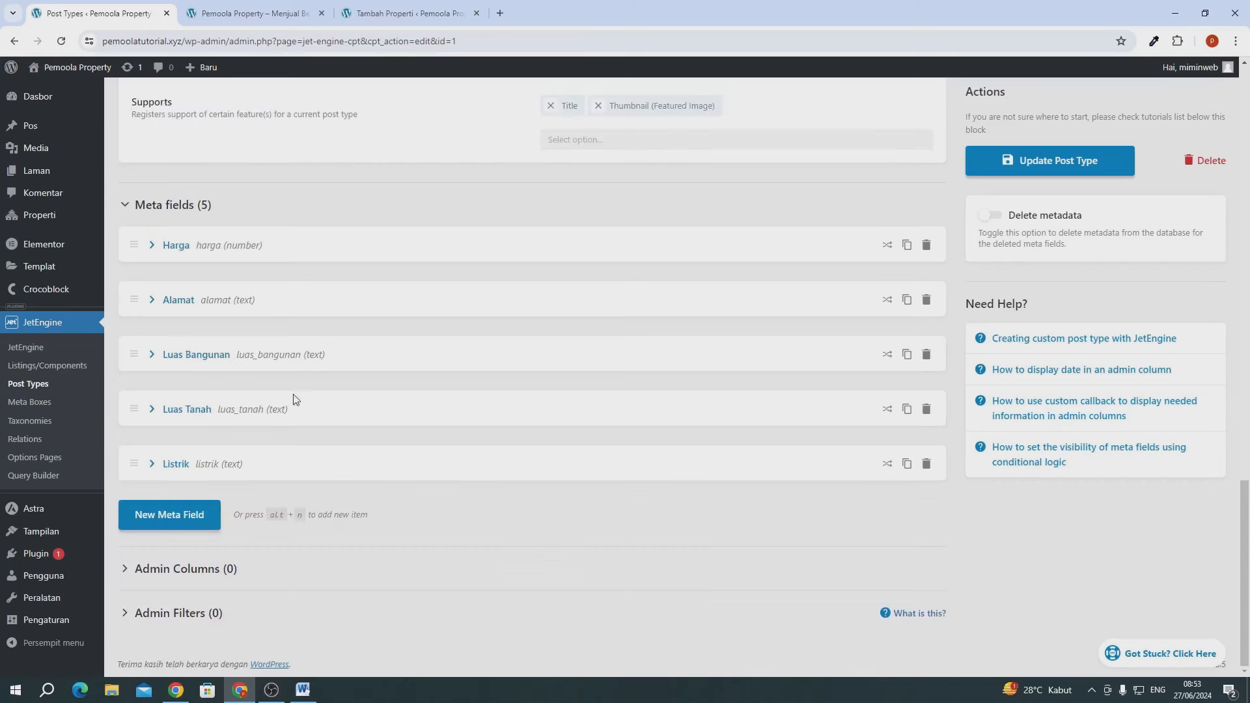
- Add a sixth text meta field labelled 'Kamar Tidur'
{"action": "left_click", "coordinate": [198, 514]}
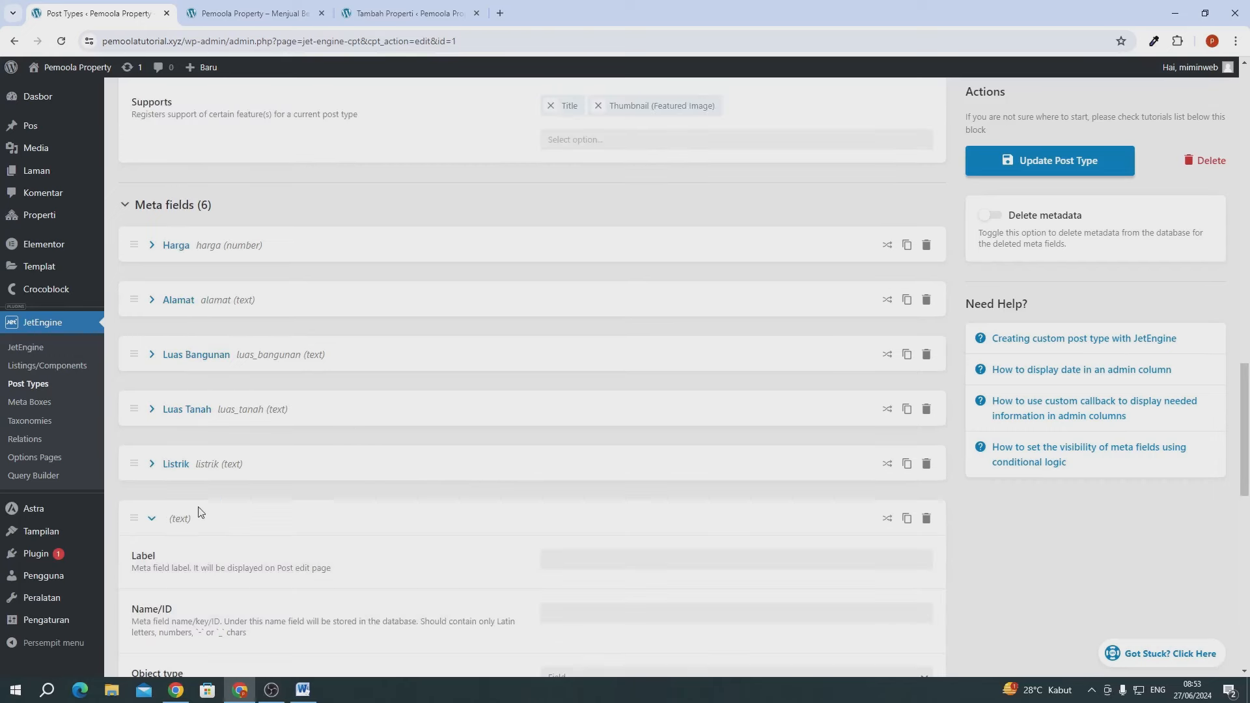
{"action": "scroll", "coordinate": [441, 482], "scroll_direction": "down", "scroll_amount": 2}
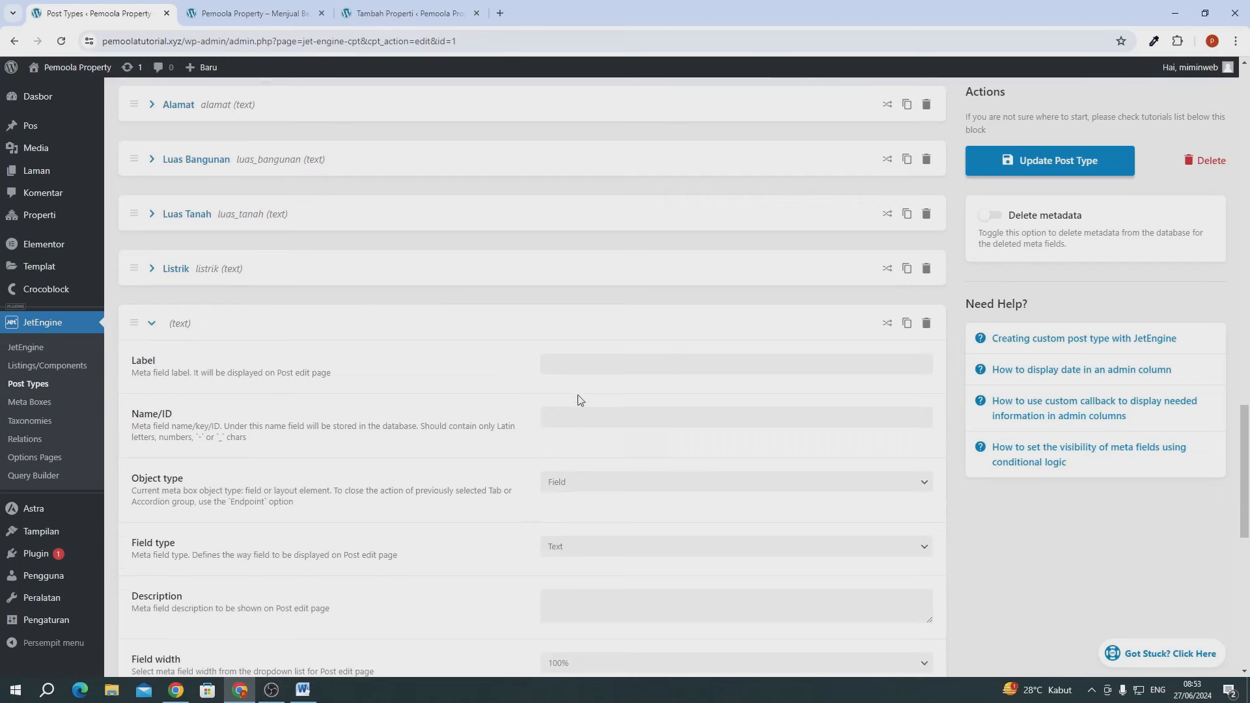
{"action": "left_click", "coordinate": [554, 366]}
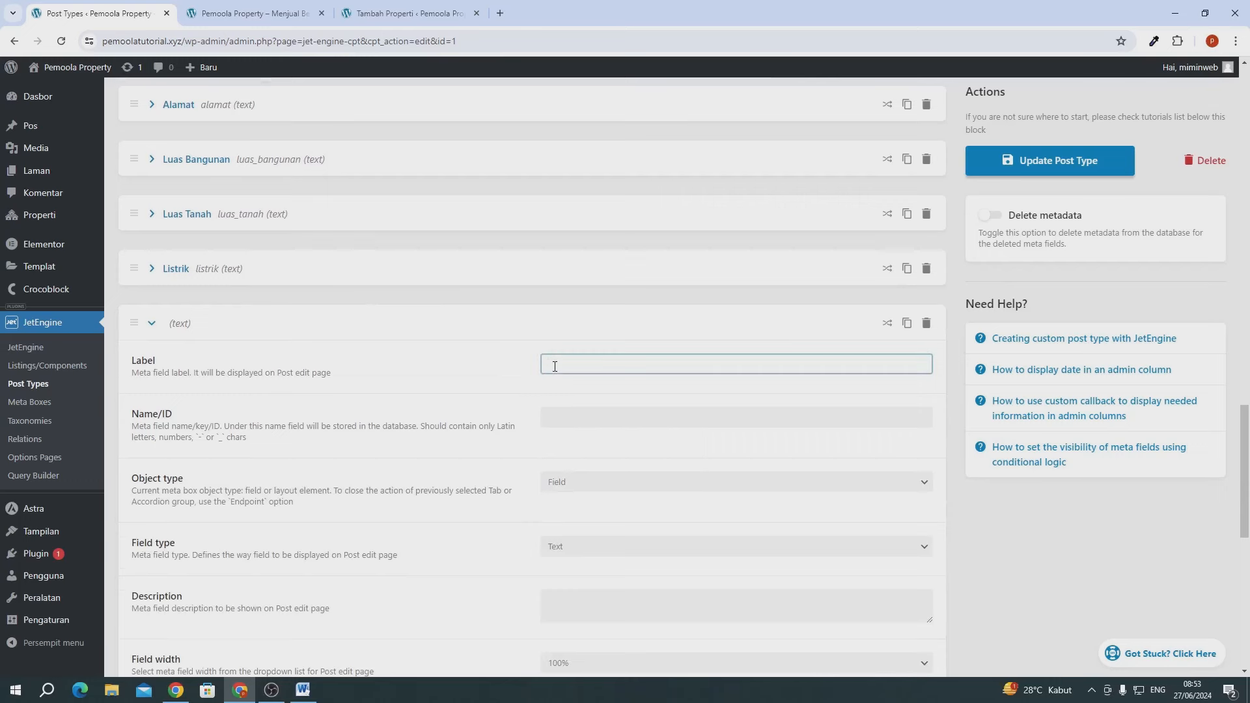
{"action": "type", "text": "Kamar Tidur"}
{"action": "left_click", "coordinate": [479, 400]}
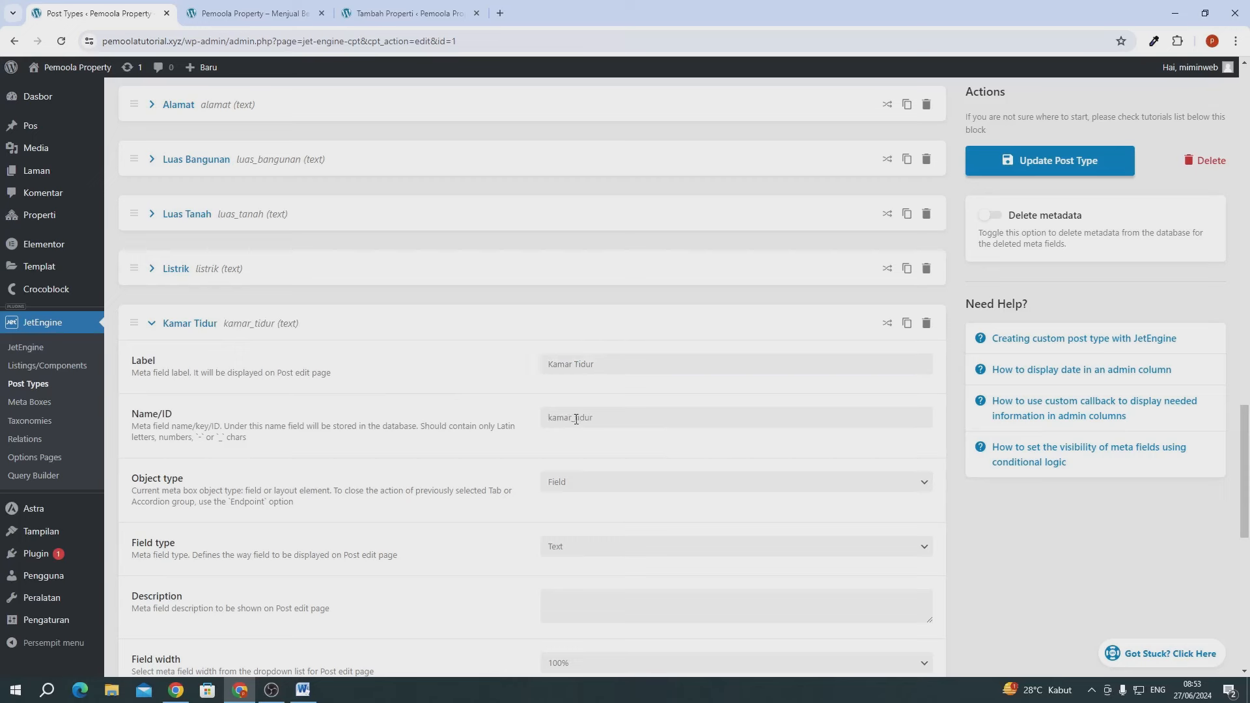
{"action": "left_click", "coordinate": [188, 326]}
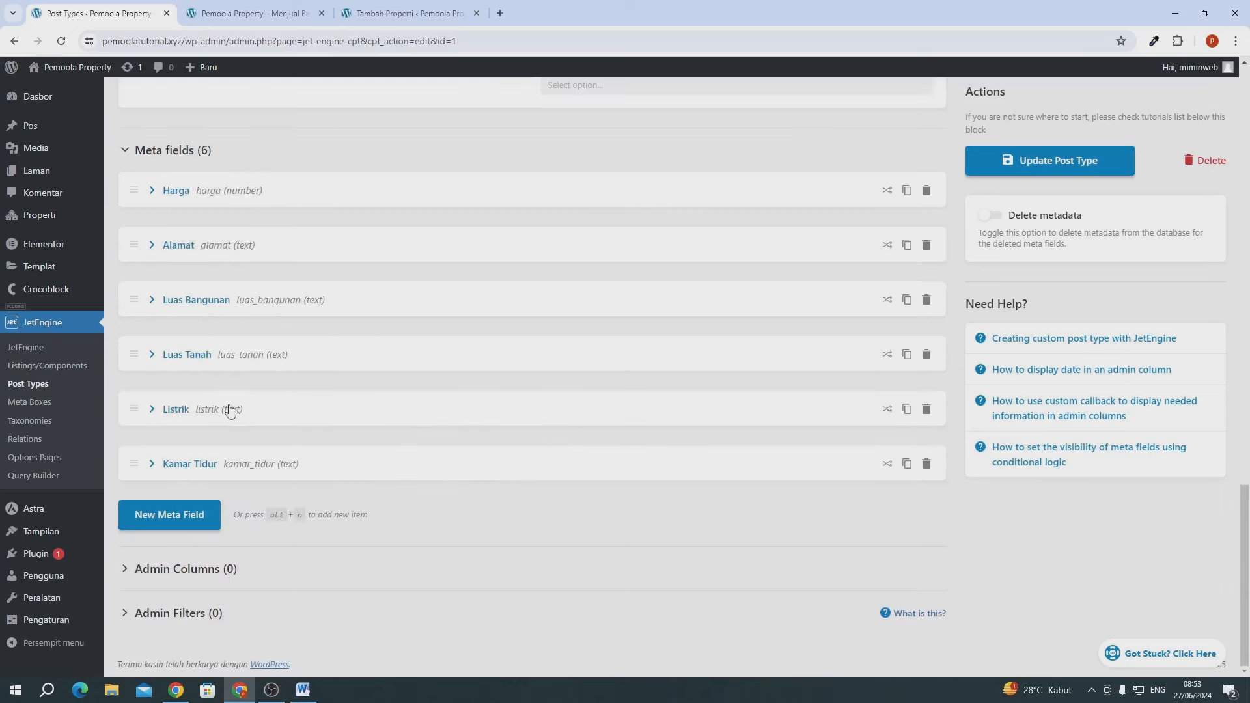
- Add a 'Kamar Mandi' text meta field and update the post type to save all seven fields
{"action": "left_click", "coordinate": [179, 515]}
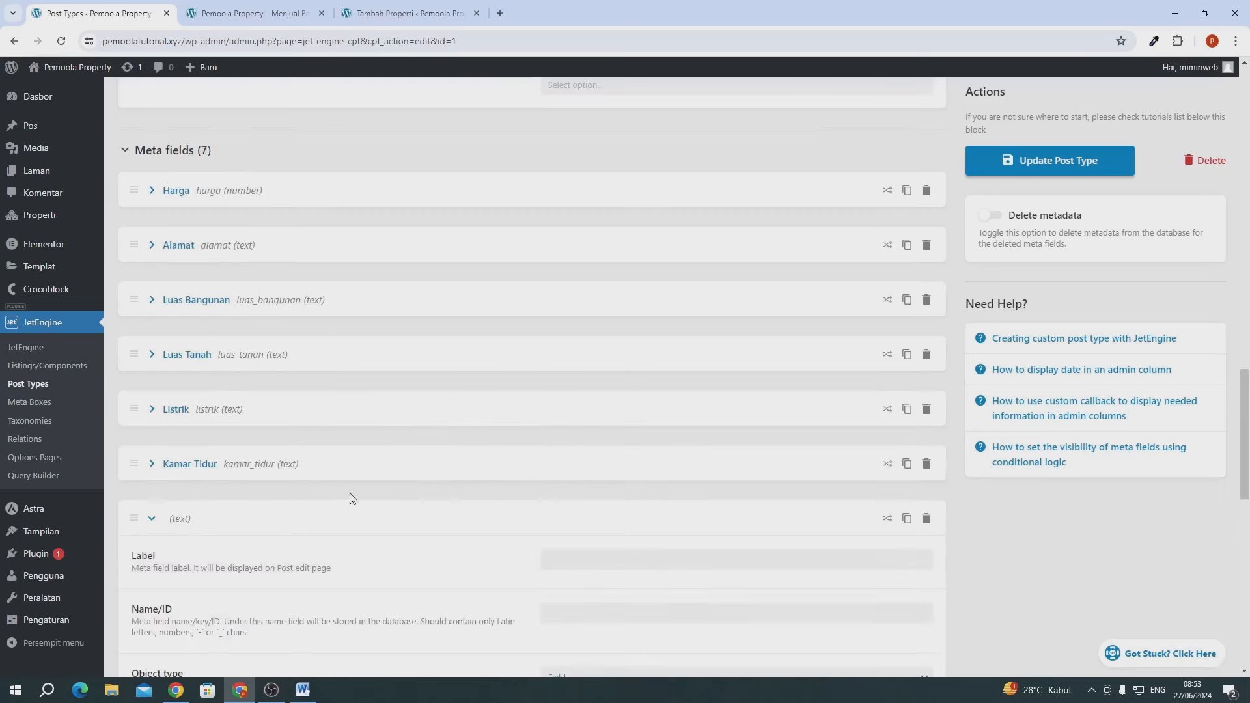
{"action": "scroll", "coordinate": [455, 491], "scroll_direction": "down", "scroll_amount": 1}
{"action": "left_click", "coordinate": [563, 492]}
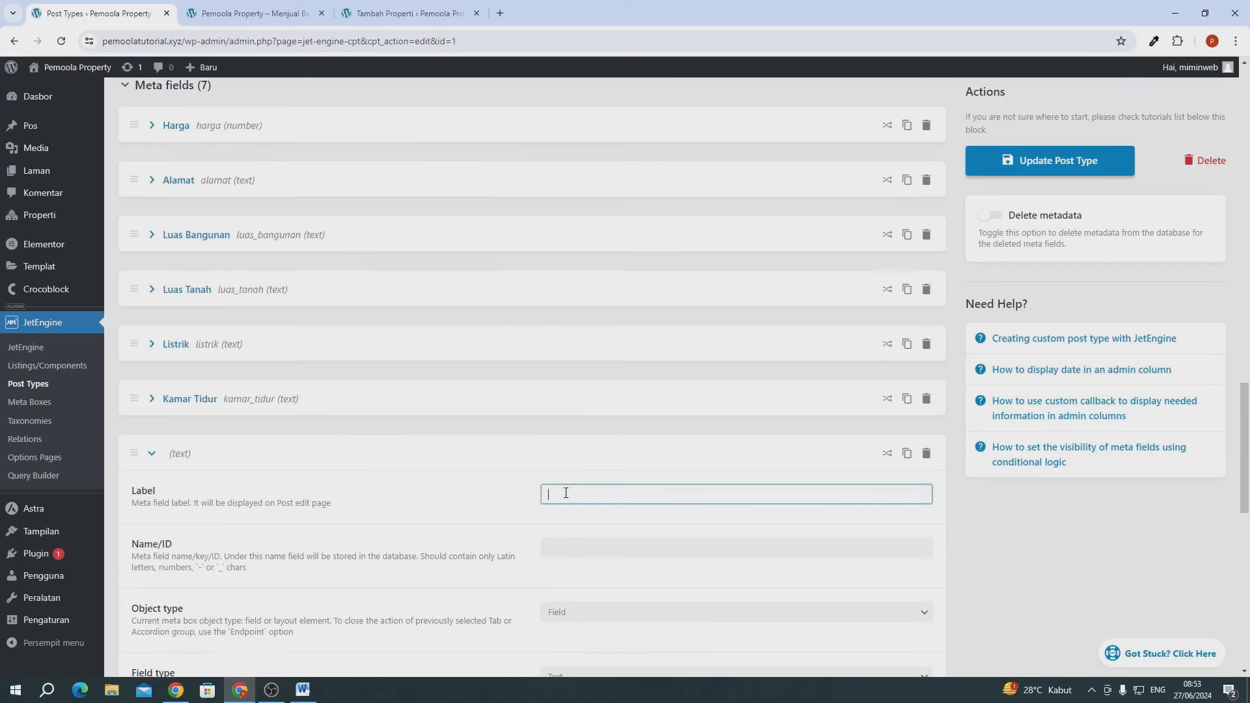
{"action": "type", "text": "Kamar Mand"}
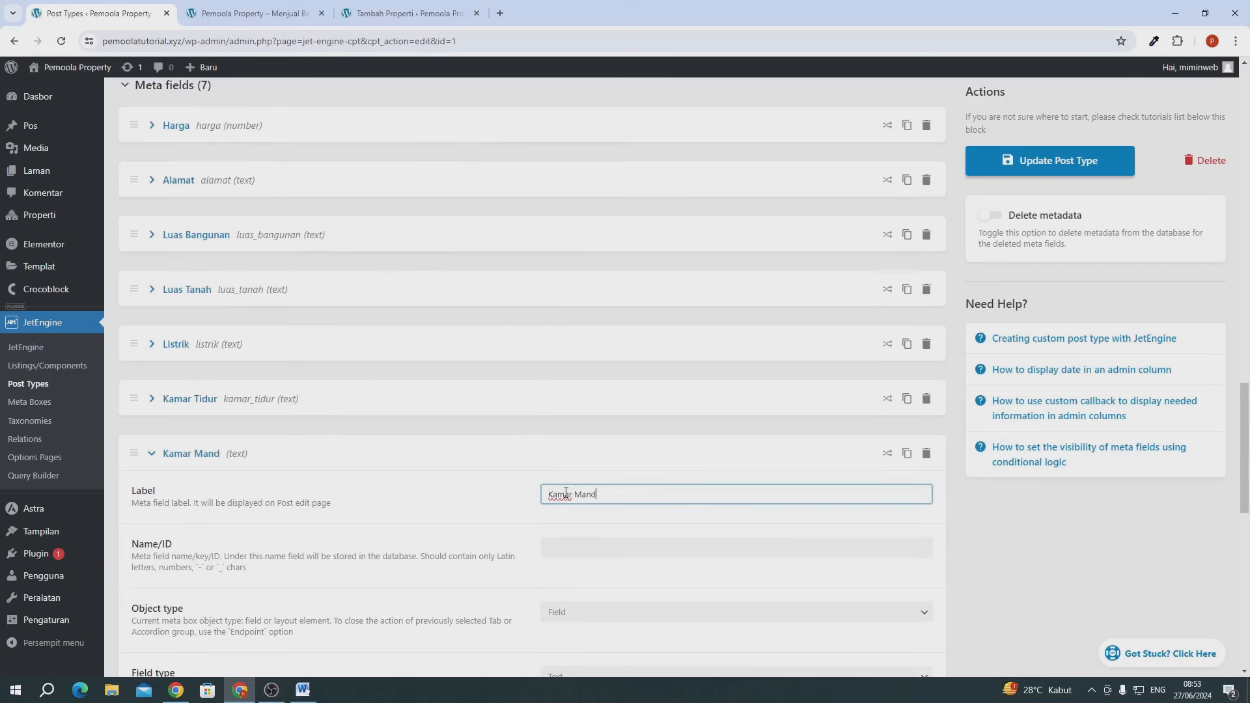
{"action": "type", "text": "i"}
{"action": "scroll", "coordinate": [586, 416], "scroll_direction": "down", "scroll_amount": 3}
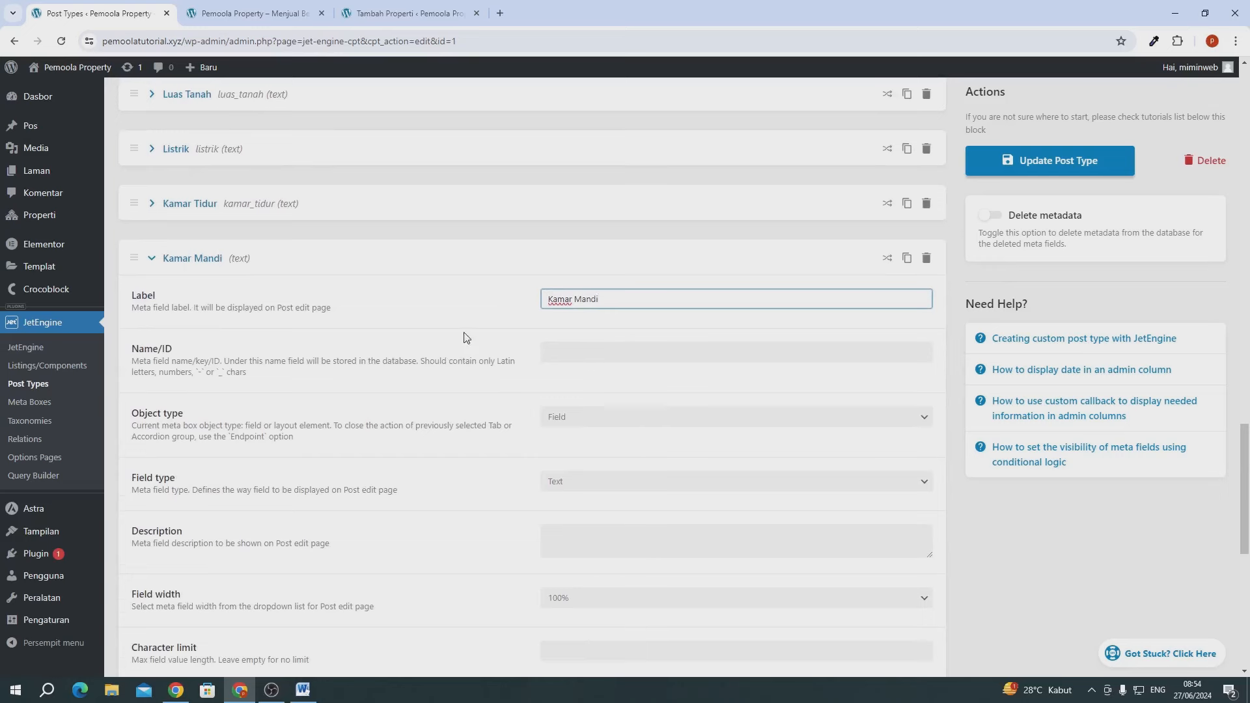
{"action": "left_click", "coordinate": [385, 338]}
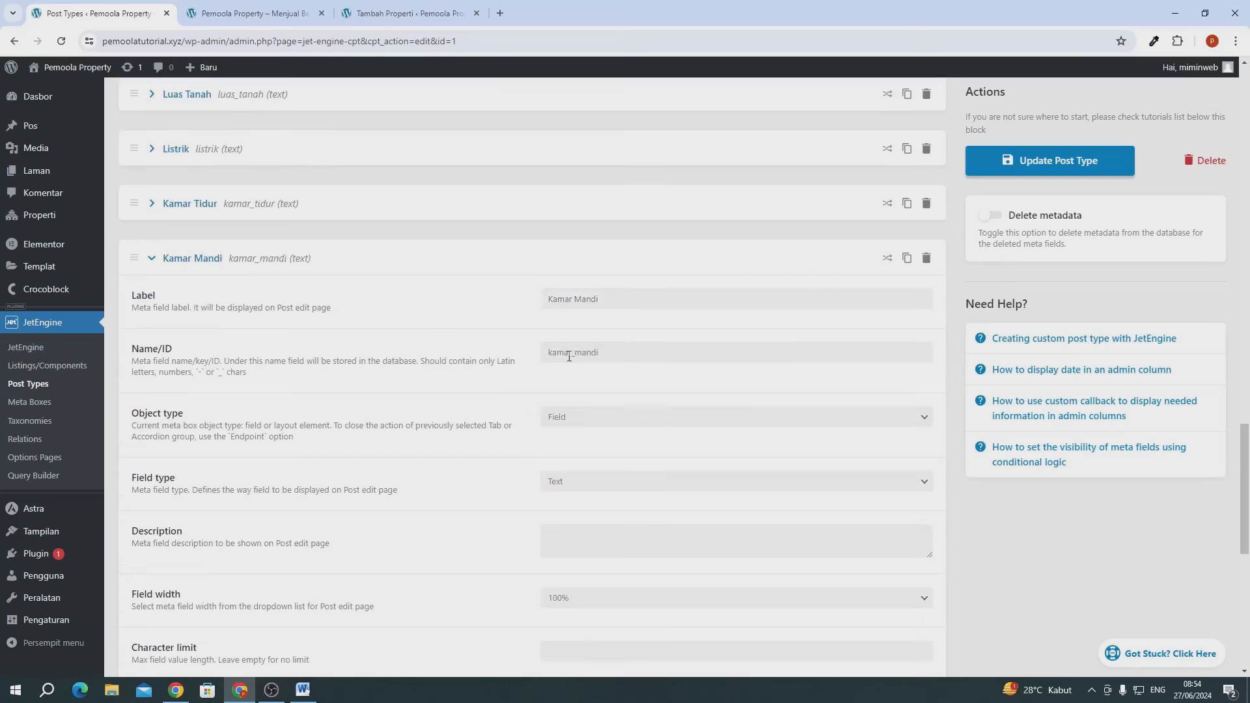
{"action": "left_click", "coordinate": [236, 262]}
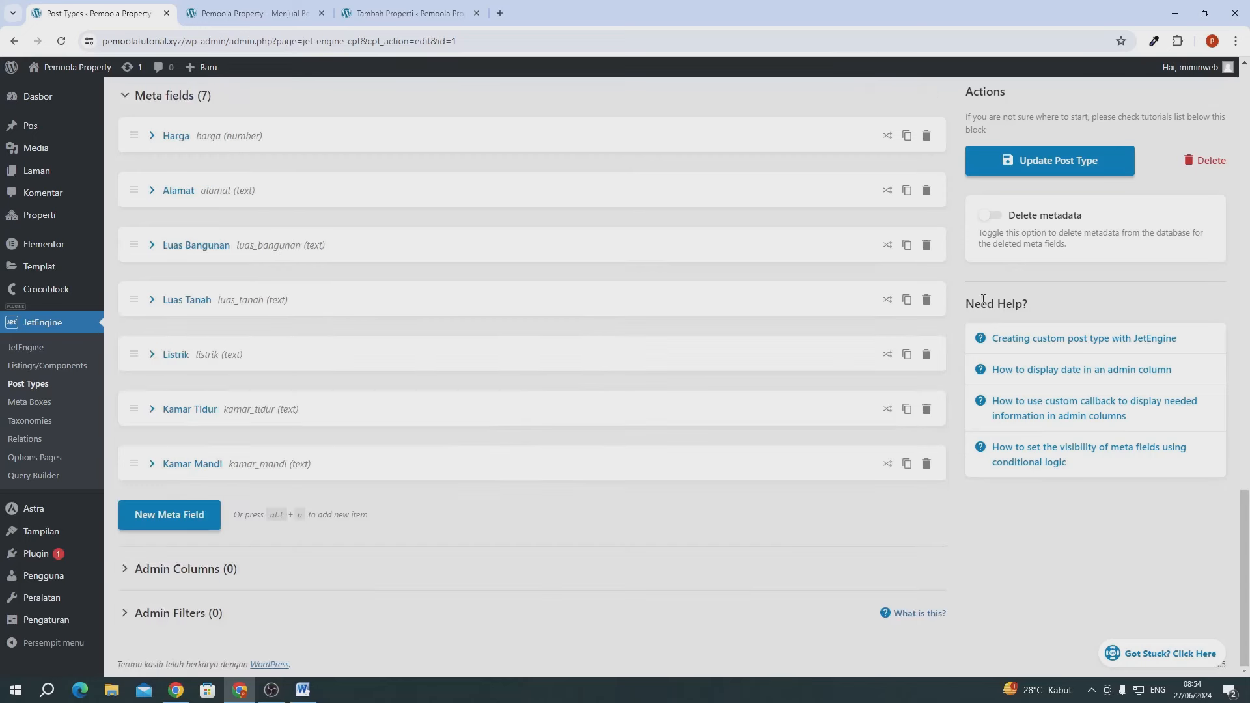
{"action": "left_click", "coordinate": [1036, 171]}
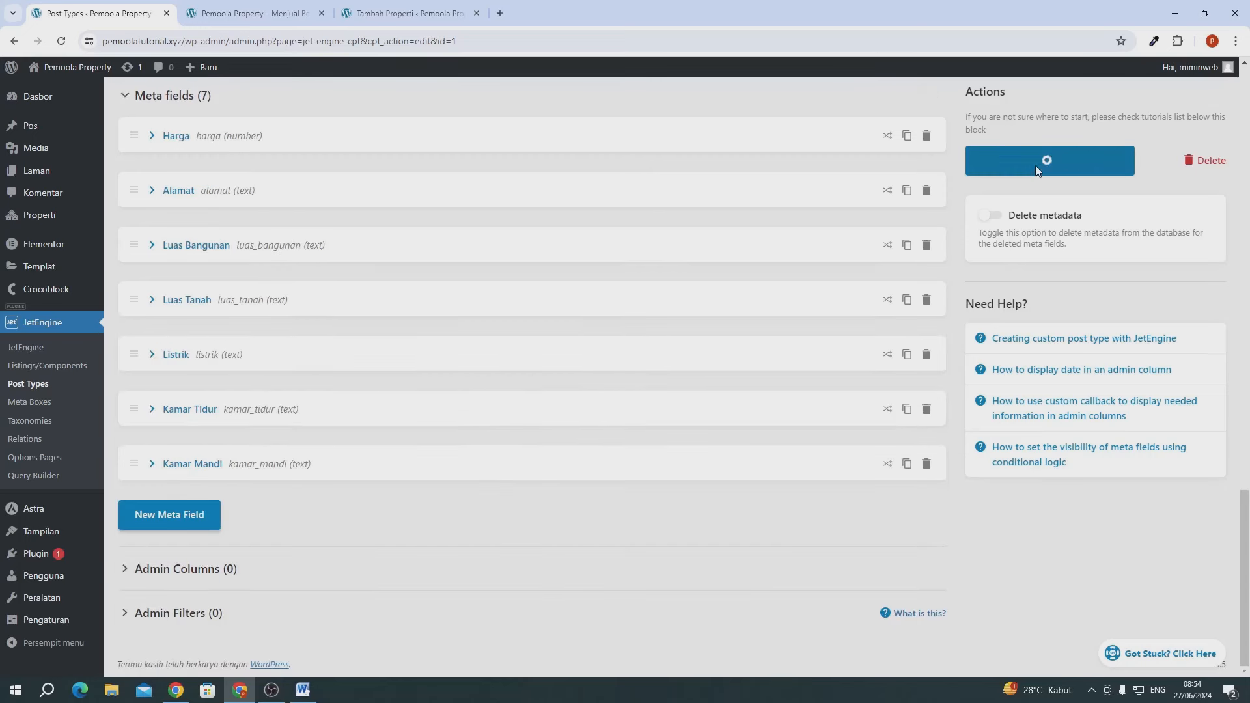
{"action": "left_click", "coordinate": [255, 16]}
- Close the home page tab and reload Tambah Properti to confirm the seven new inputs appear
{"action": "left_click", "coordinate": [410, 14]}
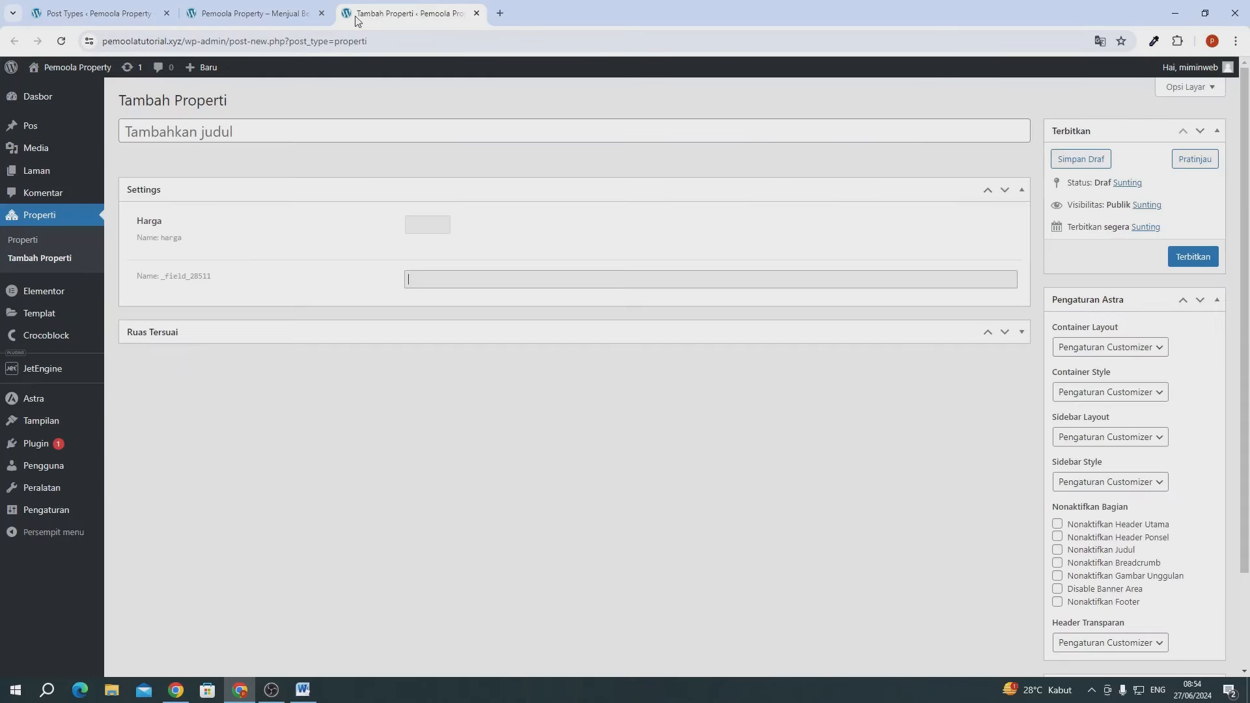
{"action": "left_click", "coordinate": [321, 13]}
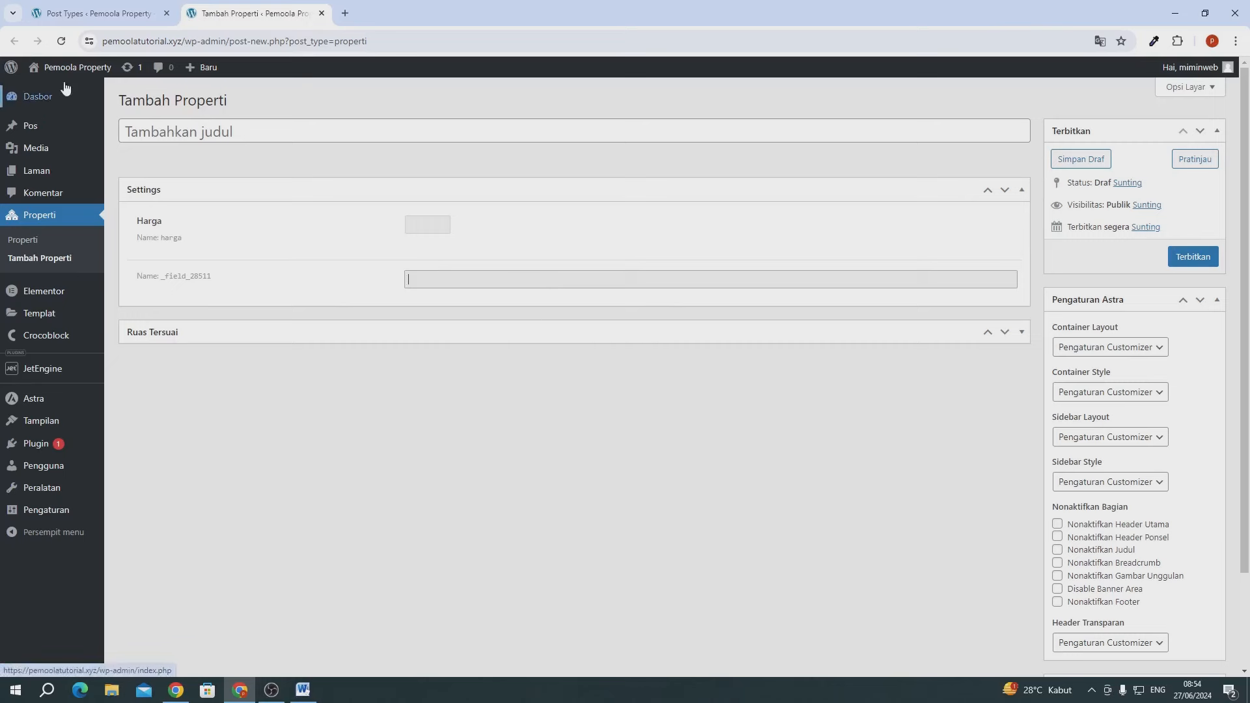
{"action": "left_click", "coordinate": [61, 41]}
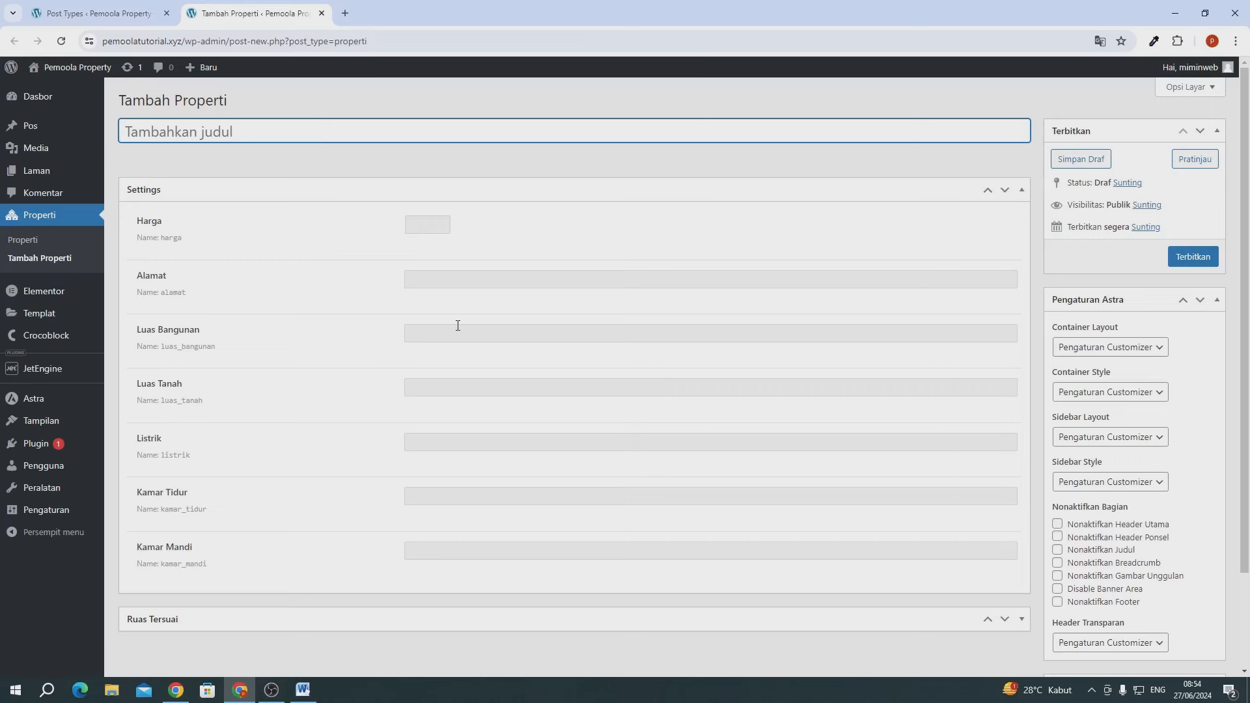
{"action": "left_click", "coordinate": [81, 13]}
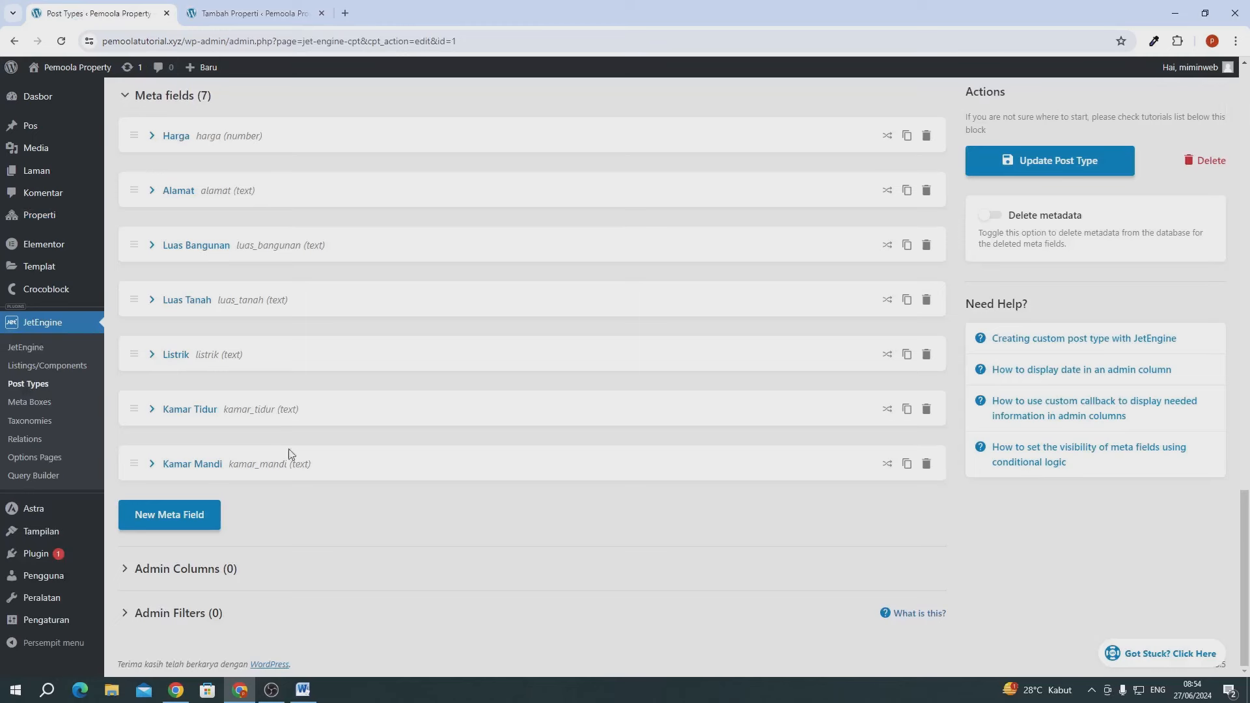
- Add a 'Sertifikat' text meta field to the Properti post type
{"action": "left_click", "coordinate": [207, 514]}
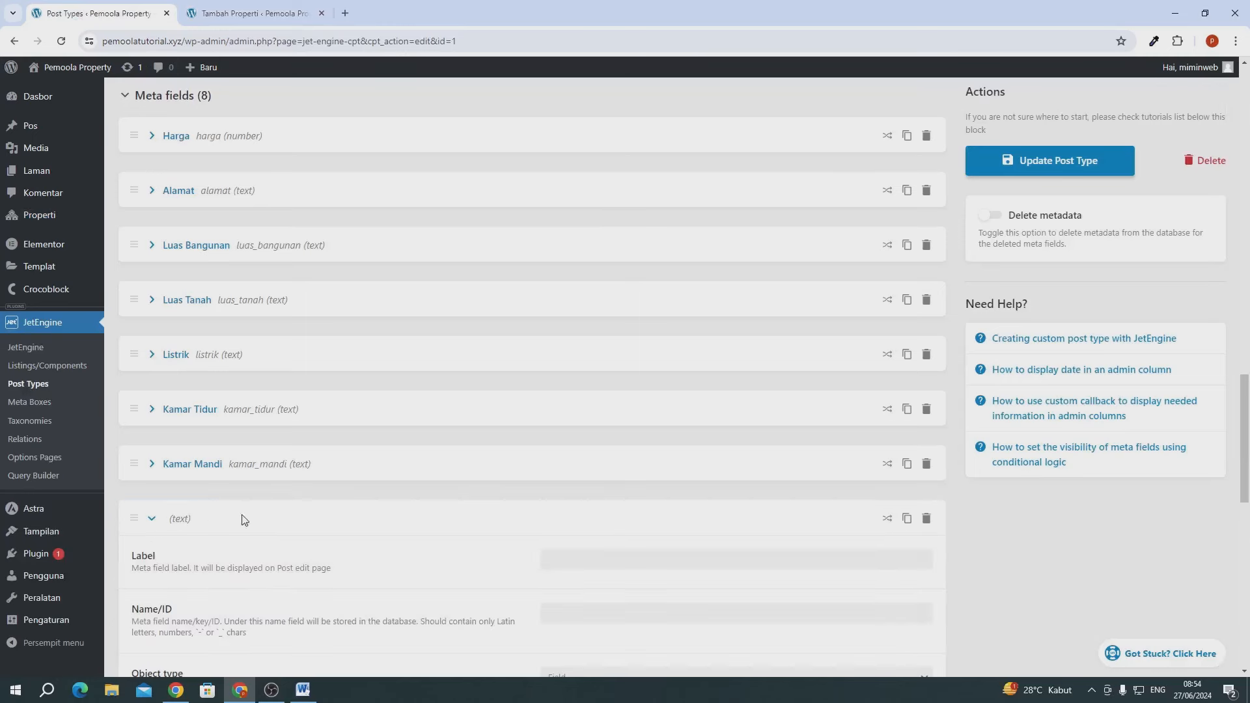
{"action": "scroll", "coordinate": [583, 526], "scroll_direction": "down", "scroll_amount": 1}
{"action": "left_click", "coordinate": [574, 496]}
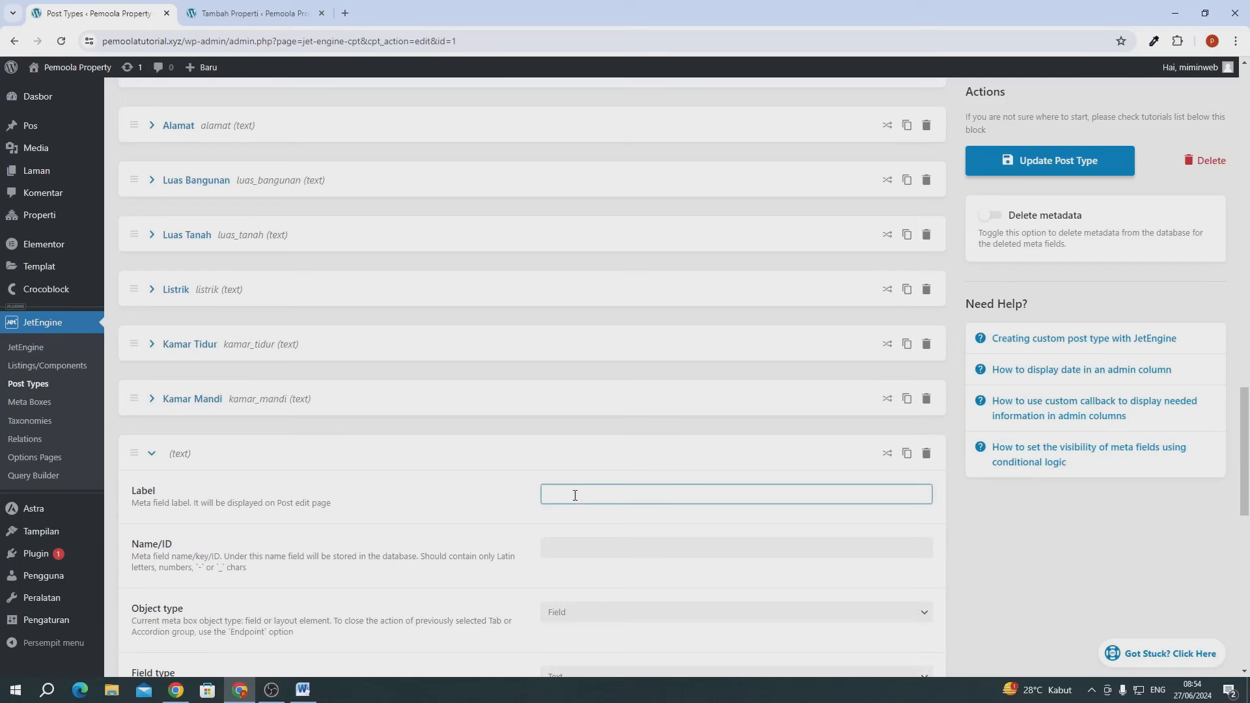
{"action": "type", "text": "Sertifikat"}
{"action": "scroll", "coordinate": [576, 495], "scroll_direction": "down", "scroll_amount": 3}
{"action": "left_click", "coordinate": [502, 338]}
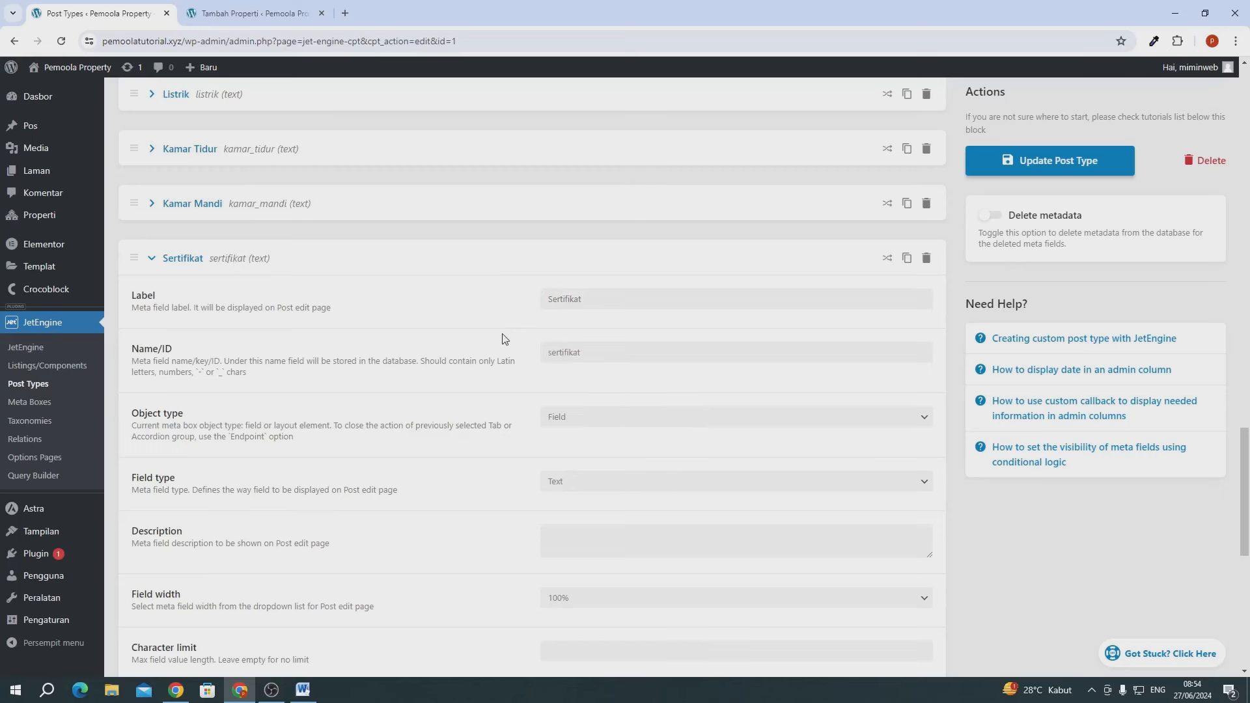
{"action": "left_click", "coordinate": [145, 263]}
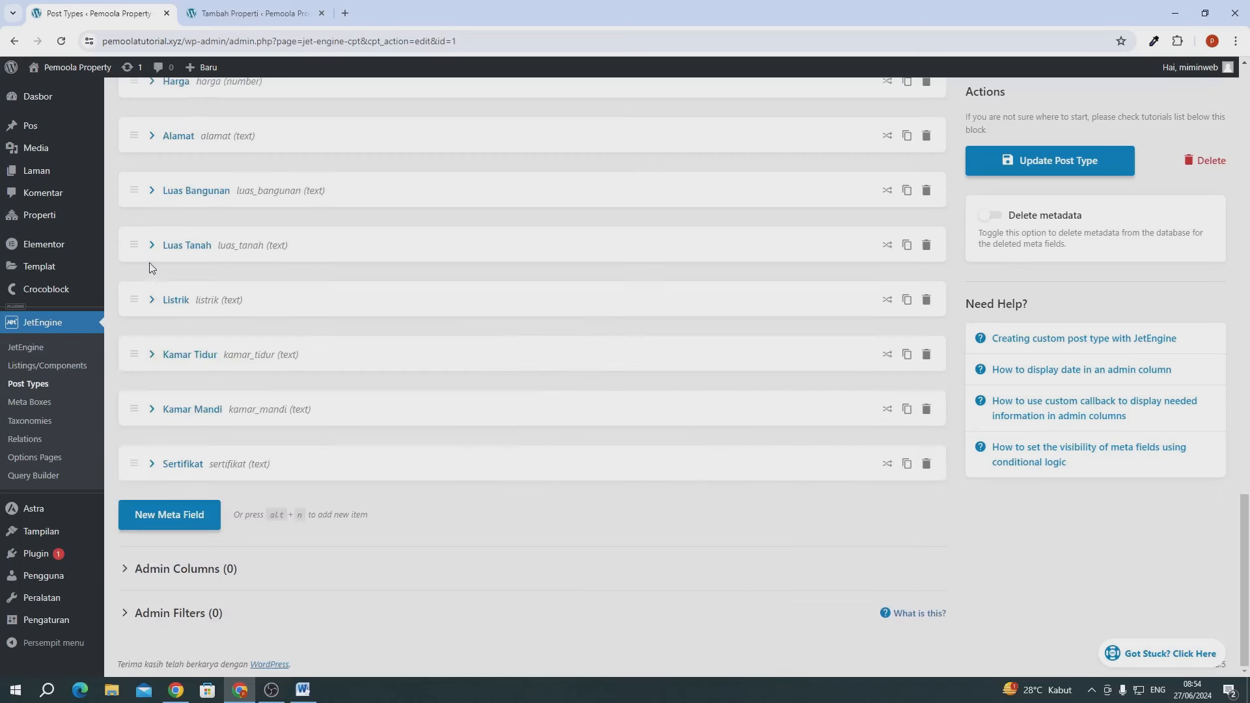
- Add a 'Tahun Pembuatan' text field (ID tahun_pembuatan), then insert another blank meta field
{"action": "left_click", "coordinate": [172, 519]}
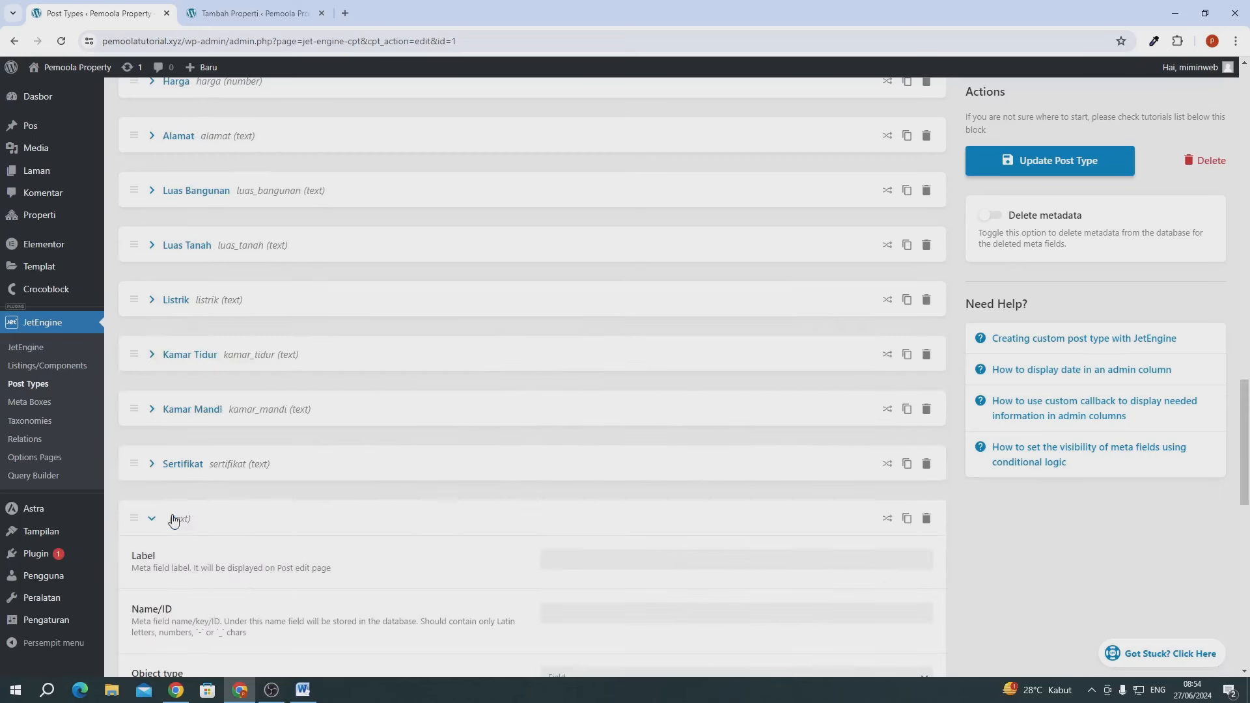
{"action": "scroll", "coordinate": [495, 506], "scroll_direction": "down", "scroll_amount": 3}
{"action": "left_click", "coordinate": [561, 360]}
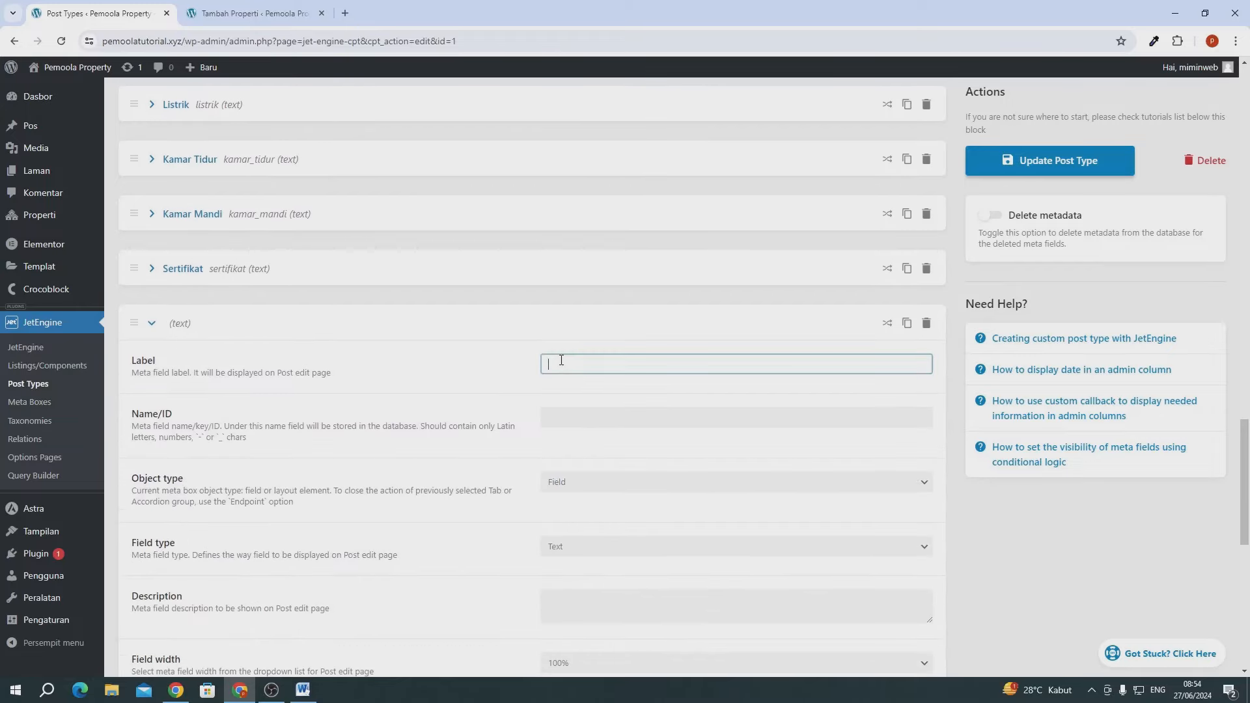
{"action": "type", "text": "Tahun Pembuatan"}
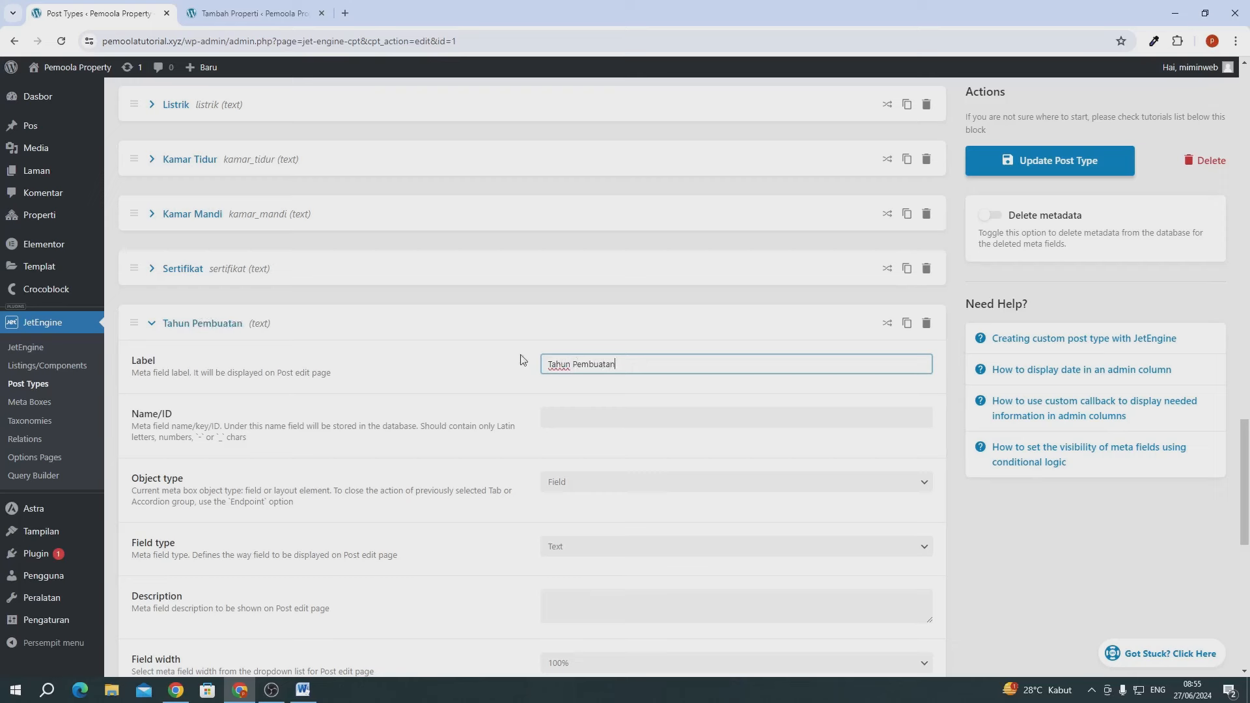
{"action": "left_click", "coordinate": [381, 403]}
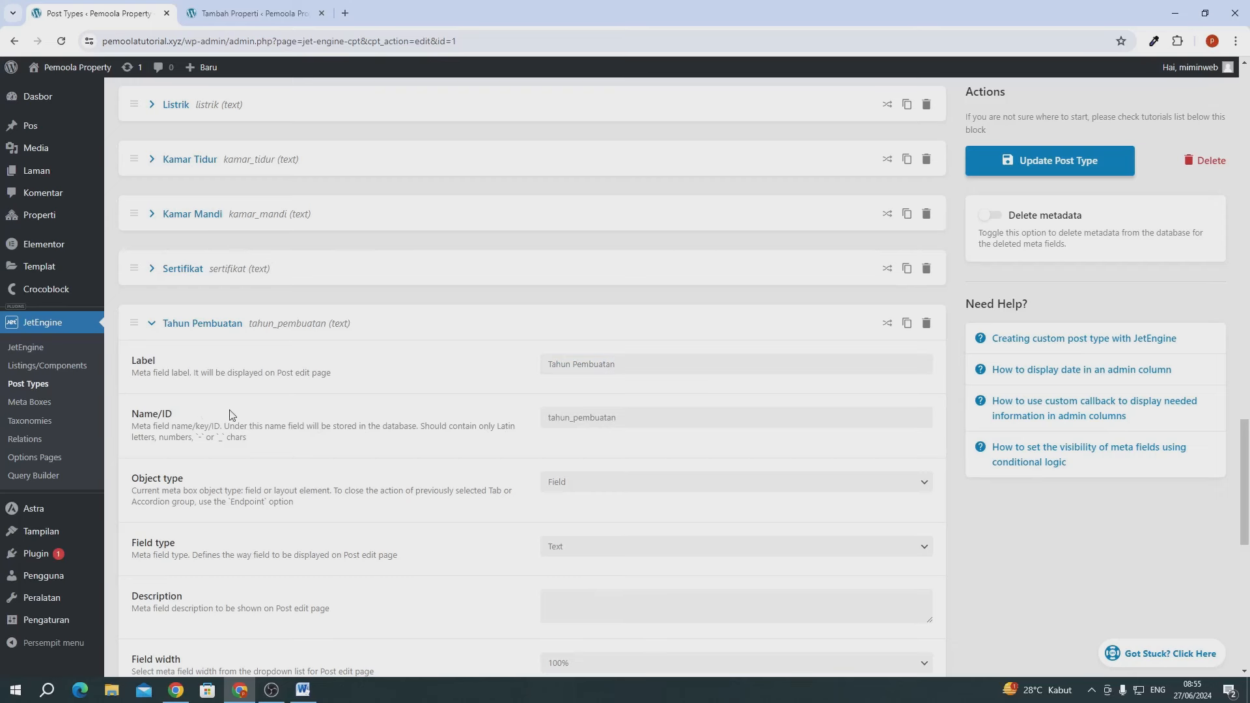
{"action": "left_click", "coordinate": [137, 324]}
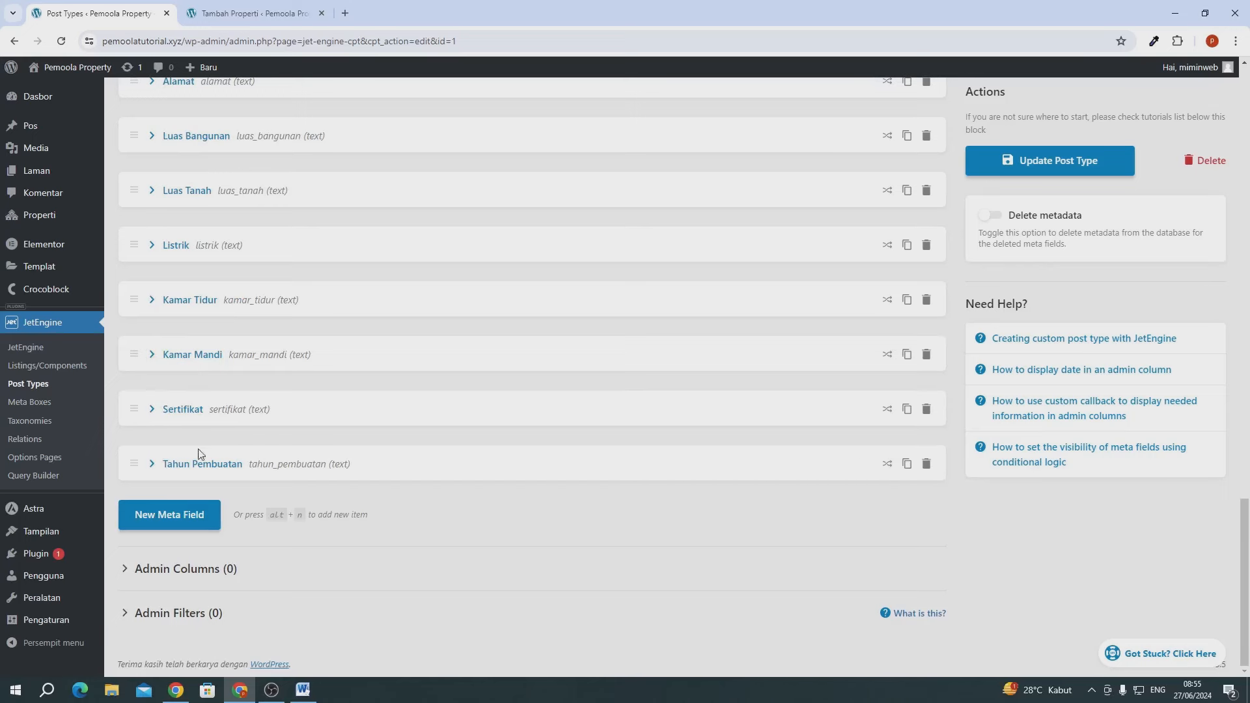
{"action": "left_click", "coordinate": [170, 518]}
- Label the blank meta field 'Tipe' so its ID becomes tipe
{"action": "scroll", "coordinate": [599, 550], "scroll_direction": "down", "scroll_amount": 2}
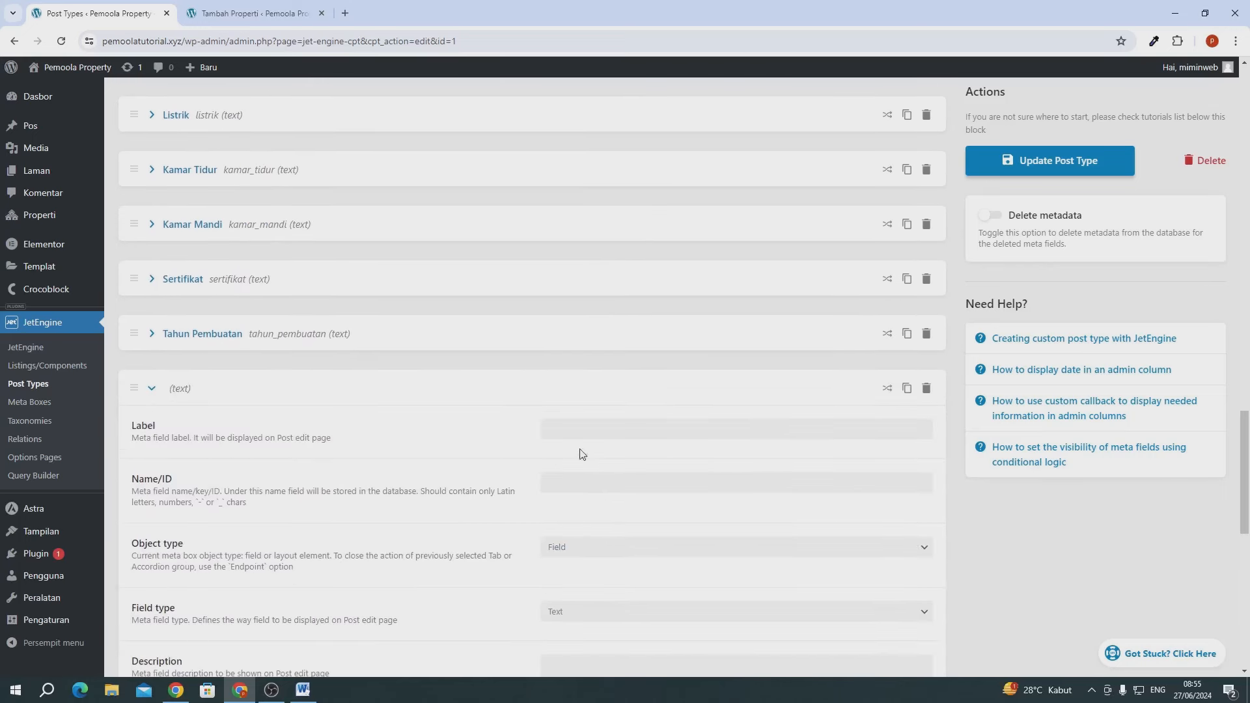
{"action": "left_click", "coordinate": [573, 430]}
{"action": "type", "text": "Tipe"}
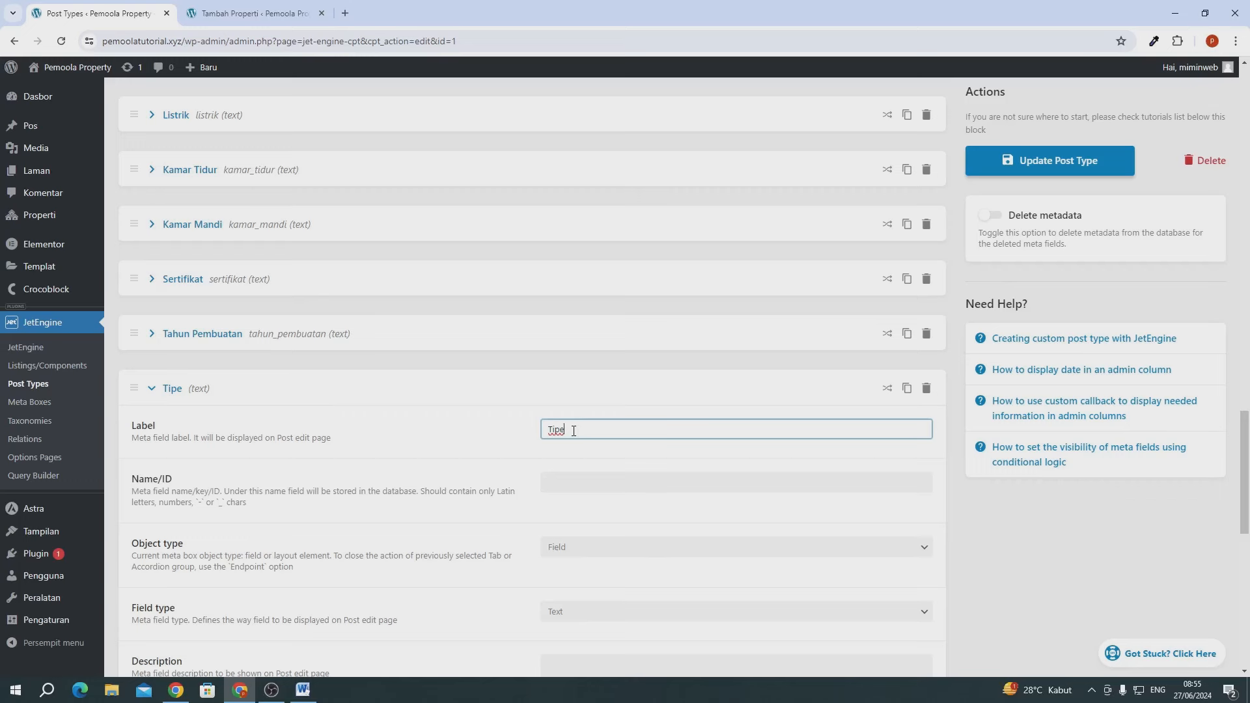
{"action": "scroll", "coordinate": [521, 358], "scroll_direction": "down", "scroll_amount": 4}
{"action": "left_click", "coordinate": [459, 271]}
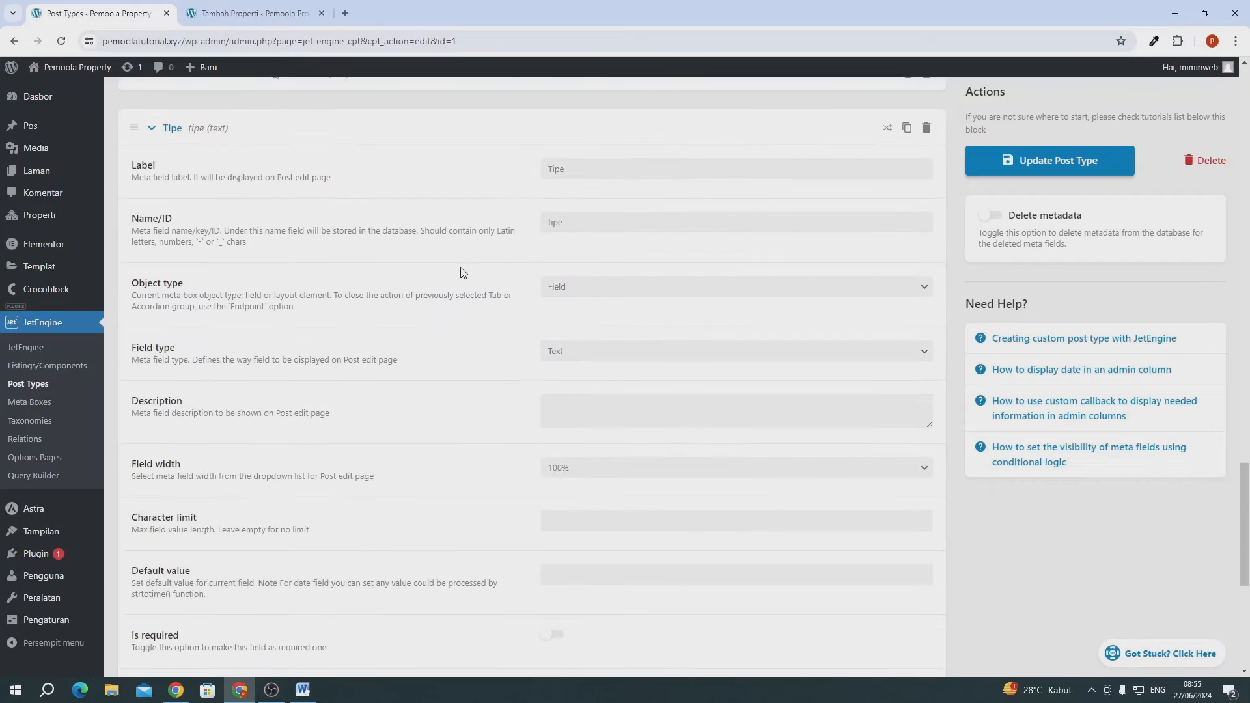
{"action": "scroll", "coordinate": [459, 271], "scroll_direction": "up", "scroll_amount": 1}
{"action": "scroll", "coordinate": [423, 271], "scroll_direction": "up", "scroll_amount": 1}
{"action": "left_click", "coordinate": [214, 267]}
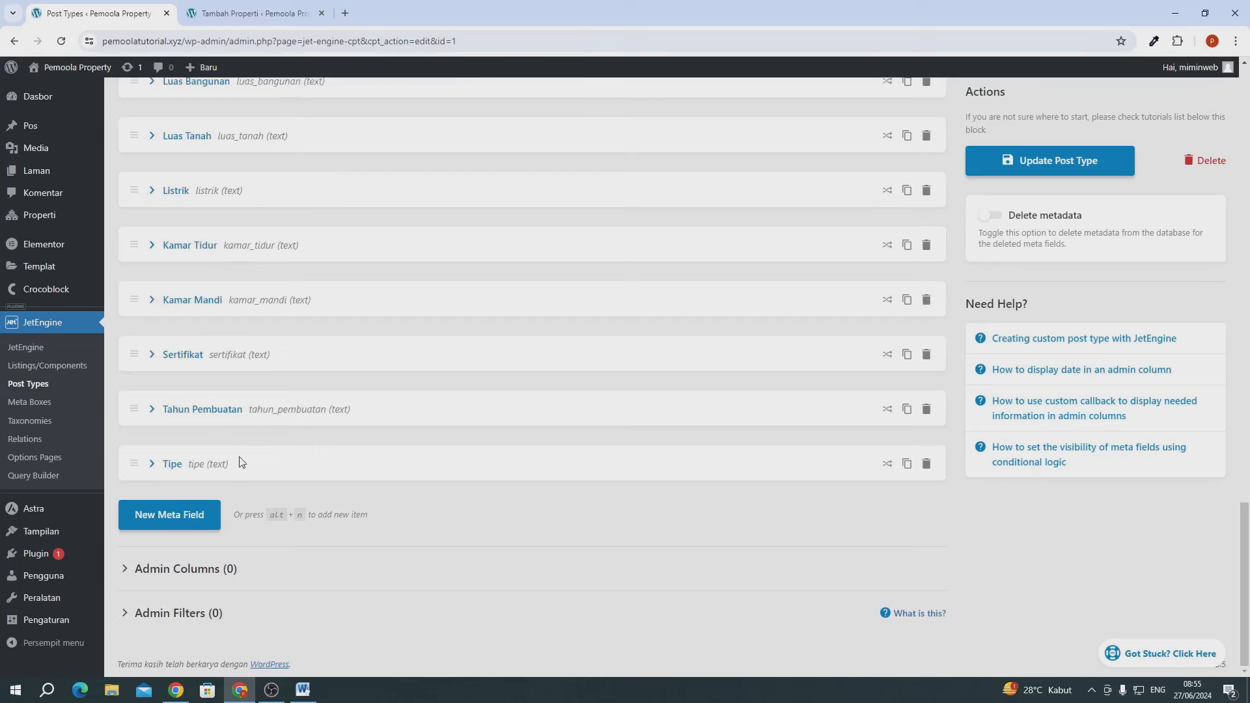
- Add another meta field labelled 'Fitur' with ID fitur
{"action": "left_click", "coordinate": [162, 519]}
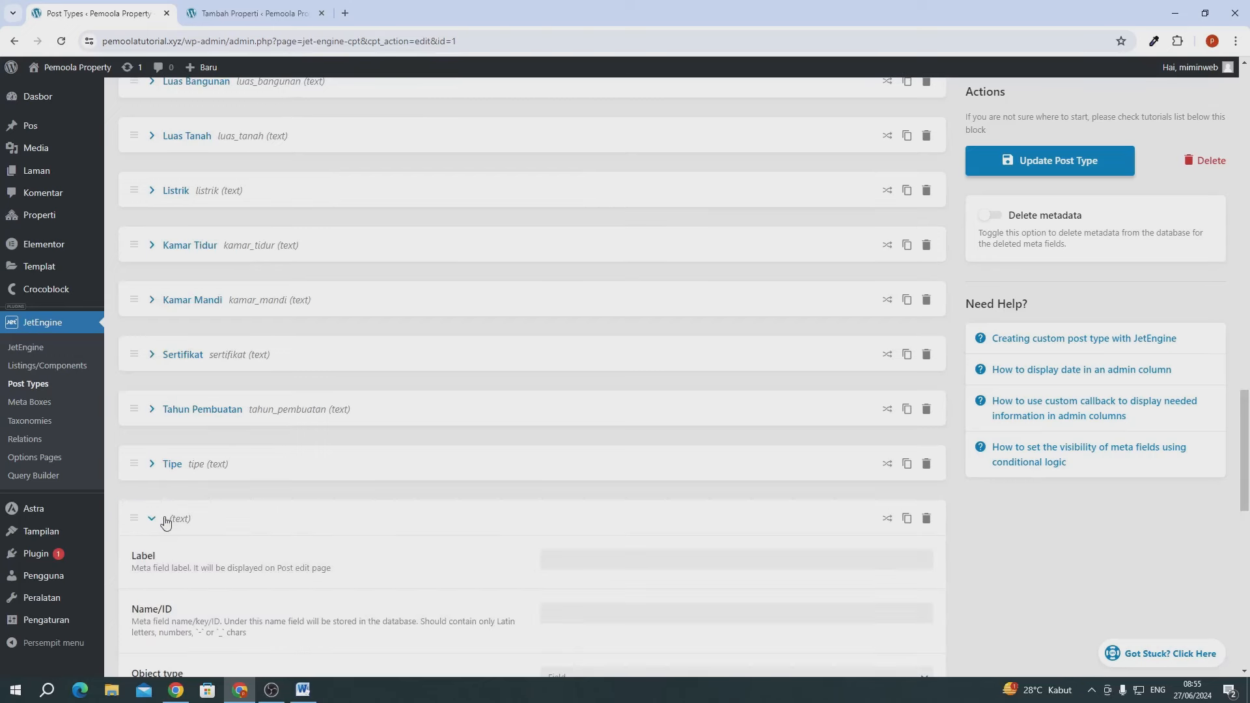
{"action": "scroll", "coordinate": [162, 519], "scroll_direction": "down", "scroll_amount": 4}
{"action": "left_click", "coordinate": [569, 293]}
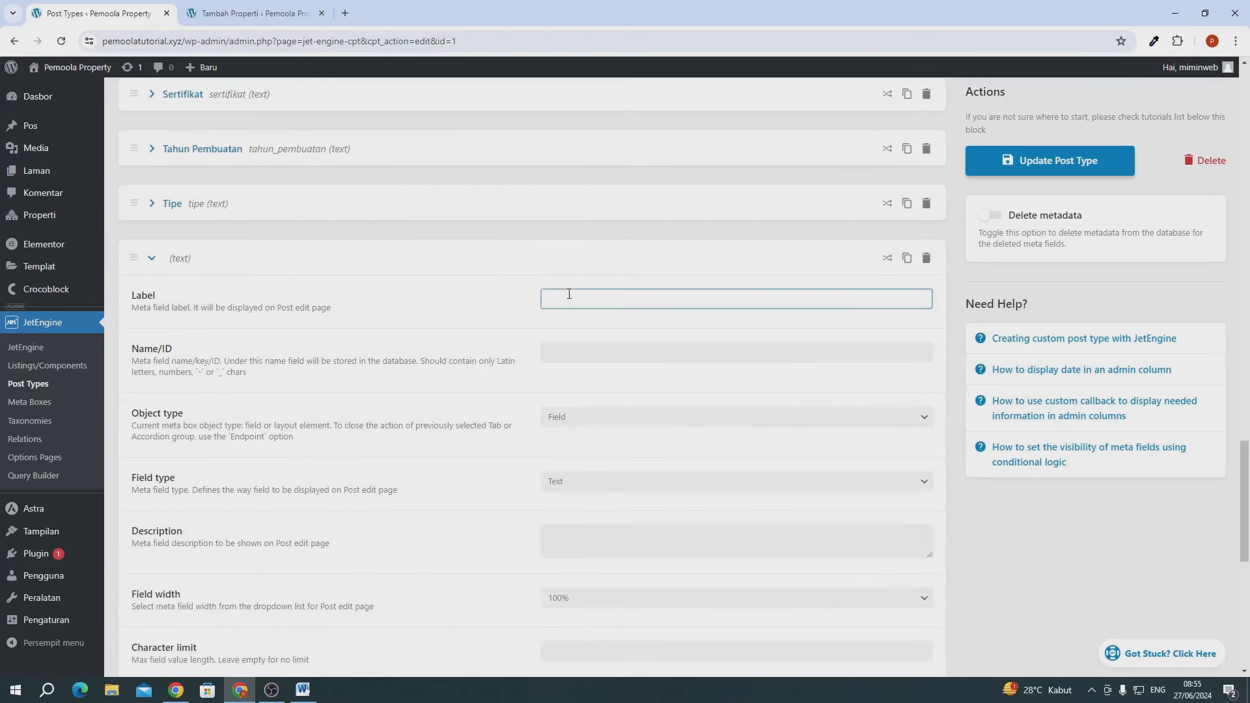
{"action": "type", "text": "Fitur"}
{"action": "left_click", "coordinate": [467, 333]}
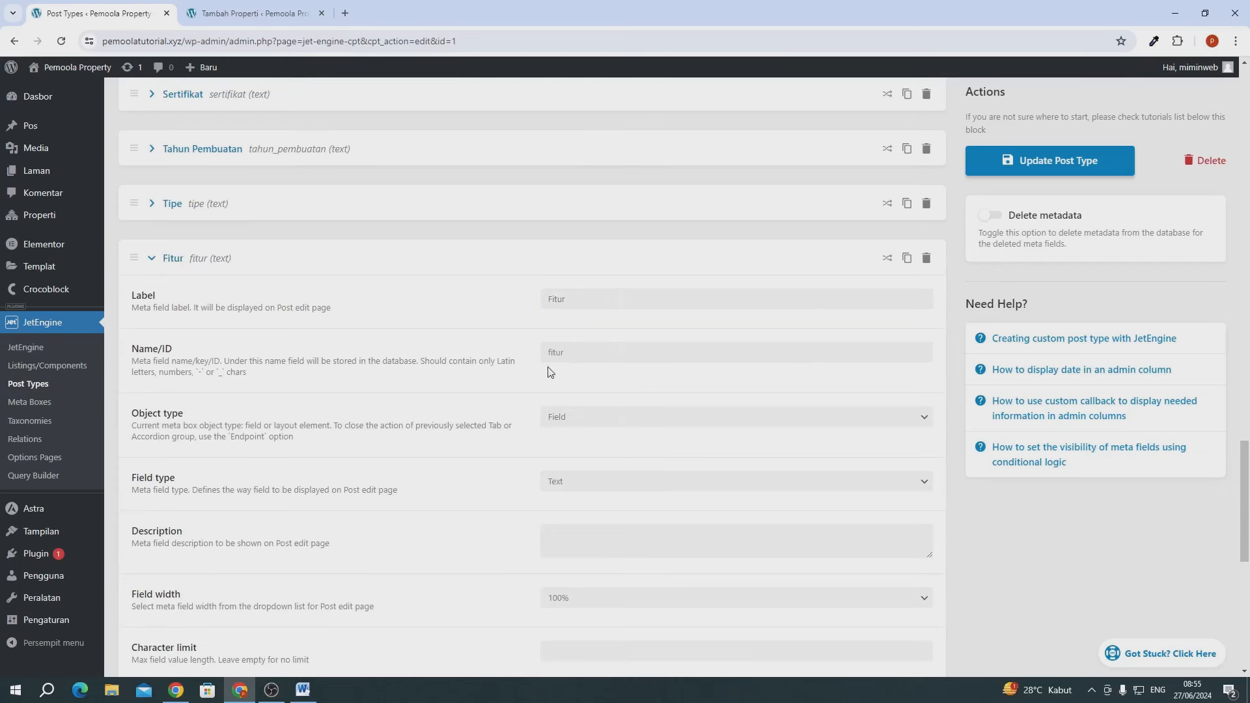
- Change Fitur's field type to Checkbox, enable Allow Custom, and add an empty first option
{"action": "left_click", "coordinate": [582, 488]}
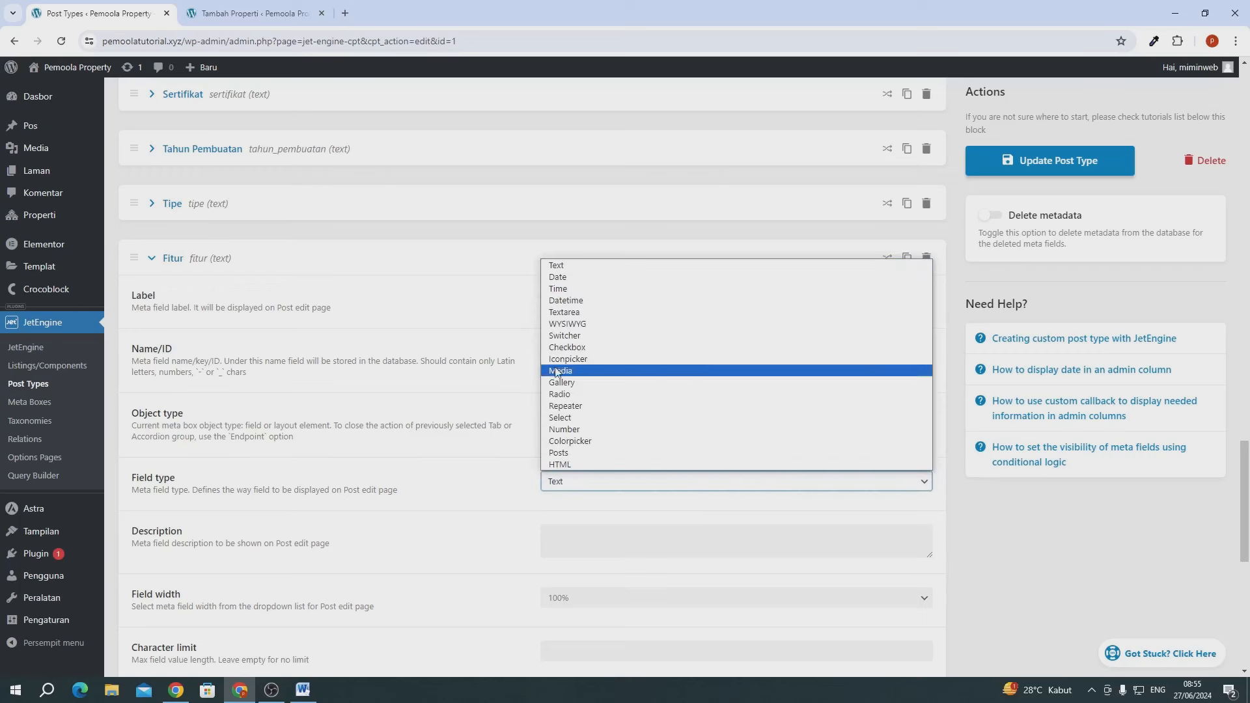
{"action": "left_click", "coordinate": [570, 352]}
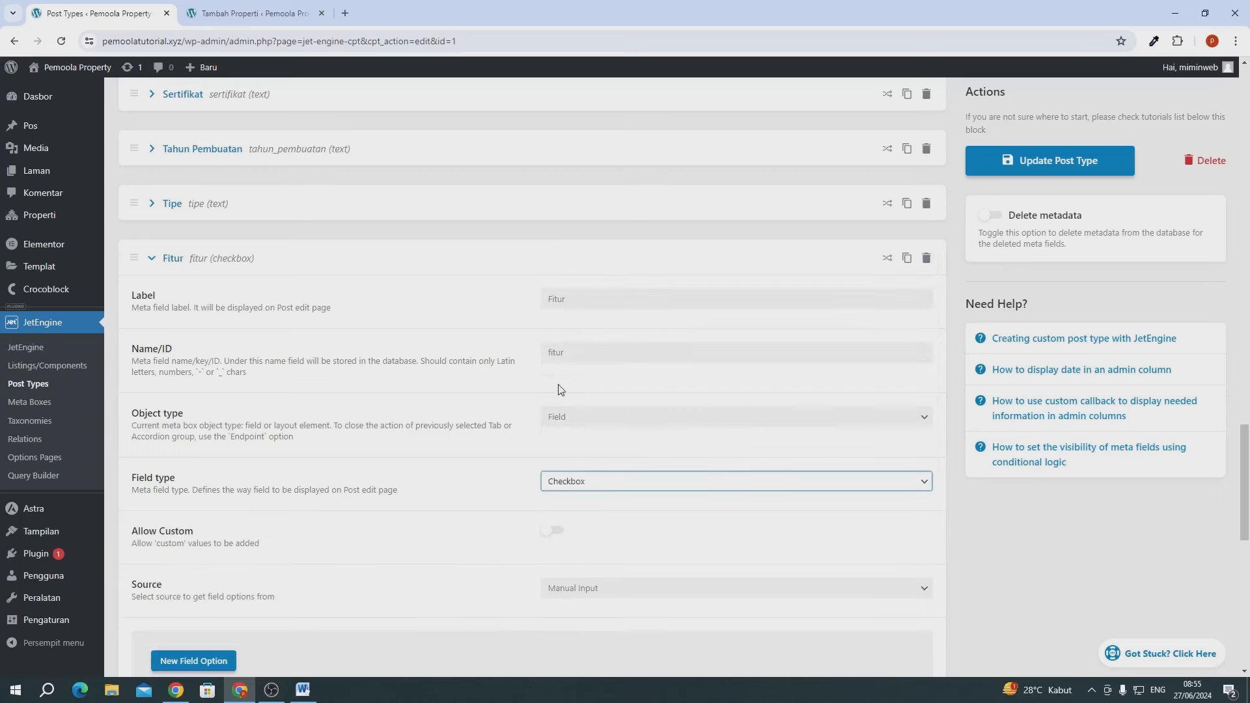
{"action": "scroll", "coordinate": [391, 487], "scroll_direction": "down", "scroll_amount": 2}
{"action": "left_click", "coordinate": [551, 405]}
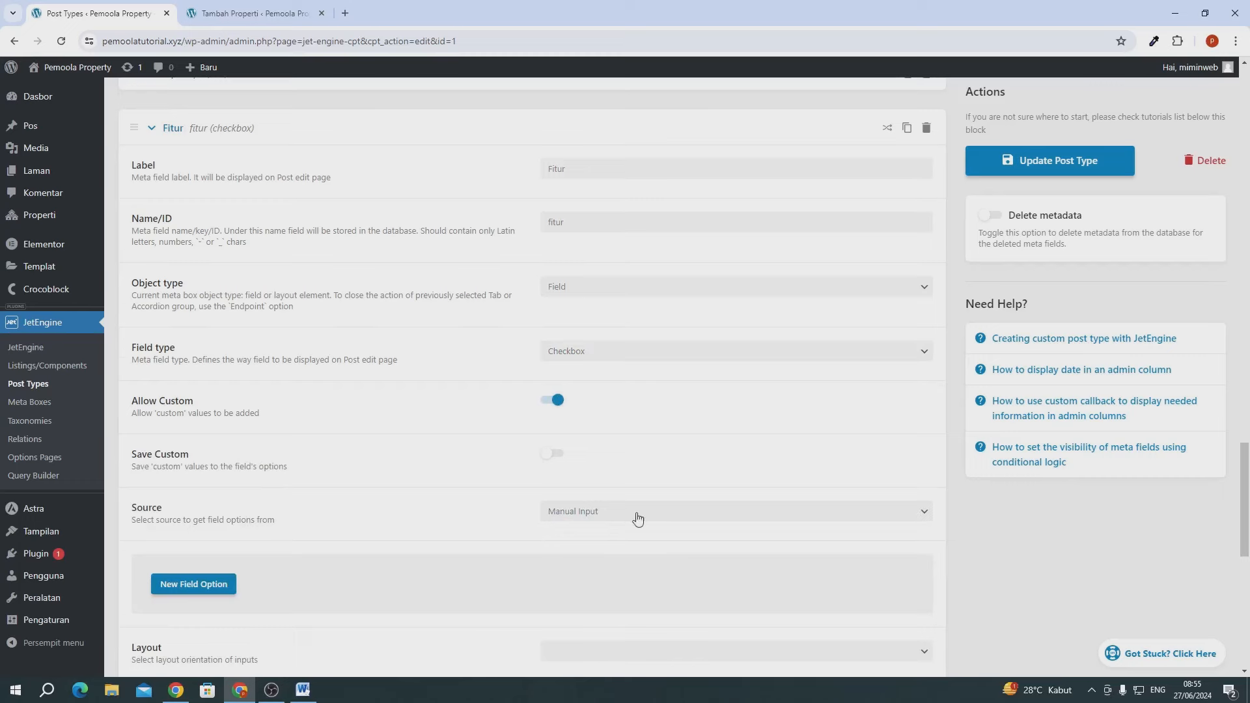
{"action": "scroll", "coordinate": [638, 521], "scroll_direction": "down", "scroll_amount": 2}
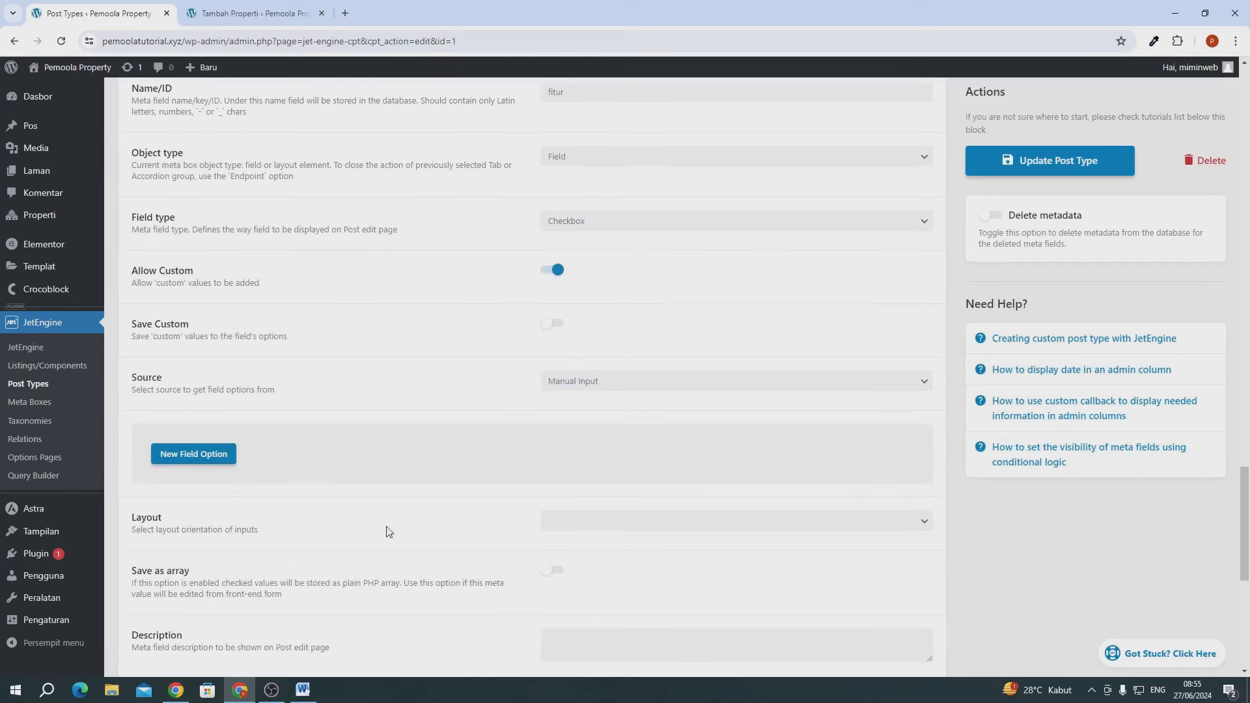
{"action": "left_click", "coordinate": [213, 455]}
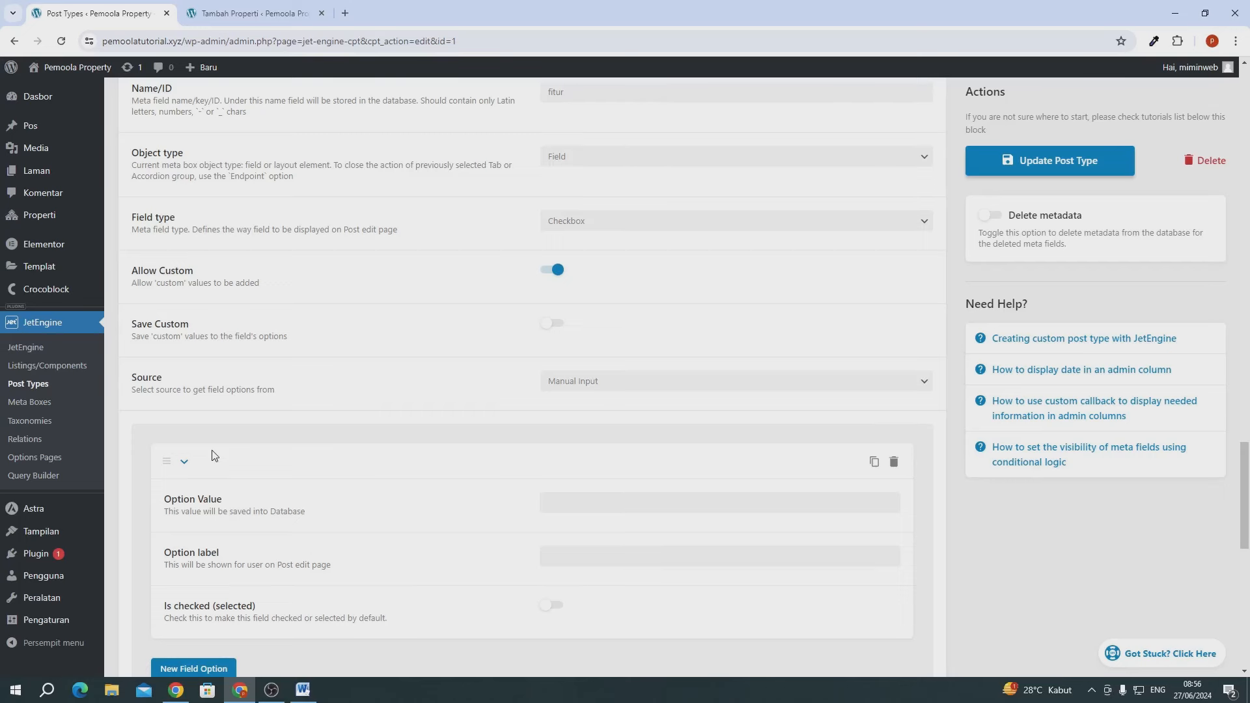
- Give the first Fitur option the value and label 'Laundry'
{"action": "left_click", "coordinate": [251, 13]}
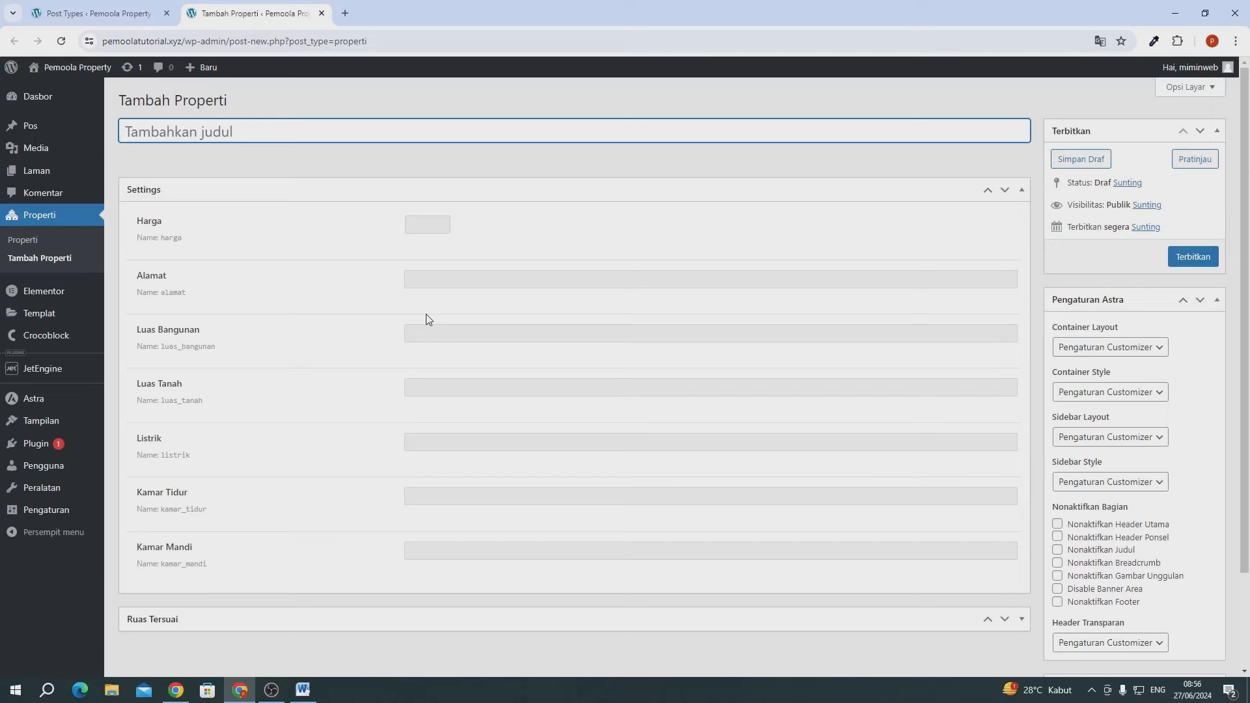
{"action": "left_click", "coordinate": [103, 18]}
{"action": "scroll", "coordinate": [435, 360], "scroll_direction": "down", "scroll_amount": 2}
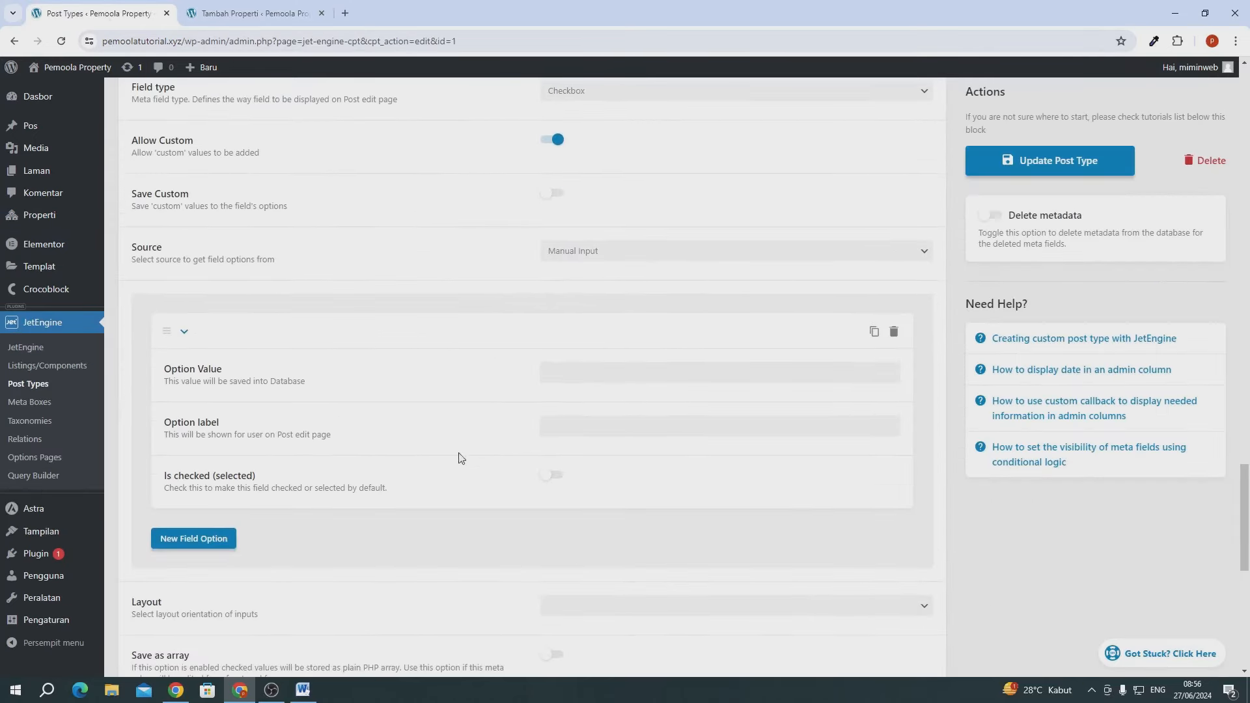
{"action": "left_click", "coordinate": [555, 371]}
{"action": "type", "text": "L"}
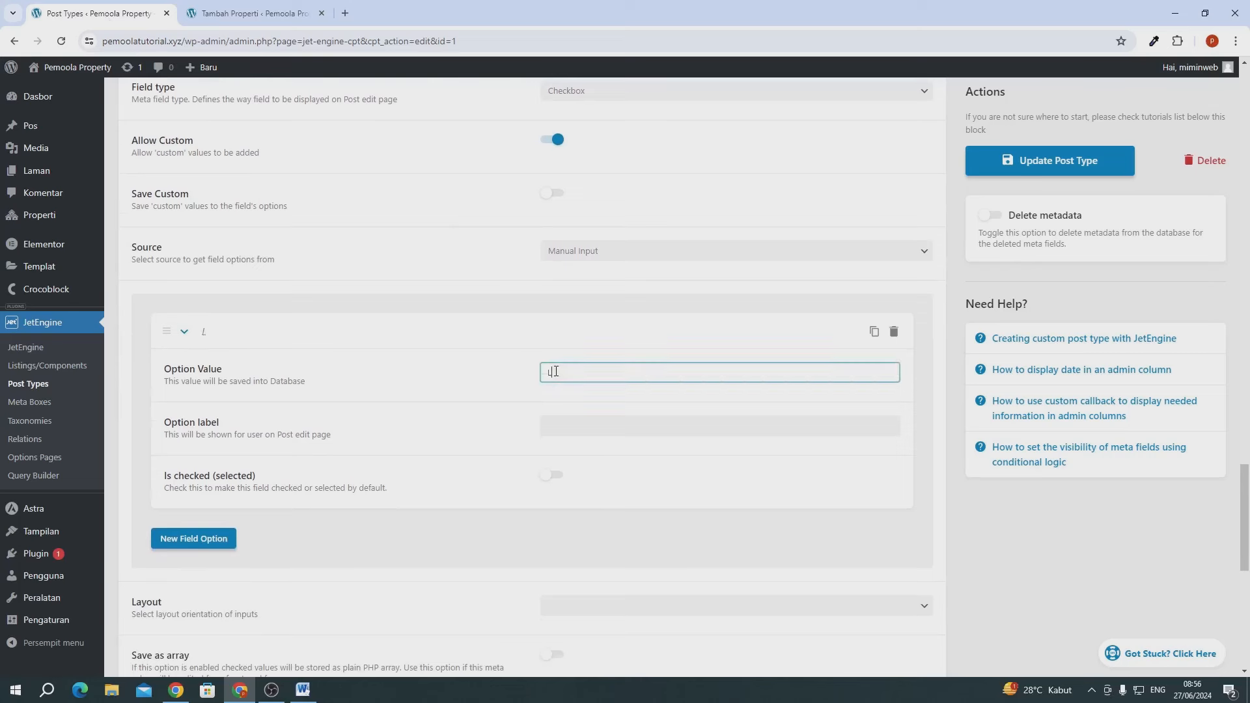
{"action": "type", "text": "aundry"}
{"action": "double_click", "coordinate": [562, 372]}
{"action": "key", "text": "ctrl+c"}
{"action": "left_click", "coordinate": [584, 426]}
{"action": "key", "text": "ctrl+v"}
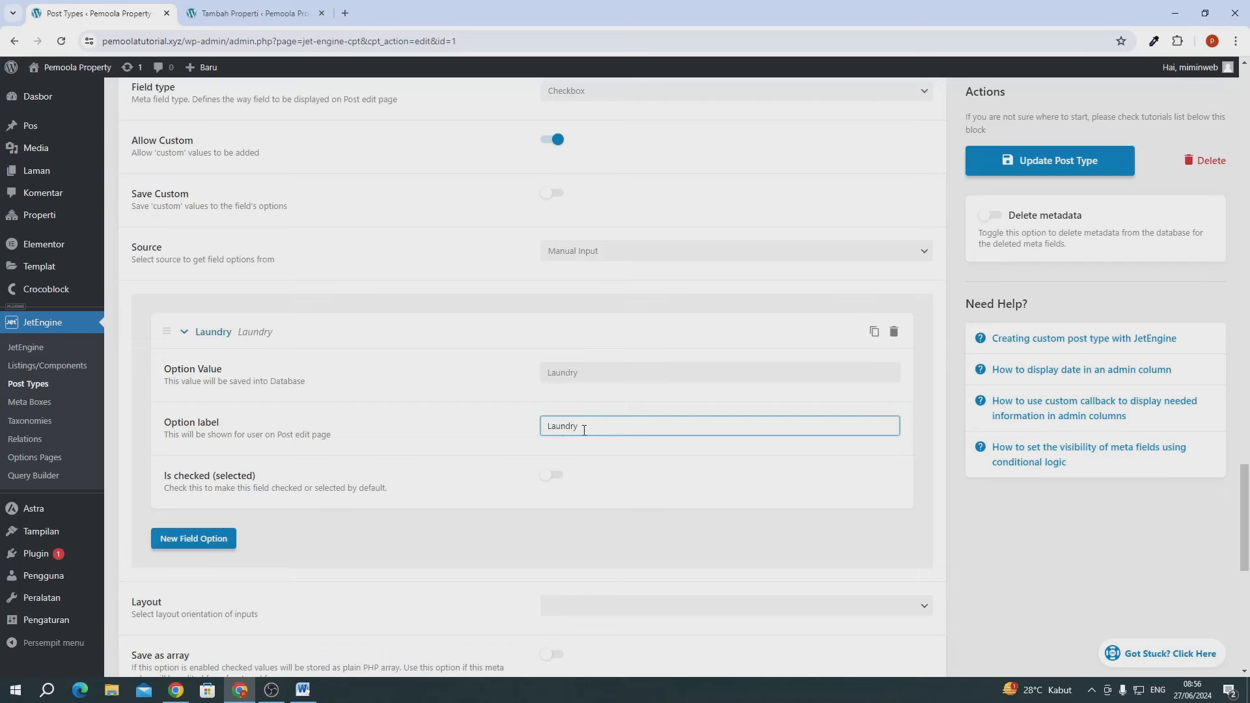
- Add a second Fitur option with value and label 'Kolam Renang'
{"action": "left_click", "coordinate": [208, 542]}
{"action": "scroll", "coordinate": [594, 460], "scroll_direction": "down", "scroll_amount": 3}
{"action": "left_click", "coordinate": [603, 392]}
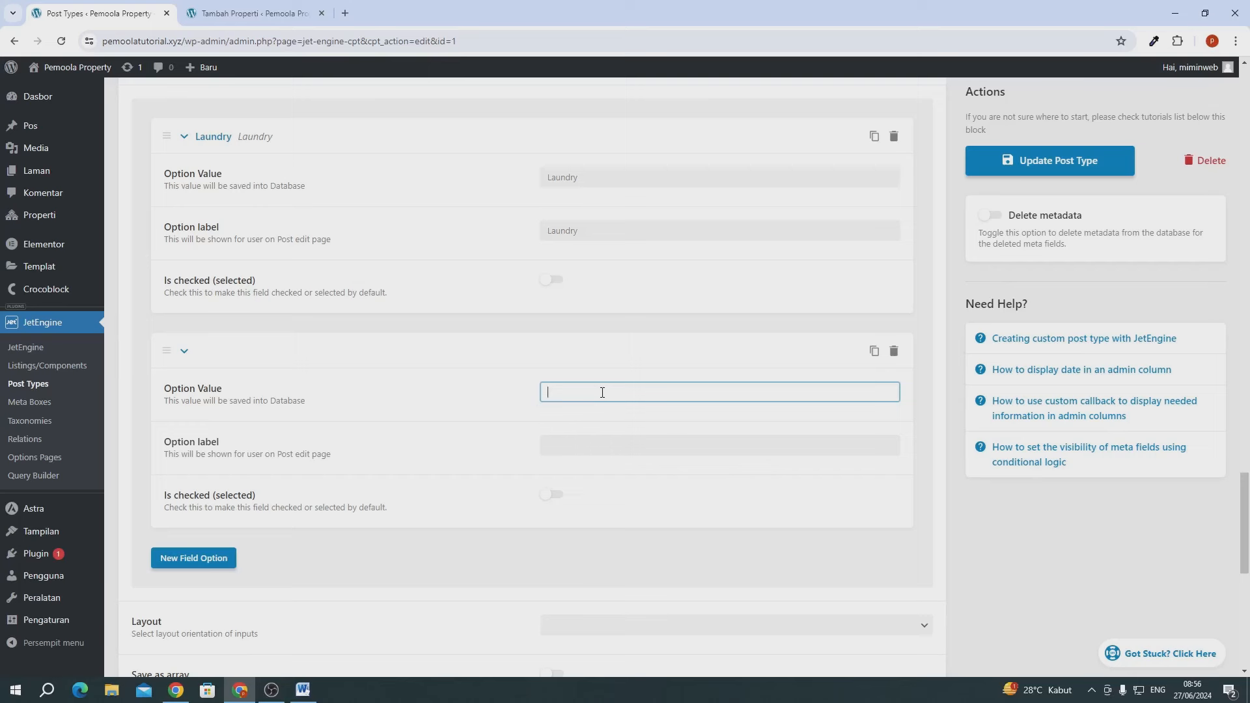
{"action": "type", "text": "Kolam Renang"}
{"action": "key", "text": "ctrl+a"}
{"action": "key", "text": "ctrl+c"}
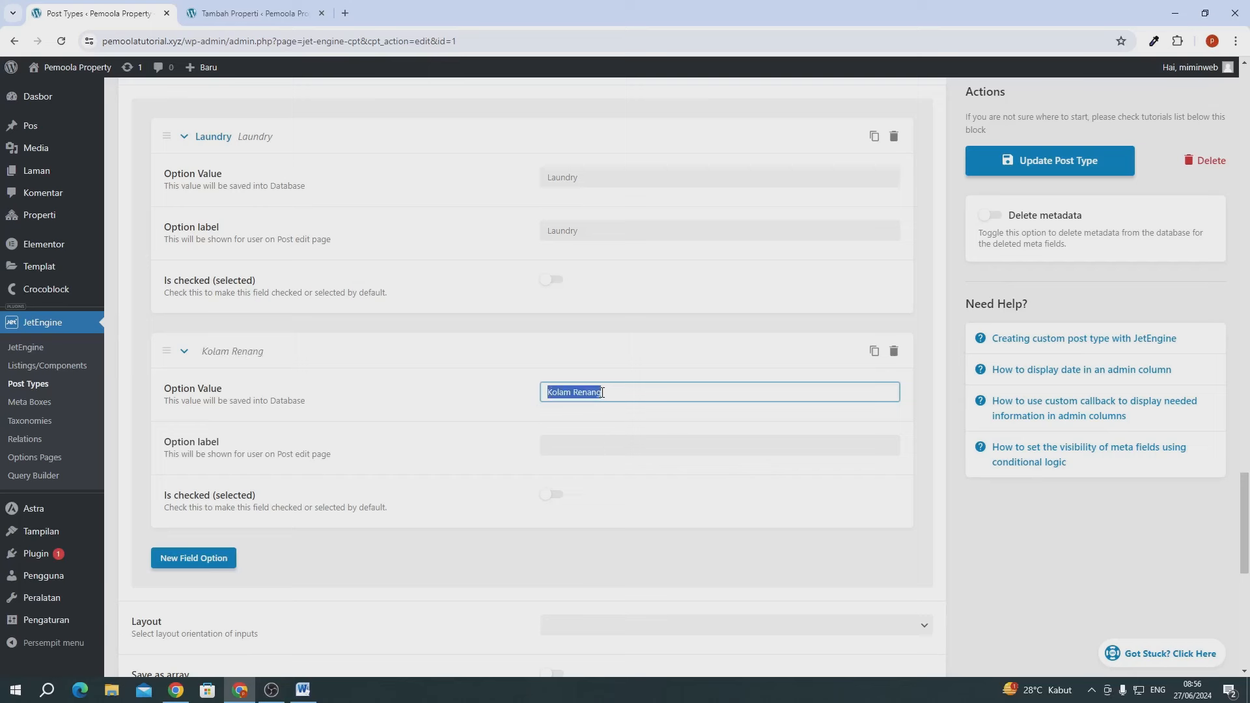
{"action": "left_click", "coordinate": [591, 446]}
{"action": "key", "text": "ctrl+v"}
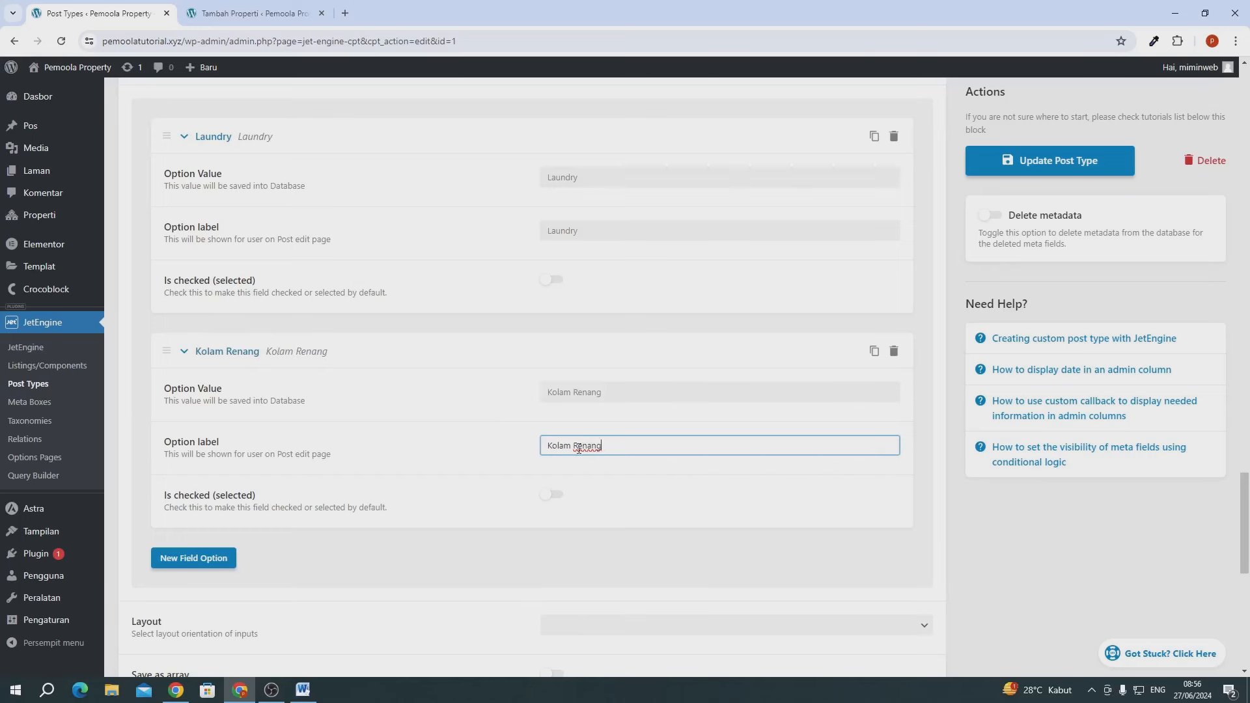
- Add a 'CCTV' option with matching label, then another empty option below it
{"action": "scroll", "coordinate": [280, 417], "scroll_direction": "down", "scroll_amount": 2}
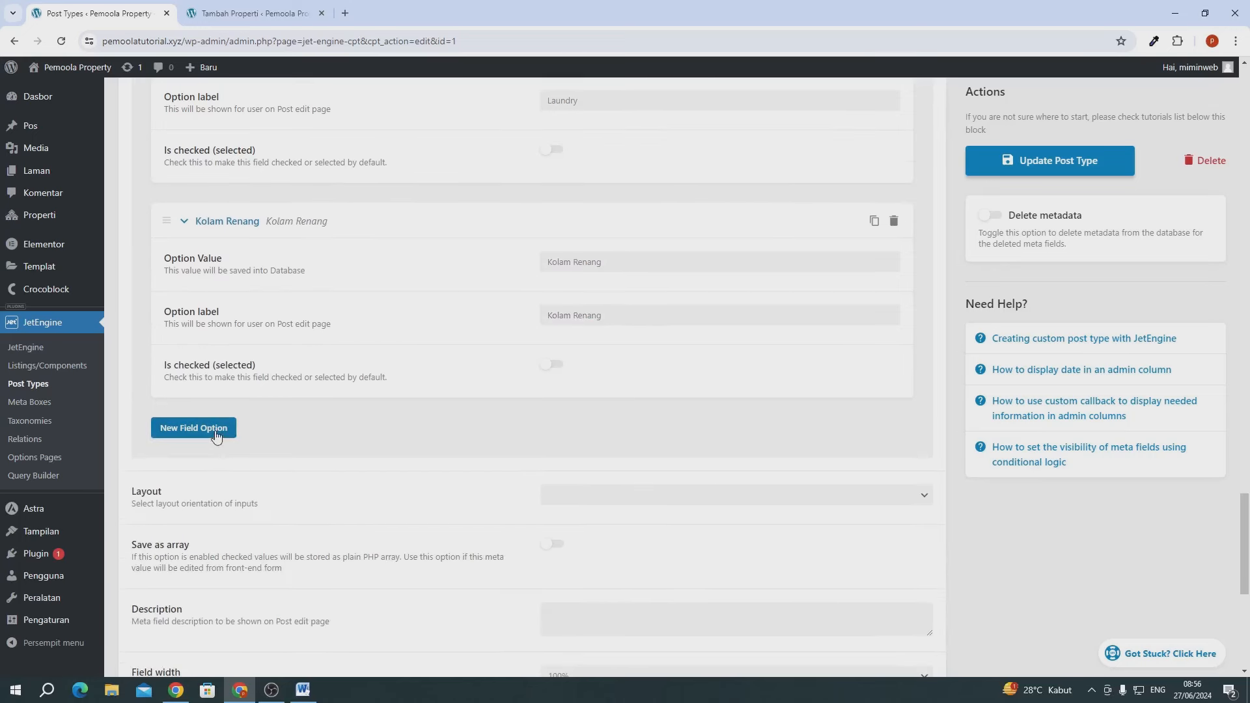
{"action": "left_click", "coordinate": [193, 427]}
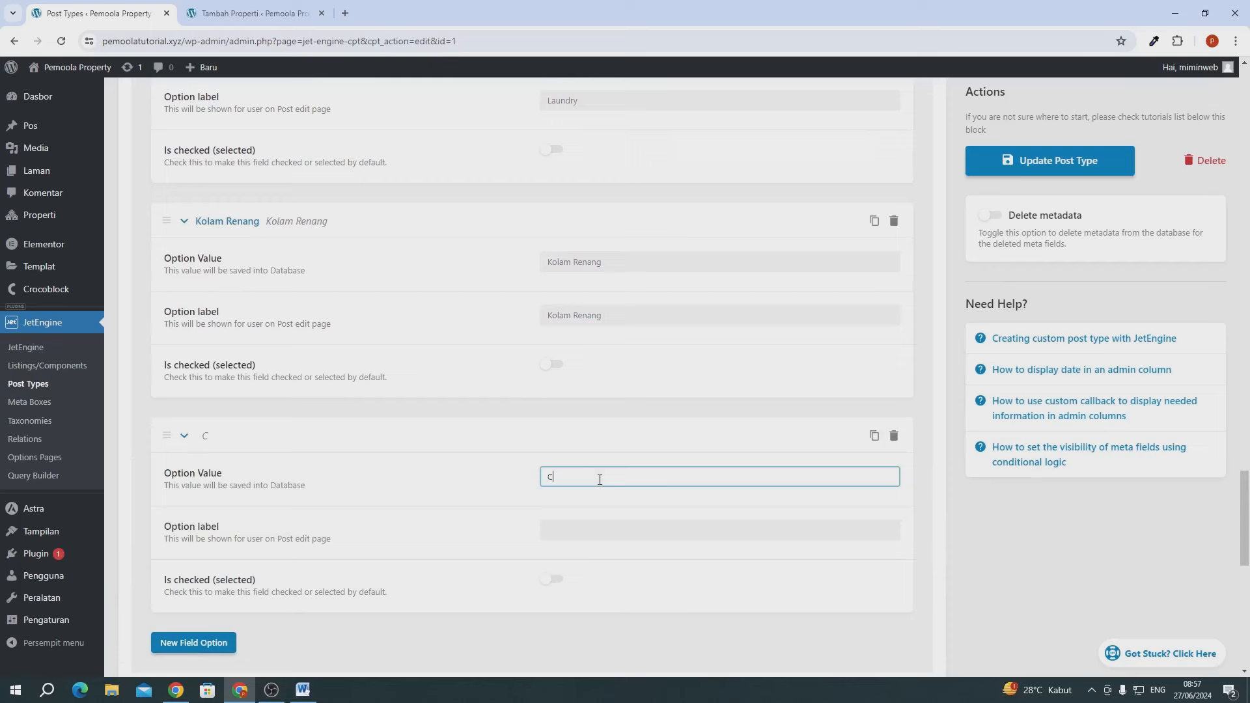
{"action": "key", "text": "ctrl+a"}
{"action": "key", "text": "ctrl+c"}
{"action": "left_click", "coordinate": [571, 531]}
{"action": "key", "text": "ctrl+v"}
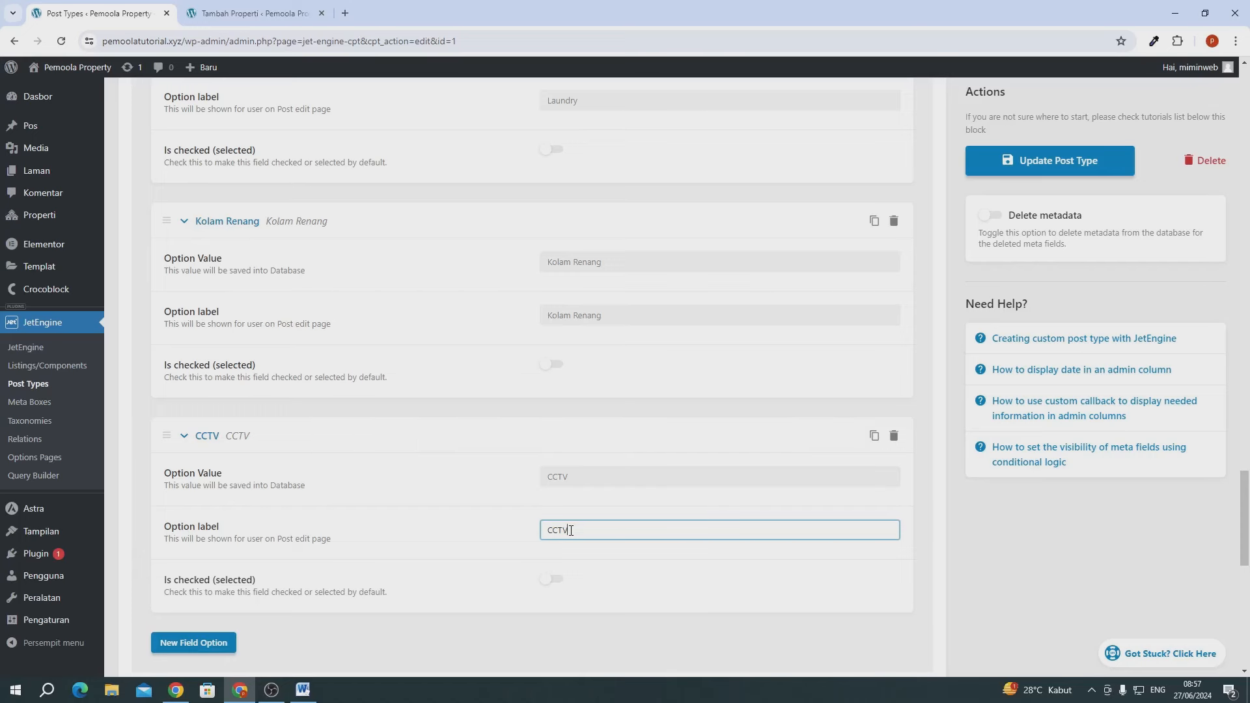
{"action": "scroll", "coordinate": [571, 530], "scroll_direction": "down", "scroll_amount": 2}
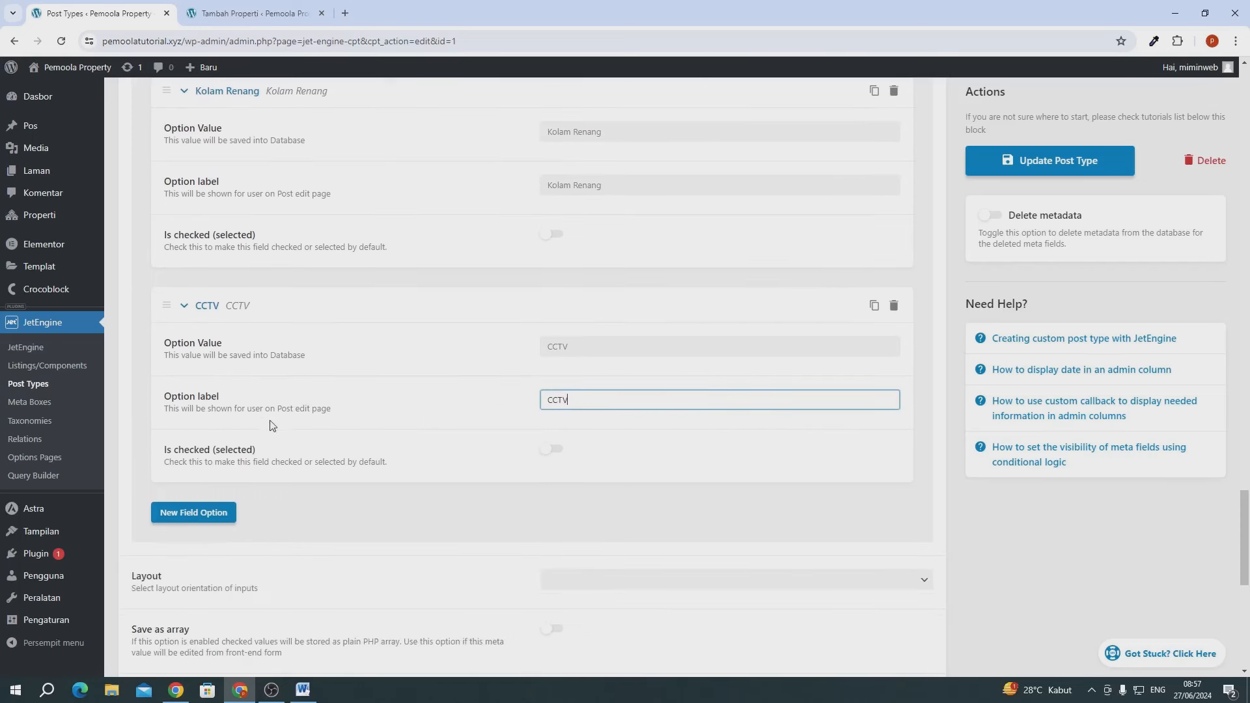
{"action": "left_click", "coordinate": [192, 513]}
- Fill the fourth Fitur option with value and label 'Wifi', fixing the capitalisation
{"action": "scroll", "coordinate": [237, 516], "scroll_direction": "down", "scroll_amount": 2}
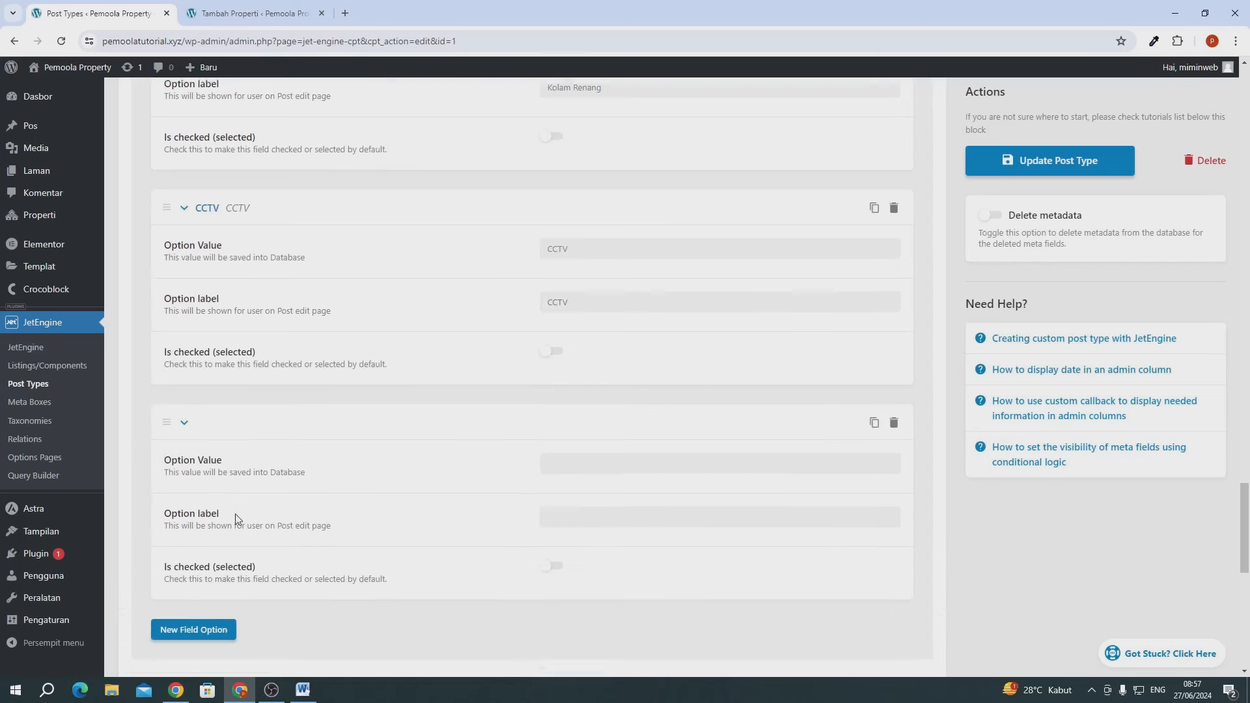
{"action": "left_click", "coordinate": [553, 433]}
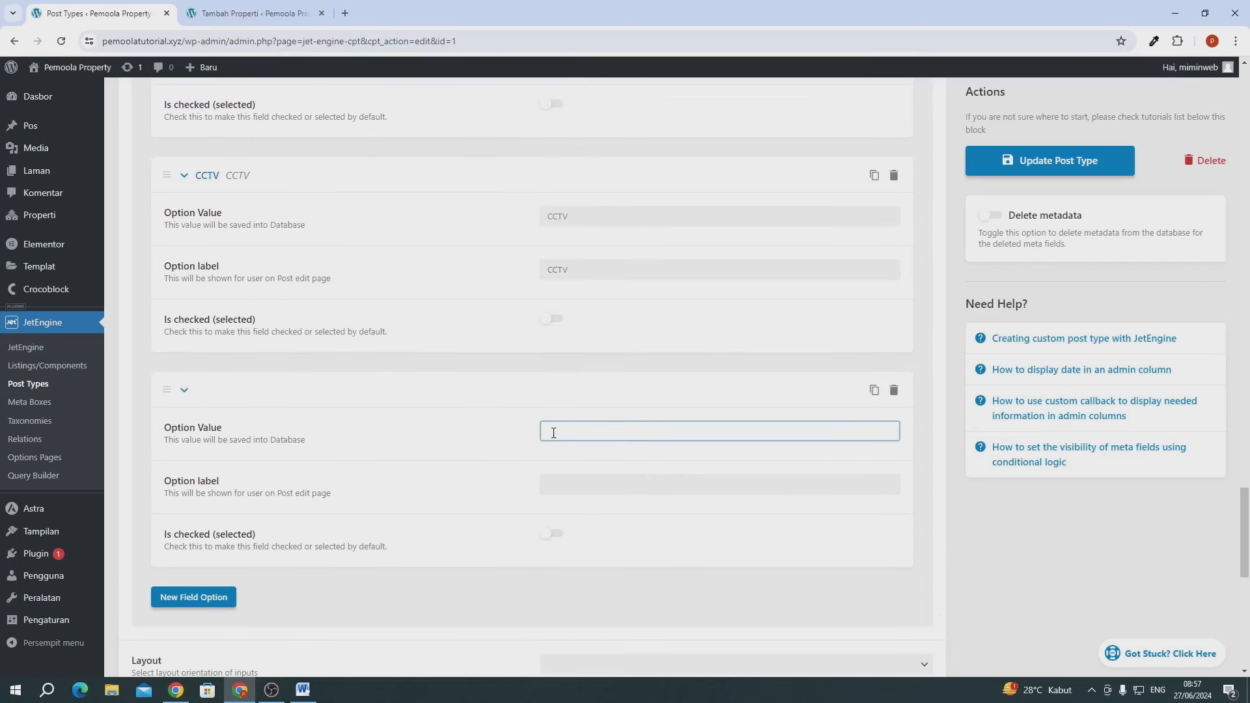
{"action": "type", "text": "wIFI"}
{"action": "double_click", "coordinate": [552, 433]}
{"action": "type", "text": "w"}
{"action": "type", "text": "Wifi"}
{"action": "double_click", "coordinate": [553, 433]}
{"action": "key", "text": "ctrl+c"}
{"action": "left_click", "coordinate": [576, 483]}
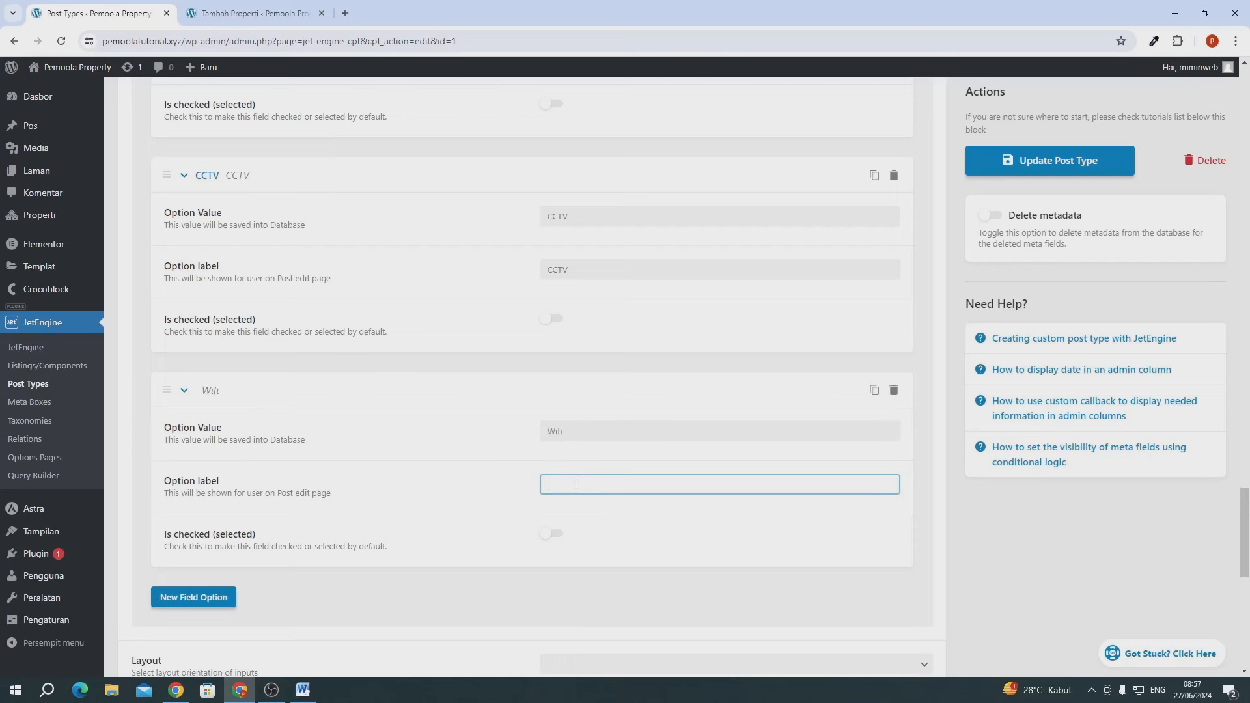
{"action": "key", "text": "ctrl+v"}
- Add an 'Air Conditioner' option with matching value and label
{"action": "scroll", "coordinate": [564, 480], "scroll_direction": "down", "scroll_amount": 2}
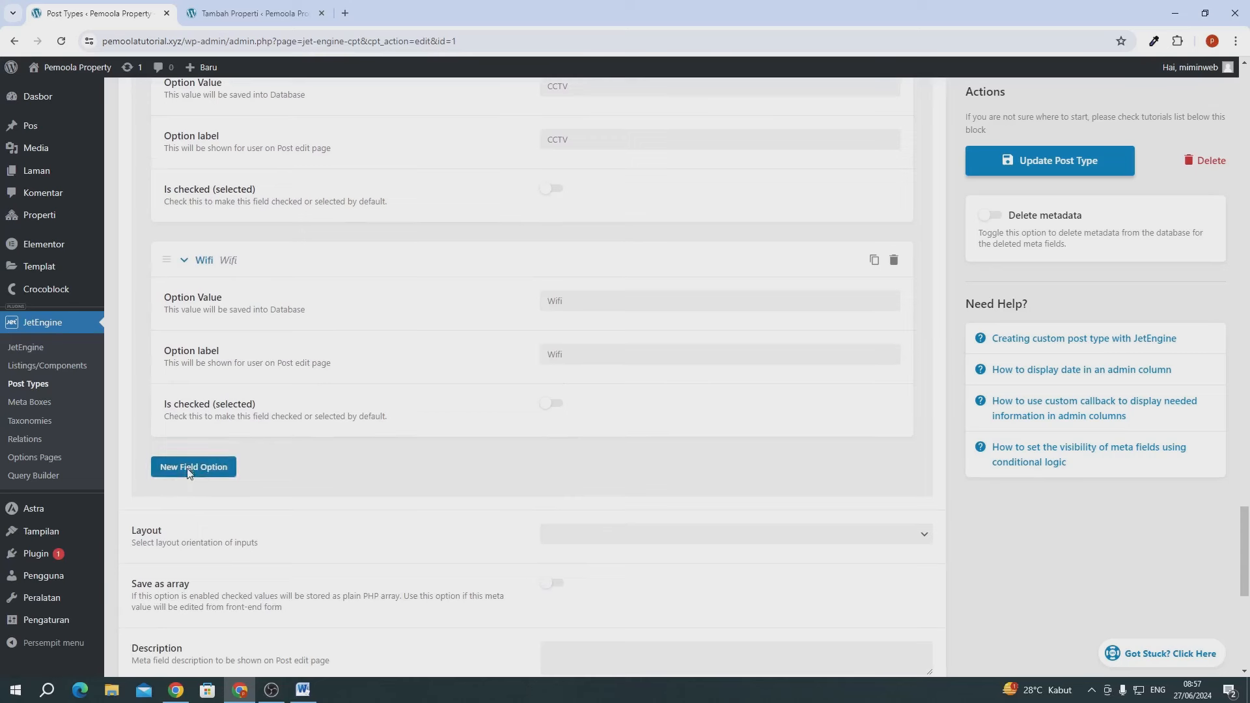
{"action": "left_click", "coordinate": [194, 468]}
{"action": "left_click", "coordinate": [603, 520]}
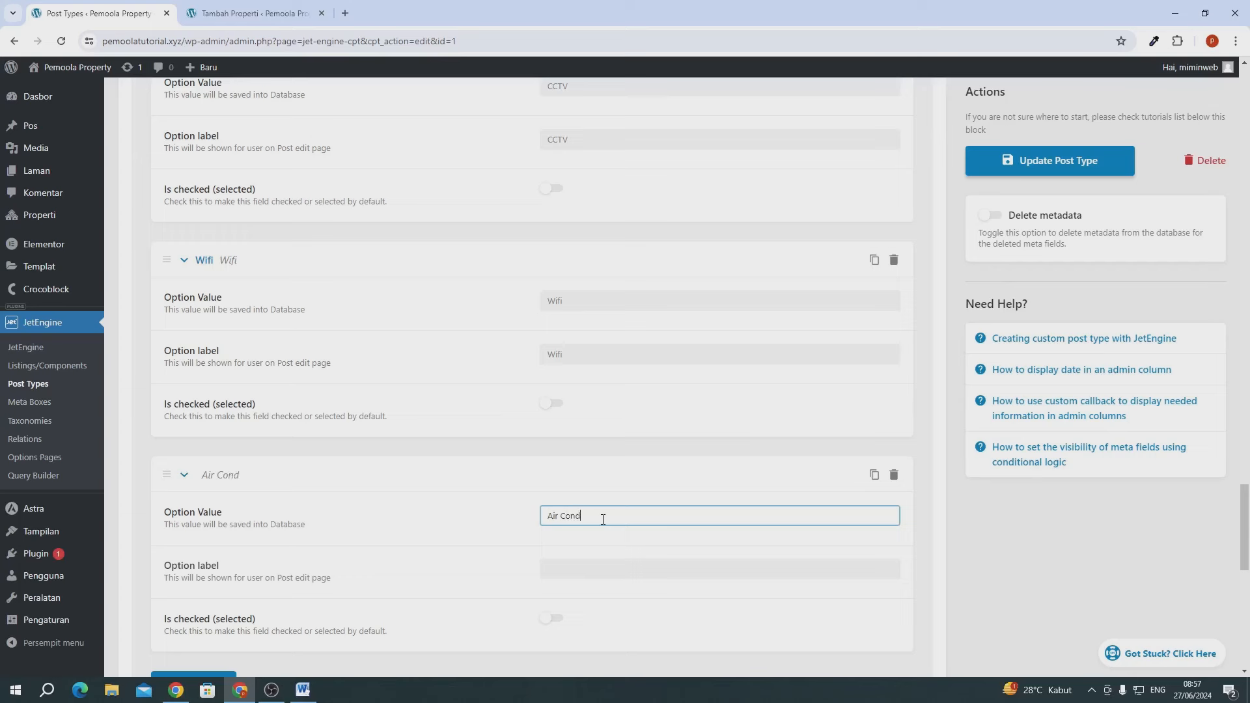
{"action": "type", "text": "Air Conditioner"}
{"action": "key", "text": "ctrl+a"}
{"action": "key", "text": "ctrl+c"}
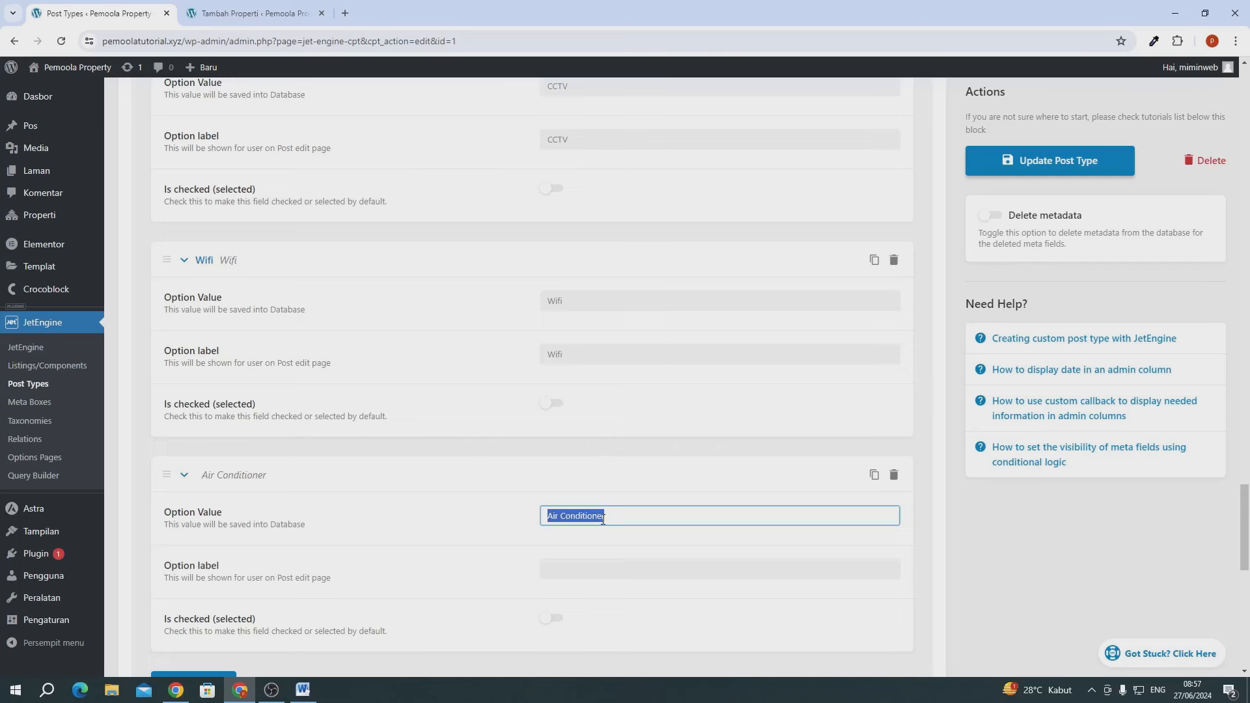
{"action": "left_click", "coordinate": [562, 567]}
{"action": "key", "text": "ctrl+v"}
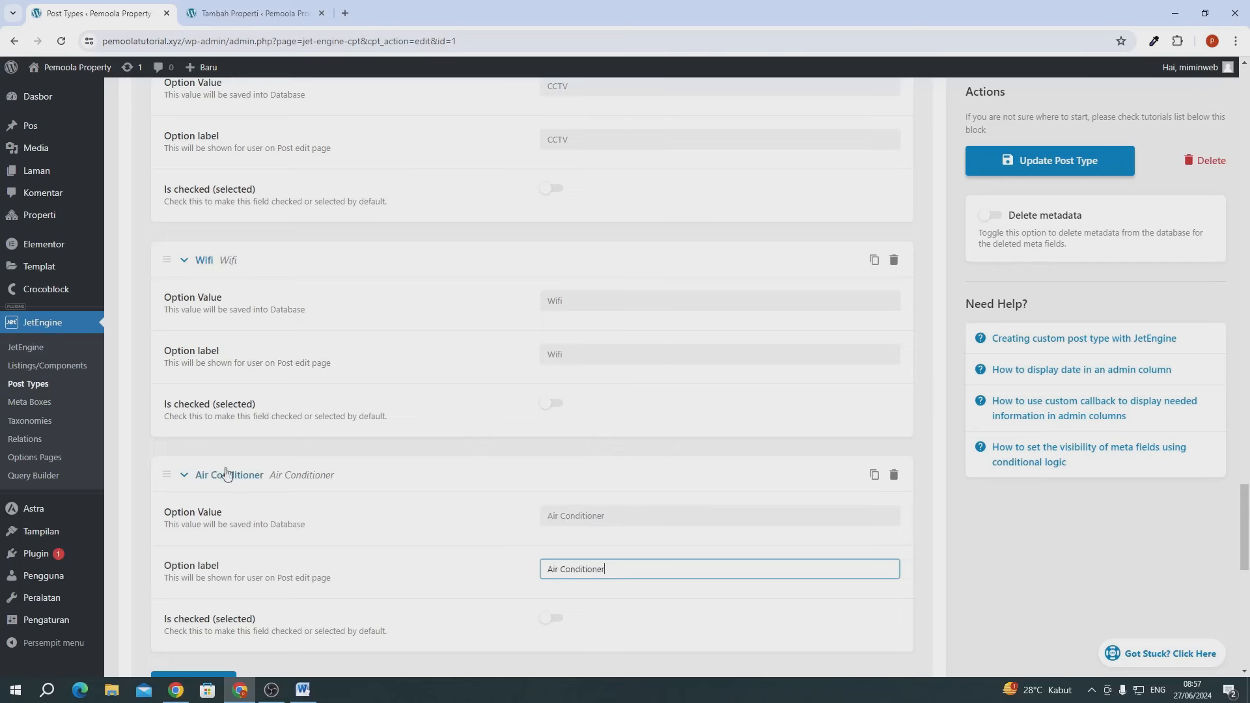
- Add a 'Kitchen' option with matching value and label
{"action": "scroll", "coordinate": [237, 521], "scroll_direction": "down", "scroll_amount": 3}
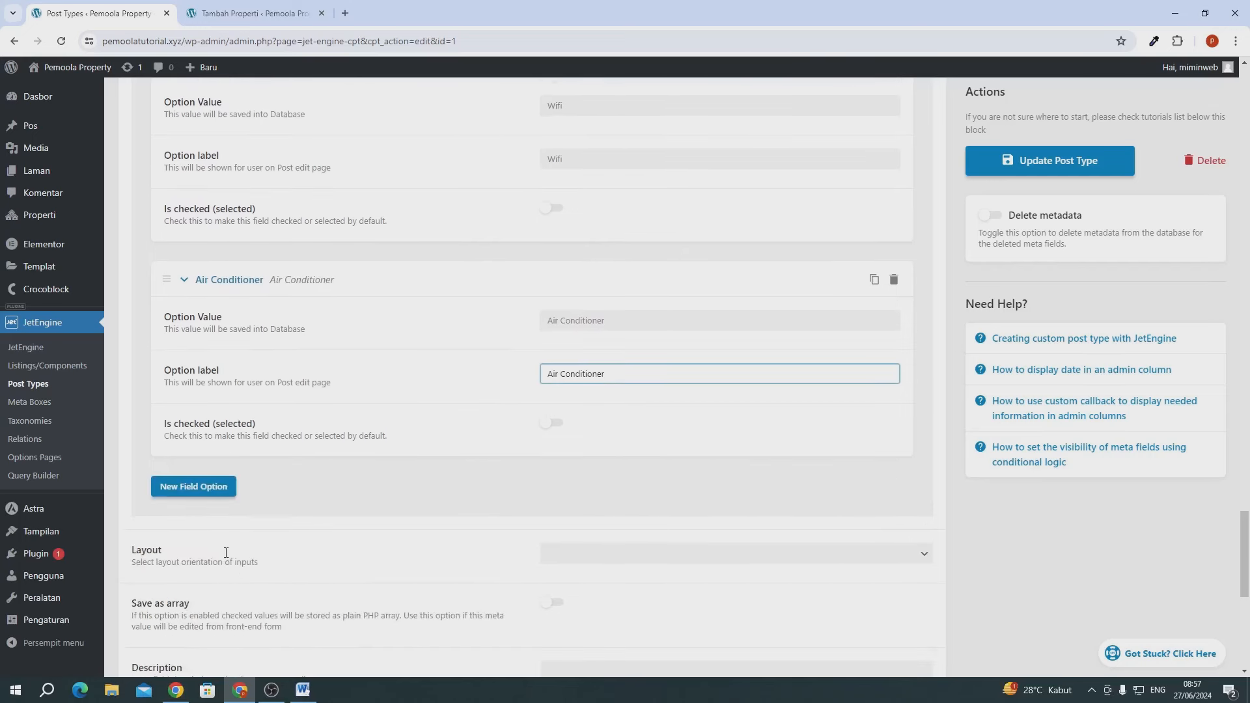
{"action": "left_click", "coordinate": [208, 489]}
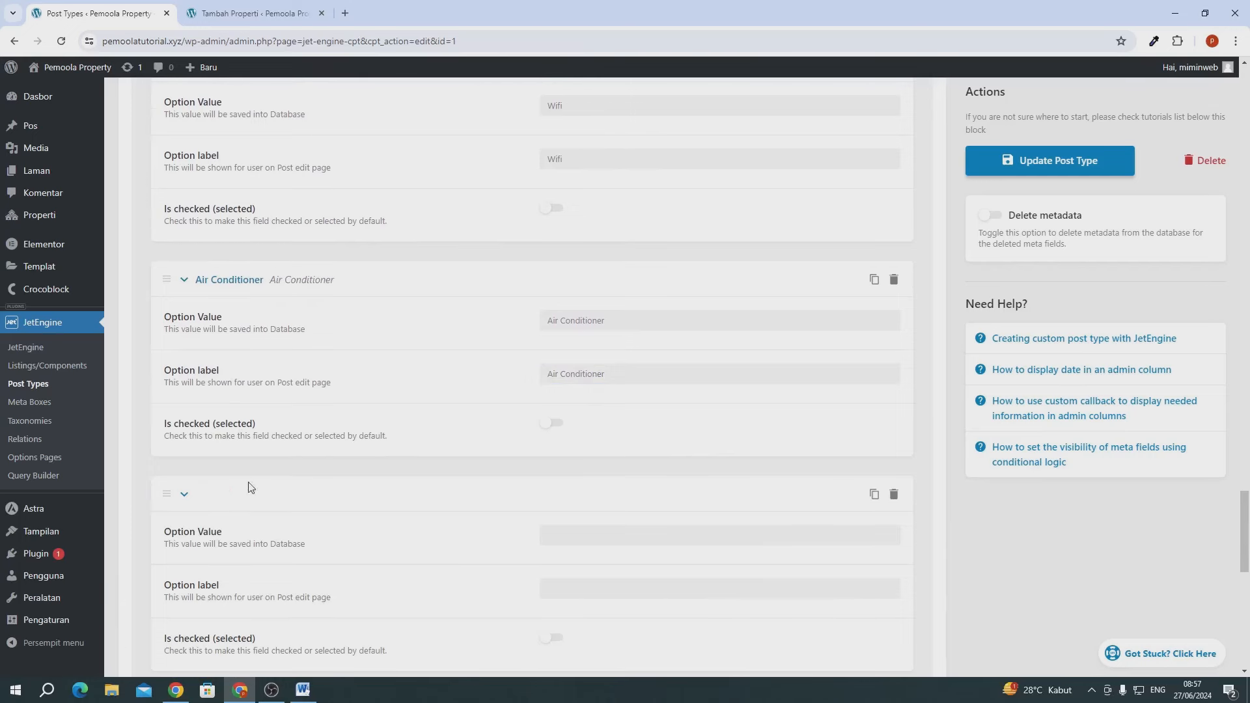
{"action": "scroll", "coordinate": [451, 423], "scroll_direction": "up", "scroll_amount": 4}
{"action": "scroll", "coordinate": [679, 580], "scroll_direction": "down", "scroll_amount": 4}
{"action": "left_click", "coordinate": [551, 534]}
{"action": "type", "text": "Kitchen"}
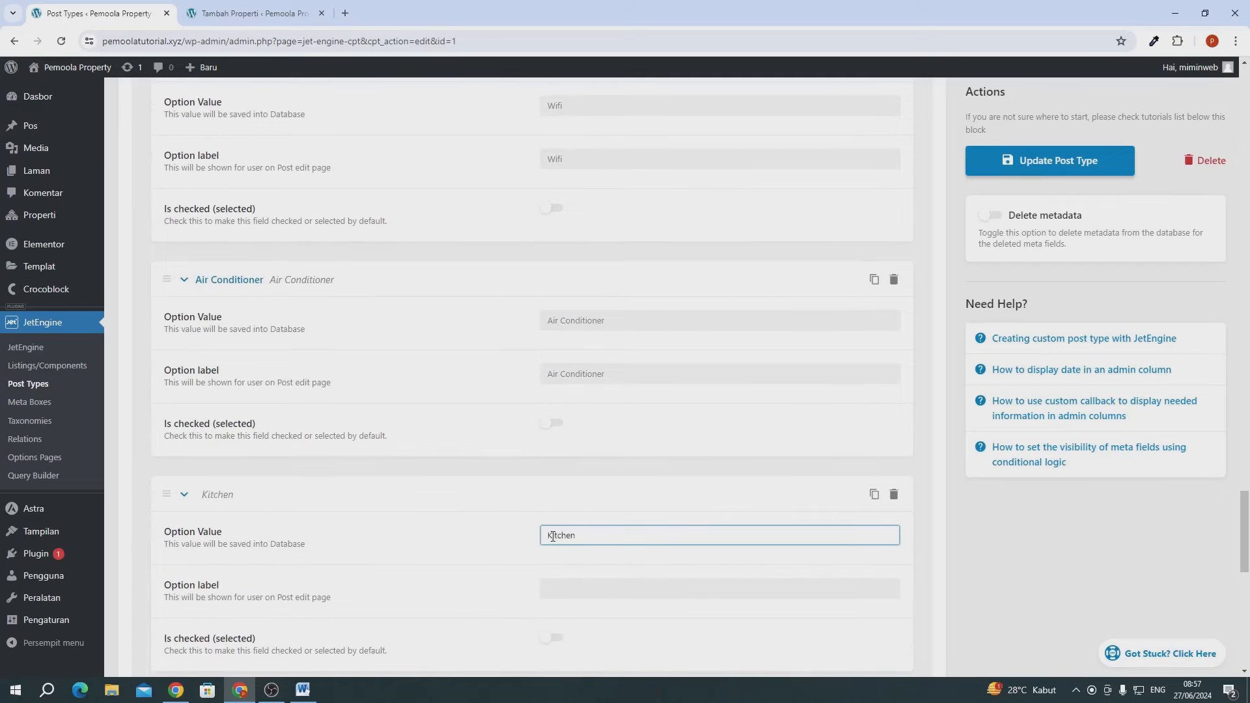
{"action": "double_click", "coordinate": [551, 535]}
{"action": "key", "text": "ctrl+c"}
{"action": "scroll", "coordinate": [553, 567], "scroll_direction": "down", "scroll_amount": 2}
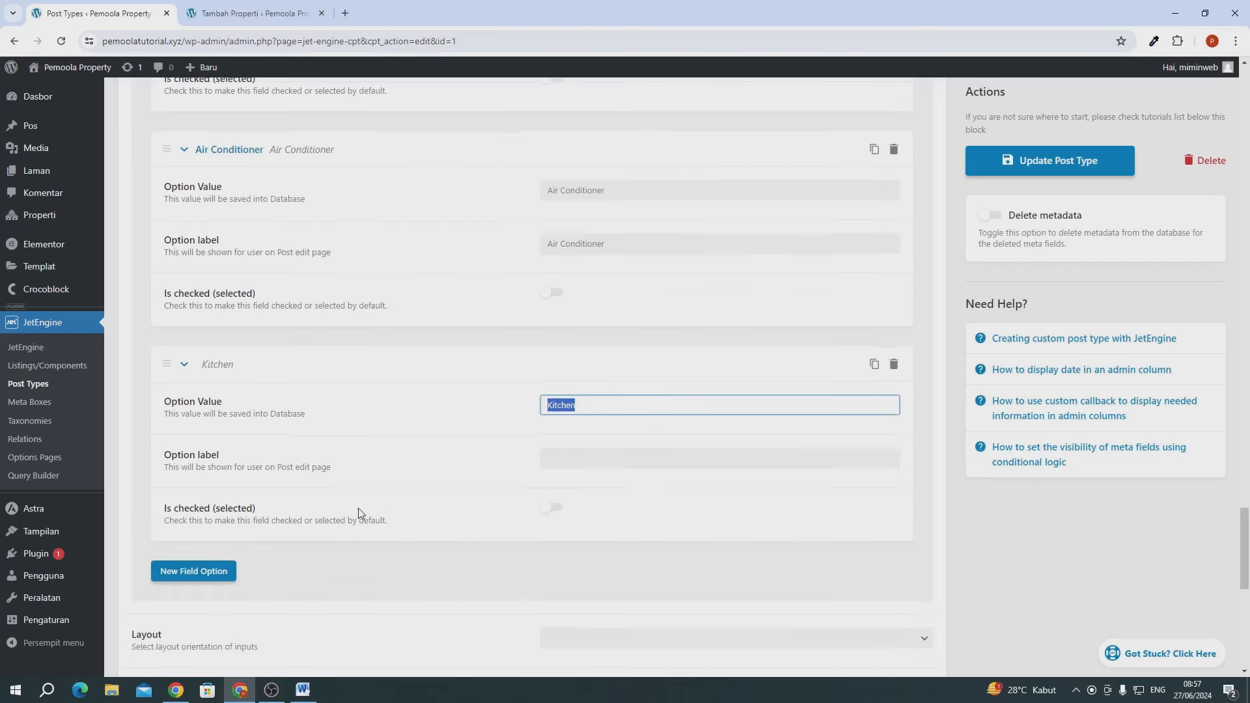
{"action": "left_click", "coordinate": [614, 460]}
{"action": "key", "text": "ctrl+v"}
- Save the Properti post type with Update Post Type
{"action": "scroll", "coordinate": [501, 456], "scroll_direction": "down", "scroll_amount": 3}
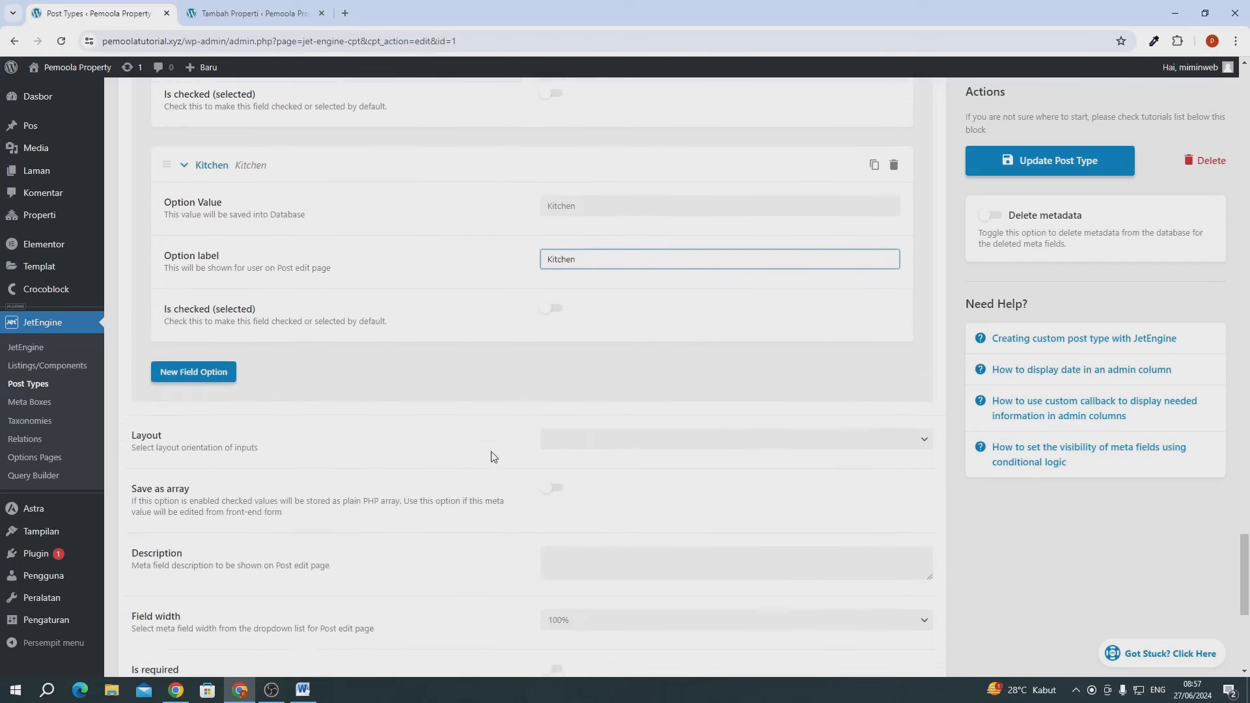
{"action": "scroll", "coordinate": [495, 454], "scroll_direction": "up", "scroll_amount": 4}
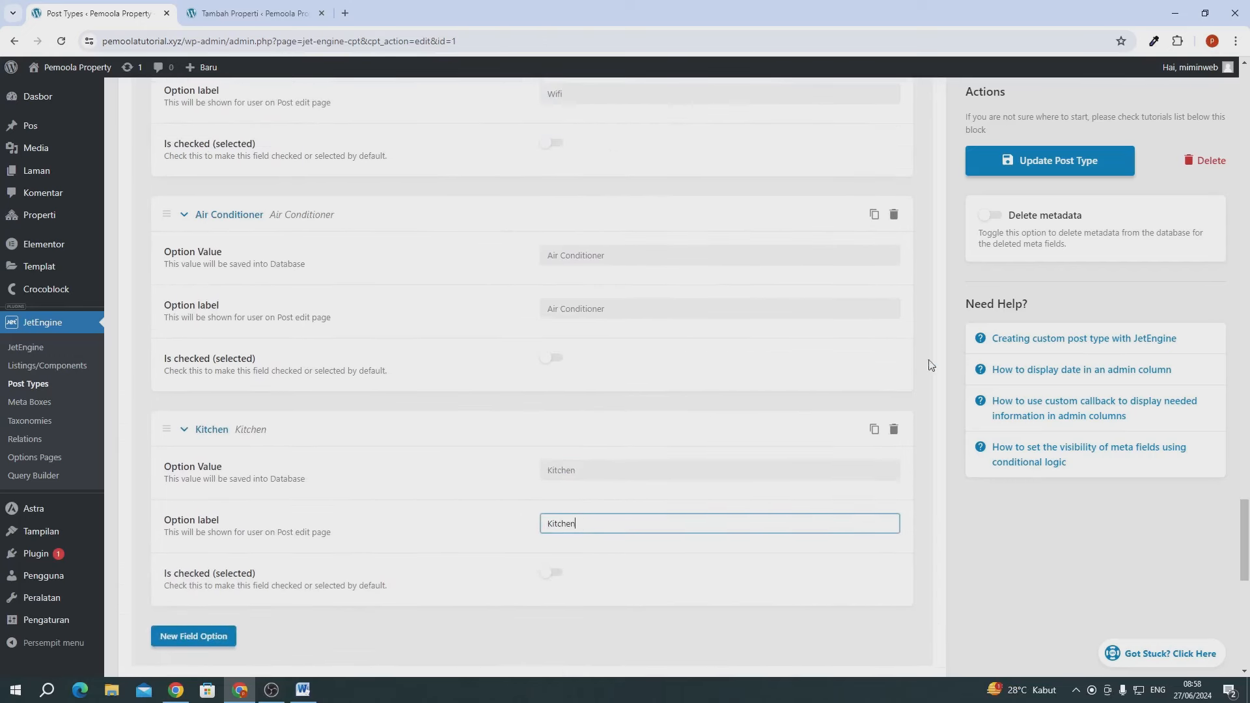
{"action": "left_click", "coordinate": [1025, 162]}
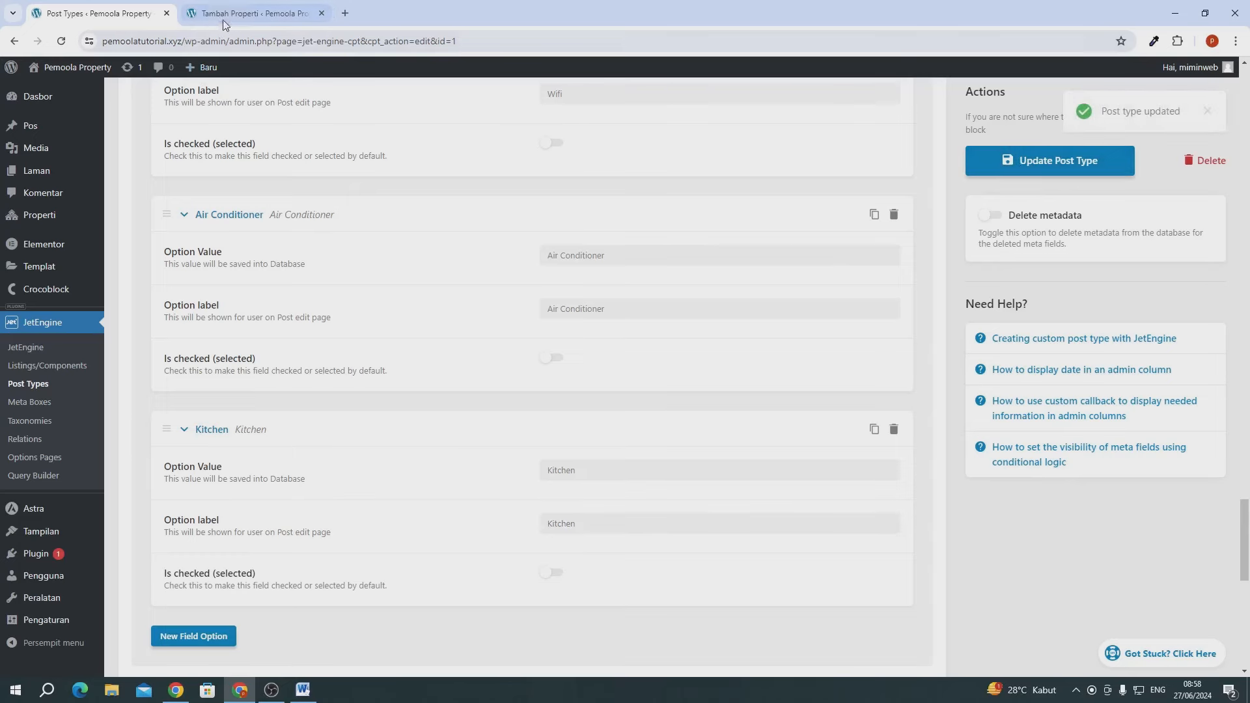
- Reload the new Properti editor and tick Laundry, Kolam Renang and CCTV under Fitur
{"action": "left_click", "coordinate": [251, 13]}
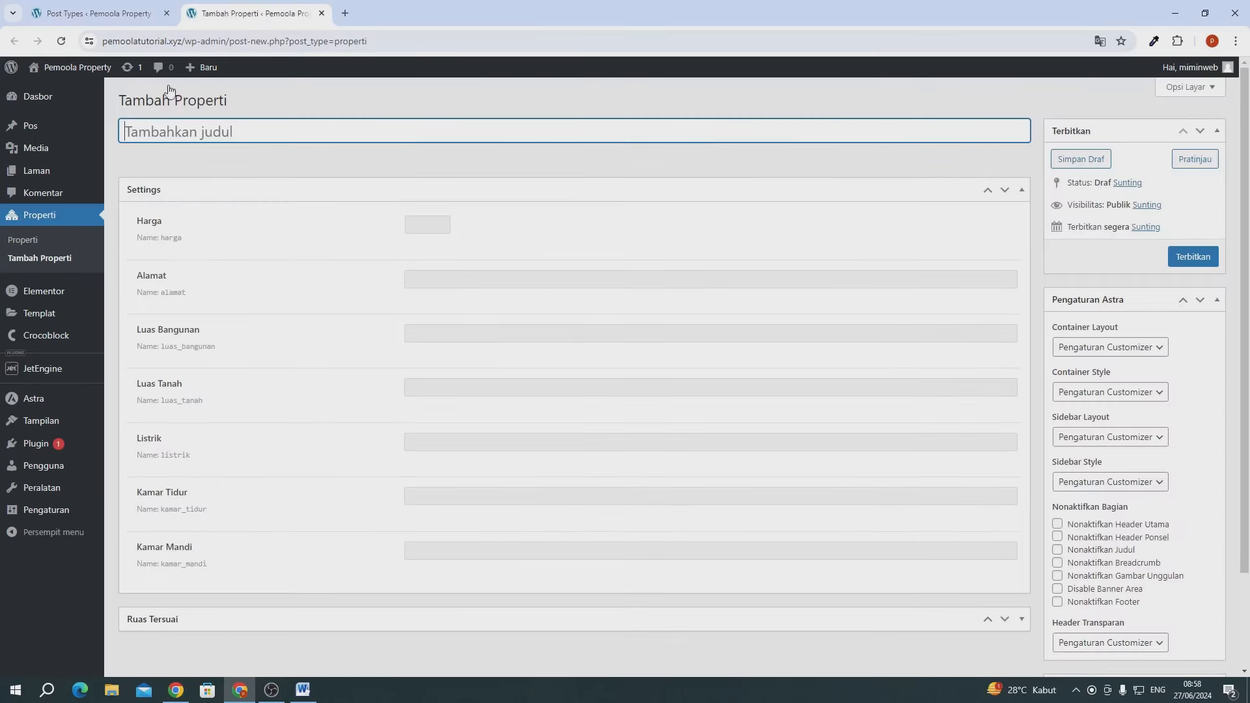
{"action": "left_click", "coordinate": [60, 41]}
{"action": "scroll", "coordinate": [333, 500], "scroll_direction": "down", "scroll_amount": 5}
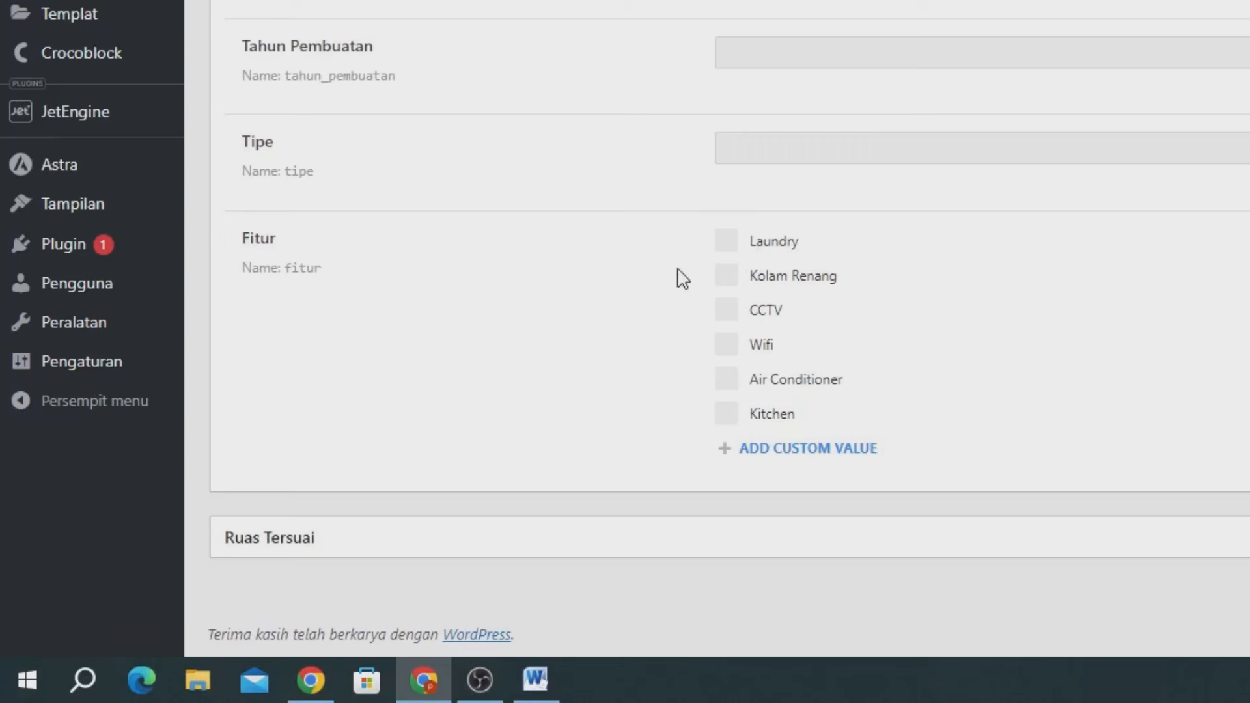
{"action": "left_click", "coordinate": [724, 242]}
{"action": "left_click", "coordinate": [727, 277]}
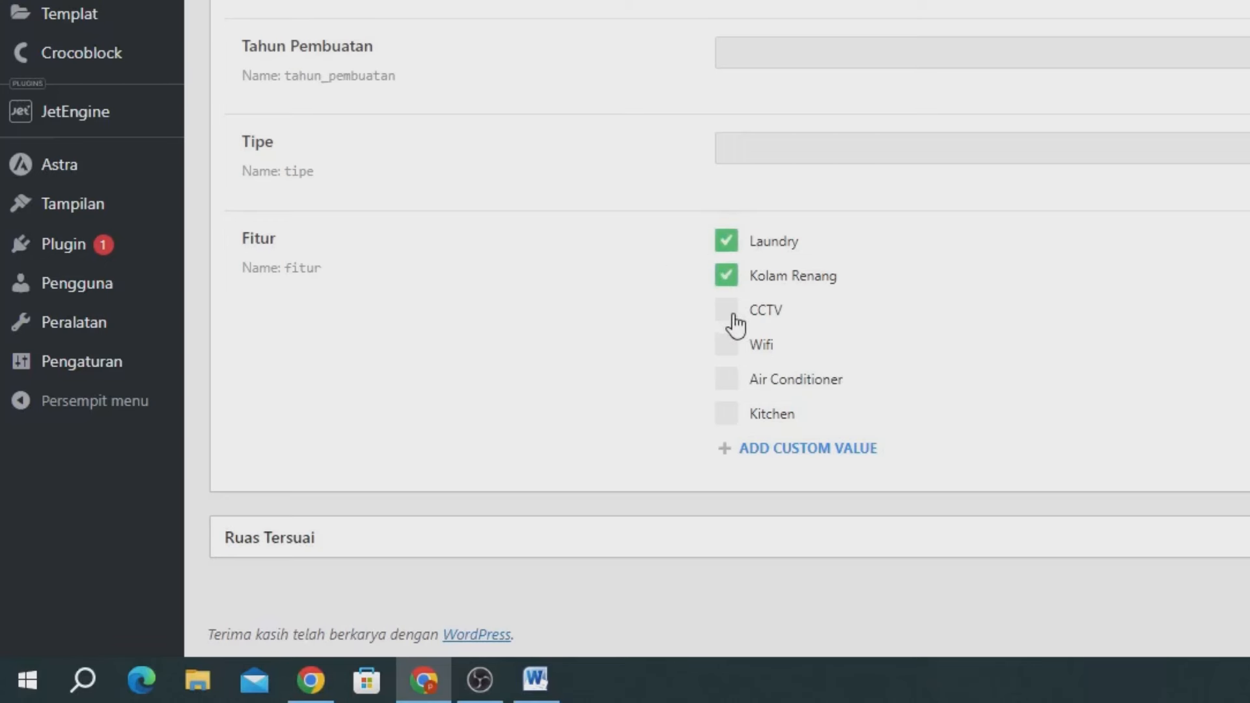
{"action": "left_click", "coordinate": [729, 314]}
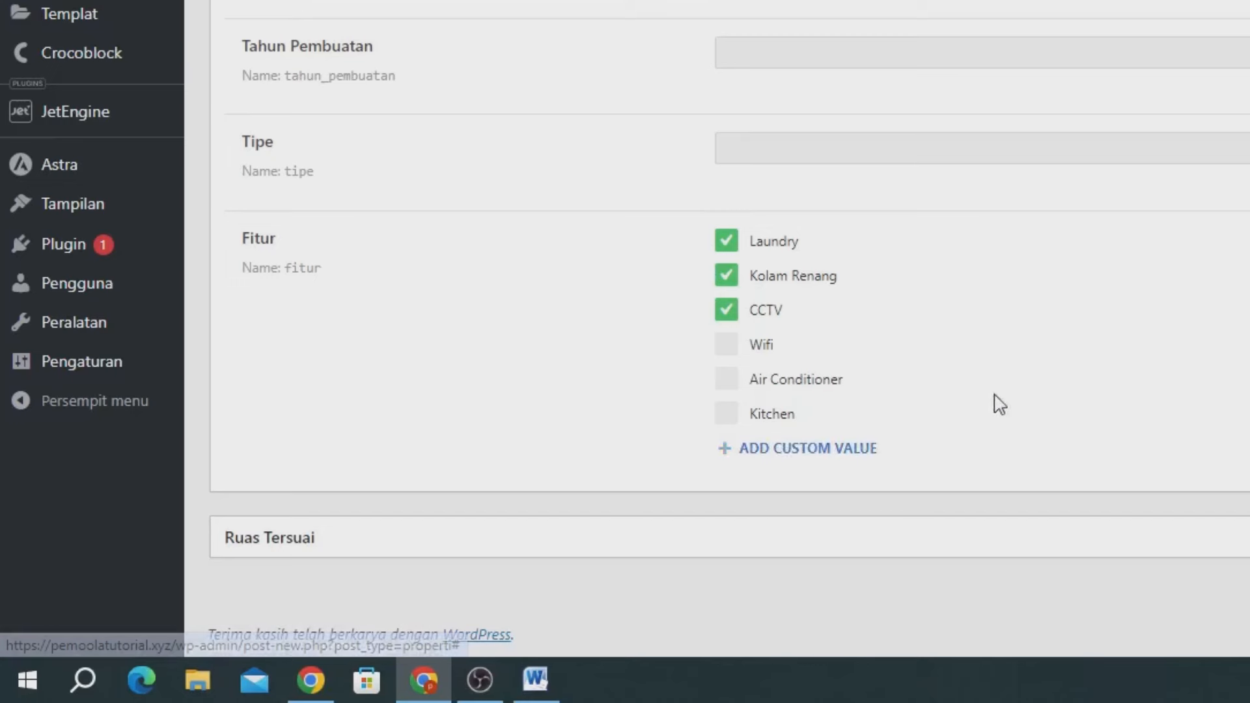
- Add two custom value rows under Fitur and leave both unticked
{"action": "left_click", "coordinate": [800, 450]}
{"action": "scroll", "coordinate": [800, 455], "scroll_direction": "down", "scroll_amount": 1}
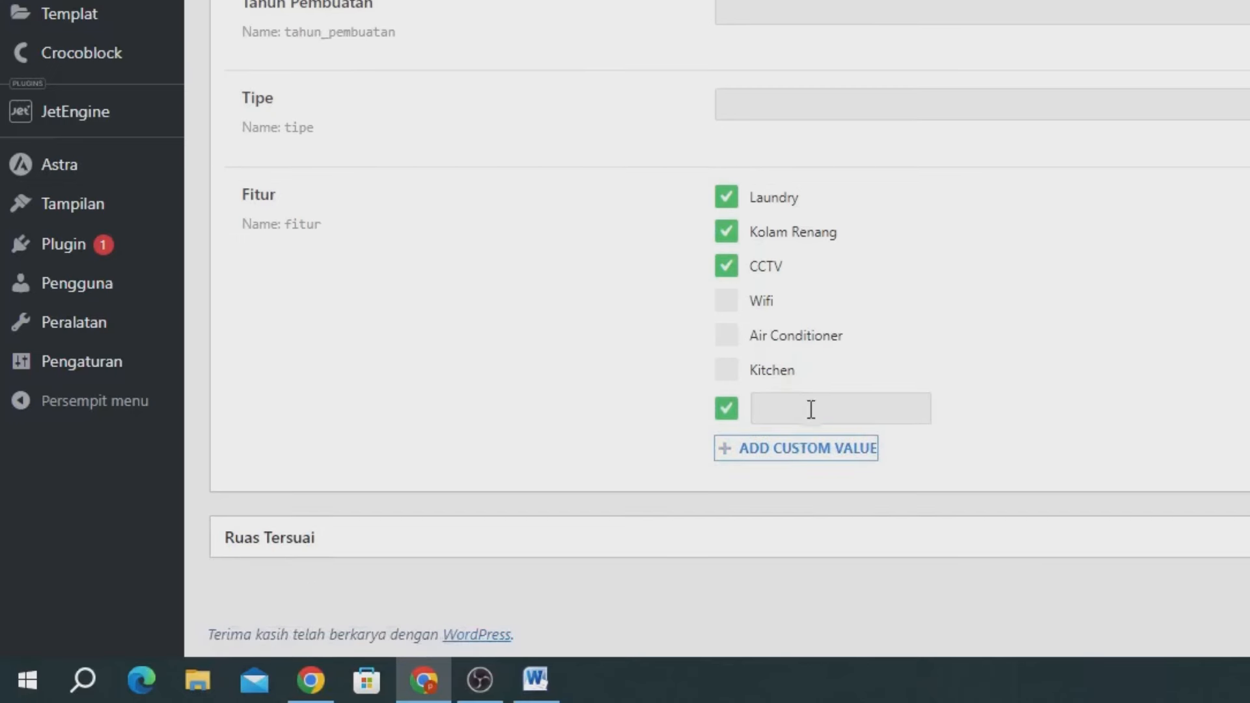
{"action": "left_click", "coordinate": [805, 410]}
{"action": "left_click", "coordinate": [794, 450]}
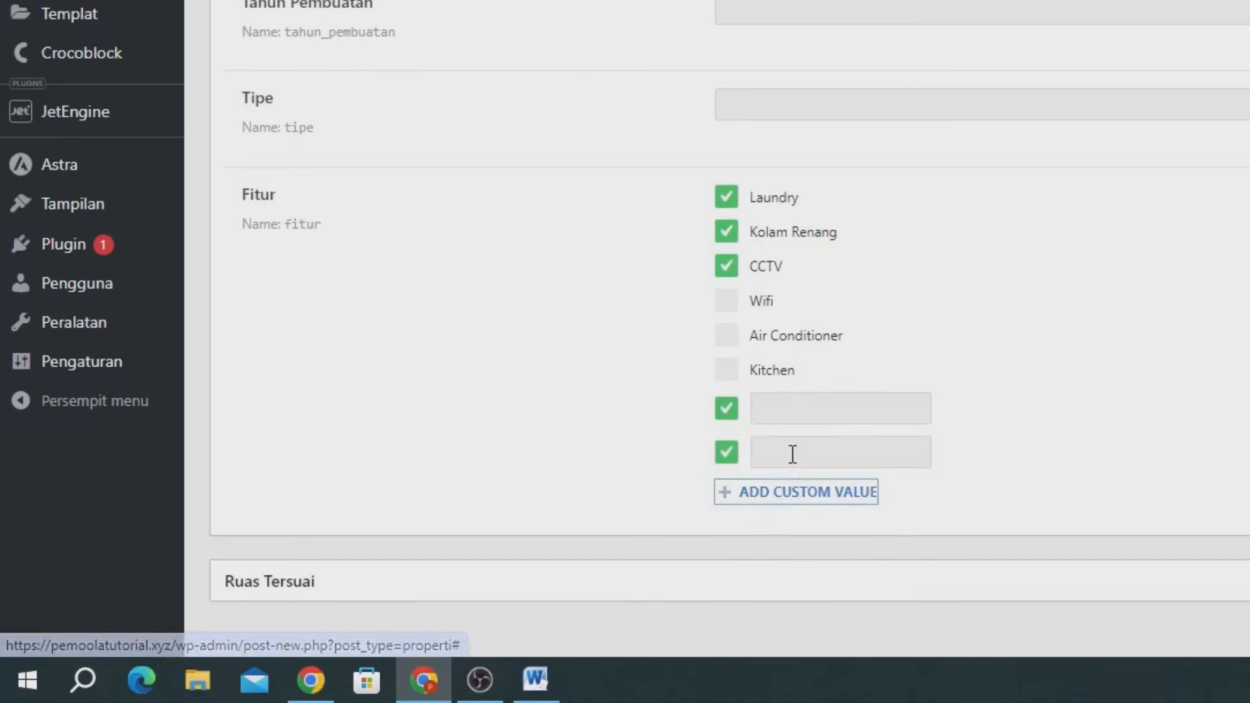
{"action": "left_click", "coordinate": [726, 452]}
{"action": "left_click", "coordinate": [727, 408]}
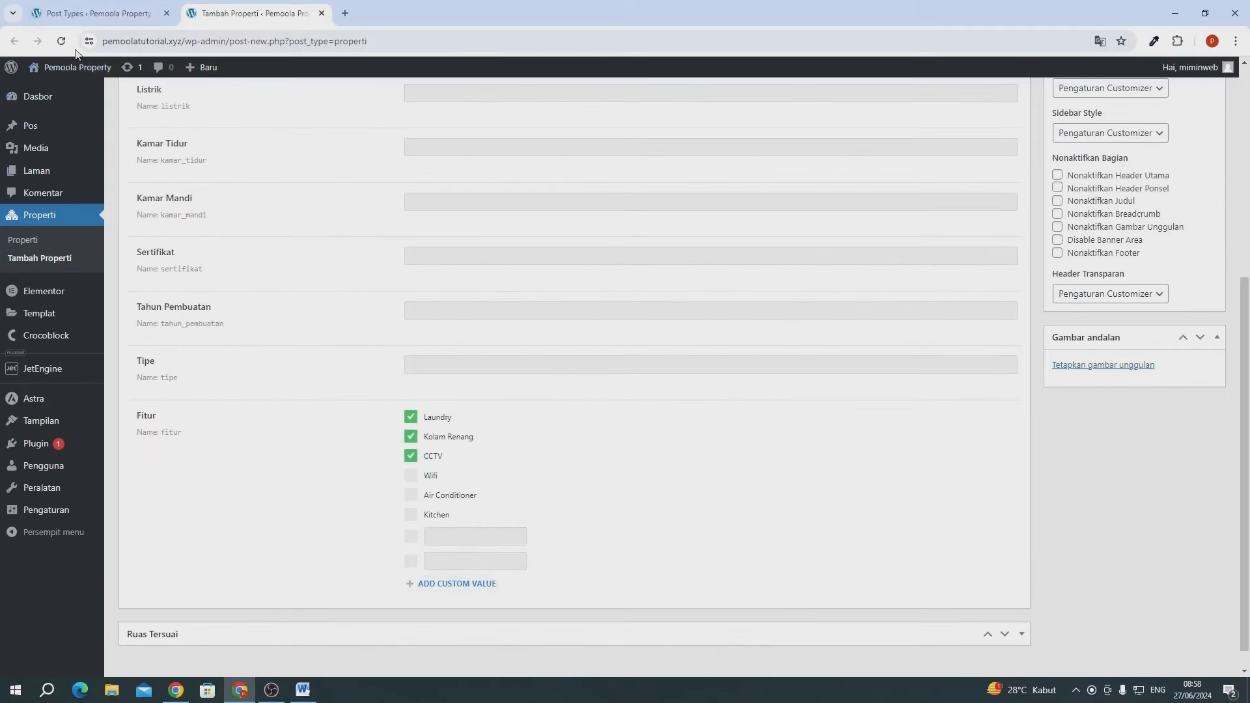
{"action": "left_click", "coordinate": [78, 14]}
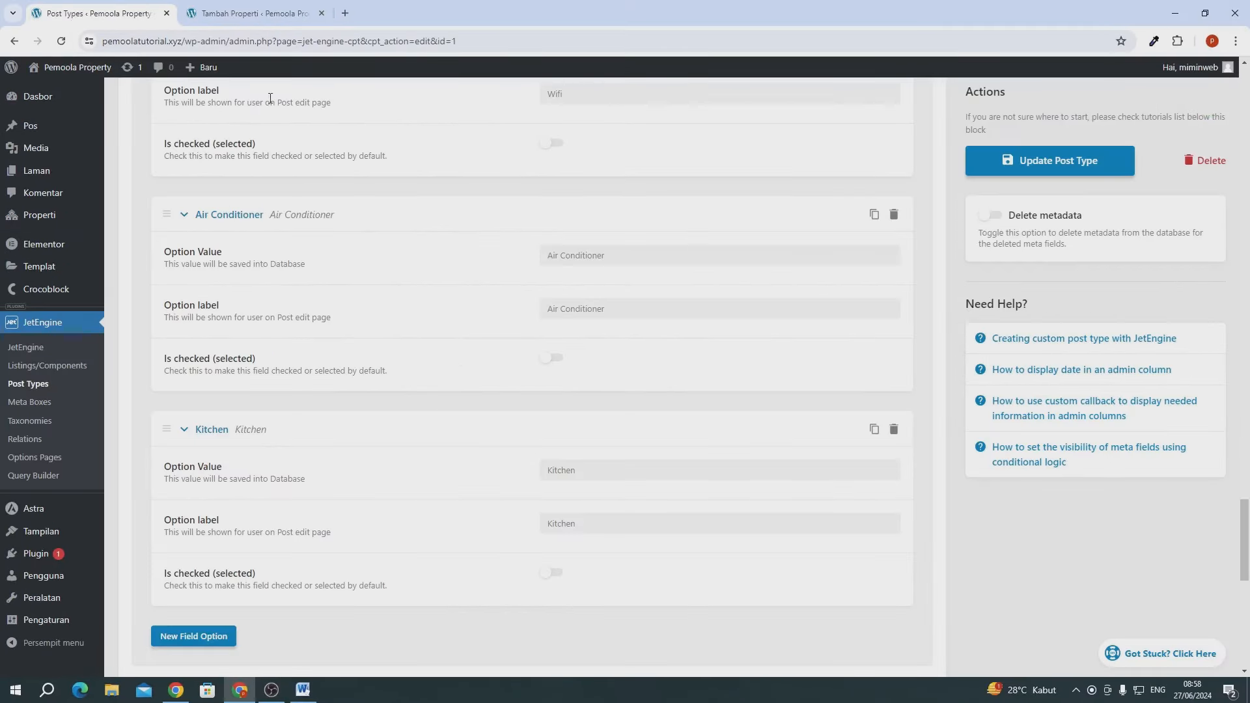
- Collapse the Fitur meta field settings on the post type page
{"action": "left_click", "coordinate": [260, 16]}
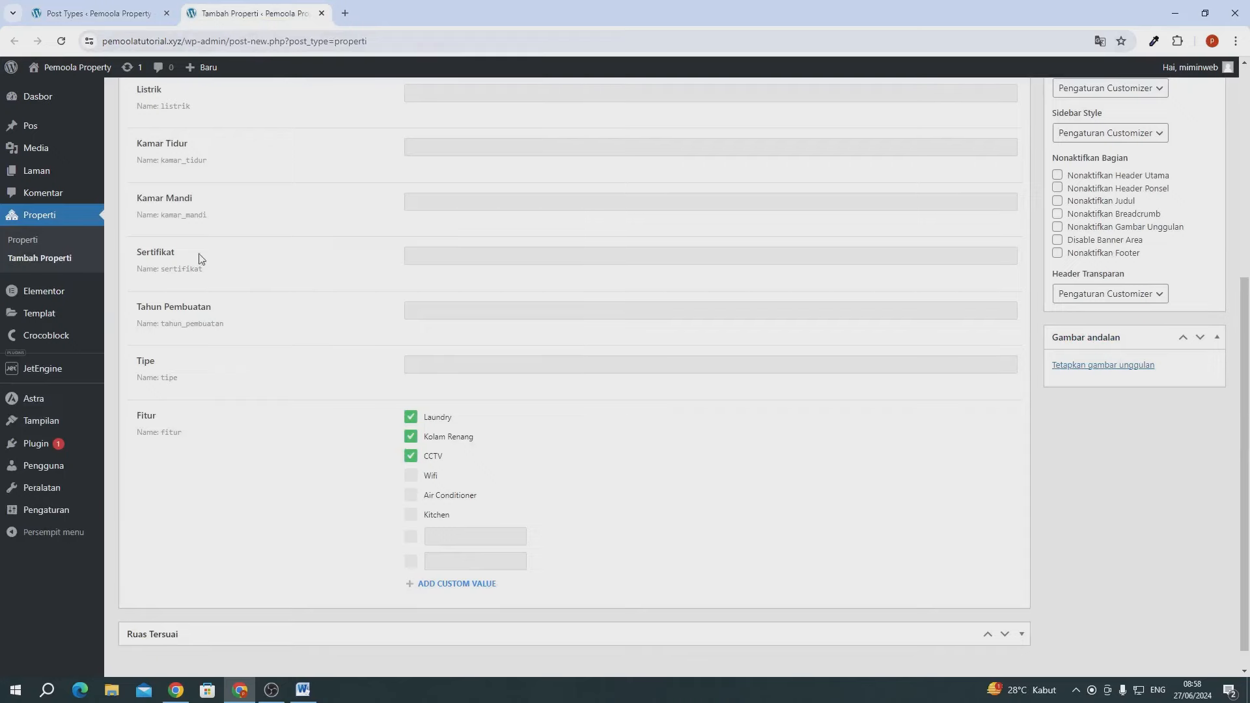
{"action": "left_click", "coordinate": [95, 18]}
{"action": "scroll", "coordinate": [284, 326], "scroll_direction": "down", "scroll_amount": 4}
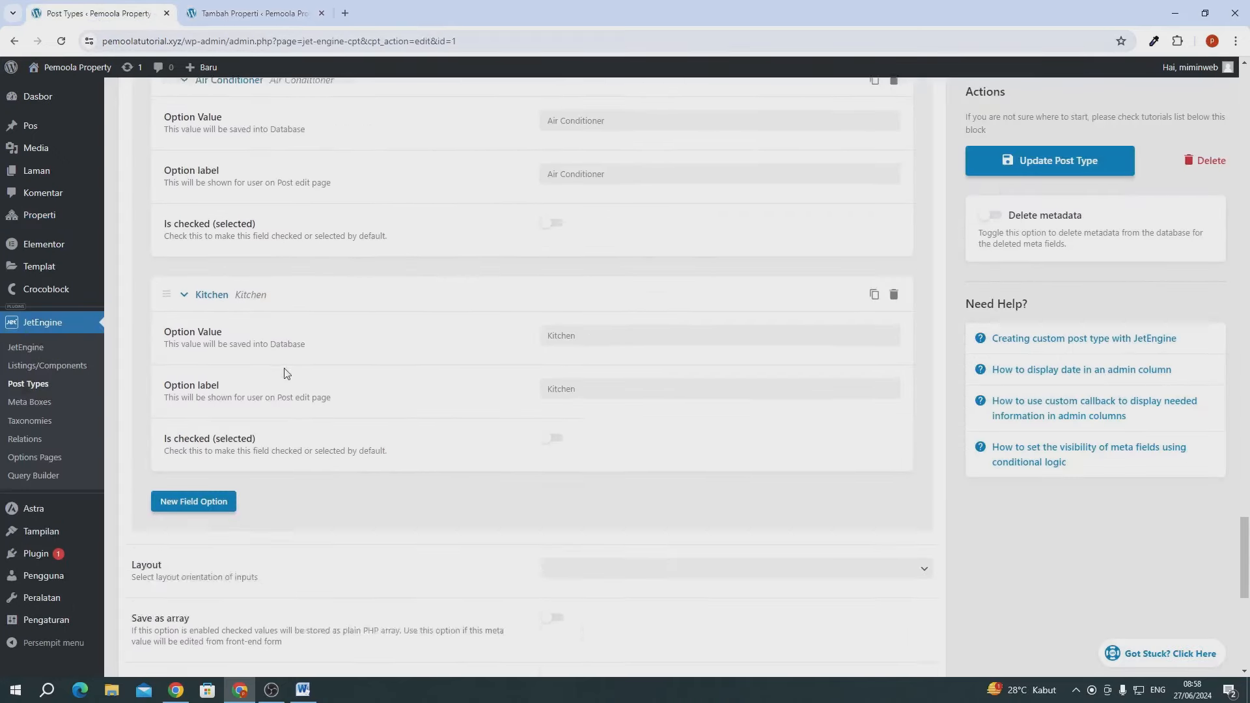
{"action": "scroll", "coordinate": [284, 416], "scroll_direction": "up", "scroll_amount": 15}
{"action": "scroll", "coordinate": [280, 416], "scroll_direction": "up", "scroll_amount": 12}
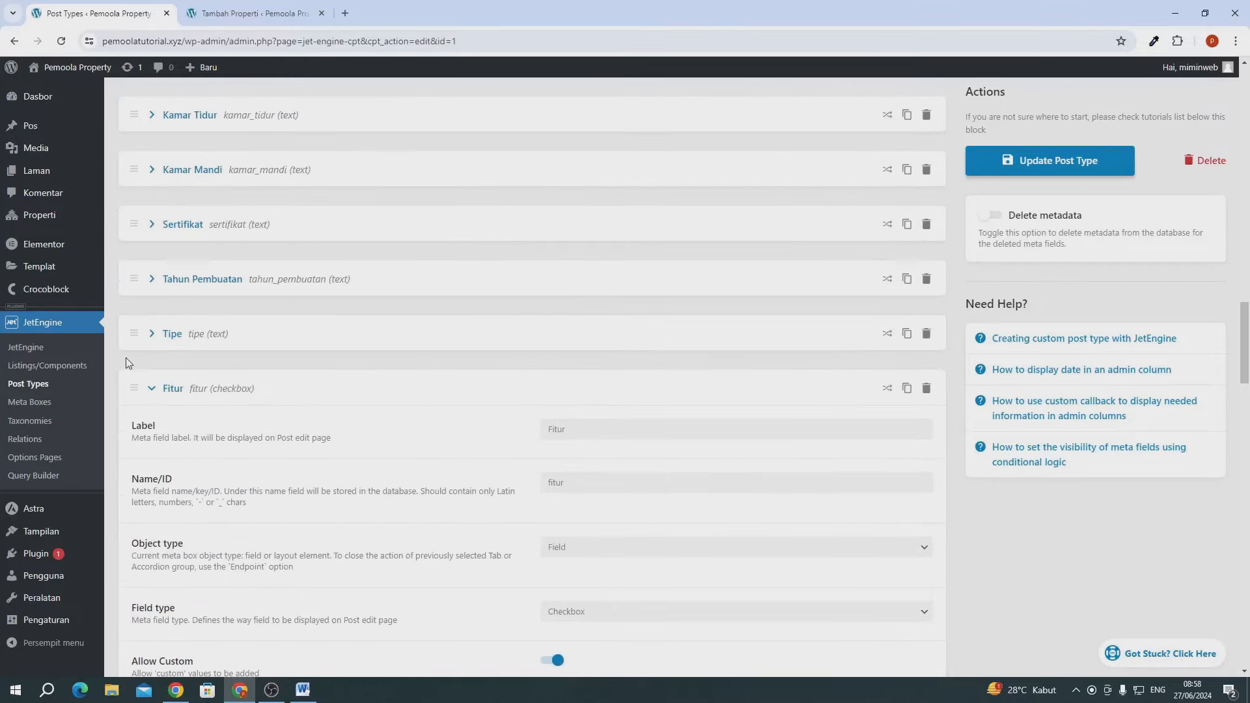
{"action": "left_click", "coordinate": [140, 390]}
{"action": "scroll", "coordinate": [218, 257], "scroll_direction": "up", "scroll_amount": 5}
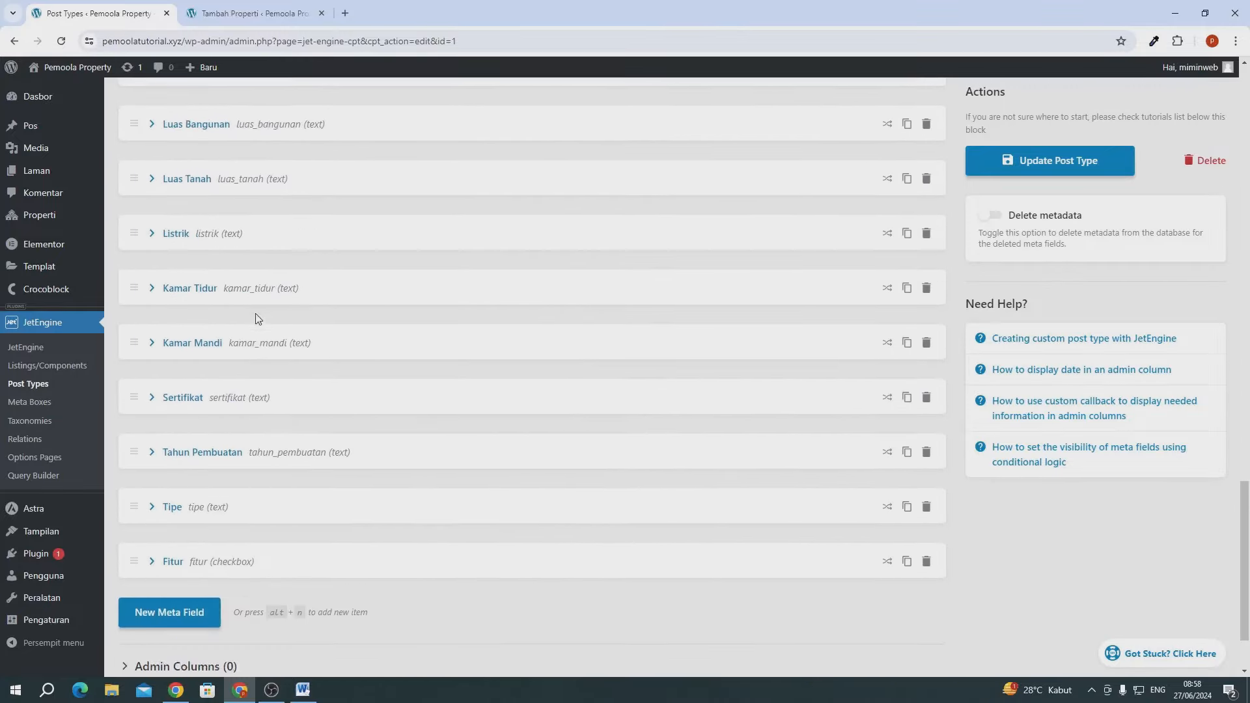
{"action": "scroll", "coordinate": [234, 325], "scroll_direction": "down", "scroll_amount": 5}
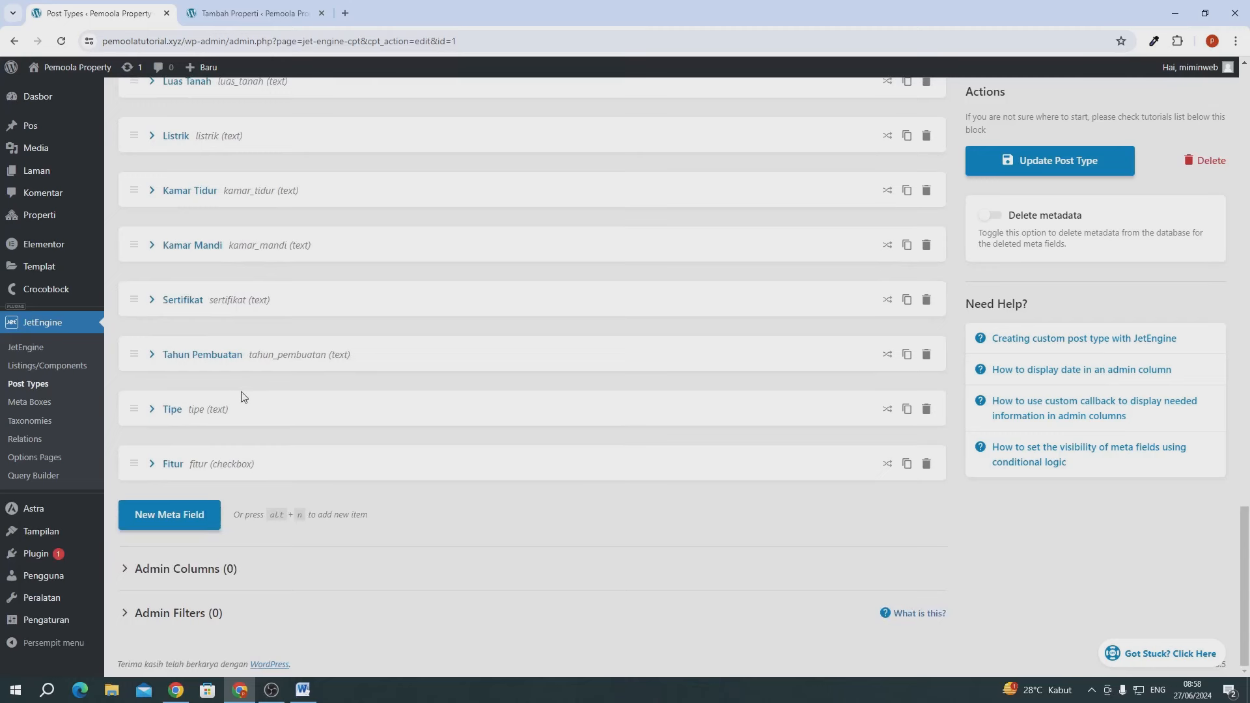
- Add a new meta field labelled 'Nomor Lantai' with ID nomor_lantai
{"action": "left_click", "coordinate": [200, 518]}
{"action": "left_click", "coordinate": [664, 562]}
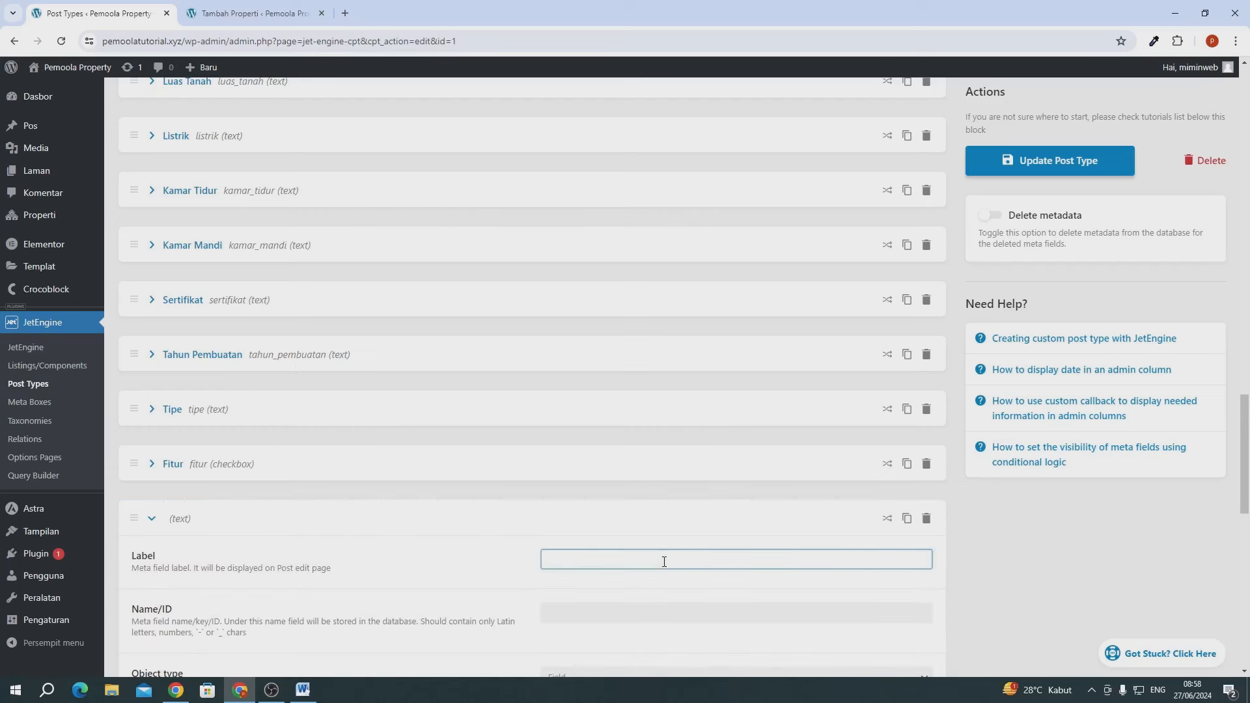
{"action": "type", "text": "B"}
{"action": "key", "text": "BackSpace"}
{"action": "type", "text": "Nomor Lantai"}
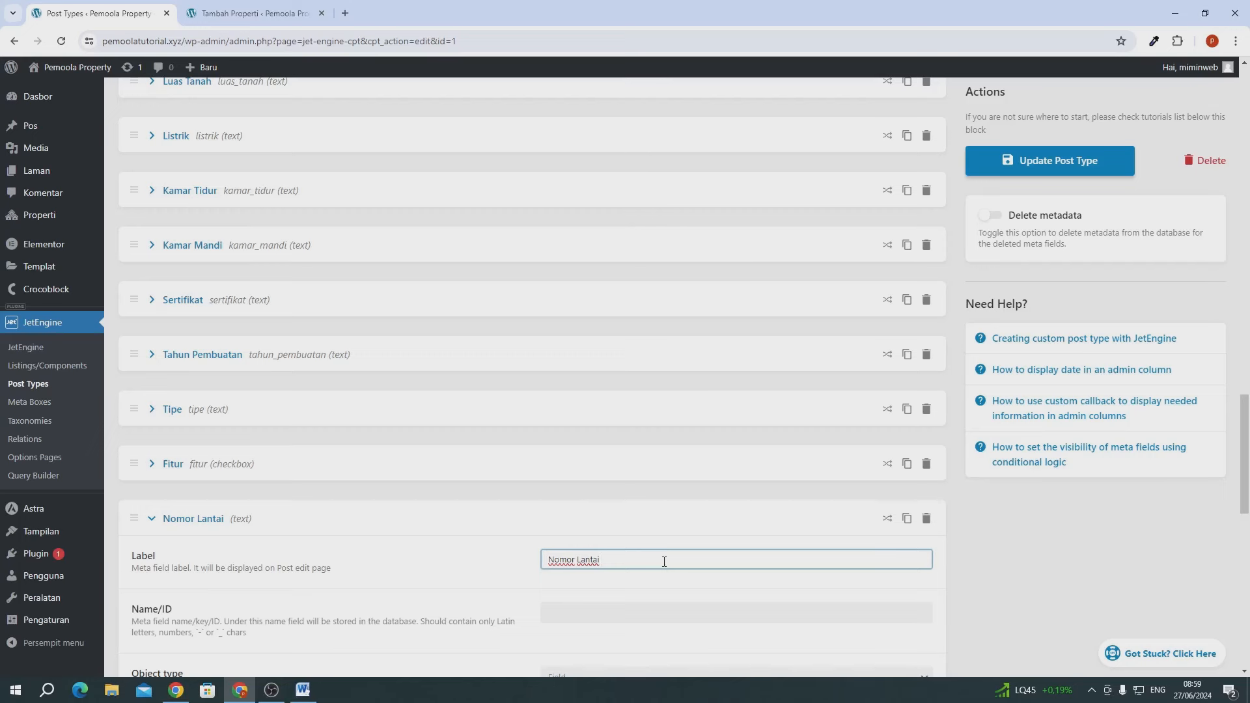
{"action": "scroll", "coordinate": [664, 561], "scroll_direction": "down", "scroll_amount": 2}
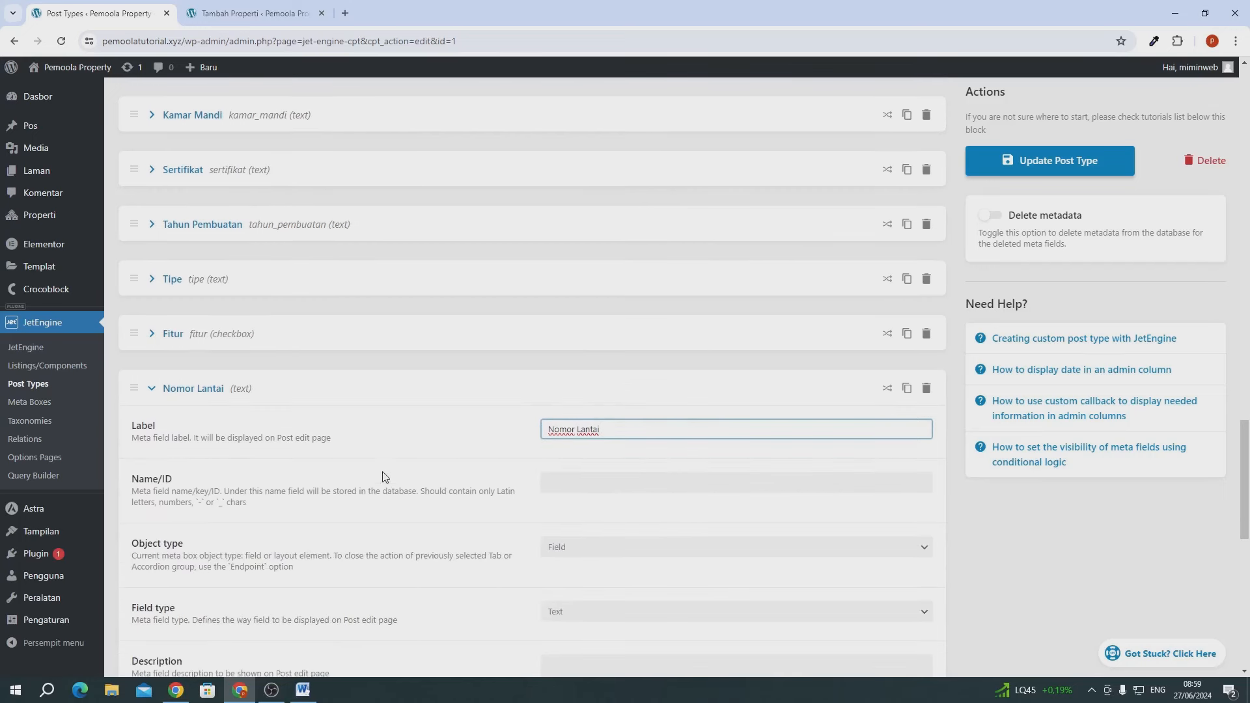
{"action": "left_click", "coordinate": [438, 487]}
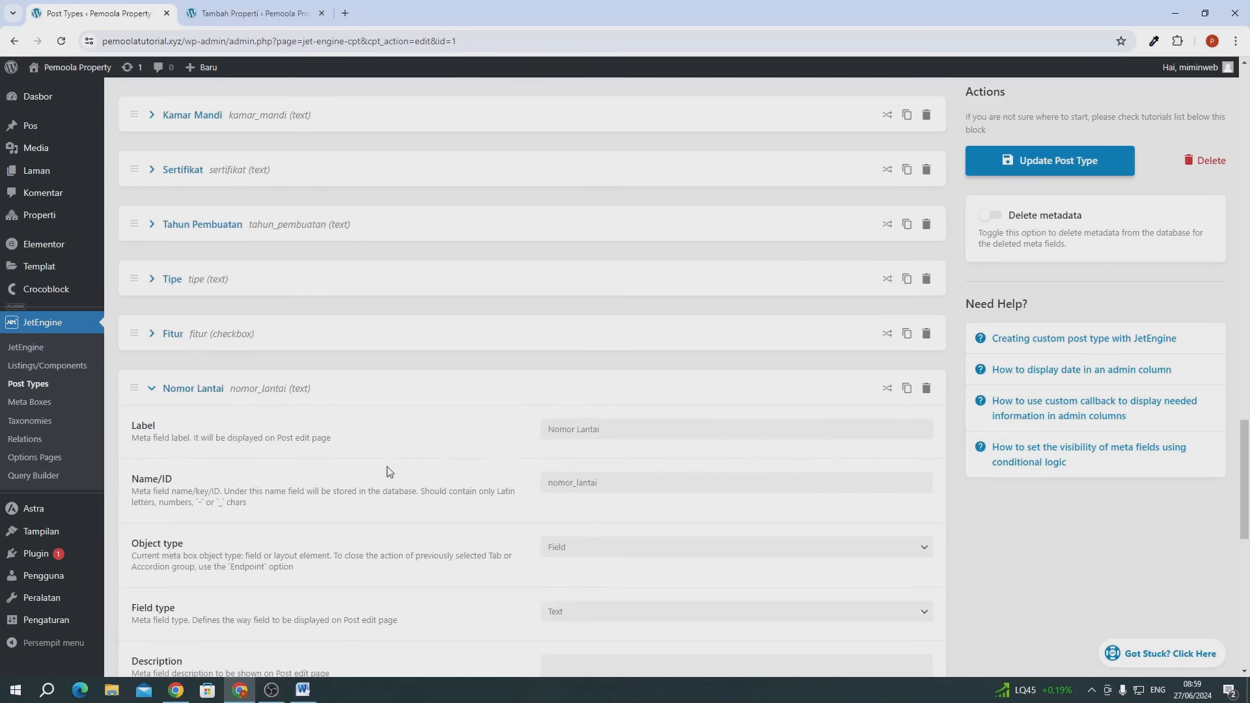
{"action": "scroll", "coordinate": [391, 472], "scroll_direction": "down", "scroll_amount": 2}
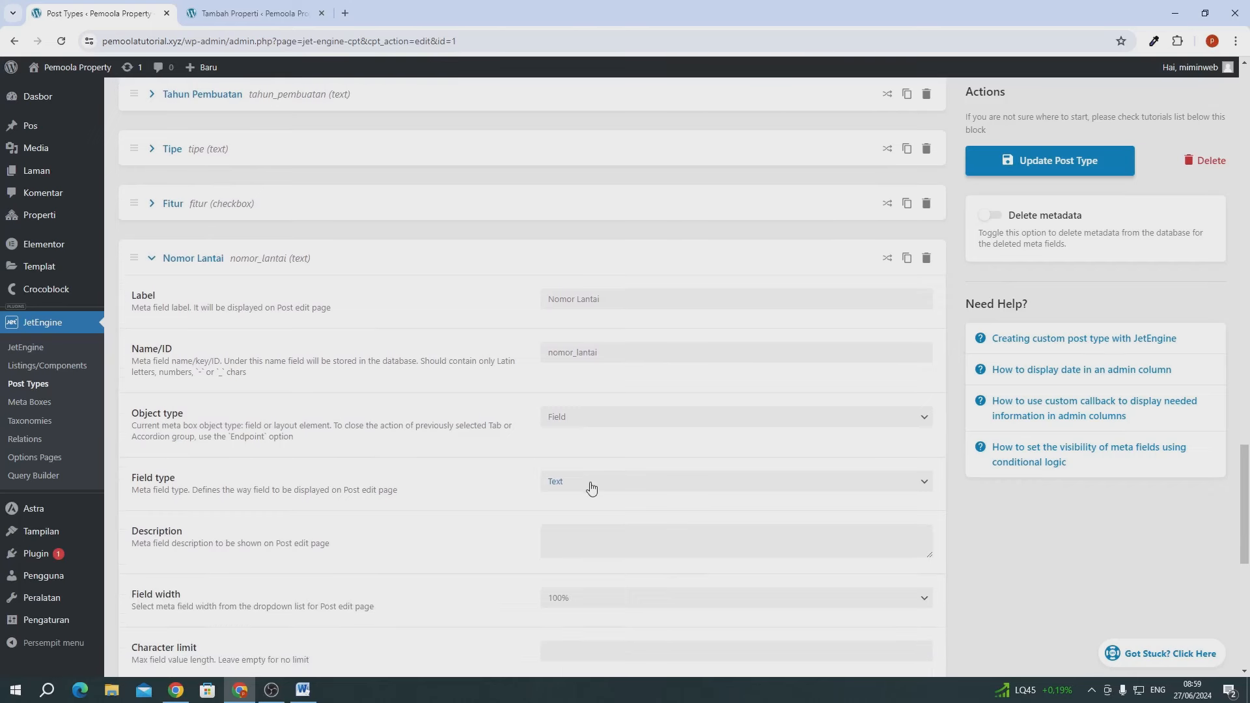
- Make Nomor Lantai a Radio field with a first option of value and label 1
{"action": "left_click", "coordinate": [591, 488]}
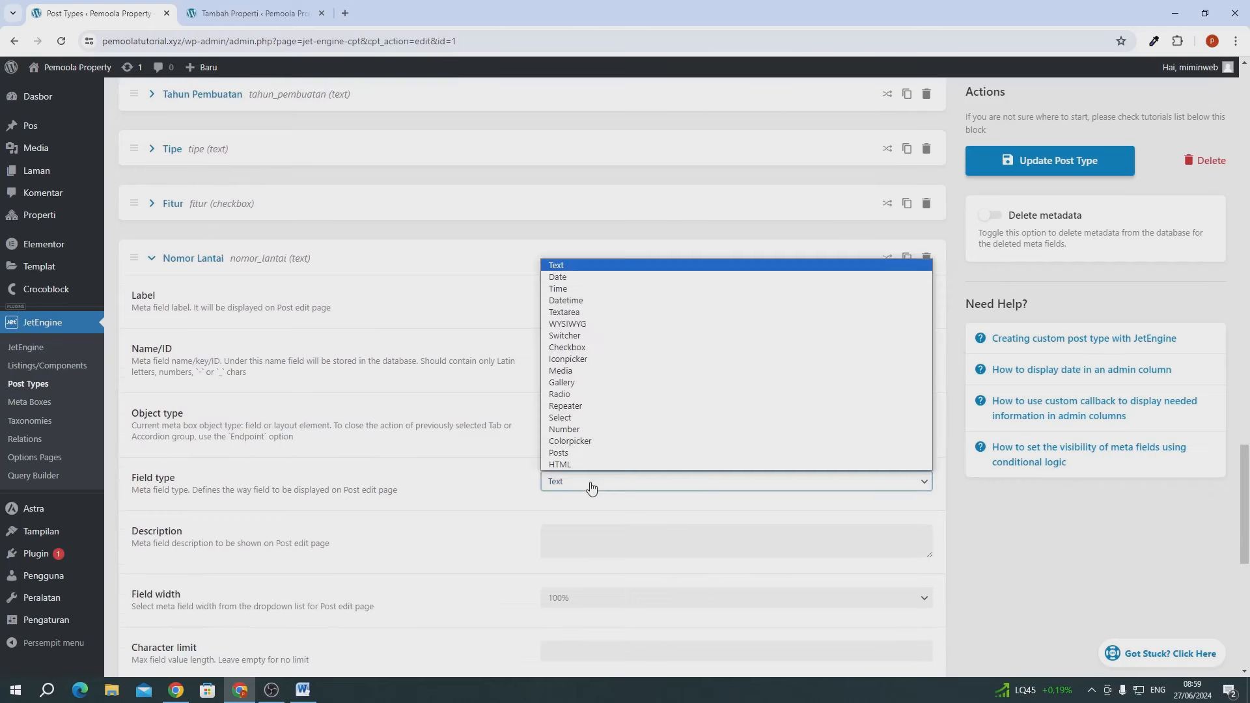
{"action": "key", "text": "Escape"}
{"action": "left_click", "coordinate": [555, 397]}
{"action": "scroll", "coordinate": [553, 398], "scroll_direction": "down", "scroll_amount": 2}
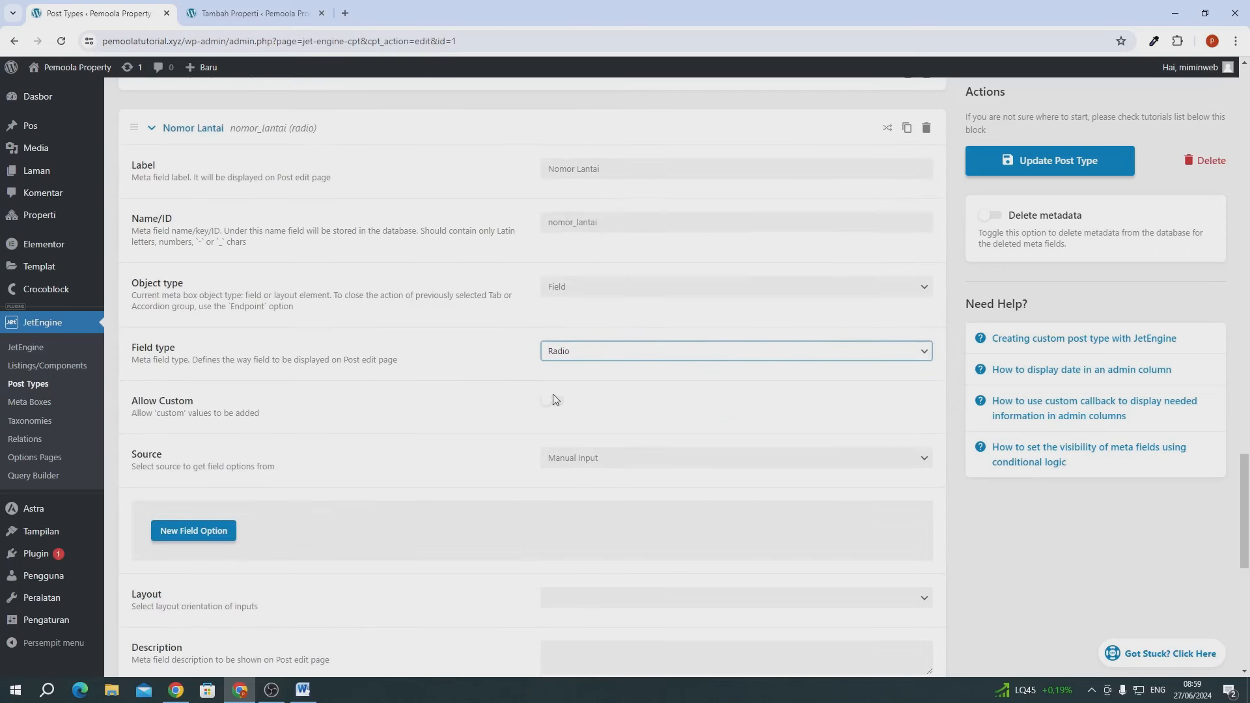
{"action": "left_click", "coordinate": [216, 535]}
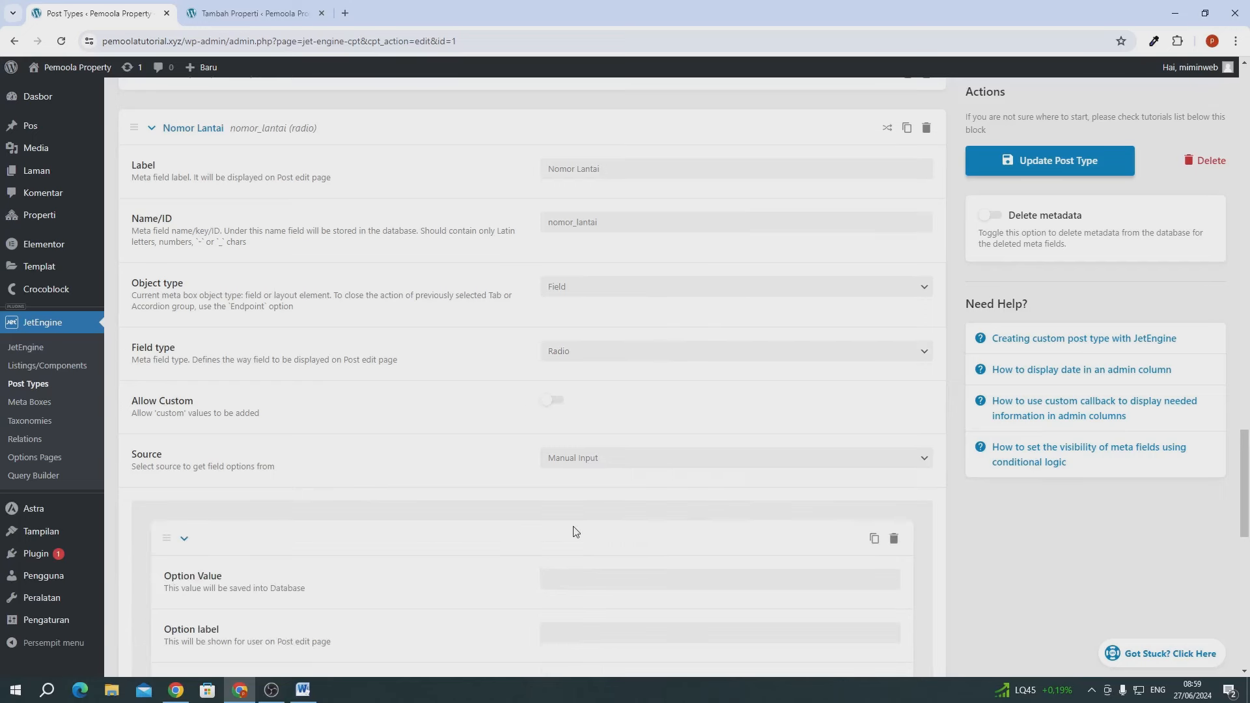
{"action": "scroll", "coordinate": [573, 528], "scroll_direction": "down", "scroll_amount": 3}
{"action": "left_click", "coordinate": [561, 387]}
{"action": "type", "text": "1"}
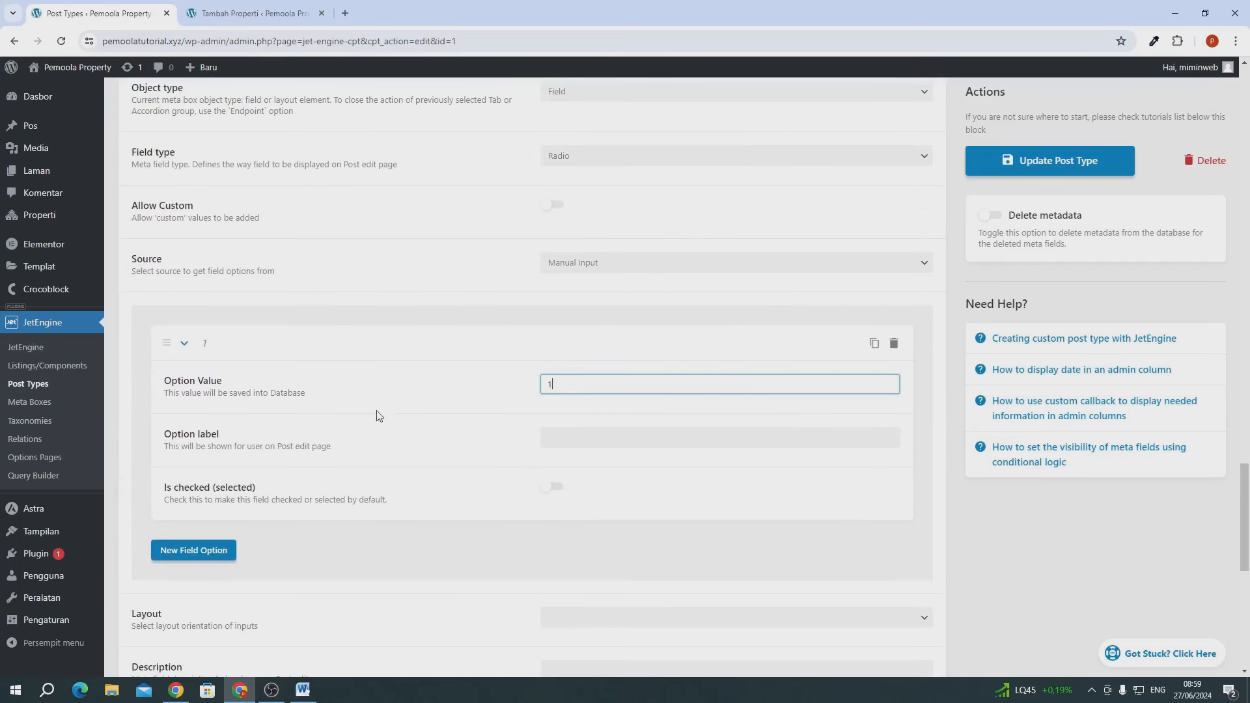
{"action": "left_click", "coordinate": [560, 438]}
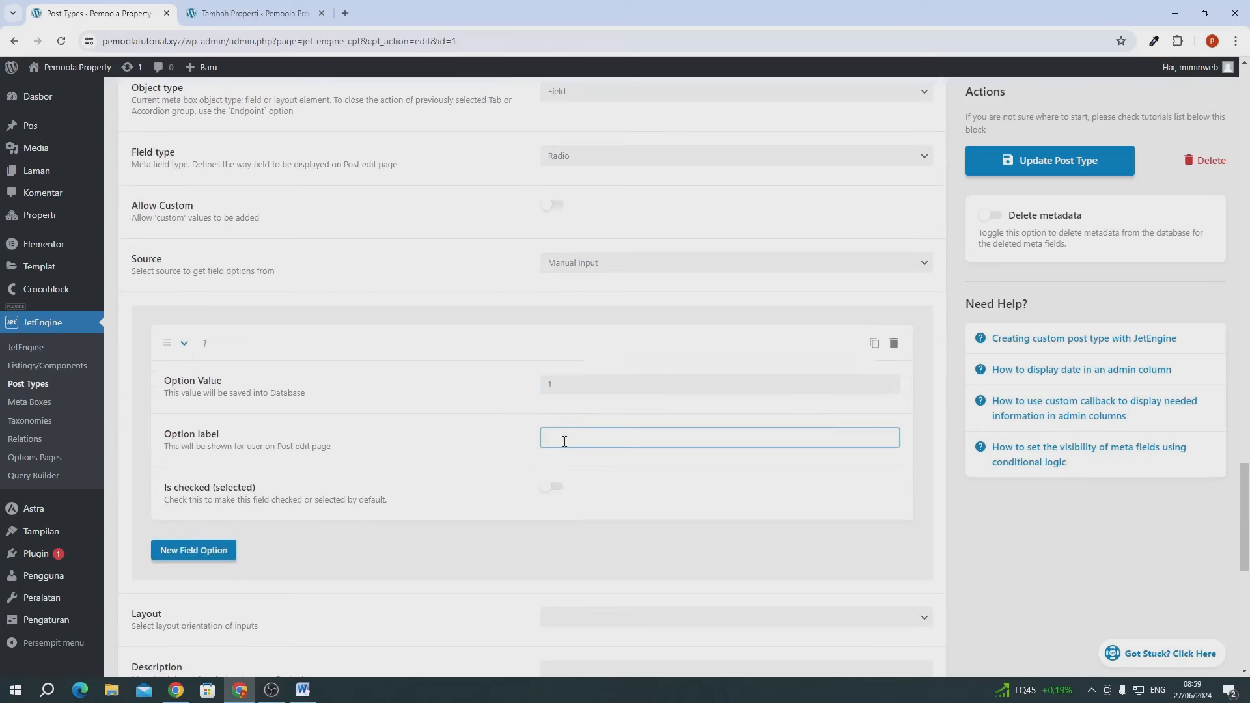
{"action": "type", "text": "1"}
- Add radio options 2 and 3, each with matching value and label
{"action": "left_click", "coordinate": [209, 557]}
{"action": "scroll", "coordinate": [245, 560], "scroll_direction": "down", "scroll_amount": 3}
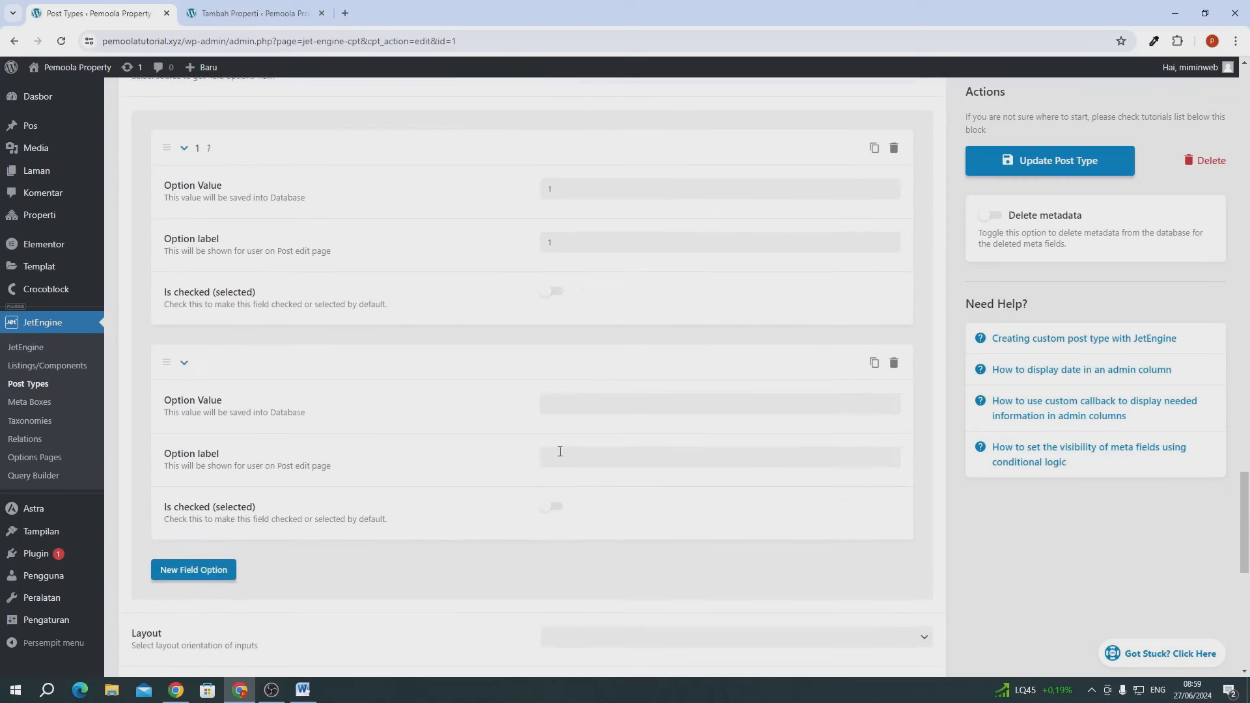
{"action": "left_click", "coordinate": [578, 403]}
{"action": "type", "text": "22"}
{"action": "left_click", "coordinate": [563, 458]}
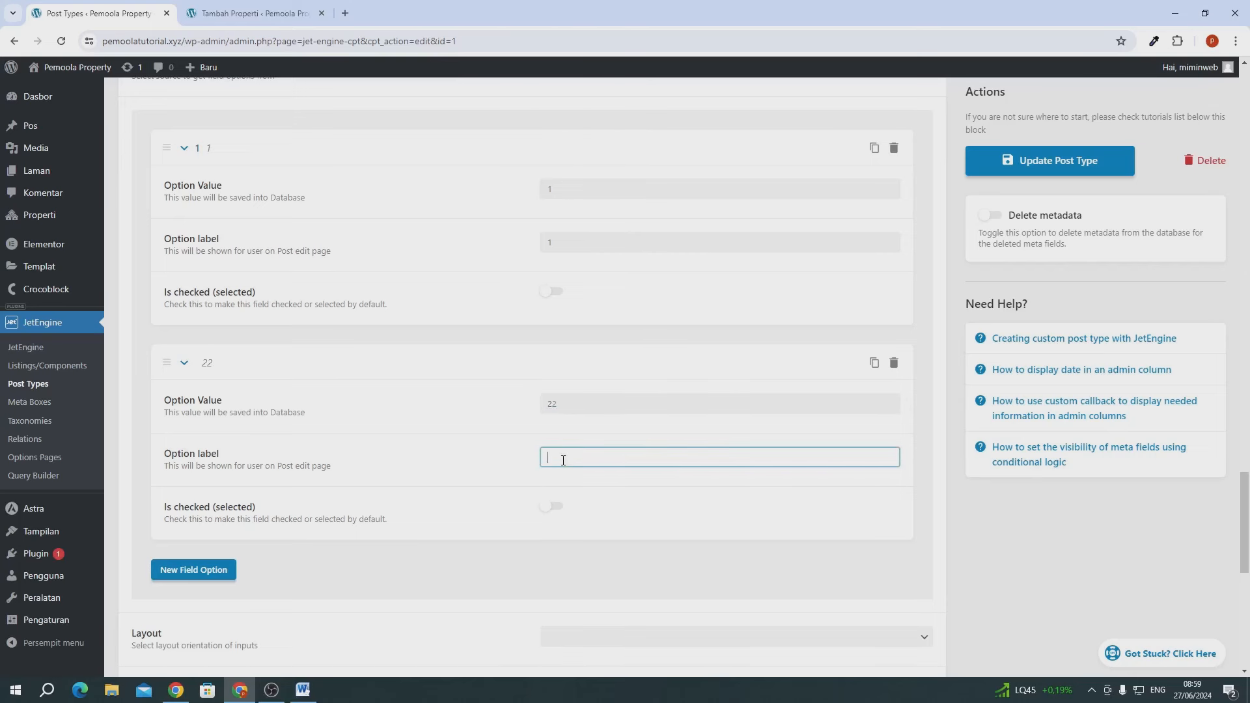
{"action": "type", "text": "2"}
{"action": "left_click", "coordinate": [576, 402]}
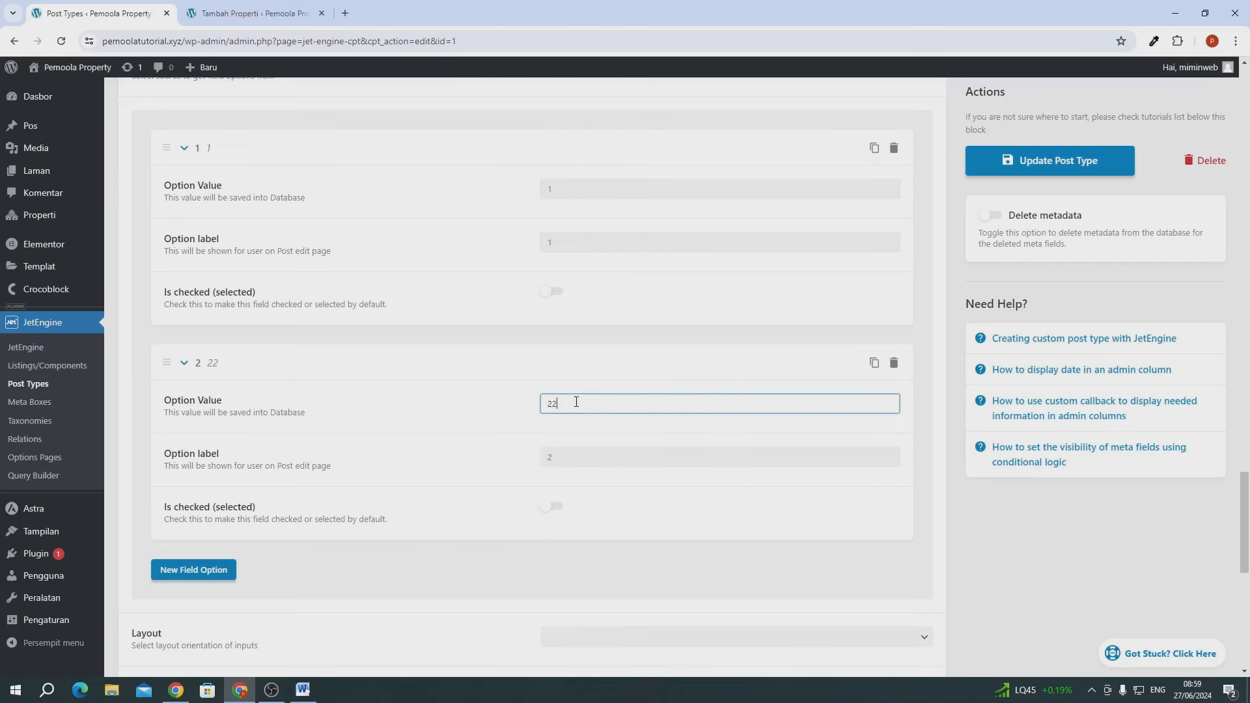
{"action": "scroll", "coordinate": [271, 497], "scroll_direction": "down", "scroll_amount": 3}
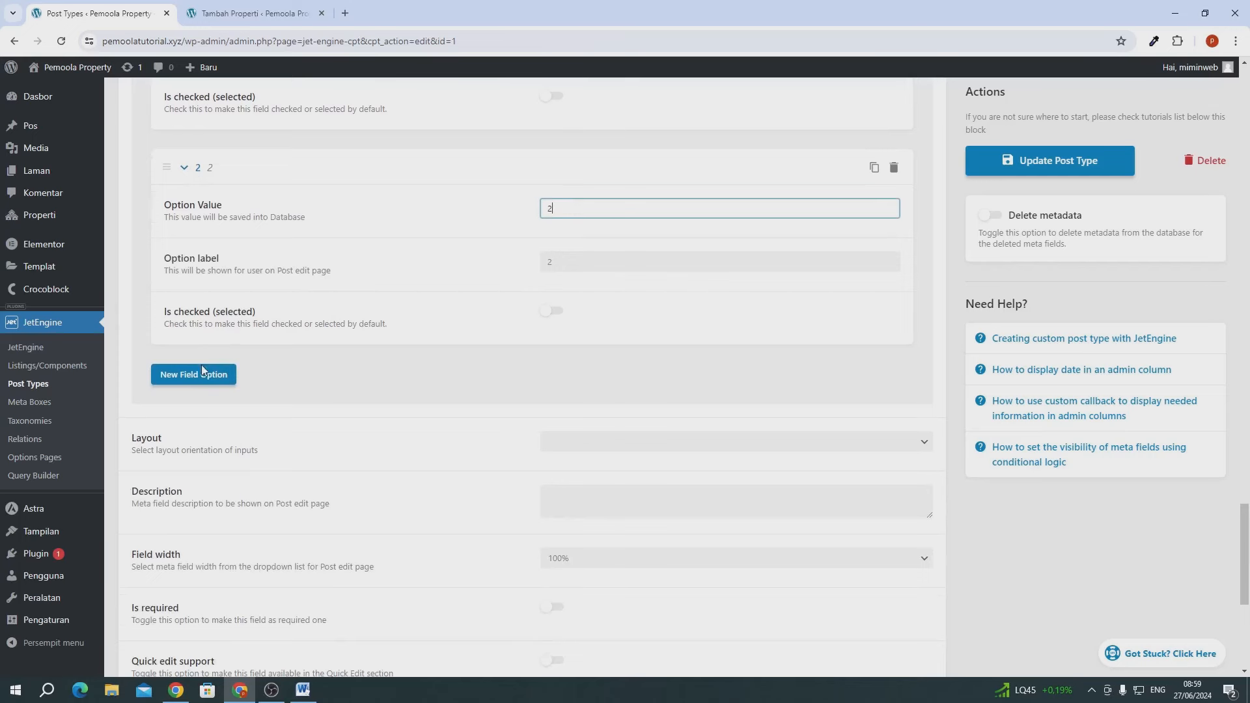
{"action": "left_click", "coordinate": [213, 380]}
{"action": "left_click", "coordinate": [605, 420]}
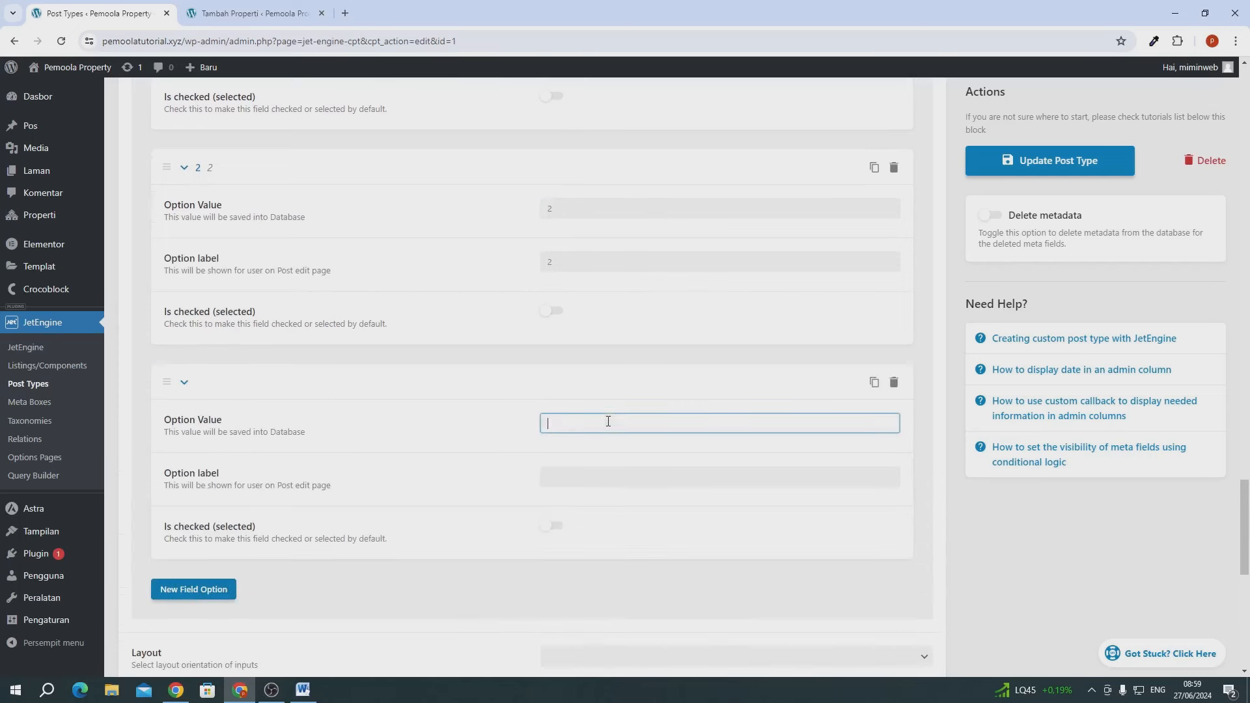
{"action": "type", "text": "3"}
{"action": "left_click", "coordinate": [584, 480]}
{"action": "type", "text": "3"}
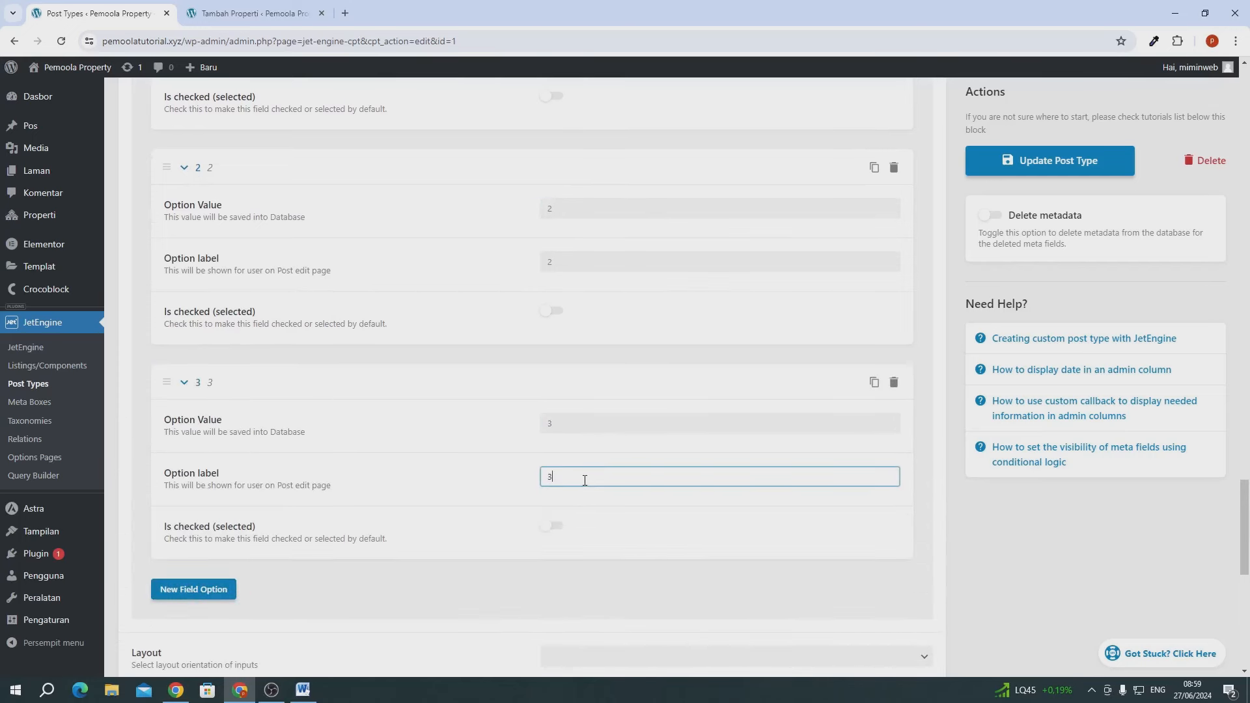
- Enable Allow Custom for Nomor Lantai and save the post type
{"action": "scroll", "coordinate": [584, 480], "scroll_direction": "up", "scroll_amount": 8}
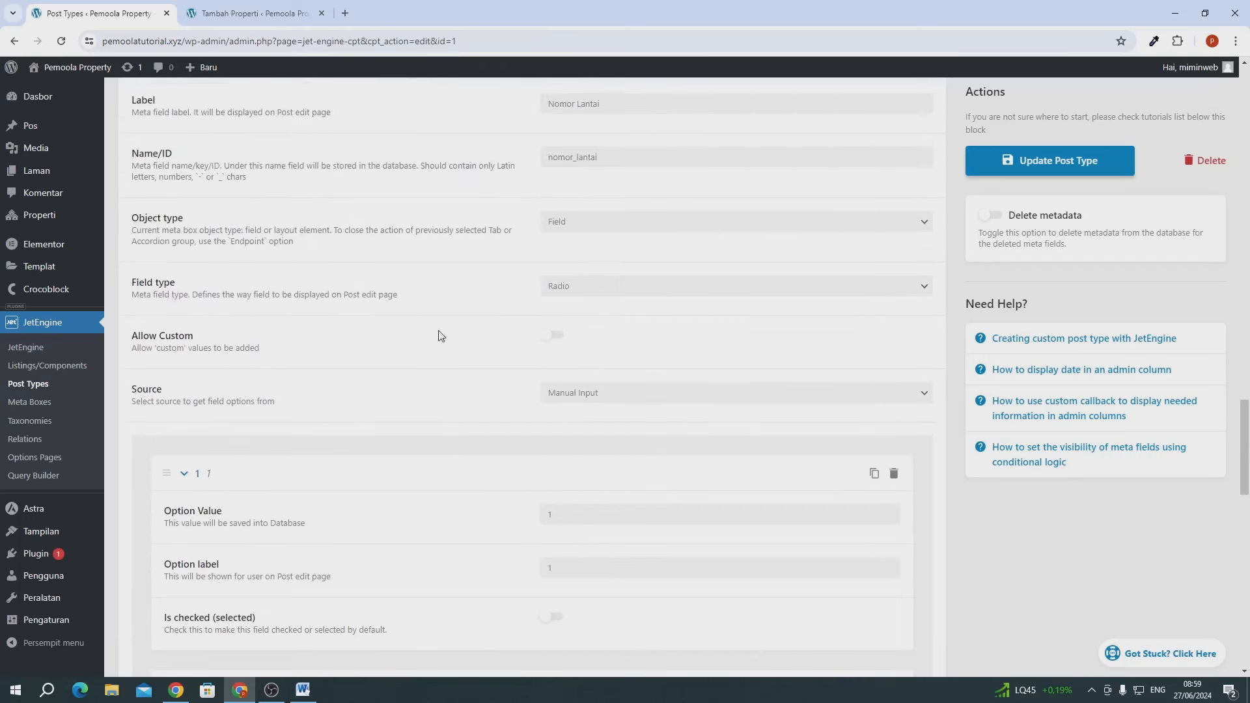
{"action": "left_click", "coordinate": [544, 339]}
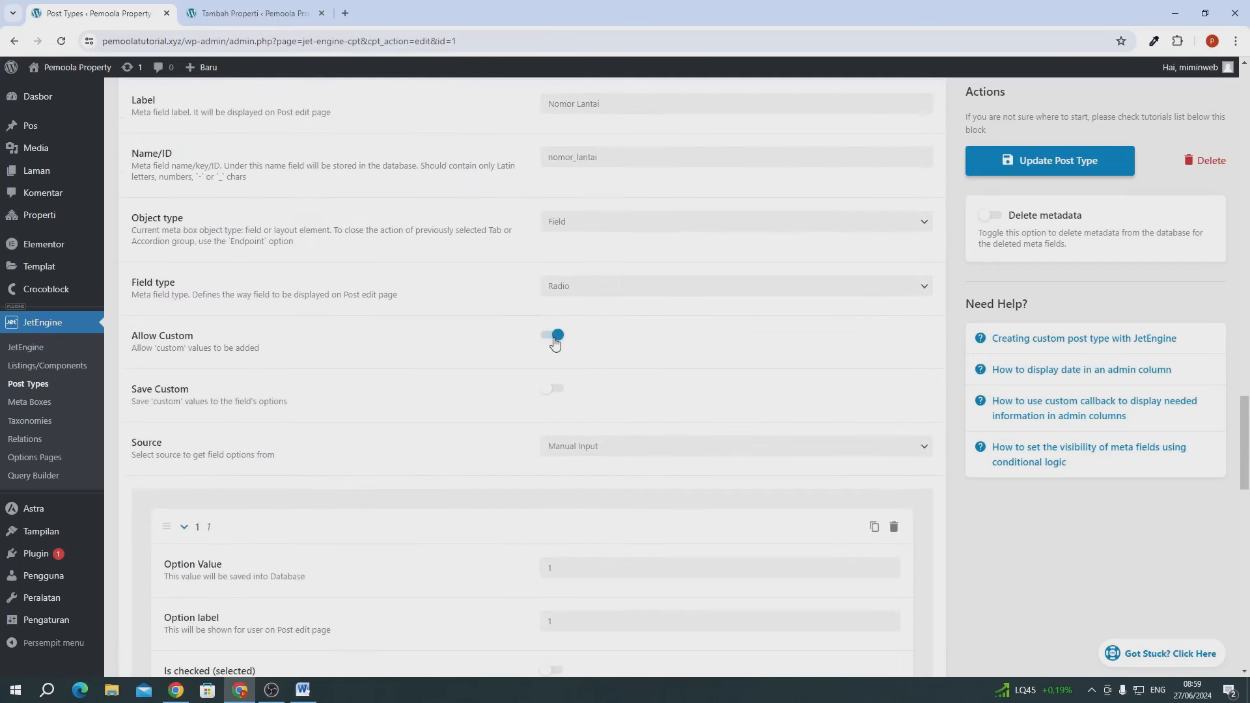
{"action": "left_click", "coordinate": [1045, 166]}
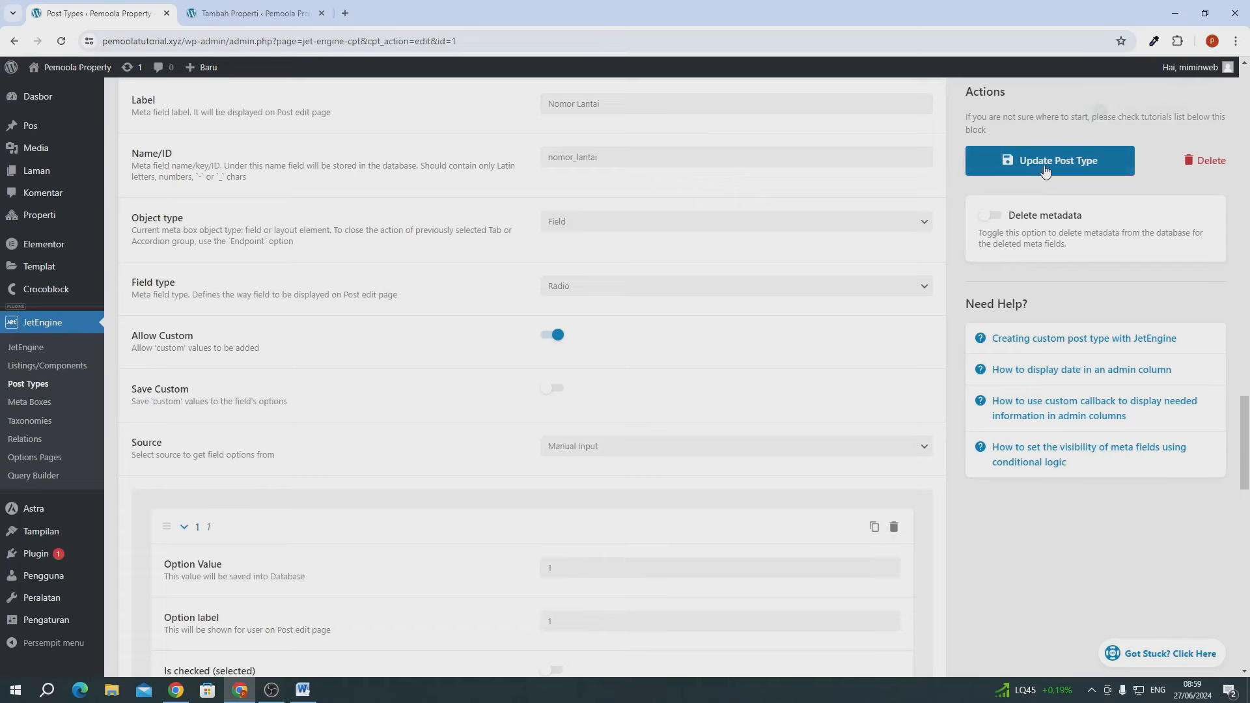
{"action": "left_click", "coordinate": [252, 14]}
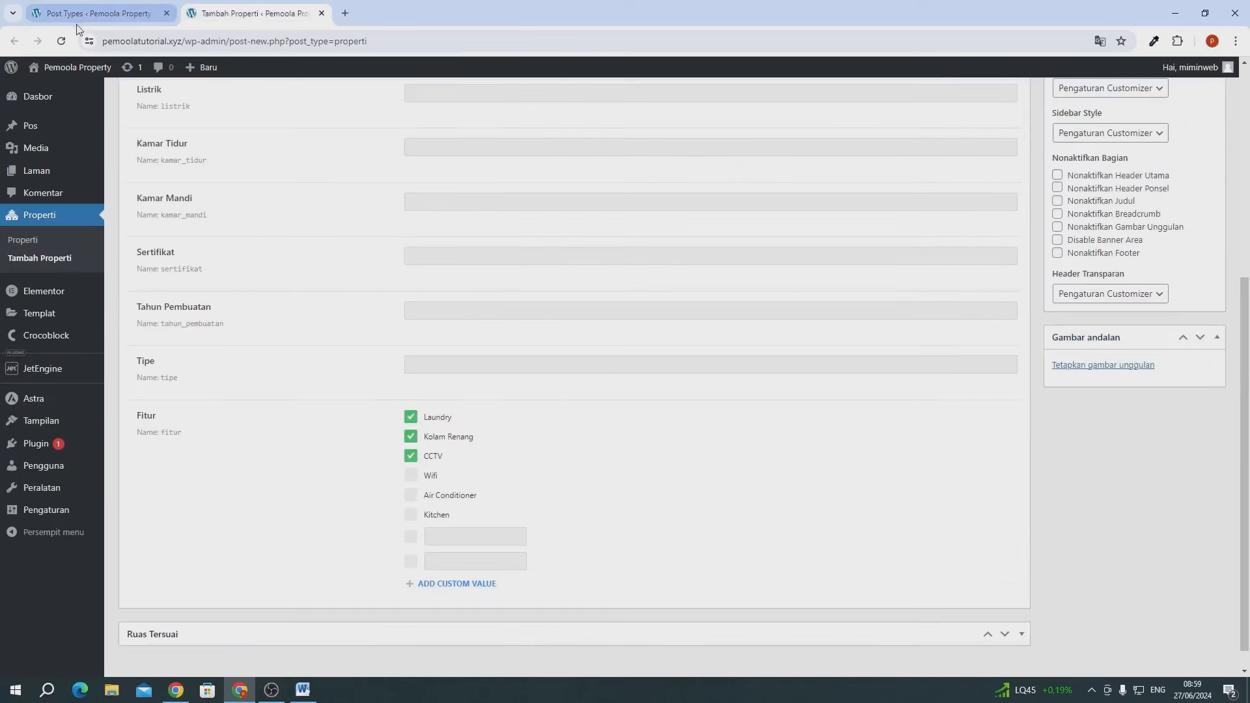
- Reload the Properti form and test Nomor Lantai by picking 3, then a custom value
{"action": "left_click", "coordinate": [61, 41]}
{"action": "scroll", "coordinate": [344, 446], "scroll_direction": "down", "scroll_amount": 6}
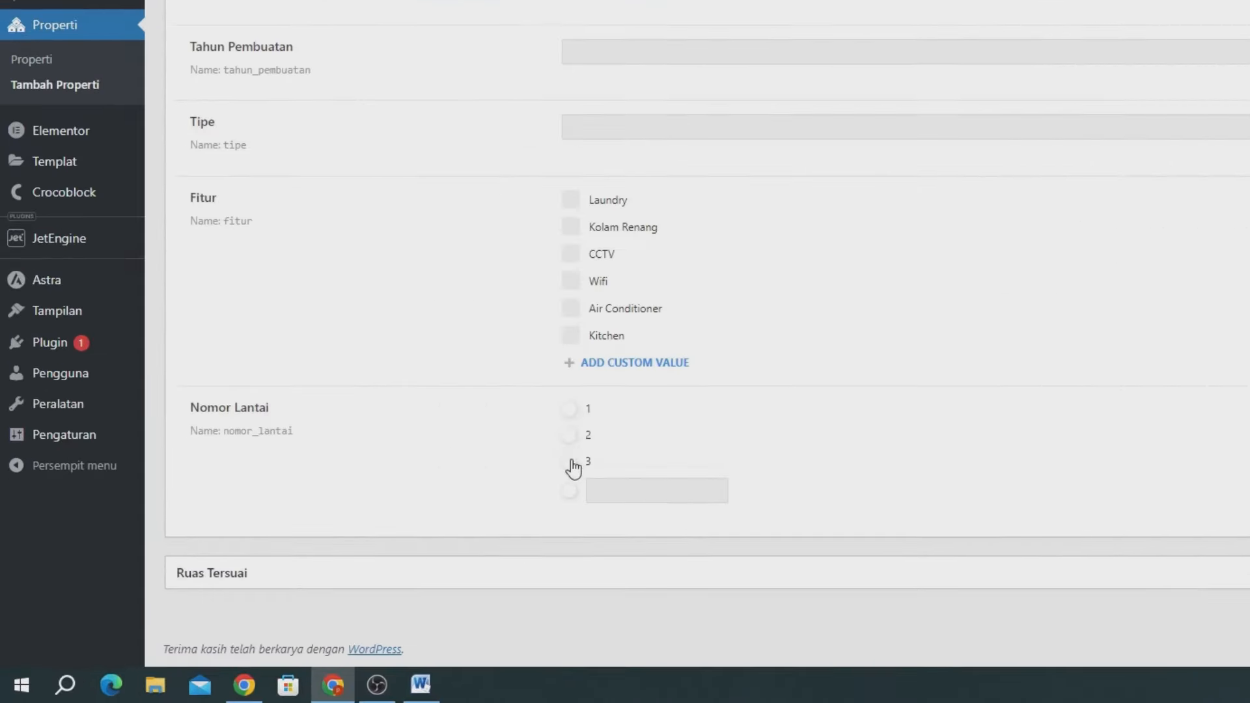
{"action": "left_click", "coordinate": [572, 464]}
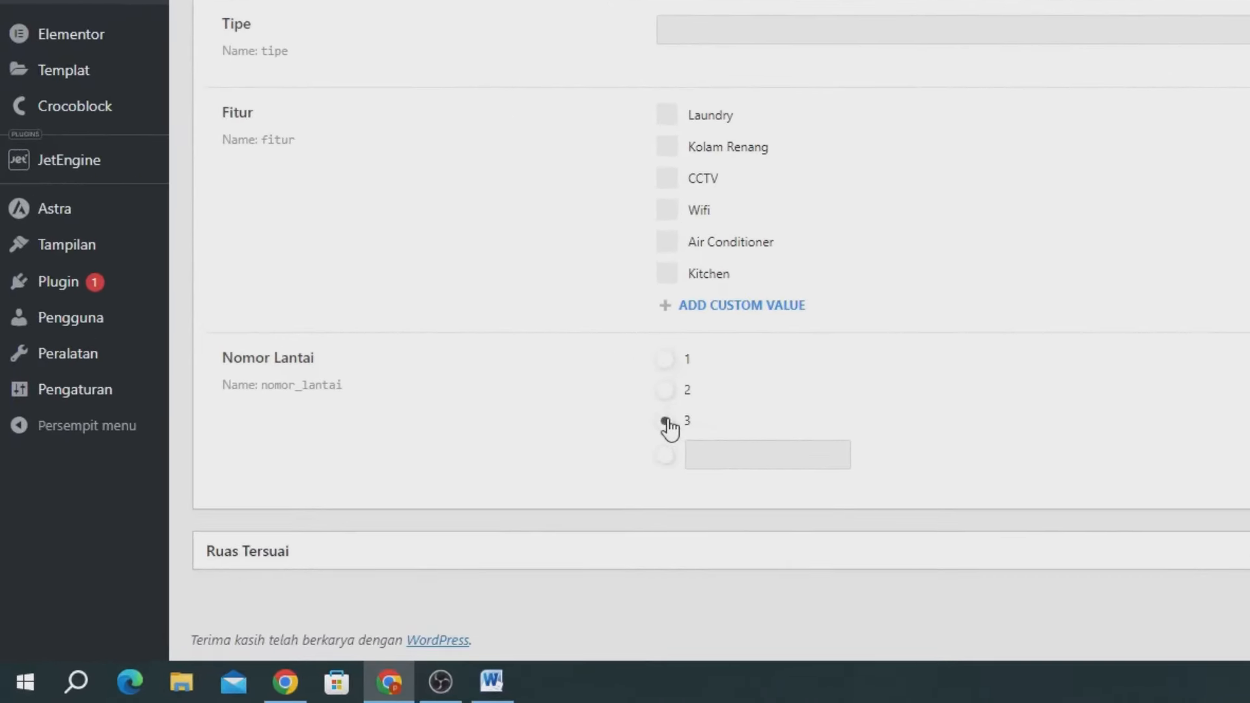
{"action": "left_click", "coordinate": [711, 461]}
{"action": "type", "text": "10"}
{"action": "key", "text": "BackSpace"}
{"action": "key", "text": "BackSpace"}
{"action": "left_click", "coordinate": [638, 427]}
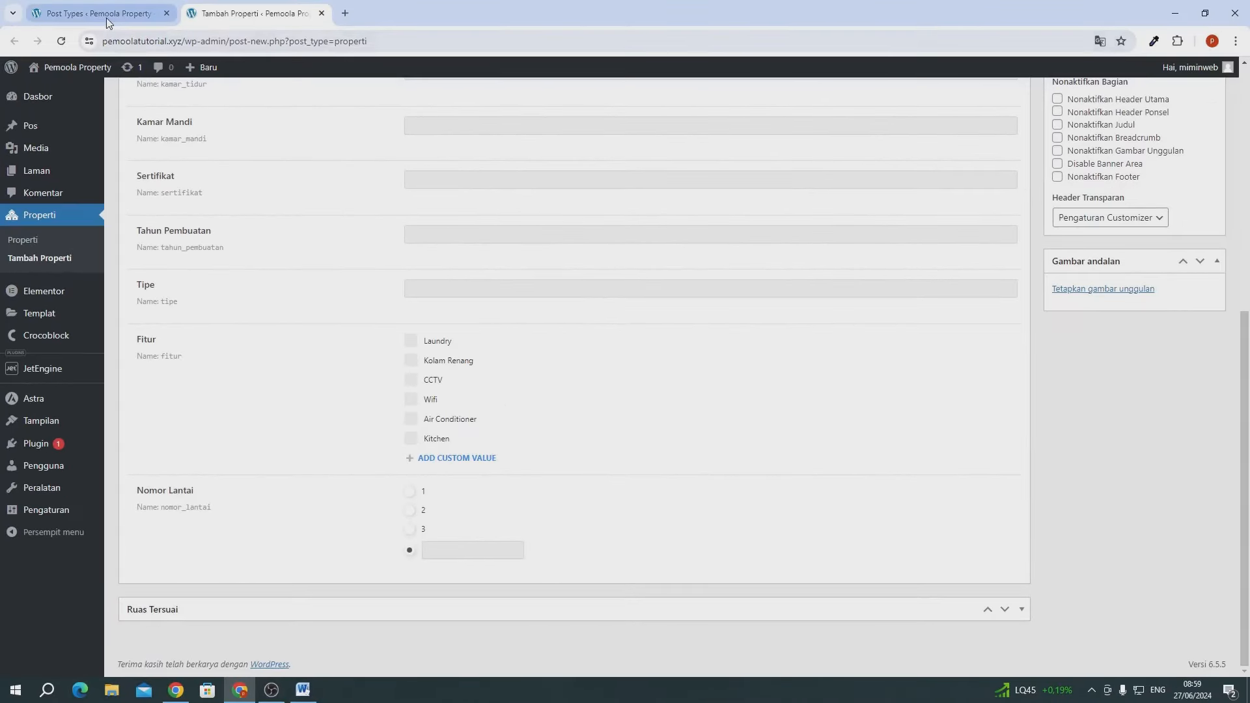
- Collapse the Nomor Lantai field settings in the Properti post type
{"action": "left_click", "coordinate": [107, 18]}
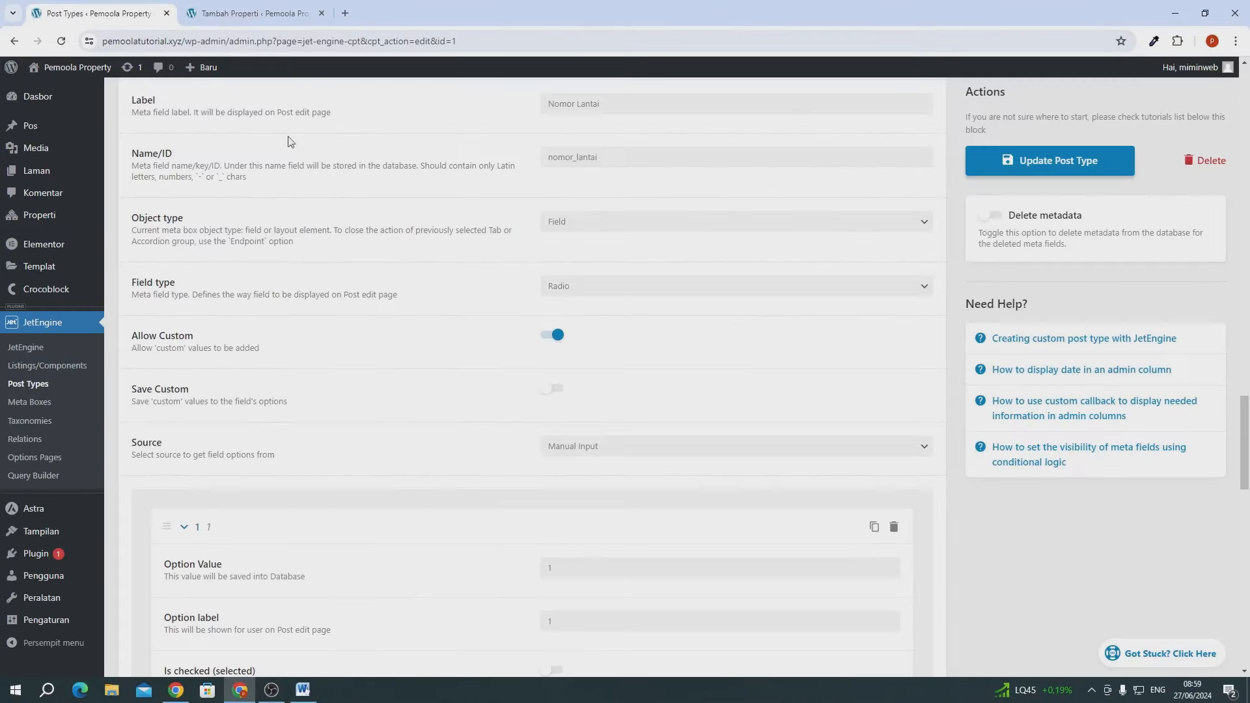
{"action": "scroll", "coordinate": [509, 329], "scroll_direction": "up", "scroll_amount": 5}
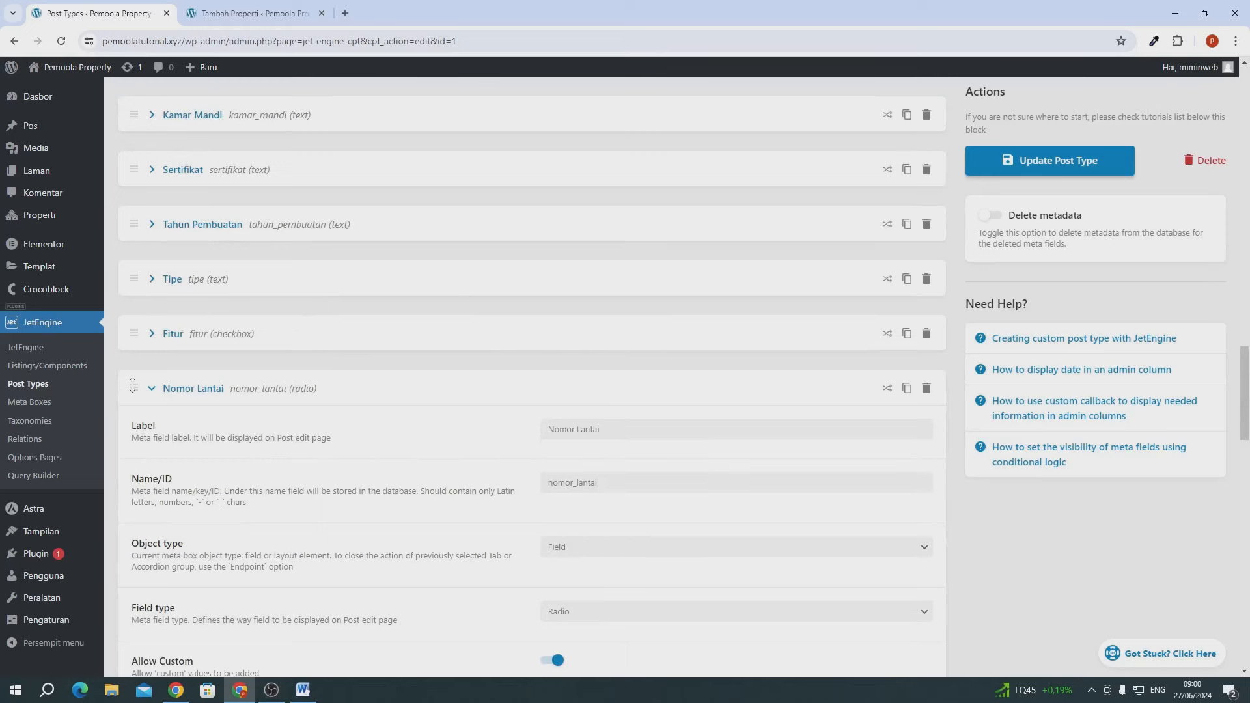
{"action": "left_click", "coordinate": [132, 386]}
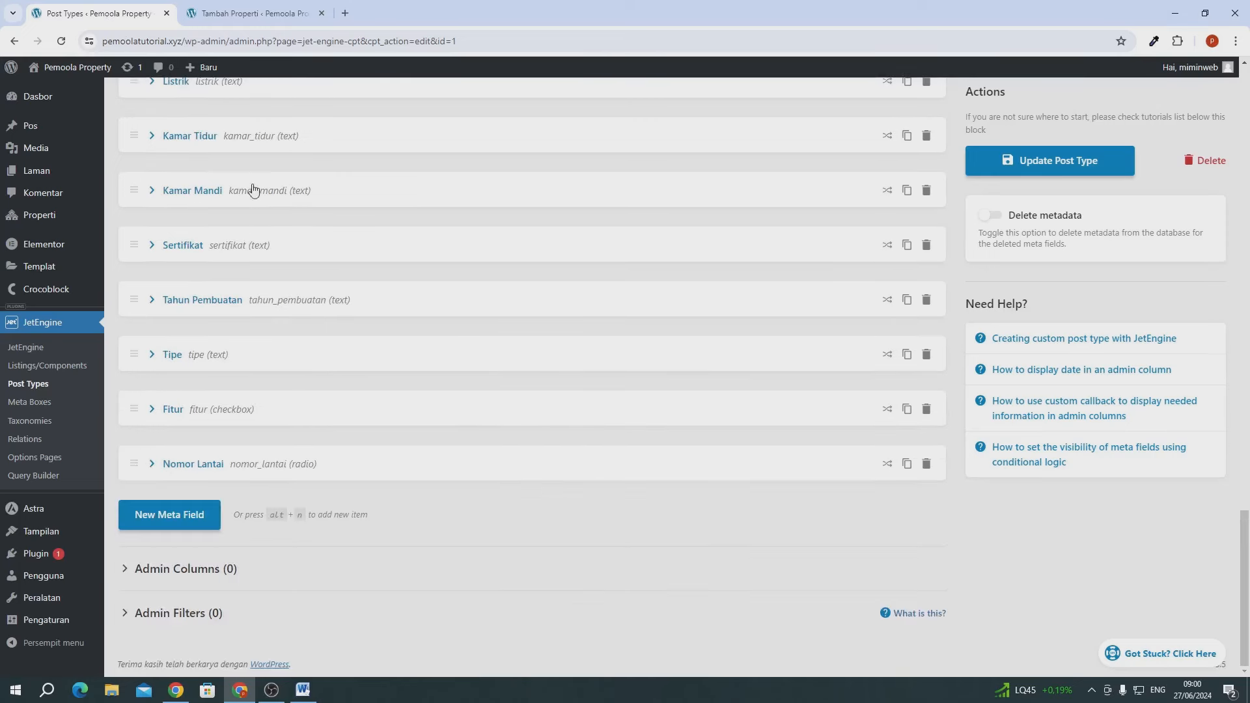
- Add a new meta field labelled 'Galeri'
{"action": "left_click", "coordinate": [182, 524]}
{"action": "scroll", "coordinate": [560, 488], "scroll_direction": "down", "scroll_amount": 3}
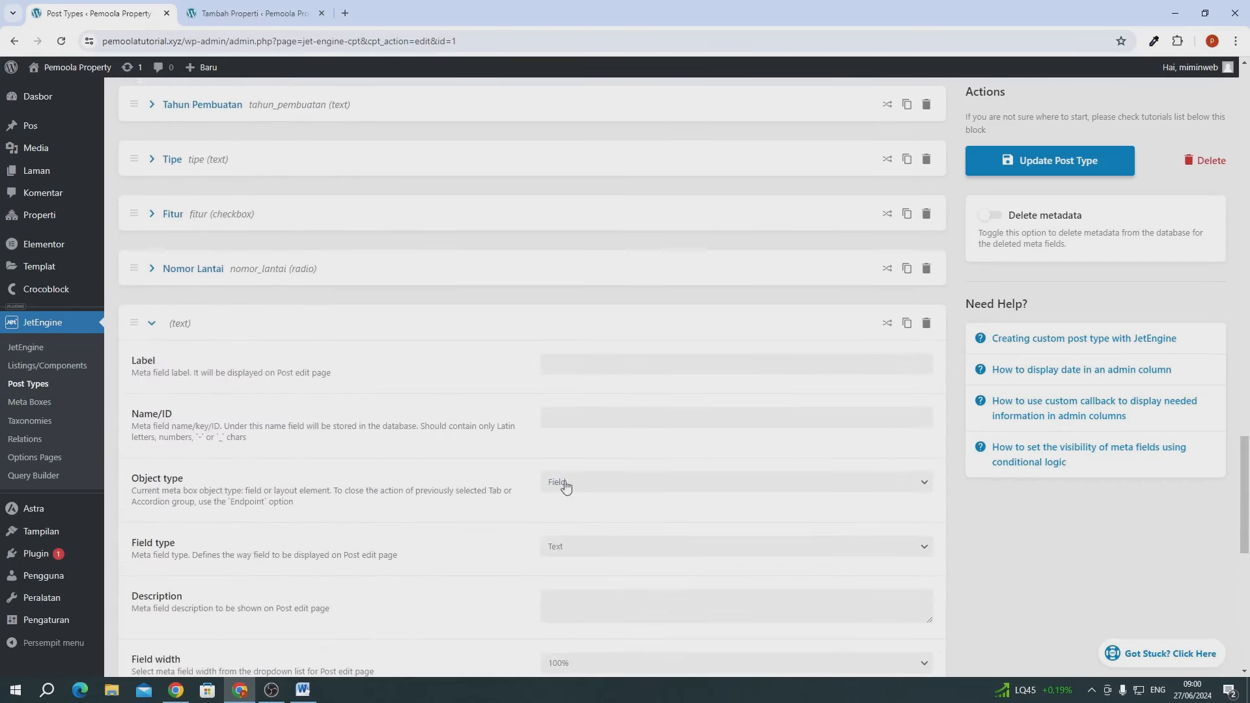
{"action": "left_click", "coordinate": [568, 364]}
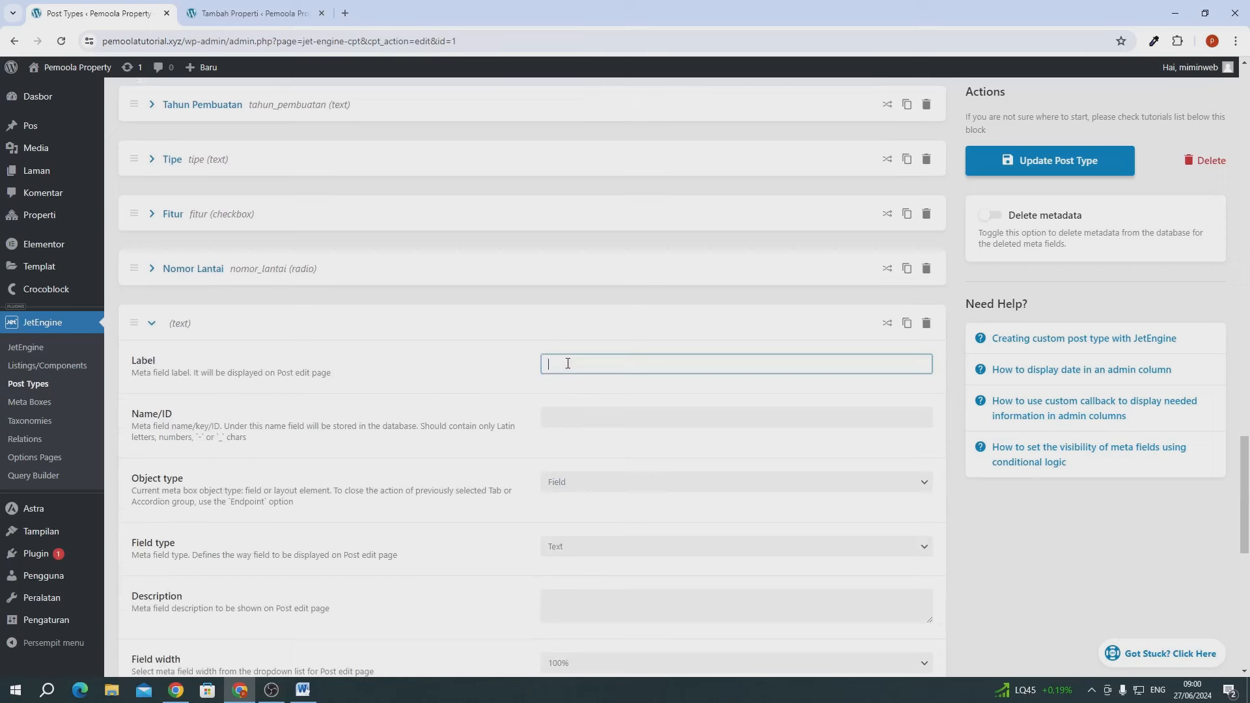
{"action": "type", "text": "Galeri"}
{"action": "scroll", "coordinate": [534, 332], "scroll_direction": "down", "scroll_amount": 2}
{"action": "left_click", "coordinate": [509, 308]}
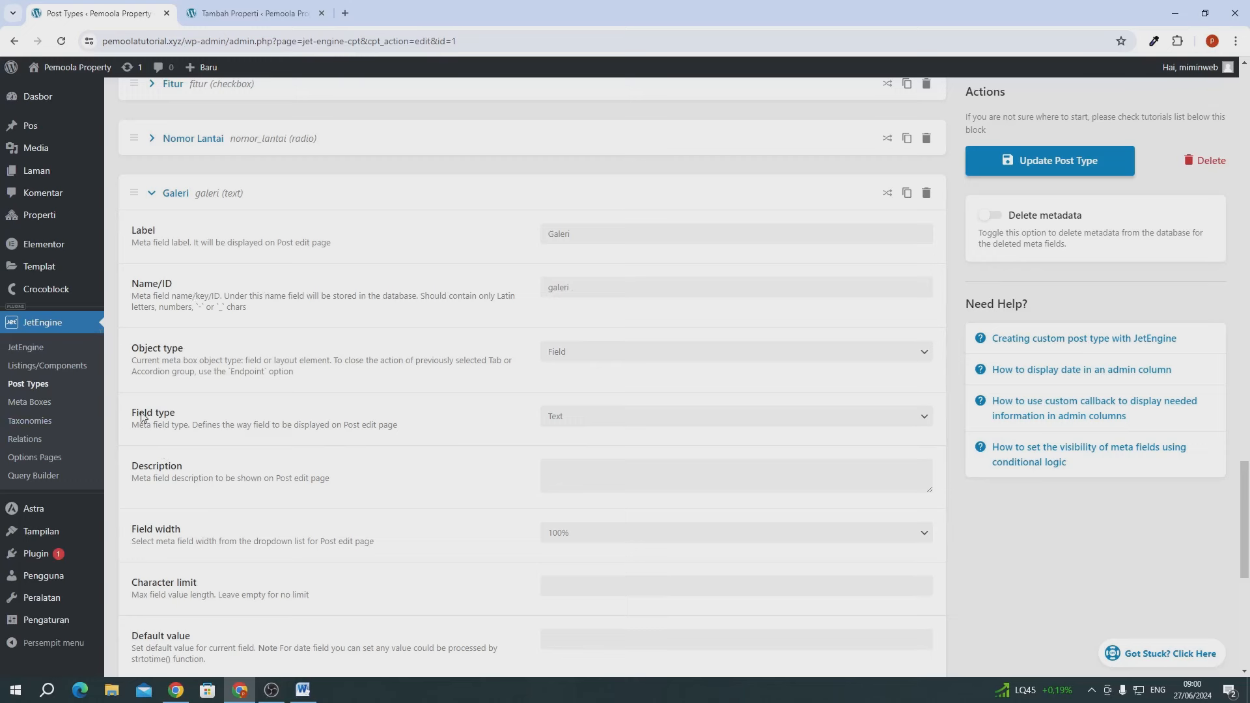
{"action": "left_click_drag", "start_coordinate": [145, 415], "coordinate": [186, 415]}
{"action": "left_click", "coordinate": [214, 415]}
- Make Galeri a Gallery field storing an array with media ID and URL, then collapse it
{"action": "left_click", "coordinate": [586, 419]}
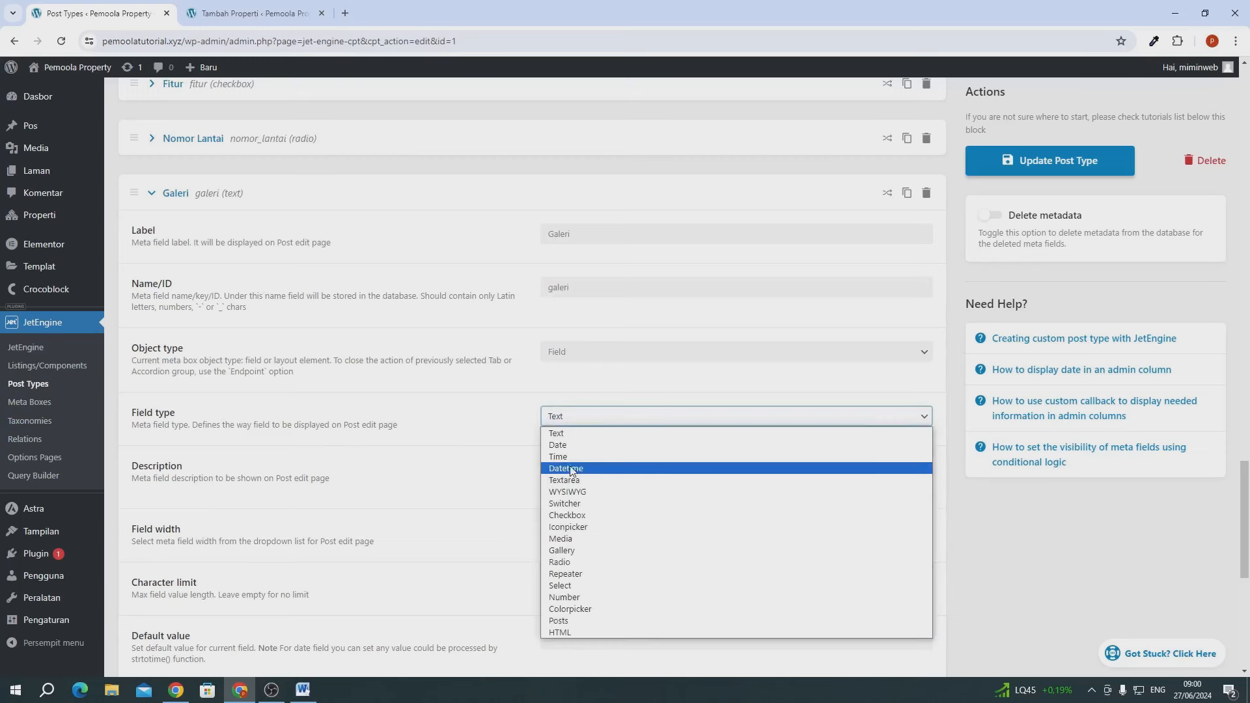
{"action": "left_click", "coordinate": [568, 550]}
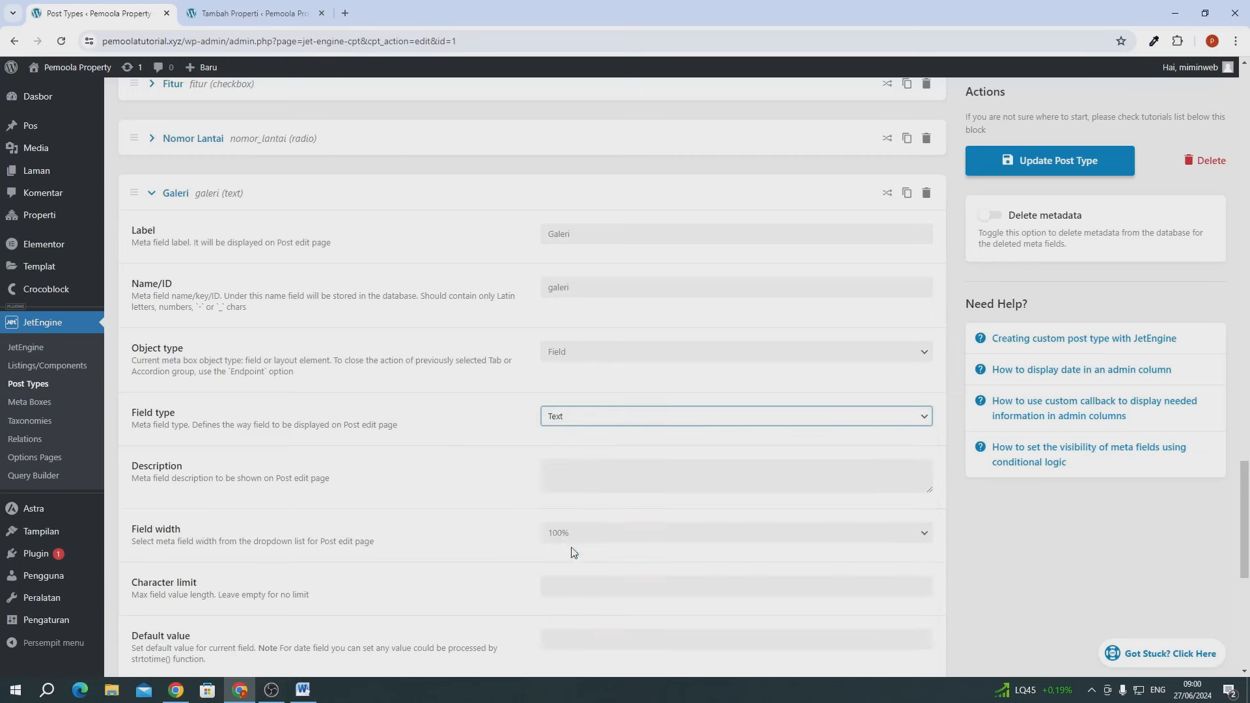
{"action": "left_click", "coordinate": [566, 472]}
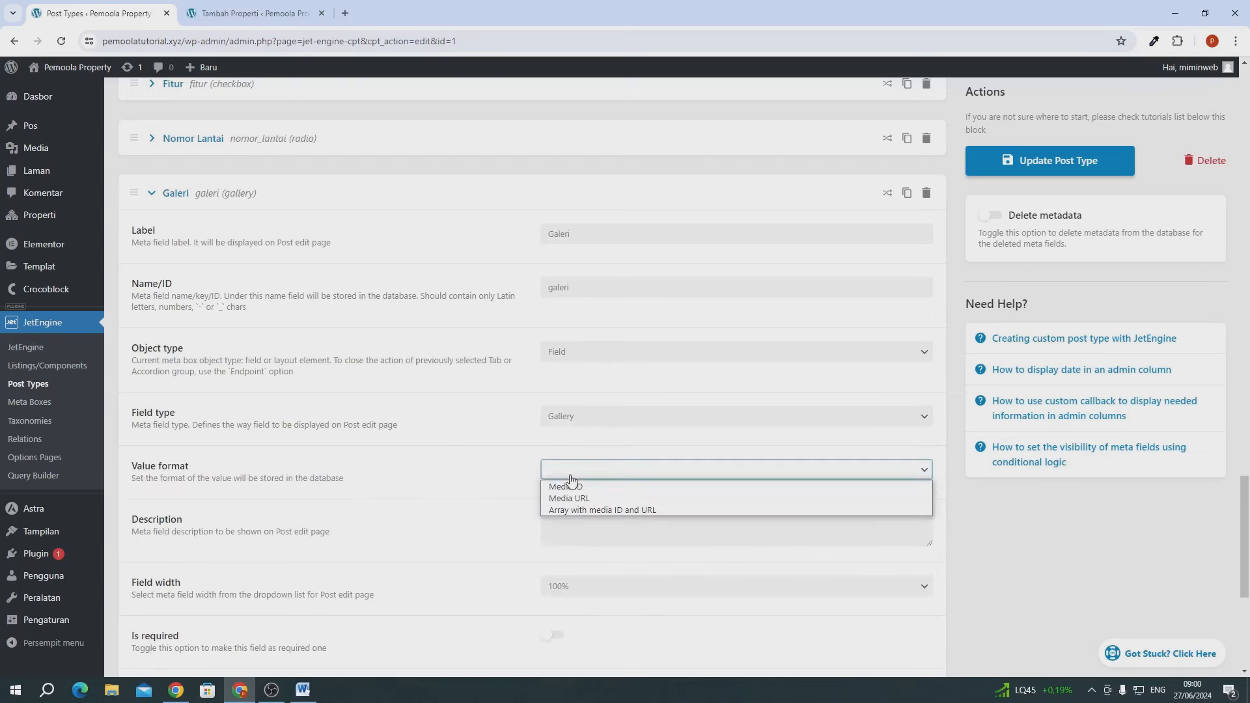
{"action": "left_click", "coordinate": [609, 511]}
{"action": "scroll", "coordinate": [280, 454], "scroll_direction": "down", "scroll_amount": 2}
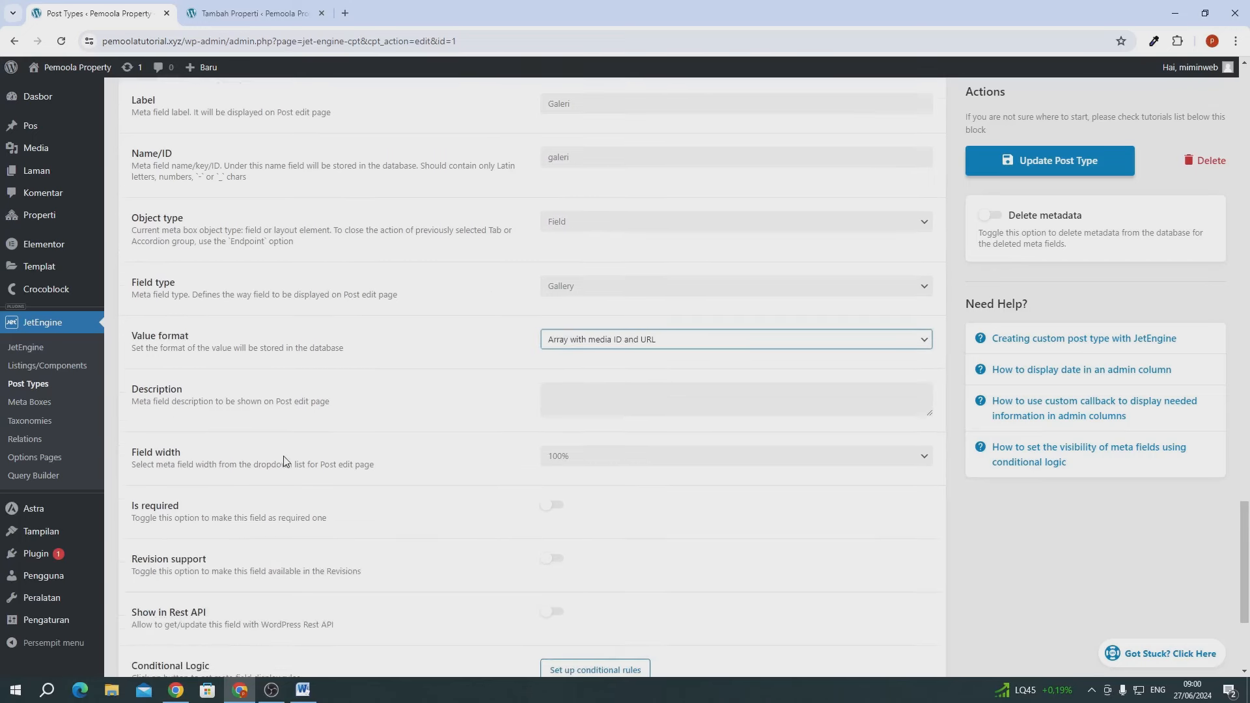
{"action": "scroll", "coordinate": [283, 461], "scroll_direction": "up", "scroll_amount": 2}
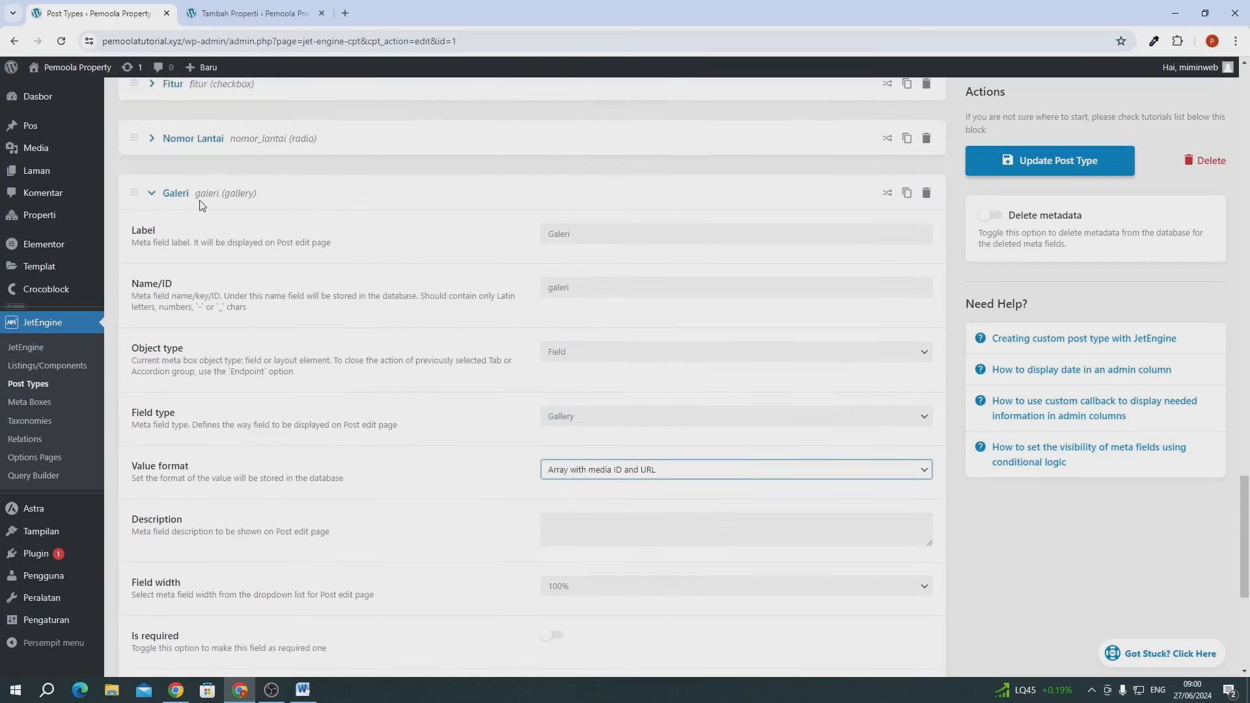
{"action": "left_click", "coordinate": [200, 202]}
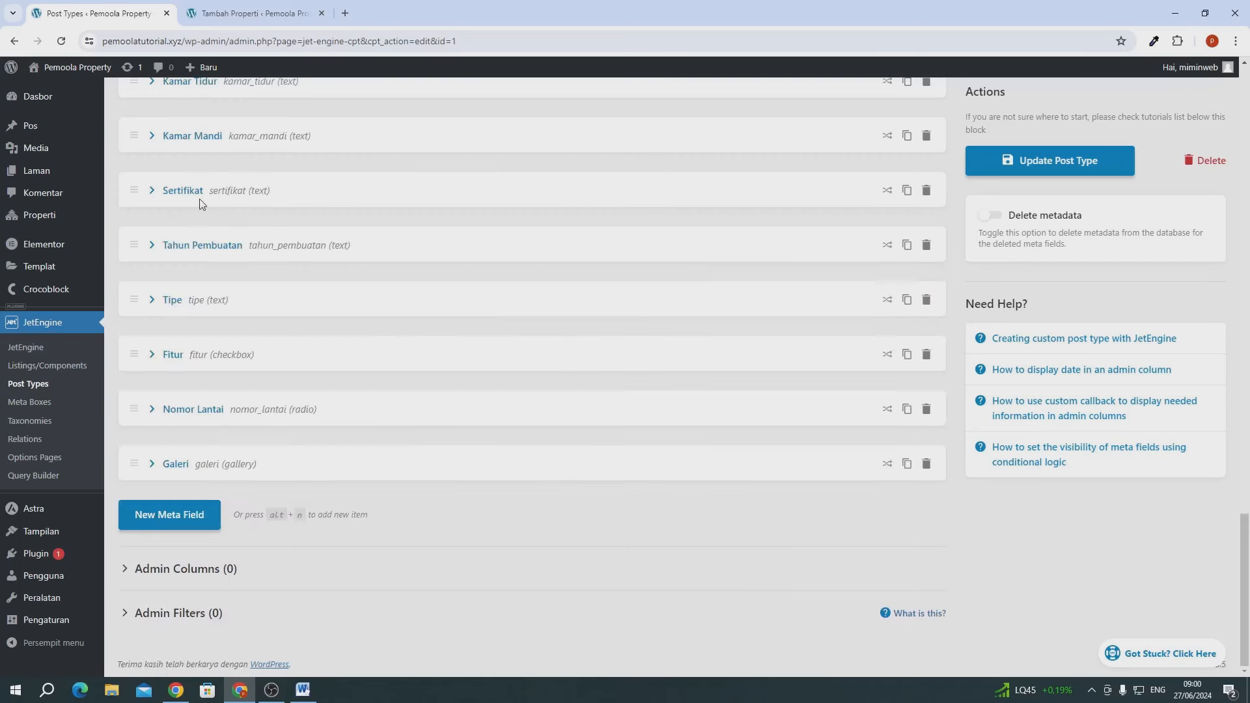
- Add a Textarea meta field labelled Deskripsi after Galeri, then update the Properti post type
{"action": "left_click", "coordinate": [195, 521]}
{"action": "scroll", "coordinate": [635, 358], "scroll_direction": "down", "scroll_amount": 3}
{"action": "left_click", "coordinate": [620, 364]}
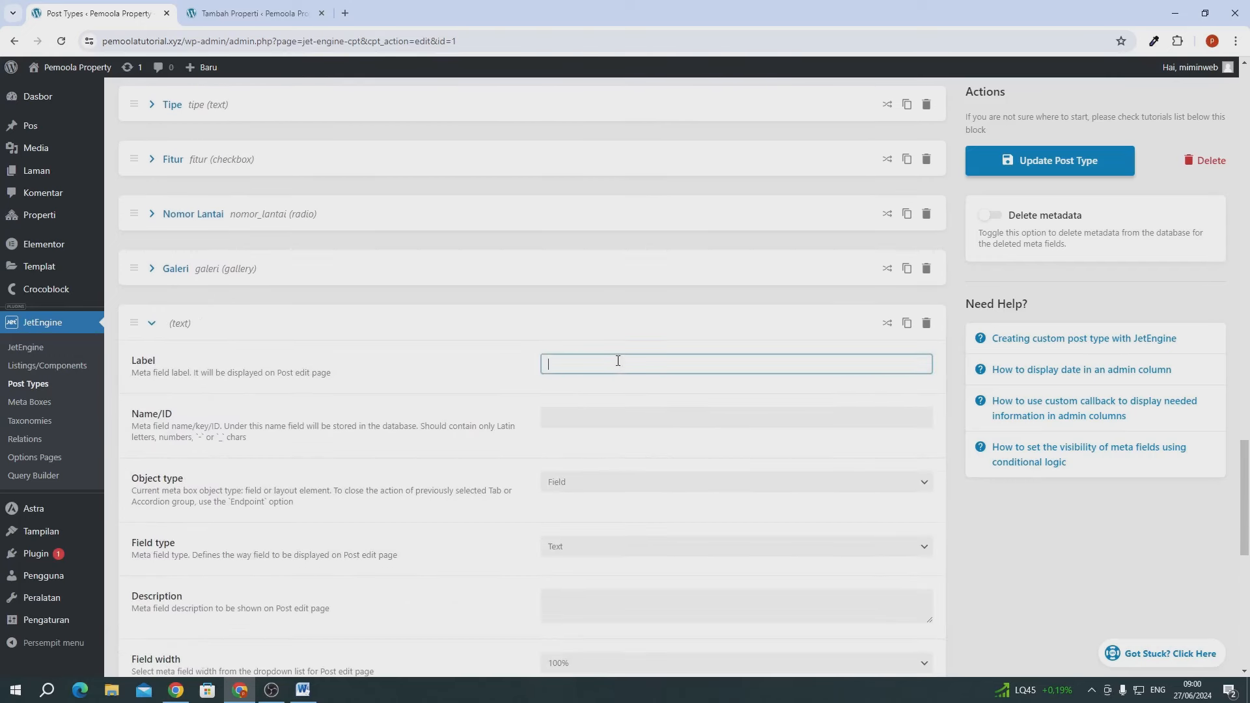
{"action": "type", "text": "Deskripsi"}
{"action": "left_click", "coordinate": [452, 384]}
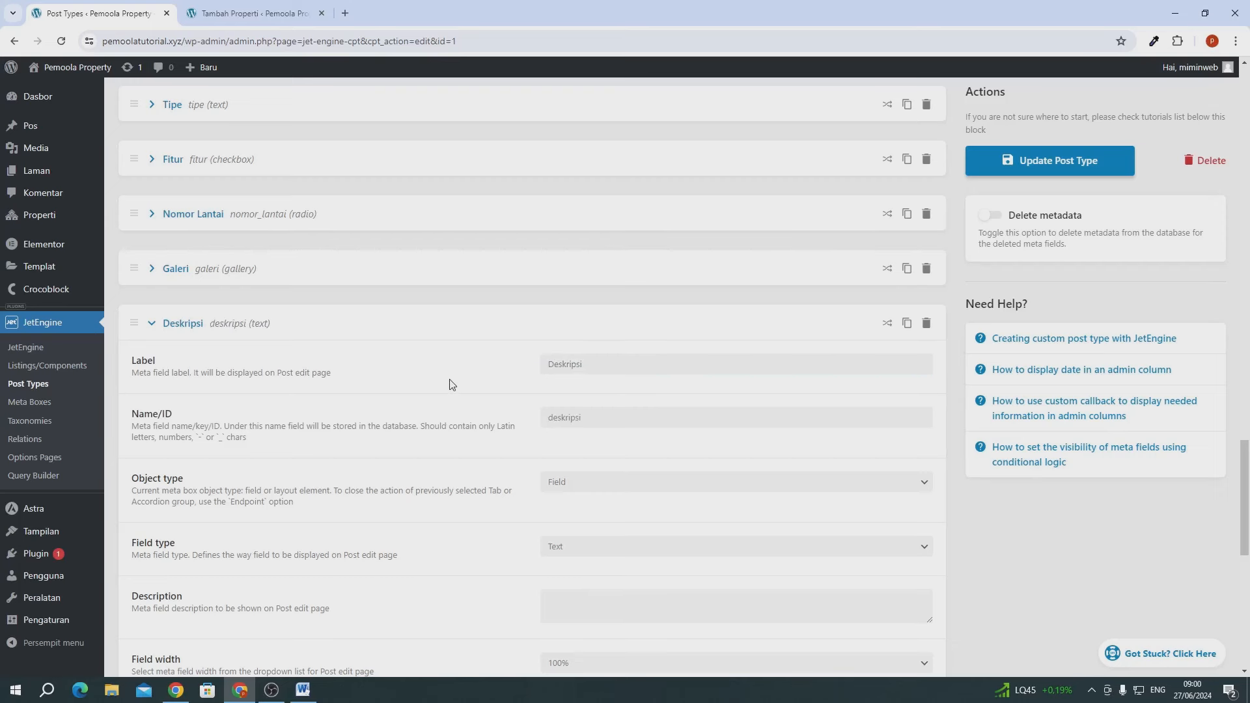
{"action": "scroll", "coordinate": [452, 384], "scroll_direction": "down", "scroll_amount": 2}
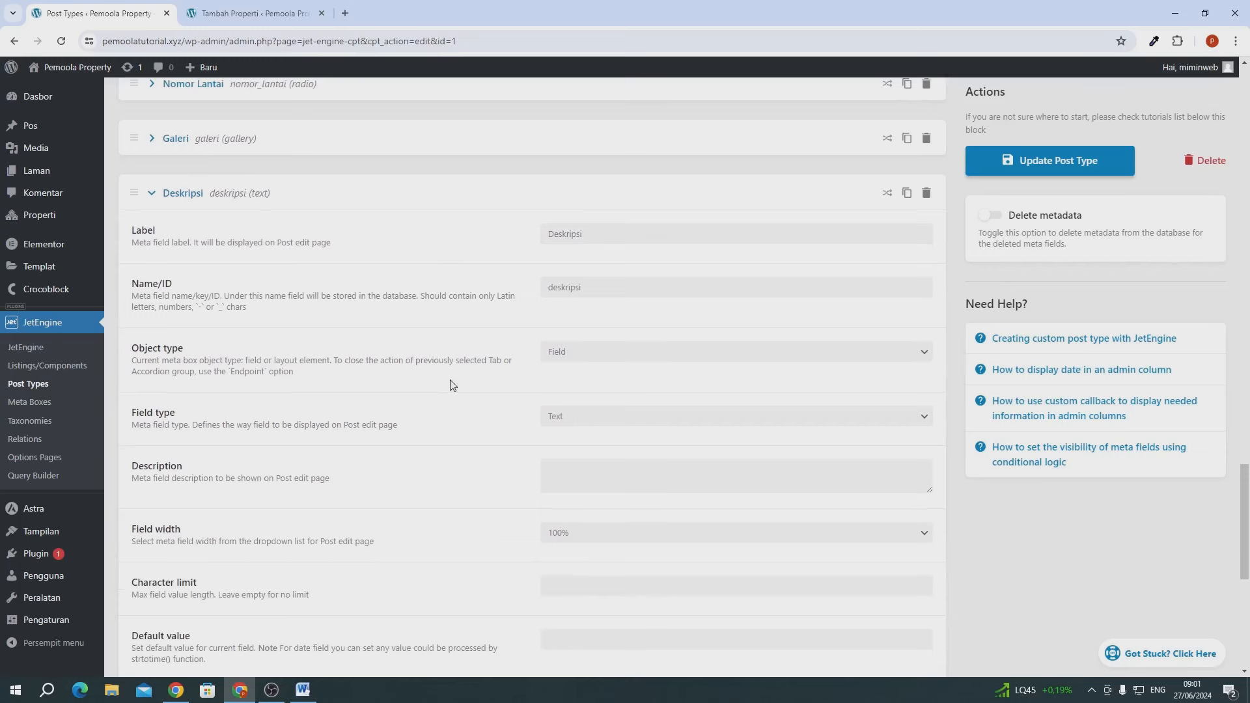
{"action": "left_click", "coordinate": [557, 415]}
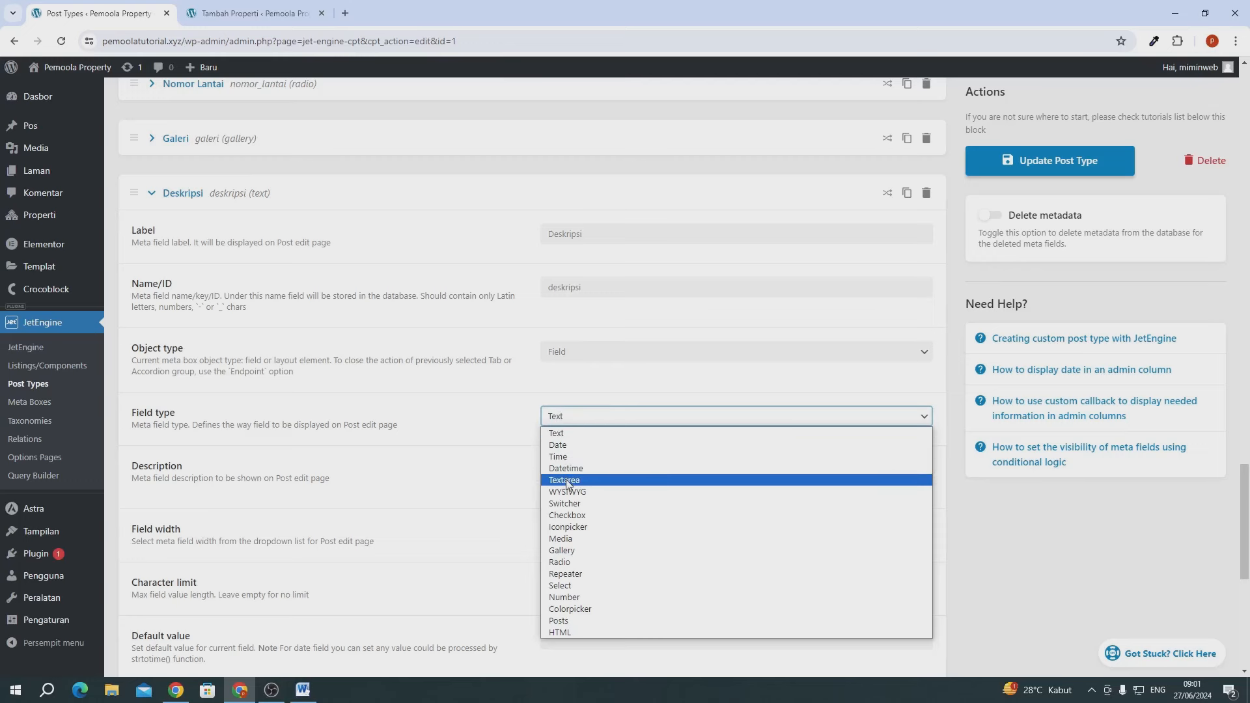
{"action": "left_click", "coordinate": [566, 482]}
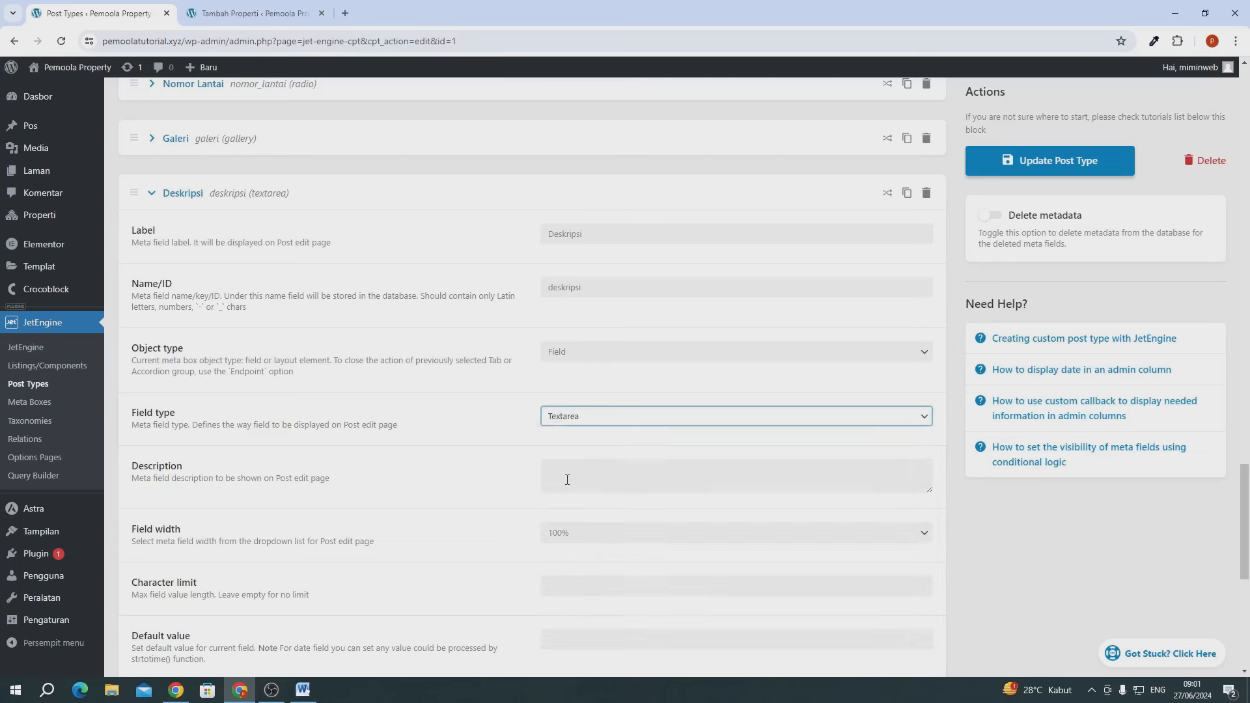
{"action": "left_click", "coordinate": [563, 419]}
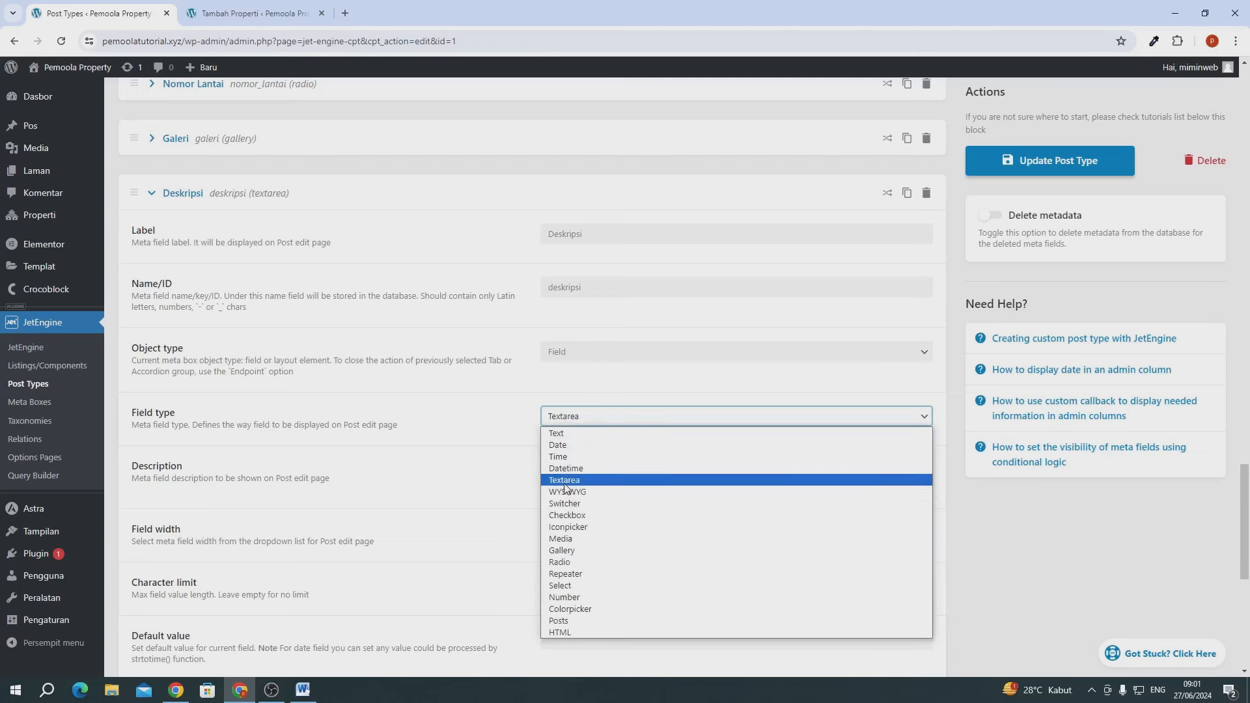
{"action": "left_click", "coordinate": [564, 483]}
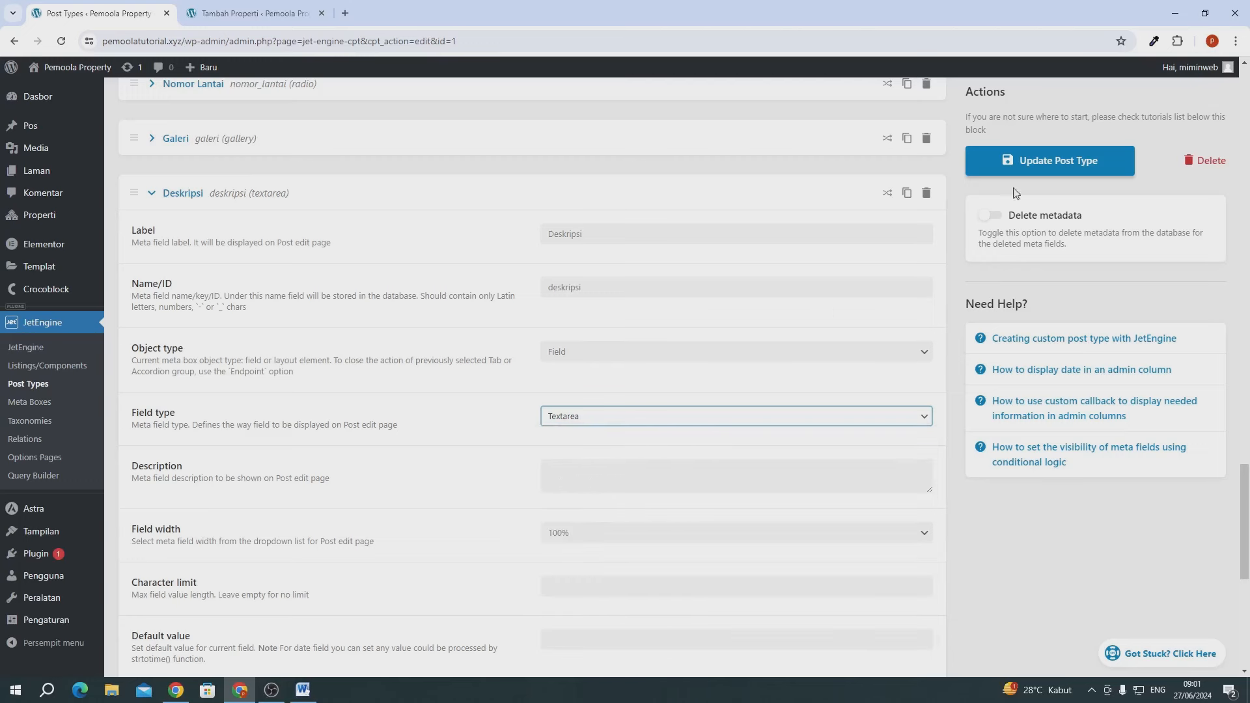
{"action": "left_click", "coordinate": [1037, 171]}
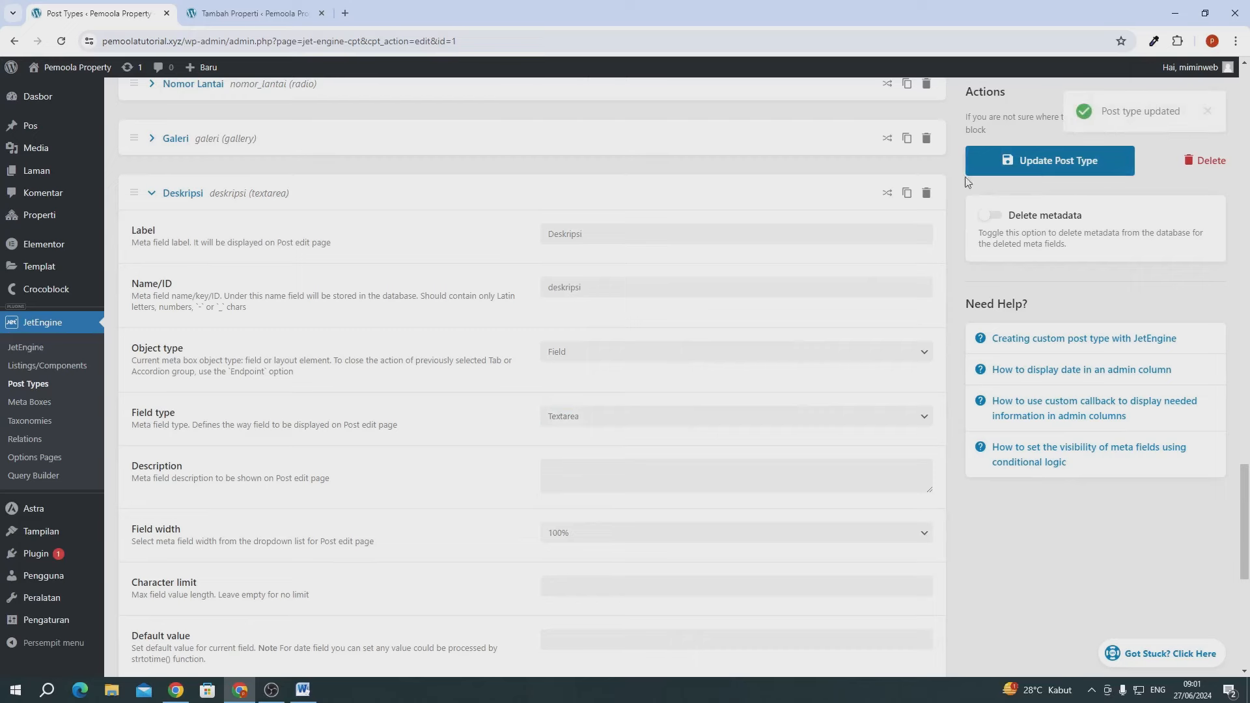
- Reload the Tambah Properti form to verify the Galeri and Deskripsi fields, then open the Properti list
{"action": "left_click", "coordinate": [254, 13]}
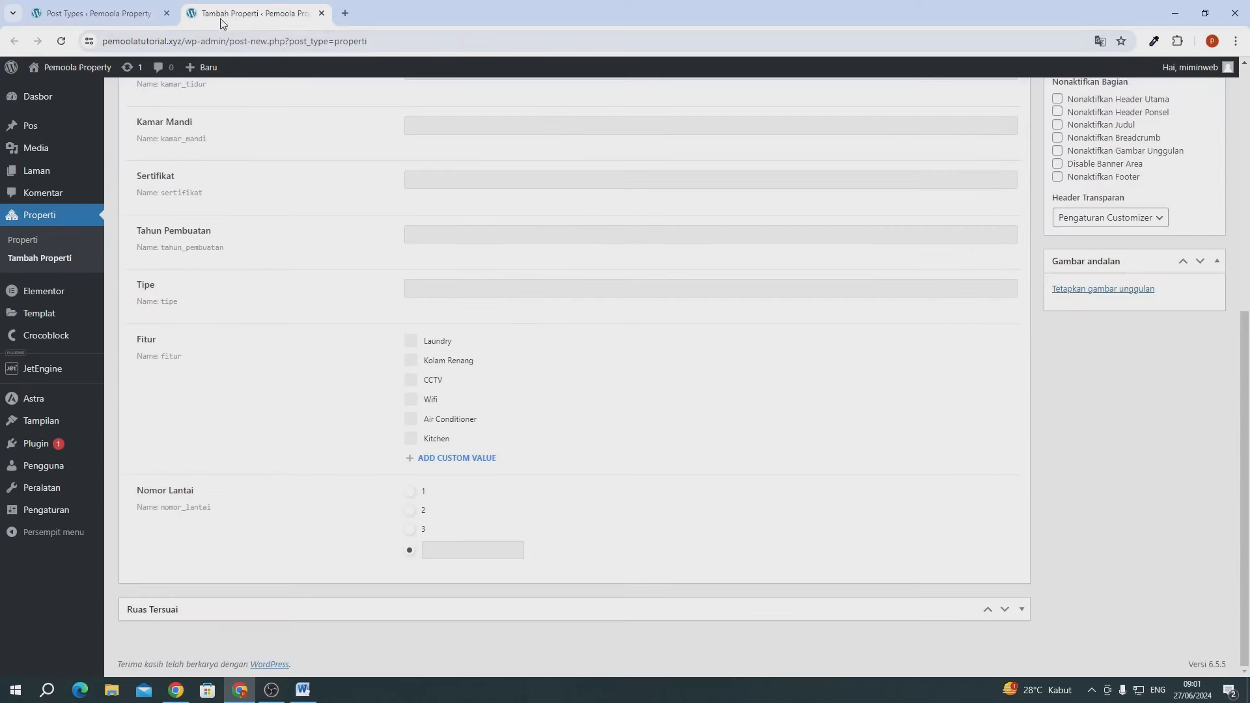
{"action": "left_click", "coordinate": [61, 41]}
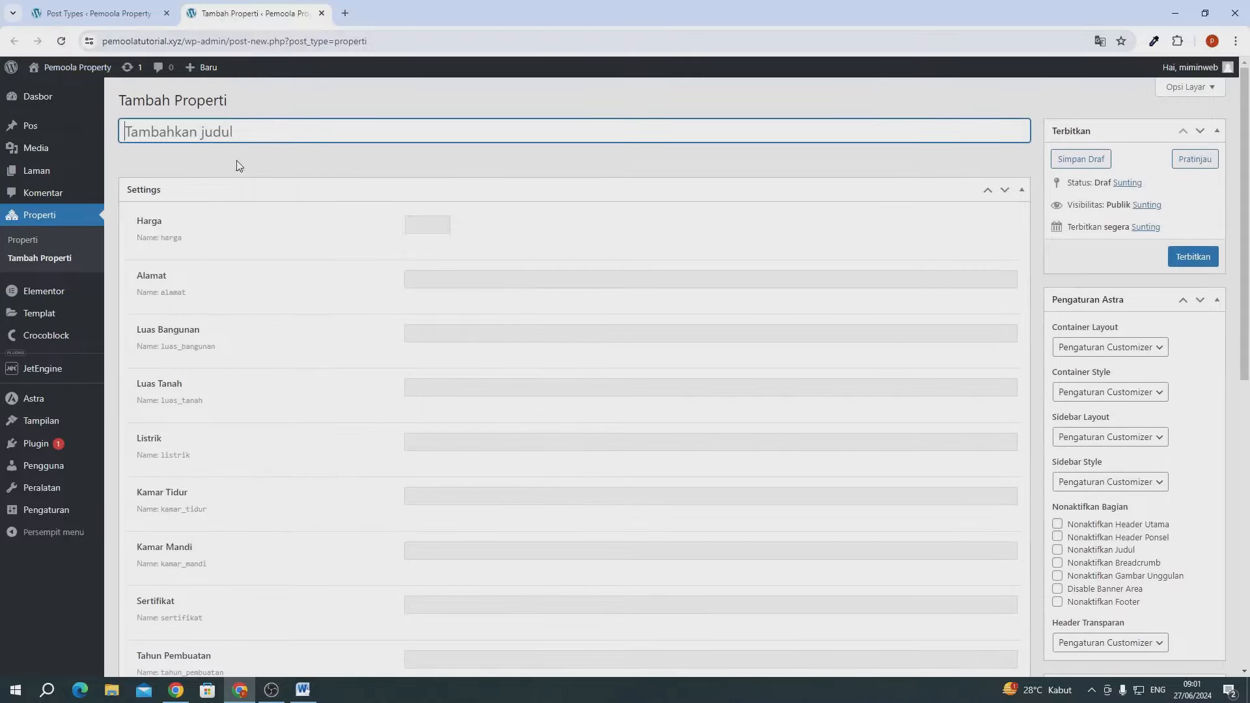
{"action": "scroll", "coordinate": [444, 366], "scroll_direction": "down", "scroll_amount": 1}
{"action": "scroll", "coordinate": [446, 371], "scroll_direction": "down", "scroll_amount": 8}
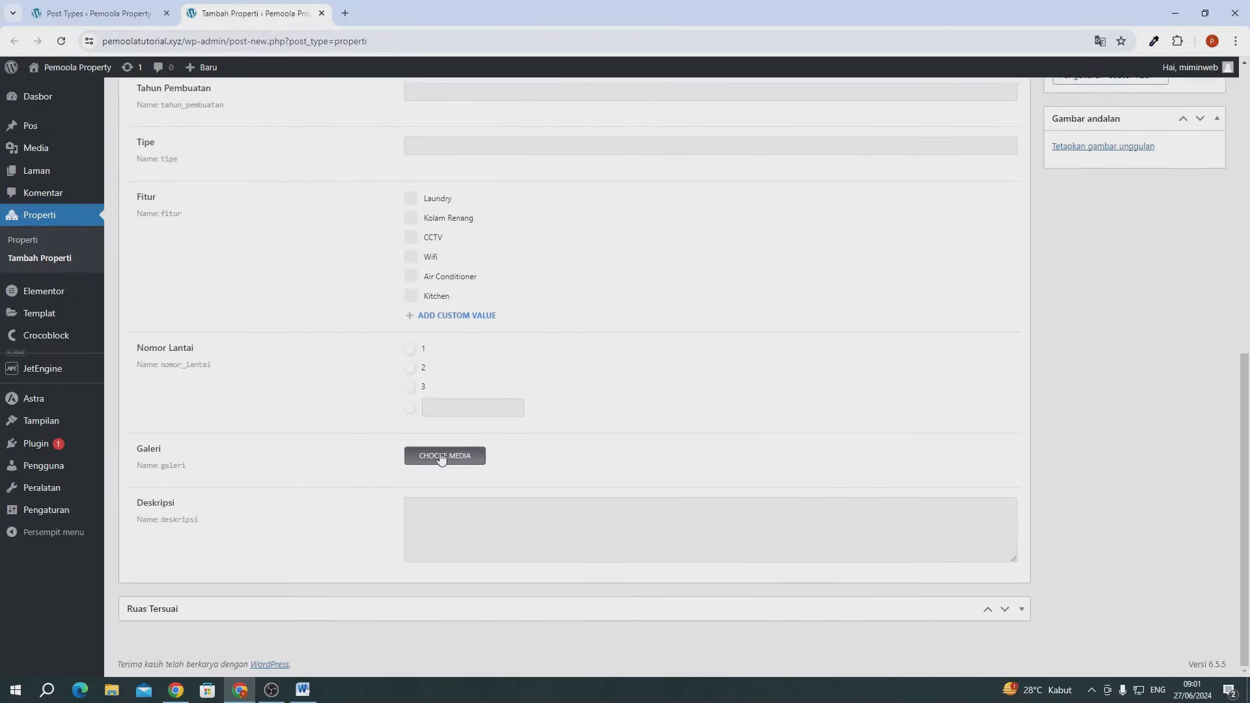
{"action": "left_click", "coordinate": [482, 507]}
{"action": "left_click", "coordinate": [284, 518]}
{"action": "scroll", "coordinate": [284, 518], "scroll_direction": "up", "scroll_amount": 9}
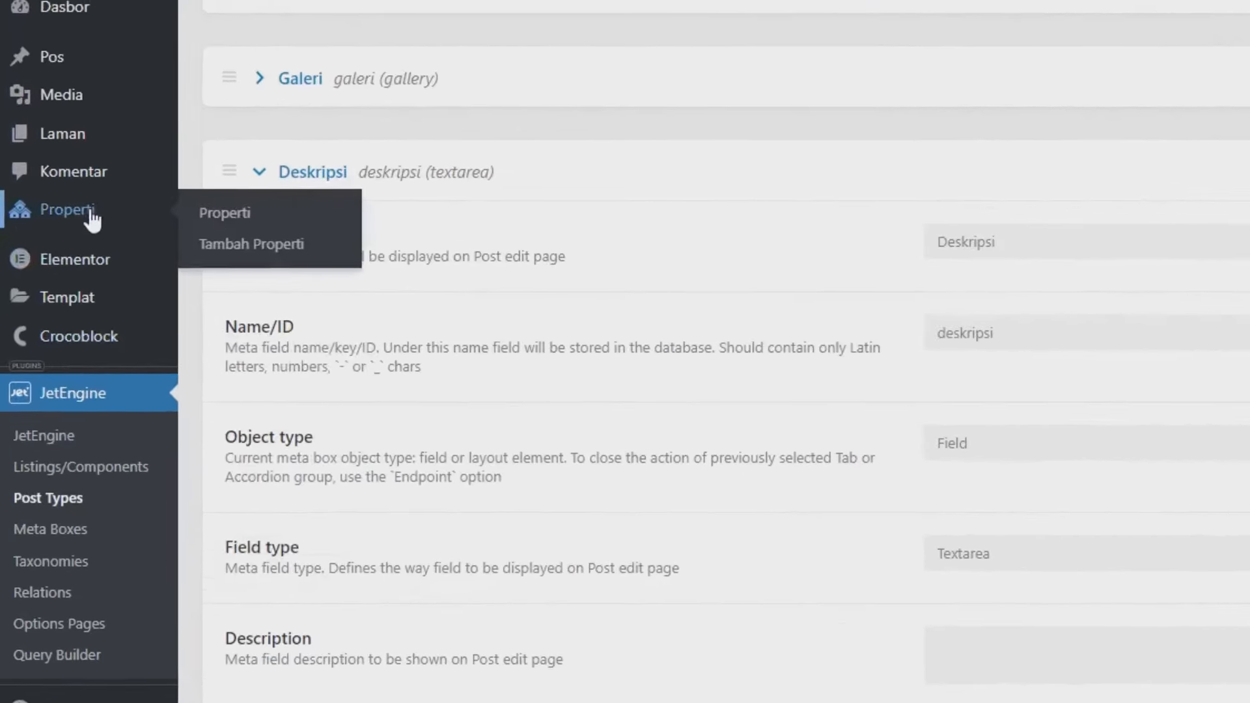
{"action": "left_click", "coordinate": [52, 211]}
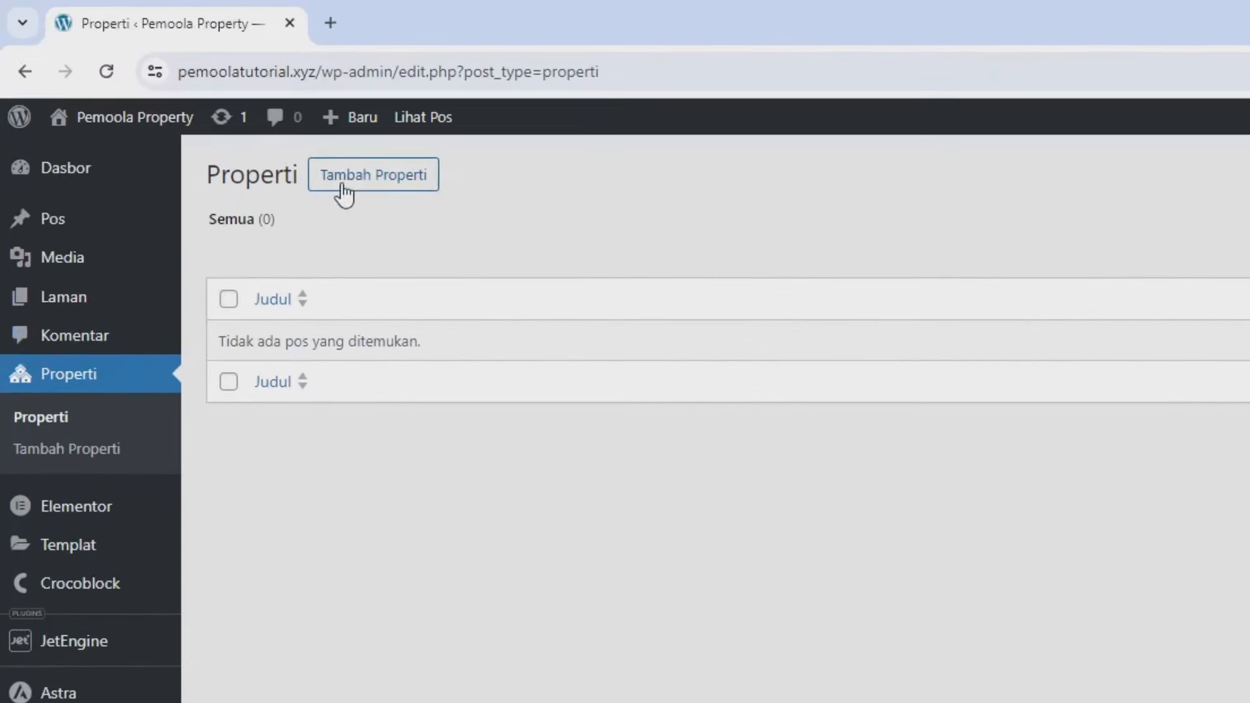
- Title the new Properti post 'Dijual Rumah Klasik Jakarta Timur'
{"action": "left_click", "coordinate": [342, 187]}
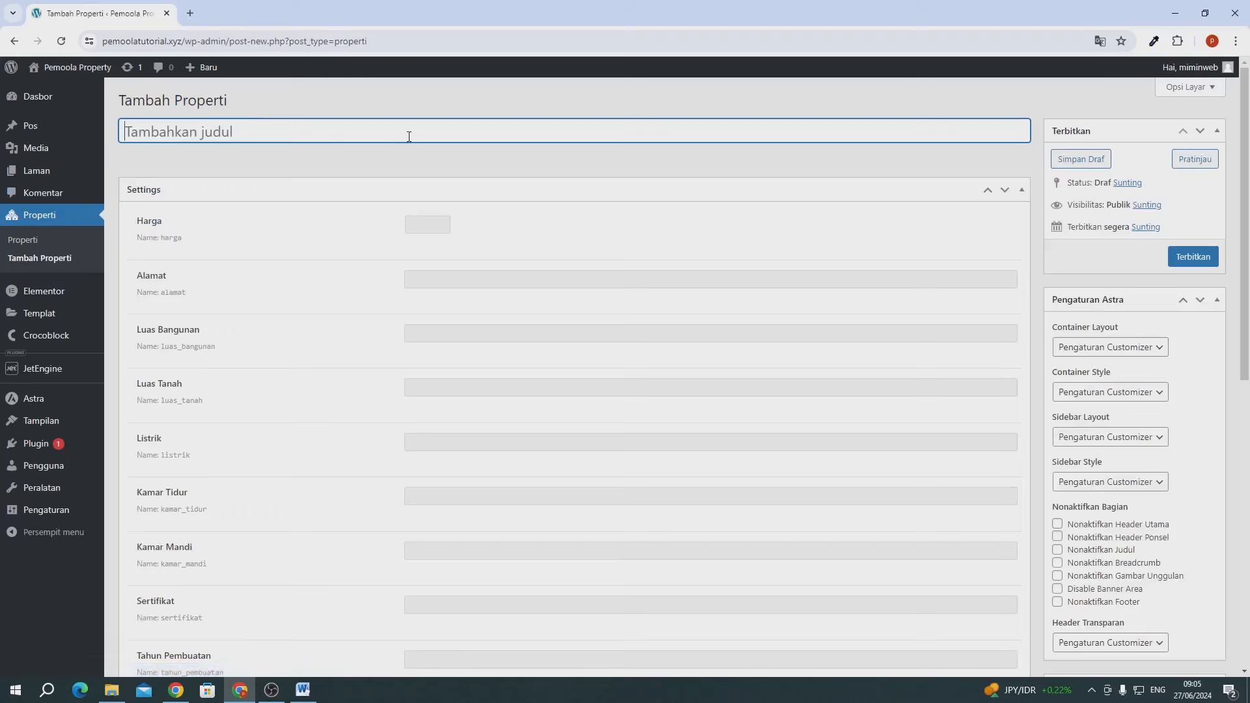
{"action": "type", "text": "Dijual Rumah "}
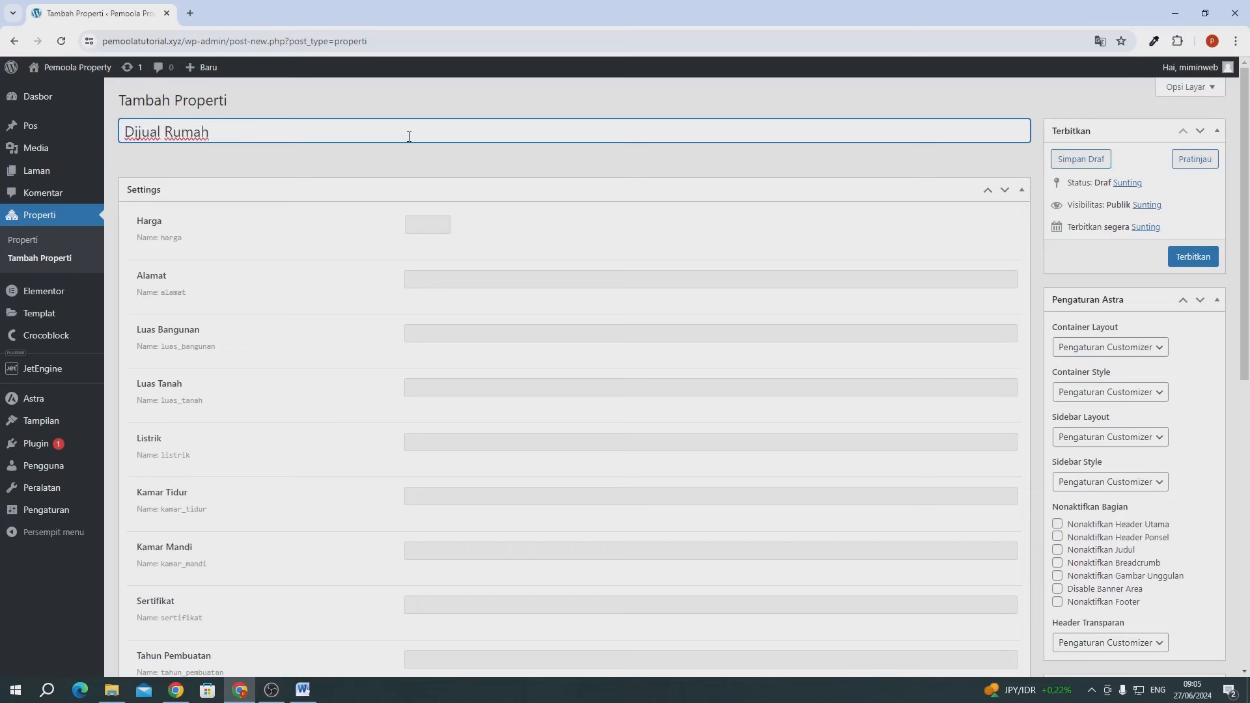
{"action": "type", "text": "Klasik Jakarta Timur"}
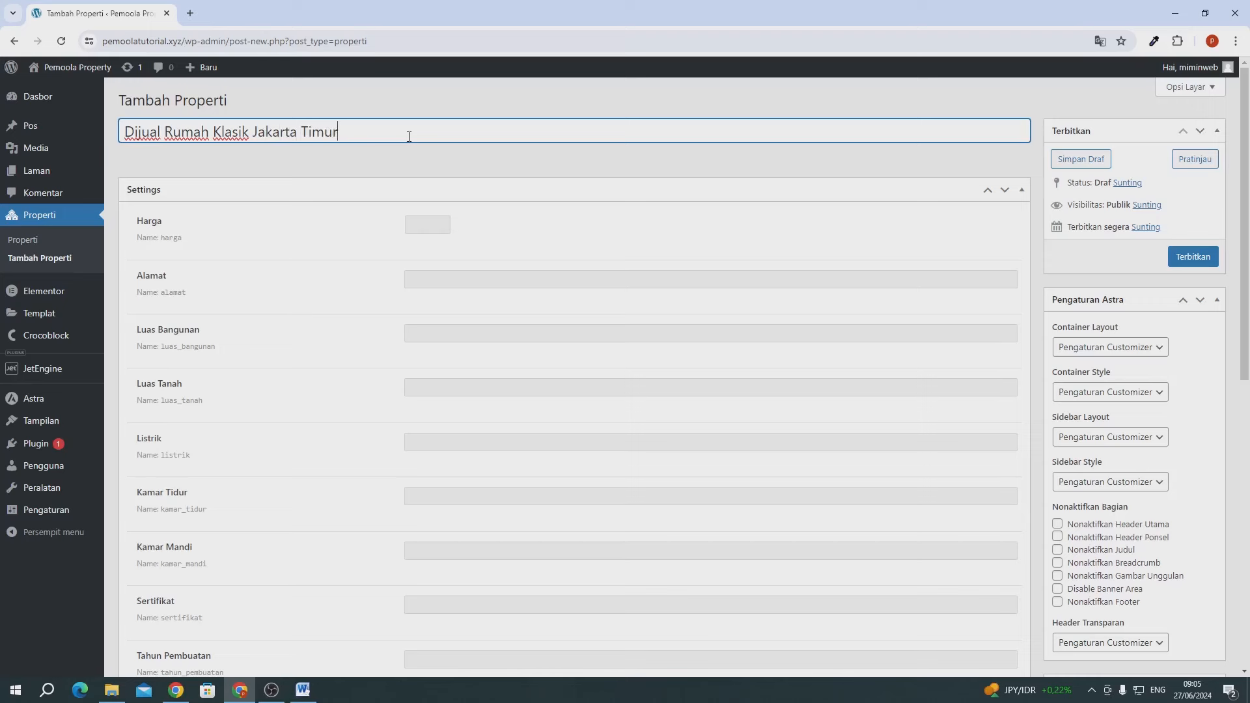
{"action": "left_click", "coordinate": [423, 232]}
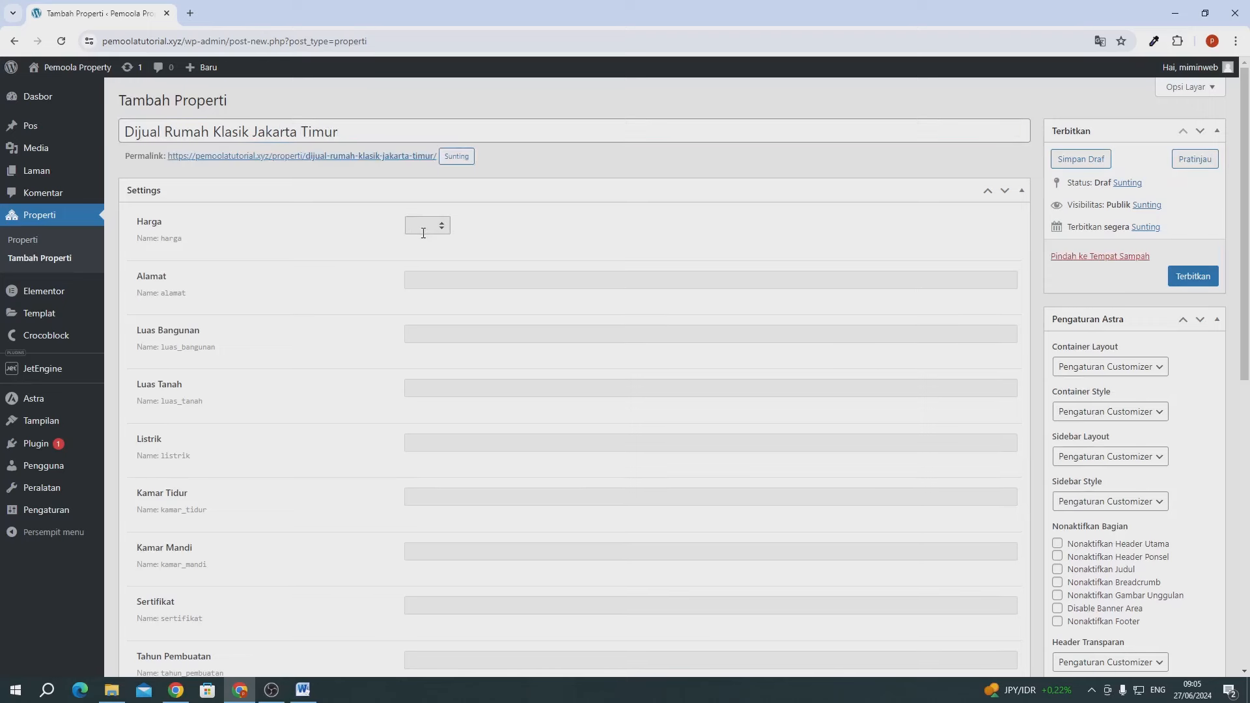
- Enter Harga 9500000 and Alamat 'Klender, Jakarta Timur'
{"action": "type", "text": "9"}
{"action": "type", "text": "50"}
{"action": "type", "text": "000000"}
{"action": "left_click", "coordinate": [454, 276]}
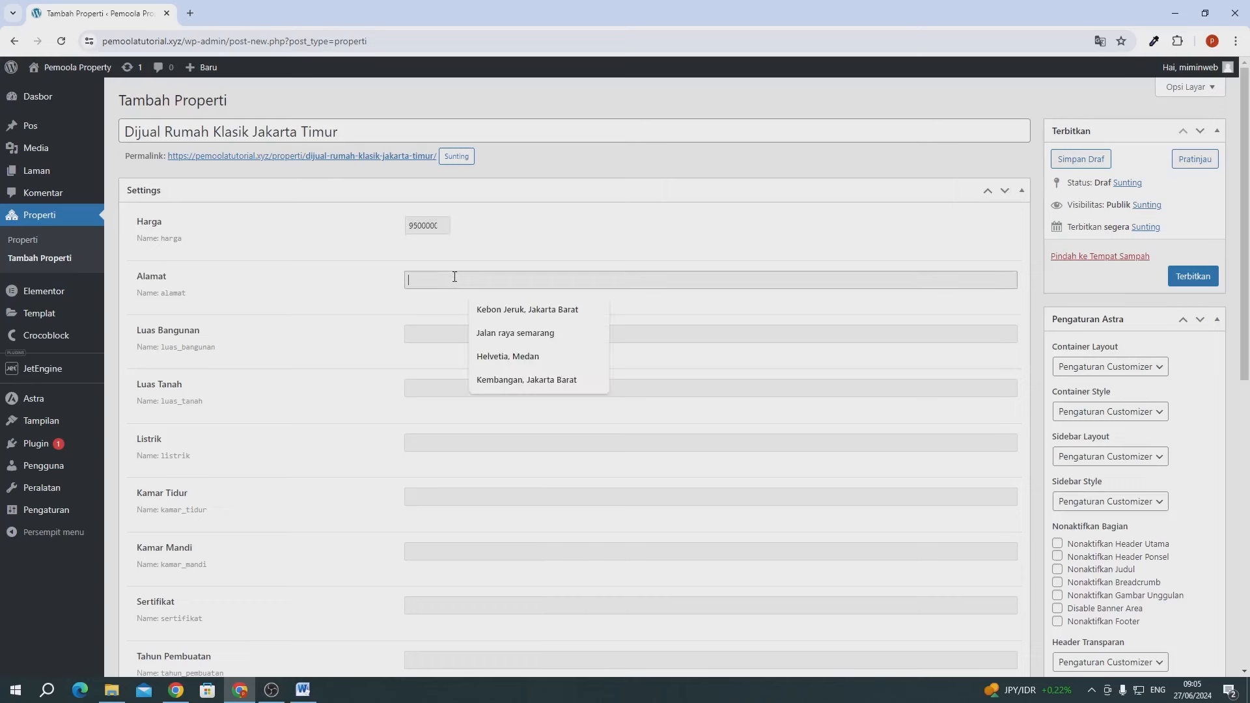
{"action": "type", "text": "Kram"}
{"action": "key", "text": "BackSpace"}
{"action": "key", "text": "BackSpace"}
{"action": "key", "text": "BackSpace"}
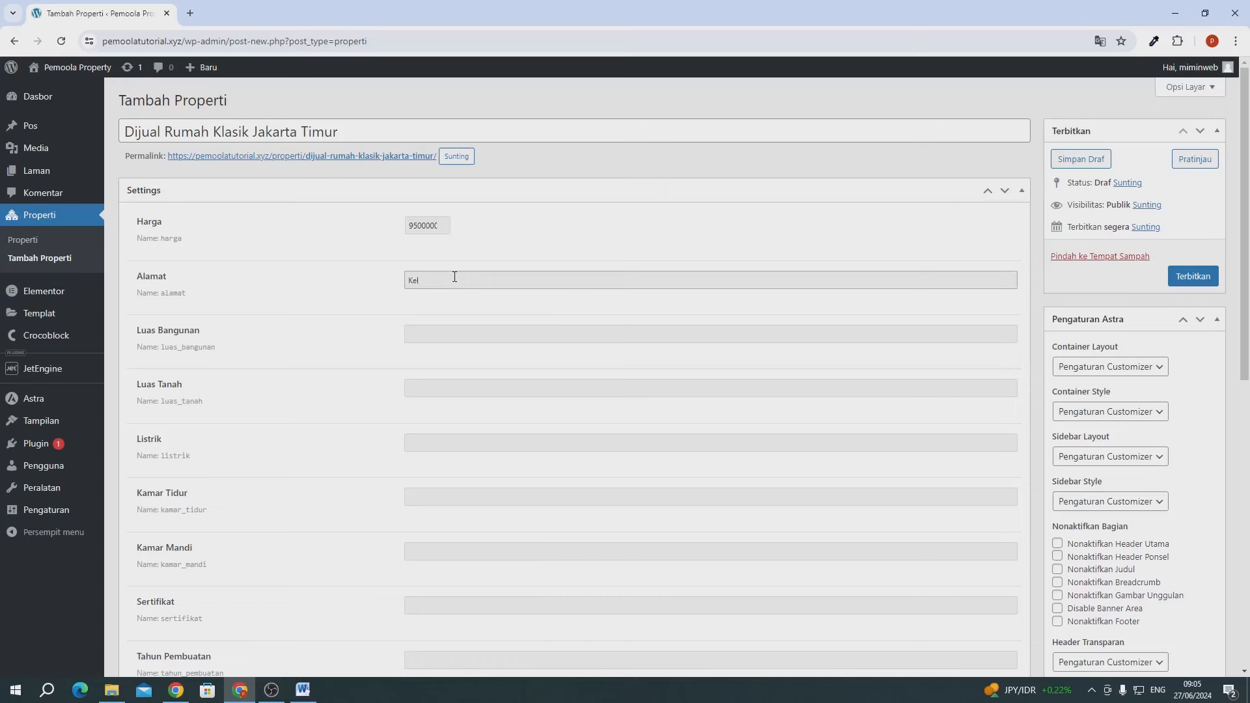
{"action": "type", "text": "lender, Jakarta Timur"}
{"action": "left_click_drag", "start_coordinate": [407, 278], "coordinate": [523, 282]}
{"action": "left_click", "coordinate": [523, 282]}
- Enter Luas Bangunan 110 and Luas Tanah 99
{"action": "left_click", "coordinate": [441, 340]}
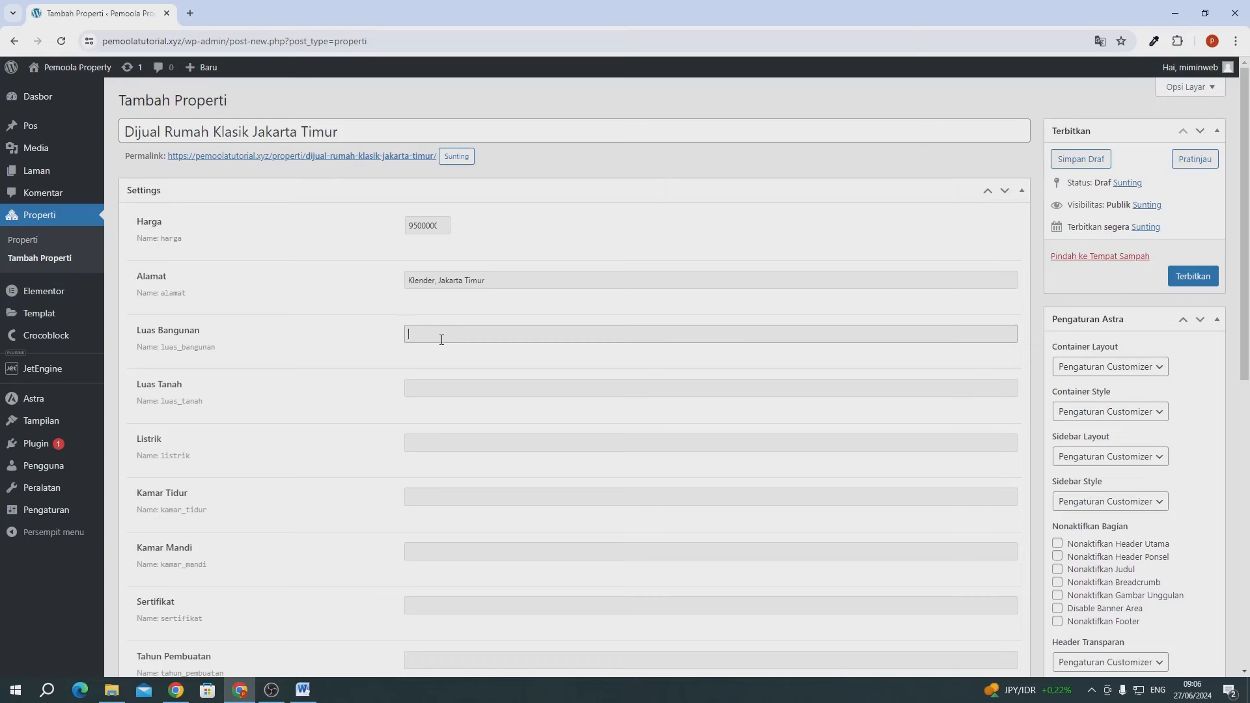
{"action": "type", "text": "10"}
{"action": "left_click", "coordinate": [412, 391]}
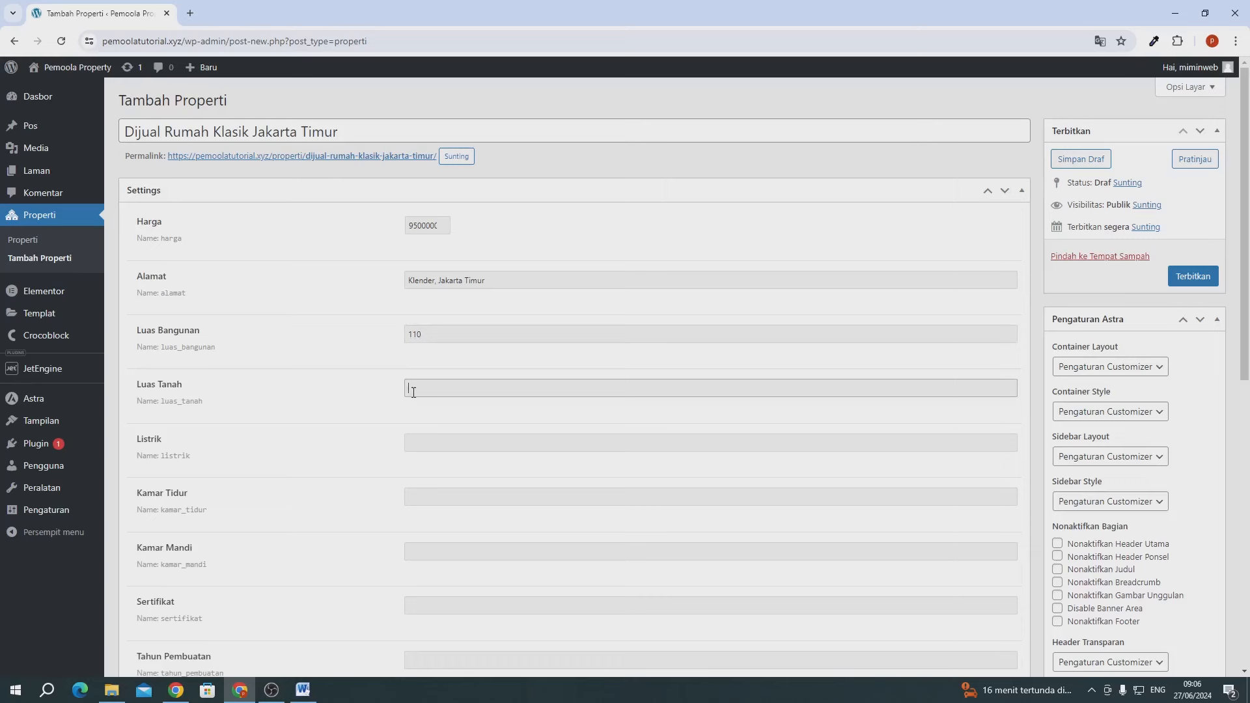
{"action": "type", "text": "98"}
{"action": "left_click", "coordinate": [414, 407]}
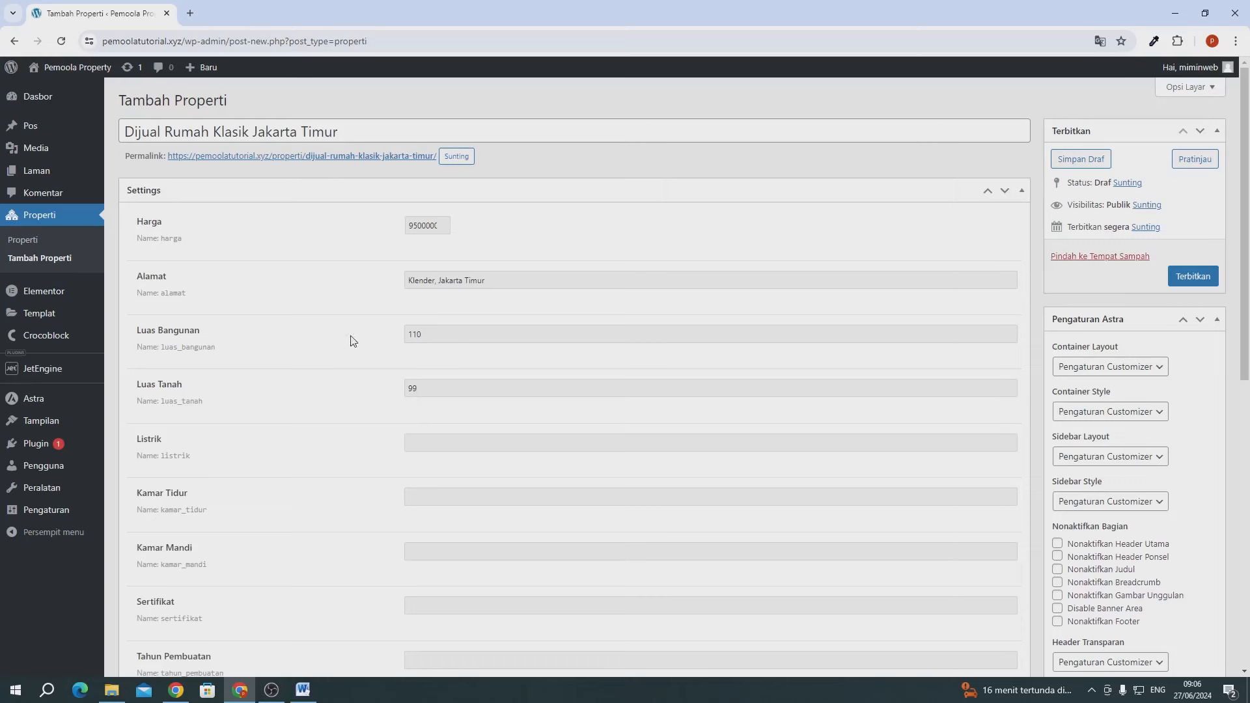
{"action": "left_click", "coordinate": [433, 336]}
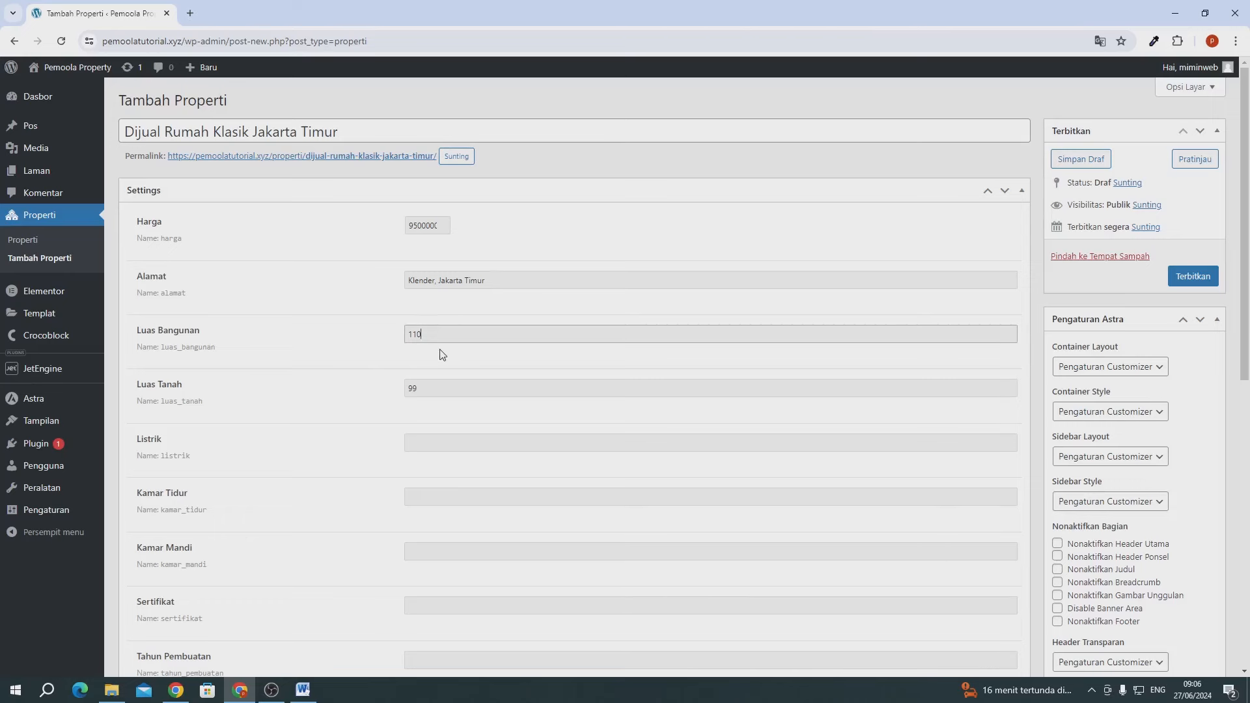
- Set Listrik to 2200, Kamar Tidur to 5 and Kamar Mandi to 3
{"action": "scroll", "coordinate": [438, 354], "scroll_direction": "down", "scroll_amount": 2}
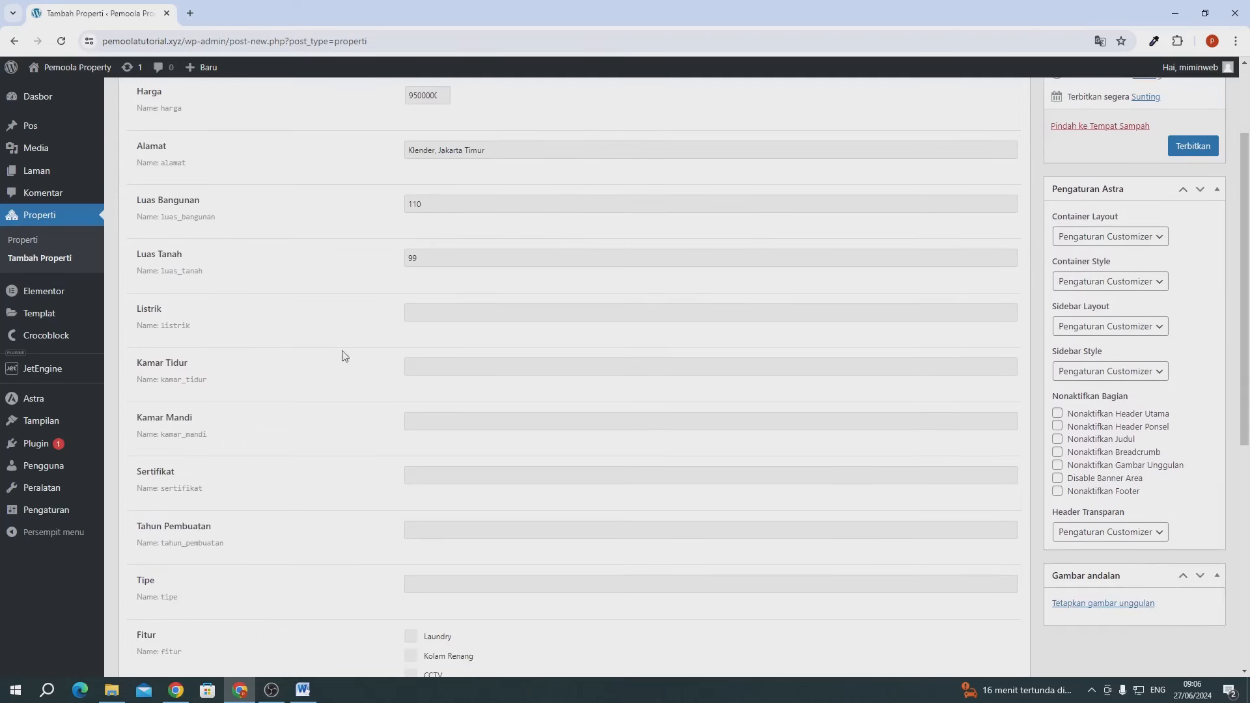
{"action": "left_click", "coordinate": [429, 313]}
{"action": "left_click", "coordinate": [485, 342]}
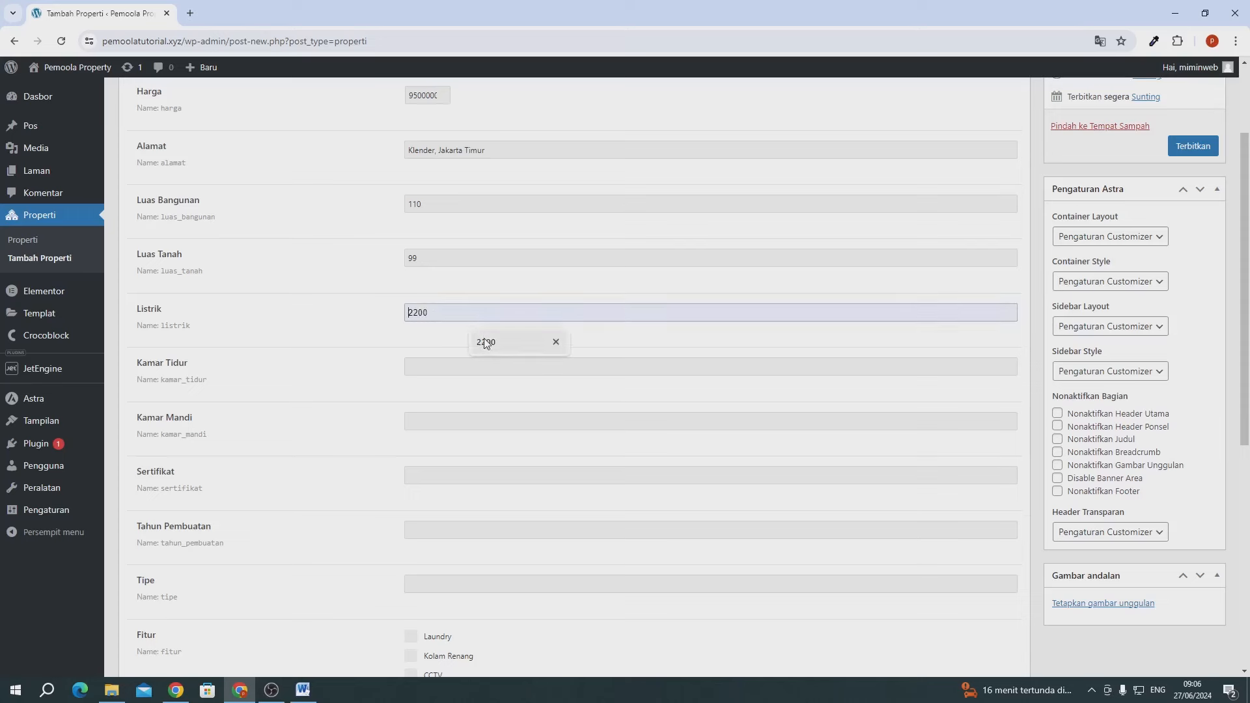
{"action": "left_click", "coordinate": [424, 375]}
{"action": "type", "text": "5"}
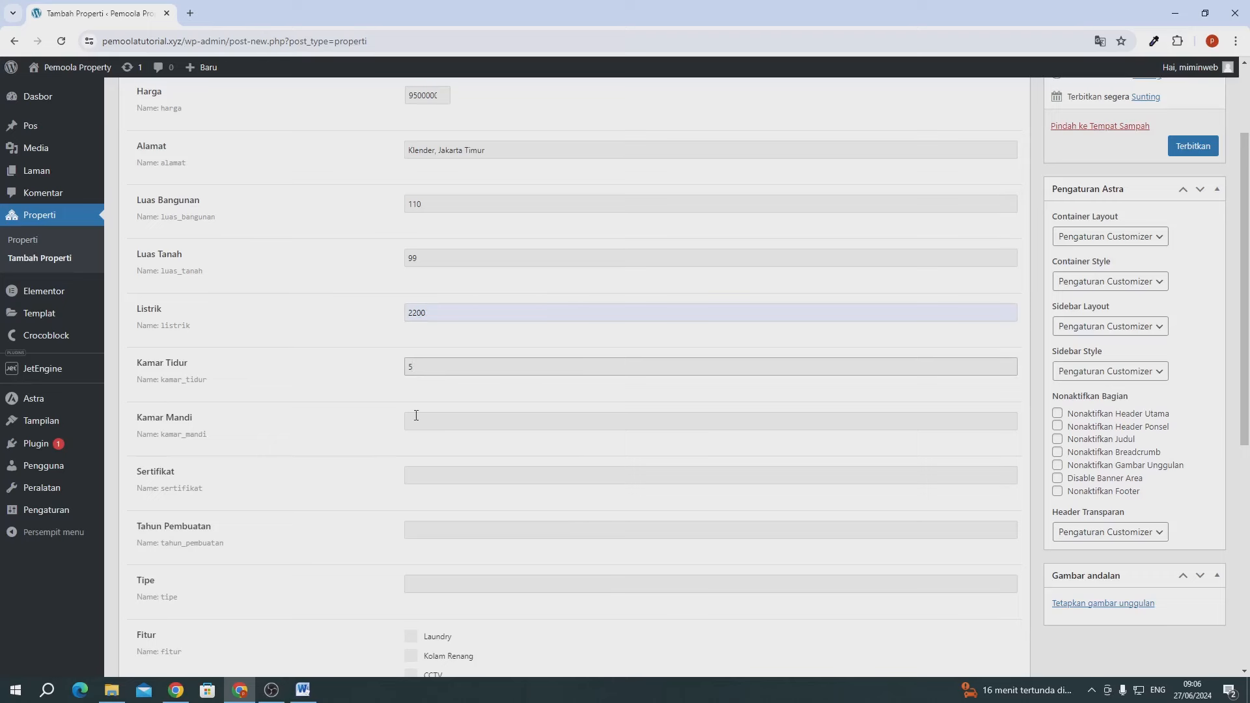
{"action": "left_click", "coordinate": [440, 416]}
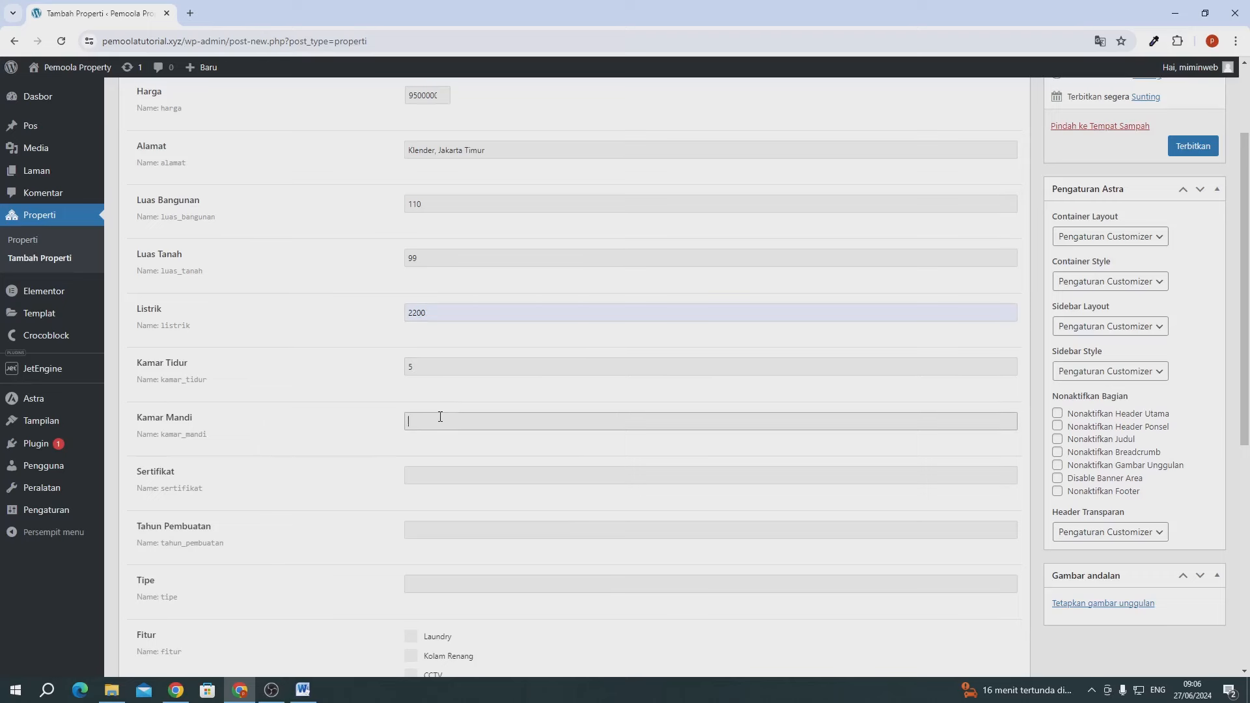
{"action": "type", "text": "3"}
- Set Sertifikat to HGB, Tahun Pembuatan to 2024 and Tipe to 72
{"action": "scroll", "coordinate": [440, 416], "scroll_direction": "down", "scroll_amount": 1}
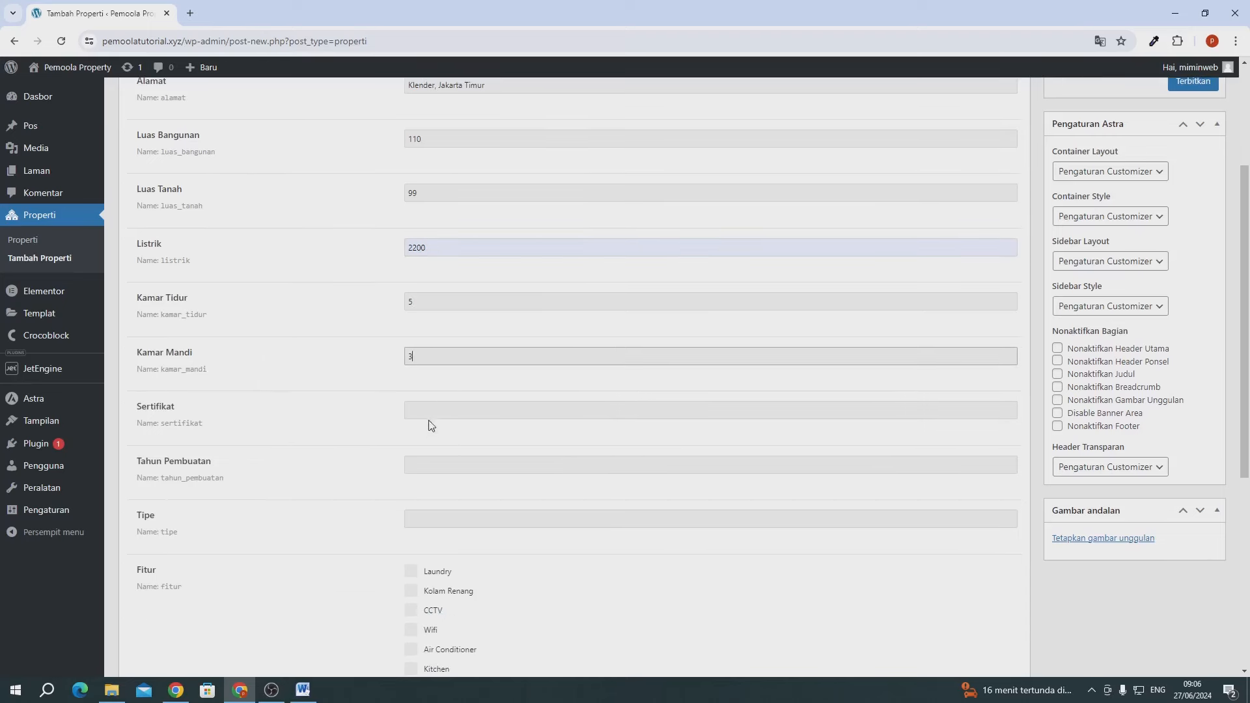
{"action": "left_click", "coordinate": [427, 409]}
{"action": "type", "text": "HGB"}
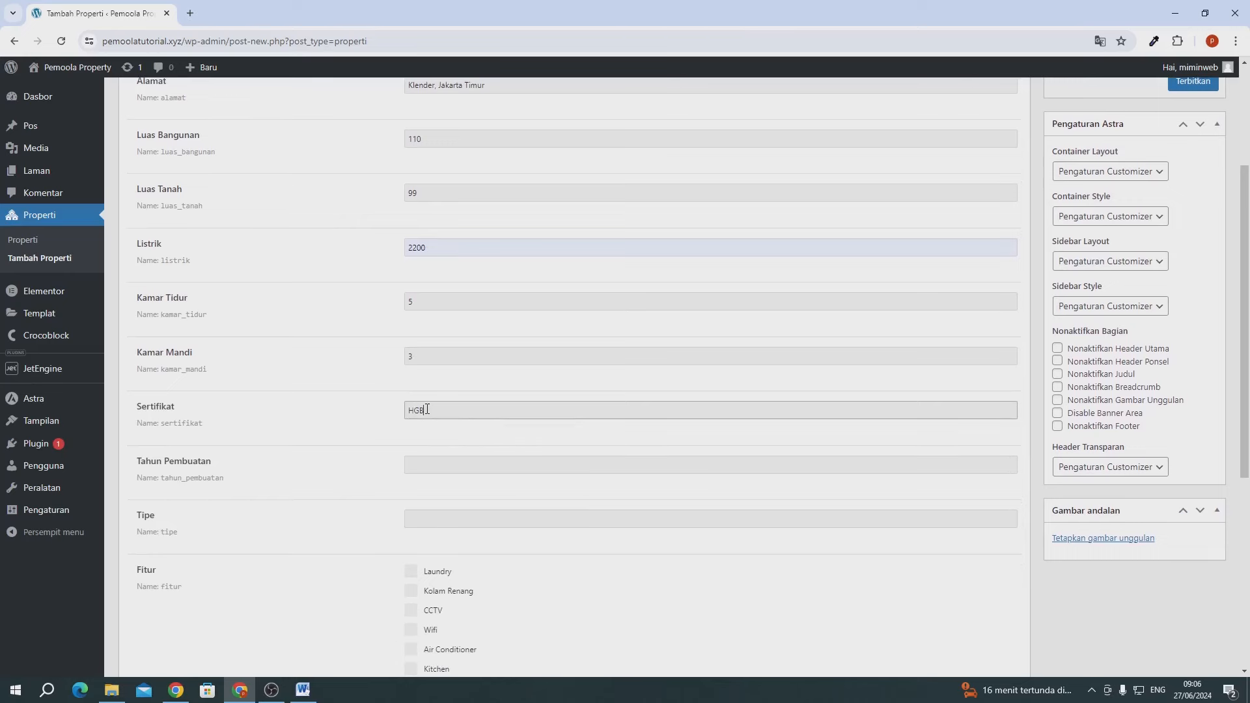
{"action": "scroll", "coordinate": [427, 409], "scroll_direction": "down", "scroll_amount": 1}
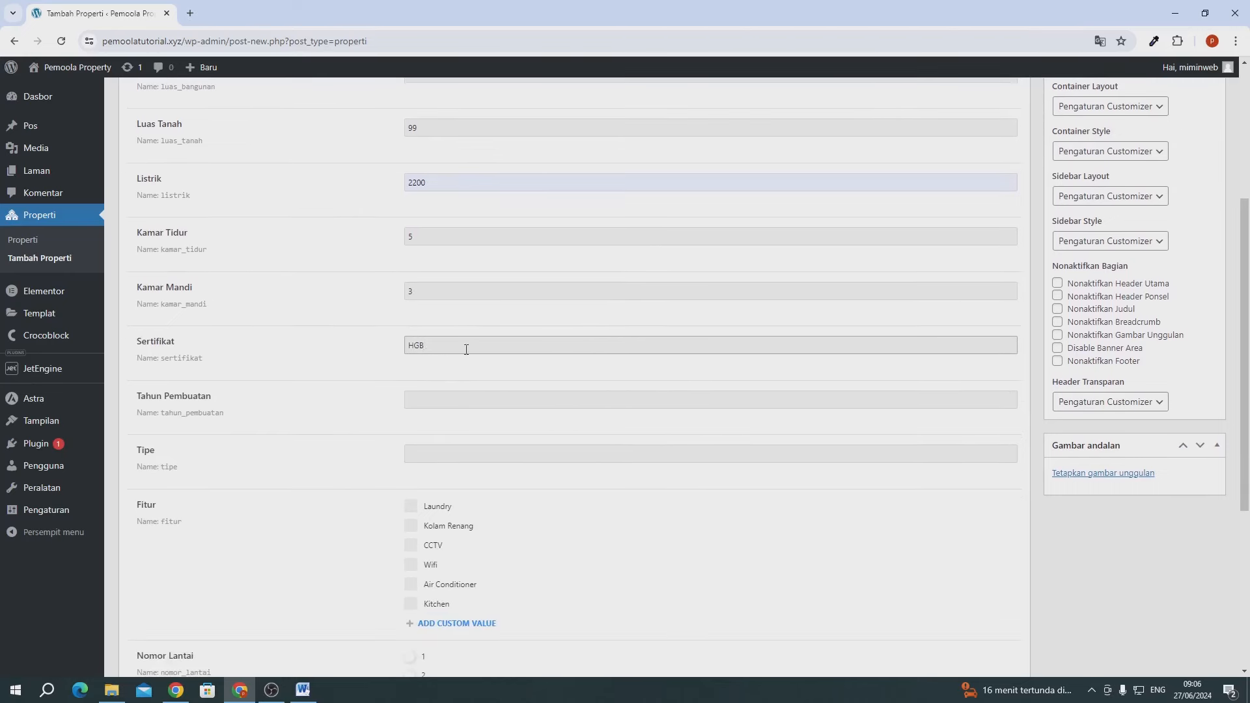
{"action": "left_click", "coordinate": [450, 403]}
{"action": "type", "text": "2024"}
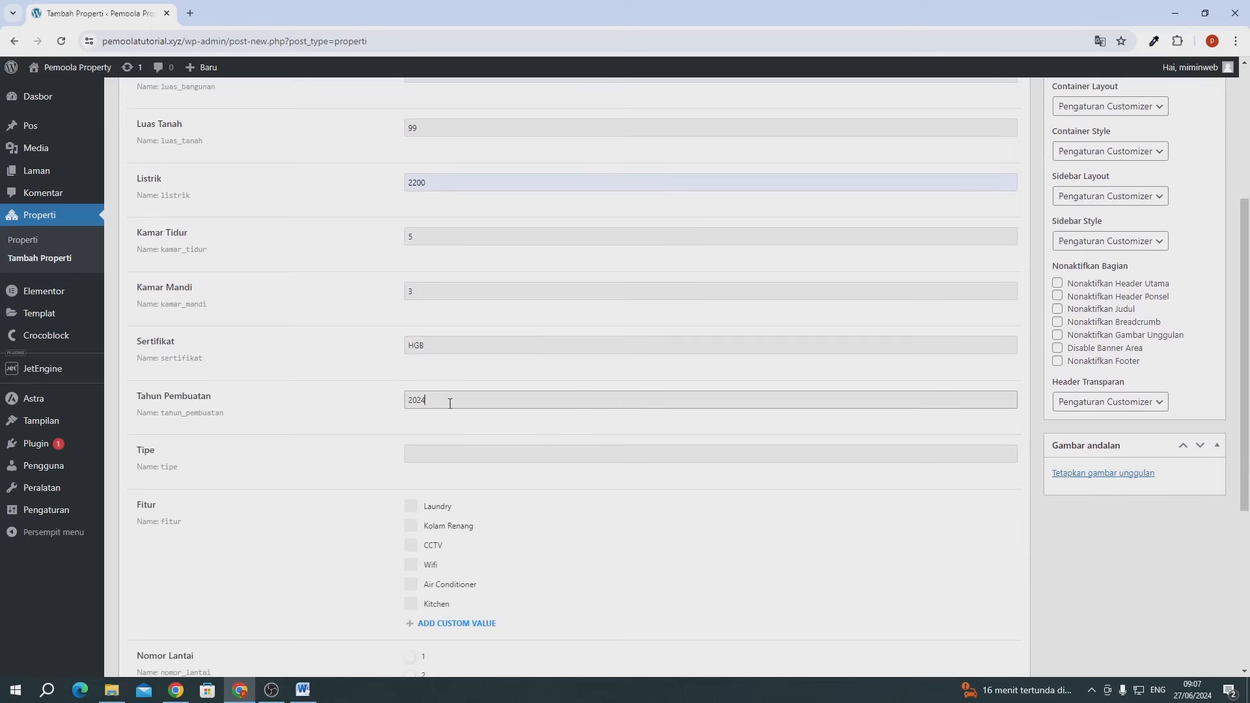
{"action": "left_click", "coordinate": [457, 454]}
{"action": "left_click", "coordinate": [477, 483]}
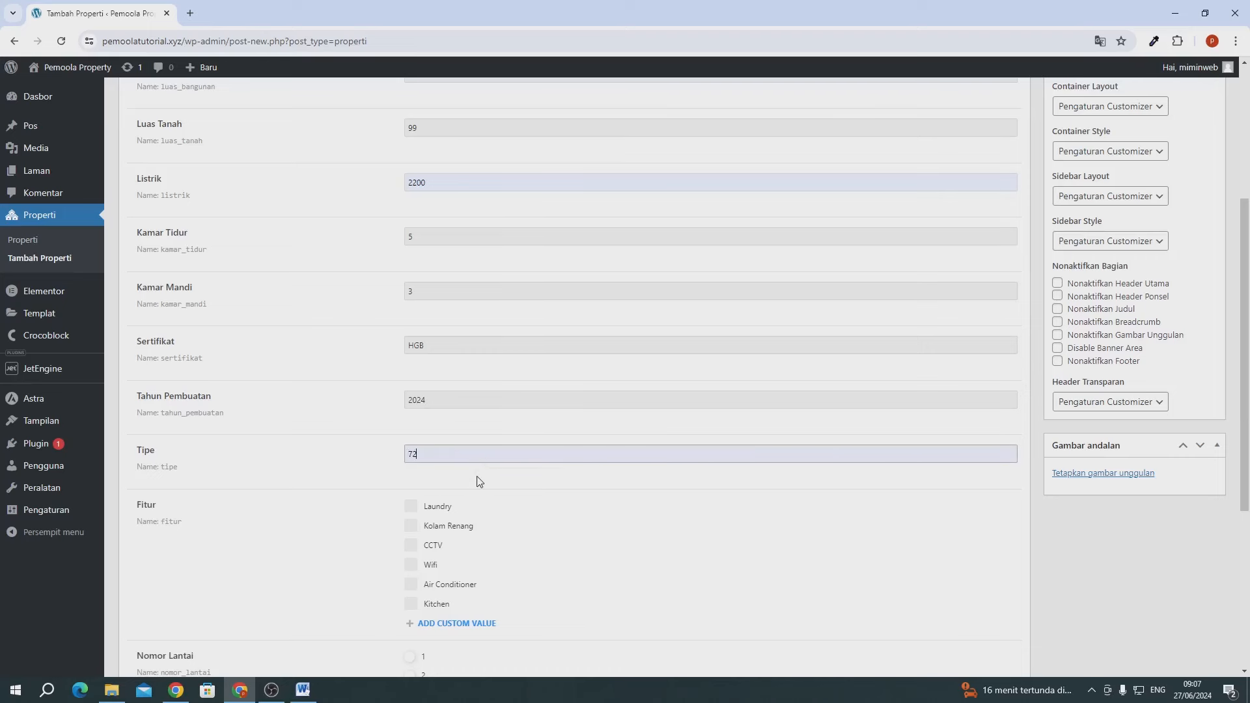
- Tick all six Fitur: Laundry, Kolam Renang, CCTV, Wifi, Air Conditioner and Kitchen
{"action": "scroll", "coordinate": [480, 482], "scroll_direction": "down", "scroll_amount": 2}
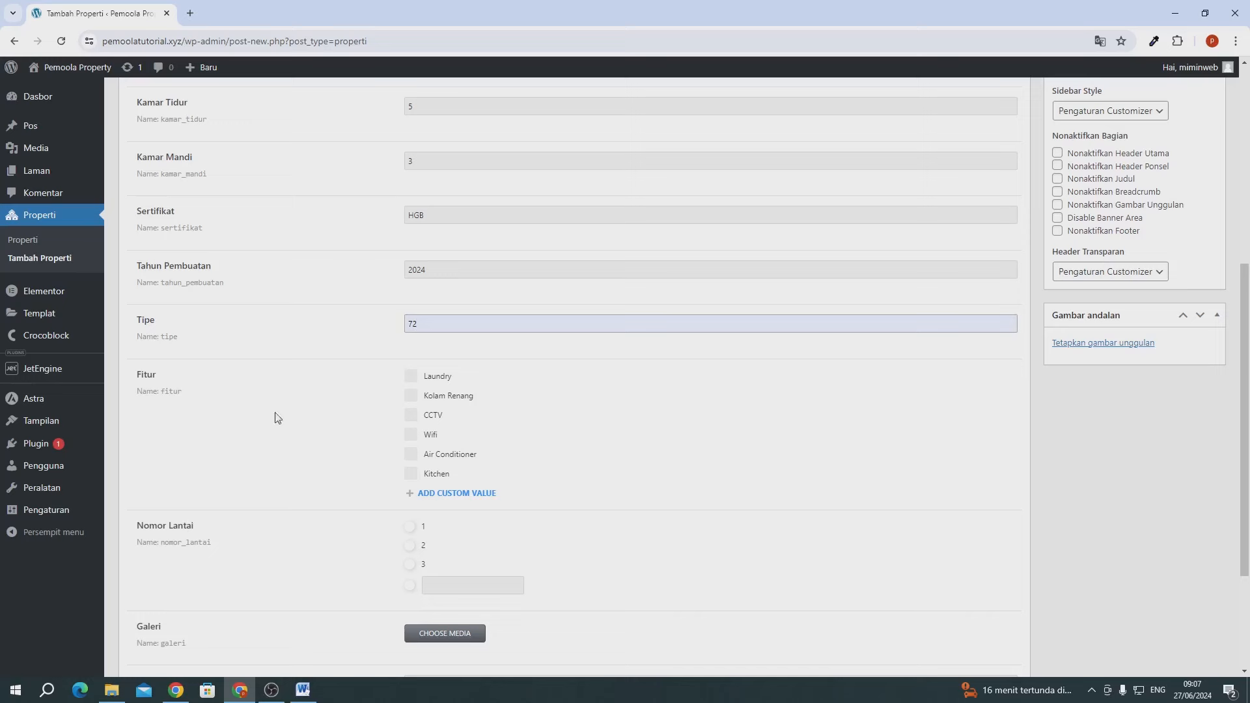
{"action": "left_click", "coordinate": [435, 378]}
{"action": "left_click", "coordinate": [430, 398]}
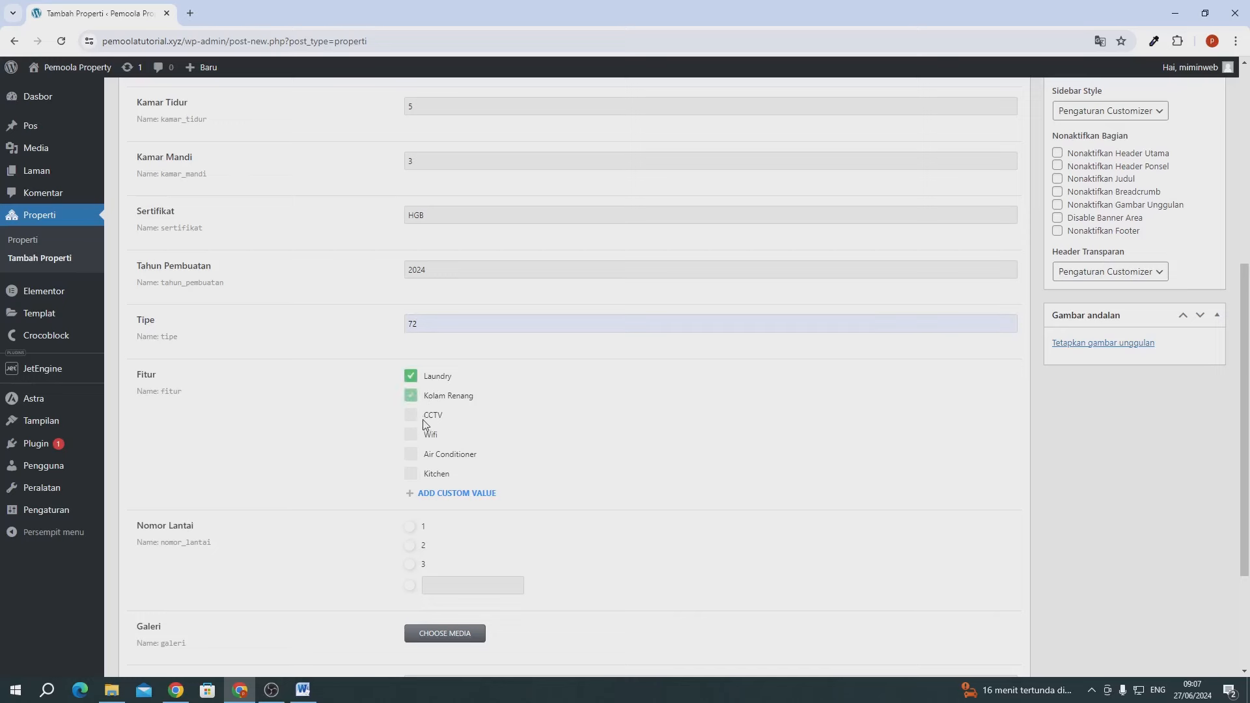
{"action": "left_click", "coordinate": [414, 416]}
{"action": "left_click", "coordinate": [417, 436]}
{"action": "left_click", "coordinate": [413, 456]}
{"action": "left_click", "coordinate": [412, 475]}
{"action": "scroll", "coordinate": [285, 482], "scroll_direction": "down", "scroll_amount": 2}
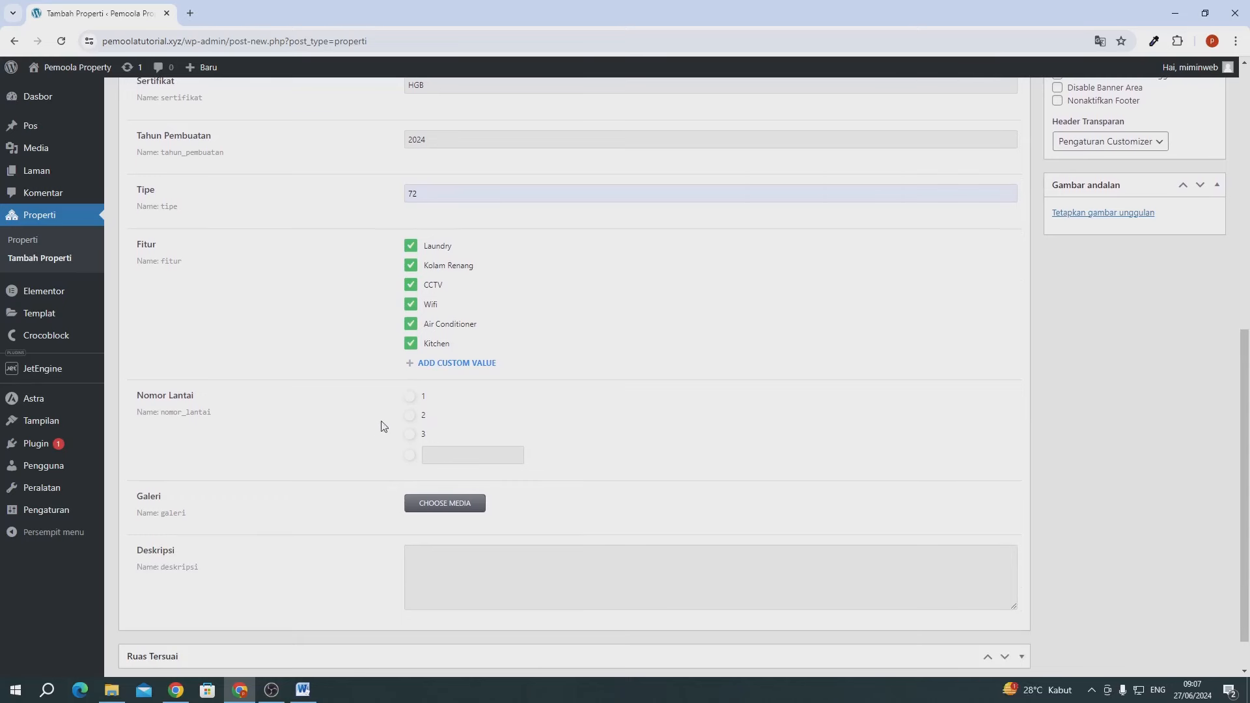
- Upload five property photos from File Explorer and attach them to the Galeri field
{"action": "left_click", "coordinate": [445, 506]}
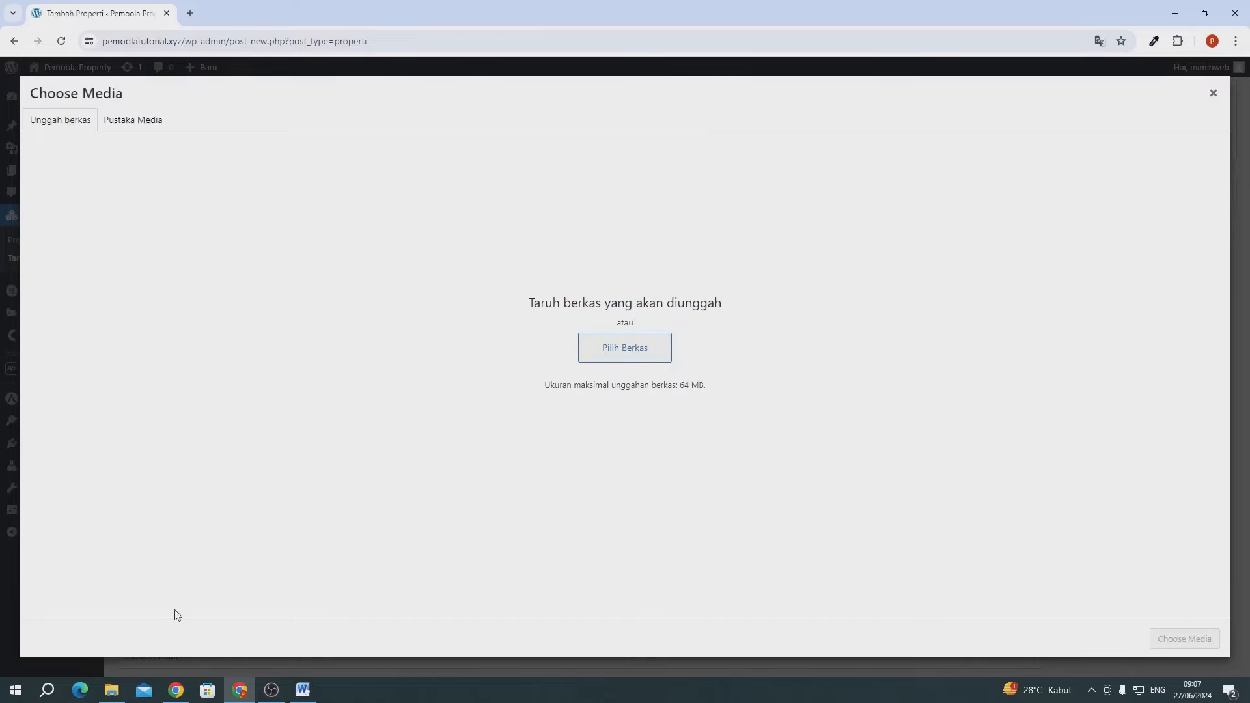
{"action": "left_click", "coordinate": [112, 689]}
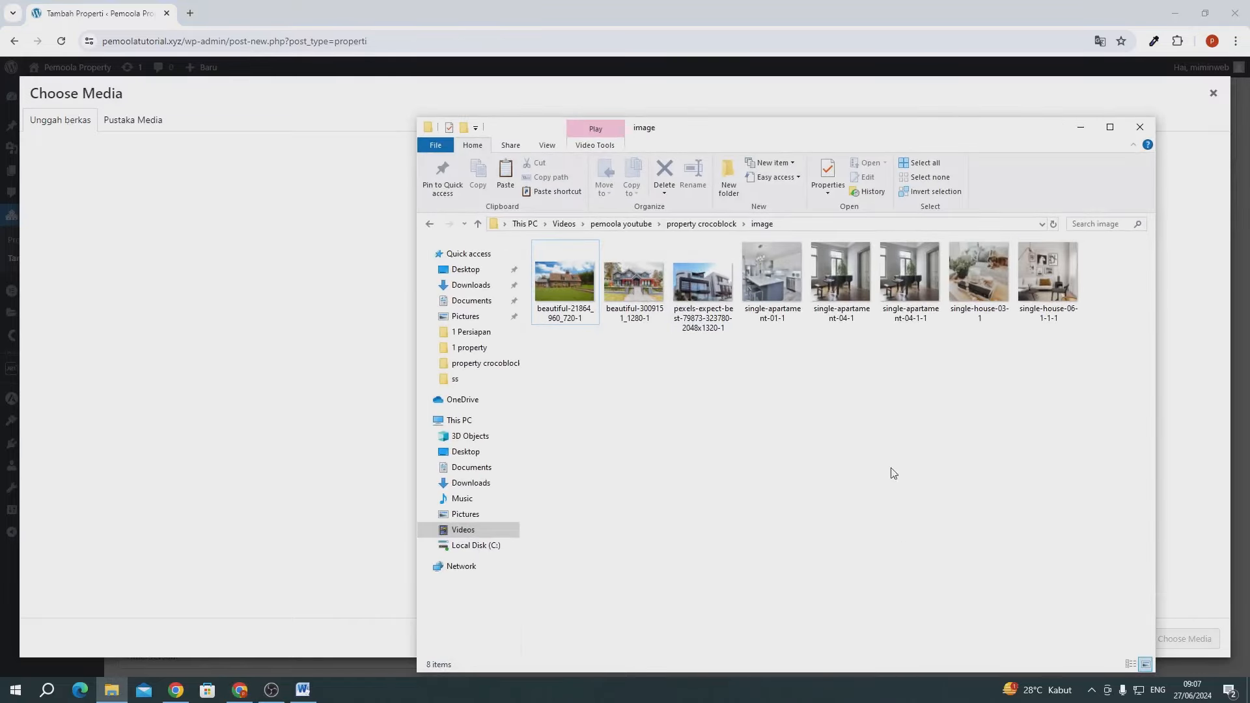
{"action": "left_click_drag", "start_coordinate": [782, 357], "coordinate": [1021, 296]}
{"action": "left_click_drag", "start_coordinate": [924, 290], "coordinate": [203, 306]}
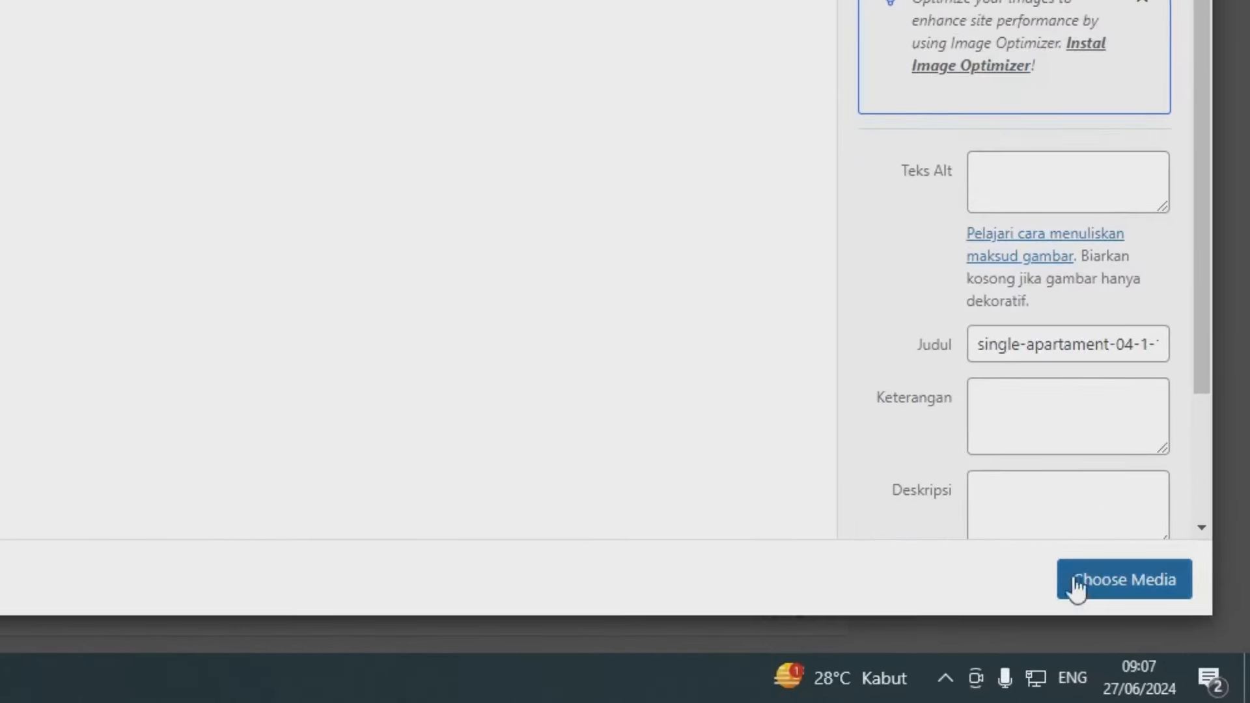
{"action": "left_click", "coordinate": [1097, 581]}
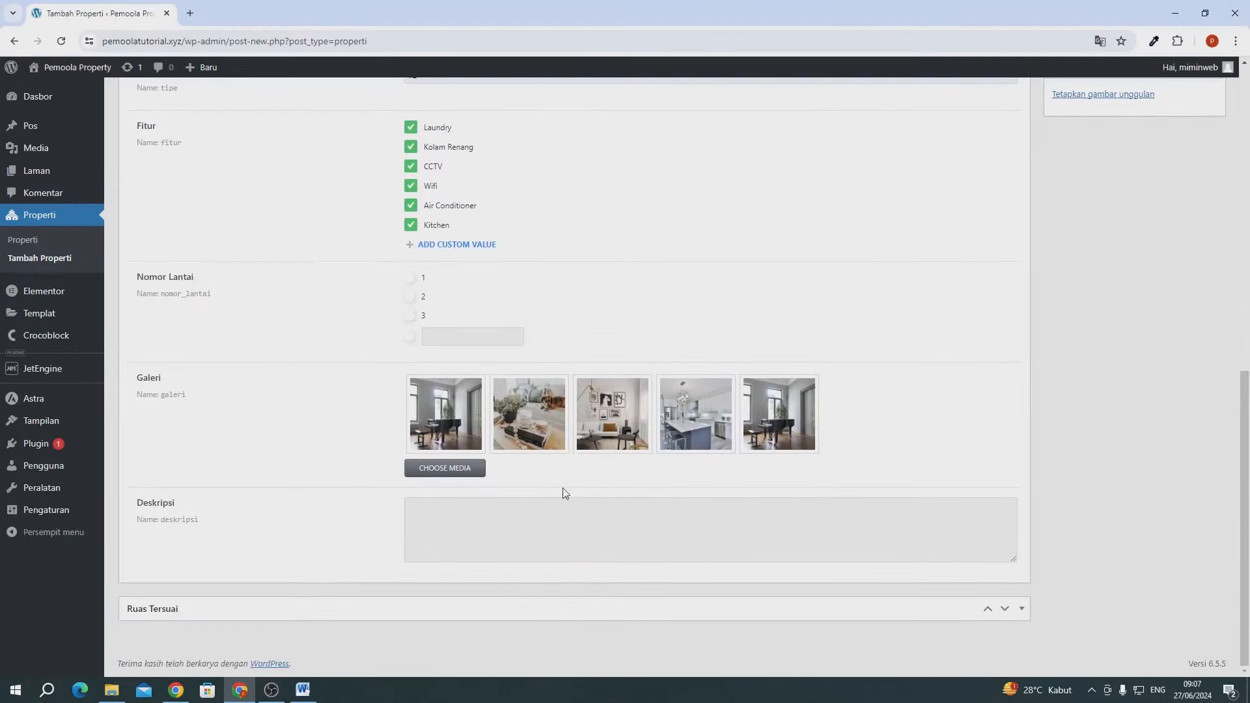
- Copy the five generated Lorem Ipsum paragraphs from loremipsum.io in a new tab
{"action": "left_click", "coordinate": [408, 513]}
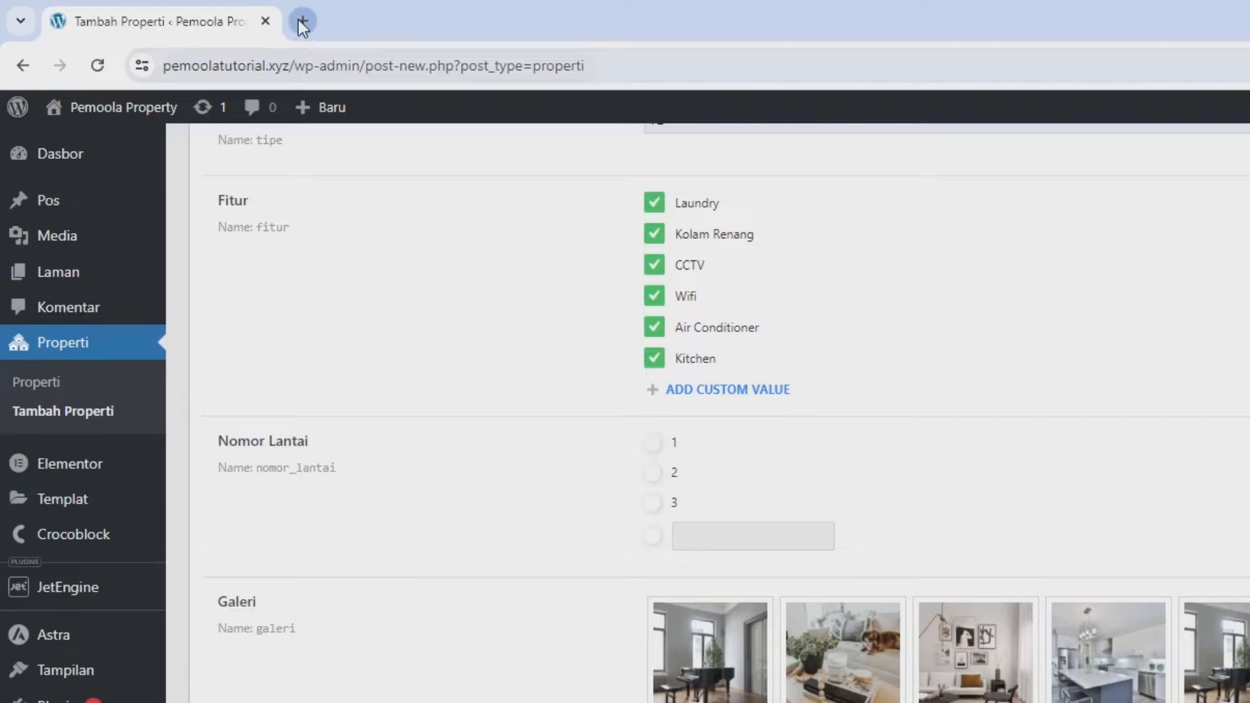
{"action": "left_click", "coordinate": [192, 14]}
{"action": "type", "text": "OR"}
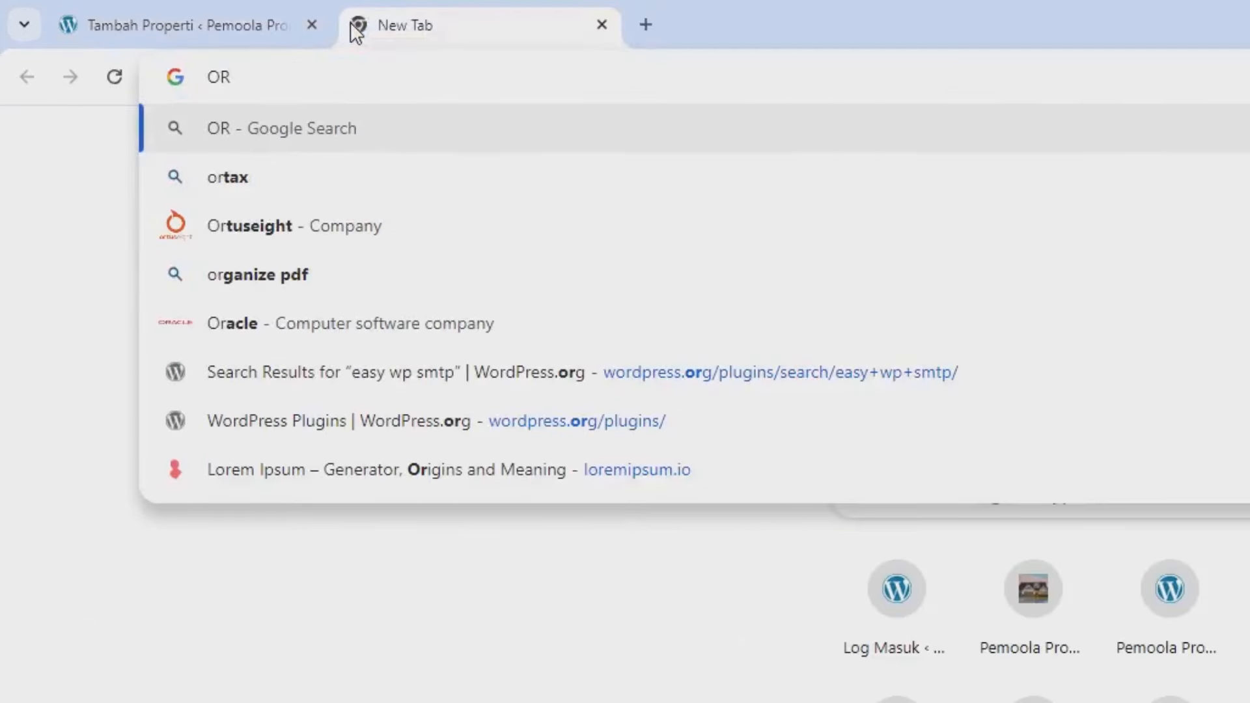
{"action": "key", "text": "BackSpace"}
{"action": "key", "text": "BackSpace"}
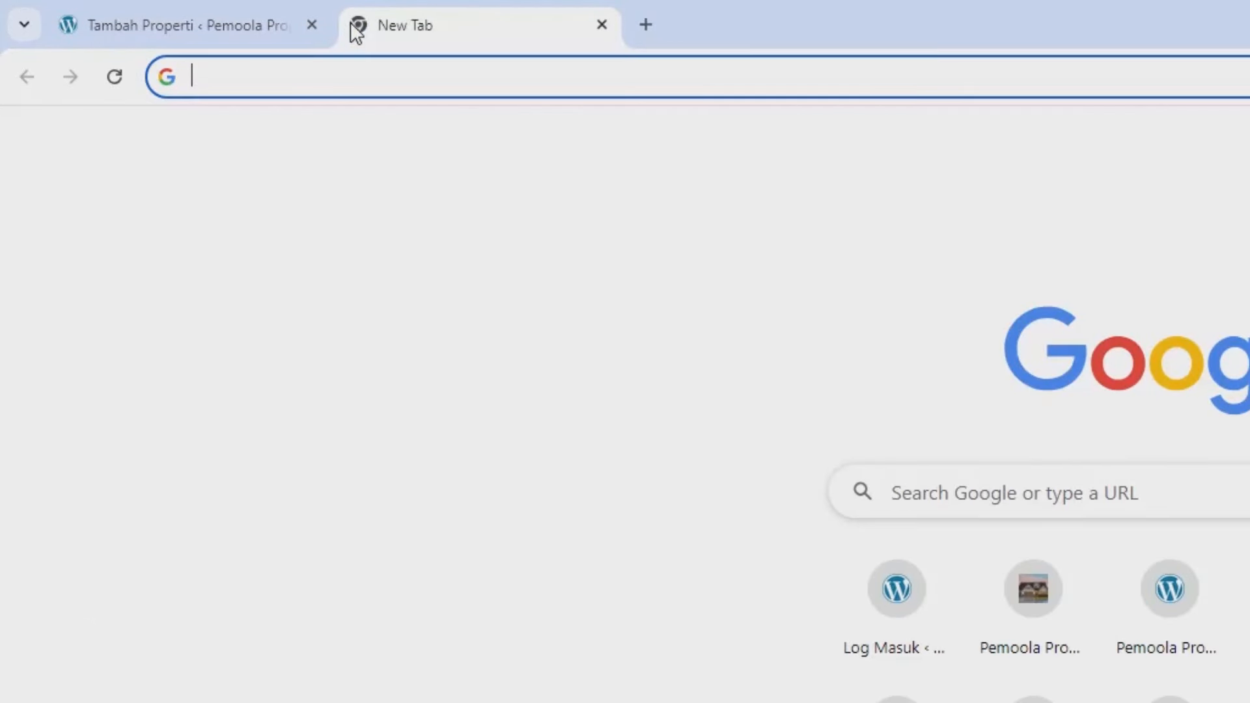
{"action": "type", "text": "L"}
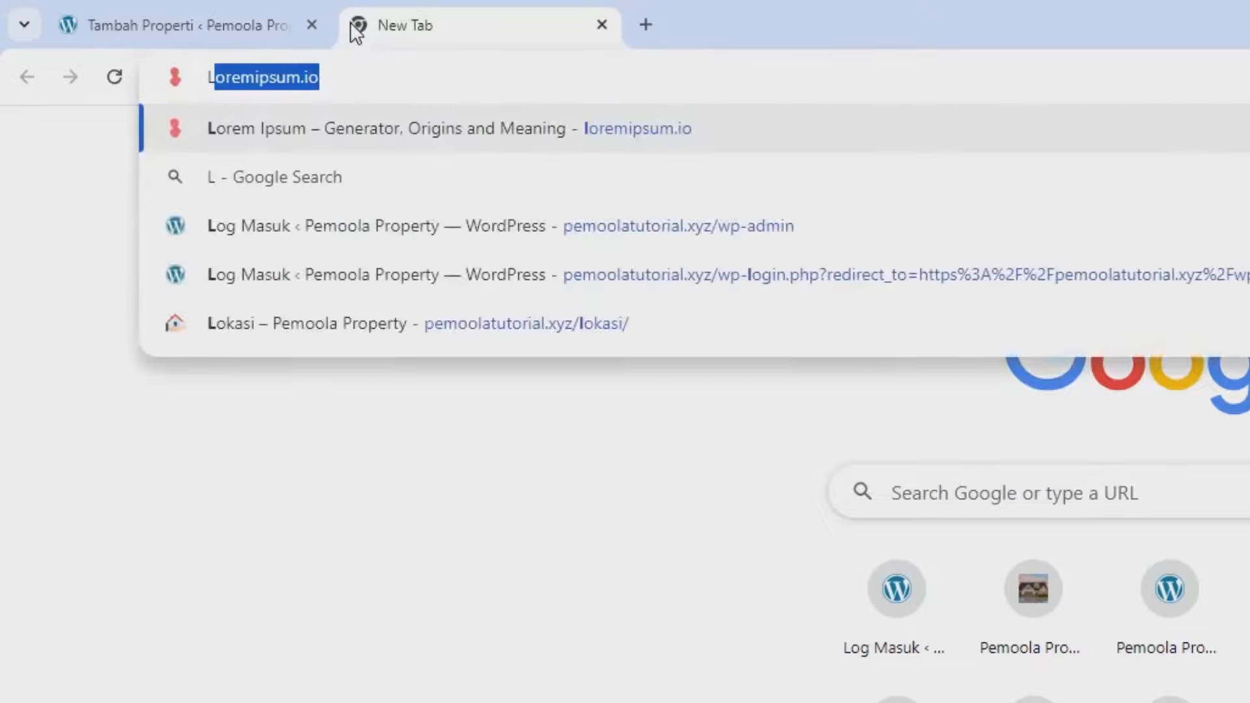
{"action": "type", "text": "ORE"}
{"action": "key", "text": "Return"}
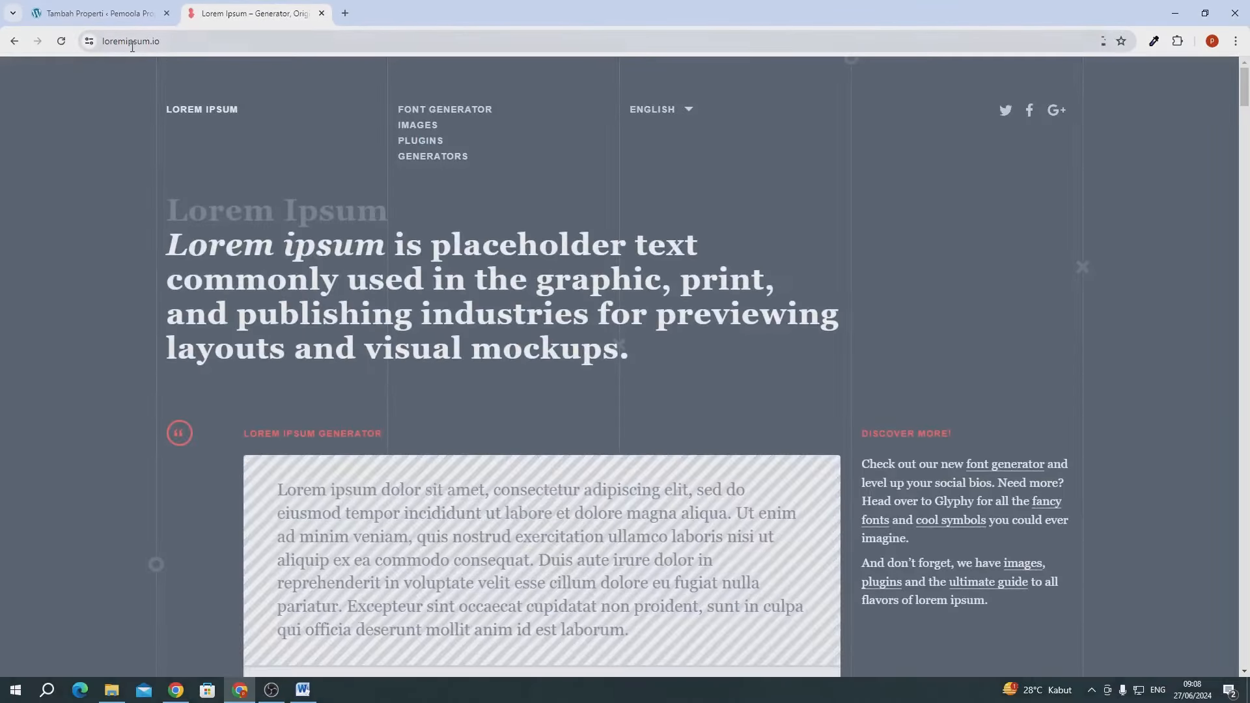
{"action": "scroll", "coordinate": [416, 294], "scroll_direction": "down", "scroll_amount": 7}
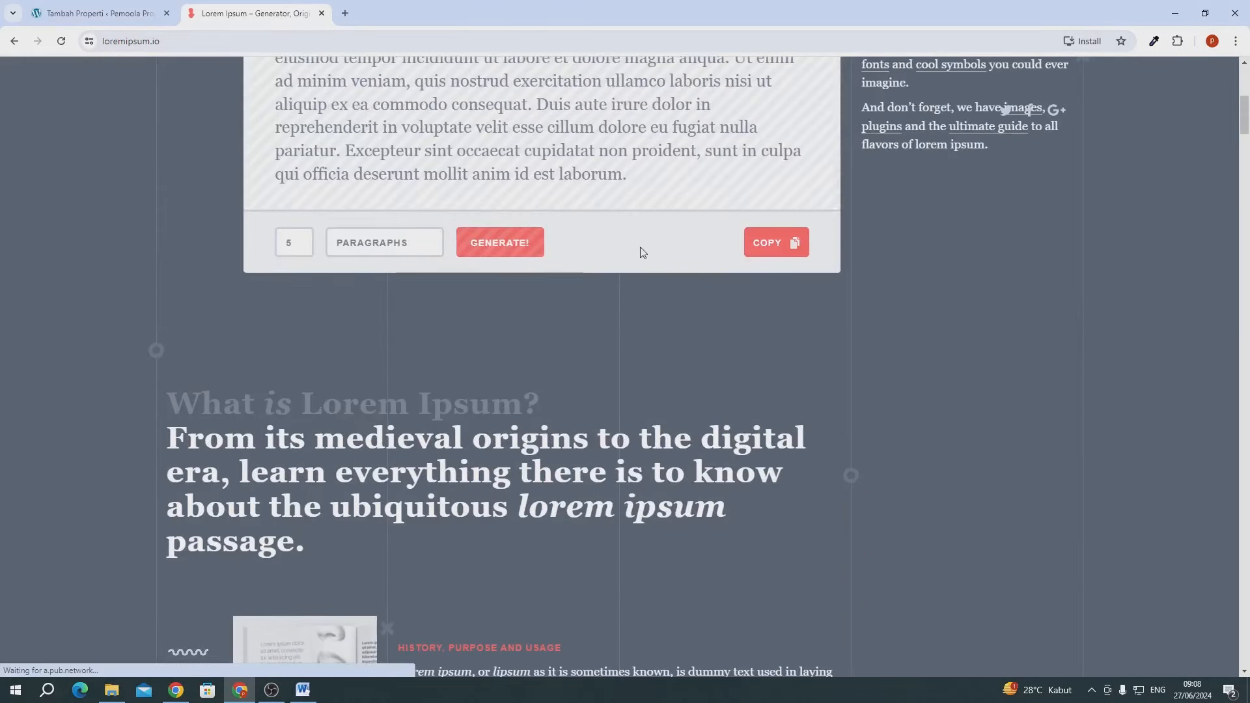
{"action": "left_click", "coordinate": [758, 242]}
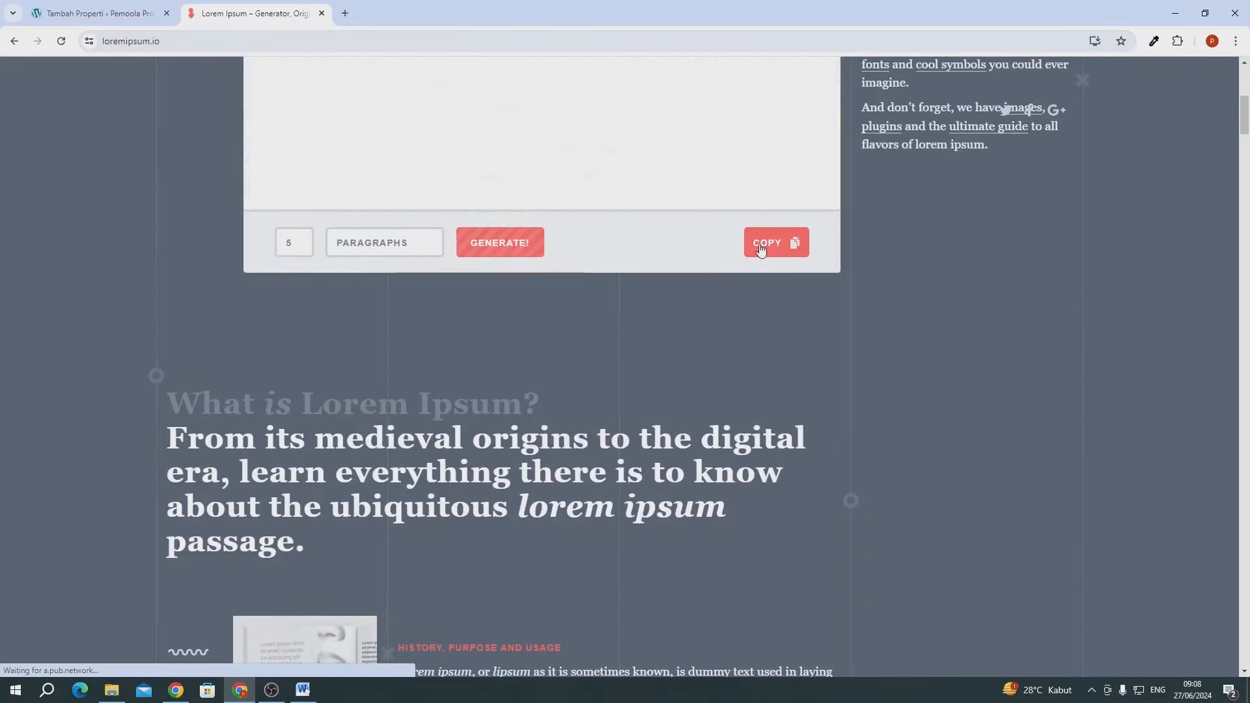
{"action": "left_click", "coordinate": [126, 18]}
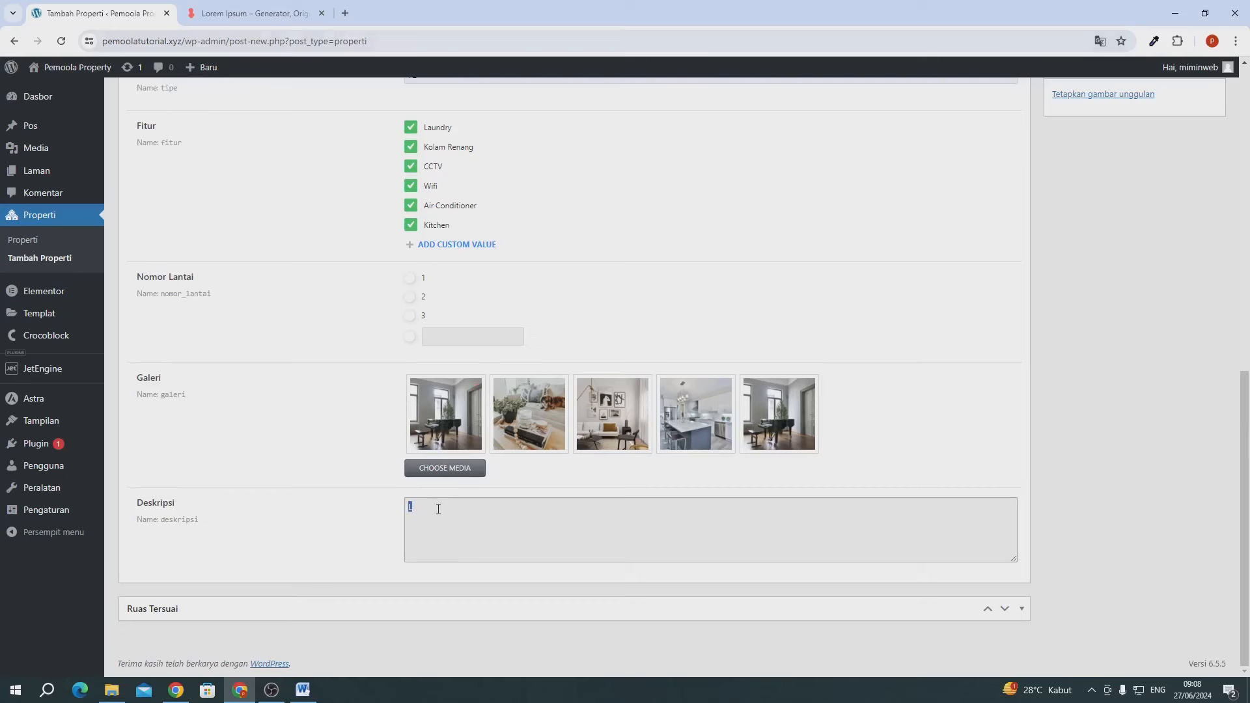
- Paste the Lorem Ipsum placeholder text into the Deskripsi field
{"action": "key", "text": "ctrl+v"}
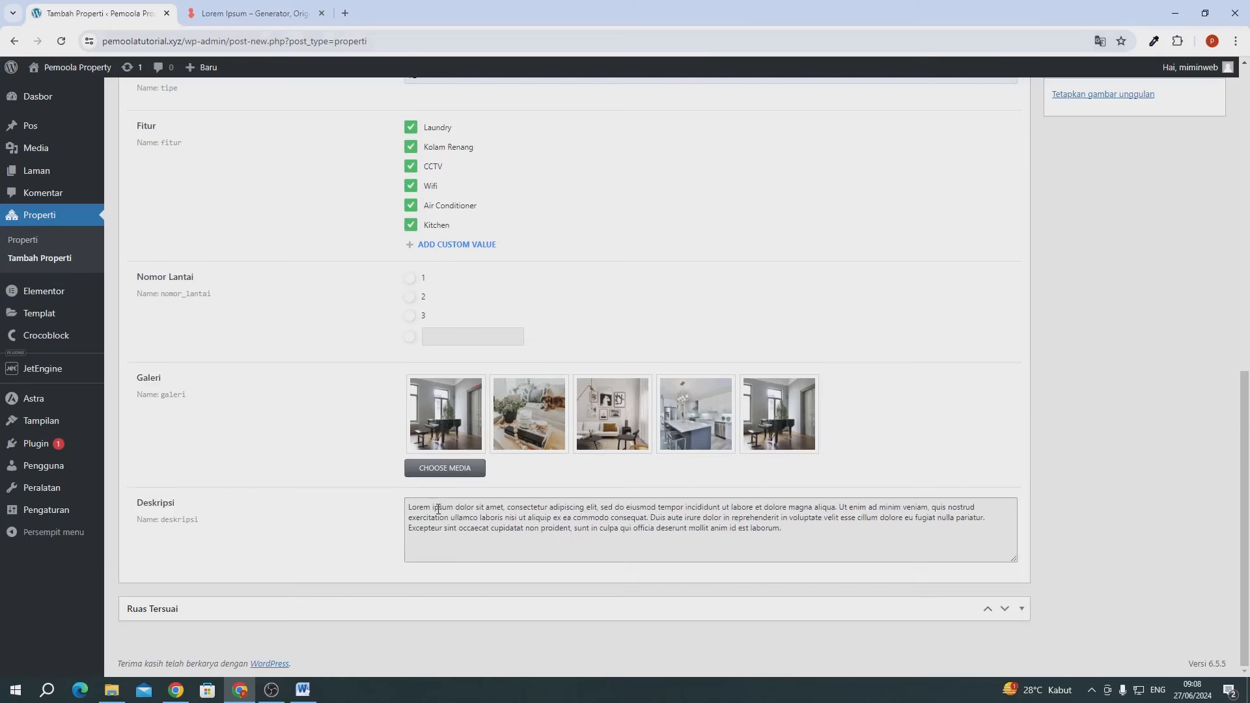
{"action": "scroll", "coordinate": [543, 478], "scroll_direction": "up", "scroll_amount": 5}
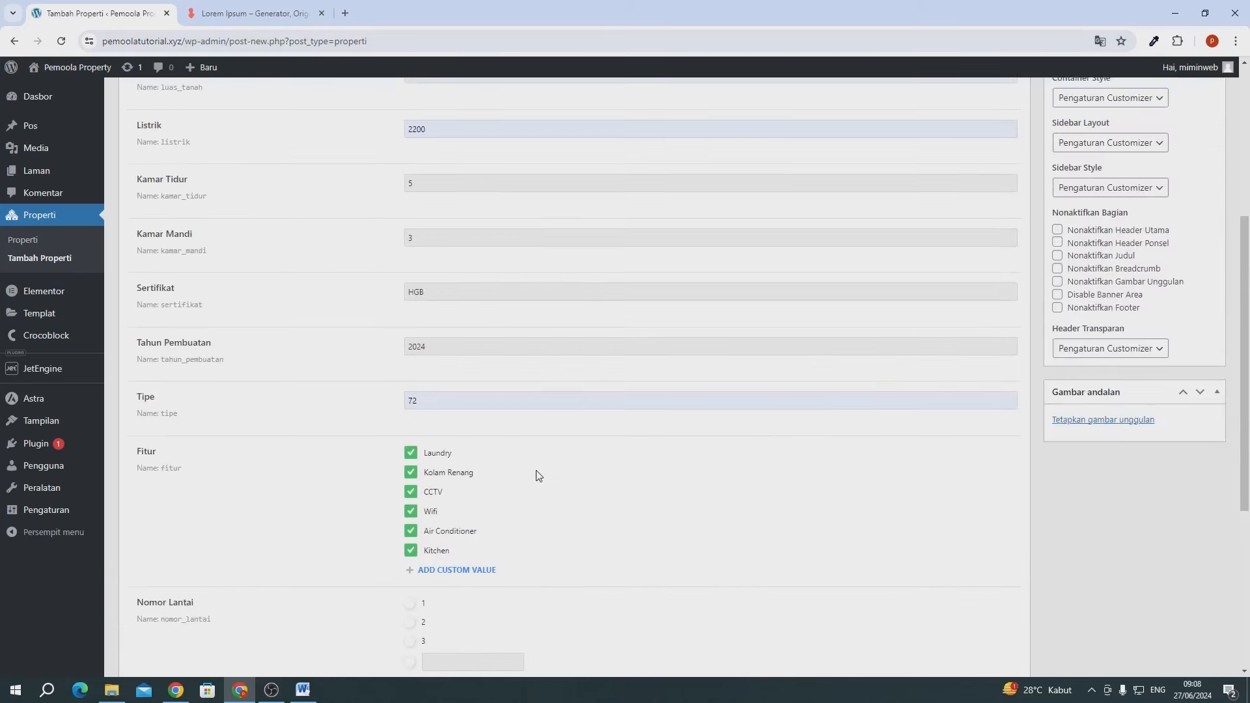
{"action": "scroll", "coordinate": [537, 476], "scroll_direction": "up", "scroll_amount": 5}
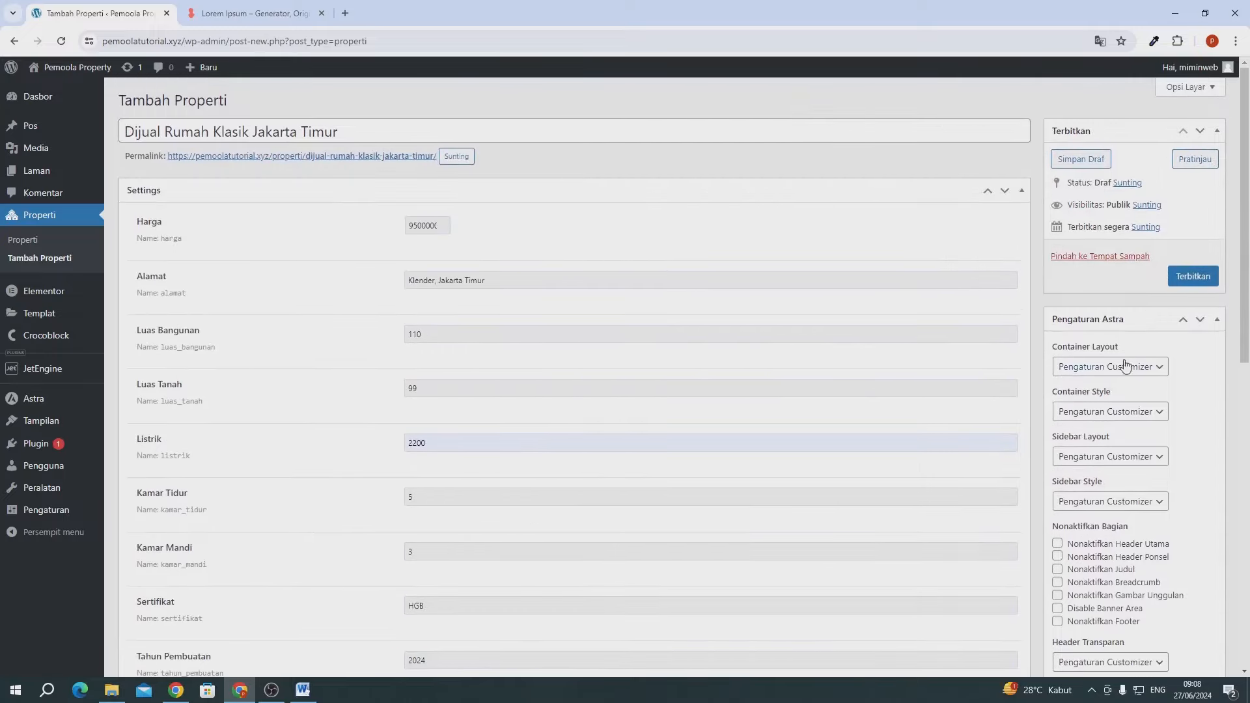
{"action": "scroll", "coordinate": [1125, 364], "scroll_direction": "down", "scroll_amount": 5}
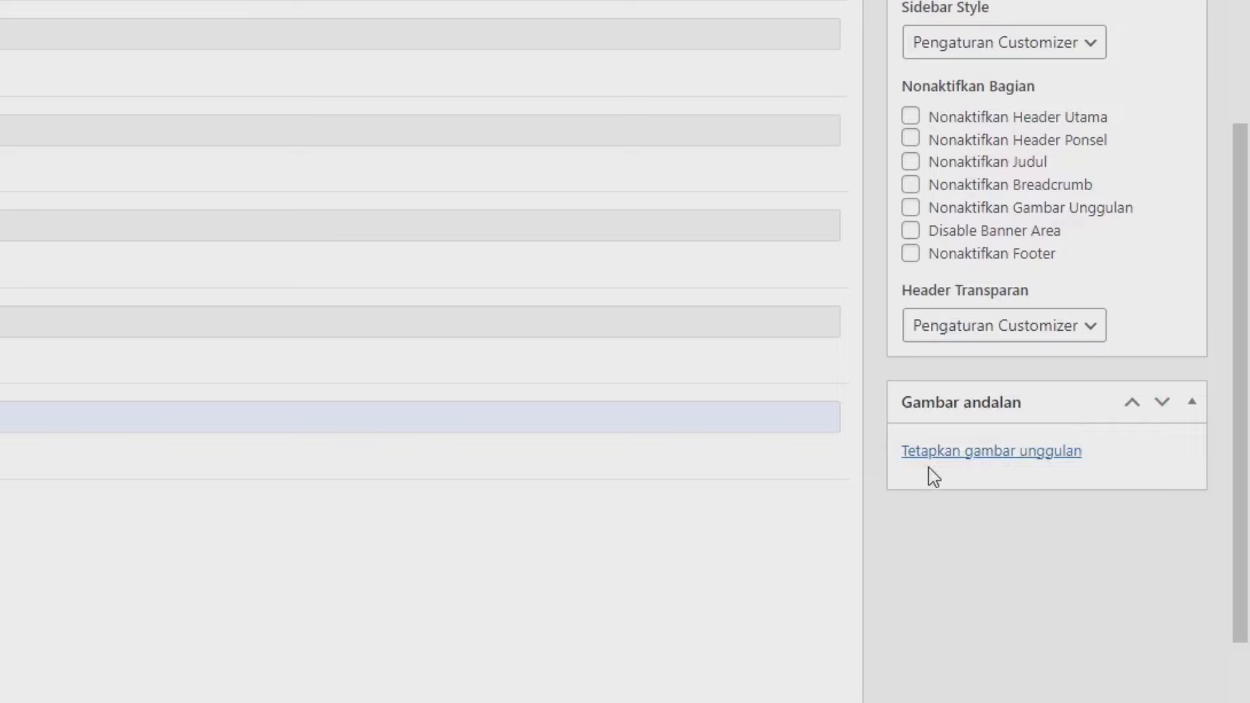
- Upload beautiful-3009151_1280-1.jpg into the featured image picker from File Explorer
{"action": "left_click", "coordinate": [959, 454]}
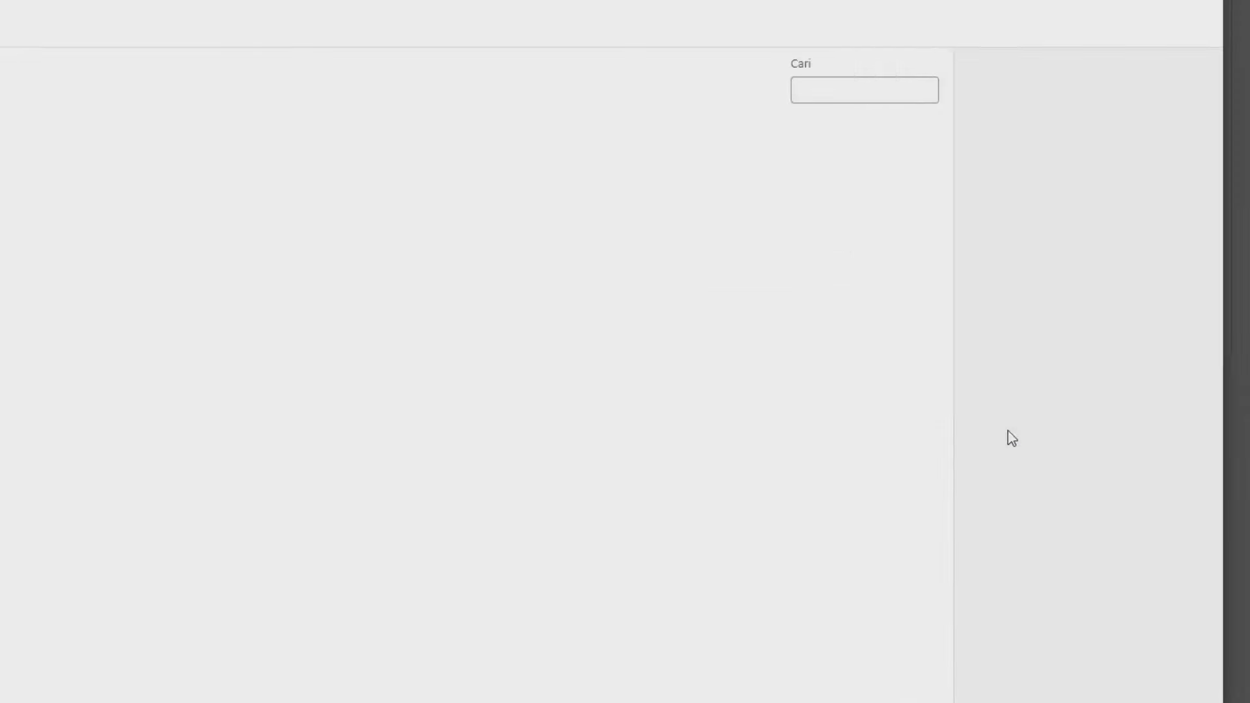
{"action": "left_click", "coordinate": [60, 119]}
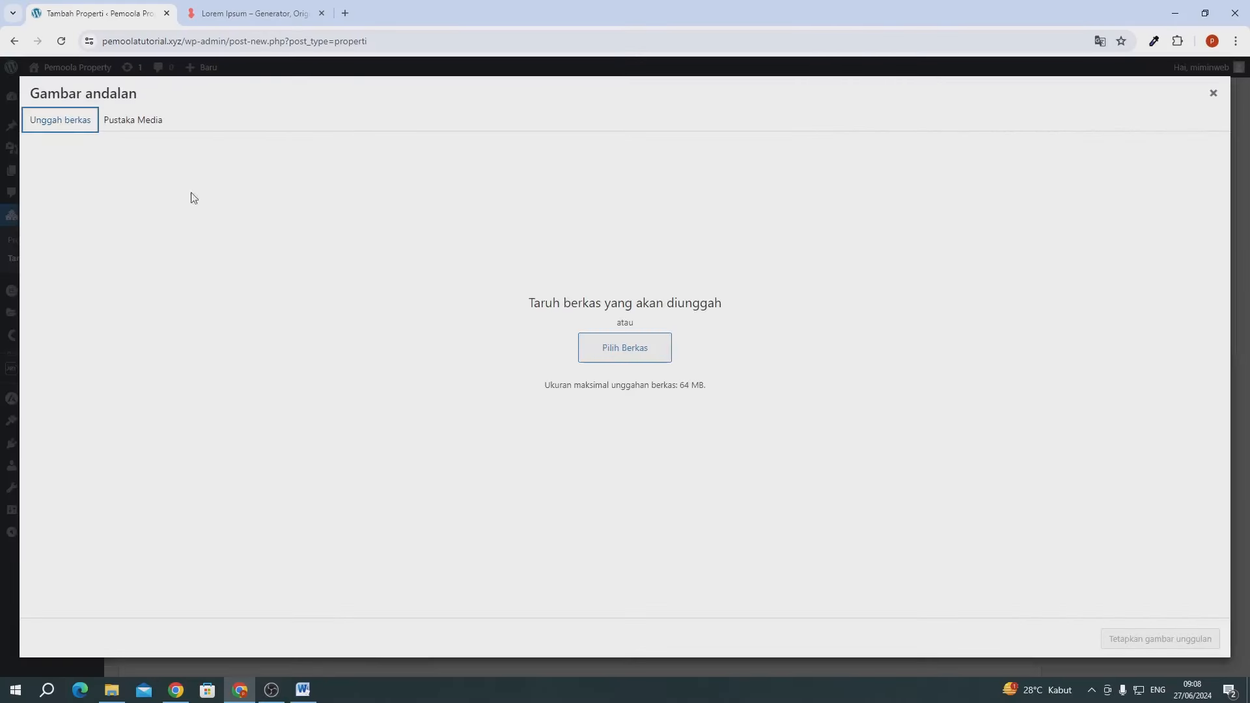
{"action": "left_click", "coordinate": [111, 689]}
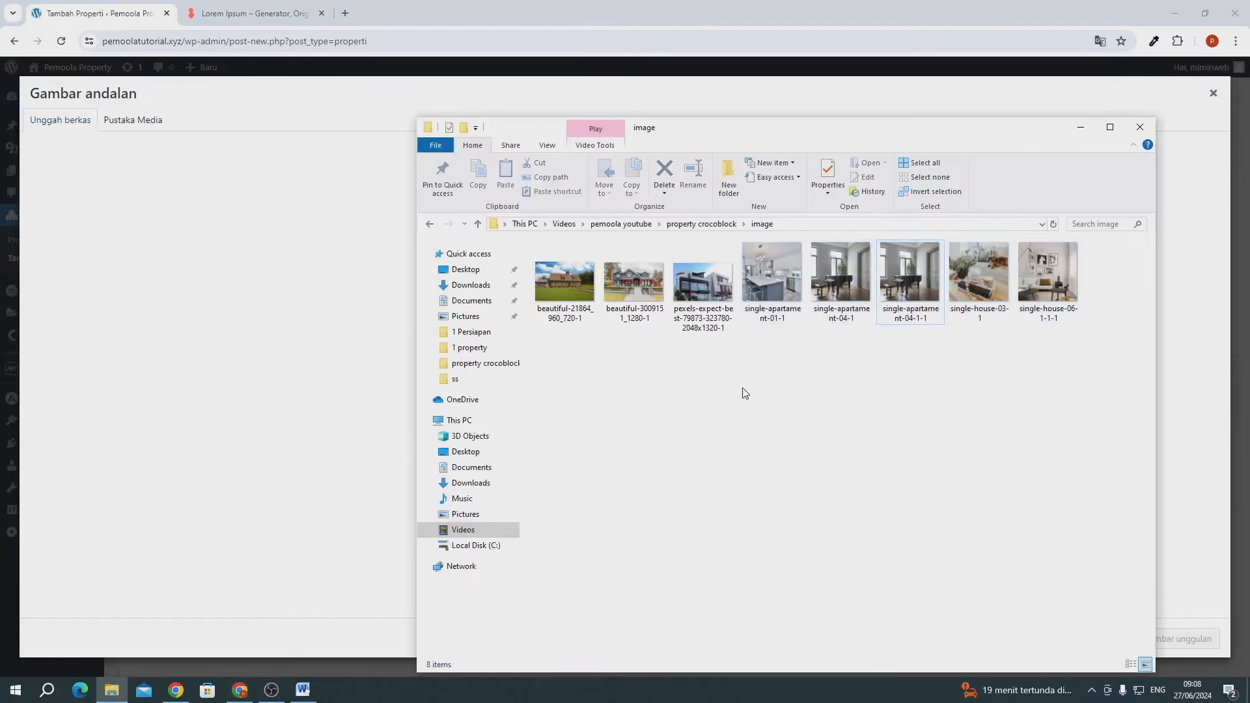
{"action": "left_click_drag", "start_coordinate": [638, 301], "coordinate": [175, 252]}
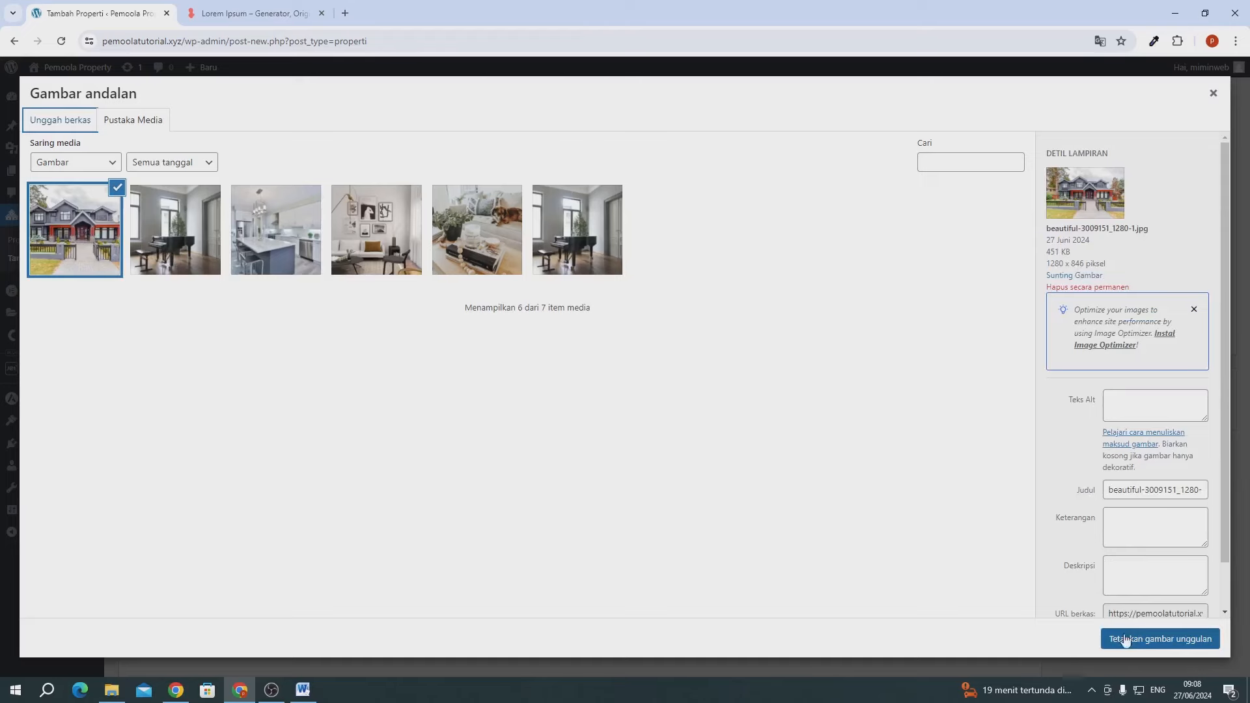
- Set the house photo as featured image, publish the property, and view the Properti list
{"action": "left_click", "coordinate": [1126, 639]}
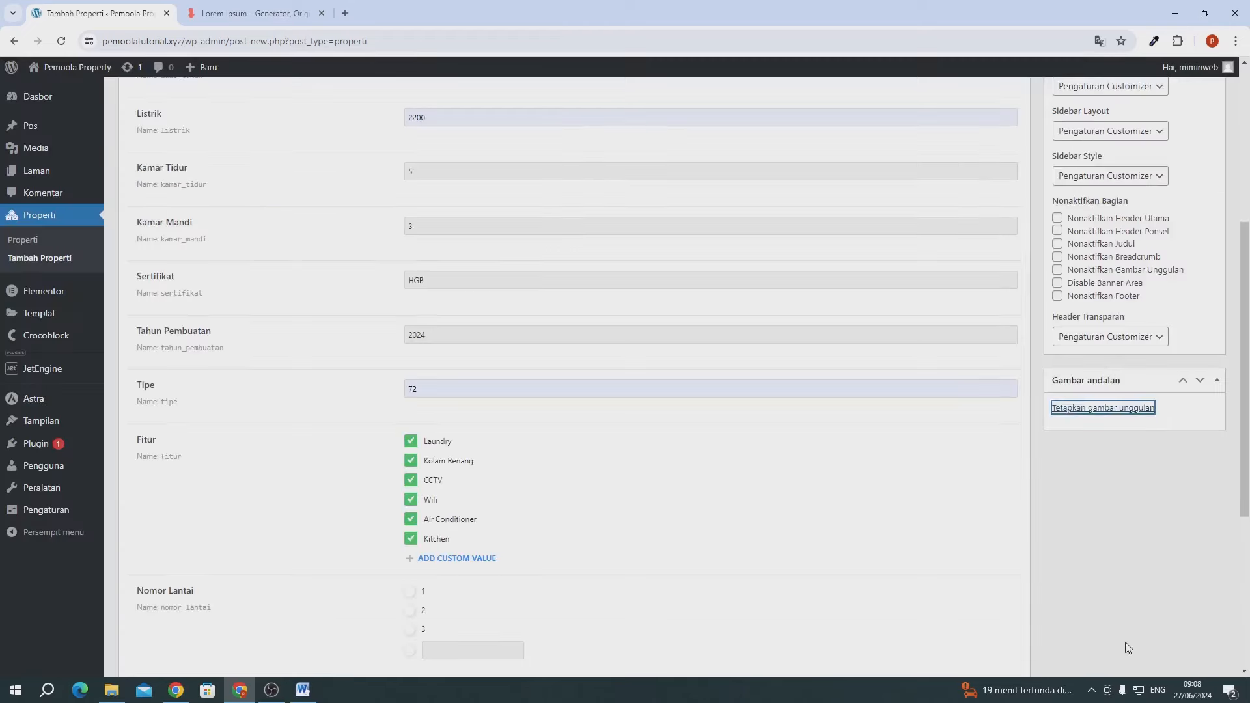
{"action": "scroll", "coordinate": [961, 362], "scroll_direction": "up", "scroll_amount": 5}
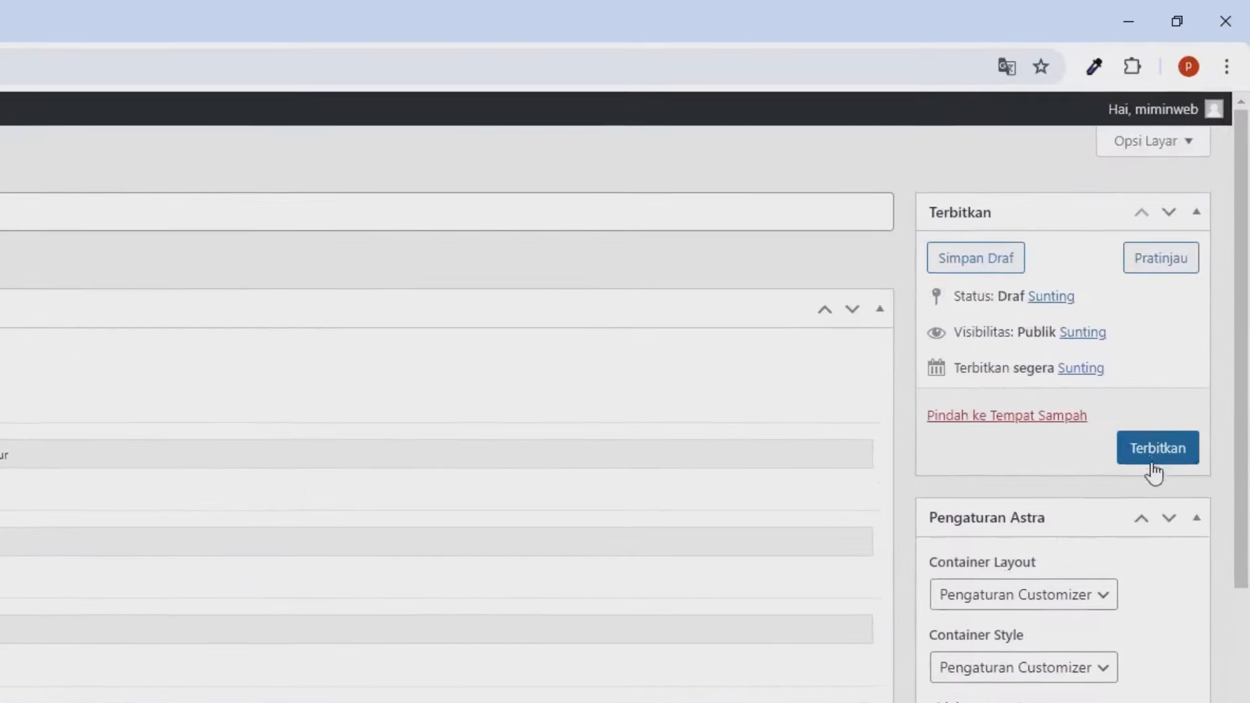
{"action": "left_click", "coordinate": [1147, 467]}
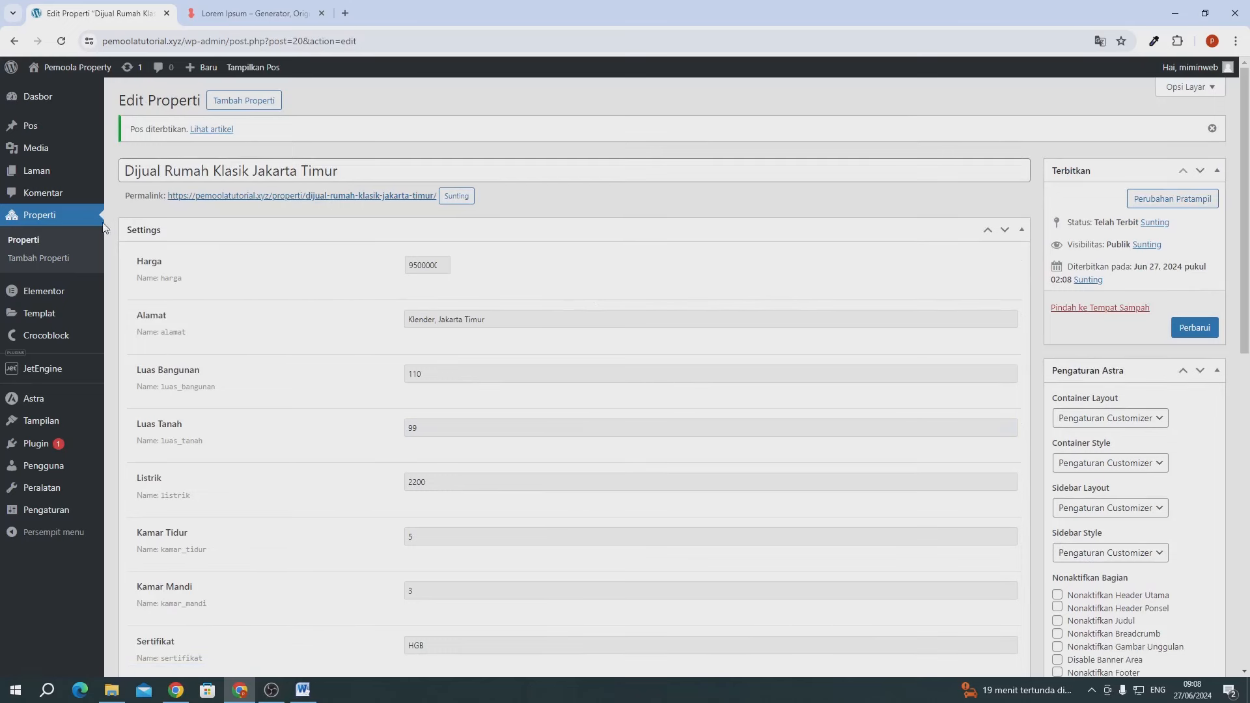
{"action": "left_click", "coordinate": [51, 244]}
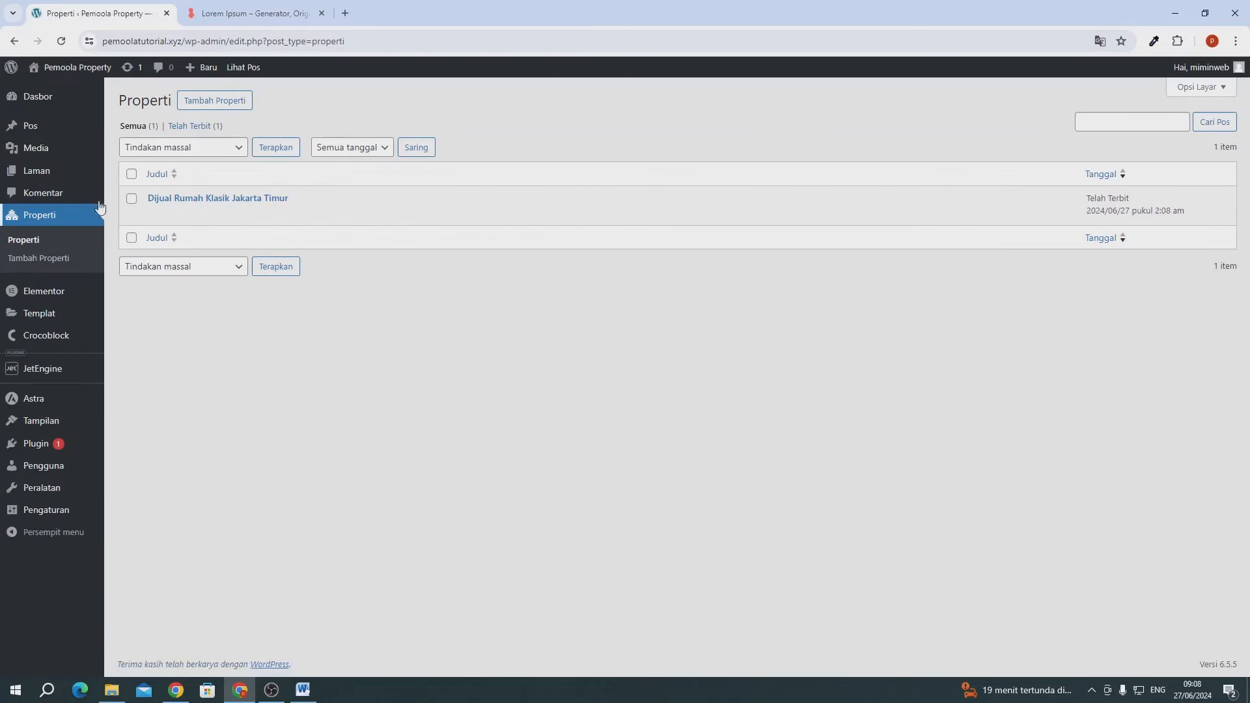
- Open the Dijual Rumah Klasik Jakarta Timur public page in a new tab and switch to it
{"action": "mouse_move", "coordinate": [201, 212]}
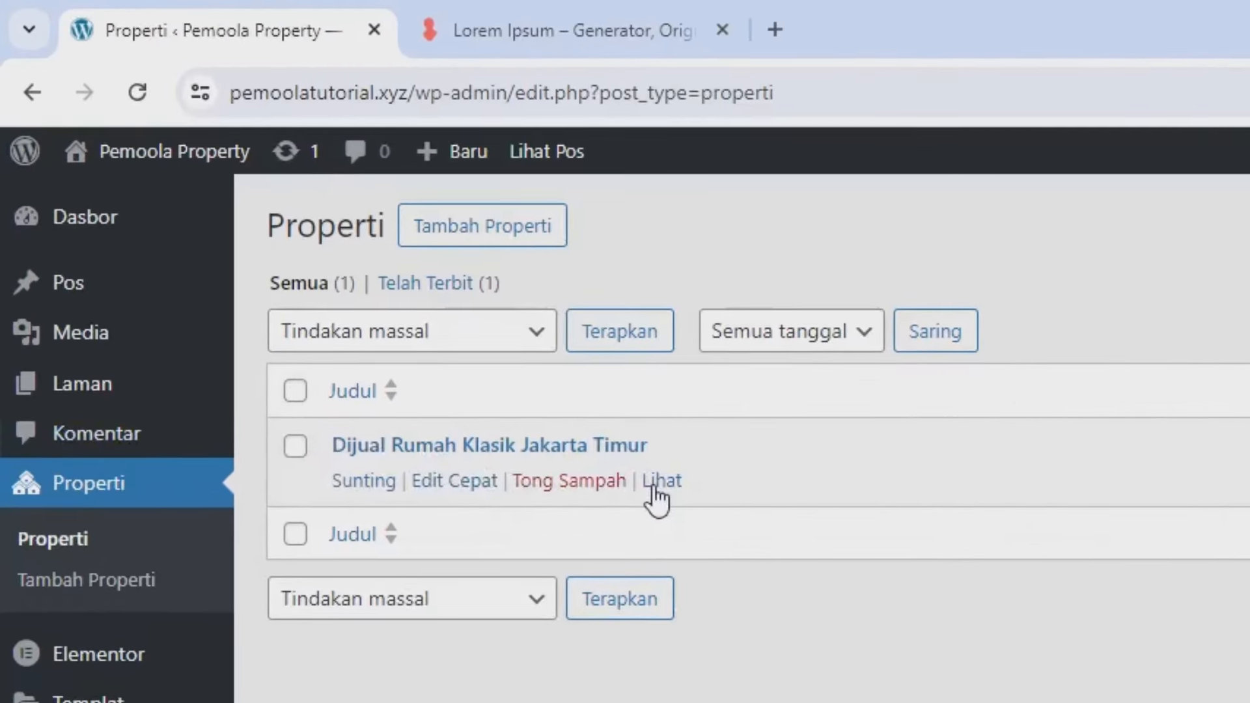
{"action": "right_click", "coordinate": [653, 490]}
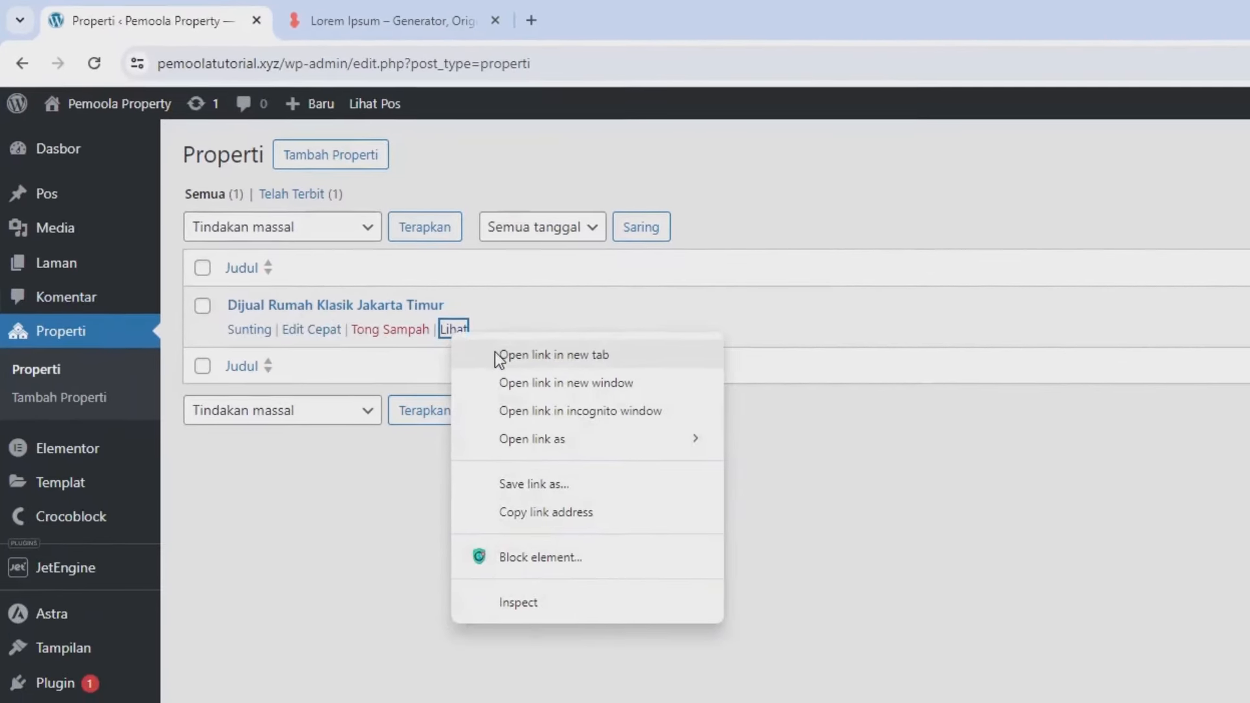
{"action": "left_click", "coordinate": [498, 355]}
{"action": "left_click", "coordinate": [370, 26]}
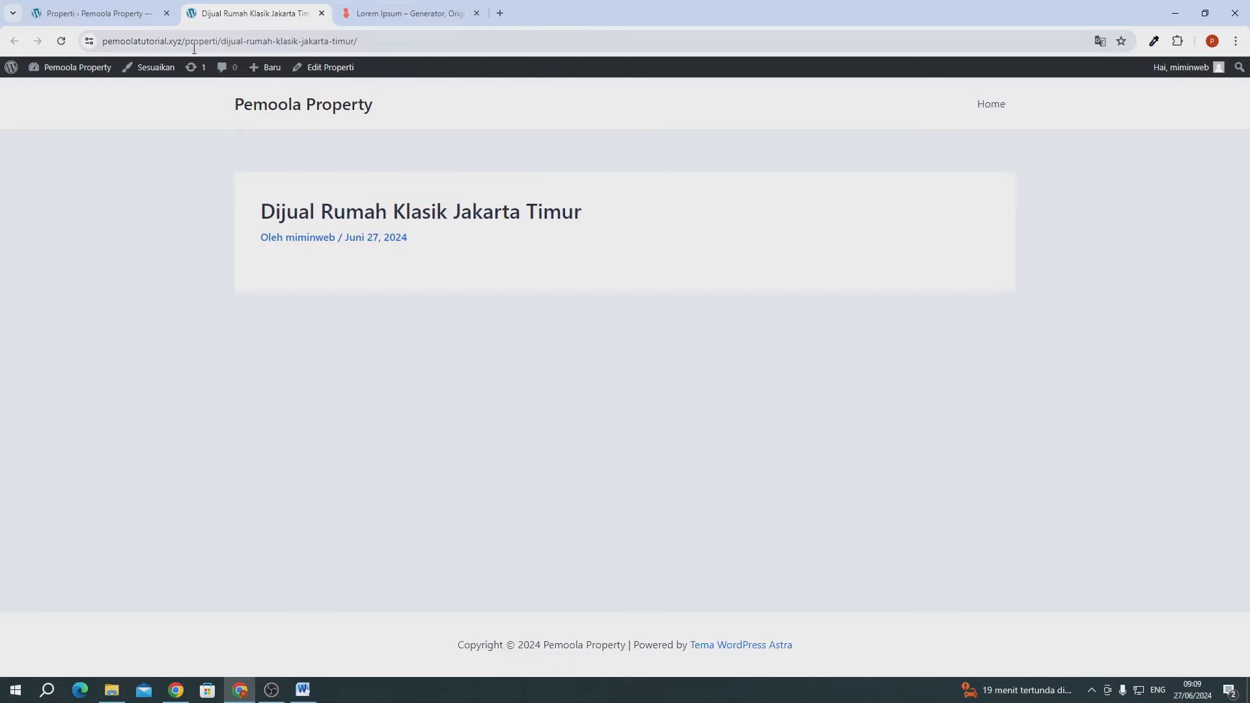
- Highlight the domain, 'properti' and slug parts of the post URL, then return to the admin Properti list
{"action": "left_click_drag", "start_coordinate": [179, 40], "coordinate": [162, 40]}
{"action": "left_click_drag", "start_coordinate": [241, 43], "coordinate": [222, 42]}
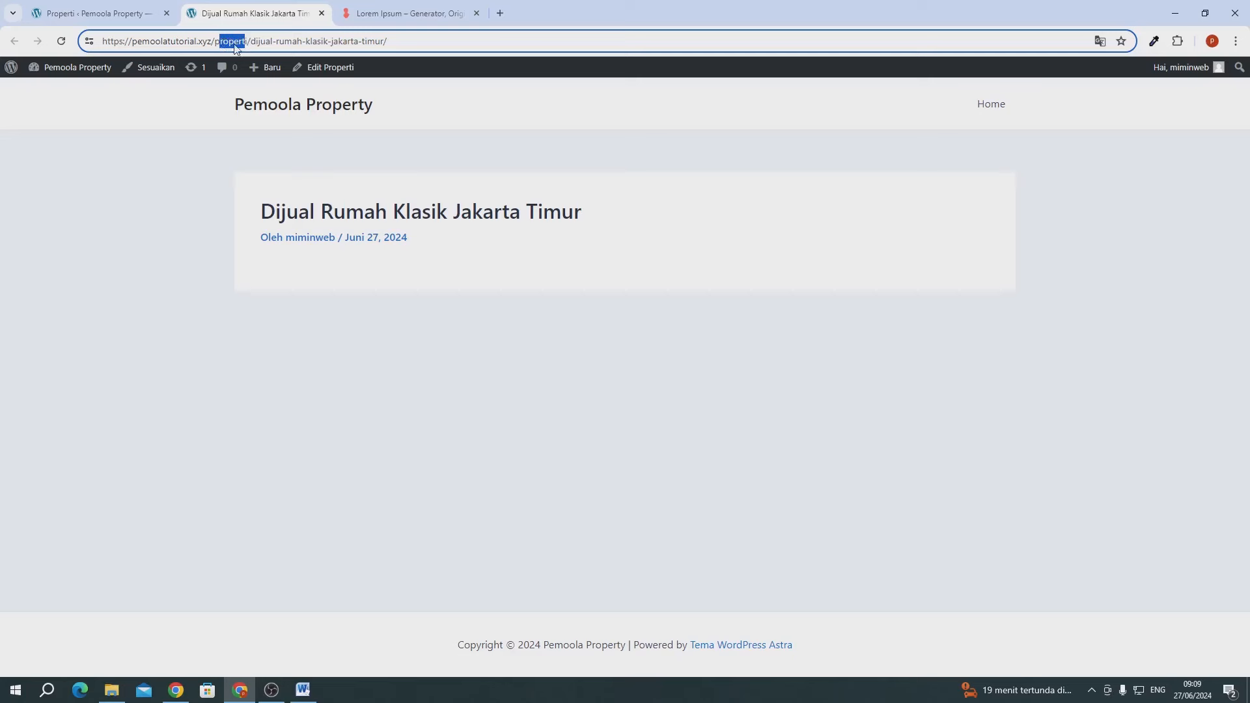
{"action": "left_click", "coordinate": [259, 41]}
{"action": "left_click_drag", "start_coordinate": [252, 41], "coordinate": [382, 43]}
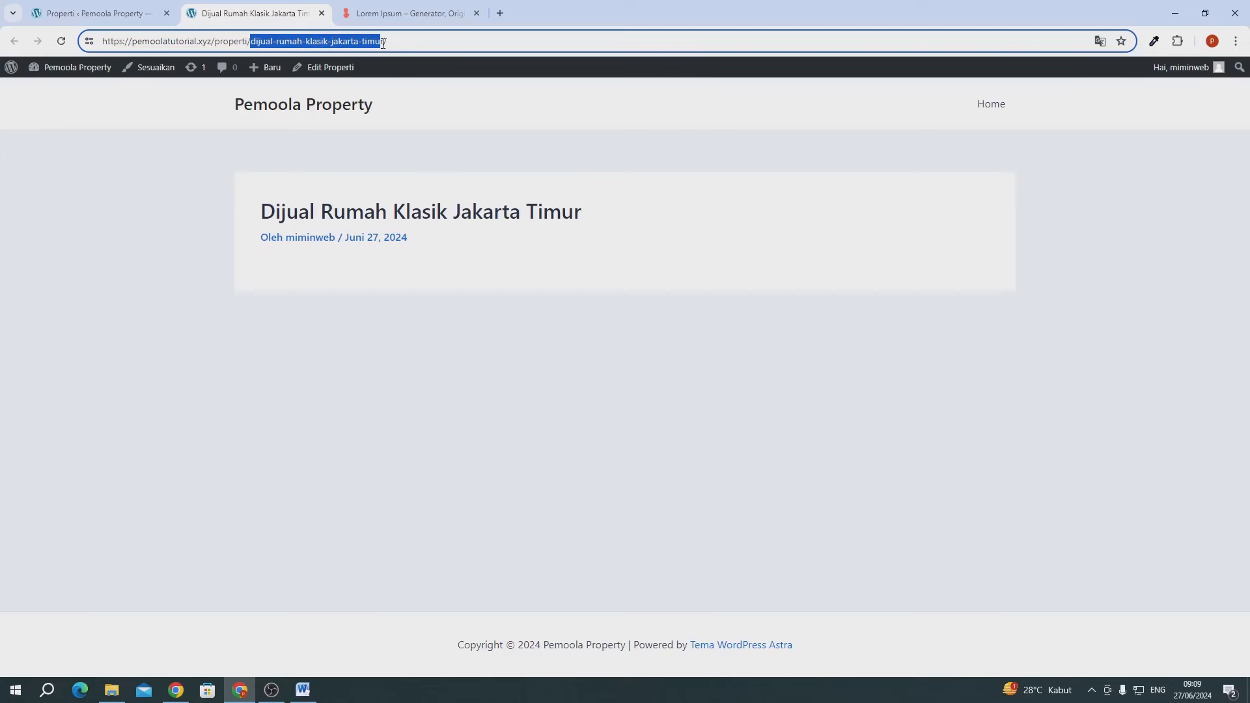
{"action": "key", "text": "ctrl+Page_Up"}
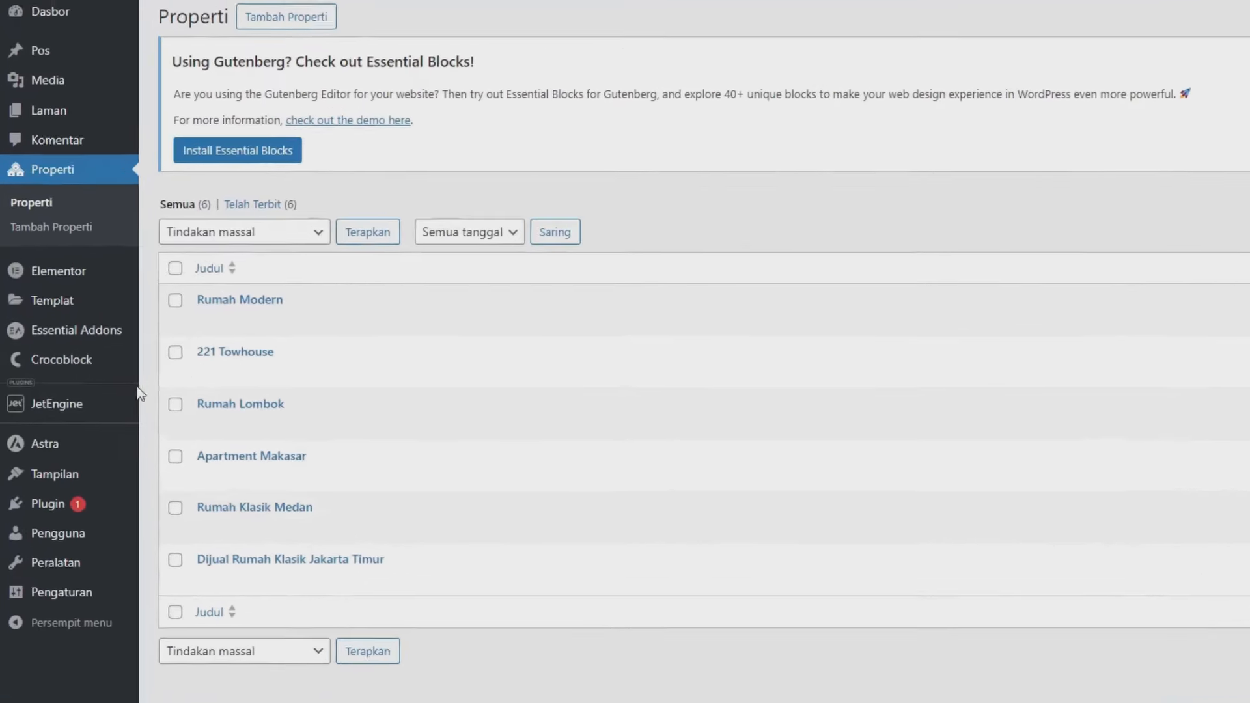
- Go to JetEngine's Listings/Components page and start a new listing item
{"action": "mouse_move", "coordinate": [79, 399]}
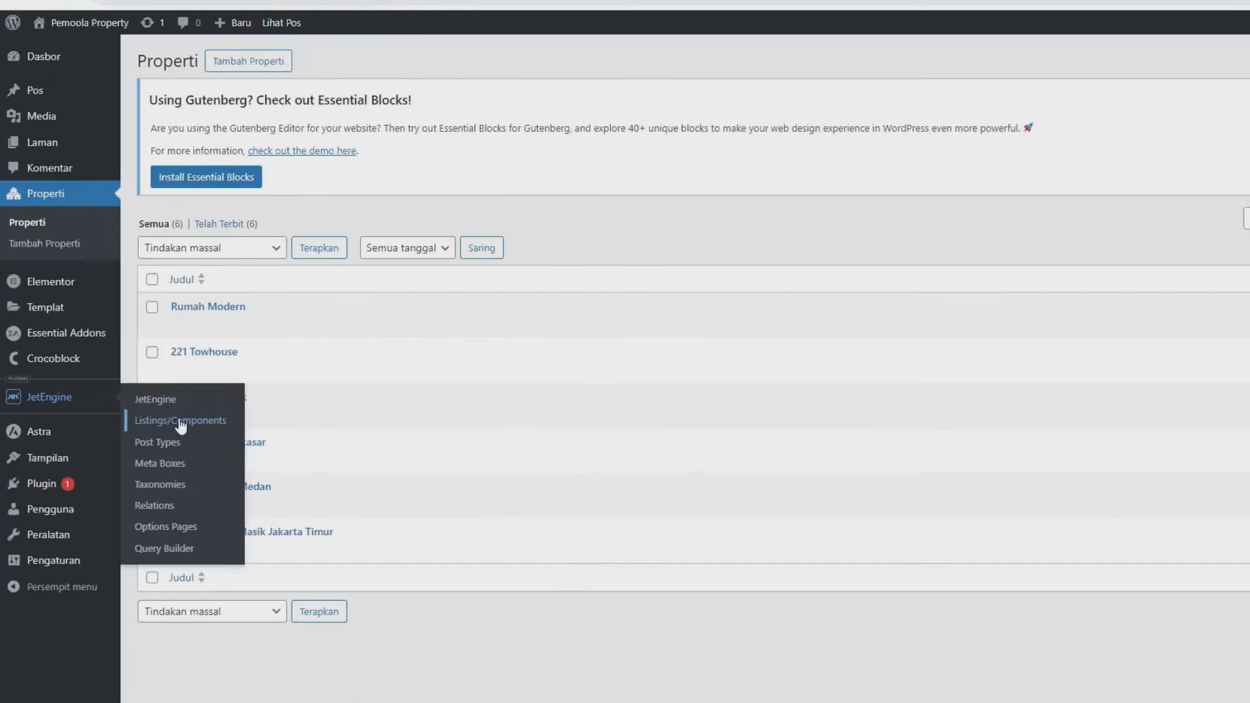
{"action": "left_click", "coordinate": [232, 441]}
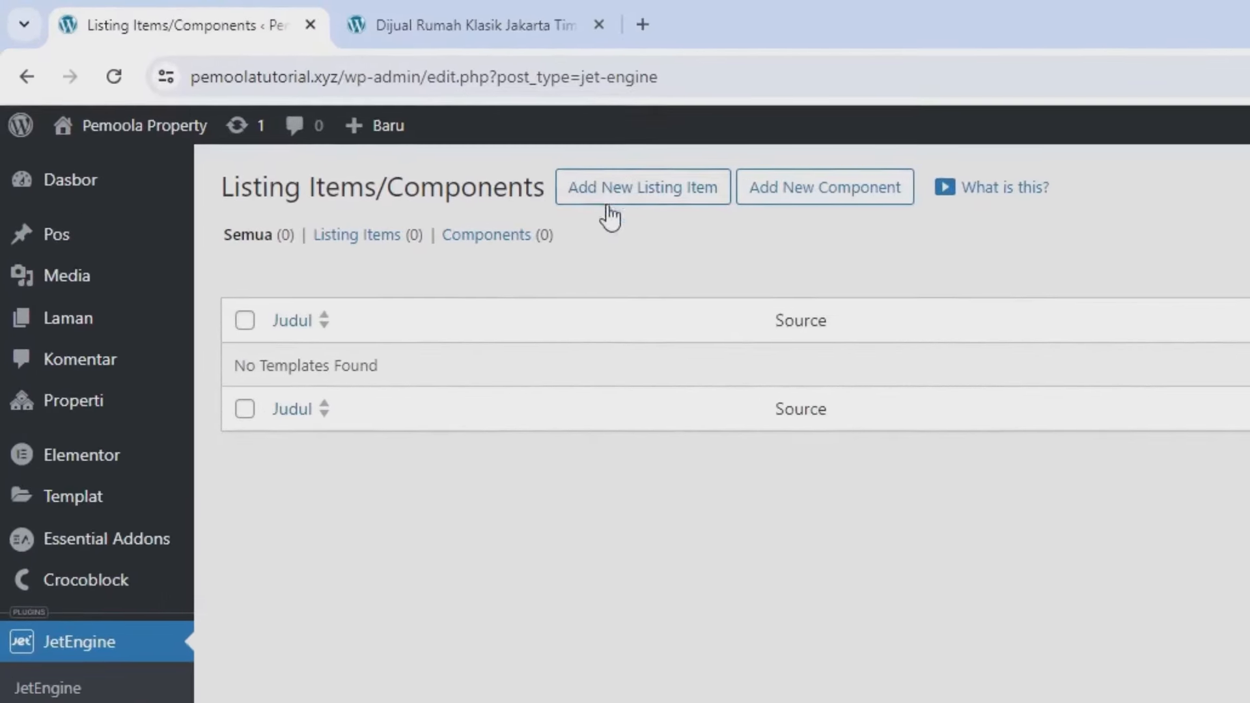
{"action": "left_click", "coordinate": [615, 195]}
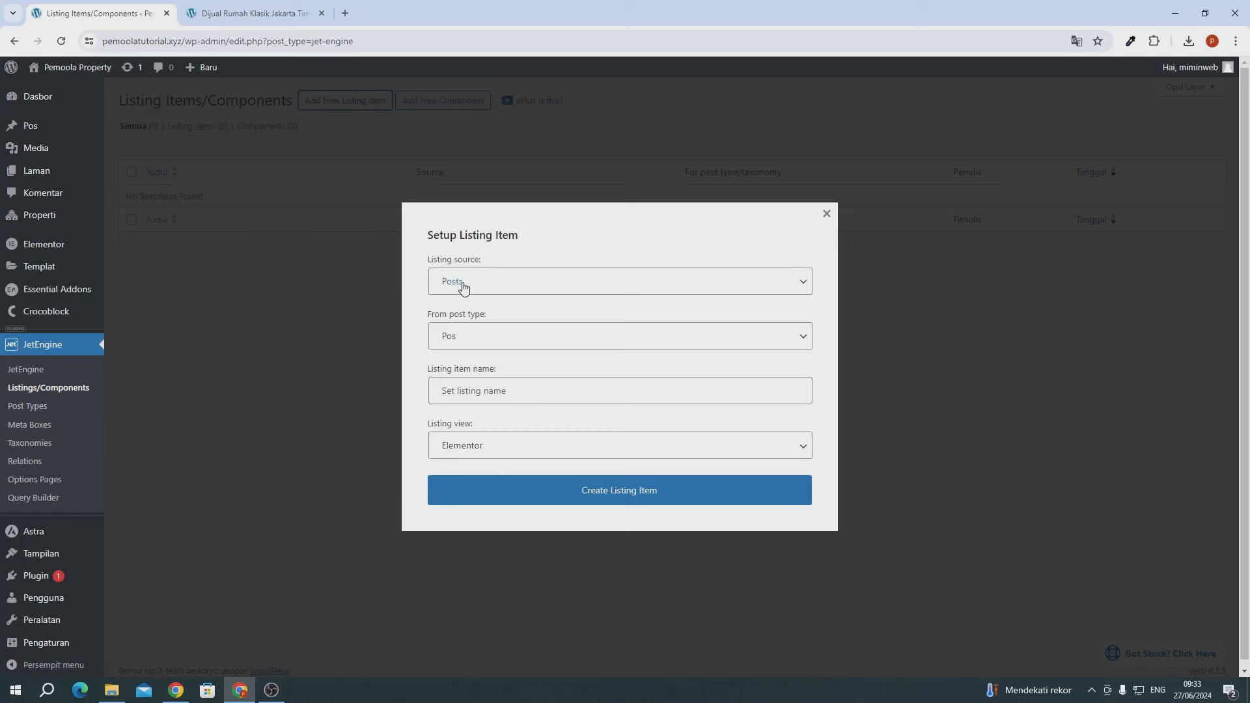
- Set the listing source to Posts with the Properti post type
{"action": "left_click", "coordinate": [464, 288]}
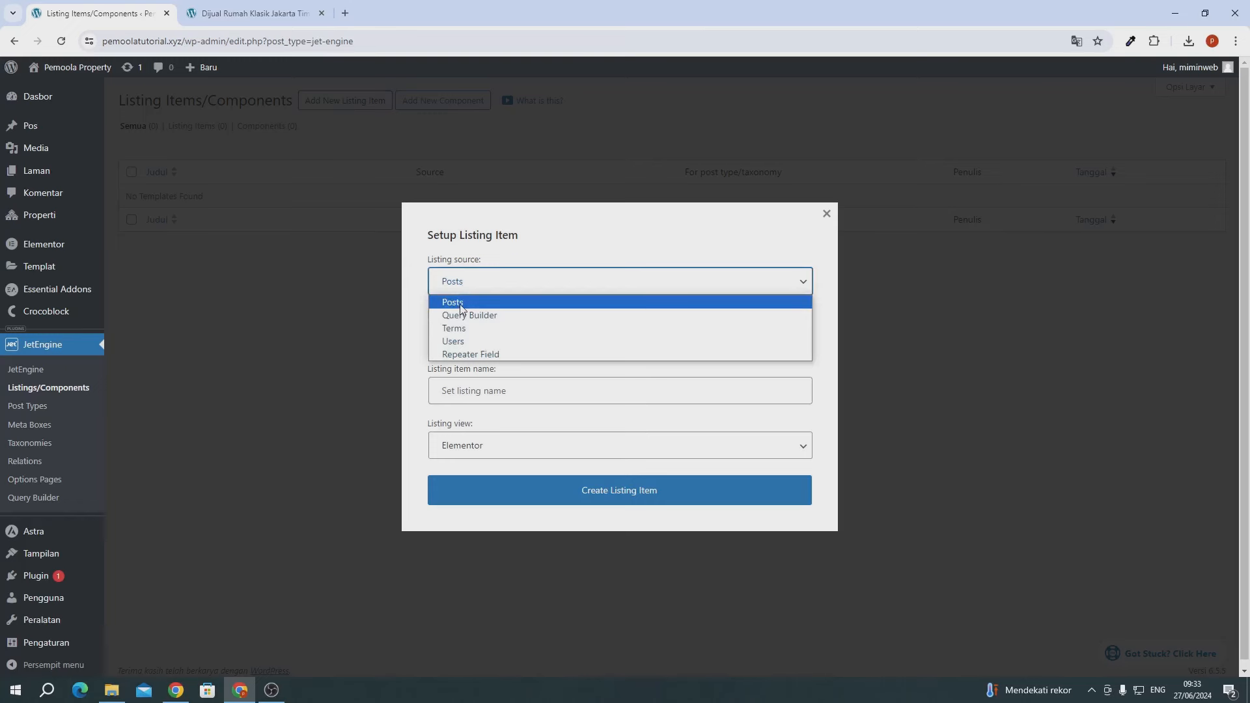
{"action": "left_click", "coordinate": [461, 303]}
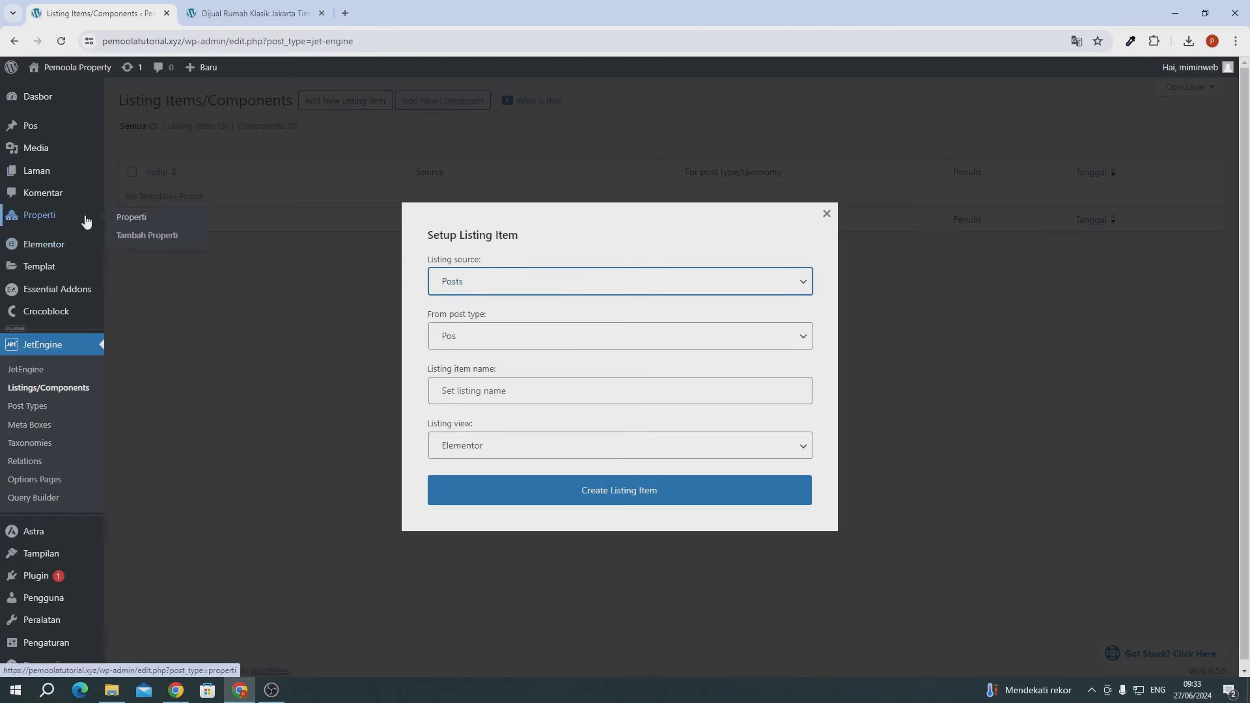
{"action": "left_click", "coordinate": [465, 336]}
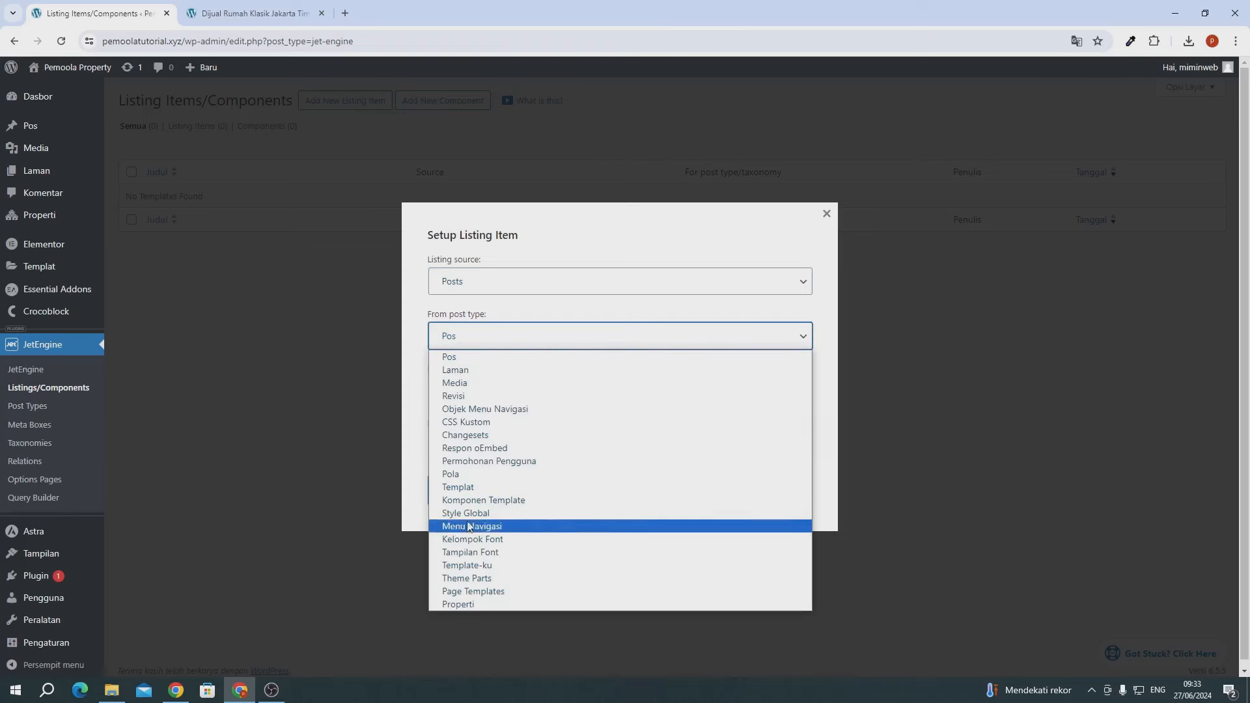
{"action": "left_click", "coordinate": [467, 604]}
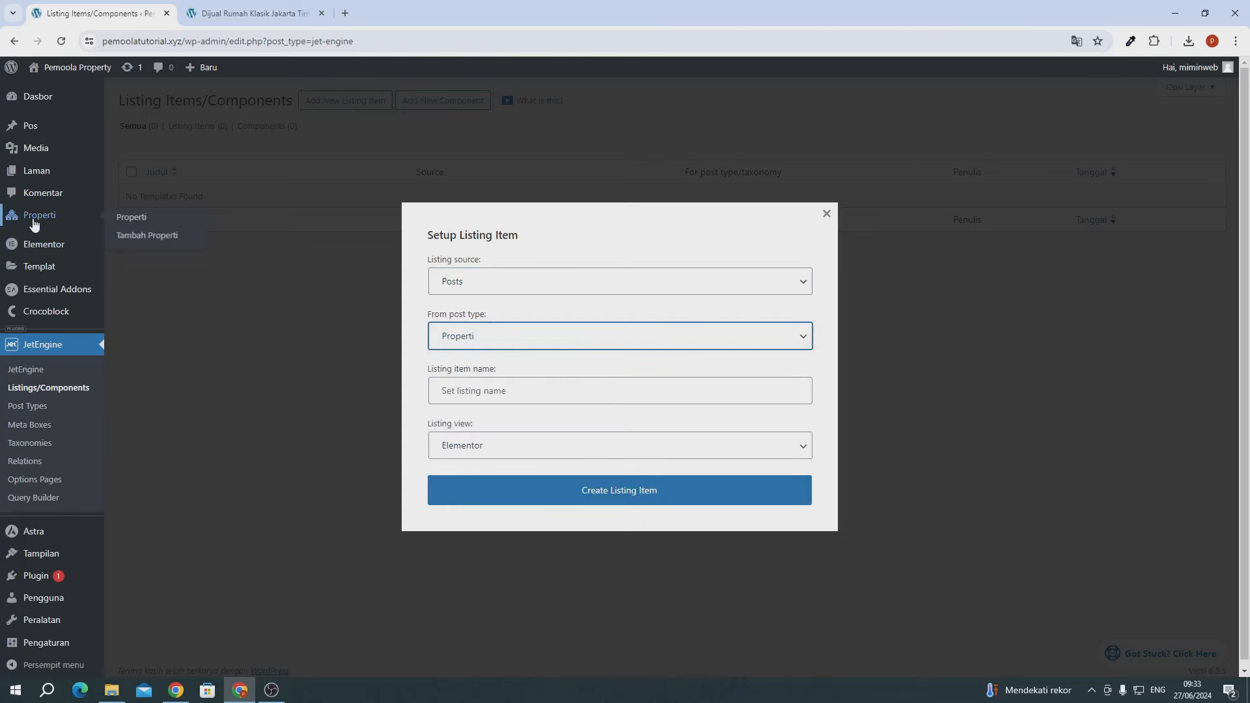
- Name the listing 'Listing Properti', keep the Elementor view, and create it
{"action": "left_click", "coordinate": [468, 391]}
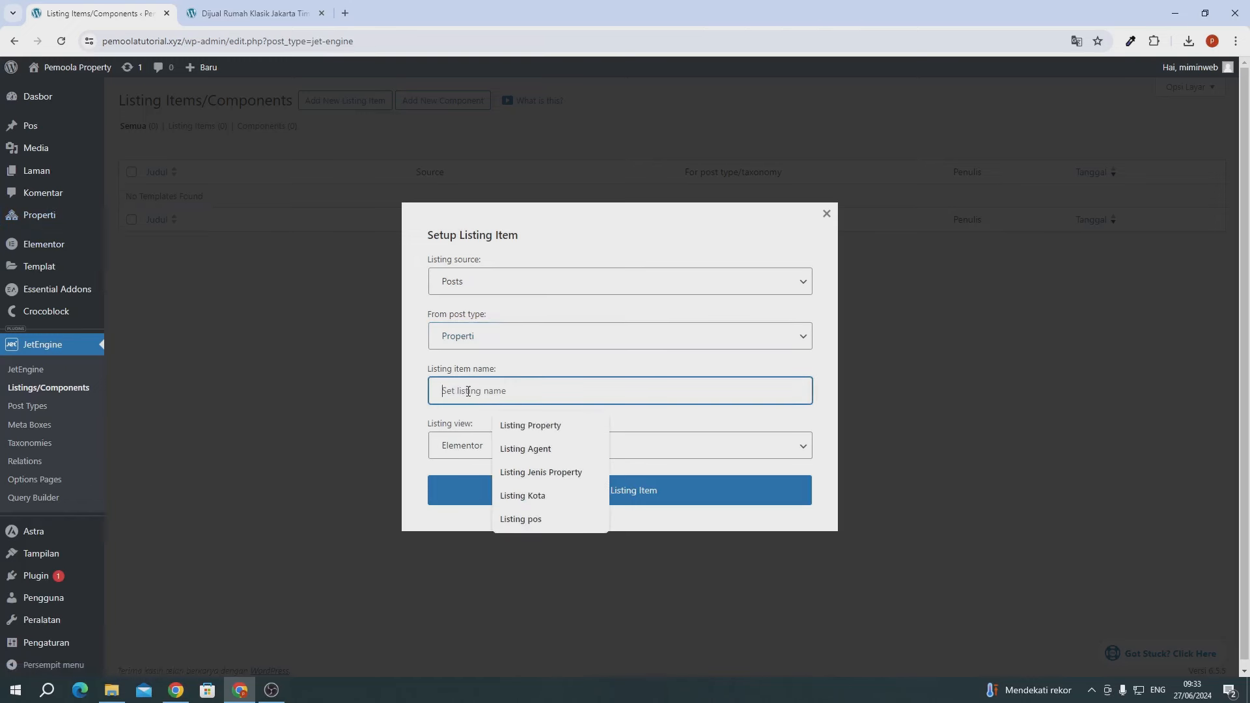
{"action": "left_click", "coordinate": [420, 410]}
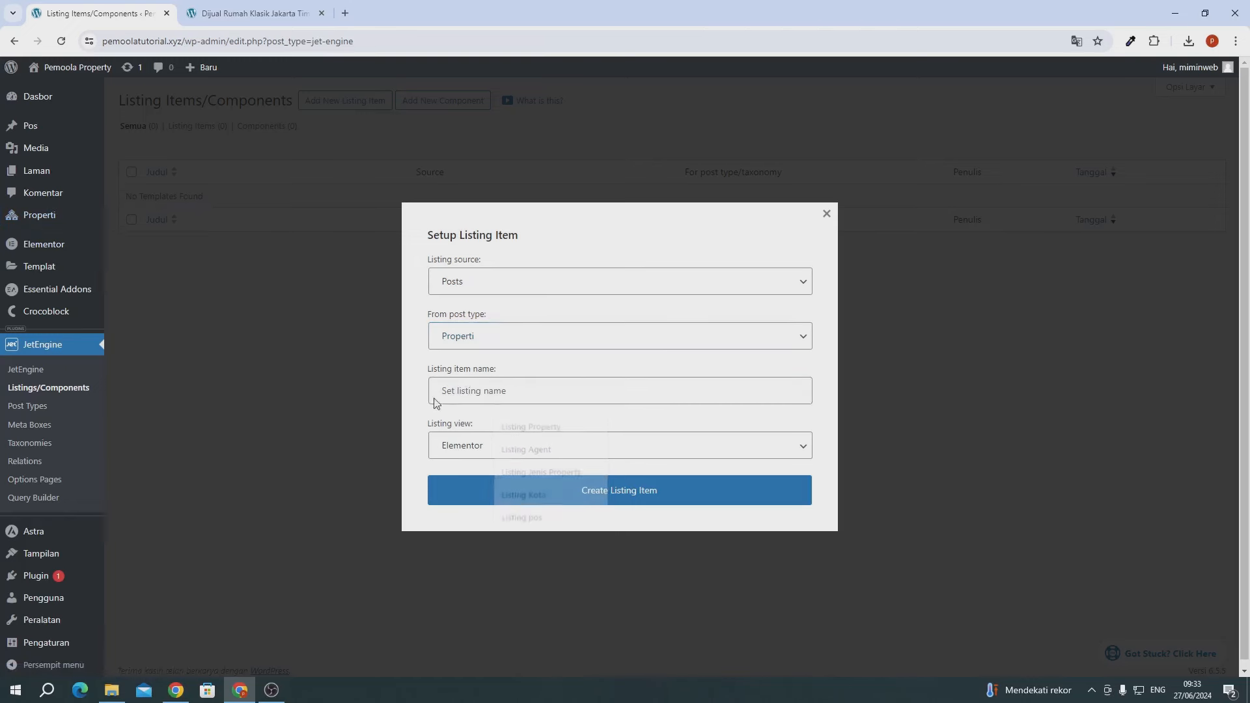
{"action": "left_click", "coordinate": [468, 391]}
{"action": "type", "text": "Lisit"}
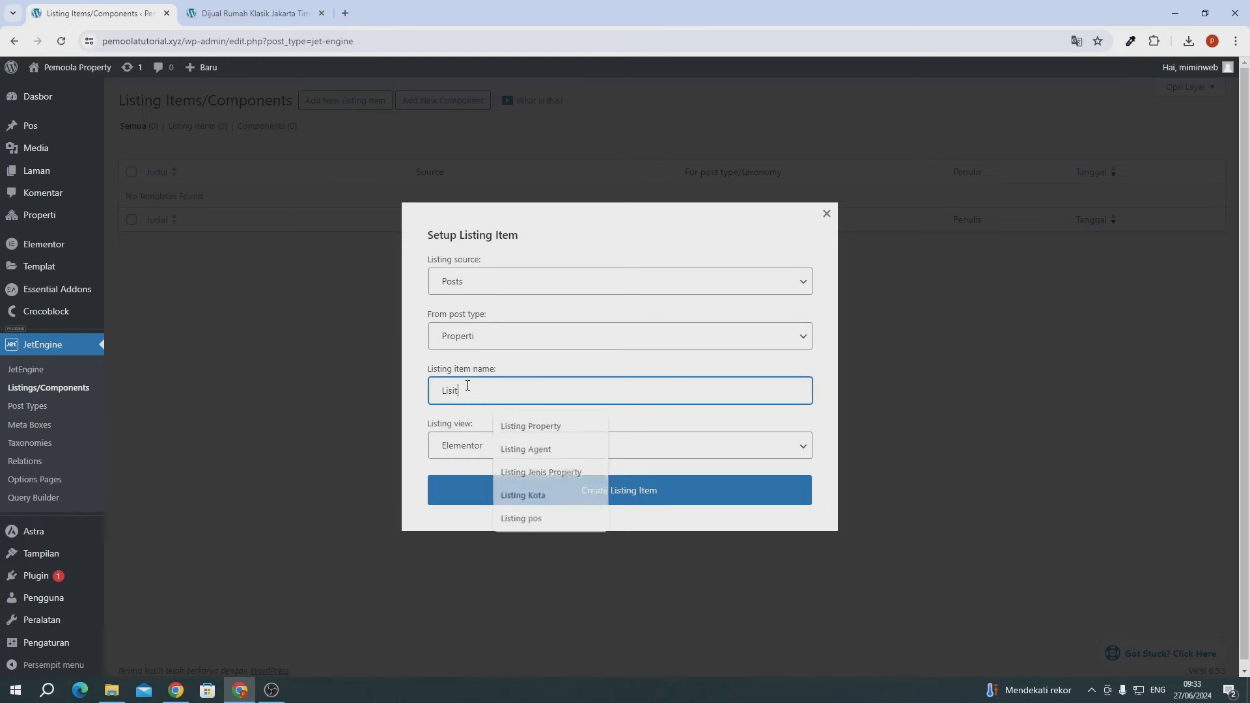
{"action": "type", "text": "nng"}
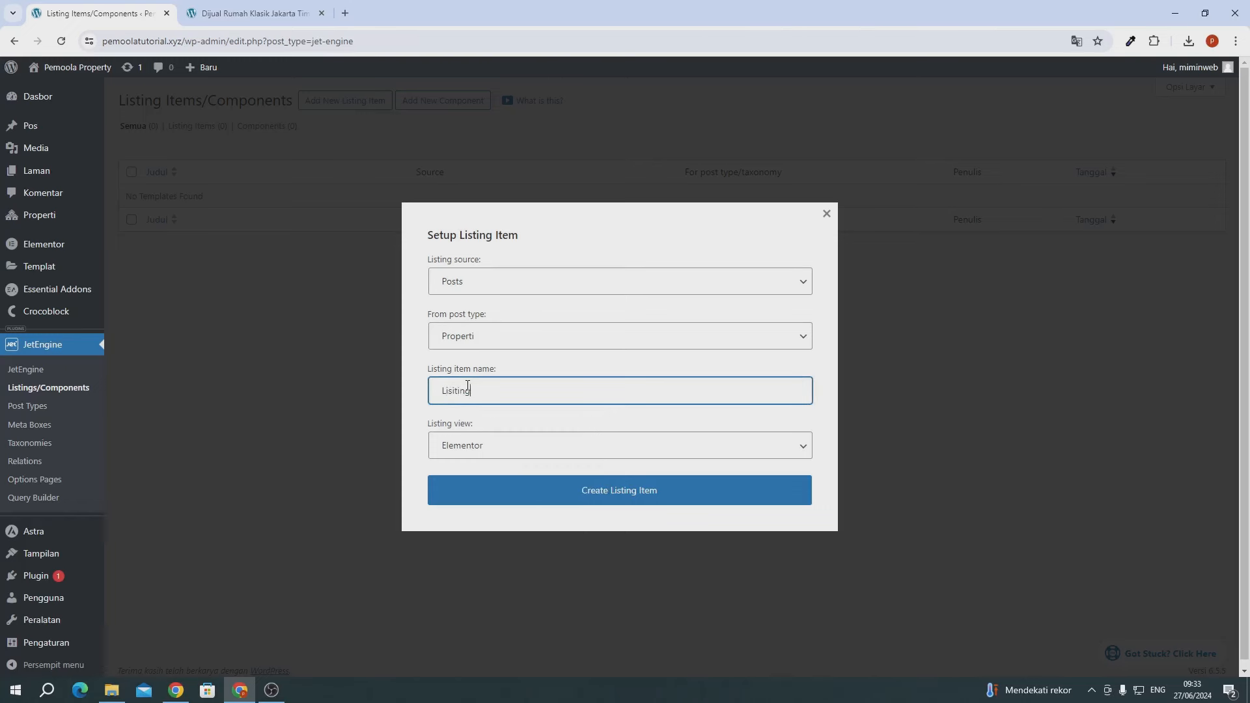
{"action": "key", "text": "BackSpace"}
{"action": "key", "text": "BackSpace"}
{"action": "key", "text": "BackSpace"}
{"action": "key", "text": "BackSpace"}
{"action": "key", "text": "BackSpace"}
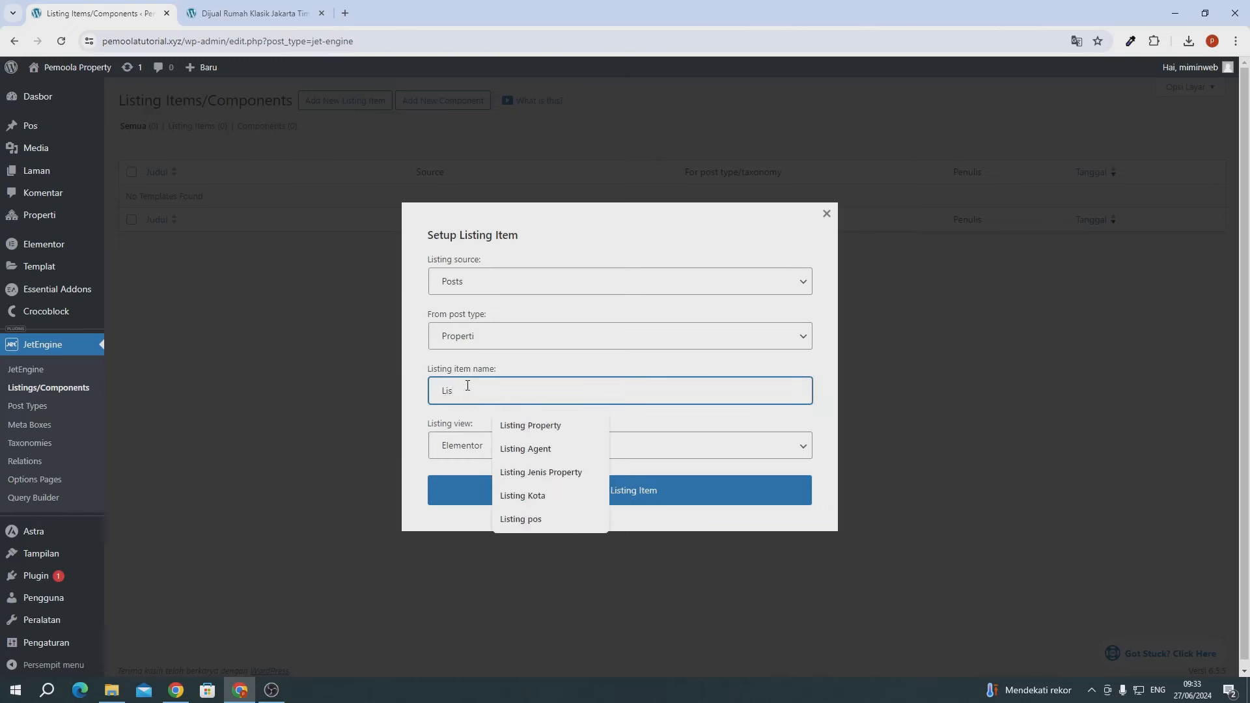
{"action": "type", "text": "ting Properti"}
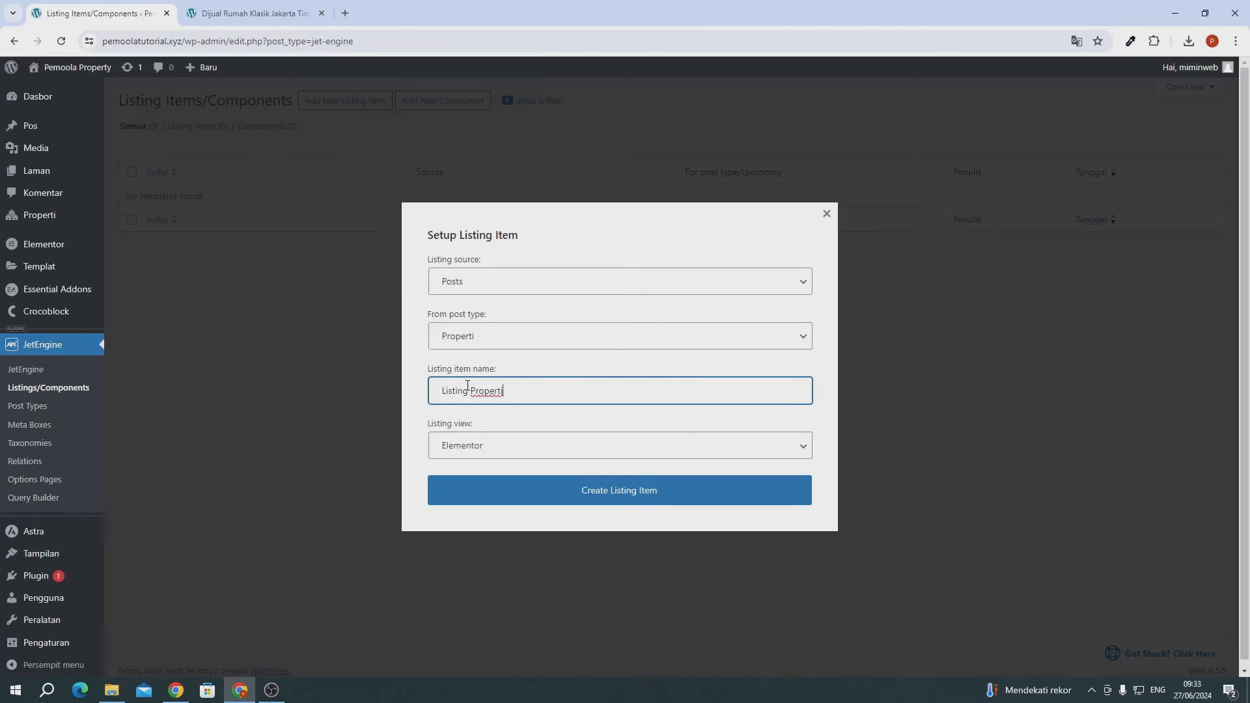
{"action": "left_click", "coordinate": [454, 446]}
{"action": "left_click", "coordinate": [461, 467]}
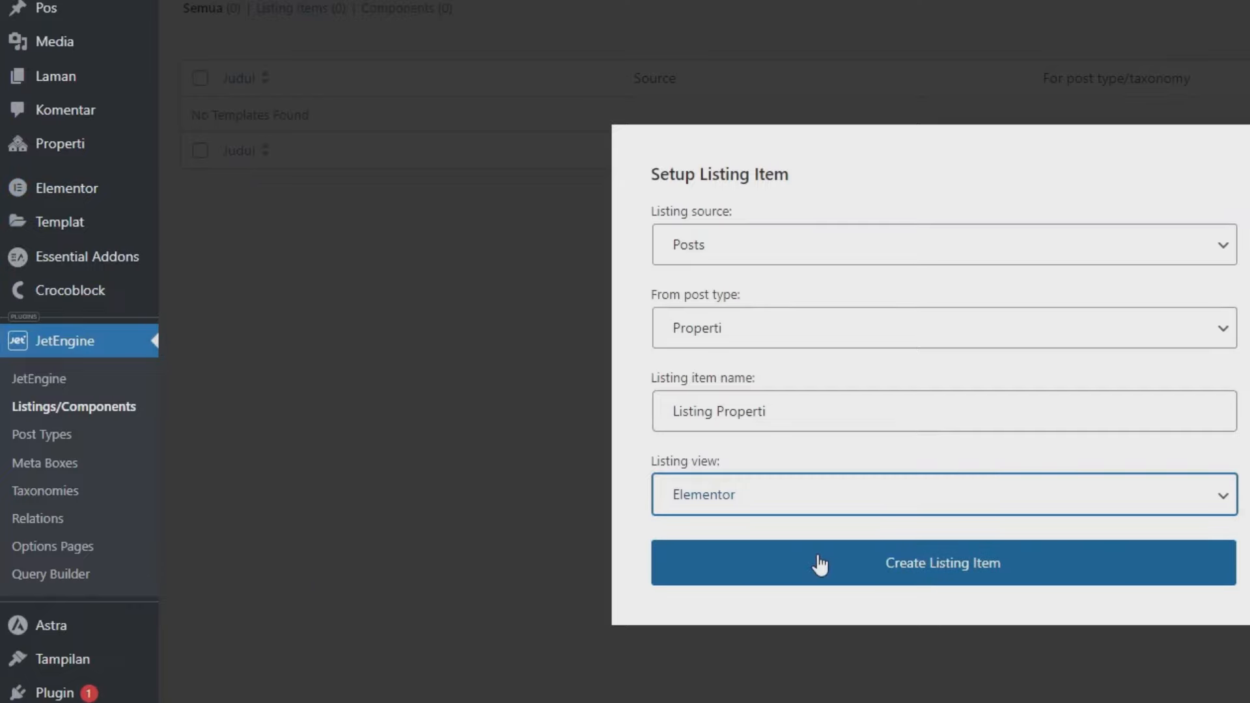
{"action": "left_click", "coordinate": [819, 564]}
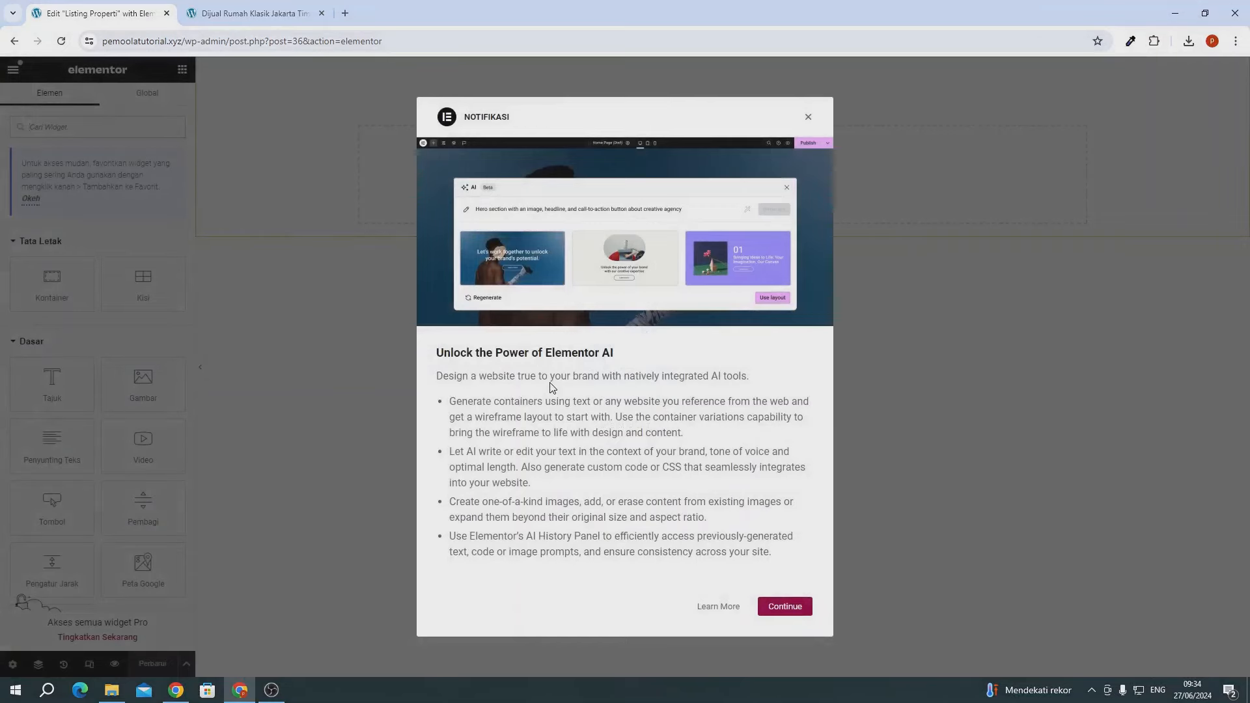
- Dismiss the Elementor AI notice and expand the Listing Properti page settings
{"action": "left_click", "coordinate": [808, 119]}
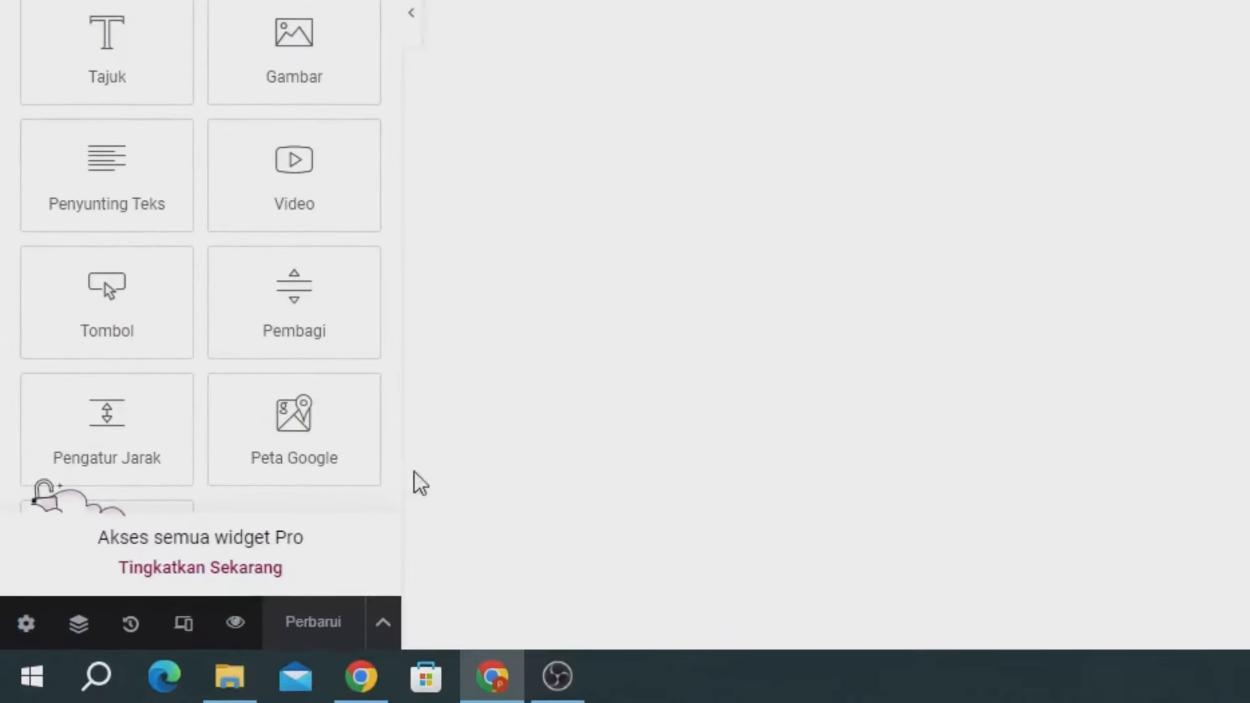
{"action": "left_click", "coordinate": [28, 624]}
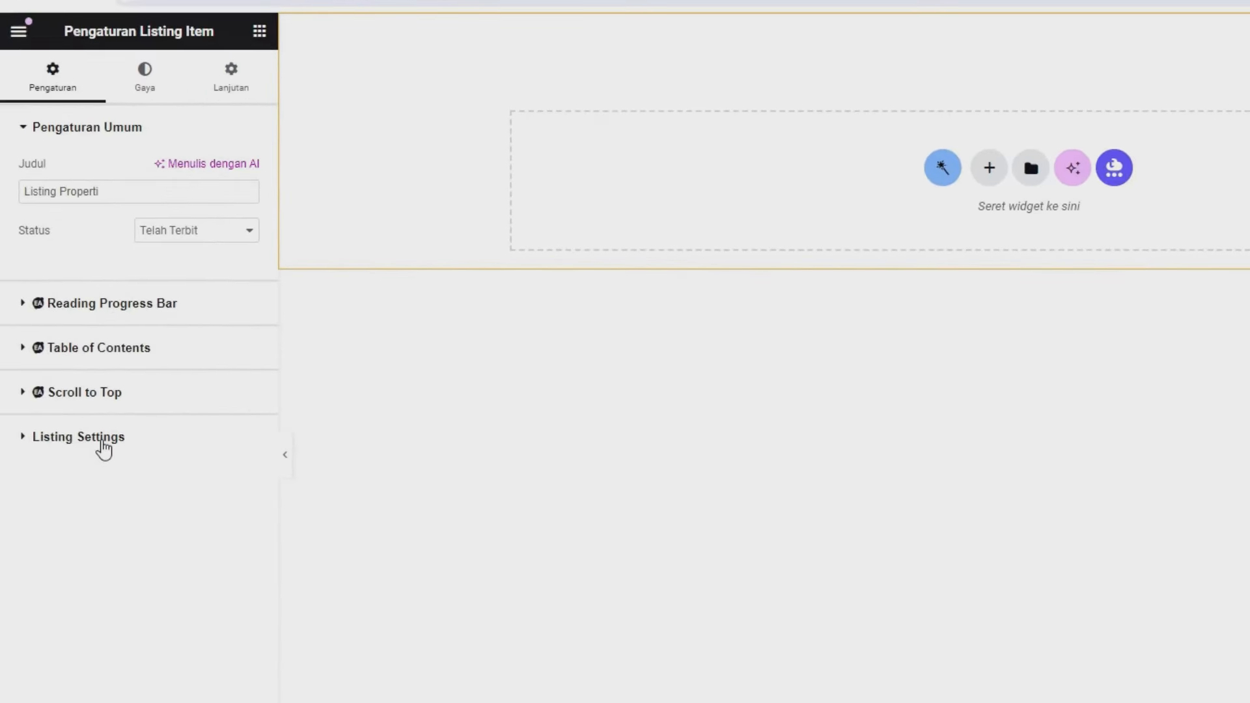
{"action": "left_click", "coordinate": [96, 424]}
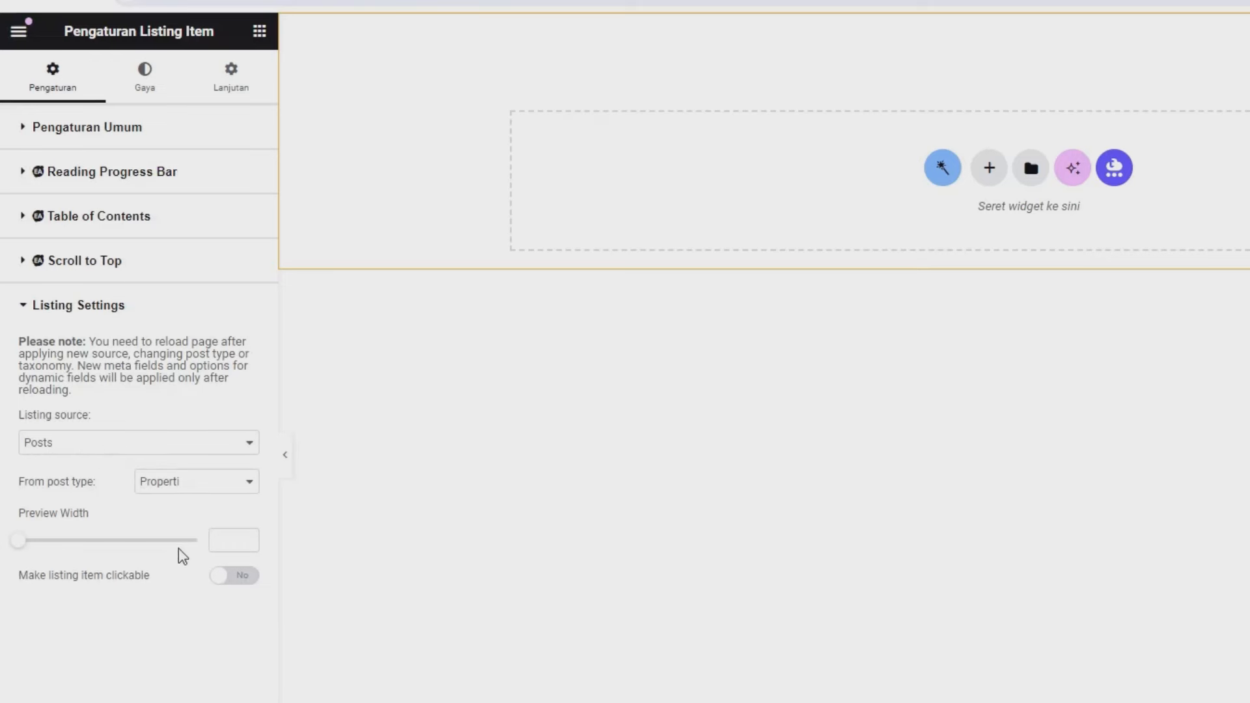
- Set preview width 350, make items clickable via Permalink, and save the listing
{"action": "left_click", "coordinate": [225, 548]}
{"action": "type", "text": "35"}
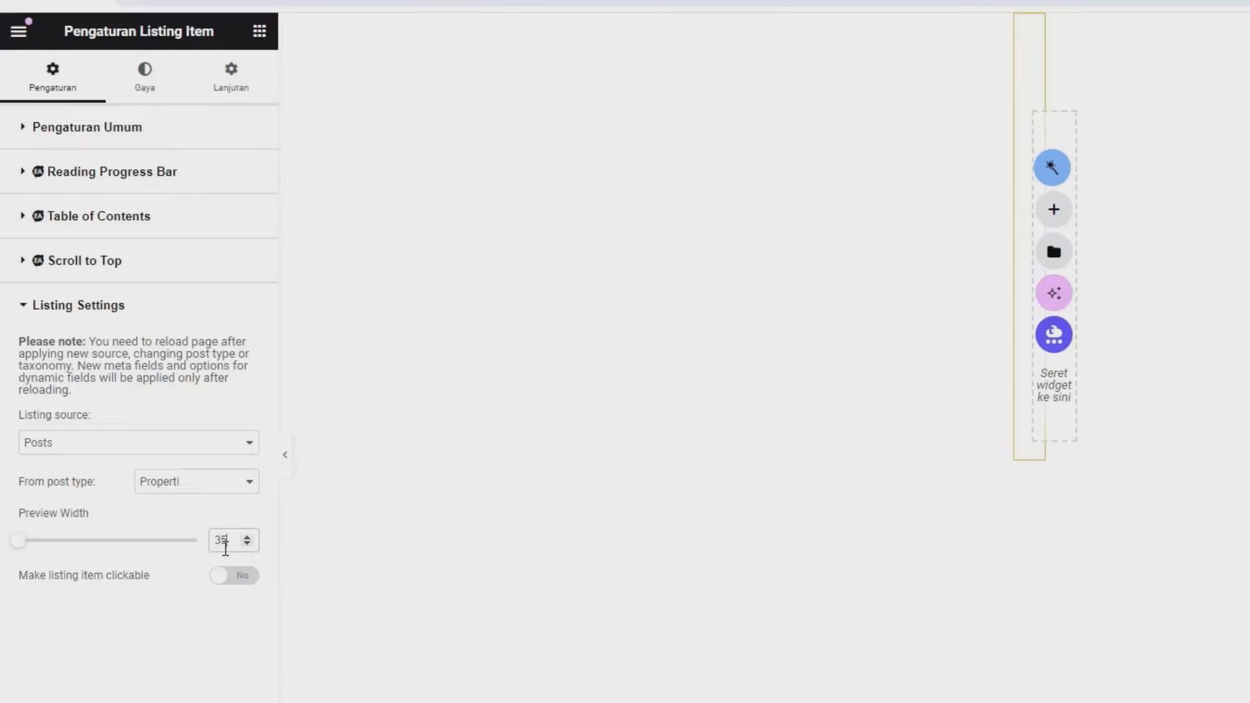
{"action": "type", "text": "0"}
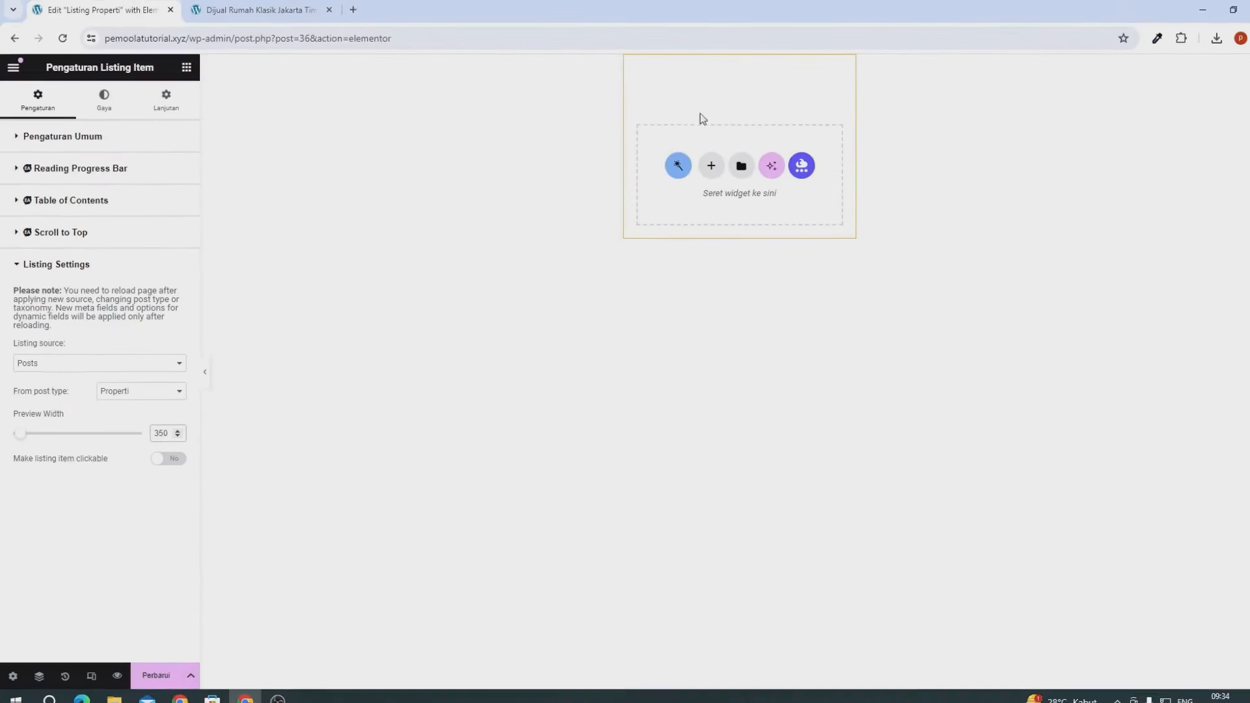
{"action": "left_click", "coordinate": [156, 452]}
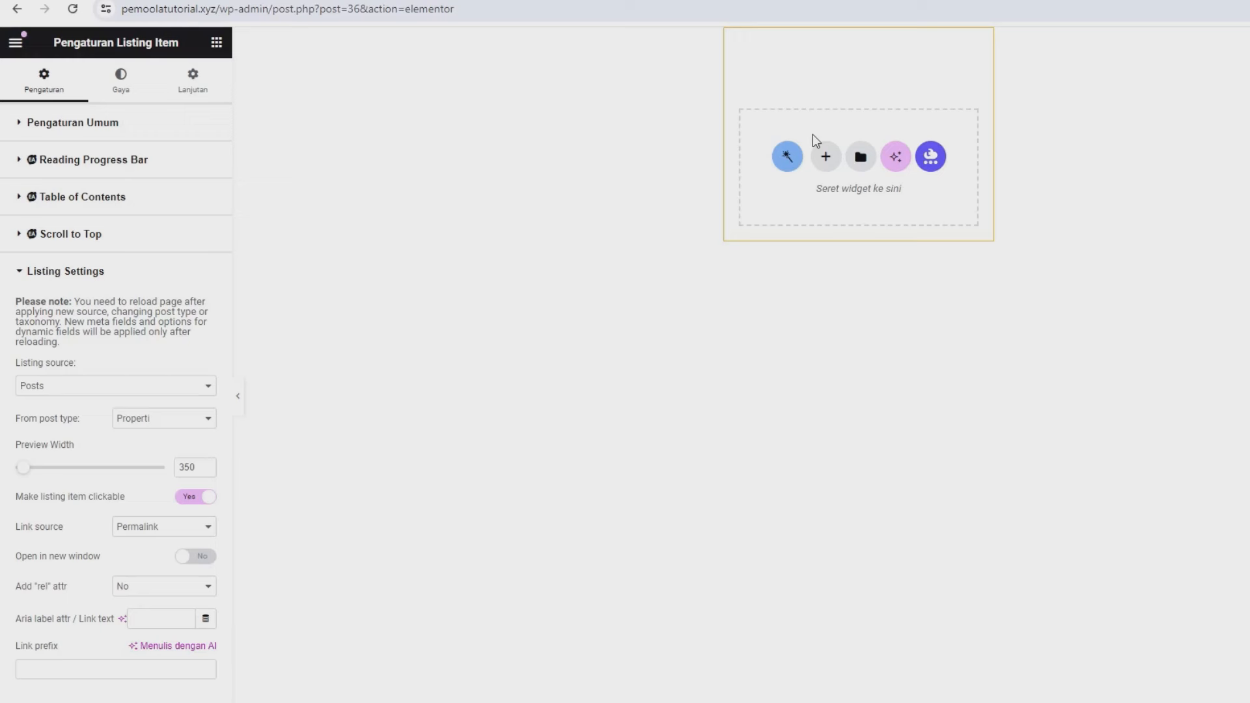
{"action": "left_click", "coordinate": [199, 498]}
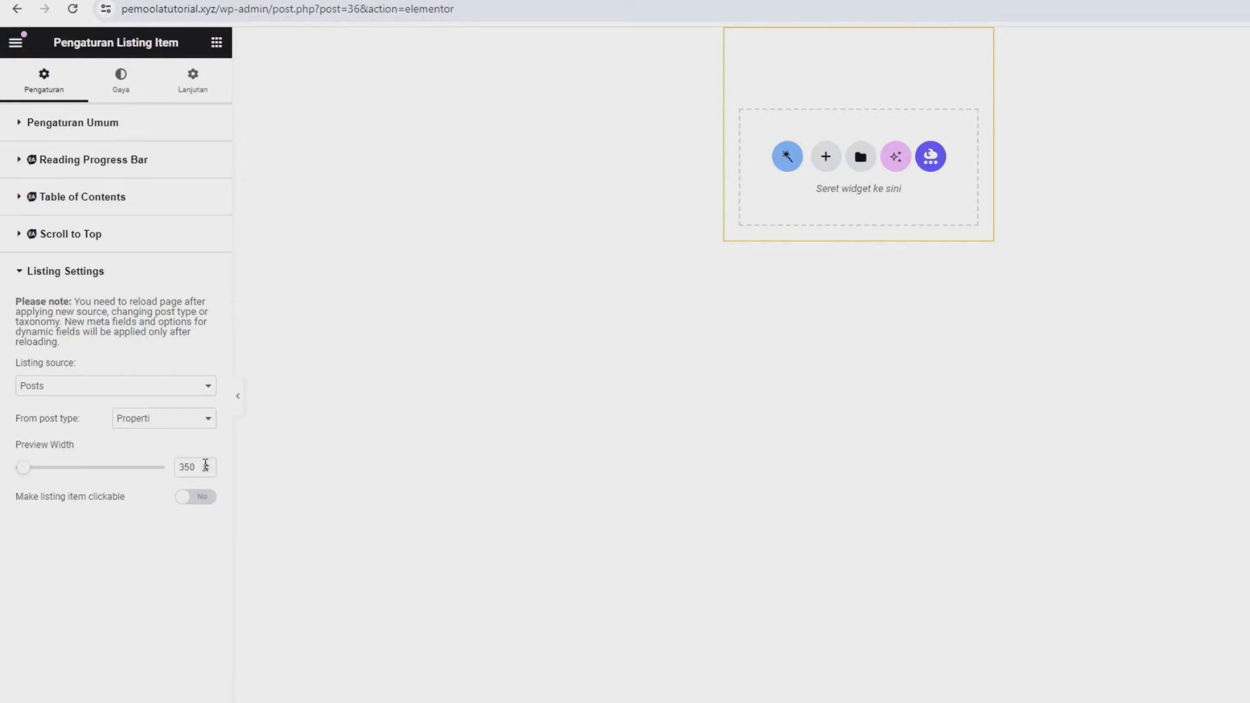
{"action": "left_click", "coordinate": [196, 498]}
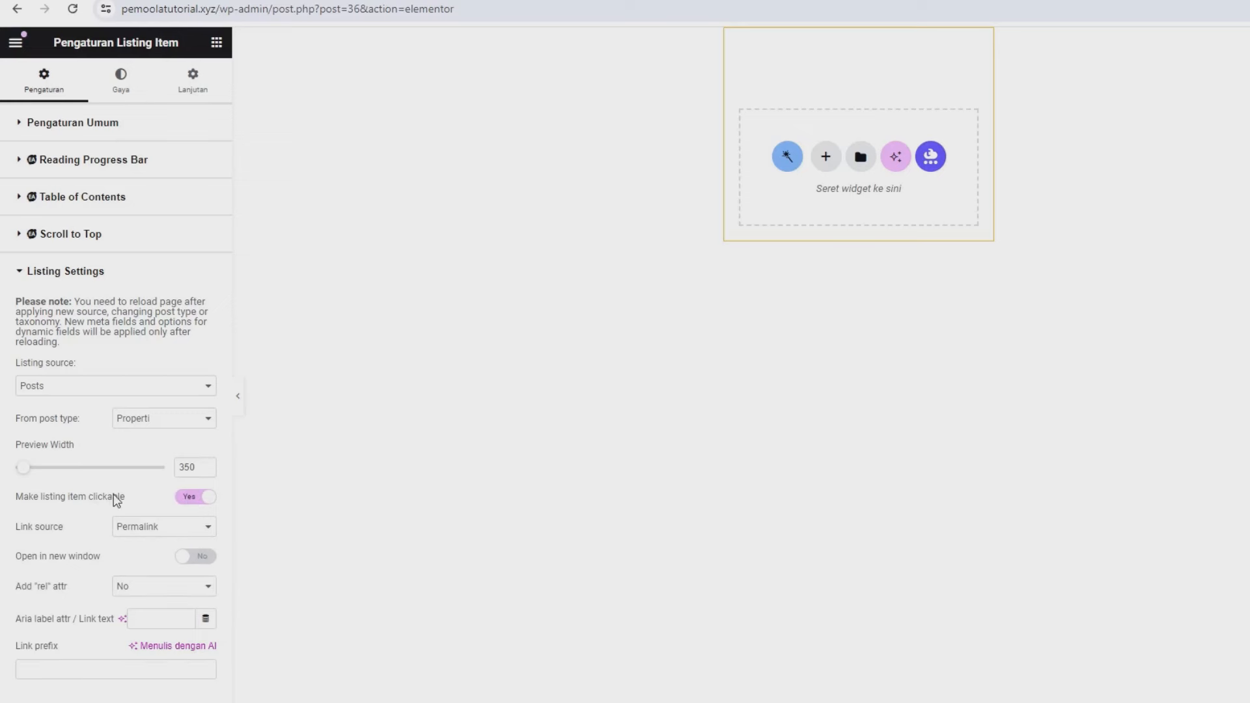
{"action": "left_click", "coordinate": [133, 528]}
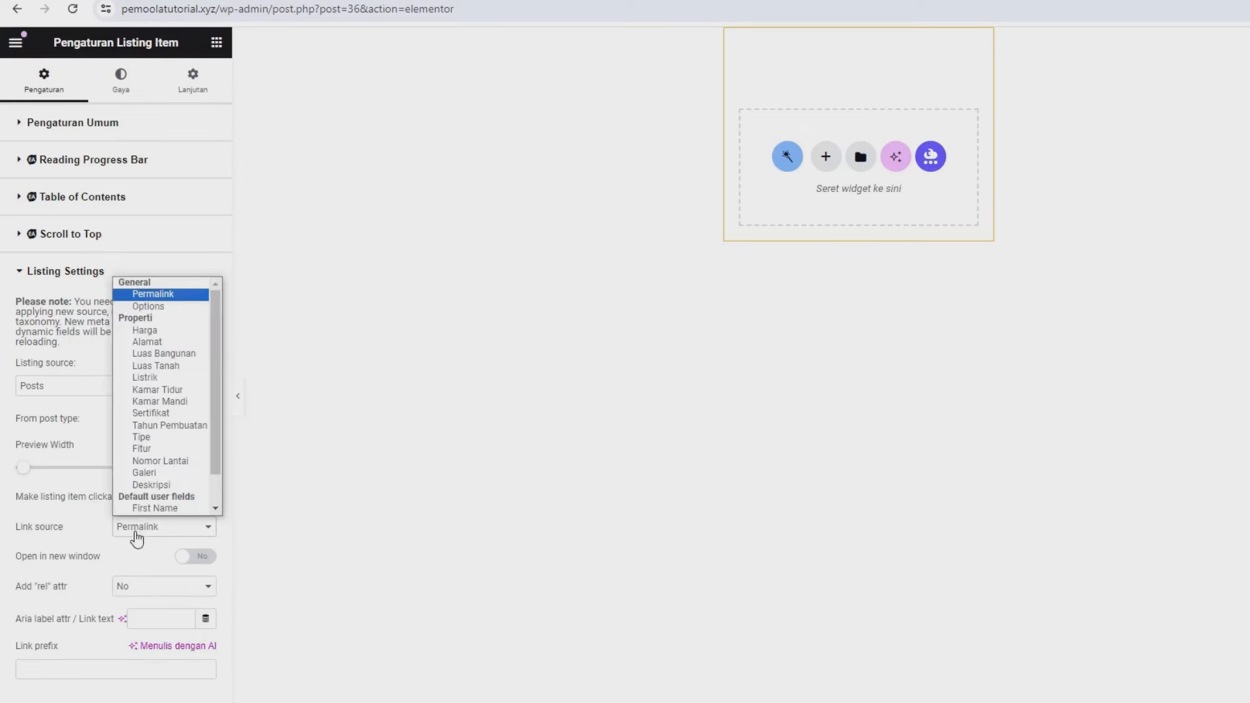
{"action": "left_click", "coordinate": [154, 295]}
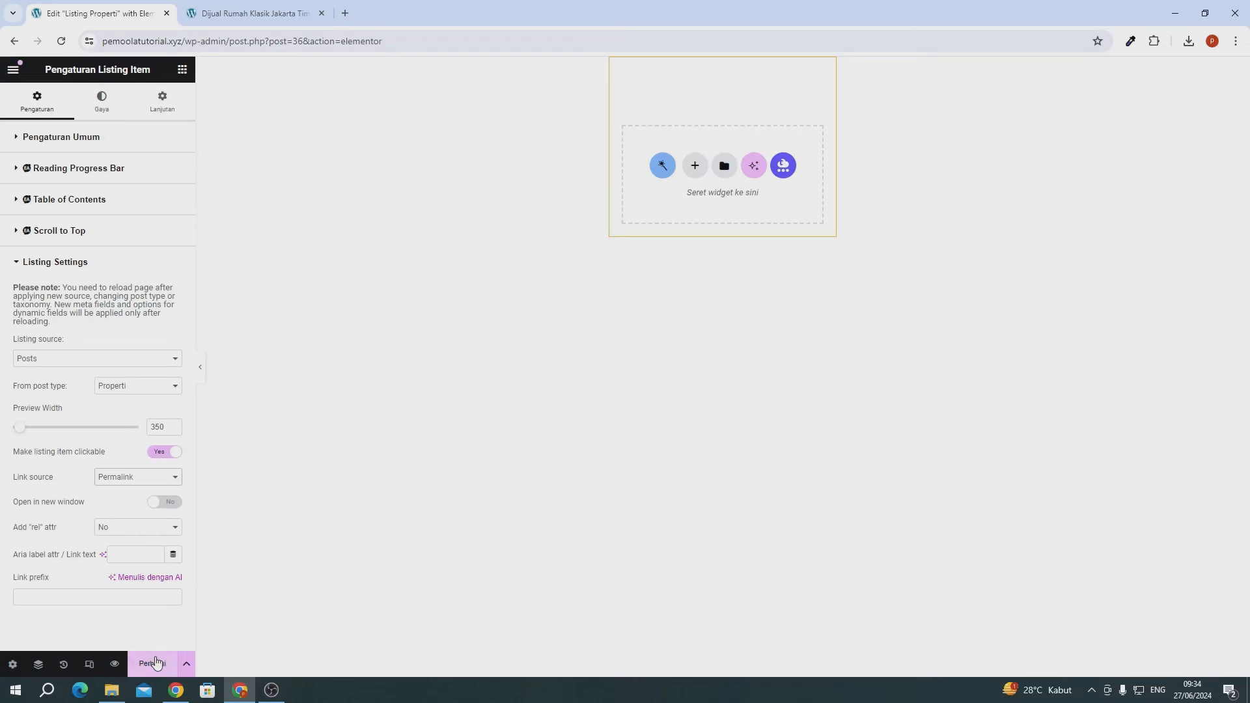
{"action": "left_click", "coordinate": [155, 663]}
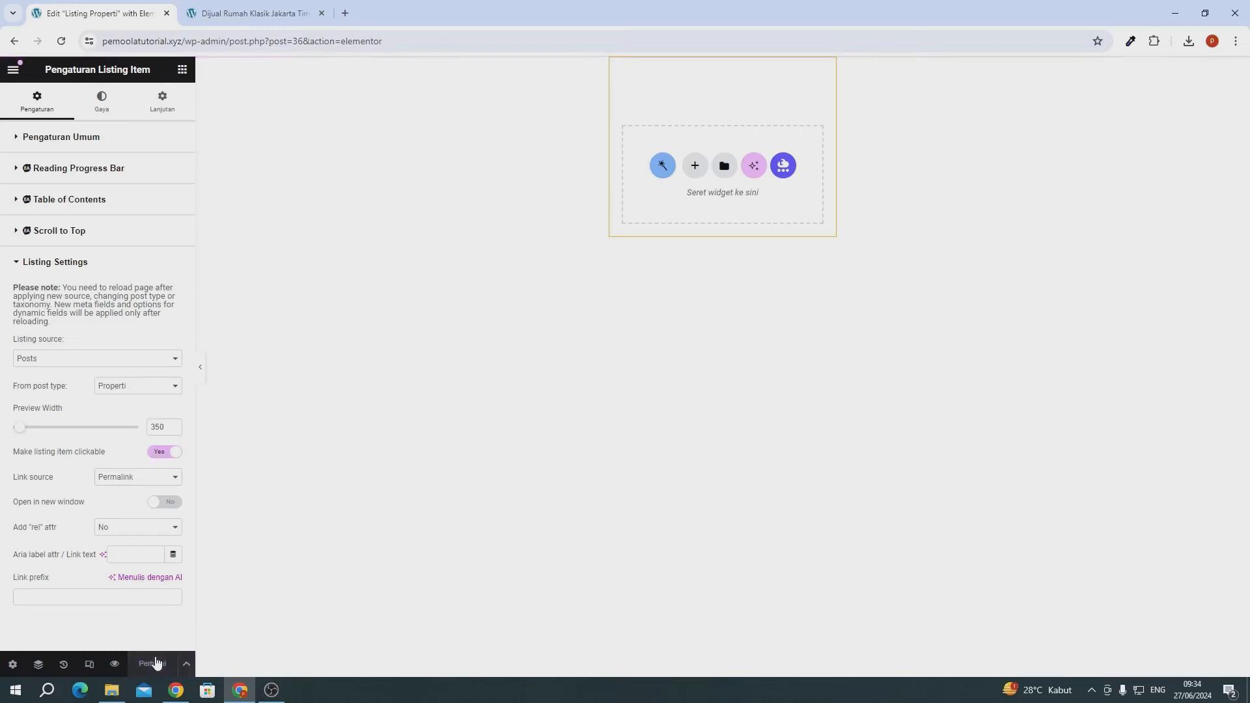
{"action": "left_click", "coordinate": [182, 69]}
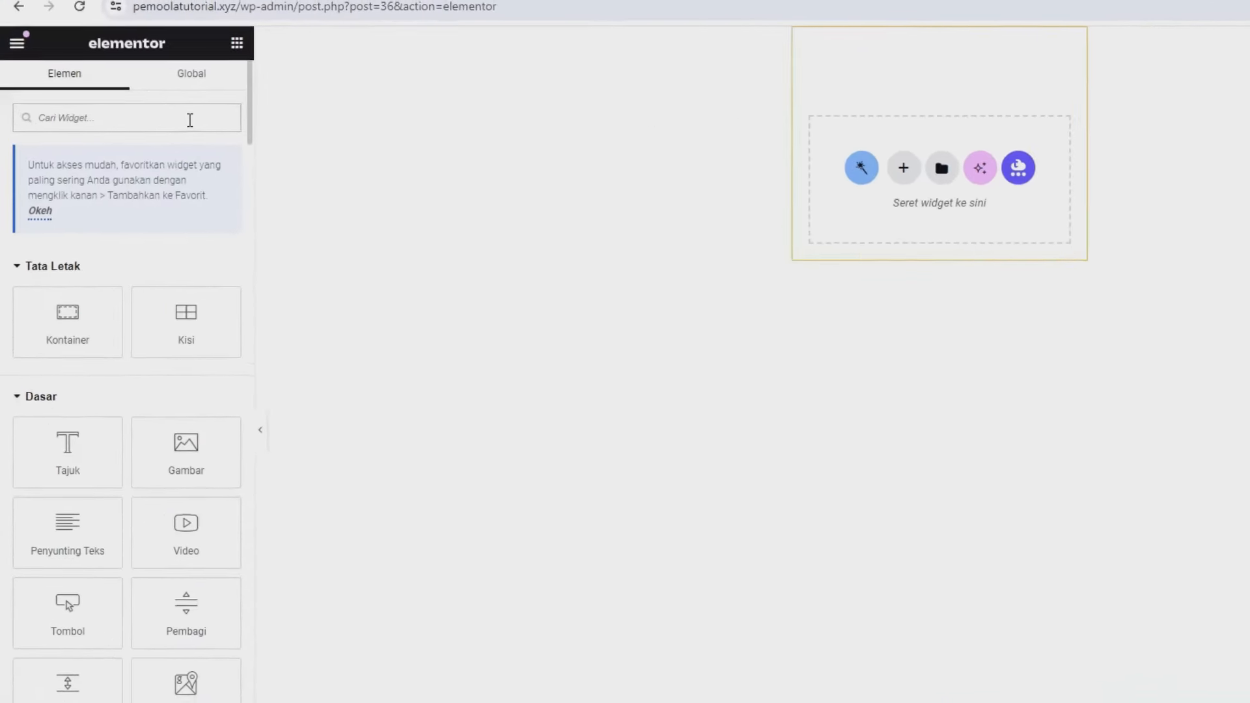
- Search 'dy' and drop a Dynamic Image widget into the empty listing container
{"action": "left_click", "coordinate": [189, 120]}
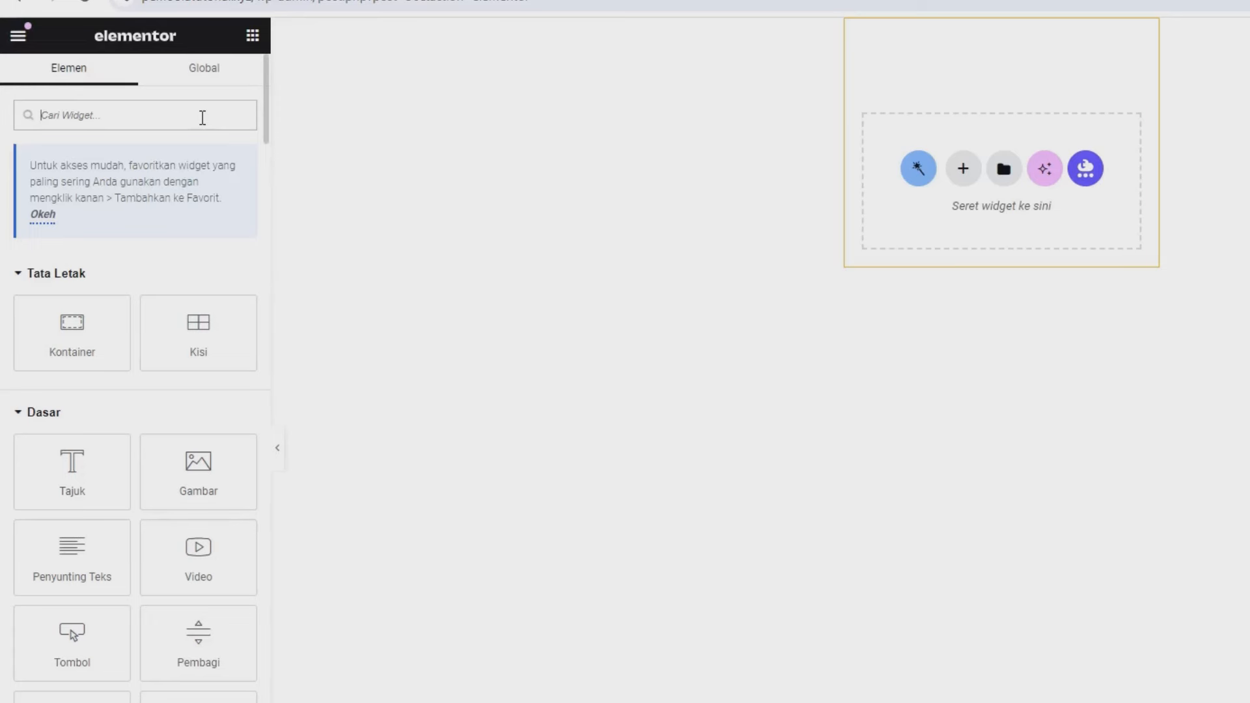
{"action": "type", "text": "dyn"}
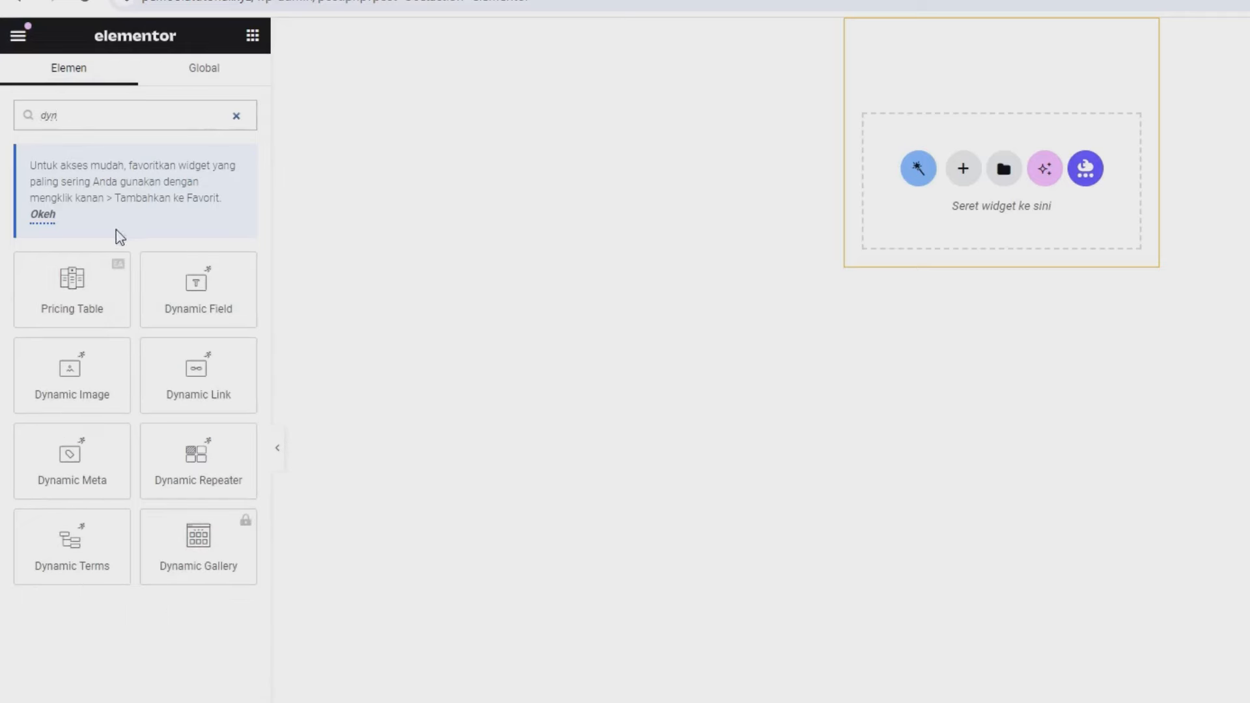
{"action": "left_click_drag", "start_coordinate": [84, 394], "coordinate": [936, 135]}
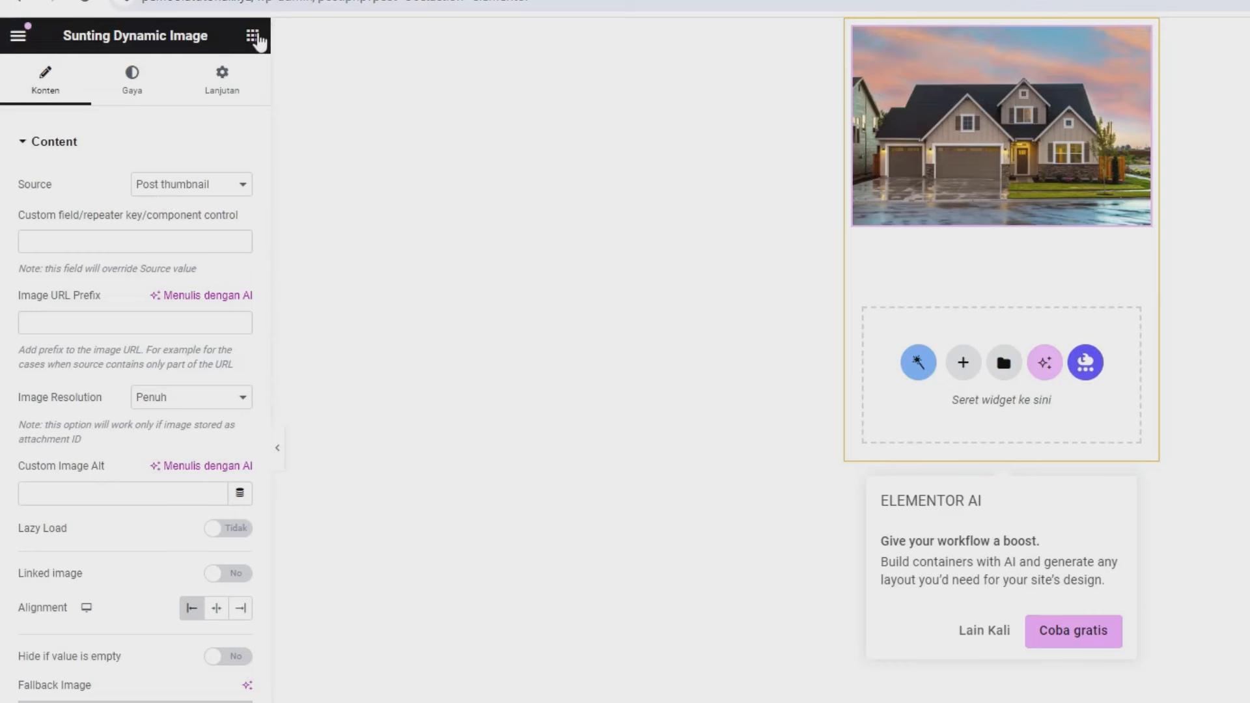
{"action": "left_click", "coordinate": [253, 37]}
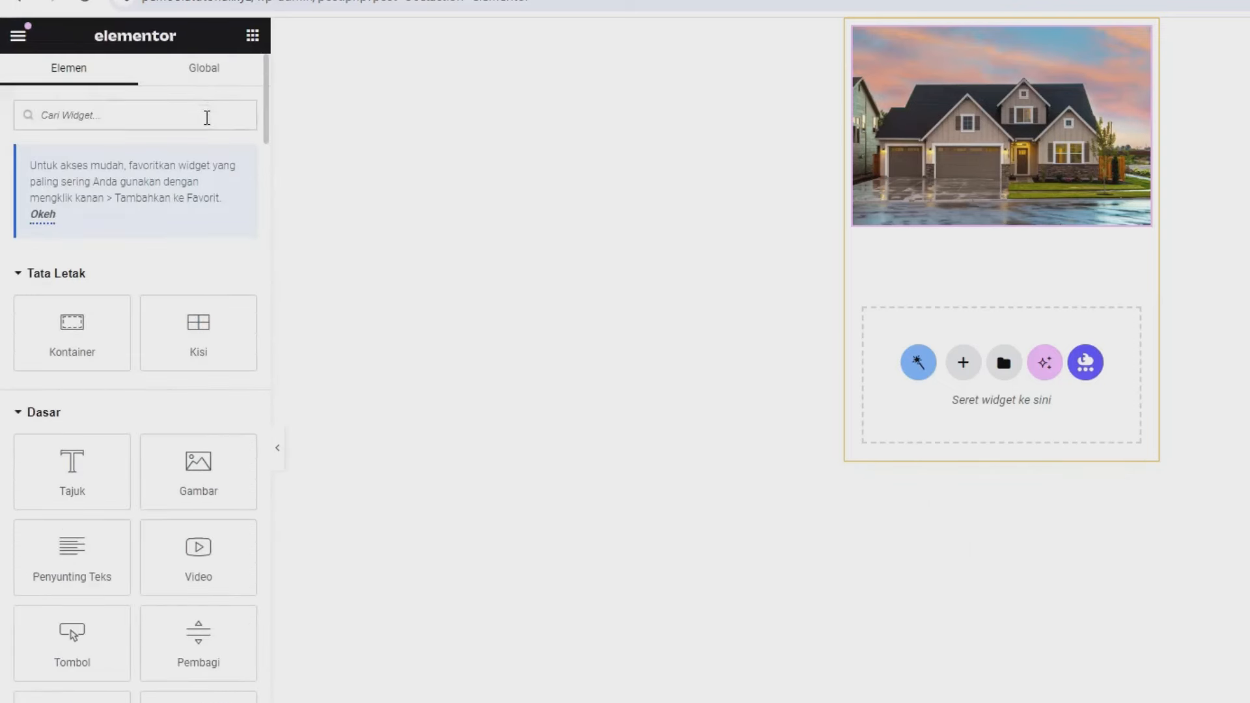
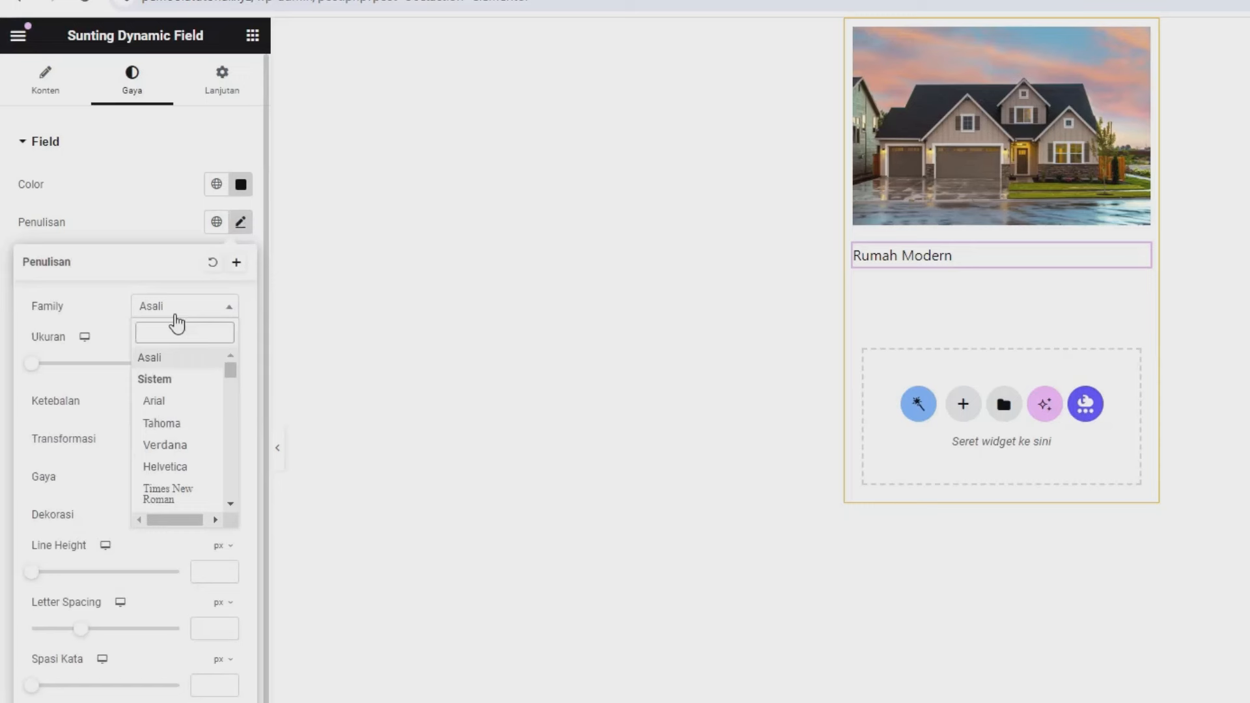
- Give the Rumah Modern title Poppins font at 22 px, weight 600 Semi Bold
{"action": "type", "text": "pop"}
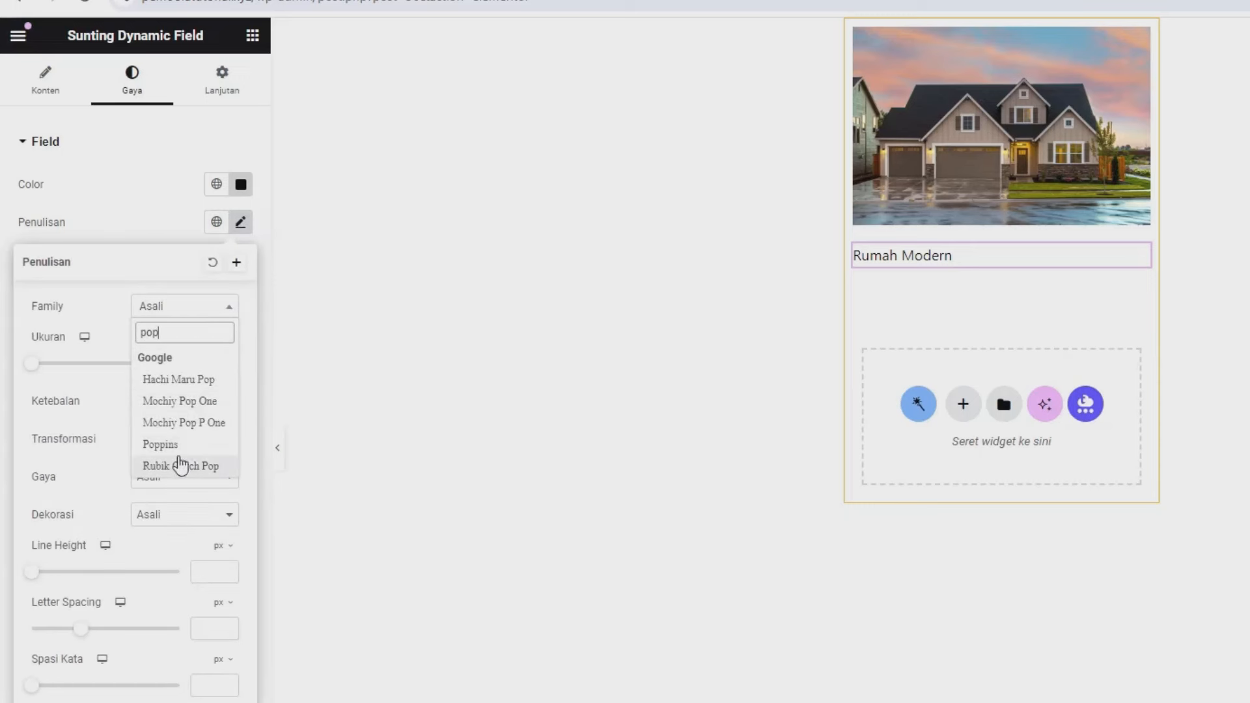
{"action": "left_click", "coordinate": [163, 445]}
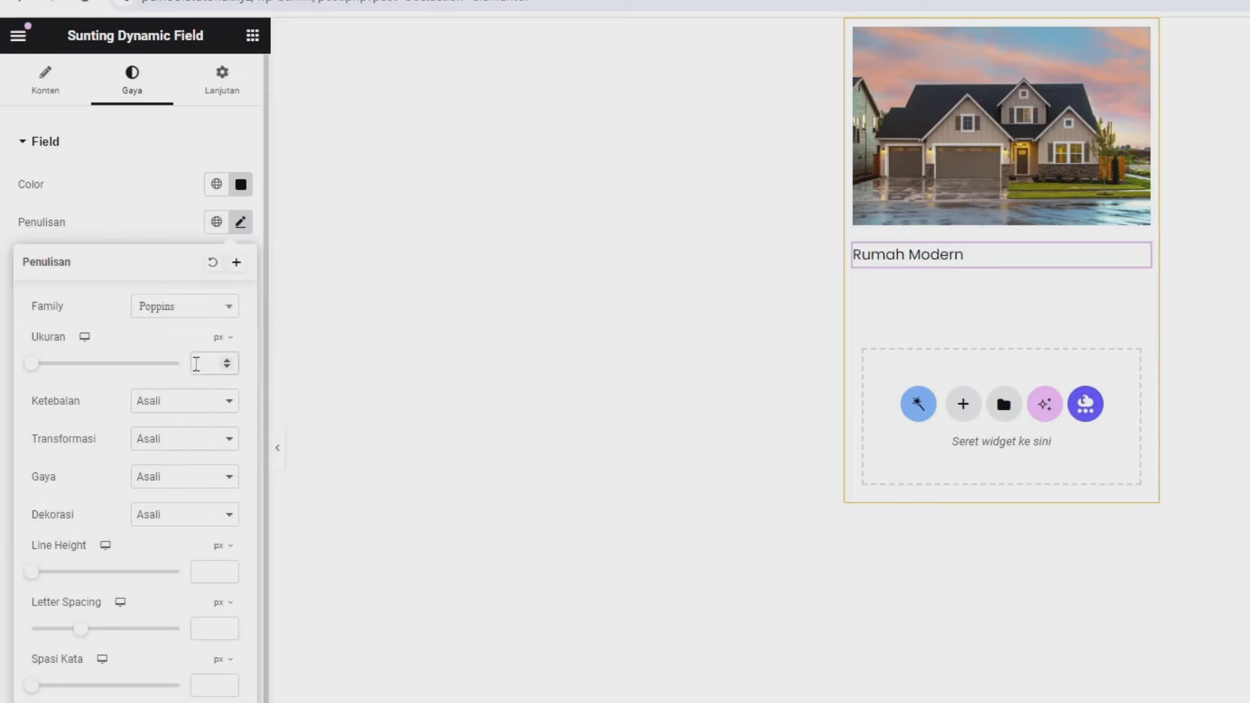
{"action": "left_click", "coordinate": [195, 363]}
{"action": "type", "text": "25"}
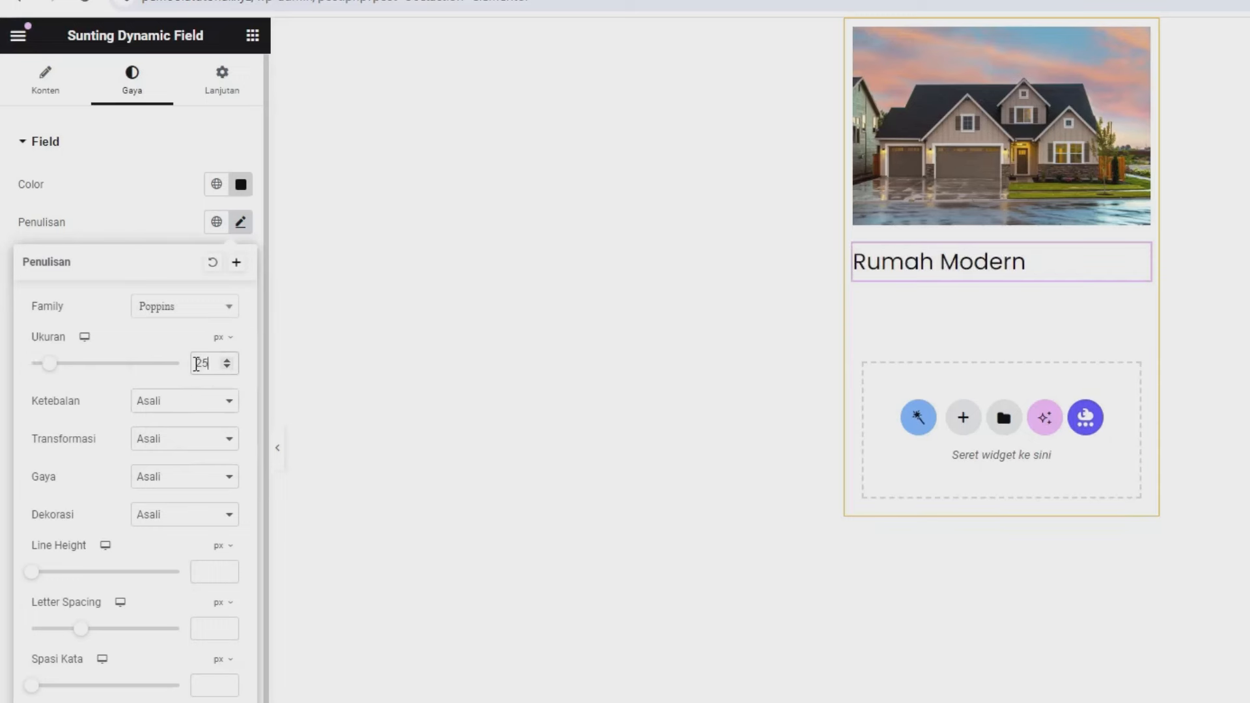
{"action": "left_click", "coordinate": [192, 404]}
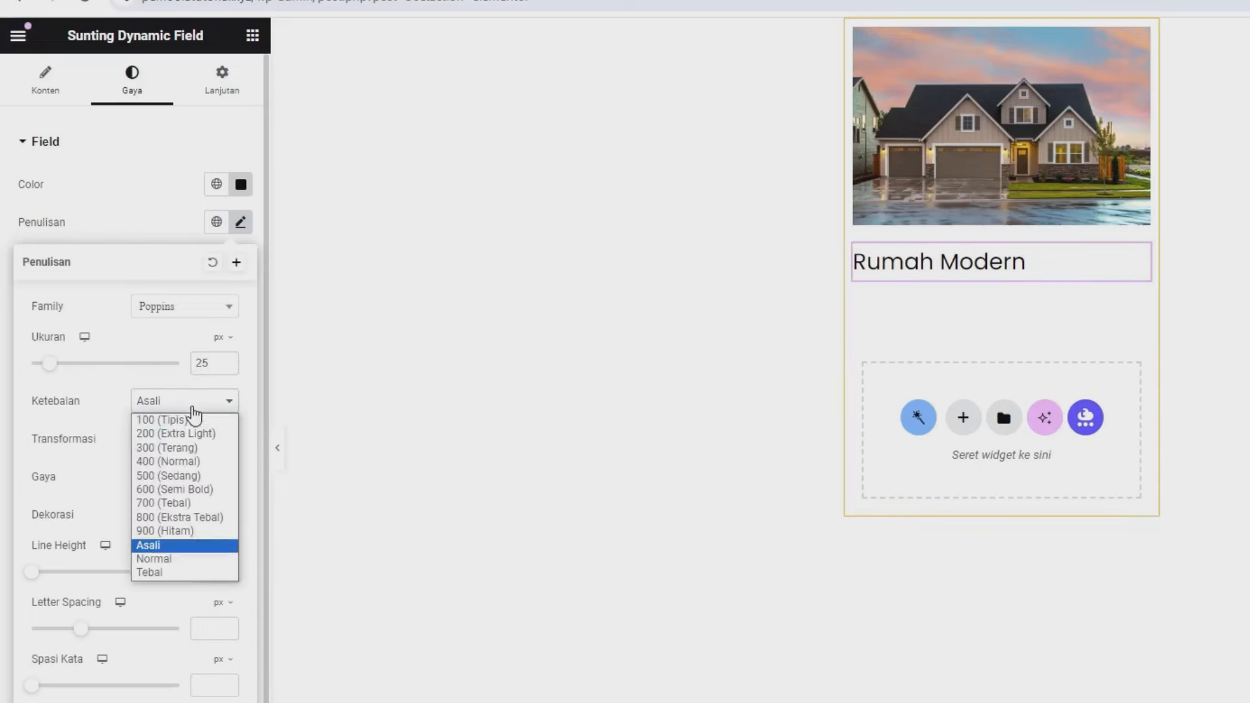
{"action": "left_click", "coordinate": [175, 488]}
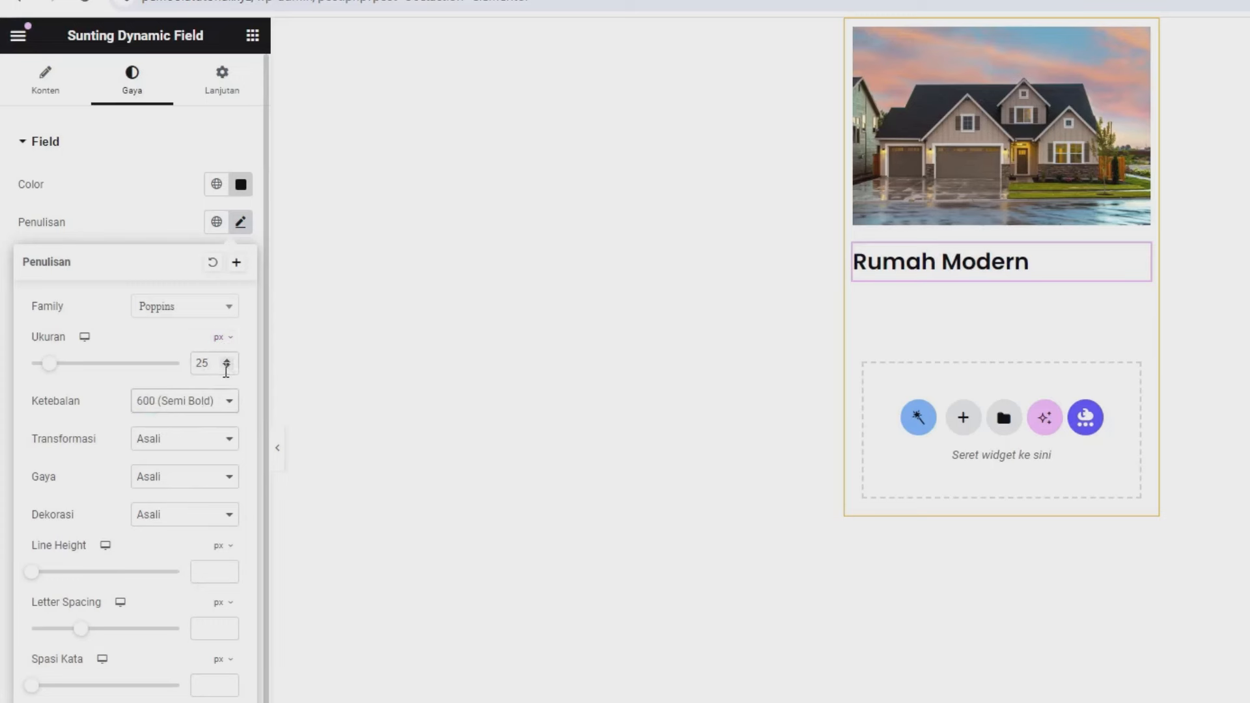
{"action": "left_click", "coordinate": [226, 366]}
{"action": "left_click", "coordinate": [227, 366]}
{"action": "left_click", "coordinate": [226, 366]}
{"action": "left_click", "coordinate": [226, 366]}
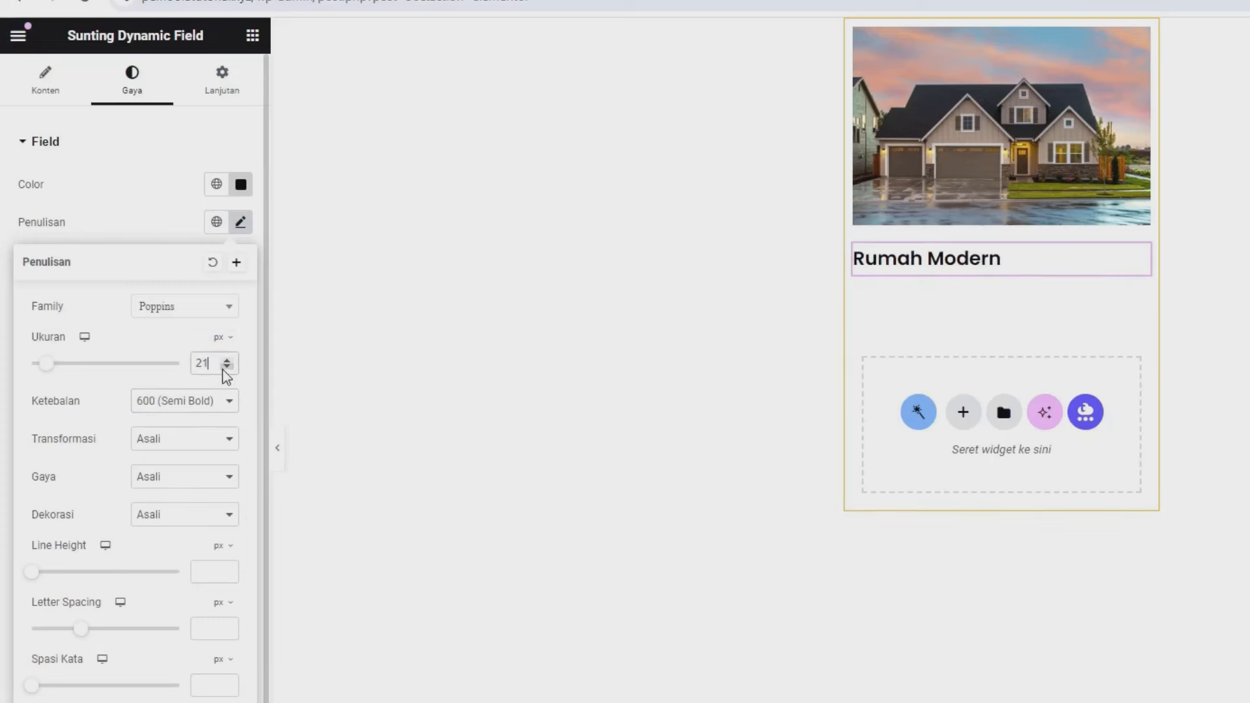
{"action": "left_click", "coordinate": [225, 368]}
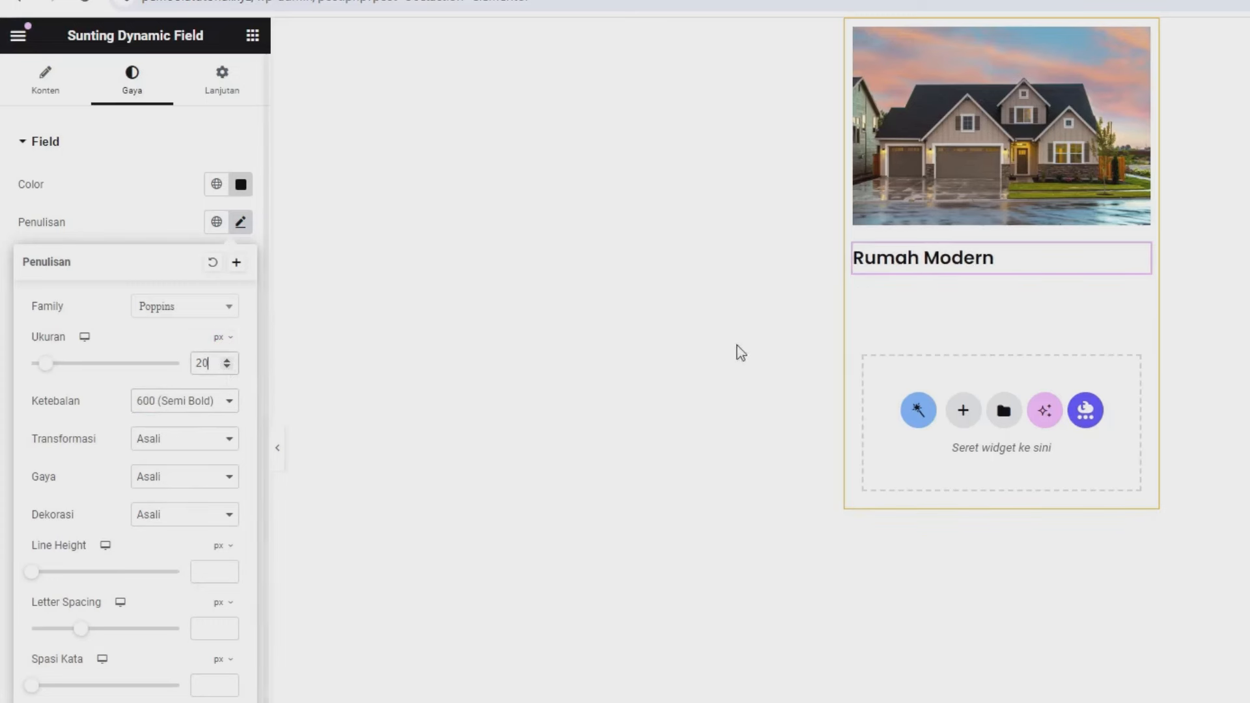
{"action": "left_click", "coordinate": [226, 360]}
{"action": "left_click", "coordinate": [225, 360]}
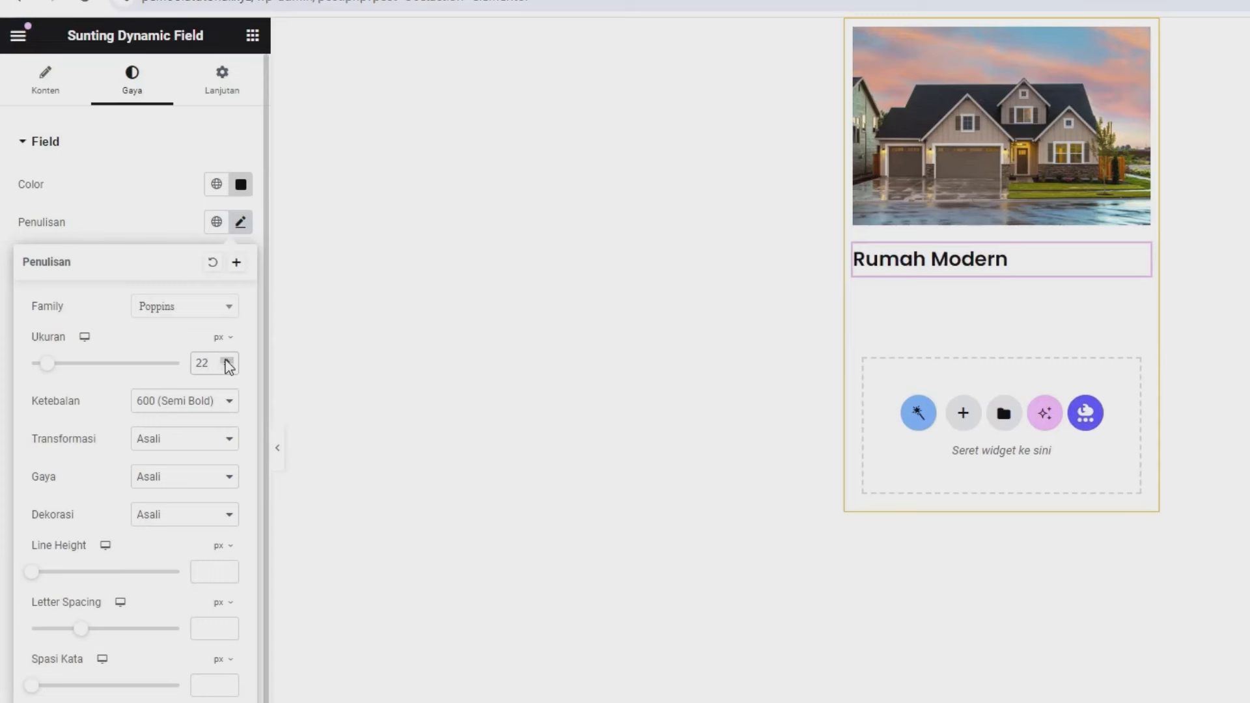
{"action": "left_click", "coordinate": [139, 228]}
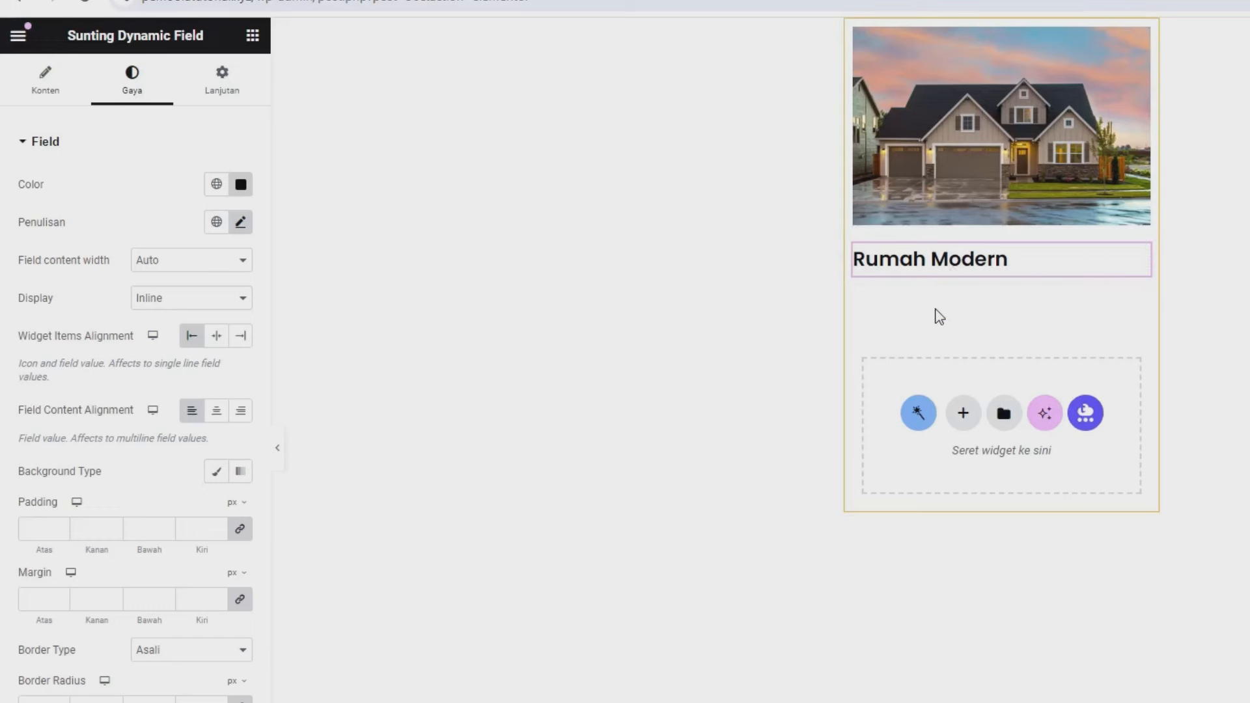
- Add a Dynamic Field under the title showing the Alamat meta value from Meta Data
{"action": "left_click", "coordinate": [252, 36]}
{"action": "type", "text": "dy"}
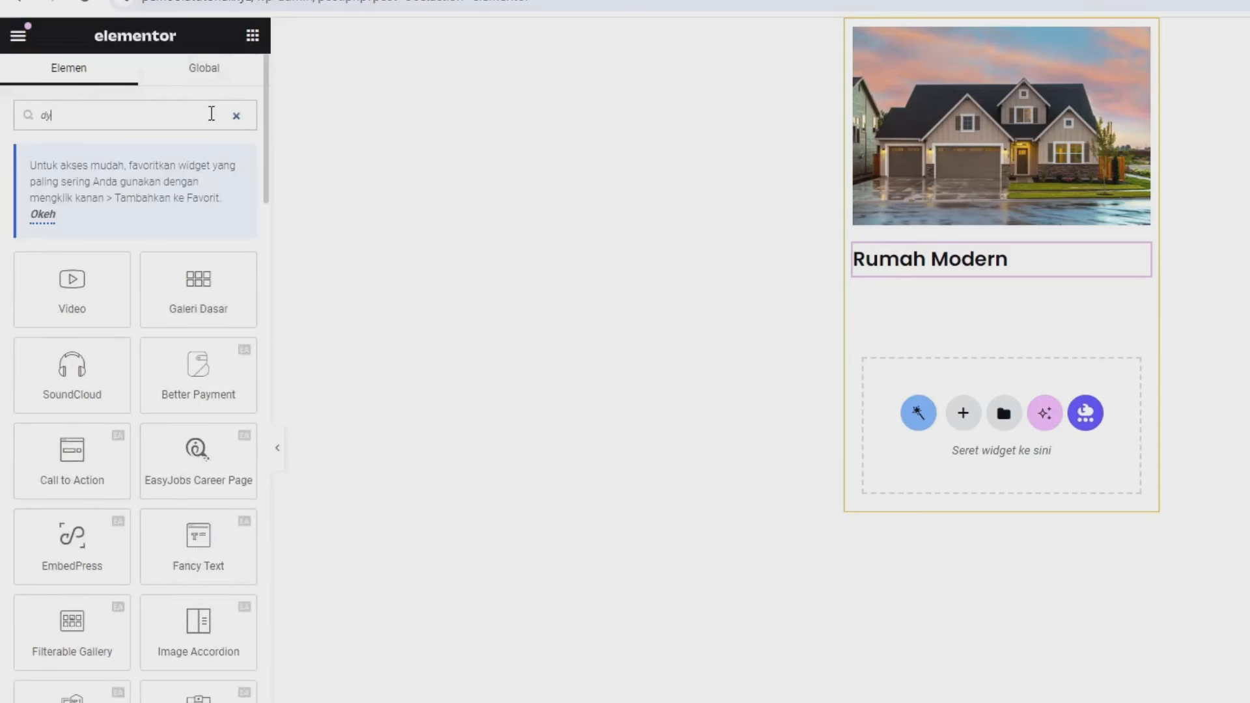
{"action": "type", "text": "n"}
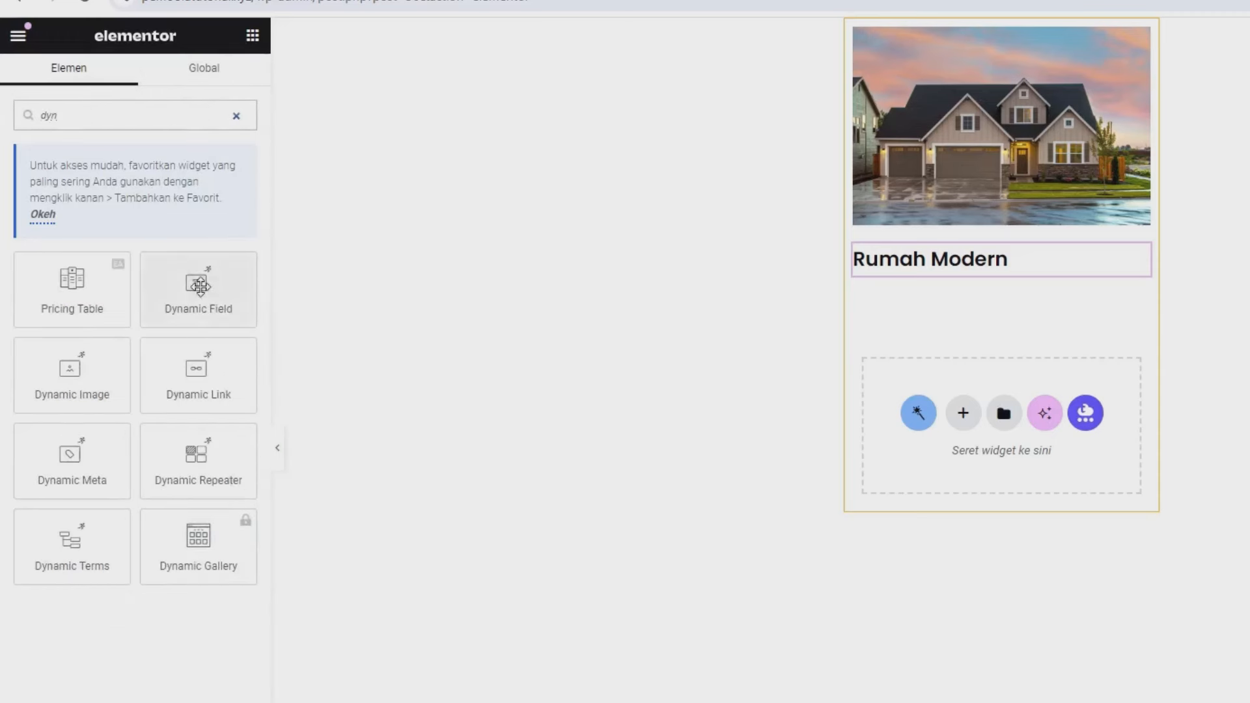
{"action": "left_click_drag", "start_coordinate": [199, 284], "coordinate": [940, 262]}
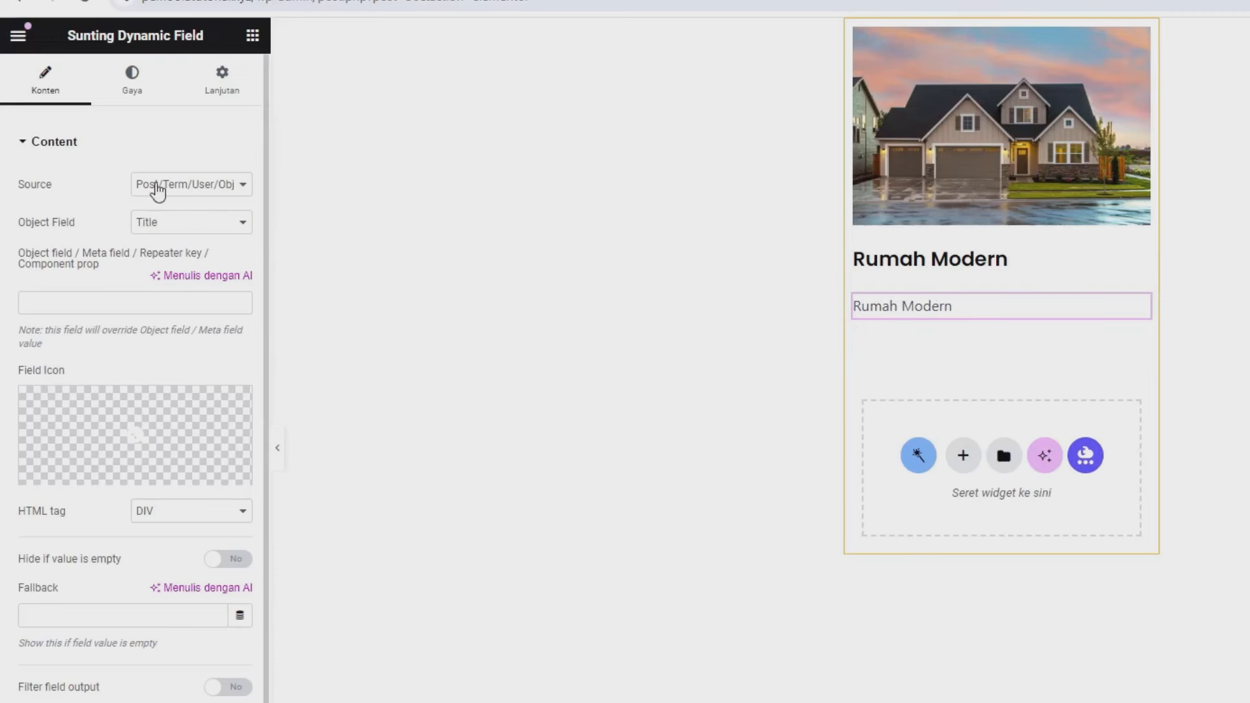
{"action": "left_click_drag", "start_coordinate": [25, 189], "coordinate": [65, 196]}
{"action": "left_click", "coordinate": [166, 194]}
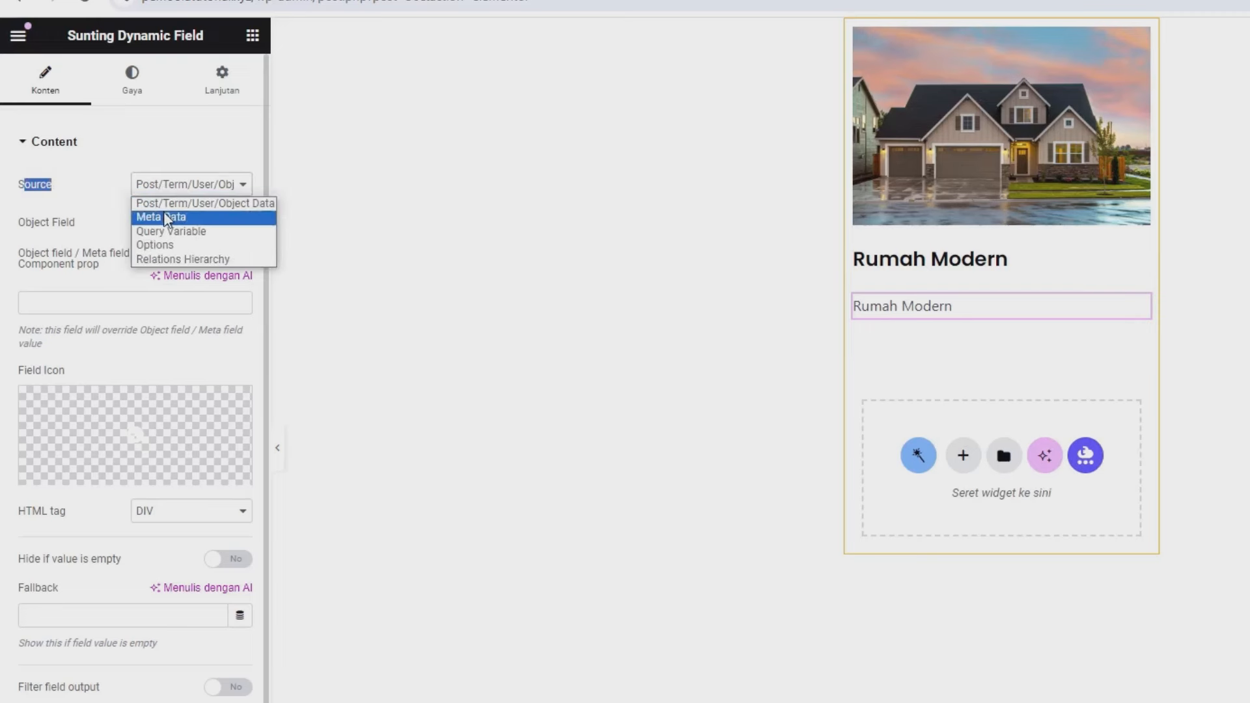
{"action": "left_click", "coordinate": [166, 217]}
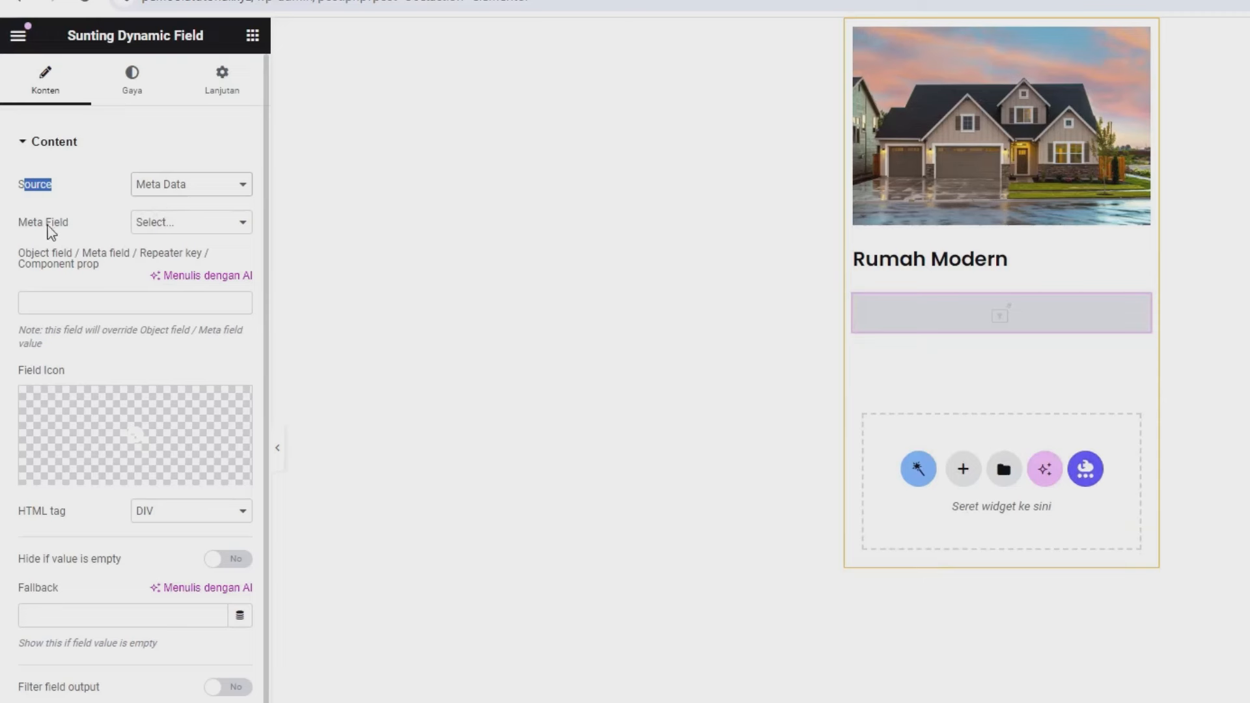
{"action": "left_click_drag", "start_coordinate": [43, 224], "coordinate": [67, 228]}
{"action": "left_click", "coordinate": [176, 224]}
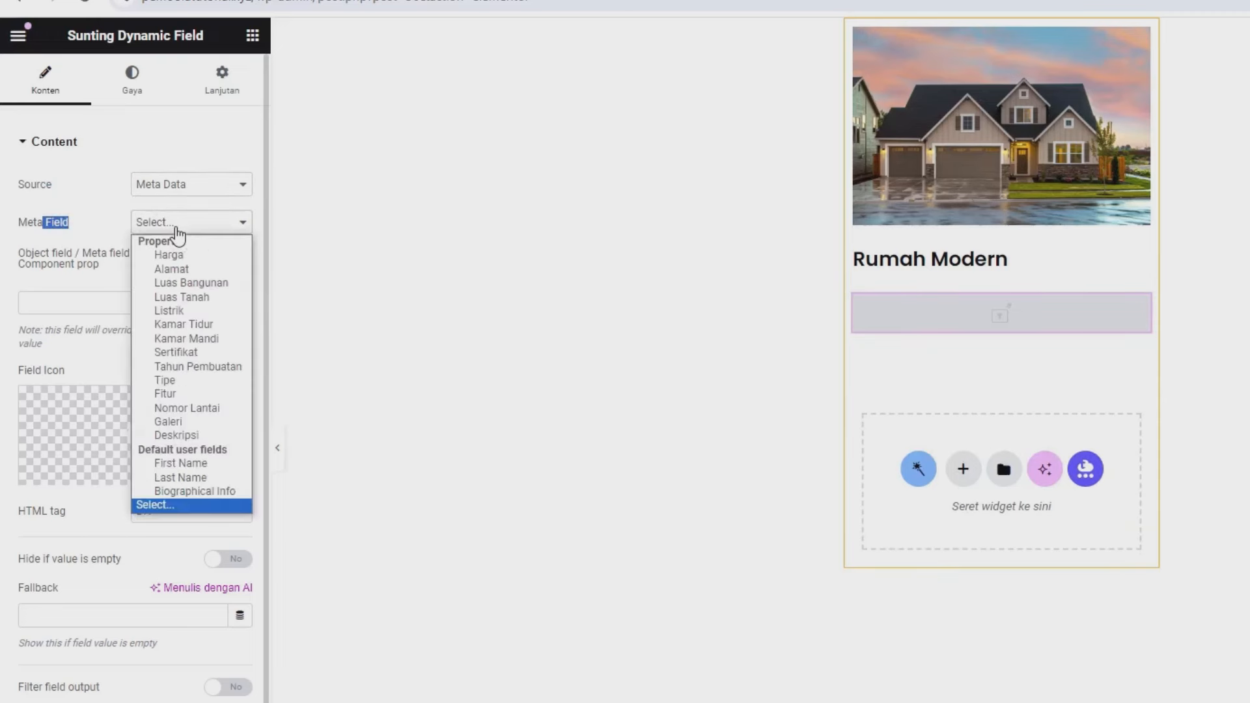
{"action": "left_click", "coordinate": [171, 269]}
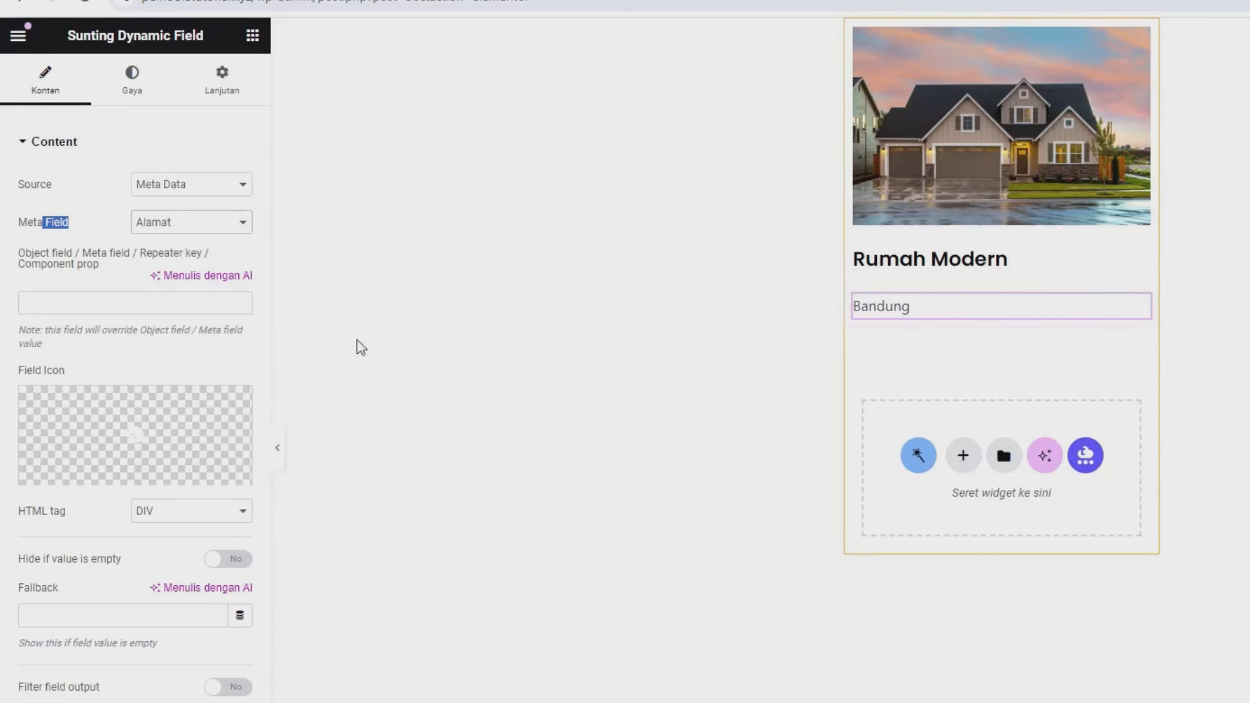
- Give the address field a map pin icon from the icon library
{"action": "left_click", "coordinate": [93, 425]}
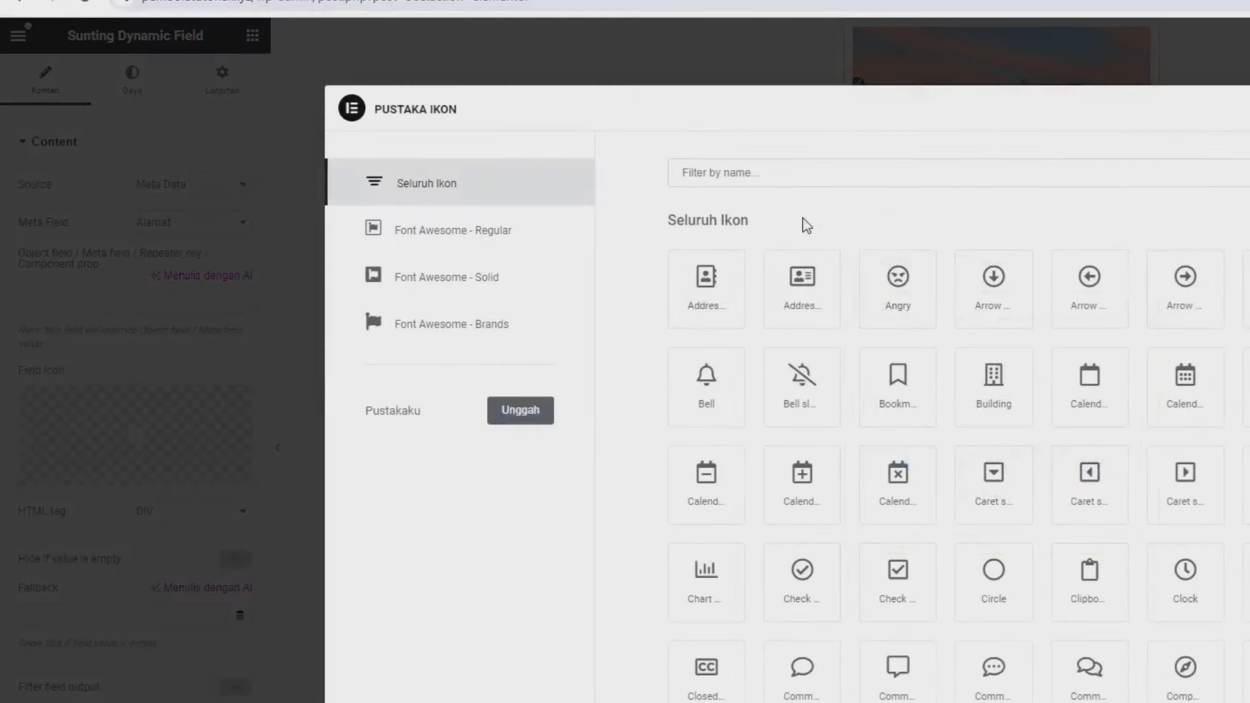
{"action": "left_click", "coordinate": [813, 171]}
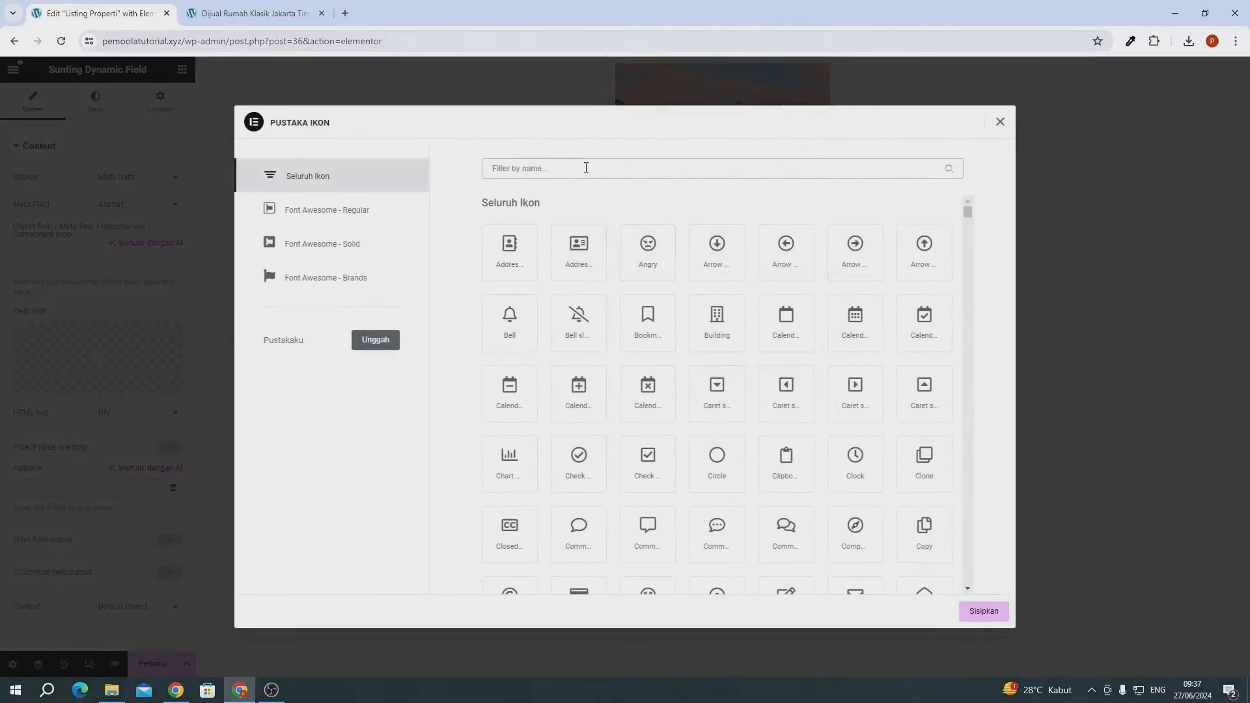
{"action": "type", "text": "map"}
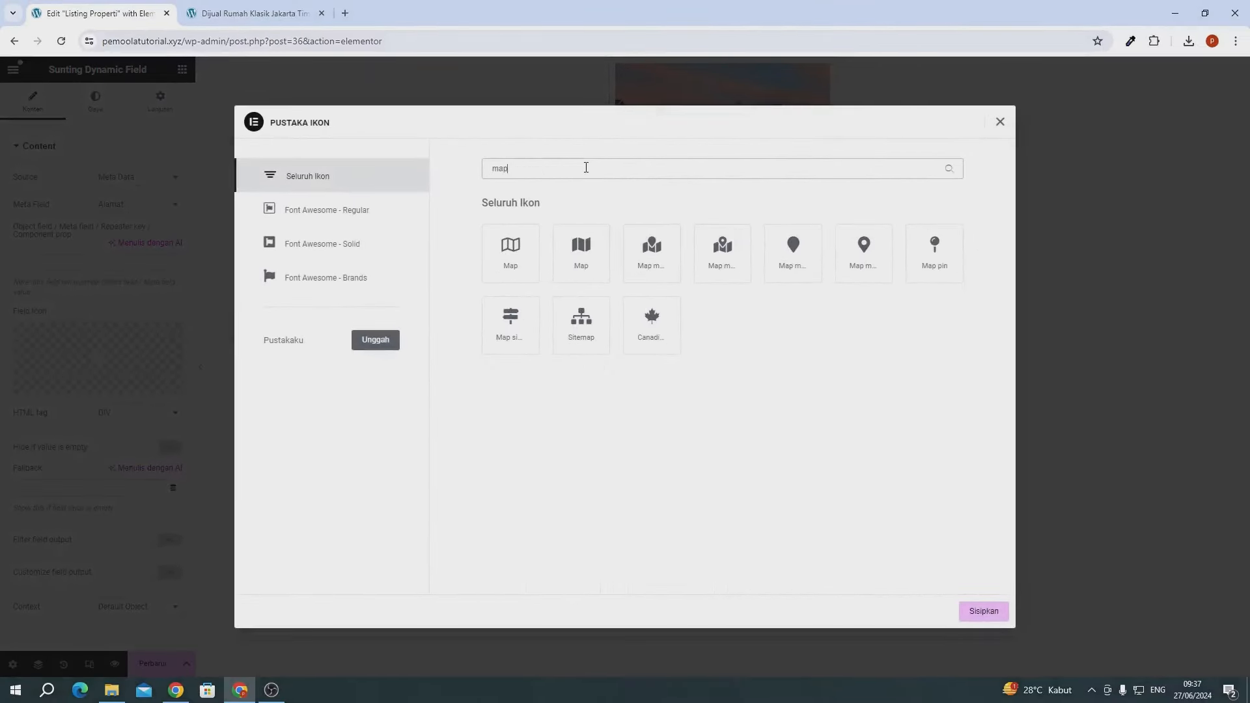
{"action": "left_click", "coordinate": [946, 262]}
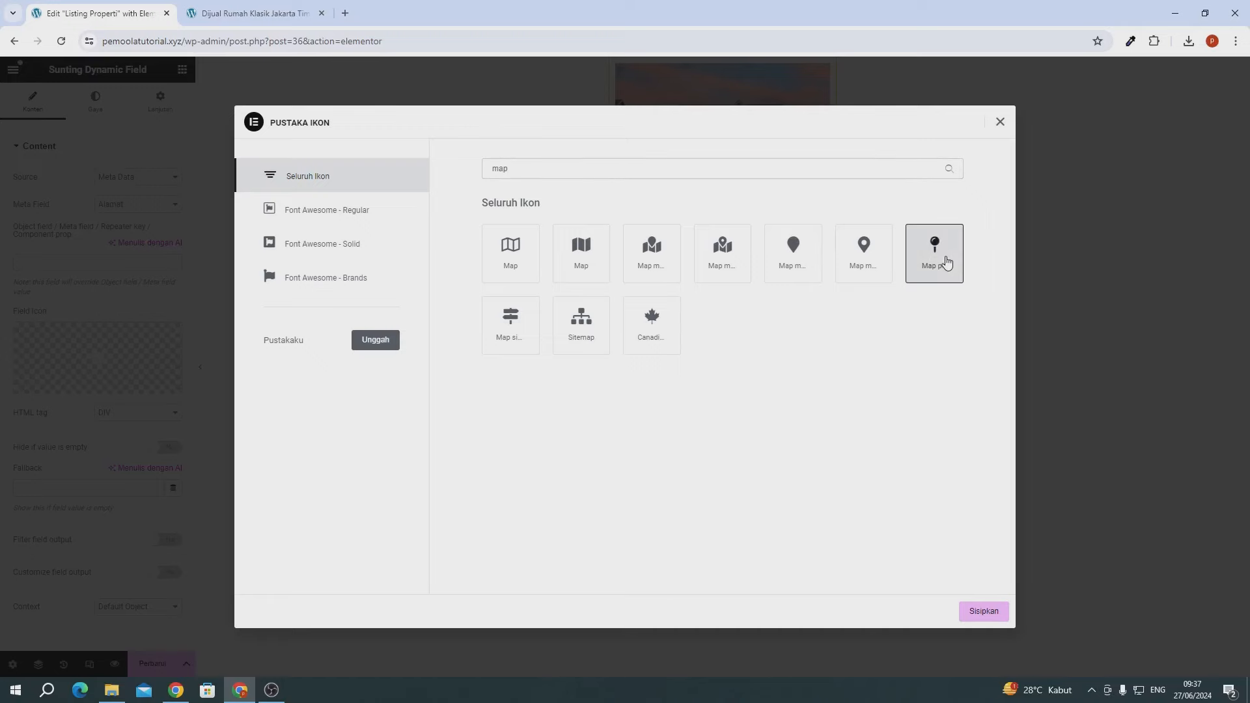
{"action": "left_click", "coordinate": [969, 614]}
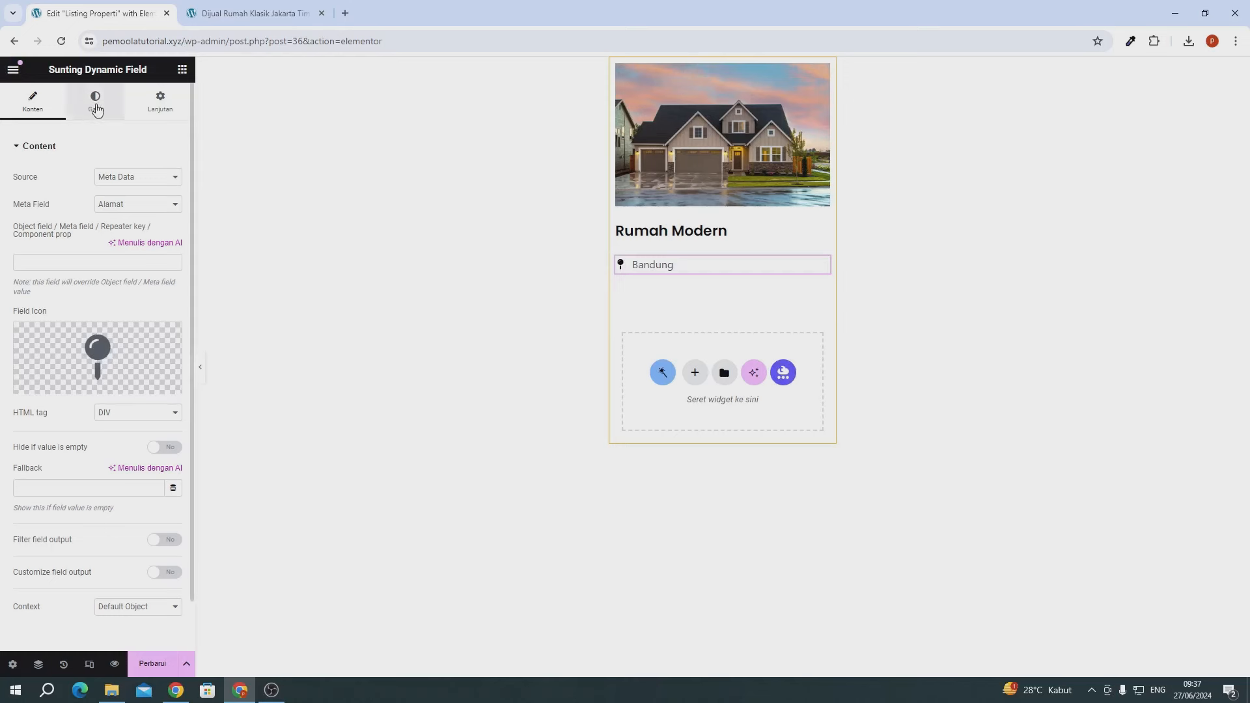
- Make the Bandung address text colour grey and copy its hex value
{"action": "left_click", "coordinate": [96, 105]}
{"action": "left_click", "coordinate": [173, 176]}
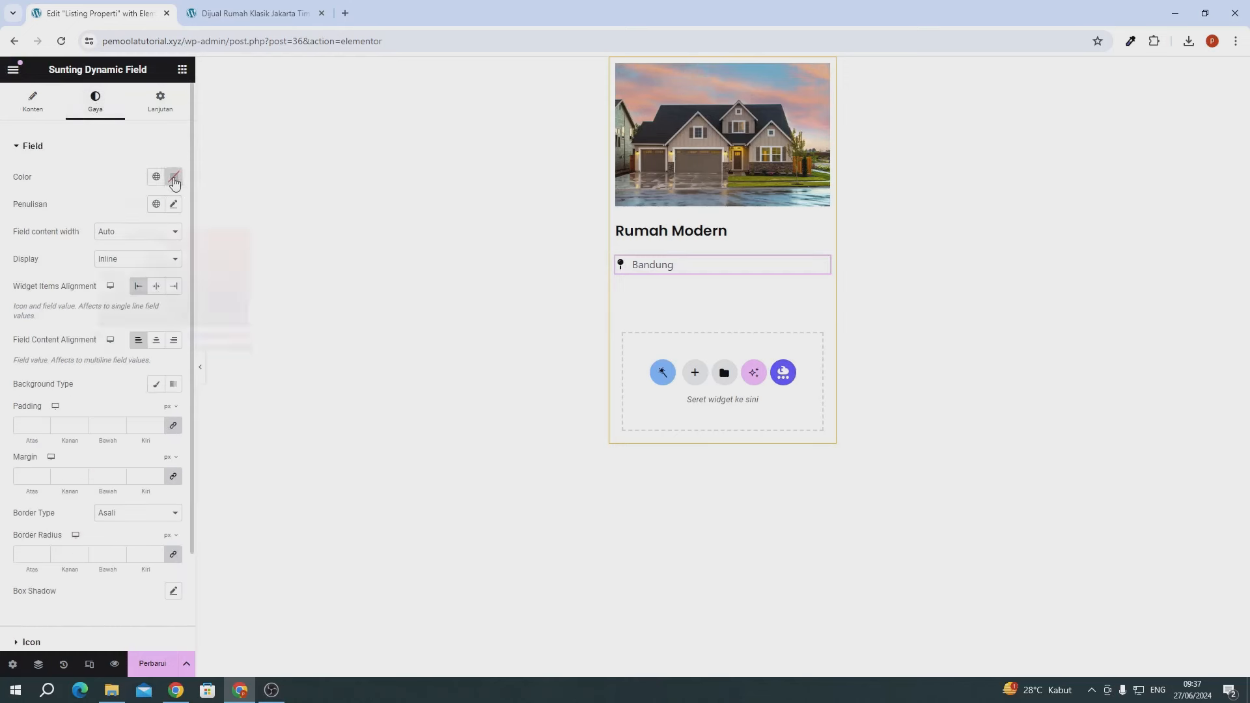
{"action": "mouse_move", "coordinate": [105, 301]}
{"action": "left_mouse_down"}
{"action": "mouse_move", "coordinate": [100, 263]}
{"action": "mouse_move", "coordinate": [97, 302]}
{"action": "mouse_move", "coordinate": [95, 287]}
{"action": "left_mouse_up"}
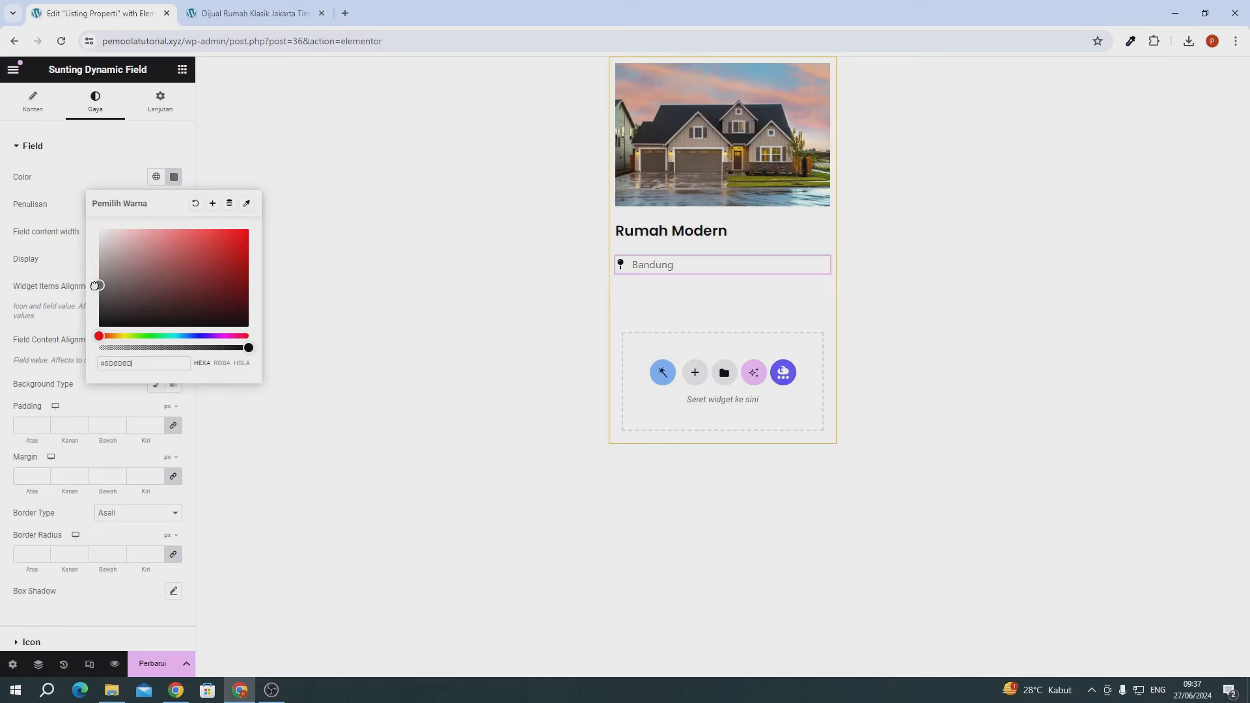
{"action": "double_click", "coordinate": [120, 363]}
{"action": "key", "text": "ctrl+c"}
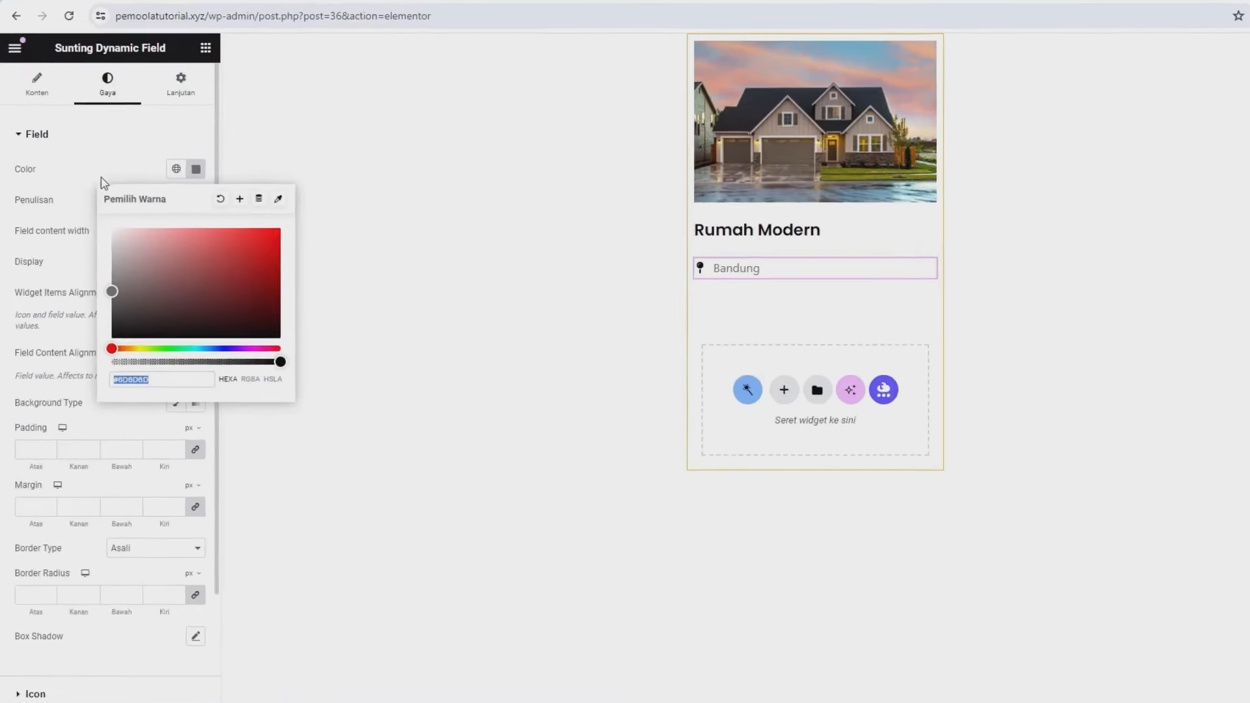
{"action": "left_click", "coordinate": [100, 177]}
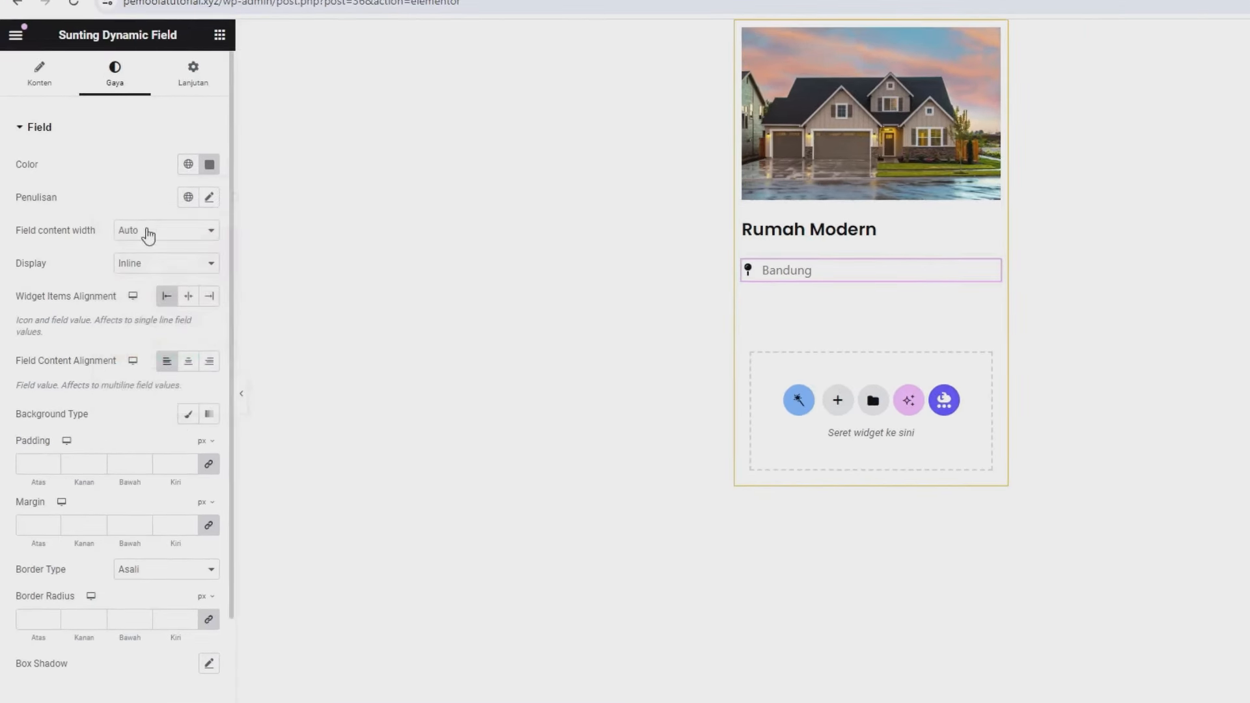
- Set the address typography to Poppins, 14 px, weight 400 Normal
{"action": "left_click", "coordinate": [208, 196]}
{"action": "left_click", "coordinate": [168, 281]}
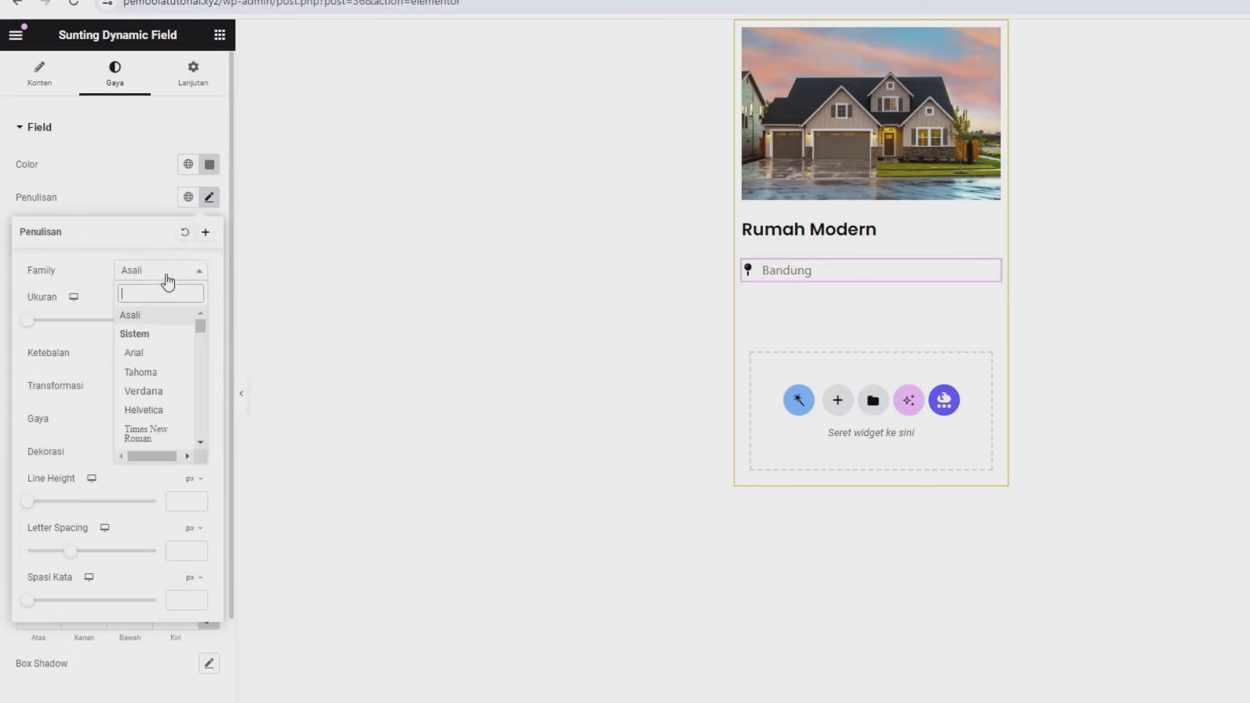
{"action": "type", "text": "pop"}
{"action": "left_click", "coordinate": [162, 389]}
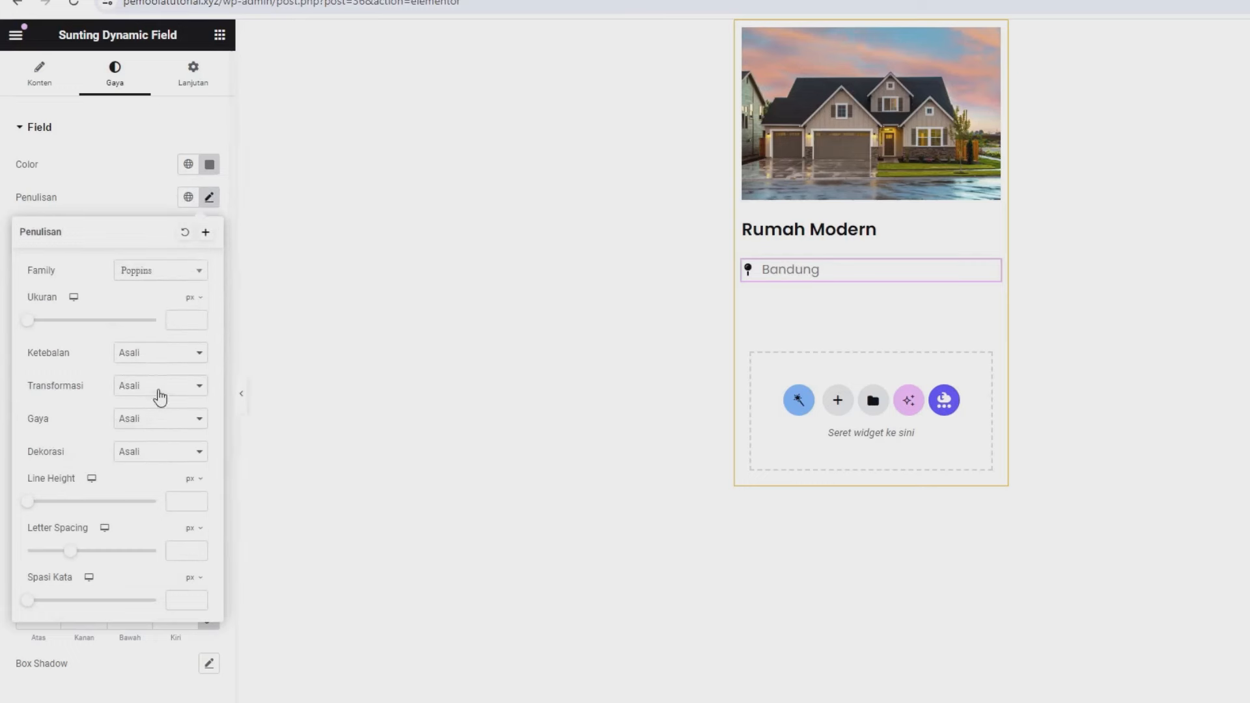
{"action": "left_click", "coordinate": [177, 320]}
{"action": "type", "text": "14"}
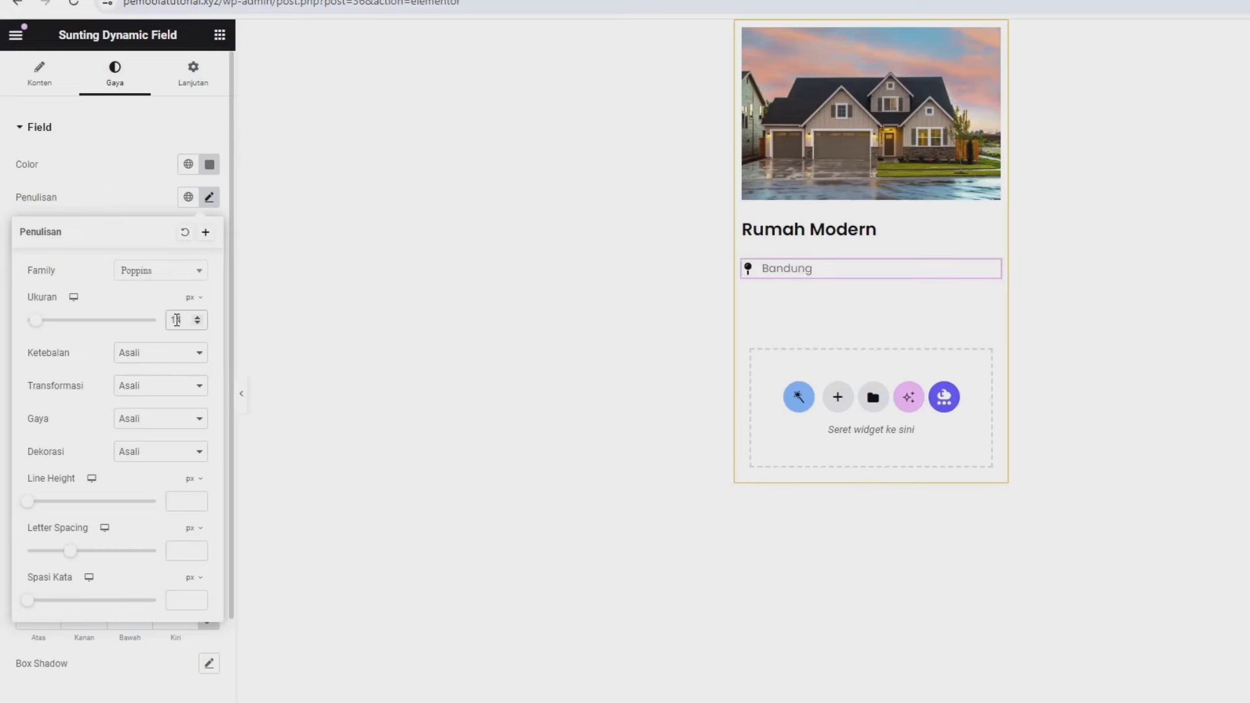
{"action": "left_click", "coordinate": [174, 356]}
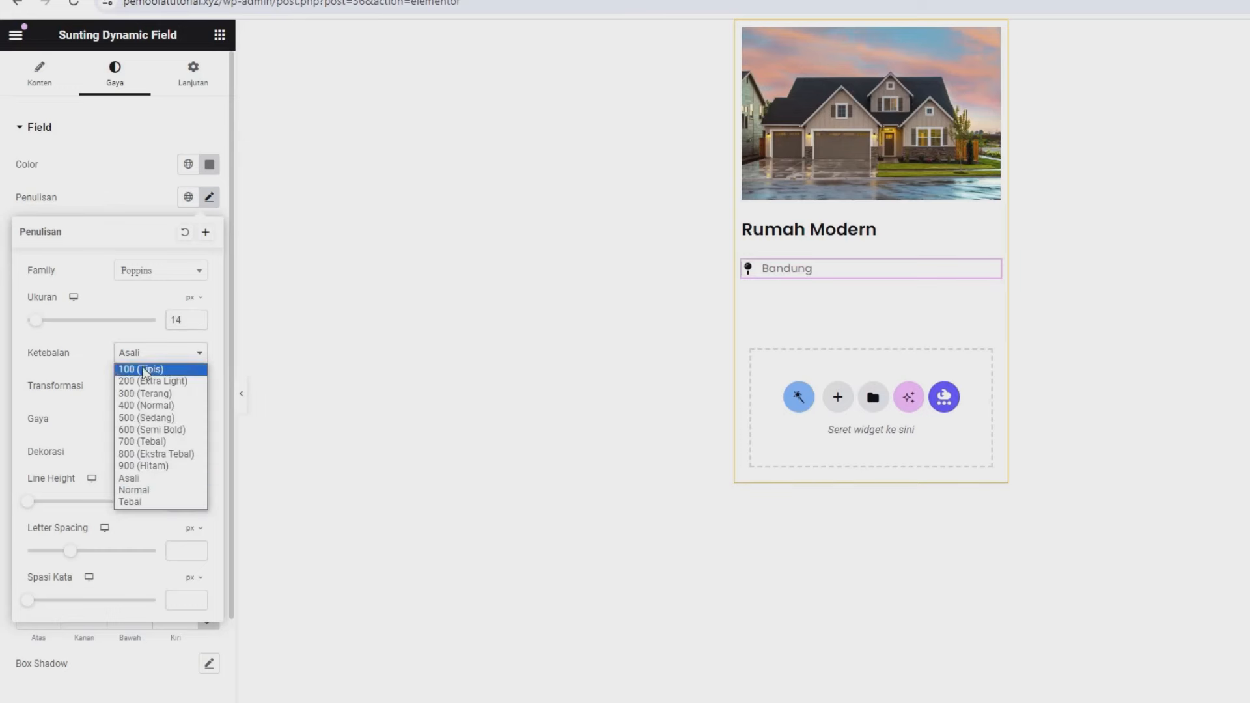
{"action": "left_click", "coordinate": [130, 404]}
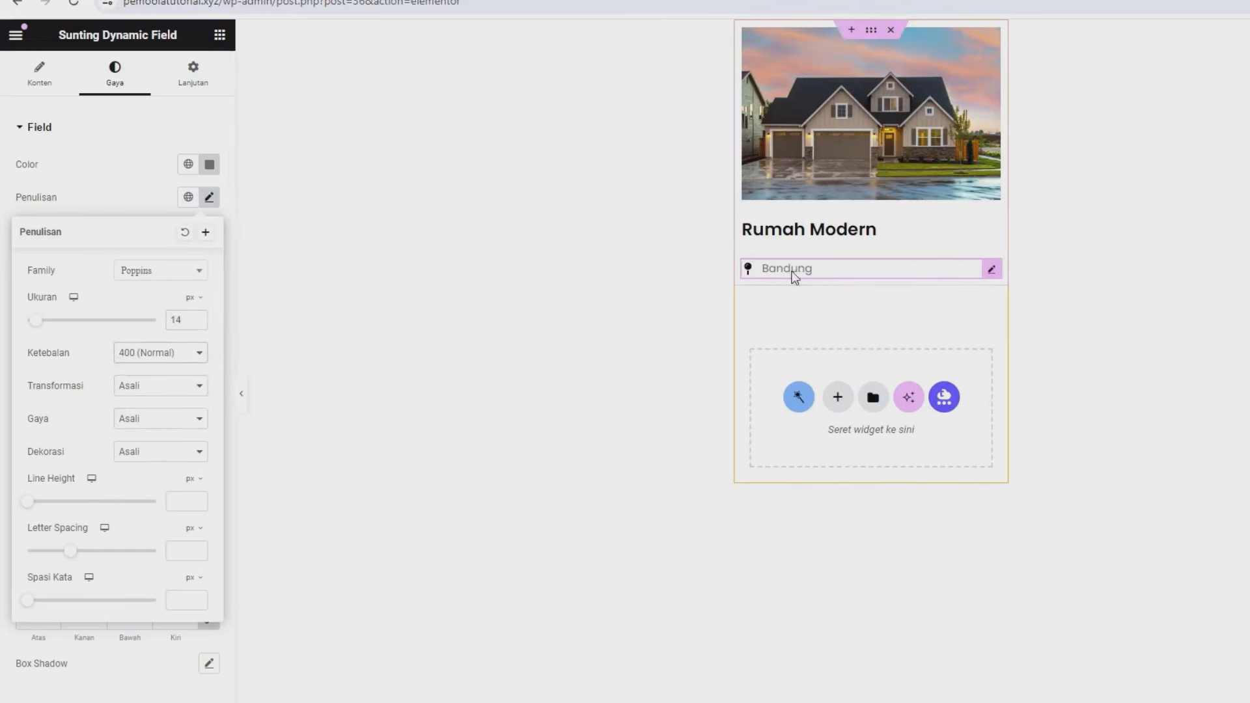
{"action": "left_click", "coordinate": [137, 196]}
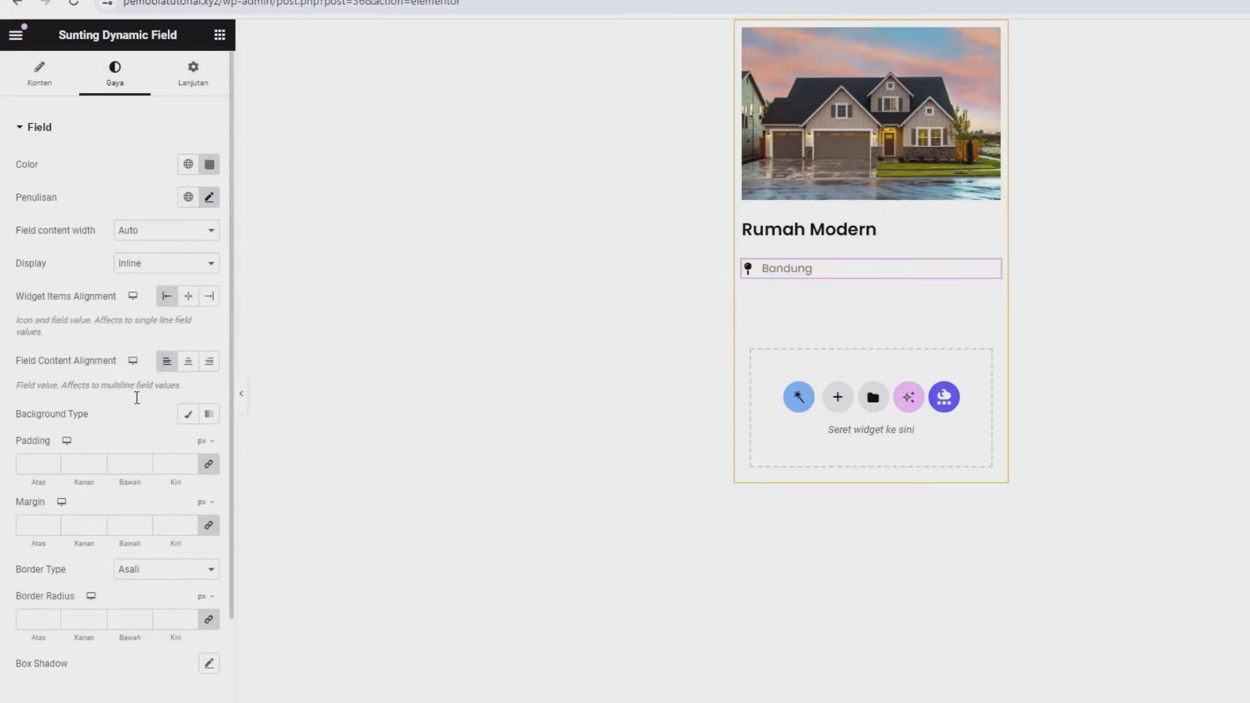
- Paste grey #6D6D6D as the map pin icon colour
{"action": "scroll", "coordinate": [30, 505], "scroll_direction": "down", "scroll_amount": 2}
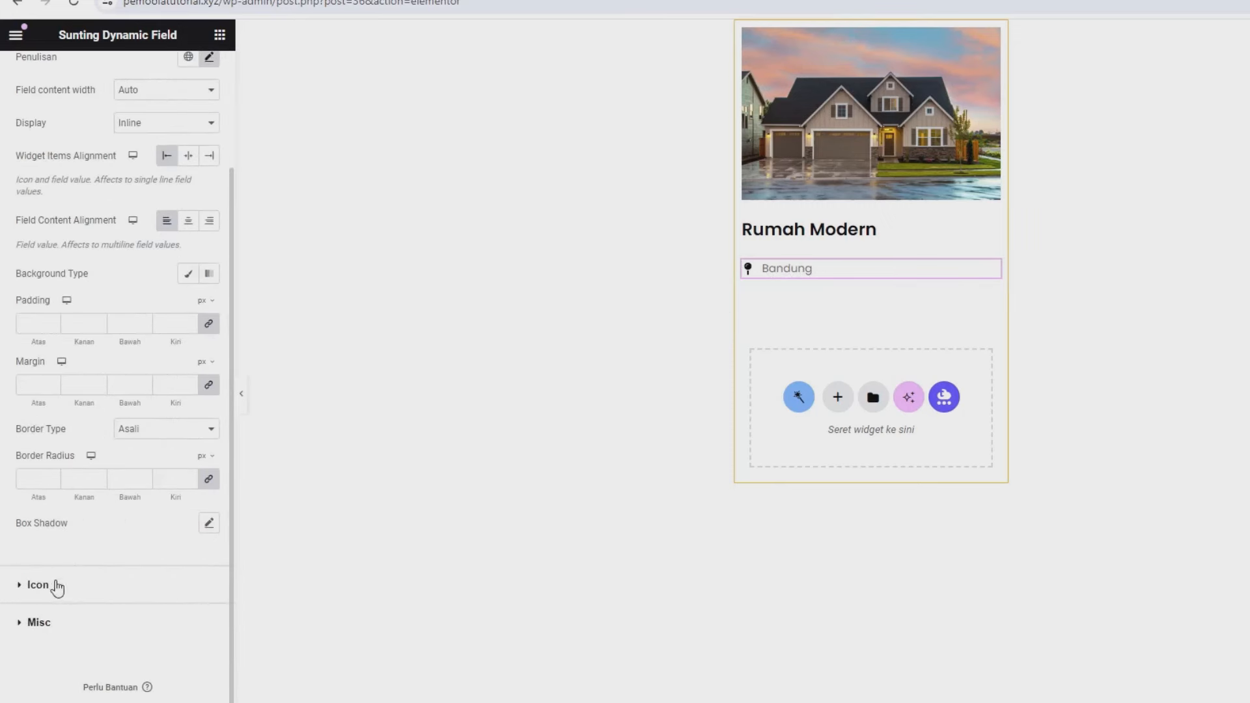
{"action": "left_click", "coordinate": [57, 587]}
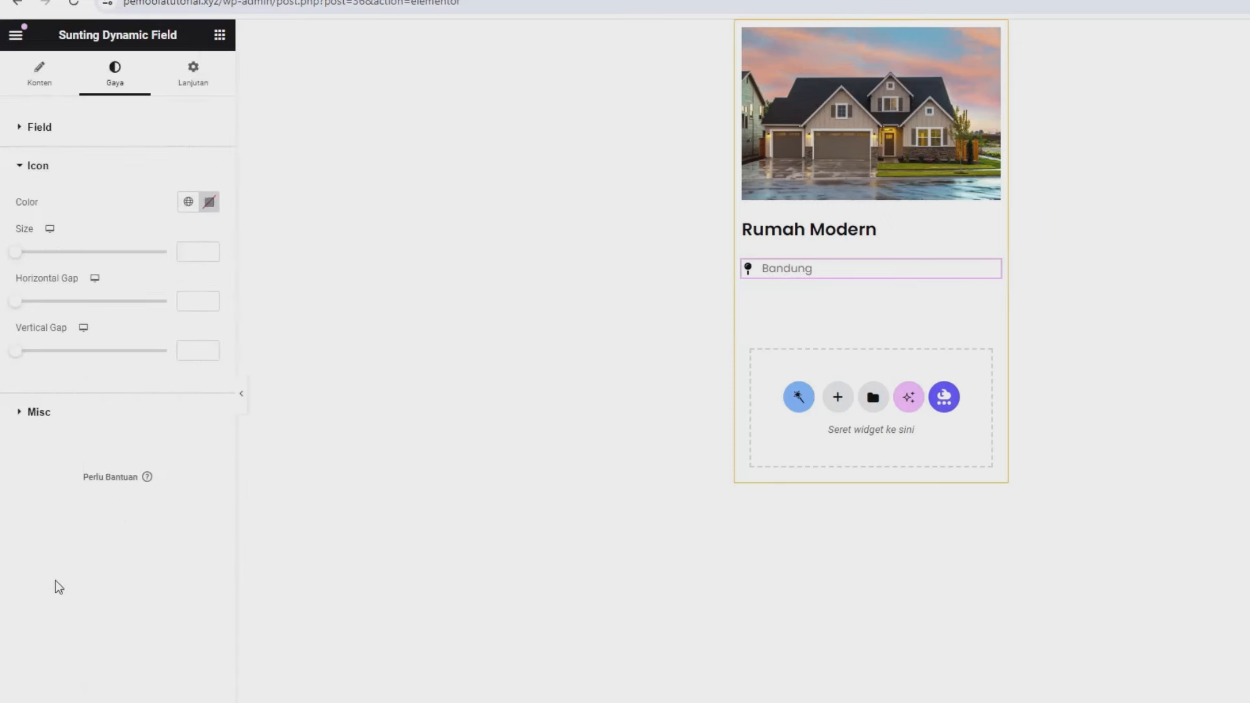
{"action": "left_click", "coordinate": [209, 201]}
{"action": "key", "text": "ctrl+v"}
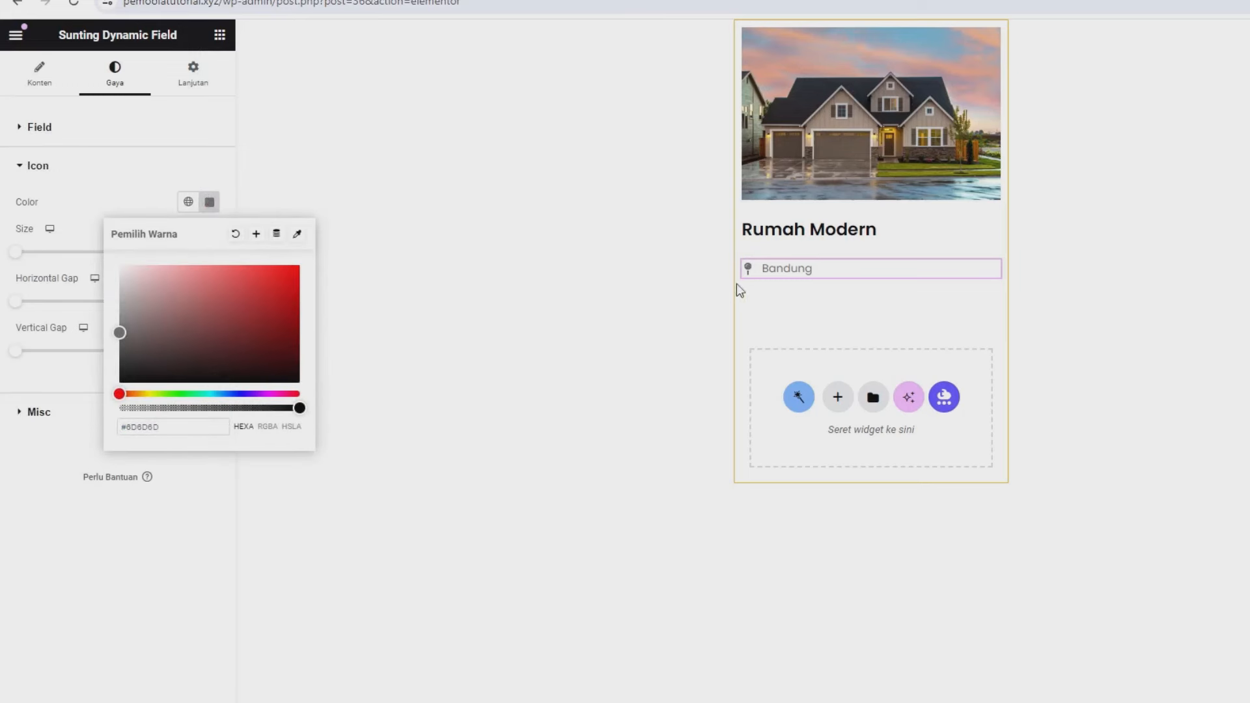
- Unlink the Bandung field's margins and set its top margin to -4%
{"action": "left_click", "coordinate": [194, 90]}
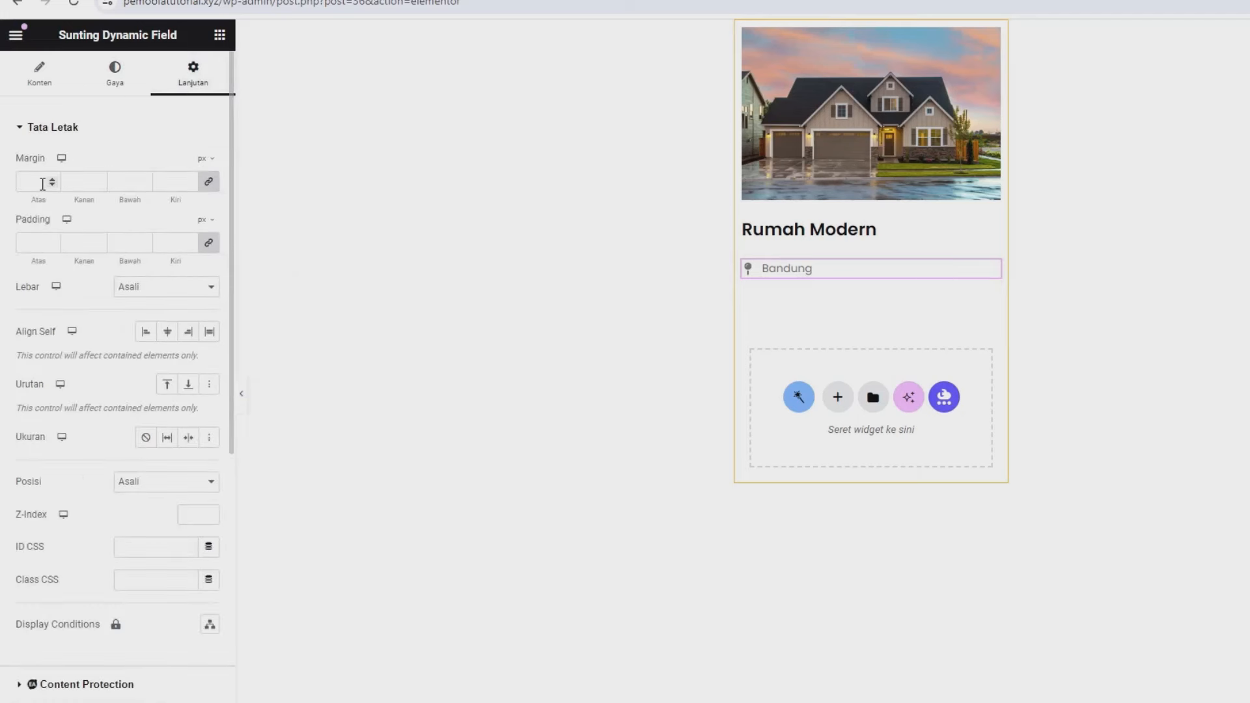
{"action": "left_click", "coordinate": [210, 185]}
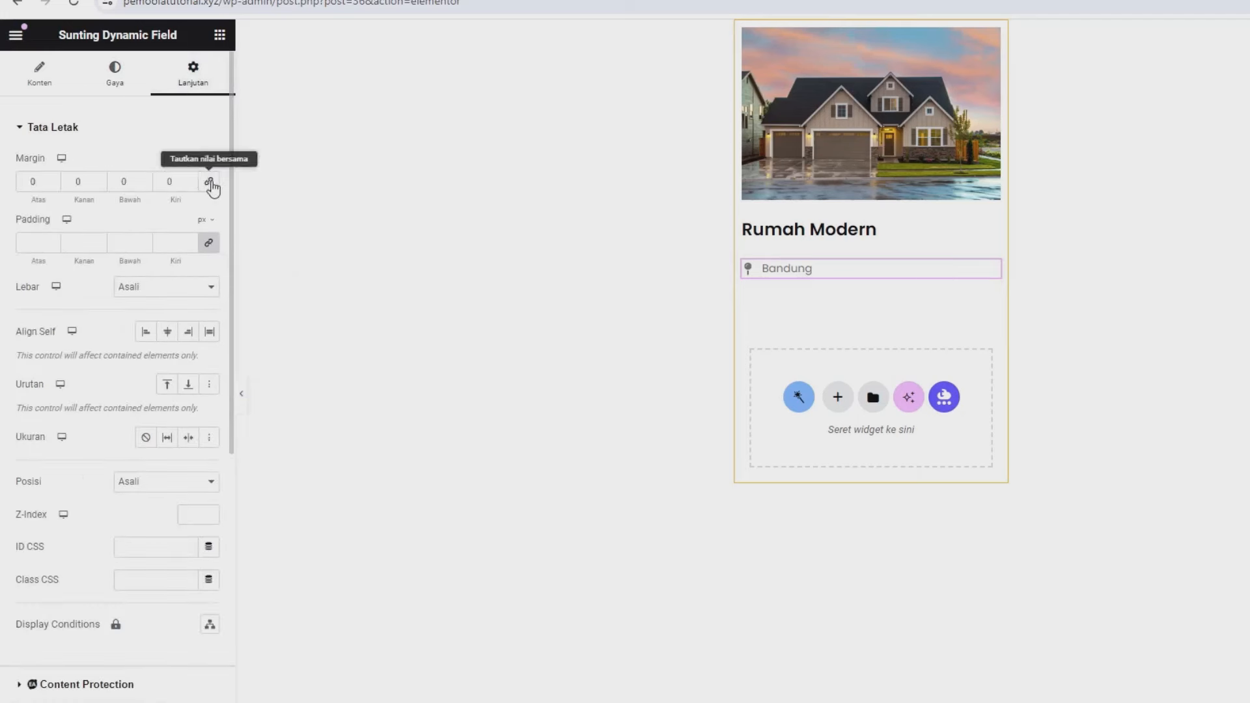
{"action": "left_click", "coordinate": [205, 164]}
{"action": "left_click", "coordinate": [203, 183]}
{"action": "left_click", "coordinate": [52, 185]}
{"action": "left_click", "coordinate": [52, 185]}
{"action": "left_click", "coordinate": [52, 185]}
{"action": "left_click", "coordinate": [52, 185]}
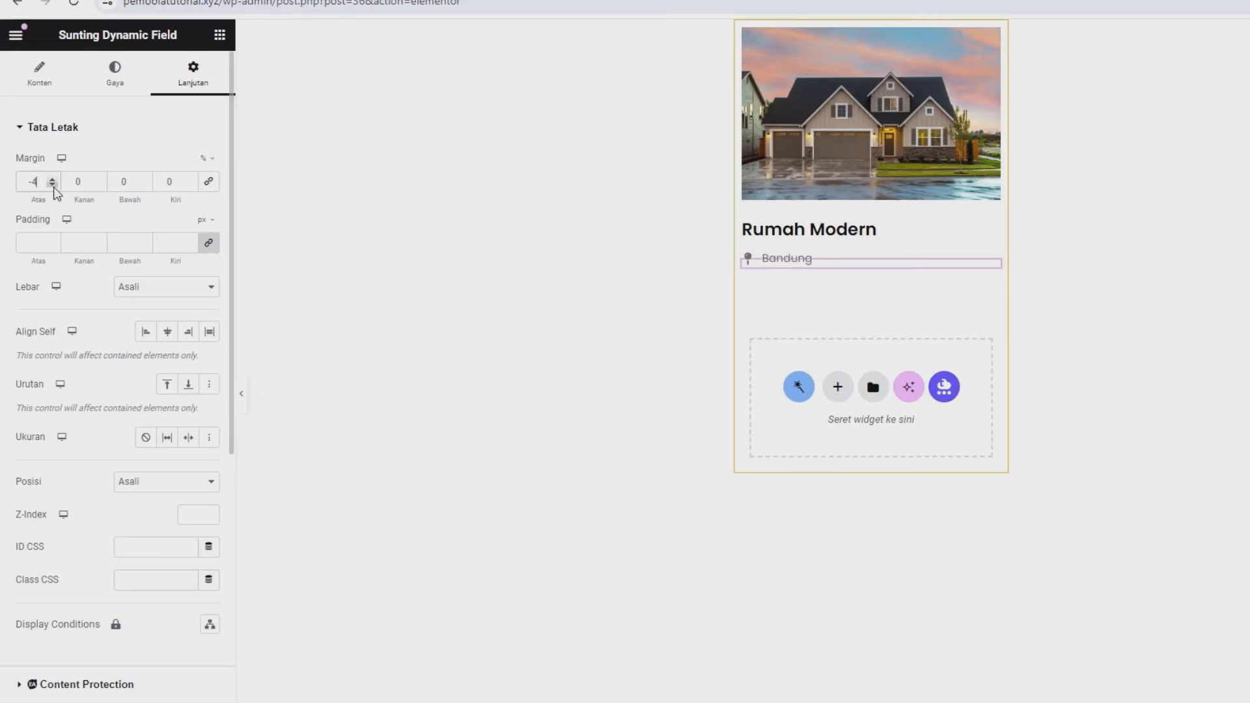
{"action": "left_click", "coordinate": [52, 185]}
{"action": "left_click", "coordinate": [53, 185]}
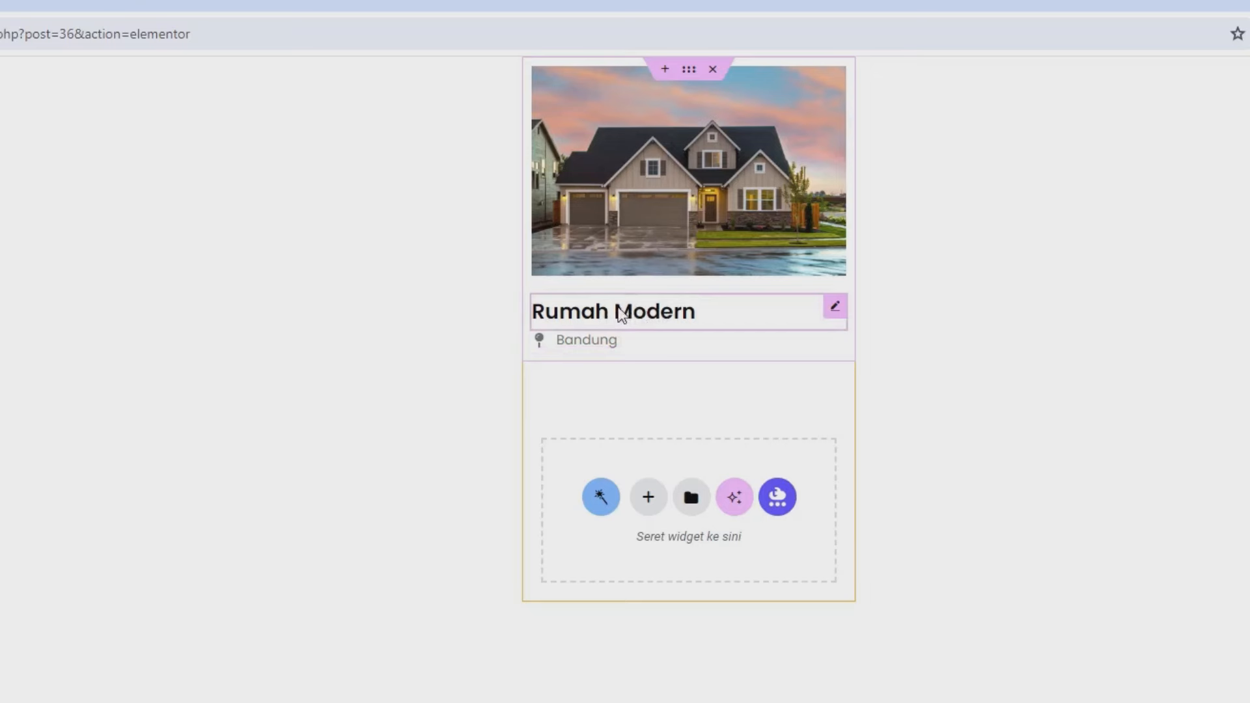
- Duplicate the title field and move the copy below the Bandung field
{"action": "right_click", "coordinate": [829, 311]}
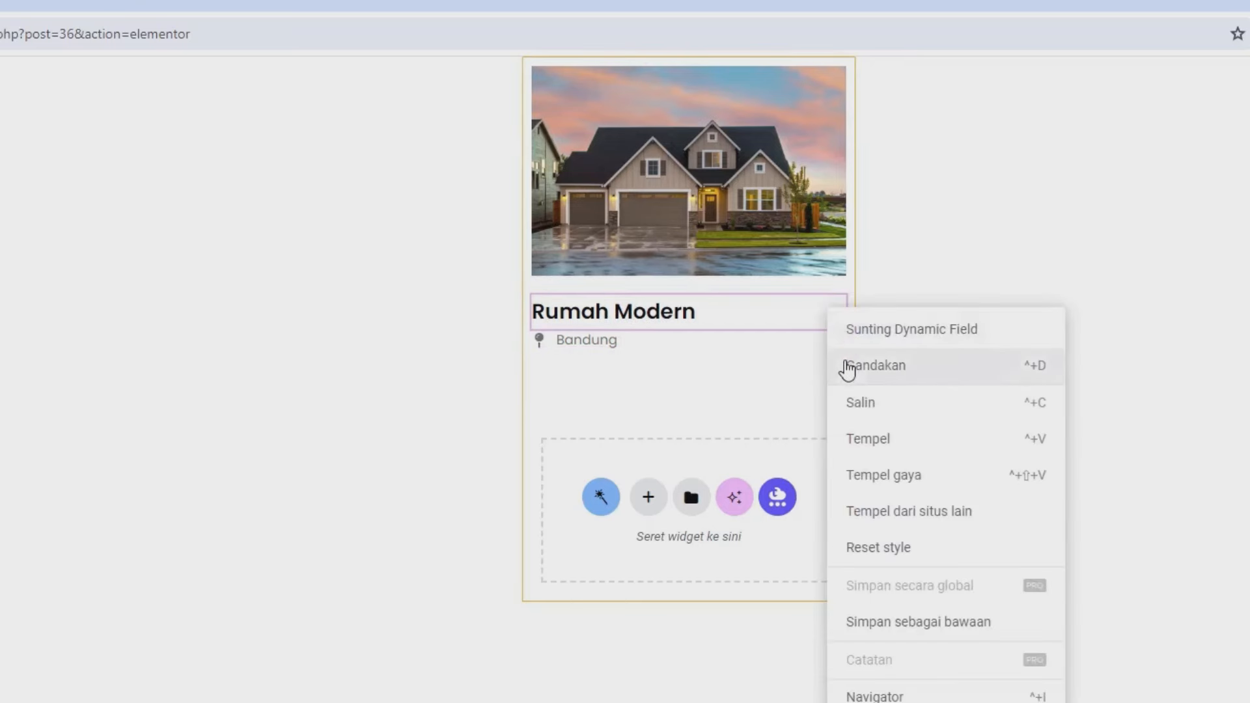
{"action": "left_click", "coordinate": [847, 367]}
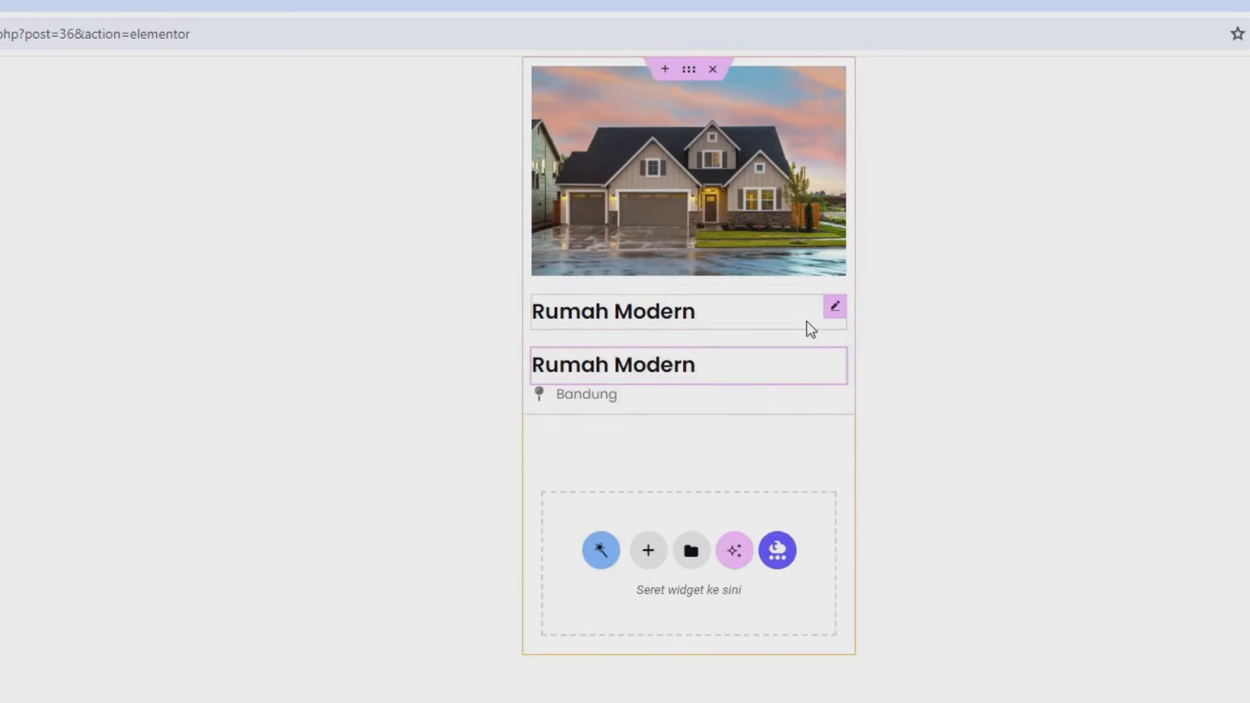
{"action": "left_click_drag", "start_coordinate": [838, 362], "coordinate": [695, 415]}
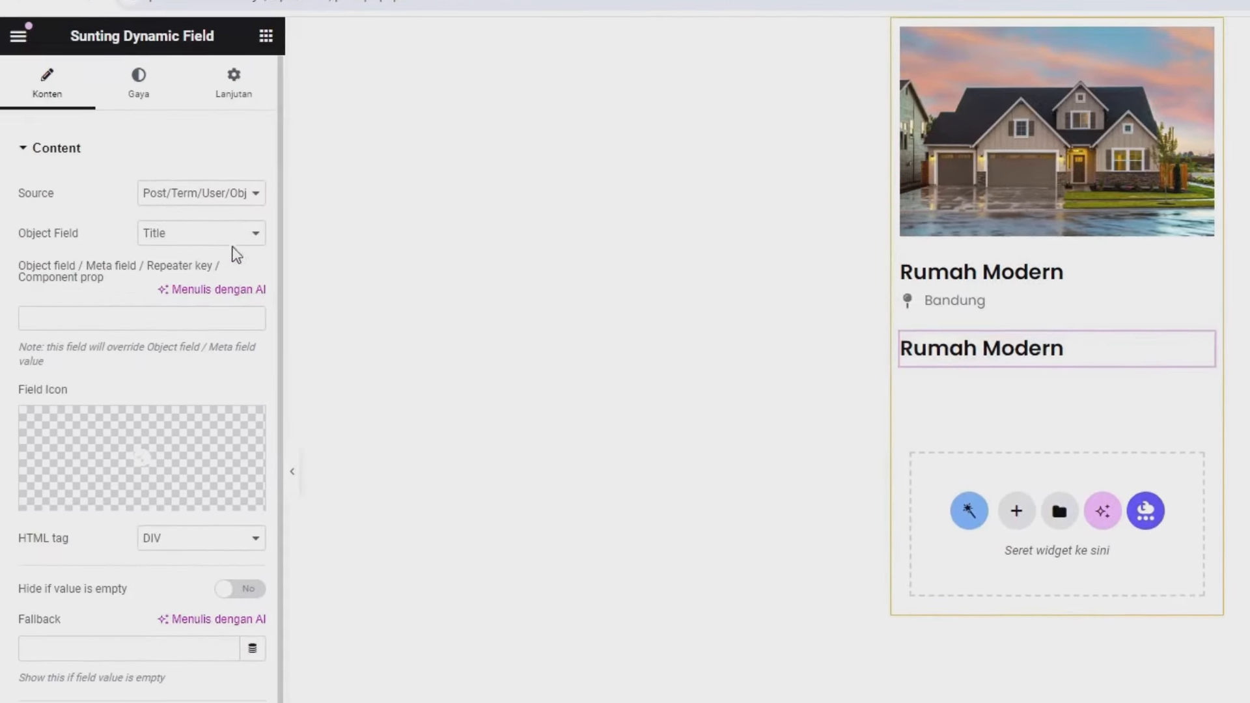
- Point the copy at Meta Data field Harga and enable Filter field output
{"action": "left_click", "coordinate": [202, 197]}
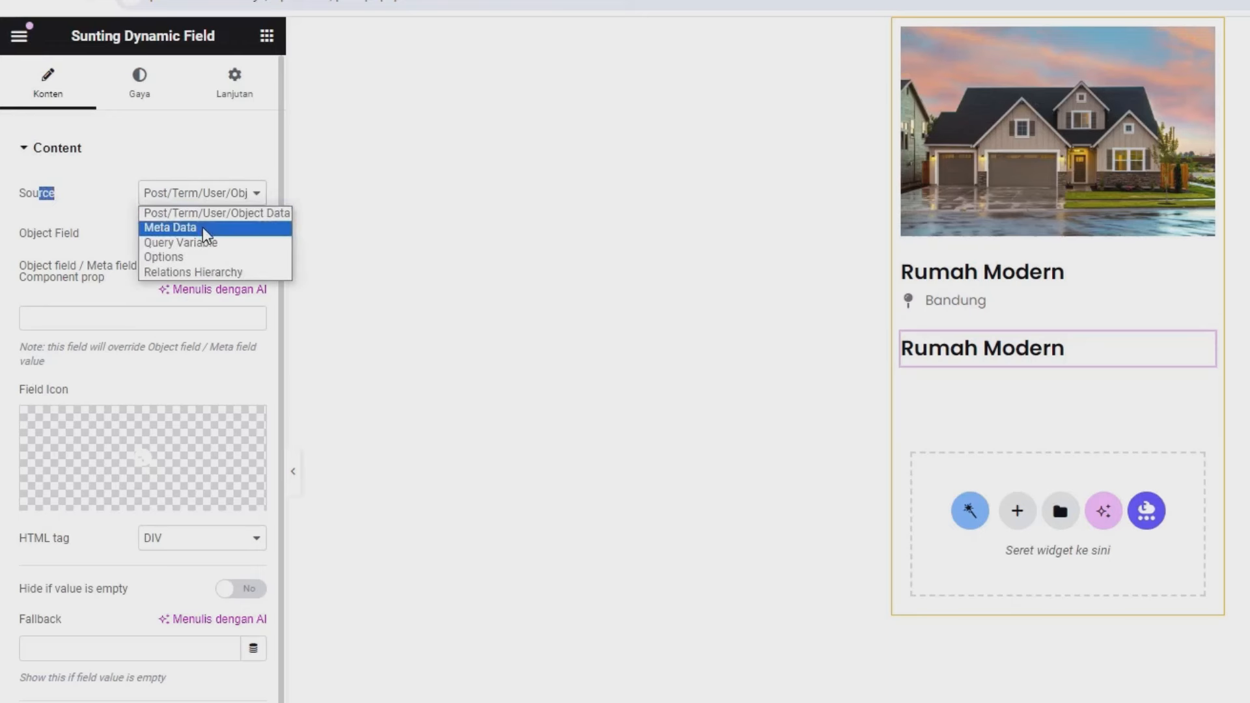
{"action": "left_click", "coordinate": [202, 228]}
{"action": "double_click", "coordinate": [59, 233]}
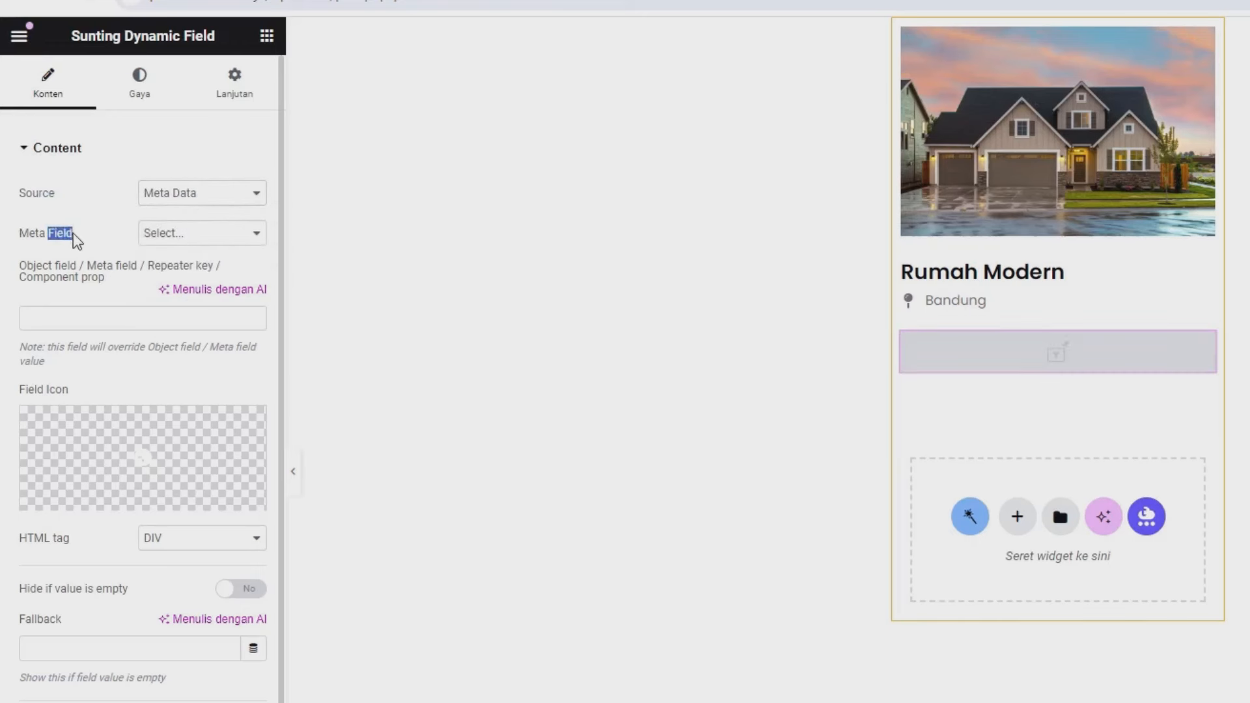
{"action": "left_click", "coordinate": [163, 241]}
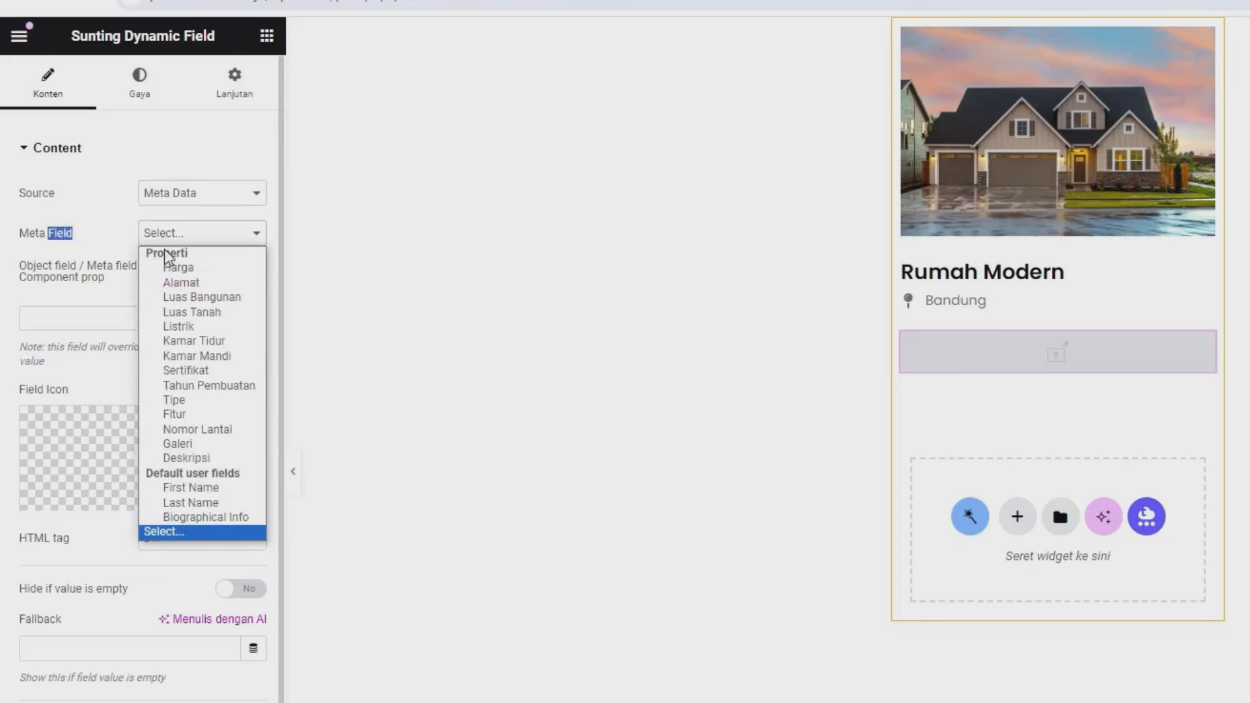
{"action": "left_click", "coordinate": [168, 265]}
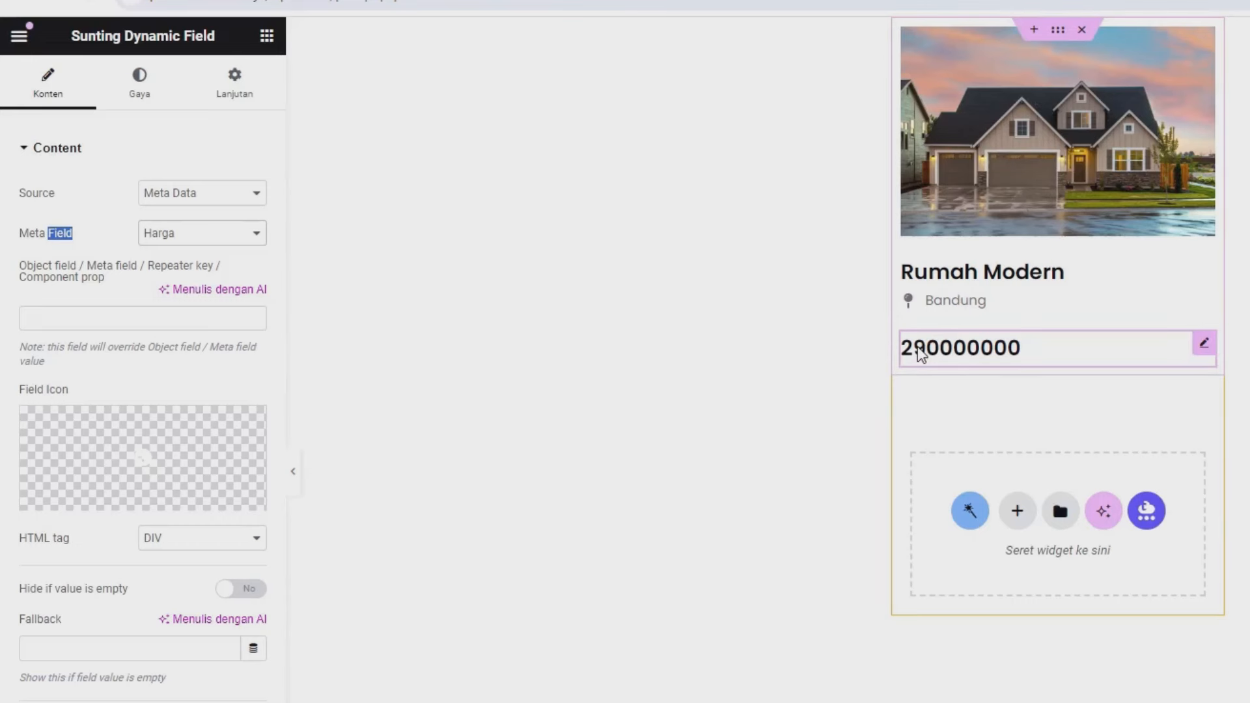
{"action": "scroll", "coordinate": [5, 540], "scroll_direction": "down", "scroll_amount": 1}
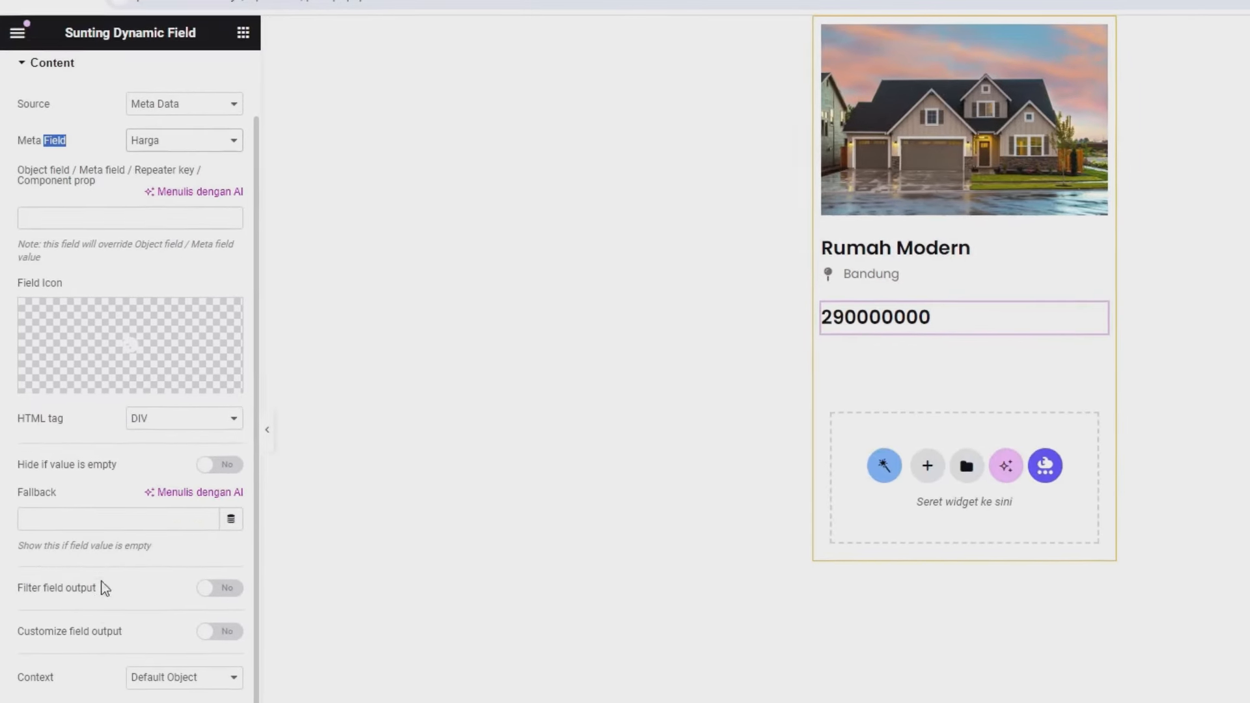
{"action": "left_click", "coordinate": [207, 586]}
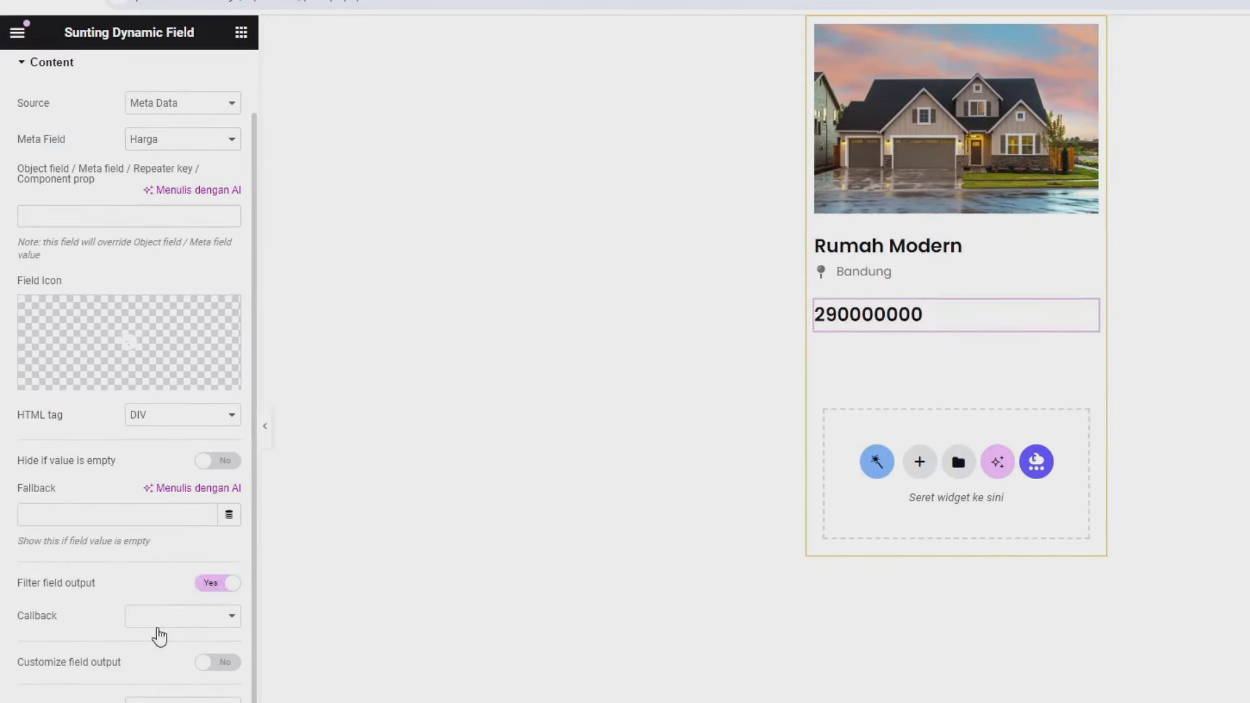
- Apply Format number with ',' decimal point, '.' thousands separator and 0 decimals
{"action": "left_click", "coordinate": [166, 622]}
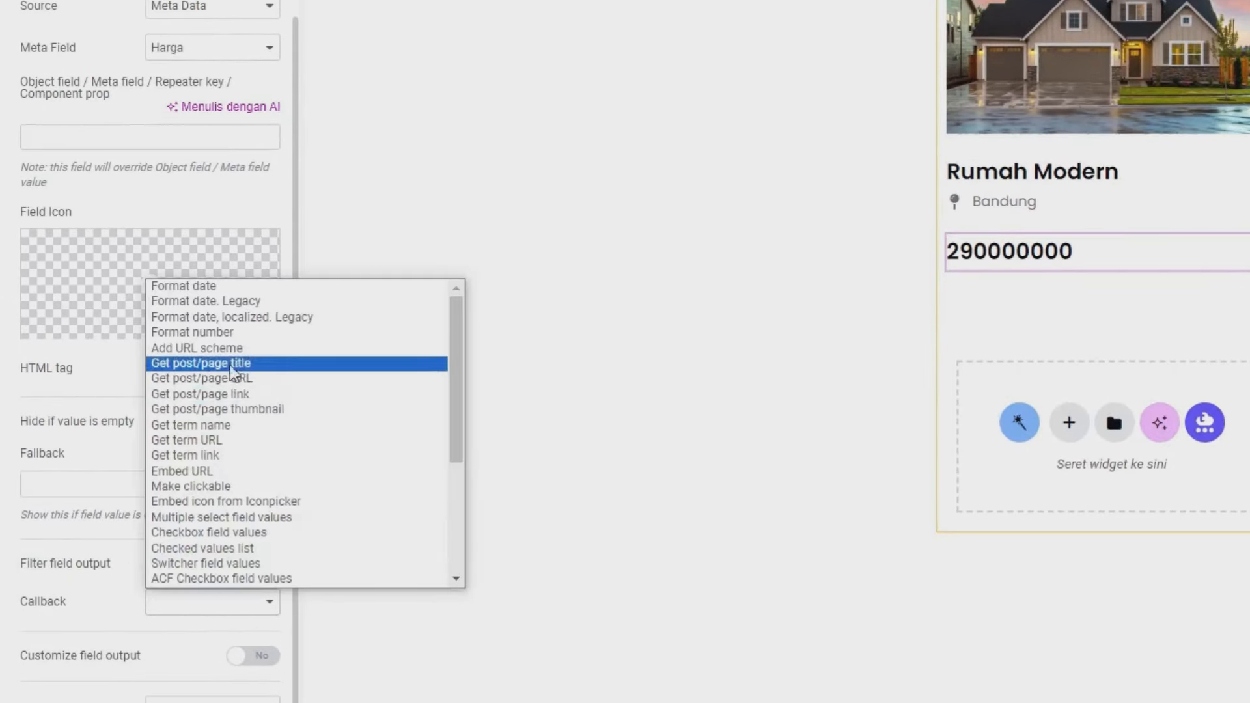
{"action": "left_click", "coordinate": [218, 332]}
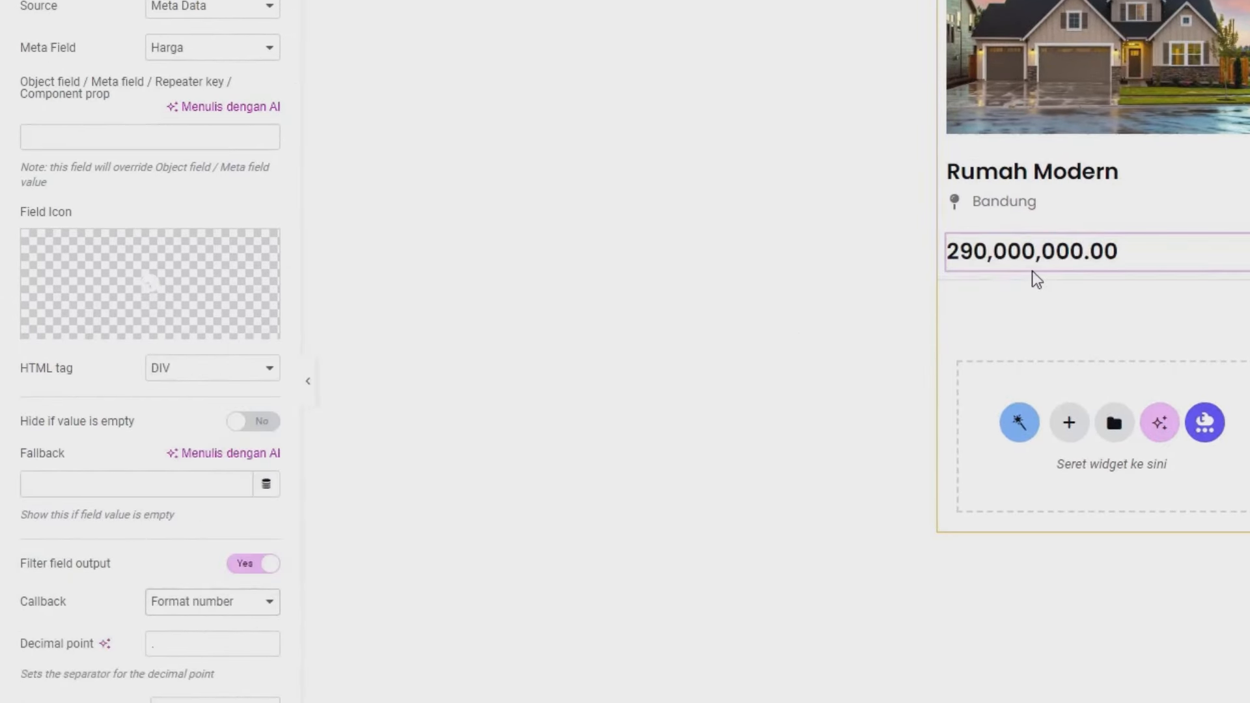
{"action": "scroll", "coordinate": [231, 544], "scroll_direction": "down", "scroll_amount": 3}
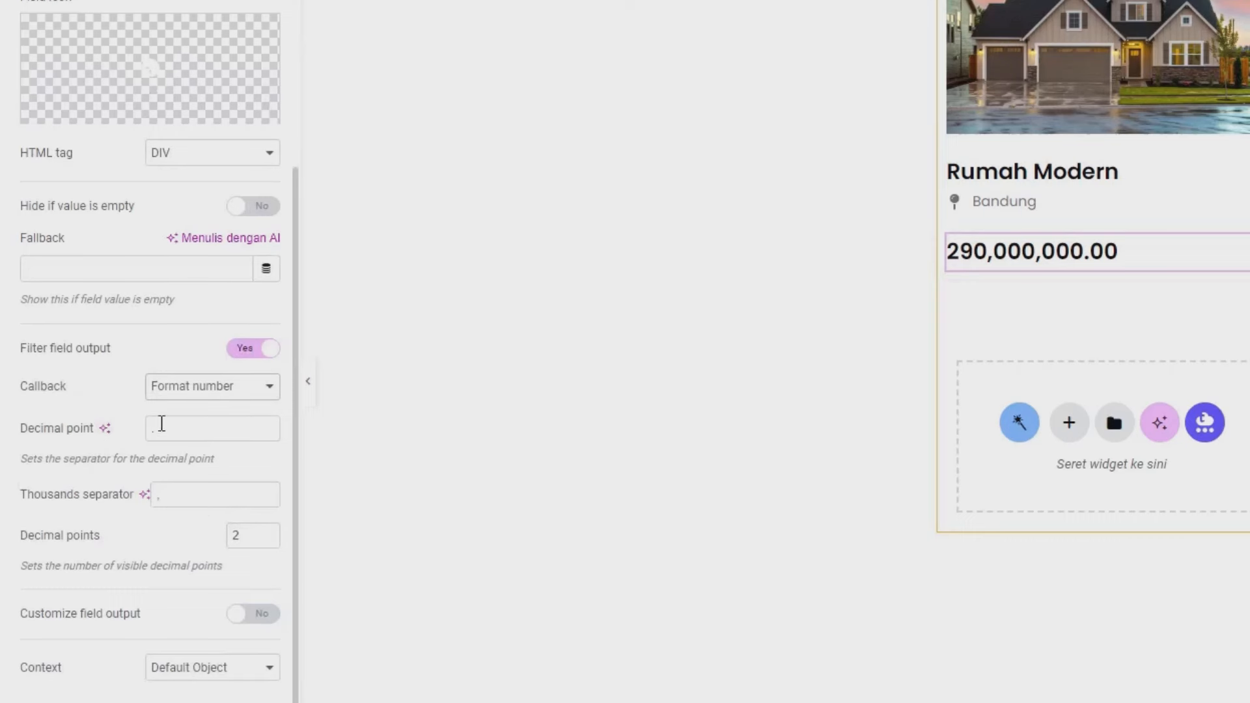
{"action": "left_click_drag", "start_coordinate": [167, 429], "coordinate": [143, 437]}
{"action": "type", "text": ","}
{"action": "left_click_drag", "start_coordinate": [185, 500], "coordinate": [124, 498]}
{"action": "type", "text": "."}
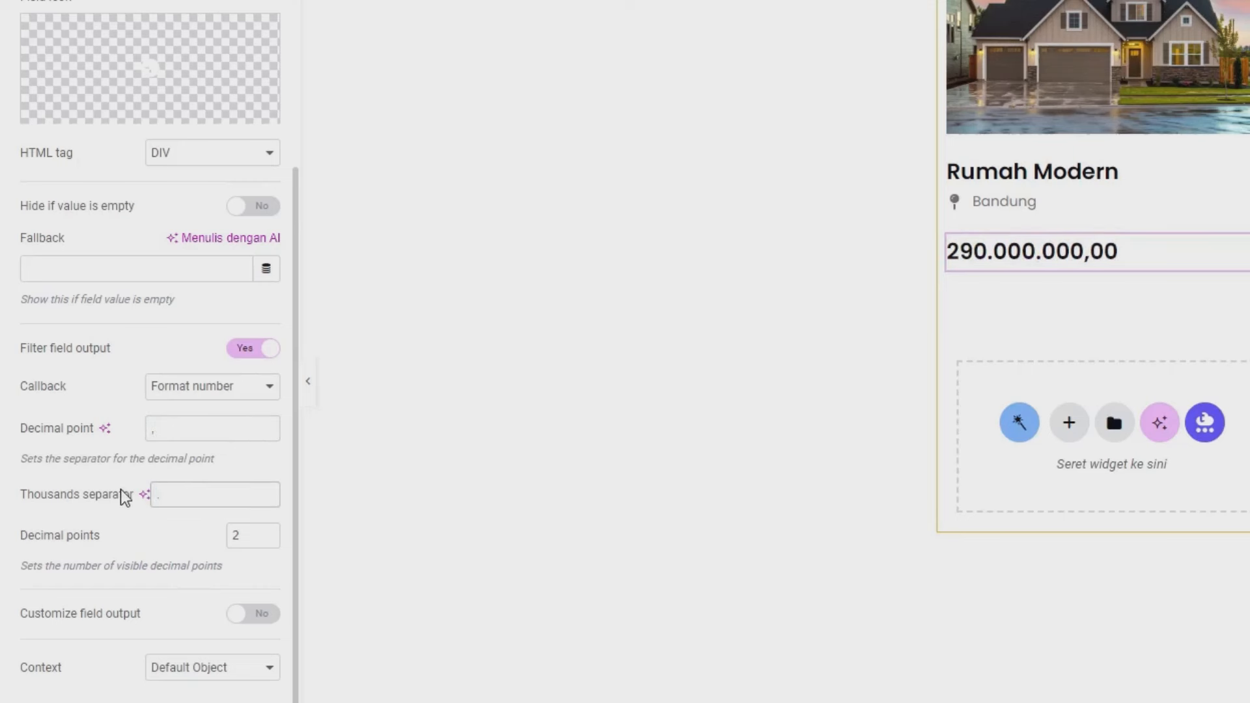
{"action": "left_click", "coordinate": [266, 539]}
{"action": "left_click", "coordinate": [267, 540]}
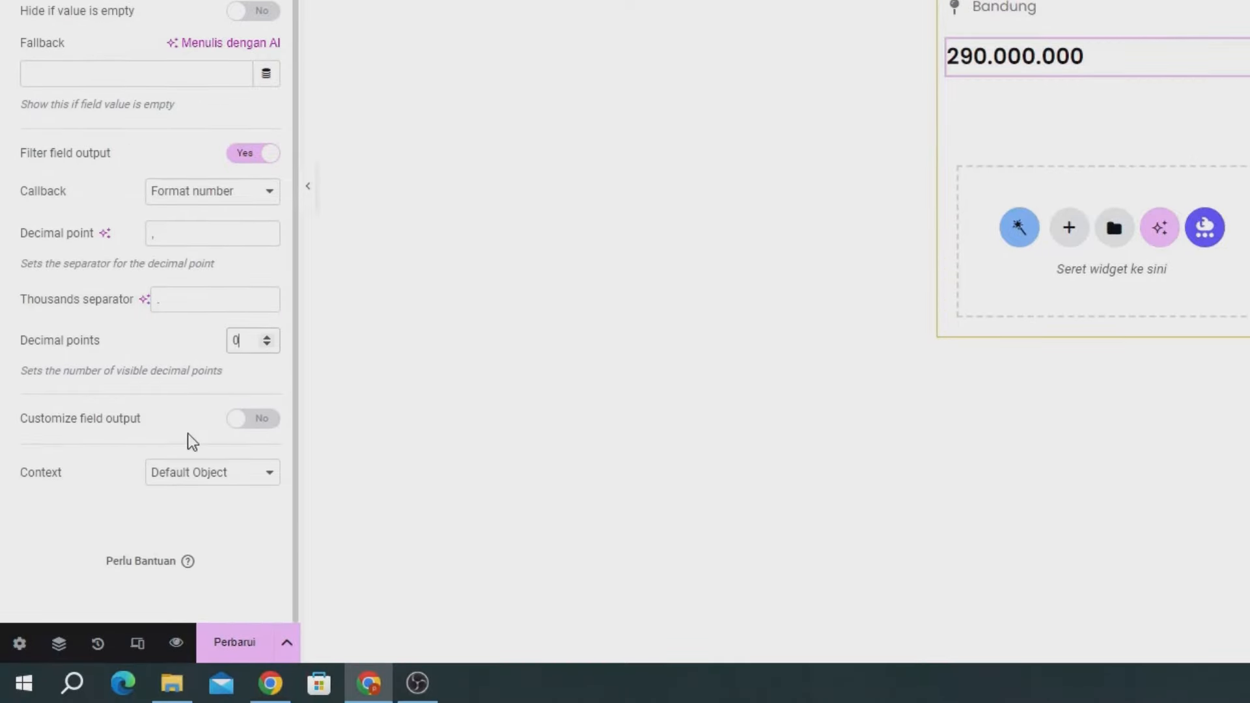
{"action": "left_click_drag", "start_coordinate": [51, 417], "coordinate": [134, 418]}
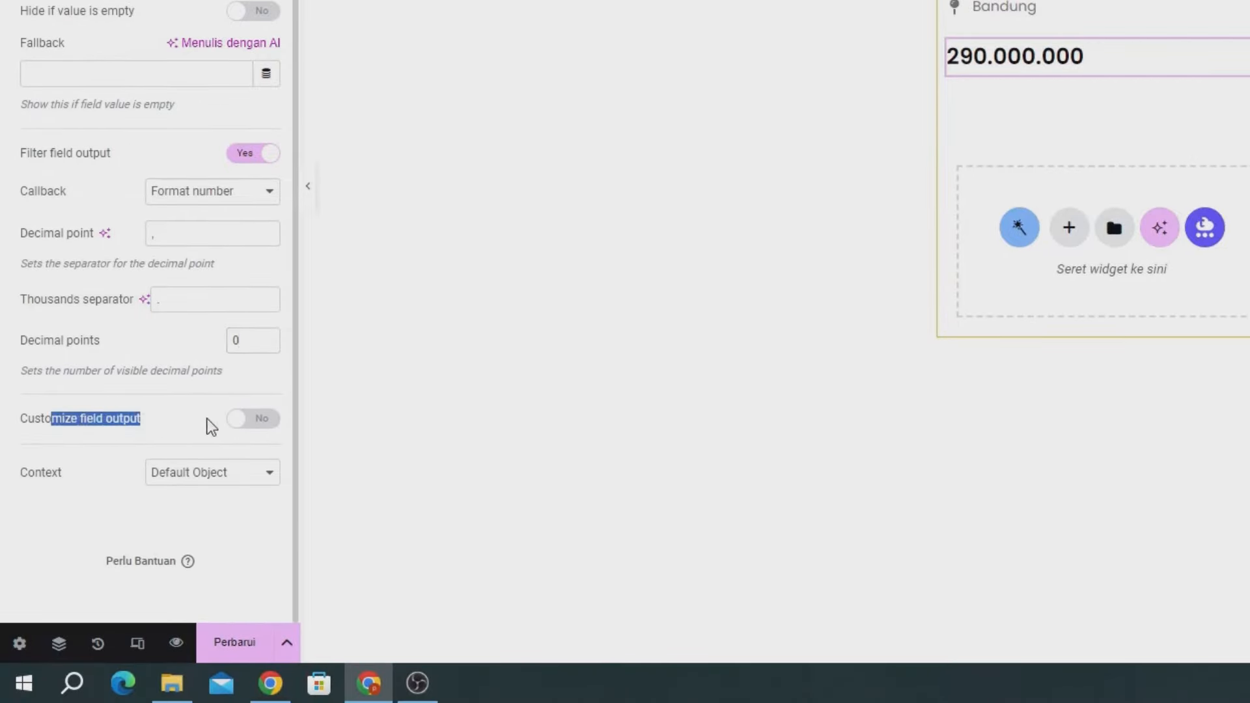
- Enable Customize field output and set the field format to 'Rp.%s'
{"action": "left_click", "coordinate": [249, 420]}
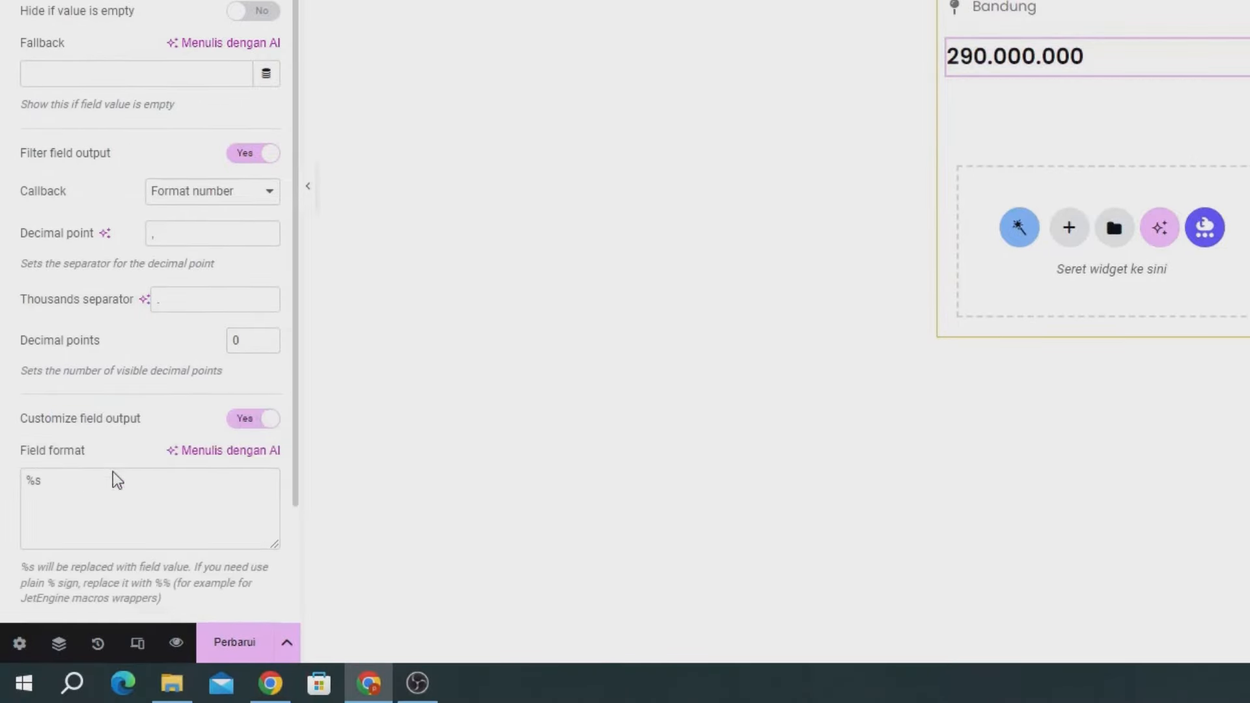
{"action": "scroll", "coordinate": [112, 479], "scroll_direction": "down", "scroll_amount": 3}
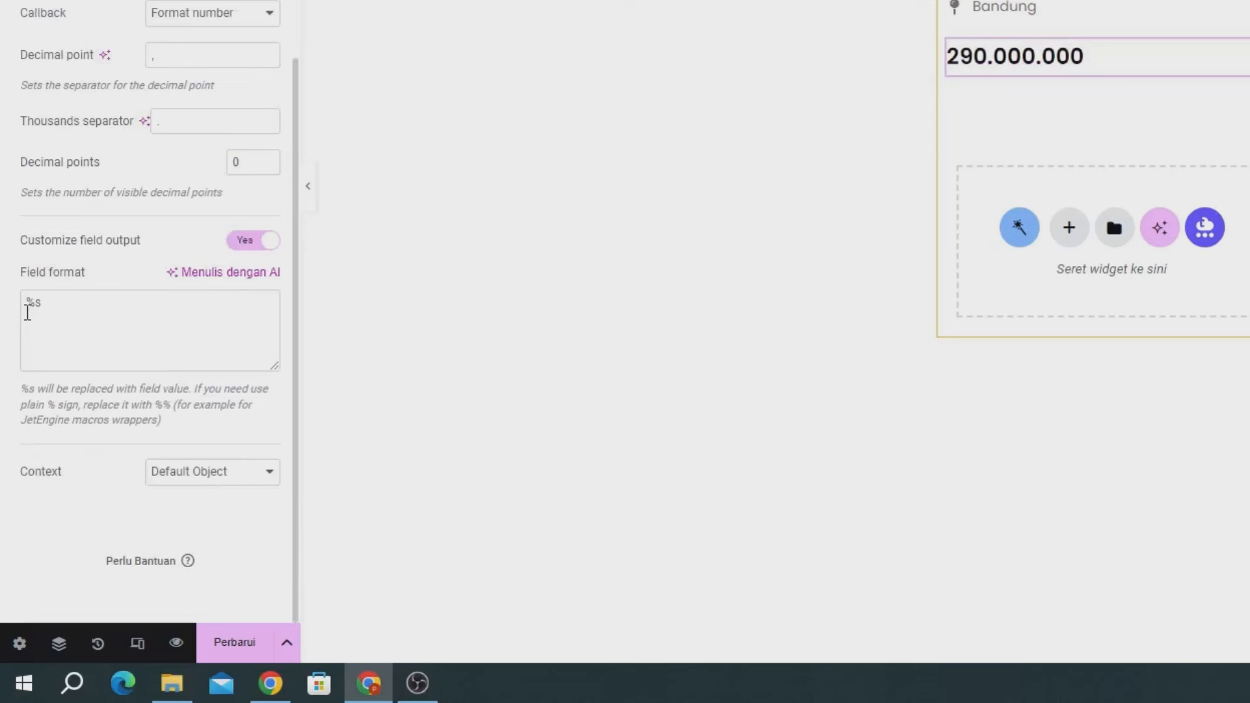
{"action": "left_click", "coordinate": [26, 304]}
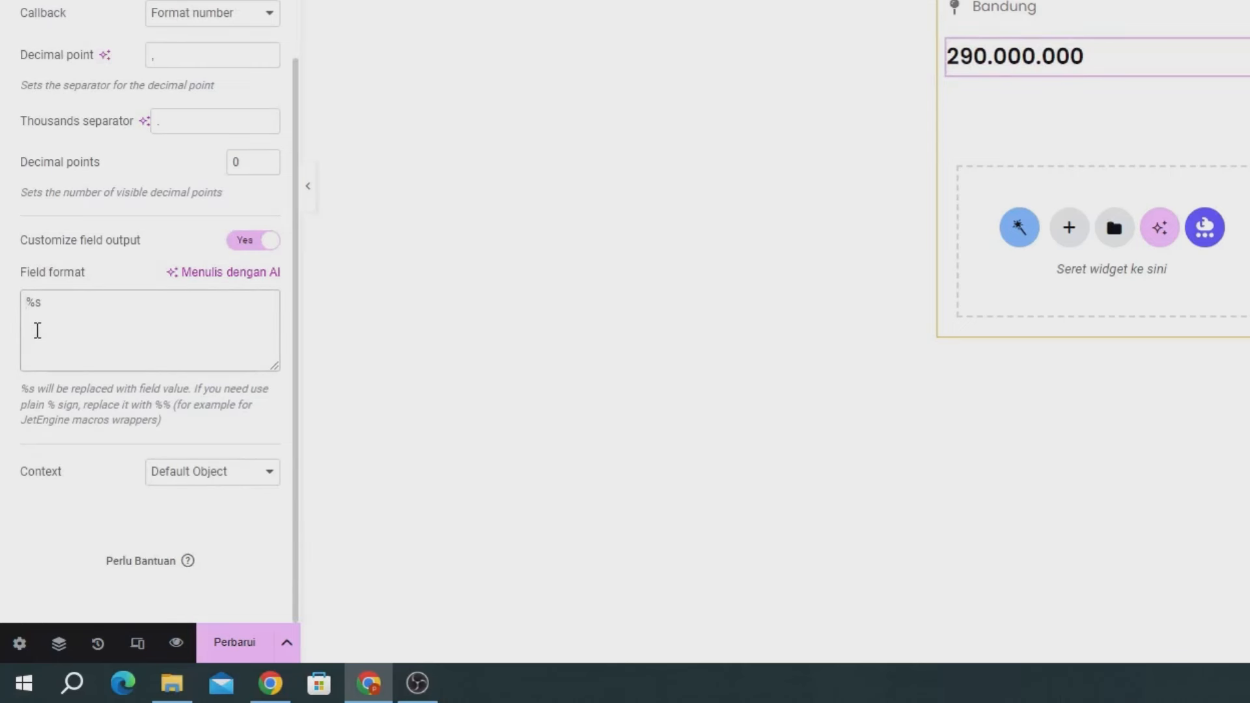
{"action": "type", "text": "Rp."}
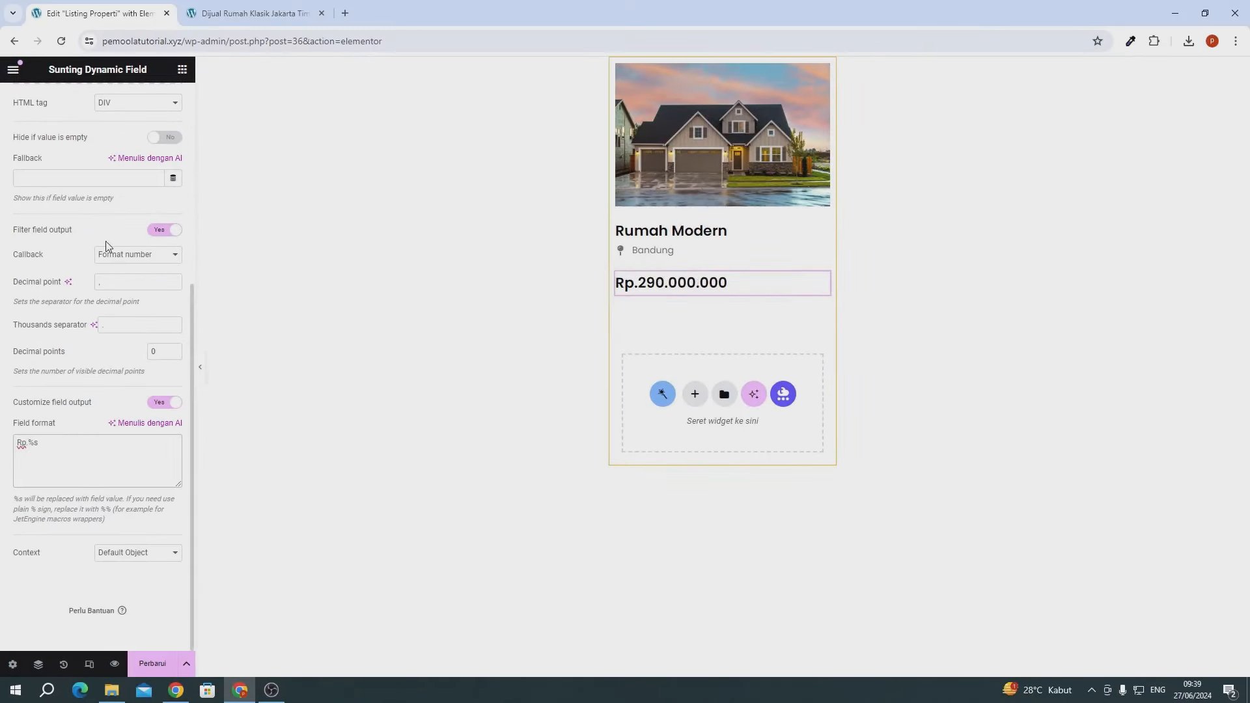
{"action": "scroll", "coordinate": [106, 241], "scroll_direction": "up", "scroll_amount": 5}
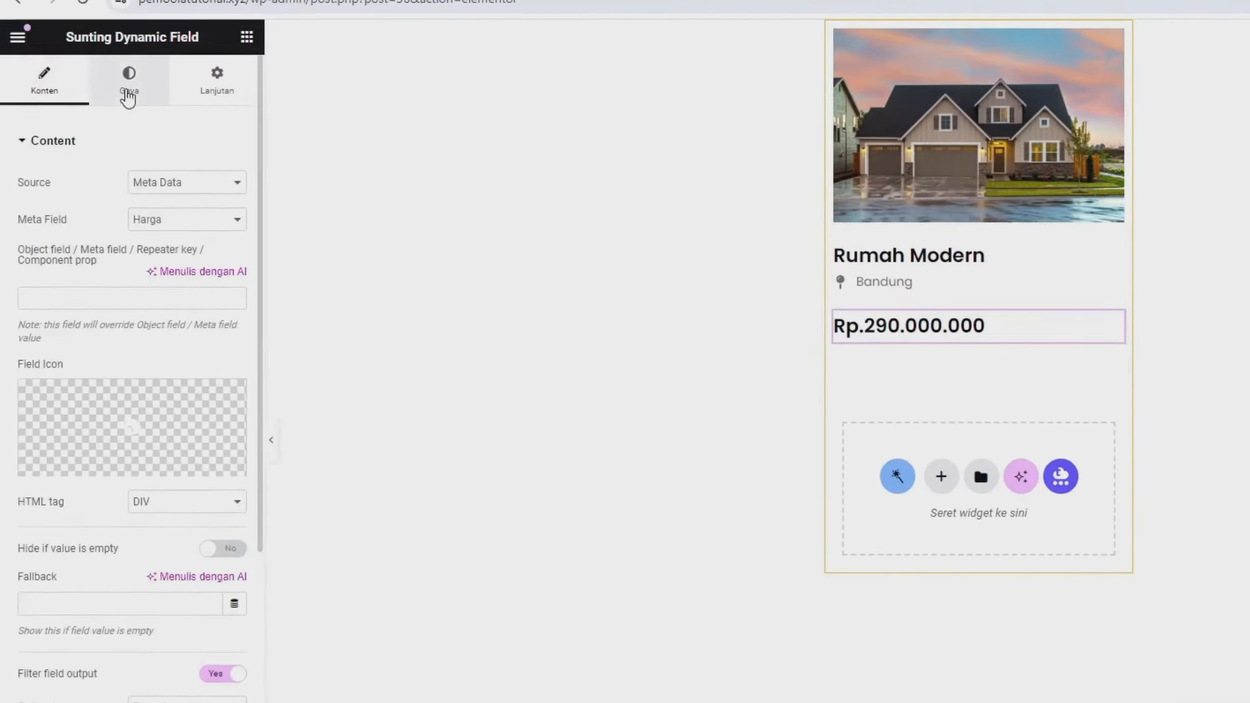
- Shrink the price font size down from 22 and set its weight to 600 Semi Bold
{"action": "left_click", "coordinate": [127, 97]}
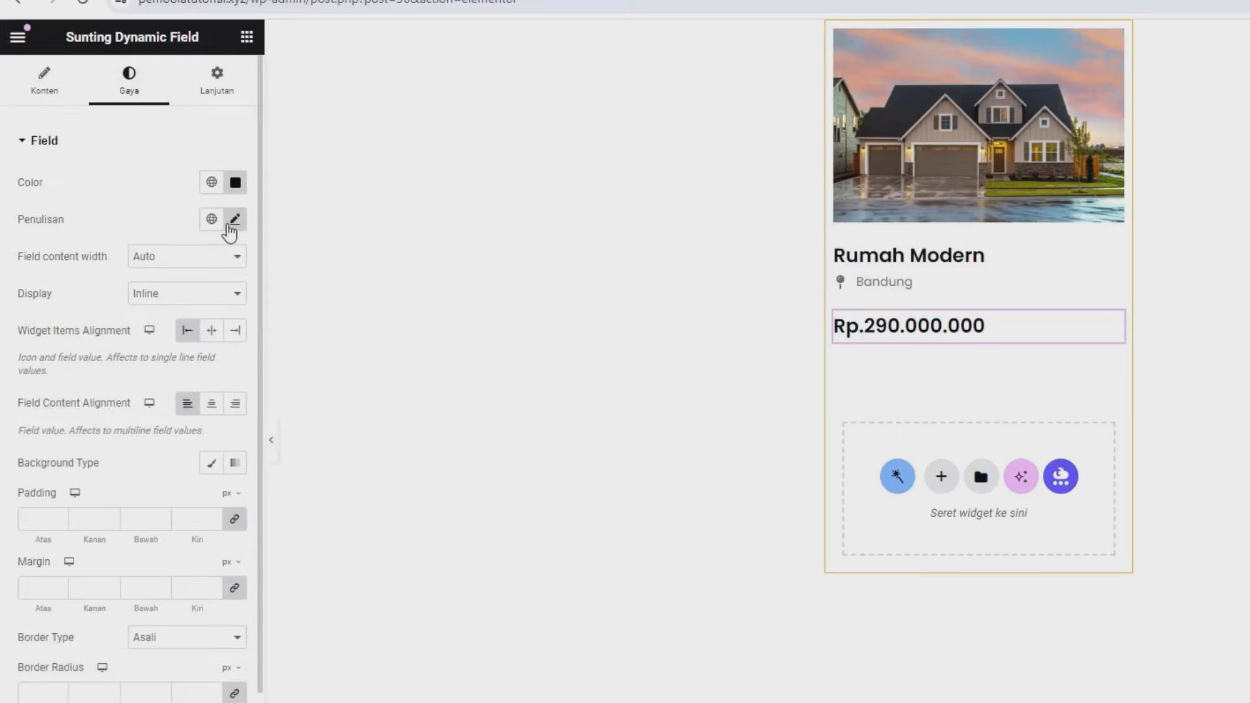
{"action": "left_click", "coordinate": [229, 225]}
{"action": "double_click", "coordinate": [196, 357]}
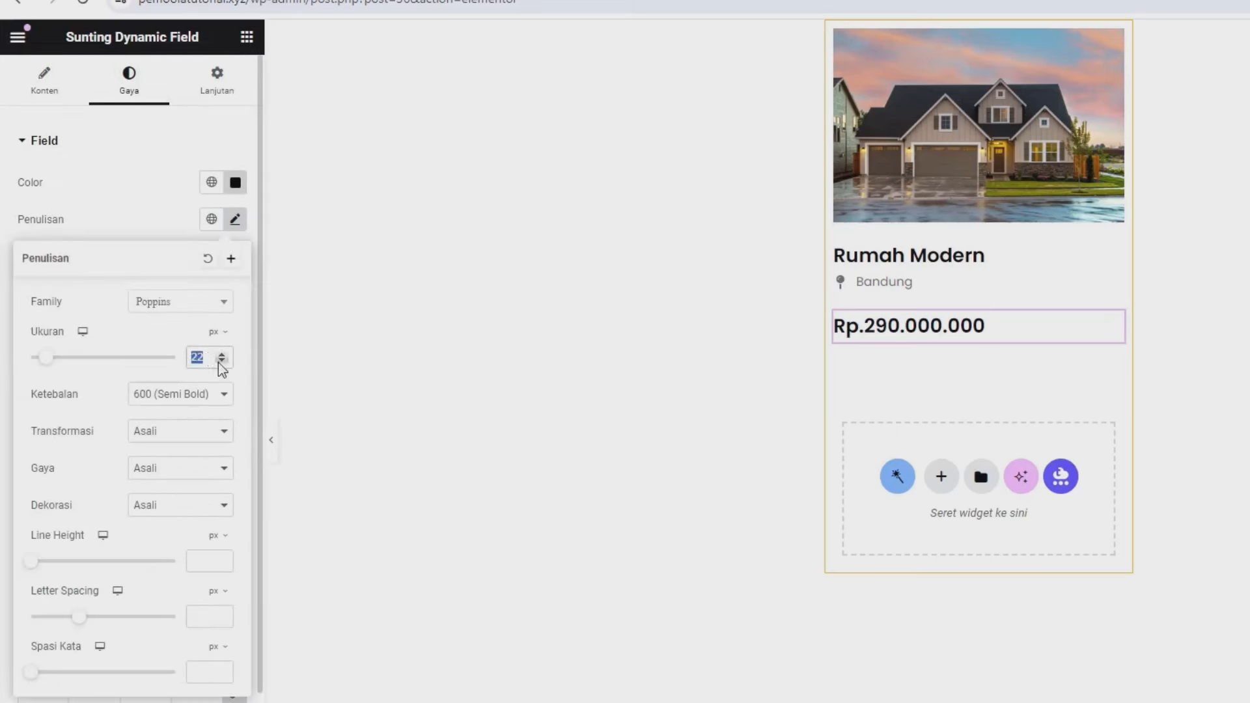
{"action": "left_click", "coordinate": [221, 362]}
{"action": "left_click", "coordinate": [221, 362]}
{"action": "left_click", "coordinate": [222, 362]}
{"action": "left_click", "coordinate": [221, 361]}
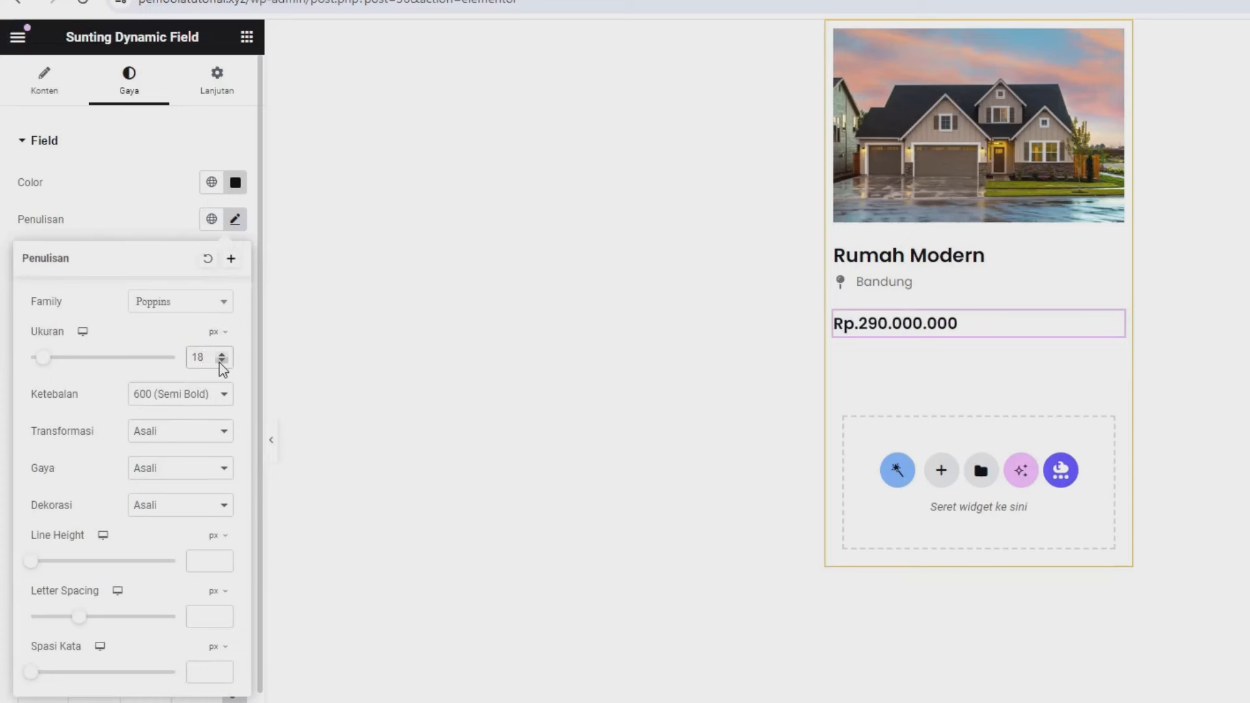
{"action": "left_click", "coordinate": [221, 361]}
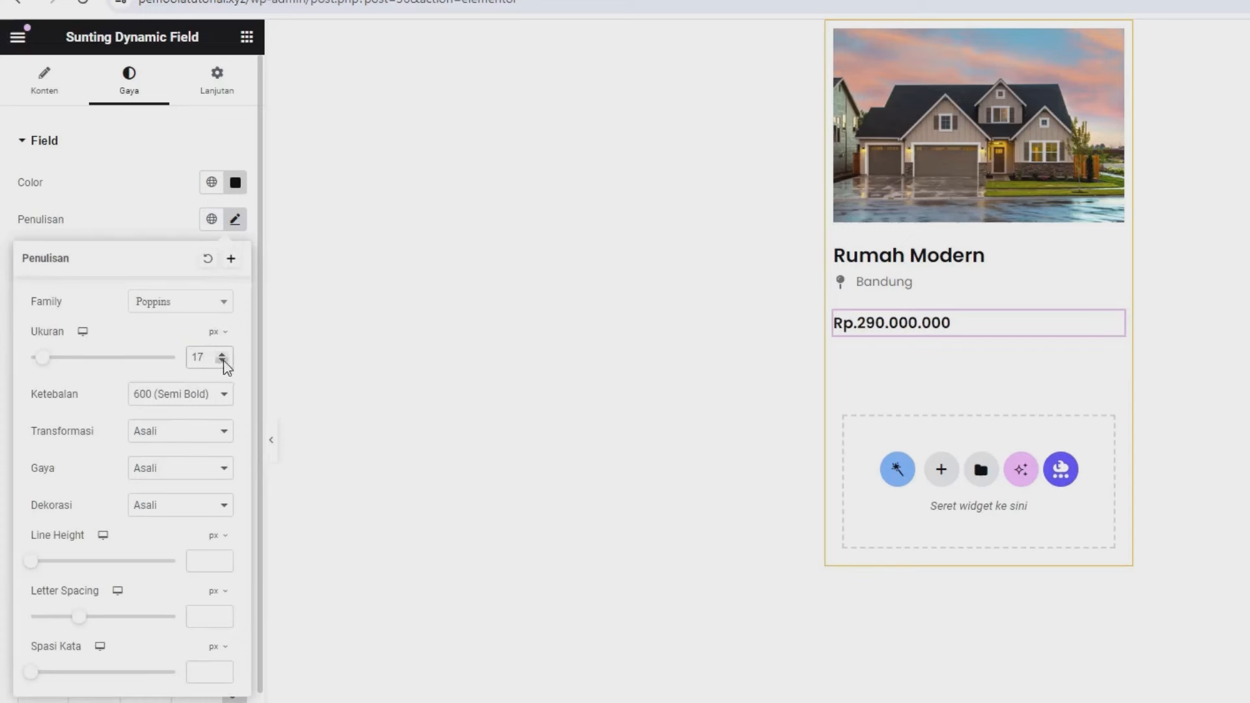
{"action": "left_click", "coordinate": [172, 395]}
{"action": "left_click", "coordinate": [167, 467]}
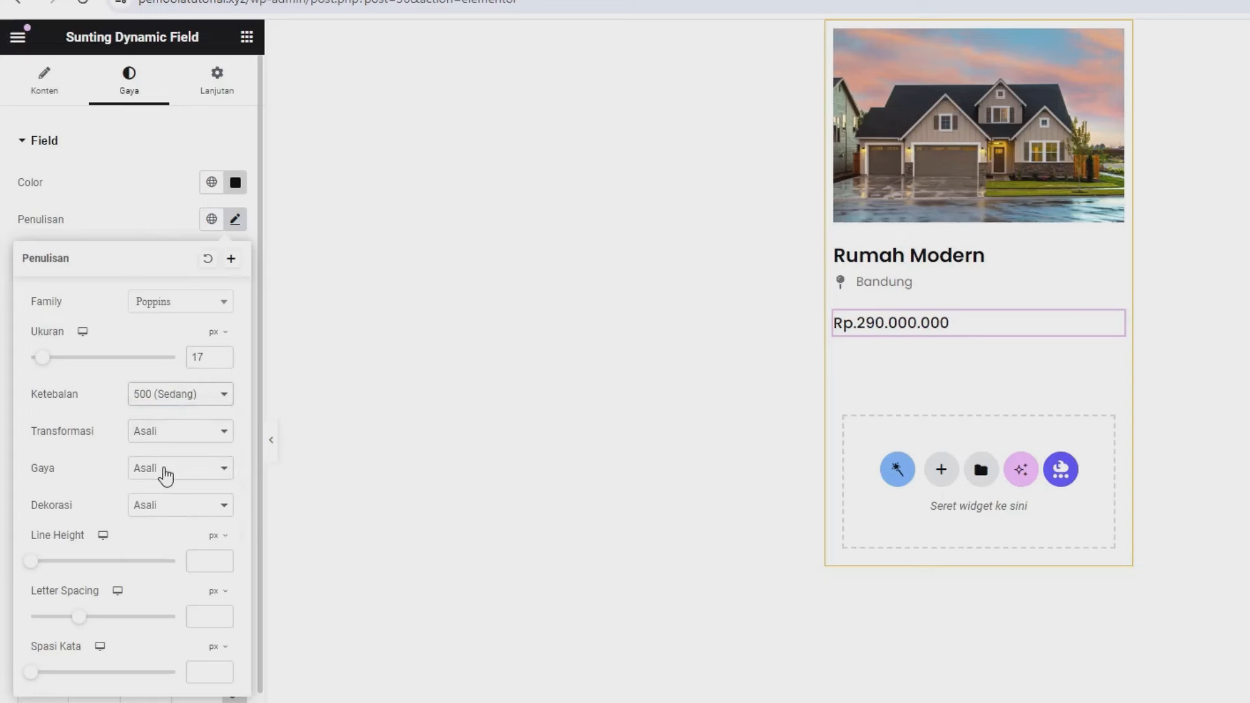
{"action": "left_click", "coordinate": [164, 400]}
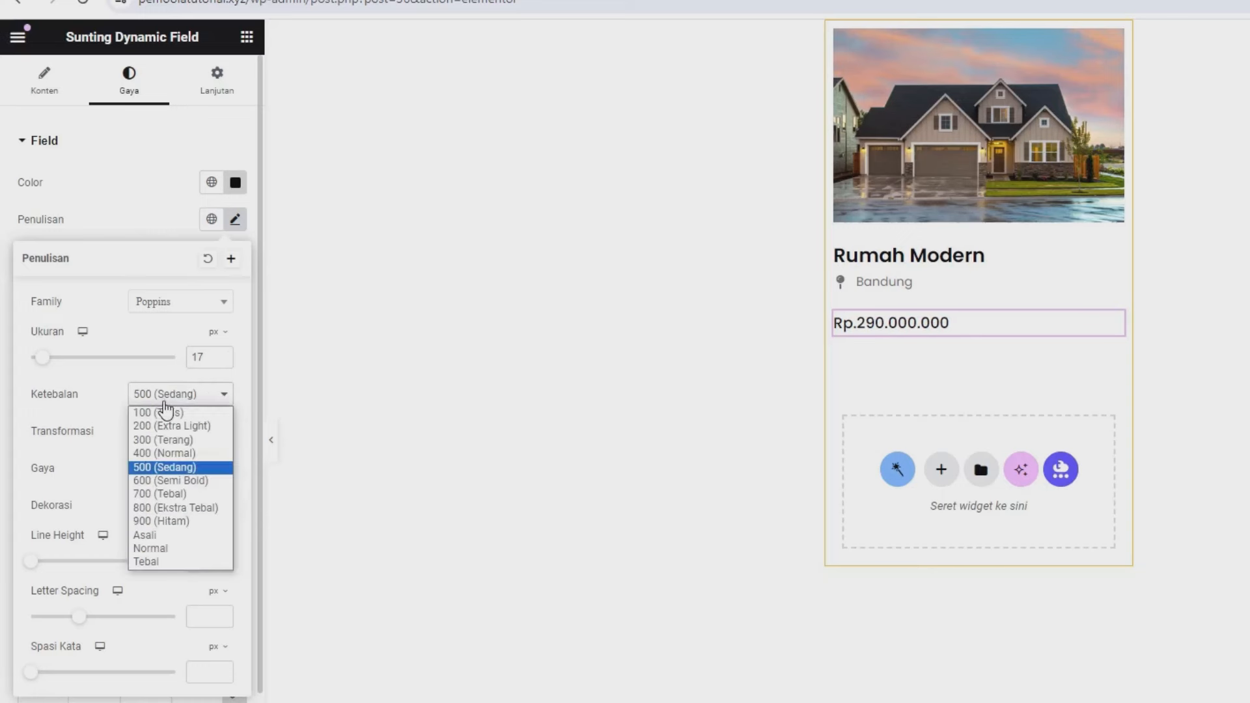
{"action": "left_click", "coordinate": [163, 480]}
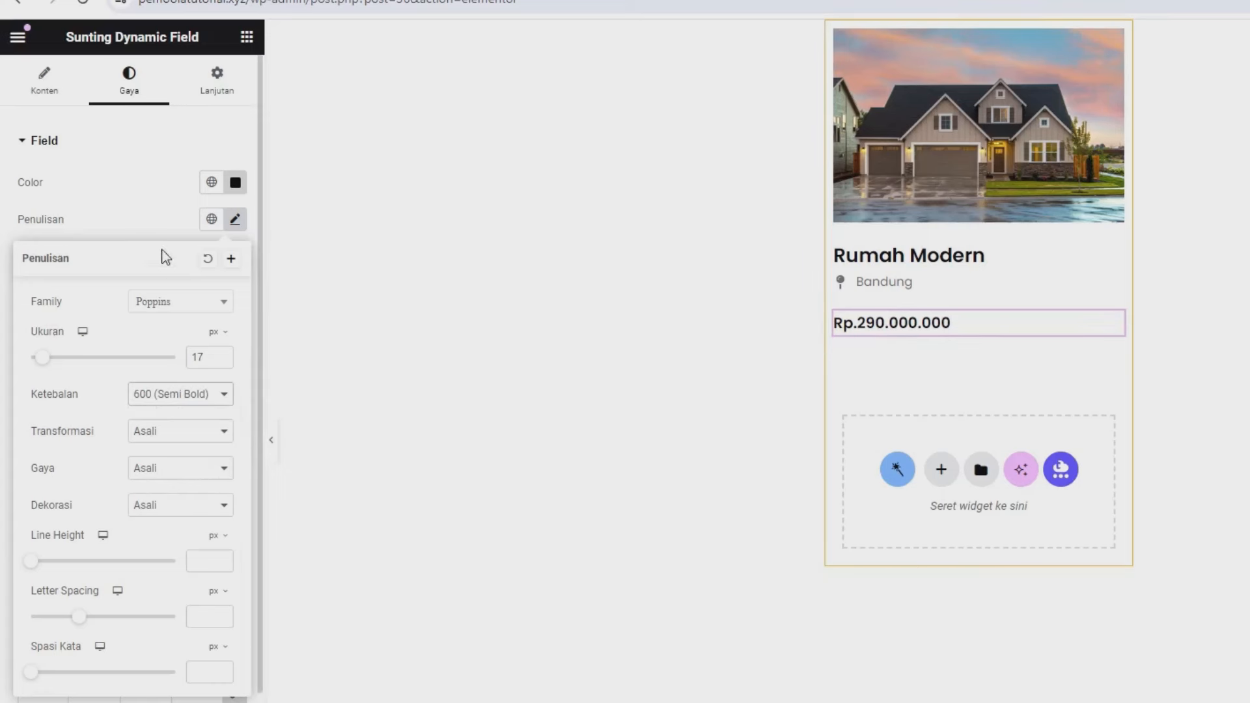
{"action": "left_click", "coordinate": [148, 218]}
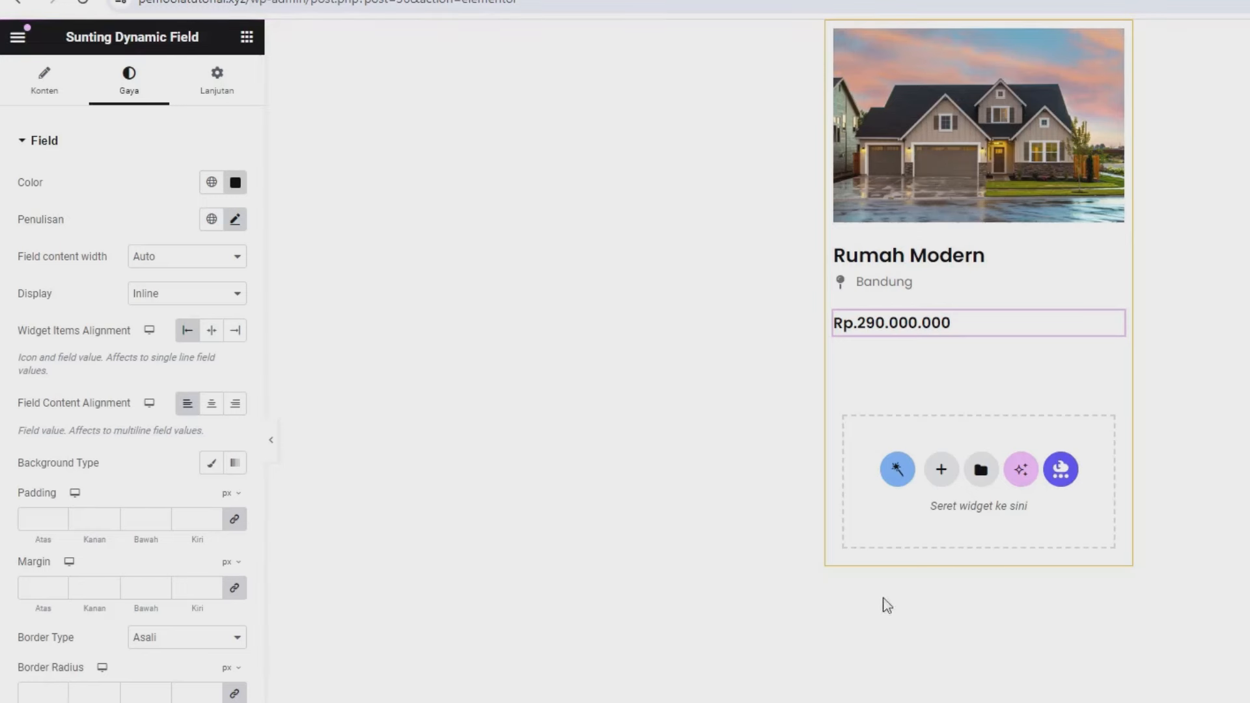
- Place a Divider widget below the price
{"action": "left_click", "coordinate": [247, 37]}
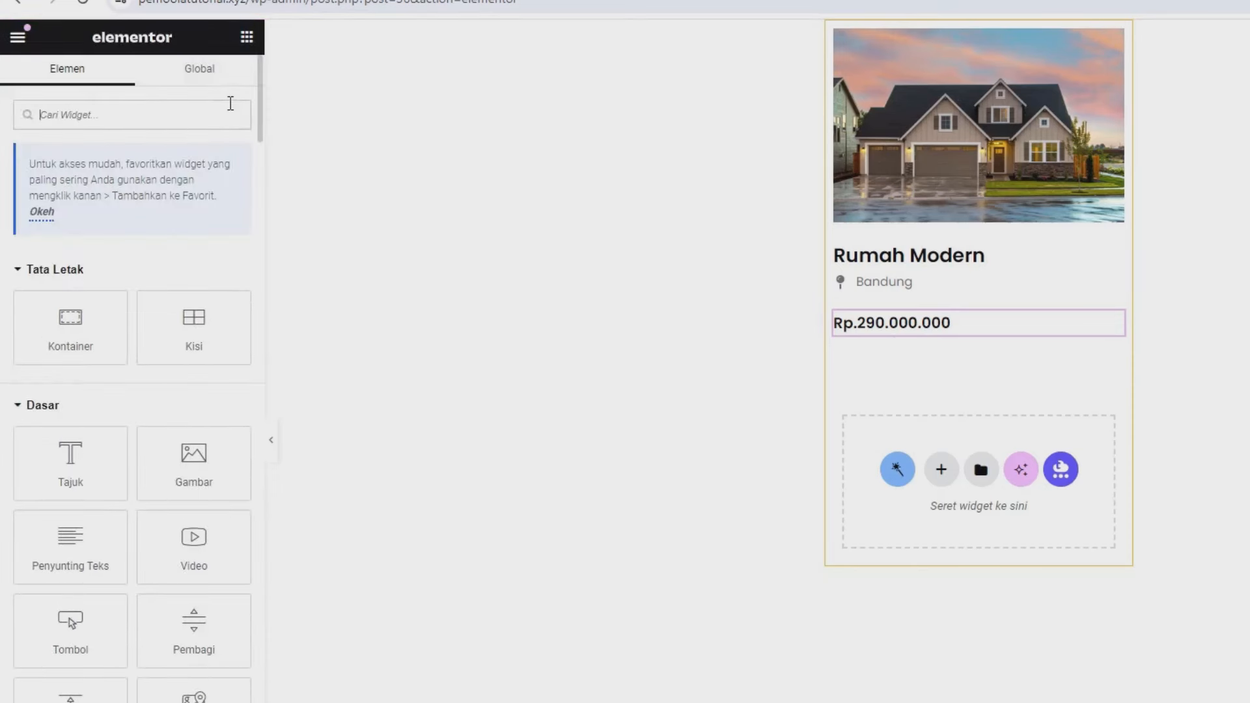
{"action": "type", "text": "div"}
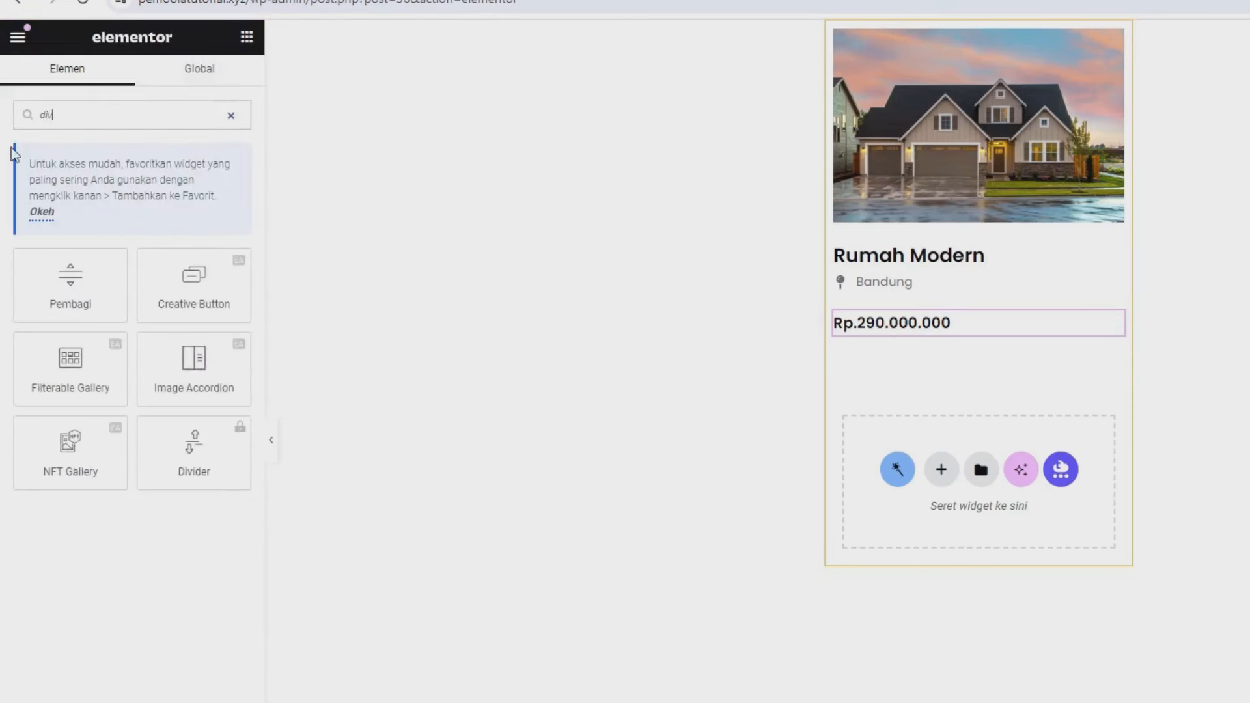
{"action": "left_click_drag", "start_coordinate": [84, 287], "coordinate": [934, 339]}
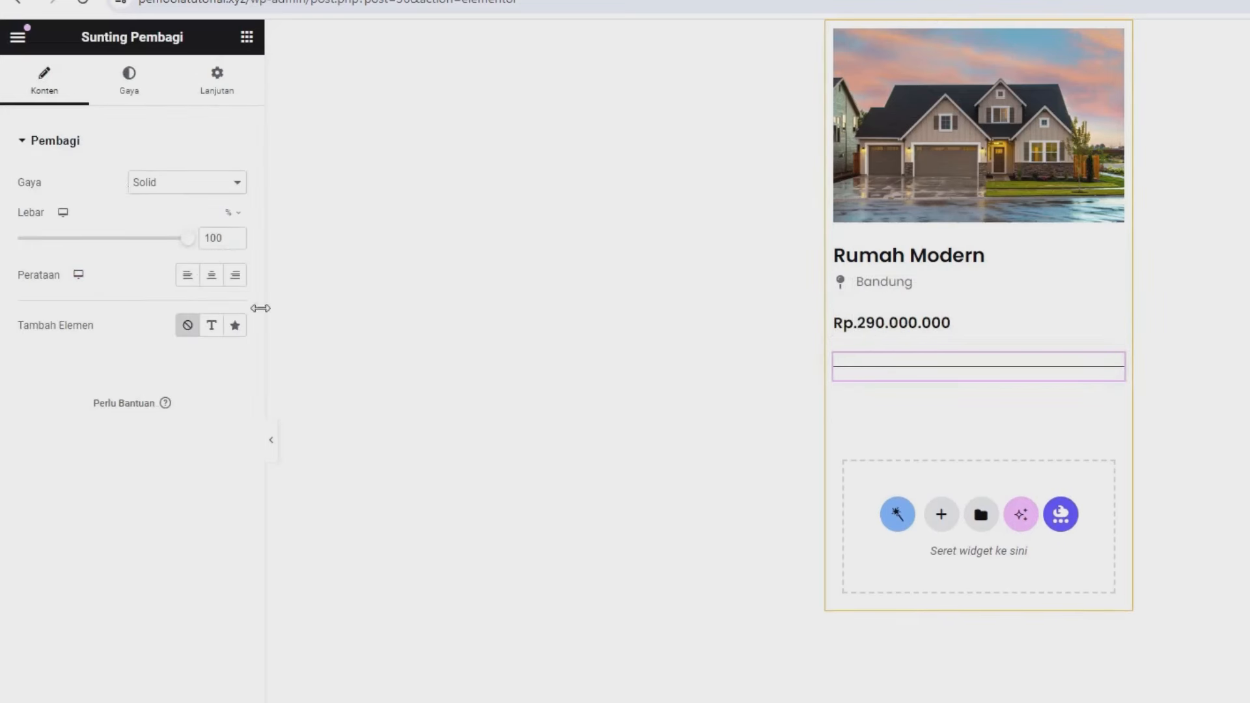
- Colour the divider semi-transparent light grey #D8D1D1A8, set its gap to 2, and save
{"action": "left_click", "coordinate": [128, 96]}
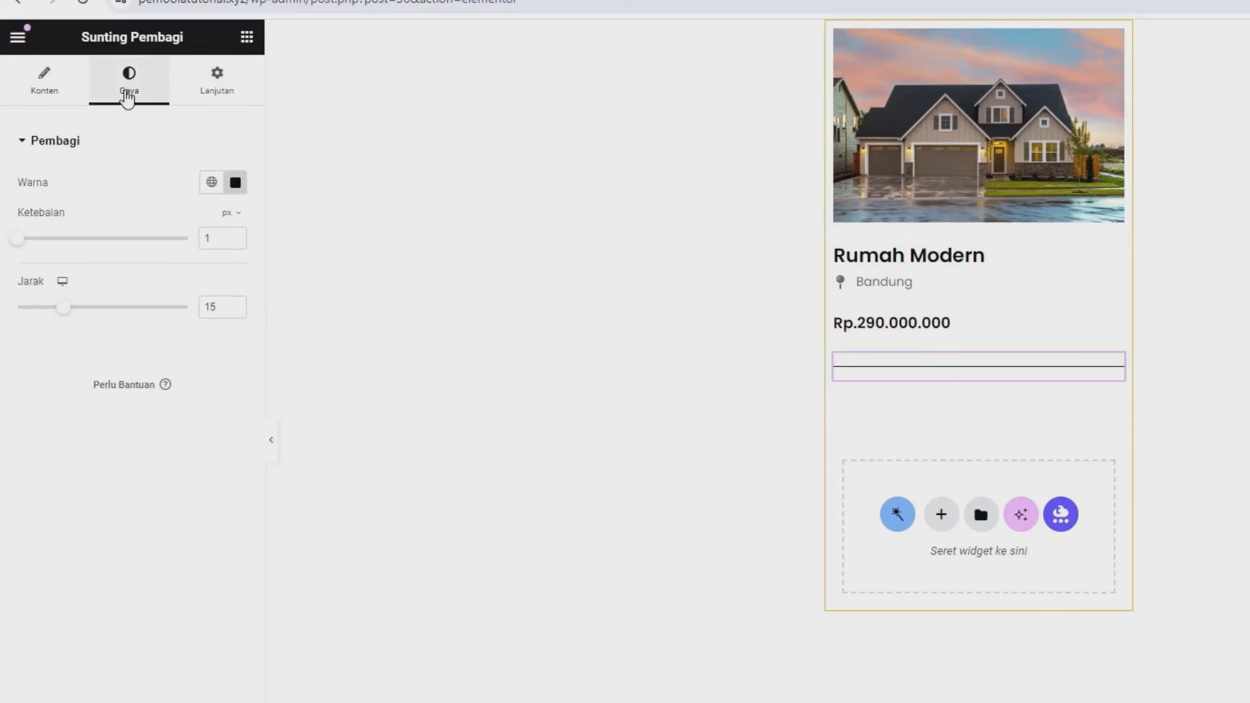
{"action": "left_click", "coordinate": [235, 182]}
{"action": "left_click_drag", "start_coordinate": [159, 286], "coordinate": [140, 273]}
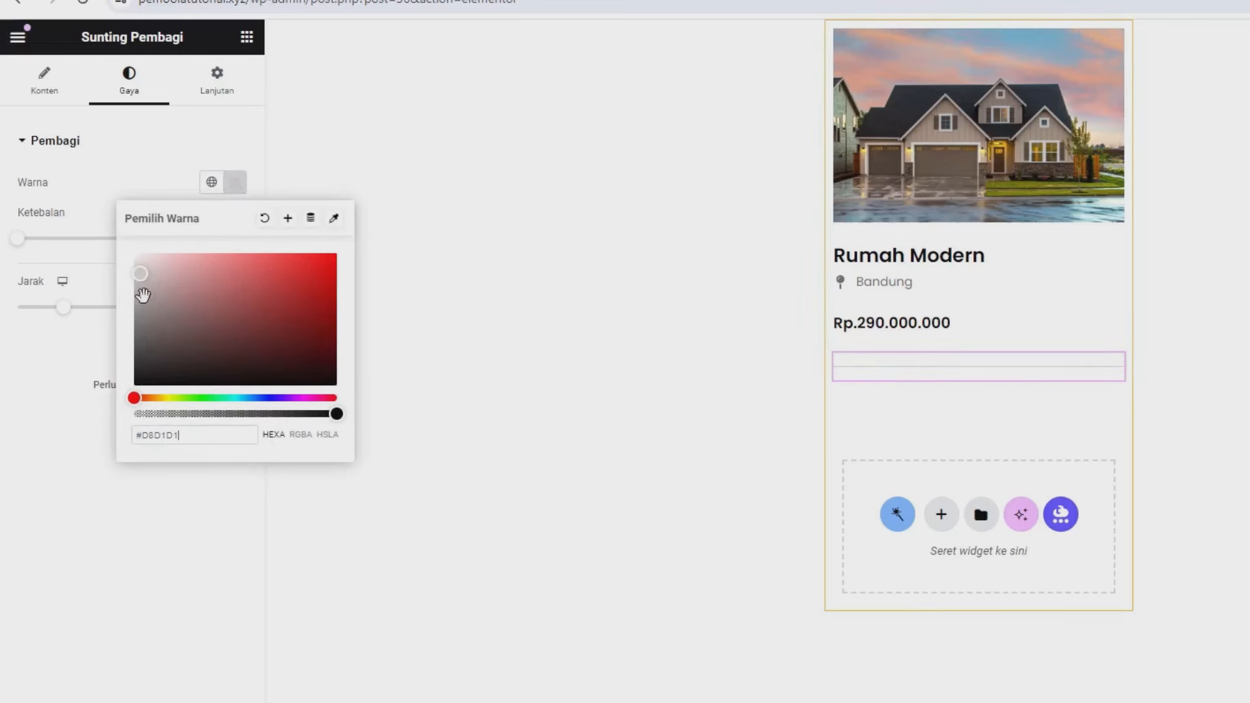
{"action": "left_click", "coordinate": [232, 414]}
{"action": "left_click_drag", "start_coordinate": [234, 413], "coordinate": [266, 413]}
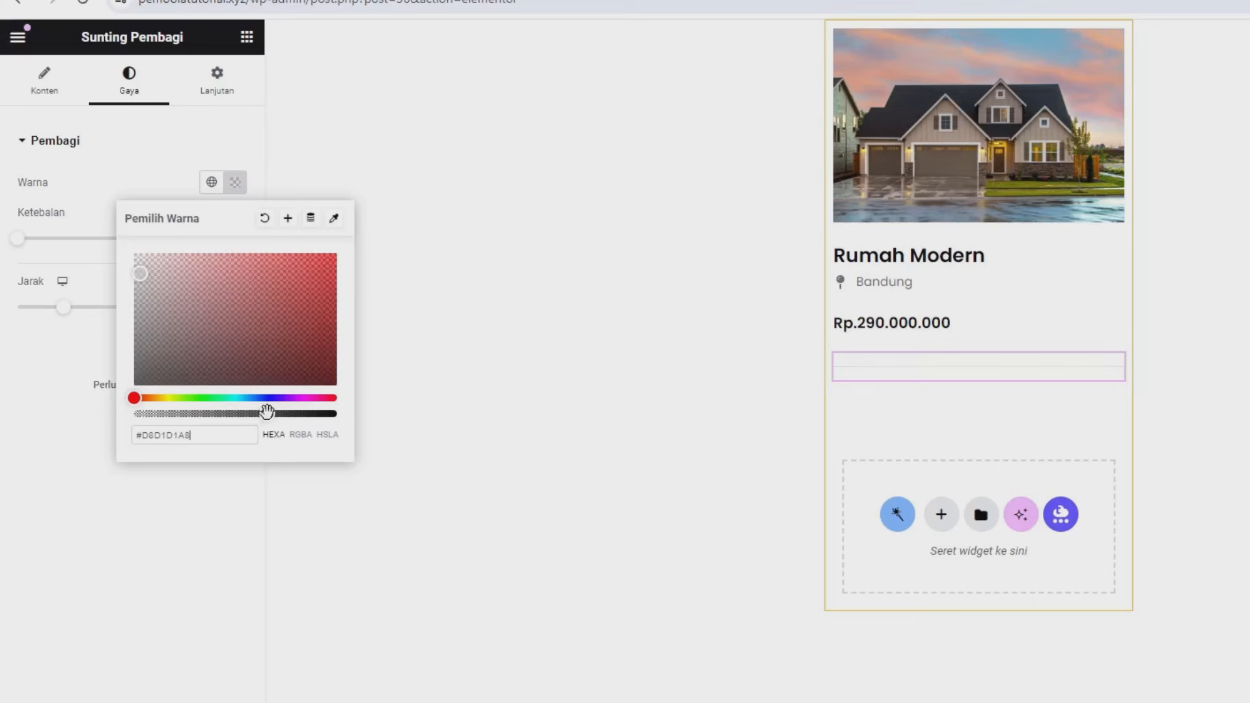
{"action": "left_click", "coordinate": [75, 663]}
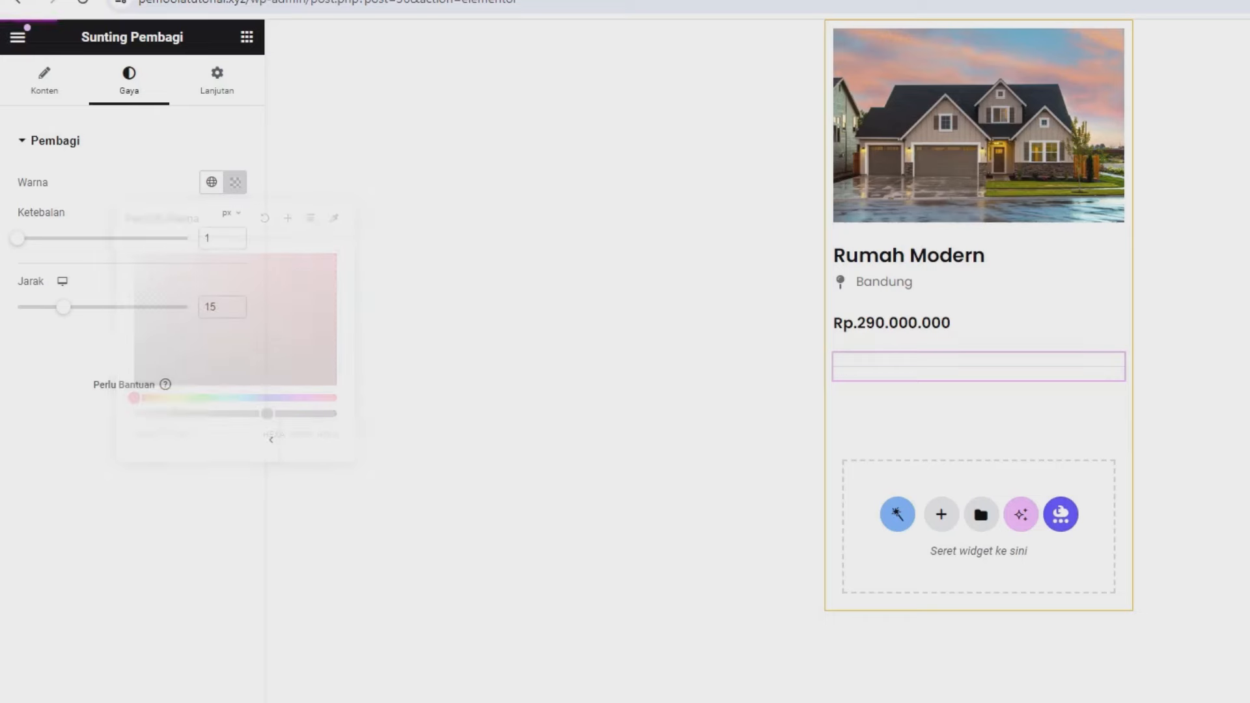
{"action": "left_click_drag", "start_coordinate": [64, 308], "coordinate": [5, 314]}
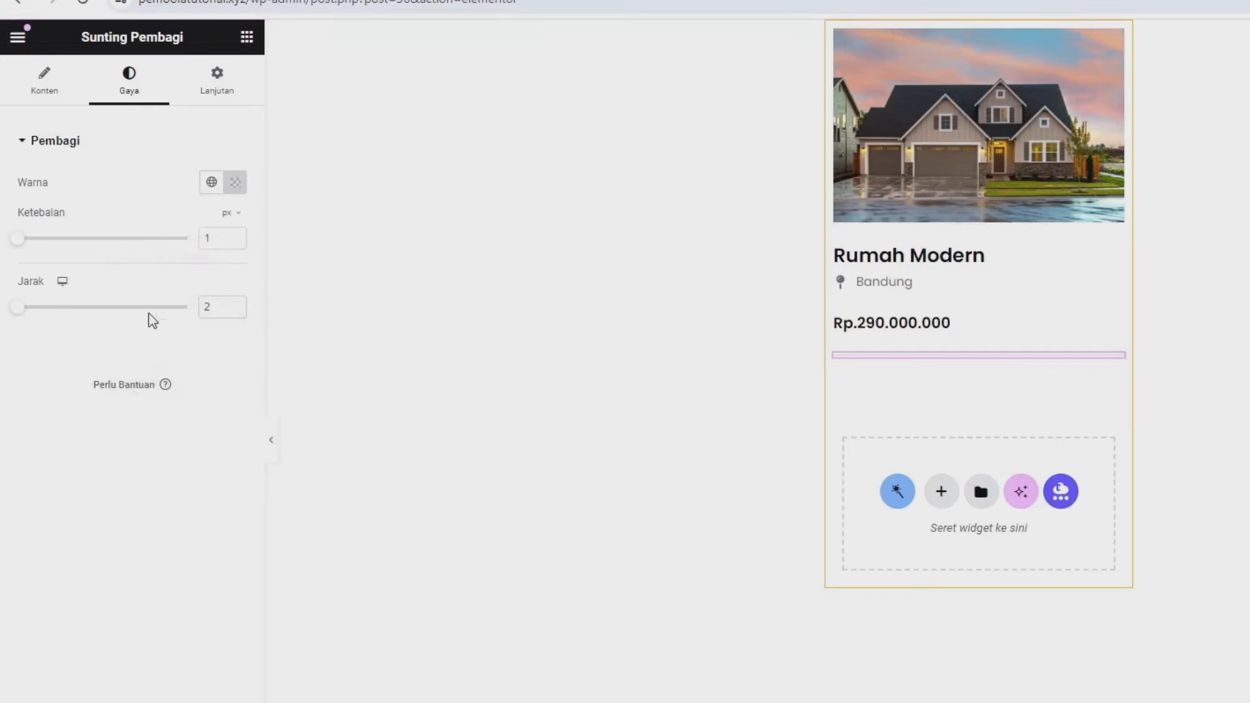
{"action": "left_click", "coordinate": [157, 664]}
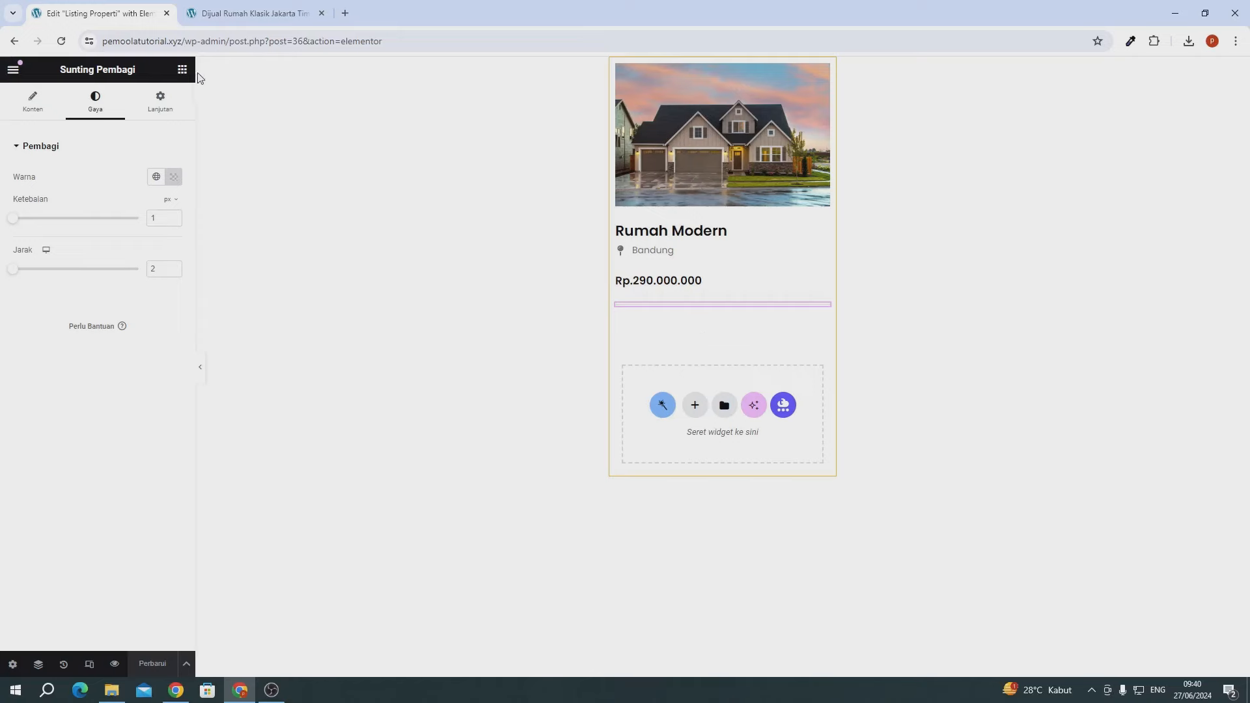
- Add a container below the divider holding three nested containers
{"action": "left_click", "coordinate": [183, 69]}
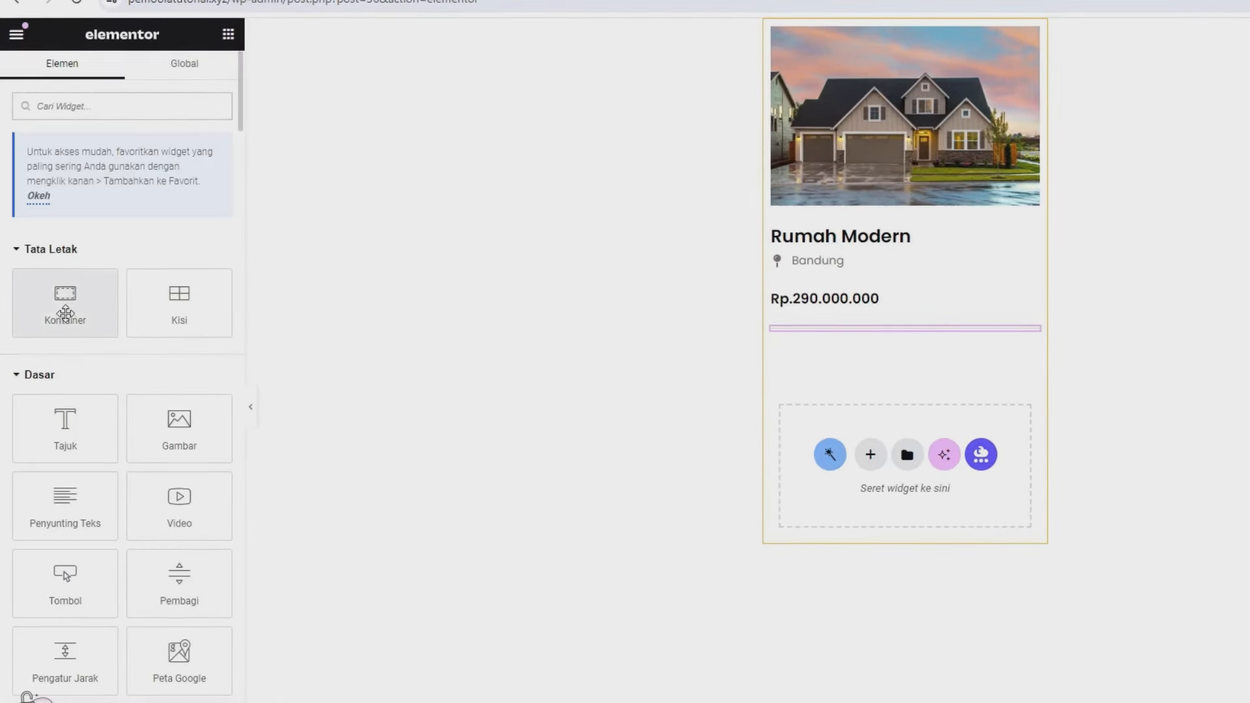
{"action": "left_click_drag", "start_coordinate": [65, 312], "coordinate": [843, 330]}
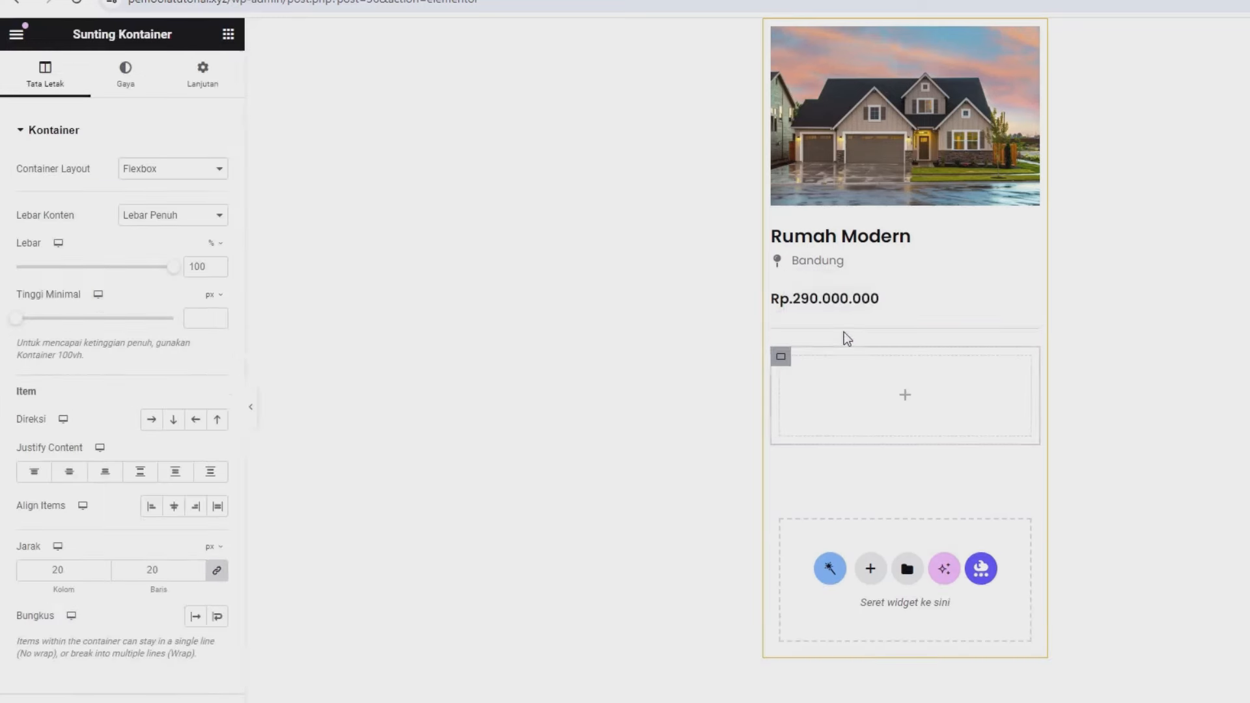
{"action": "left_click", "coordinate": [228, 35]}
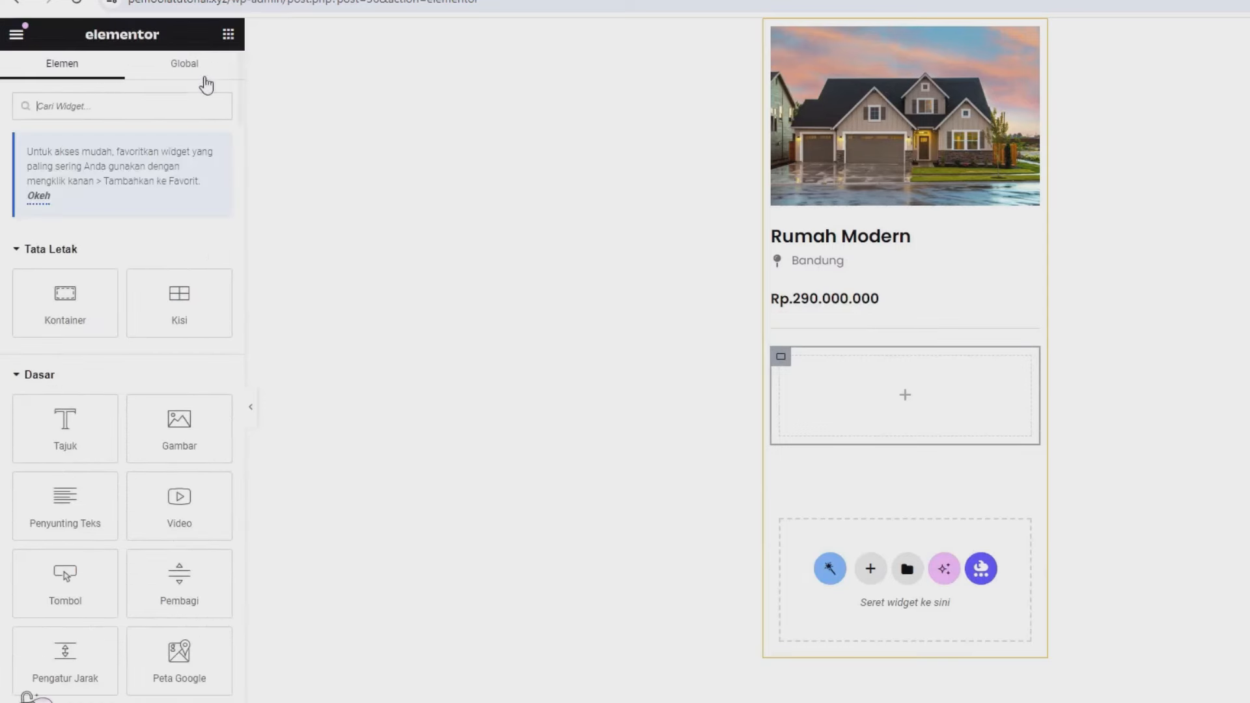
{"action": "left_click_drag", "start_coordinate": [101, 303], "coordinate": [916, 387]}
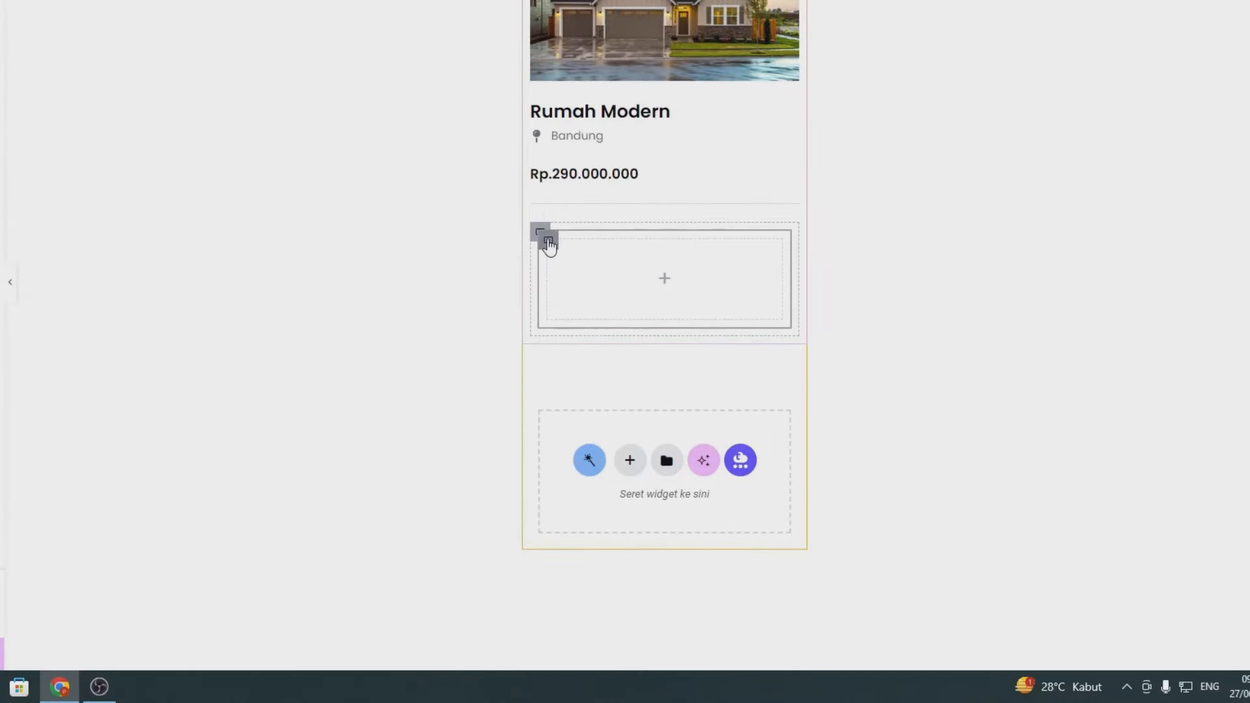
{"action": "right_click", "coordinate": [549, 242]}
{"action": "left_click", "coordinate": [554, 259]}
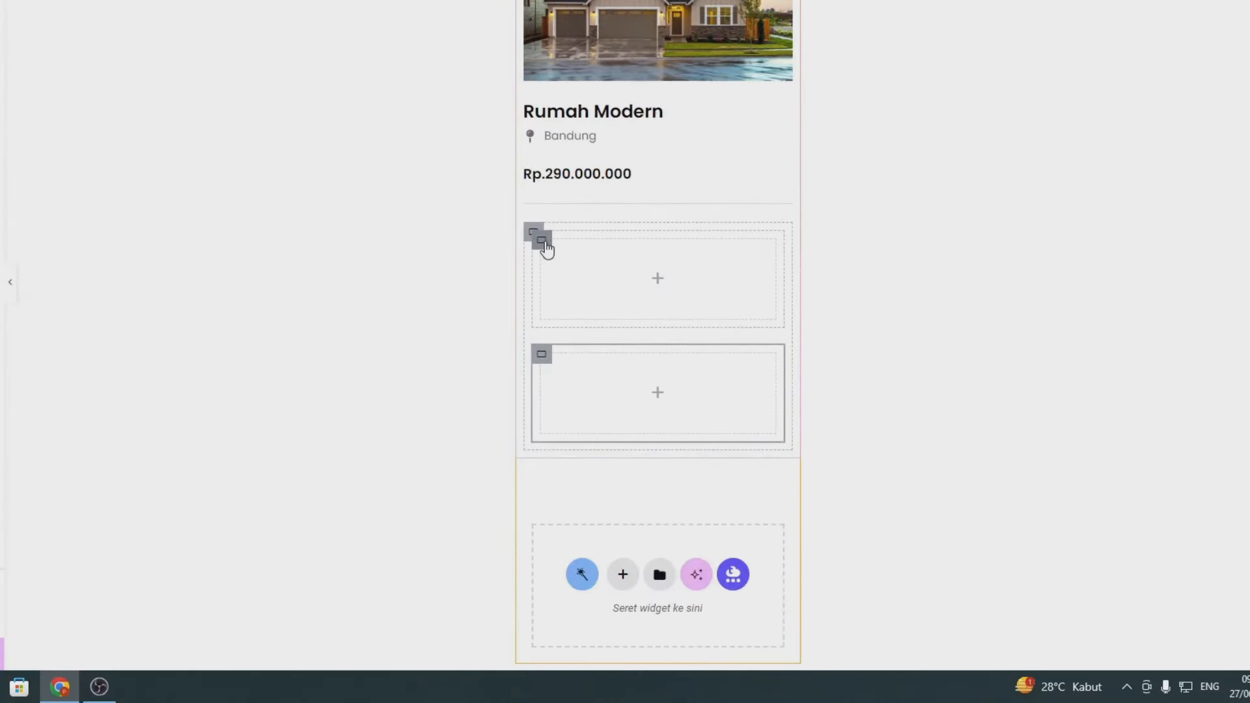
{"action": "right_click", "coordinate": [569, 277]}
{"action": "left_click", "coordinate": [570, 273]}
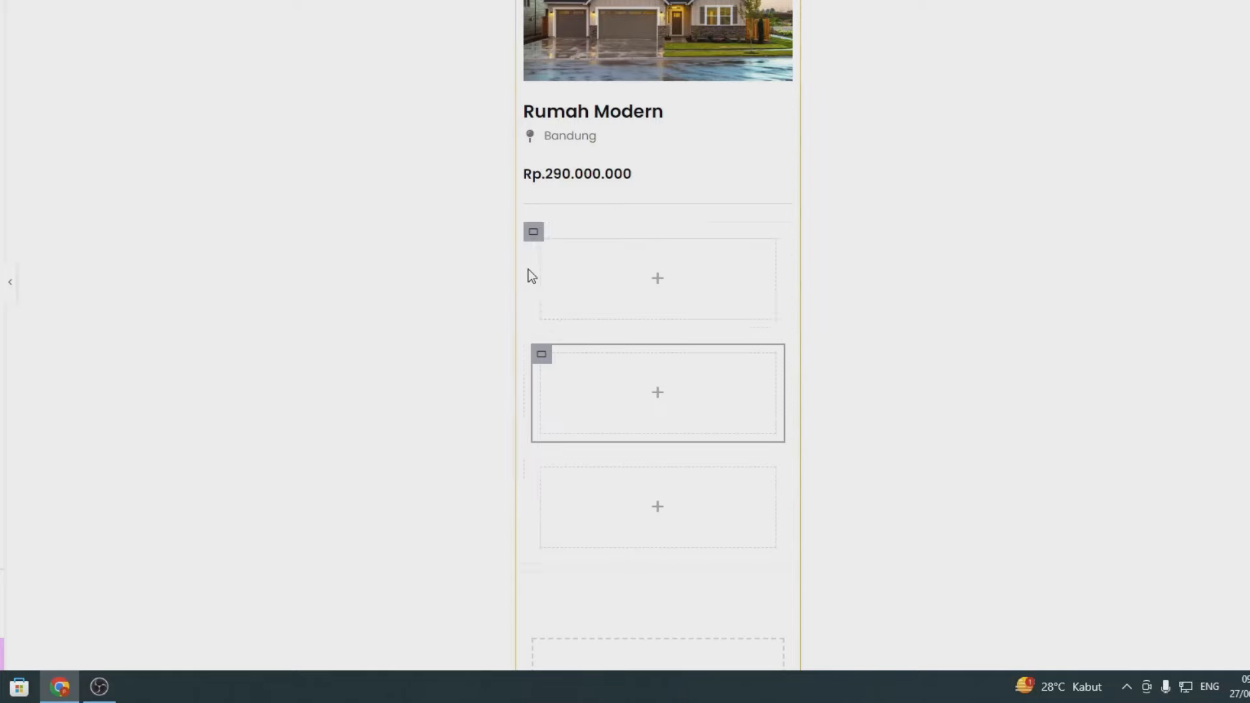
- Set the outer container's direction to Row and save the template
{"action": "left_click", "coordinate": [533, 232]}
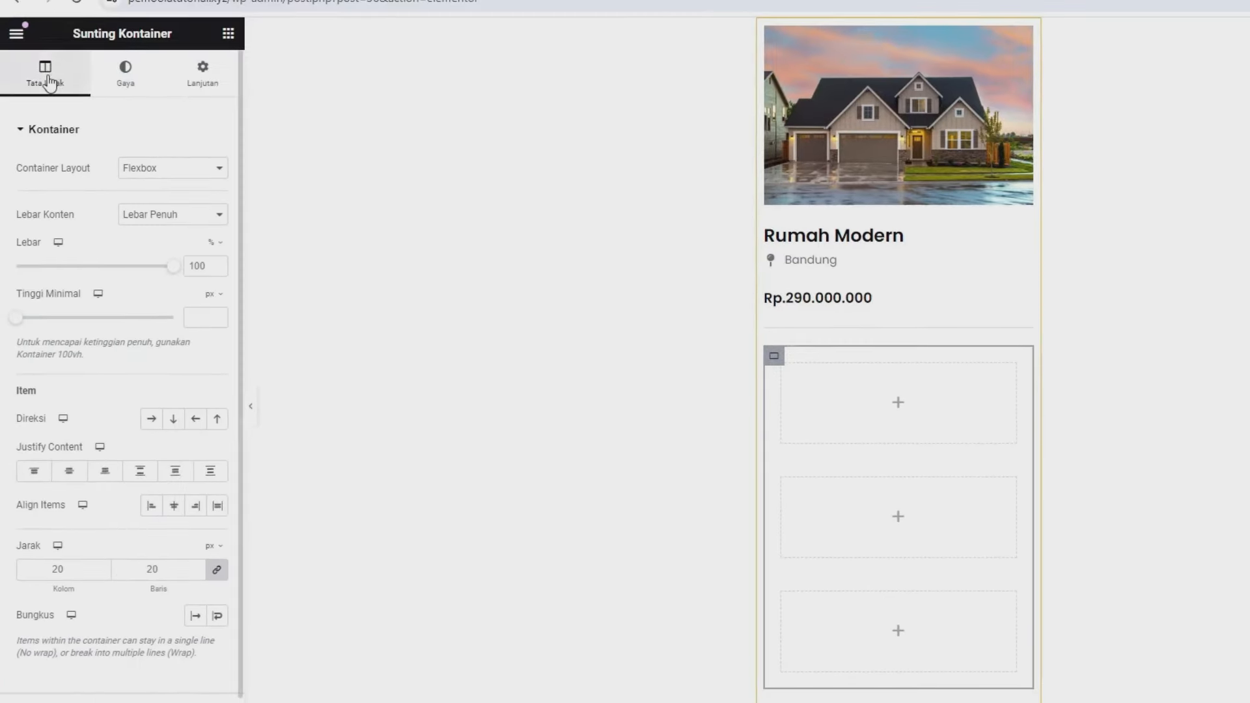
{"action": "left_click", "coordinate": [148, 420]}
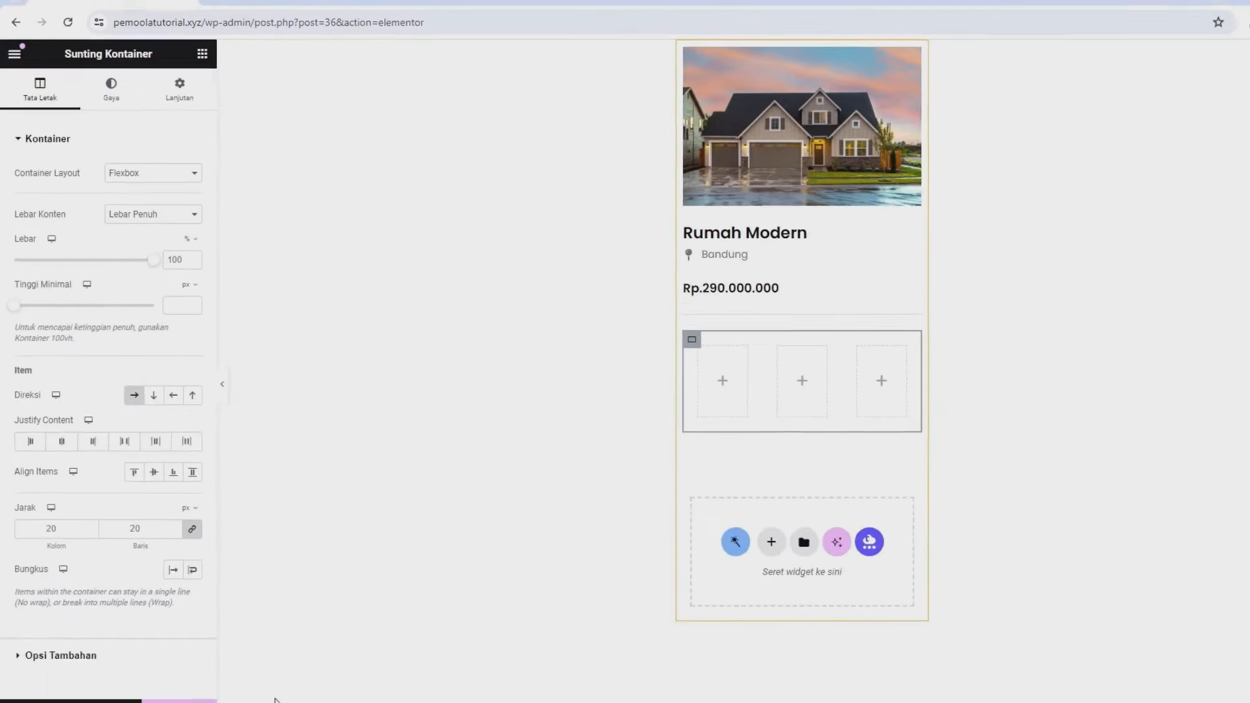
{"action": "left_click", "coordinate": [188, 701]}
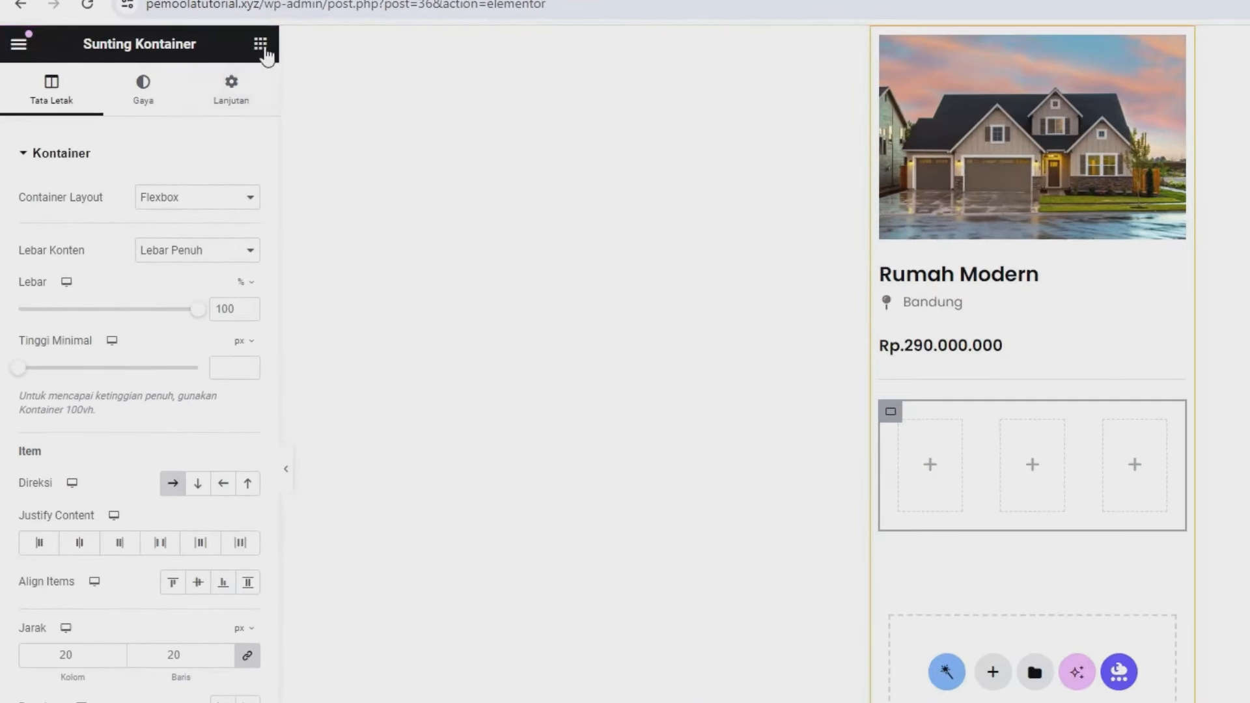
- Place a Dynamic Field widget in the first box
{"action": "left_click", "coordinate": [257, 44]}
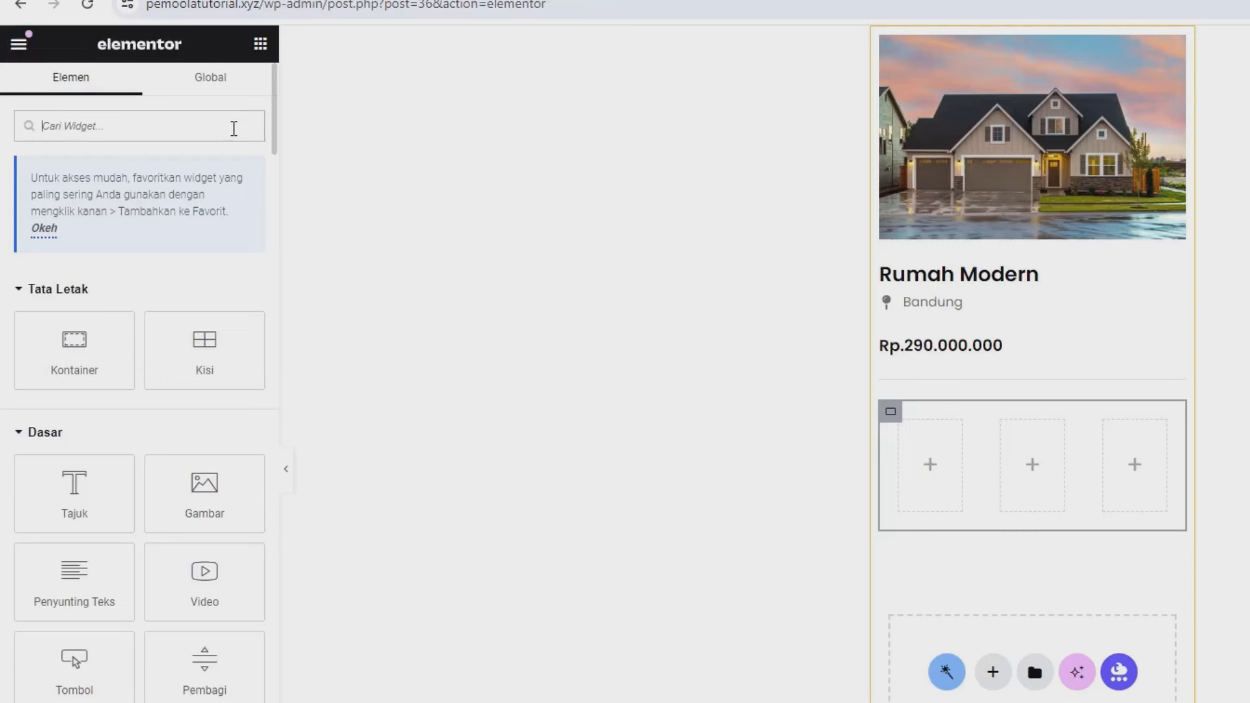
{"action": "type", "text": "dyn"}
{"action": "left_click_drag", "start_coordinate": [184, 321], "coordinate": [912, 498]}
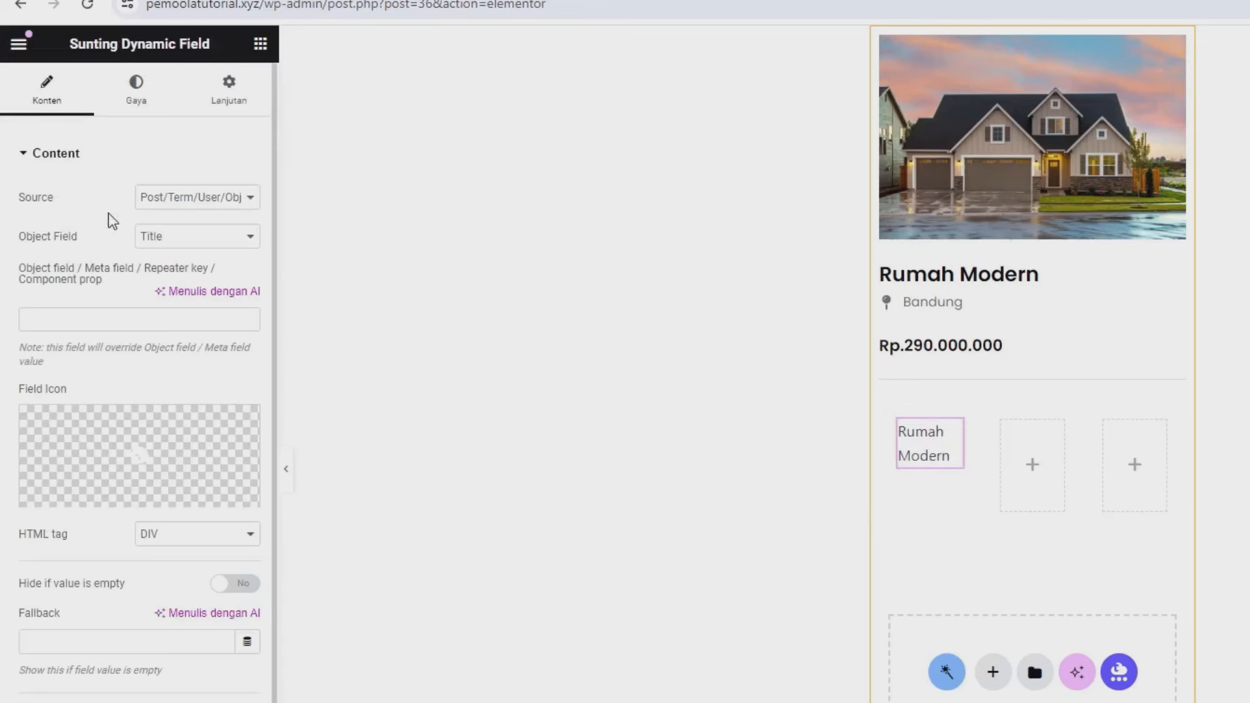
- Set the Dynamic Field source to Meta Data showing the Kamar Tidur bedroom count
{"action": "left_click_drag", "start_coordinate": [43, 201], "coordinate": [117, 207]}
{"action": "left_click", "coordinate": [215, 200]}
{"action": "left_click", "coordinate": [181, 233]}
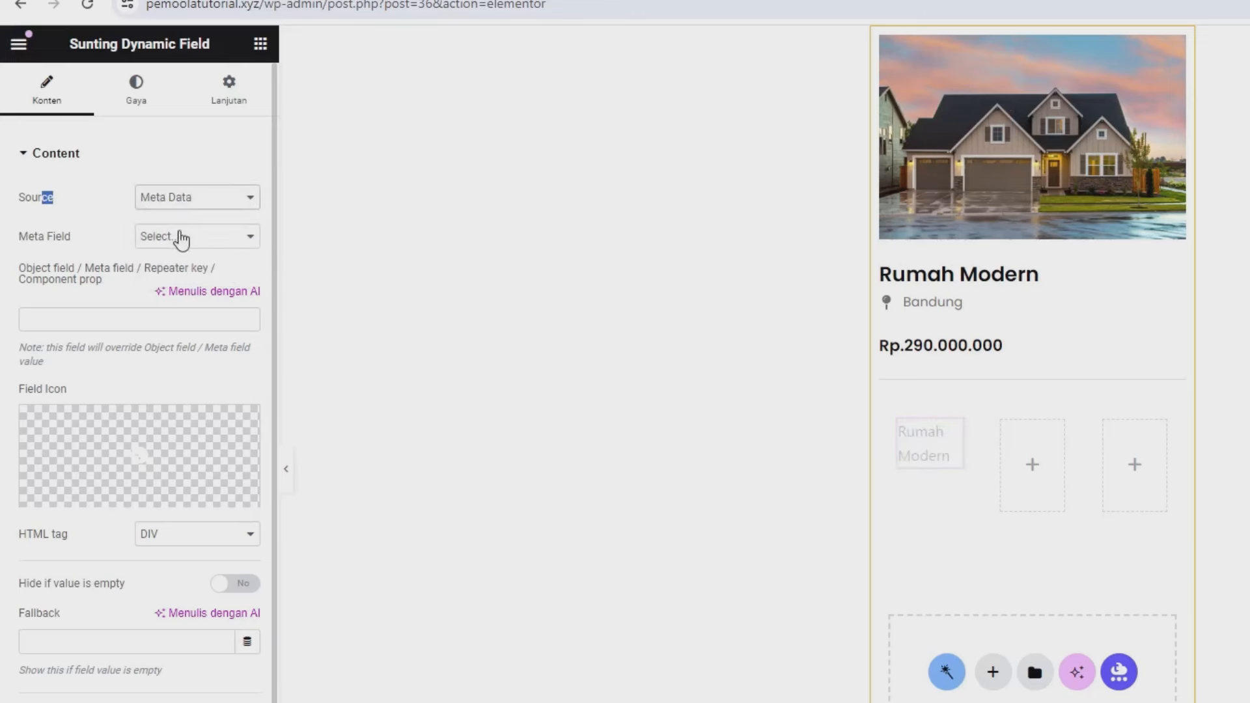
{"action": "left_click", "coordinate": [199, 245]}
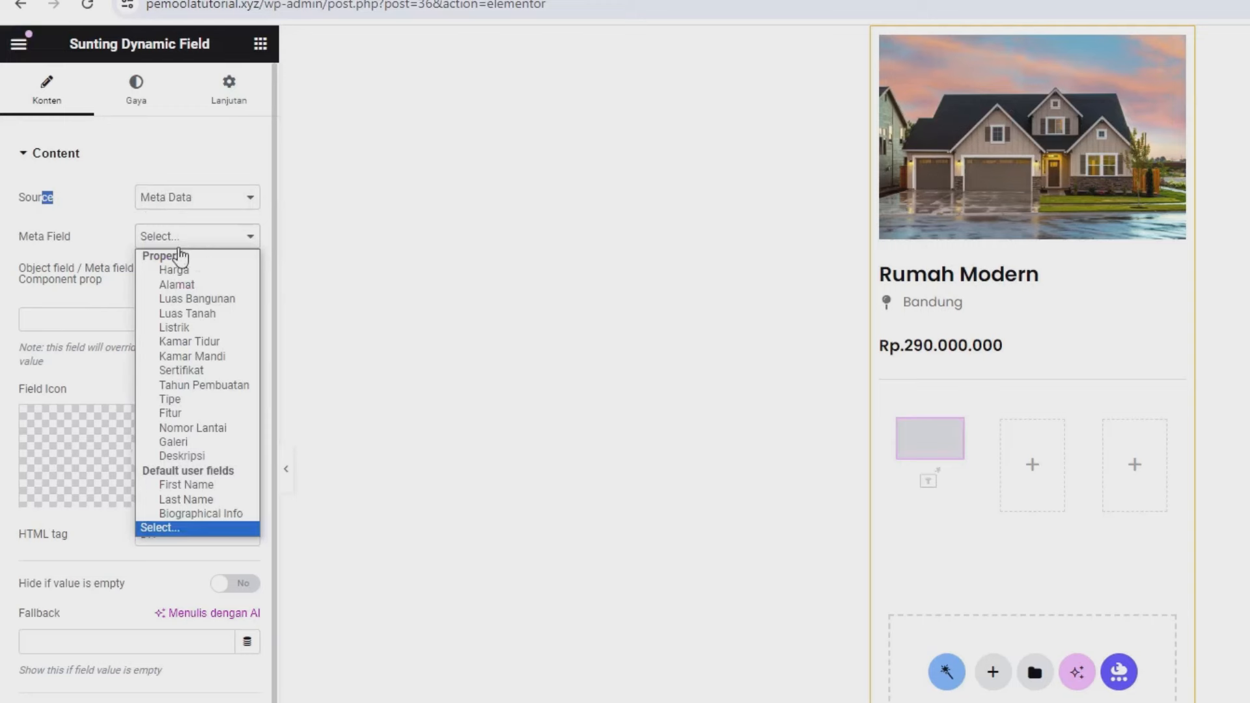
{"action": "left_click", "coordinate": [184, 341]}
- Give the field a Bed icon from the icon library
{"action": "mouse_move", "coordinate": [140, 420]}
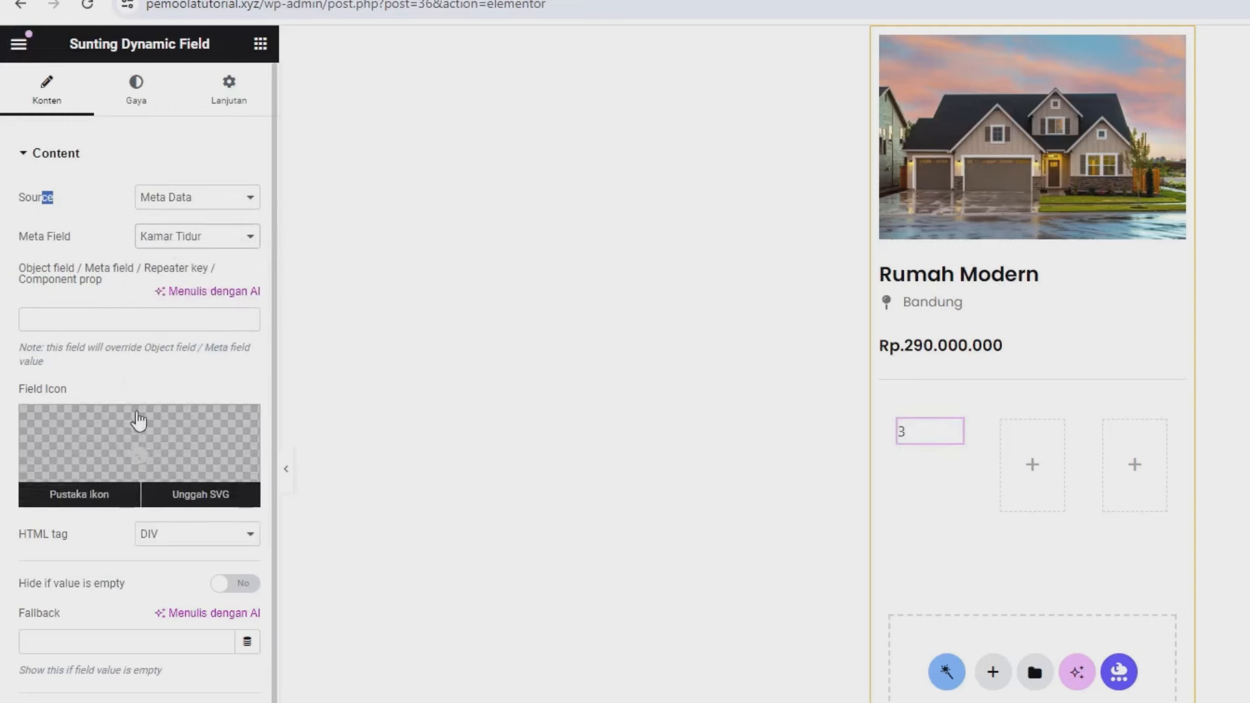
{"action": "left_click", "coordinate": [145, 448]}
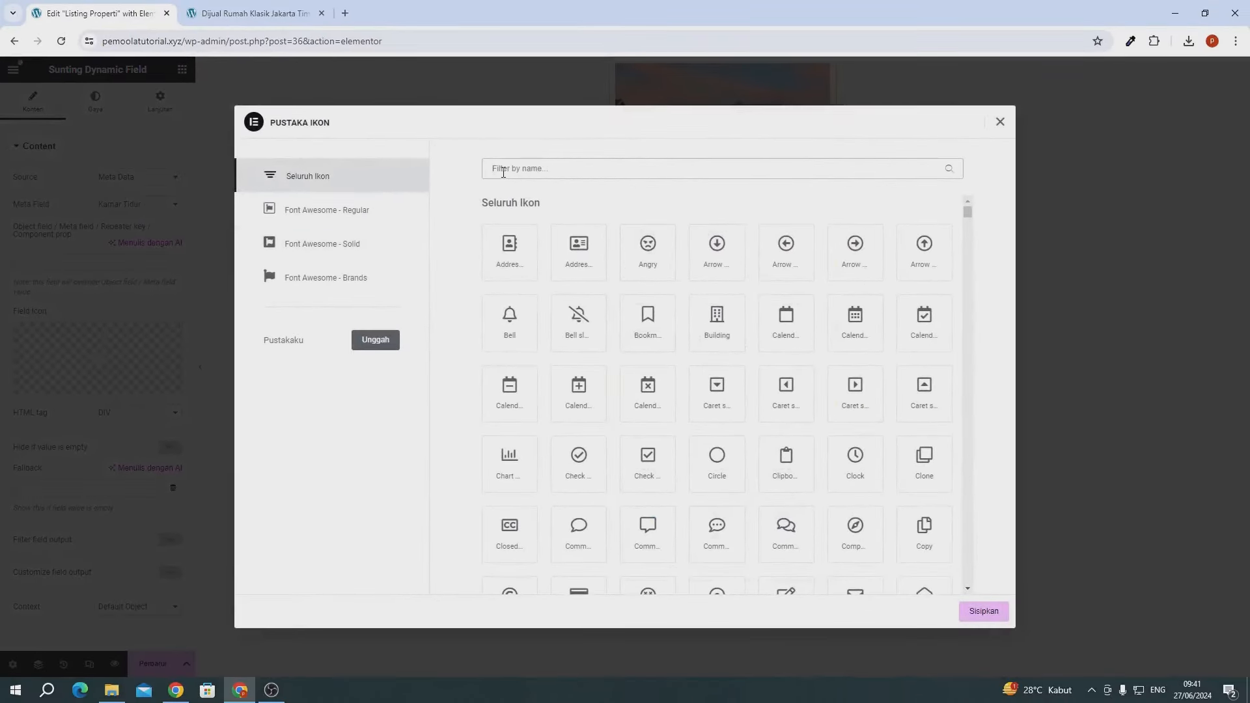
{"action": "left_click", "coordinate": [502, 171]}
{"action": "type", "text": "bed"}
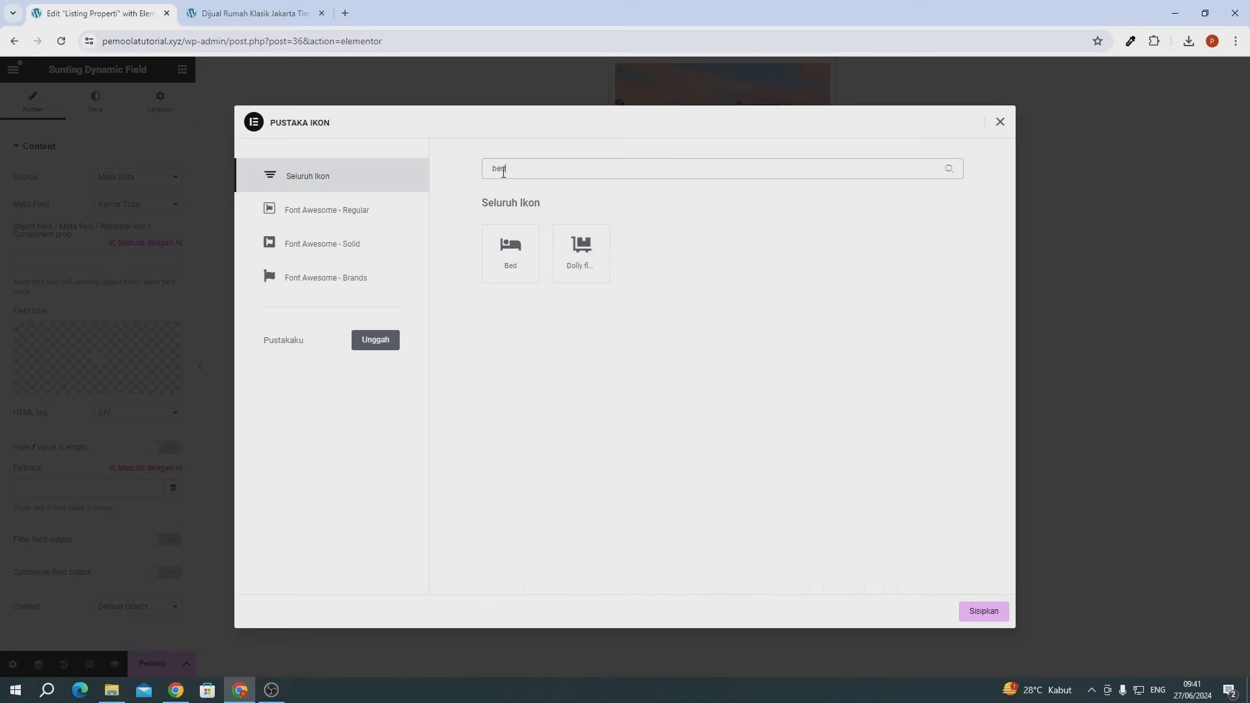
{"action": "left_click", "coordinate": [509, 273]}
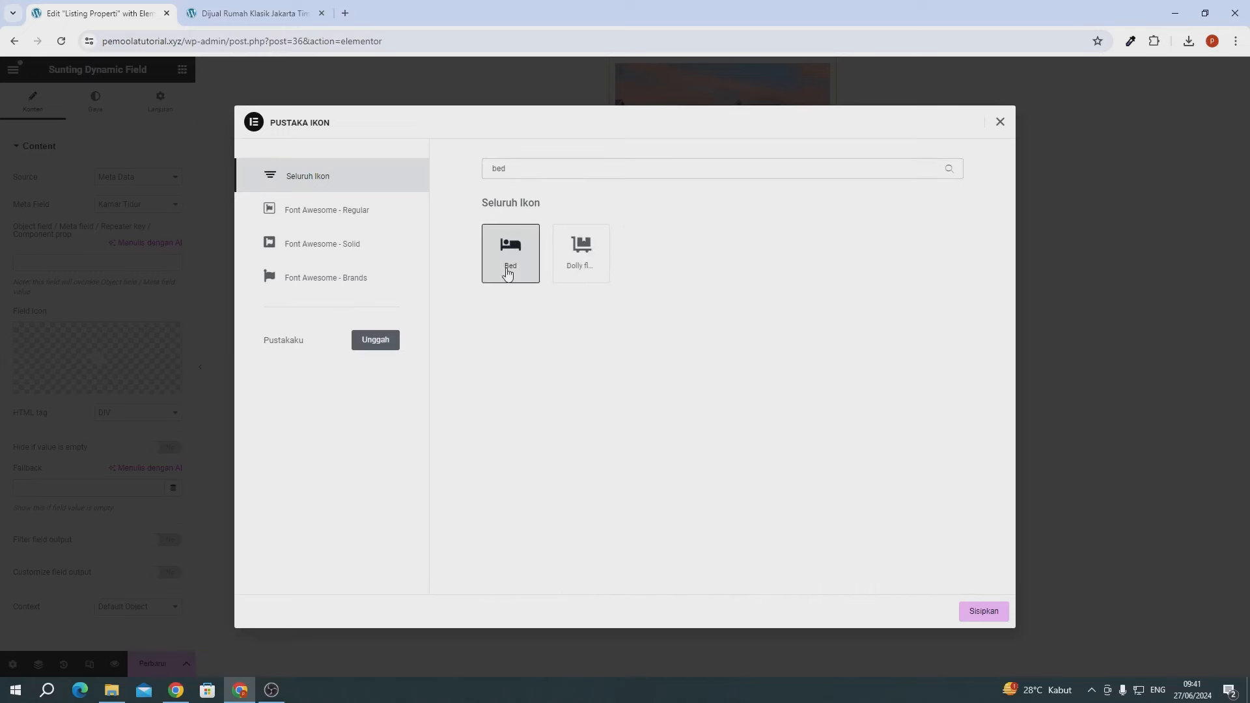
{"action": "left_click", "coordinate": [982, 611]}
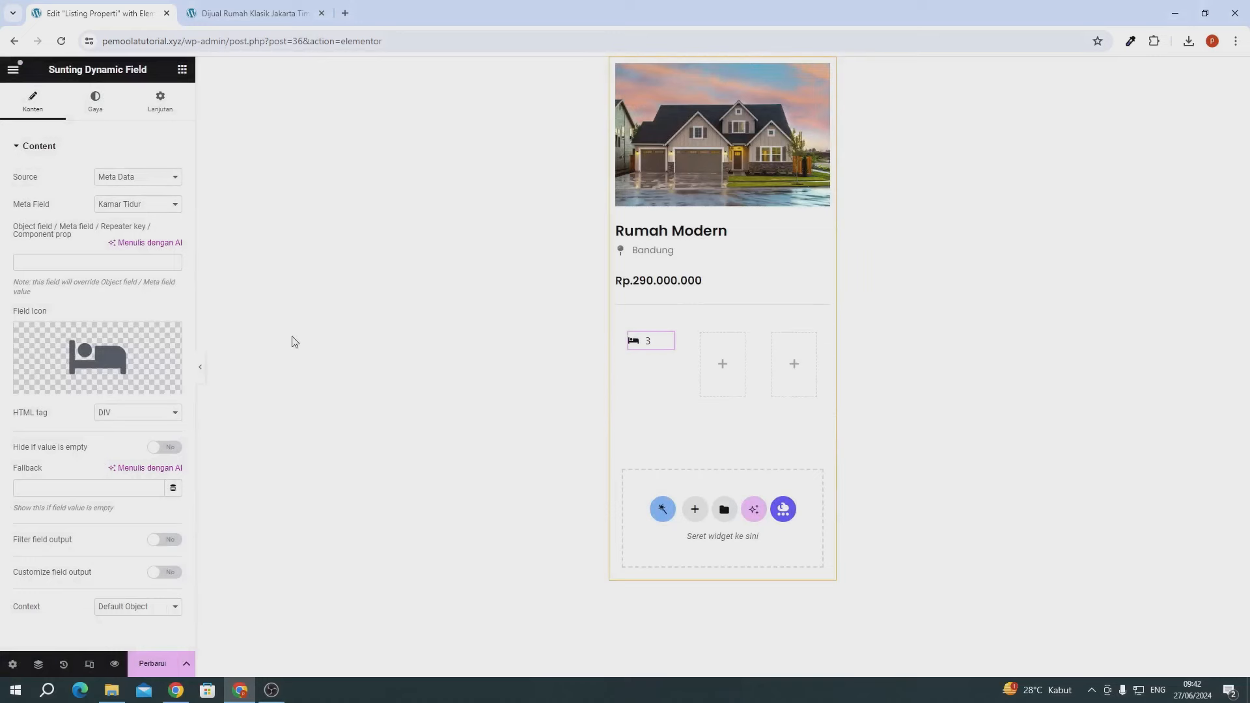
- Enable custom field format and change it to '%s Beds' so it reads 3 Beds
{"action": "scroll", "coordinate": [46, 602], "scroll_direction": "down", "scroll_amount": 1}
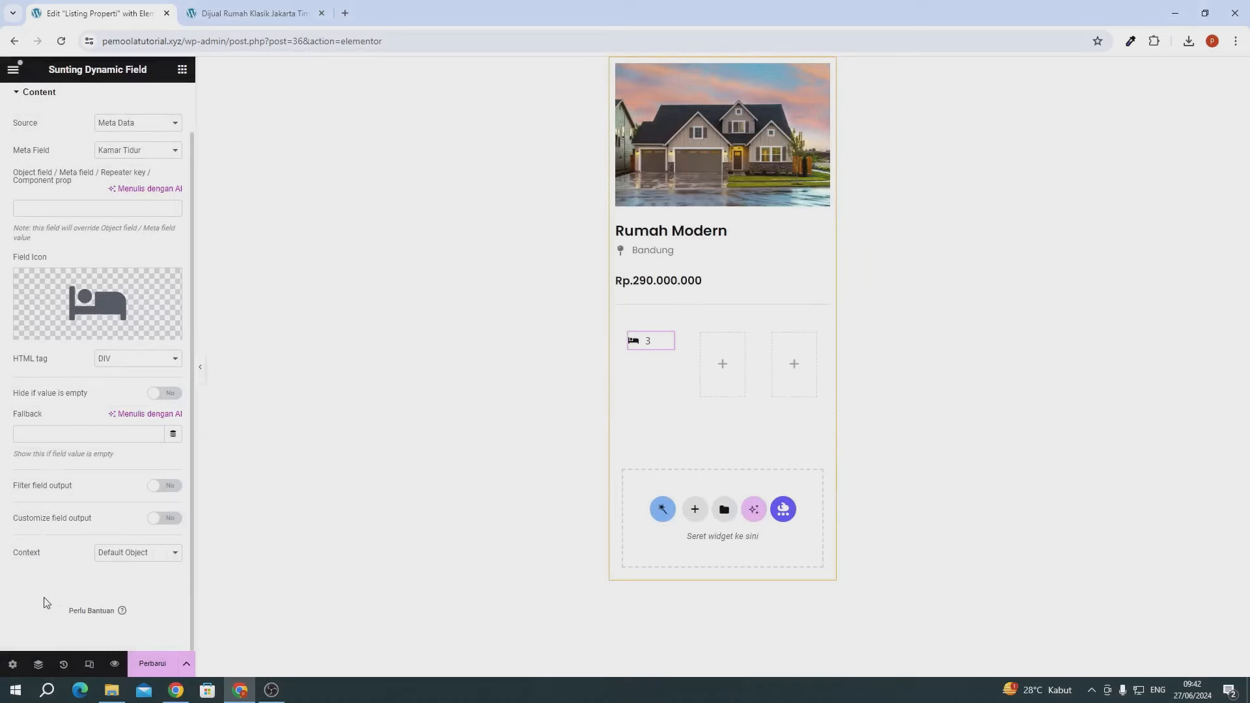
{"action": "left_click", "coordinate": [164, 519]}
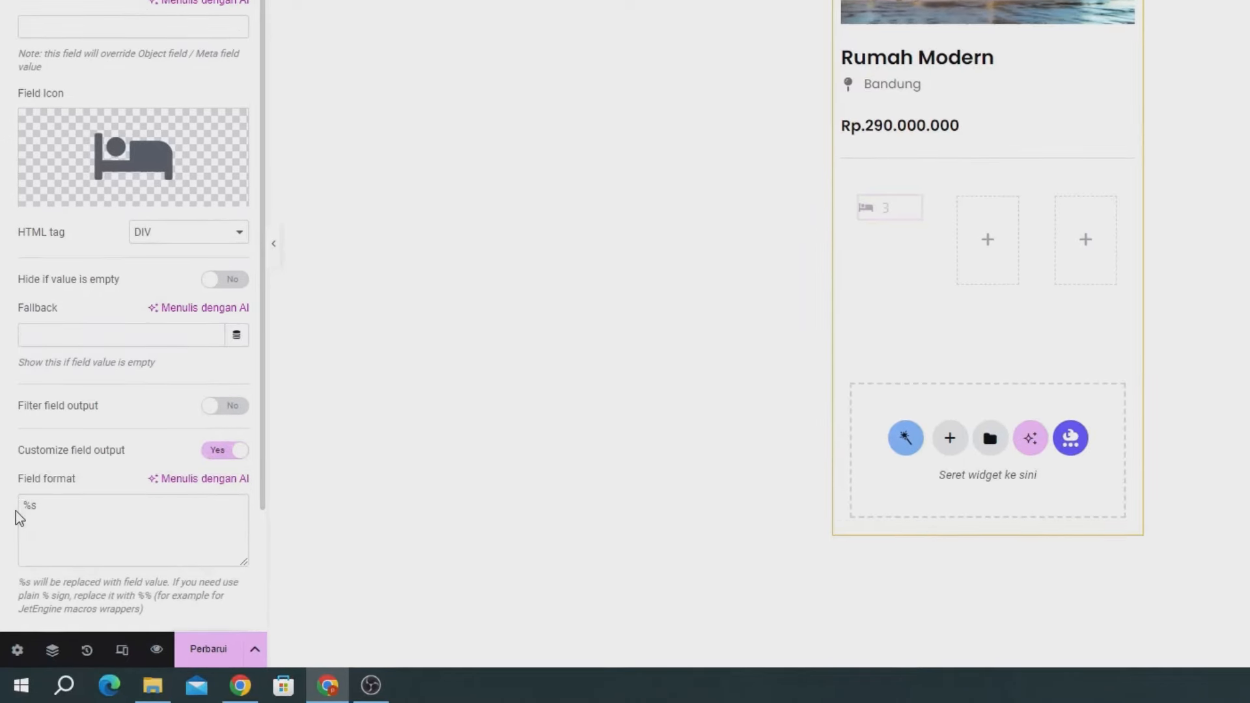
{"action": "left_click", "coordinate": [21, 506]}
{"action": "type", "text": "Beds"}
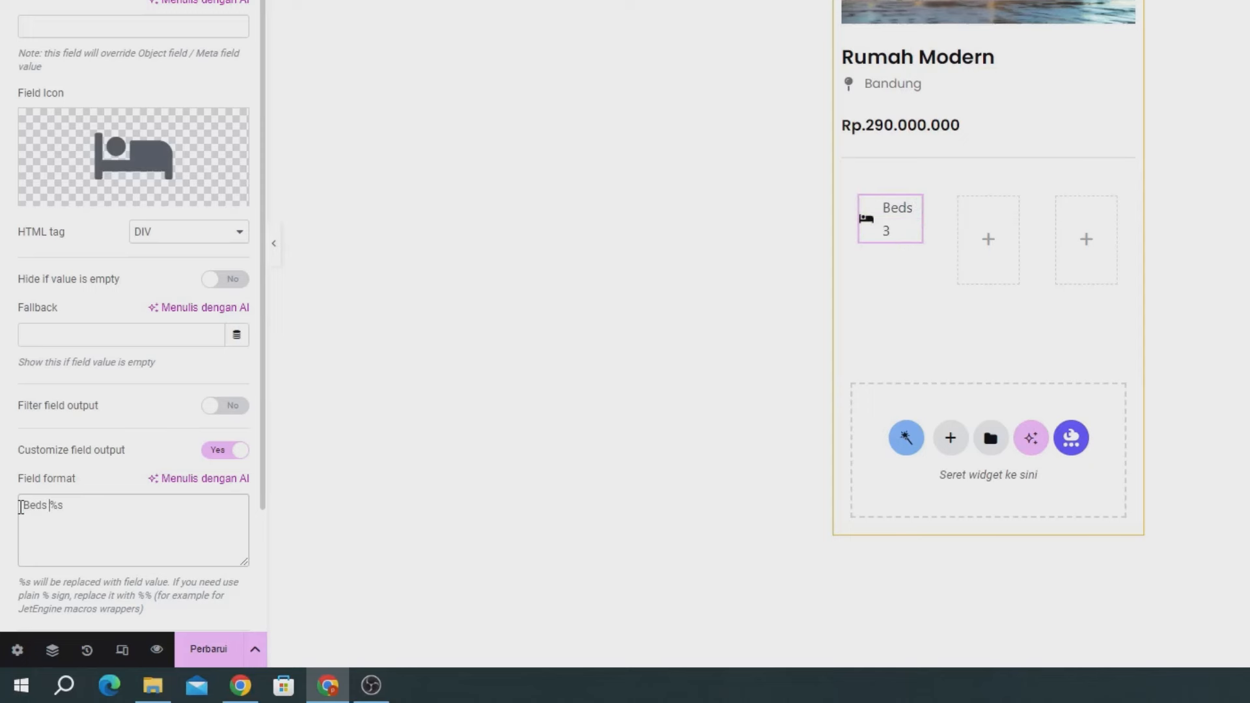
{"action": "key", "text": "BackSpace"}
{"action": "key", "text": "BackSpace"}
{"action": "key", "text": "BackSpace"}
{"action": "key", "text": "BackSpace"}
{"action": "key", "text": "BackSpace"}
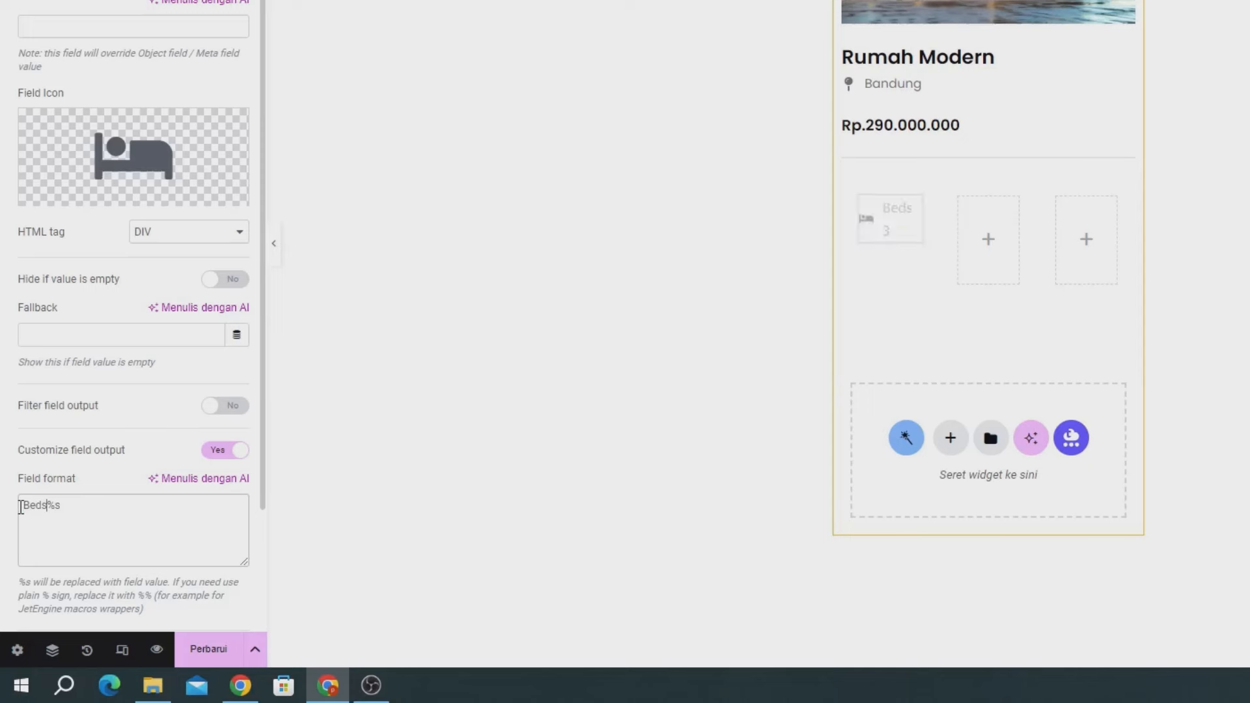
{"action": "left_click", "coordinate": [77, 508]}
{"action": "type", "text": "Beds"}
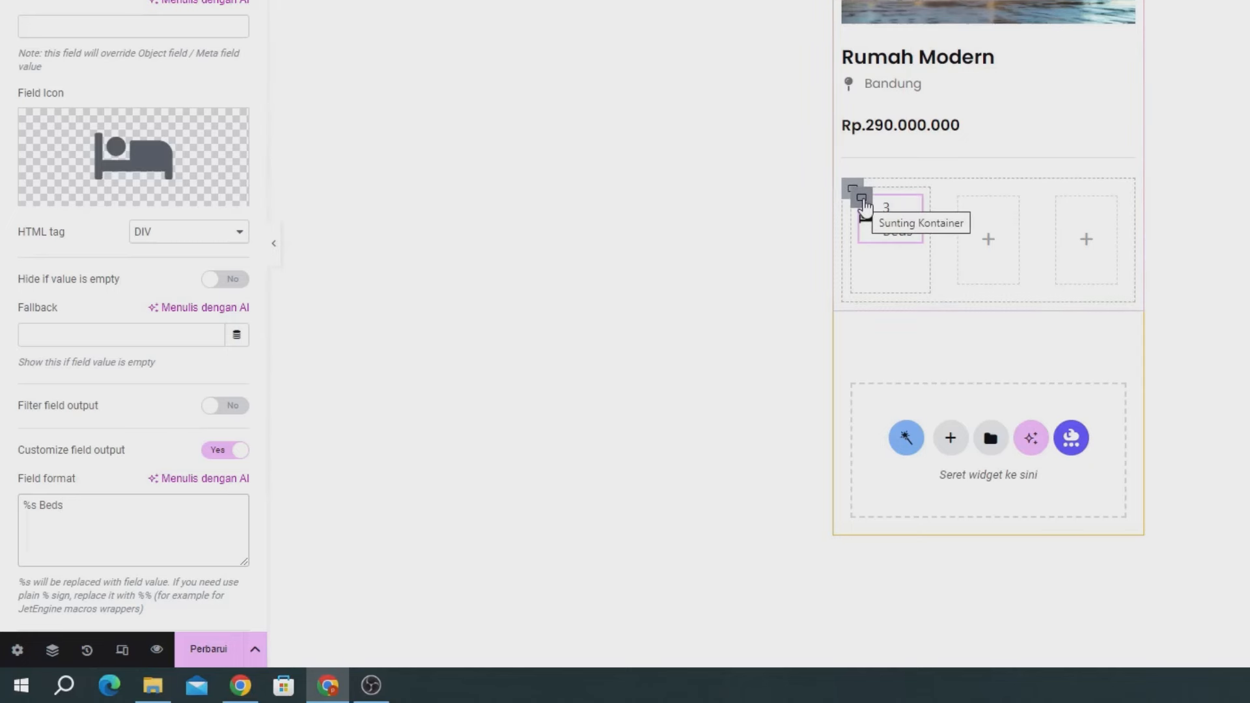
- Set padding to 0 on the beds field's container and the three-column container
{"action": "left_click", "coordinate": [862, 199]}
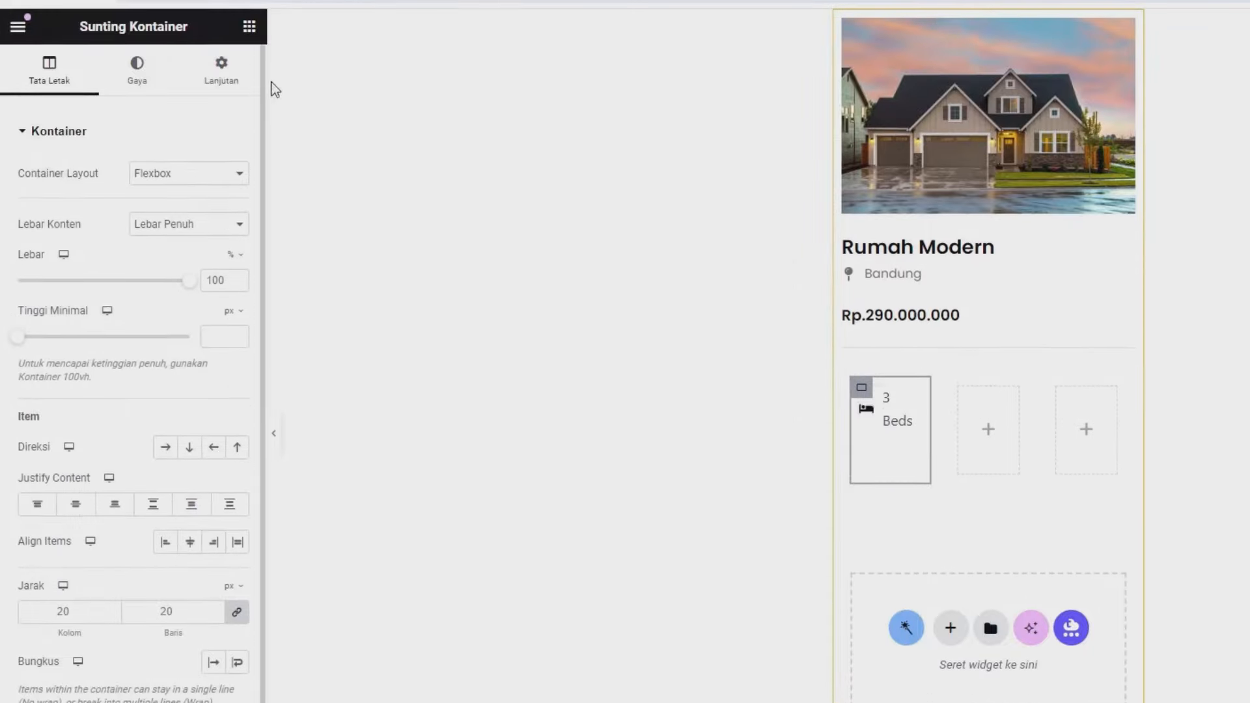
{"action": "left_click", "coordinate": [221, 92]}
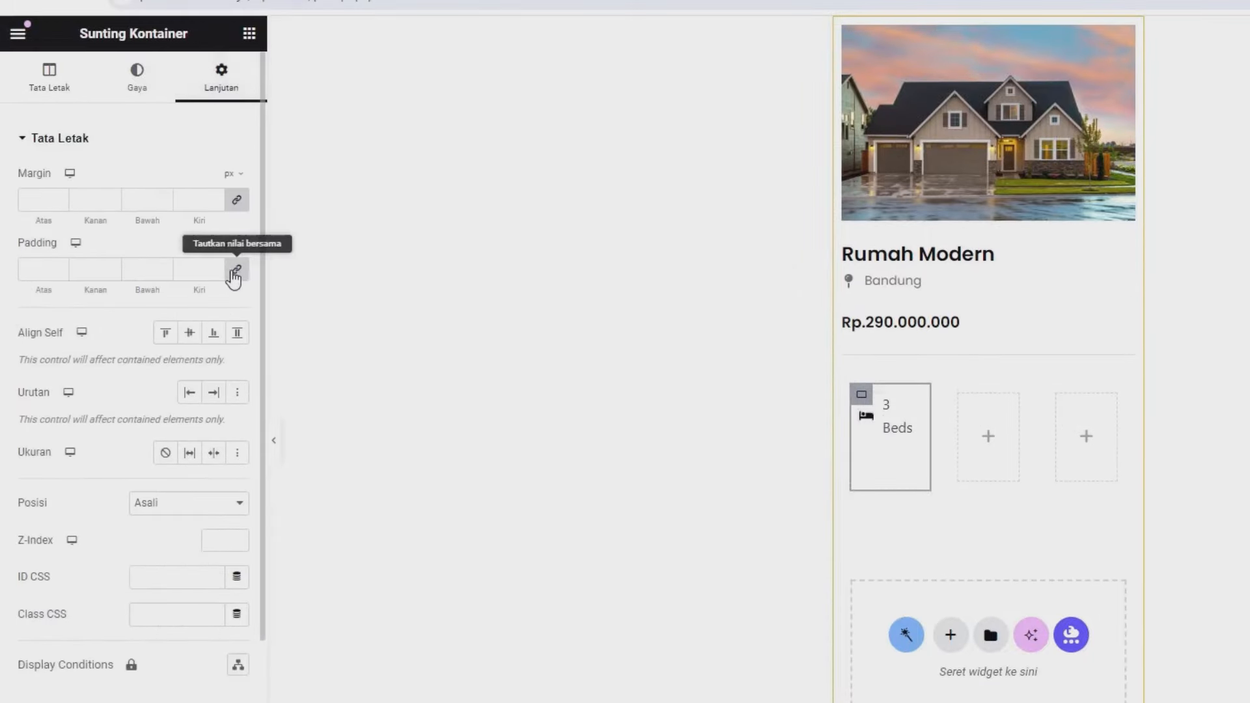
{"action": "left_click", "coordinate": [235, 271]}
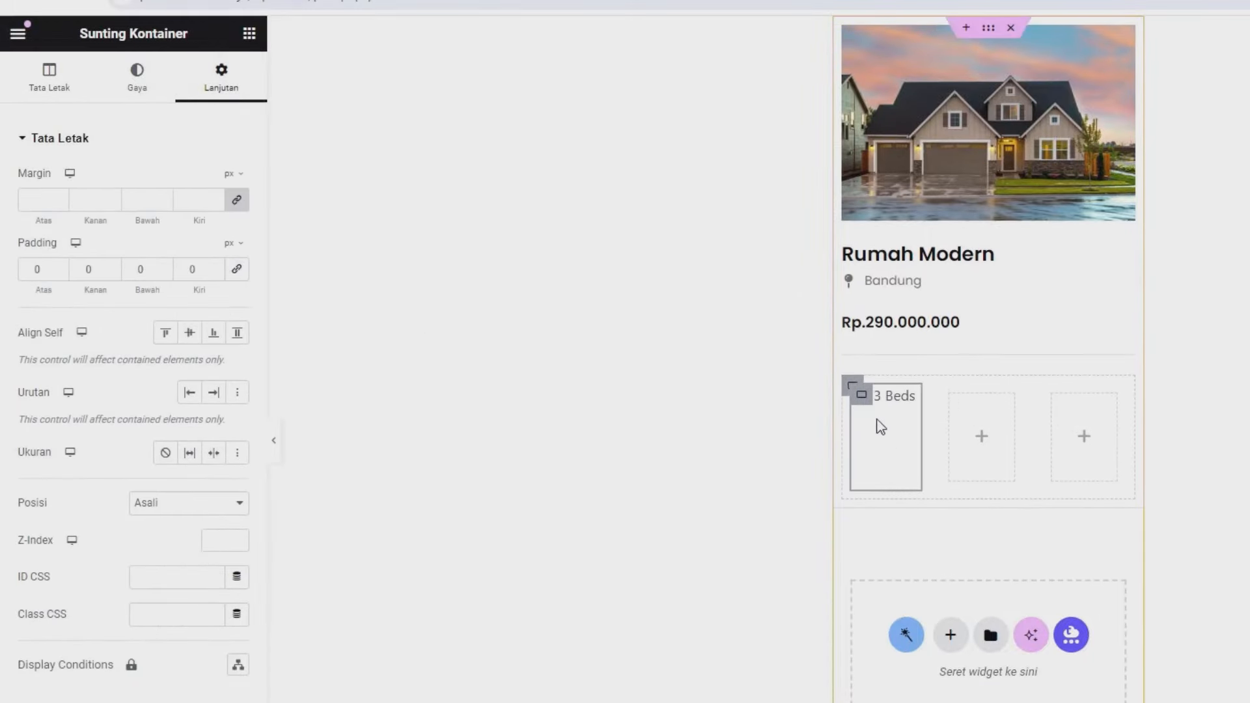
{"action": "left_click", "coordinate": [850, 388]}
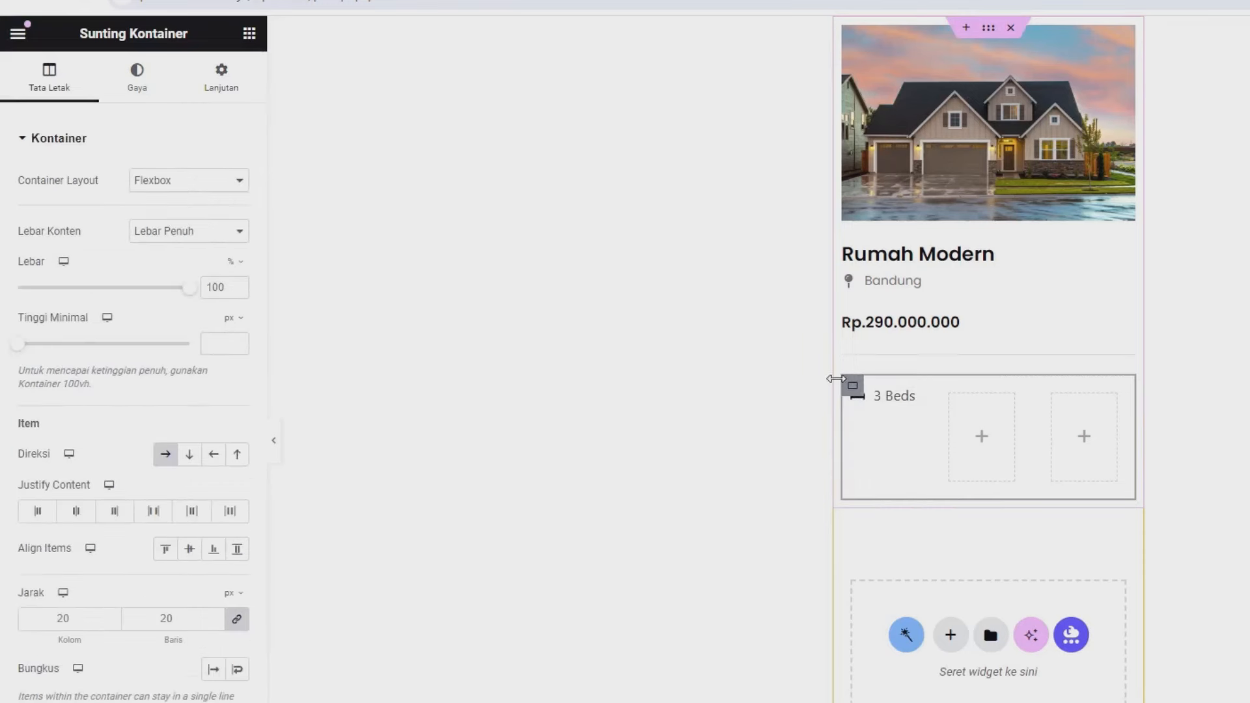
{"action": "left_click", "coordinate": [225, 84]}
{"action": "left_click", "coordinate": [237, 269]}
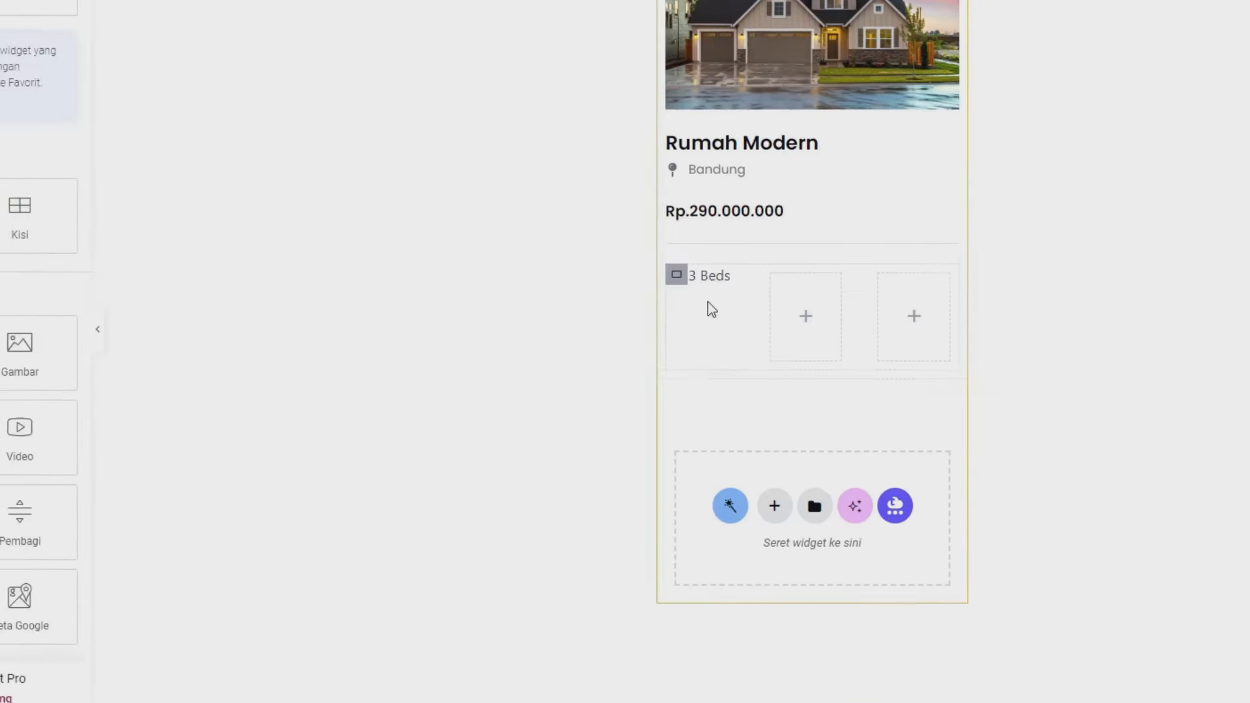
- Duplicate the beds field and paste copies into the second and third columns
{"action": "right_click", "coordinate": [592, 195]}
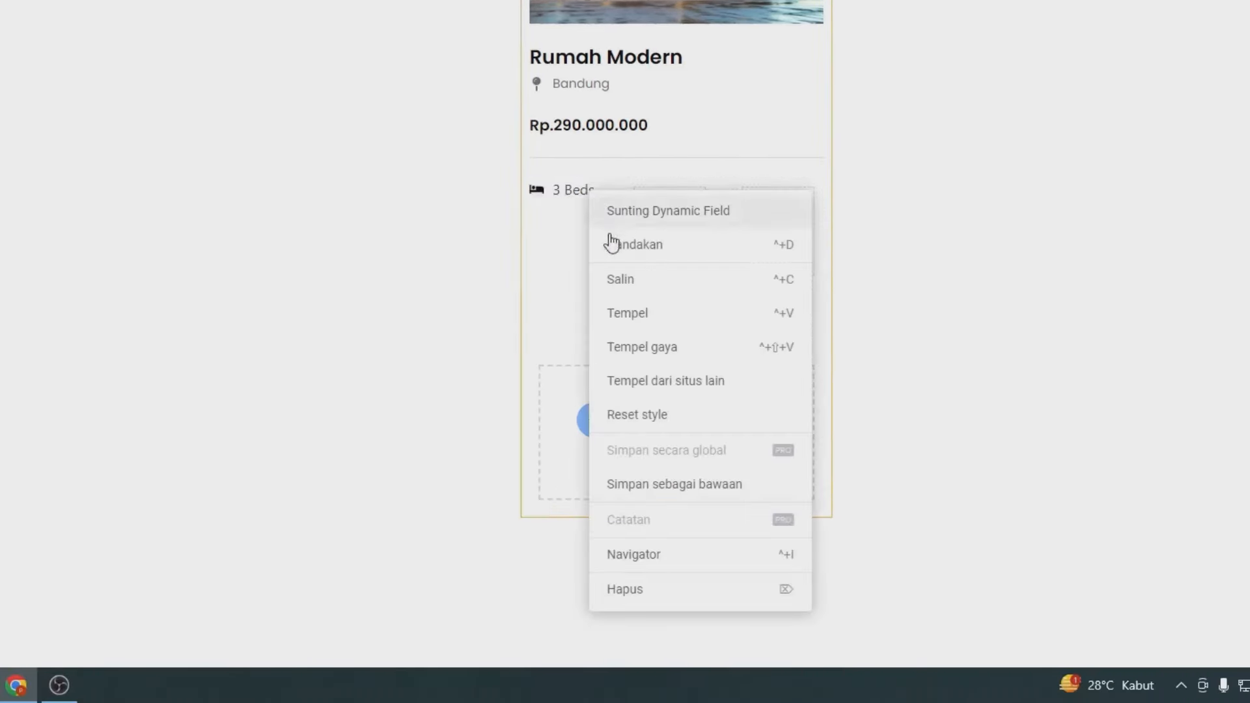
{"action": "left_click", "coordinate": [662, 244]}
{"action": "right_click", "coordinate": [661, 241]}
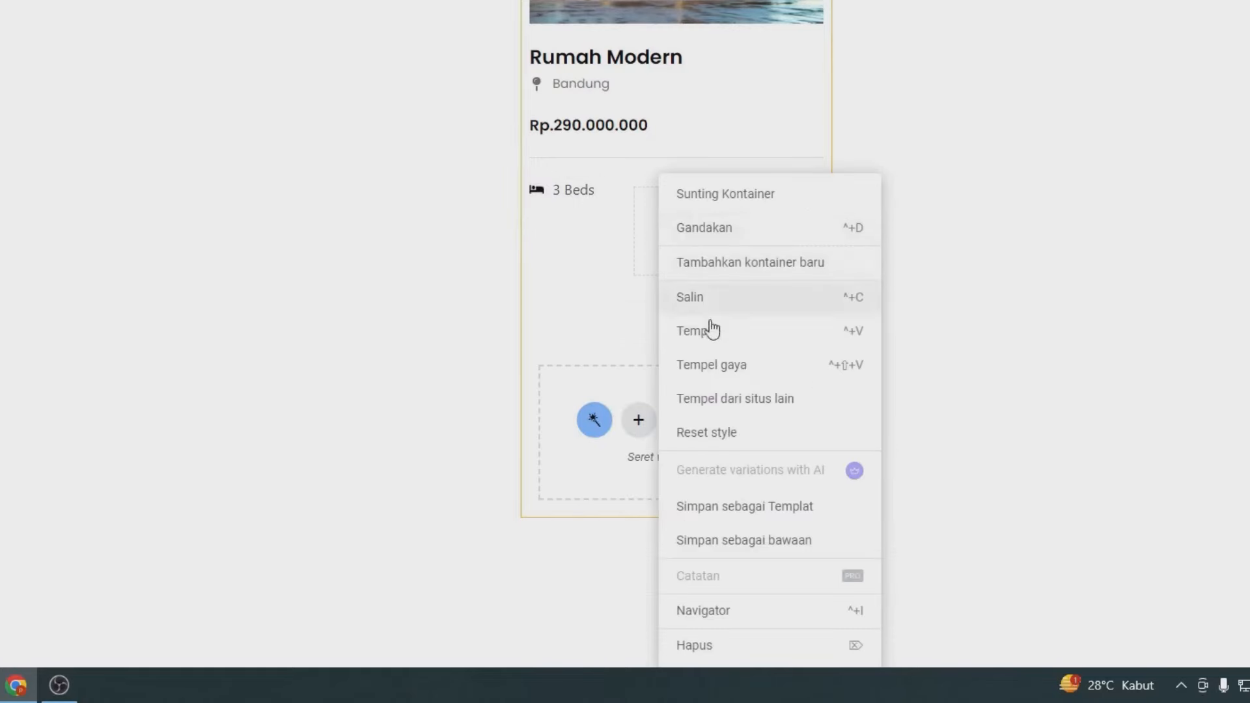
{"action": "left_click", "coordinate": [710, 330]}
{"action": "right_click", "coordinate": [756, 232]}
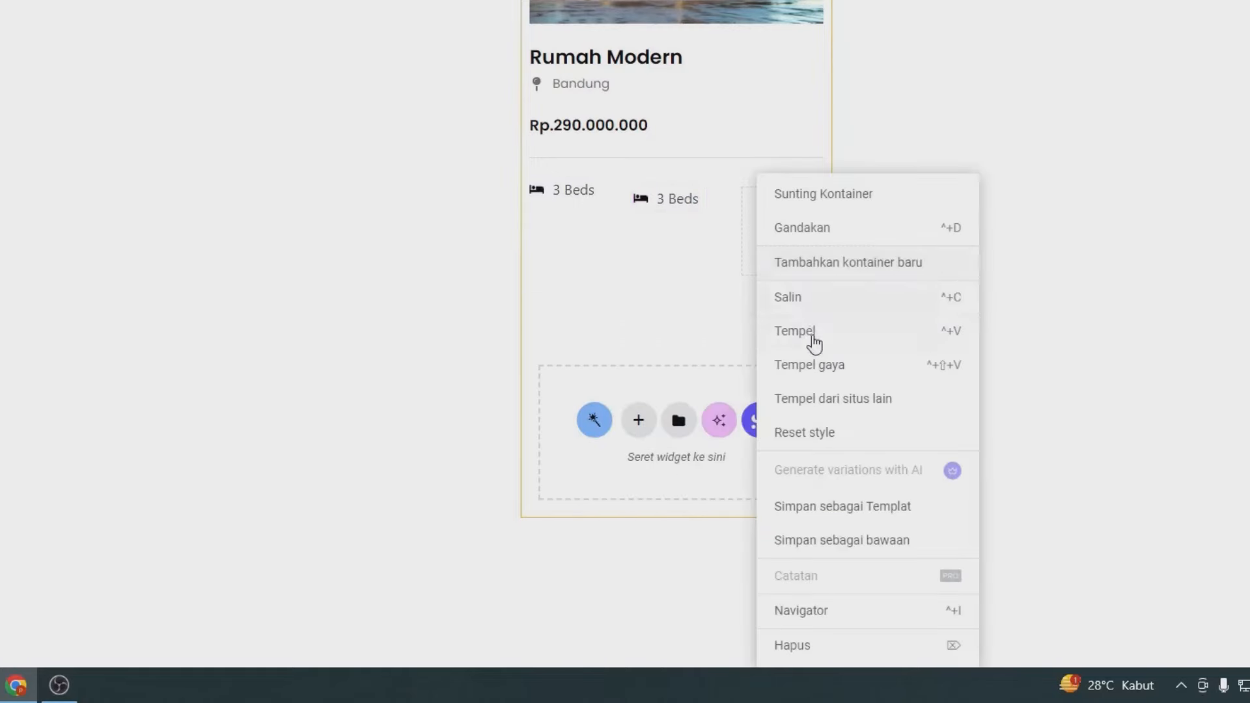
{"action": "left_click", "coordinate": [805, 332]}
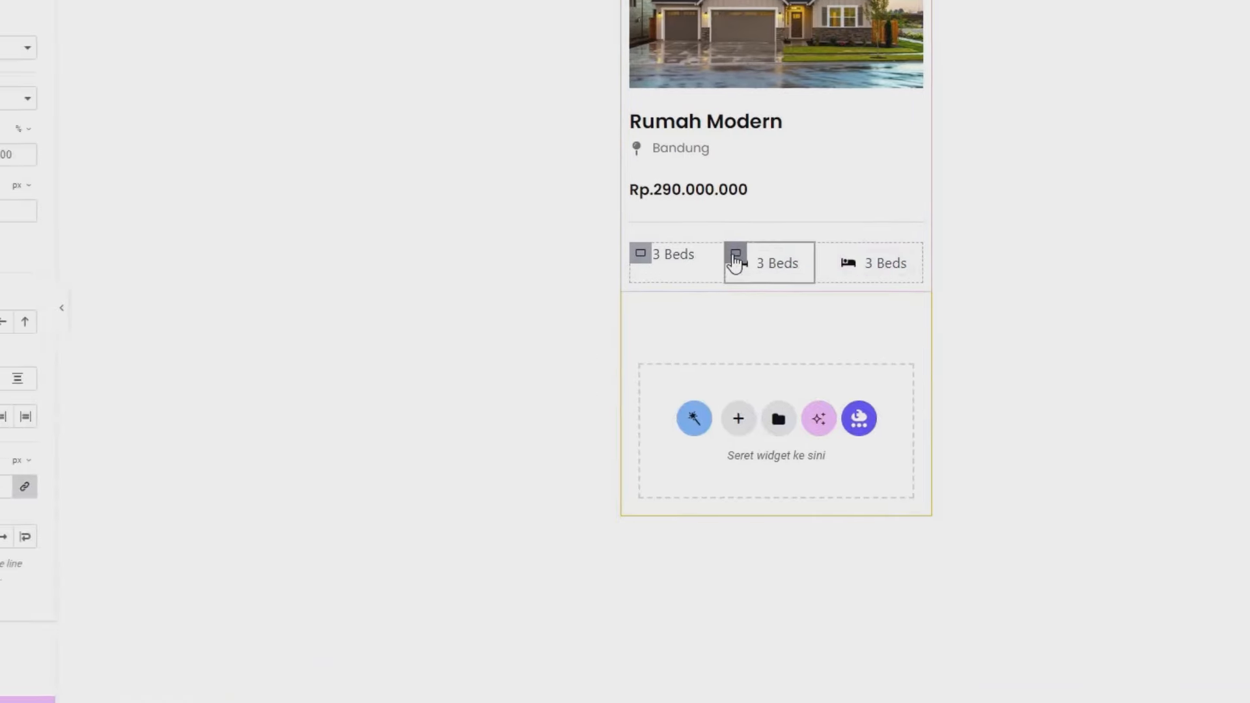
- Set padding to 0 on the middle and third field containers
{"action": "left_click", "coordinate": [221, 84]}
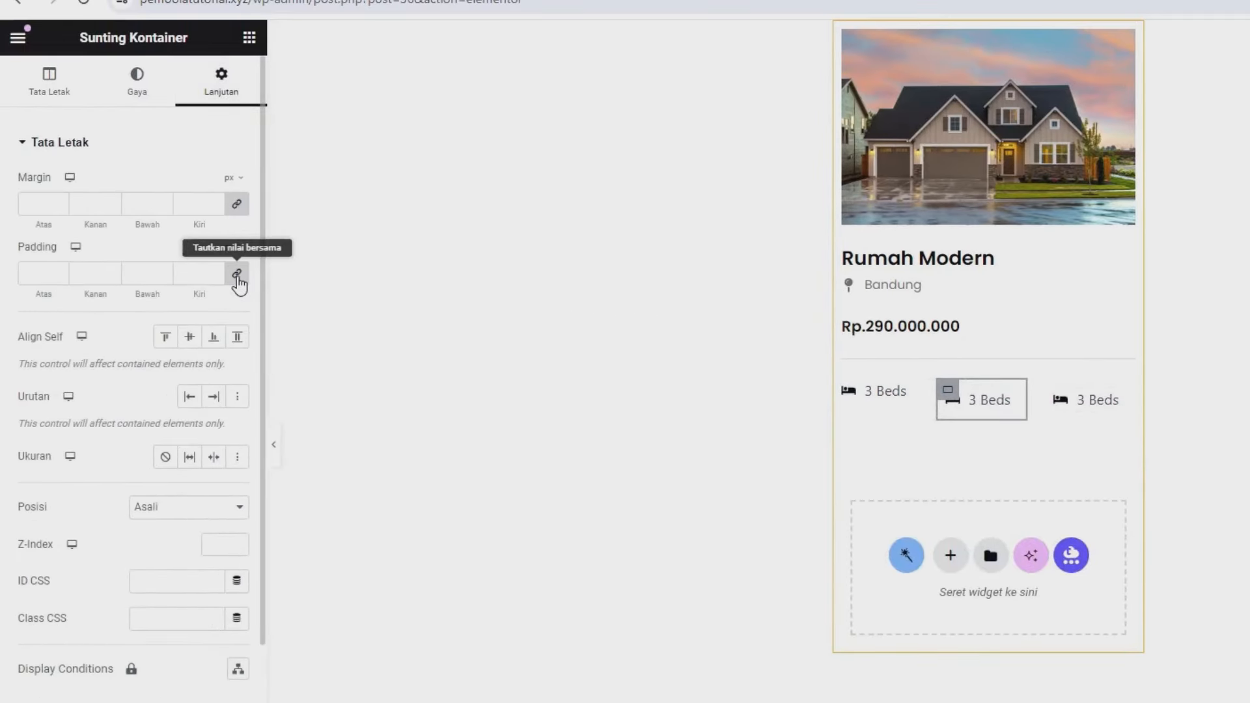
{"action": "left_click", "coordinate": [237, 275]}
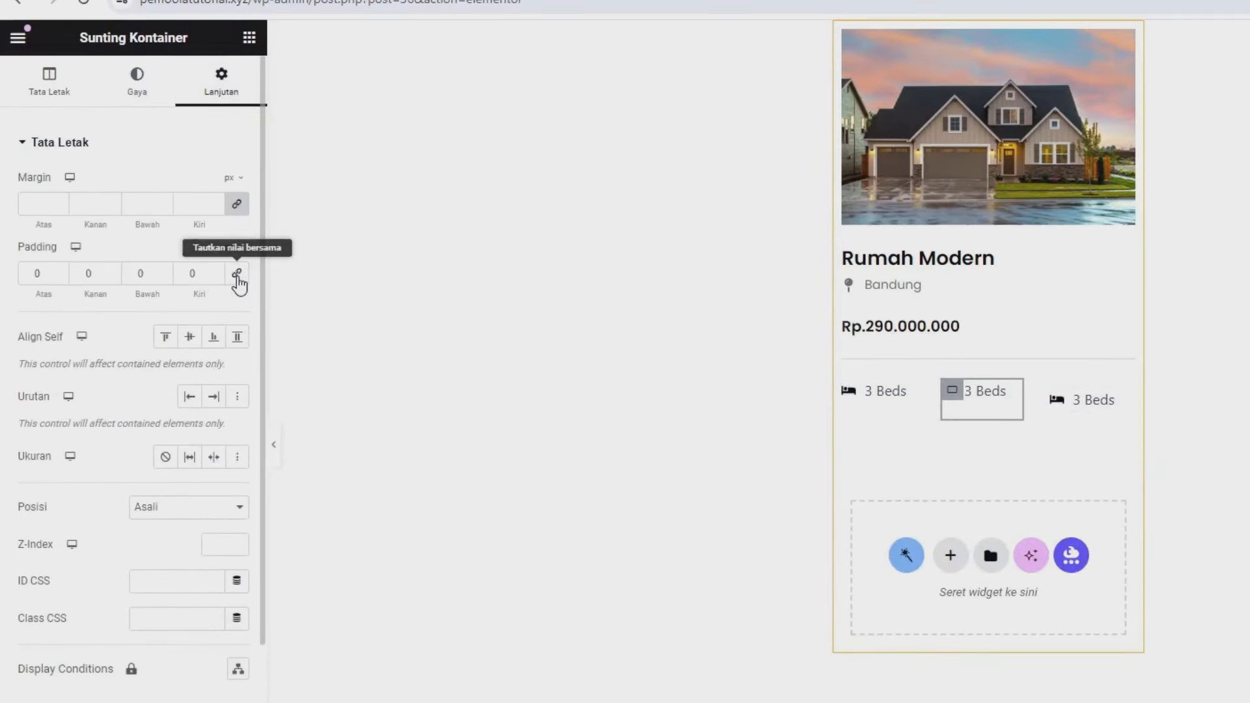
{"action": "left_click", "coordinate": [1049, 392]}
{"action": "left_click", "coordinate": [222, 83]}
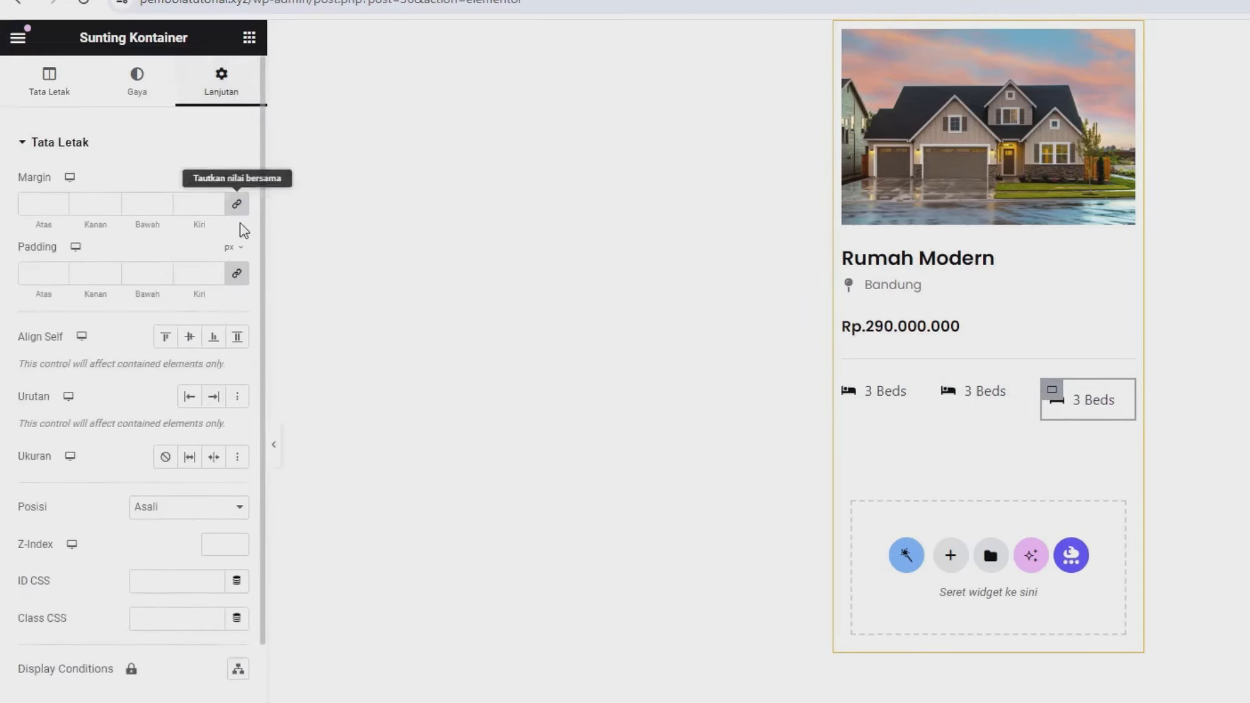
{"action": "left_click", "coordinate": [238, 274]}
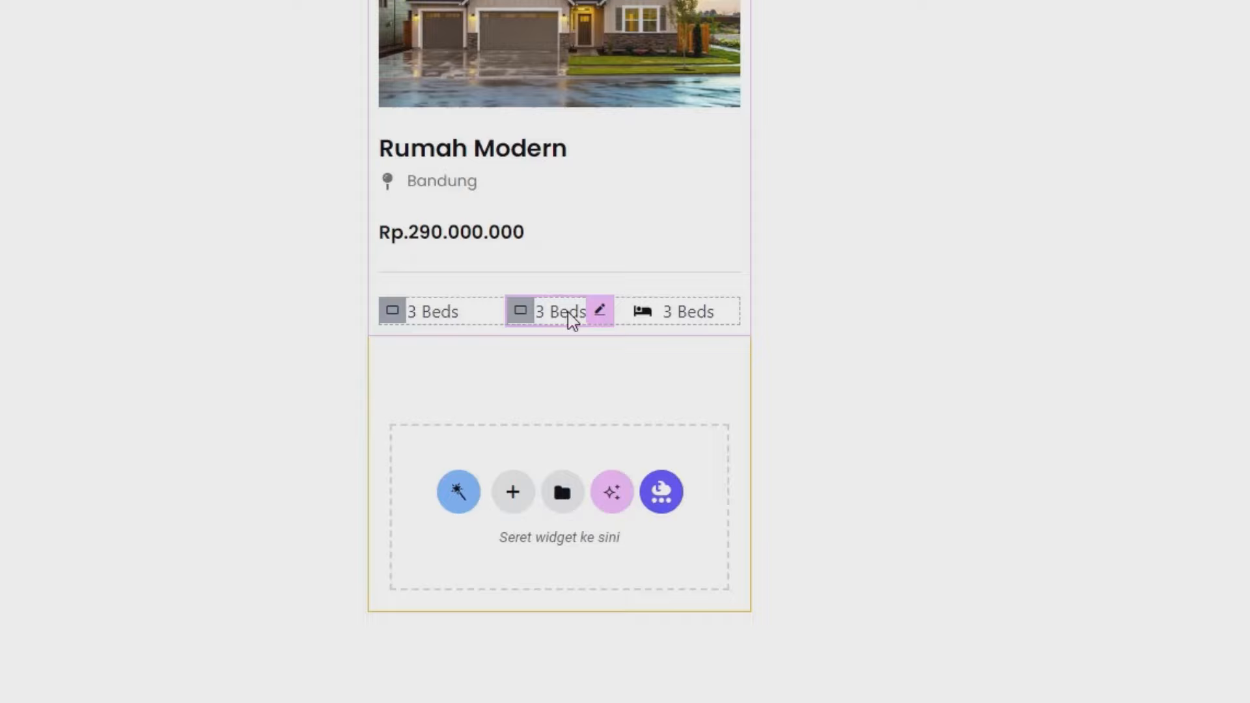
- Switch the middle field's meta field to Kamar Mandi
{"action": "left_click_drag", "start_coordinate": [27, 207], "coordinate": [98, 209]}
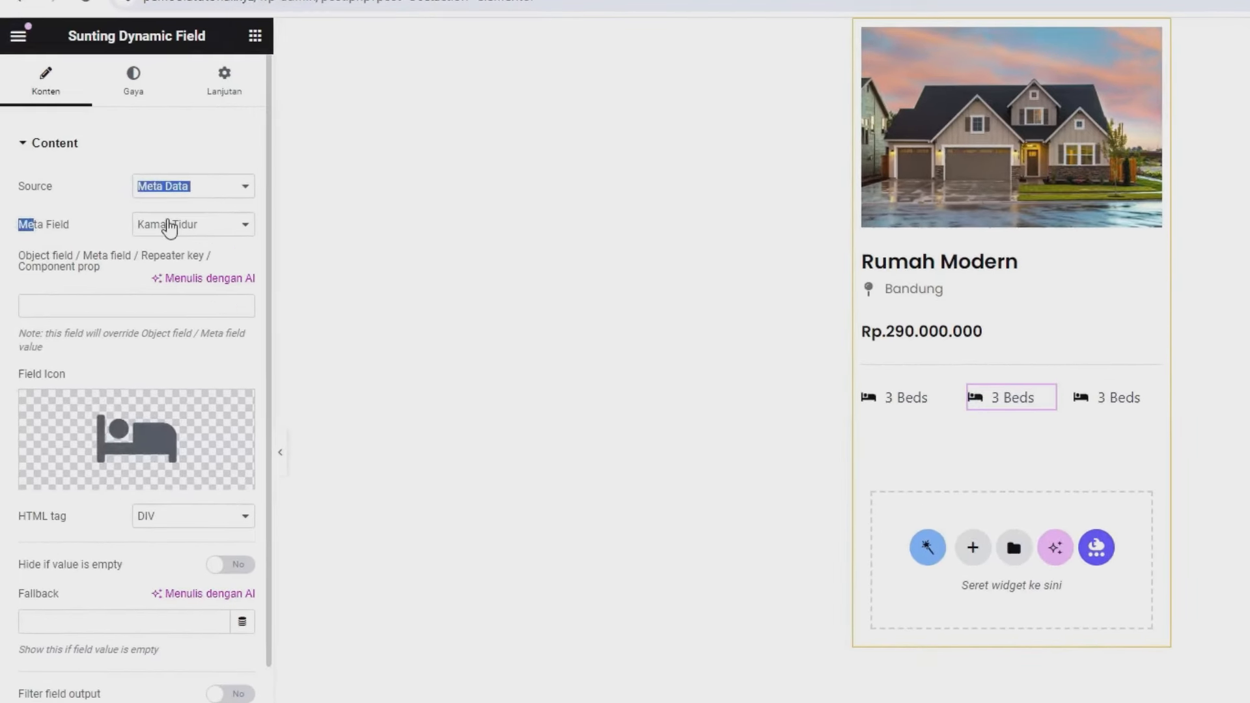
{"action": "left_click", "coordinate": [169, 225]}
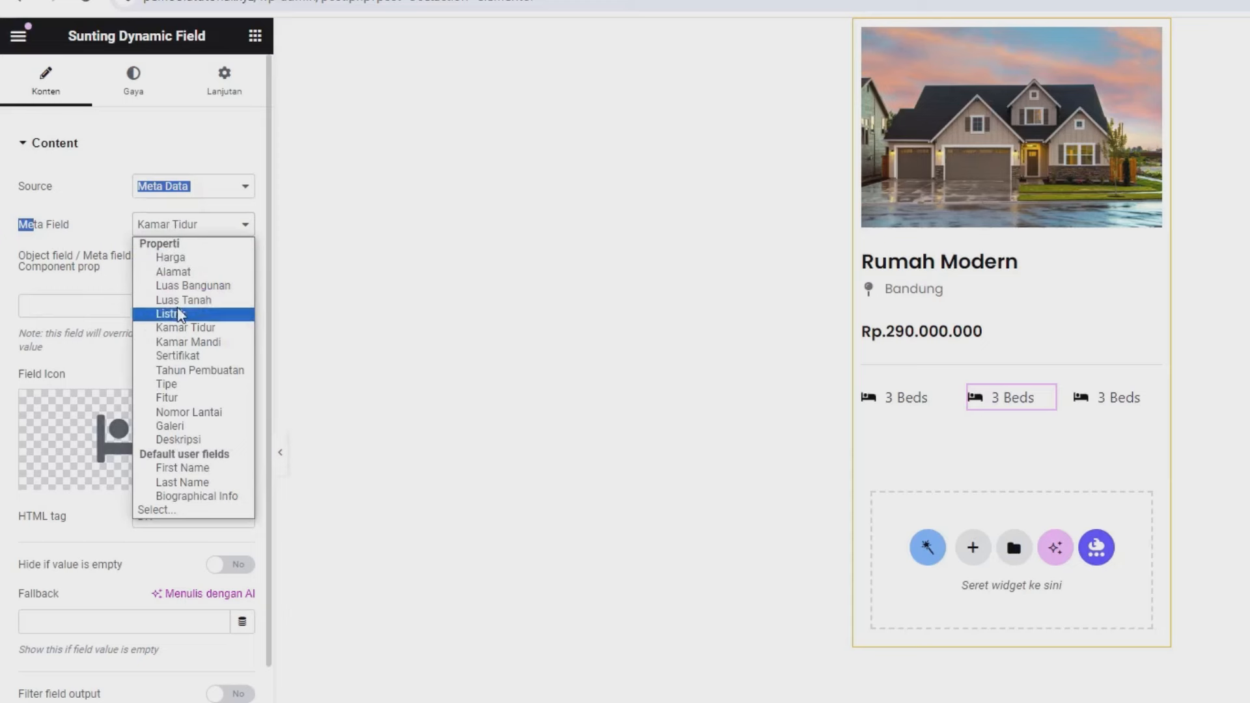
{"action": "left_click", "coordinate": [184, 342]}
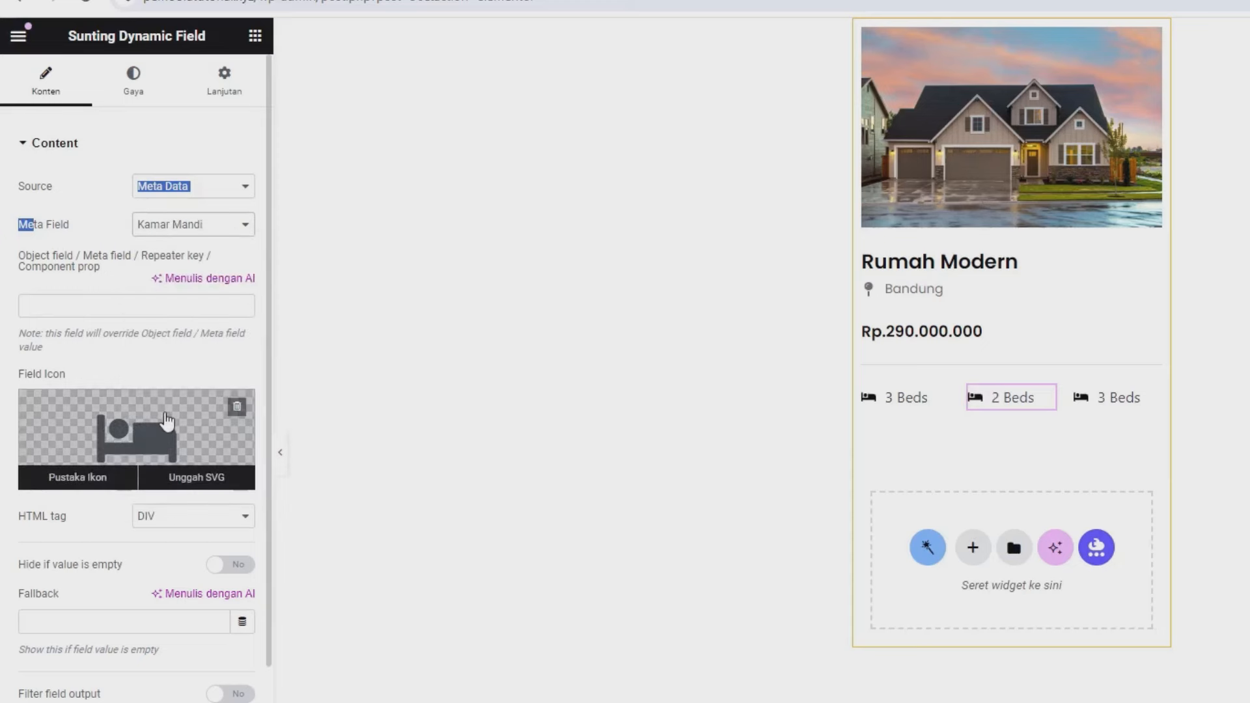
- Replace the middle field's icon with the Bath icon, then select the third field
{"action": "left_click", "coordinate": [156, 423]}
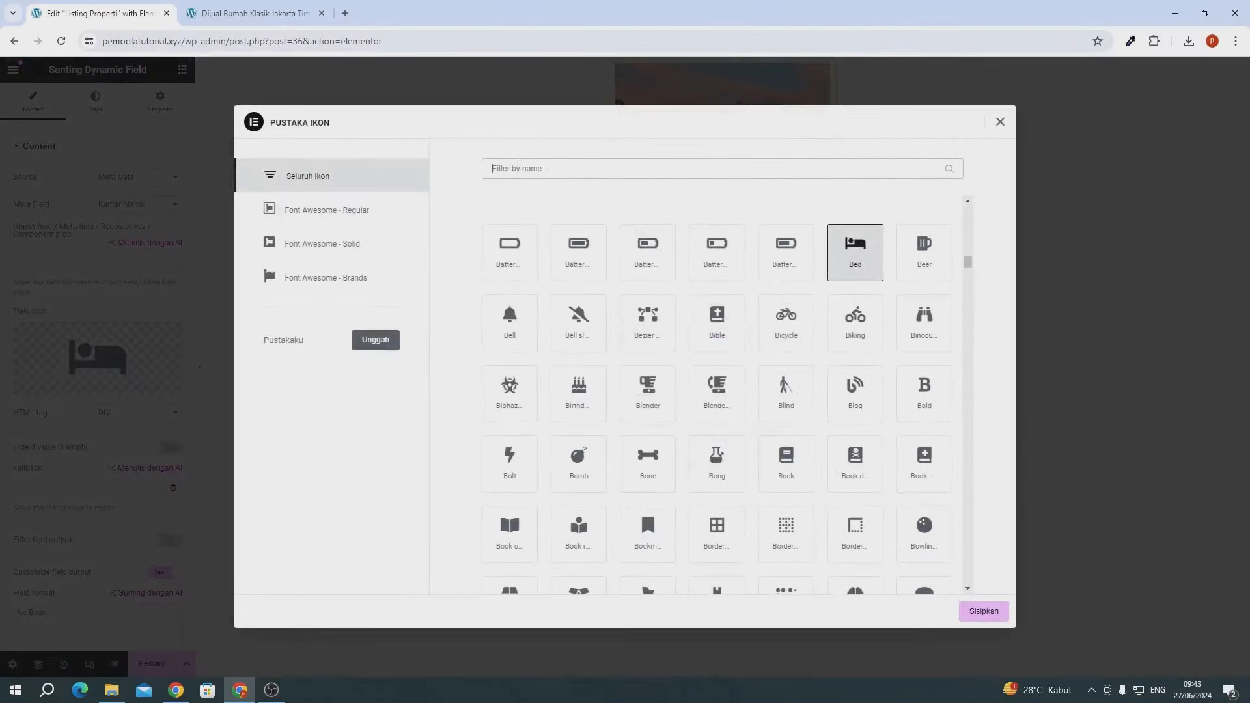
{"action": "type", "text": "bat"}
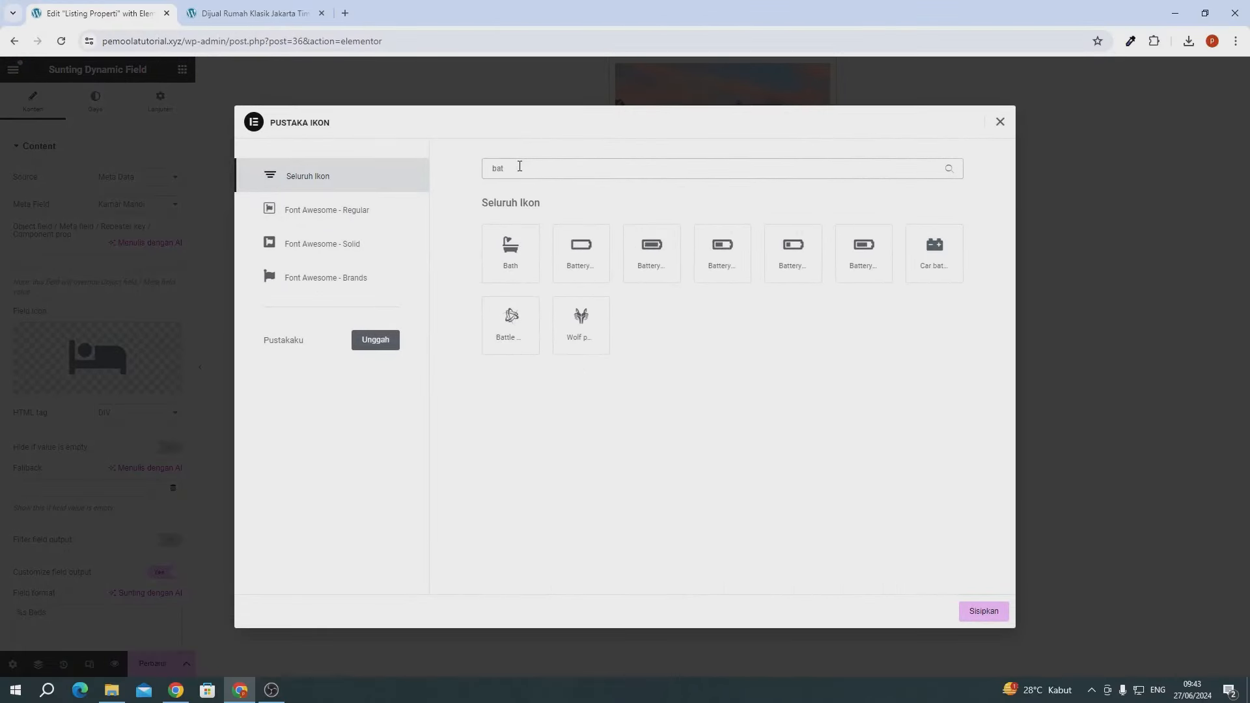
{"action": "left_click", "coordinate": [525, 267]}
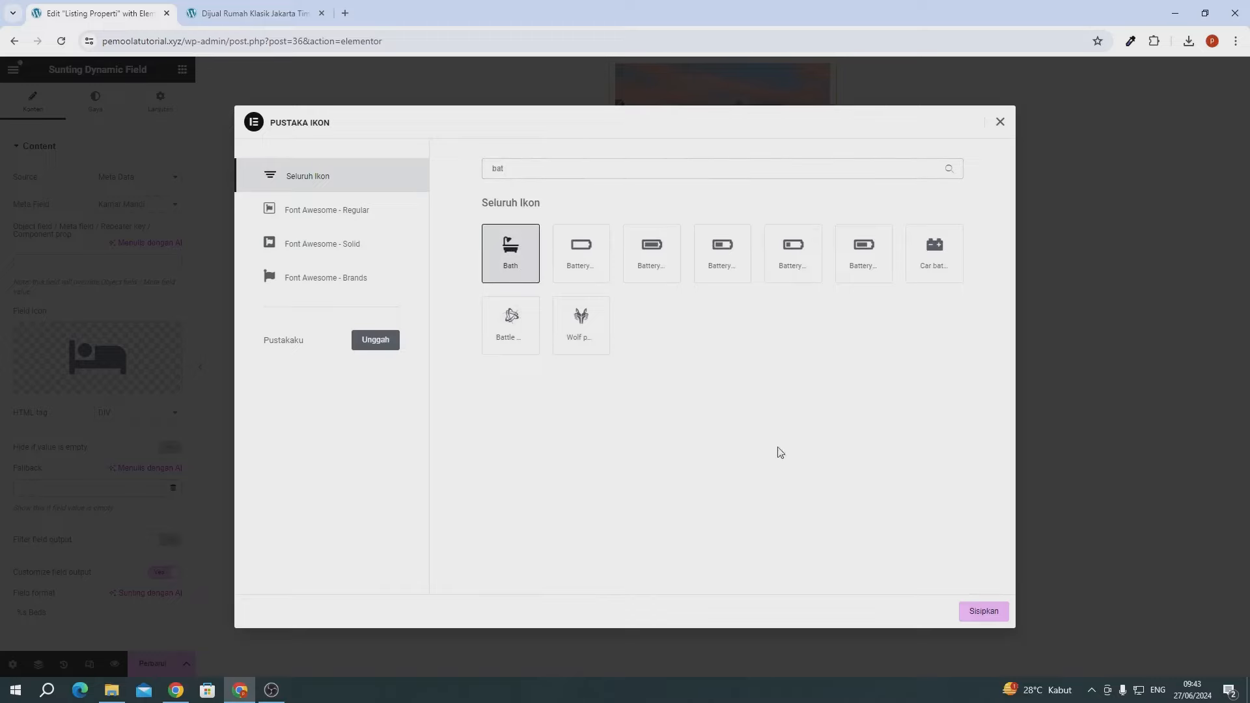
{"action": "left_click", "coordinate": [982, 610]}
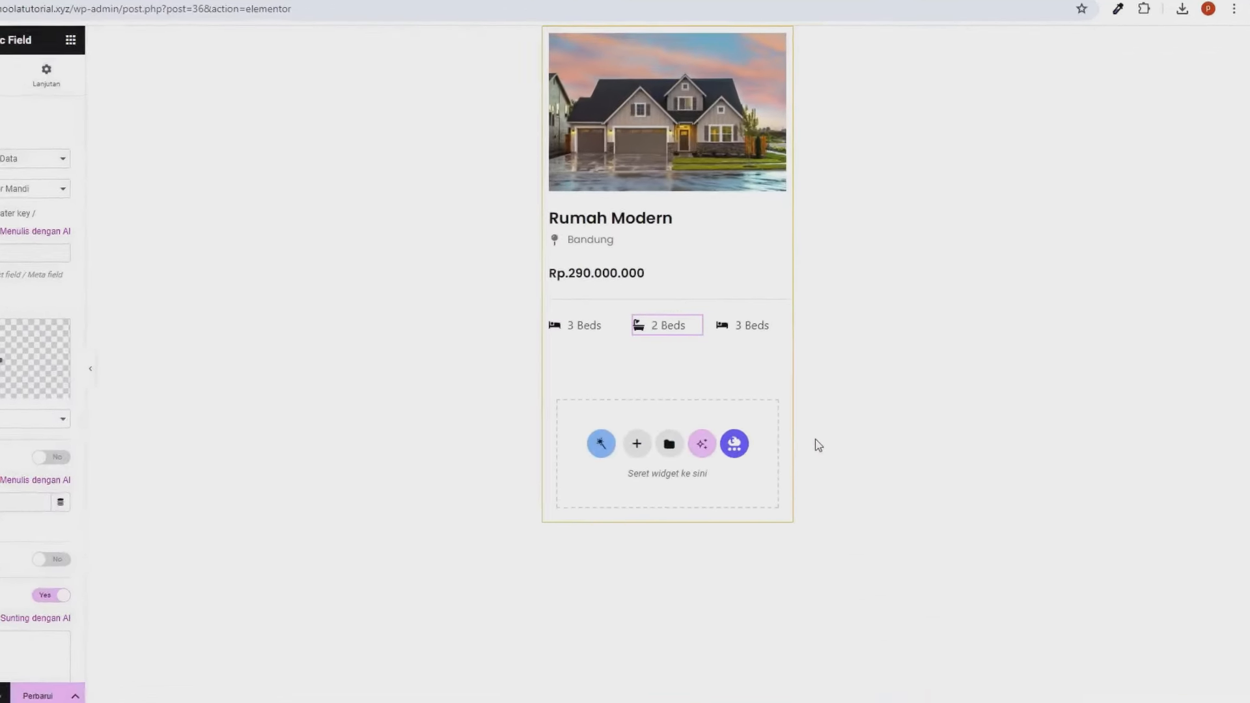
{"action": "left_click", "coordinate": [559, 320]}
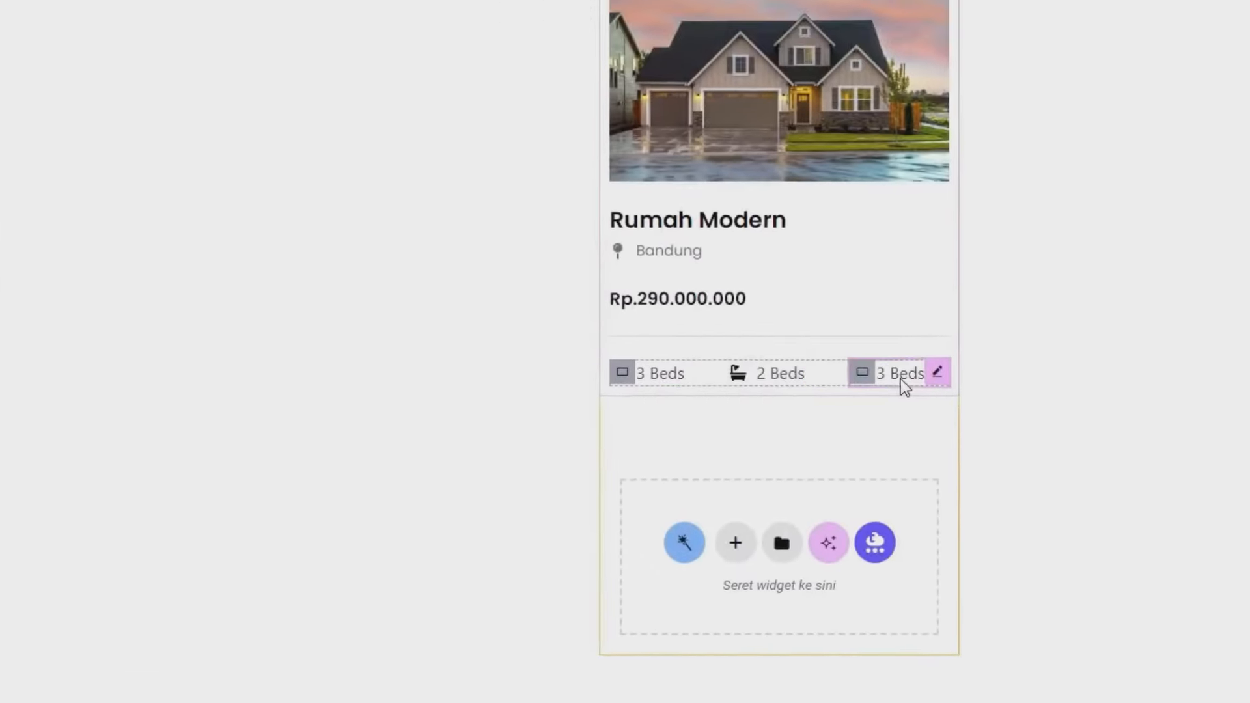
{"action": "left_click", "coordinate": [208, 243]}
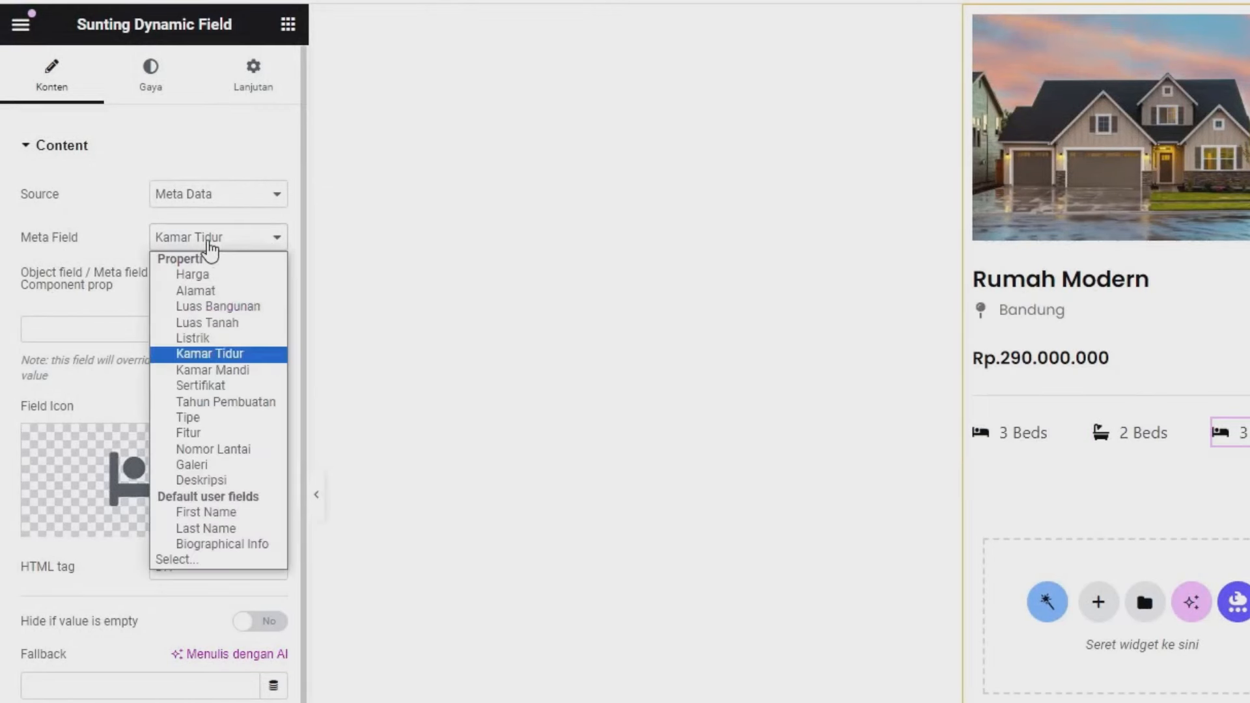
- Show Luas Bangunan in the third field with format '%s M <sup>2</sup>'
{"action": "left_click", "coordinate": [225, 308]}
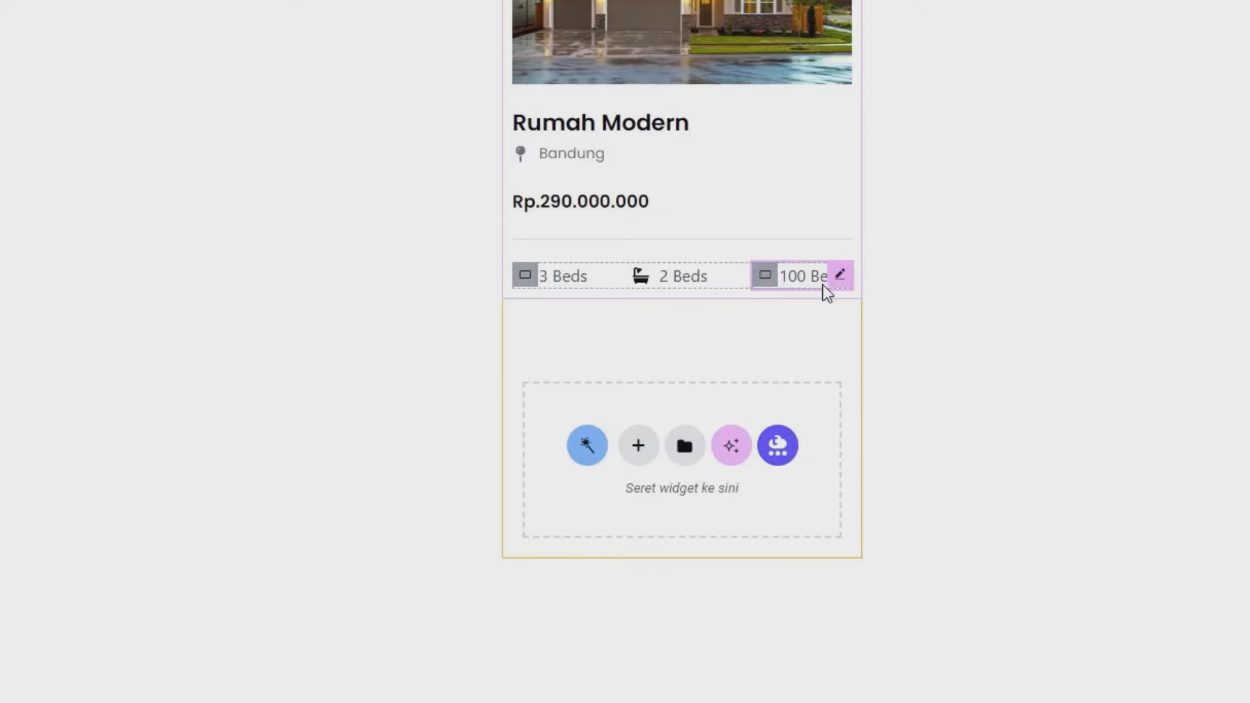
{"action": "scroll", "coordinate": [92, 624], "scroll_direction": "down", "scroll_amount": 4}
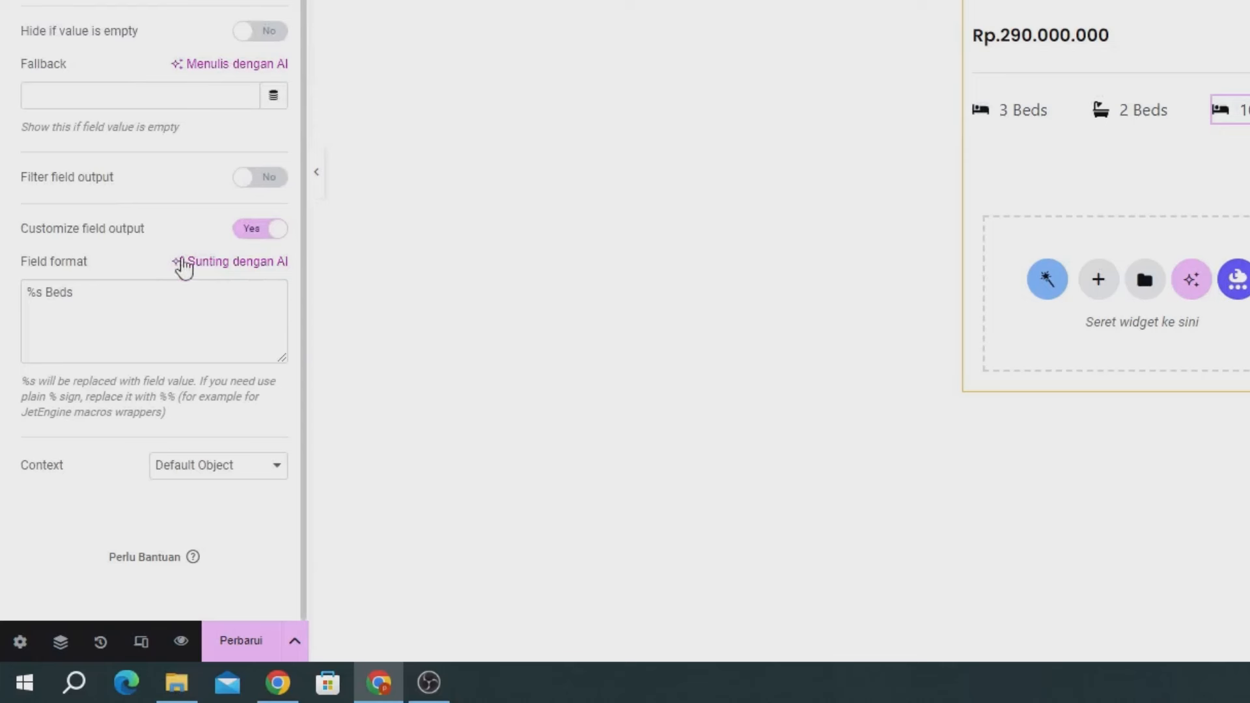
{"action": "left_click", "coordinate": [114, 298]}
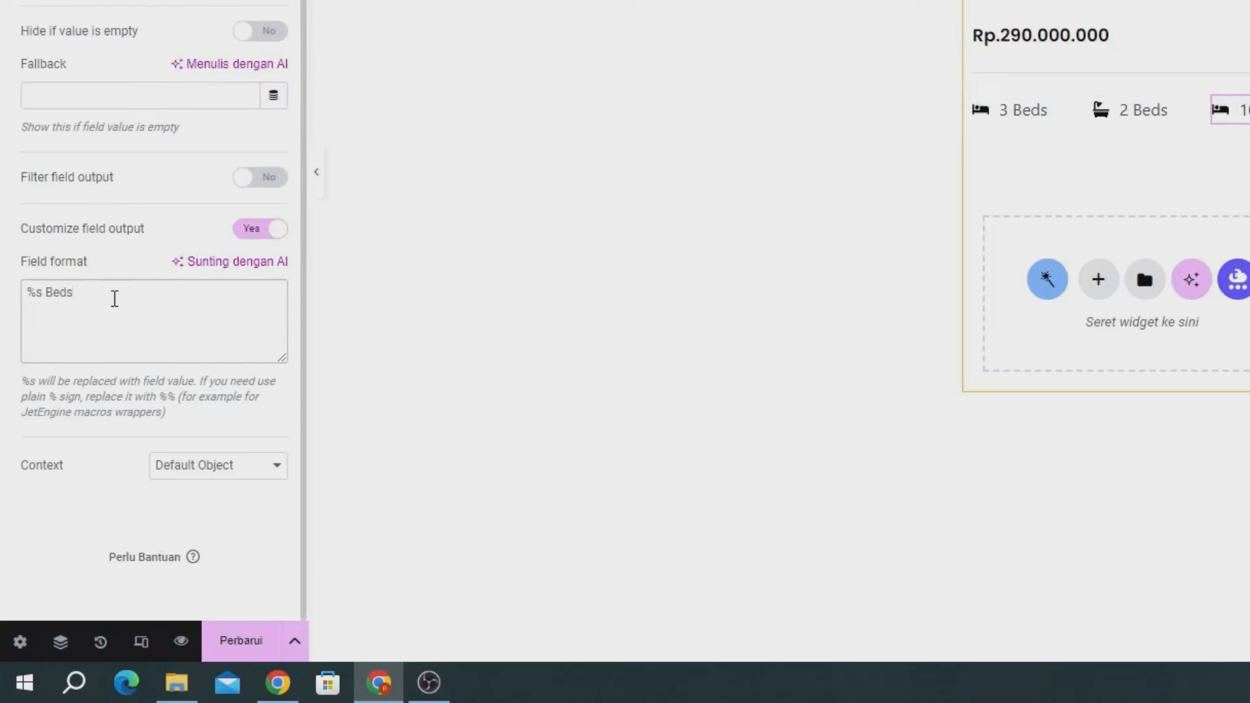
{"action": "key", "text": "BackSpace"}
{"action": "key", "text": "BackSpace"}
{"action": "key", "text": "BackSpace"}
{"action": "type", "text": "M <sup>2</sup>"}
{"action": "left_click_drag", "start_coordinate": [63, 299], "coordinate": [145, 297]}
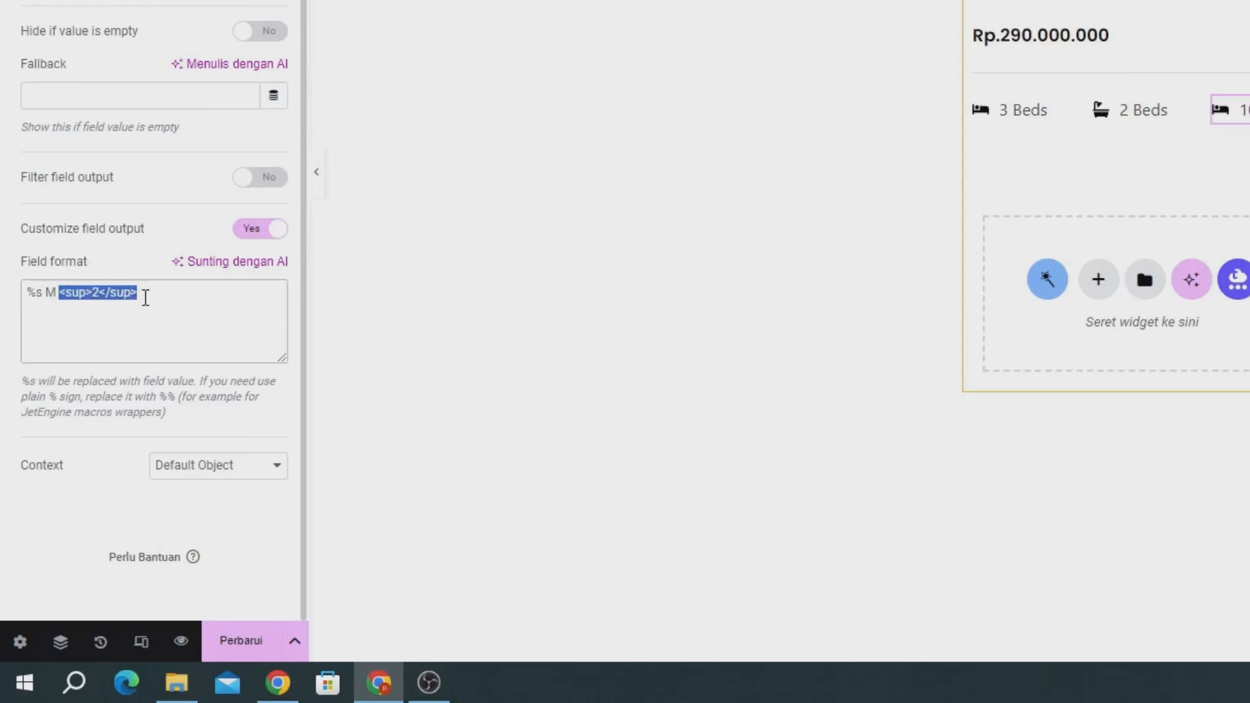
{"action": "left_click", "coordinate": [79, 293]}
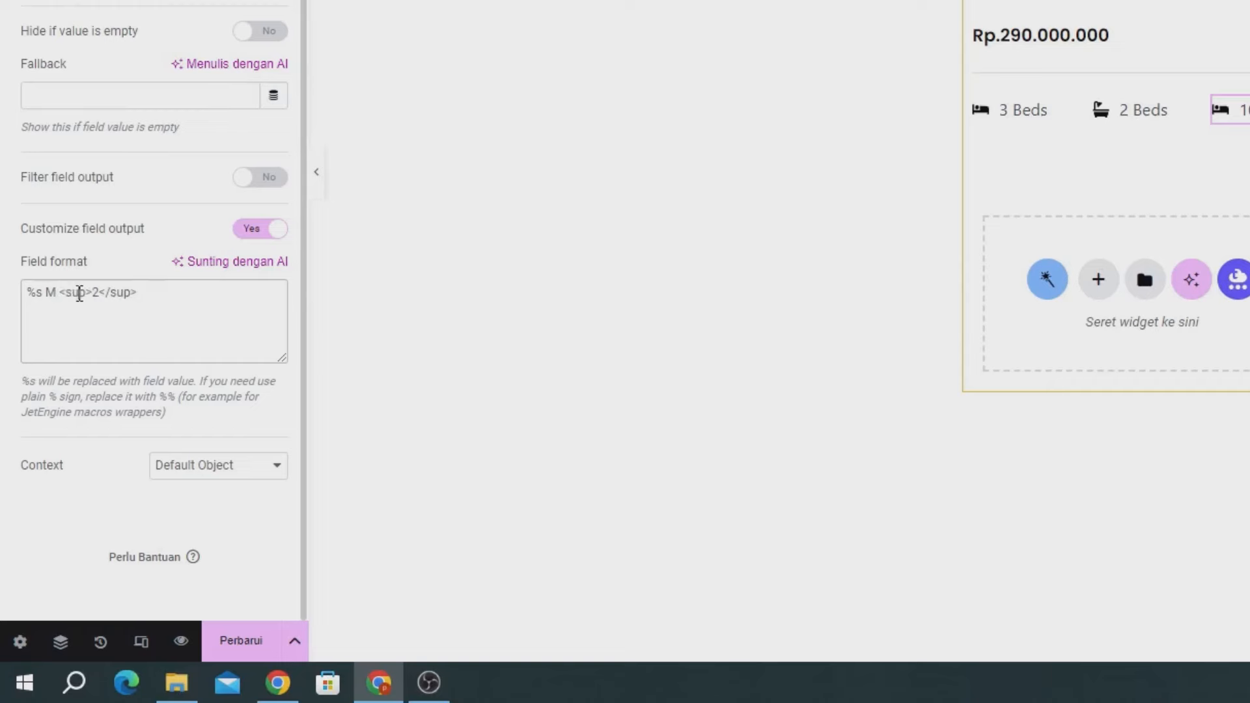
{"action": "left_click_drag", "start_coordinate": [59, 294], "coordinate": [163, 301]}
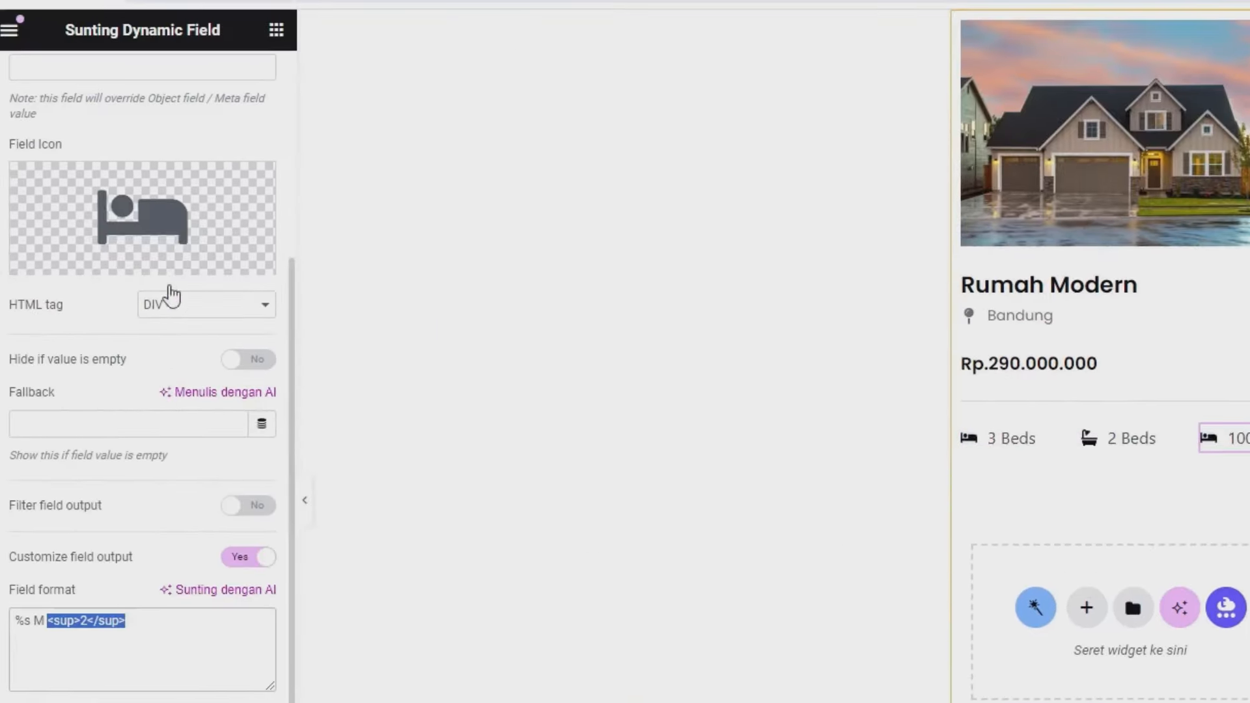
- Give the area field the Vector icon and save the template with Perbarui
{"action": "left_click", "coordinate": [146, 229]}
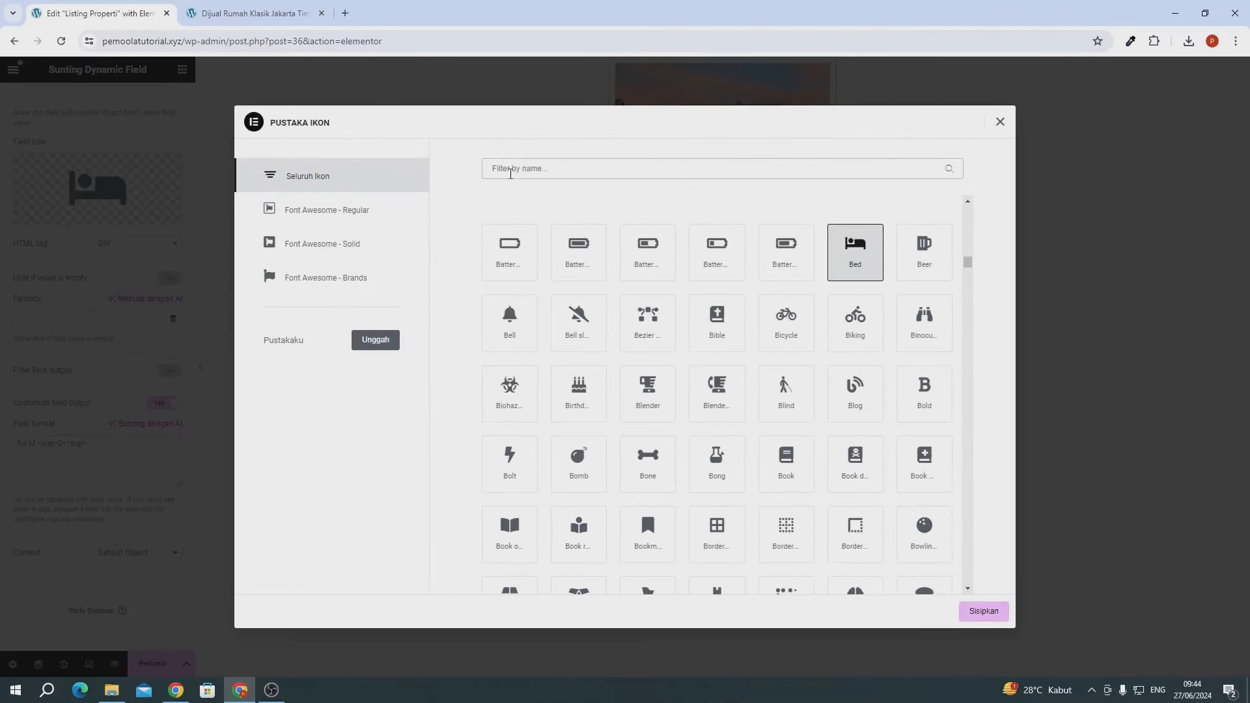
{"action": "left_click", "coordinate": [510, 173]}
{"action": "type", "text": "vec"}
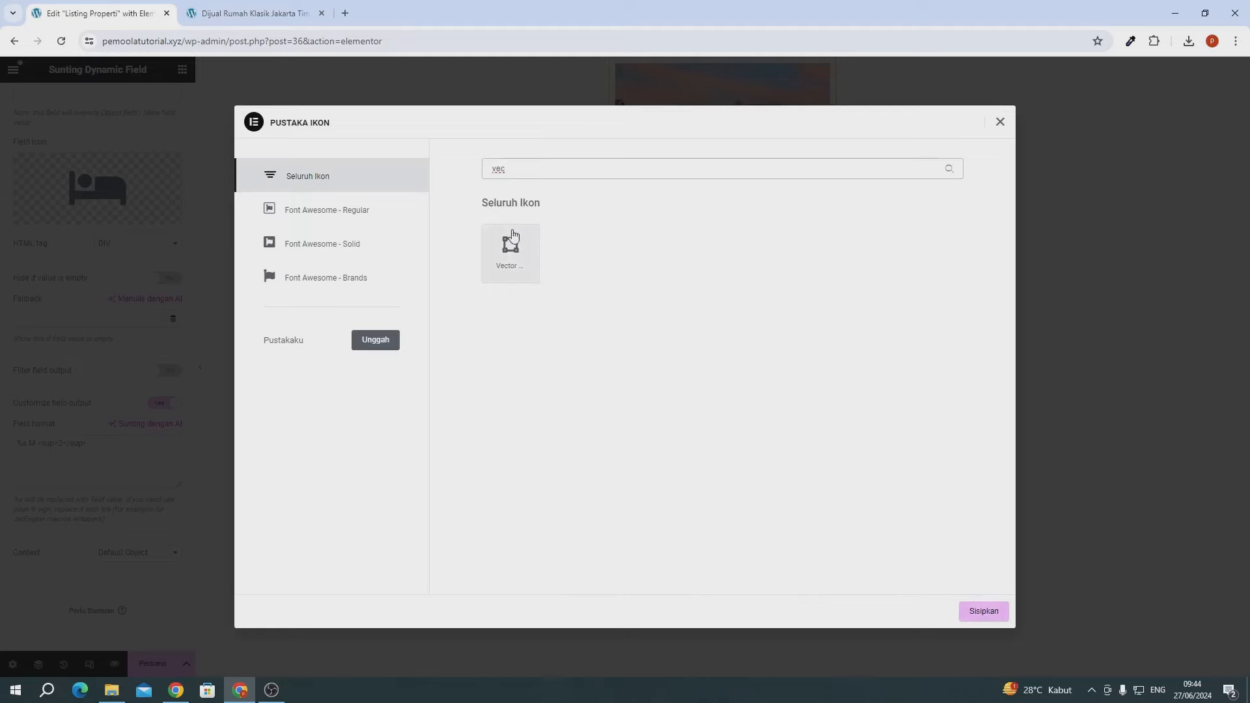
{"action": "left_click", "coordinate": [521, 263]}
{"action": "left_click", "coordinate": [982, 611]}
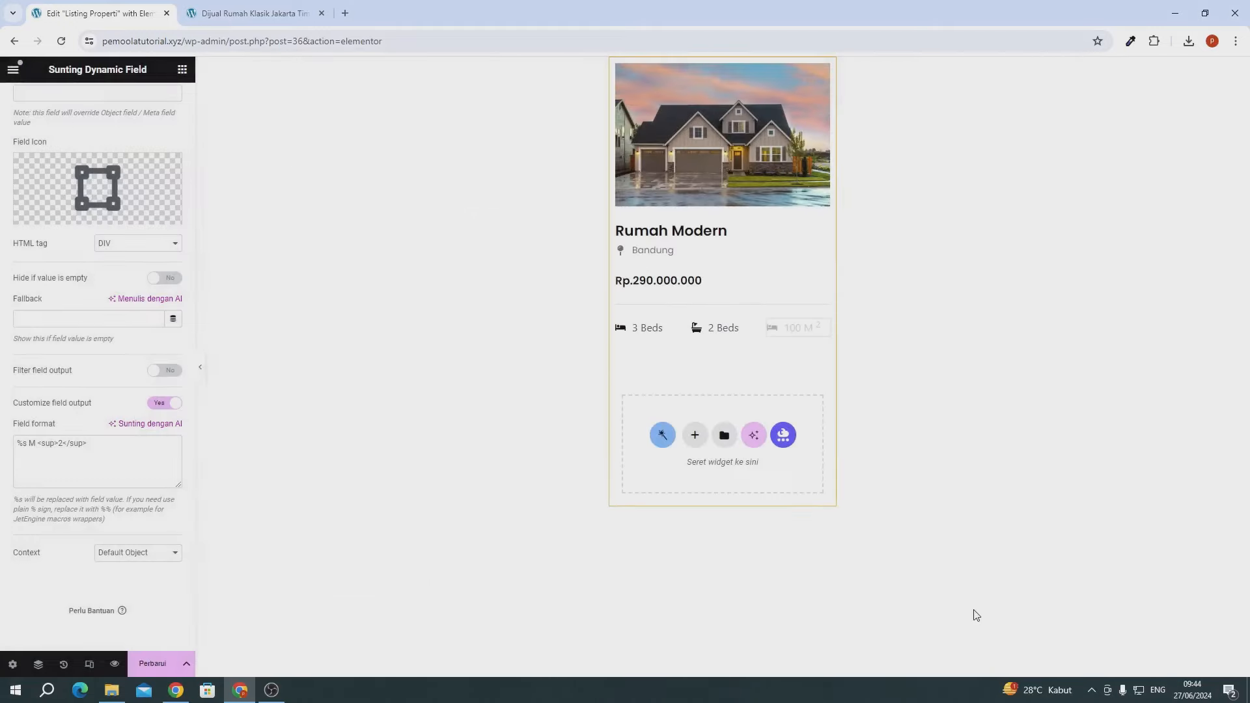
{"action": "left_click", "coordinate": [145, 665]}
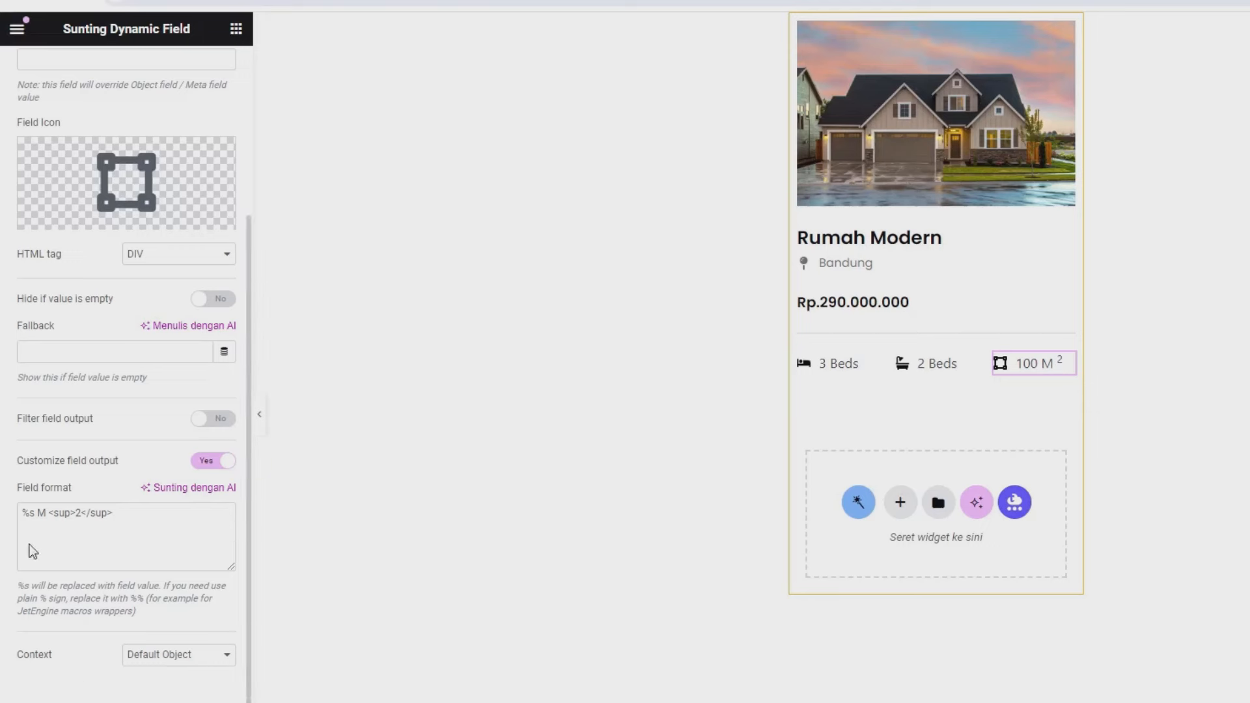
{"action": "scroll", "coordinate": [33, 550], "scroll_direction": "up", "scroll_amount": 4}
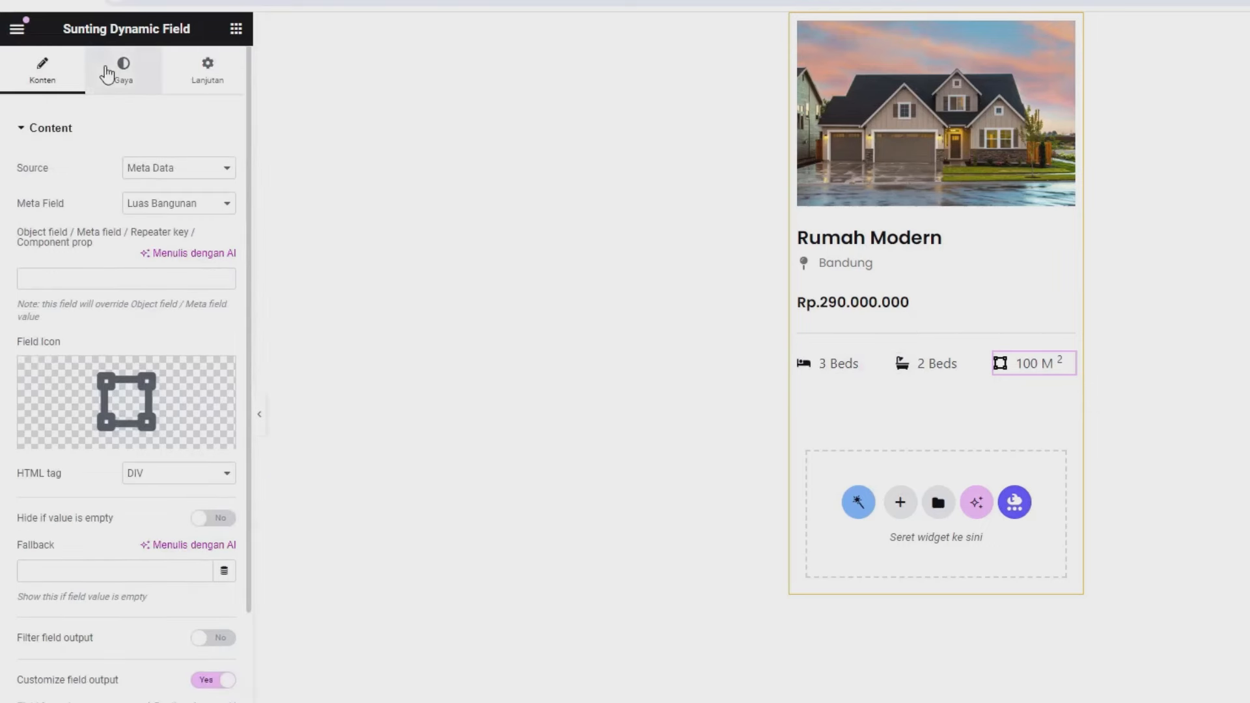
- Set the area field's icon size to 17 in the Style tab
{"action": "left_click", "coordinate": [108, 73]}
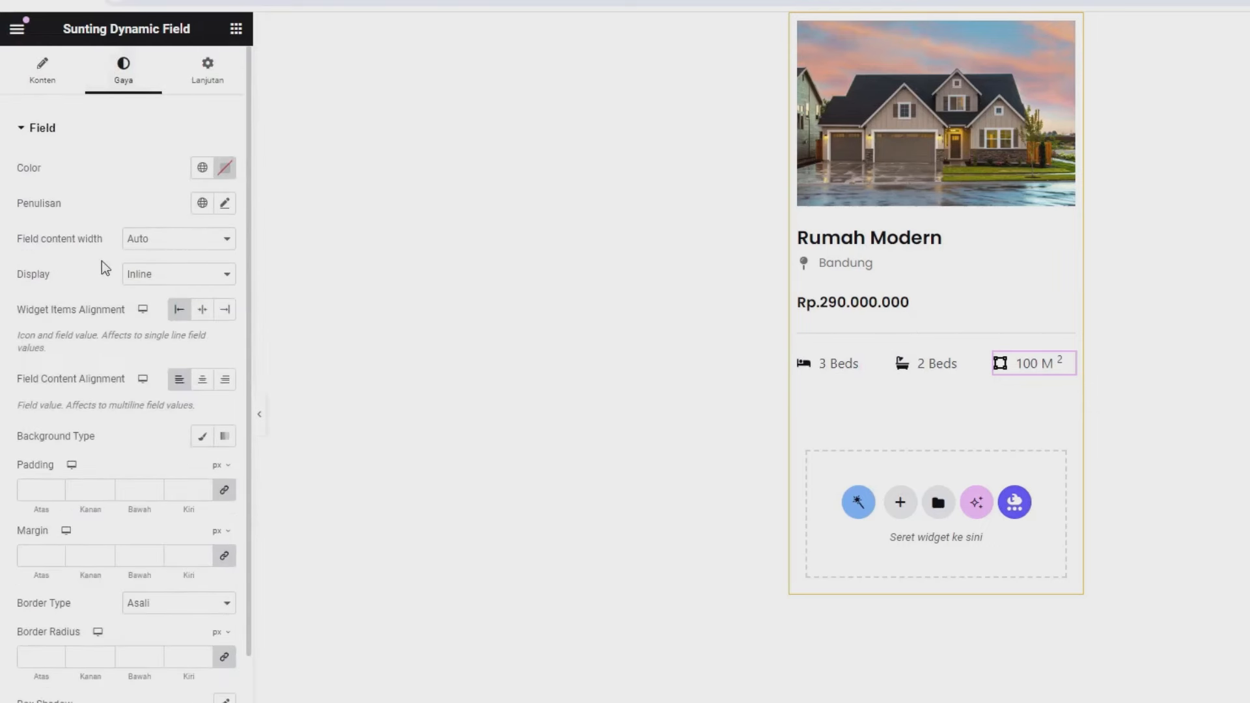
{"action": "scroll", "coordinate": [102, 293], "scroll_direction": "down", "scroll_amount": 2}
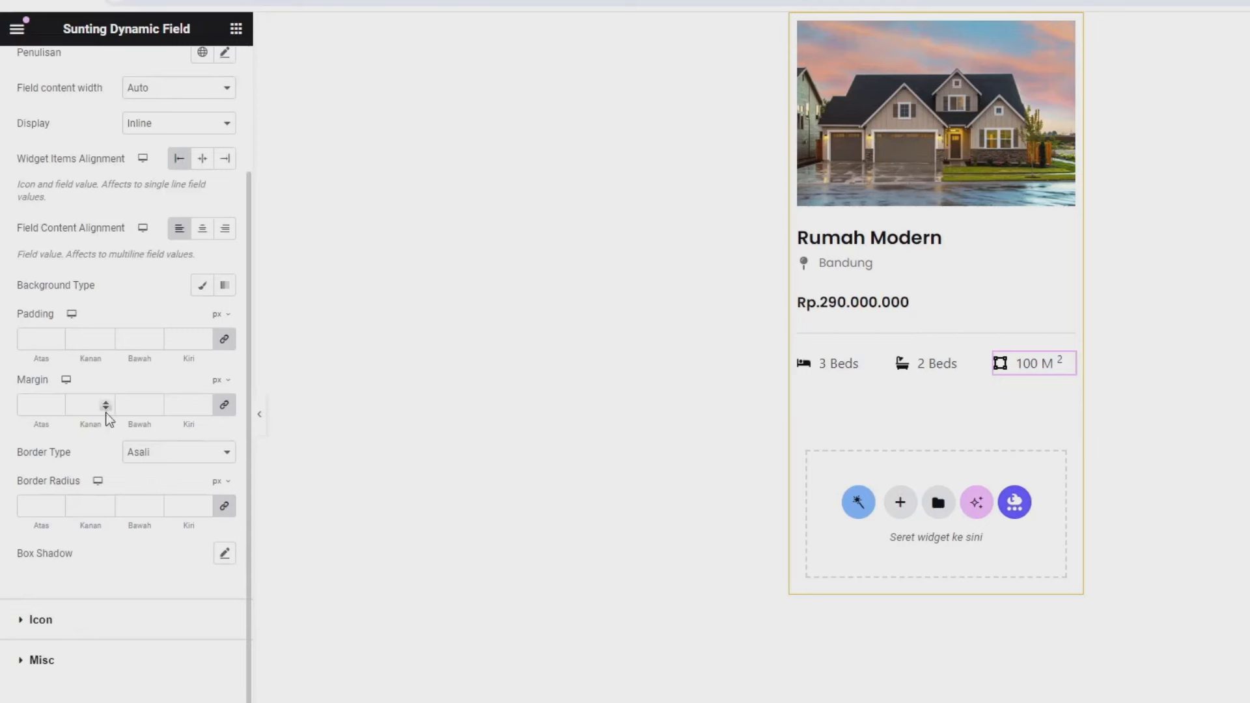
{"action": "left_click", "coordinate": [41, 619]}
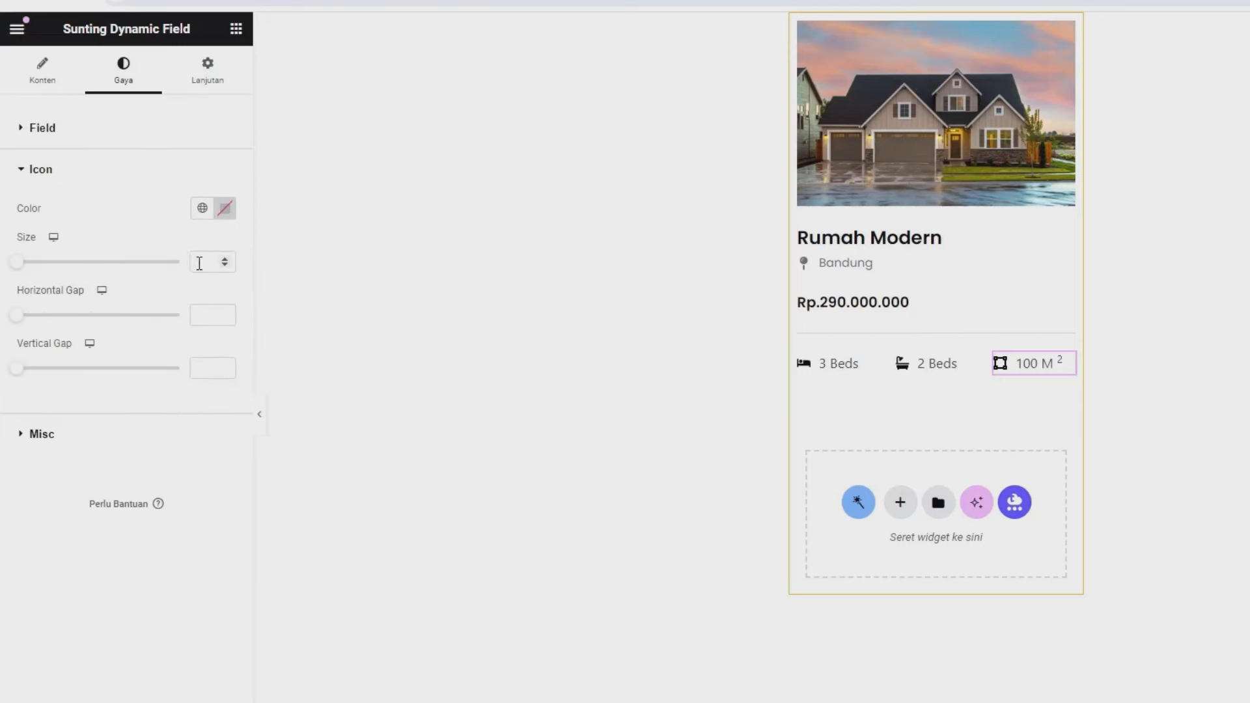
{"action": "type", "text": "15"}
{"action": "left_click", "coordinate": [222, 258]}
{"action": "left_click", "coordinate": [222, 258]}
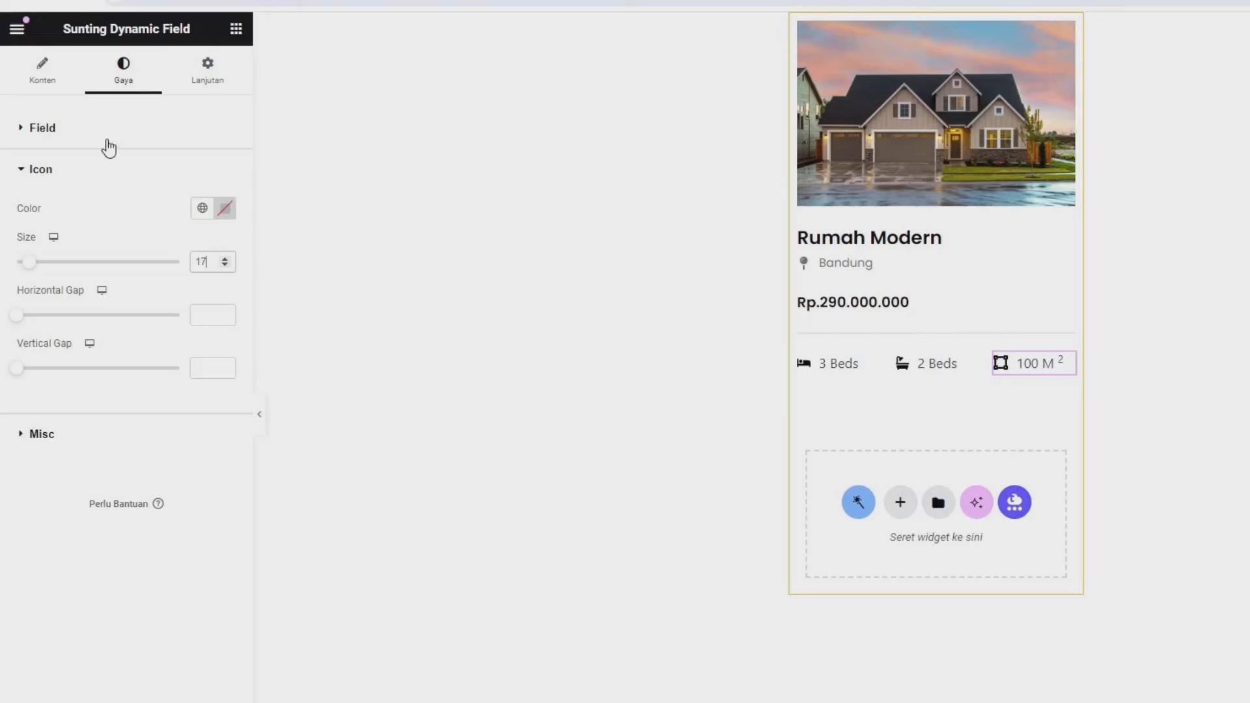
- Set the field text typography to Poppins at 16 px
{"action": "left_click", "coordinate": [98, 137]}
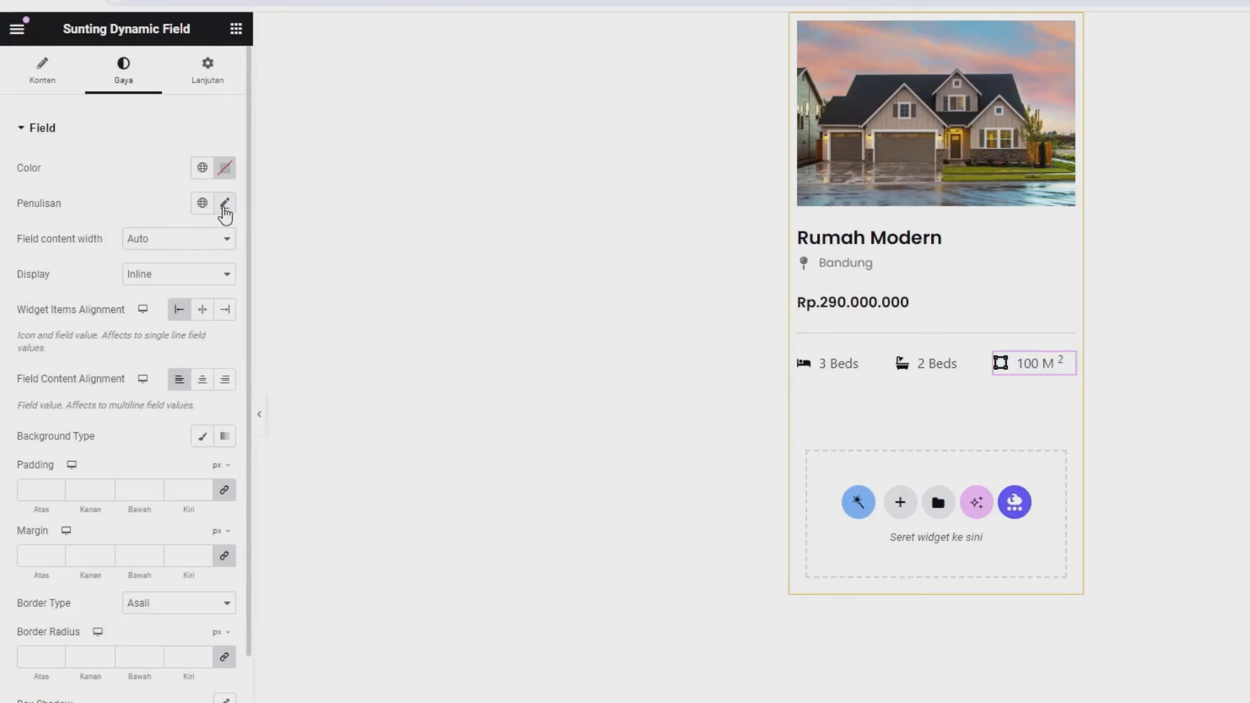
{"action": "left_click", "coordinate": [225, 205]}
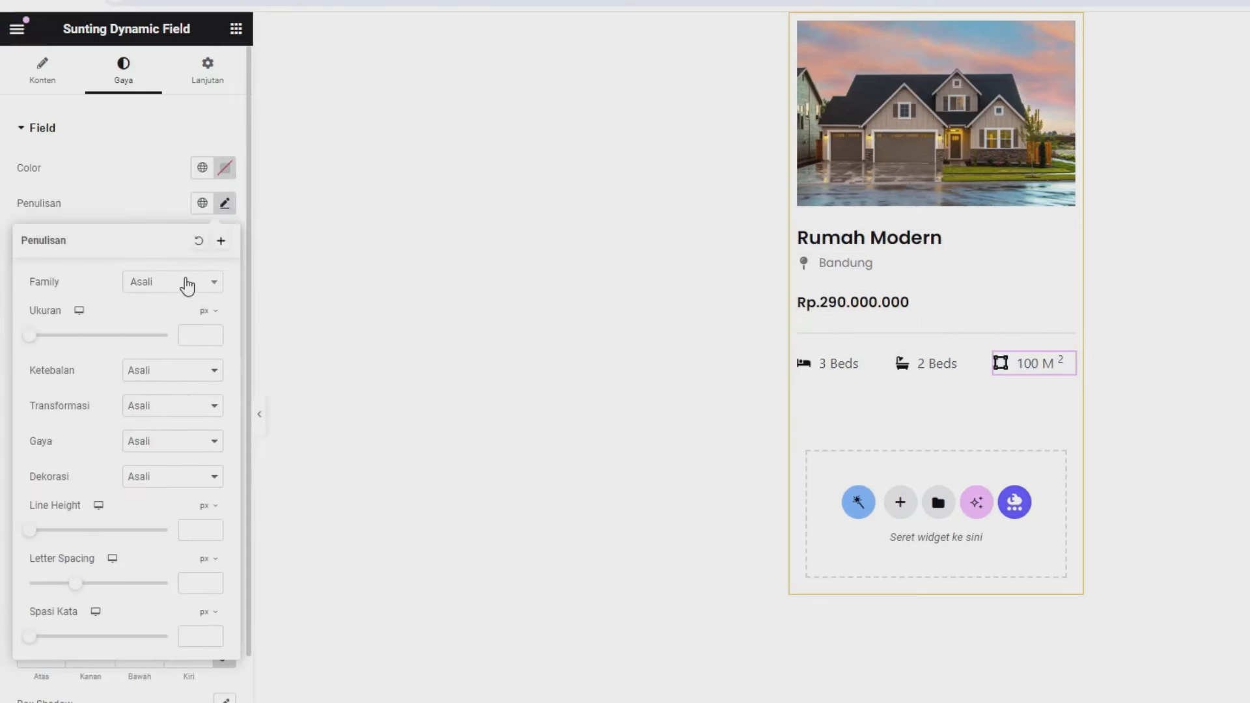
{"action": "left_click", "coordinate": [187, 285]}
{"action": "type", "text": "pop"}
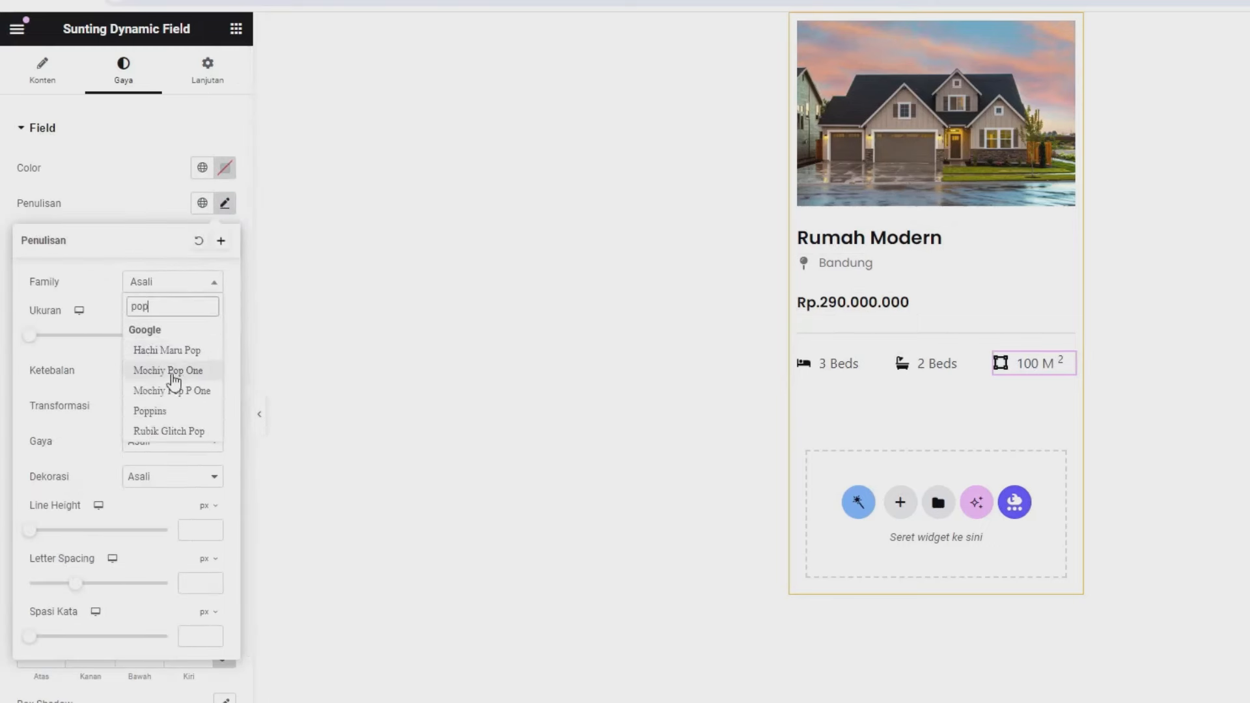
{"action": "left_click", "coordinate": [171, 413]}
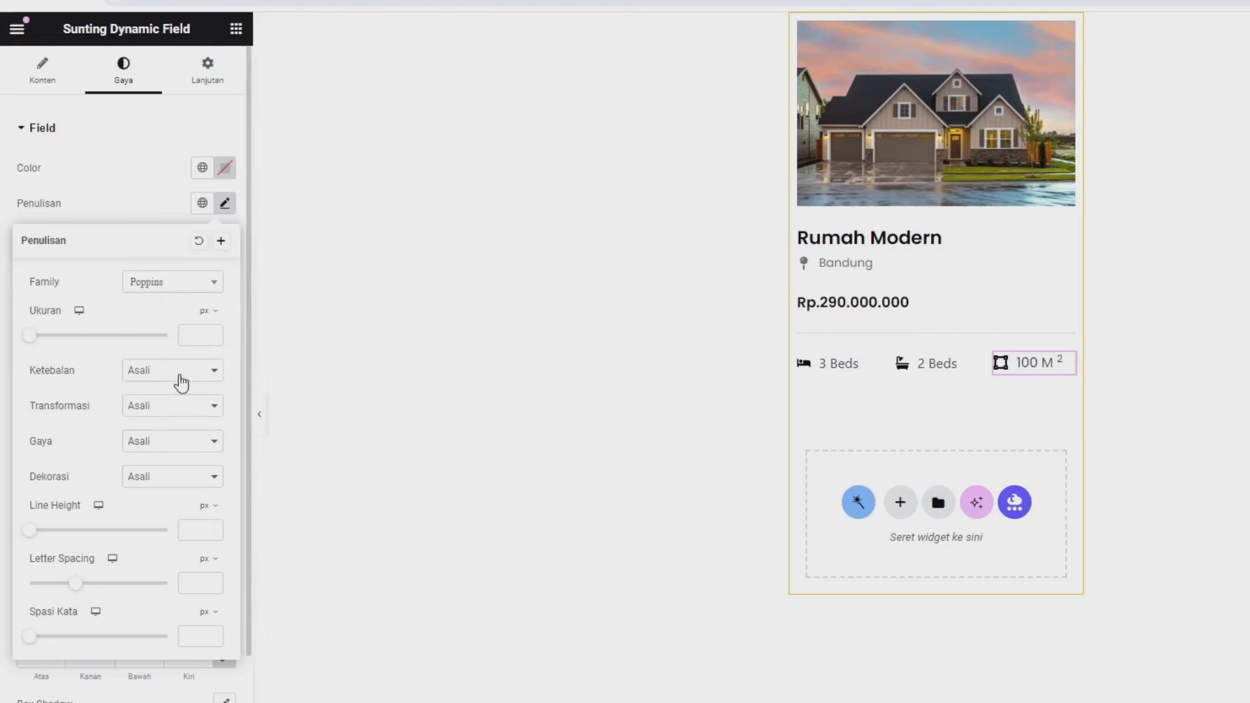
{"action": "left_click", "coordinate": [195, 336]}
{"action": "type", "text": "15"}
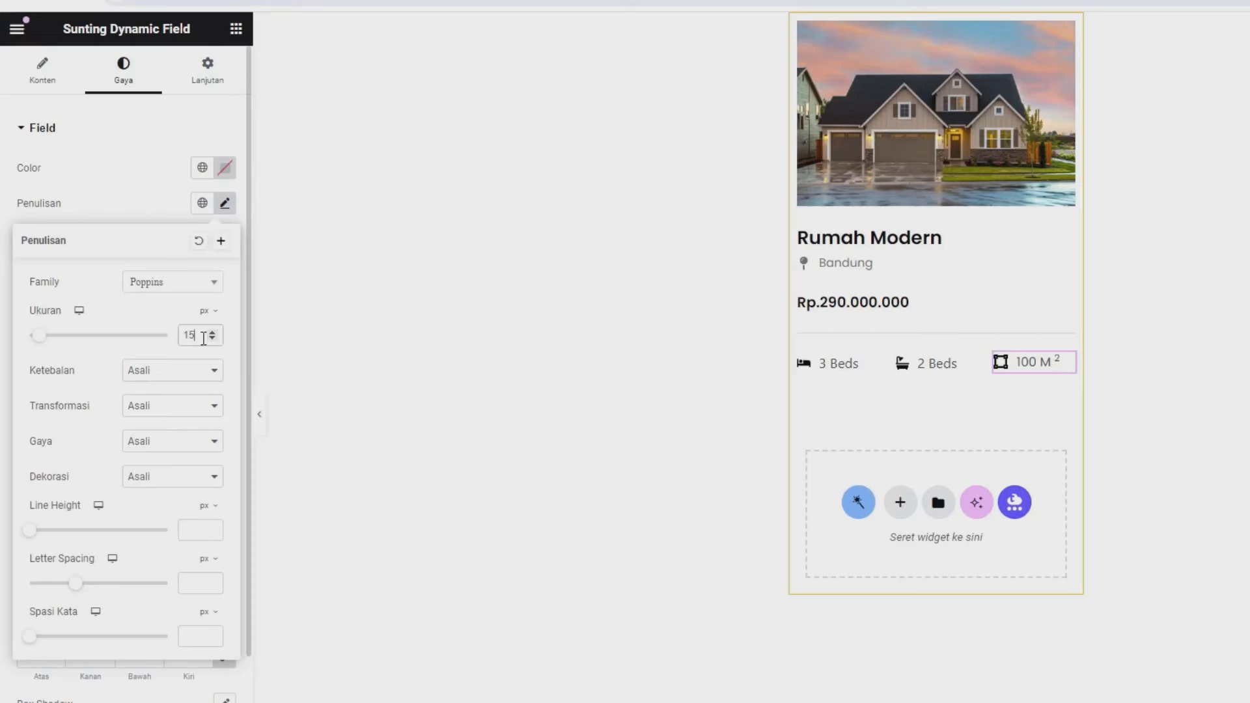
{"action": "left_click", "coordinate": [212, 332]}
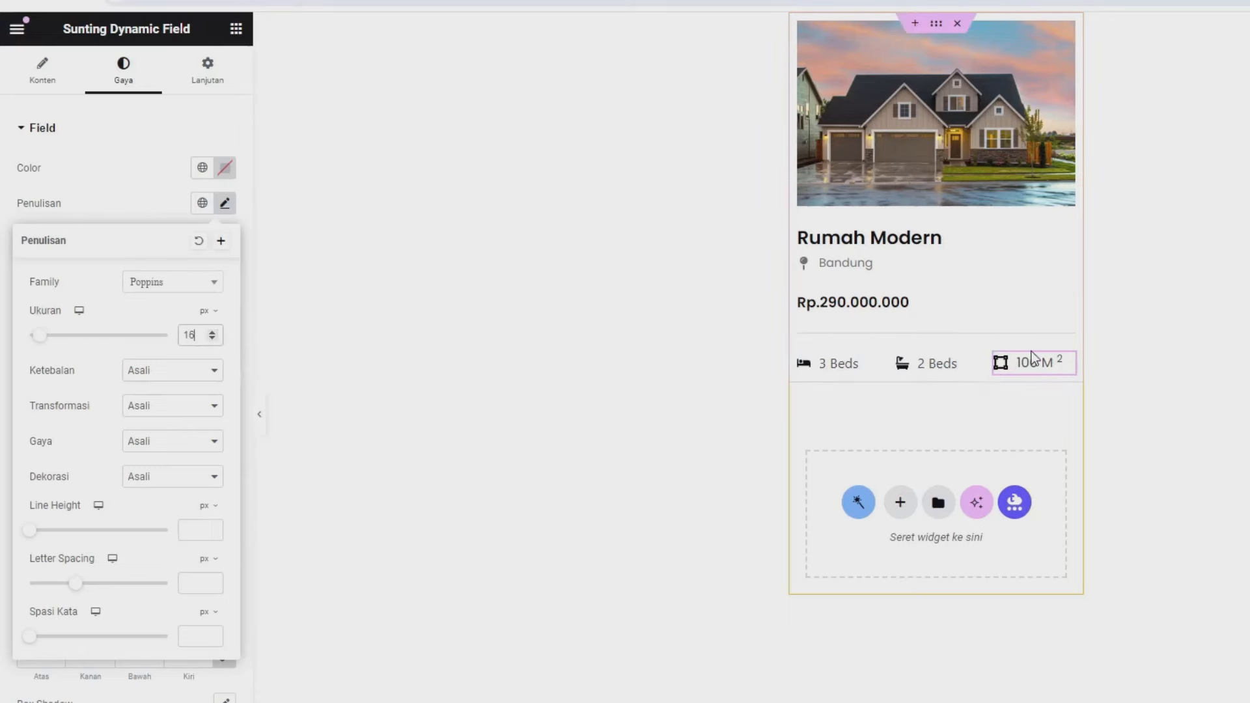
- Copy the 100 M² widget's style and paste it onto the 2 Beds and 3 Beds widgets
{"action": "right_click", "coordinate": [1064, 366]}
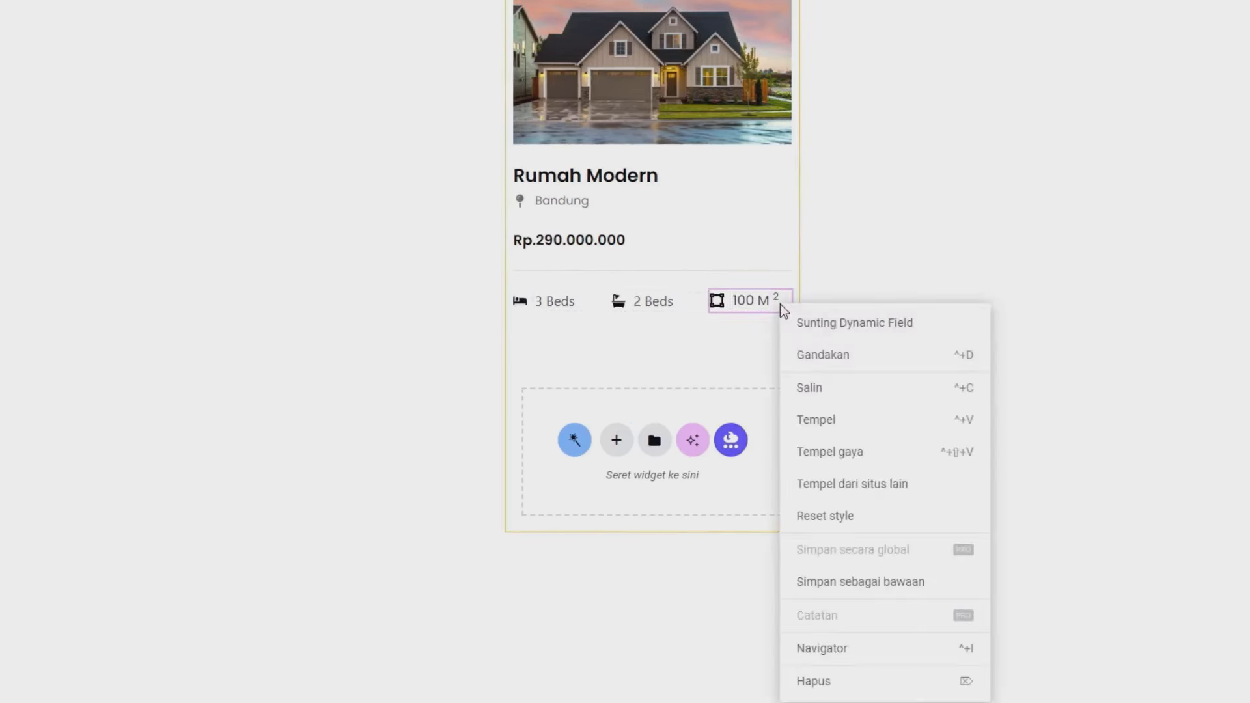
{"action": "left_click", "coordinate": [807, 387]}
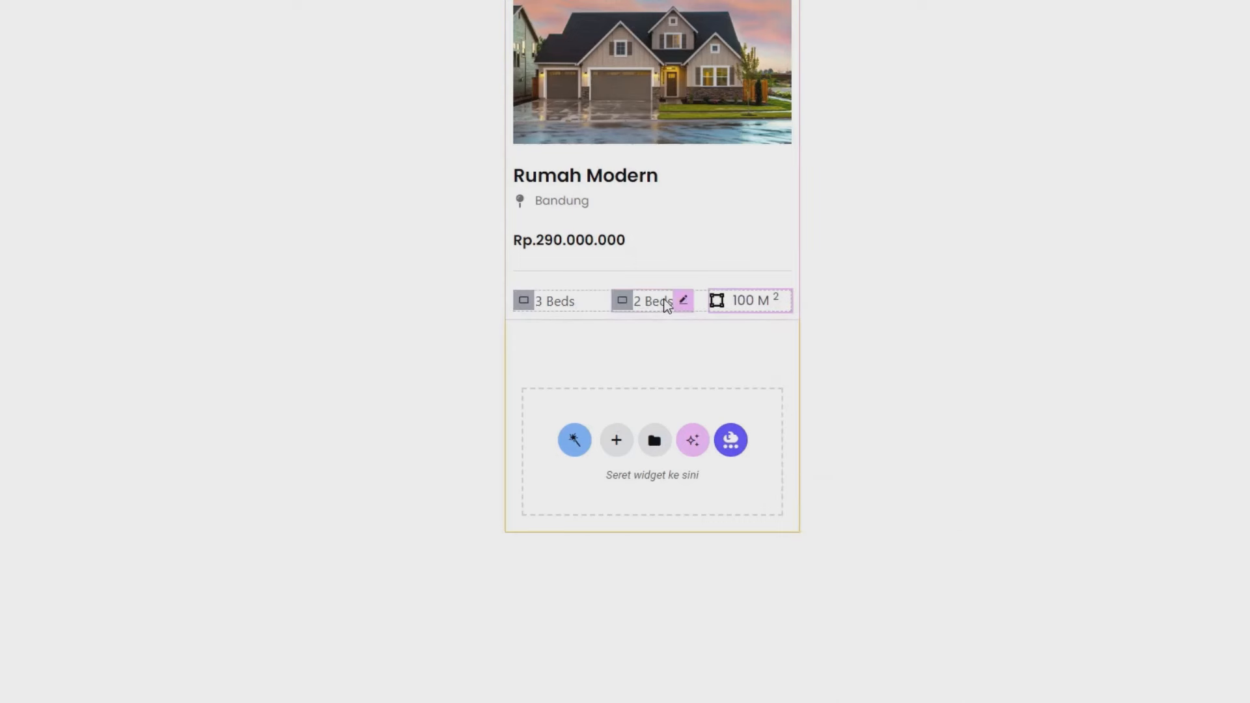
{"action": "right_click", "coordinate": [689, 329]}
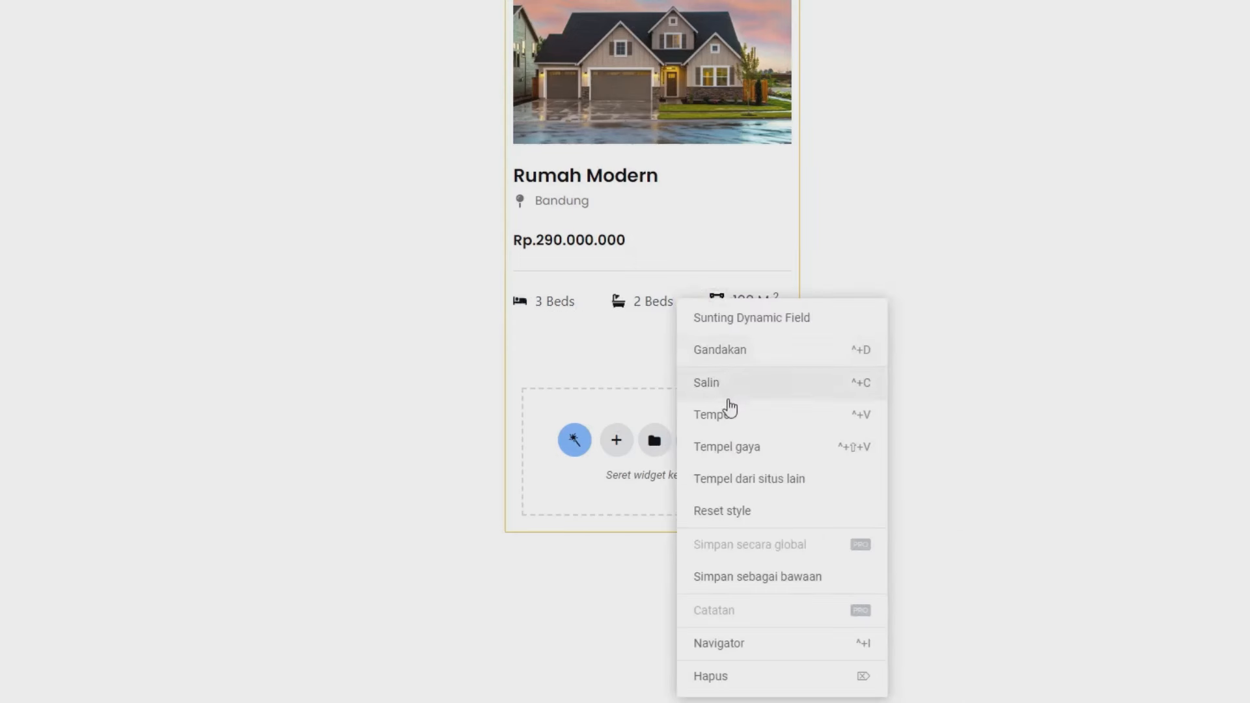
{"action": "left_click", "coordinate": [734, 448]}
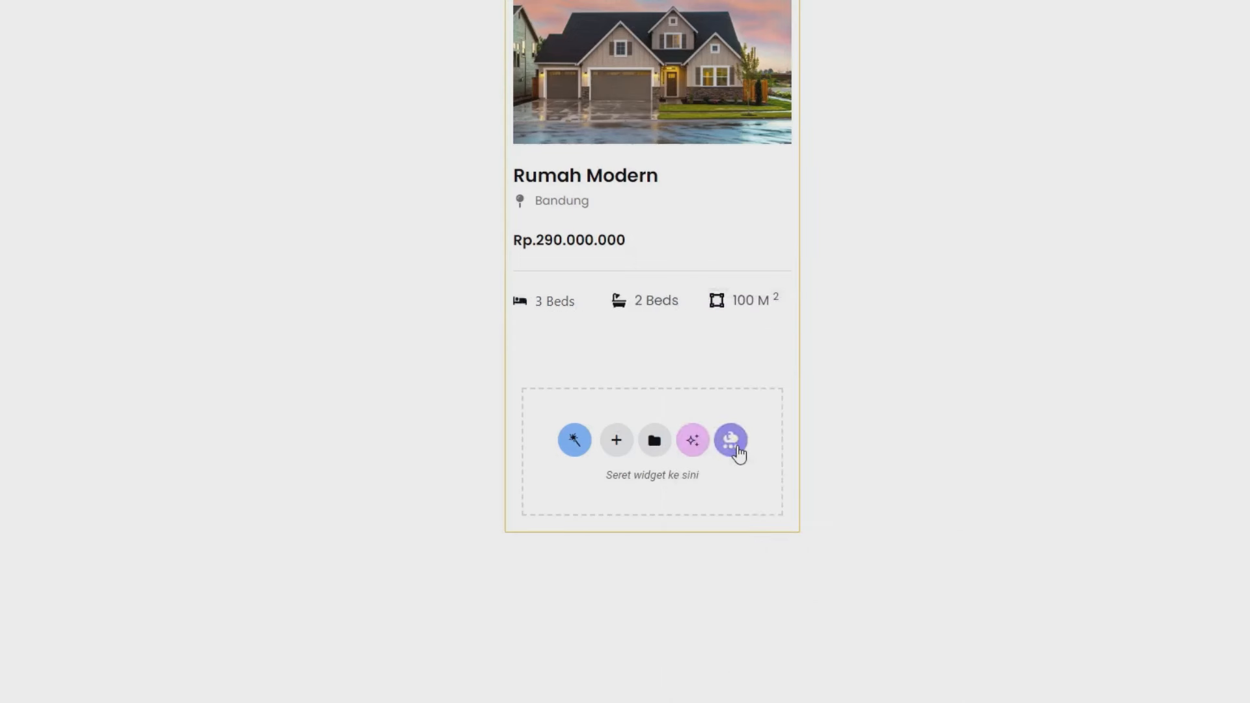
{"action": "right_click", "coordinate": [559, 314]}
{"action": "left_click", "coordinate": [631, 459]}
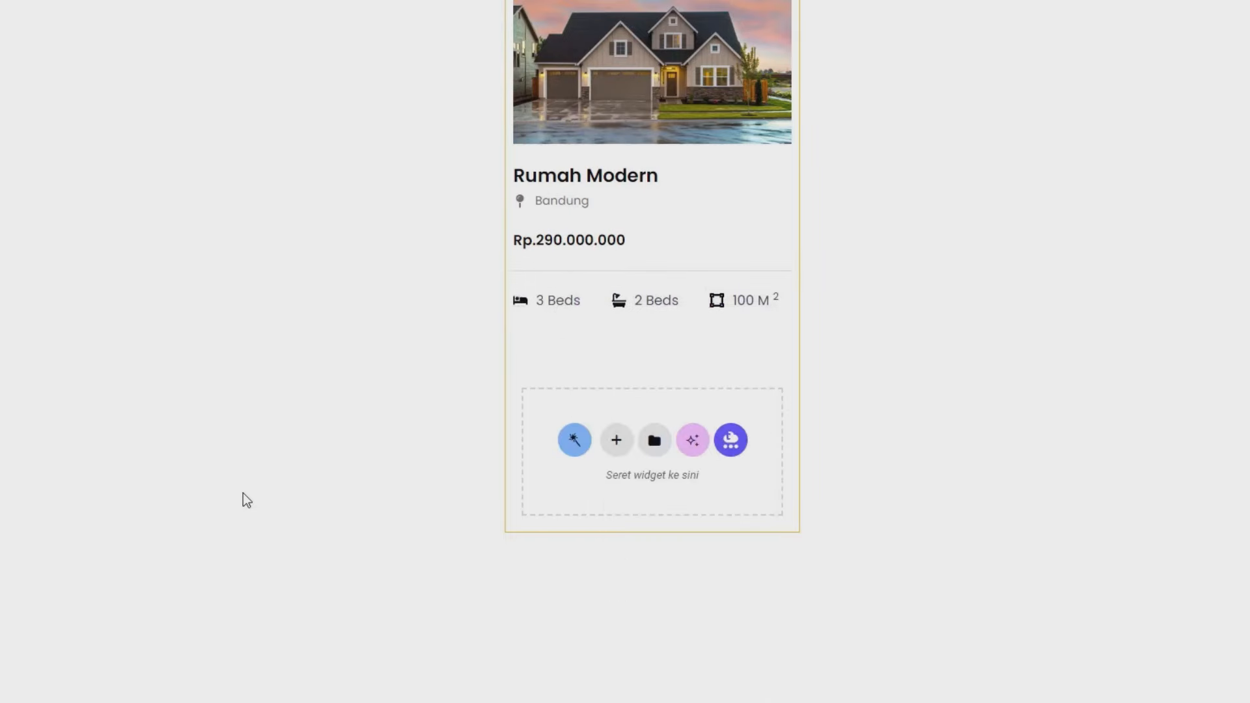
- Verify the icon size 17 in the Style settings of the 2 Beds and 3 Beds fields
{"action": "left_click", "coordinate": [659, 306]}
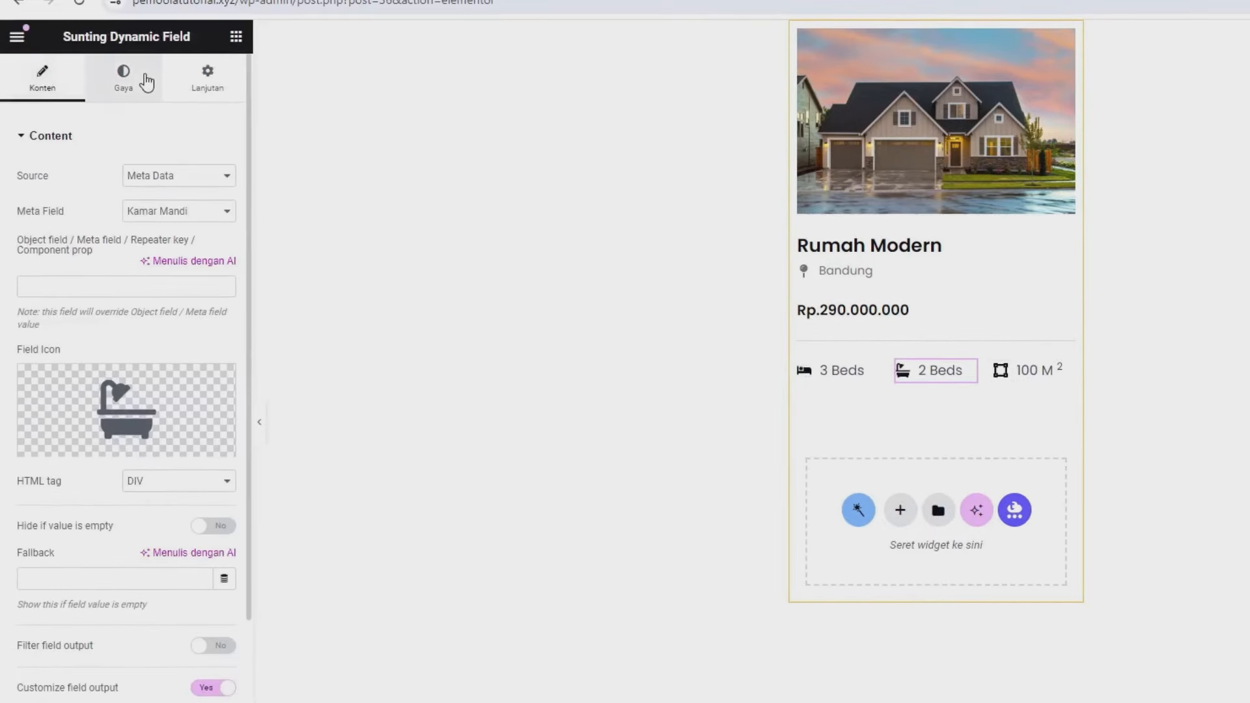
{"action": "left_click", "coordinate": [146, 82]}
{"action": "scroll", "coordinate": [134, 382], "scroll_direction": "down", "scroll_amount": 2}
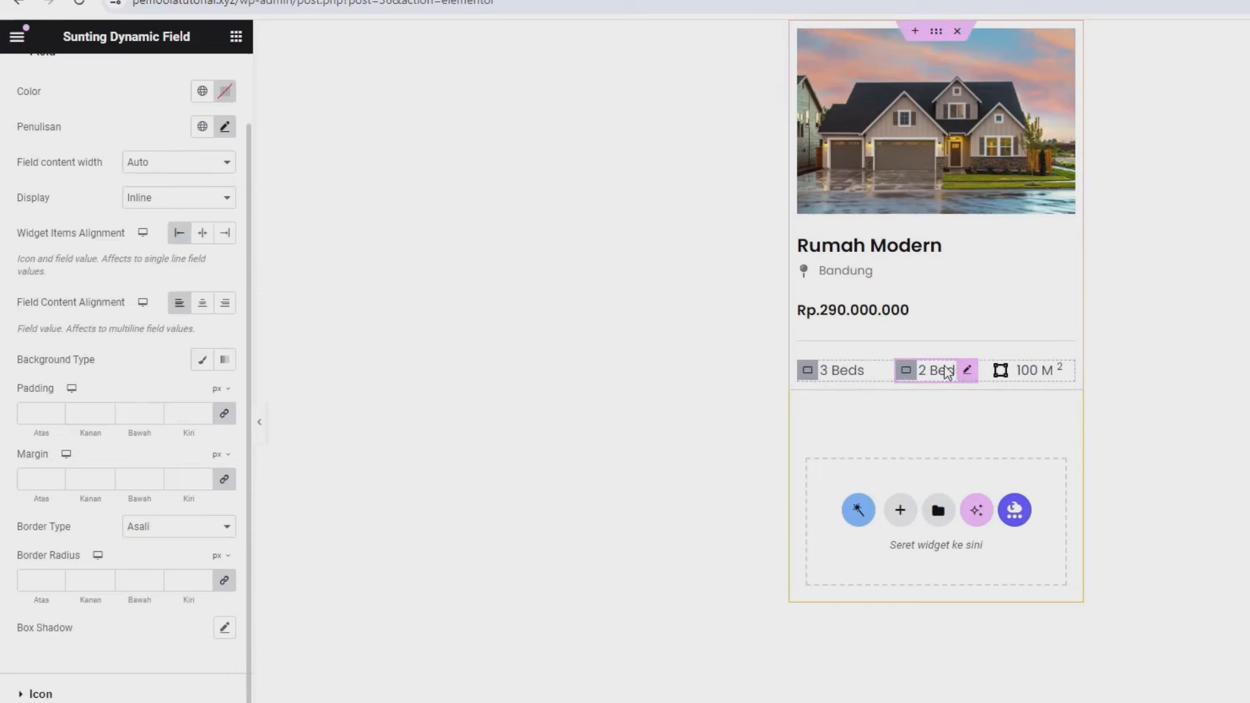
{"action": "left_click", "coordinate": [160, 694]}
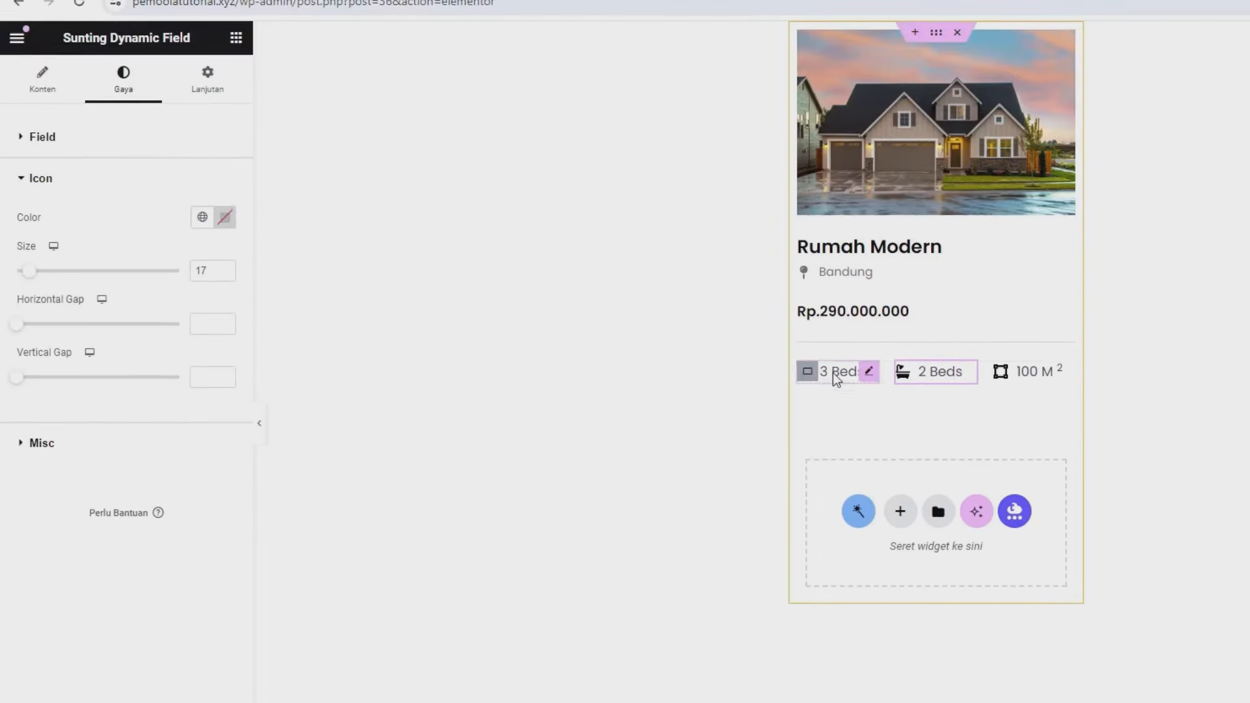
{"action": "left_click", "coordinate": [835, 377]}
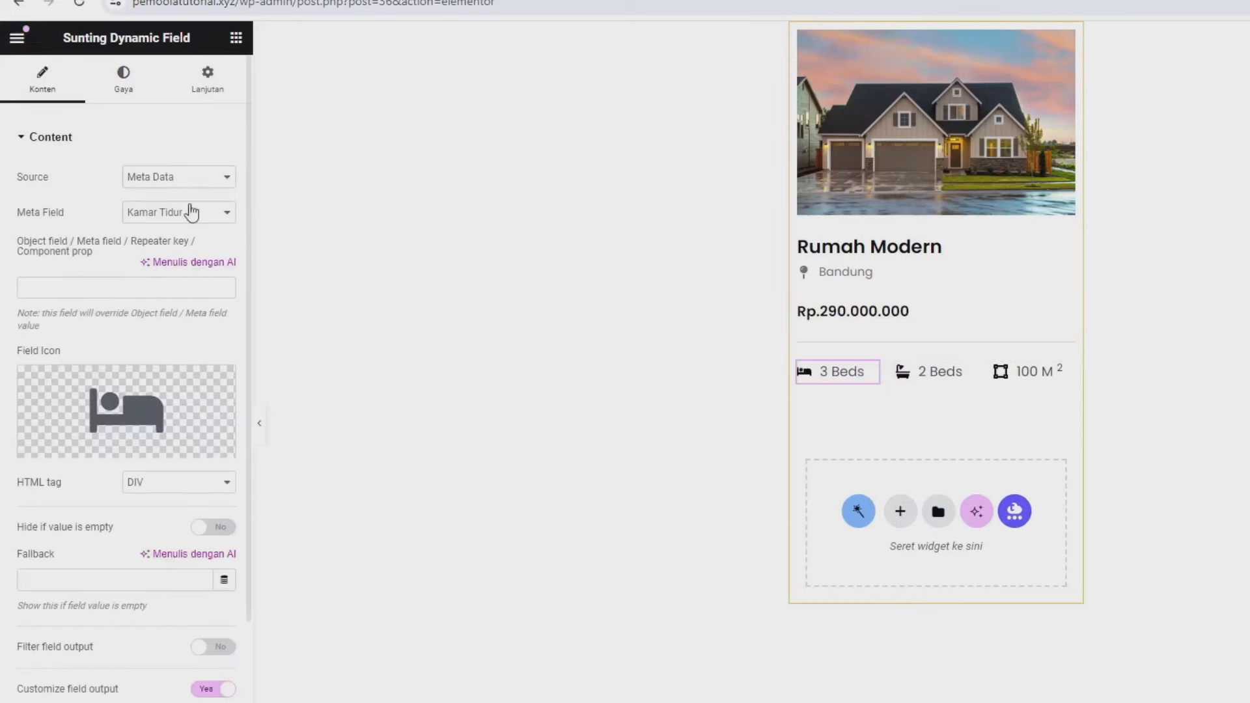
{"action": "left_click", "coordinate": [133, 93]}
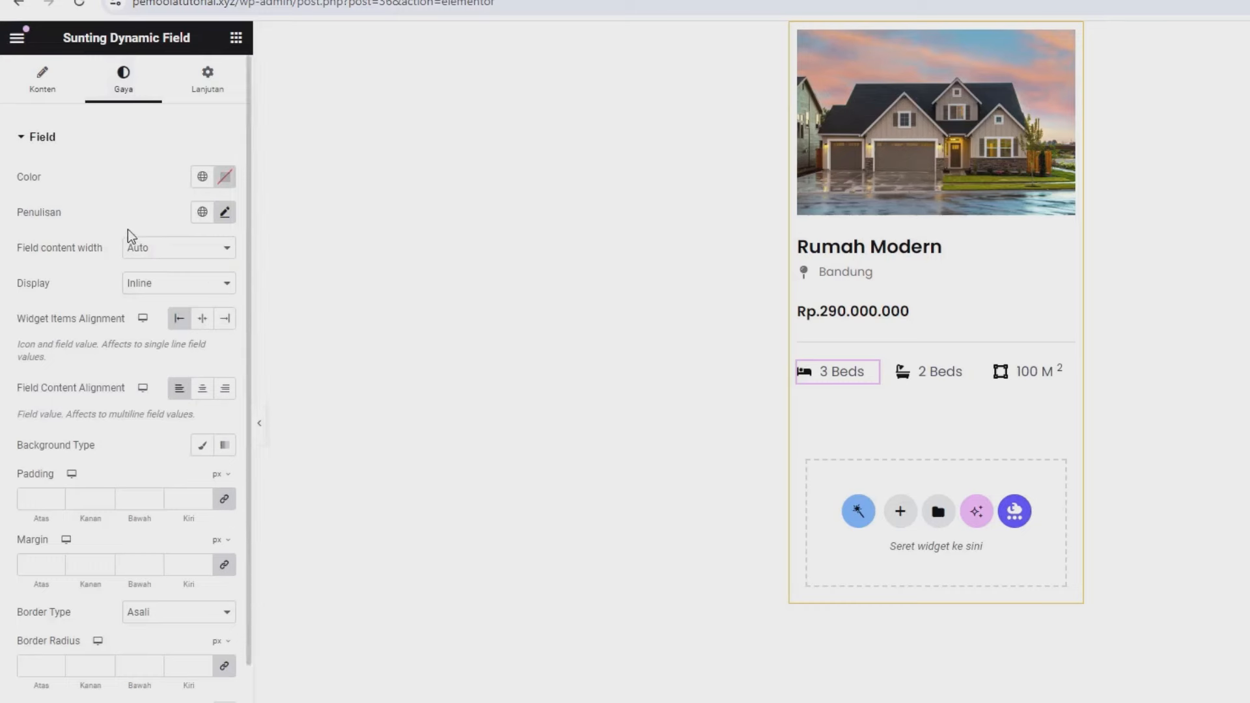
{"action": "scroll", "coordinate": [144, 652], "scroll_direction": "down", "scroll_amount": 2}
{"action": "left_click", "coordinate": [120, 647]}
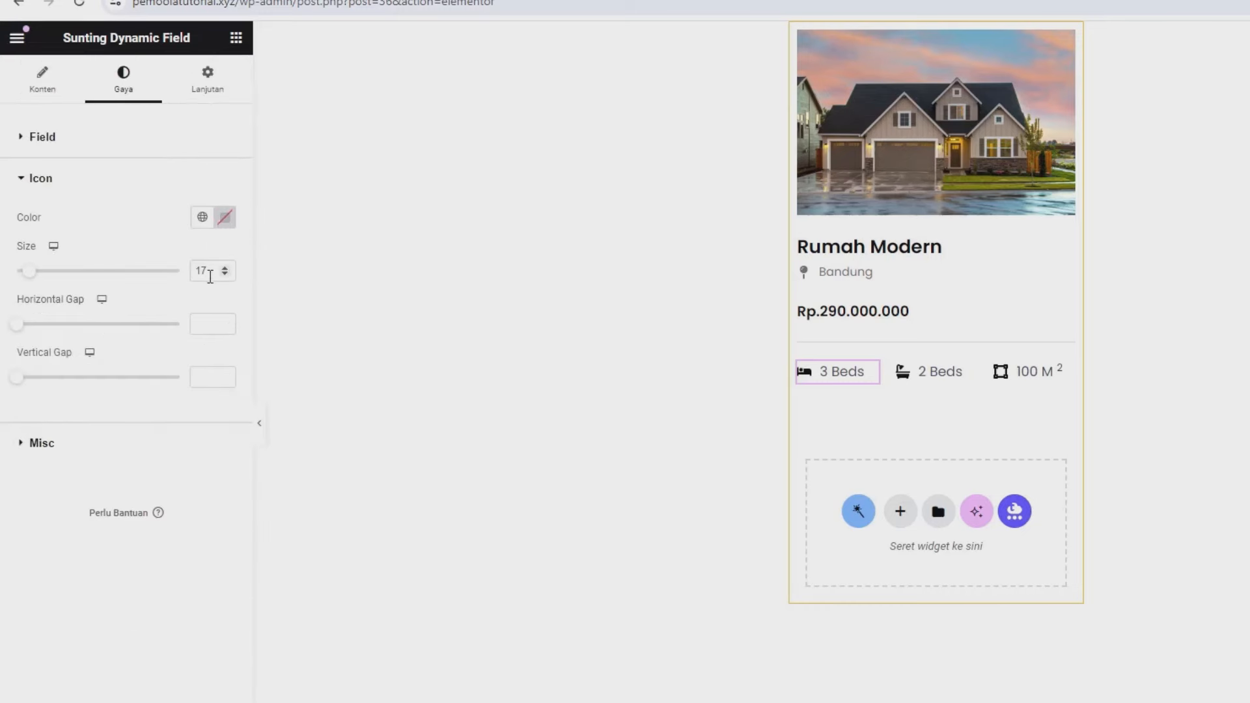
- Save the template with Perbarui and return to the dashboard by trimming the URL to /wp-admin
{"action": "left_click", "coordinate": [204, 702]}
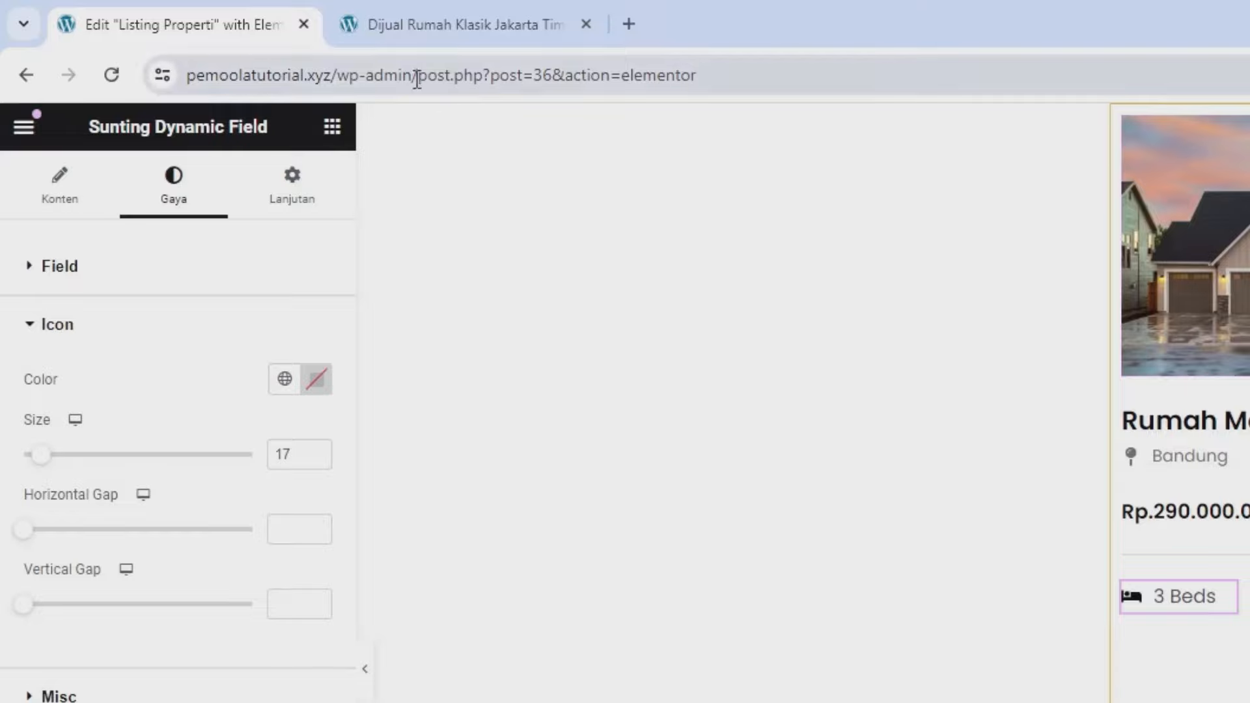
{"action": "left_click_drag", "start_coordinate": [417, 77], "coordinate": [859, 75]}
{"action": "key", "text": "BackSpace"}
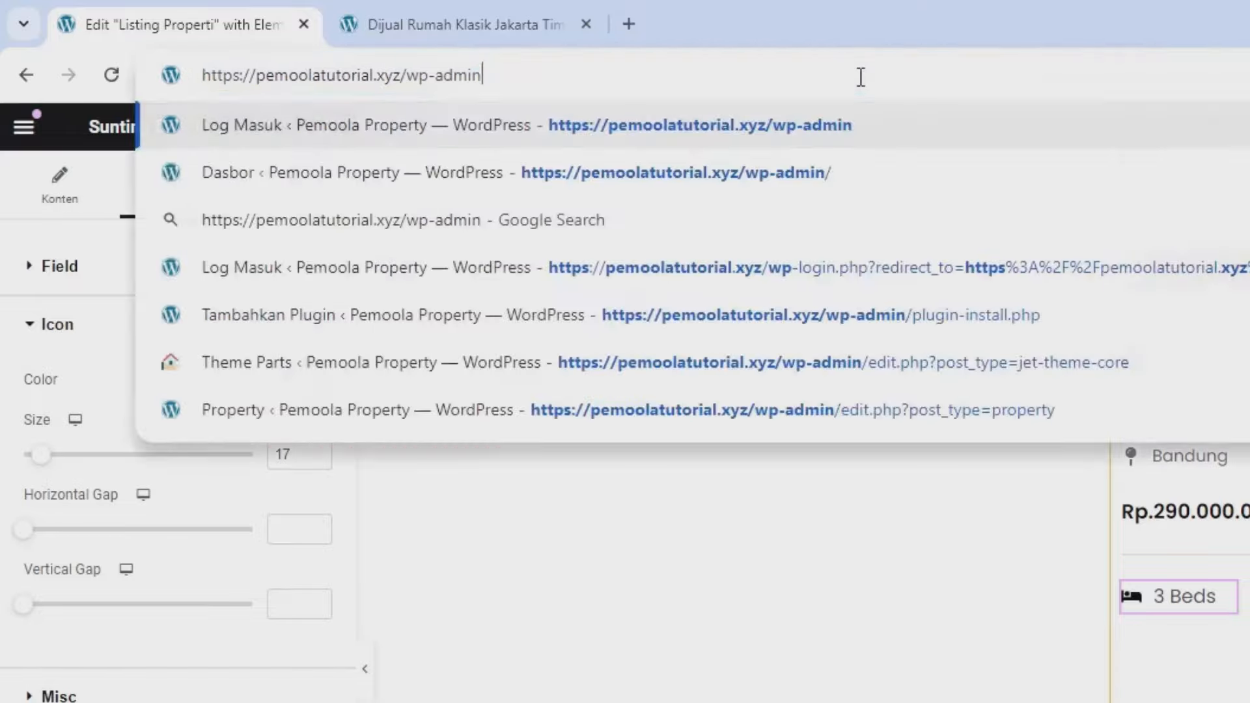
{"action": "key", "text": "Return"}
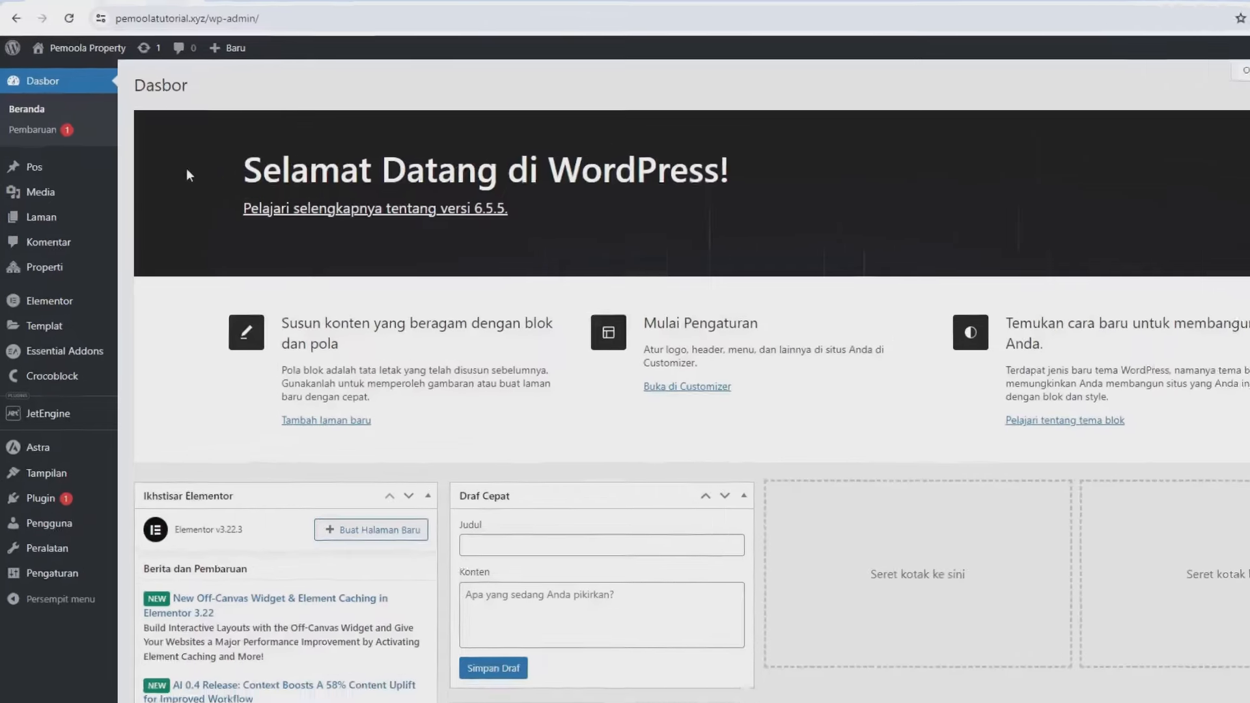
- Open the Home page for editing from Pages > All Pages
{"action": "mouse_move", "coordinate": [91, 218]}
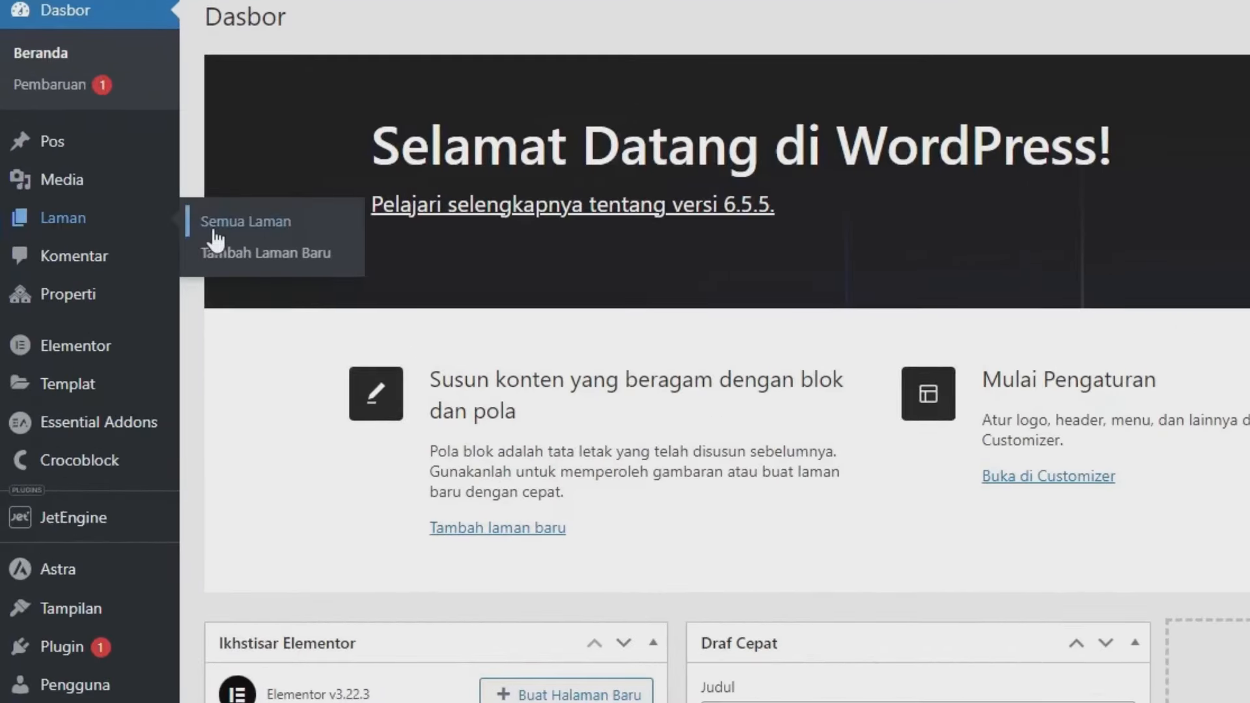
{"action": "left_click", "coordinate": [215, 228]}
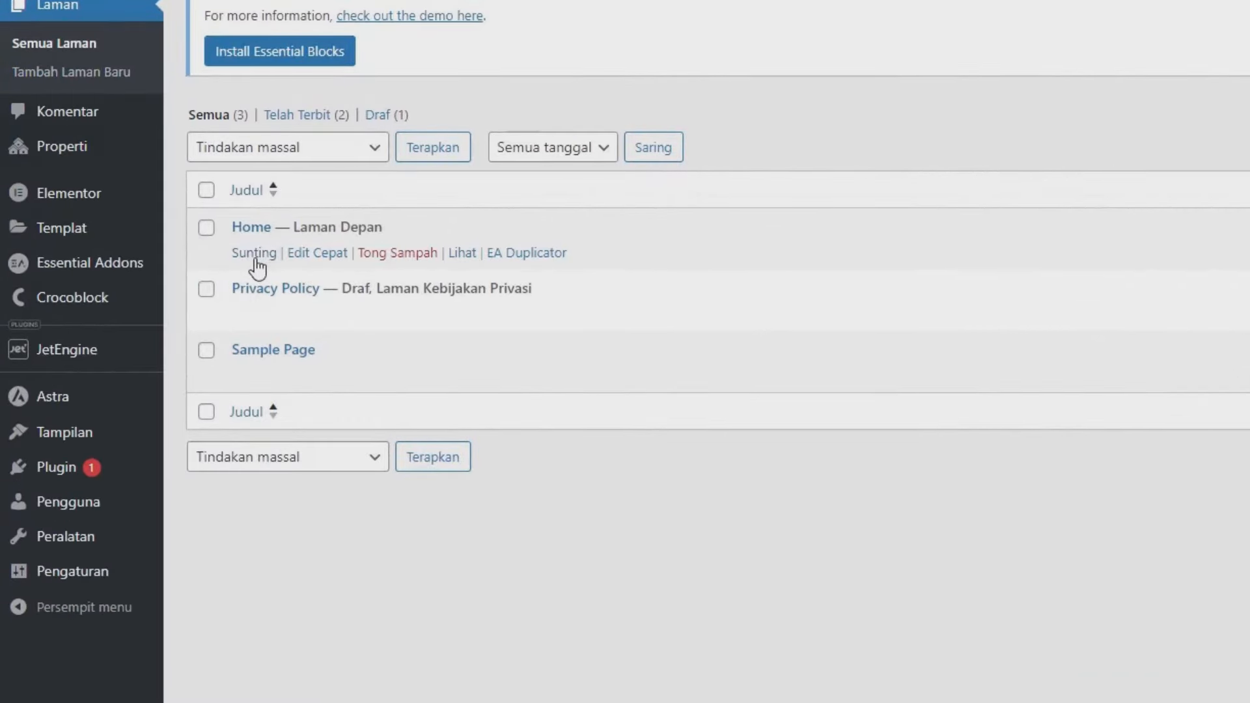
{"action": "left_click", "coordinate": [256, 259]}
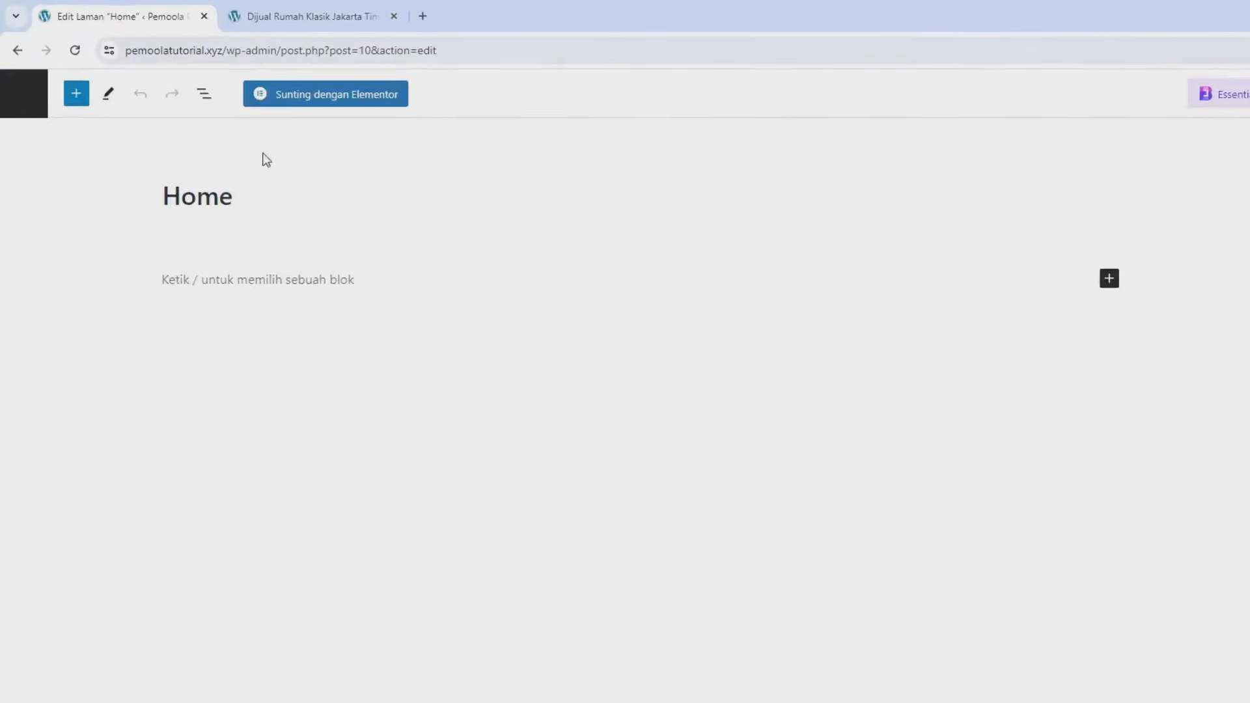
- Edit the Home page with Elementor and drop a Listing Grid widget onto it
{"action": "left_click", "coordinate": [288, 99]}
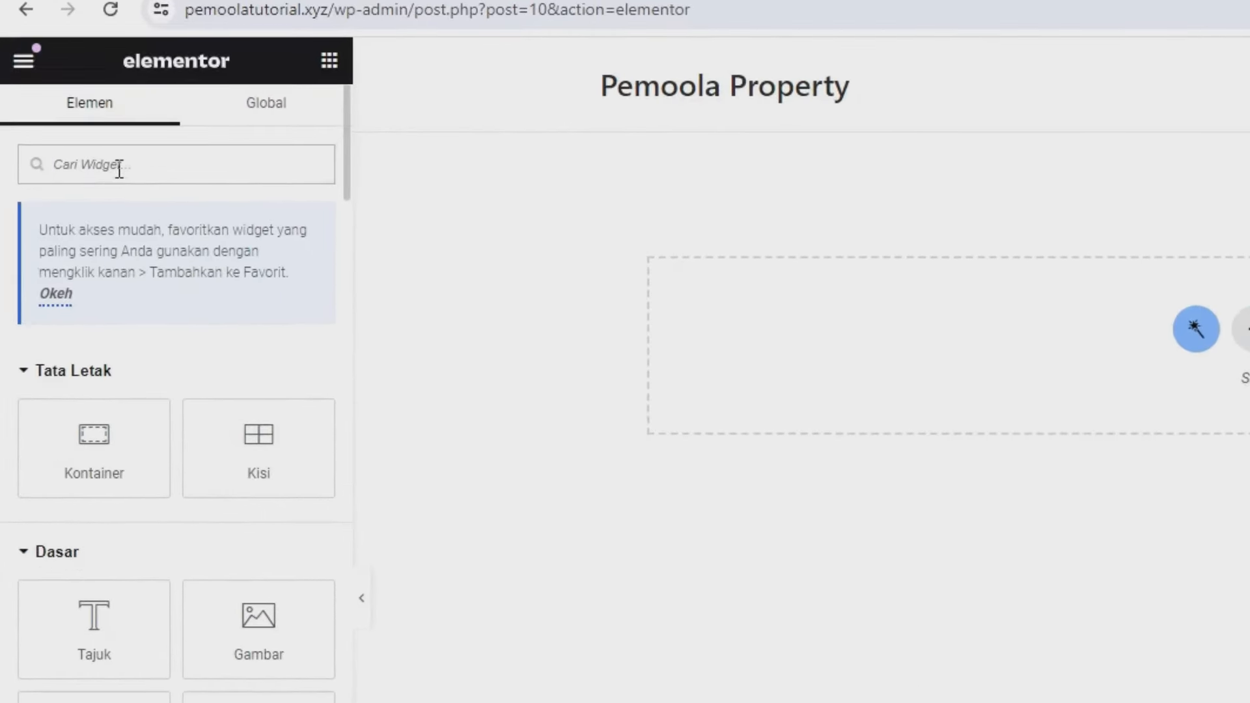
{"action": "left_click", "coordinate": [120, 168]}
{"action": "type", "text": "listing"}
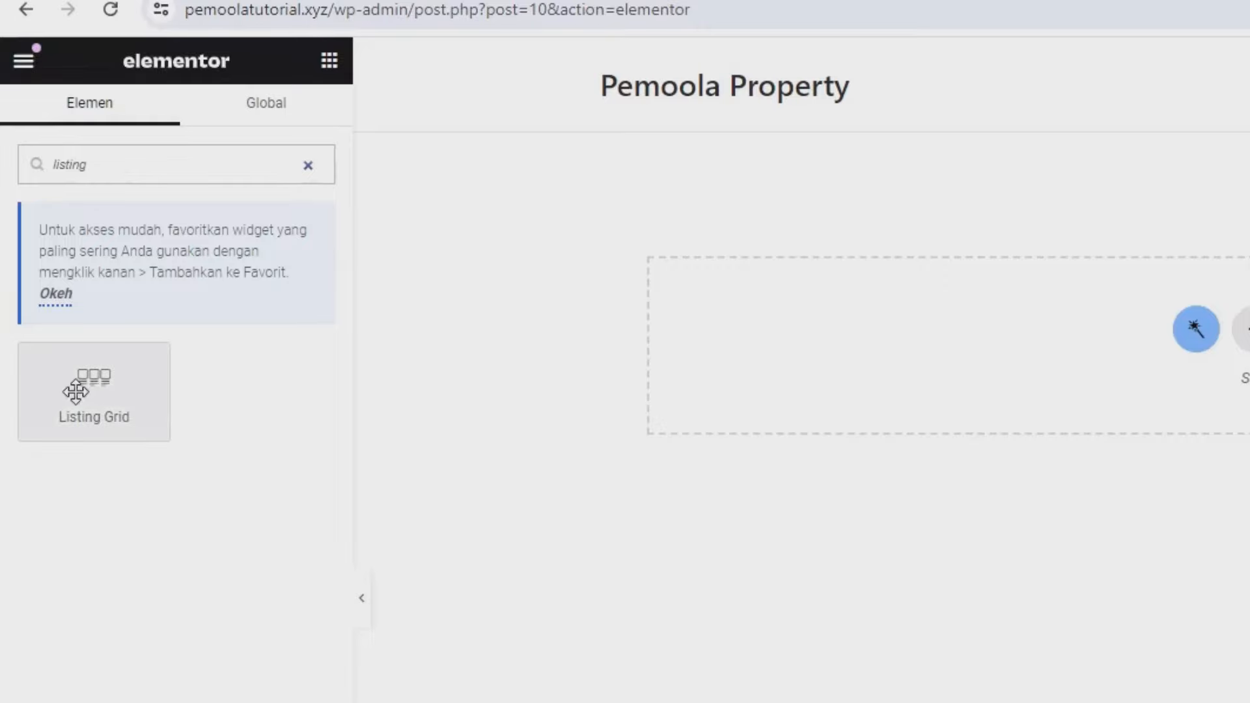
{"action": "left_click_drag", "start_coordinate": [93, 388], "coordinate": [922, 373]}
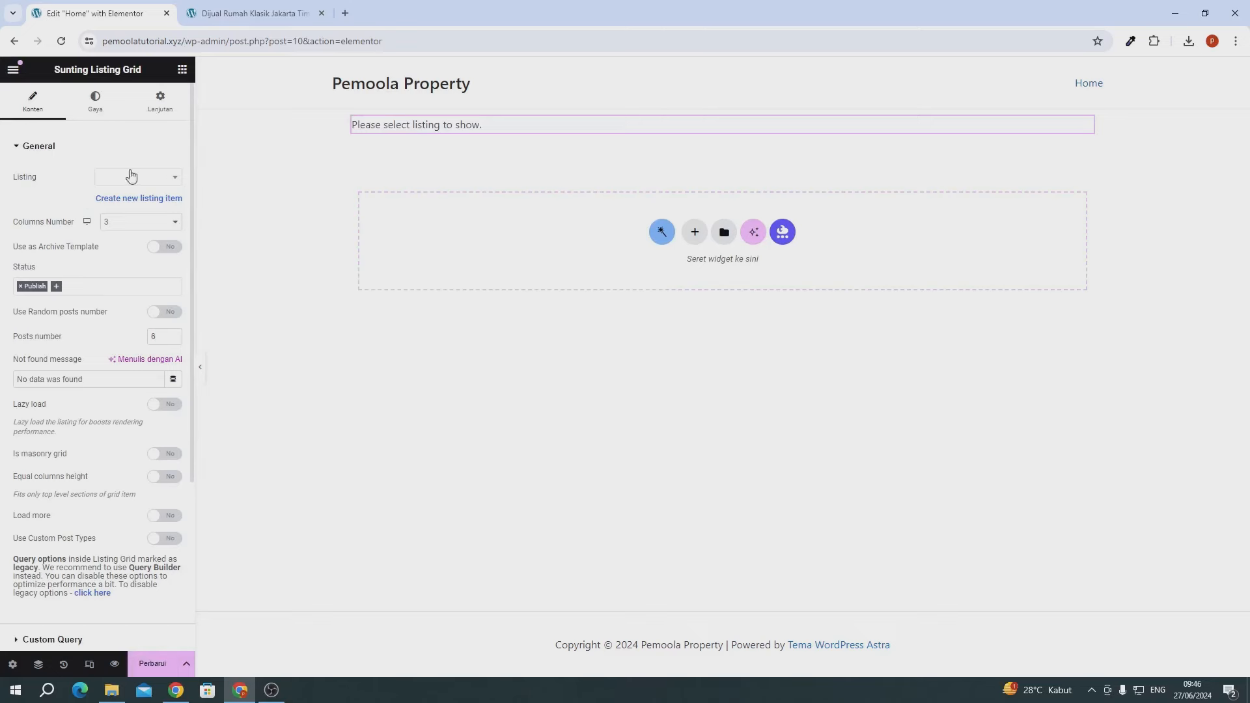
{"action": "scroll", "coordinate": [84, 521], "scroll_direction": "down", "scroll_amount": 5}
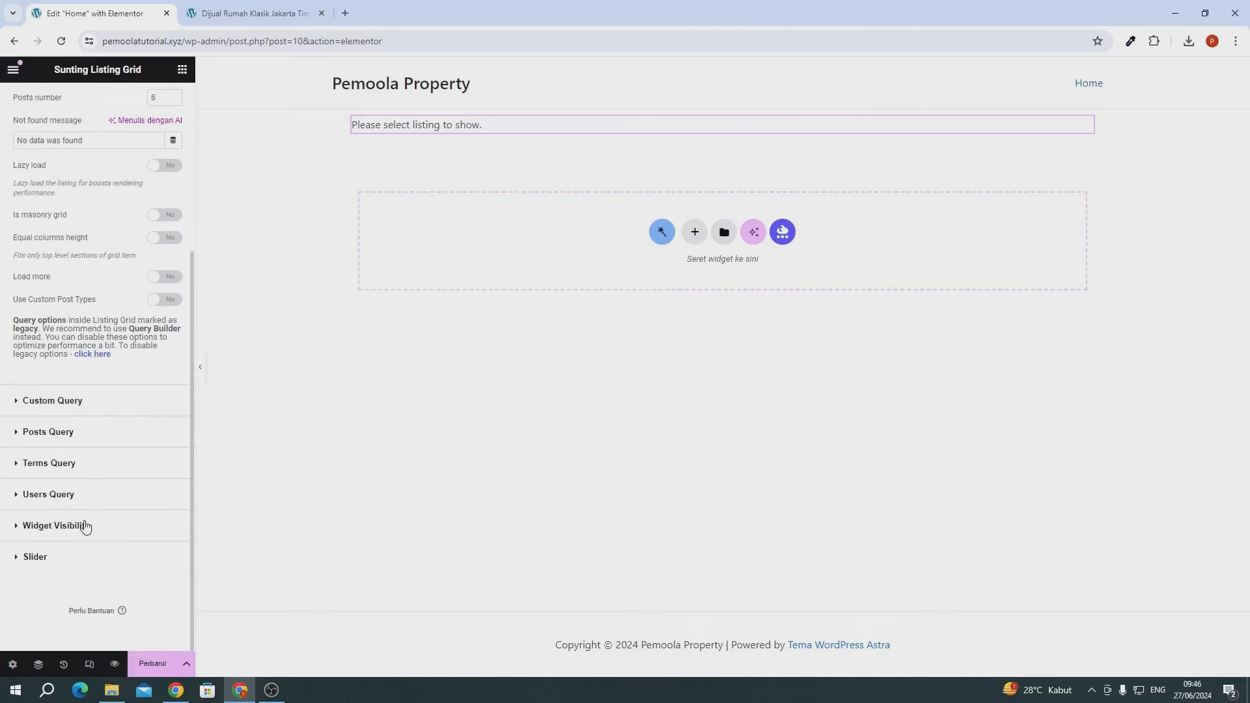
{"action": "scroll", "coordinate": [84, 521], "scroll_direction": "up", "scroll_amount": 5}
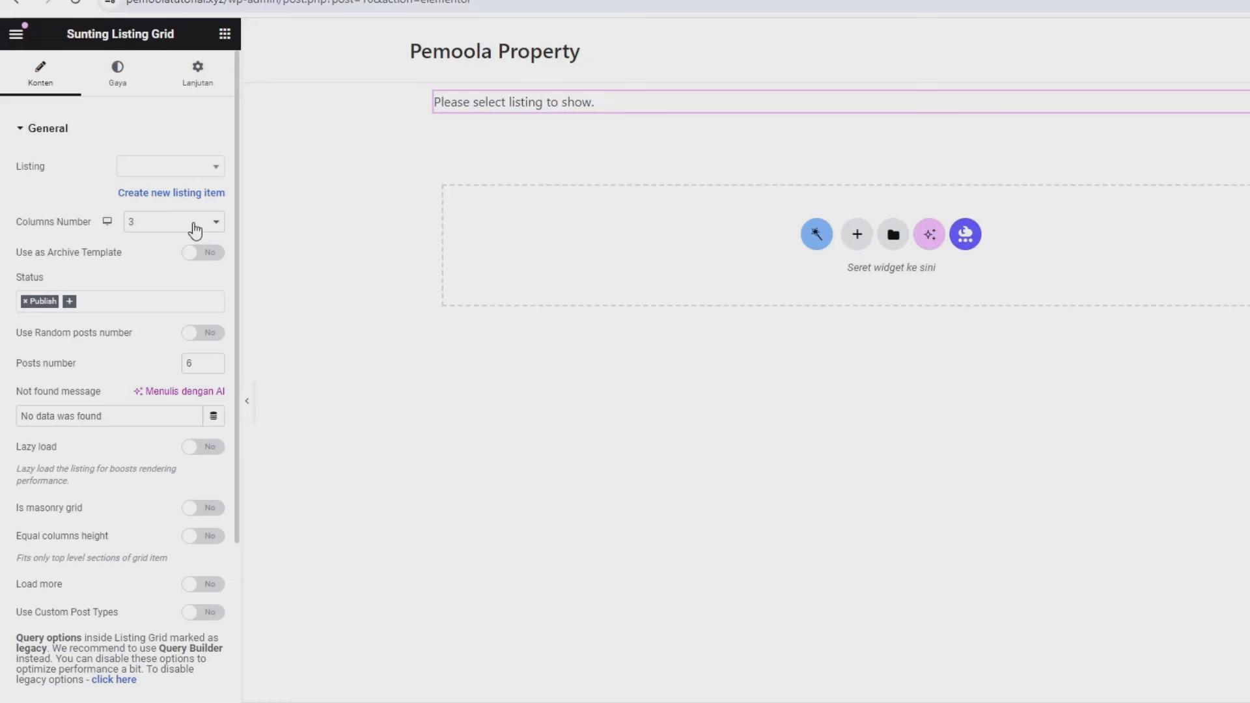
- Choose Listing Properti as the Listing Grid's listing to display the property cards
{"action": "left_click", "coordinate": [145, 172]}
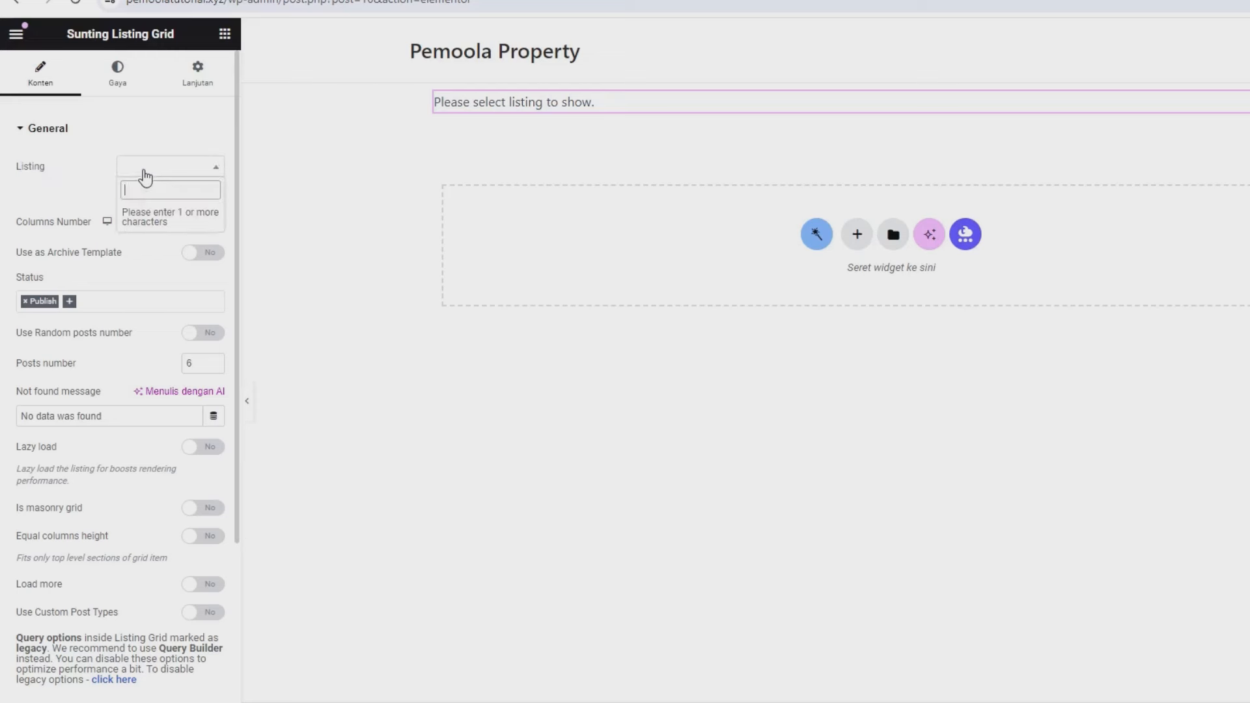
{"action": "type", "text": "pist"}
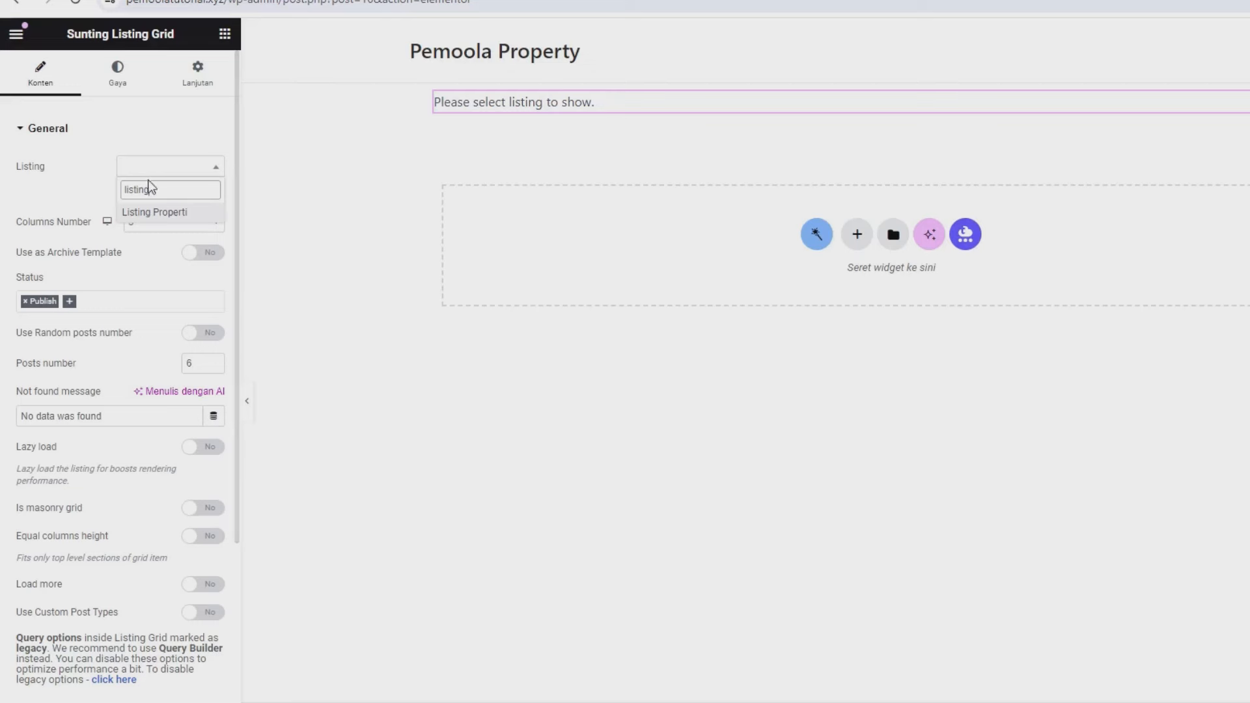
{"action": "left_click", "coordinate": [164, 212]}
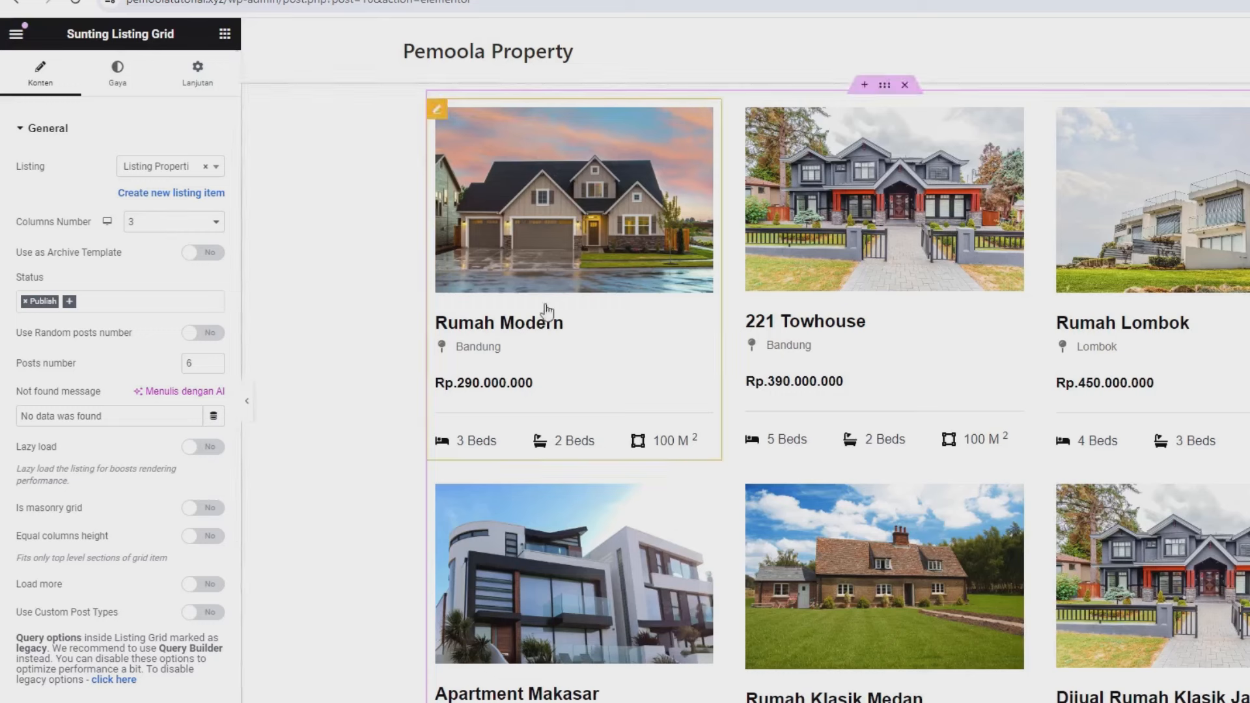
{"action": "scroll", "coordinate": [720, 413], "scroll_direction": "down", "scroll_amount": 1}
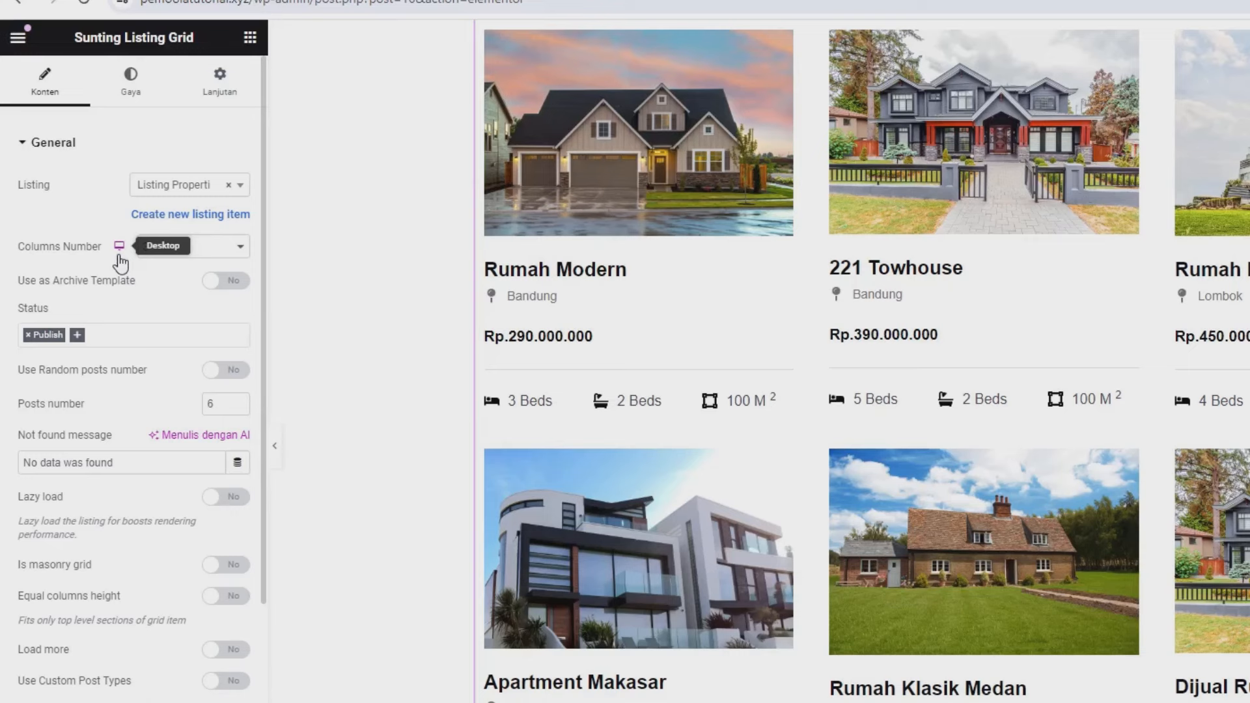
{"action": "scroll", "coordinate": [119, 263], "scroll_direction": "down", "scroll_amount": 2}
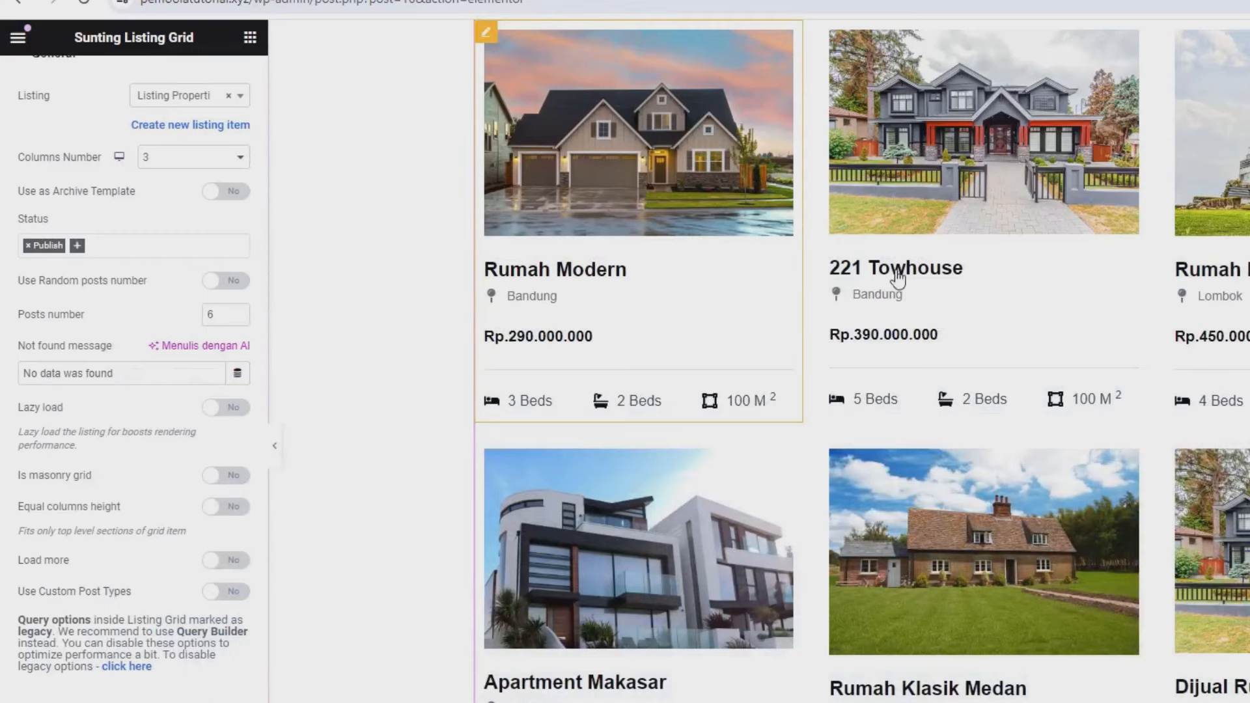
{"action": "scroll", "coordinate": [631, 274], "scroll_direction": "up", "scroll_amount": 2}
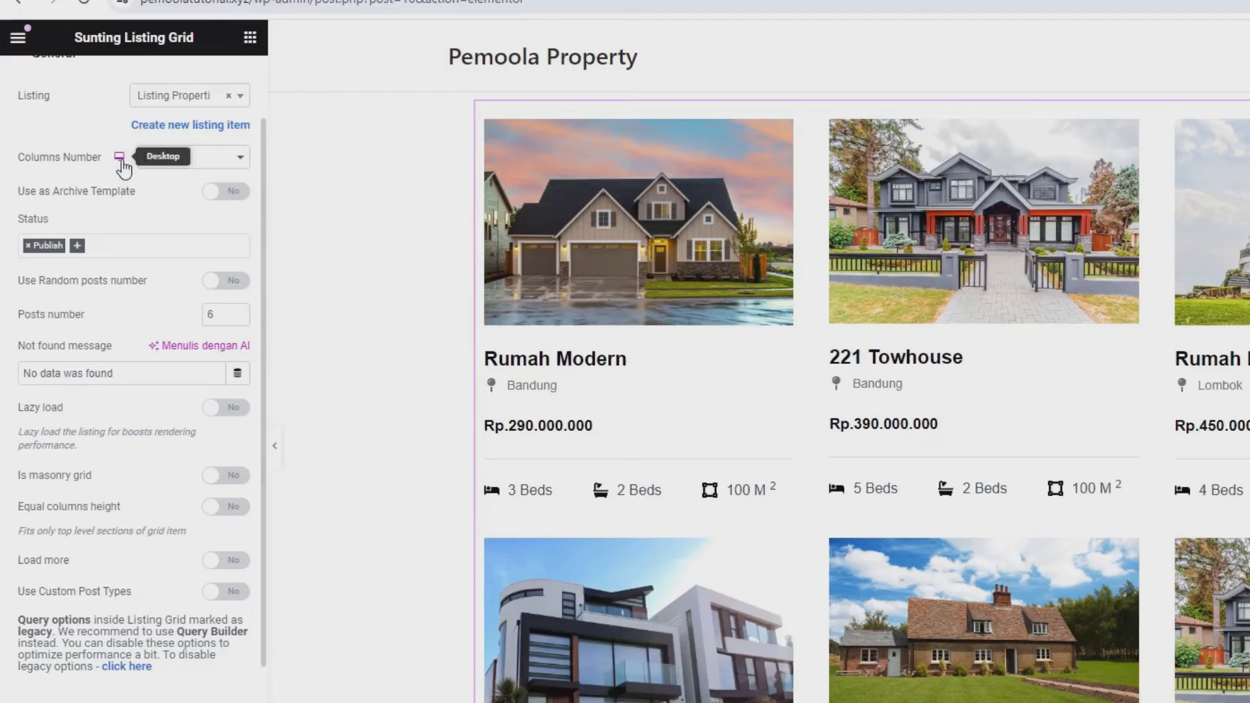
- Set the grid's desktop Columns Number to 3
{"action": "left_click", "coordinate": [158, 162]}
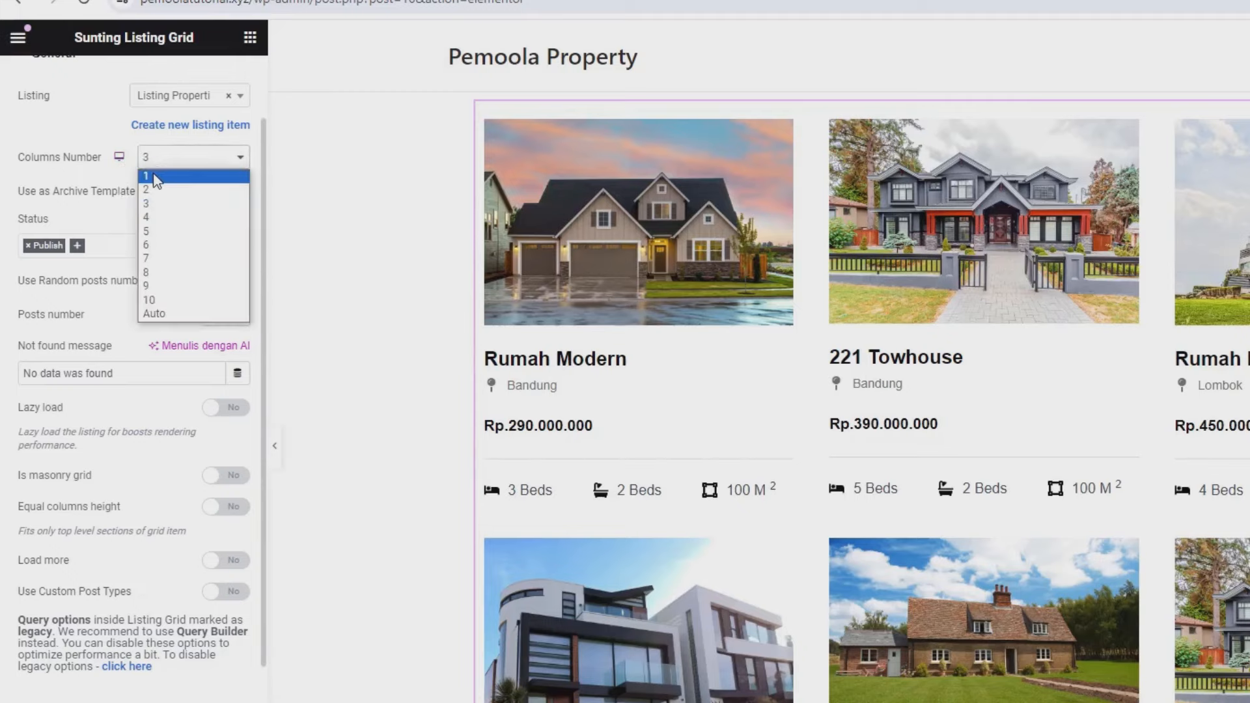
{"action": "left_click", "coordinate": [154, 175]}
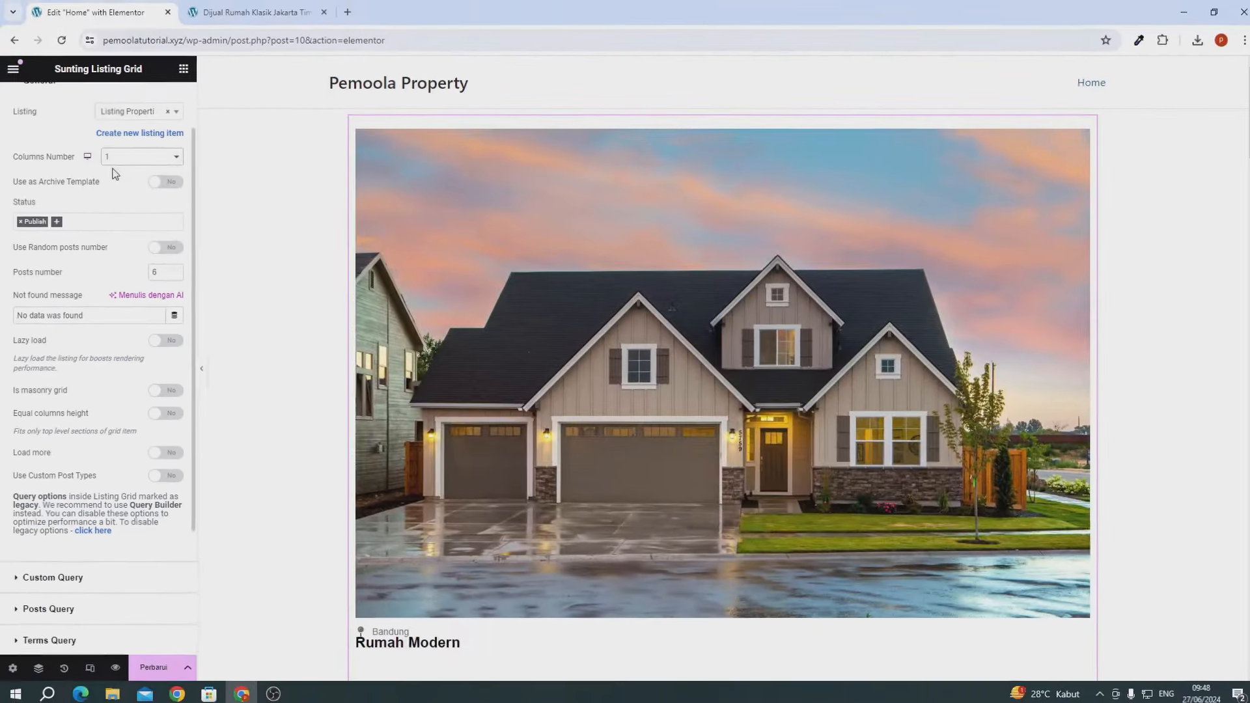
{"action": "scroll", "coordinate": [759, 310], "scroll_direction": "down", "scroll_amount": 9}
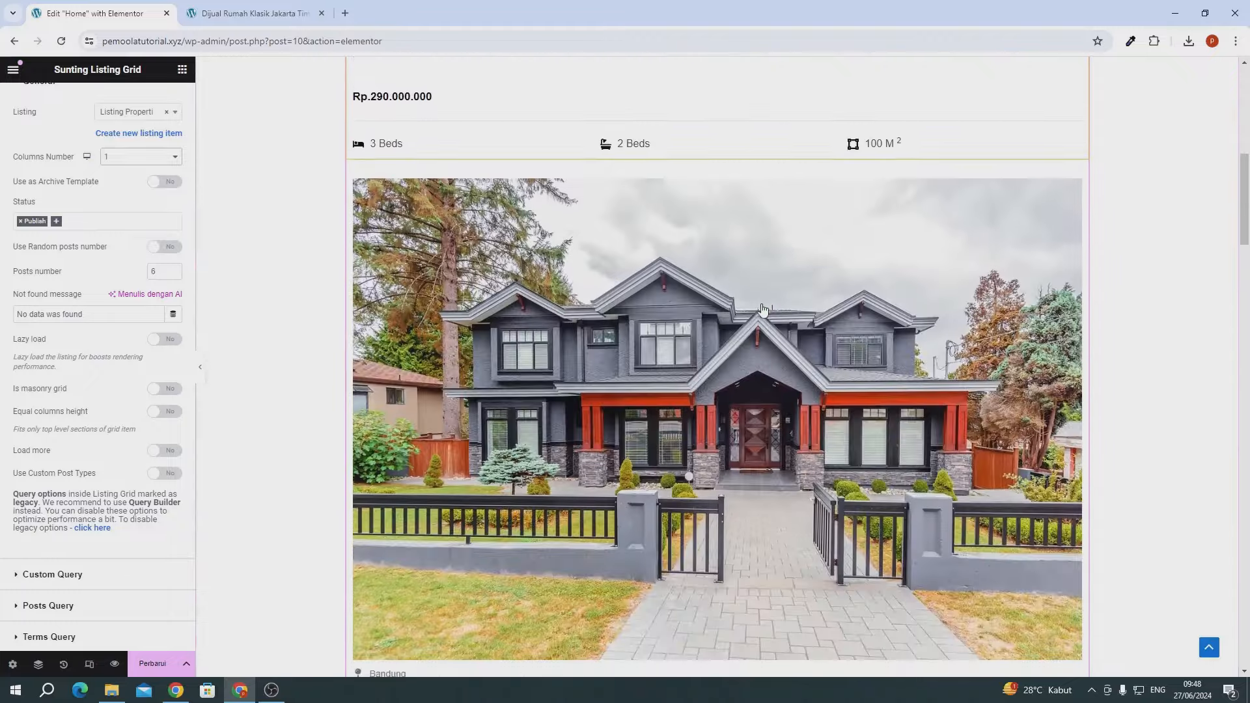
{"action": "scroll", "coordinate": [764, 309], "scroll_direction": "down", "scroll_amount": 5}
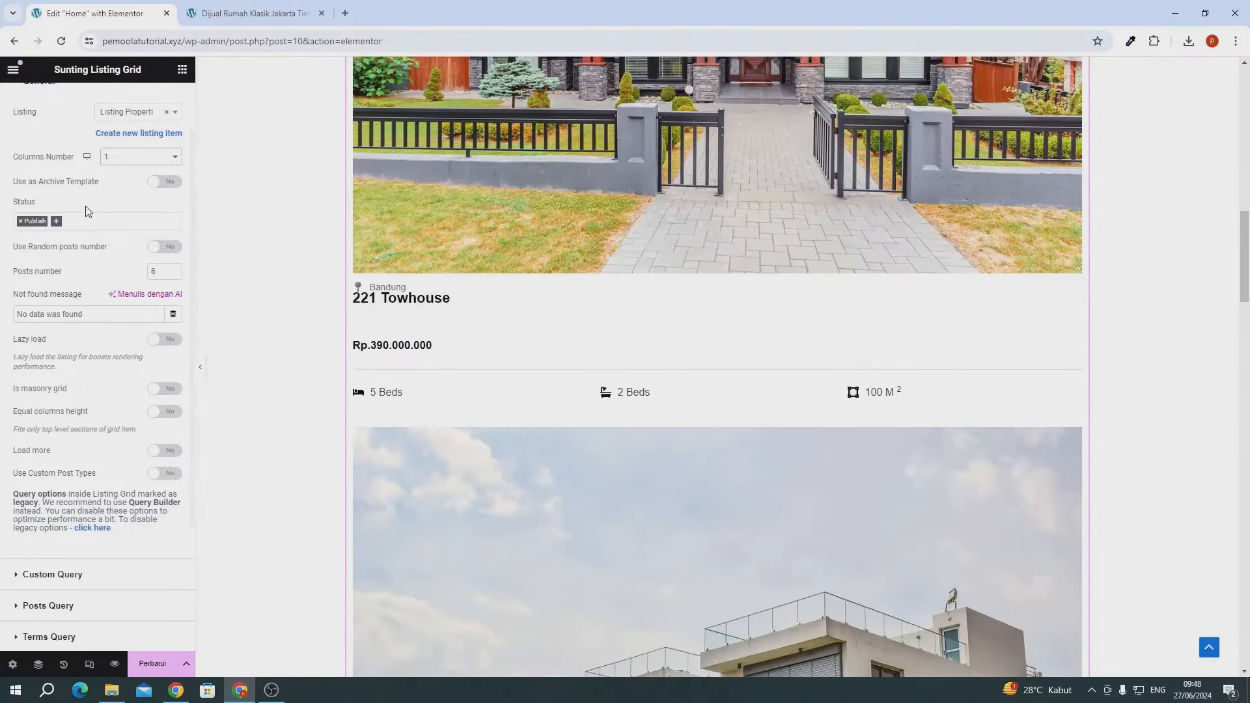
{"action": "left_click", "coordinate": [120, 158]}
{"action": "left_click", "coordinate": [118, 190]}
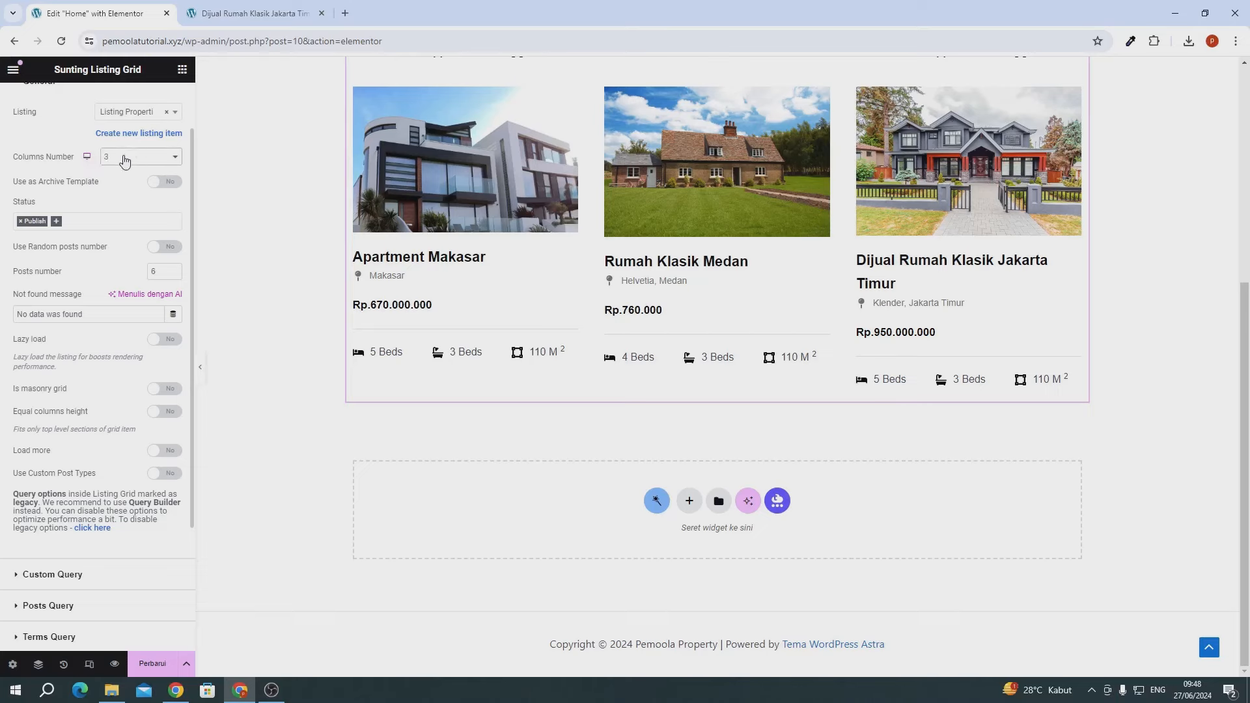
- Set 2 columns for tablet and 1 column for mobile, then exit responsive mode
{"action": "left_click", "coordinate": [87, 176]}
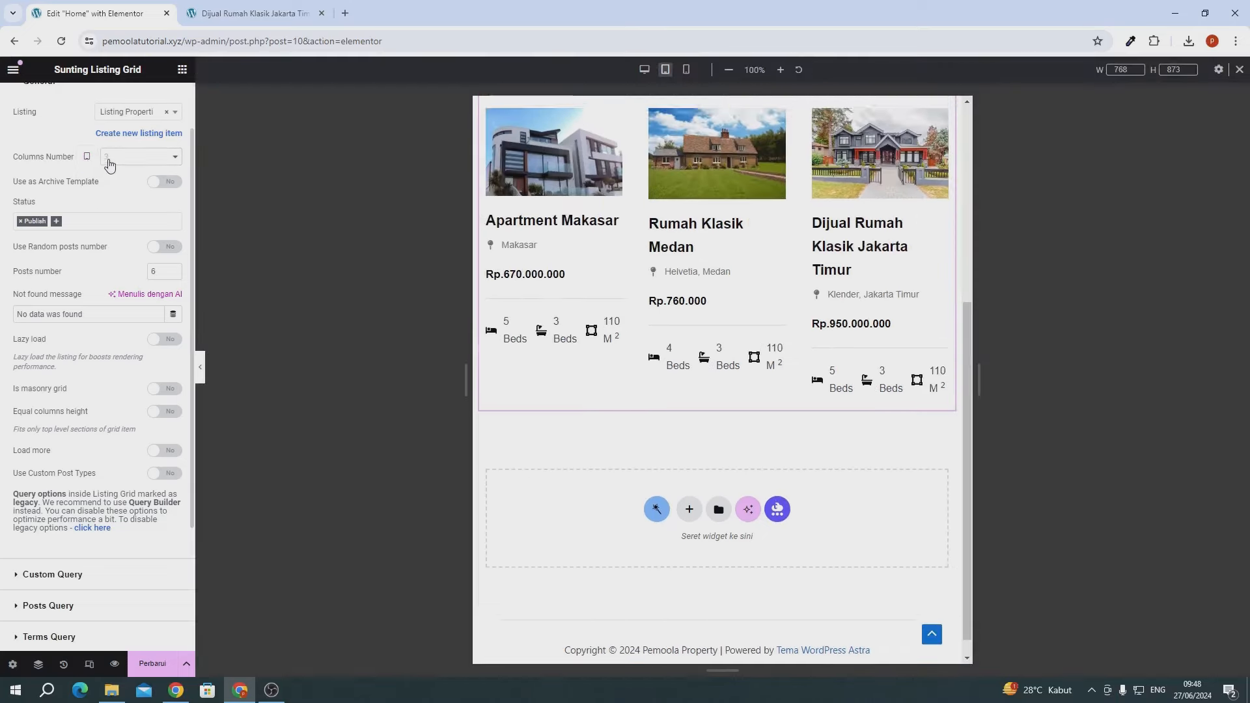
{"action": "left_click", "coordinate": [131, 157]}
{"action": "left_click", "coordinate": [113, 186]}
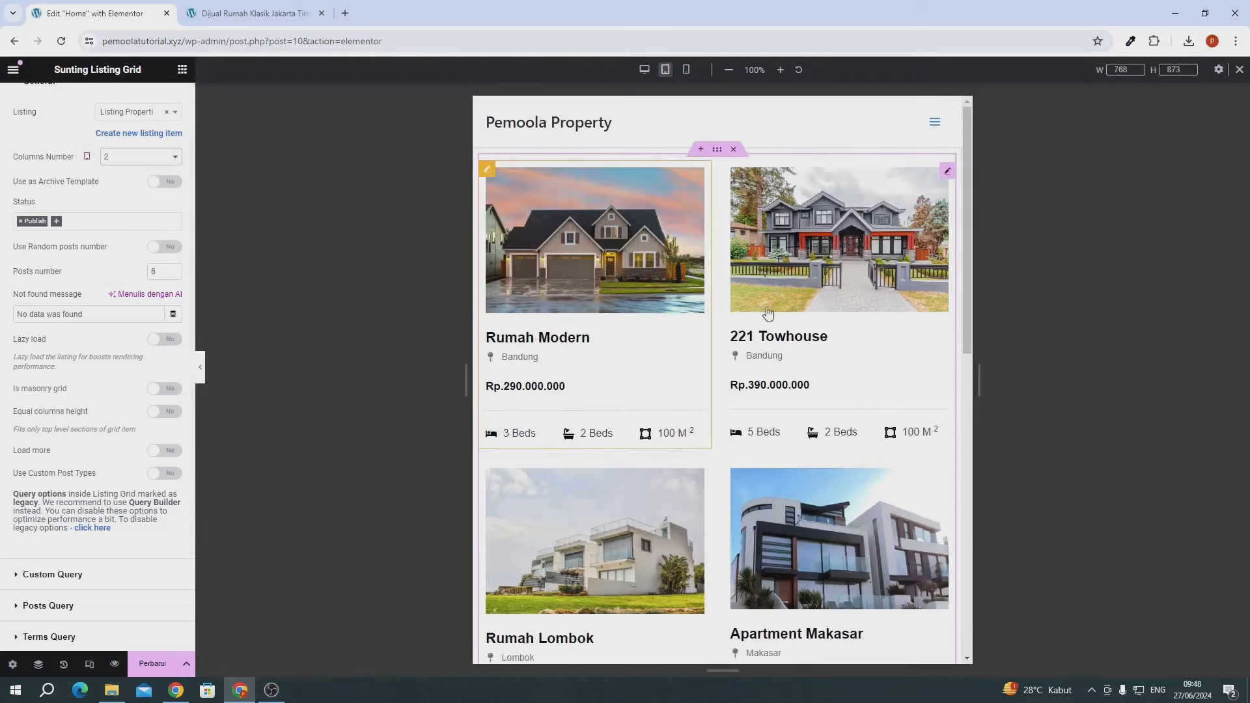
{"action": "left_click", "coordinate": [88, 157]}
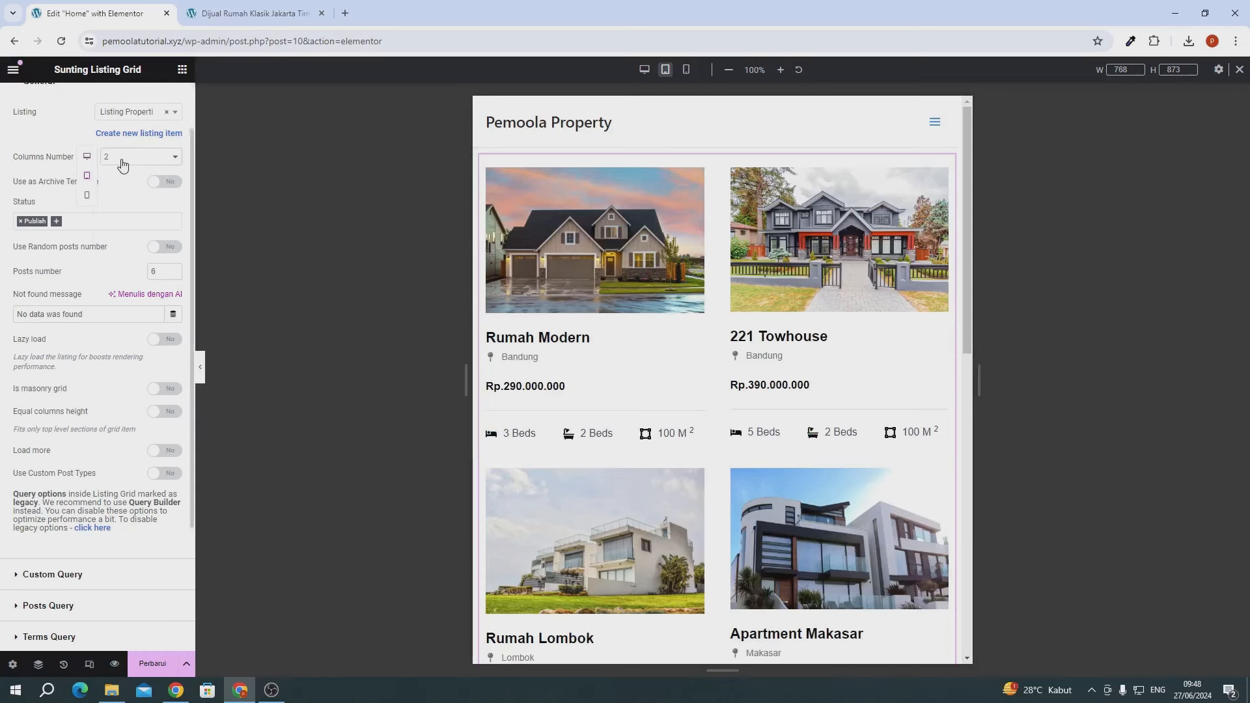
{"action": "left_click", "coordinate": [86, 195]}
{"action": "left_click", "coordinate": [117, 158]}
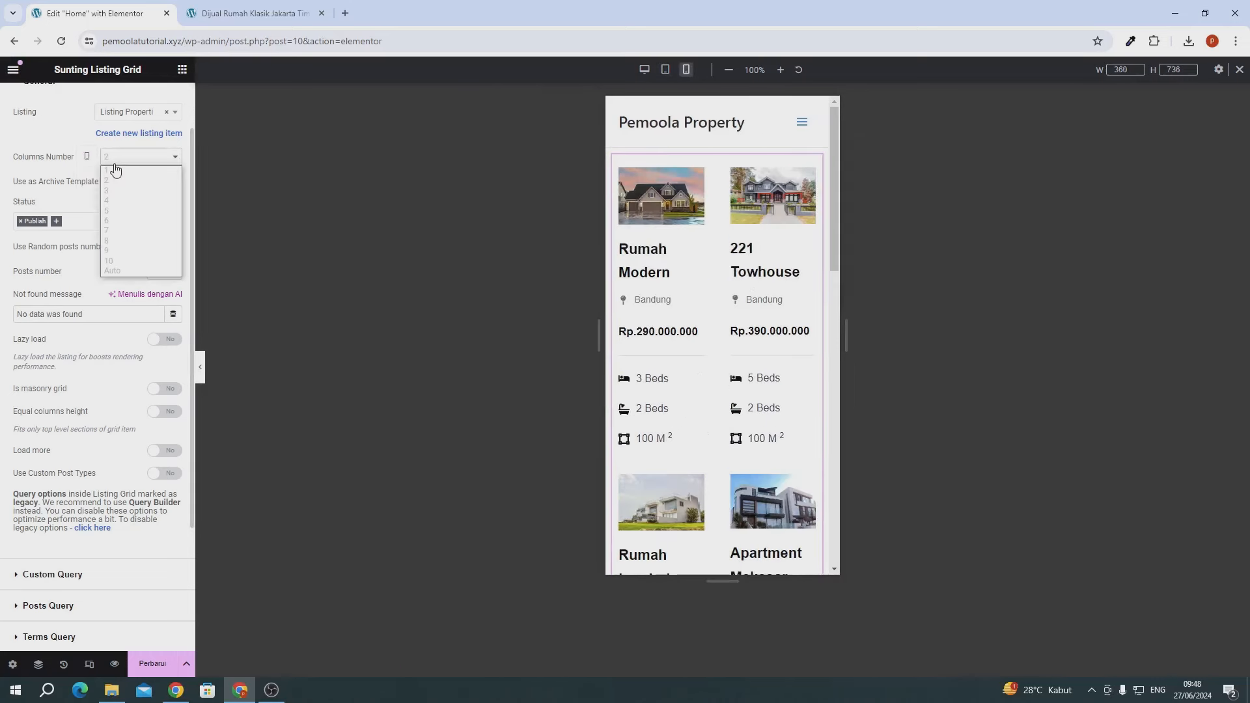
{"action": "left_click", "coordinate": [117, 171]}
{"action": "scroll", "coordinate": [719, 417], "scroll_direction": "down", "scroll_amount": 5}
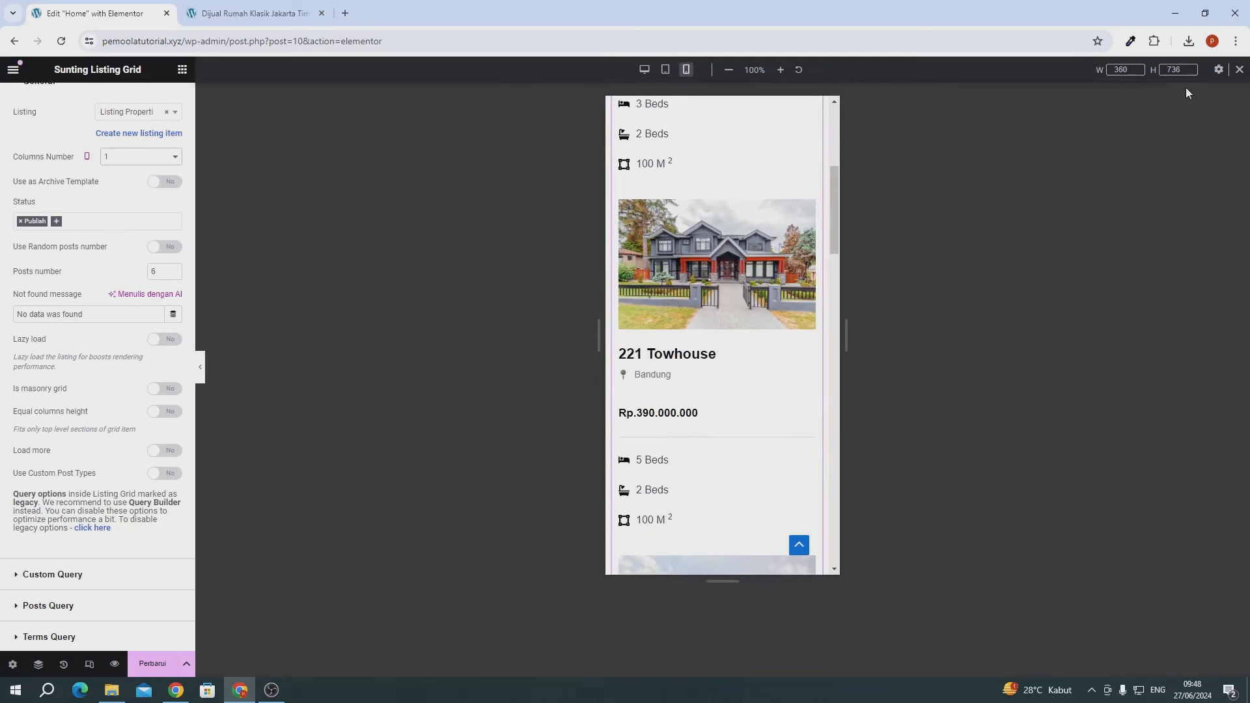
{"action": "left_click", "coordinate": [1238, 70]}
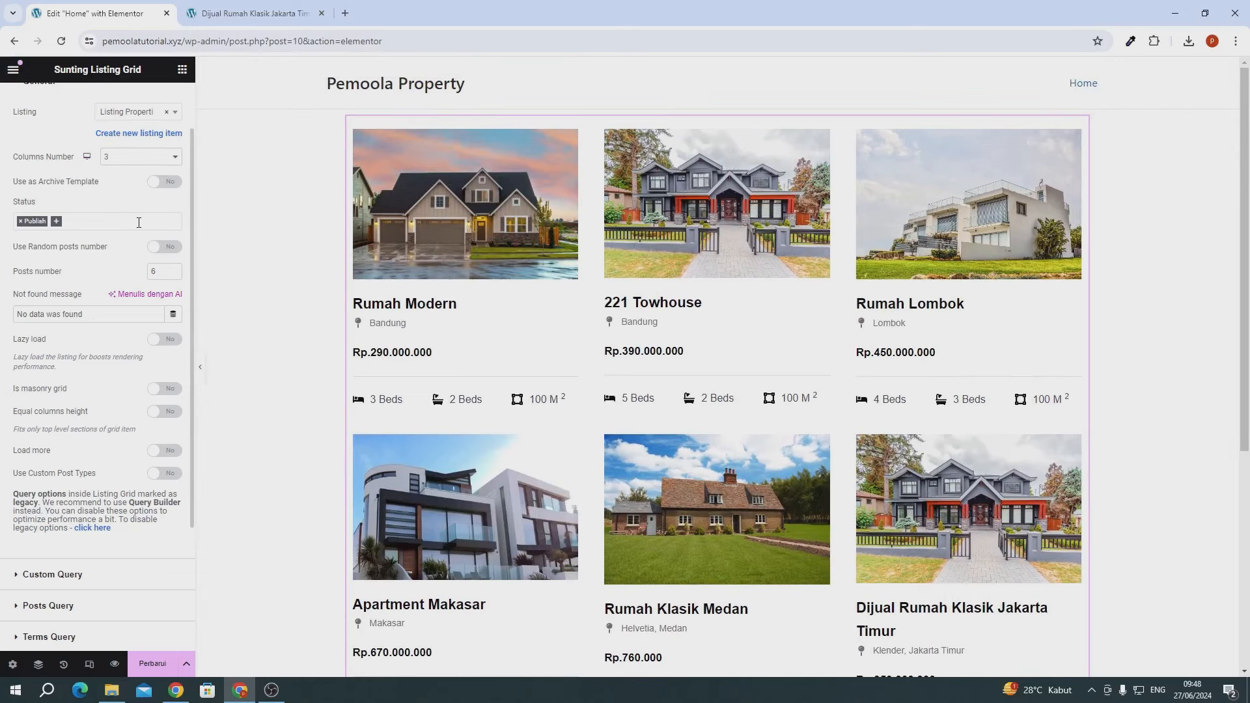
- Try 2 as the Listing Grid's Posts number, restore it to 6, and save the home page
{"action": "scroll", "coordinate": [723, 451], "scroll_direction": "down", "scroll_amount": 3}
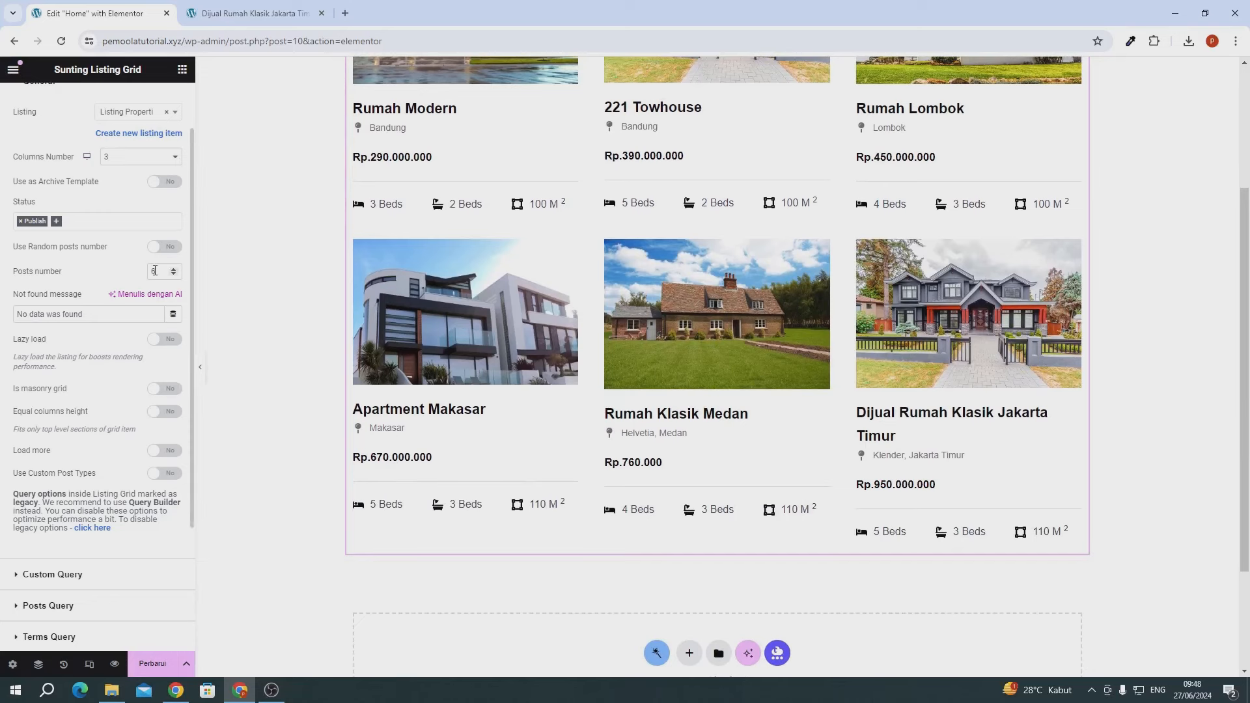
{"action": "scroll", "coordinate": [538, 329], "scroll_direction": "up", "scroll_amount": 3}
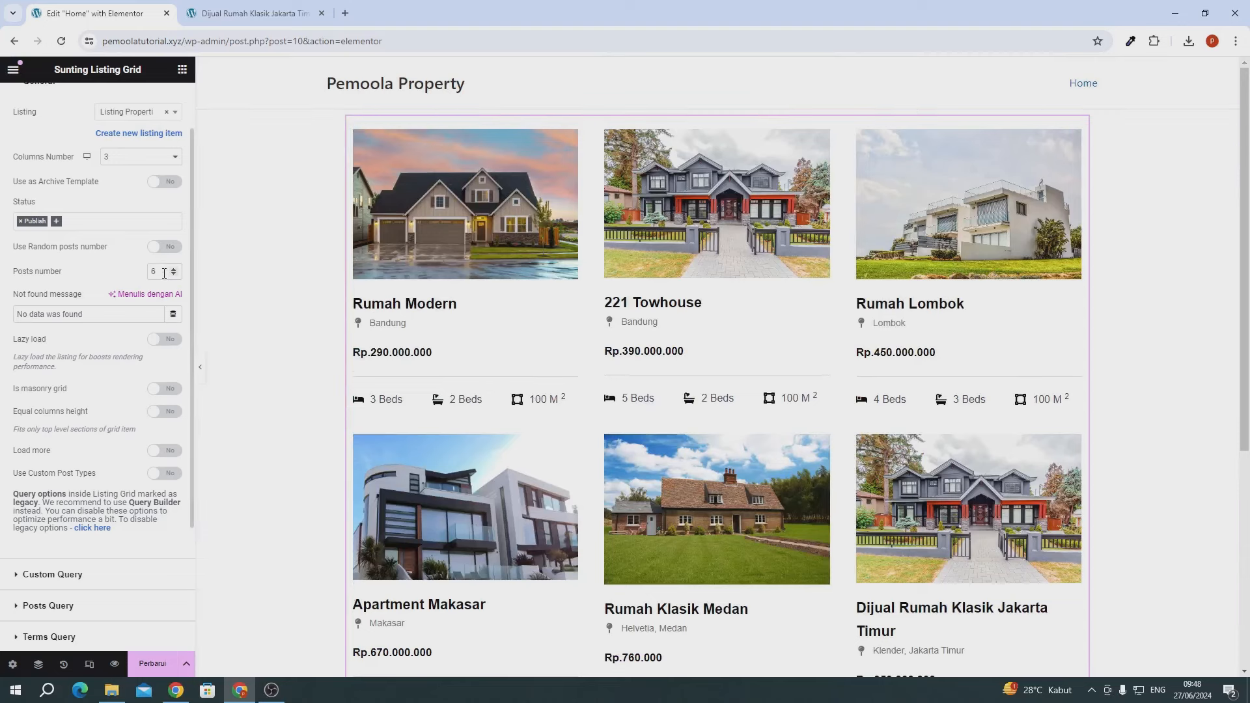
{"action": "type", "text": "2"}
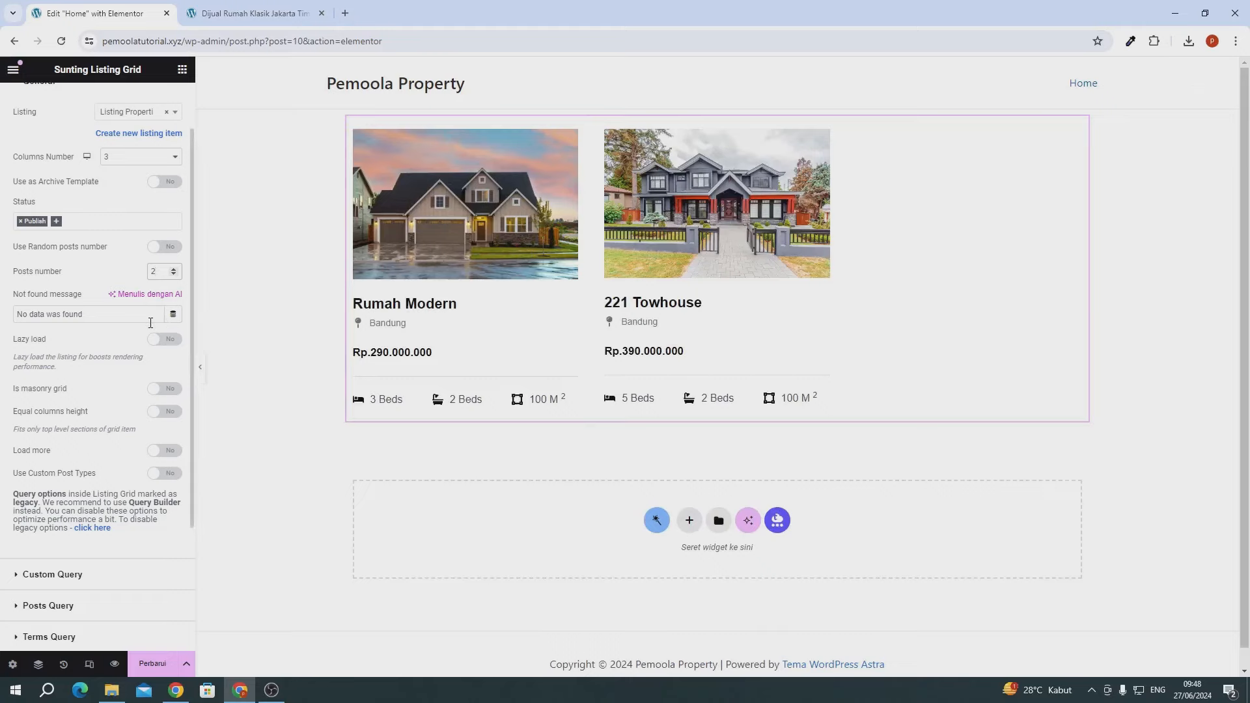
{"action": "key", "text": "BackSpace"}
{"action": "type", "text": "6"}
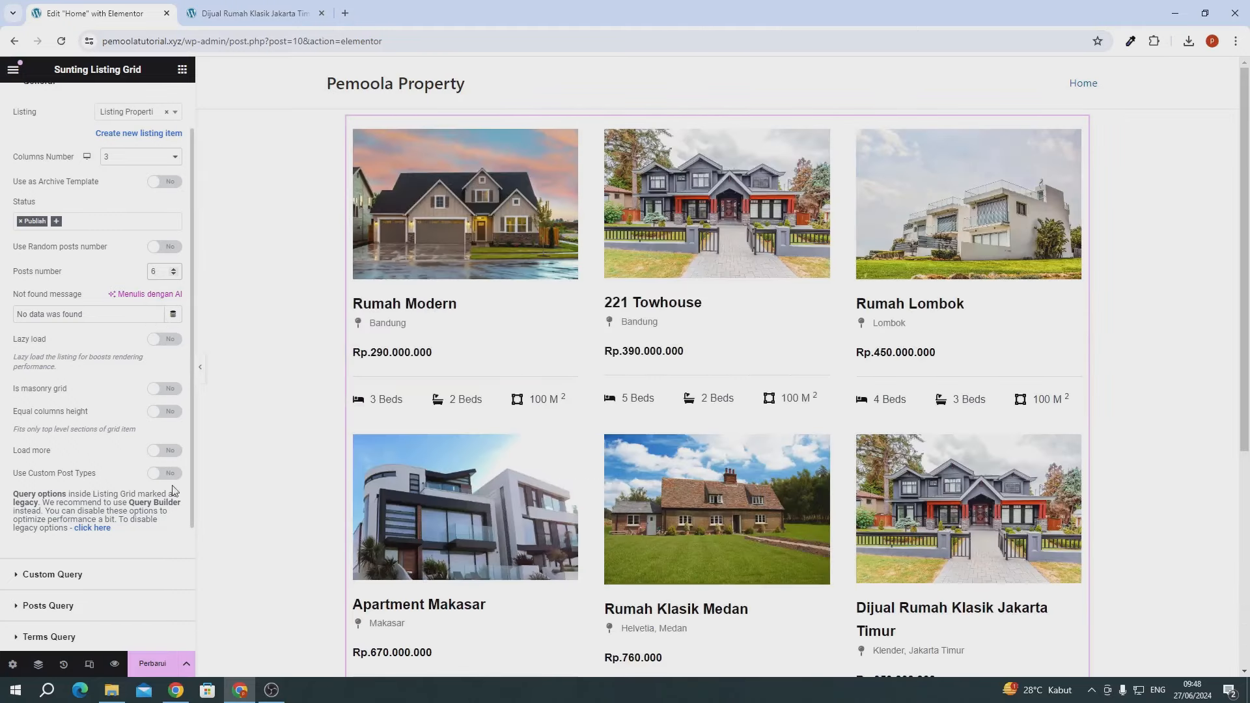
{"action": "left_click", "coordinate": [154, 662]}
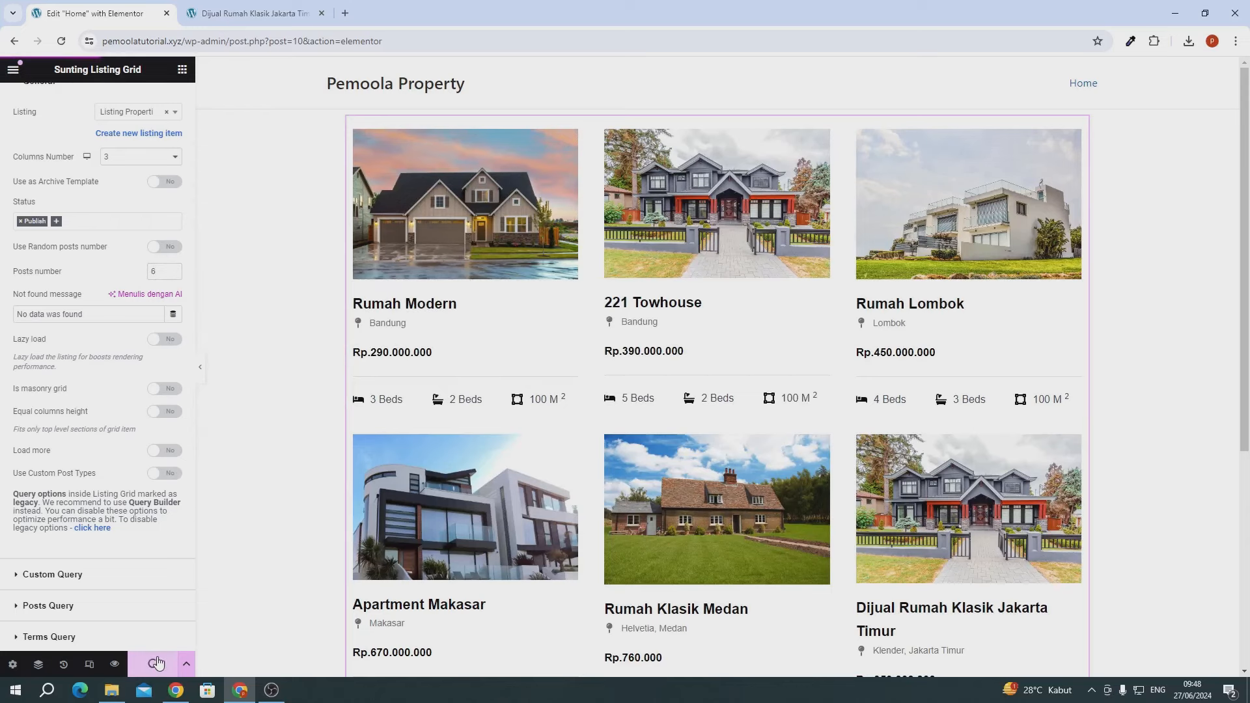
- Reload the property page and open the live home page to view the six cards in three columns
{"action": "left_click", "coordinate": [215, 14]}
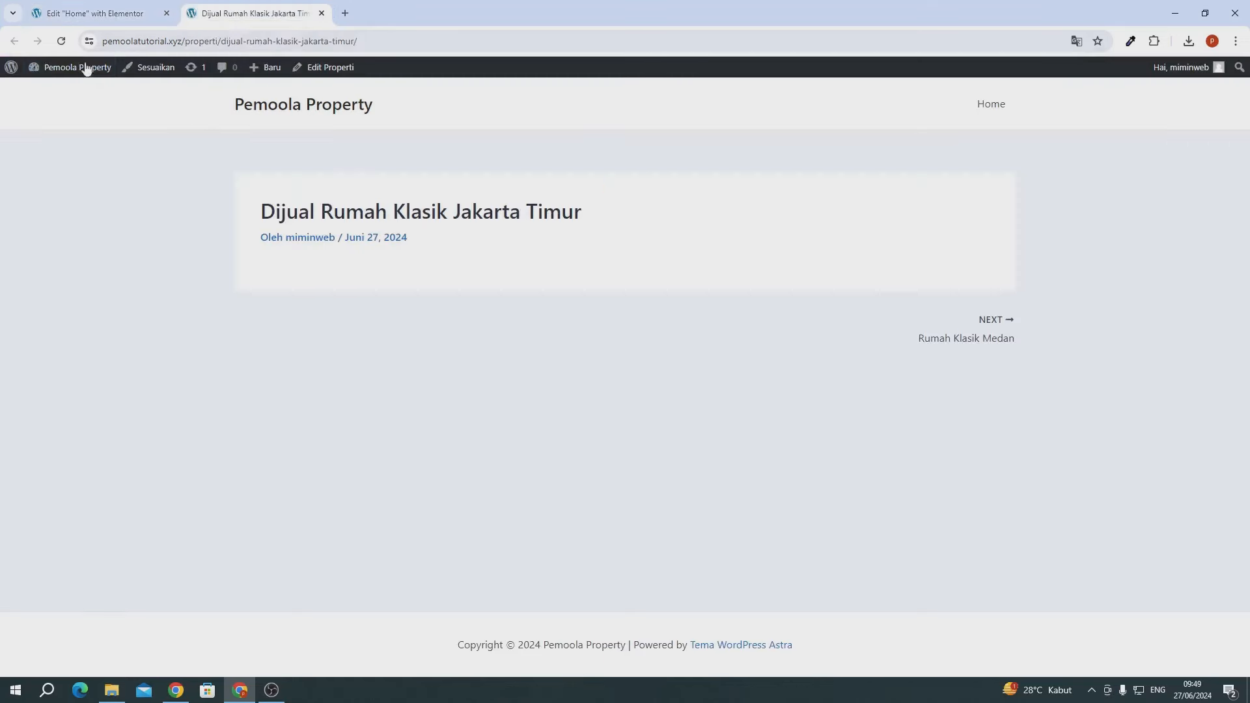
{"action": "left_click", "coordinate": [61, 43]}
{"action": "left_click", "coordinate": [990, 105]}
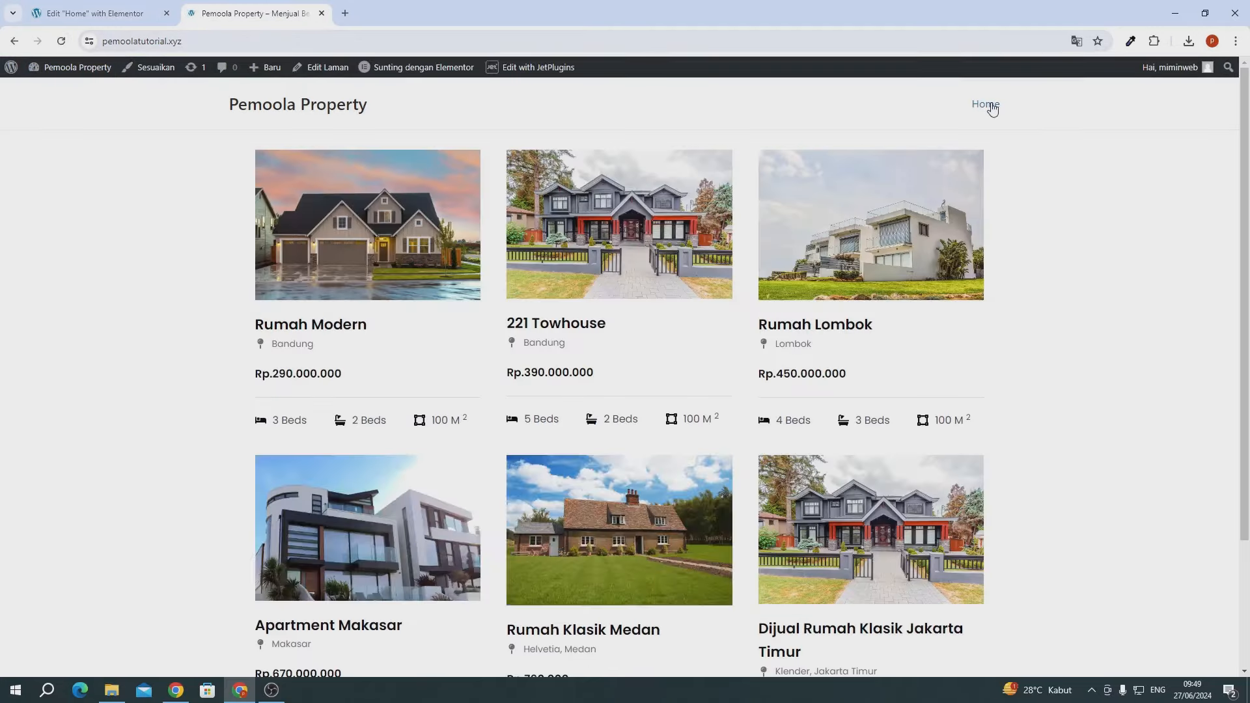
{"action": "scroll", "coordinate": [737, 326], "scroll_direction": "down", "scroll_amount": 3}
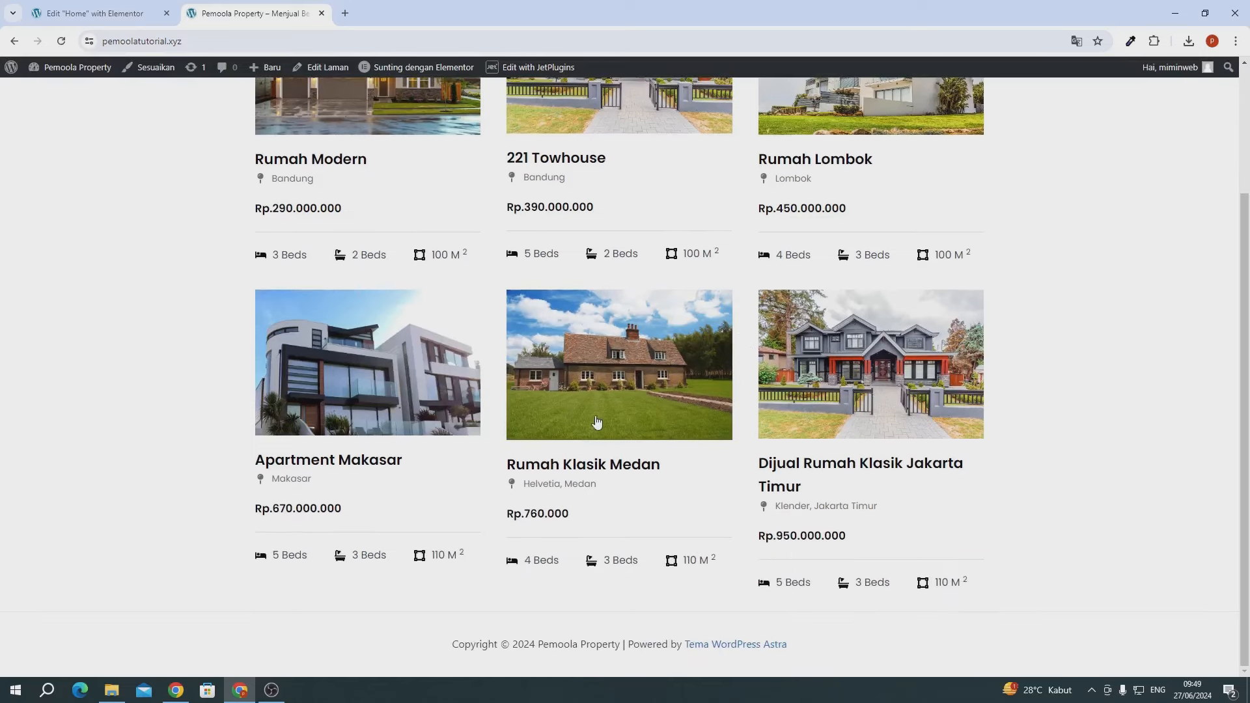
{"action": "scroll", "coordinate": [598, 430], "scroll_direction": "up", "scroll_amount": 3}
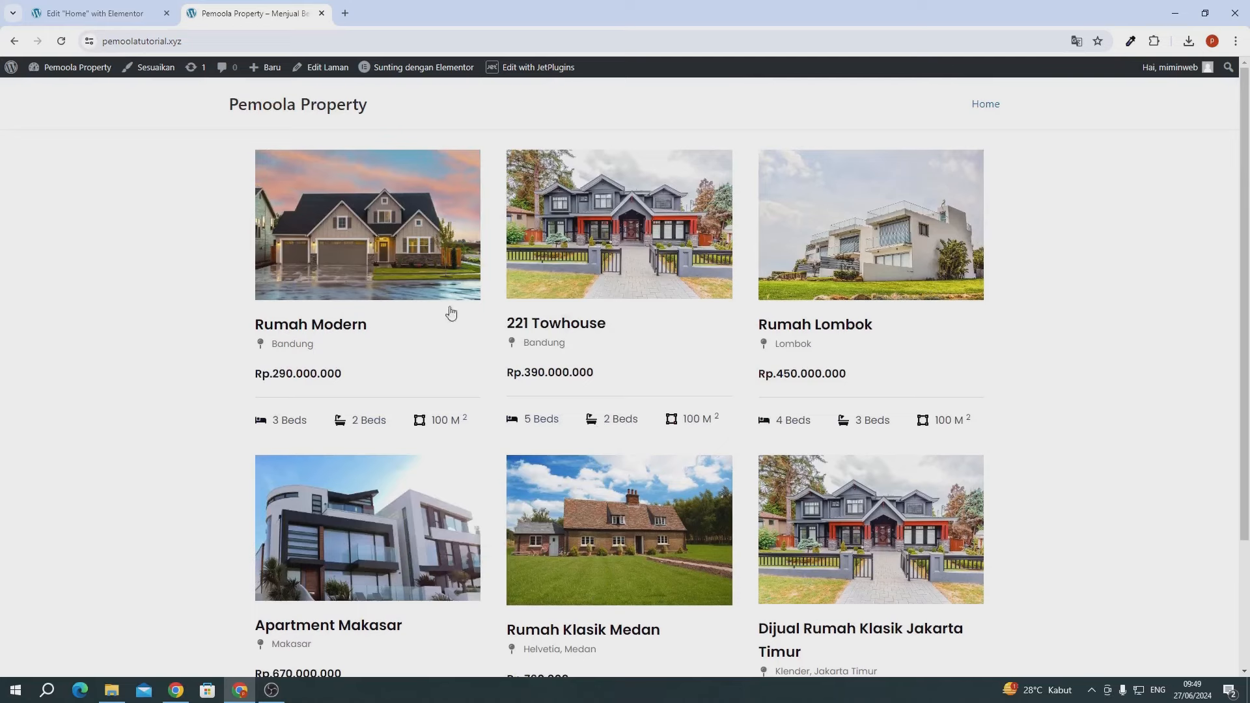
- Compare the Listing Grid in the Elementor editor with the live site page
{"action": "left_click", "coordinate": [99, 15]}
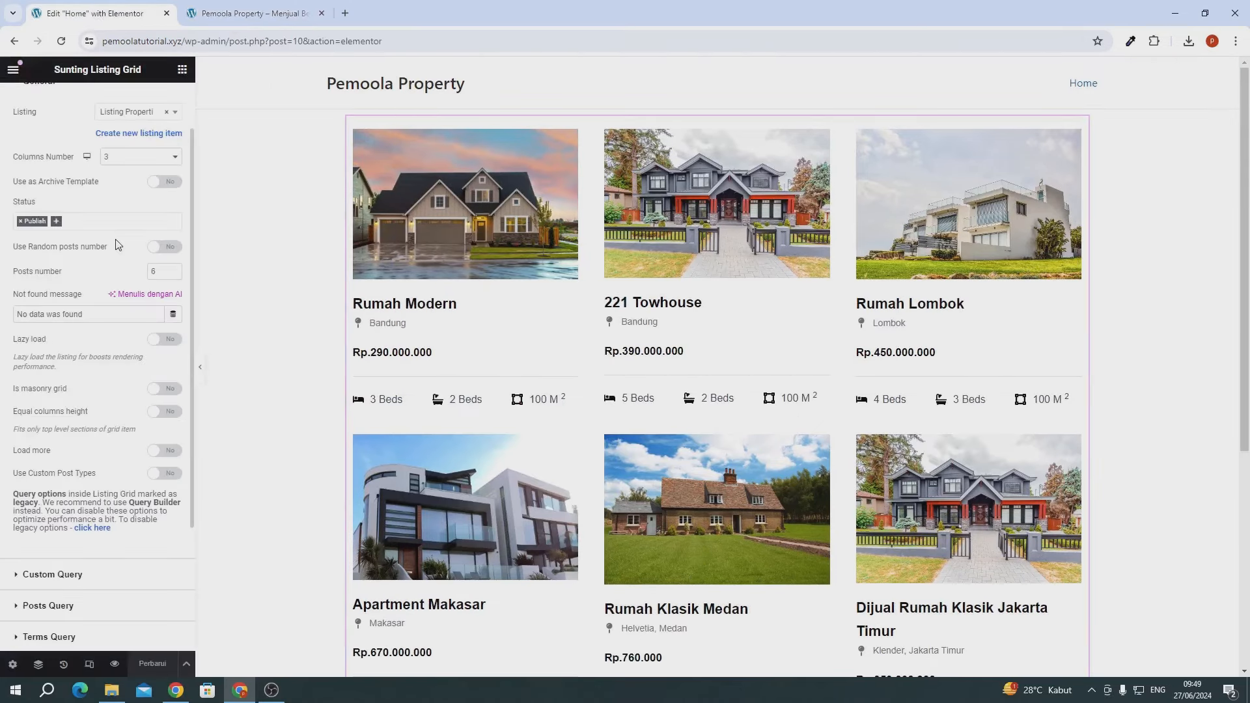
{"action": "scroll", "coordinate": [117, 244], "scroll_direction": "up", "scroll_amount": 1}
{"action": "scroll", "coordinate": [118, 245], "scroll_direction": "down", "scroll_amount": 3}
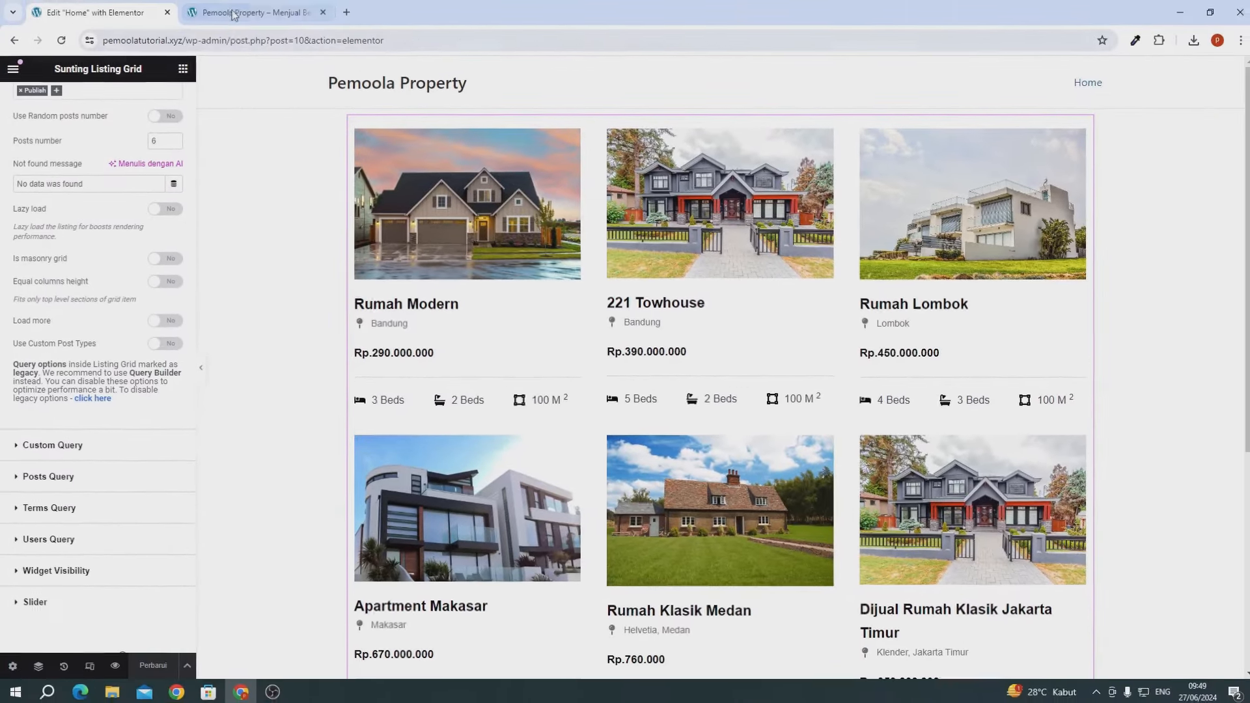
{"action": "left_click", "coordinate": [229, 13]}
{"action": "scroll", "coordinate": [664, 307], "scroll_direction": "down", "scroll_amount": 3}
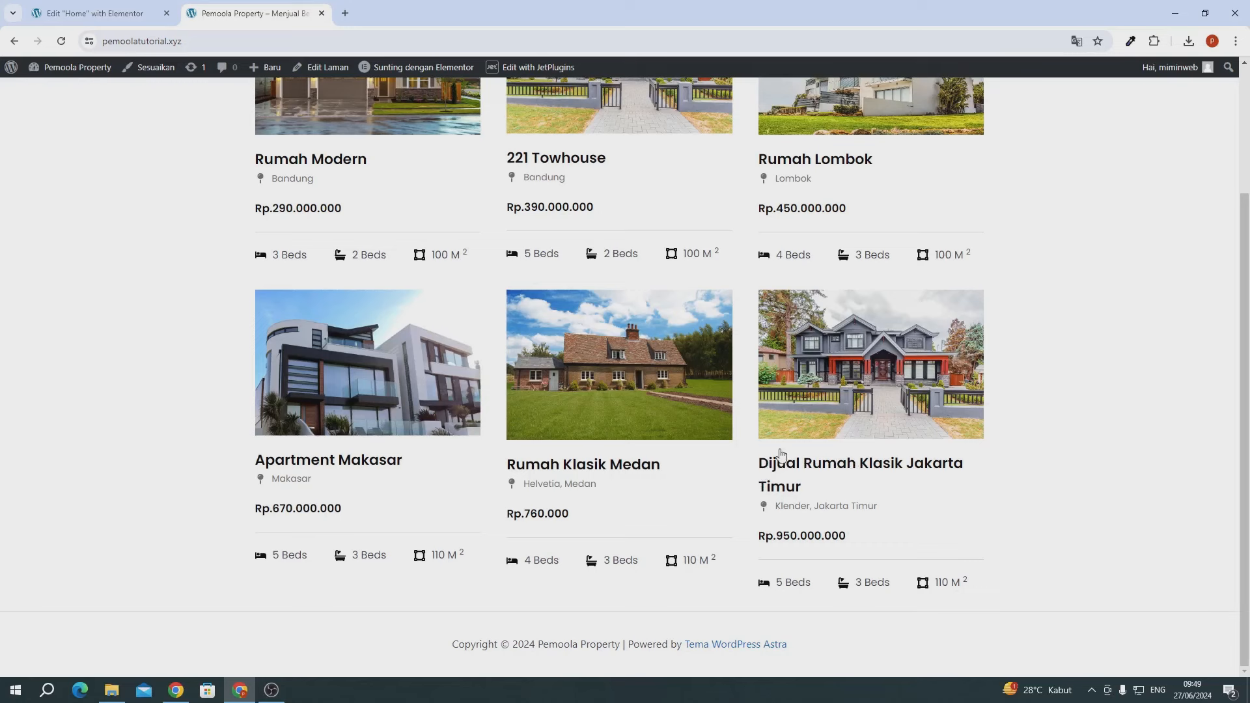
- Enable Equal columns height on the Listing Grid and save the home page
{"action": "left_click", "coordinate": [82, 18]}
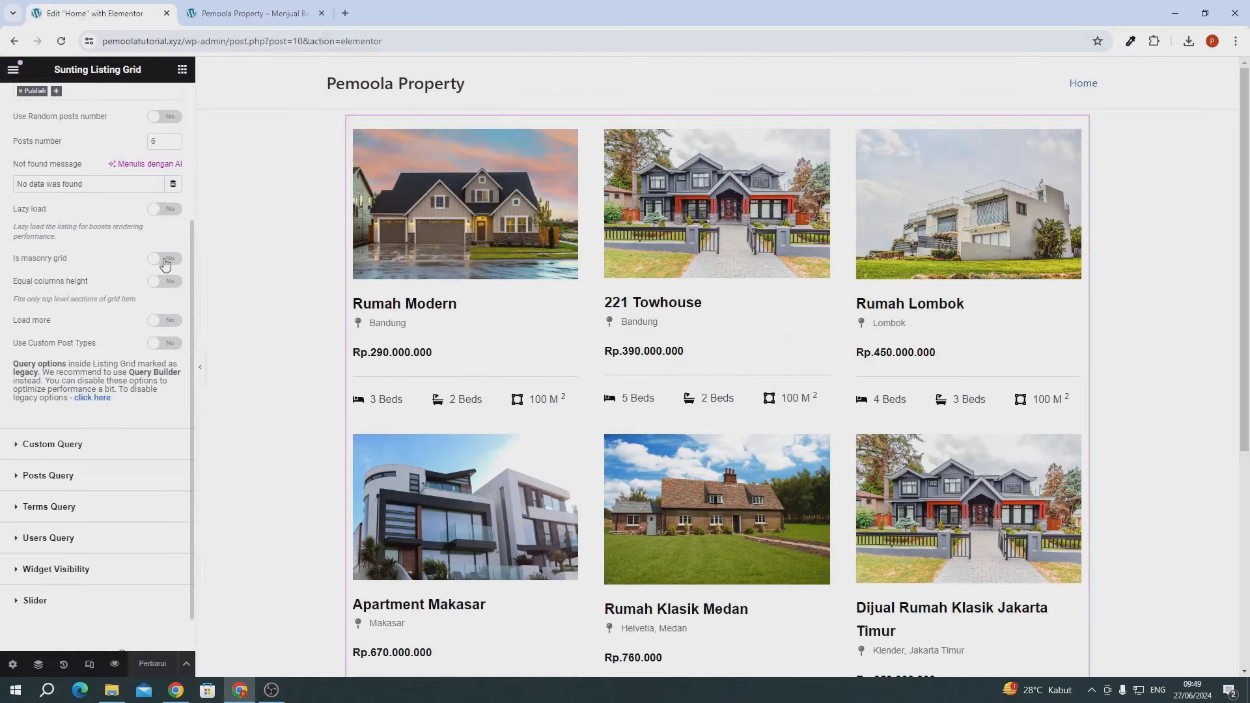
{"action": "left_click", "coordinate": [166, 281]}
{"action": "scroll", "coordinate": [720, 393], "scroll_direction": "down", "scroll_amount": 2}
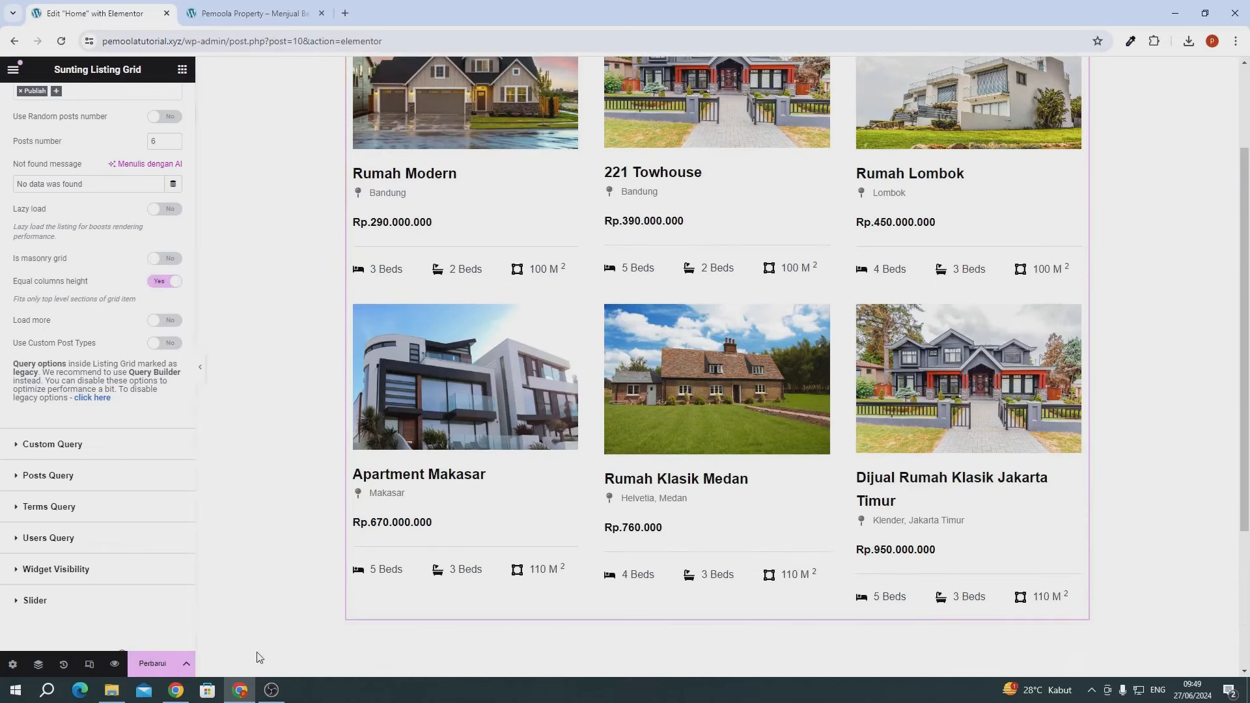
{"action": "left_click", "coordinate": [177, 670]}
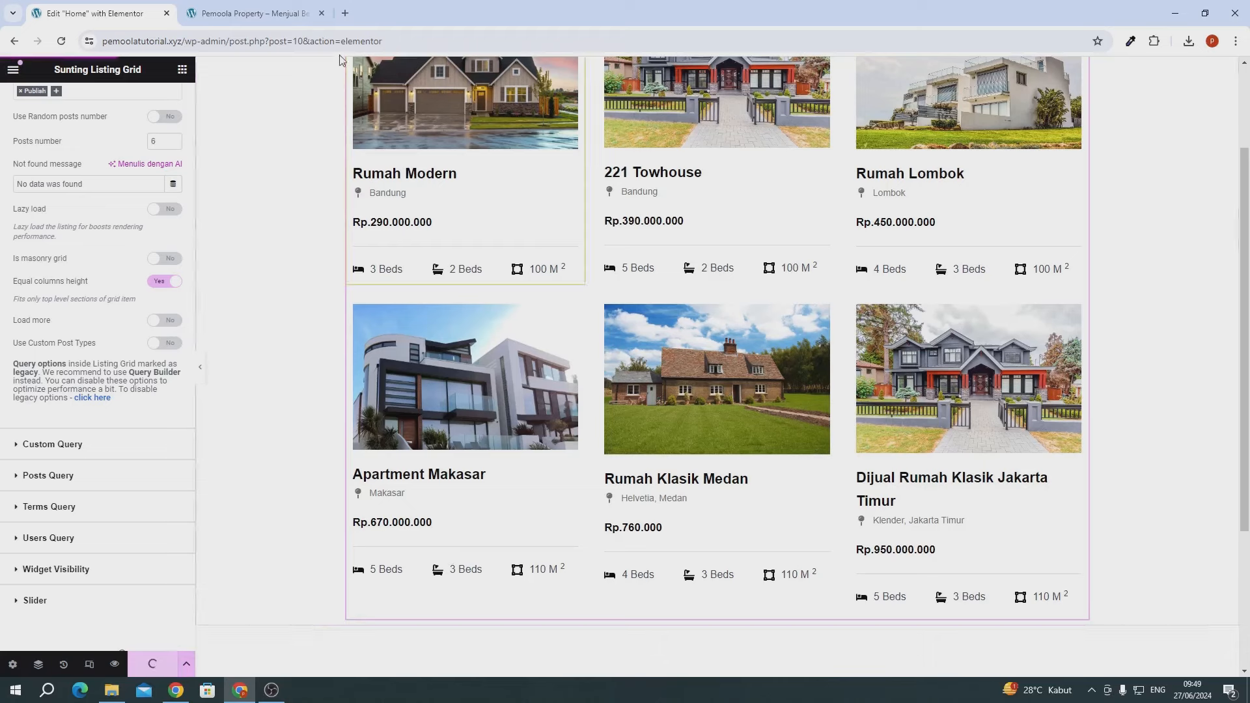
{"action": "left_click", "coordinate": [251, 13]}
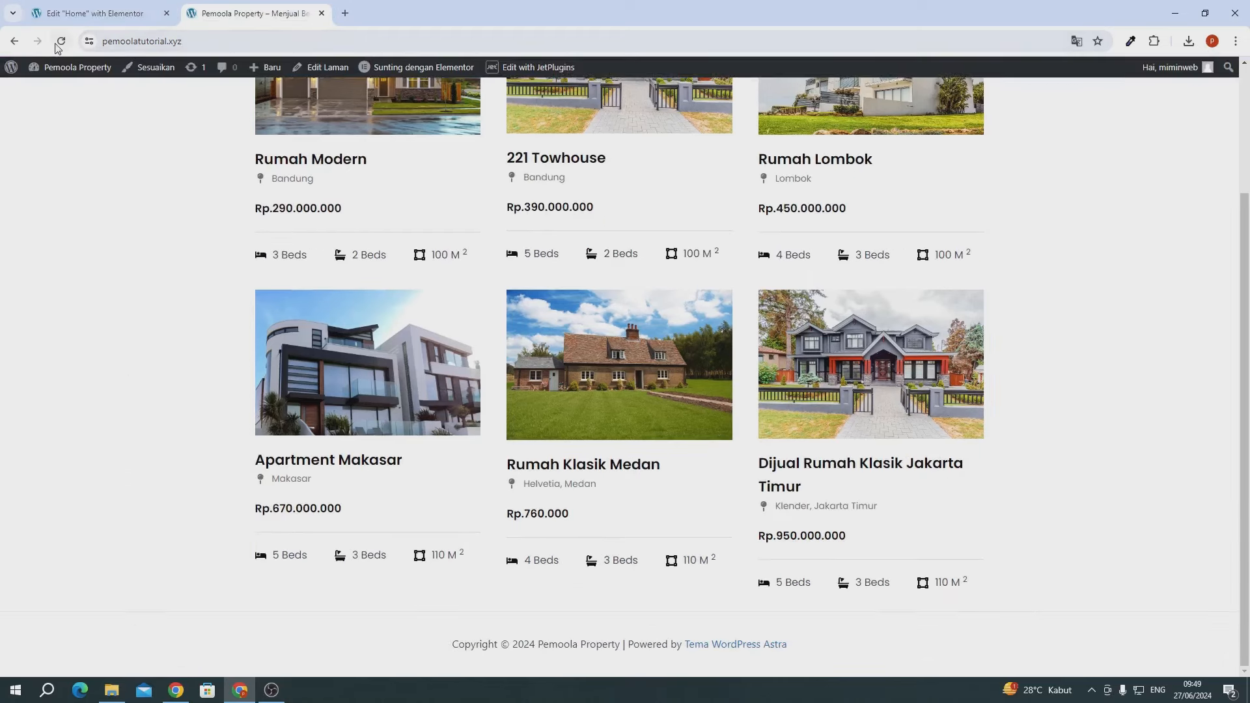
- Reload the live page and bring up the 'Sunting dengan Elementor' admin-bar submenu
{"action": "left_click", "coordinate": [57, 46]}
{"action": "scroll", "coordinate": [326, 72], "scroll_direction": "up", "scroll_amount": 3}
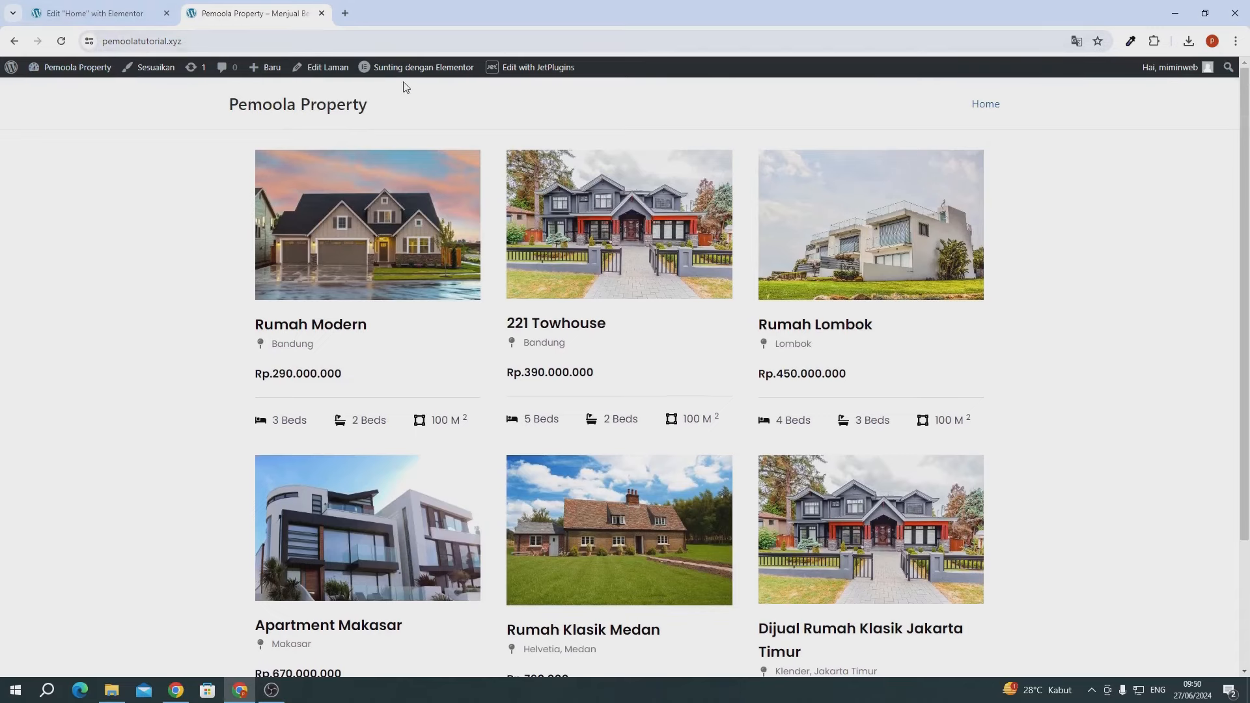
{"action": "mouse_move", "coordinate": [417, 70]}
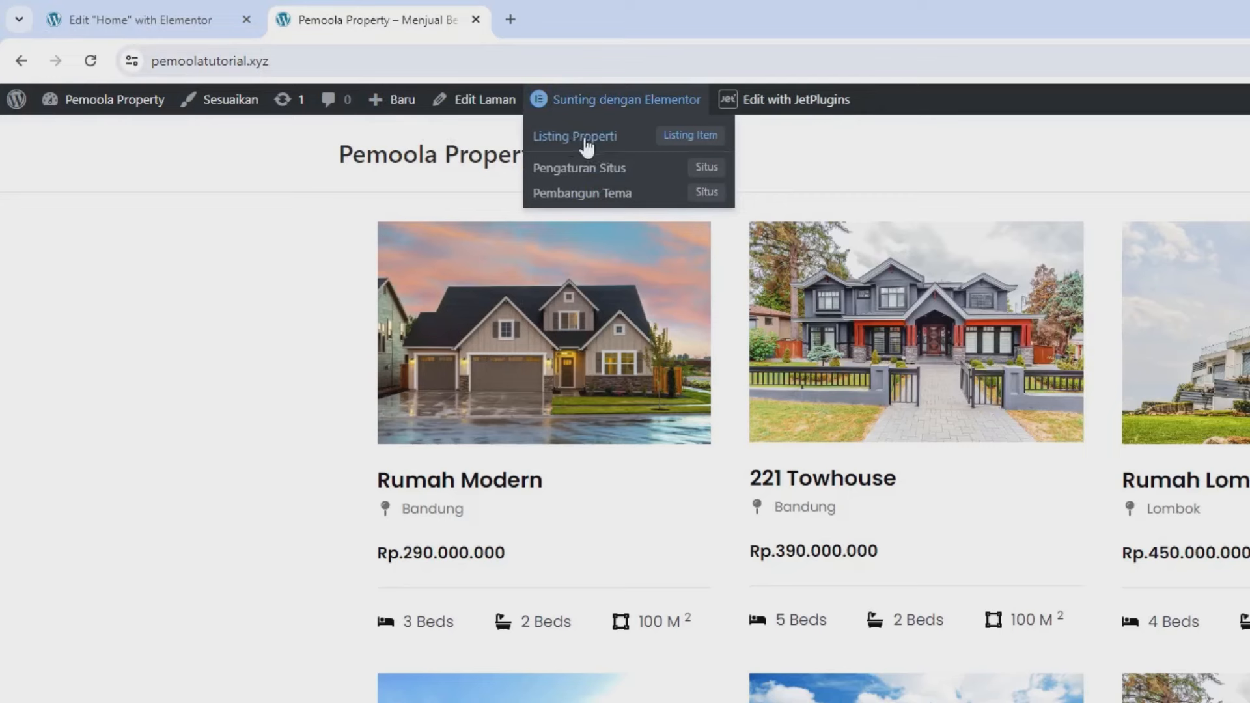
- Open the Listing Properti template in a new editor tab
{"action": "right_click", "coordinate": [580, 141]}
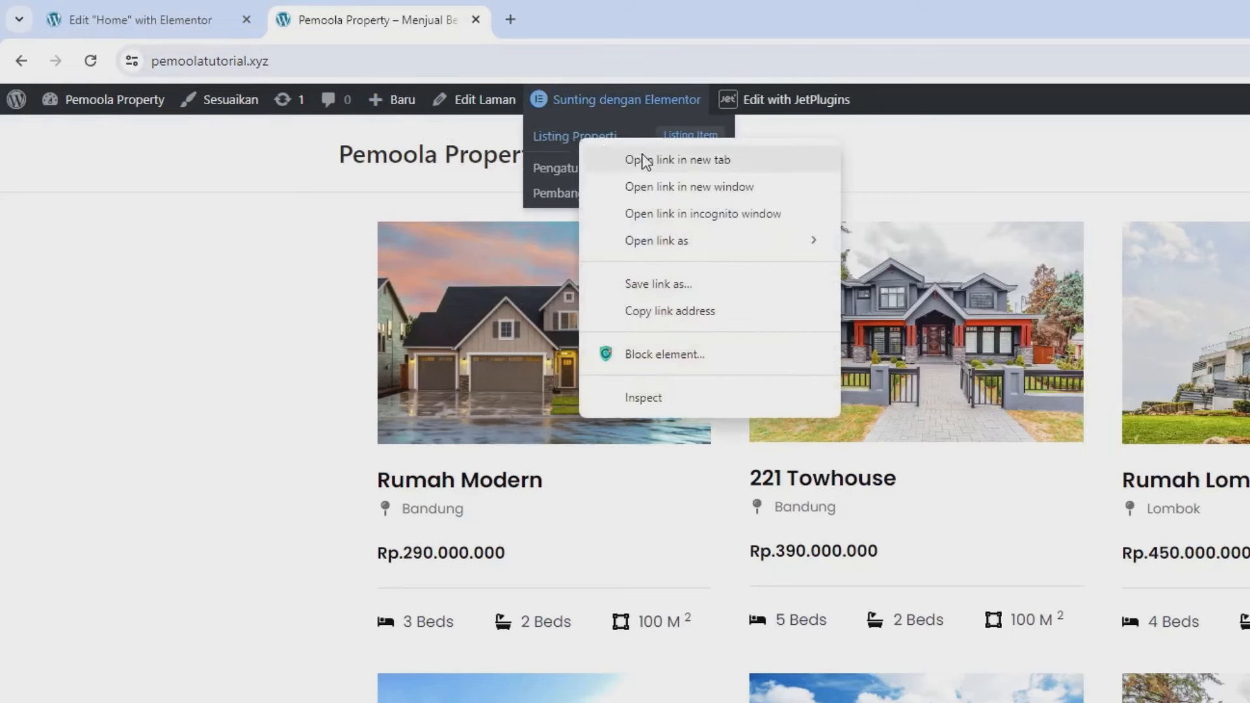
{"action": "left_click", "coordinate": [640, 159]}
{"action": "left_click", "coordinate": [572, 13]}
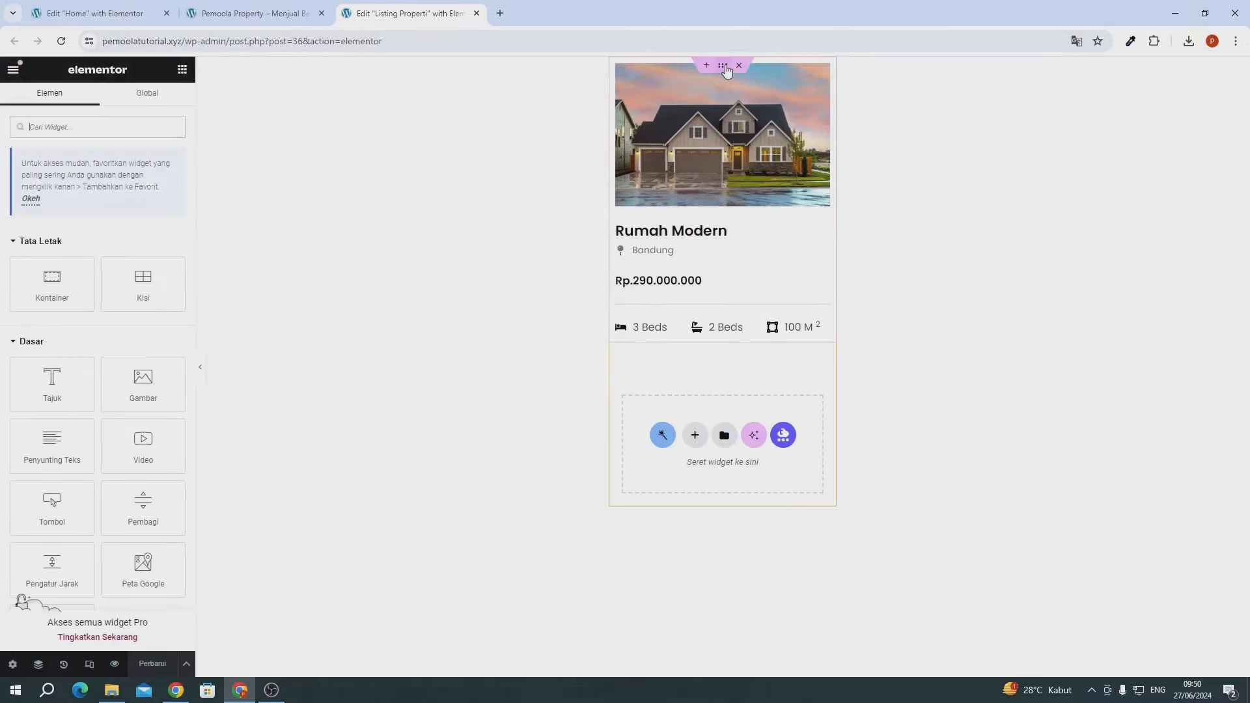
- Give the card's outer container a Solid border type and save the Listing Properti template
{"action": "left_click", "coordinate": [723, 66]}
{"action": "left_click", "coordinate": [100, 101]}
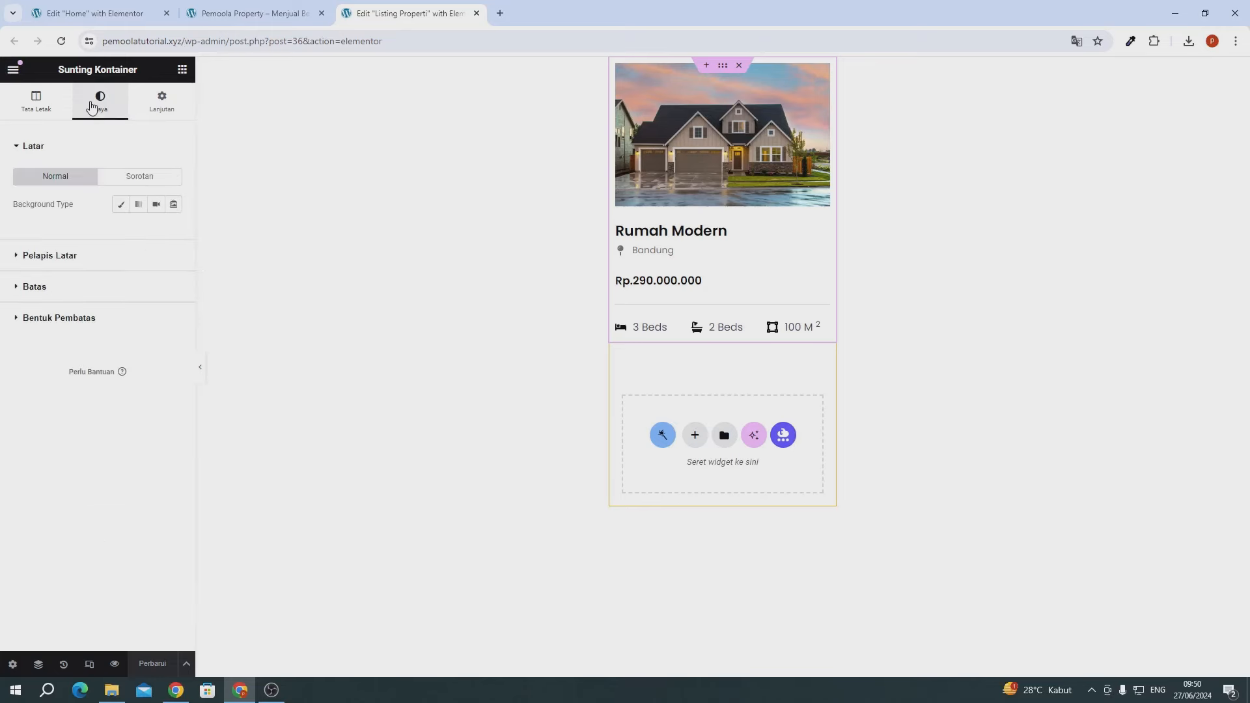
{"action": "left_click", "coordinate": [76, 298]}
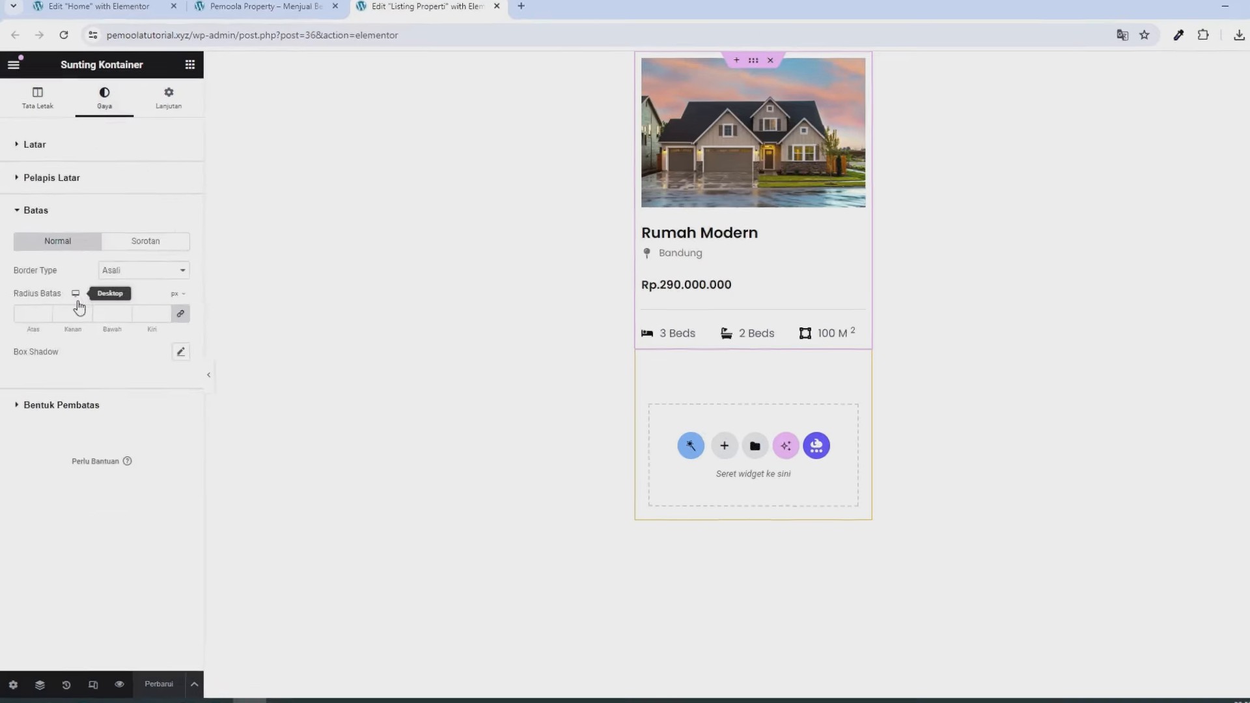
{"action": "left_click", "coordinate": [115, 275]}
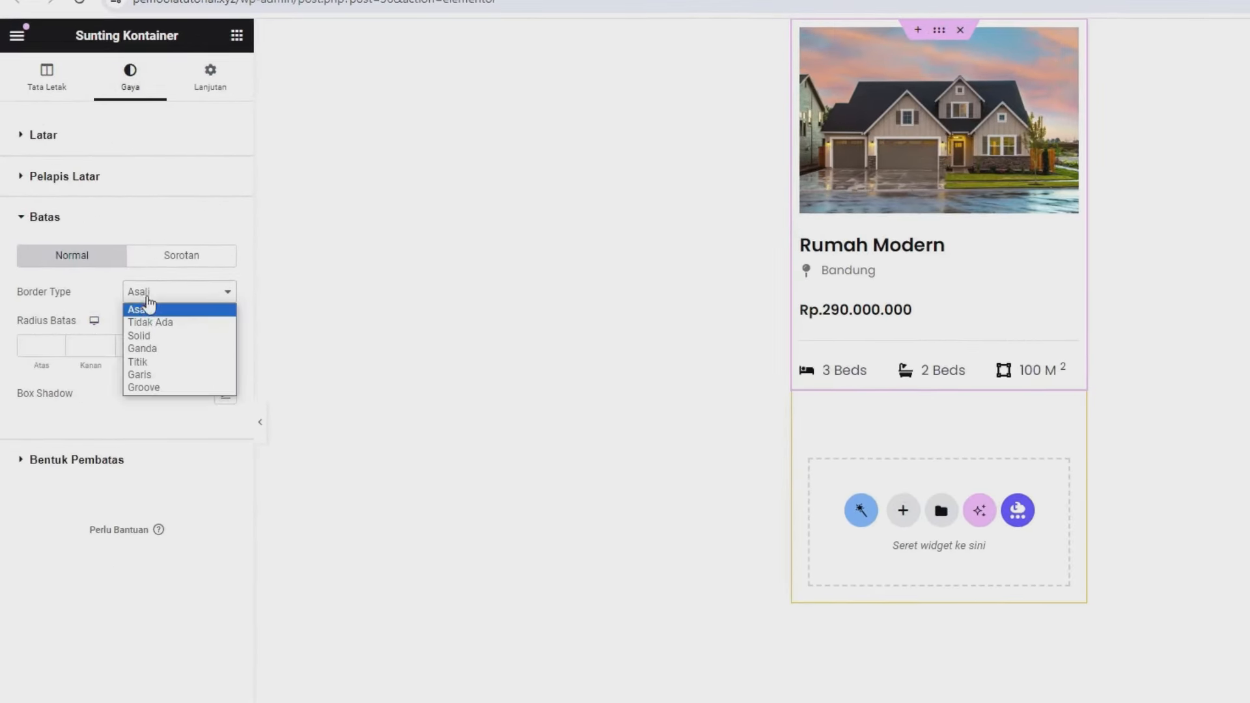
{"action": "left_click", "coordinate": [140, 336]}
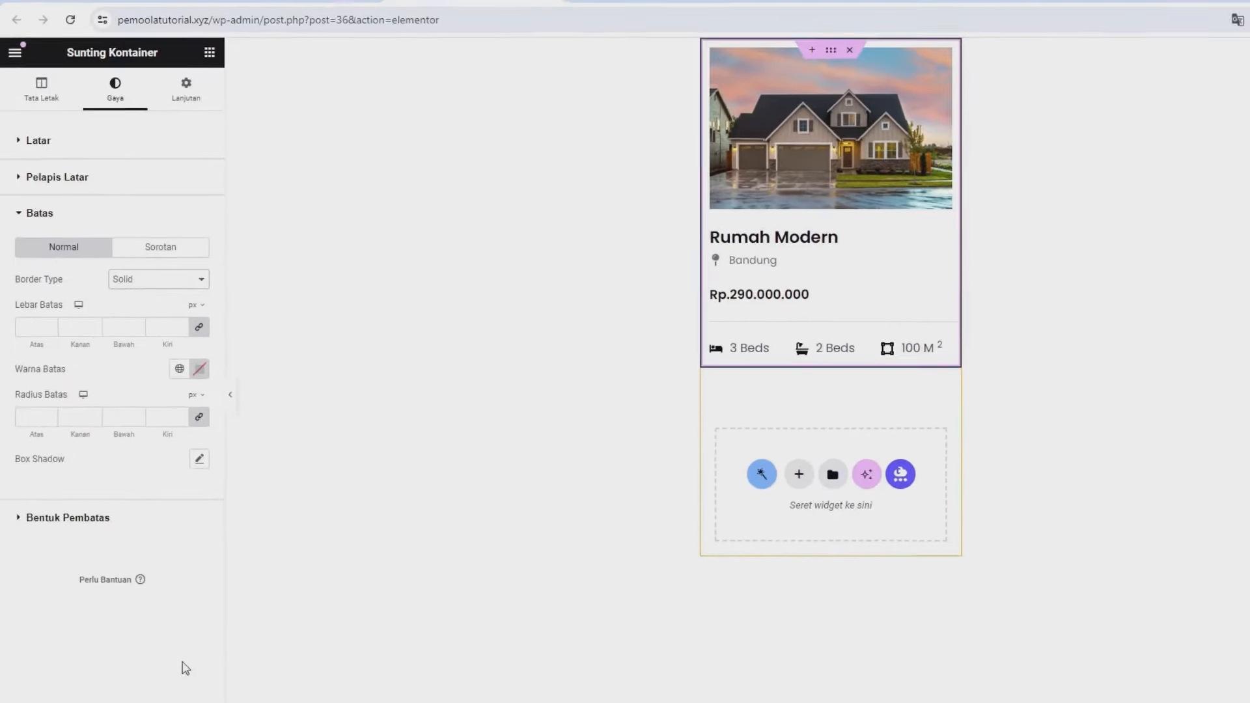
{"action": "left_click", "coordinate": [155, 667]}
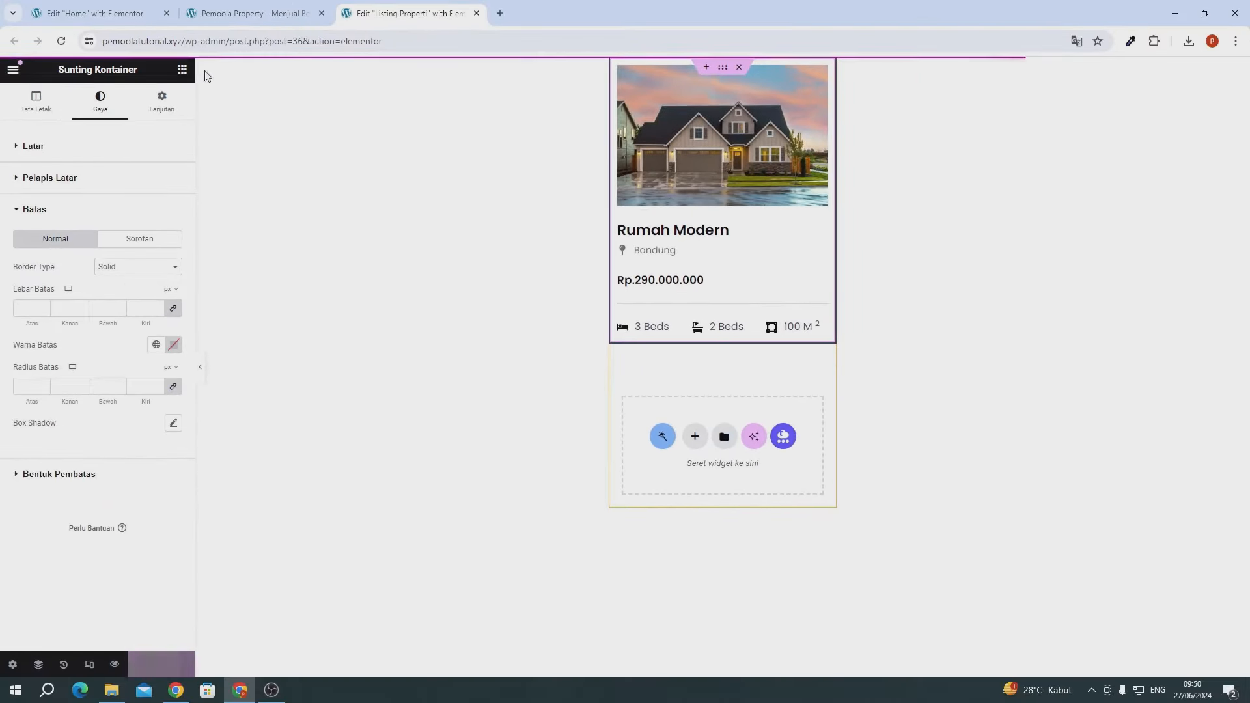
{"action": "left_click", "coordinate": [254, 13]}
- Set the Home grid's Equal columns height to No, save, and reload the live site
{"action": "left_click", "coordinate": [61, 41]}
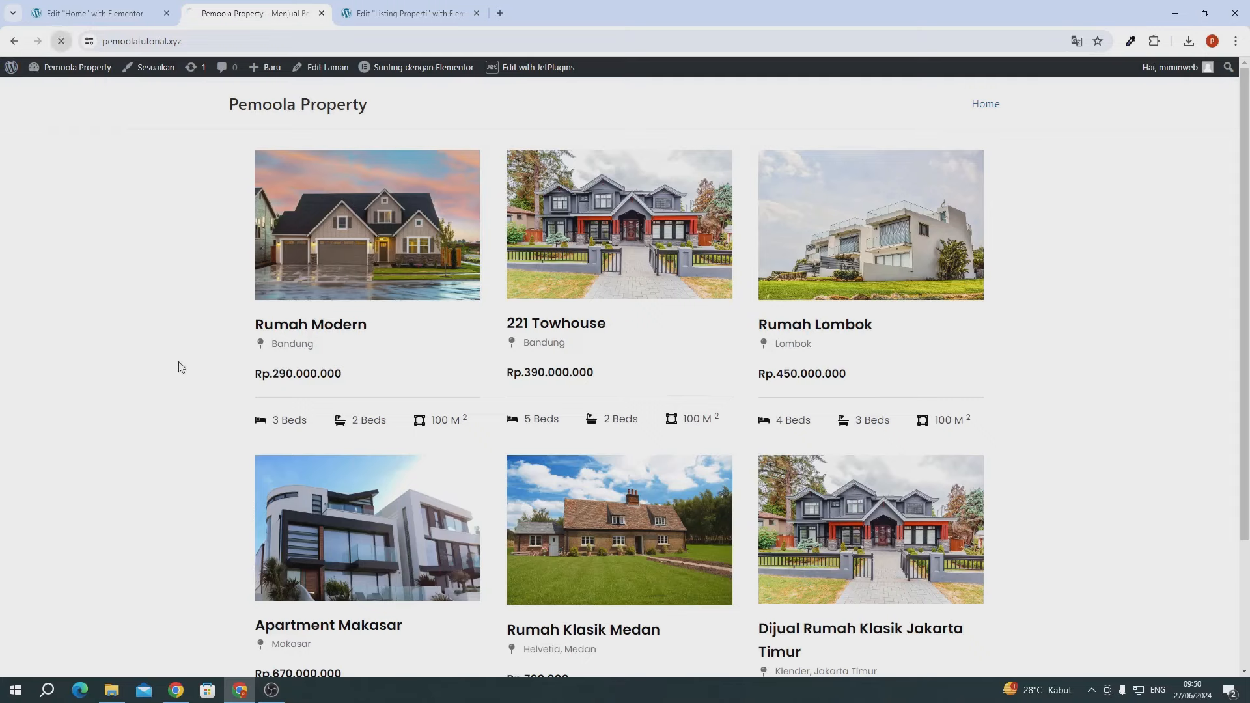
{"action": "scroll", "coordinate": [176, 367], "scroll_direction": "down", "scroll_amount": 3}
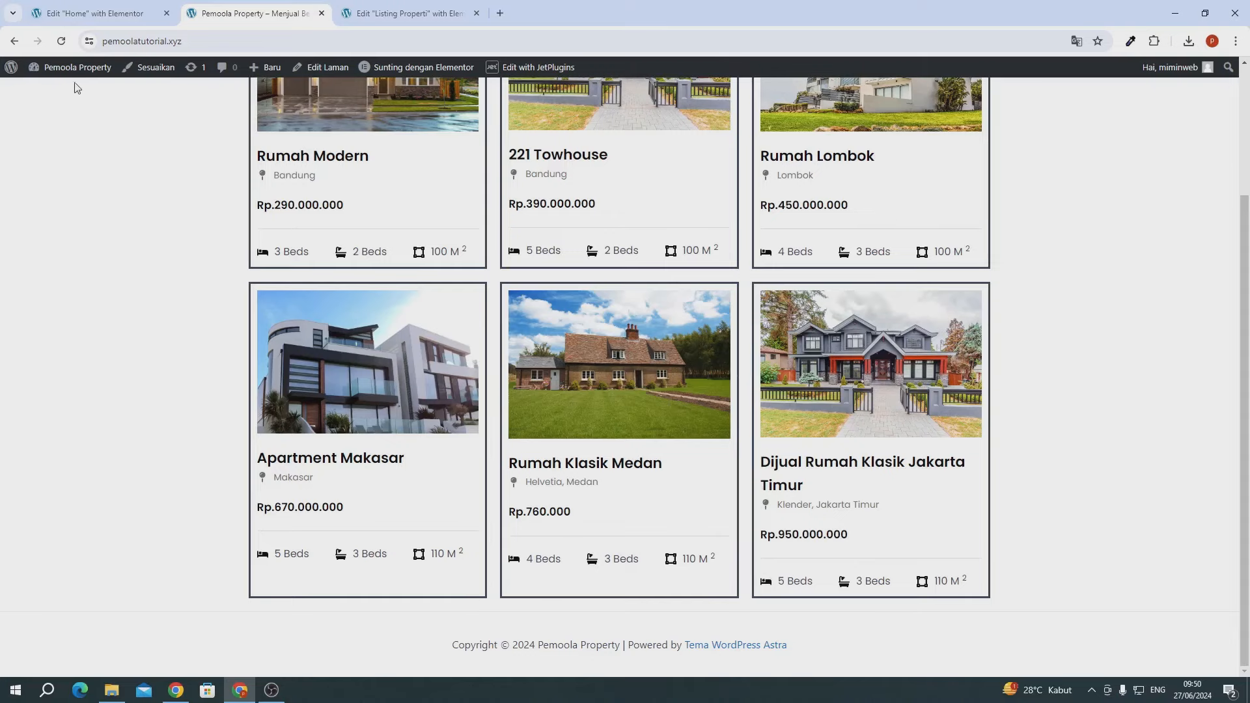
{"action": "left_click", "coordinate": [66, 14]}
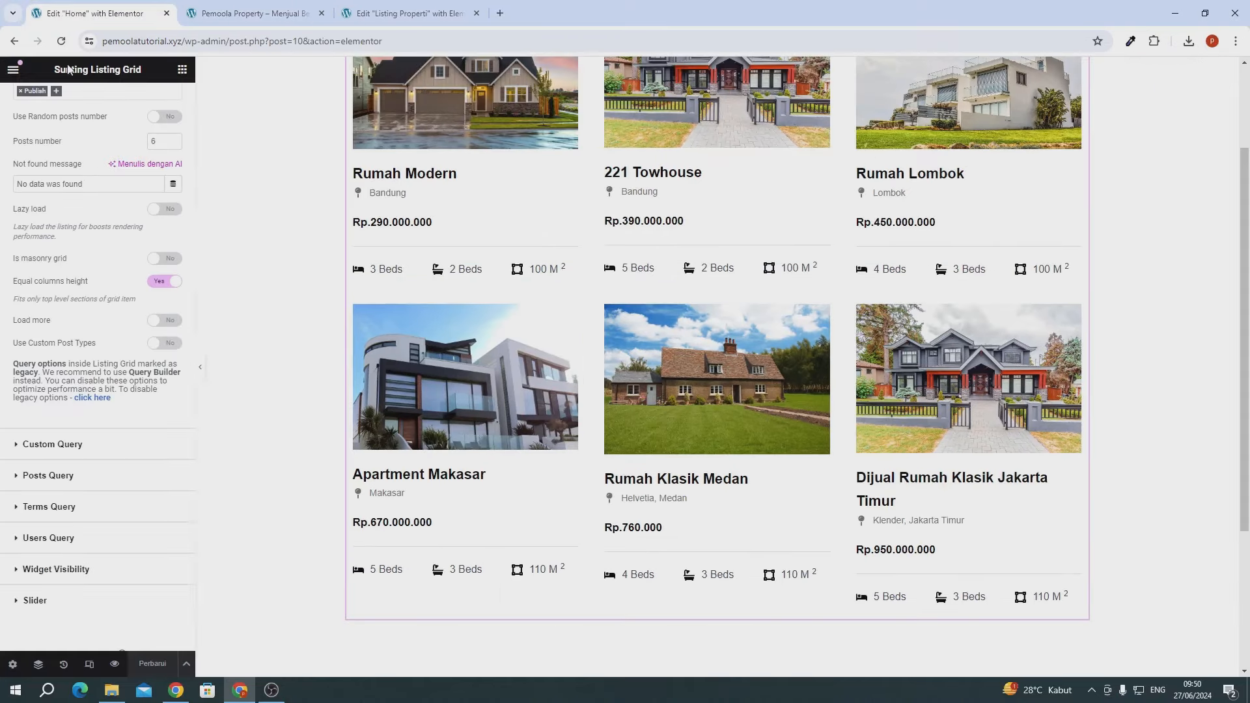
{"action": "left_click", "coordinate": [156, 282]}
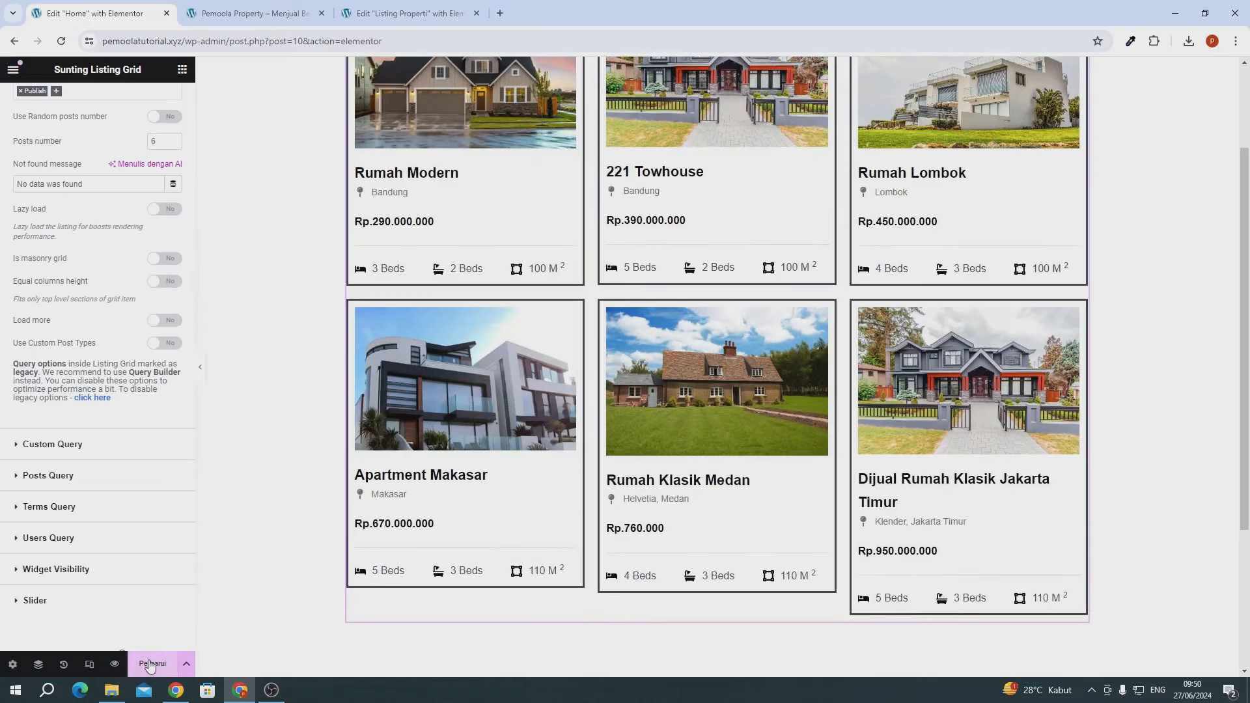
{"action": "left_click", "coordinate": [150, 664]}
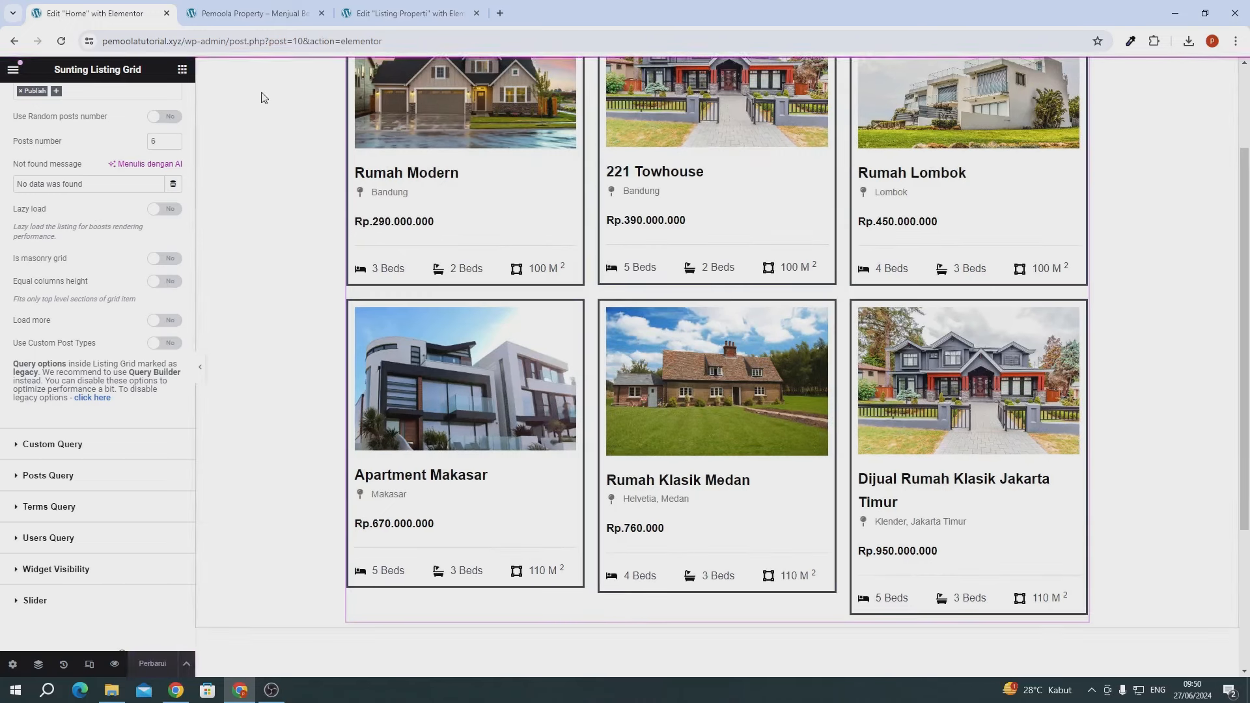
{"action": "left_click", "coordinate": [251, 13]}
{"action": "left_click", "coordinate": [61, 41]}
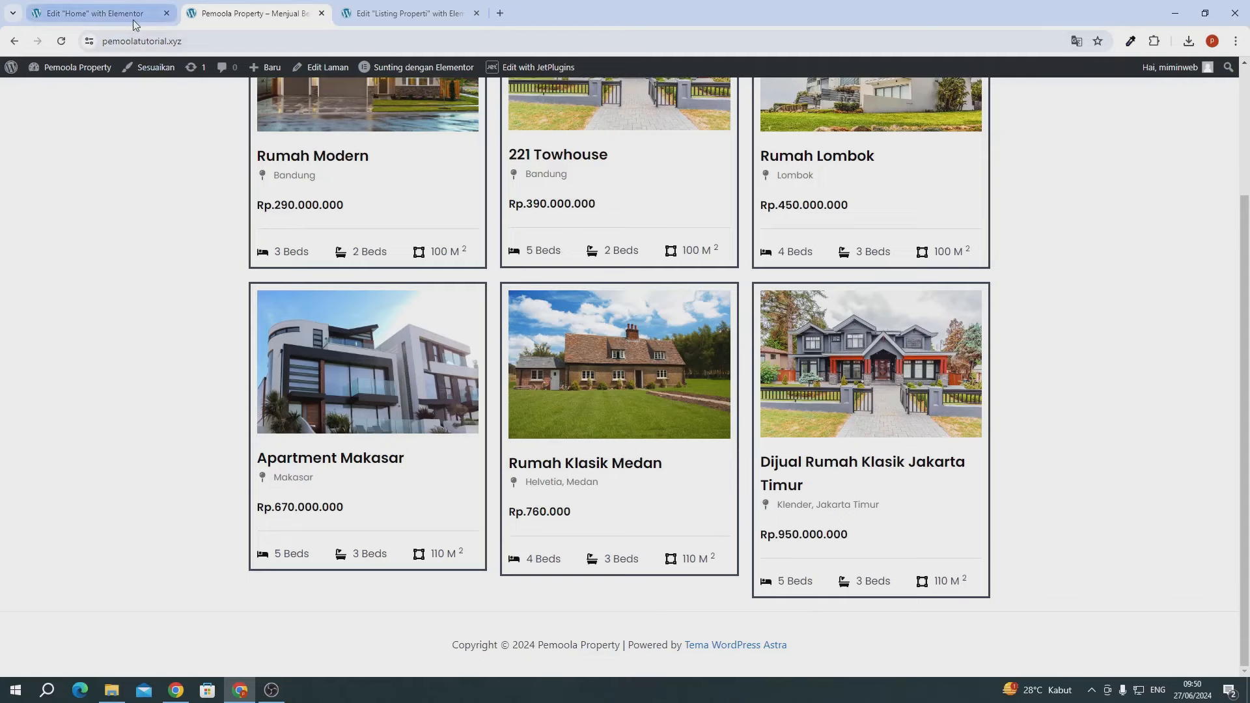
- Set the Listing Properti border type to None (Tidak Ada), save, close its editor, and reload the site
{"action": "left_click", "coordinate": [368, 14]}
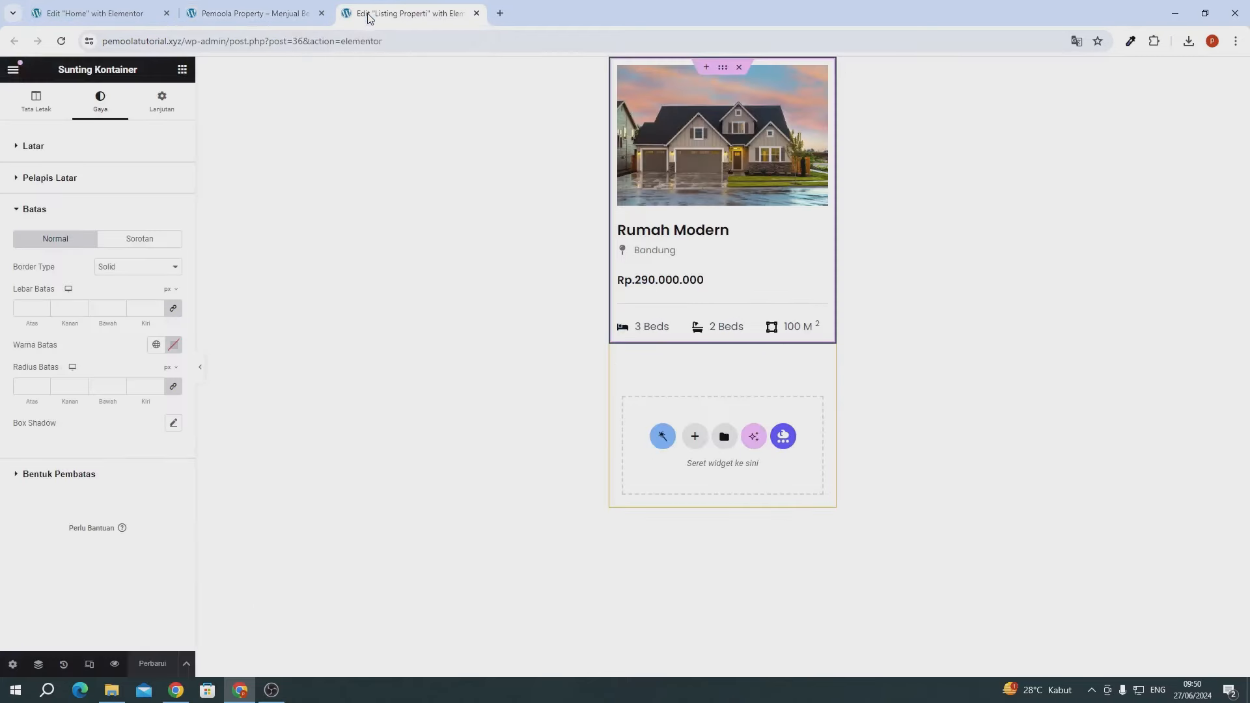
{"action": "left_click", "coordinate": [126, 268]}
{"action": "left_click", "coordinate": [113, 293]}
{"action": "left_click", "coordinate": [150, 672]}
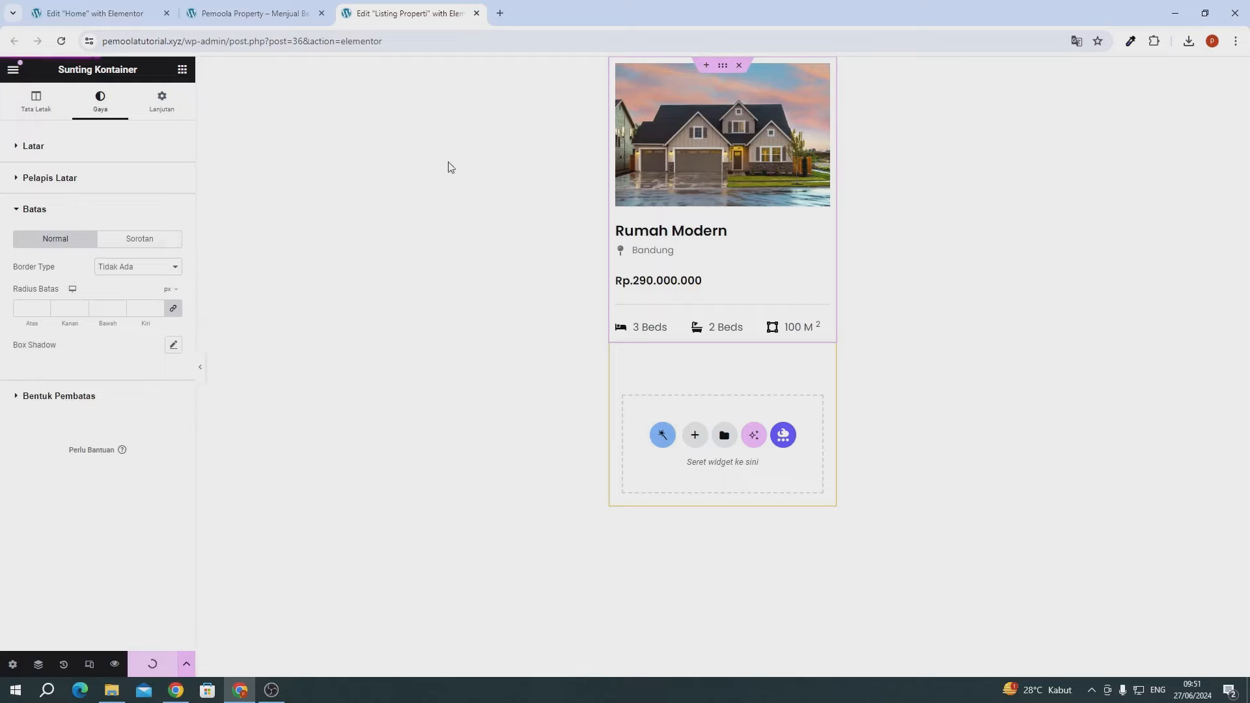
{"action": "left_click", "coordinate": [475, 14]}
{"action": "left_click", "coordinate": [61, 41]}
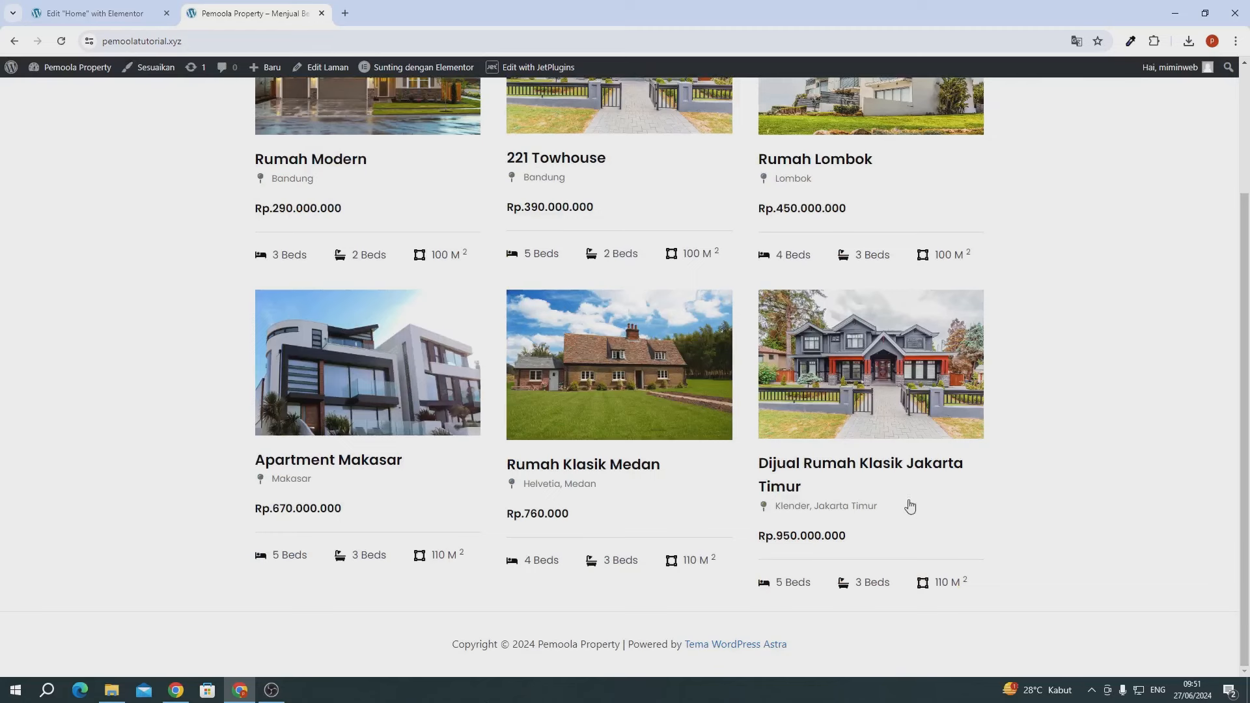
- Scroll to the top and open the Rumah Modern property page from its card image
{"action": "scroll", "coordinate": [894, 420], "scroll_direction": "up", "scroll_amount": 3}
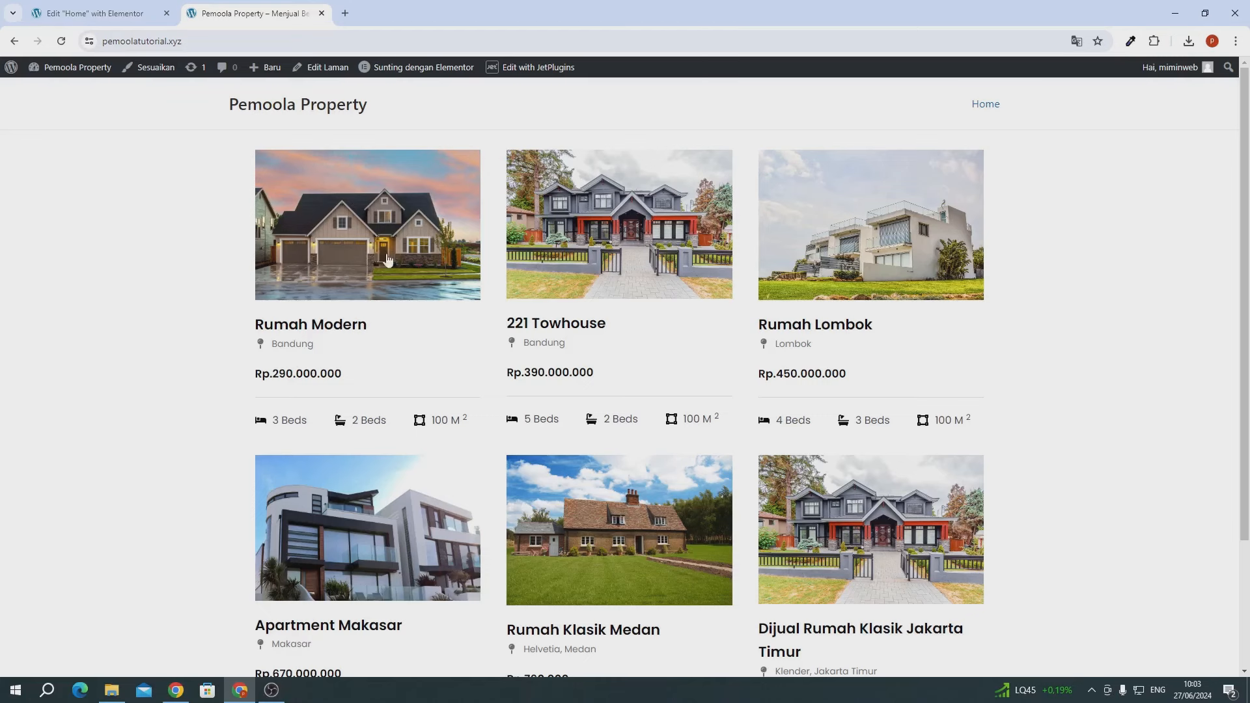
{"action": "left_click", "coordinate": [382, 281]}
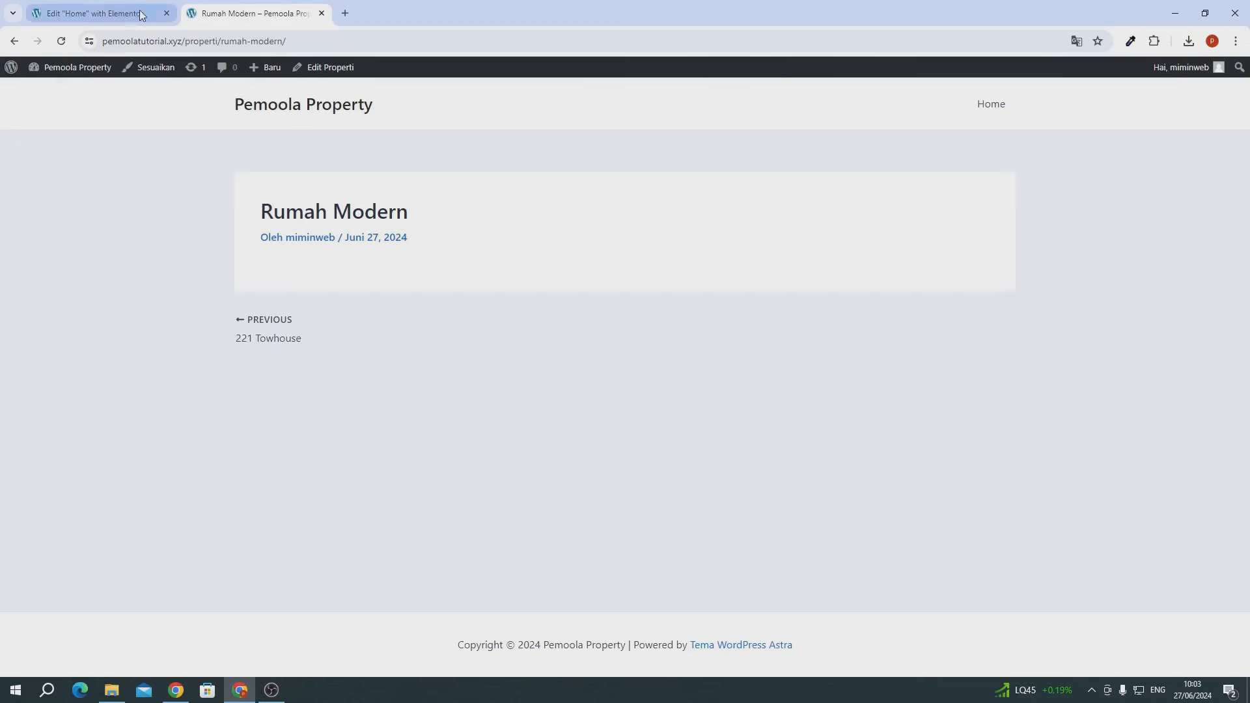
- Close the Home page editor and open the admin dashboard in a new tab moved to first position
{"action": "left_click", "coordinate": [56, 19]}
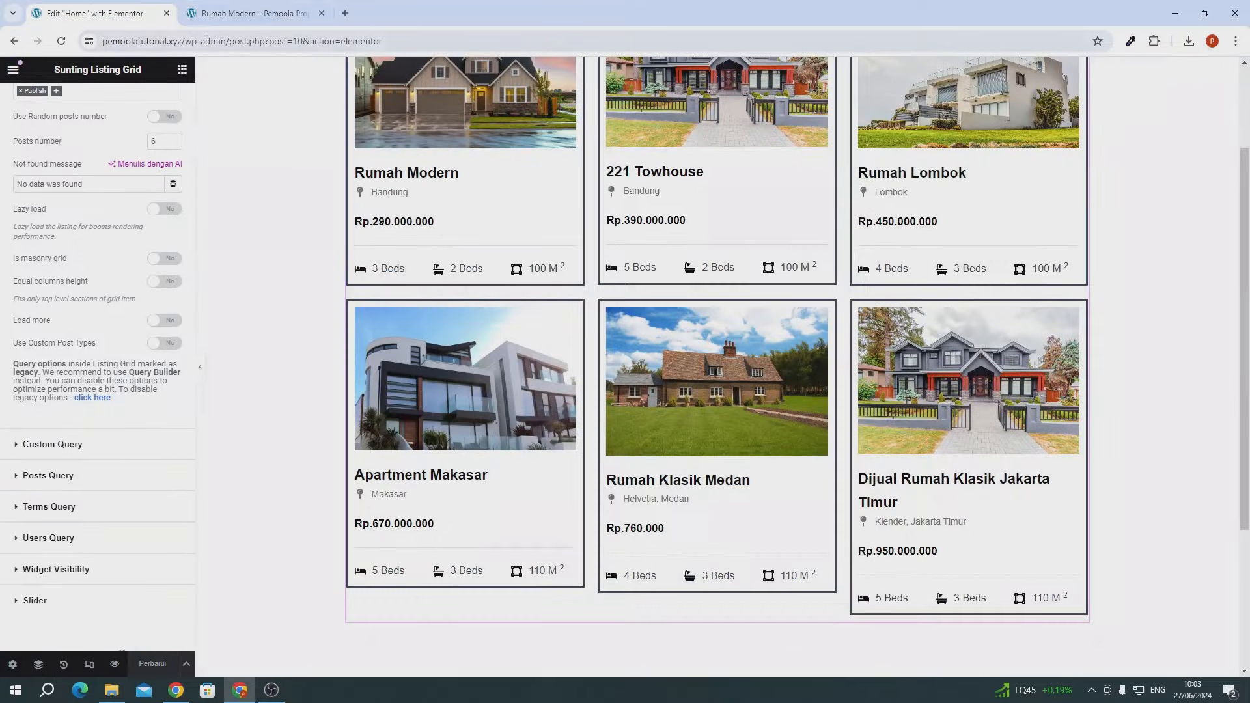
{"action": "left_click", "coordinate": [166, 13]}
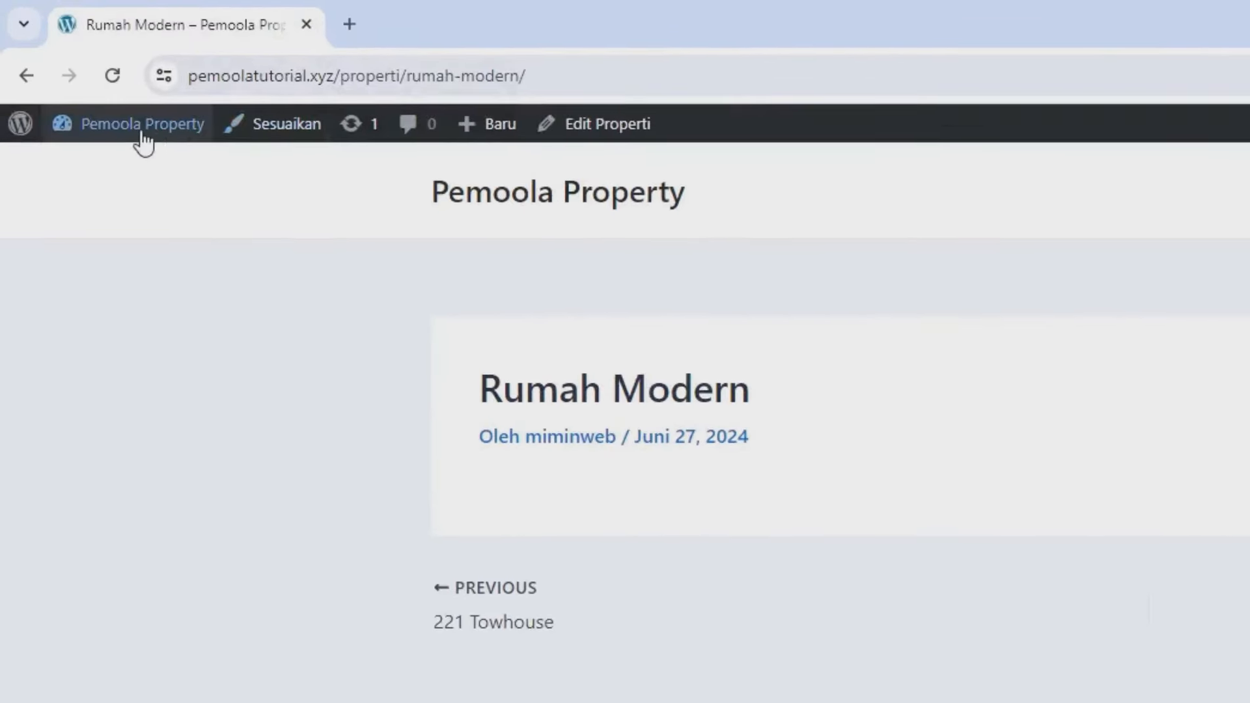
{"action": "mouse_move", "coordinate": [73, 69]}
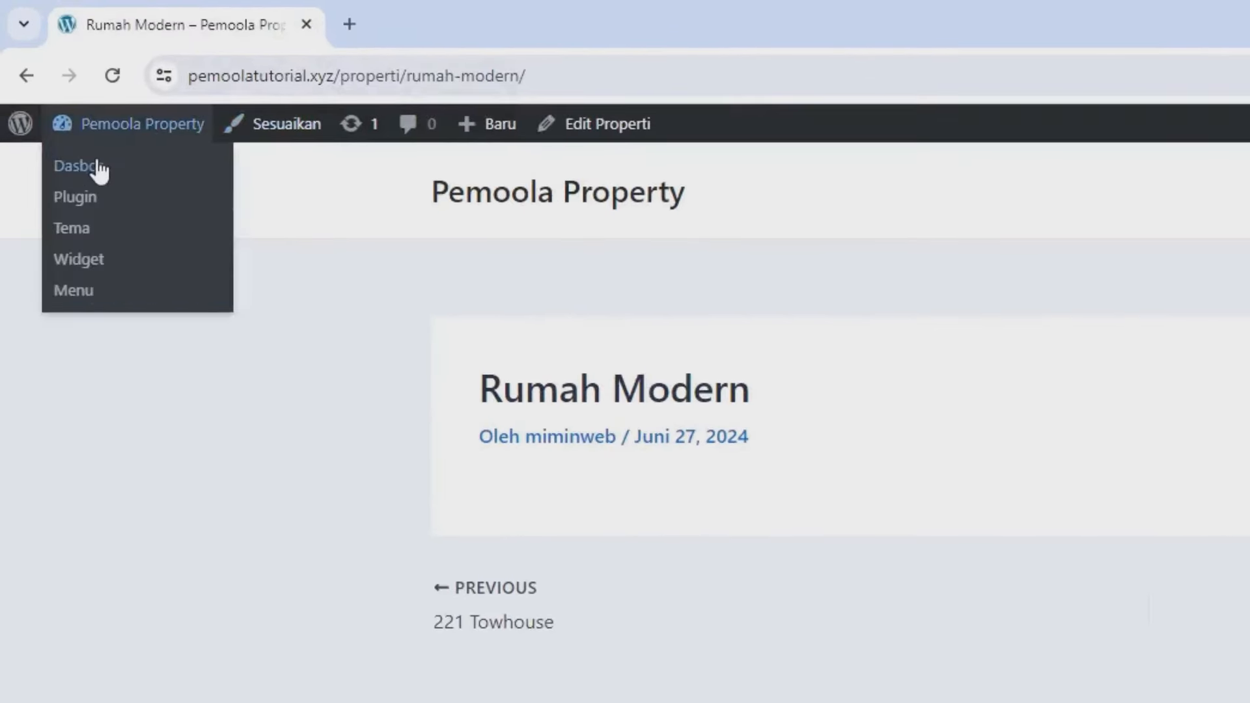
{"action": "right_click", "coordinate": [99, 168]}
{"action": "left_click", "coordinate": [261, 188]}
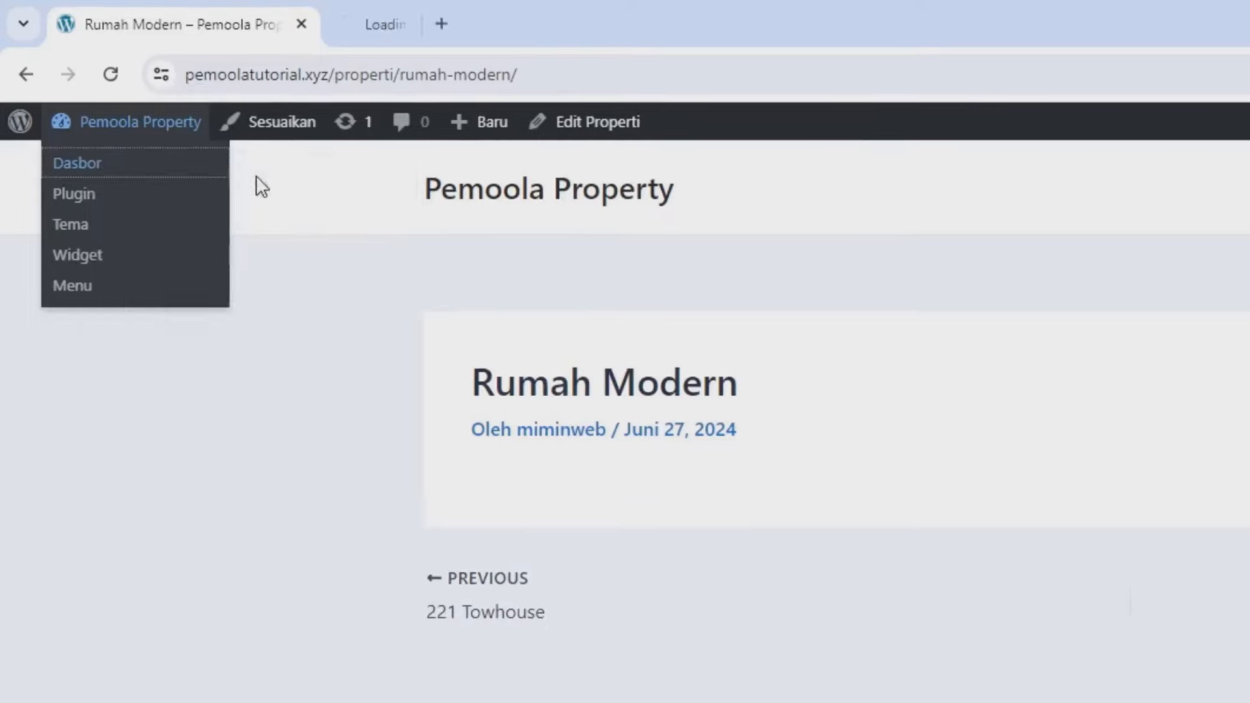
{"action": "left_click_drag", "start_coordinate": [423, 26], "coordinate": [186, 30]}
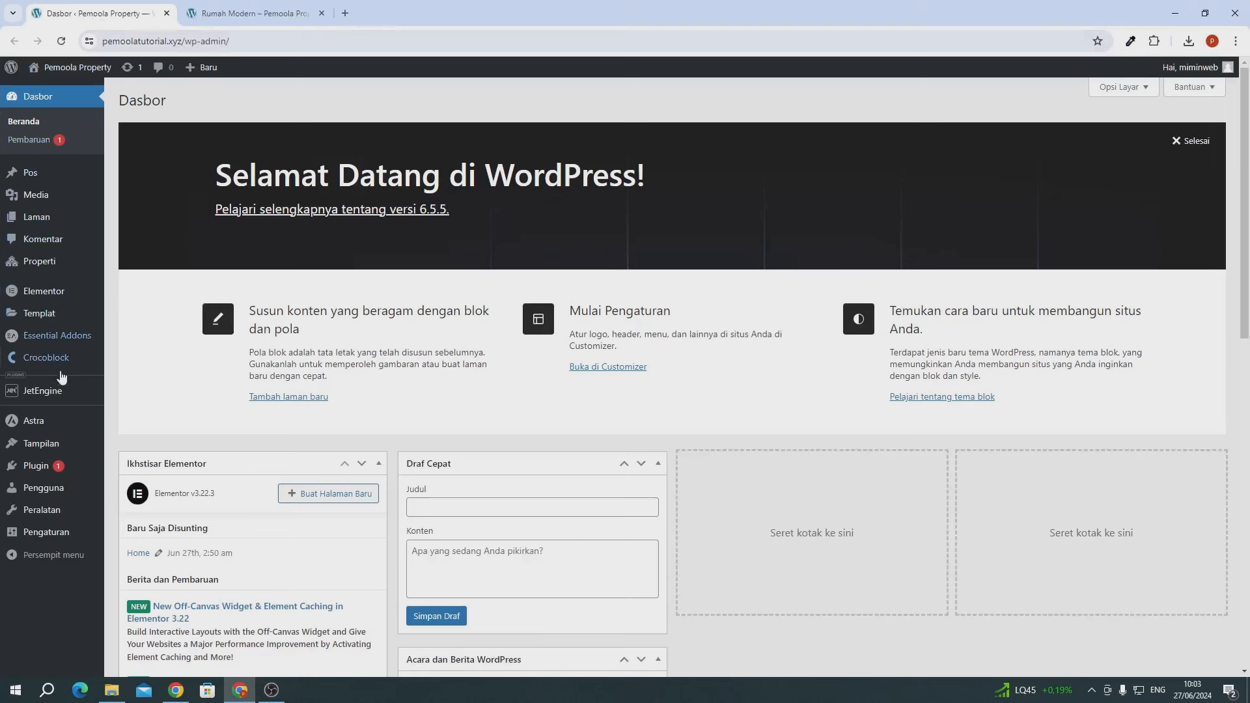
- Open Crocoblock's Update & Installation page to view the included JetPlugins
{"action": "mouse_move", "coordinate": [60, 398]}
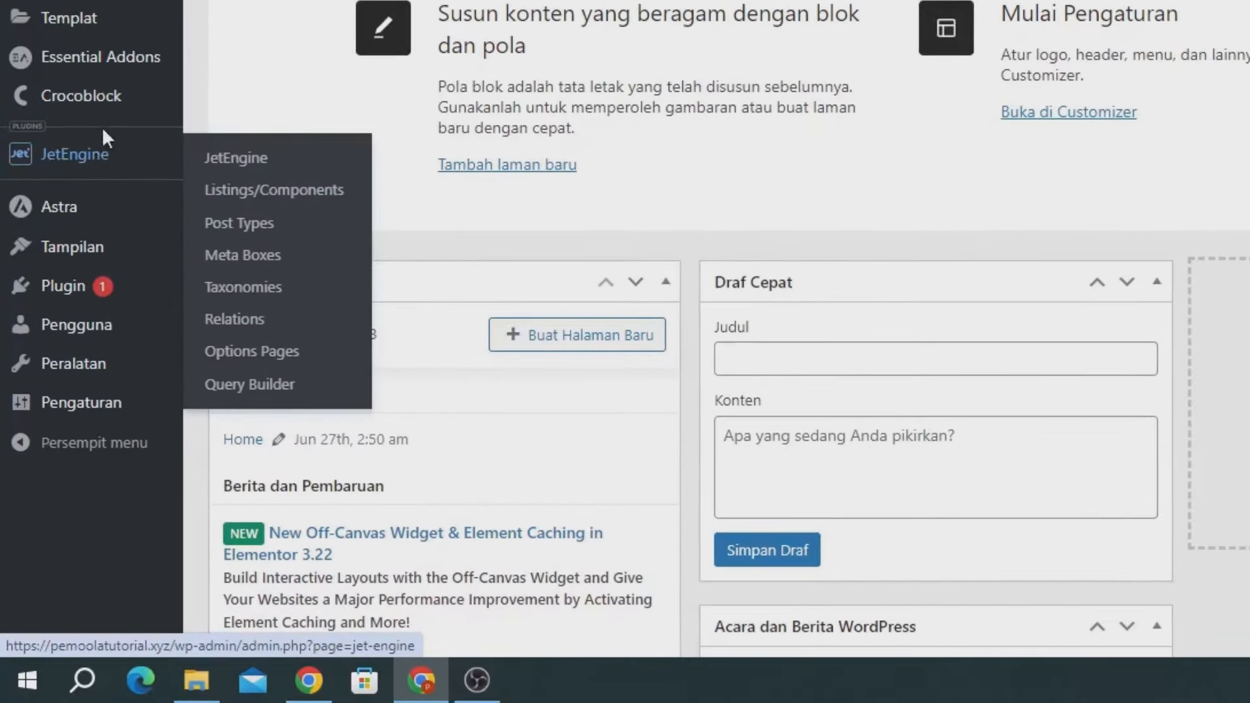
{"action": "mouse_move", "coordinate": [58, 366]}
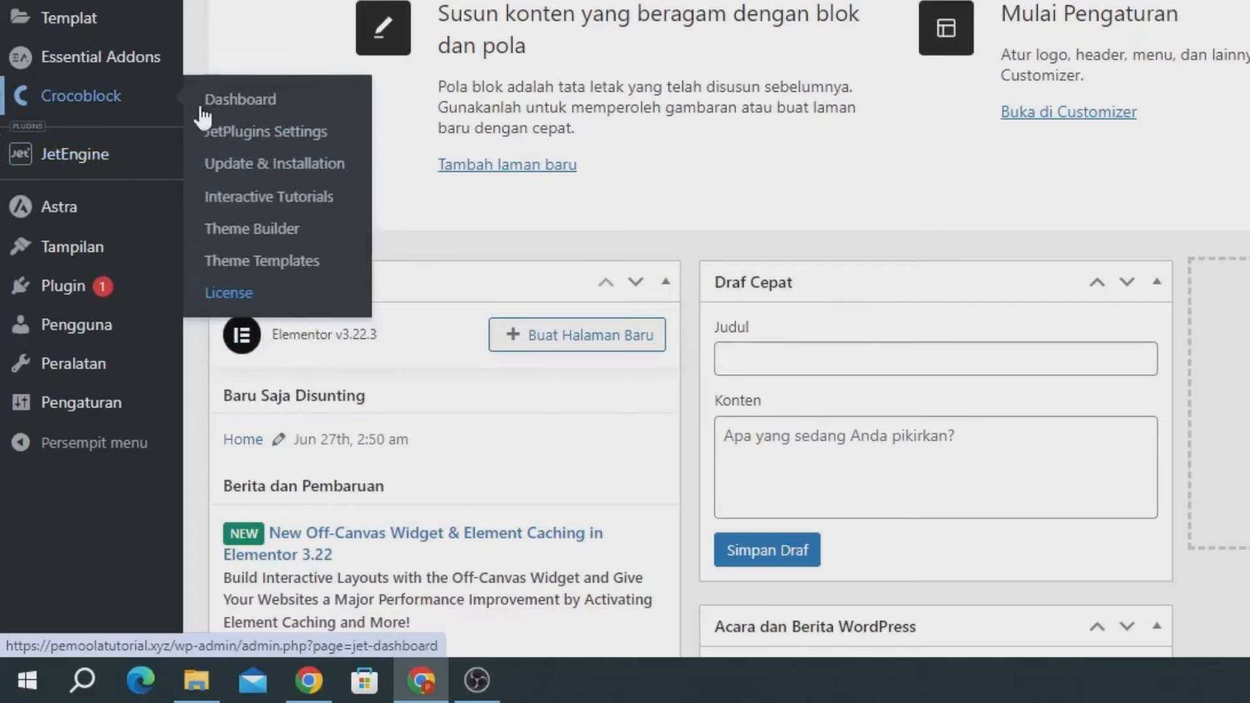
{"action": "left_click", "coordinate": [274, 166]}
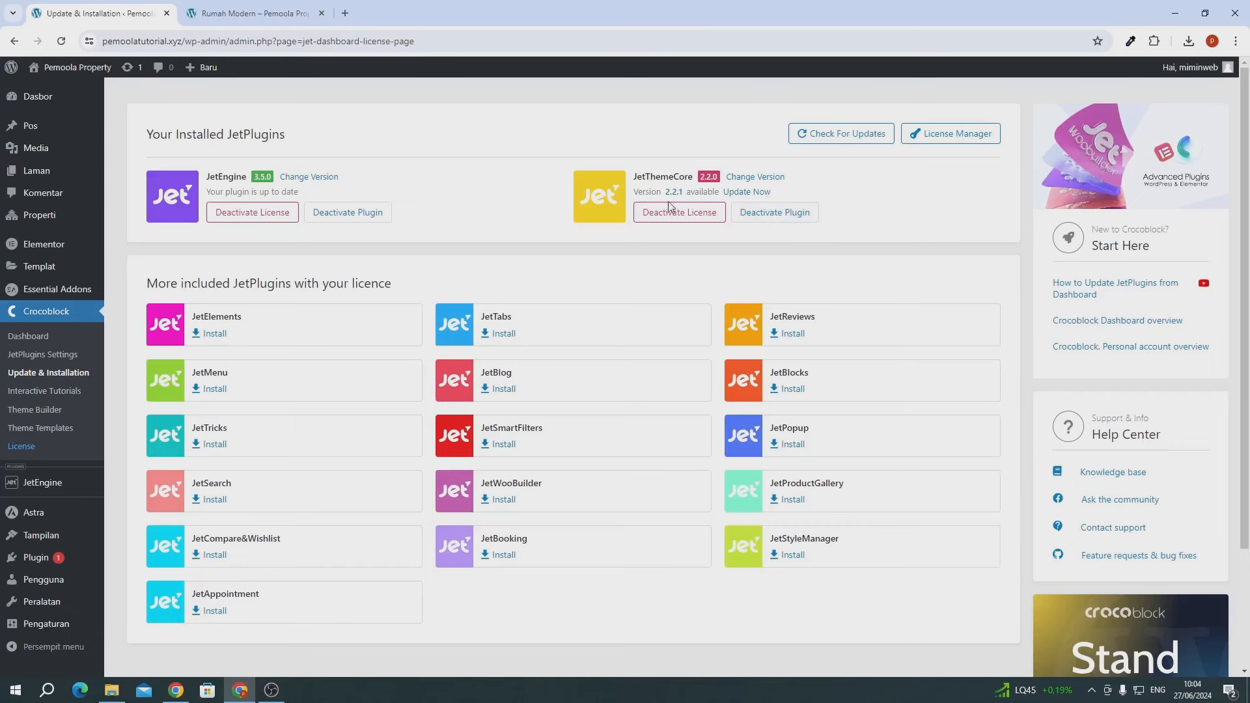
{"action": "mouse_move", "coordinate": [39, 280]}
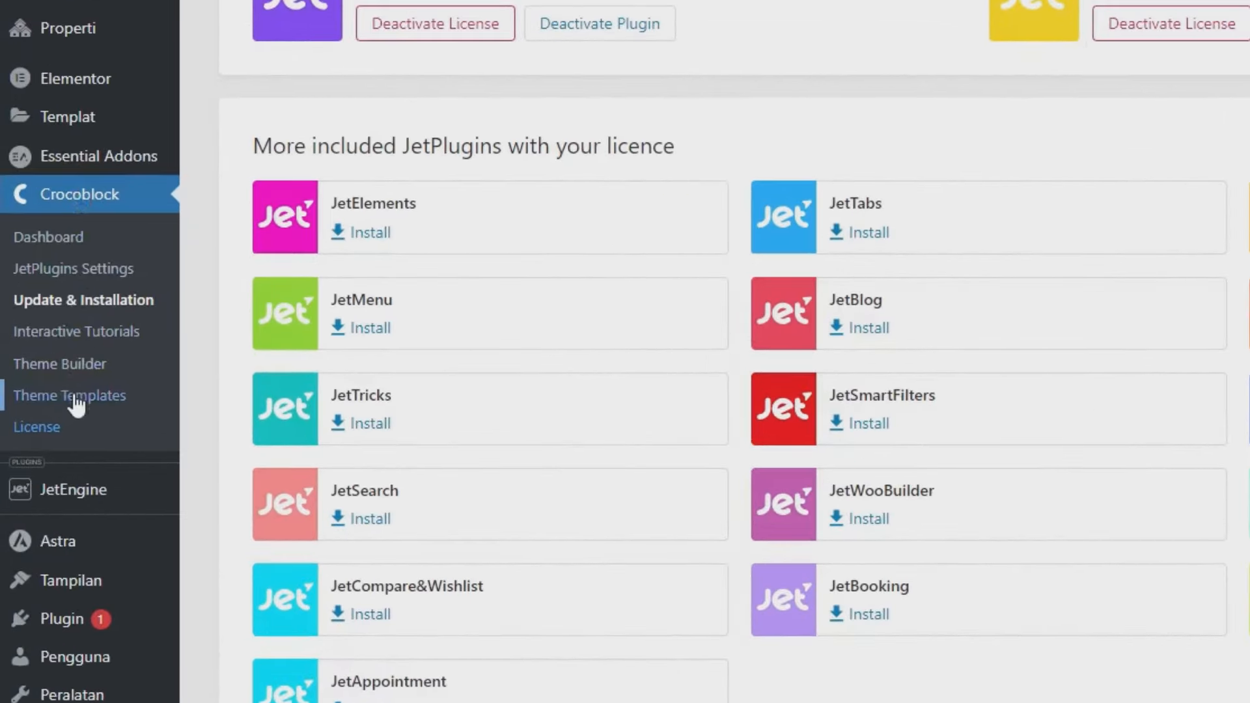
- Create a new Single theme template with Elementor content, named 'Single Property'
{"action": "left_click", "coordinate": [77, 405]}
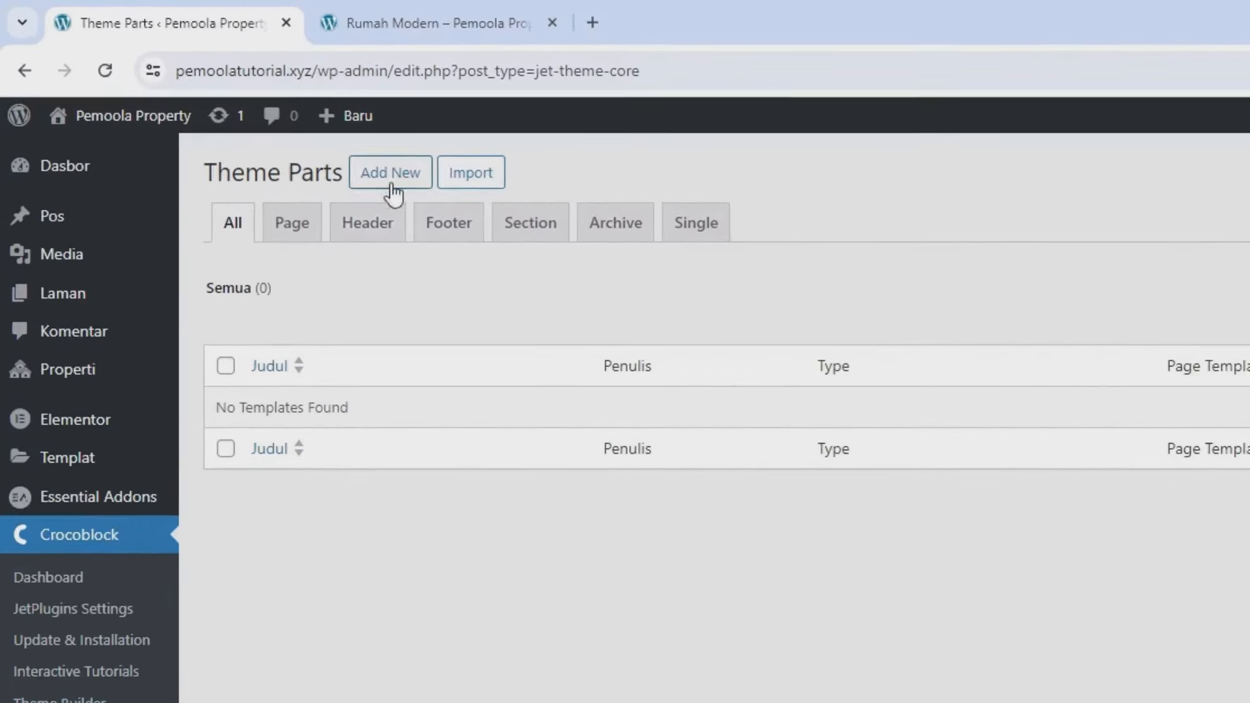
{"action": "left_click", "coordinate": [228, 102]}
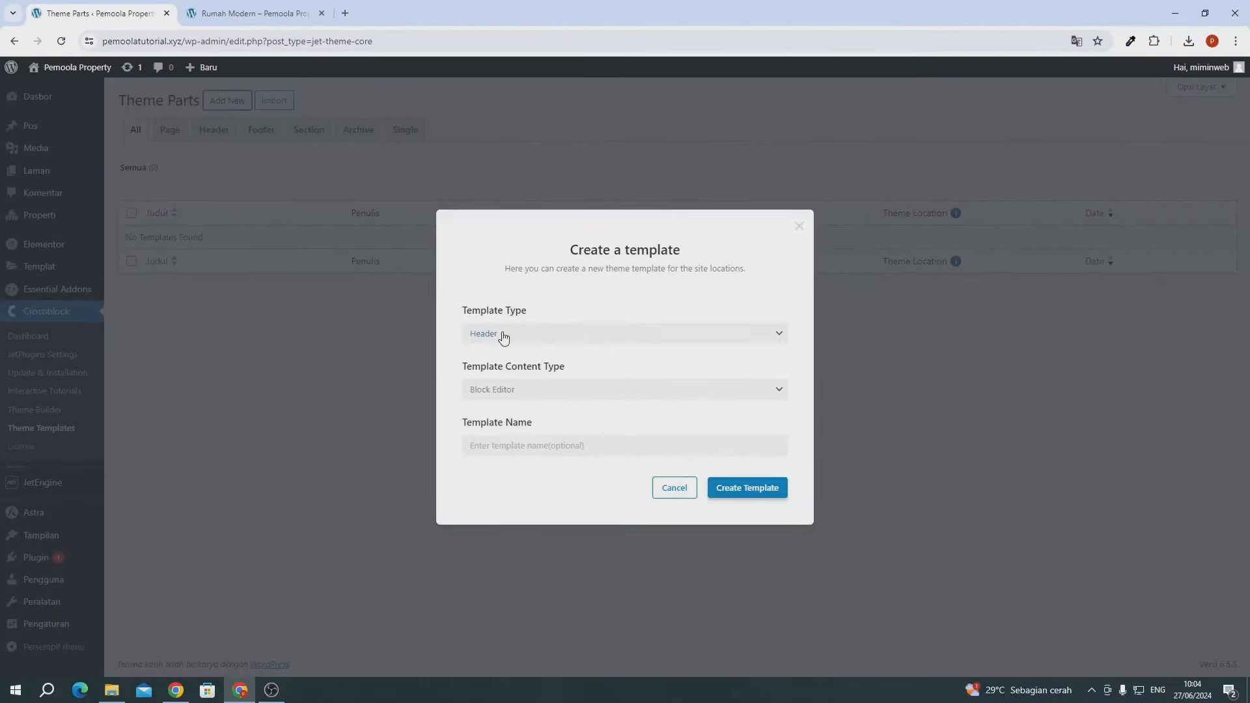
{"action": "left_click", "coordinate": [503, 335]}
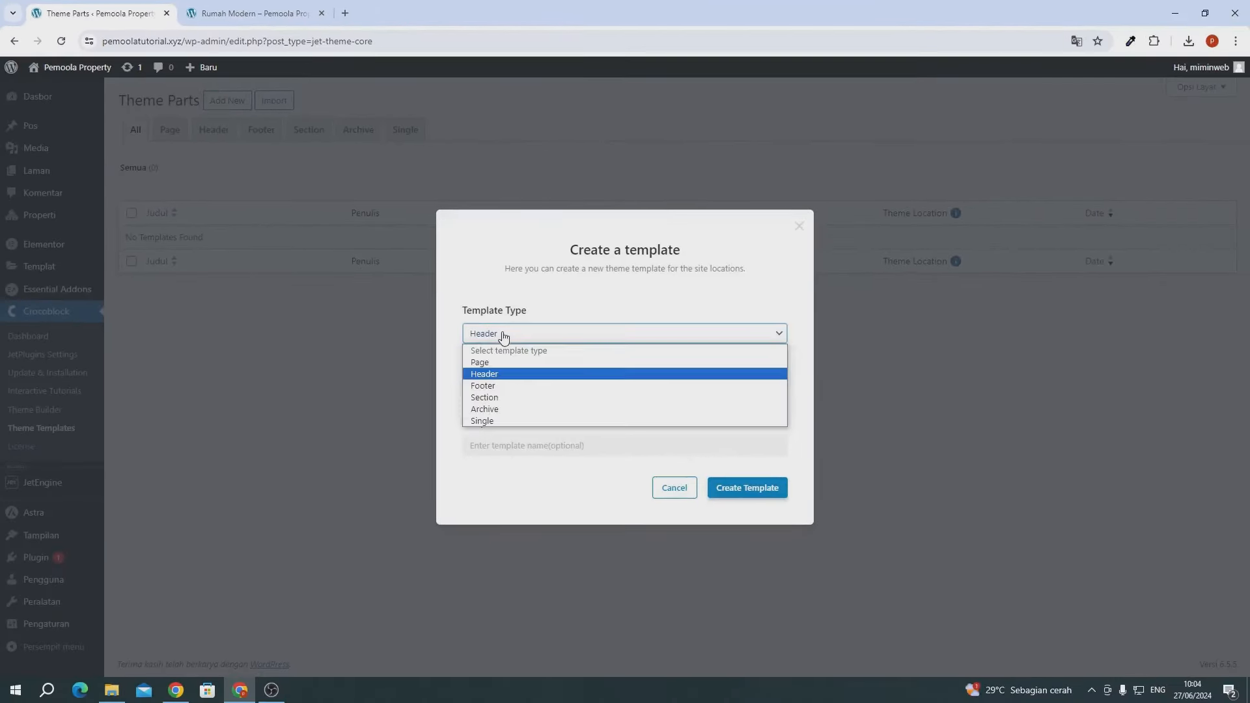
{"action": "left_click", "coordinate": [484, 422]}
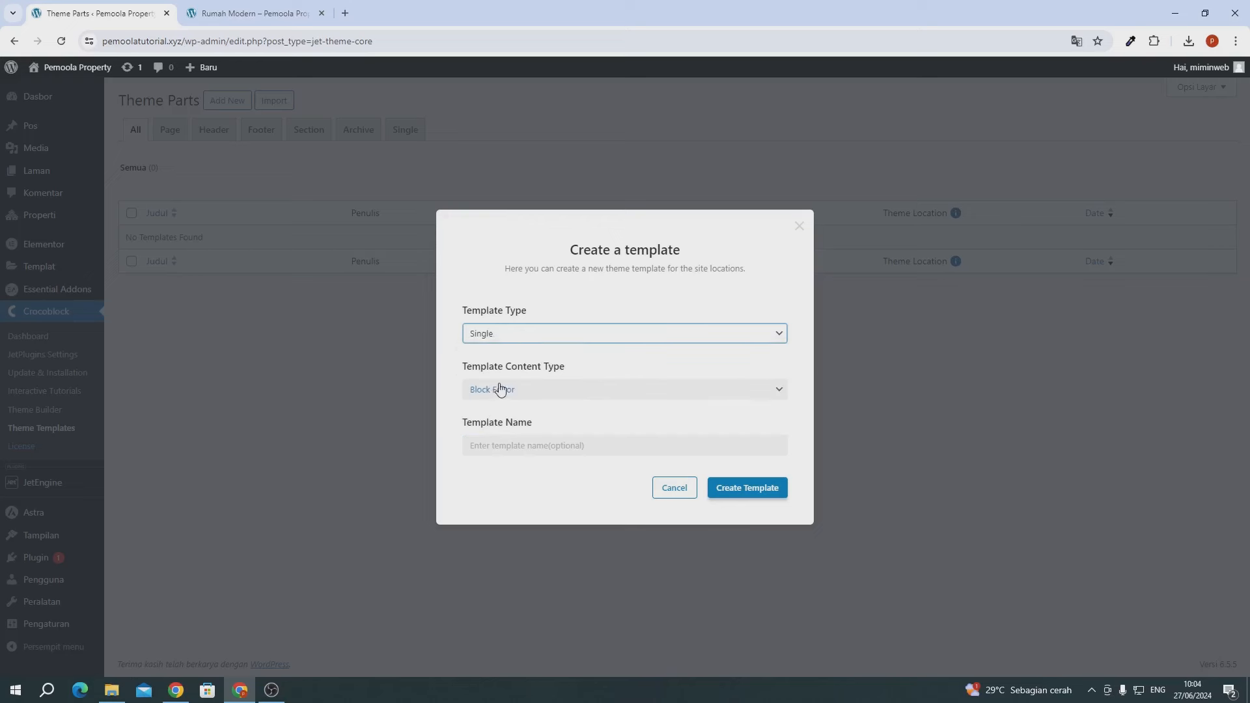
{"action": "left_click", "coordinate": [500, 388]}
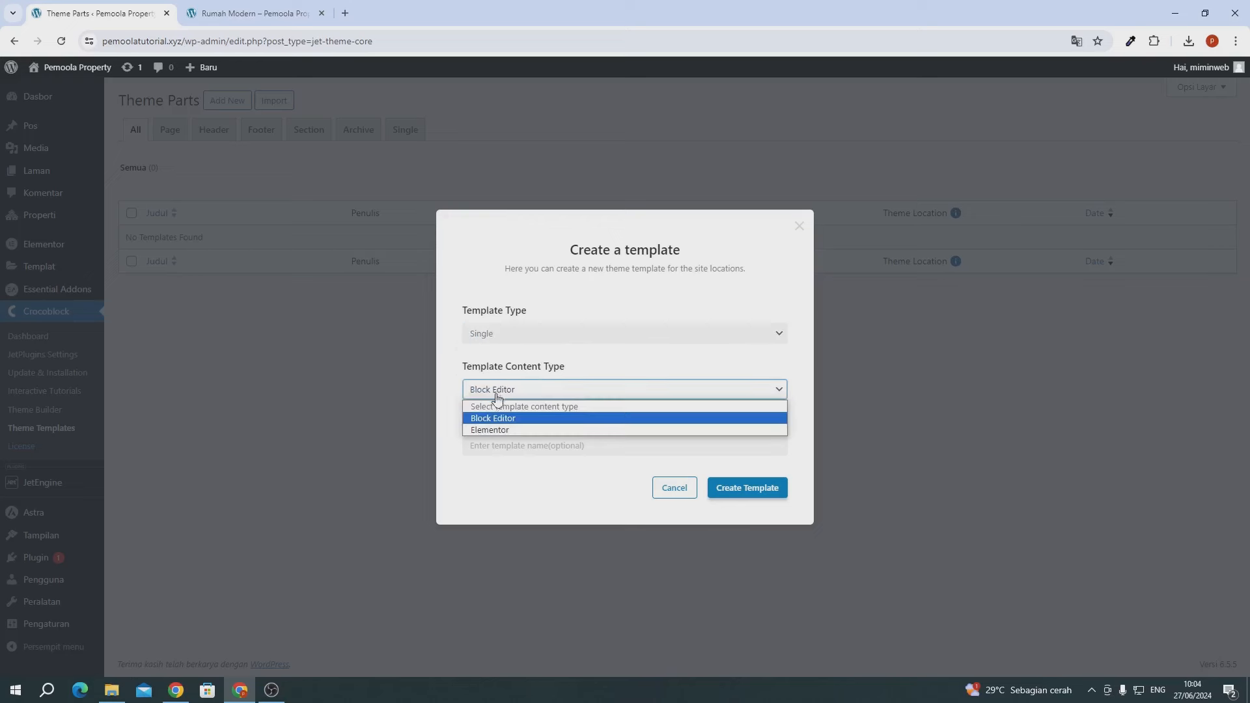
{"action": "left_click", "coordinate": [501, 432]}
{"action": "left_click", "coordinate": [500, 440]}
{"action": "type", "text": "S"}
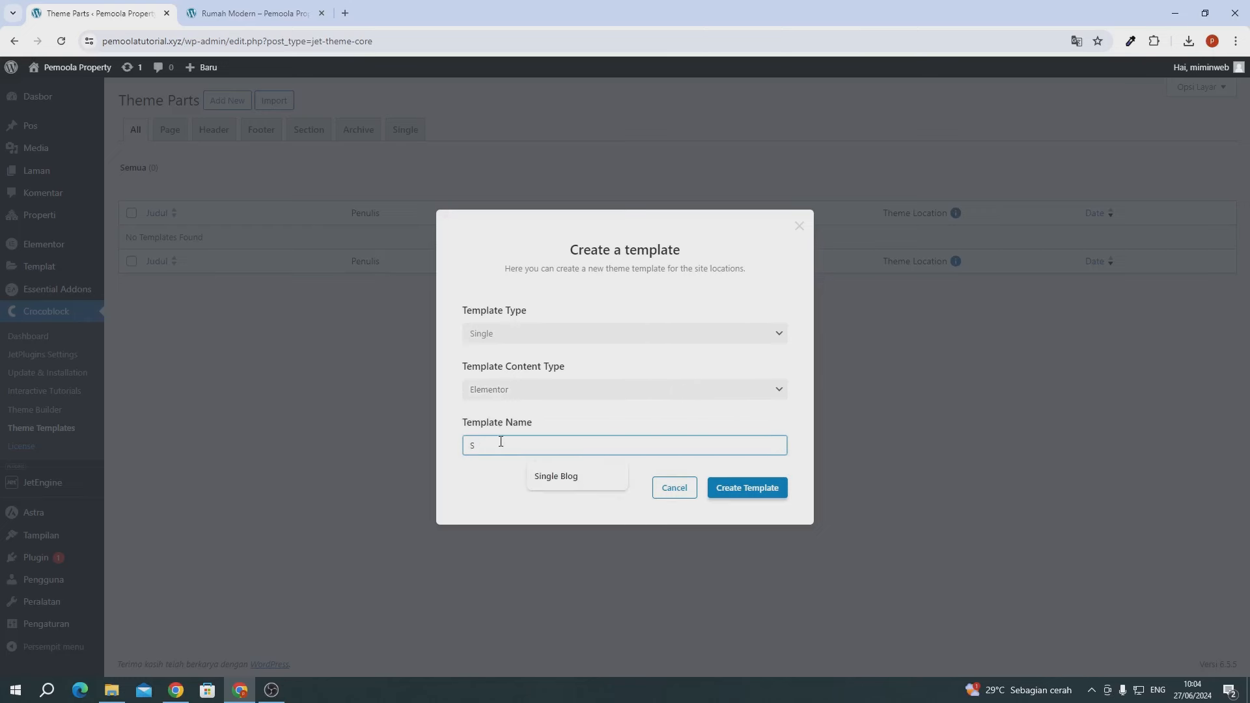
{"action": "type", "text": "ingle Property"}
{"action": "left_click", "coordinate": [515, 489]}
{"action": "left_click", "coordinate": [747, 487]}
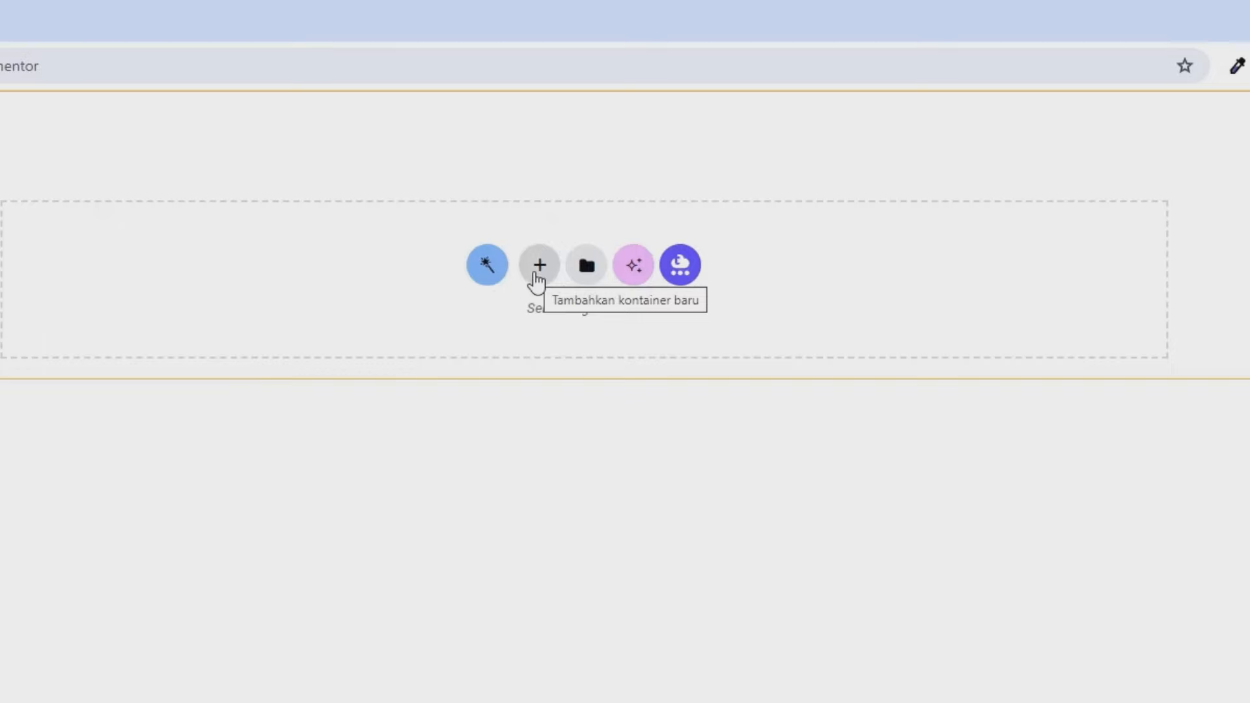
- Add a one-column flexbox container with a minimum height of 30 vh
{"action": "left_click", "coordinate": [538, 267]}
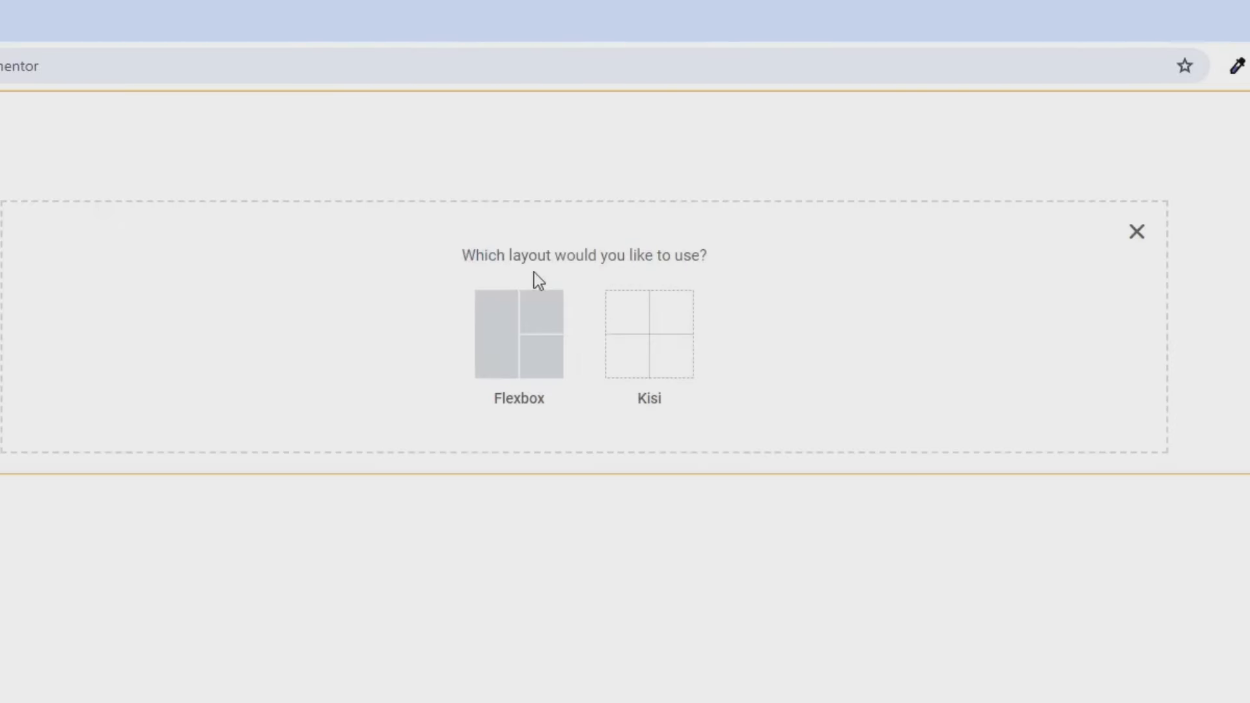
{"action": "left_click", "coordinate": [522, 339]}
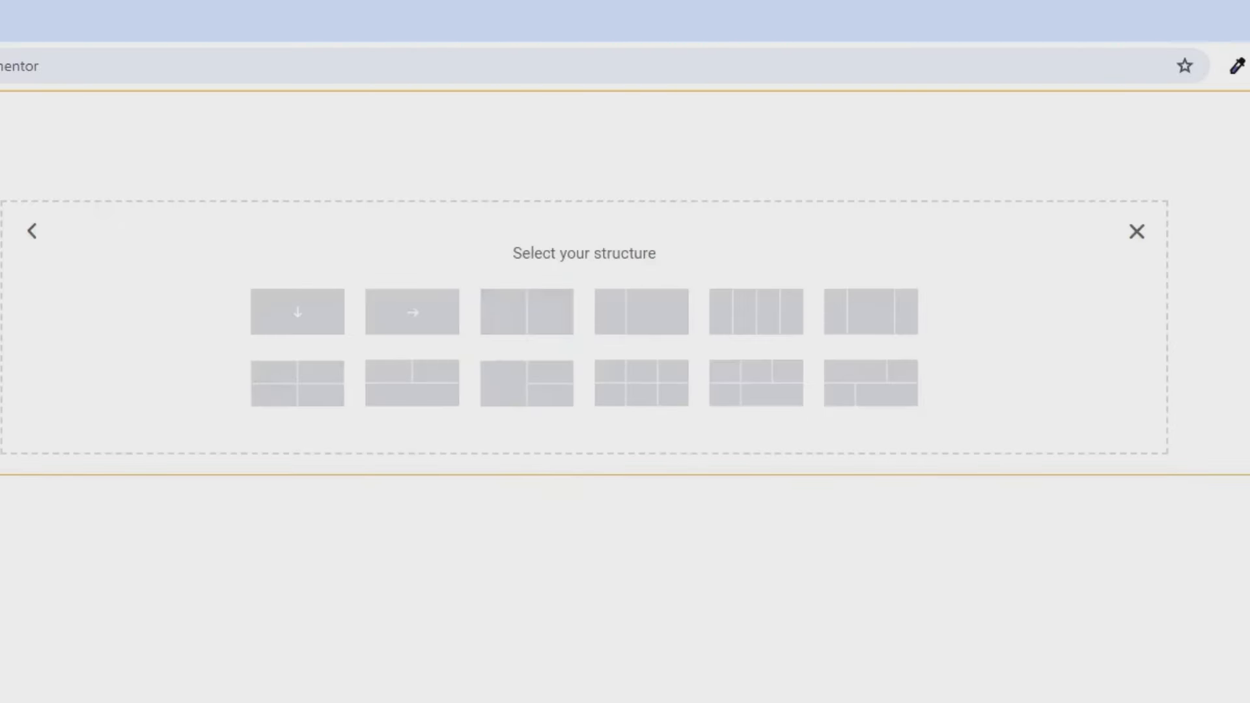
{"action": "left_click", "coordinate": [292, 327]}
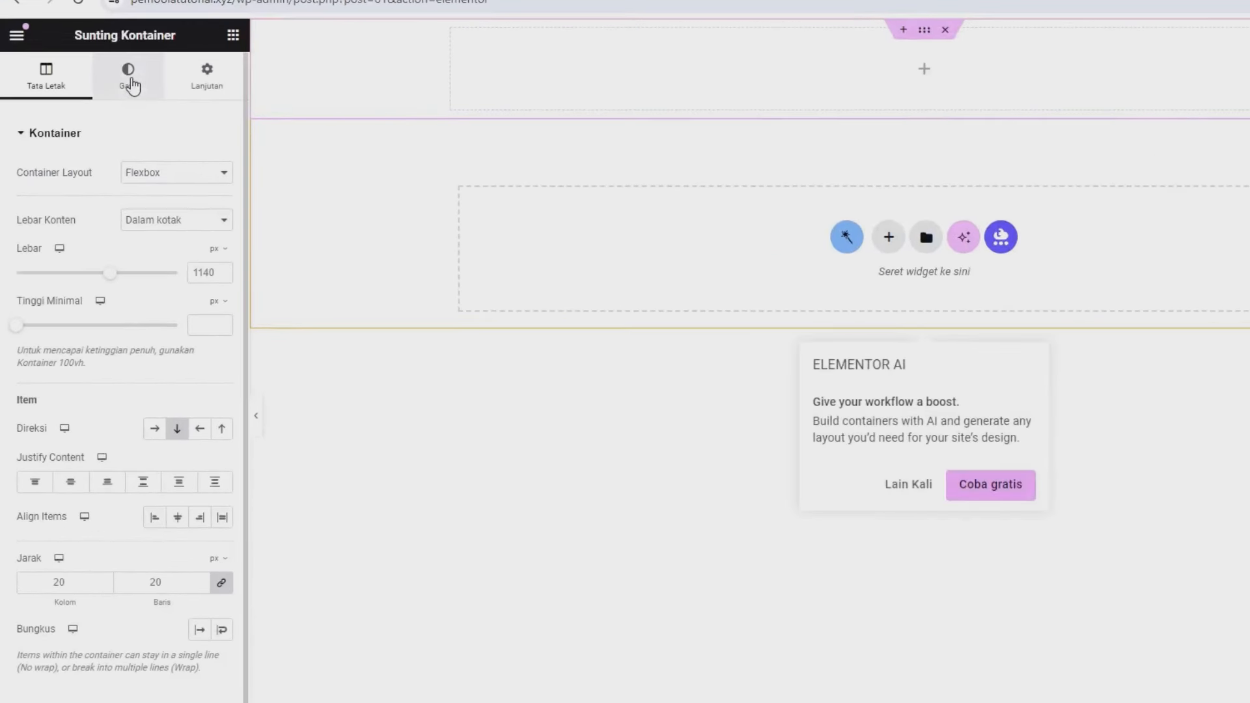
{"action": "left_click", "coordinate": [130, 81]}
{"action": "left_click", "coordinate": [55, 74]}
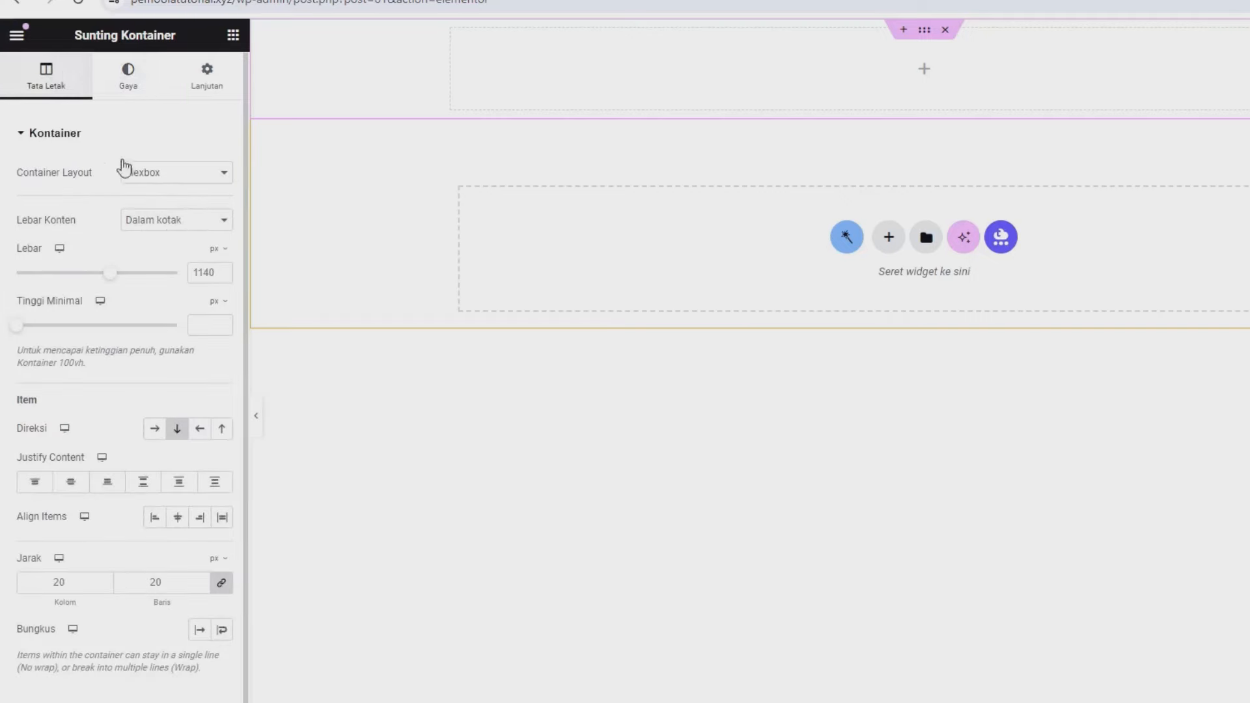
{"action": "left_click", "coordinate": [215, 302]}
{"action": "left_click", "coordinate": [217, 316]}
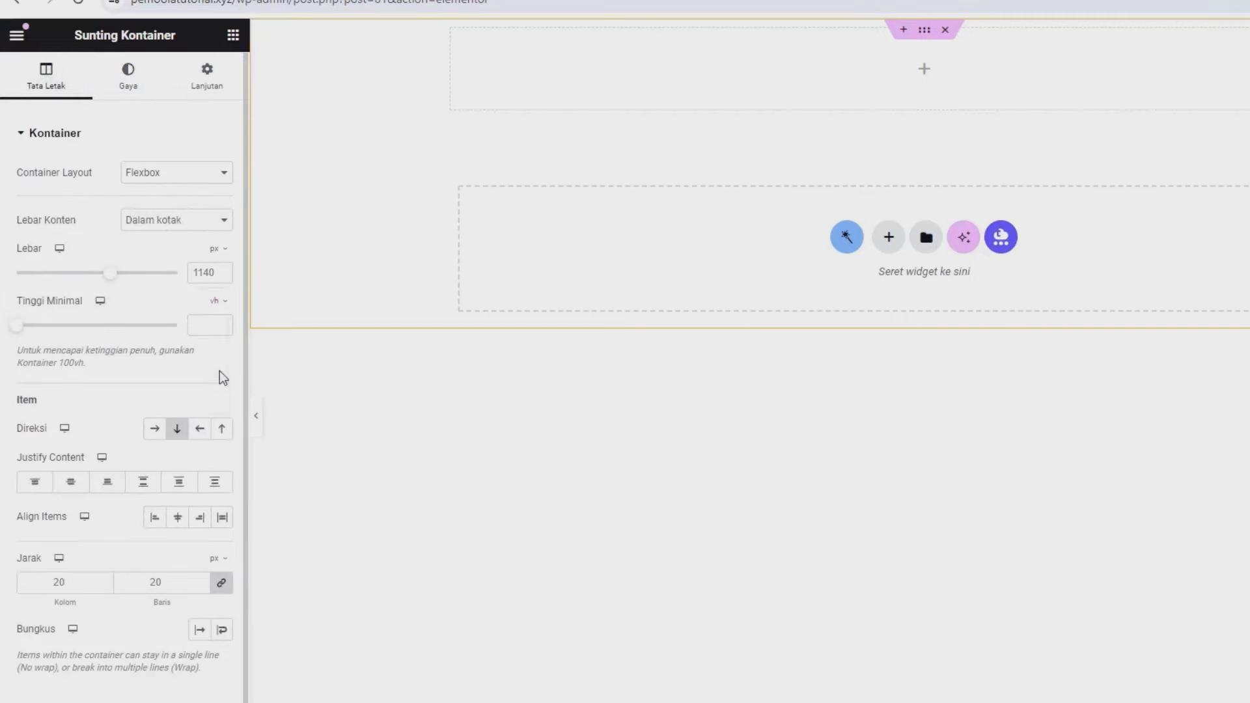
{"action": "left_click", "coordinate": [209, 329]}
{"action": "type", "text": "30"}
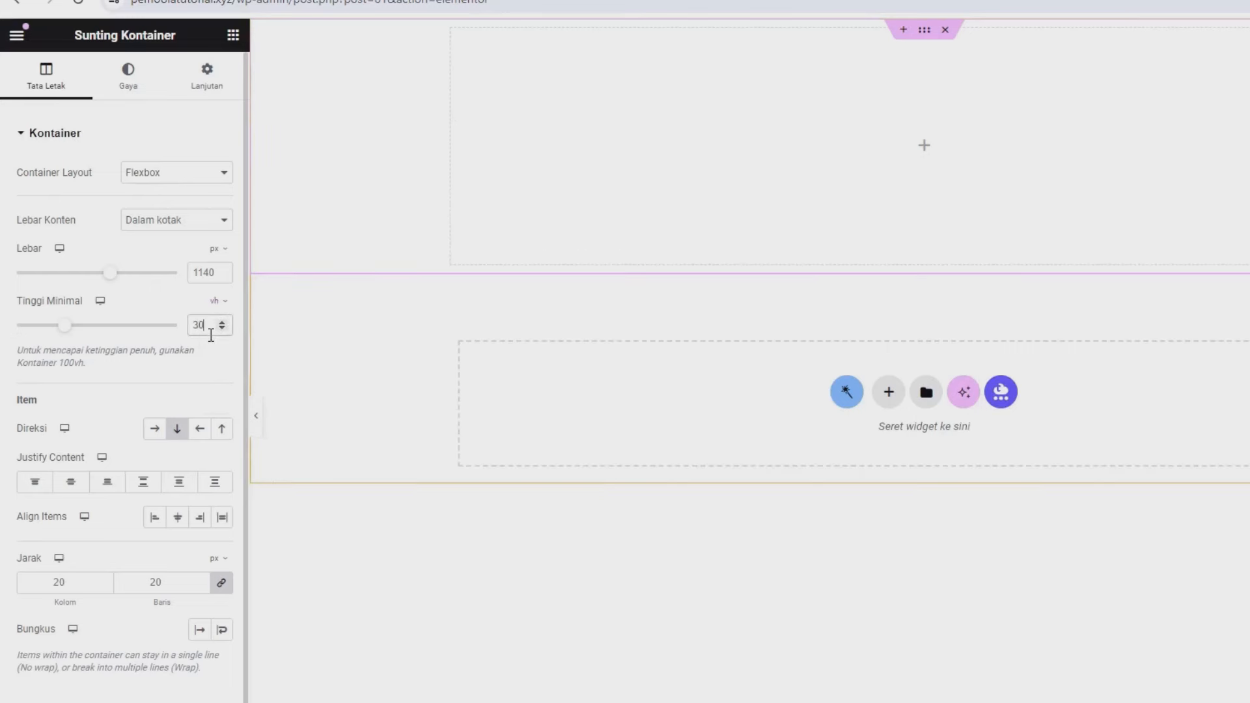
- Give the container a classic solid black (#000000) background
{"action": "left_click", "coordinate": [136, 88]}
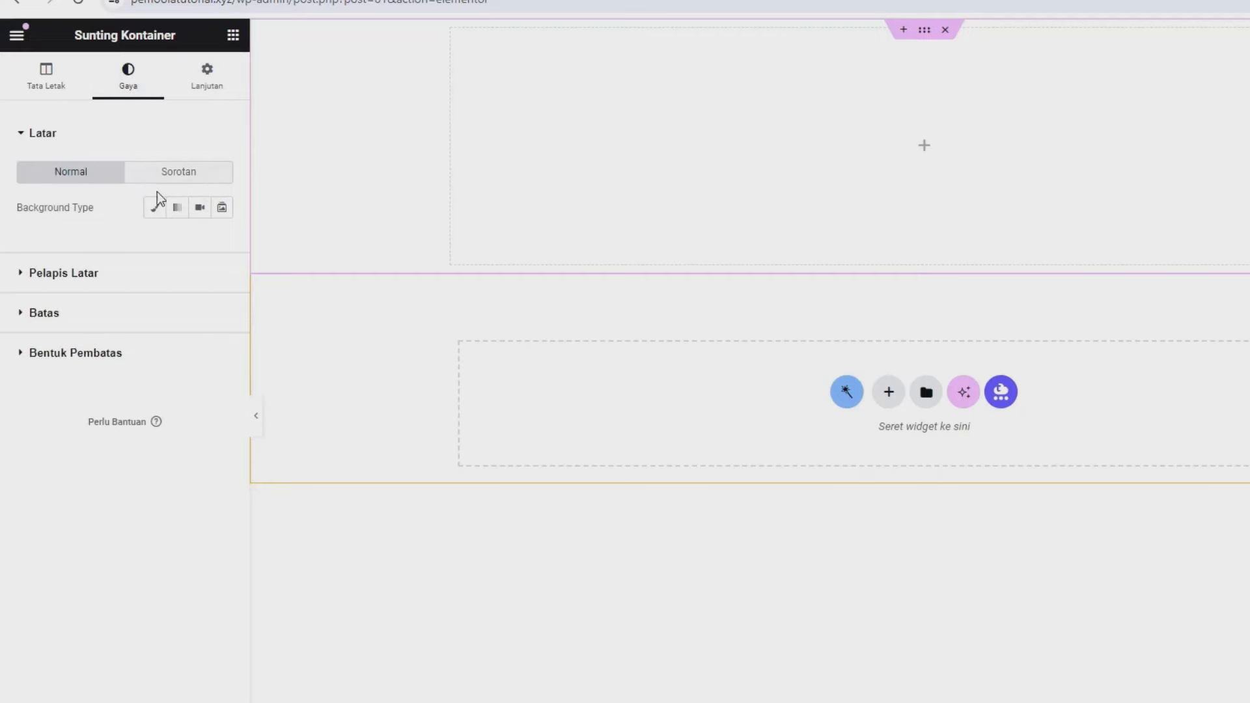
{"action": "left_click", "coordinate": [155, 207]}
{"action": "left_click", "coordinate": [228, 251]}
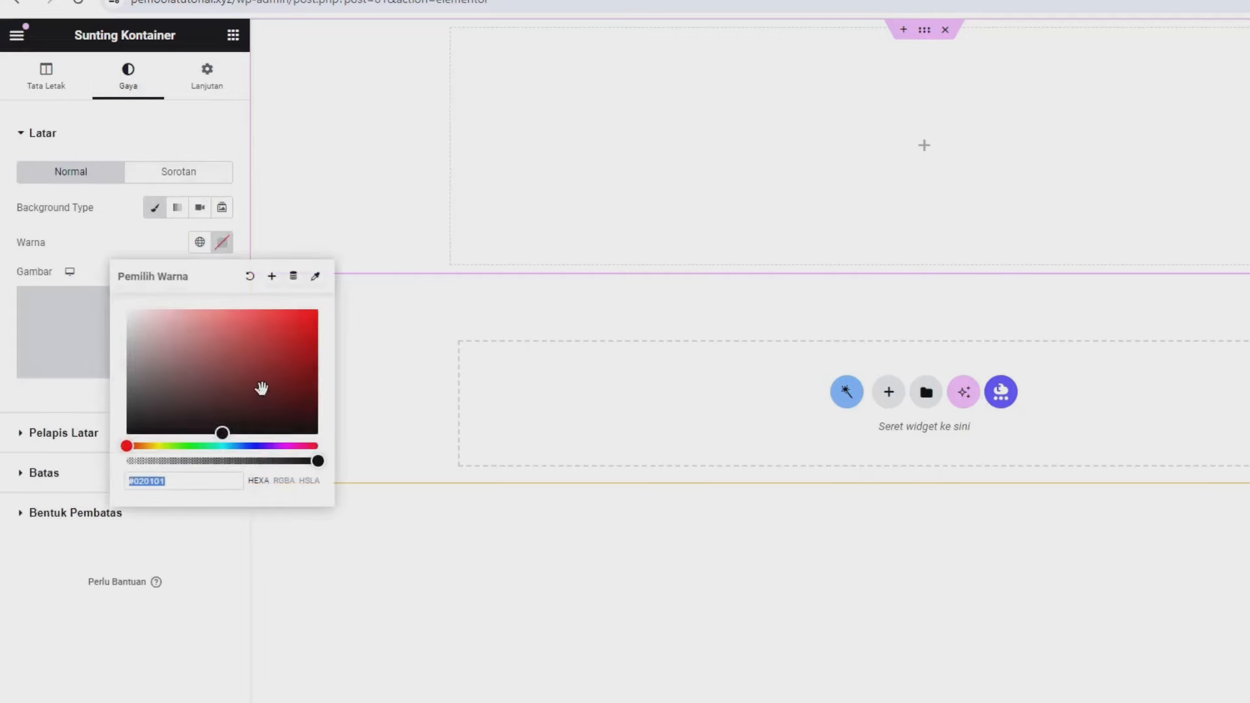
{"action": "left_click_drag", "start_coordinate": [289, 402], "coordinate": [319, 436]}
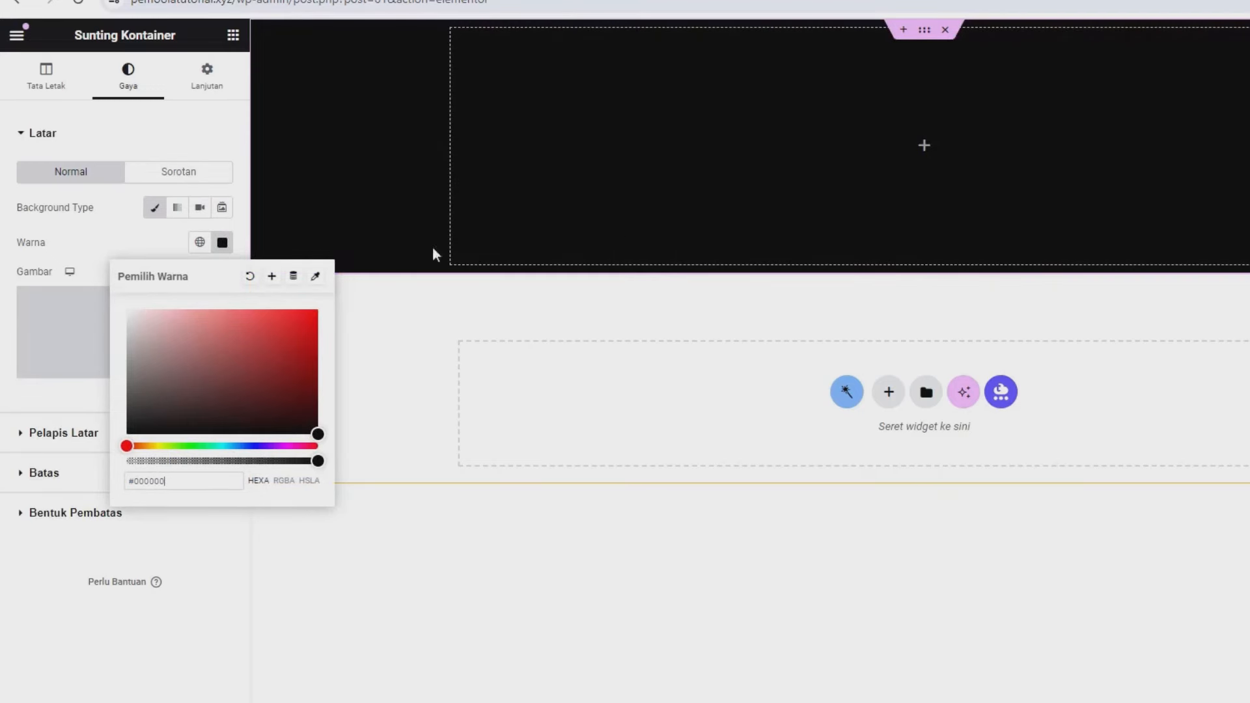
{"action": "left_click", "coordinate": [118, 240]}
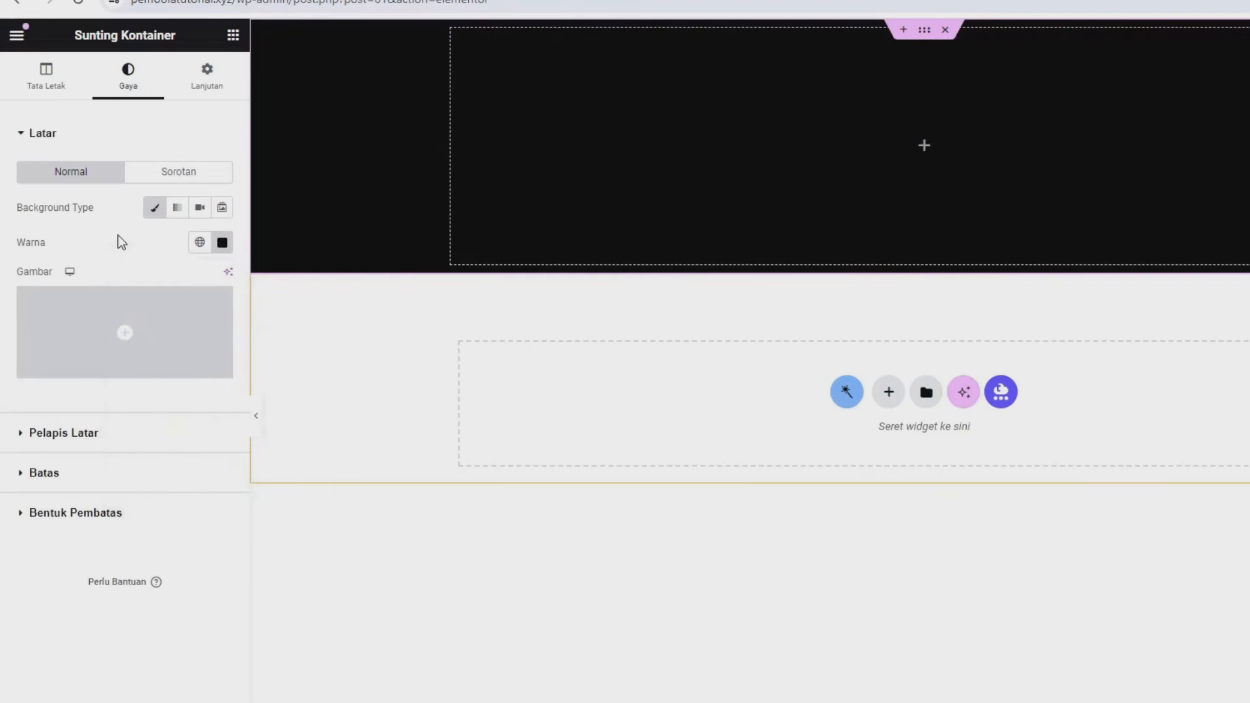
{"action": "left_click", "coordinate": [232, 37]}
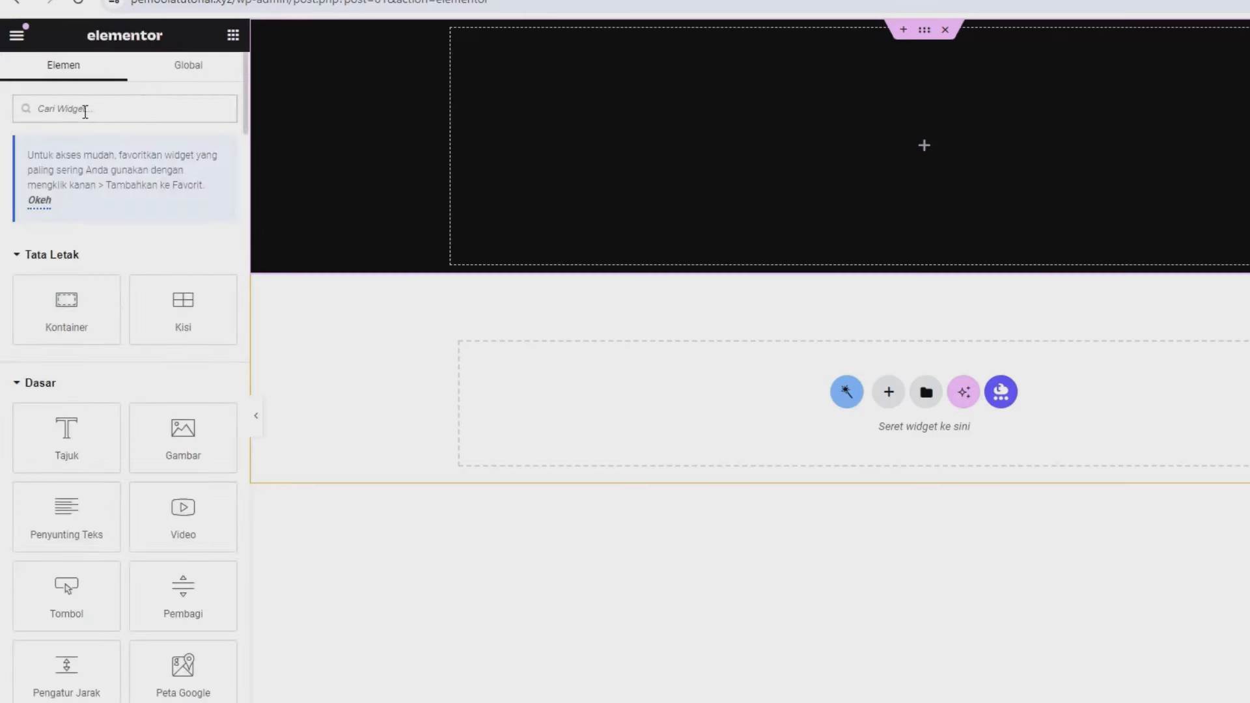
- Find the Dynamic Field widget and drop it into the black container
{"action": "left_click", "coordinate": [85, 112]}
{"action": "type", "text": "dyn"}
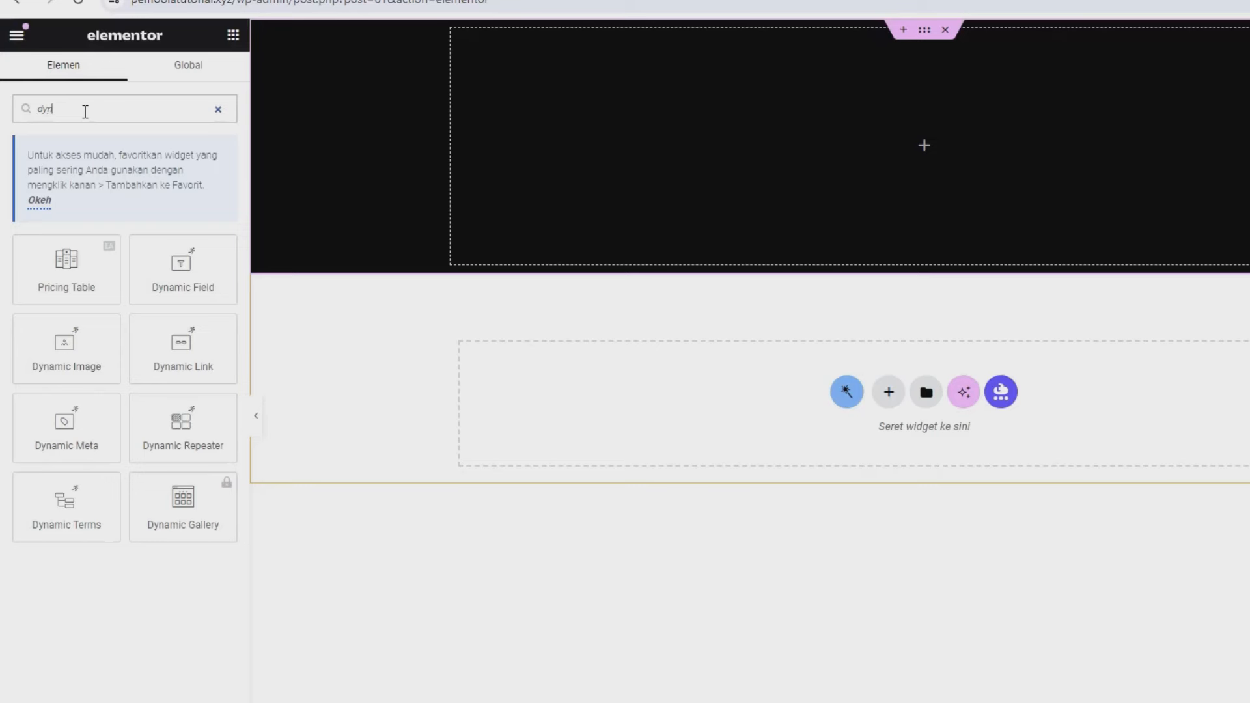
{"action": "left_click_drag", "start_coordinate": [183, 267], "coordinate": [683, 208]}
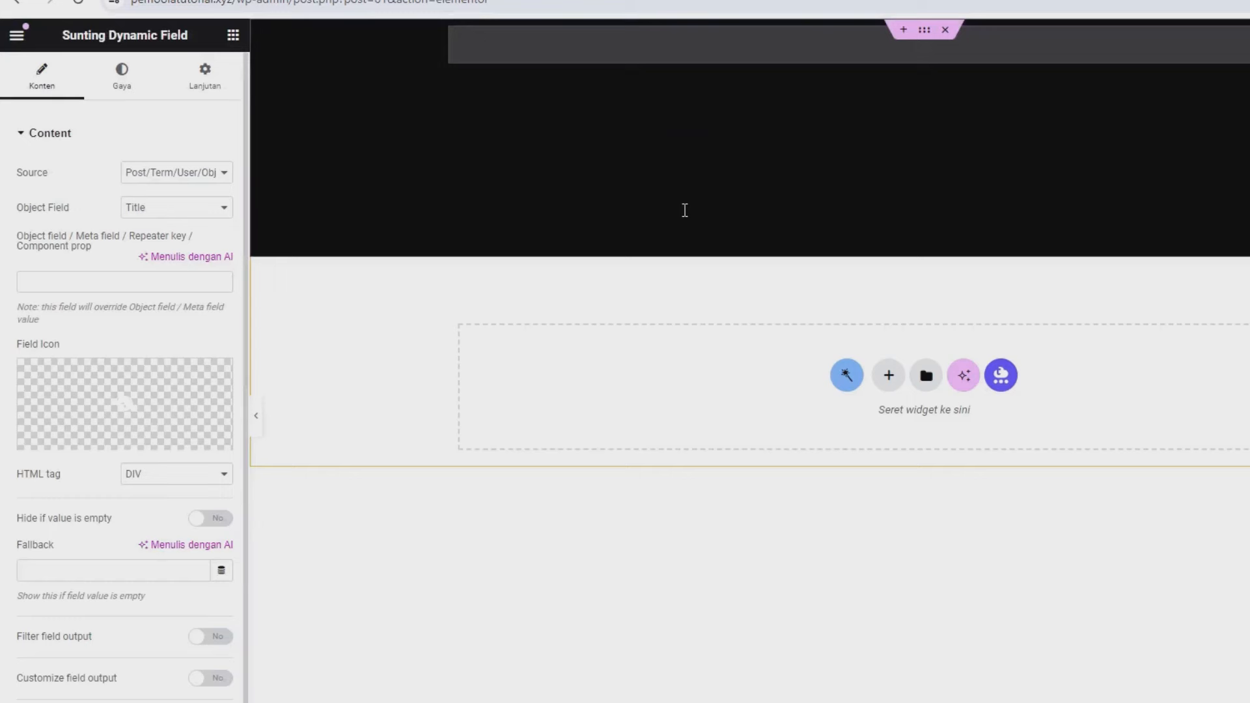
- Make the dynamic title text white (#FFFFFF) and save the template
{"action": "left_click", "coordinate": [124, 87]}
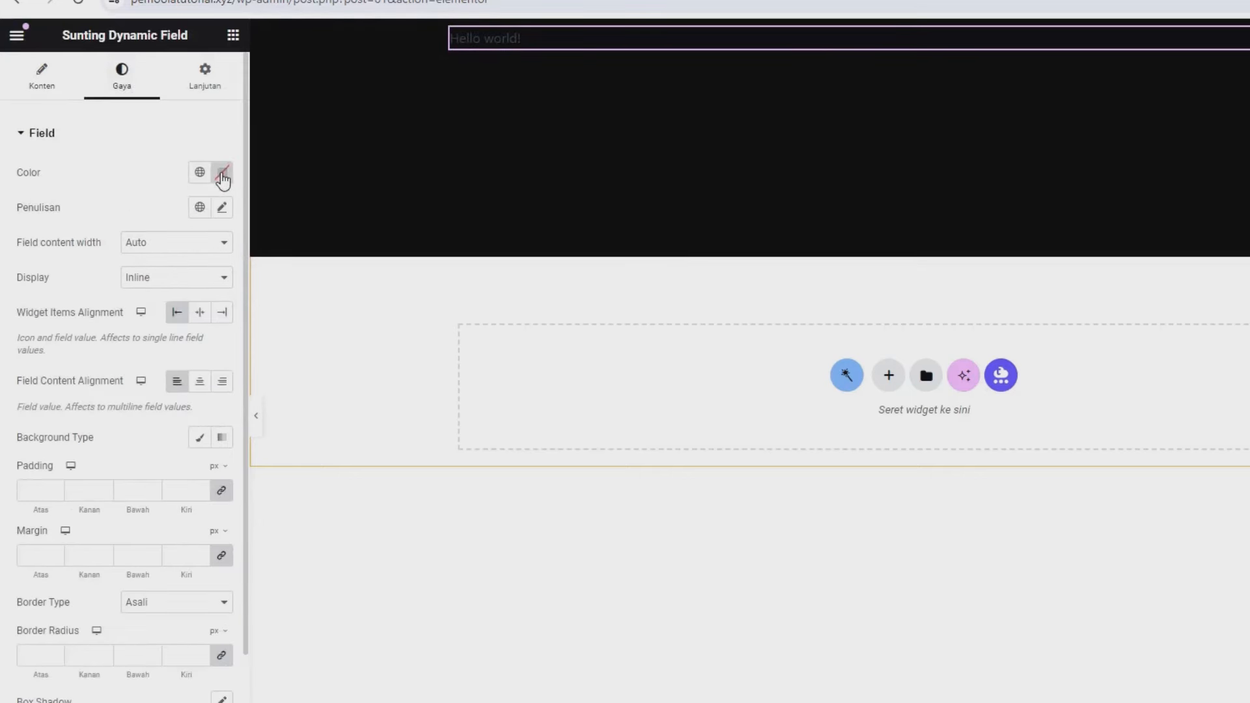
{"action": "left_click", "coordinate": [222, 175]}
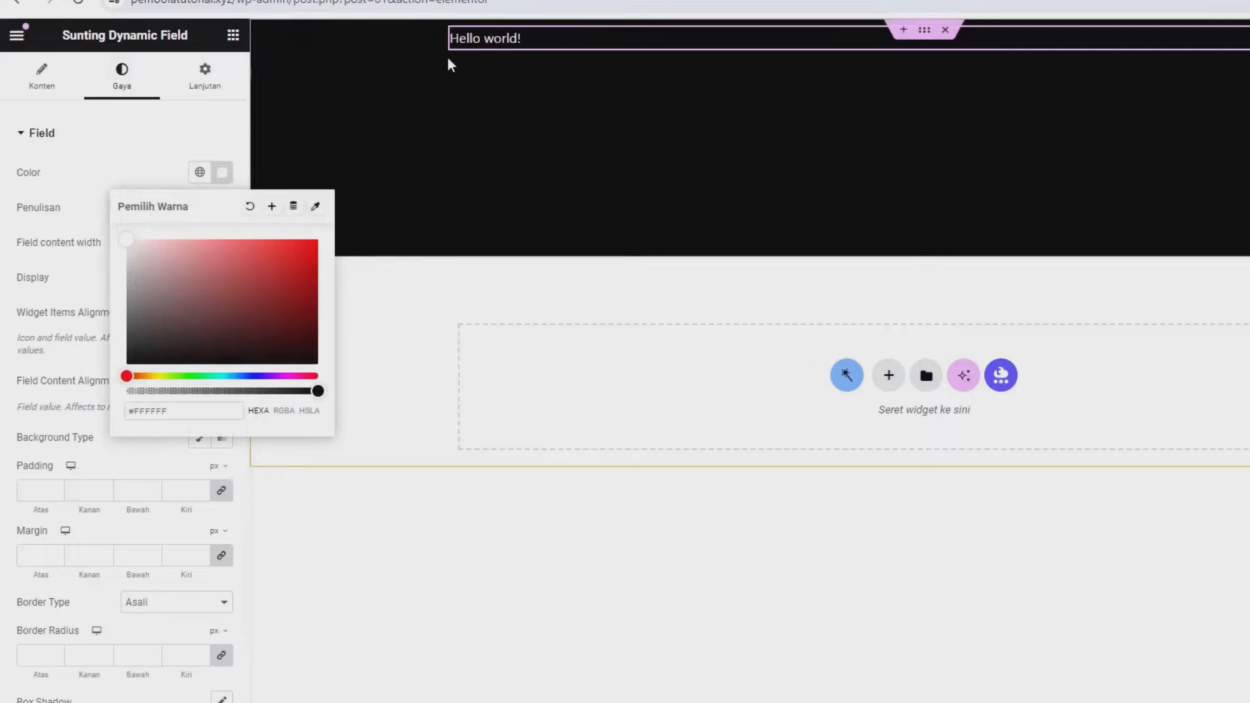
{"action": "left_click", "coordinate": [142, 169]}
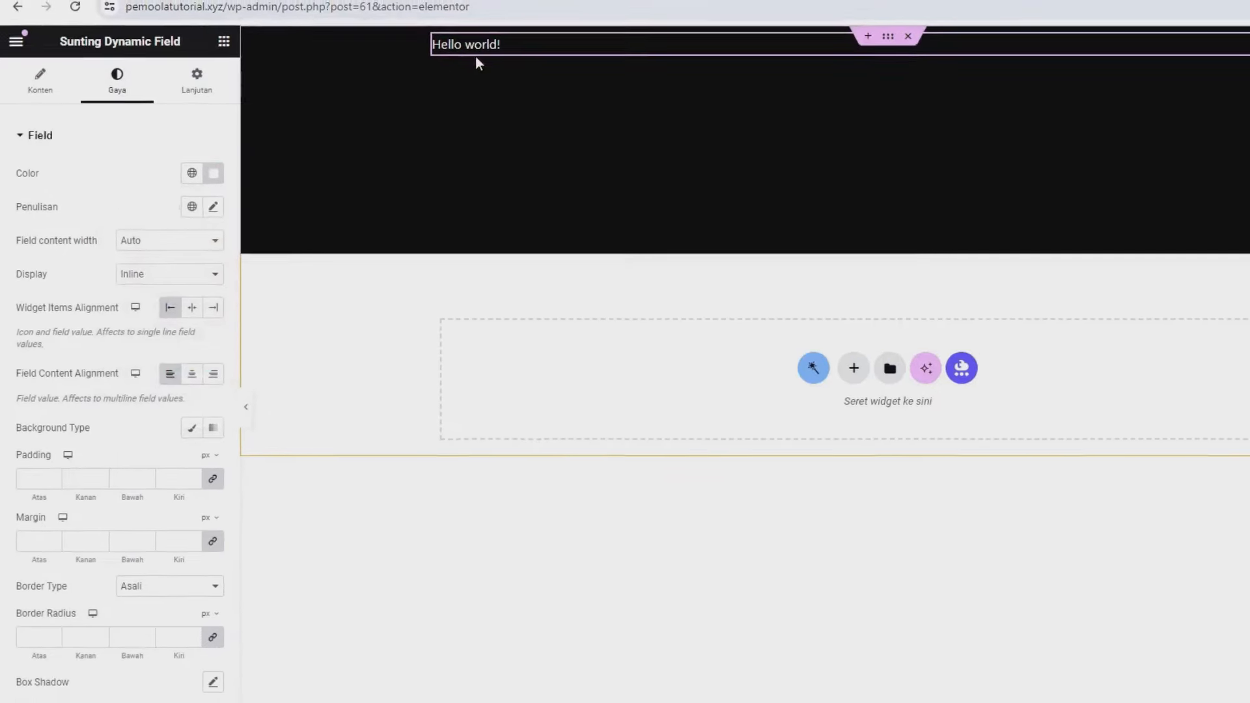
{"action": "left_click", "coordinate": [156, 664]}
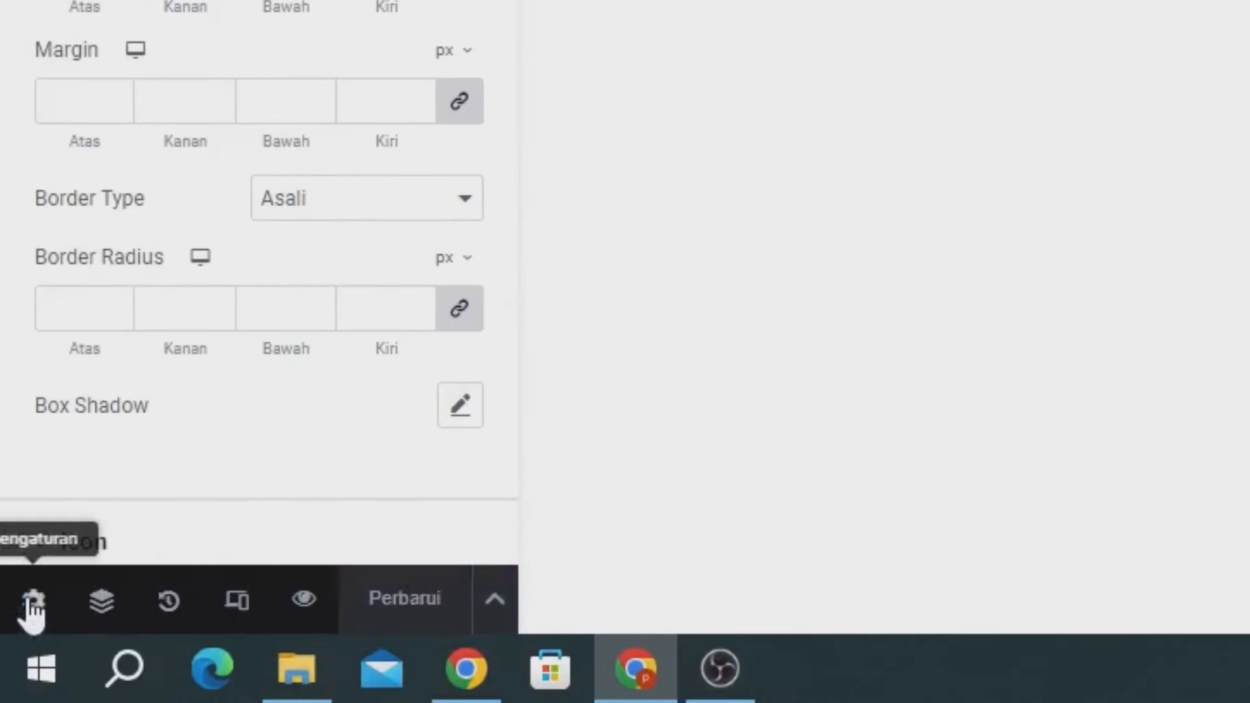
- In the template's Preview Settings, set Post Type to Properti and open the Select Post field
{"action": "left_click", "coordinate": [32, 602]}
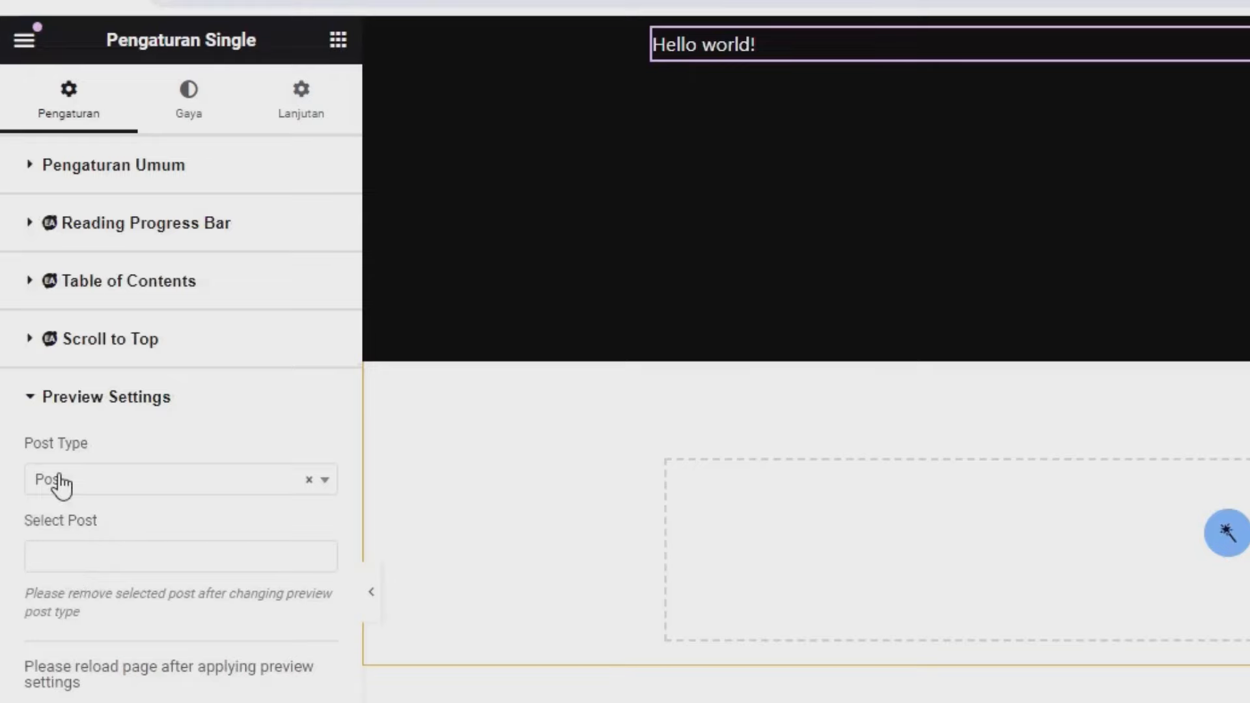
{"action": "left_click", "coordinate": [60, 483]}
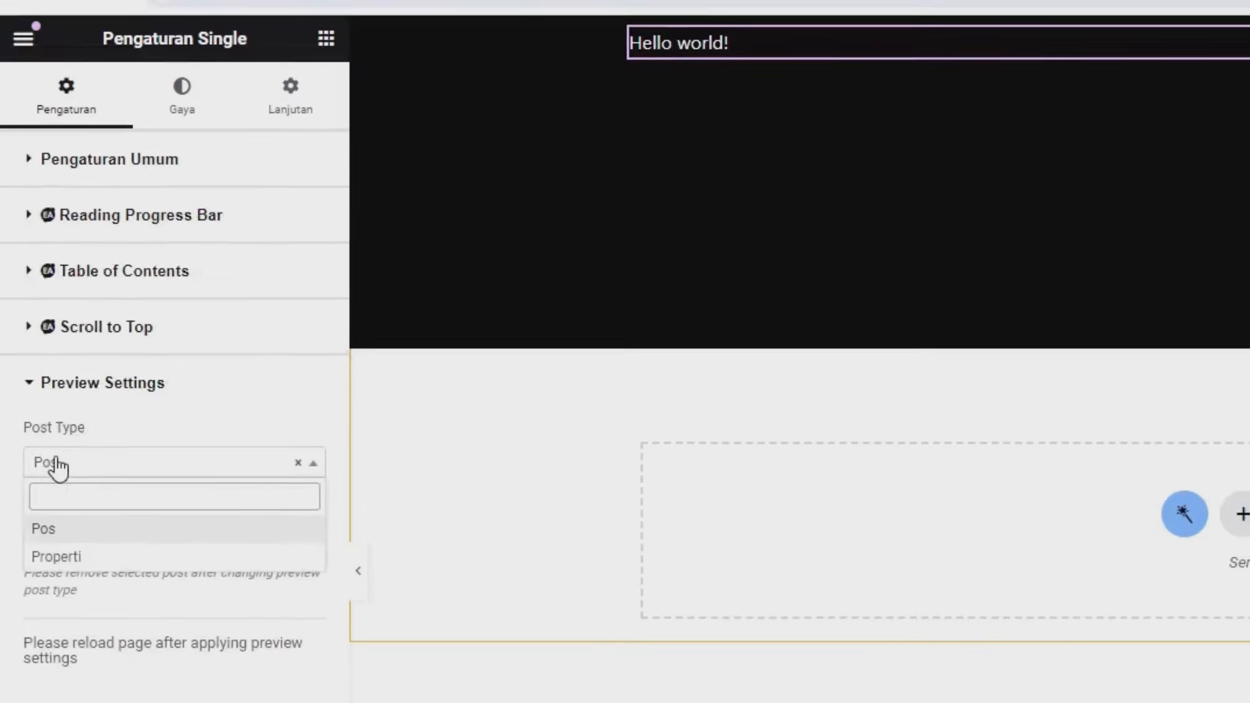
{"action": "left_click", "coordinate": [45, 494]}
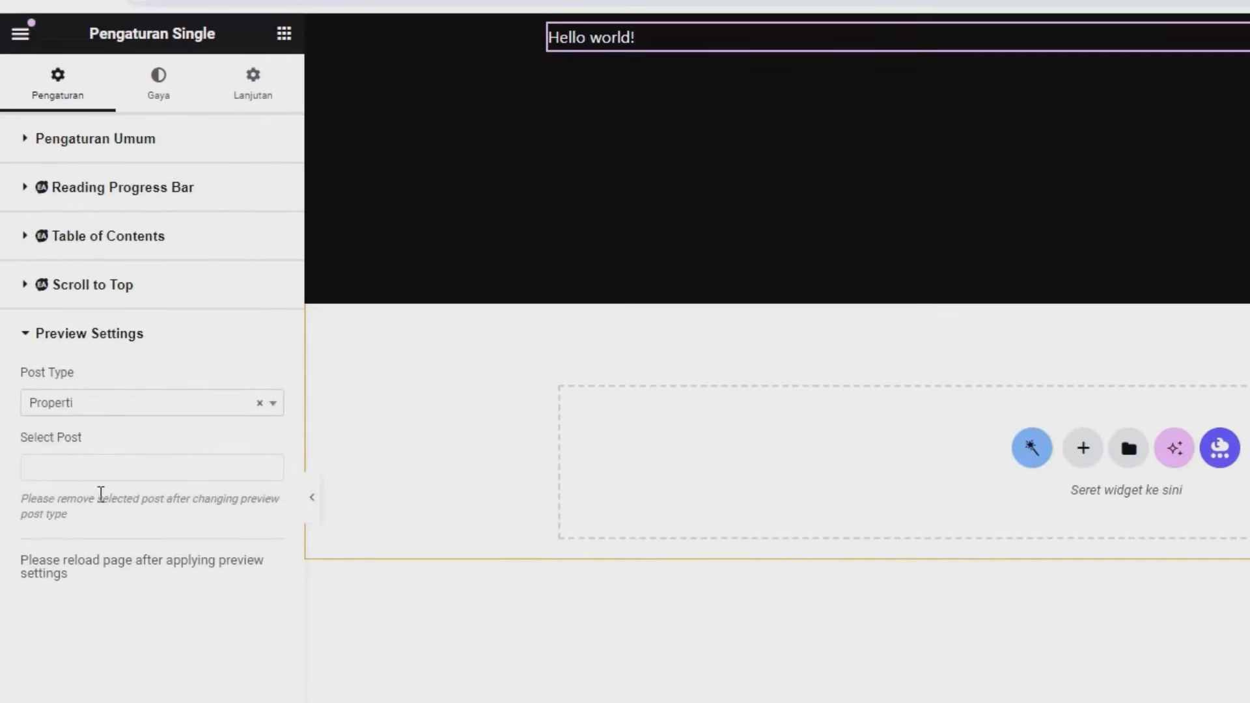
{"action": "left_click", "coordinate": [91, 474]}
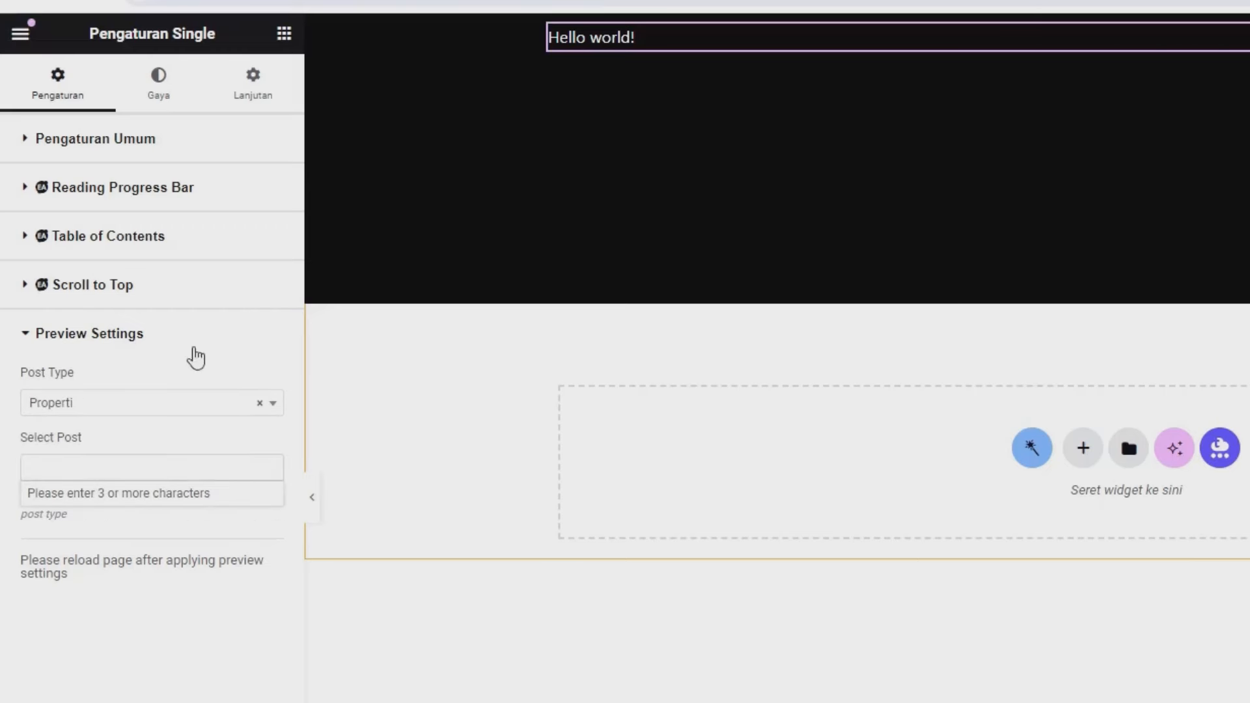
{"action": "left_click", "coordinate": [110, 465]}
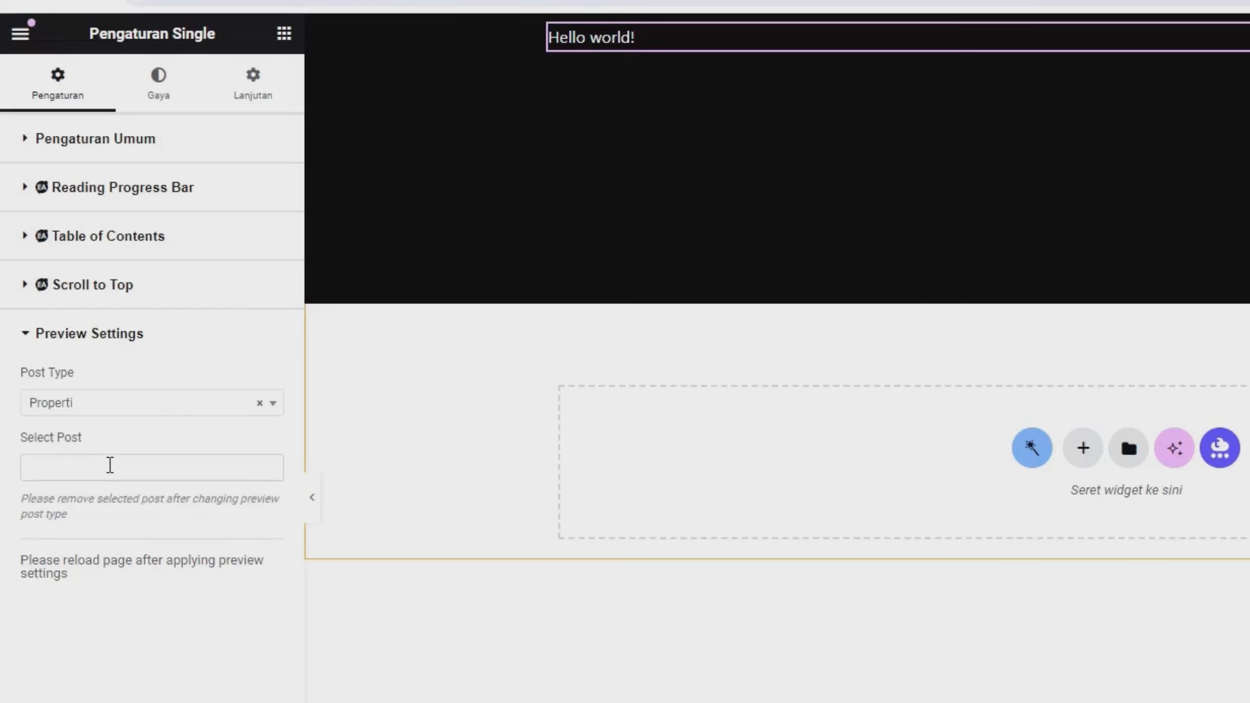
{"action": "left_click", "coordinate": [110, 465]}
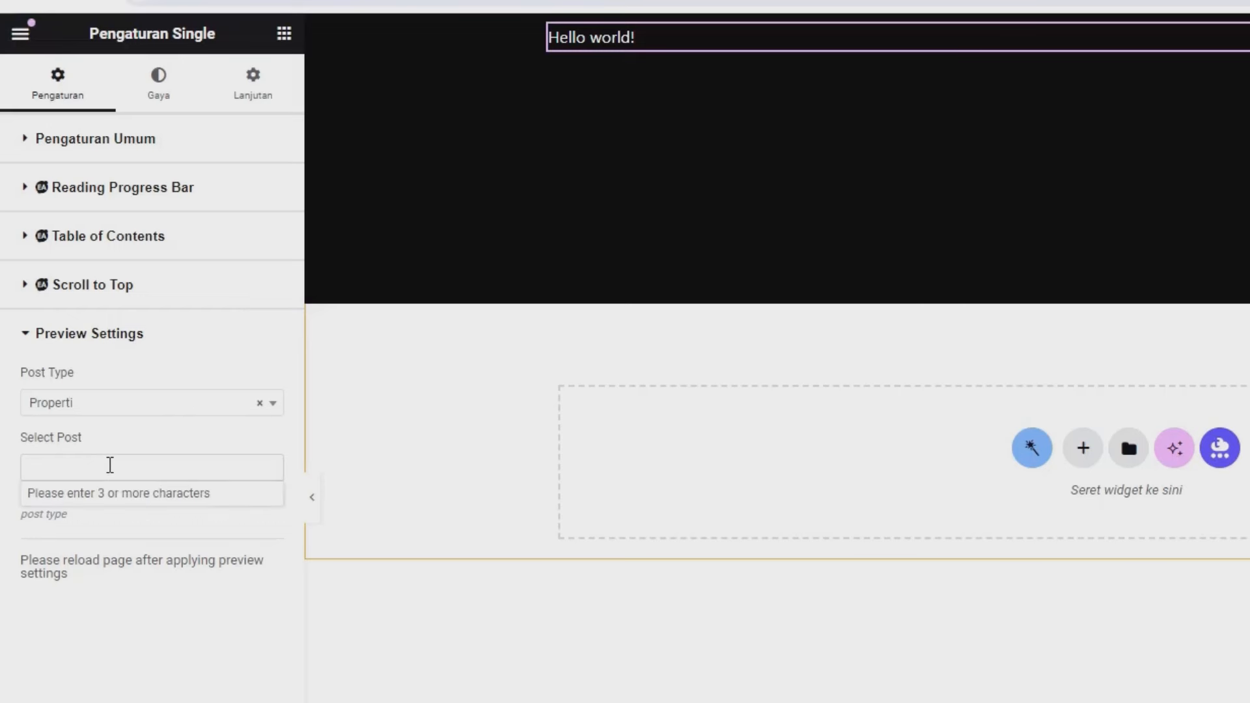
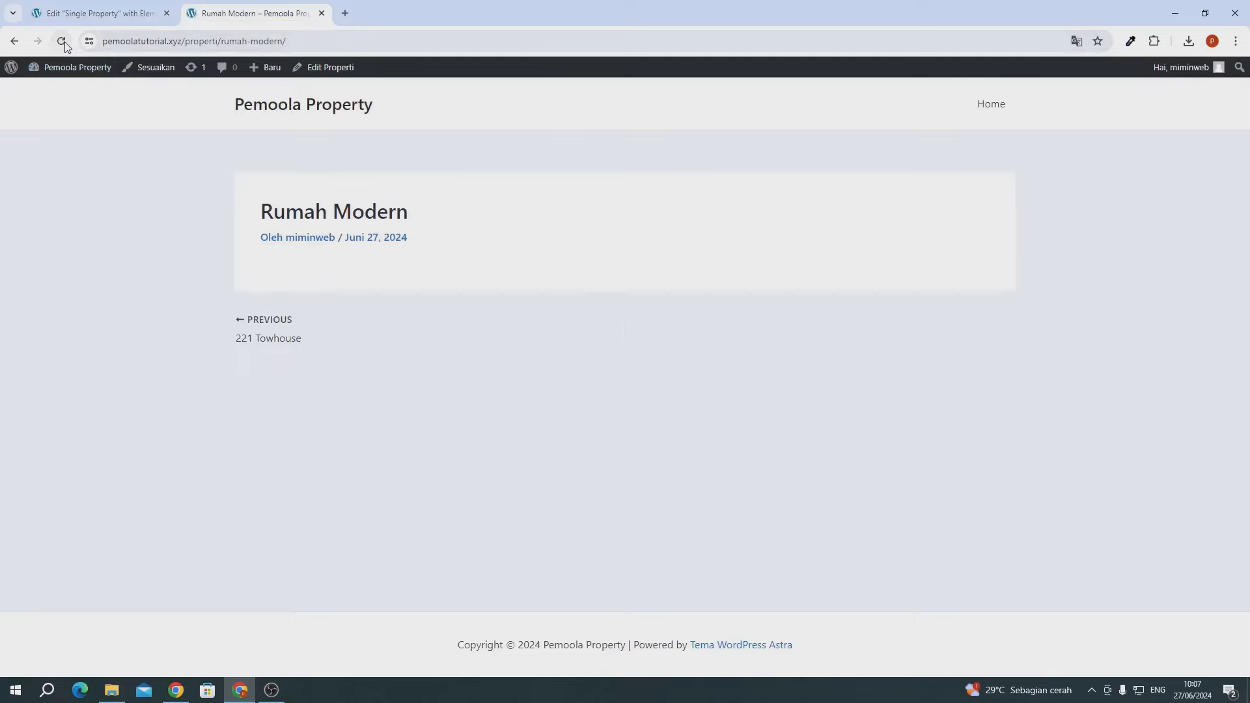
- Reload the property page, open the dashboard in a new tab, and go to Crocoblock > Theme Builder
{"action": "left_click", "coordinate": [61, 42]}
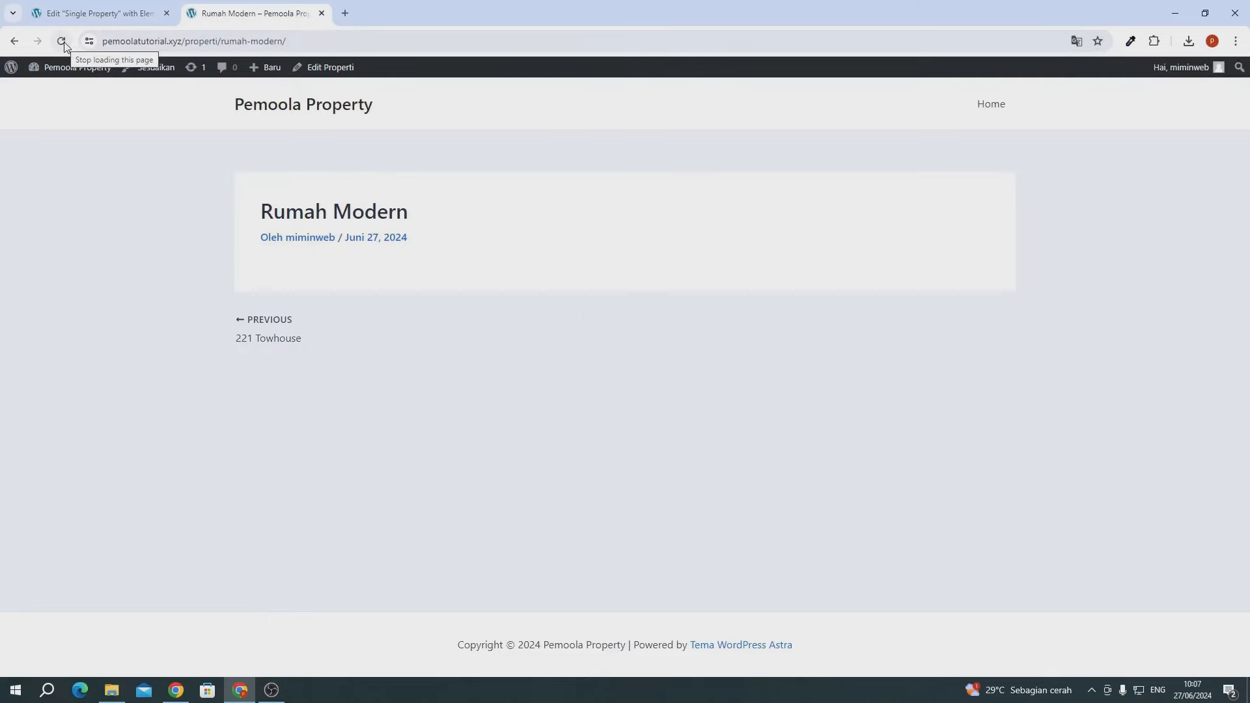
{"action": "mouse_move", "coordinate": [54, 75]}
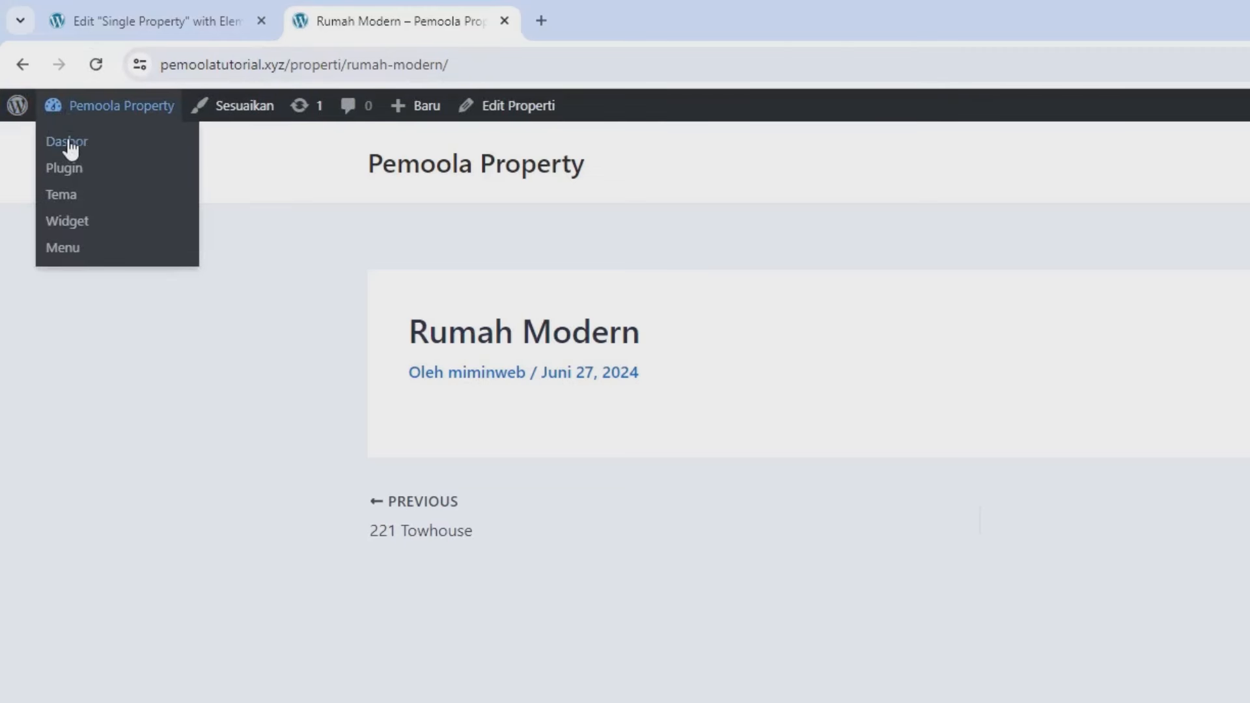
{"action": "right_click", "coordinate": [70, 149]}
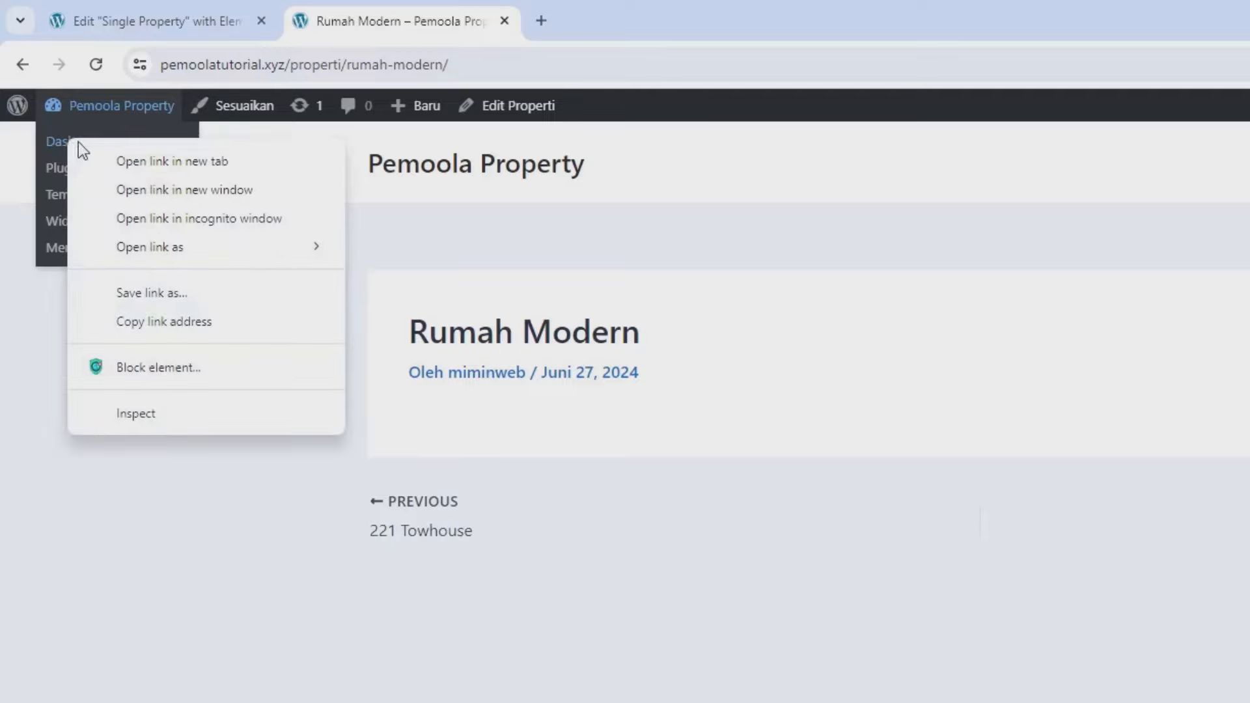
{"action": "left_click", "coordinate": [118, 157]}
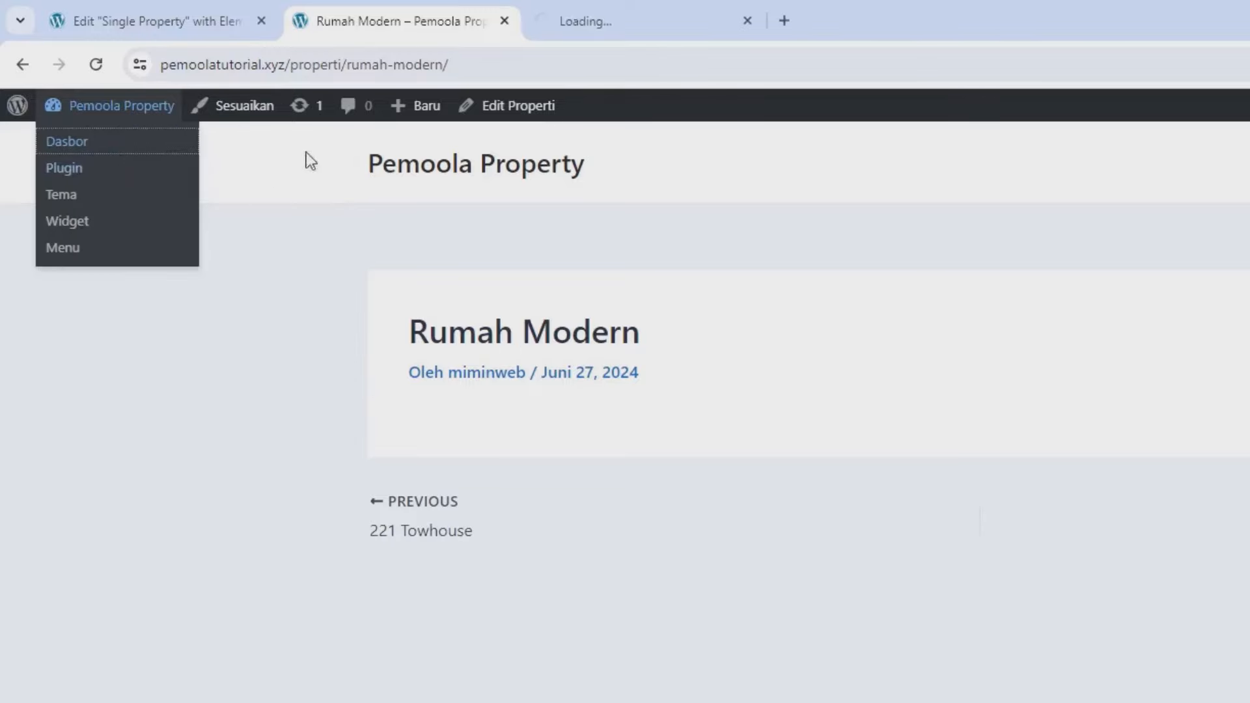
{"action": "left_click", "coordinate": [604, 21]}
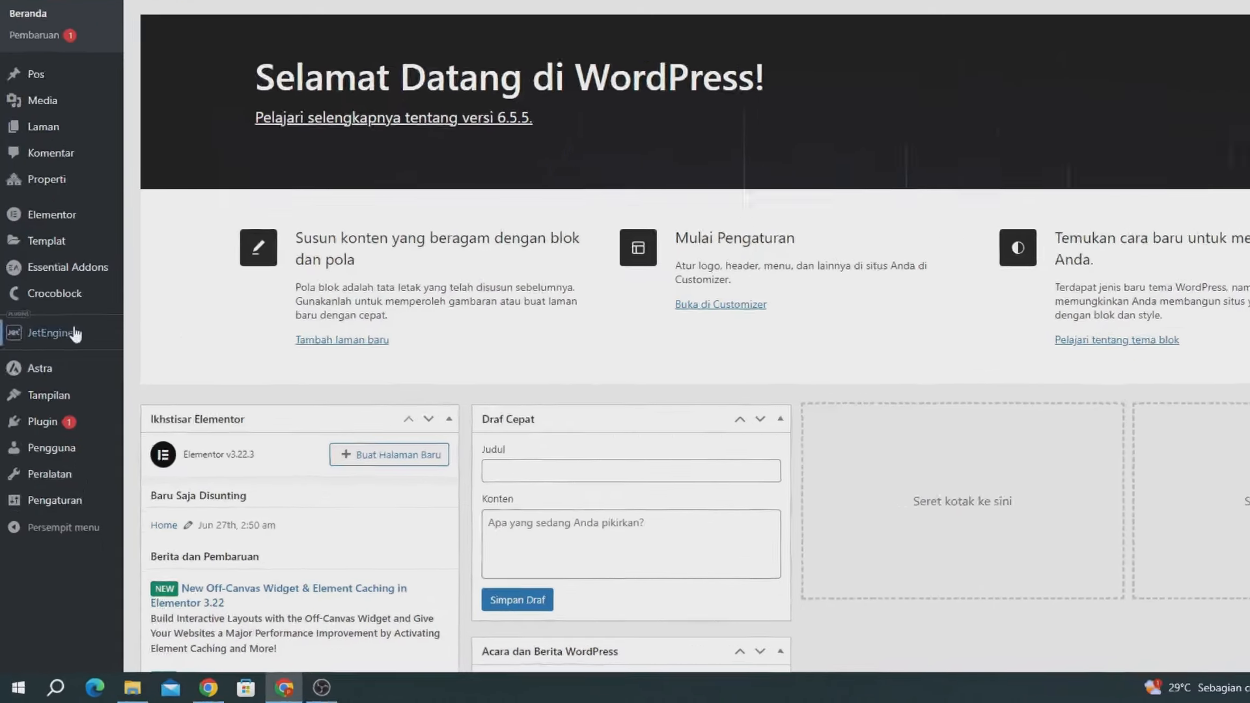
{"action": "mouse_move", "coordinate": [47, 360]}
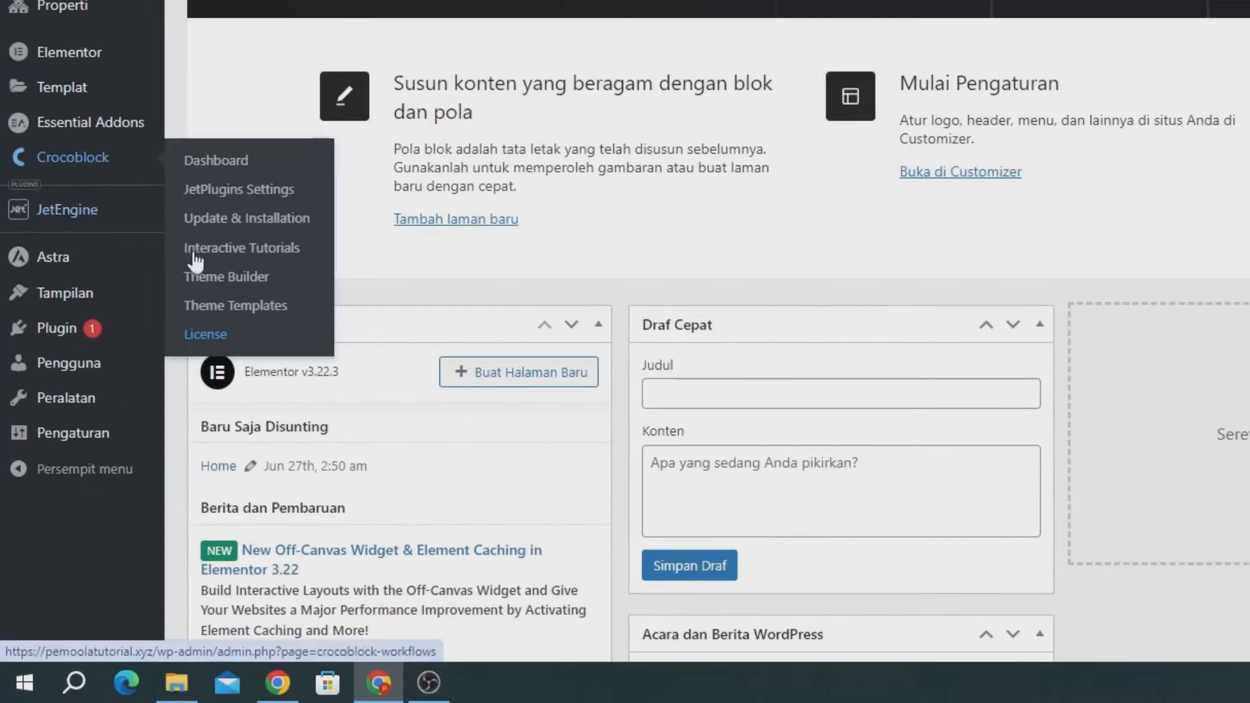
{"action": "left_click", "coordinate": [216, 278]}
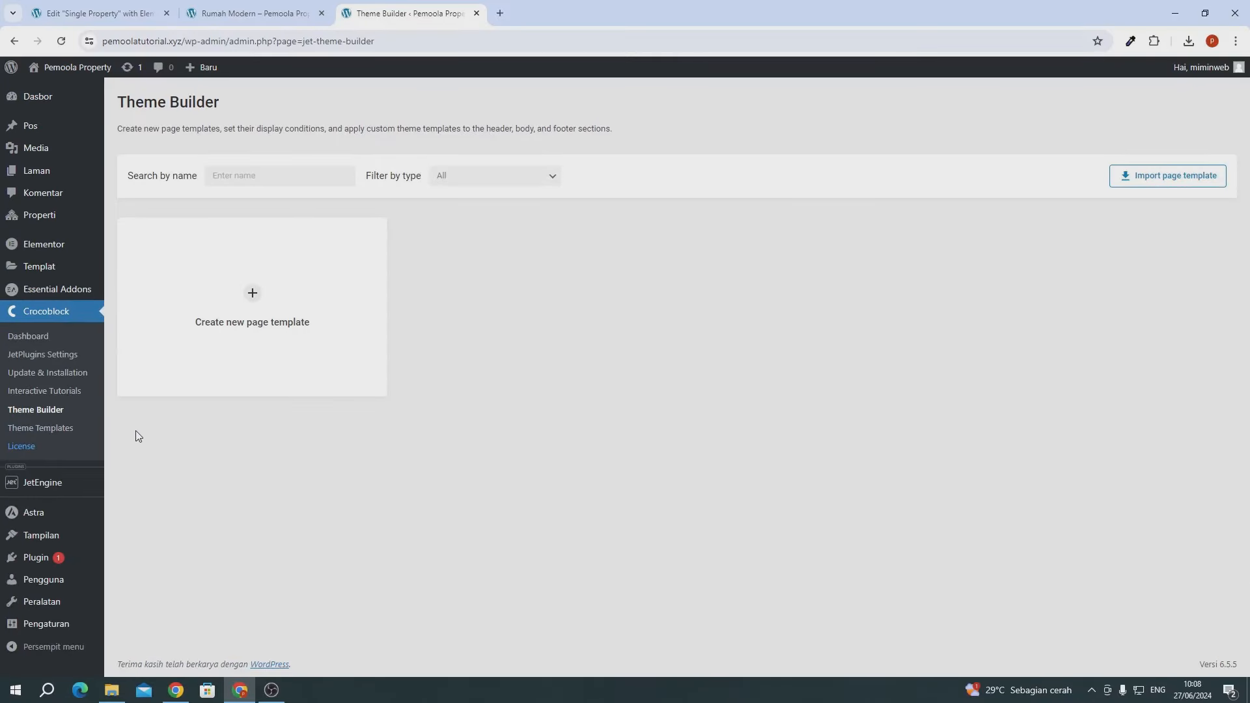
- Create a page template with the condition Include > Singular > CPT Single > Properti
{"action": "left_click", "coordinate": [256, 301]}
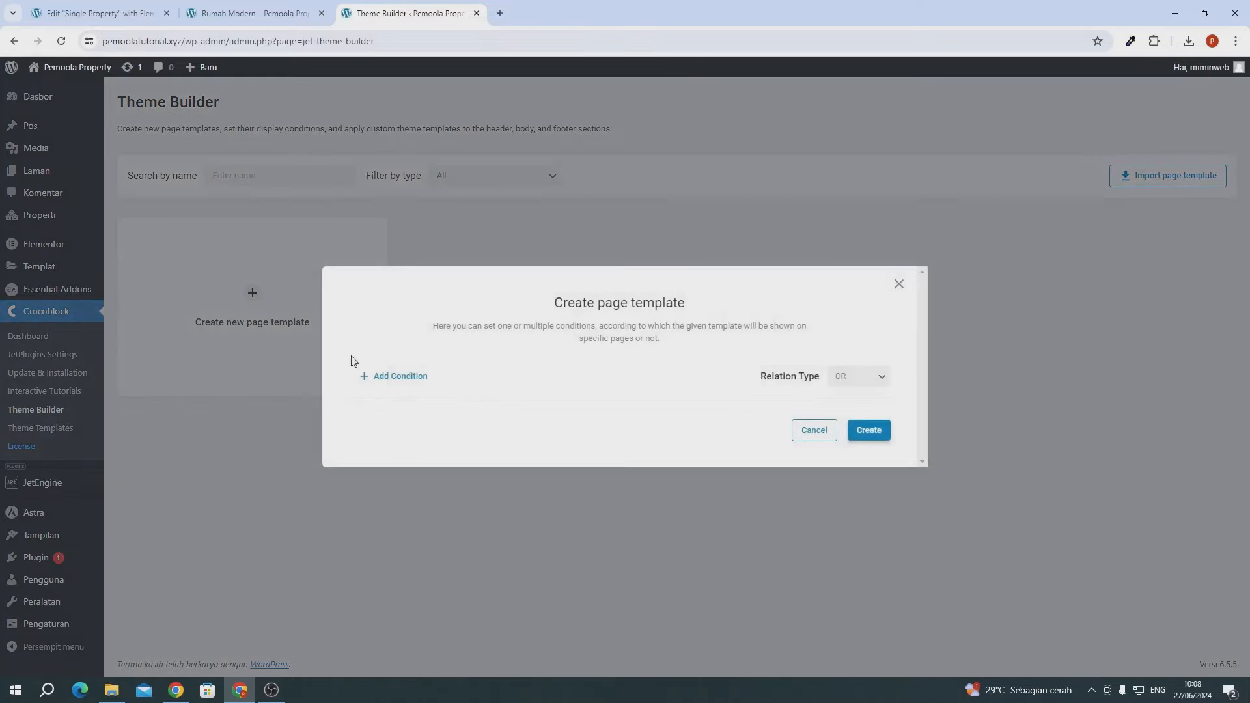
{"action": "left_click", "coordinate": [396, 377]}
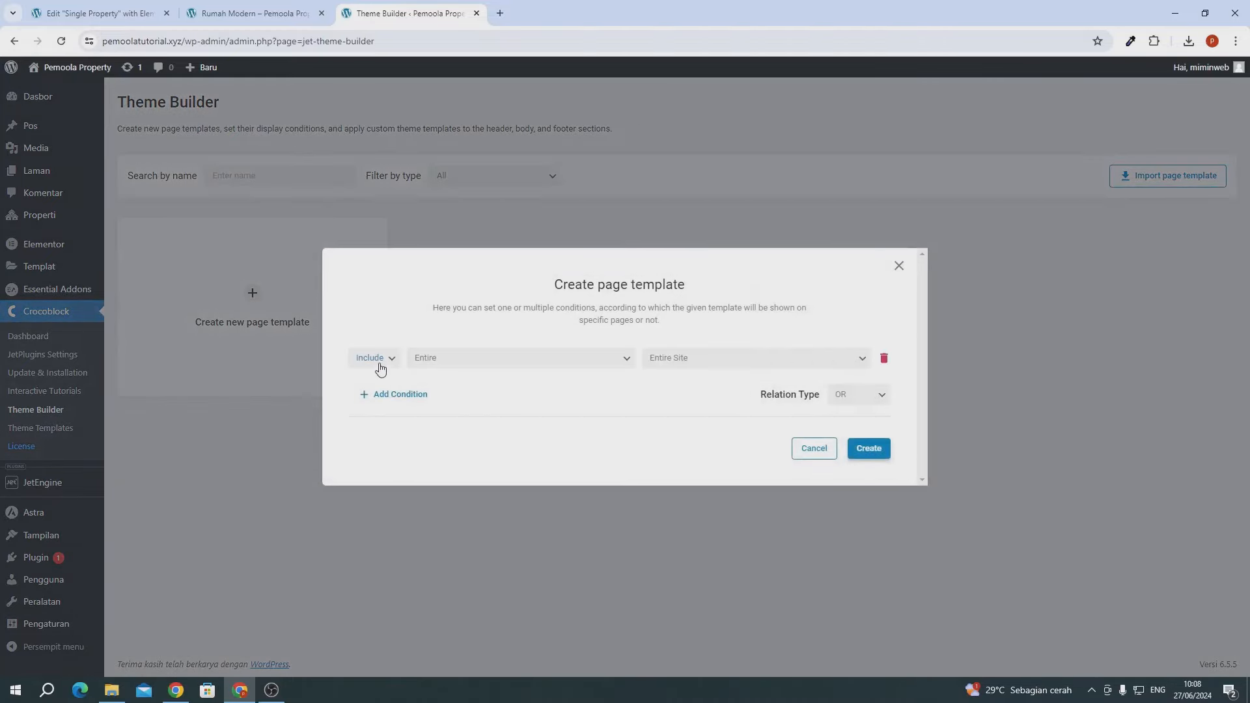
{"action": "left_click", "coordinate": [380, 368]}
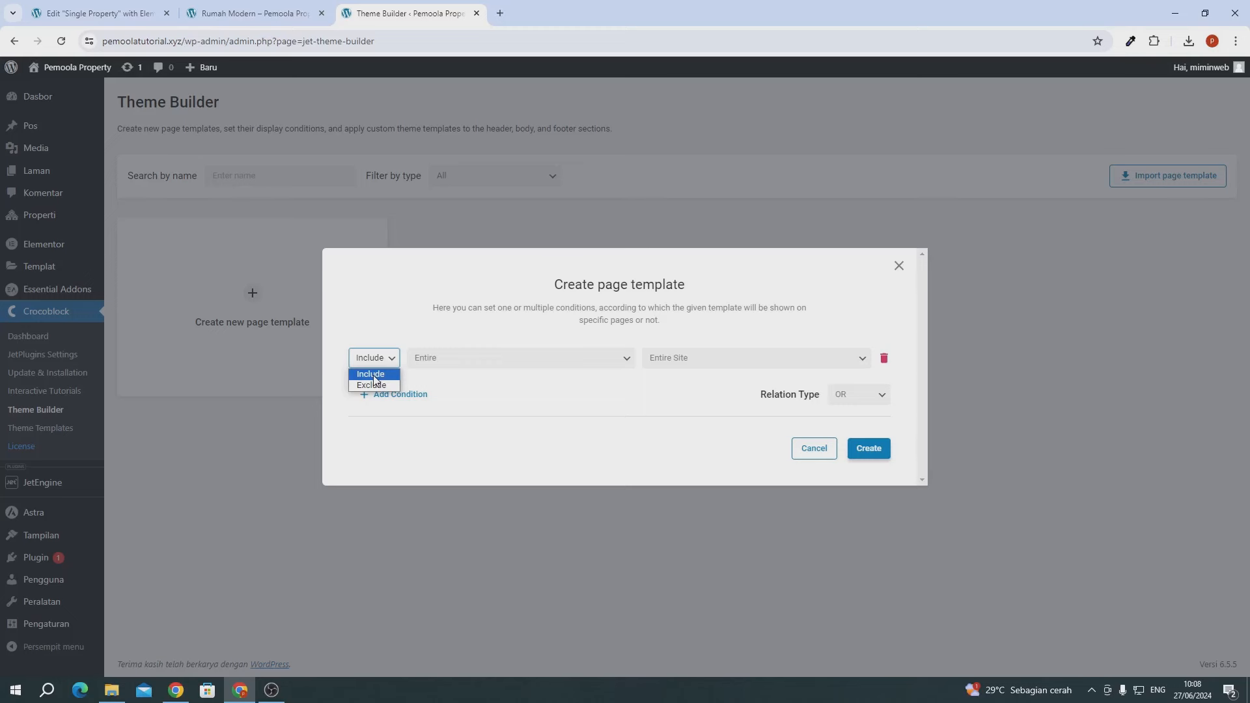
{"action": "left_click", "coordinate": [372, 375]}
{"action": "left_click", "coordinate": [429, 361]}
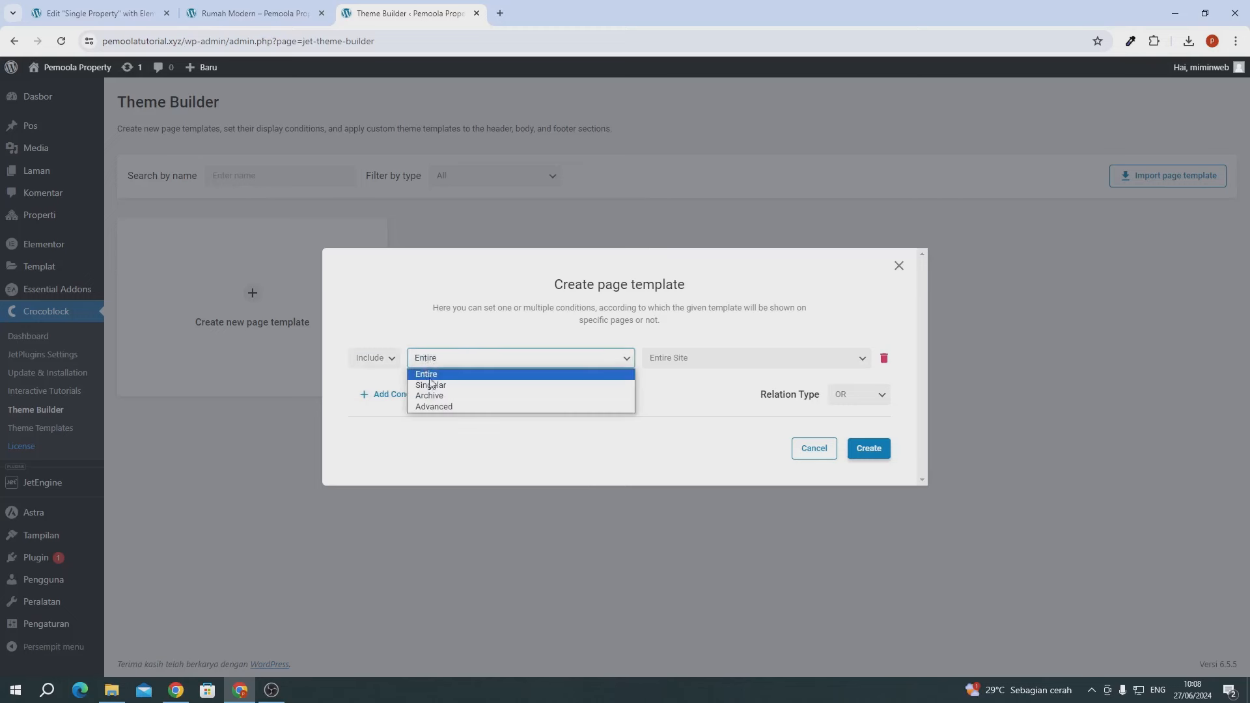
{"action": "left_click", "coordinate": [431, 388]}
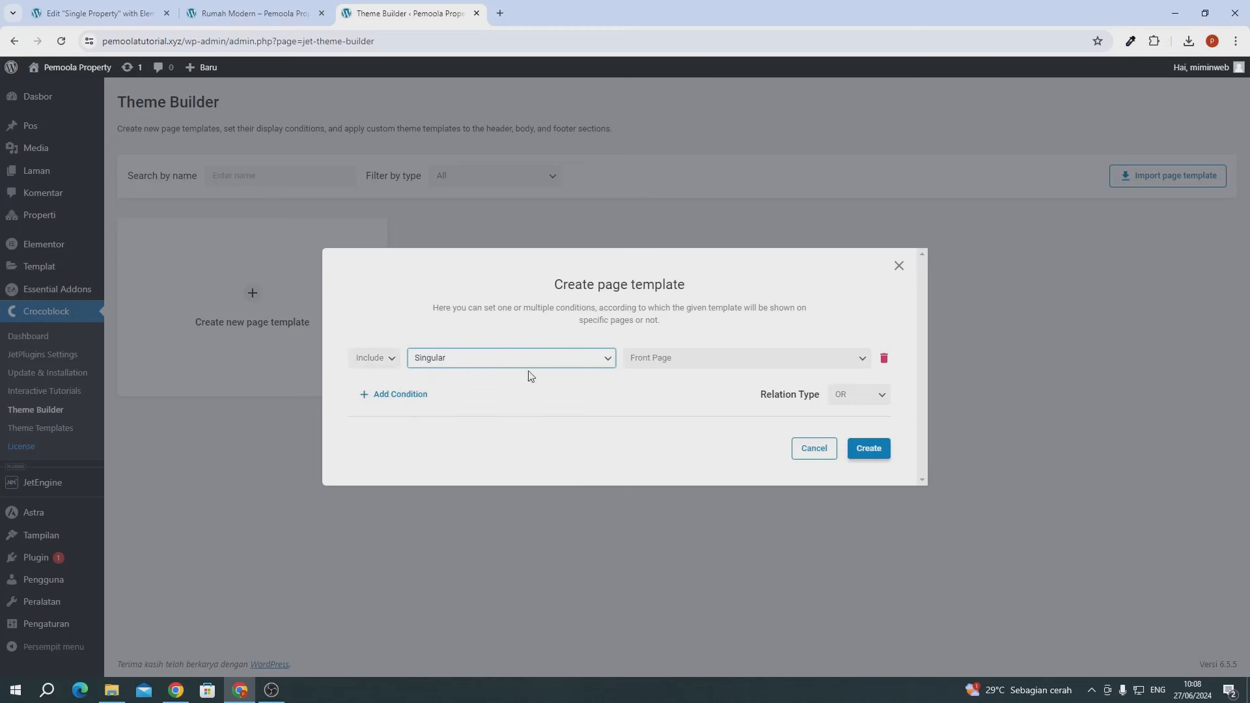
{"action": "left_click", "coordinate": [632, 359]}
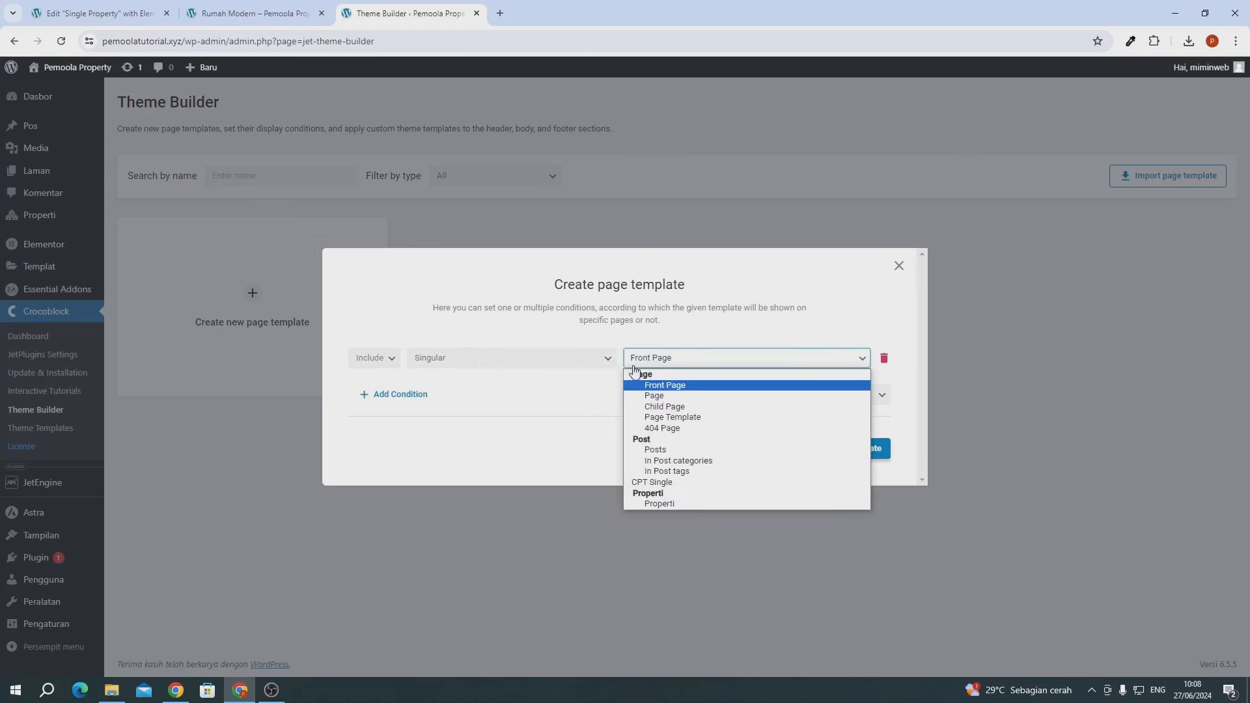
{"action": "left_click", "coordinate": [652, 483]}
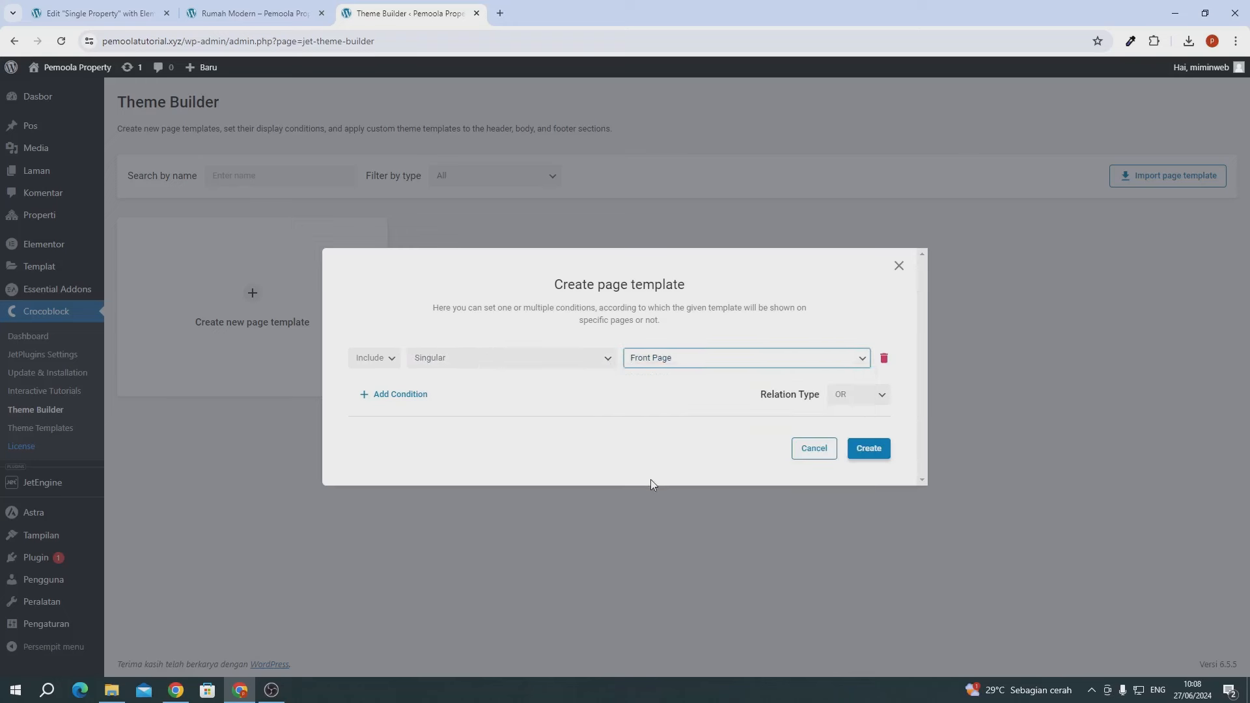
{"action": "left_click", "coordinate": [767, 362]}
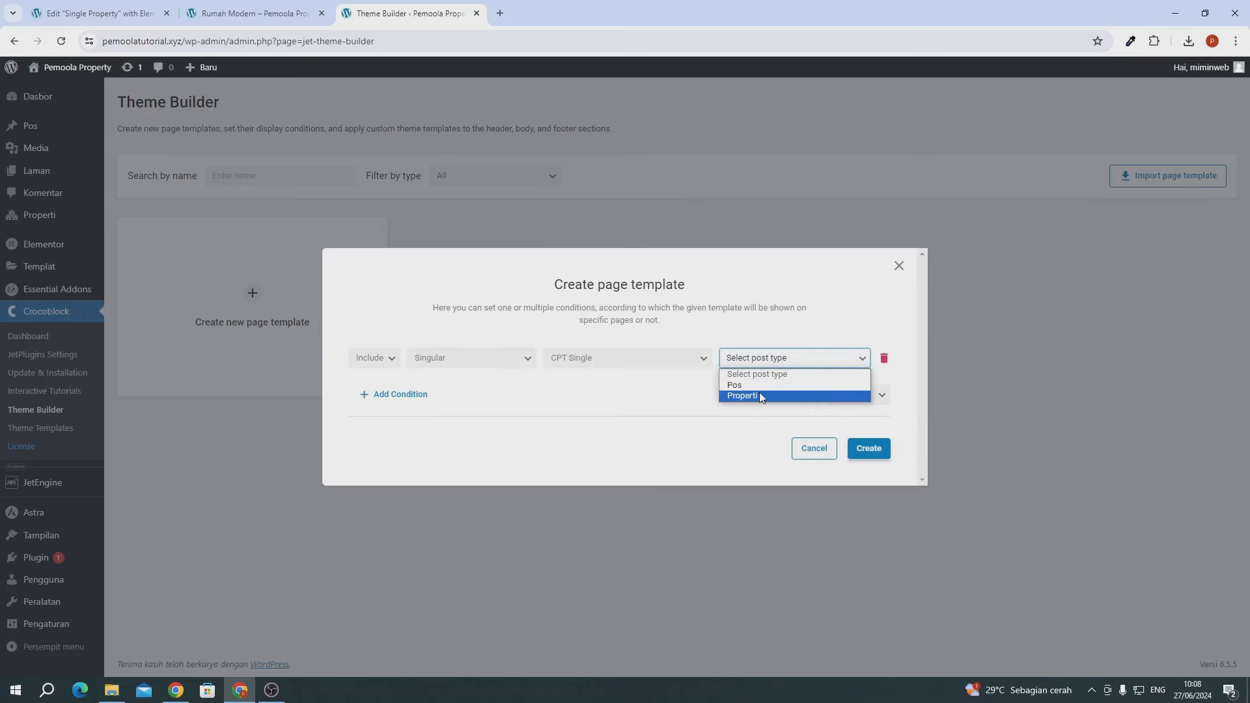
{"action": "left_click", "coordinate": [759, 396]}
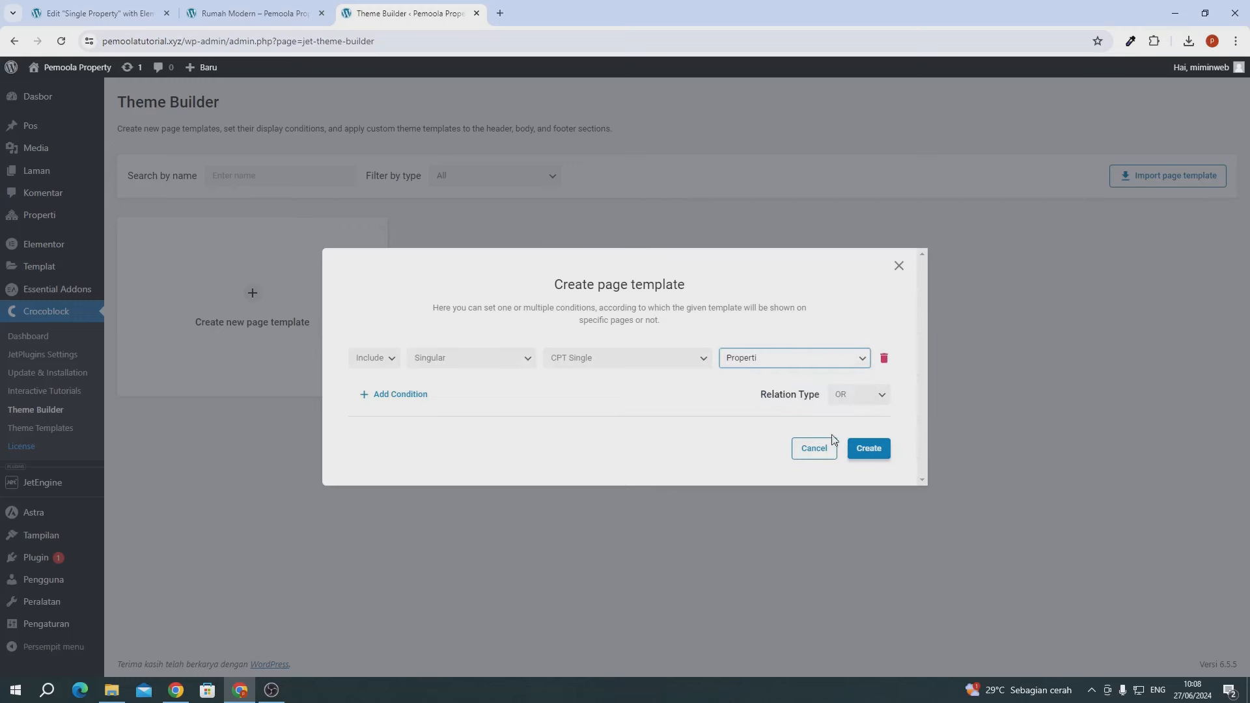
{"action": "left_click", "coordinate": [862, 449]}
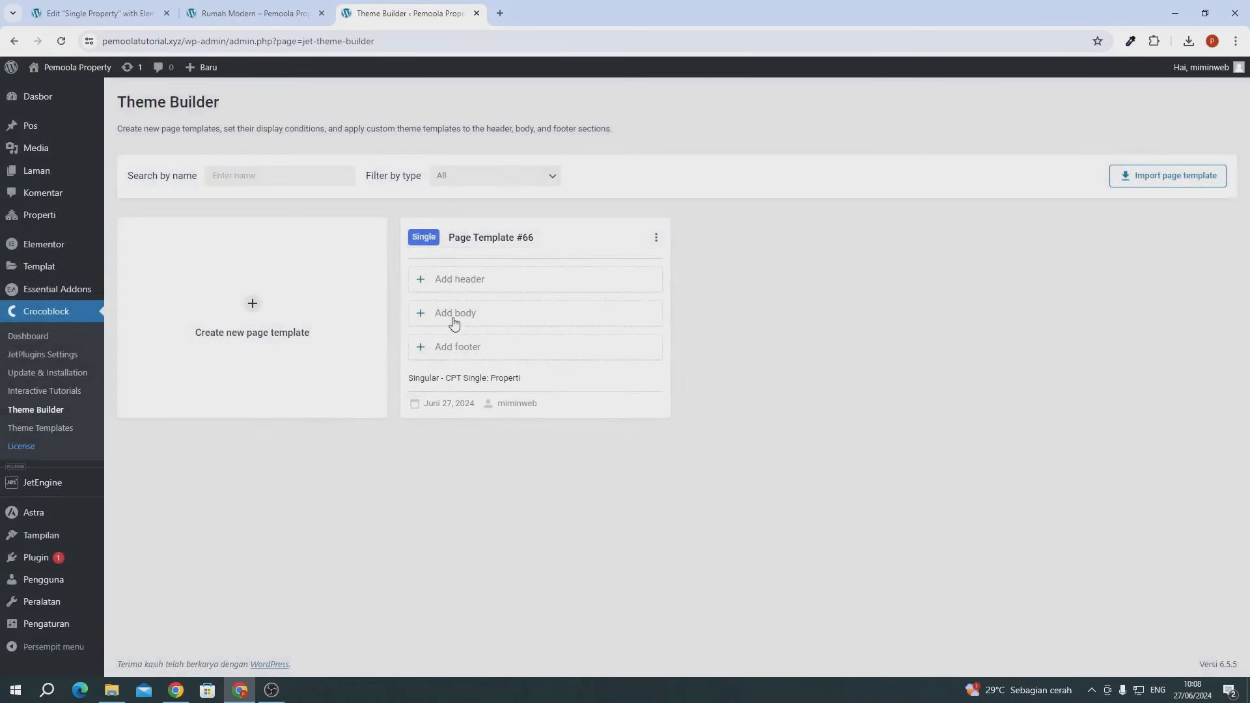
- Set the page template's body to the saved Single Property template from the library
{"action": "left_click", "coordinate": [454, 321]}
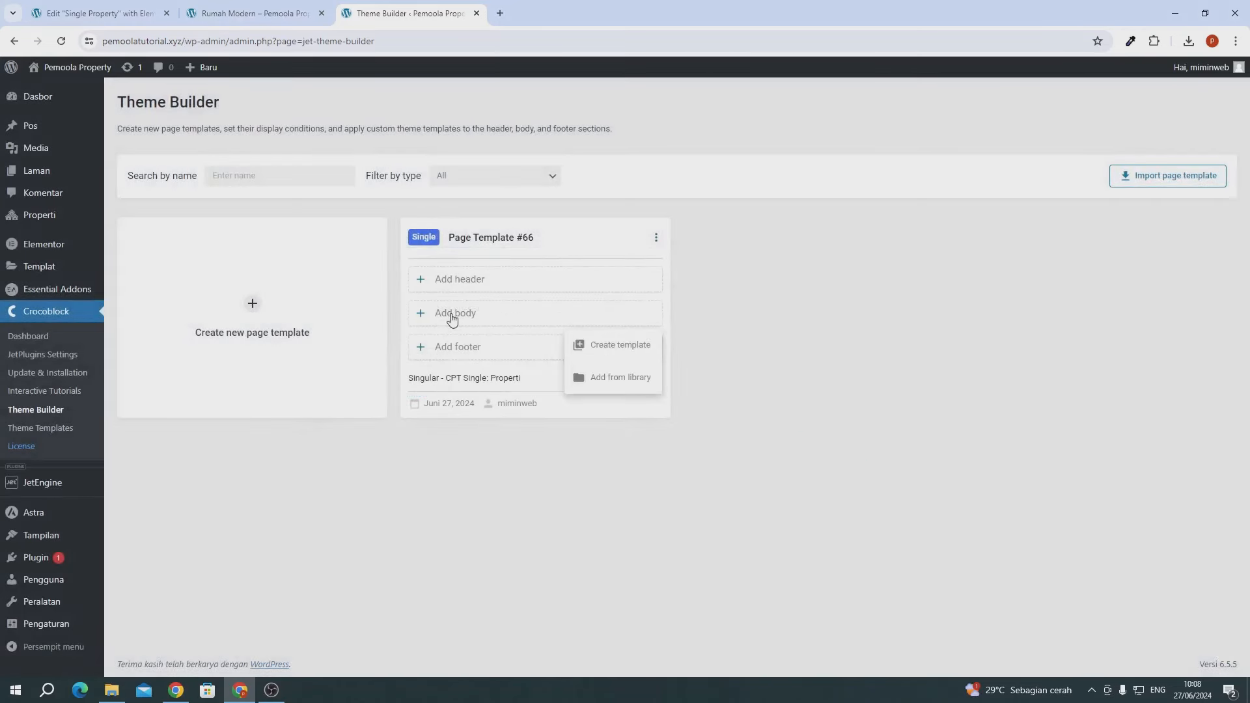
{"action": "left_click", "coordinate": [621, 377]}
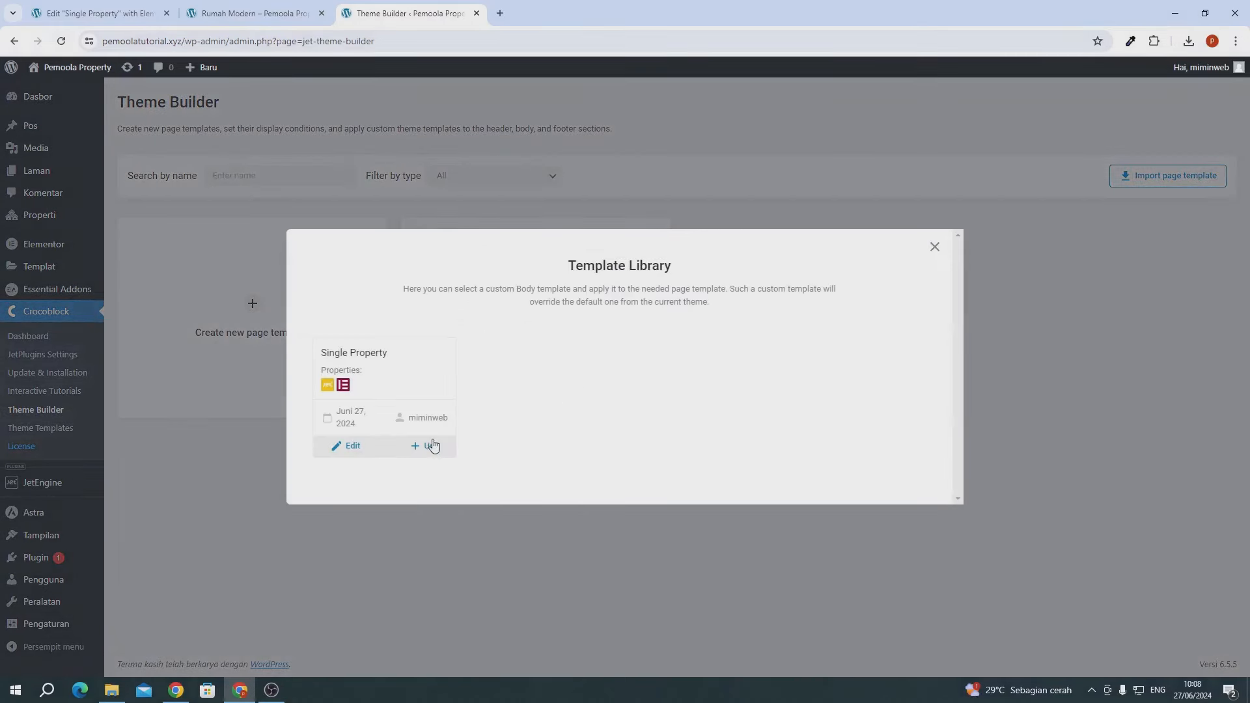
{"action": "left_click_drag", "start_coordinate": [360, 353], "coordinate": [383, 355]}
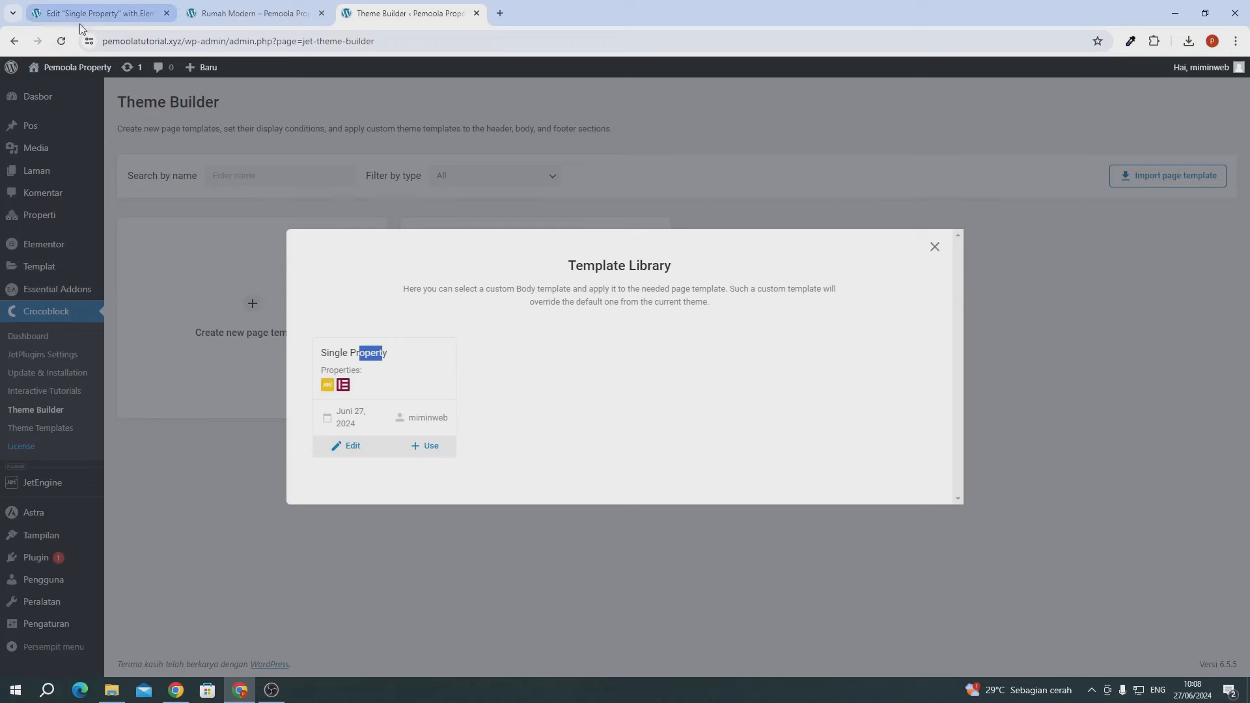
{"action": "left_click", "coordinate": [427, 448]}
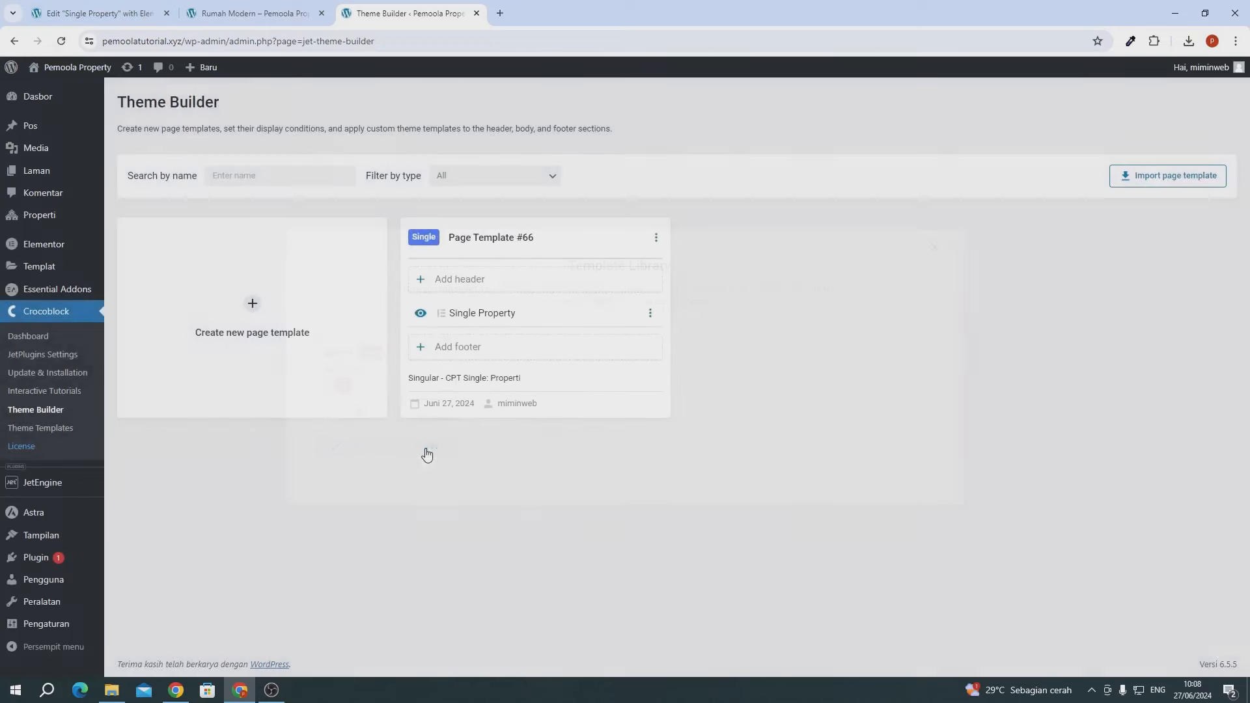
- Rename the page template to 'single property' and return to the Rumah Modern tab
{"action": "left_click", "coordinate": [471, 238]}
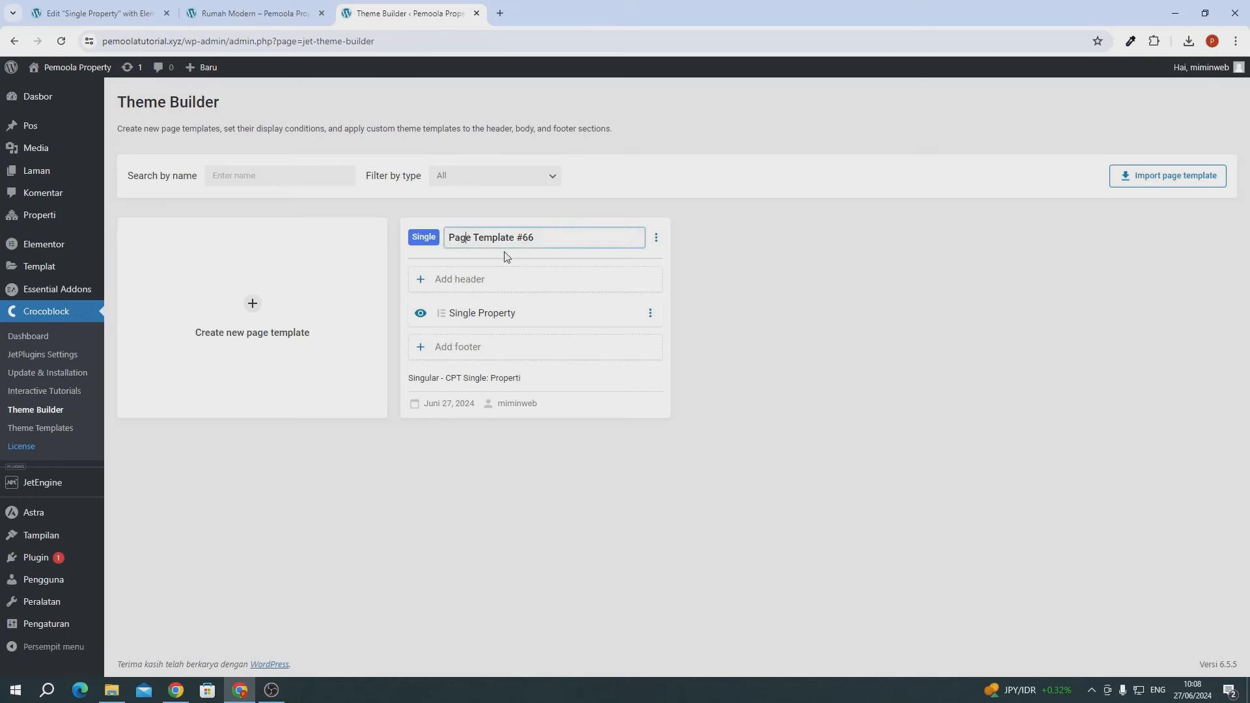
{"action": "key", "text": "ctrl+a"}
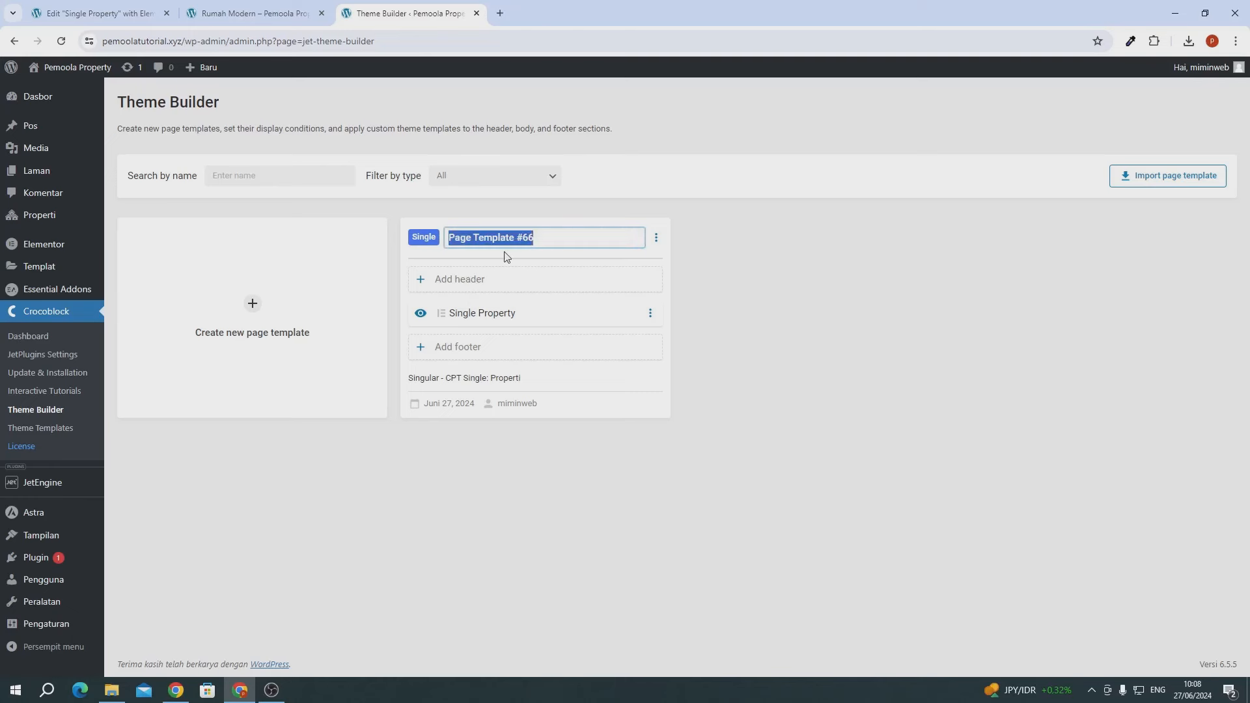
{"action": "type", "text": "single prope"}
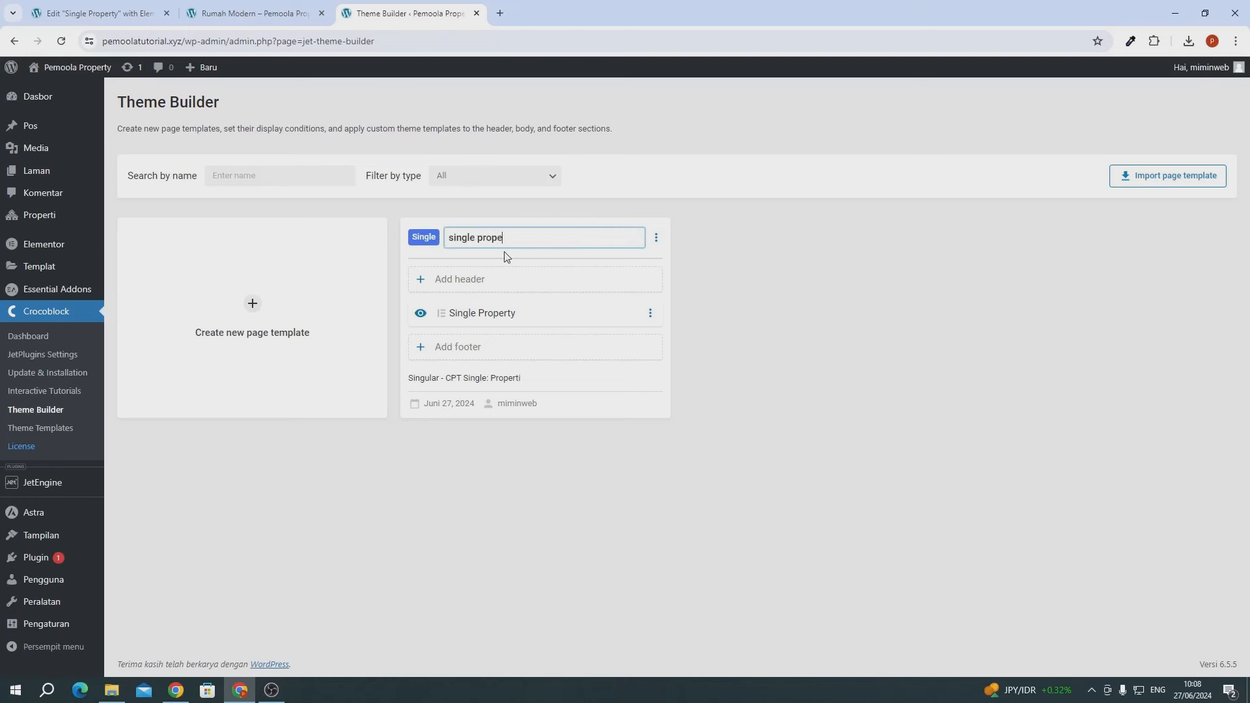
{"action": "type", "text": "rty"}
{"action": "left_click", "coordinate": [747, 365]}
{"action": "left_click", "coordinate": [256, 15]}
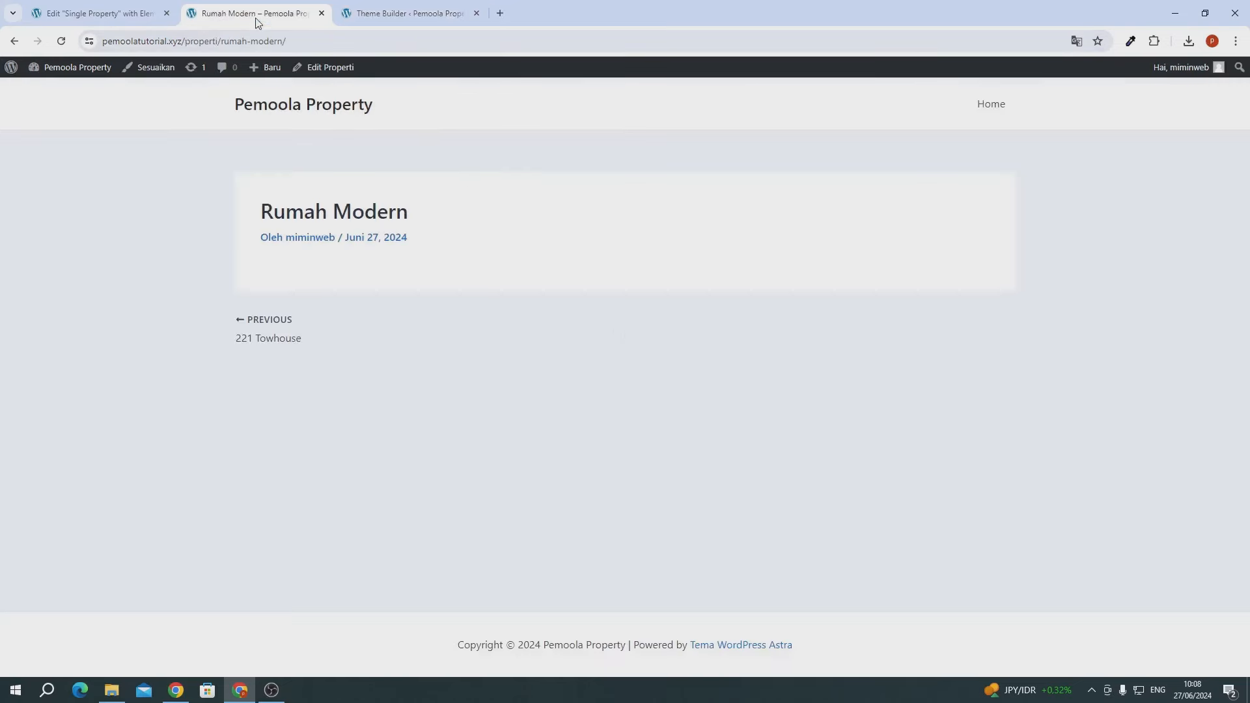
- Reload the property page, then open Rumah Klasik Medan from the home page to check the template
{"action": "left_click", "coordinate": [61, 42]}
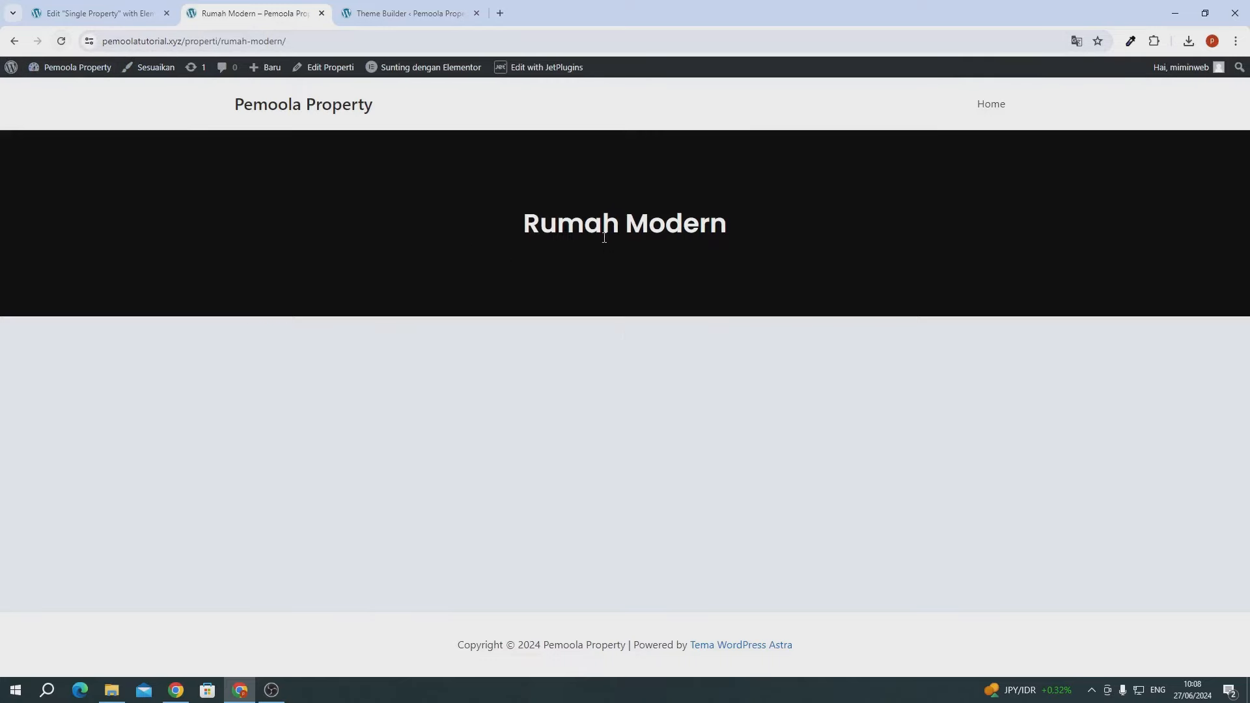
{"action": "left_click", "coordinate": [1002, 104]}
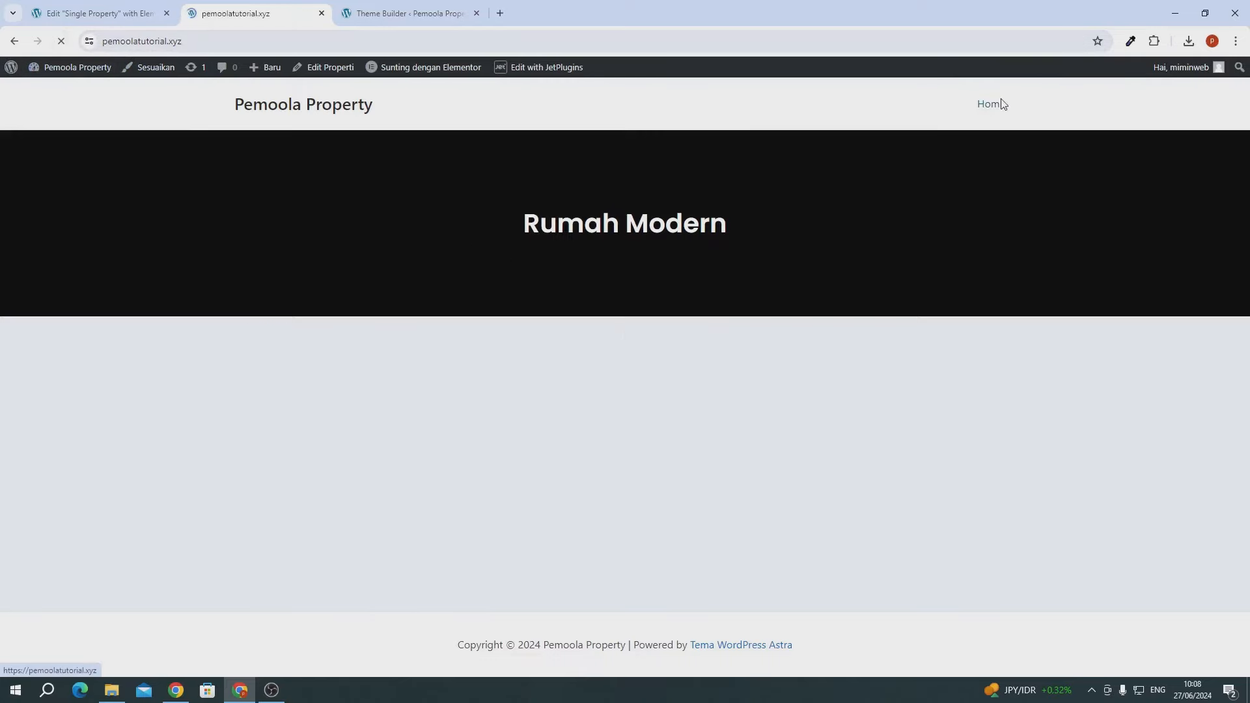
{"action": "scroll", "coordinate": [673, 335], "scroll_direction": "down", "scroll_amount": 3}
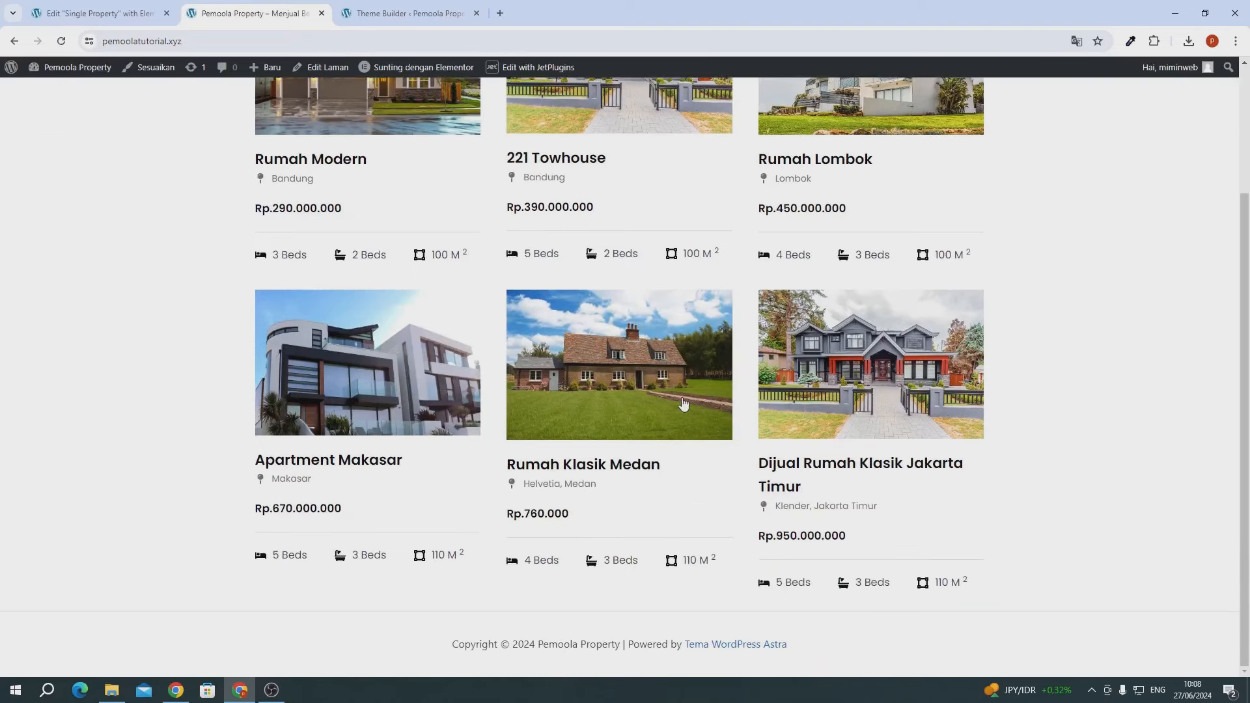
{"action": "left_click", "coordinate": [665, 414]}
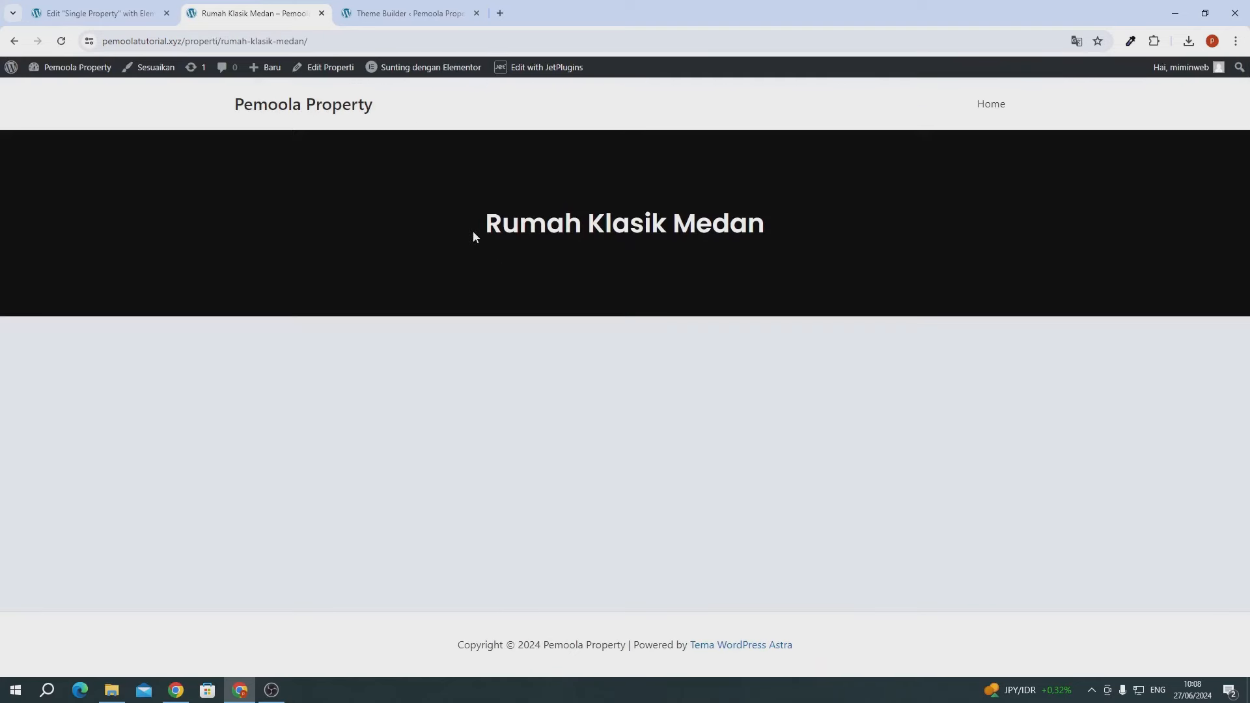
- Close the Theme Builder tab and return to the Single Property template editor
{"action": "left_click_drag", "start_coordinate": [473, 231], "coordinate": [608, 223]}
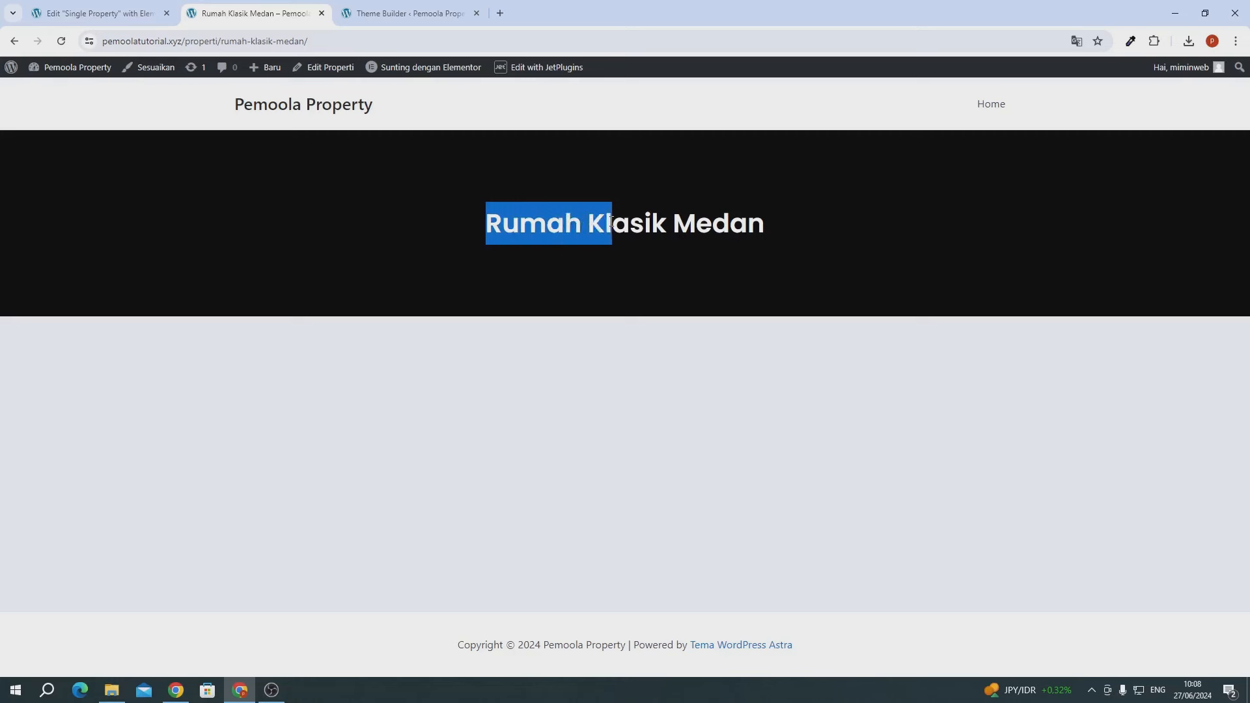
{"action": "left_click", "coordinate": [565, 228]}
{"action": "left_click_drag", "start_coordinate": [514, 225], "coordinate": [637, 223]}
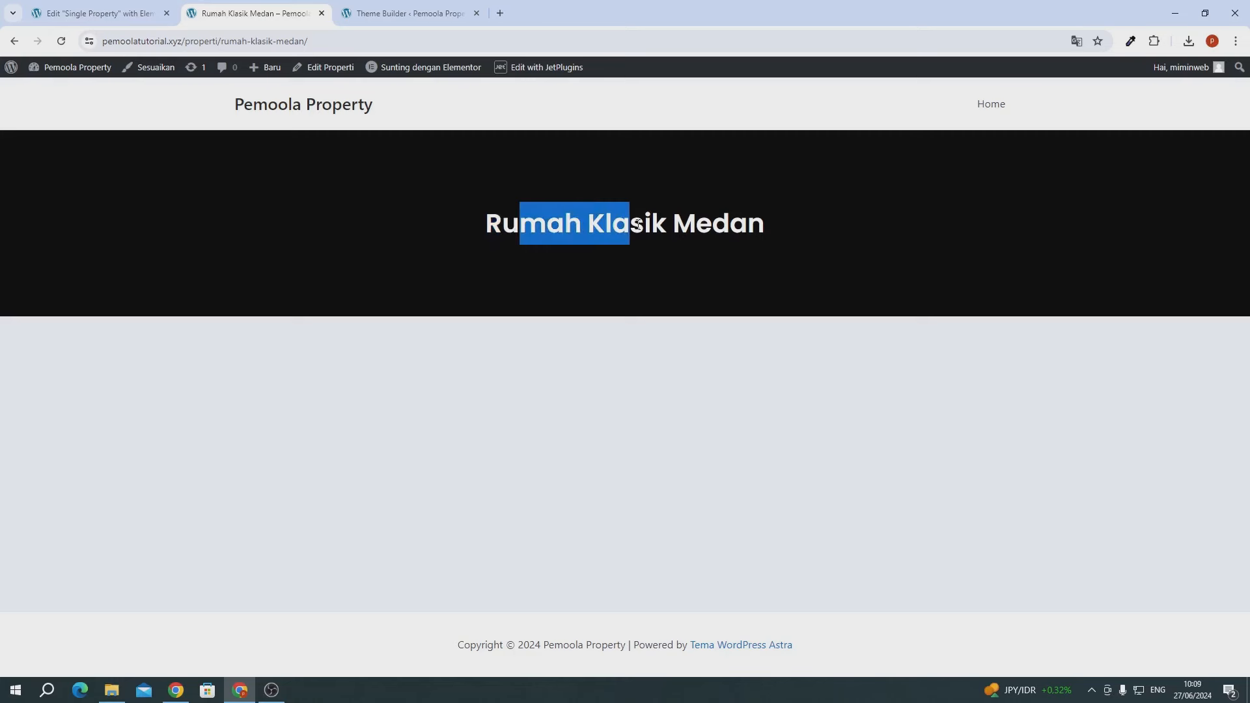
{"action": "left_click", "coordinate": [638, 223]}
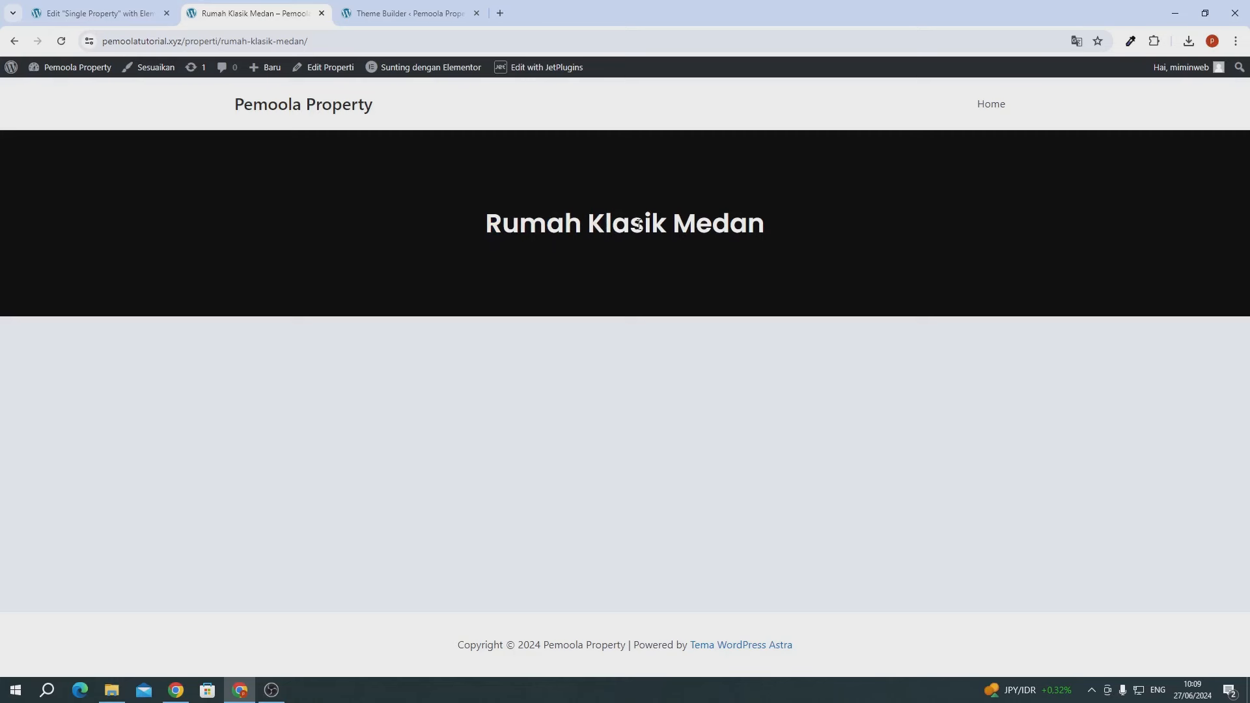
{"action": "left_click", "coordinate": [388, 11]}
{"action": "left_click", "coordinate": [476, 13]}
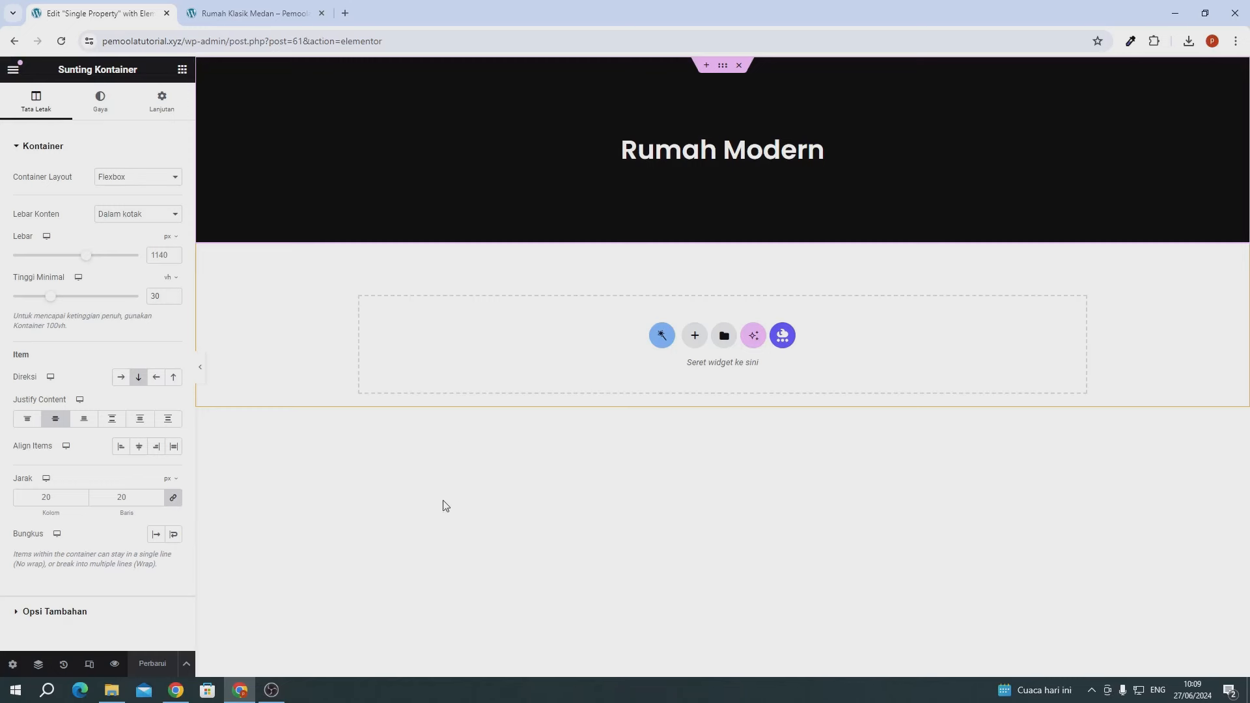
- Add a one-column flexbox with an inner container below the title header
{"action": "left_click", "coordinate": [694, 336]}
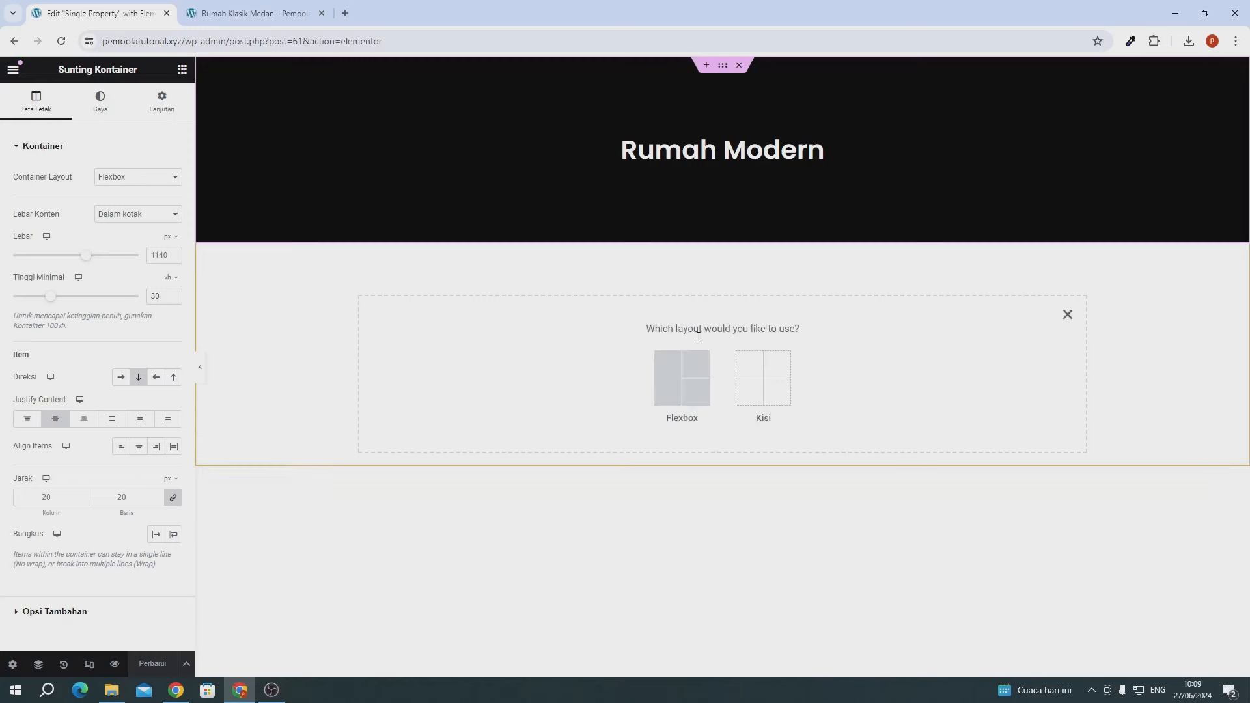
{"action": "left_click", "coordinate": [682, 389]}
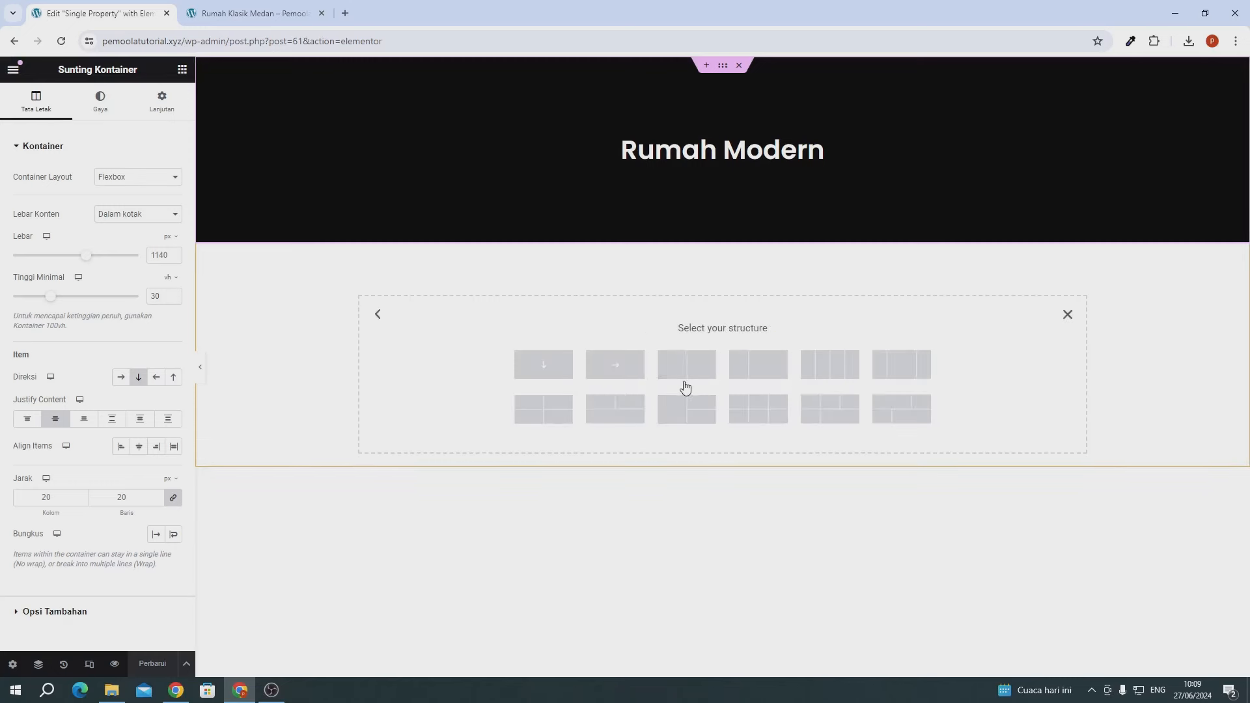
{"action": "left_click", "coordinate": [543, 378]}
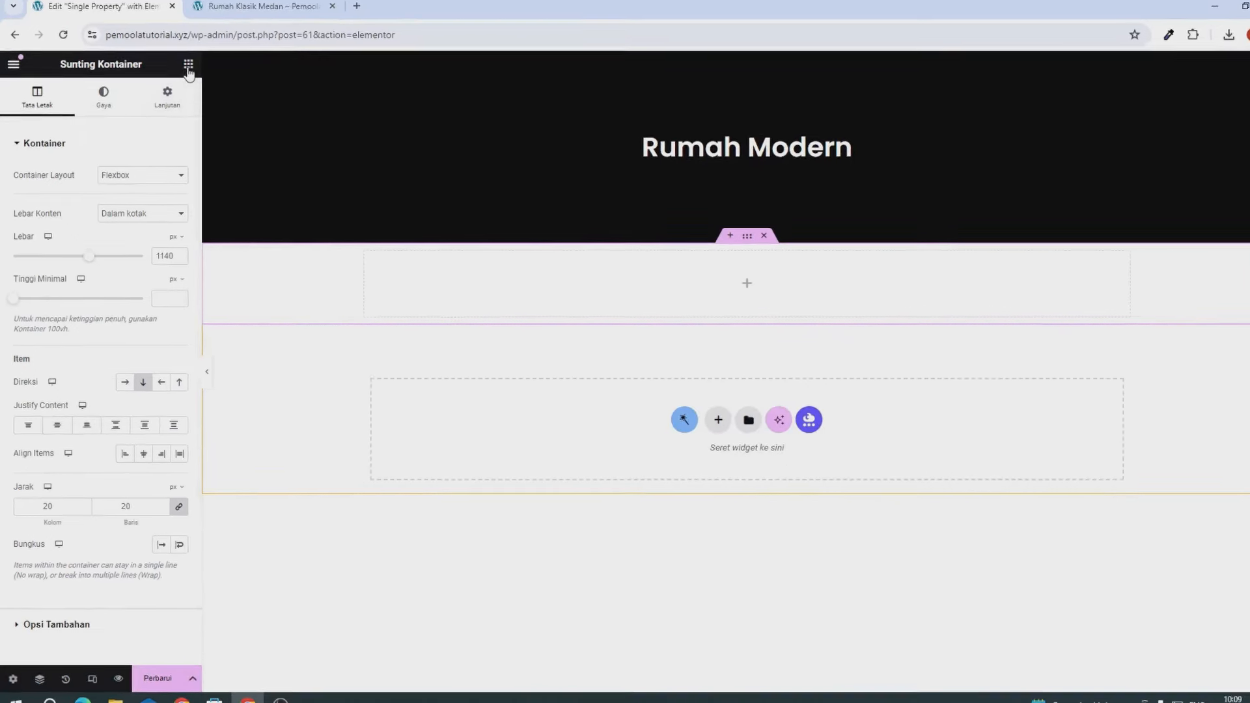
{"action": "left_click", "coordinate": [188, 65]}
{"action": "left_click_drag", "start_coordinate": [52, 282], "coordinate": [475, 297]}
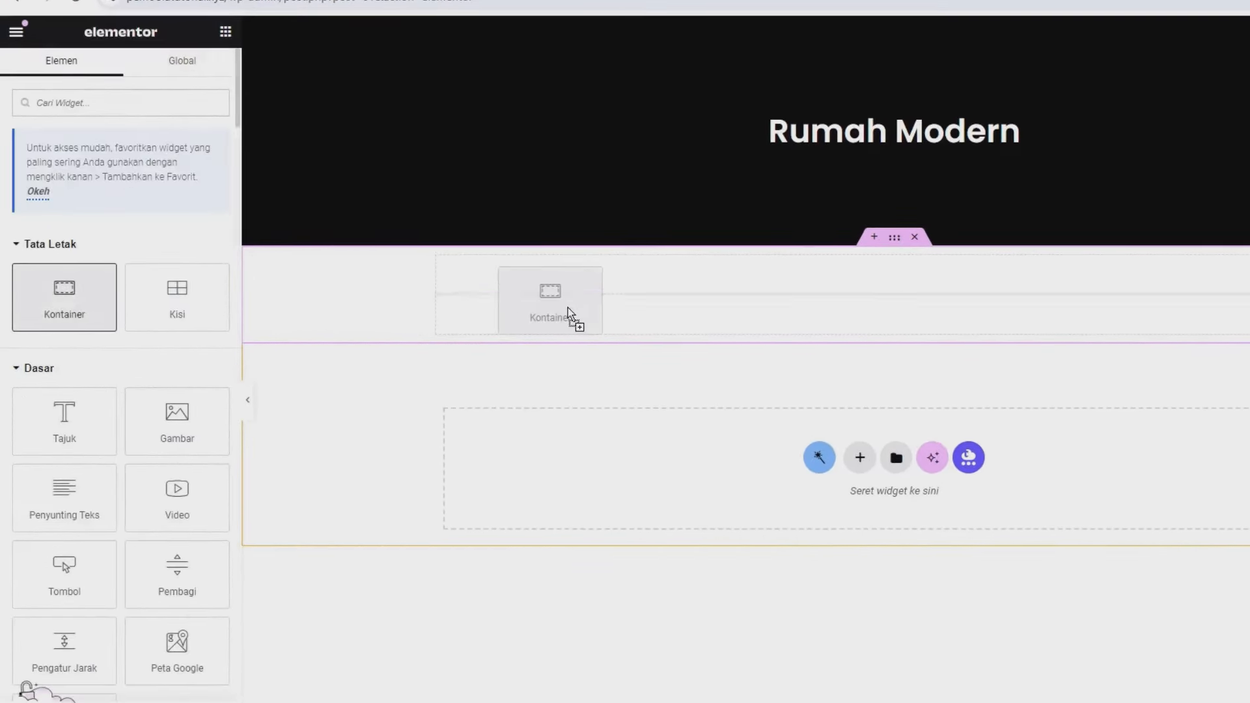
{"action": "left_click_drag", "start_coordinate": [568, 312], "coordinate": [566, 304]}
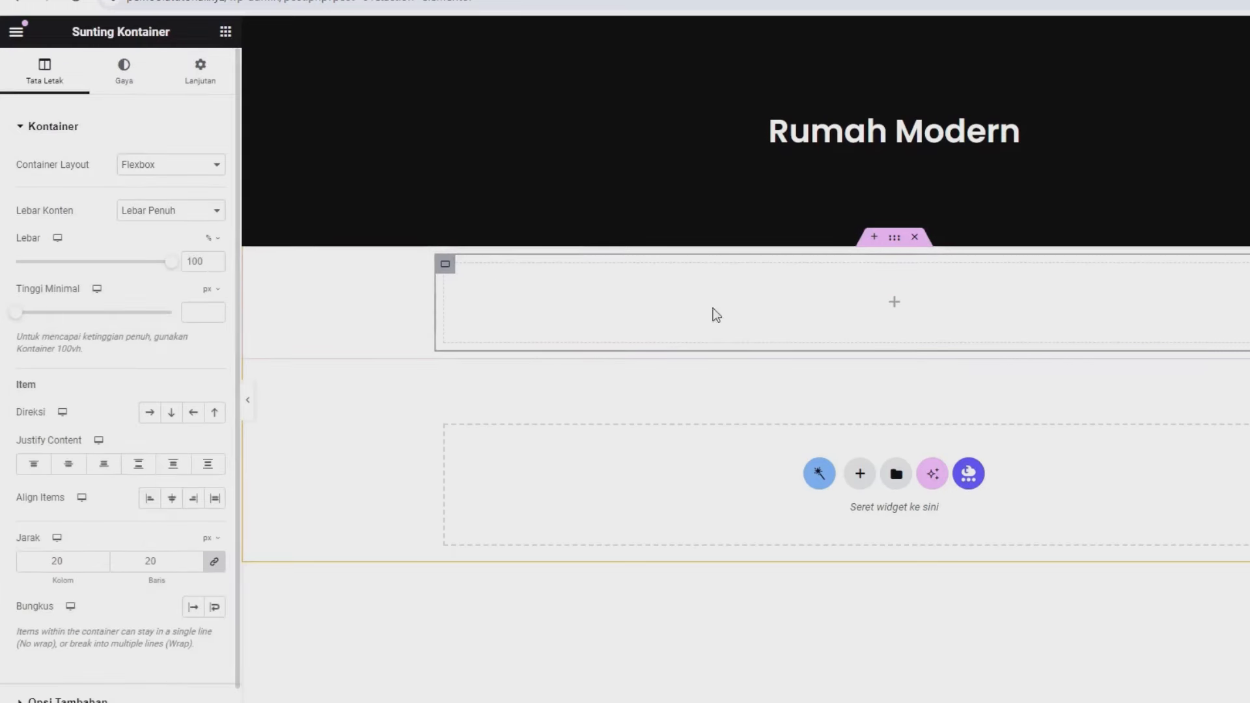
{"action": "left_click", "coordinate": [890, 245]}
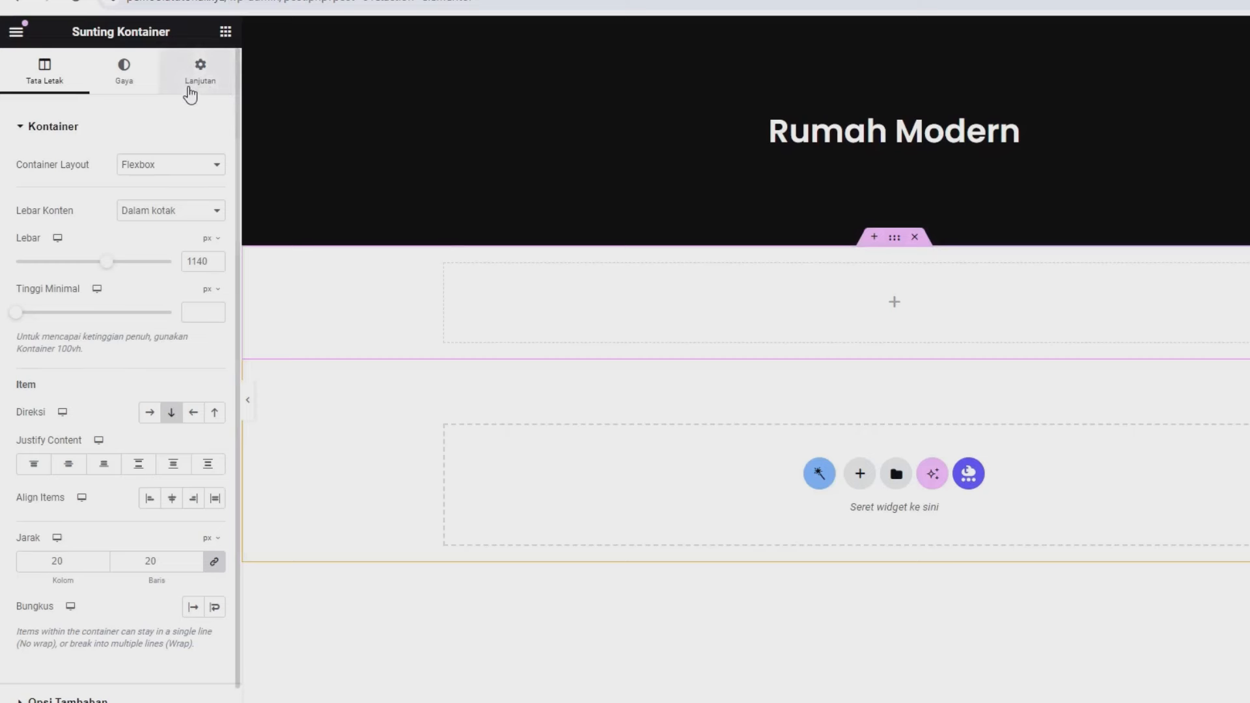
- Give the container 6% top and bottom margins and save the template
{"action": "left_click", "coordinate": [190, 95]}
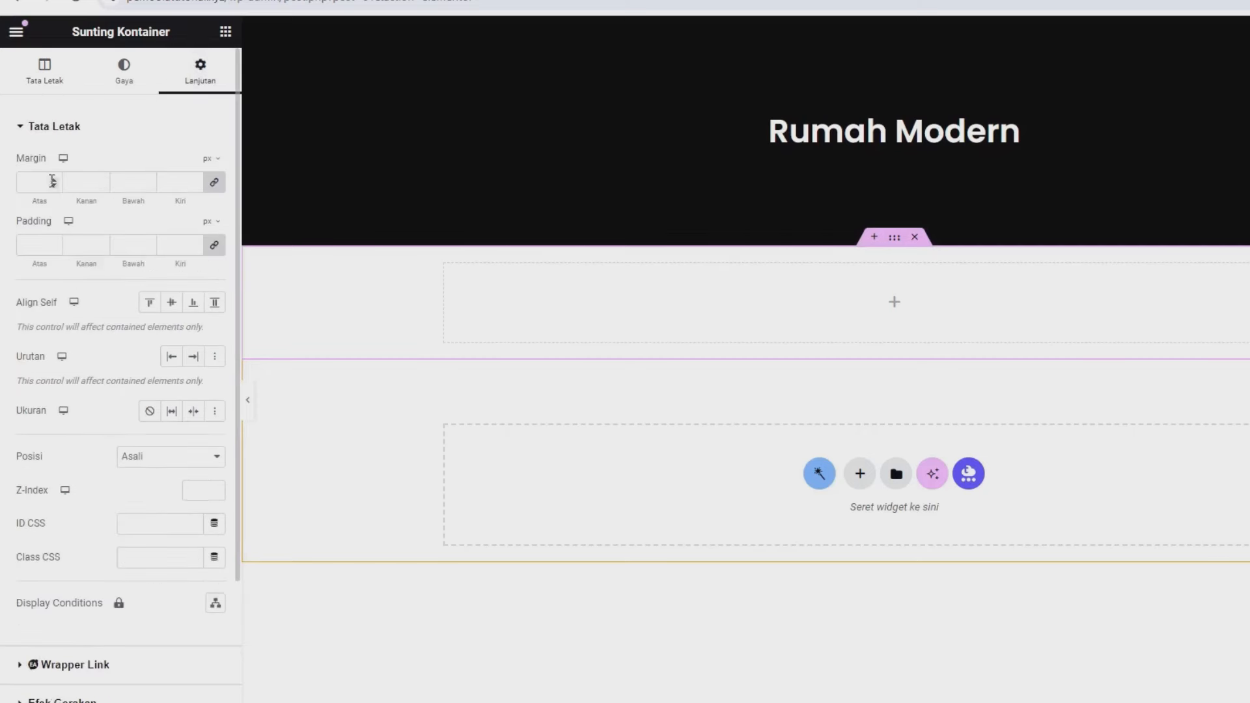
{"action": "left_click", "coordinate": [215, 184]}
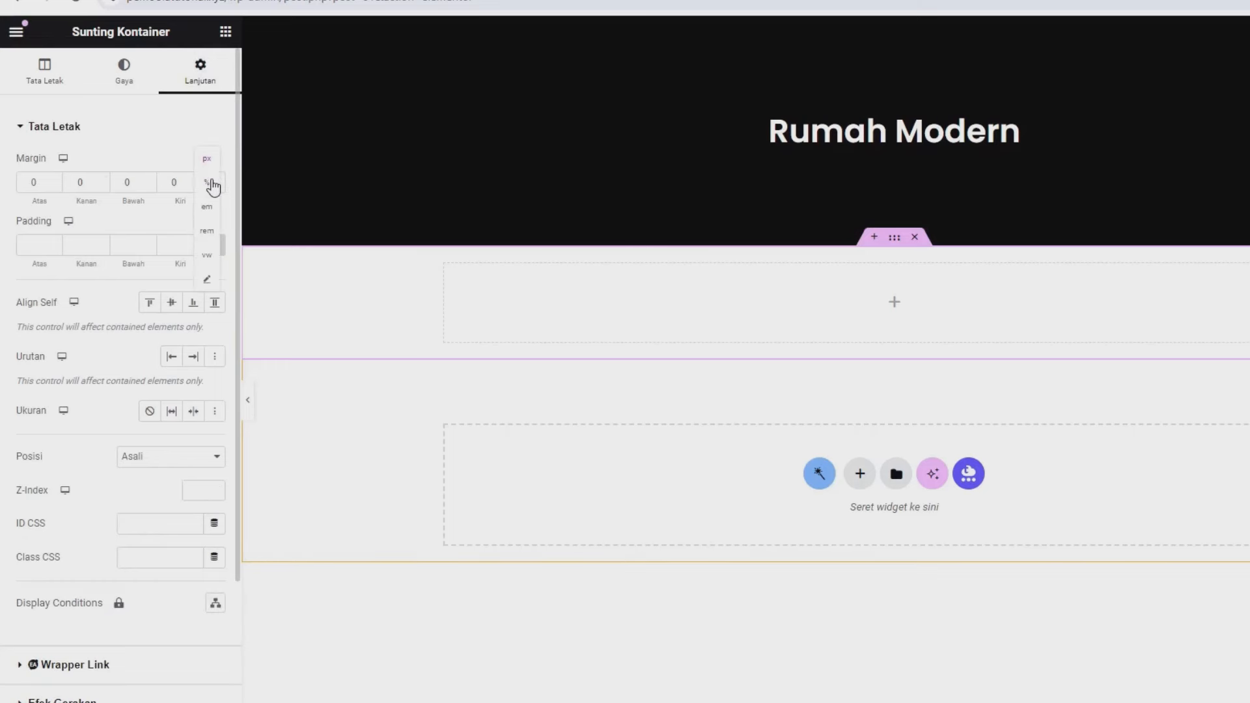
{"action": "left_click", "coordinate": [209, 184]}
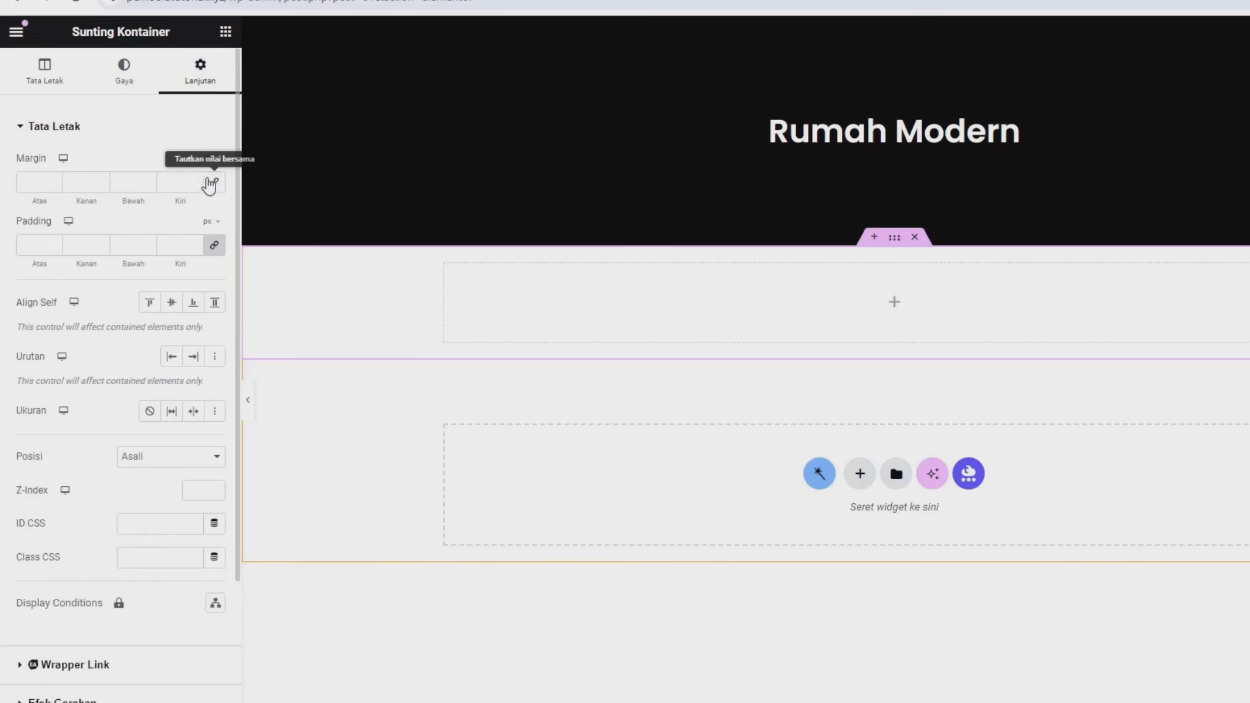
{"action": "left_click", "coordinate": [56, 183]}
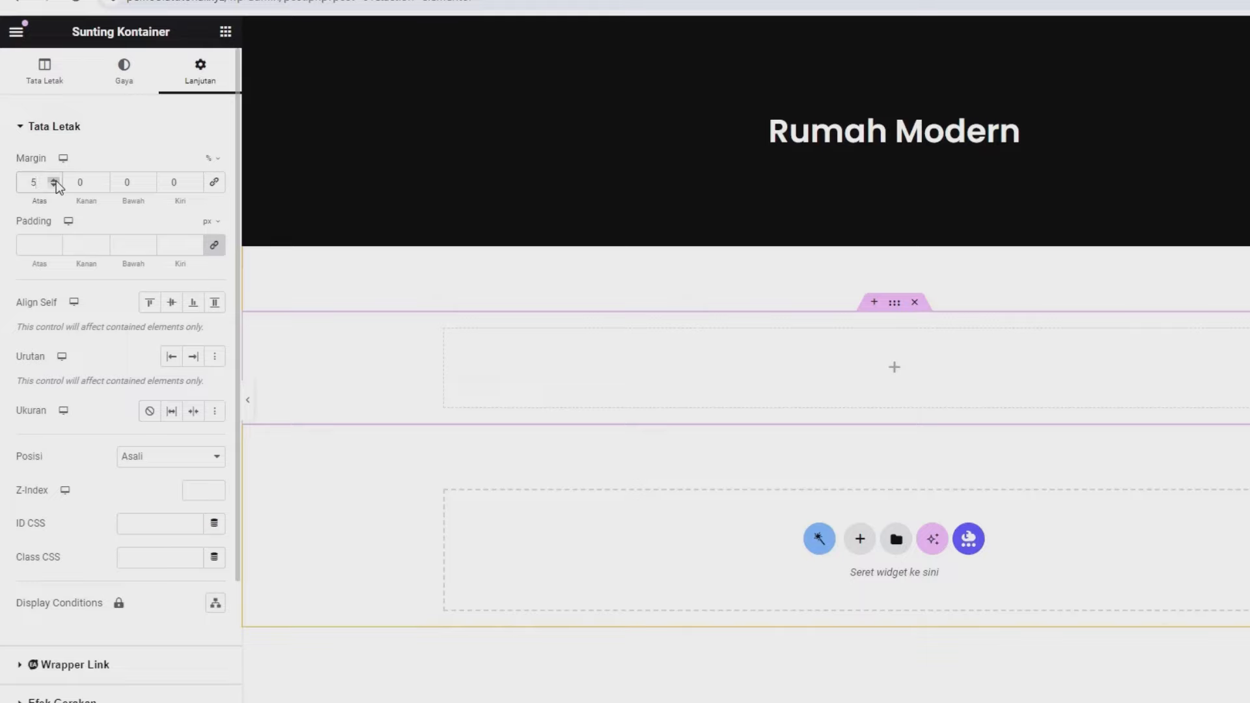
{"action": "left_click", "coordinate": [55, 180]}
{"action": "double_click", "coordinate": [127, 183]}
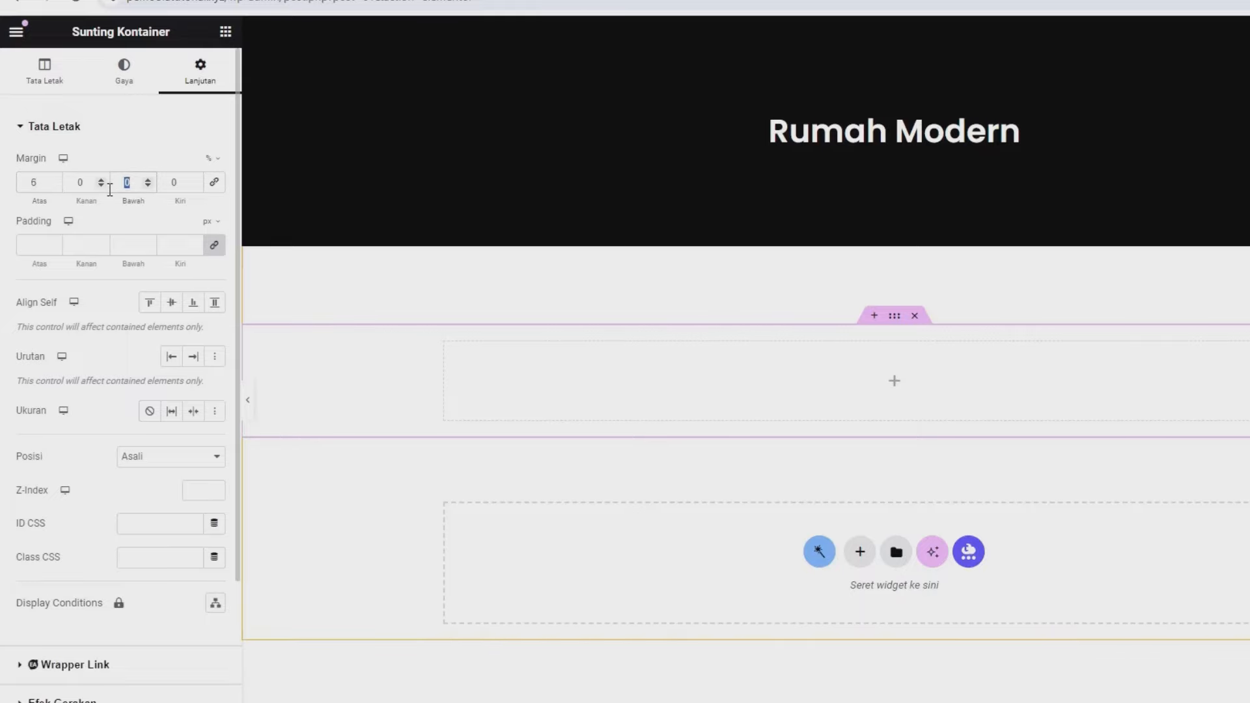
{"action": "type", "text": "6"}
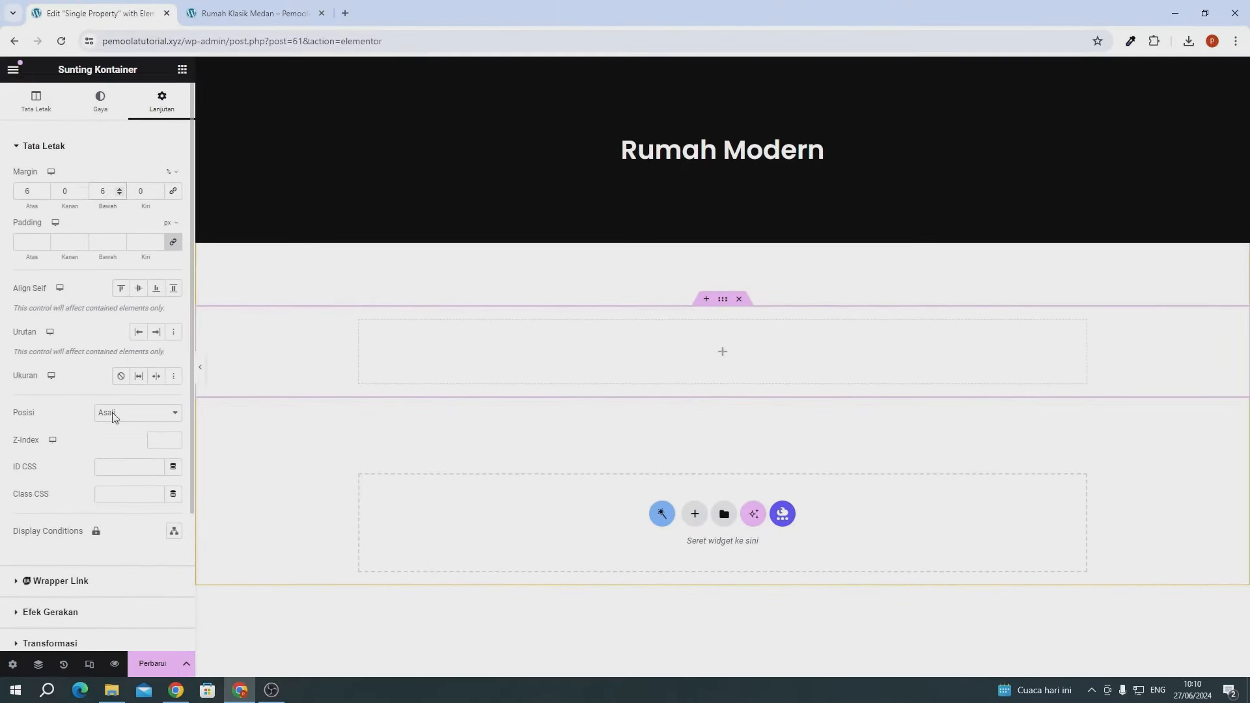
{"action": "left_click", "coordinate": [176, 663]}
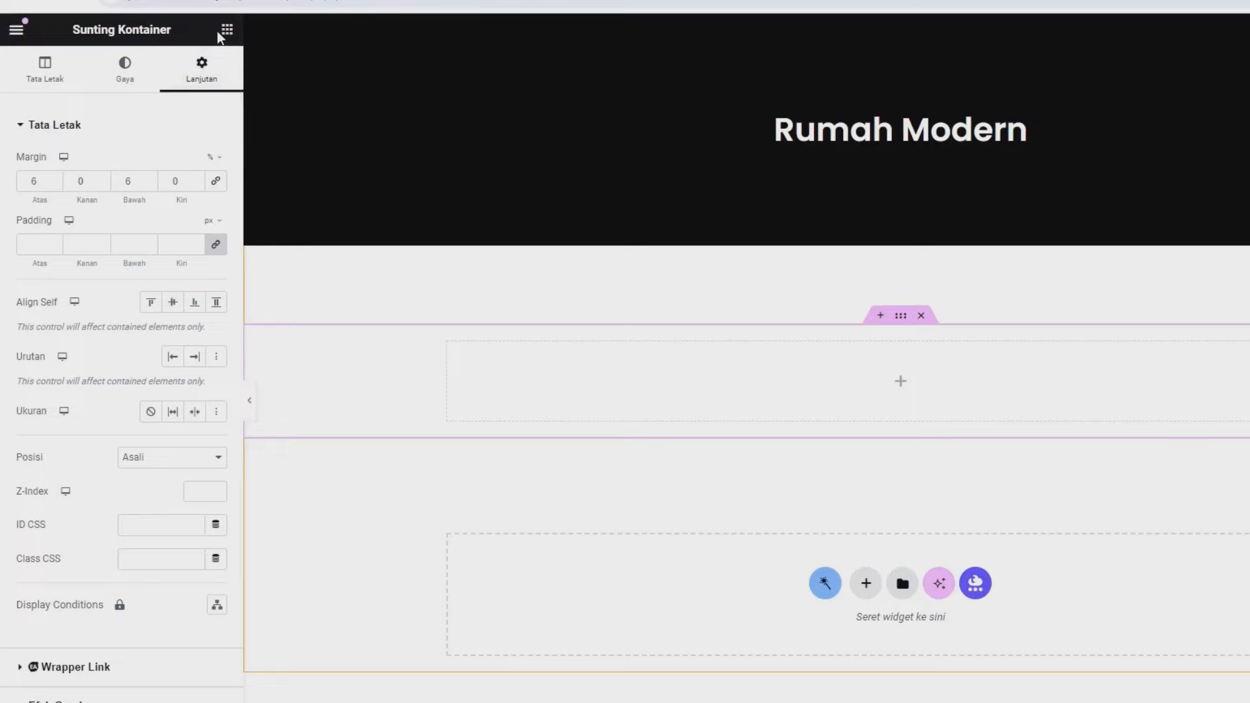
- Drop a Dynamic Image widget into the new container and save the template
{"action": "left_click", "coordinate": [225, 30]}
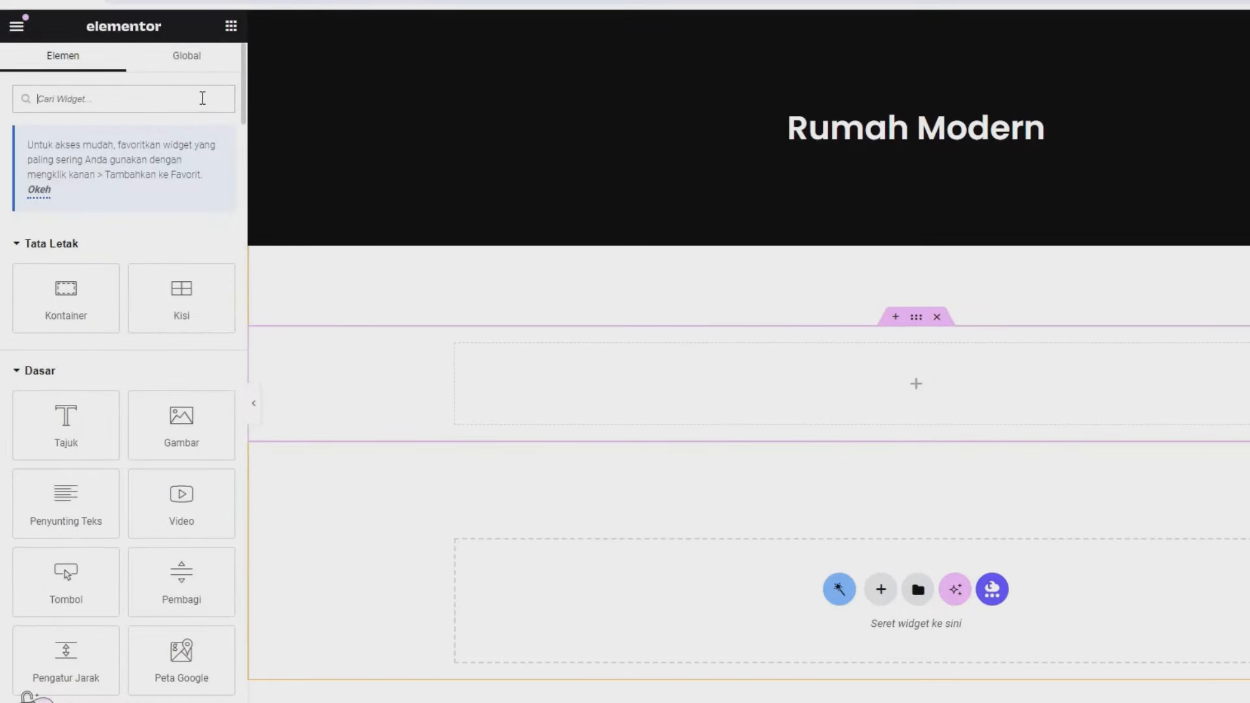
{"action": "left_click", "coordinate": [203, 98]}
{"action": "type", "text": "dyn"}
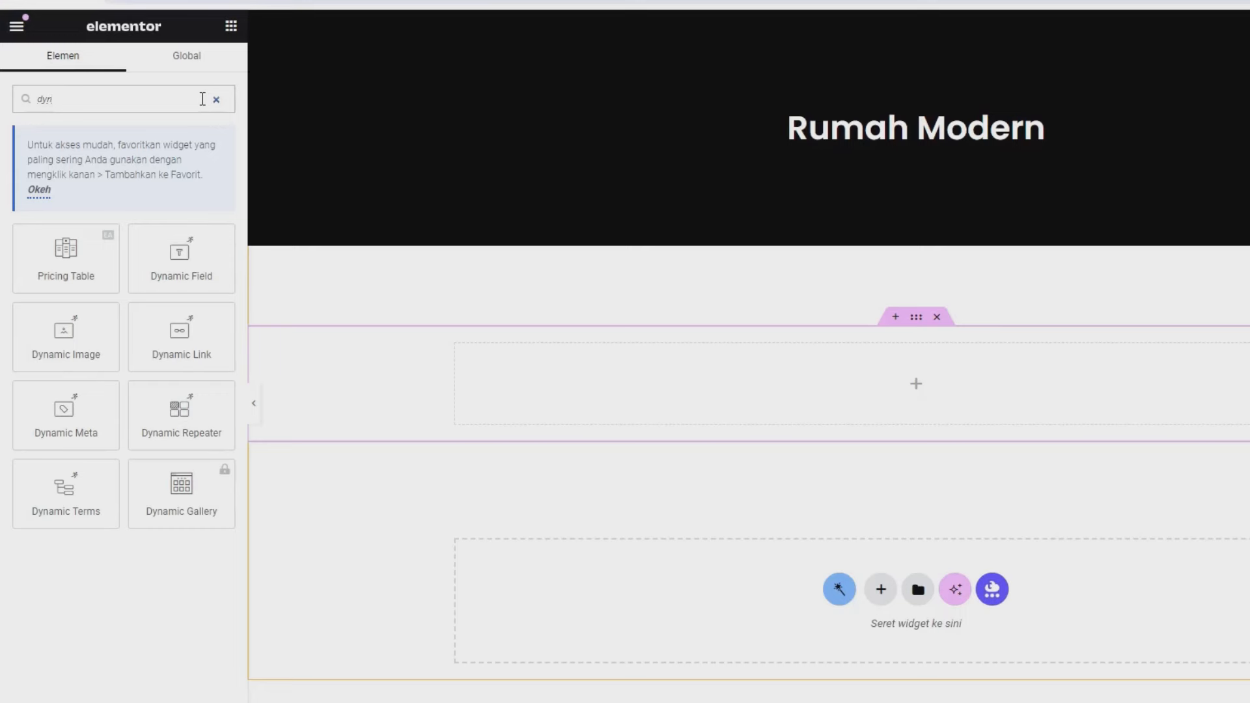
{"action": "left_click_drag", "start_coordinate": [62, 343], "coordinate": [518, 404]}
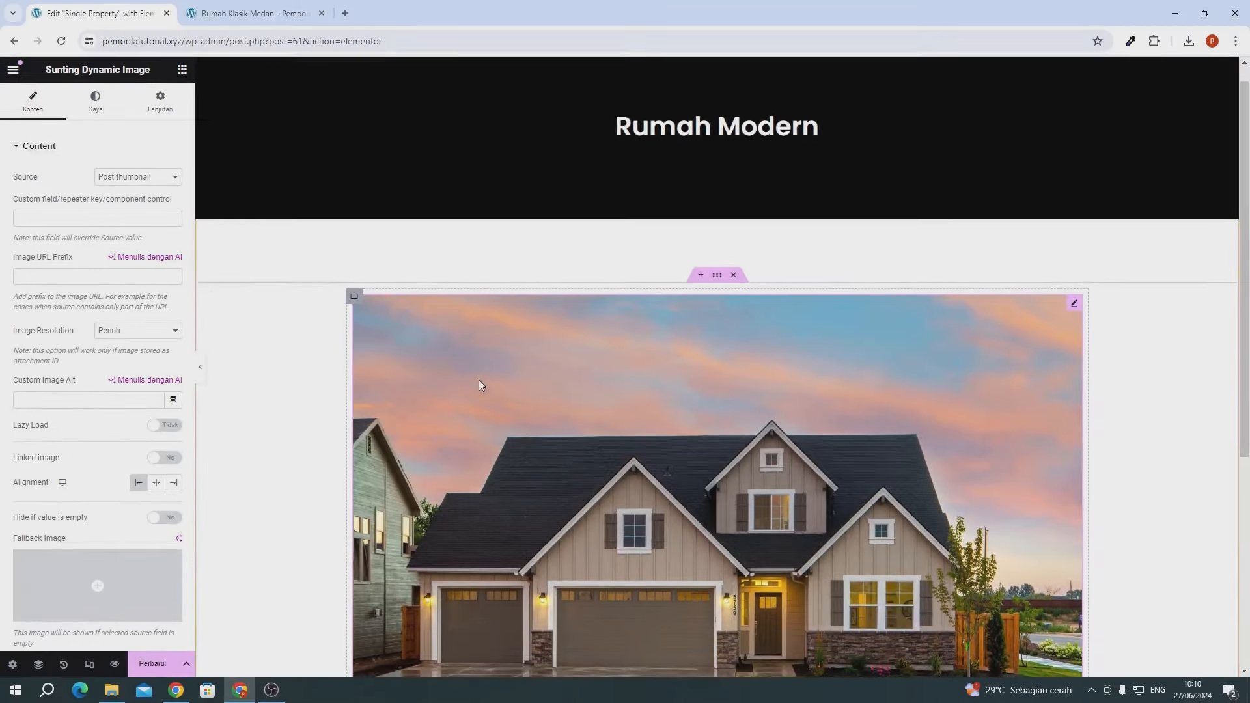
{"action": "scroll", "coordinate": [478, 380], "scroll_direction": "down", "scroll_amount": 5}
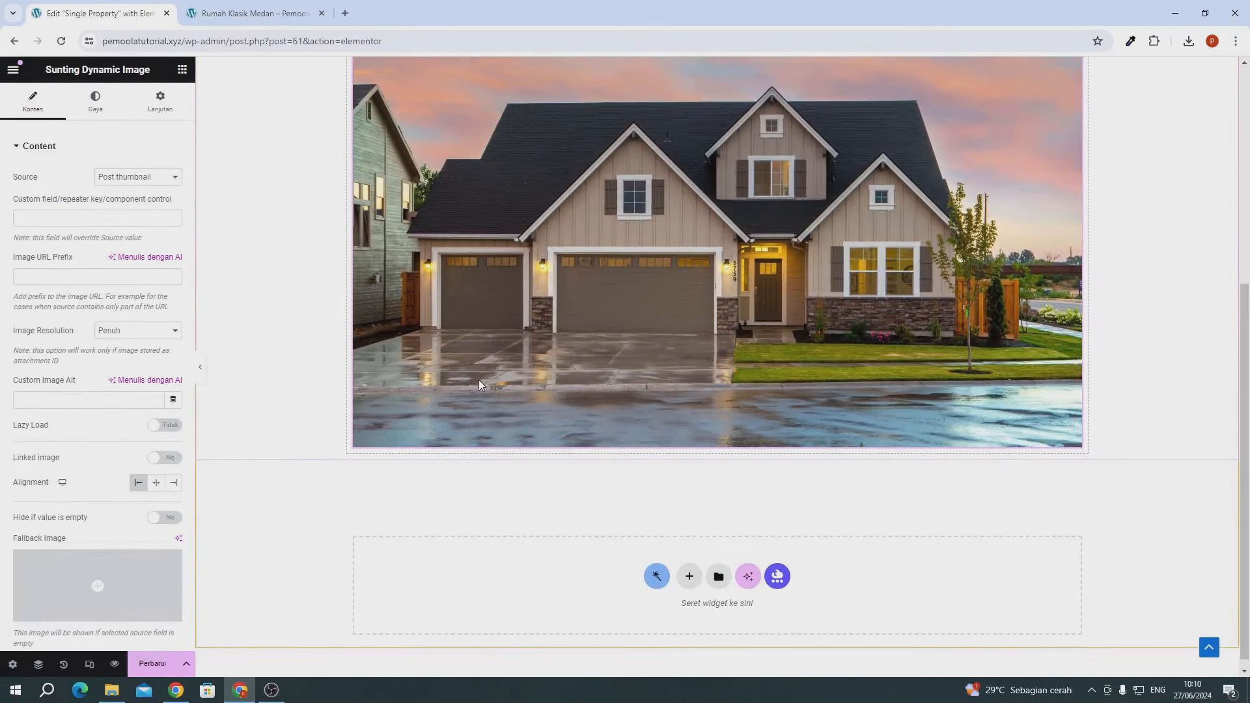
{"action": "scroll", "coordinate": [479, 381], "scroll_direction": "up", "scroll_amount": 5}
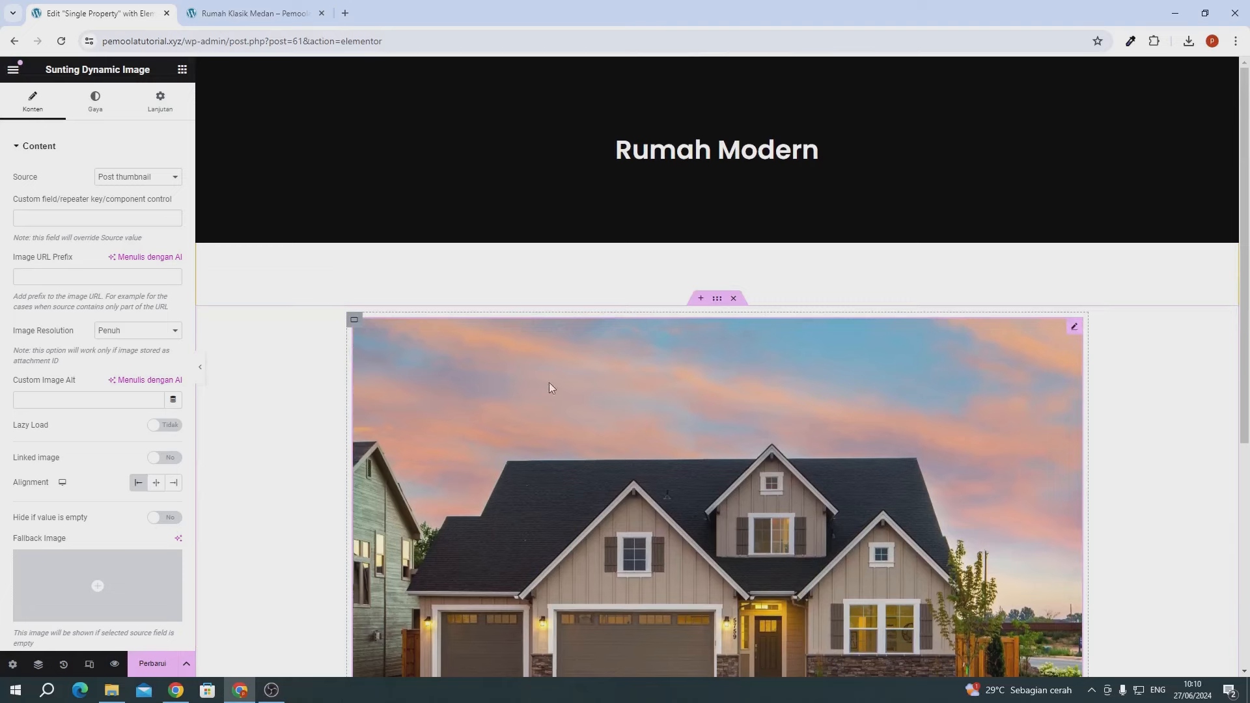
{"action": "scroll", "coordinate": [614, 376], "scroll_direction": "down", "scroll_amount": 5}
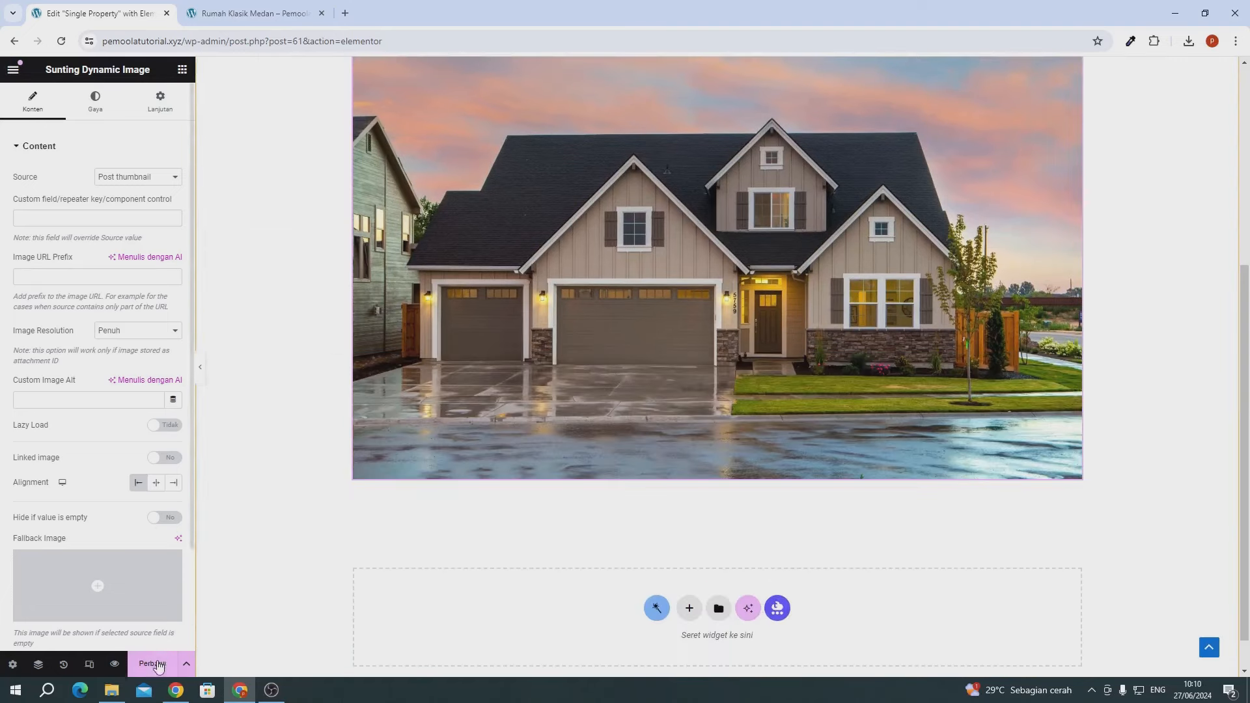
{"action": "left_click", "coordinate": [155, 664]}
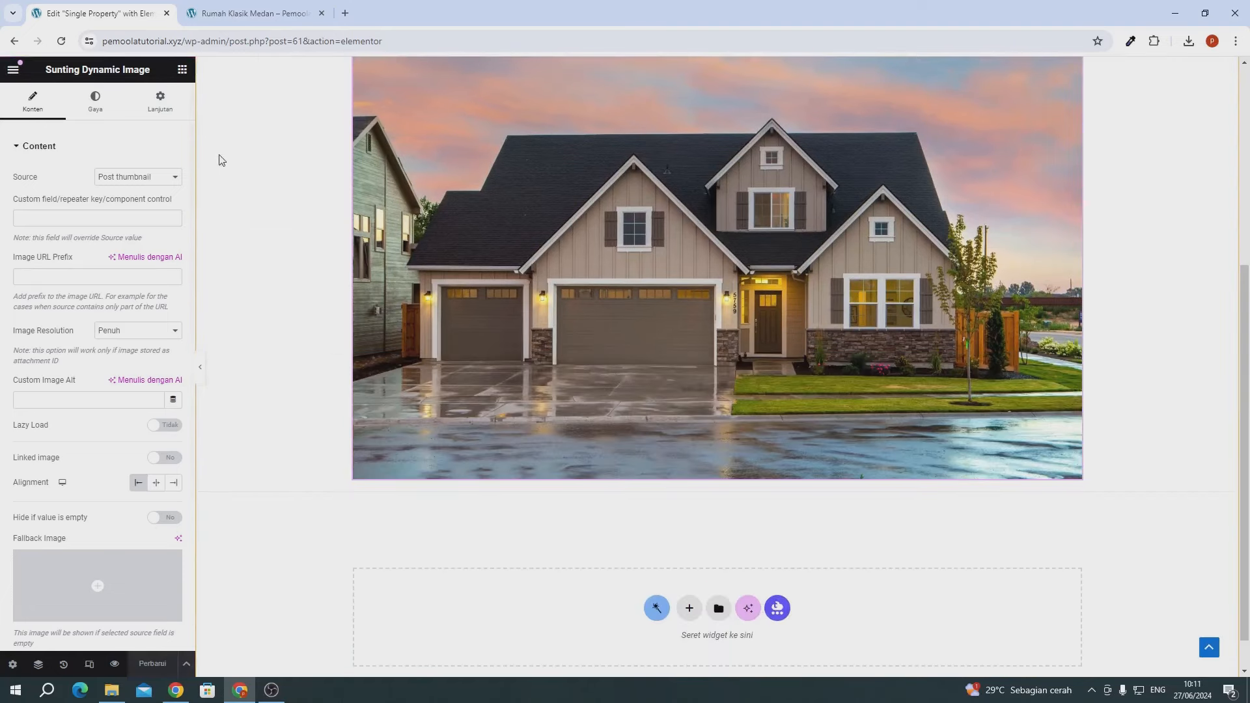
- Reload the Rumah Klasik Medan page to confirm the house photo appears
{"action": "left_click", "coordinate": [216, 15]}
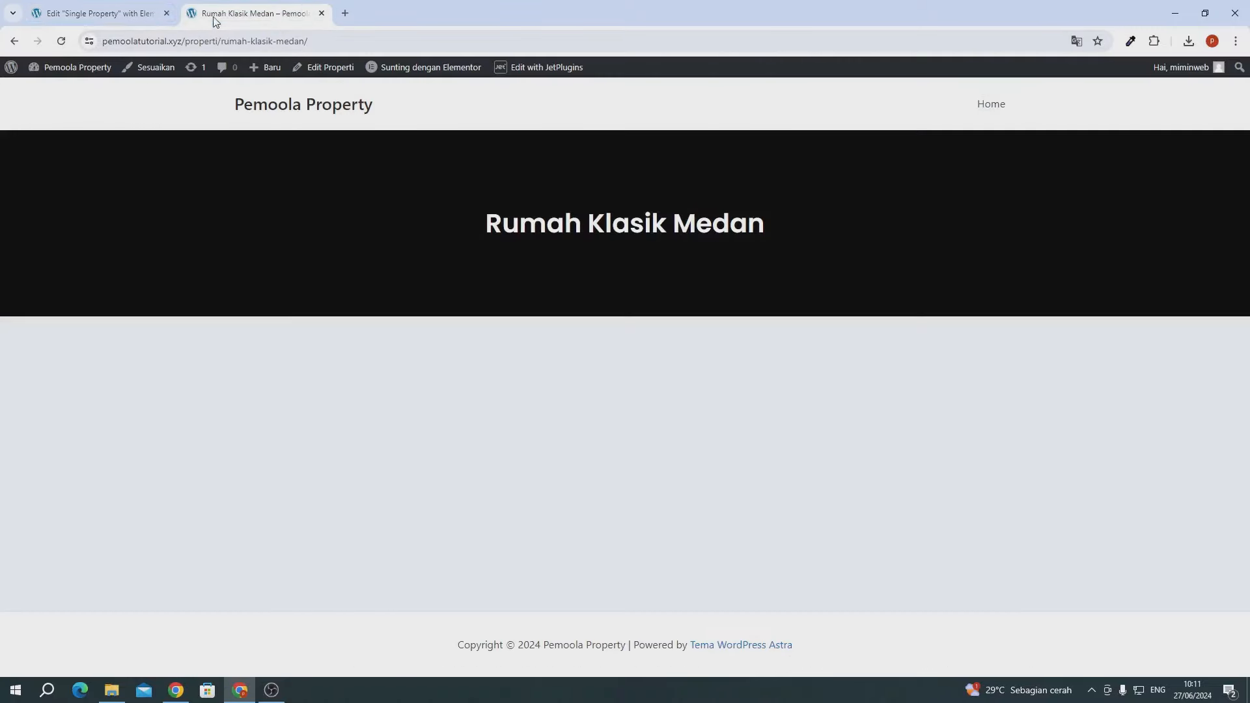
{"action": "left_click", "coordinate": [61, 43]}
{"action": "scroll", "coordinate": [716, 407], "scroll_direction": "down", "scroll_amount": 4}
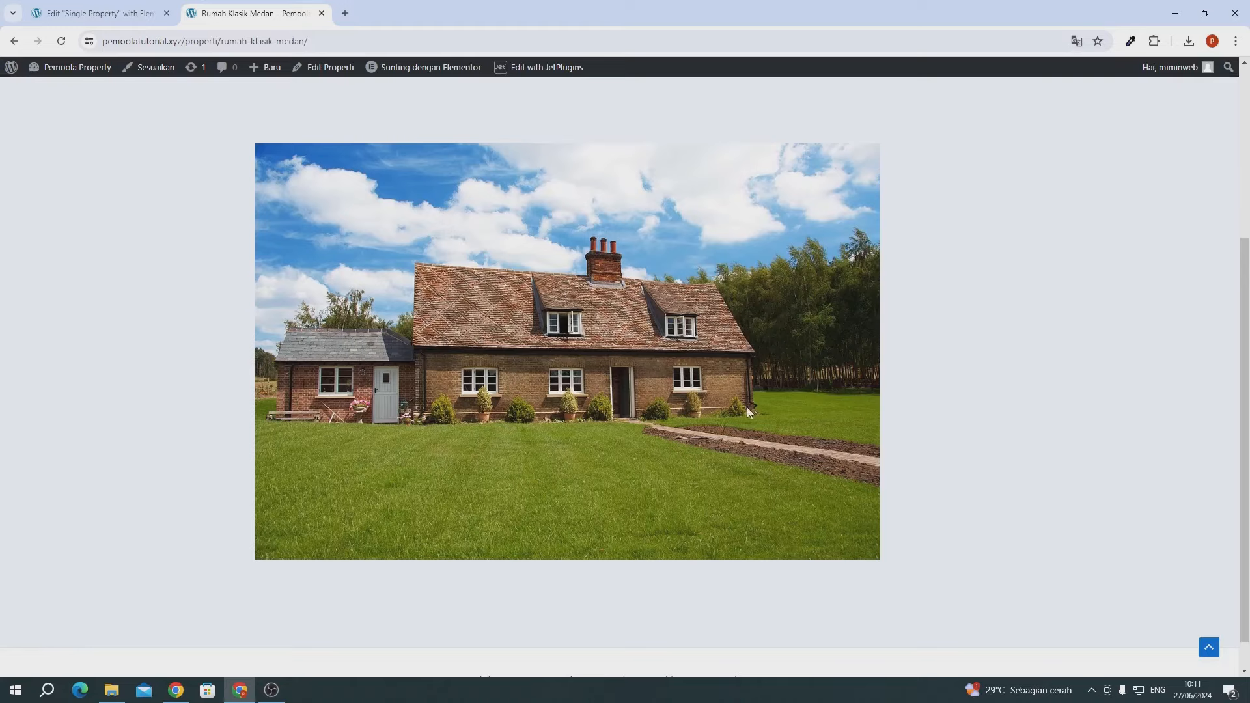
{"action": "scroll", "coordinate": [748, 407], "scroll_direction": "up", "scroll_amount": 4}
{"action": "left_click", "coordinate": [98, 13]}
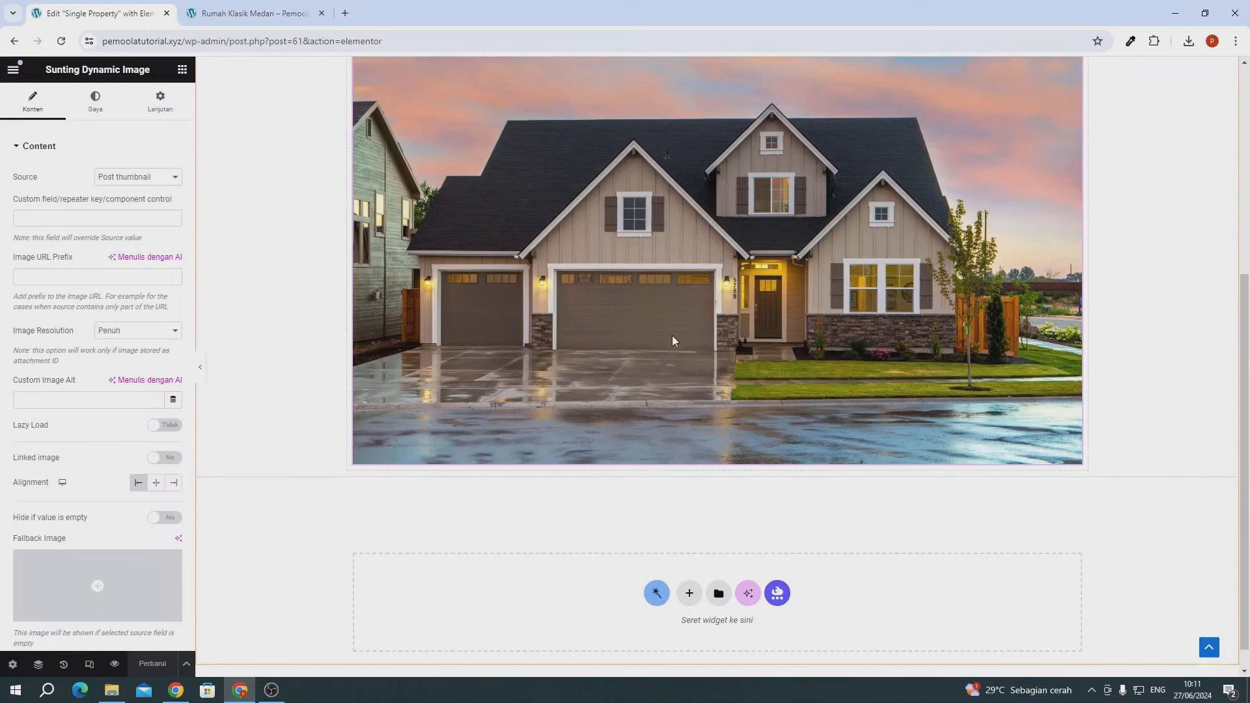
- Drag a container below the house image, then delete the empty container with Hapus
{"action": "scroll", "coordinate": [673, 340], "scroll_direction": "down", "scroll_amount": 1}
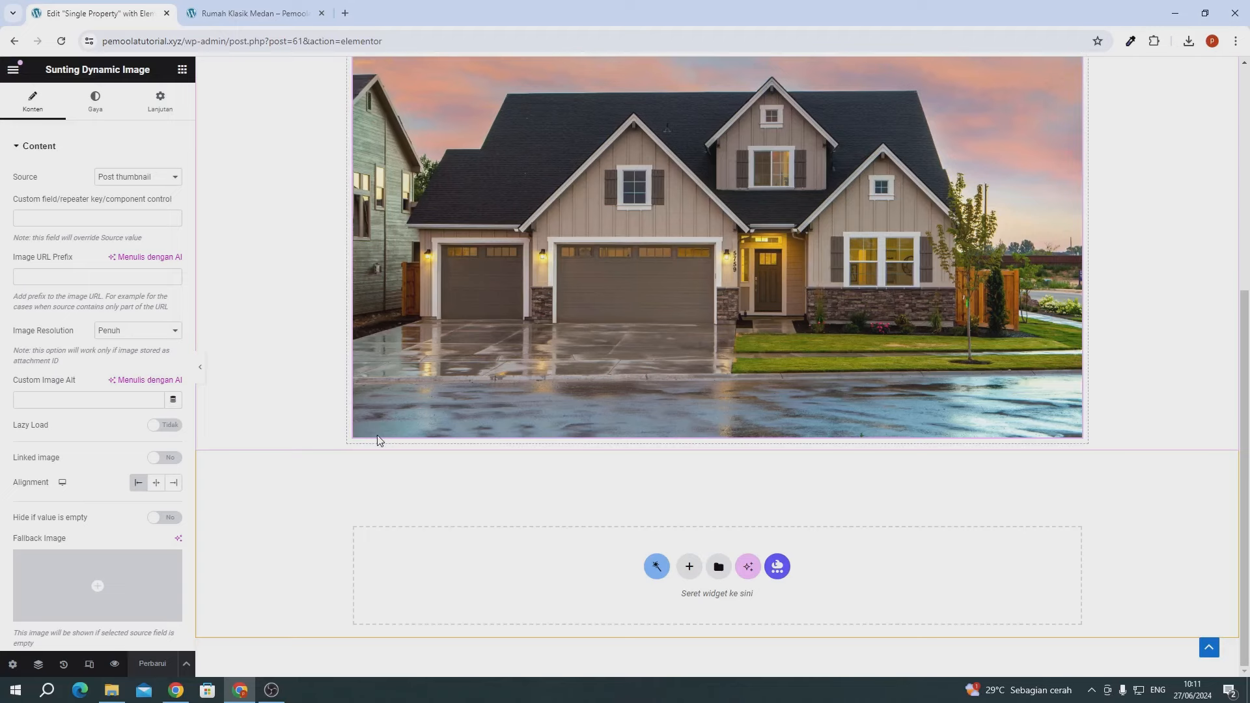
{"action": "scroll", "coordinate": [395, 390], "scroll_direction": "up", "scroll_amount": 2}
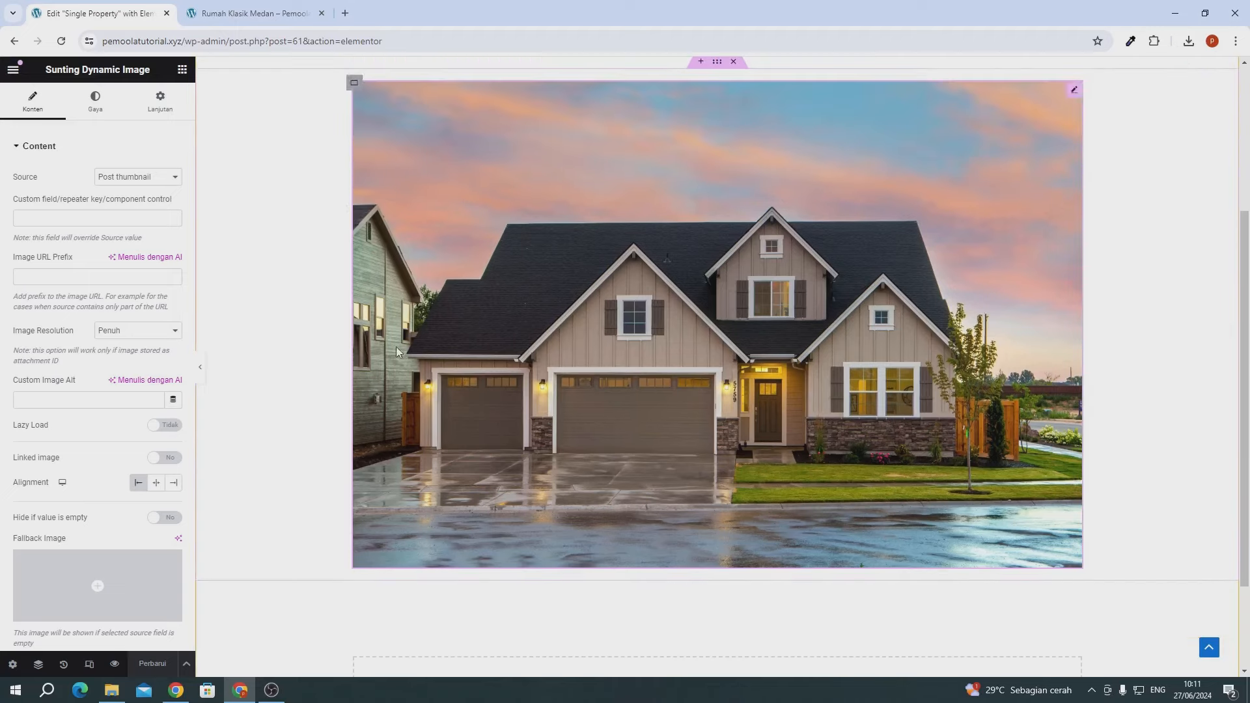
{"action": "scroll", "coordinate": [403, 521], "scroll_direction": "down", "scroll_amount": 1}
{"action": "scroll", "coordinate": [405, 535], "scroll_direction": "down", "scroll_amount": 1}
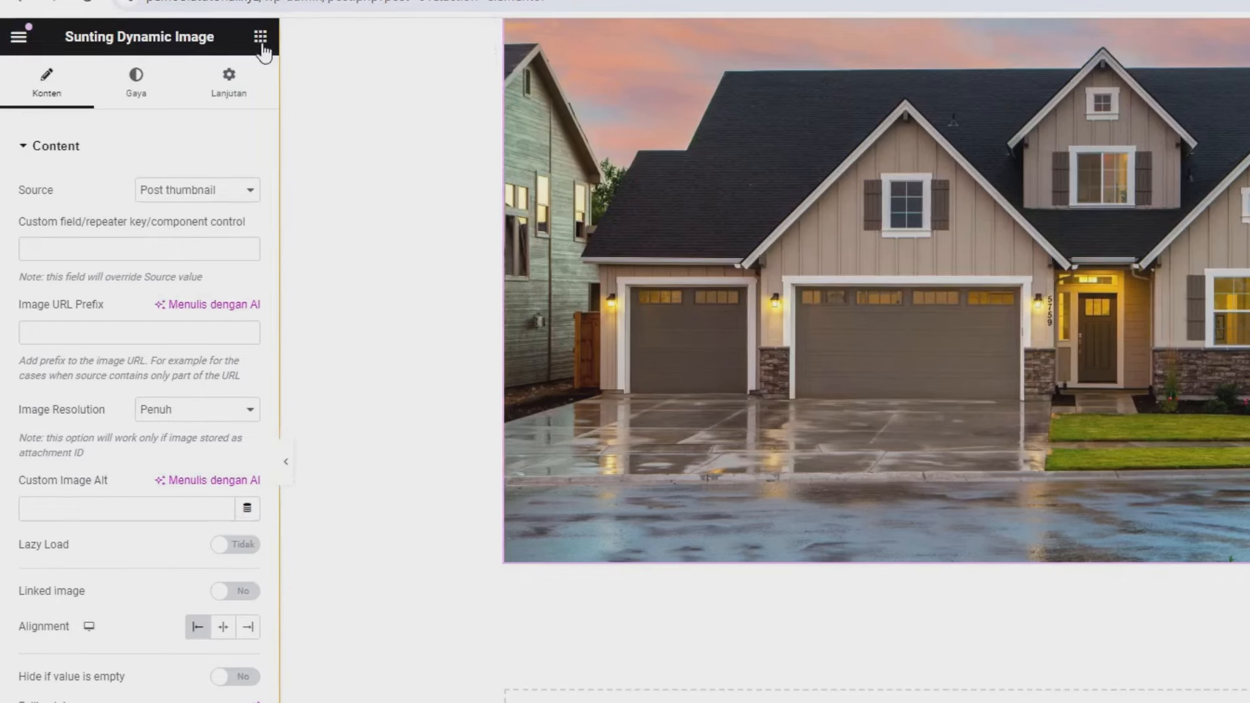
{"action": "left_click", "coordinate": [261, 37]}
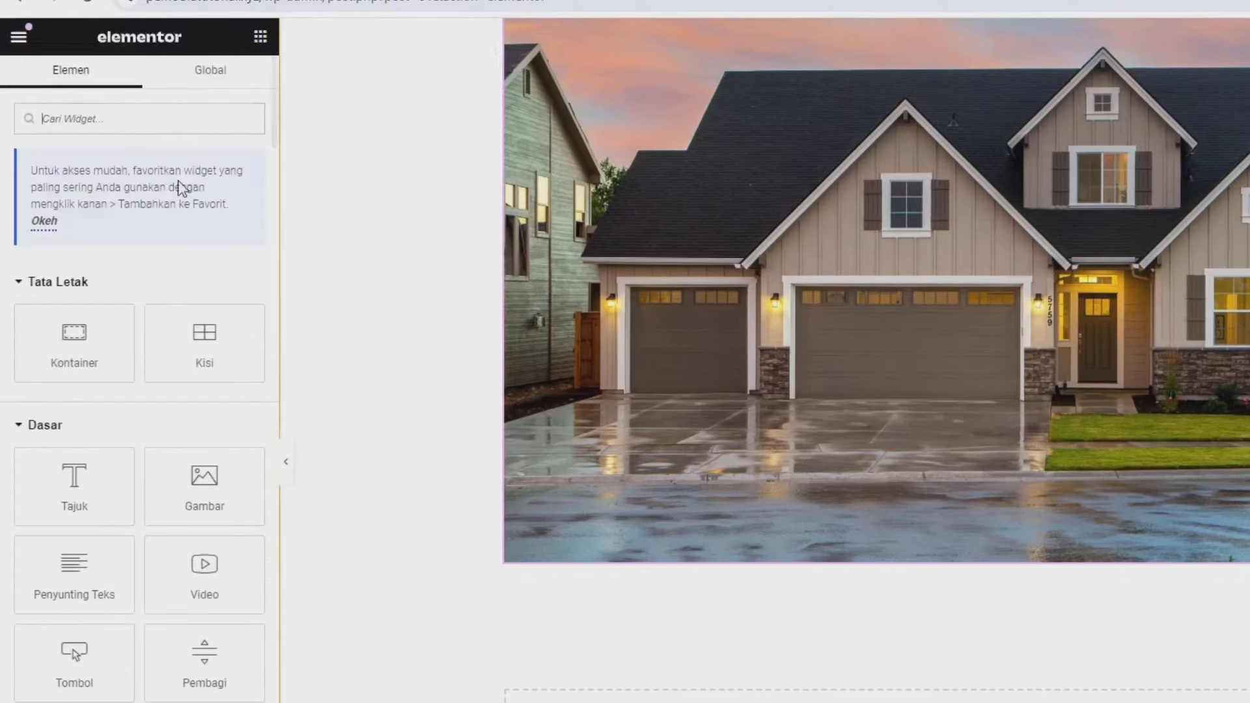
{"action": "left_click_drag", "start_coordinate": [77, 336], "coordinate": [564, 519]}
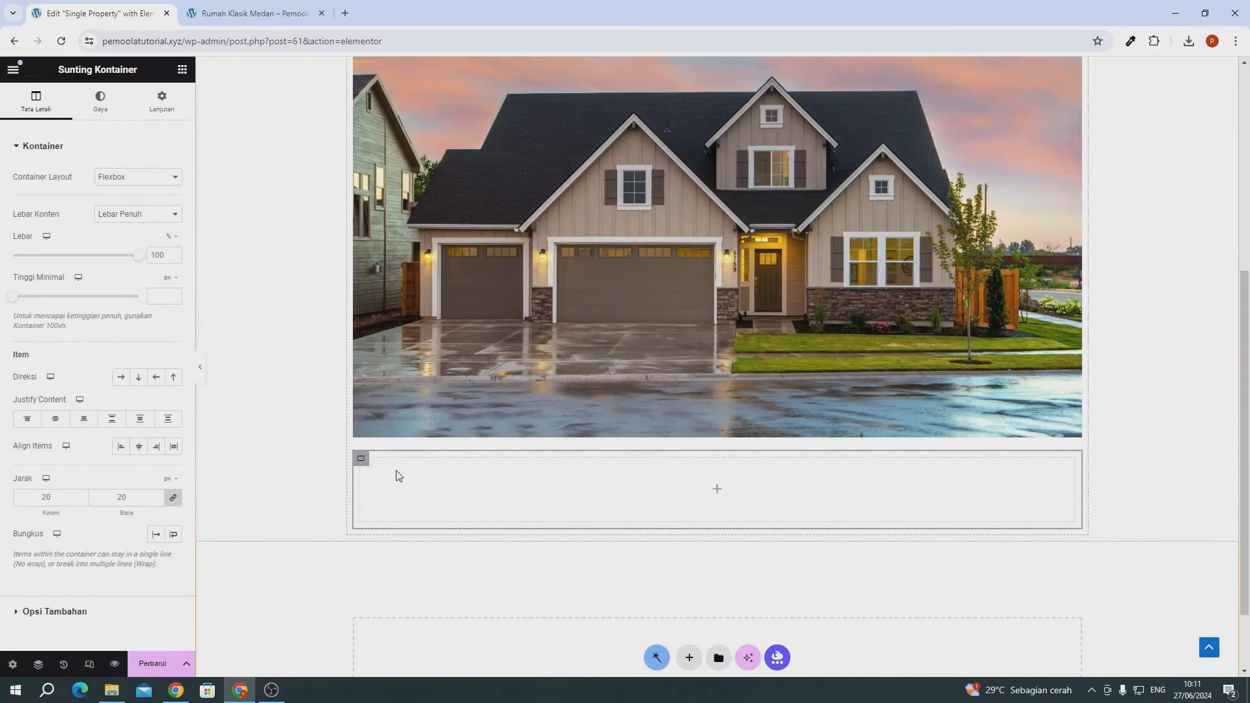
{"action": "right_click", "coordinate": [359, 463]}
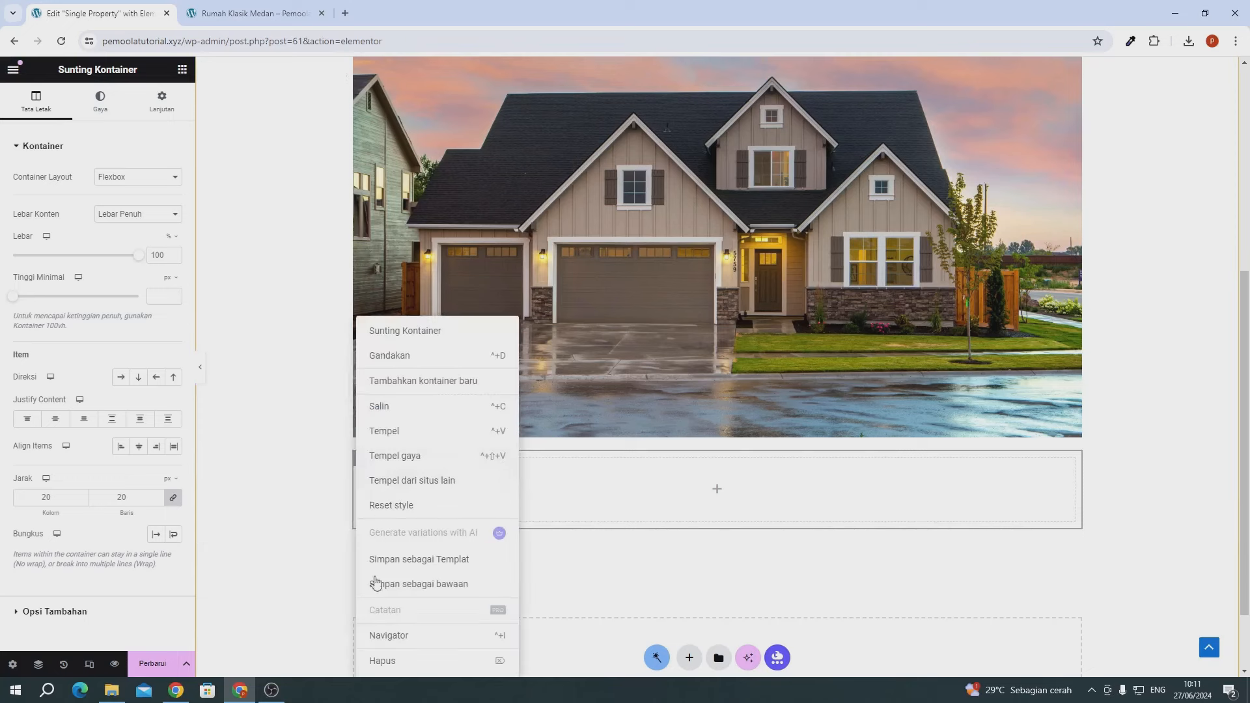
{"action": "left_click", "coordinate": [384, 660]}
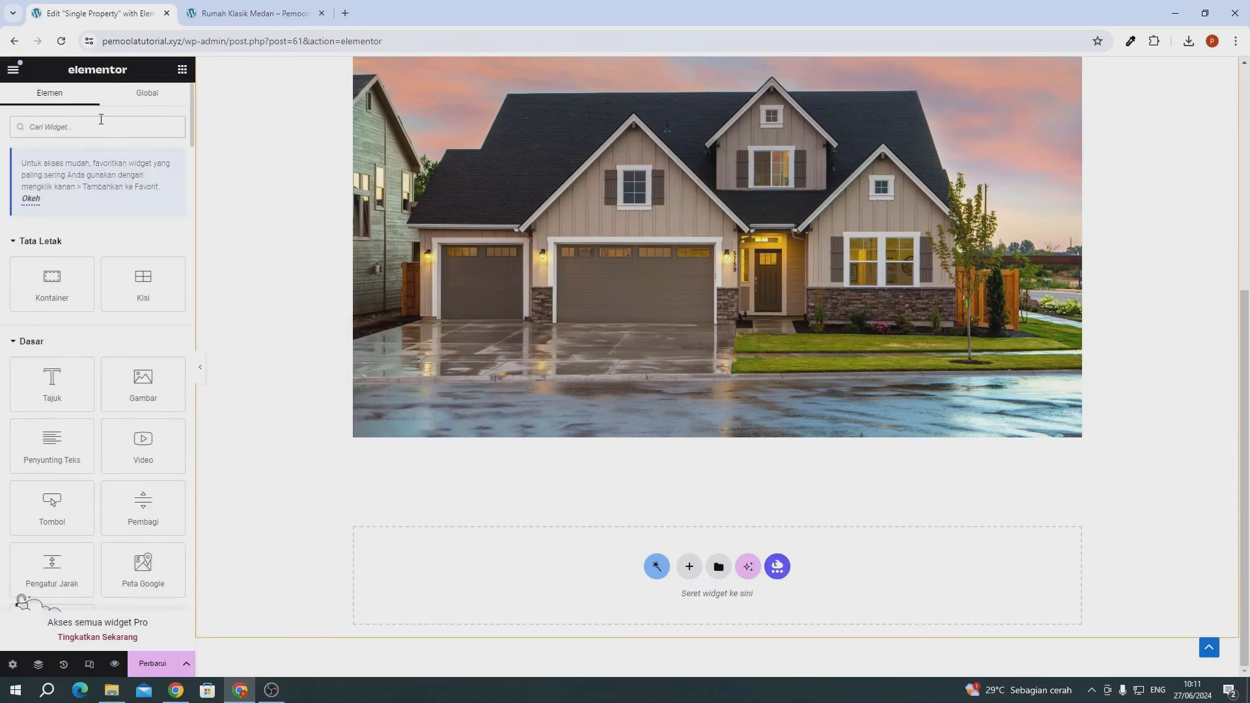
- Drop a Dynamic Field widget below the house photo and set its Source to Meta Data
{"action": "left_click", "coordinate": [101, 120]}
{"action": "type", "text": "dyn"}
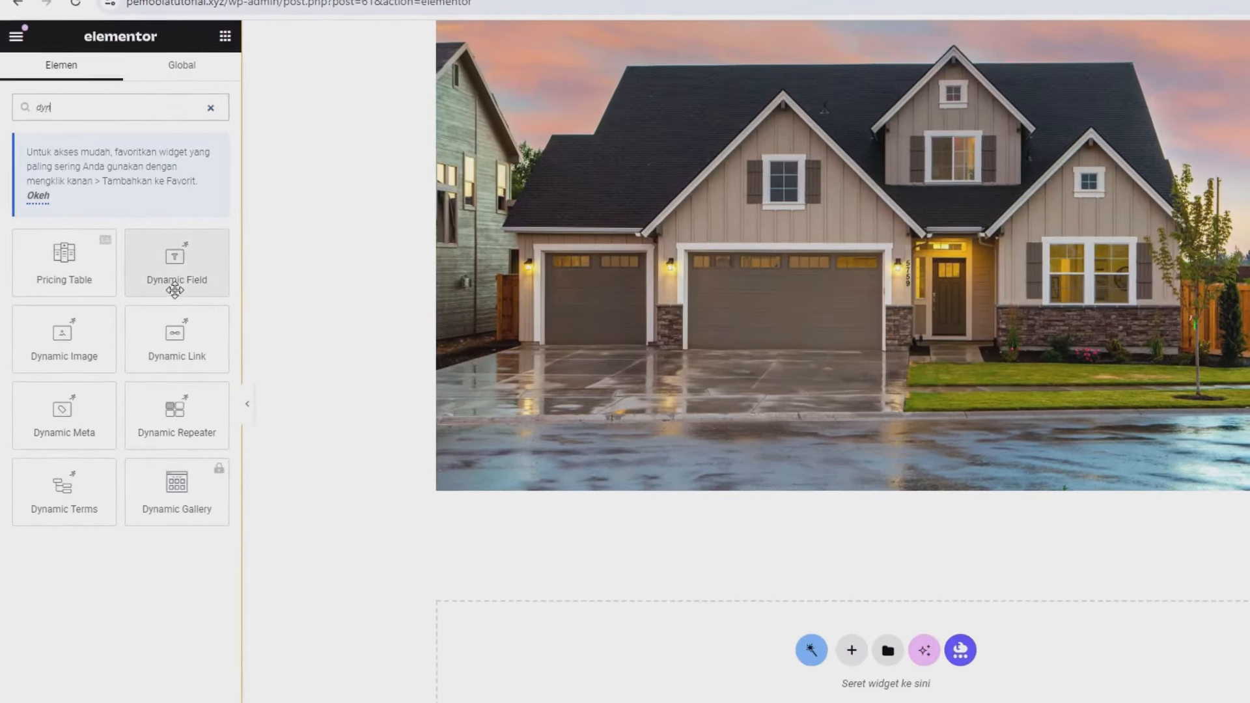
{"action": "left_click_drag", "start_coordinate": [151, 267], "coordinate": [455, 459]}
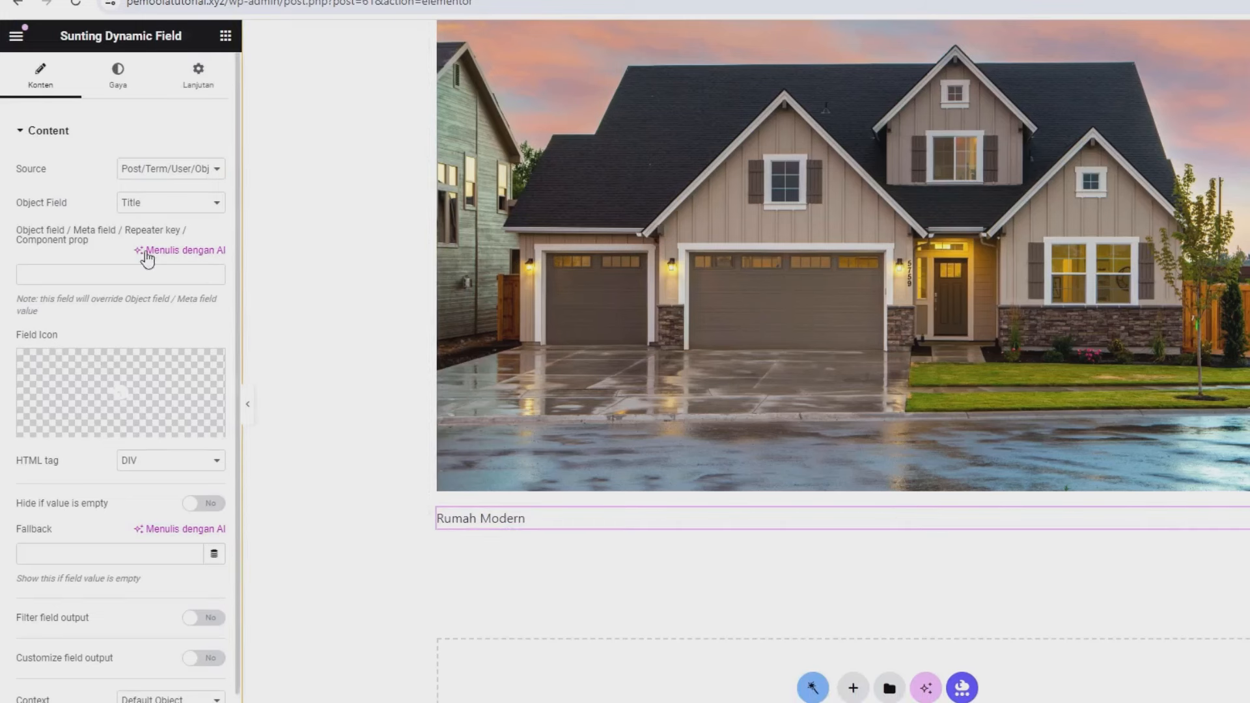
{"action": "left_click", "coordinate": [131, 170]}
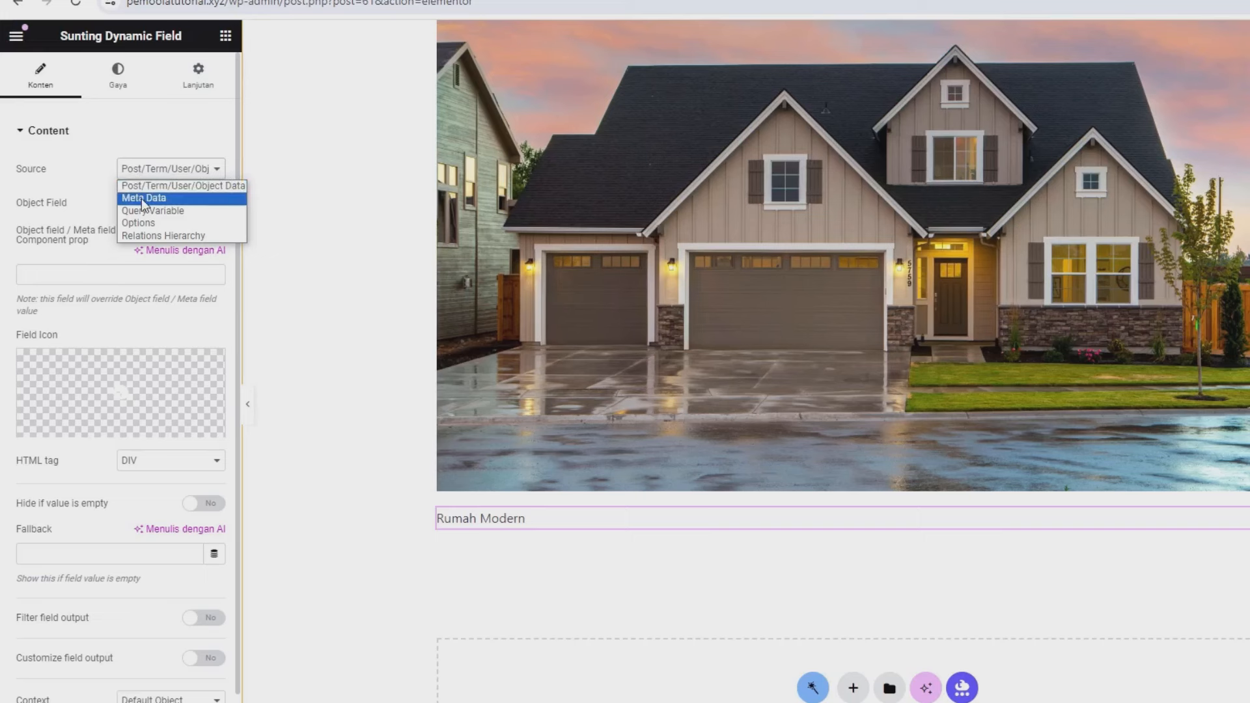
{"action": "left_click", "coordinate": [143, 198]}
{"action": "left_click_drag", "start_coordinate": [24, 202], "coordinate": [61, 203]}
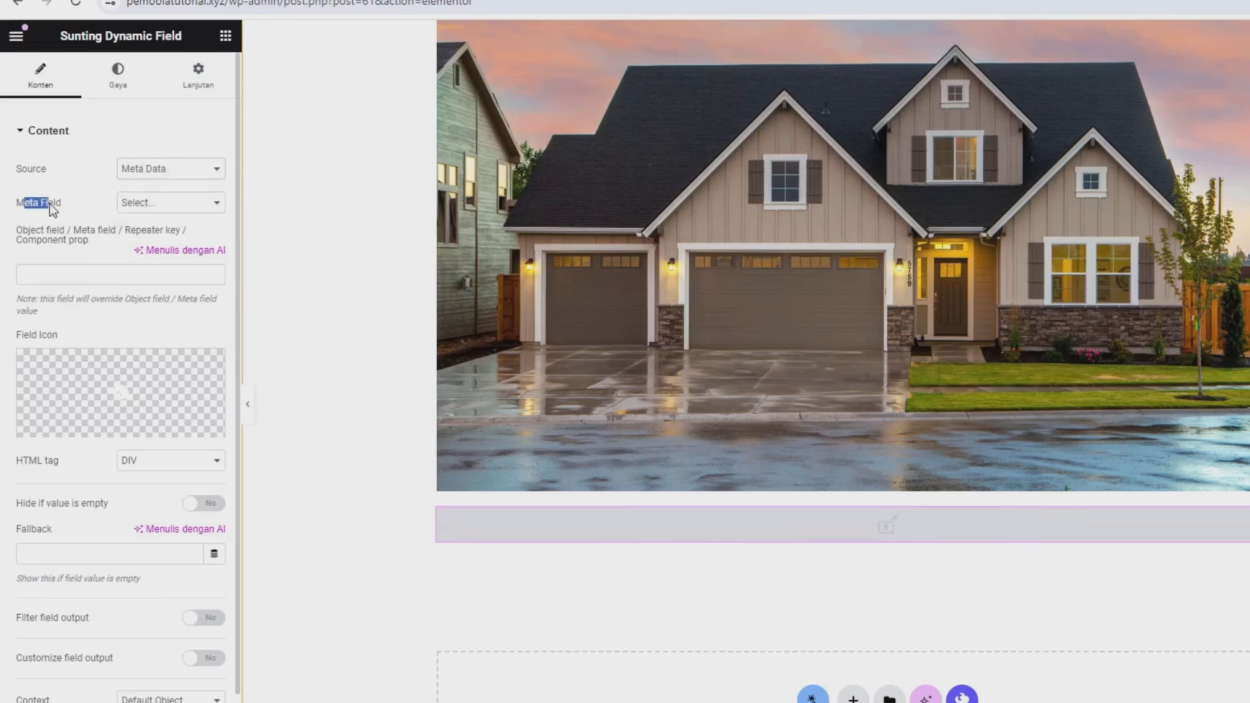
{"action": "left_click", "coordinate": [151, 208]}
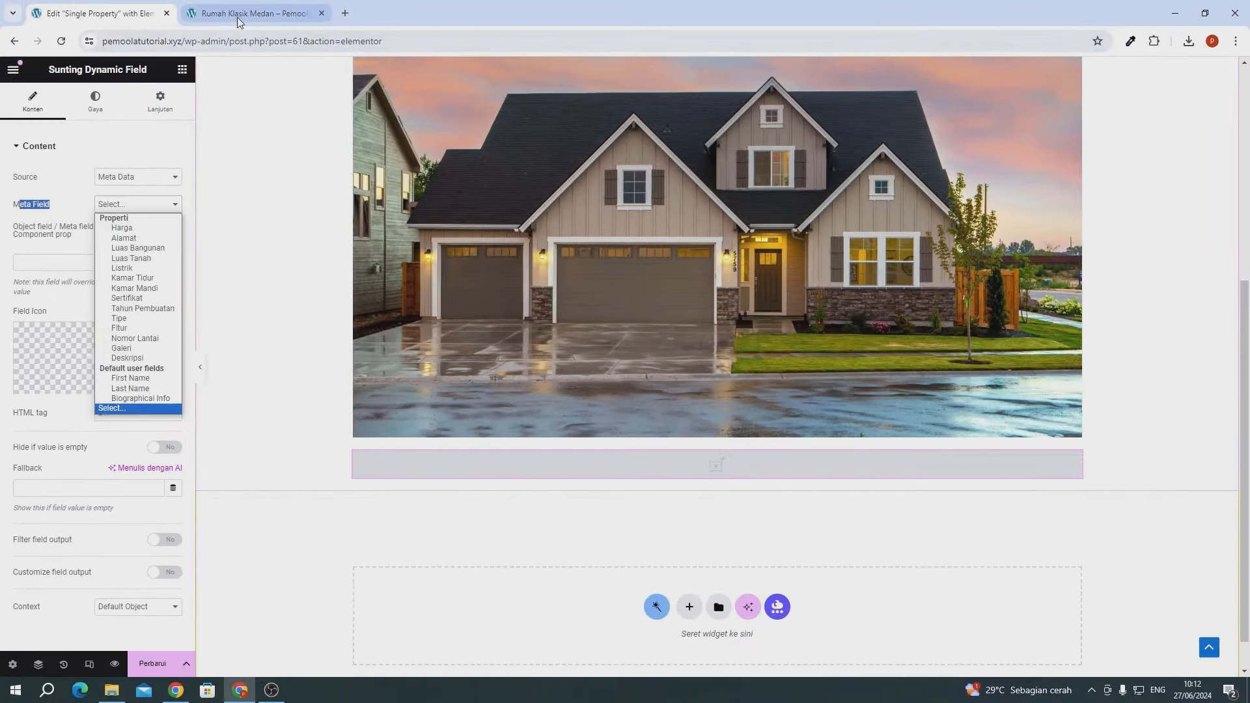
{"action": "left_click", "coordinate": [244, 13]}
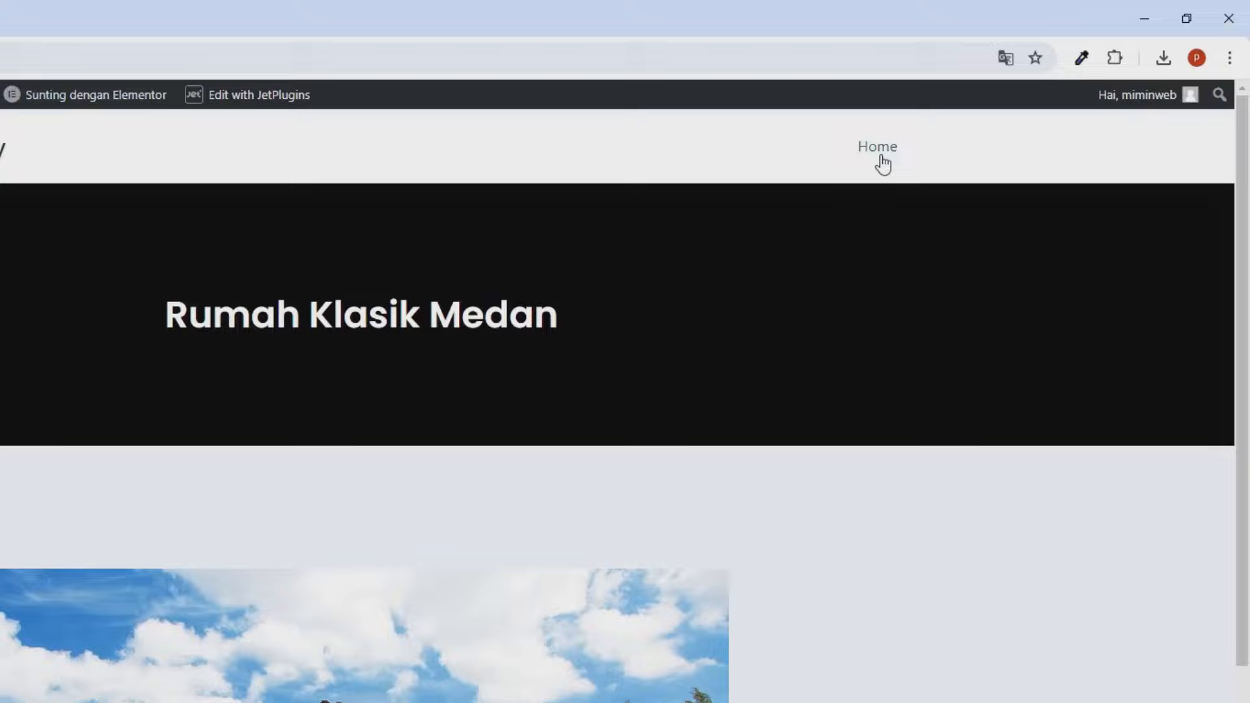
{"action": "right_click", "coordinate": [982, 106]}
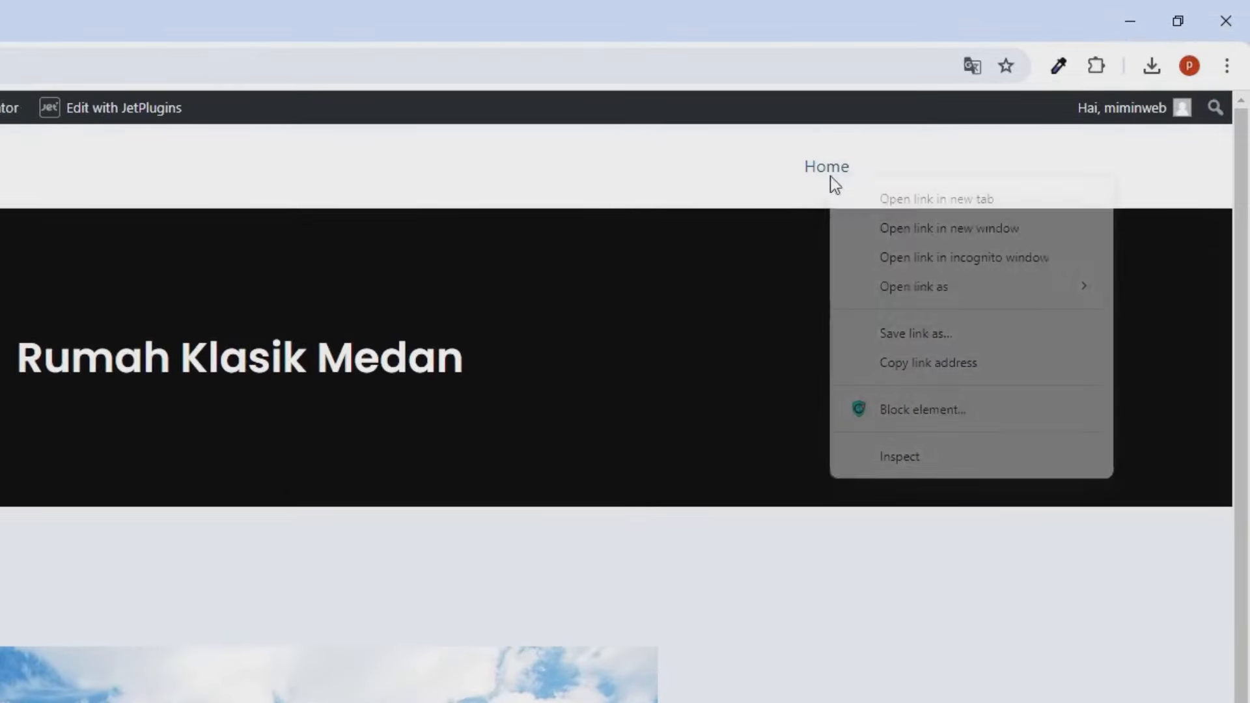
{"action": "left_click", "coordinate": [1018, 125]}
{"action": "left_click", "coordinate": [166, 13]}
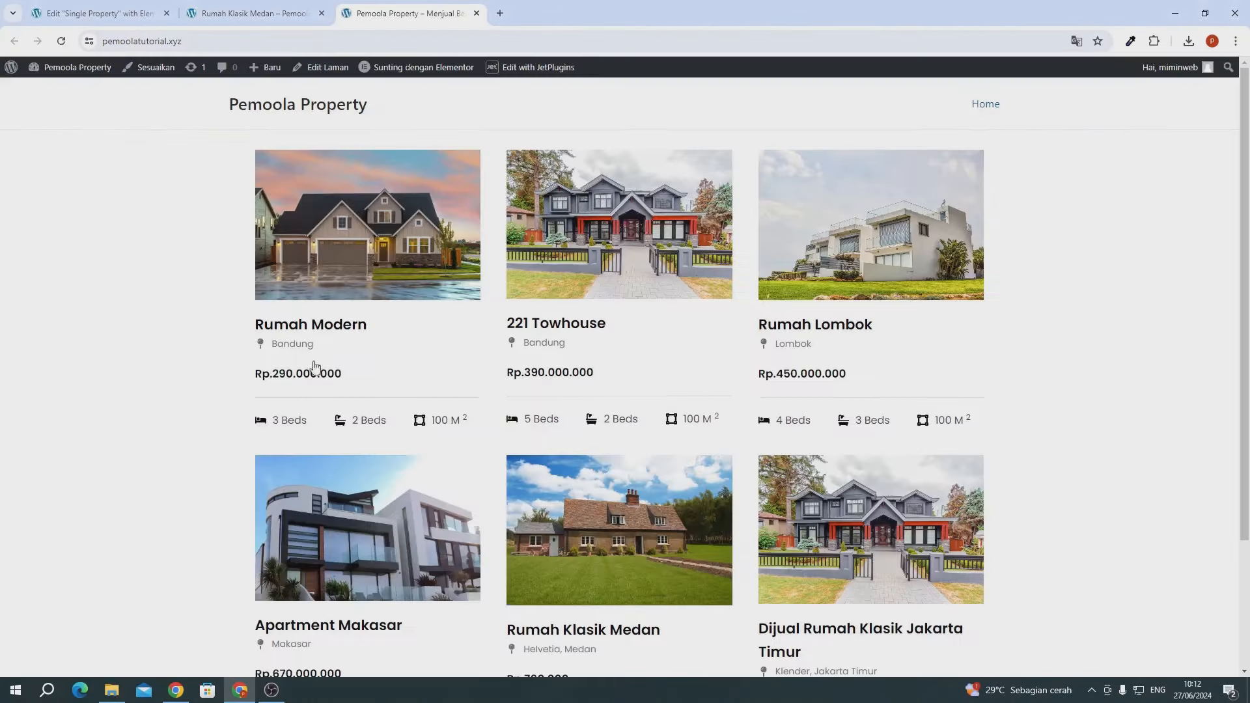
{"action": "scroll", "coordinate": [394, 449], "scroll_direction": "down", "scroll_amount": 3}
{"action": "scroll", "coordinate": [393, 449], "scroll_direction": "up", "scroll_amount": 3}
- Return to the editor and set the Dynamic Field's Meta Field to Harga
{"action": "left_click", "coordinate": [476, 14]}
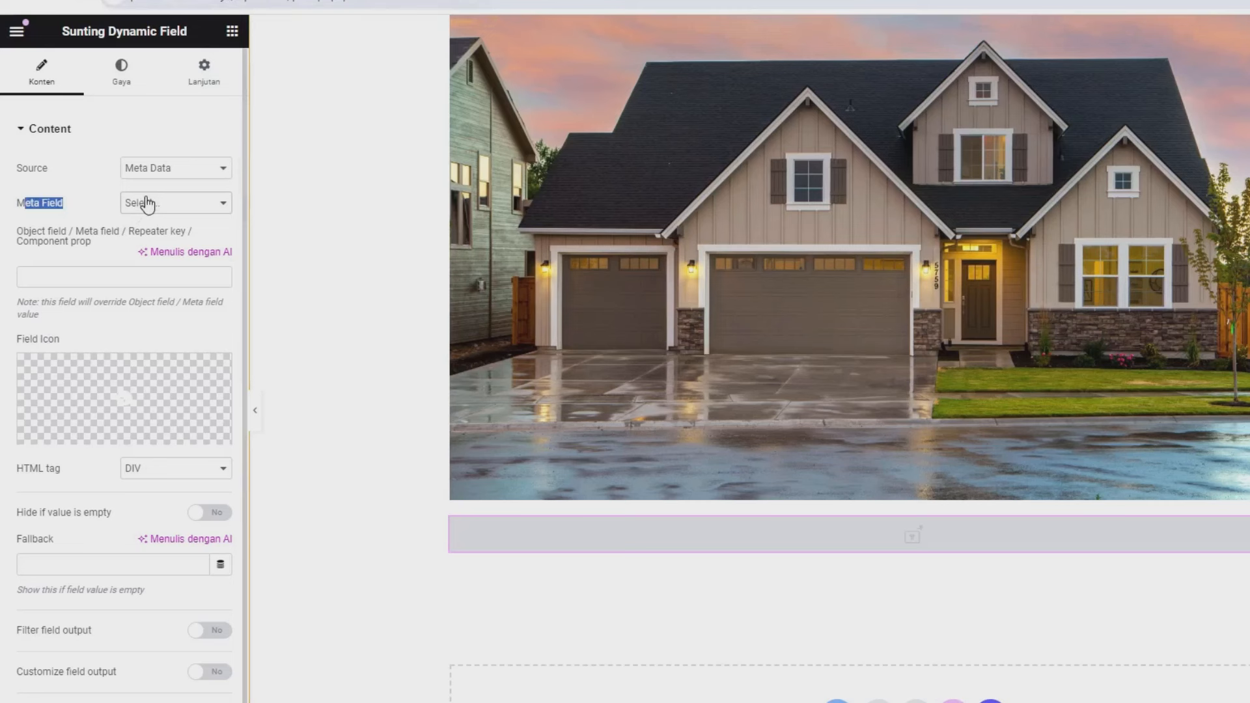
{"action": "left_click", "coordinate": [134, 207]}
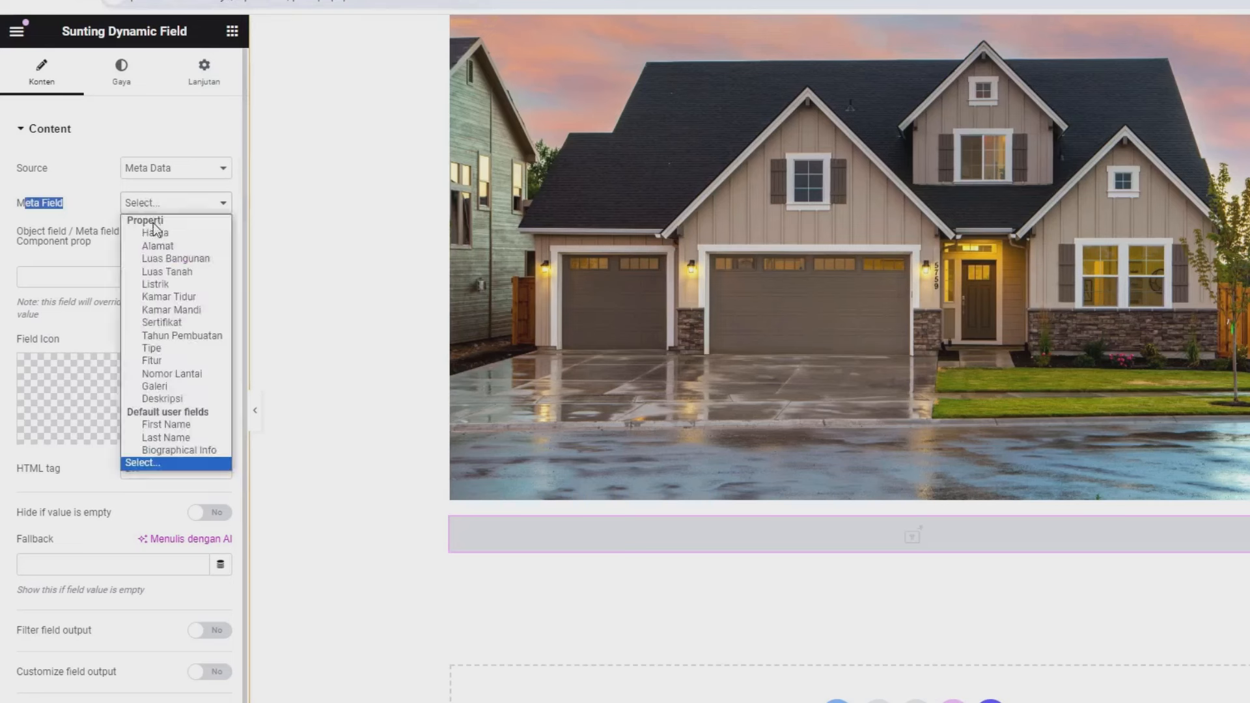
{"action": "left_click", "coordinate": [159, 232]}
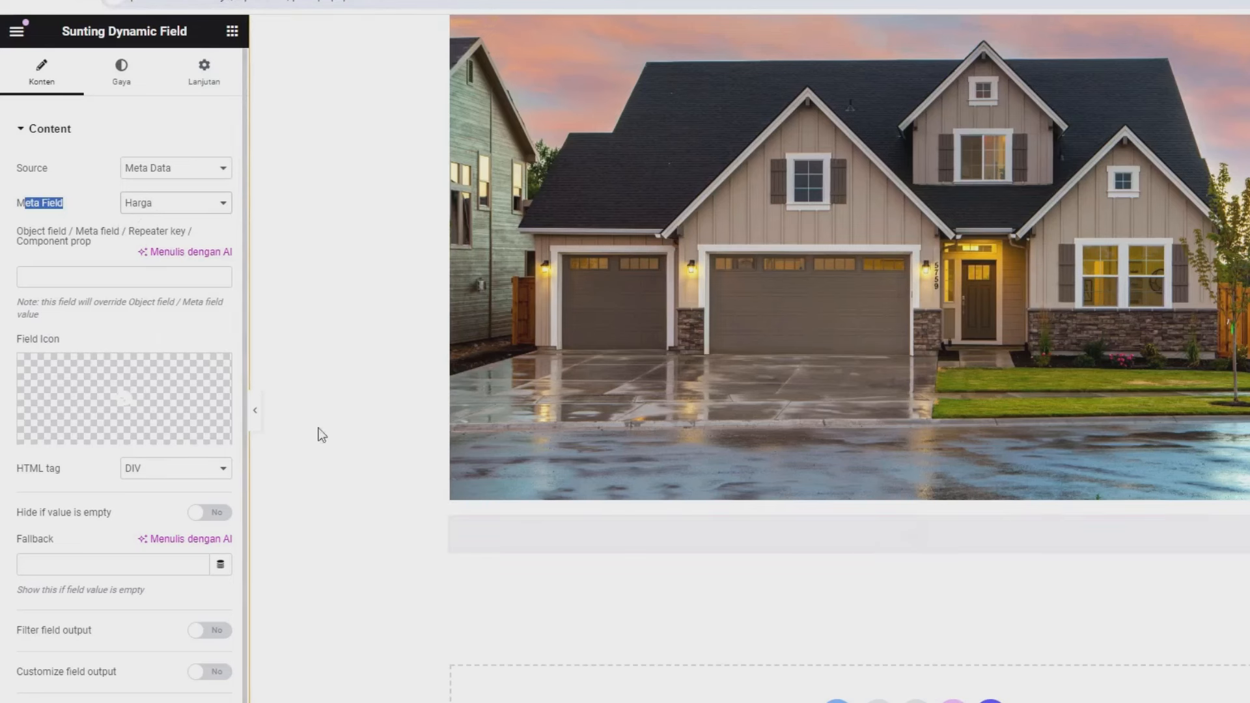
{"action": "left_click", "coordinate": [75, 276]}
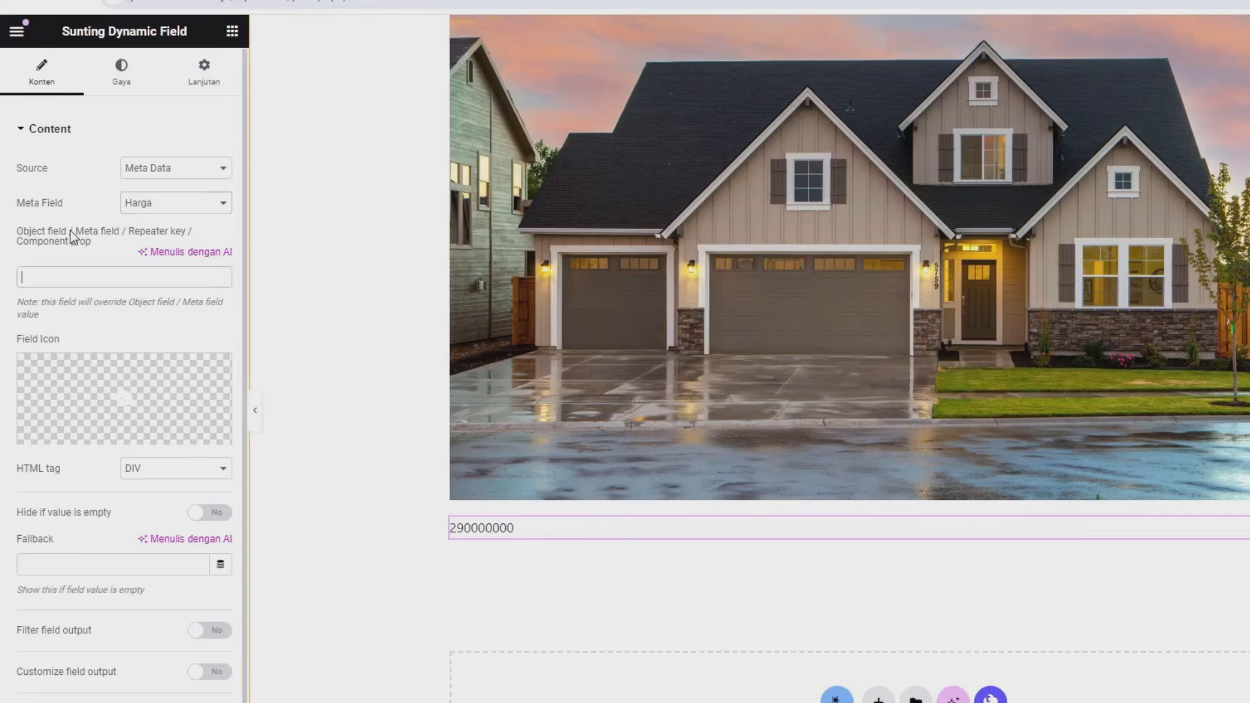
{"action": "scroll", "coordinate": [73, 247], "scroll_direction": "down", "scroll_amount": 1}
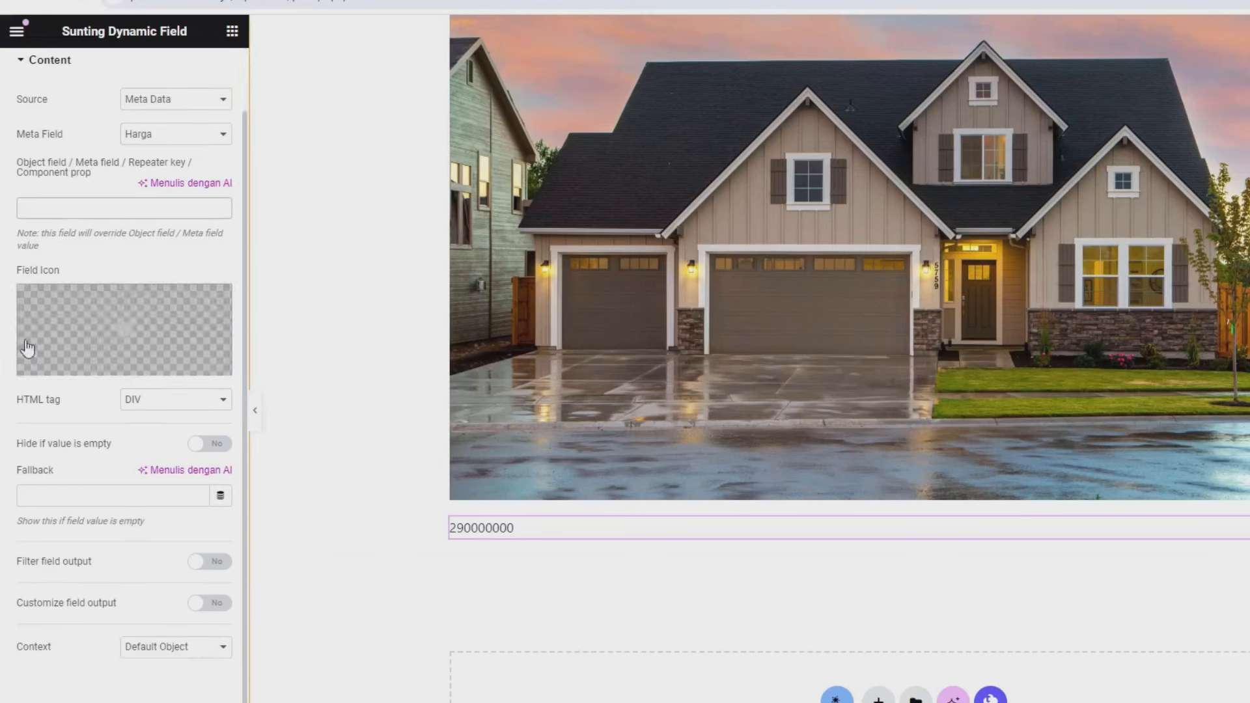
- Filter the output with Format number: 0 decimals, ',' decimal point, '.' thousands separator
{"action": "left_click", "coordinate": [208, 563]}
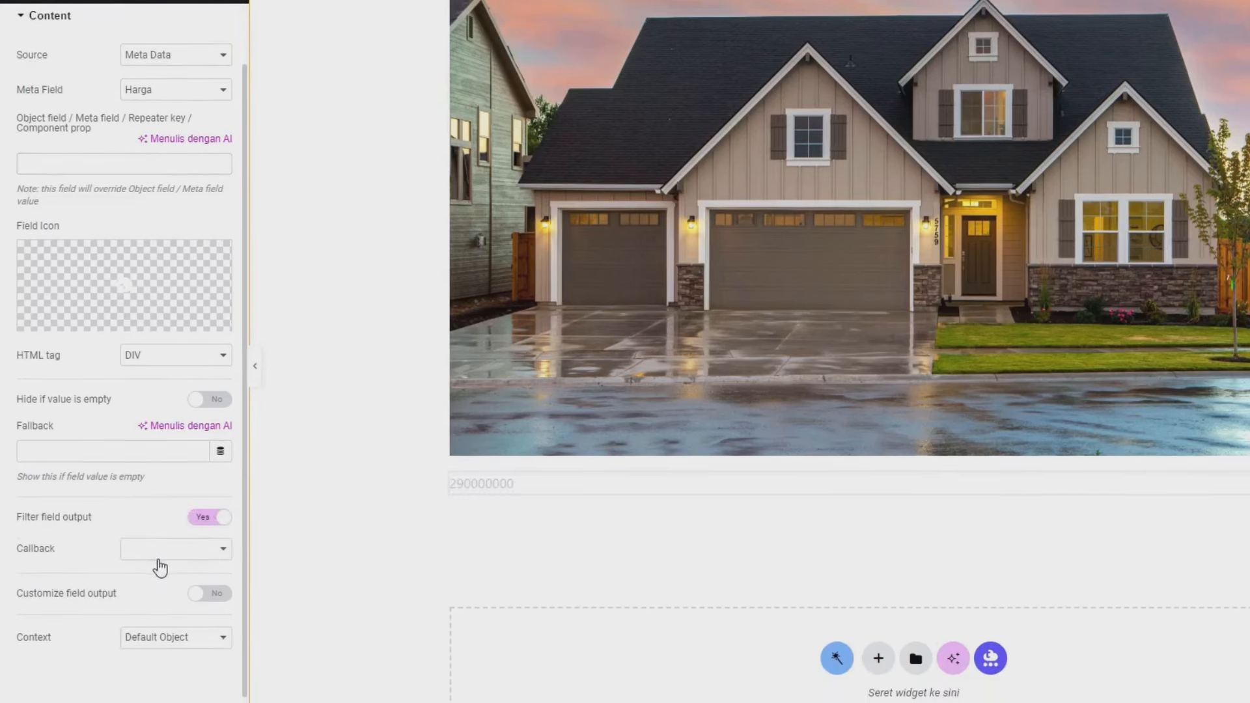
{"action": "left_click", "coordinate": [159, 603]}
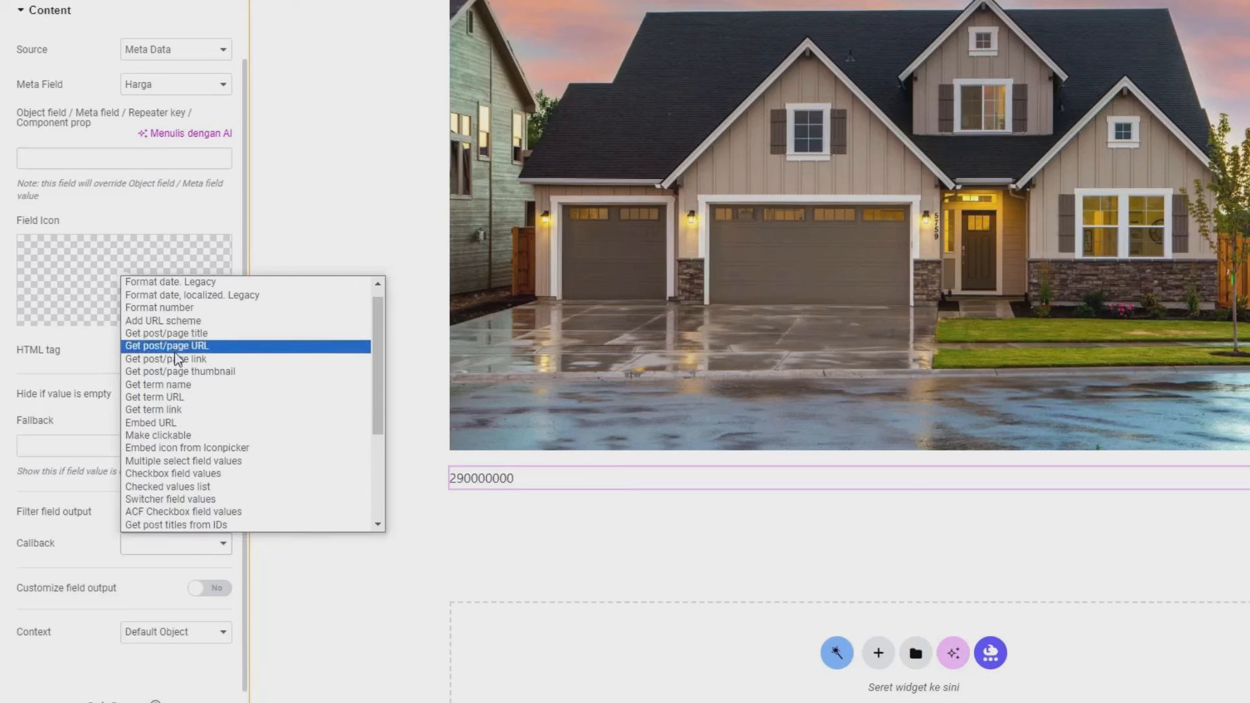
{"action": "left_click", "coordinate": [166, 310]}
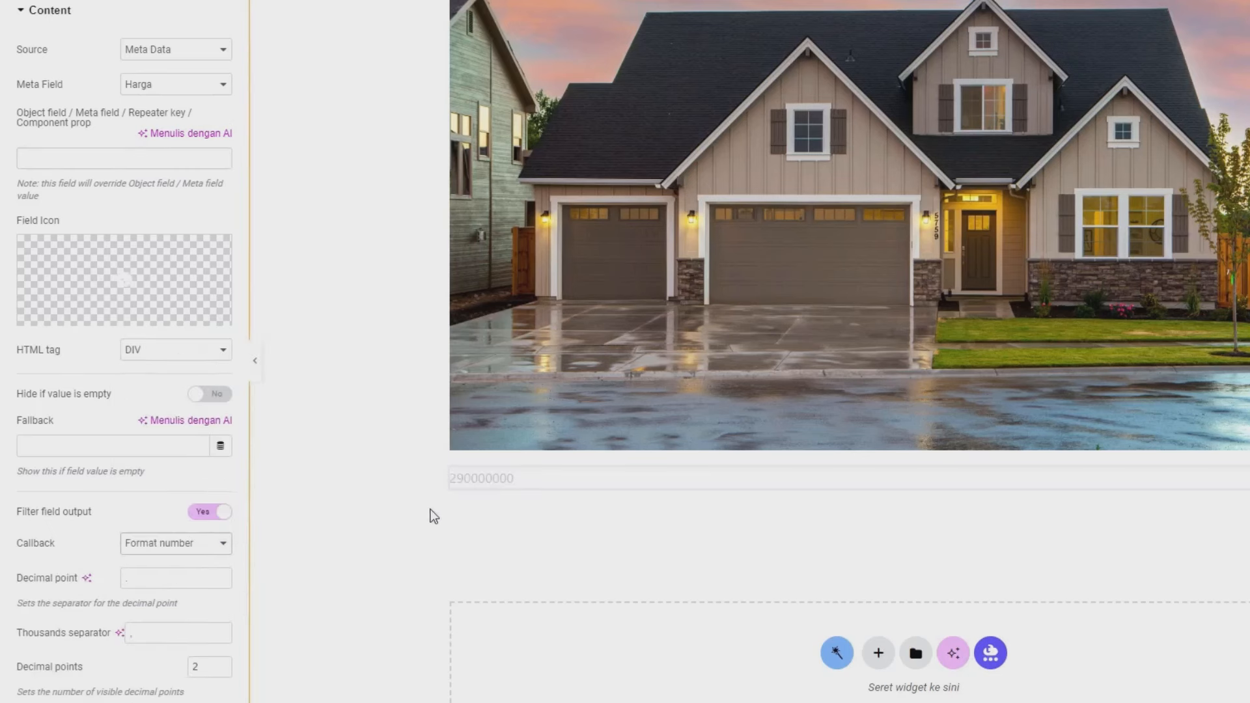
{"action": "scroll", "coordinate": [195, 491], "scroll_direction": "down", "scroll_amount": 2}
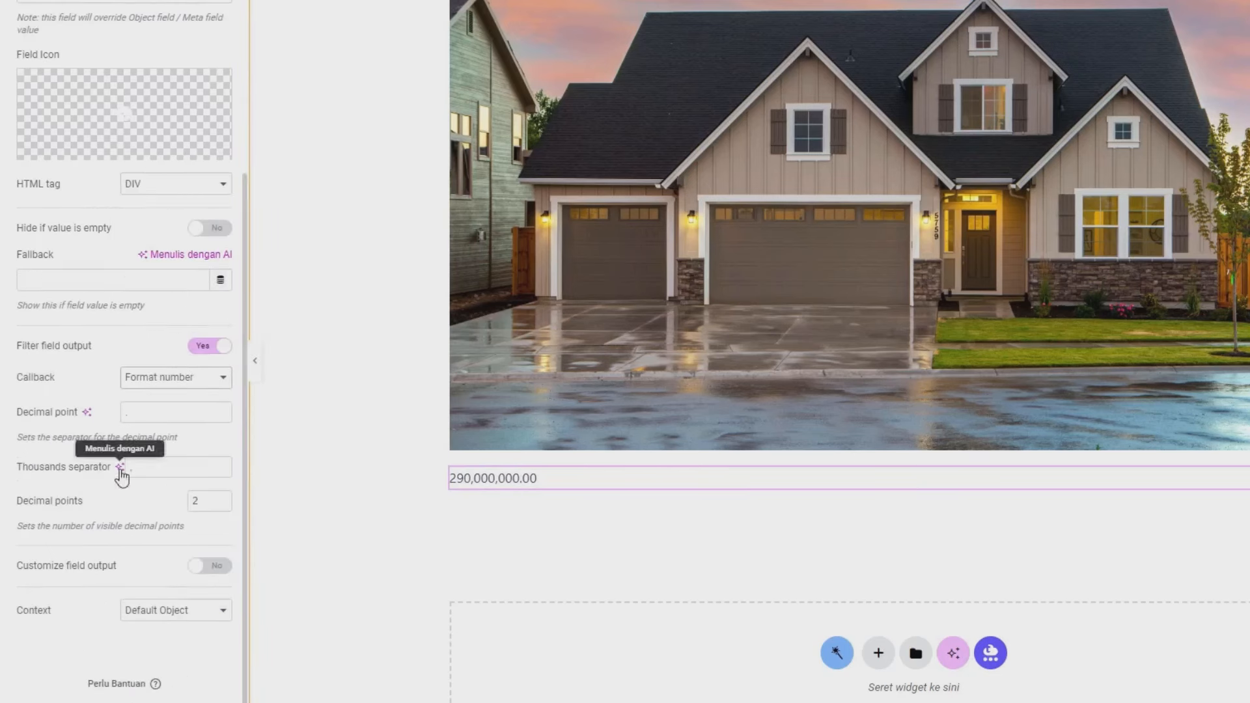
{"action": "left_click", "coordinate": [221, 504]}
{"action": "left_click", "coordinate": [221, 504]}
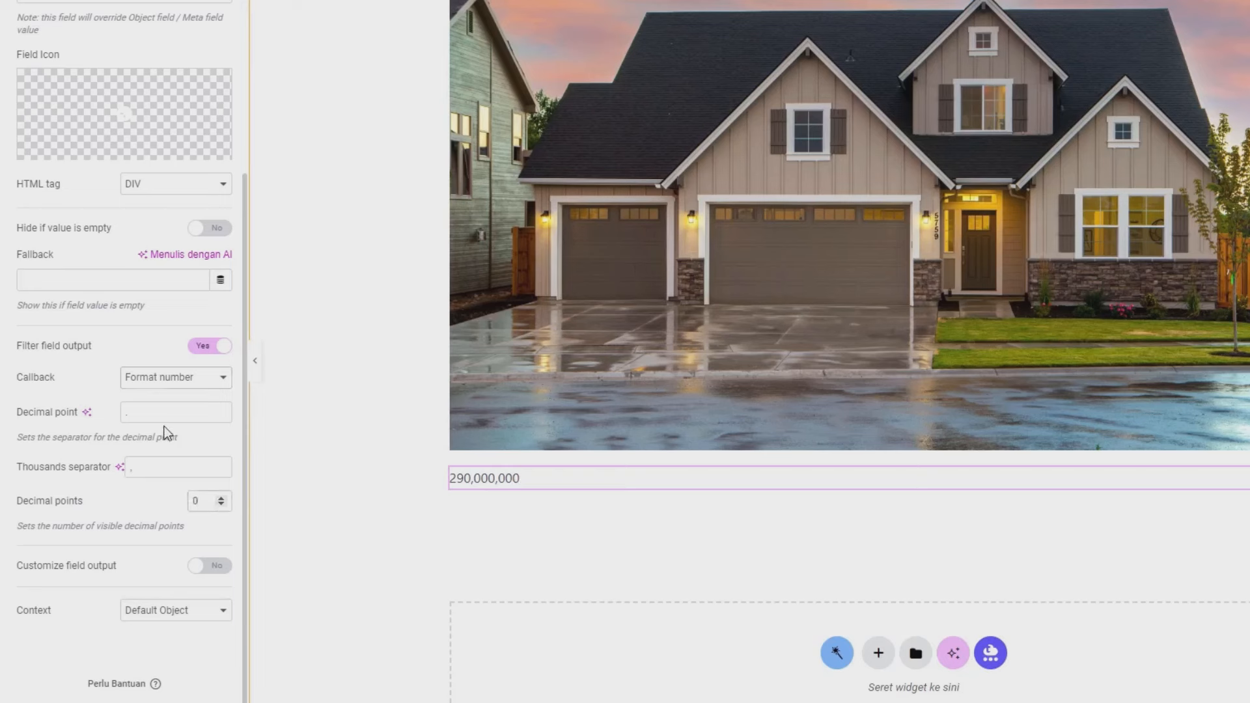
{"action": "double_click", "coordinate": [126, 412]}
{"action": "type", "text": ","}
{"action": "double_click", "coordinate": [127, 468]}
{"action": "type", "text": "."}
- Enable a custom field format that prefixes the price with 'Rp.' (Rp.%s)
{"action": "left_click", "coordinate": [205, 565]}
{"action": "scroll", "coordinate": [124, 521], "scroll_direction": "down", "scroll_amount": 1}
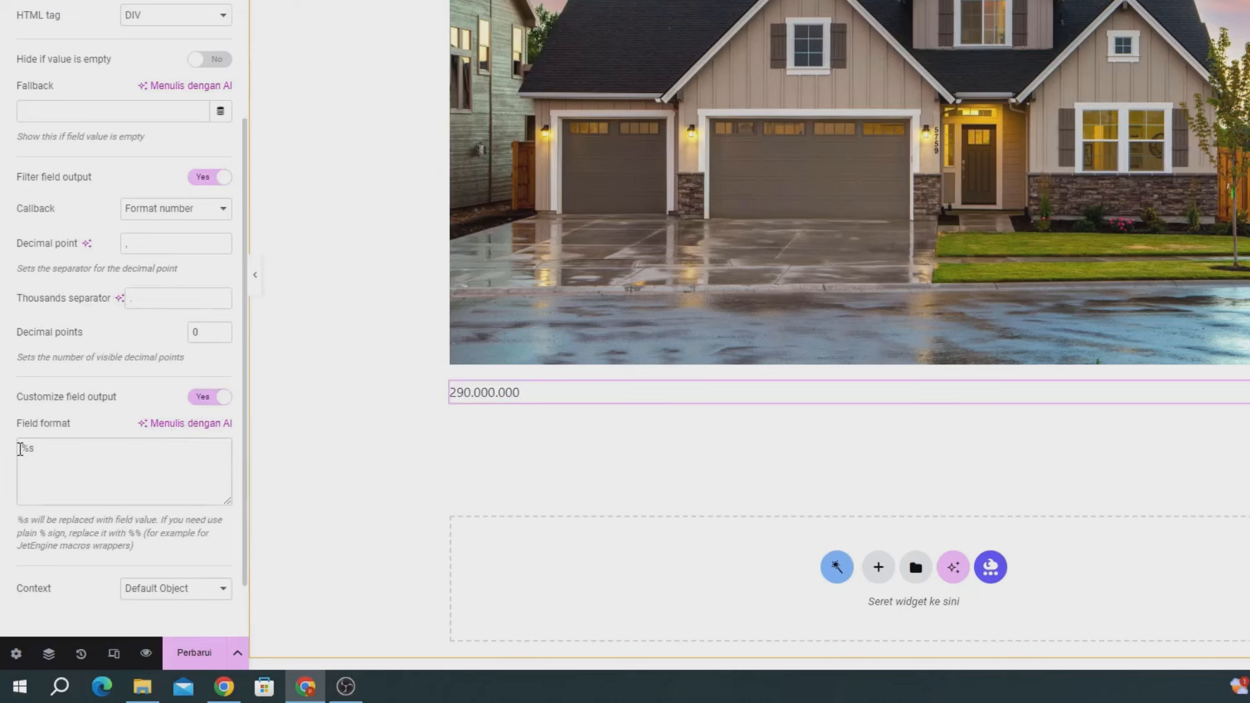
{"action": "type", "text": "r"}
{"action": "type", "text": "Rp."}
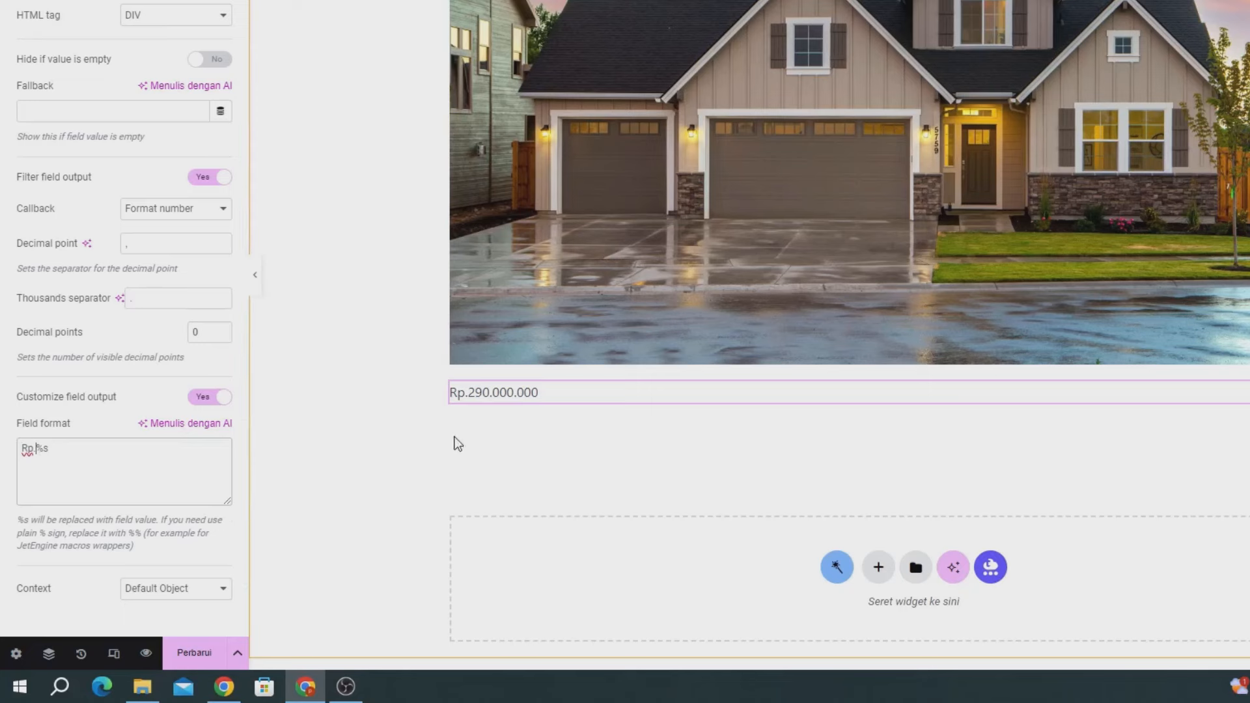
{"action": "scroll", "coordinate": [279, 240], "scroll_direction": "up", "scroll_amount": 1}
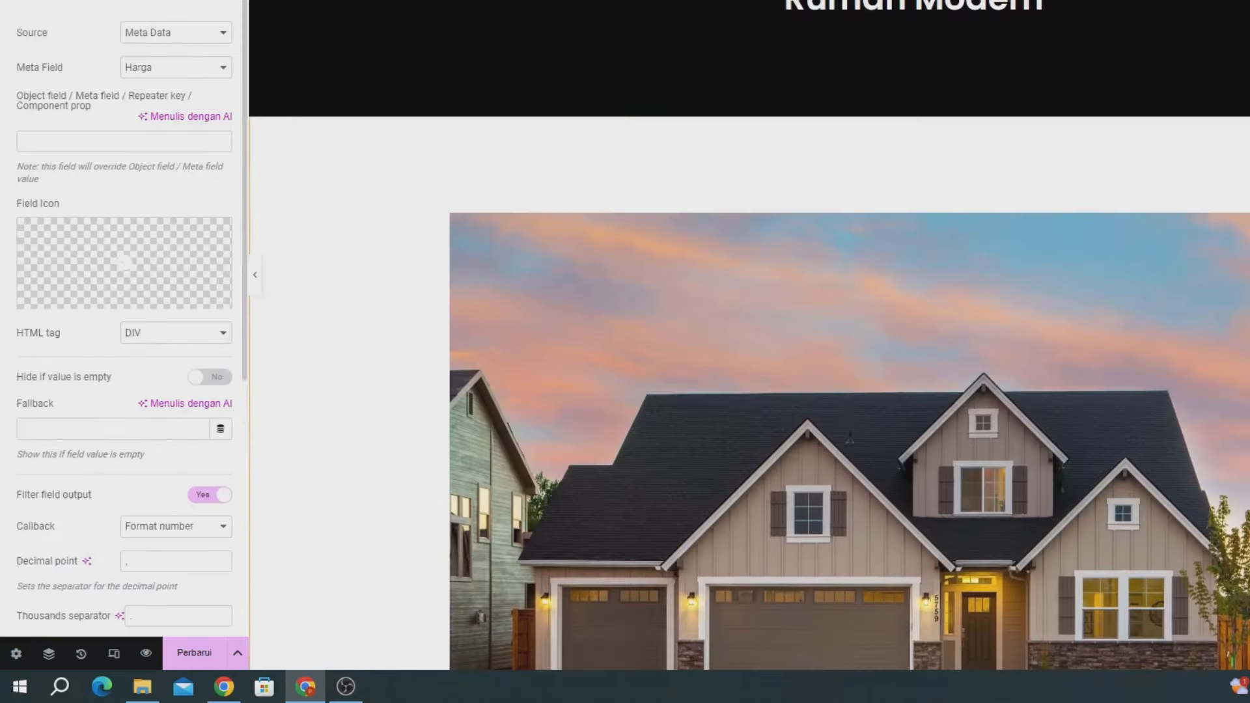
{"action": "scroll", "coordinate": [712, 274], "scroll_direction": "down", "scroll_amount": 4}
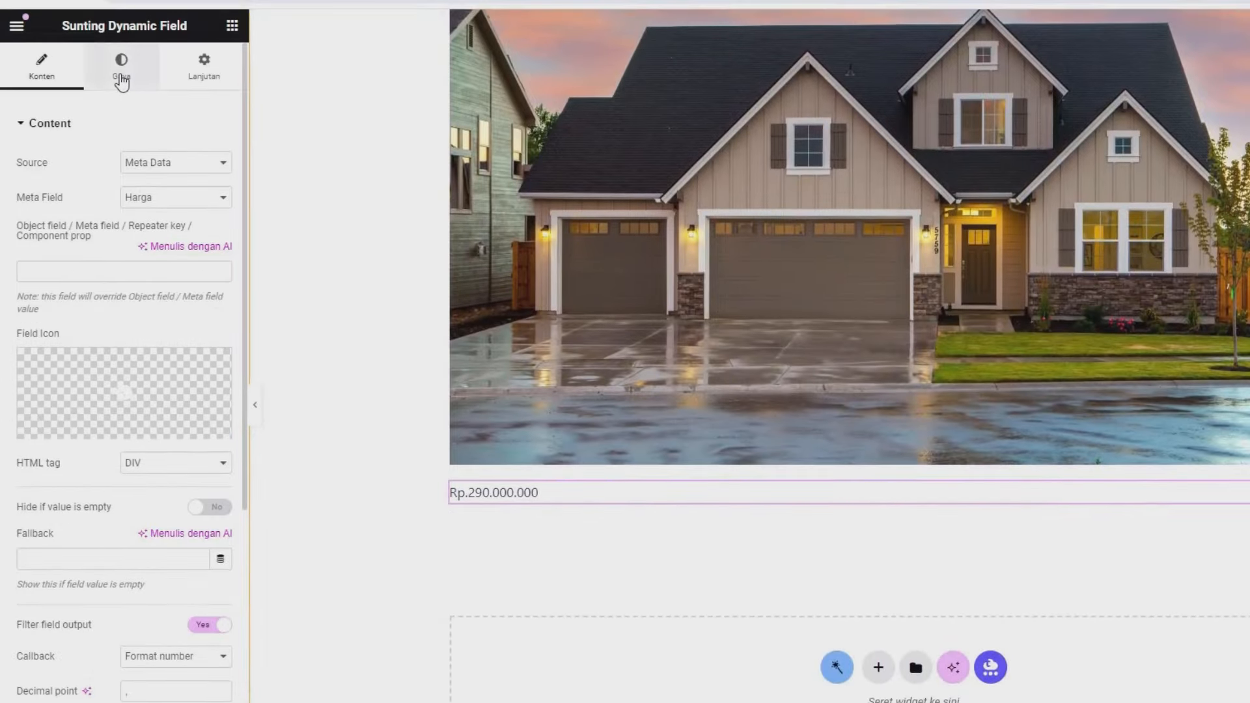
- Set the price text colour to black in the Dynamic Field's Style settings
{"action": "left_click", "coordinate": [122, 78]}
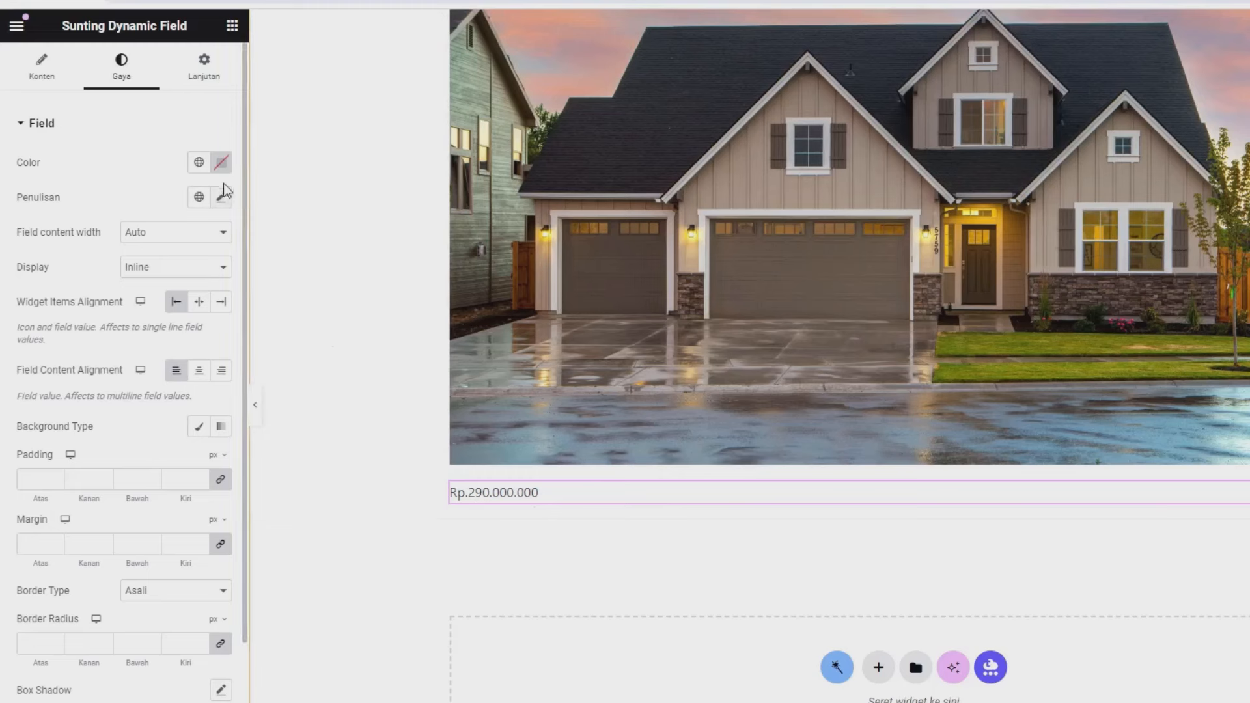
{"action": "left_click", "coordinate": [222, 162]}
{"action": "left_click_drag", "start_coordinate": [280, 235], "coordinate": [327, 406]}
{"action": "left_click", "coordinate": [107, 200]}
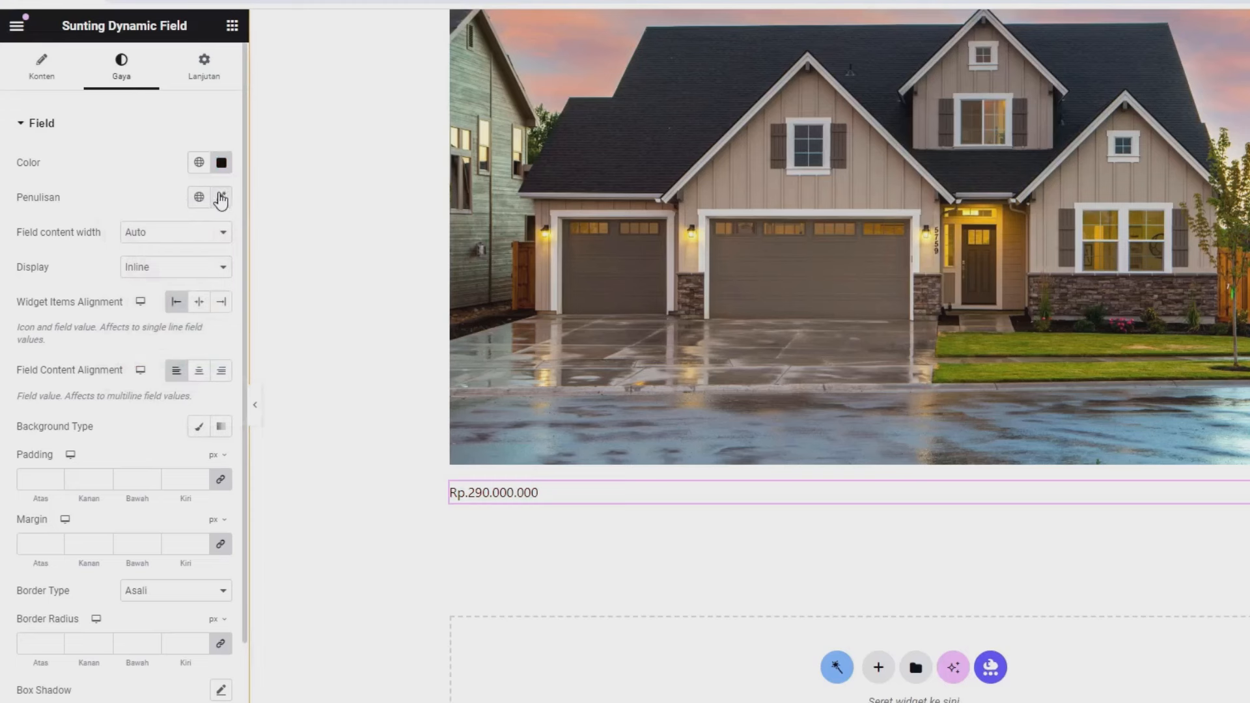
- Set the price typography to Poppins, 25 px, Semi Bold 600, and save the template
{"action": "left_click", "coordinate": [221, 198]}
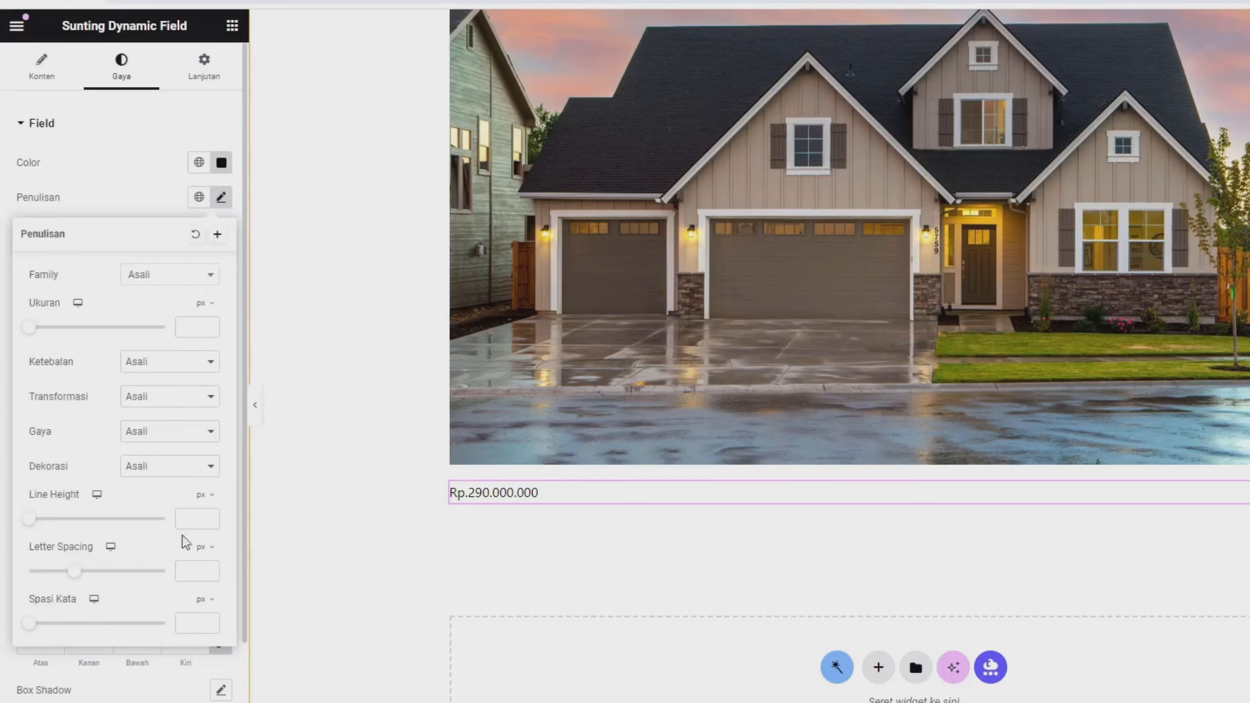
{"action": "left_click", "coordinate": [175, 278]}
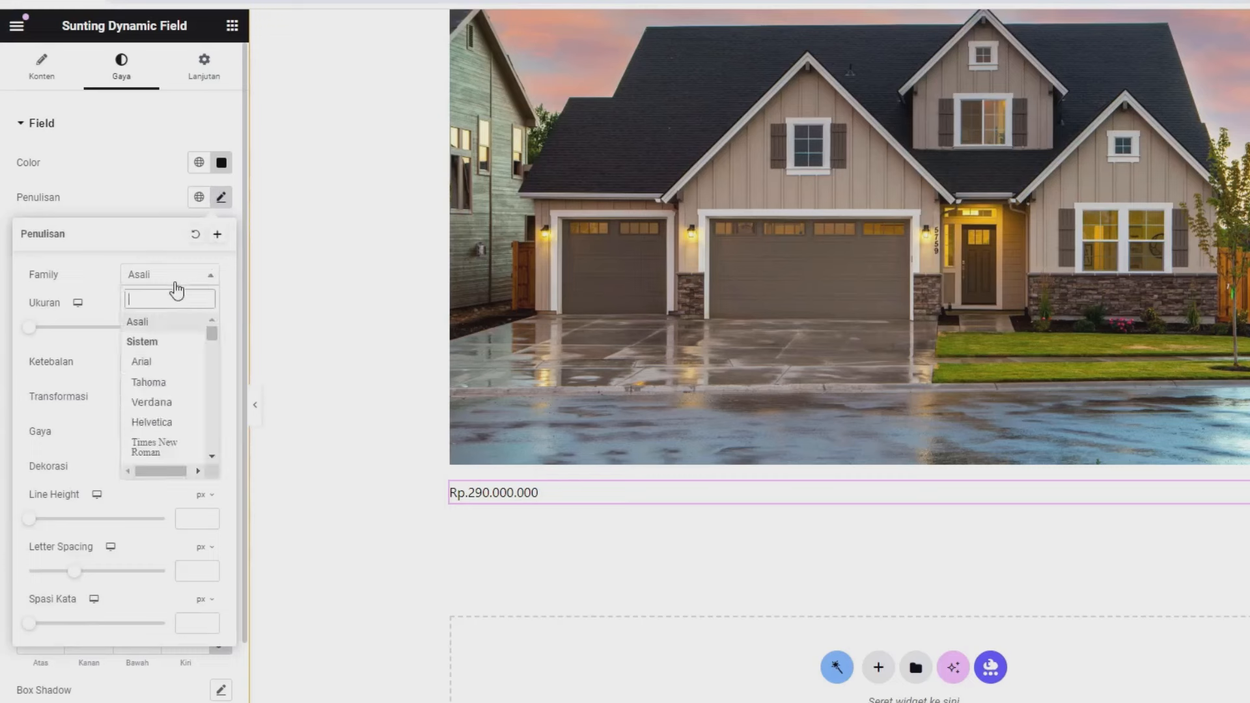
{"action": "type", "text": "pop"}
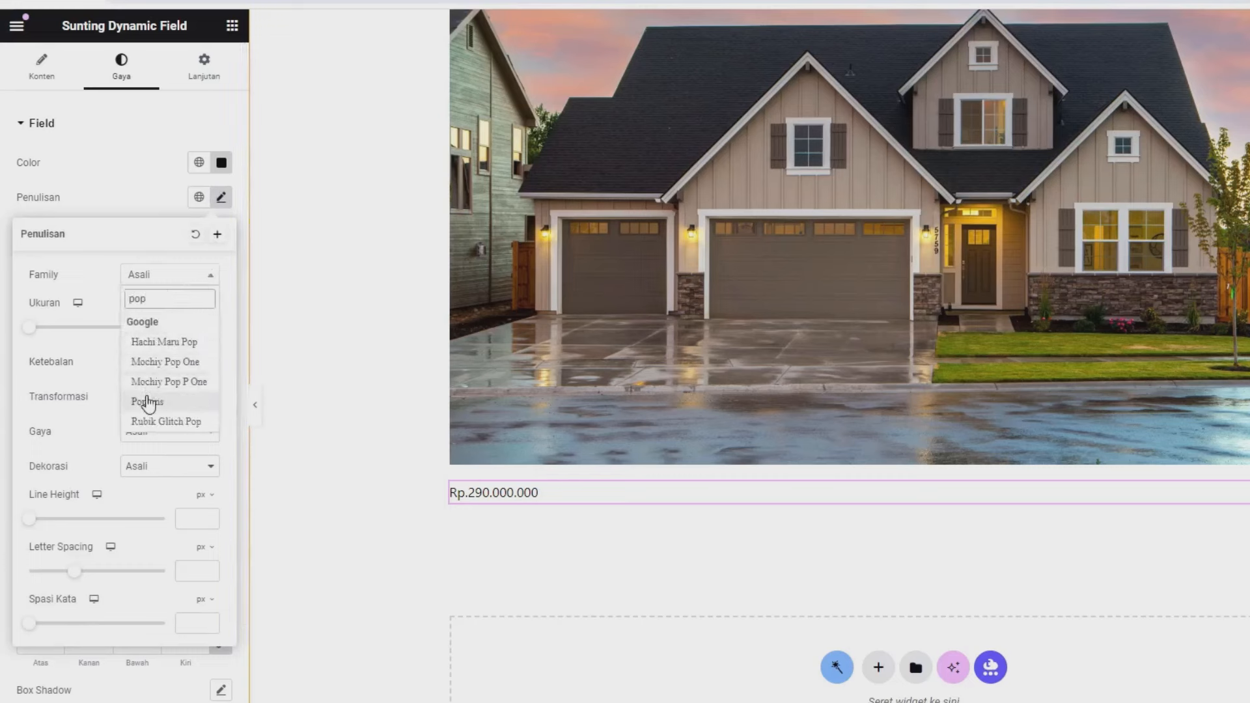
{"action": "left_click", "coordinate": [147, 398]}
{"action": "left_click", "coordinate": [183, 328]}
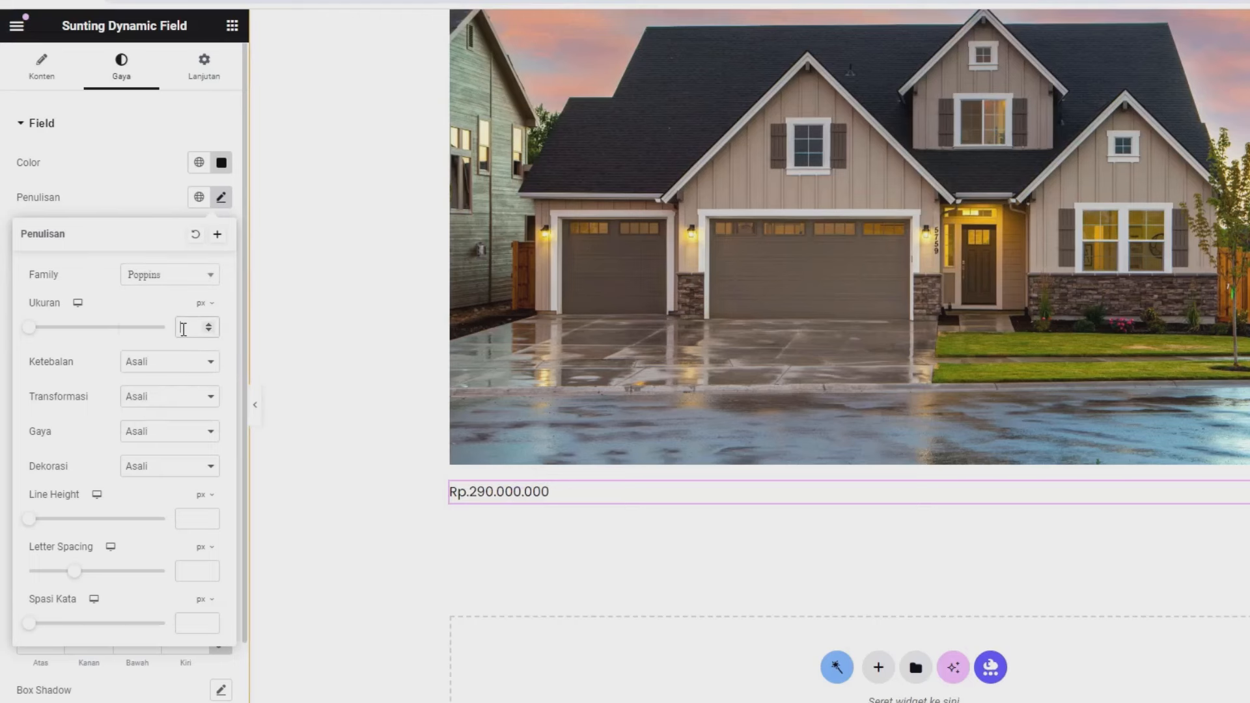
{"action": "type", "text": "25"}
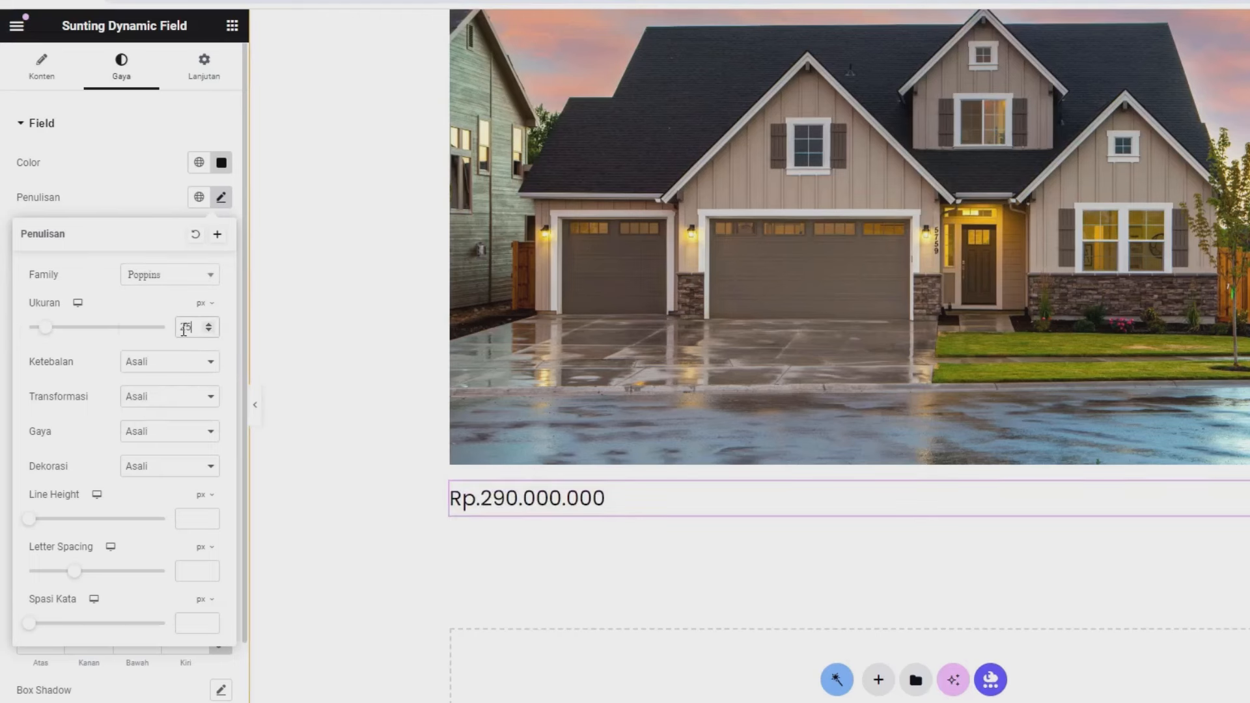
{"action": "left_click", "coordinate": [168, 369]}
{"action": "left_click", "coordinate": [151, 441]}
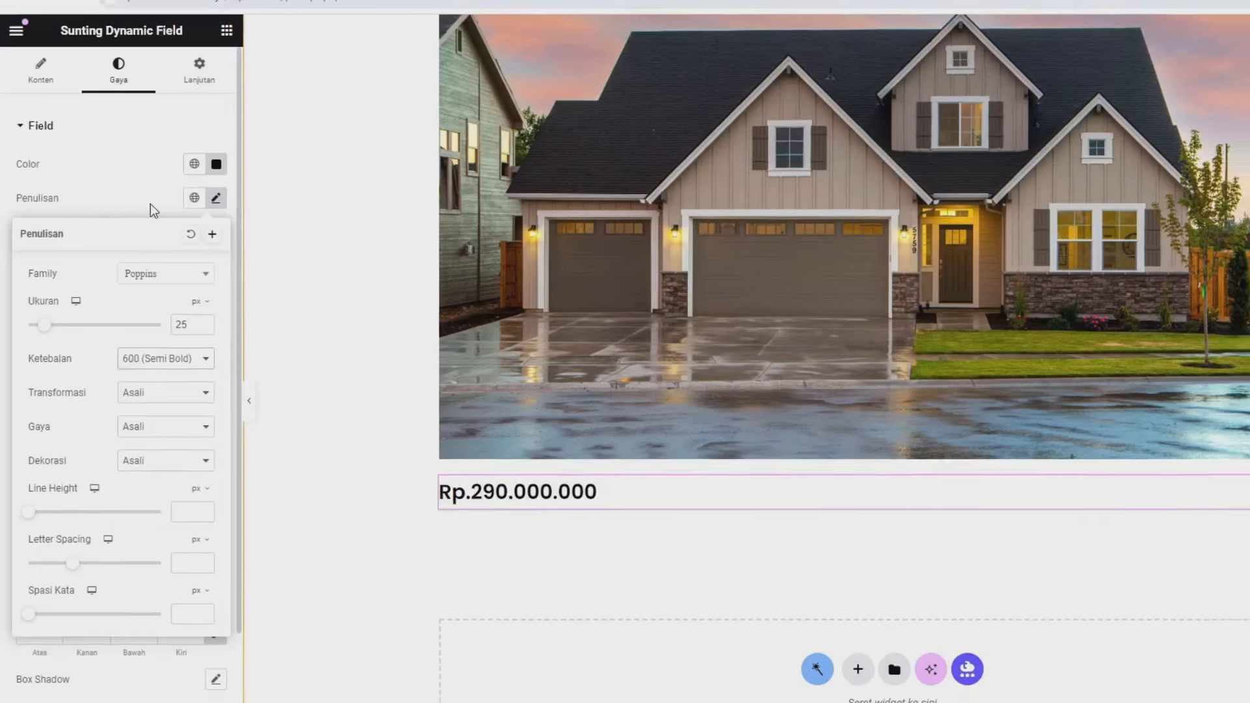
{"action": "left_click", "coordinate": [154, 203]}
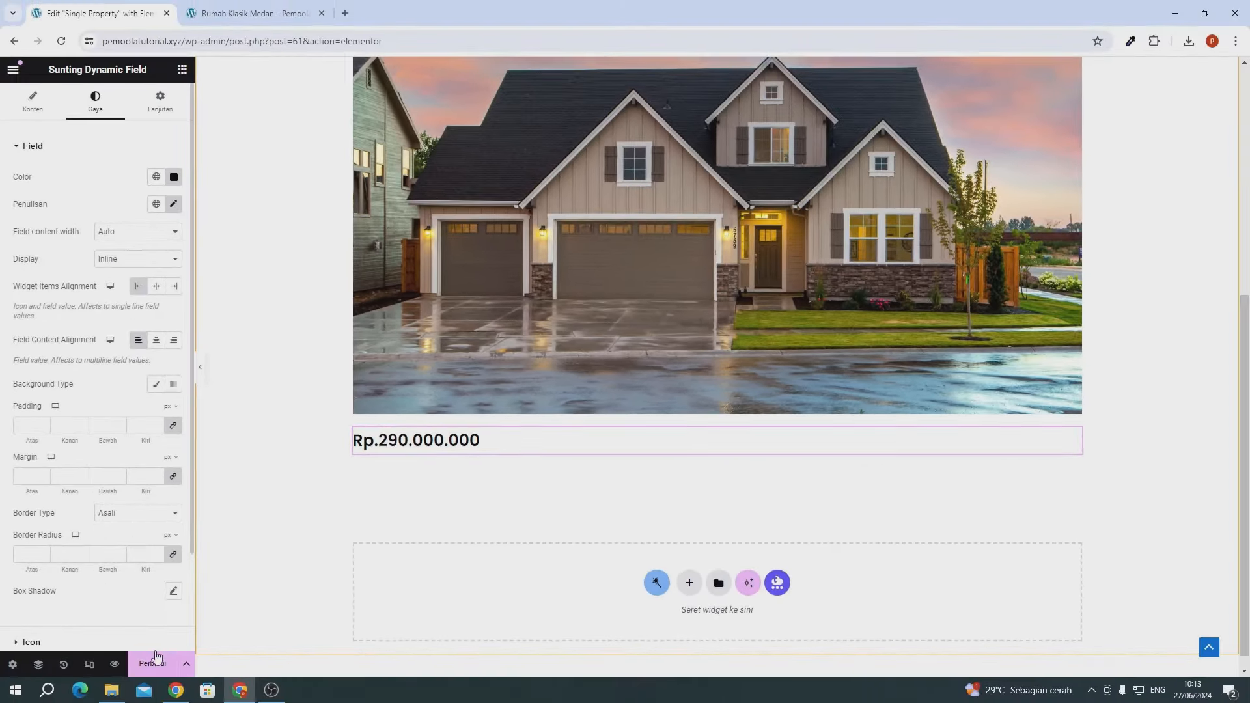
{"action": "left_click", "coordinate": [156, 657]}
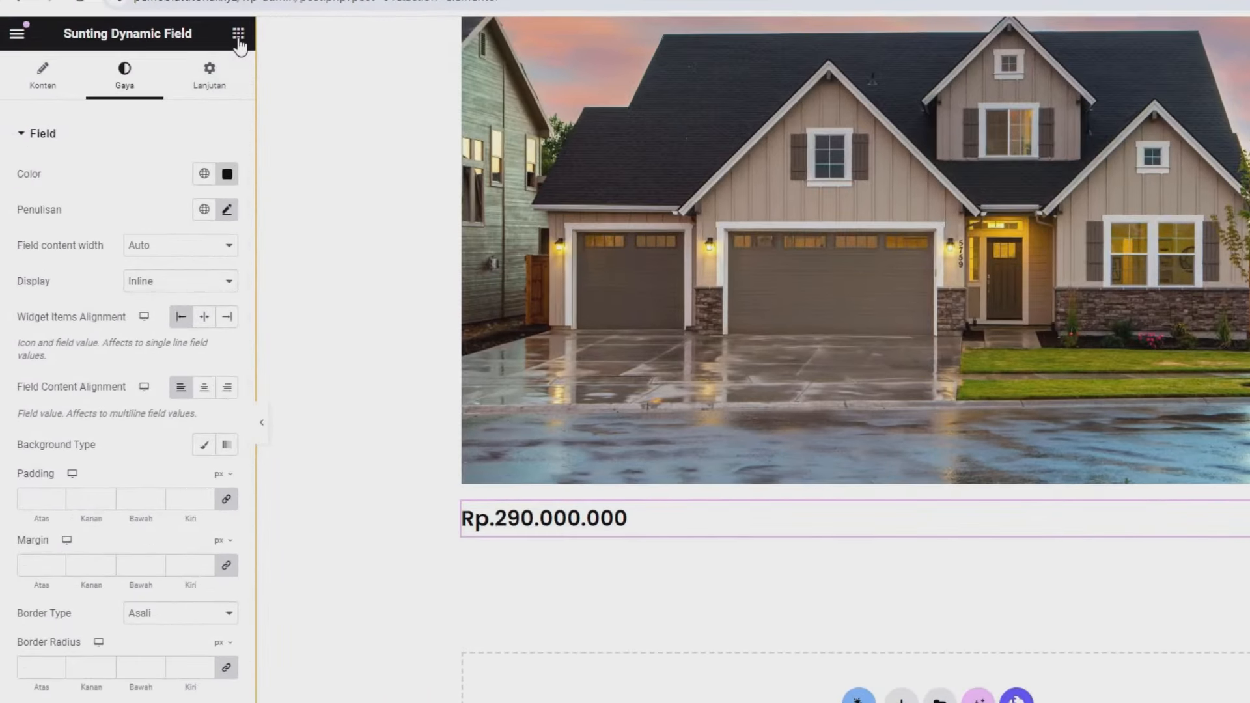
- Add a heading reading 'Deskripsi' below the price
{"action": "left_click", "coordinate": [182, 70]}
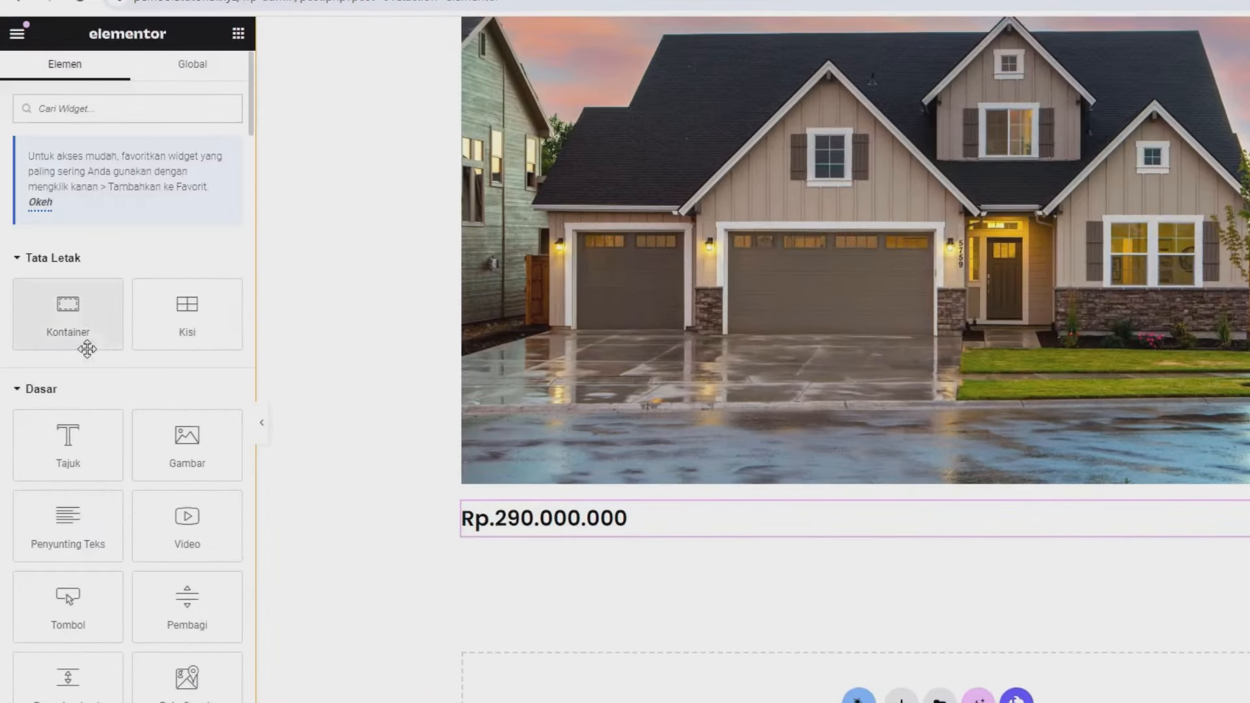
{"action": "left_click_drag", "start_coordinate": [69, 440], "coordinate": [525, 538]}
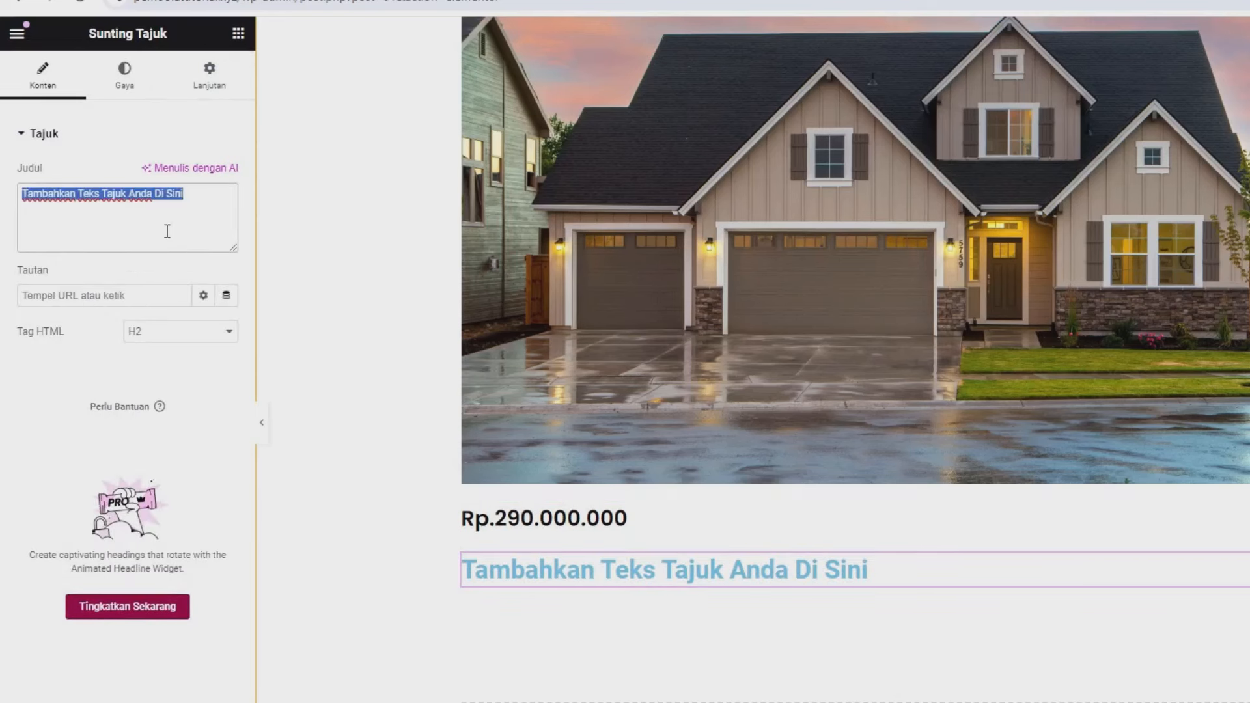
{"action": "type", "text": "Deskri"}
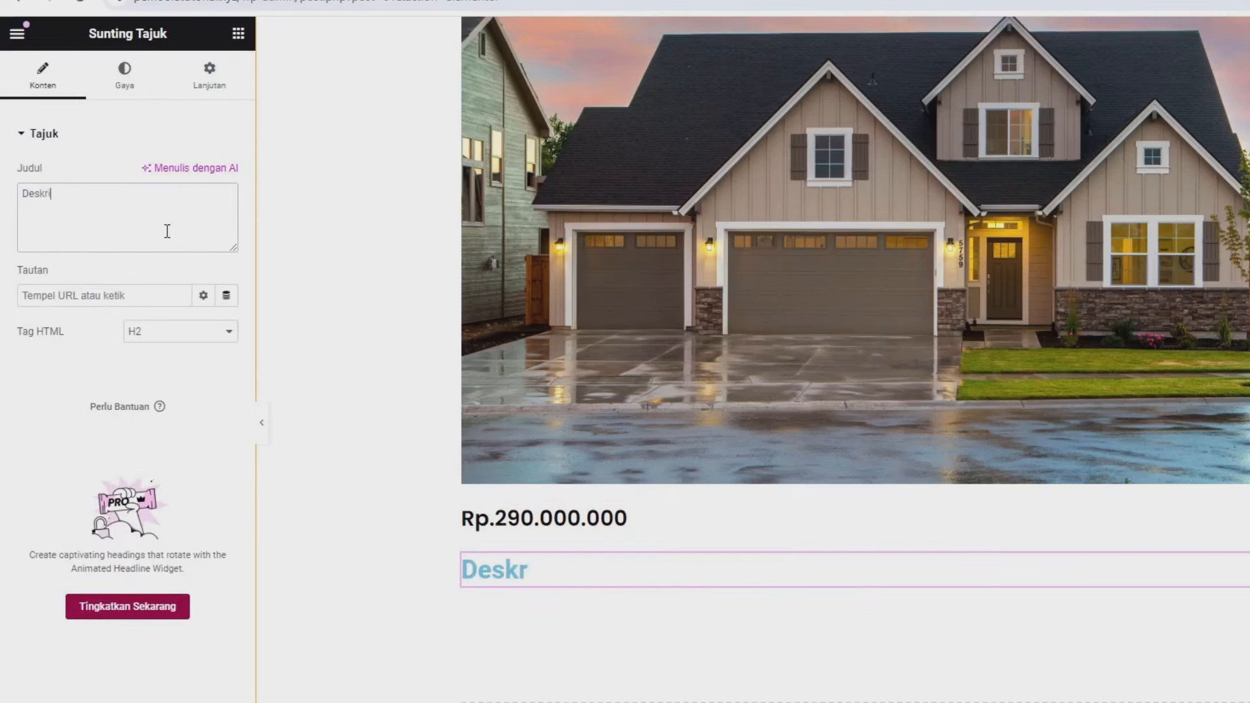
{"action": "type", "text": "psi"}
- Style the Deskripsi heading black (#000000) in Poppins at 20 px
{"action": "left_click", "coordinate": [127, 91]}
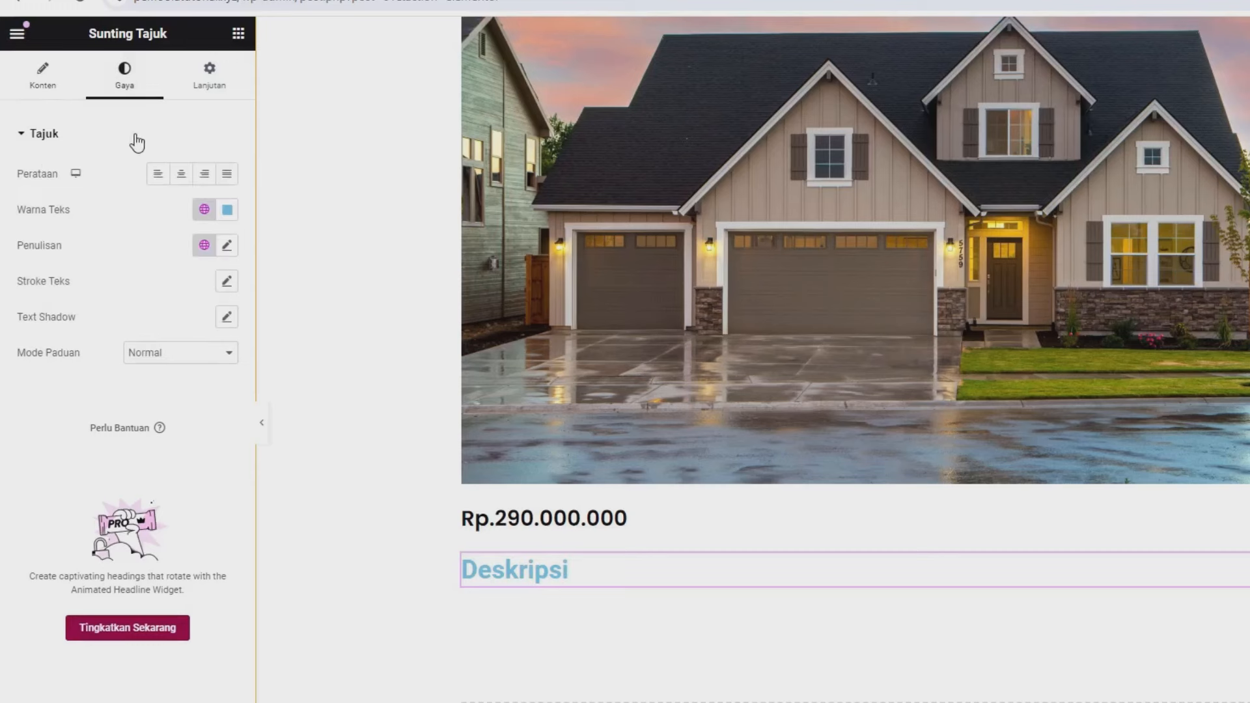
{"action": "left_click", "coordinate": [228, 210]}
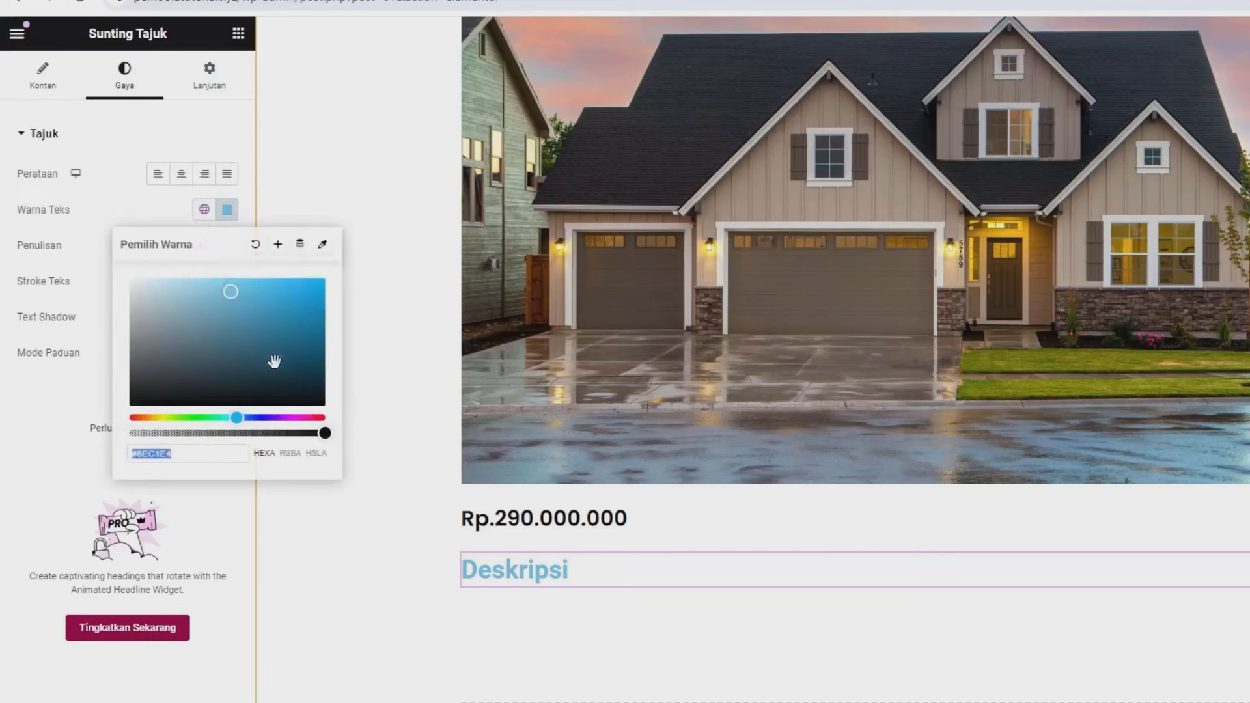
{"action": "left_click", "coordinate": [309, 404]}
{"action": "left_click", "coordinate": [55, 235]}
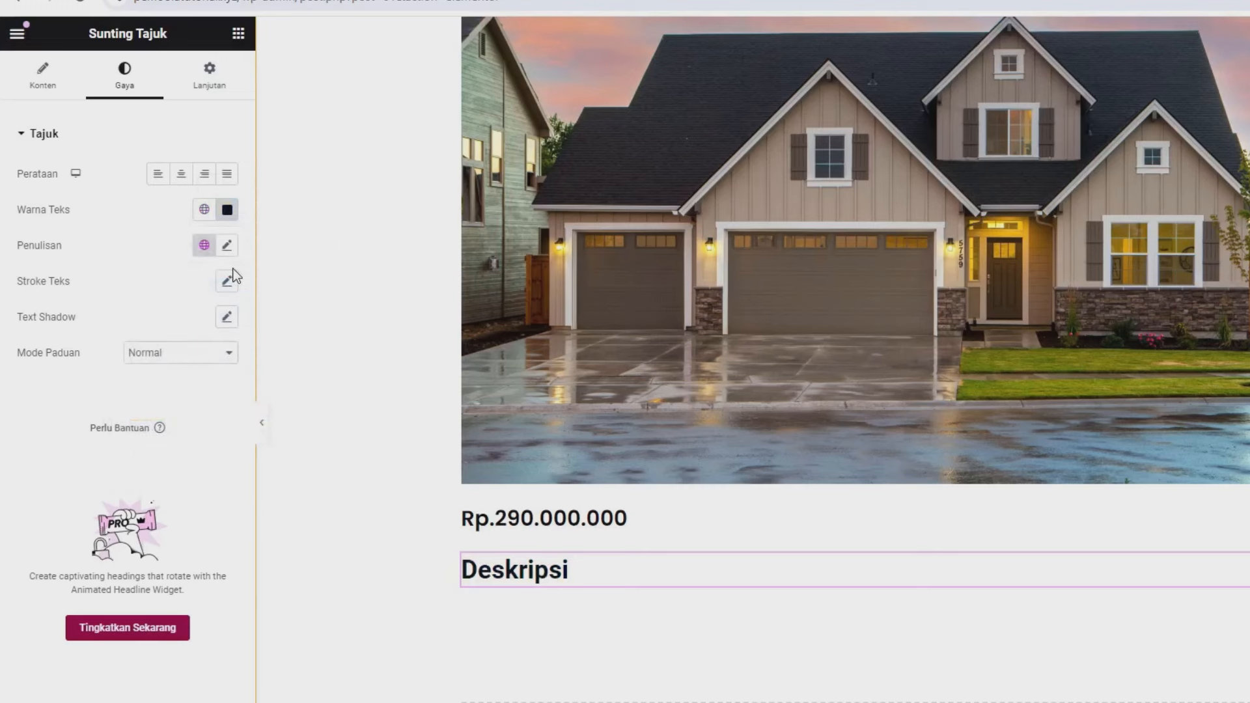
{"action": "left_click", "coordinate": [226, 246]}
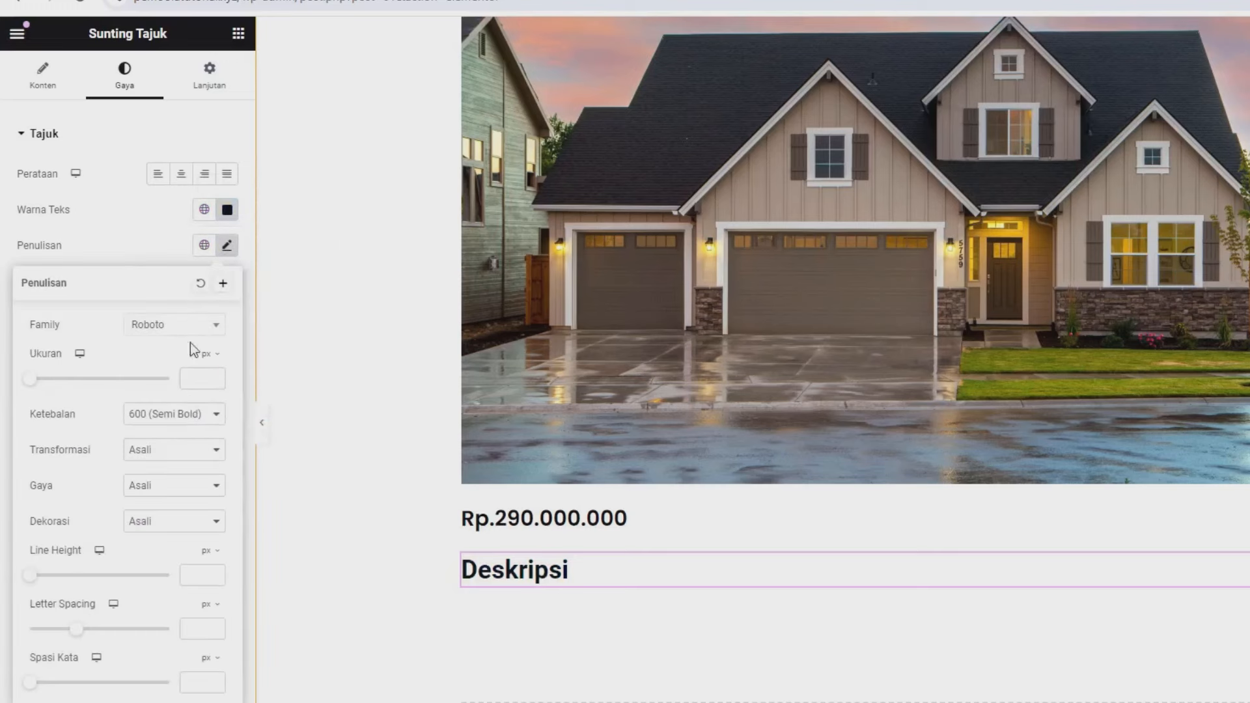
{"action": "left_click", "coordinate": [192, 378]}
{"action": "type", "text": "20"}
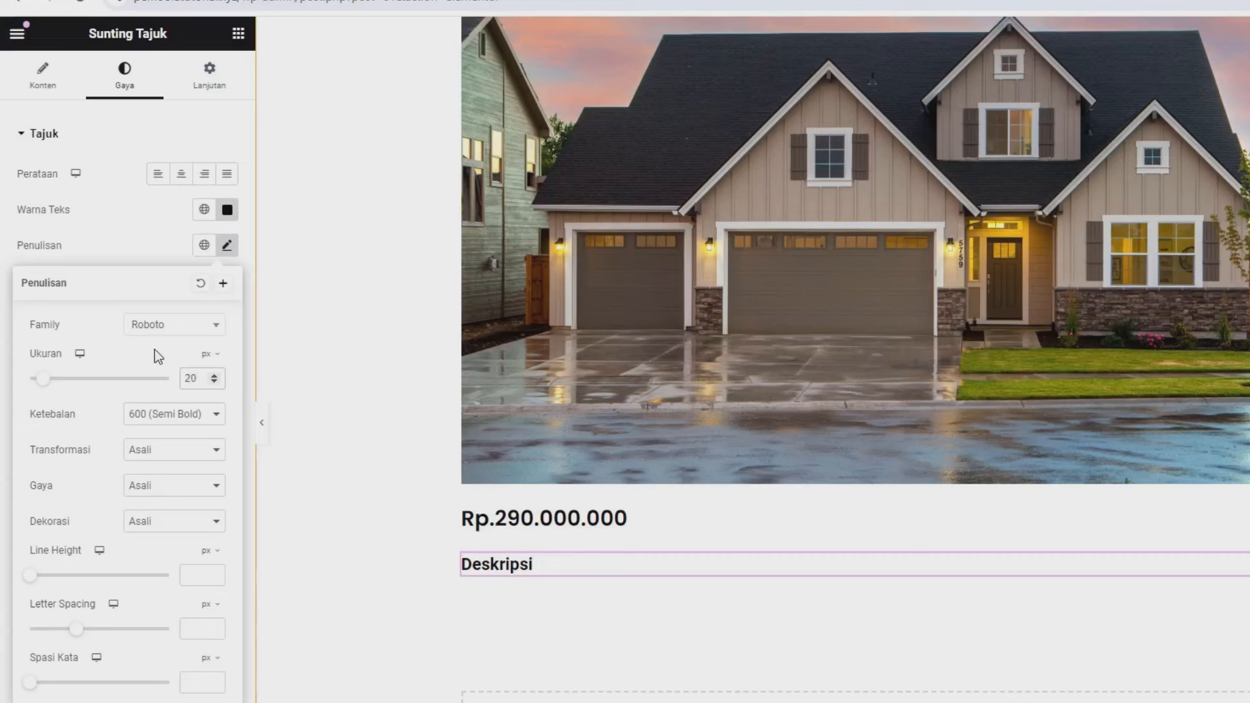
{"action": "left_click", "coordinate": [167, 327]}
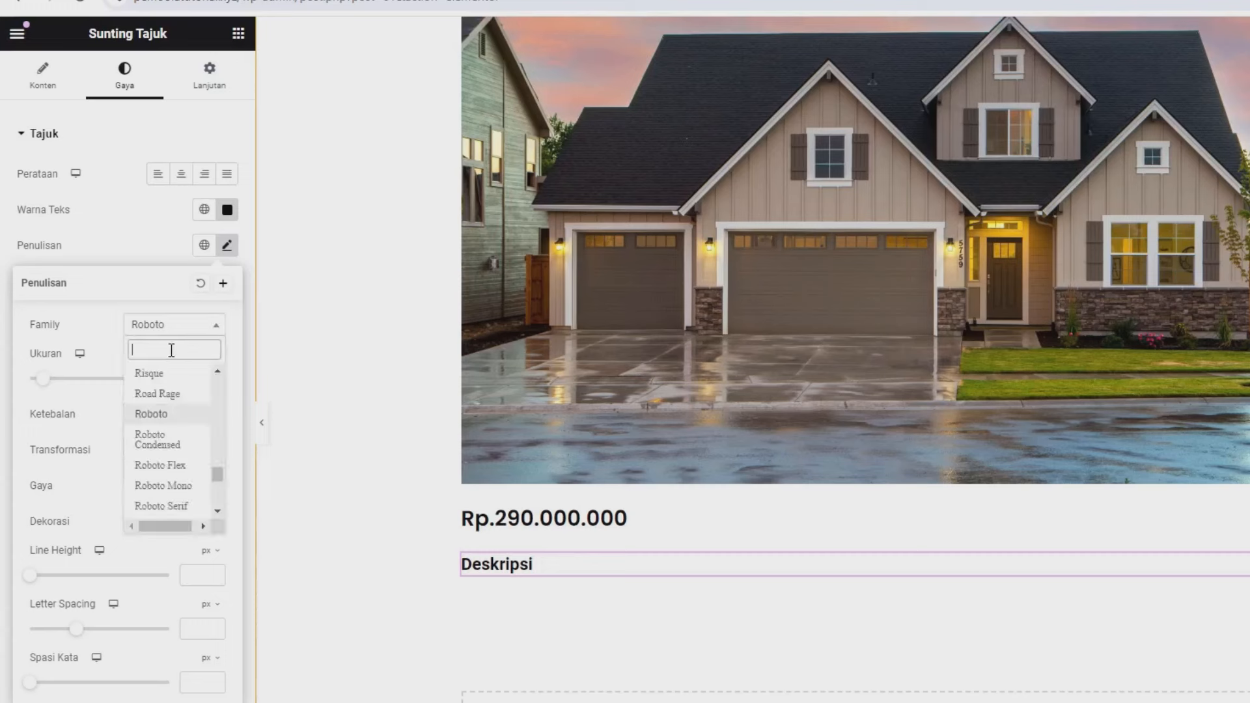
{"action": "type", "text": "pop"}
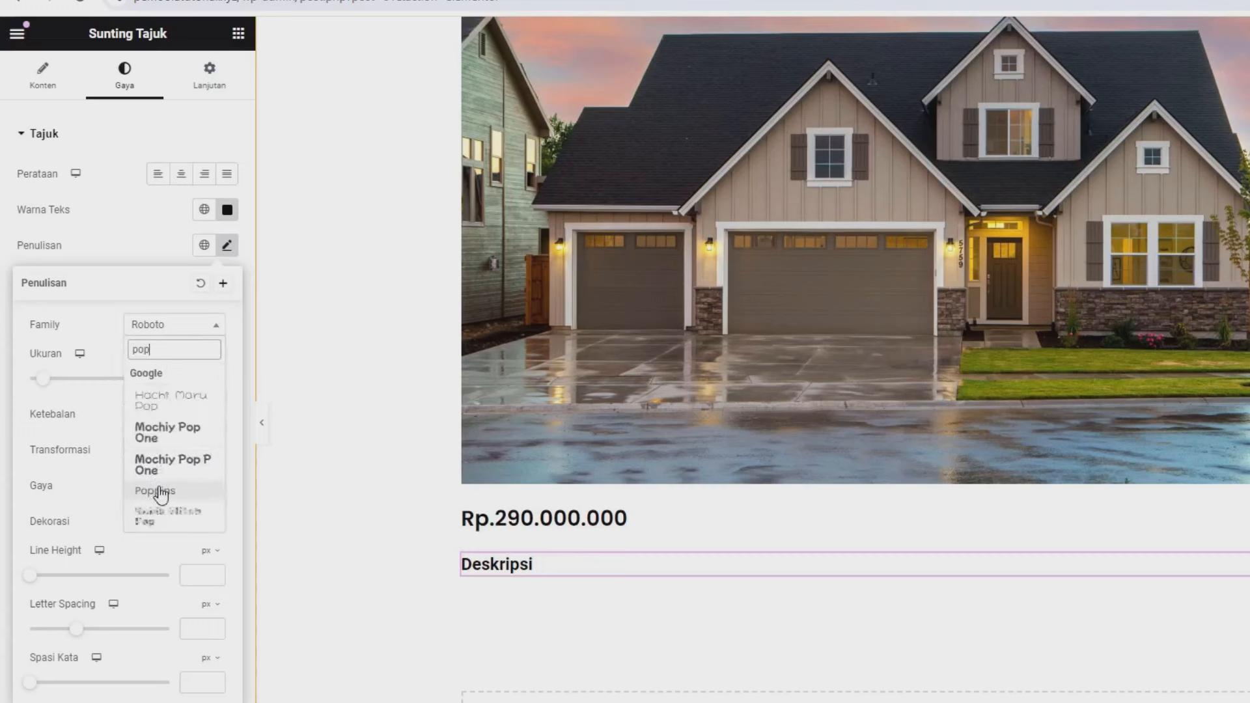
{"action": "left_click", "coordinate": [155, 490]}
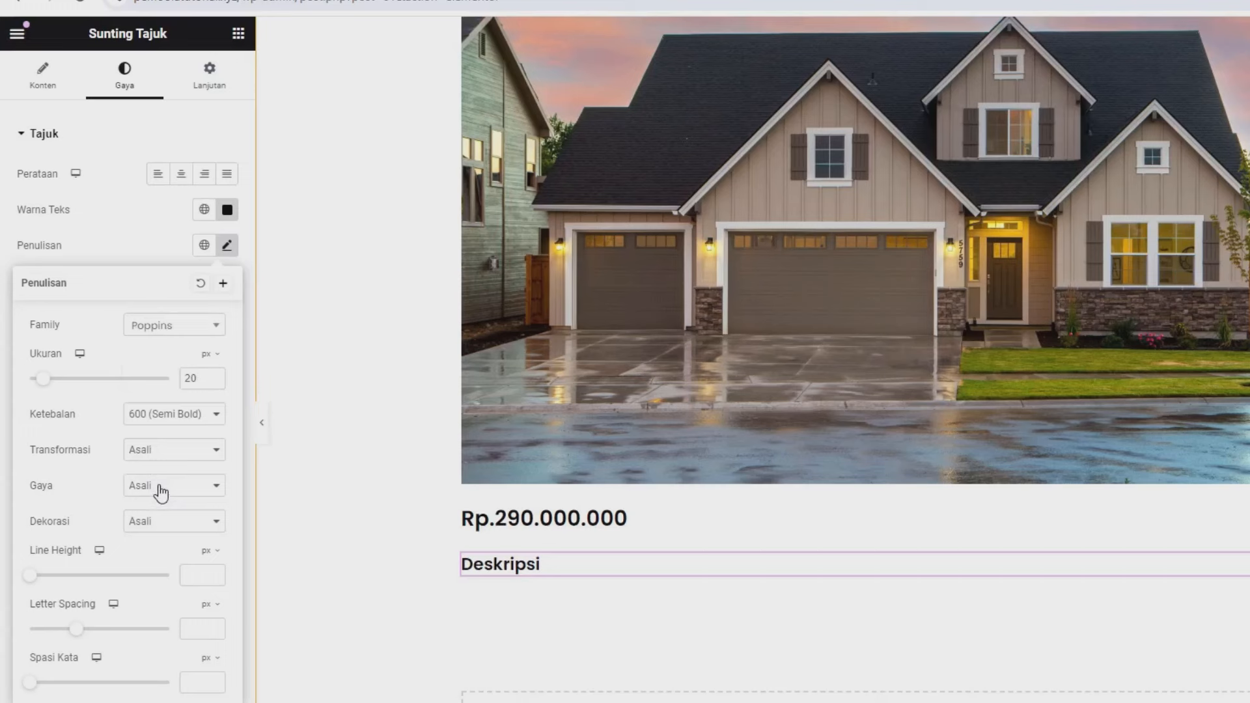
{"action": "left_click", "coordinate": [237, 37]}
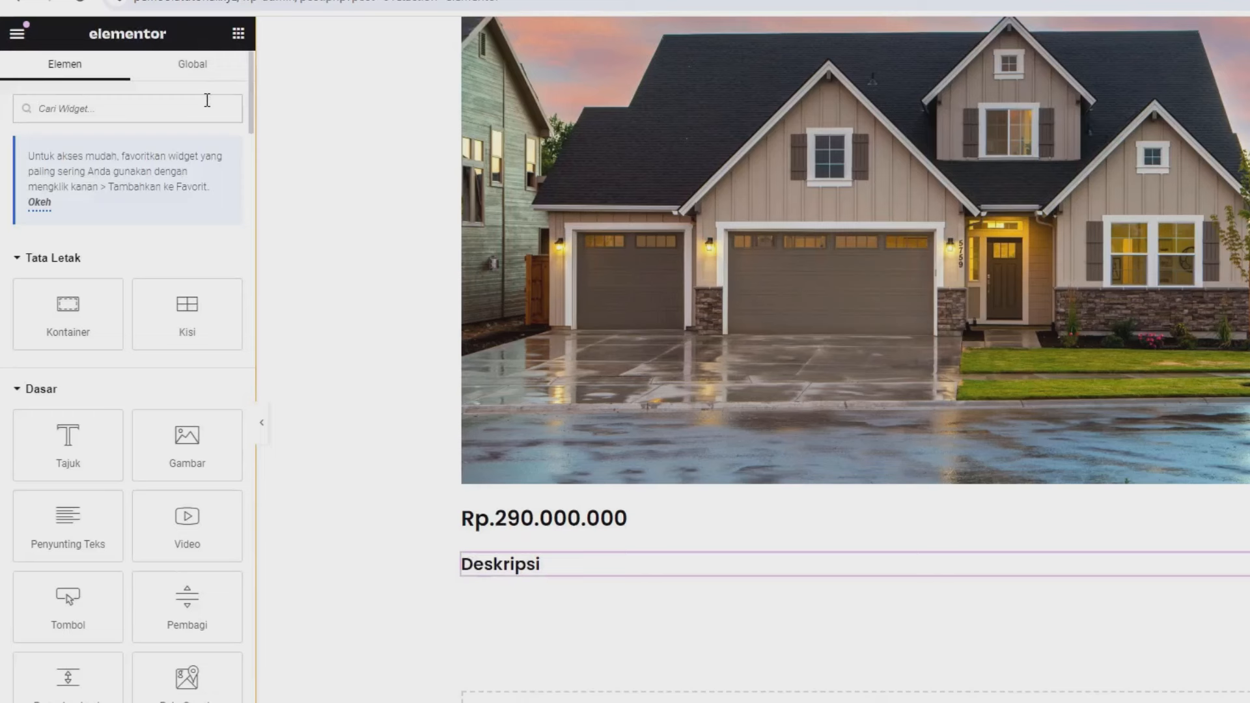
- Add a Dynamic Field pulling the Deskripsi meta field under the heading, then save with Update
{"action": "type", "text": "dyn"}
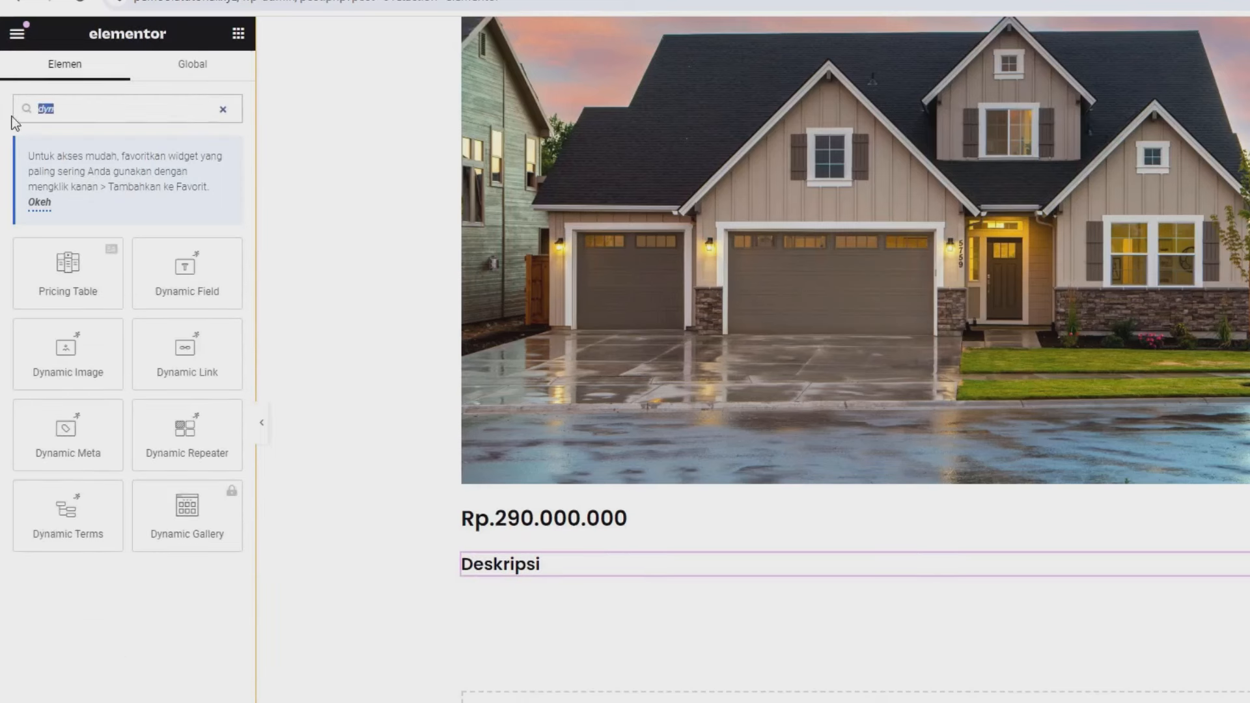
{"action": "left_click_drag", "start_coordinate": [173, 247], "coordinate": [483, 561]}
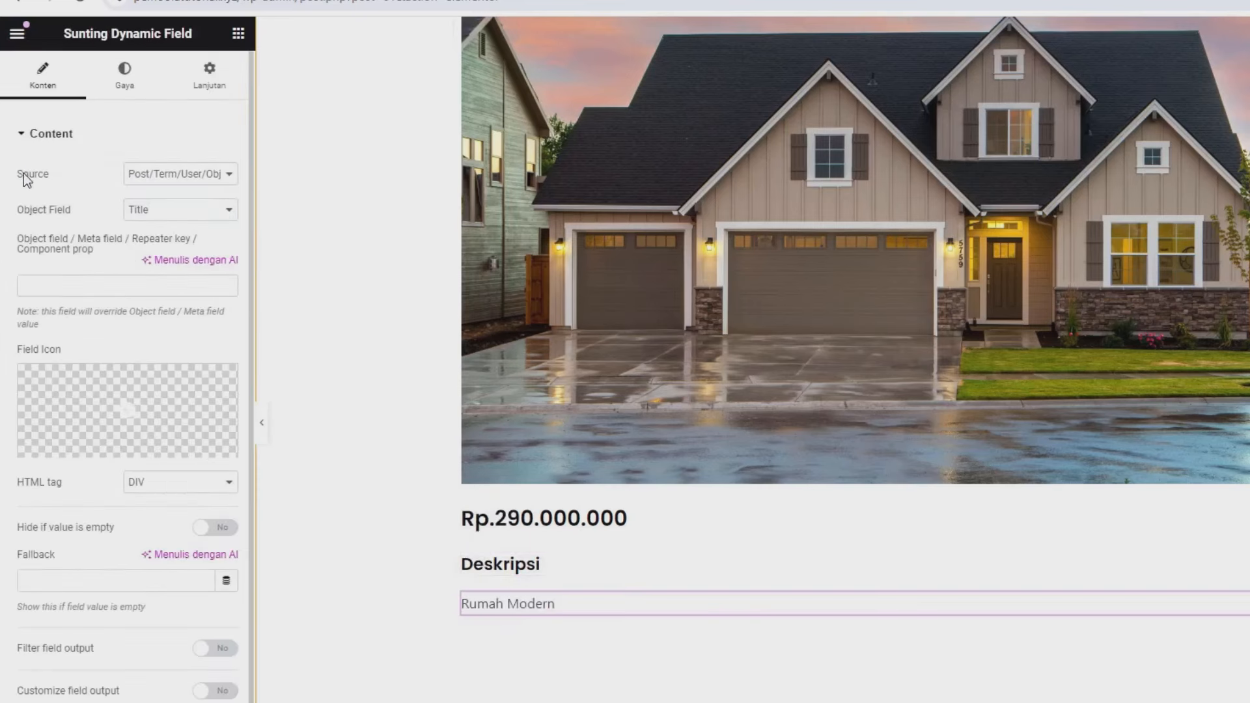
{"action": "left_click", "coordinate": [190, 180]}
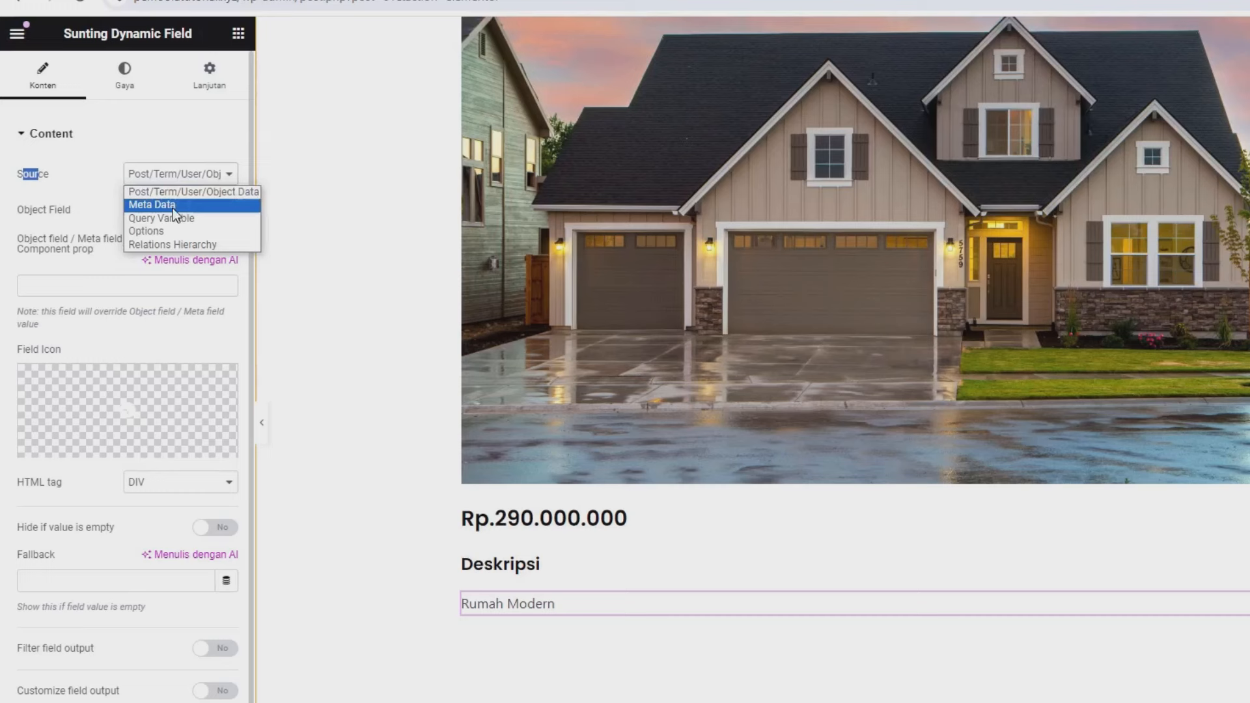
{"action": "left_click", "coordinate": [173, 207]}
{"action": "left_click", "coordinate": [180, 209]}
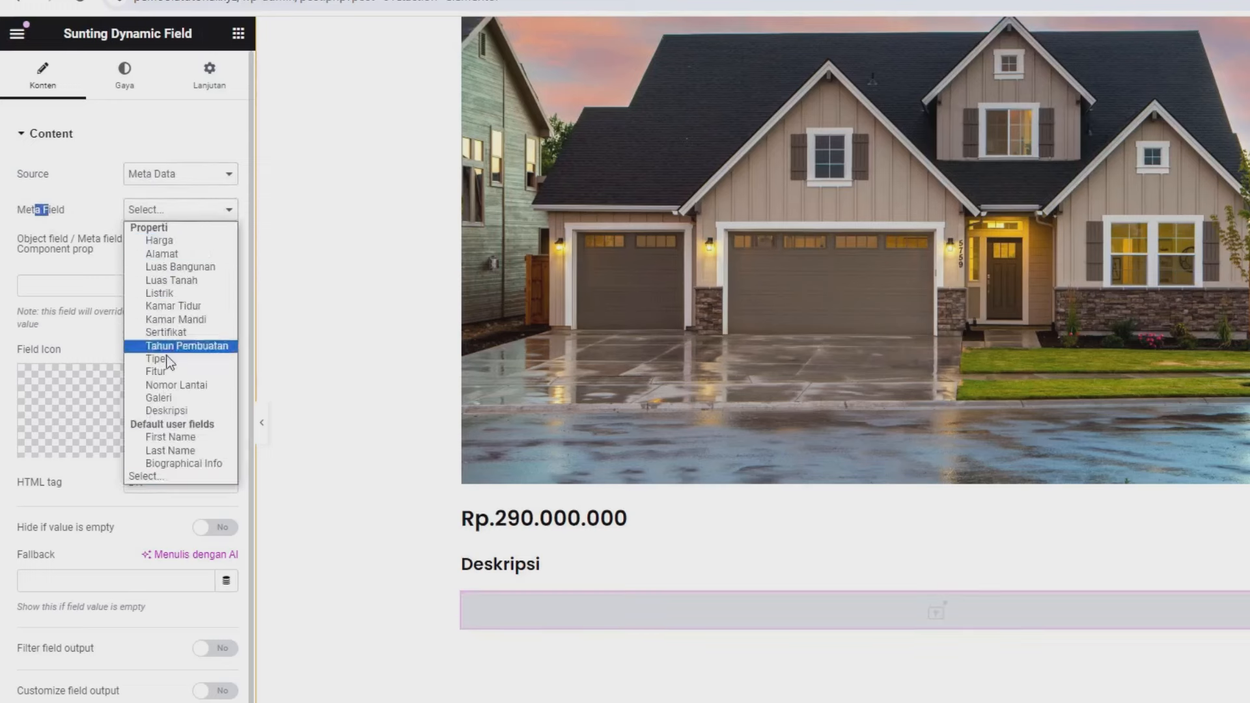
{"action": "left_click", "coordinate": [168, 410]}
{"action": "scroll", "coordinate": [716, 482], "scroll_direction": "down", "scroll_amount": 2}
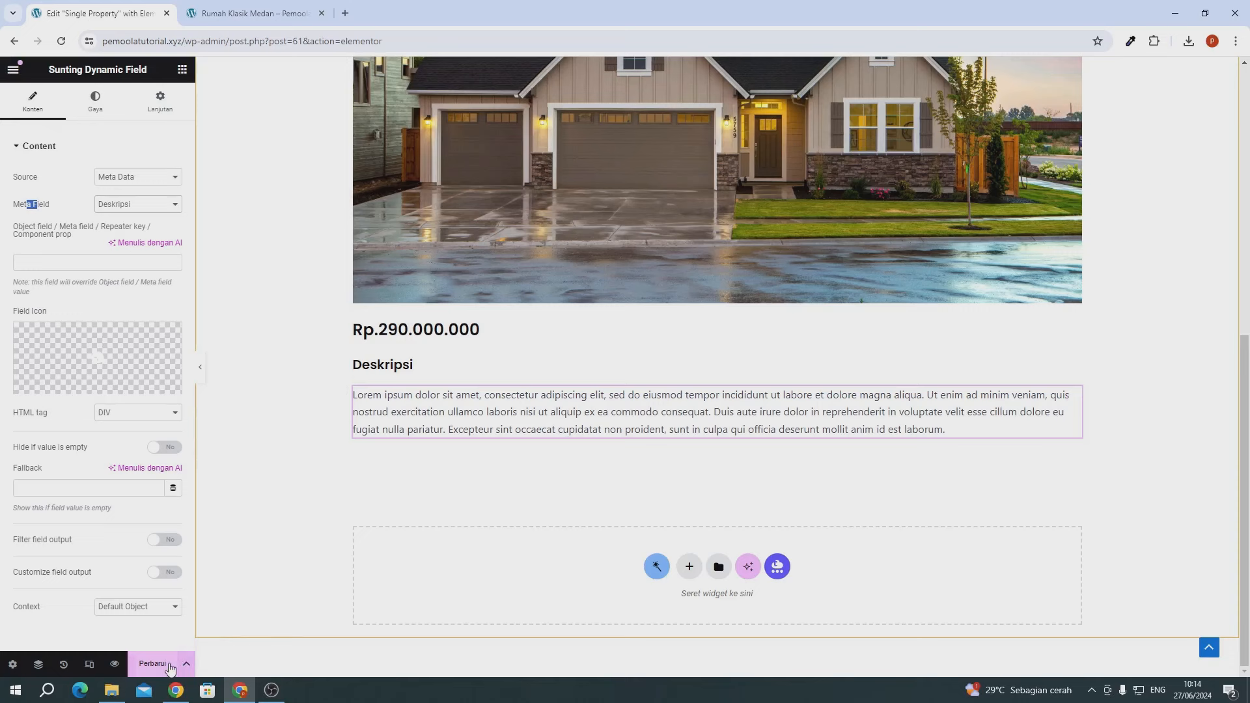
{"action": "left_click", "coordinate": [168, 664]}
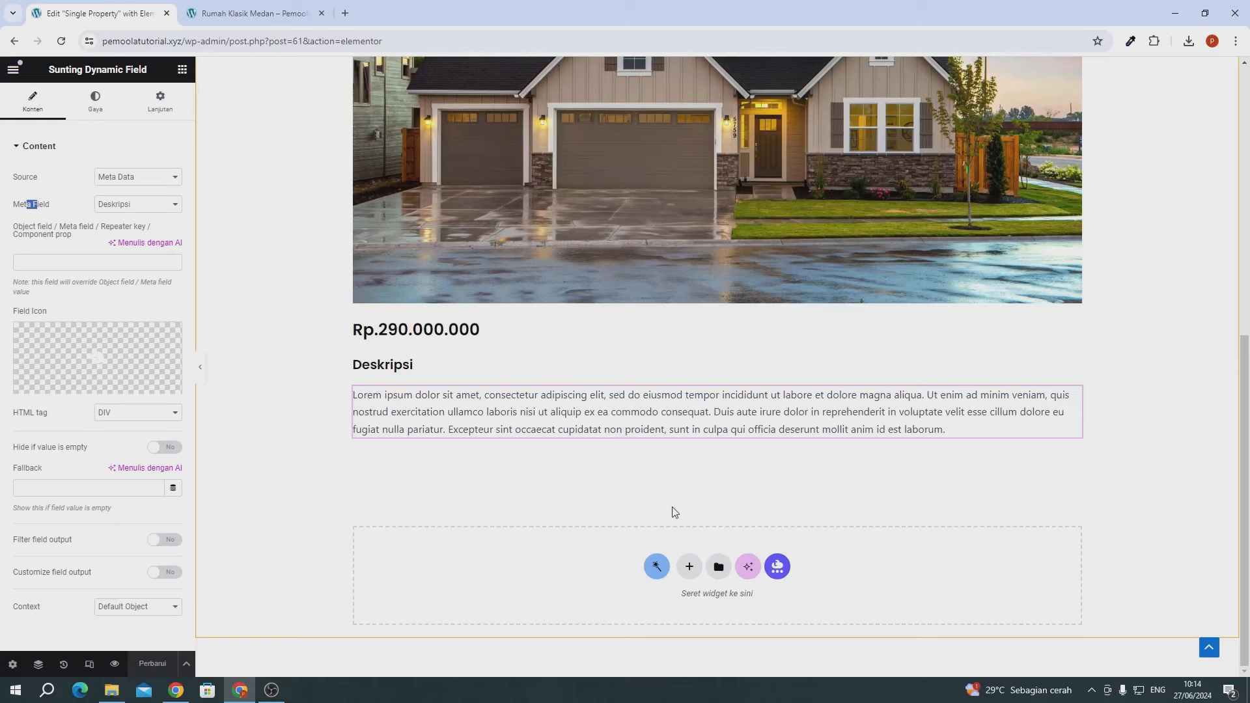
- Duplicate the Deskripsi heading below the paragraph, retitle the copy 'Detail', and save
{"action": "left_click", "coordinate": [391, 364]}
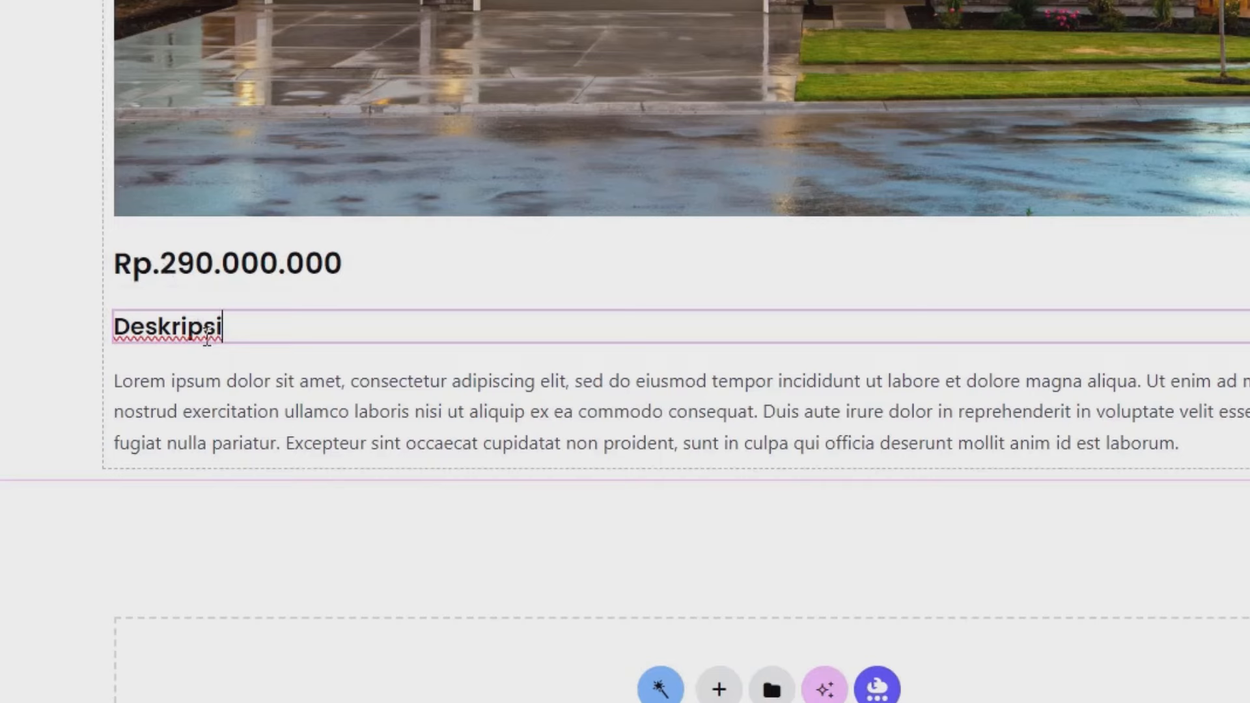
{"action": "right_click", "coordinate": [207, 334]}
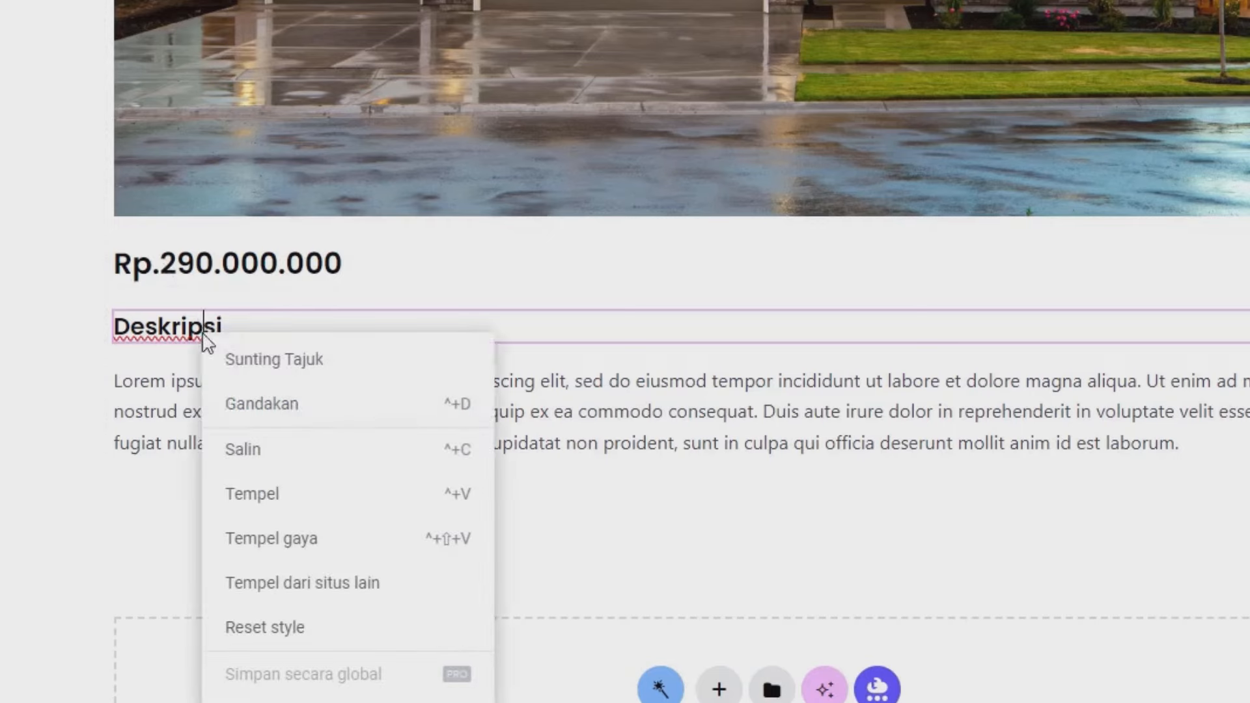
{"action": "left_click", "coordinate": [238, 416]}
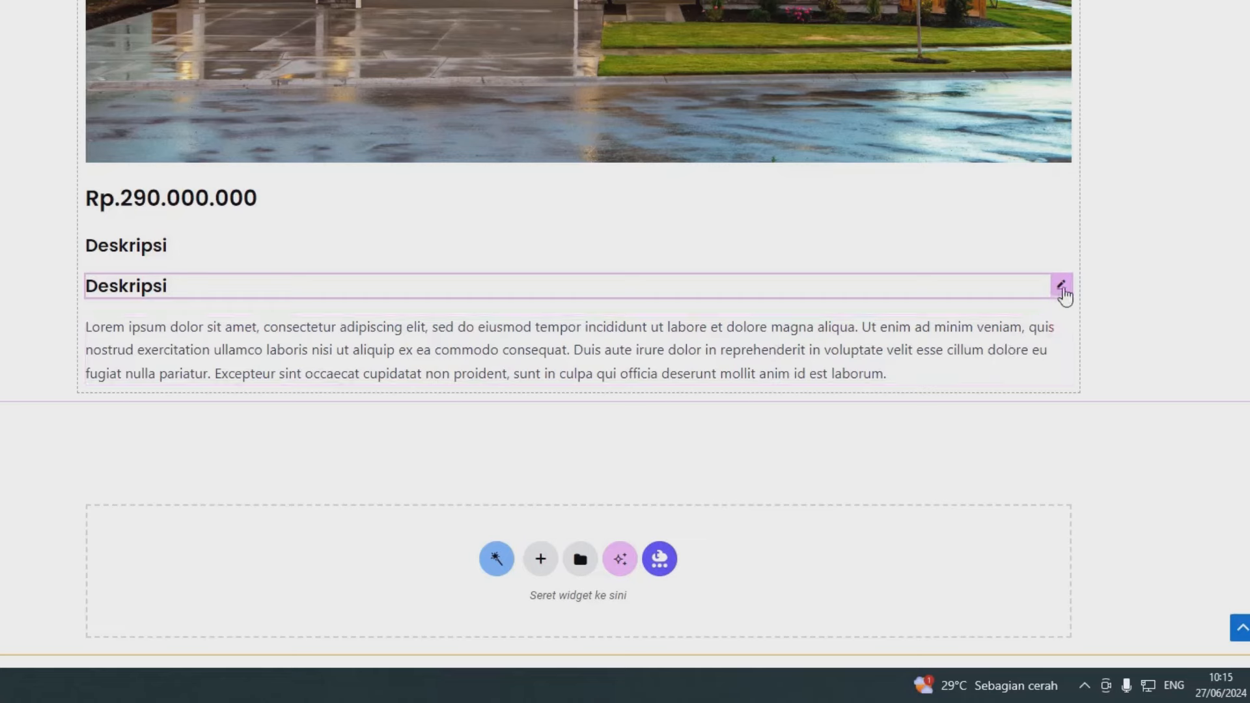
{"action": "mouse_move", "coordinate": [1061, 287]}
{"action": "left_mouse_down"}
{"action": "mouse_move", "coordinate": [764, 360]}
{"action": "mouse_move", "coordinate": [759, 382]}
{"action": "mouse_move", "coordinate": [479, 391]}
{"action": "left_mouse_up"}
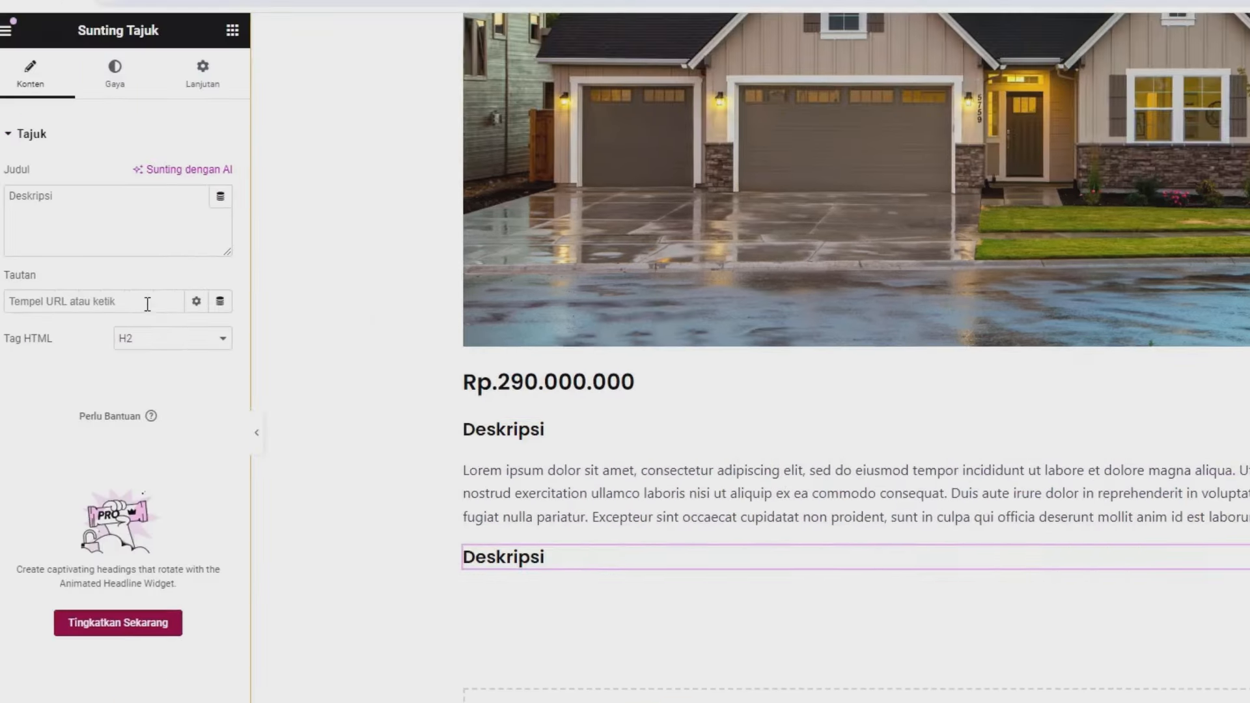
{"action": "left_click", "coordinate": [135, 231]}
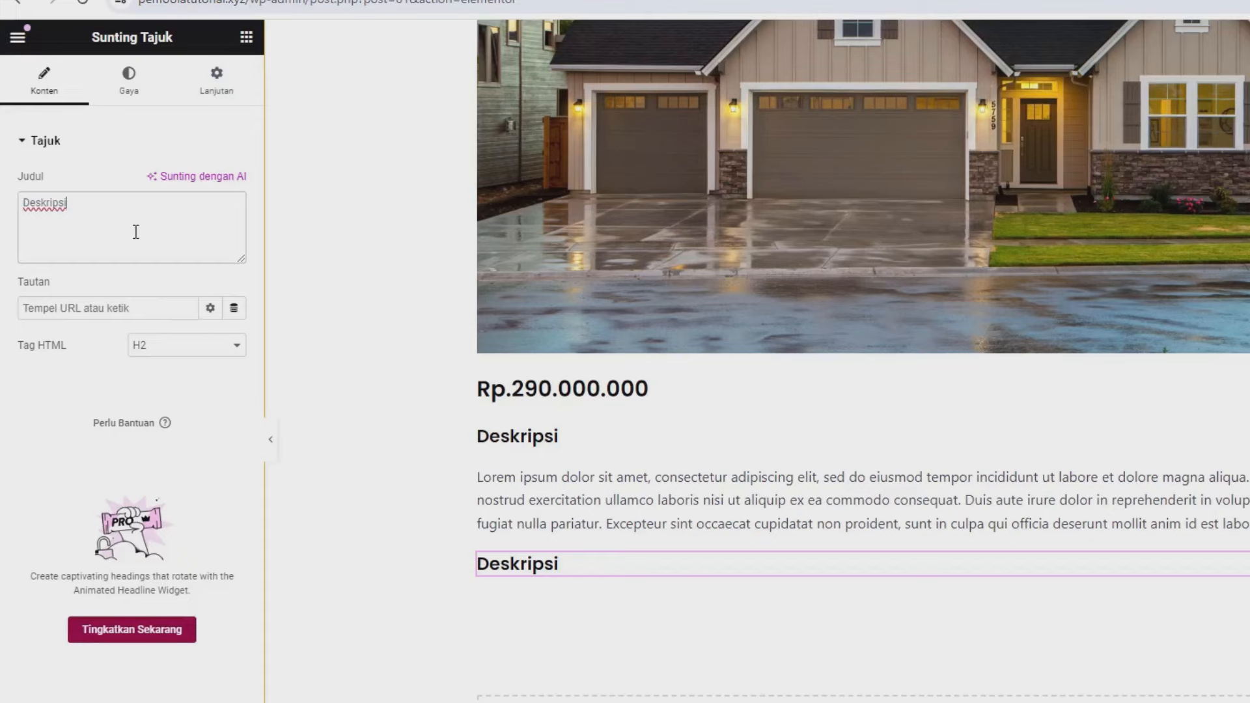
{"action": "key", "text": "ctrl+a"}
{"action": "type", "text": "Detail"}
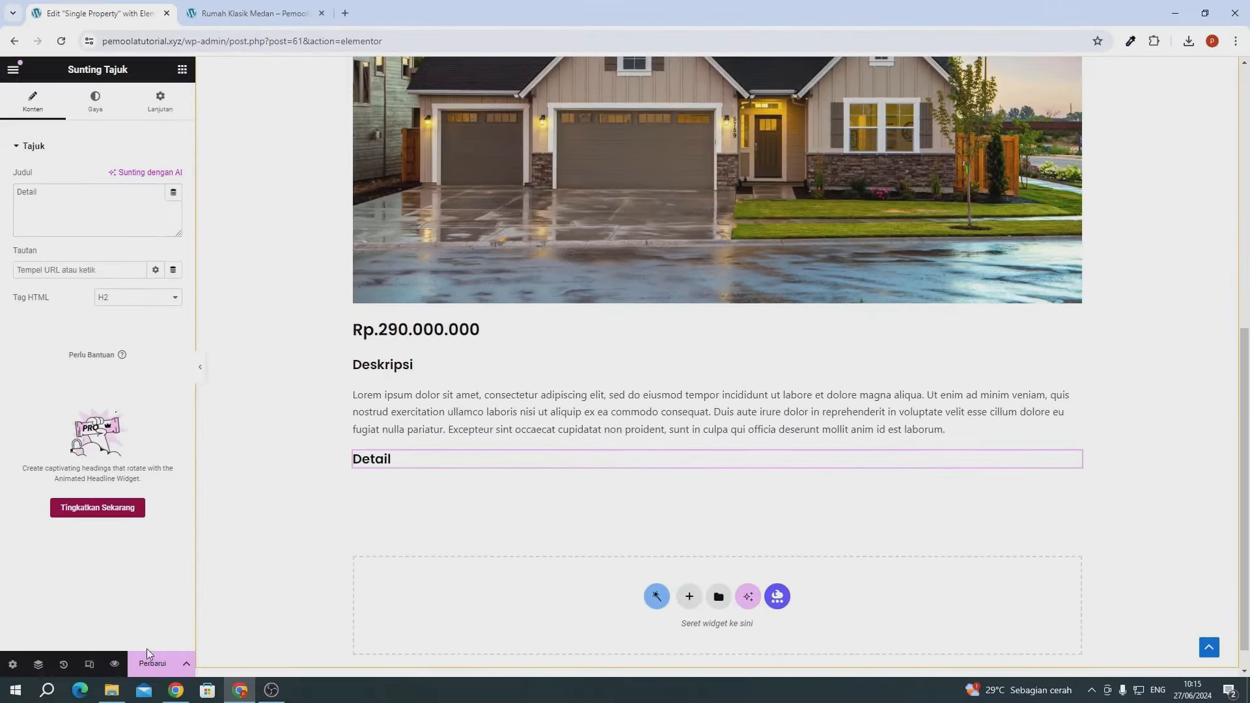
{"action": "left_click", "coordinate": [151, 665]}
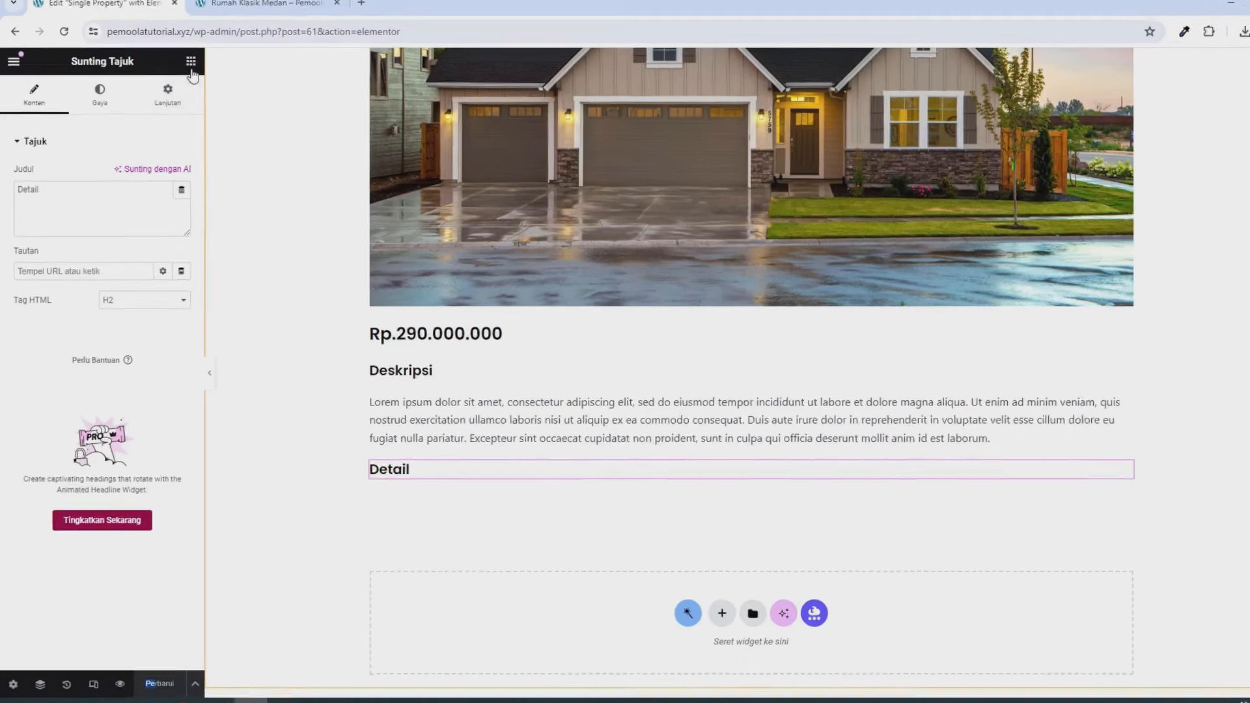
- Place a container below Detail holding a heading titled 'Tahun Pembuatan'
{"action": "left_click", "coordinate": [182, 70]}
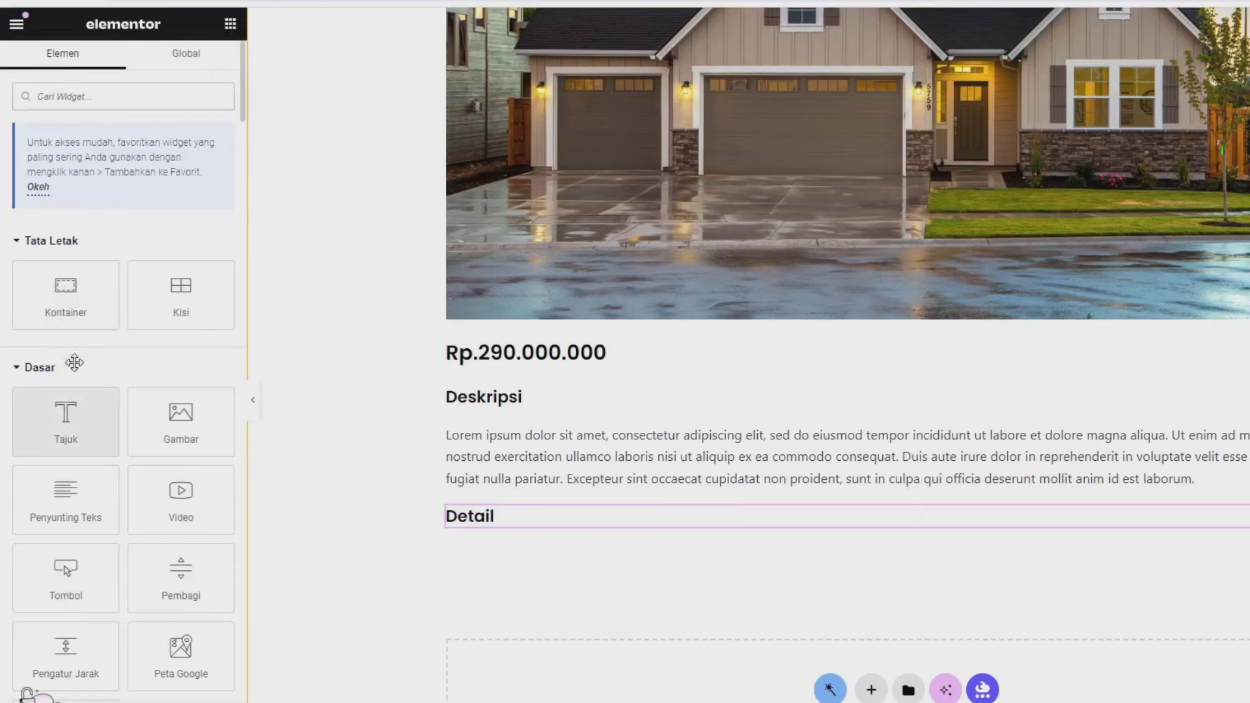
{"action": "left_click_drag", "start_coordinate": [65, 286], "coordinate": [475, 523]}
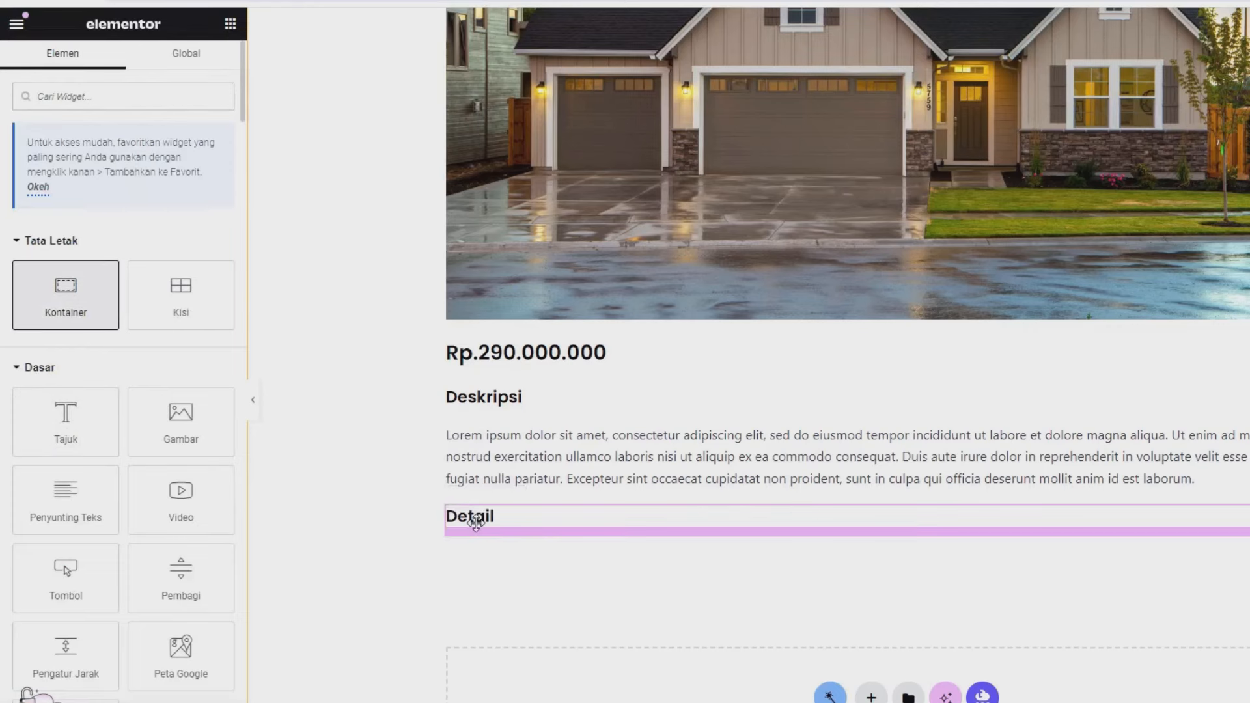
{"action": "left_click", "coordinate": [229, 23]}
{"action": "left_click_drag", "start_coordinate": [75, 397], "coordinate": [573, 580]}
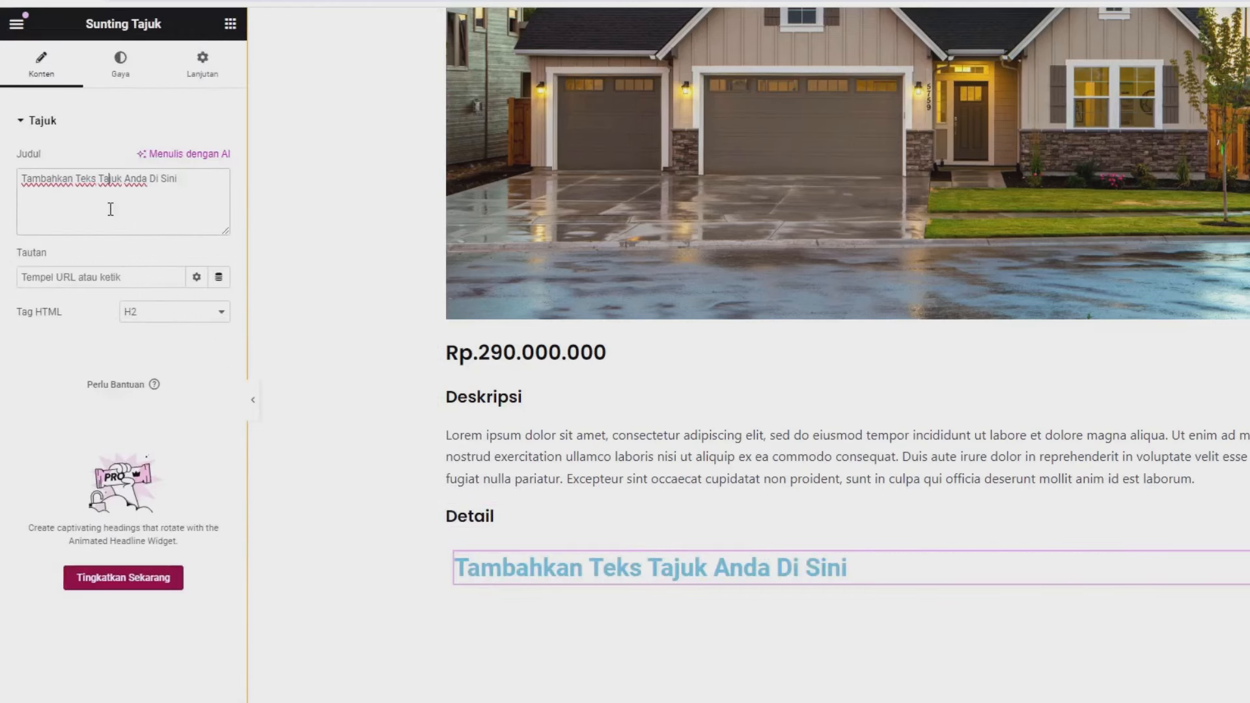
{"action": "key", "text": "ctrl+a"}
{"action": "type", "text": "Tah"}
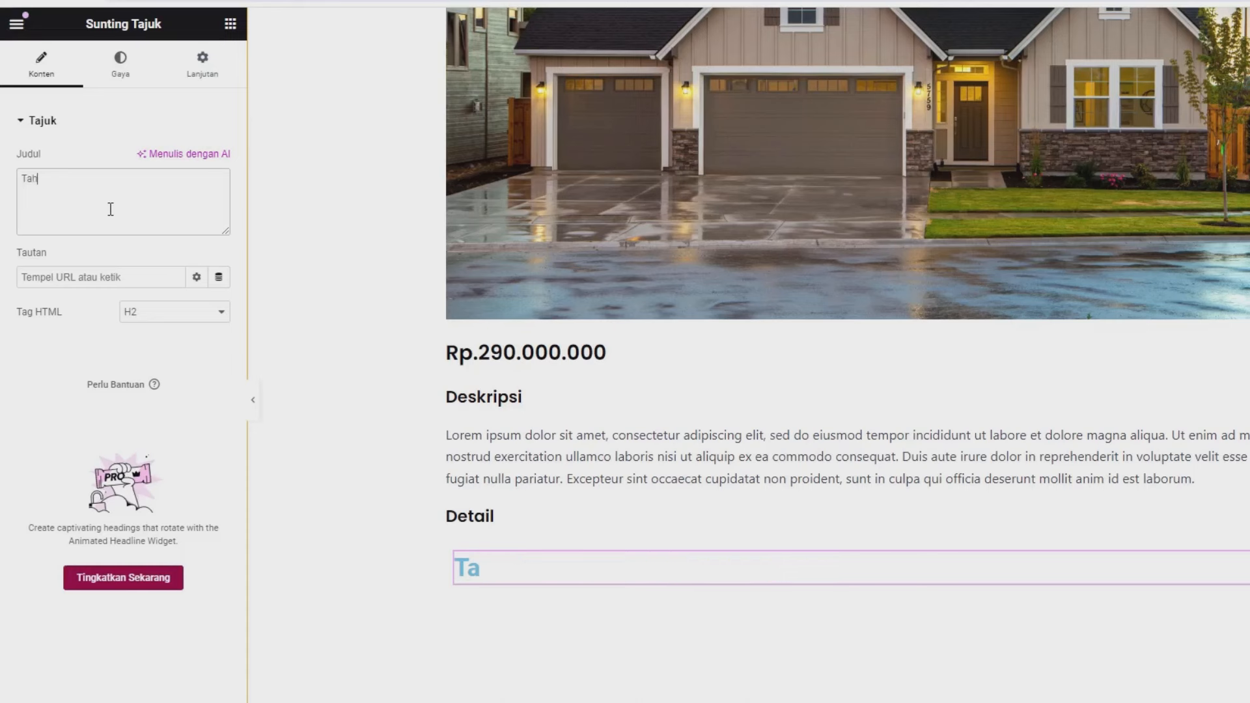
{"action": "type", "text": "un Pemba"}
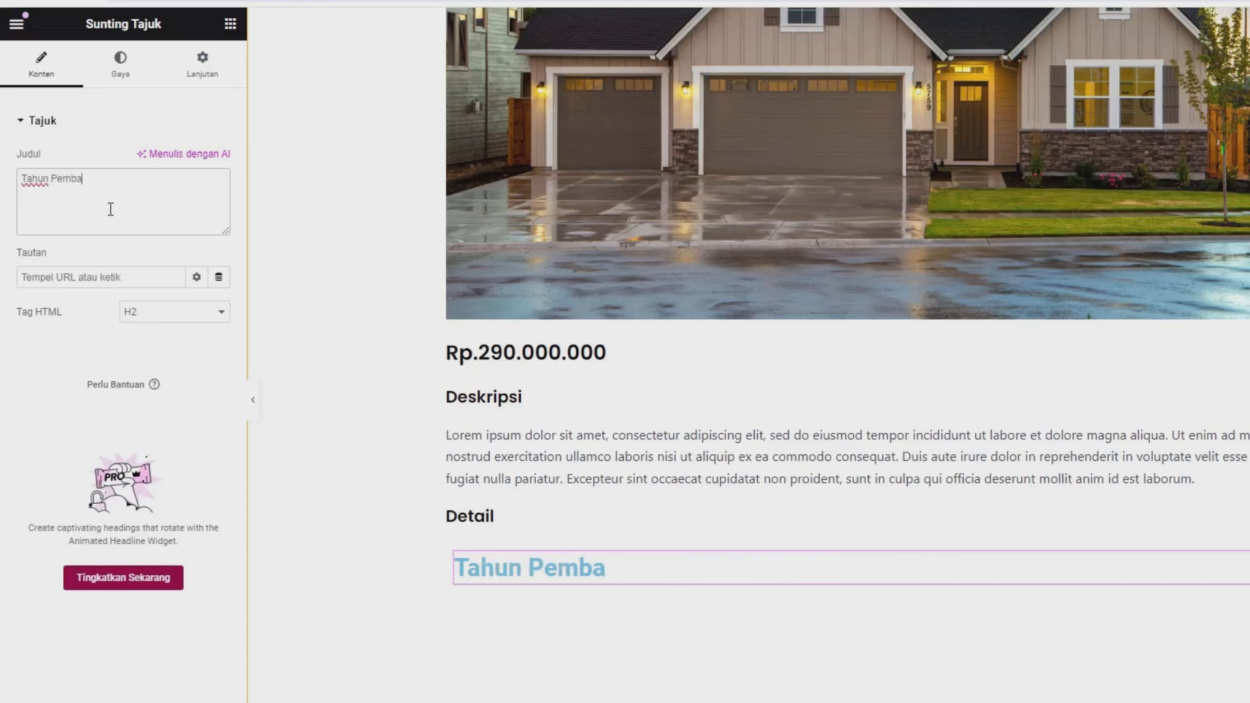
{"action": "key", "text": "BackSpace"}
{"action": "type", "text": "uatan"}
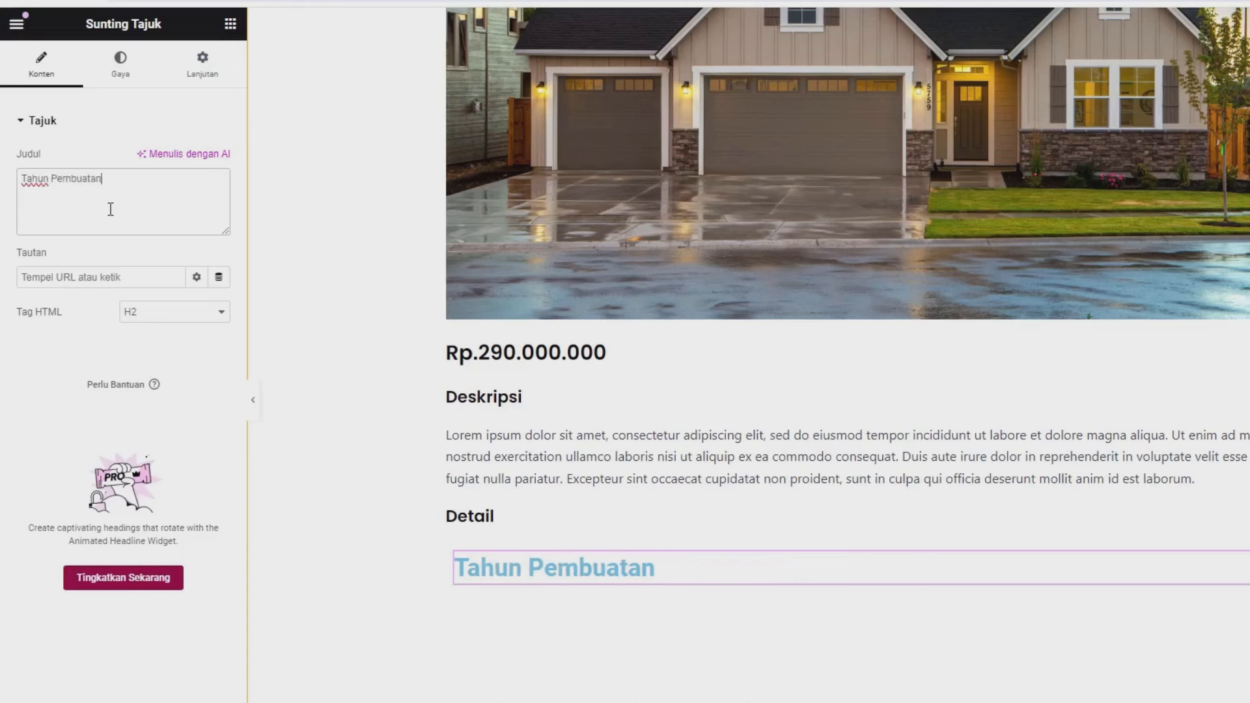
- Give the Tahun Pembuatan heading a dark colour and Poppins 14 px, weight 400 typography
{"action": "left_click", "coordinate": [126, 77]}
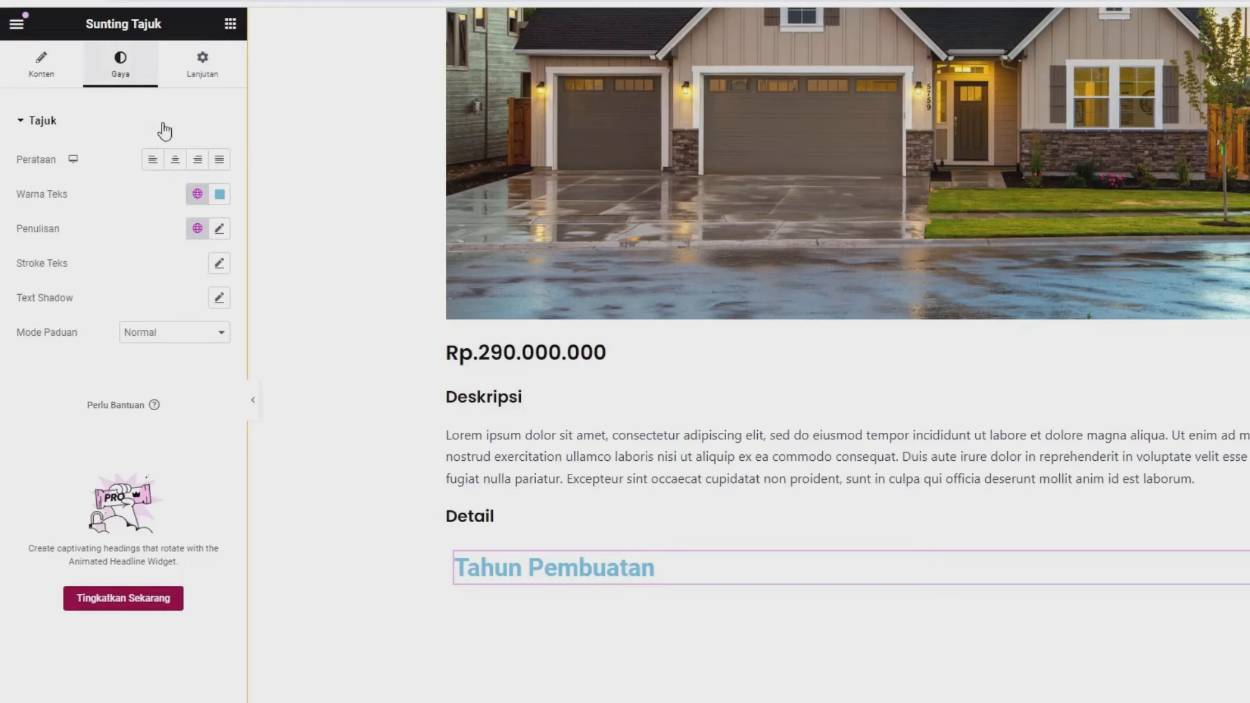
{"action": "left_click", "coordinate": [221, 198]}
{"action": "left_click_drag", "start_coordinate": [223, 271], "coordinate": [242, 382]}
{"action": "left_click", "coordinate": [132, 194]}
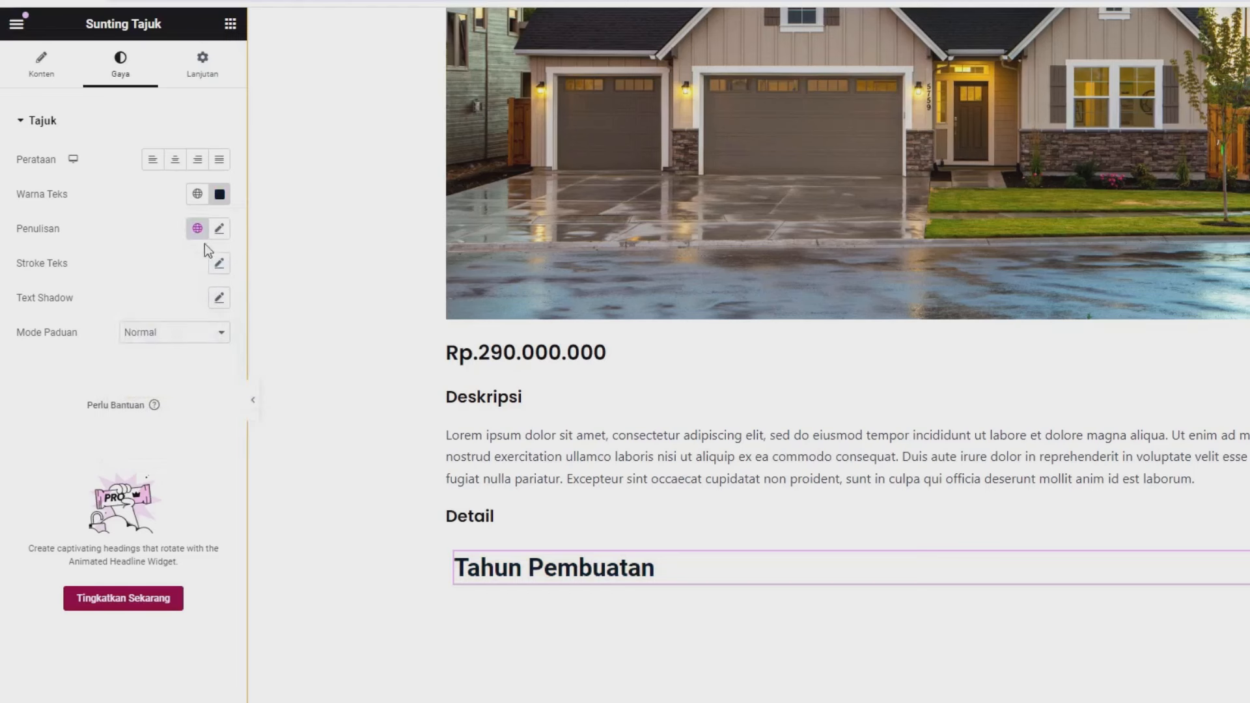
{"action": "left_click", "coordinate": [219, 231]}
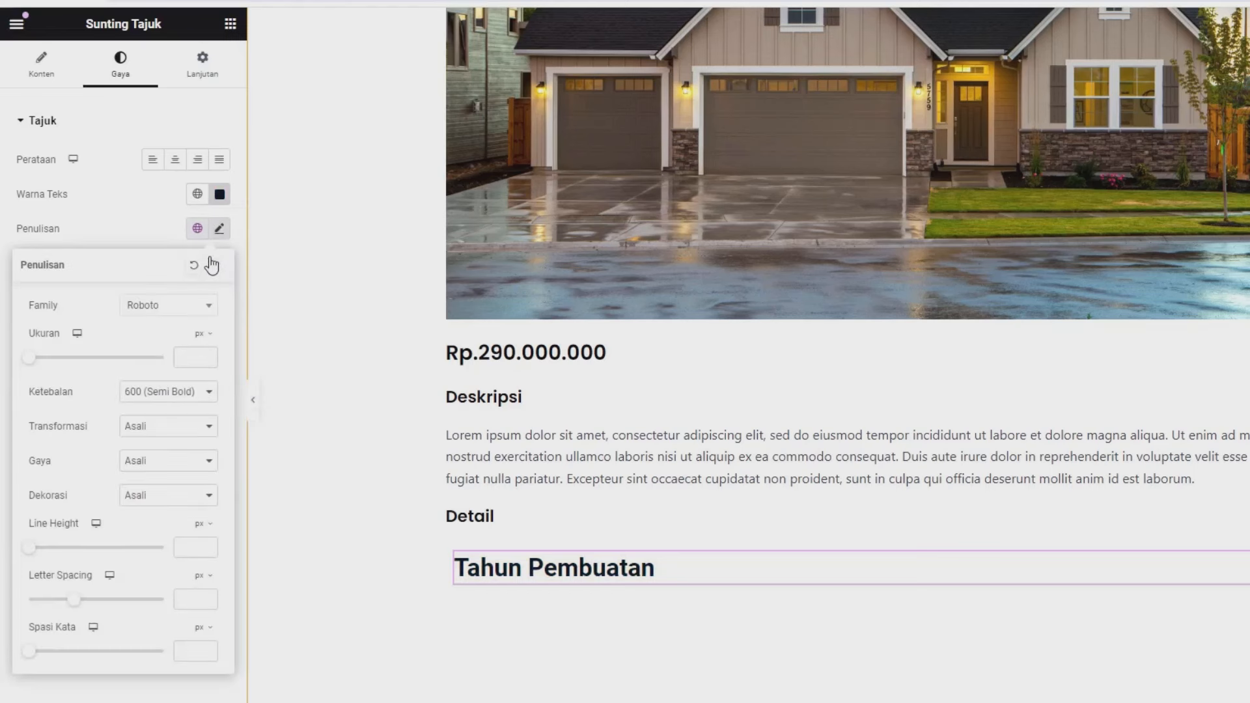
{"action": "left_click", "coordinate": [181, 316]}
{"action": "type", "text": "pop"}
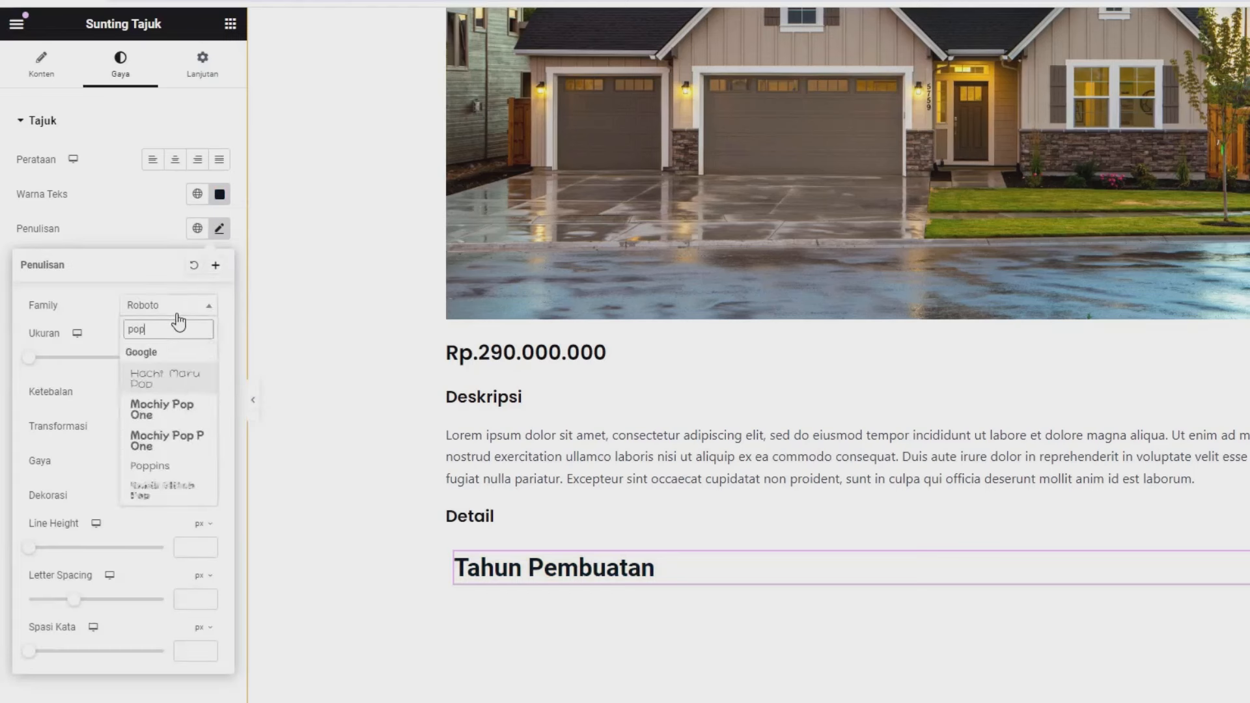
{"action": "left_click", "coordinate": [169, 466]}
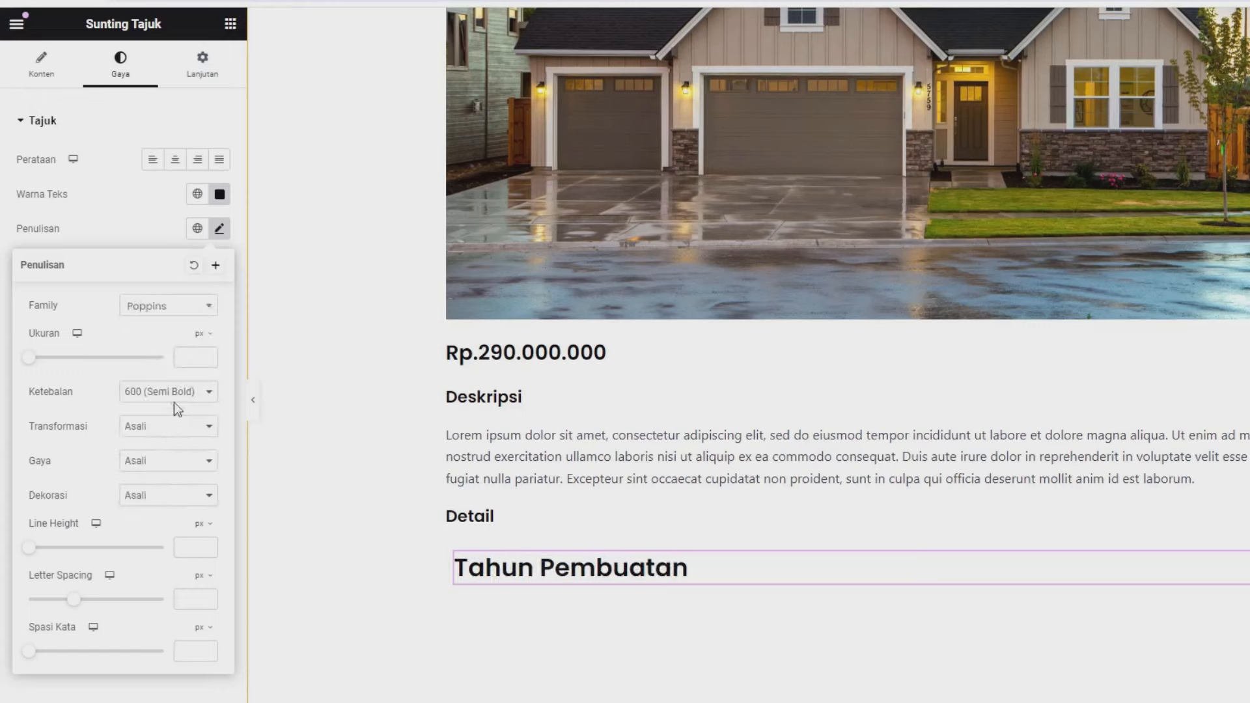
{"action": "left_click", "coordinate": [179, 358]}
{"action": "type", "text": "14"}
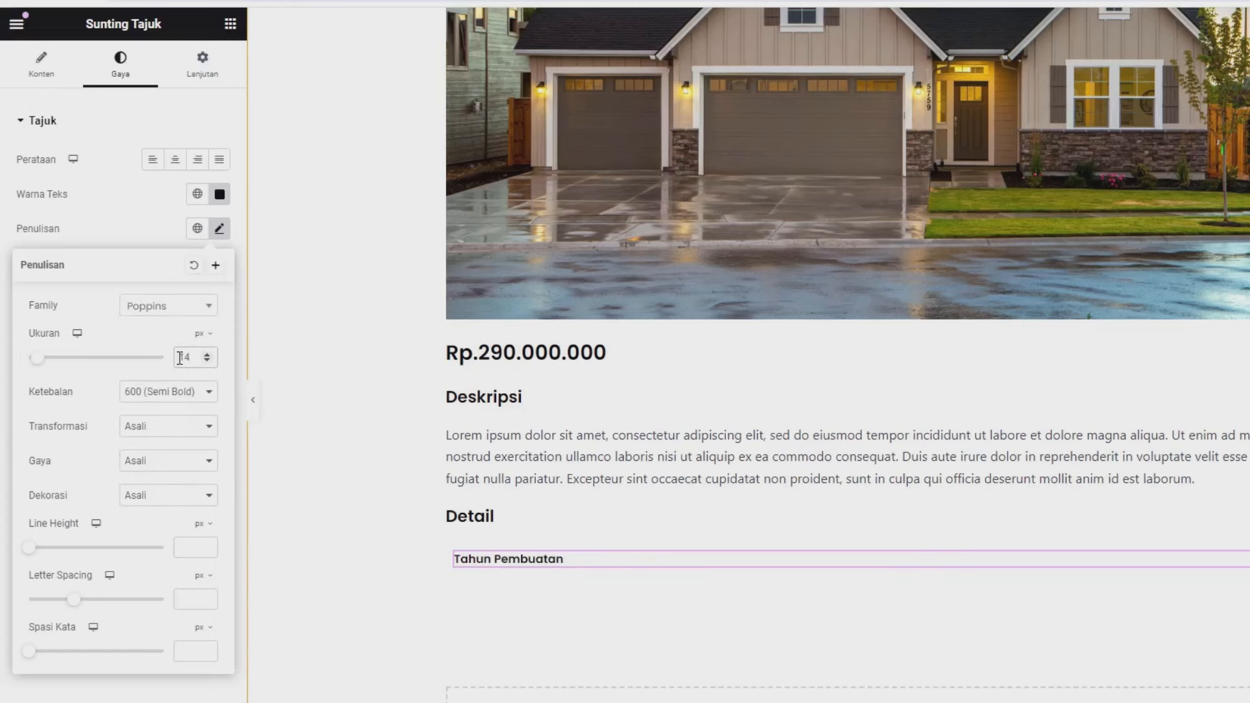
{"action": "left_click", "coordinate": [151, 392]}
{"action": "left_click", "coordinate": [148, 450]}
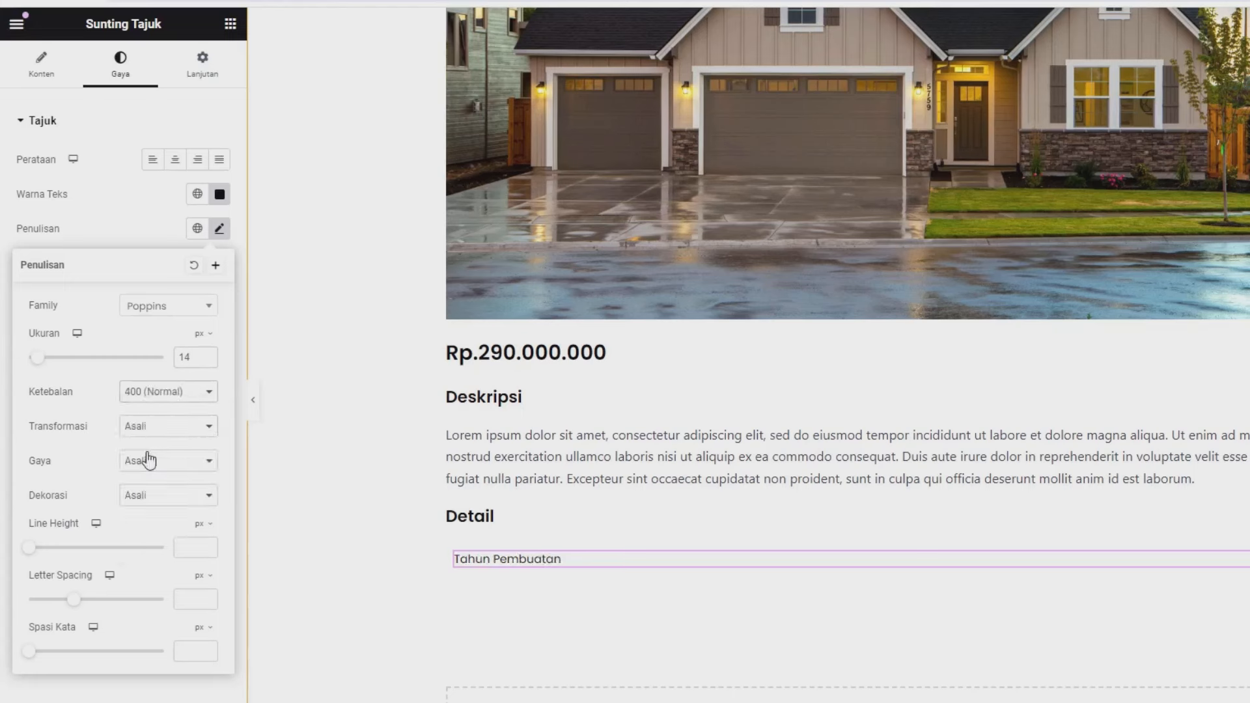
{"action": "left_click", "coordinate": [207, 361]}
{"action": "left_click", "coordinate": [207, 353]}
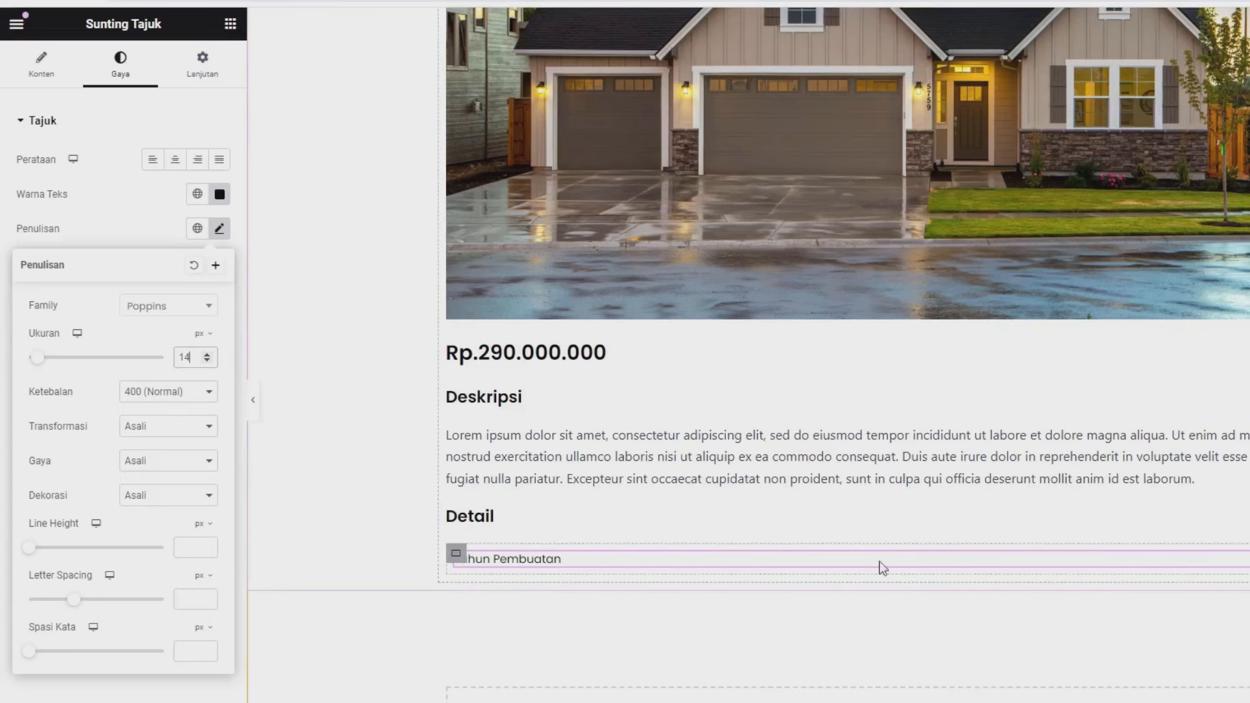
{"action": "left_click", "coordinate": [1243, 559]}
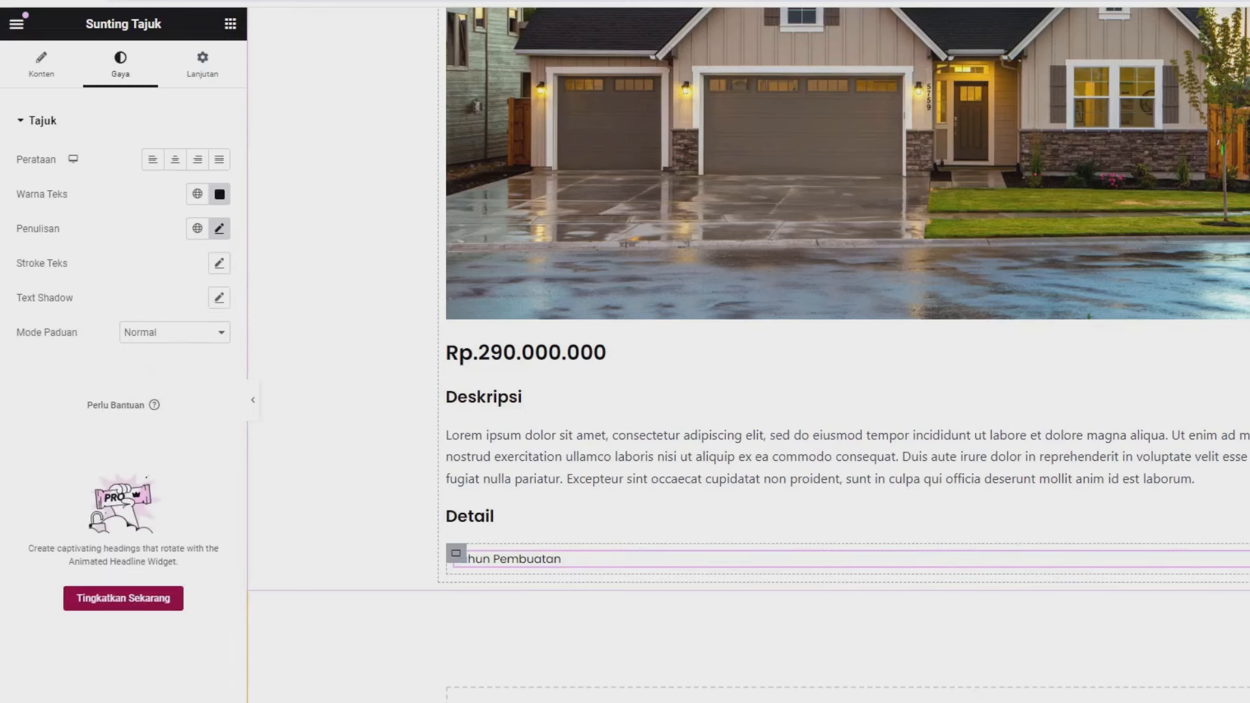
- Set the heading's width to Custom 50%
{"action": "left_click", "coordinate": [204, 82]}
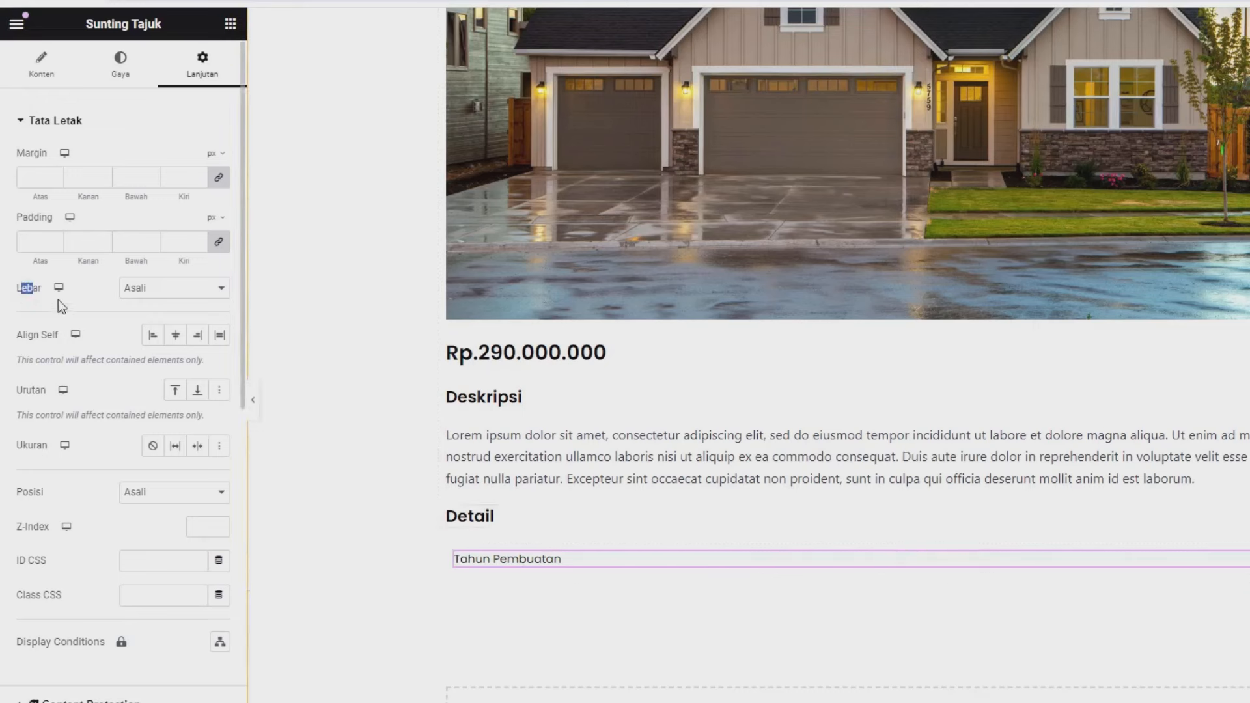
{"action": "left_click", "coordinate": [159, 297]}
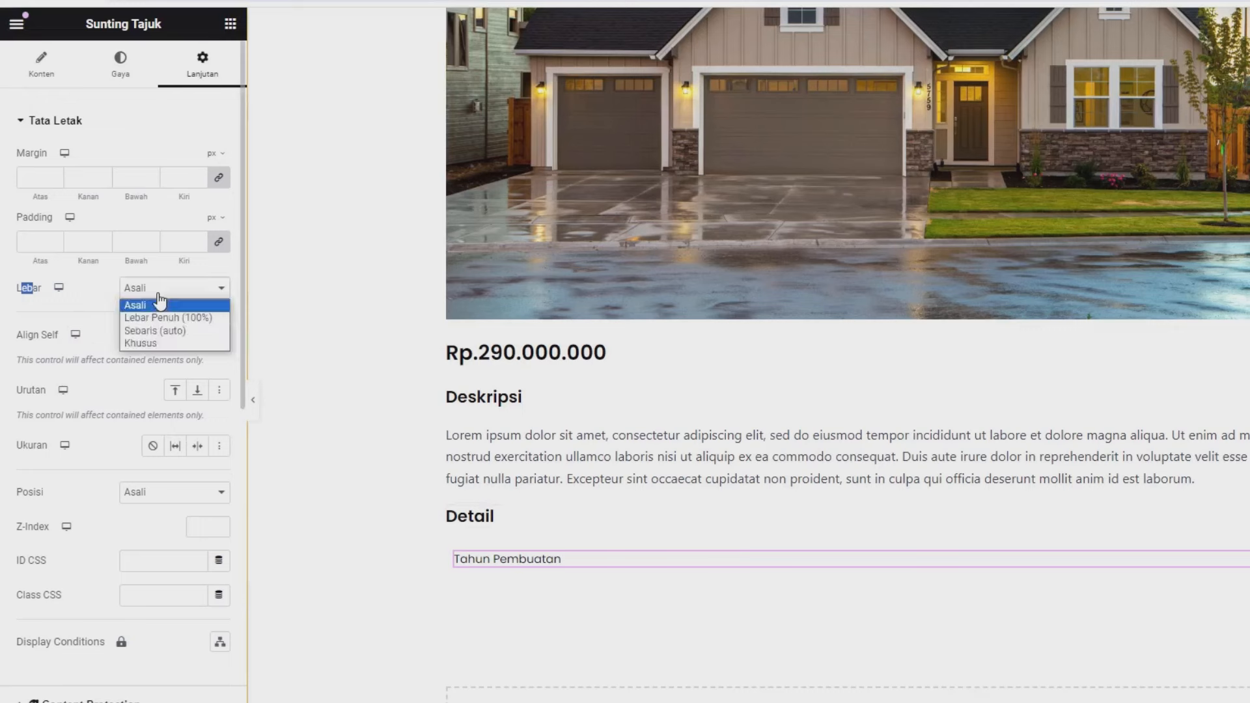
{"action": "left_click", "coordinate": [142, 345]}
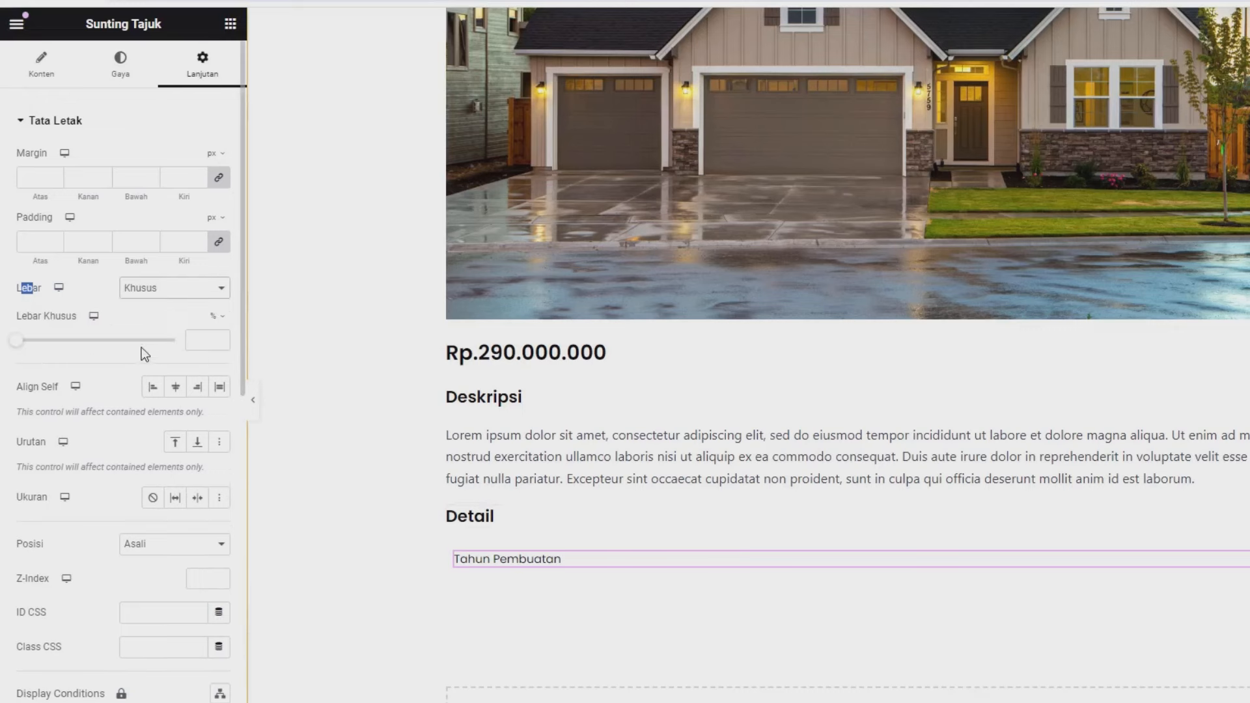
{"action": "left_click", "coordinate": [205, 347]}
{"action": "type", "text": "50"}
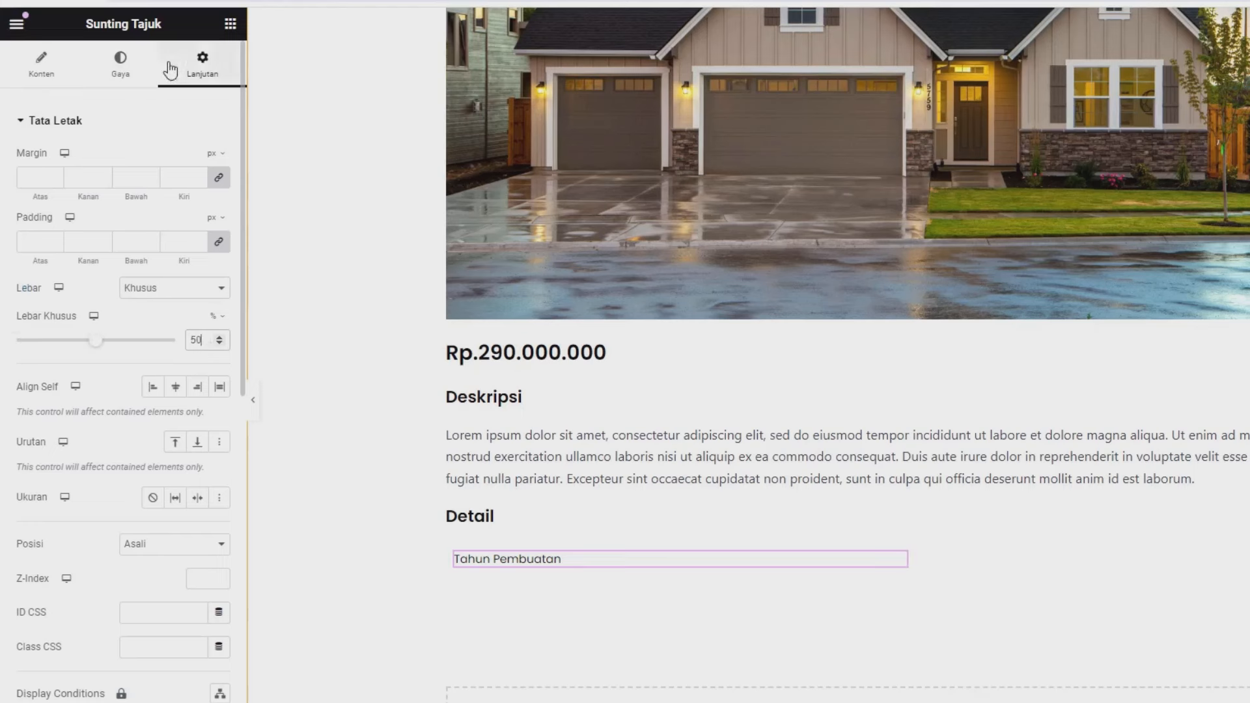
{"action": "left_click", "coordinate": [231, 24]}
- Add a Dynamic Field under Tahun Pembuatan showing the Tahun Pembuatan meta field (2024)
{"action": "left_click", "coordinate": [167, 96]}
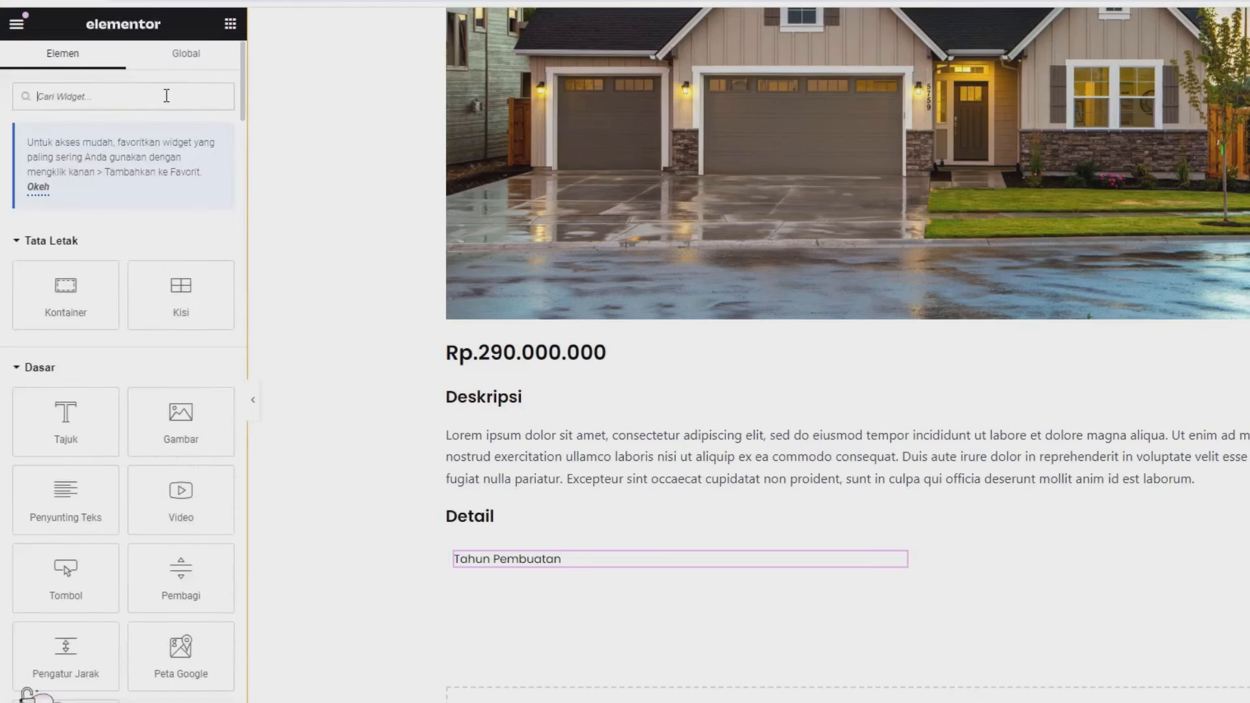
{"action": "type", "text": "dyn"}
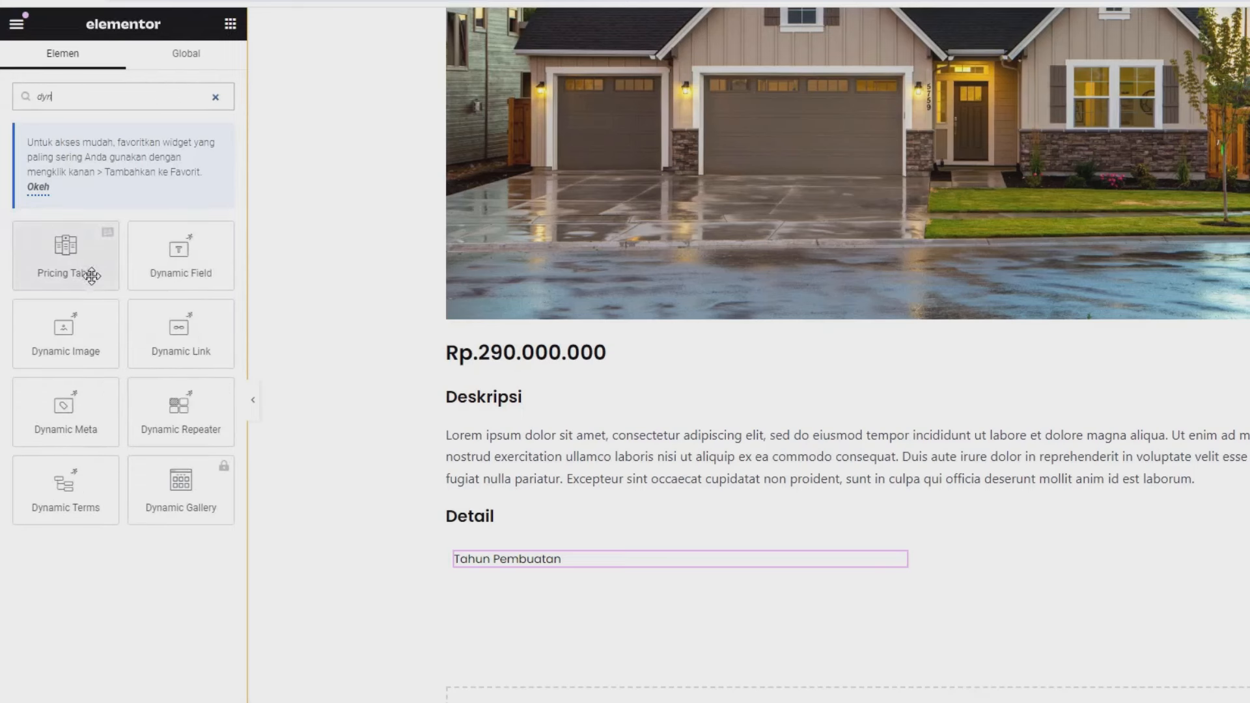
{"action": "left_click_drag", "start_coordinate": [183, 256], "coordinate": [514, 568]}
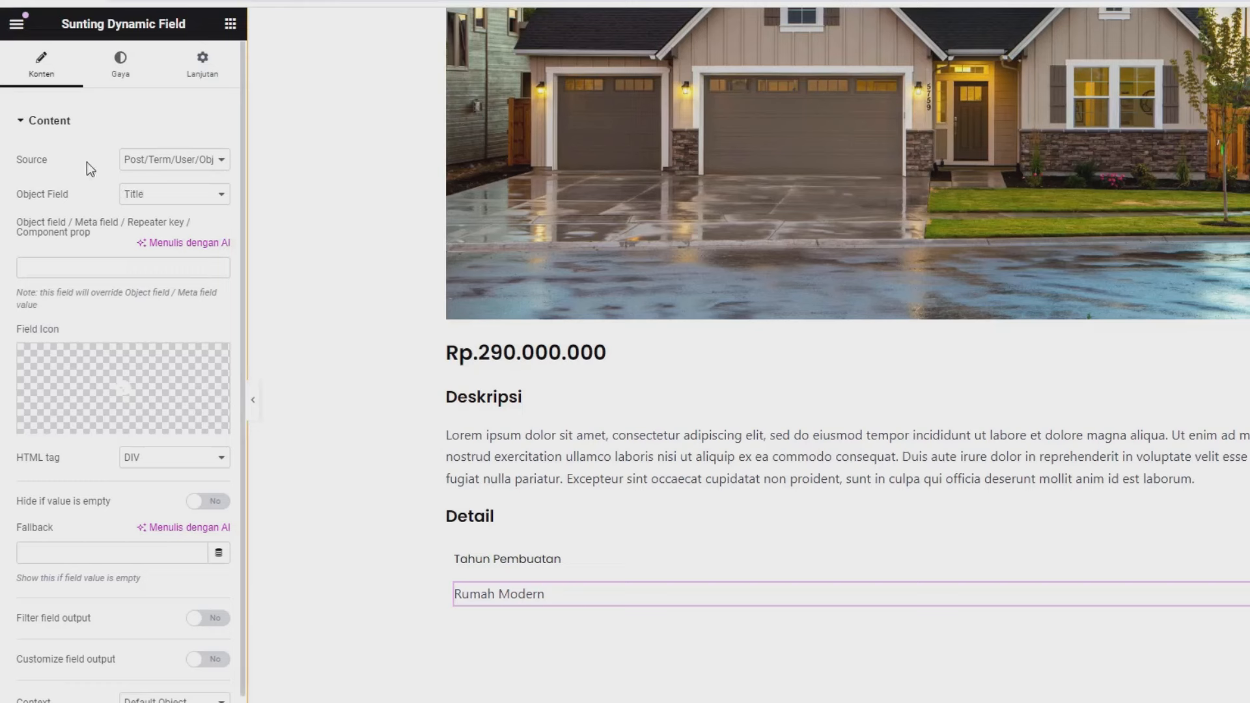
{"action": "left_click", "coordinate": [162, 163]}
{"action": "left_click", "coordinate": [144, 190]}
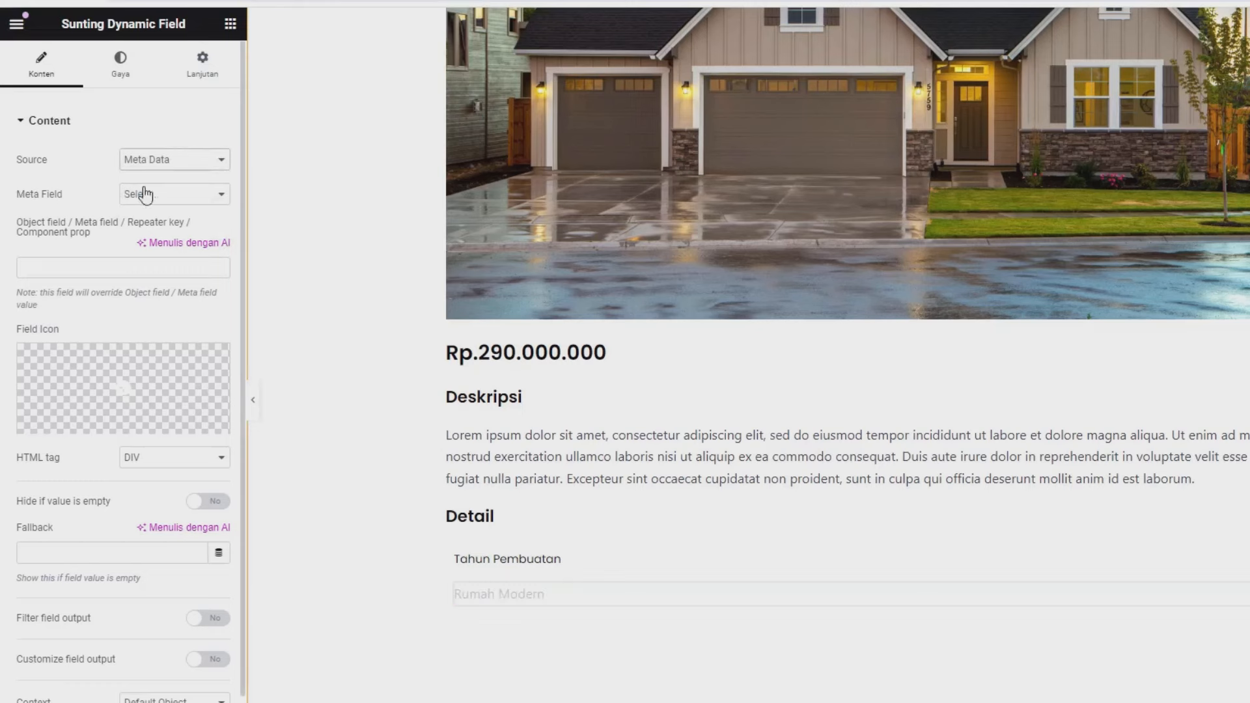
{"action": "left_click", "coordinate": [157, 205]}
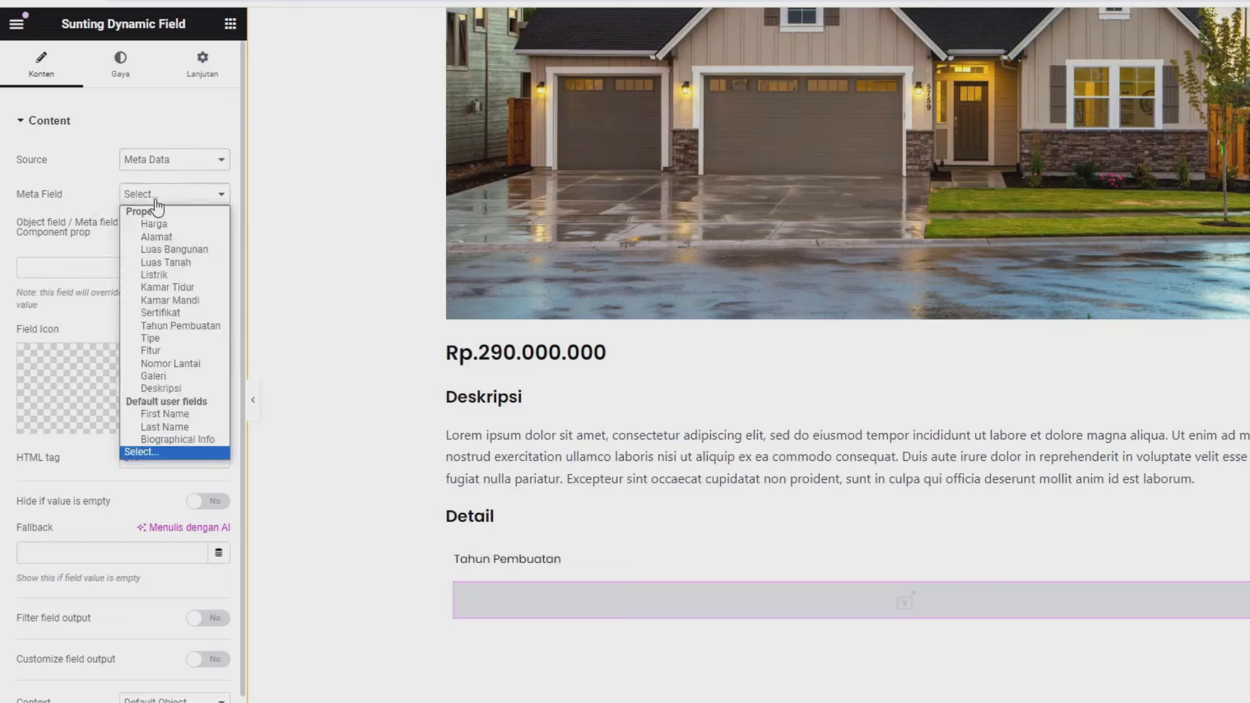
{"action": "left_click", "coordinate": [174, 326]}
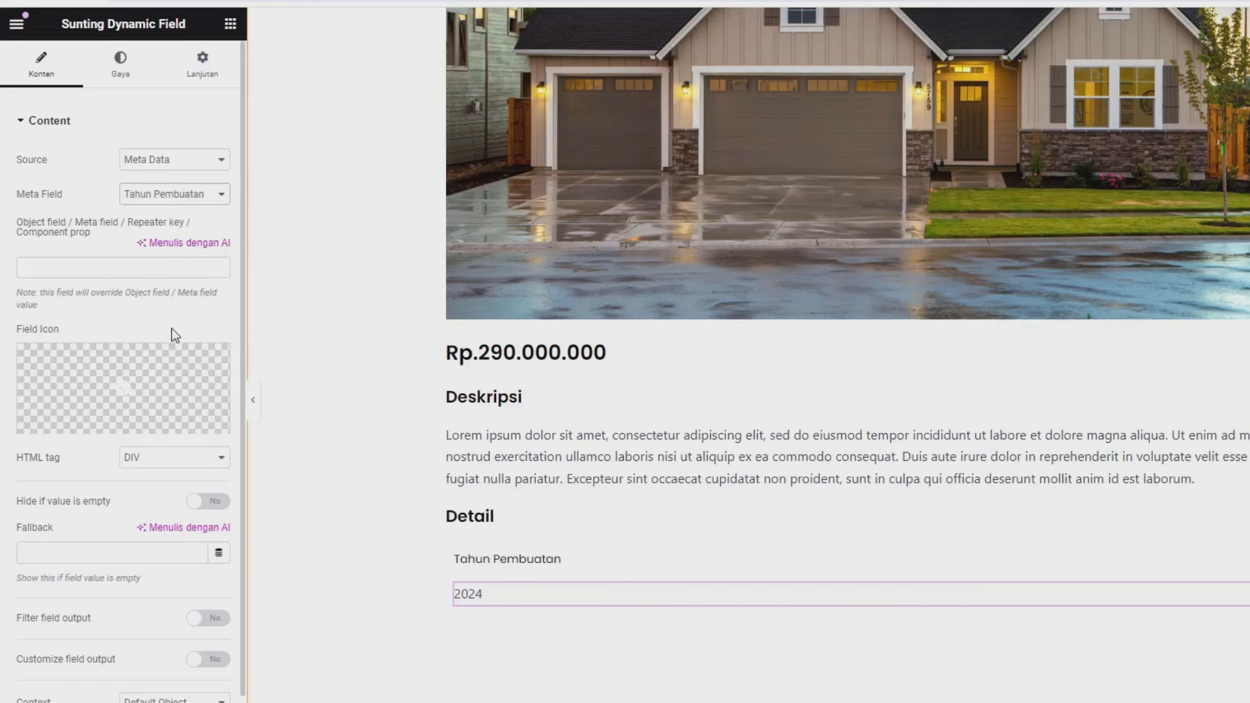
{"action": "left_click", "coordinate": [128, 68]}
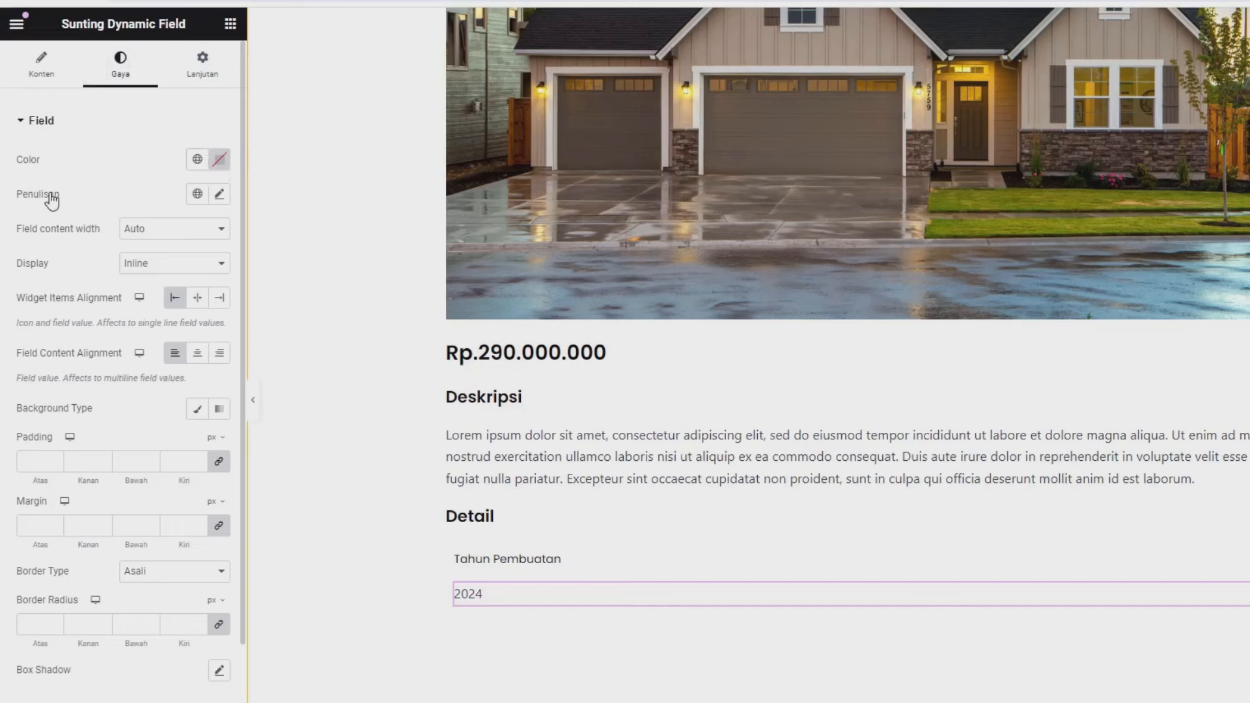
- Set the 2024 value's typography to Poppins at 14 px
{"action": "left_click_drag", "start_coordinate": [47, 195], "coordinate": [64, 197]}
{"action": "left_click", "coordinate": [218, 194]}
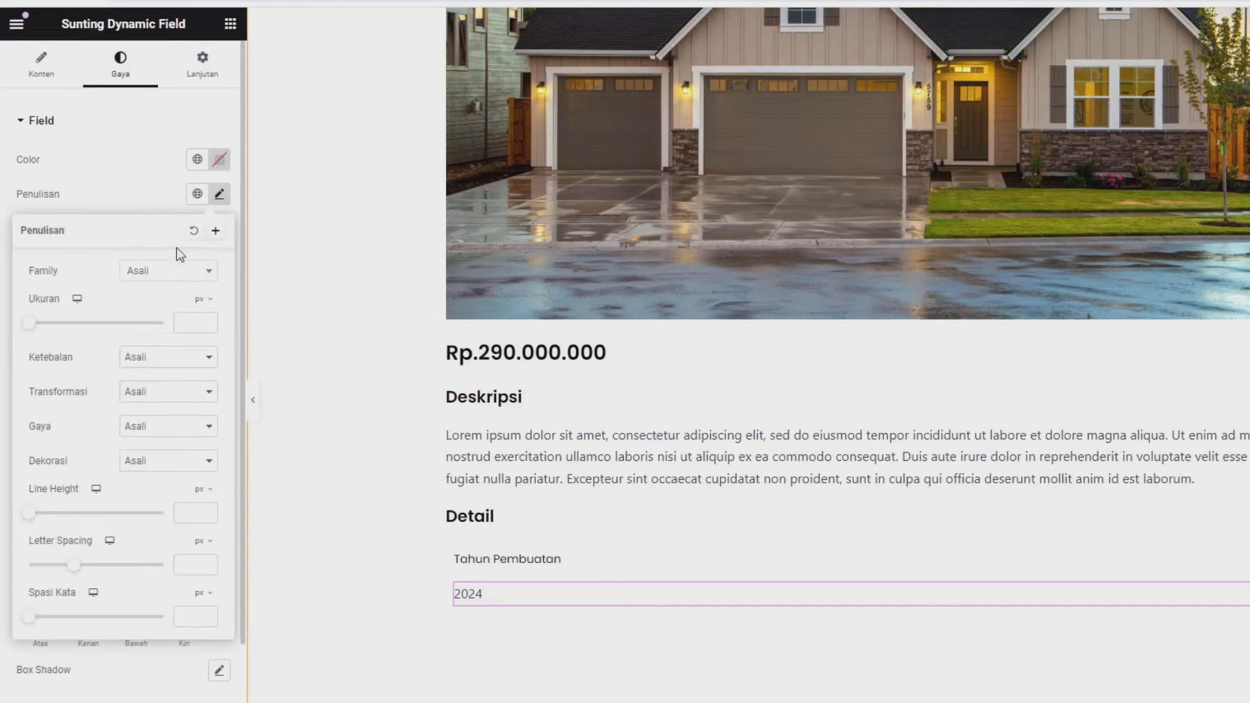
{"action": "left_click", "coordinate": [166, 272]}
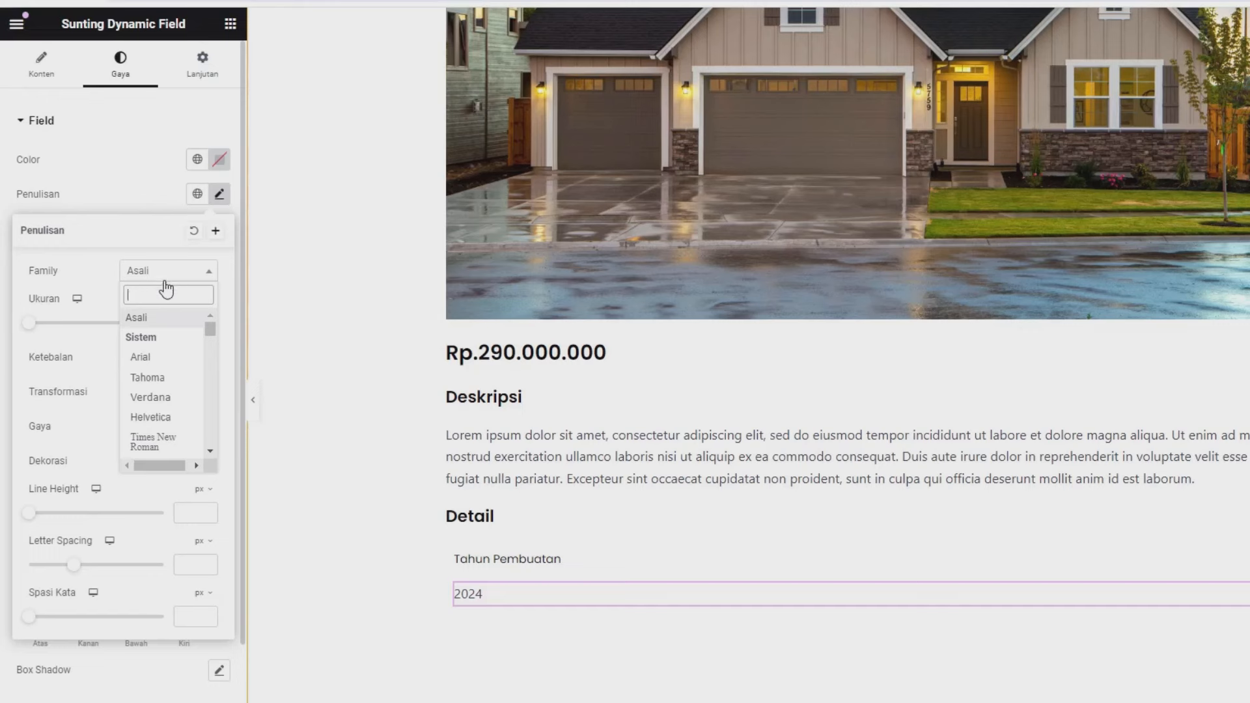
{"action": "type", "text": "pop"}
{"action": "left_click", "coordinate": [151, 432]}
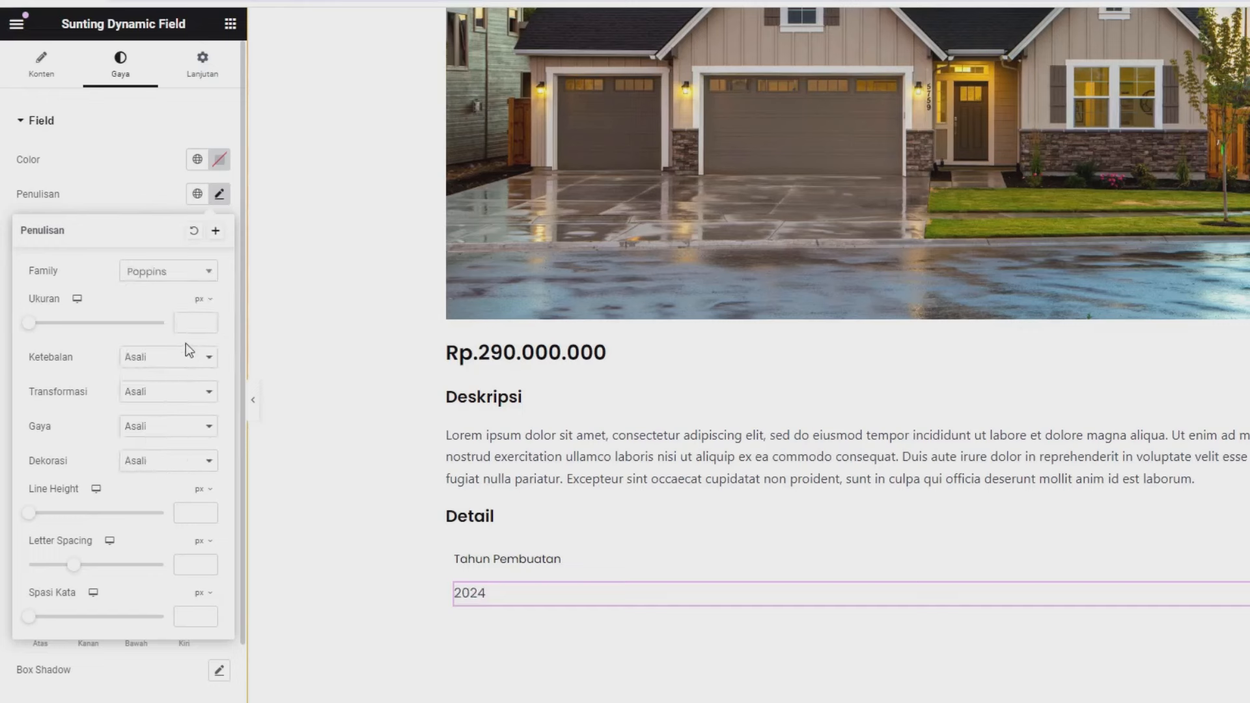
{"action": "type", "text": "14"}
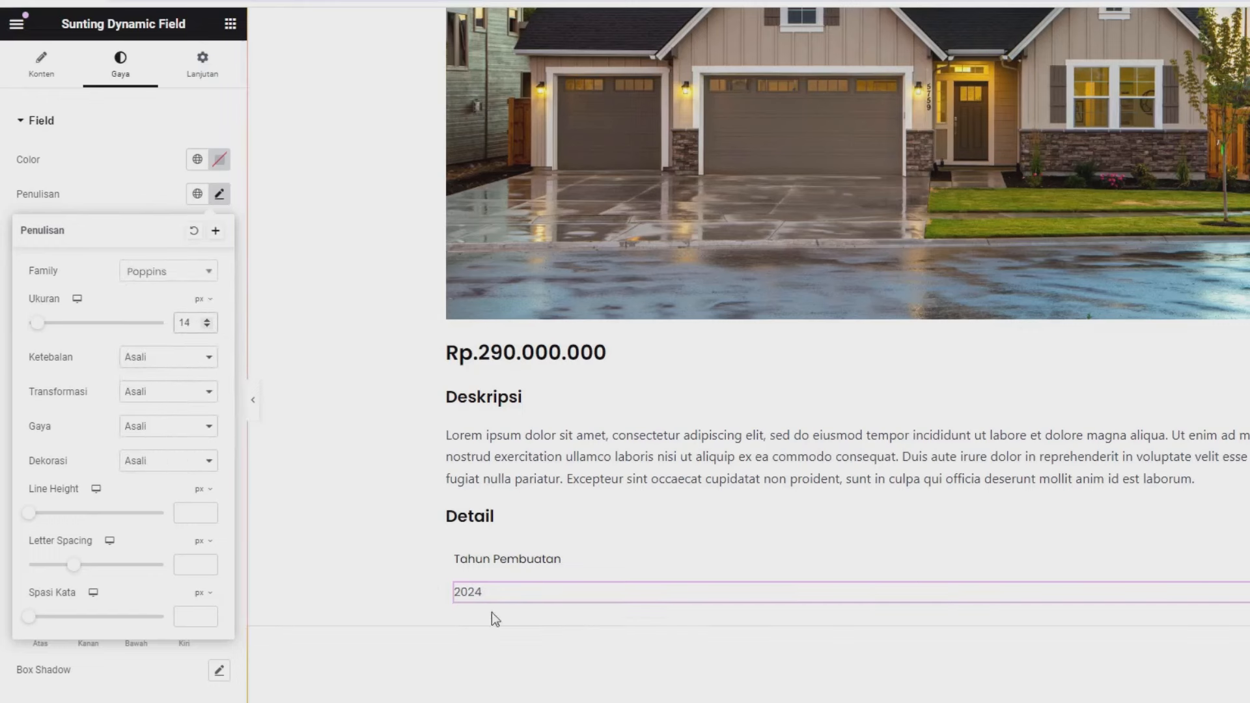
{"action": "left_click", "coordinate": [146, 203]}
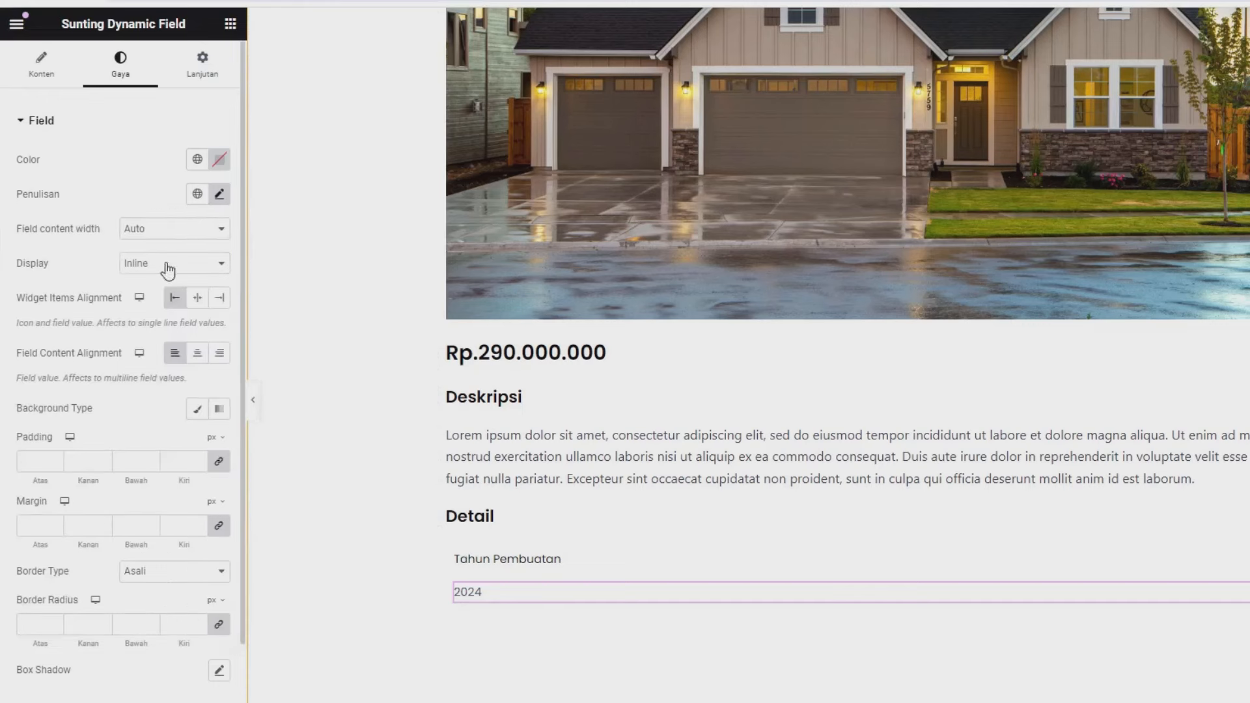
- Give the 2024 value field a custom width of 50%
{"action": "left_click", "coordinate": [201, 69]}
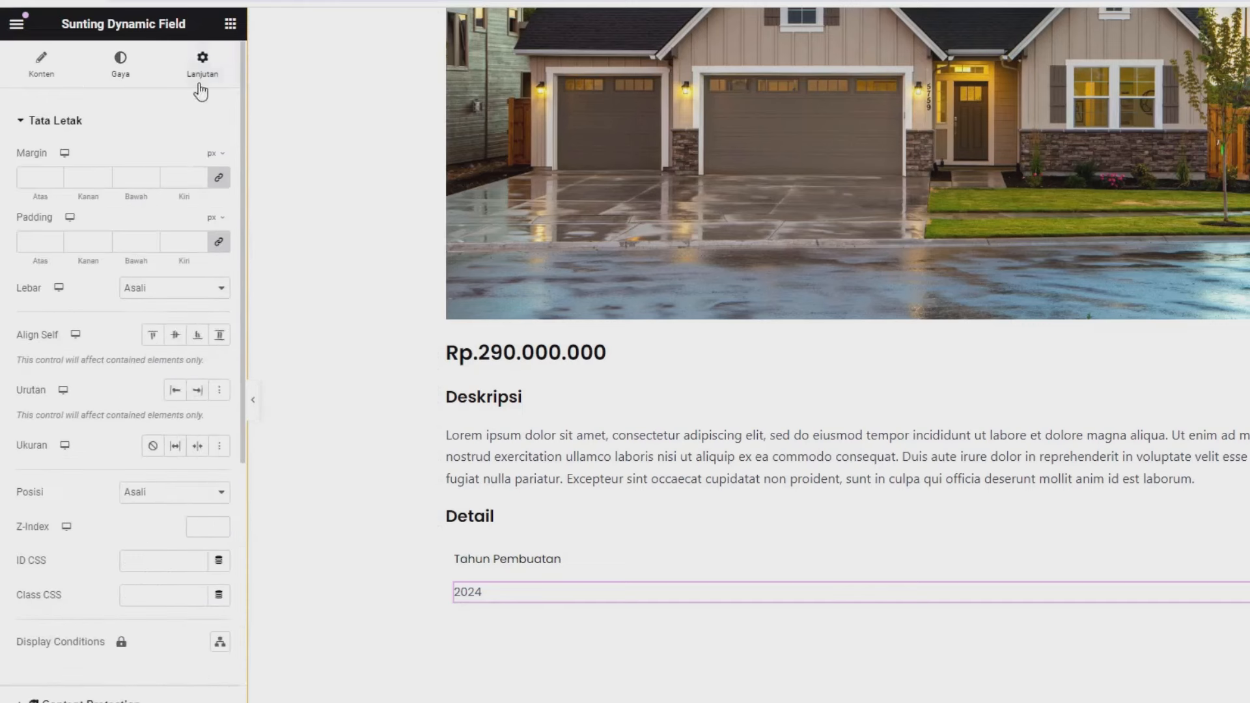
{"action": "double_click", "coordinate": [29, 288]}
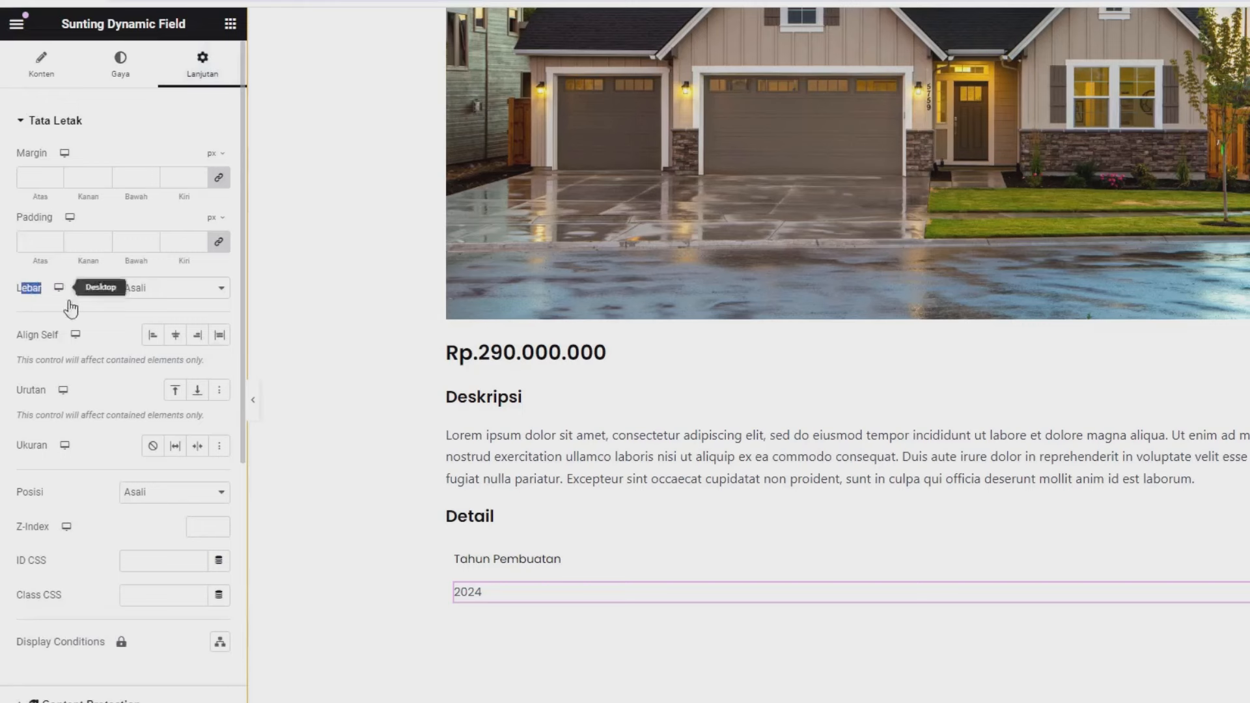
{"action": "left_click", "coordinate": [132, 296]}
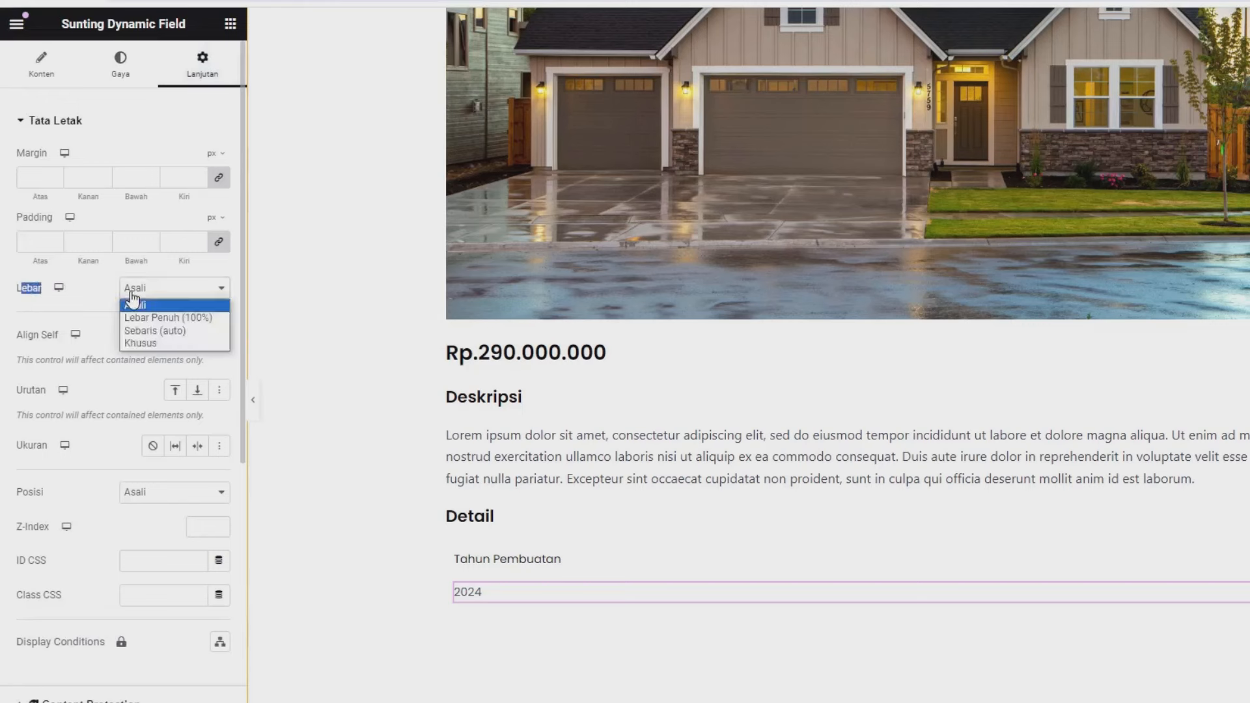
{"action": "left_click", "coordinate": [135, 345]}
{"action": "left_click", "coordinate": [196, 337]}
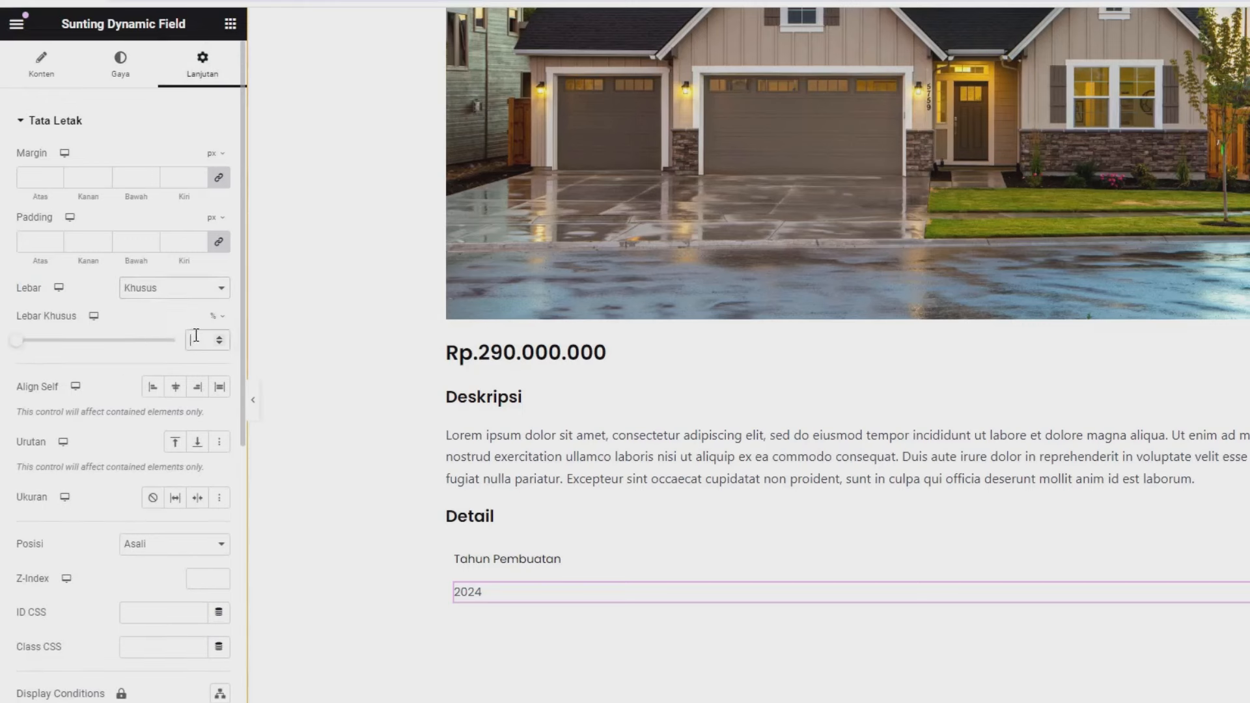
{"action": "type", "text": "50"}
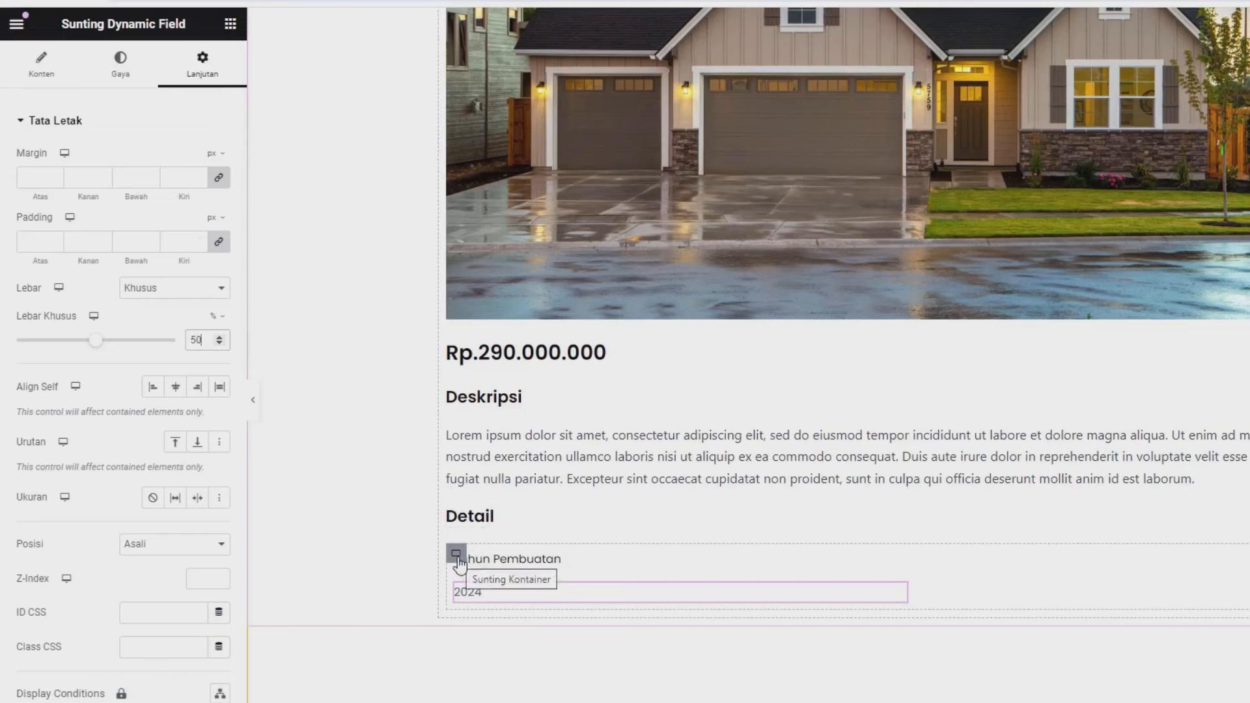
- Set the container direction to row and change the label to 'Tahun Pembuatan :'
{"action": "left_click", "coordinate": [456, 554]}
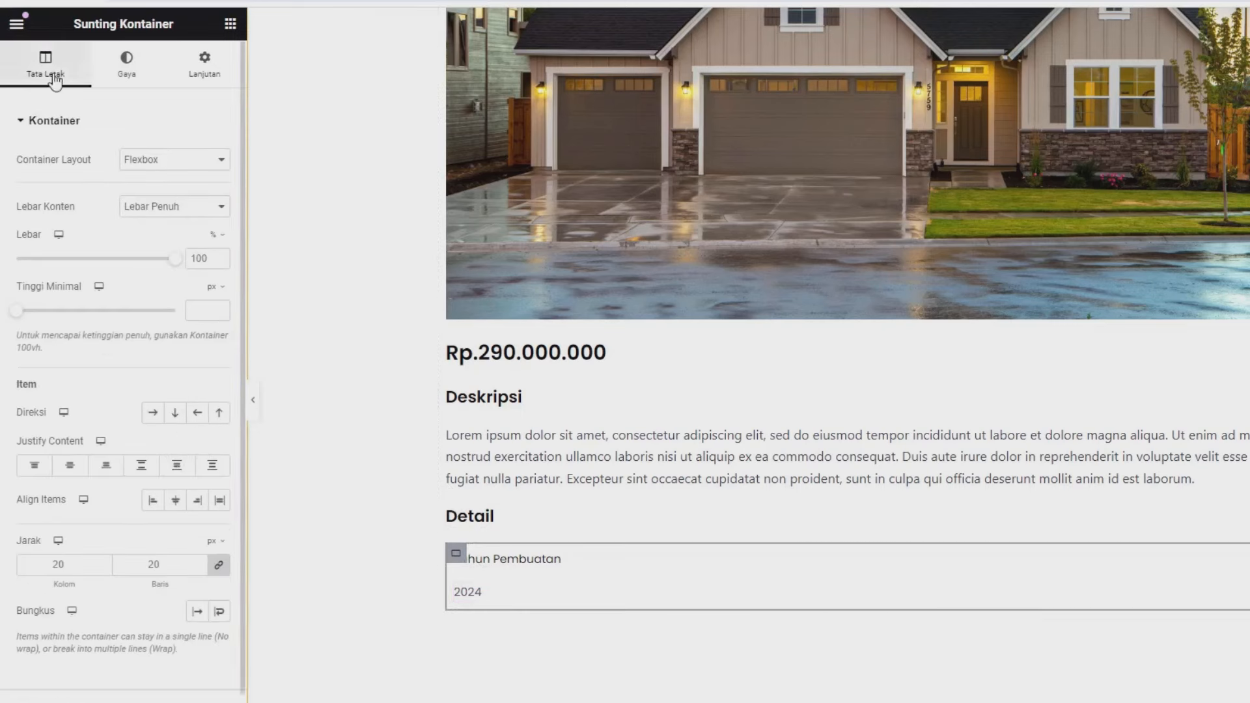
{"action": "left_click", "coordinate": [151, 413]}
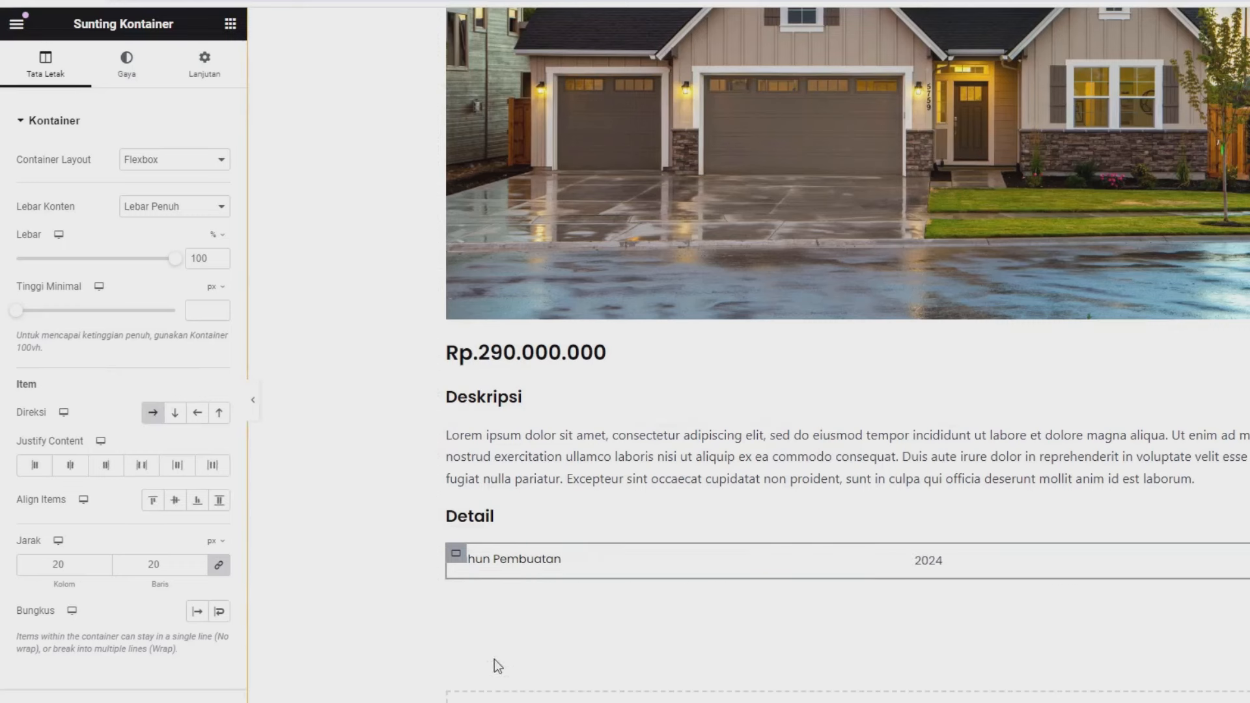
{"action": "left_click", "coordinate": [555, 564]}
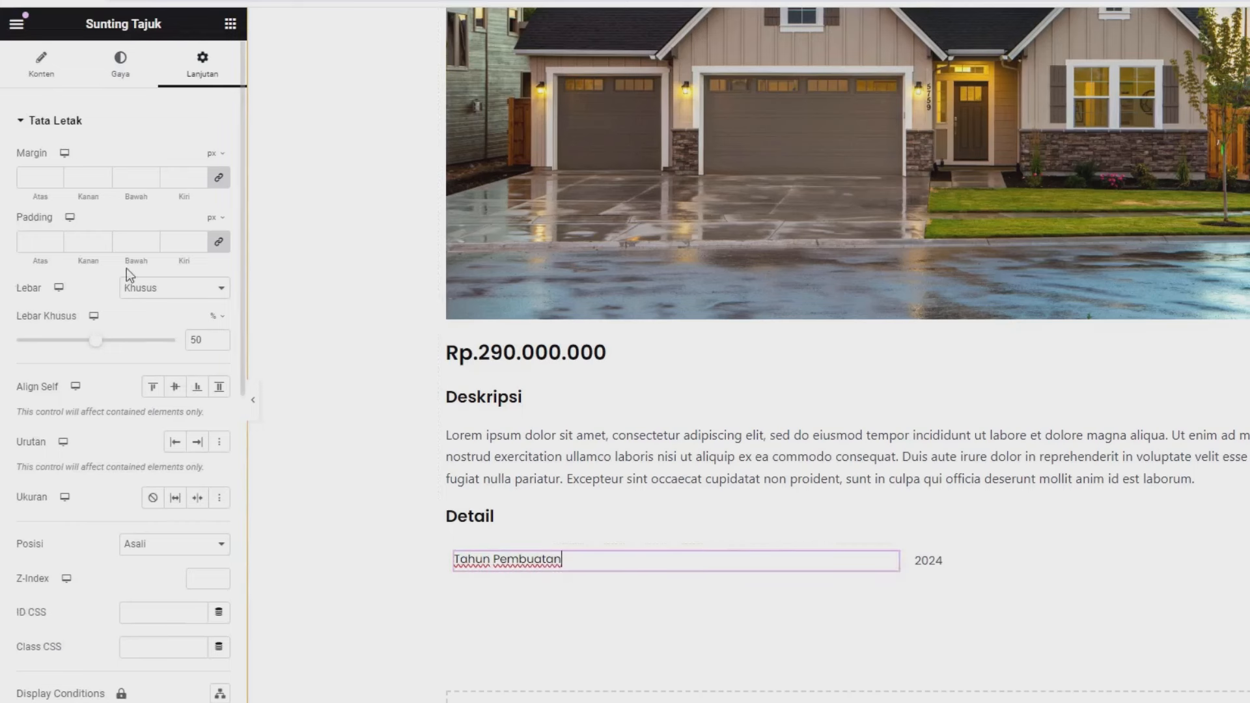
{"action": "left_click", "coordinate": [29, 74]}
{"action": "left_click", "coordinate": [130, 181]}
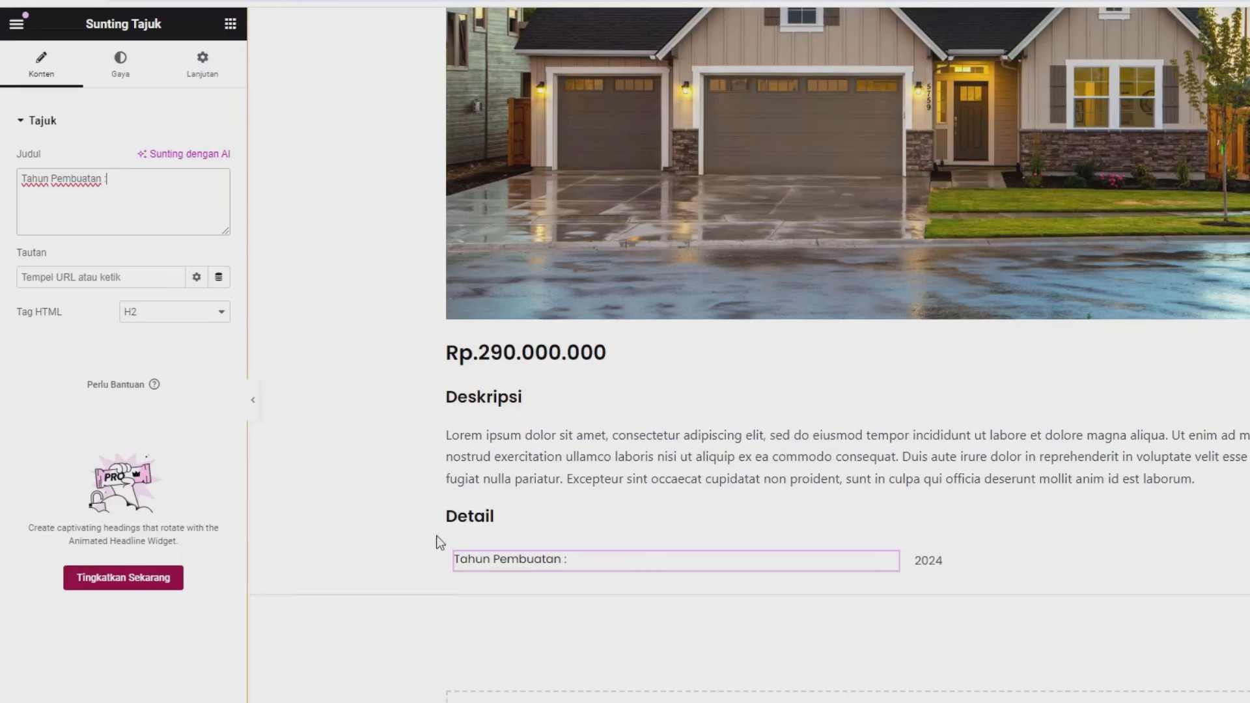
- Set the Tahun Pembuatan row container's padding to 0
{"action": "left_click", "coordinate": [455, 554]}
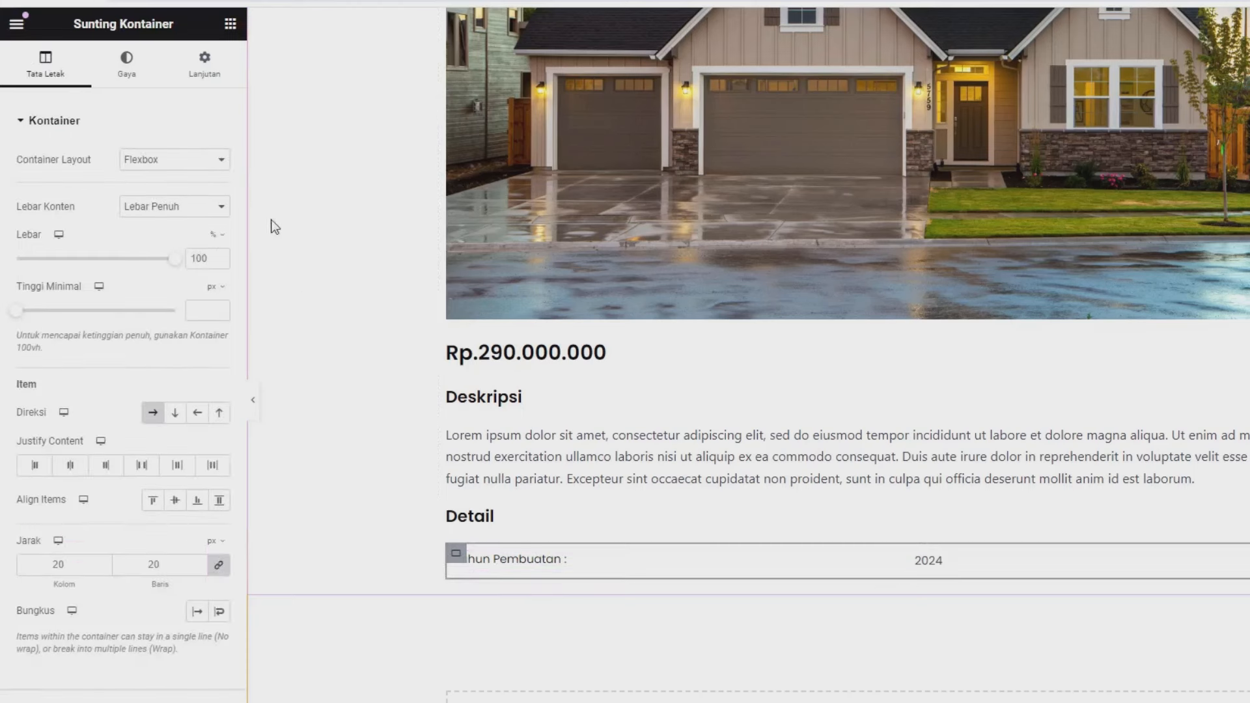
{"action": "left_click", "coordinate": [209, 86]}
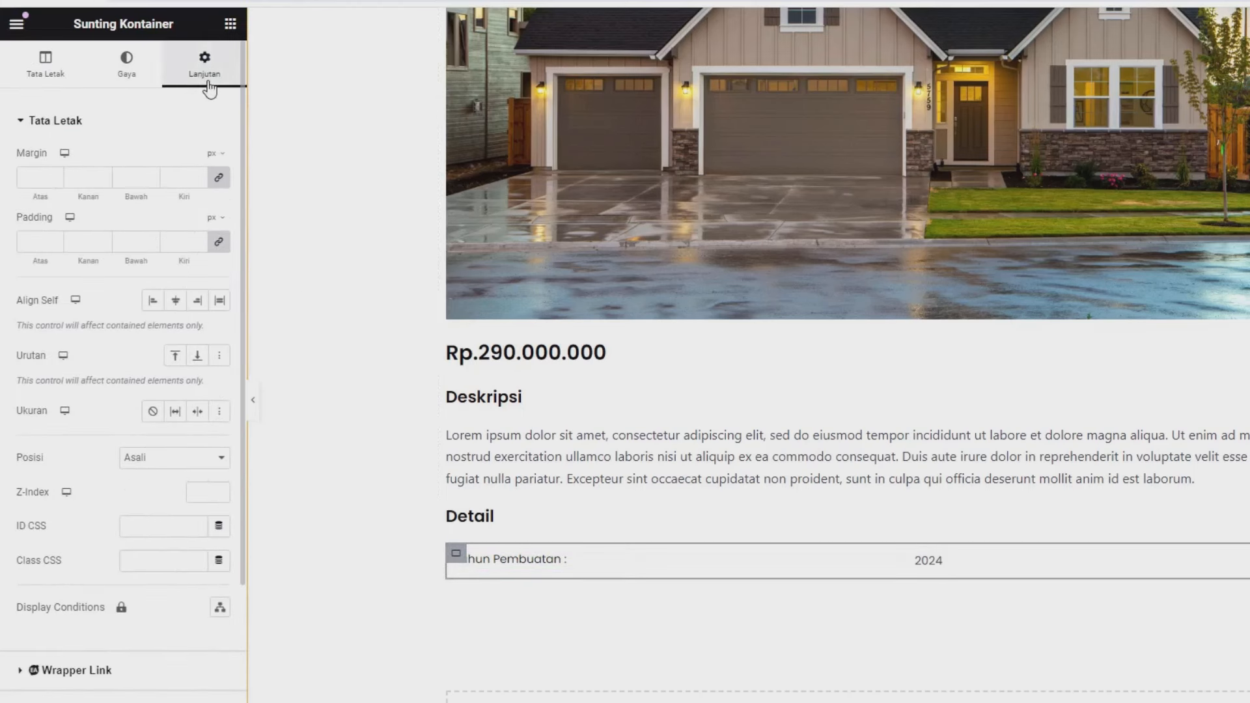
{"action": "left_click", "coordinate": [219, 241]}
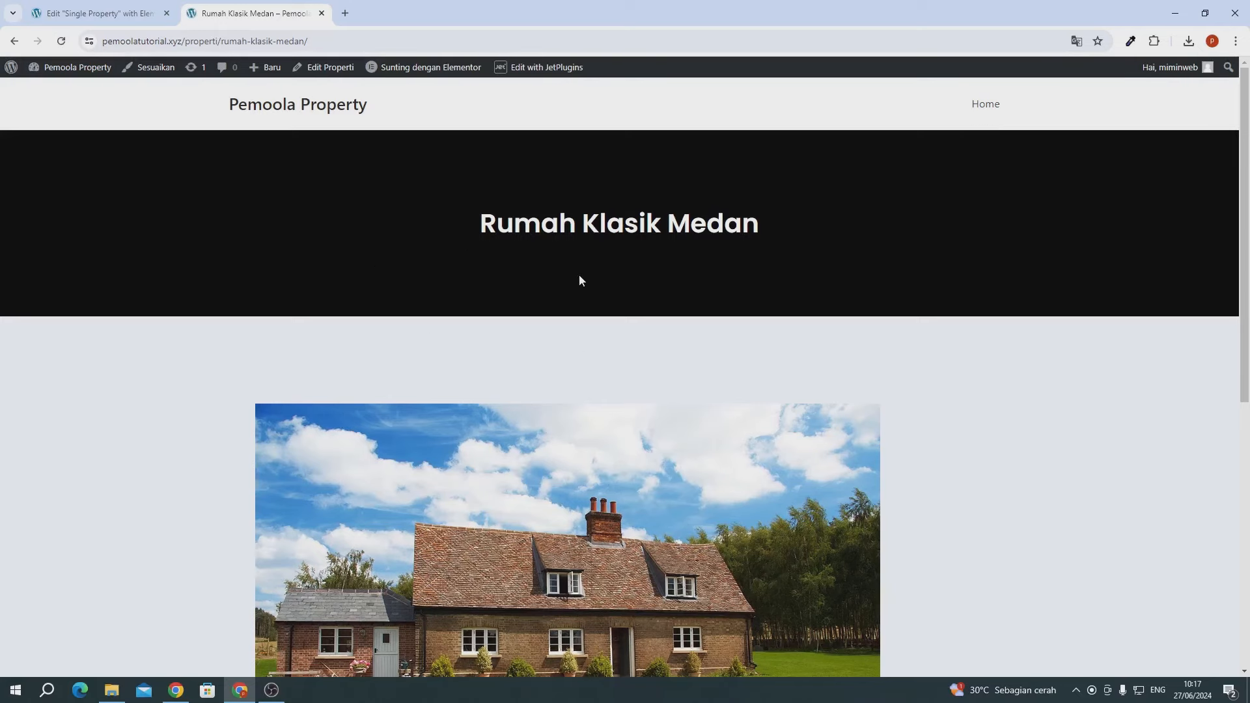
- Check the Tahun Pembuatan row in the live page's Detail section, then return to the editor
{"action": "scroll", "coordinate": [580, 279], "scroll_direction": "down", "scroll_amount": 8}
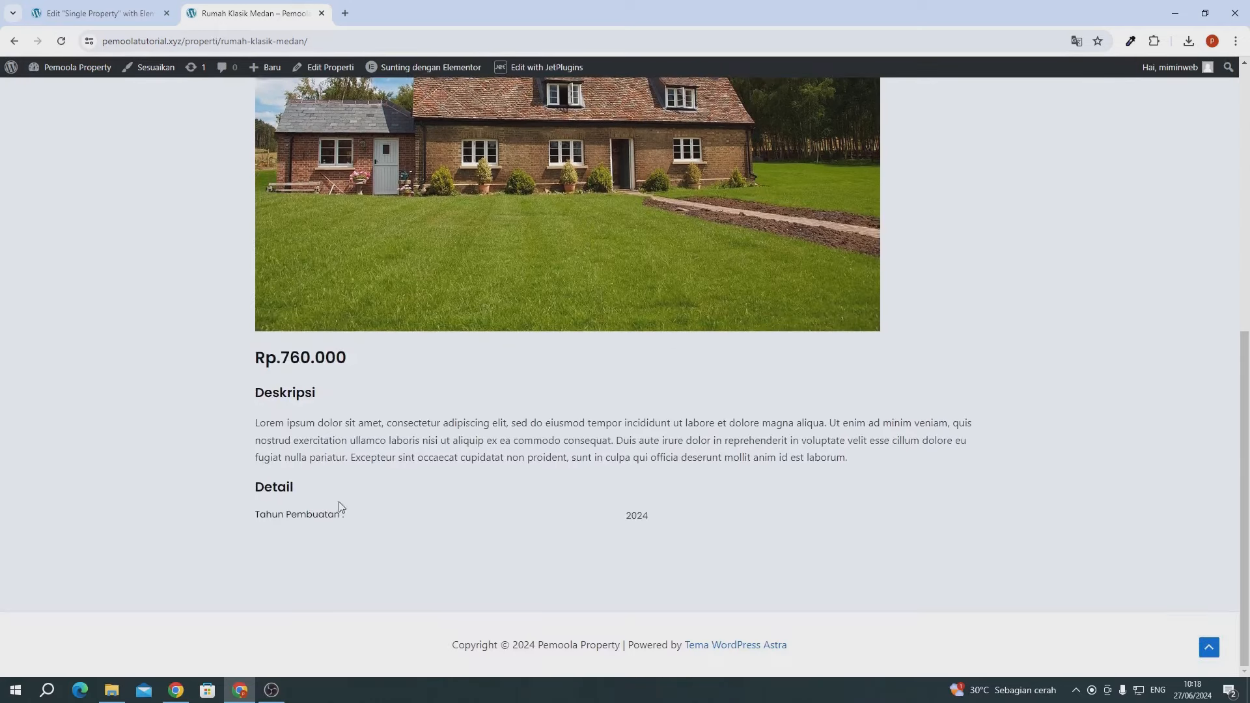
{"action": "left_click_drag", "start_coordinate": [287, 517], "coordinate": [328, 517]}
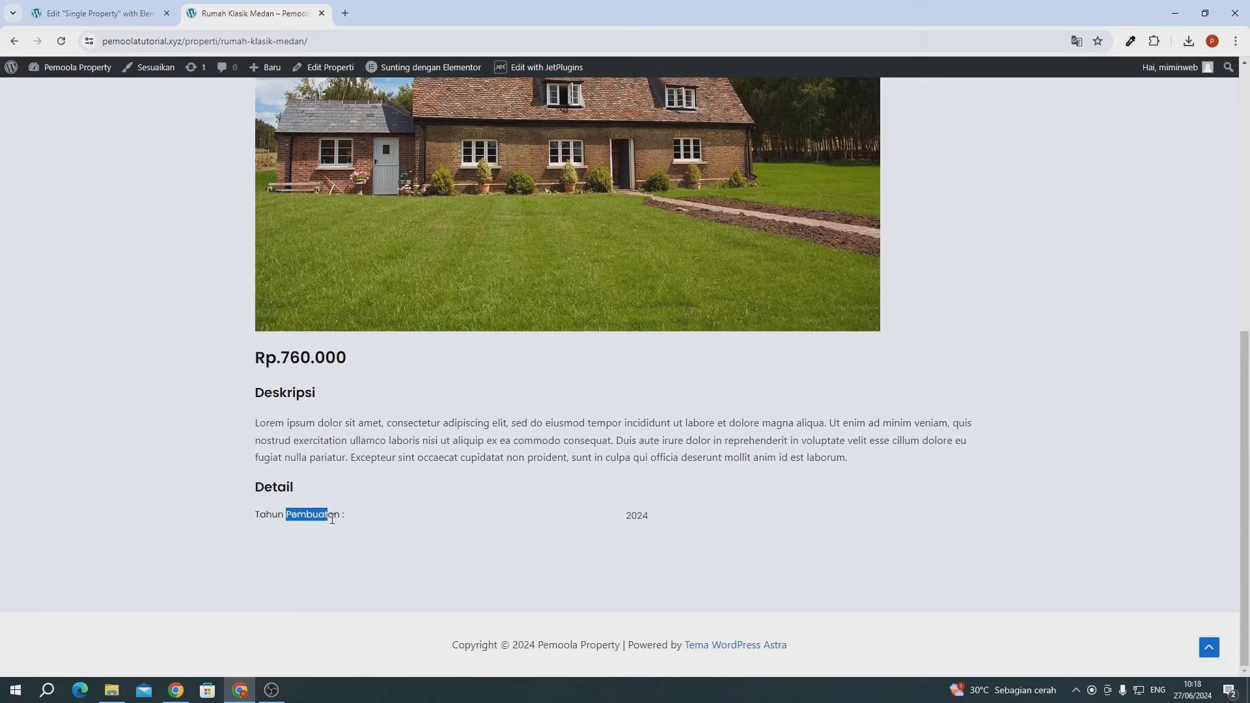
{"action": "left_click", "coordinate": [643, 530]}
{"action": "left_click", "coordinate": [97, 13]}
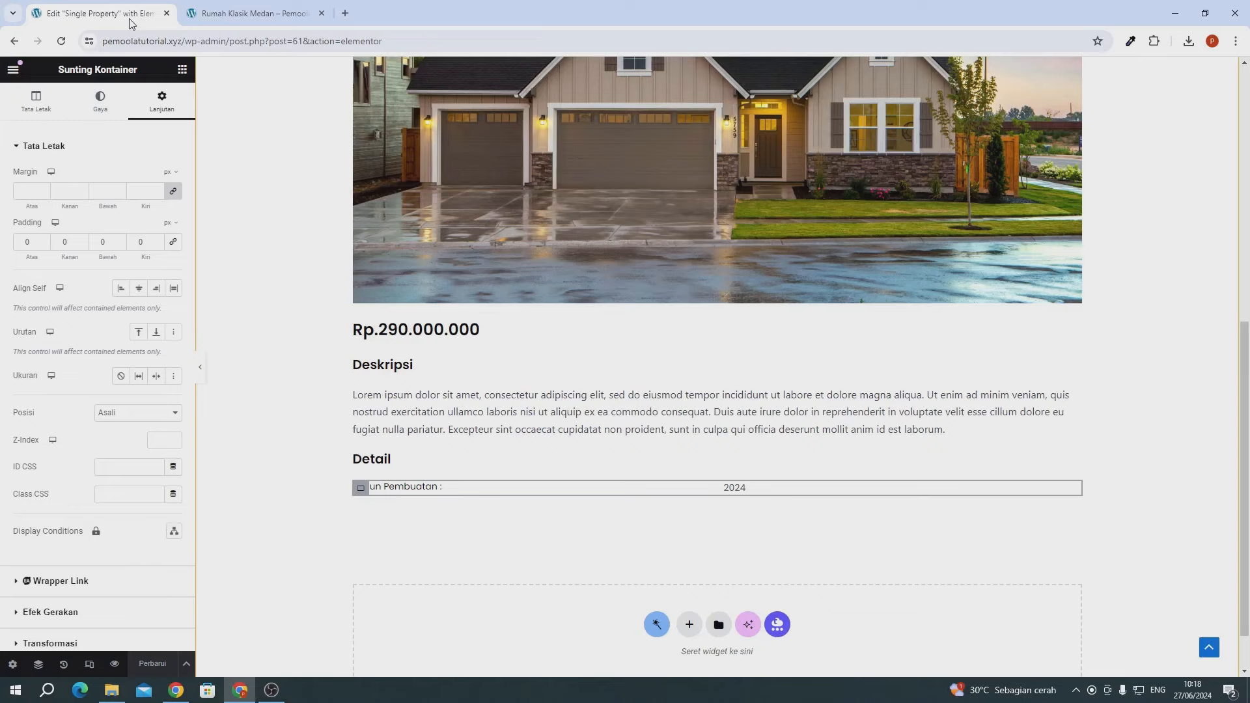
{"action": "left_click", "coordinate": [271, 692]}
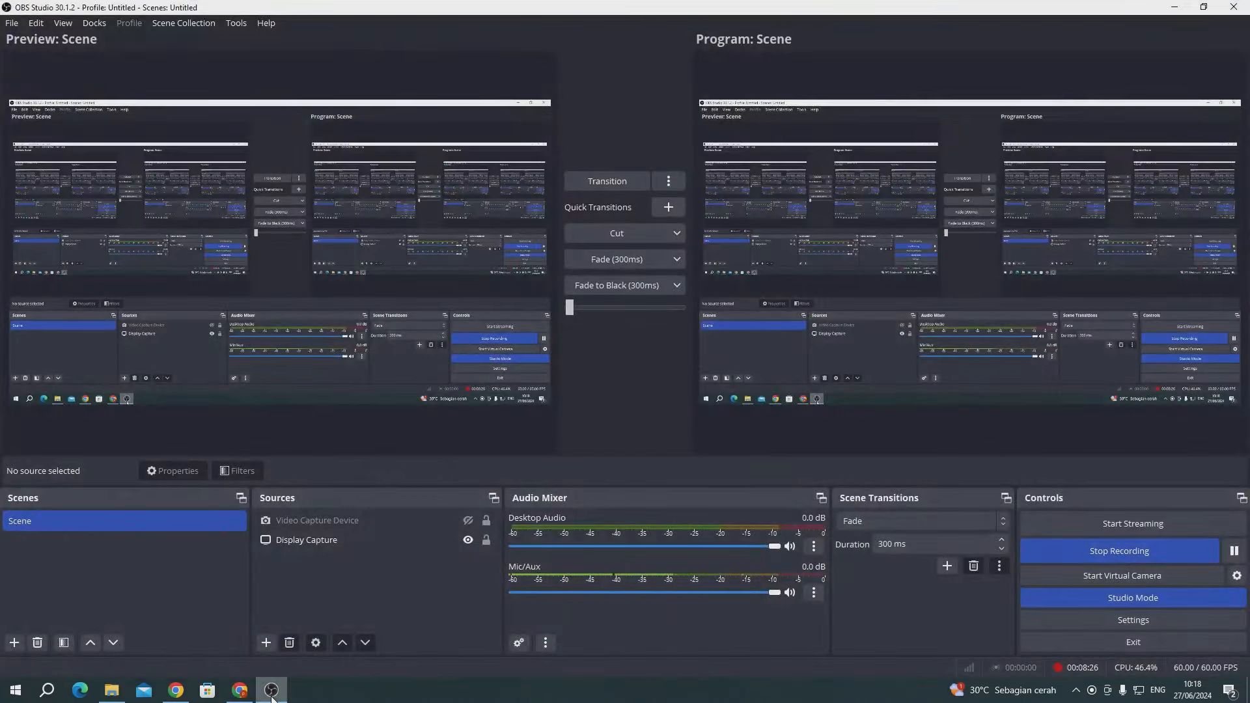
{"action": "left_click", "coordinate": [271, 691]}
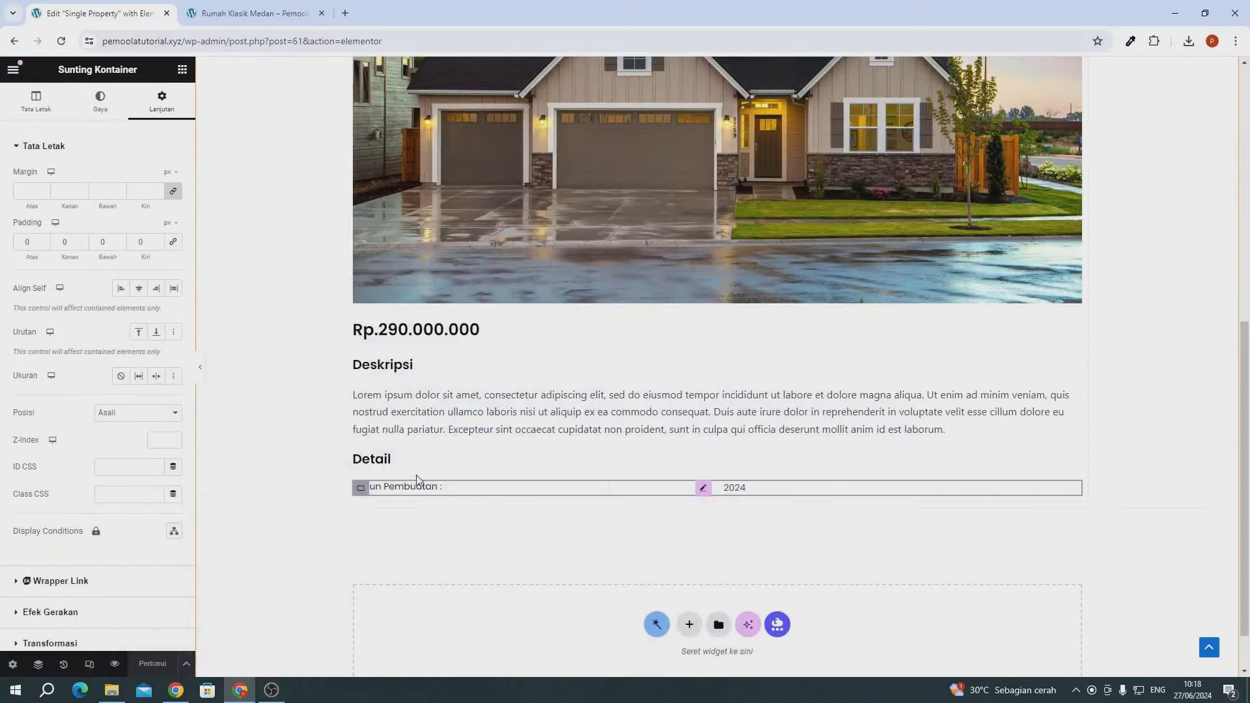
- Duplicate the Tahun Pembuatan row and rename the copy's label to 'Listrik'
{"action": "scroll", "coordinate": [436, 455], "scroll_direction": "up", "scroll_amount": 10}
{"action": "scroll", "coordinate": [436, 455], "scroll_direction": "down", "scroll_amount": 10}
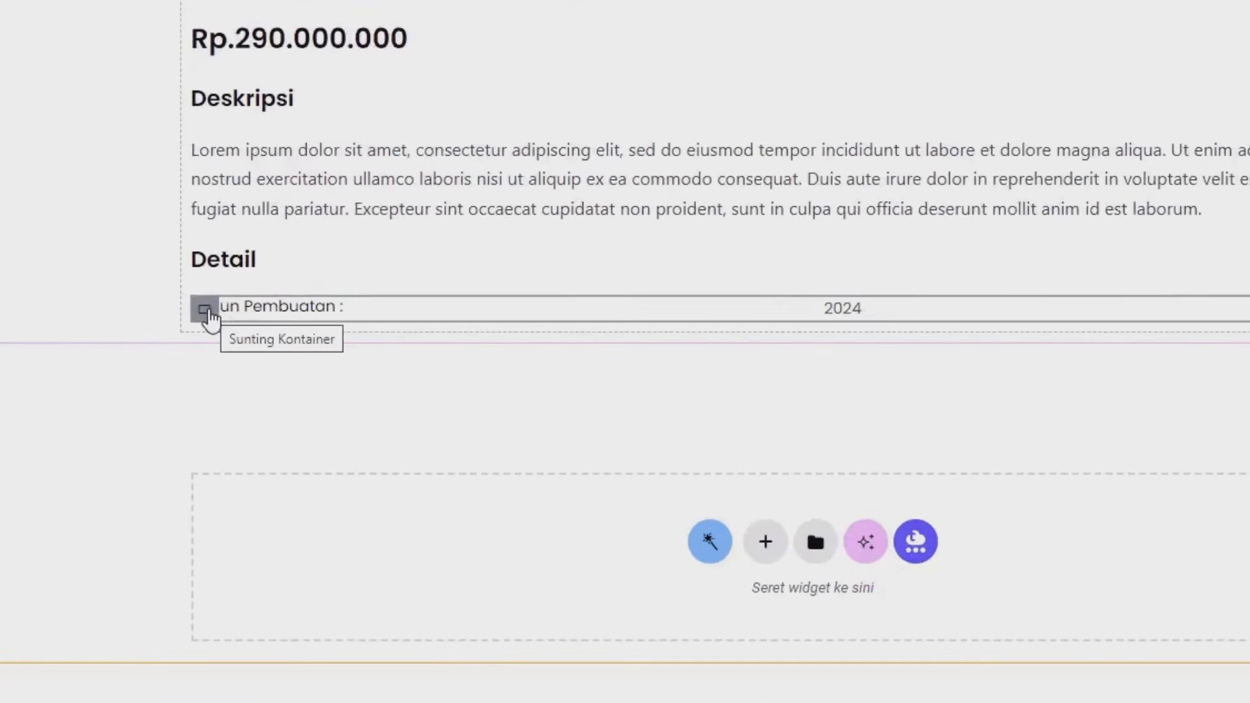
{"action": "right_click", "coordinate": [204, 310]}
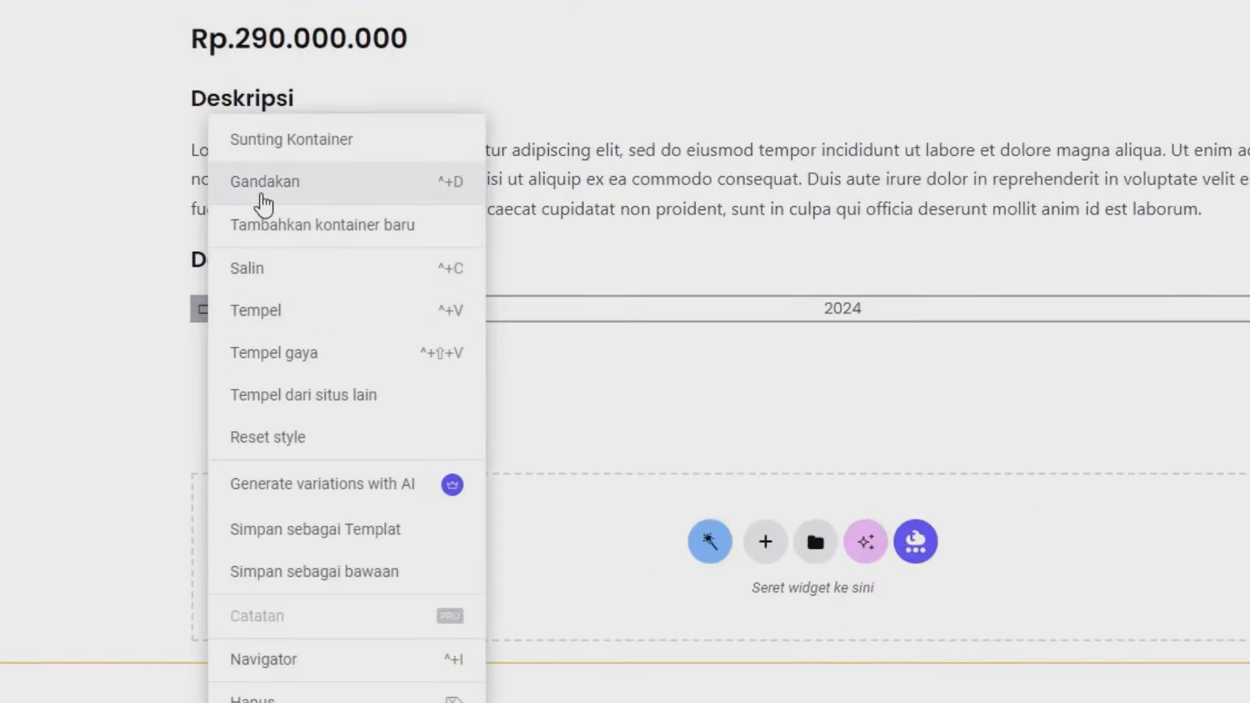
{"action": "left_click", "coordinate": [263, 185]}
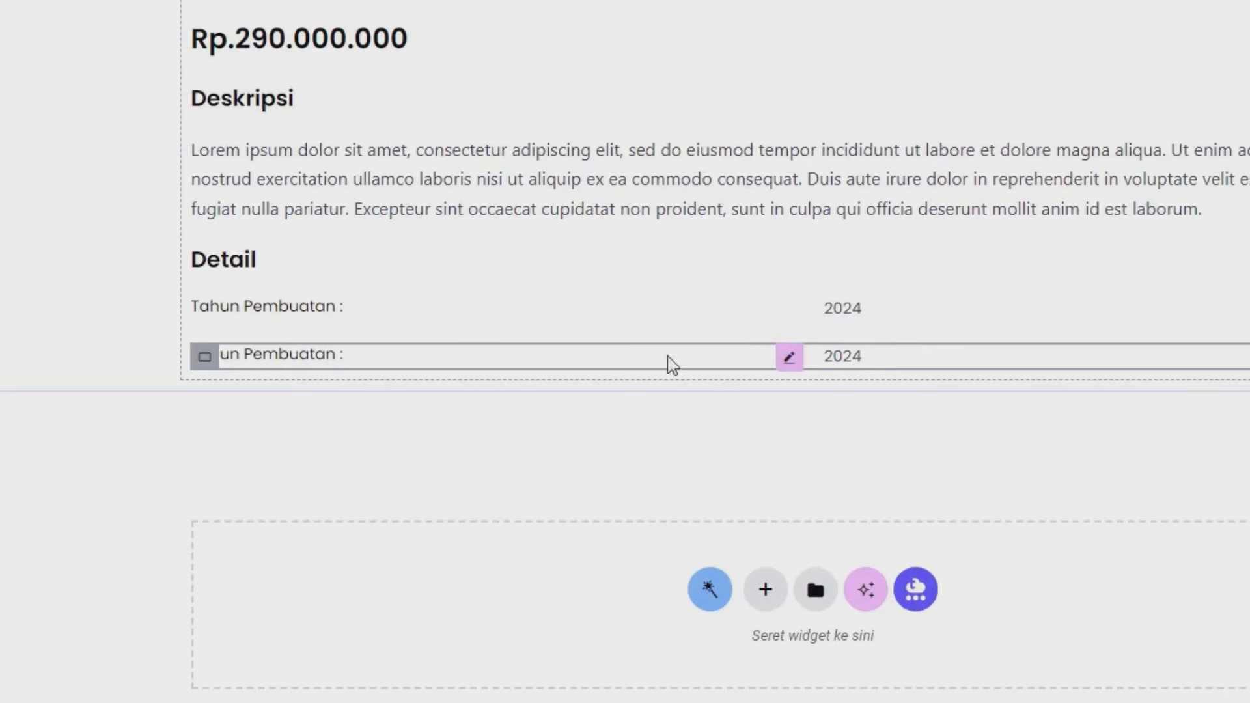
{"action": "left_click", "coordinate": [722, 363]}
{"action": "left_click", "coordinate": [126, 285]}
{"action": "key", "text": "ctrl+a"}
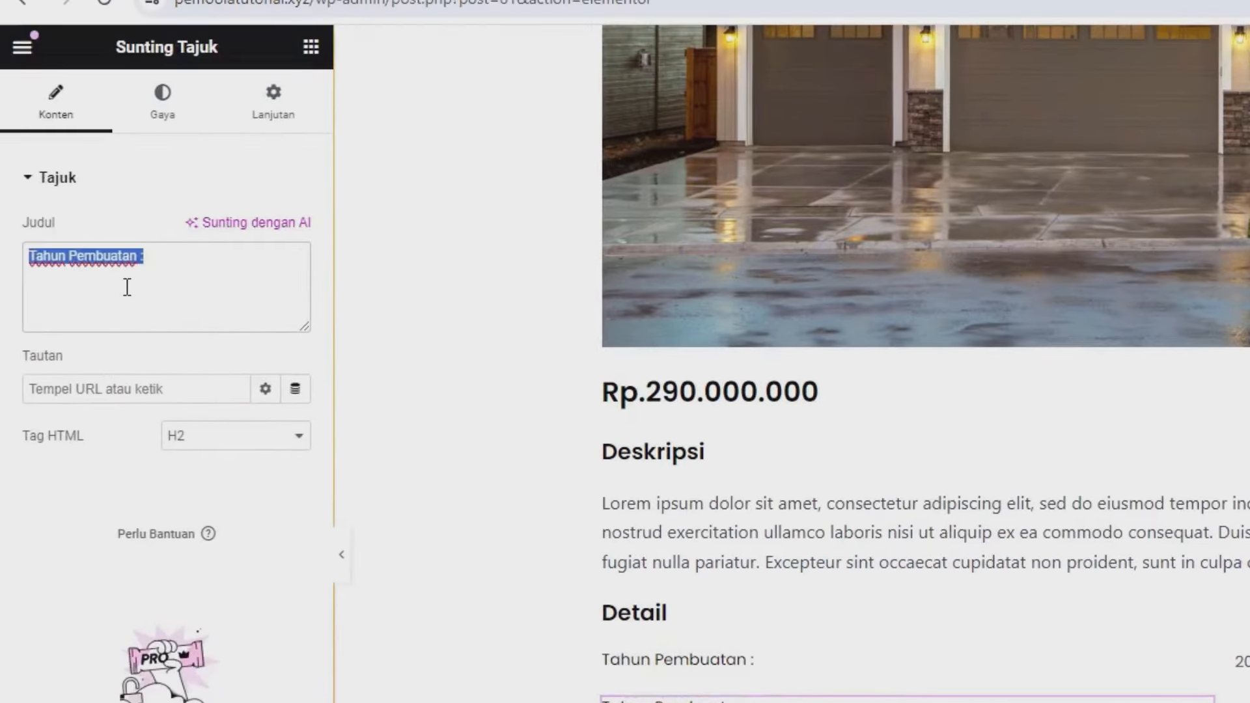
{"action": "type", "text": "Li"}
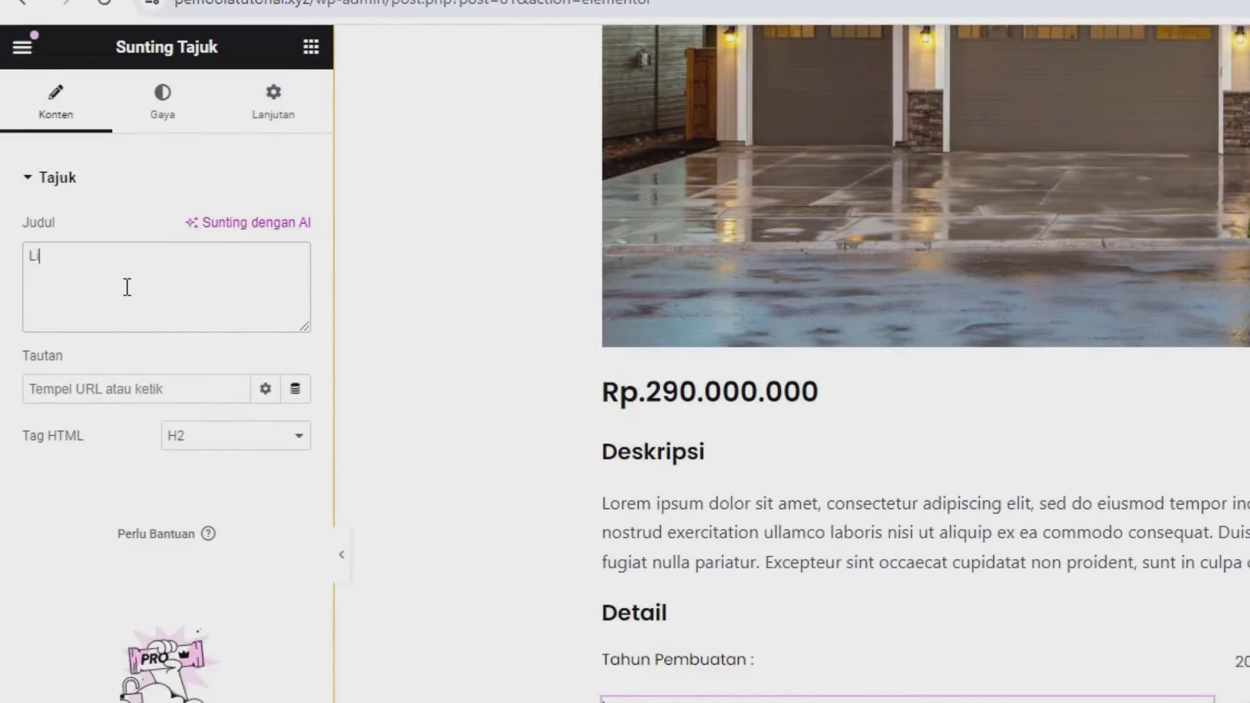
{"action": "type", "text": "strik :"}
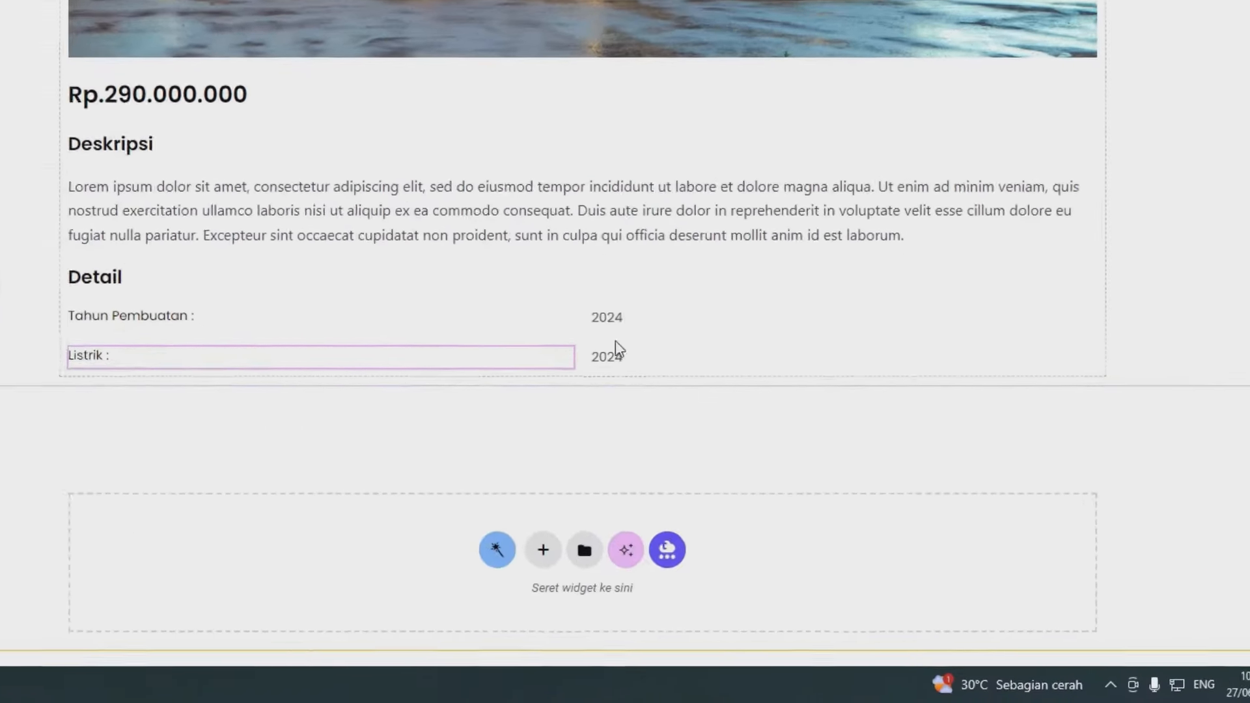
- Point the copied value to the Listrik meta field, formatted as '%s Watt'
{"action": "left_click", "coordinate": [610, 354]}
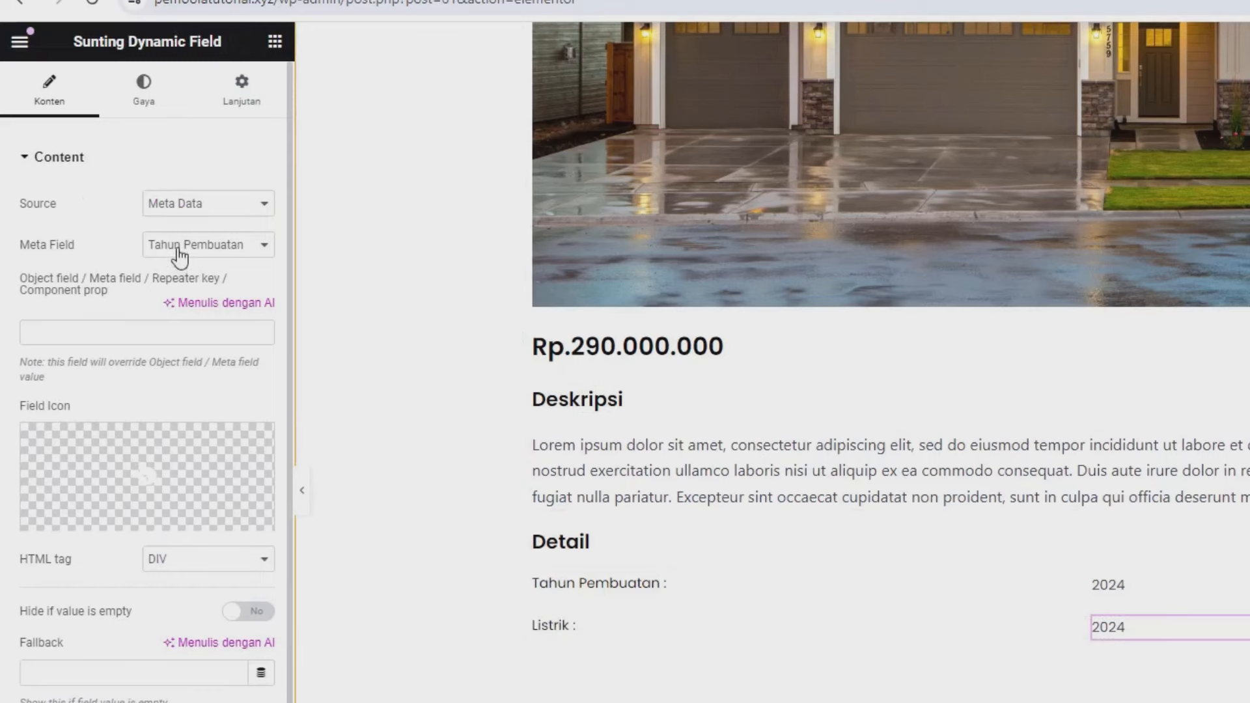
{"action": "left_click", "coordinate": [179, 257]}
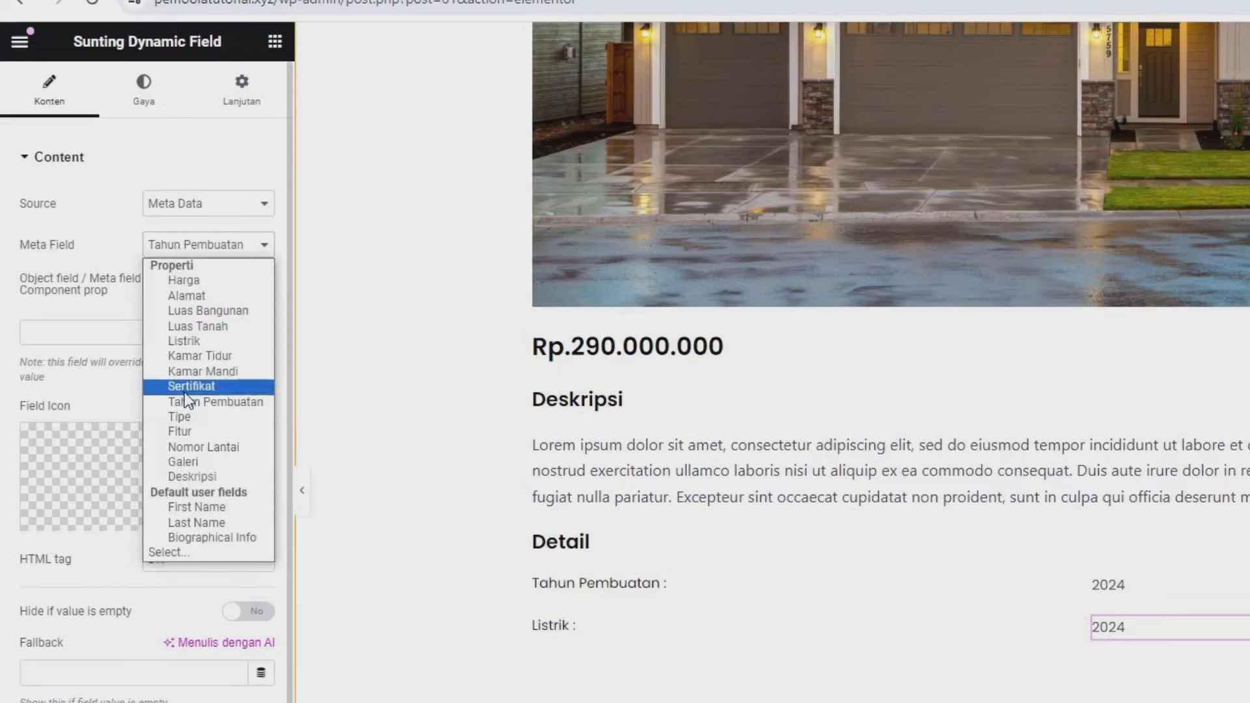
{"action": "left_click", "coordinate": [190, 339]}
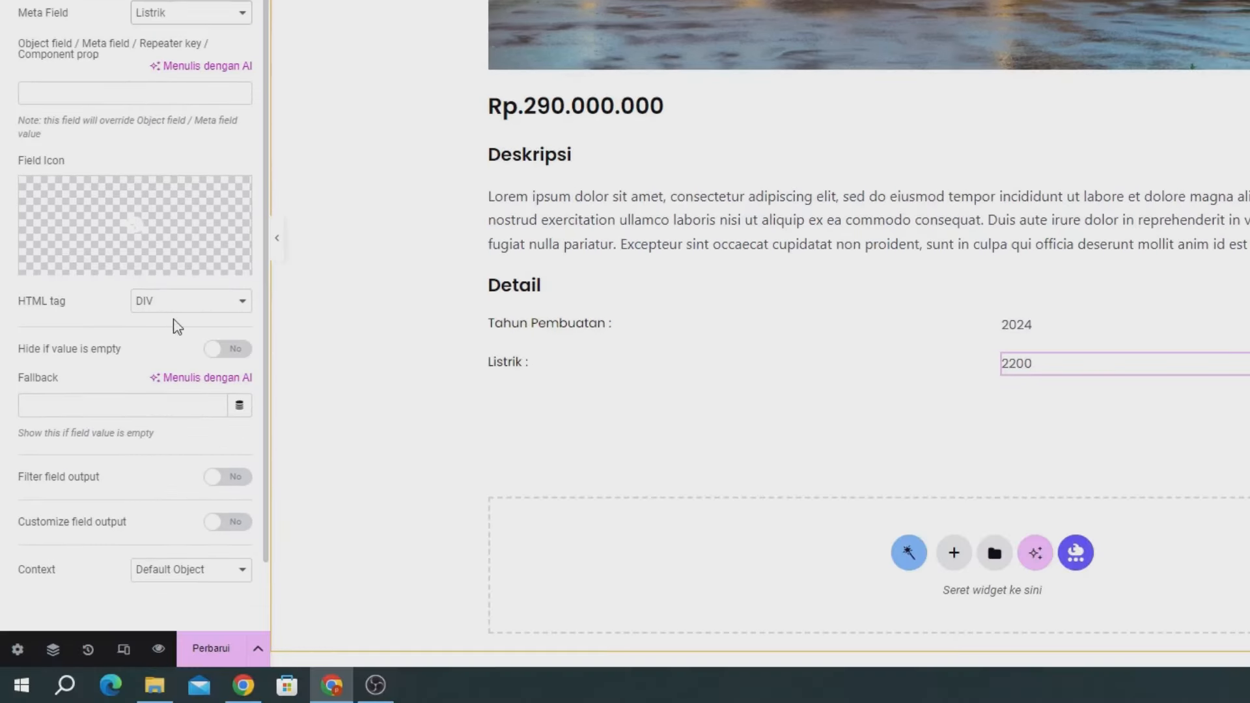
{"action": "left_click_drag", "start_coordinate": [37, 524], "coordinate": [223, 527]}
{"action": "left_click", "coordinate": [223, 528]}
{"action": "scroll", "coordinate": [157, 514], "scroll_direction": "down", "scroll_amount": 3}
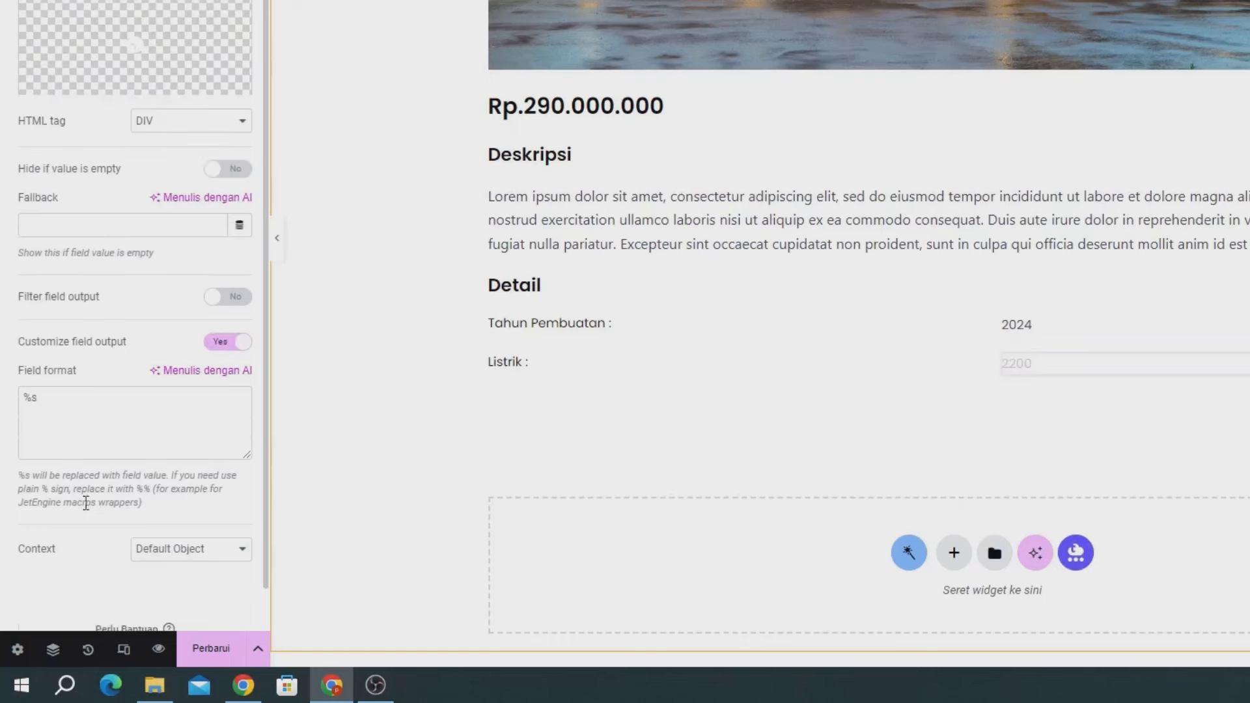
{"action": "left_click", "coordinate": [121, 405]}
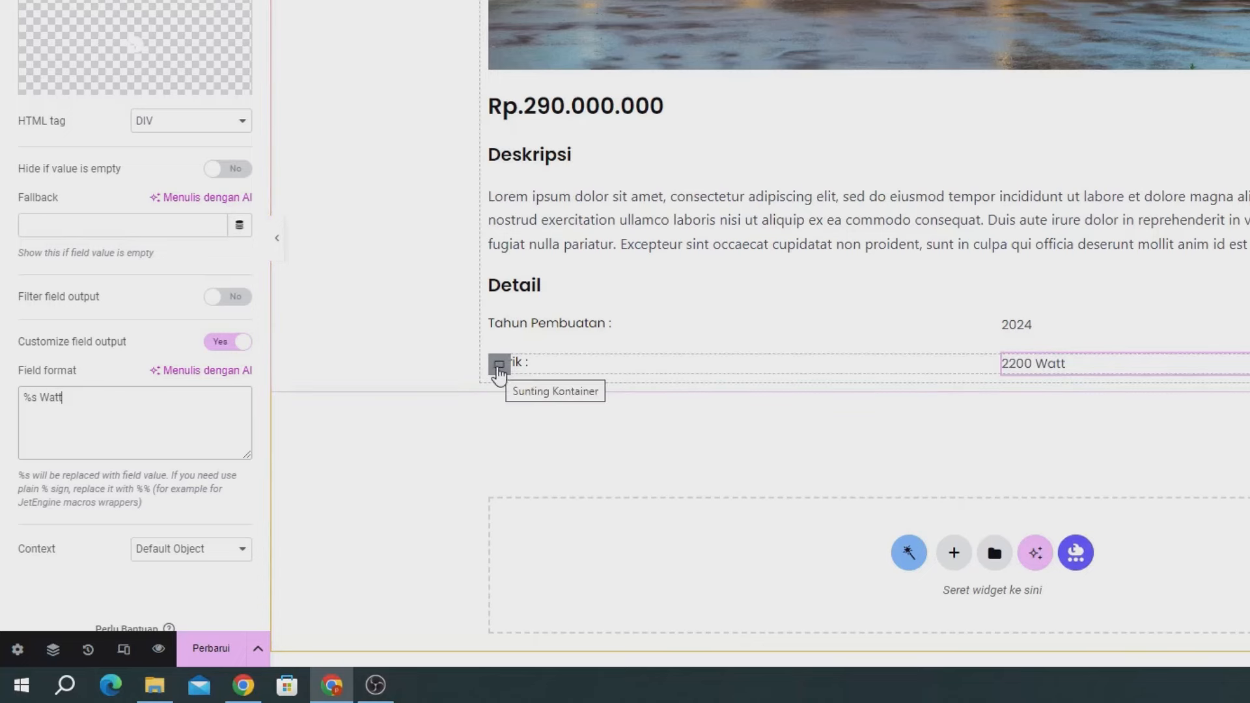
- Give the Listrik row container an unlinked -1% top margin and save the template
{"action": "left_click", "coordinate": [499, 367]}
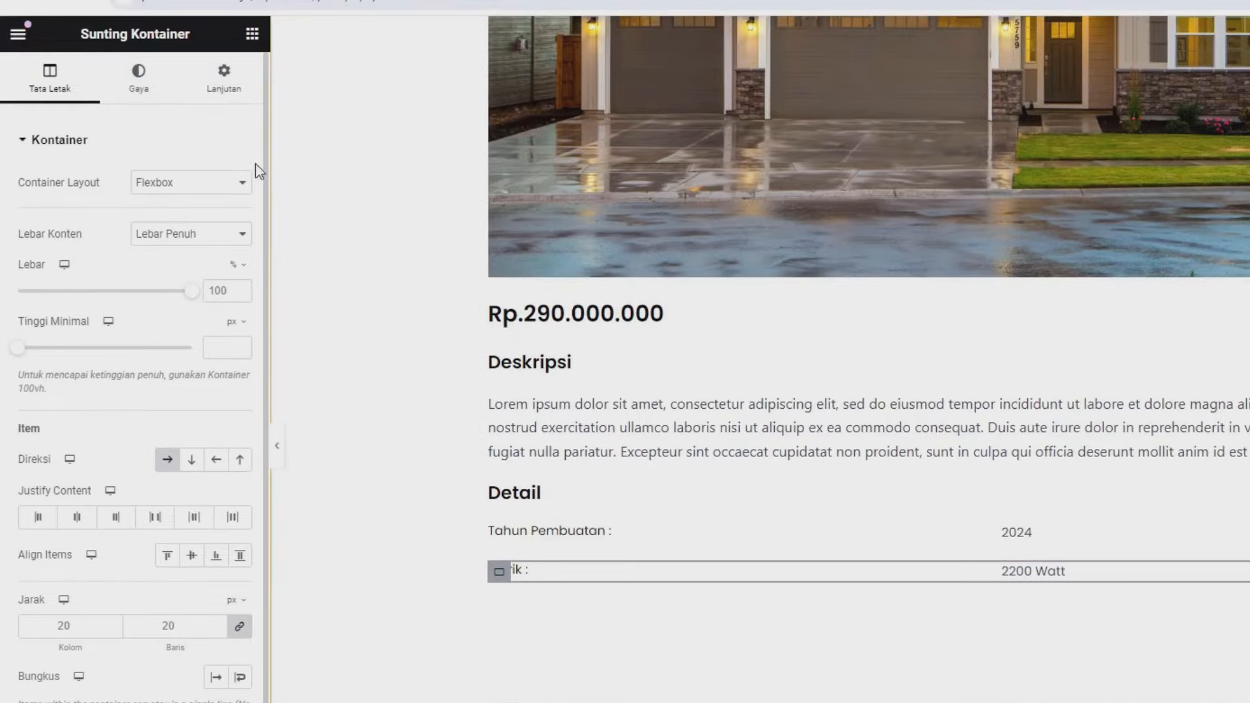
{"action": "left_click", "coordinate": [205, 91]}
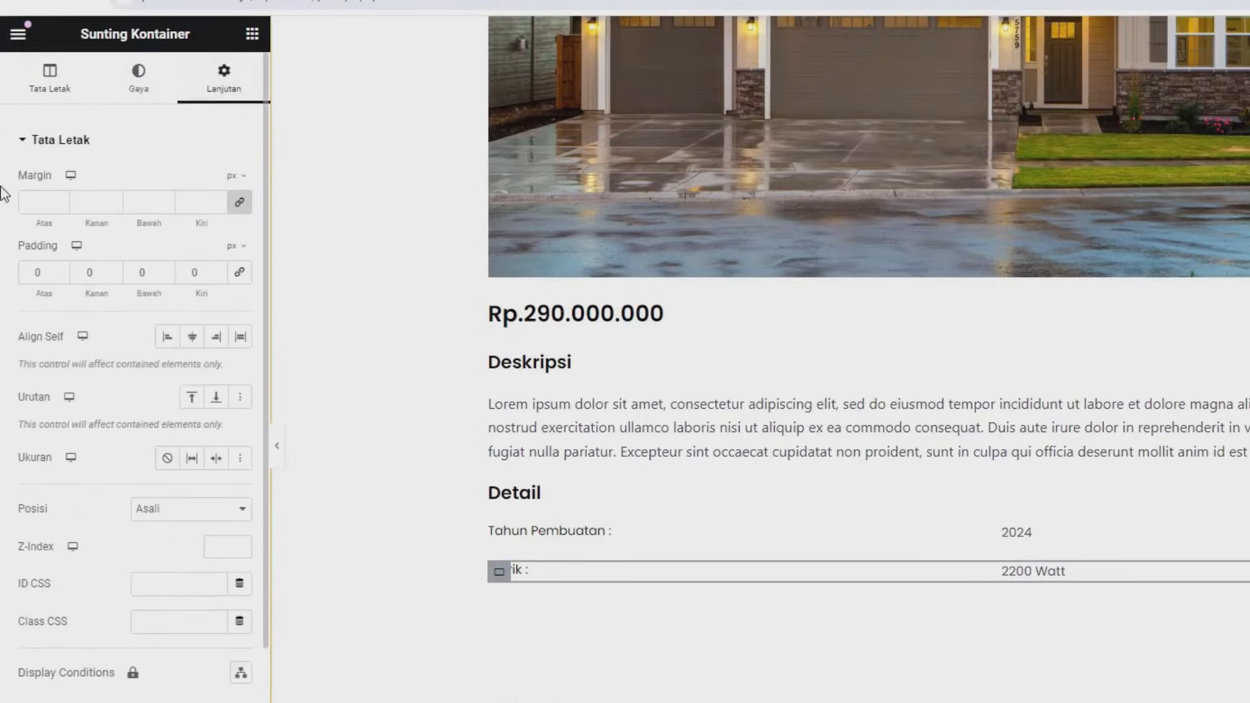
{"action": "left_click", "coordinate": [241, 207]}
{"action": "left_click", "coordinate": [233, 203]}
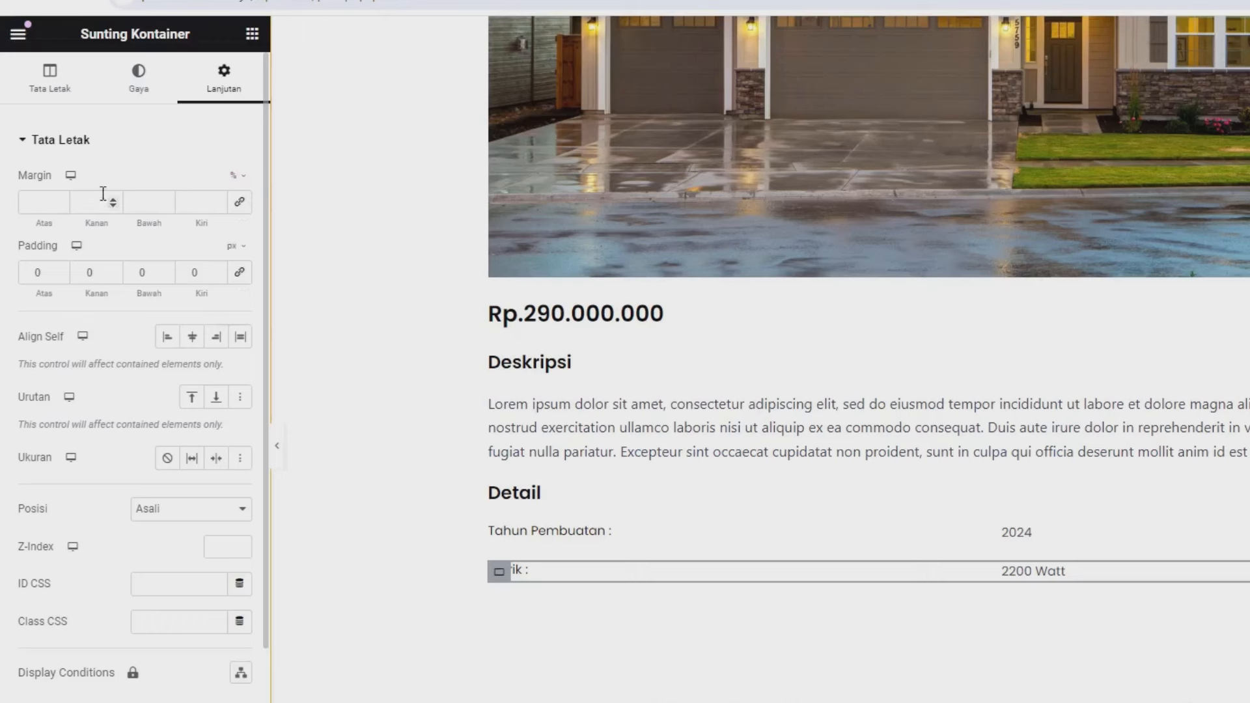
{"action": "left_click", "coordinate": [62, 205]}
{"action": "left_click", "coordinate": [62, 205]}
{"action": "left_click", "coordinate": [63, 205]}
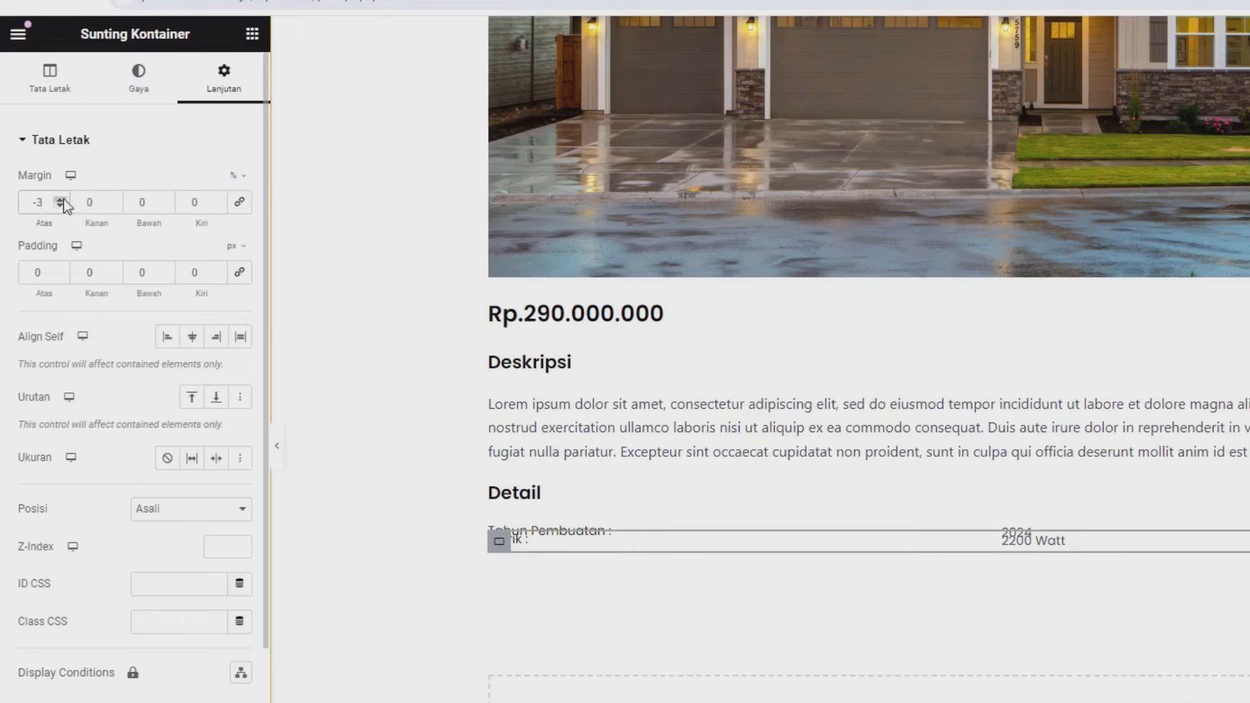
{"action": "left_click", "coordinate": [61, 199]}
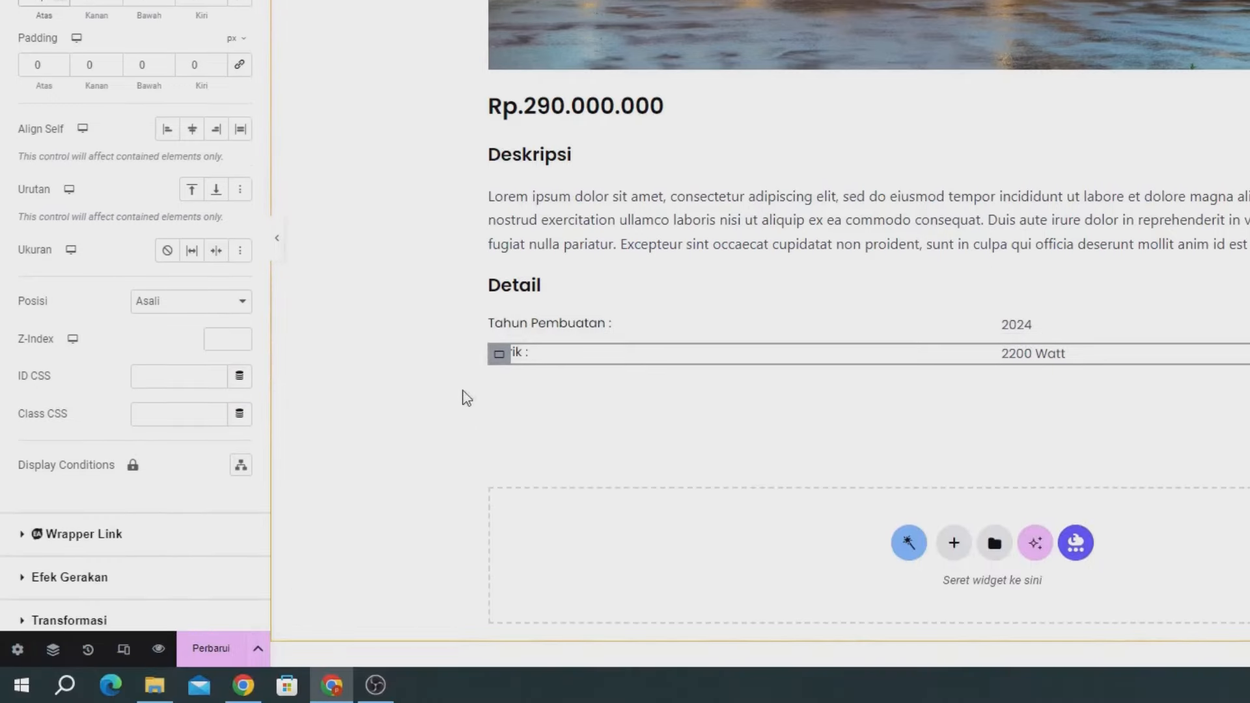
{"action": "left_click", "coordinate": [222, 653]}
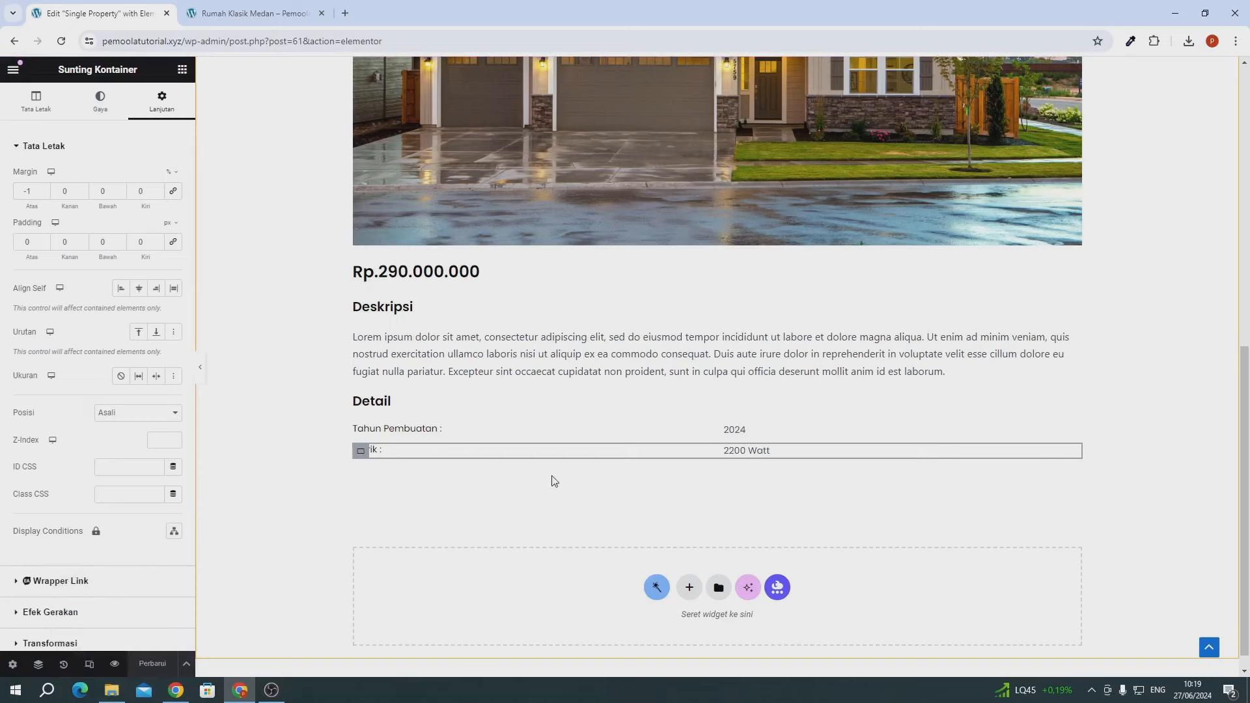
{"action": "left_click", "coordinate": [231, 16]}
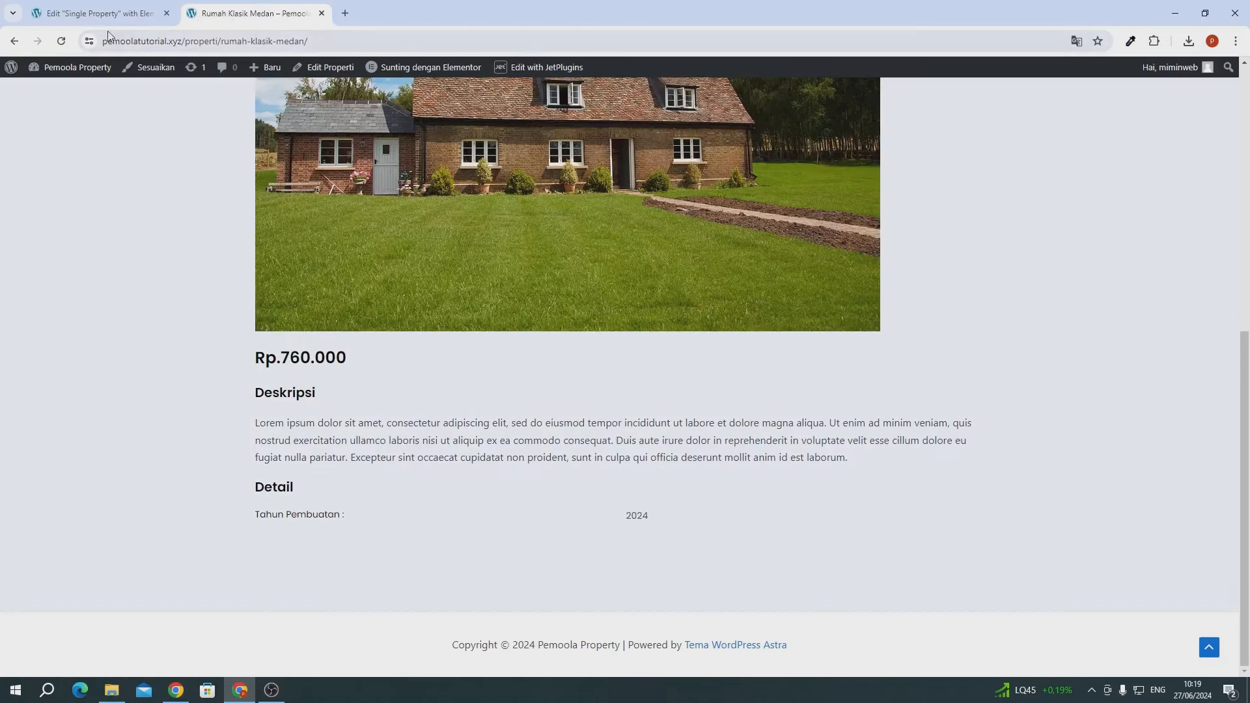
{"action": "left_click", "coordinate": [61, 41]}
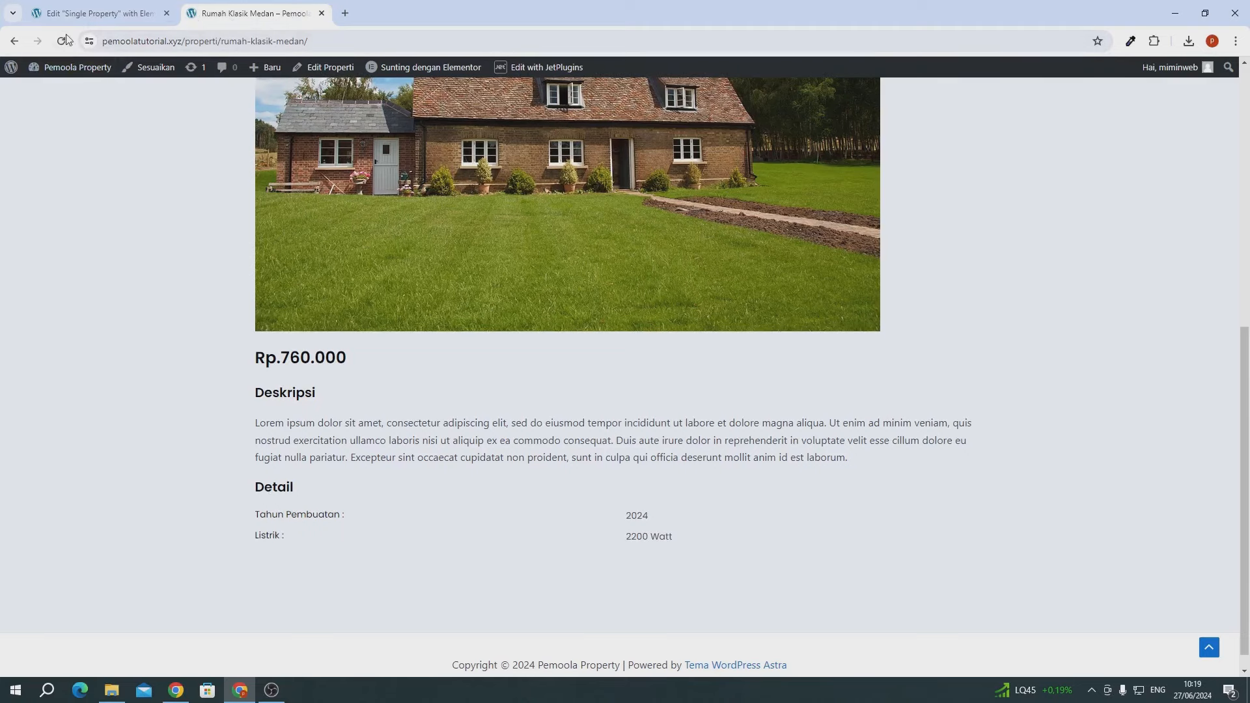
{"action": "left_click", "coordinate": [67, 23]}
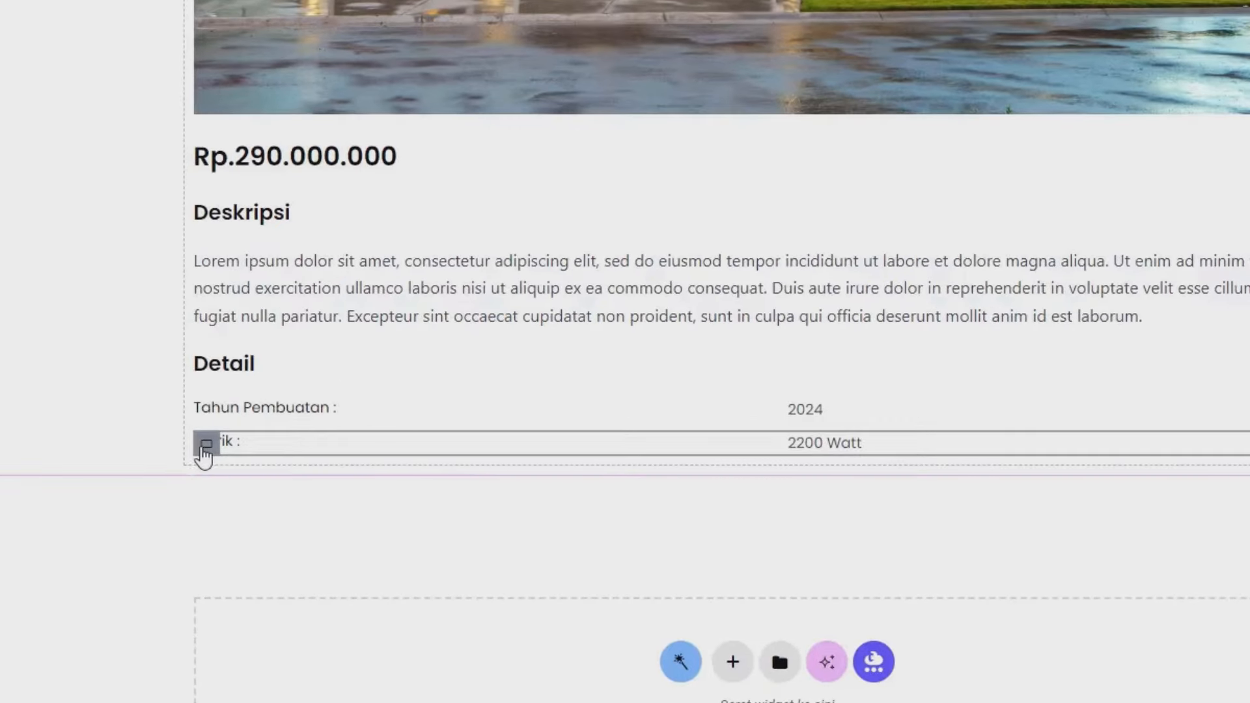
- Duplicate the Listrik row and relabel the copy 'Luas Tanah'
{"action": "right_click", "coordinate": [205, 455]}
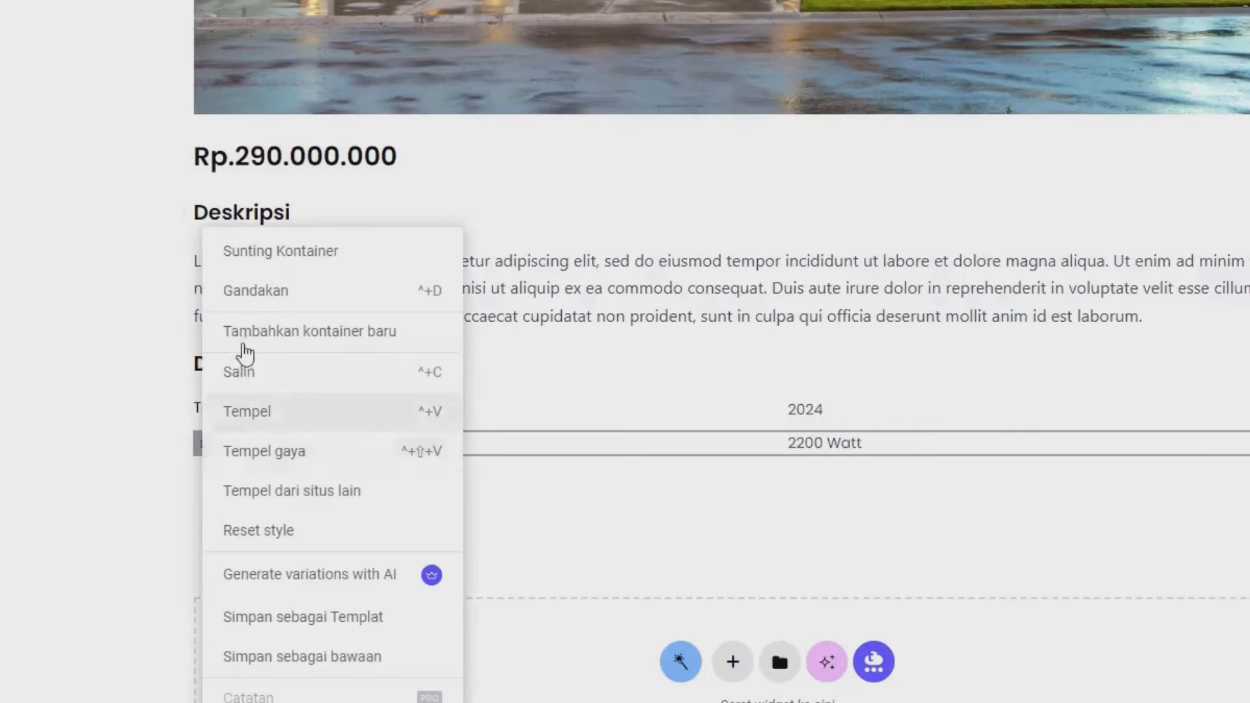
{"action": "left_click", "coordinate": [256, 291]}
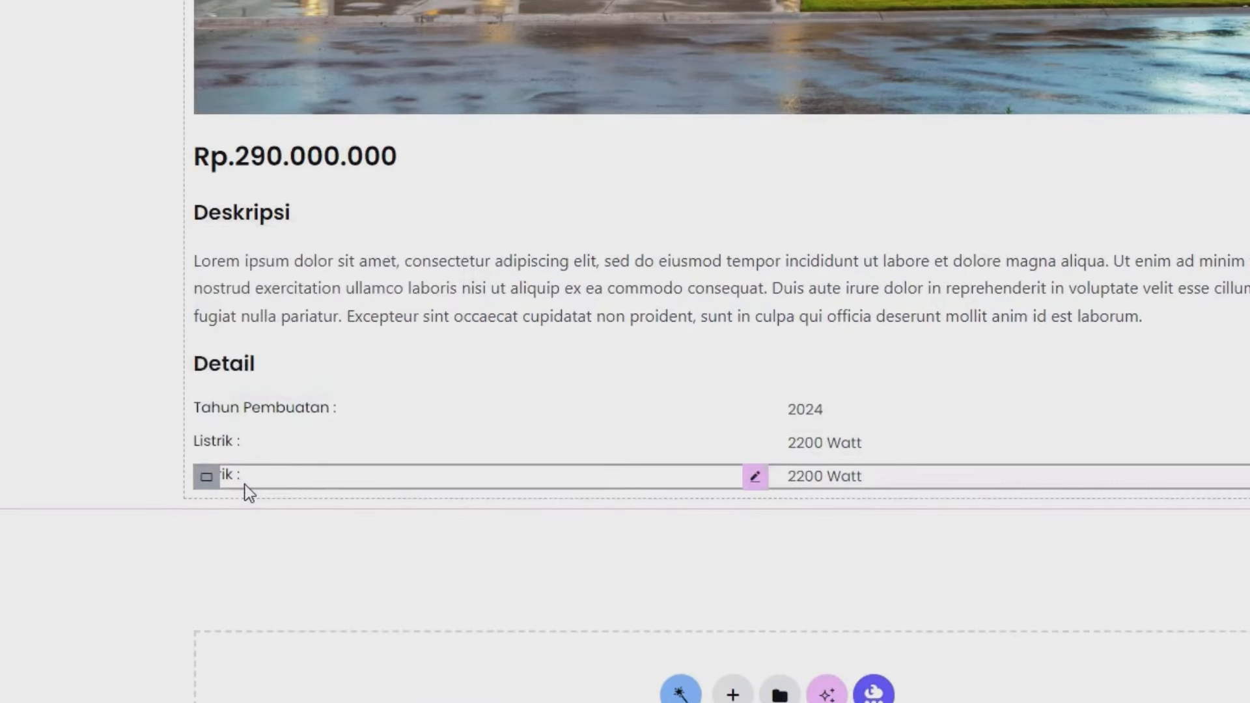
{"action": "left_click", "coordinate": [252, 478]}
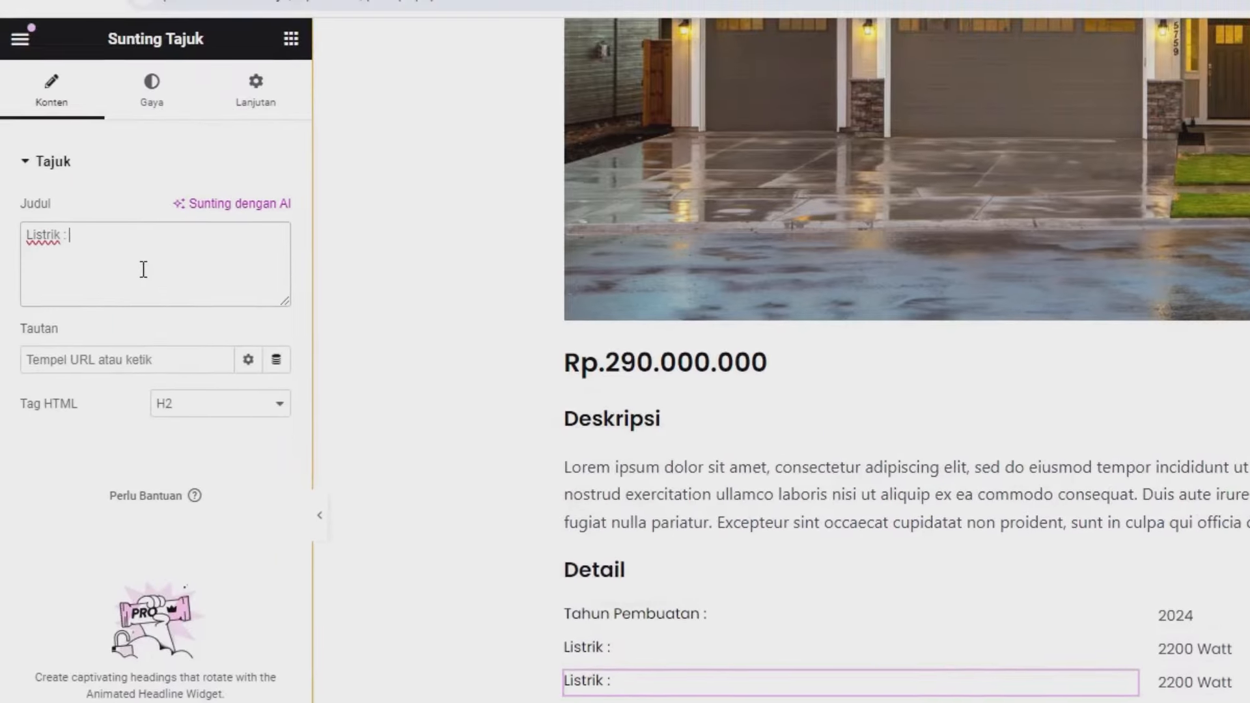
{"action": "triple_click", "coordinate": [143, 269]}
{"action": "type", "text": "Lua"}
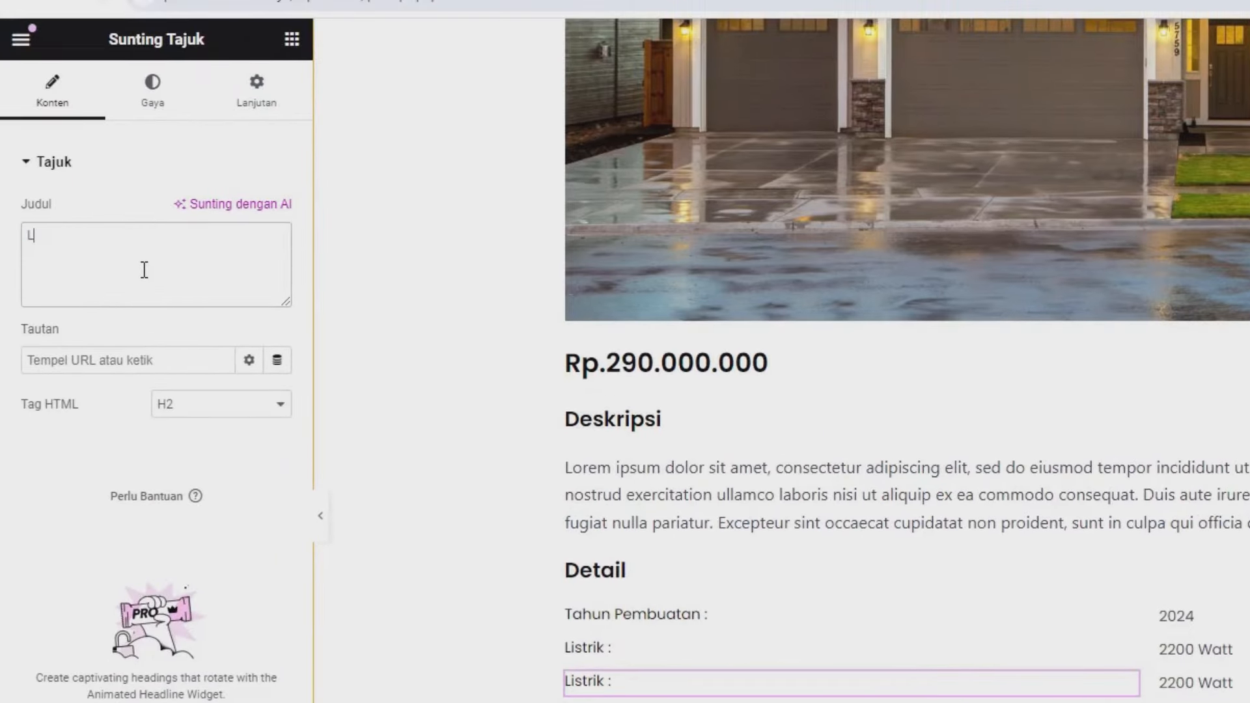
{"action": "type", "text": "s Tanah :"}
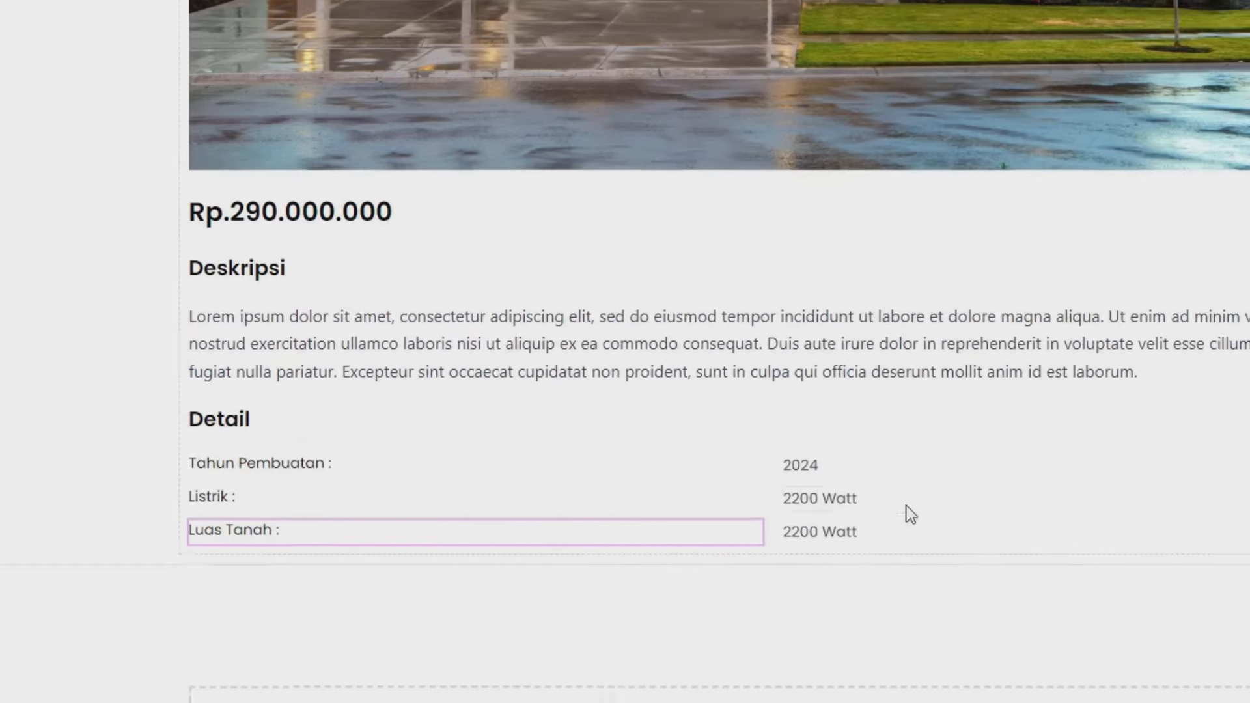
- Link the copy's value to the Luas Tanah meta field, formatted '%s M <sup>2</sup>' for 99 M²
{"action": "left_click", "coordinate": [712, 478]}
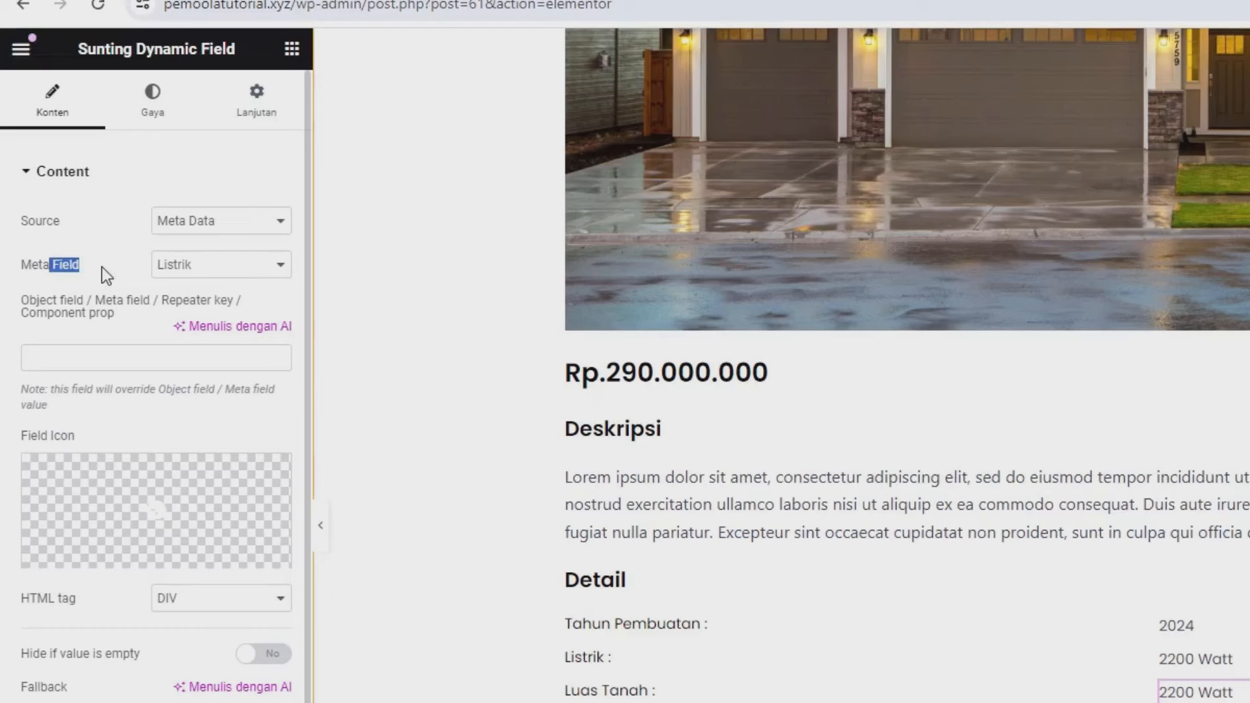
{"action": "left_click", "coordinate": [164, 273]}
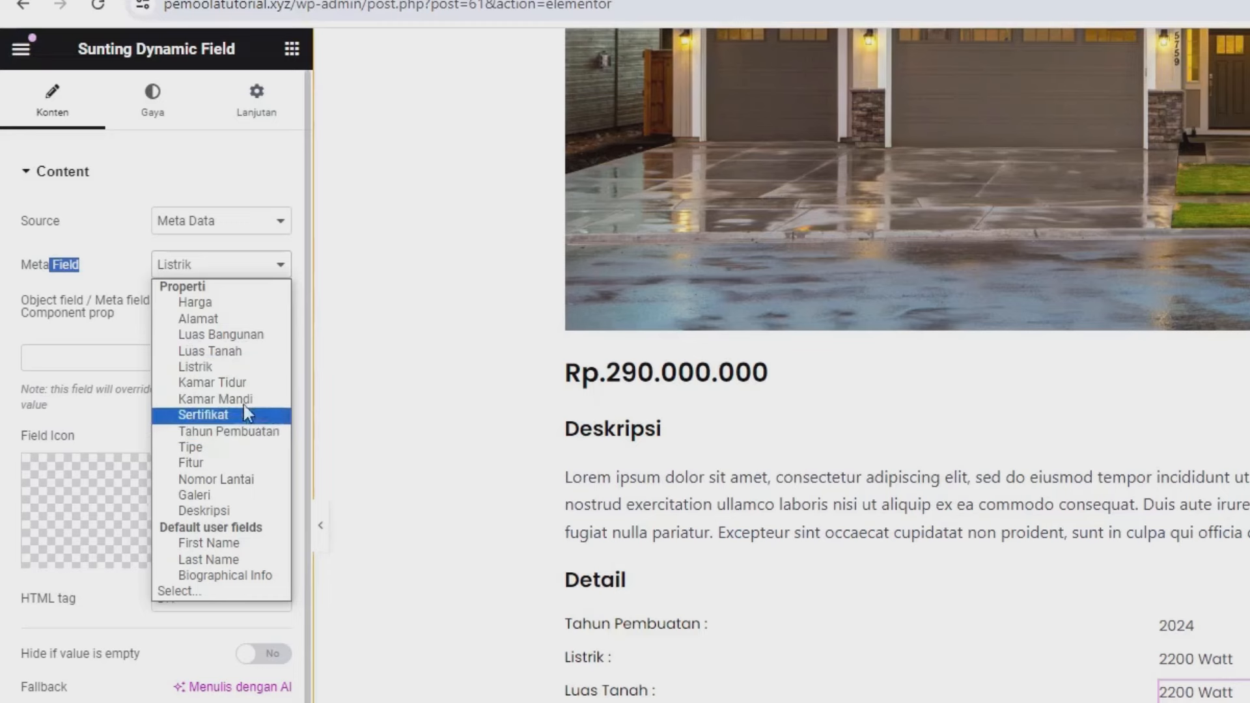
{"action": "left_click", "coordinate": [219, 352]}
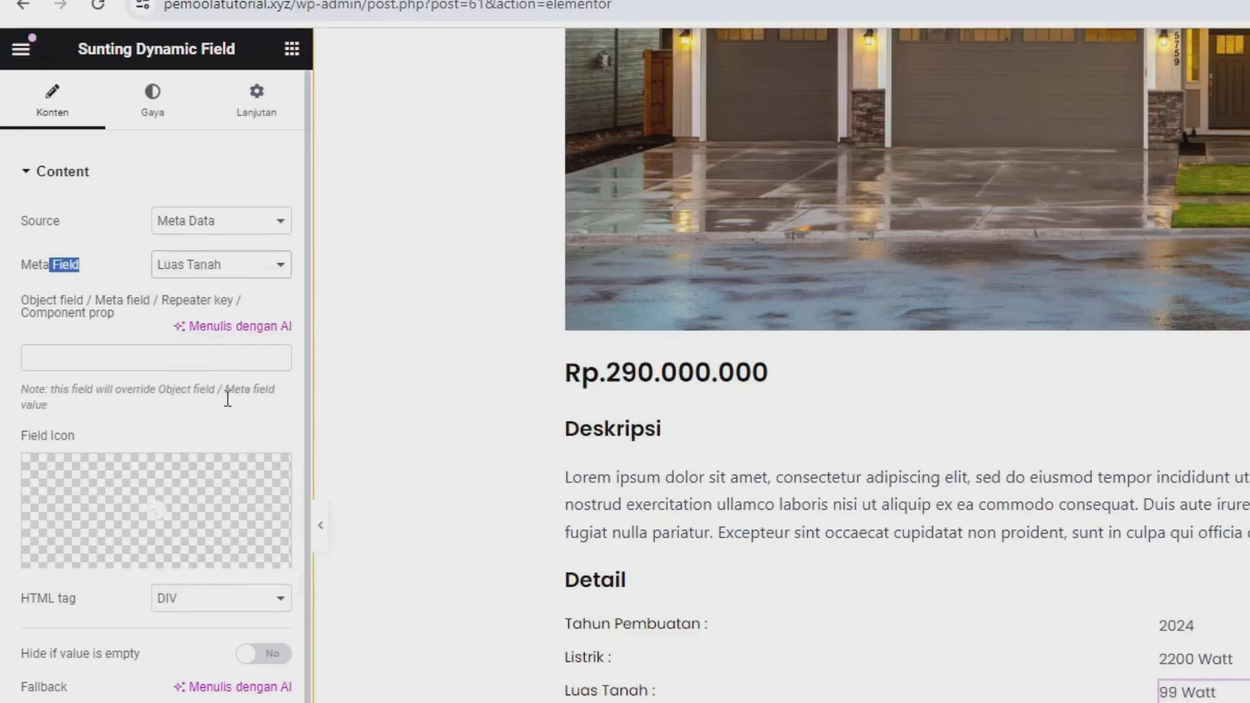
{"action": "scroll", "coordinate": [217, 466], "scroll_direction": "down", "scroll_amount": 4}
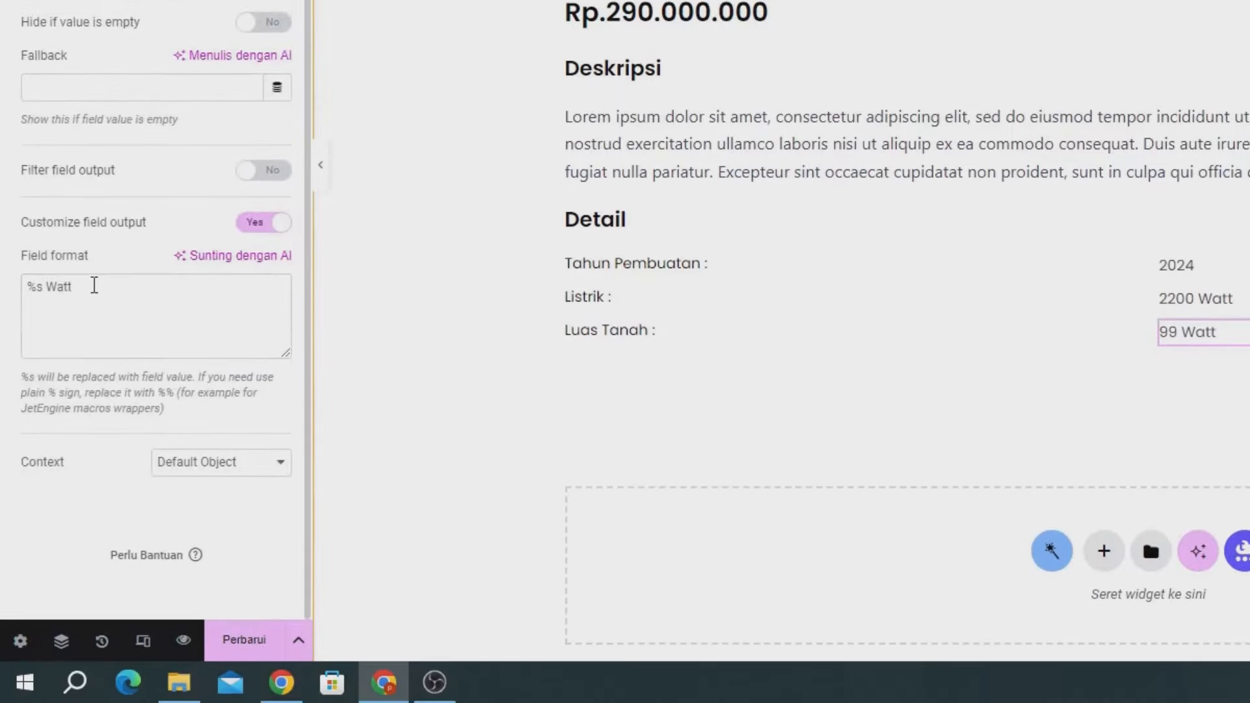
{"action": "left_click", "coordinate": [109, 282]}
{"action": "key", "text": "BackSpace"}
{"action": "key", "text": "BackSpace"}
{"action": "key", "text": "BackSpace"}
{"action": "key", "text": "BackSpace"}
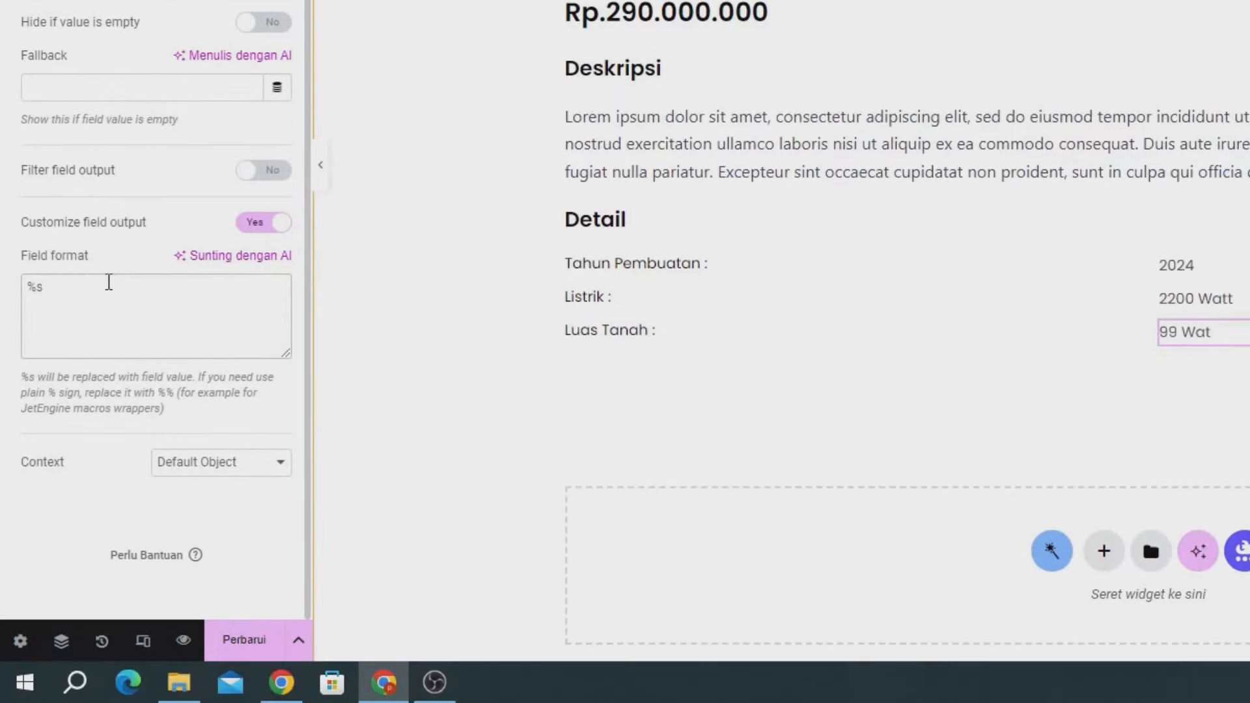
{"action": "type", "text": "M"}
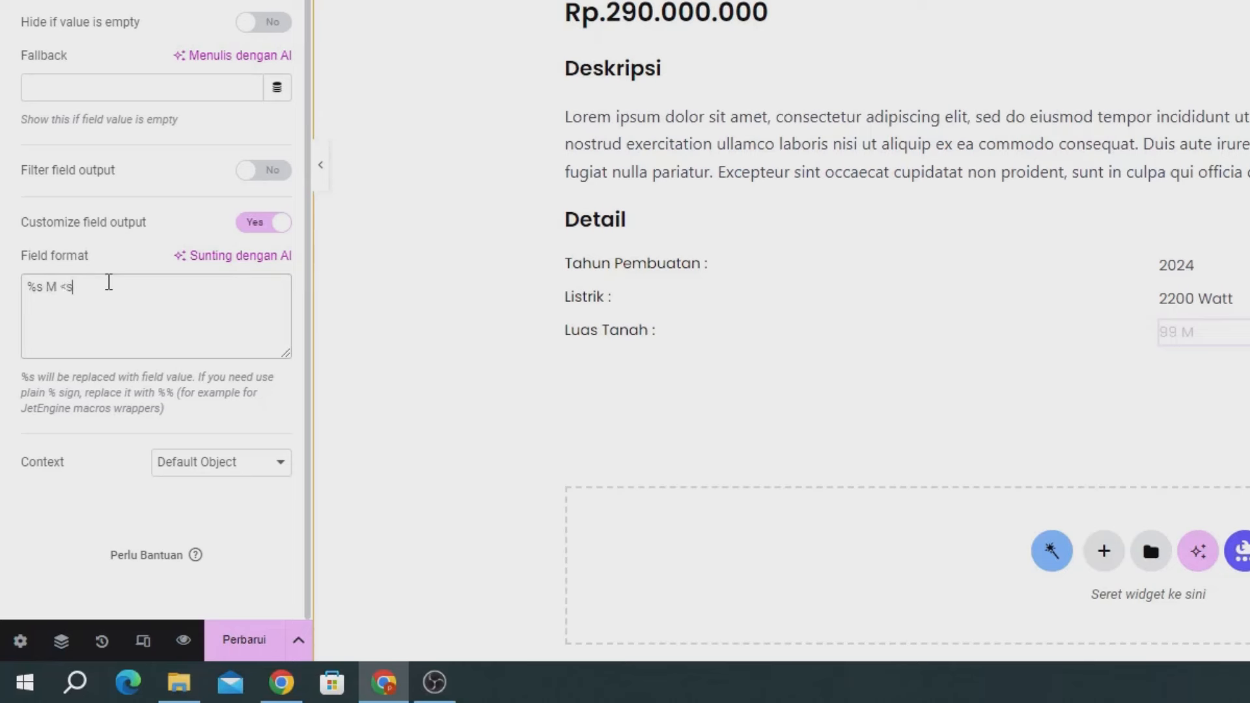
{"action": "type", "text": "<sup>"}
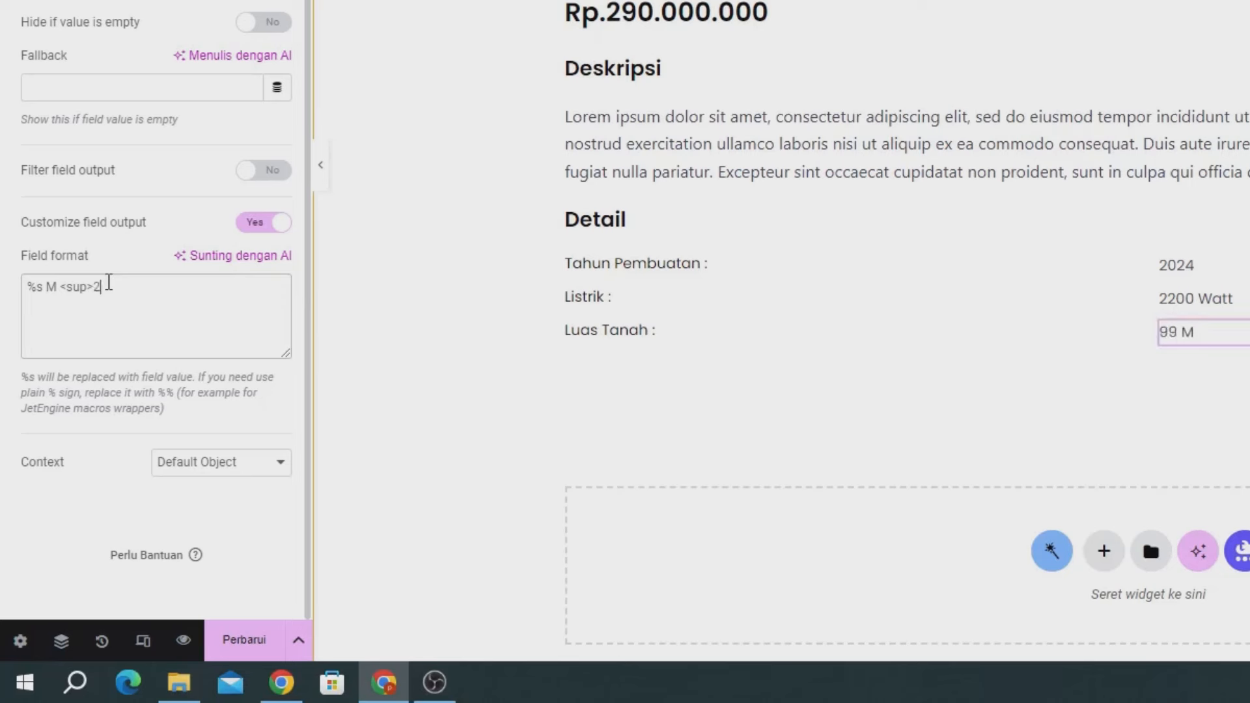
{"action": "type", "text": "2M/"}
{"action": "key", "text": "BackSpace"}
{"action": "key", "text": "BackSpace"}
{"action": "type", "text": "</sup>"}
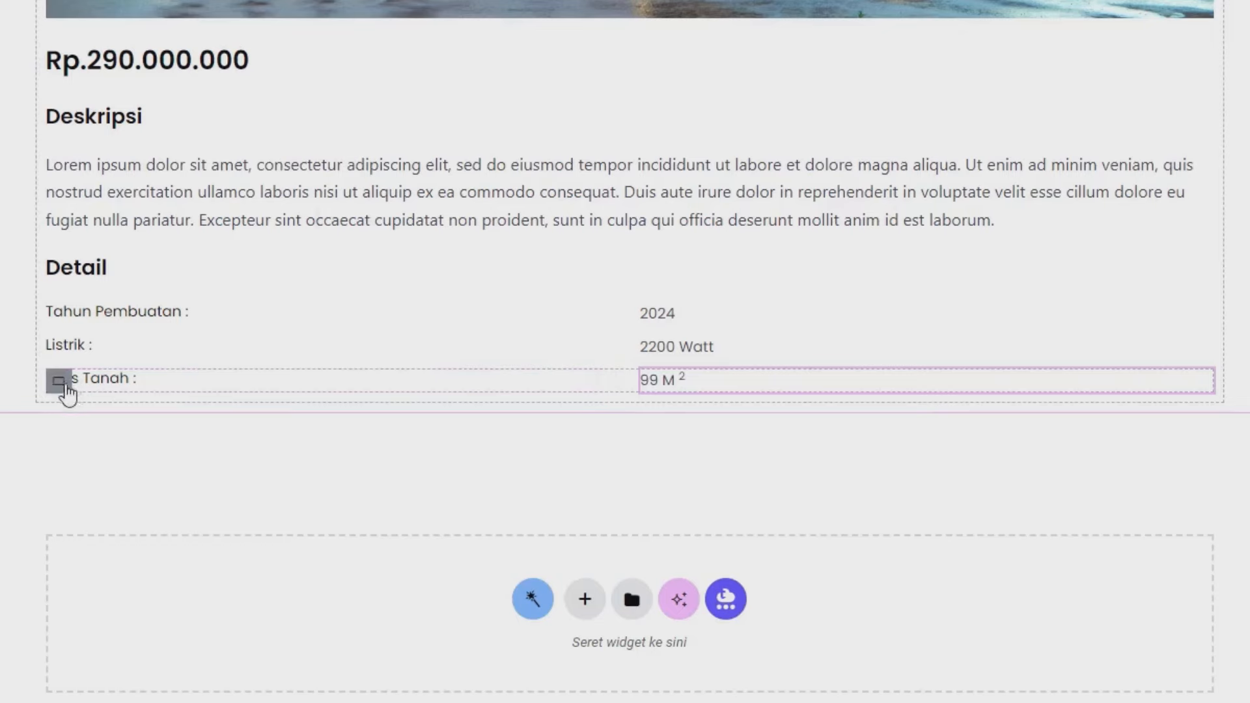
- Duplicate the Luas Tanah row and relabel the copy 'Luas Bangunan :'
{"action": "right_click", "coordinate": [57, 386]}
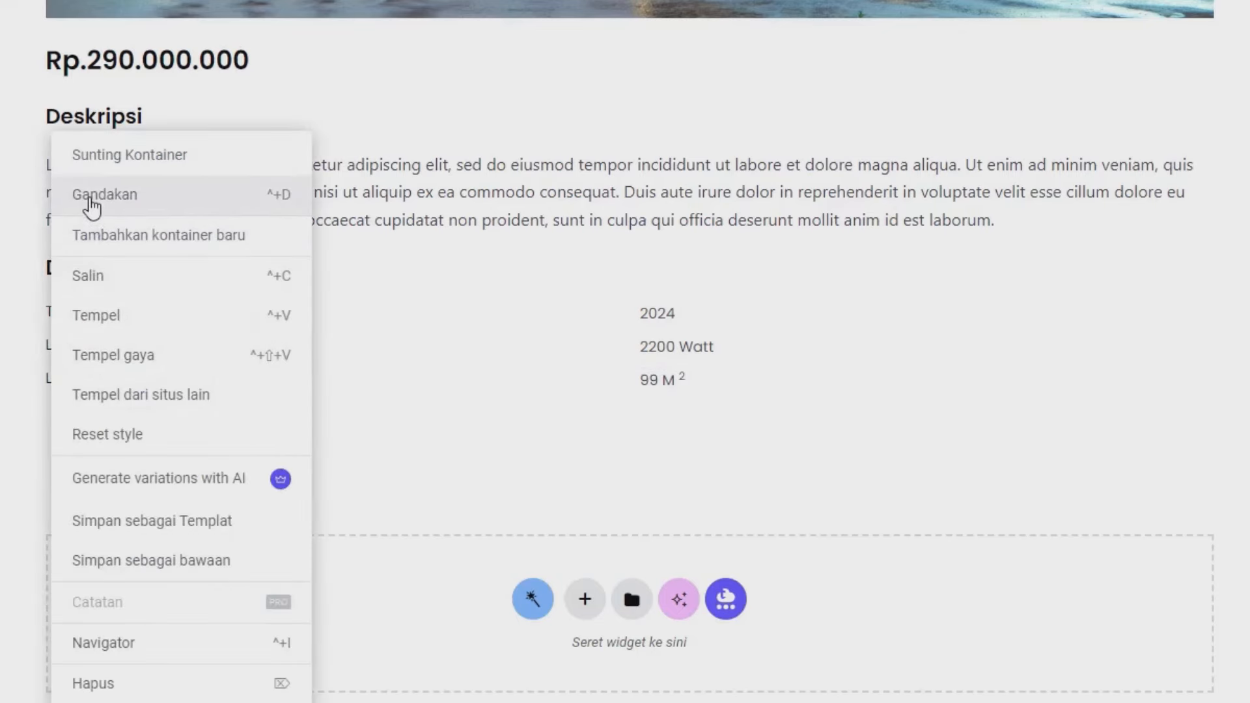
{"action": "left_click", "coordinate": [92, 207]}
{"action": "left_click", "coordinate": [94, 417]}
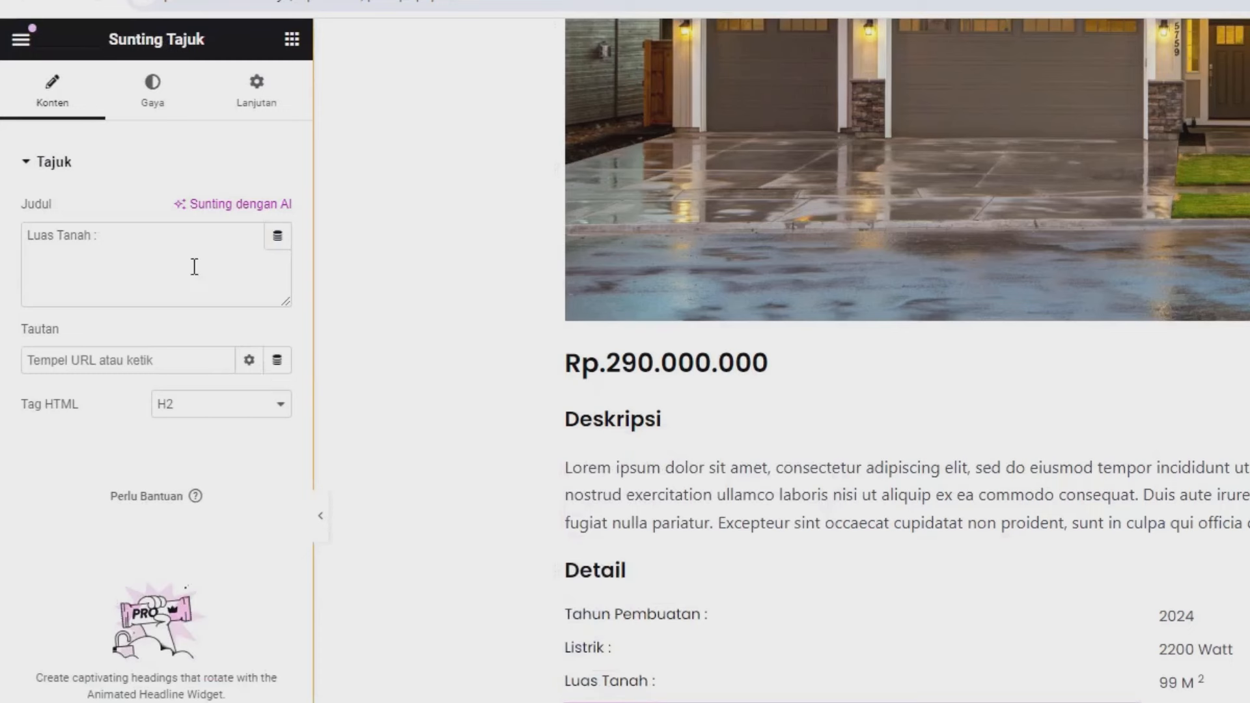
{"action": "left_click_drag", "start_coordinate": [194, 267], "coordinate": [3, 273]}
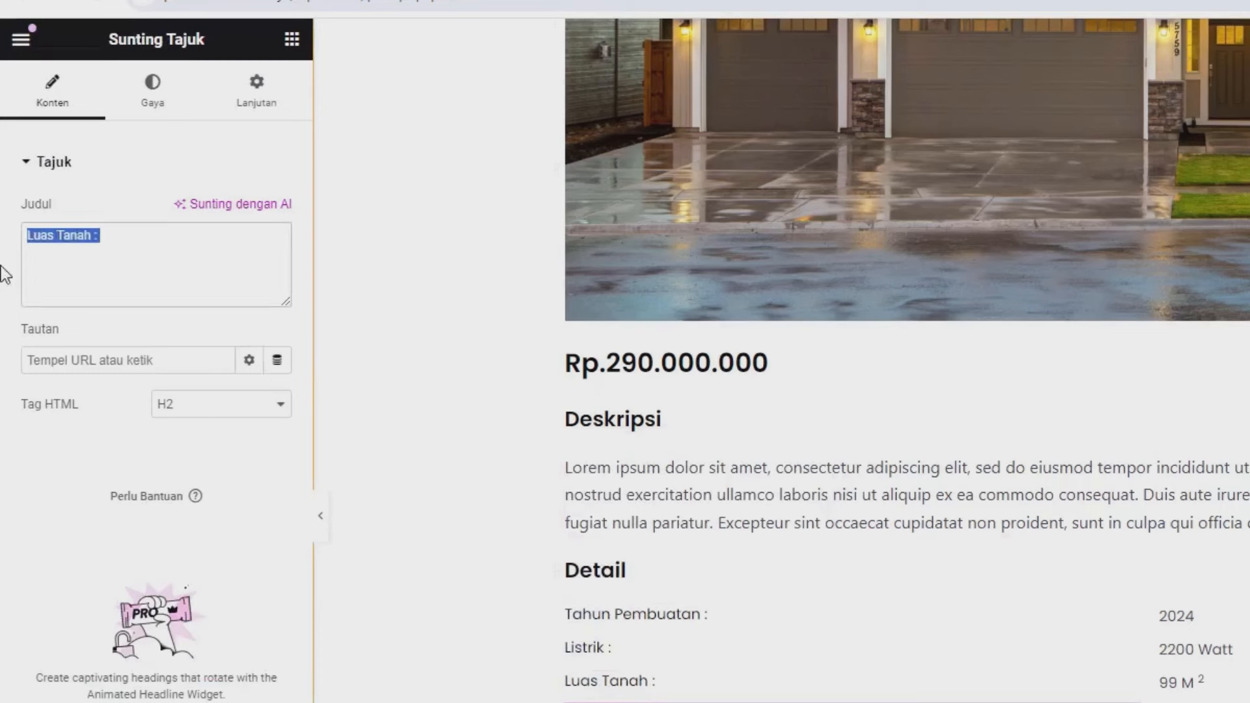
{"action": "type", "text": "Luas Ban"}
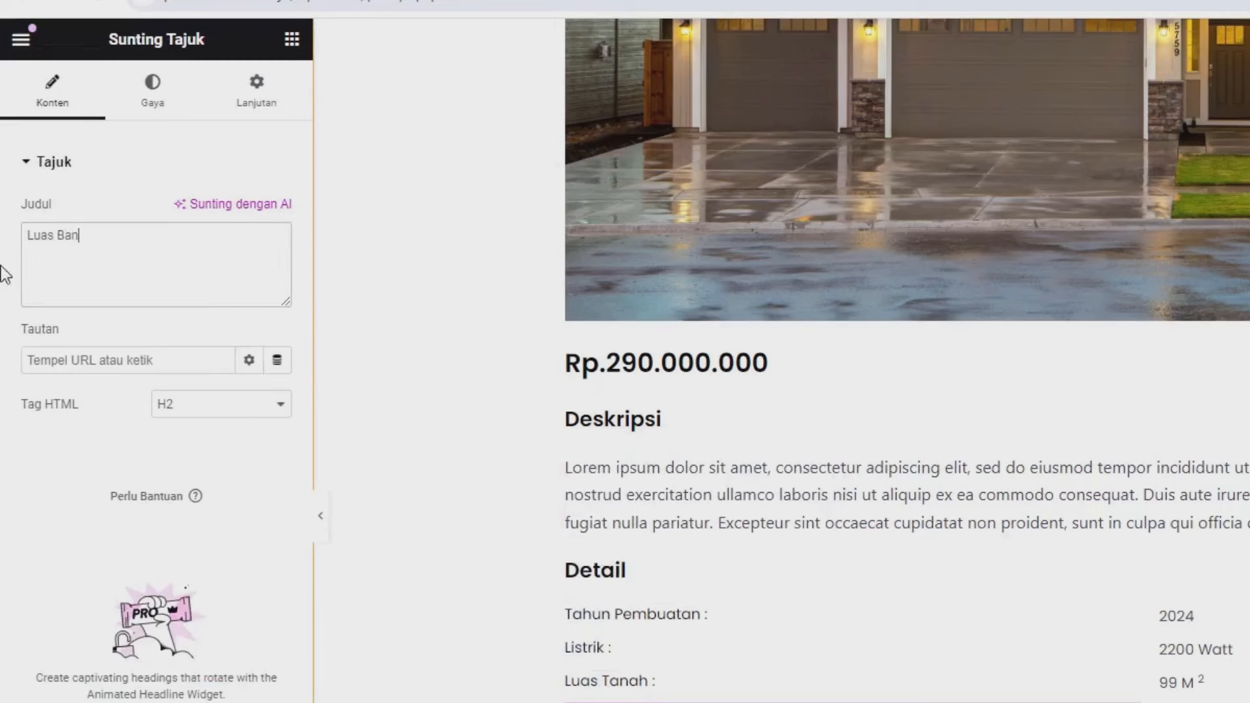
{"action": "type", "text": "gunan :"}
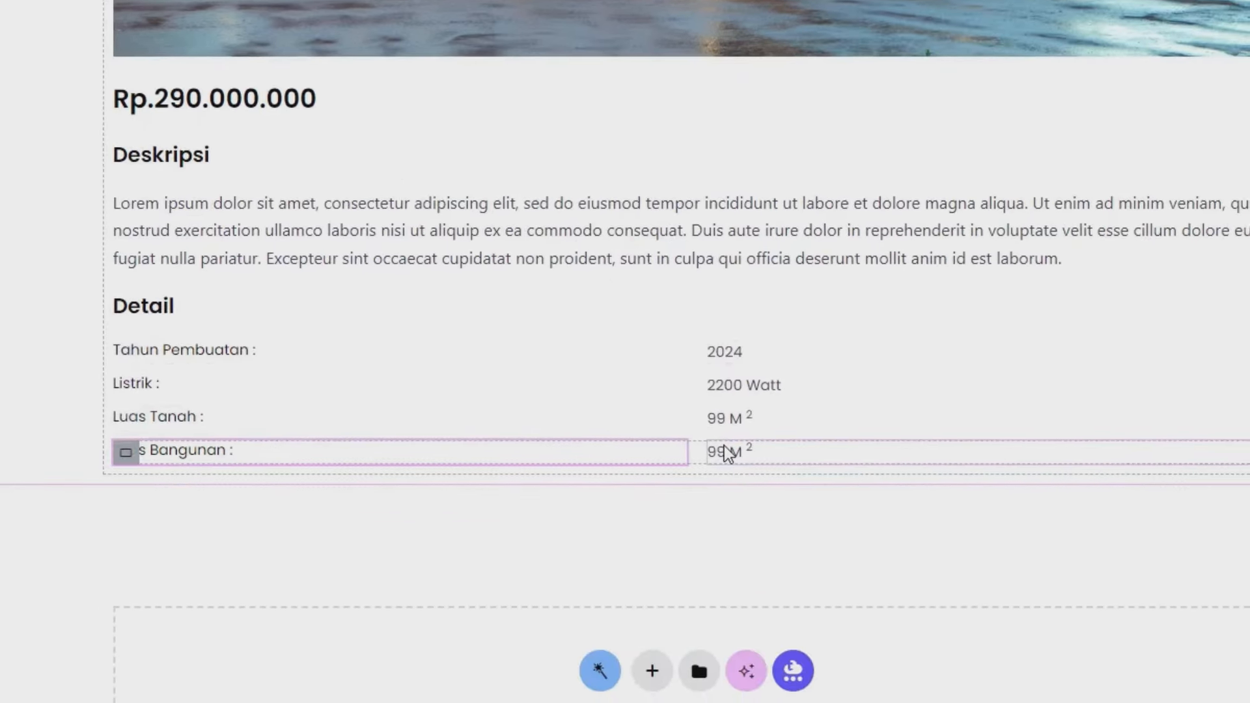
- Link the copied row's value to the Luas Bangunan meta field, showing 100 M²
{"action": "left_click", "coordinate": [728, 452]}
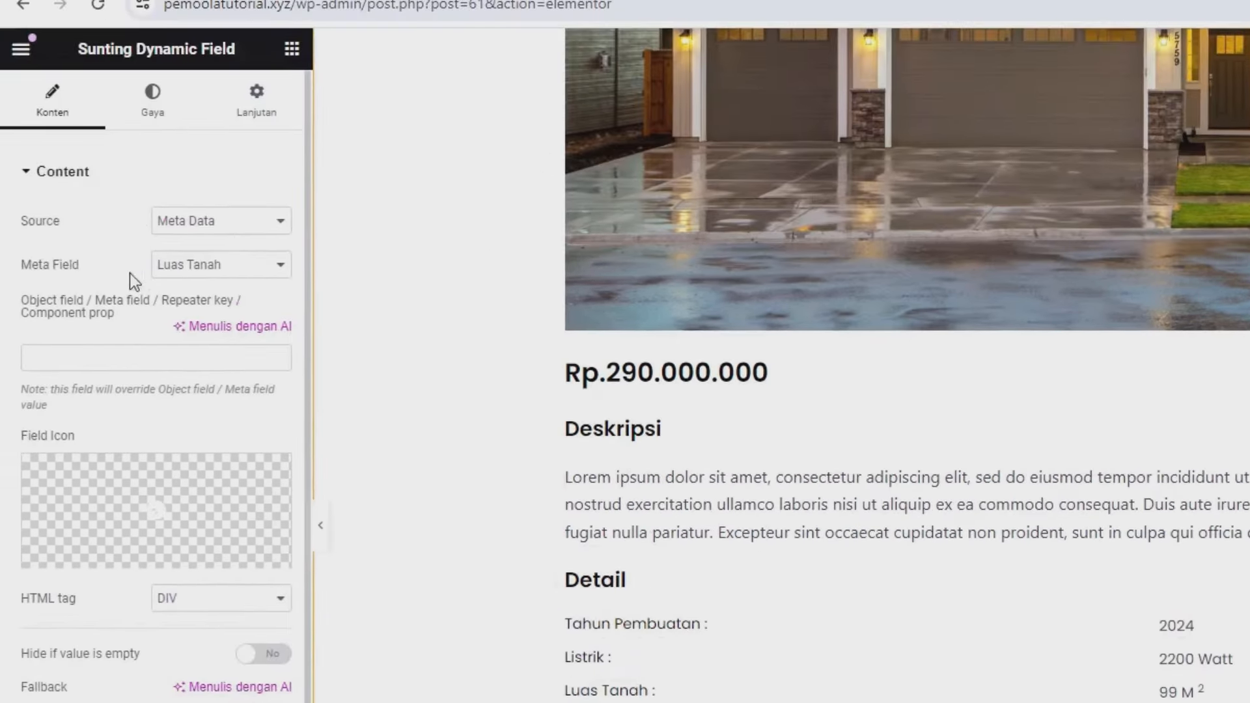
{"action": "left_click", "coordinate": [201, 268]}
{"action": "left_click", "coordinate": [211, 328]}
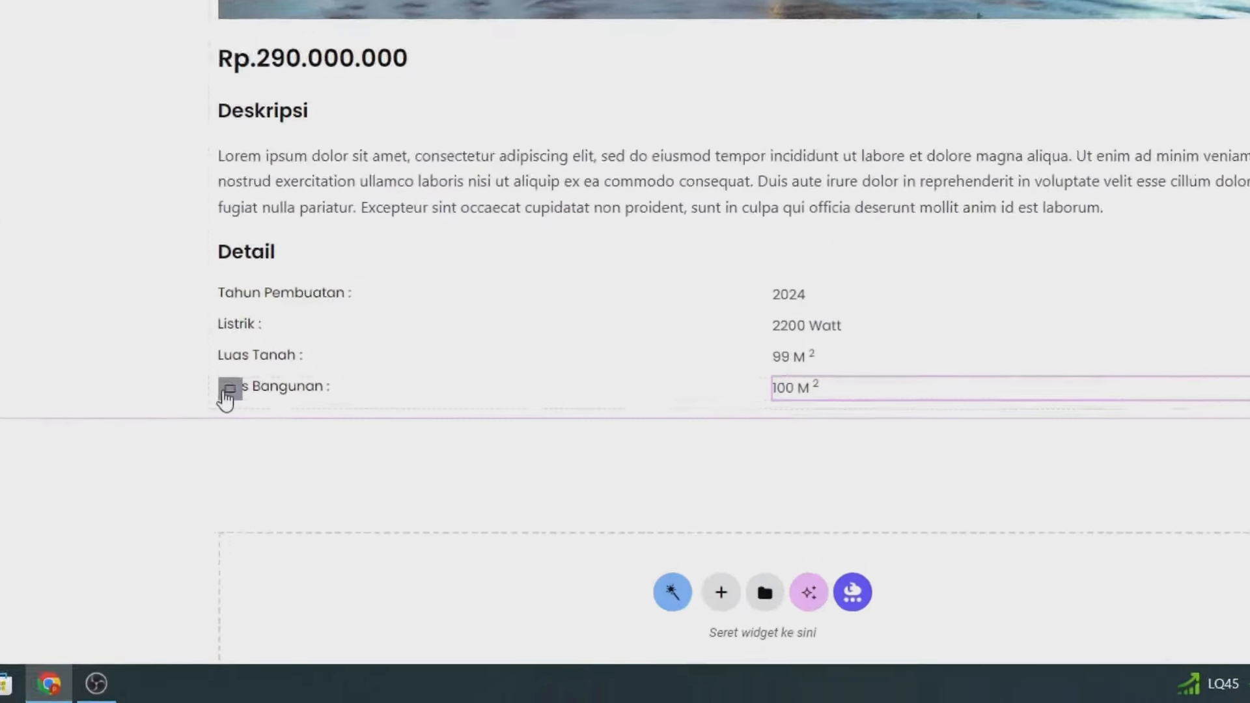
- Duplicate the Luas Bangunan row and relabel the copy 'Sertifikat'
{"action": "right_click", "coordinate": [230, 390]}
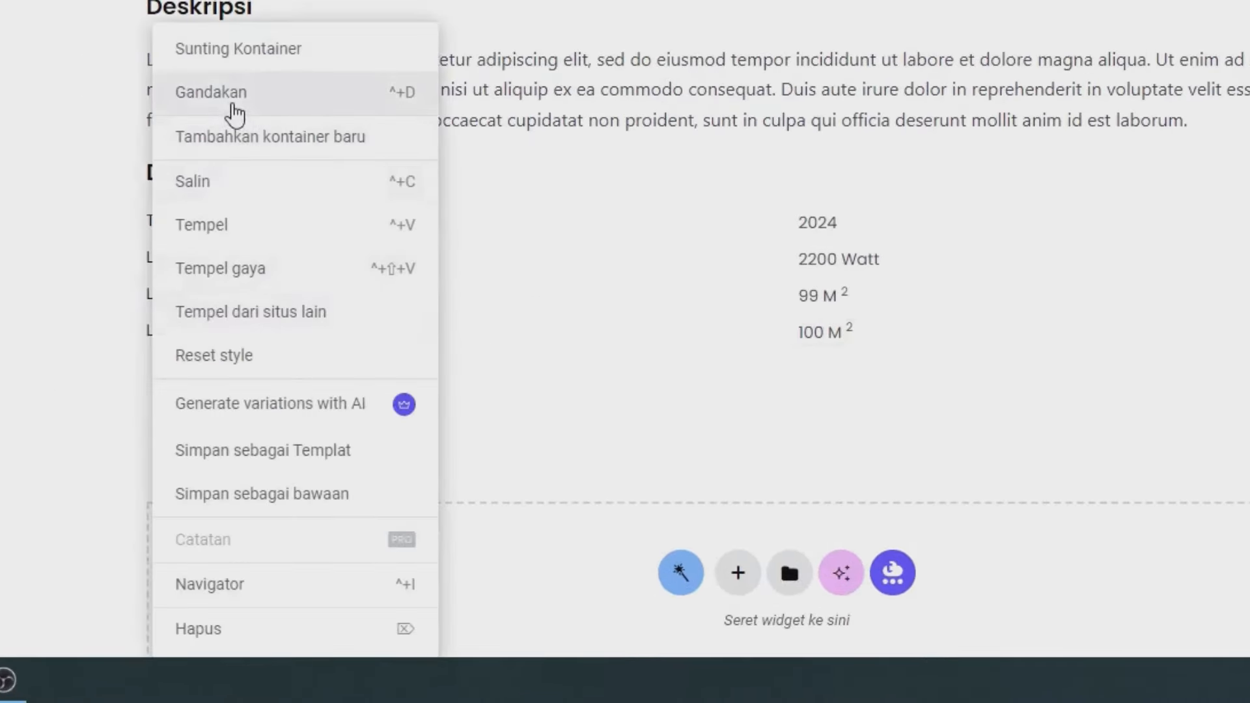
{"action": "left_click", "coordinate": [205, 116]}
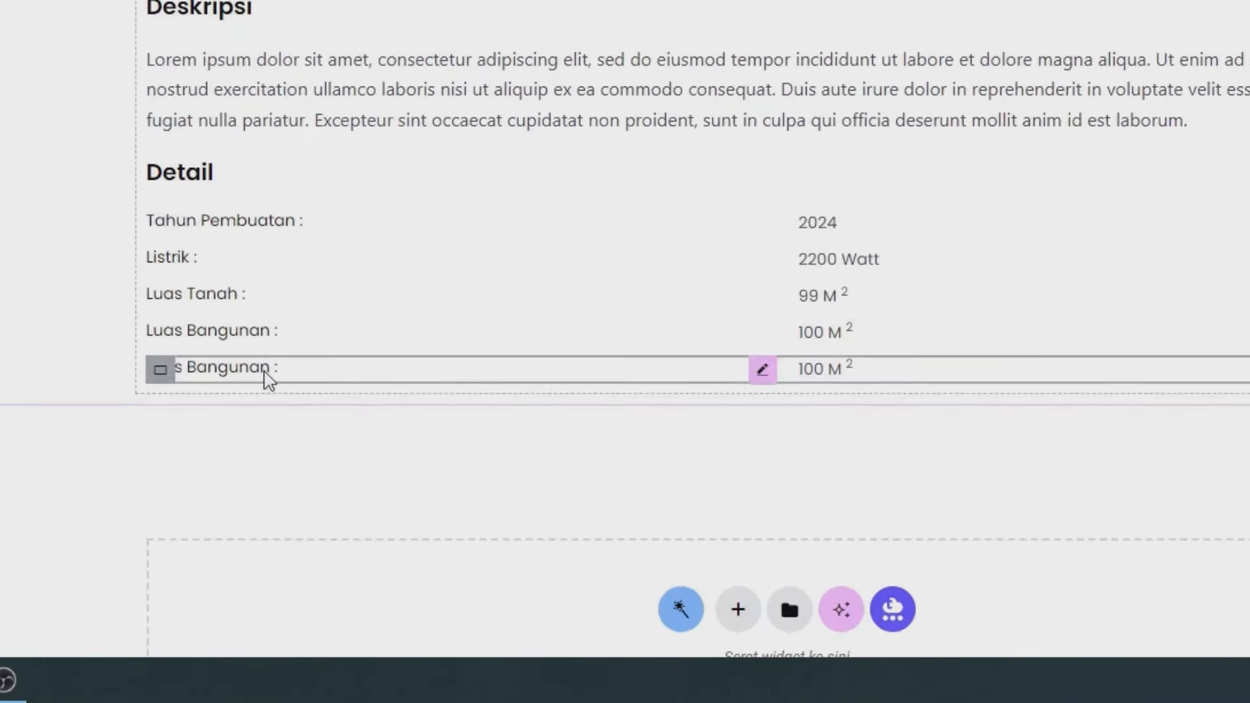
{"action": "left_click", "coordinate": [263, 372]}
{"action": "left_click_drag", "start_coordinate": [148, 252], "coordinate": [1, 237]}
{"action": "type", "text": "S"}
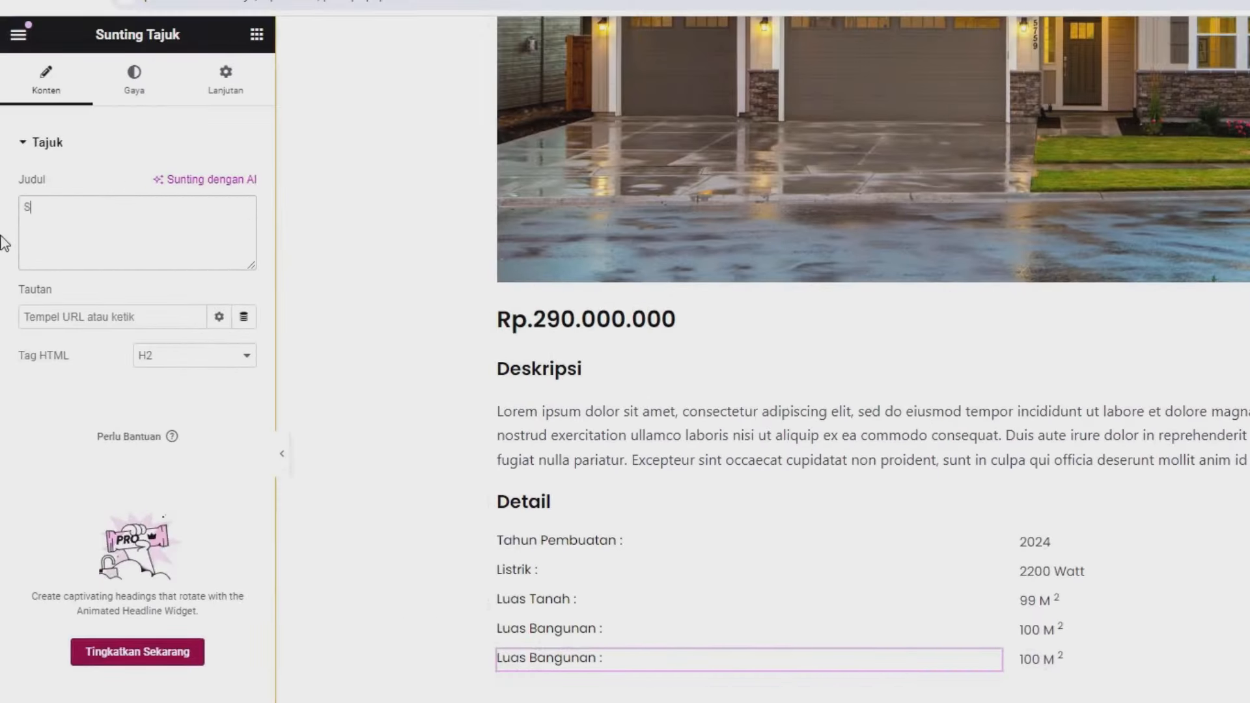
{"action": "type", "text": "ertifi"}
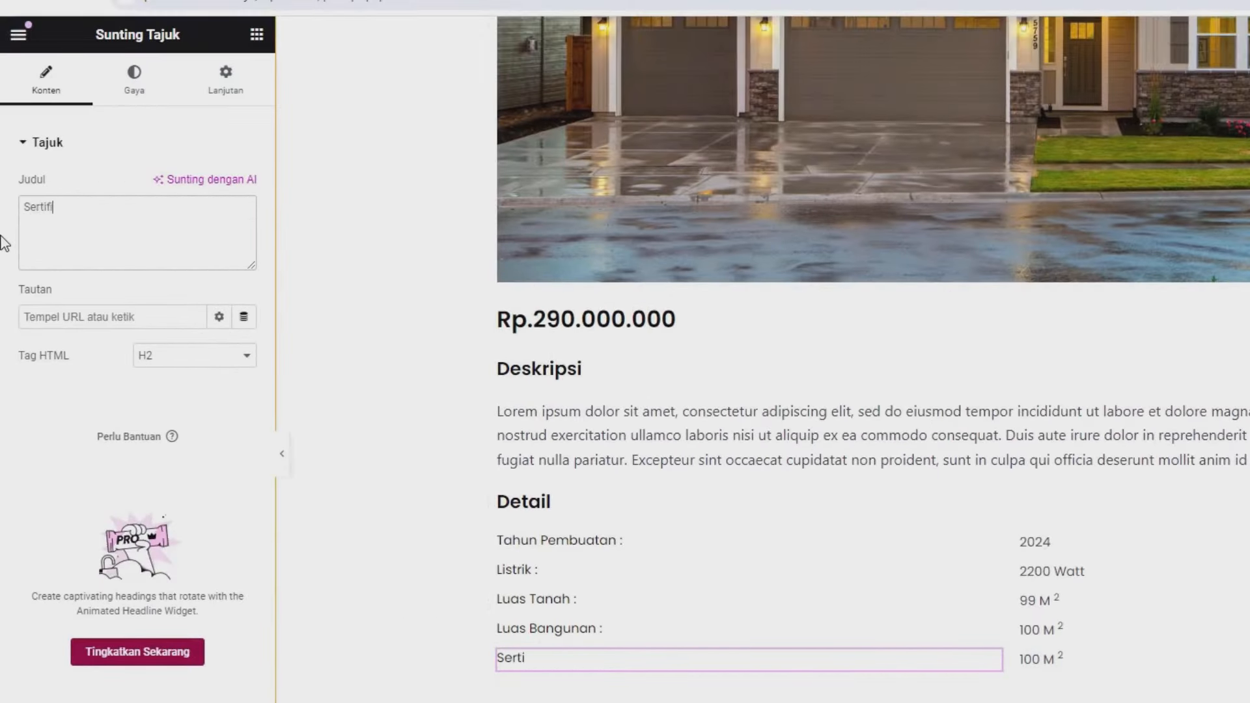
{"action": "type", "text": "kat"}
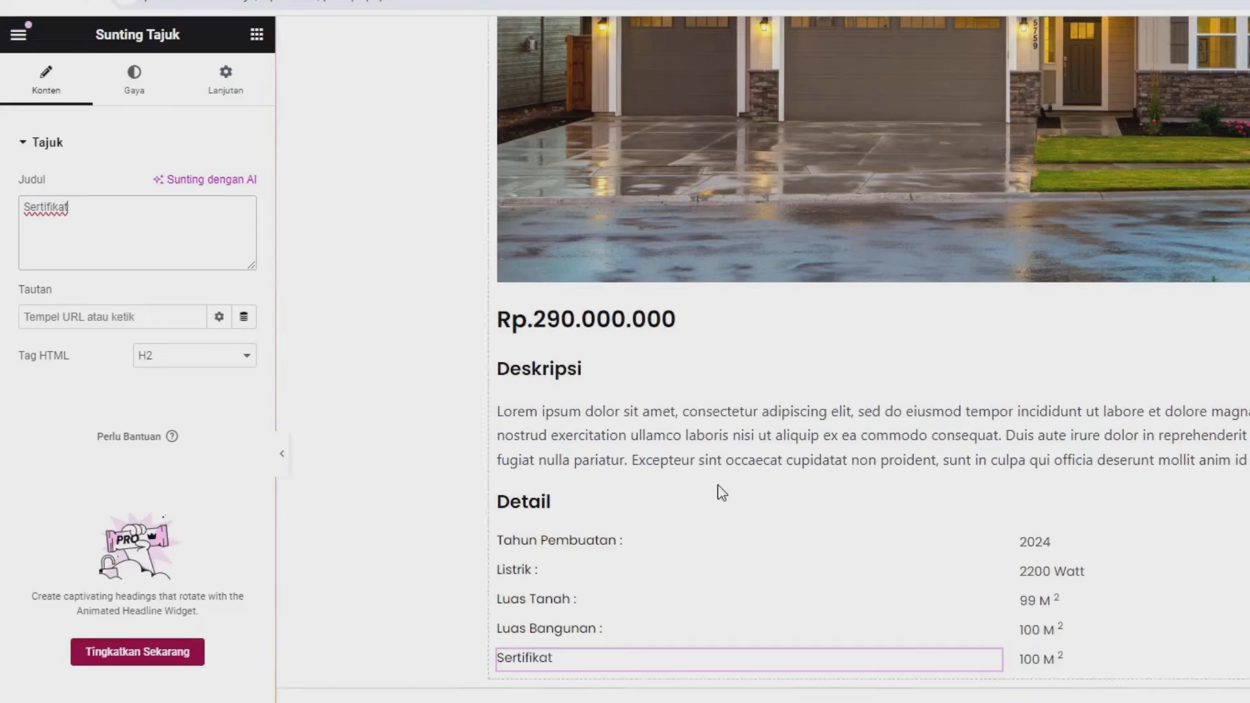
- Link the value to the Sertifikat meta field and turn off Customize field output to show plain HGB
{"action": "scroll", "coordinate": [1027, 578], "scroll_direction": "down", "scroll_amount": 1}
{"action": "left_click", "coordinate": [1057, 564]}
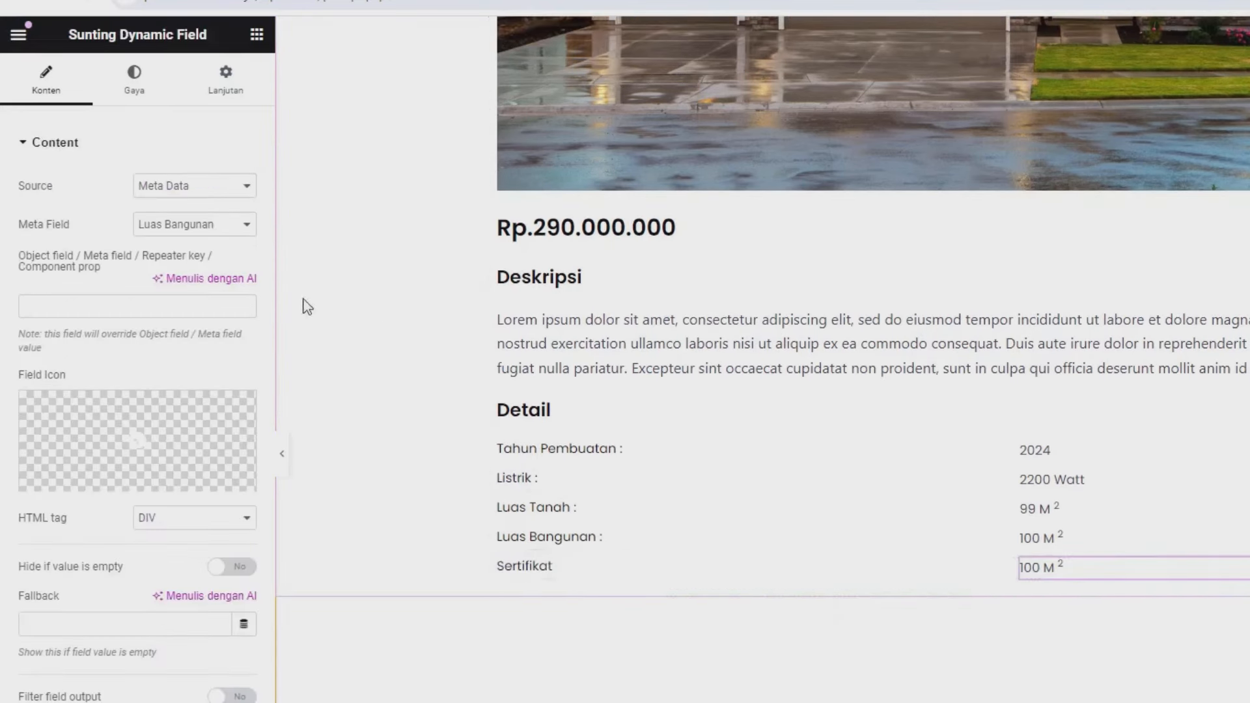
{"action": "left_click_drag", "start_coordinate": [19, 224], "coordinate": [60, 224]}
{"action": "left_click", "coordinate": [199, 224]}
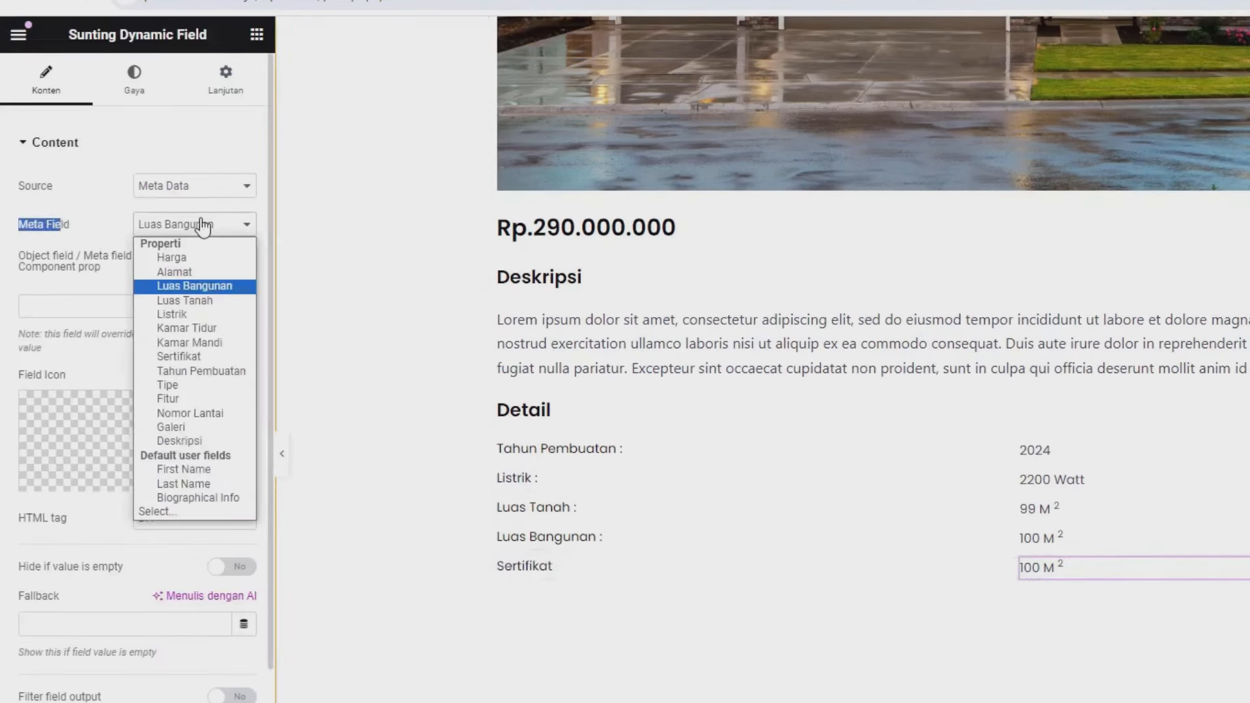
{"action": "left_click", "coordinate": [188, 359]}
{"action": "scroll", "coordinate": [153, 391], "scroll_direction": "down", "scroll_amount": 3}
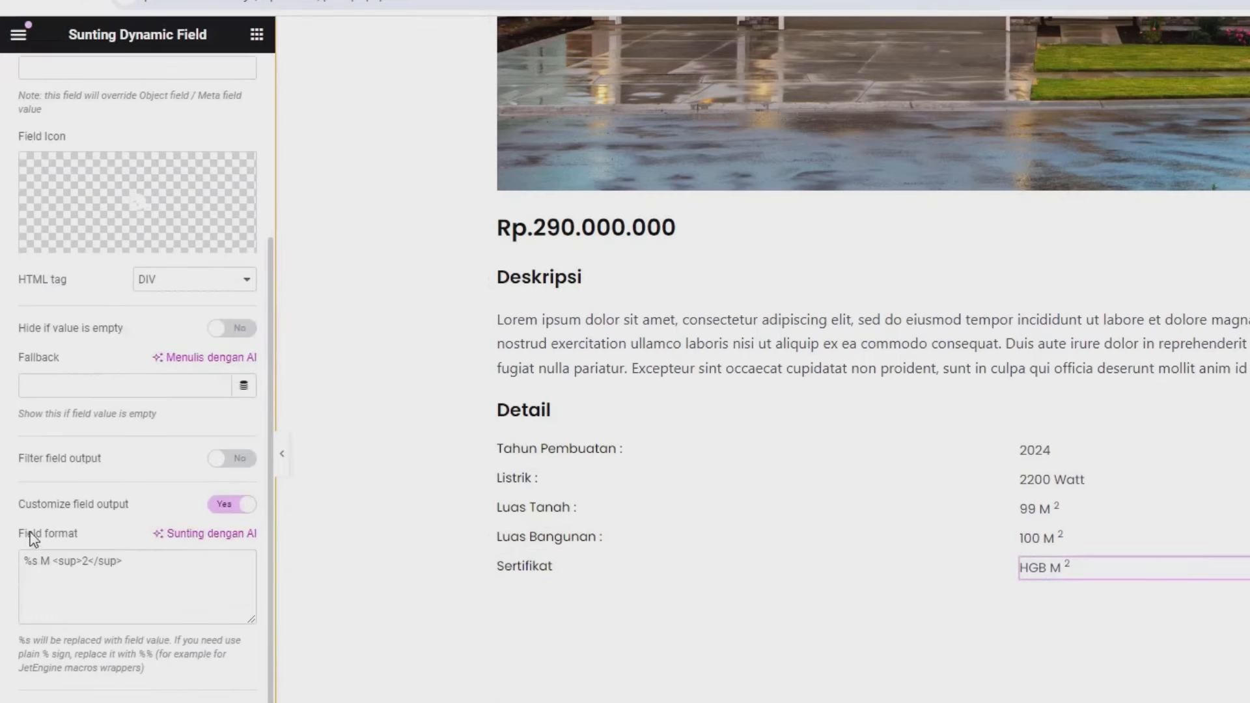
{"action": "left_click", "coordinate": [223, 511]}
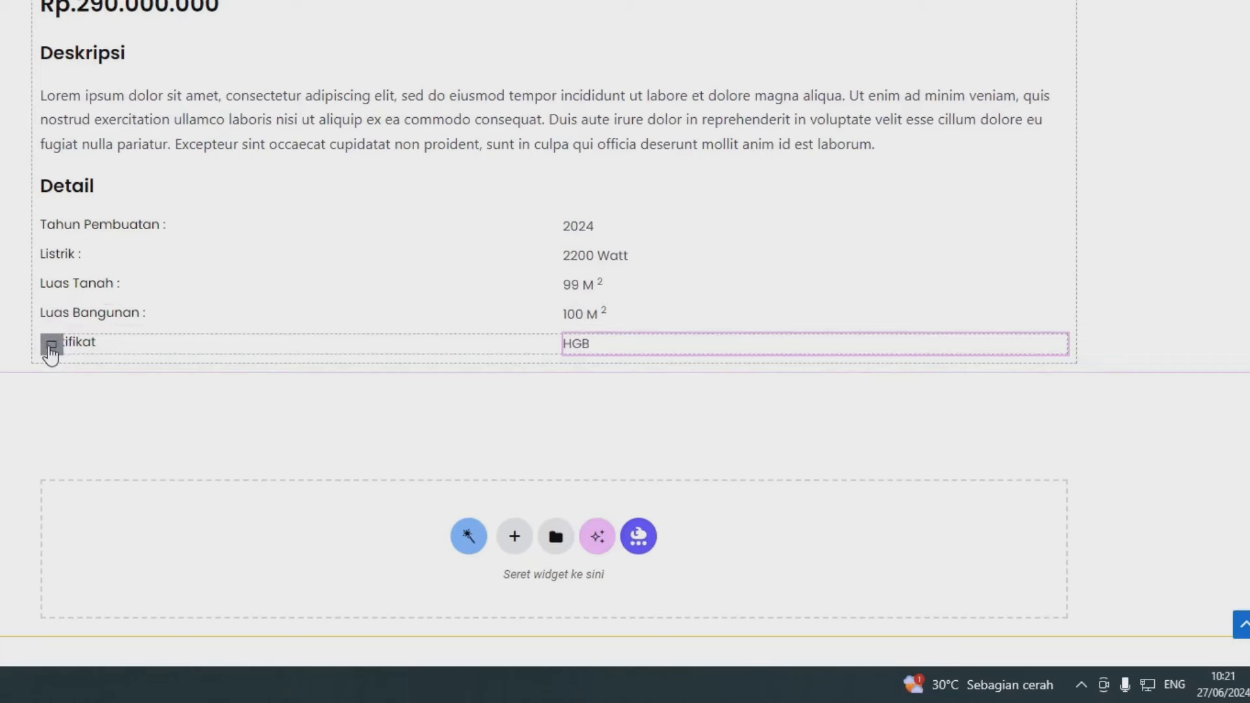
- Duplicate the Sertifikat row and relabel the copy 'Tipe Properti'
{"action": "right_click", "coordinate": [83, 334]}
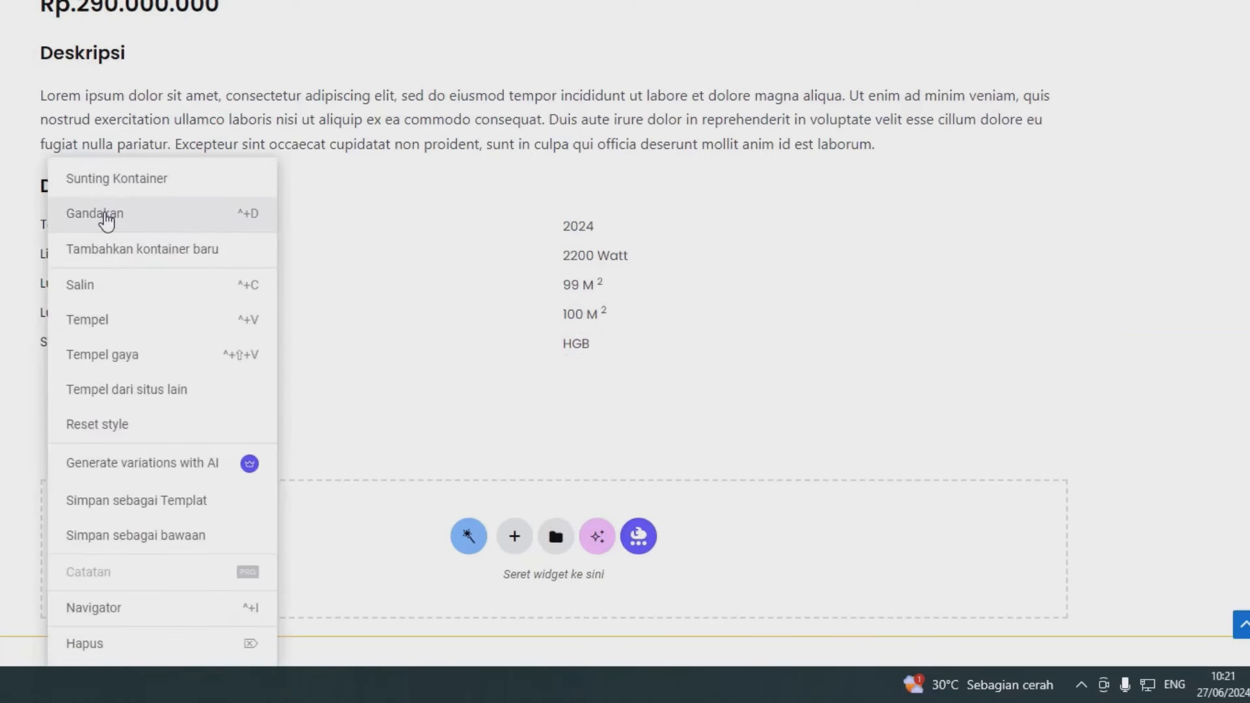
{"action": "left_click", "coordinate": [104, 215]}
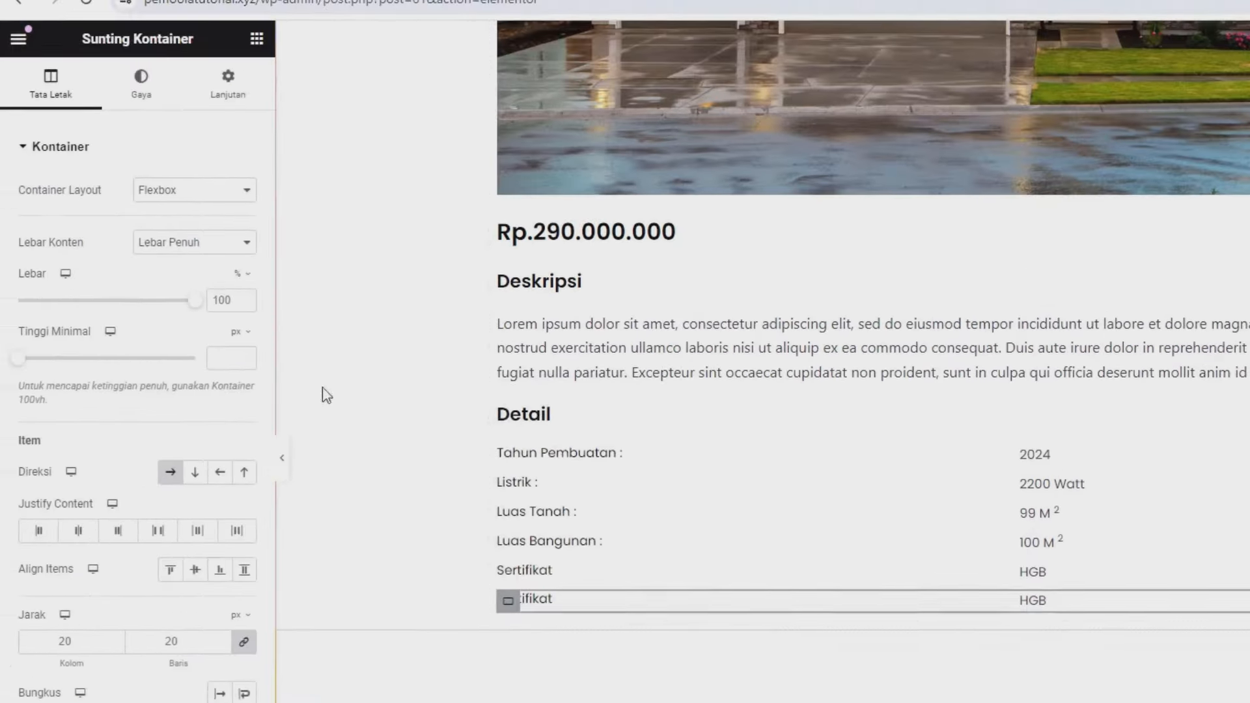
{"action": "left_click", "coordinate": [550, 604]}
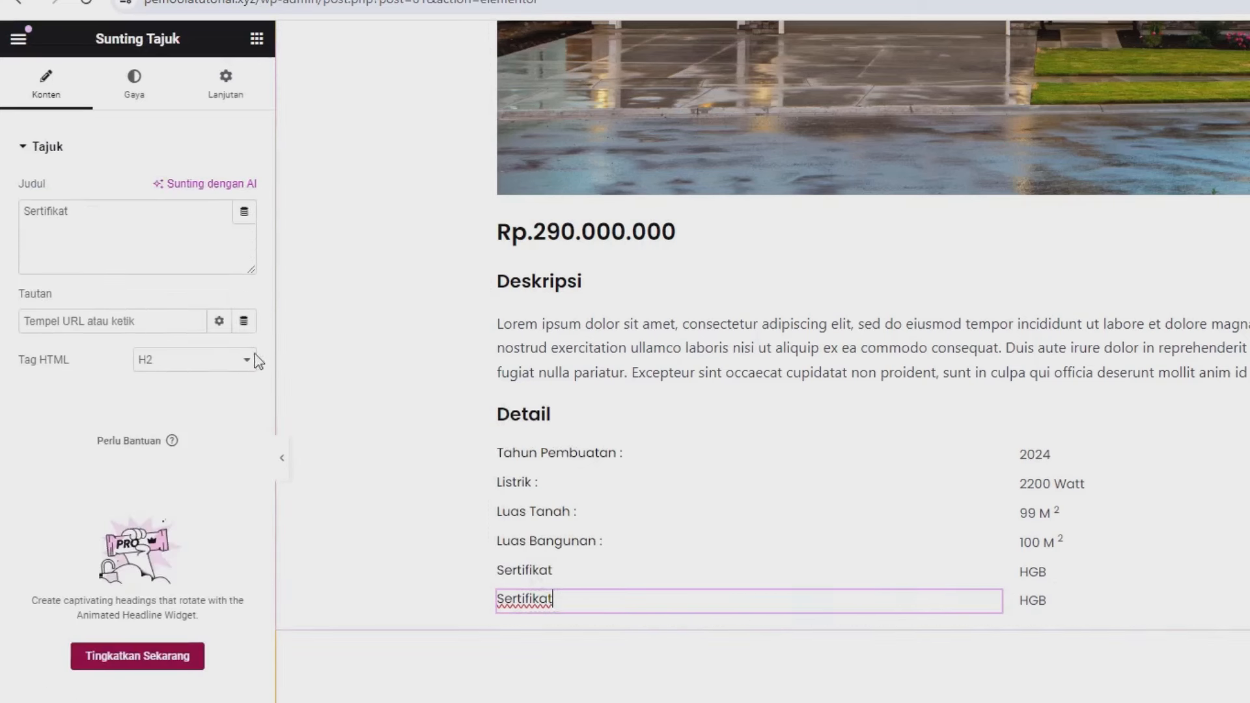
{"action": "left_click_drag", "start_coordinate": [164, 243], "coordinate": [4, 218]}
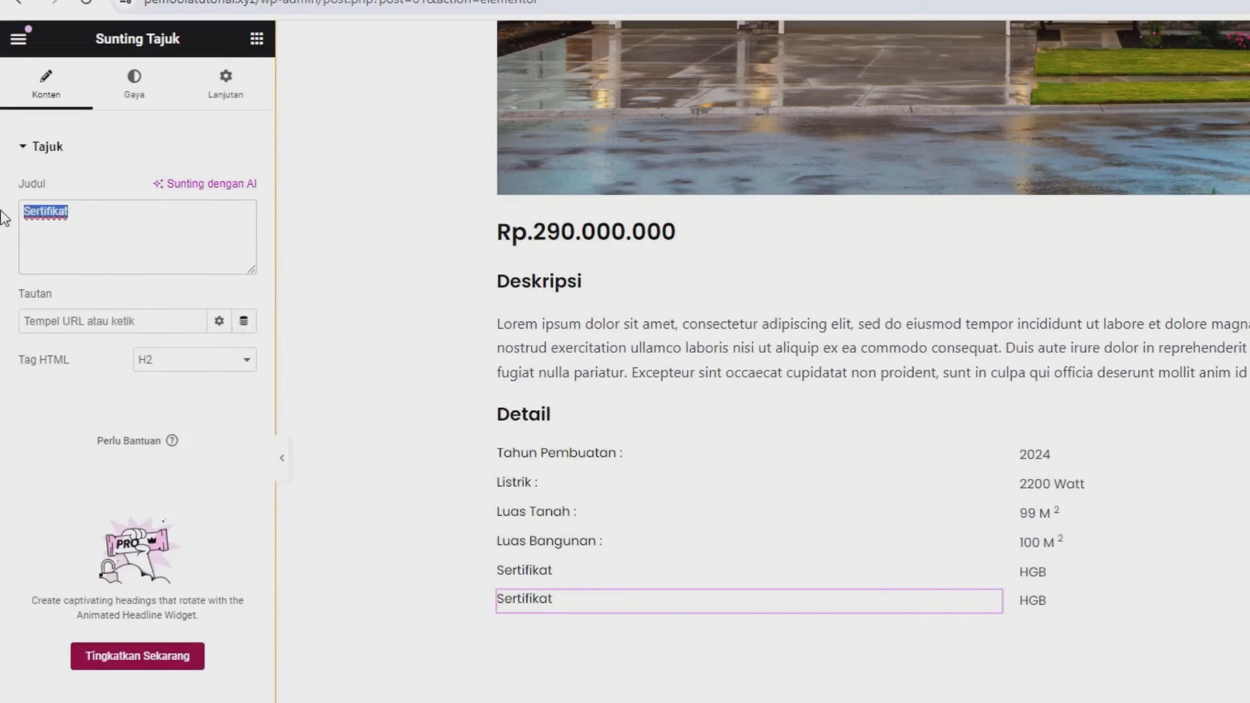
{"action": "type", "text": "Tipe Pr"}
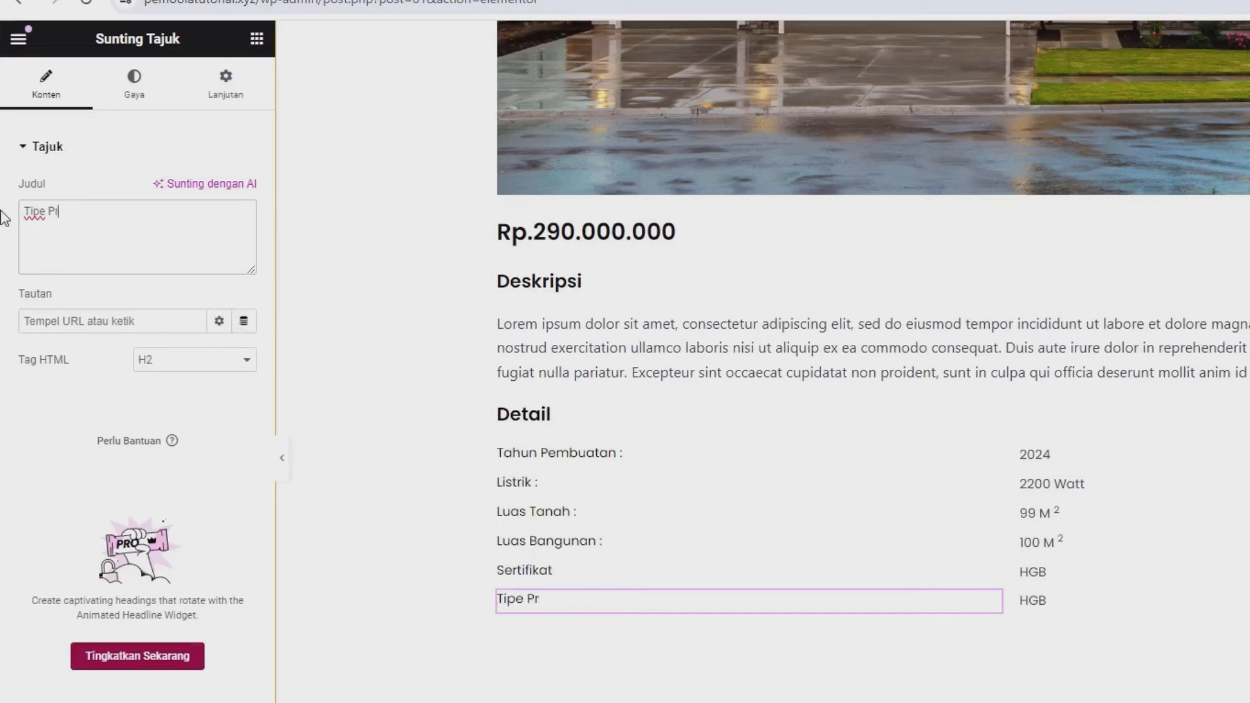
{"action": "type", "text": "operti :"}
- Link the copied row's value to the Tipe meta field, showing 72
{"action": "left_click", "coordinate": [1040, 604]}
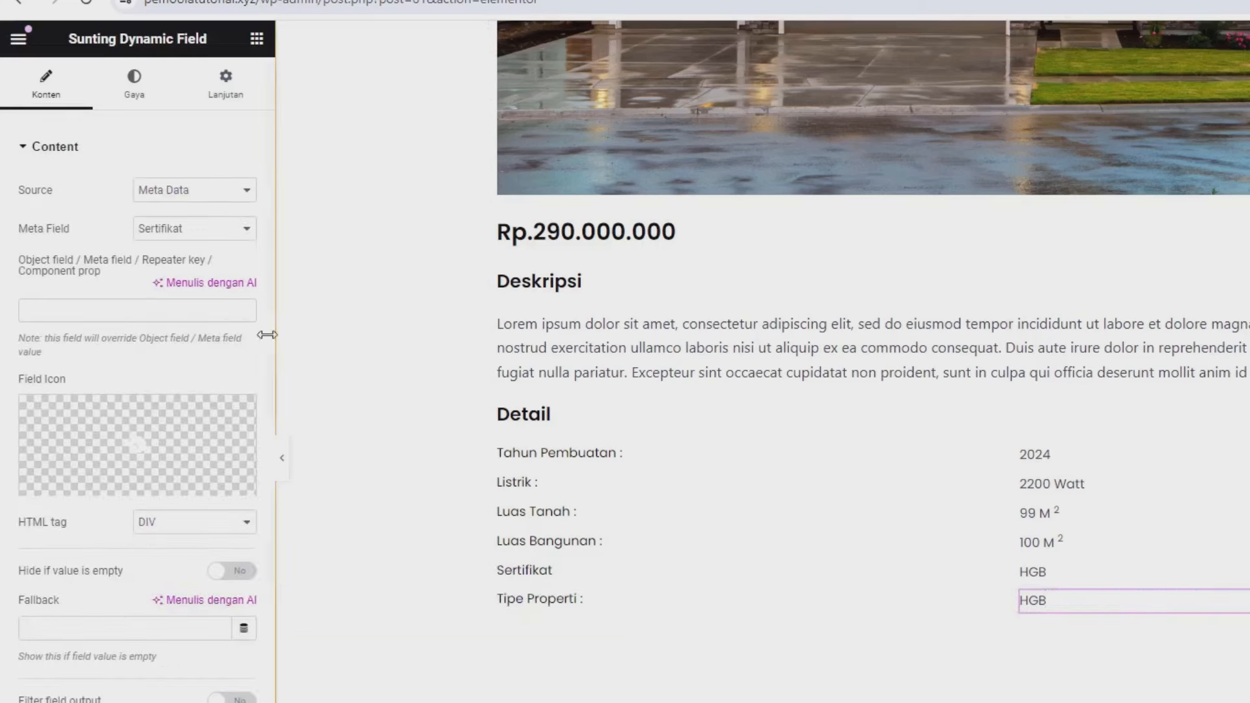
{"action": "left_click", "coordinate": [166, 229]}
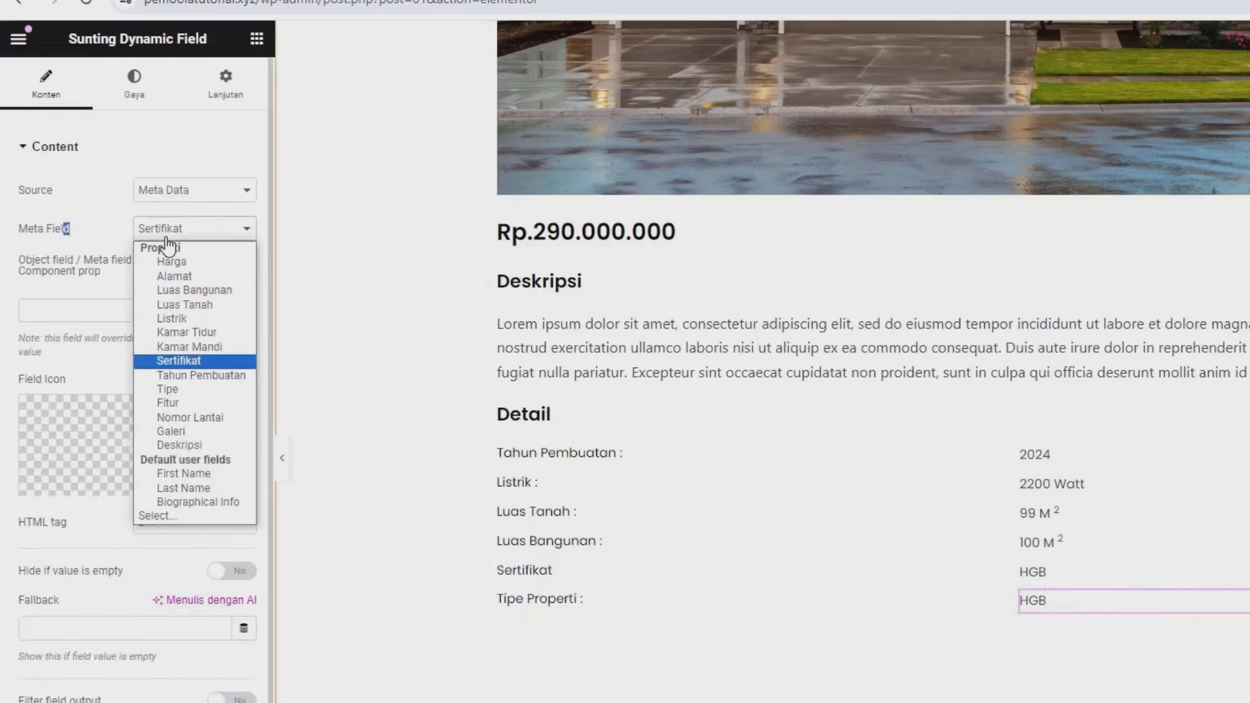
{"action": "left_click", "coordinate": [167, 389]}
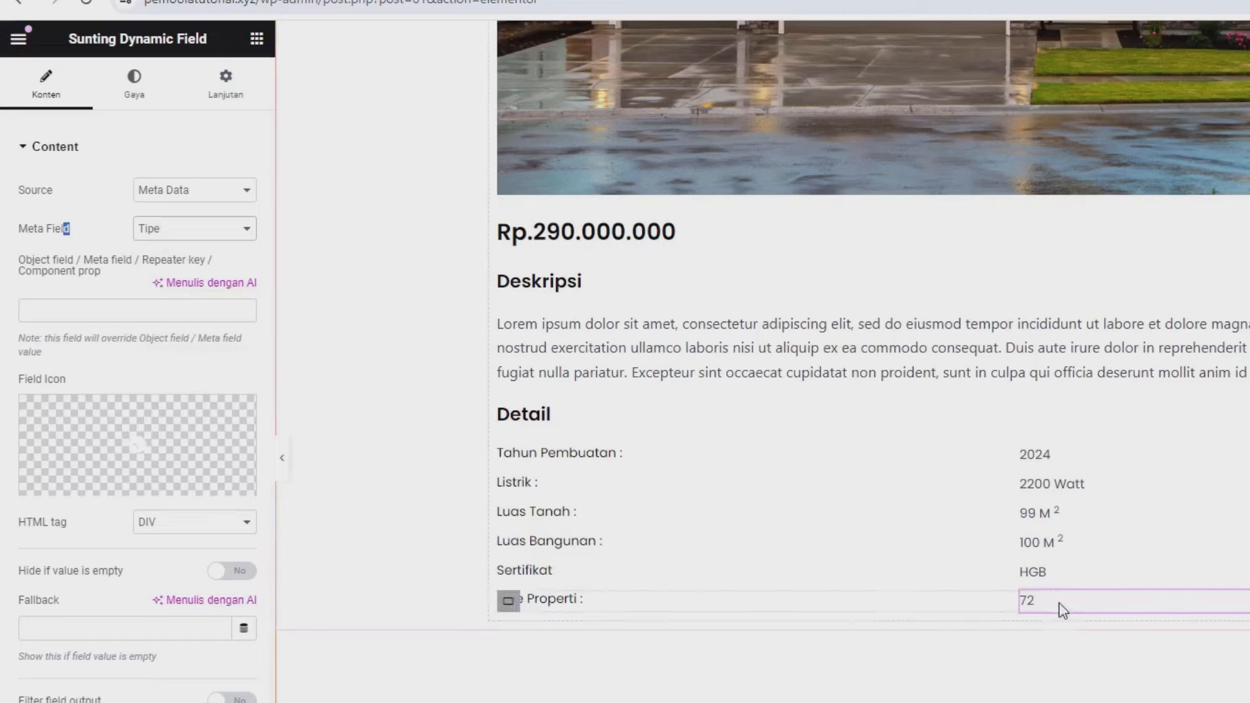
- Duplicate the Tipe Properti row and relabel the copy for Kamar Mandi
{"action": "right_click", "coordinate": [511, 603]}
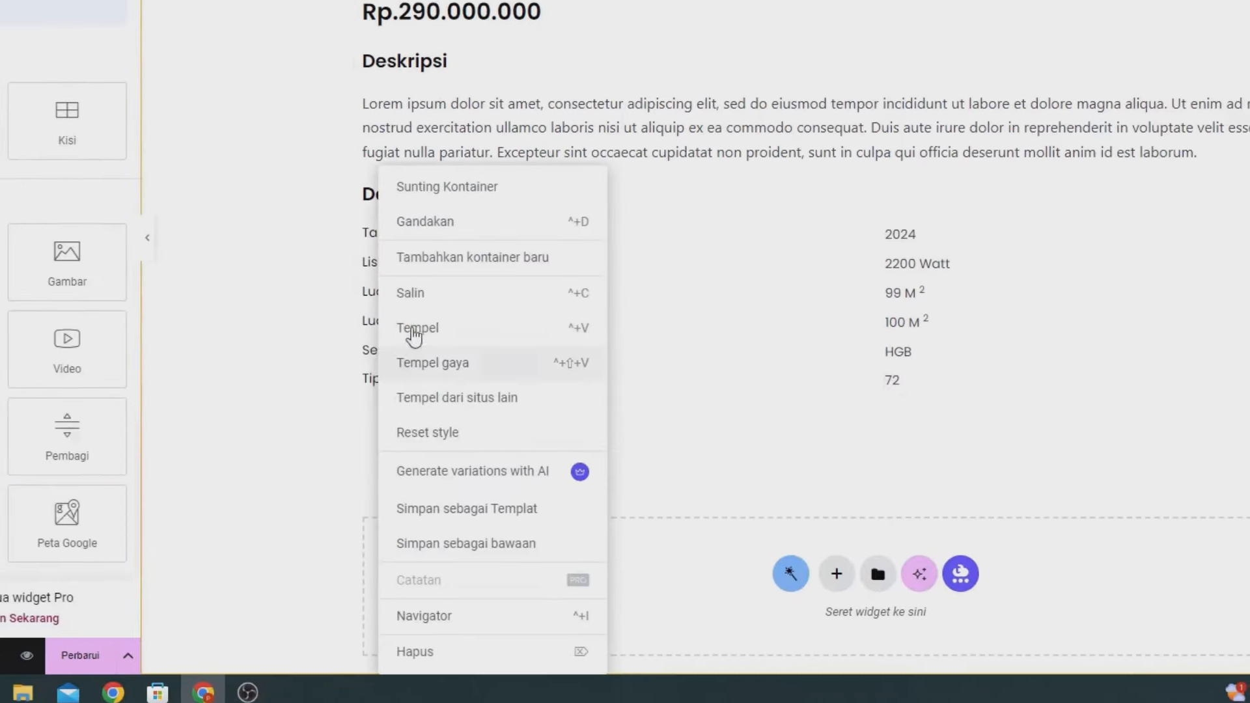
{"action": "left_click", "coordinate": [402, 214]}
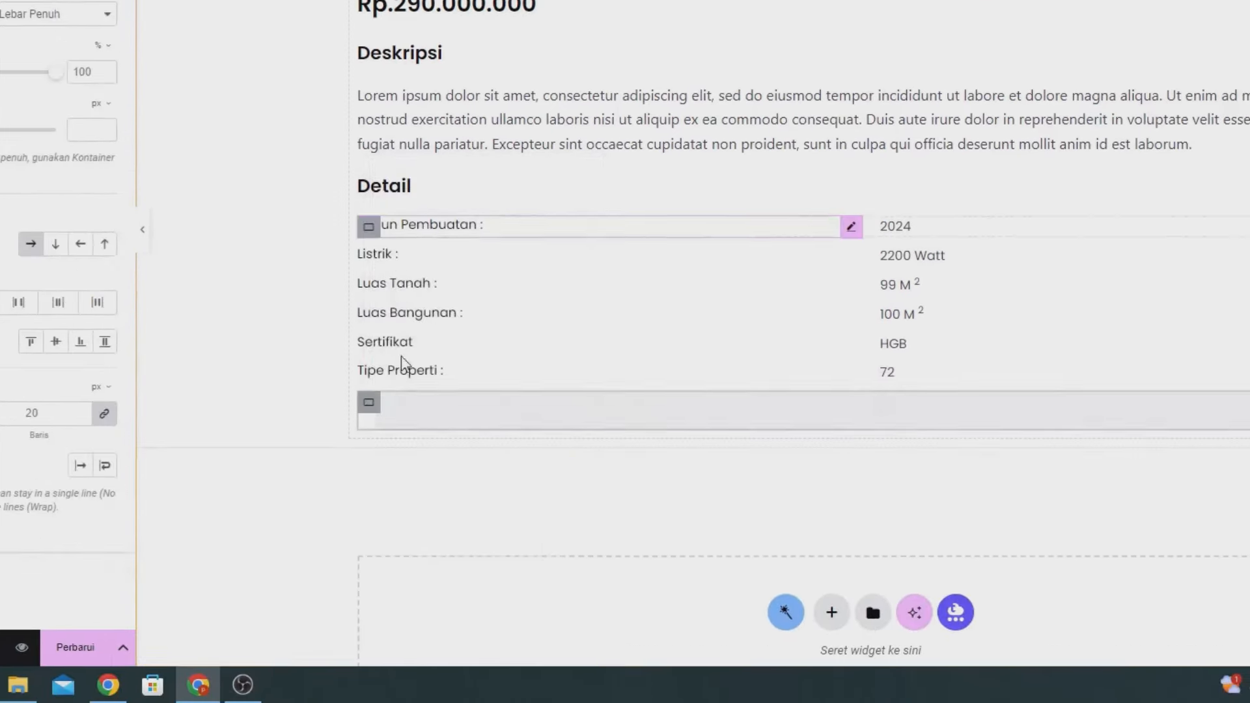
{"action": "left_click", "coordinate": [412, 404]}
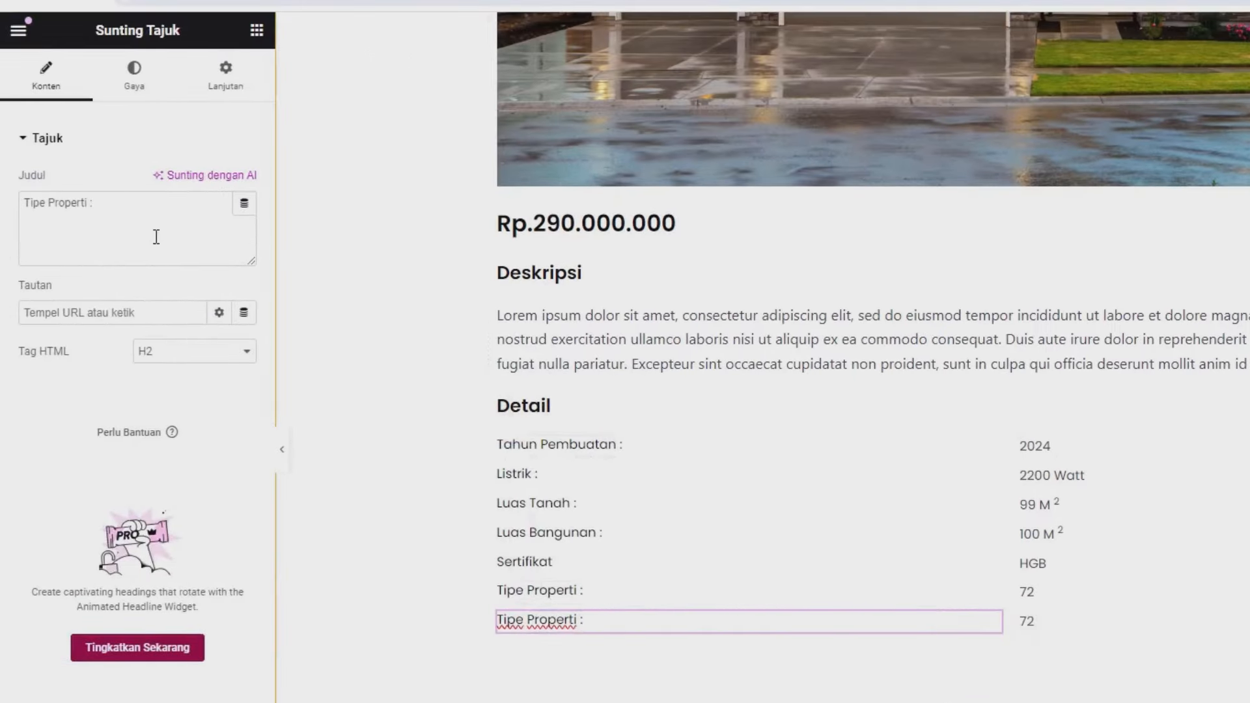
{"action": "triple_click", "coordinate": [111, 166]}
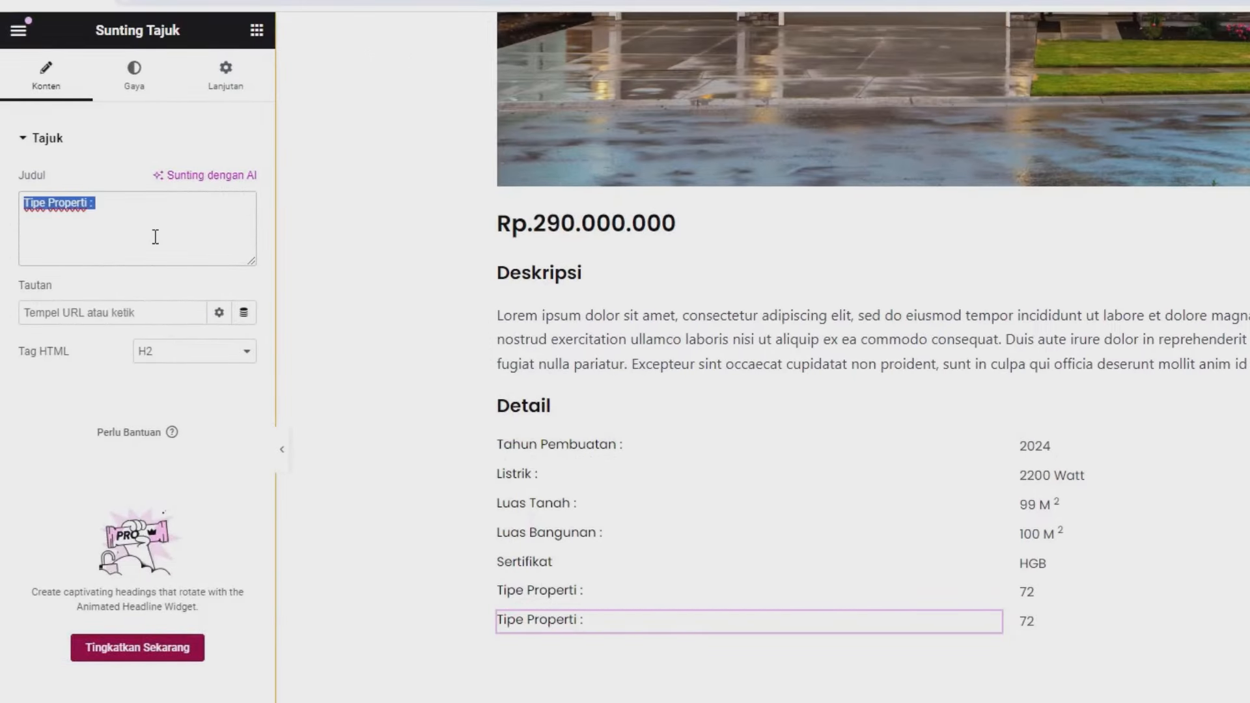
{"action": "type", "text": "Kamar Mansi"}
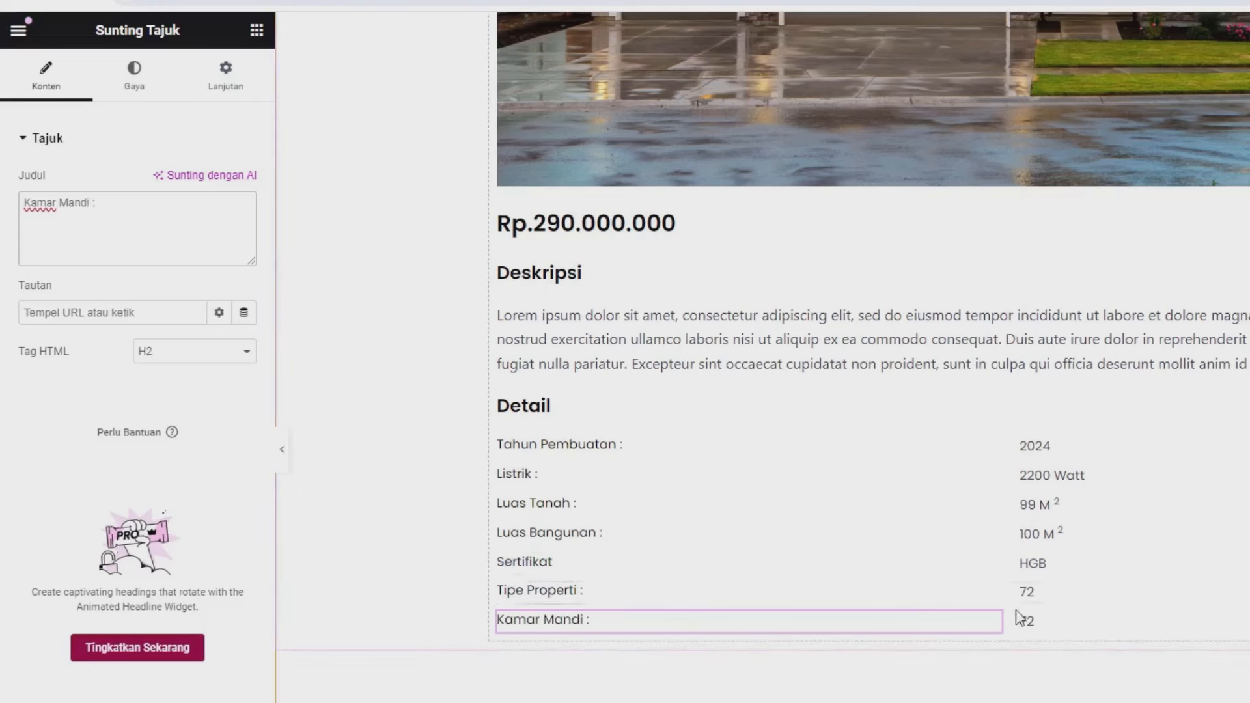
- Link the copied row's value to the Kamar Mandi meta field, showing 2
{"action": "left_click", "coordinate": [1029, 621]}
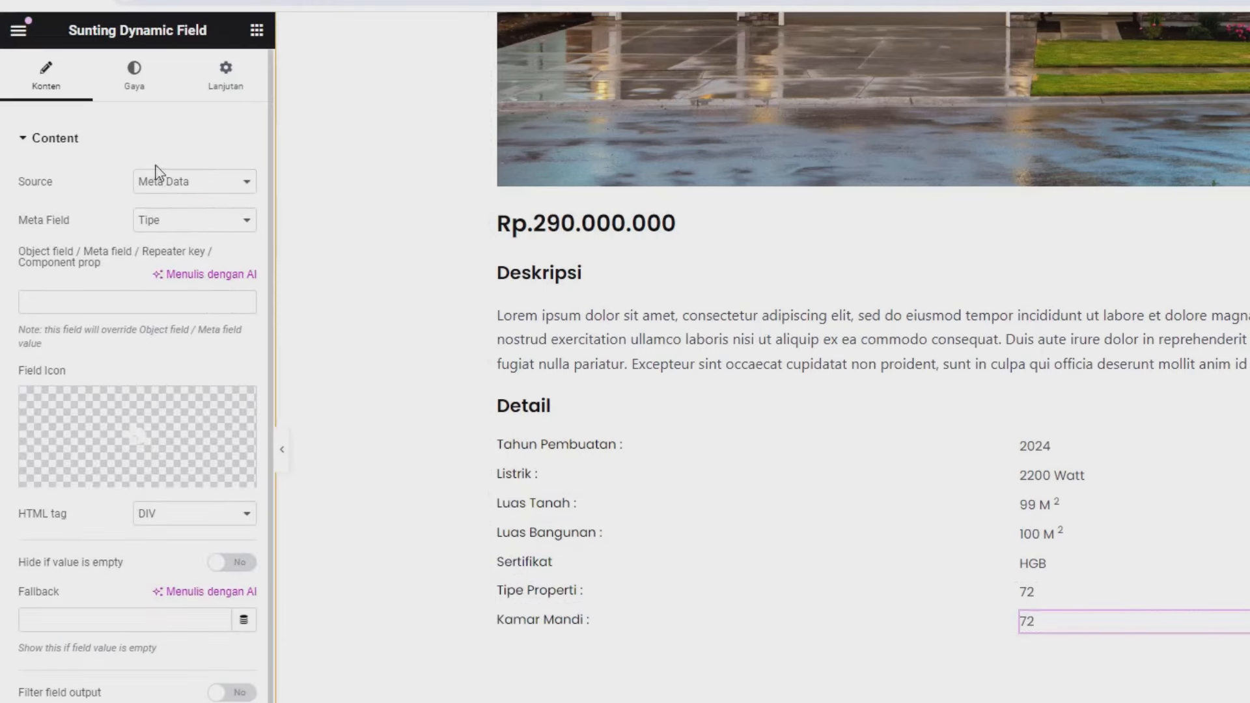
{"action": "left_click_drag", "start_coordinate": [27, 232], "coordinate": [145, 239]}
{"action": "left_click", "coordinate": [163, 225]}
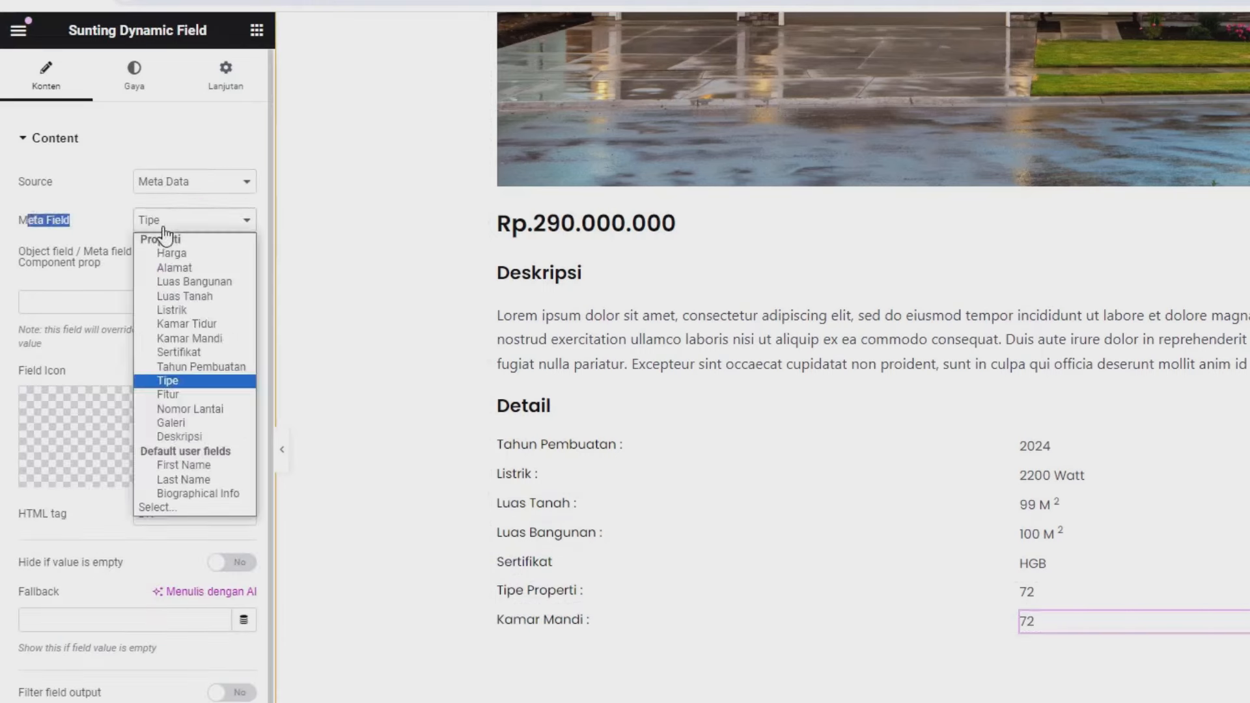
{"action": "left_click", "coordinate": [187, 338]}
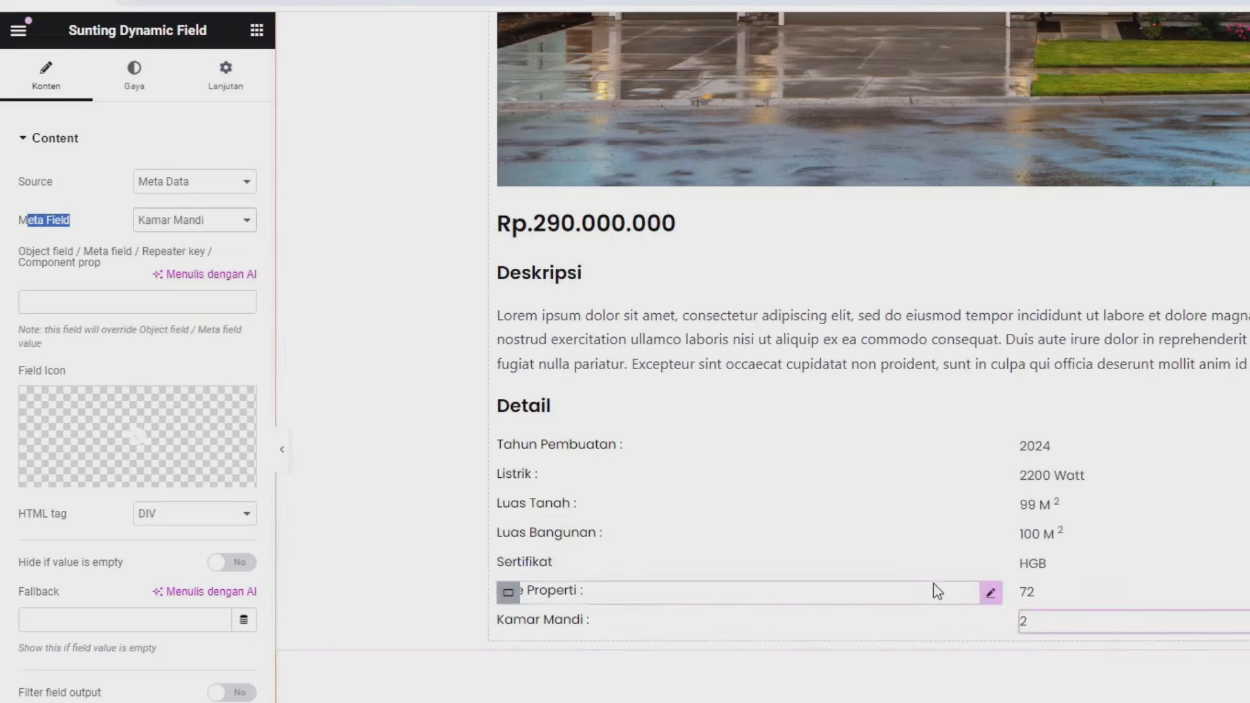
- Duplicate the Kamar Mandi row and edit the copy's label to 'Kamar Tidur :'
{"action": "right_click", "coordinate": [507, 625]}
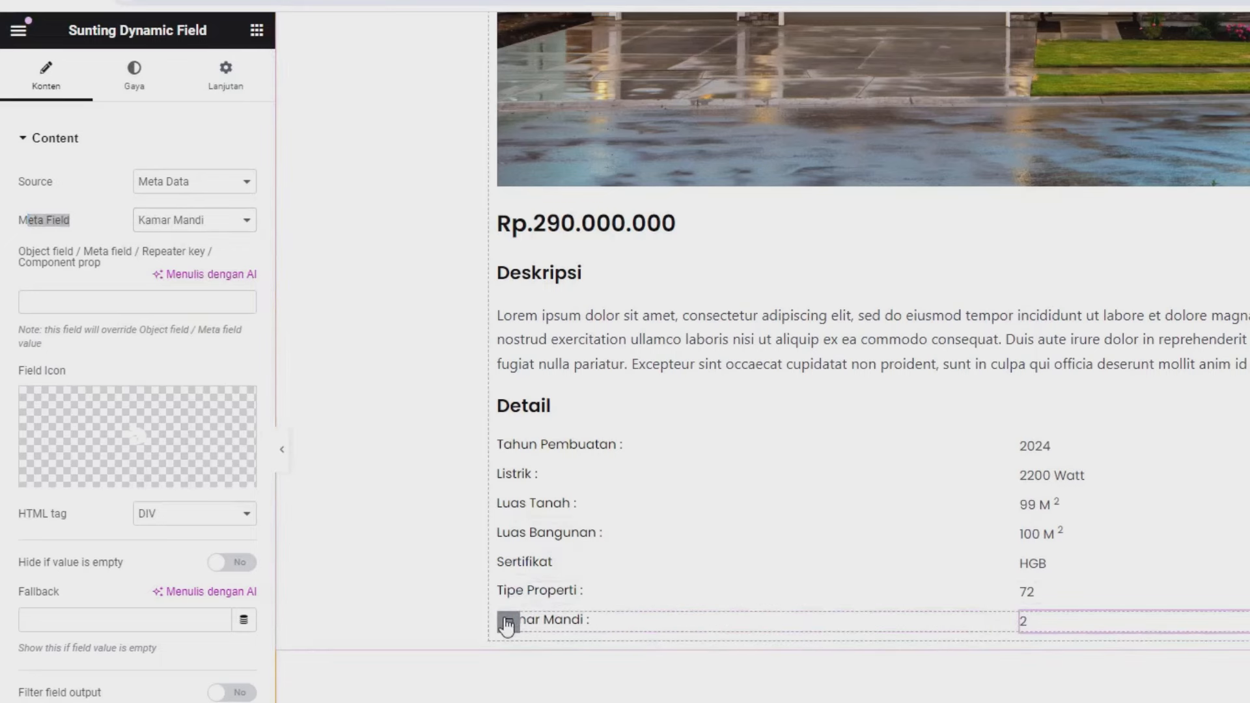
{"action": "left_click", "coordinate": [540, 434]}
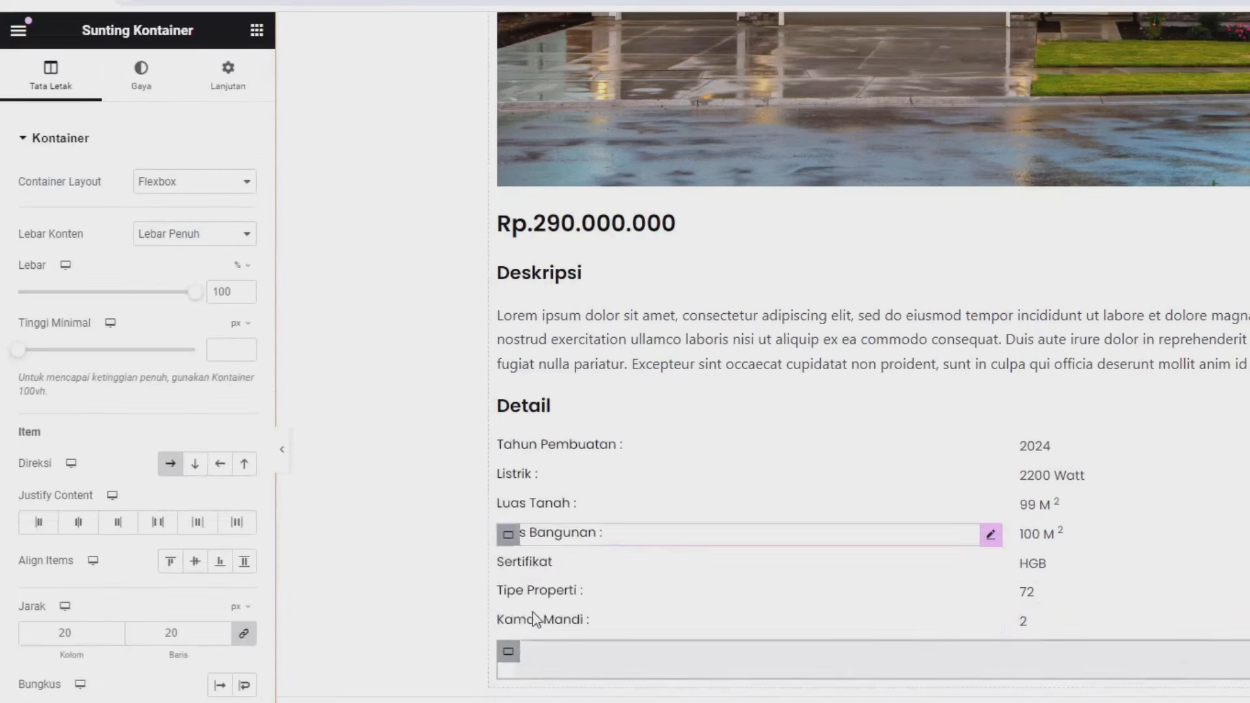
{"action": "scroll", "coordinate": [514, 564], "scroll_direction": "down", "scroll_amount": 1}
{"action": "left_click", "coordinate": [559, 561]}
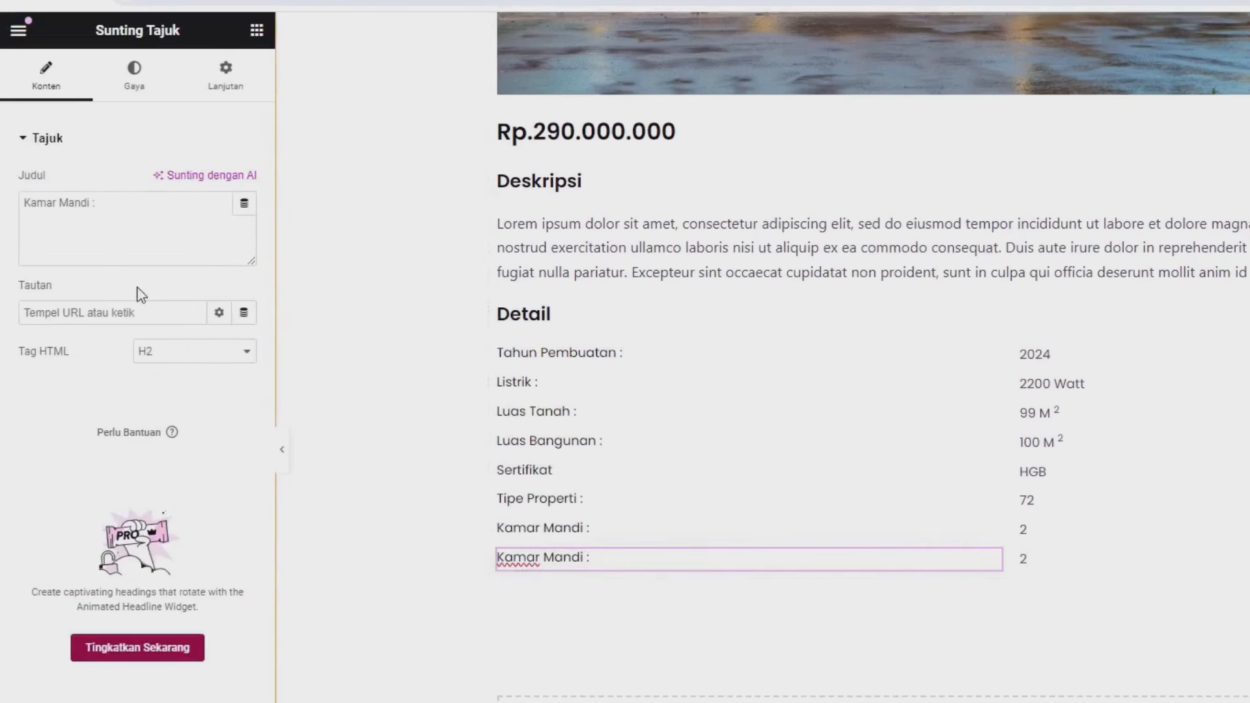
{"action": "left_click", "coordinate": [111, 217]}
{"action": "key", "text": "BackSpace"}
{"action": "key", "text": "BackSpace"}
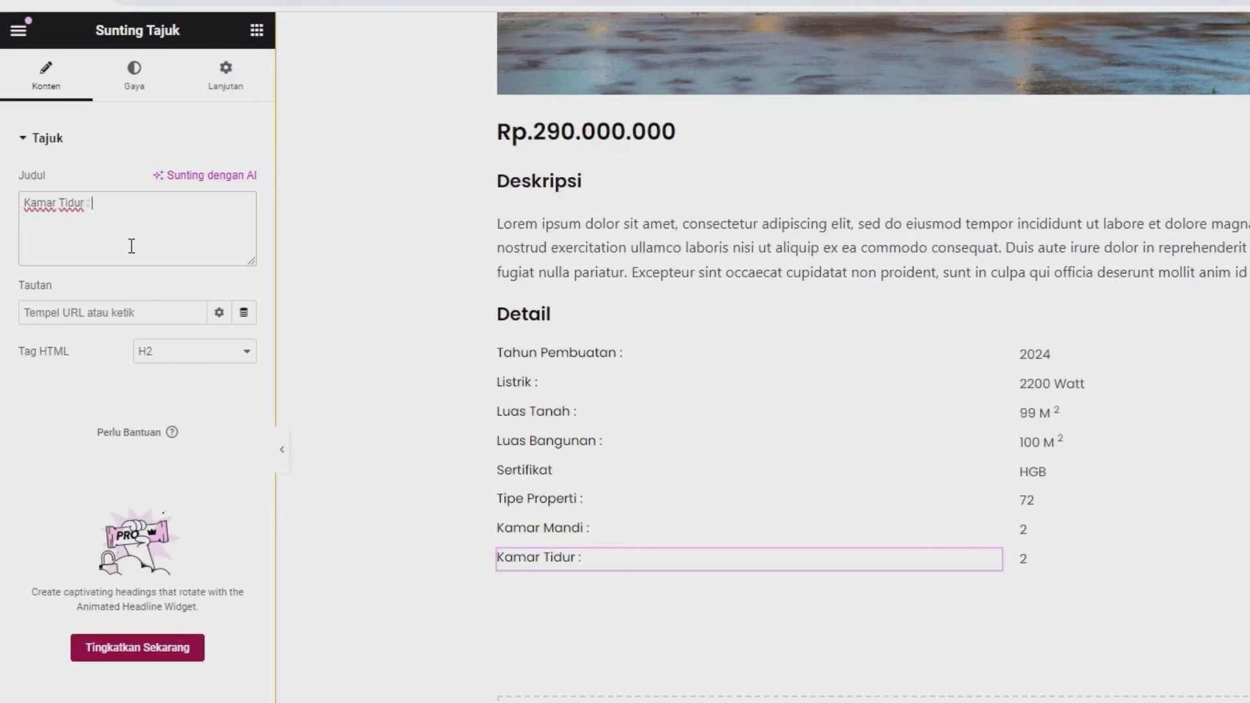
- Link the Kamar Tidur row's value to the Kamar Tidur meta field, showing 3
{"action": "left_click", "coordinate": [1036, 561]}
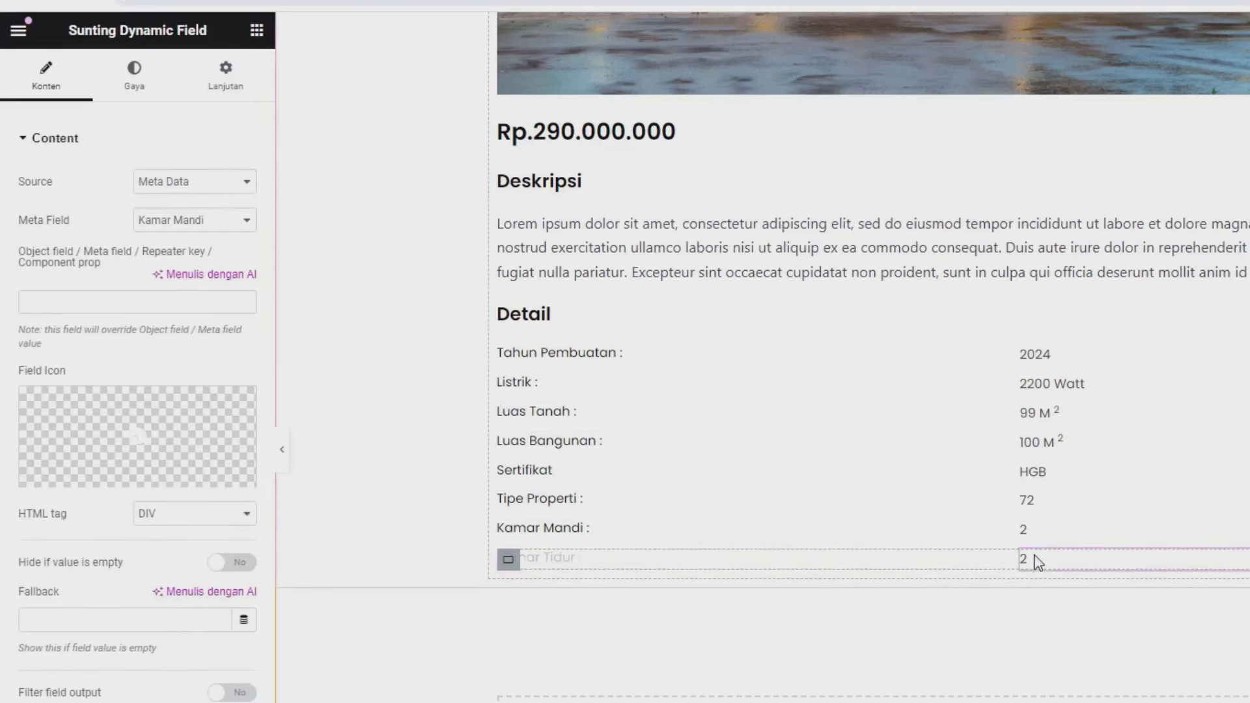
{"action": "double_click", "coordinate": [52, 221]}
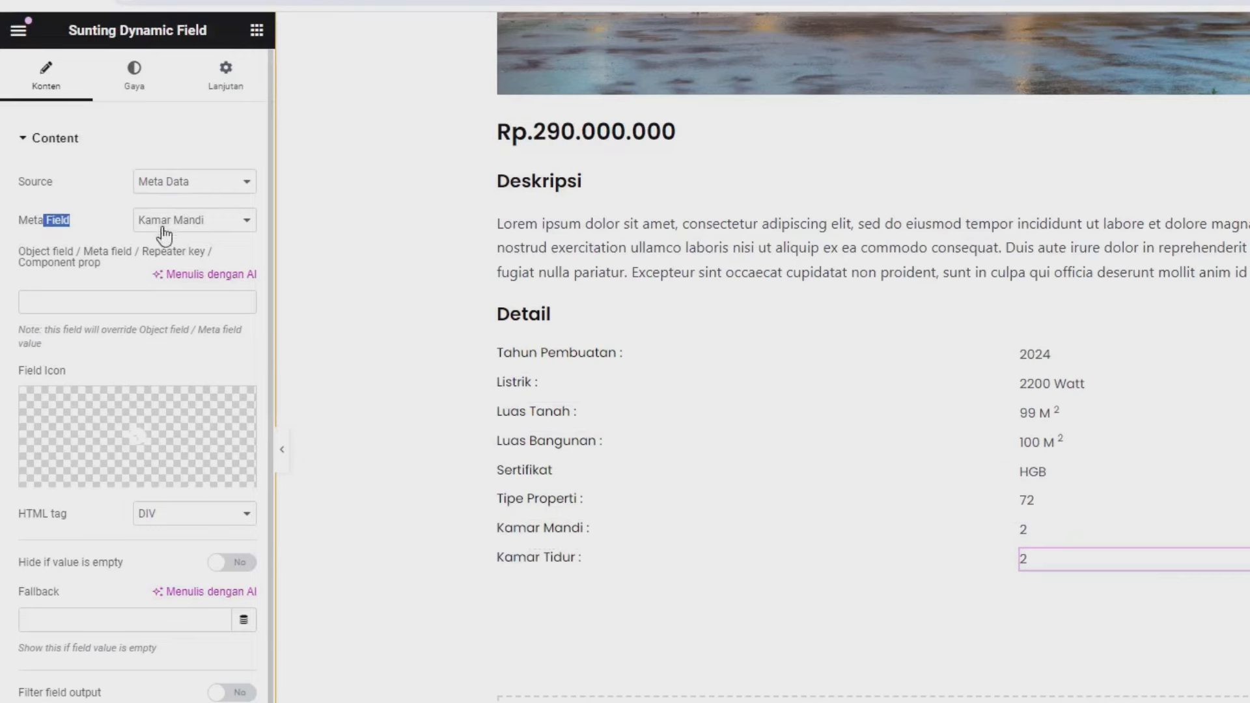
{"action": "left_click", "coordinate": [163, 228]}
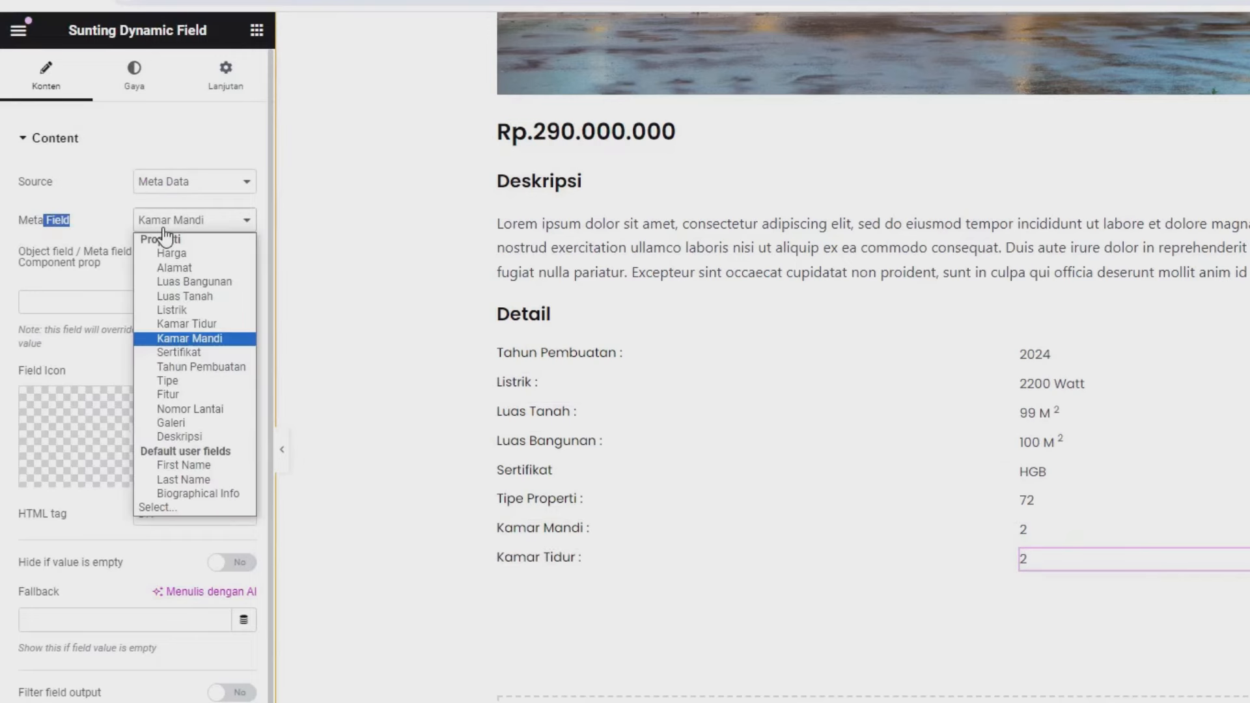
{"action": "left_click", "coordinate": [198, 325]}
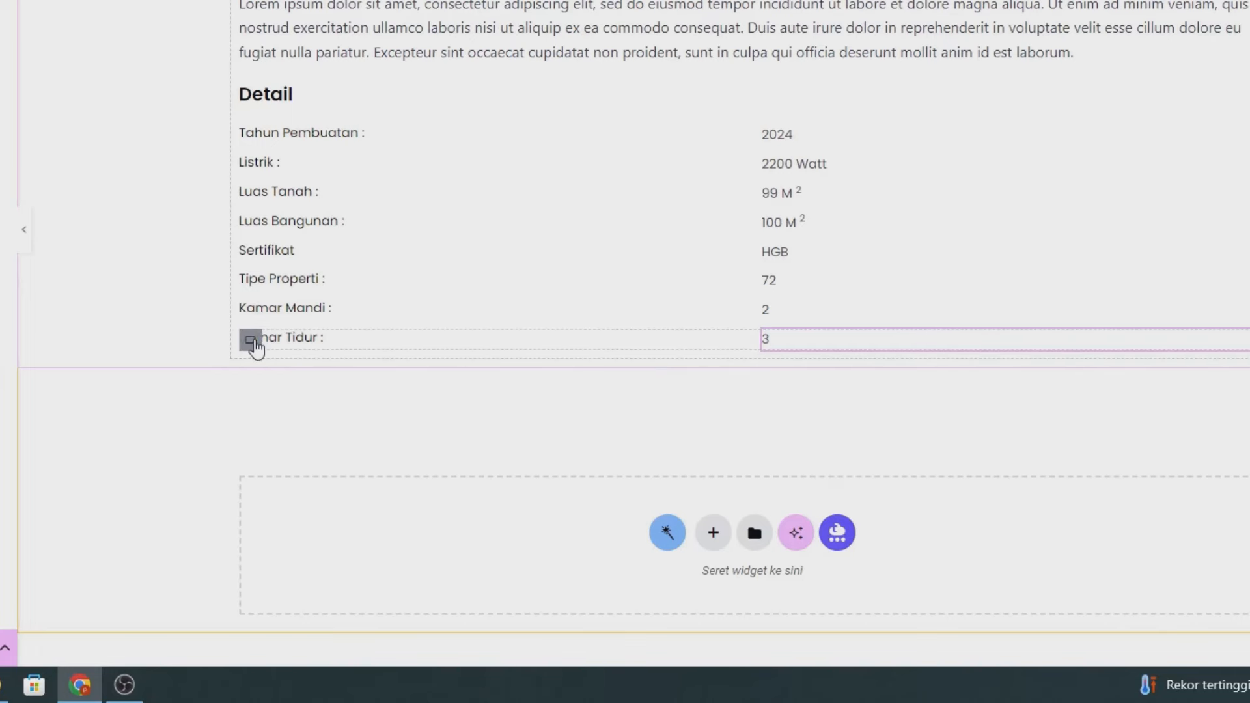
- Duplicate the Kamar Tidur row and relabel the copy 'No. Lantai :'
{"action": "right_click", "coordinate": [255, 348]}
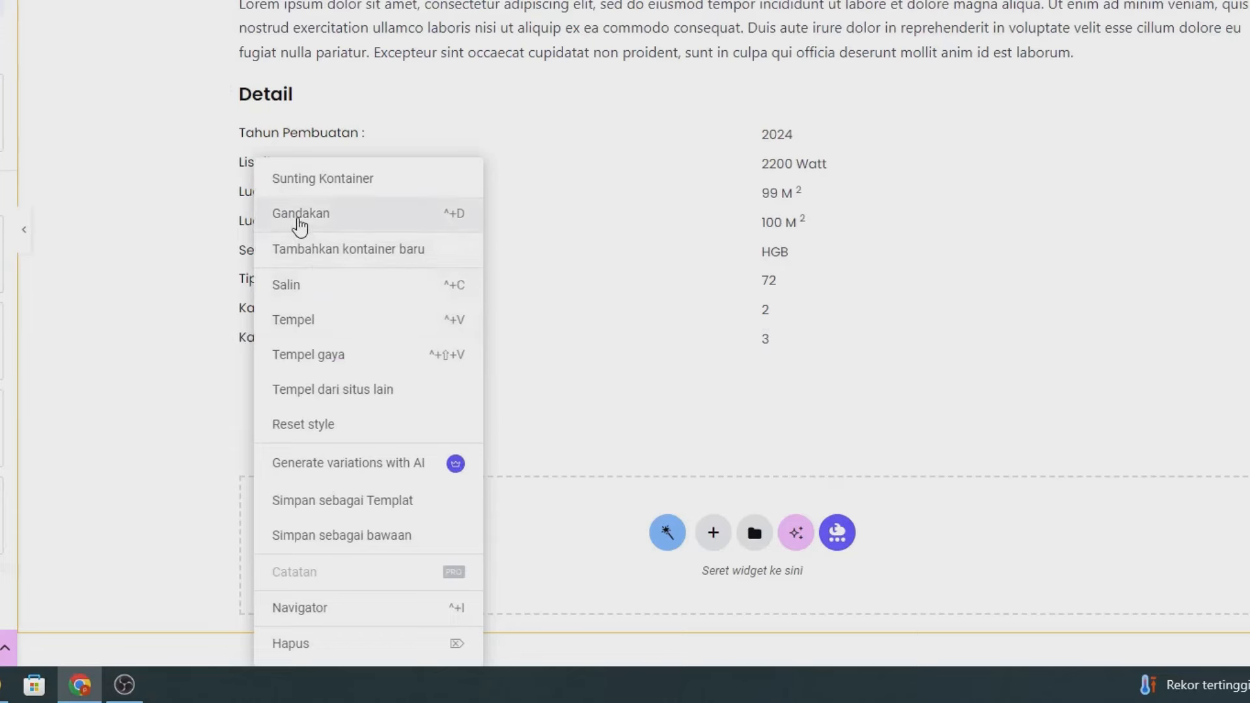
{"action": "left_click", "coordinate": [299, 215]}
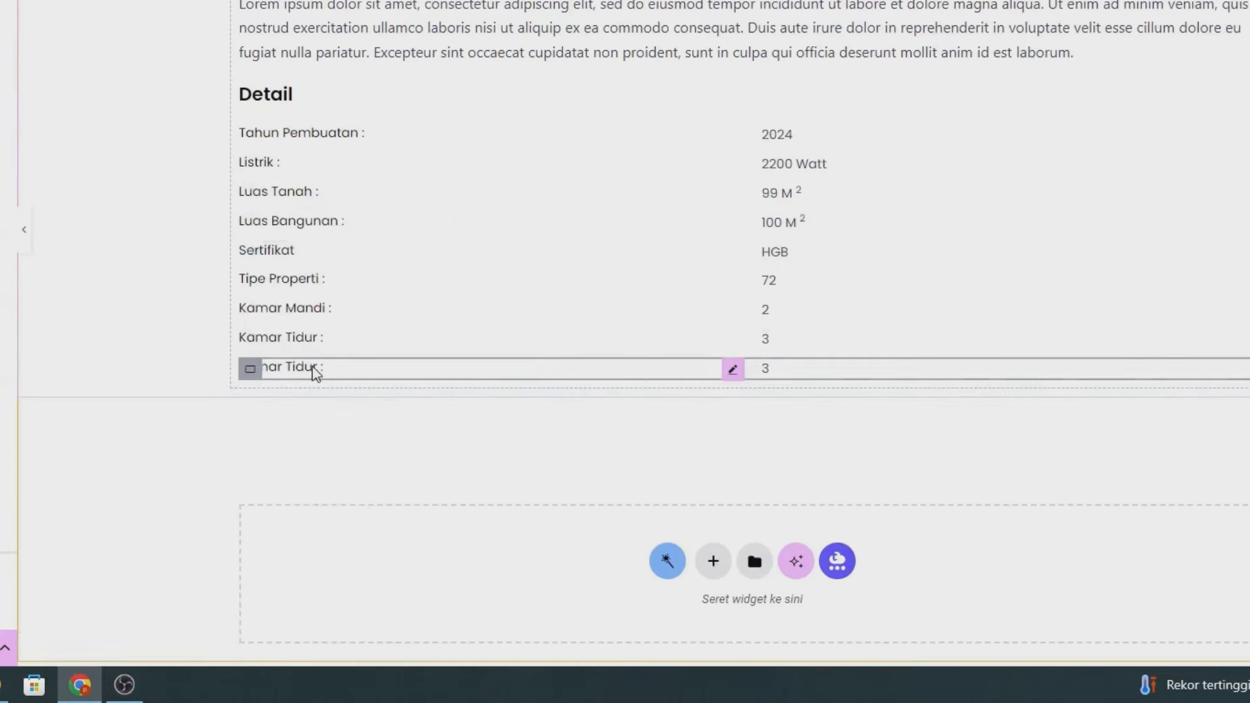
{"action": "left_click", "coordinate": [315, 368]}
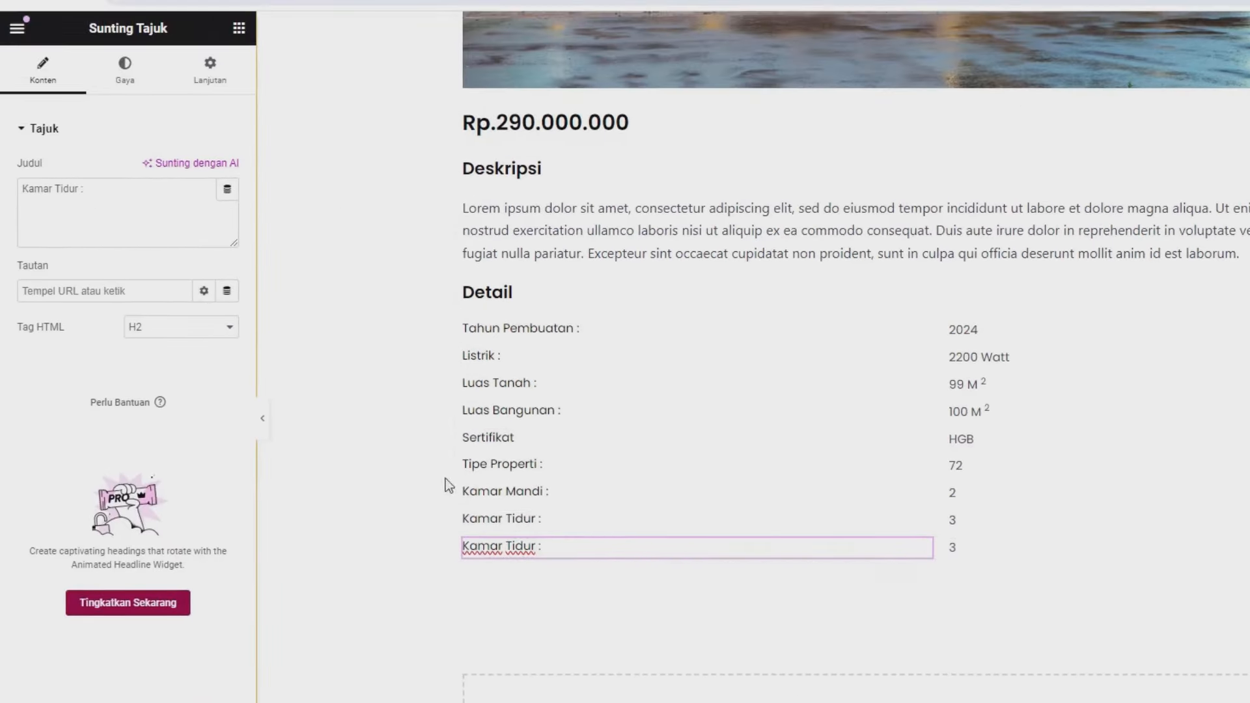
{"action": "left_click", "coordinate": [97, 211]}
{"action": "key", "text": "ctrl+a"}
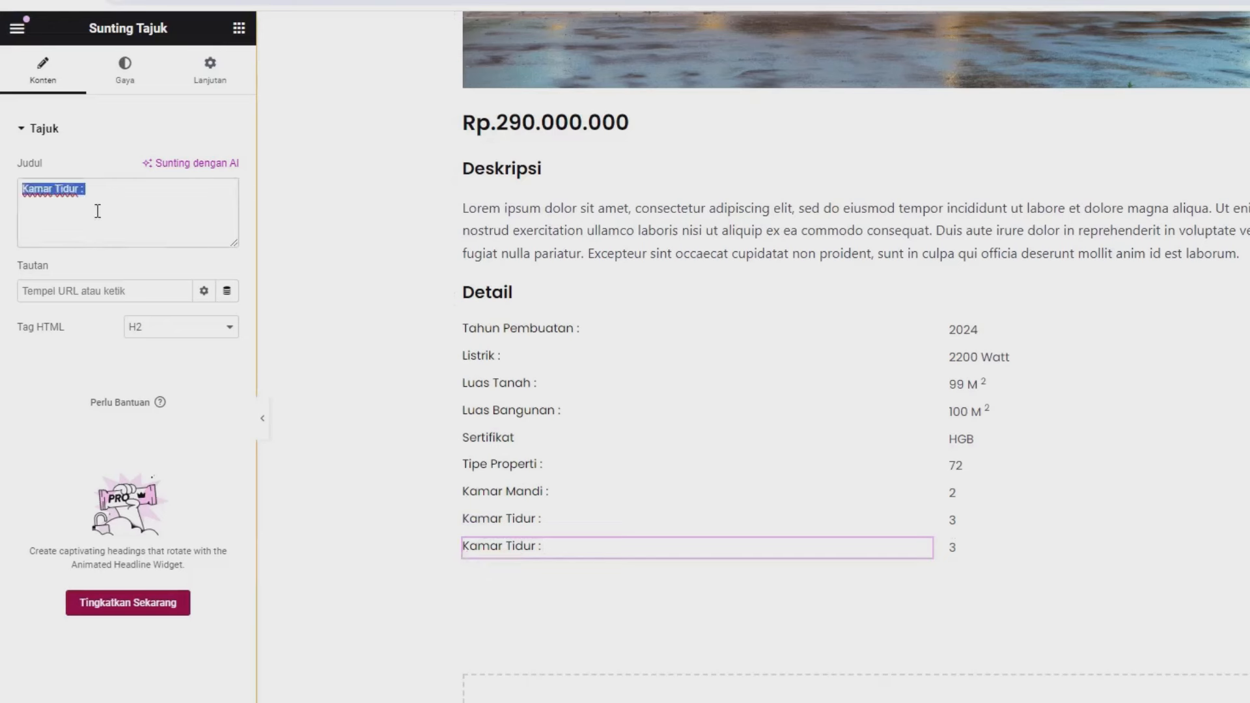
{"action": "type", "text": "No. Lantai"}
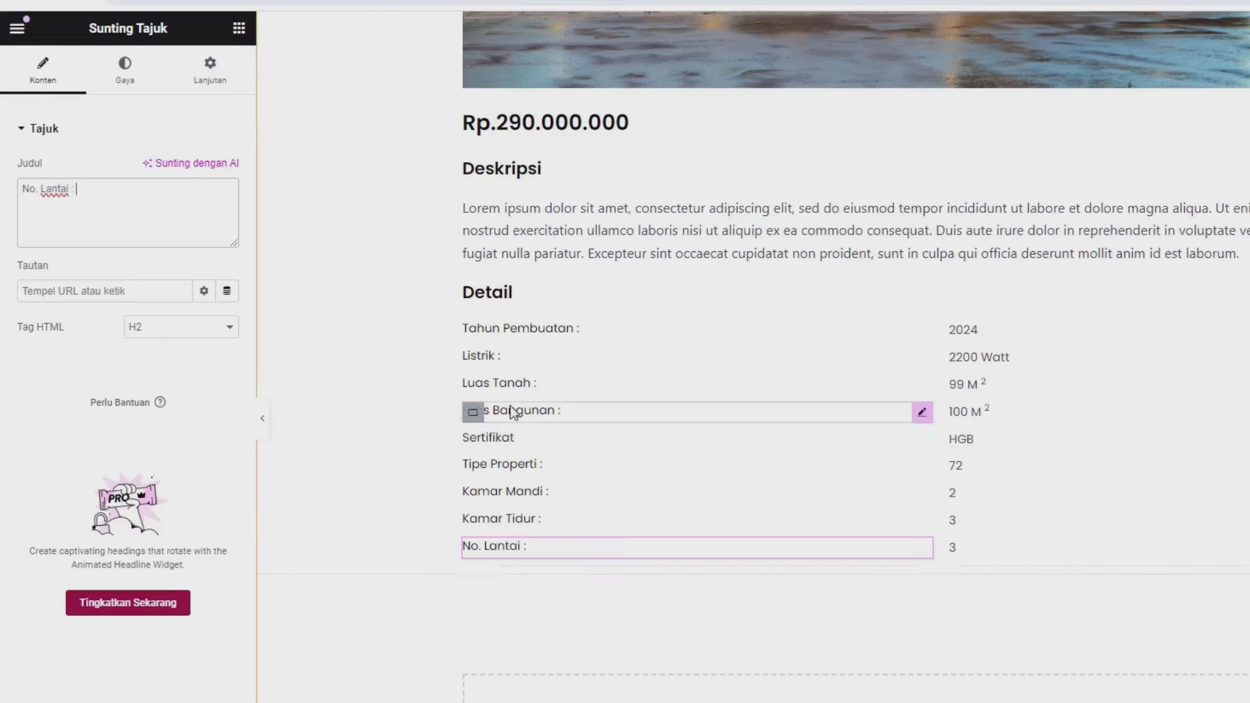
- Link the No. Lantai value to the Nomor Lantai meta field and save the template
{"action": "left_click", "coordinate": [1007, 544]}
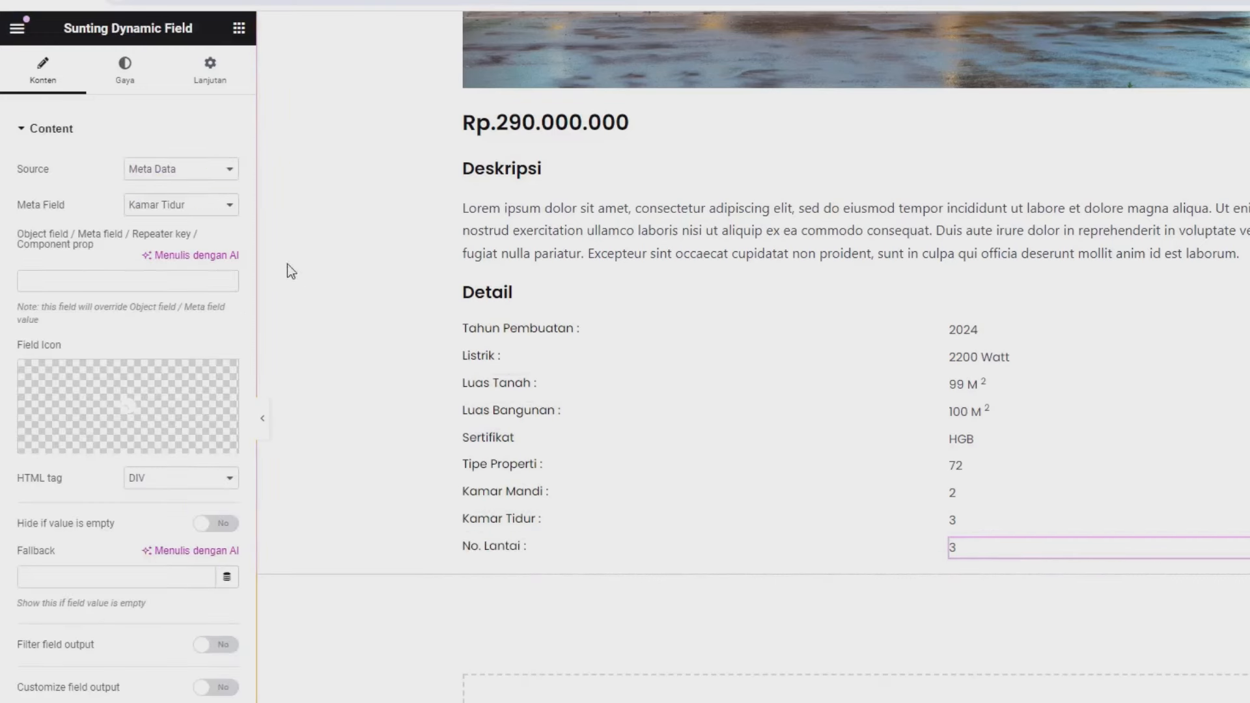
{"action": "left_click", "coordinate": [168, 208]}
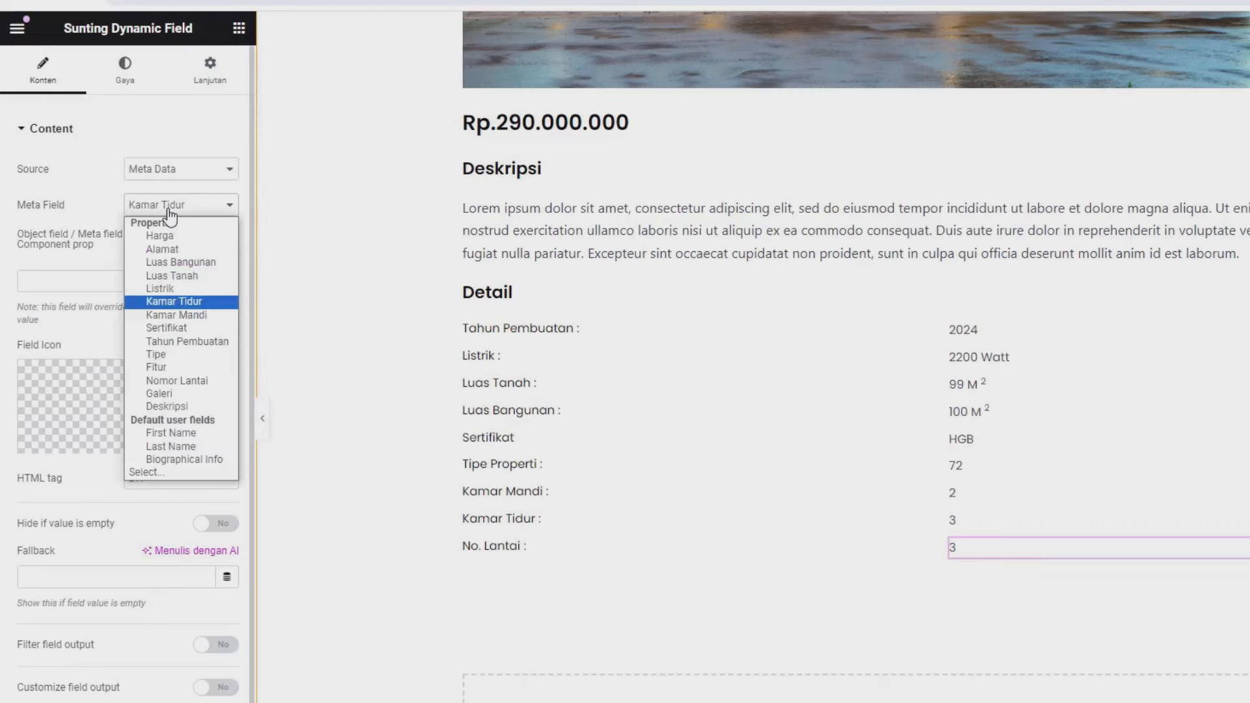
{"action": "left_click", "coordinate": [176, 381]}
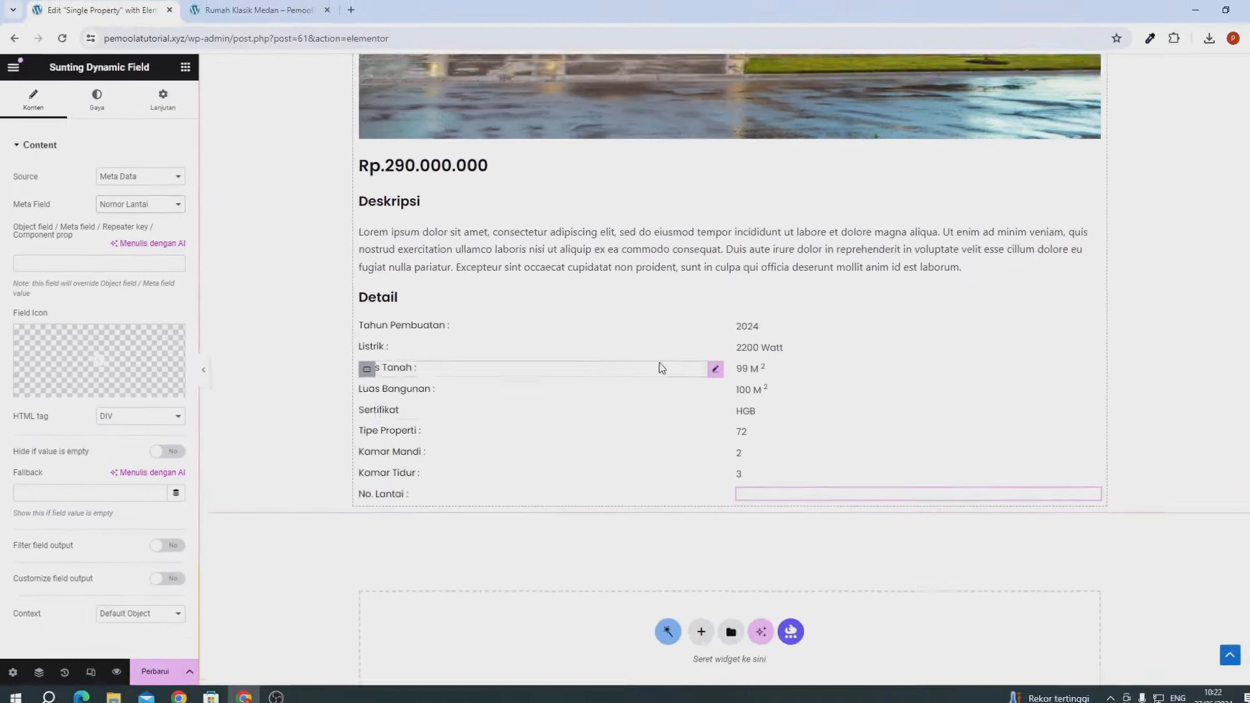
{"action": "scroll", "coordinate": [659, 364], "scroll_direction": "up", "scroll_amount": 10}
{"action": "scroll", "coordinate": [659, 364], "scroll_direction": "down", "scroll_amount": 11}
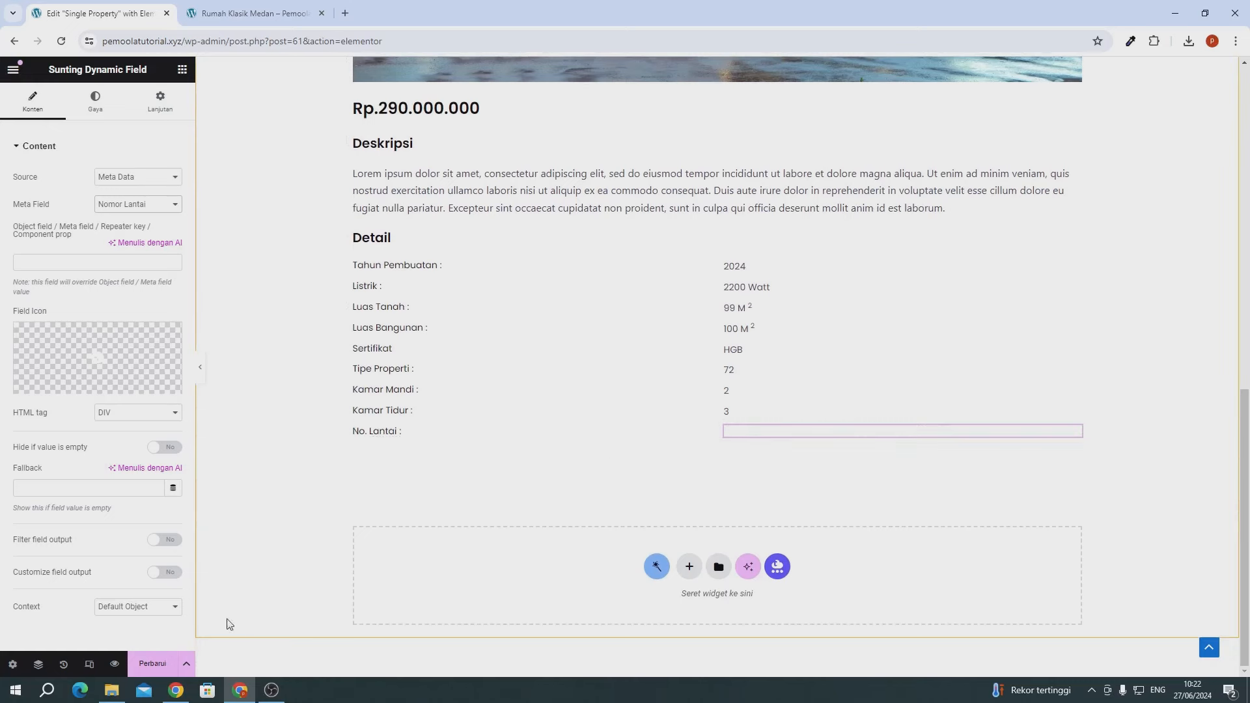
{"action": "left_click", "coordinate": [166, 663]}
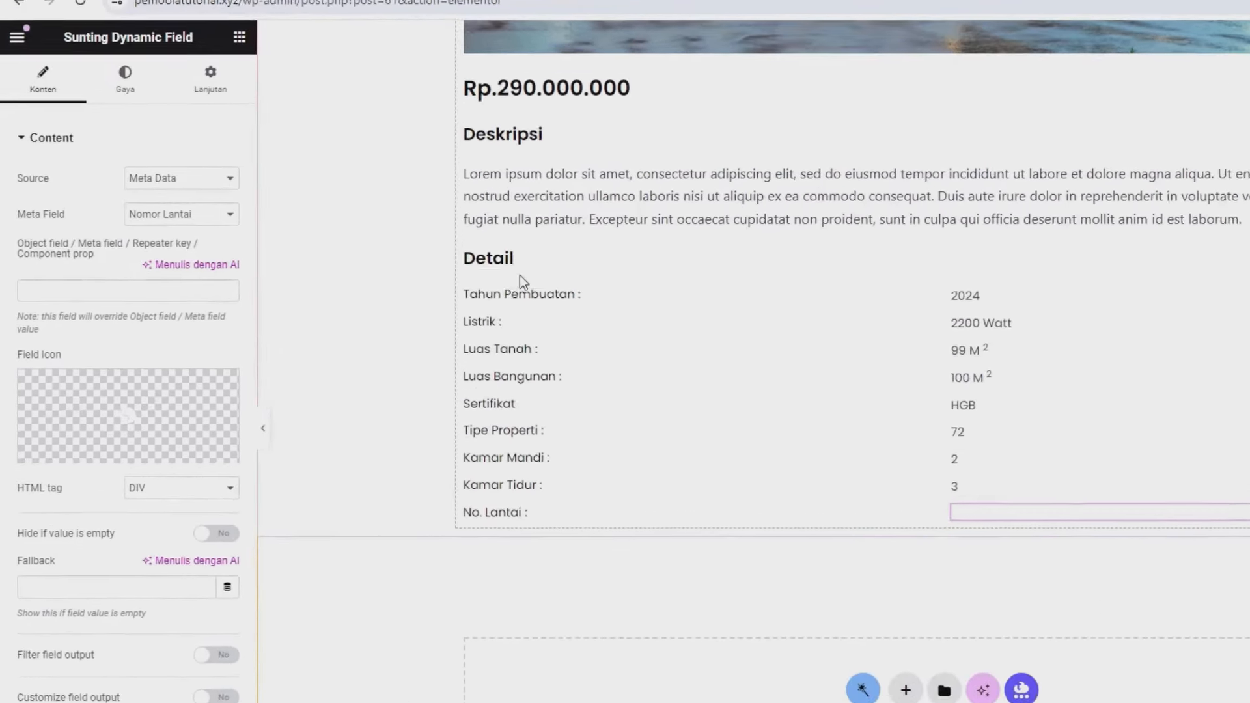
- Duplicate the Detail heading and move the copy below the No. Lantai row
{"action": "left_click", "coordinate": [520, 258]}
{"action": "right_click", "coordinate": [514, 256]}
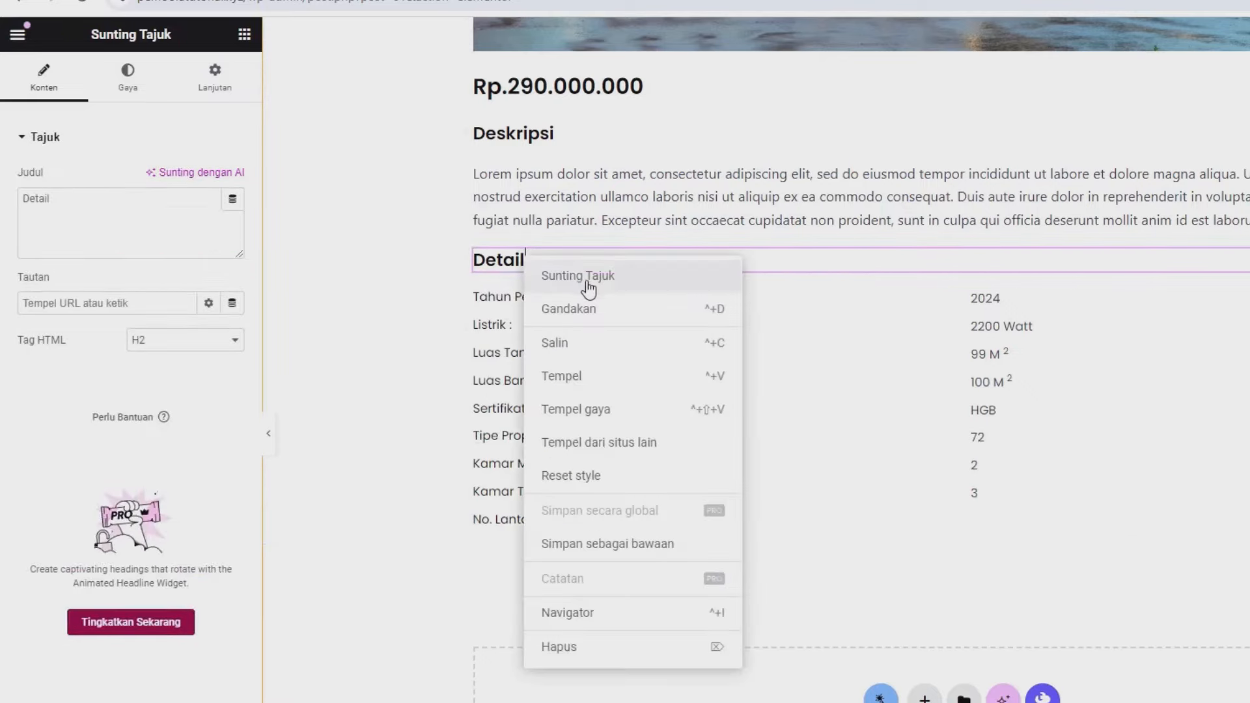
{"action": "left_click", "coordinate": [596, 310]}
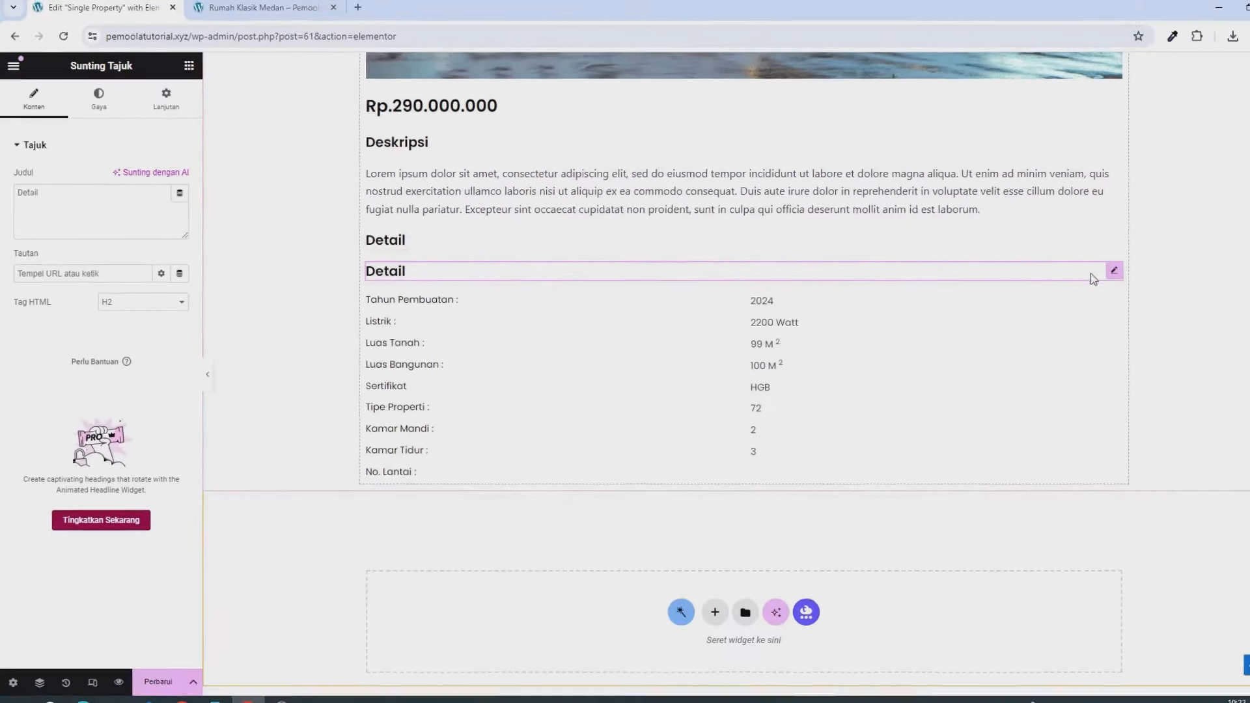
{"action": "left_click_drag", "start_coordinate": [1110, 273], "coordinate": [410, 457]}
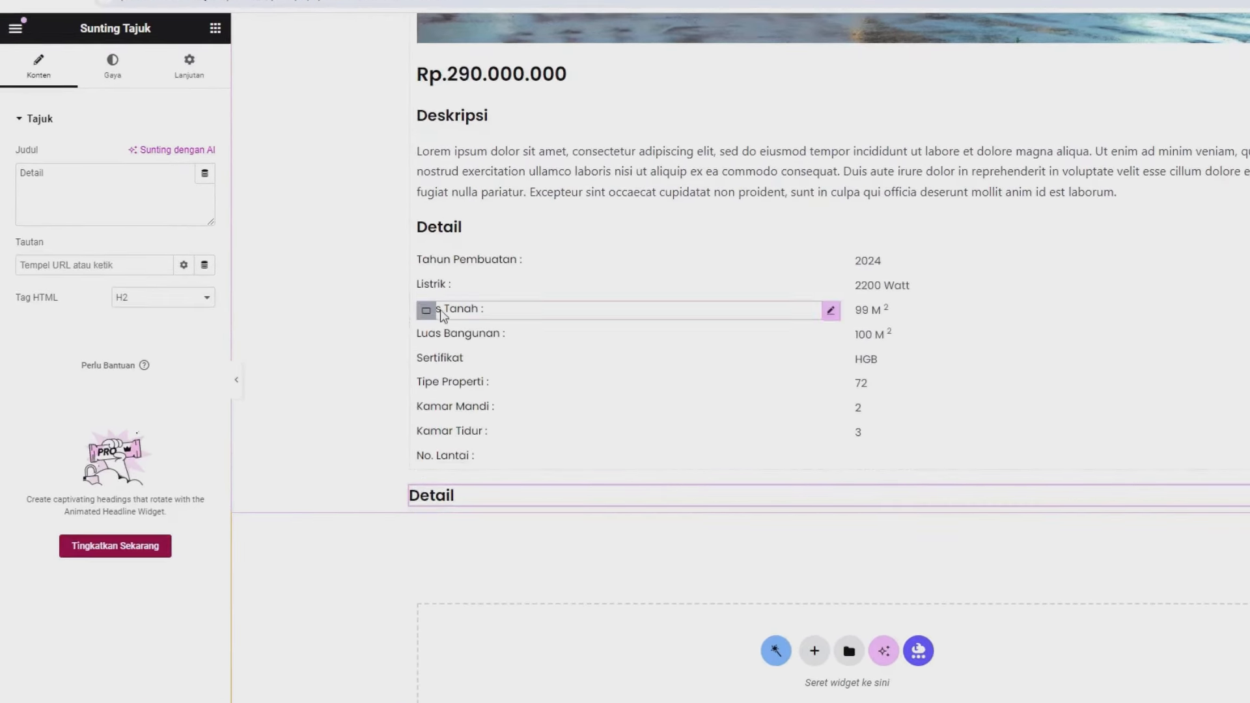
- Retitle the copied heading 'Gallery' and save the template
{"action": "triple_click", "coordinate": [97, 205]}
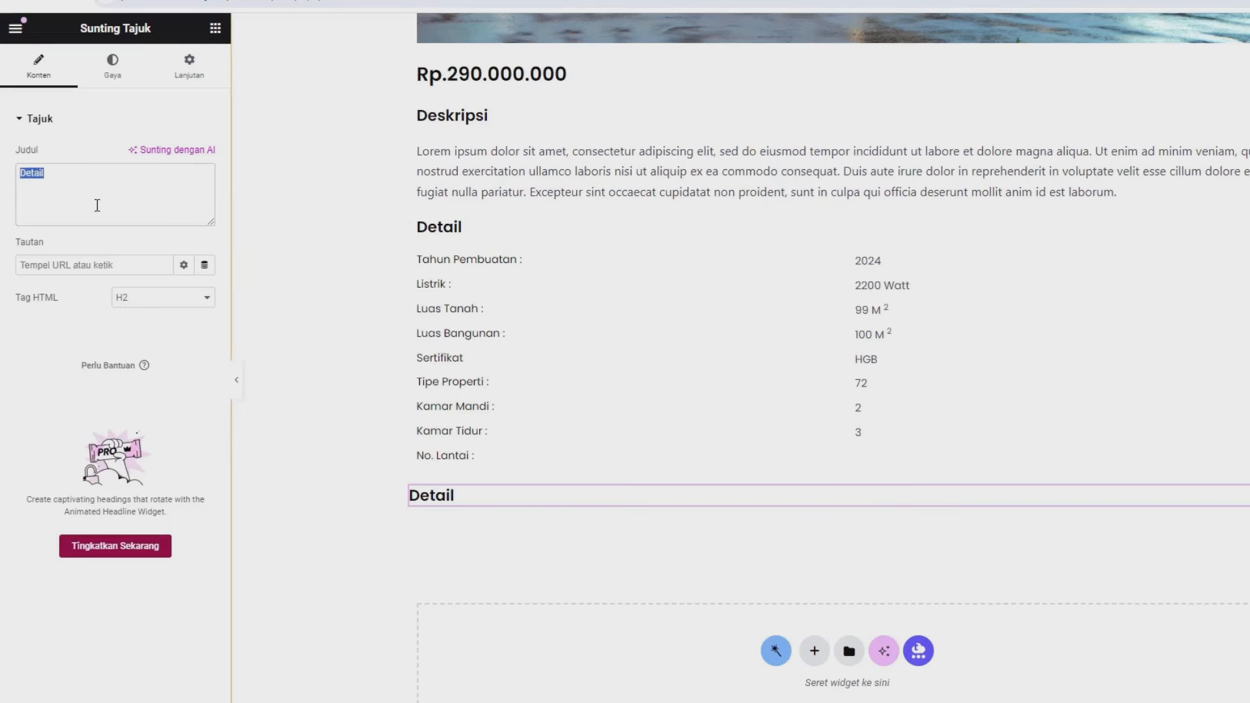
{"action": "type", "text": "Gallery"}
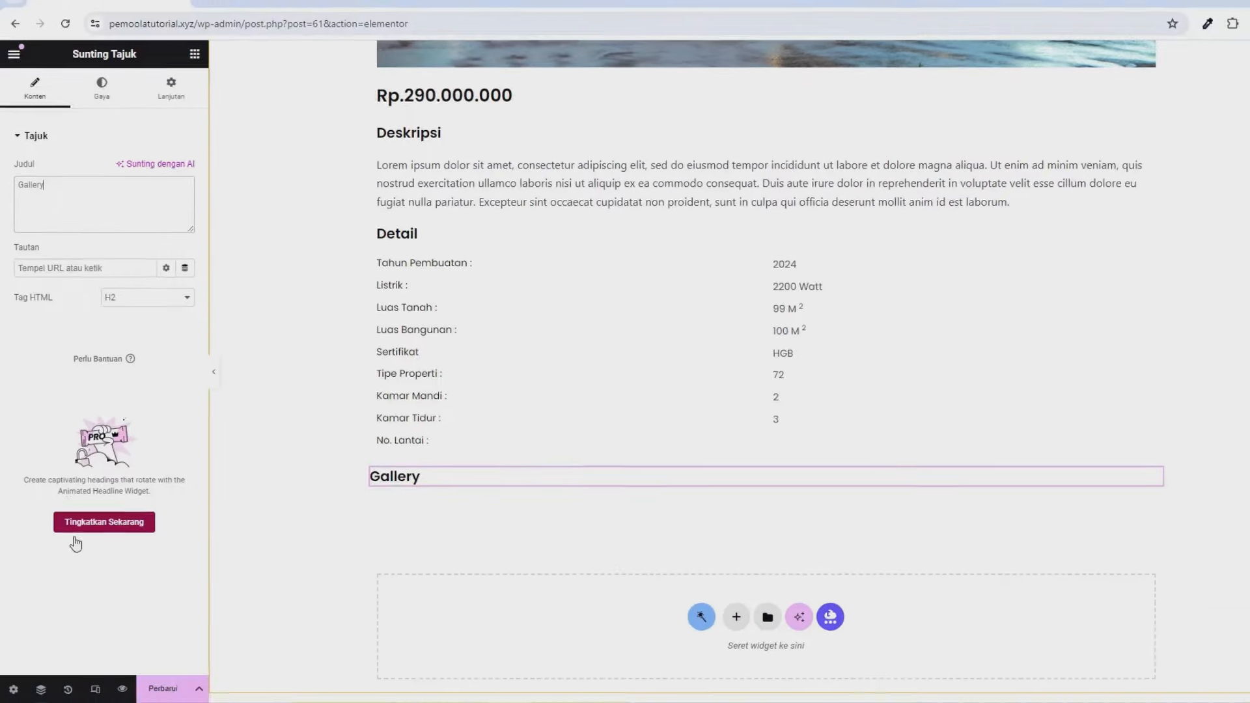
{"action": "left_click", "coordinate": [152, 665]}
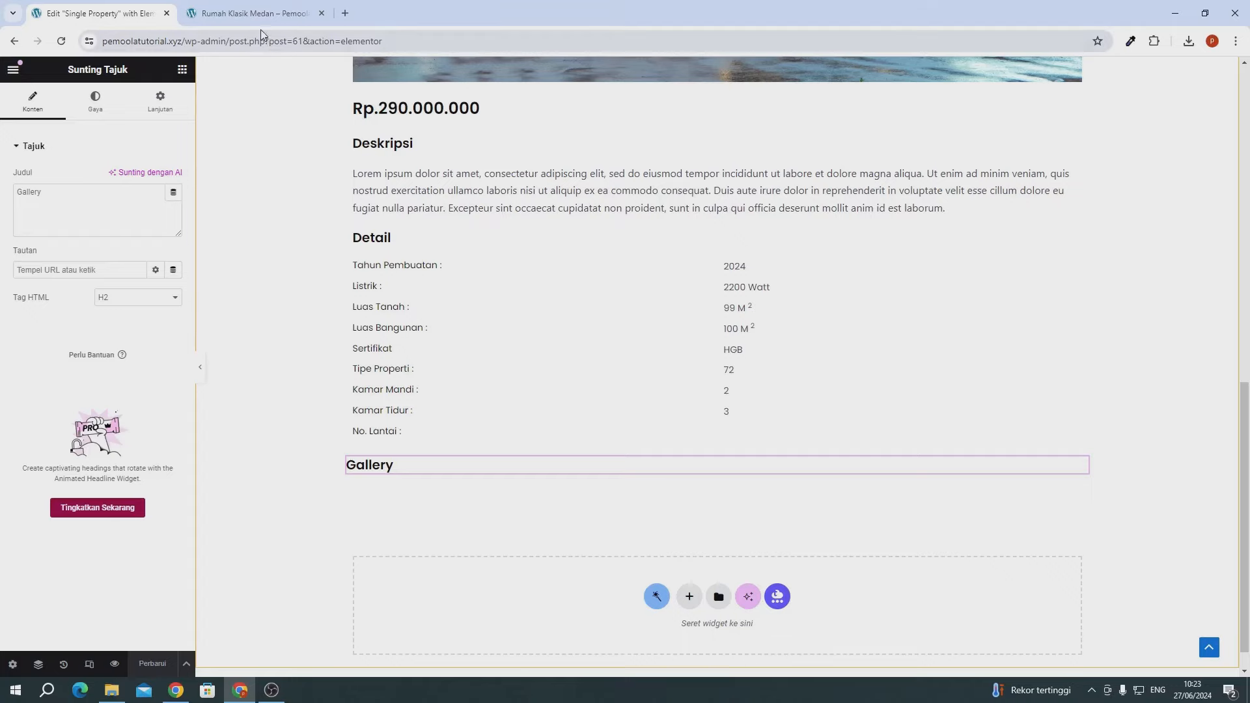
- From the Rumah Klasik Medan tab, open the dashboard in a new tab and go to JetEngine's Modules page
{"action": "left_click", "coordinate": [253, 13]}
{"action": "mouse_move", "coordinate": [69, 68]}
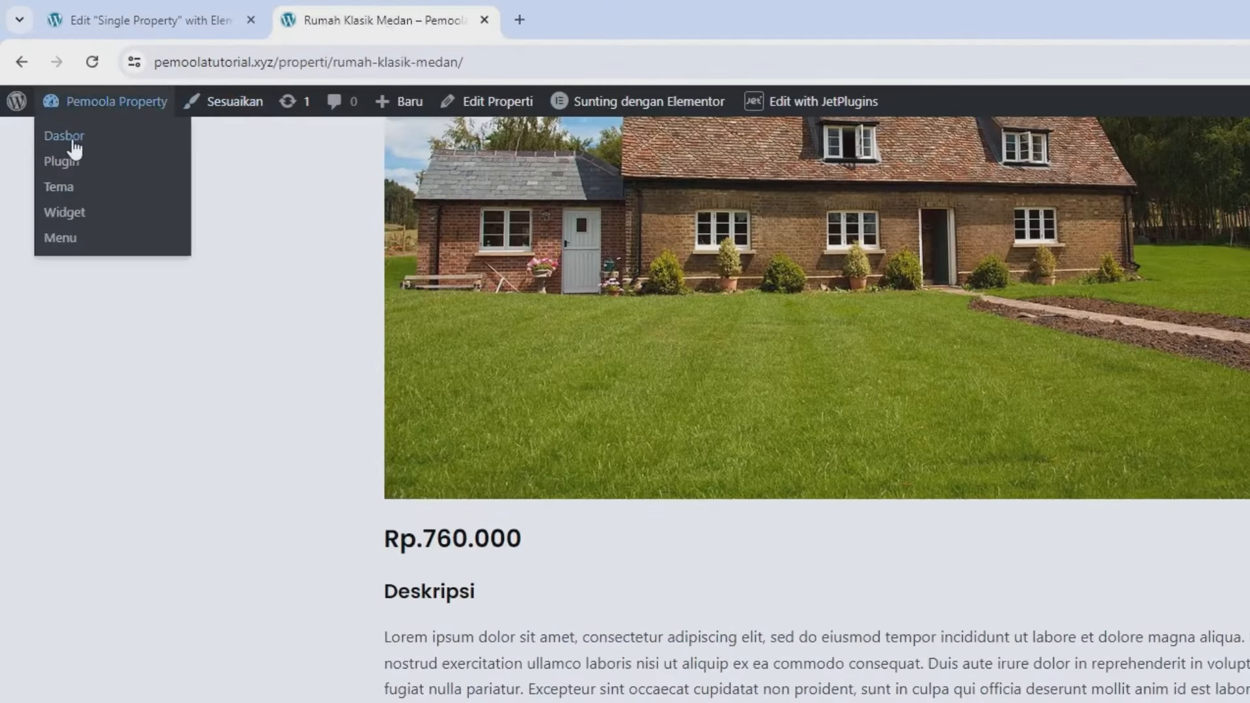
{"action": "right_click", "coordinate": [73, 142]}
{"action": "left_click", "coordinate": [157, 168]}
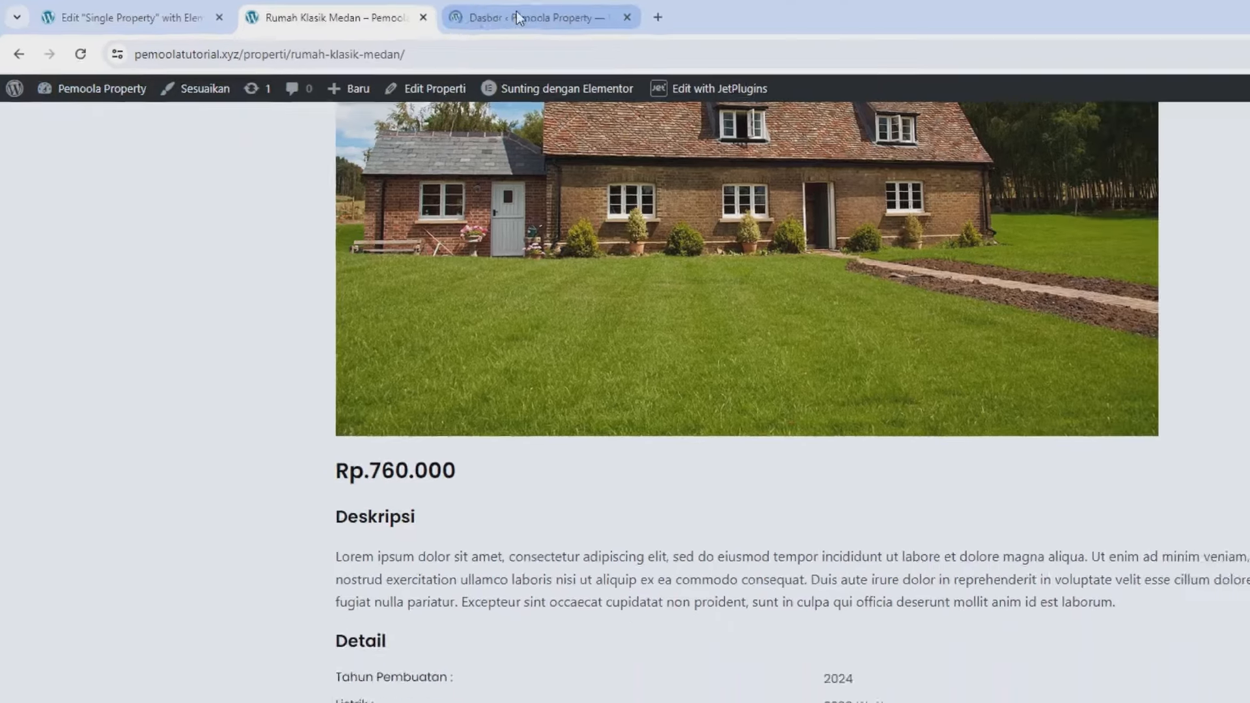
{"action": "left_click", "coordinate": [586, 15]}
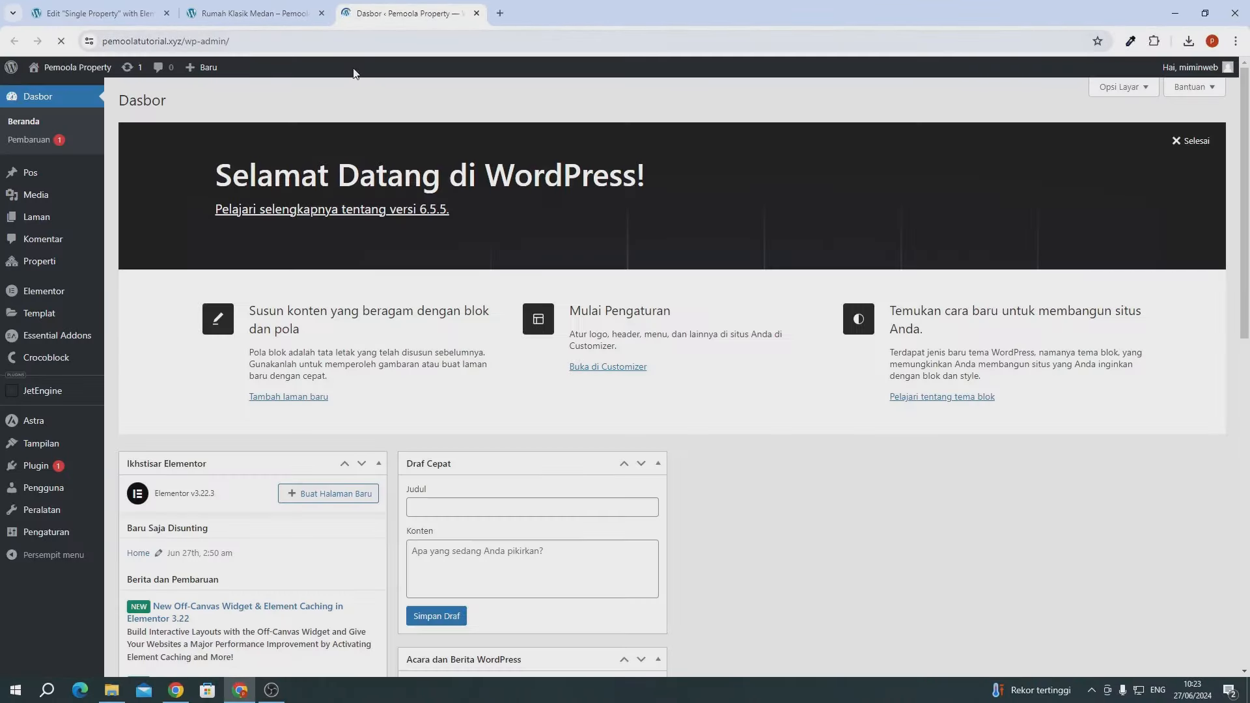
{"action": "mouse_move", "coordinate": [54, 394]}
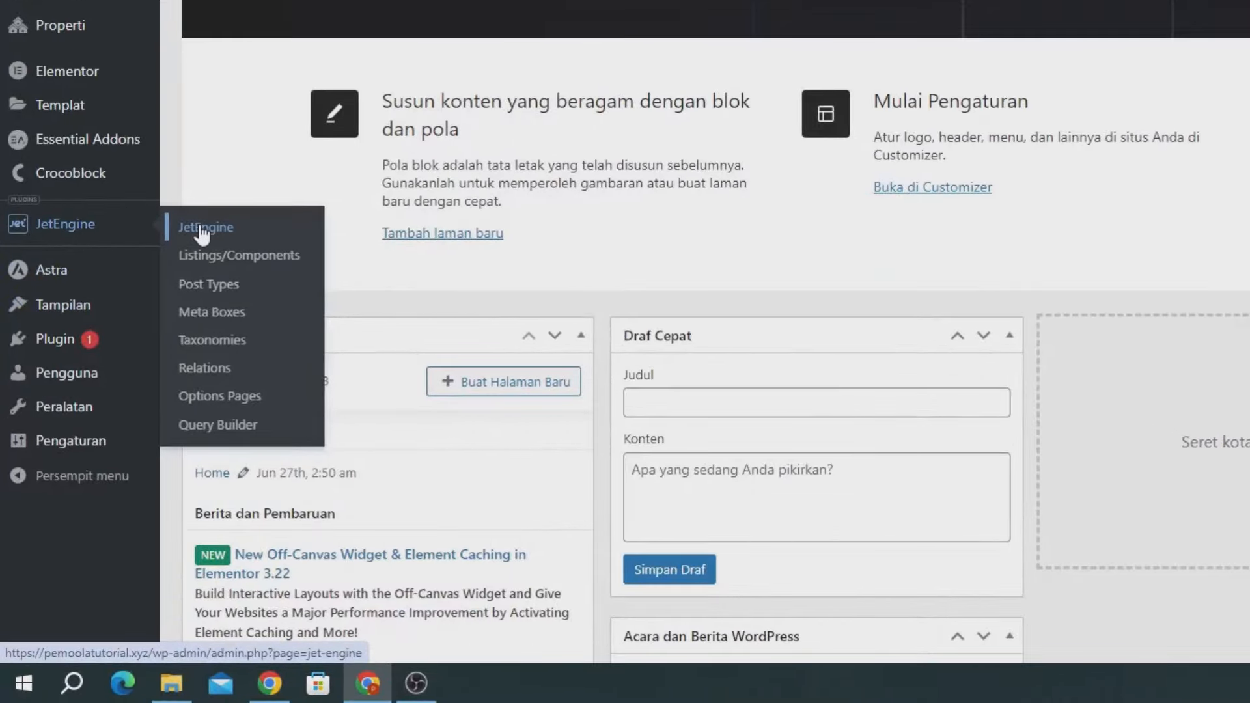
{"action": "left_click", "coordinate": [202, 229]}
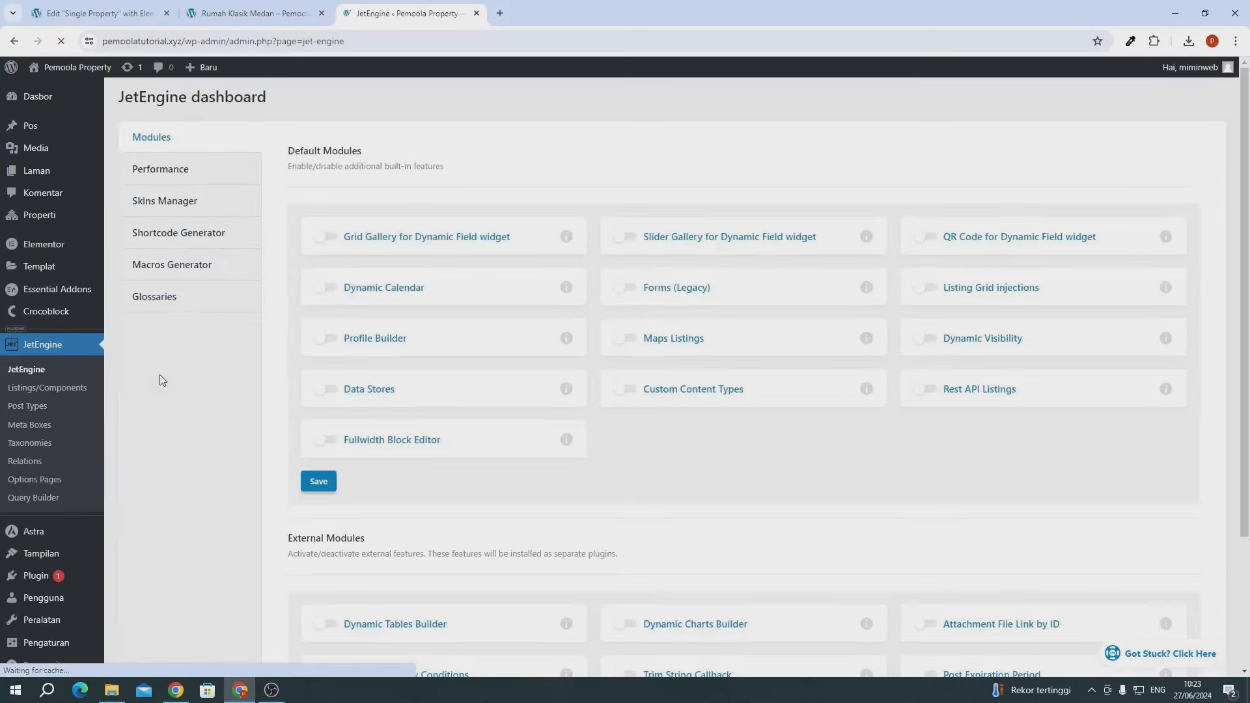
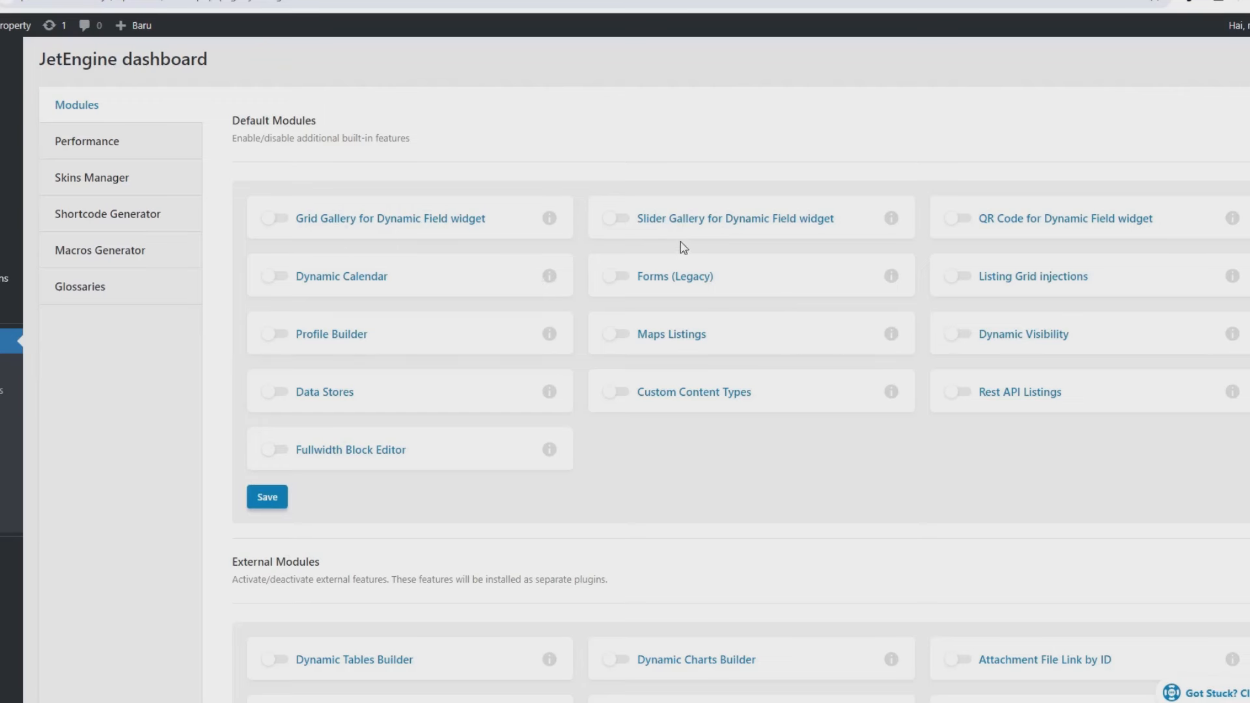
- Enable and save the Grid Gallery for Dynamic Field widget module, then go back to the Single Property editor
{"action": "left_click", "coordinate": [266, 221]}
{"action": "left_click", "coordinate": [256, 498]}
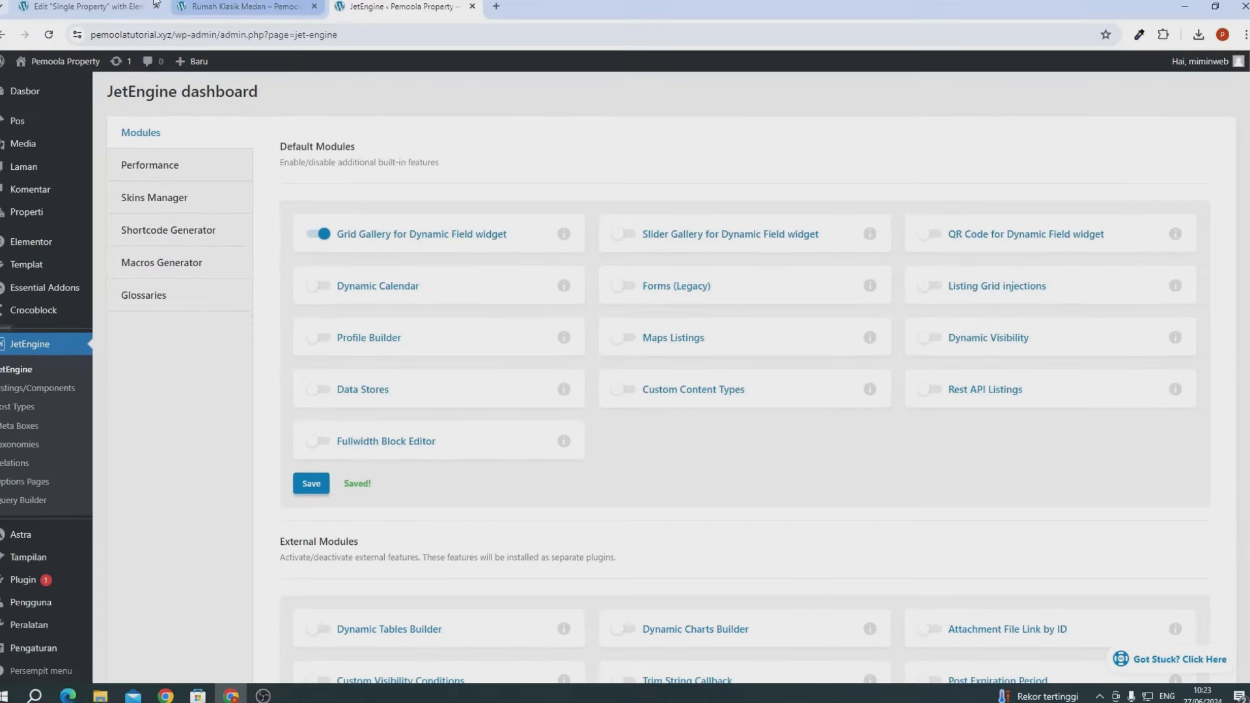
{"action": "left_click", "coordinate": [142, 13]}
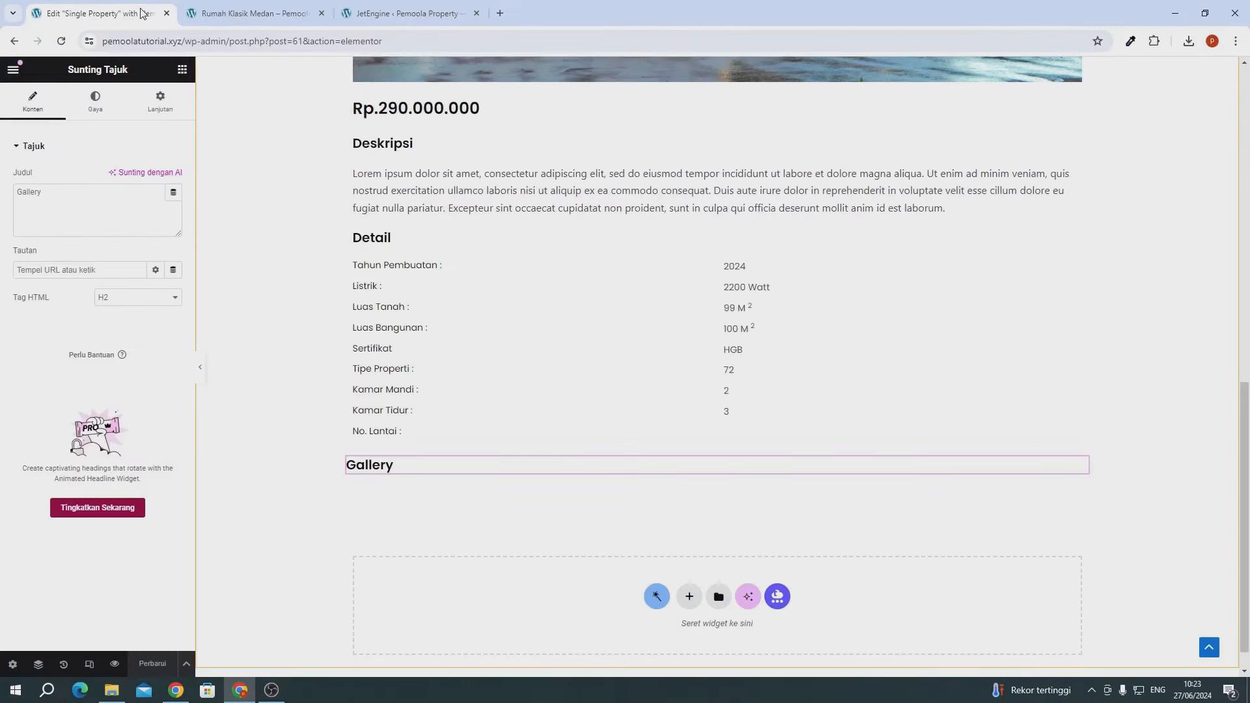
- Reload the editor and add a Dynamic Field below Gallery showing the Galeri meta field
{"action": "left_click", "coordinate": [60, 44]}
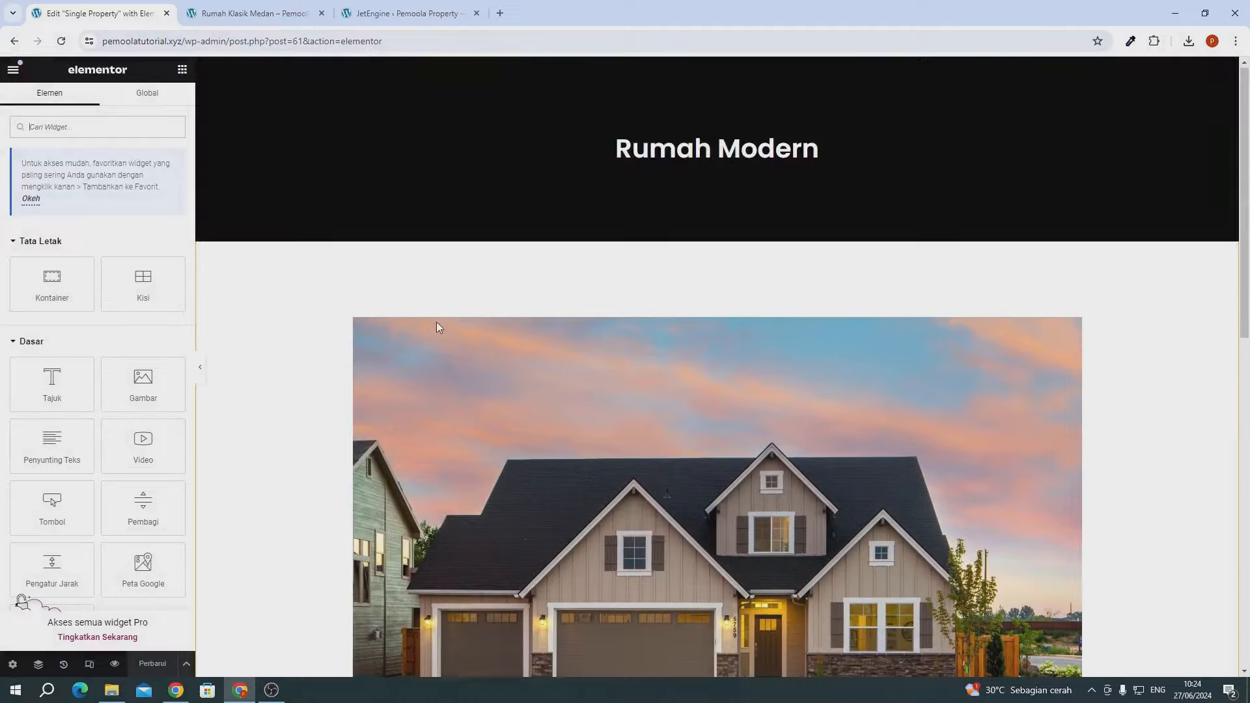
{"action": "scroll", "coordinate": [437, 322], "scroll_direction": "down", "scroll_amount": 10}
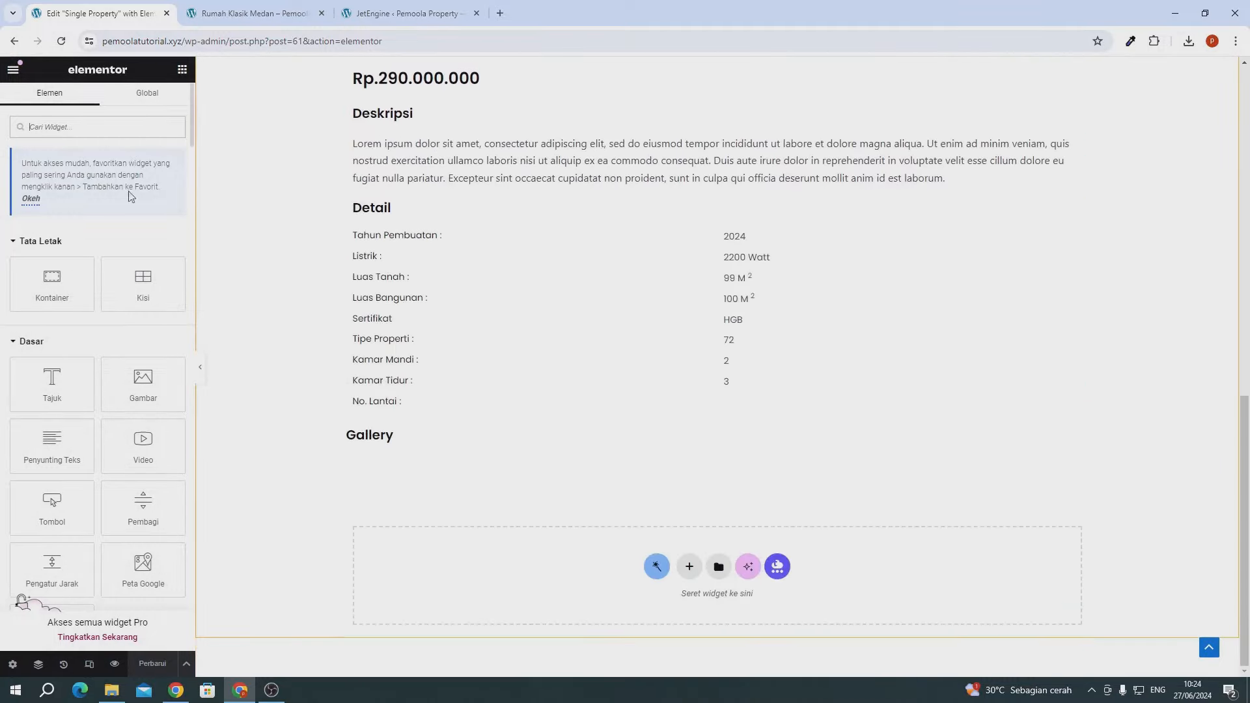
{"action": "type", "text": "dyn"}
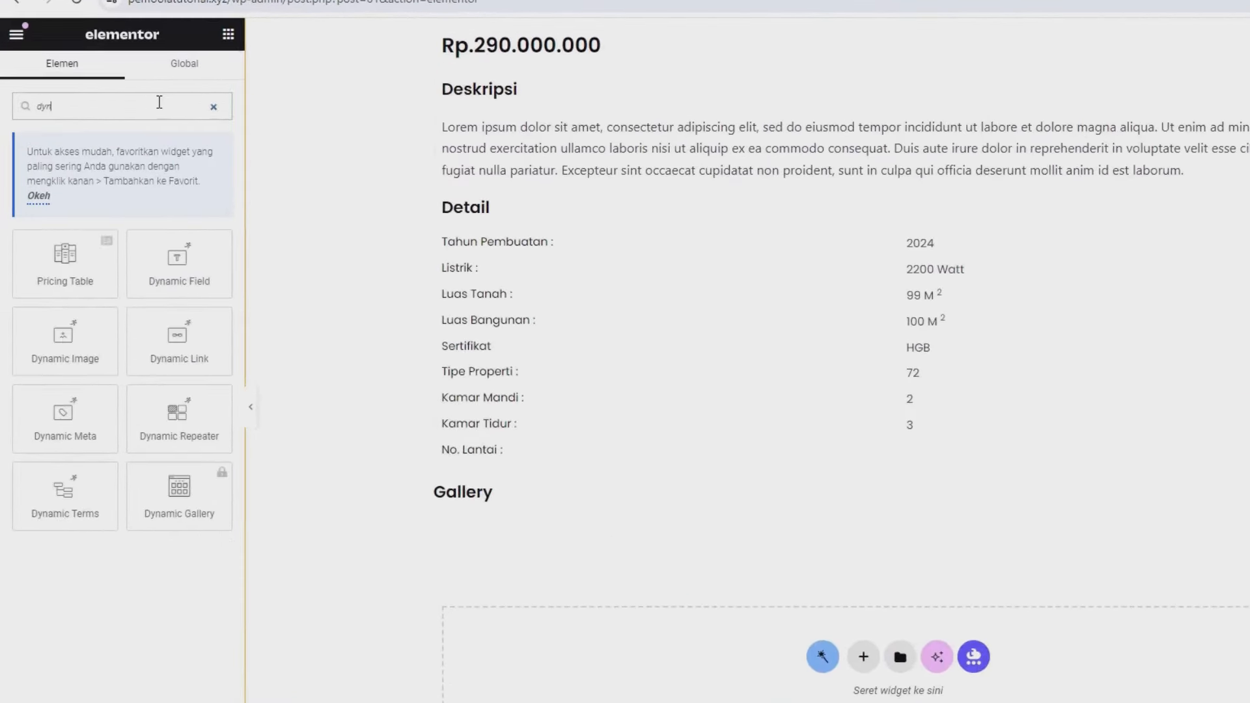
{"action": "left_click_drag", "start_coordinate": [181, 257], "coordinate": [470, 498]}
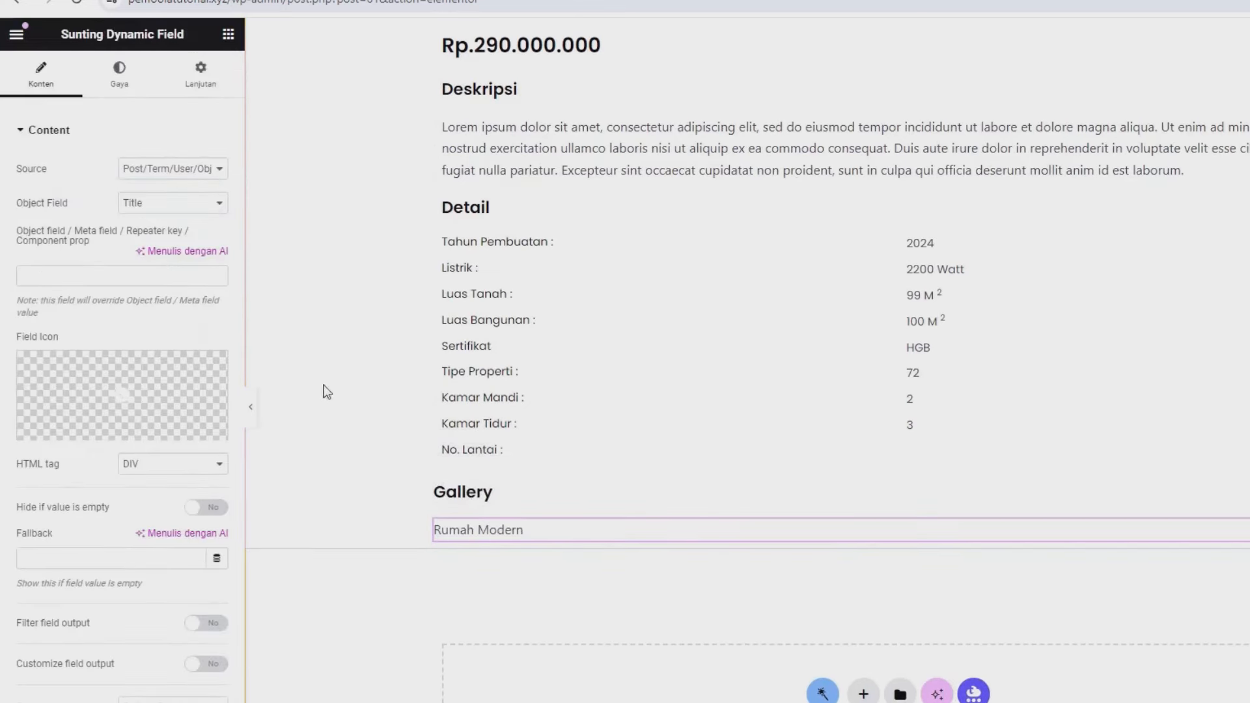
{"action": "left_click", "coordinate": [145, 170]}
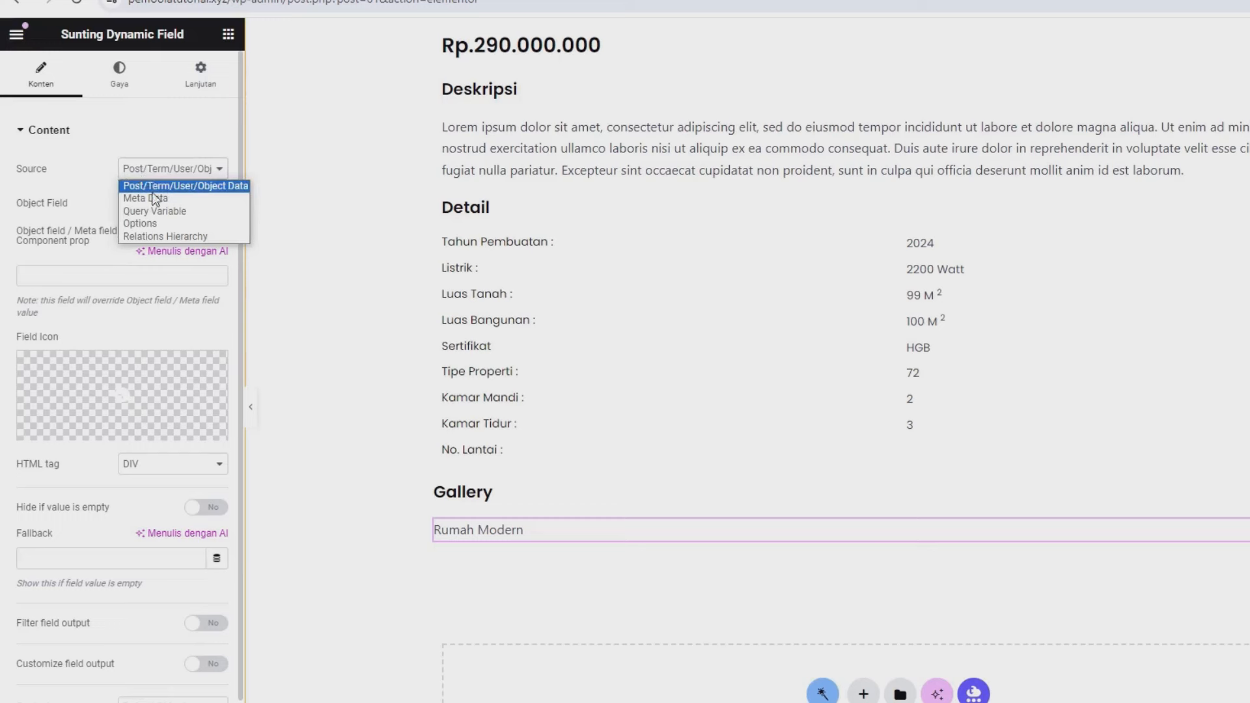
{"action": "left_click", "coordinate": [163, 199]}
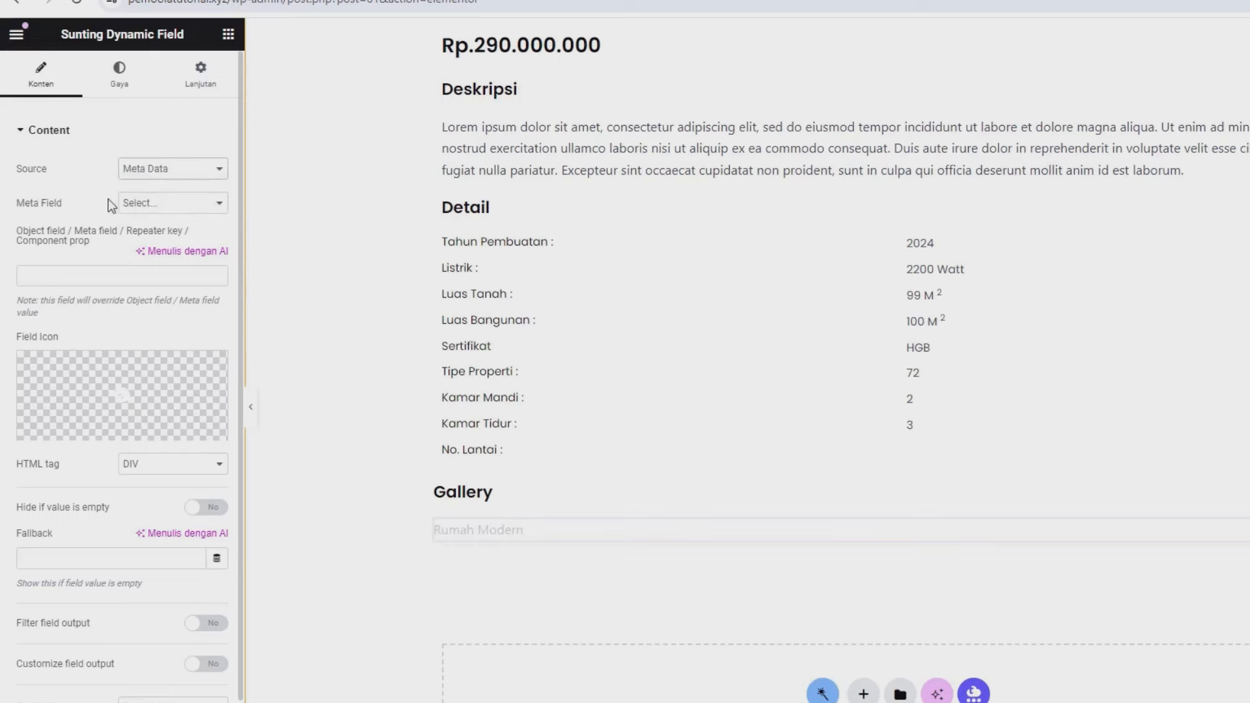
{"action": "left_click", "coordinate": [164, 207]}
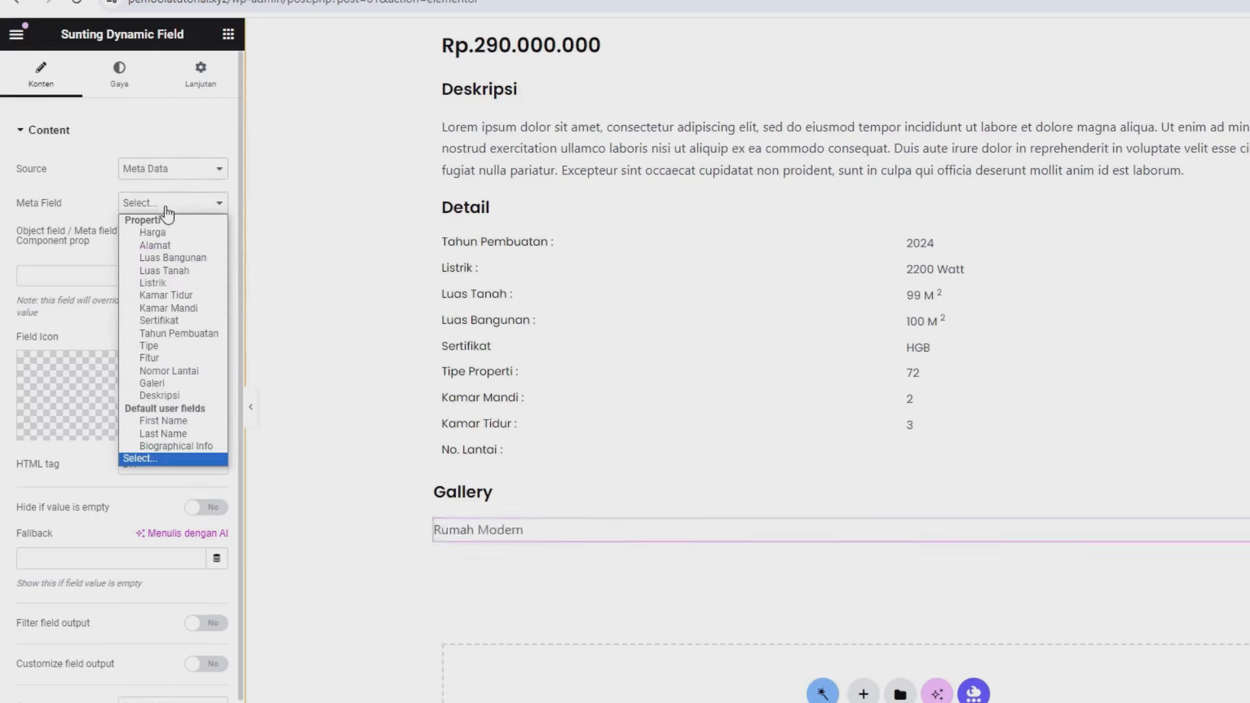
{"action": "left_click", "coordinate": [163, 387]}
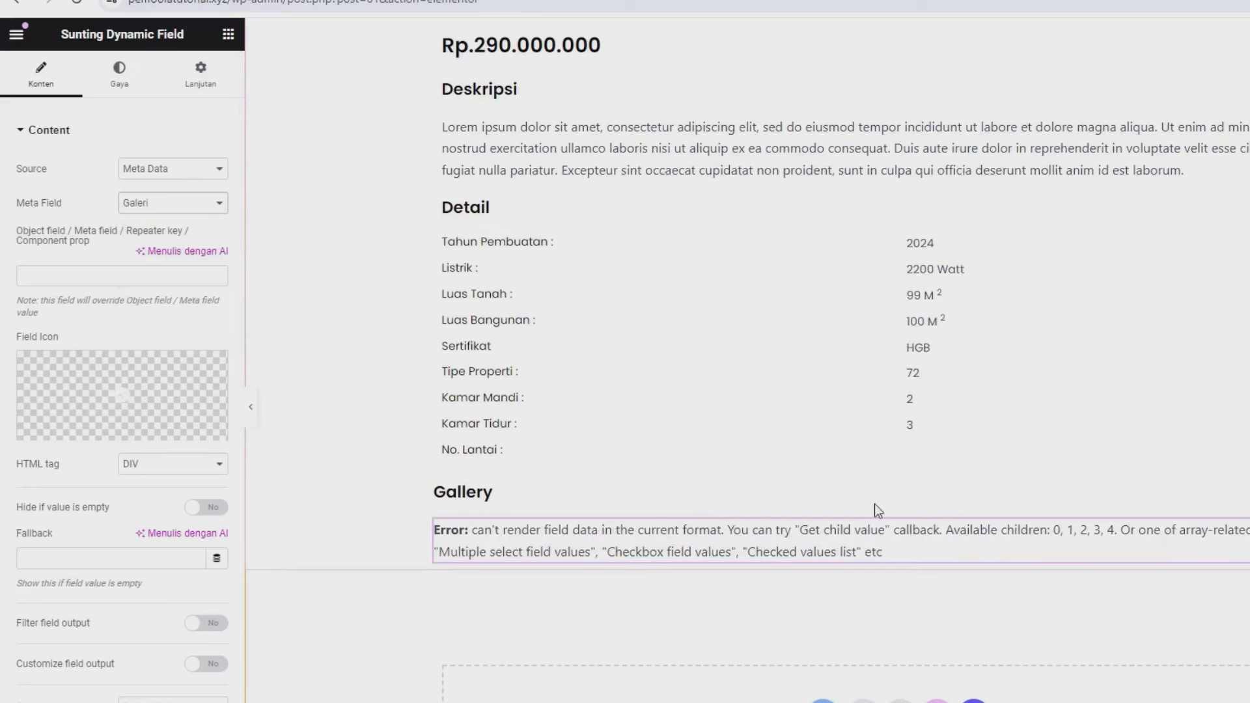
- Filter the Galeri output through the Images gallery grid callback with three columns
{"action": "scroll", "coordinate": [159, 286], "scroll_direction": "down", "scroll_amount": 1}
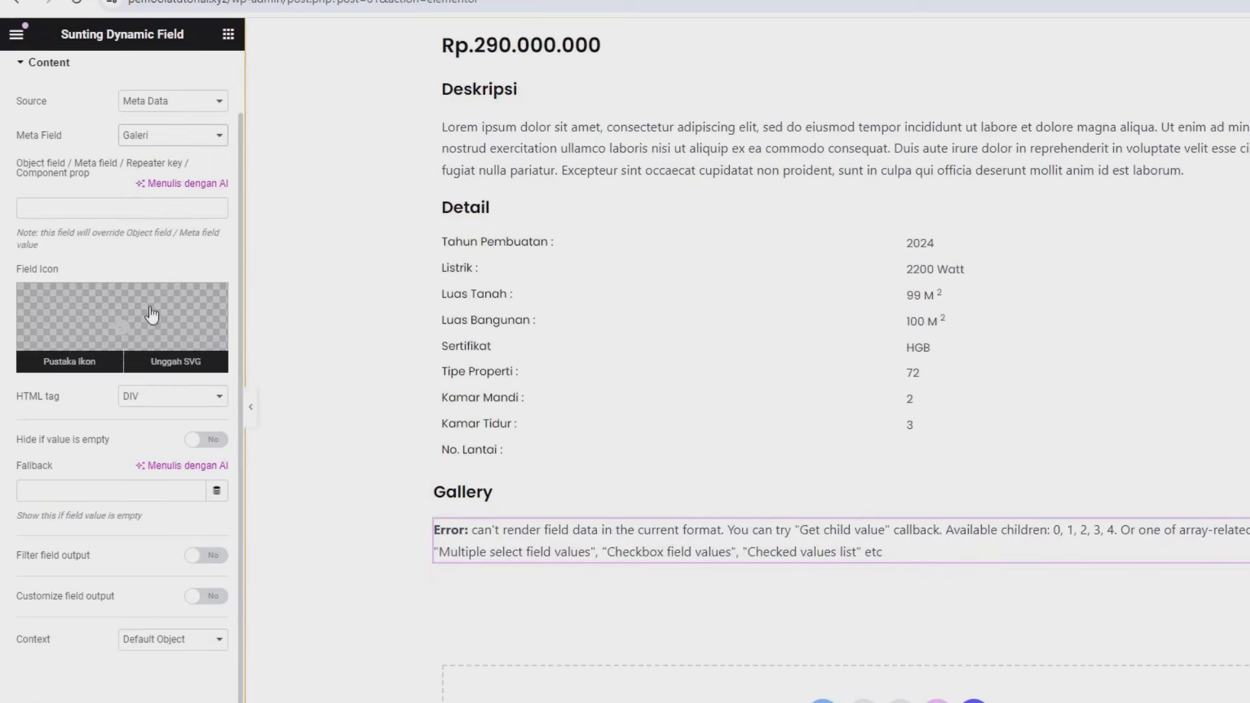
{"action": "left_click", "coordinate": [207, 565]}
{"action": "left_click", "coordinate": [138, 589]}
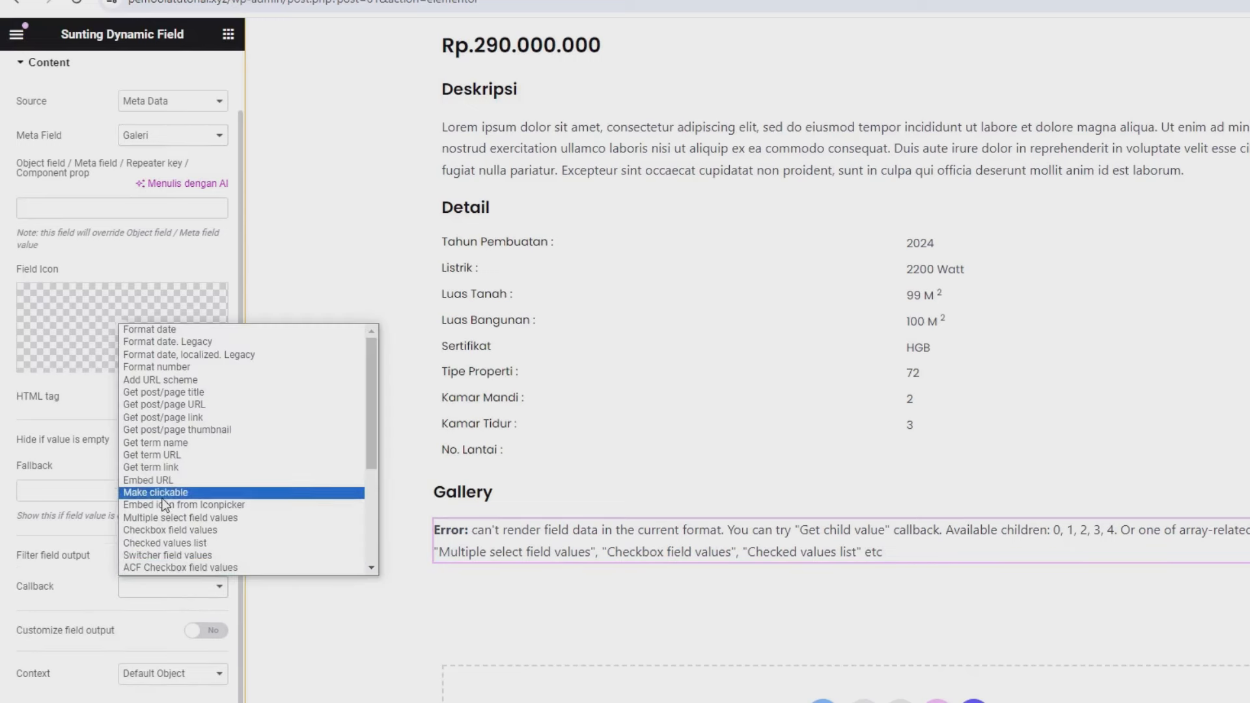
{"action": "scroll", "coordinate": [164, 505], "scroll_direction": "down", "scroll_amount": 4}
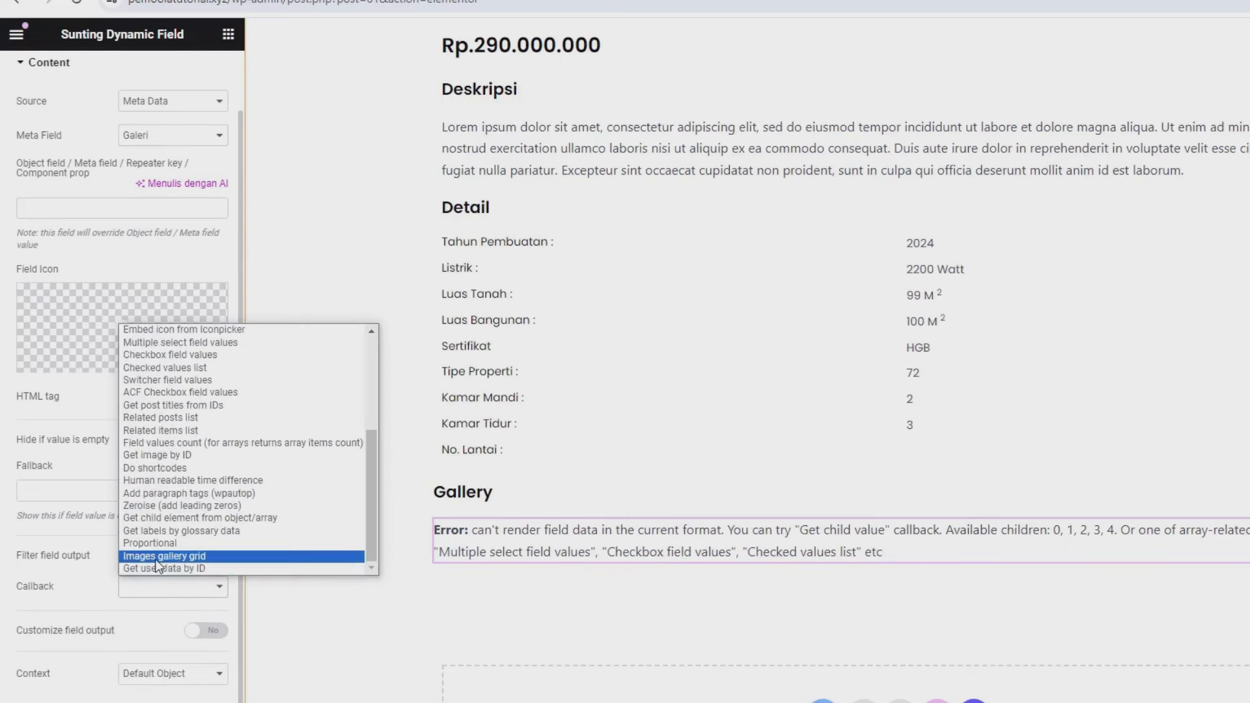
{"action": "left_click", "coordinate": [155, 557]}
{"action": "scroll", "coordinate": [846, 494], "scroll_direction": "down", "scroll_amount": 5}
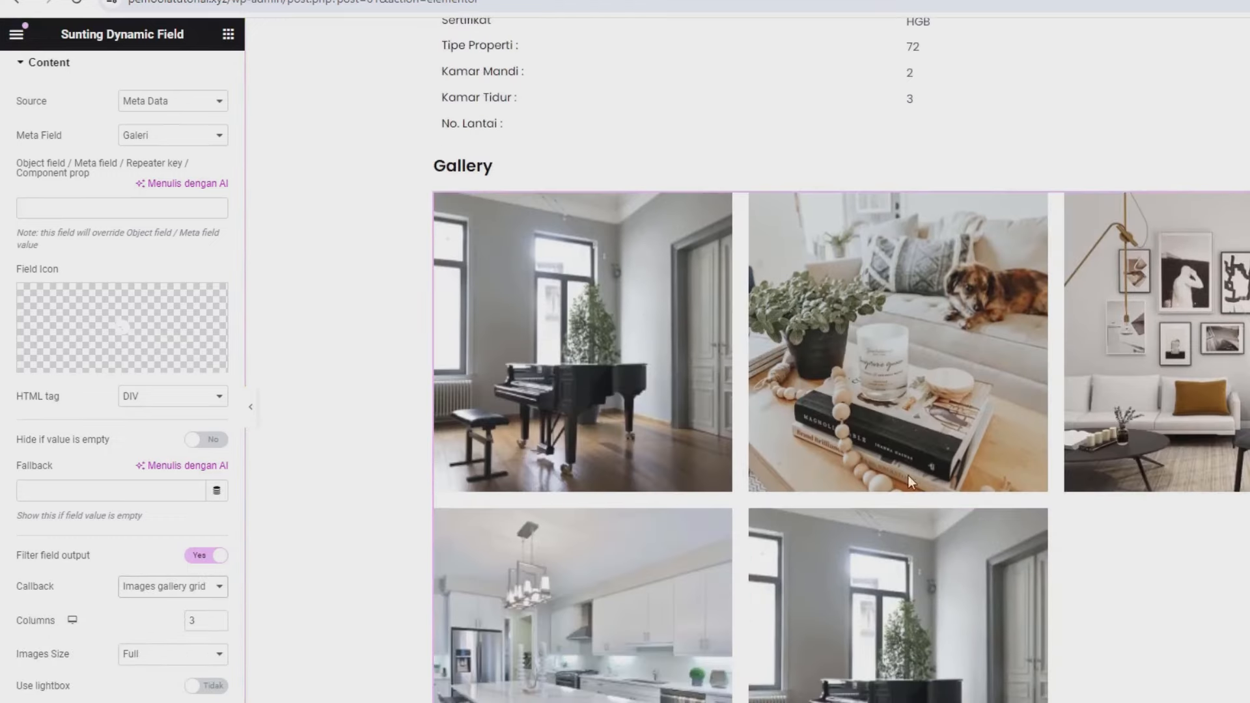
{"action": "scroll", "coordinate": [908, 481], "scroll_direction": "down", "scroll_amount": 5}
{"action": "scroll", "coordinate": [671, 505], "scroll_direction": "up", "scroll_amount": 5}
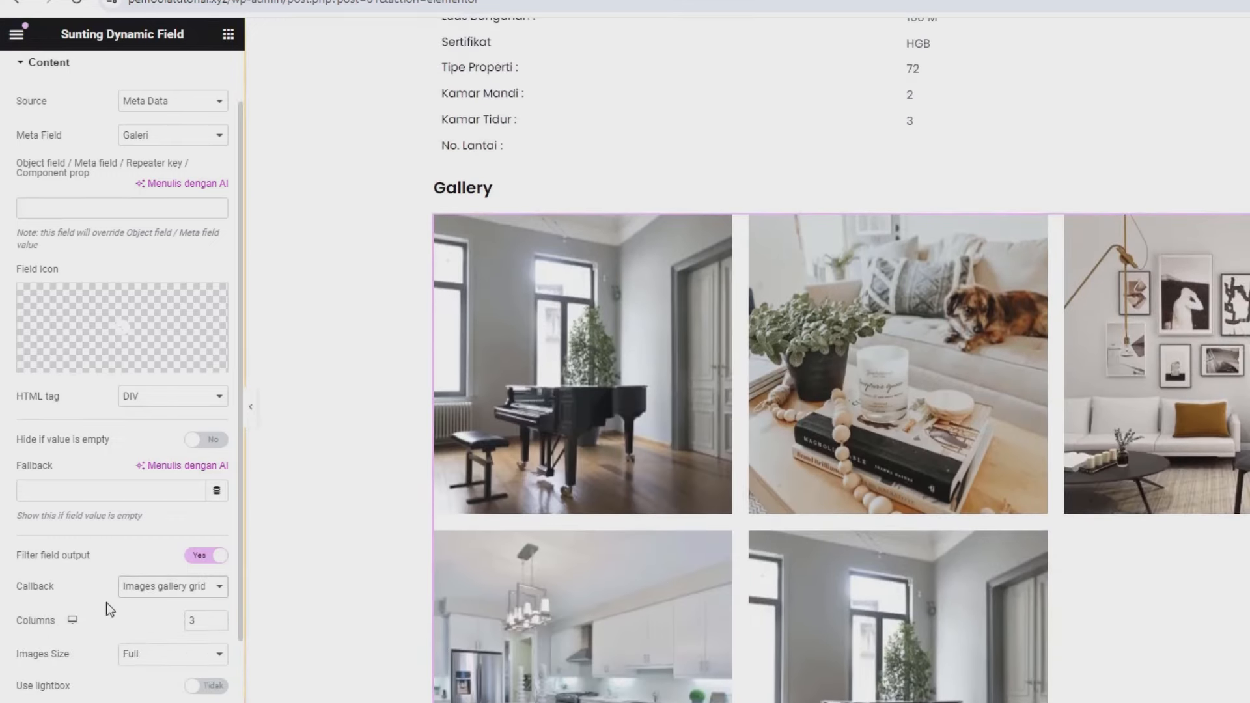
{"action": "left_click", "coordinate": [215, 624]}
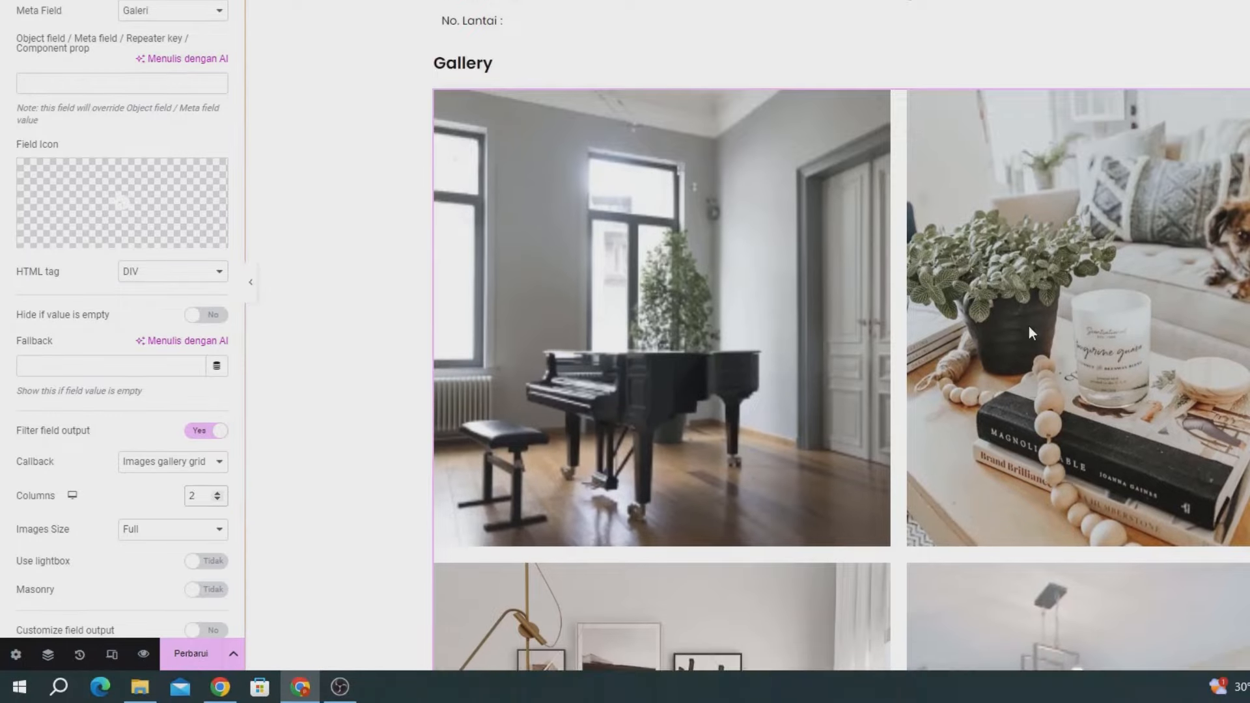
{"action": "scroll", "coordinate": [782, 488], "scroll_direction": "down", "scroll_amount": 3}
{"action": "left_click", "coordinate": [212, 496]}
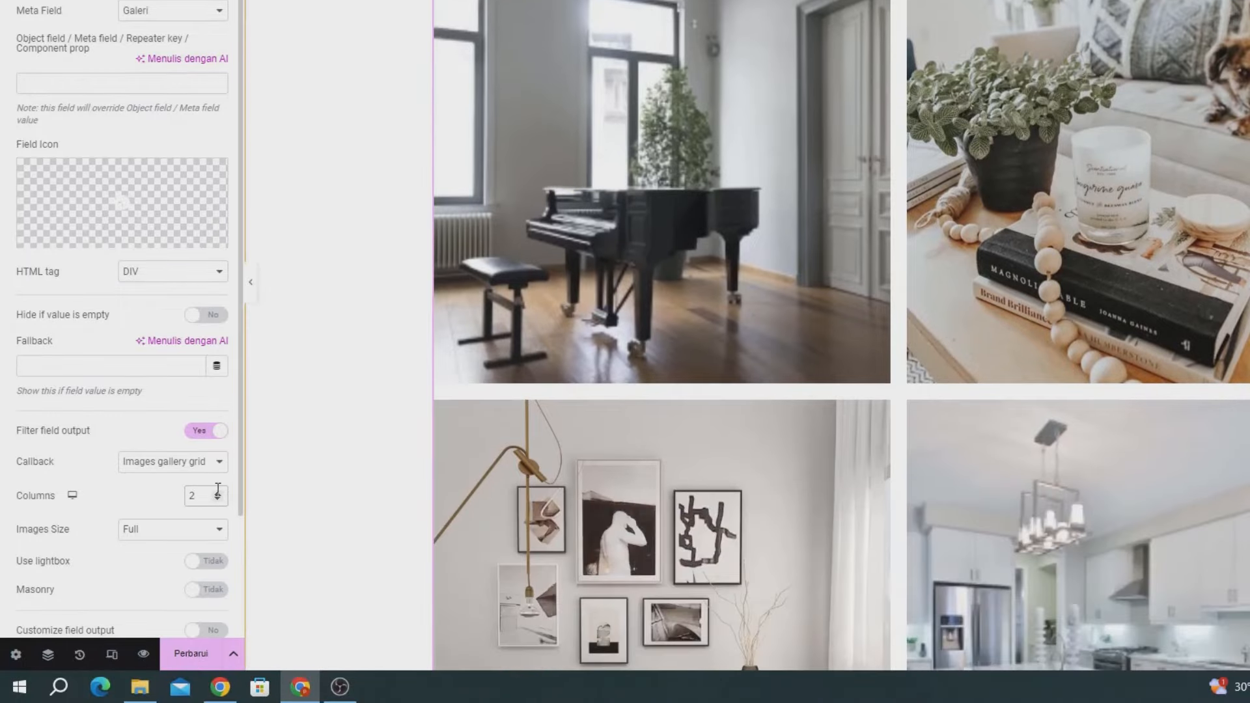
{"action": "left_click", "coordinate": [217, 491]}
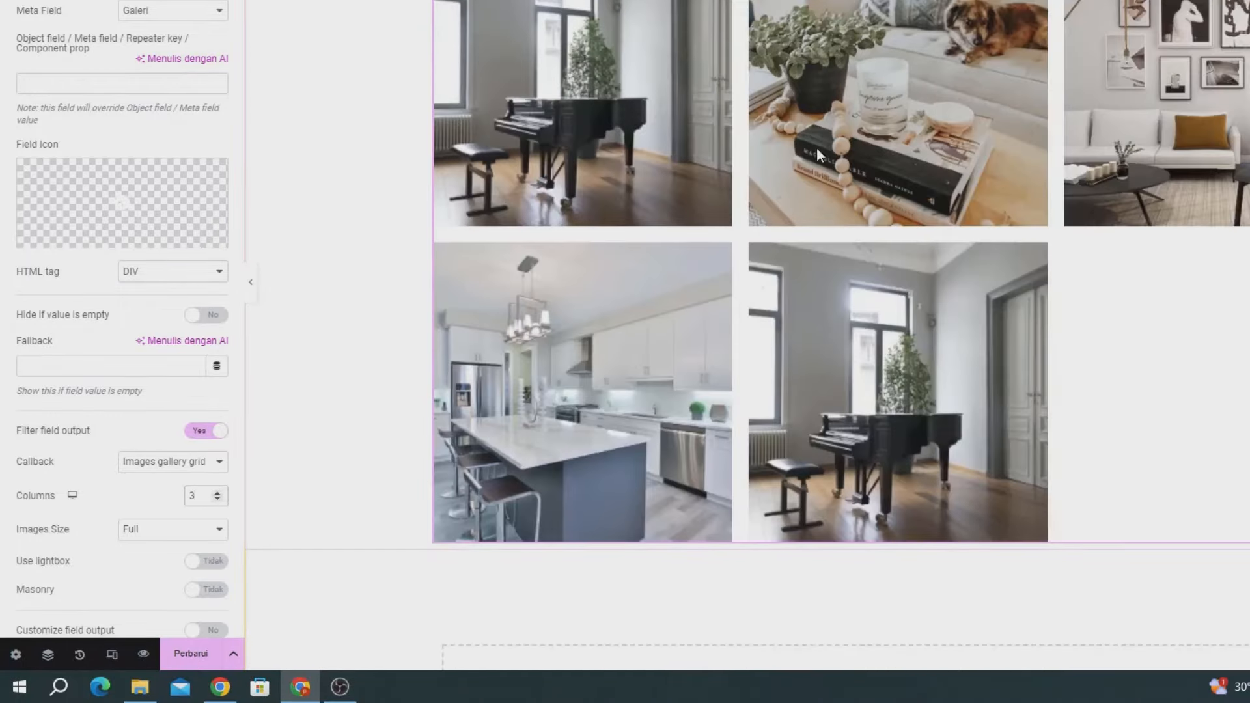
- Enable lightbox on the gallery images, preview one, and save the template
{"action": "scroll", "coordinate": [238, 440], "scroll_direction": "down", "scroll_amount": 1}
{"action": "scroll", "coordinate": [236, 440], "scroll_direction": "down", "scroll_amount": 1}
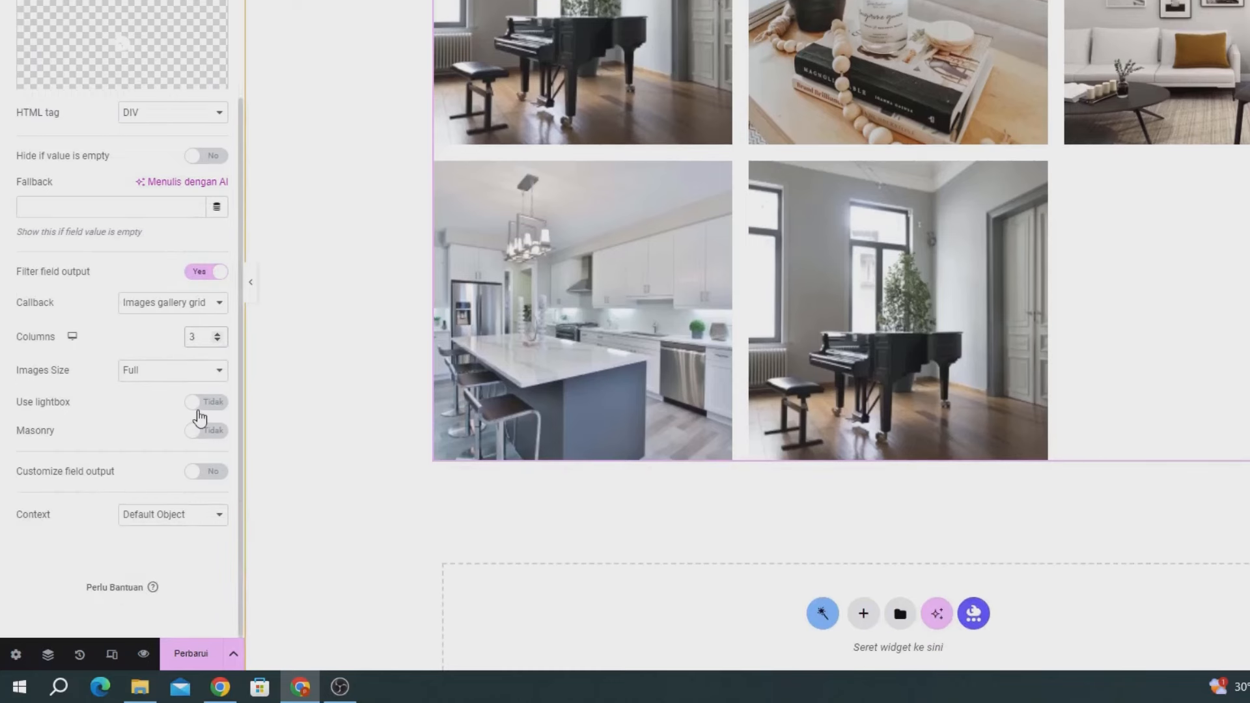
{"action": "left_click", "coordinate": [203, 408]}
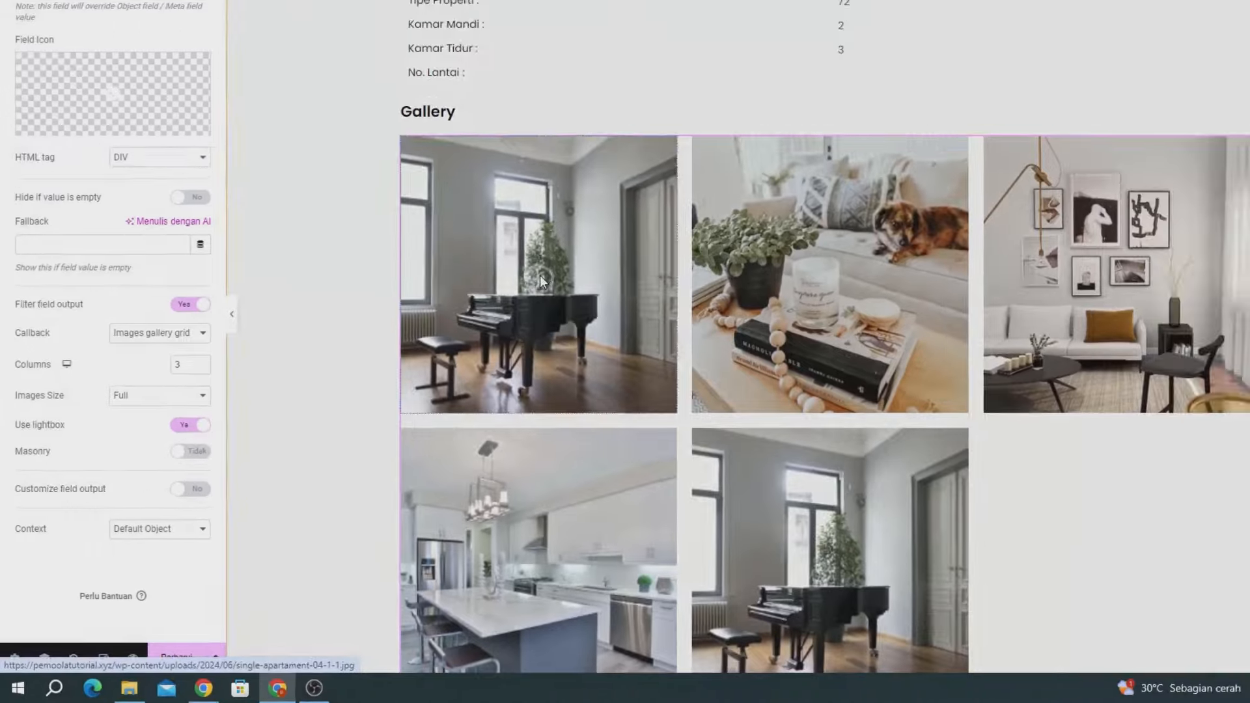
{"action": "left_click", "coordinate": [584, 247]}
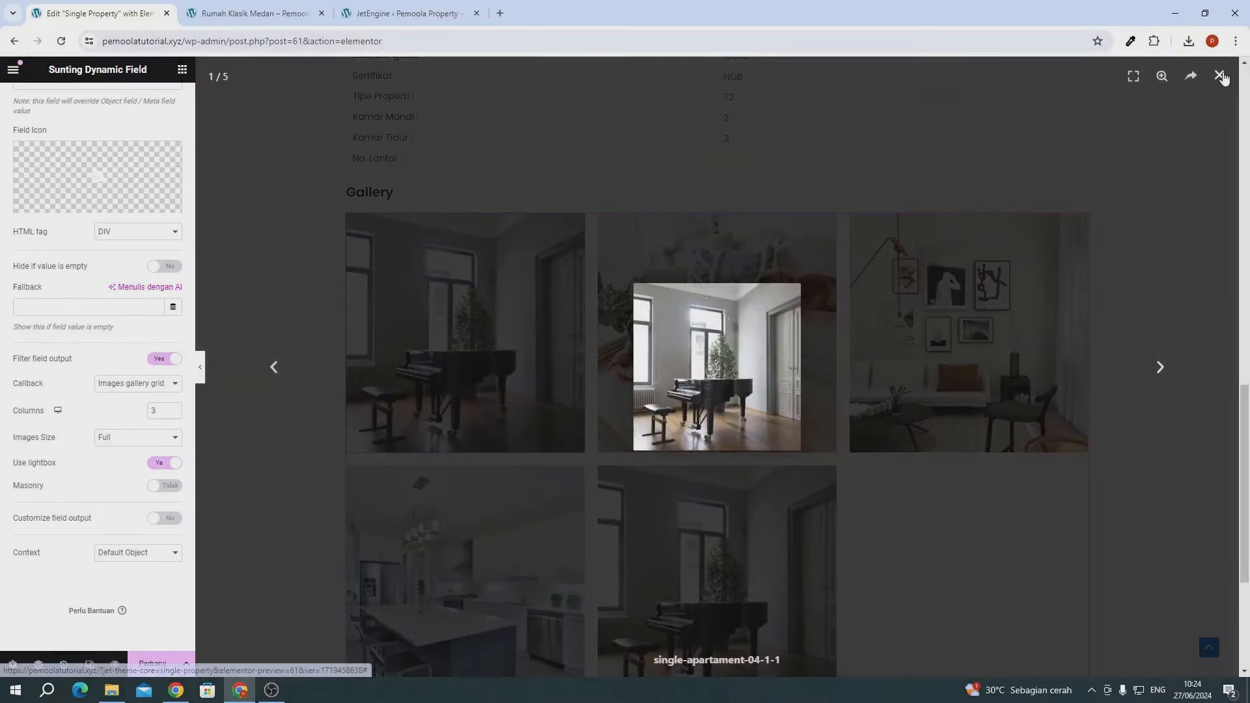
{"action": "left_click", "coordinate": [486, 482]}
{"action": "left_click", "coordinate": [152, 664]}
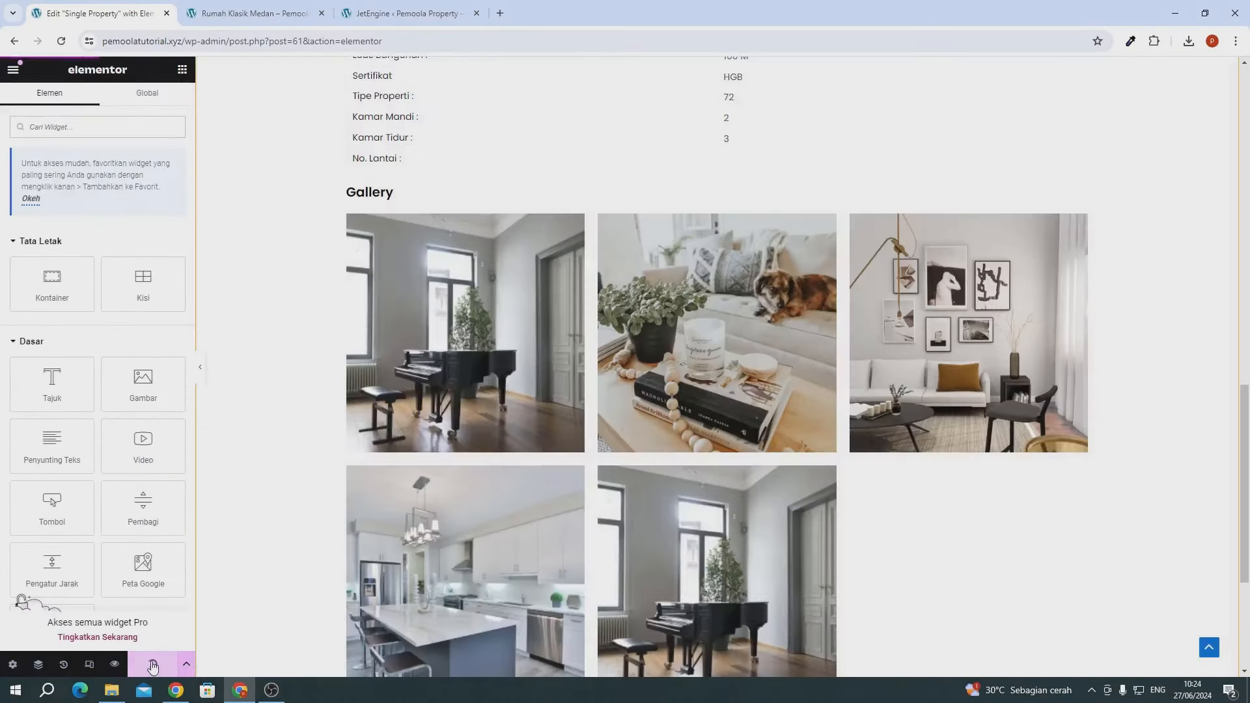
{"action": "left_click", "coordinate": [262, 14]}
{"action": "left_click", "coordinate": [62, 41]}
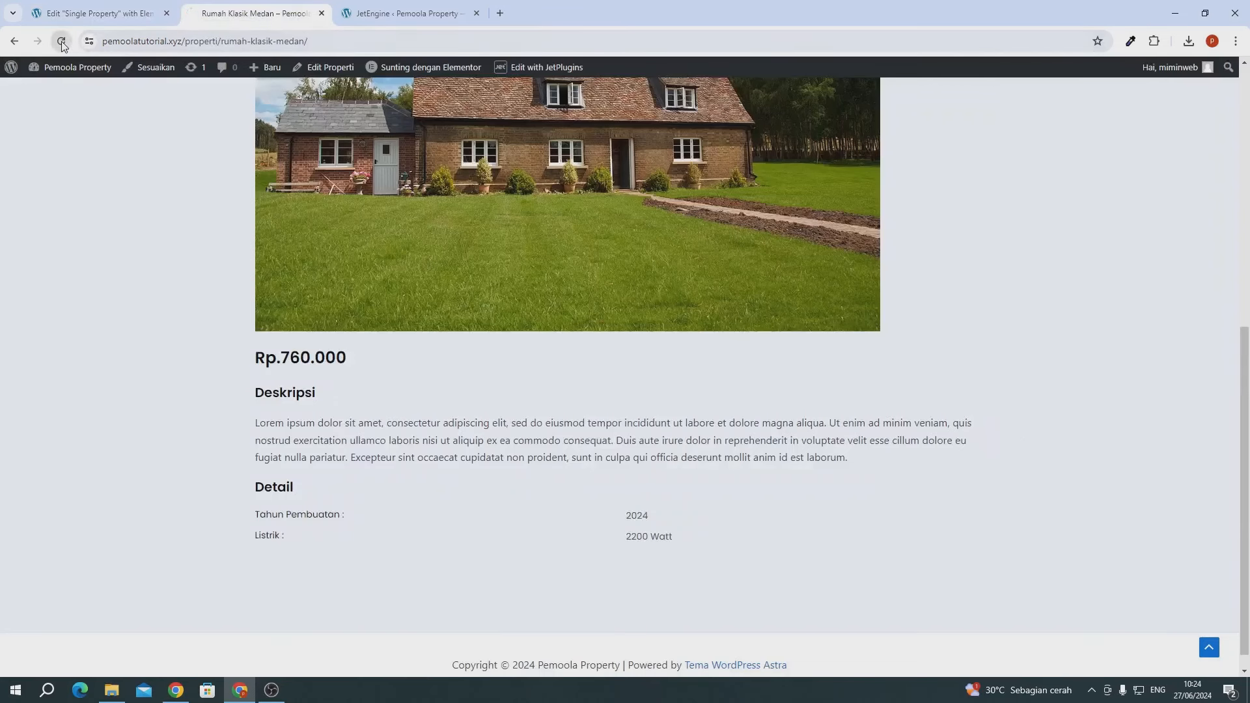
{"action": "scroll", "coordinate": [397, 396], "scroll_direction": "up", "scroll_amount": 7}
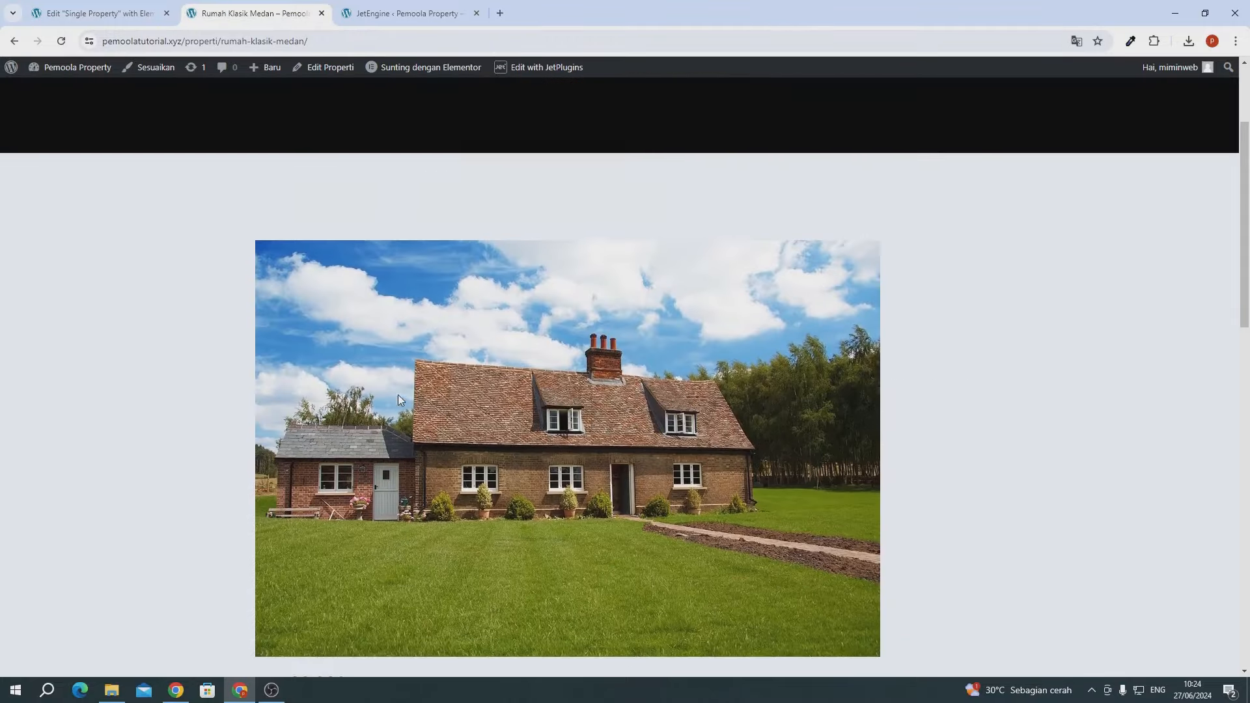
{"action": "scroll", "coordinate": [397, 396], "scroll_direction": "down", "scroll_amount": 7}
{"action": "scroll", "coordinate": [398, 396], "scroll_direction": "up", "scroll_amount": 3}
{"action": "scroll", "coordinate": [398, 399], "scroll_direction": "up", "scroll_amount": 5}
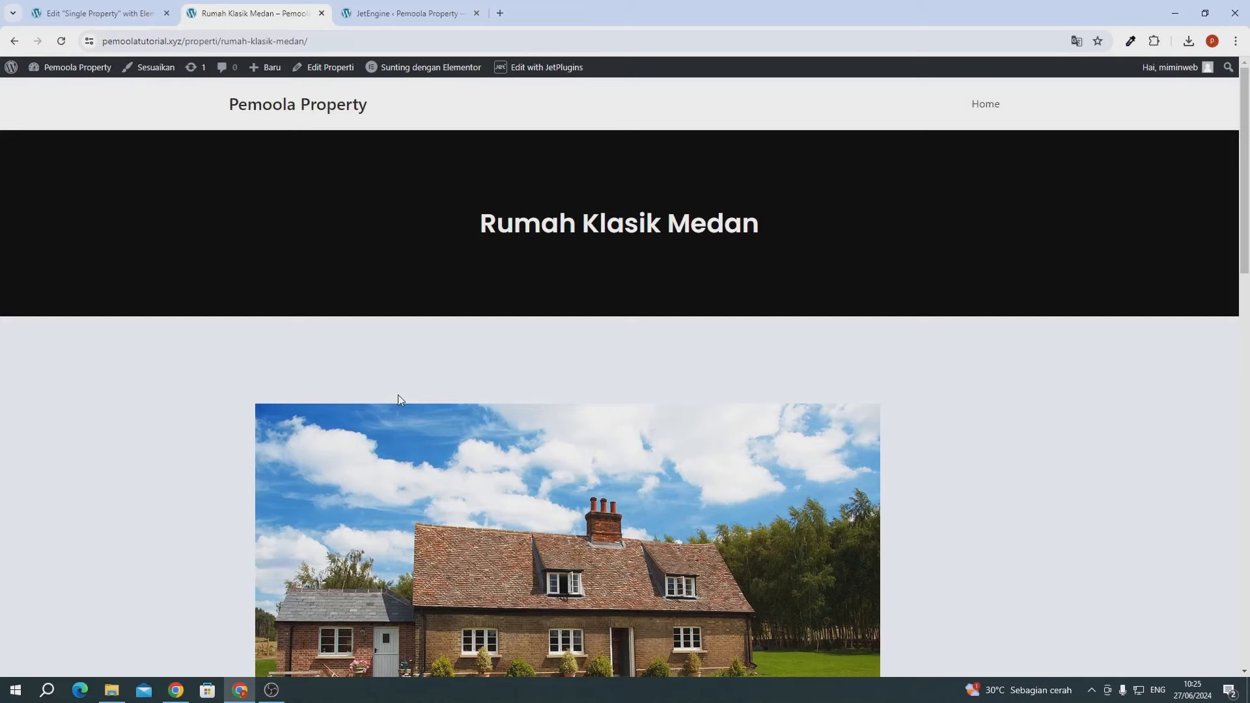
{"action": "scroll", "coordinate": [399, 400], "scroll_direction": "down", "scroll_amount": 15}
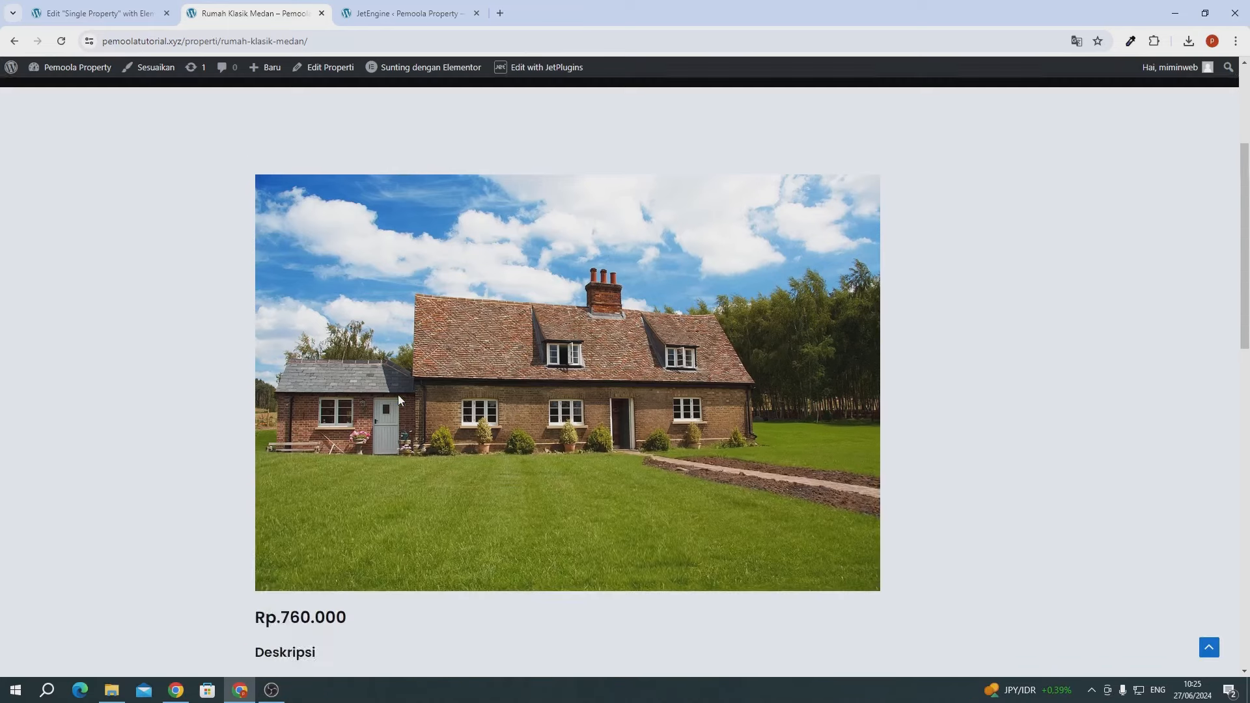
{"action": "scroll", "coordinate": [398, 399], "scroll_direction": "down", "scroll_amount": 3}
{"action": "scroll", "coordinate": [398, 400], "scroll_direction": "up", "scroll_amount": 9}
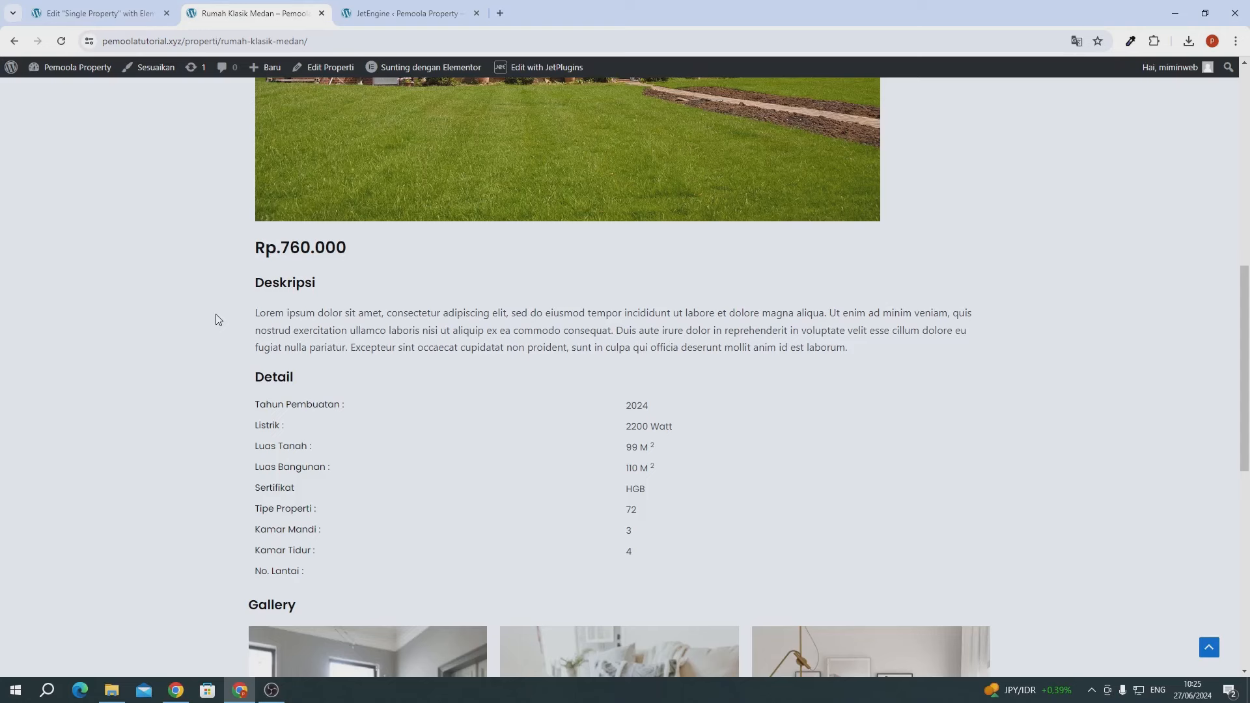
{"action": "left_click", "coordinate": [136, 12]}
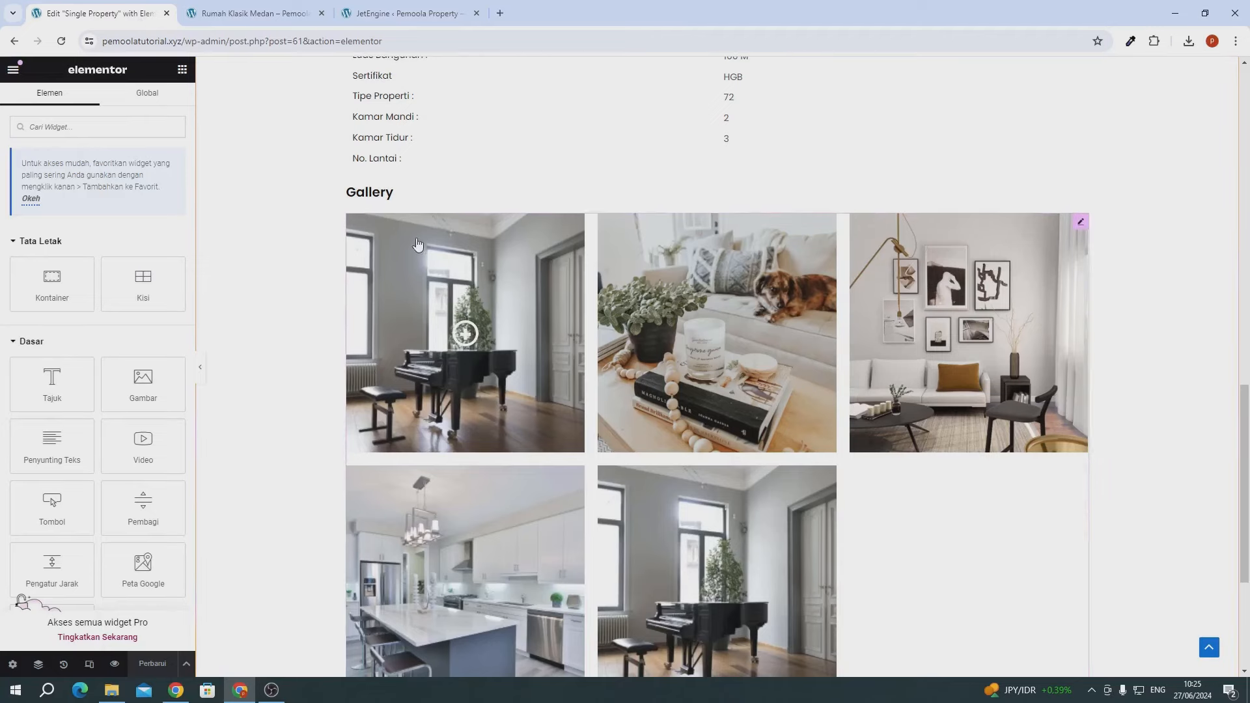
- Duplicate the Gallery heading and retitle the copy 'Fitur'
{"action": "scroll", "coordinate": [416, 243], "scroll_direction": "up", "scroll_amount": 3}
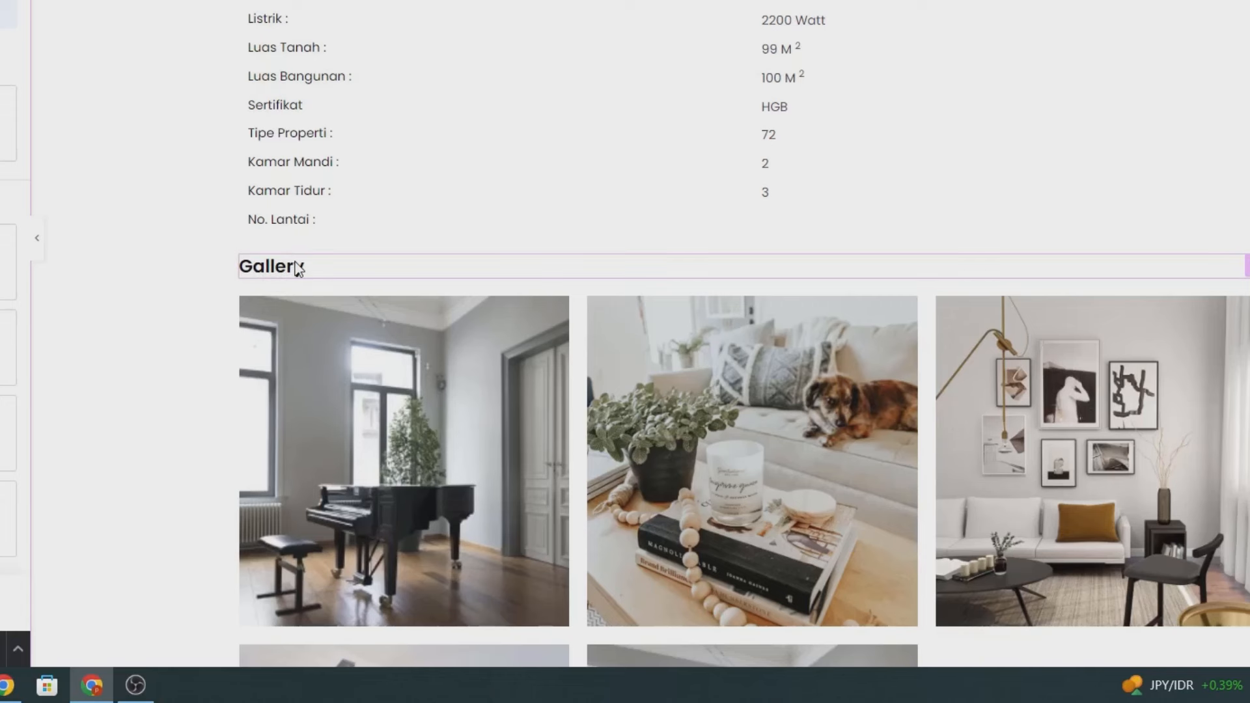
{"action": "right_click", "coordinate": [280, 274]}
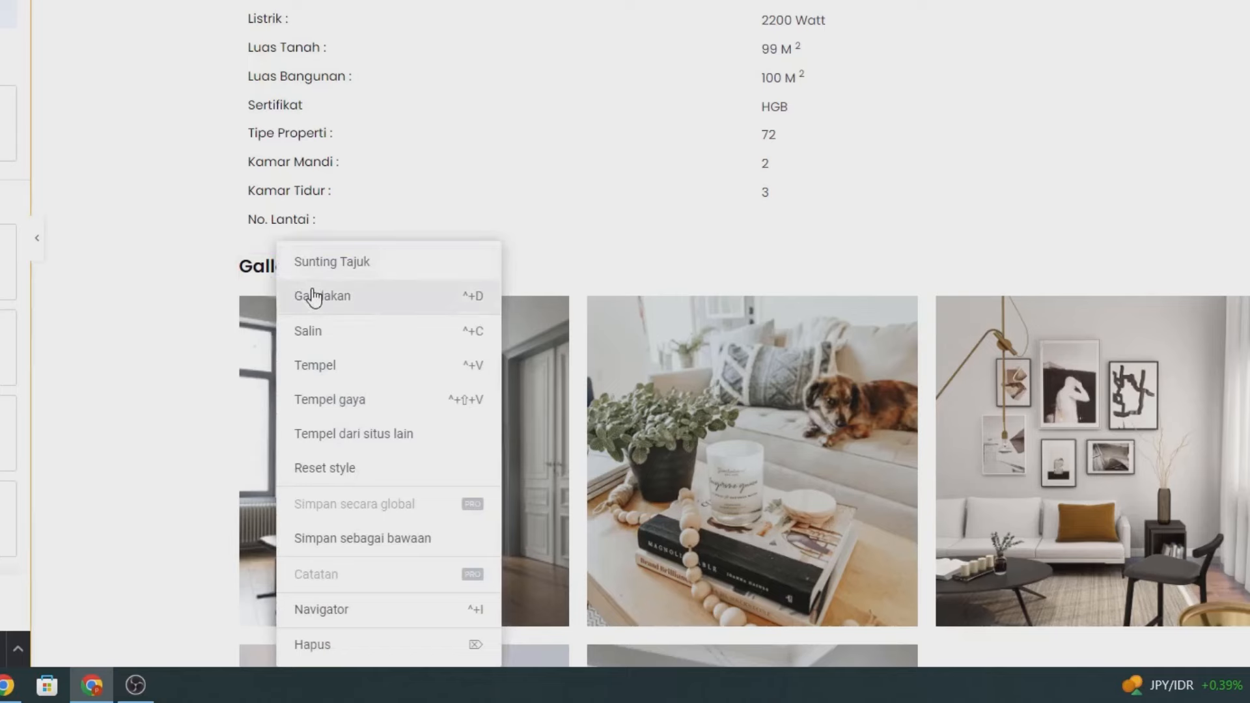
{"action": "left_click", "coordinate": [309, 293]}
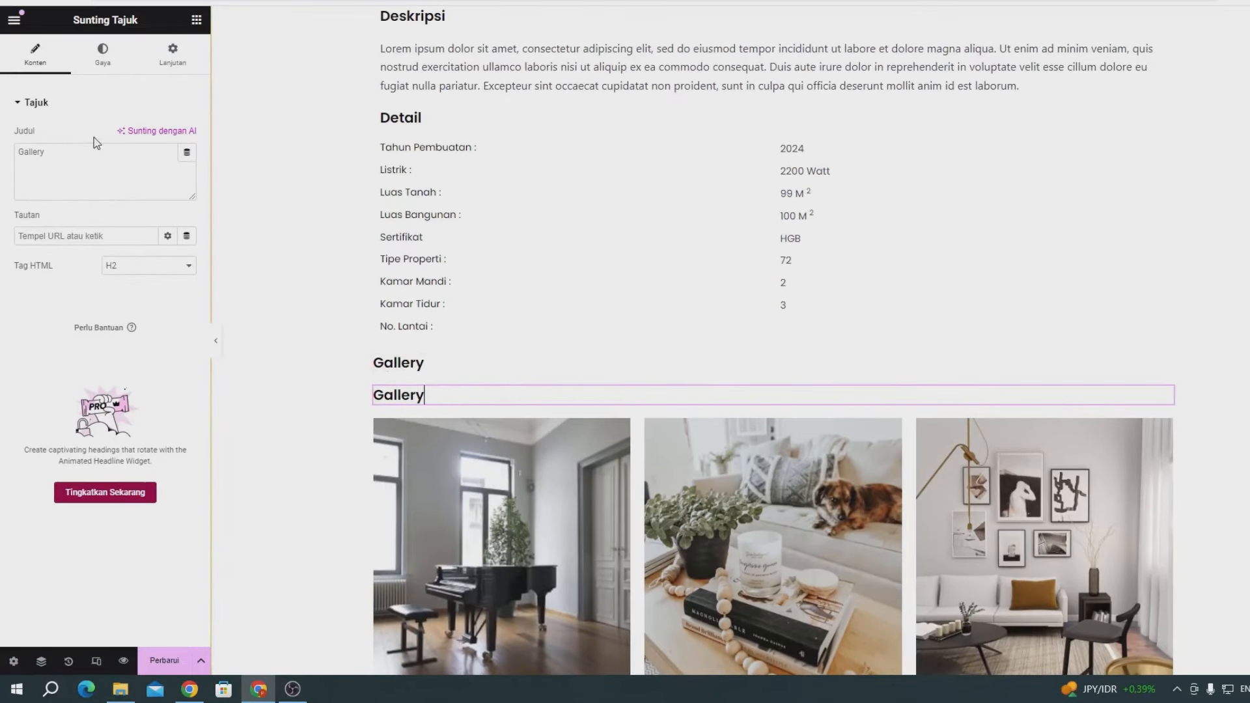
{"action": "triple_click", "coordinate": [102, 168]}
{"action": "type", "text": "Fitur"}
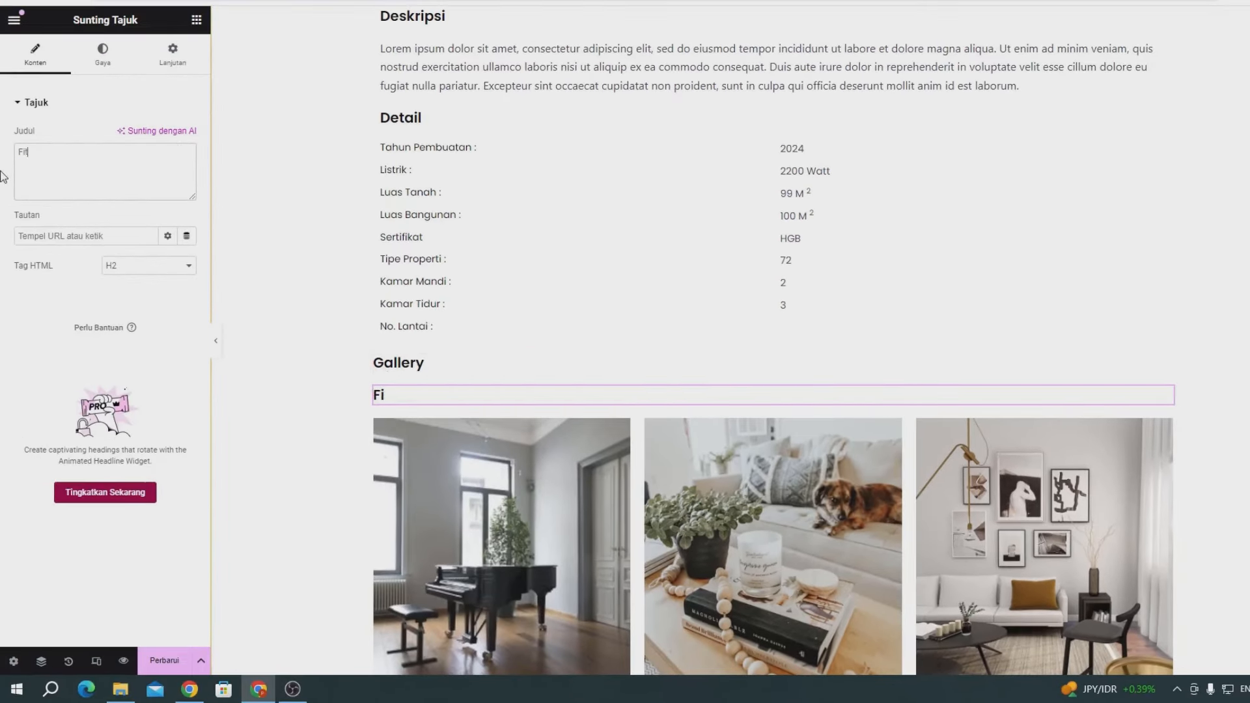
- Add a Dynamic Field under the Fitur heading showing the Fitur meta field
{"action": "left_click", "coordinate": [194, 27]}
{"action": "type", "text": "d"}
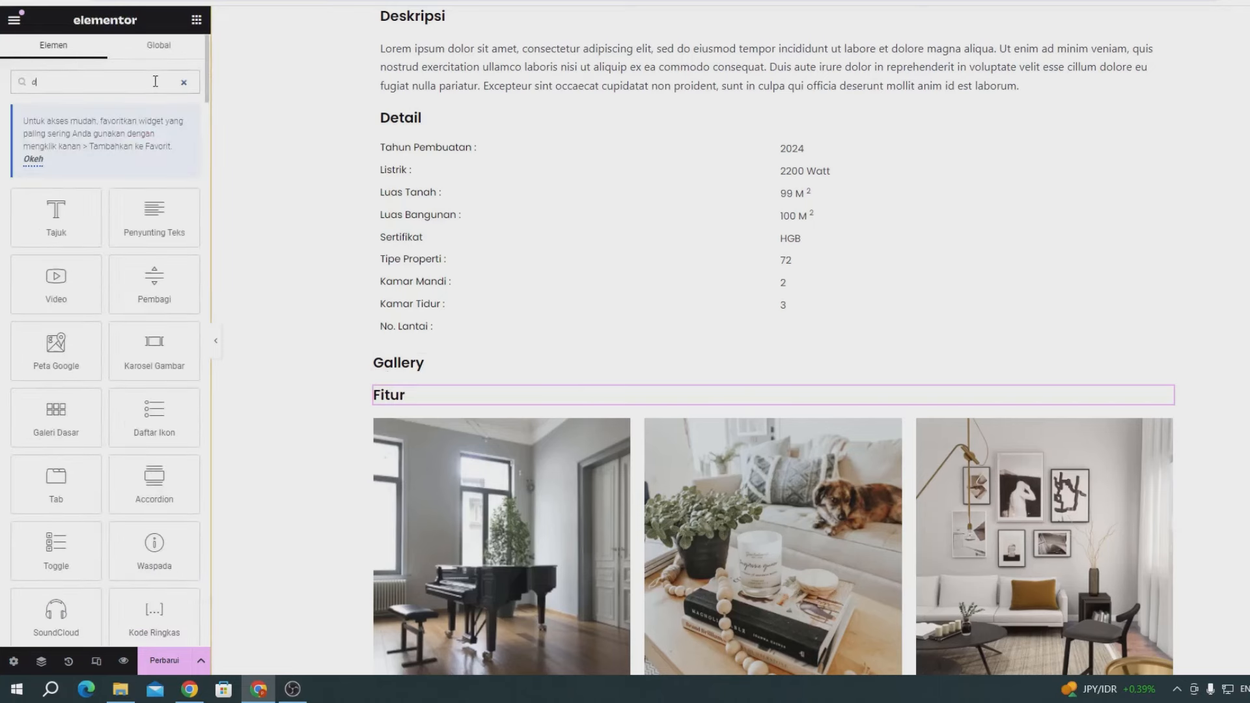
{"action": "type", "text": "yn"}
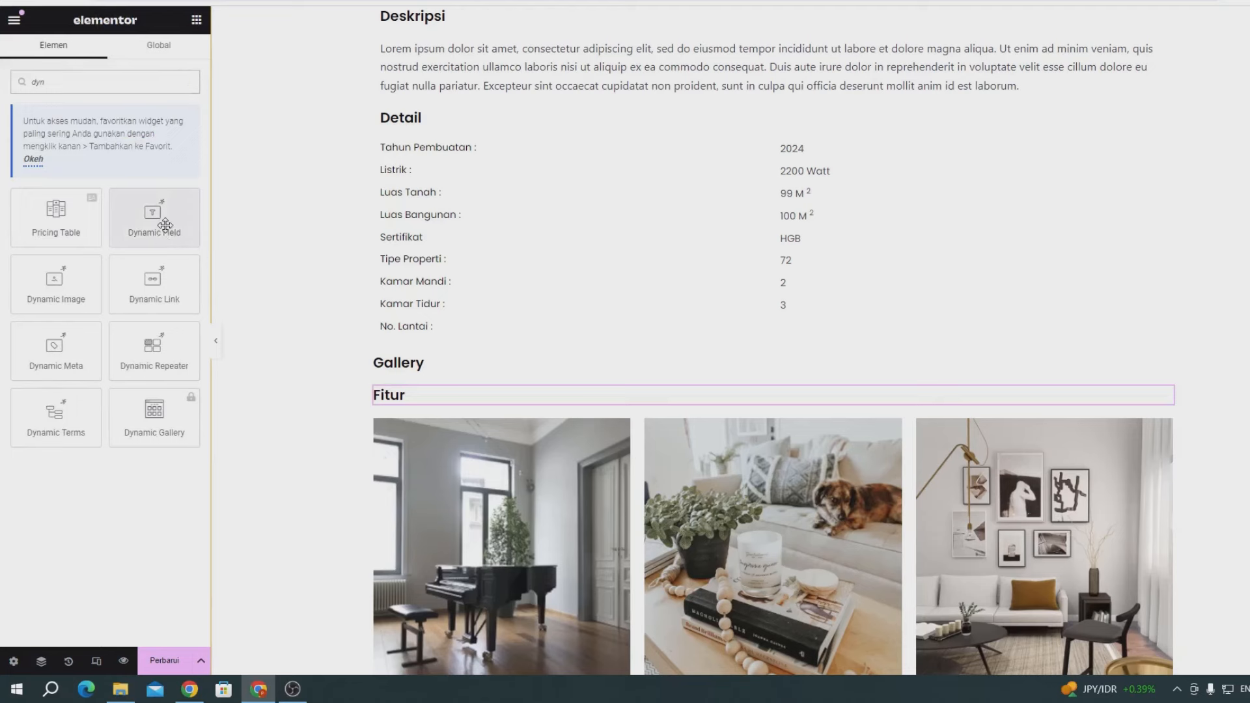
{"action": "left_click_drag", "start_coordinate": [156, 218], "coordinate": [404, 407]}
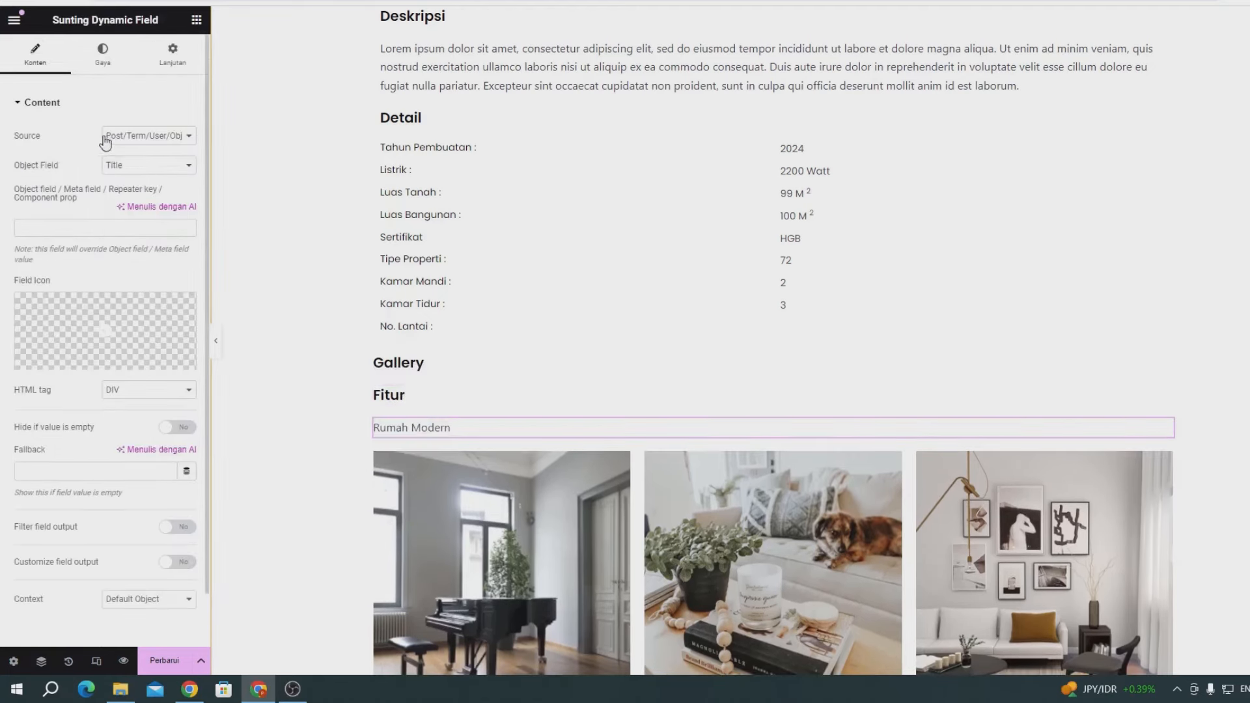
{"action": "left_click", "coordinate": [136, 137]}
{"action": "left_click", "coordinate": [122, 162]}
{"action": "left_click", "coordinate": [121, 167]}
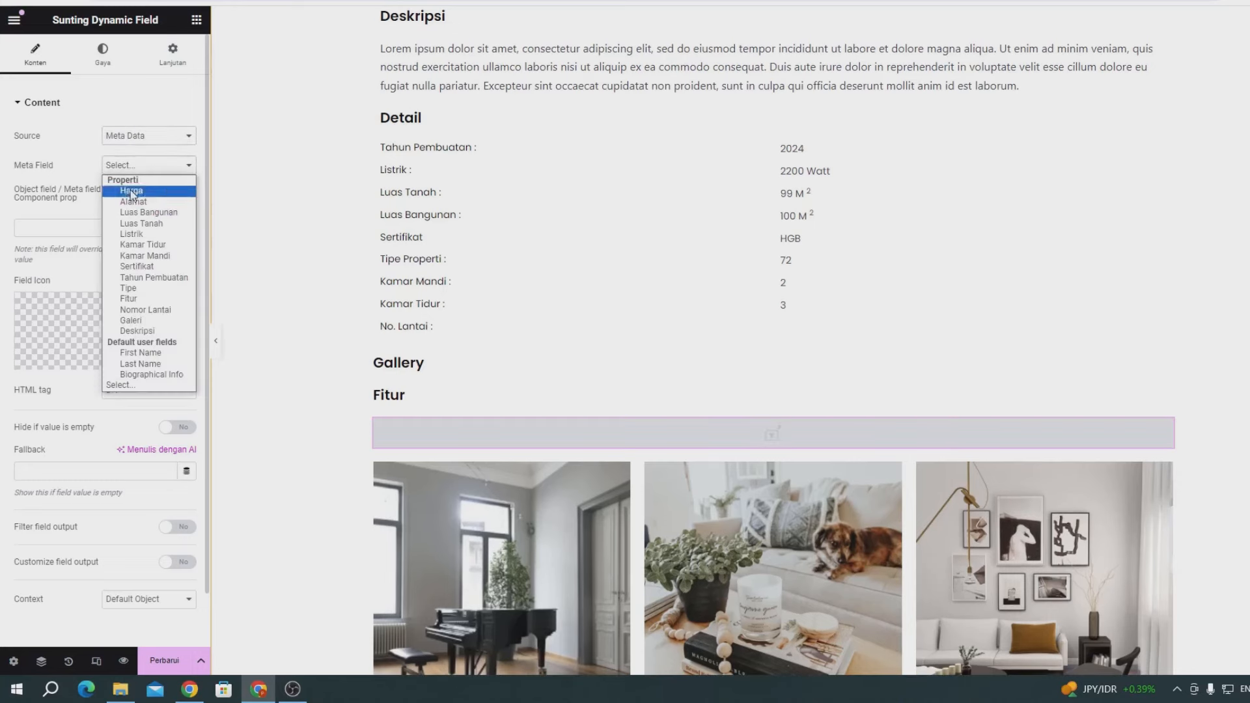
{"action": "left_click", "coordinate": [130, 299]}
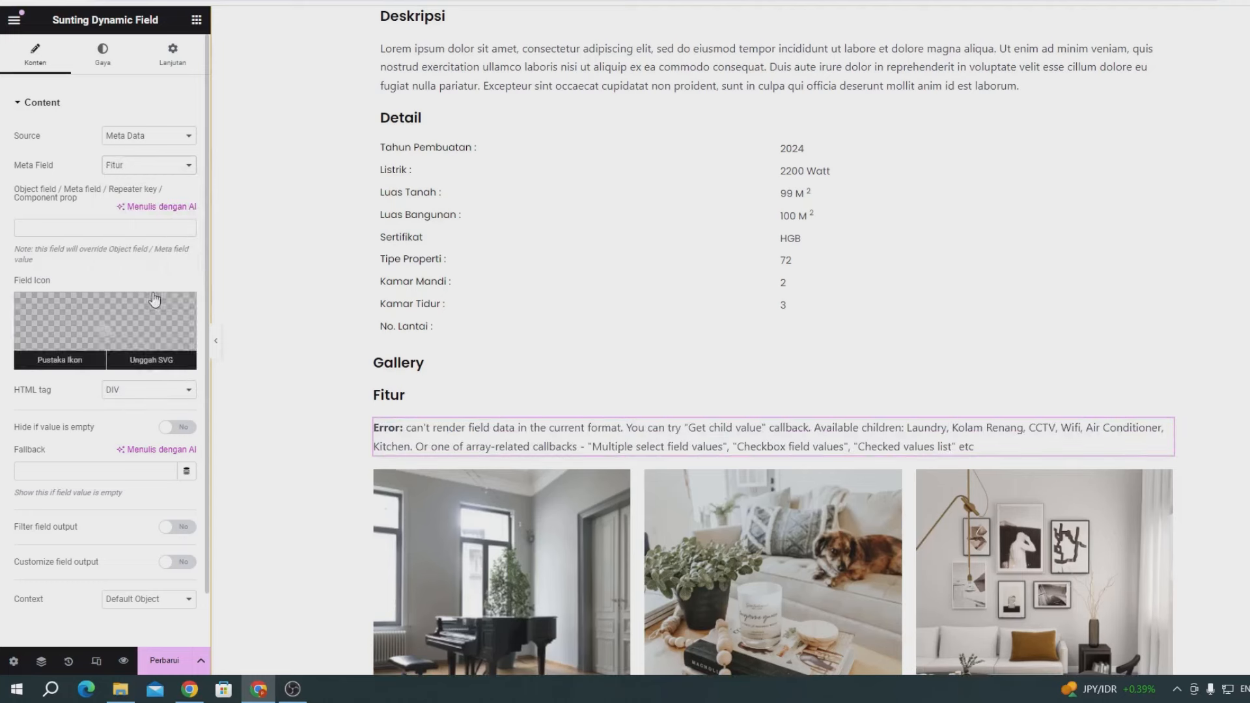
- Filter the Fitur output through the Checked values list callback
{"action": "scroll", "coordinate": [60, 470], "scroll_direction": "down", "scroll_amount": 1}
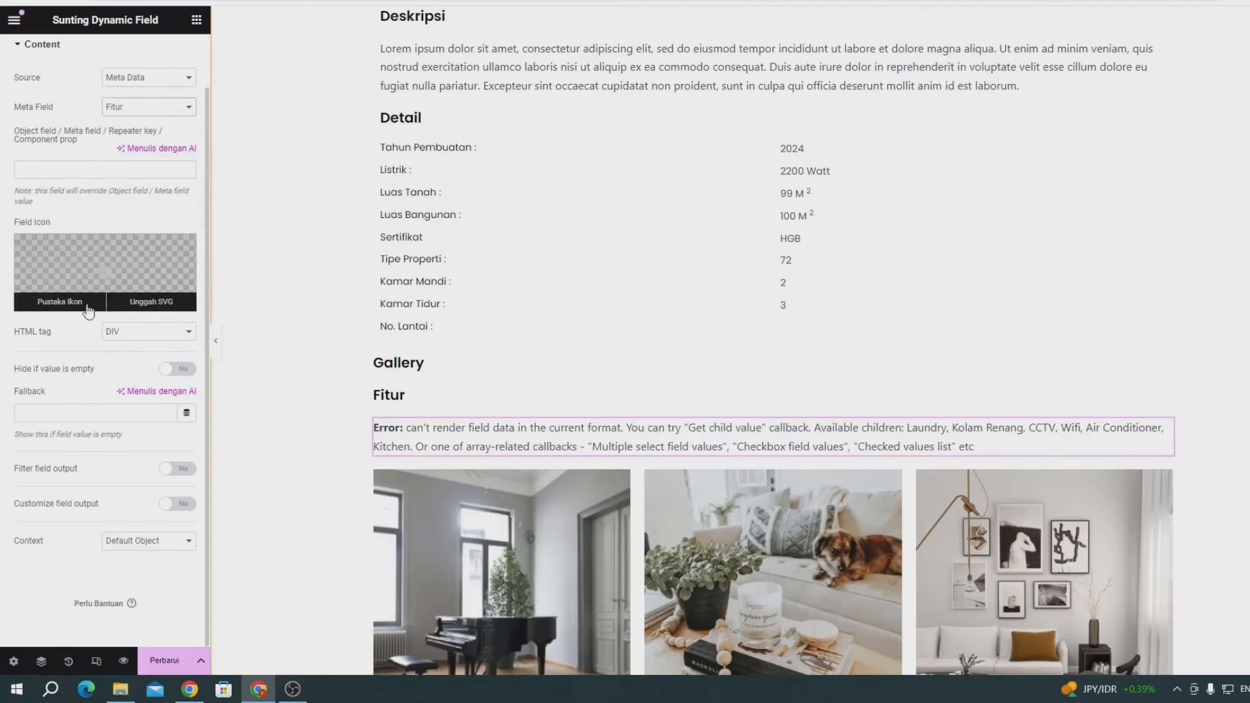
{"action": "left_click", "coordinate": [170, 475]}
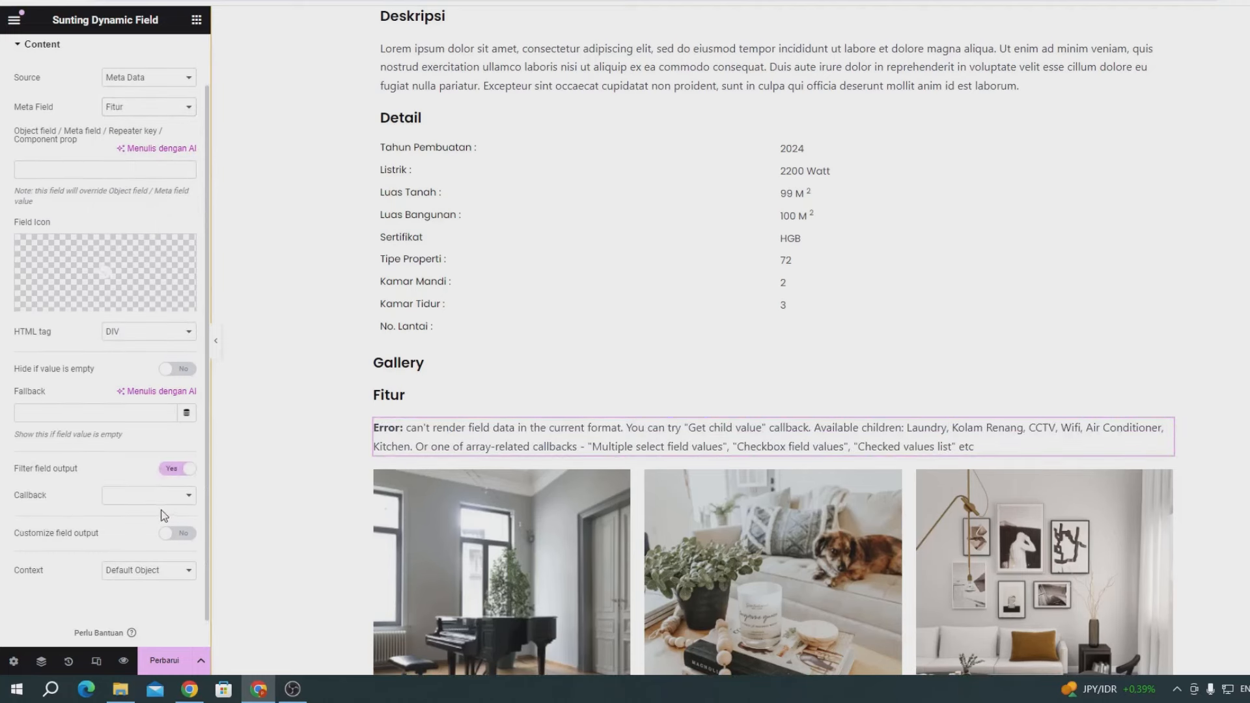
{"action": "left_click", "coordinate": [159, 496]}
{"action": "scroll", "coordinate": [178, 431], "scroll_direction": "down", "scroll_amount": 1}
{"action": "scroll", "coordinate": [178, 429], "scroll_direction": "down", "scroll_amount": 3}
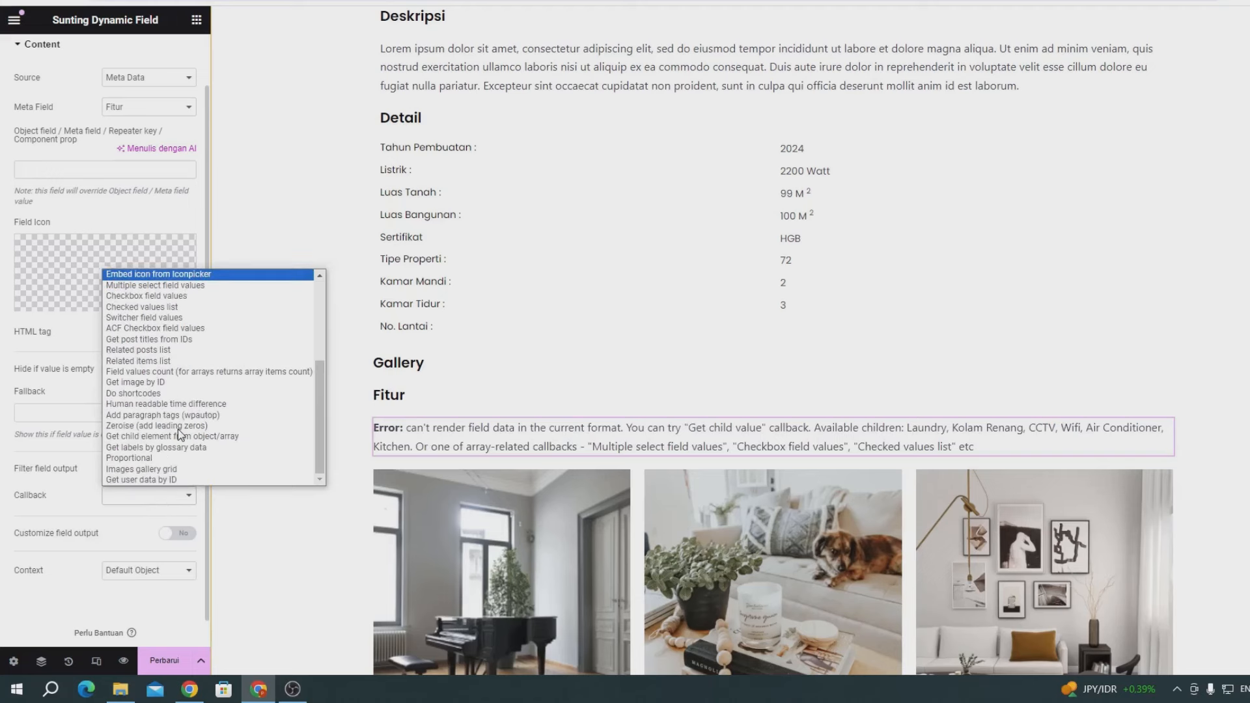
{"action": "left_click", "coordinate": [147, 307]}
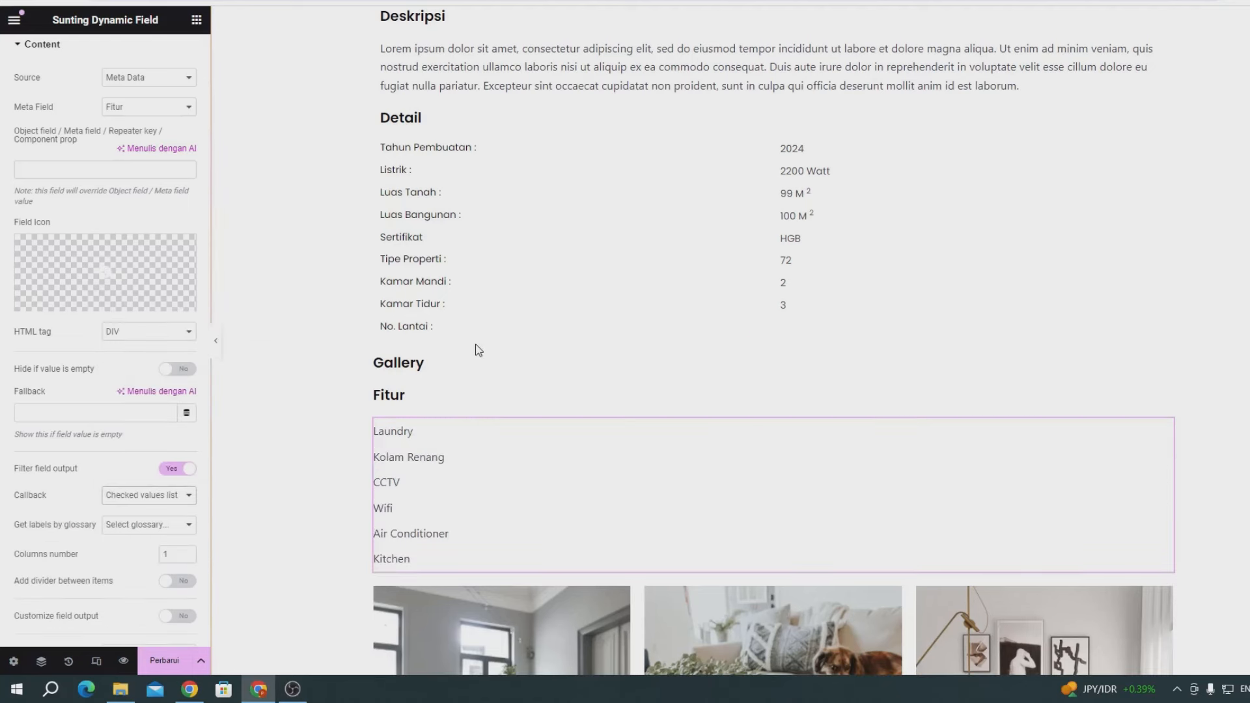
- Mark each Fitur item with the circled check icon and split the list into two columns
{"action": "scroll", "coordinate": [525, 333], "scroll_direction": "down", "scroll_amount": 2}
{"action": "mouse_move", "coordinate": [64, 275]}
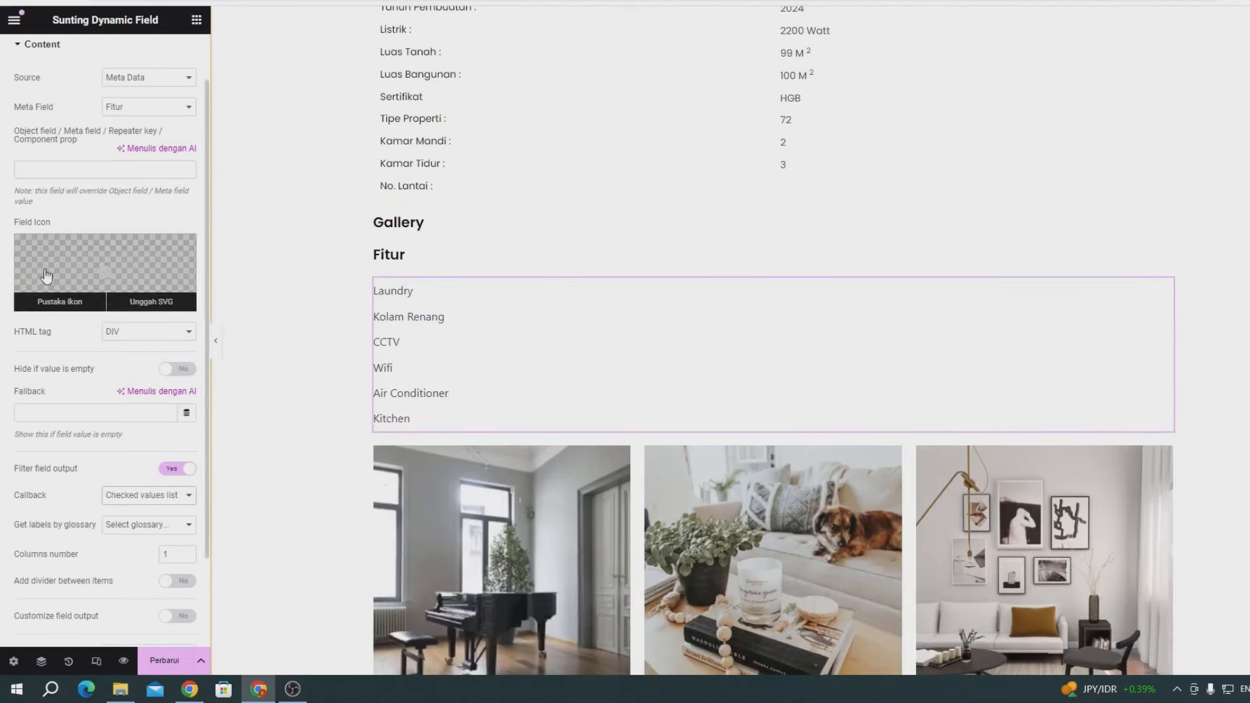
{"action": "left_click", "coordinate": [60, 301]}
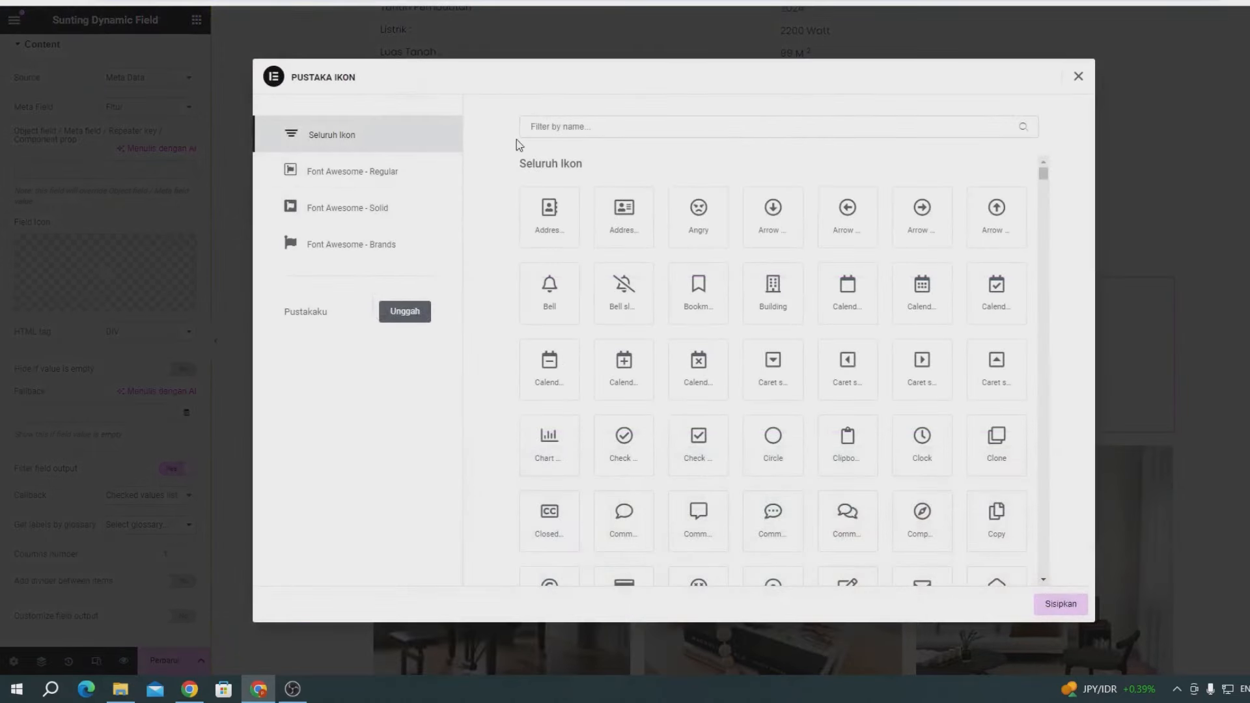
{"action": "left_click", "coordinate": [550, 128]}
{"action": "type", "text": "chec"}
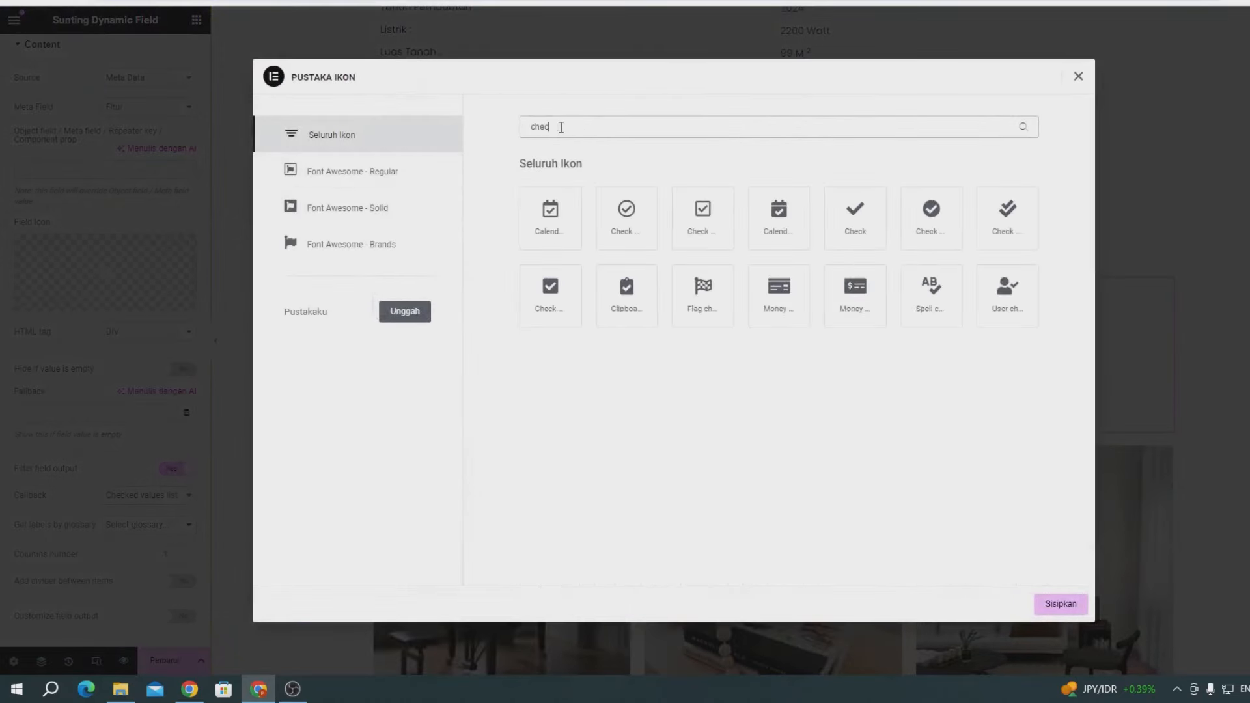
{"action": "left_click", "coordinate": [629, 221]}
{"action": "left_click", "coordinate": [1058, 602]}
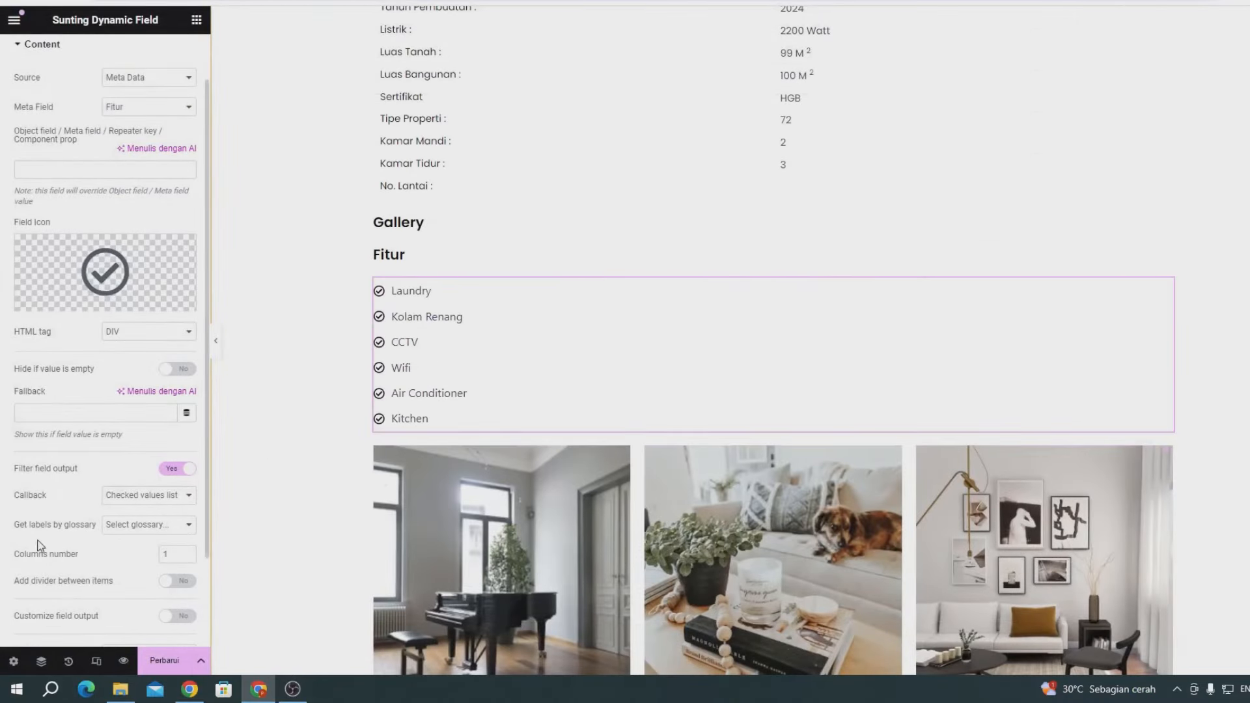
{"action": "left_click", "coordinate": [186, 552]}
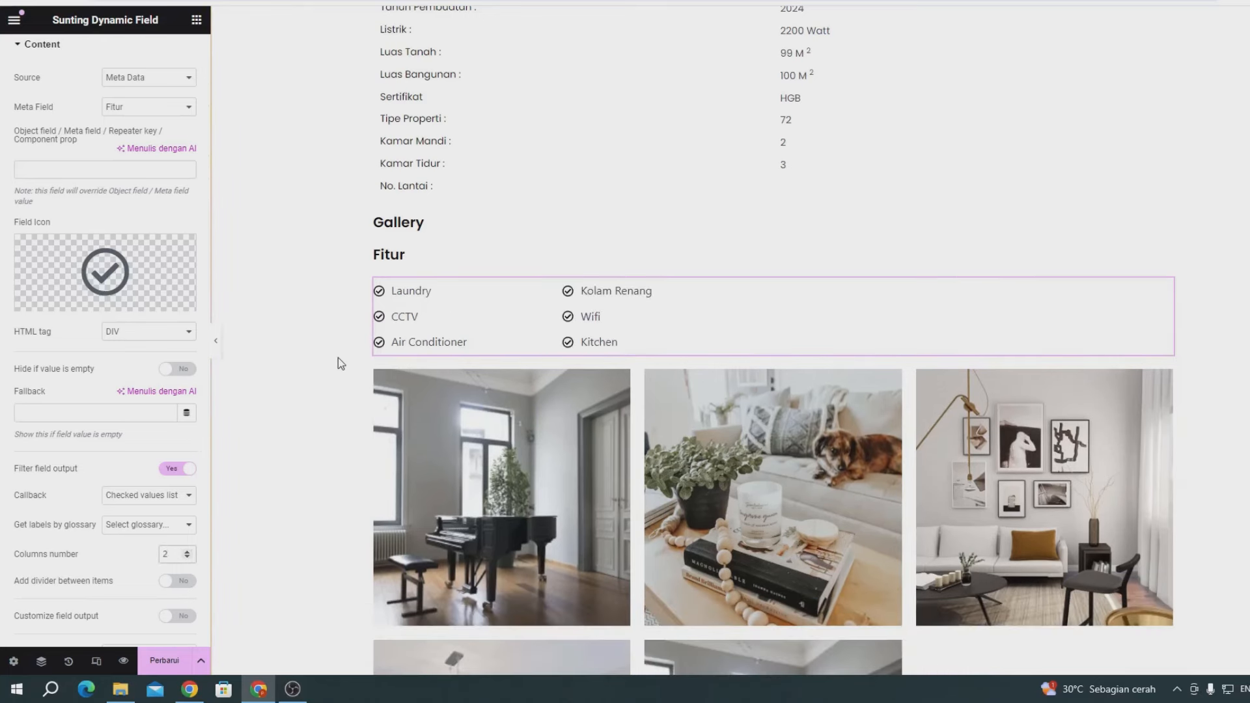
- Move the Gallery heading down so it sits directly above the image gallery grid
{"action": "left_click", "coordinate": [1165, 378]}
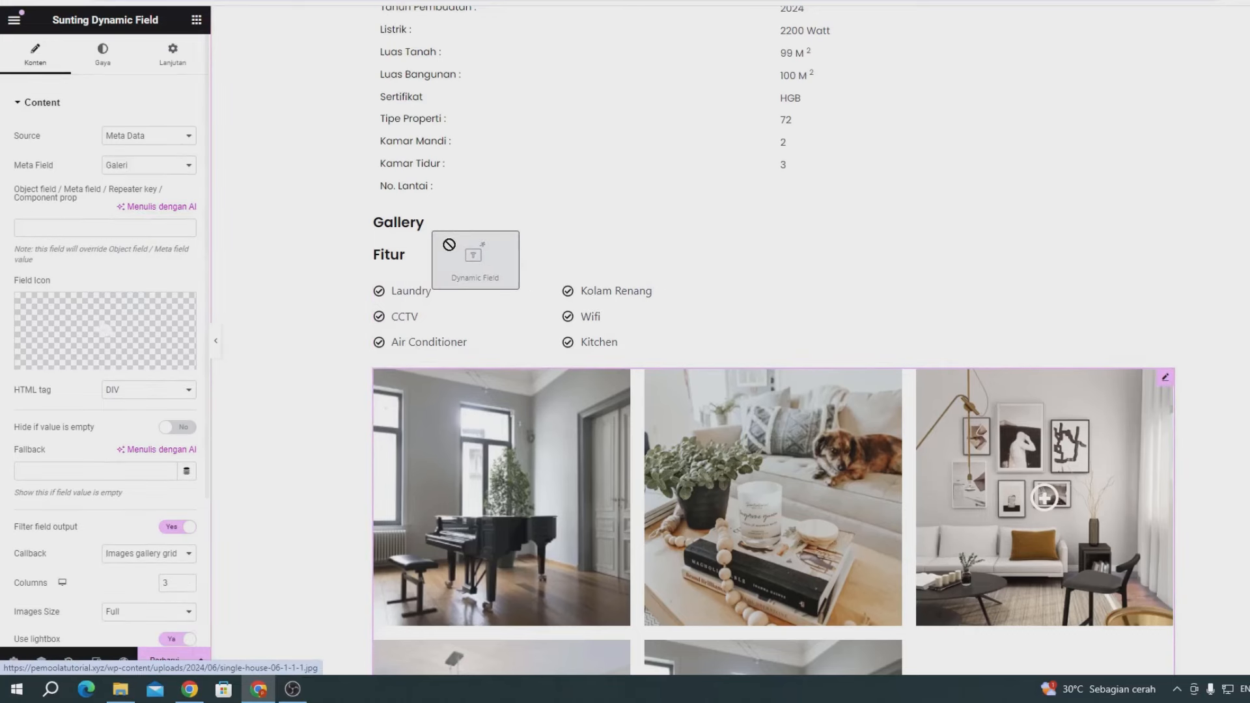
{"action": "left_click_drag", "start_coordinate": [500, 282], "coordinate": [556, 346]}
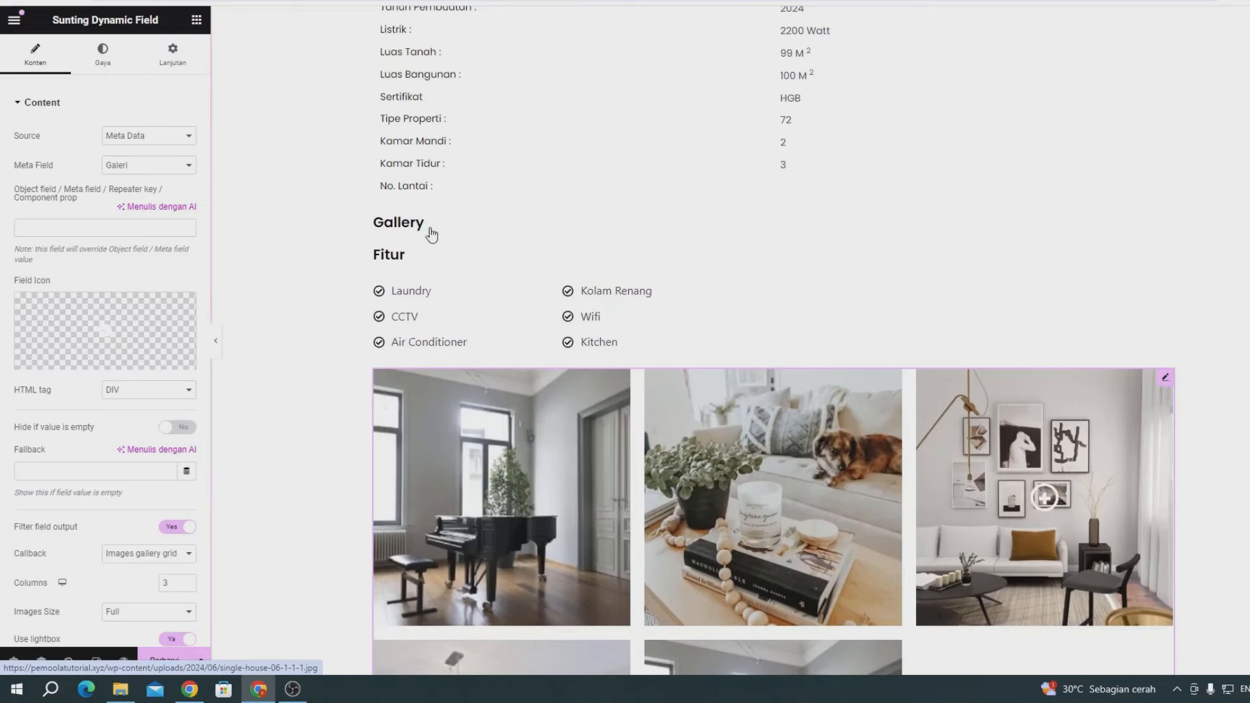
{"action": "left_click", "coordinate": [445, 223]}
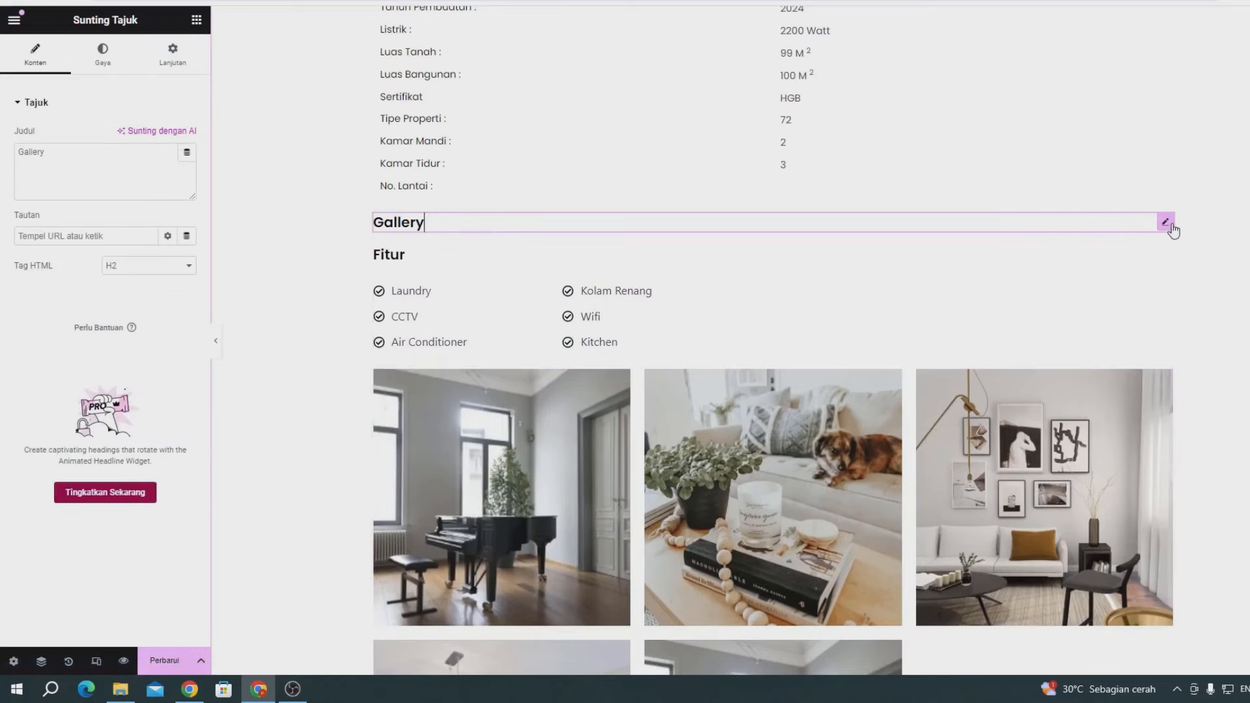
{"action": "left_click_drag", "start_coordinate": [1167, 228], "coordinate": [636, 332]}
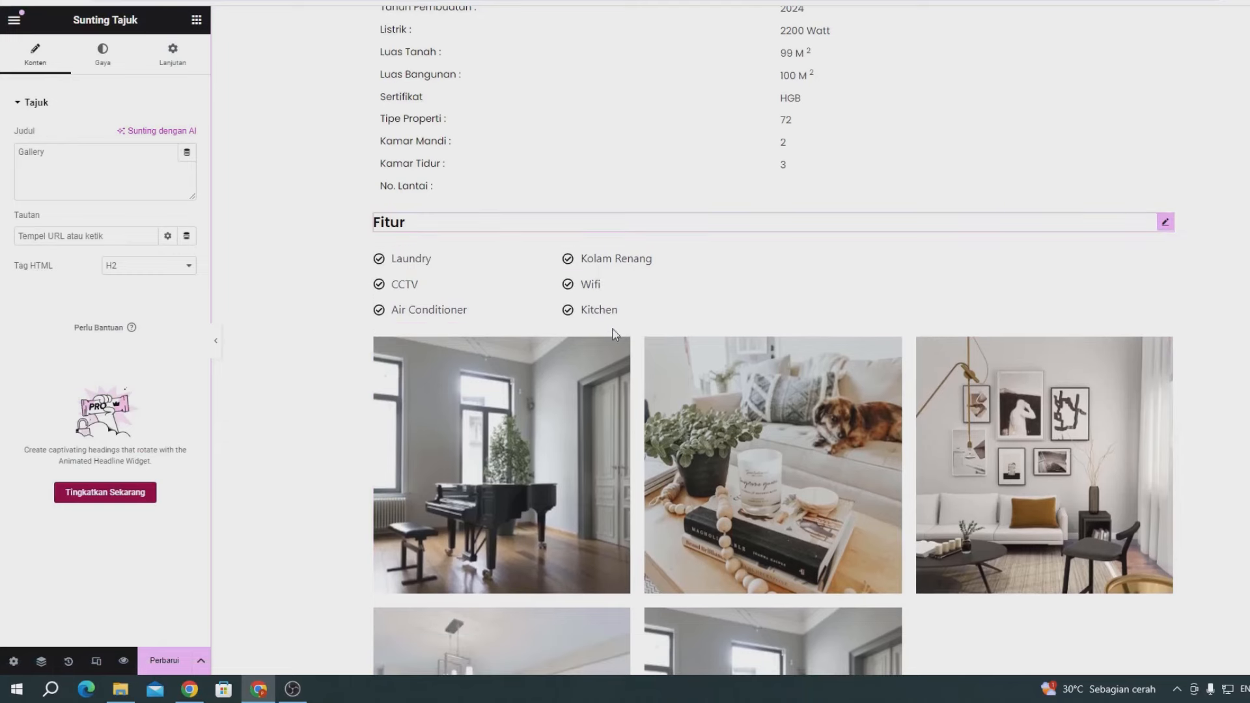
{"action": "scroll", "coordinate": [502, 460], "scroll_direction": "down", "scroll_amount": 4}
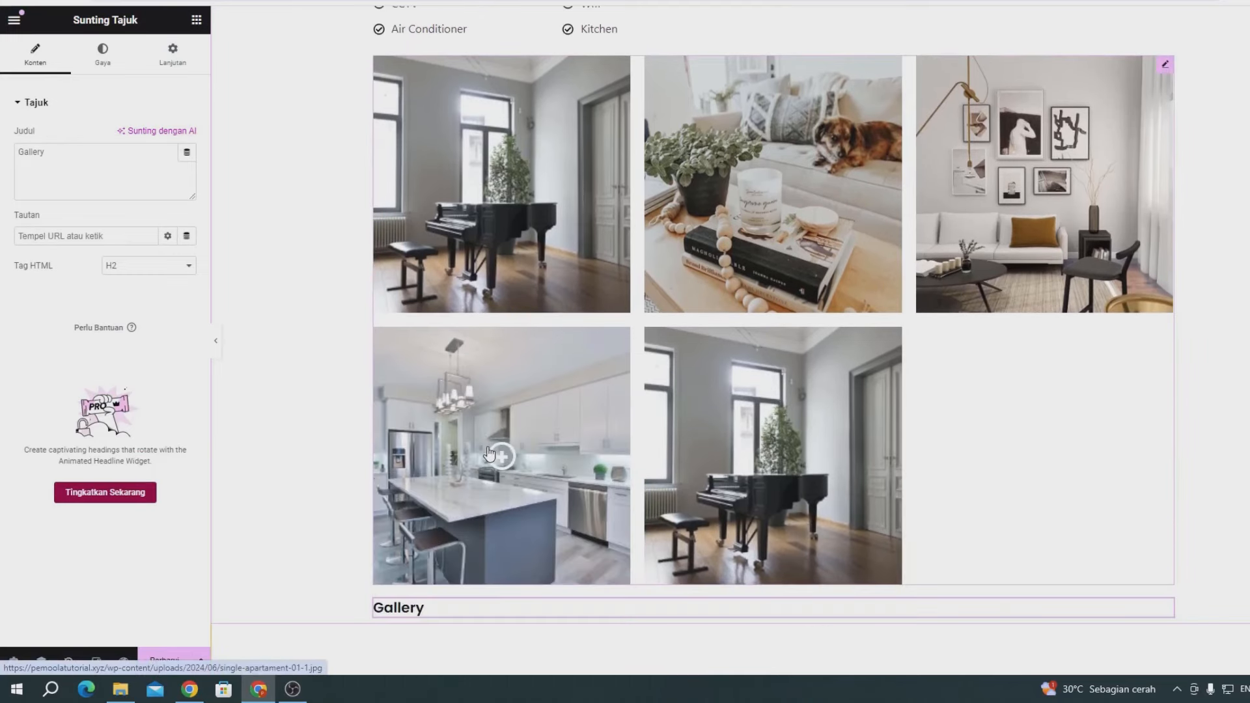
{"action": "scroll", "coordinate": [1164, 625], "scroll_direction": "up", "scroll_amount": 1}
{"action": "scroll", "coordinate": [1163, 651], "scroll_direction": "down", "scroll_amount": 1}
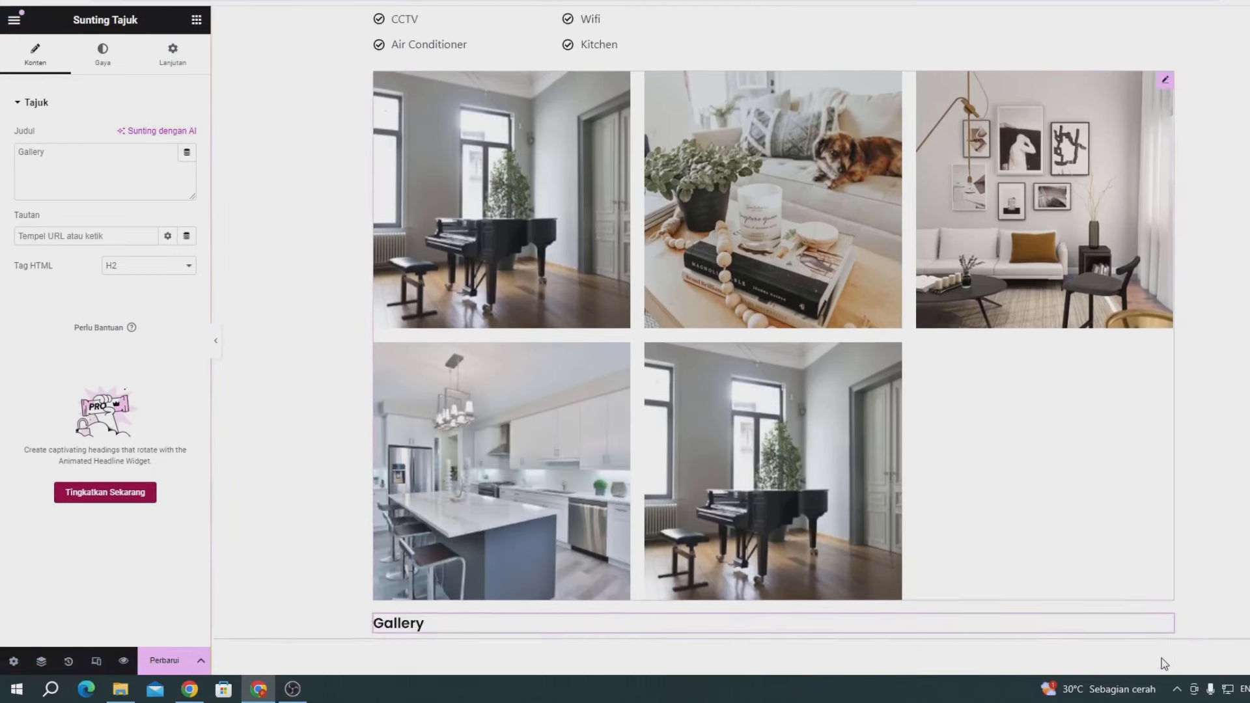
{"action": "left_click_drag", "start_coordinate": [1165, 607], "coordinate": [510, 107]}
{"action": "scroll", "coordinate": [511, 106], "scroll_direction": "up", "scroll_amount": 3}
{"action": "scroll", "coordinate": [405, 206], "scroll_direction": "up", "scroll_amount": 6}
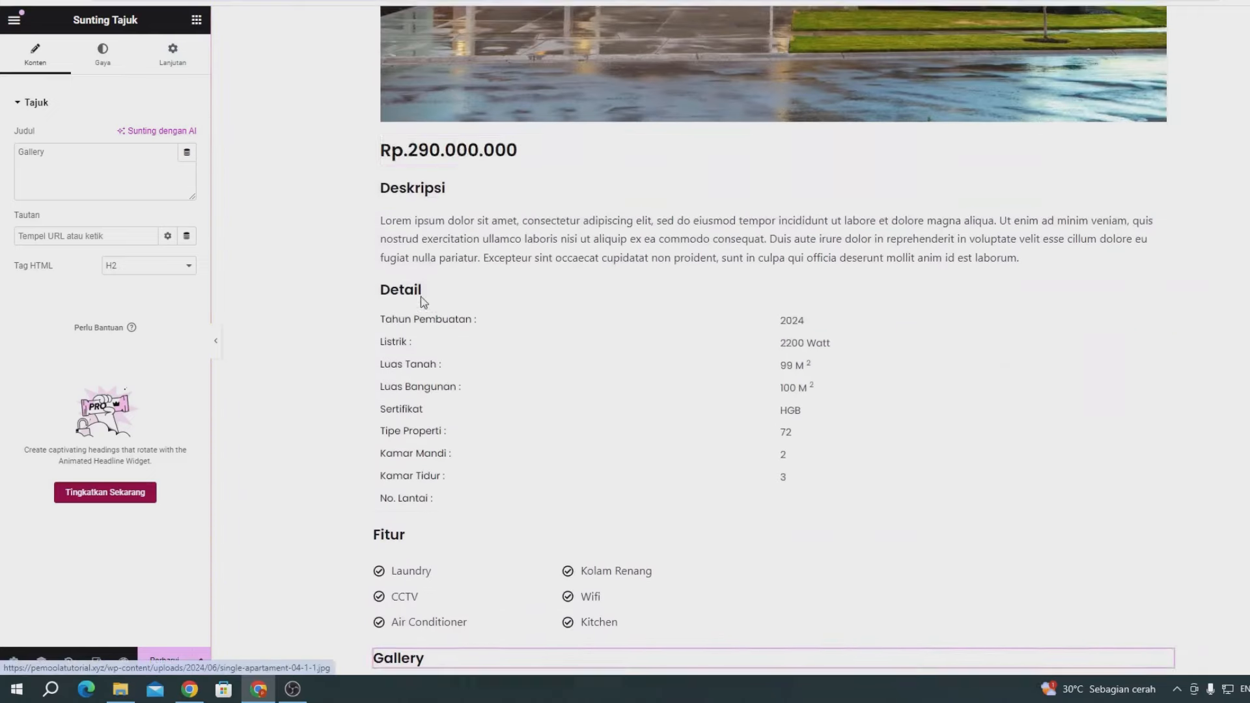
{"action": "scroll", "coordinate": [737, 365], "scroll_direction": "down", "scroll_amount": 4}
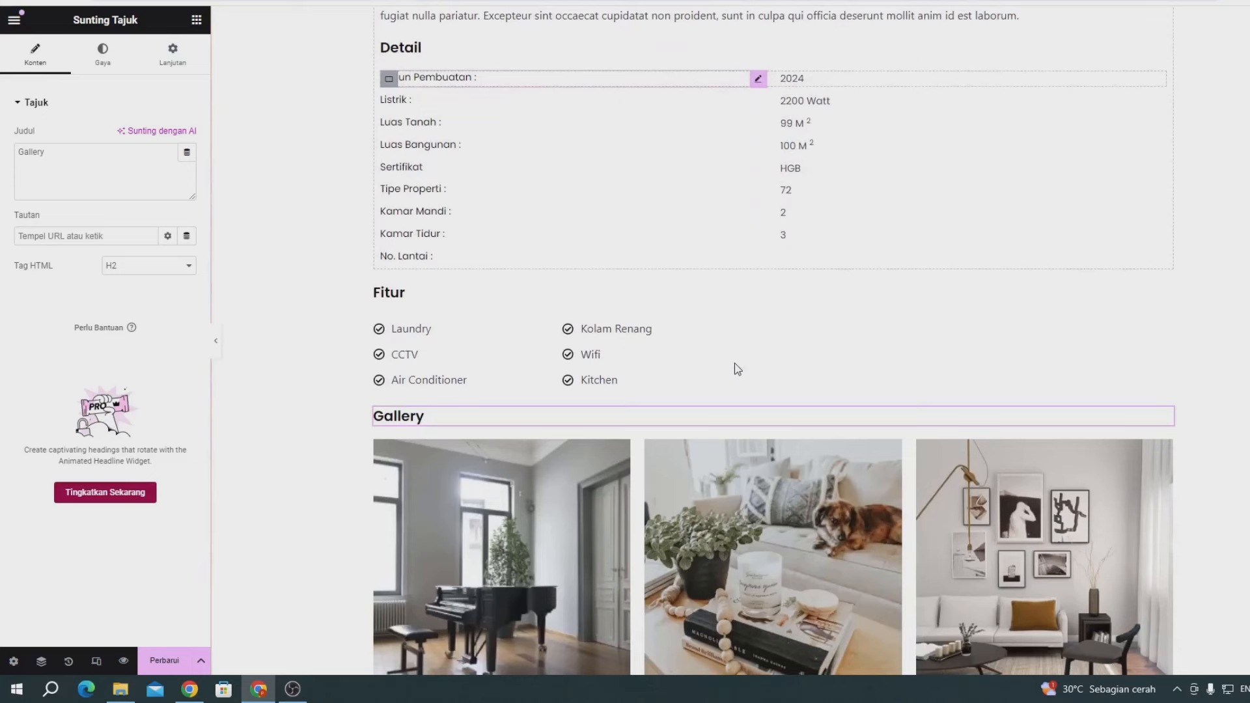
{"action": "left_click", "coordinate": [409, 295]}
- Give the Fitur heading an unlinked top margin of 3
{"action": "left_click", "coordinate": [173, 55]}
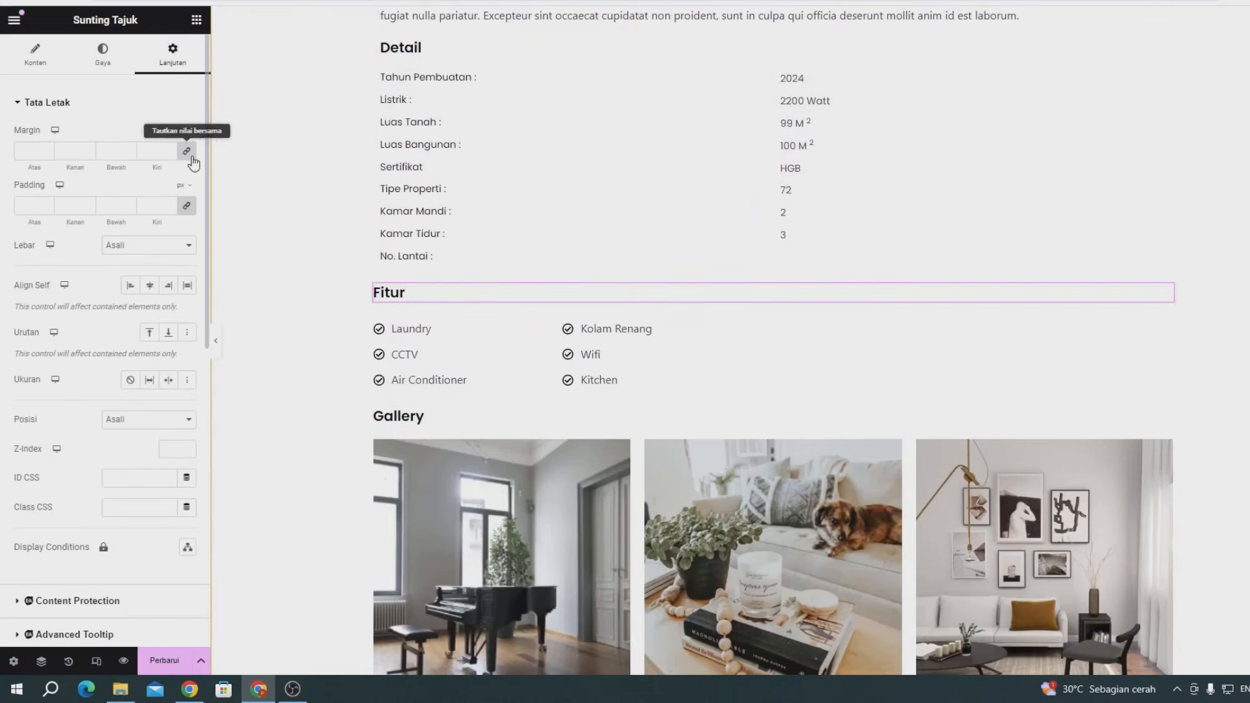
{"action": "left_click", "coordinate": [187, 153]}
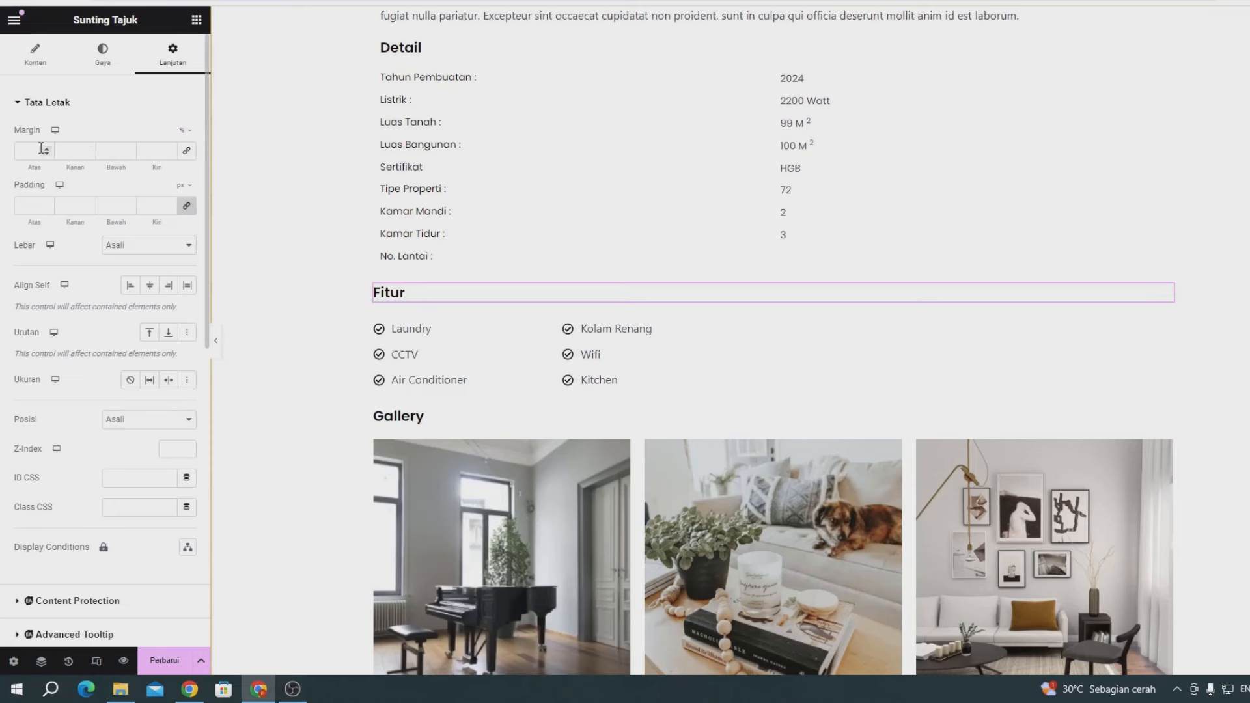
{"action": "type", "text": "3"}
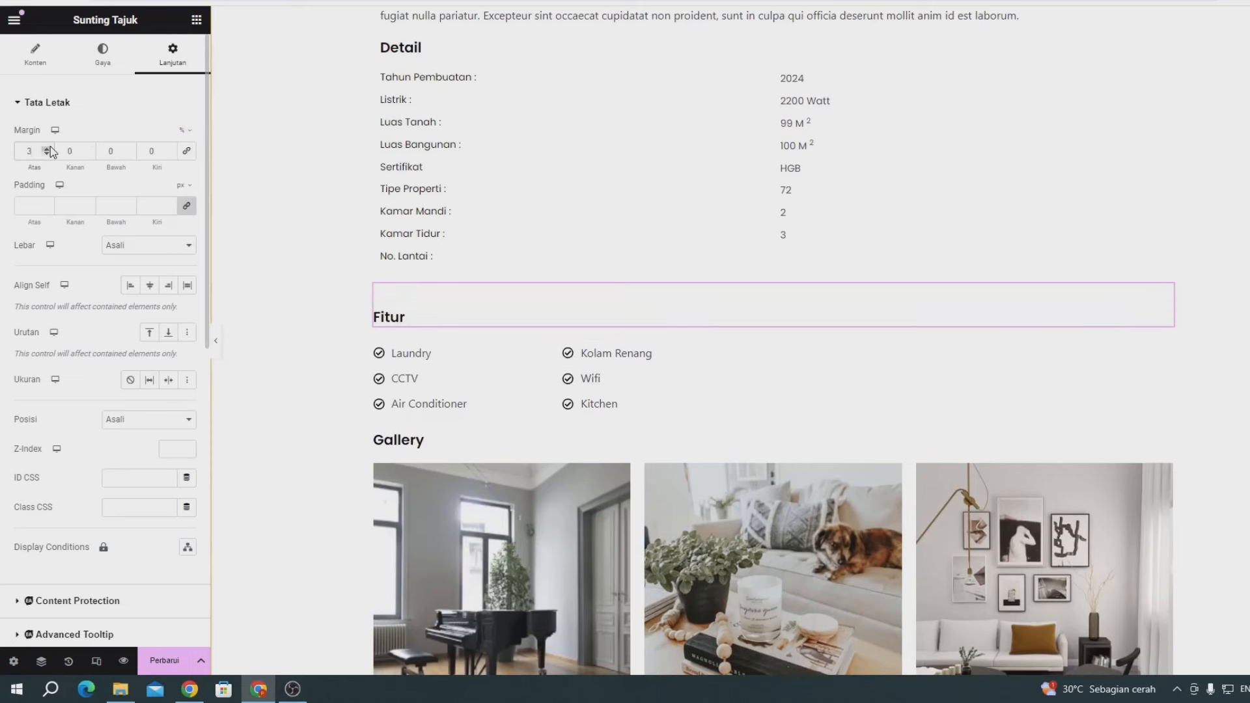
{"action": "scroll", "coordinate": [495, 201], "scroll_direction": "up", "scroll_amount": 2}
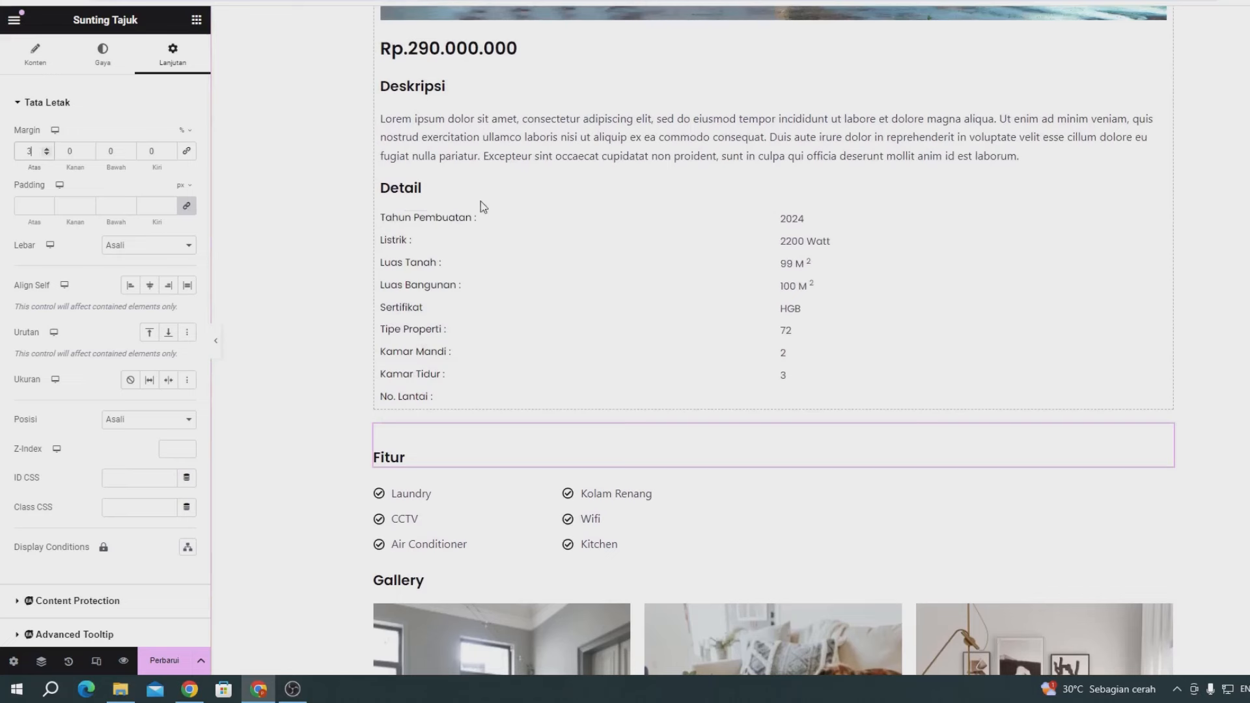
- Give the Detail heading a 3% top margin
{"action": "left_click", "coordinate": [439, 190]}
{"action": "left_click", "coordinate": [182, 65]}
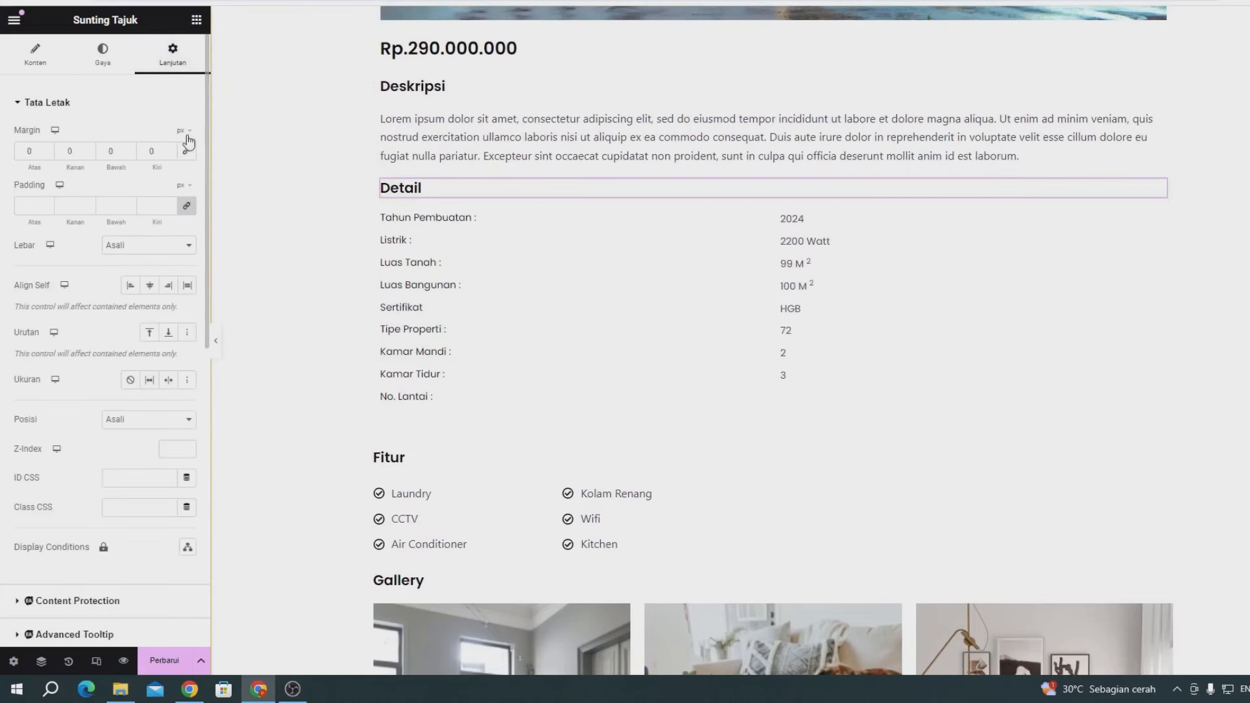
{"action": "left_click", "coordinate": [184, 130]}
{"action": "left_click", "coordinate": [183, 152]}
{"action": "type", "text": "3"}
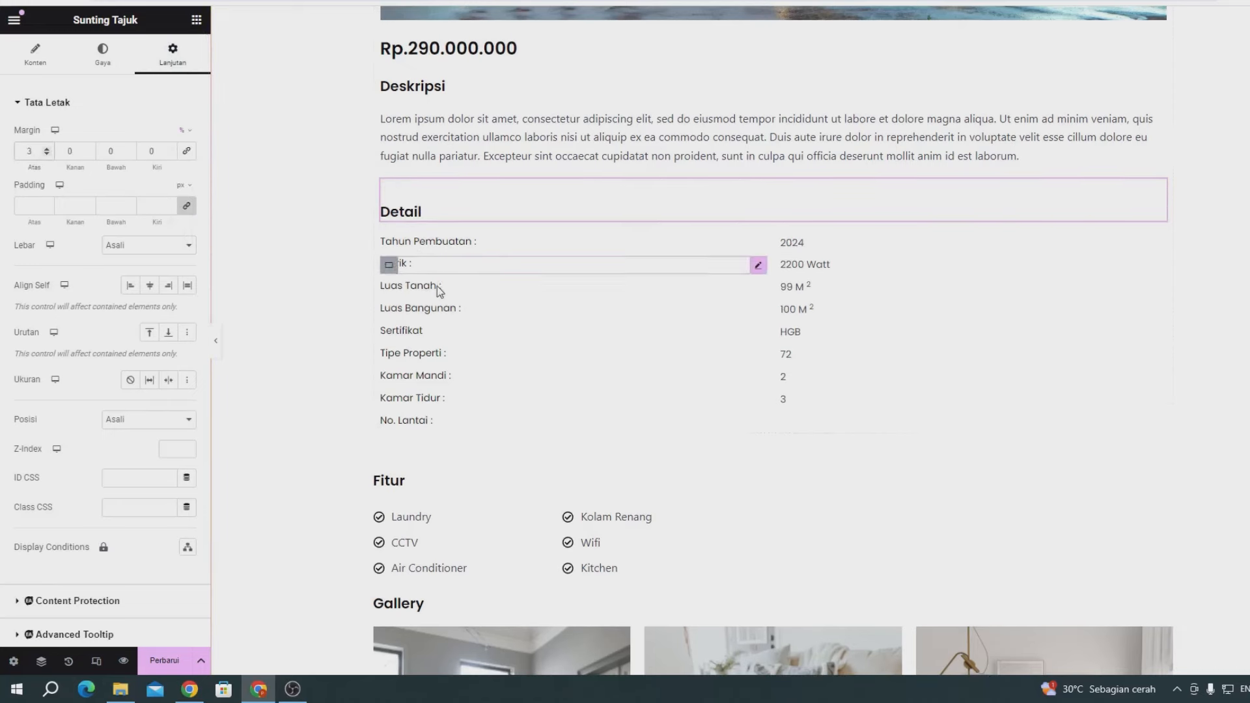
{"action": "scroll", "coordinate": [399, 309], "scroll_direction": "down", "scroll_amount": 4}
- Give the Gallery heading a 3% top margin and save the template
{"action": "left_click", "coordinate": [401, 321]}
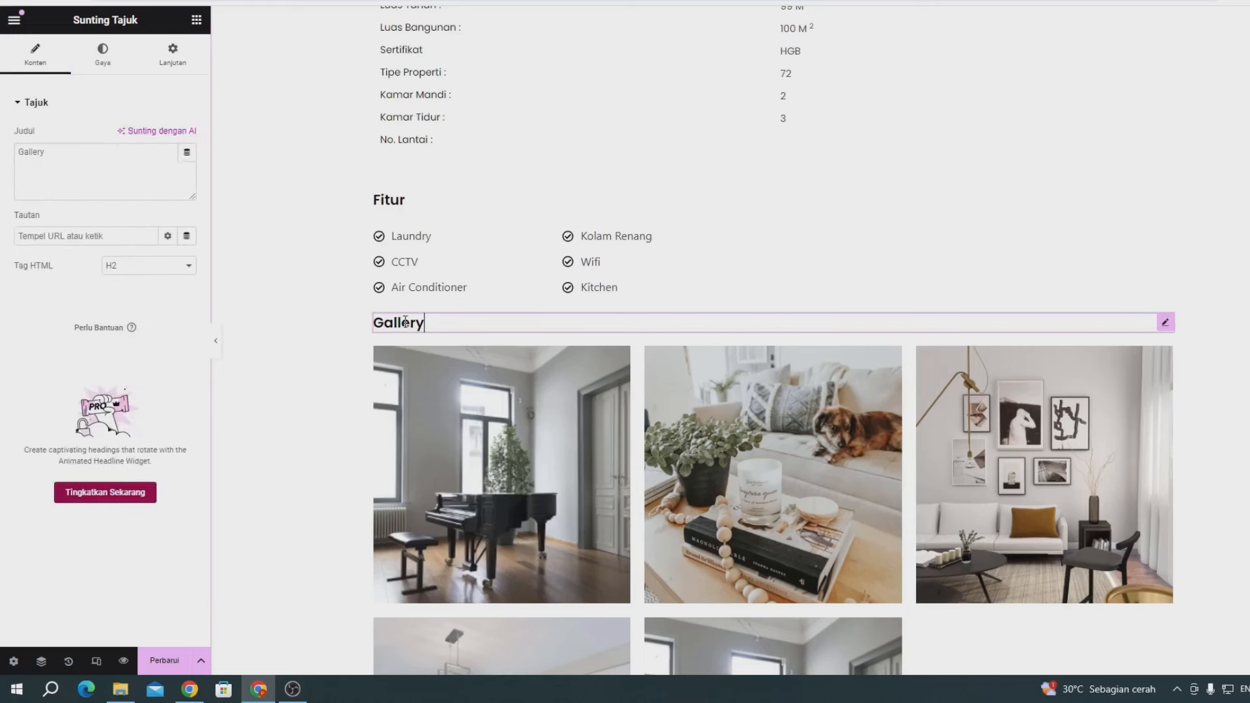
{"action": "left_click", "coordinate": [174, 70]}
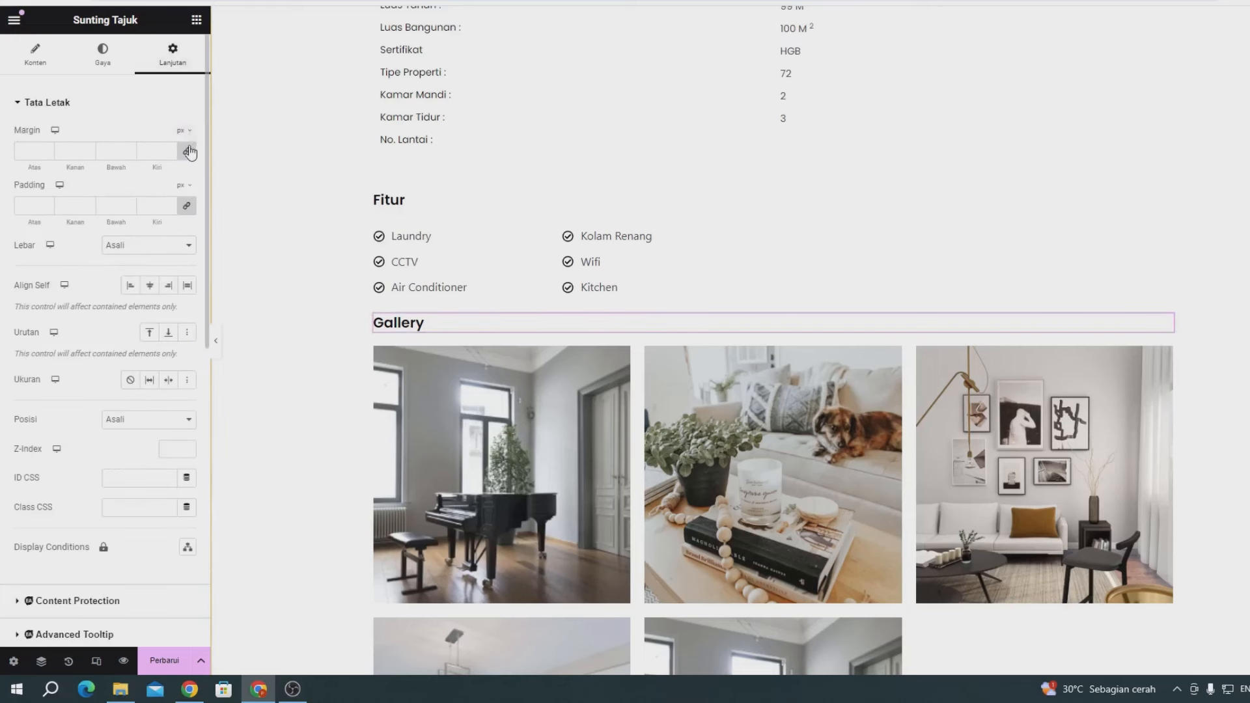
{"action": "left_click", "coordinate": [188, 153]}
{"action": "left_click", "coordinate": [184, 132]}
{"action": "left_click", "coordinate": [180, 156]}
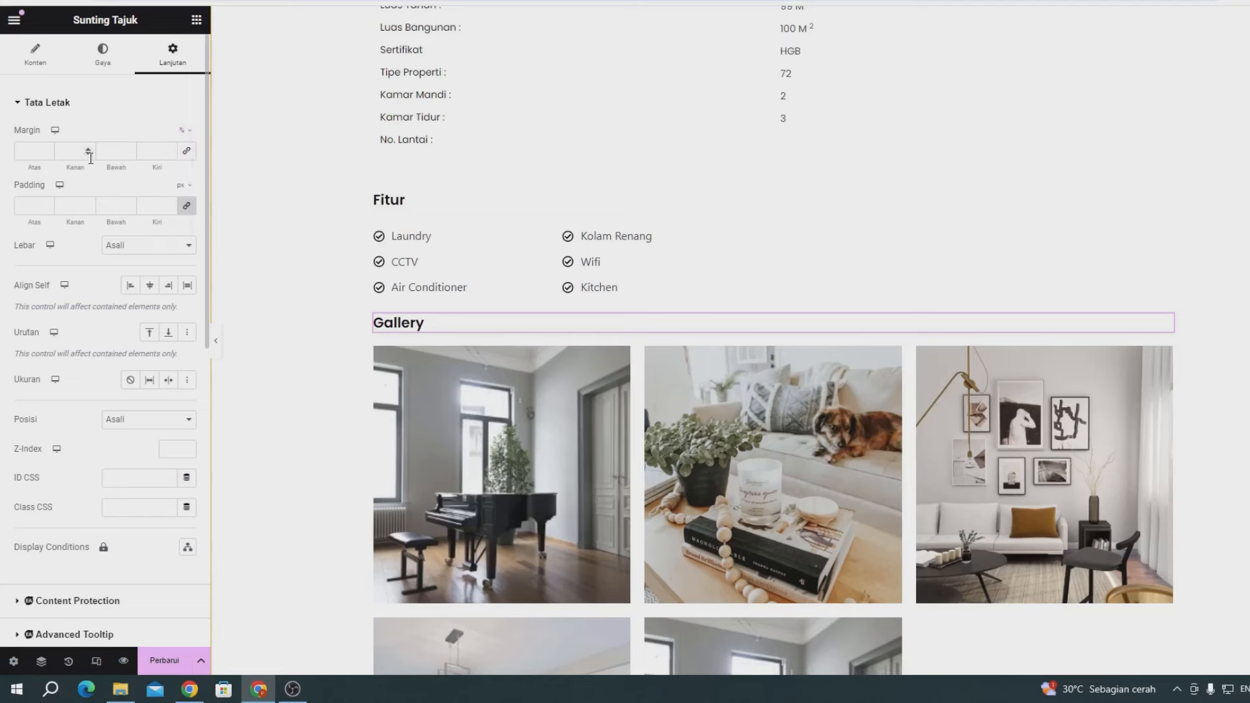
{"action": "left_click", "coordinate": [45, 155]}
{"action": "type", "text": "3"}
{"action": "scroll", "coordinate": [475, 316], "scroll_direction": "up", "scroll_amount": 3}
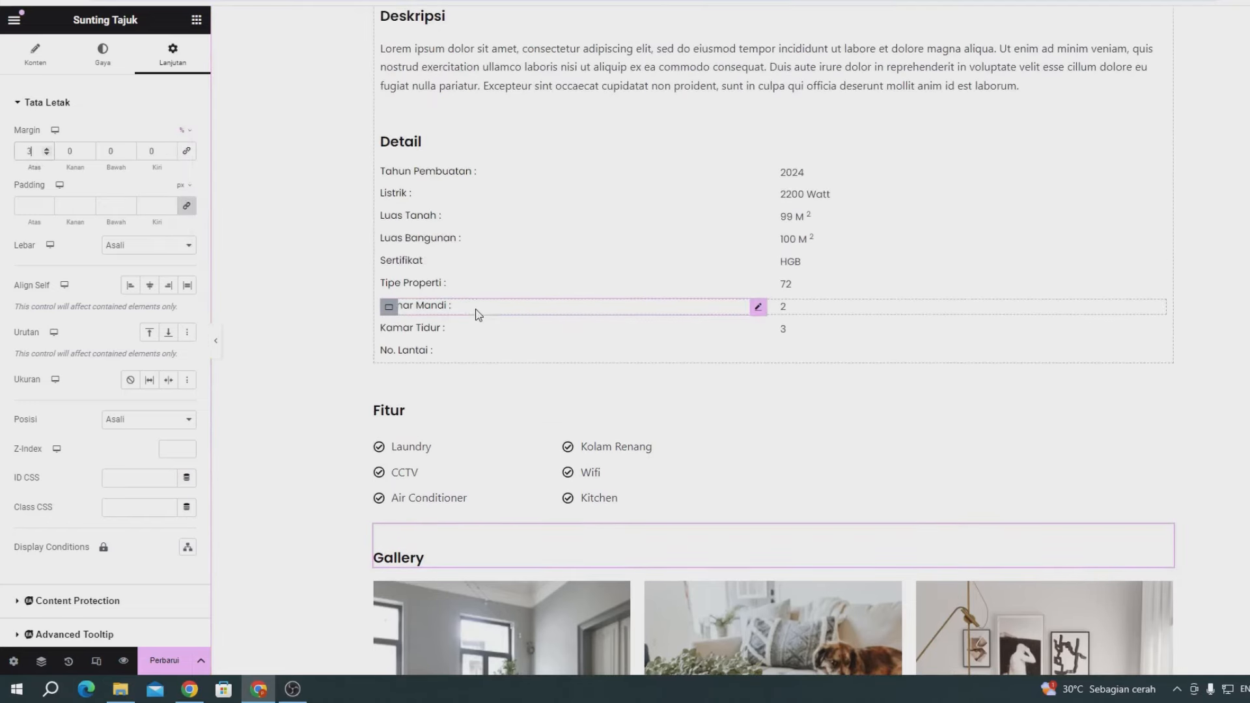
{"action": "scroll", "coordinate": [478, 315], "scroll_direction": "down", "scroll_amount": 5}
{"action": "left_click", "coordinate": [164, 660]}
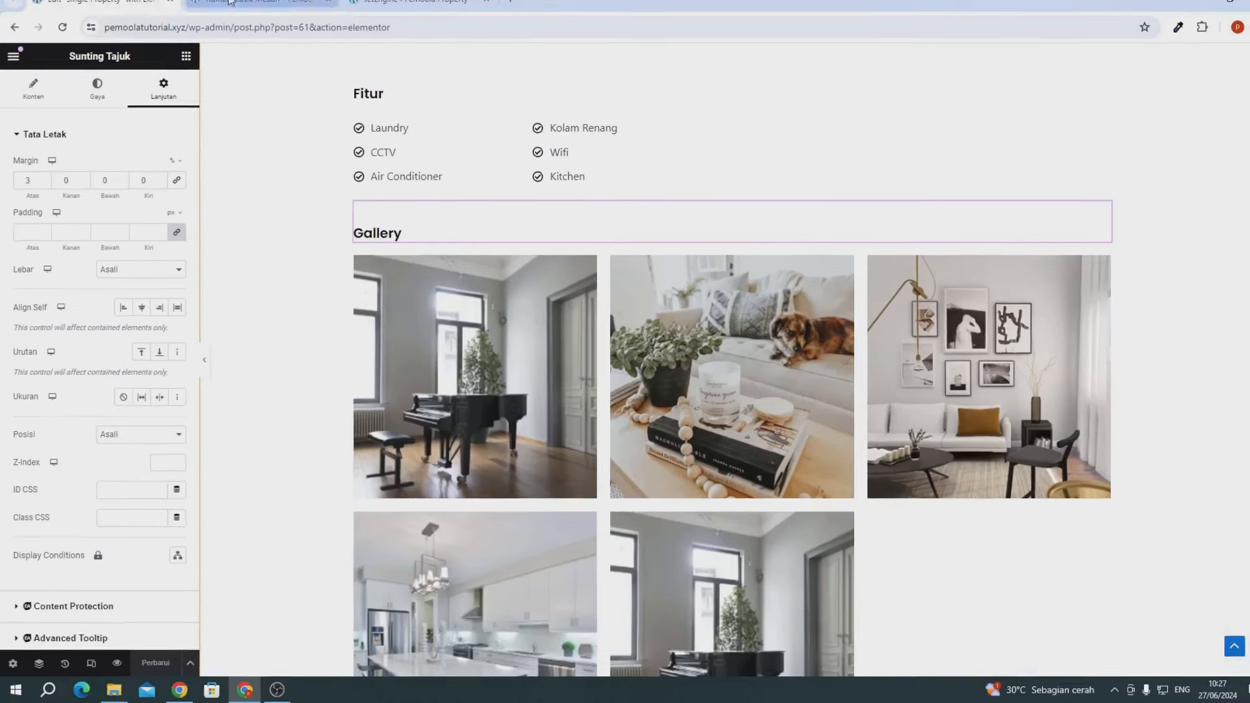
- Reload the Rumah Klasik Medan page to review the new heading spacing, then return to JetEngine
{"action": "left_click", "coordinate": [235, 11]}
{"action": "left_click", "coordinate": [60, 42]}
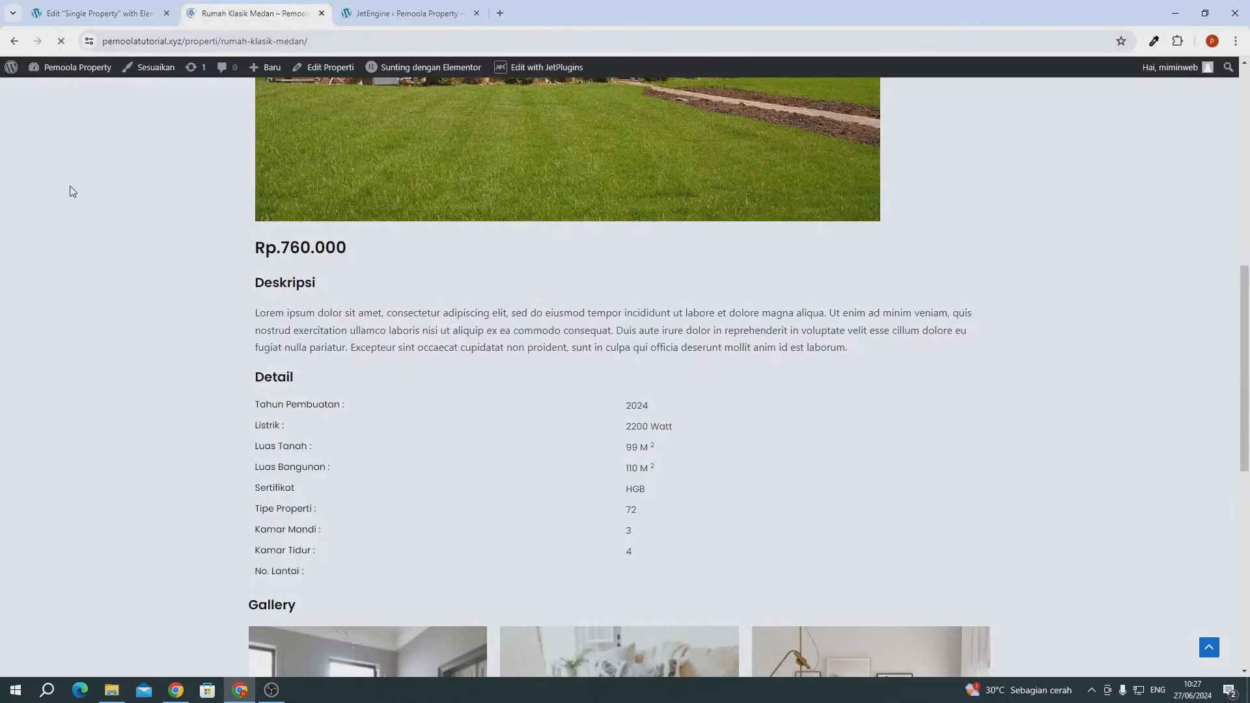
{"action": "scroll", "coordinate": [223, 247], "scroll_direction": "down", "scroll_amount": 5}
{"action": "scroll", "coordinate": [223, 248], "scroll_direction": "down", "scroll_amount": 7}
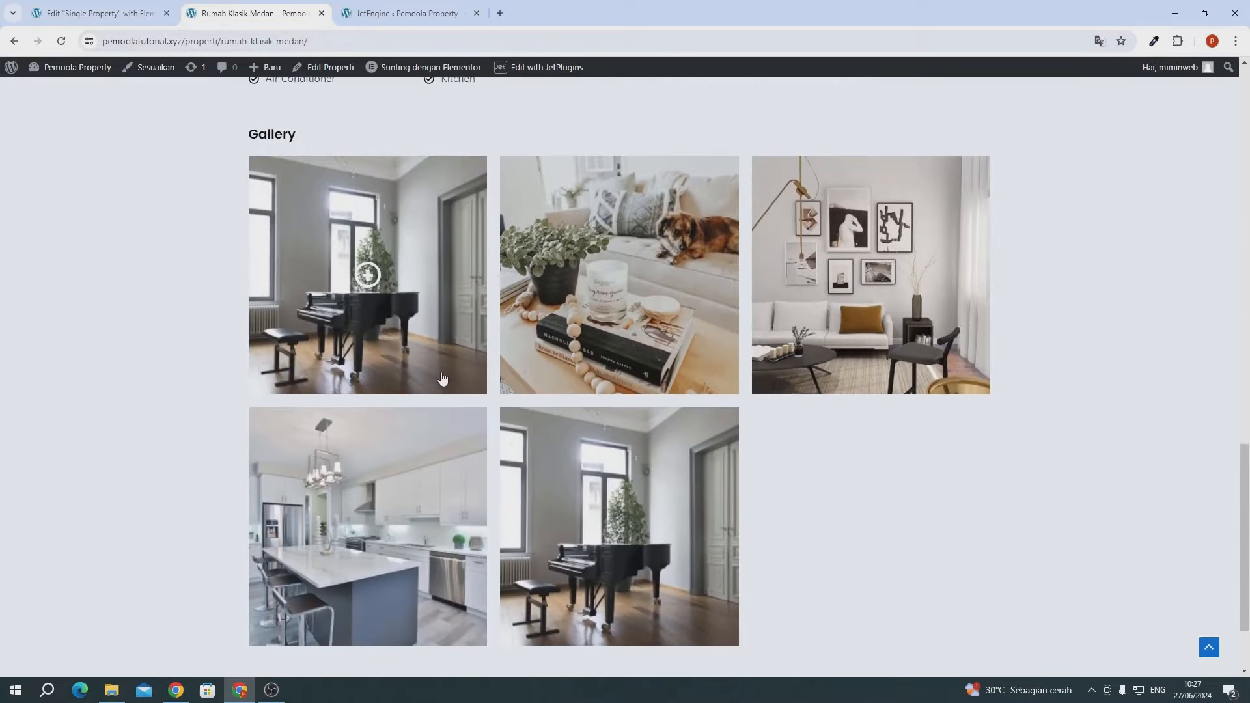
{"action": "scroll", "coordinate": [775, 409], "scroll_direction": "up", "scroll_amount": 5}
{"action": "scroll", "coordinate": [774, 409], "scroll_direction": "up", "scroll_amount": 7}
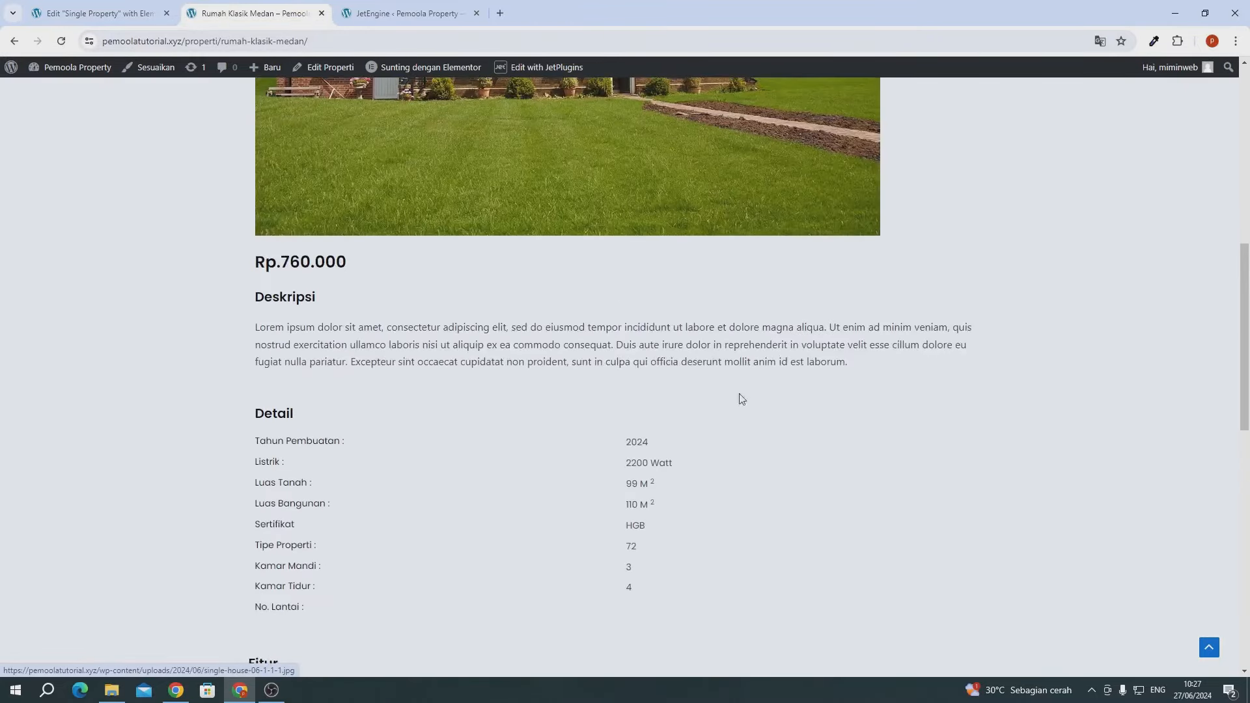
{"action": "scroll", "coordinate": [52, 265], "scroll_direction": "up", "scroll_amount": 3}
{"action": "scroll", "coordinate": [72, 230], "scroll_direction": "up", "scroll_amount": 5}
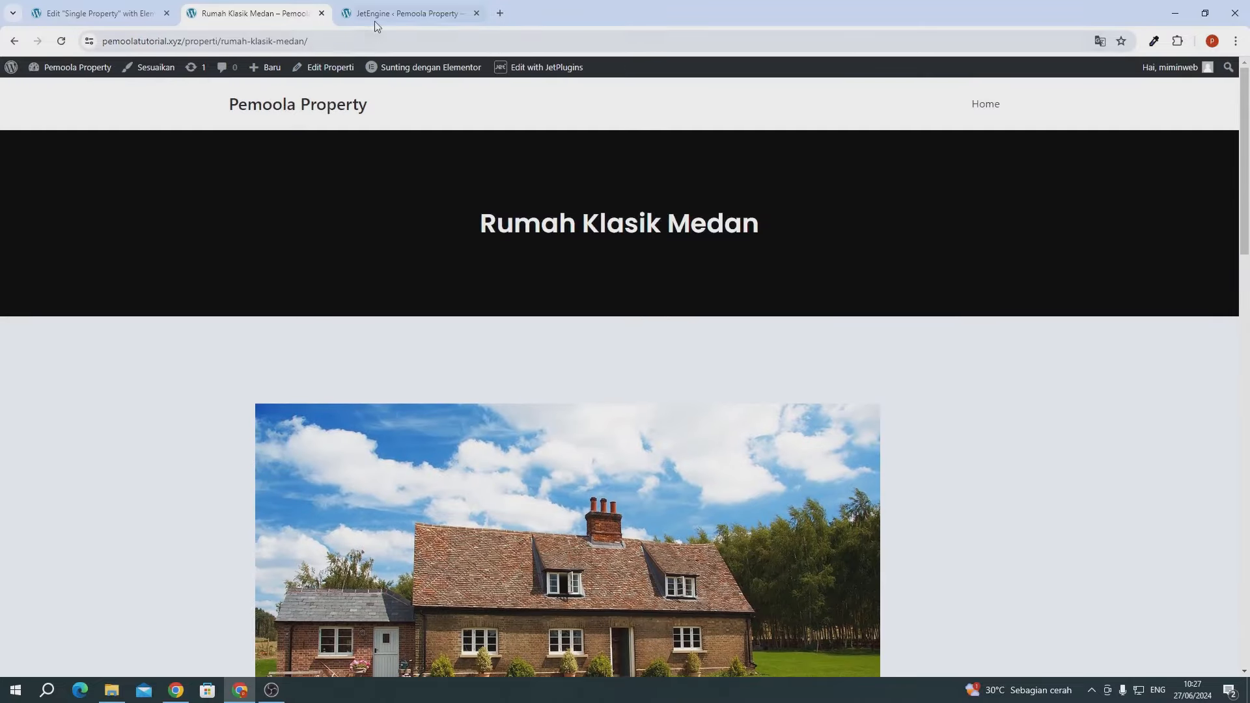
{"action": "left_click", "coordinate": [375, 23]}
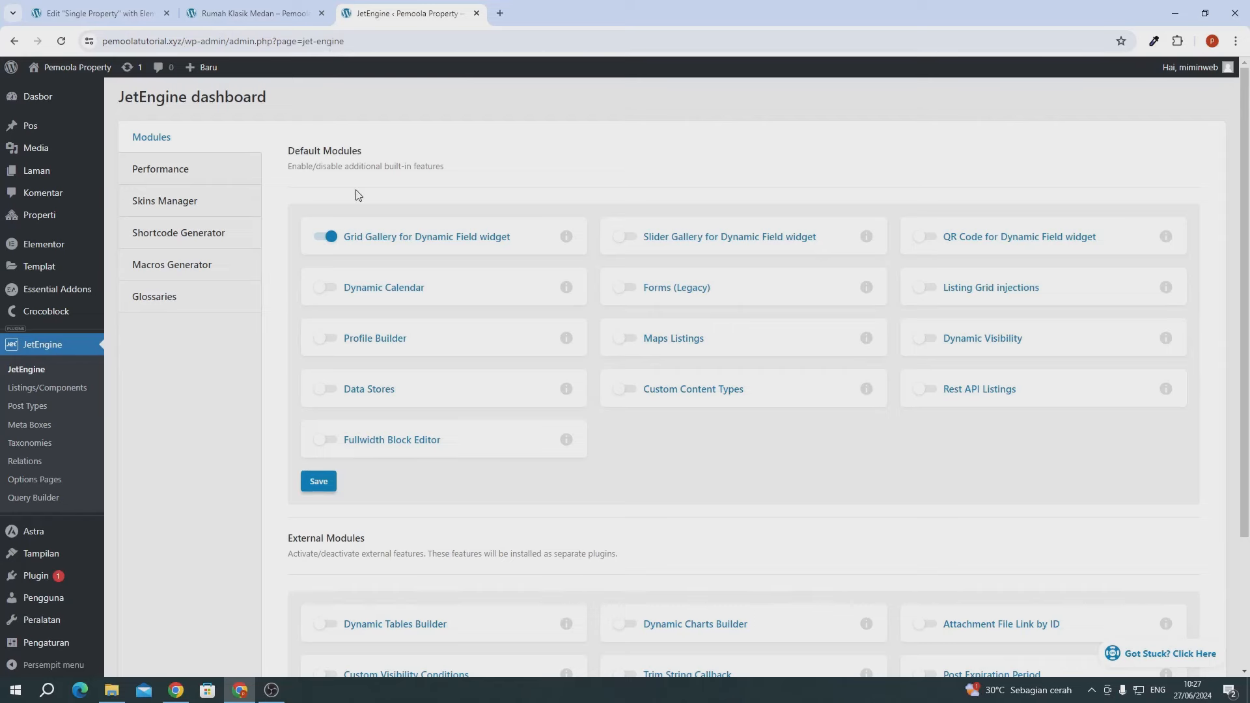
- In the Astra Customizer's global colours, set Site Background to the white swatch and publish
{"action": "scroll", "coordinate": [152, 351], "scroll_direction": "down", "scroll_amount": 2}
{"action": "mouse_move", "coordinate": [42, 555]}
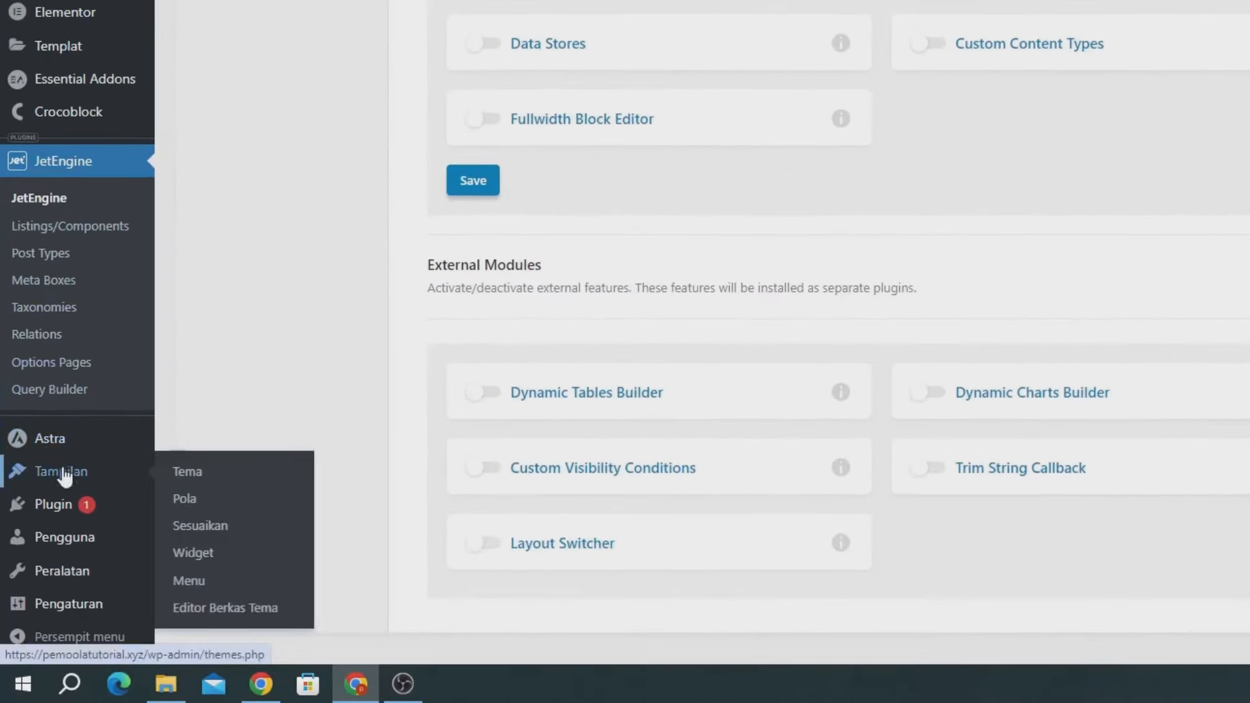
{"action": "left_click", "coordinate": [234, 526]}
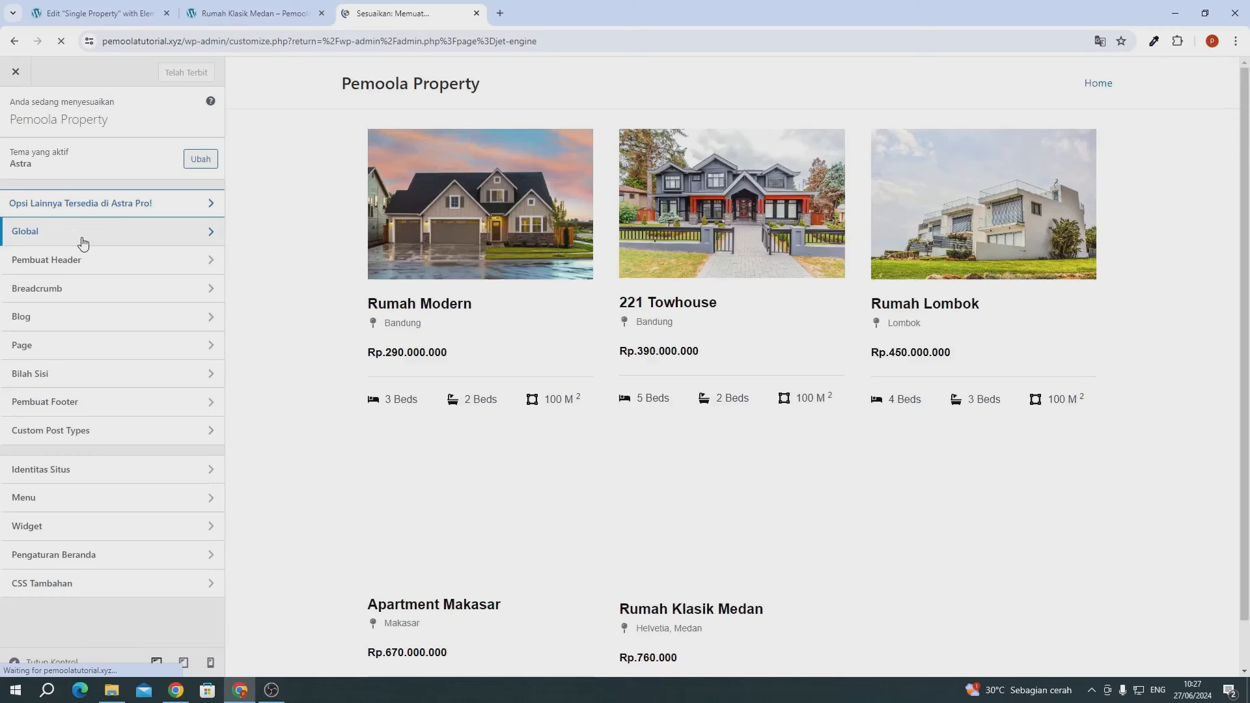
{"action": "left_click", "coordinate": [83, 243]}
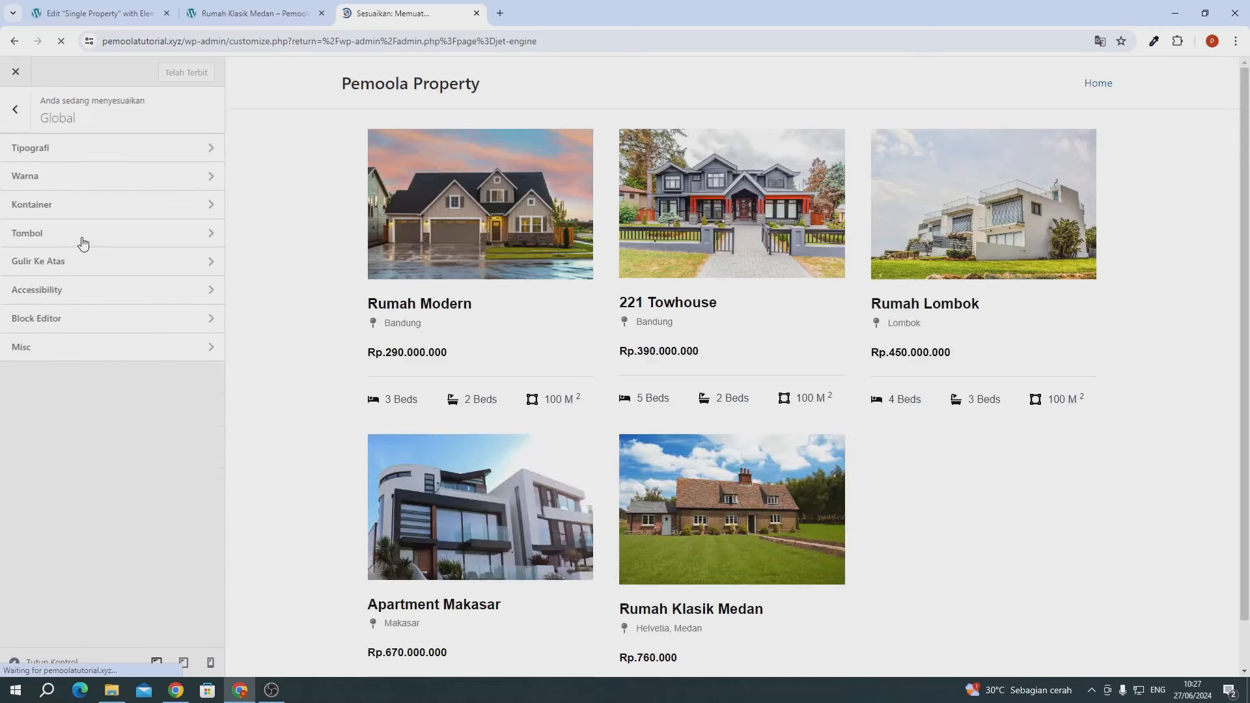
{"action": "left_click", "coordinate": [80, 179]}
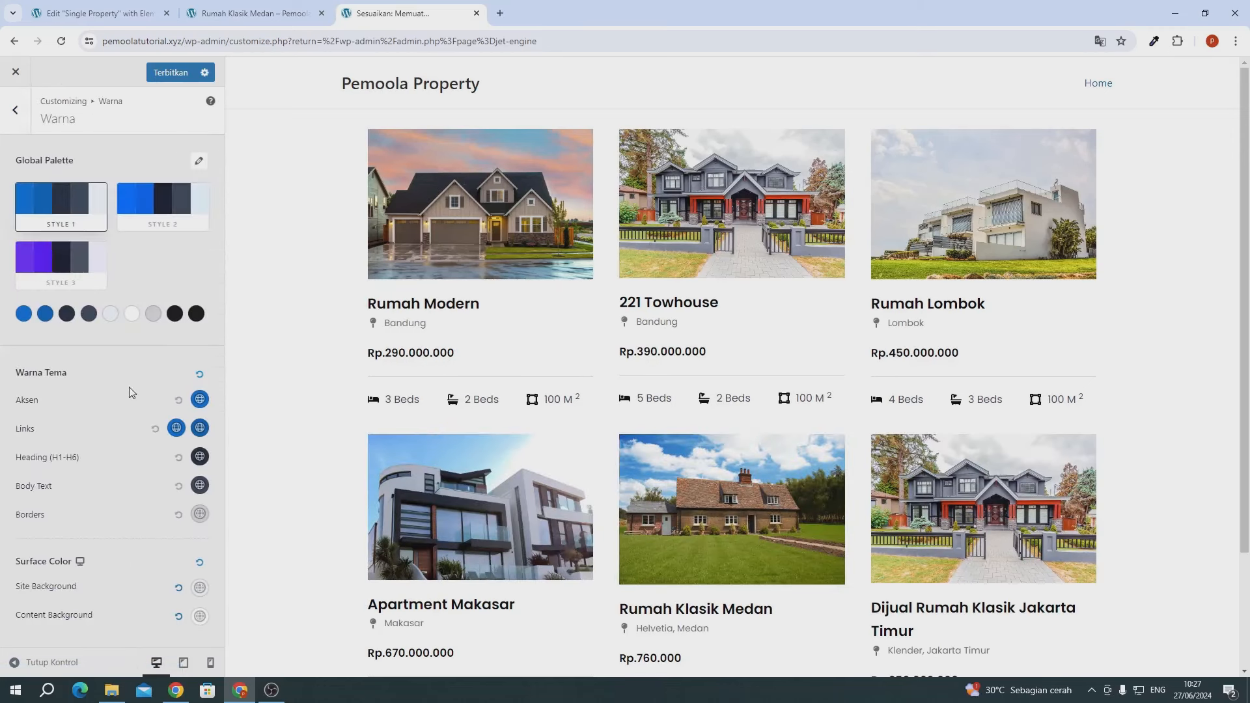
{"action": "left_click", "coordinate": [201, 590]}
{"action": "scroll", "coordinate": [142, 612], "scroll_direction": "down", "scroll_amount": 1}
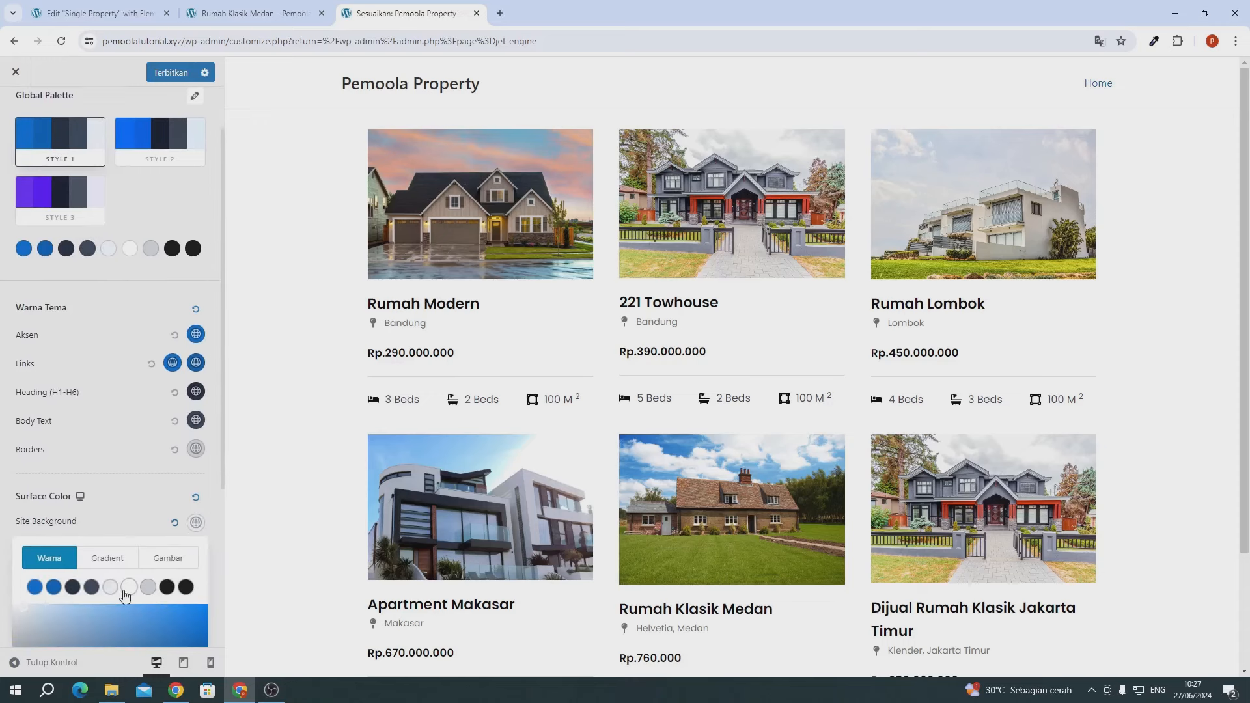
{"action": "left_click", "coordinate": [129, 587]}
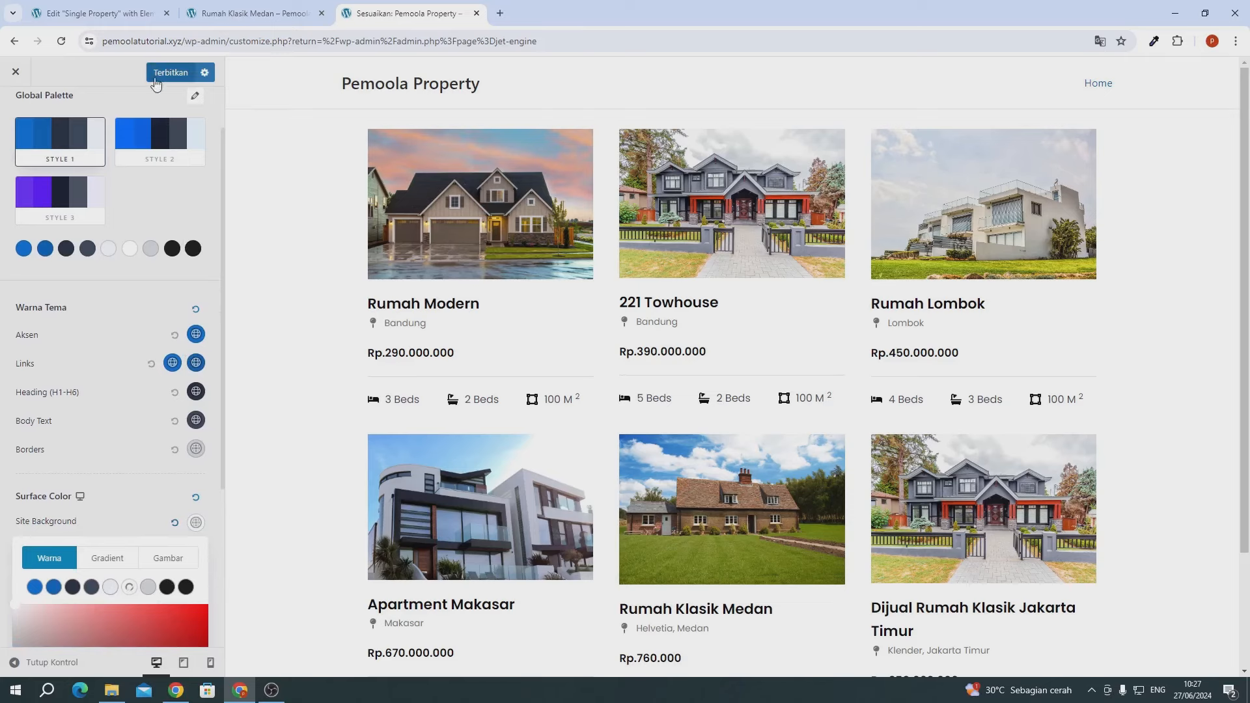
{"action": "left_click", "coordinate": [171, 72]}
- Reload the Rumah Klasik Medan page and scroll through it to check the white background
{"action": "left_click", "coordinate": [206, 18]}
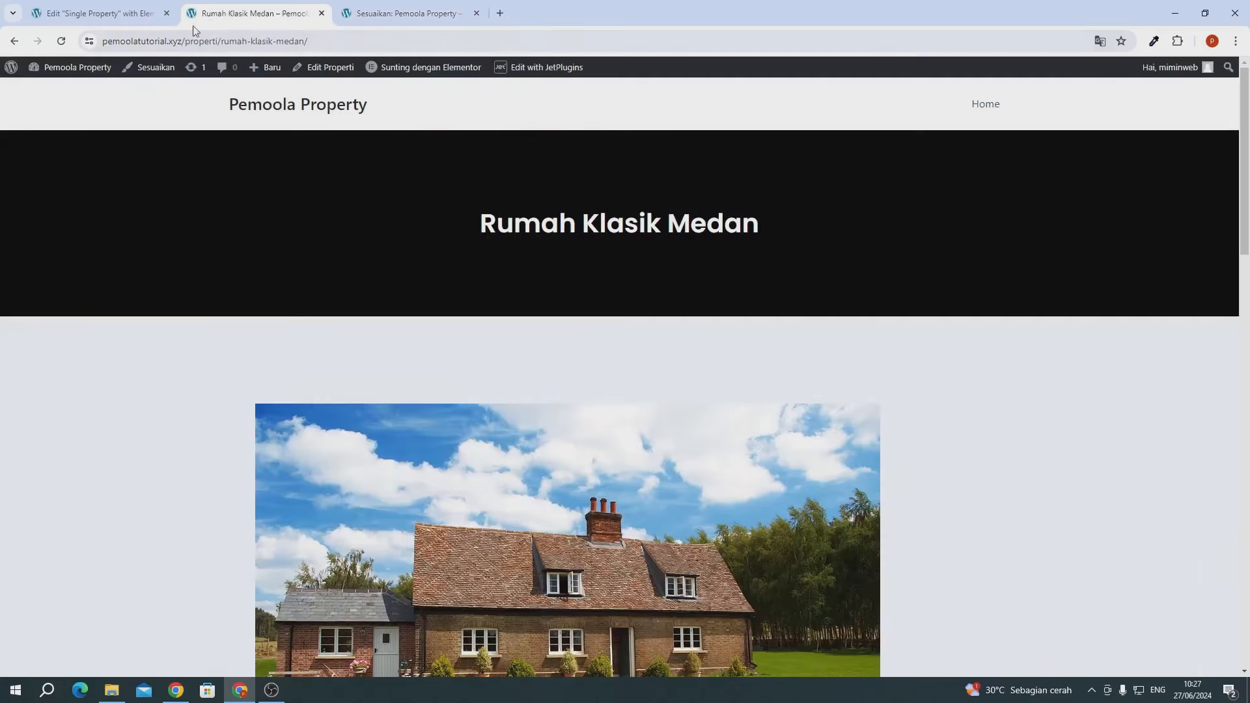
{"action": "left_click", "coordinate": [62, 41]}
{"action": "scroll", "coordinate": [459, 209], "scroll_direction": "down", "scroll_amount": 7}
{"action": "scroll", "coordinate": [461, 213], "scroll_direction": "down", "scroll_amount": 6}
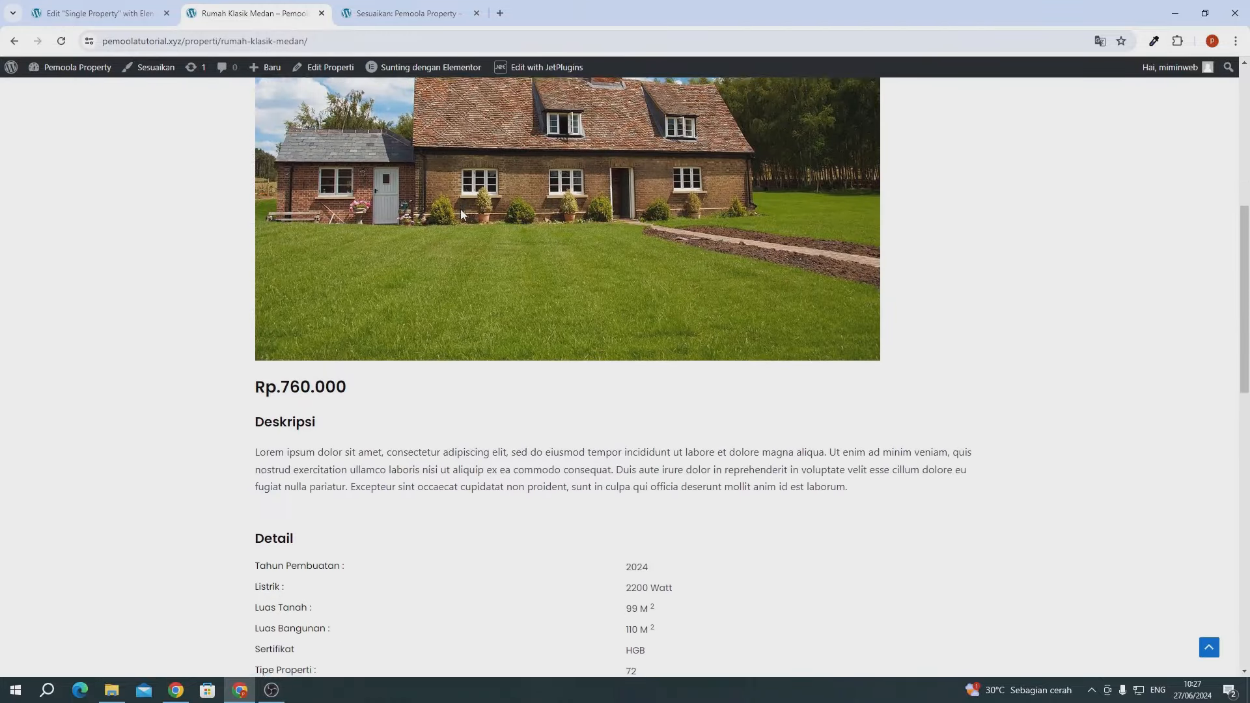
{"action": "scroll", "coordinate": [460, 214], "scroll_direction": "up", "scroll_amount": 3}
{"action": "scroll", "coordinate": [463, 214], "scroll_direction": "up", "scroll_amount": 8}
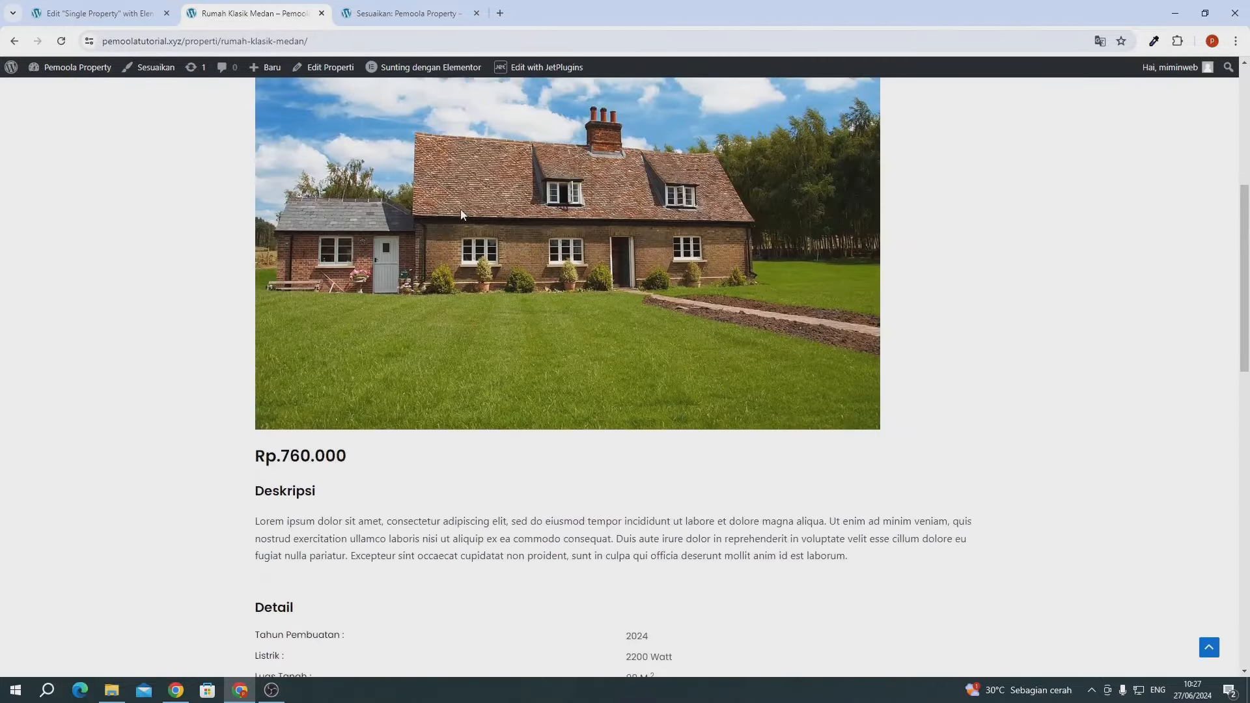
{"action": "scroll", "coordinate": [463, 214], "scroll_direction": "down", "scroll_amount": 11}
{"action": "scroll", "coordinate": [463, 214], "scroll_direction": "down", "scroll_amount": 8}
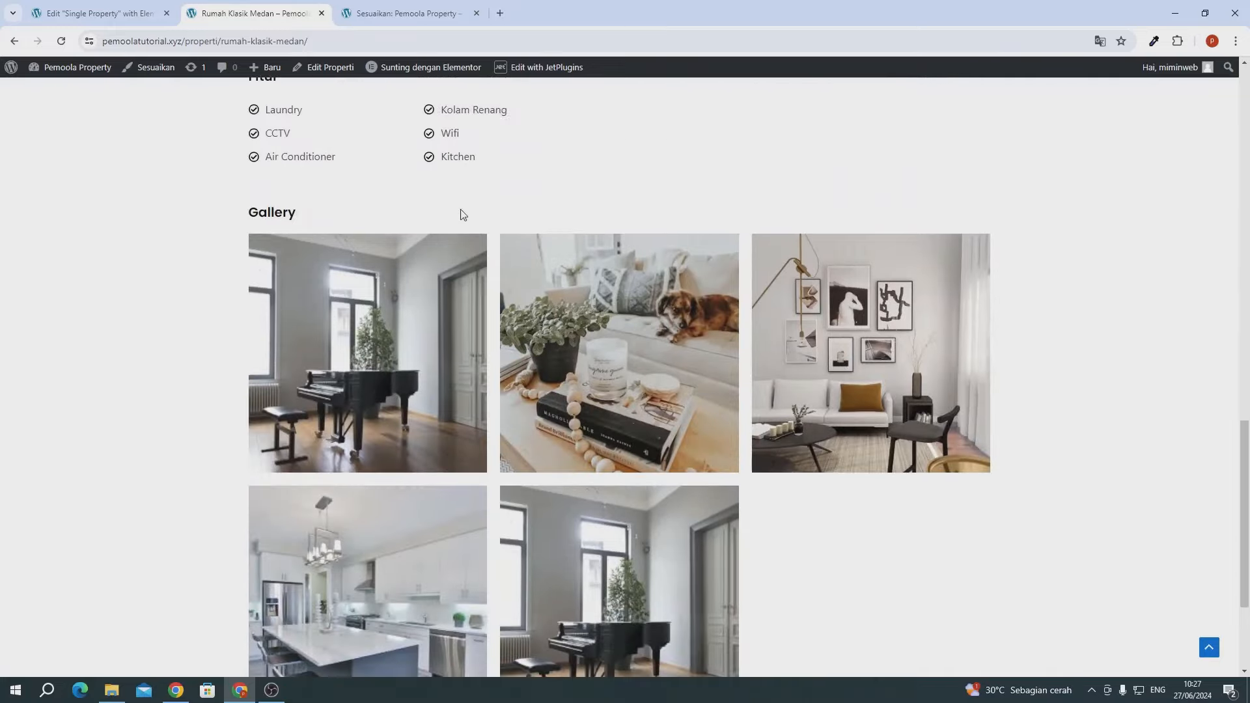
{"action": "scroll", "coordinate": [463, 214], "scroll_direction": "up", "scroll_amount": 7}
{"action": "scroll", "coordinate": [461, 215], "scroll_direction": "up", "scroll_amount": 10}
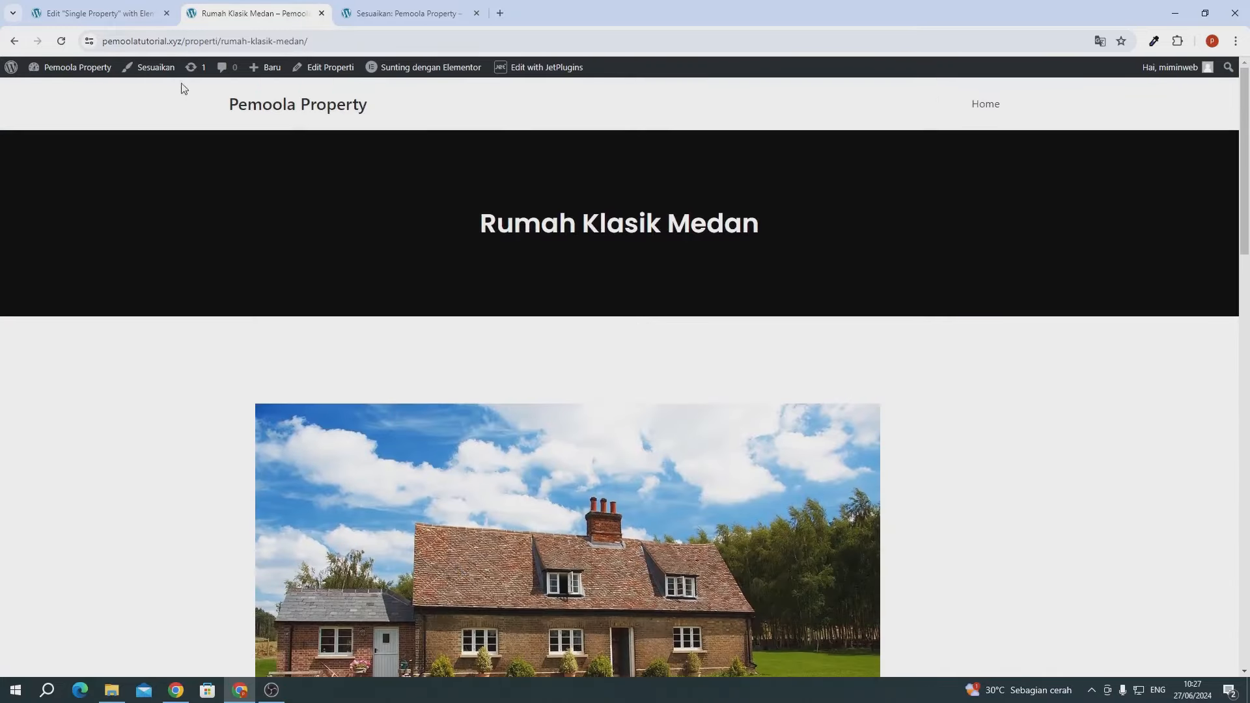
- Close the Elementor editor, exit the Customizer, and visit the front-end site
{"action": "left_click", "coordinate": [138, 20]}
{"action": "left_click", "coordinate": [166, 13]}
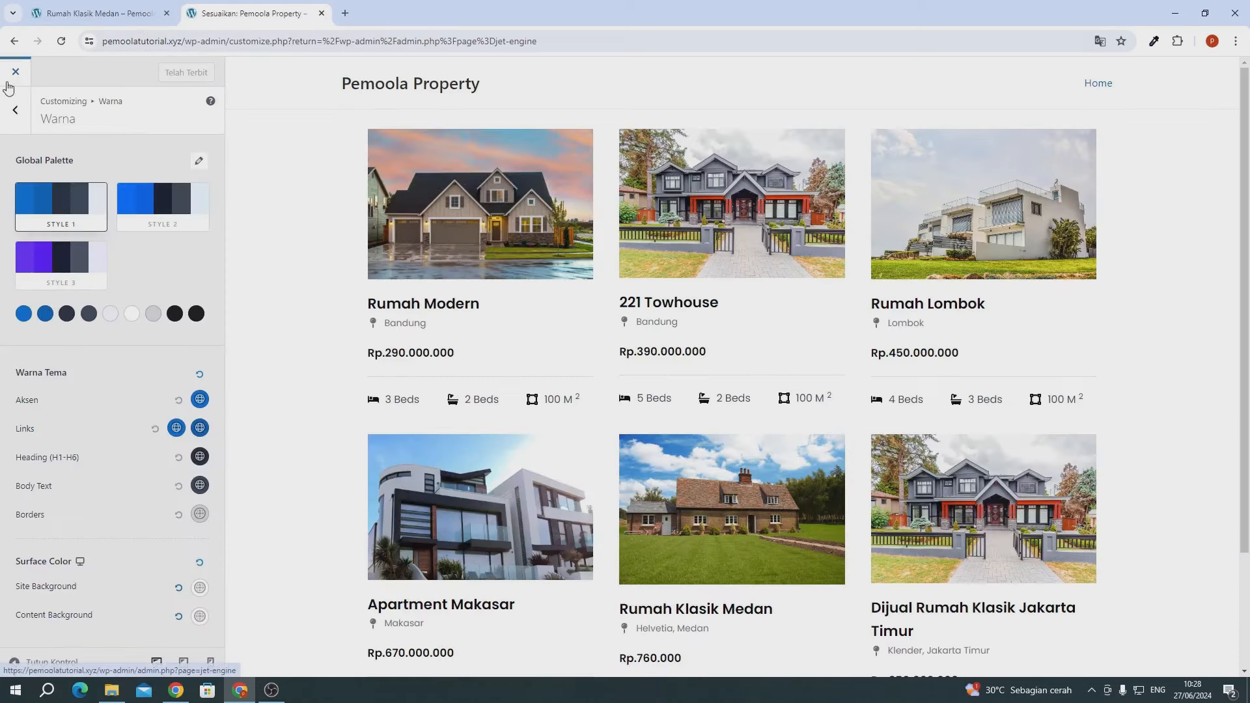
{"action": "left_click", "coordinate": [17, 74]}
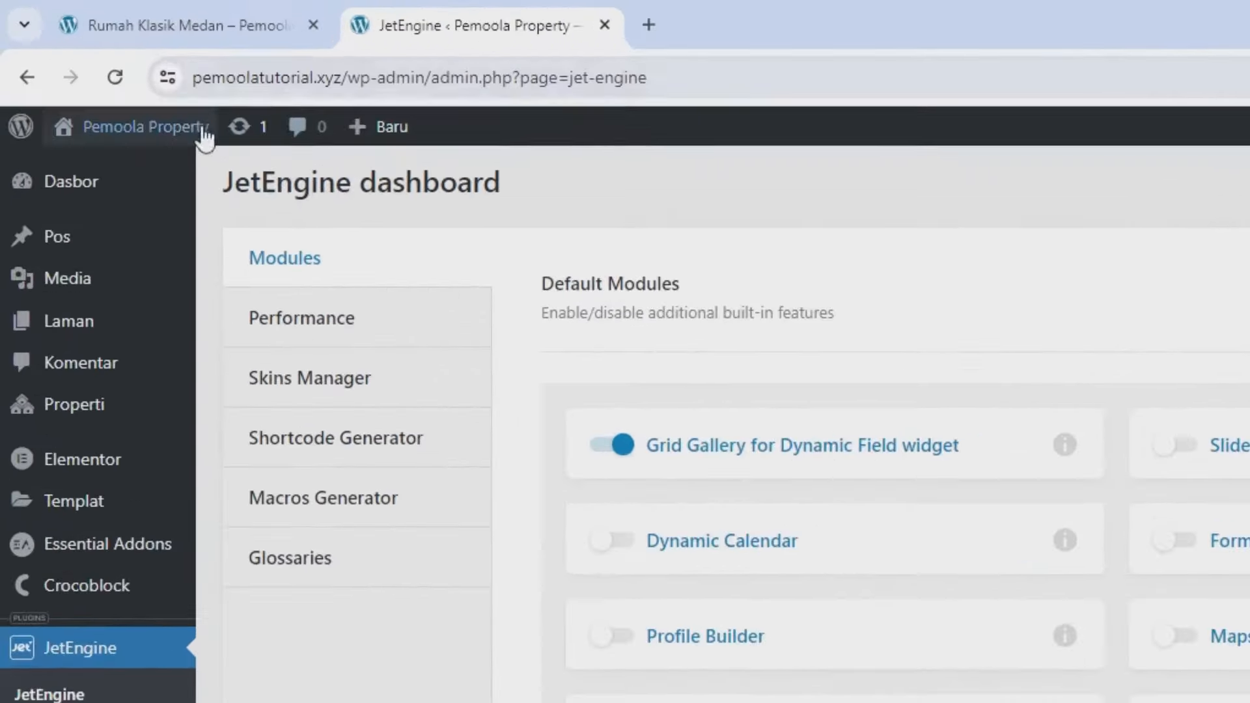
{"action": "mouse_move", "coordinate": [79, 75]}
{"action": "left_click", "coordinate": [155, 186]}
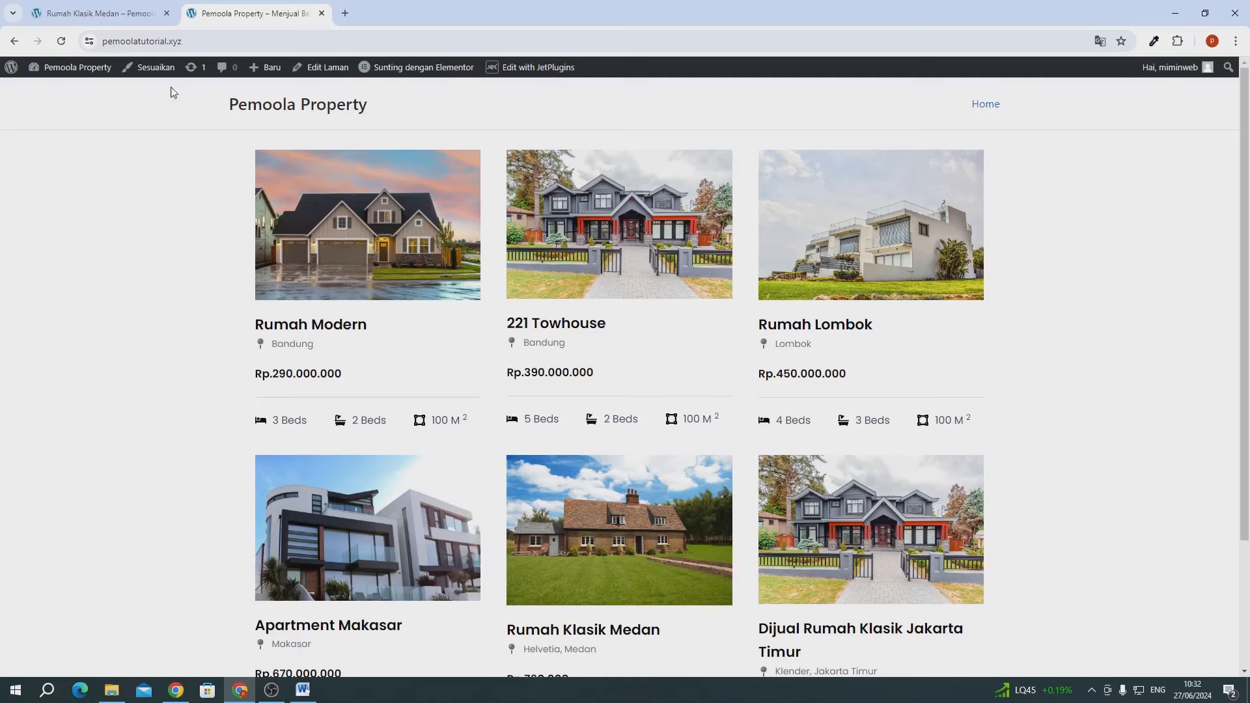
- Add the Properti post-type archive to the Main Menu after Home and save the menu
{"action": "left_click", "coordinate": [121, 23]}
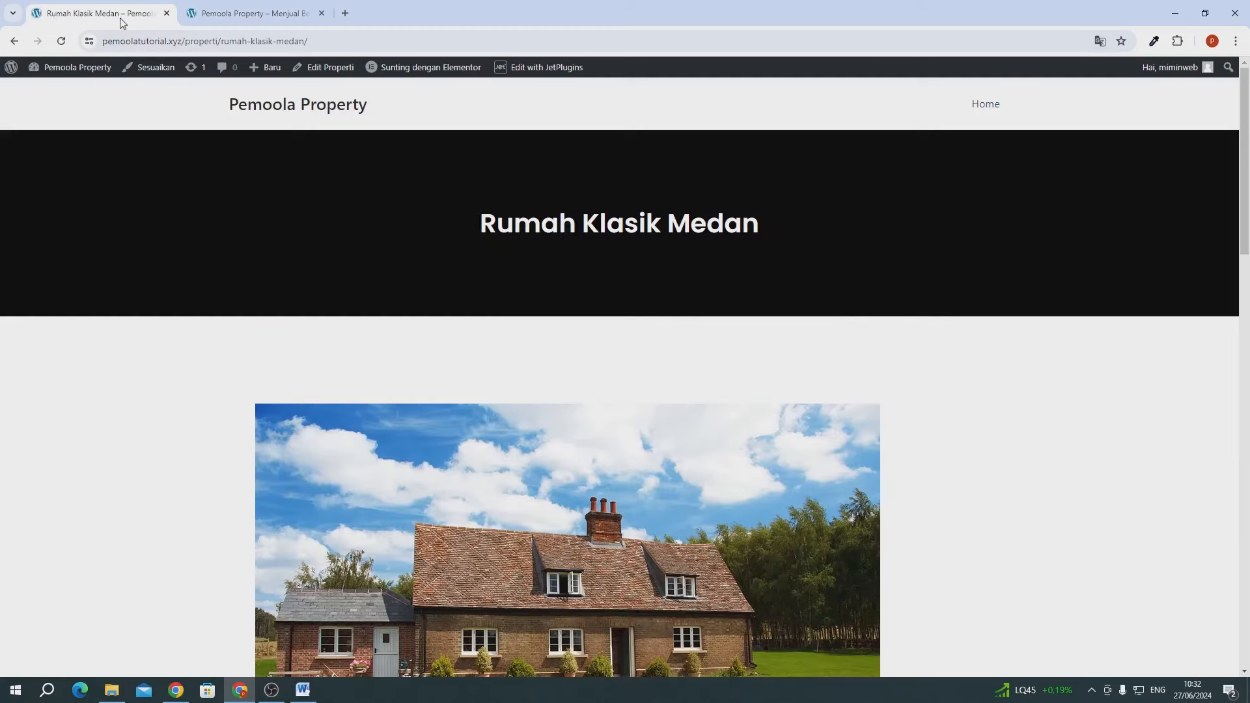
{"action": "mouse_move", "coordinate": [73, 70]}
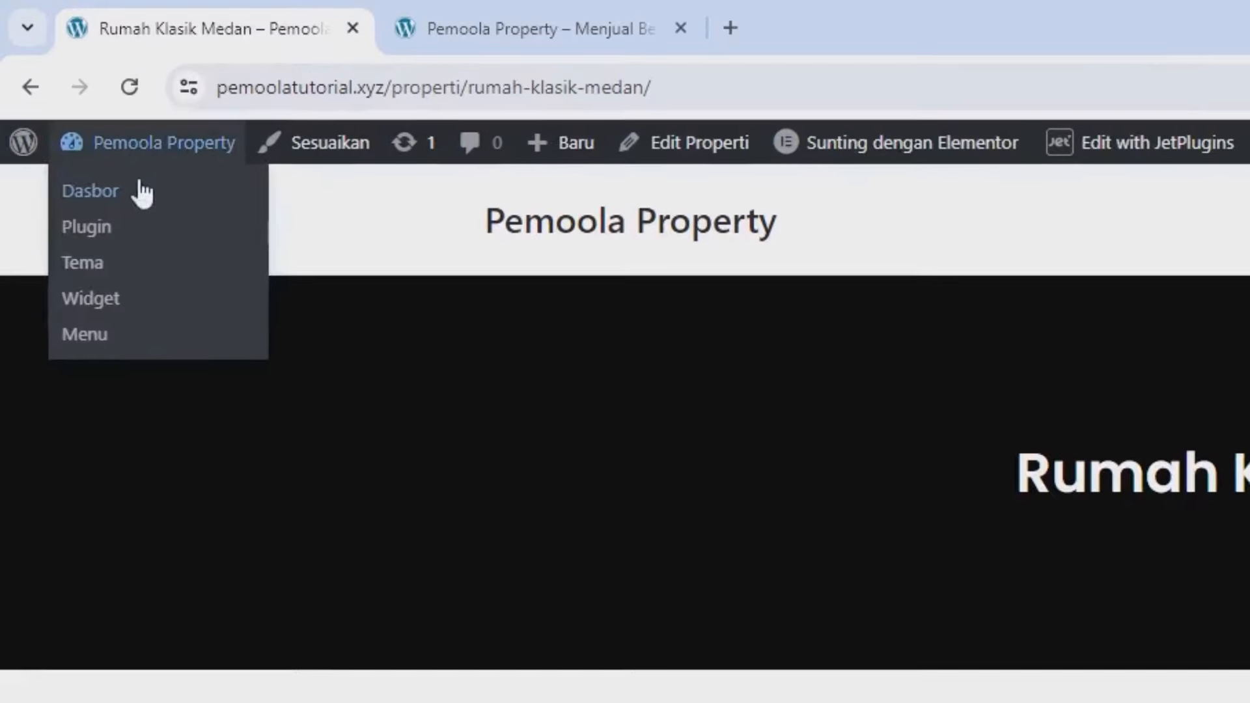
{"action": "left_click", "coordinate": [140, 192]}
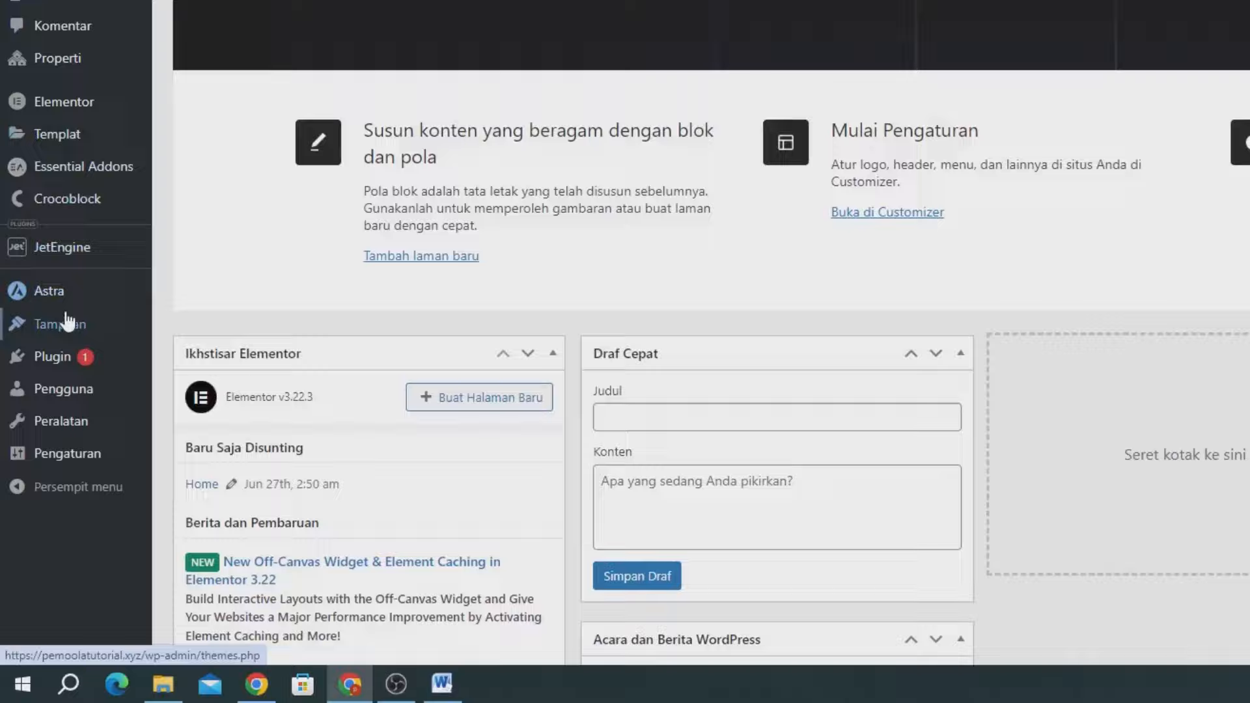
{"action": "mouse_move", "coordinate": [39, 443]}
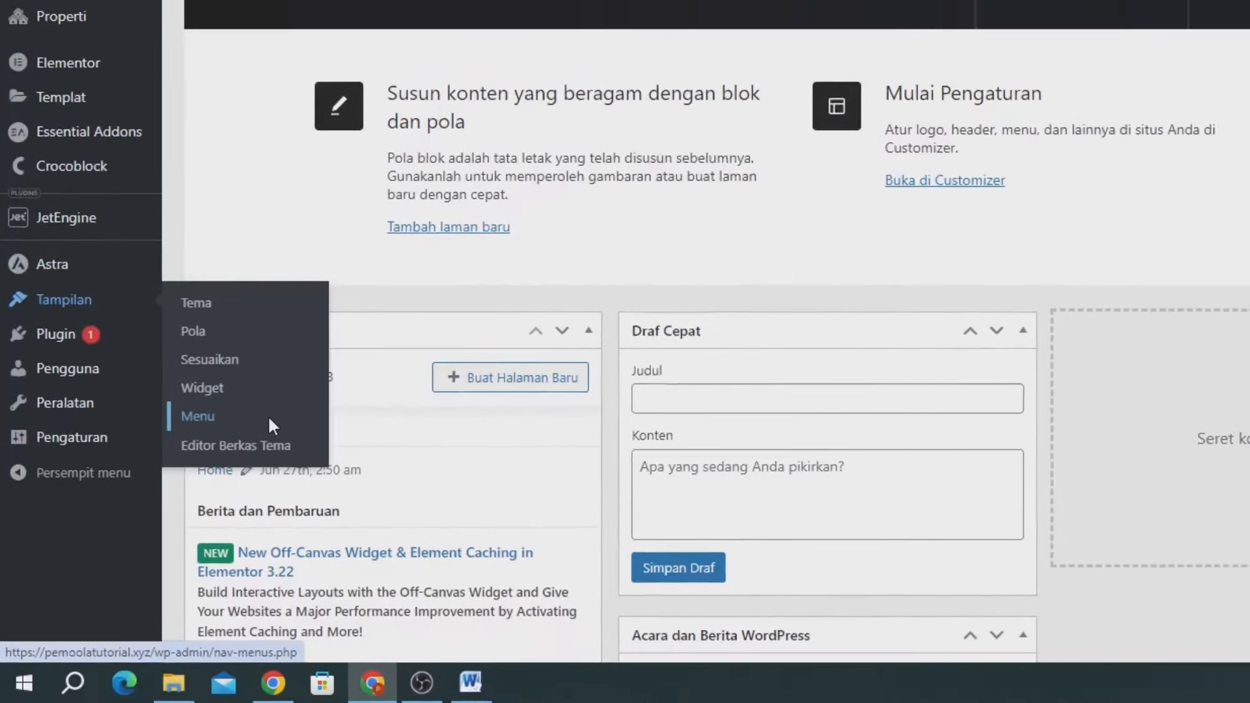
{"action": "left_click", "coordinate": [293, 406]}
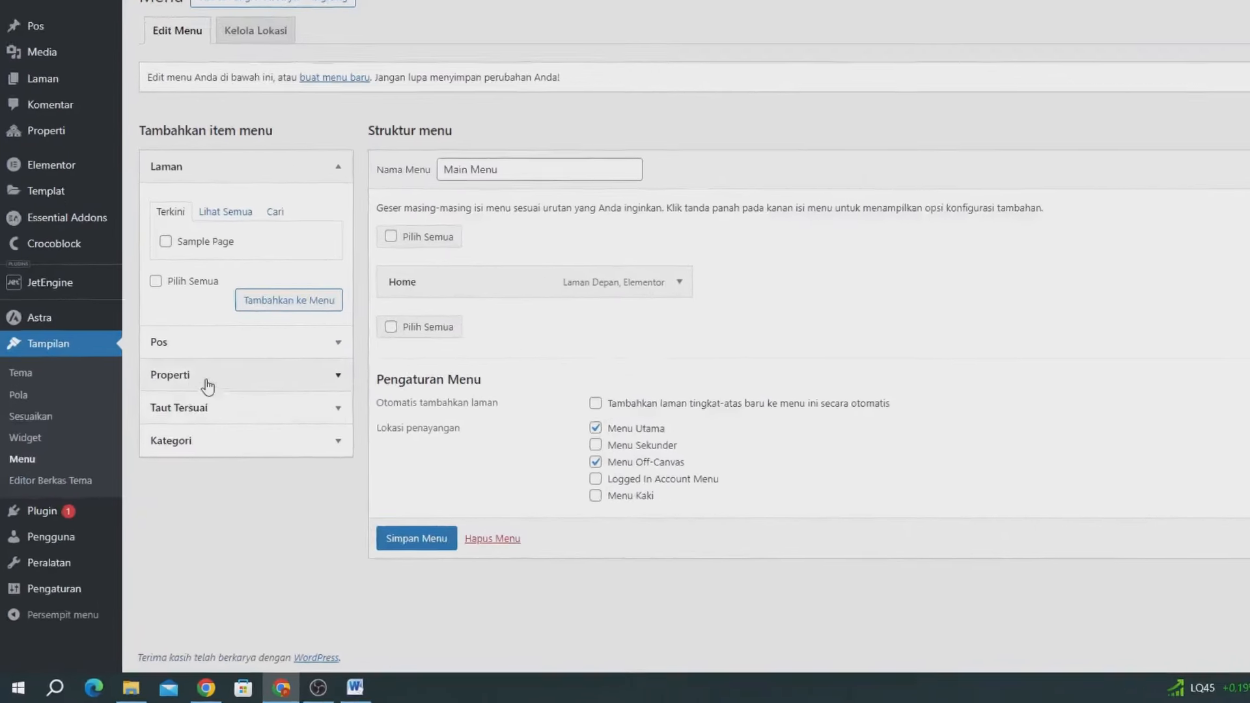
{"action": "left_click", "coordinate": [206, 380]}
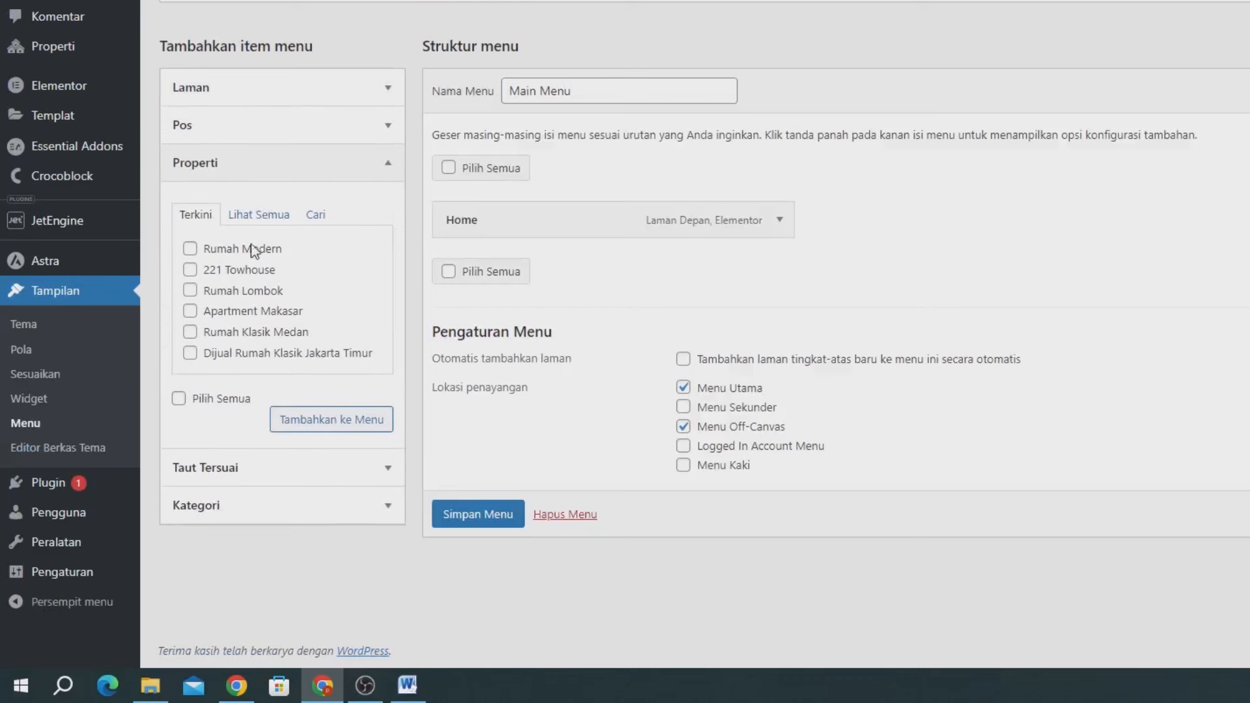
{"action": "left_click", "coordinate": [261, 214]}
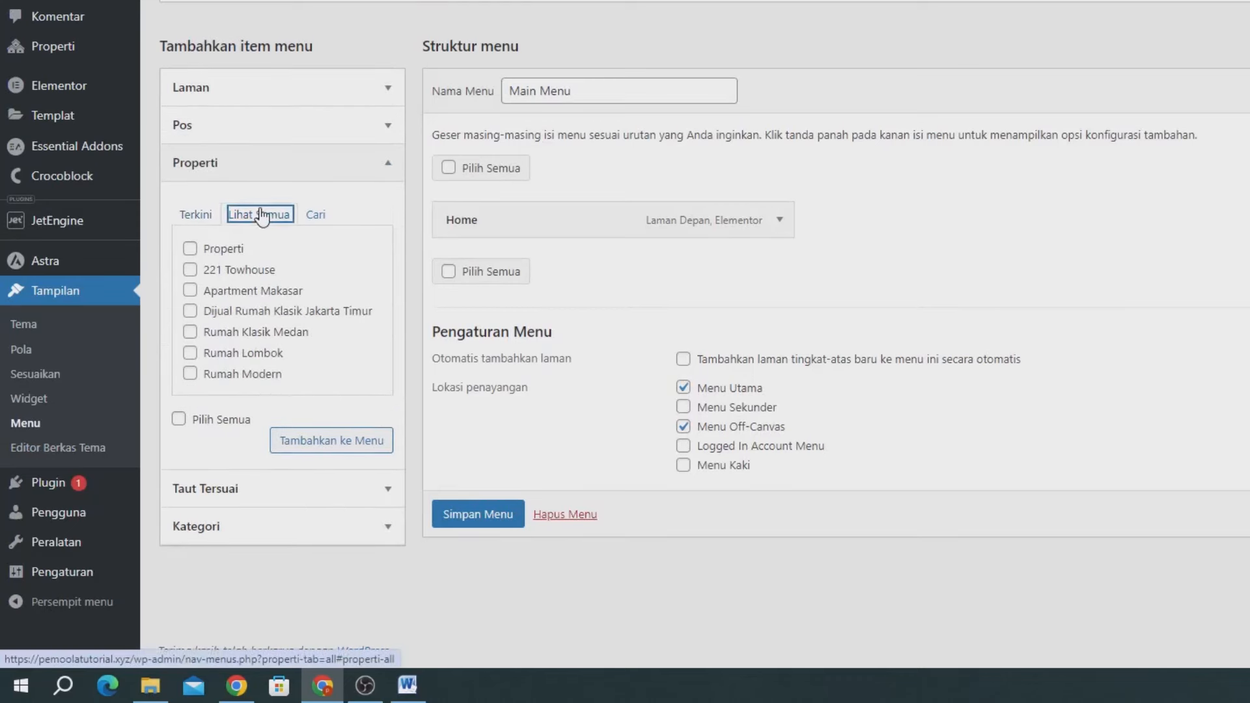
{"action": "left_click", "coordinate": [221, 248]}
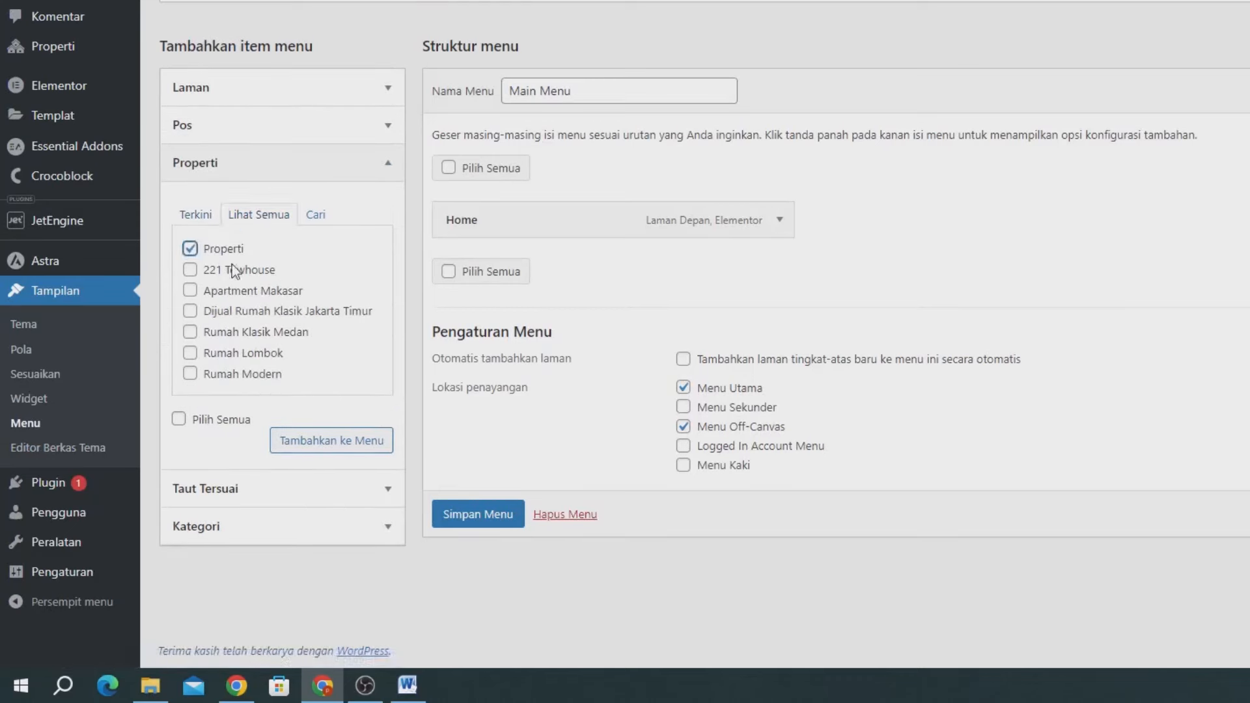
{"action": "left_click", "coordinate": [321, 460]}
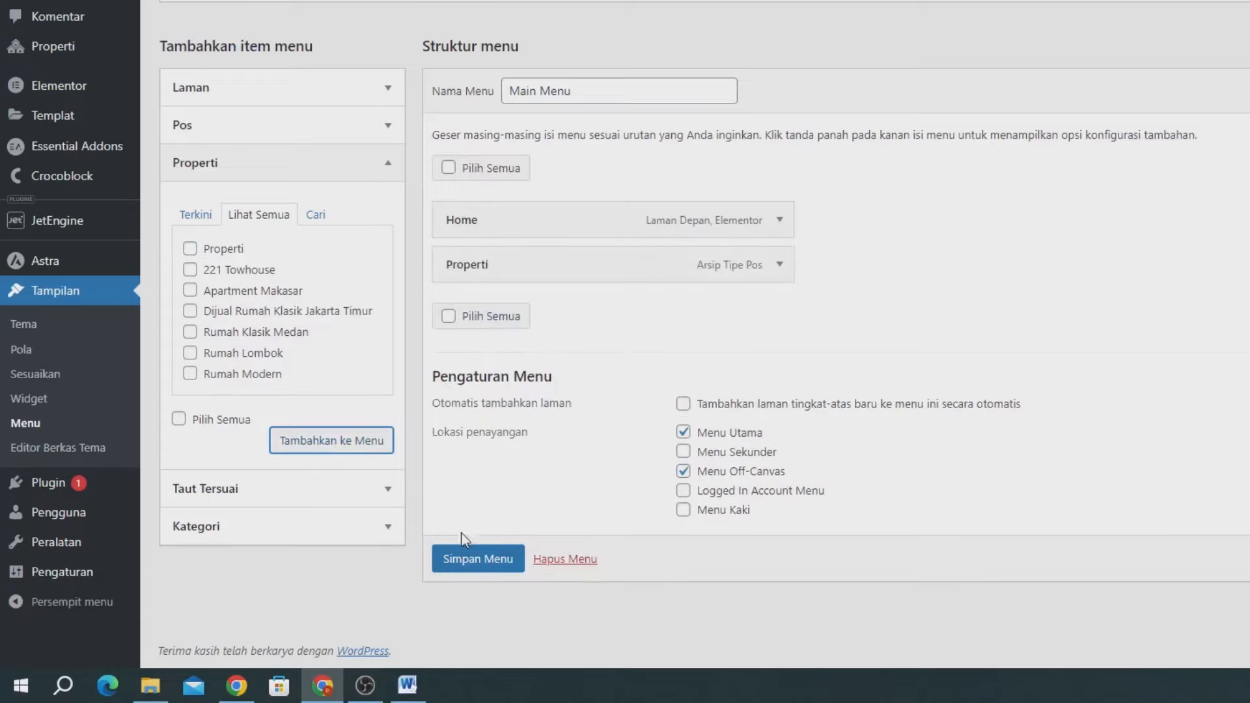
{"action": "left_click", "coordinate": [473, 561]}
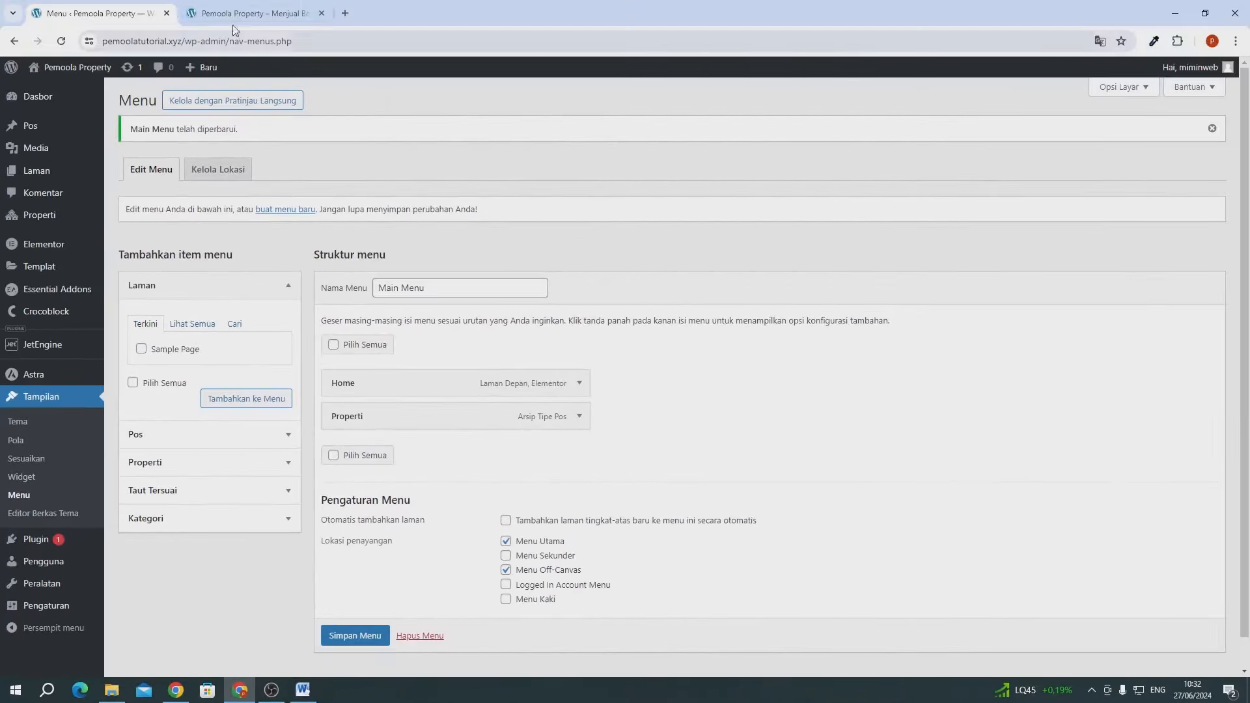
{"action": "left_click", "coordinate": [228, 12]}
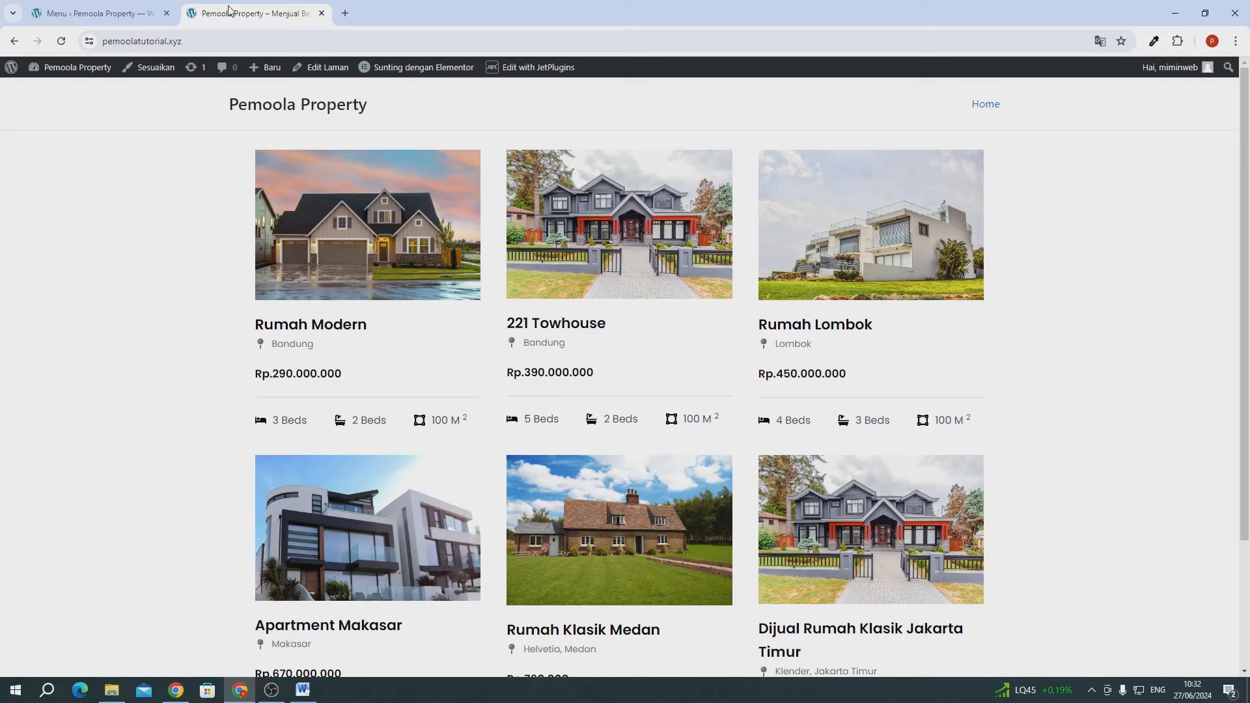
- Reload the live site and browse the Properti archive page with its six property listings
{"action": "left_click", "coordinate": [61, 41]}
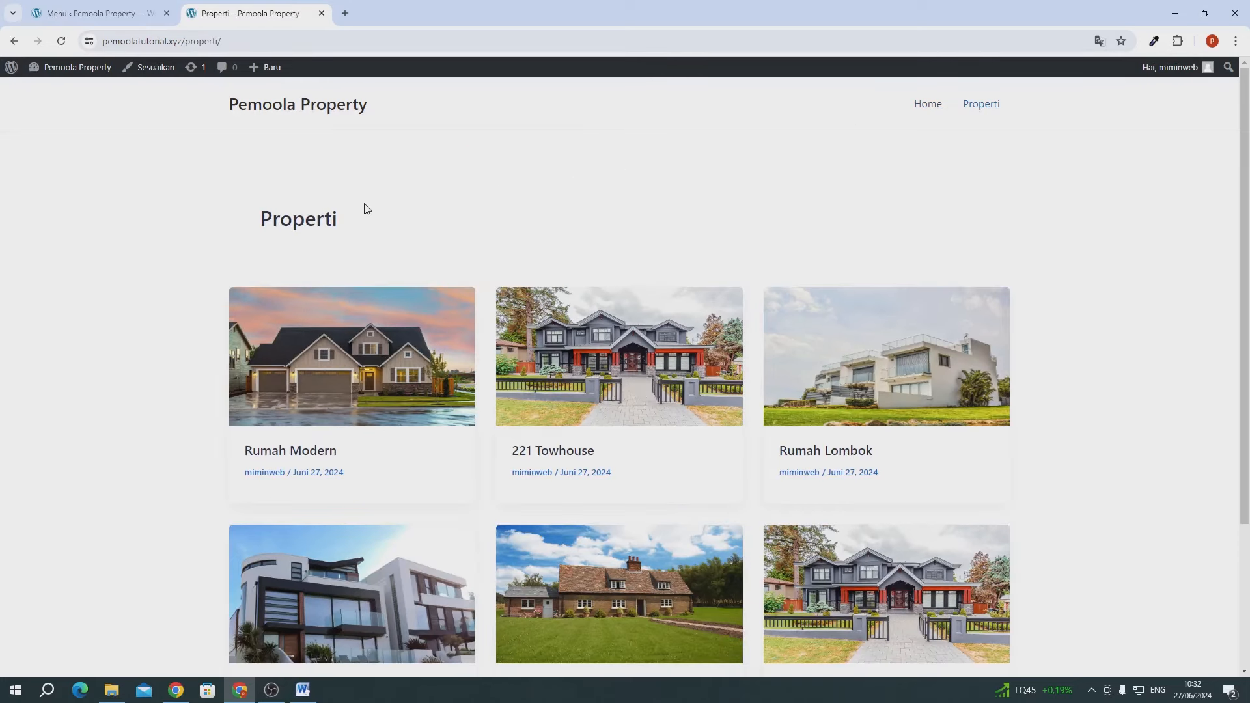
{"action": "scroll", "coordinate": [424, 319], "scroll_direction": "down", "scroll_amount": 3}
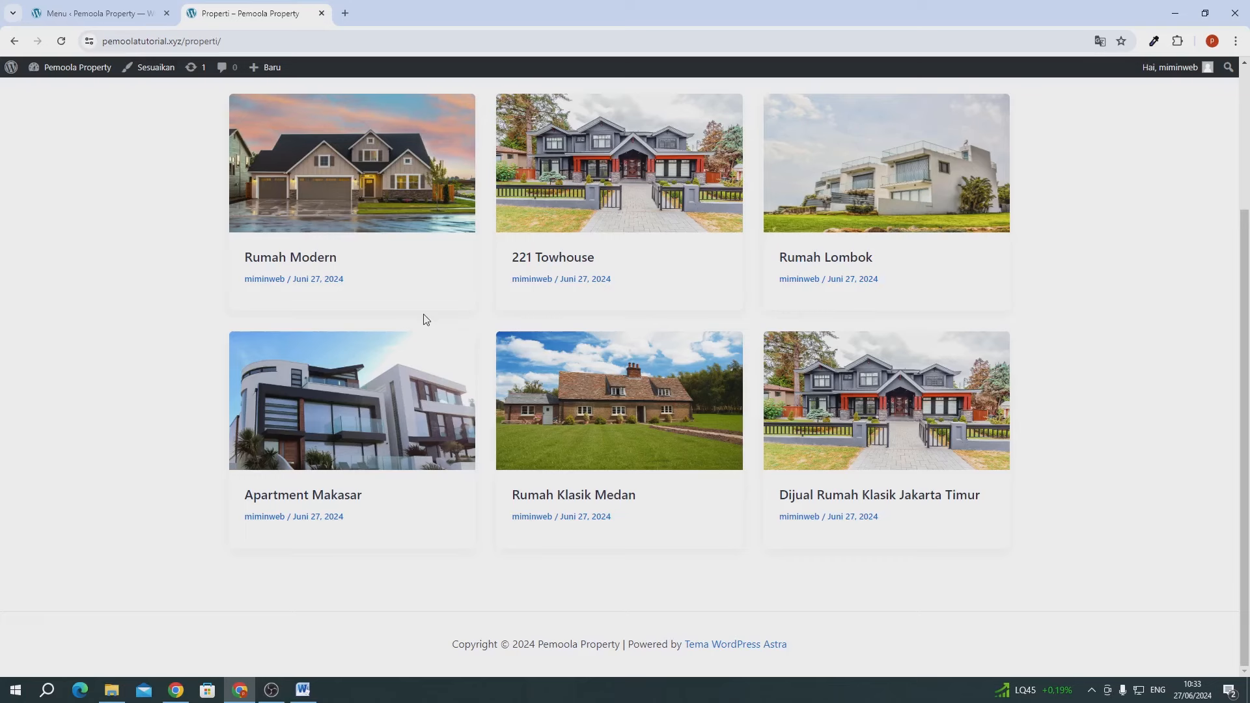
{"action": "scroll", "coordinate": [418, 330], "scroll_direction": "up", "scroll_amount": 3}
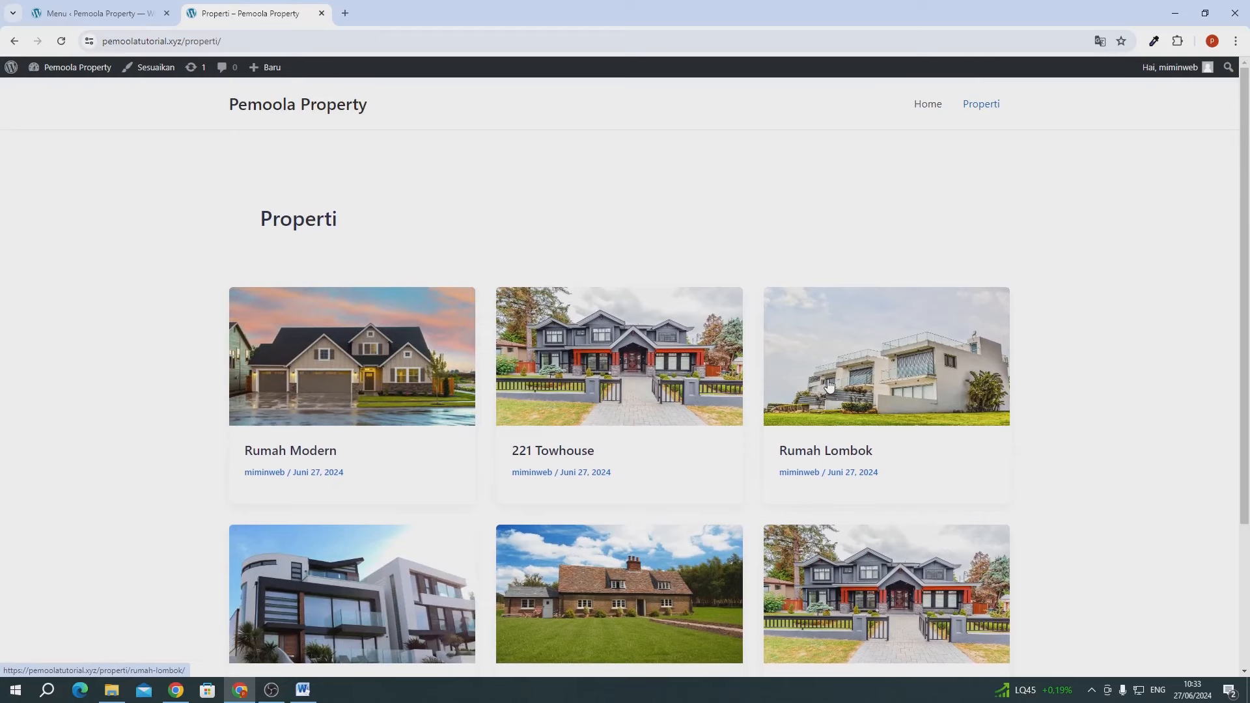
{"action": "left_click", "coordinate": [100, 9]}
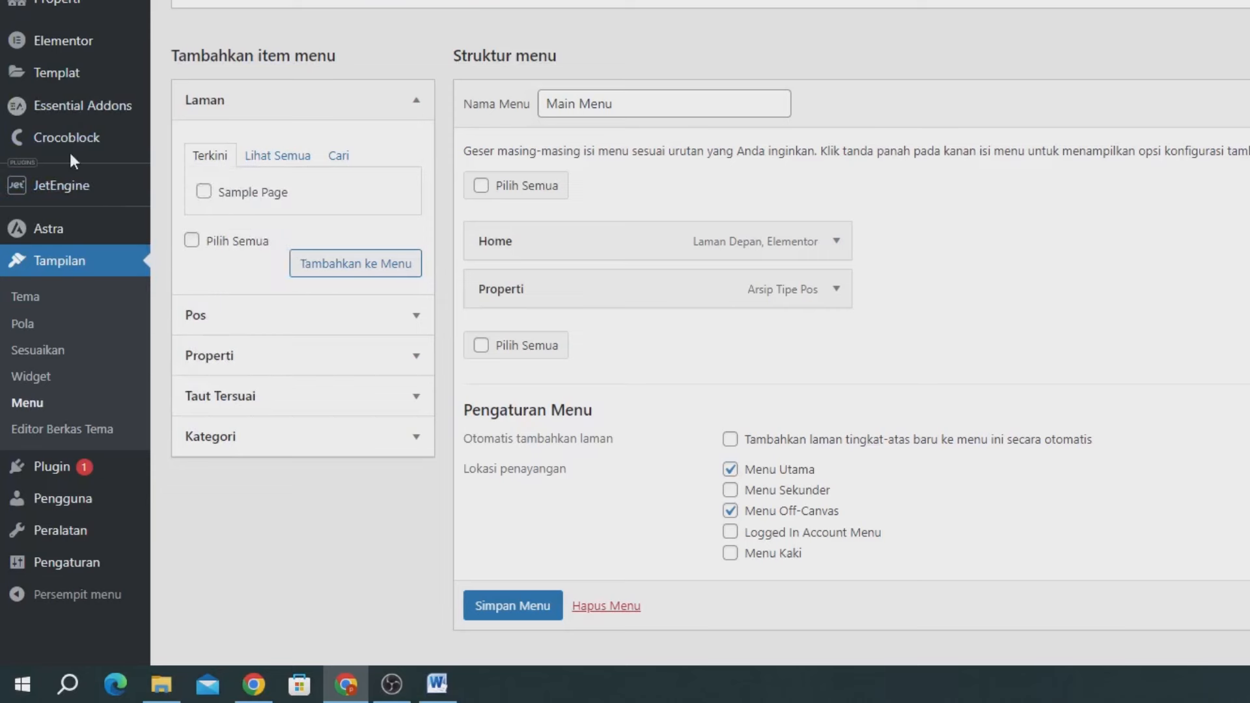
- Start a new Archive-type theme template built with Elementor in Crocoblock Theme Templates
{"action": "mouse_move", "coordinate": [68, 149]}
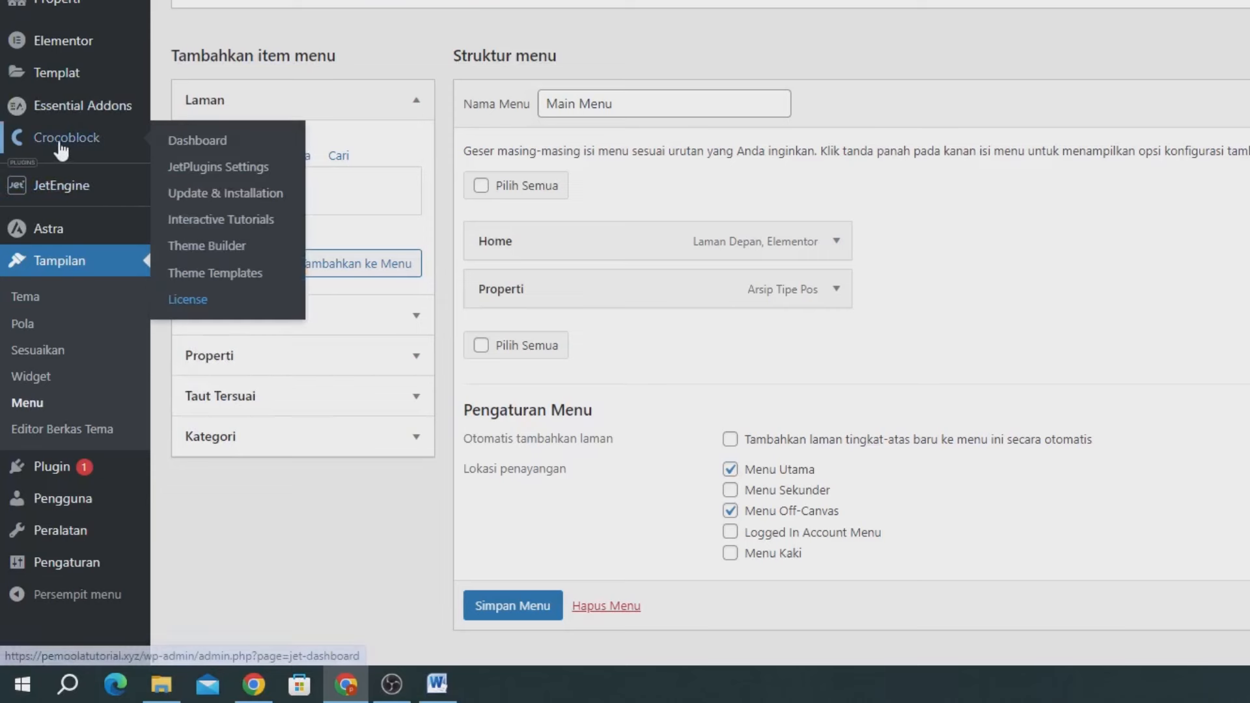
{"action": "left_click", "coordinate": [205, 272]}
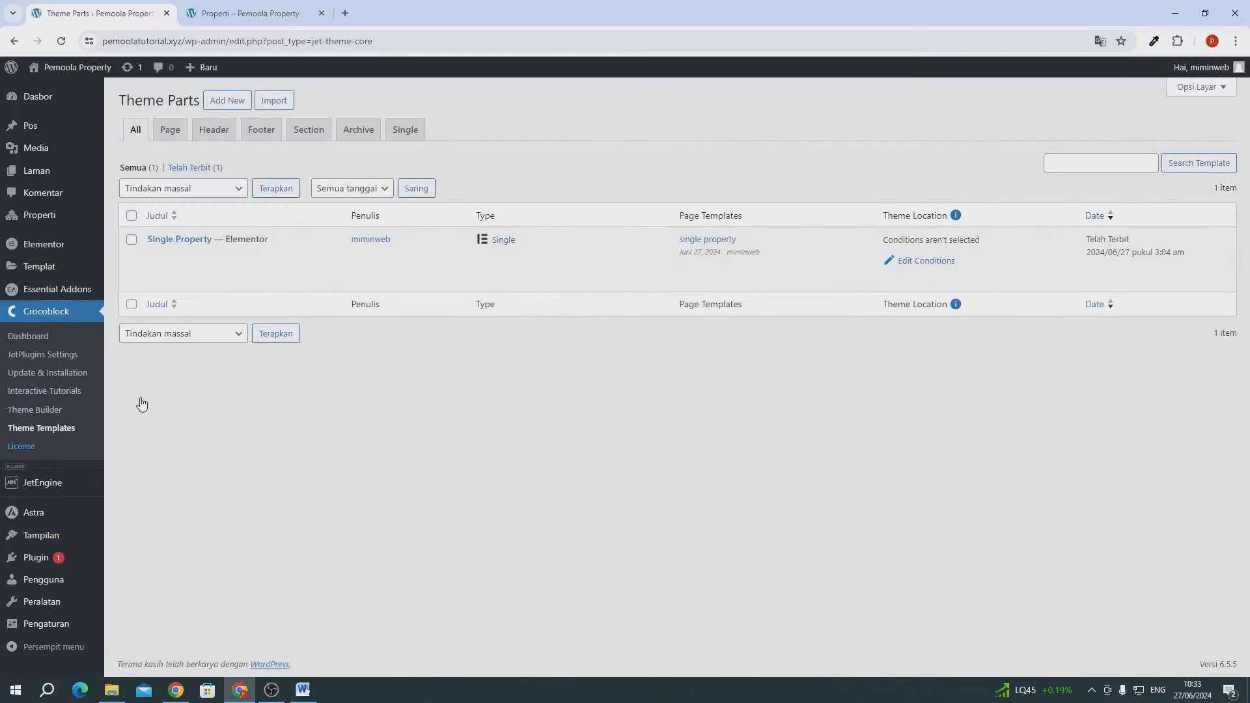
{"action": "mouse_move", "coordinate": [159, 249]}
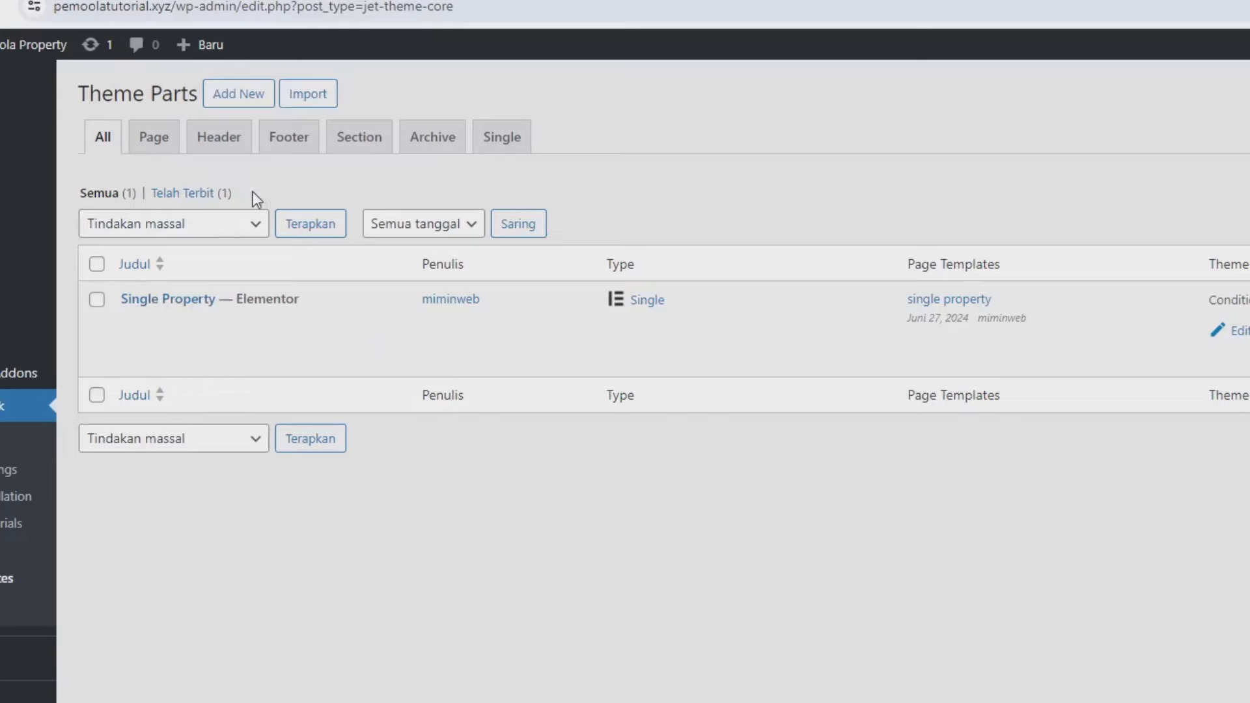
{"action": "left_click", "coordinate": [238, 95]}
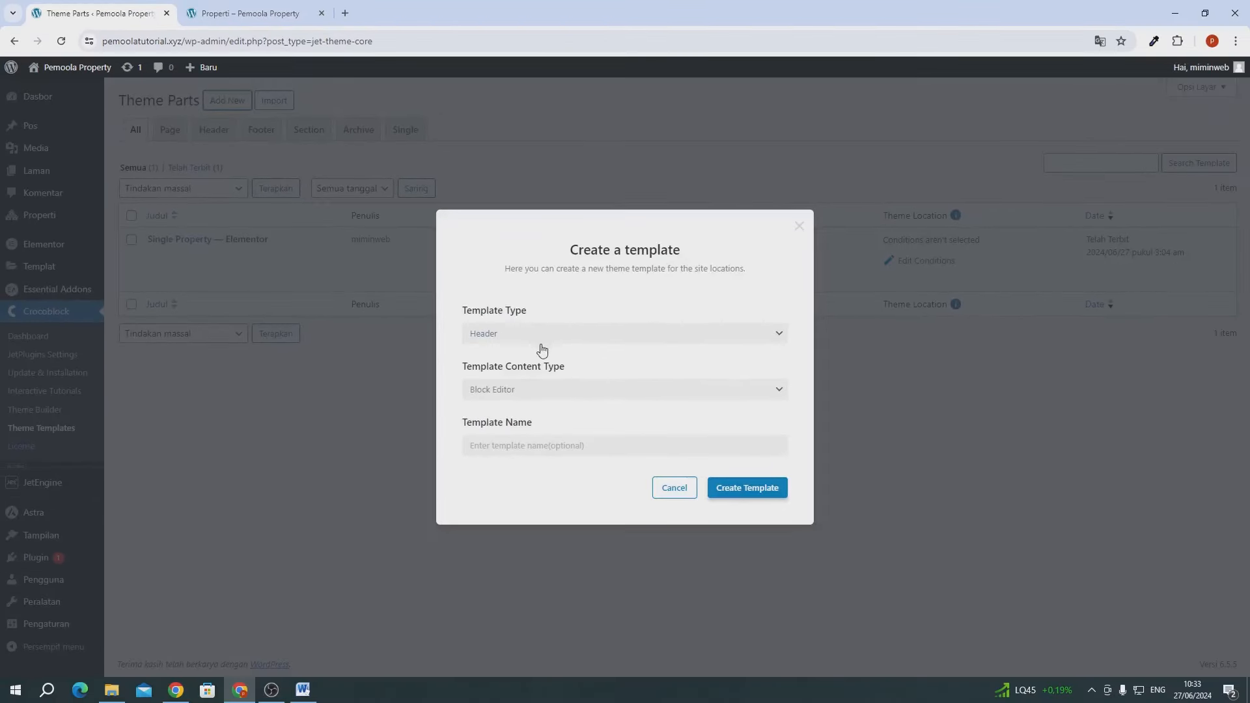
{"action": "left_click", "coordinate": [524, 334]}
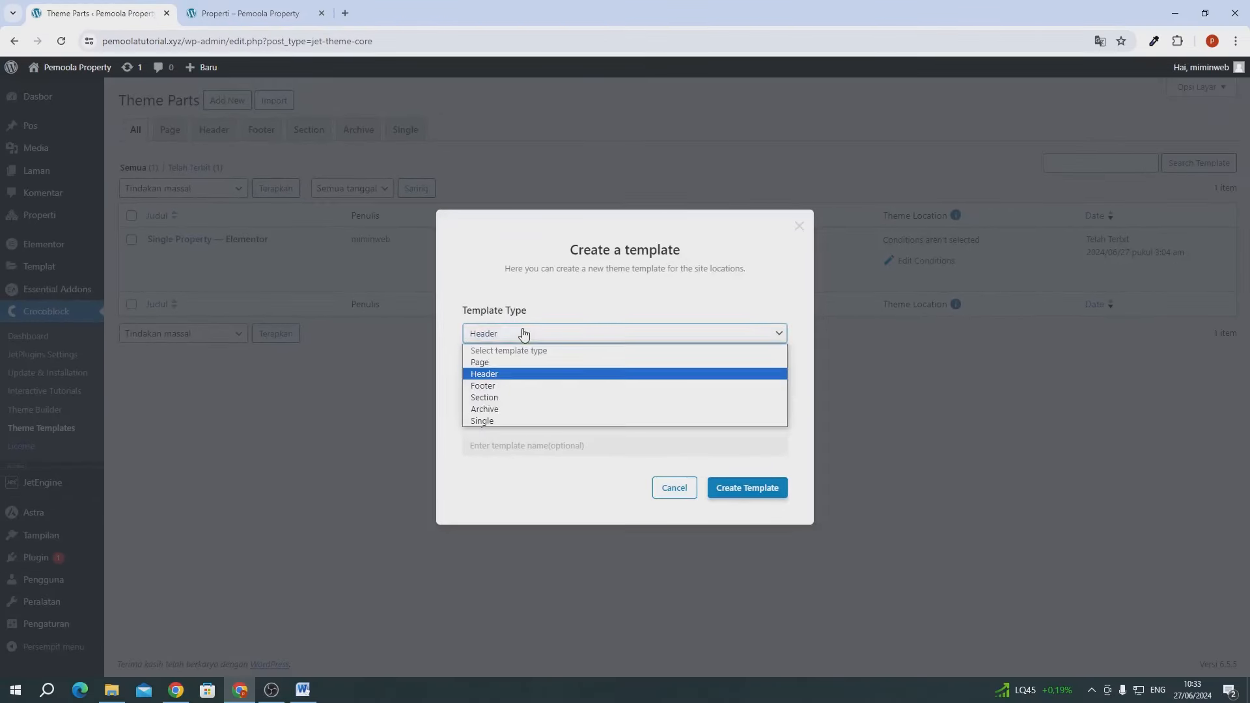
{"action": "left_click", "coordinate": [488, 413]}
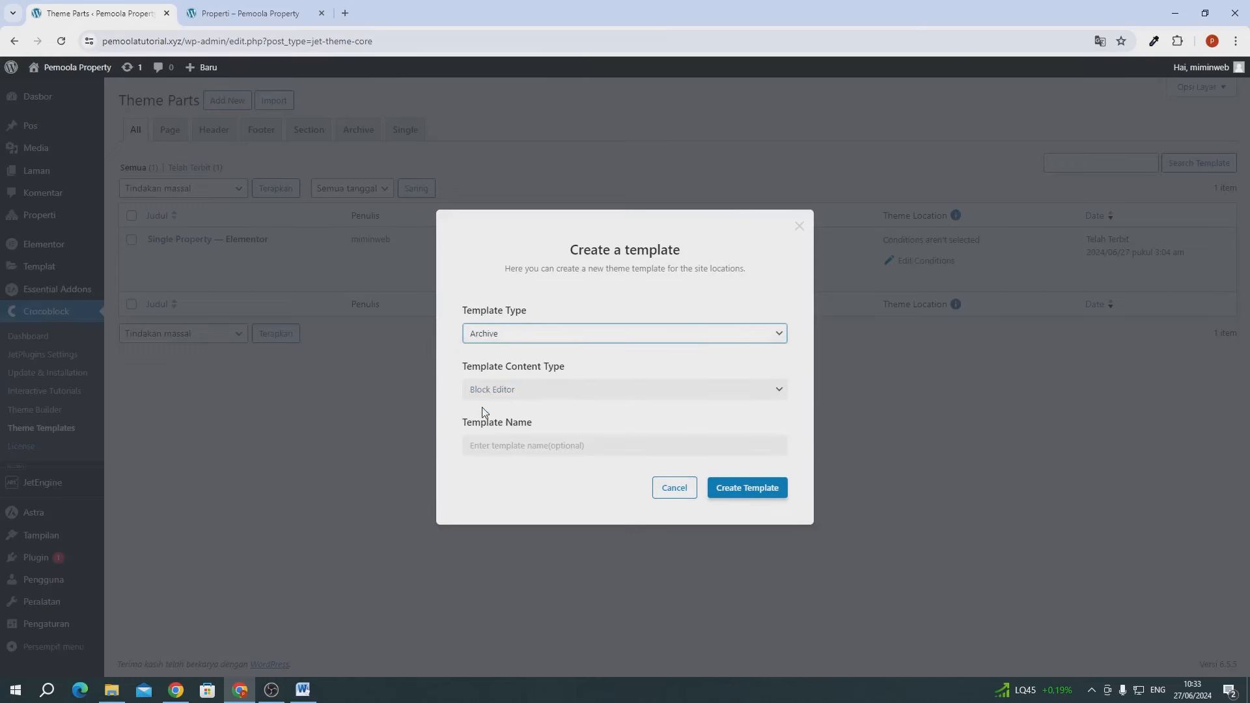
{"action": "left_click", "coordinate": [485, 390]}
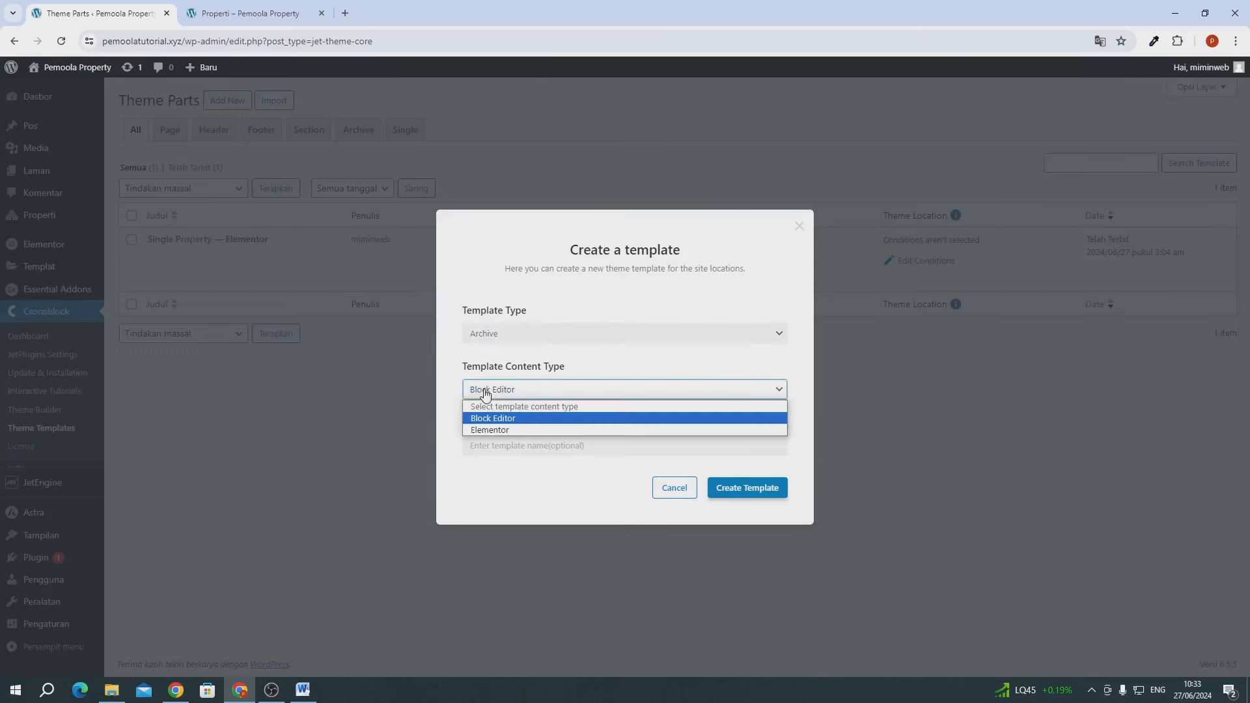
{"action": "left_click", "coordinate": [488, 431]}
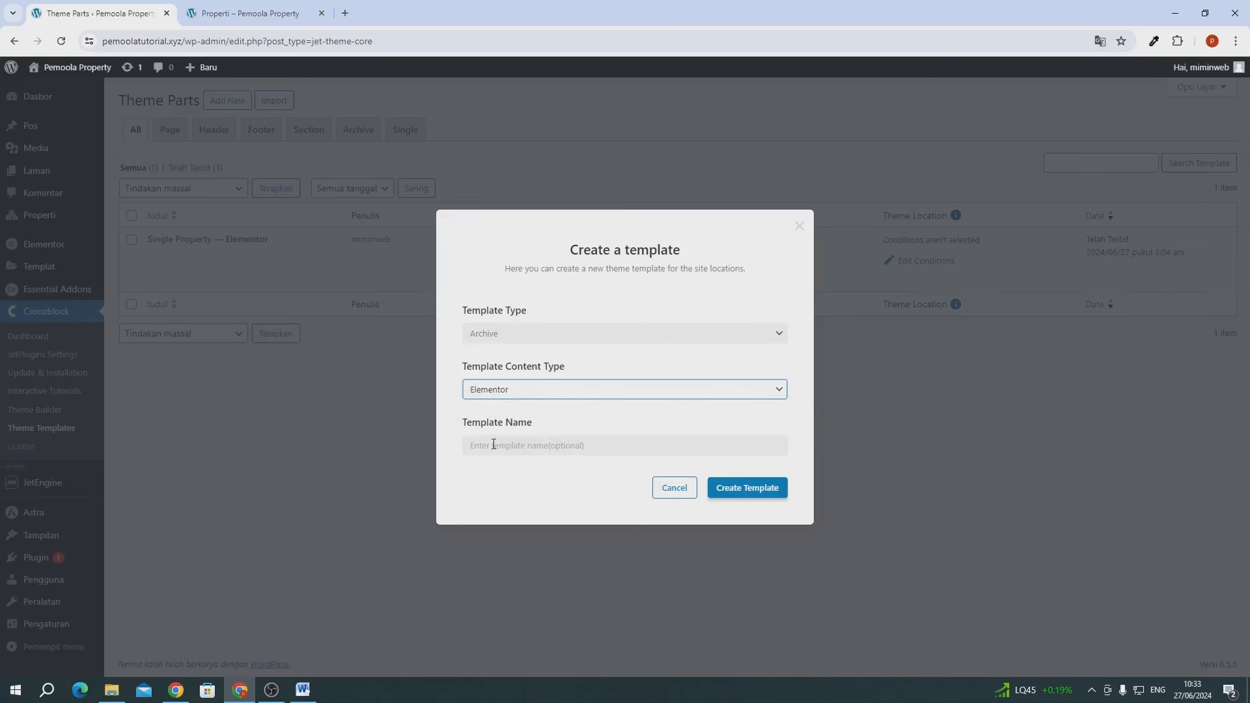
- Name the template 'Archive Properti' and create it
{"action": "left_click", "coordinate": [493, 444]}
{"action": "type", "text": "Ar"}
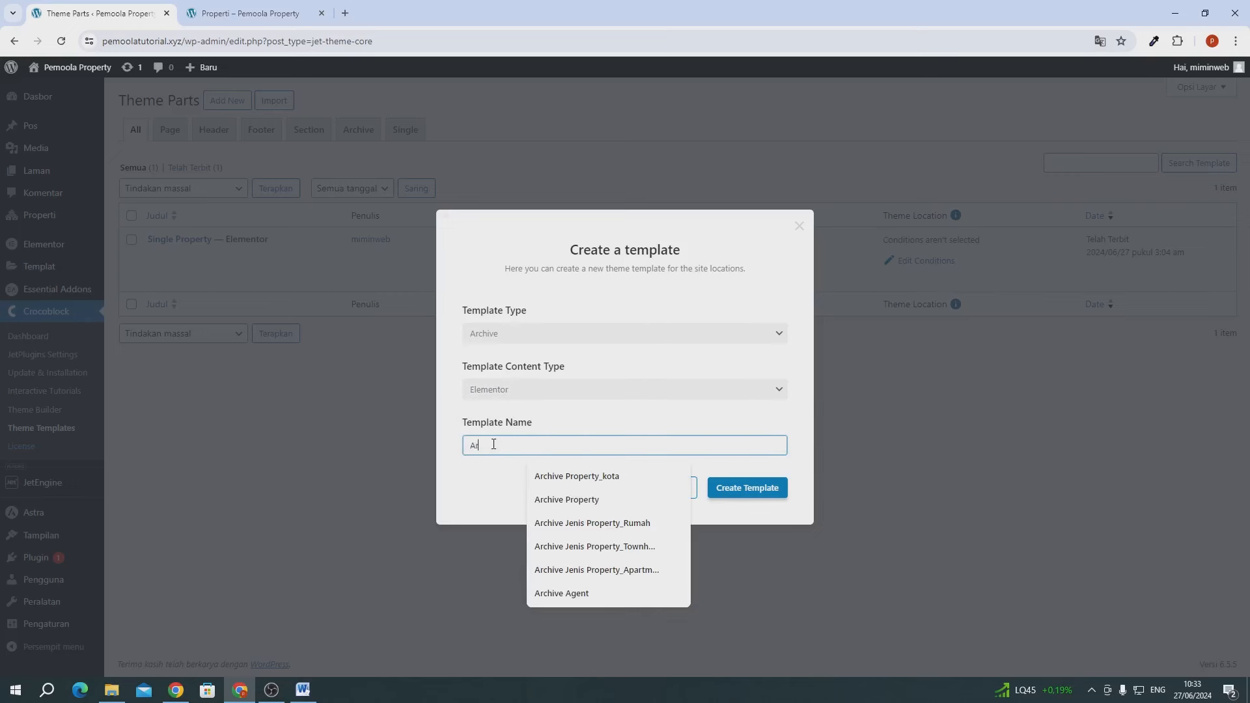
{"action": "type", "text": "chive Prope"}
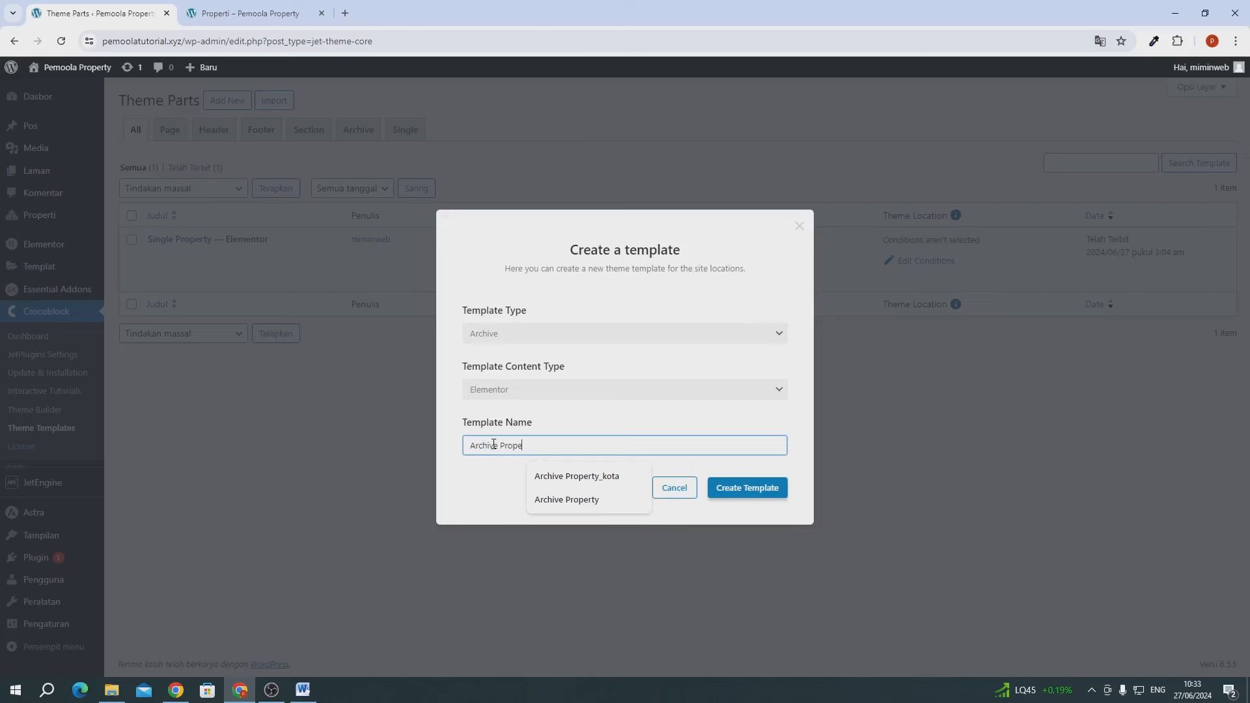
{"action": "type", "text": "rtui"}
{"action": "key", "text": "BackSpace"}
{"action": "key", "text": "BackSpace"}
{"action": "type", "text": "i"}
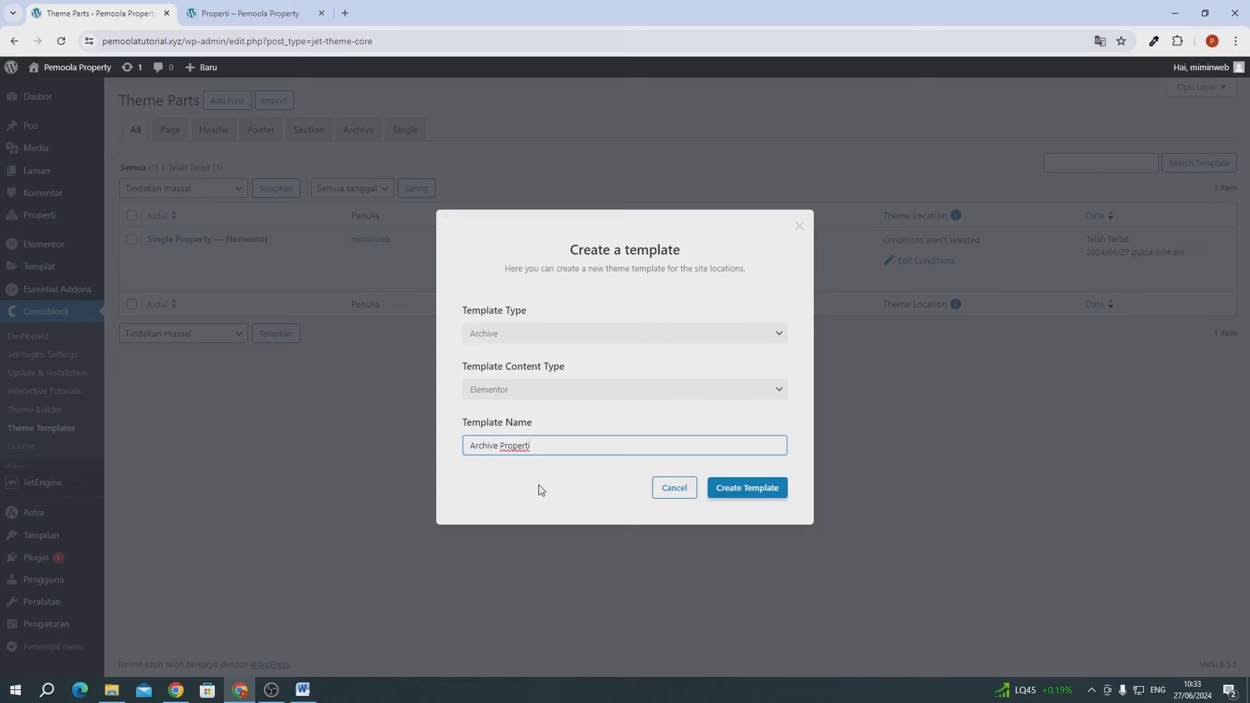
{"action": "left_click", "coordinate": [560, 479]}
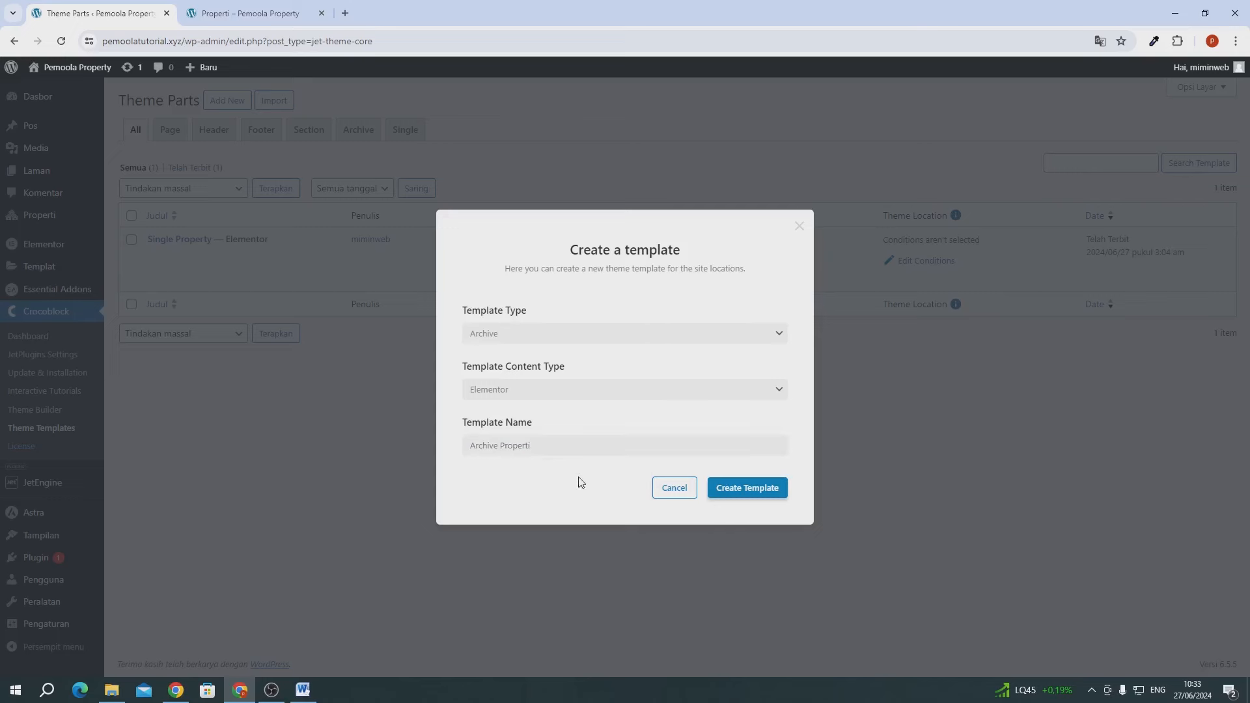
{"action": "left_click", "coordinate": [725, 488]}
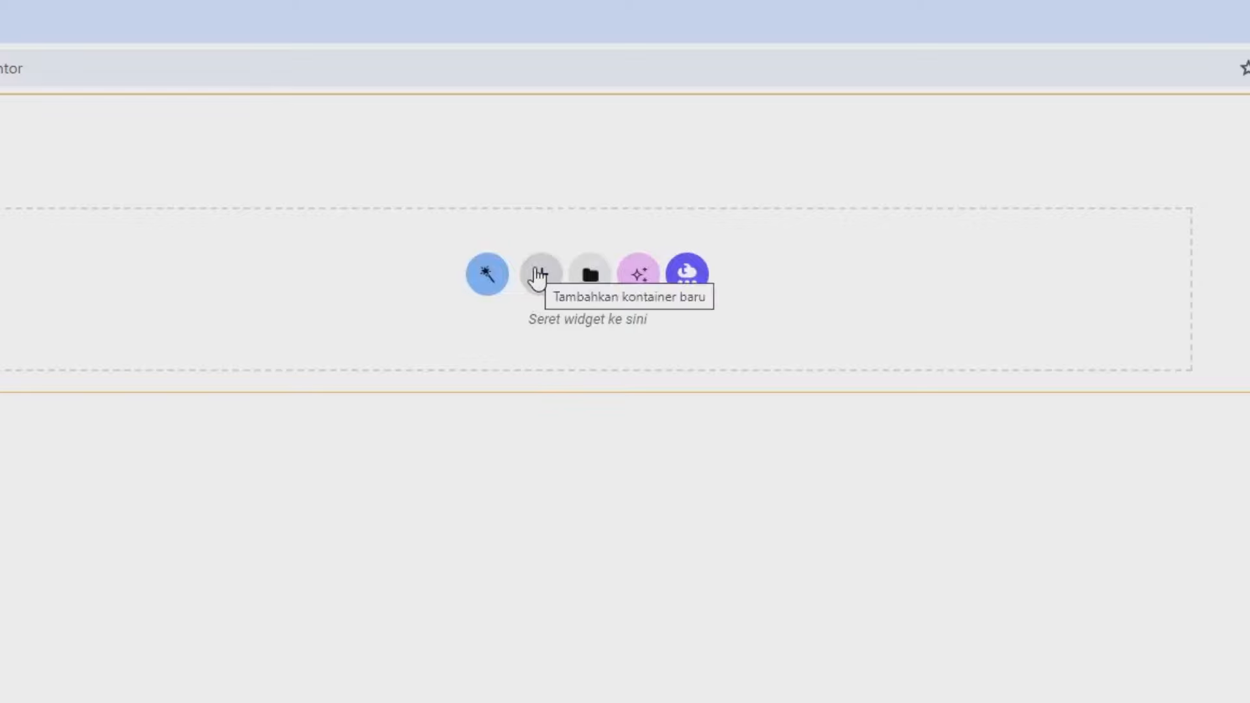
- Add a single-column Flexbox container with a 30vh minimum height
{"action": "left_click", "coordinate": [537, 276]}
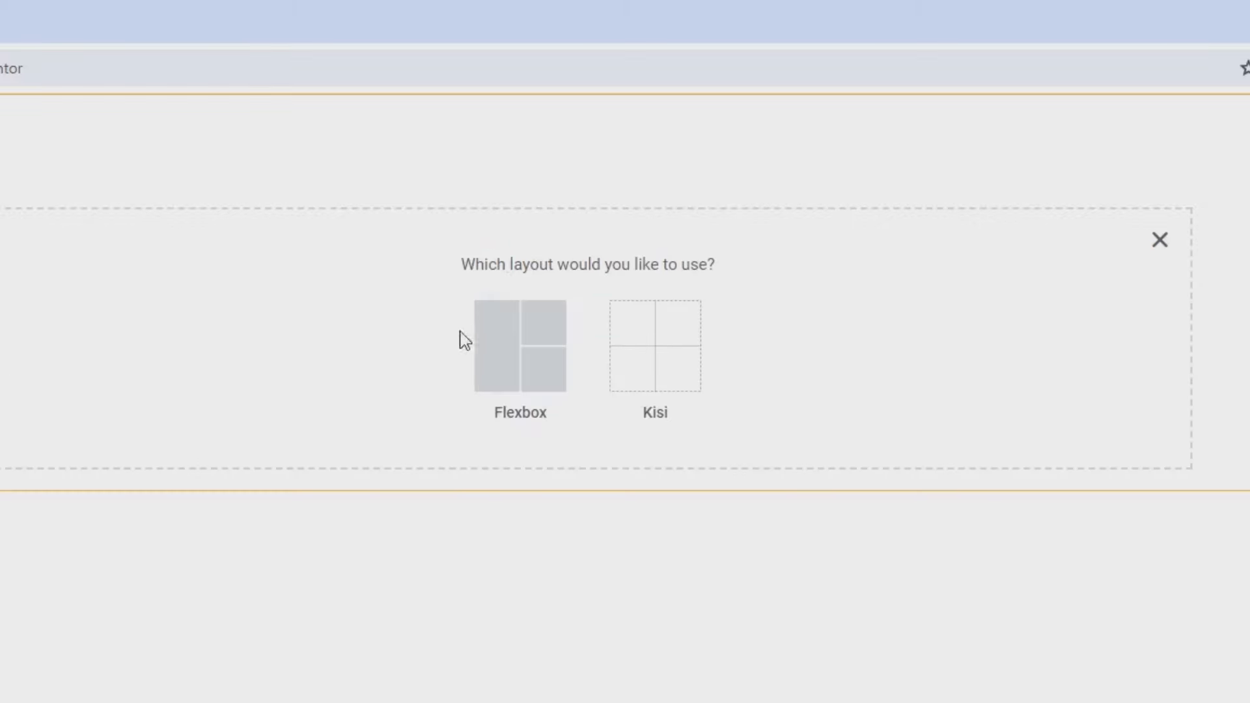
{"action": "left_click", "coordinate": [516, 350]}
{"action": "left_click", "coordinate": [300, 335]}
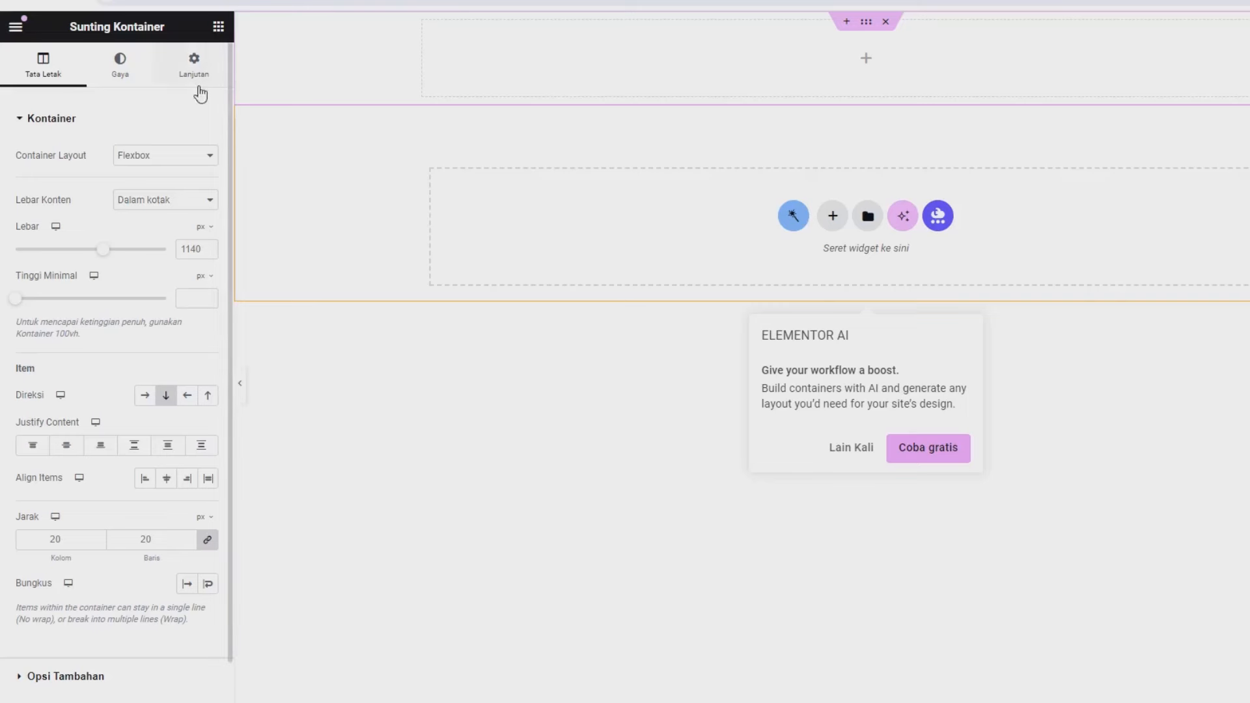
{"action": "left_click_drag", "start_coordinate": [16, 276], "coordinate": [69, 277]}
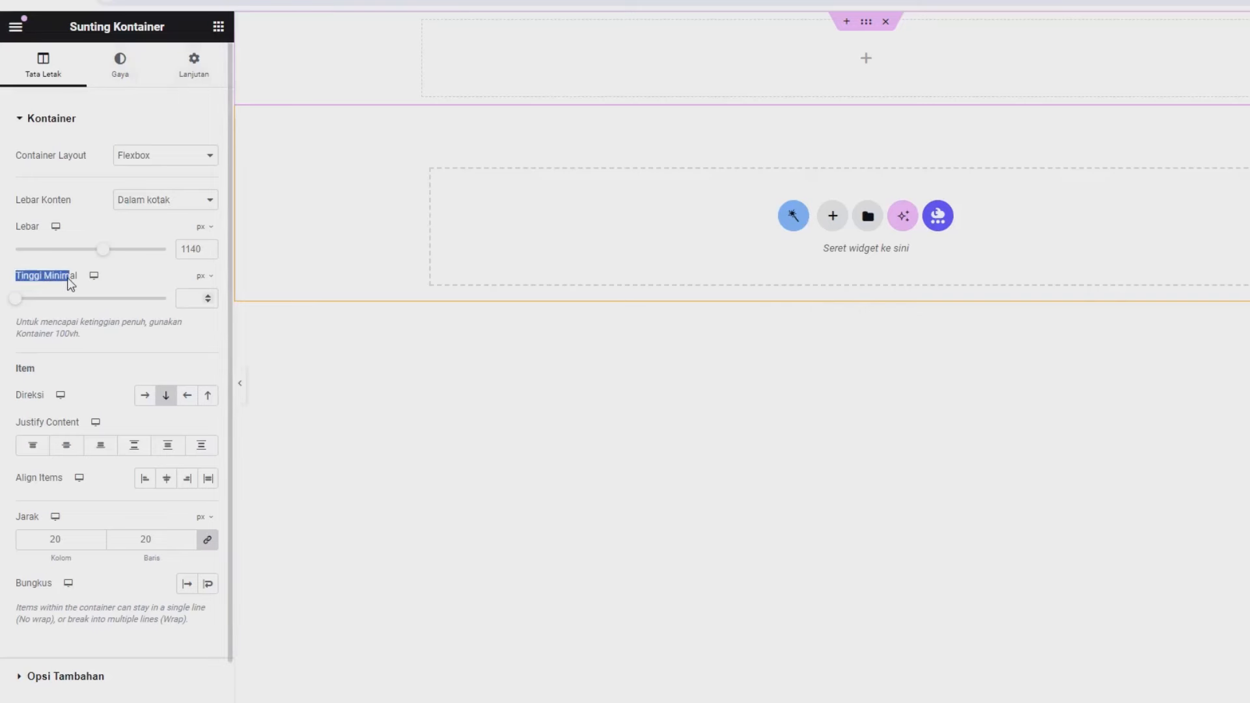
{"action": "left_click", "coordinate": [203, 276]}
{"action": "left_click", "coordinate": [203, 351]}
{"action": "left_click", "coordinate": [193, 297]}
{"action": "type", "text": "30"}
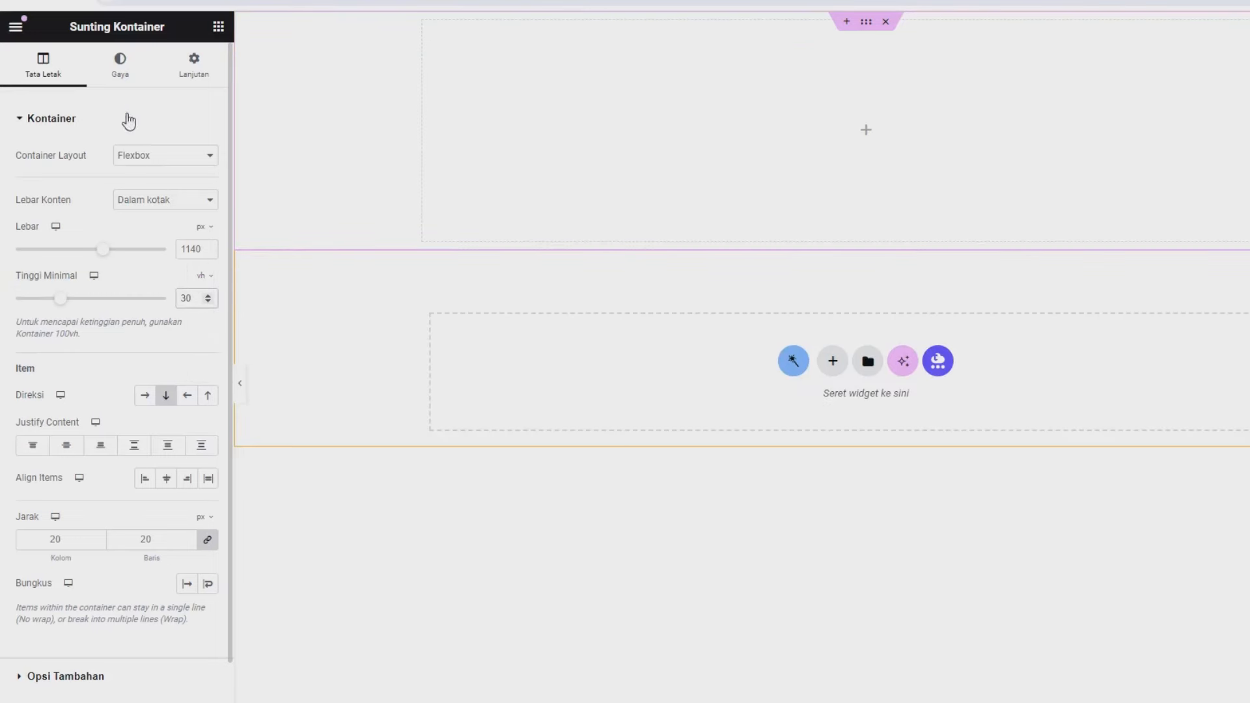
- Give the container a Klasik background in near-black #0F0000
{"action": "left_click", "coordinate": [118, 65]}
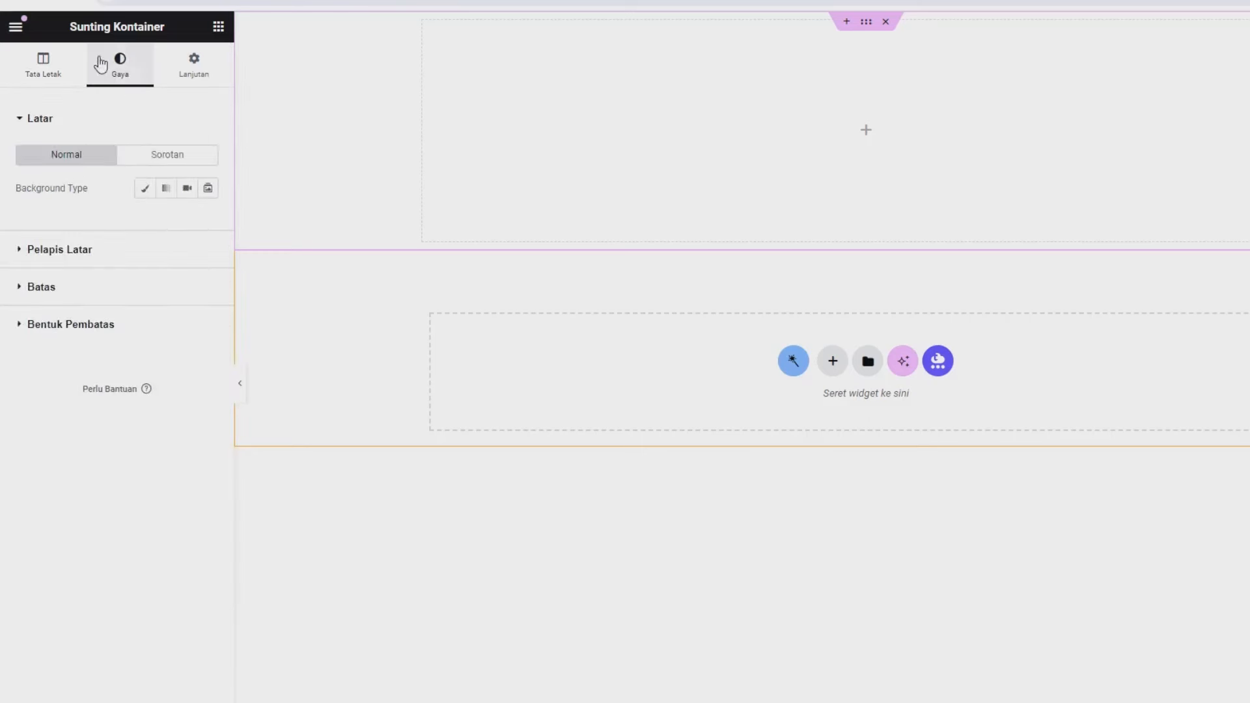
{"action": "left_click", "coordinate": [140, 190]}
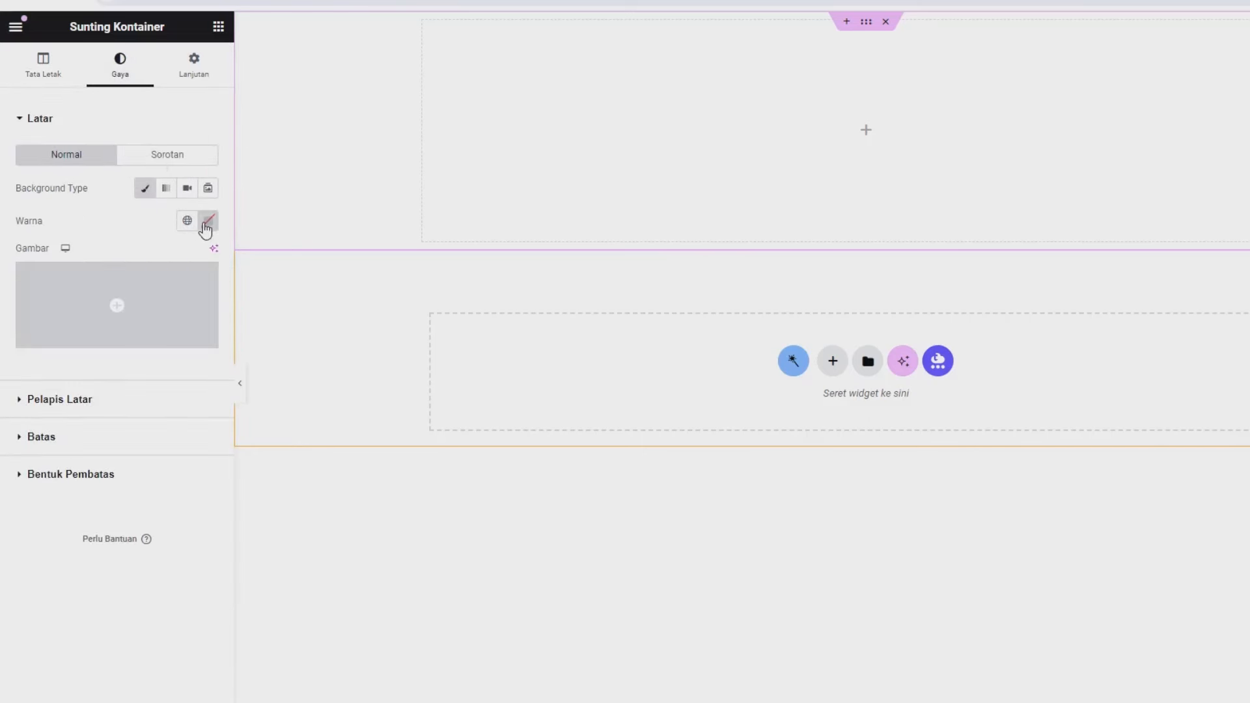
{"action": "left_click", "coordinate": [209, 220]}
{"action": "left_click_drag", "start_coordinate": [223, 279], "coordinate": [299, 392]}
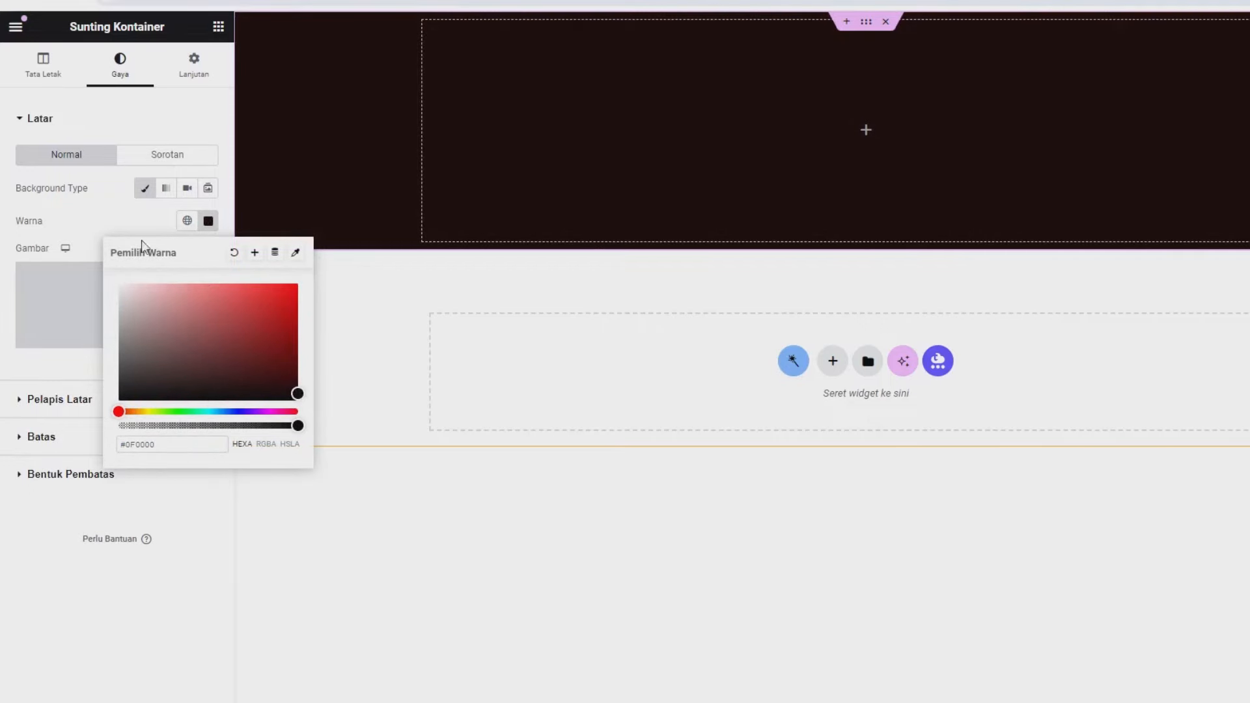
{"action": "left_click", "coordinate": [218, 27]}
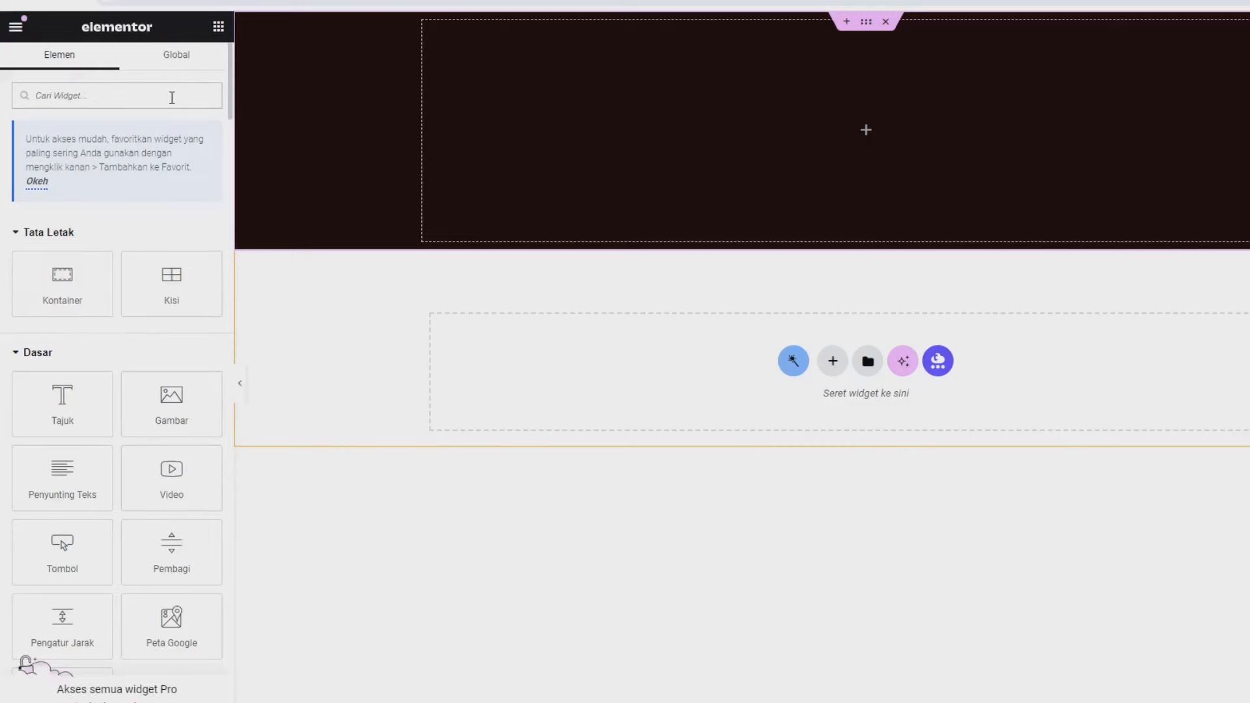
- Add a heading reading 'Properti' inside the dark container
{"action": "left_click_drag", "start_coordinate": [63, 401], "coordinate": [655, 218]}
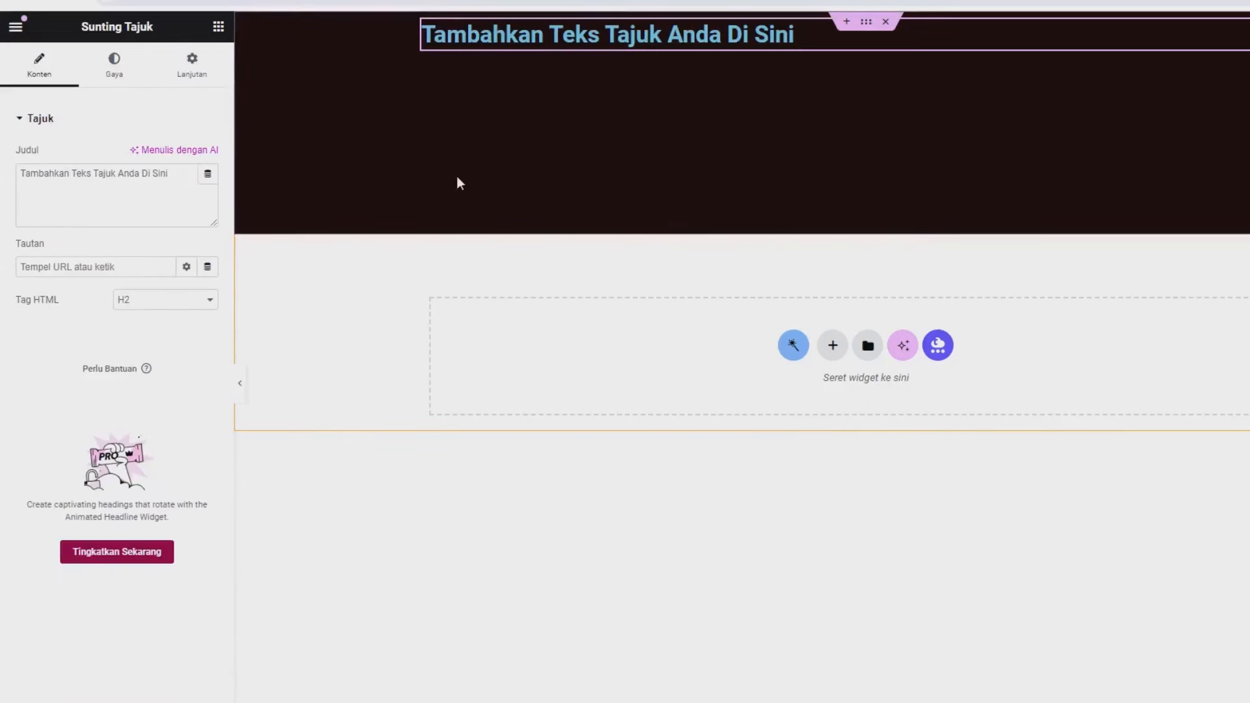
{"action": "triple_click", "coordinate": [145, 182]}
{"action": "type", "text": "Properti"}
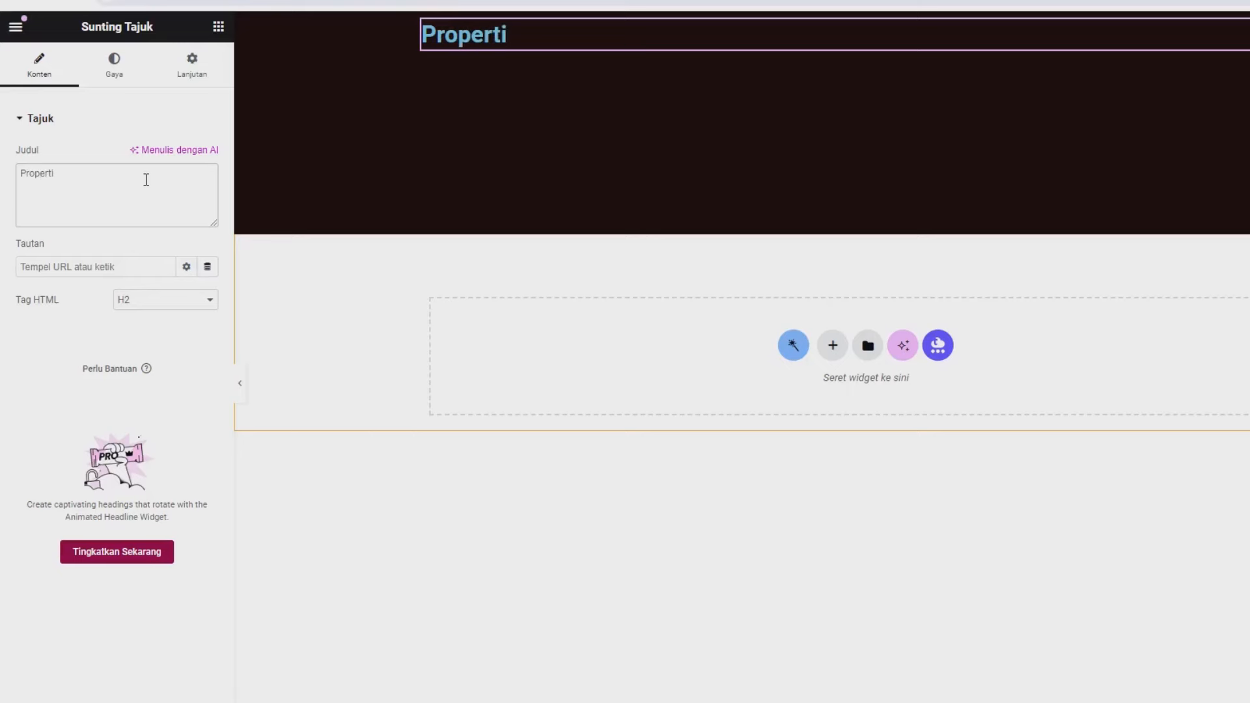
- Style the heading white (#FFFFFF), centred, in Poppins at 40 px
{"action": "left_click", "coordinate": [115, 78]}
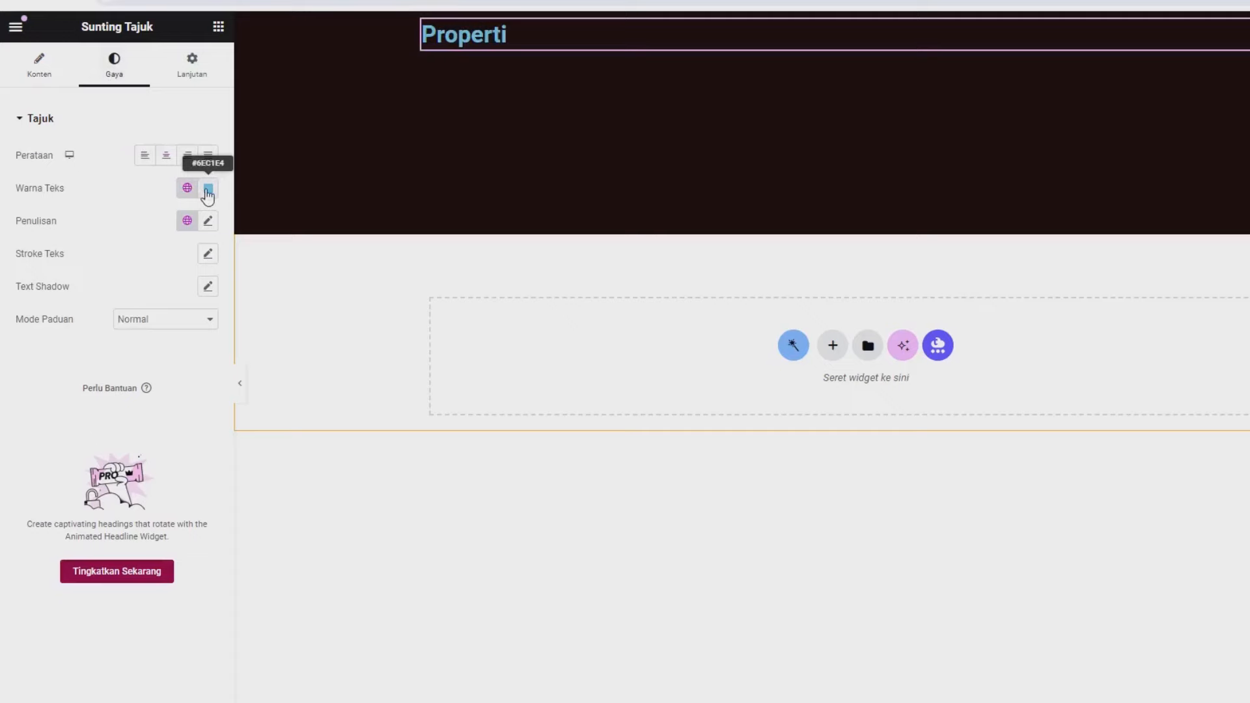
{"action": "left_click", "coordinate": [208, 188]}
{"action": "type", "text": "#FFFFFF"}
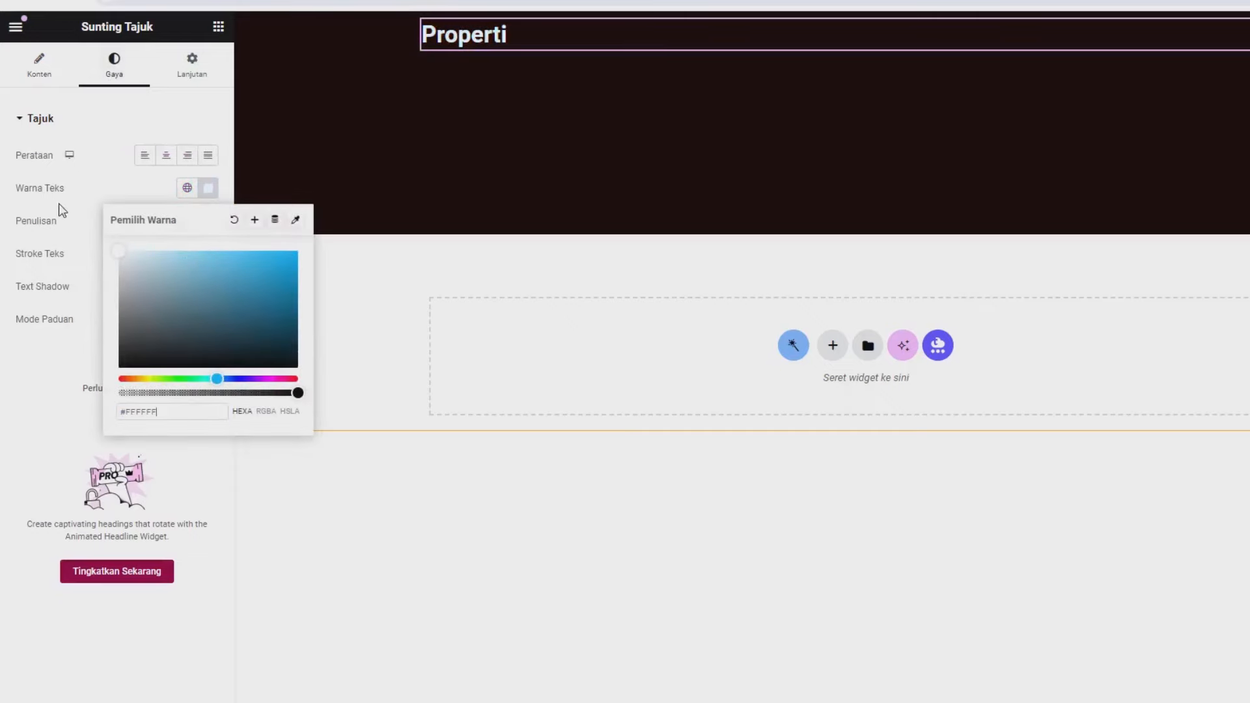
{"action": "left_click", "coordinate": [162, 167]}
{"action": "left_click", "coordinate": [163, 162]}
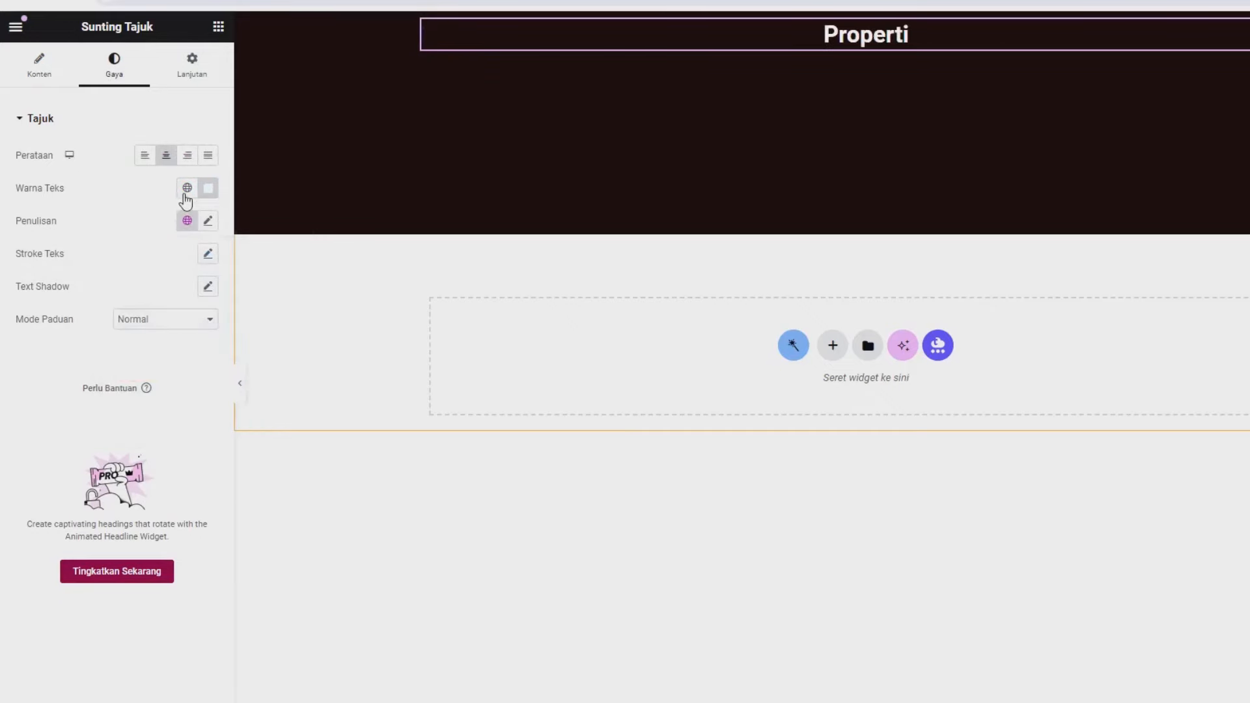
{"action": "left_click", "coordinate": [209, 222]}
{"action": "left_click", "coordinate": [158, 296]}
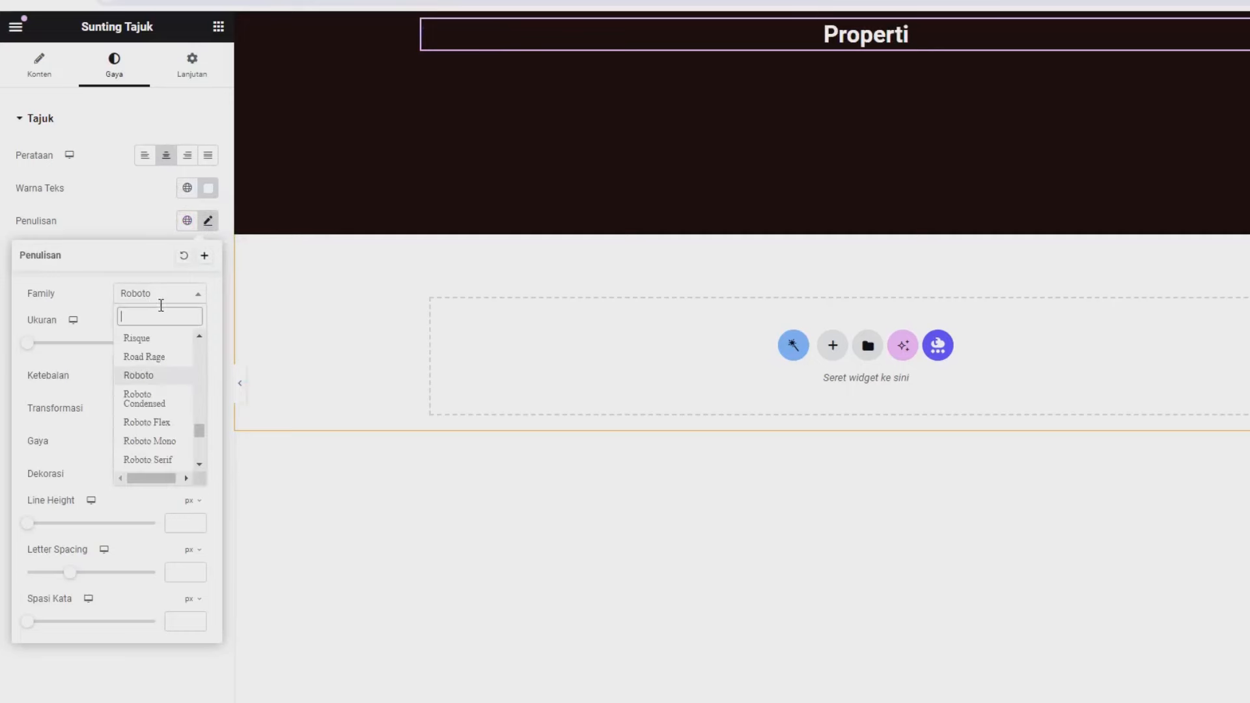
{"action": "type", "text": "pop"}
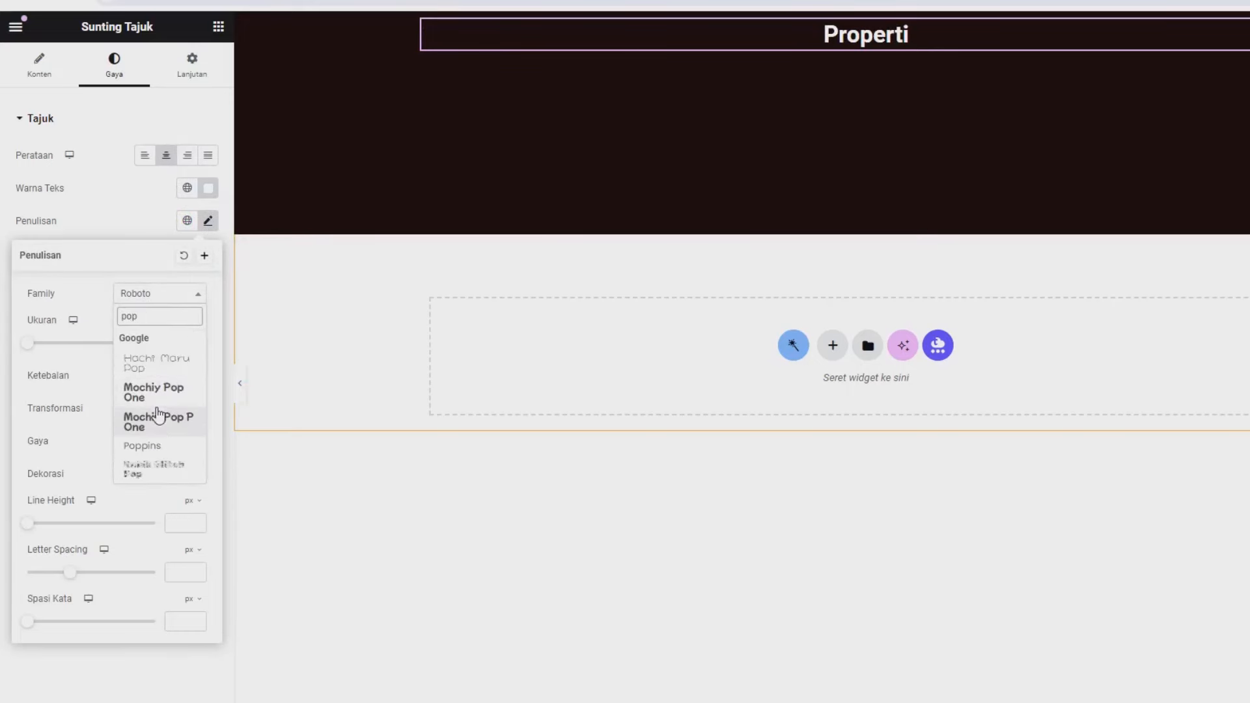
{"action": "left_click", "coordinate": [160, 446]}
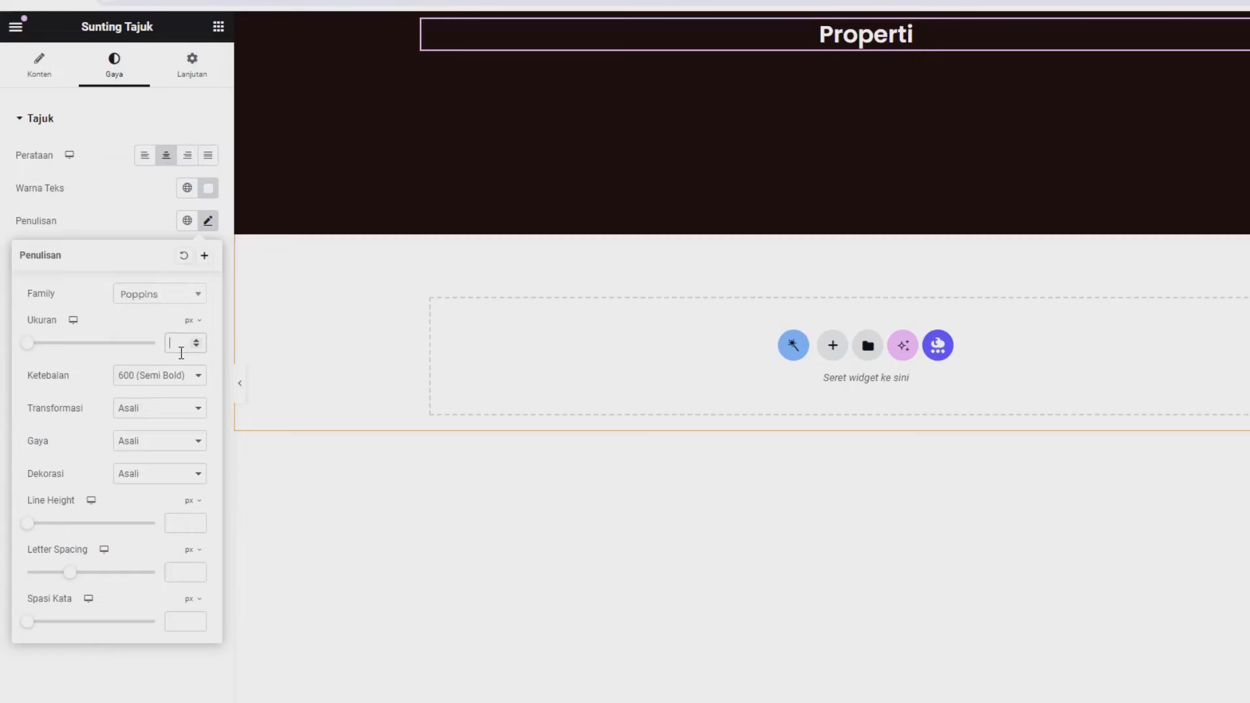
{"action": "type", "text": "40"}
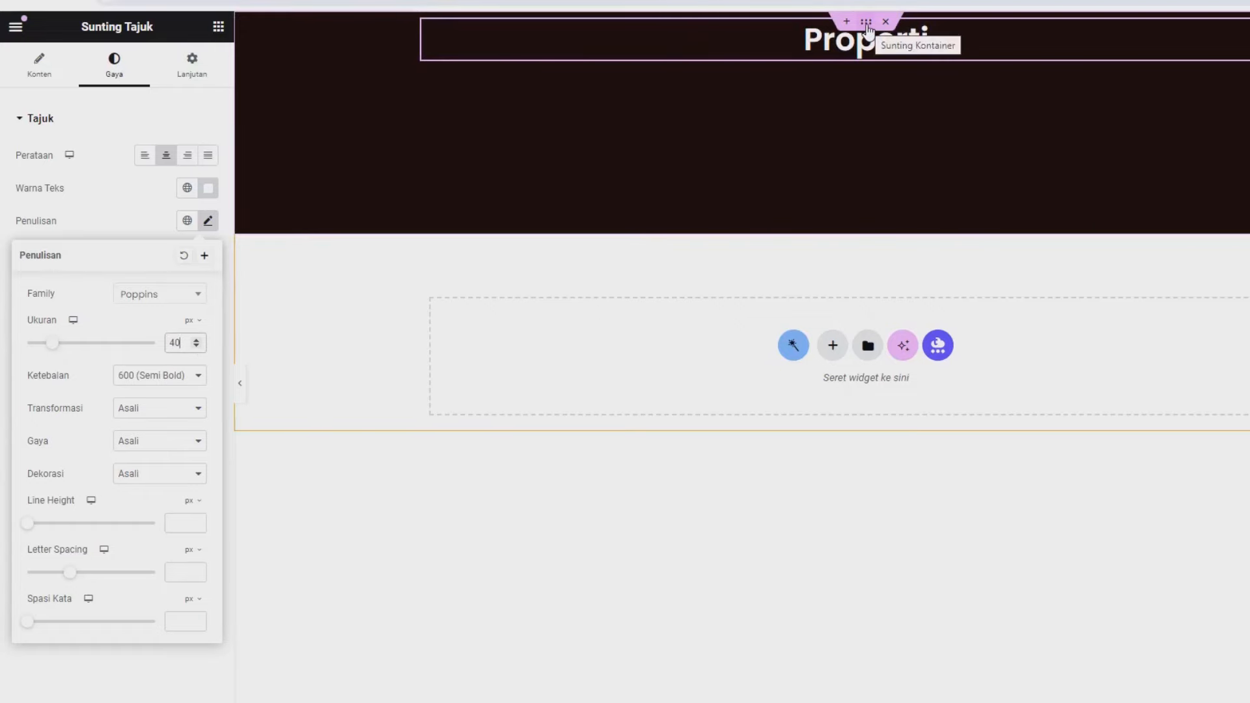
- Set the container's Justify Content to centre and save the page with Perbarui
{"action": "left_click", "coordinate": [393, 80]}
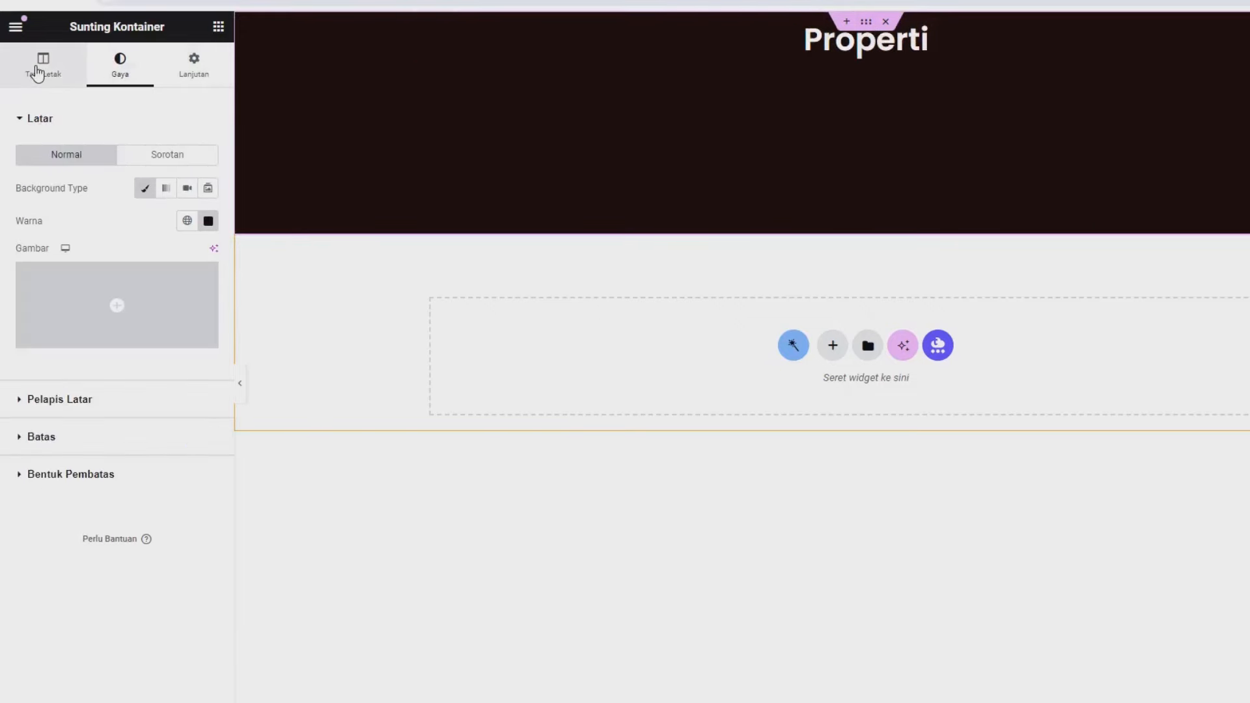
{"action": "left_click", "coordinate": [37, 73]}
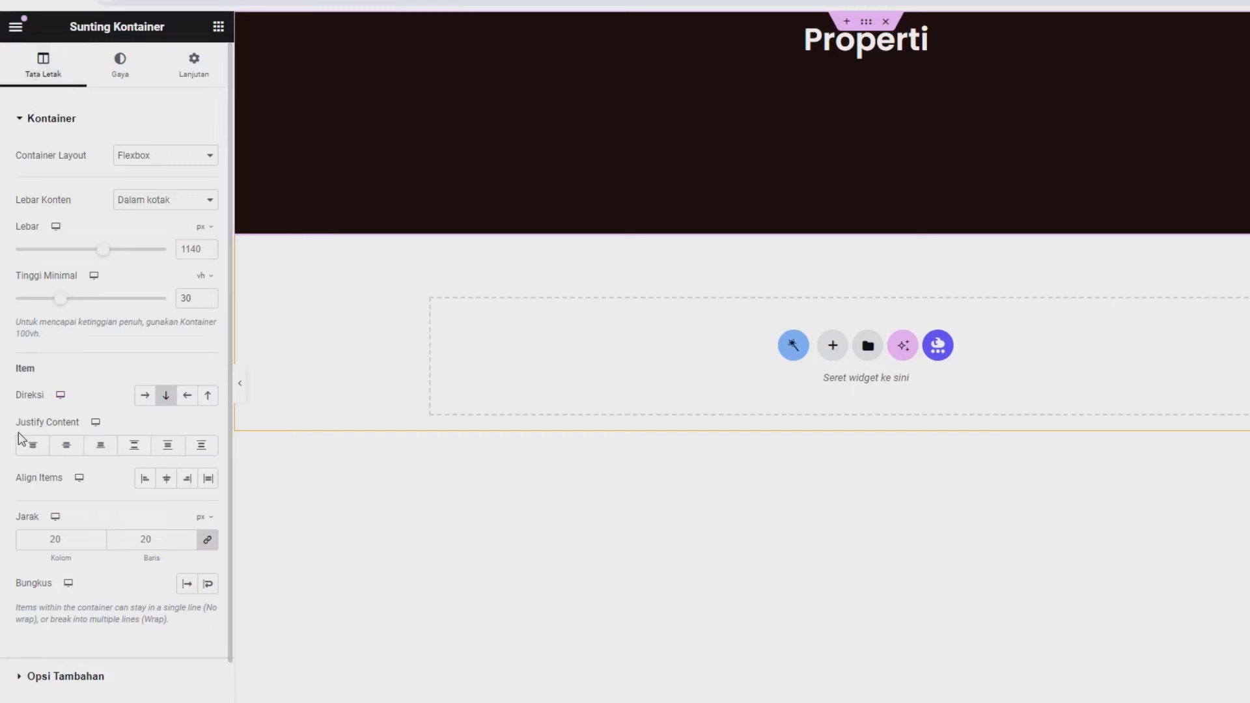
{"action": "left_click", "coordinate": [65, 446]}
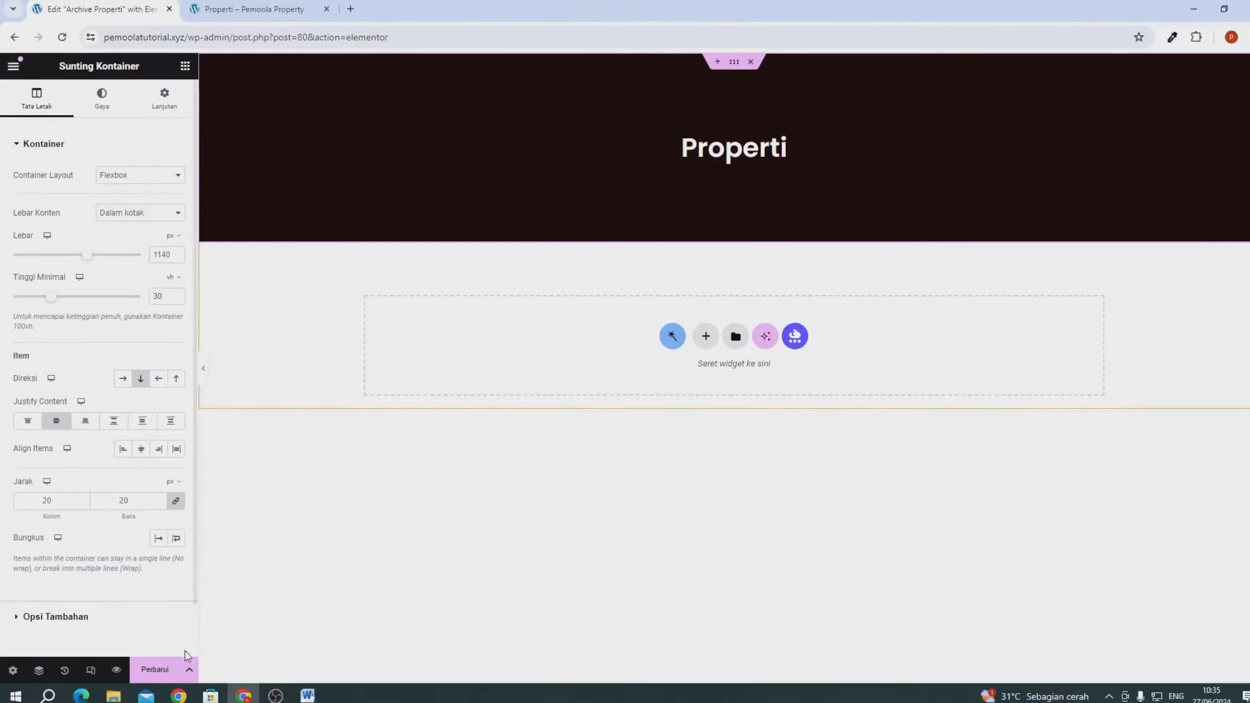
{"action": "left_click", "coordinate": [156, 668]}
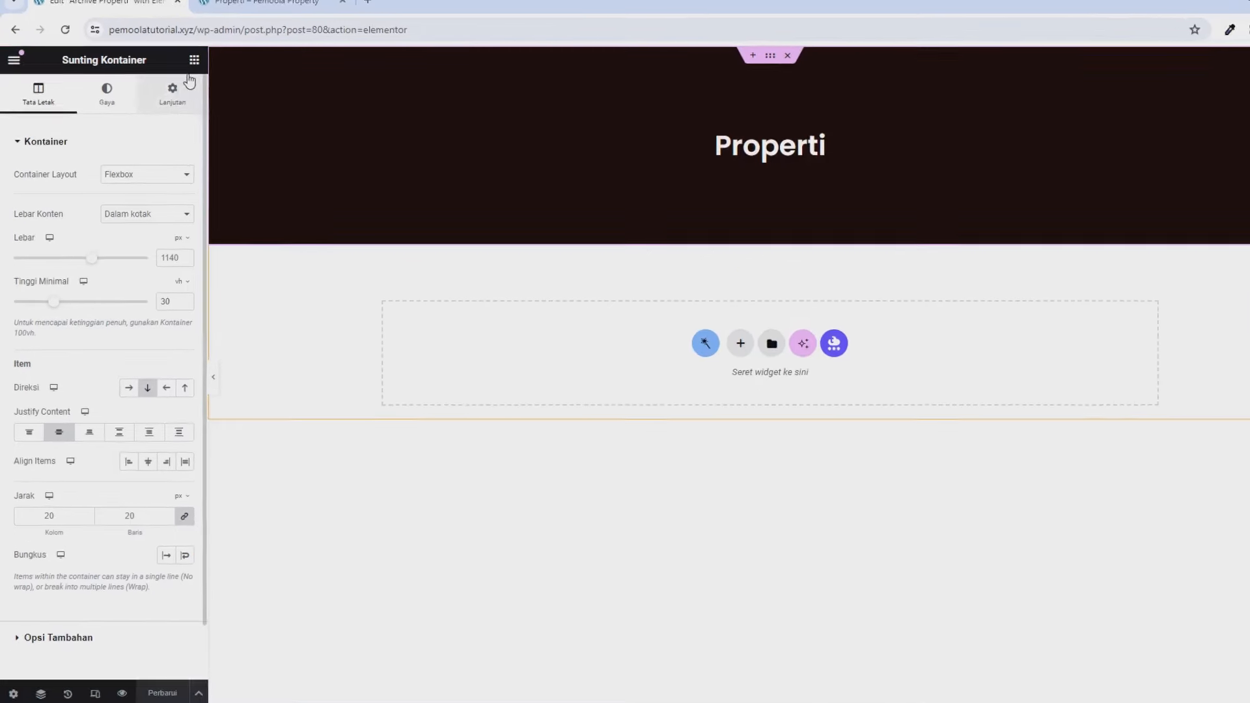
- Place a Listing Grid below the header showing the Listing Properti listing
{"action": "left_click", "coordinate": [227, 35]}
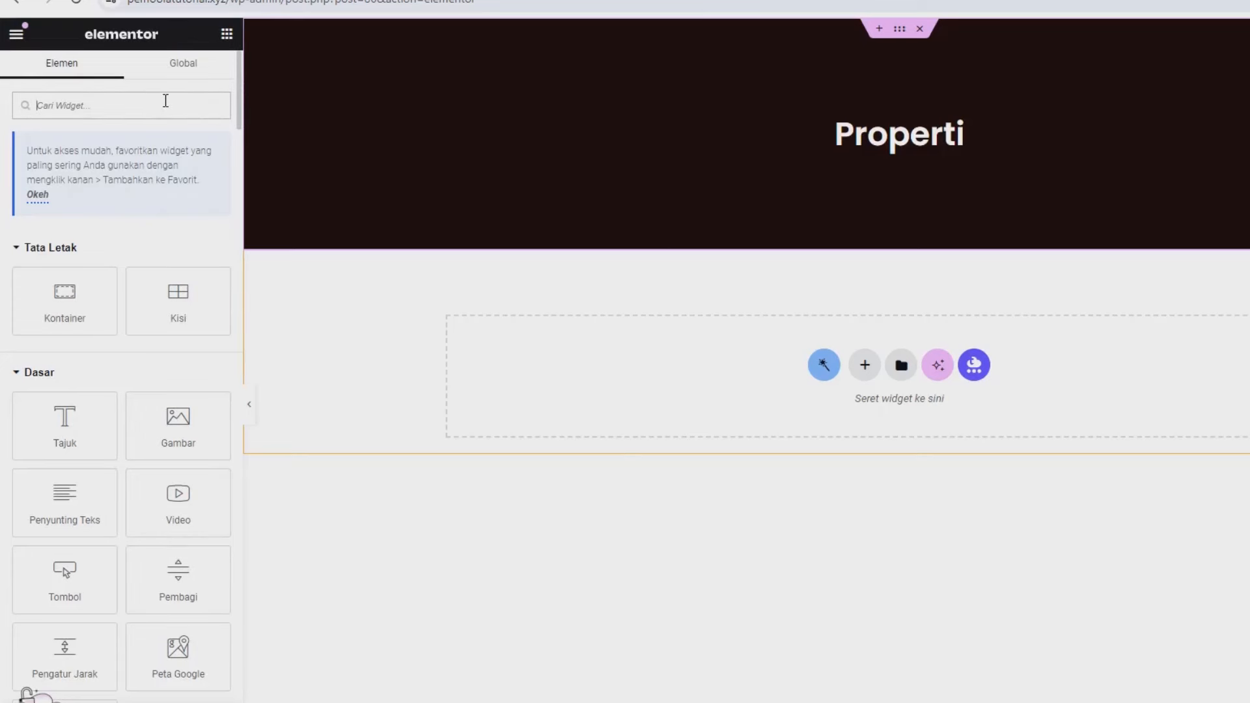
{"action": "type", "text": "listing"}
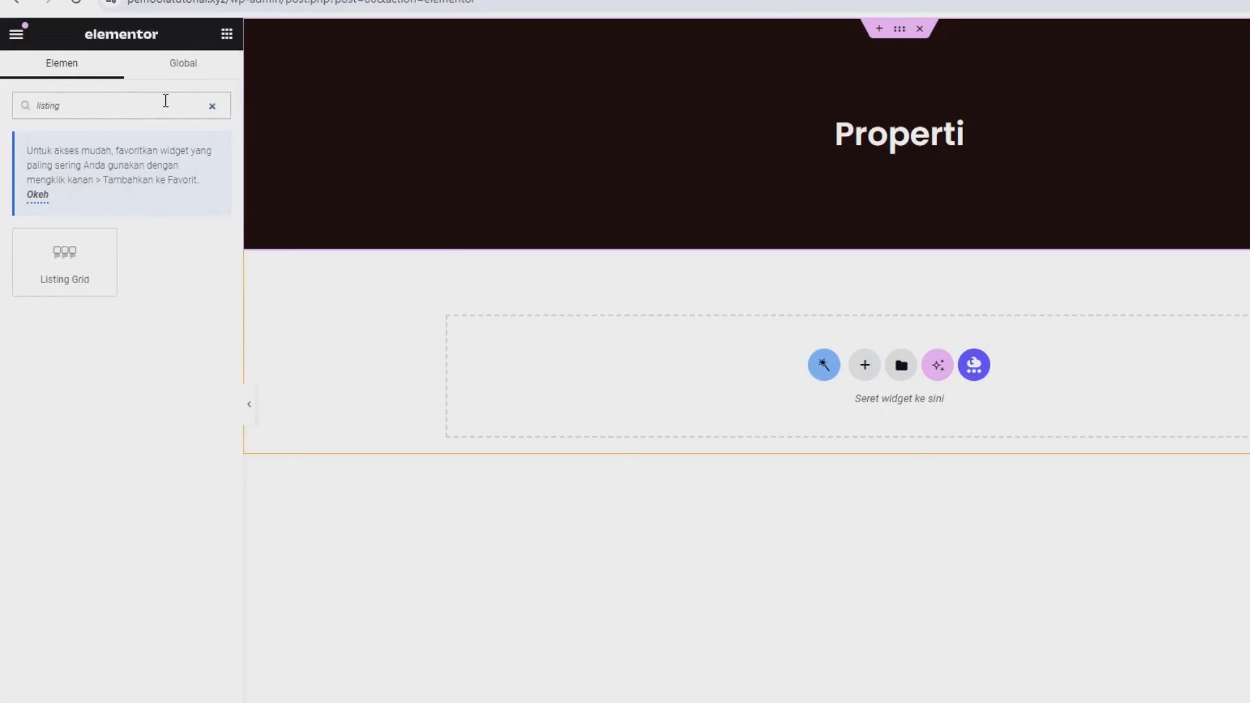
{"action": "left_click_drag", "start_coordinate": [77, 257], "coordinate": [823, 365]}
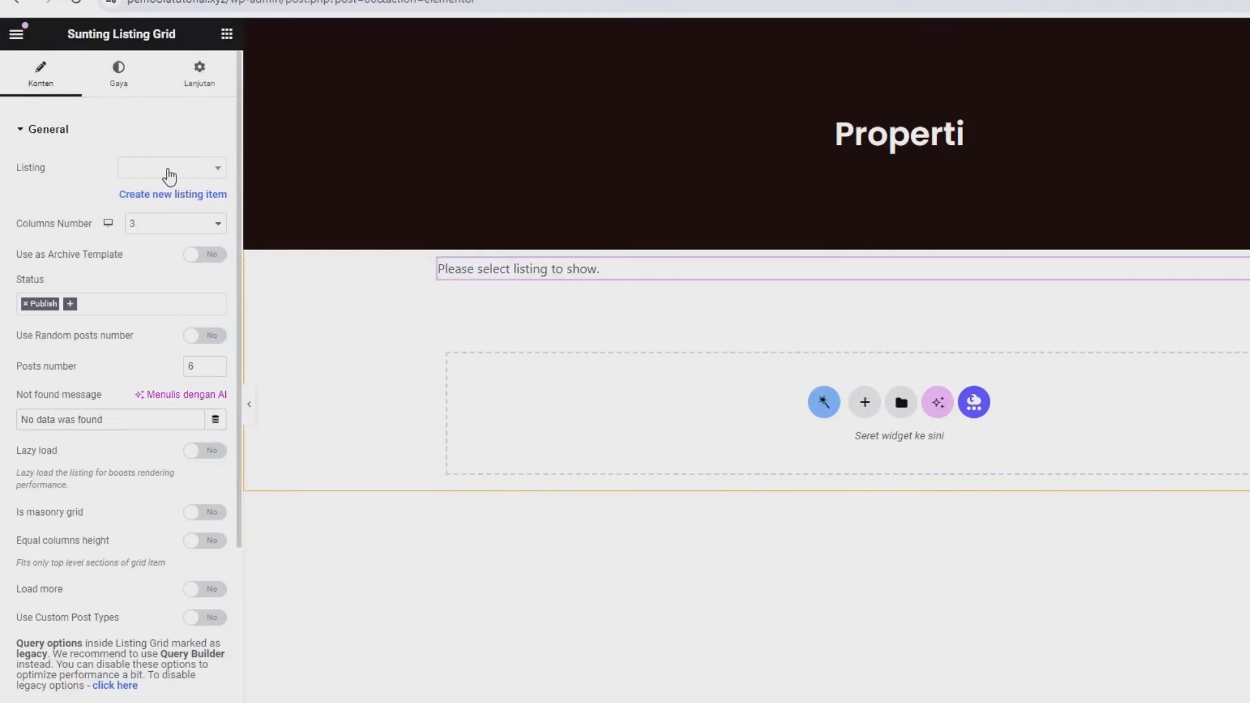
{"action": "left_click", "coordinate": [168, 170]}
{"action": "type", "text": "listing"}
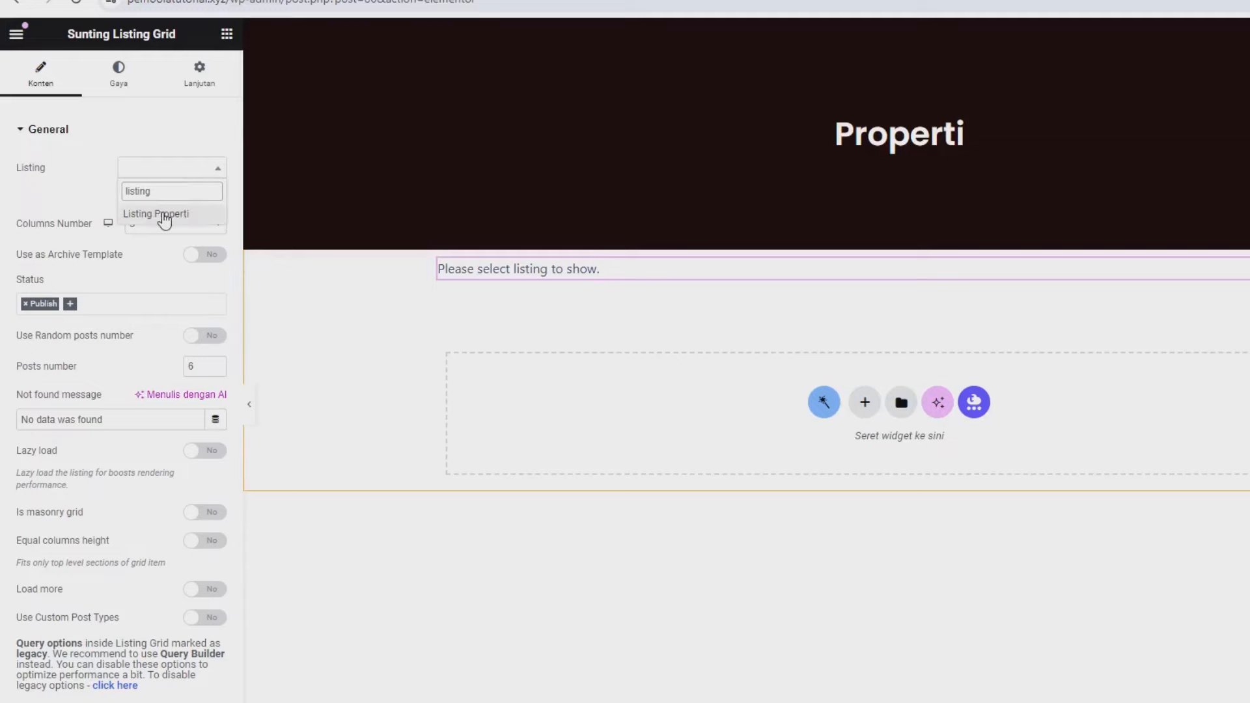
{"action": "left_click", "coordinate": [166, 214]}
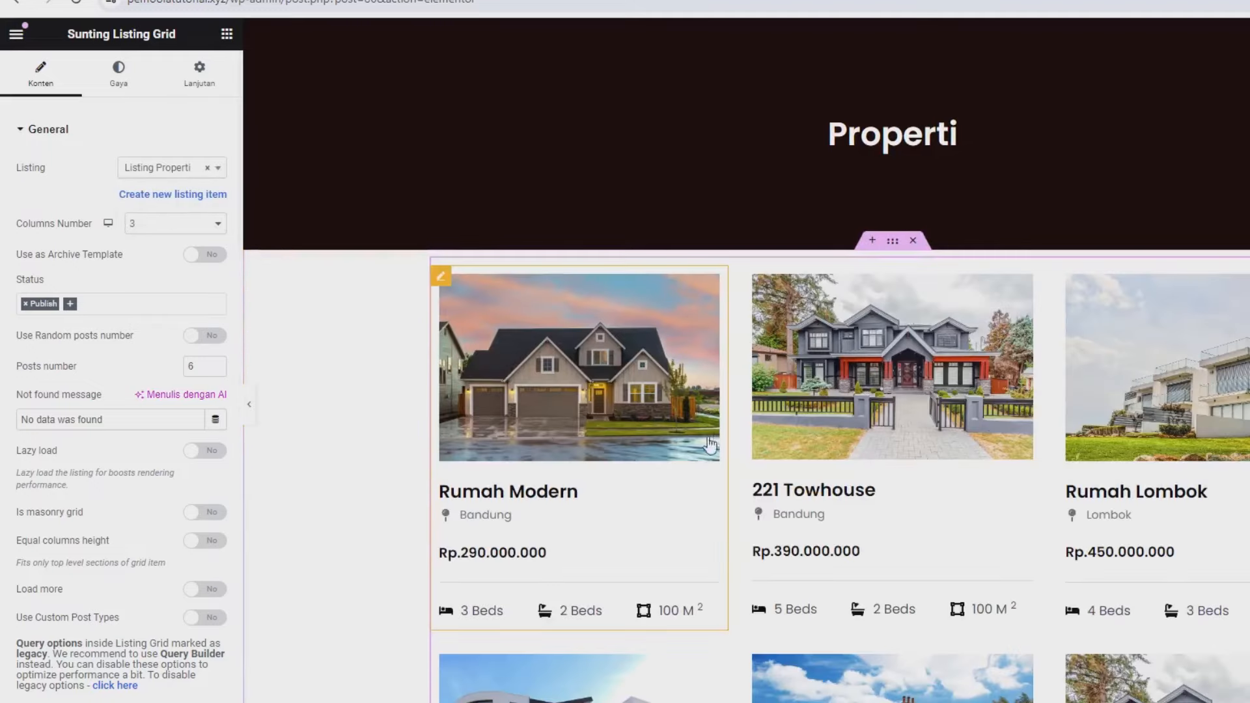
{"action": "scroll", "coordinate": [729, 638], "scroll_direction": "down", "scroll_amount": 2}
{"action": "scroll", "coordinate": [753, 607], "scroll_direction": "up", "scroll_amount": 2}
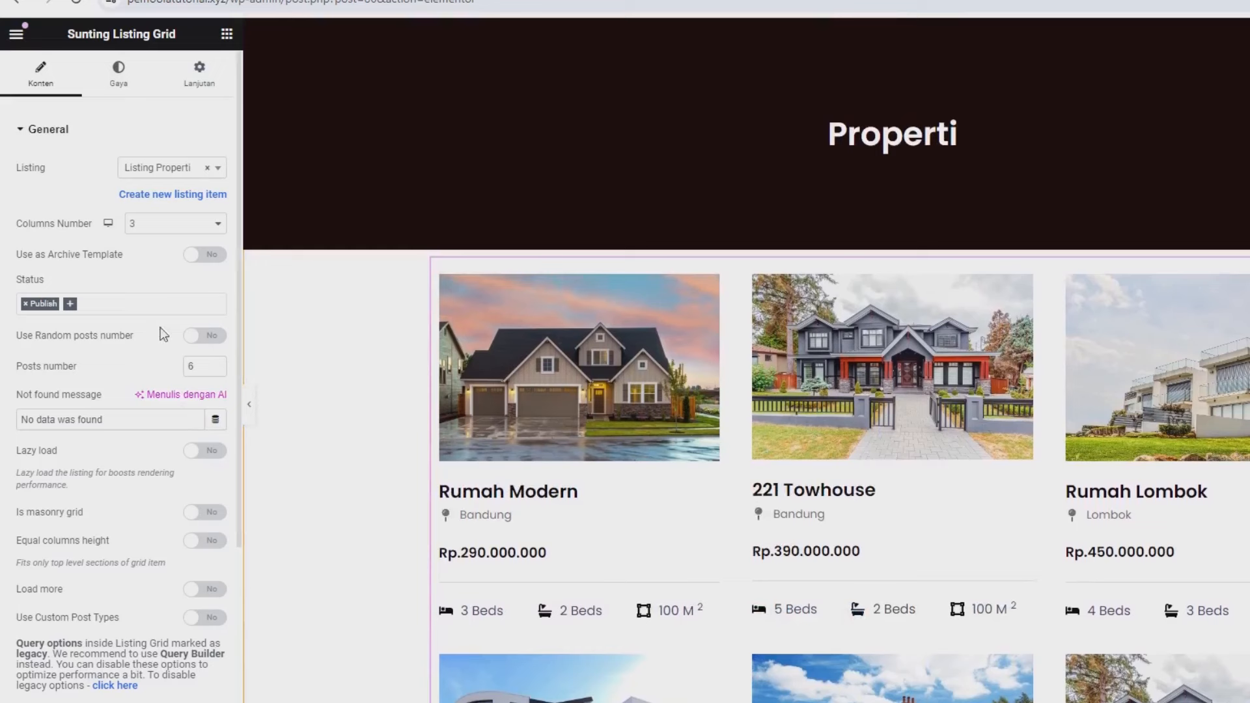
- Set the grid's columns to 2 on tablet and 1 on mobile, keeping desktop at 3
{"action": "left_click", "coordinate": [108, 223]}
{"action": "left_click", "coordinate": [109, 238]}
{"action": "left_click", "coordinate": [133, 229]}
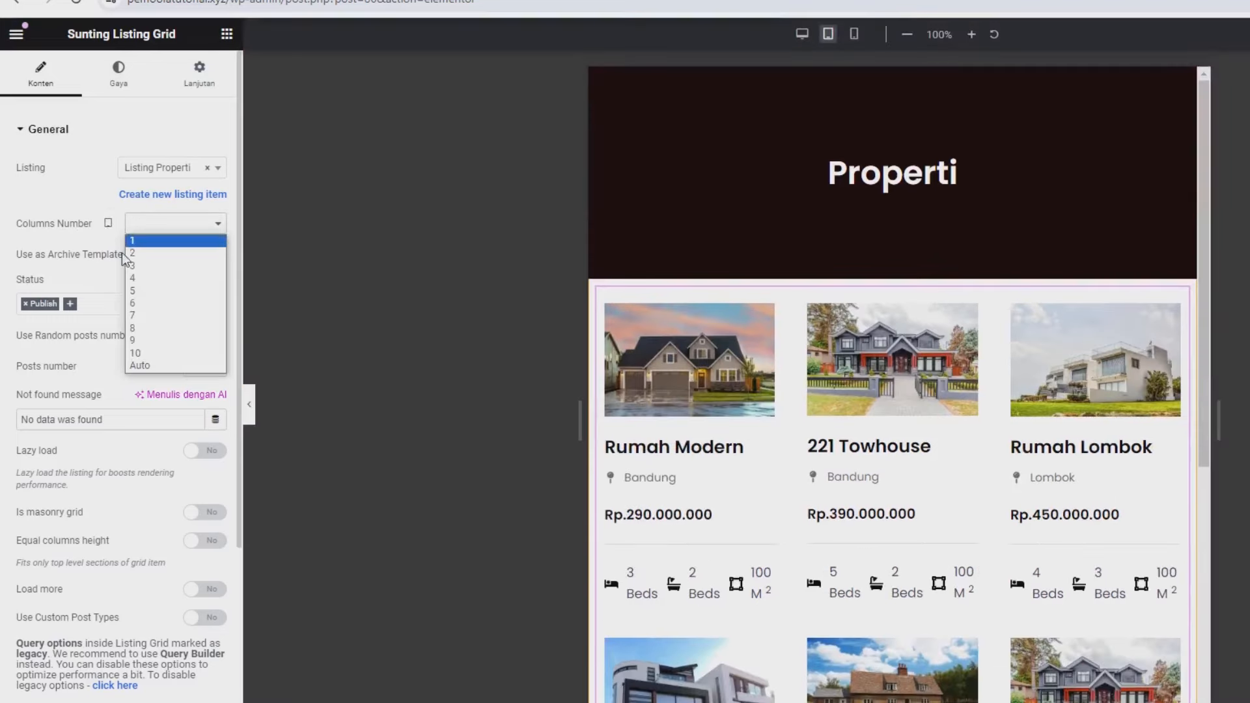
{"action": "left_click", "coordinate": [129, 256]}
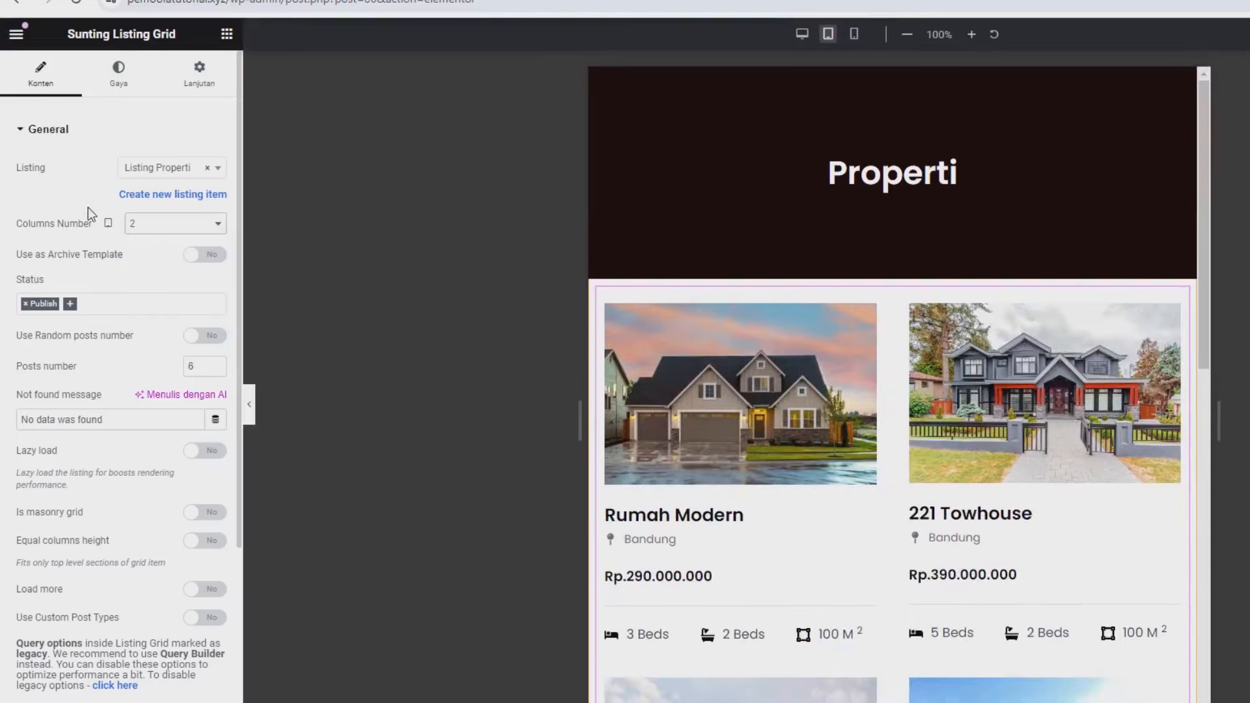
{"action": "left_click", "coordinate": [108, 224]}
{"action": "left_click", "coordinate": [108, 272]}
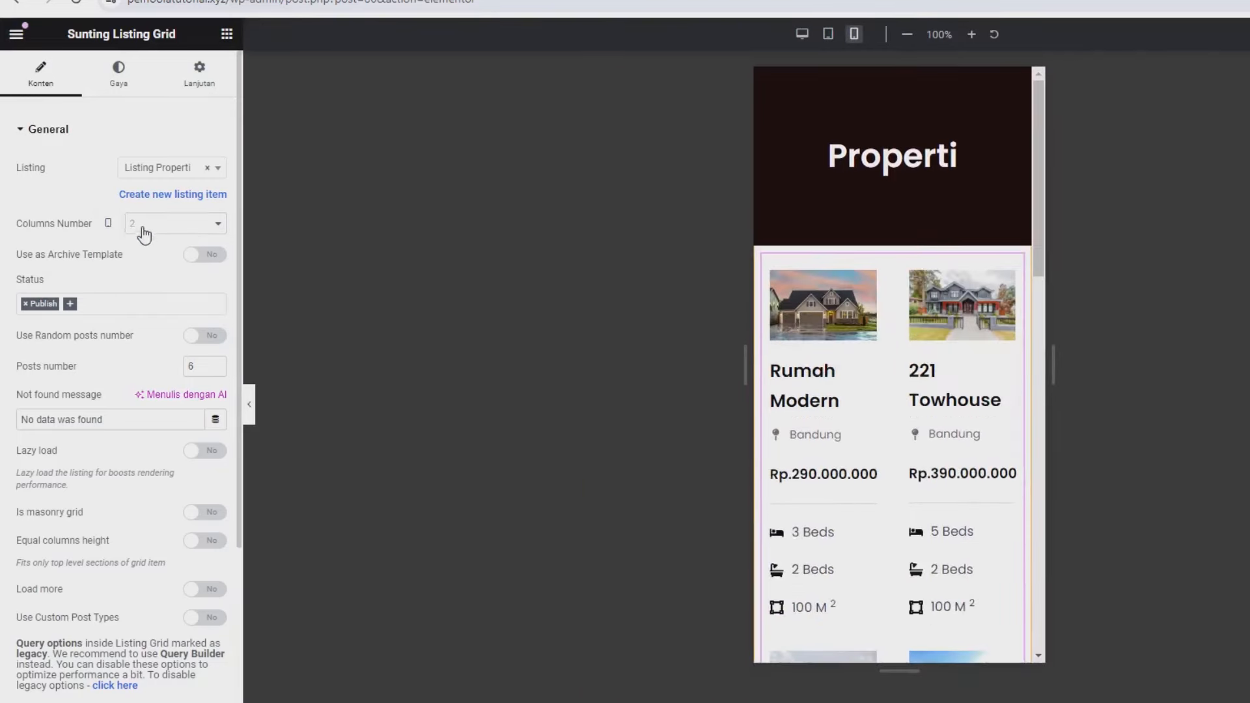
{"action": "left_click", "coordinate": [140, 225]}
{"action": "left_click", "coordinate": [142, 246]}
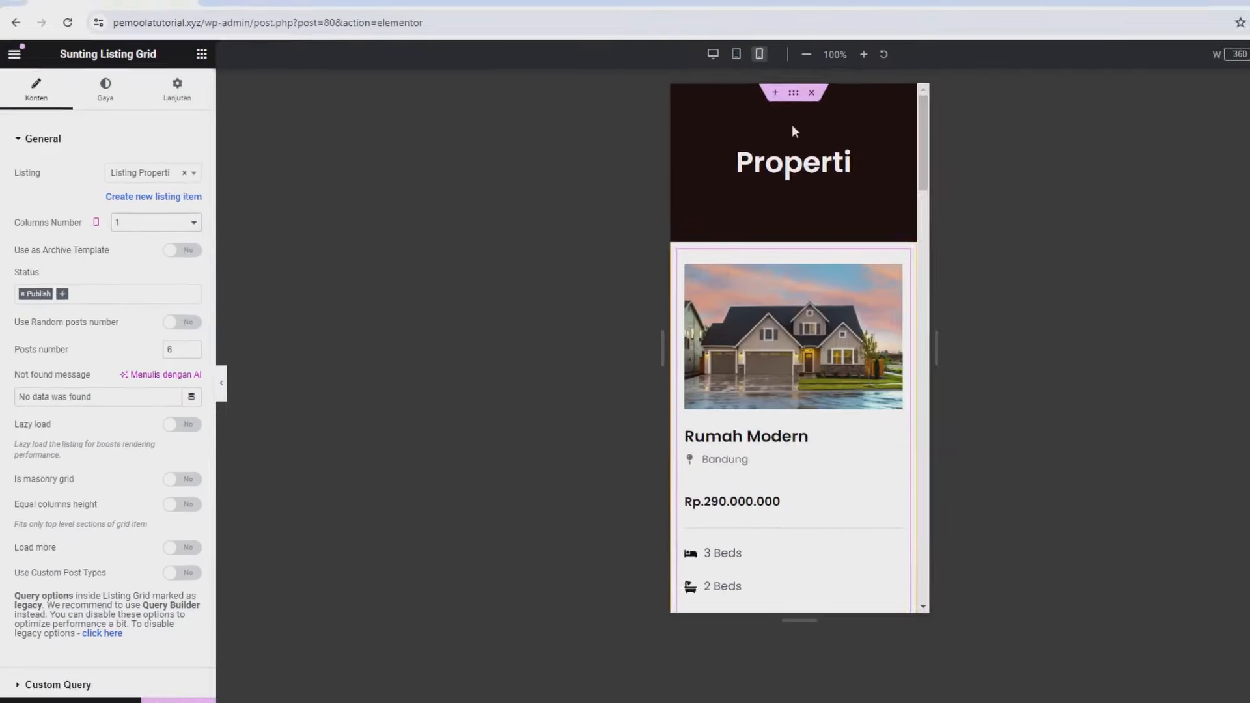
{"action": "left_click", "coordinate": [1239, 69]}
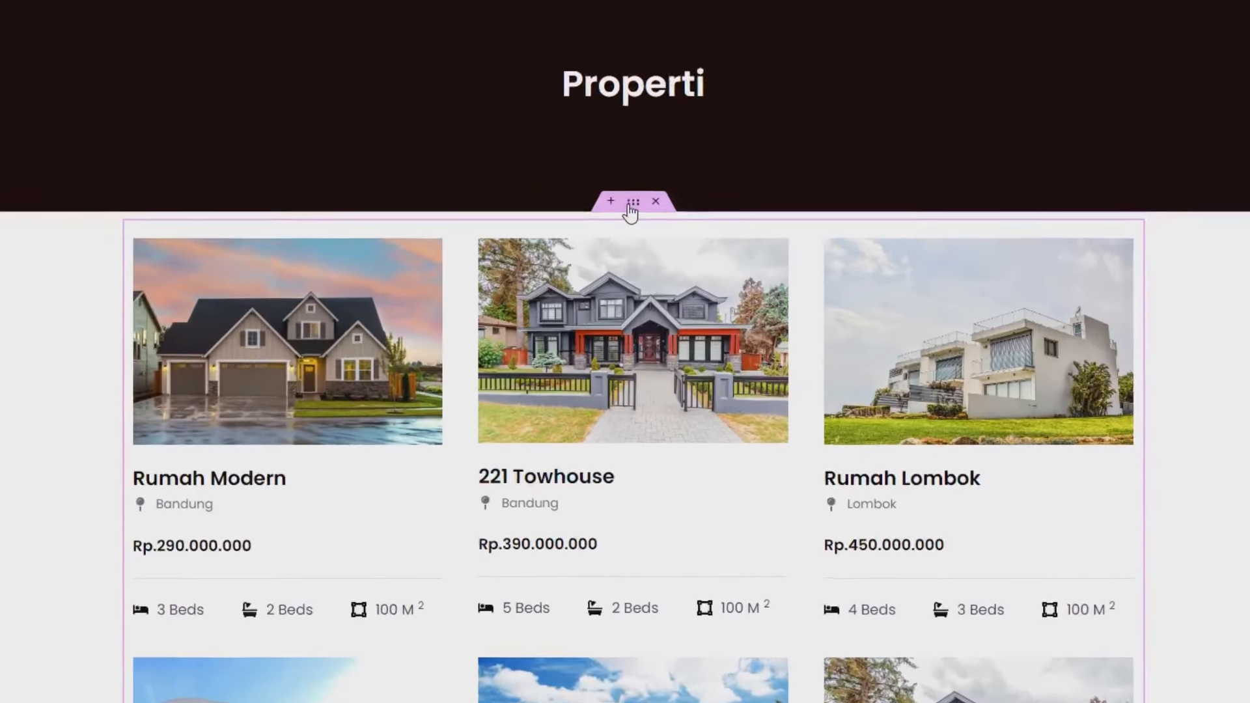
{"action": "left_click", "coordinate": [632, 203]}
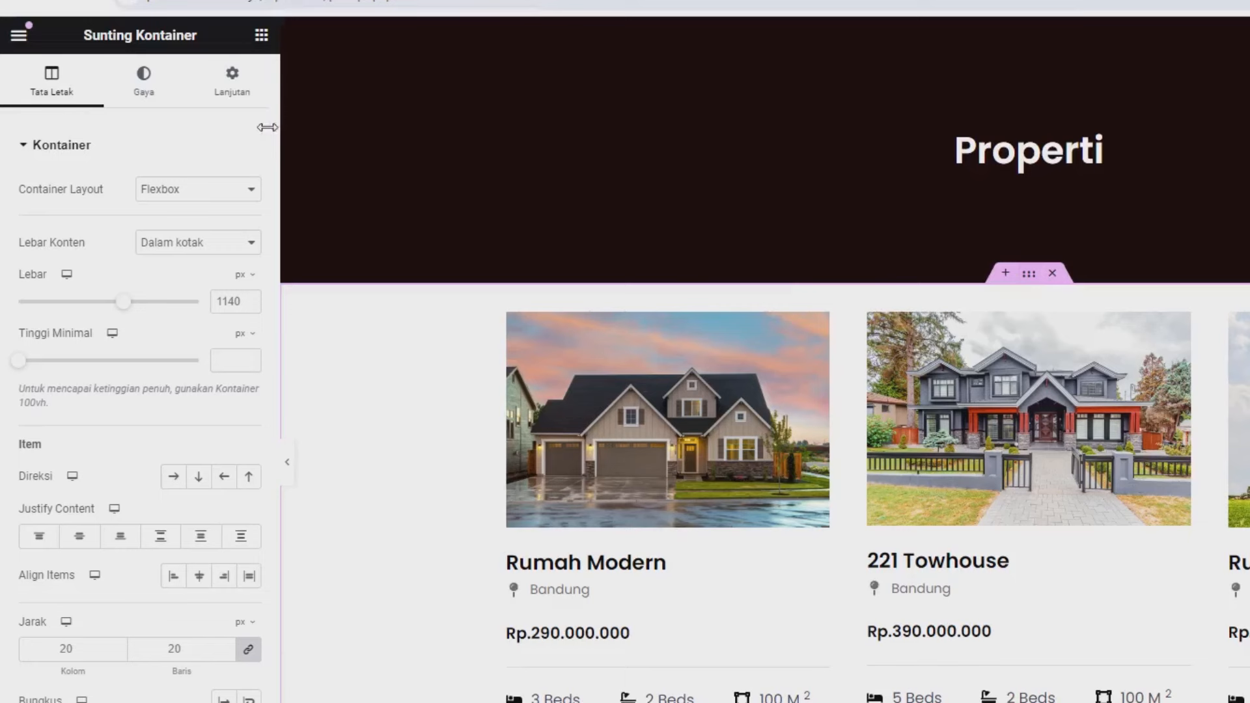
- Unlink the container margins and set them to 3% top and 5% bottom
{"action": "left_click", "coordinate": [221, 88]}
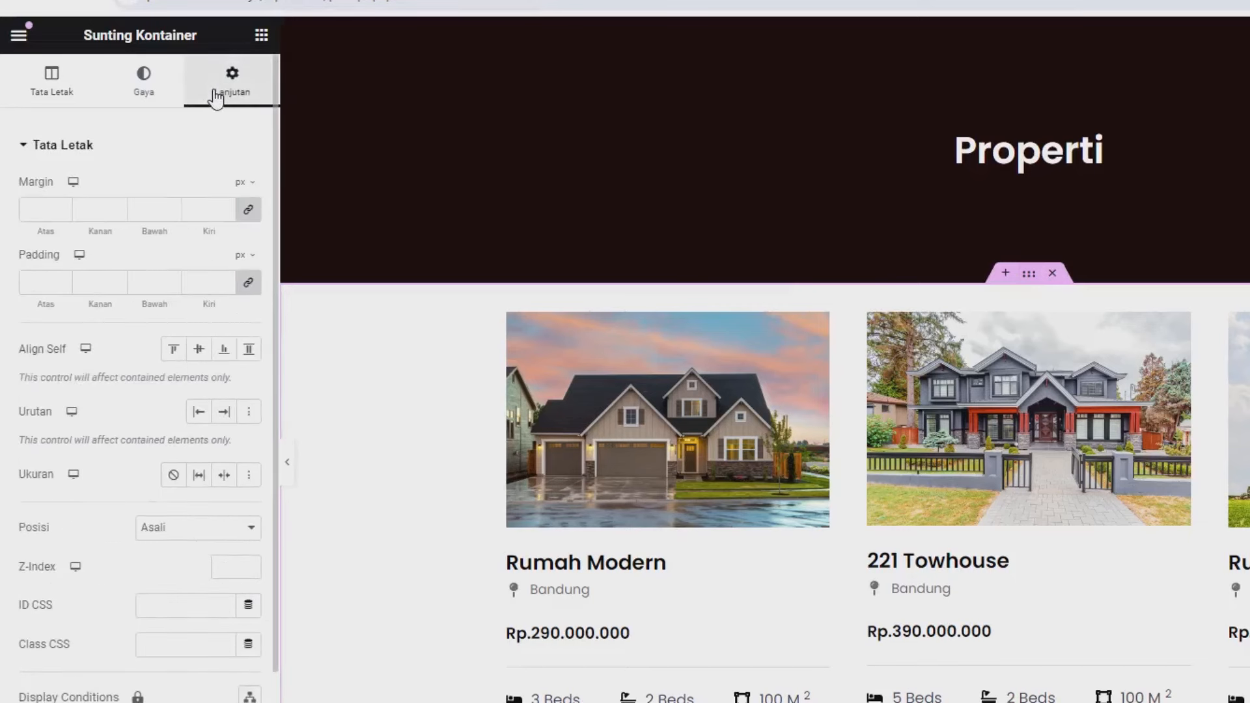
{"action": "left_click", "coordinate": [249, 212]}
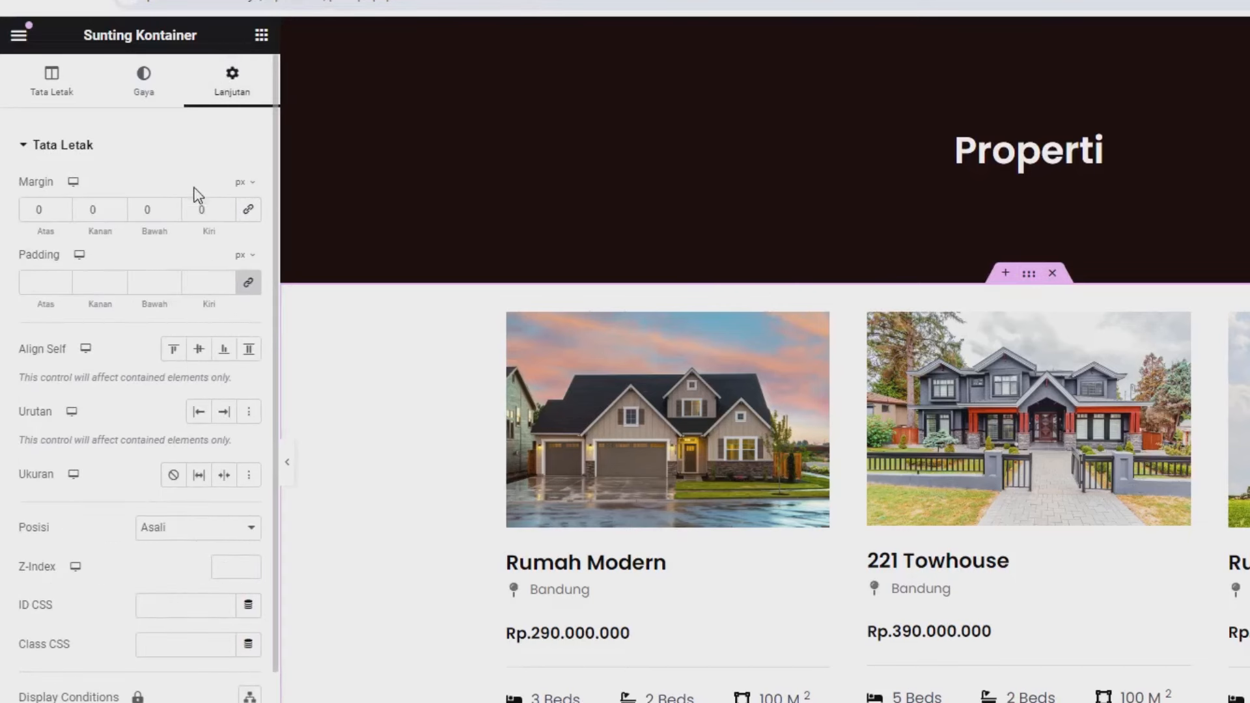
{"action": "left_click", "coordinate": [242, 183]}
{"action": "left_click", "coordinate": [241, 210]}
{"action": "left_click", "coordinate": [46, 210]}
{"action": "type", "text": "3"}
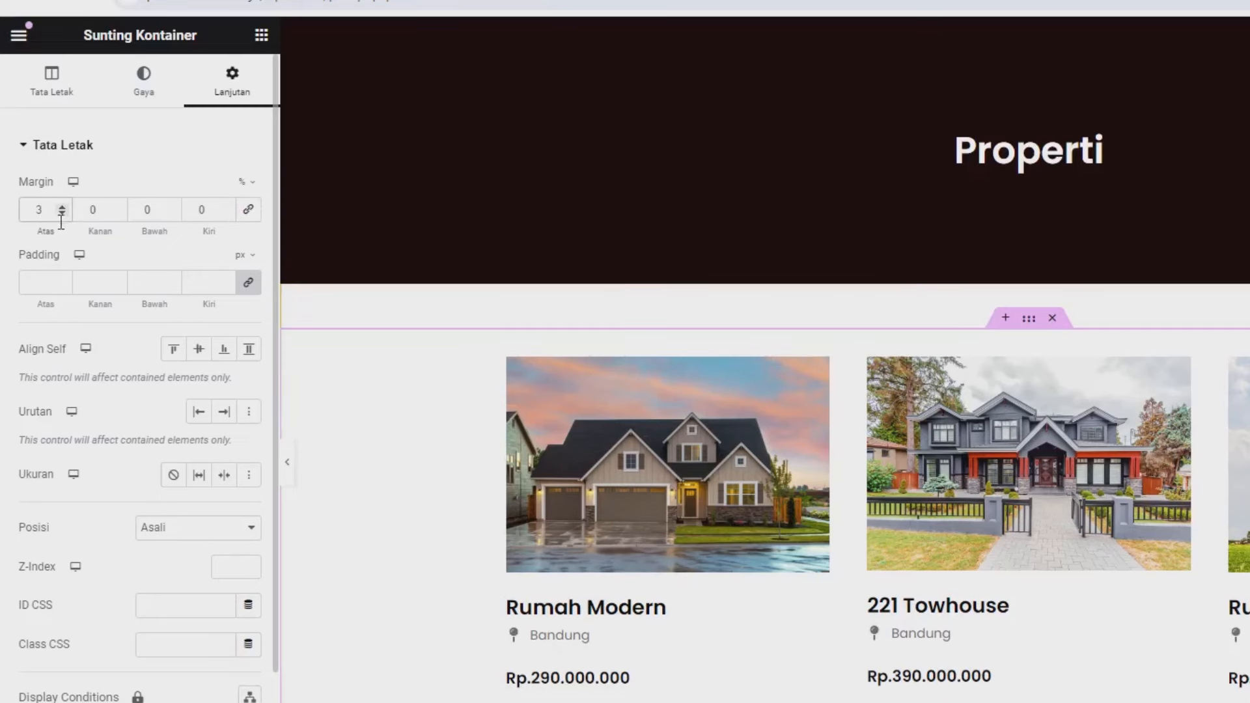
{"action": "double_click", "coordinate": [146, 212]}
{"action": "type", "text": "5"}
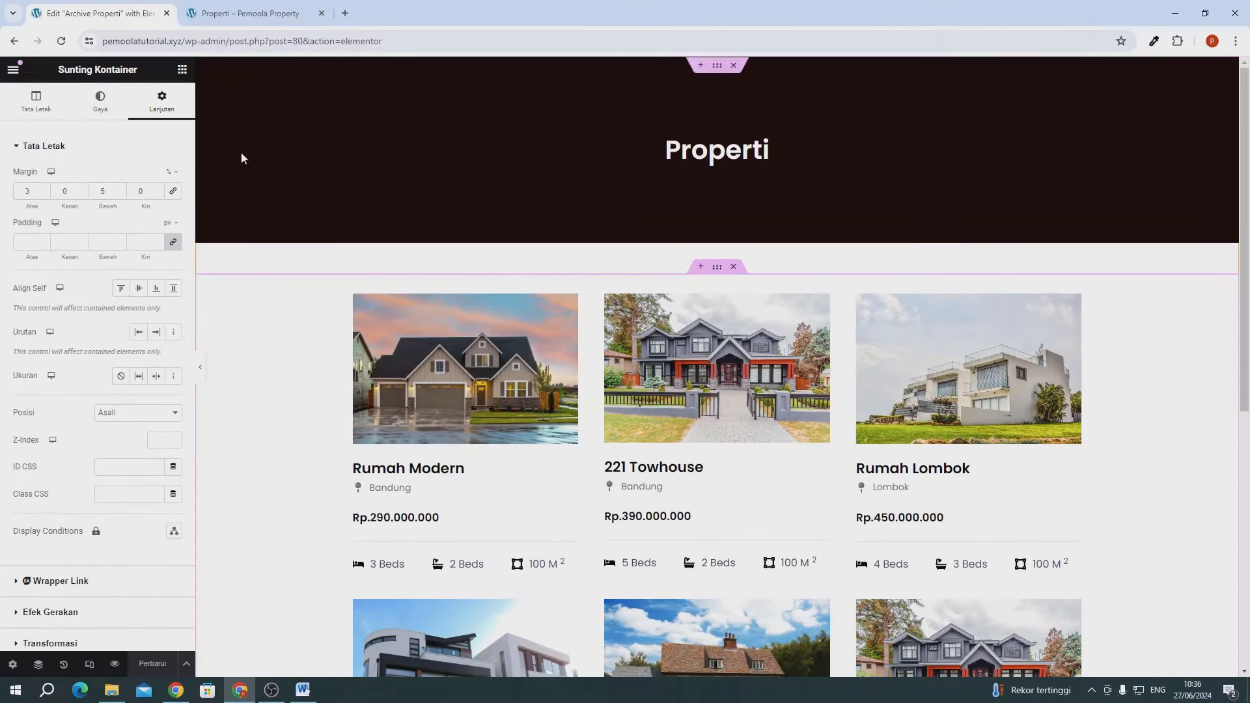
{"action": "left_click", "coordinate": [225, 18]}
- Reload the live Properti archive and open the WordPress Dasbor in a new tab
{"action": "left_click", "coordinate": [61, 42]}
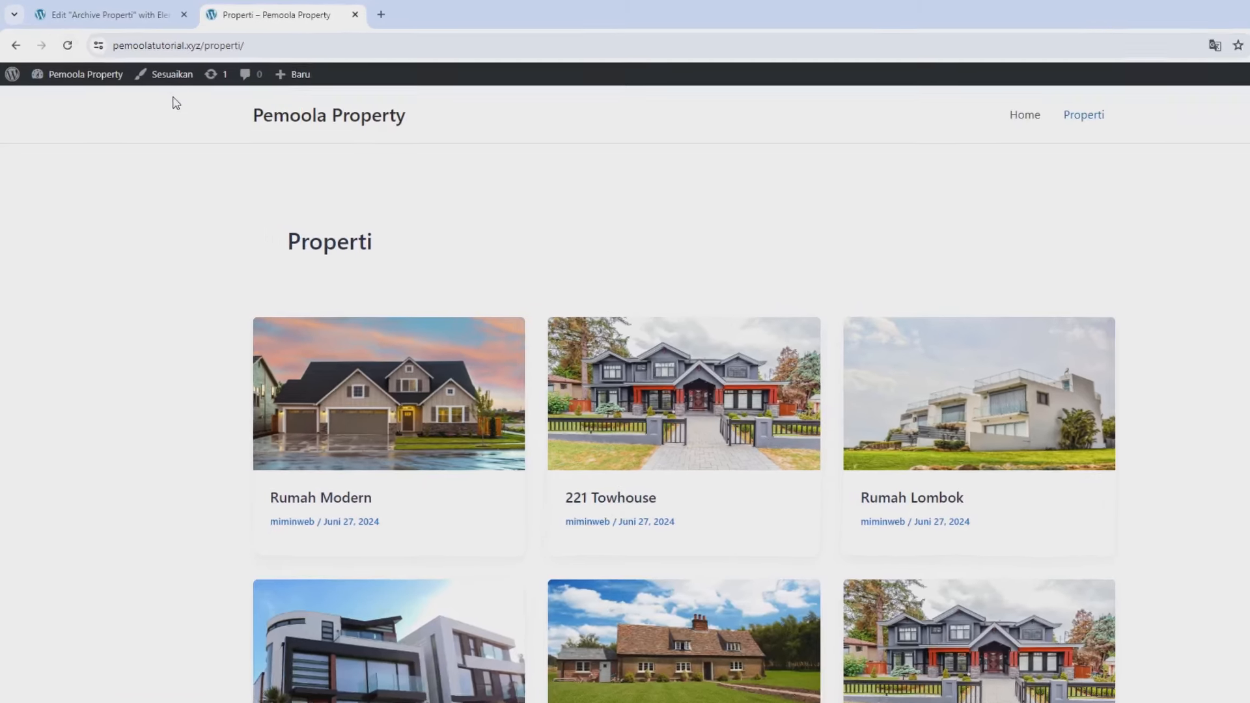
{"action": "mouse_move", "coordinate": [65, 72]}
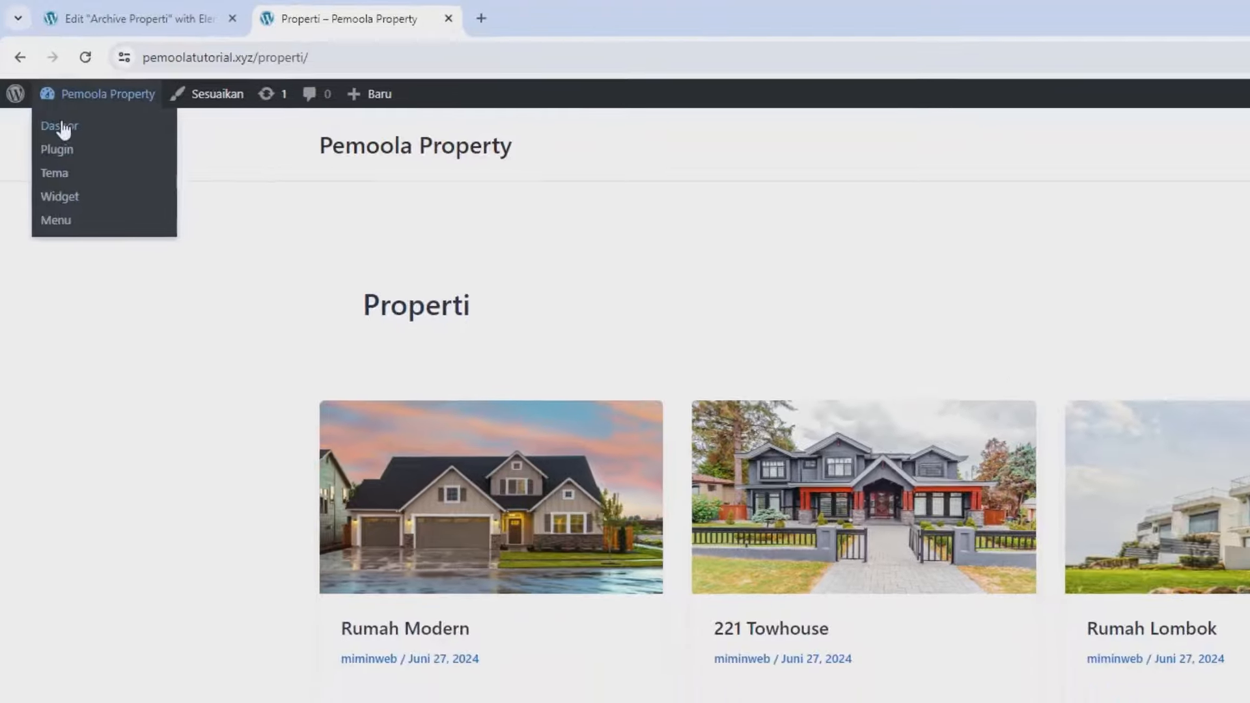
{"action": "right_click", "coordinate": [70, 144]}
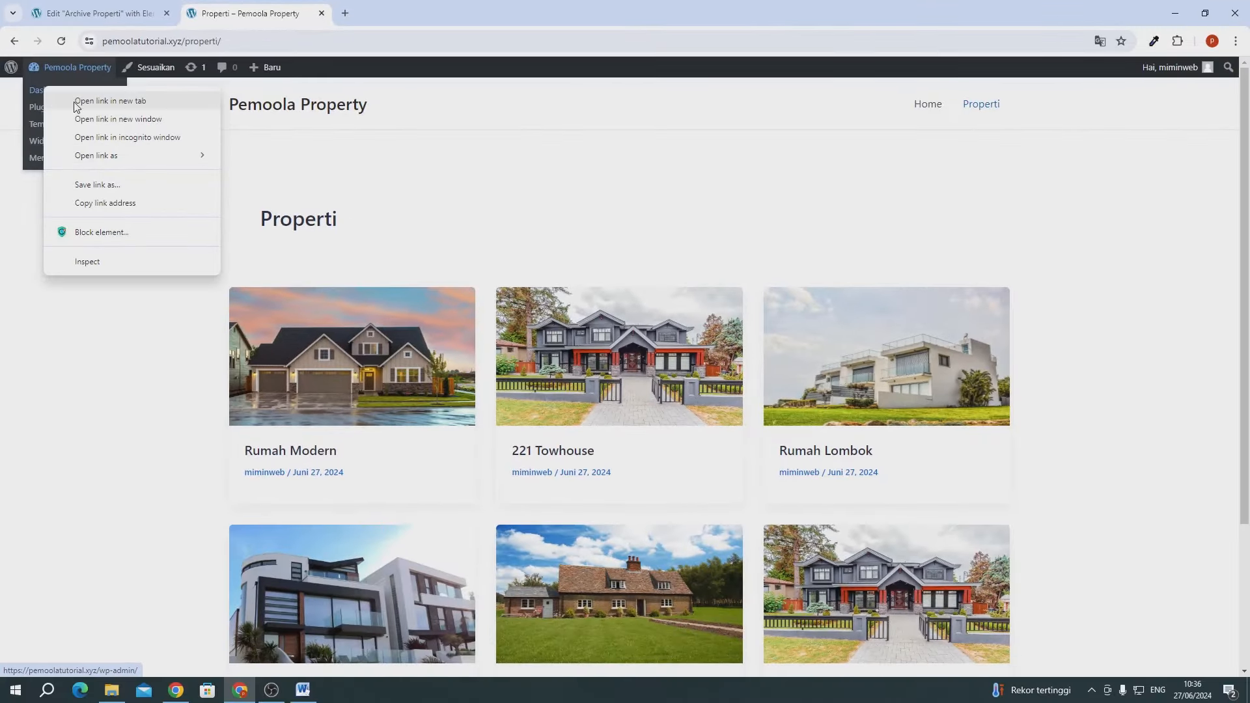
{"action": "left_click", "coordinate": [109, 101]}
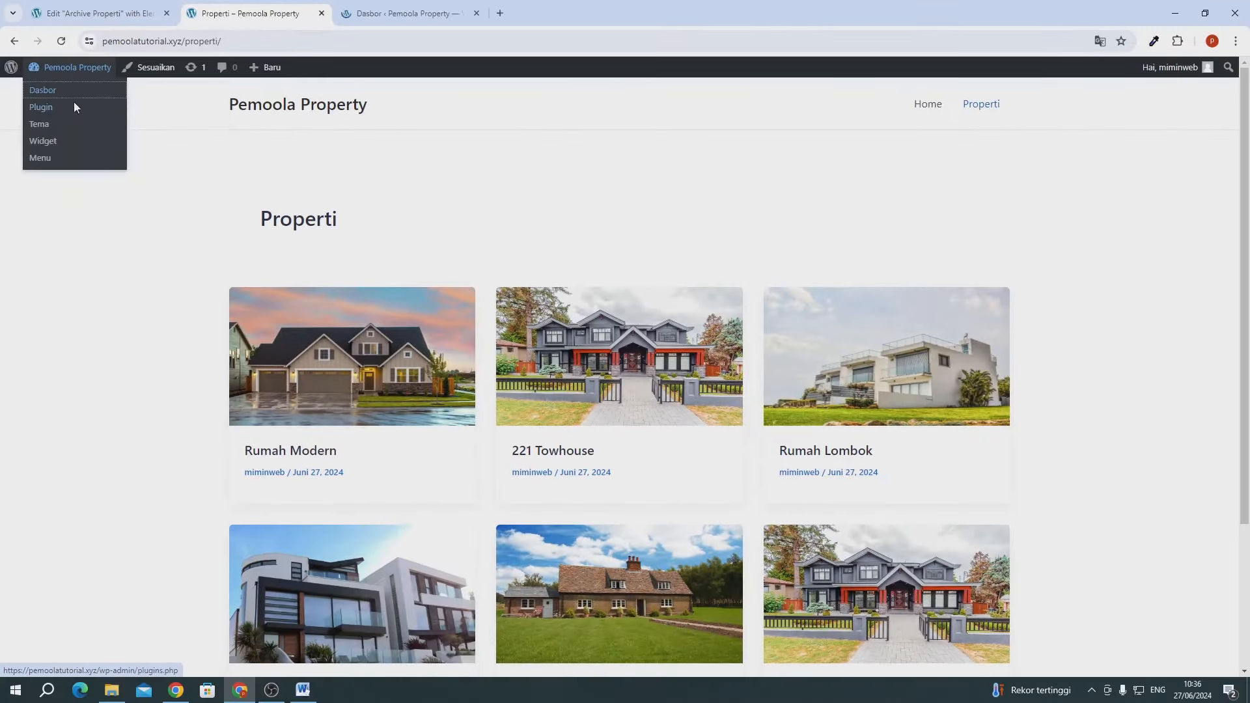
{"action": "left_click", "coordinate": [378, 16]}
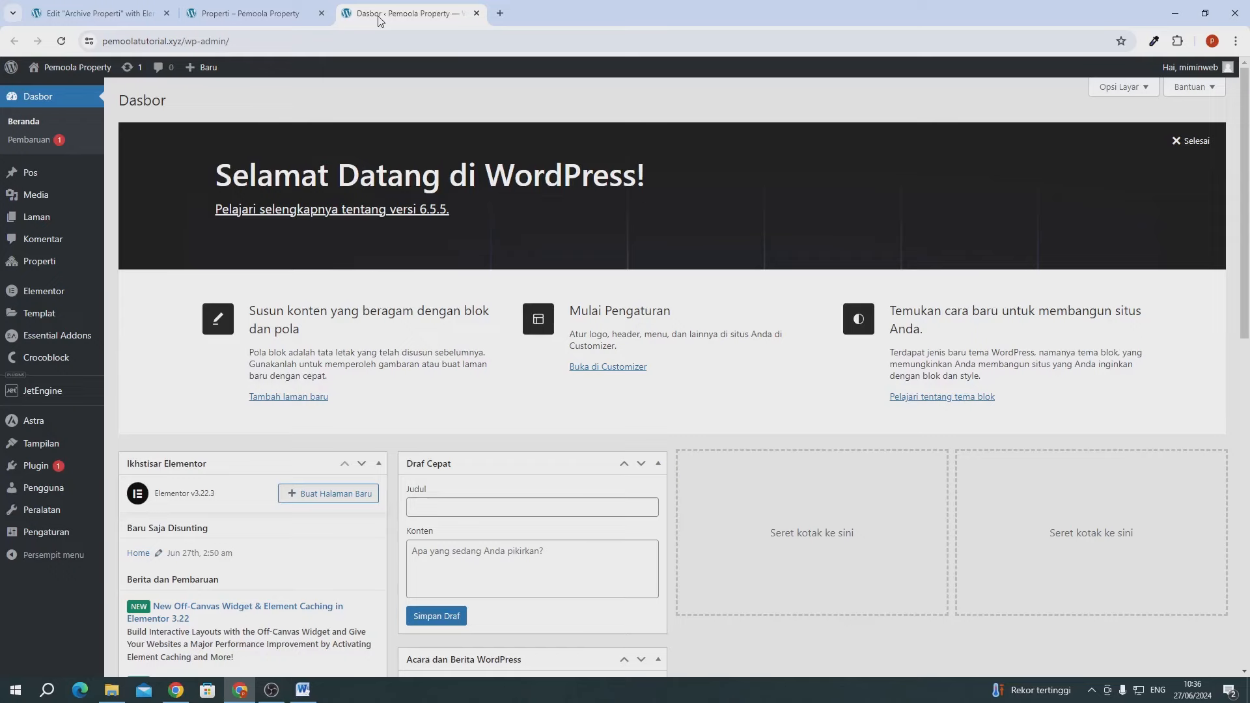
- Create a Theme Builder page template with condition Include > Archive > CPT Archive > Properti
{"action": "mouse_move", "coordinate": [59, 357]}
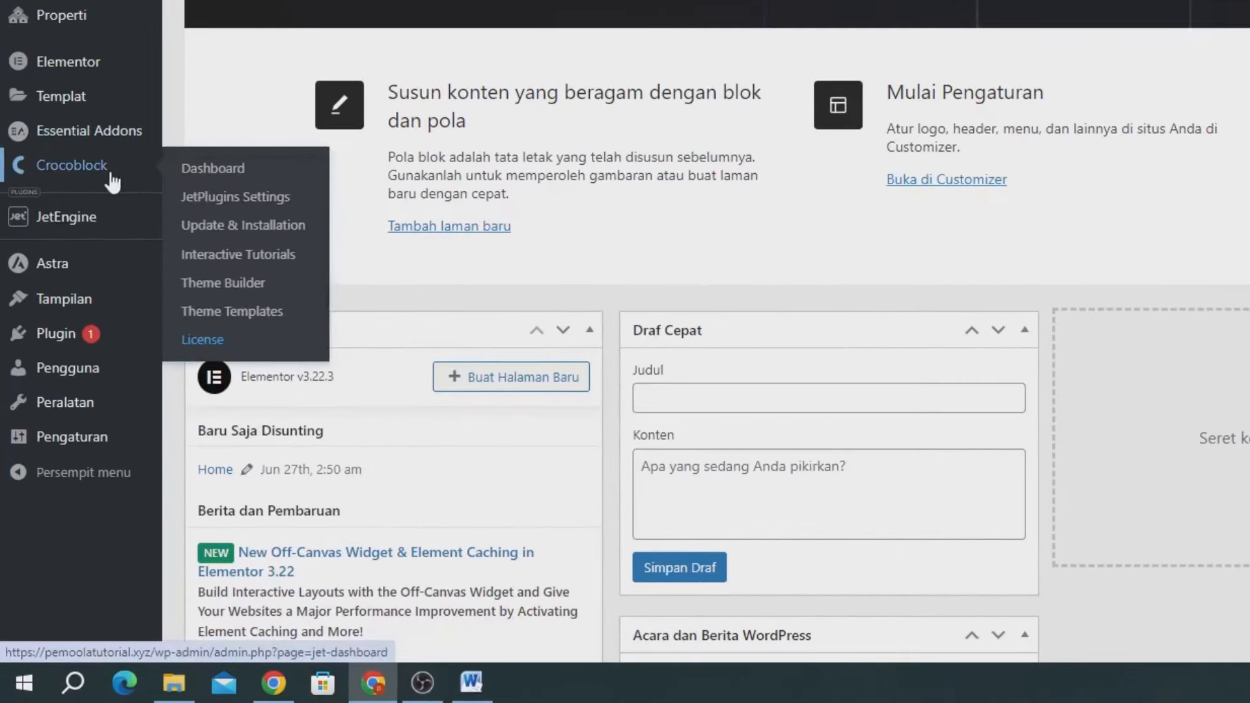
{"action": "left_click", "coordinate": [228, 282]}
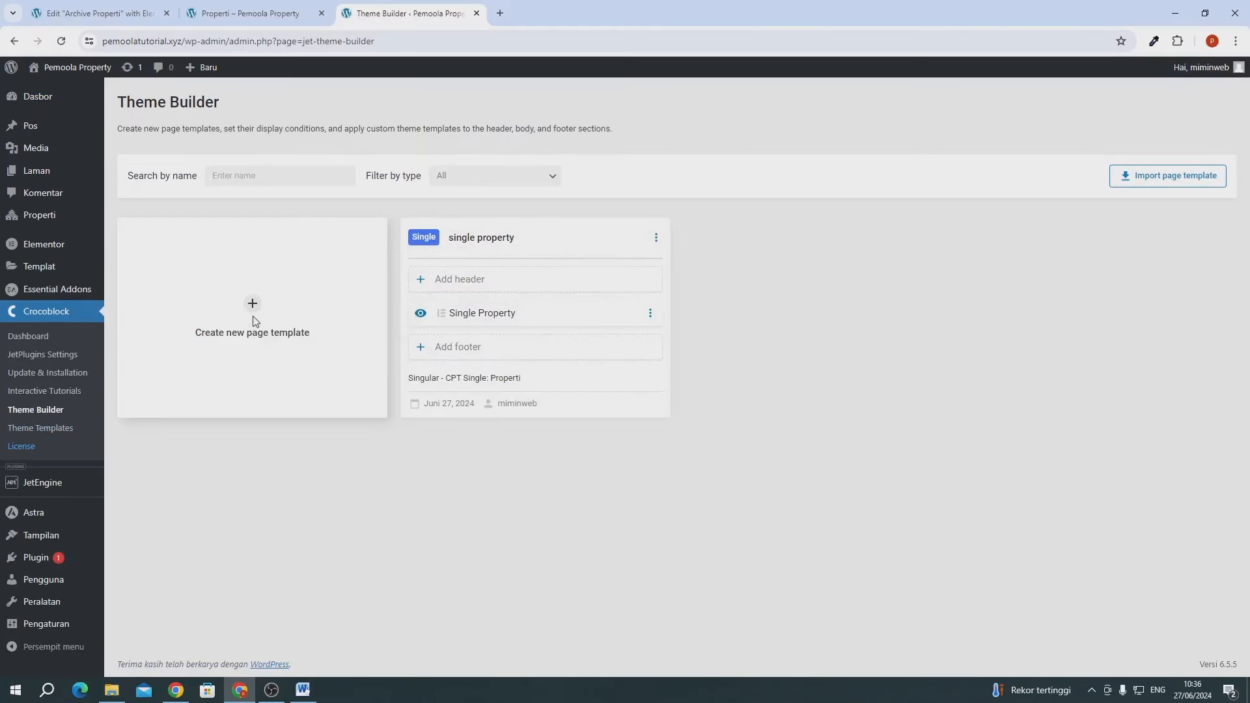
{"action": "left_click", "coordinate": [253, 305]}
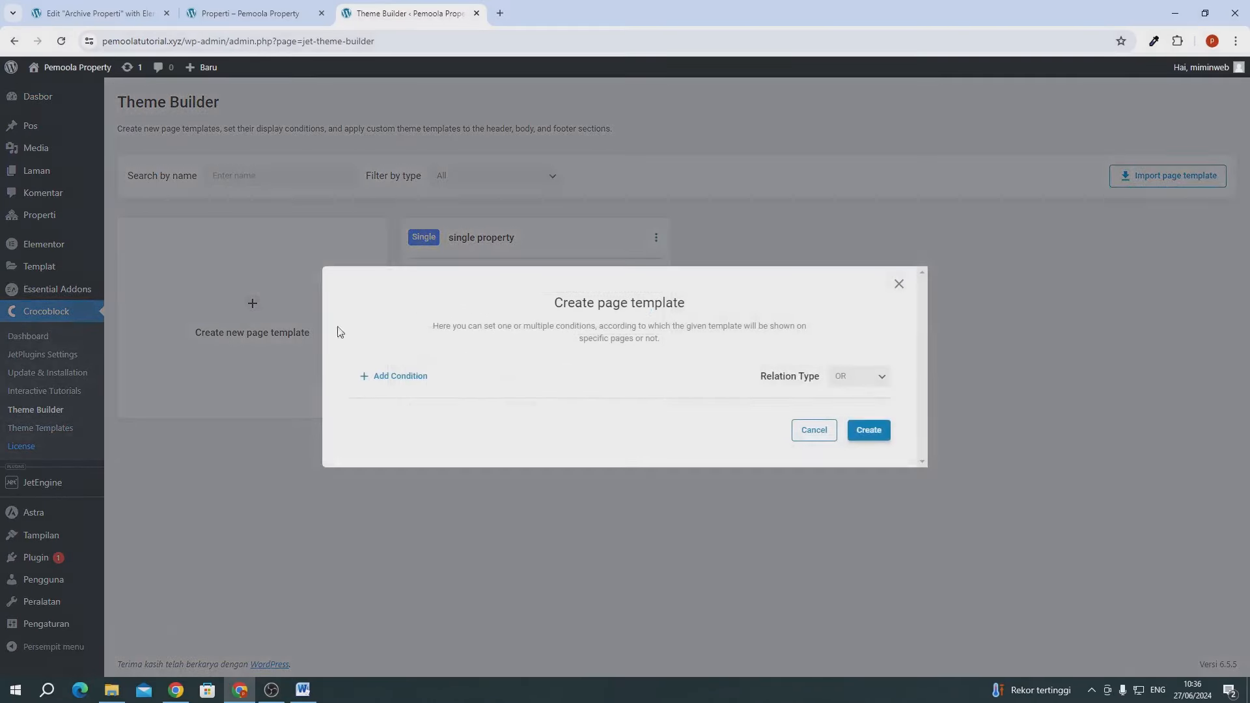
{"action": "left_click", "coordinate": [411, 377]}
{"action": "left_click", "coordinate": [384, 361]}
{"action": "left_click", "coordinate": [390, 375]}
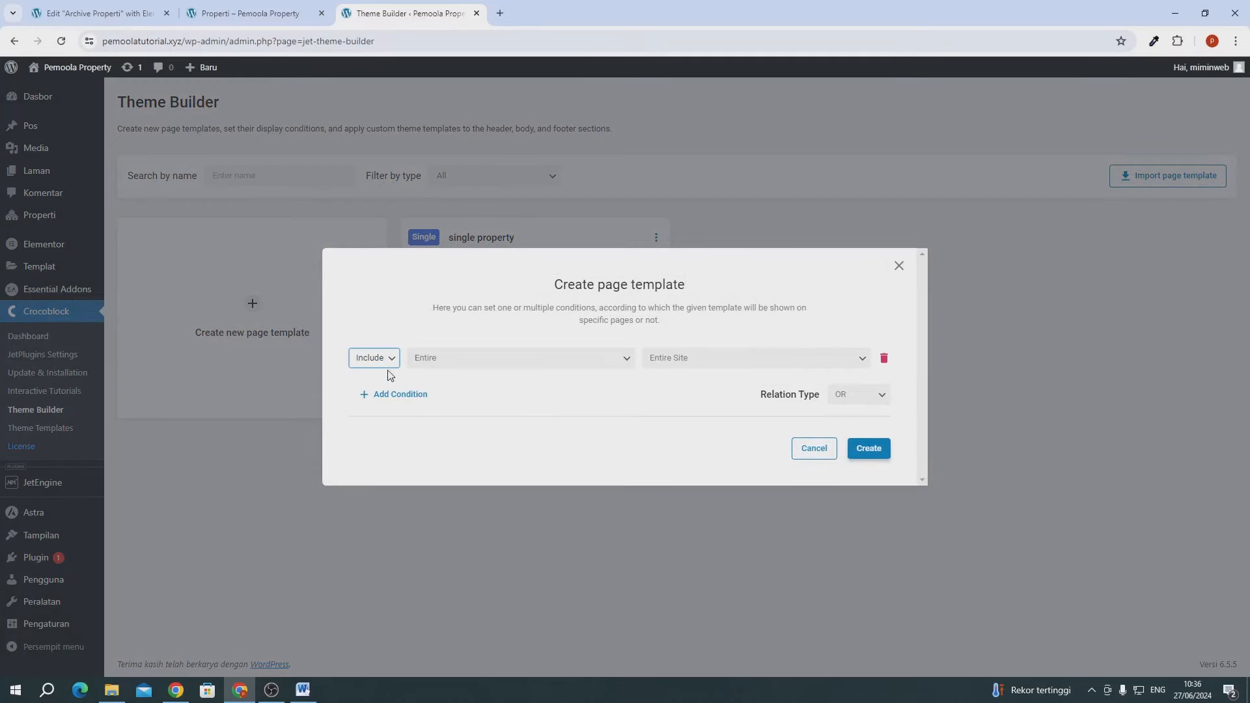
{"action": "left_click", "coordinate": [427, 364]}
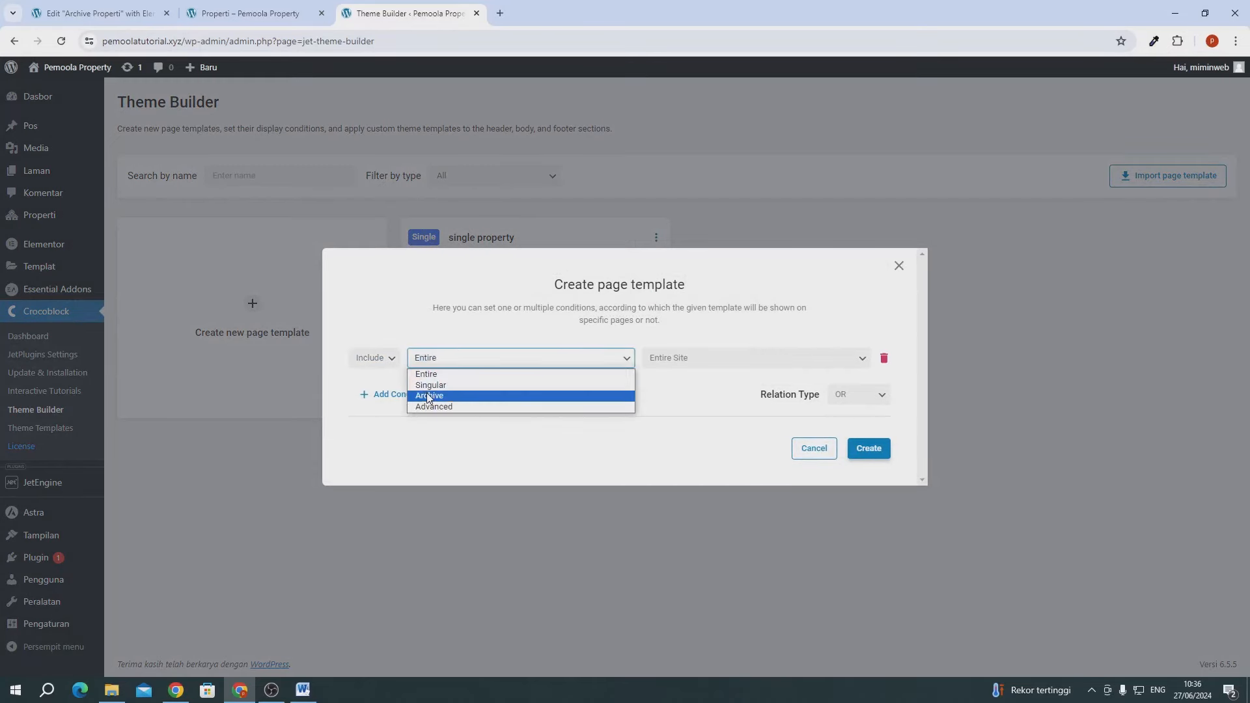
{"action": "left_click", "coordinate": [428, 397]}
{"action": "left_click", "coordinate": [653, 357]}
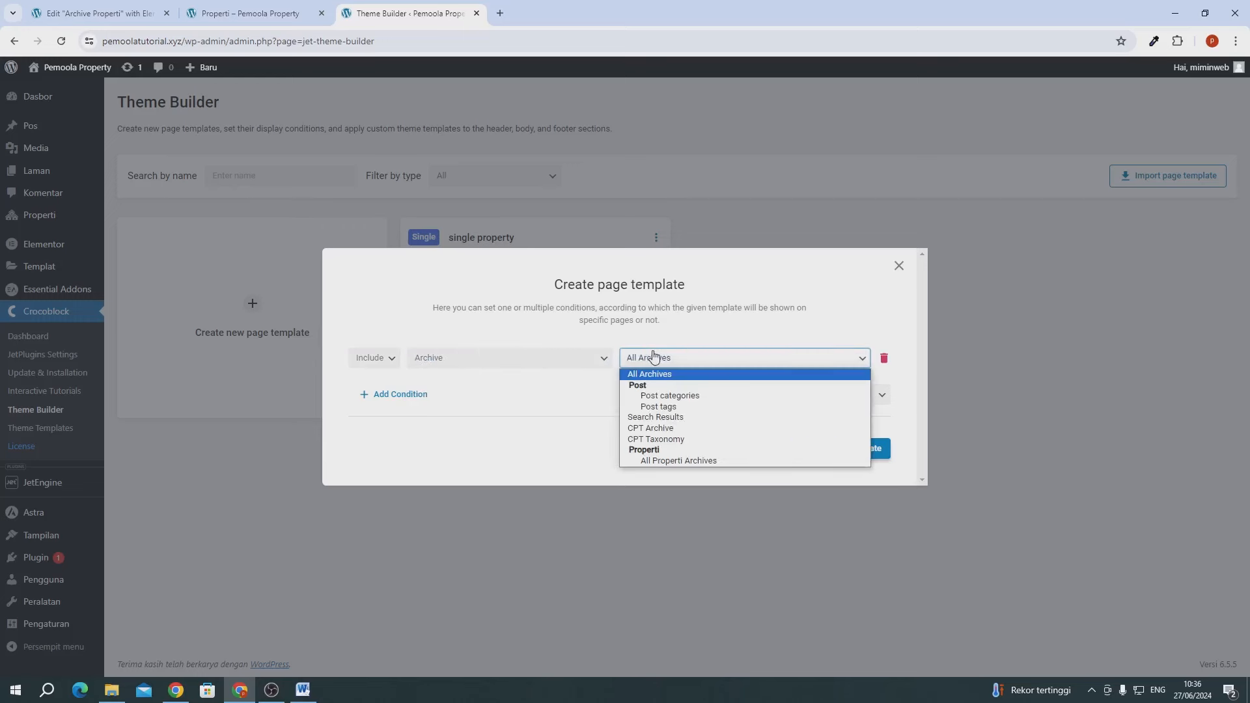
{"action": "left_click", "coordinate": [643, 430]}
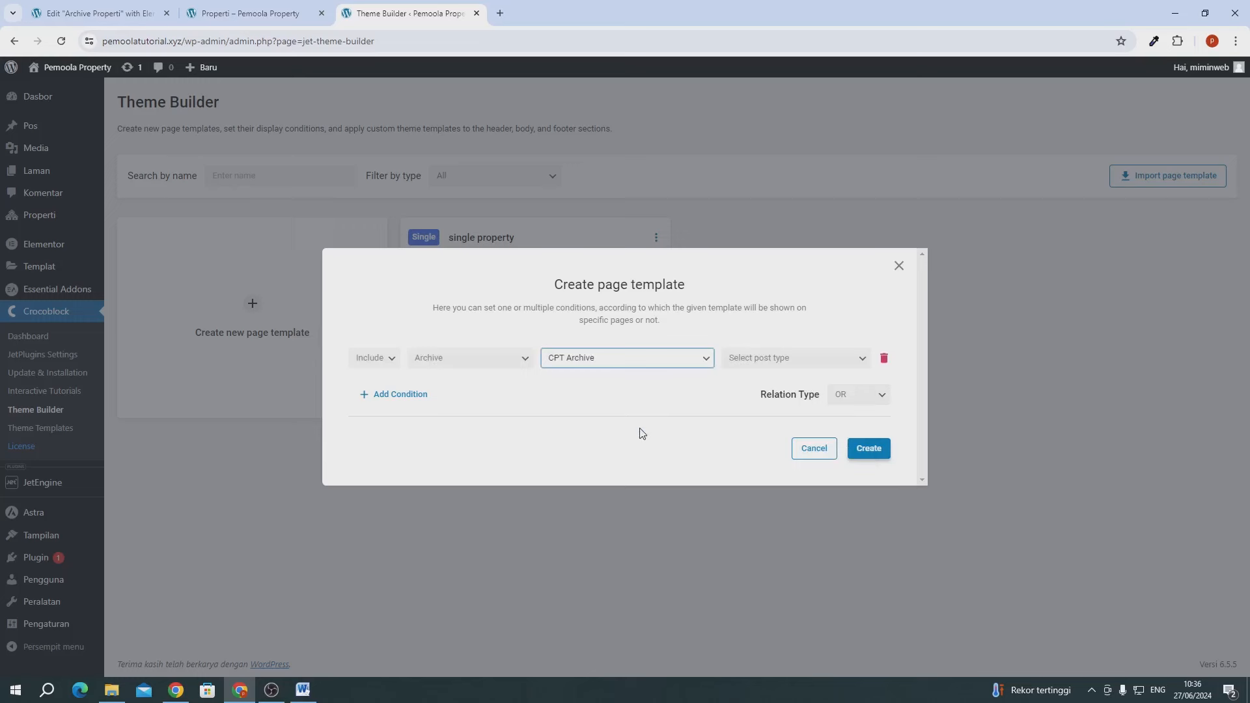
{"action": "left_click", "coordinate": [778, 360]}
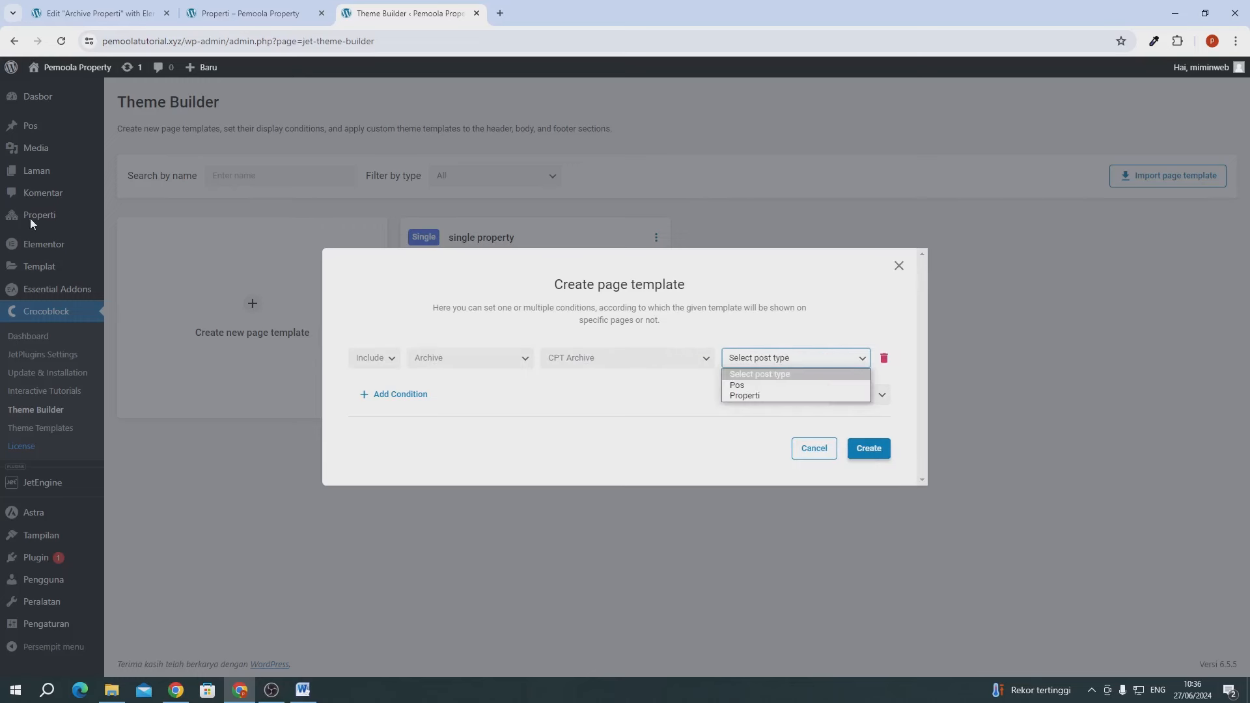
{"action": "left_click", "coordinate": [746, 395]}
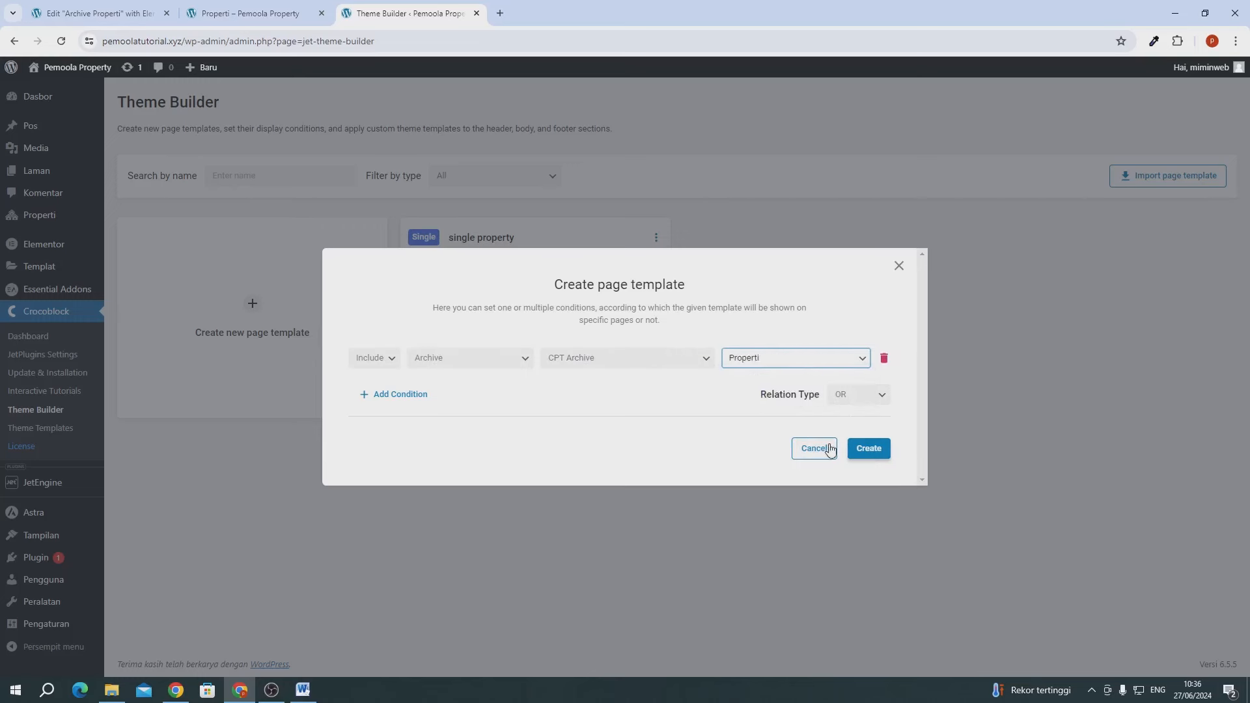
{"action": "left_click", "coordinate": [879, 453]}
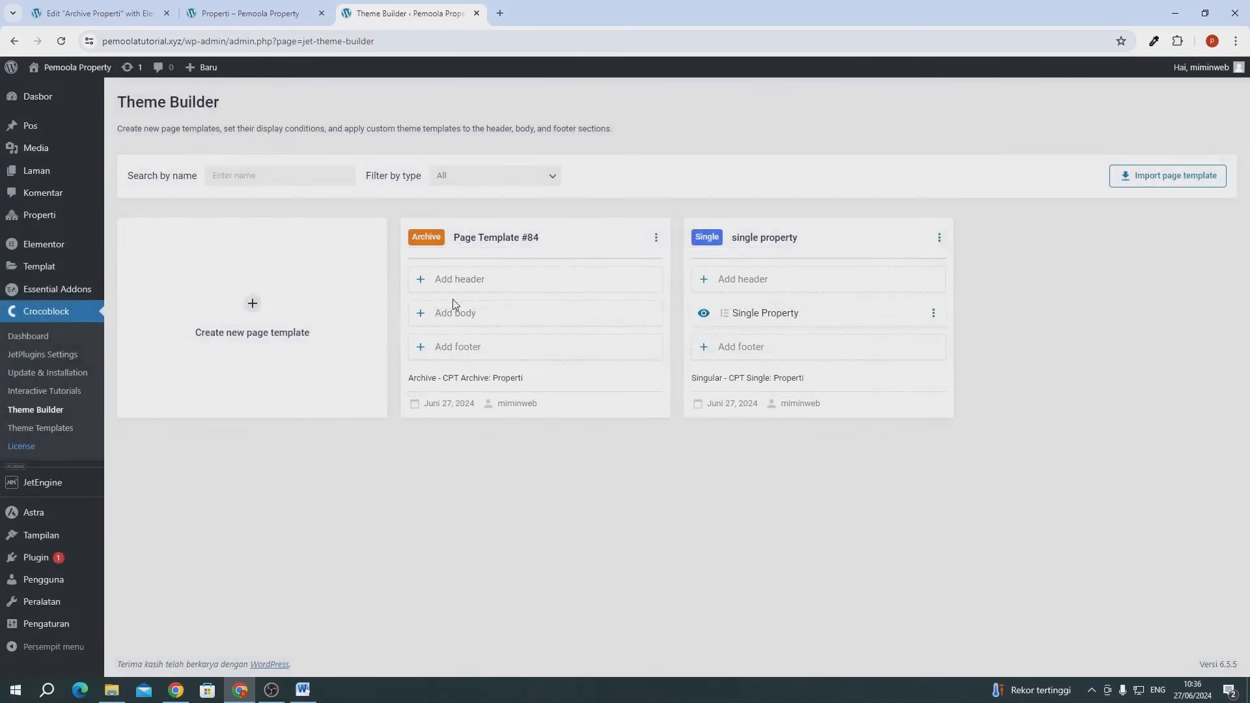
- Use Archive Properti from the library as the body and rename the template 'archive properti'
{"action": "left_click", "coordinate": [454, 312]}
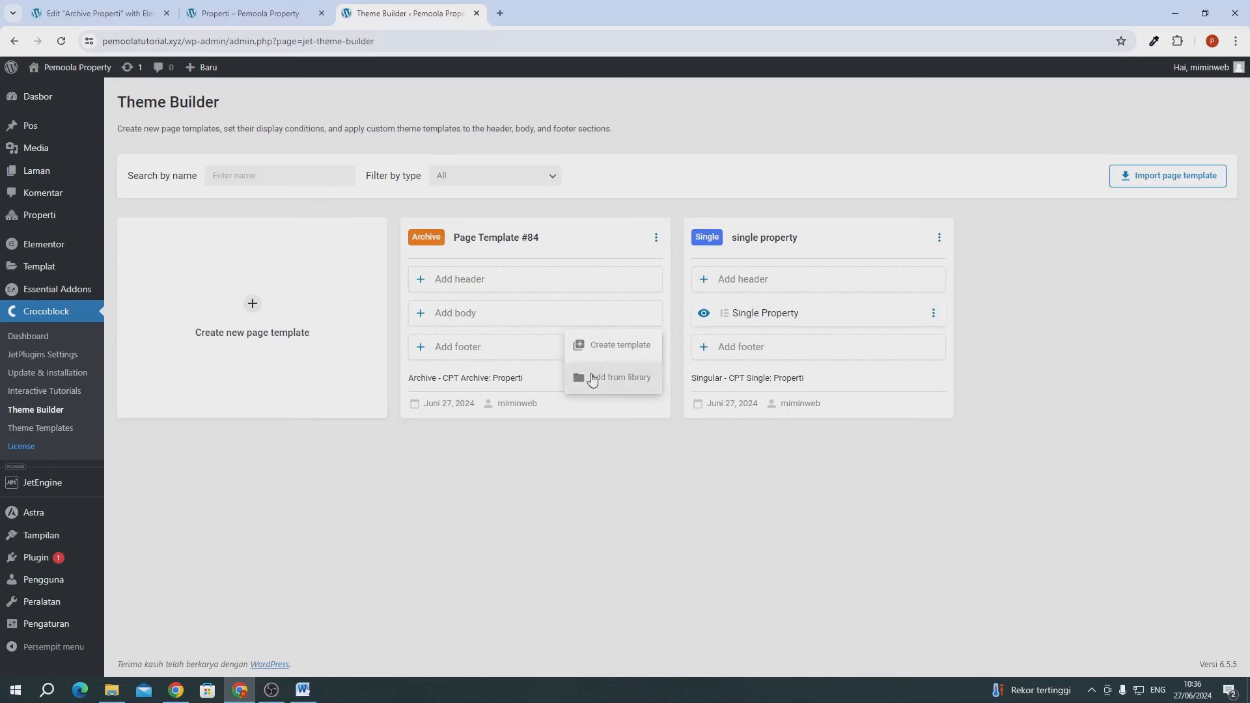
{"action": "left_click", "coordinate": [592, 381]}
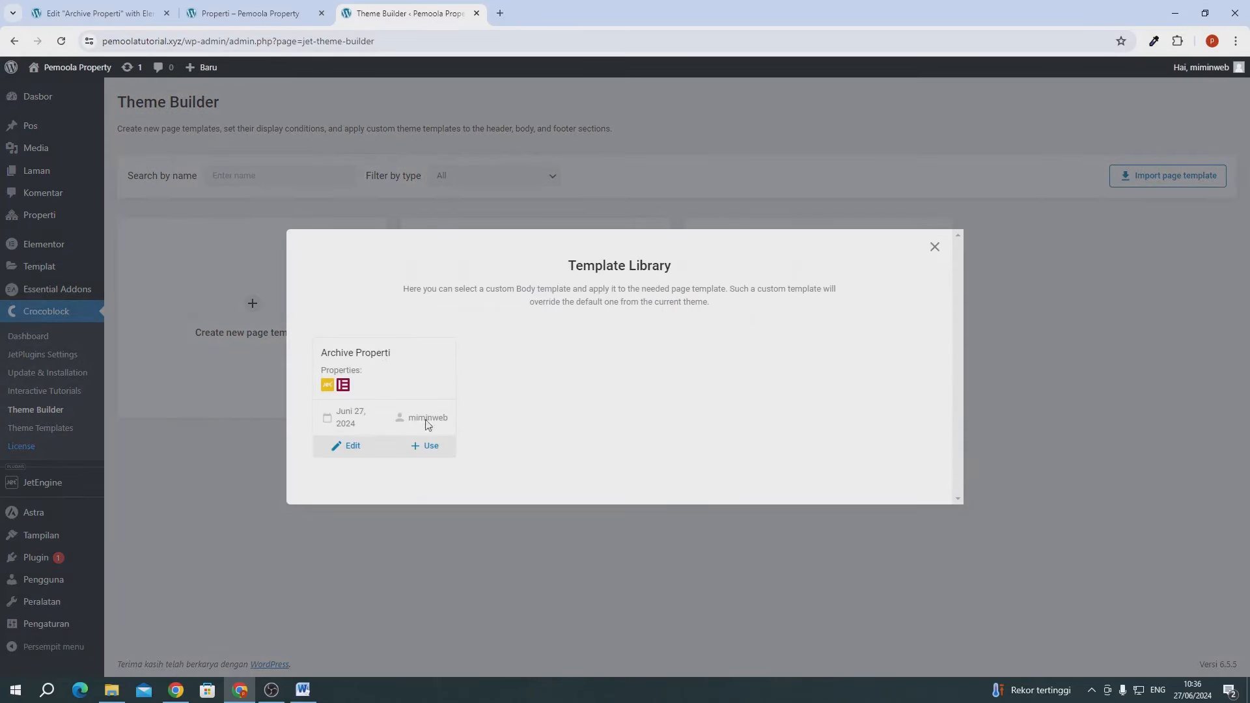
{"action": "left_click", "coordinate": [431, 445]}
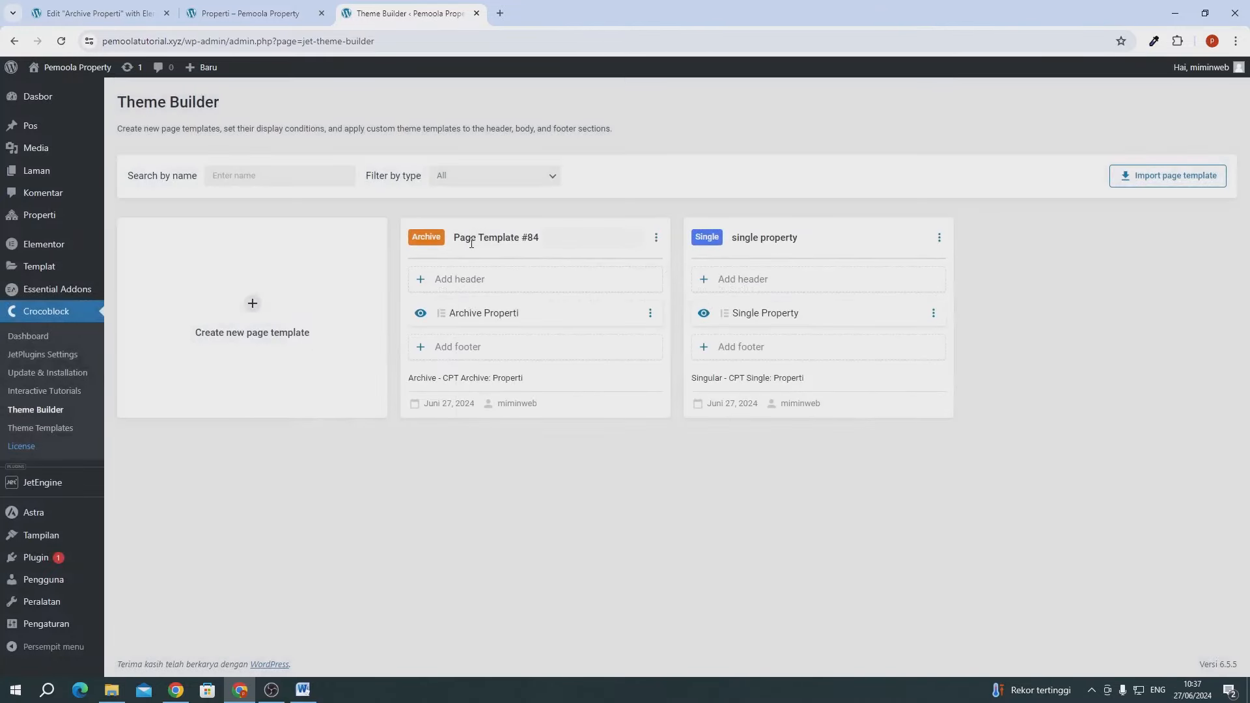
{"action": "left_click", "coordinate": [471, 243]}
{"action": "key", "text": "ctrl+a"}
{"action": "type", "text": "ar"}
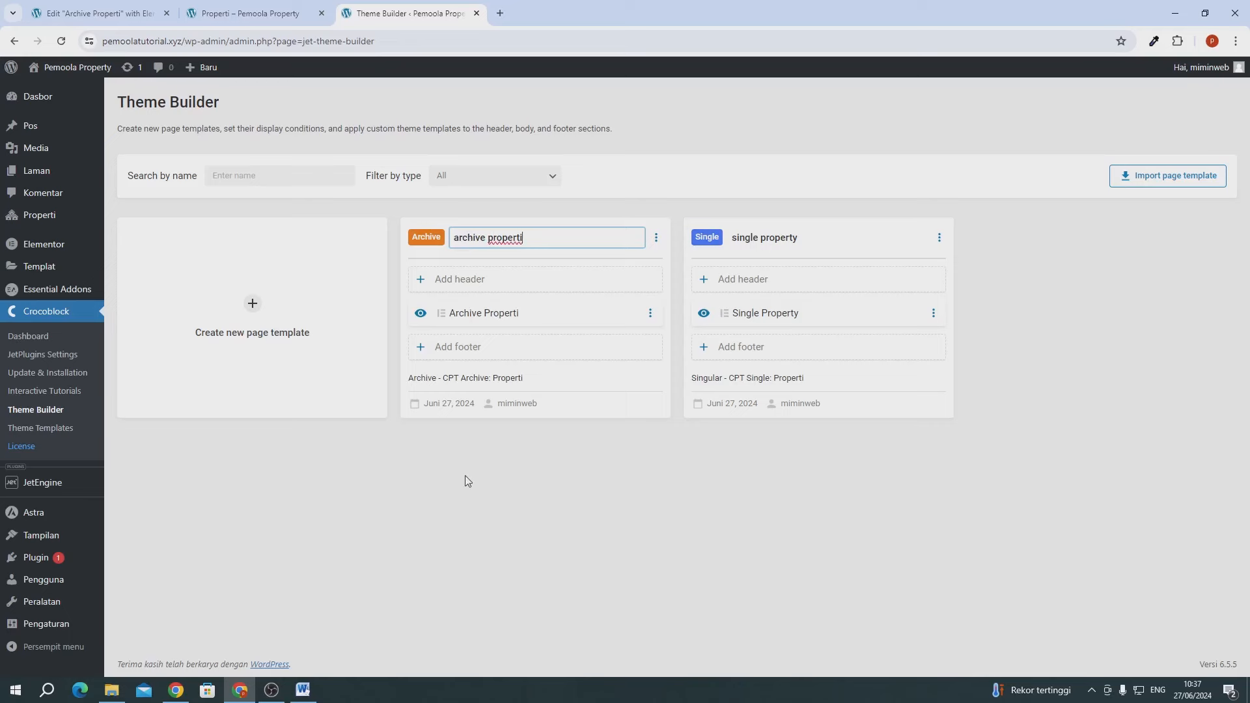
{"action": "left_click_drag", "start_coordinate": [466, 505], "coordinate": [469, 496]}
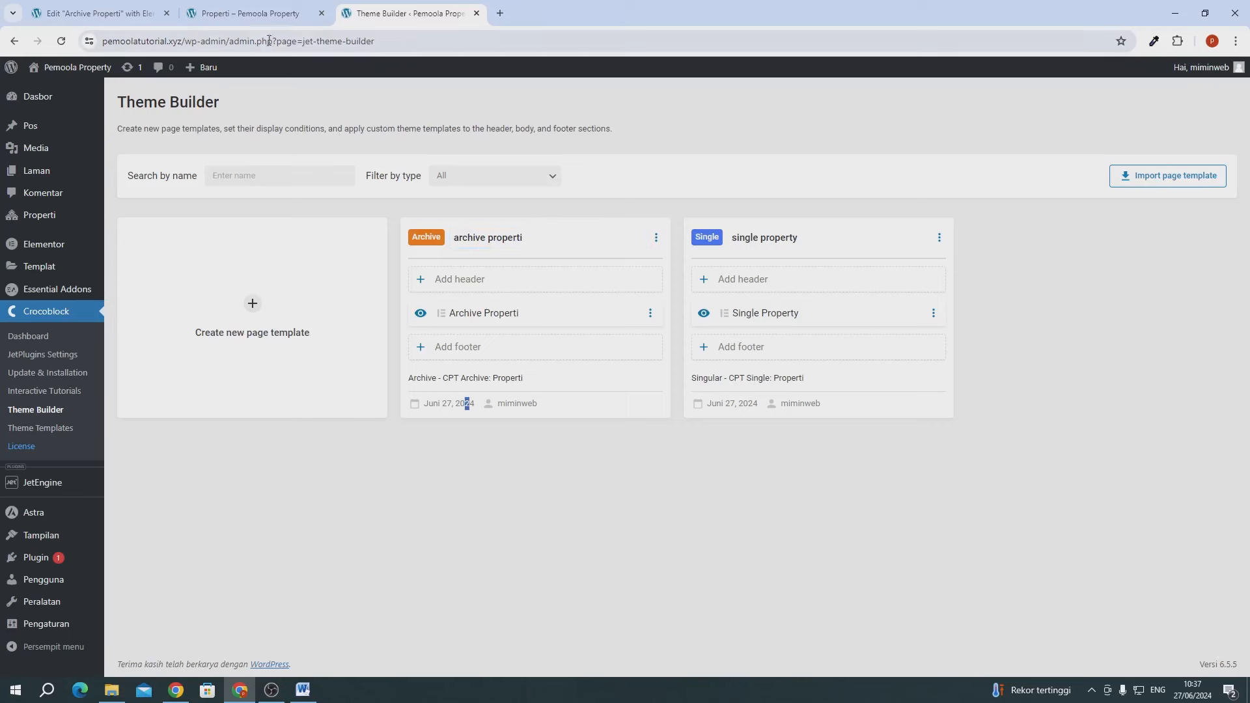
{"action": "left_click", "coordinate": [255, 19]}
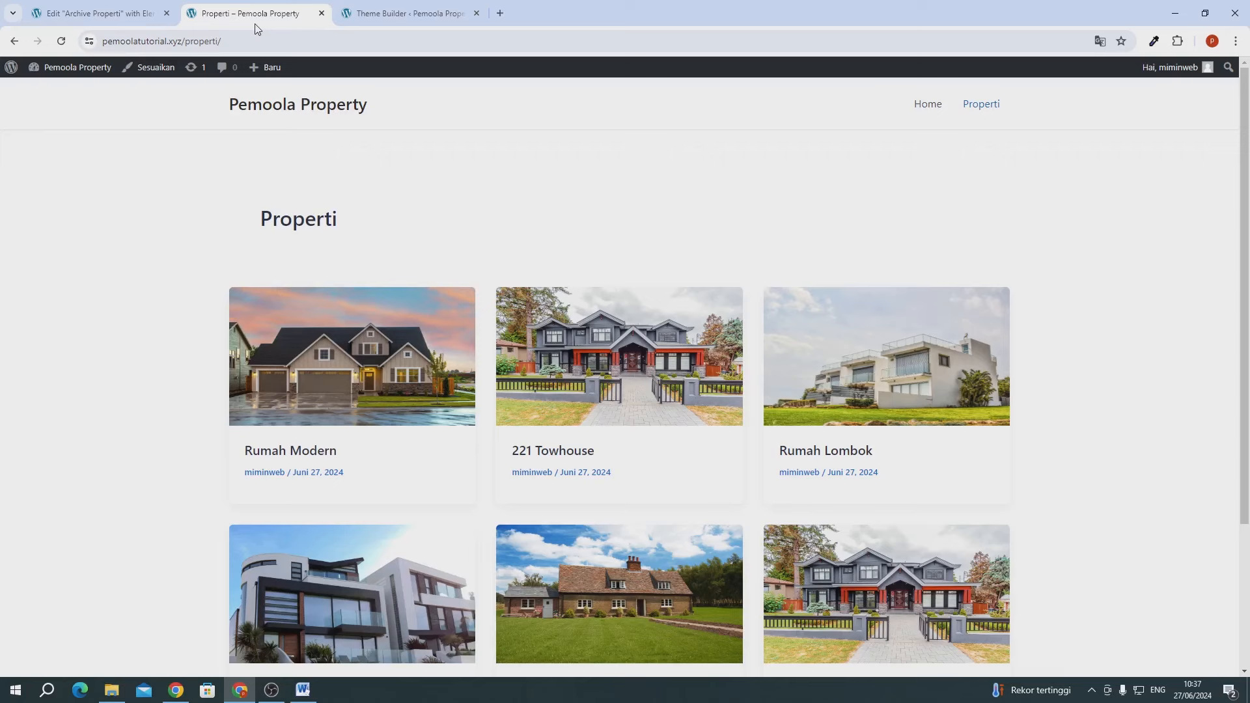
- Reload the live archive, check the Rumah Klasik Medan property page, then return to the Archive Properti editor
{"action": "left_click", "coordinate": [60, 42]}
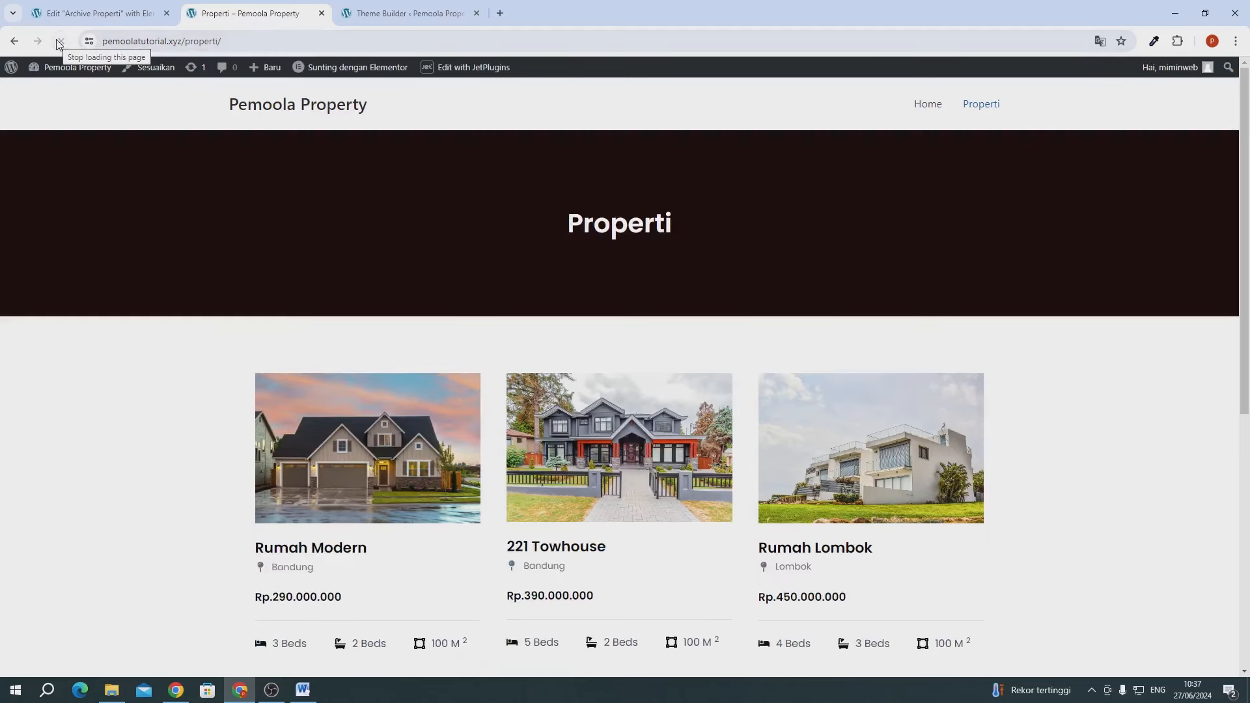
{"action": "scroll", "coordinate": [427, 287], "scroll_direction": "down", "scroll_amount": 7}
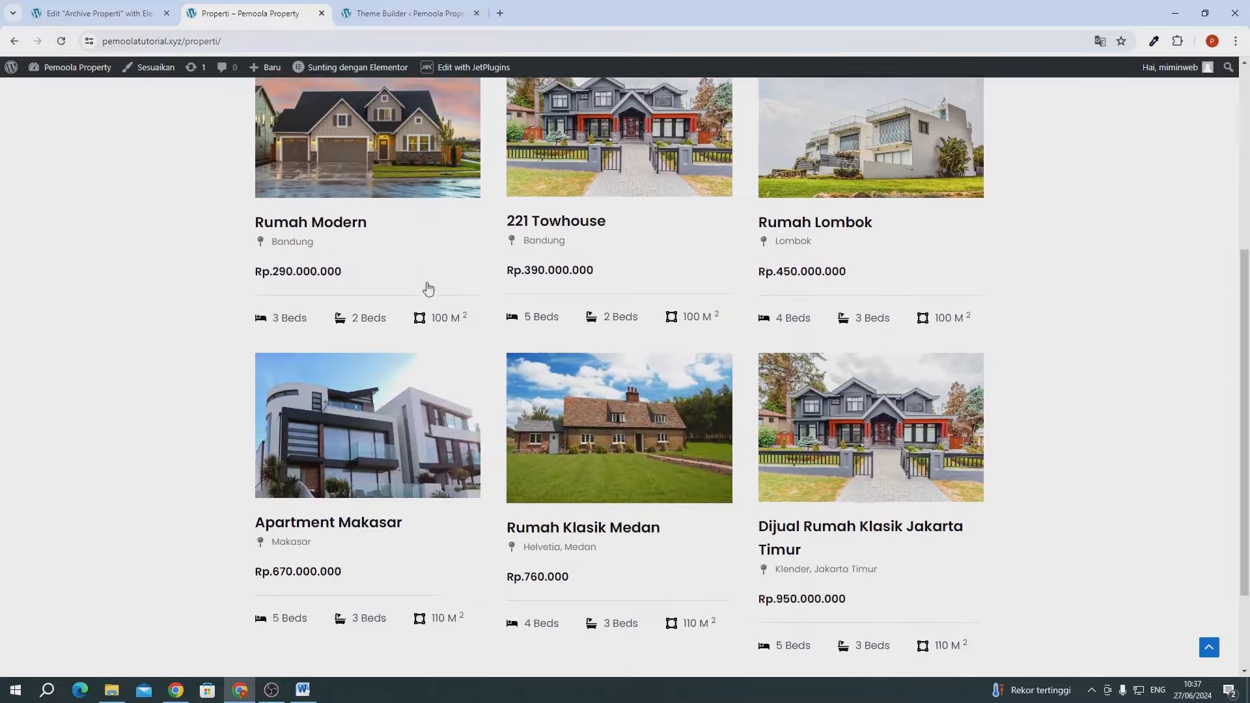
{"action": "left_click", "coordinate": [594, 366]}
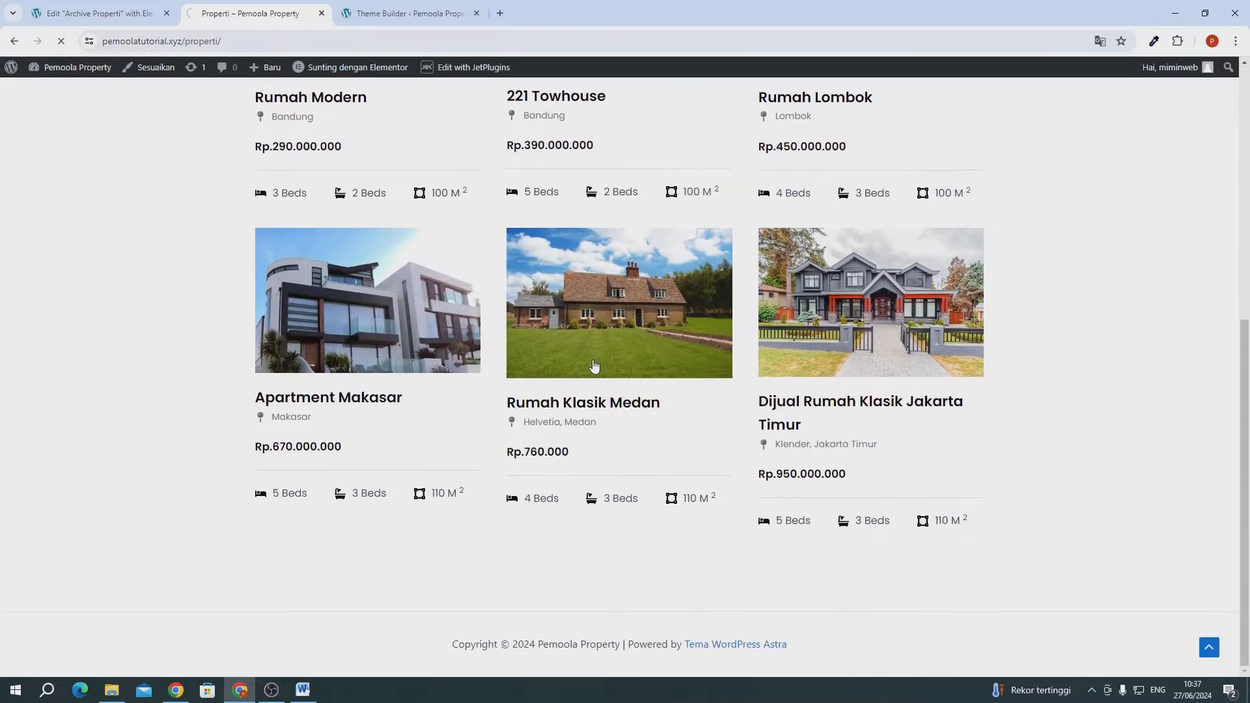
{"action": "scroll", "coordinate": [594, 367], "scroll_direction": "down", "scroll_amount": 7}
{"action": "scroll", "coordinate": [742, 303], "scroll_direction": "up", "scroll_amount": 7}
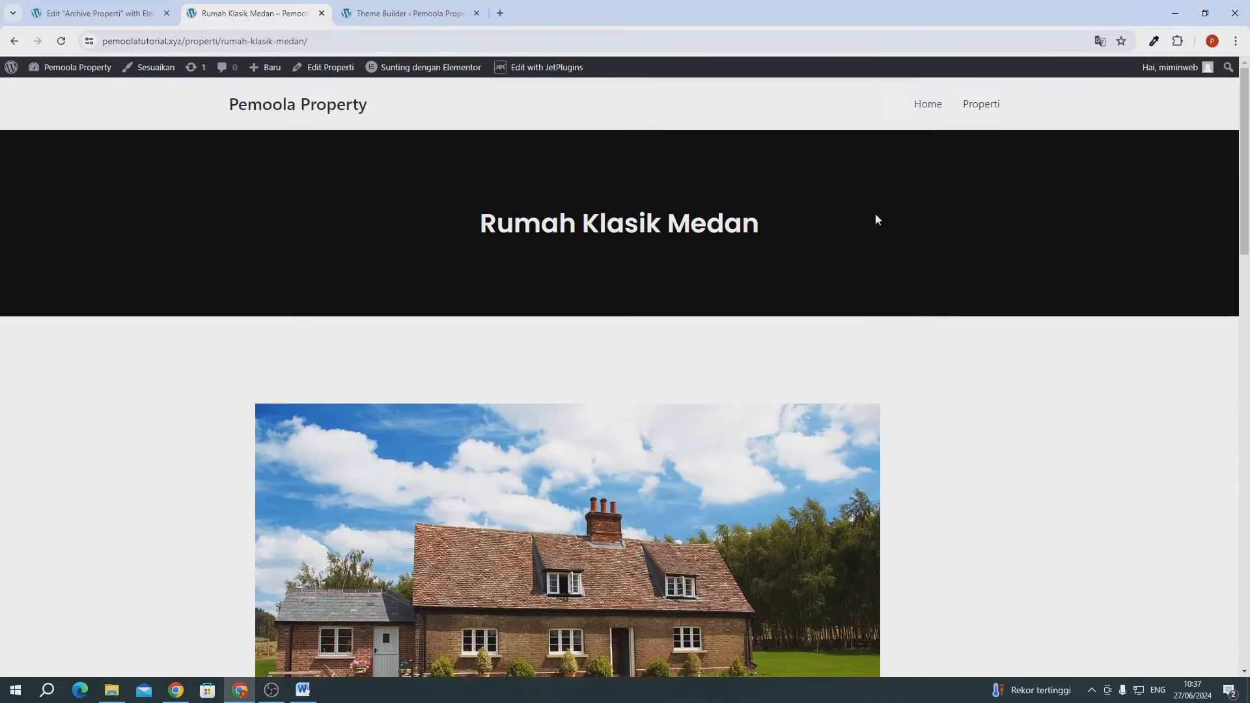
{"action": "left_click", "coordinate": [986, 108]}
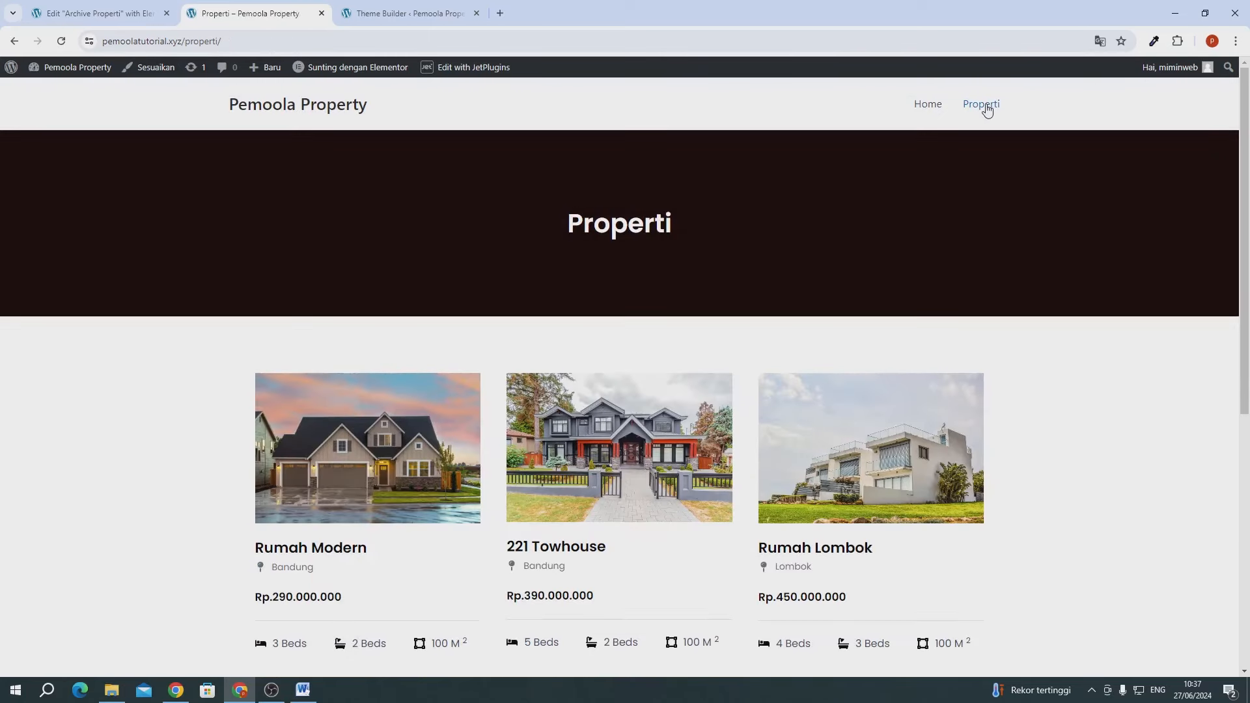
{"action": "left_click", "coordinate": [130, 15]}
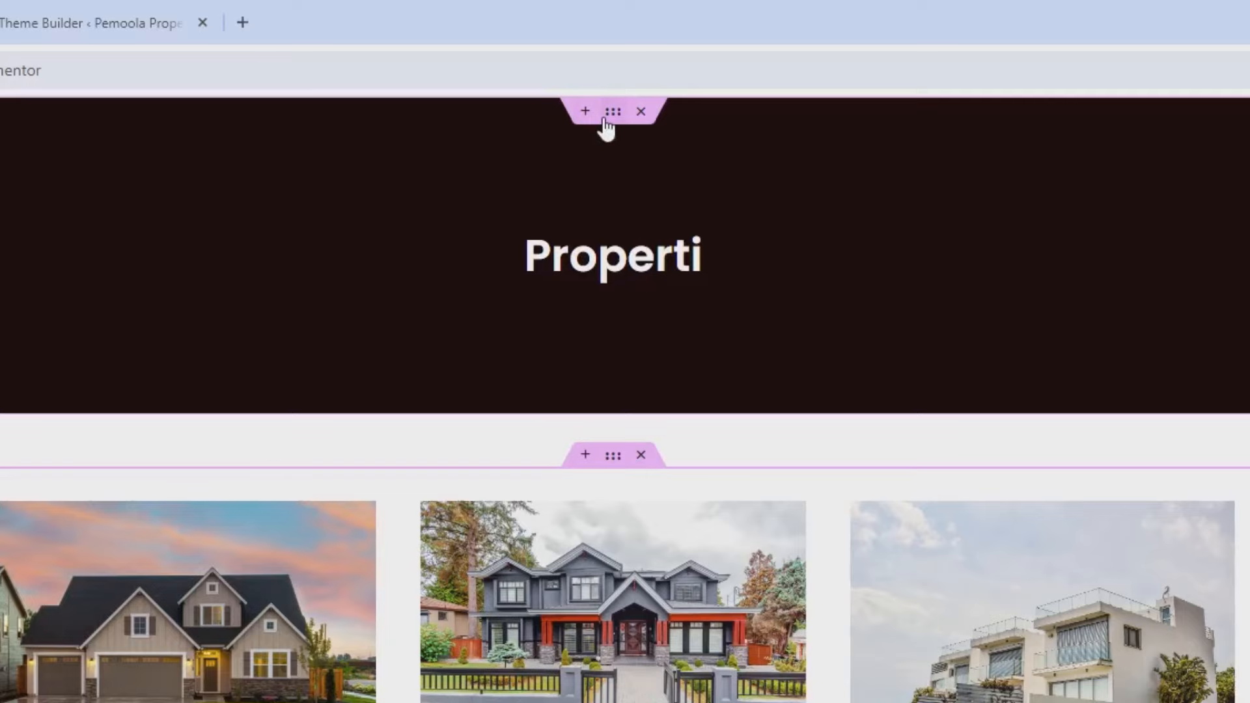
- Save the dark Properti banner container as 'template 1' via Simpan sebagai Templat, then close the editor
{"action": "right_click", "coordinate": [642, 248]}
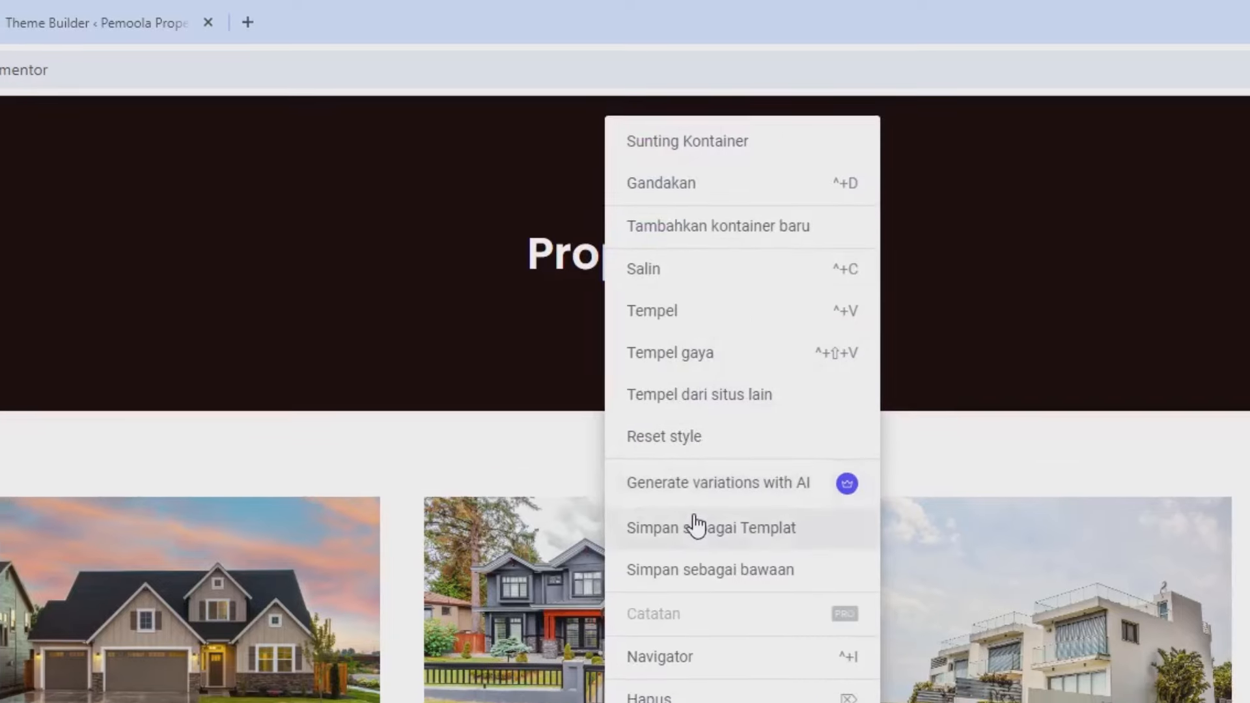
{"action": "left_click", "coordinate": [695, 525]}
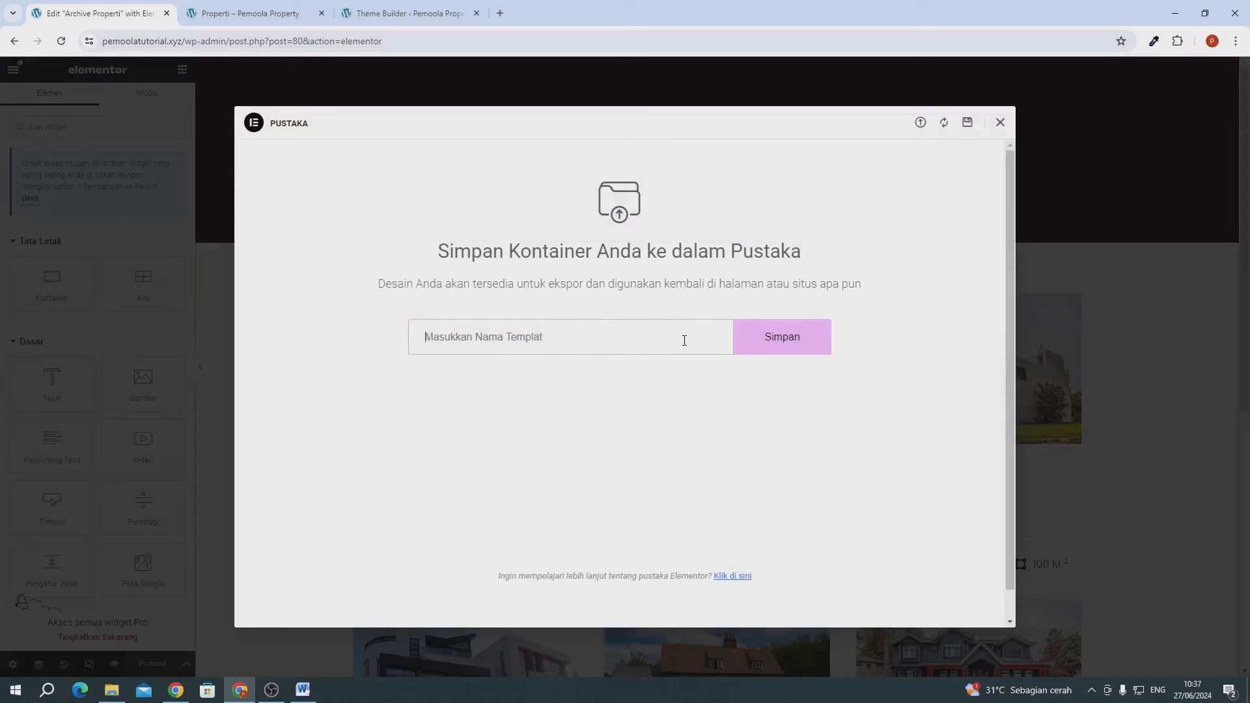
{"action": "type", "text": "template 1"}
{"action": "left_click", "coordinate": [784, 357]}
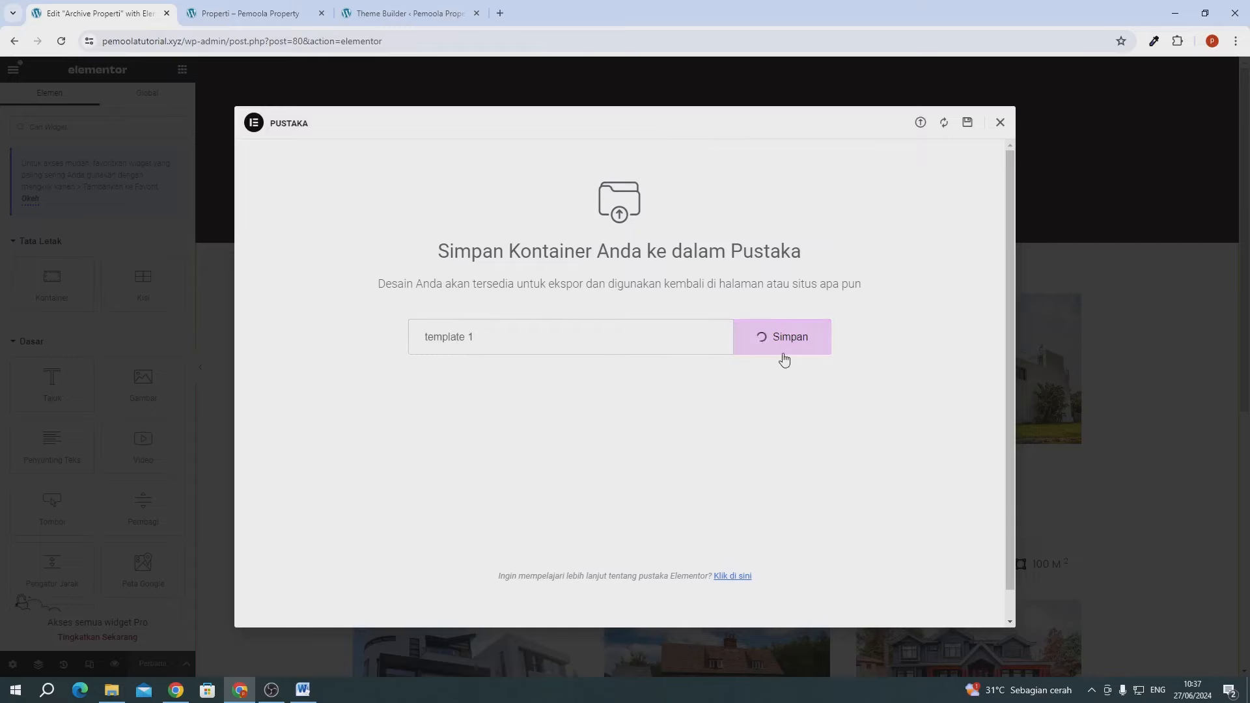
{"action": "left_click", "coordinate": [999, 123]}
{"action": "left_click", "coordinate": [166, 14]}
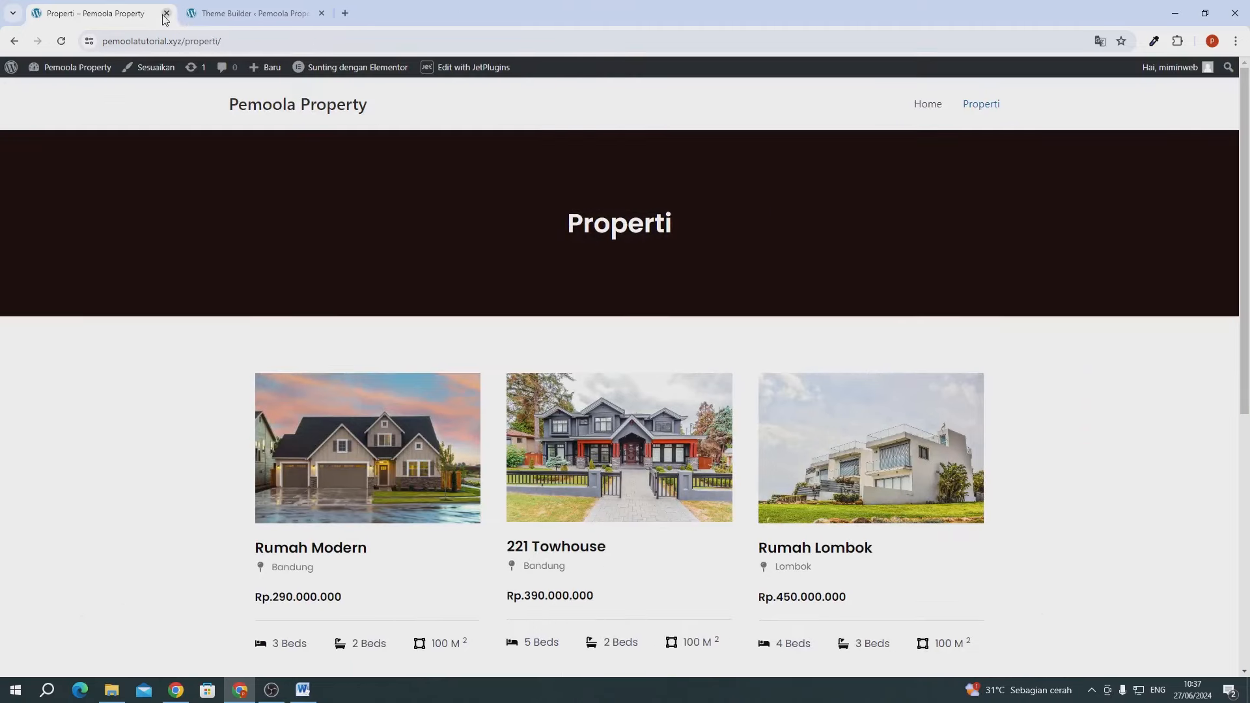
- Close the live archive tab and go to Tampilan > Menu to view Main Menu
{"action": "left_click", "coordinate": [167, 14]}
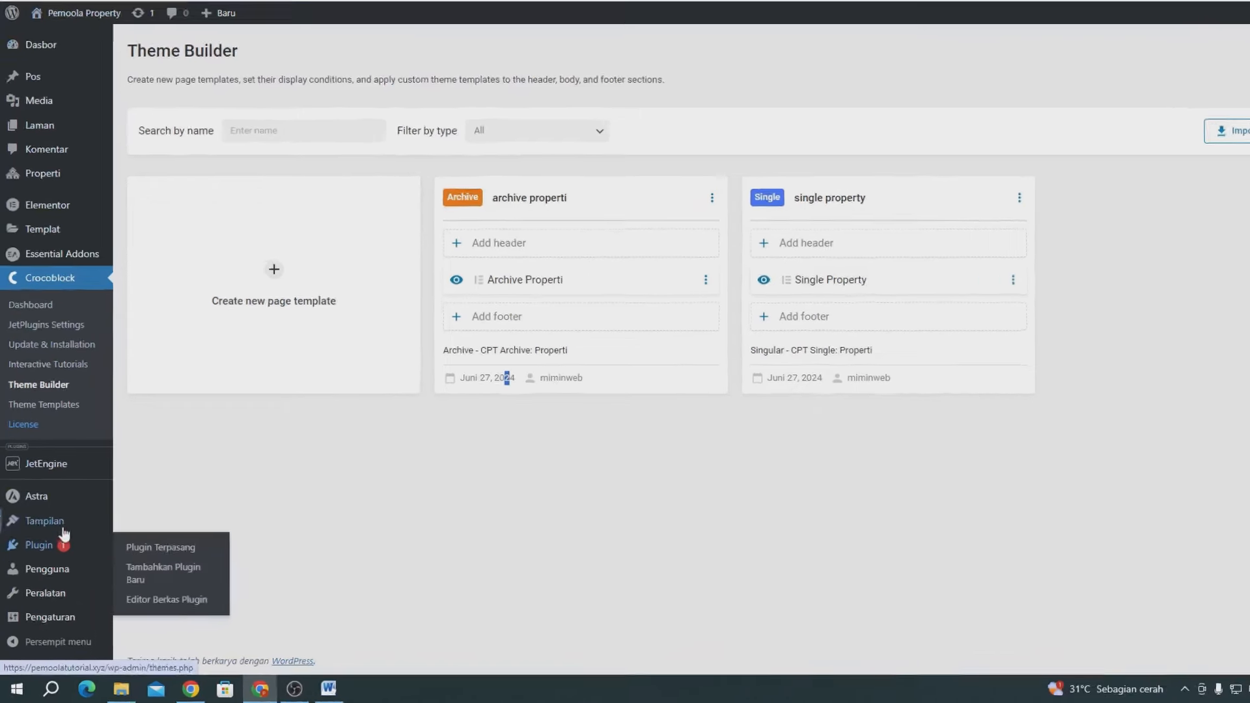
{"action": "mouse_move", "coordinate": [62, 524]}
{"action": "left_click", "coordinate": [146, 583]}
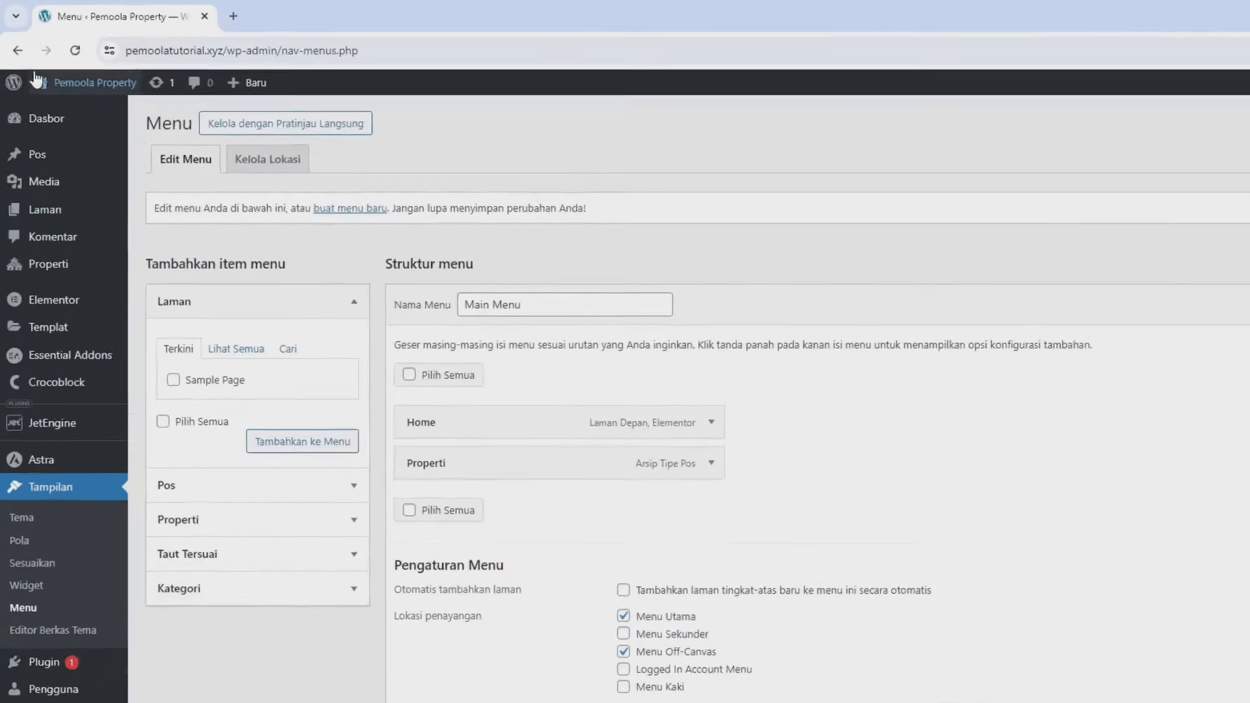
{"action": "mouse_move", "coordinate": [88, 135]}
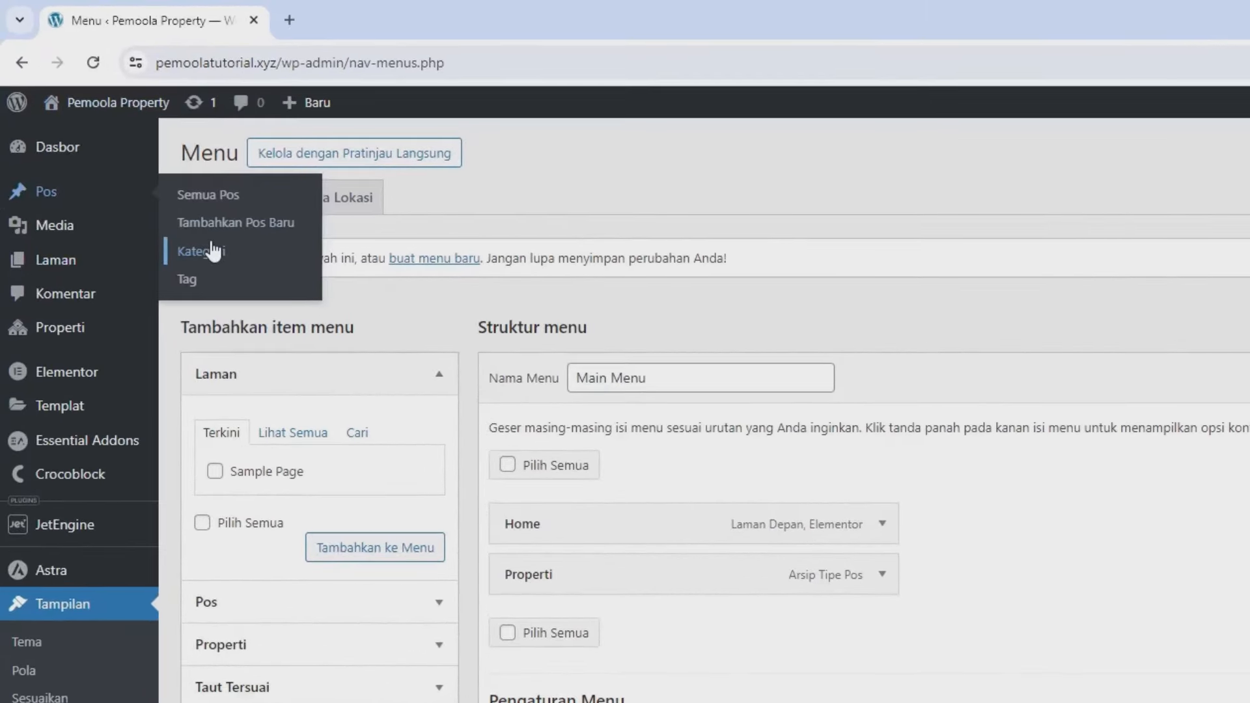
{"action": "mouse_move", "coordinate": [137, 340]}
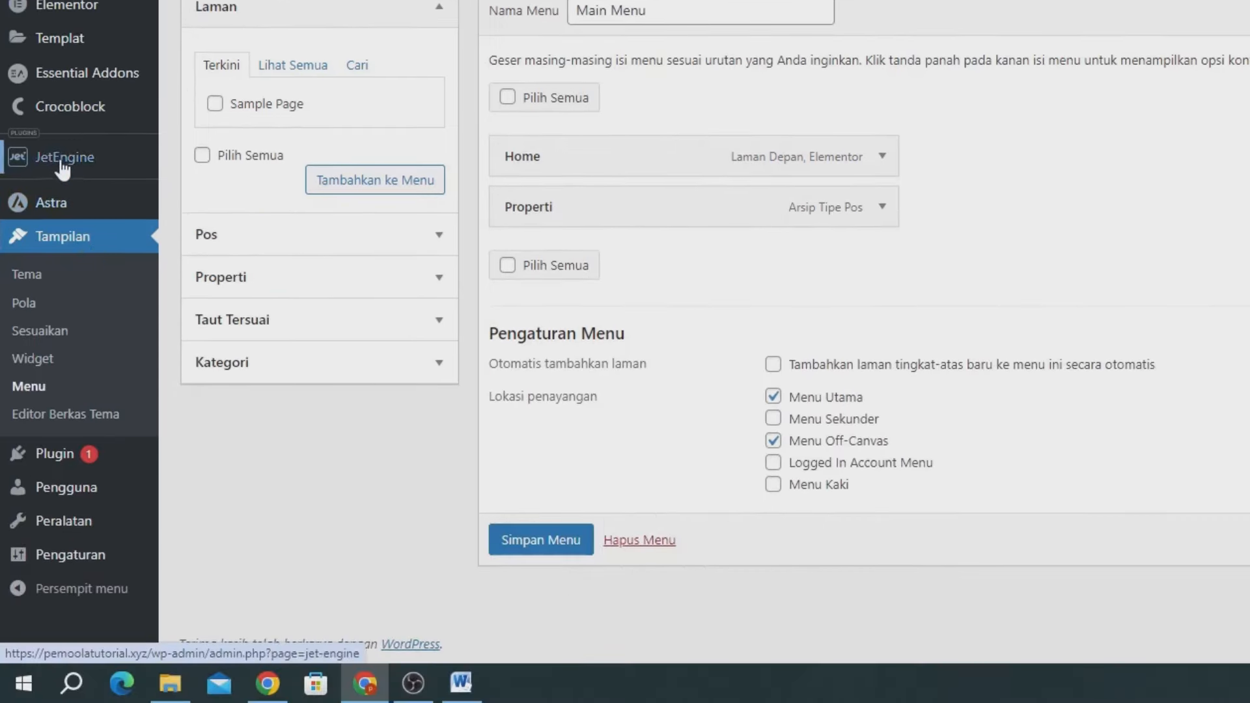
{"action": "mouse_move", "coordinate": [62, 168]}
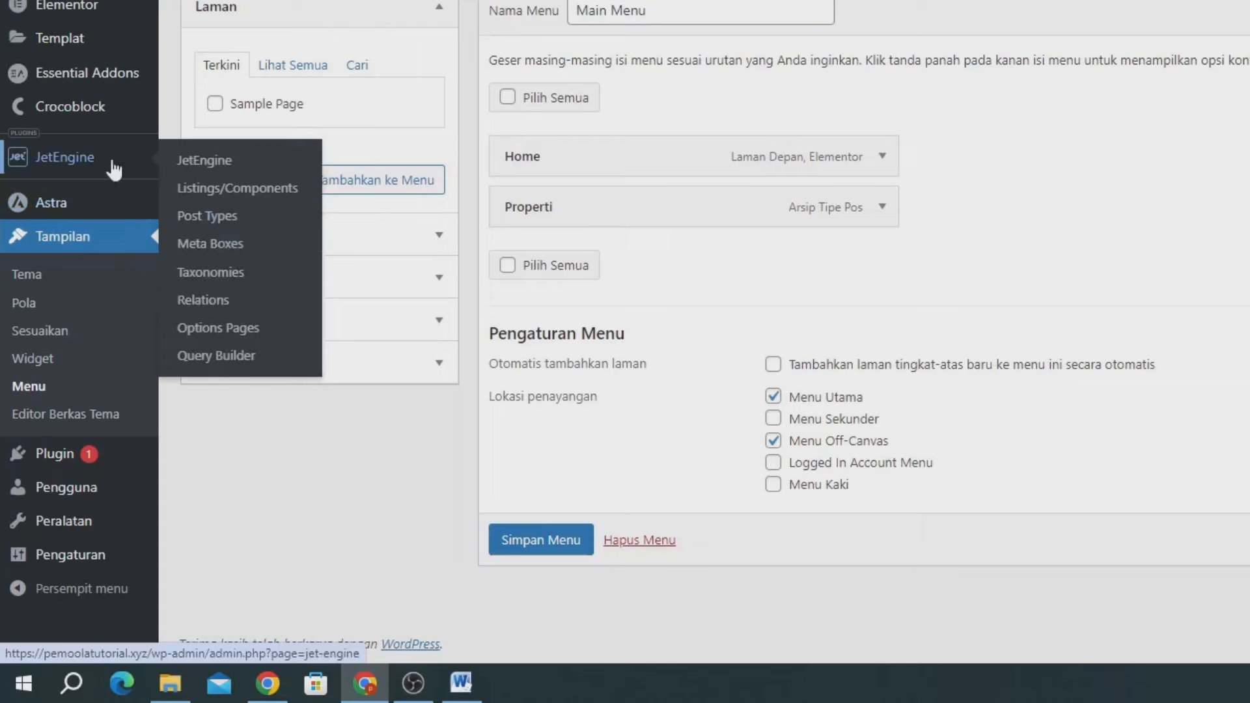
- Add a JetEngine taxonomy named Jenis Properti (slug jenis-properti) for the Properti post type
{"action": "left_click", "coordinate": [225, 276]}
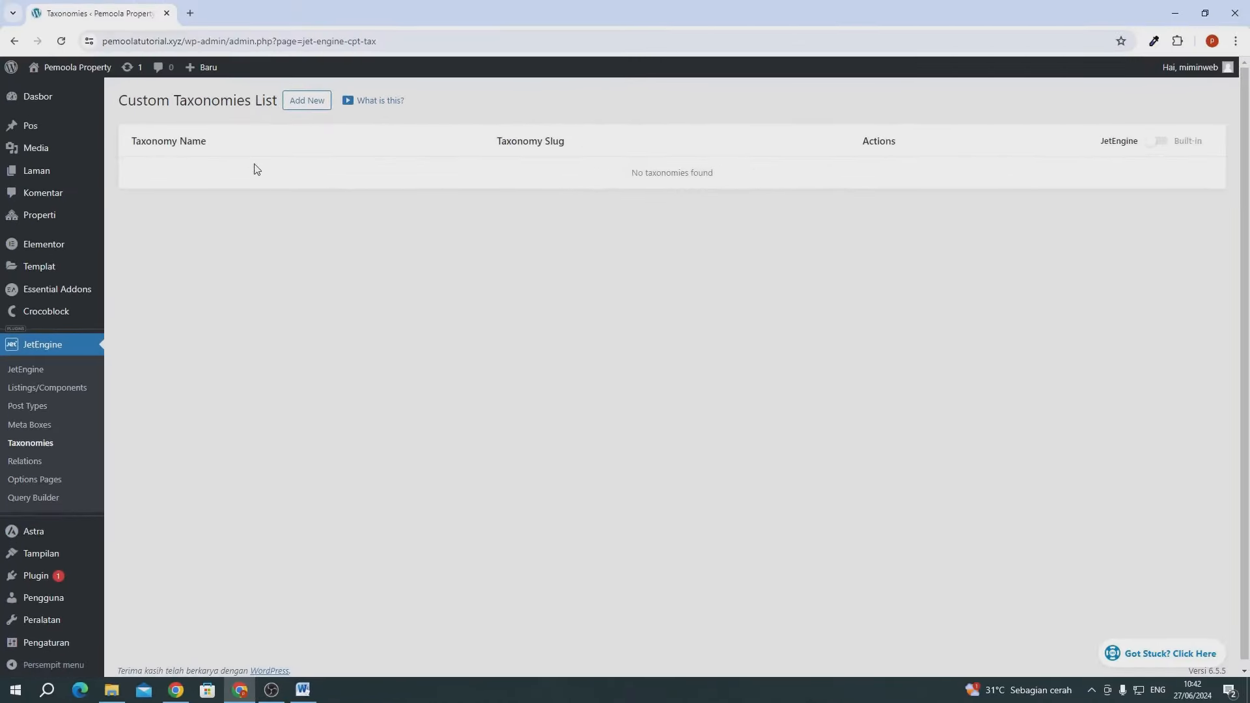
{"action": "left_click", "coordinate": [295, 105]}
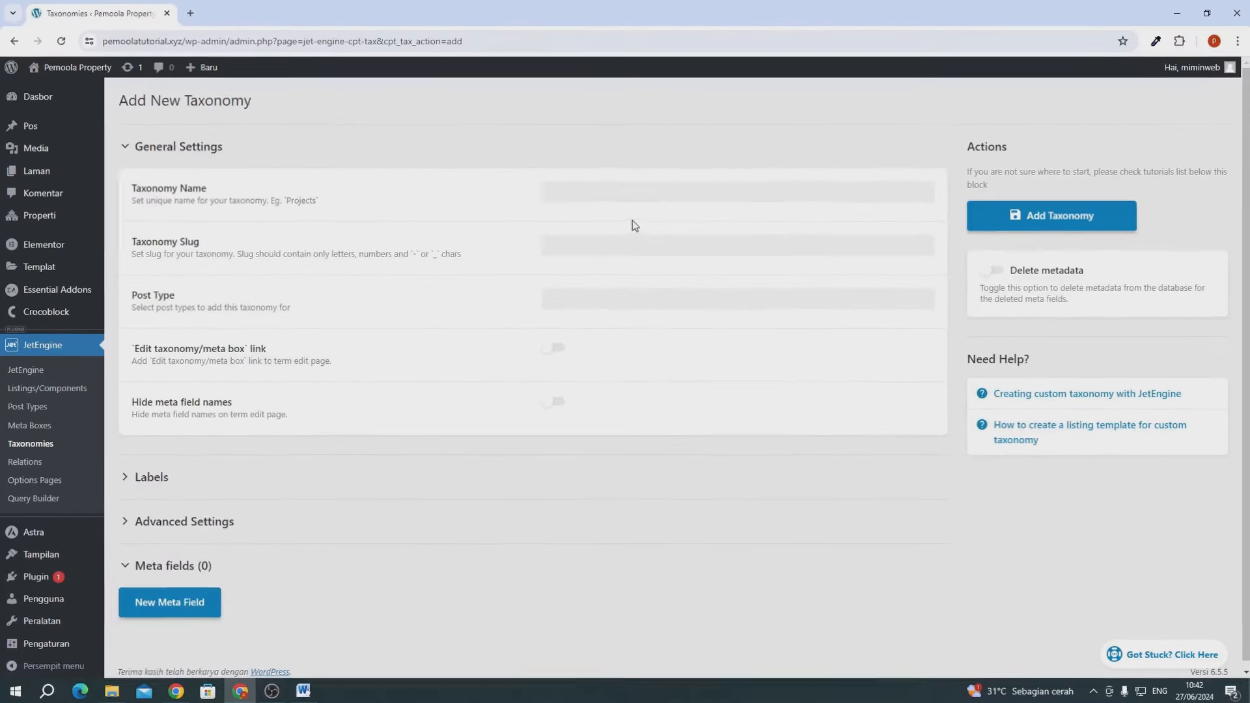
{"action": "left_click", "coordinate": [621, 194]}
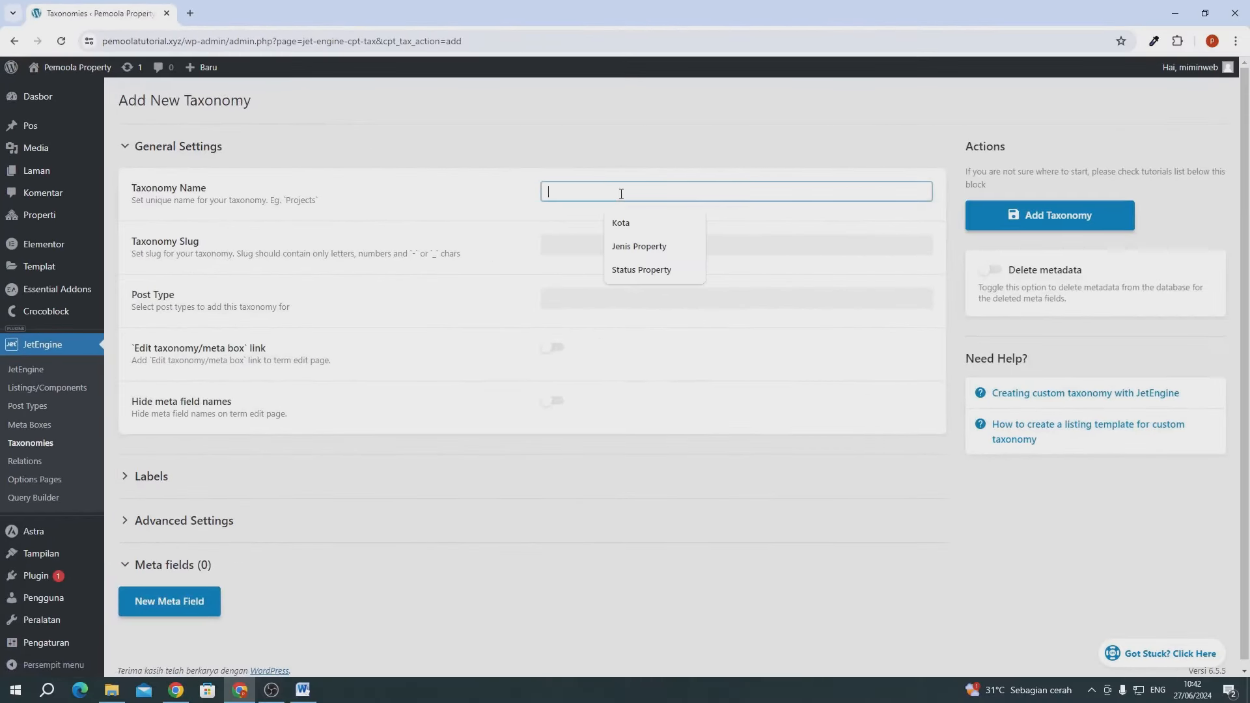
{"action": "type", "text": "Jenis P"}
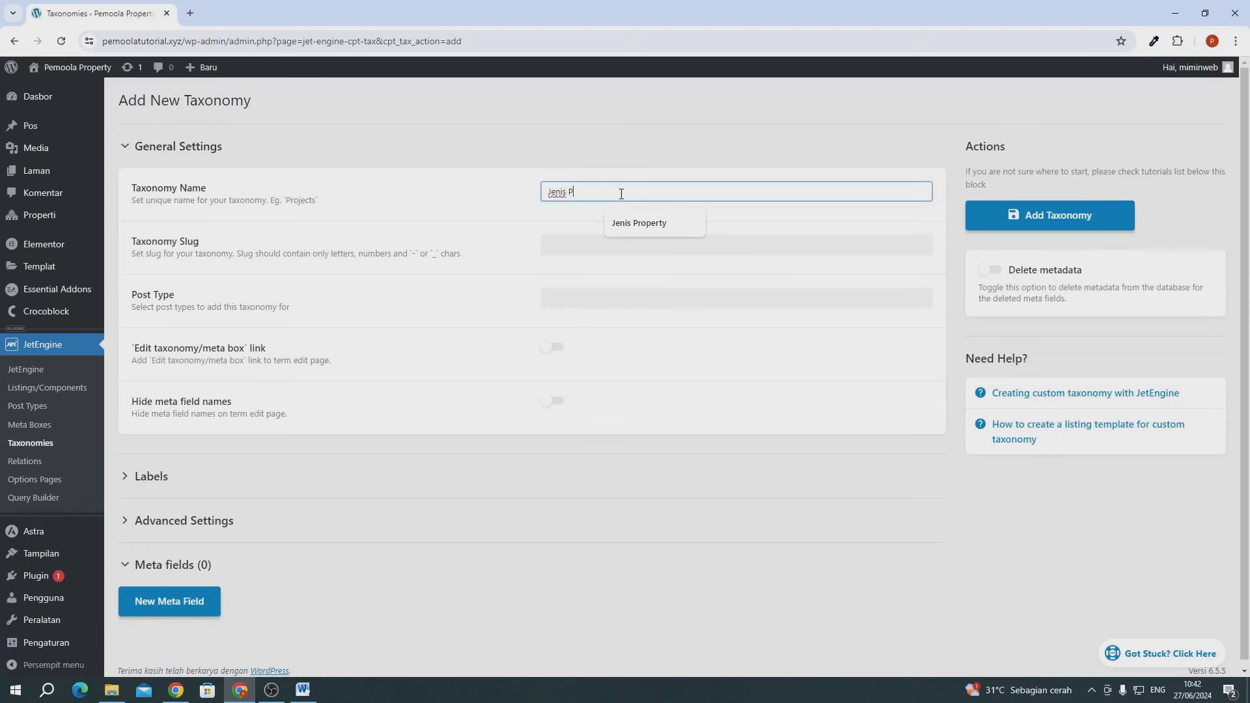
{"action": "type", "text": "roperti"}
{"action": "left_click", "coordinate": [516, 223]}
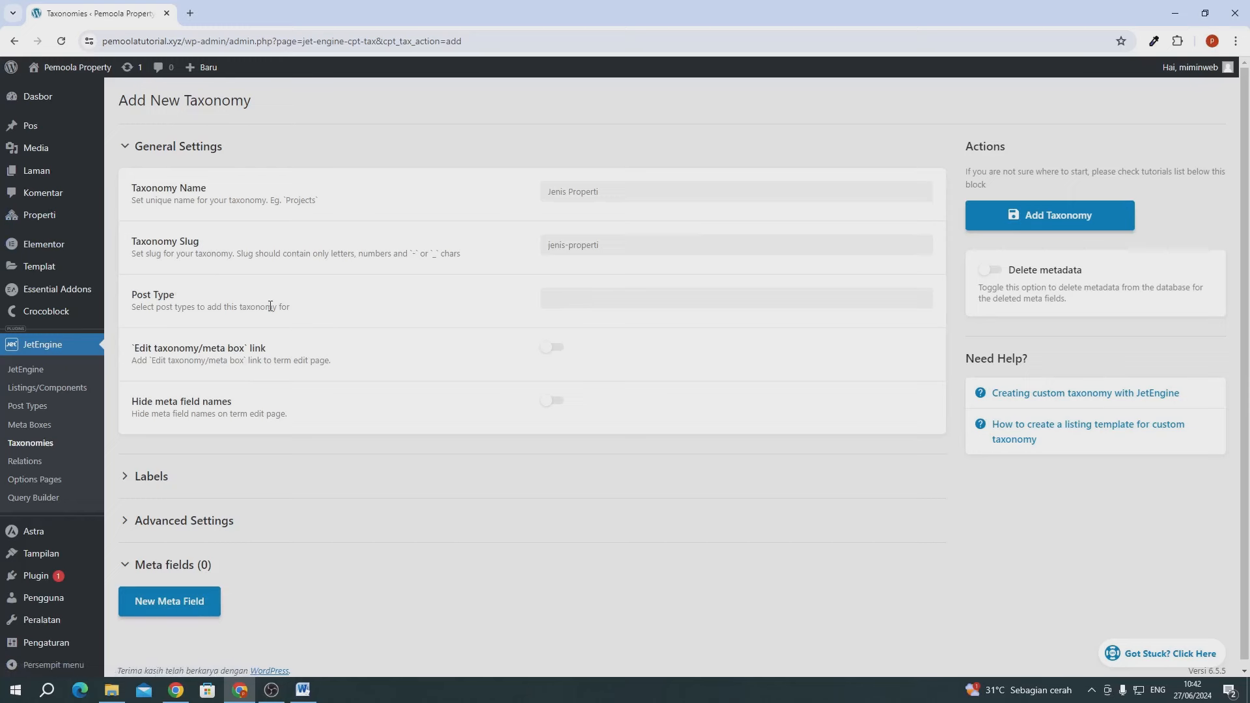
{"action": "left_click", "coordinate": [567, 298]}
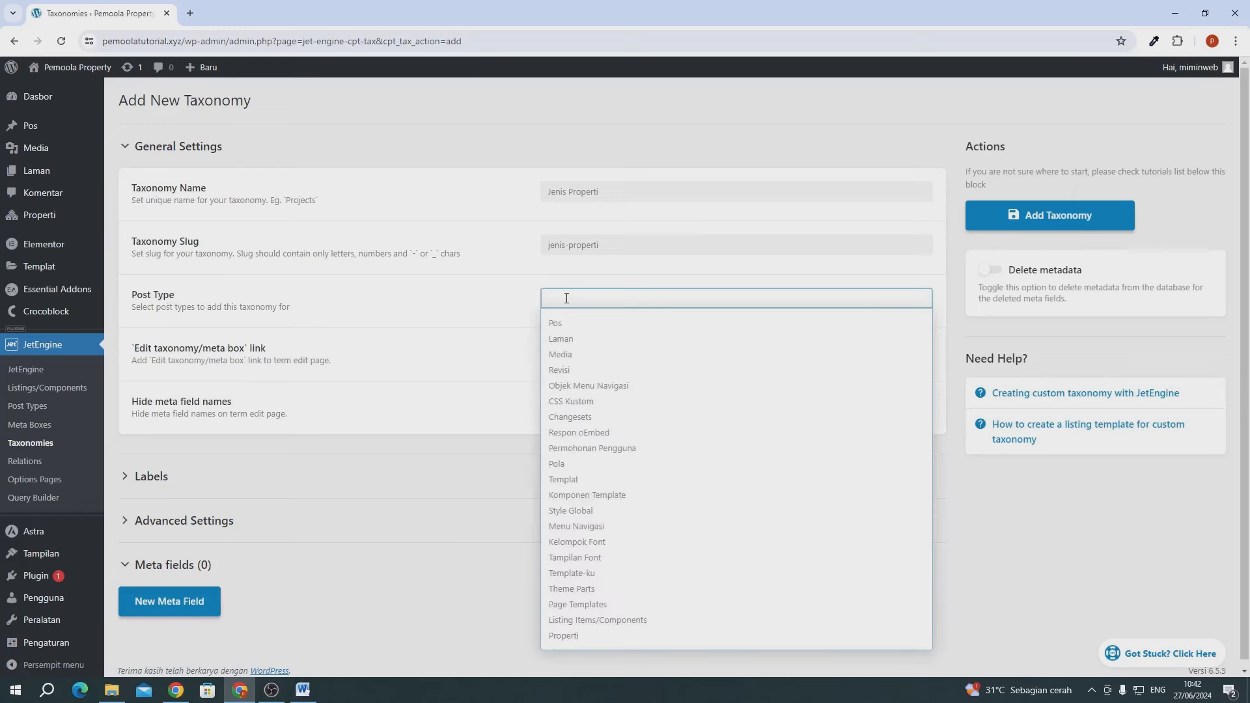
{"action": "type", "text": "pr"}
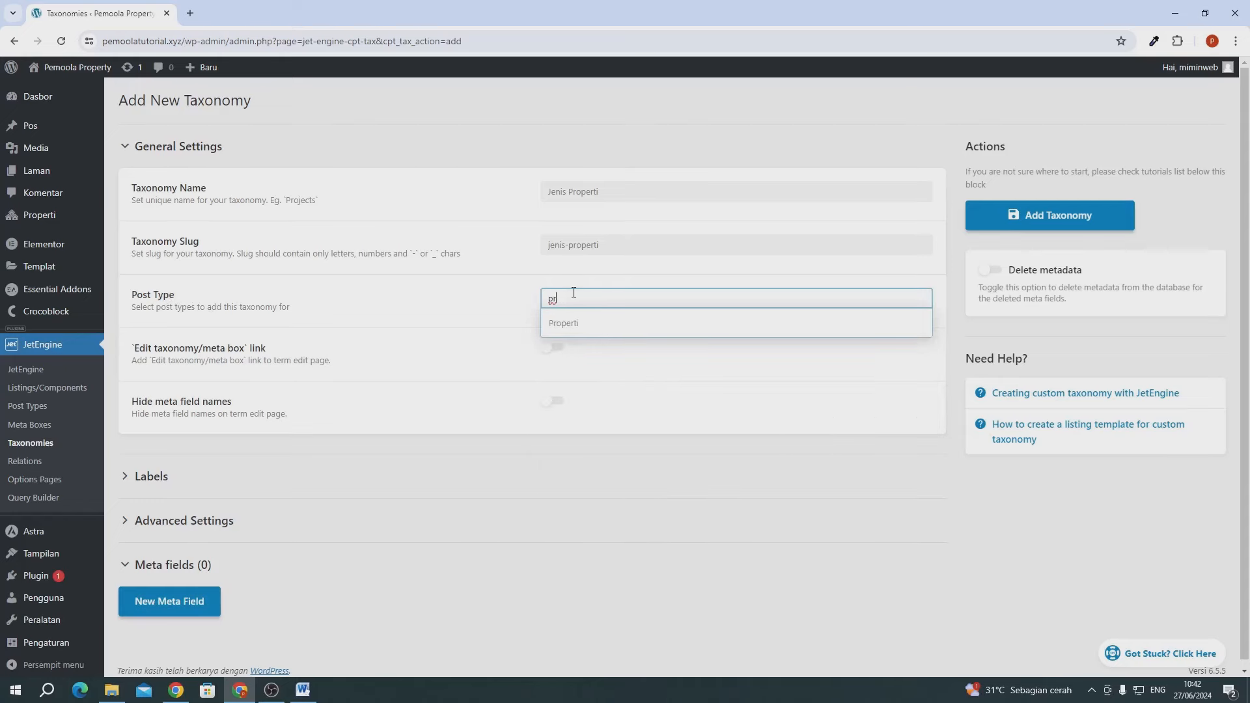
{"action": "left_click", "coordinate": [558, 324]}
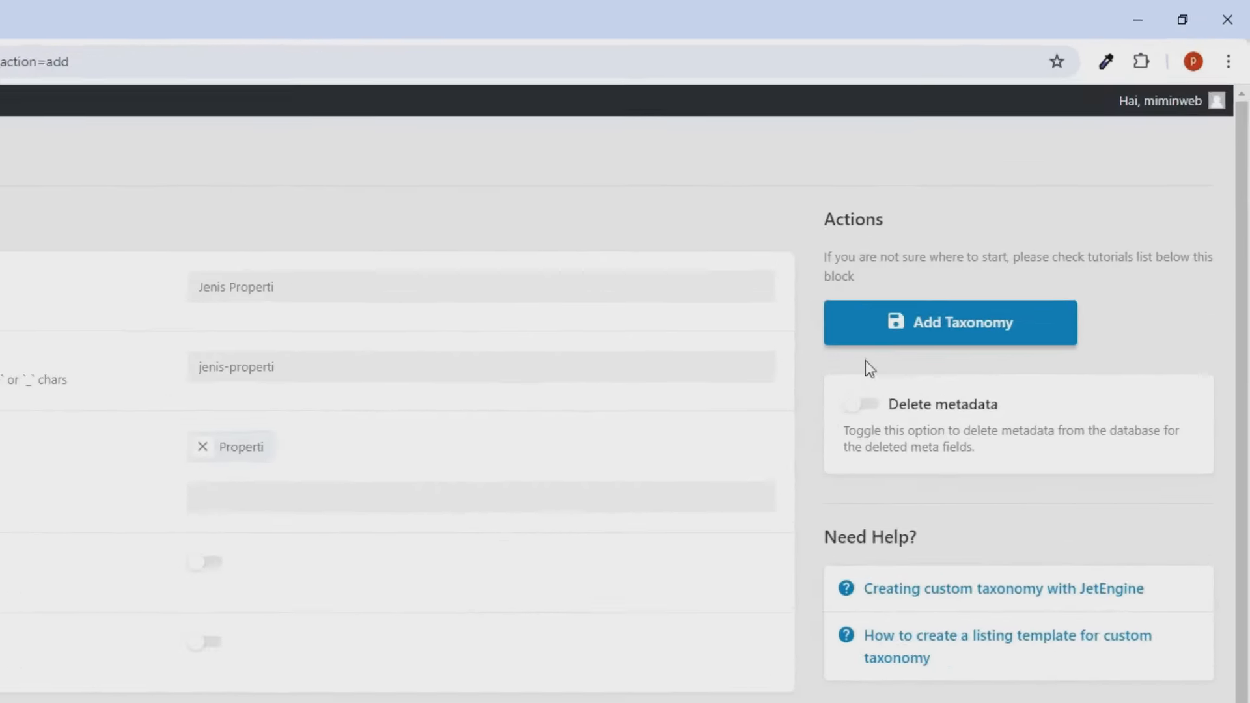
{"action": "left_click", "coordinate": [871, 339]}
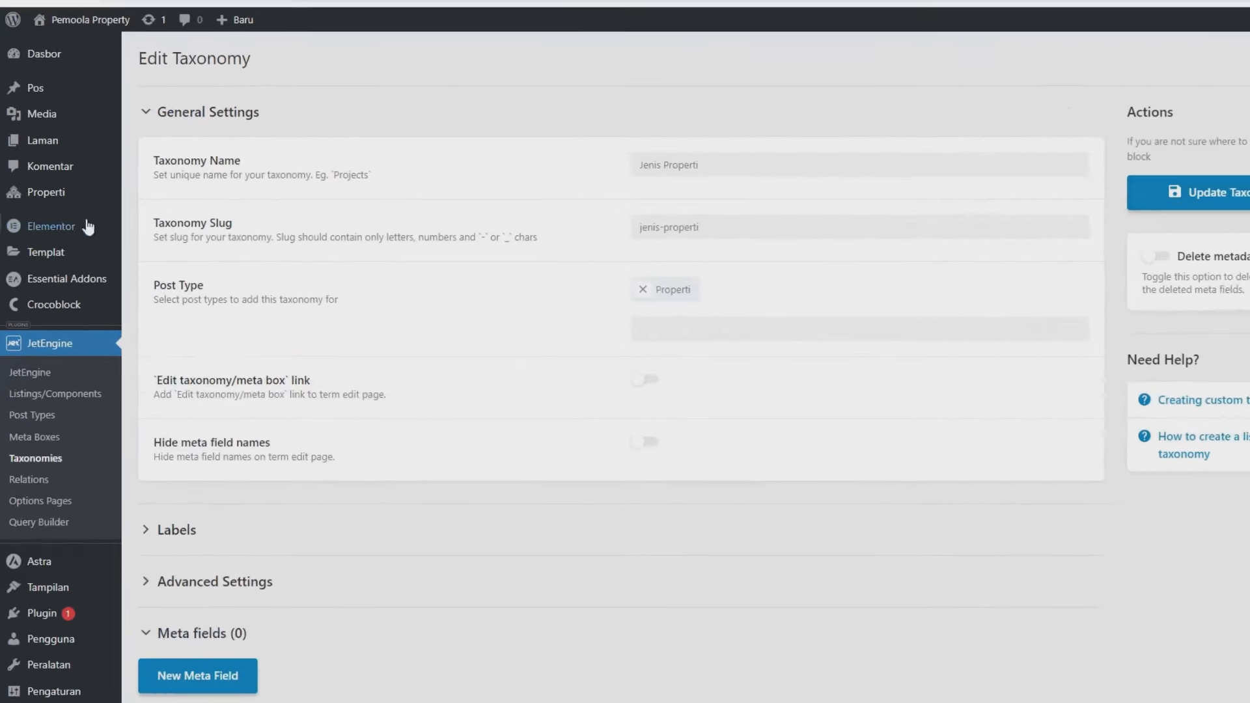
{"action": "mouse_move", "coordinate": [36, 221]}
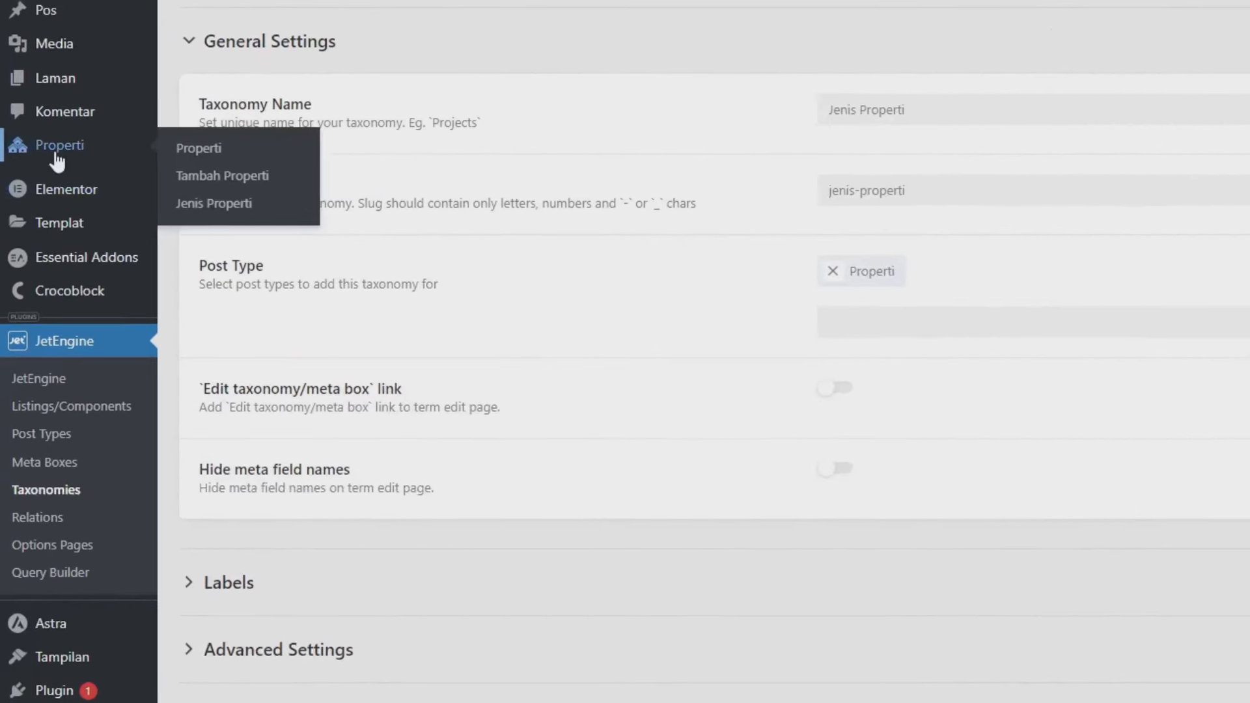
- Add Rumah, Townhouse and Apartment as terms on the Jenis Properti page
{"action": "left_click", "coordinate": [240, 206]}
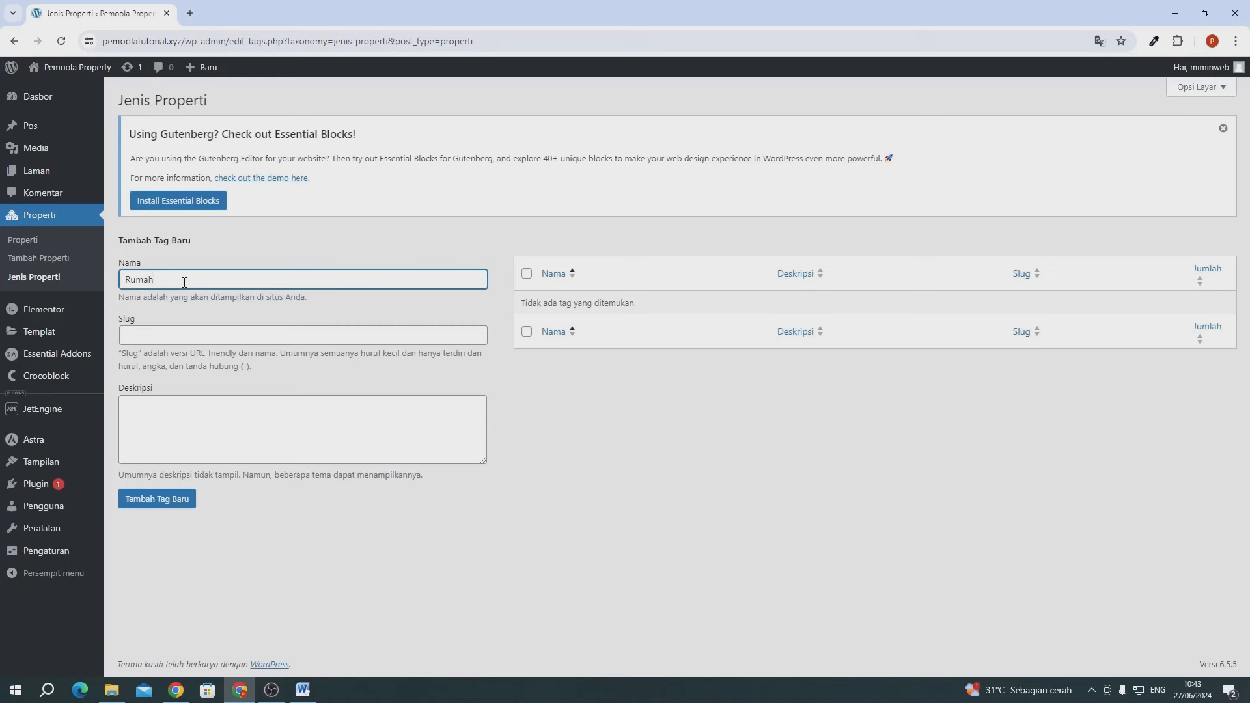
{"action": "left_click", "coordinate": [151, 496]}
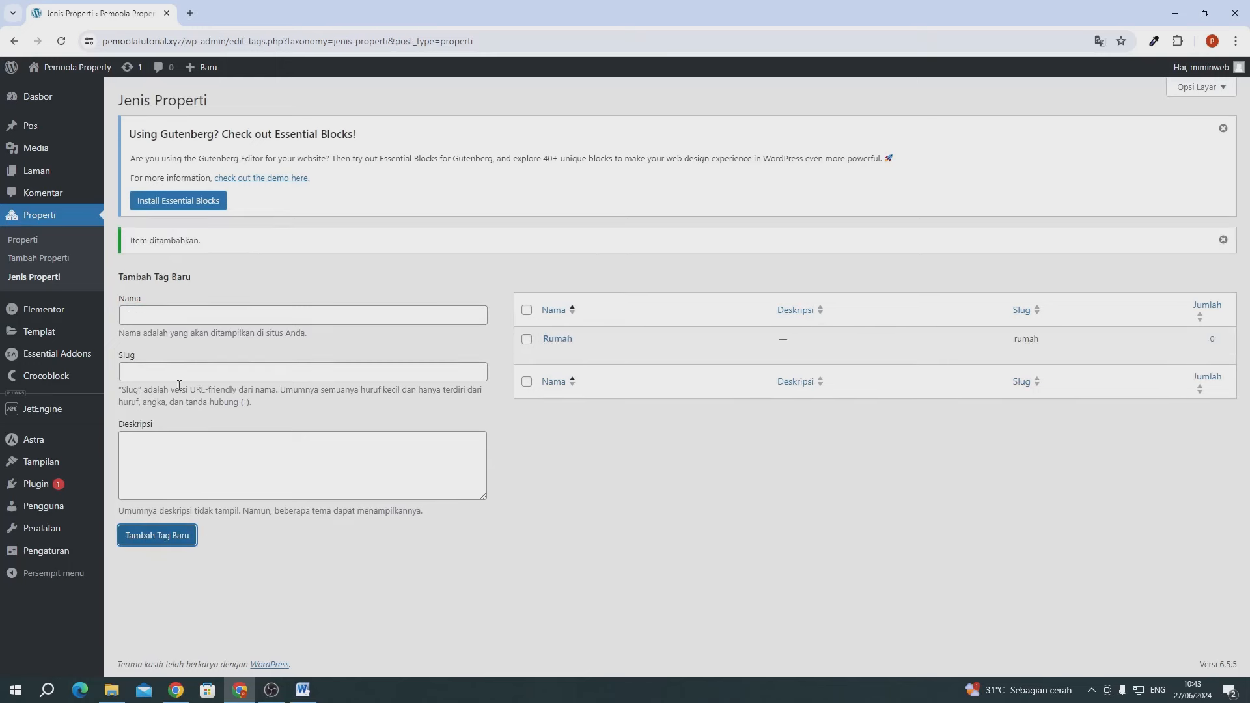
{"action": "left_click", "coordinate": [172, 316]}
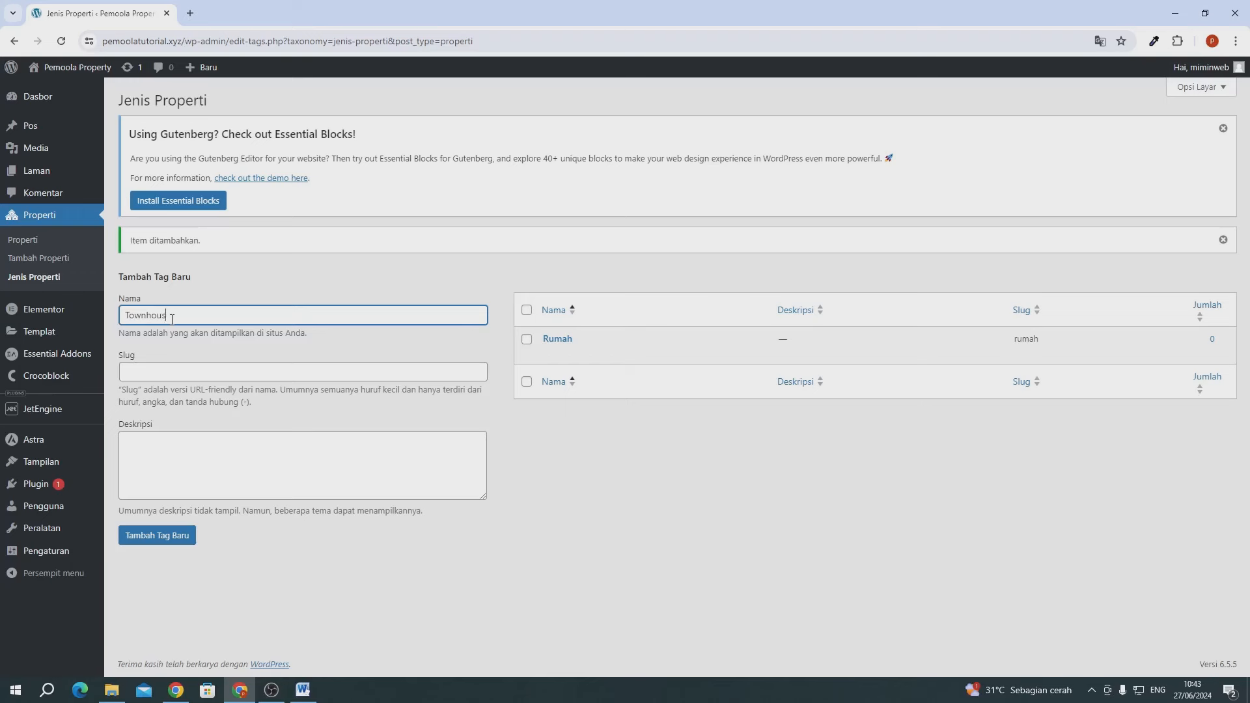
{"action": "left_click", "coordinate": [188, 539]}
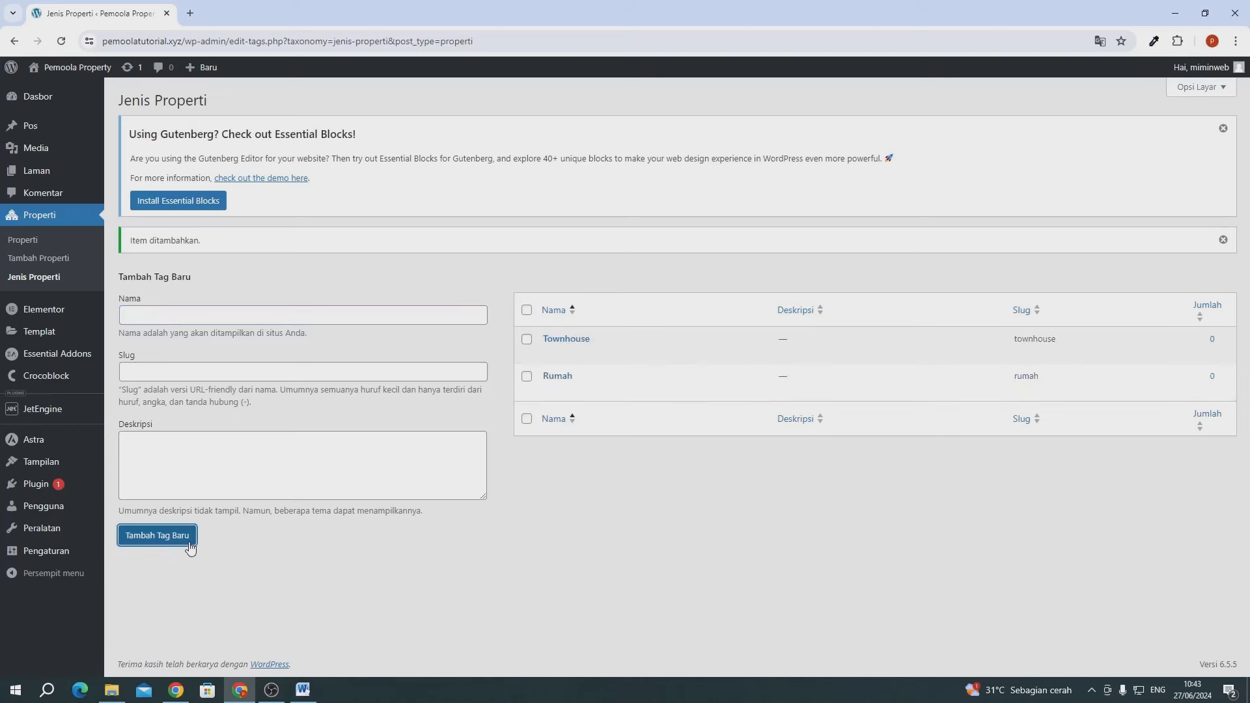
{"action": "left_click", "coordinate": [215, 317]}
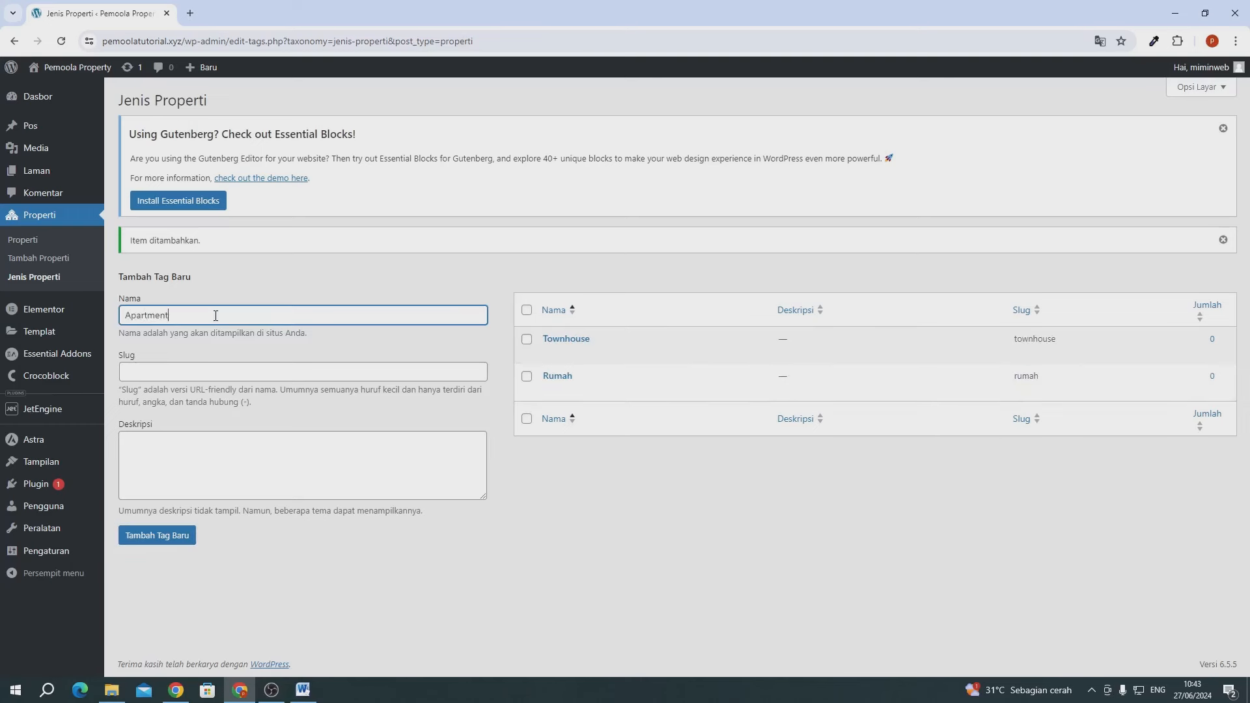
{"action": "left_click", "coordinate": [151, 537]}
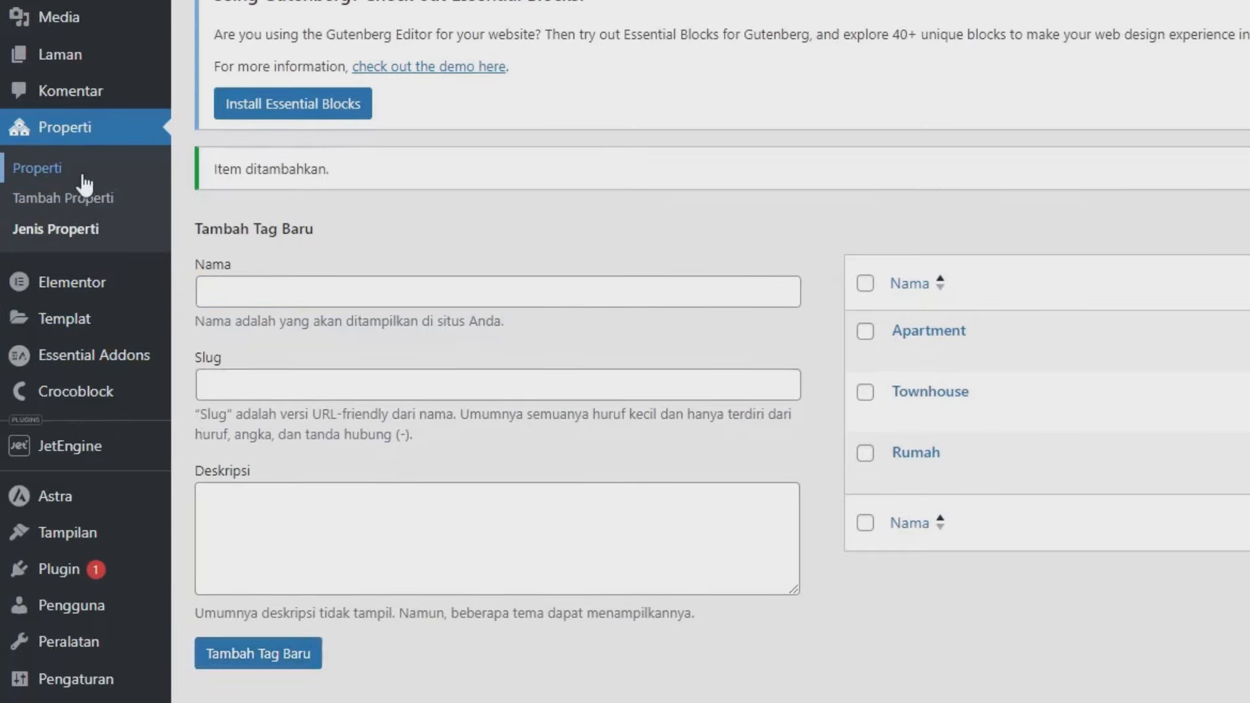
- Quick-edit Rumah Modern to Rumah and 221 Towhouse to Townhouse in Jenis Properti
{"action": "left_click", "coordinate": [84, 177]}
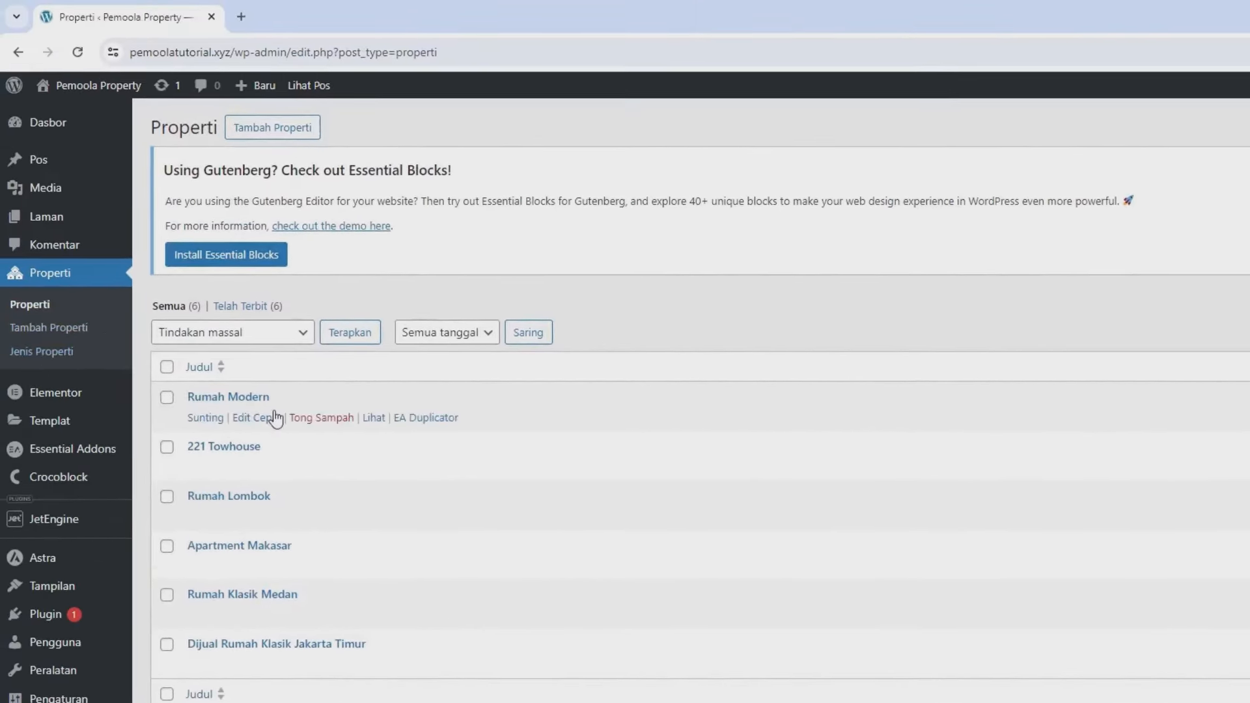
{"action": "left_click", "coordinate": [240, 420]}
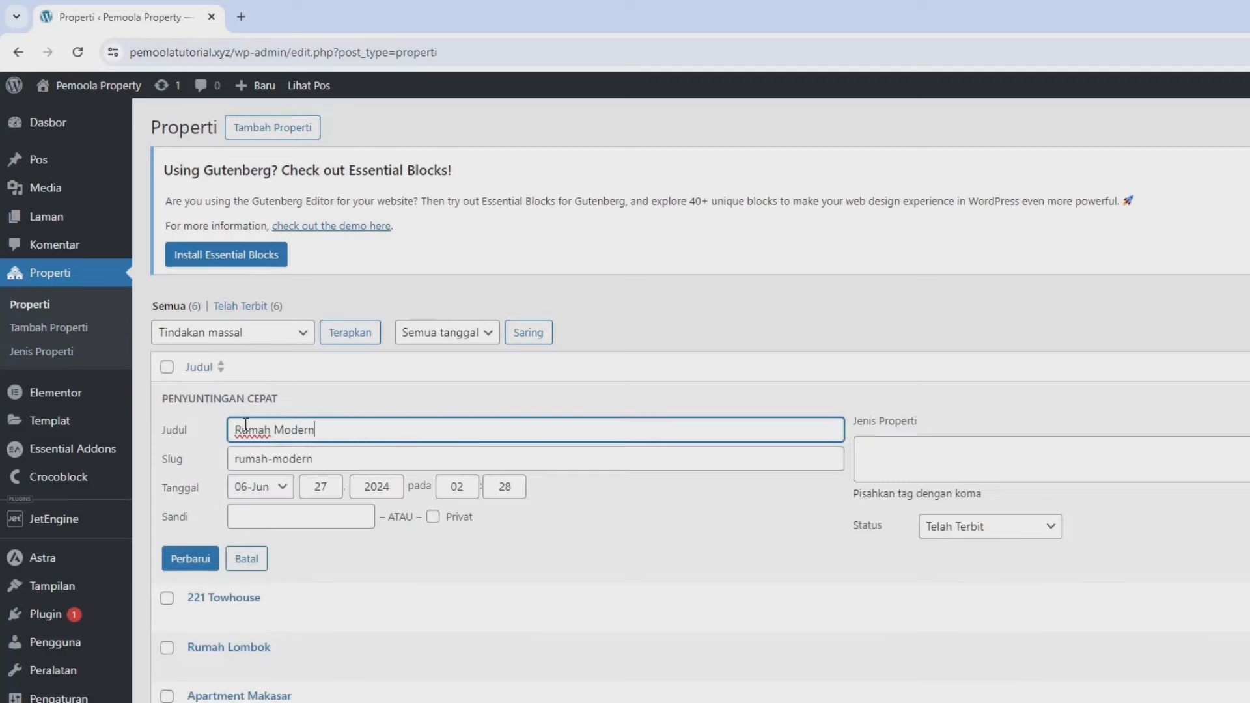
{"action": "scroll", "coordinate": [927, 485], "scroll_direction": "down", "scroll_amount": 1}
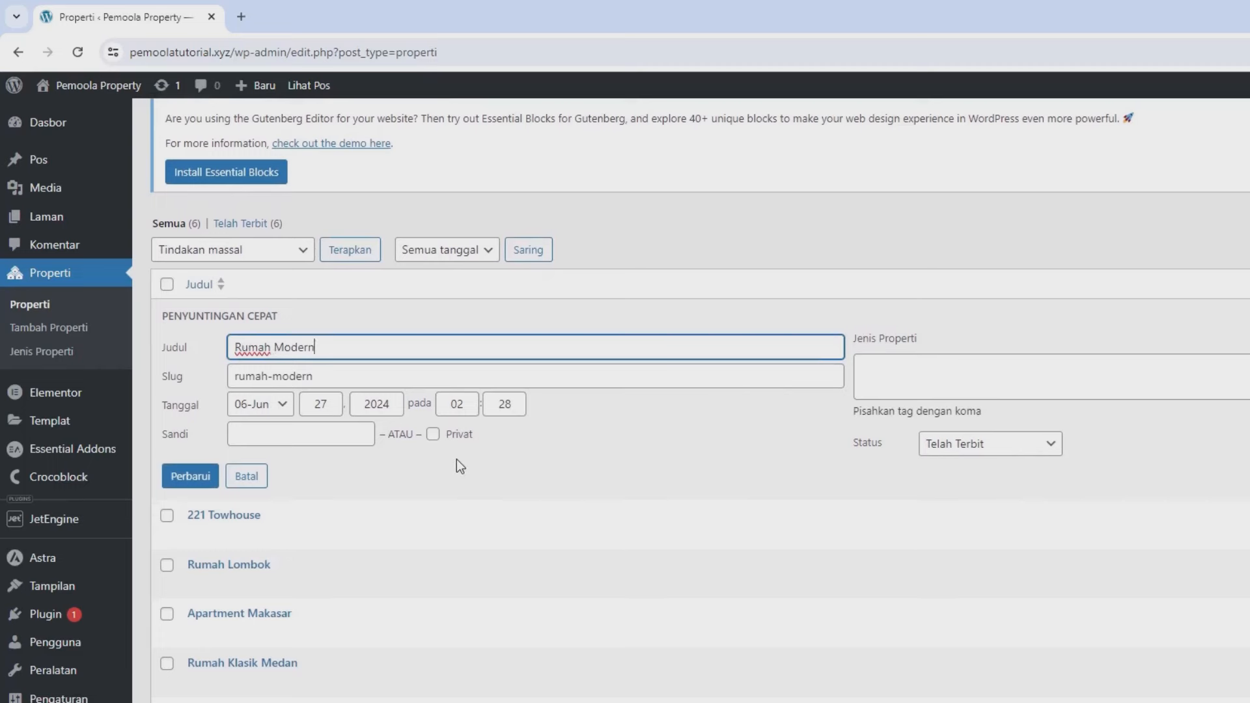
{"action": "left_click", "coordinate": [905, 375]}
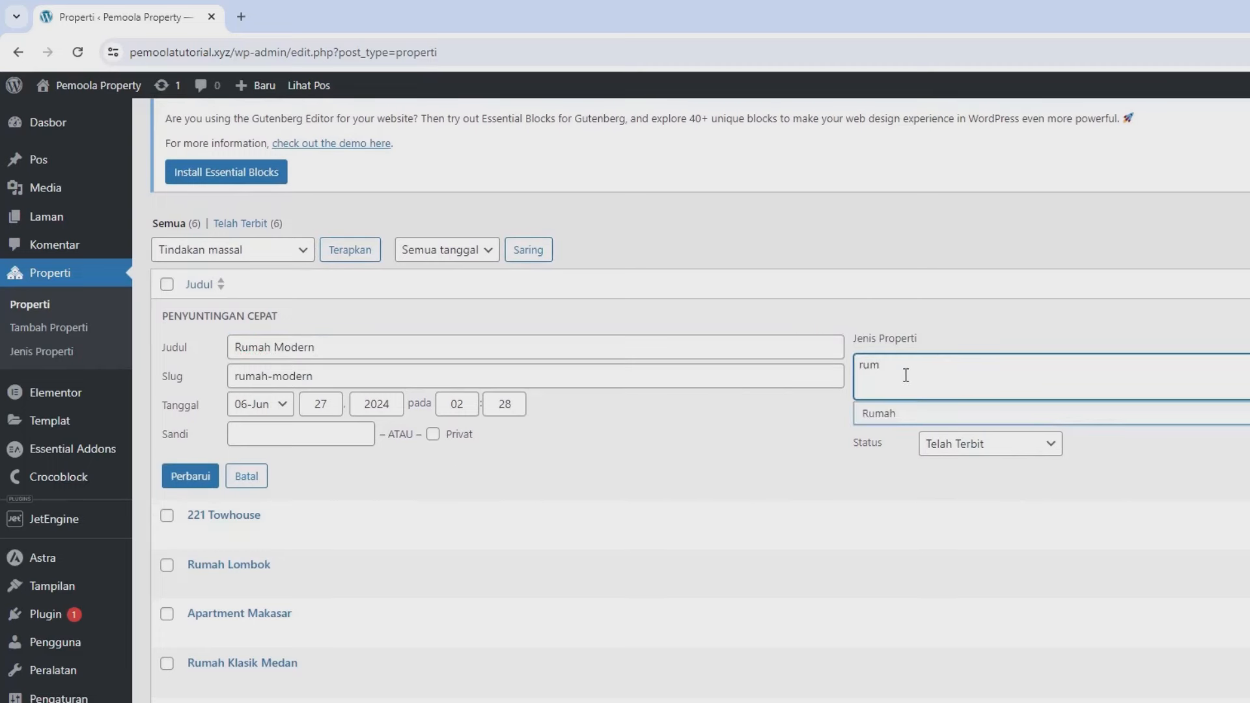
{"action": "type", "text": "rum"}
{"action": "left_click", "coordinate": [905, 413]}
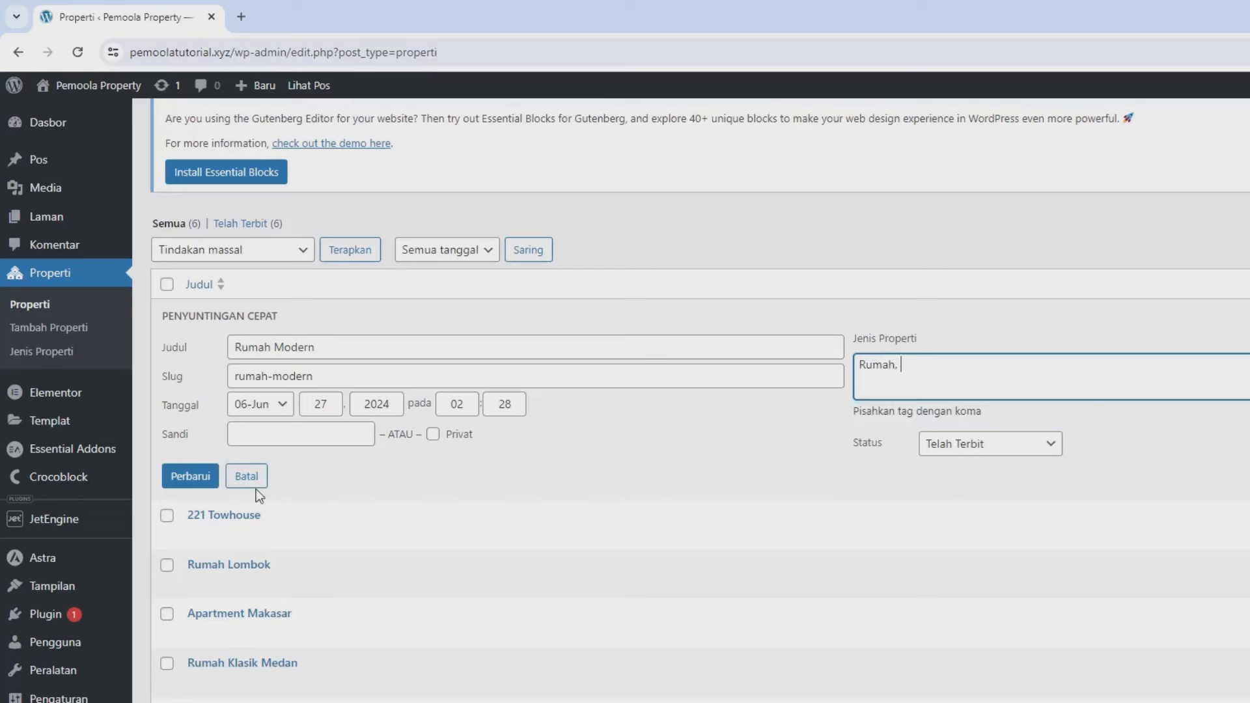
{"action": "left_click", "coordinate": [188, 476]}
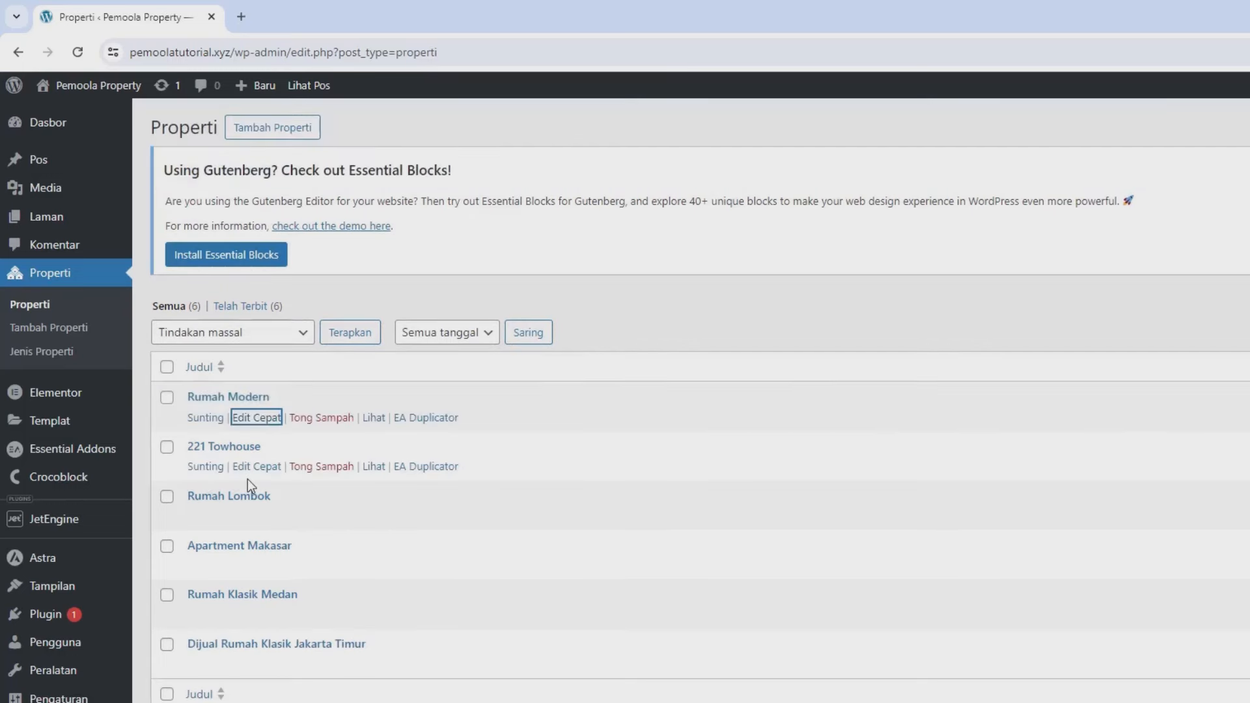
{"action": "left_click", "coordinate": [255, 466]}
{"action": "left_click", "coordinate": [901, 503]}
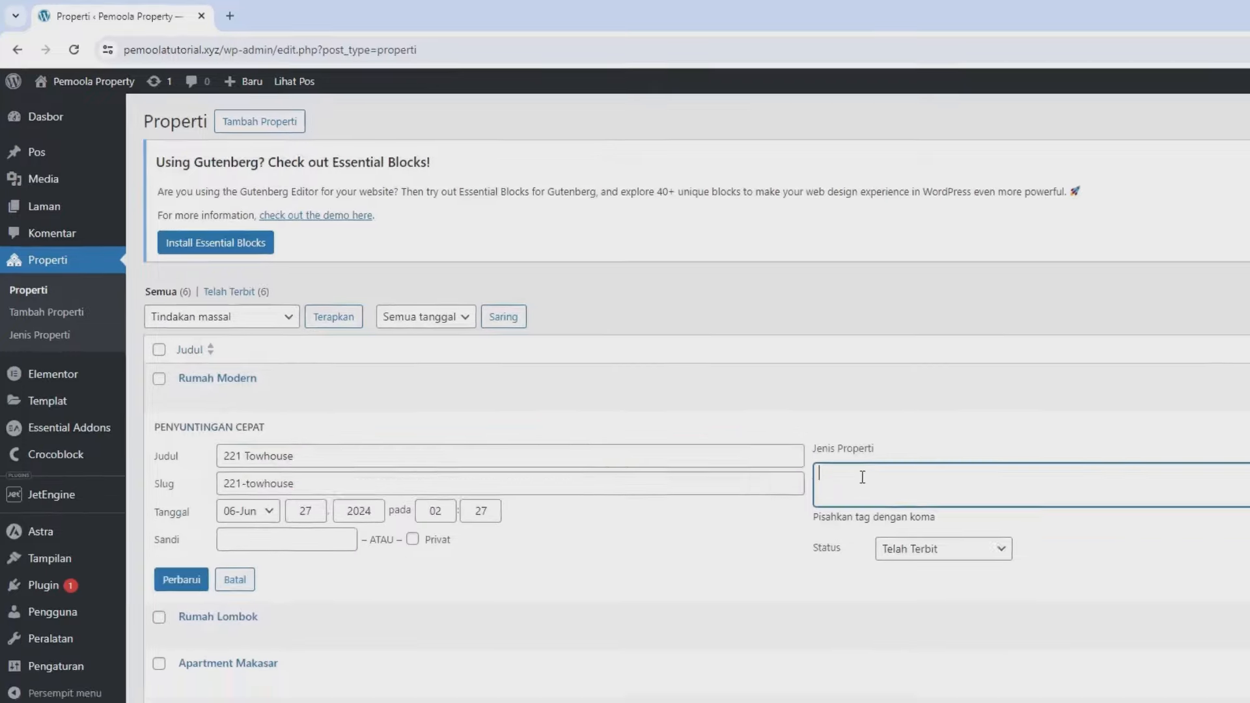
{"action": "type", "text": "town"}
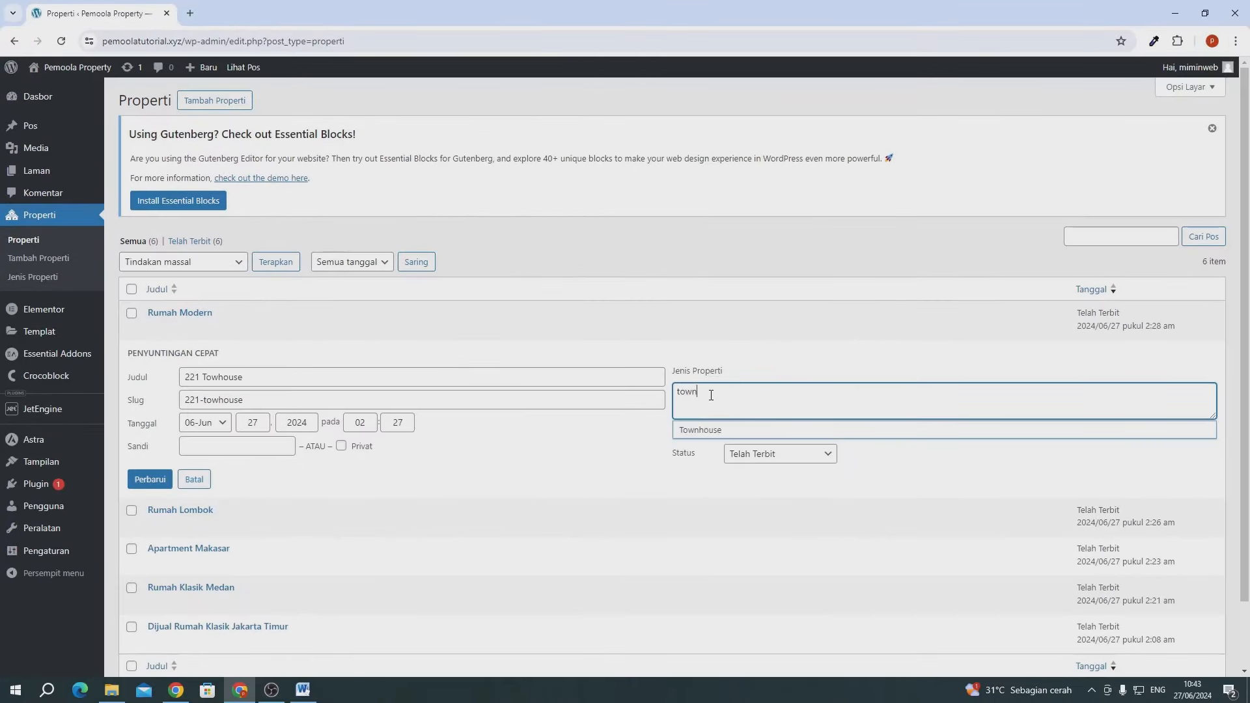
{"action": "left_click", "coordinate": [700, 429]}
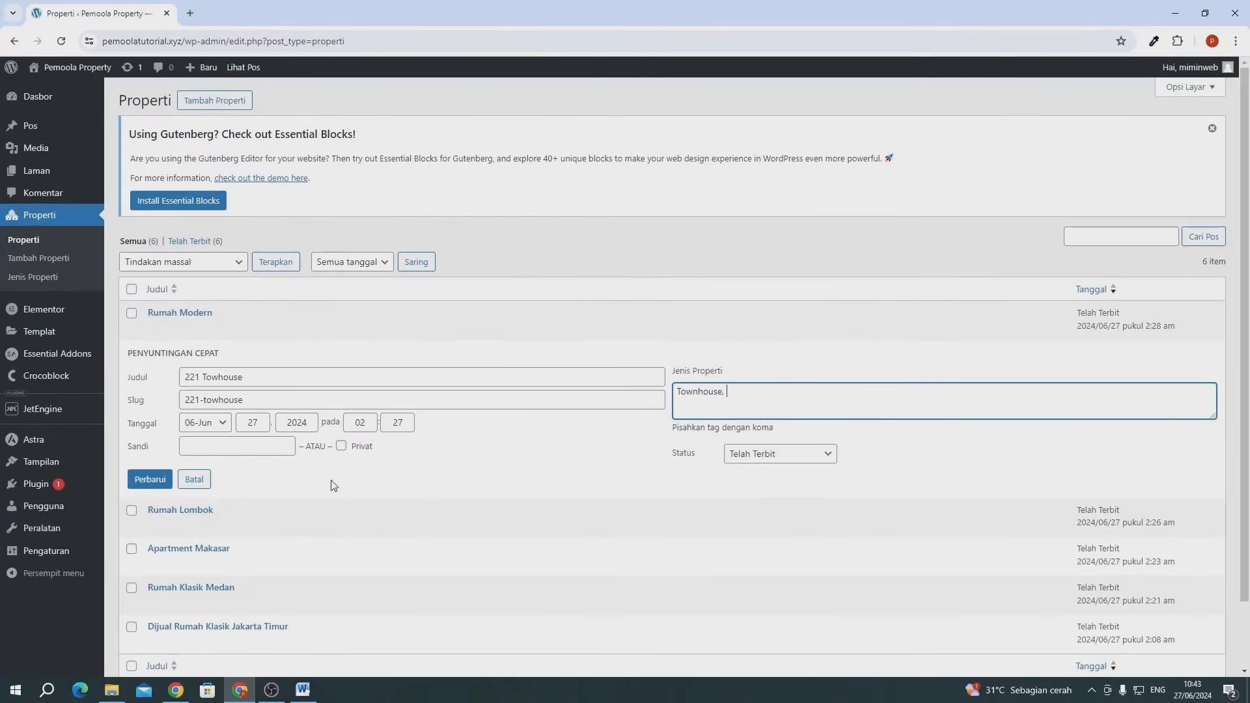
{"action": "left_click", "coordinate": [146, 481]}
- Quick-edit Rumah Lombok to Rumah and Apartment Makasar to Apartment
{"action": "mouse_move", "coordinate": [199, 412]}
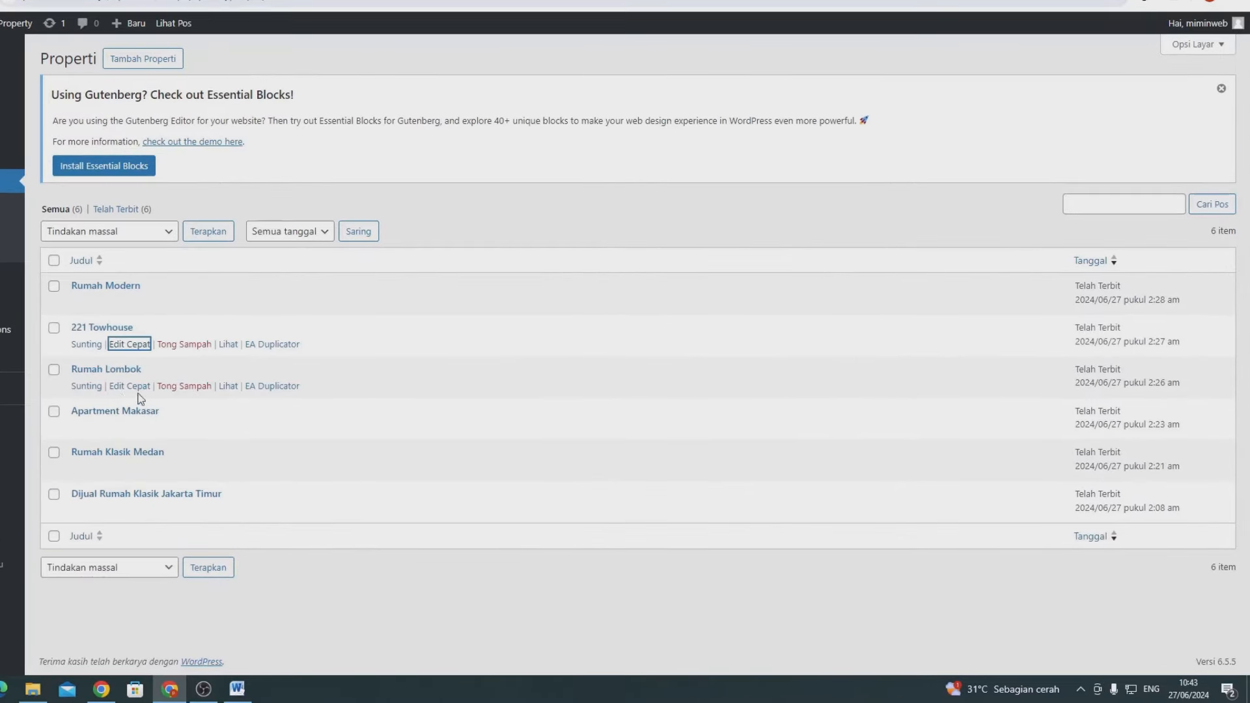
{"action": "left_click", "coordinate": [129, 391]}
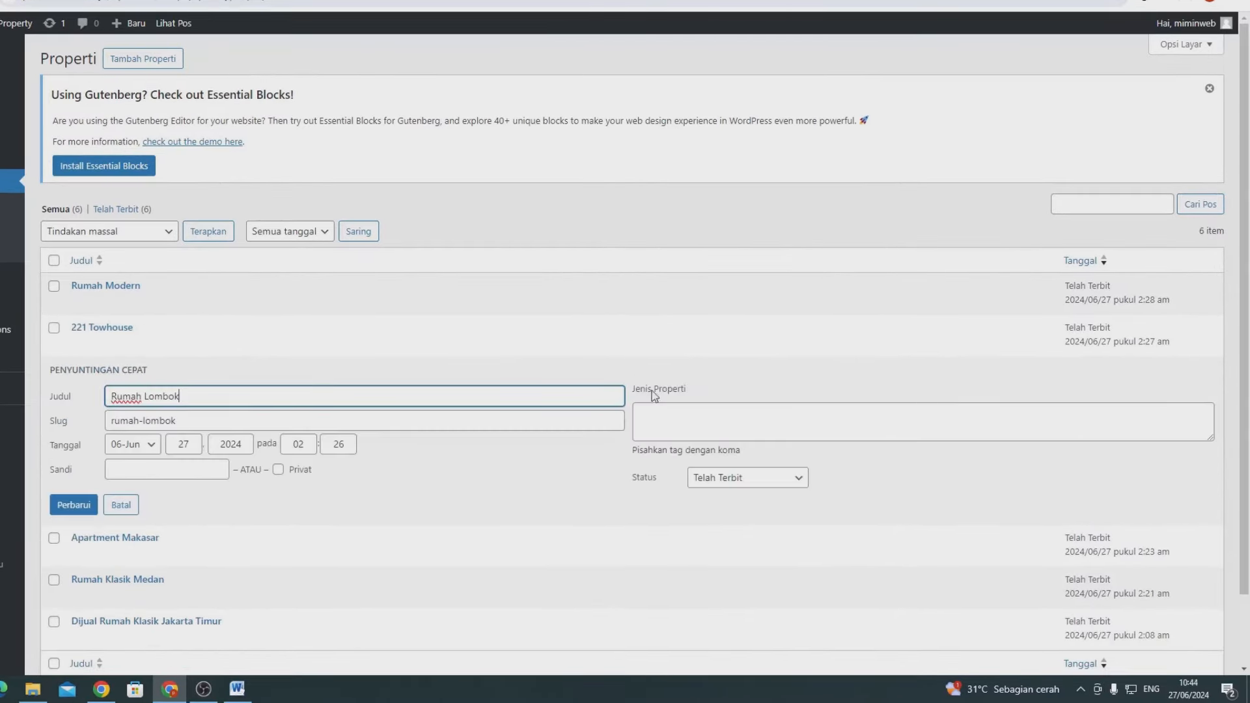
{"action": "left_click", "coordinate": [663, 407]}
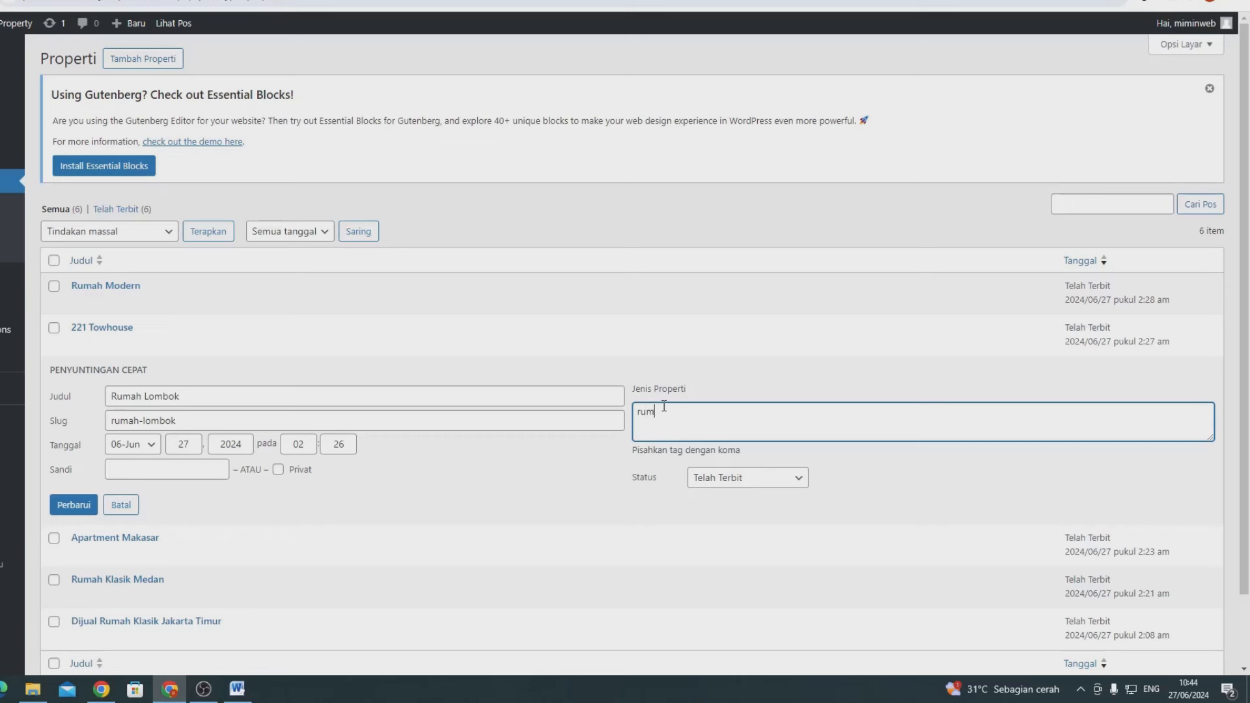
{"action": "type", "text": "rum"}
{"action": "left_click", "coordinate": [645, 453]}
{"action": "left_click", "coordinate": [80, 506]}
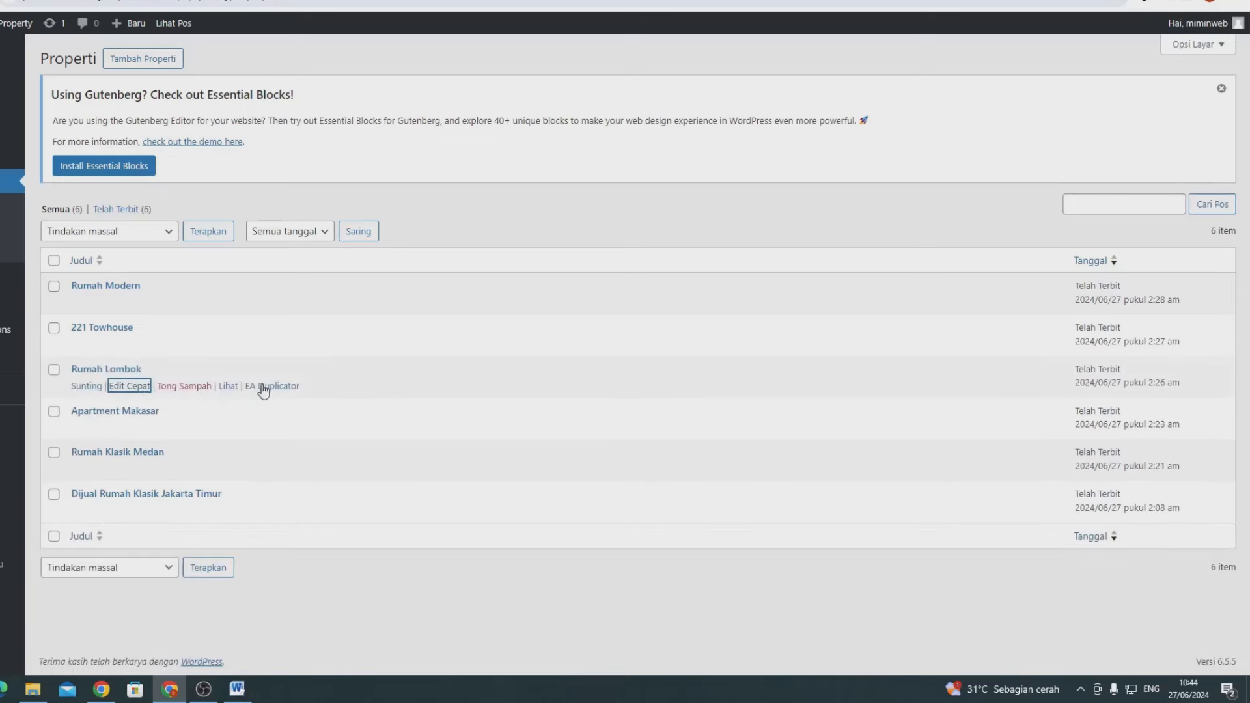
{"action": "left_click", "coordinate": [124, 428]}
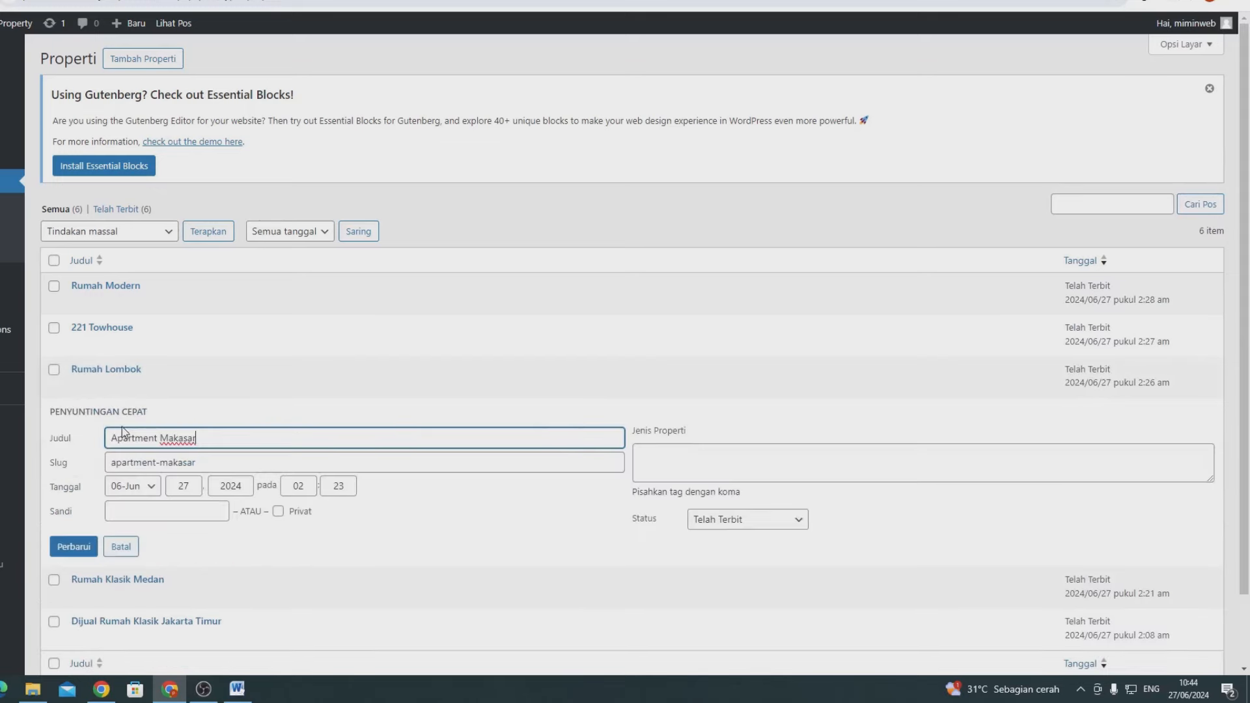
{"action": "left_click", "coordinate": [690, 458]}
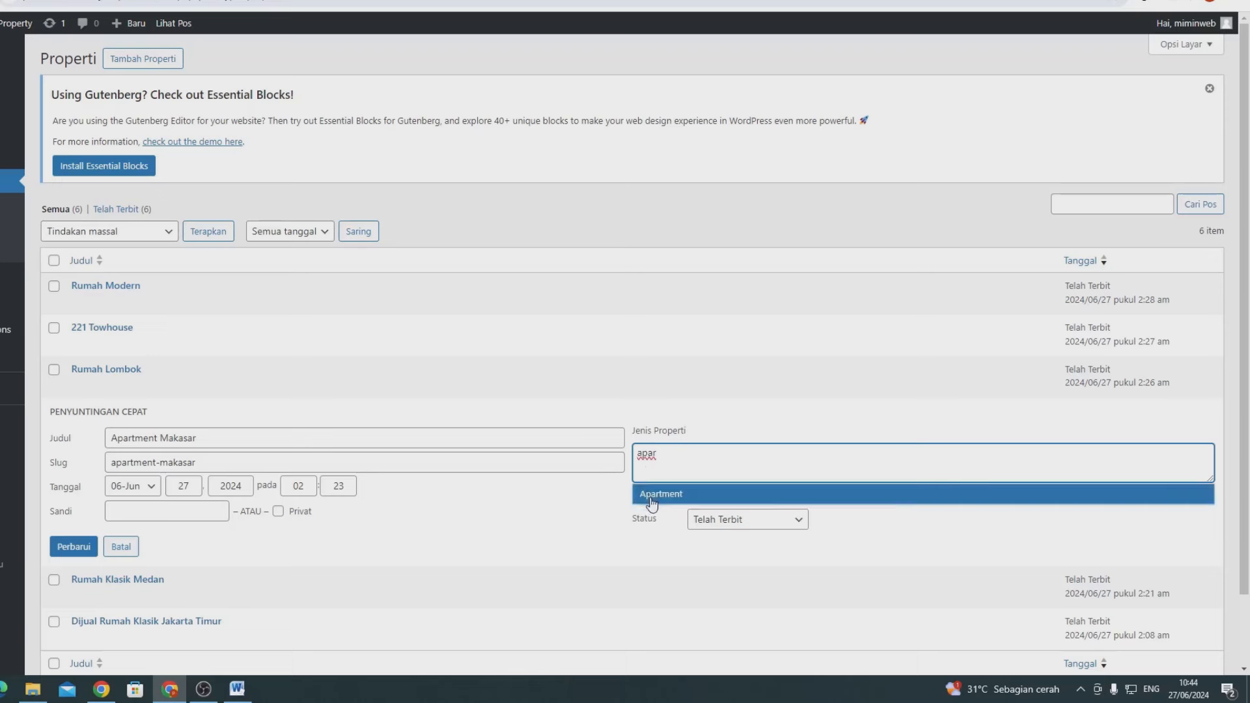
{"action": "left_click", "coordinate": [648, 495]}
{"action": "left_click", "coordinate": [61, 552]}
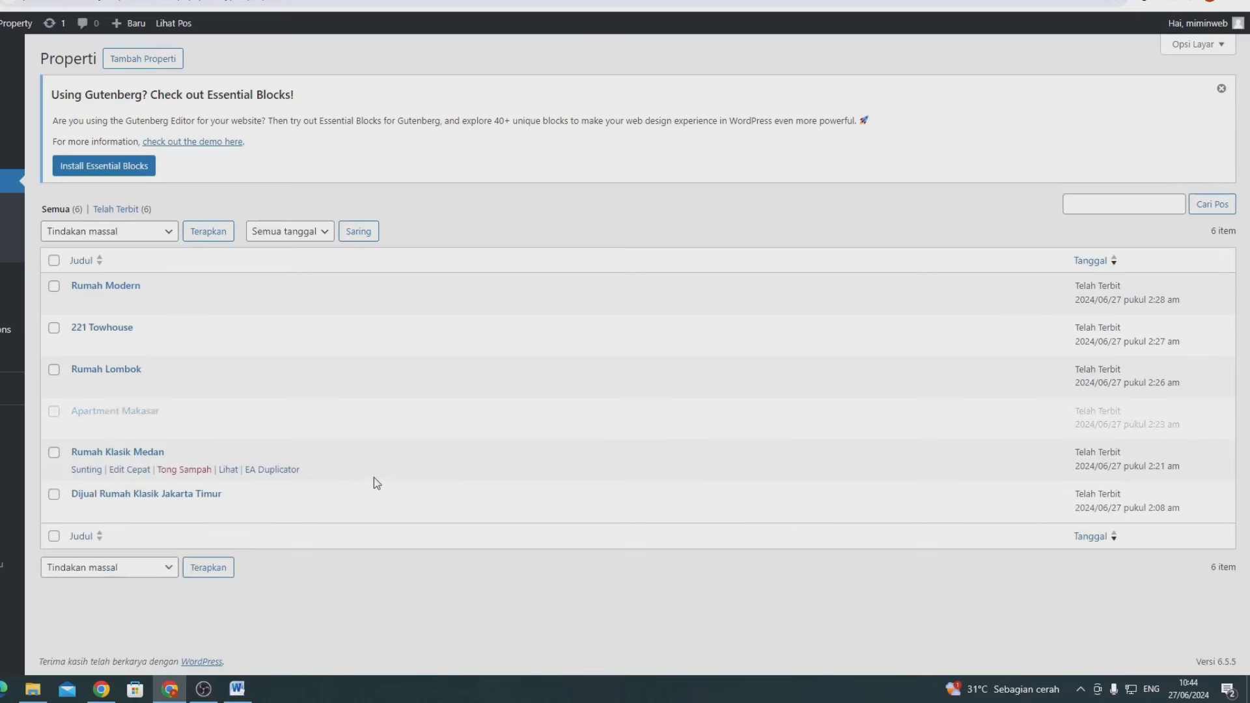
- Quick-edit Rumah Klasik Medan and Dijual Rumah Klasik Jakarta Timur to Rumah
{"action": "left_click", "coordinate": [130, 470]}
{"action": "left_click", "coordinate": [644, 500]}
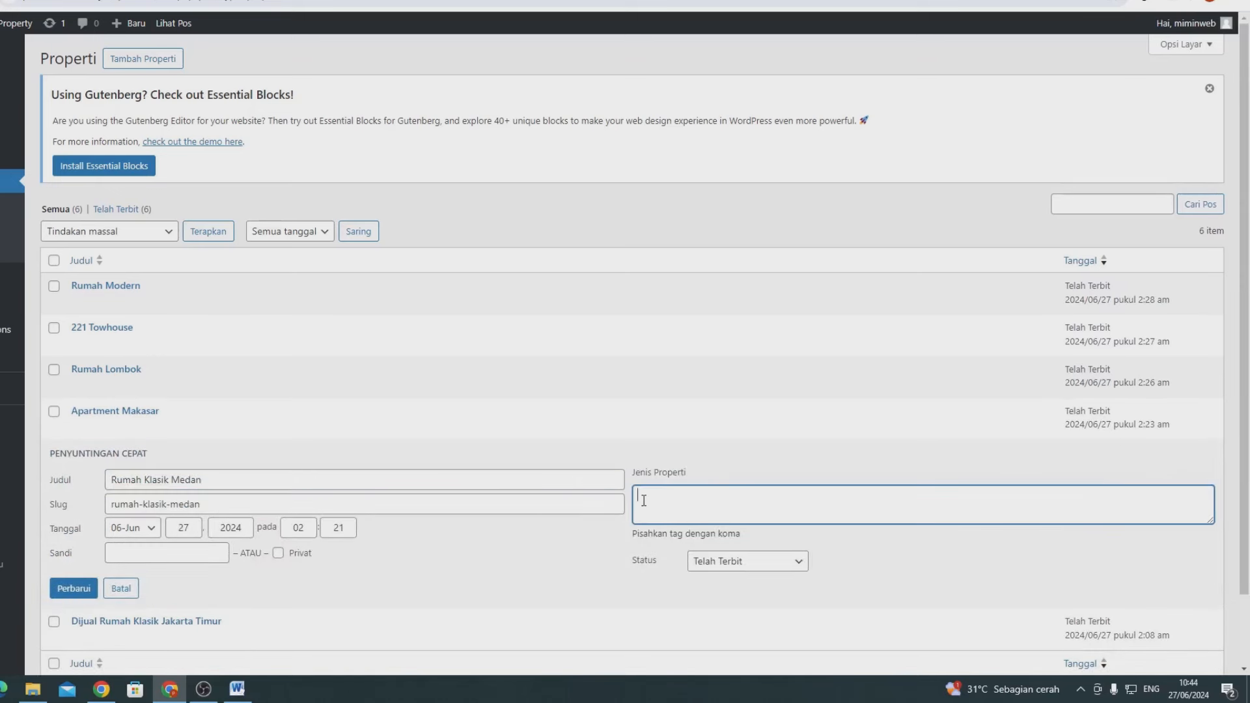
{"action": "type", "text": "rum"}
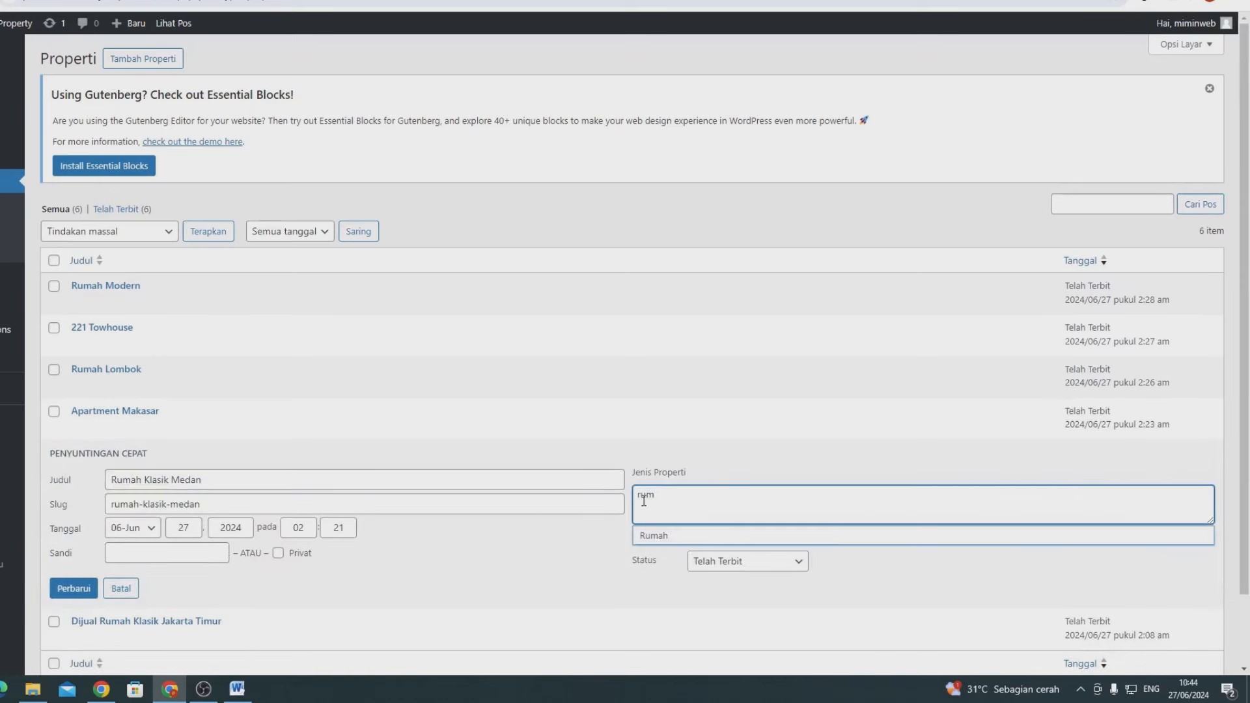
{"action": "left_click", "coordinate": [651, 536]}
{"action": "left_click", "coordinate": [73, 588]}
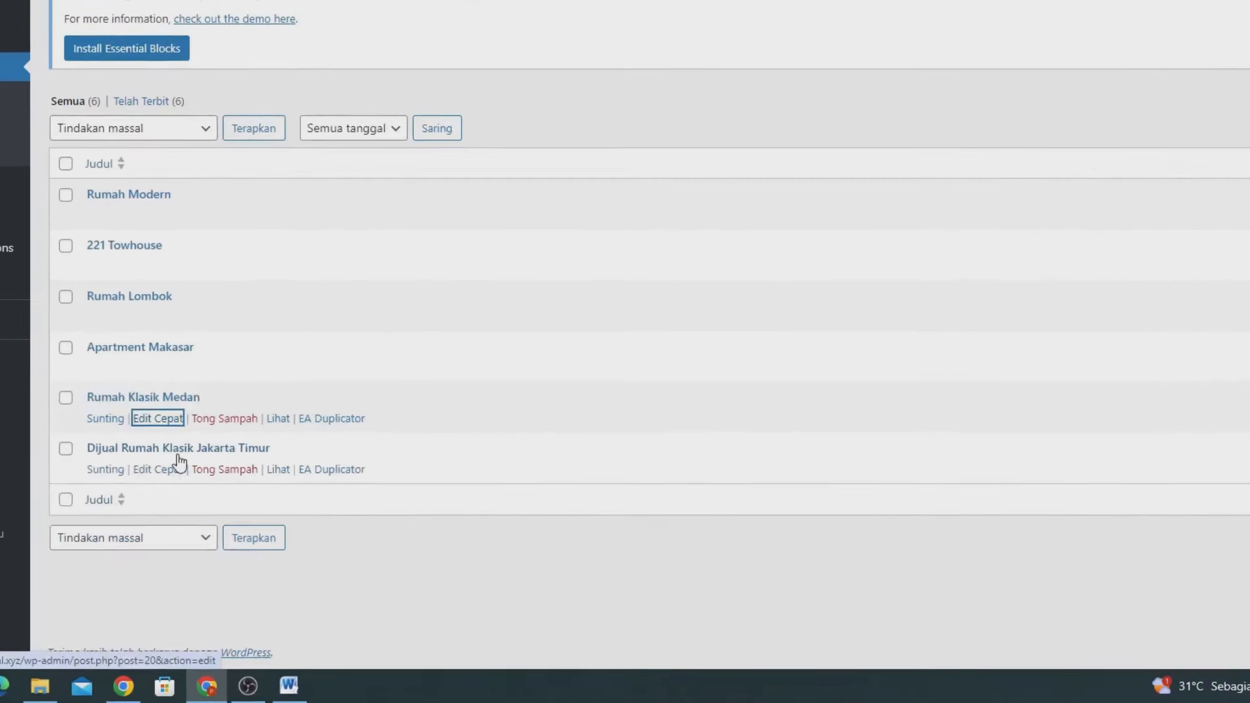
{"action": "left_click", "coordinate": [165, 463]}
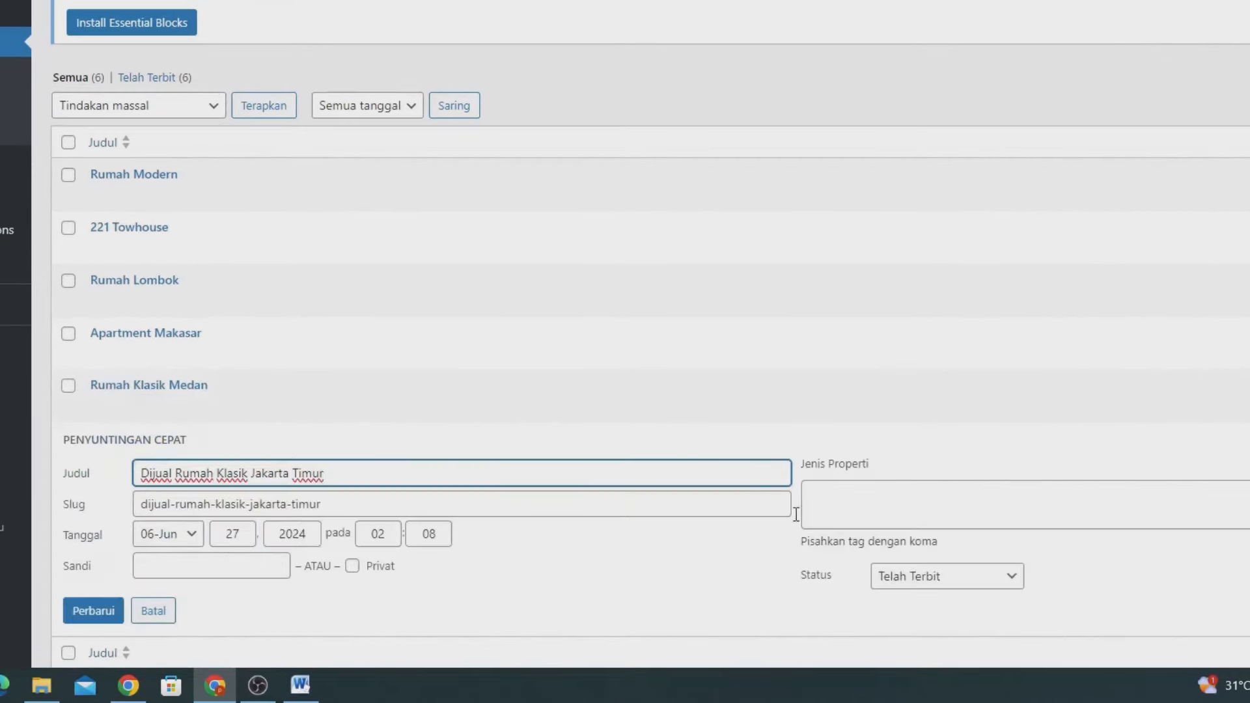
{"action": "left_click", "coordinate": [860, 505]}
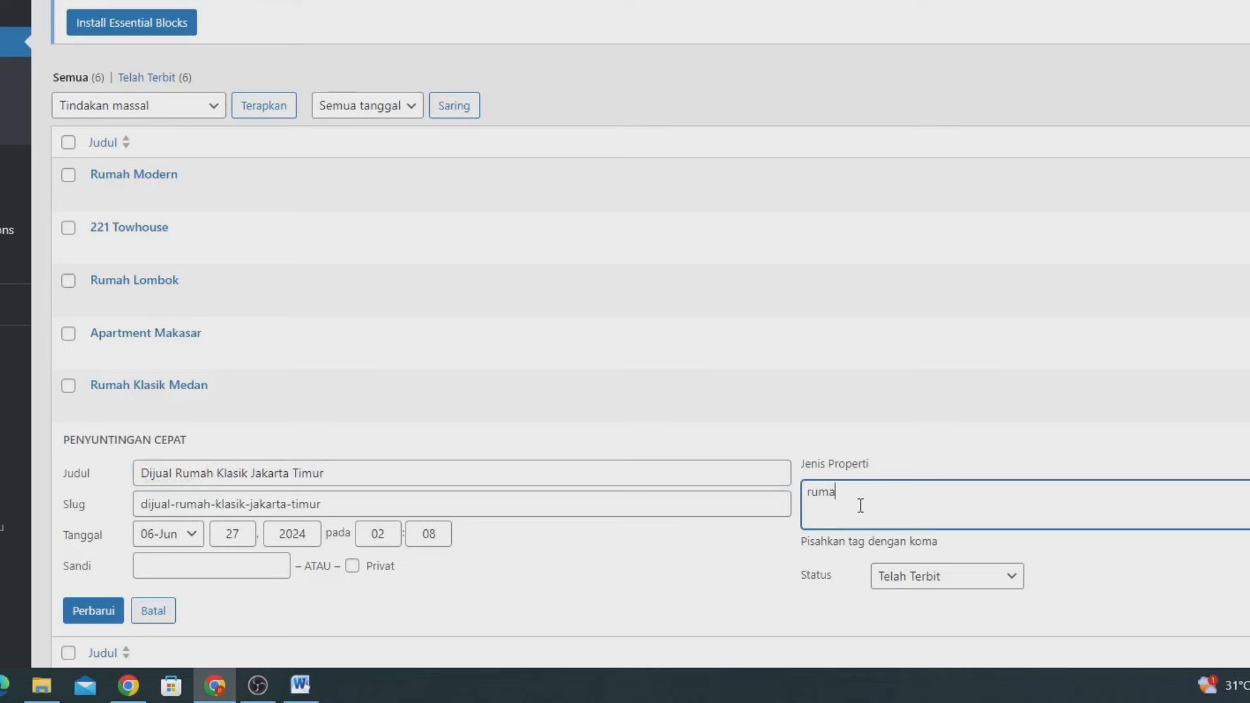
{"action": "type", "text": "ruma"}
{"action": "left_click", "coordinate": [830, 545]}
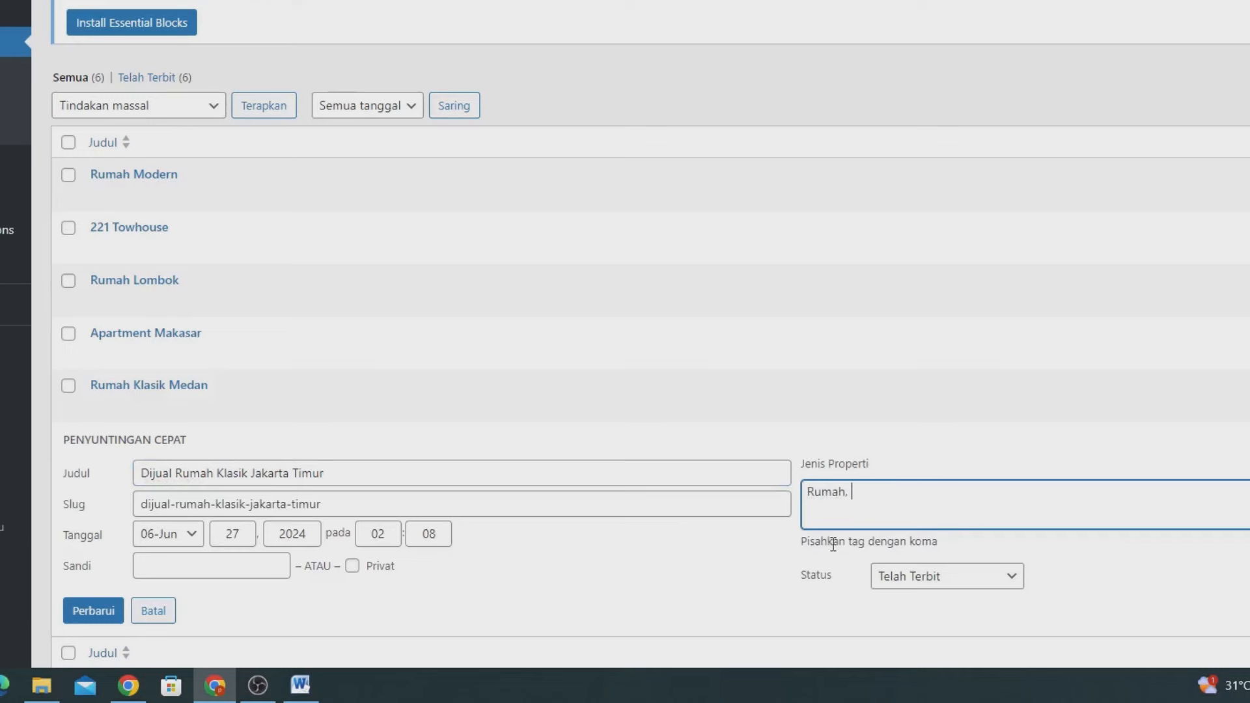
{"action": "left_click", "coordinate": [93, 621]}
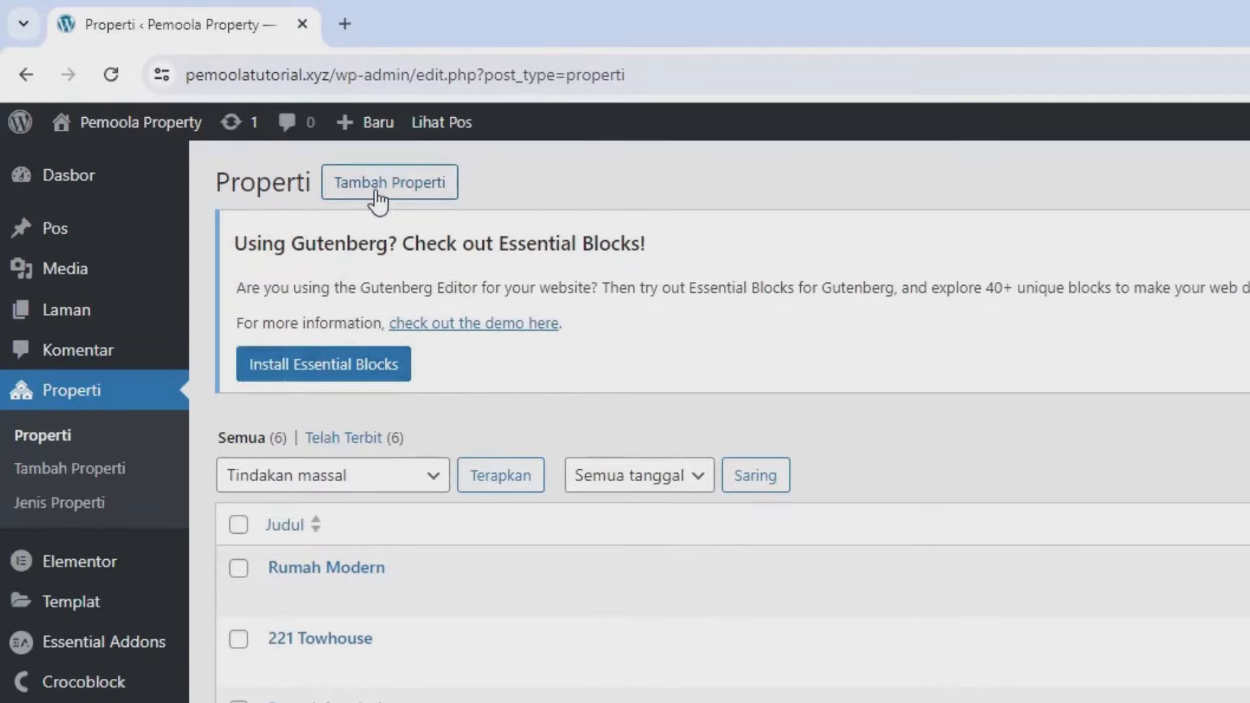
- Try the Rumah tag on a new property, then check the term counts: Rumah 4, Townhouse 1, Apartment 1
{"action": "left_click", "coordinate": [207, 104]}
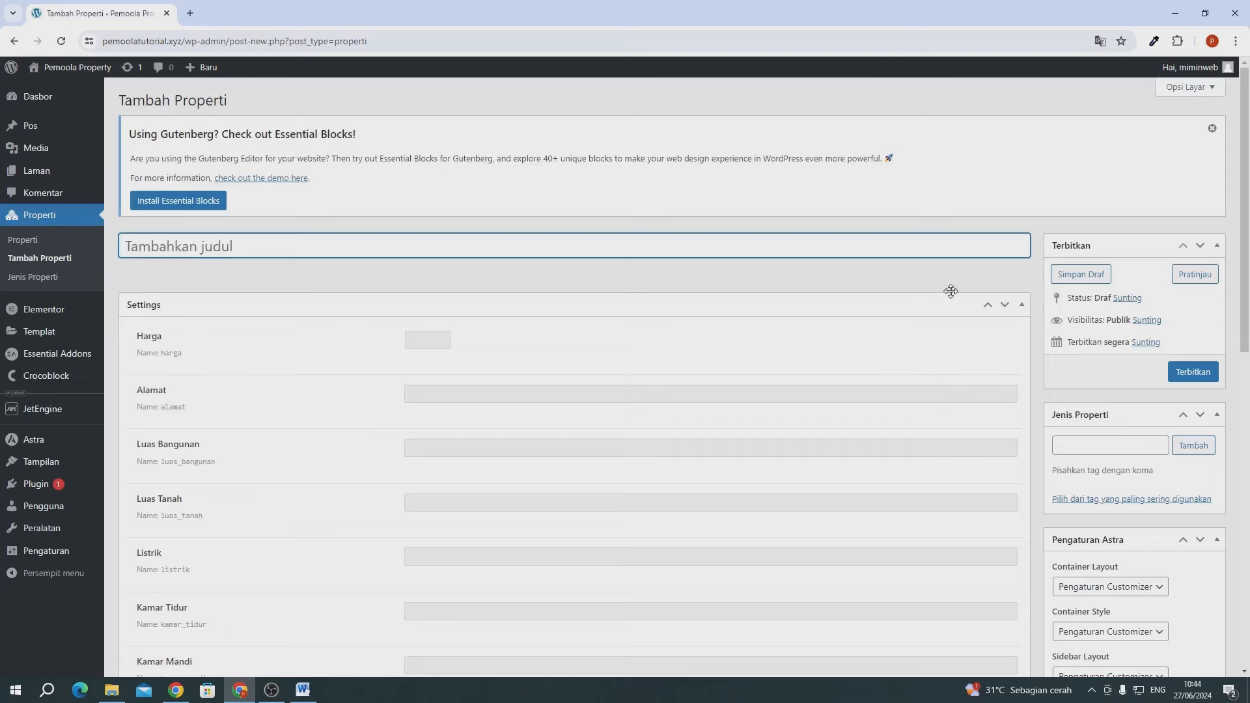
{"action": "scroll", "coordinate": [1009, 329], "scroll_direction": "down", "scroll_amount": 1}
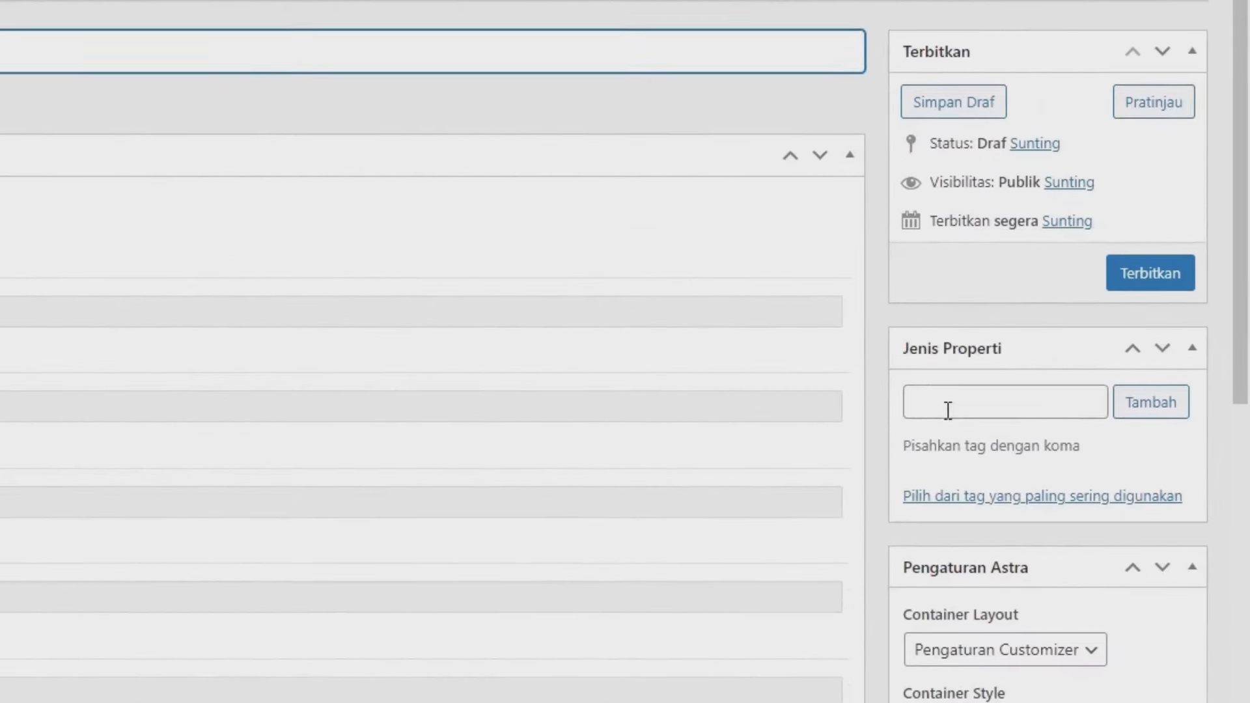
{"action": "left_click", "coordinate": [1065, 445]}
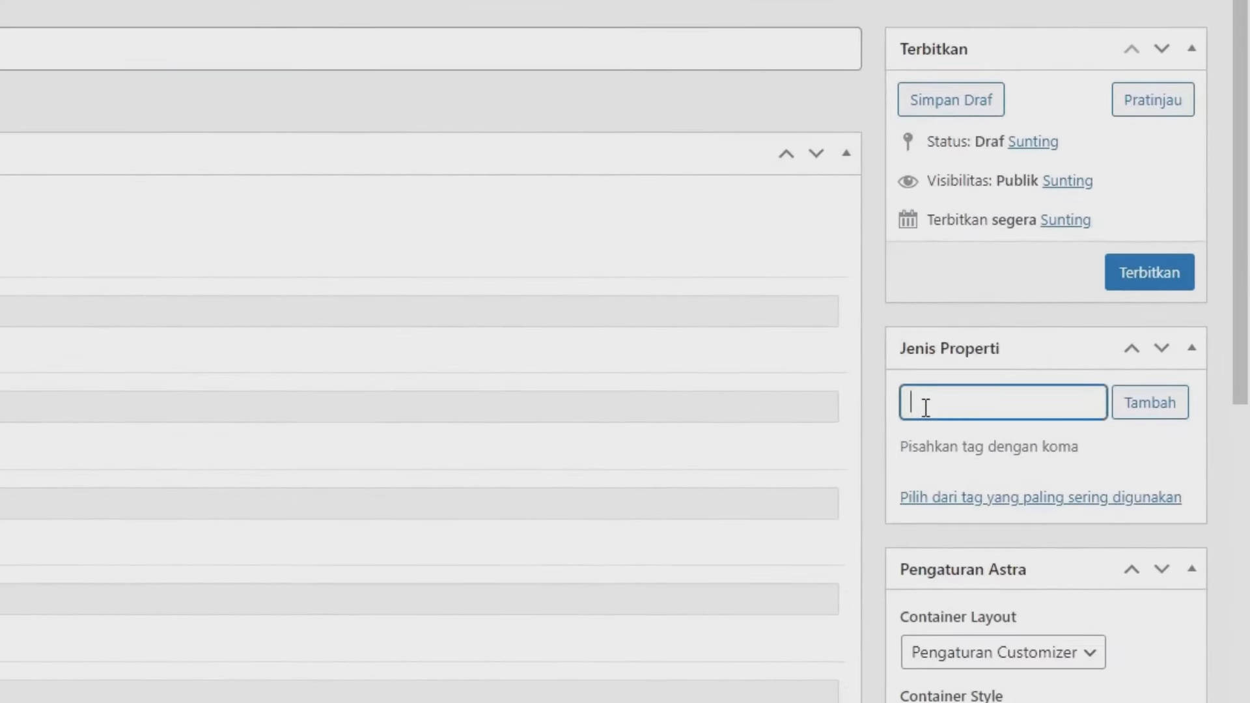
{"action": "type", "text": "rum"}
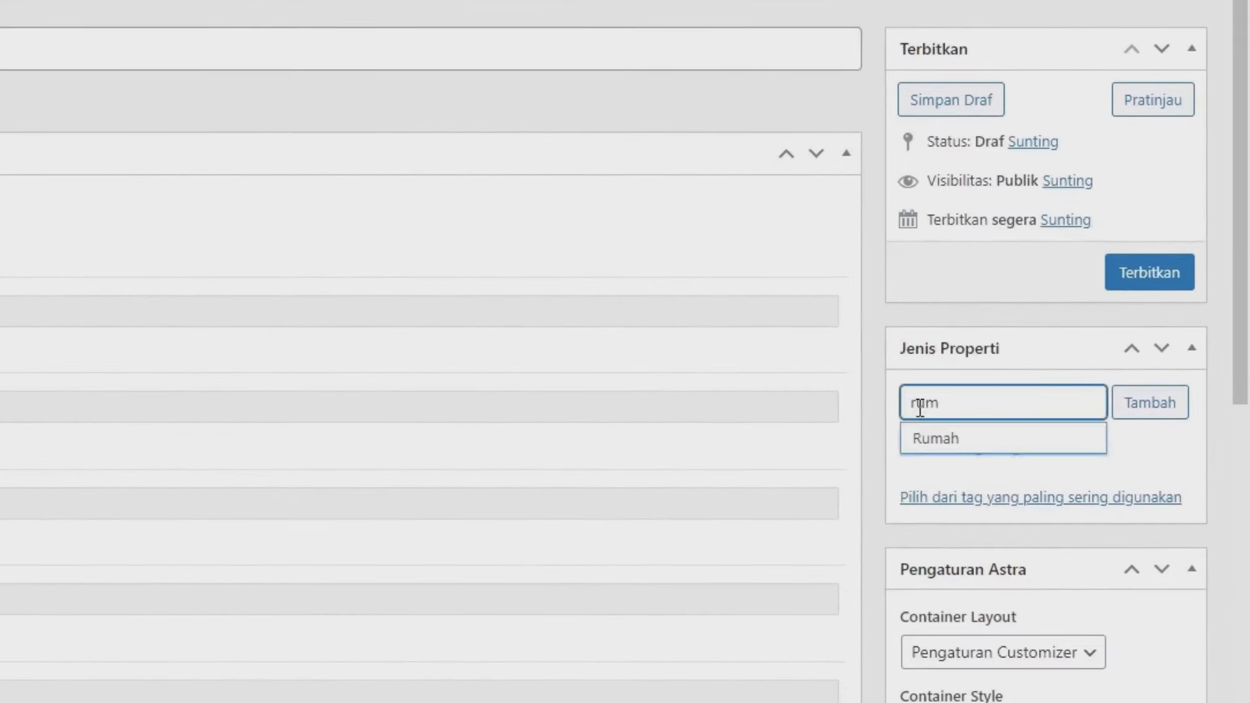
{"action": "left_click", "coordinate": [929, 447]}
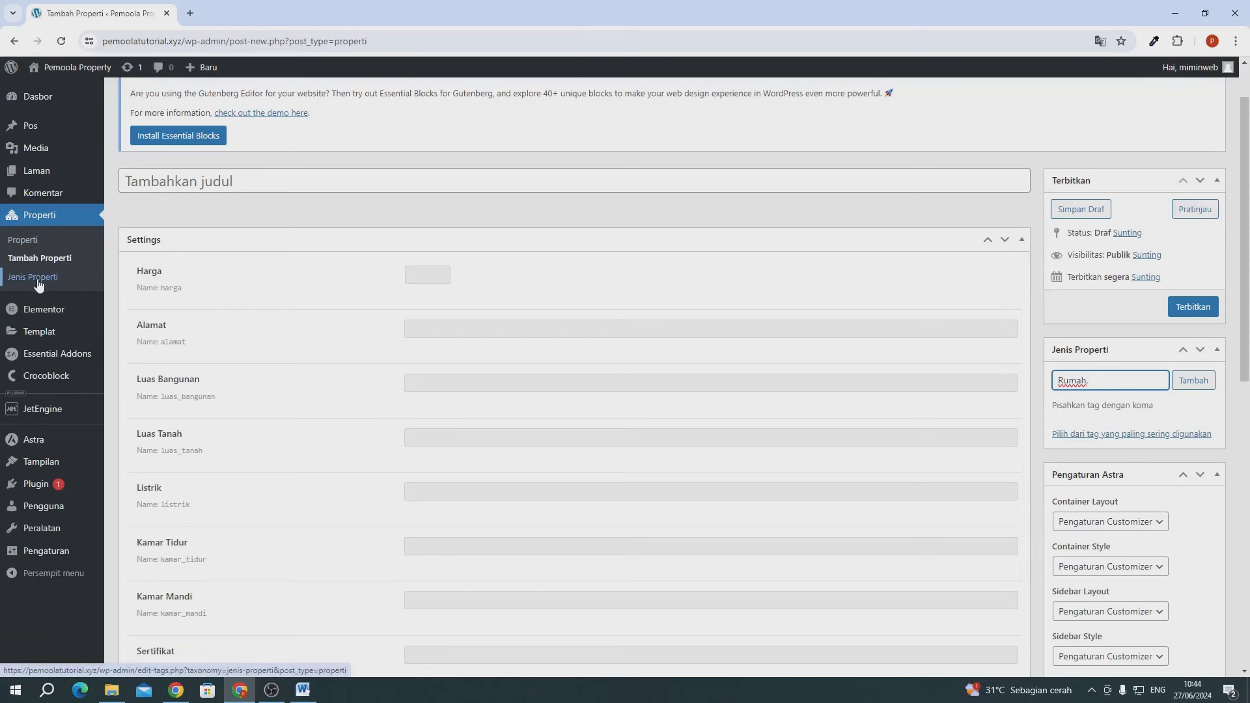
{"action": "left_click", "coordinate": [37, 278]}
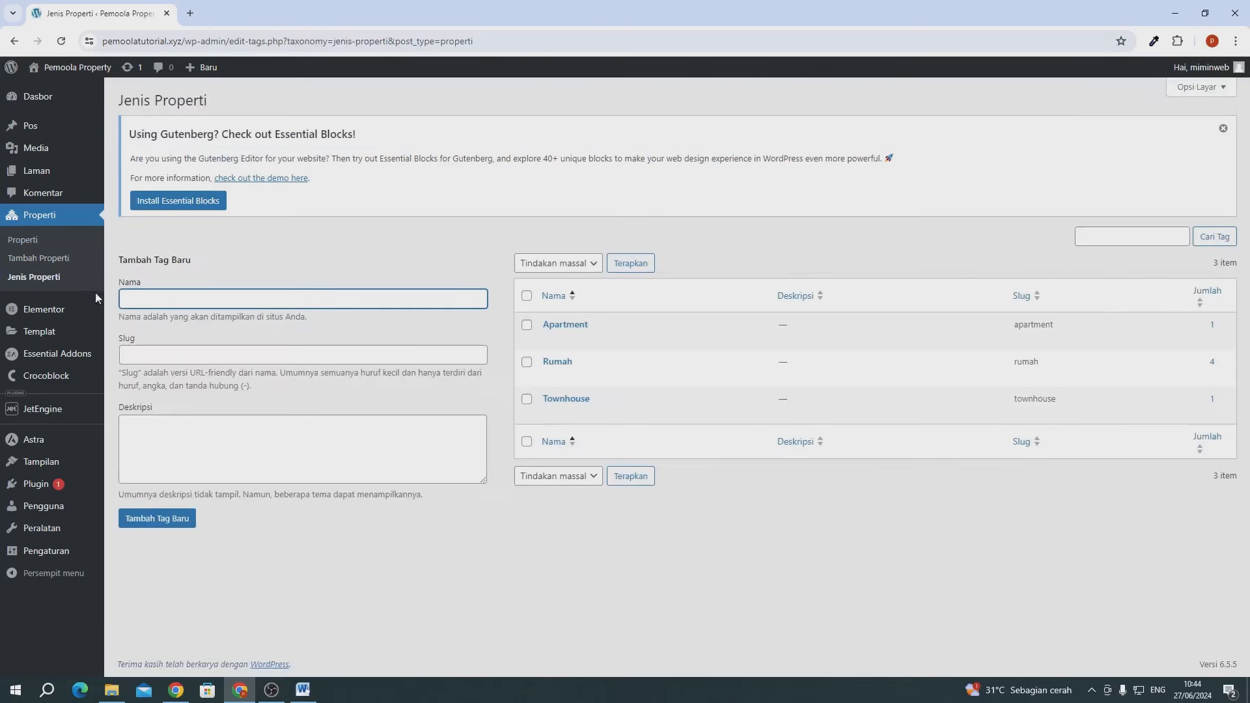
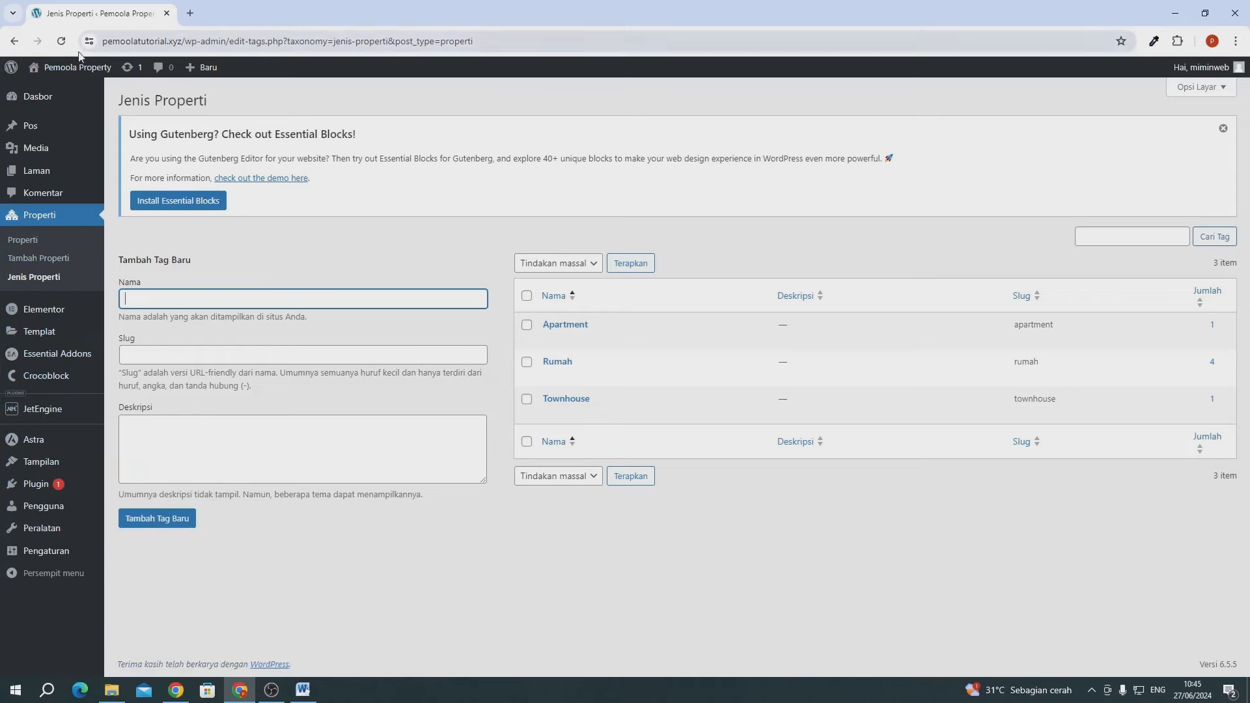
- Open the live Pemoola Property home page in a new tab, then return to the Jenis Properti admin tab
{"action": "mouse_move", "coordinate": [73, 70]}
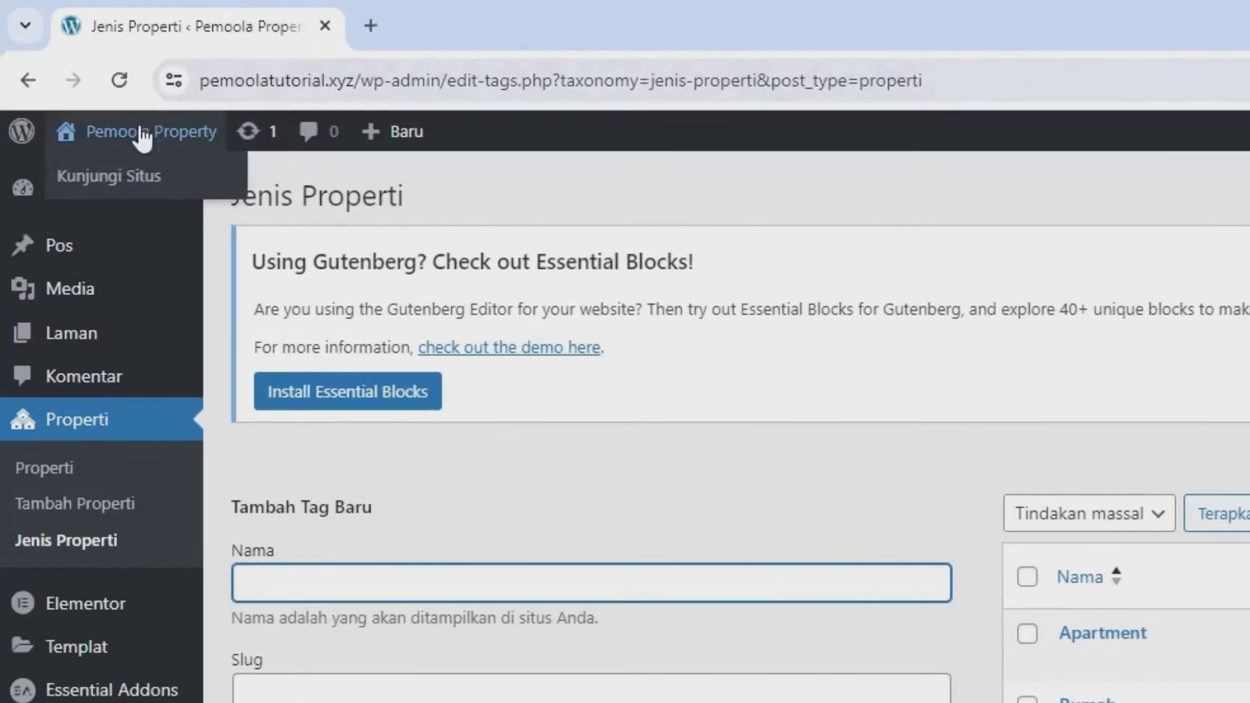
{"action": "right_click", "coordinate": [110, 174]}
{"action": "left_click", "coordinate": [173, 201]}
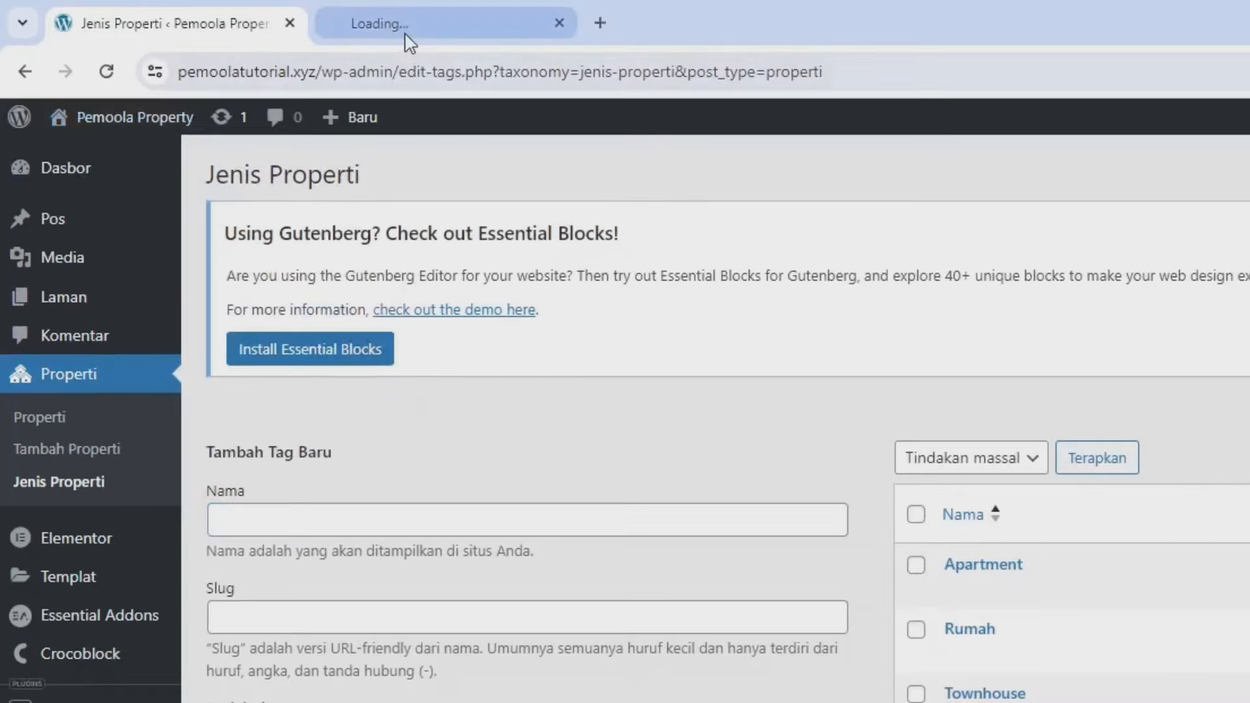
{"action": "left_click", "coordinate": [419, 24]}
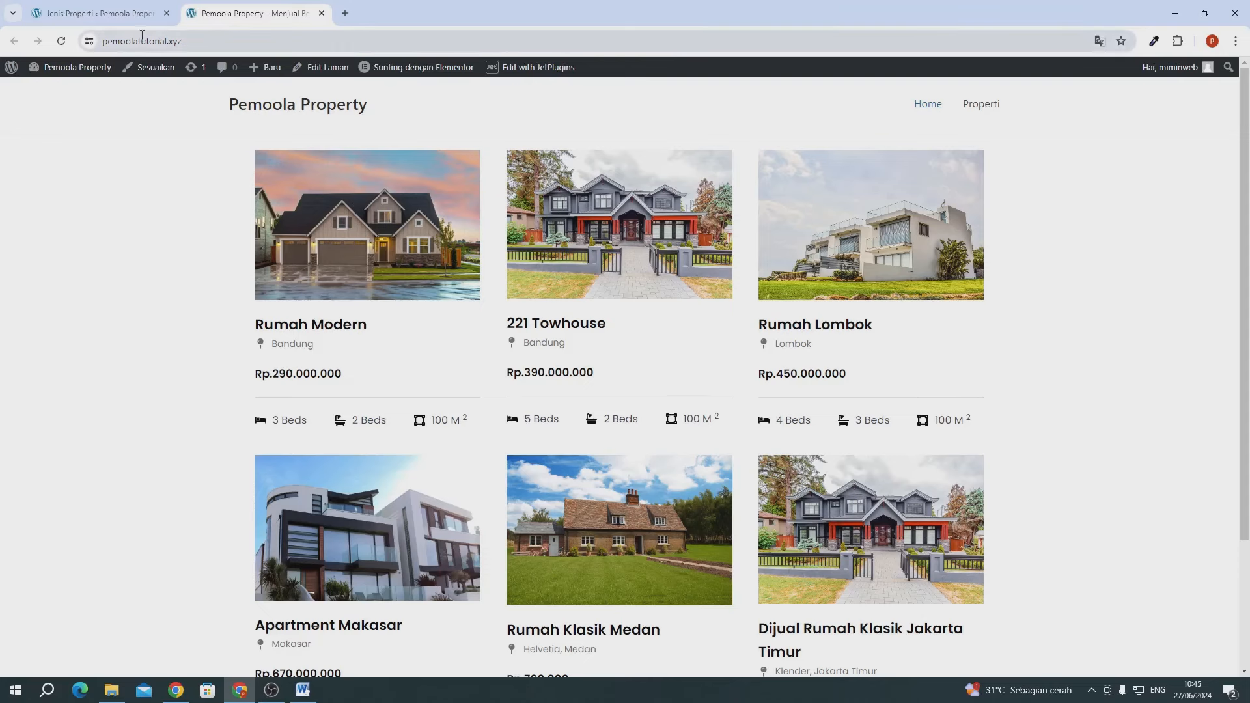
{"action": "left_click", "coordinate": [138, 14]}
{"action": "mouse_move", "coordinate": [74, 317]}
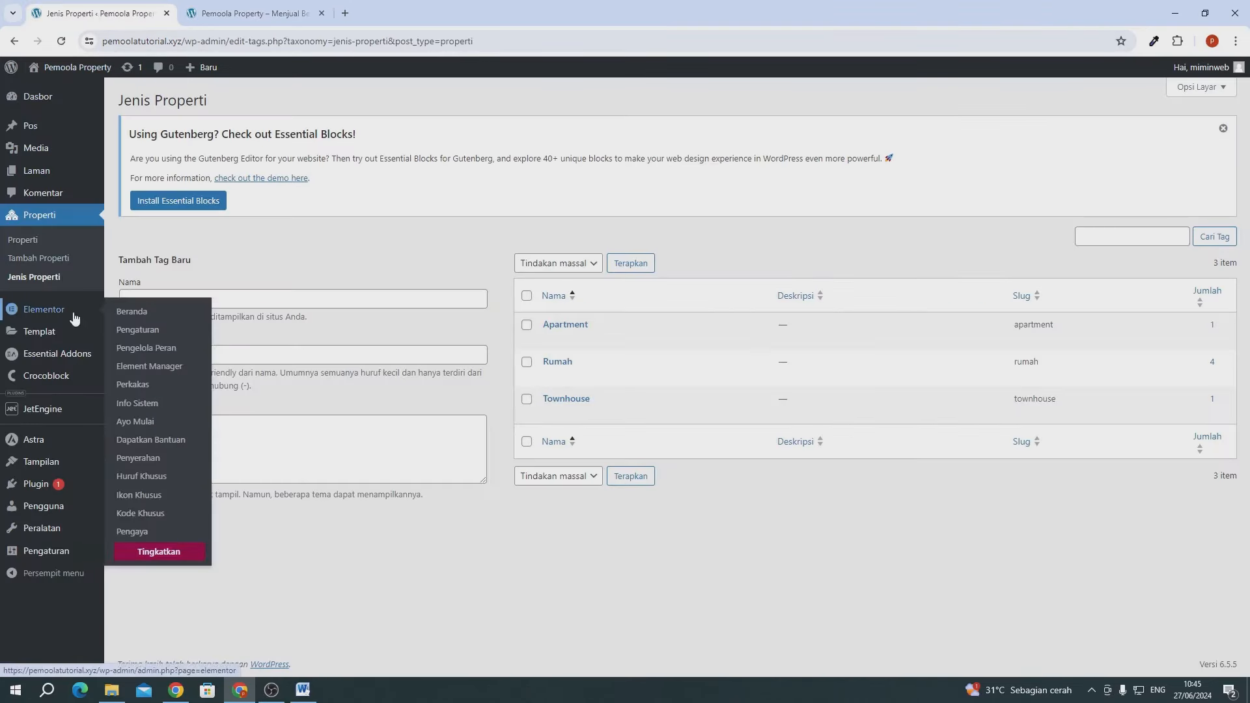
{"action": "mouse_move", "coordinate": [49, 469]}
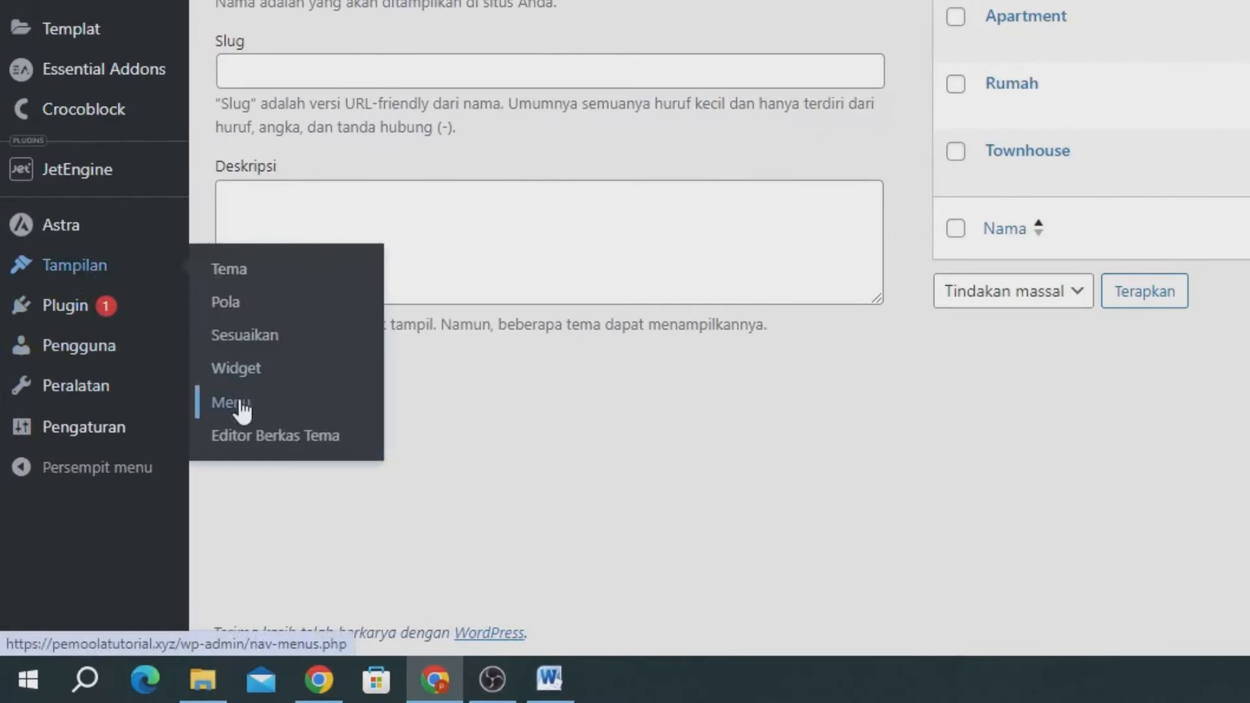
- Add a custom link with URL # and text 'jenis Properti' to the Main Menu
{"action": "left_click", "coordinate": [241, 399]}
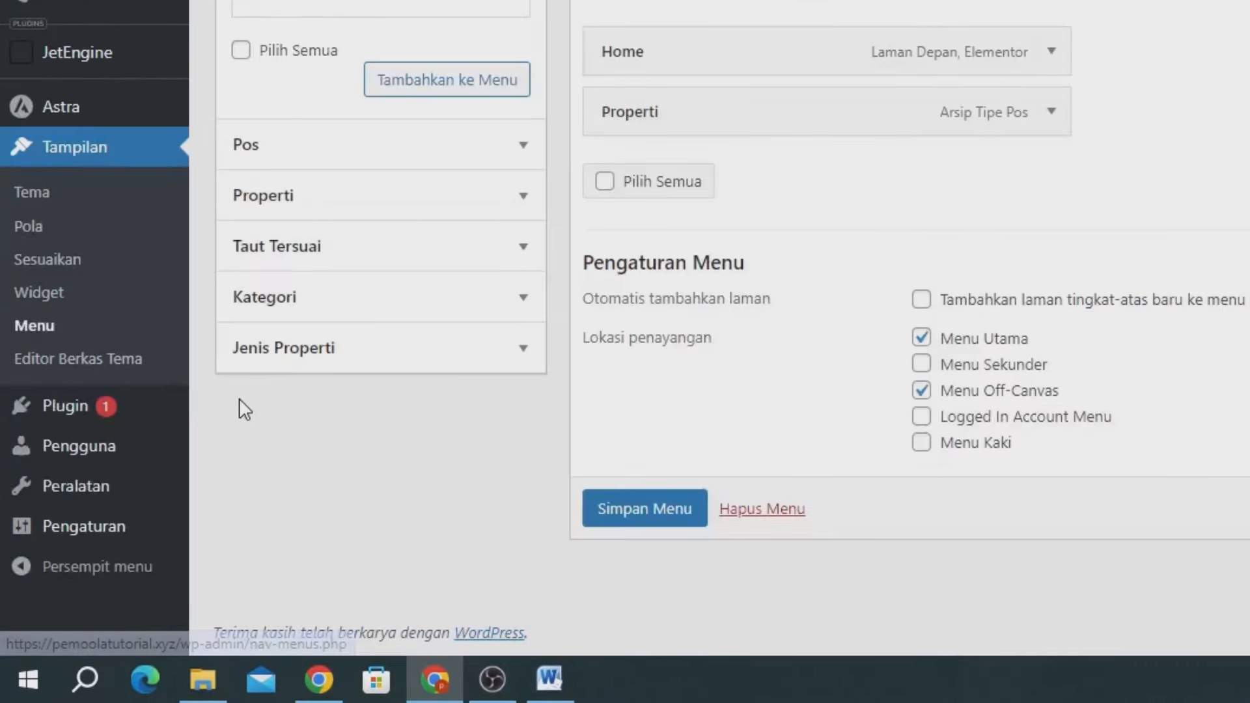
{"action": "left_click", "coordinate": [281, 251]}
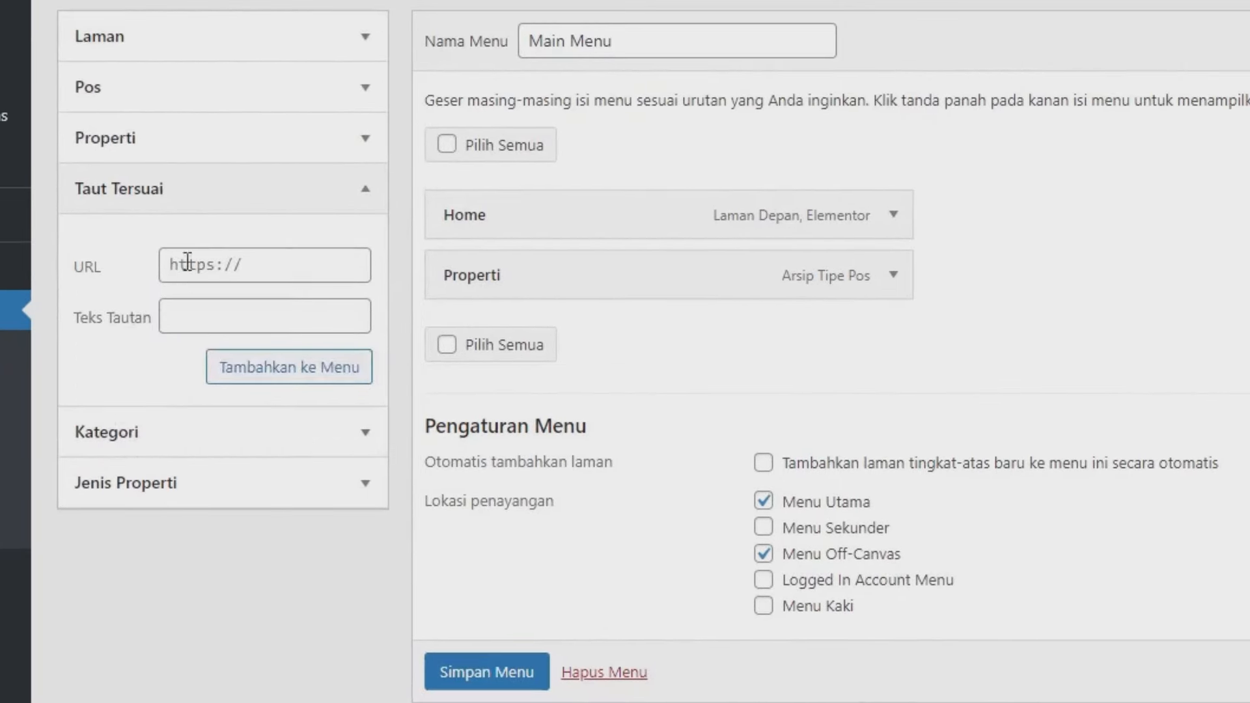
{"action": "left_click", "coordinate": [348, 91]}
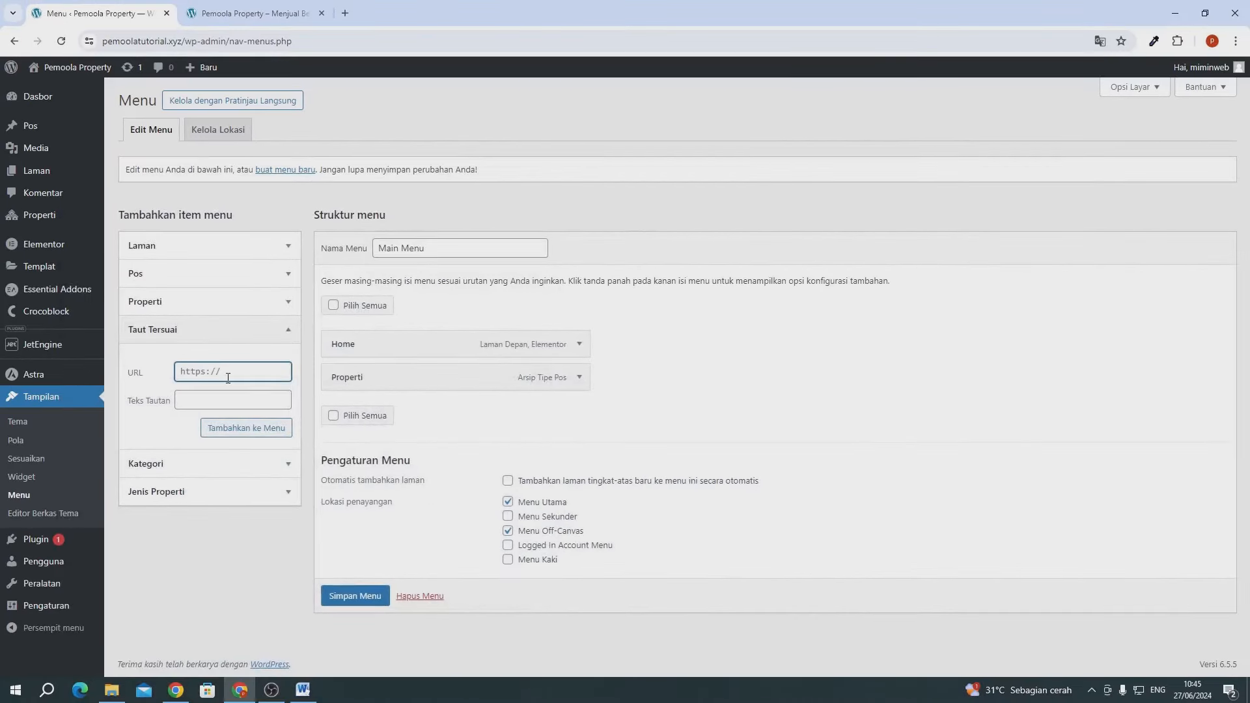
{"action": "type", "text": "#"}
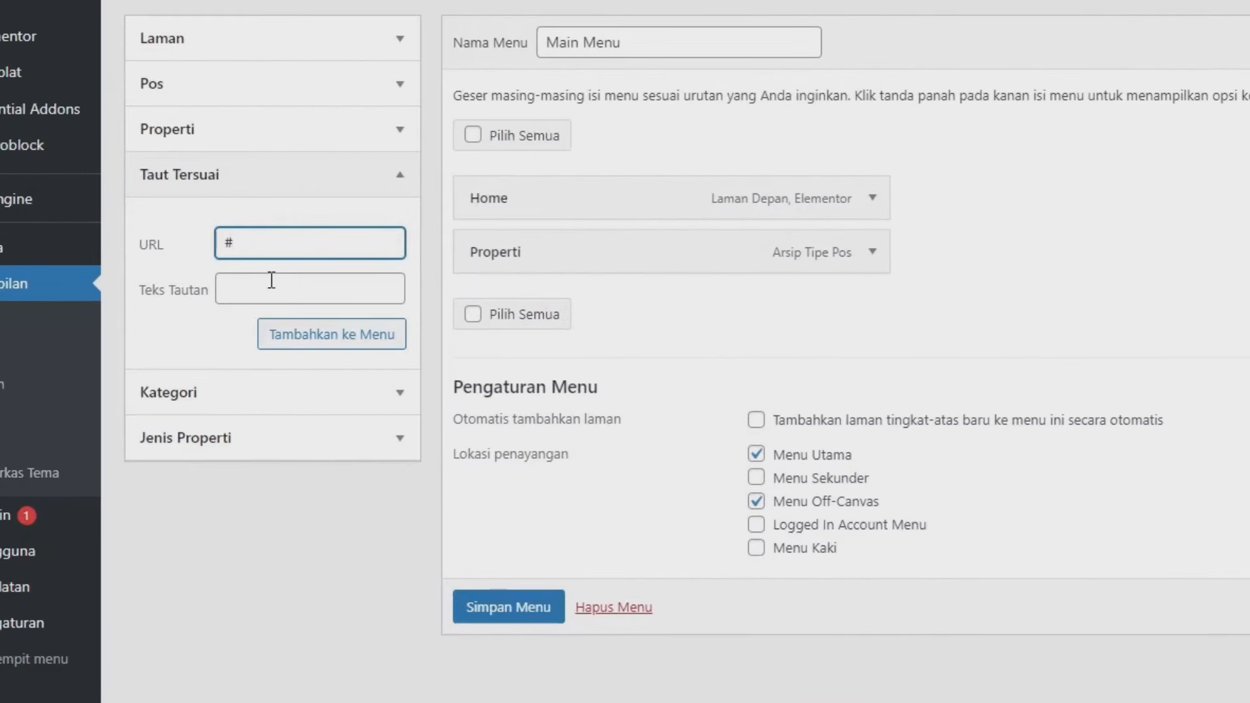
{"action": "left_click", "coordinate": [272, 281]}
{"action": "type", "text": "j"}
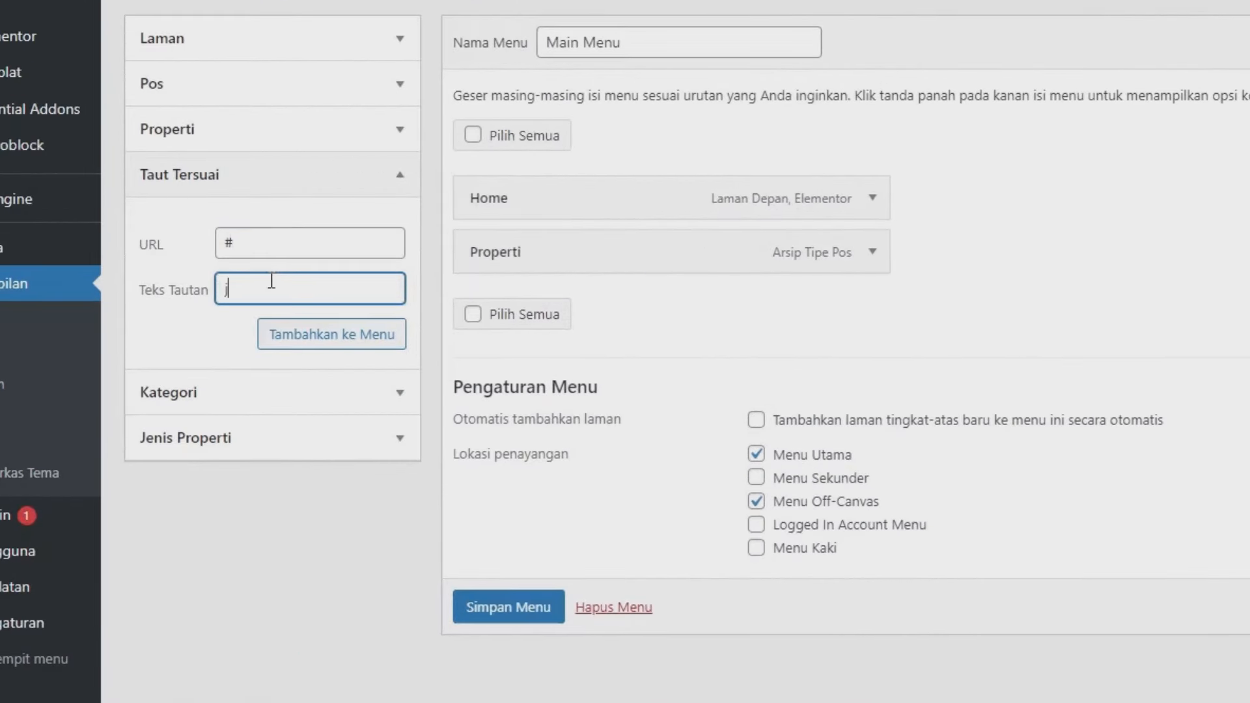
{"action": "type", "text": "enis Properti"}
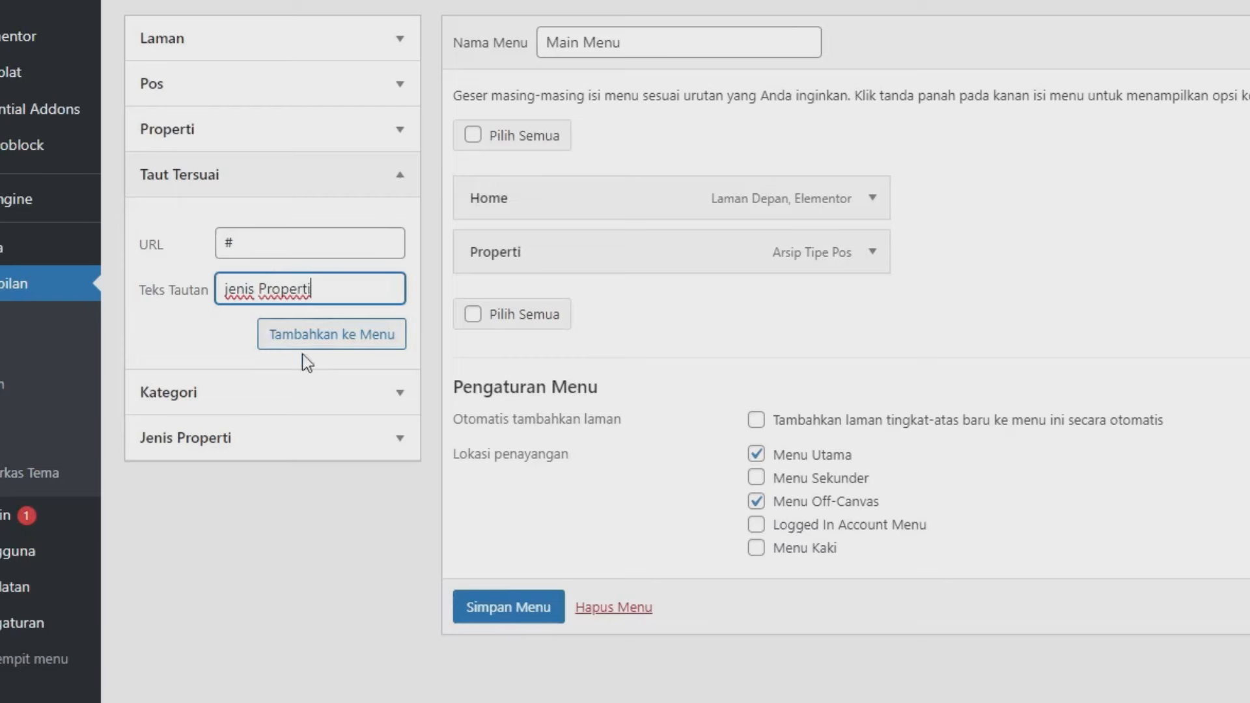
{"action": "left_click", "coordinate": [302, 343]}
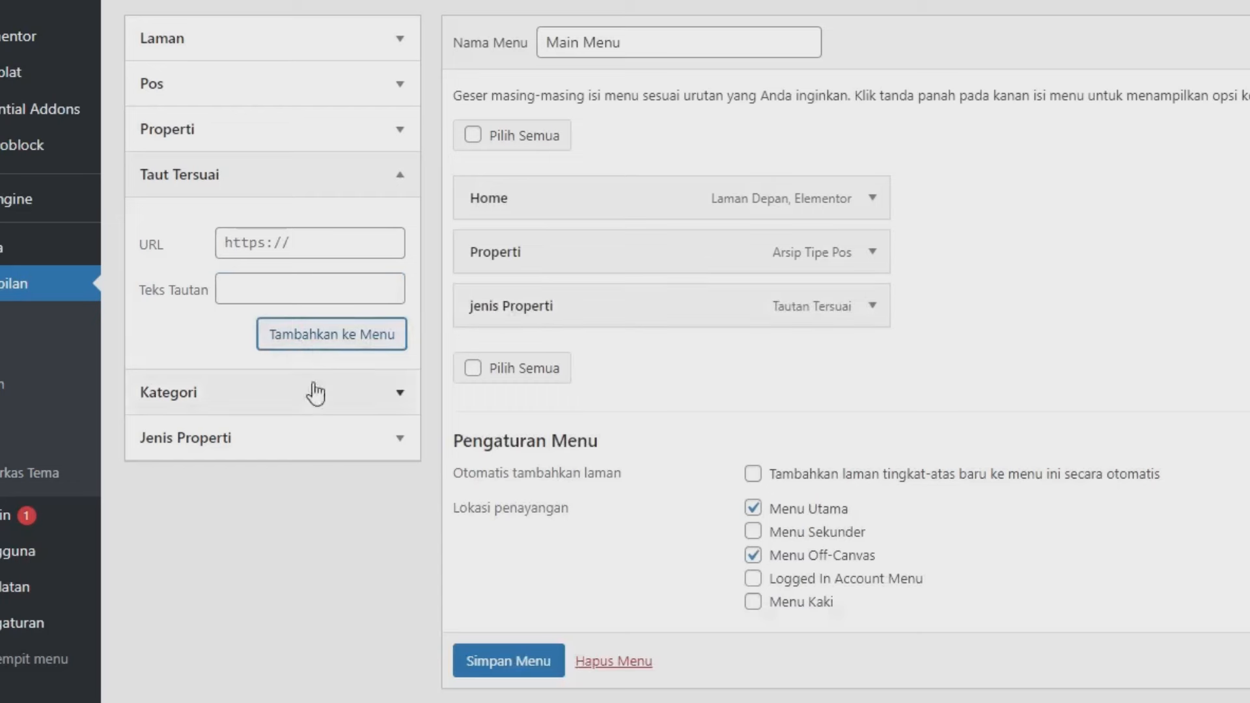
- Add Rumah, Townhouse and Apartment as sub items under jenis Properti and save the menu
{"action": "left_click", "coordinate": [197, 436]}
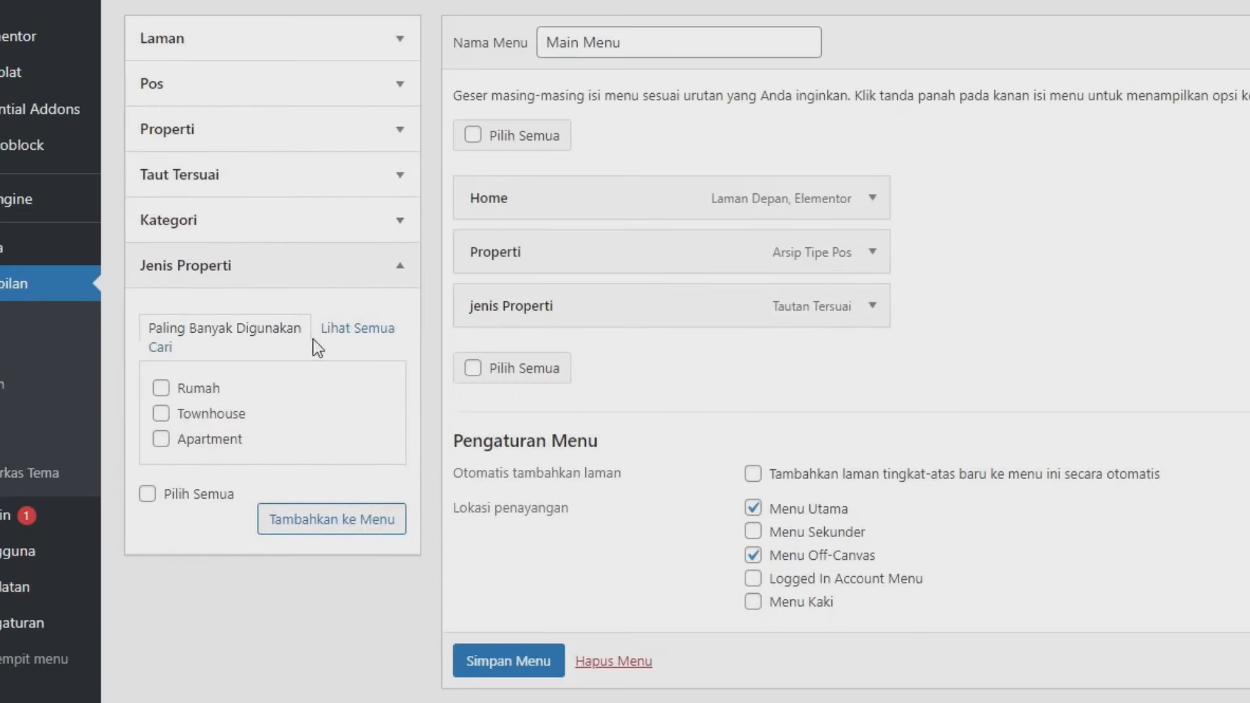
{"action": "left_click", "coordinate": [161, 389]}
{"action": "left_click", "coordinate": [161, 414]}
{"action": "left_click", "coordinate": [161, 440]}
{"action": "left_click", "coordinate": [296, 522]}
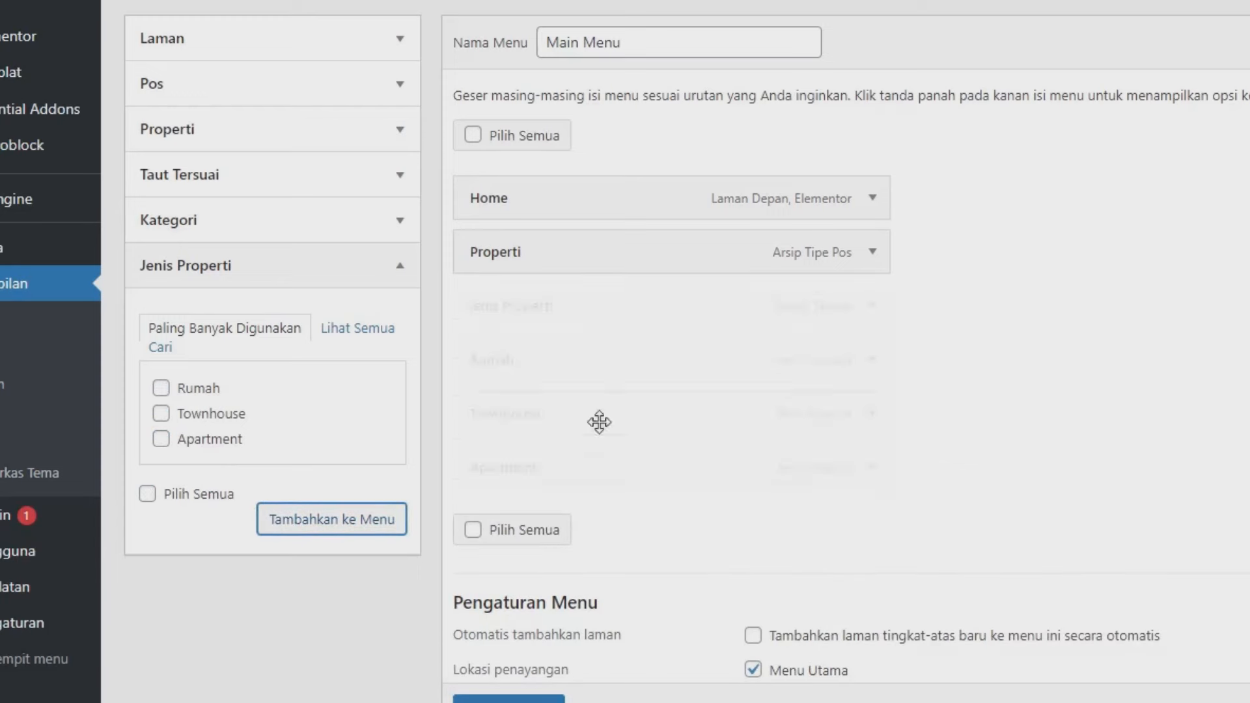
{"action": "left_click_drag", "start_coordinate": [497, 367], "coordinate": [586, 414]}
{"action": "left_click_drag", "start_coordinate": [567, 475], "coordinate": [578, 464]}
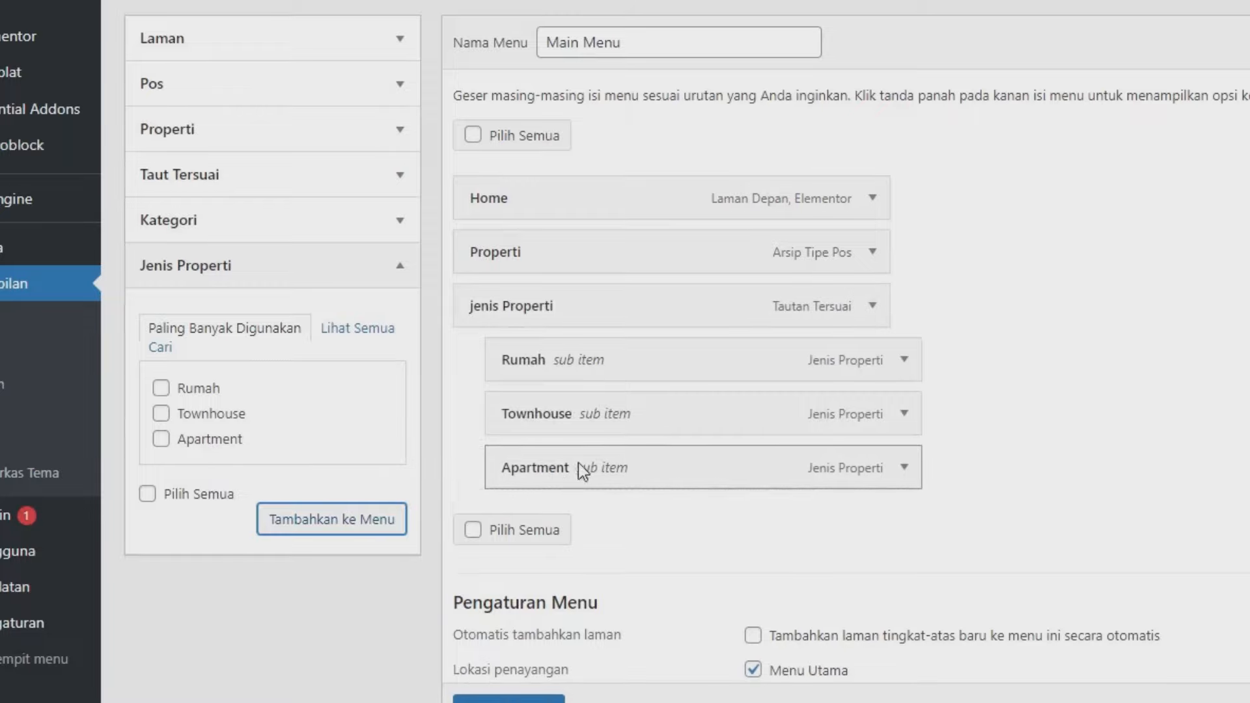
{"action": "scroll", "coordinate": [585, 455], "scroll_direction": "down", "scroll_amount": 3}
{"action": "left_click", "coordinate": [549, 620]}
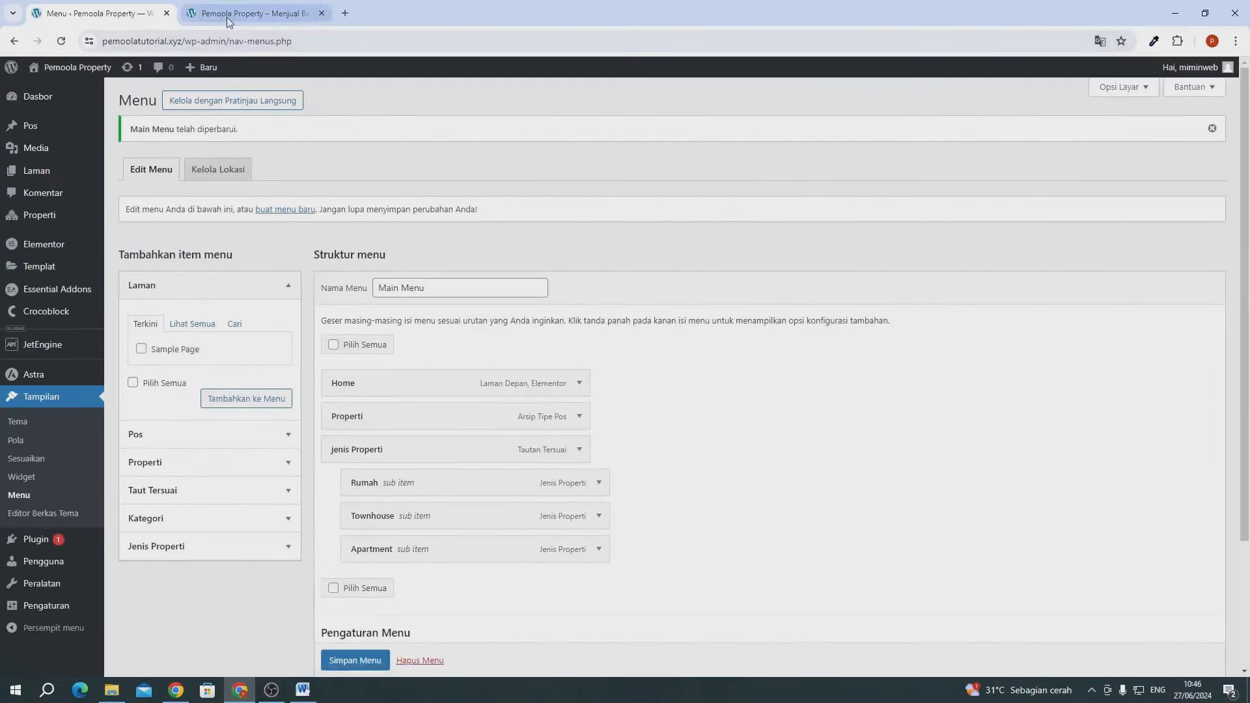
- Reload the live site and open Townhouse from the new jenis Properti dropdown
{"action": "left_click", "coordinate": [229, 20]}
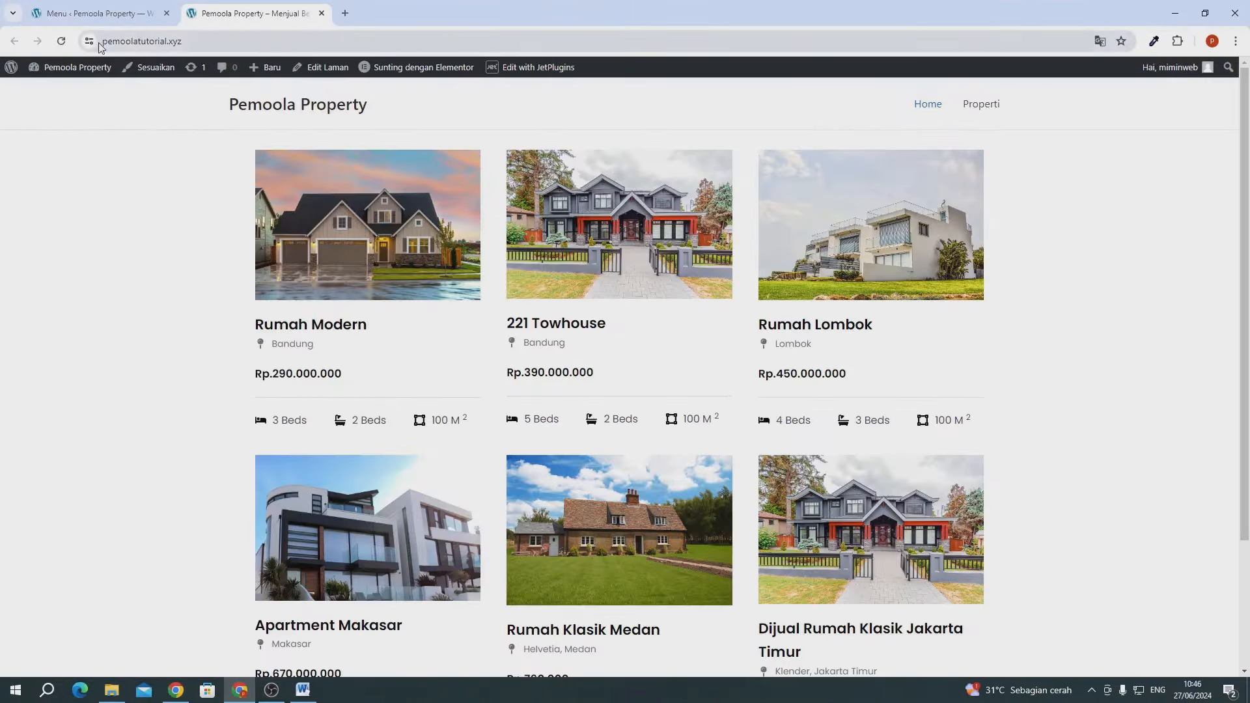
{"action": "left_click", "coordinate": [61, 42]}
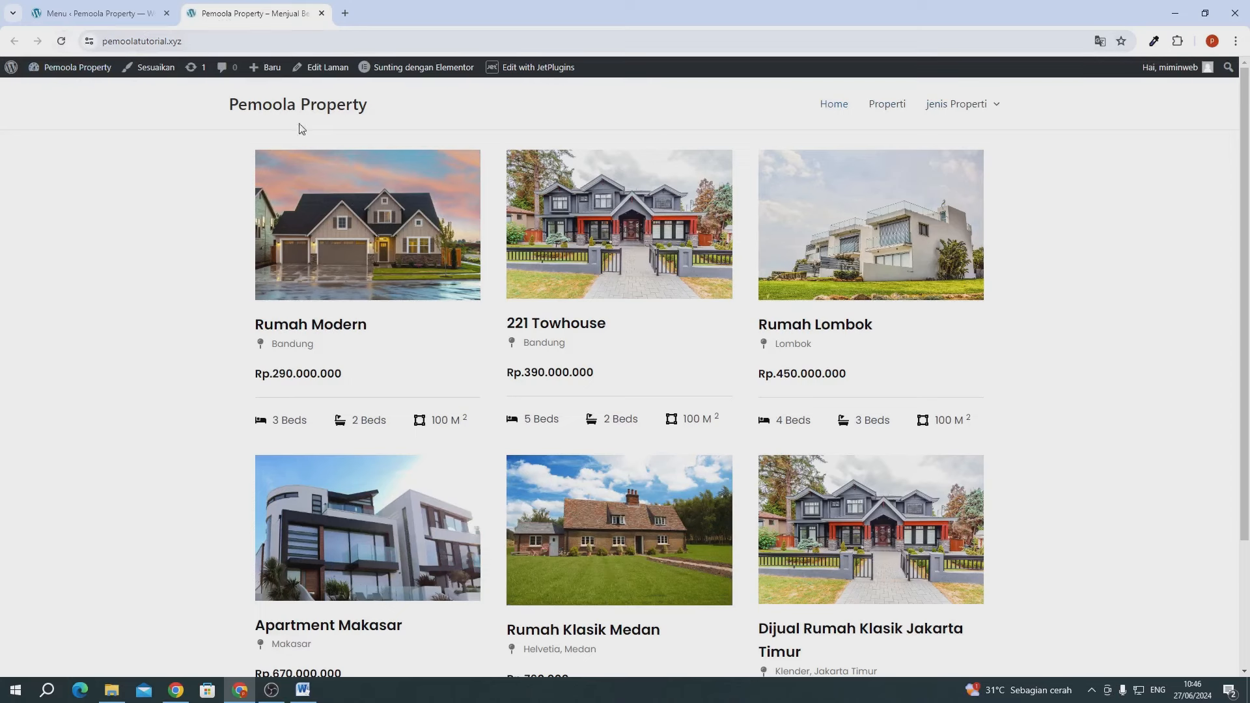
{"action": "mouse_move", "coordinate": [943, 106]}
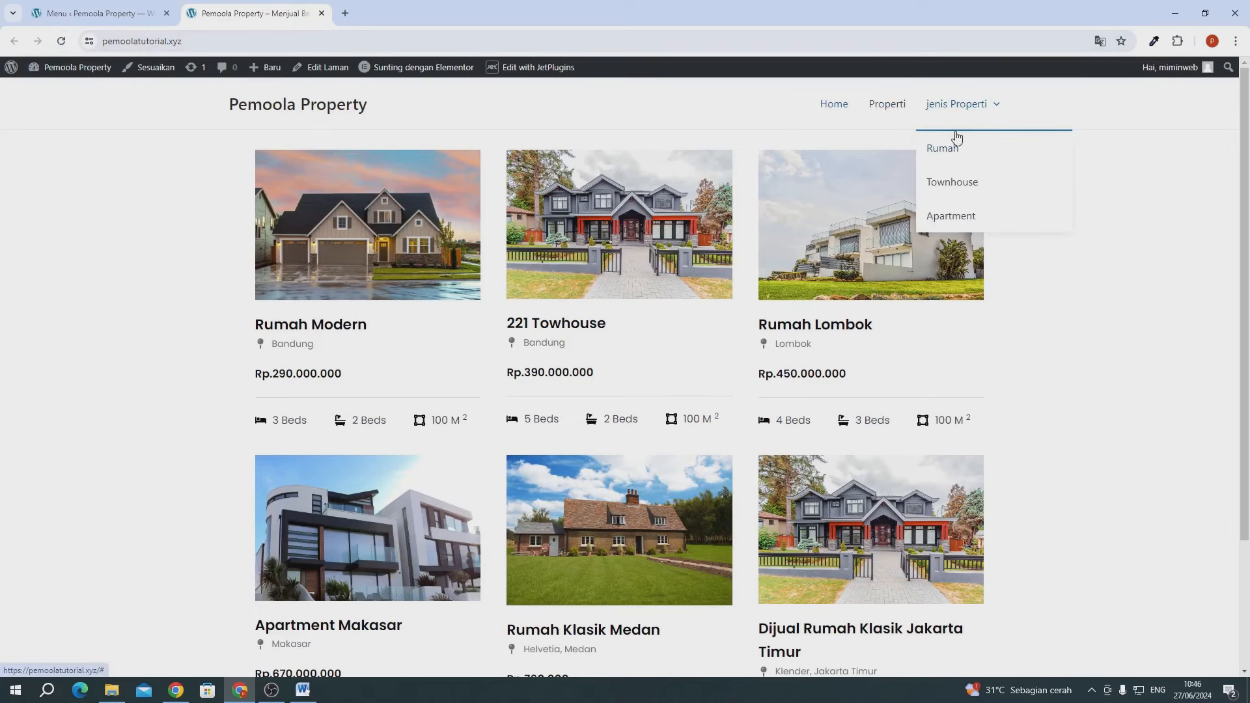
{"action": "left_click", "coordinate": [947, 182]}
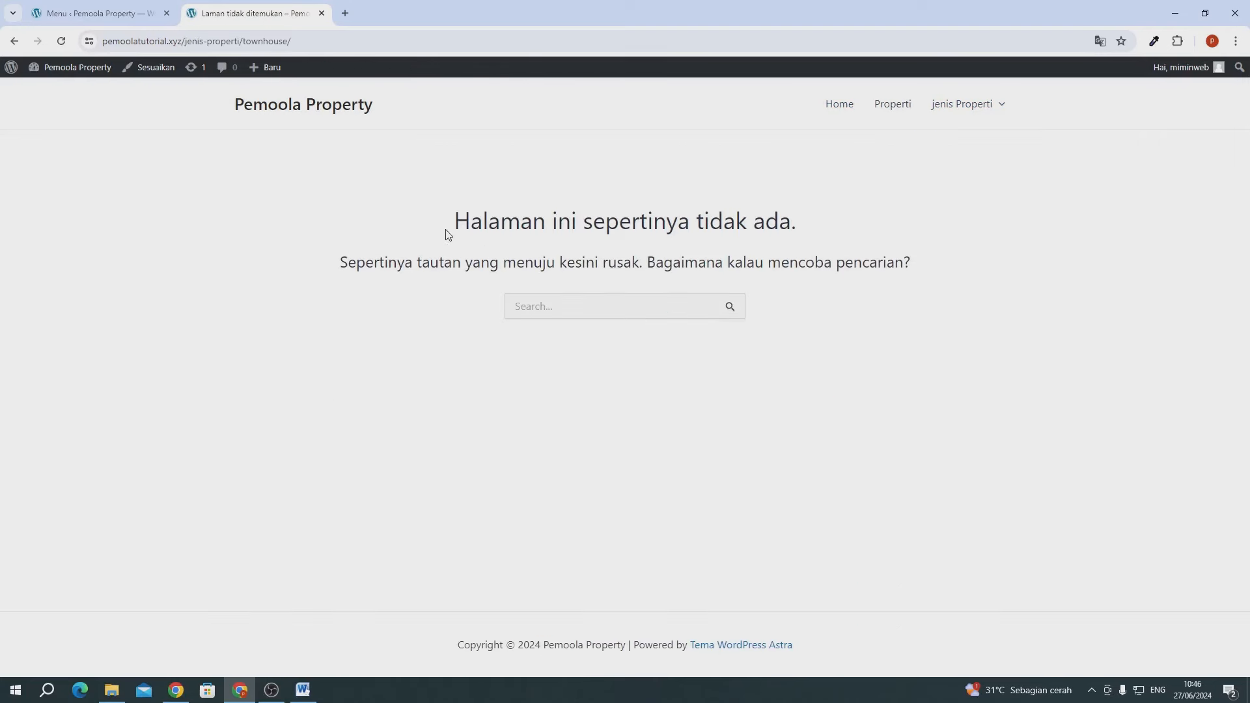
{"action": "mouse_move", "coordinate": [973, 105]}
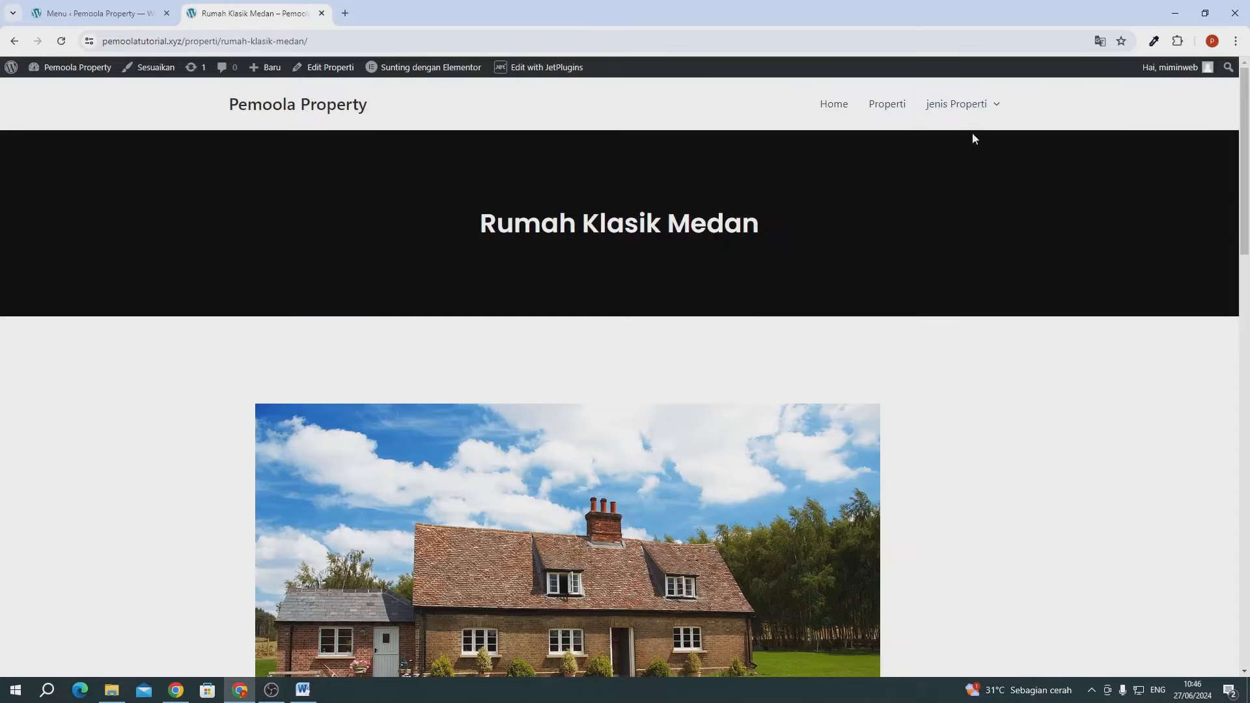
{"action": "scroll", "coordinate": [619, 256], "scroll_direction": "down", "scroll_amount": 4}
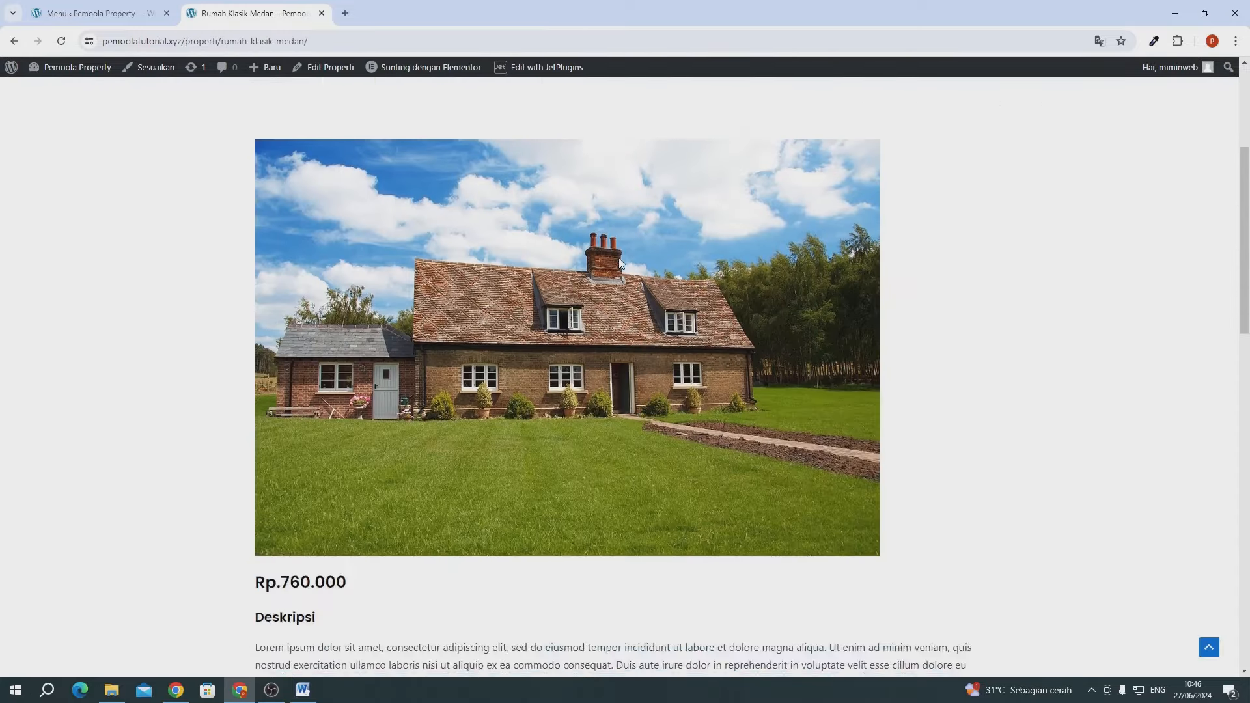
{"action": "scroll", "coordinate": [620, 259], "scroll_direction": "down", "scroll_amount": 10}
{"action": "scroll", "coordinate": [622, 263], "scroll_direction": "up", "scroll_amount": 10}
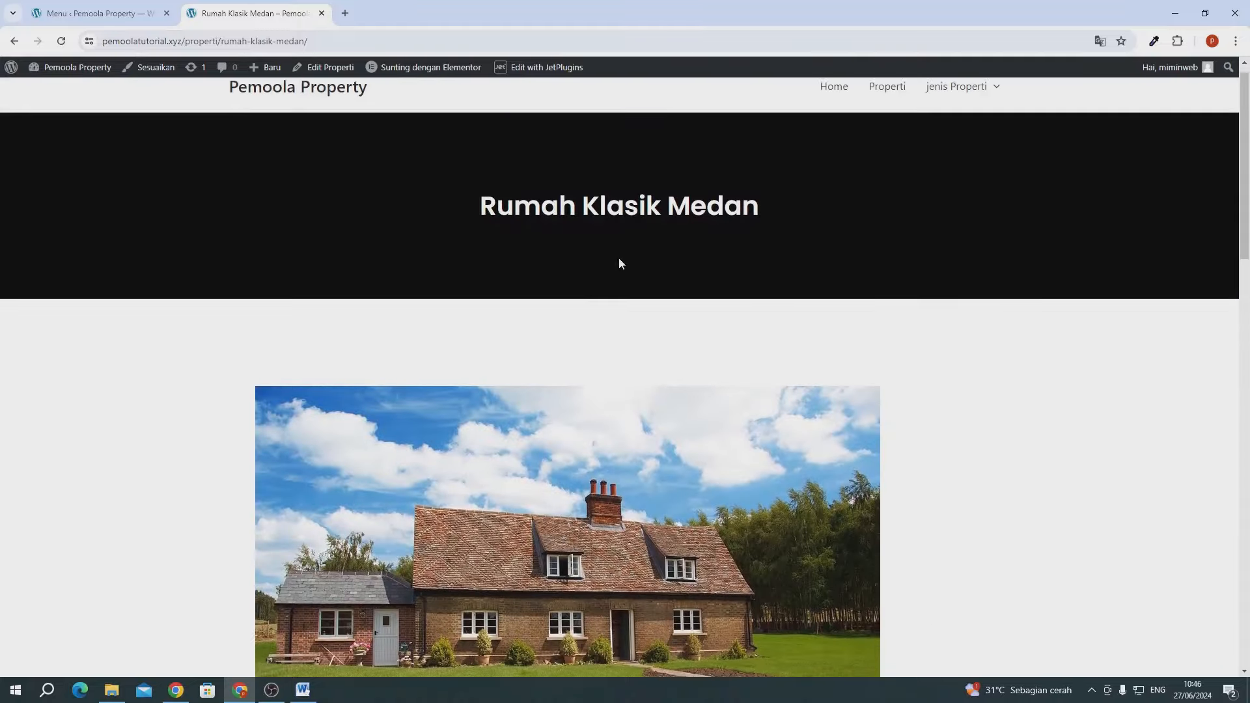
- Check the Townhouse menu item's settings, then open the Apartment page from the dropdown
{"action": "key", "text": "ctrl+Page_Up"}
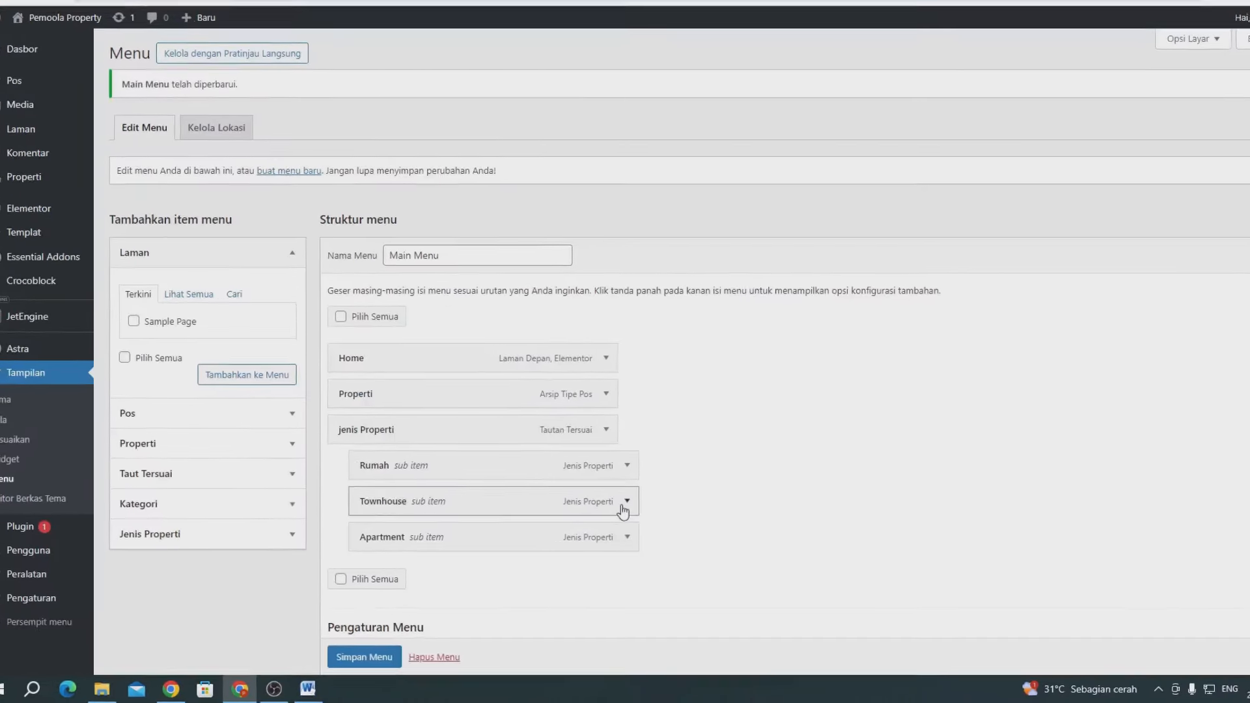
{"action": "left_click", "coordinate": [598, 516]}
{"action": "left_click", "coordinate": [749, 442]}
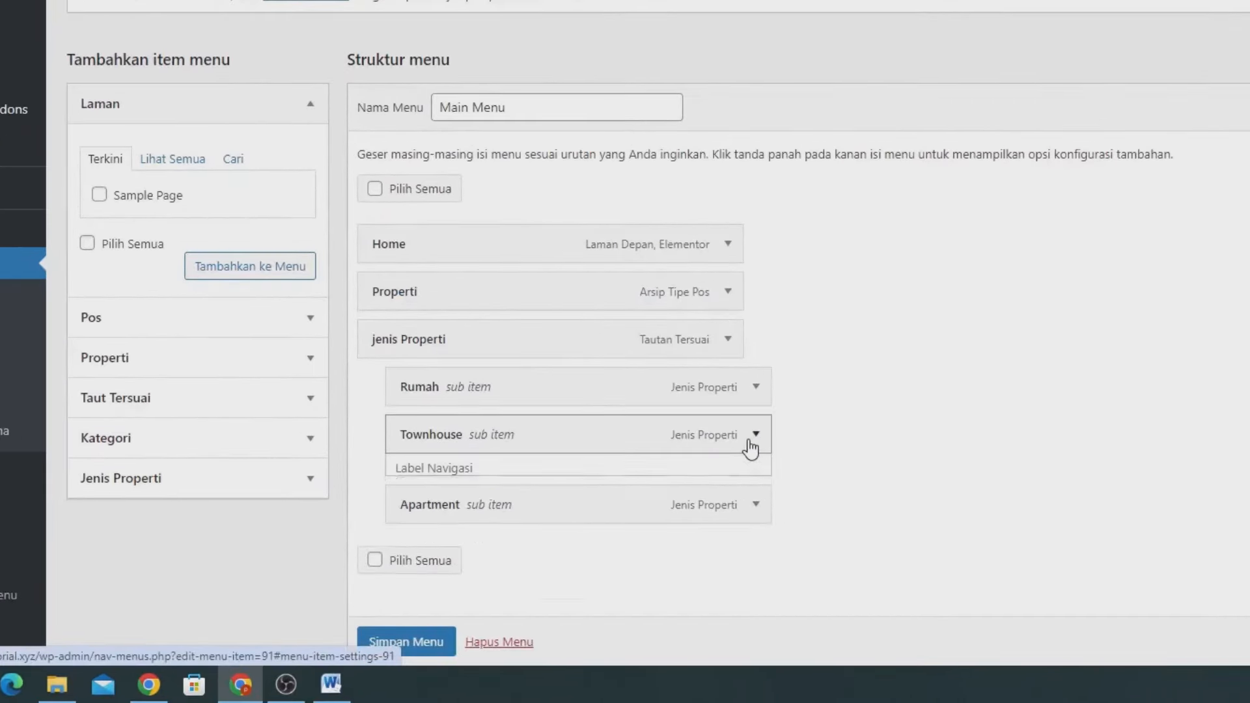
{"action": "key", "text": "ctrl+Page_Down"}
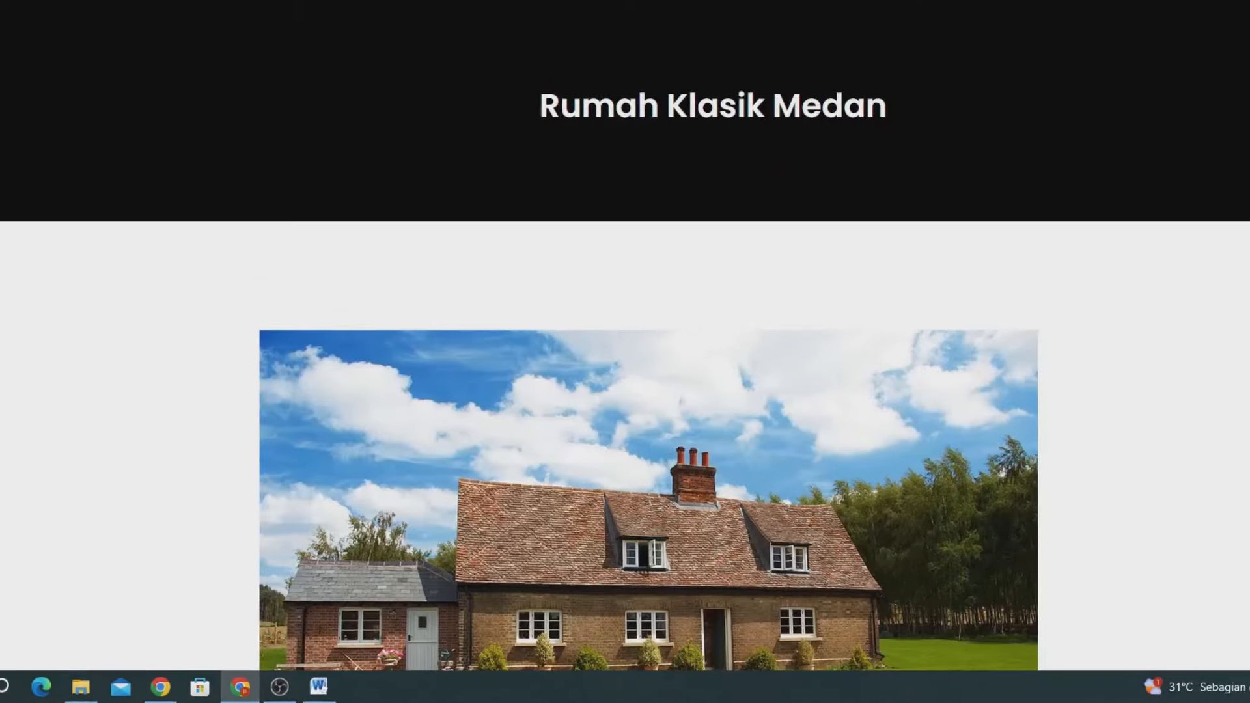
{"action": "mouse_move", "coordinate": [941, 109]}
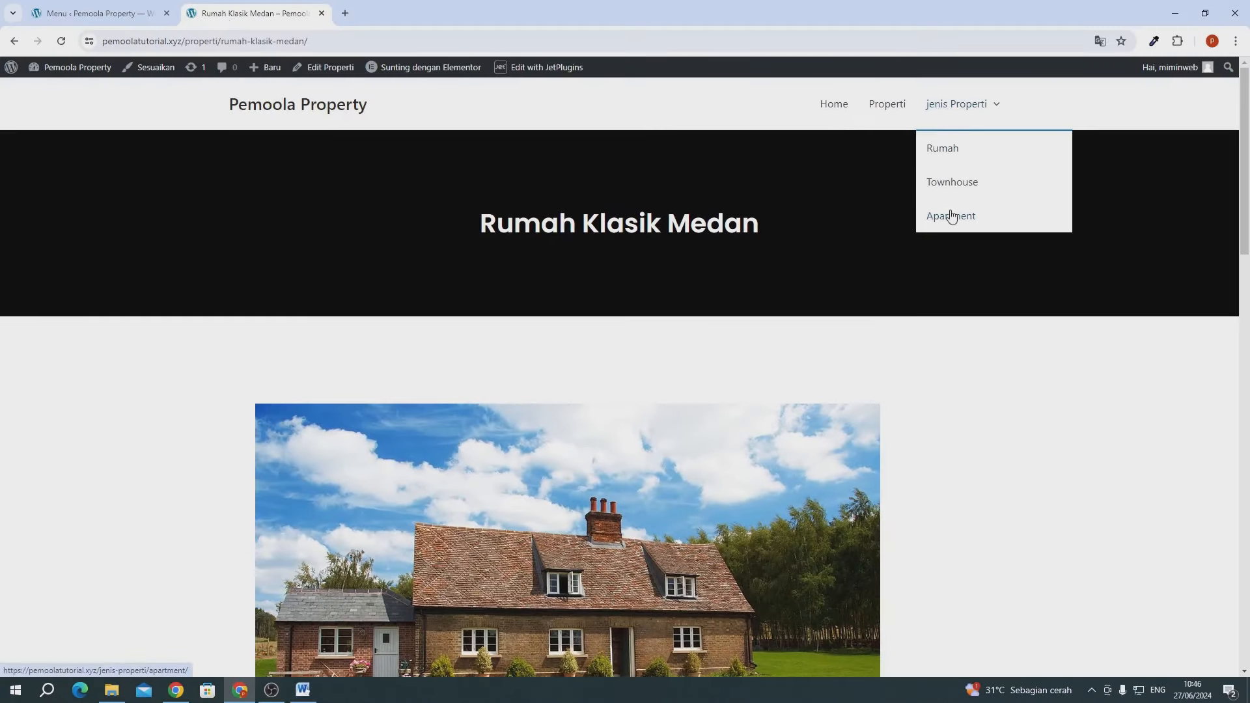
{"action": "left_click", "coordinate": [951, 216]}
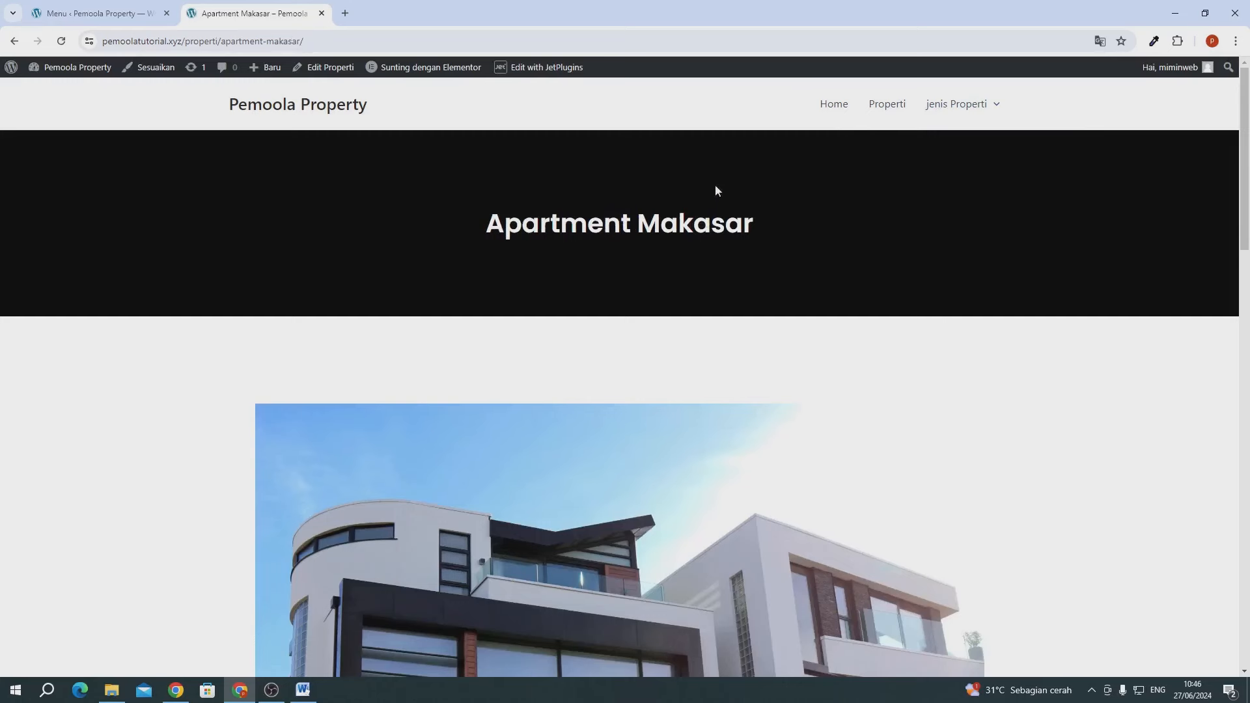
{"action": "left_click_drag", "start_coordinate": [518, 209], "coordinate": [639, 220]}
{"action": "left_click", "coordinate": [674, 217]}
- Save the Main Menu again in the menu editor
{"action": "left_click", "coordinate": [110, 19]}
{"action": "scroll", "coordinate": [371, 195], "scroll_direction": "down", "scroll_amount": 2}
{"action": "left_click", "coordinate": [353, 623]}
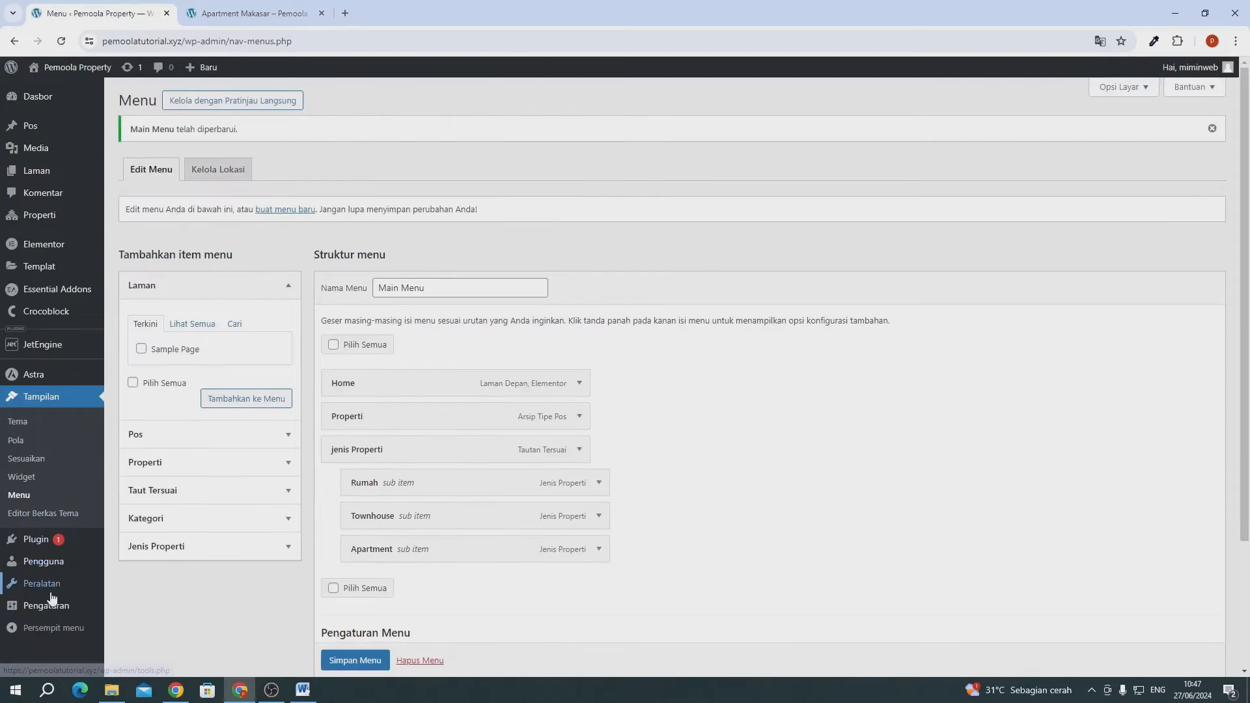
- Re-save permalinks as Nama tulisan (/%postname%/) and reload the Apartment Makasar page
{"action": "mouse_move", "coordinate": [52, 602]}
{"action": "left_click", "coordinate": [121, 622]}
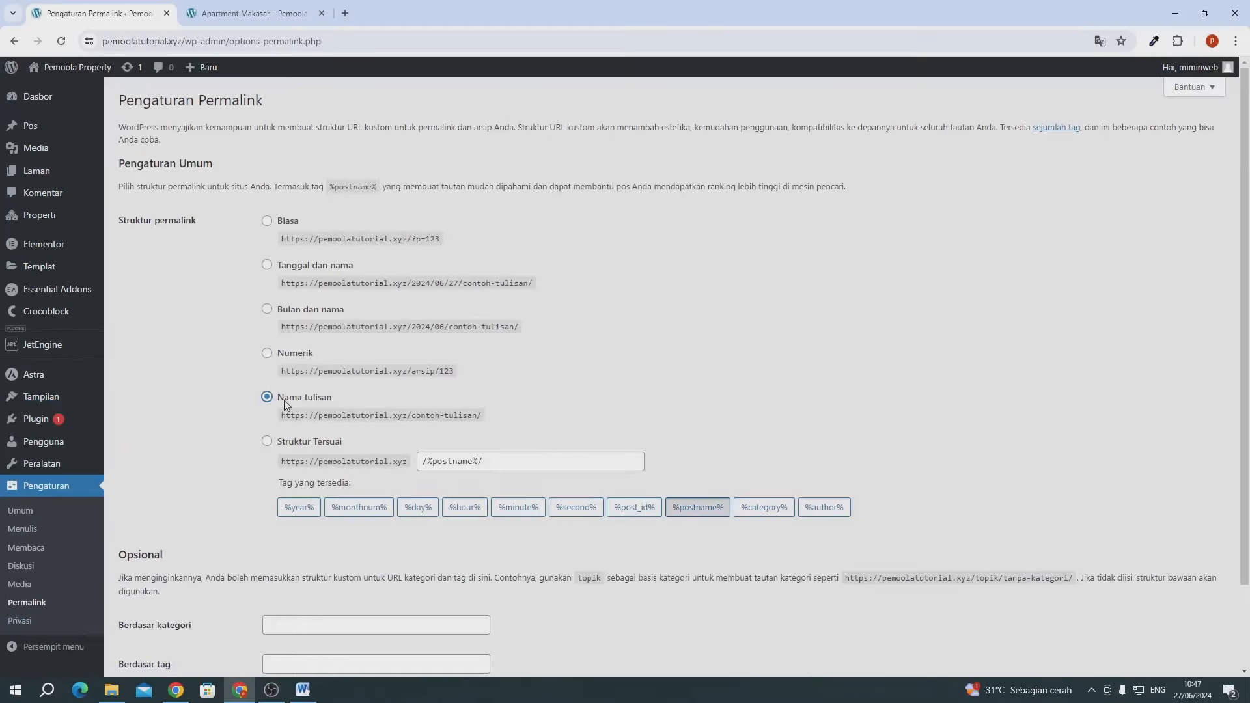
{"action": "scroll", "coordinate": [177, 604], "scroll_direction": "down", "scroll_amount": 2}
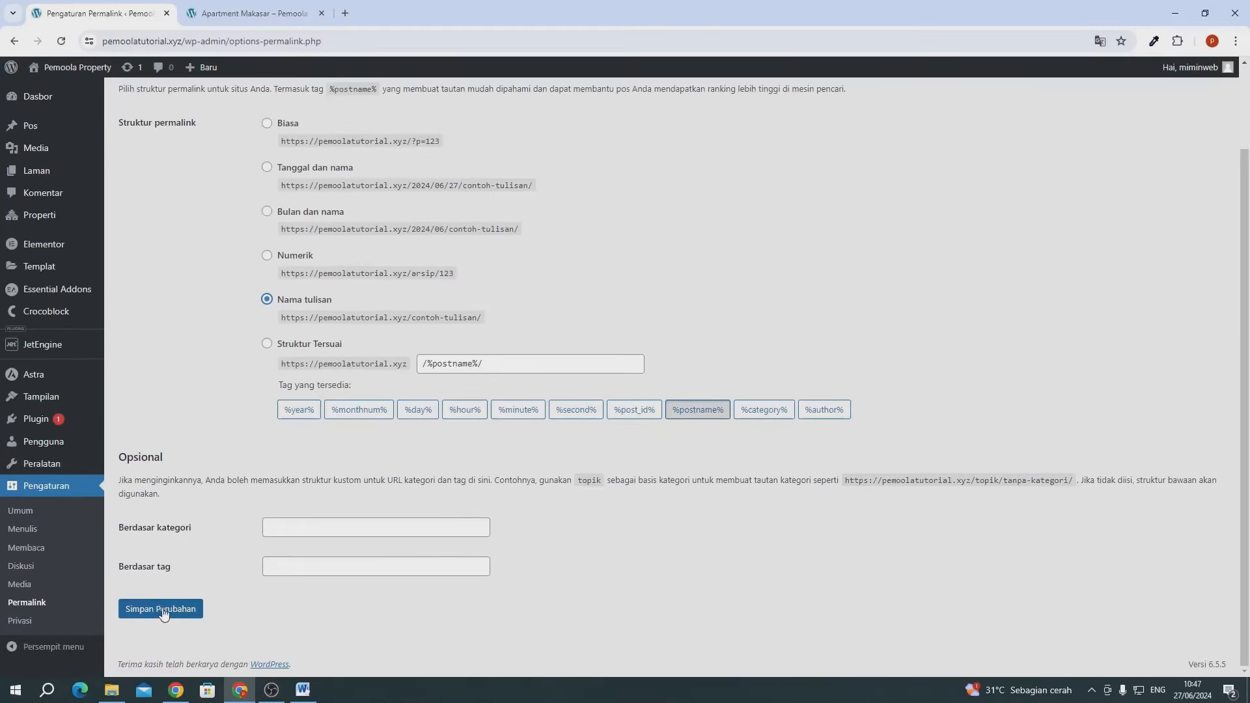
{"action": "left_click", "coordinate": [163, 611]}
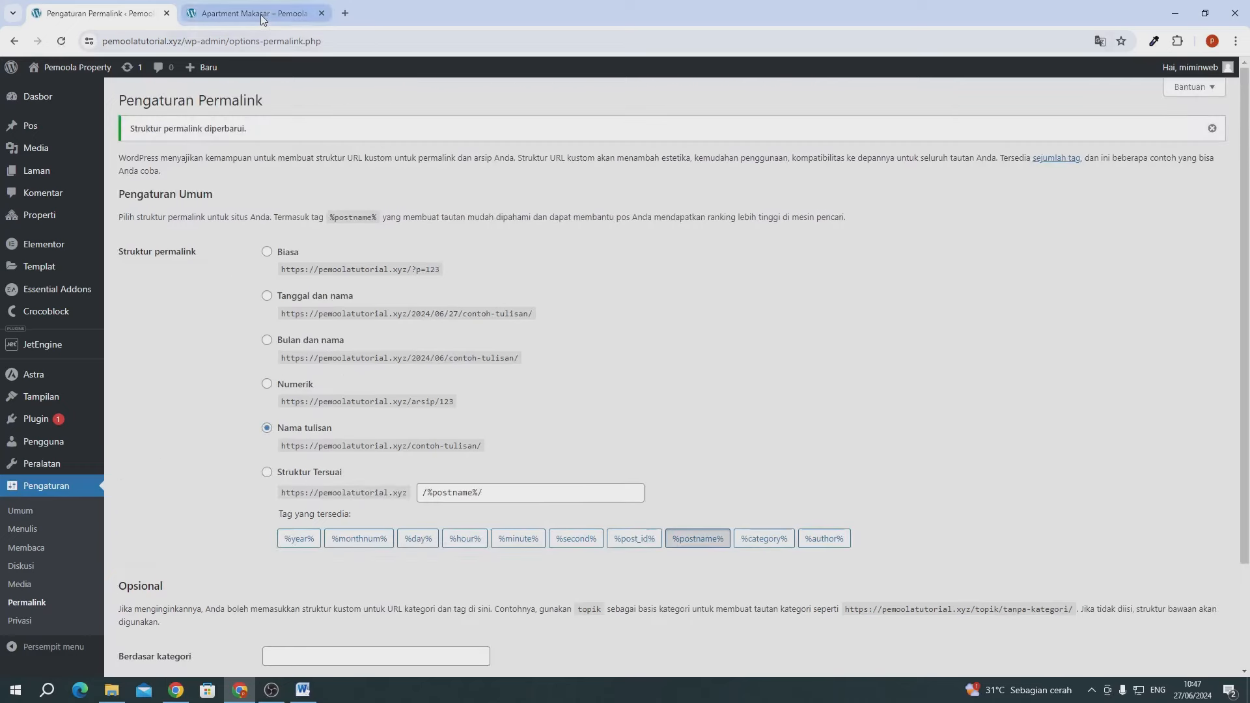
{"action": "left_click", "coordinate": [260, 14]}
{"action": "left_click", "coordinate": [61, 41]}
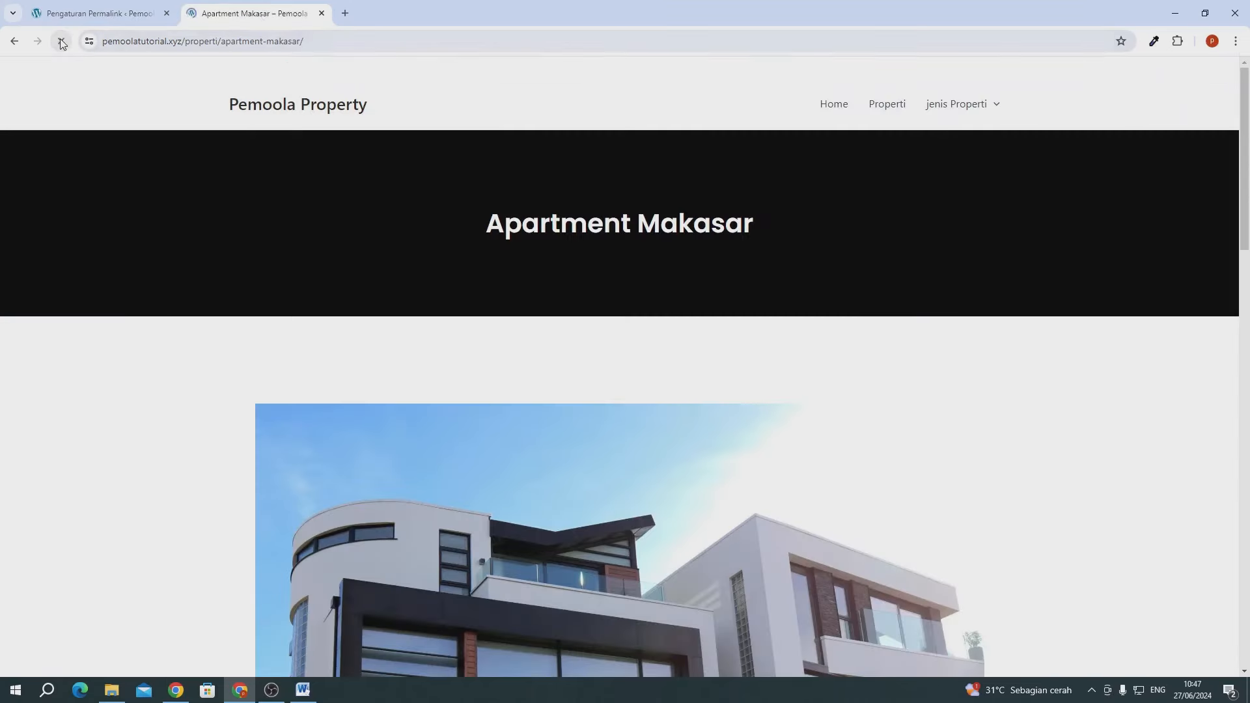
- Open the Rumah archive and inspect its address and generic Properti heading
{"action": "mouse_move", "coordinate": [938, 105]}
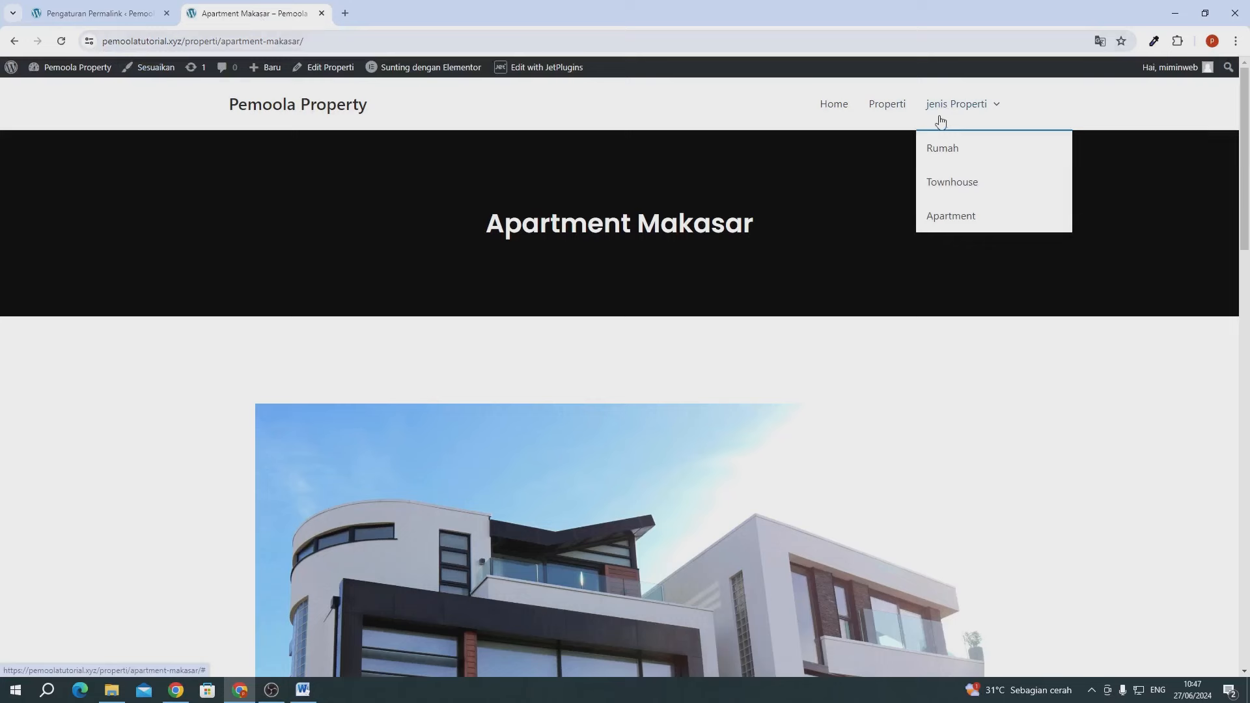
{"action": "left_click", "coordinate": [932, 149]}
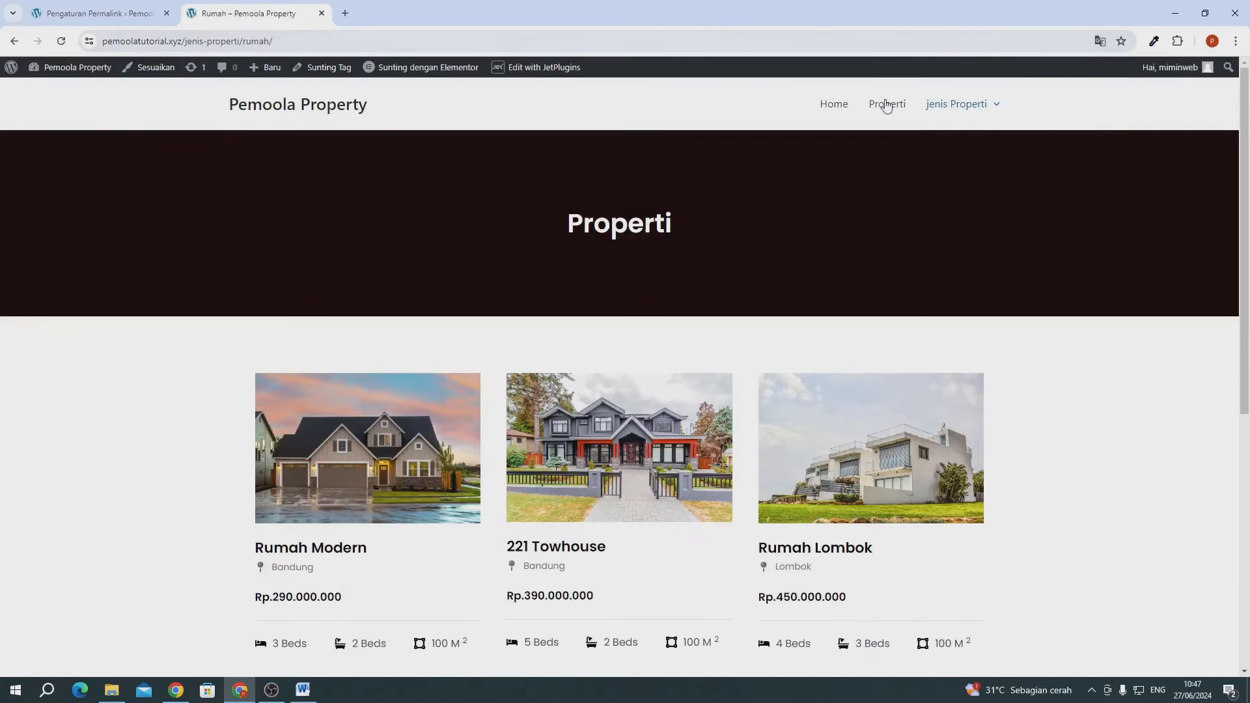
{"action": "mouse_move", "coordinate": [938, 108]}
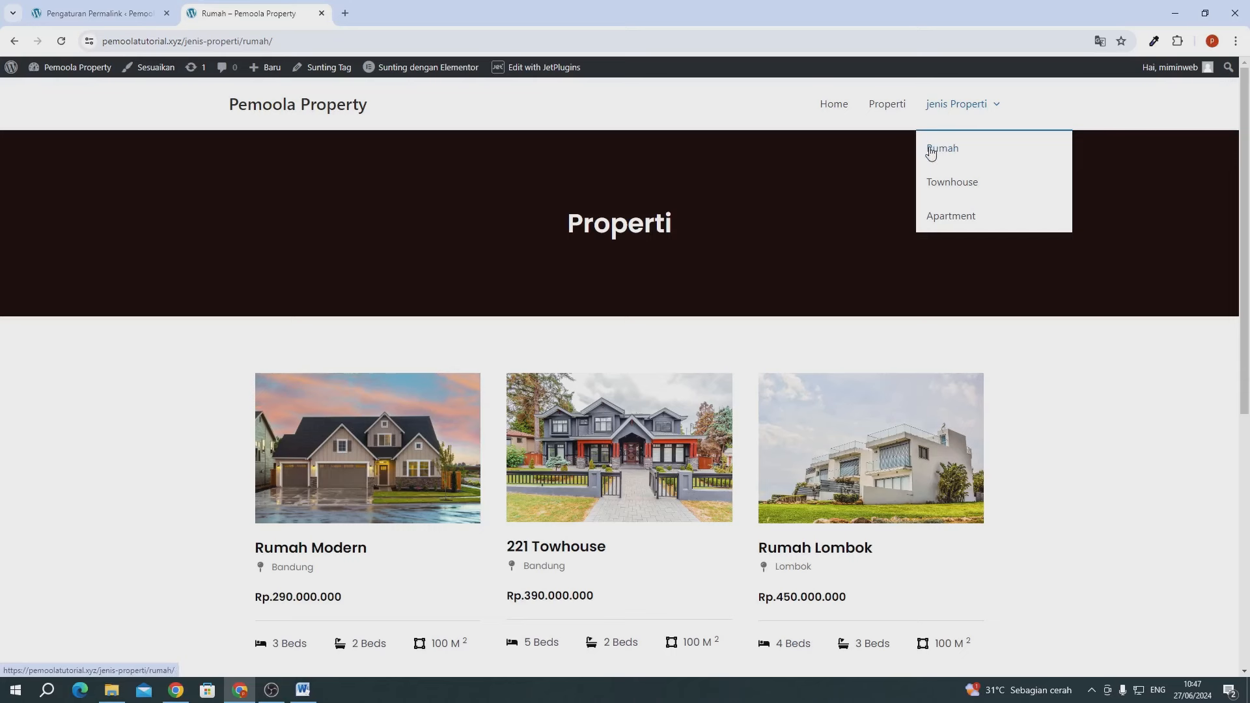
{"action": "left_click", "coordinate": [187, 40]}
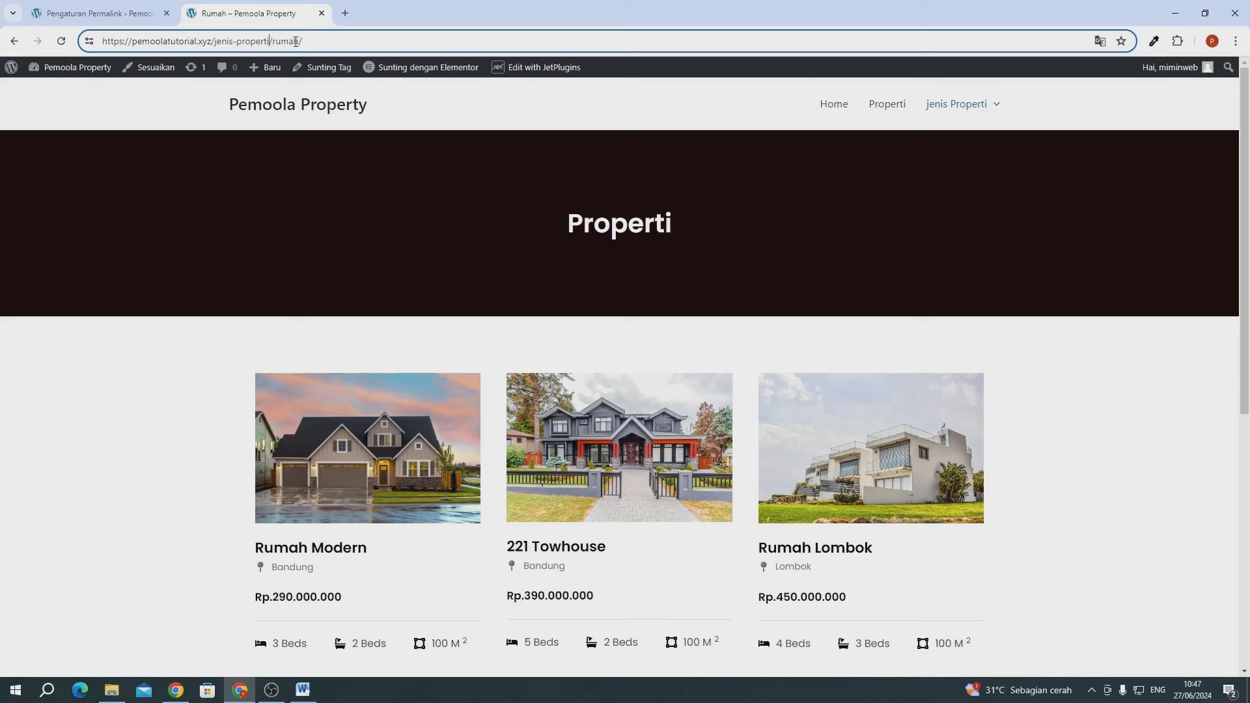
{"action": "left_click_drag", "start_coordinate": [565, 226], "coordinate": [619, 226]}
{"action": "left_click", "coordinate": [630, 226]}
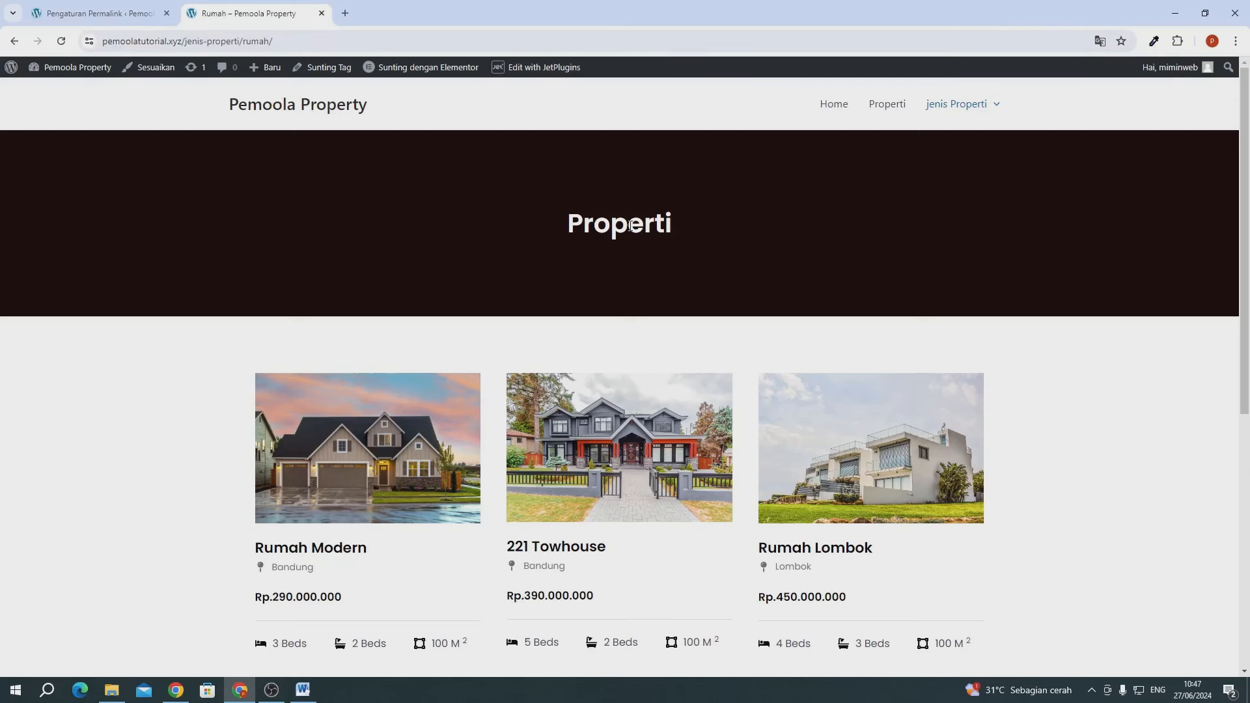
{"action": "scroll", "coordinate": [543, 433], "scroll_direction": "down", "scroll_amount": 3}
{"action": "scroll", "coordinate": [541, 436], "scroll_direction": "up", "scroll_amount": 3}
- Open the Townhouse archive at /jenis-properti/townhouse/ and note its generic Properti heading
{"action": "mouse_move", "coordinate": [955, 116]}
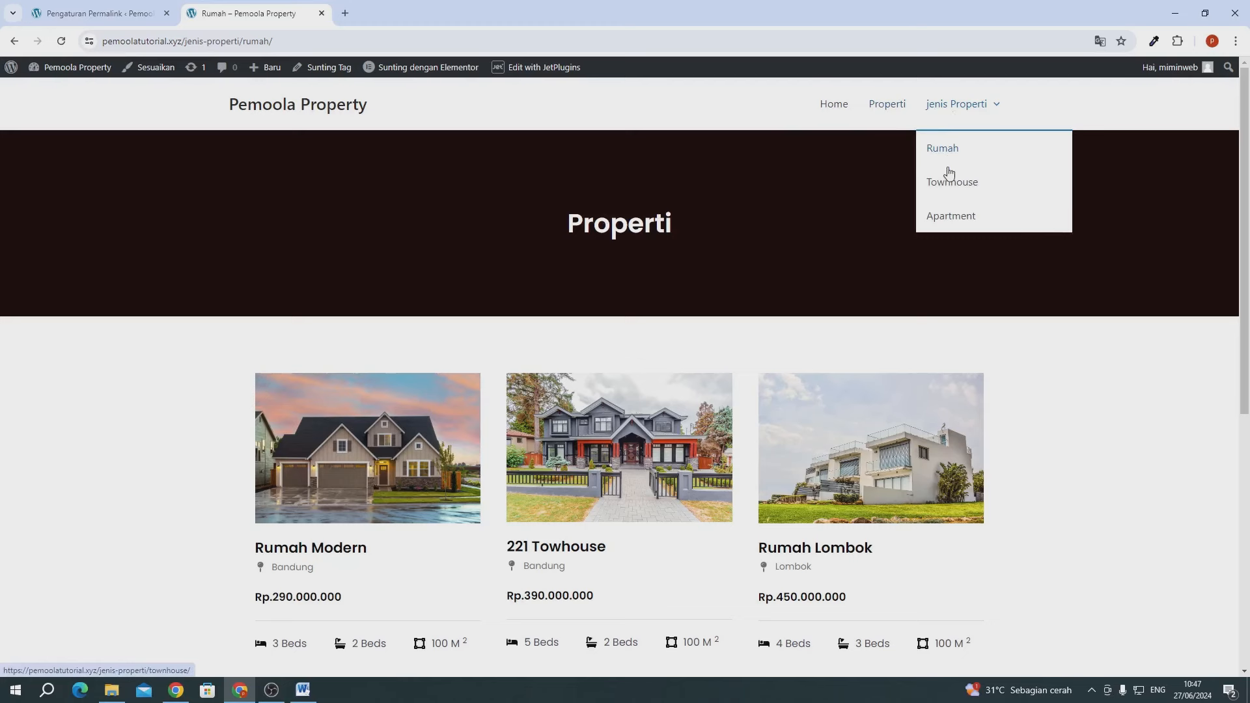
{"action": "left_click", "coordinate": [948, 190]}
{"action": "left_click_drag", "start_coordinate": [231, 43], "coordinate": [212, 43]}
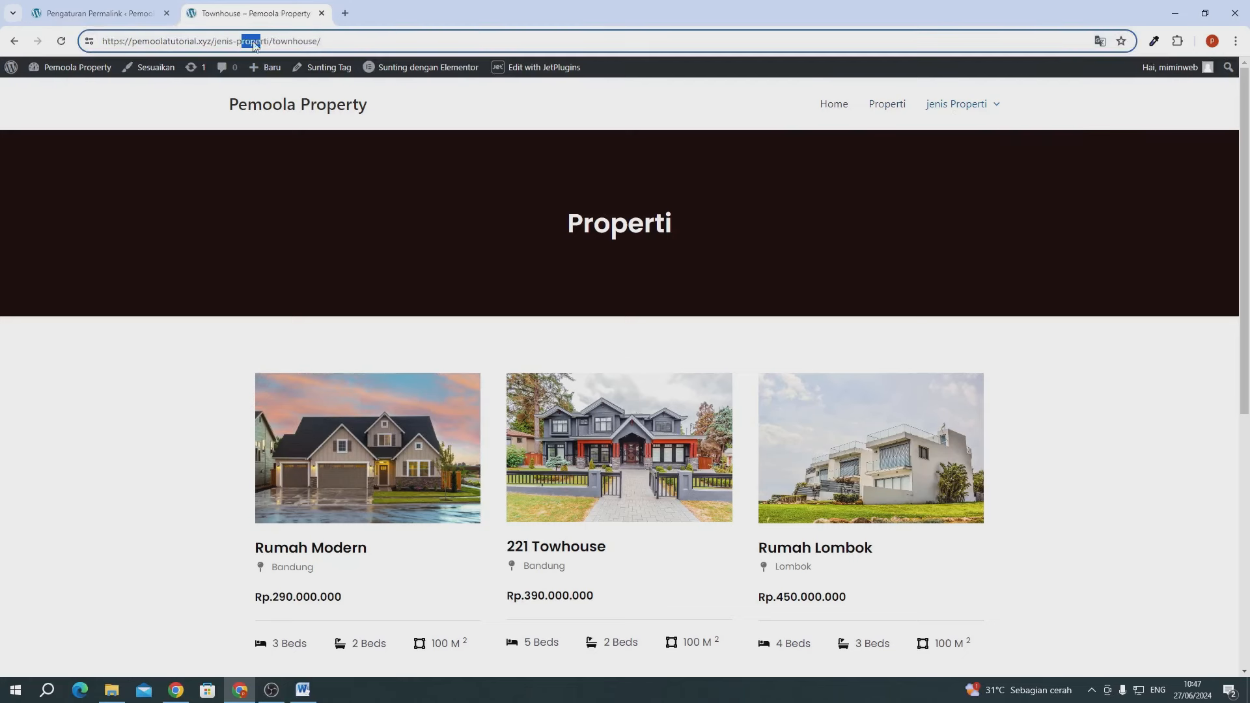
{"action": "left_click_drag", "start_coordinate": [531, 209], "coordinate": [654, 223]}
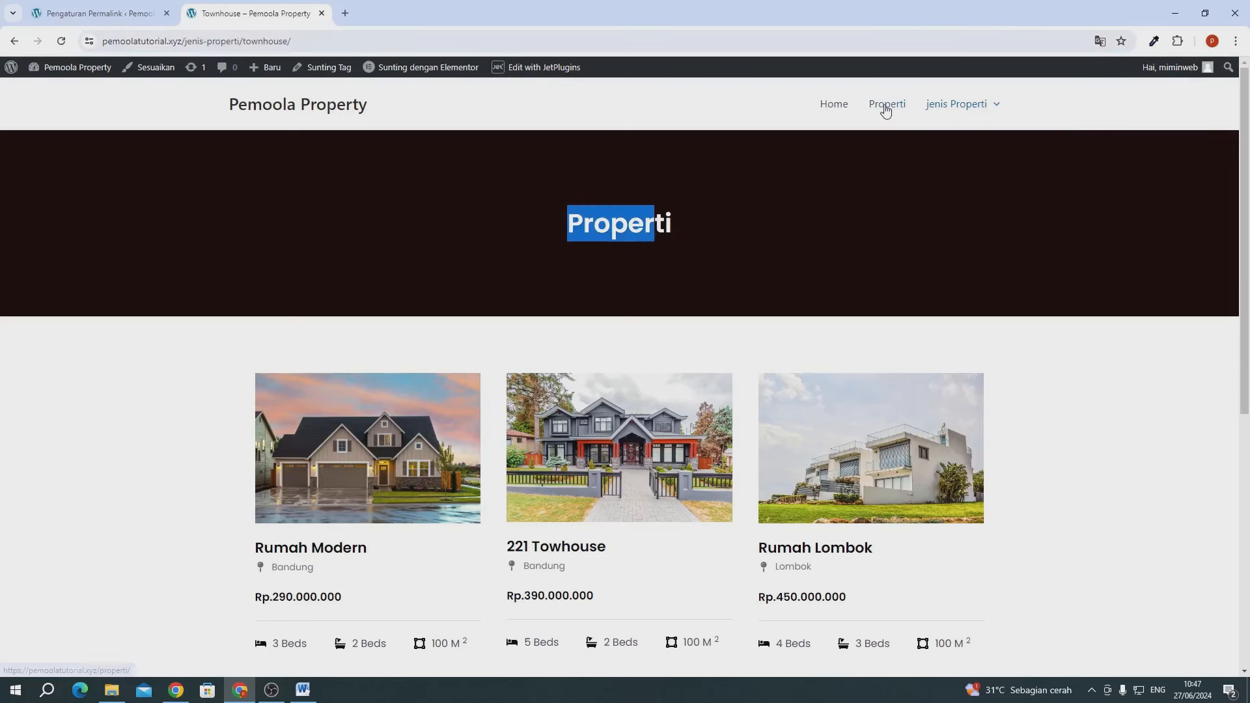
{"action": "left_click", "coordinate": [806, 179]}
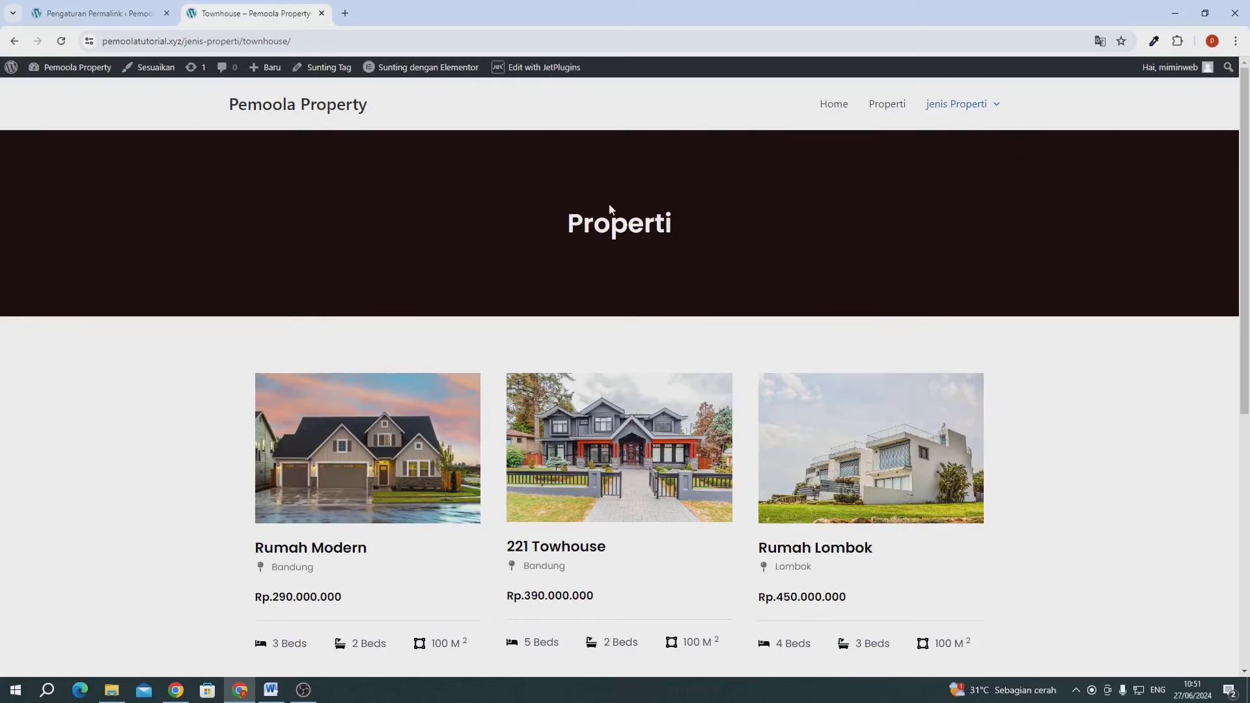
- Open the archive properti template's display conditions in Crocoblock Theme Builder
{"action": "left_click", "coordinate": [98, 13]}
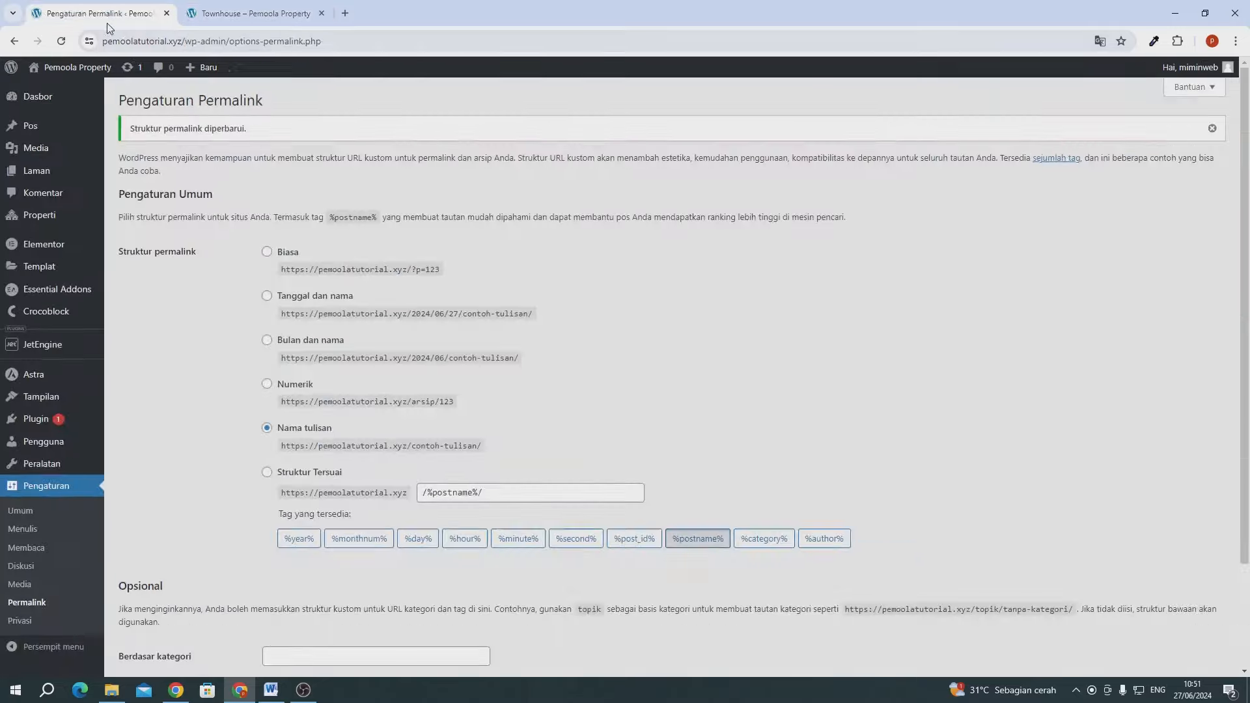
{"action": "mouse_move", "coordinate": [65, 281]}
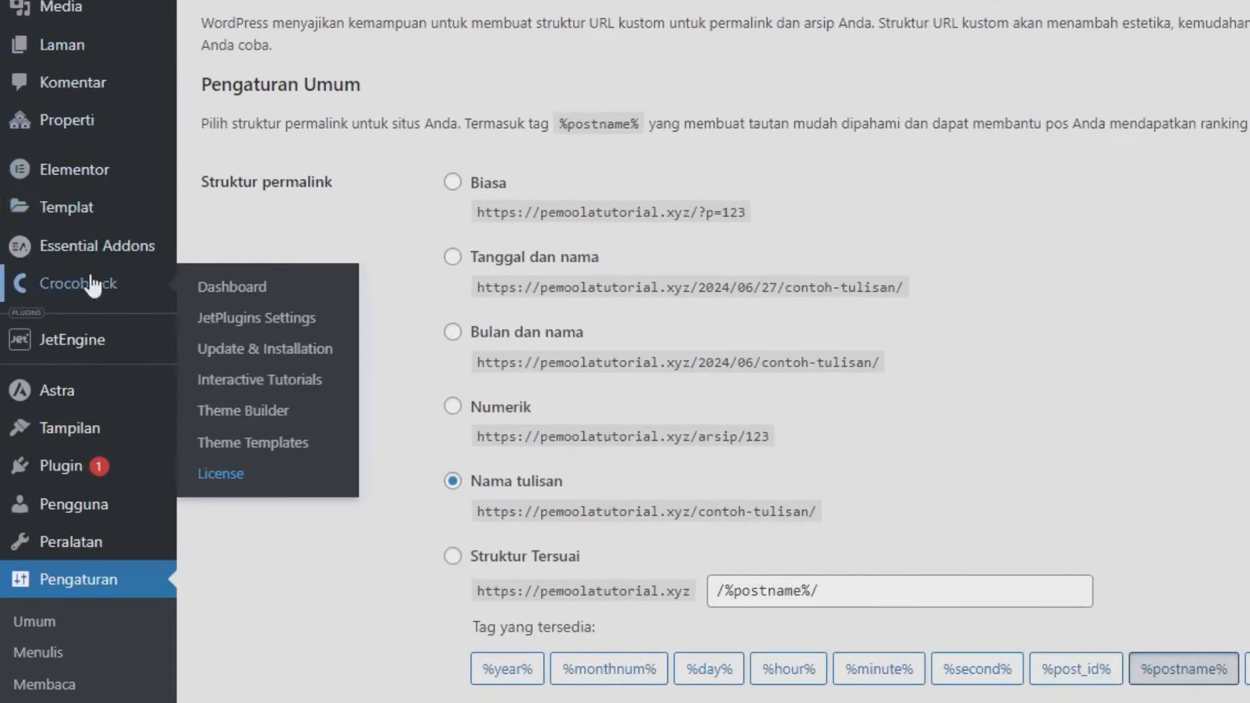
{"action": "left_click", "coordinate": [266, 423]}
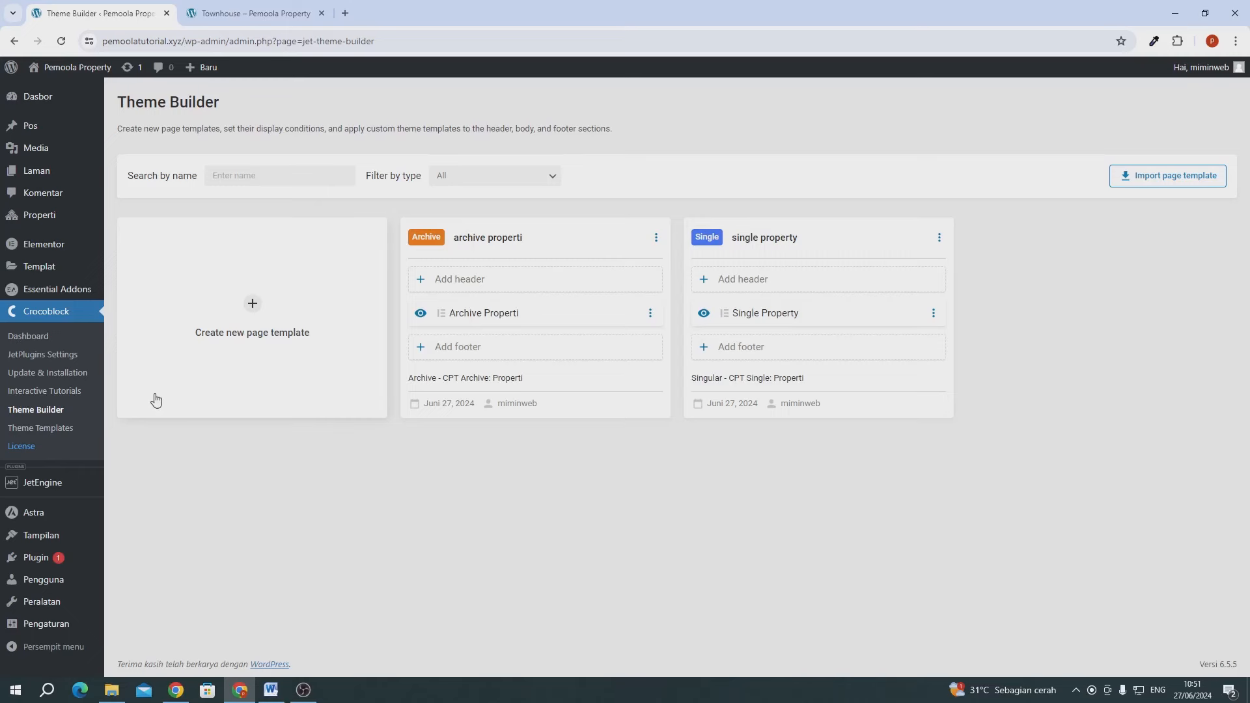
{"action": "left_click", "coordinate": [656, 240]}
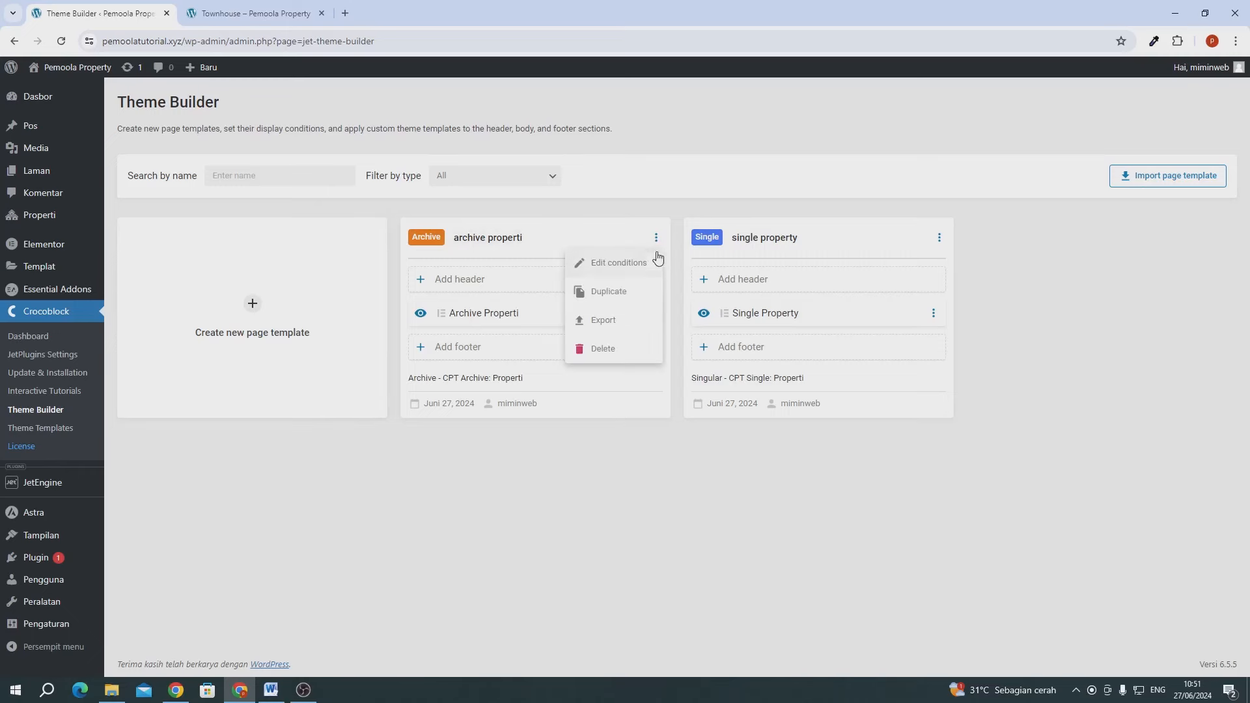
{"action": "left_click", "coordinate": [626, 267]}
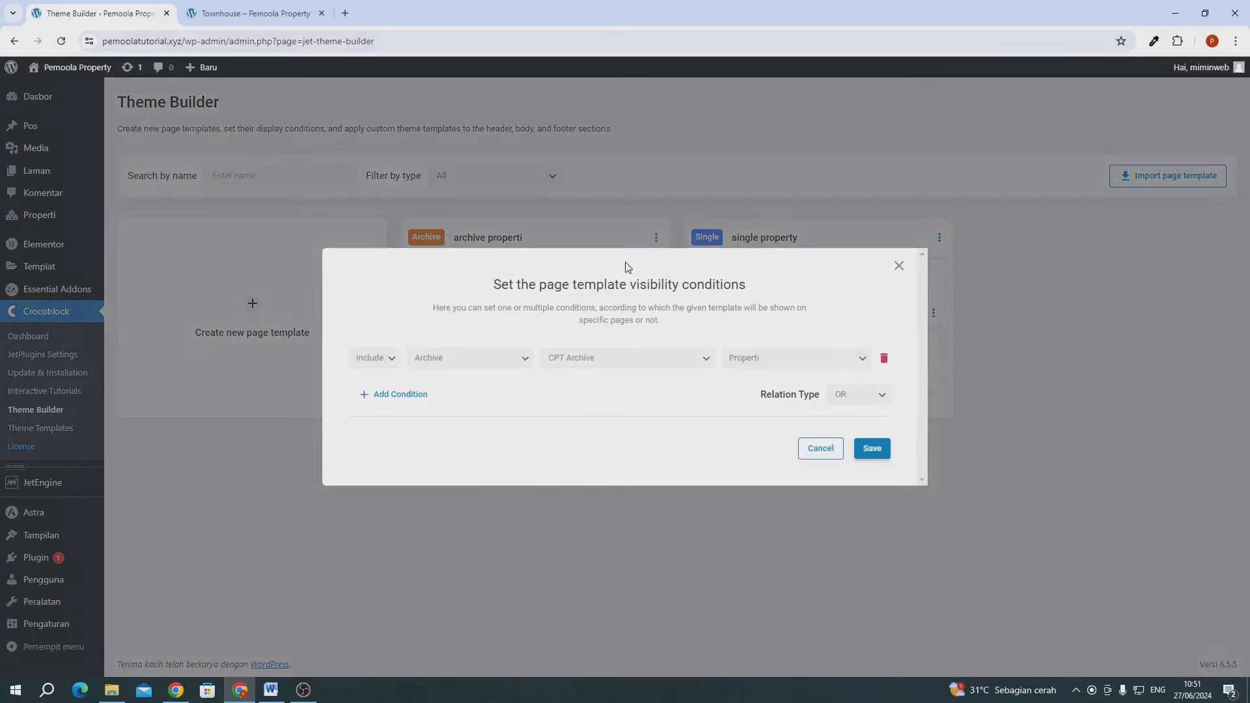
- Add an Exclude / Archive / CPT Taxonomy / Jenis Properti condition and save
{"action": "left_click", "coordinate": [410, 399]}
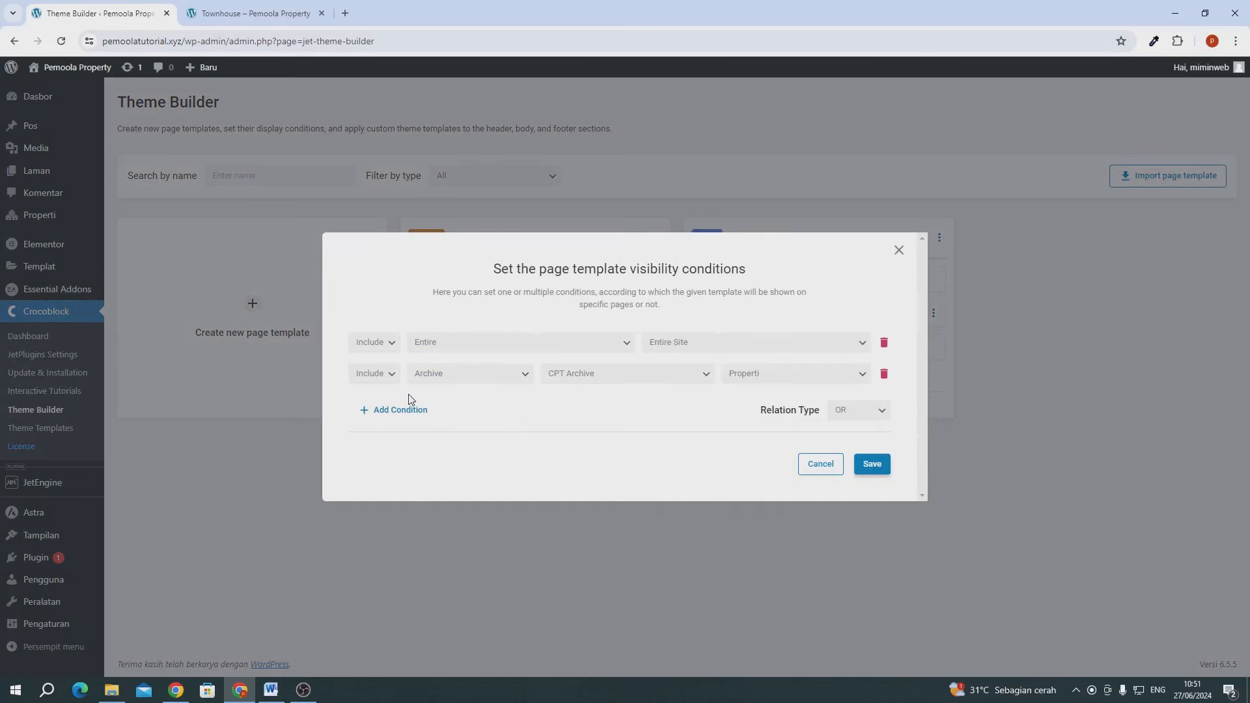
{"action": "left_click", "coordinate": [374, 350]}
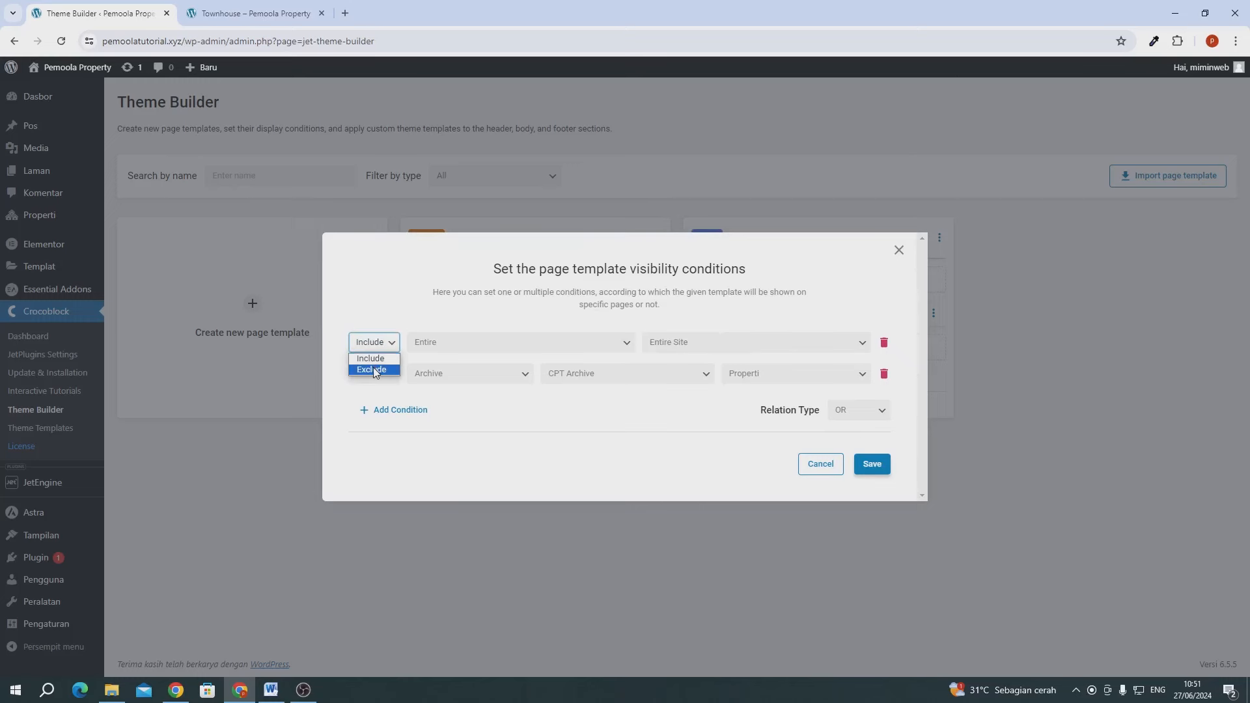
{"action": "left_click", "coordinate": [375, 371]}
{"action": "left_click", "coordinate": [436, 346]}
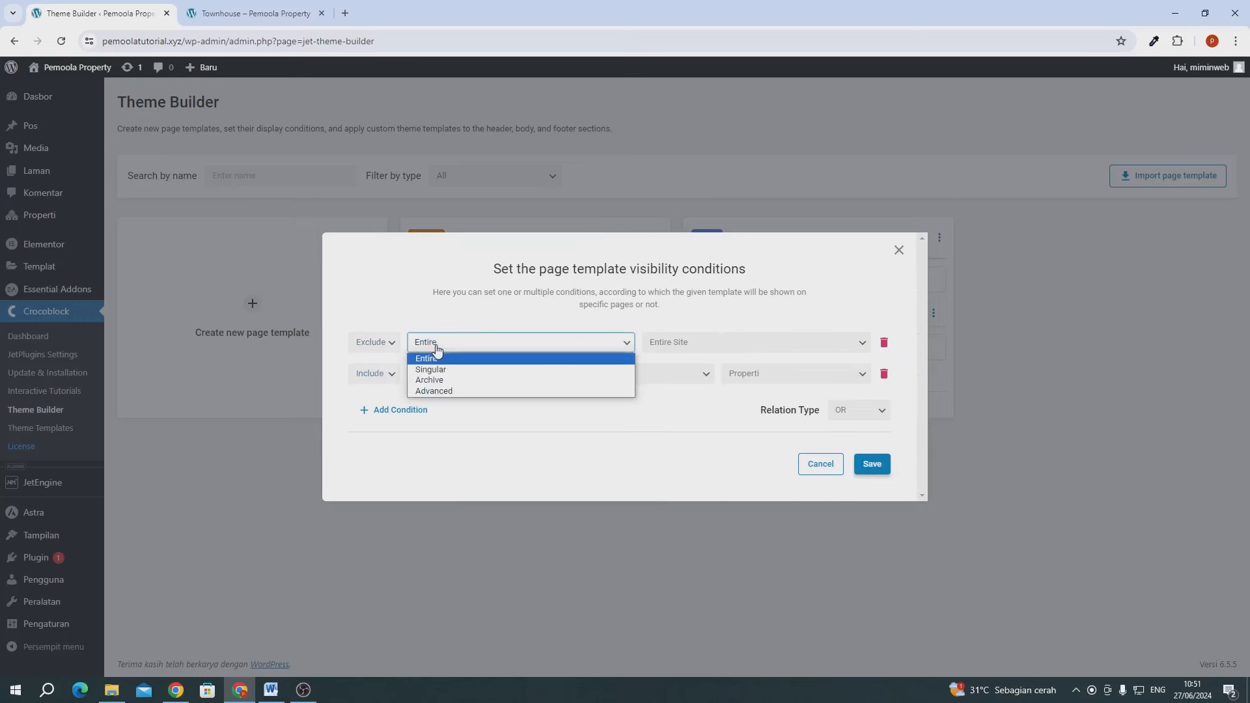
{"action": "left_click", "coordinate": [429, 382]}
{"action": "left_click", "coordinate": [635, 348]}
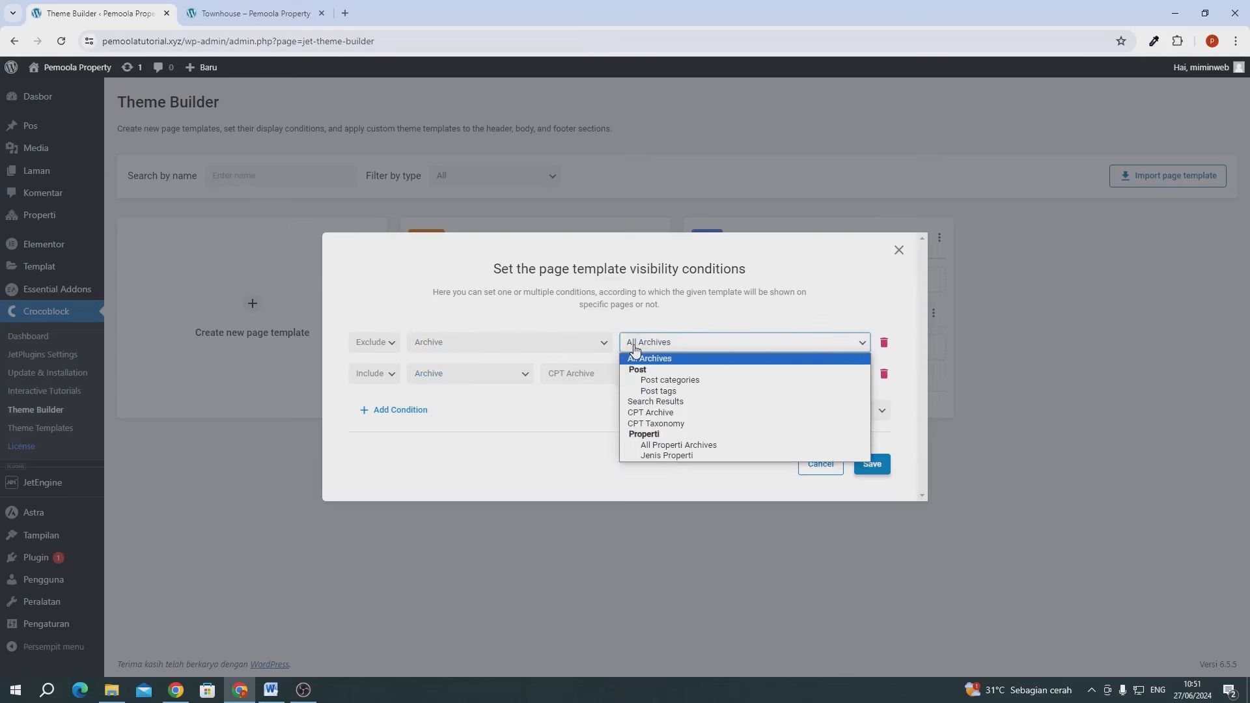
{"action": "left_click", "coordinate": [646, 424]}
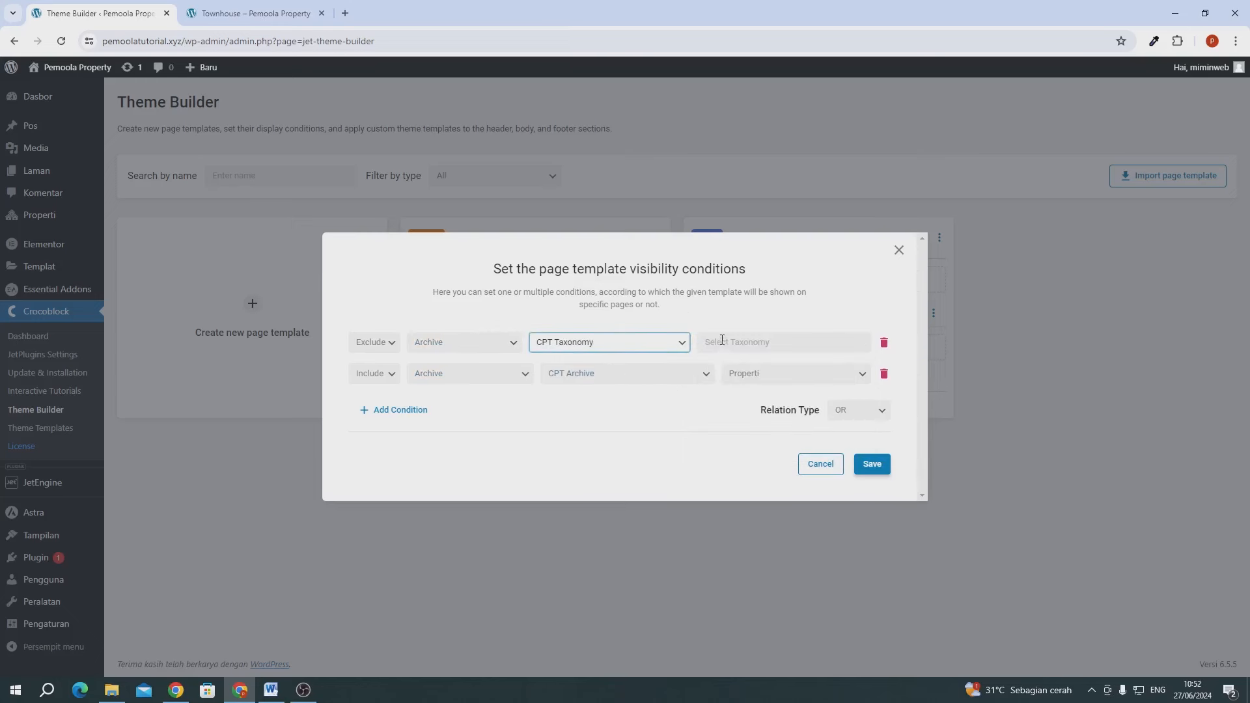
{"action": "left_click", "coordinate": [722, 339]}
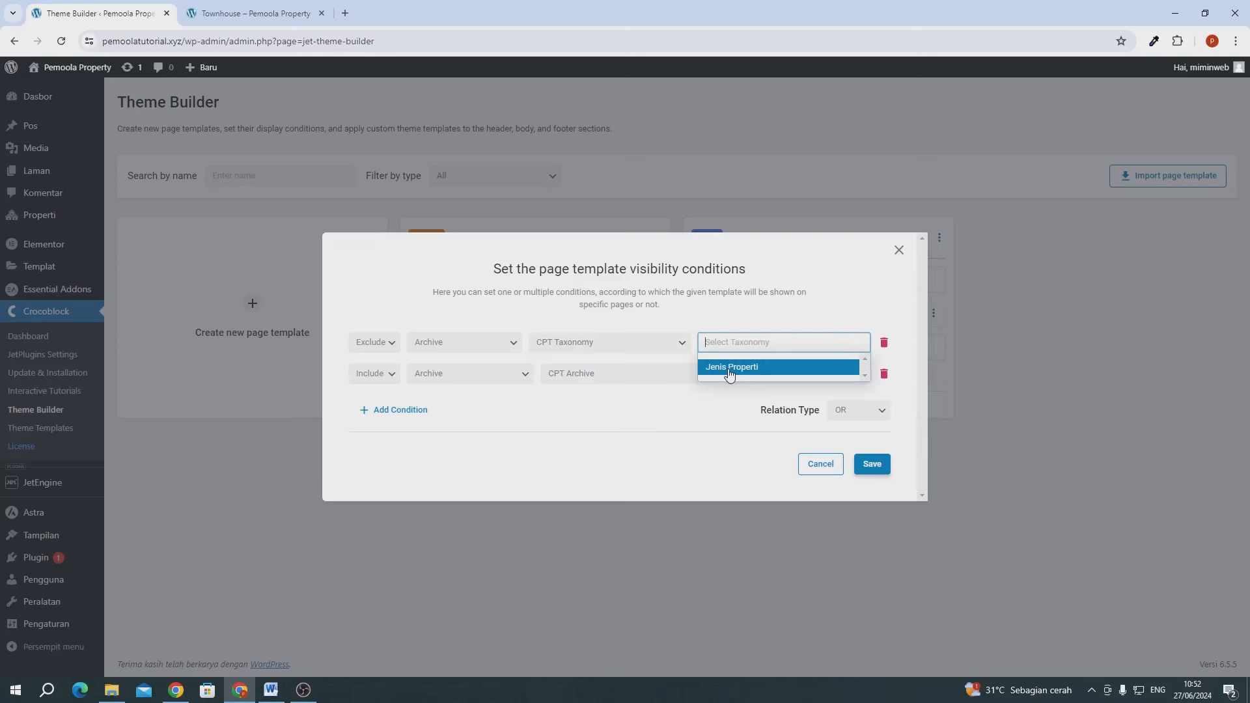
{"action": "left_click", "coordinate": [729, 368]}
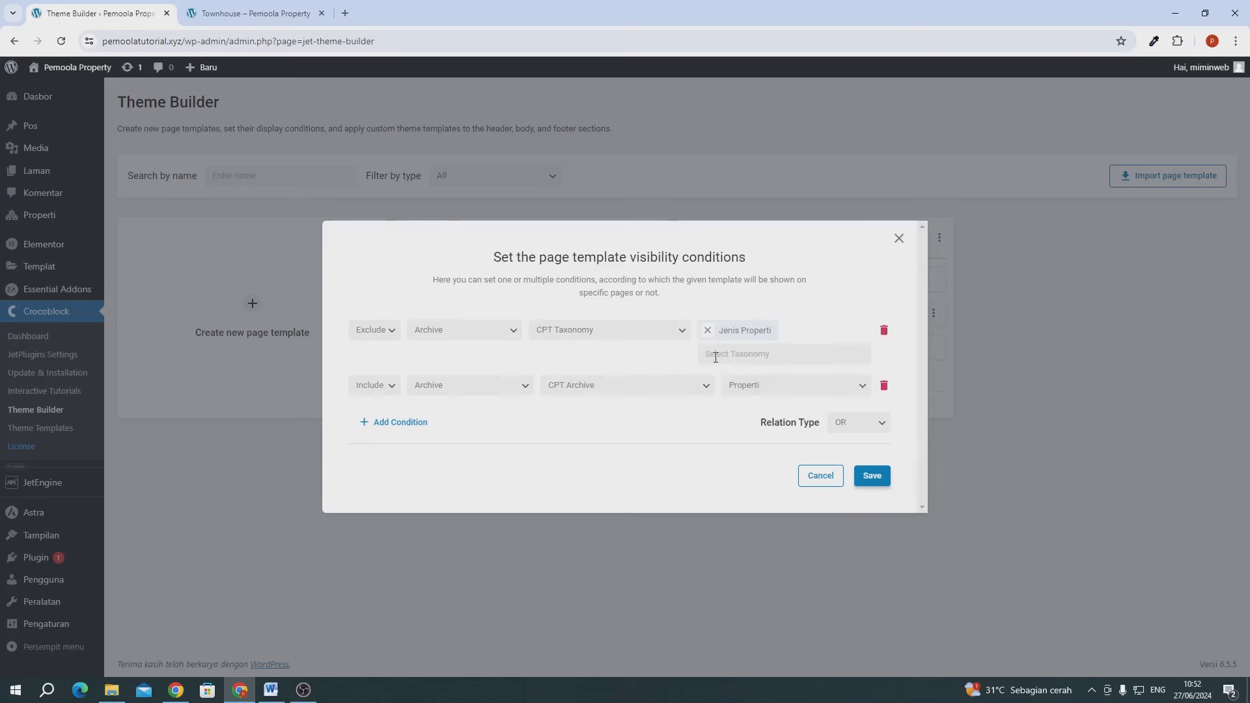
{"action": "left_click", "coordinate": [716, 358]}
{"action": "left_click", "coordinate": [691, 361]}
{"action": "left_click", "coordinate": [876, 476]}
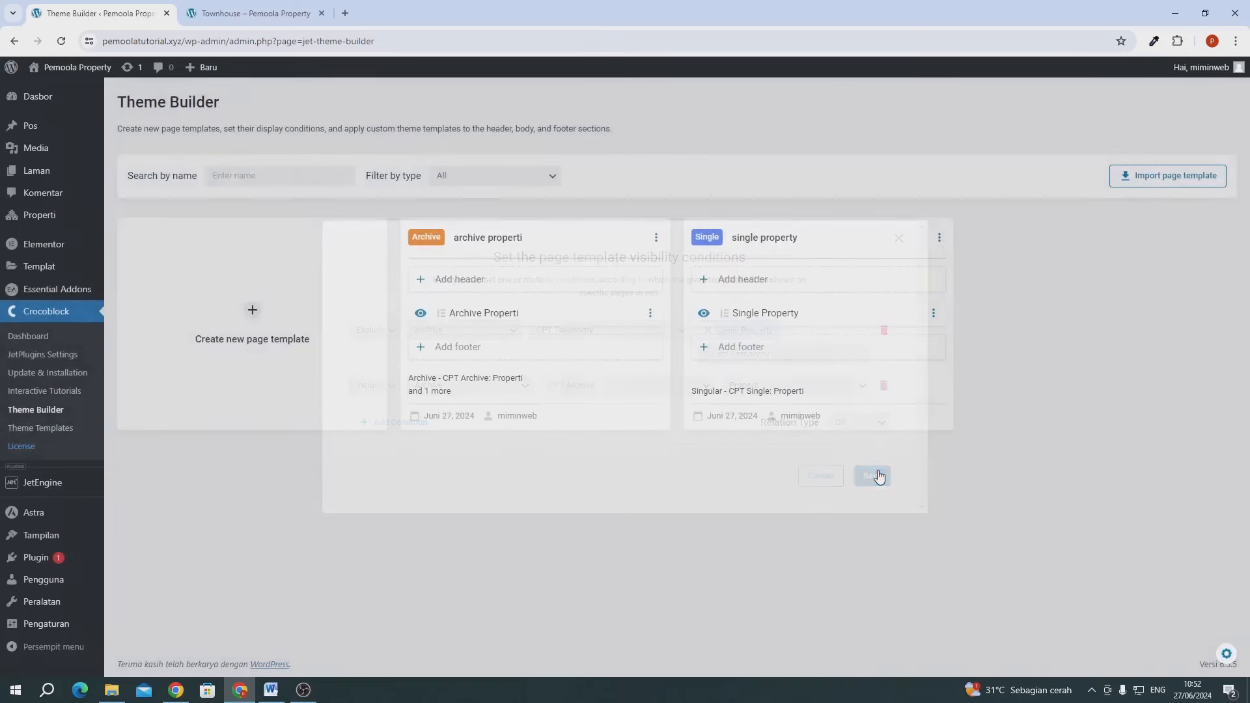
- Reload the Townhouse archive to confirm it lists only 221 Townhouse under its own heading
{"action": "left_click", "coordinate": [229, 13]}
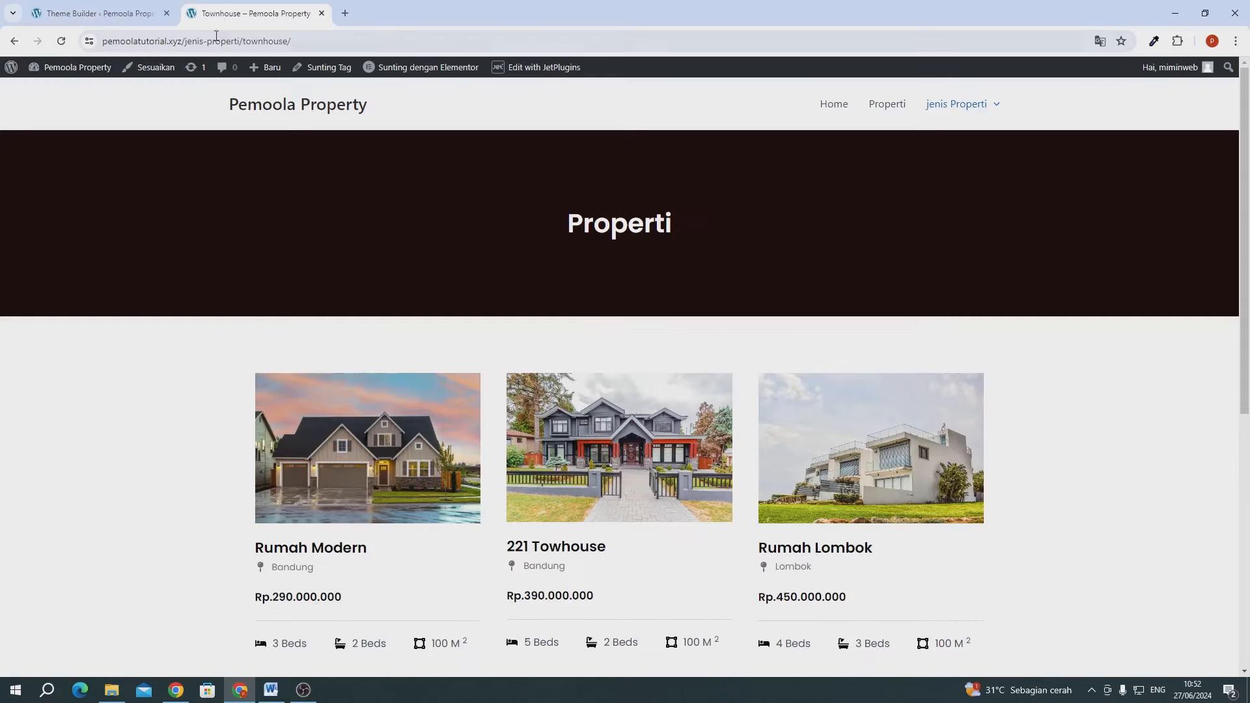
{"action": "mouse_move", "coordinate": [946, 123]}
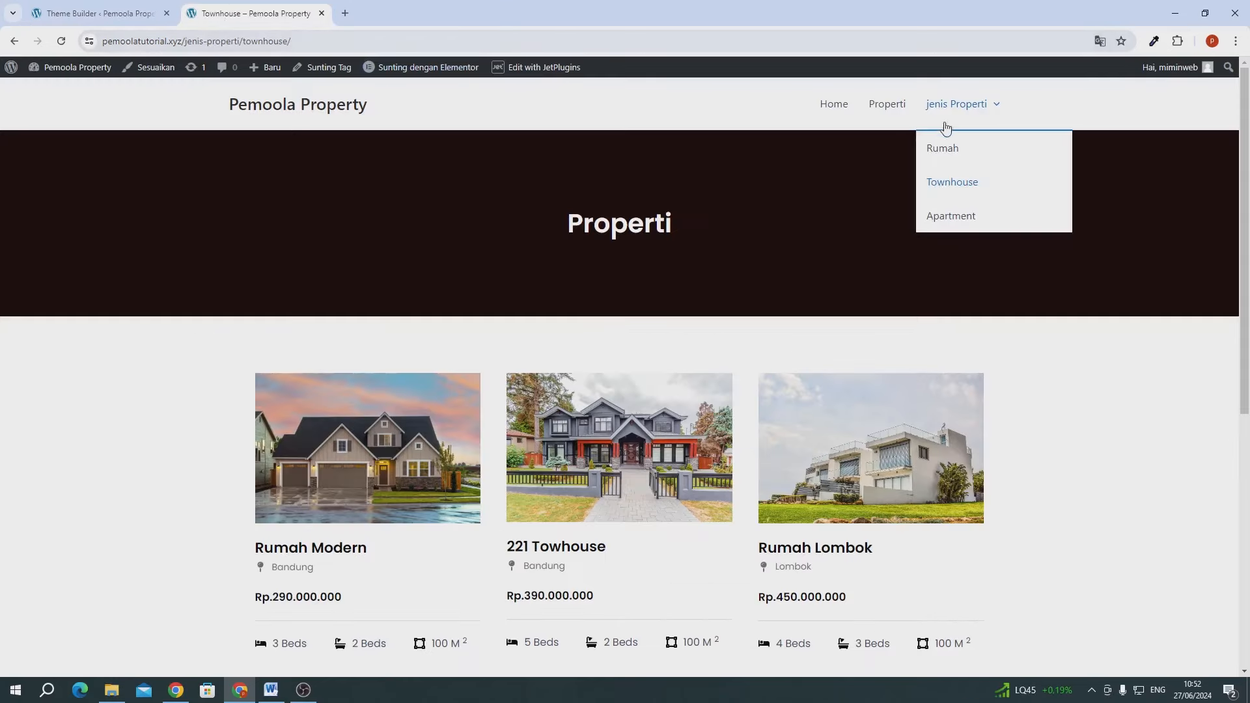
{"action": "left_click", "coordinate": [943, 181]}
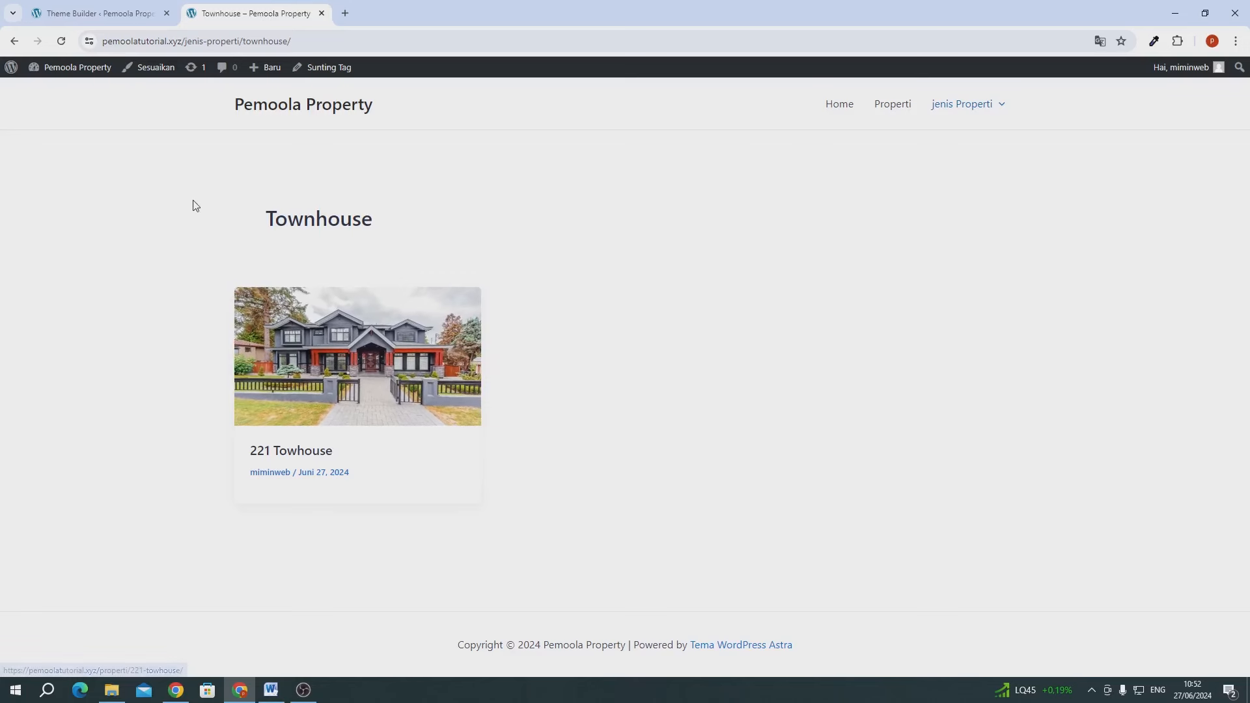
{"action": "left_click_drag", "start_coordinate": [195, 205], "coordinate": [759, 216]}
{"action": "left_click", "coordinate": [864, 221]}
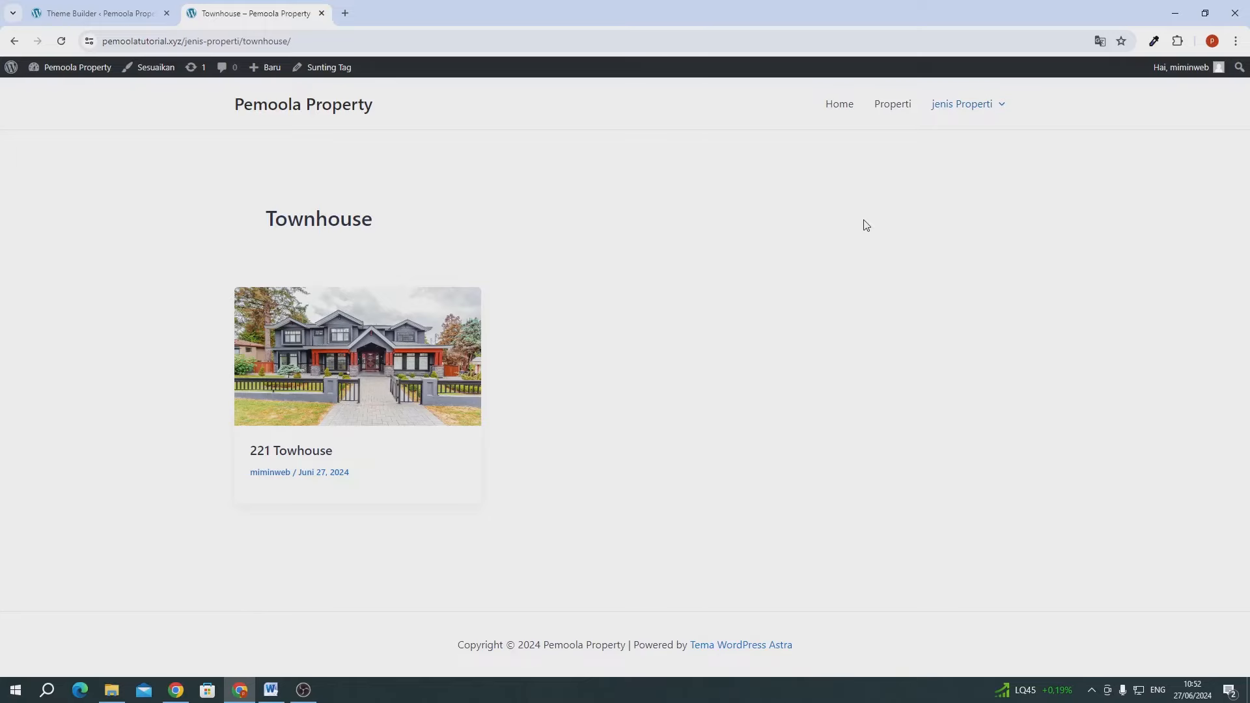
{"action": "left_click", "coordinate": [95, 14]}
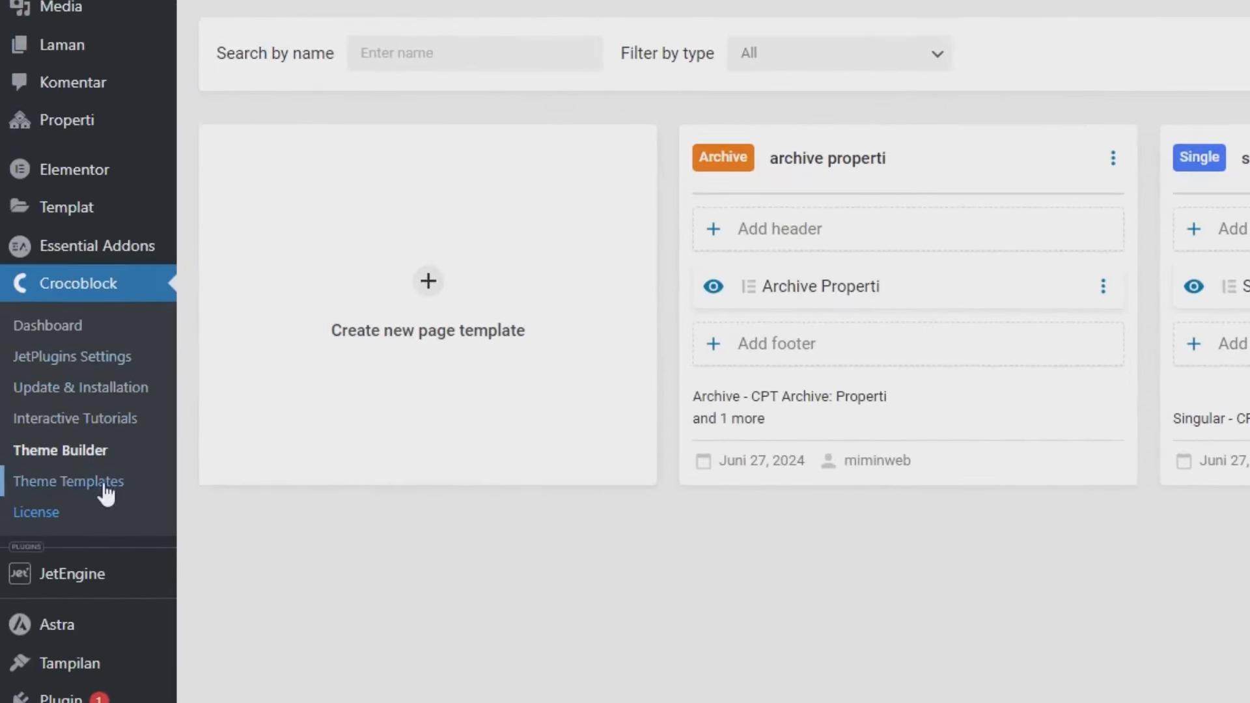
- Create an Archive template with Elementor content named 'archive jenis properti'
{"action": "left_click", "coordinate": [104, 483]}
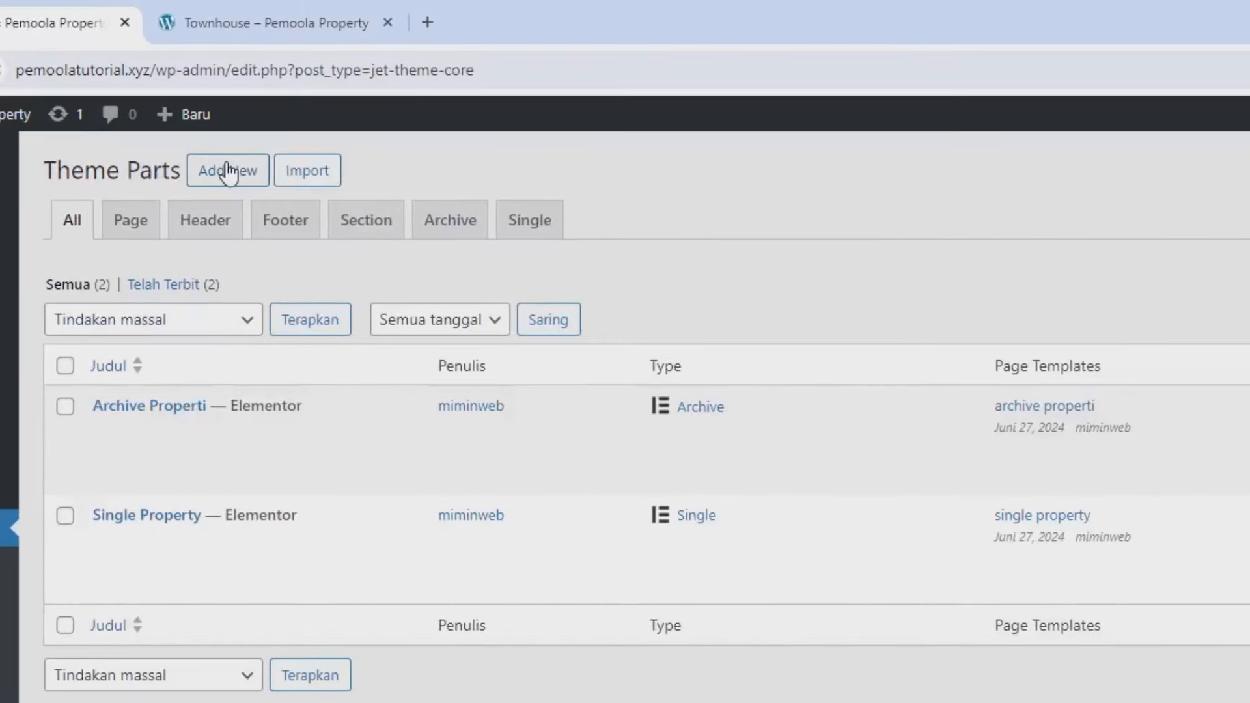
{"action": "left_click", "coordinate": [228, 170]}
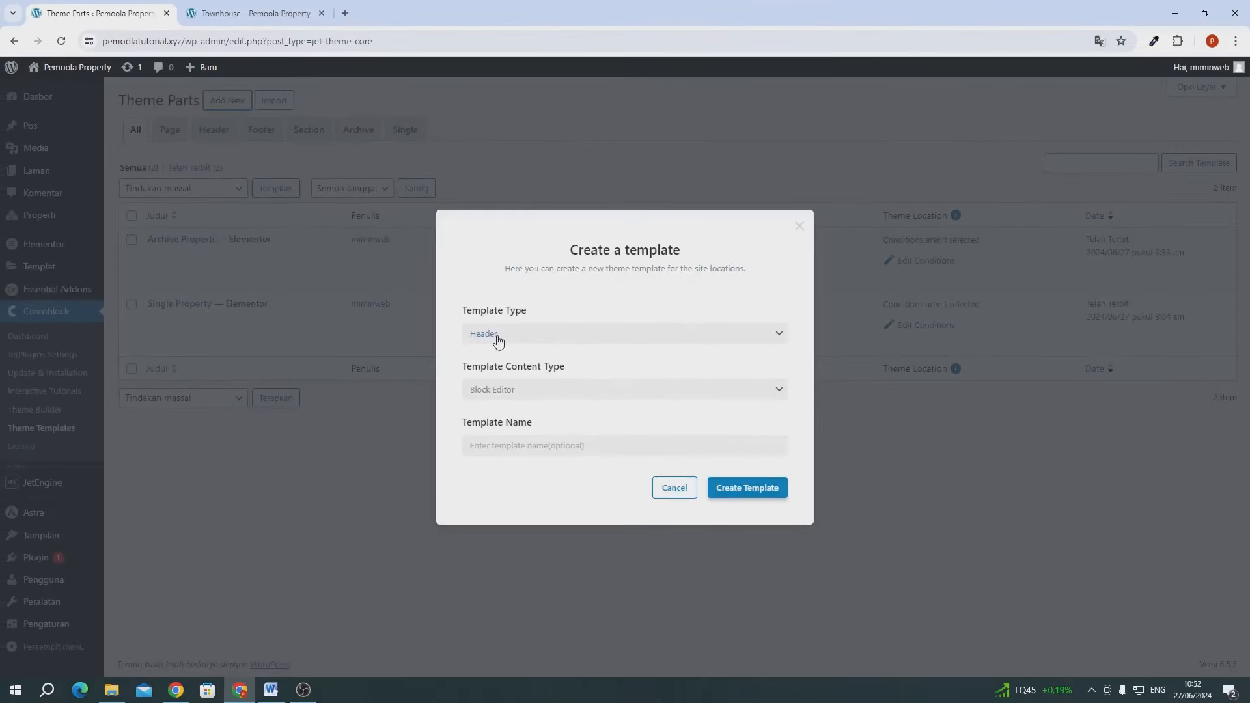
{"action": "left_click", "coordinate": [498, 335]}
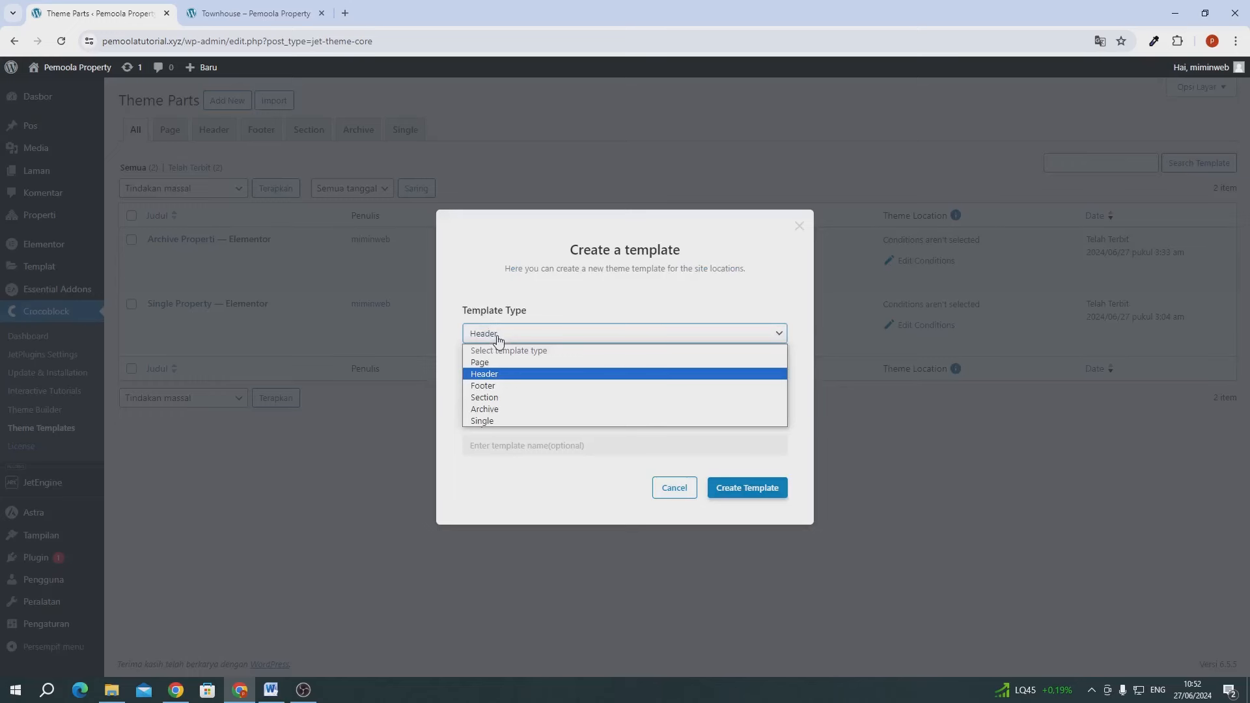
{"action": "left_click", "coordinate": [492, 407]}
{"action": "left_click", "coordinate": [491, 391]}
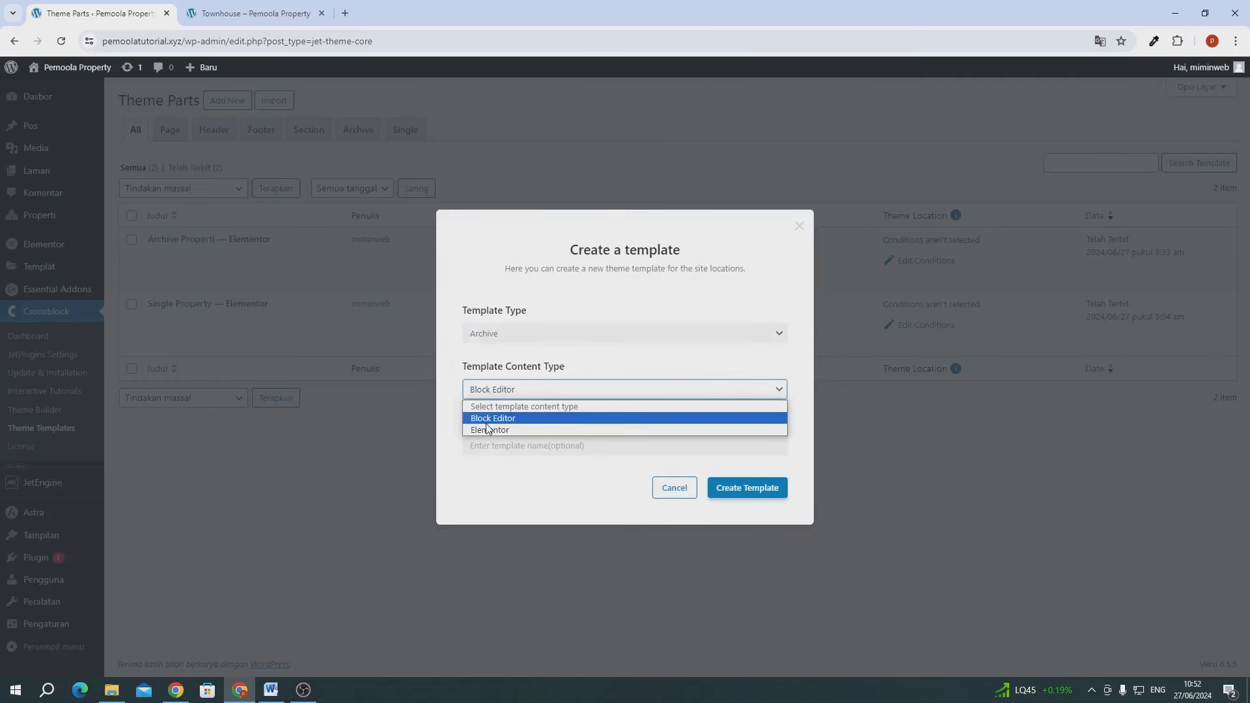
{"action": "left_click", "coordinate": [487, 429]}
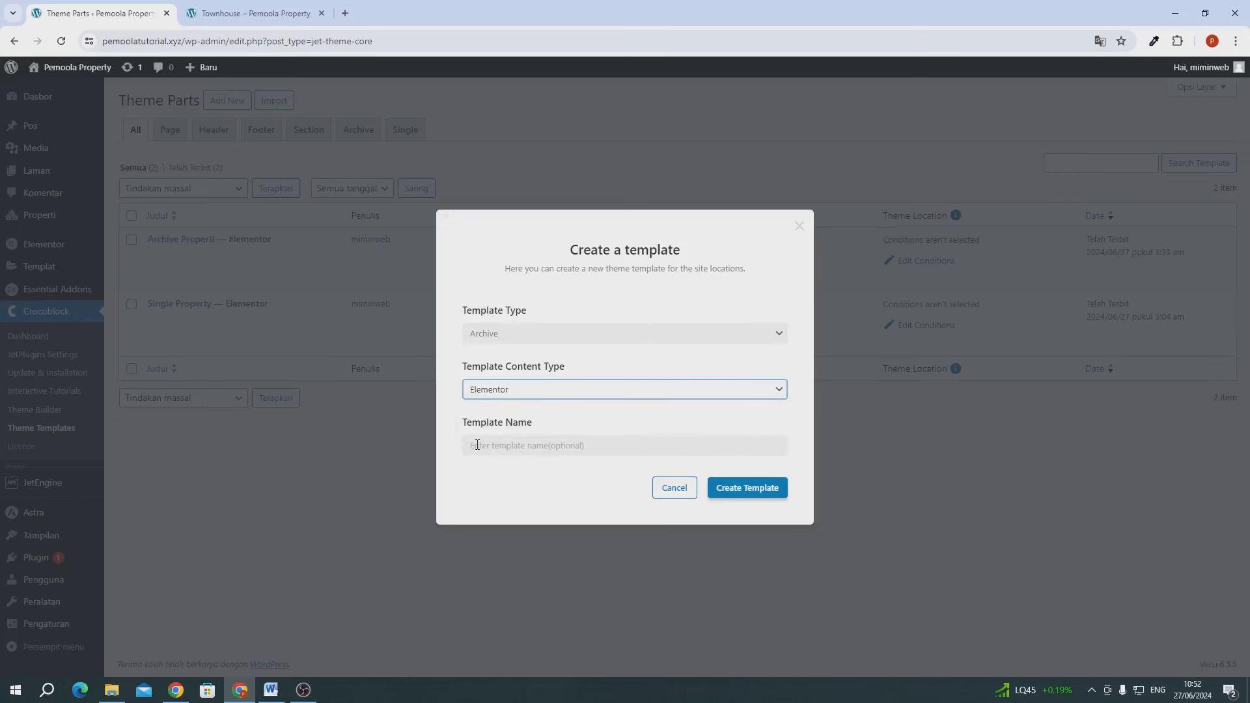
{"action": "left_click", "coordinate": [477, 445]}
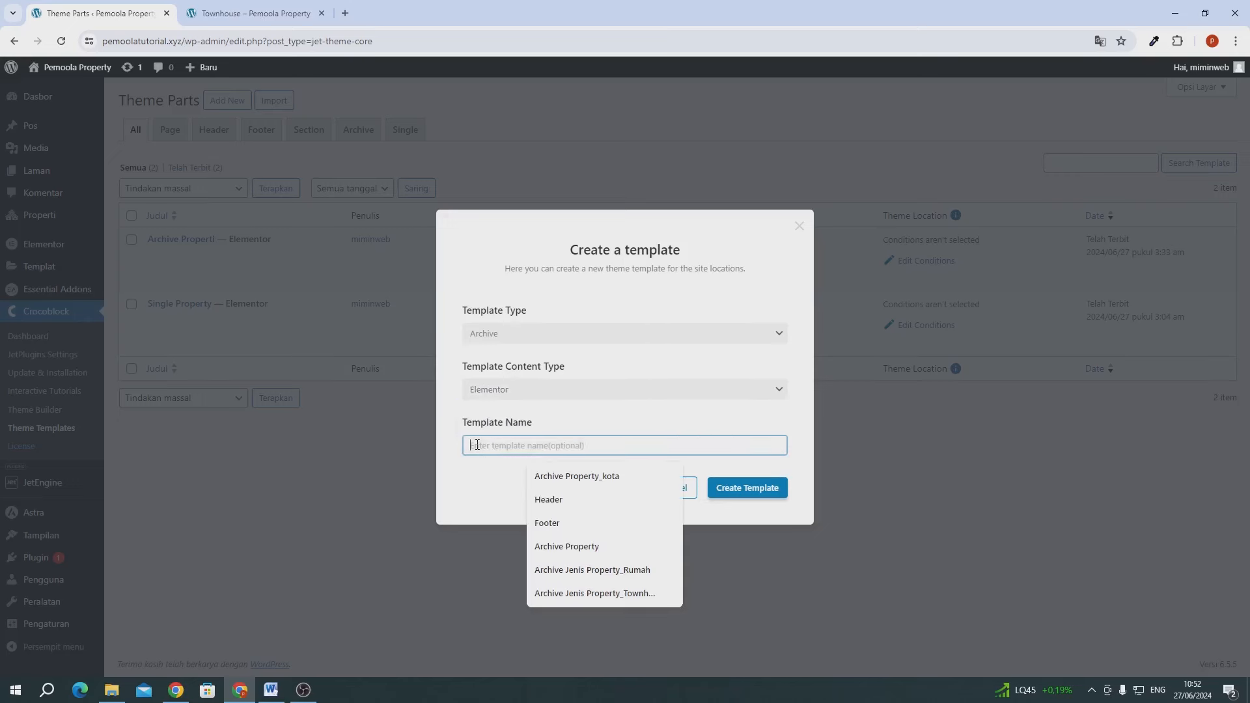
{"action": "type", "text": "archive jenis pro"}
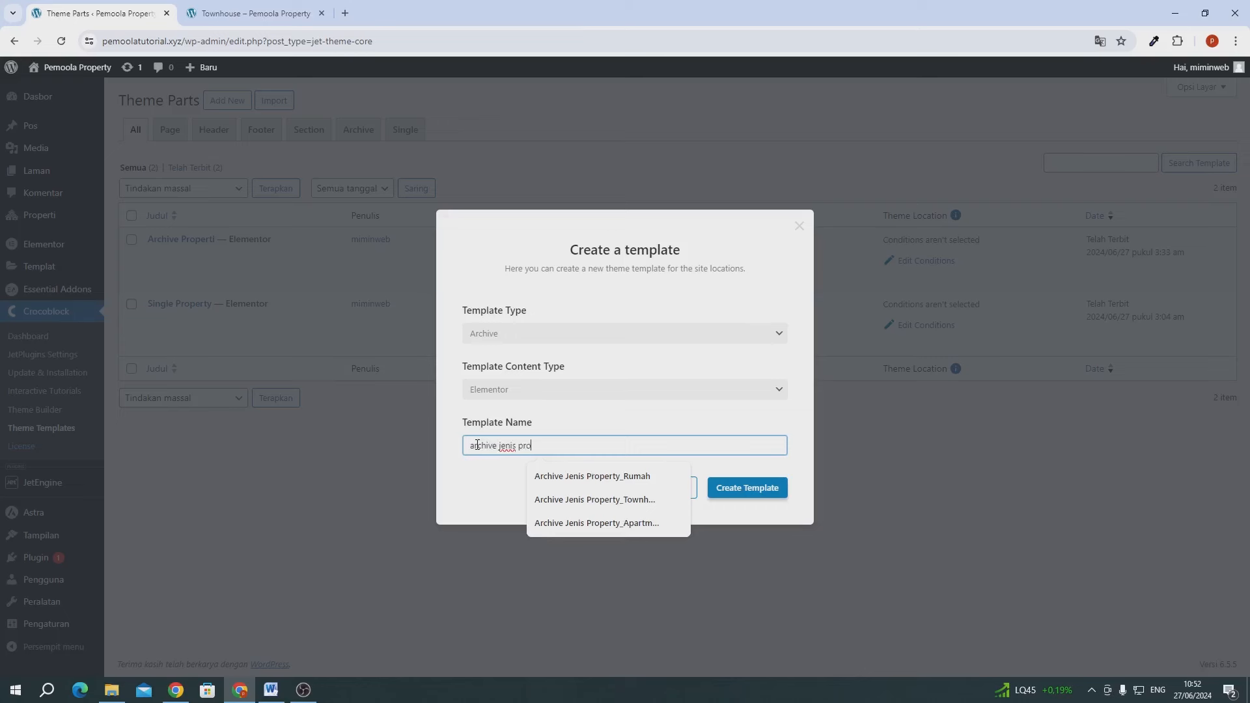
{"action": "type", "text": "perti"}
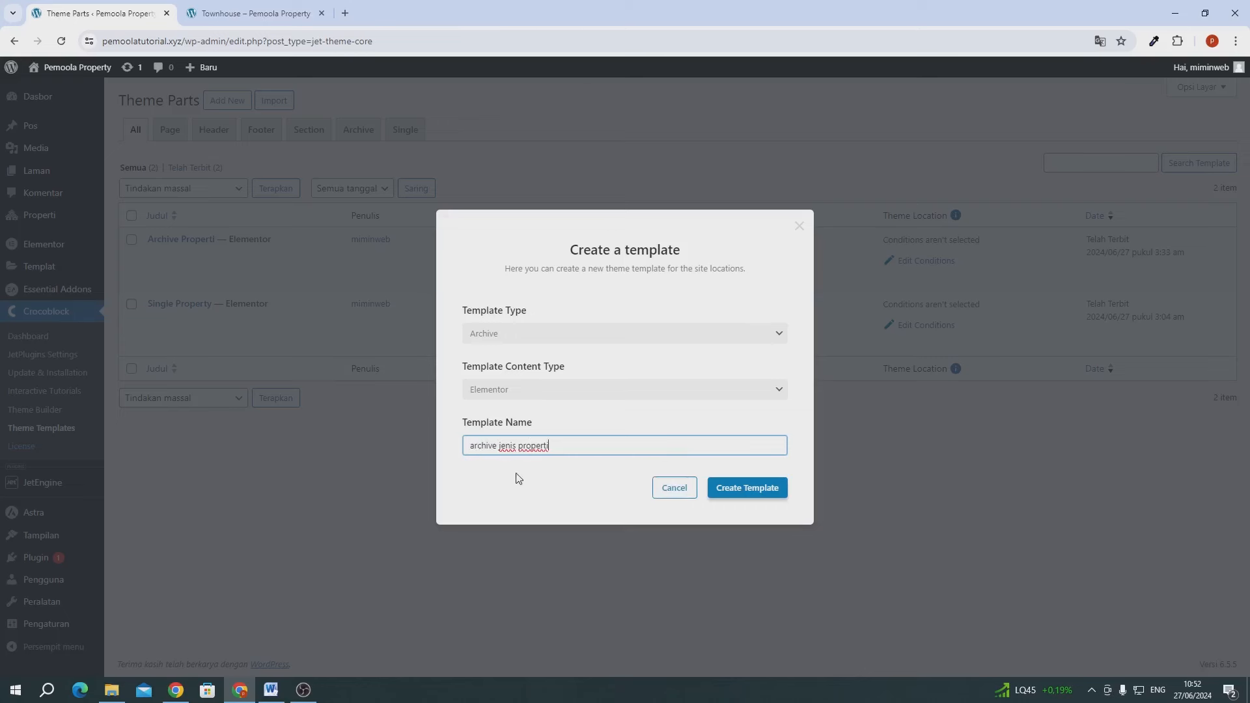
{"action": "left_click", "coordinate": [579, 494]}
{"action": "left_click", "coordinate": [739, 490]}
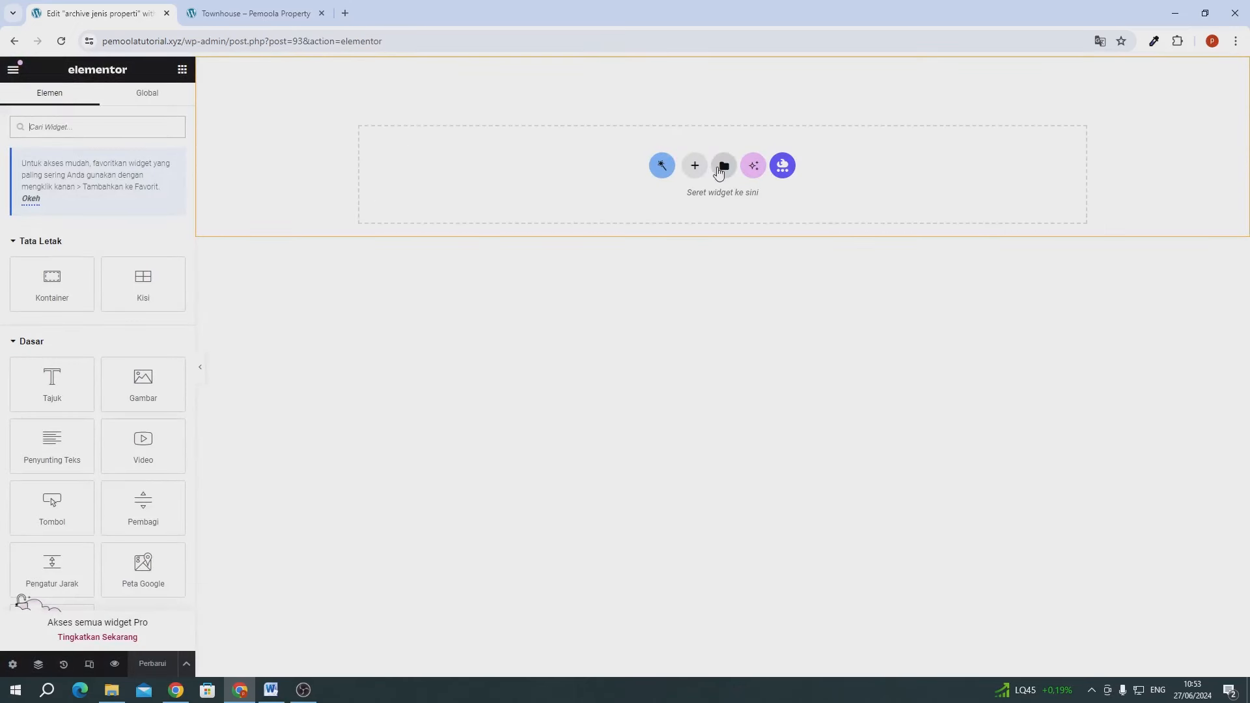
- Insert saved 'template 1' from My Templates without its container settings
{"action": "left_click", "coordinate": [718, 169]}
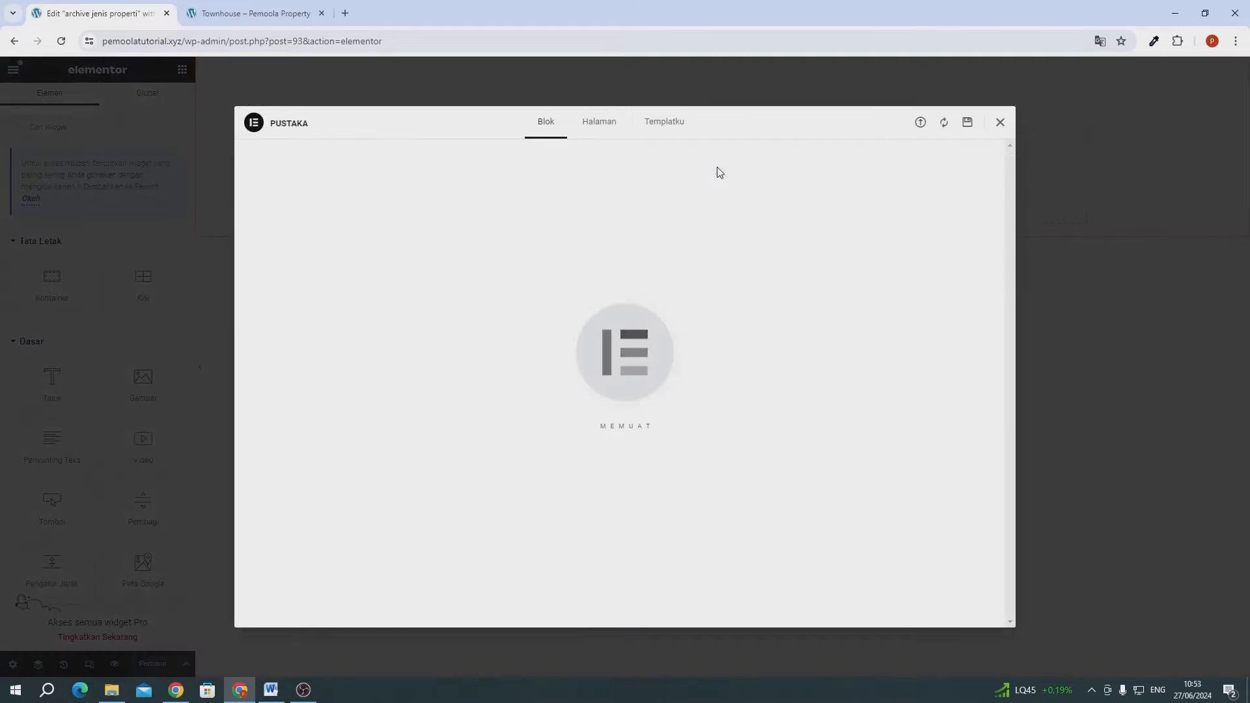
{"action": "left_click", "coordinate": [677, 128]}
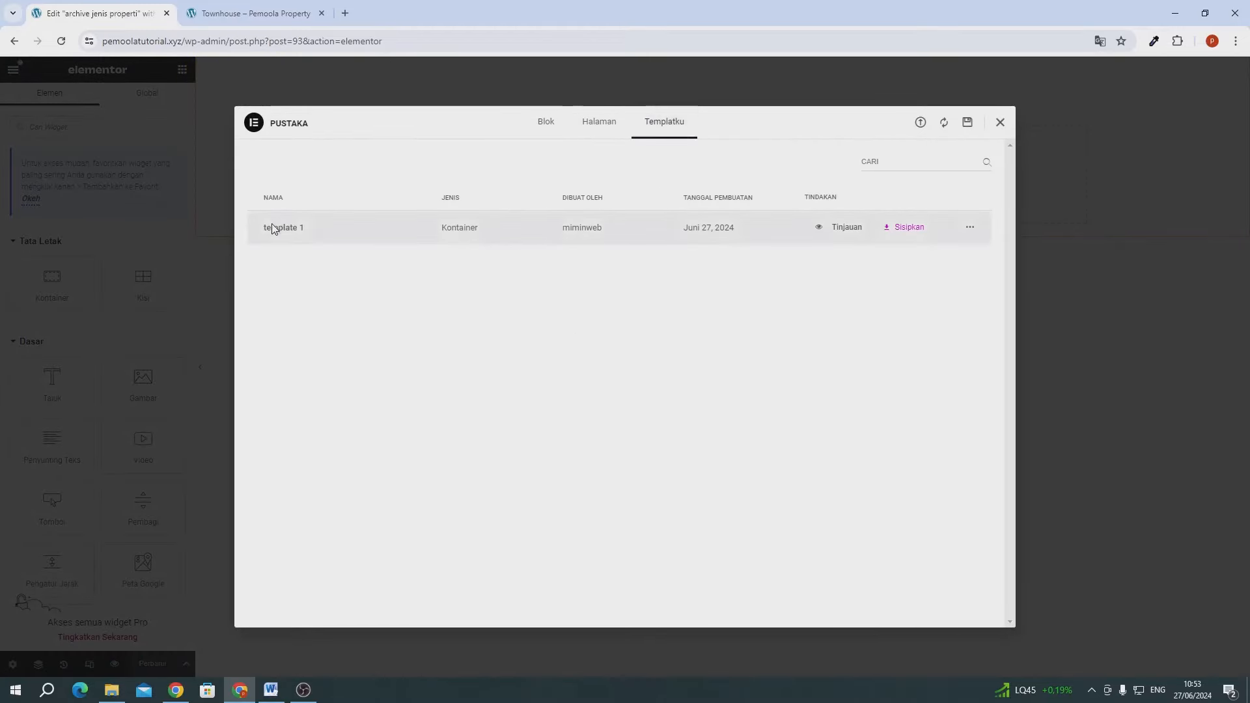
{"action": "left_click", "coordinate": [907, 230]}
{"action": "left_click", "coordinate": [615, 399]}
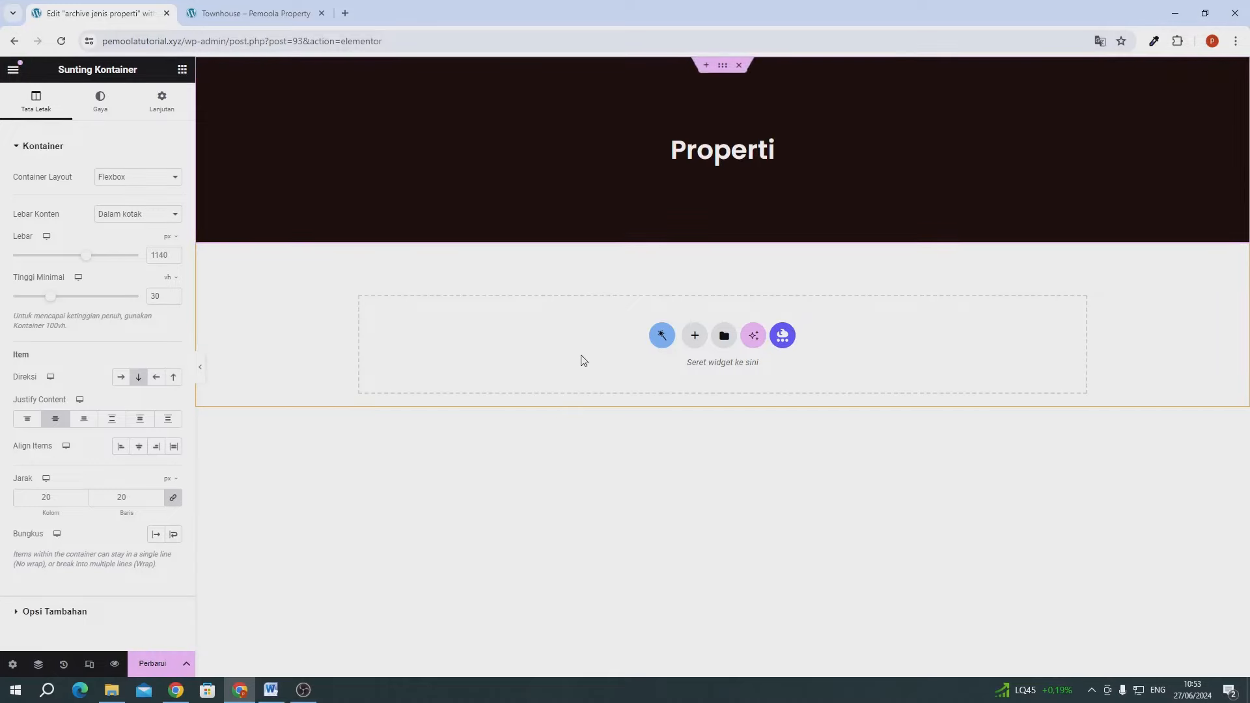
- Set the heading to a Term Field dynamic tag showing the Jenis Properti term name, and update
{"action": "left_click", "coordinate": [716, 153]}
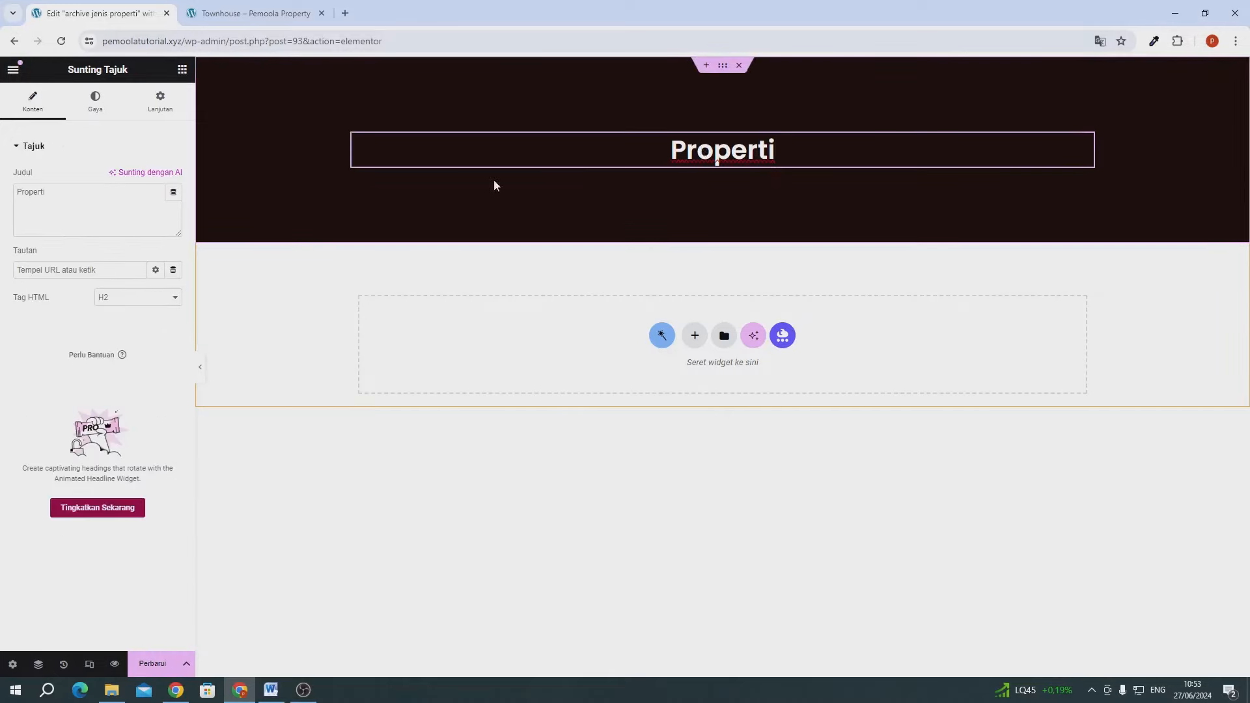
{"action": "left_click", "coordinate": [173, 192]}
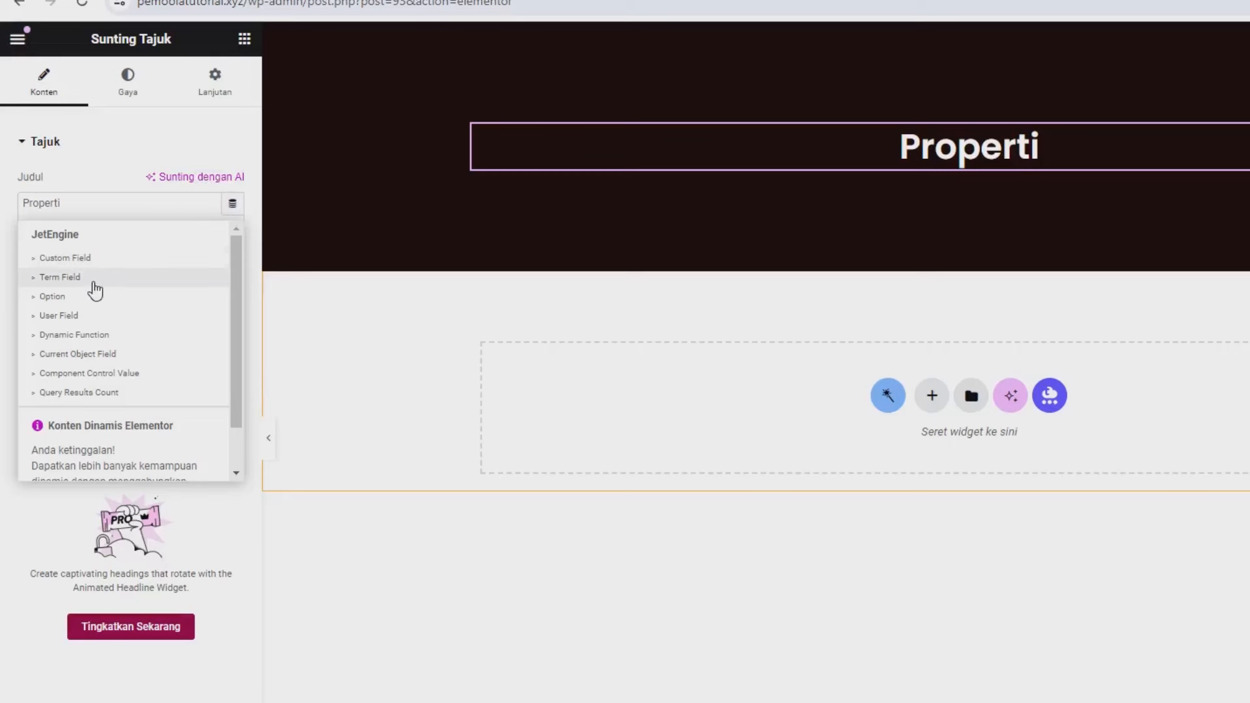
{"action": "left_click", "coordinate": [96, 280]}
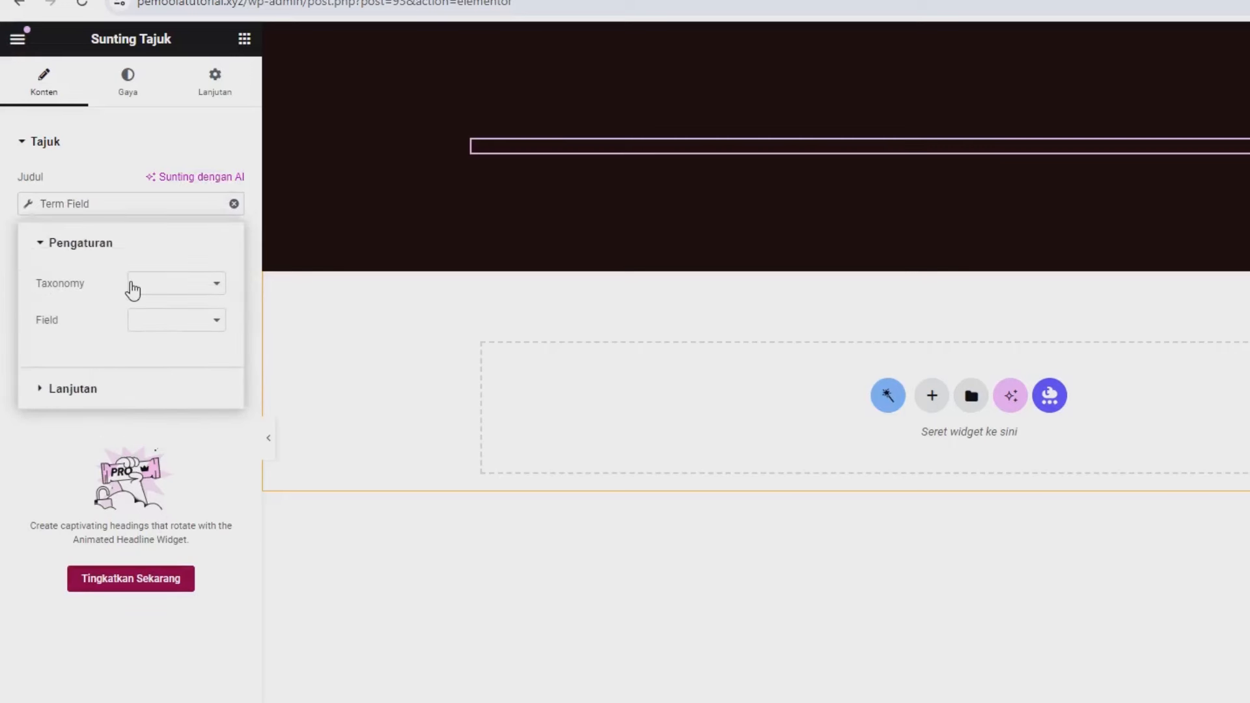
{"action": "left_click", "coordinate": [132, 287]}
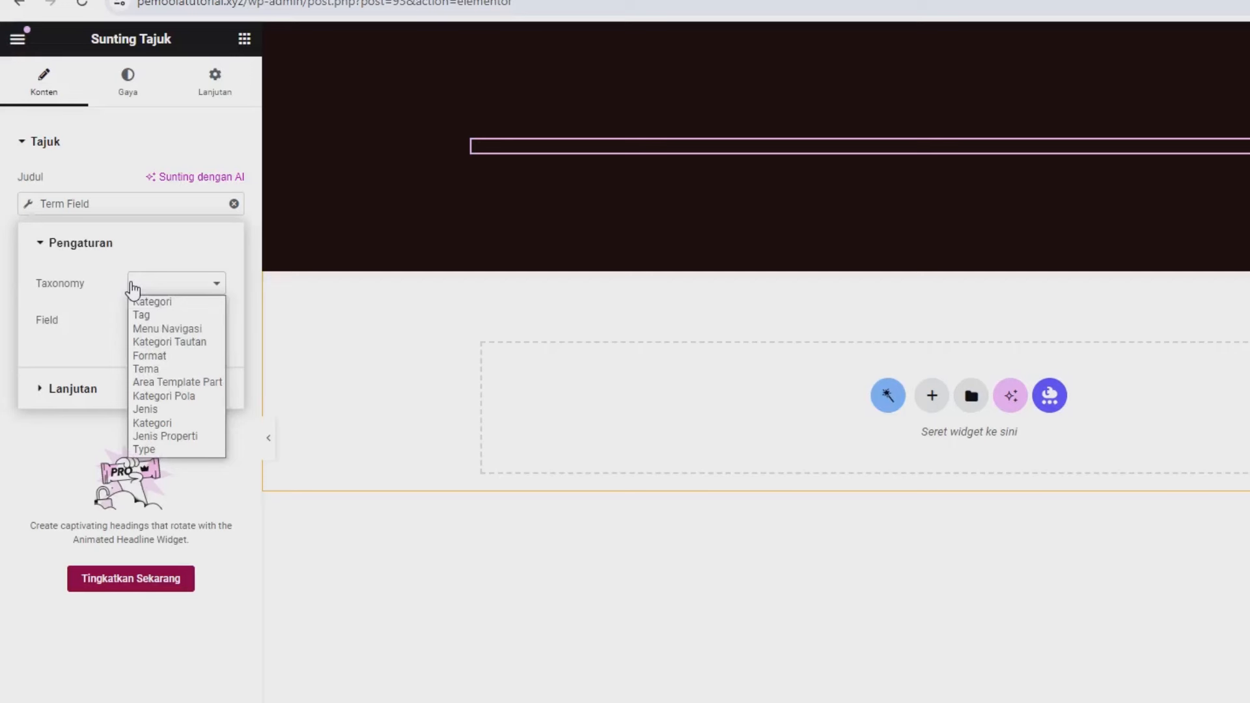
{"action": "left_click", "coordinate": [166, 436]}
{"action": "left_click", "coordinate": [171, 320]}
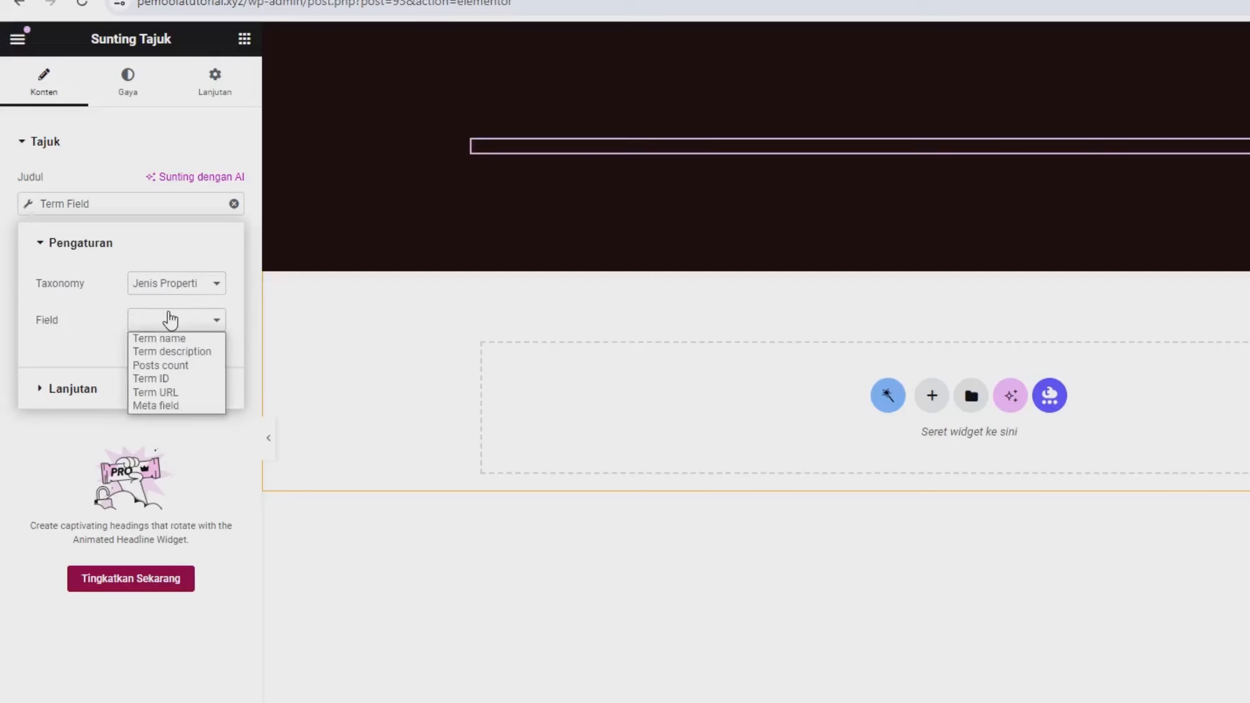
{"action": "left_click", "coordinate": [171, 344]}
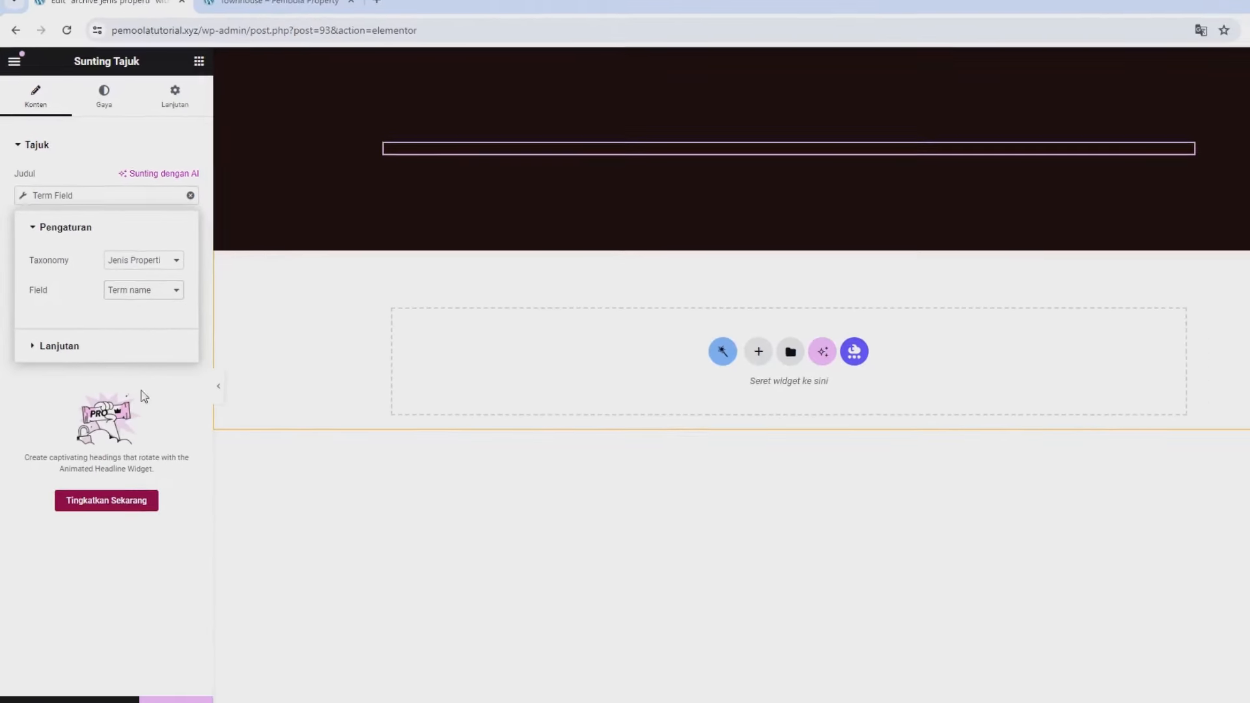
{"action": "left_click", "coordinate": [153, 664]}
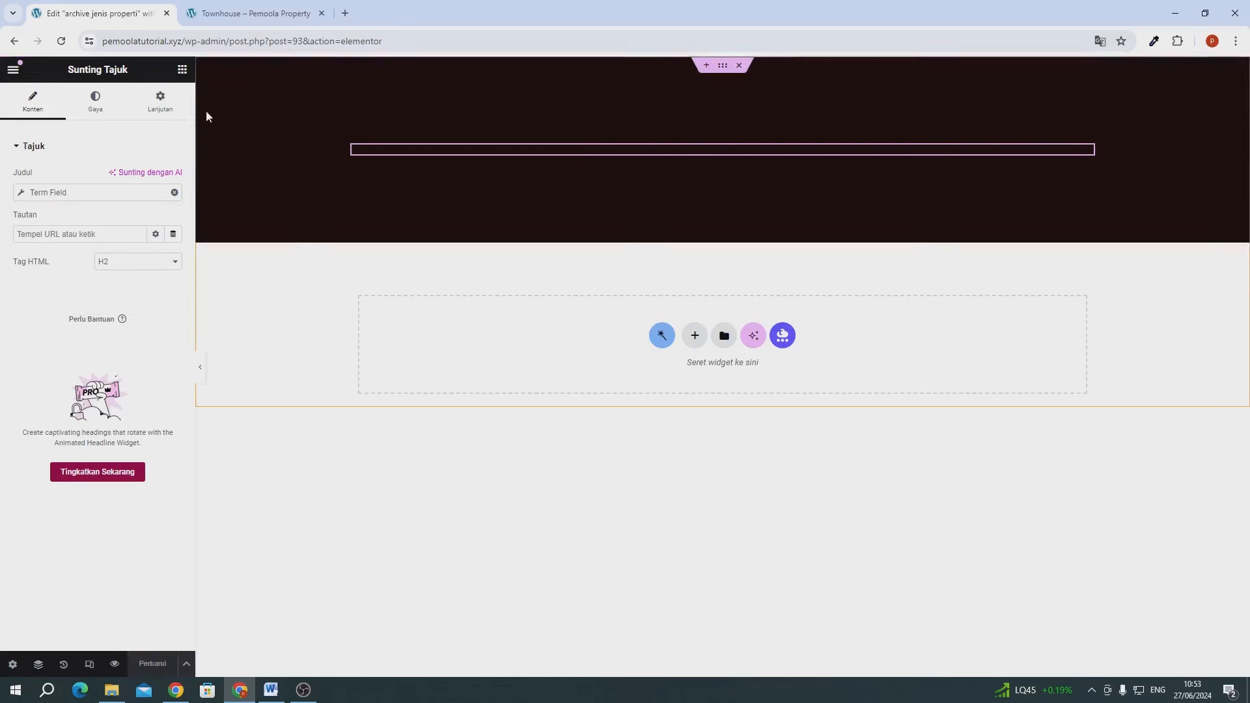
{"action": "left_click", "coordinate": [212, 17]}
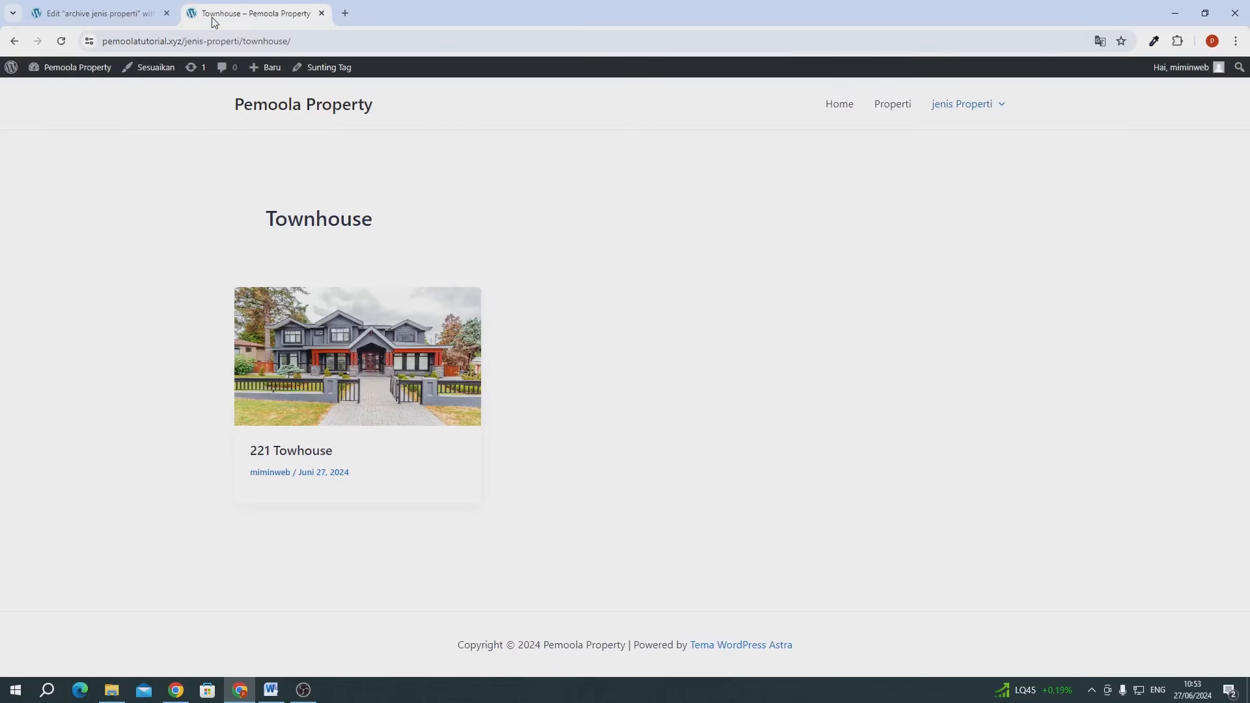
- Reload the Townhouse page, then open the dashboard in a new tab and go to Crocoblock Theme Builder
{"action": "left_click", "coordinate": [65, 43]}
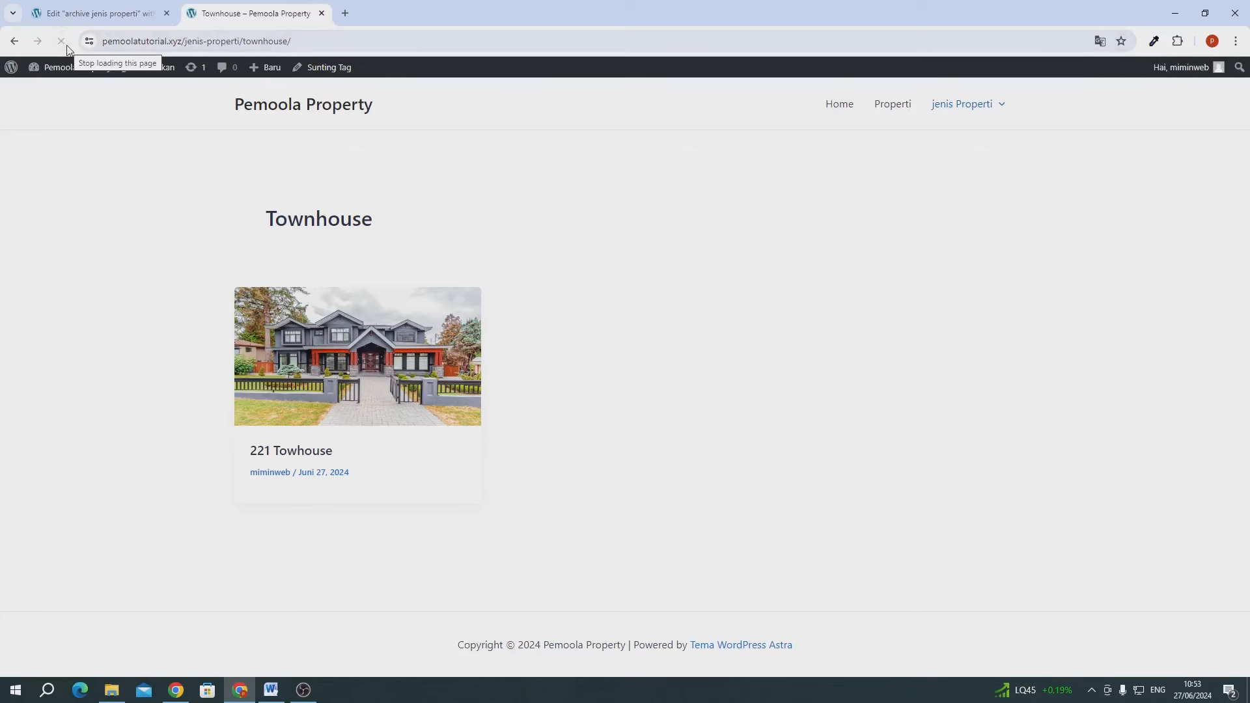
{"action": "mouse_move", "coordinate": [72, 67]}
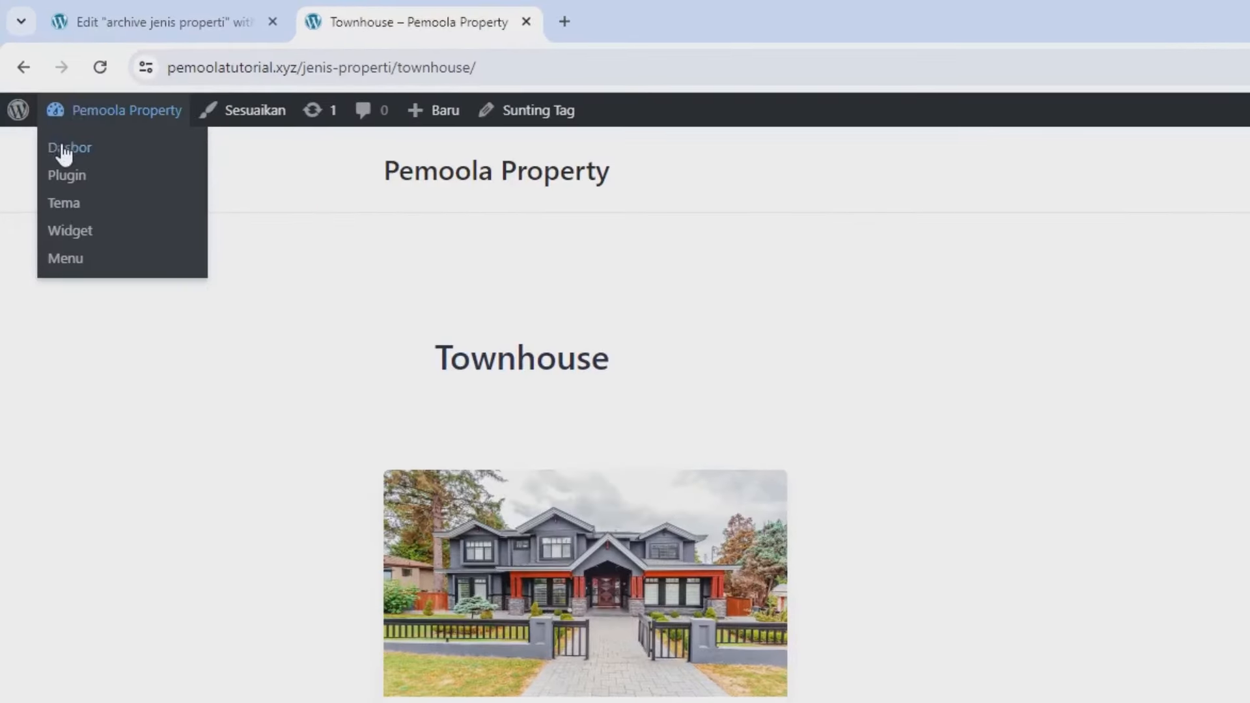
{"action": "right_click", "coordinate": [62, 143]}
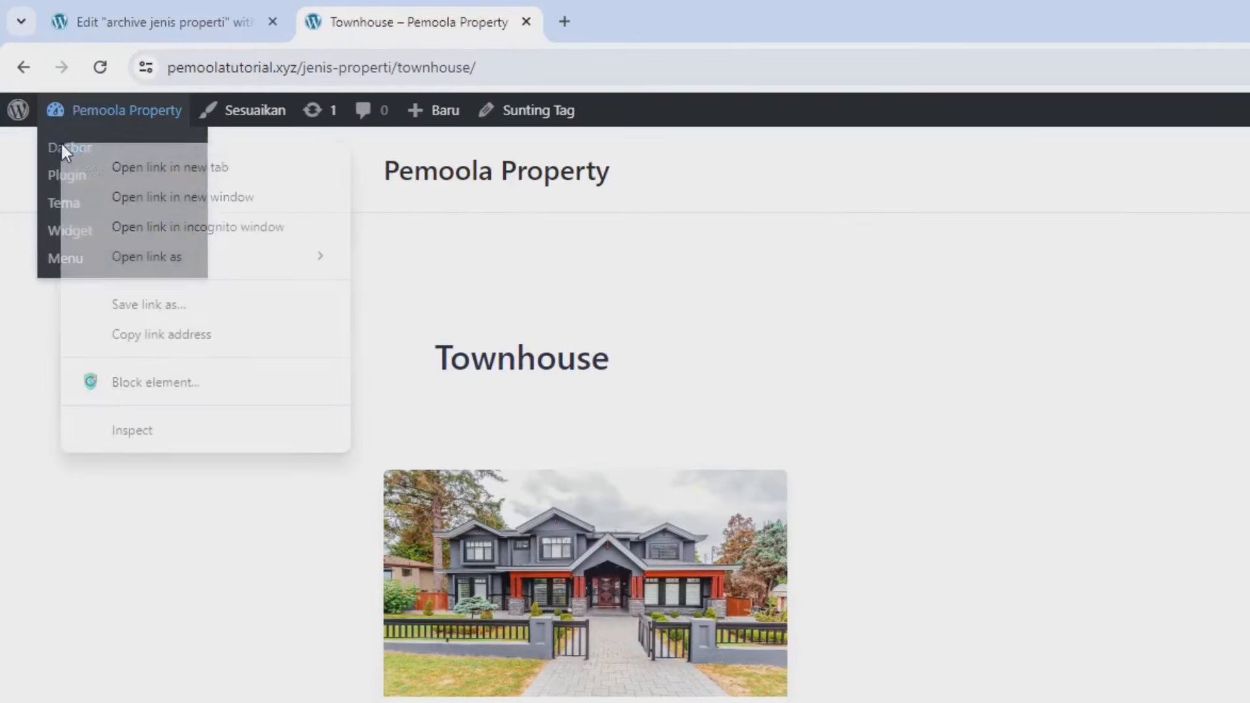
{"action": "left_click", "coordinate": [110, 167]}
{"action": "left_click", "coordinate": [578, 29]}
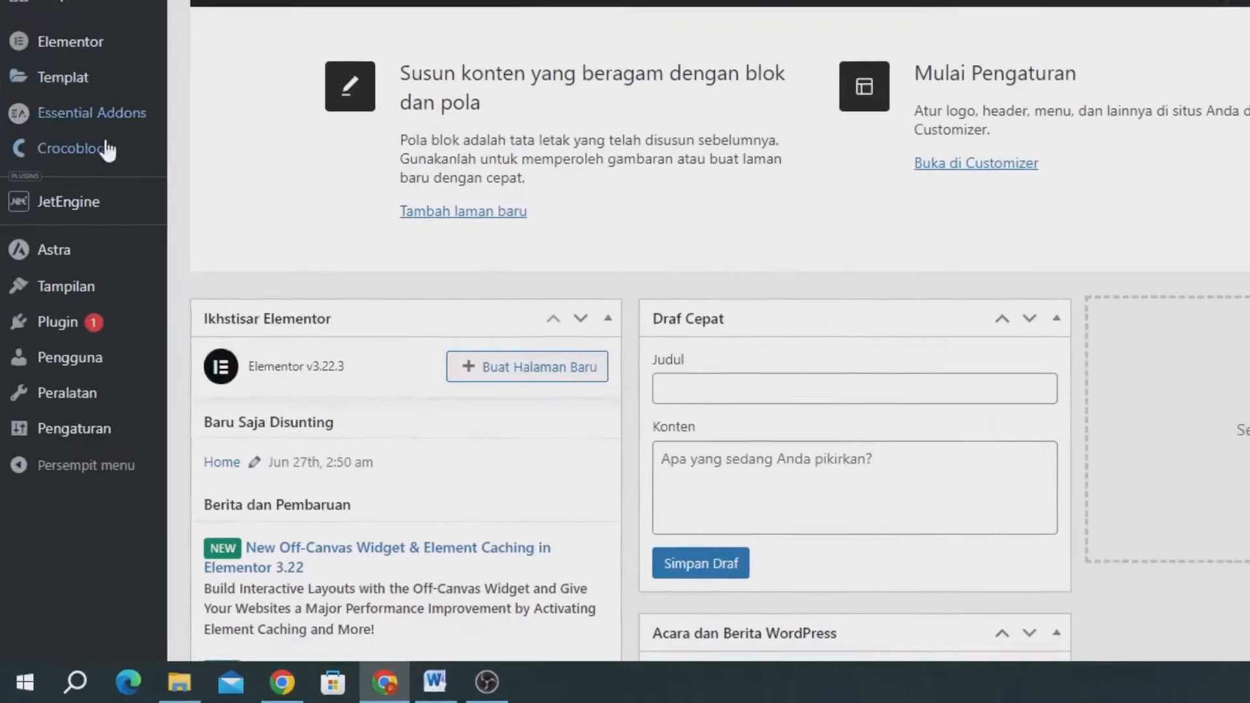
{"action": "mouse_move", "coordinate": [97, 149]}
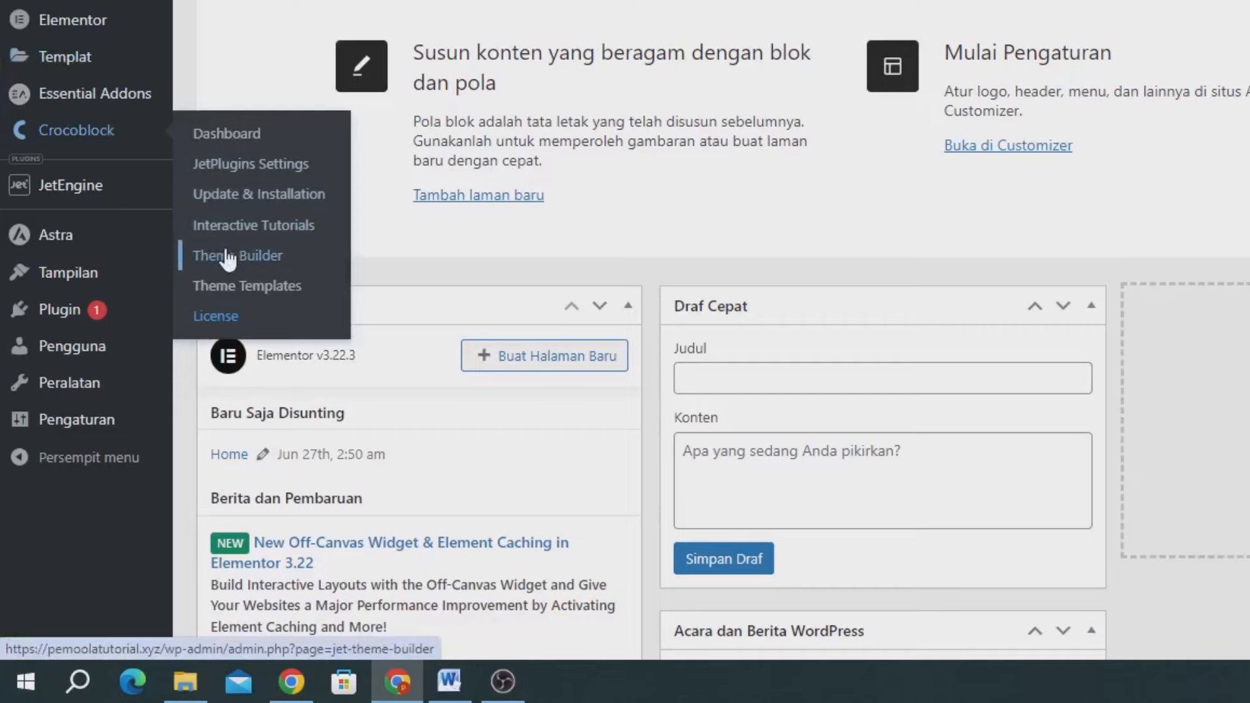
{"action": "left_click", "coordinate": [227, 257]}
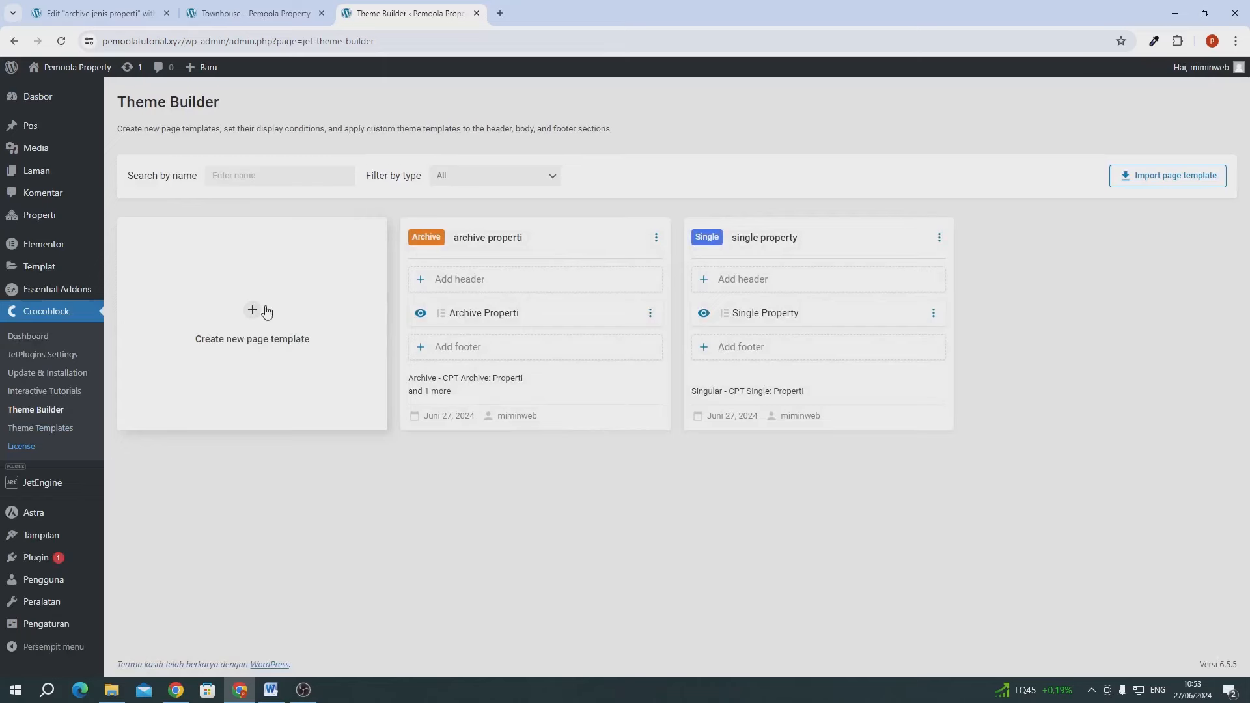
- Create a page template with condition Include > Archive > CPT Taxonomy: Jenis Properti, then start adding its body
{"action": "left_click", "coordinate": [265, 312]}
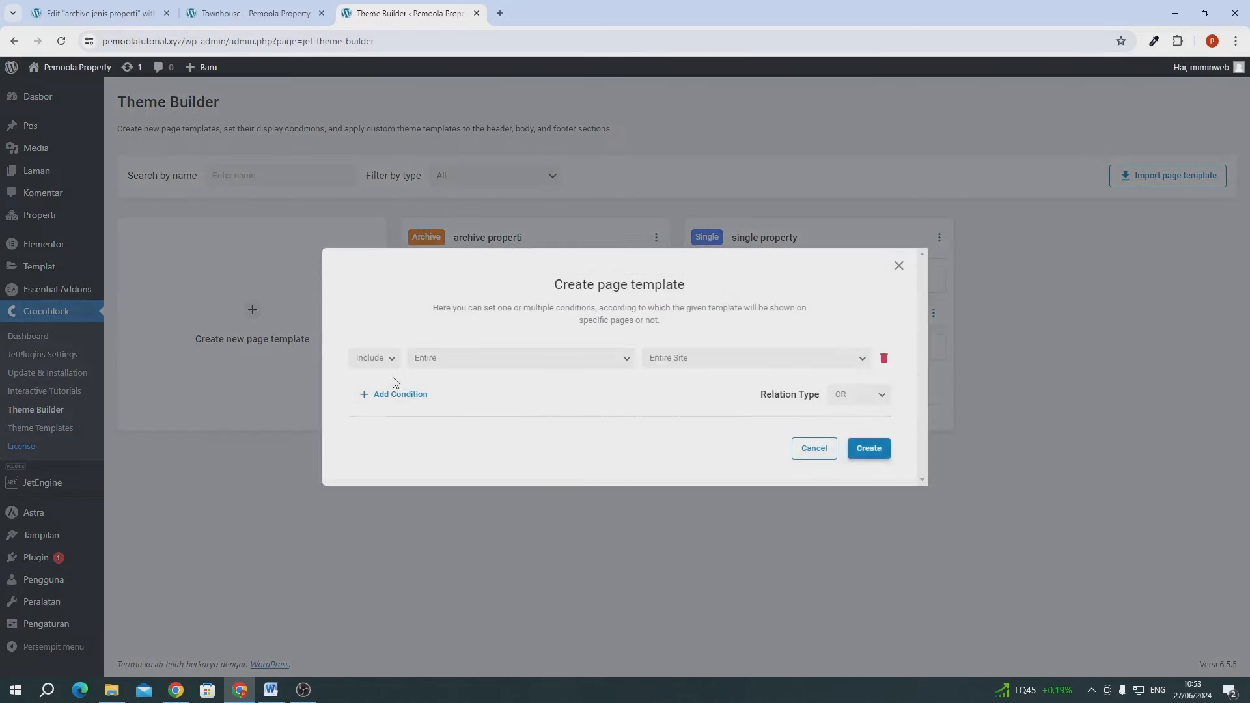
{"action": "left_click", "coordinate": [438, 365]}
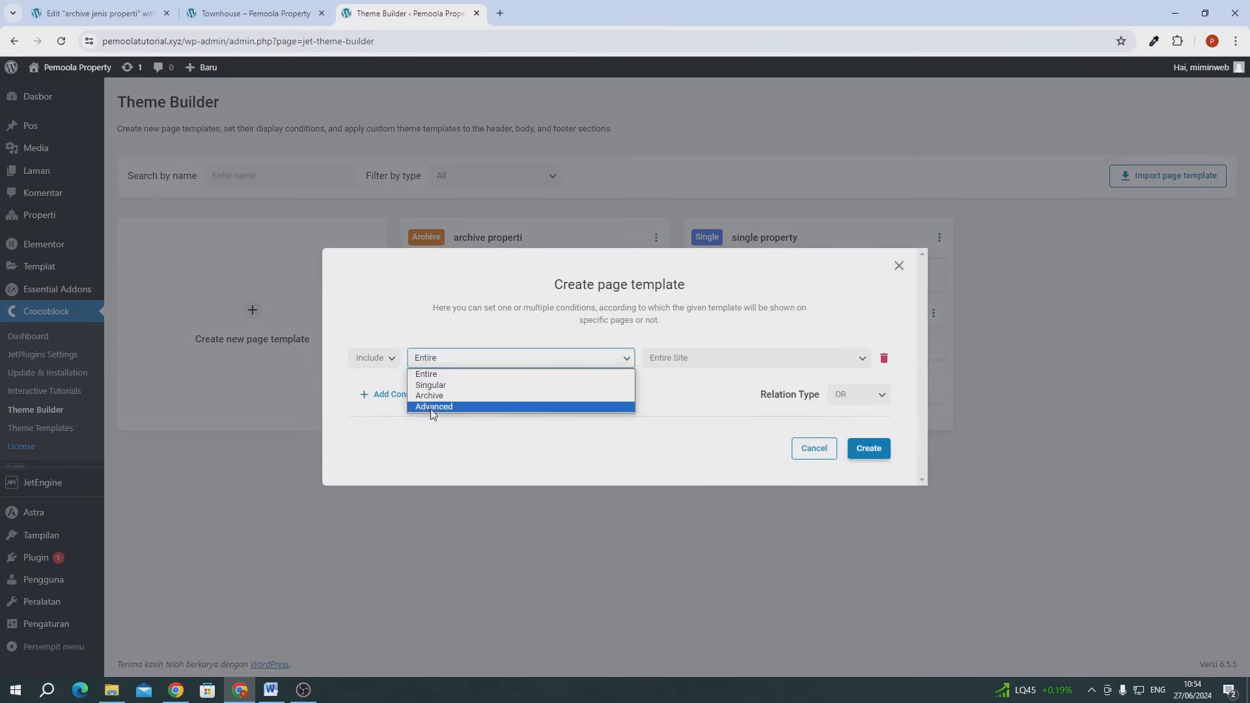
{"action": "left_click", "coordinate": [428, 396]}
{"action": "left_click", "coordinate": [645, 359]}
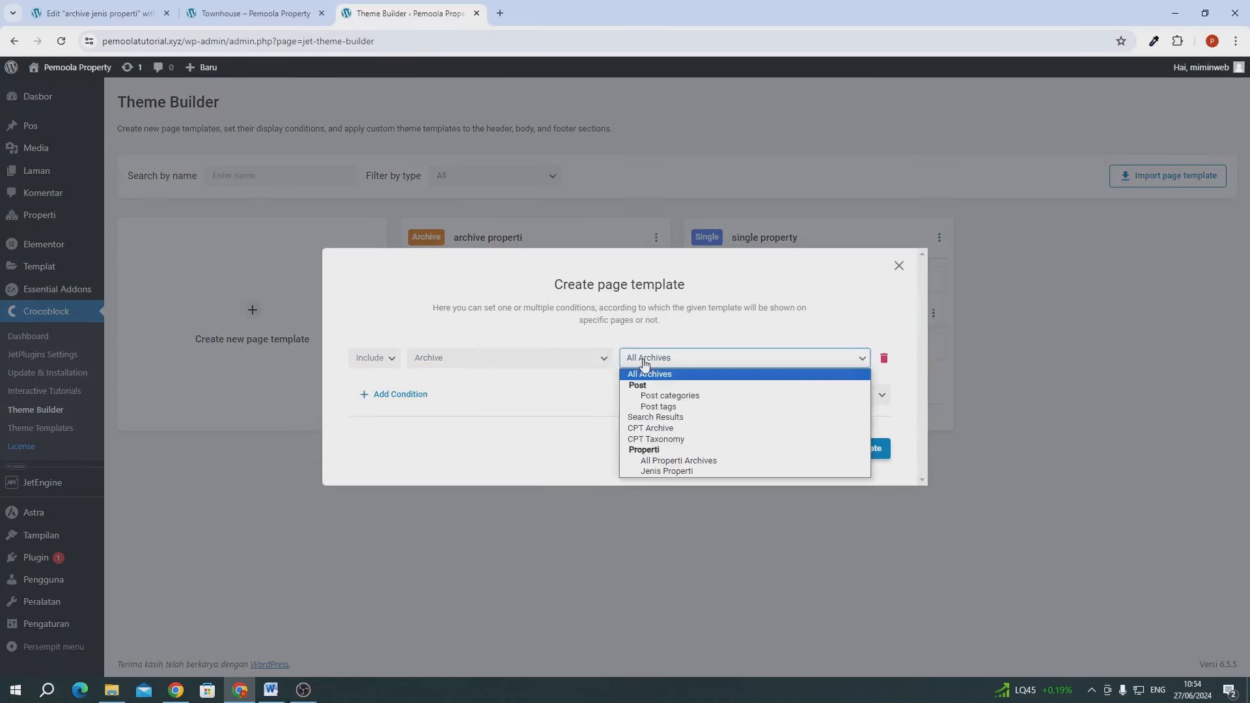
{"action": "left_click", "coordinate": [656, 439]}
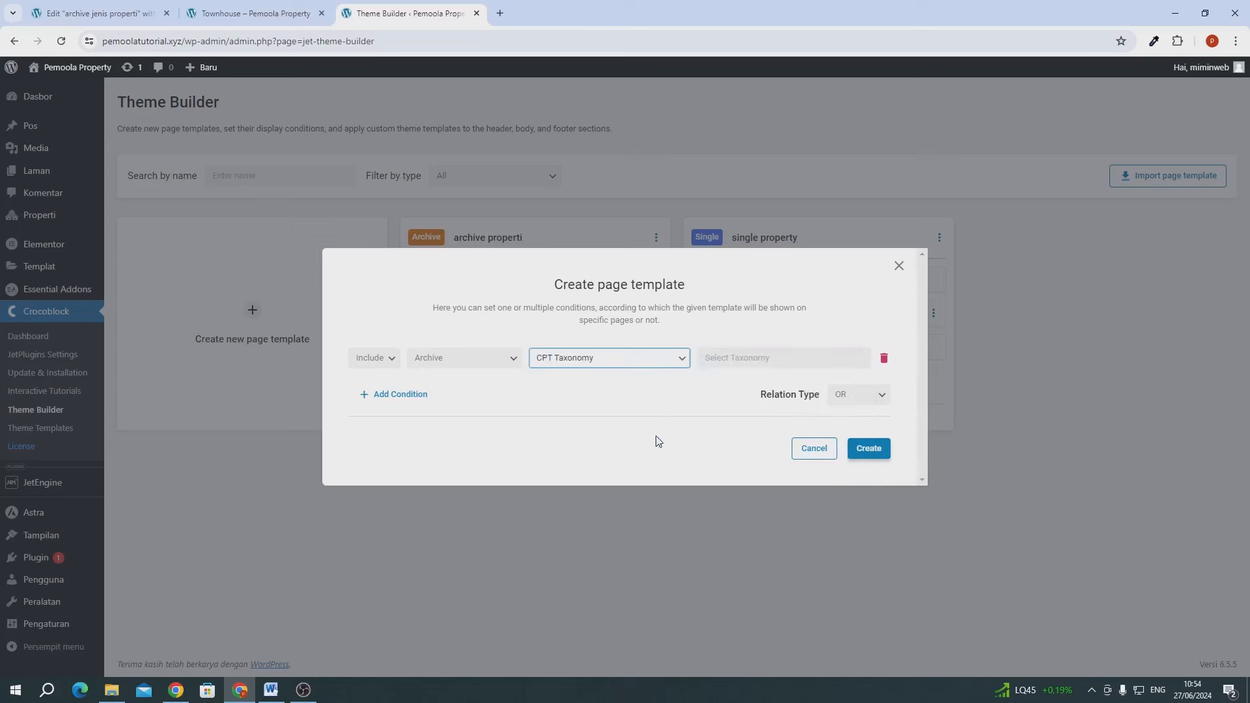
{"action": "left_click", "coordinate": [735, 358]}
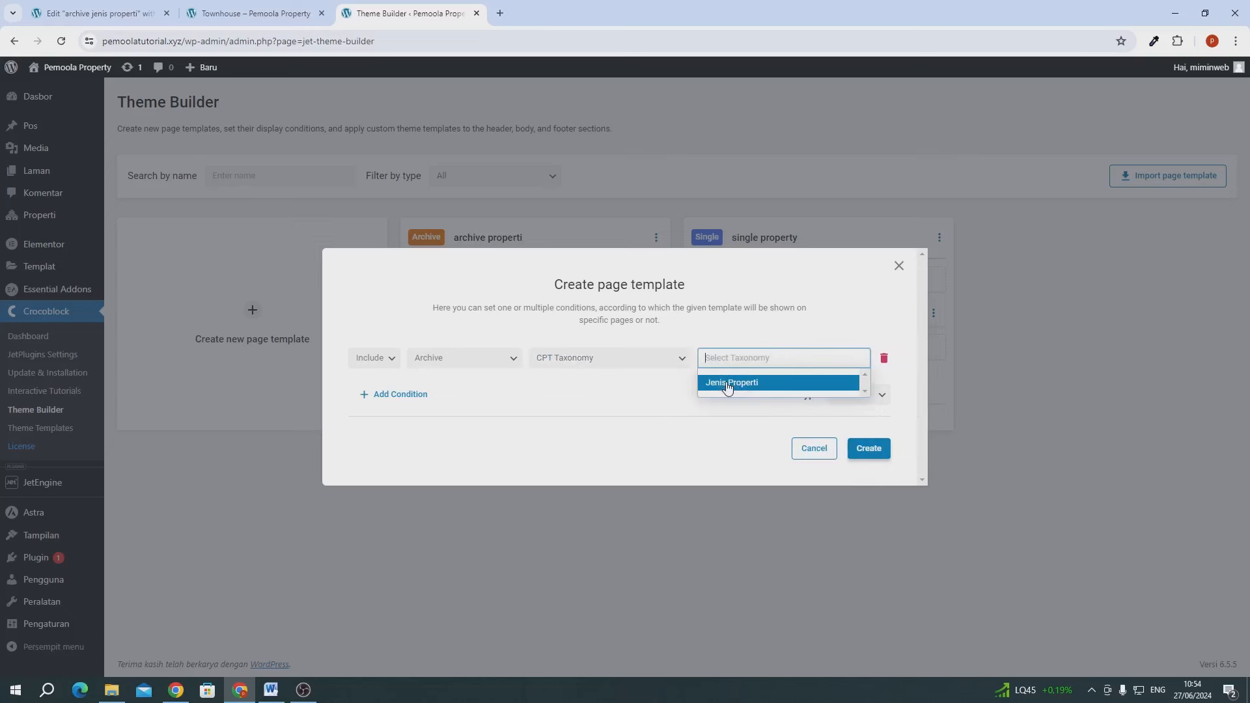
{"action": "left_click", "coordinate": [727, 384]}
{"action": "left_click", "coordinate": [882, 463]}
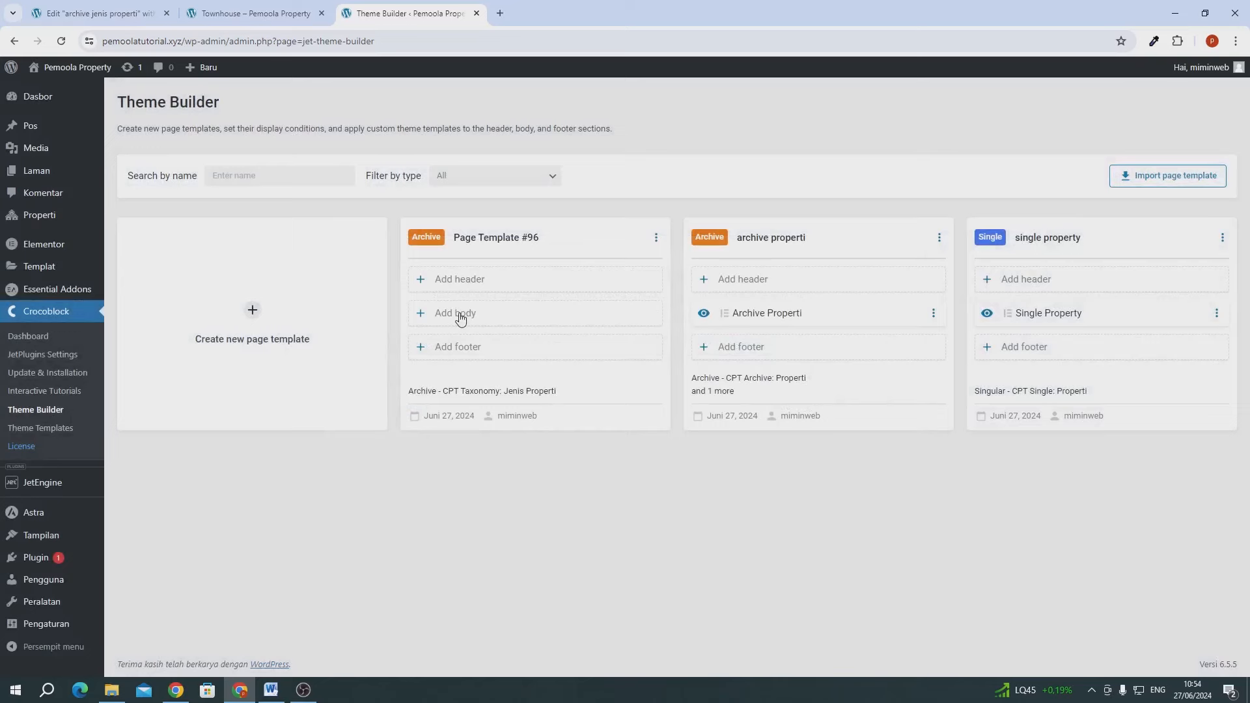
{"action": "left_click", "coordinate": [460, 317]}
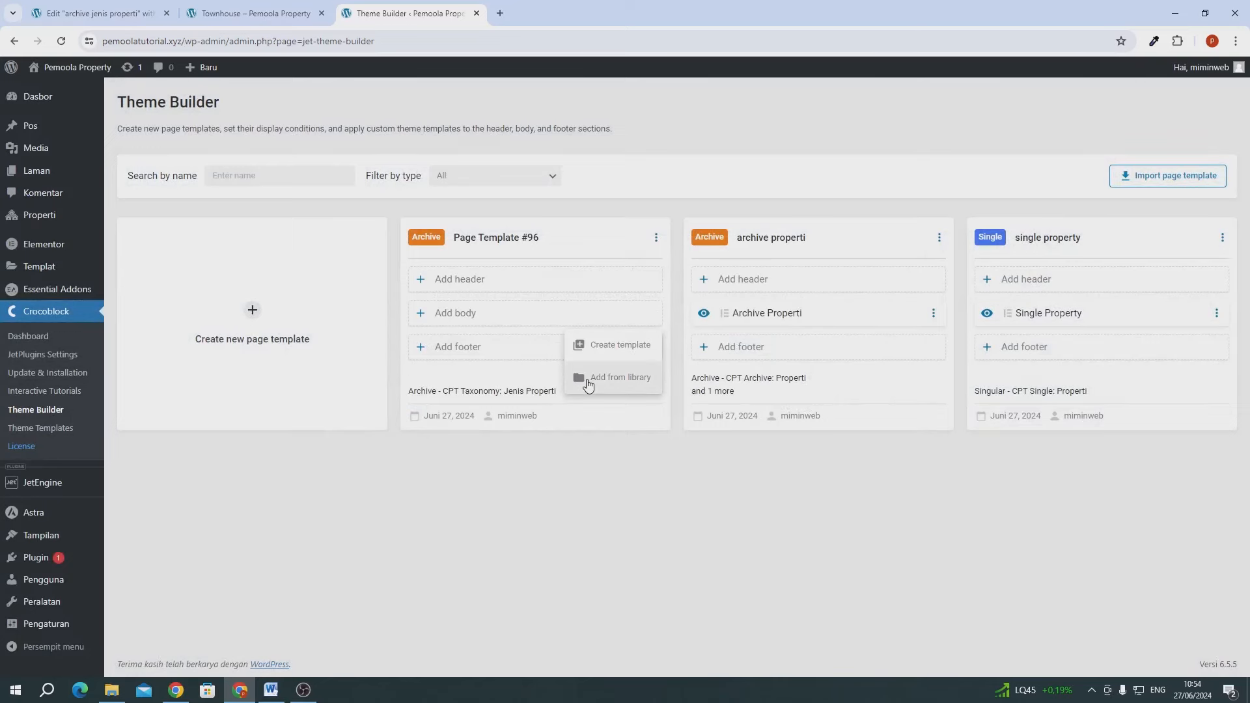
- Use 'archive jenis properti' from the Template Library as the body and reload the Townhouse archive
{"action": "left_click", "coordinate": [587, 381]}
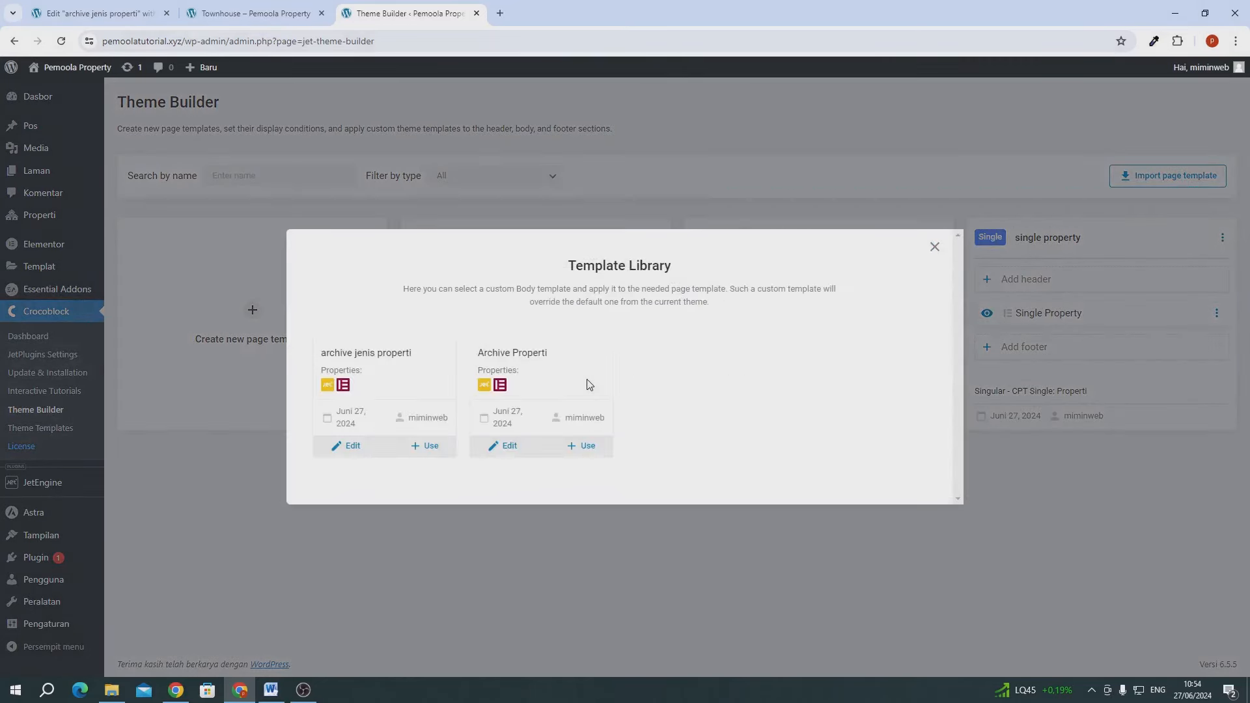
{"action": "left_click", "coordinate": [421, 445]}
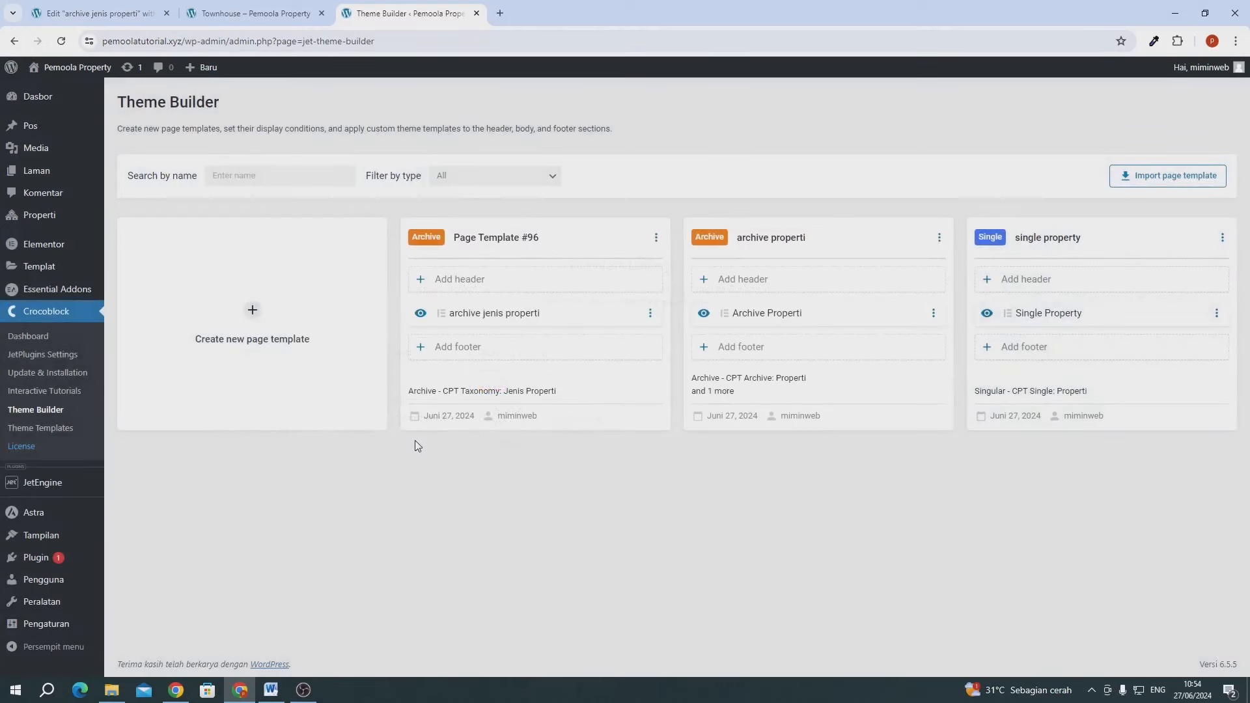
{"action": "left_click", "coordinate": [264, 13]}
{"action": "left_click", "coordinate": [62, 42]}
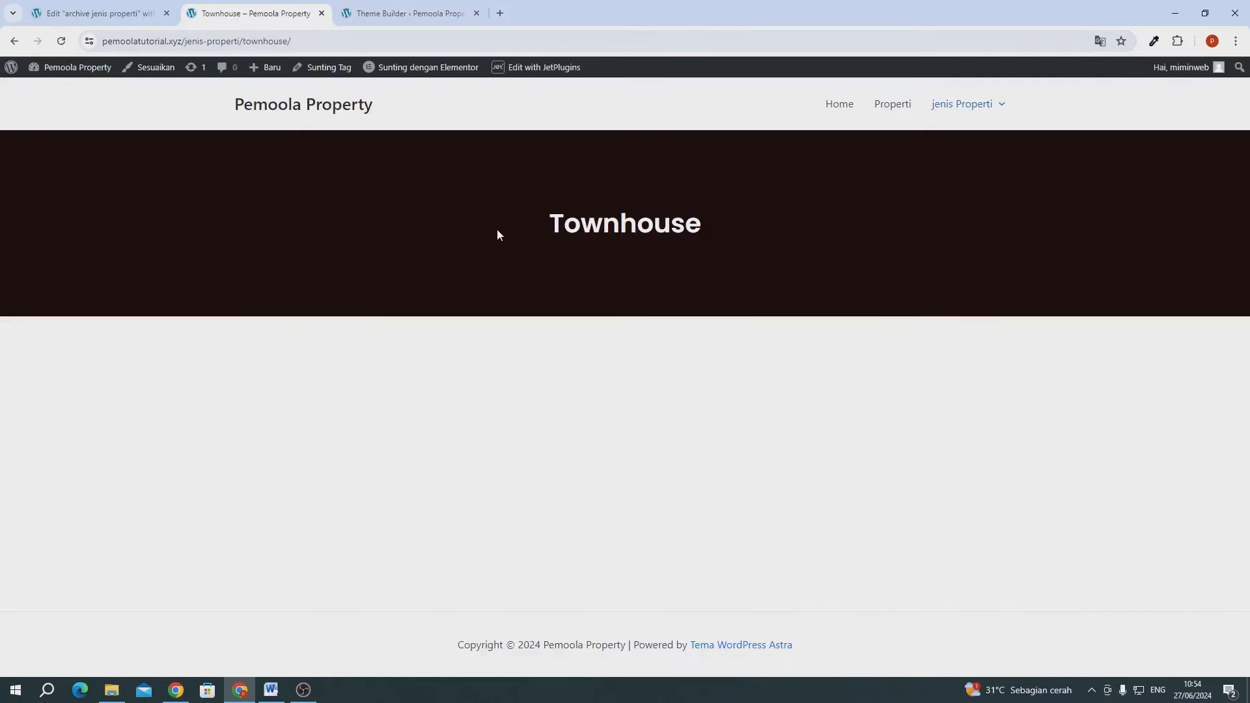
- Check that the Apartment archive shows its term name in the new banner
{"action": "mouse_move", "coordinate": [952, 117]}
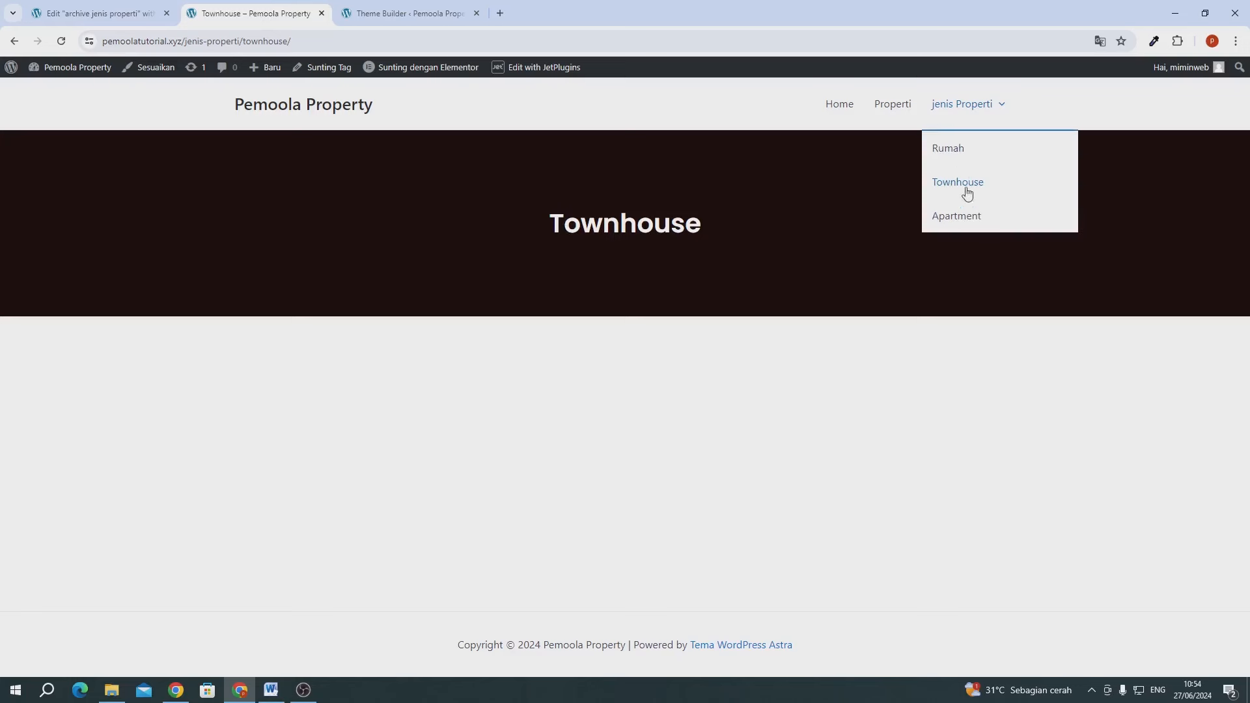
{"action": "left_click", "coordinate": [964, 217]}
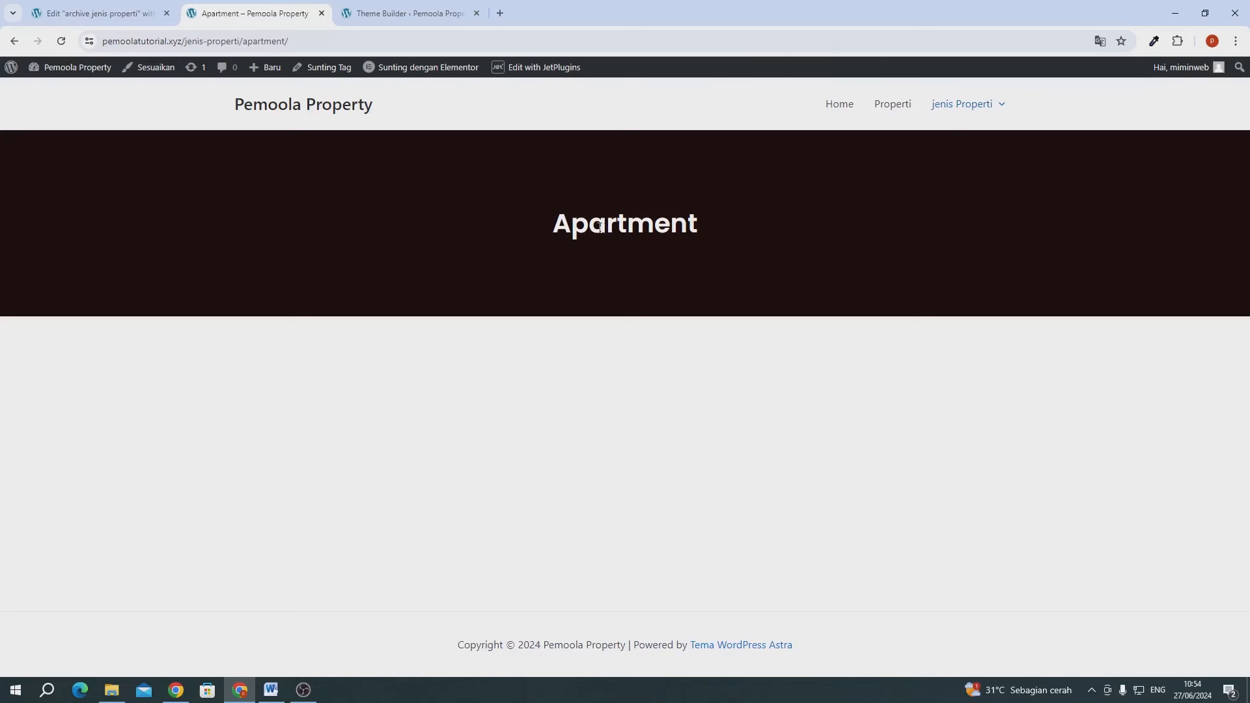
{"action": "left_click_drag", "start_coordinate": [596, 228], "coordinate": [697, 226]}
{"action": "left_click", "coordinate": [678, 227]}
{"action": "double_click", "coordinate": [678, 227]}
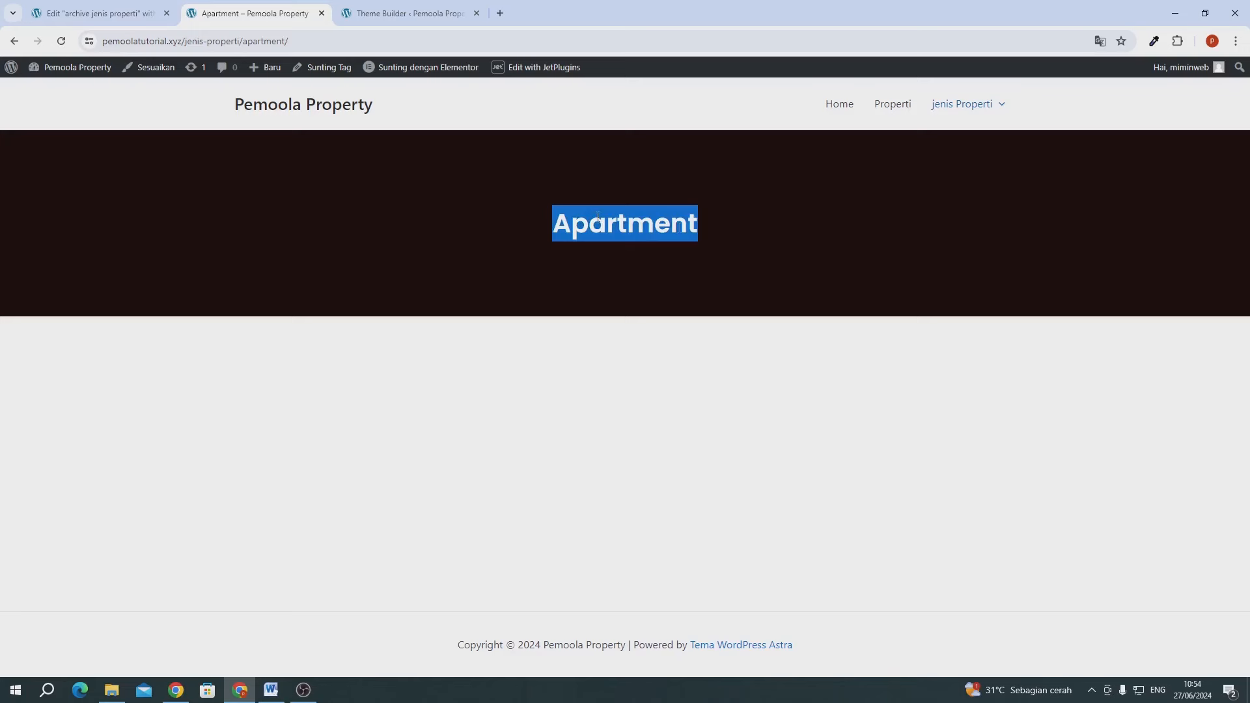
{"action": "left_click", "coordinate": [570, 225]}
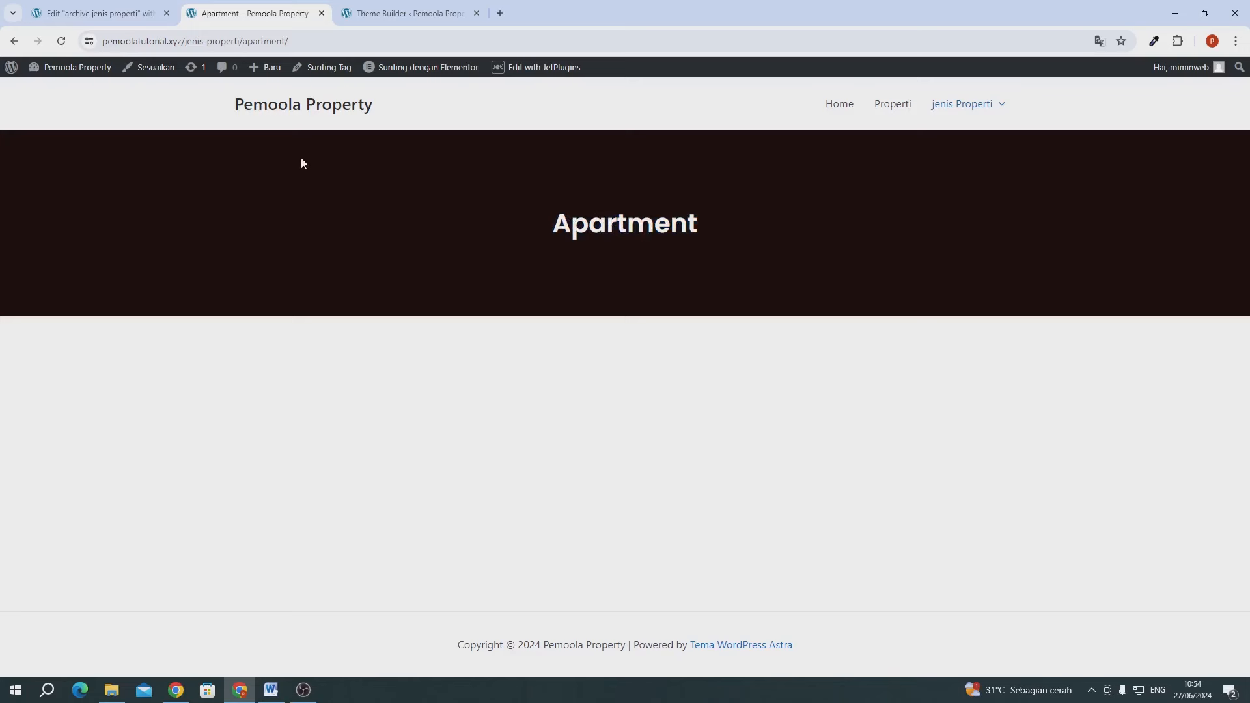
{"action": "left_click", "coordinate": [117, 17]}
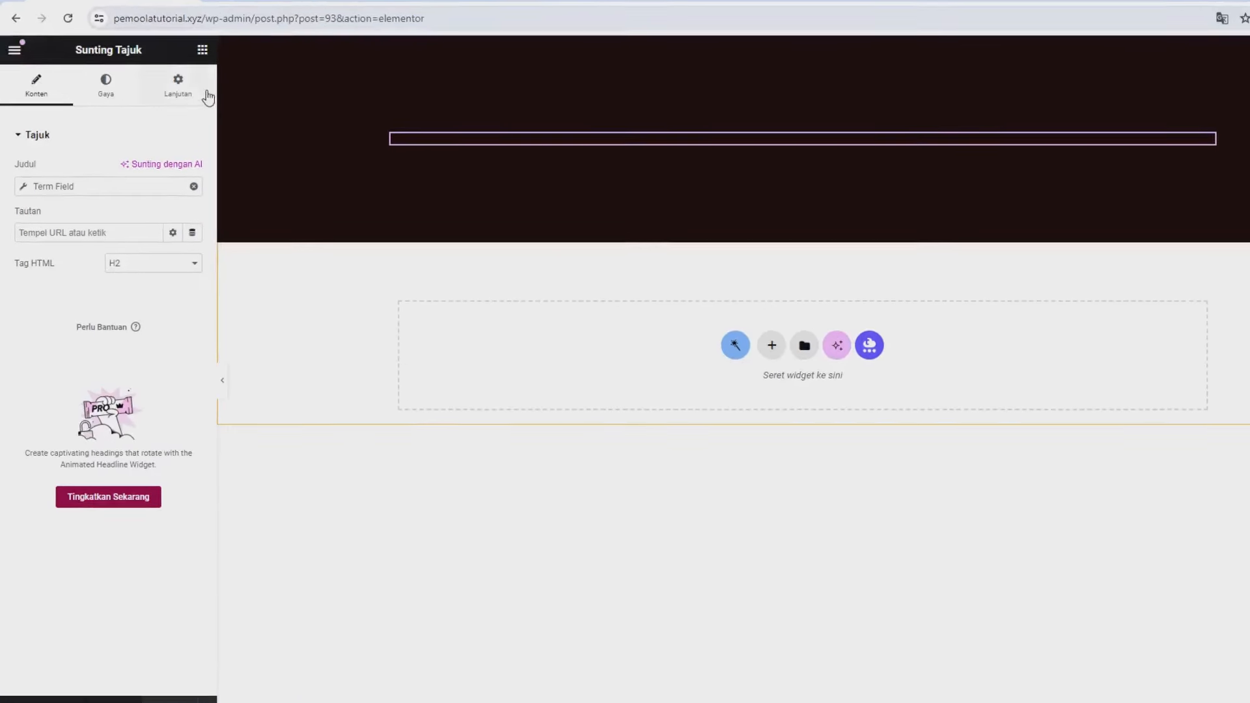
- Add a Listing Grid widget below the banner showing Listing Properti items
{"action": "left_click", "coordinate": [217, 35]}
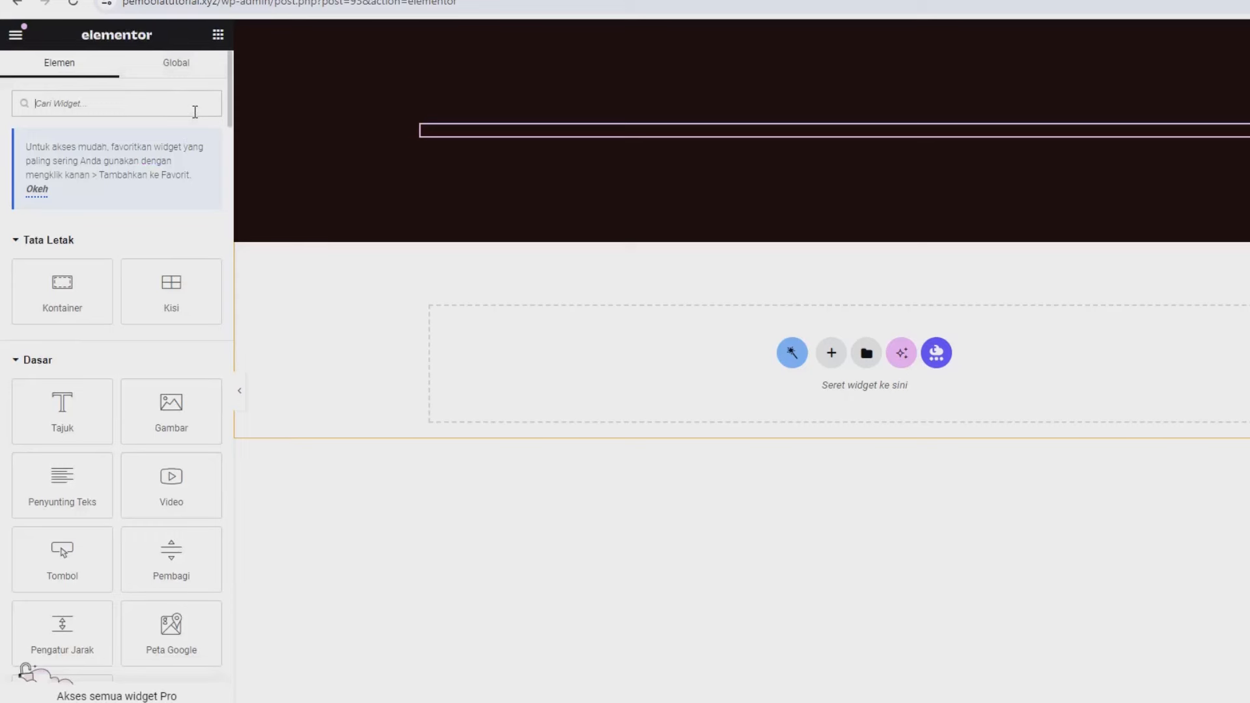
{"action": "left_click", "coordinate": [195, 110]}
{"action": "type", "text": "list"}
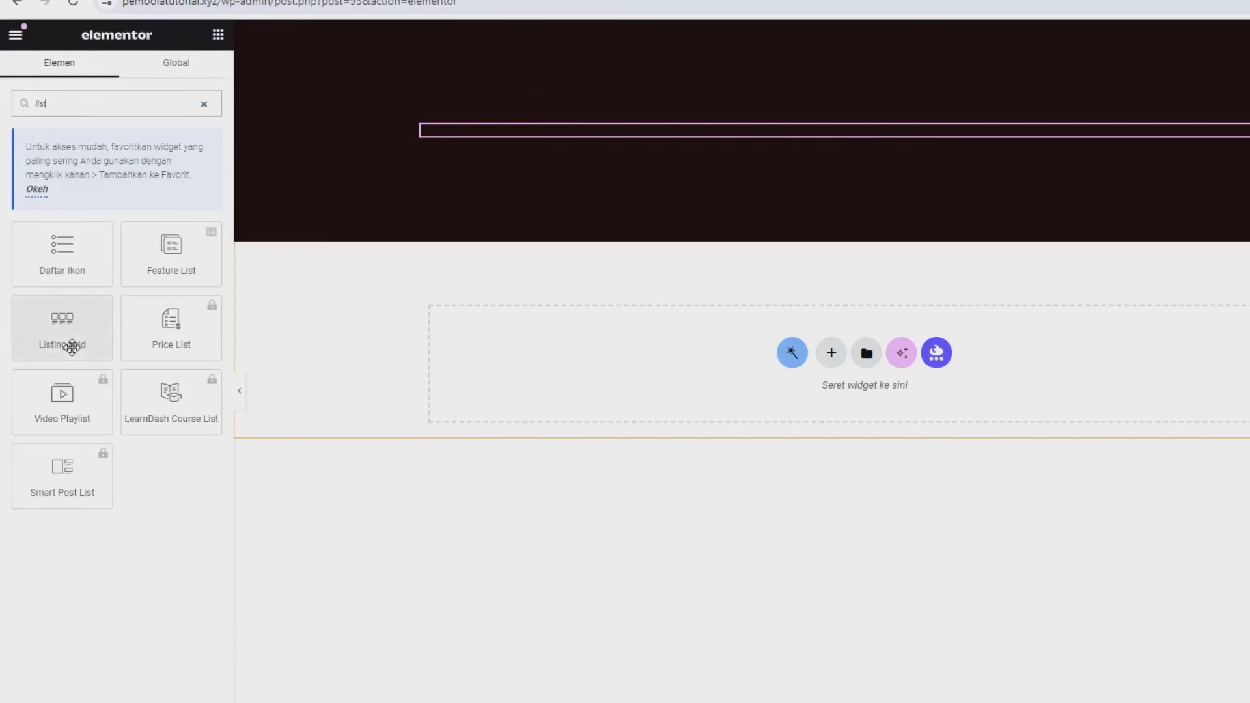
{"action": "left_click_drag", "start_coordinate": [72, 343], "coordinate": [567, 374]}
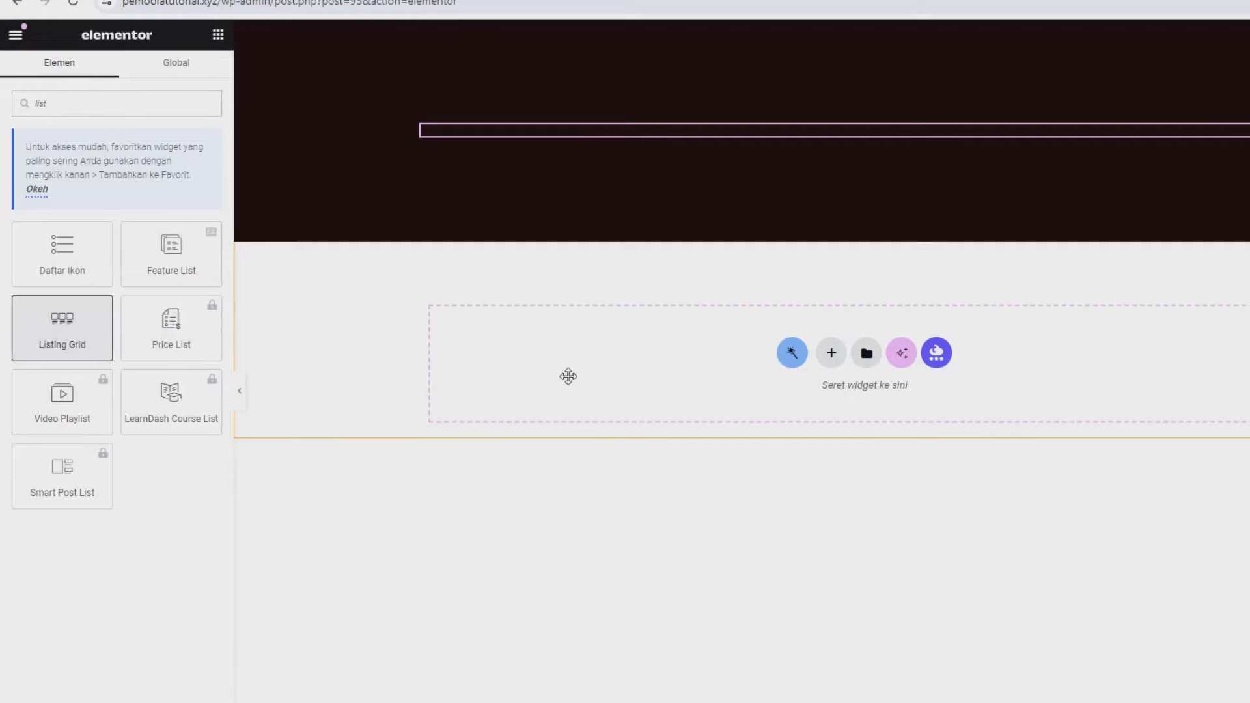
{"action": "left_click", "coordinate": [131, 172]}
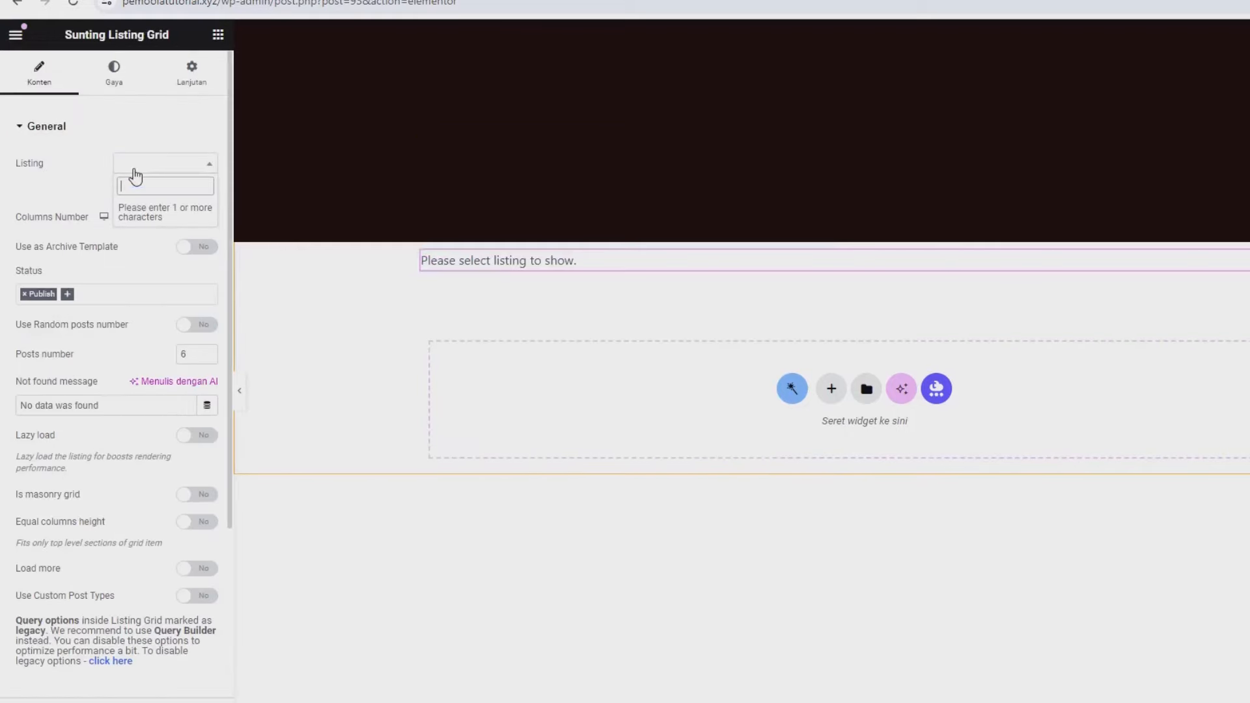
{"action": "type", "text": "lis"}
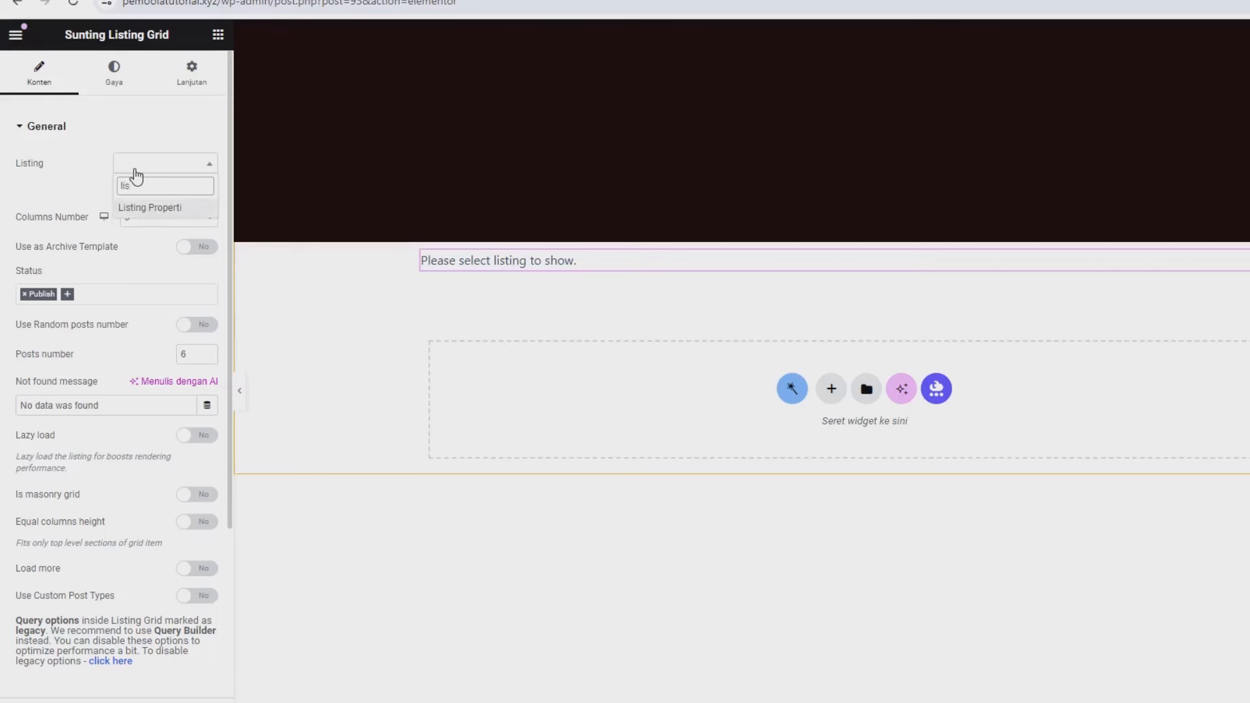
{"action": "left_click", "coordinate": [172, 206]}
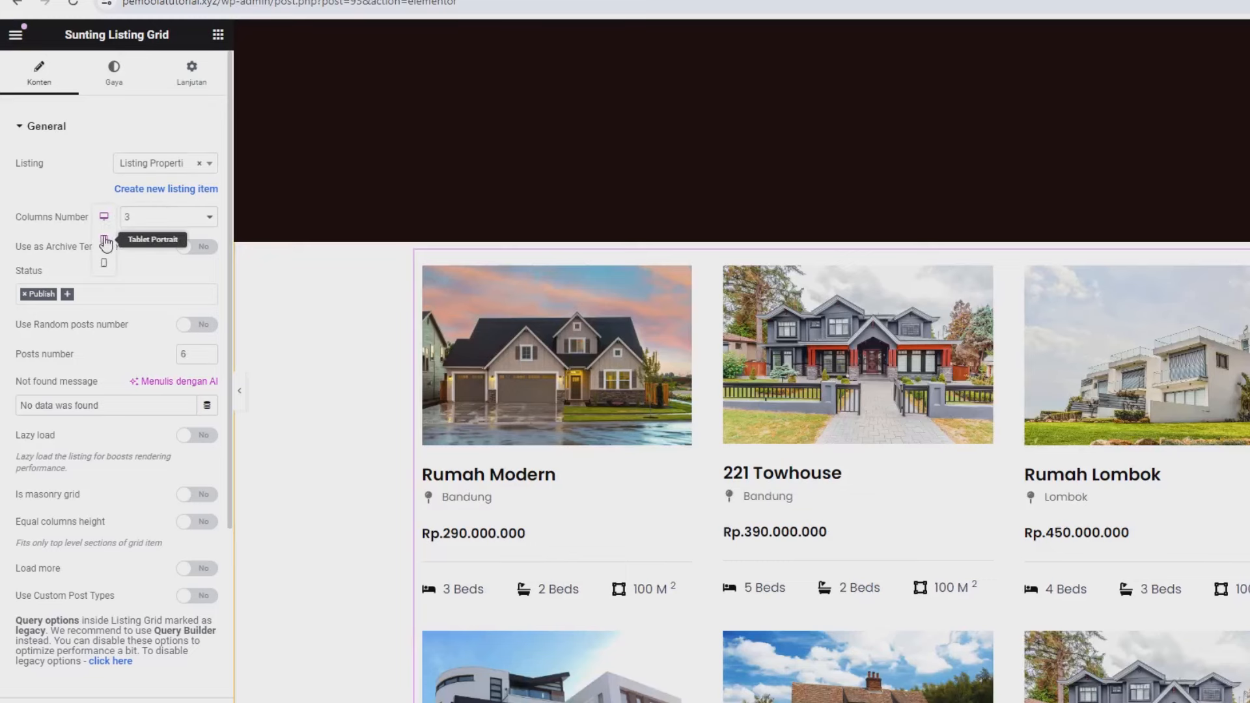
- Set the grid's columns to 3 on desktop, 2 on tablet and 1 on mobile
{"action": "left_click", "coordinate": [104, 240]}
{"action": "left_click", "coordinate": [149, 216]}
{"action": "left_click", "coordinate": [145, 246]}
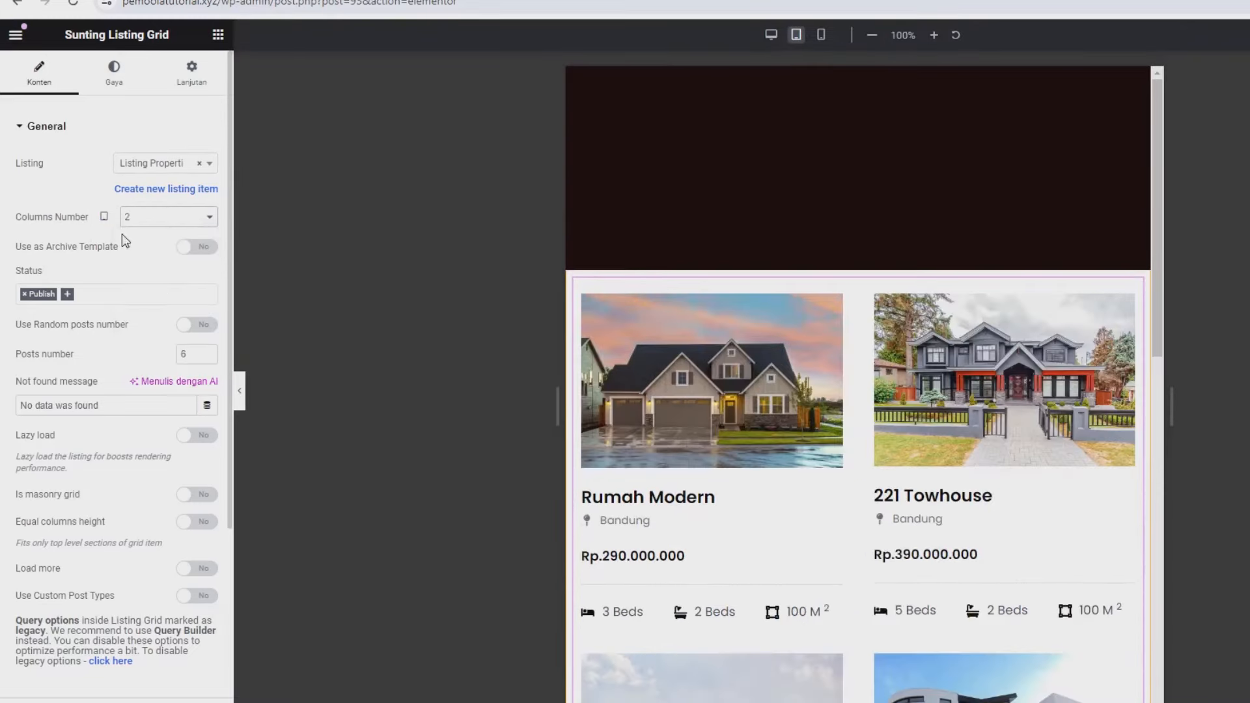
{"action": "left_click", "coordinate": [146, 218]}
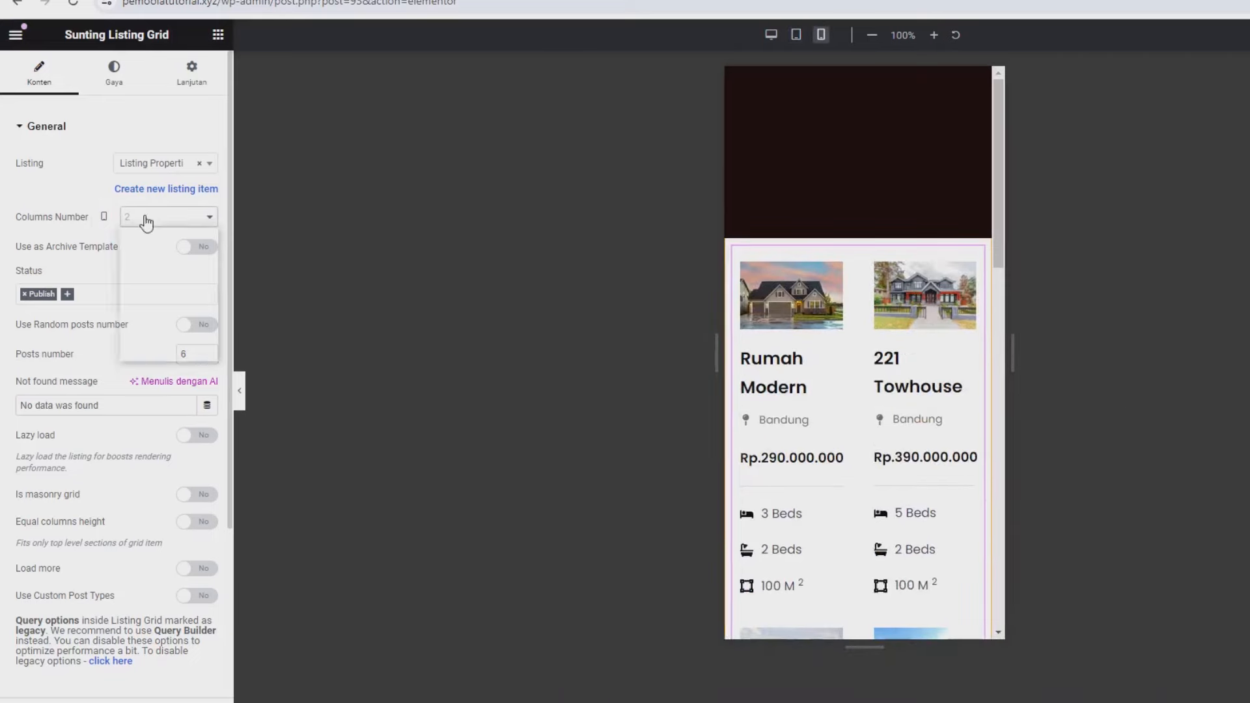
{"action": "left_click", "coordinate": [136, 234]}
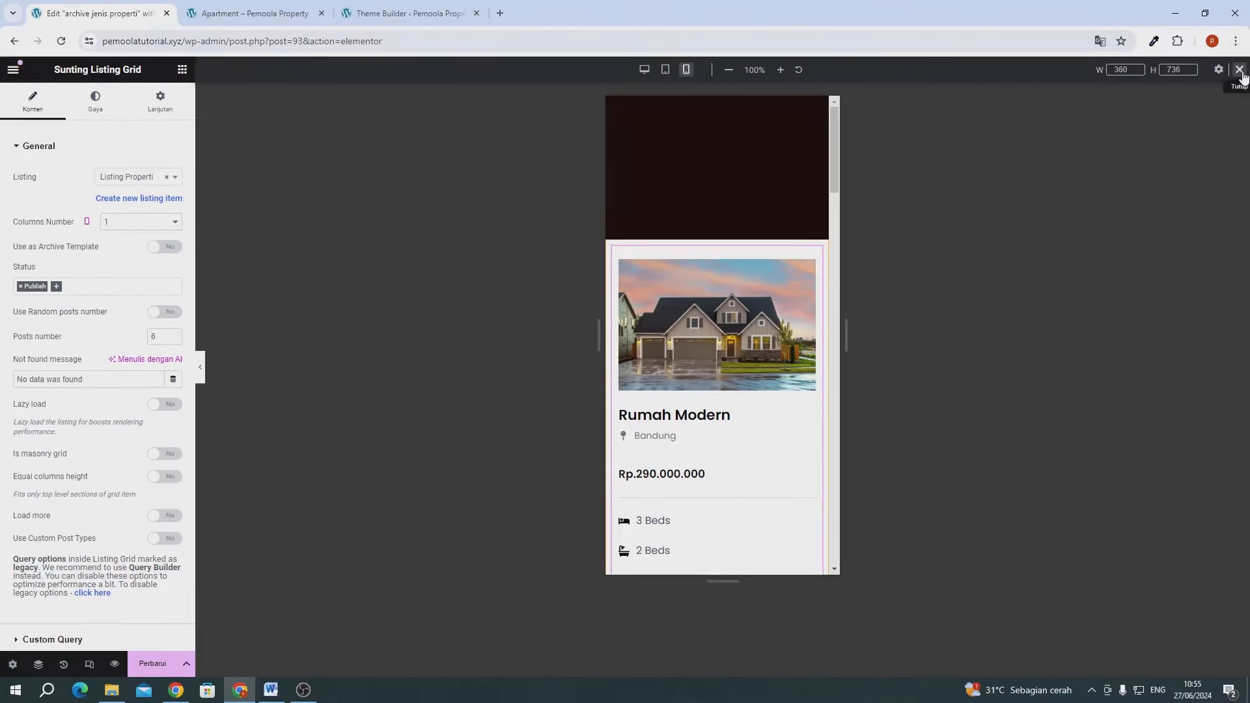
{"action": "left_click", "coordinate": [1239, 70]}
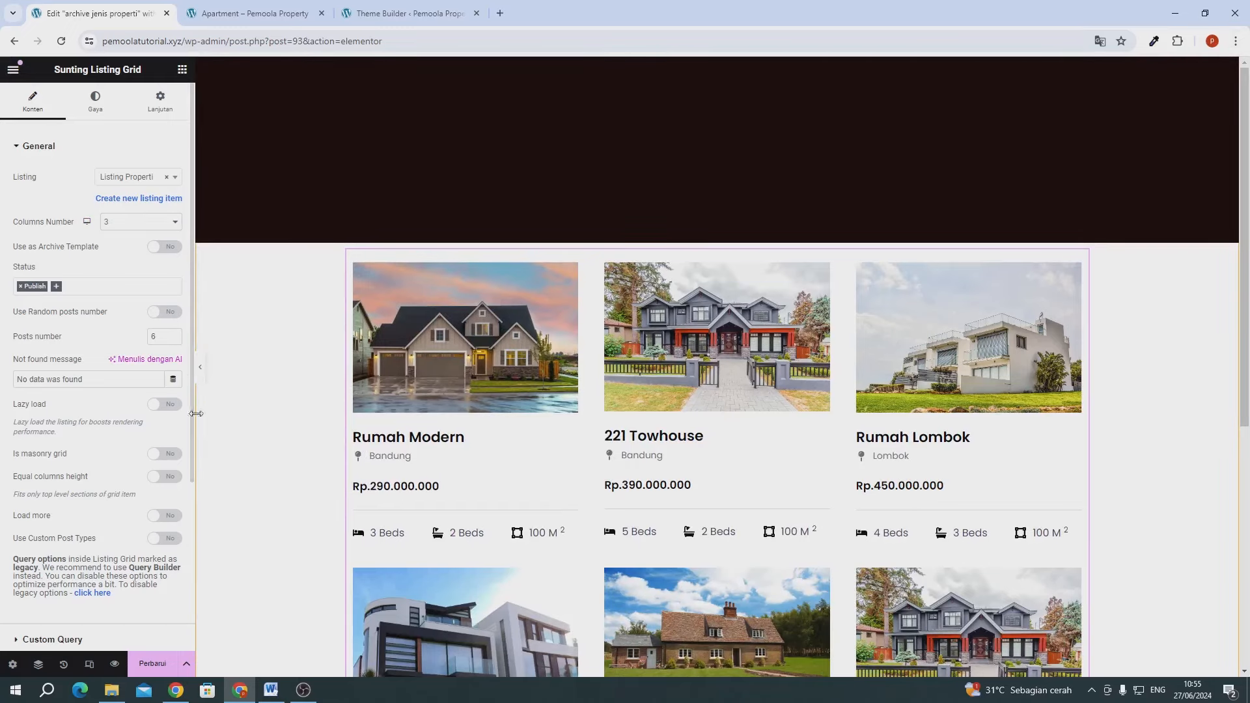
- Turn on Use as Archive Template for the Listing Grid, check the Apartment page, and save the template
{"action": "left_click", "coordinate": [164, 246]}
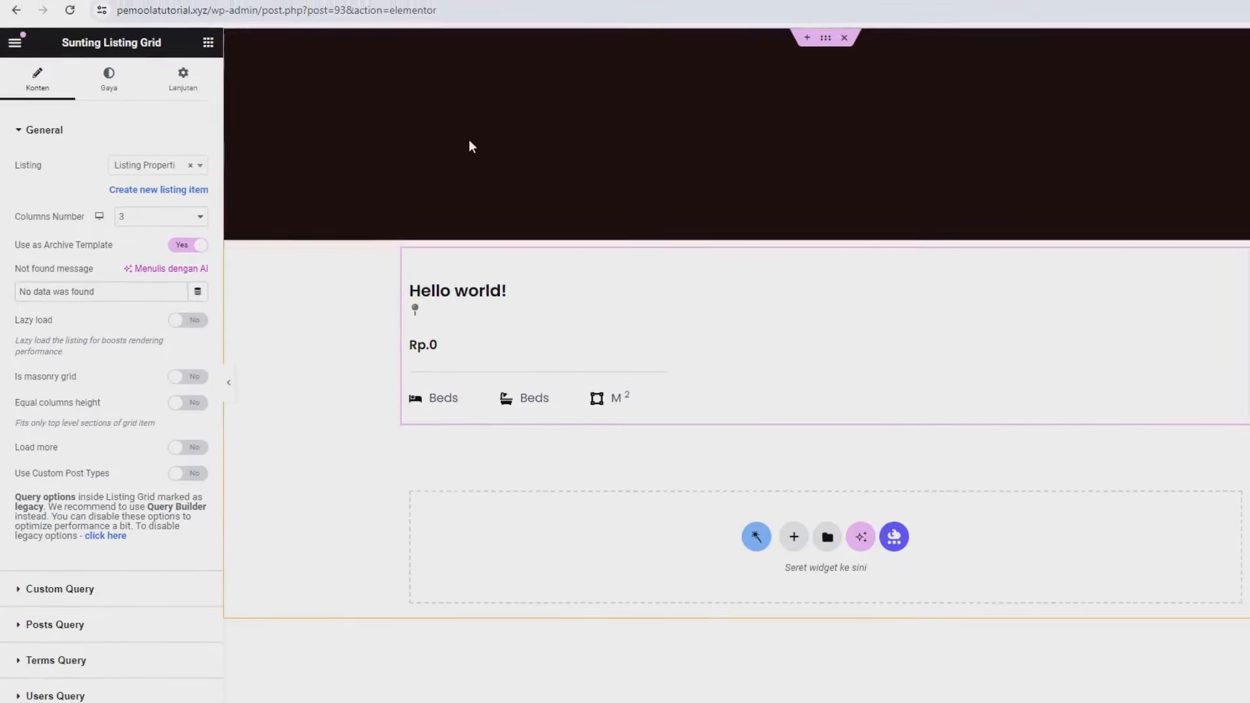
{"action": "left_click", "coordinate": [271, 13]}
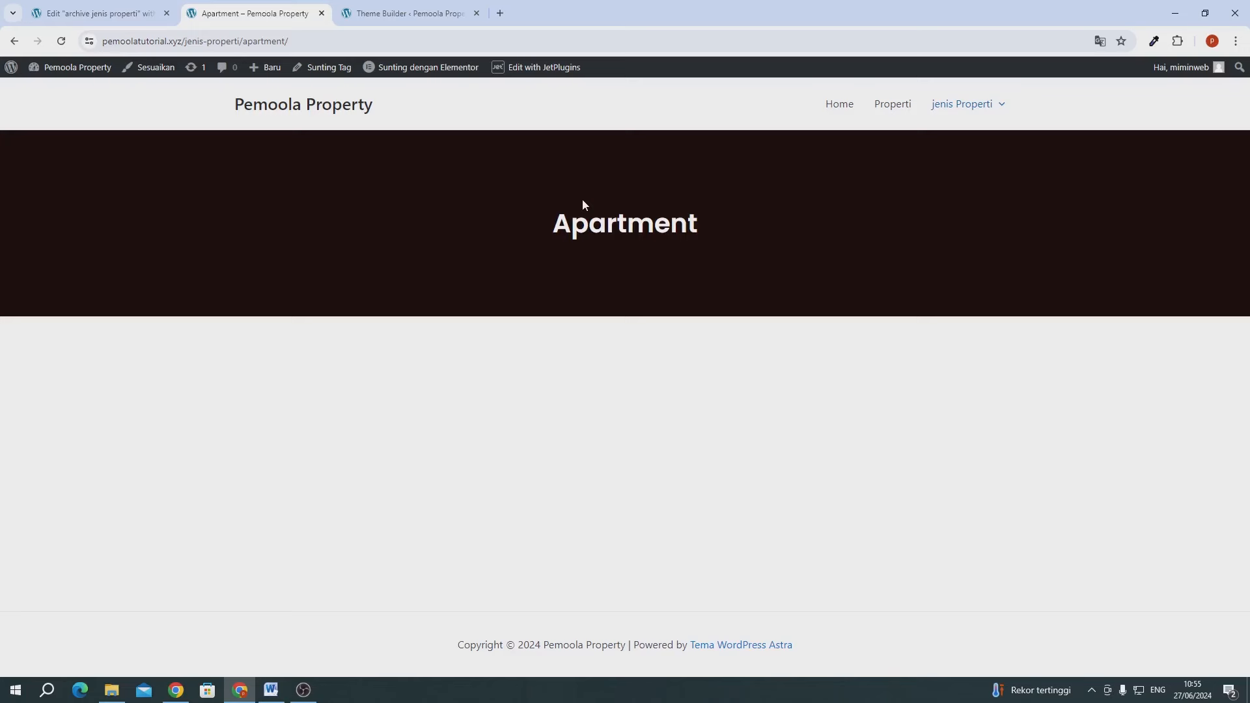
{"action": "left_click", "coordinate": [63, 15]}
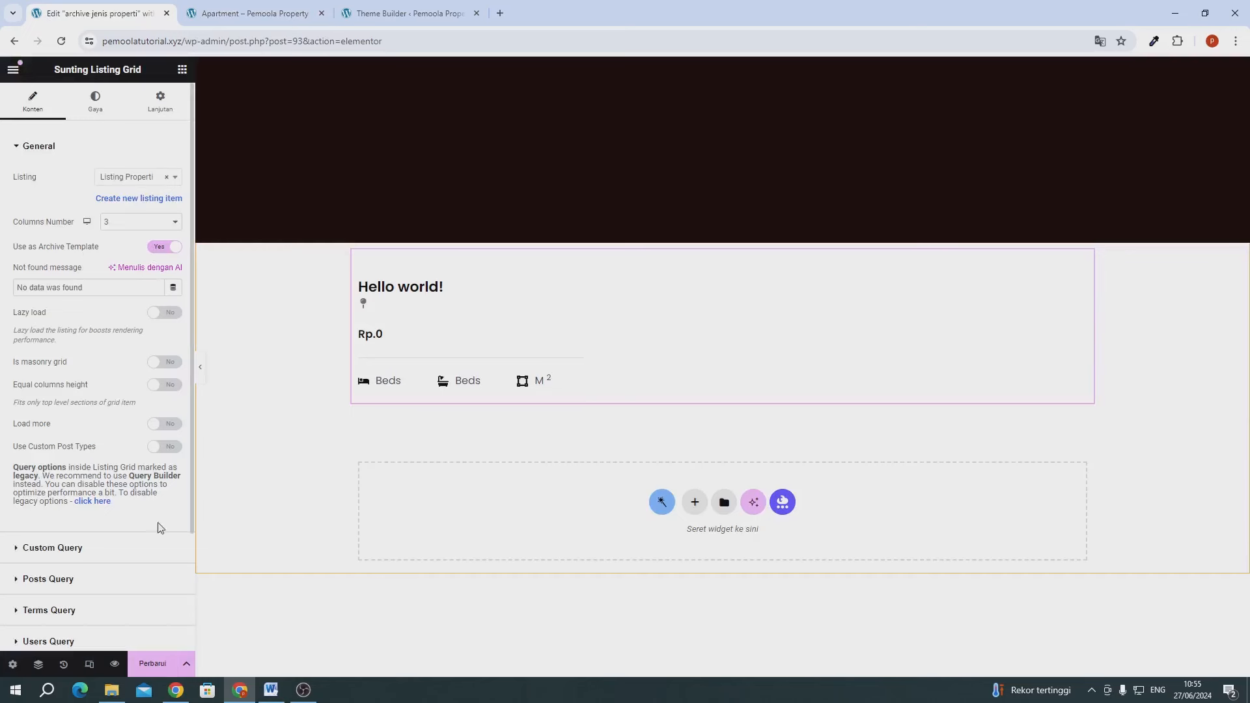
{"action": "left_click", "coordinate": [164, 664]}
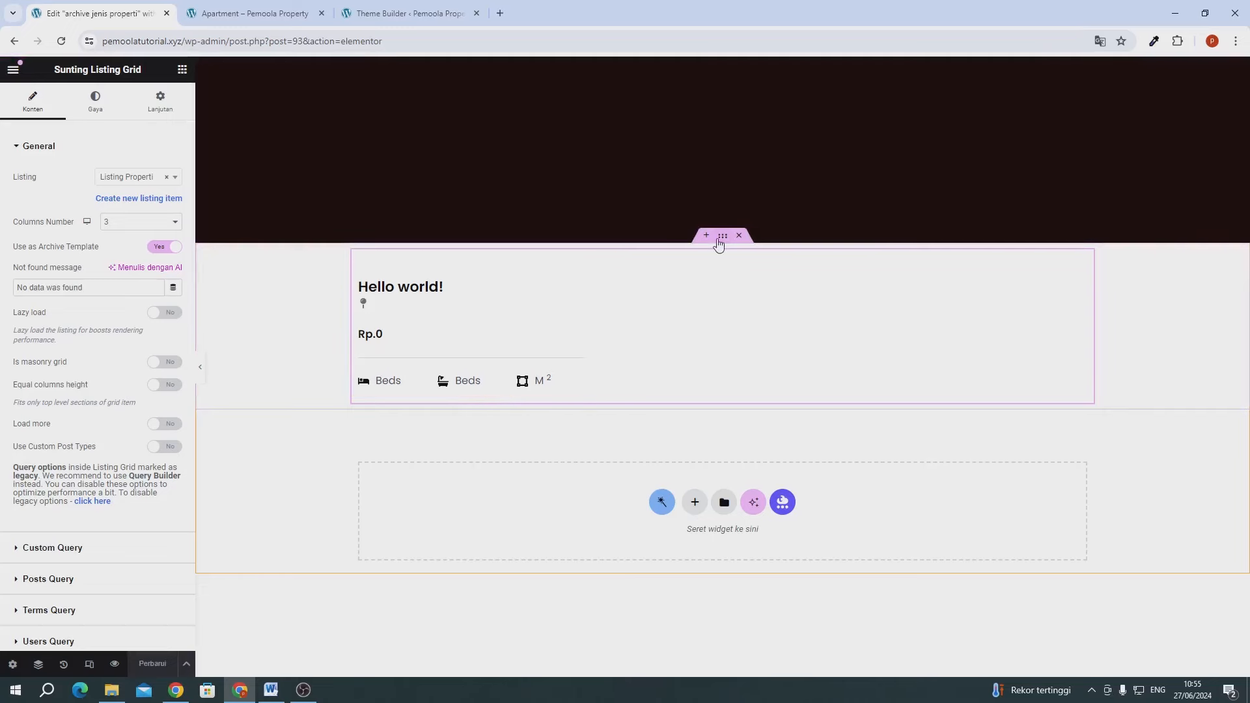
- Give the grid's container a 3% top and 5% bottom margin, then save the template
{"action": "left_click", "coordinate": [719, 239]}
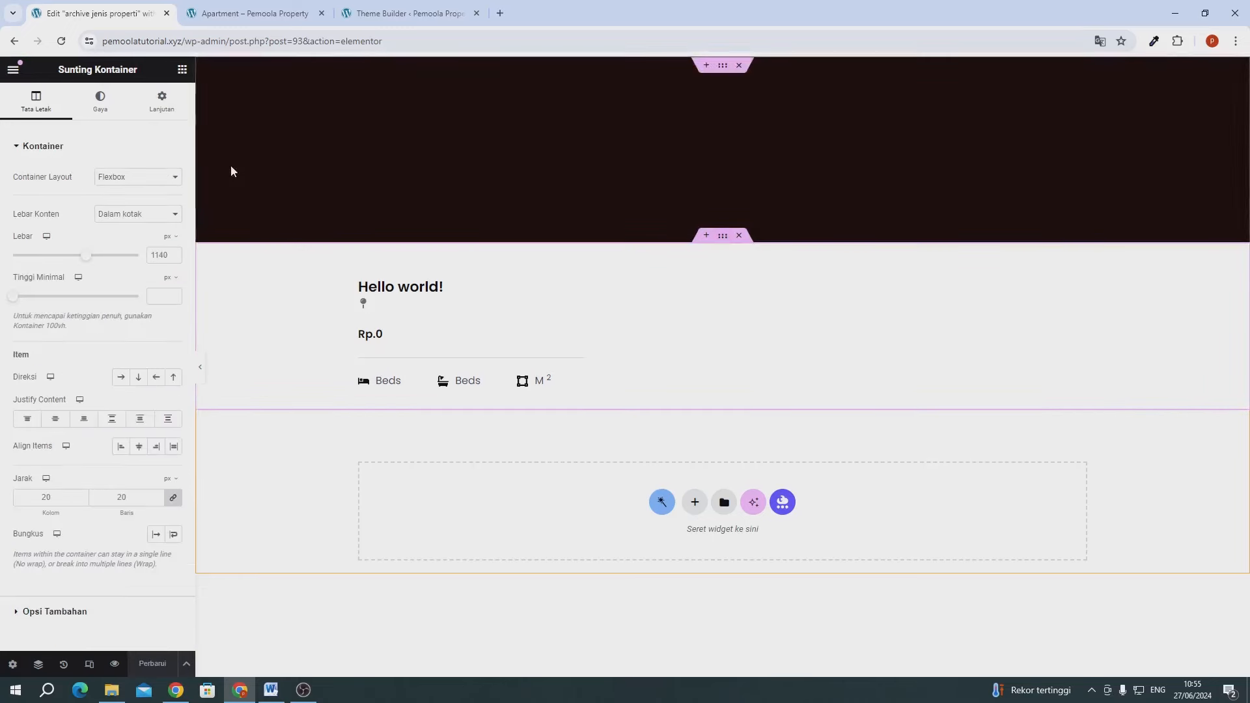
{"action": "left_click", "coordinate": [148, 106]}
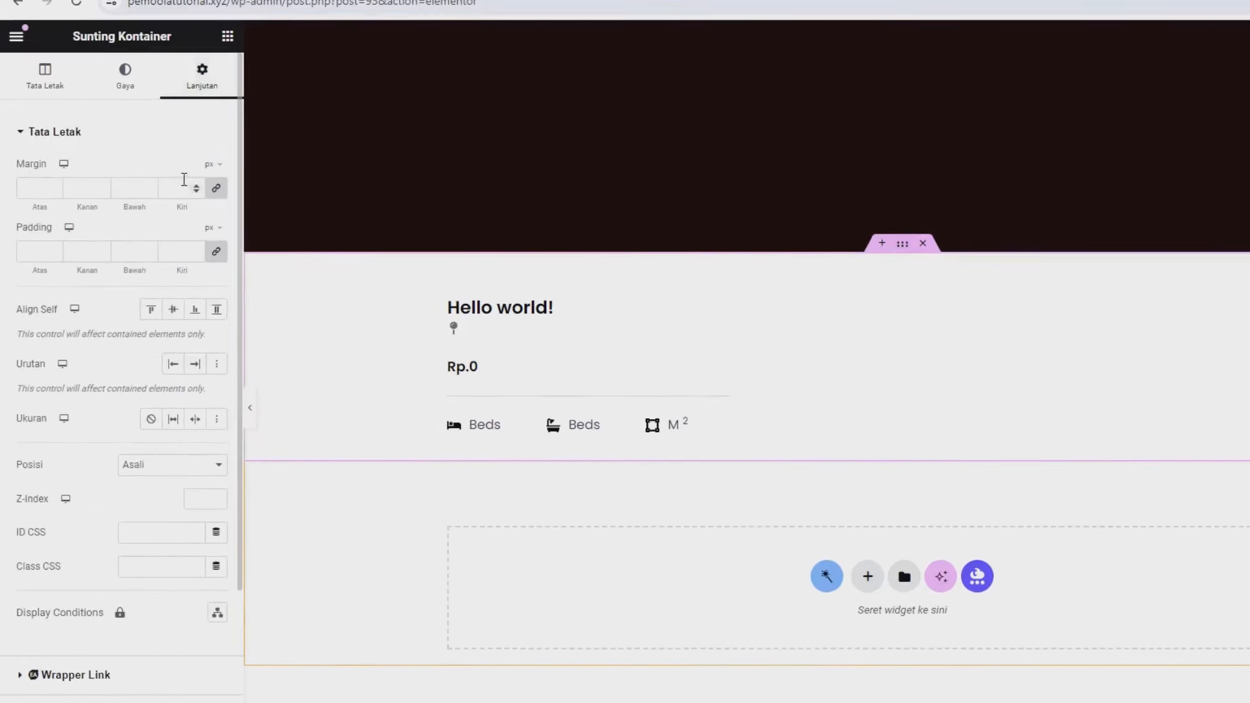
{"action": "left_click", "coordinate": [214, 164]}
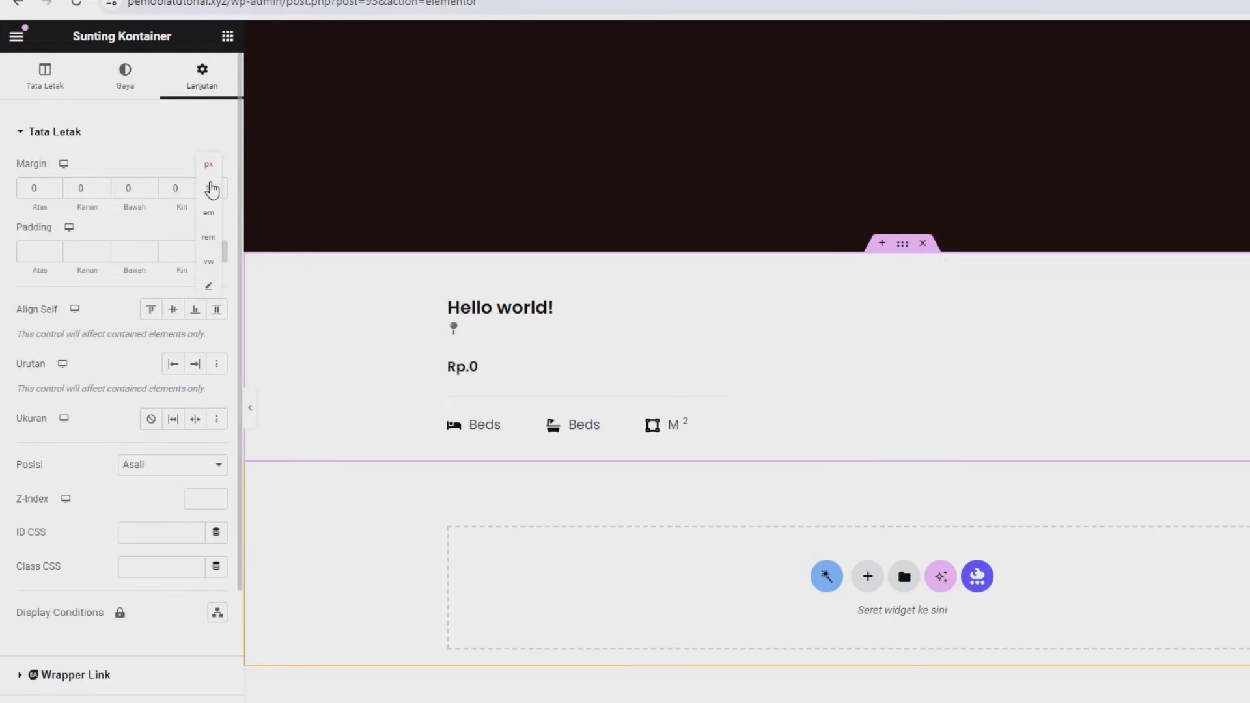
{"action": "left_click", "coordinate": [208, 189]}
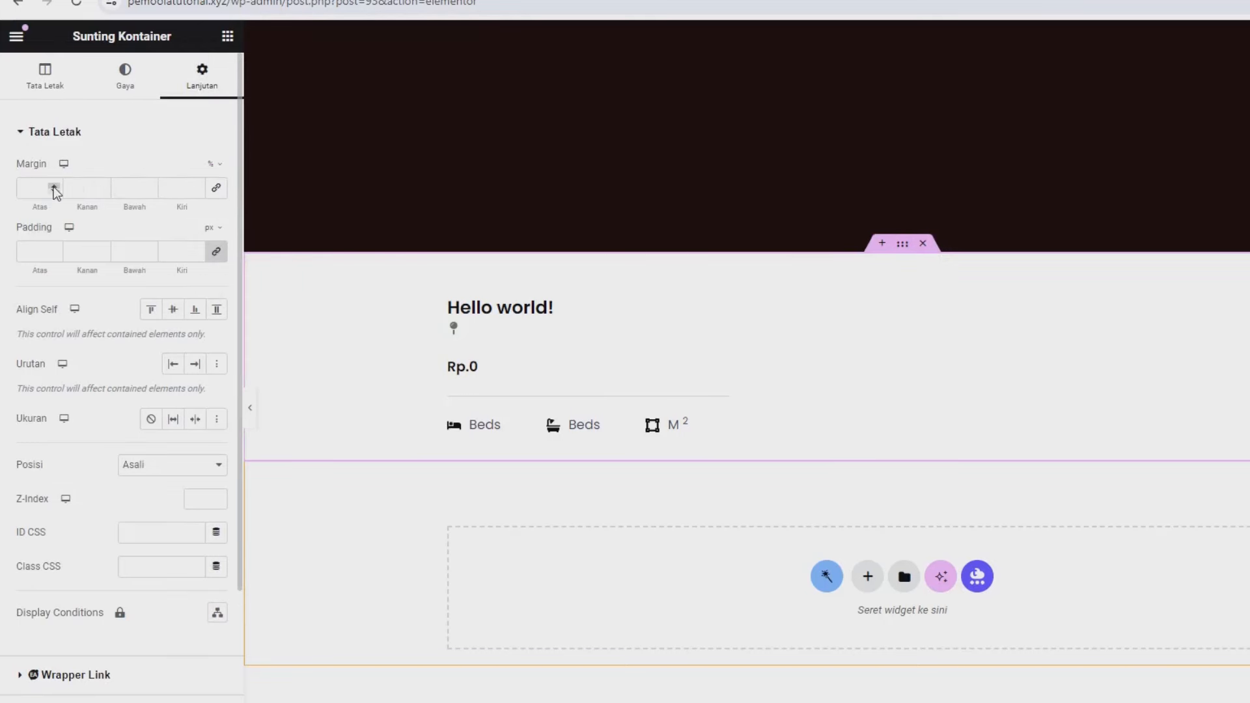
{"action": "left_click", "coordinate": [54, 186]}
{"action": "left_click", "coordinate": [54, 186]}
{"action": "left_click", "coordinate": [54, 187]}
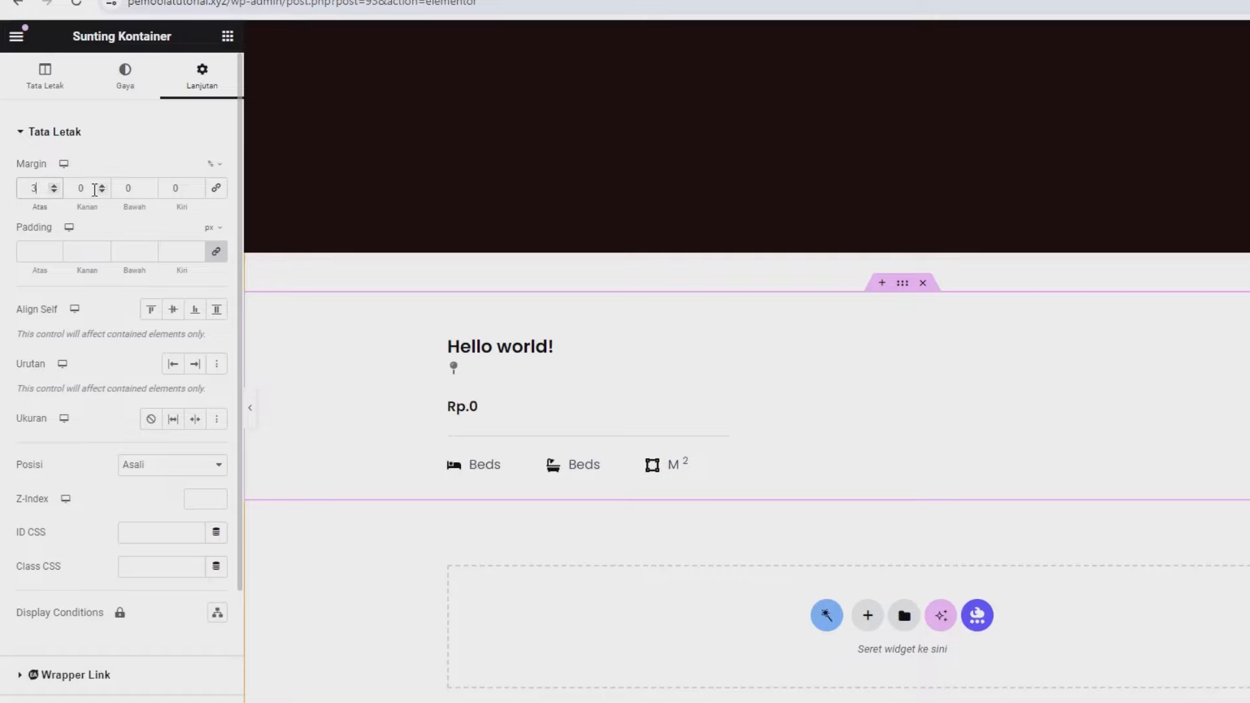
{"action": "left_click", "coordinate": [149, 186]}
{"action": "left_click", "coordinate": [149, 186]}
{"action": "left_click", "coordinate": [150, 187]}
{"action": "left_click", "coordinate": [149, 186]}
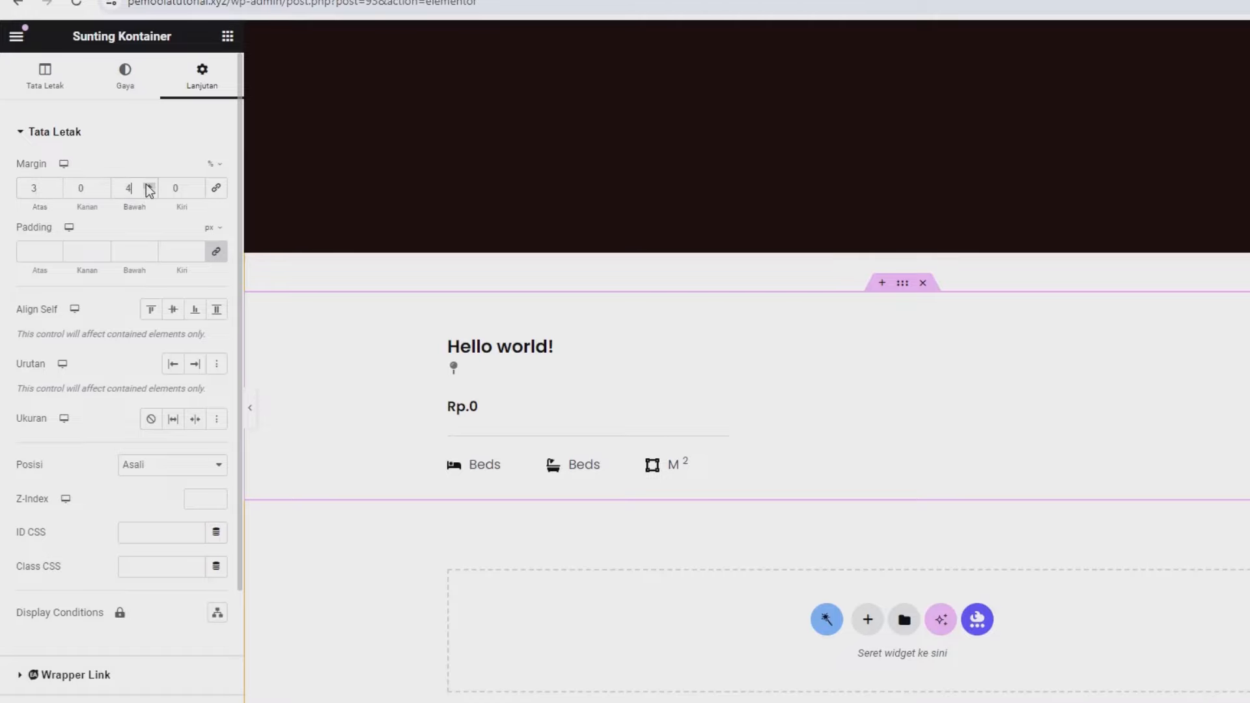
{"action": "left_click", "coordinate": [149, 187]}
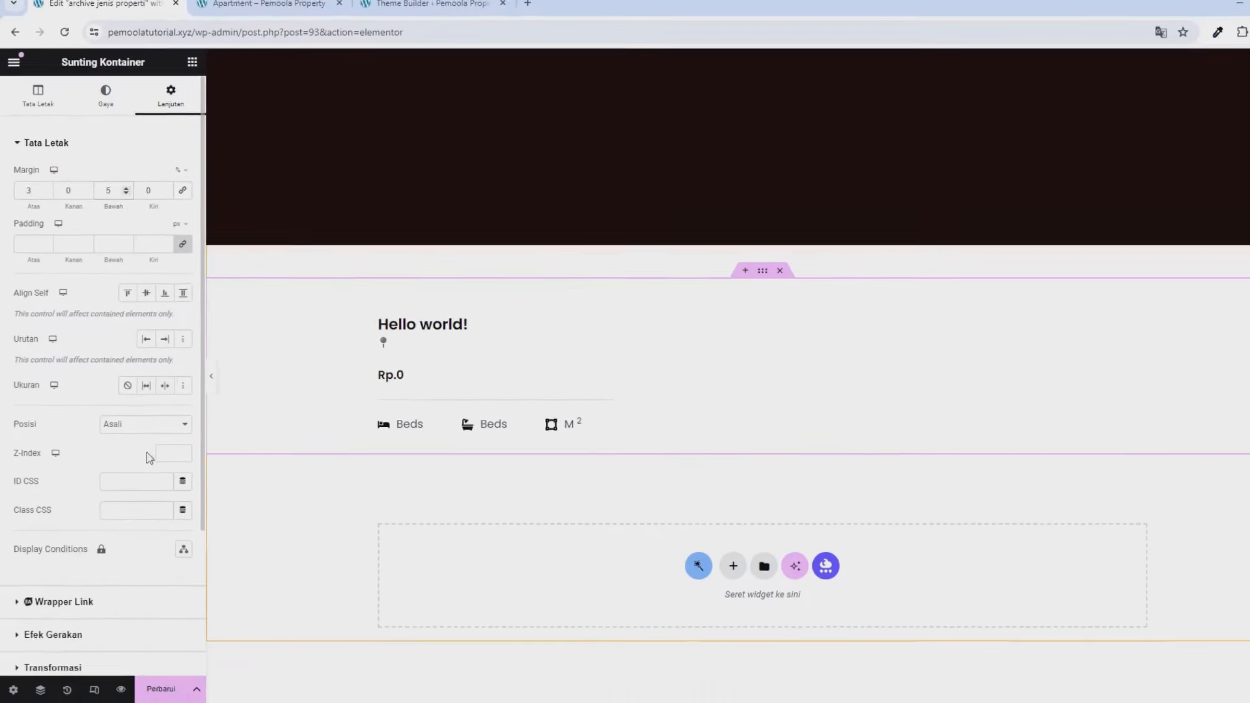
{"action": "left_click", "coordinate": [162, 688]}
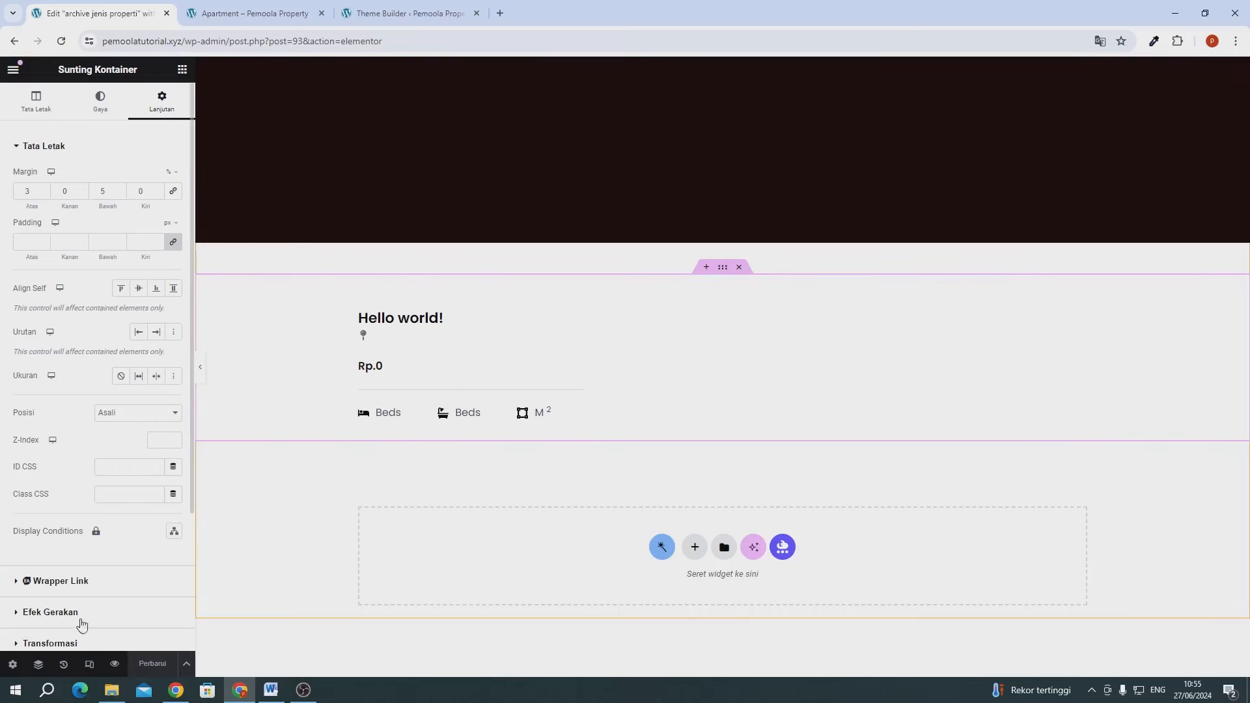
{"action": "left_click", "coordinate": [12, 664]}
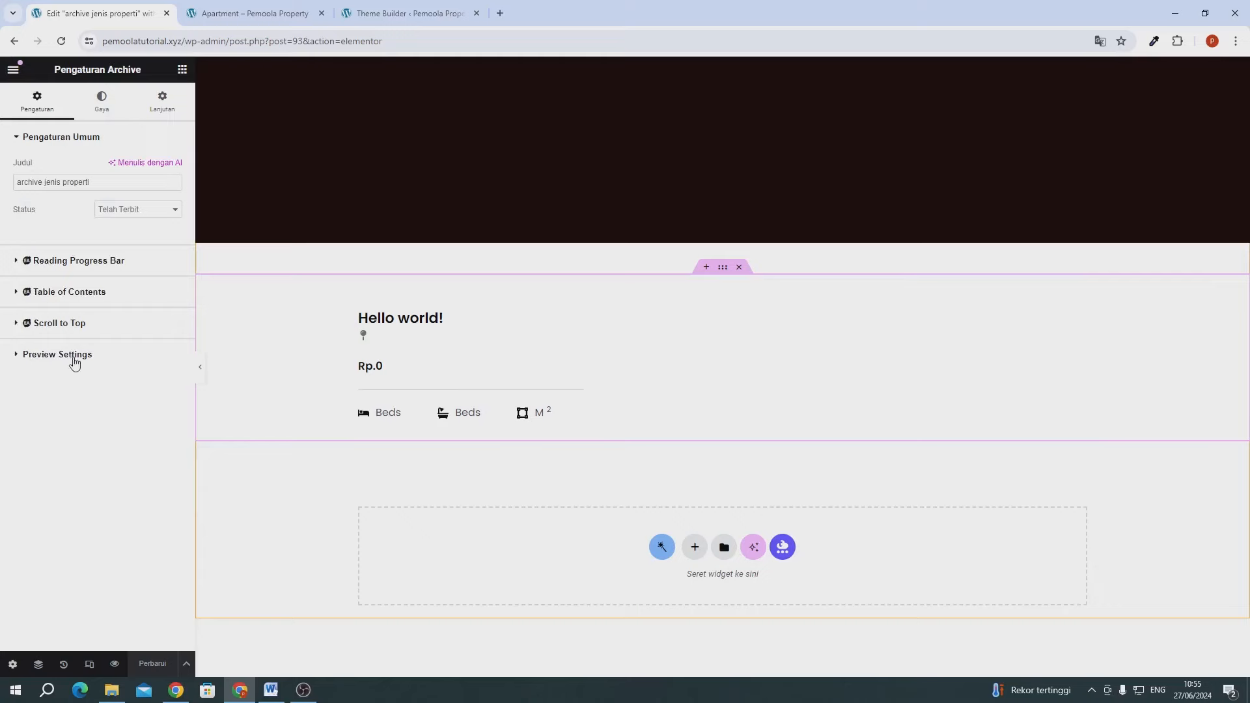
- Set the preview post type to Properti and reload the editor so real property cards appear
{"action": "left_click", "coordinate": [74, 358]}
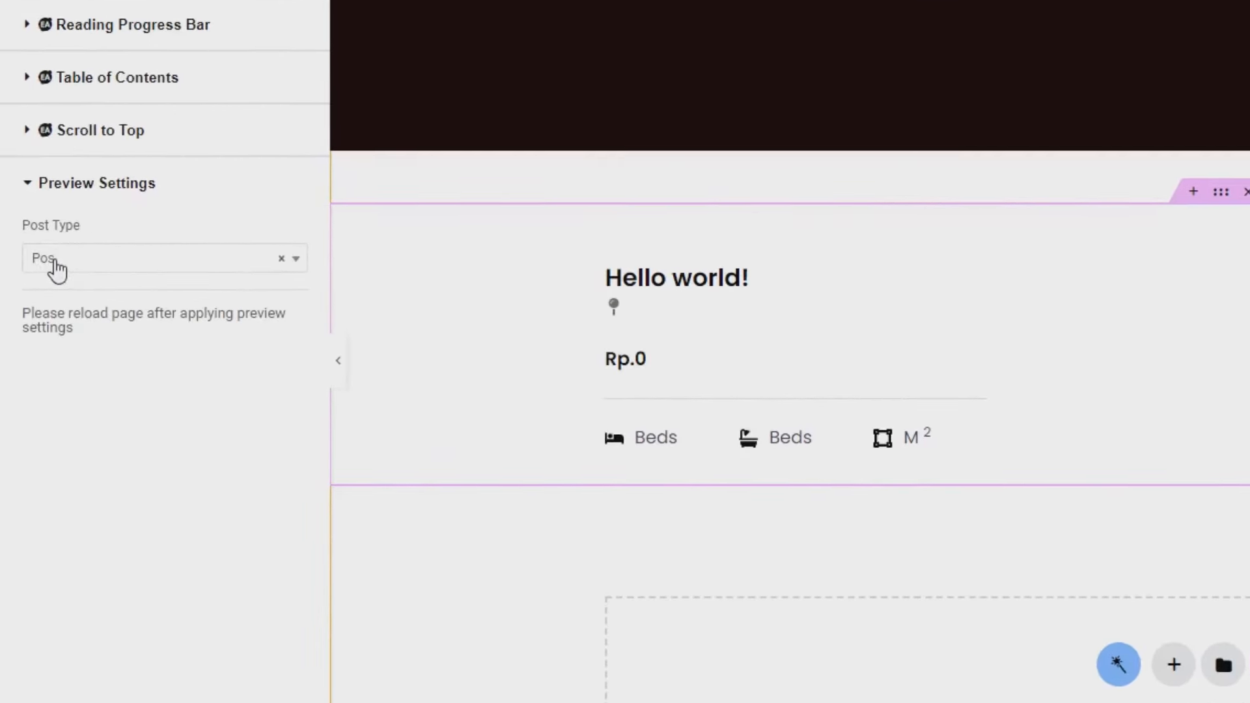
{"action": "left_click", "coordinate": [32, 306]}
{"action": "left_click", "coordinate": [57, 355]}
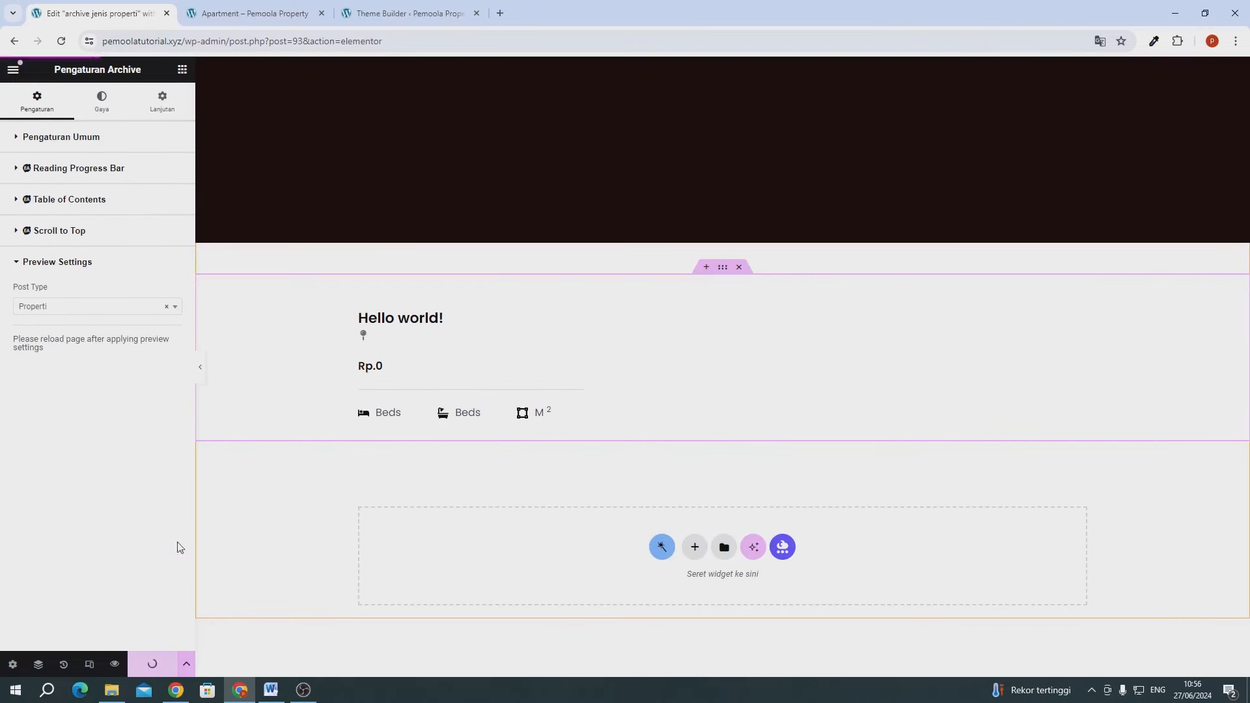
{"action": "left_click", "coordinate": [65, 43]}
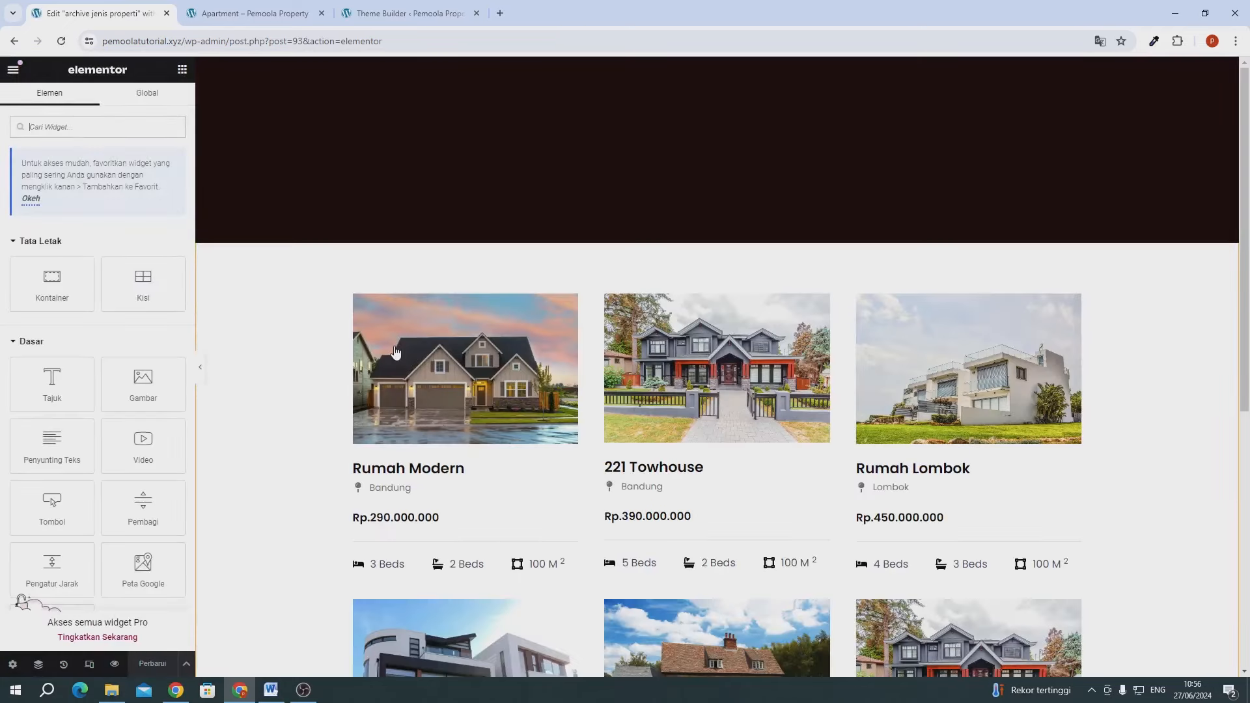
{"action": "scroll", "coordinate": [396, 352], "scroll_direction": "down", "scroll_amount": 5}
{"action": "scroll", "coordinate": [681, 296], "scroll_direction": "up", "scroll_amount": 5}
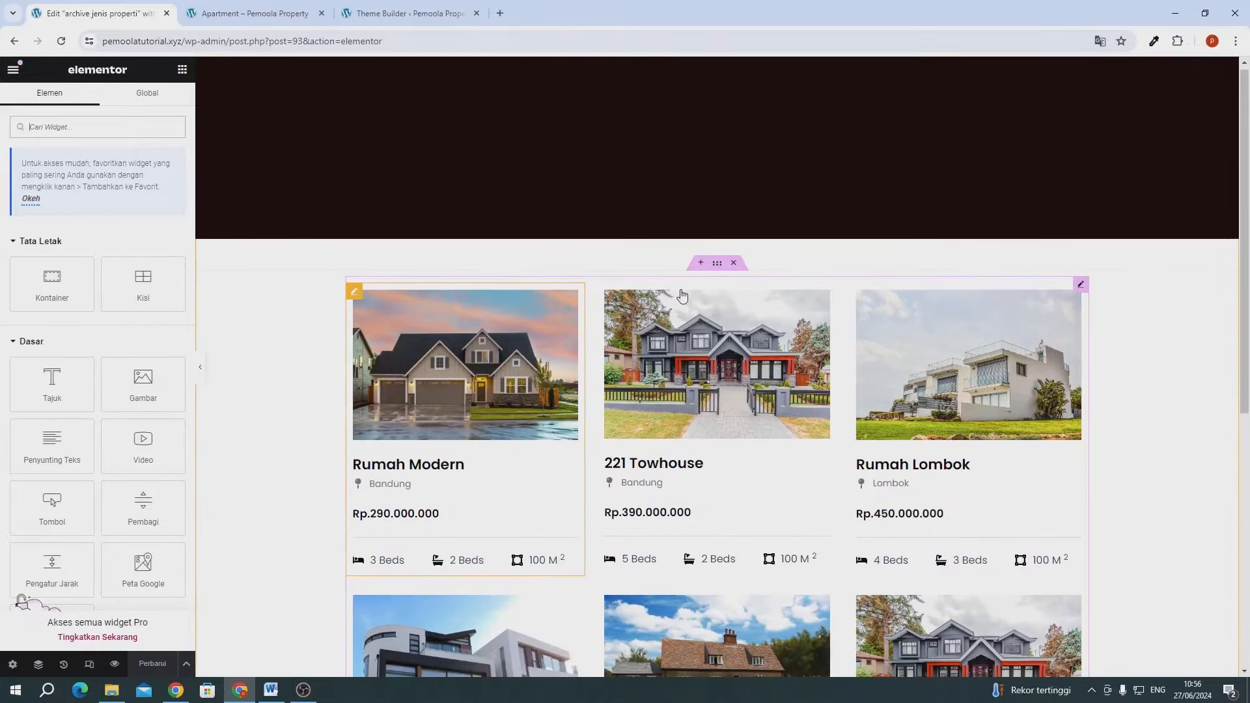
{"action": "left_click", "coordinate": [773, 344]}
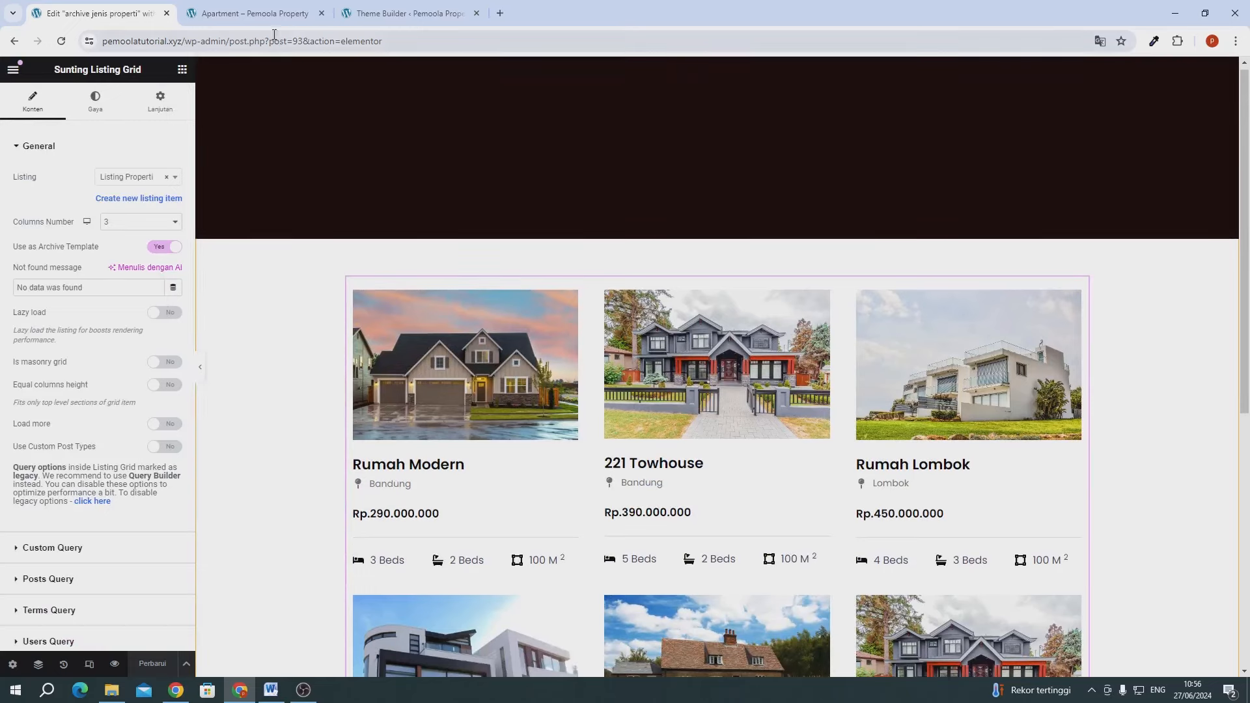
- Browse the live Apartment and Townhouse archive pages from the jenis Properti menu
{"action": "left_click", "coordinate": [267, 14]}
{"action": "mouse_move", "coordinate": [956, 116]}
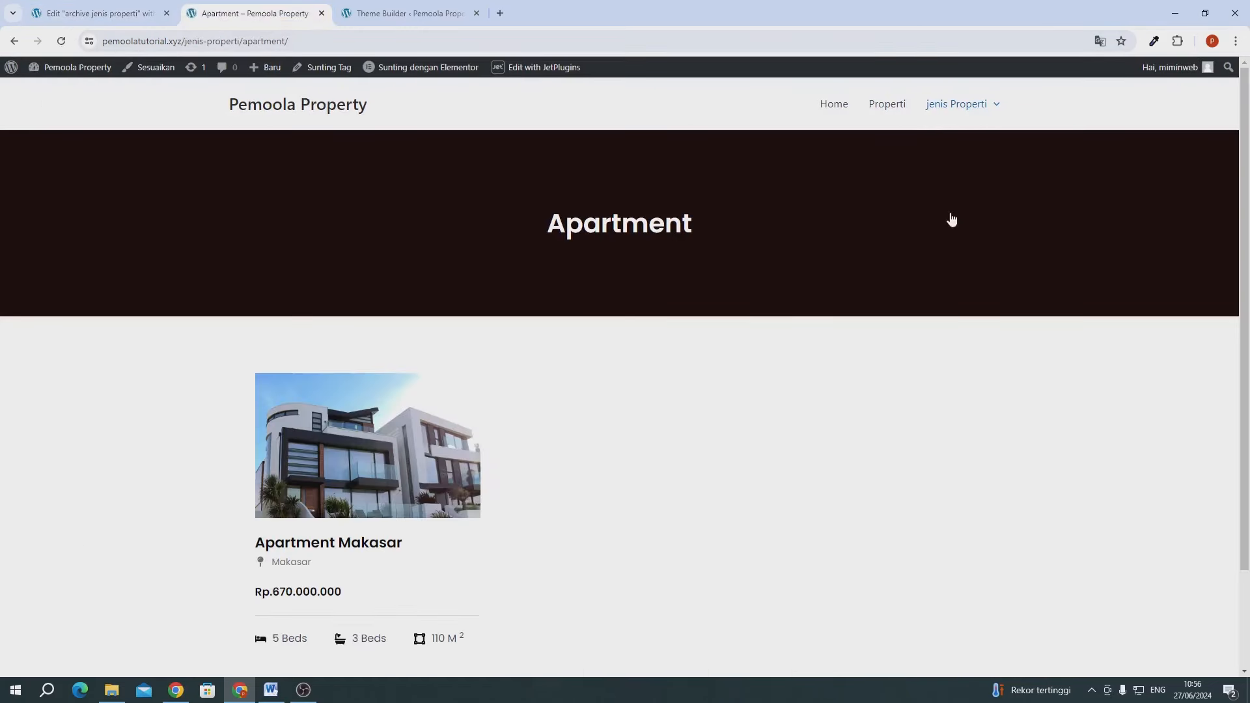
{"action": "scroll", "coordinate": [948, 217], "scroll_direction": "down", "scroll_amount": 2}
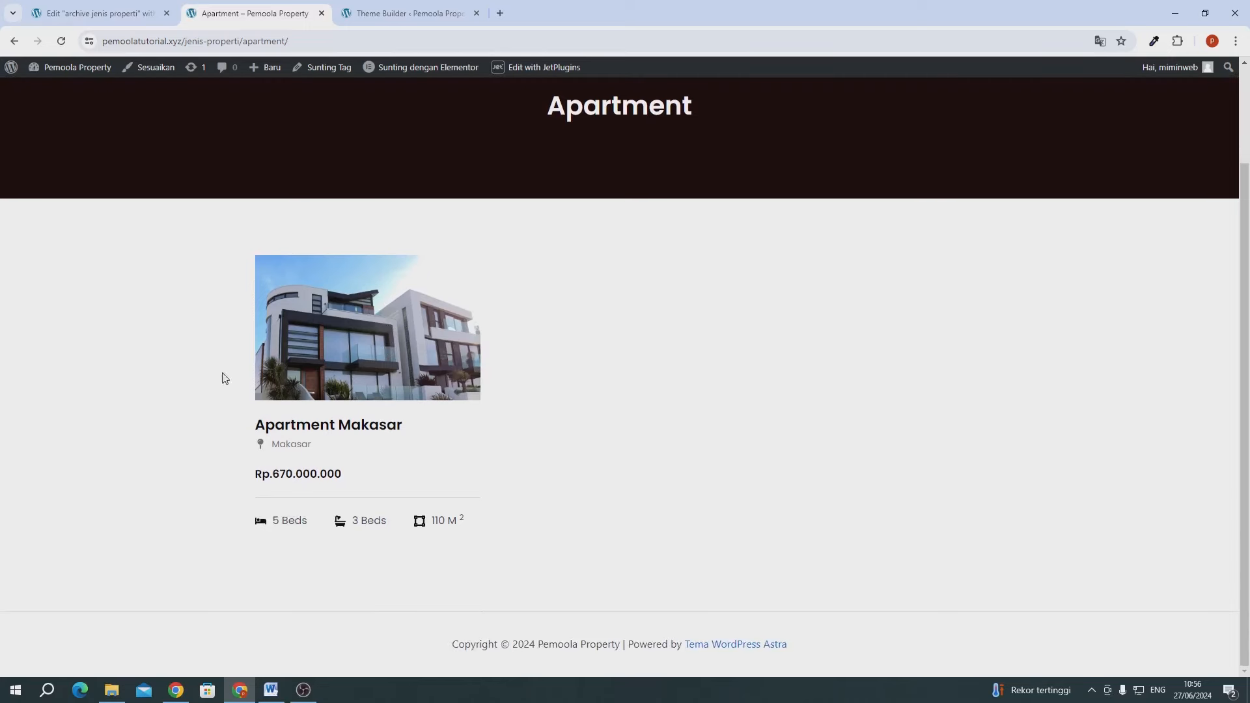
{"action": "scroll", "coordinate": [391, 371], "scroll_direction": "up", "scroll_amount": 2}
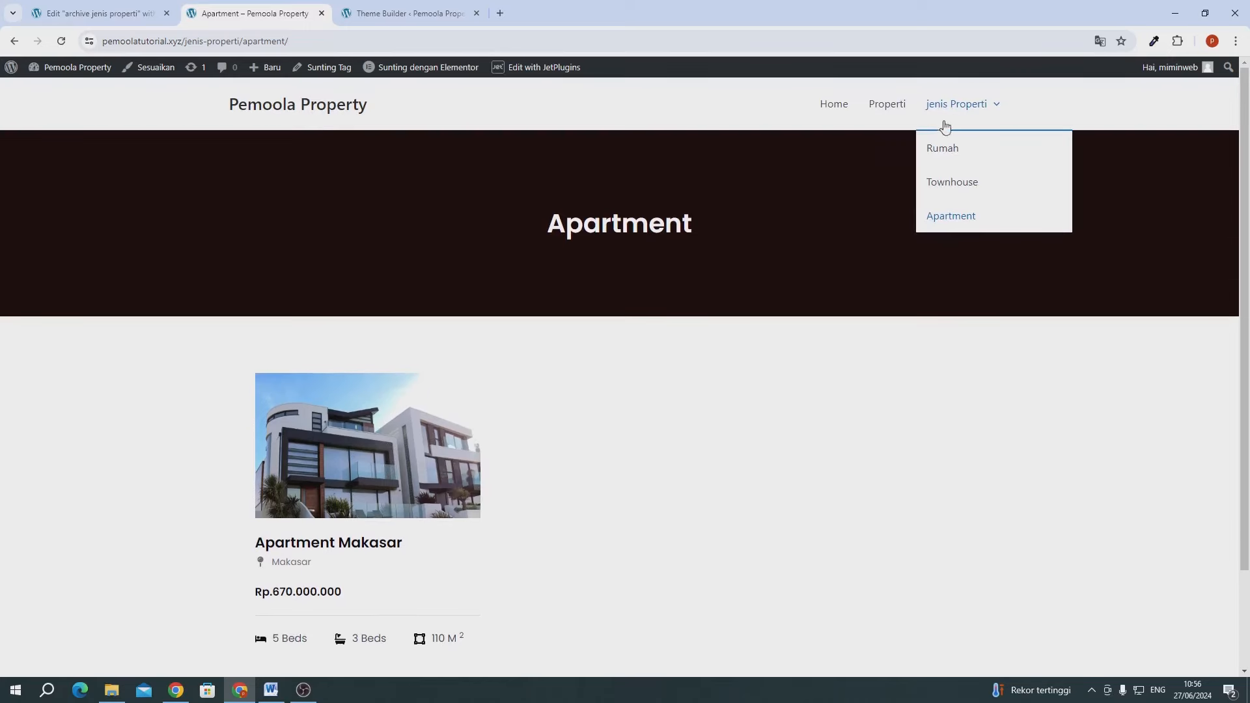
{"action": "left_click", "coordinate": [949, 184]}
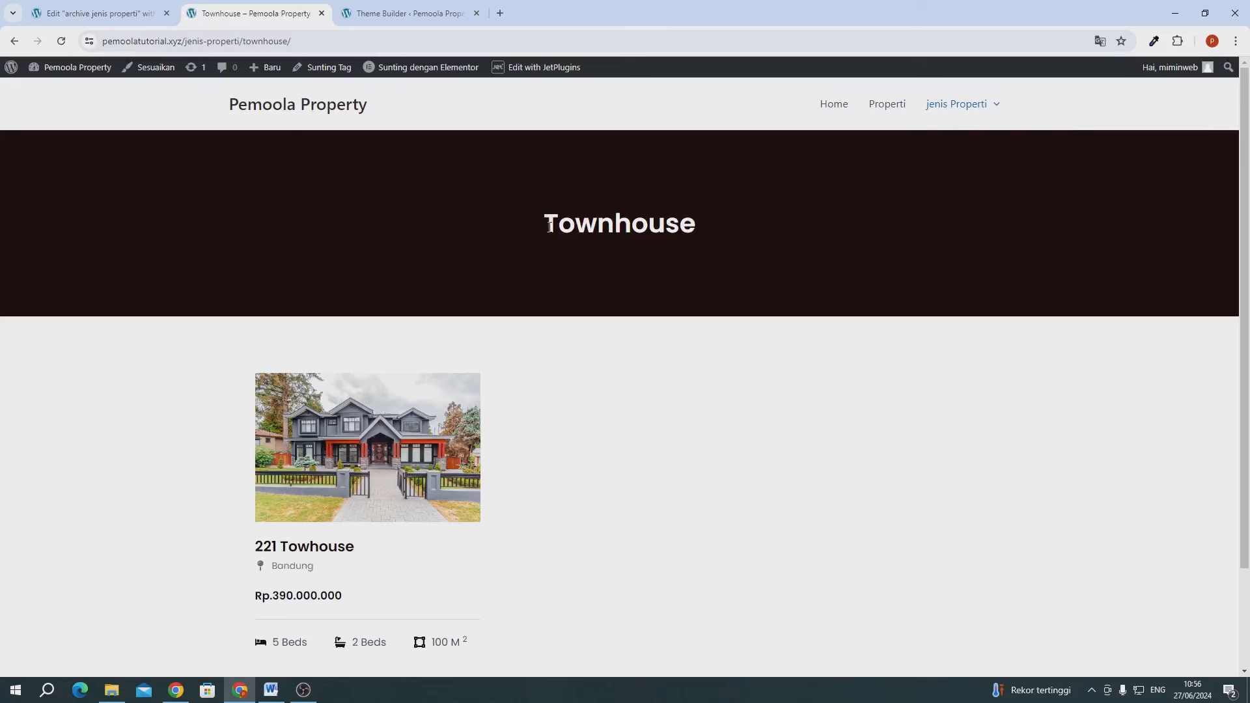
{"action": "left_click_drag", "start_coordinate": [550, 226], "coordinate": [664, 228]}
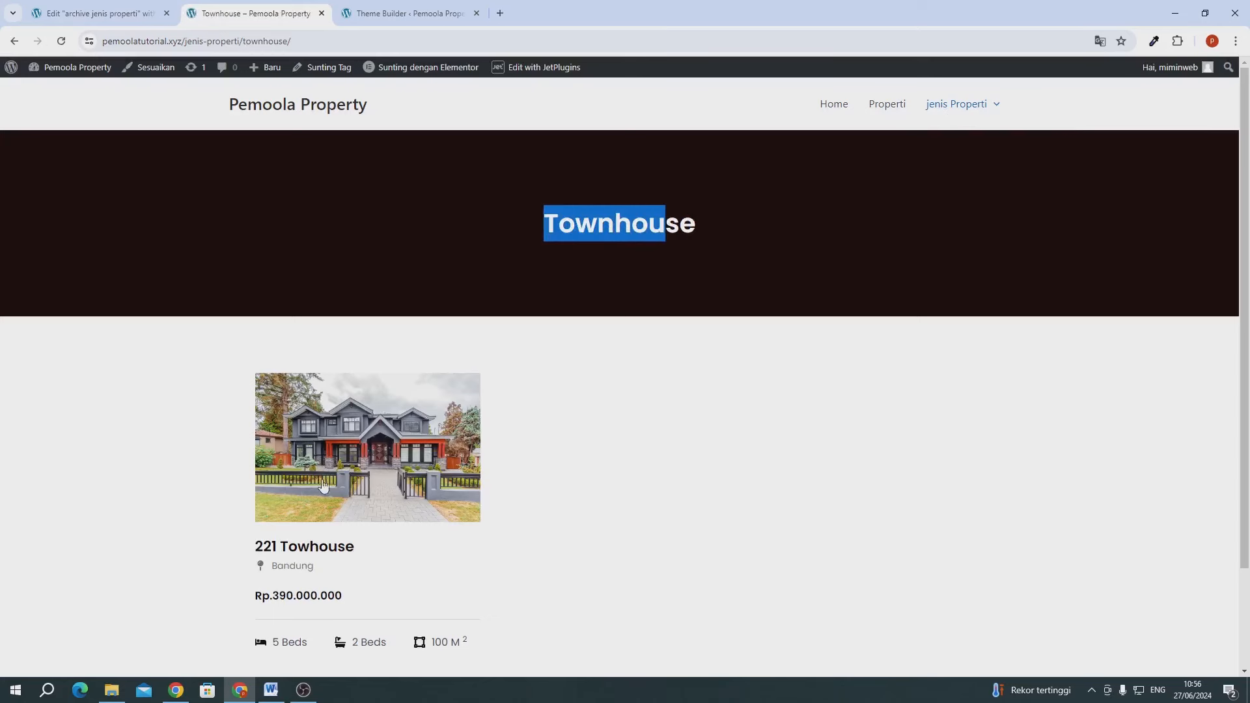
{"action": "scroll", "coordinate": [364, 475], "scroll_direction": "down", "scroll_amount": 3}
{"action": "scroll", "coordinate": [399, 463], "scroll_direction": "up", "scroll_amount": 3}
- View the Rumah archive with its four properties, then close the template editor
{"action": "mouse_move", "coordinate": [996, 103]}
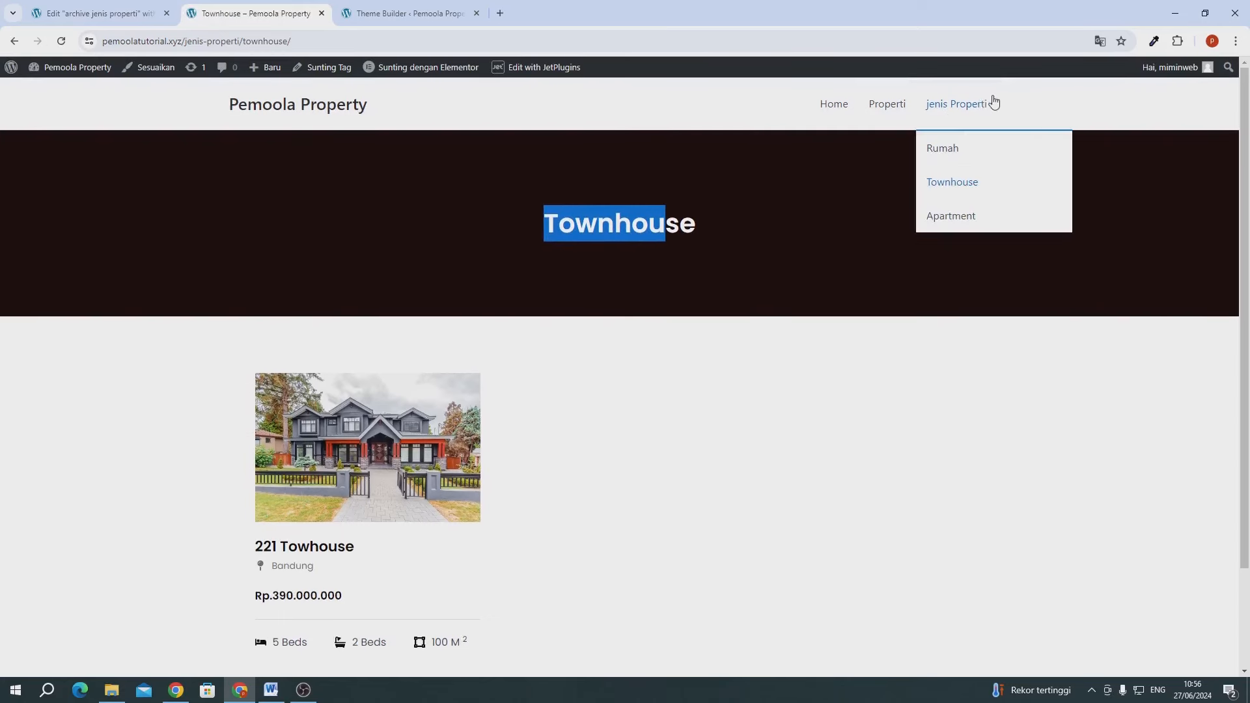
{"action": "left_click", "coordinate": [966, 160]}
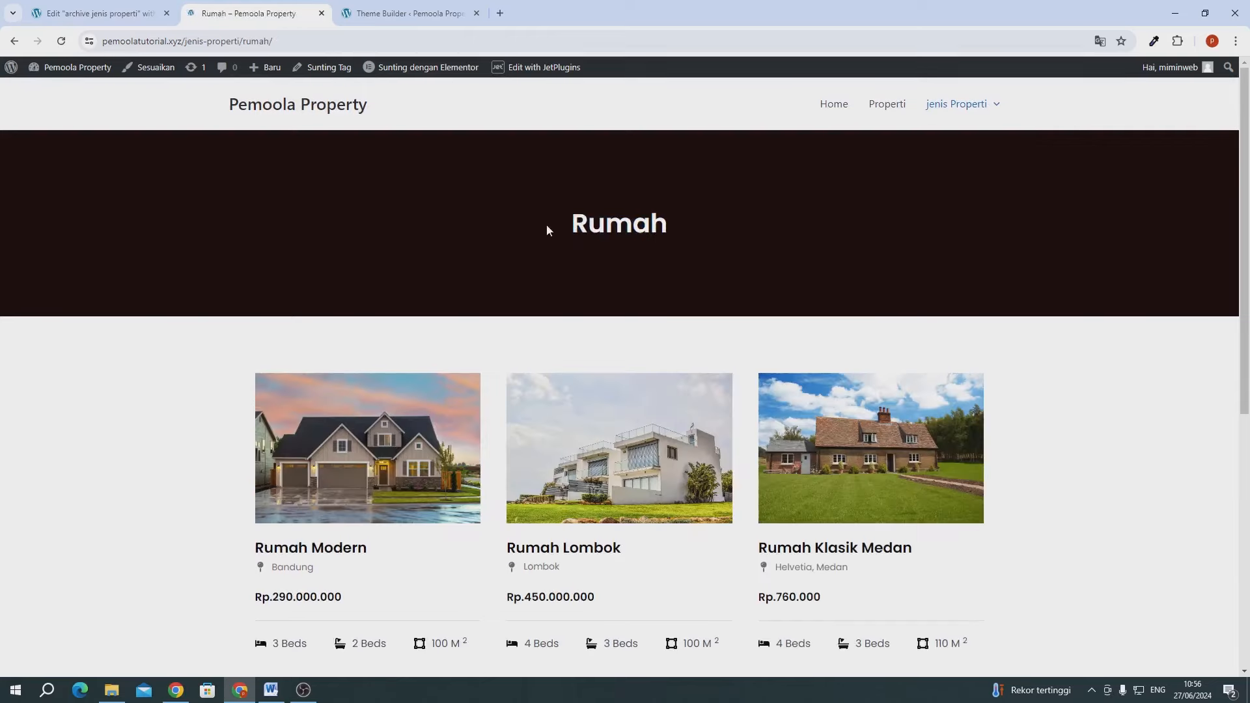
{"action": "left_click_drag", "start_coordinate": [547, 228], "coordinate": [681, 241]}
{"action": "scroll", "coordinate": [483, 325], "scroll_direction": "down", "scroll_amount": 3}
{"action": "scroll", "coordinate": [363, 349], "scroll_direction": "down", "scroll_amount": 3}
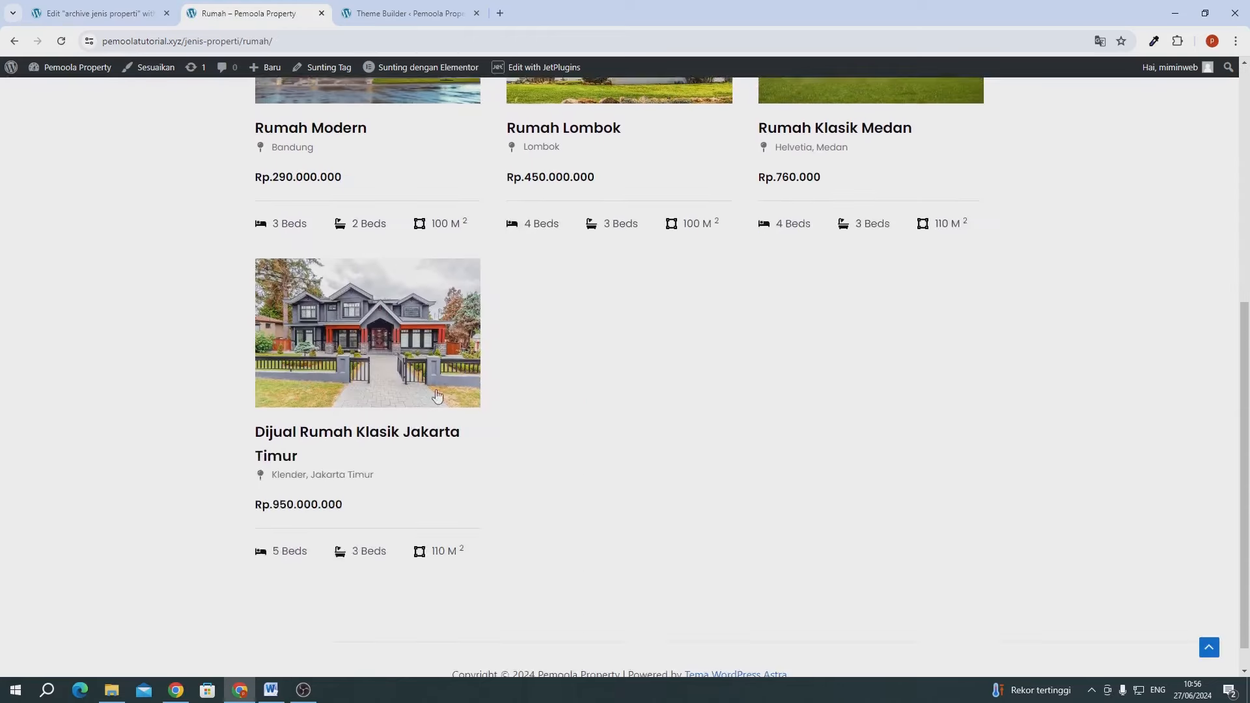
{"action": "scroll", "coordinate": [739, 399], "scroll_direction": "up", "scroll_amount": 6}
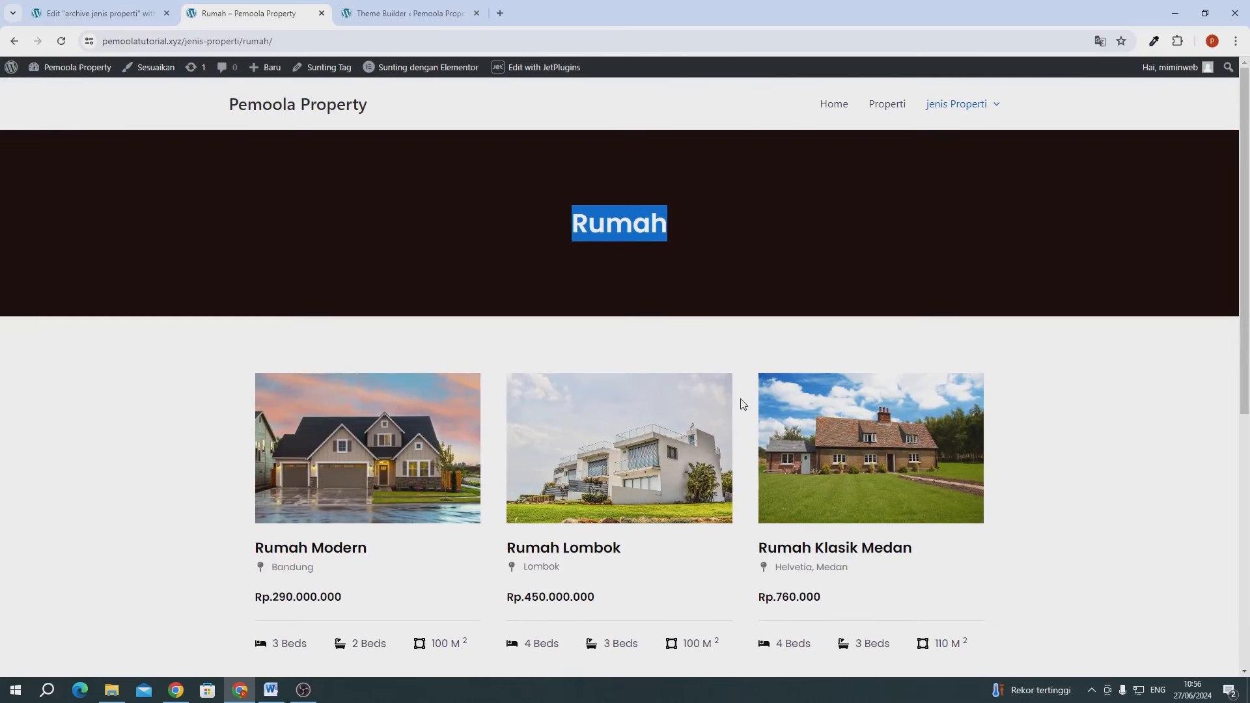
{"action": "left_click", "coordinate": [144, 14]}
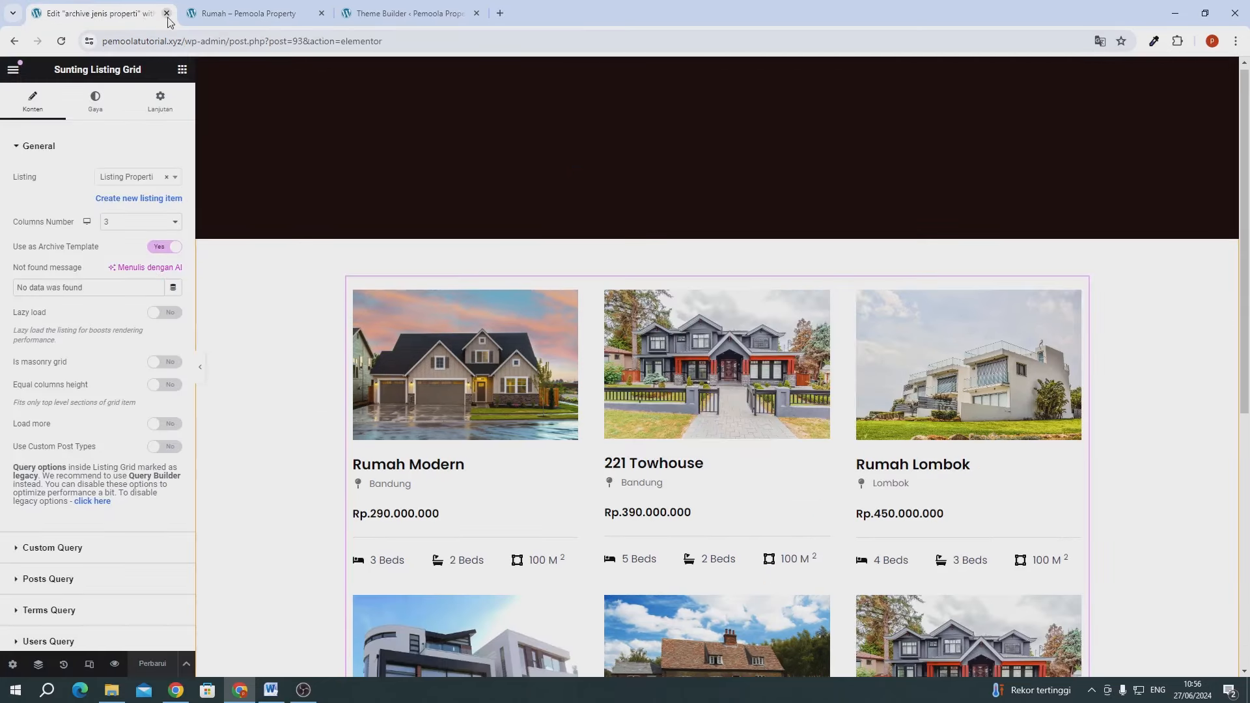
{"action": "left_click", "coordinate": [166, 13]}
- Close the leftover Rumah archive tab, leaving only the Theme Builder open
{"action": "left_click", "coordinate": [195, 14]}
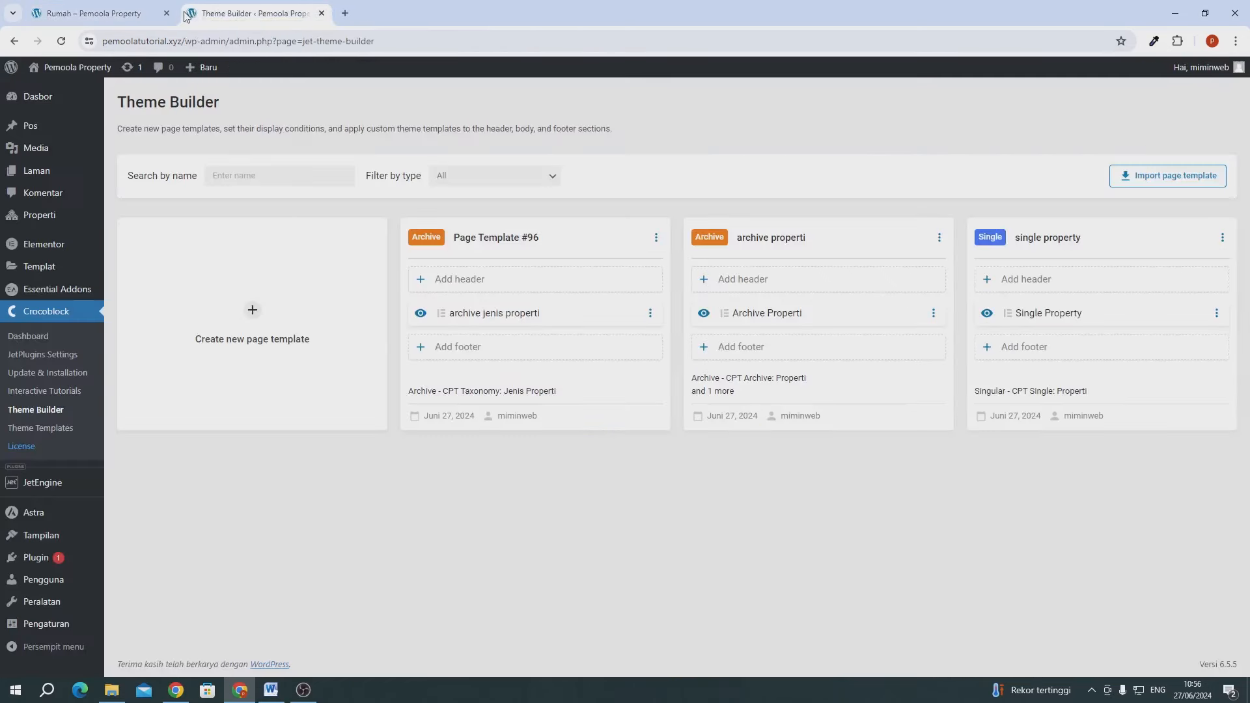
{"action": "left_click", "coordinate": [153, 16]}
{"action": "left_click", "coordinate": [167, 13]}
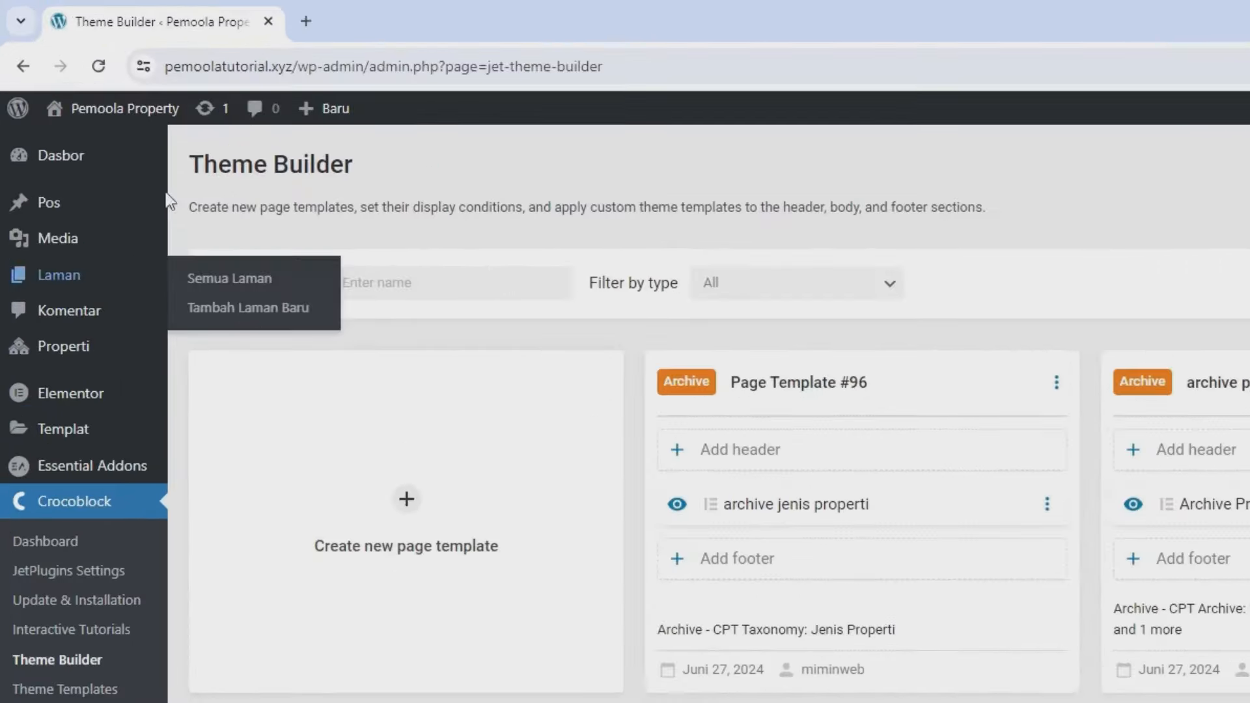
- Open Kunjungi Situs in a new tab and scroll through the home page's property grid
{"action": "mouse_move", "coordinate": [77, 67]}
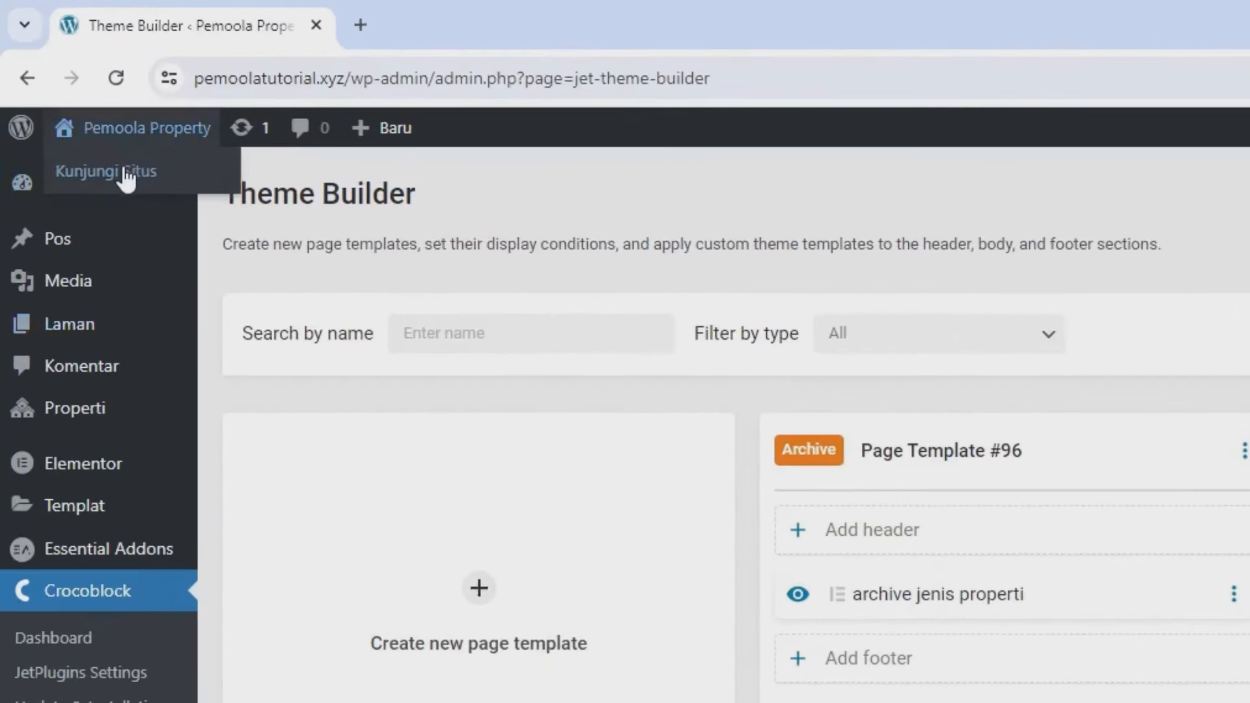
{"action": "right_click", "coordinate": [124, 171]}
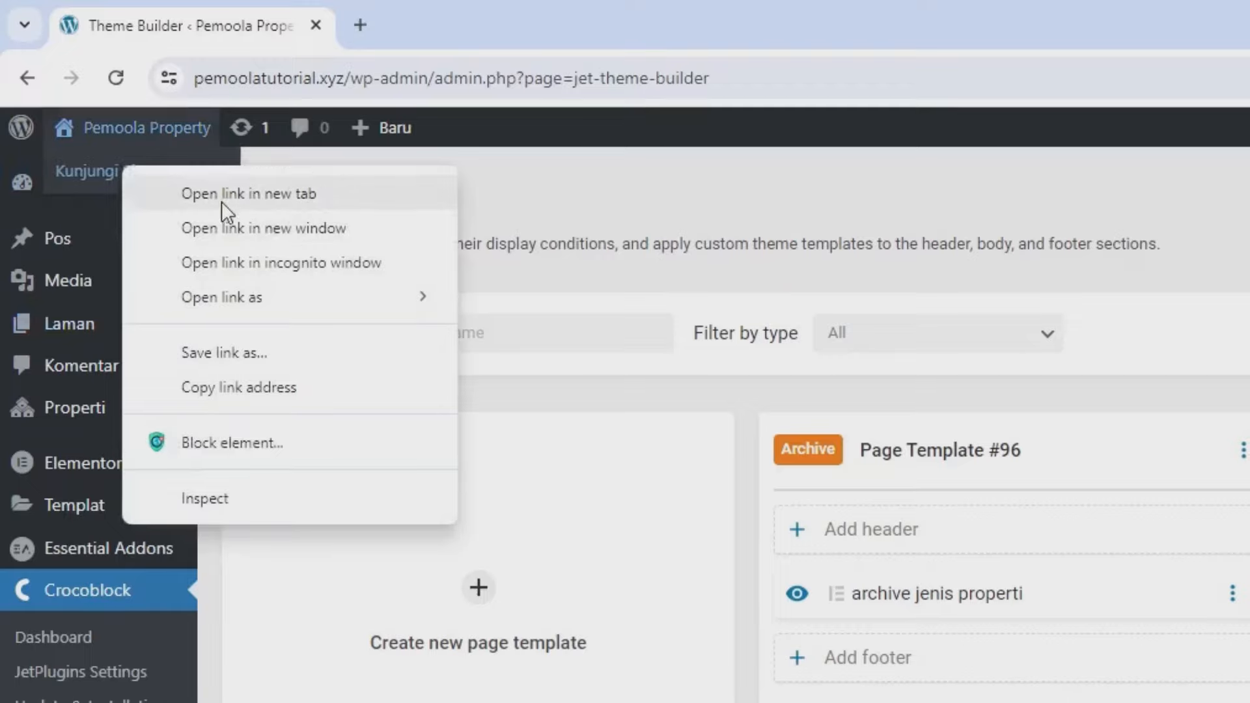
{"action": "left_click", "coordinate": [222, 195]}
{"action": "left_click", "coordinate": [405, 47]}
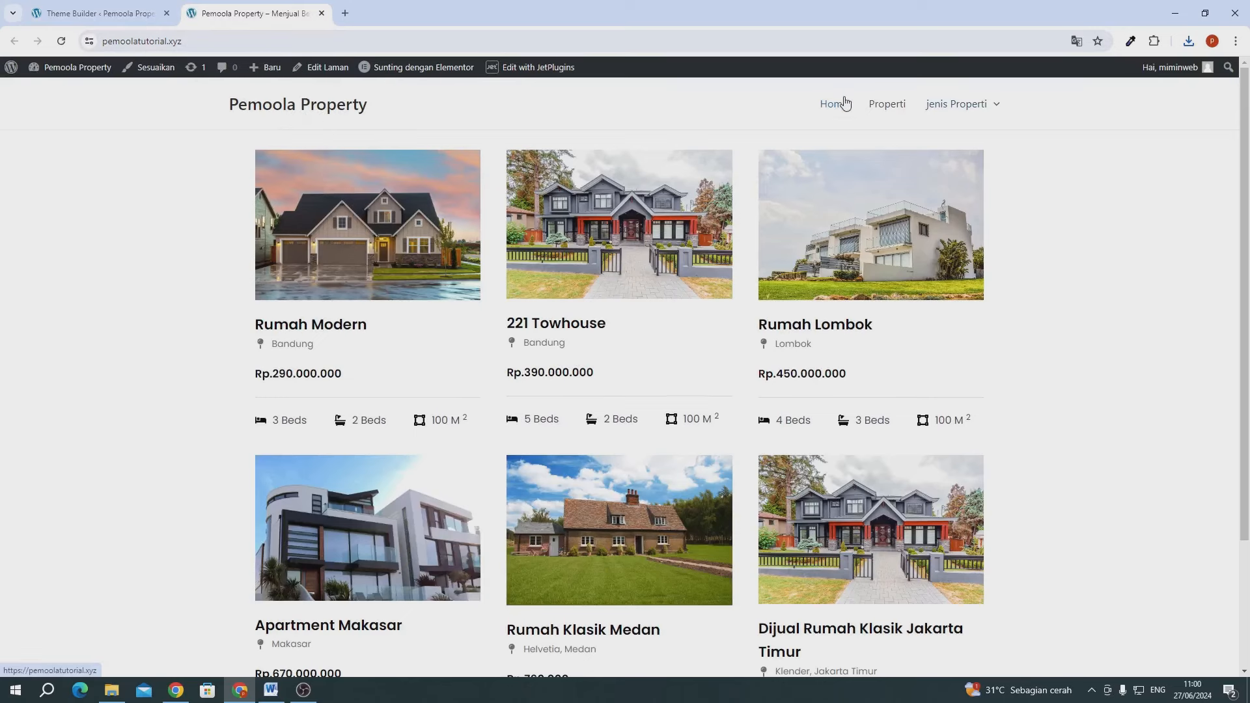
{"action": "scroll", "coordinate": [590, 440], "scroll_direction": "down", "scroll_amount": 3}
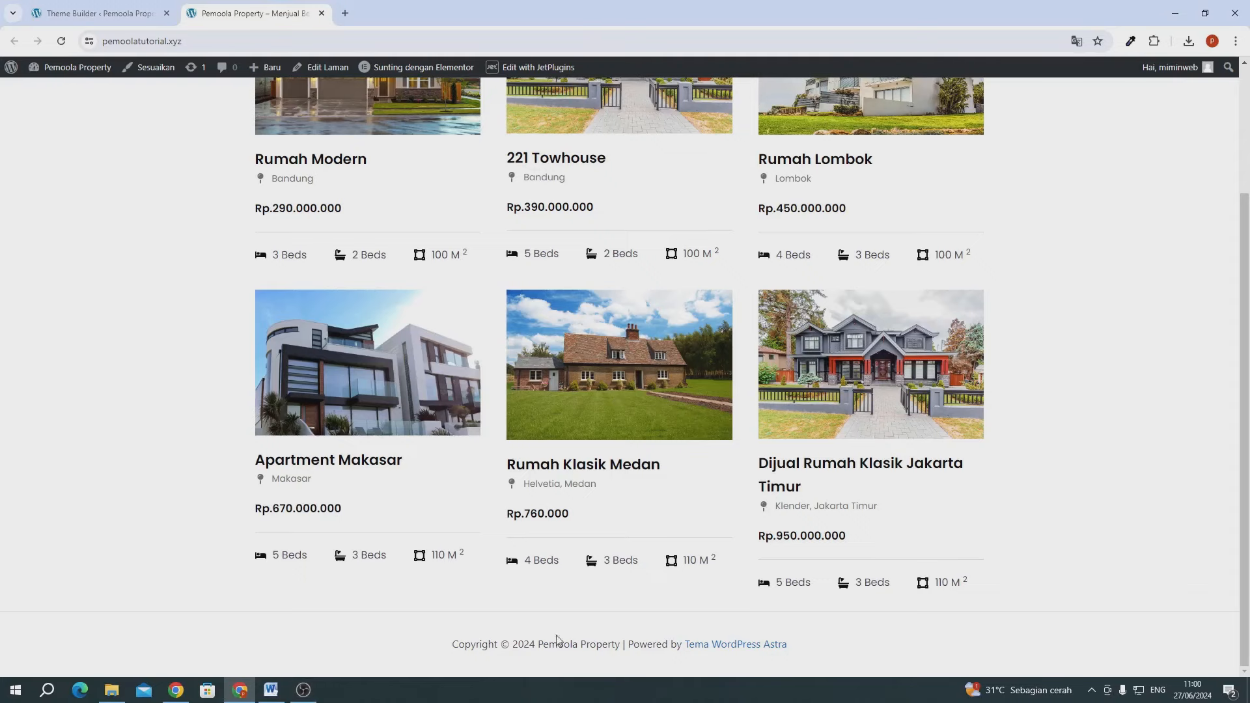
- Open Tampilan > Sesuaikan, then the header builder's Site Title & Logo settings
{"action": "left_click", "coordinate": [98, 13]}
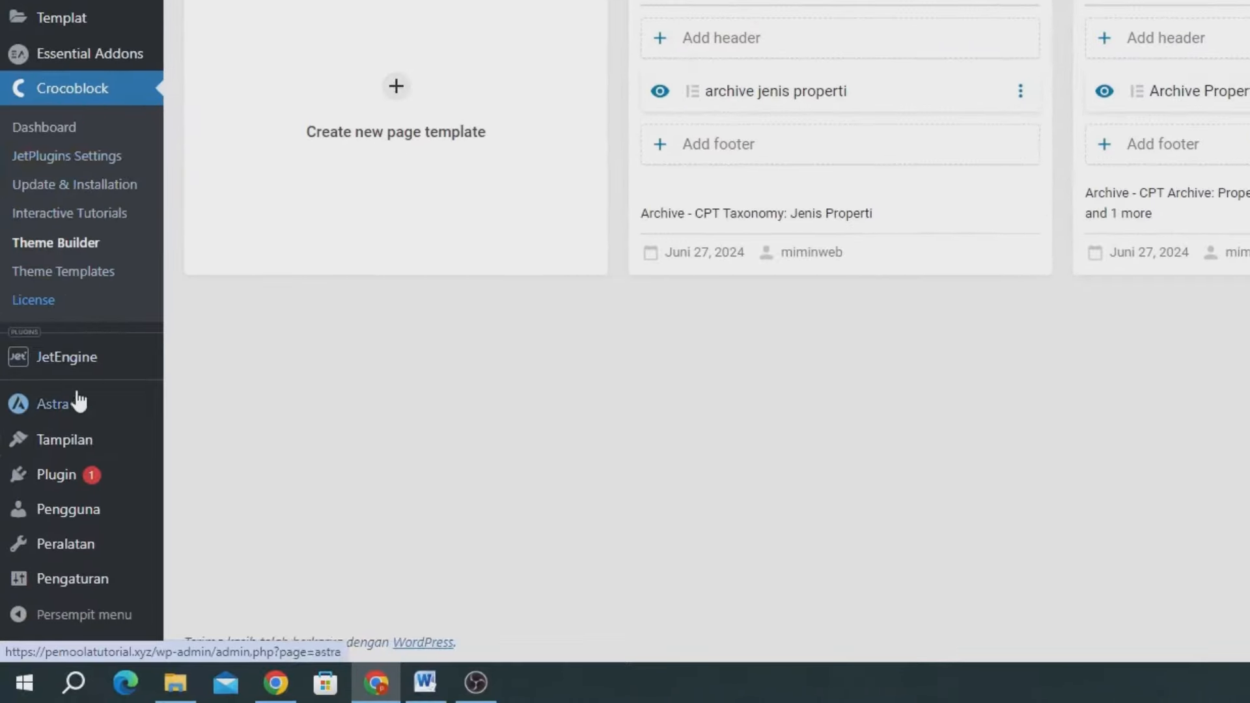
{"action": "mouse_move", "coordinate": [48, 536]}
{"action": "left_click", "coordinate": [215, 473]}
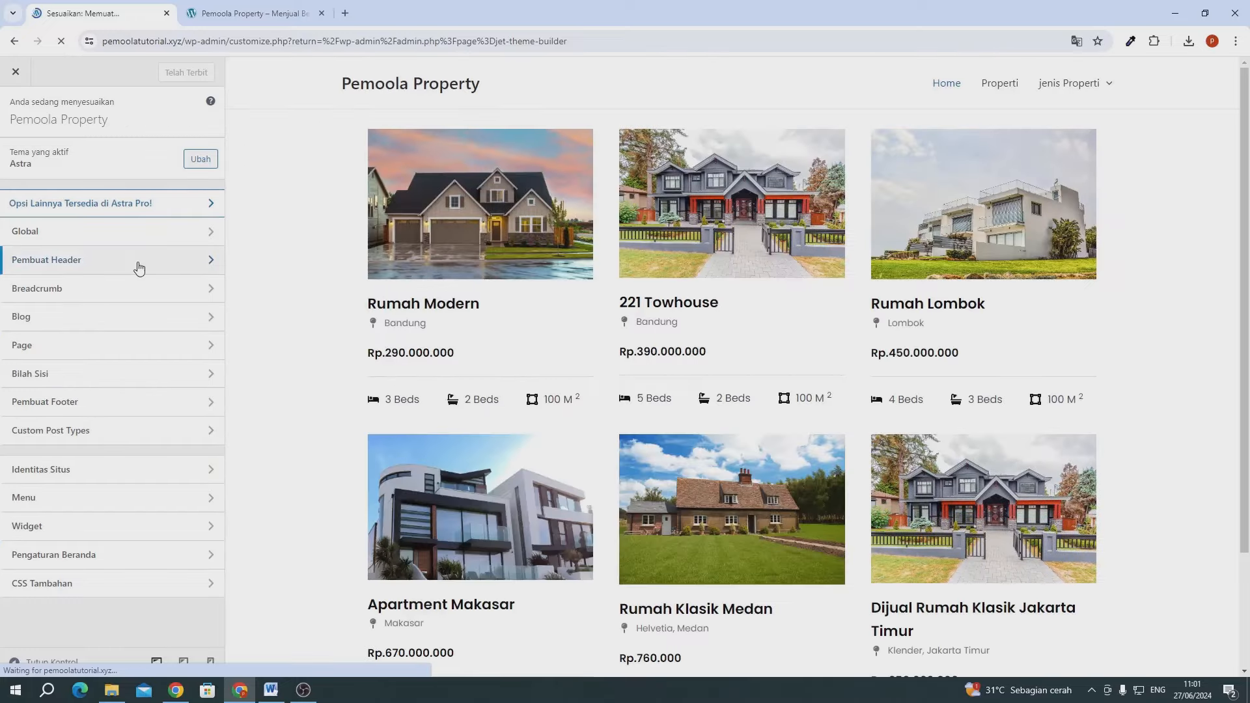
{"action": "left_click", "coordinate": [139, 260]}
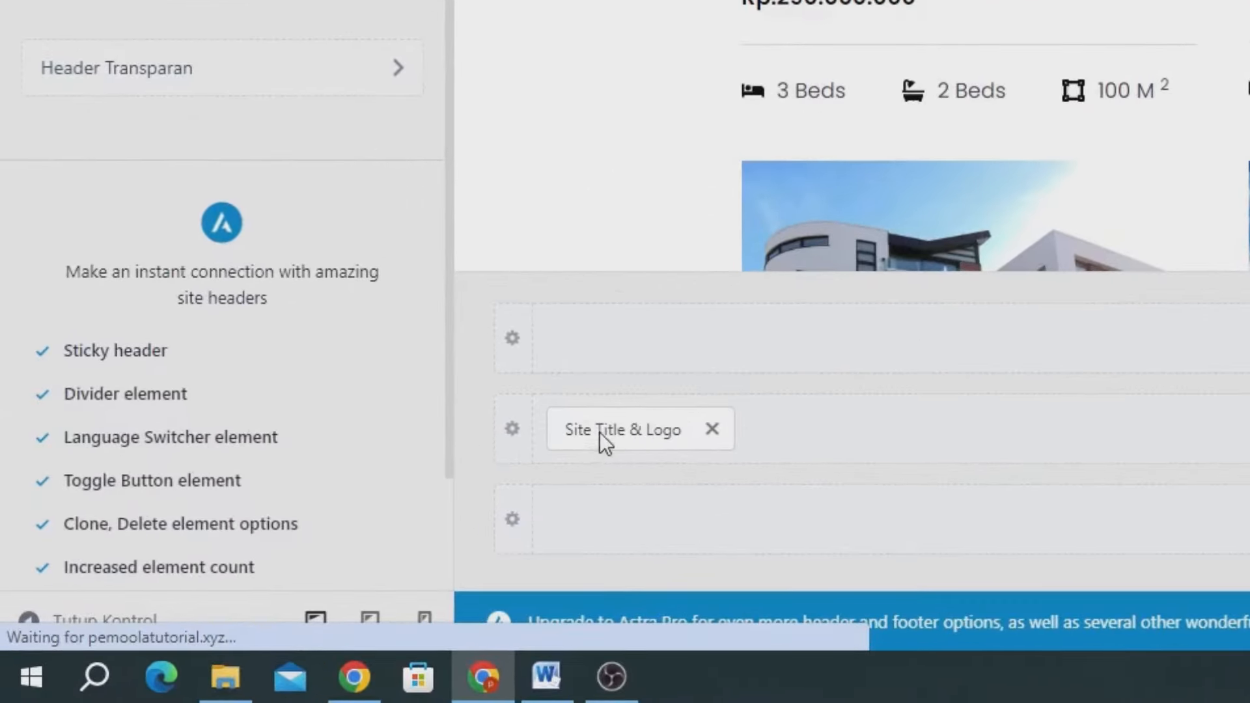
{"action": "left_click", "coordinate": [595, 430]}
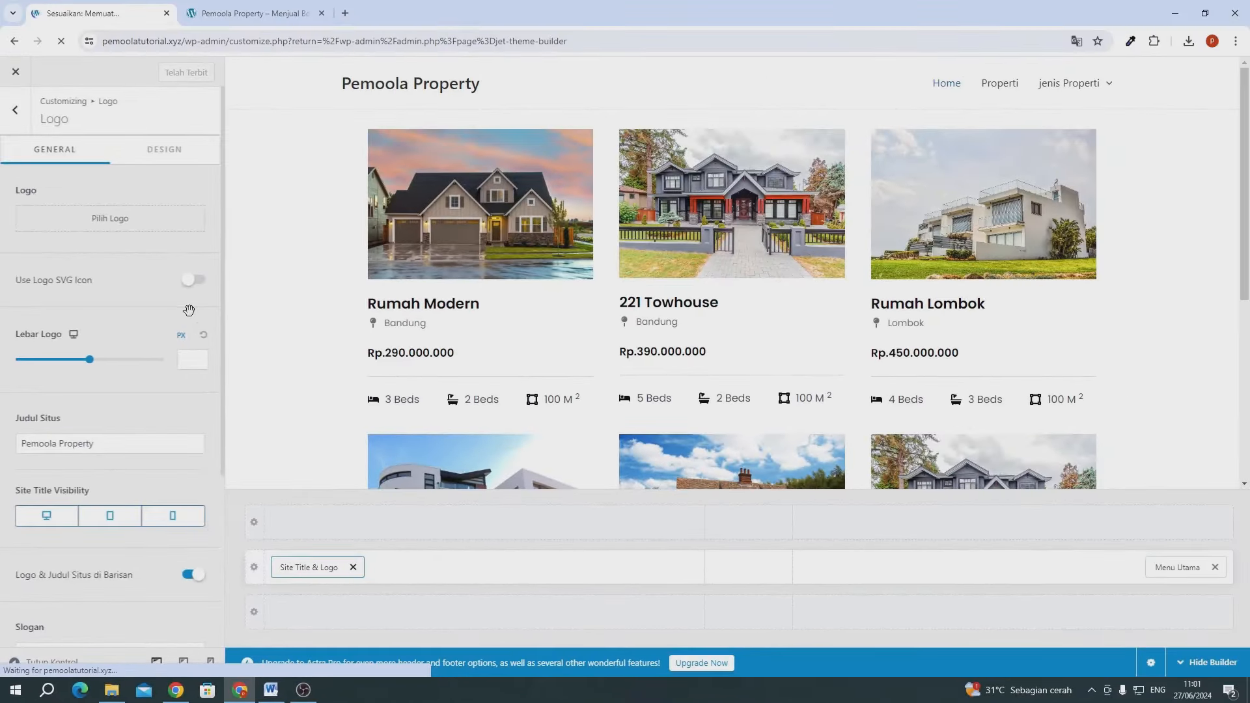
- Upload logoipsum-236.png and apply it uncropped as the header logo
{"action": "left_click", "coordinate": [104, 224]}
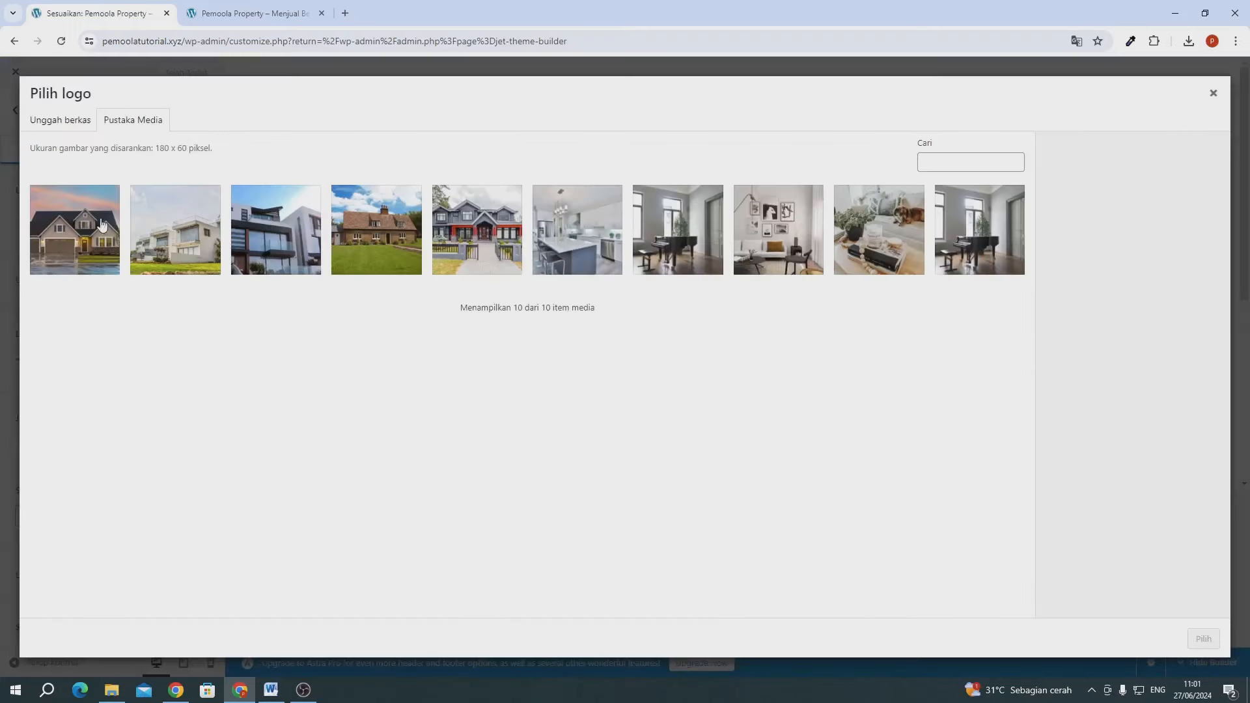
{"action": "left_click", "coordinate": [73, 123]}
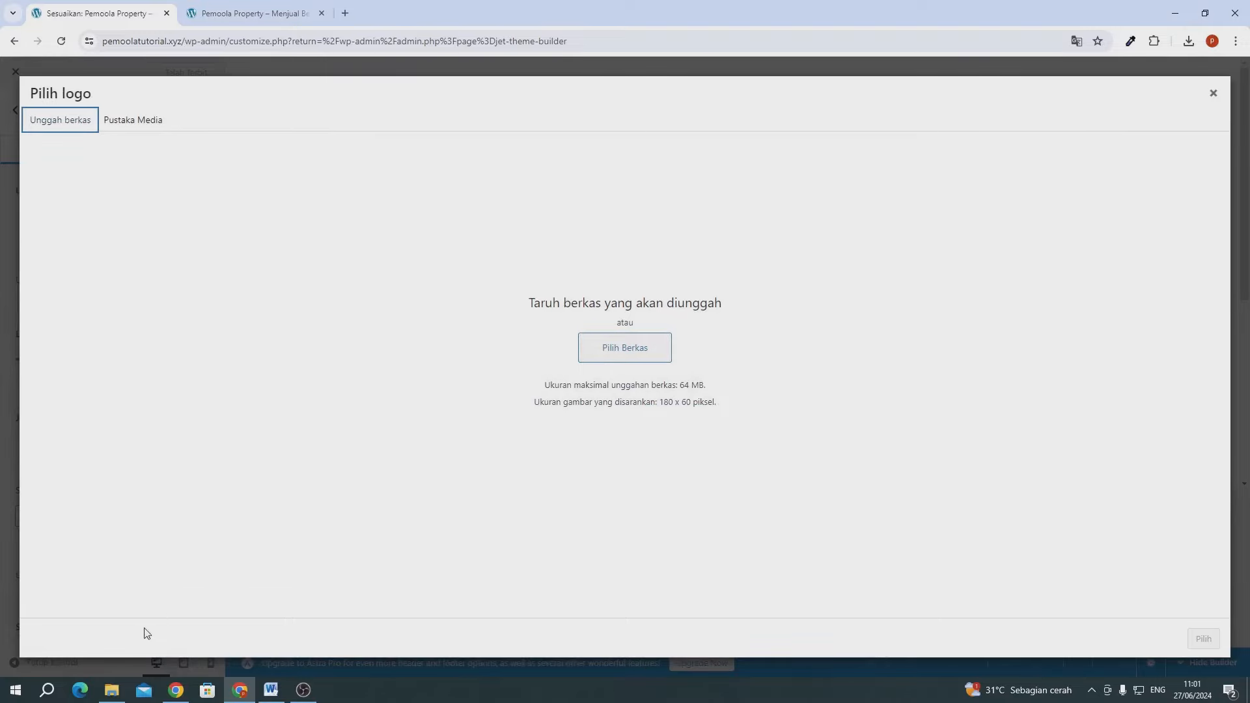
{"action": "left_click", "coordinate": [117, 687]}
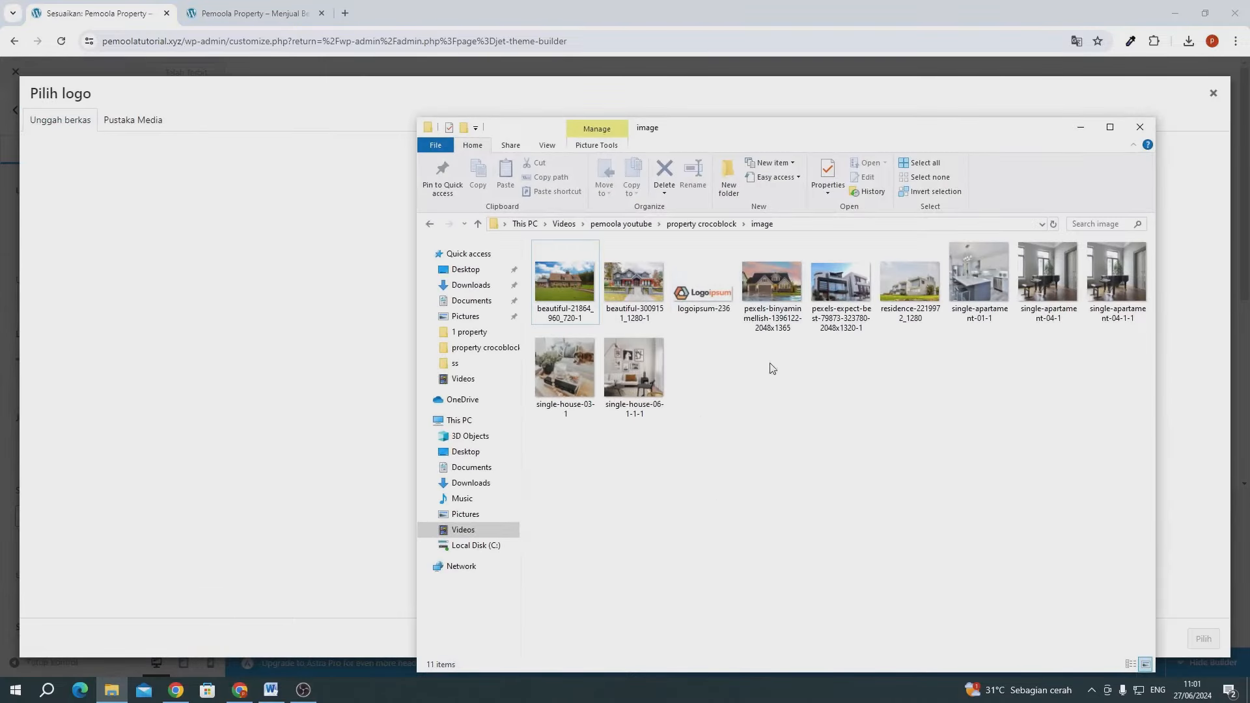
{"action": "left_click_drag", "start_coordinate": [703, 287], "coordinate": [325, 305]}
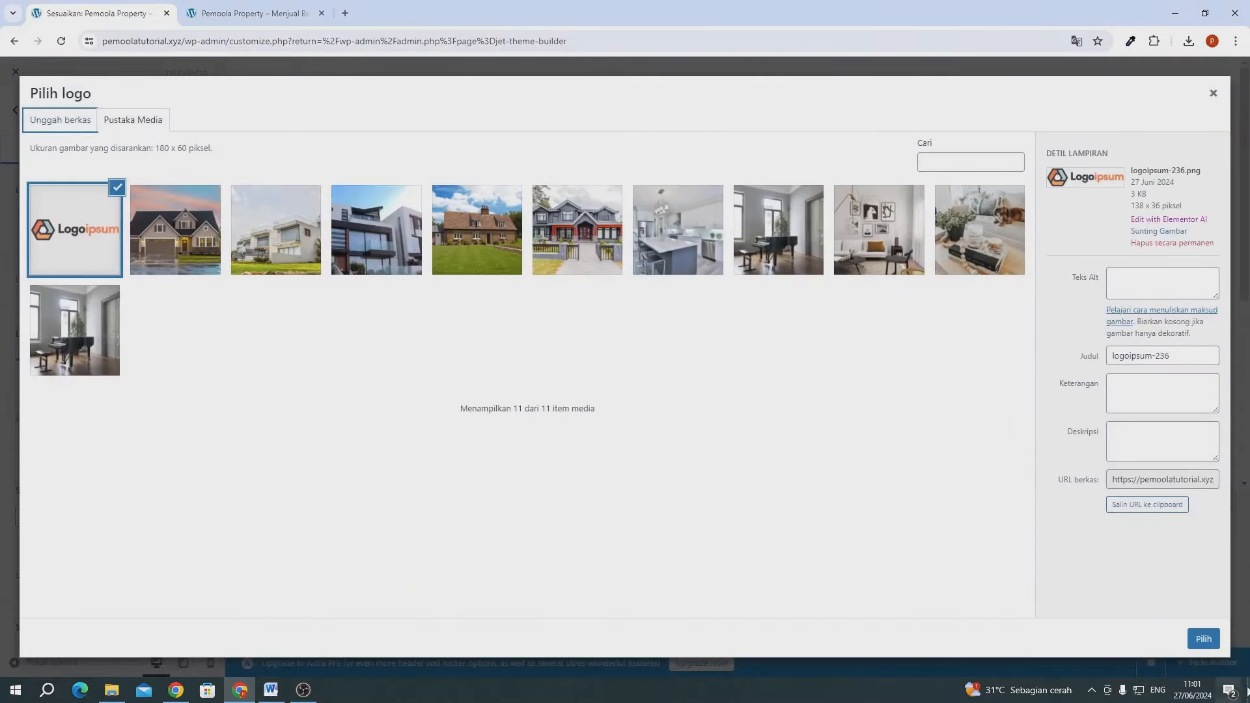
{"action": "left_click", "coordinate": [1203, 638]}
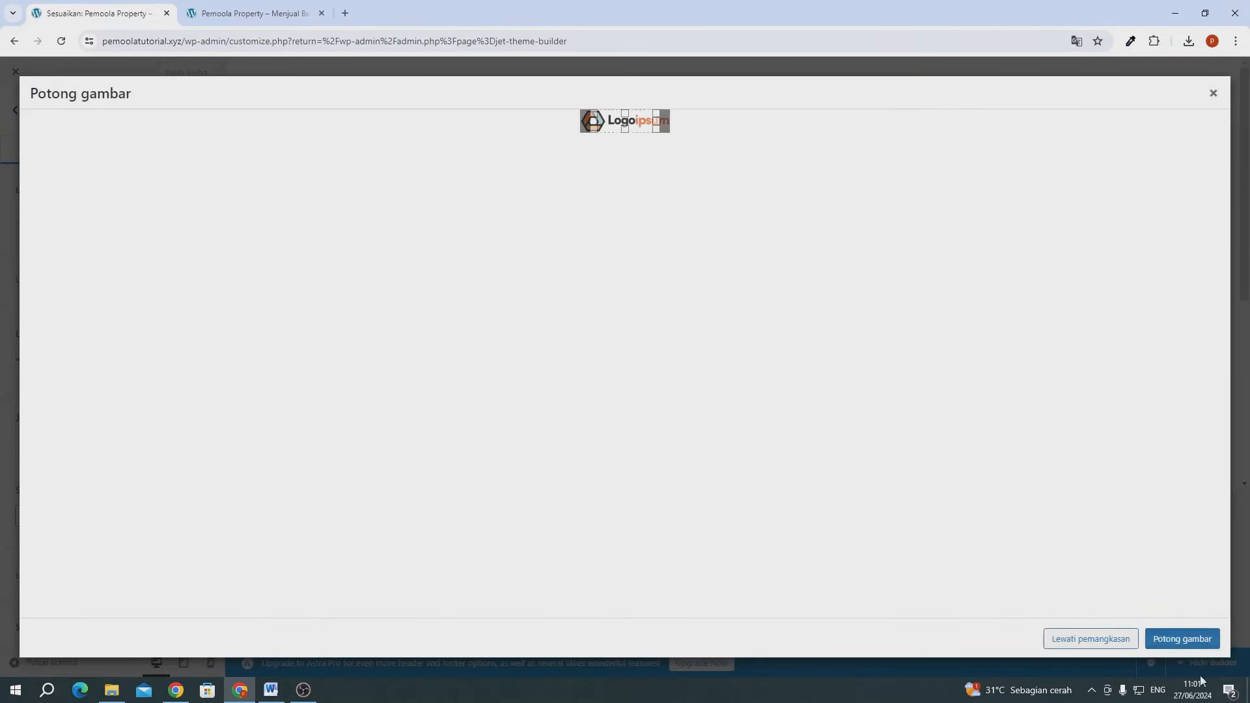
{"action": "left_click", "coordinate": [1044, 640]}
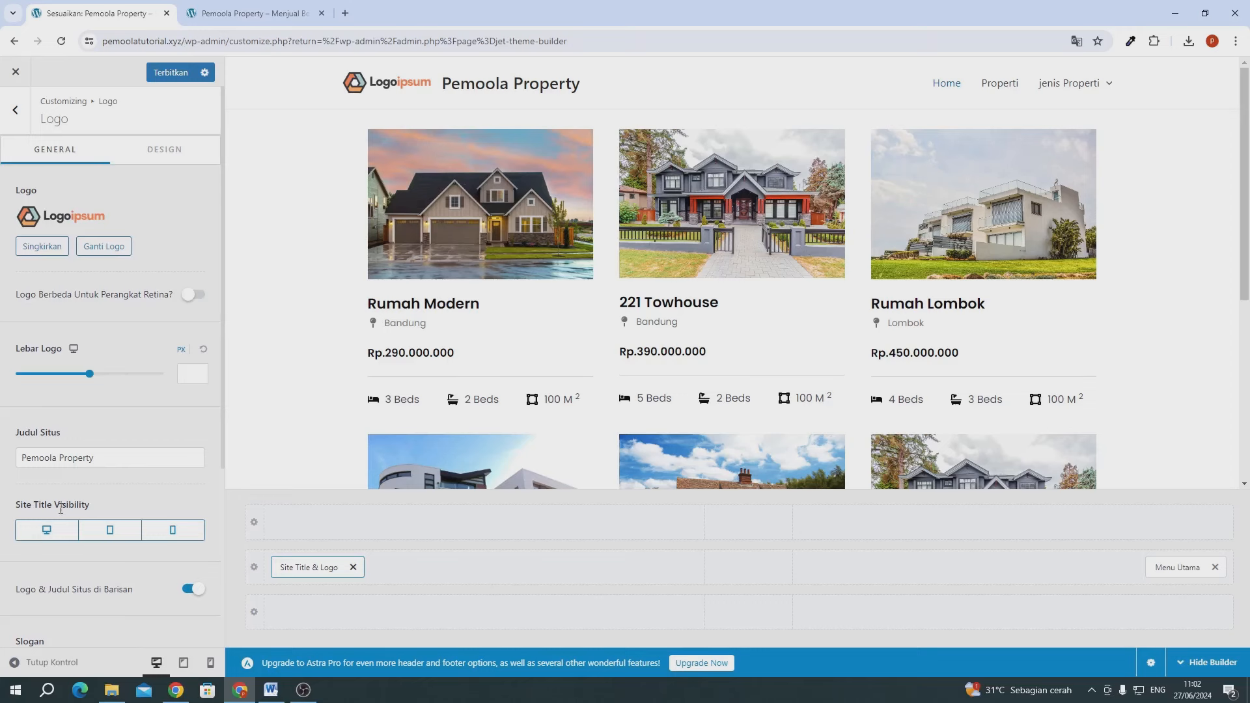
- Hide the site title on desktop and tablet, and make main menu text dark for normal, hover and active states
{"action": "left_click", "coordinate": [58, 527]}
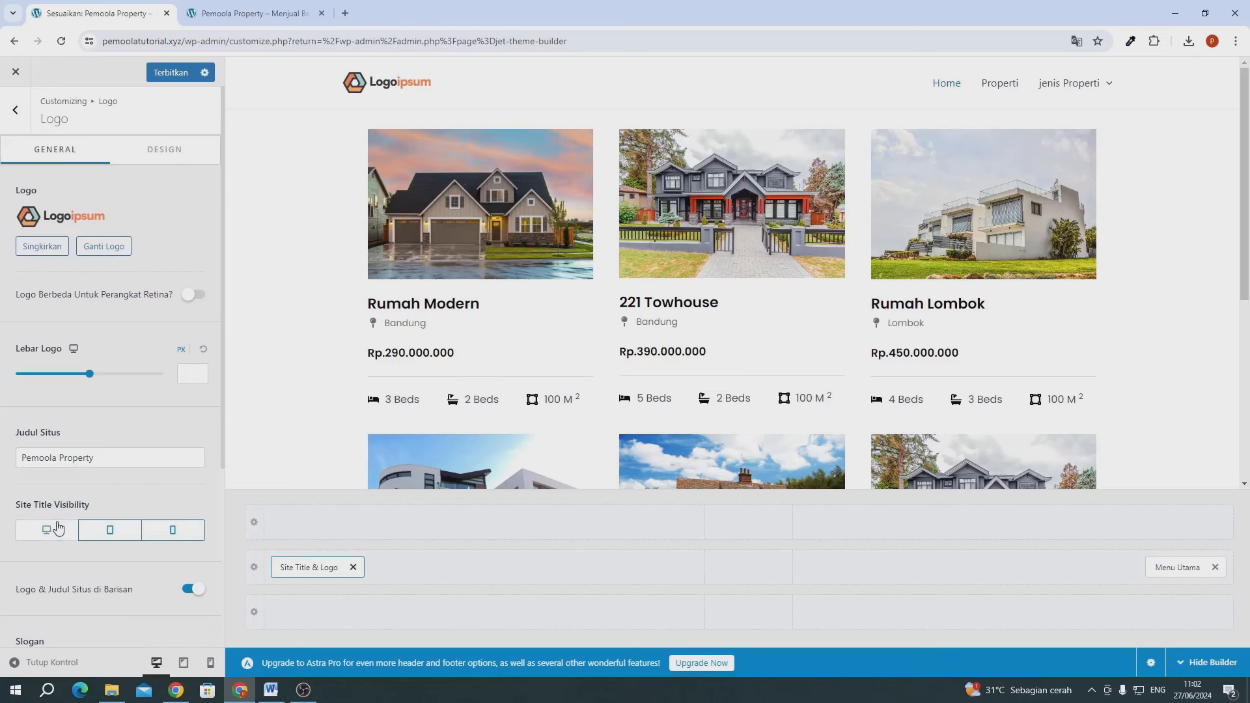
{"action": "left_click", "coordinate": [107, 530]}
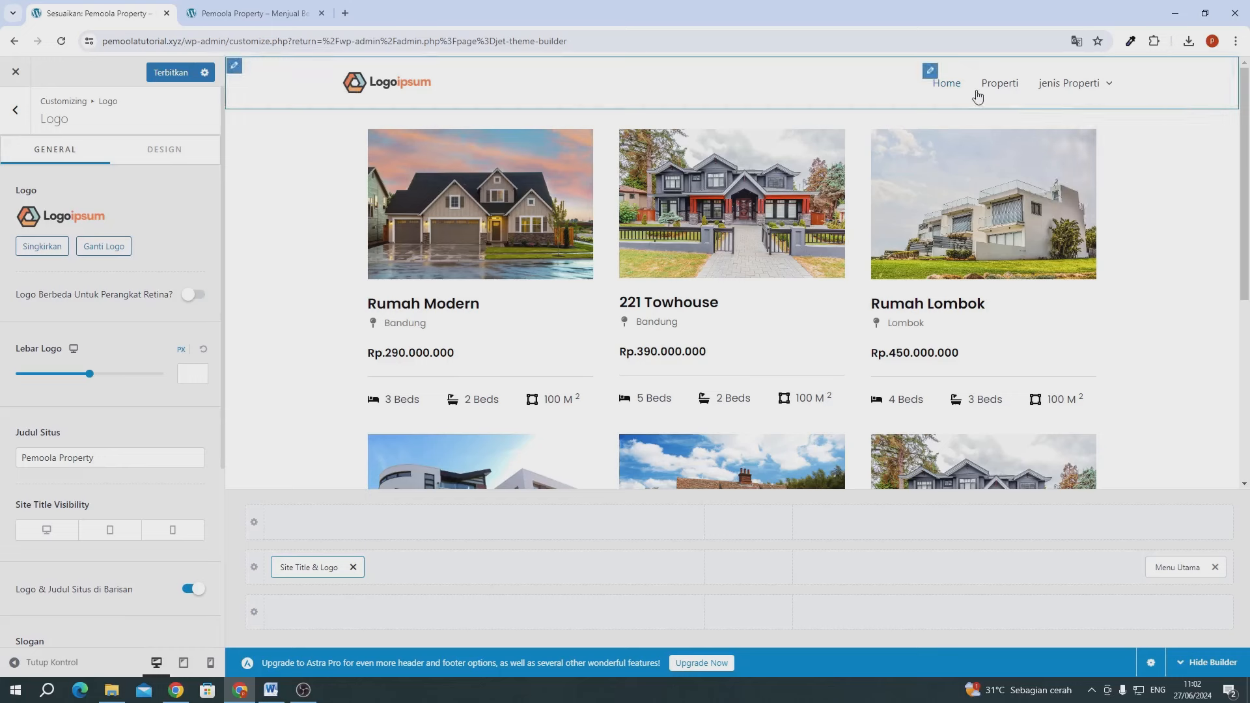
{"action": "mouse_move", "coordinate": [1071, 83]}
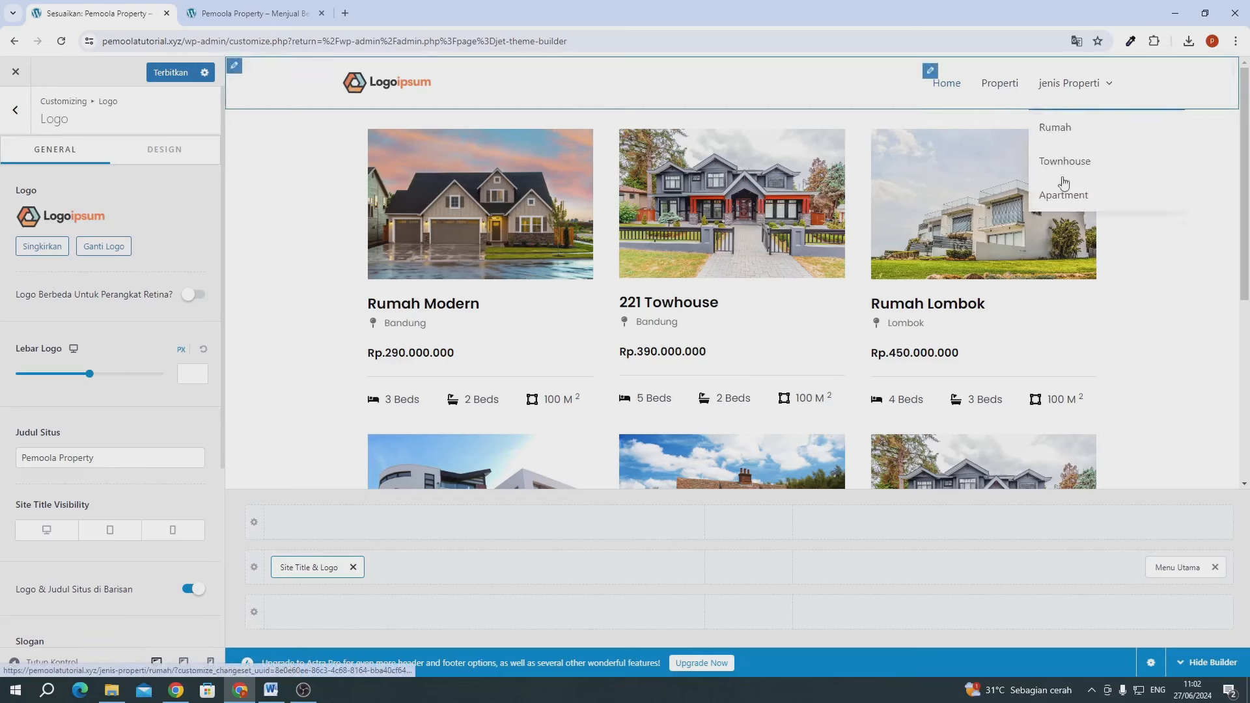
{"action": "left_click", "coordinate": [1164, 569]}
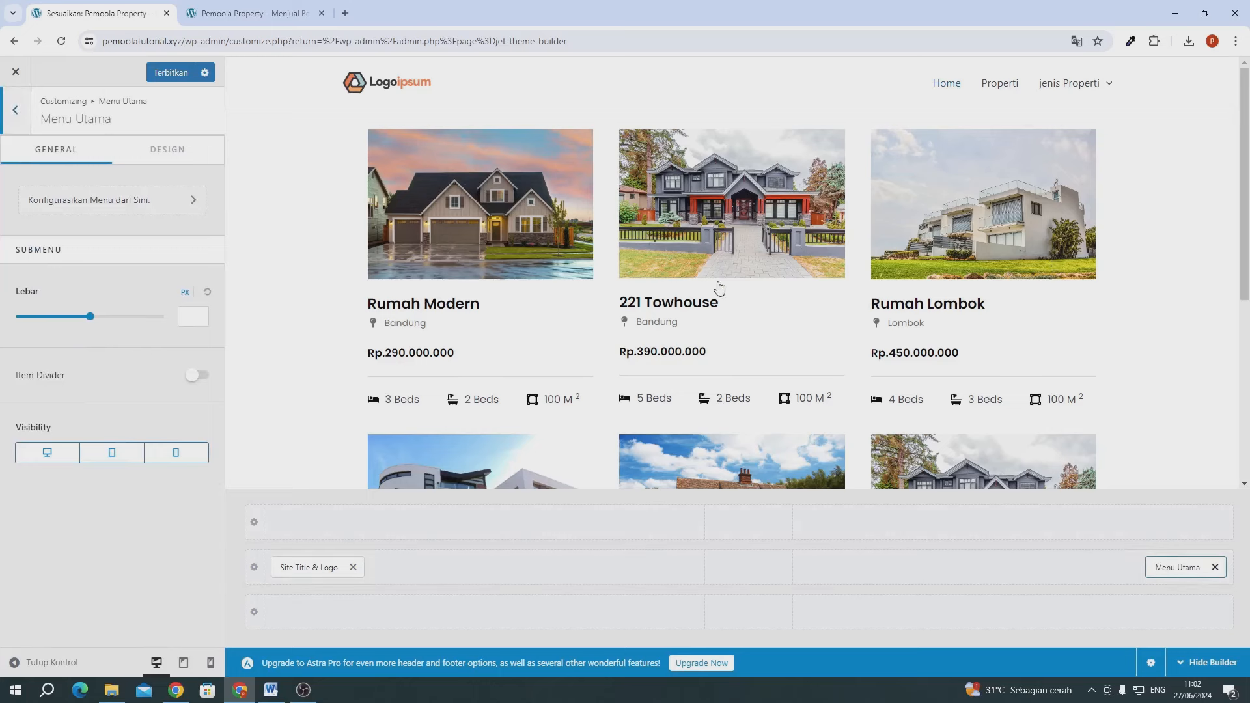
{"action": "left_click", "coordinate": [195, 149]}
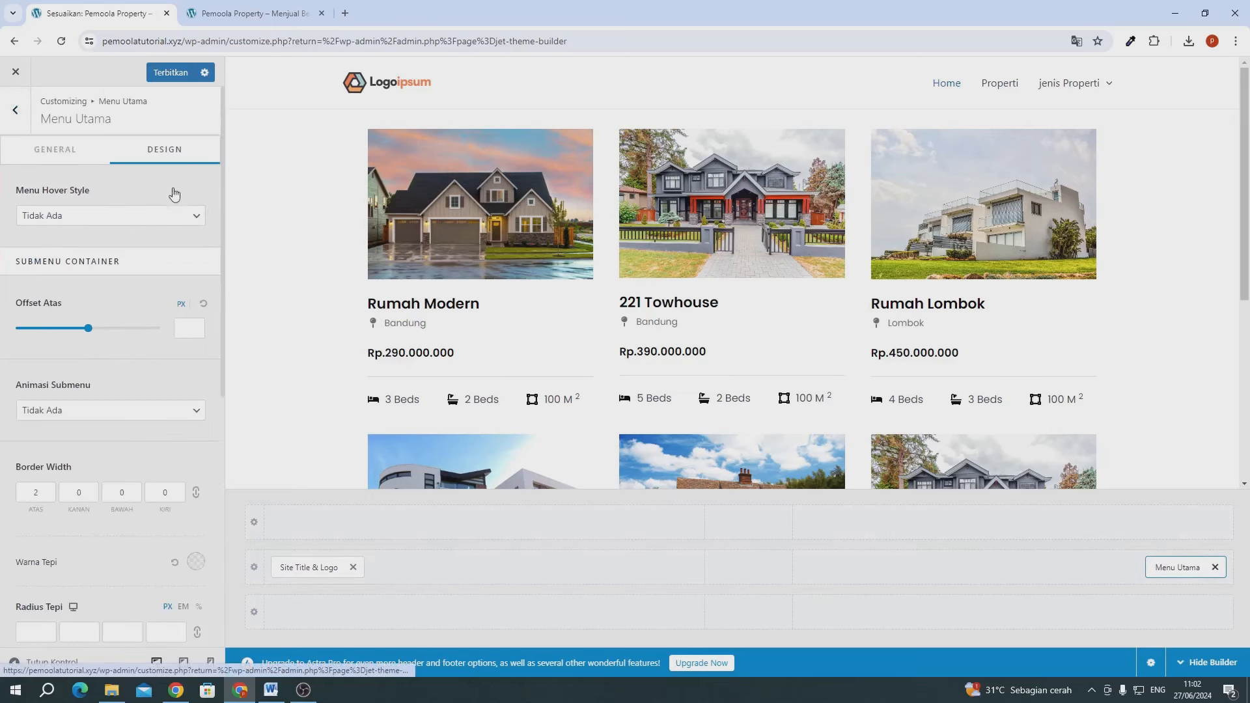
{"action": "scroll", "coordinate": [174, 436], "scroll_direction": "down", "scroll_amount": 5}
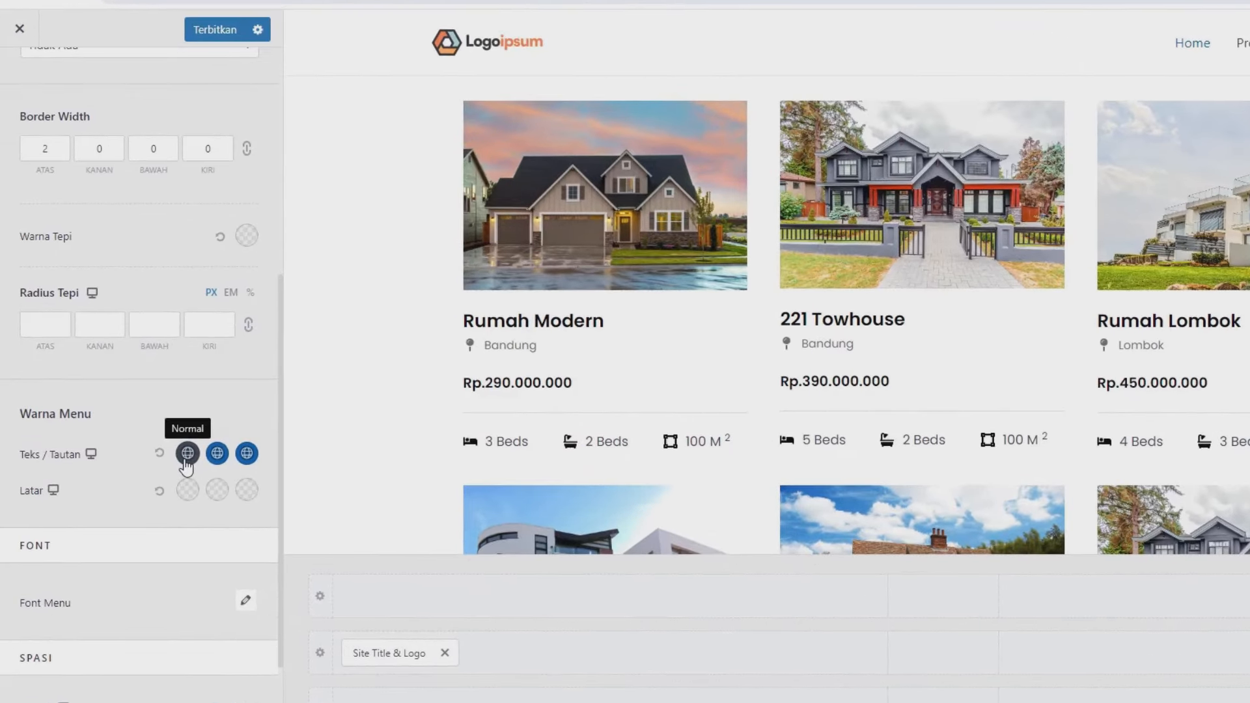
{"action": "left_click", "coordinate": [149, 409]}
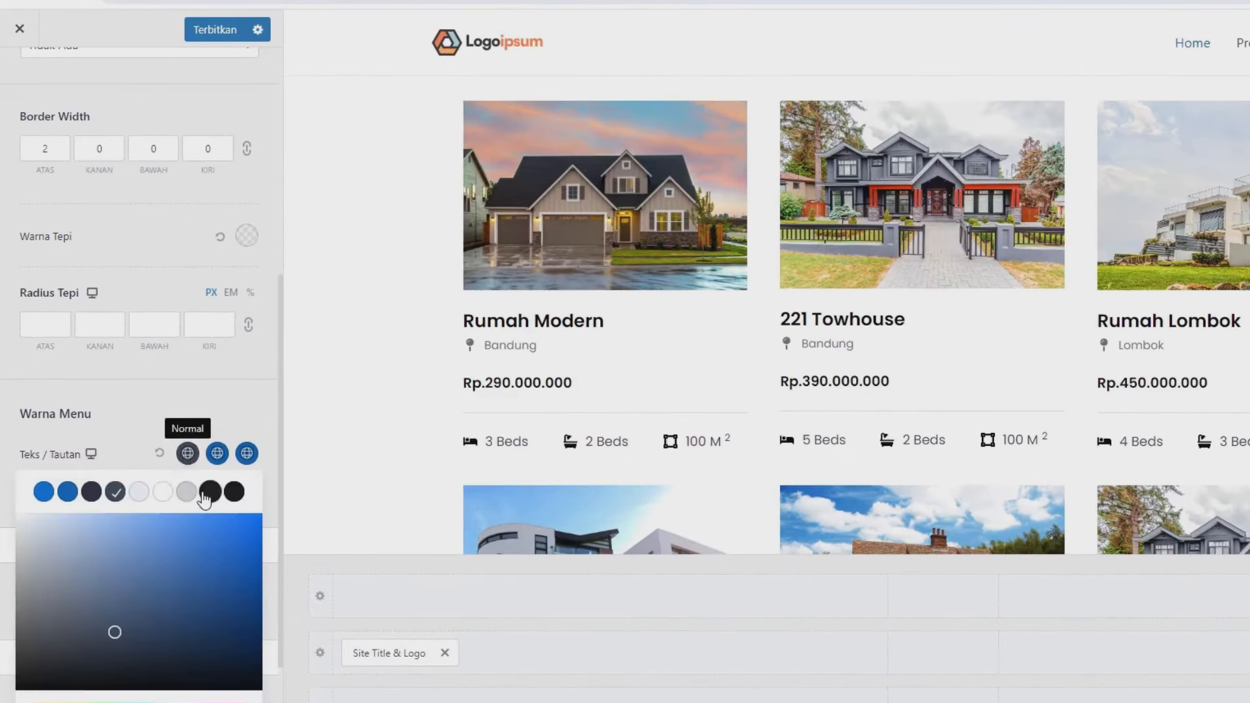
{"action": "left_click", "coordinate": [217, 452]}
{"action": "left_click", "coordinate": [209, 492]}
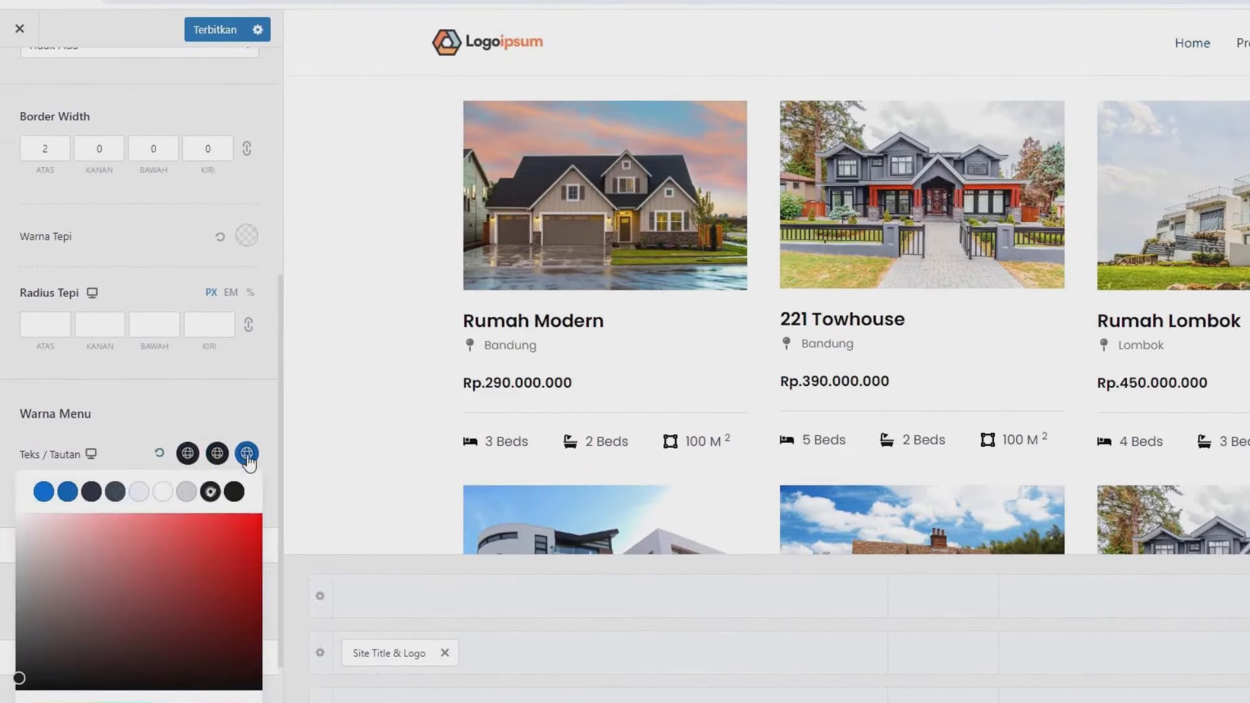
{"action": "left_click", "coordinate": [246, 453]}
{"action": "left_click", "coordinate": [211, 494]}
{"action": "left_click", "coordinate": [240, 425]}
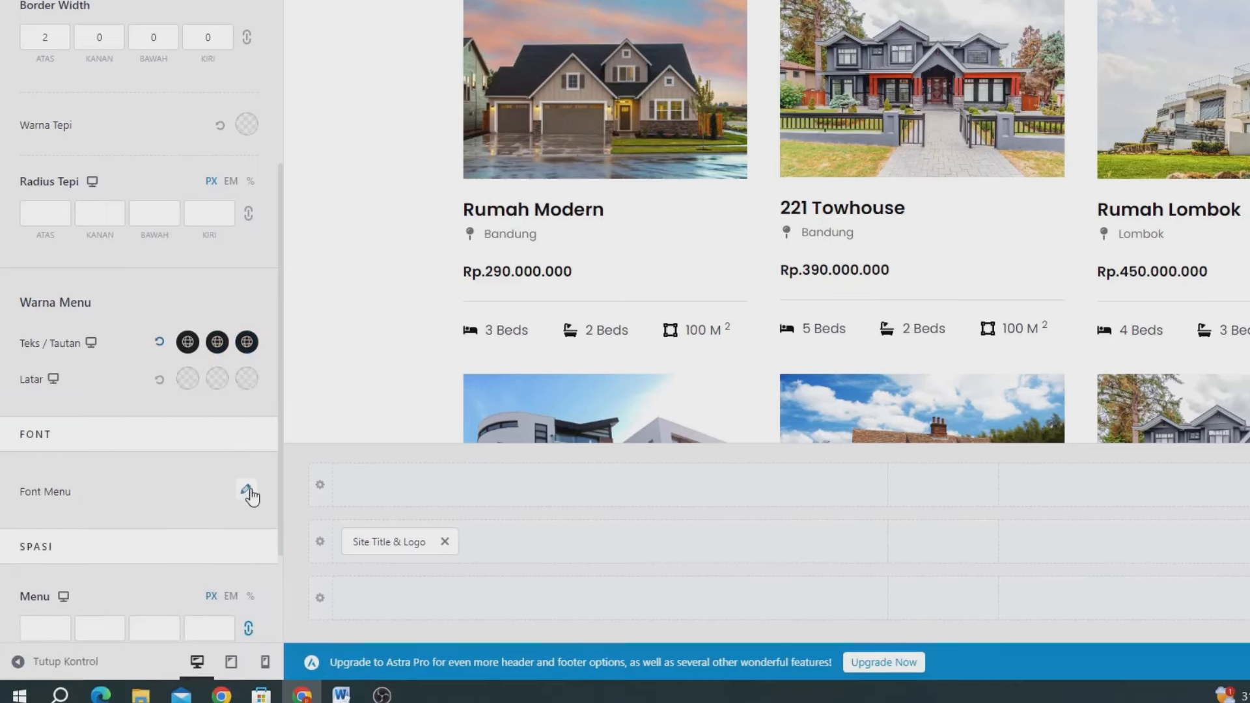
- Set the main menu font family to Poppins and publish the changes
{"action": "left_click", "coordinate": [246, 600]}
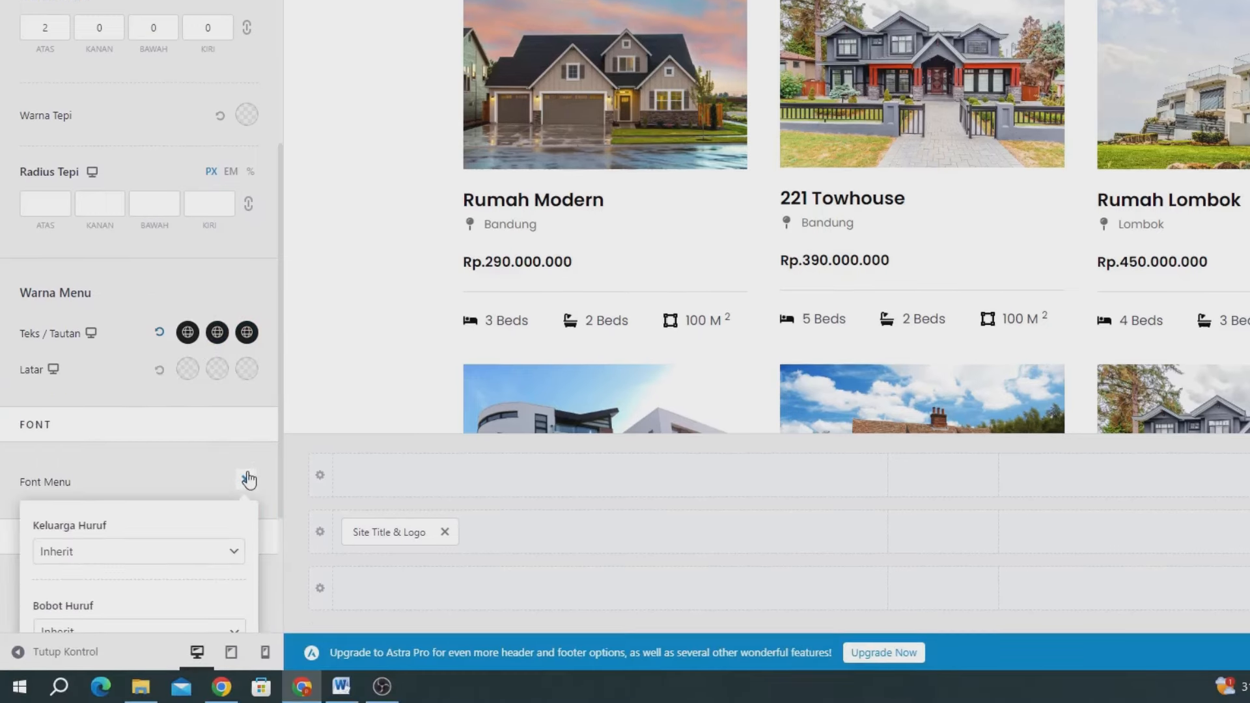
{"action": "left_click", "coordinate": [108, 557]}
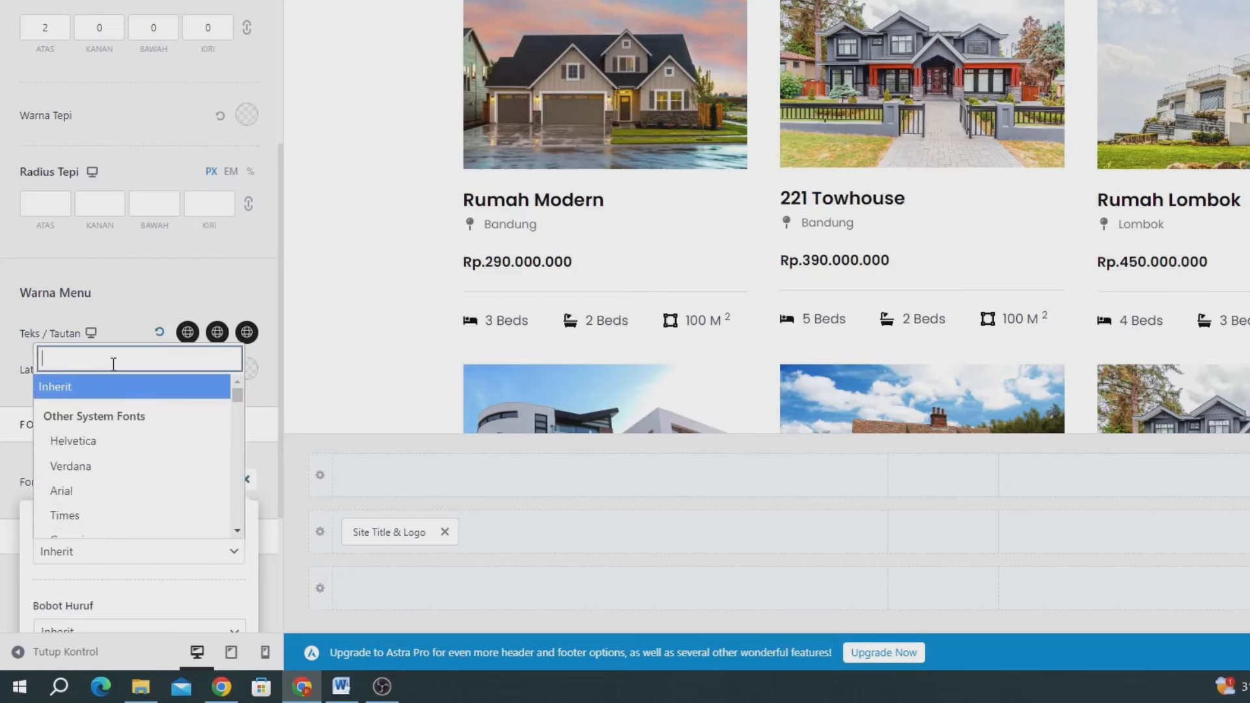
{"action": "type", "text": "pop"}
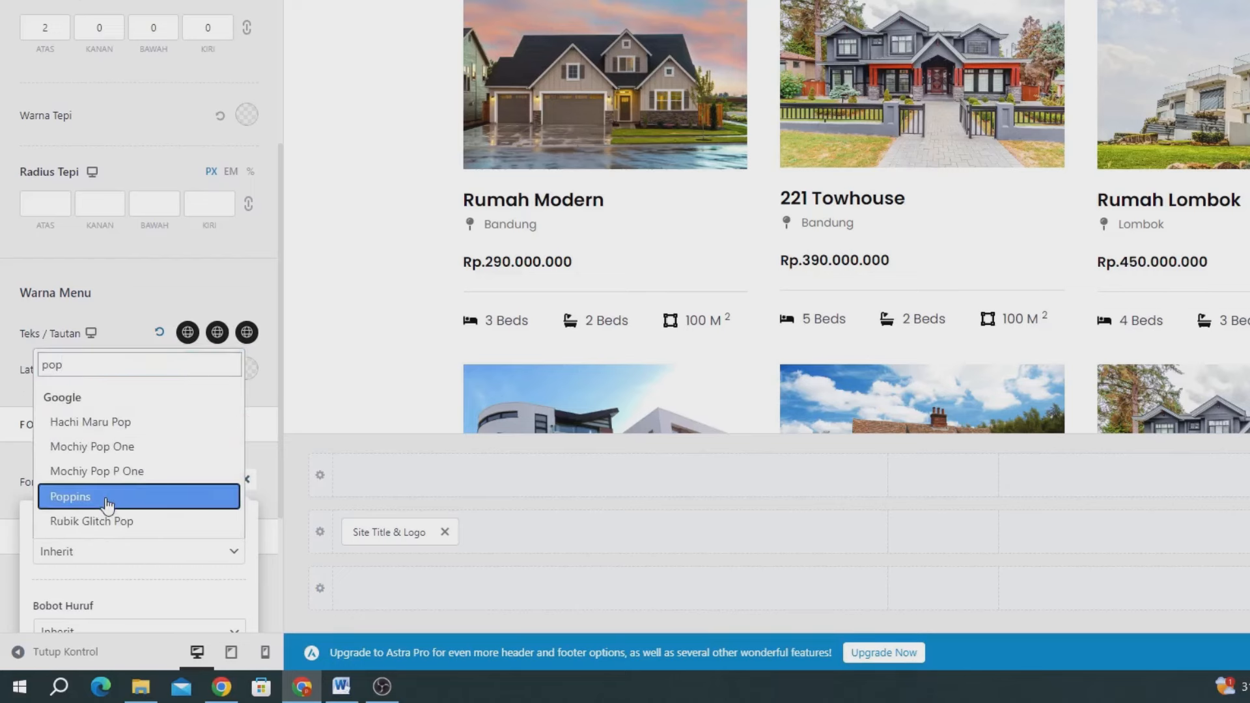
{"action": "left_click", "coordinate": [108, 498]}
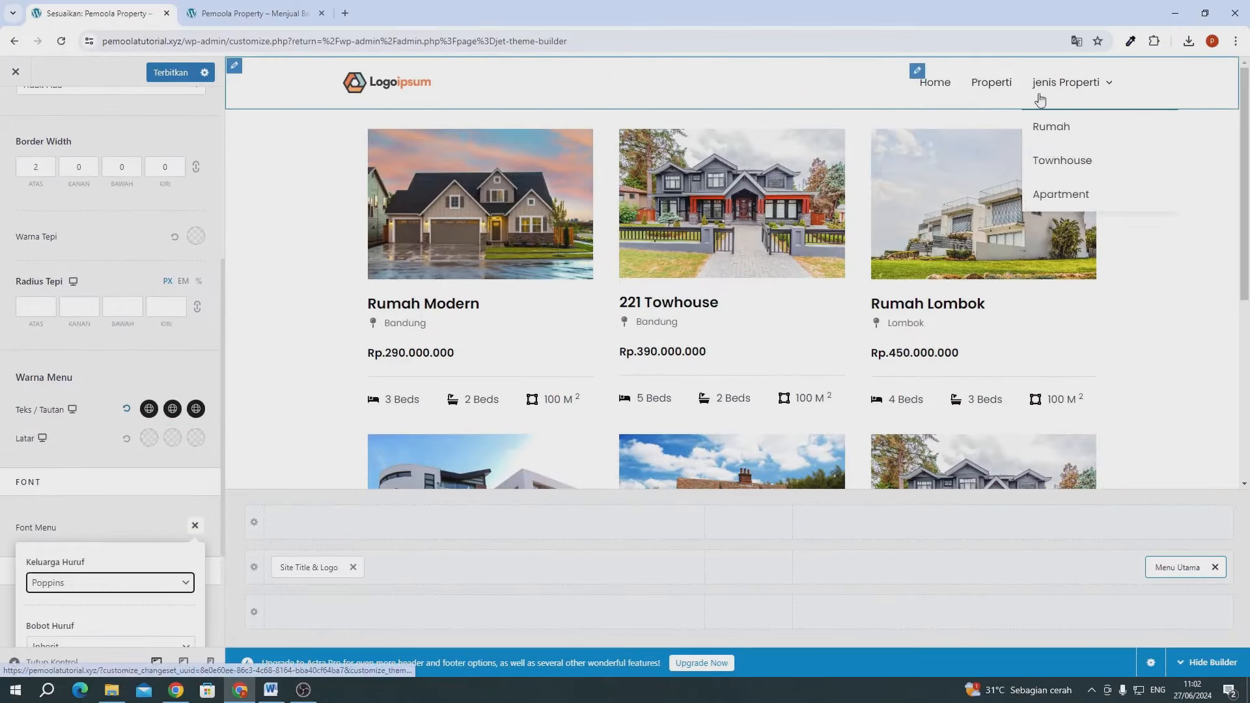
{"action": "left_click", "coordinate": [182, 73]}
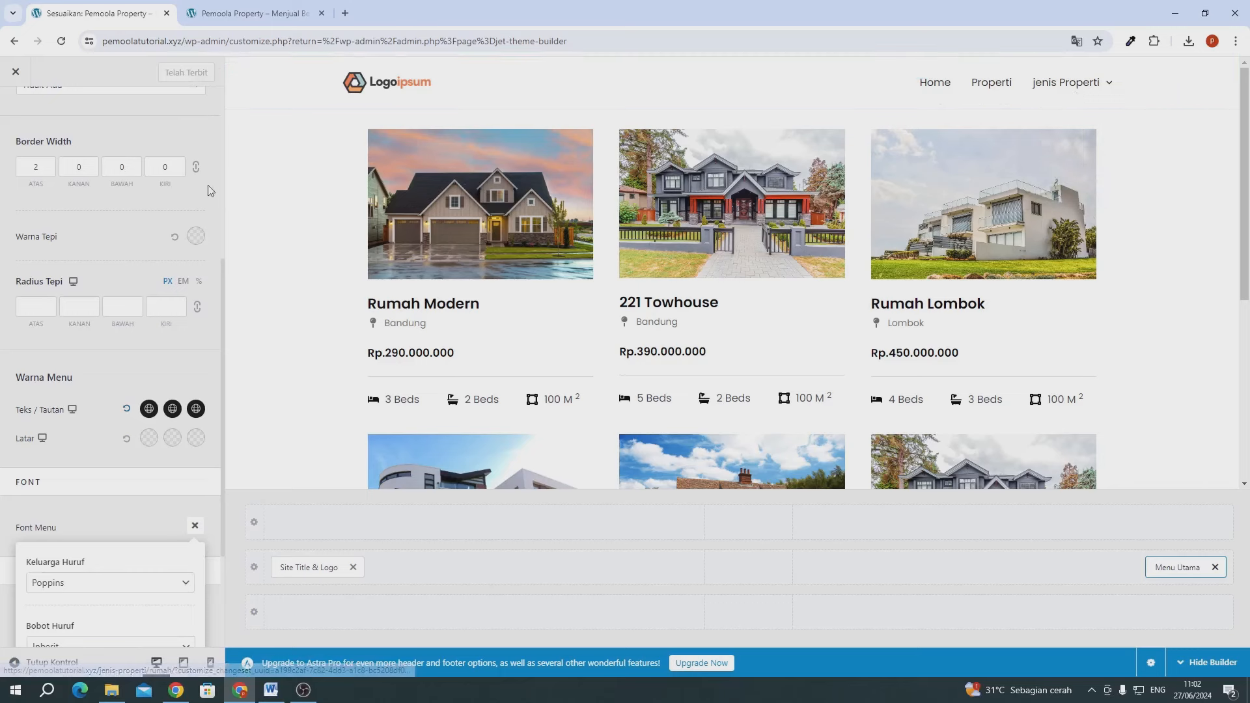
{"action": "scroll", "coordinate": [595, 421], "scroll_direction": "down", "scroll_amount": 5}
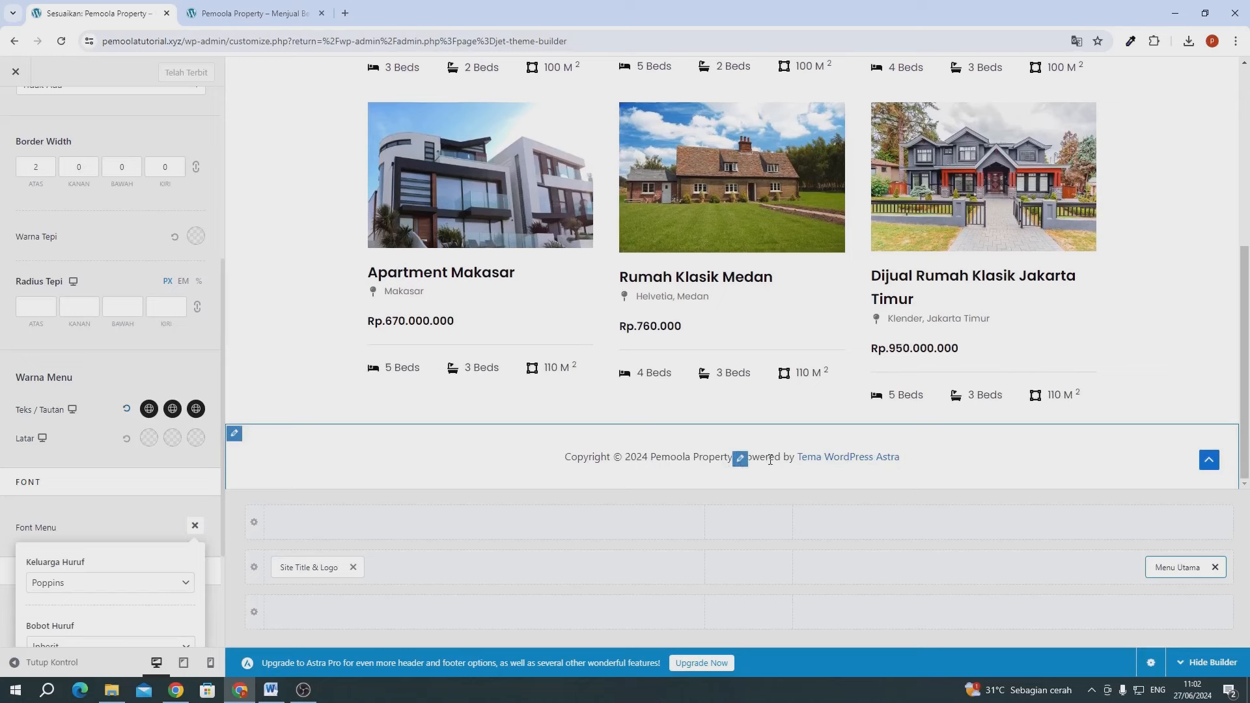
{"action": "scroll", "coordinate": [72, 134], "scroll_direction": "up", "scroll_amount": 5}
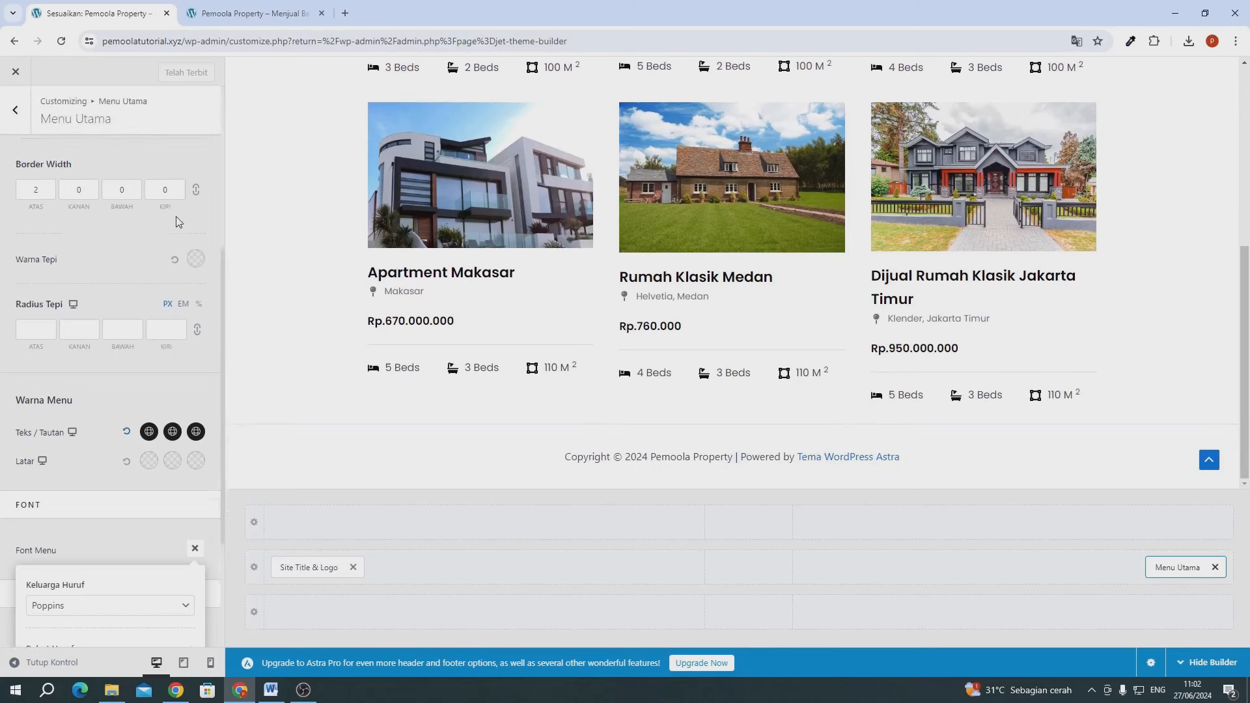
- Delete '| Powered by [theme_author]' from the footer copyright text
{"action": "left_click", "coordinate": [15, 111]}
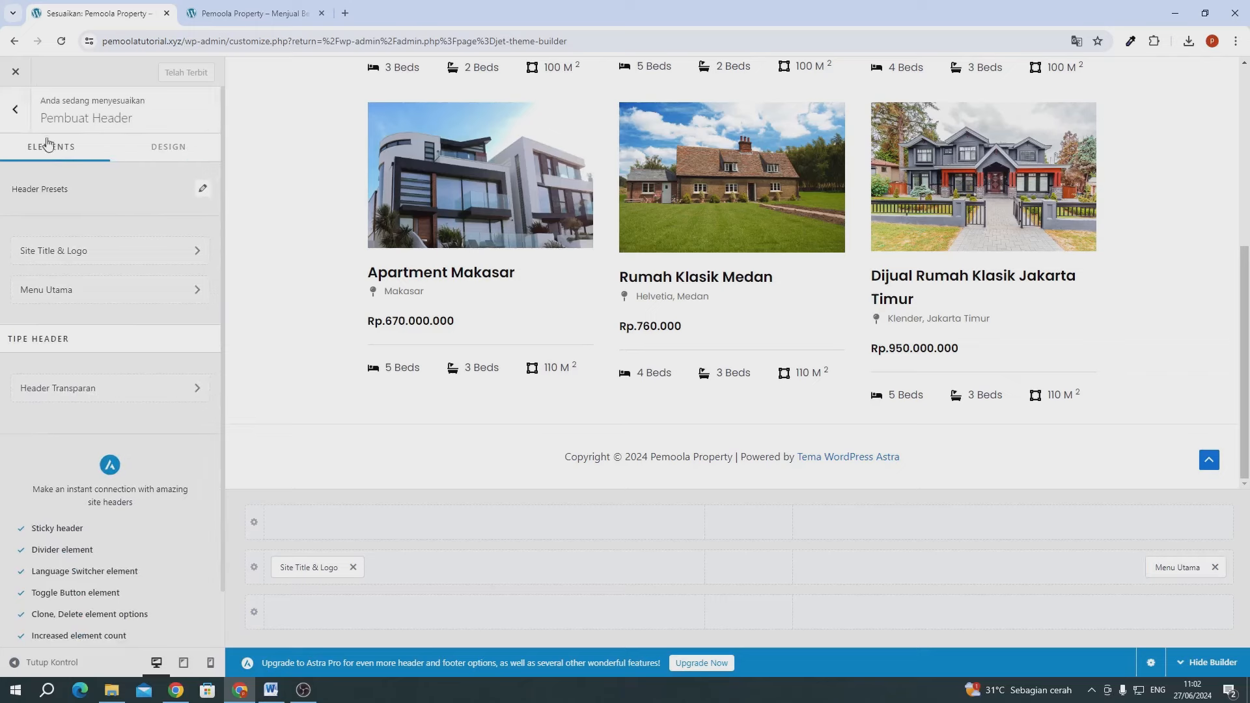
{"action": "left_click", "coordinate": [15, 120]}
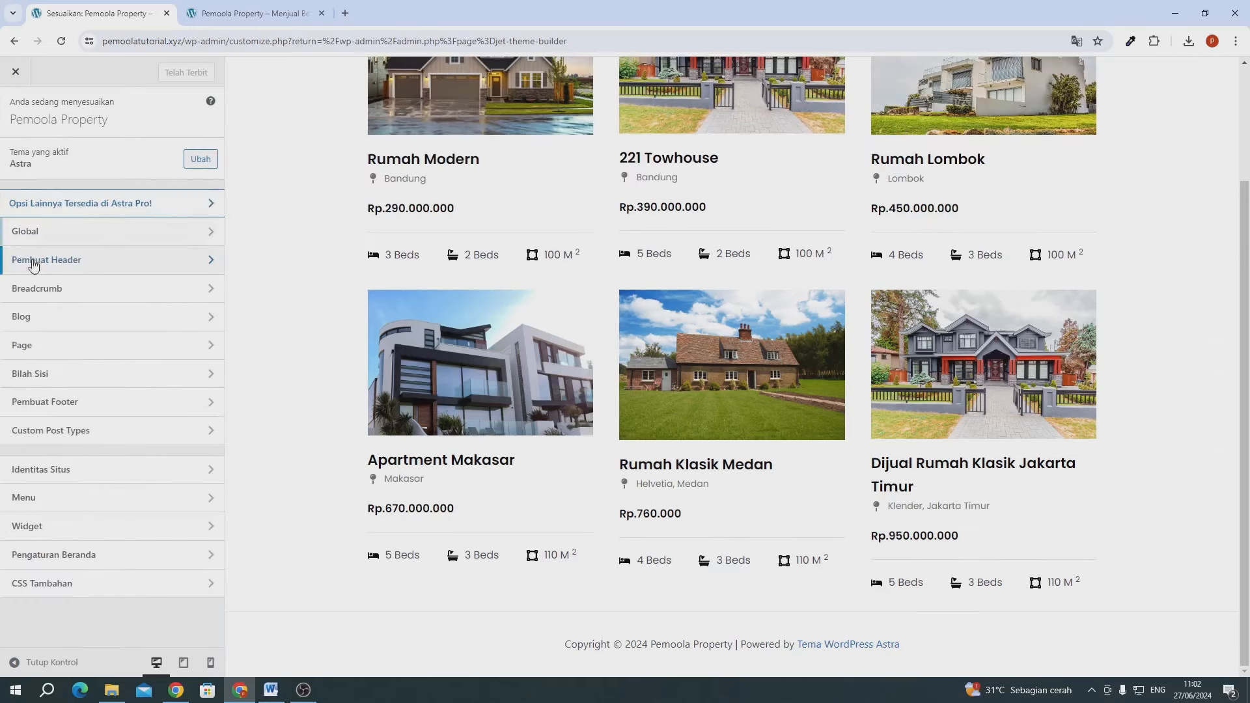
{"action": "left_click", "coordinate": [75, 406]}
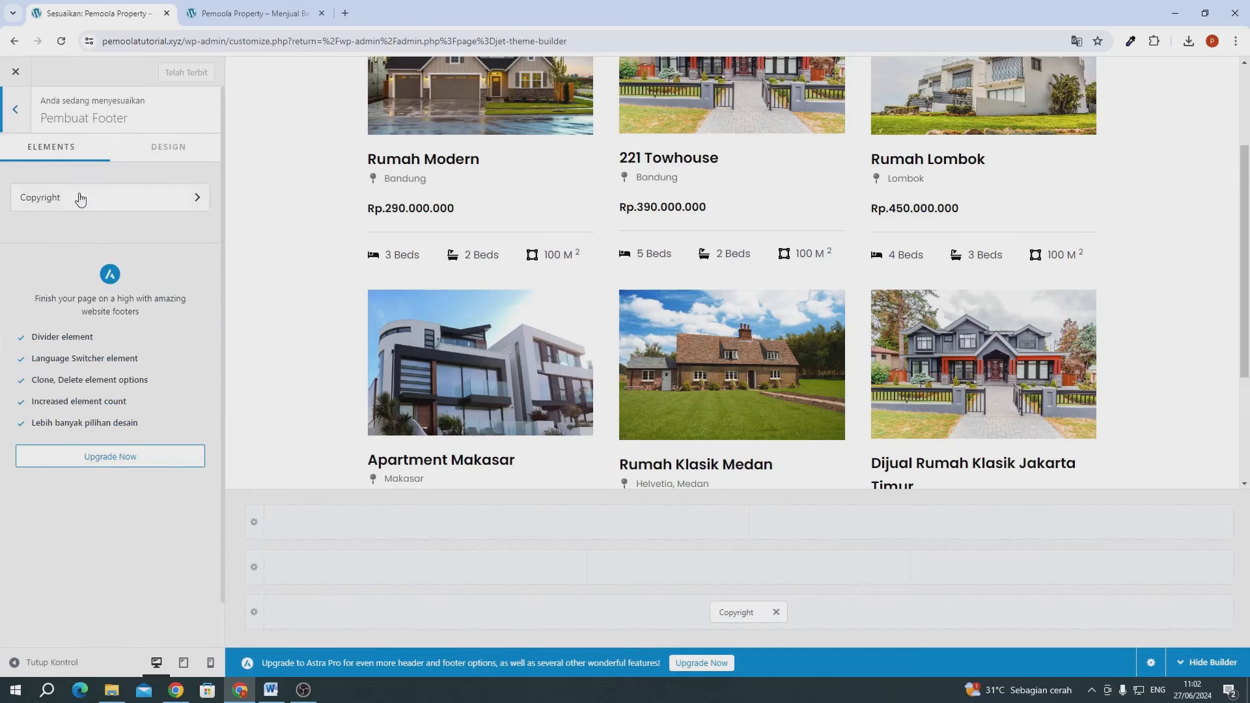
{"action": "left_click", "coordinate": [63, 204]}
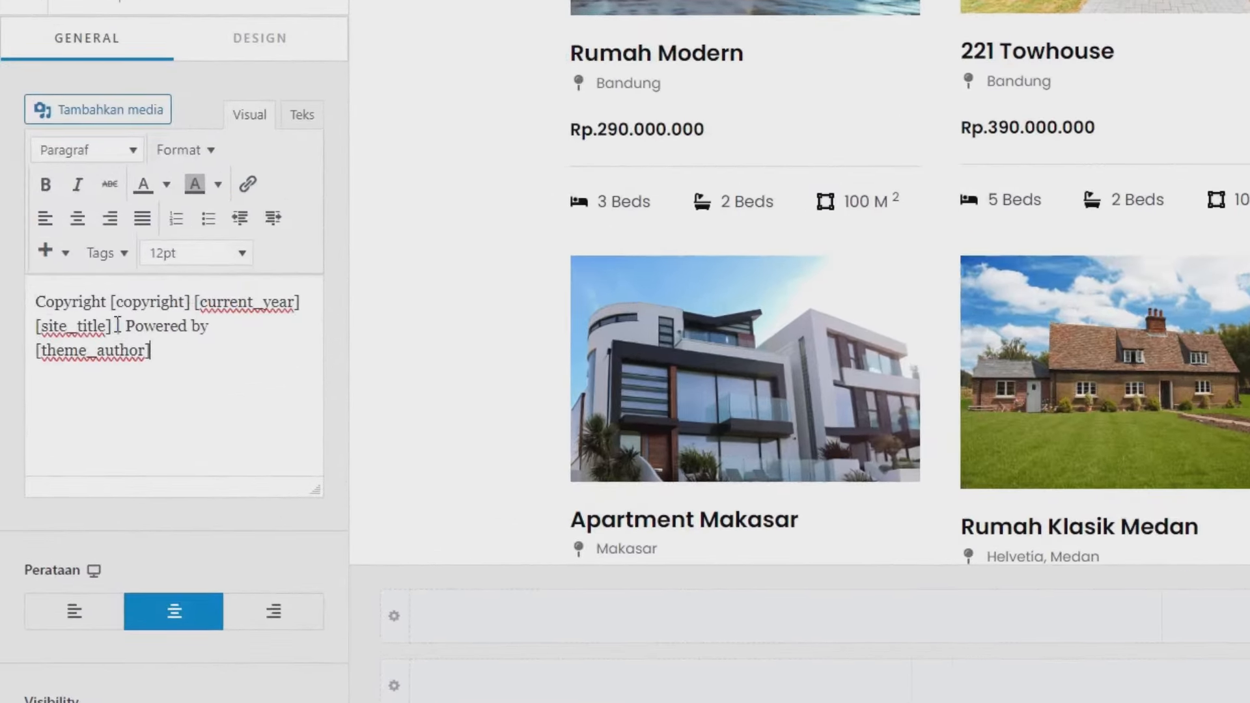
{"action": "left_click_drag", "start_coordinate": [117, 325], "coordinate": [202, 384]}
{"action": "key", "text": "BackSpace"}
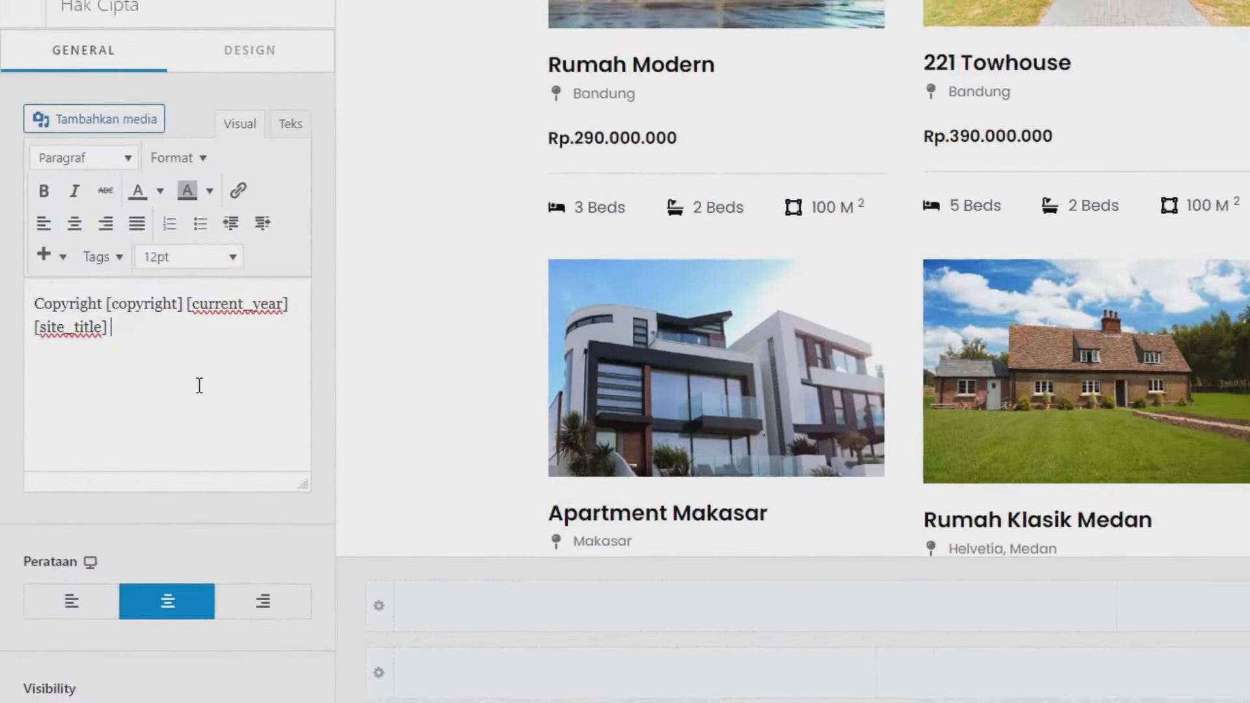
- Publish the trimmed copyright and switch to the live site tab
{"action": "scroll", "coordinate": [519, 306], "scroll_direction": "down", "scroll_amount": 3}
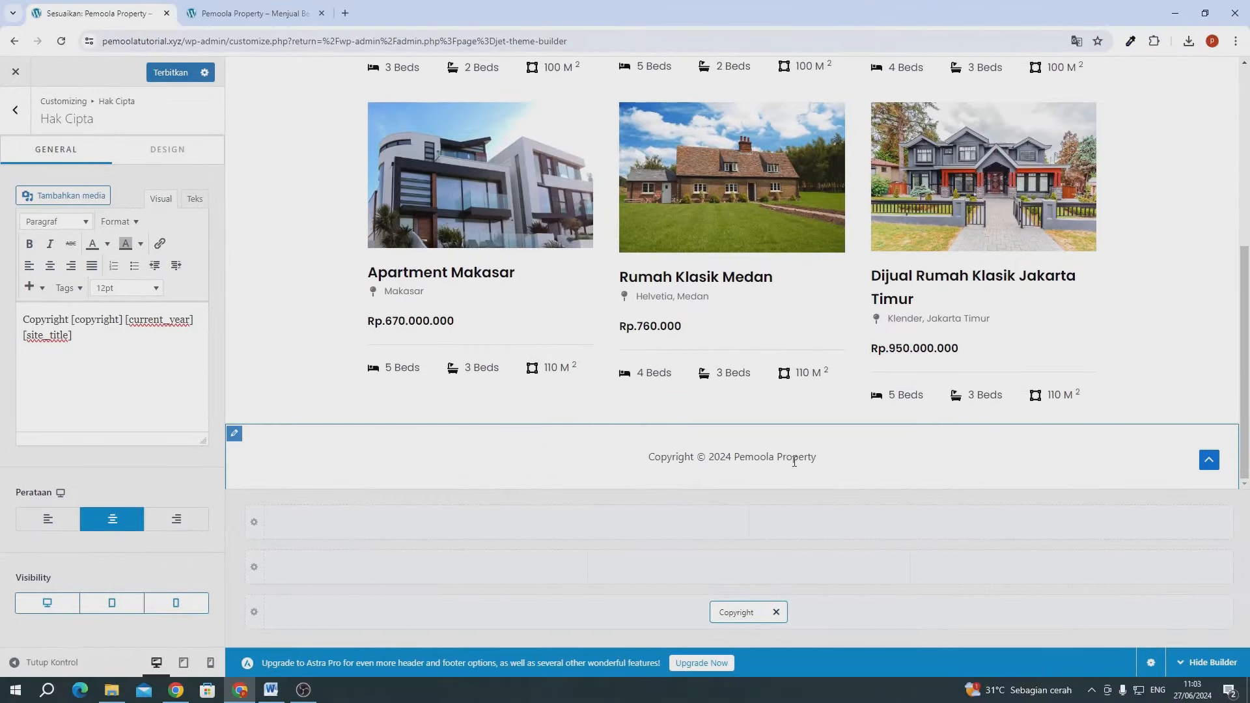
{"action": "left_click", "coordinate": [188, 72]}
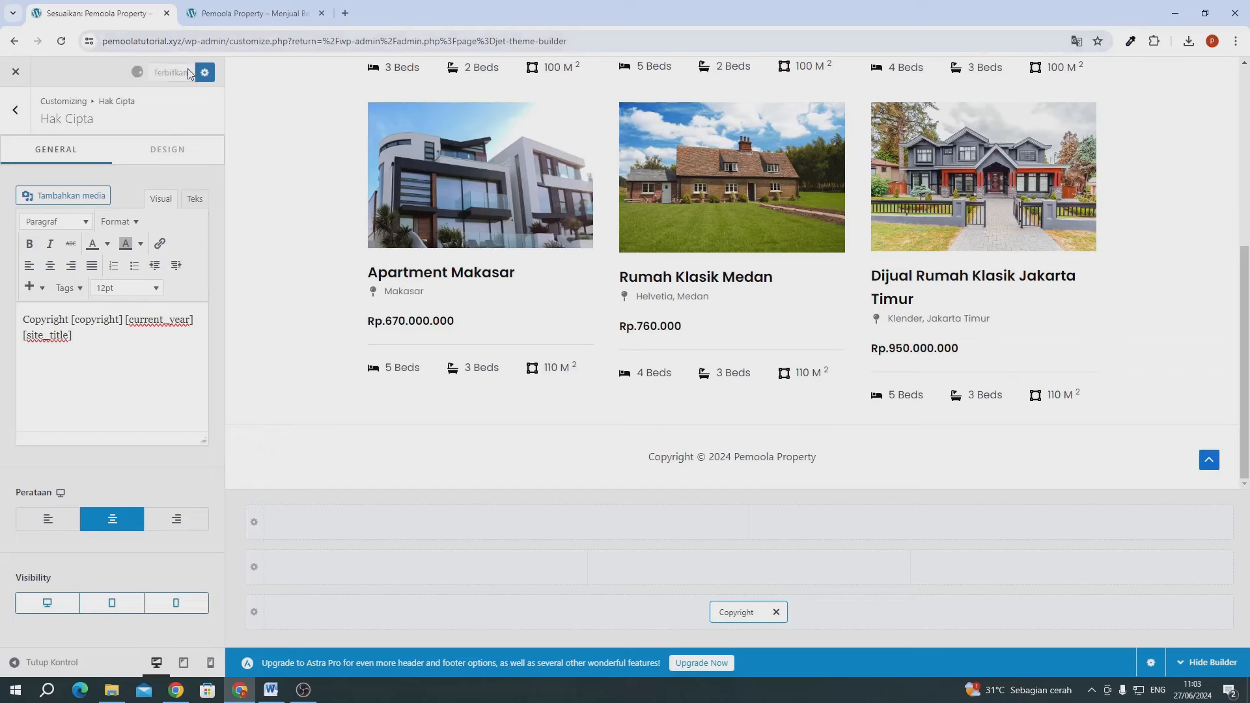
{"action": "left_click", "coordinate": [236, 19]}
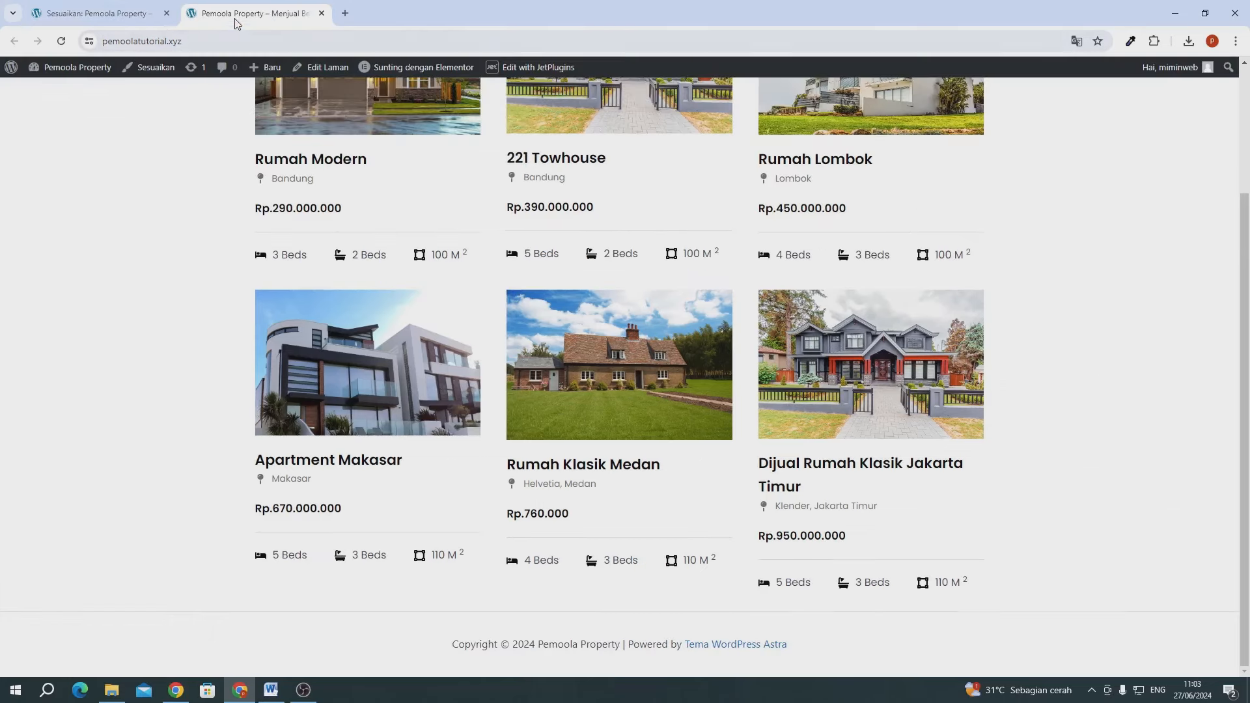
- Reload the live site and check the footer reads Copyright © 2024 Pemoola Property
{"action": "left_click", "coordinate": [63, 41]}
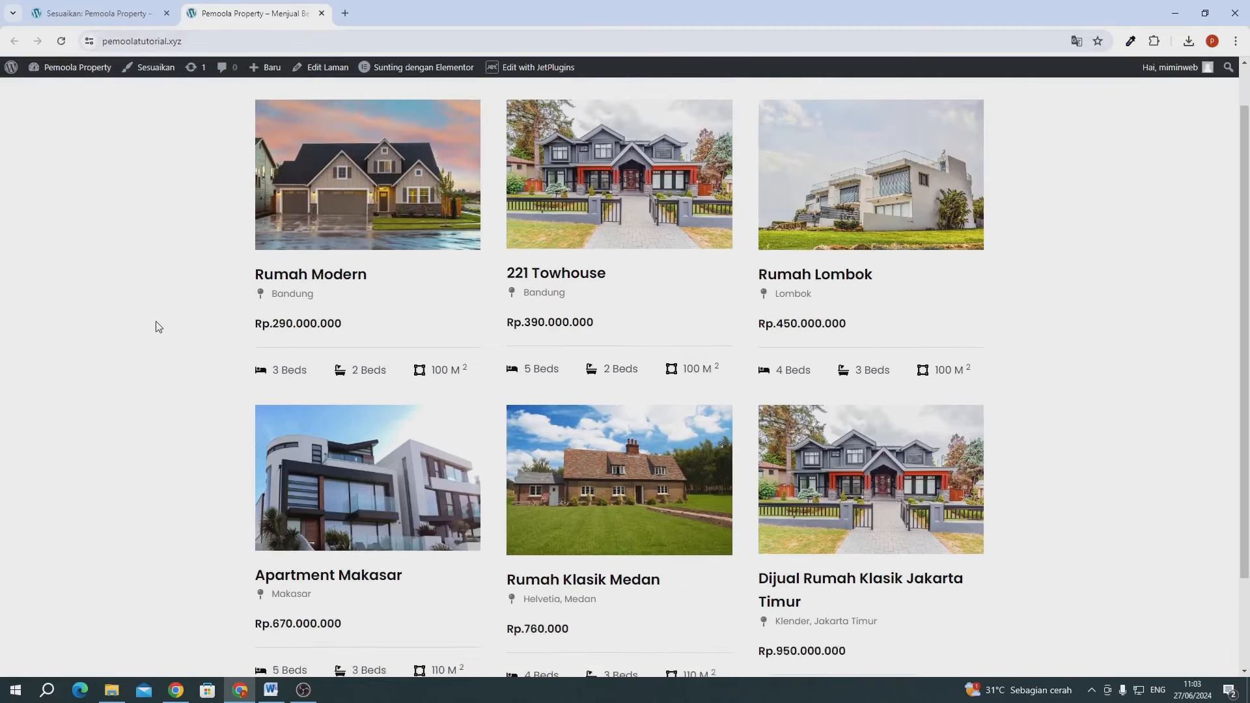
{"action": "scroll", "coordinate": [631, 234], "scroll_direction": "down", "scroll_amount": 3}
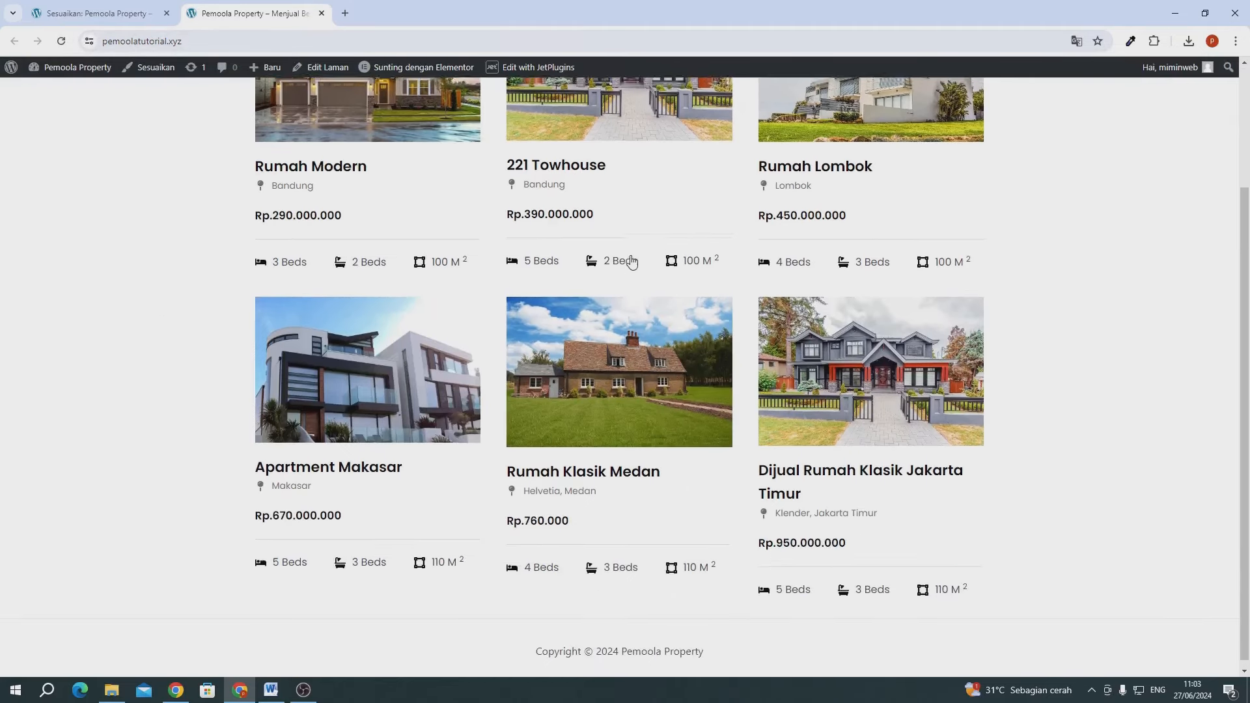
{"action": "scroll", "coordinate": [632, 260], "scroll_direction": "up", "scroll_amount": 3}
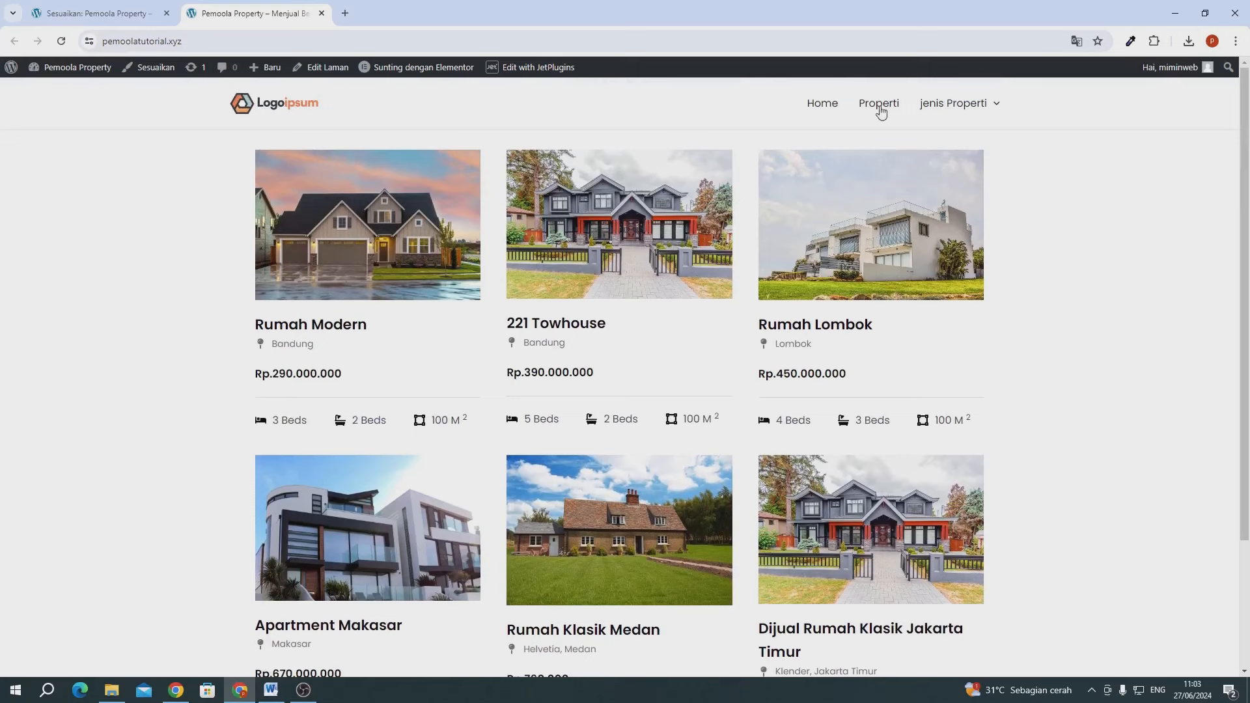